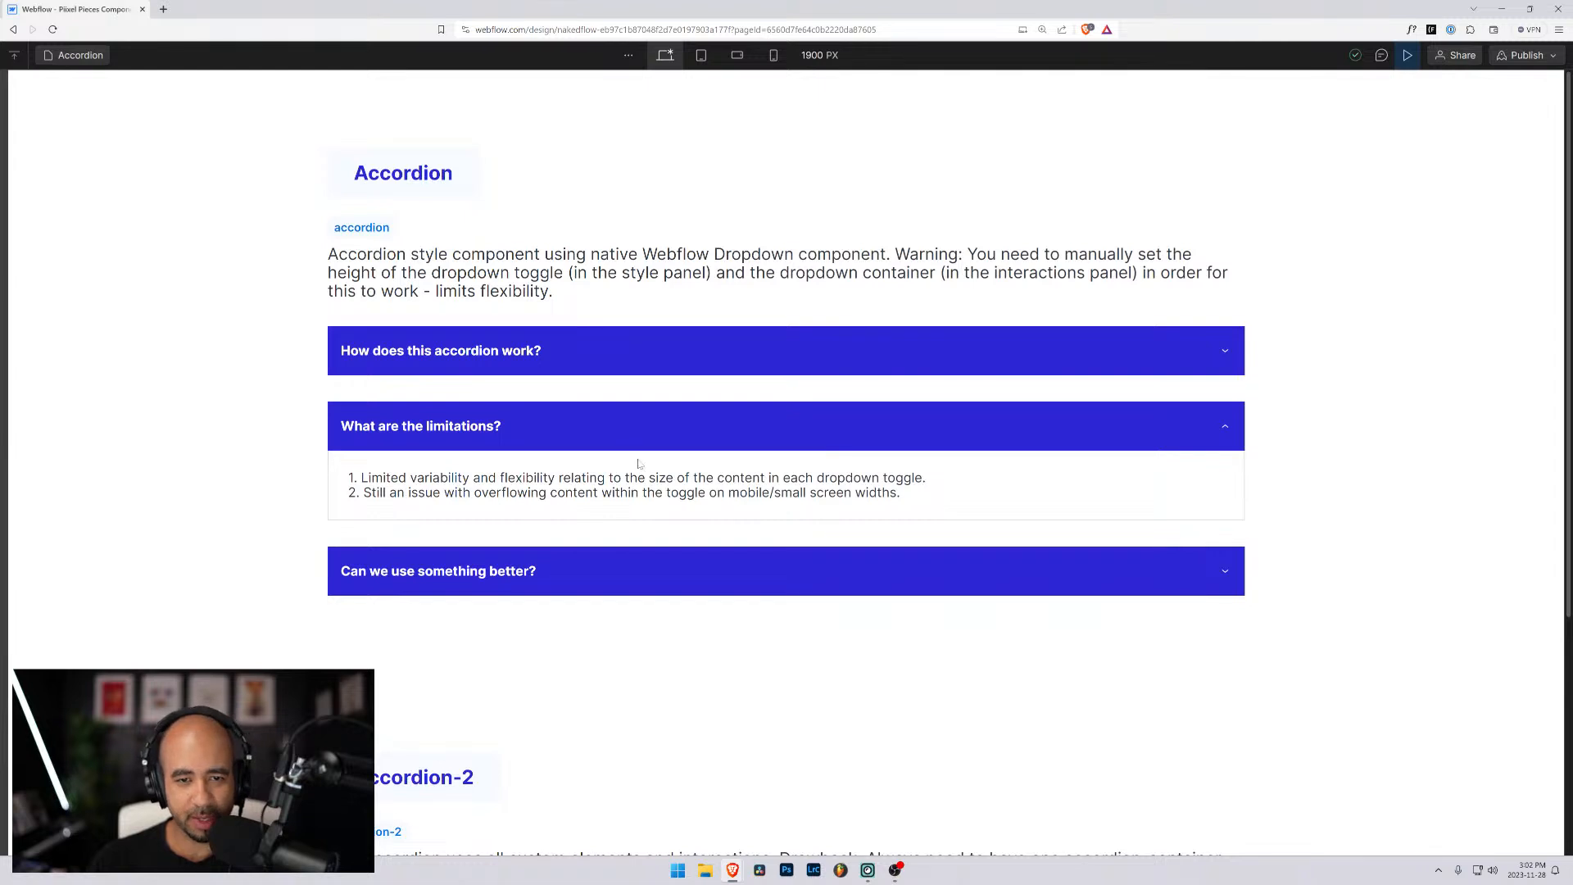
- Test the first accordion by expanding and collapsing its three questions in the preview
left_click(663, 576)
left_click(656, 429)
left_click(664, 371)
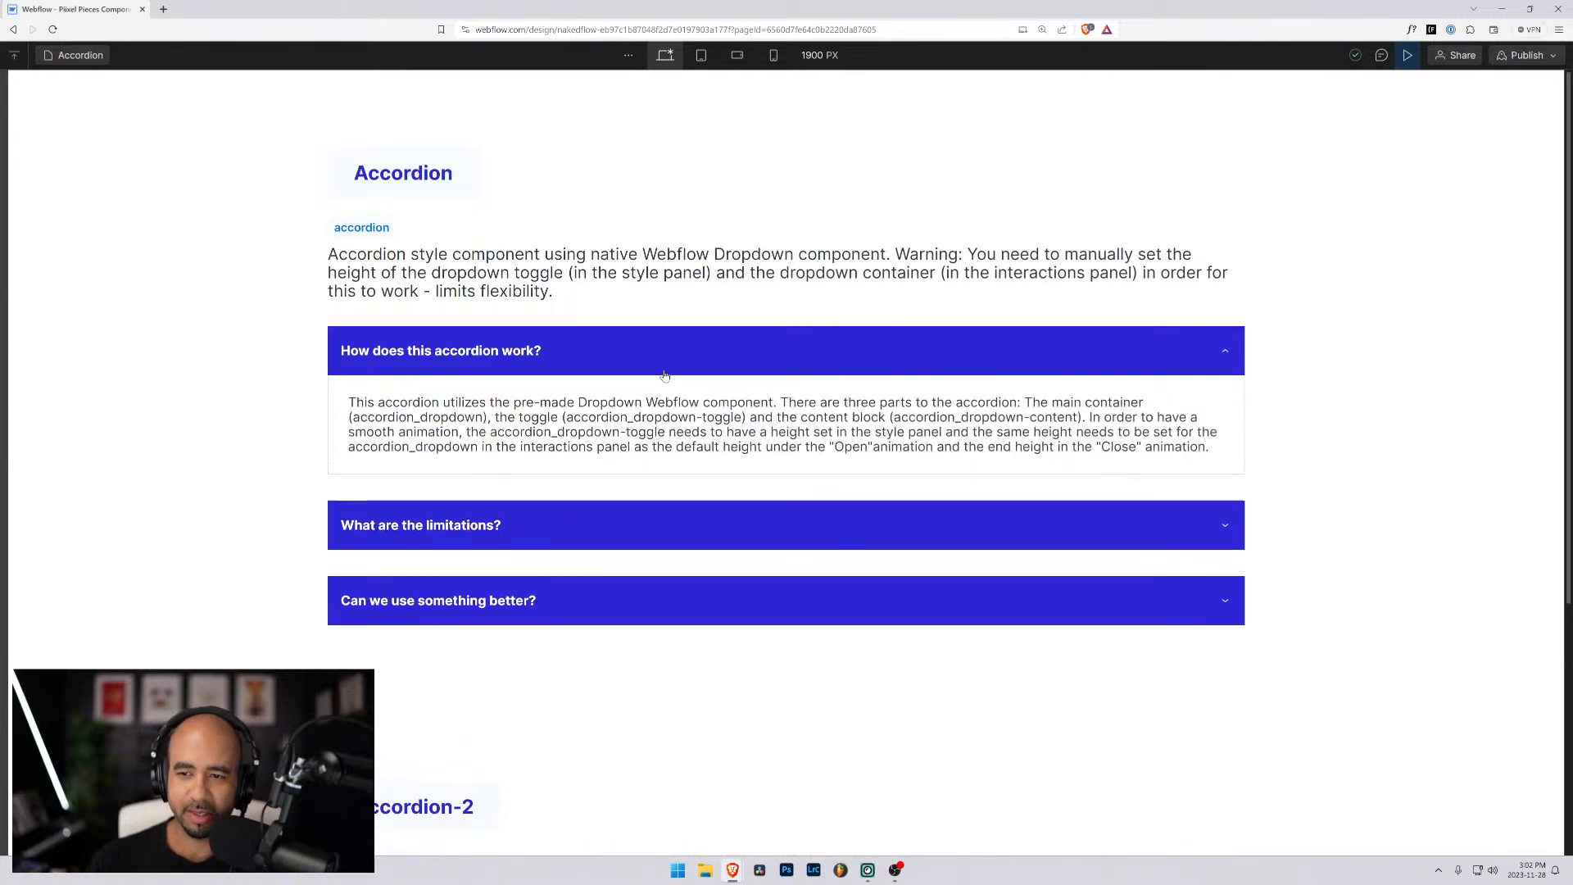
left_click(665, 373)
- Test Accordion-2 by repeatedly switching between its three questions to check how the open content changes
scroll(668, 394, "down", 3)
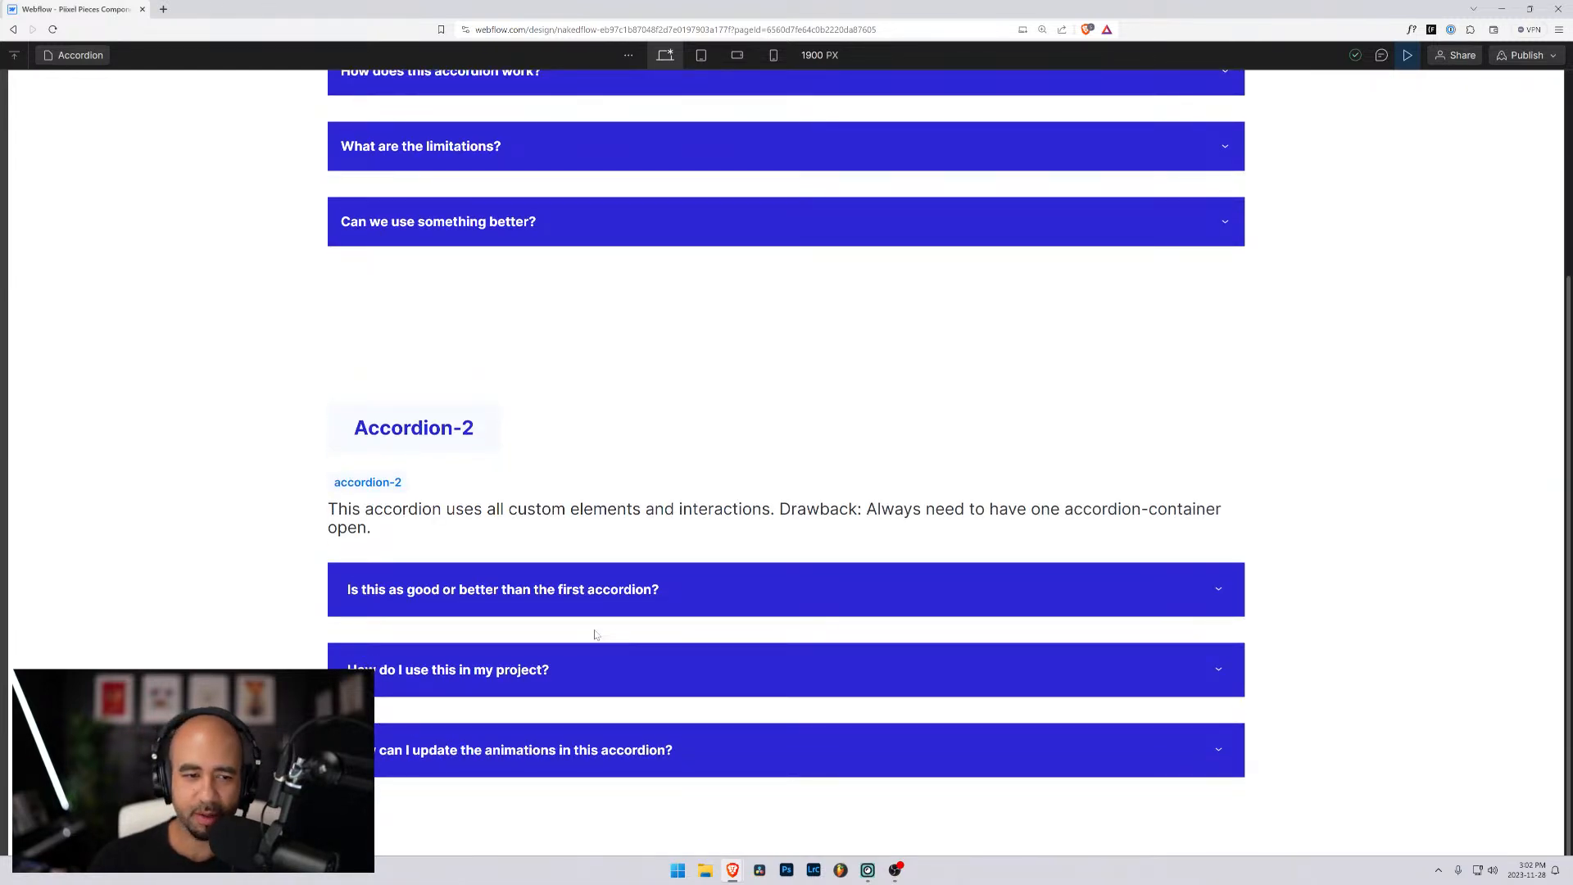
left_click(678, 570)
scroll(678, 568, "down", 1)
left_click(685, 662)
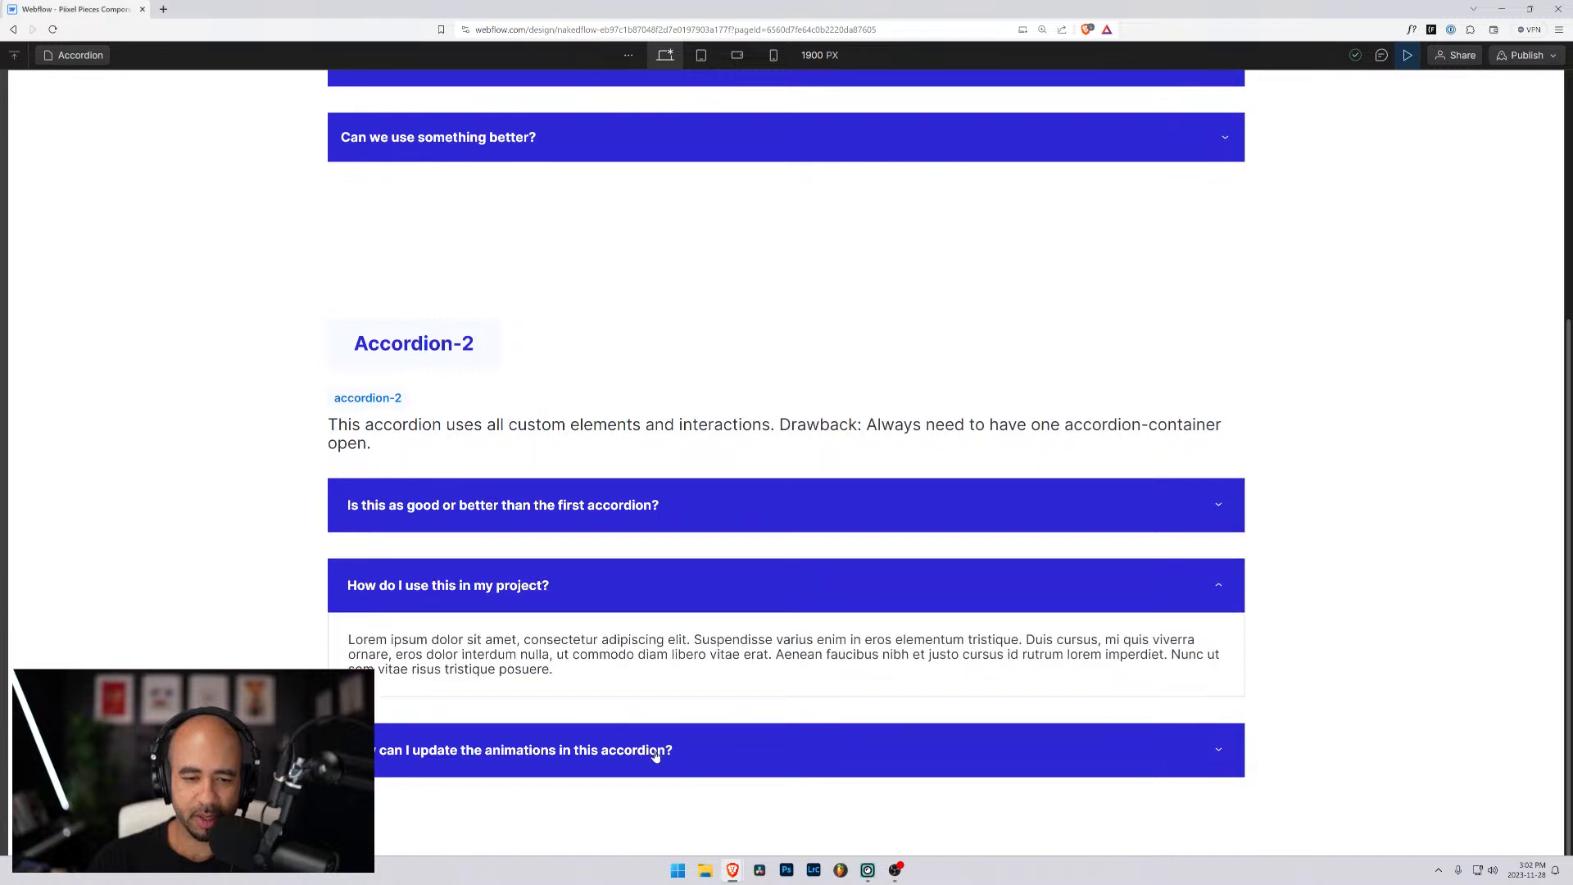
left_click(657, 751)
left_click(647, 593)
left_click(648, 508)
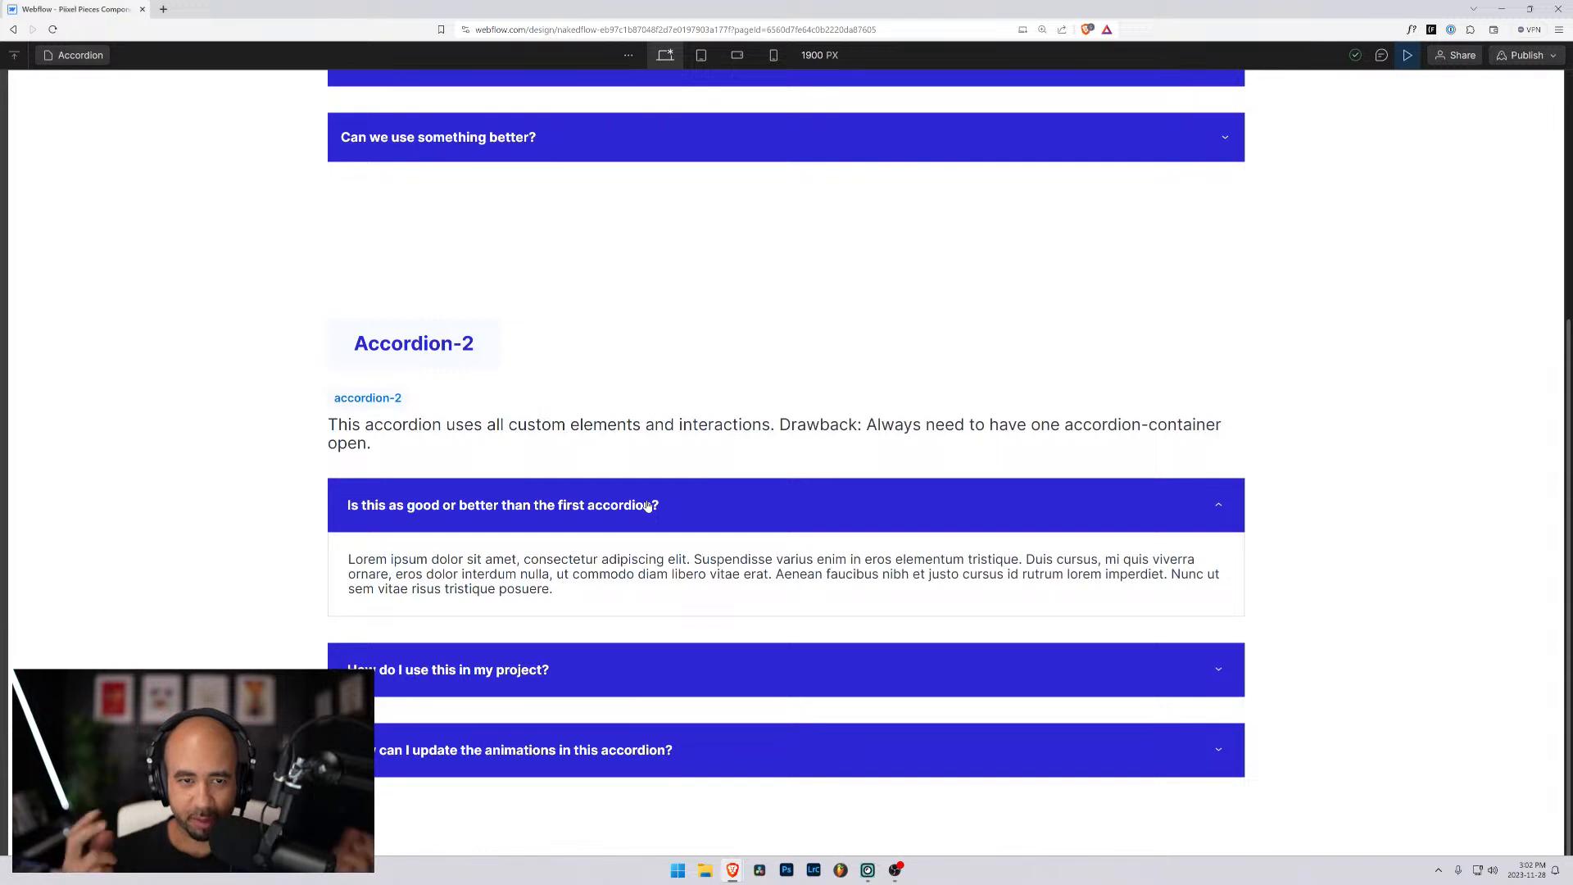
left_click(671, 663)
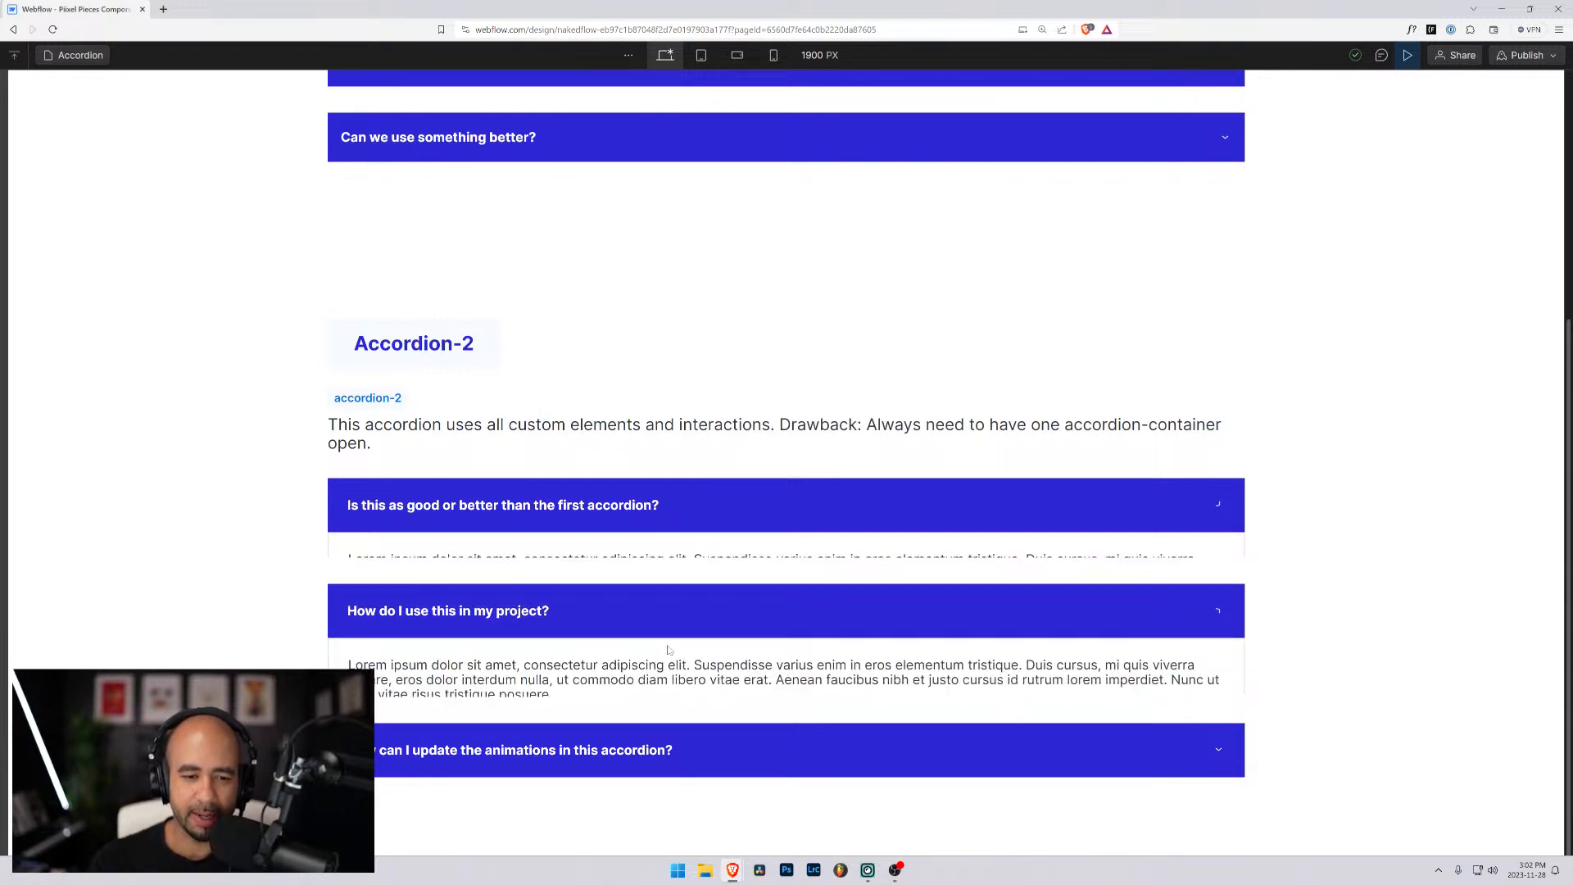
left_click(653, 747)
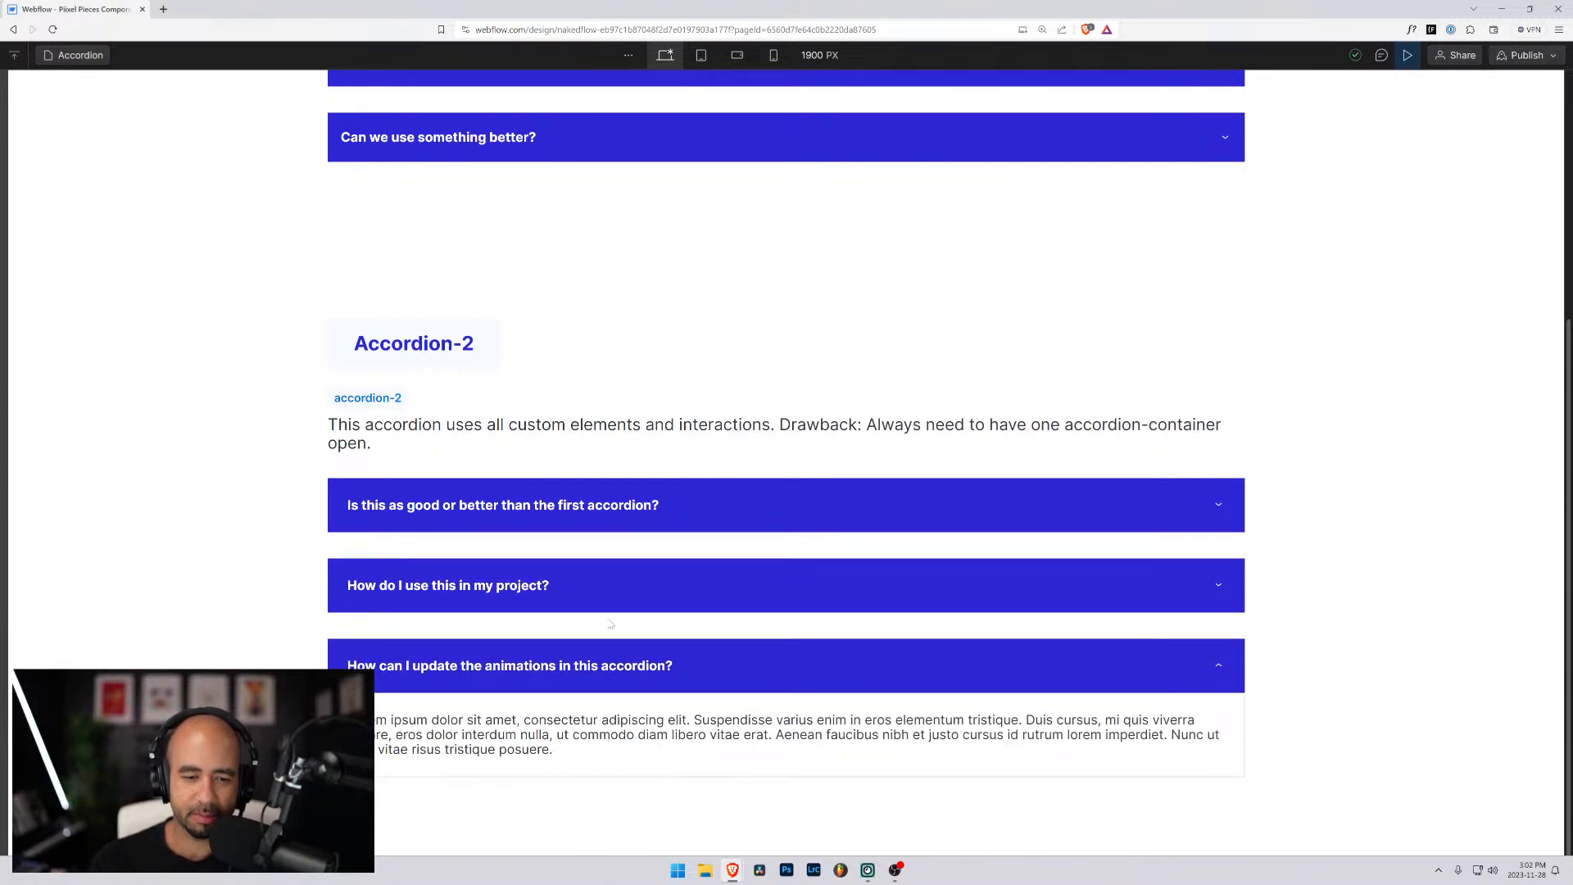
left_click(672, 509)
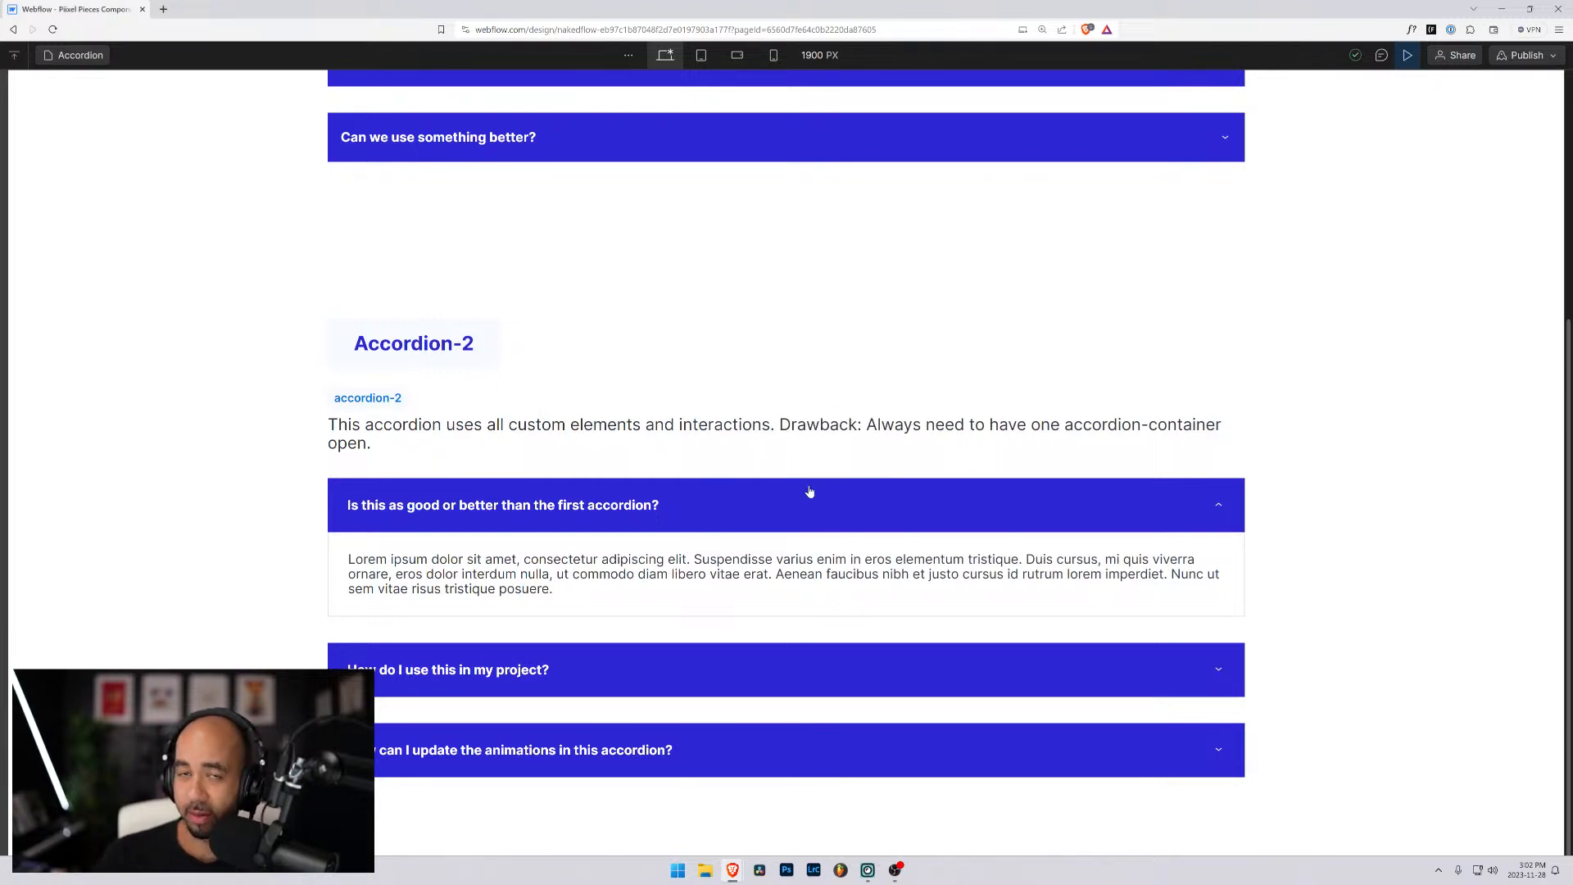
left_click(688, 653)
left_click(702, 763)
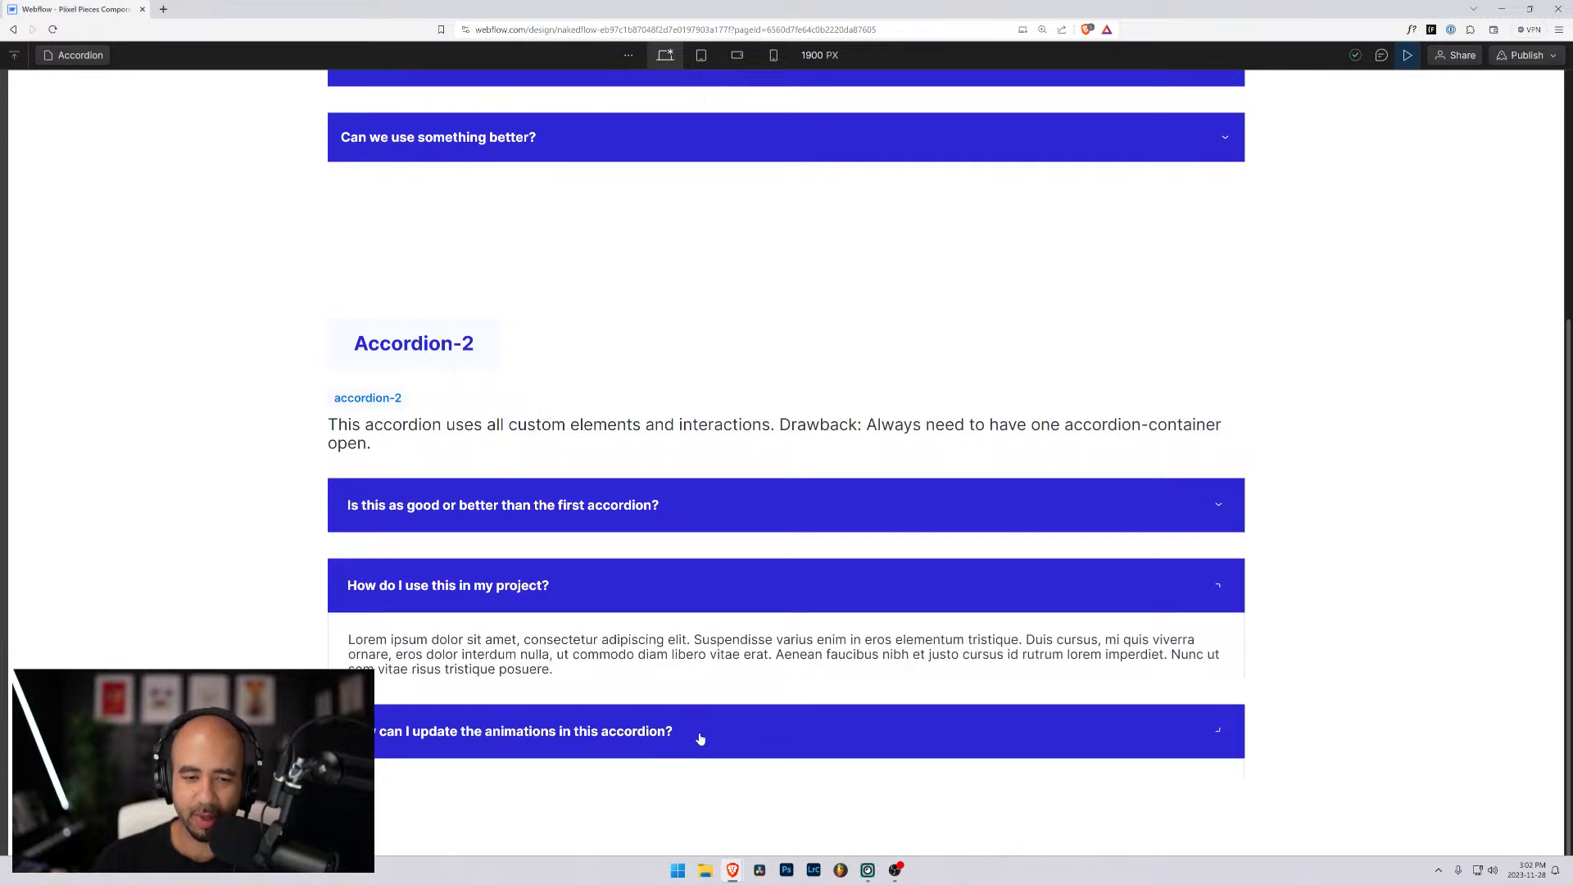
left_click(692, 597)
left_click(695, 514)
left_click(692, 653)
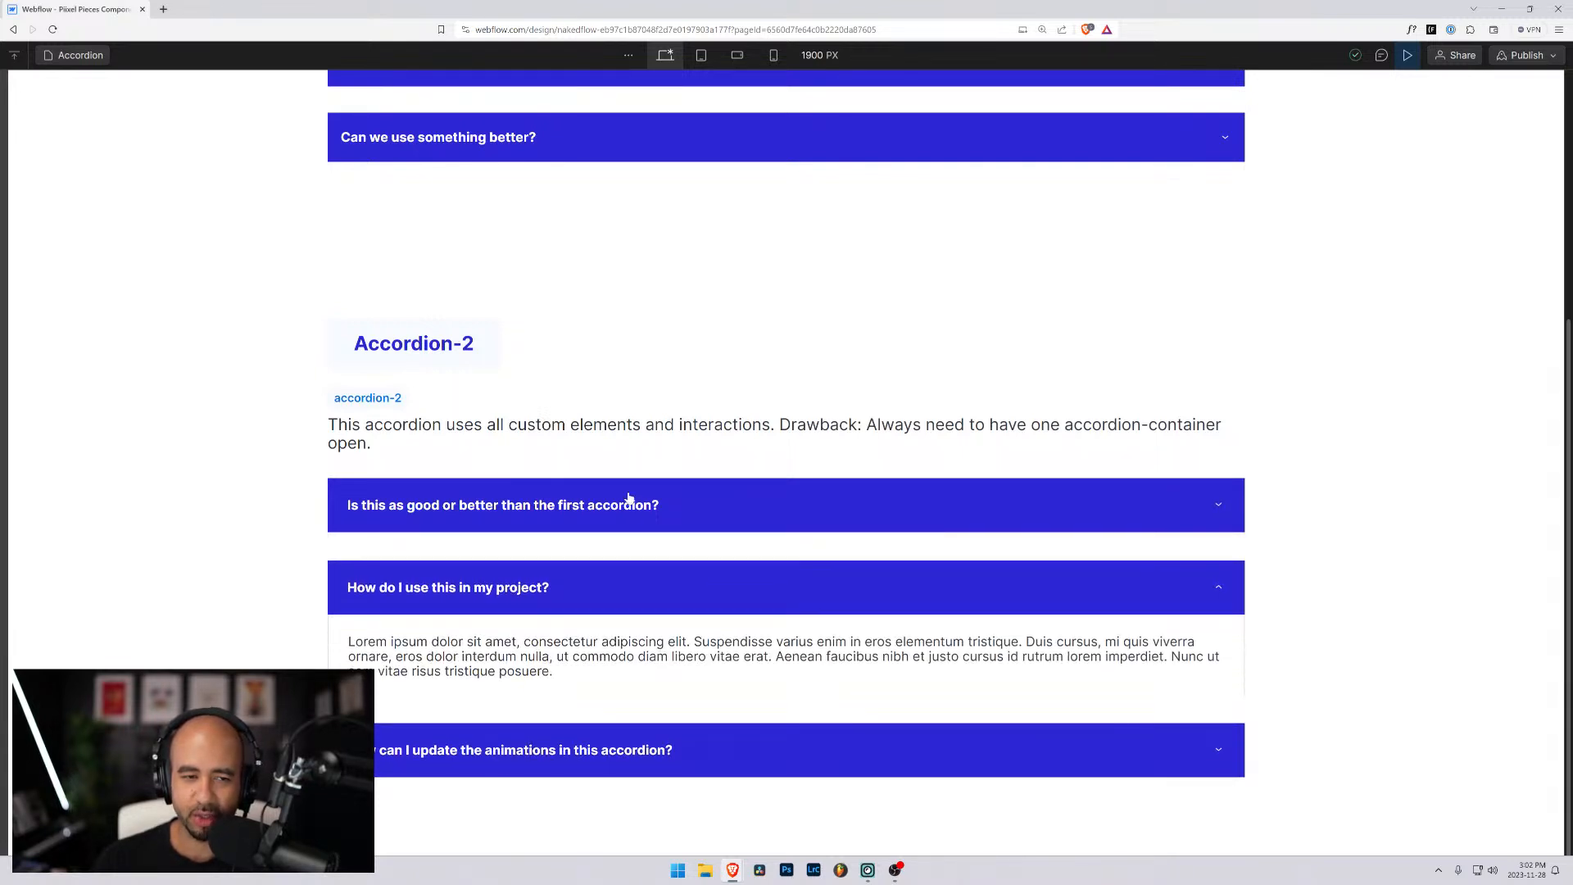
- Compare the first accordion with Accordion-2, expanding the question "How can I update the animations in this accordion?"
scroll(582, 403, "up", 3)
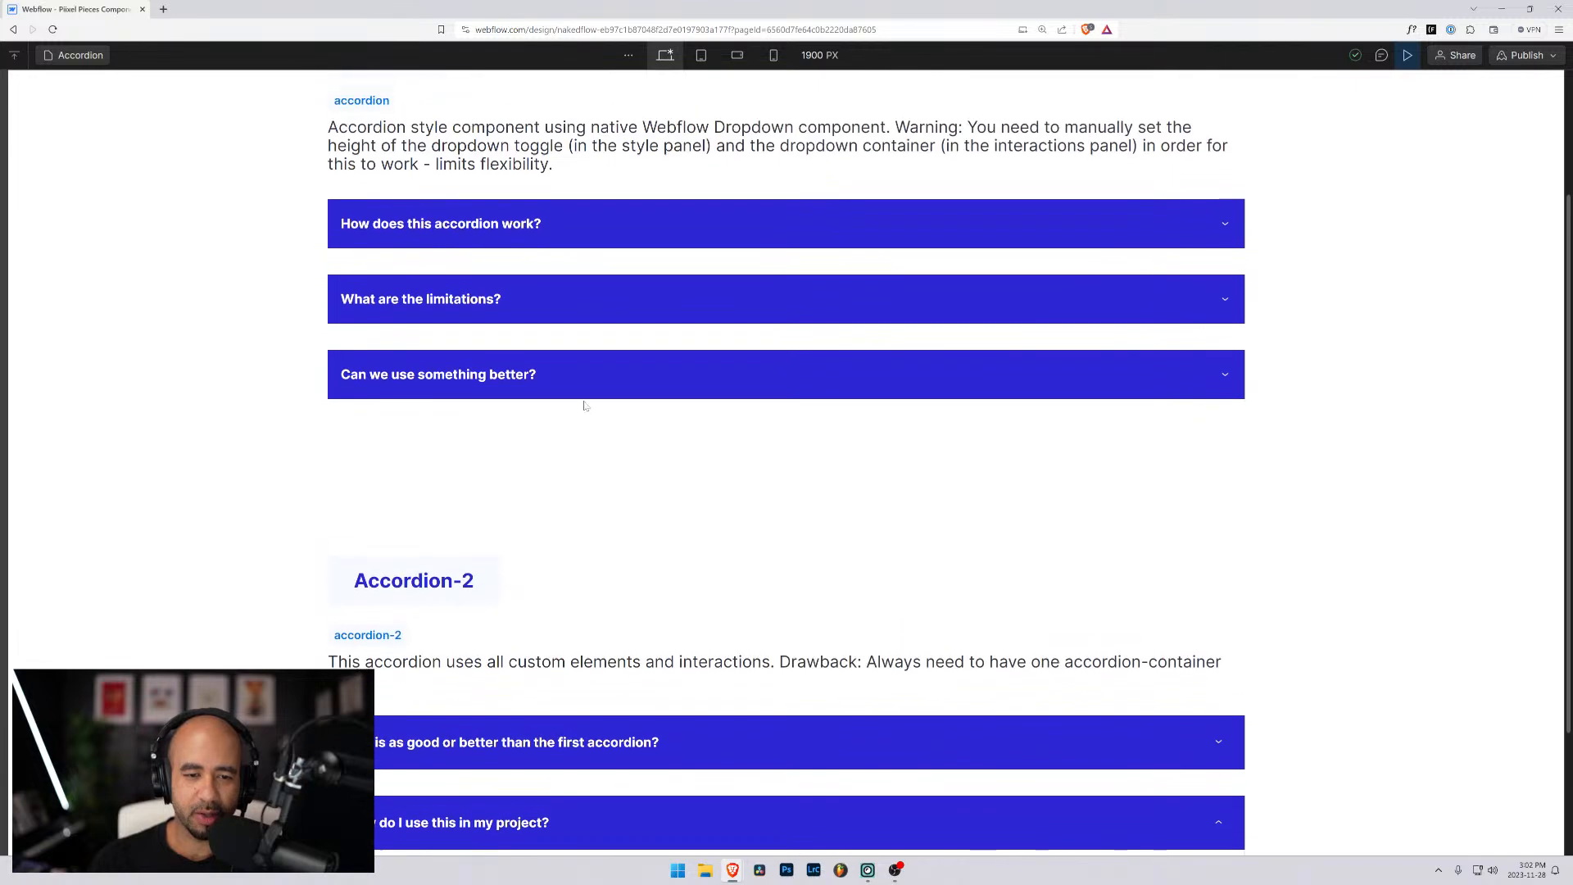
scroll(747, 605, "down", 3)
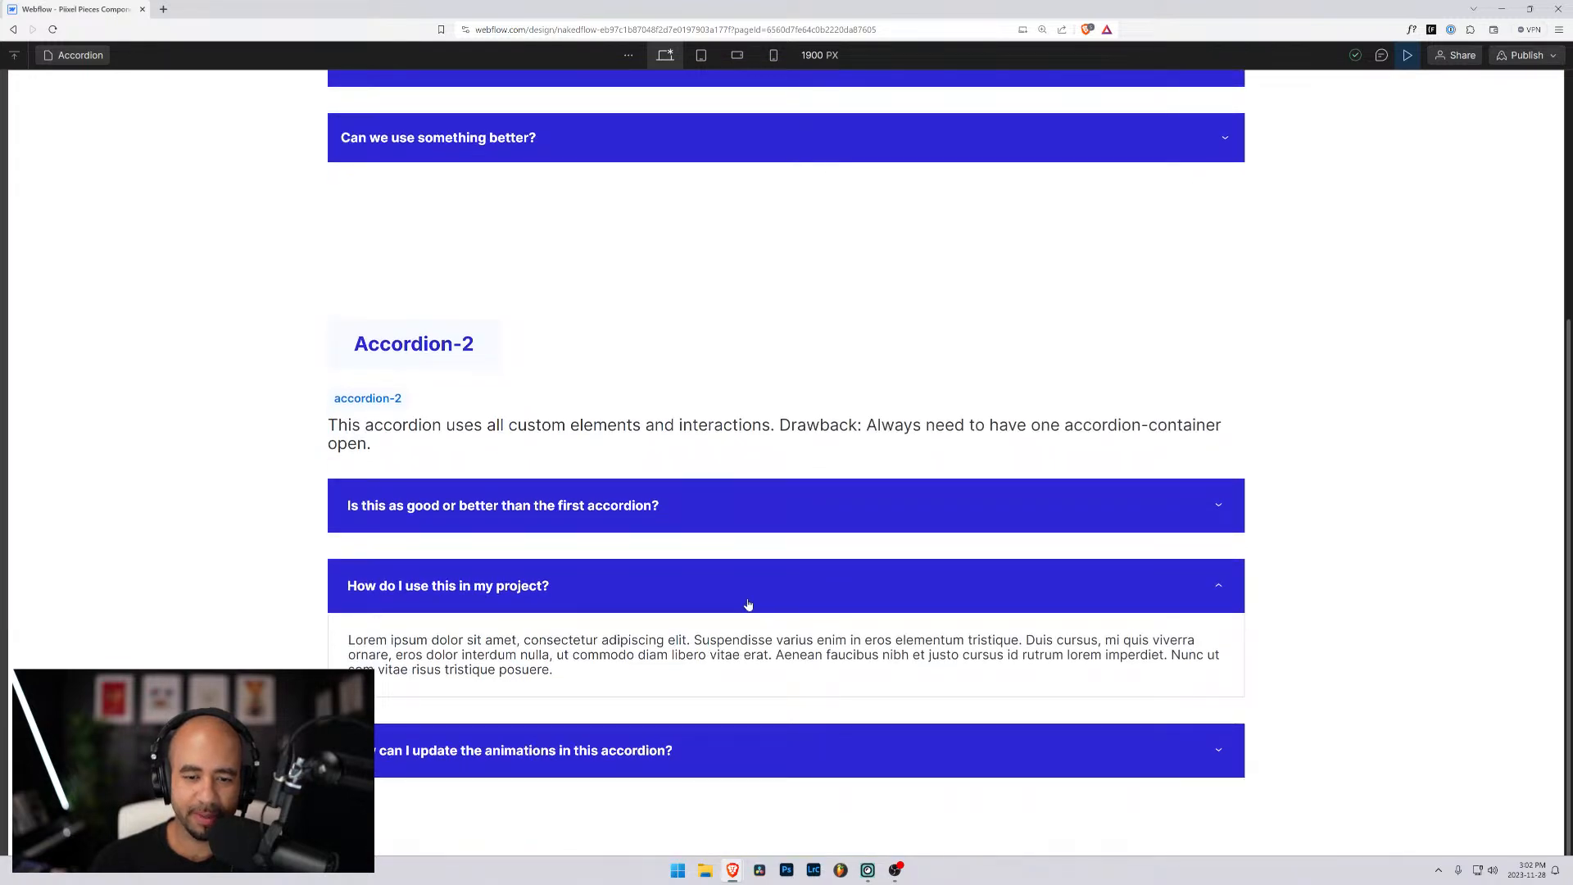
left_click(722, 749)
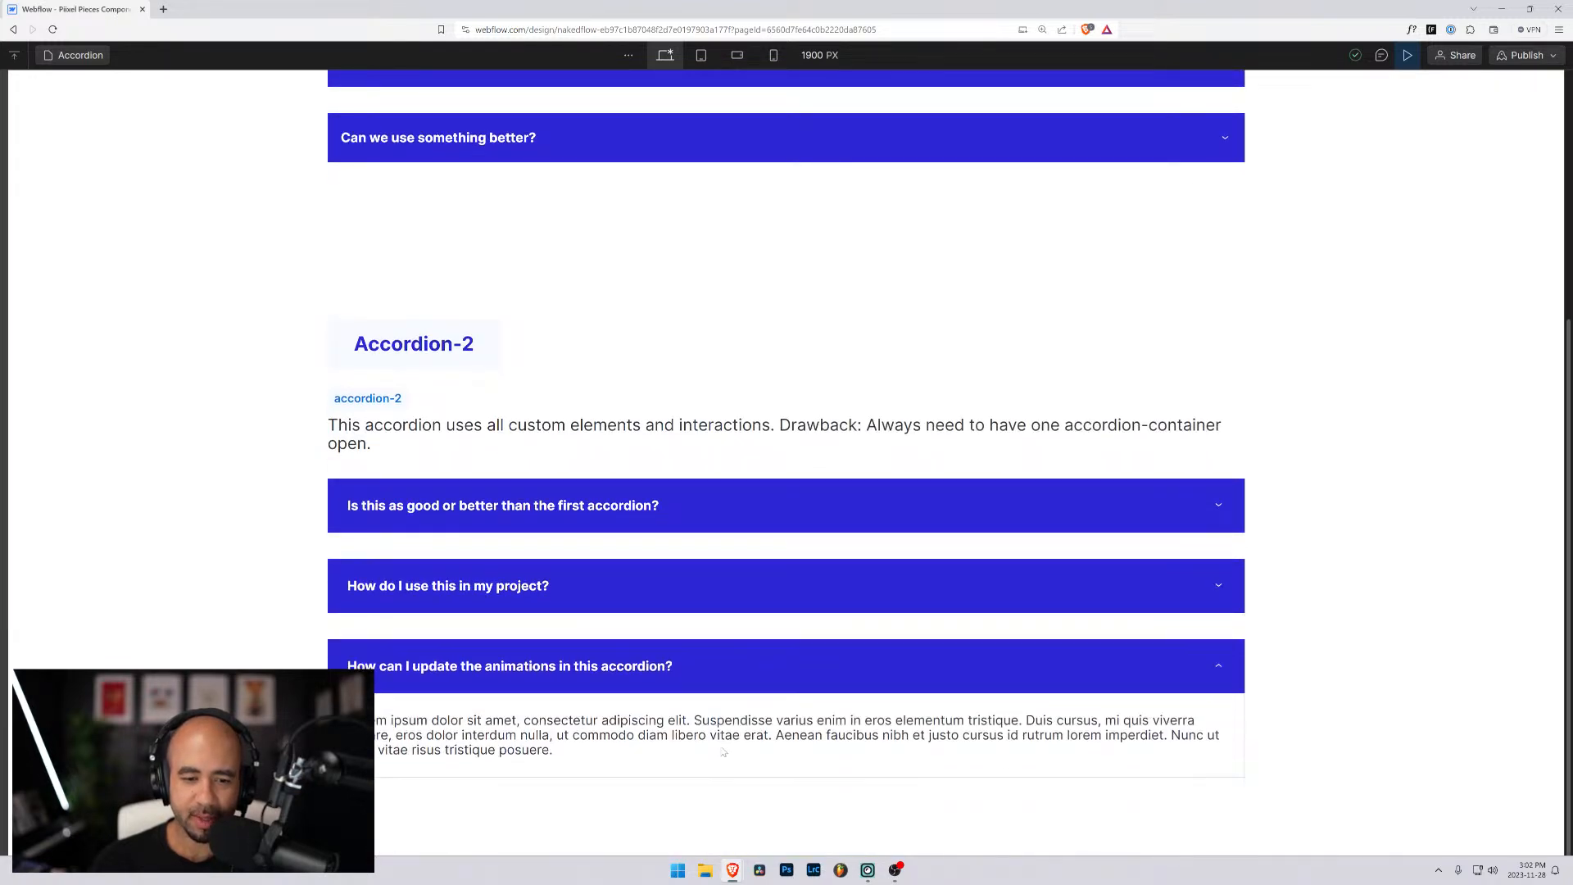
scroll(668, 565, "up", 4)
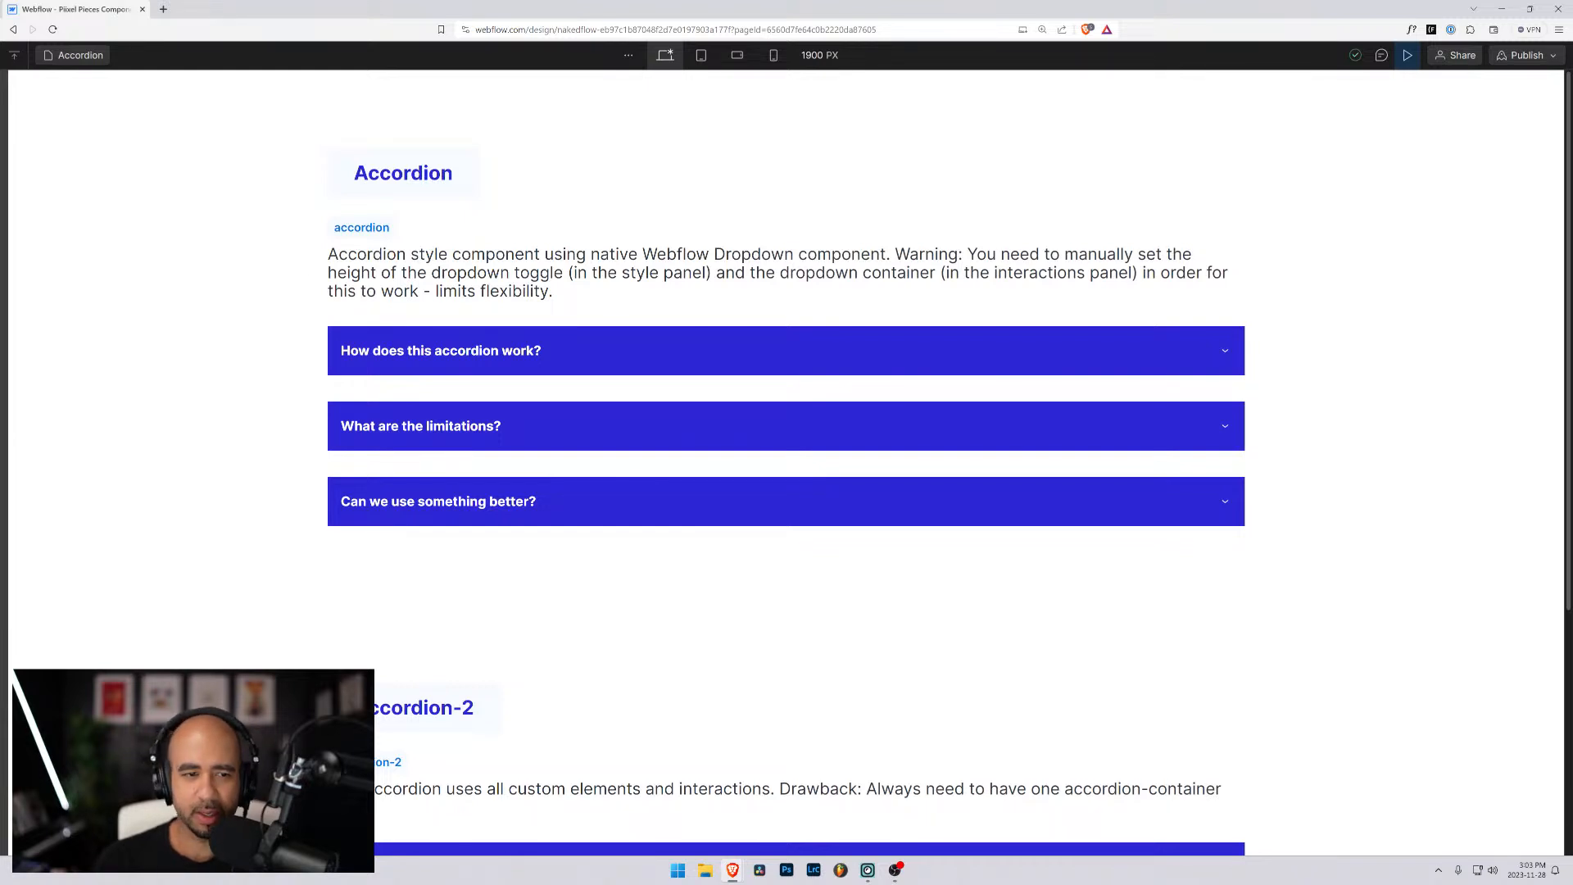
- Highlight the warning about manually set heights in the first accordion's description, and clear the highlight
left_click_drag(967, 254, 944, 299)
left_click_drag(590, 289, 636, 301)
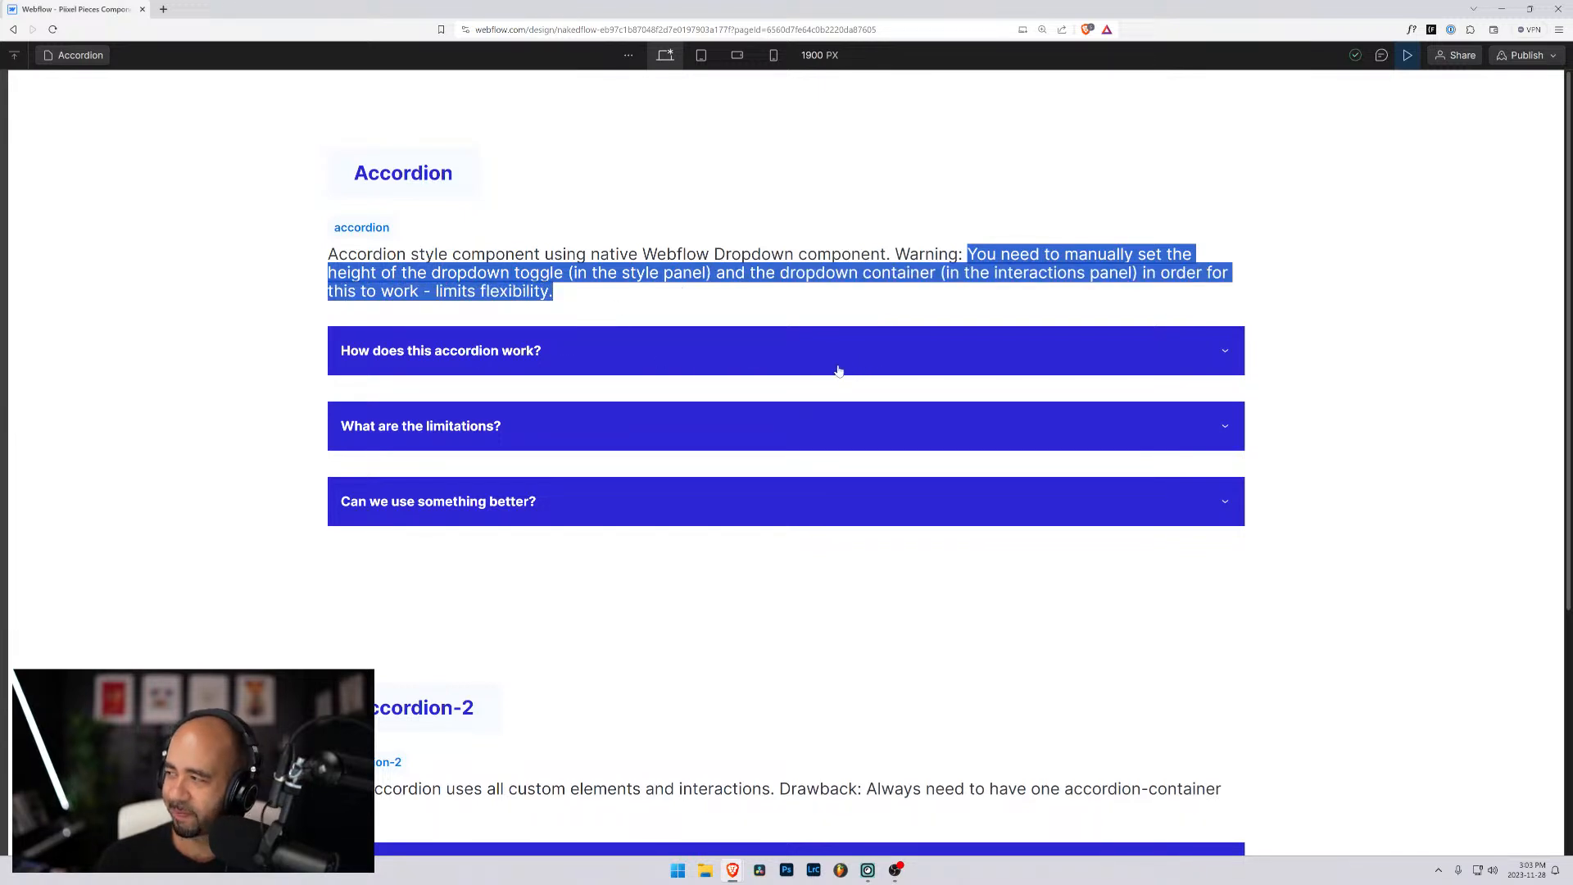
left_click(797, 288)
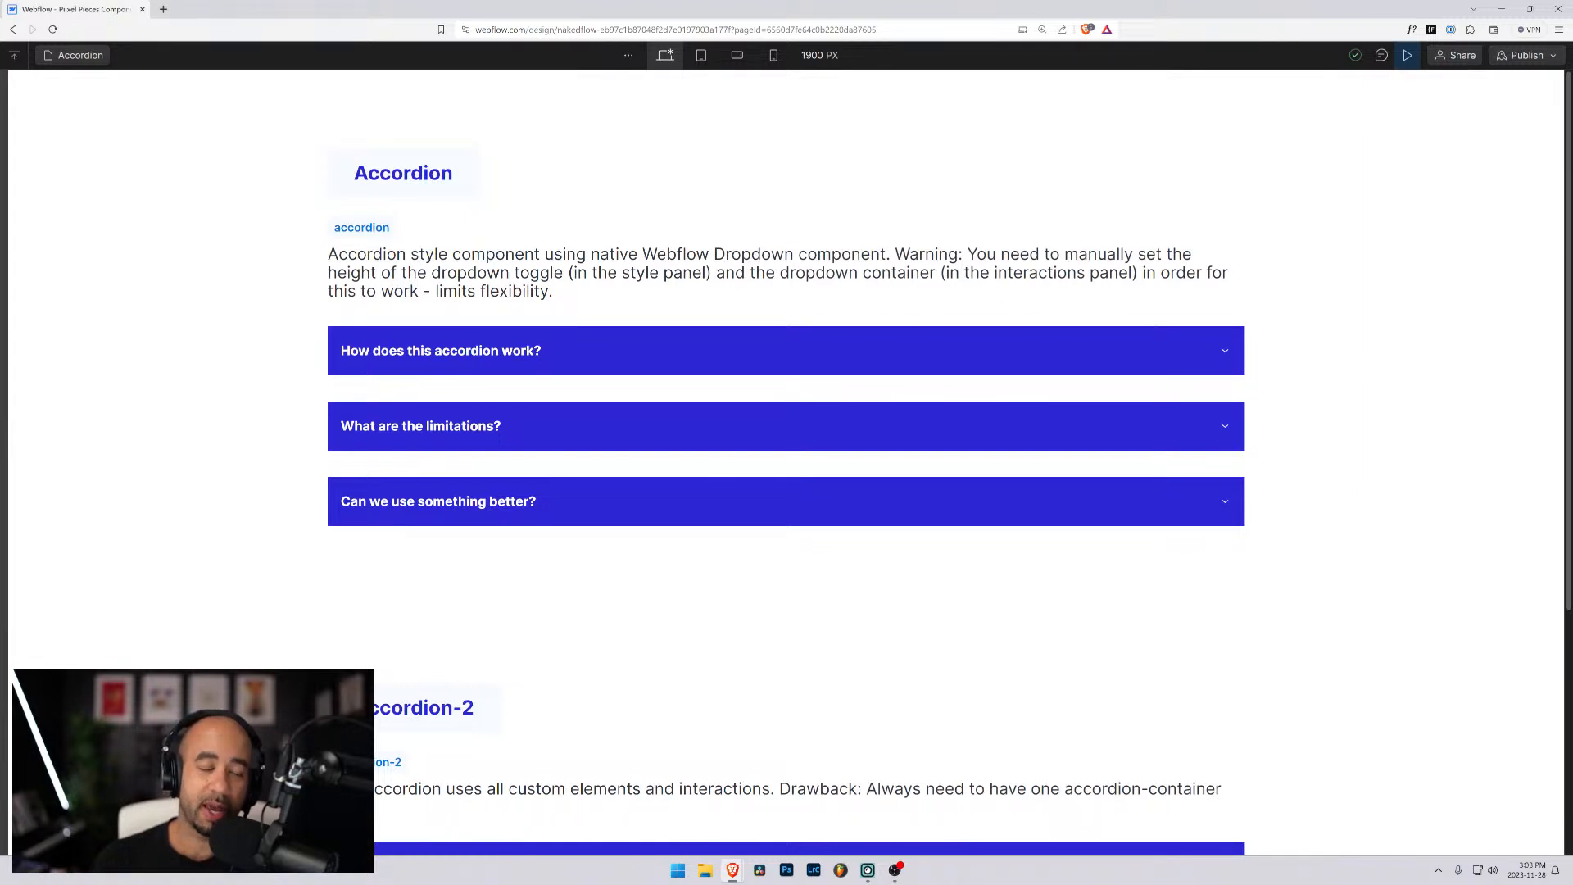
- Expand "Is this as good or better than the first accordion?" in Accordion-2 and return to the first accordion
scroll(692, 385, "down", 4)
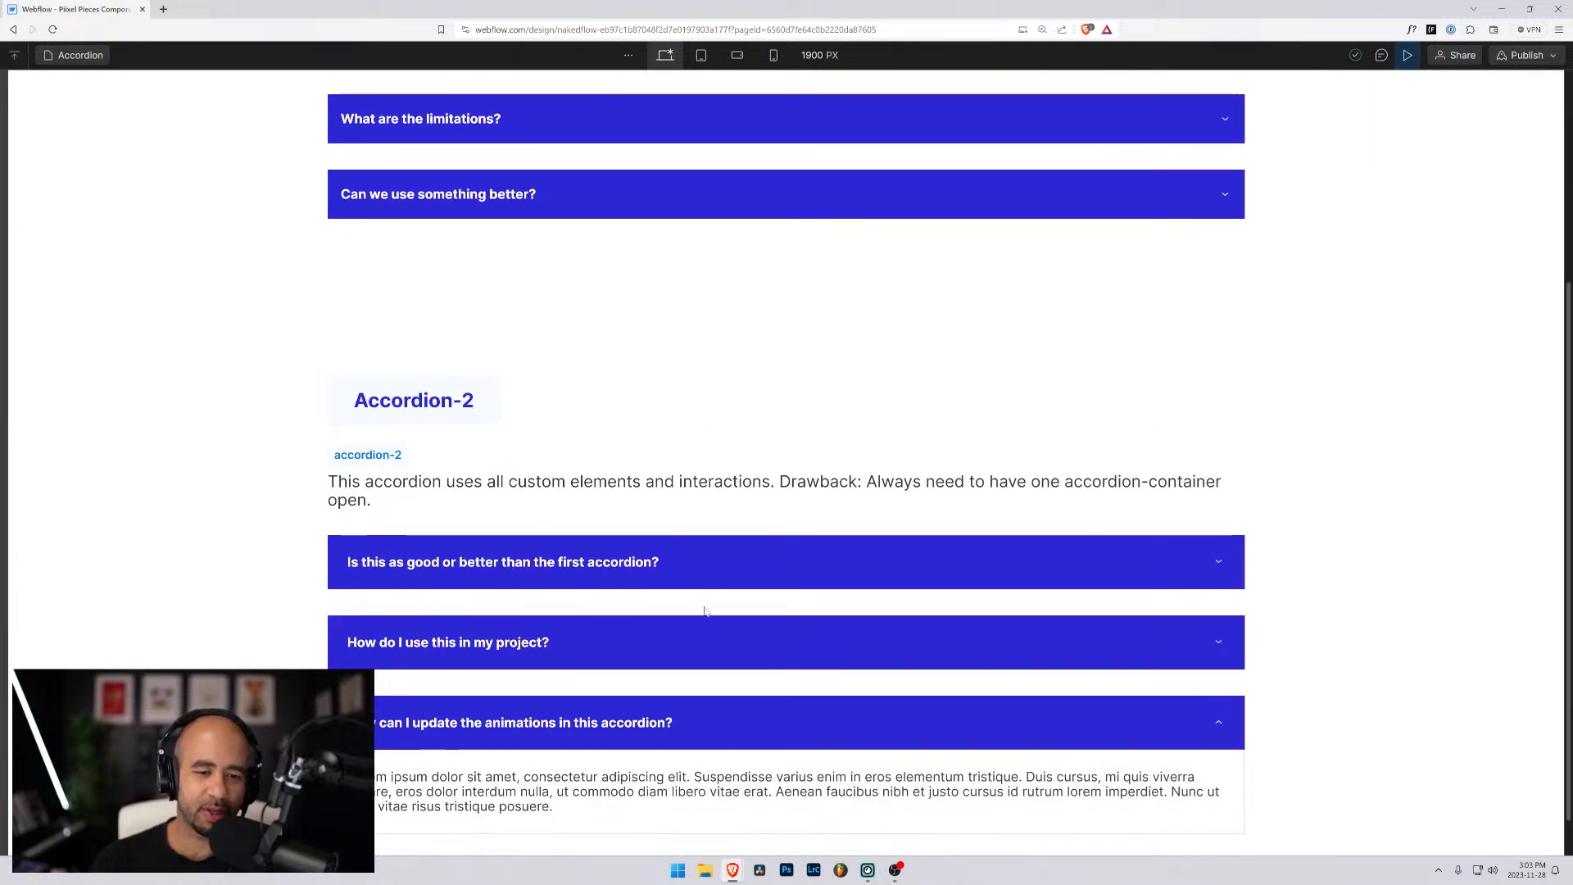
left_click(699, 572)
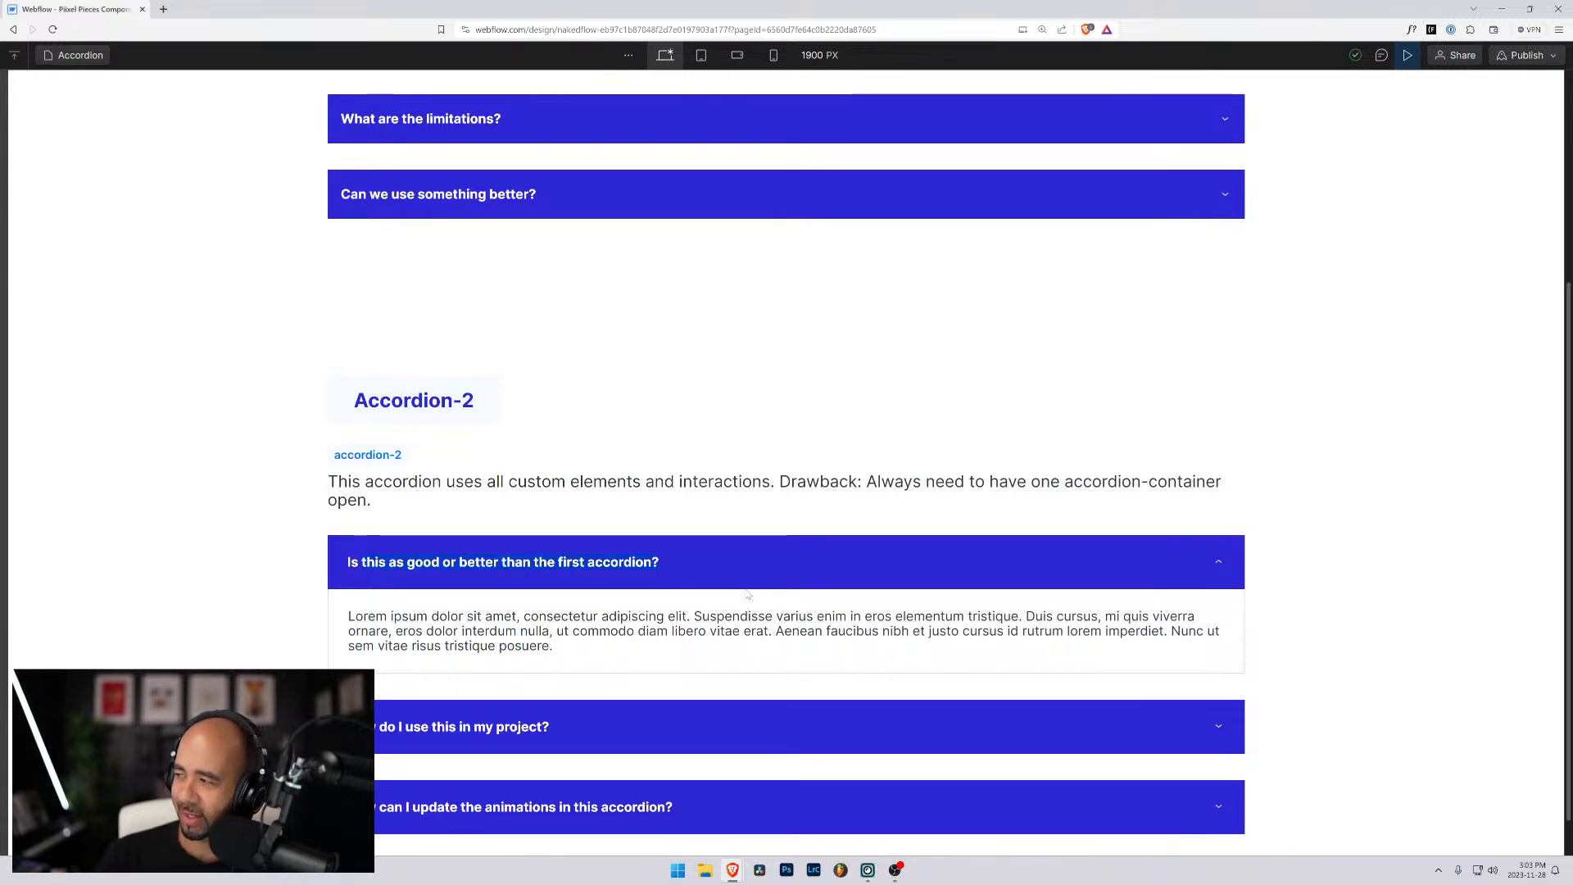
scroll(750, 598, "down", 1)
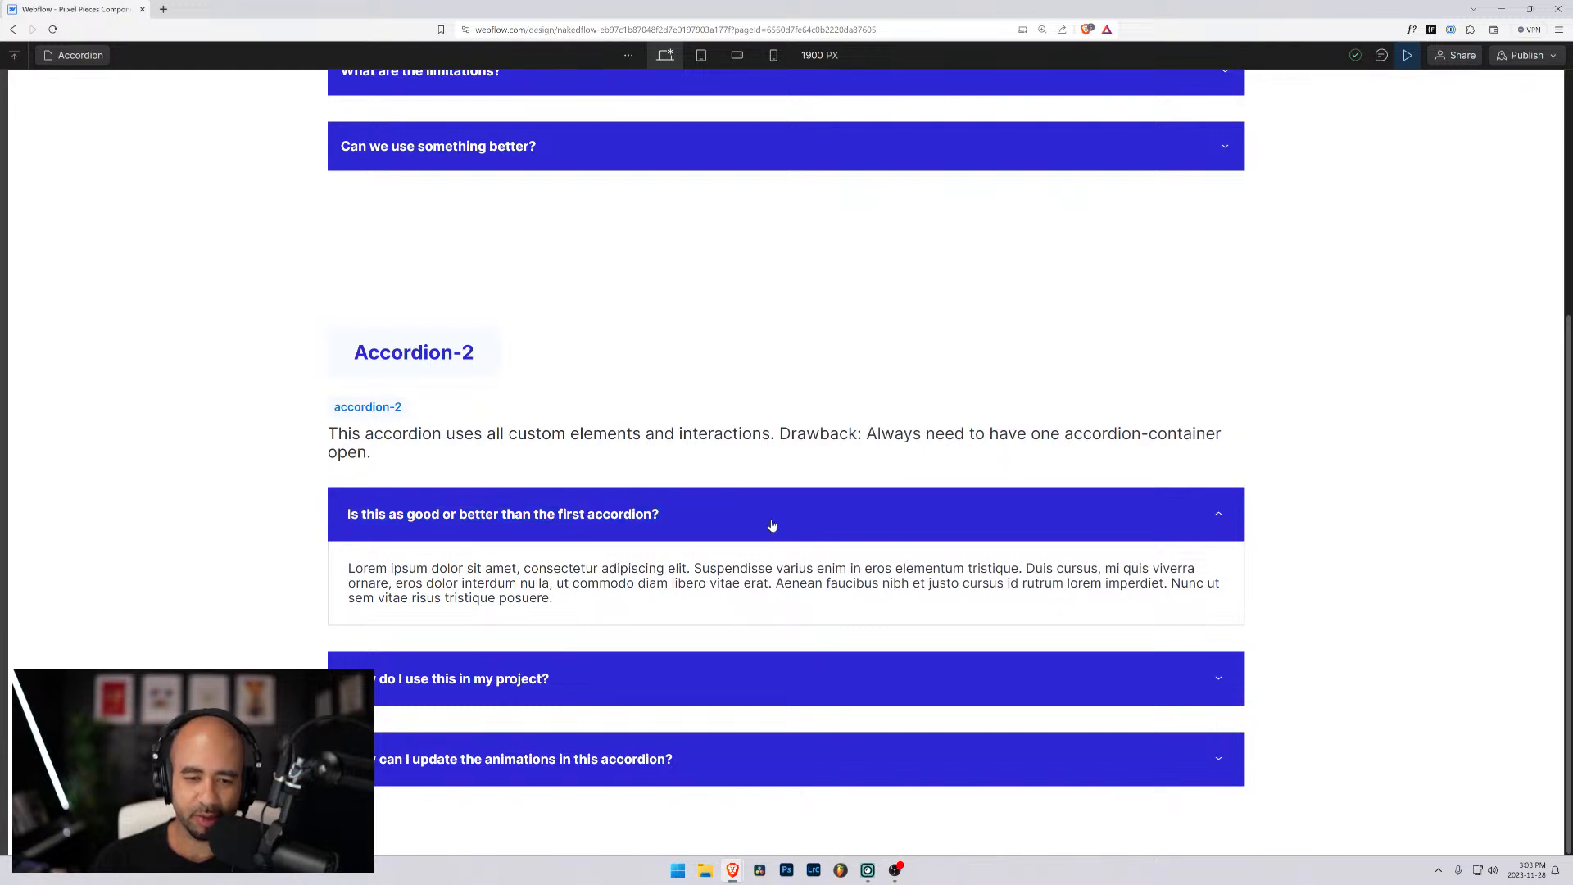
scroll(782, 505, "up", 3)
scroll(782, 505, "up", 1)
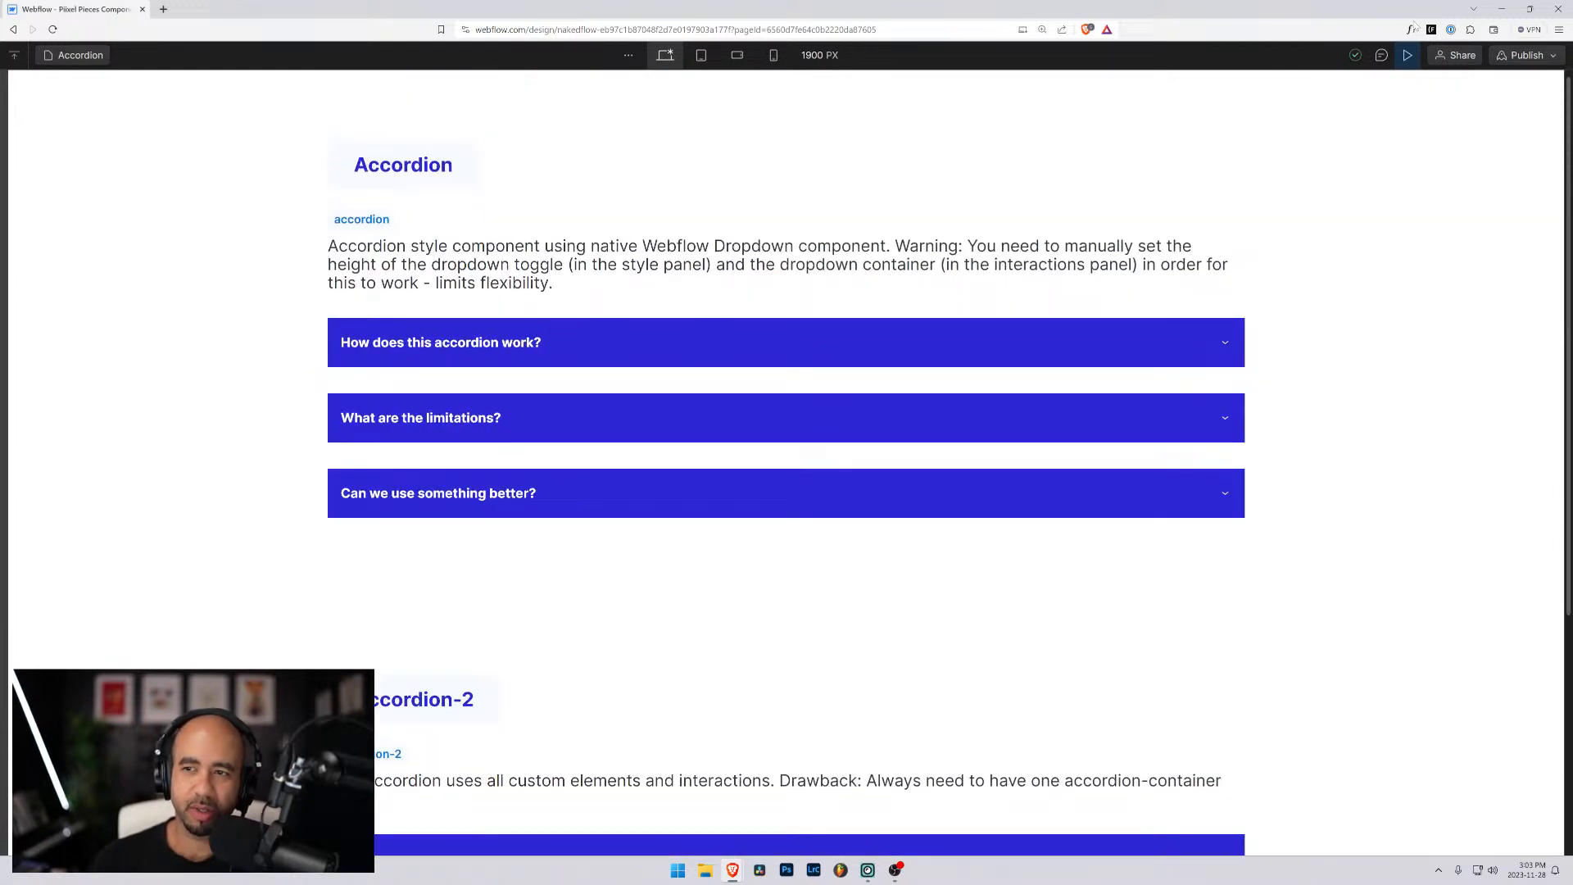
- Leave preview mode and open the Navigation page
left_click(1407, 55)
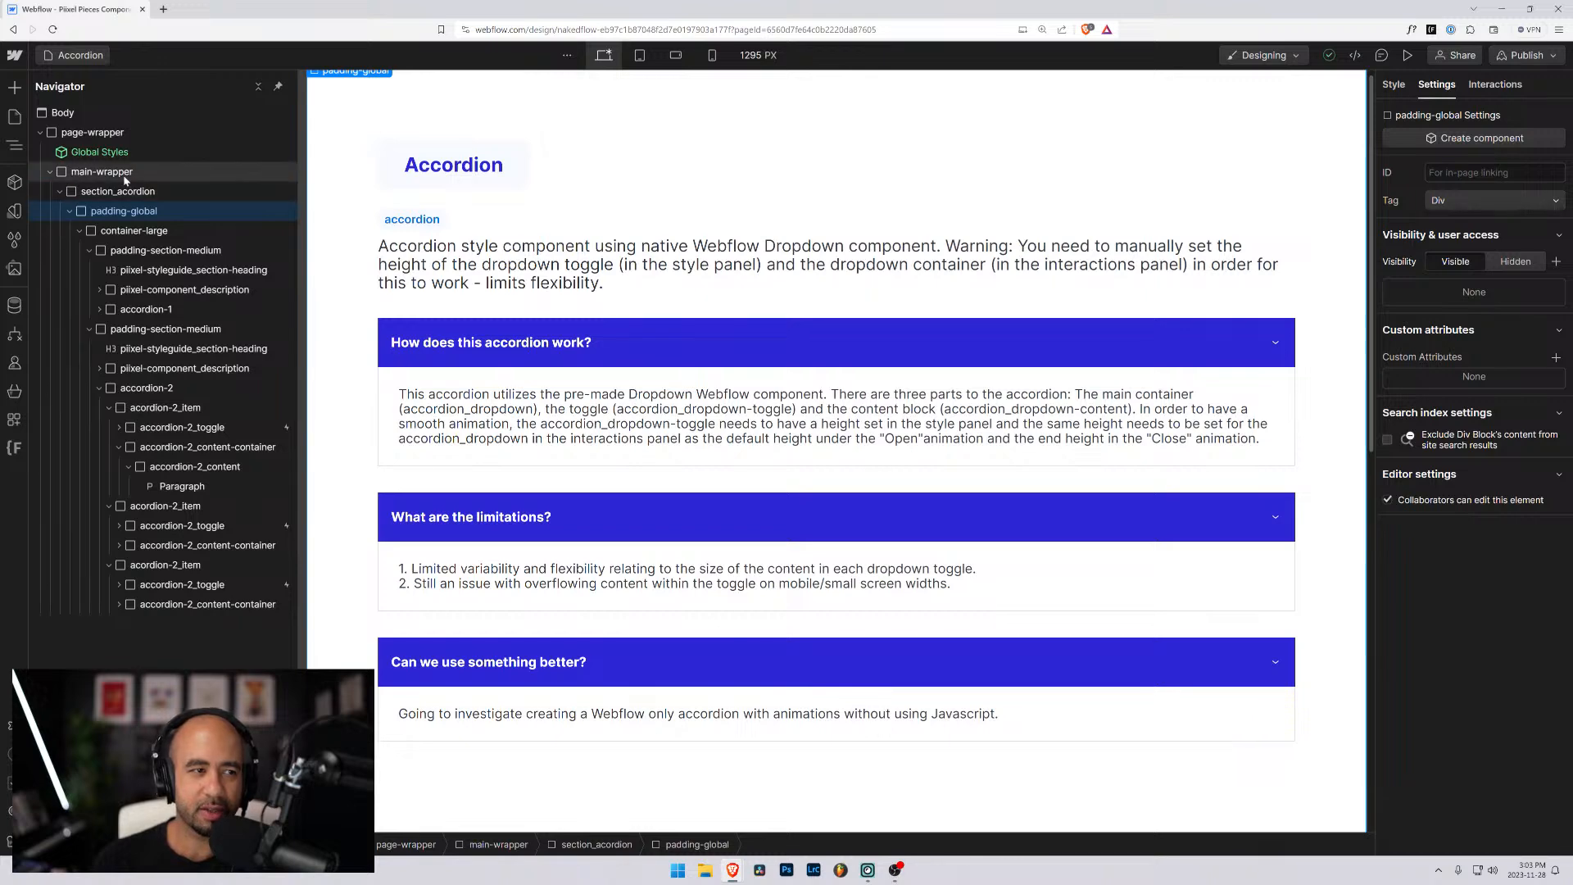
left_click(40, 132)
left_click(74, 55)
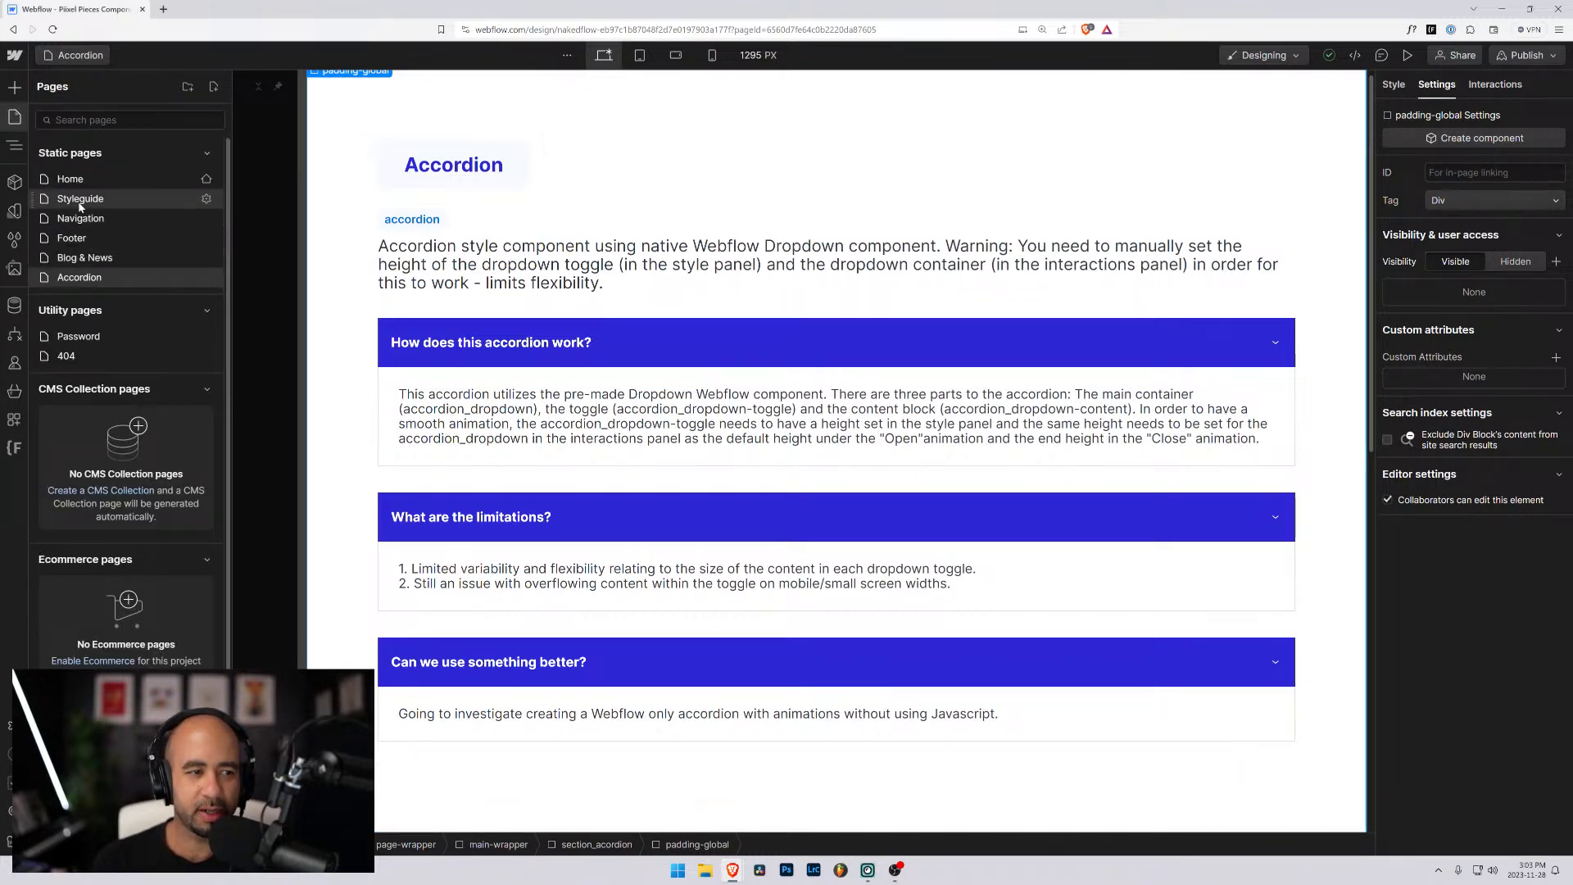
left_click(81, 219)
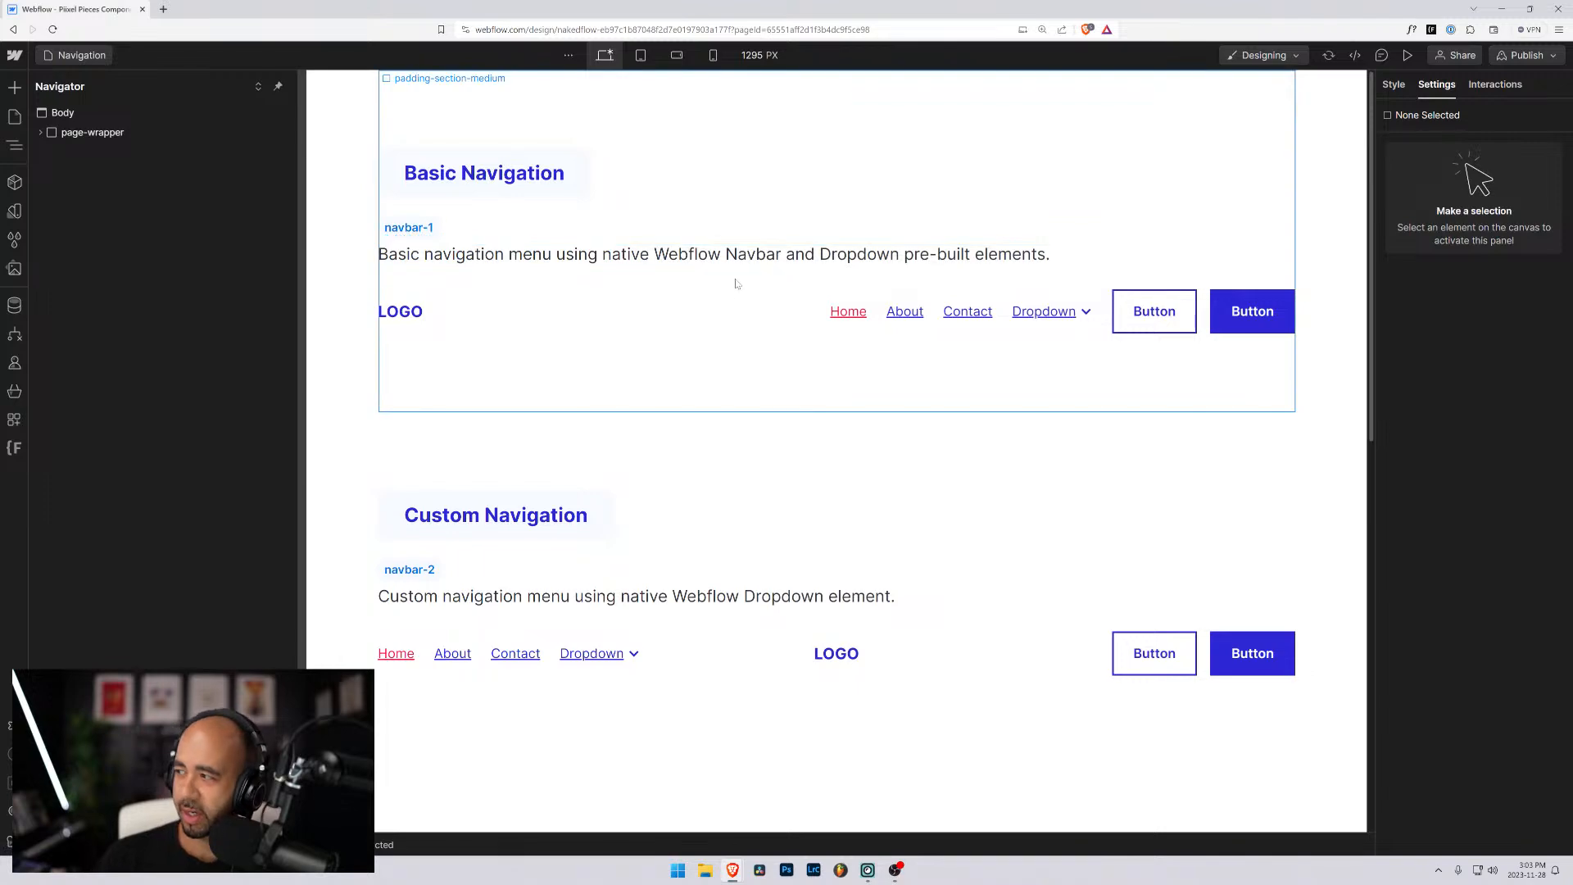
- Review the navigation components on the page, from the custom navigation to the small and large mega menu versions
scroll(730, 284, "down", 5)
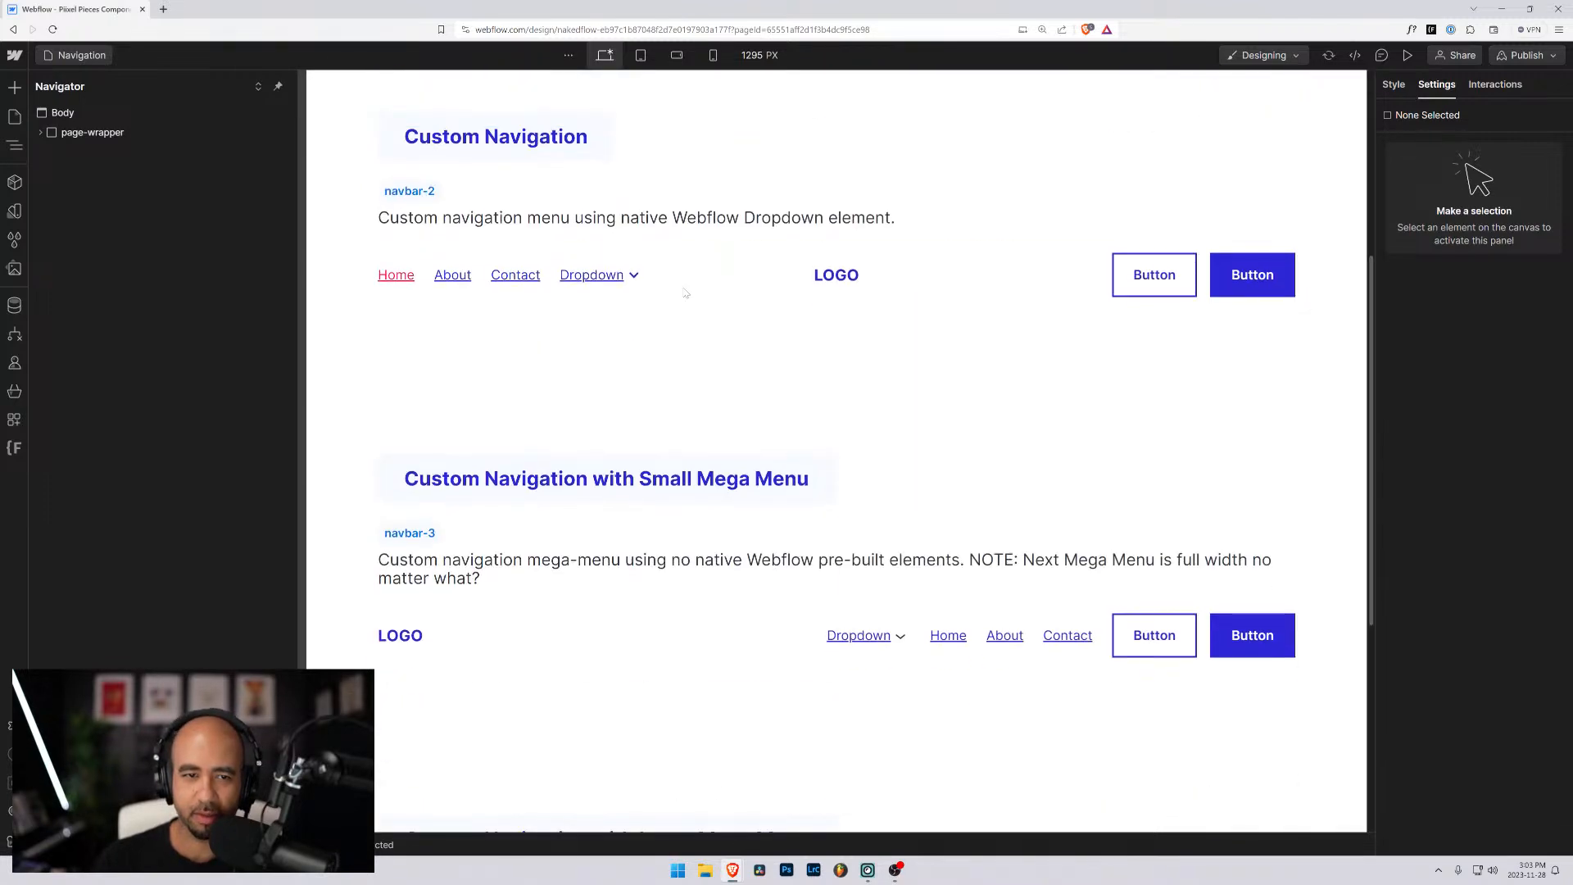
scroll(688, 290, "up", 4)
scroll(684, 293, "down", 10)
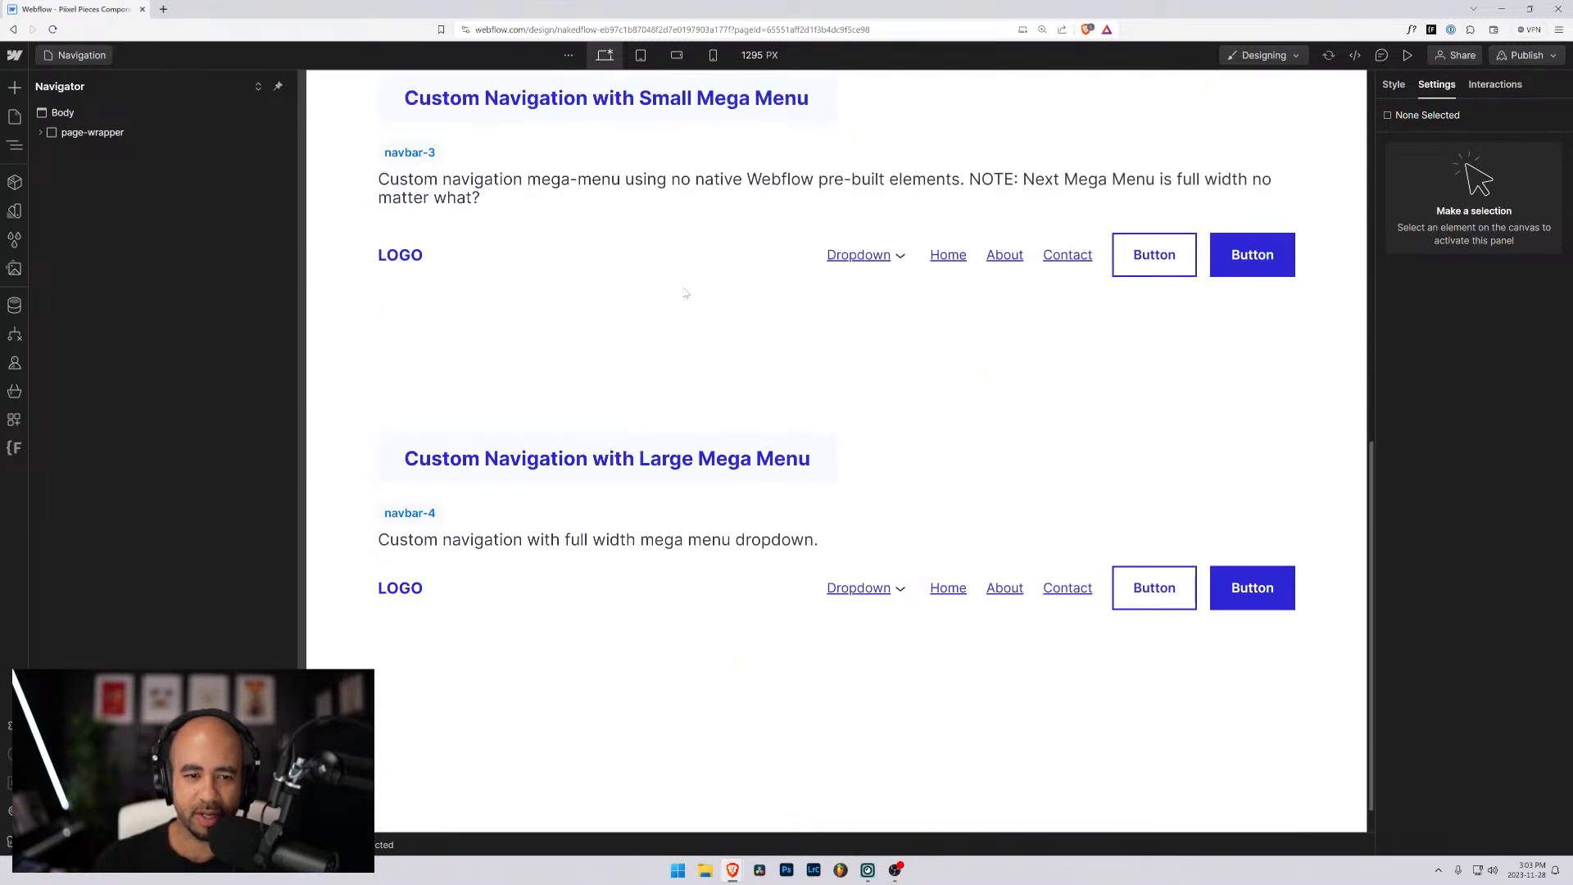
scroll(880, 440, "up", 5)
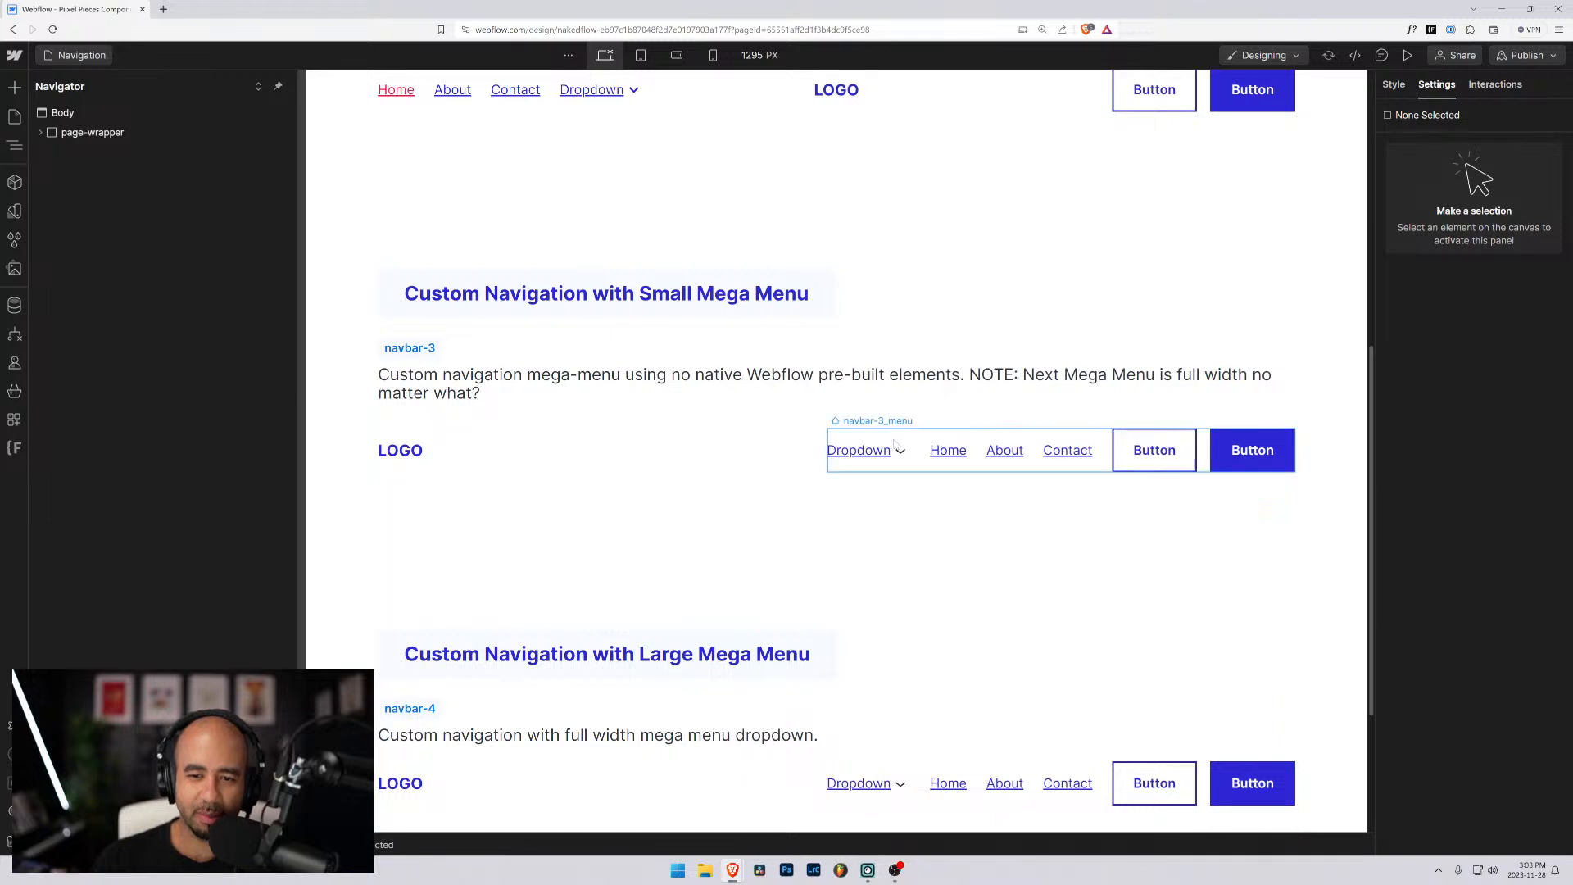
scroll(869, 433, "down", 4)
scroll(868, 434, "down", 1)
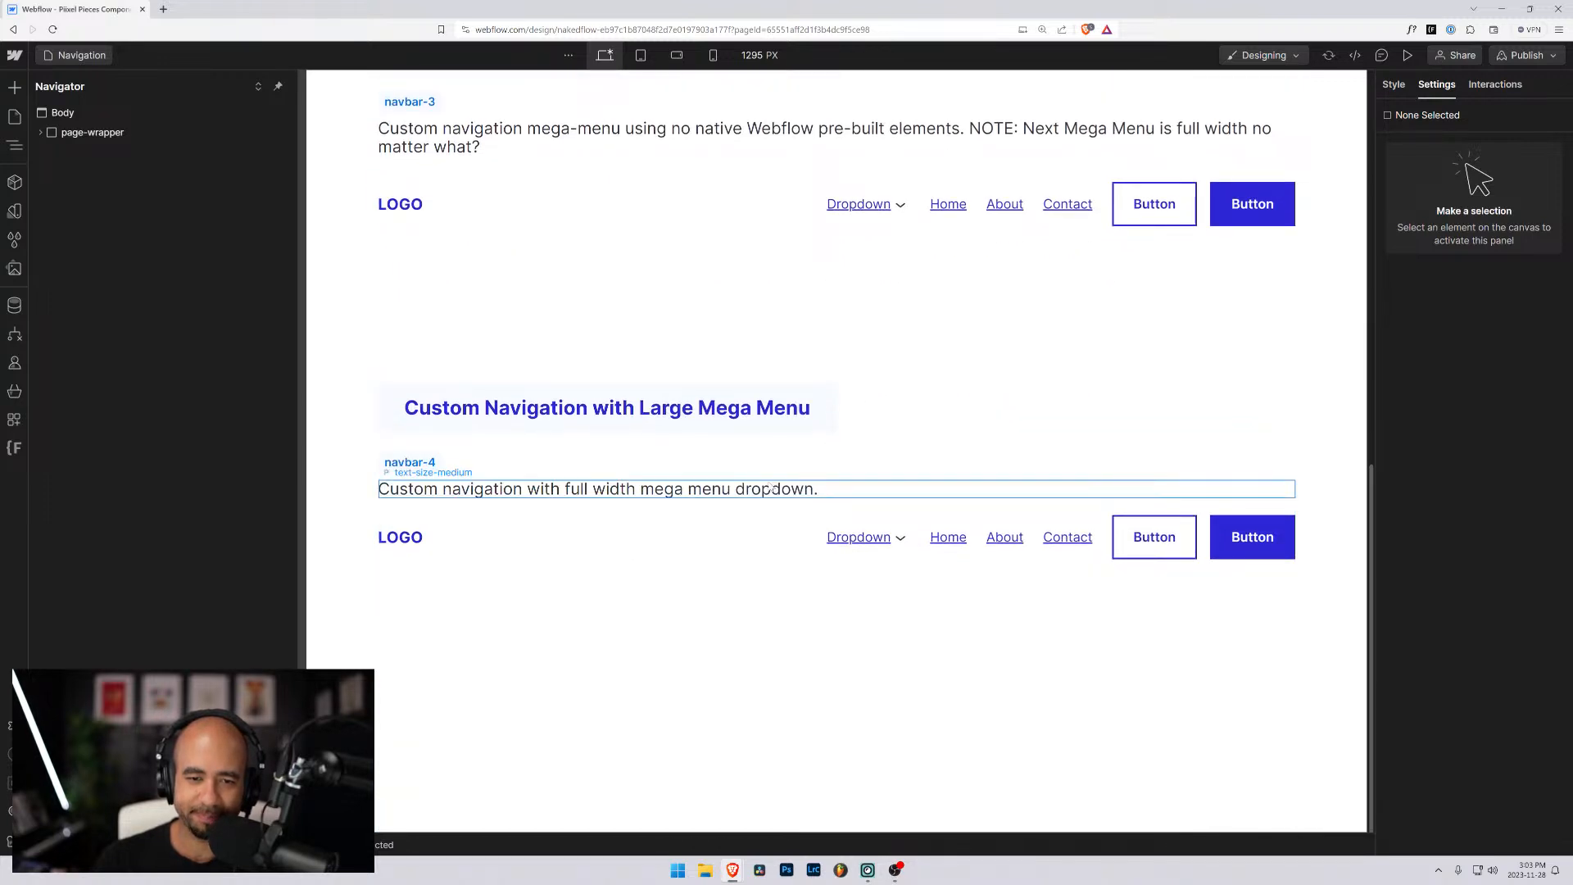
scroll(792, 501, "up", 6)
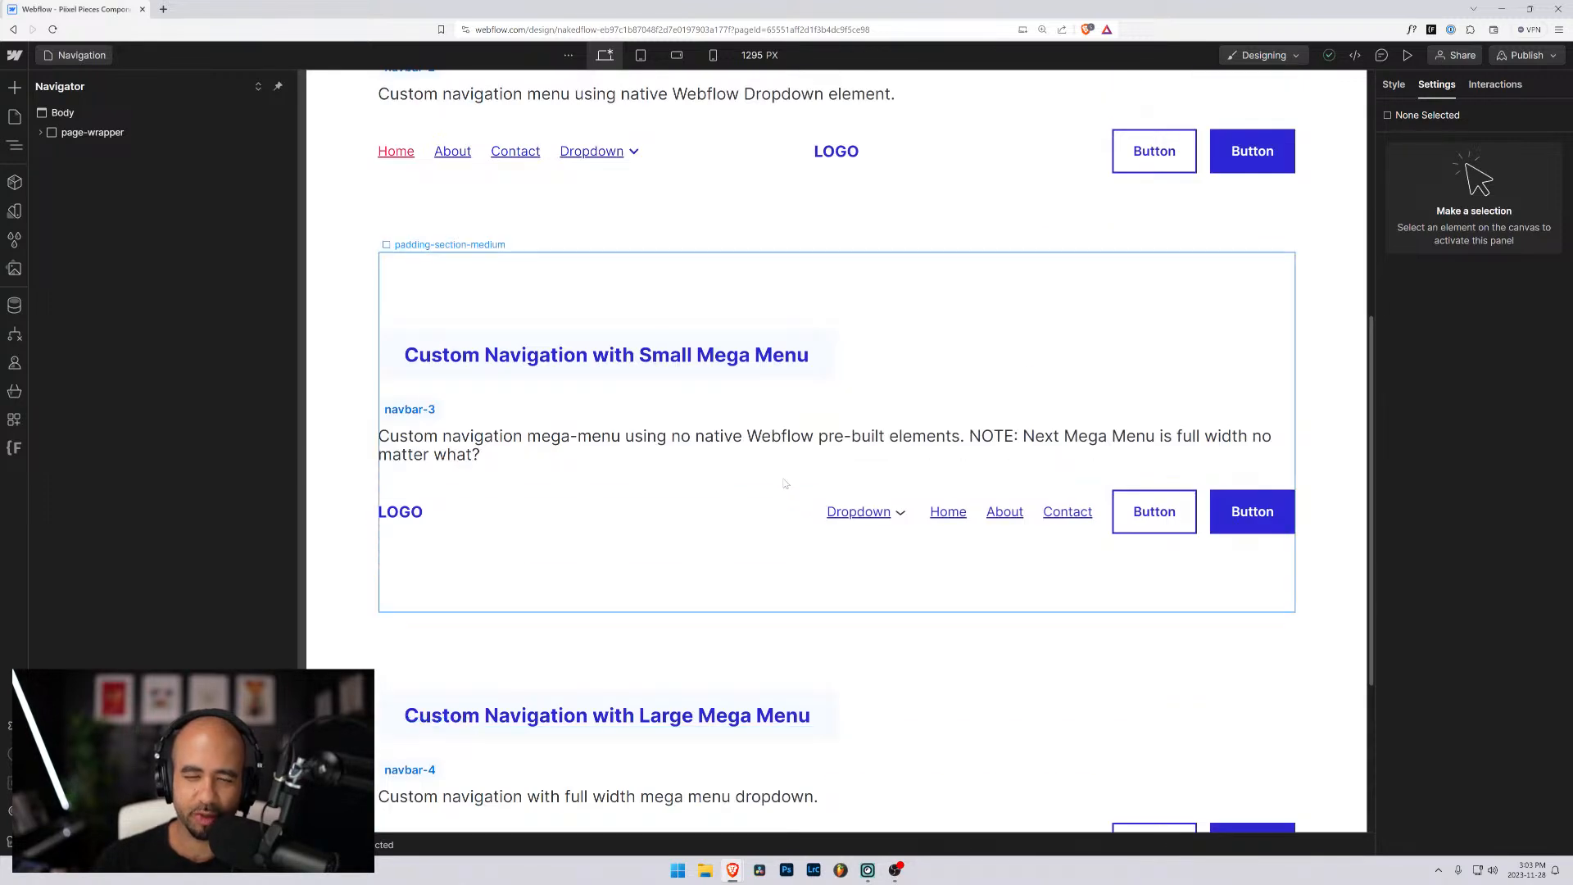
- Open the Footer page and review the layouts of Basic Footer 1, 2 and 3
left_click(94, 57)
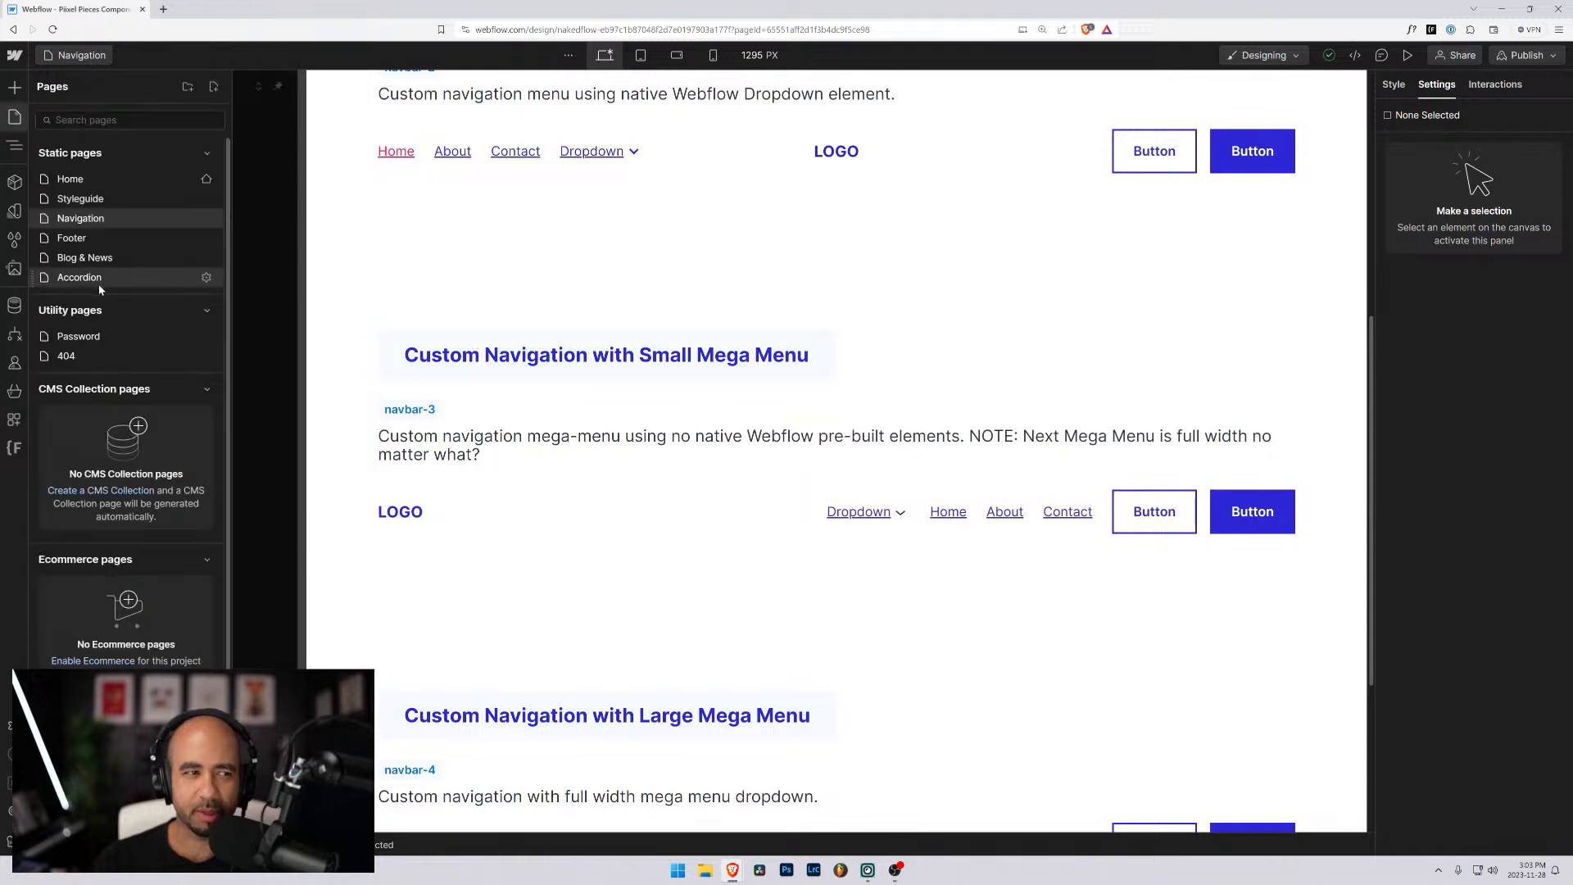
left_click(72, 238)
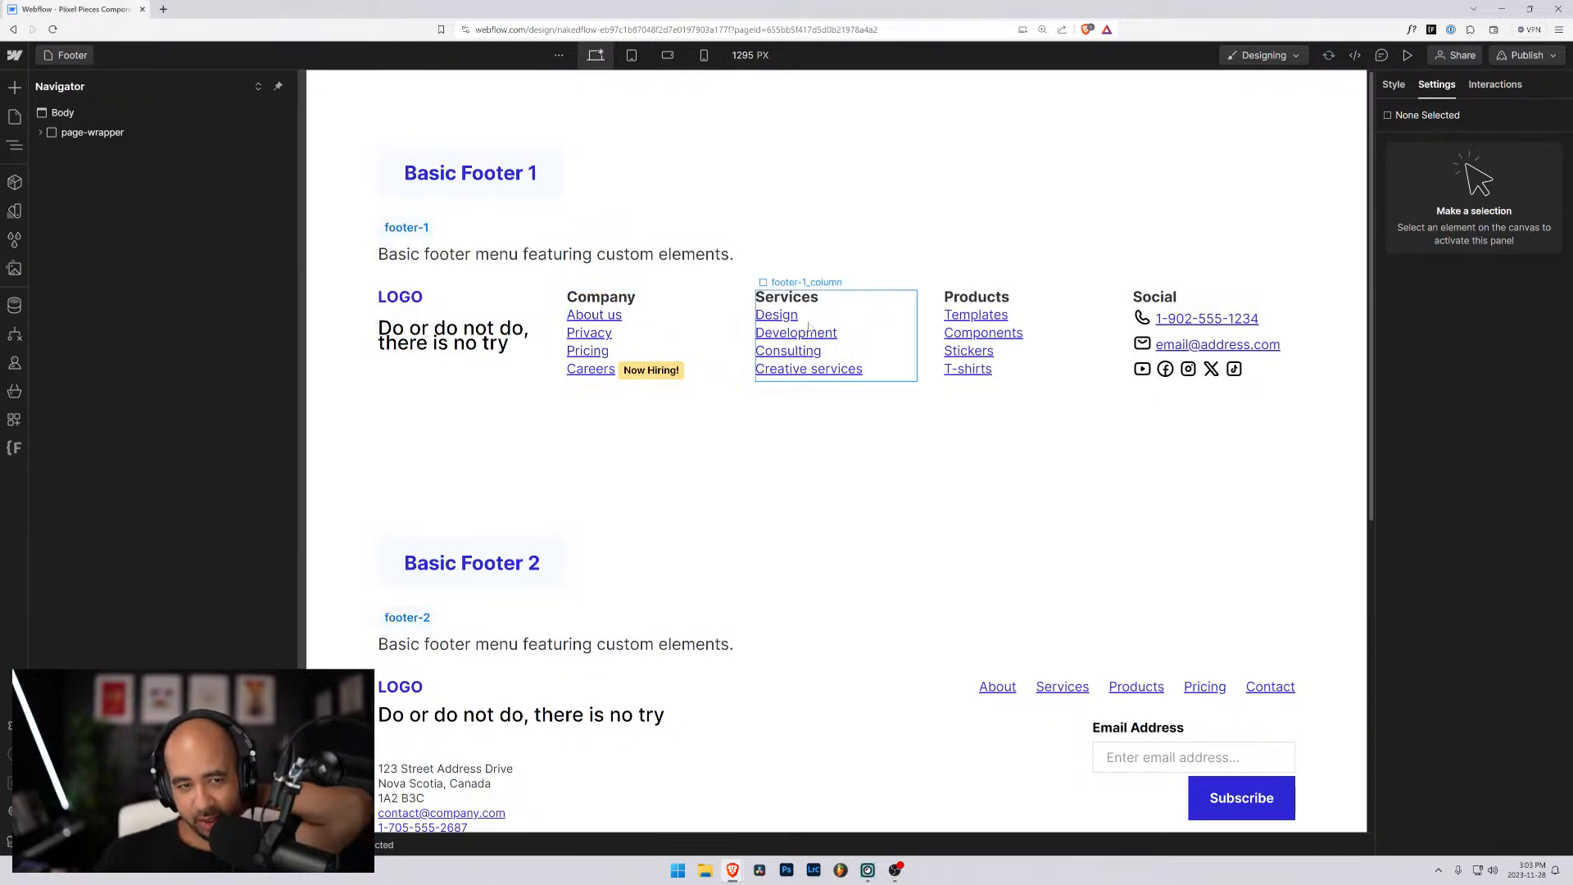
scroll(712, 343, "down", 6)
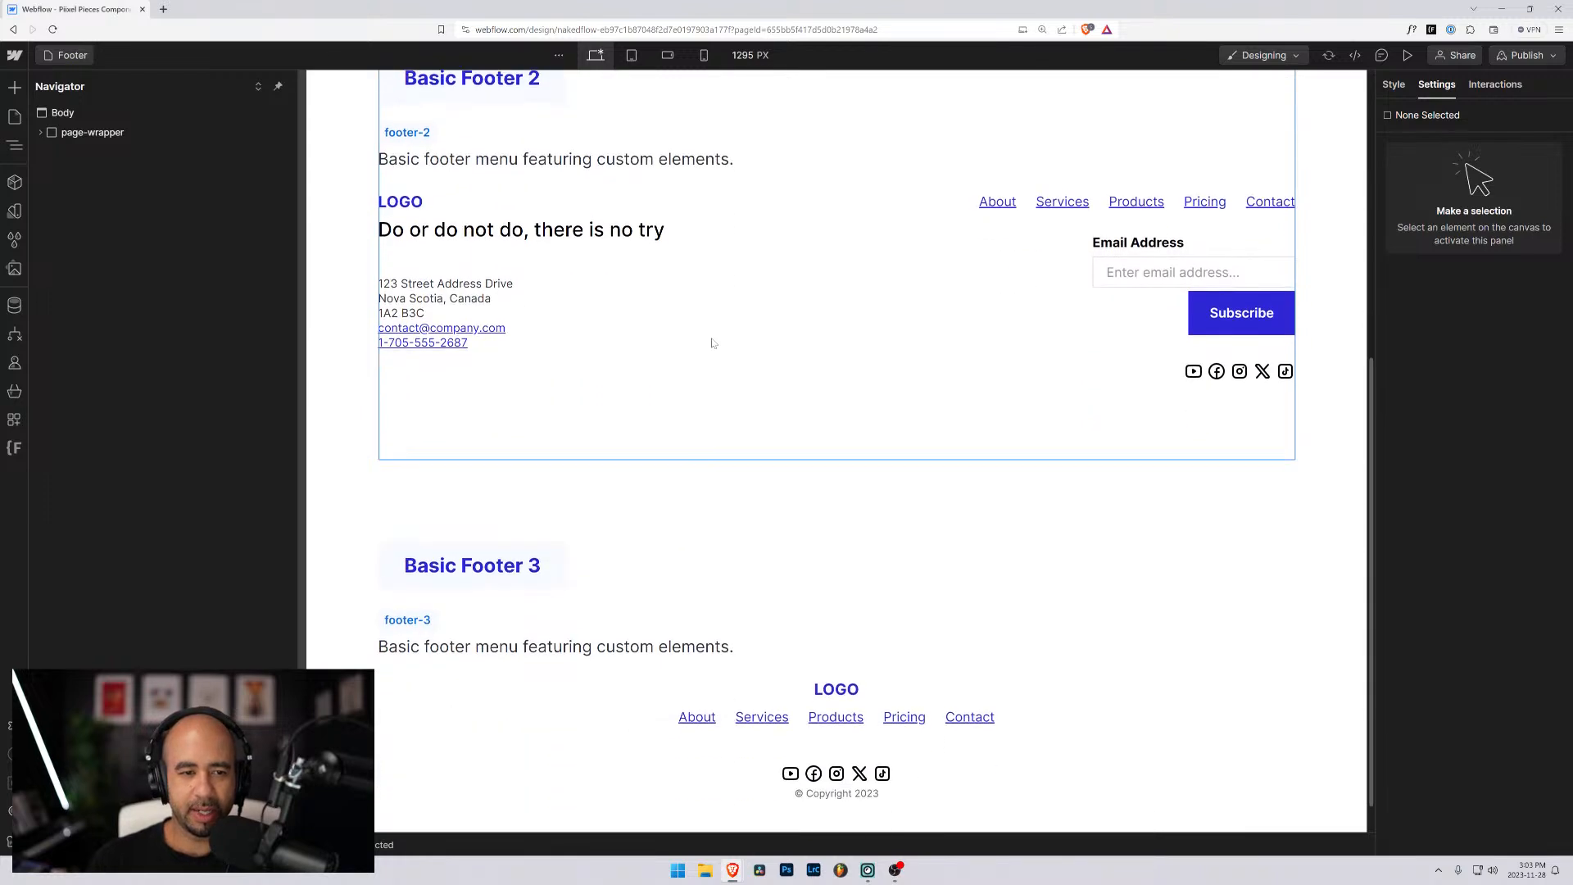
scroll(712, 343, "down", 1)
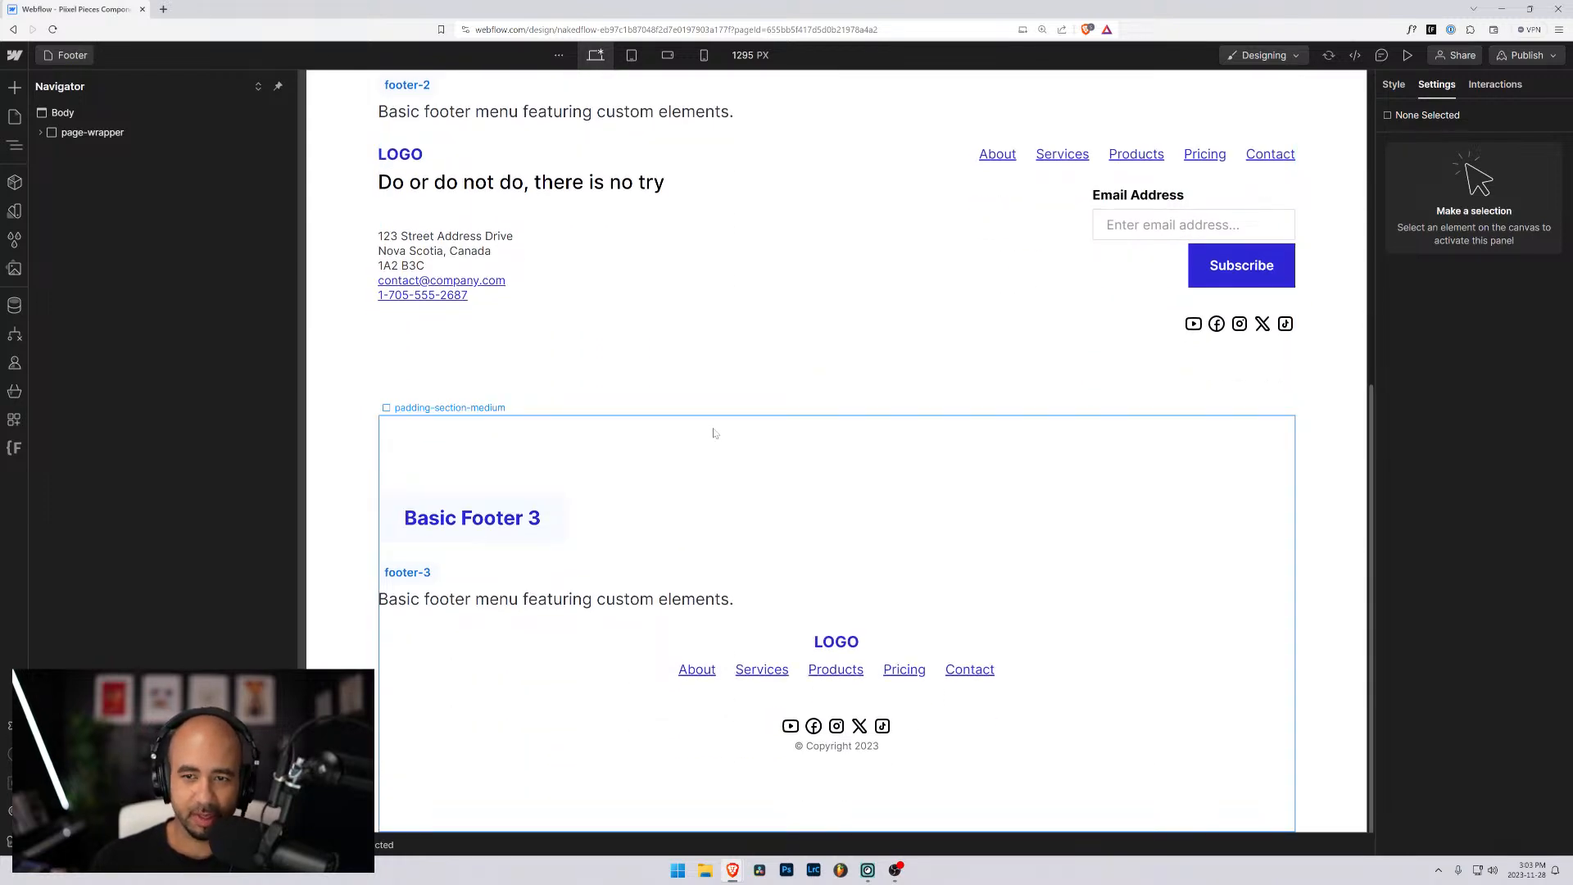
scroll(713, 433, "up", 7)
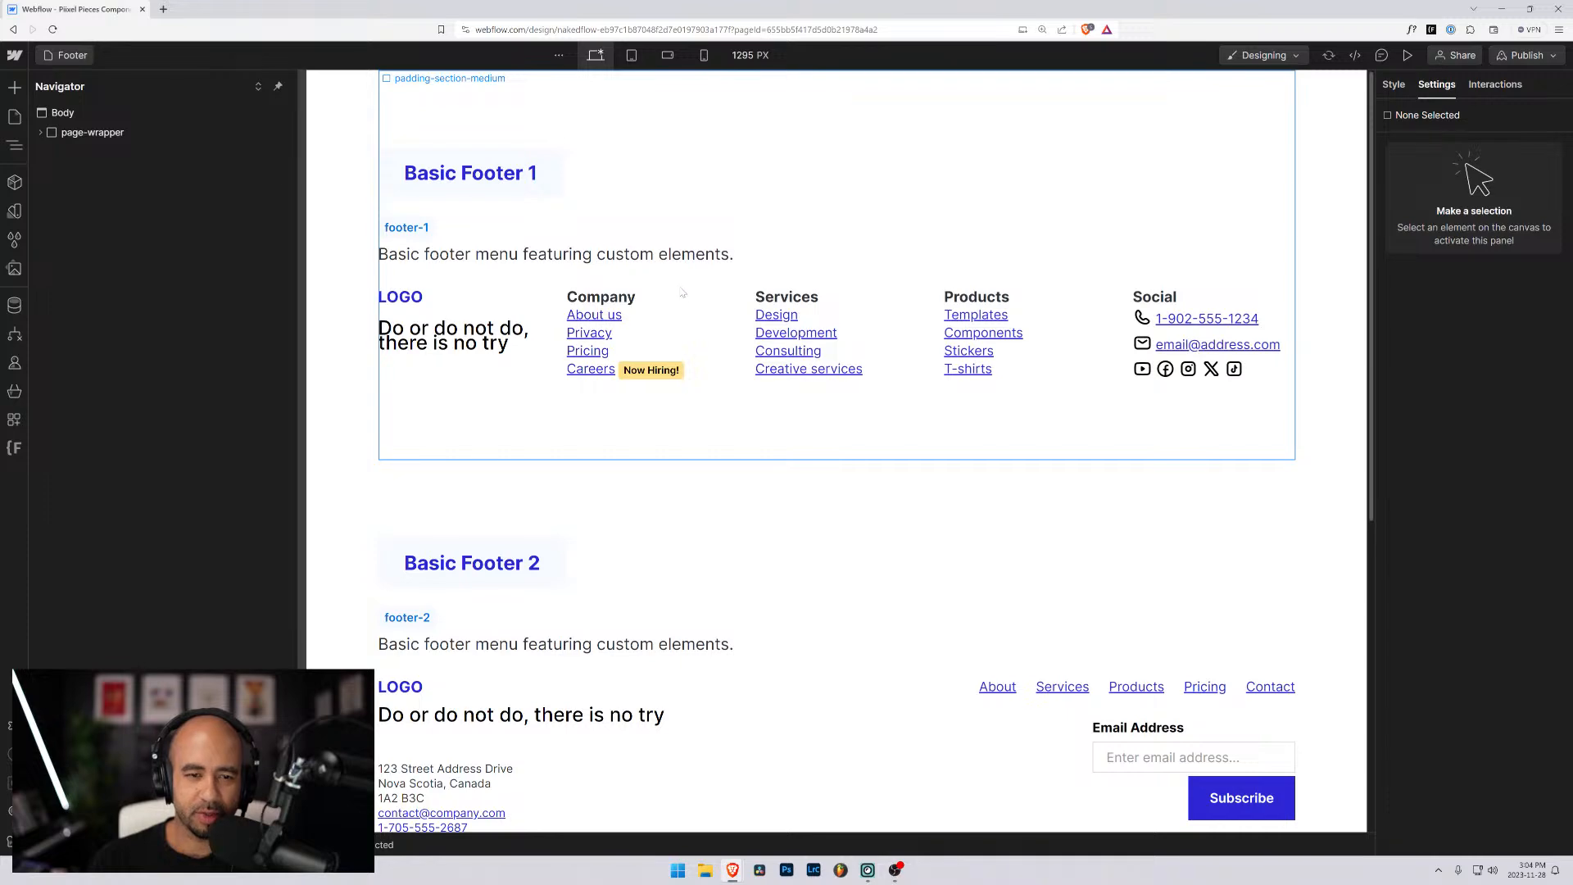
scroll(688, 369, "down", 5)
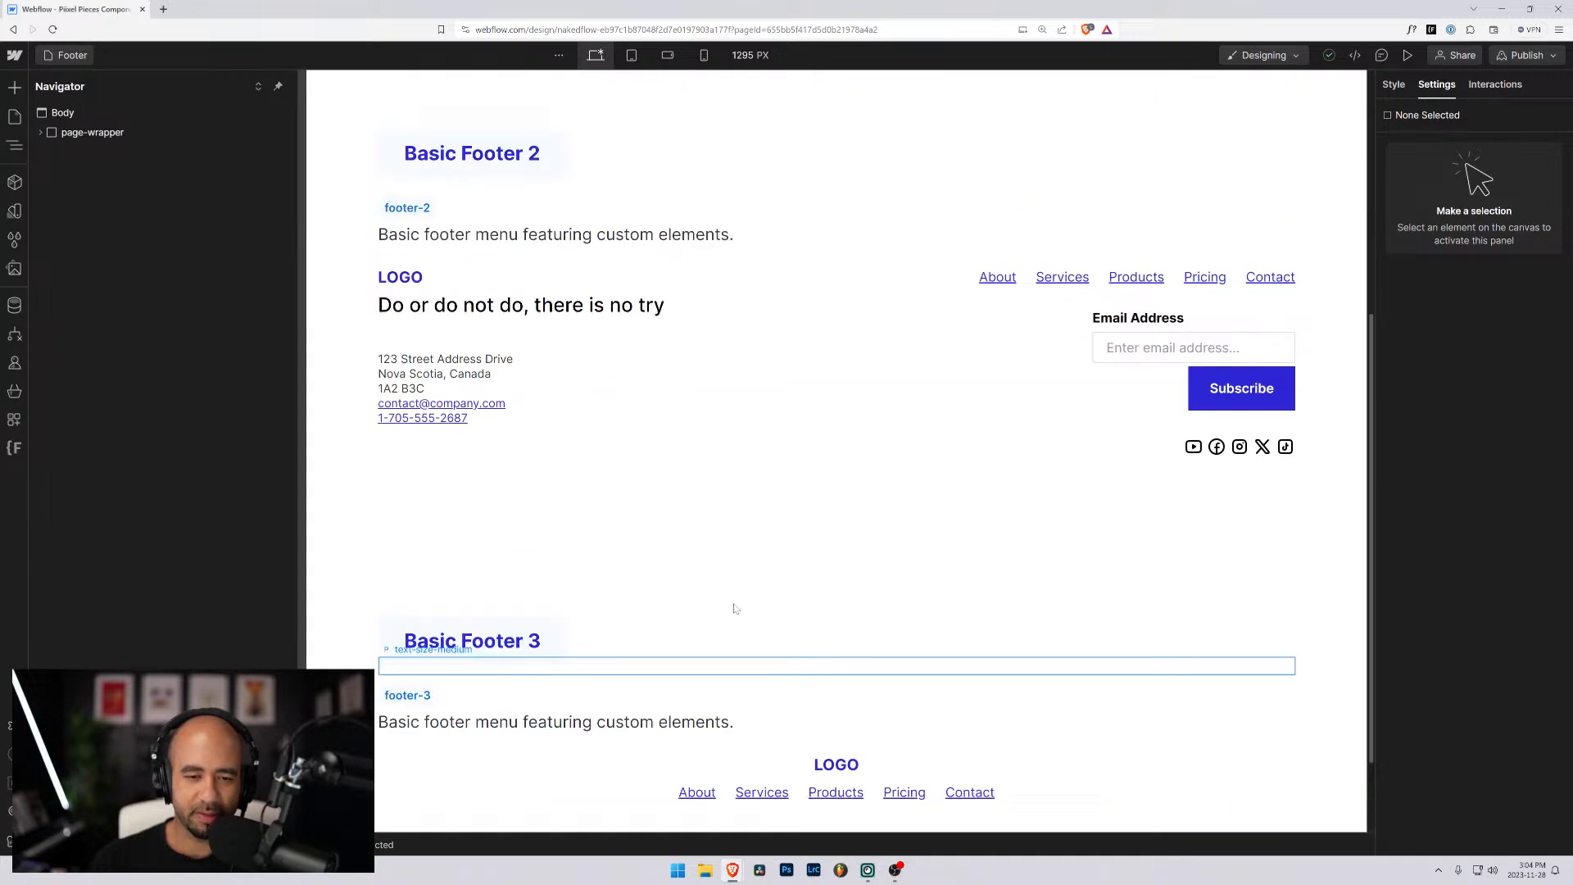
scroll(734, 608, "up", 5)
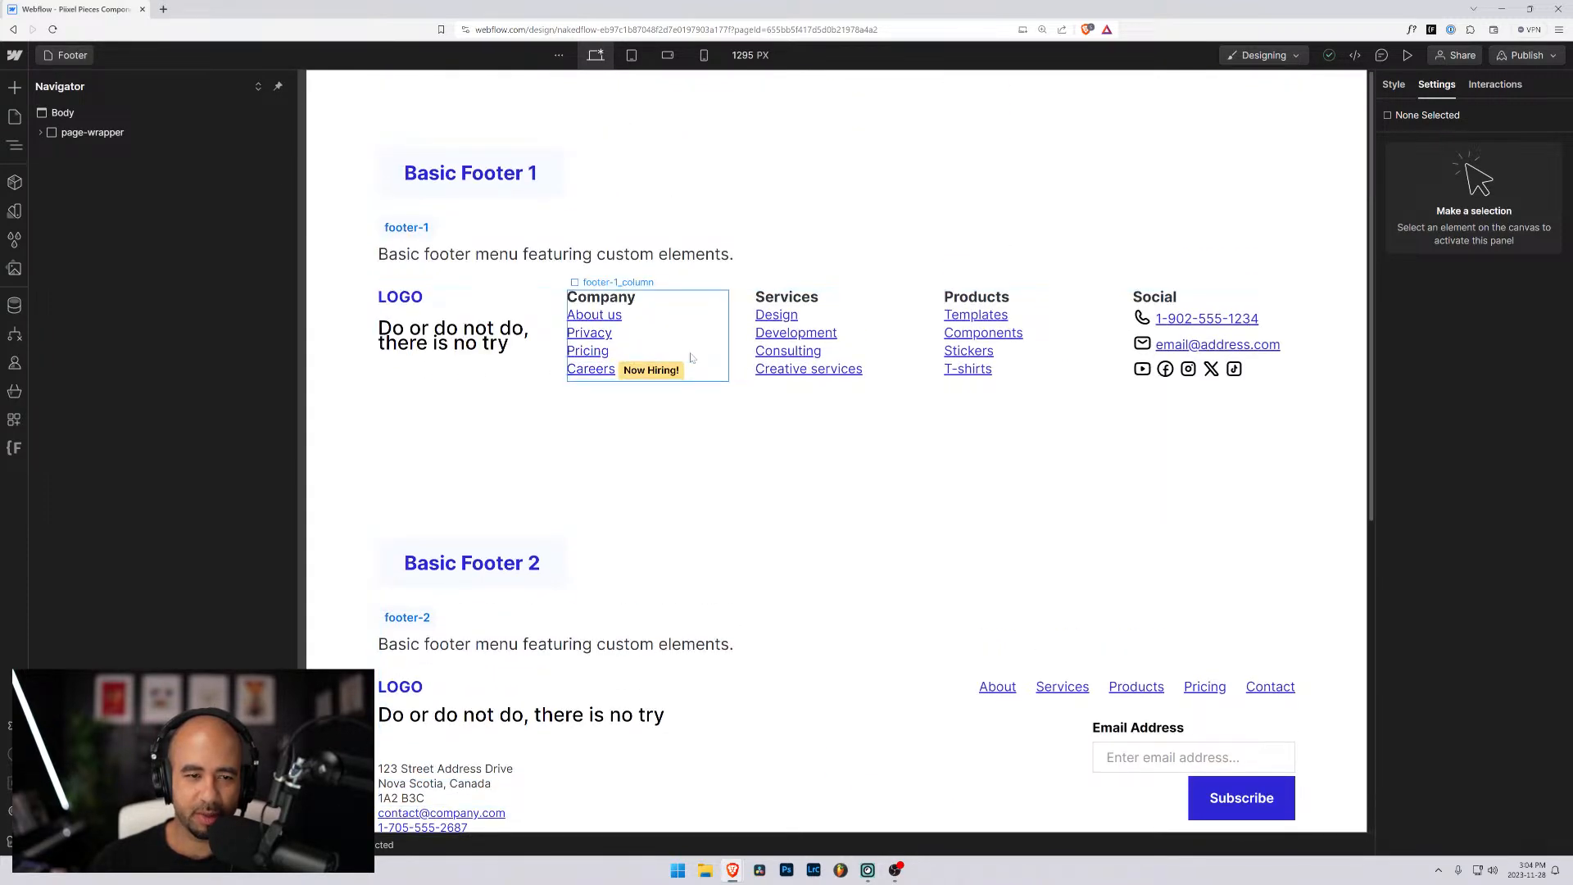
scroll(819, 491, "down", 3)
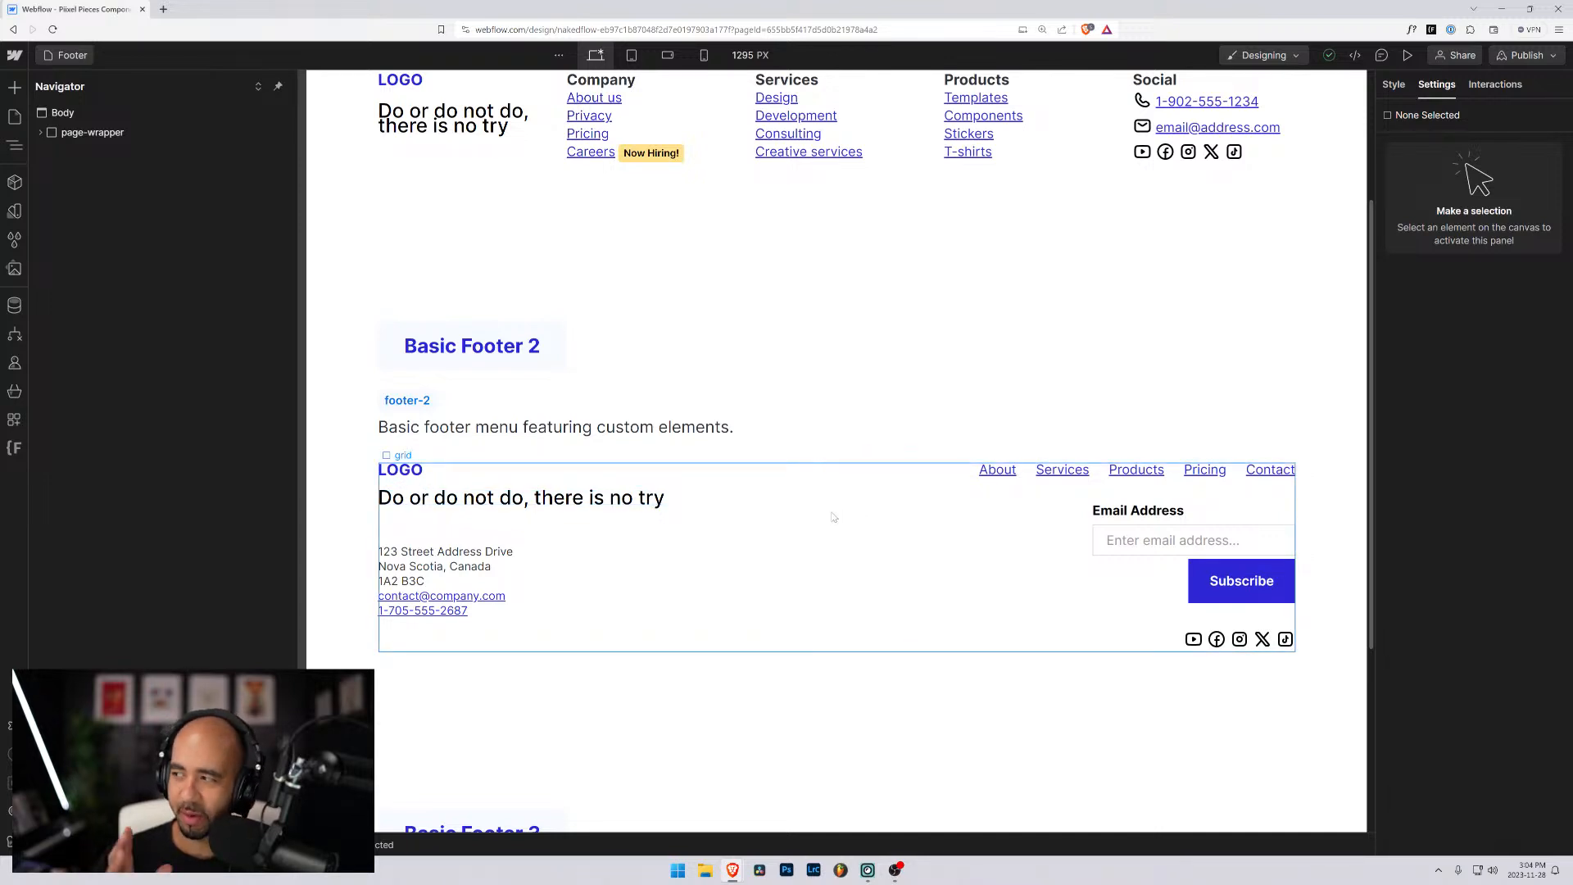
- Open the Blog & News, Styleguide and Navigation pages in turn to look over their contents
left_click(70, 54)
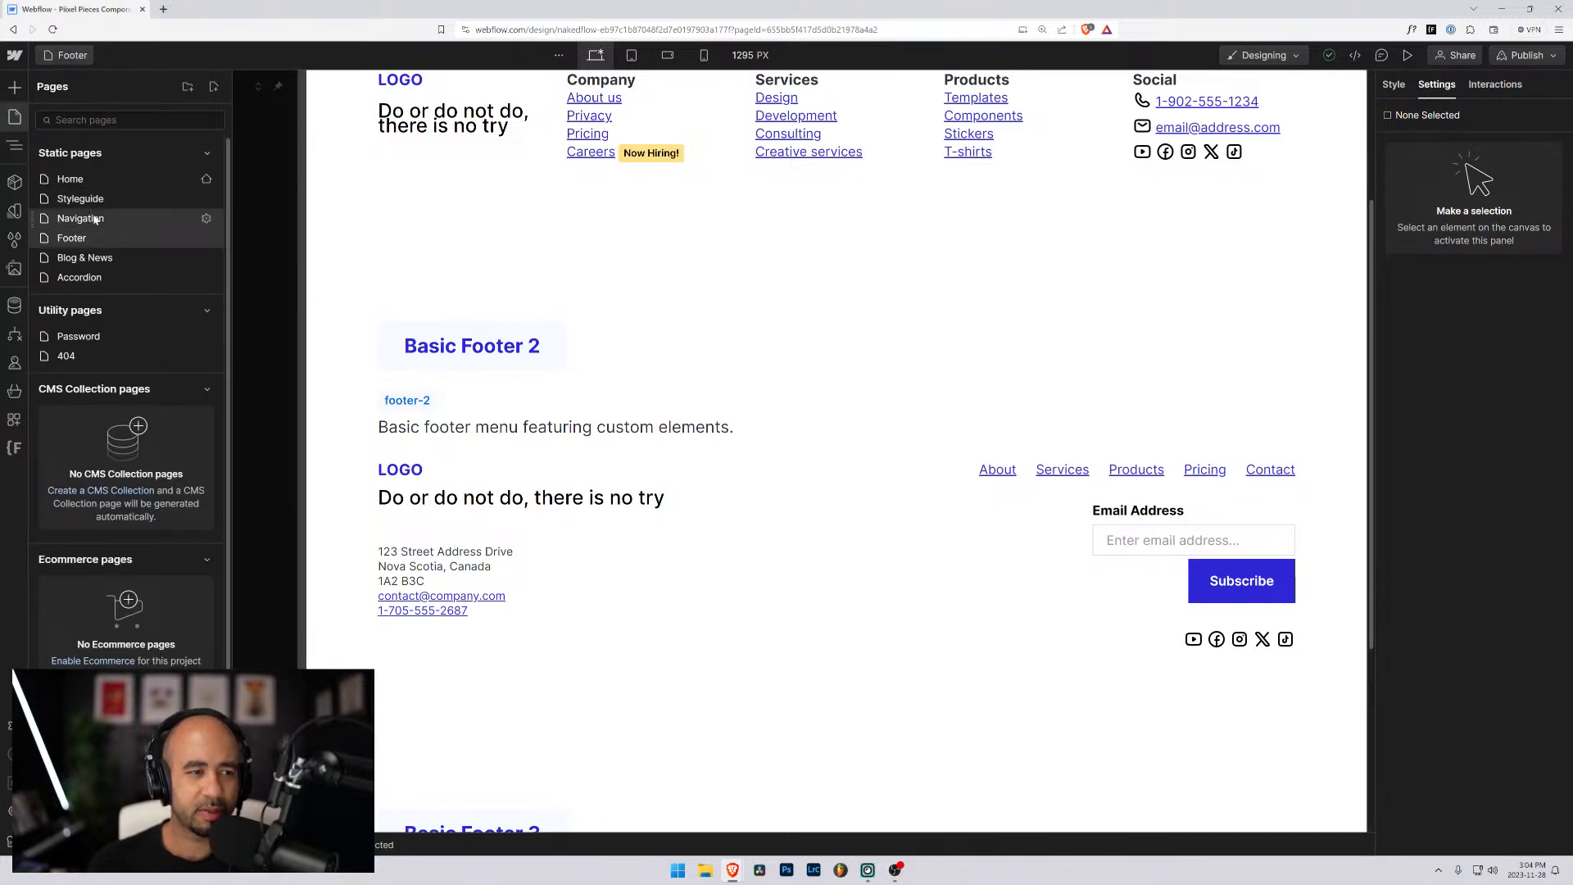
left_click(97, 257)
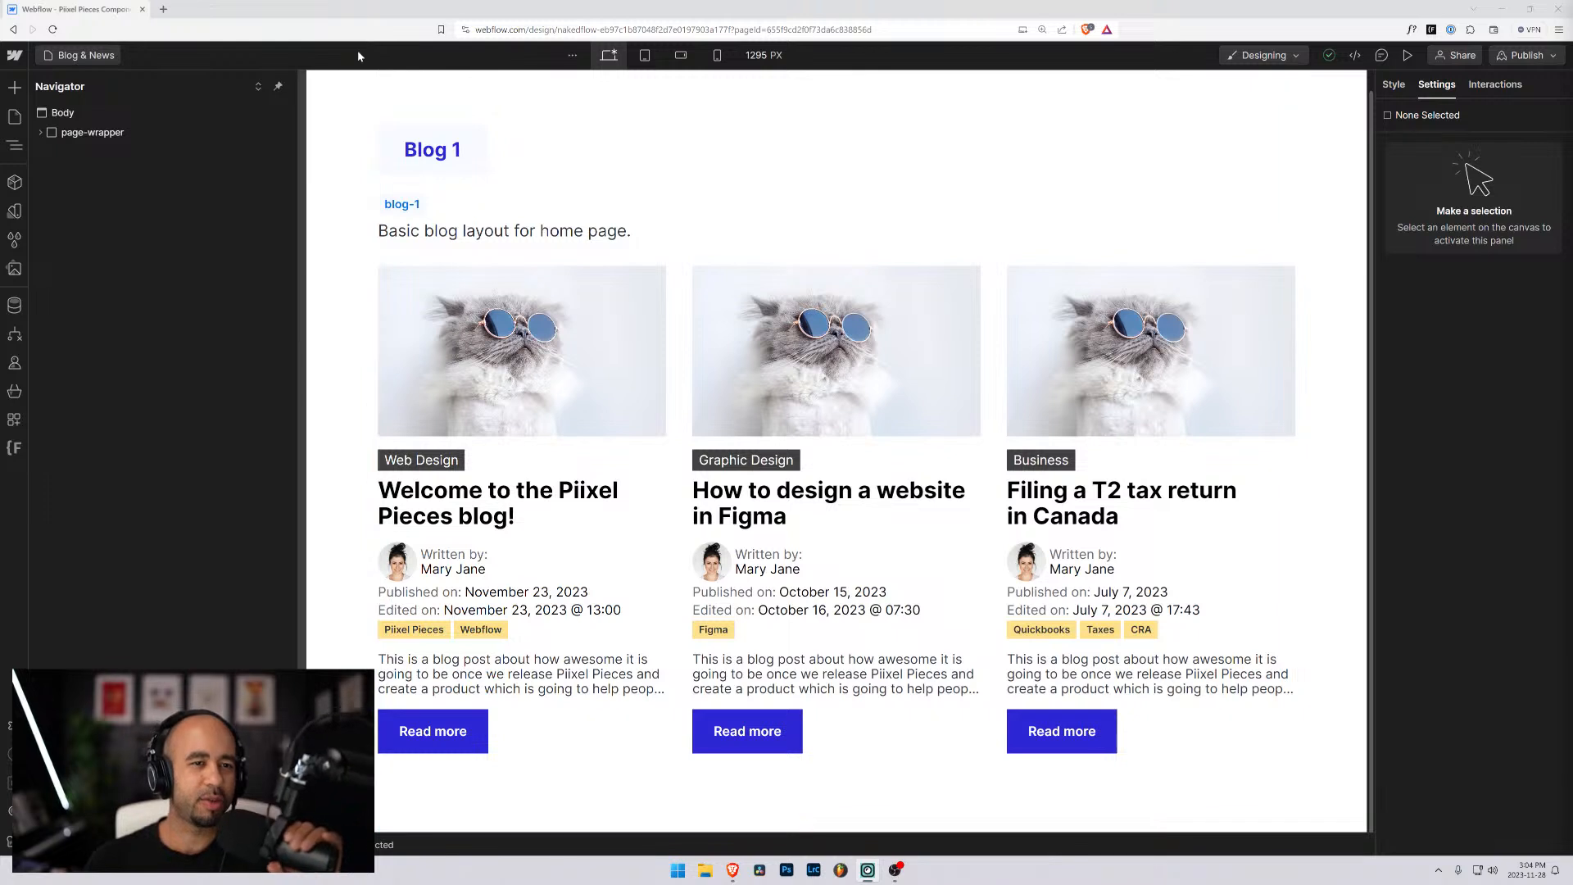
left_click(76, 55)
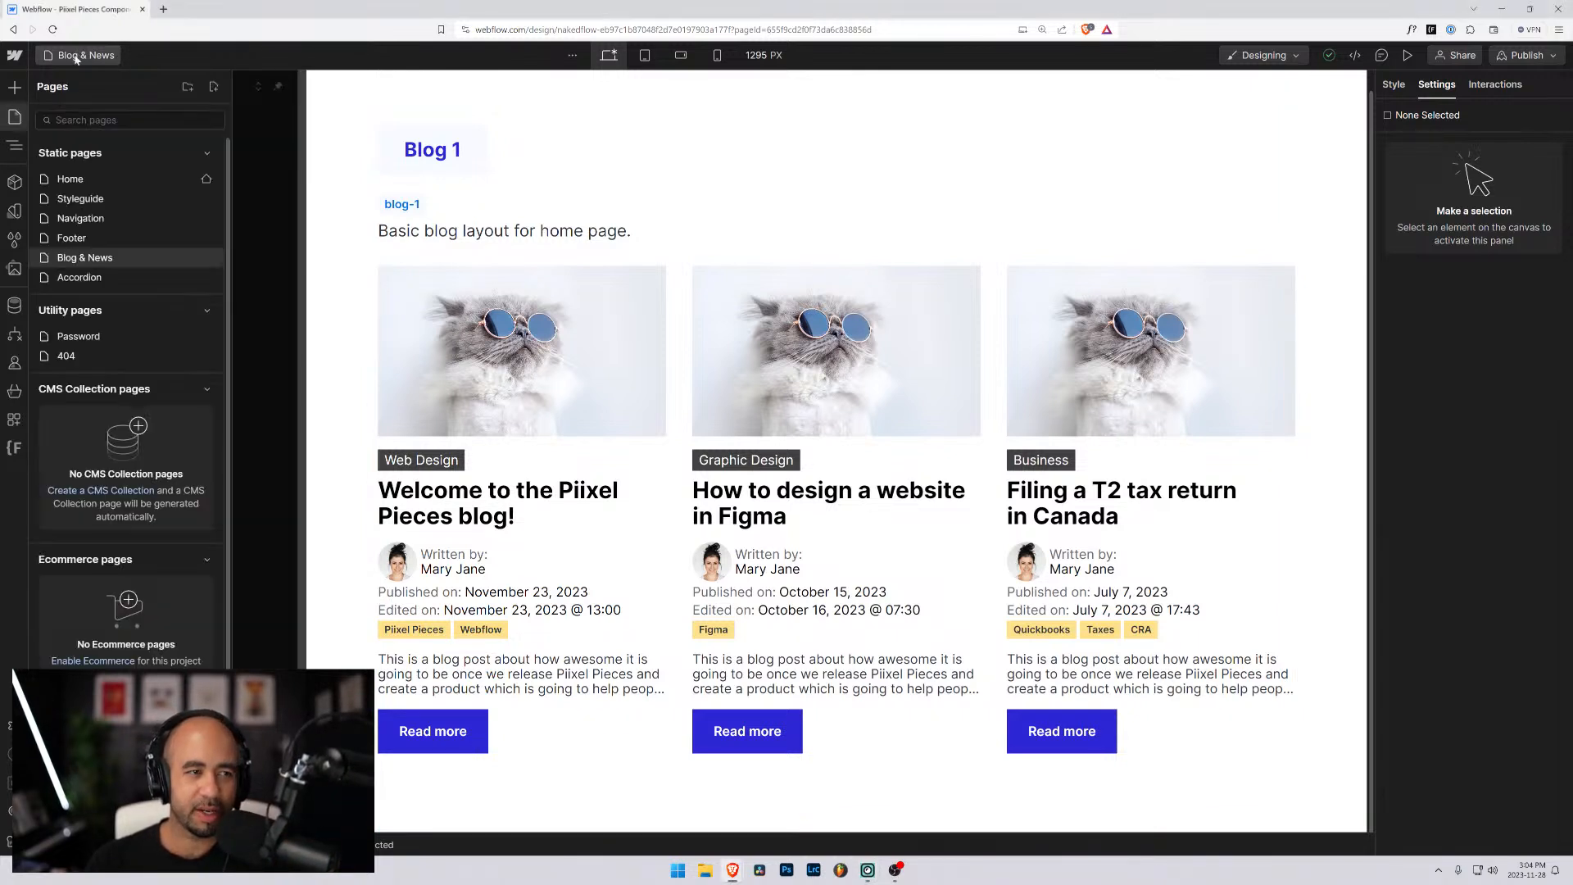
left_click(79, 199)
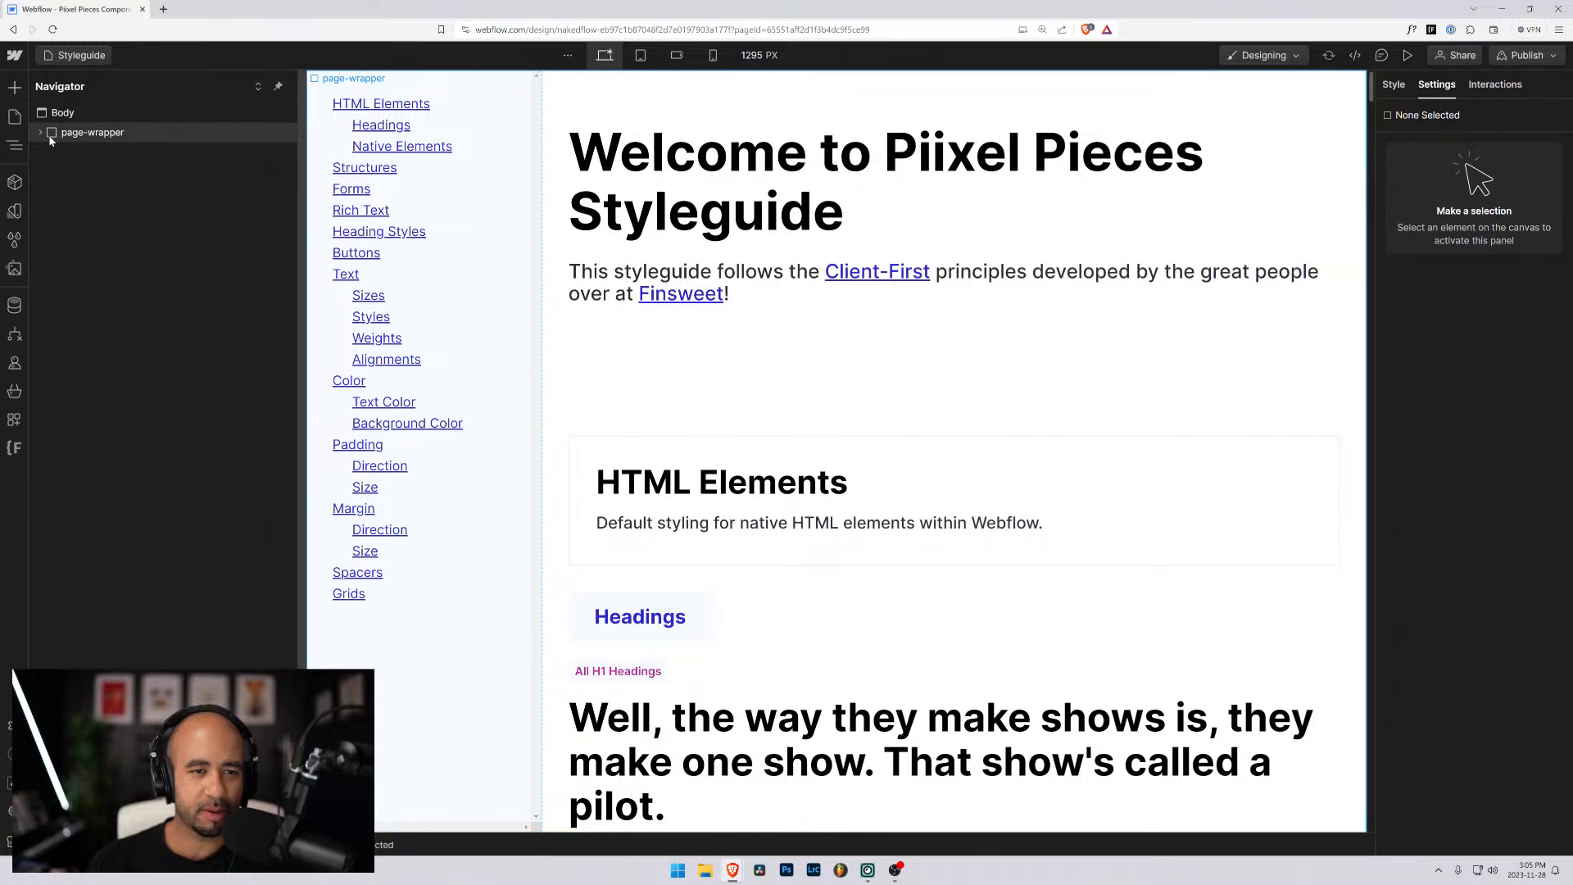
left_click(52, 117)
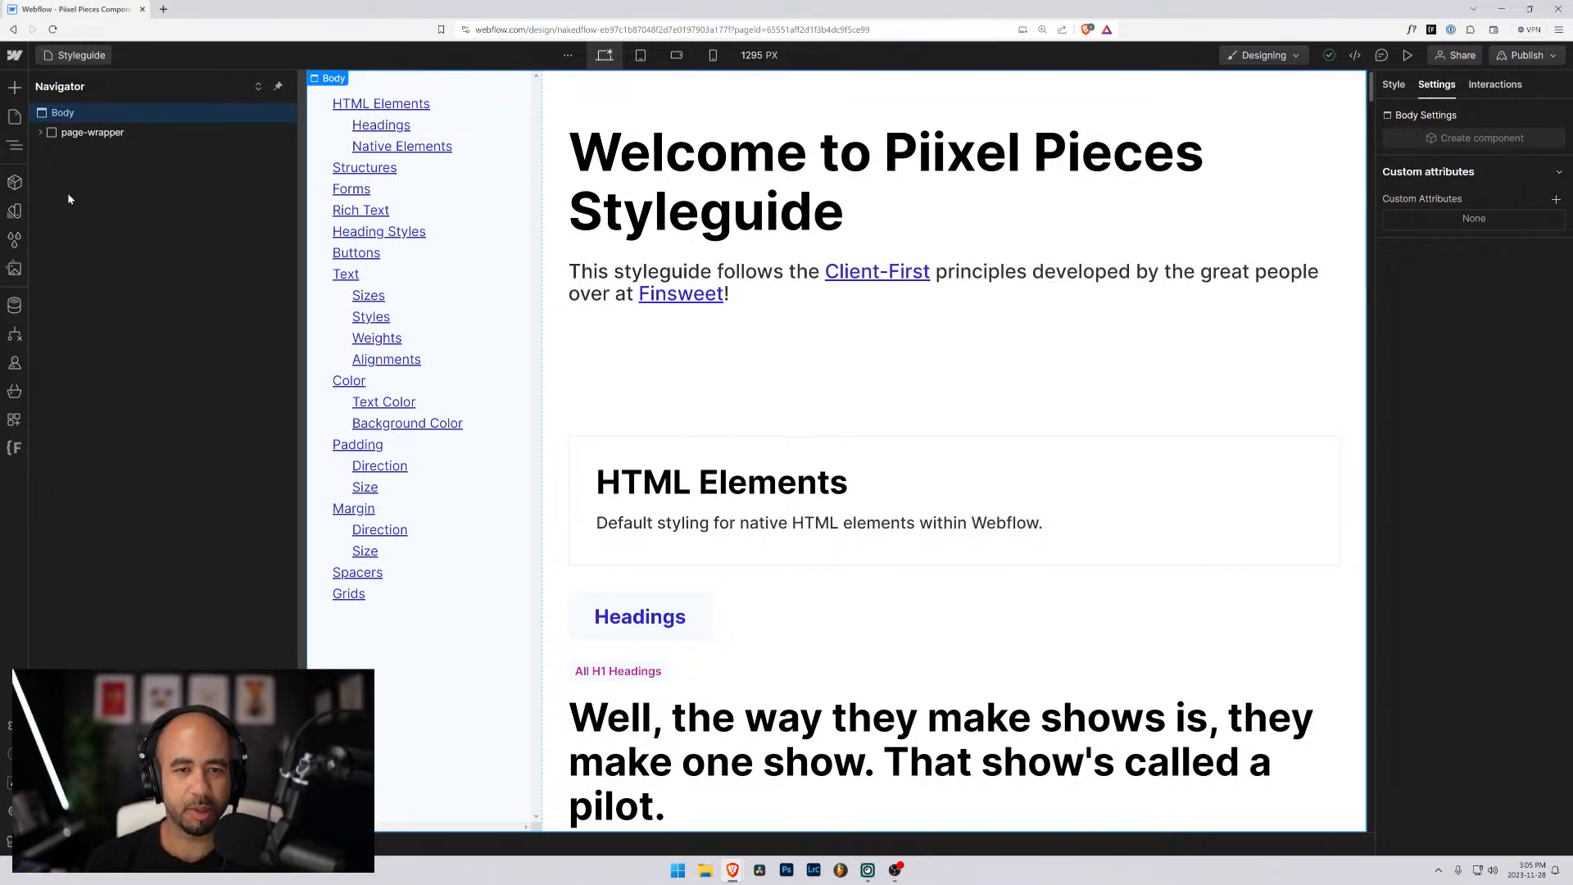
left_click(70, 56)
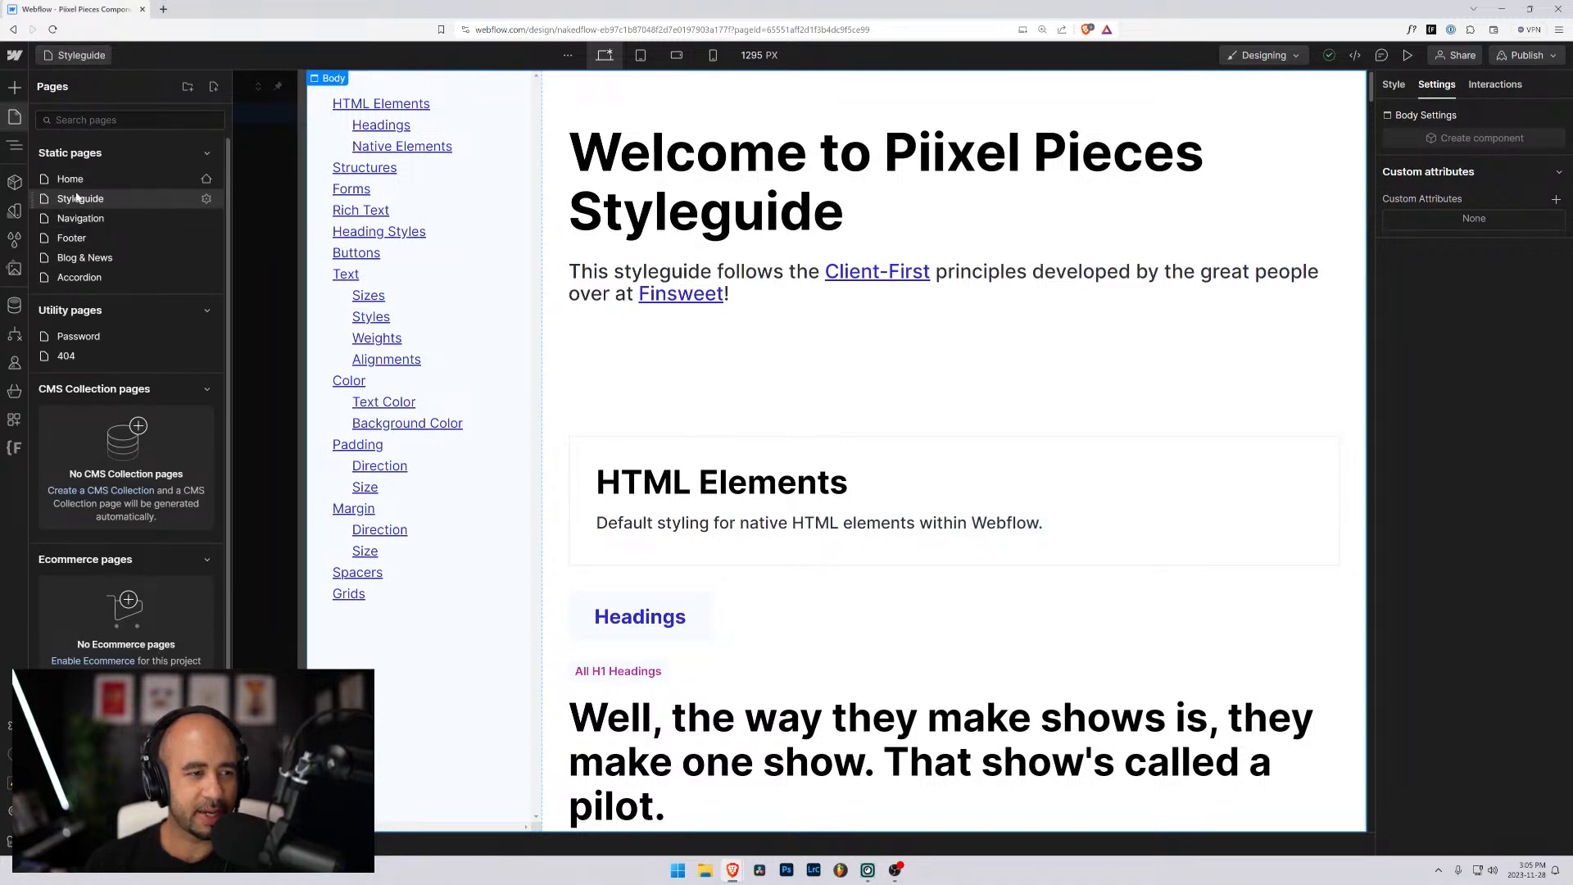
left_click(78, 218)
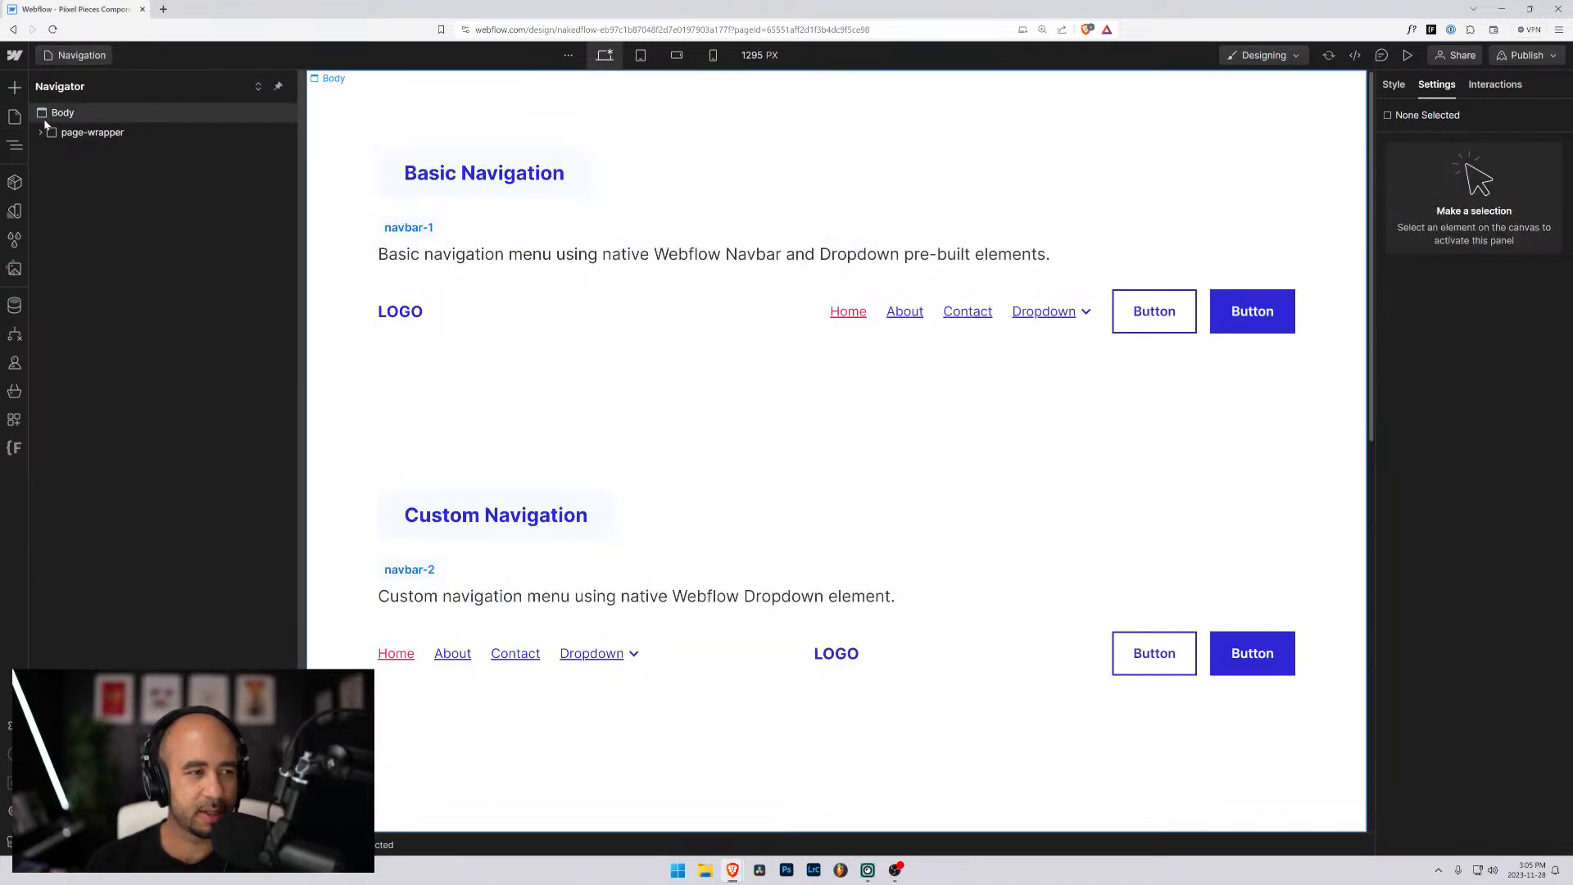
- Open the Accordion page and bring up its page settings
left_click(74, 55)
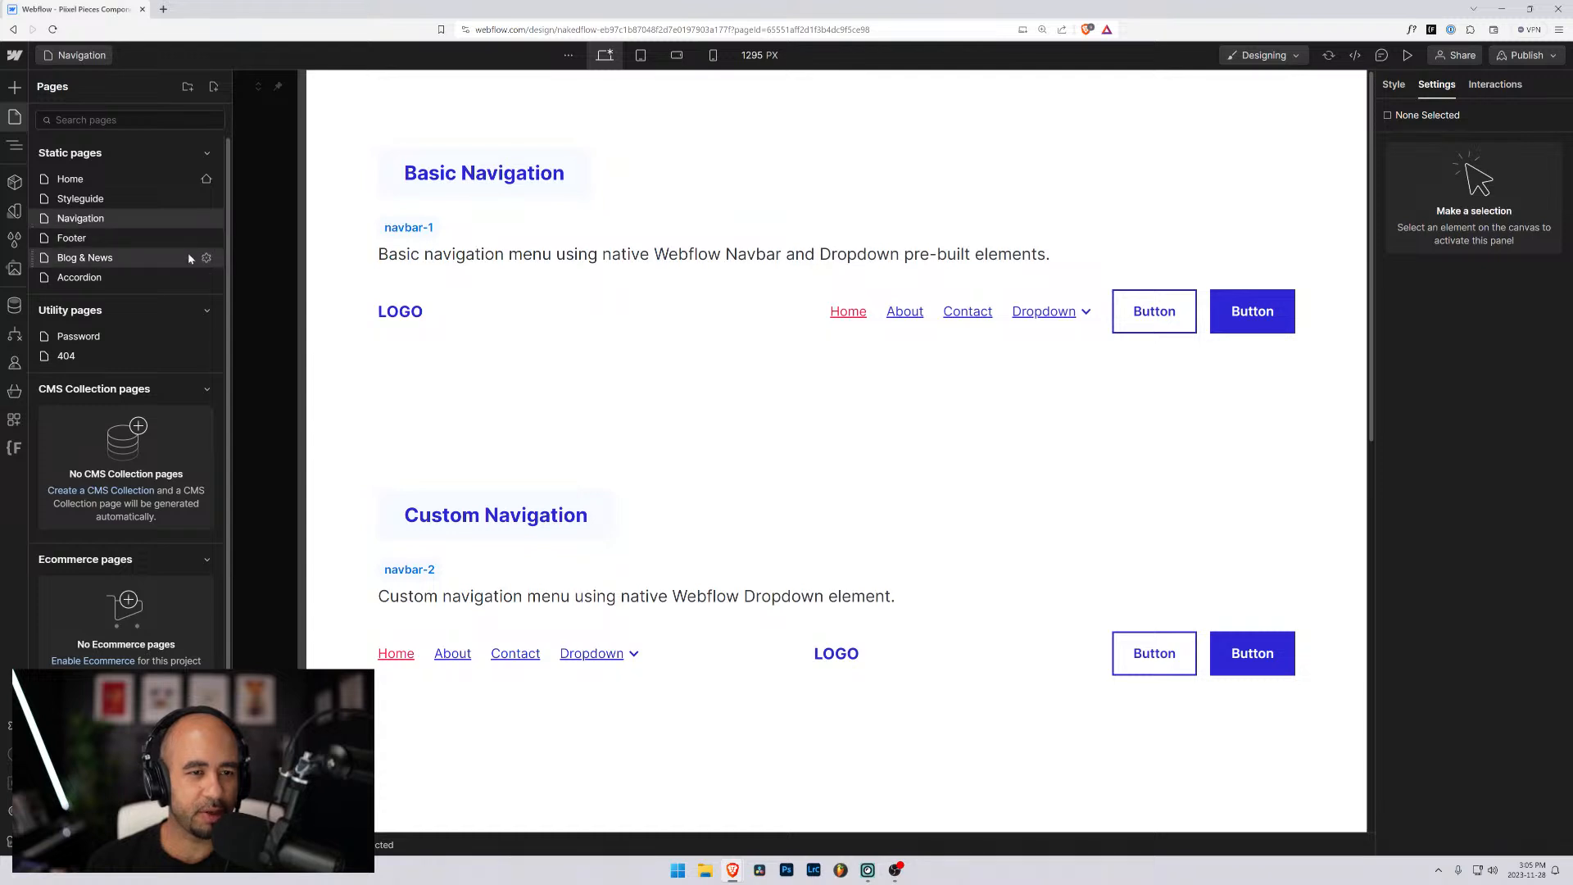
left_click(82, 277)
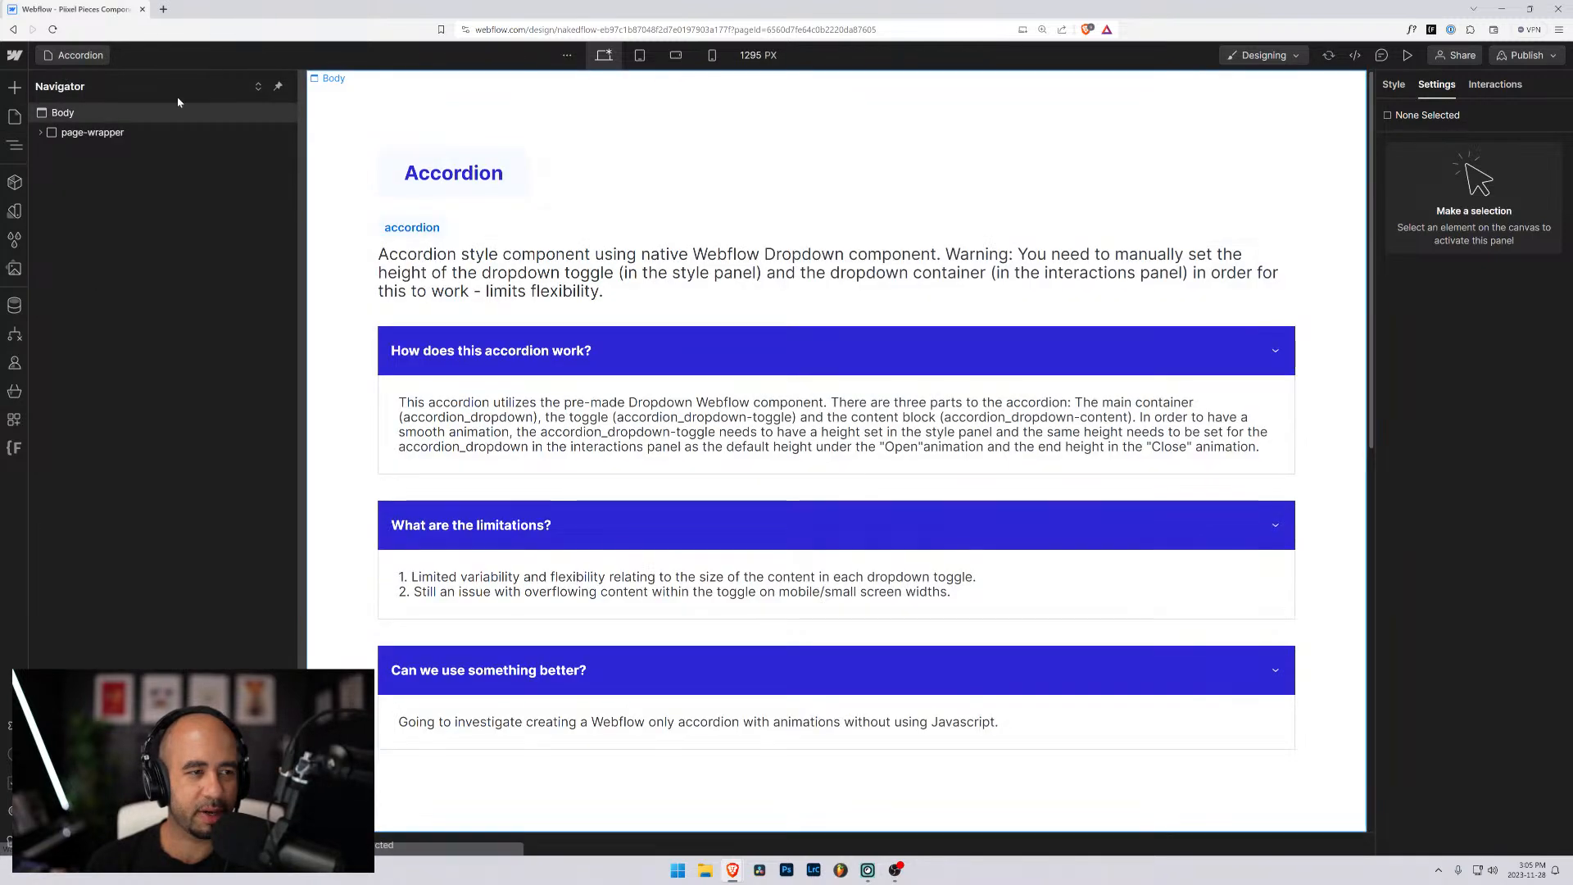
left_click(70, 57)
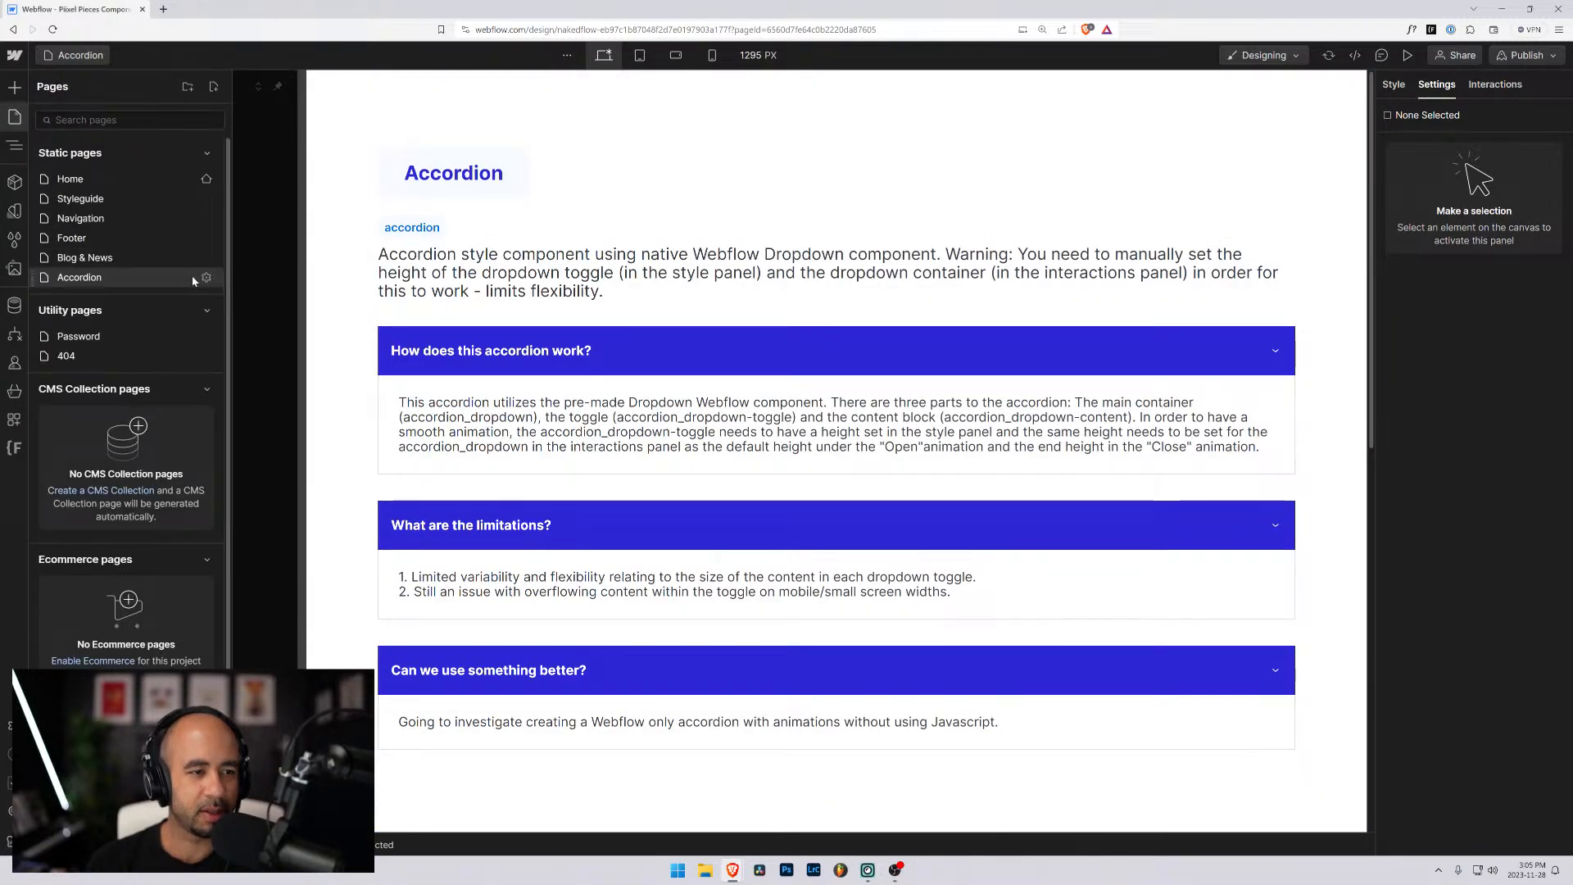
left_click(204, 277)
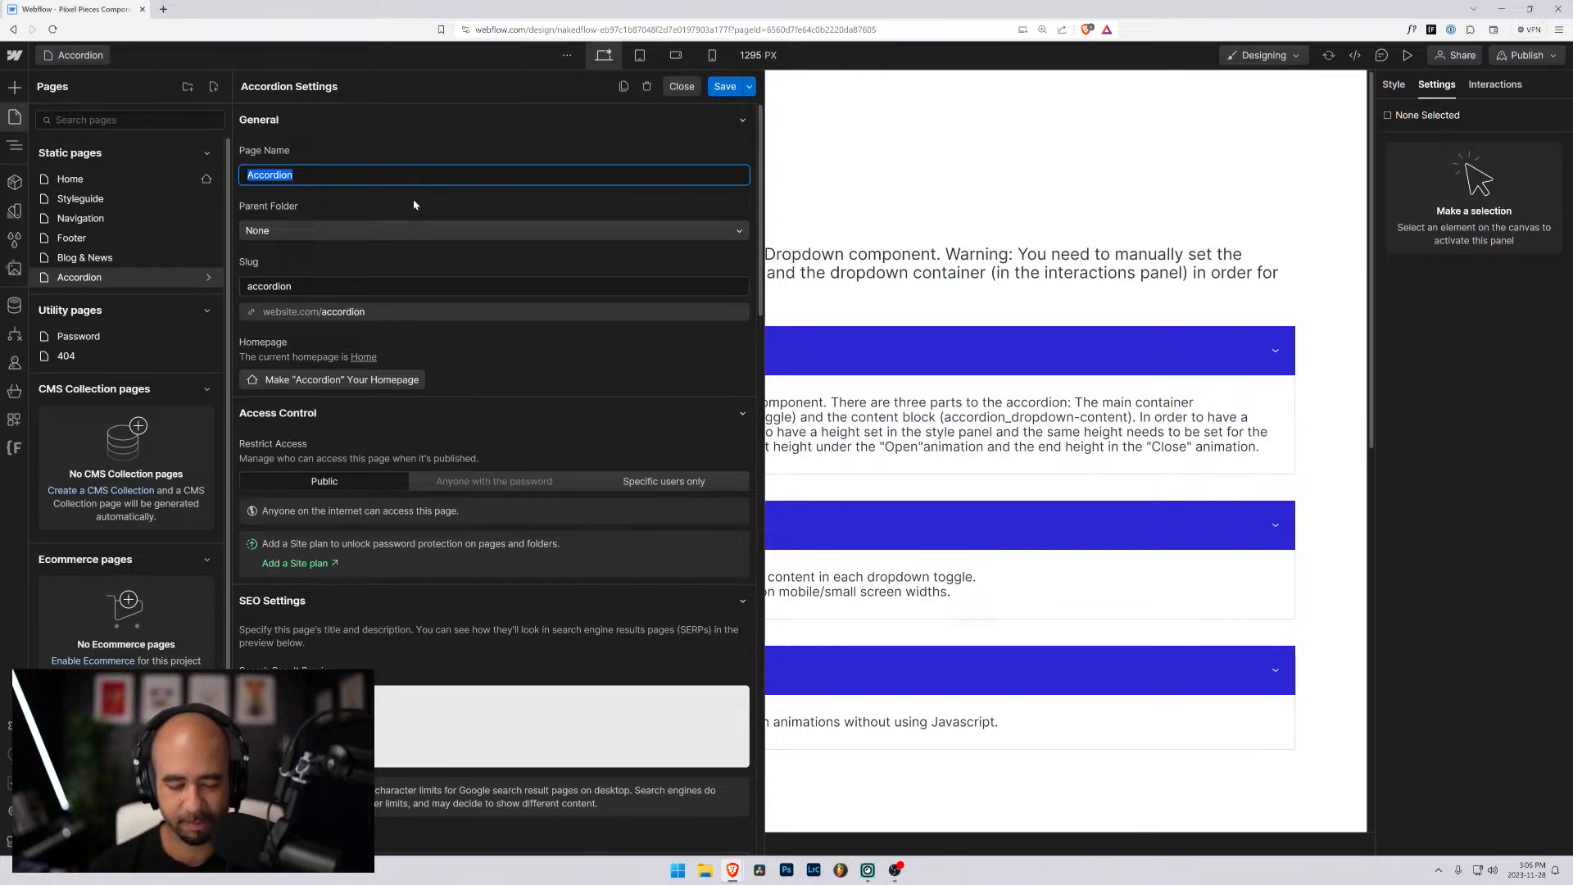
type("Heo")
type("r")
key("BackSpace")
key("BackSpace")
type("ro")
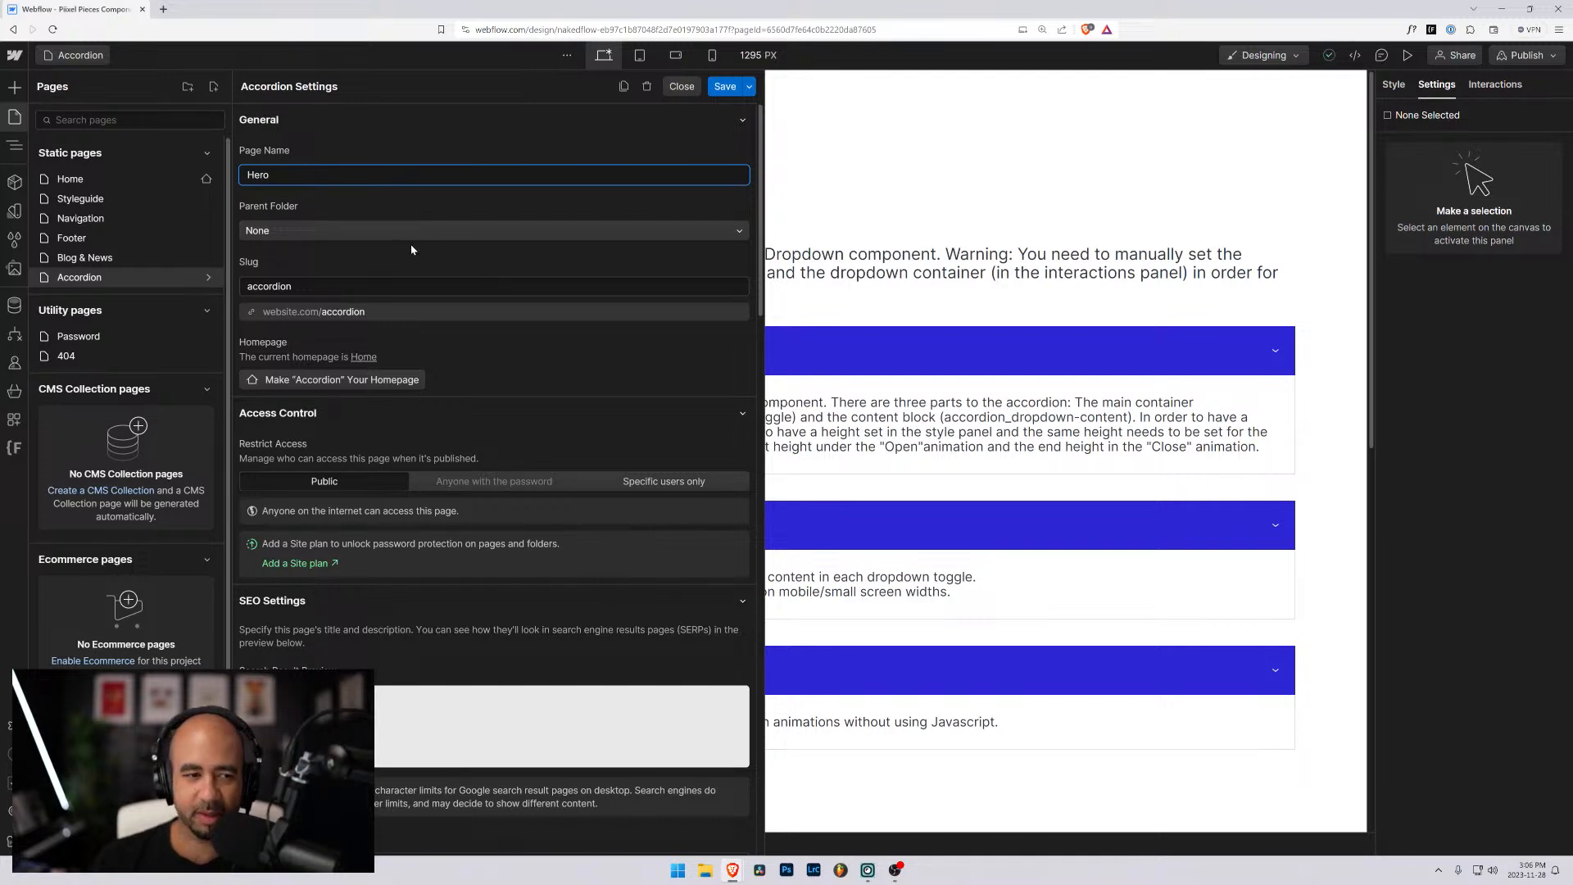
left_click(494, 287)
key("ctrl+a")
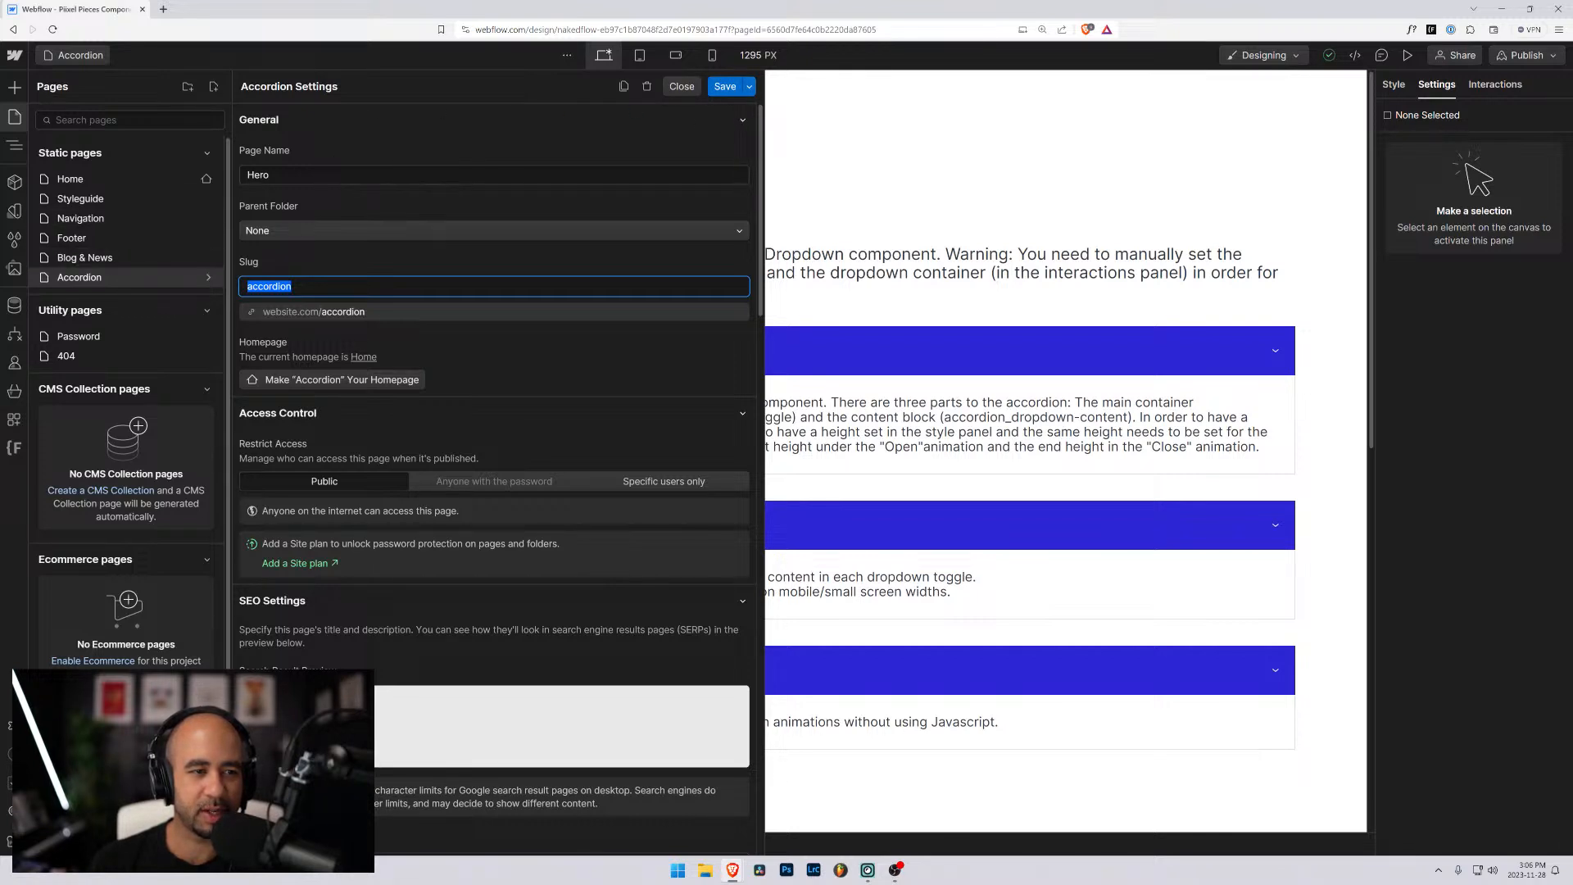
- Duplicate the Accordion page as a new page named Hero
left_click(625, 87)
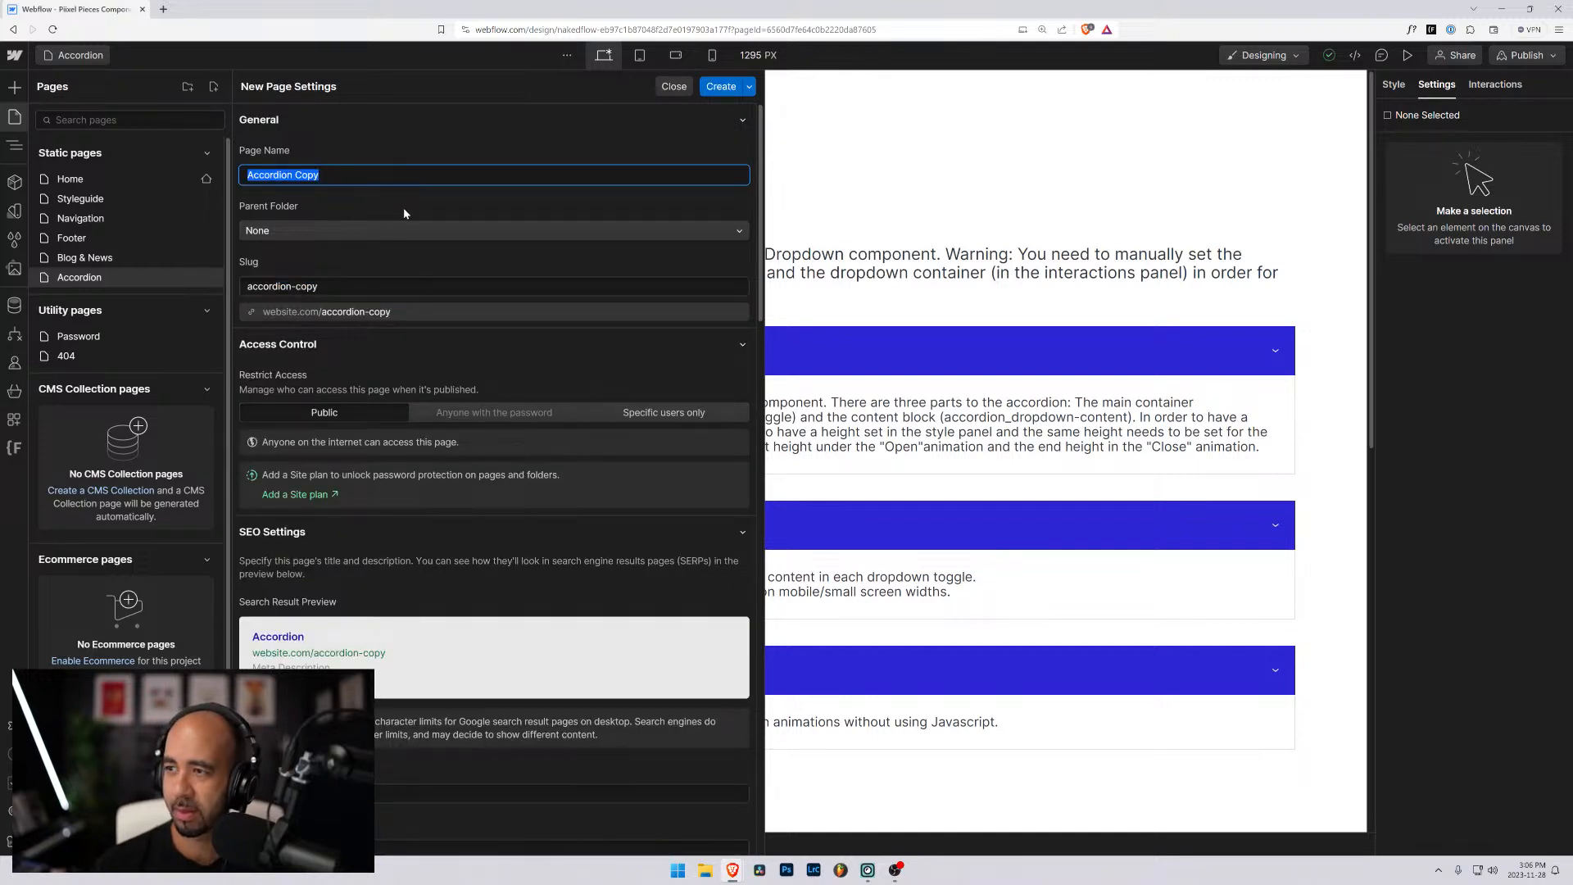
type("Hero")
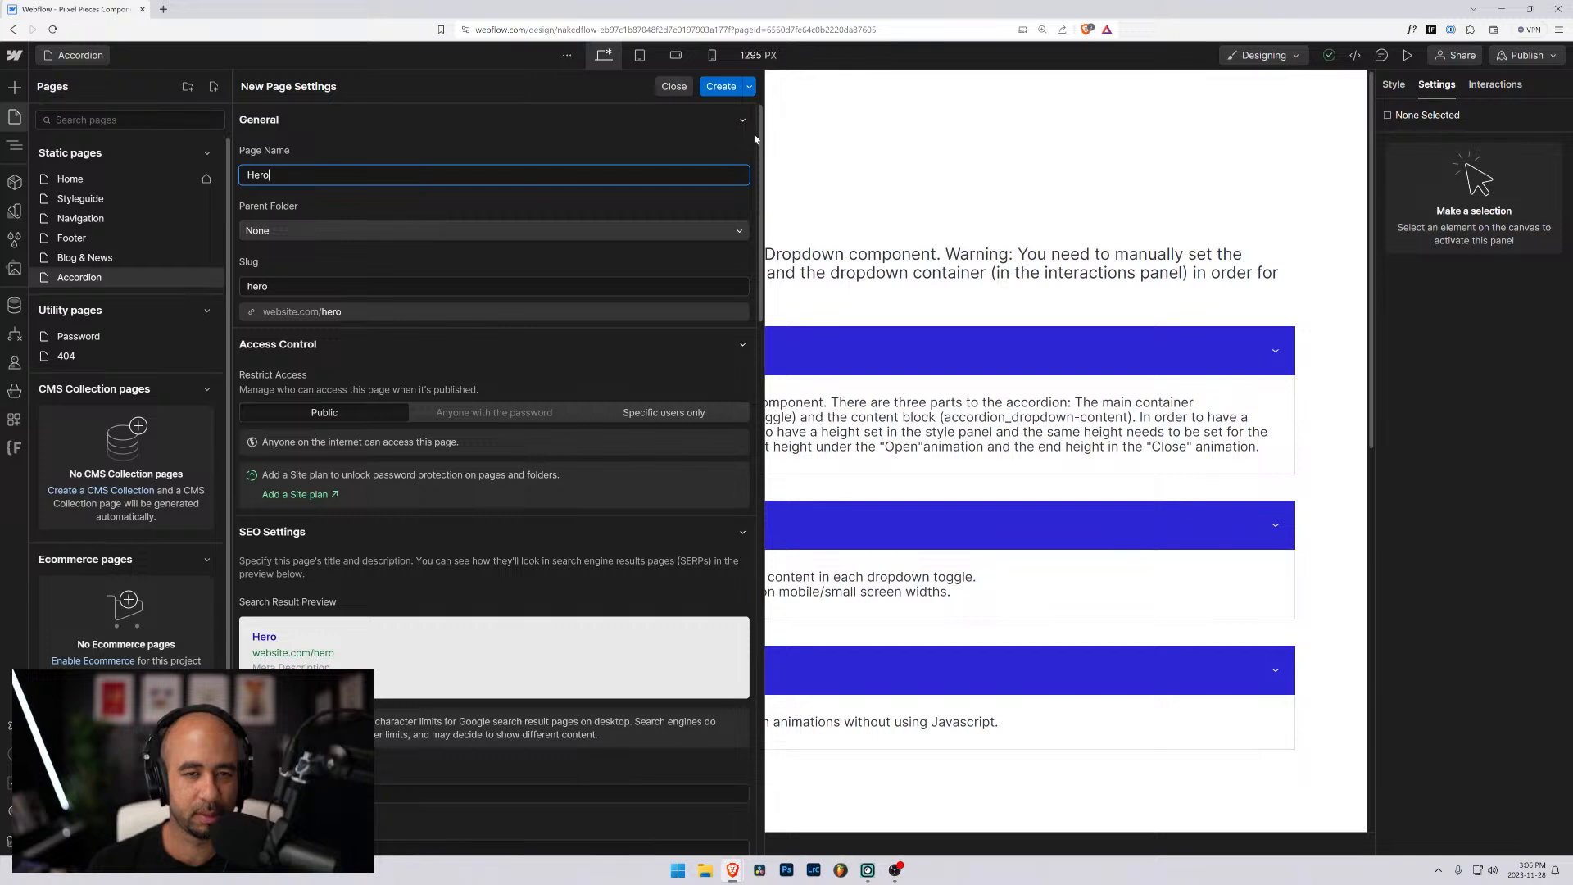
left_click(722, 89)
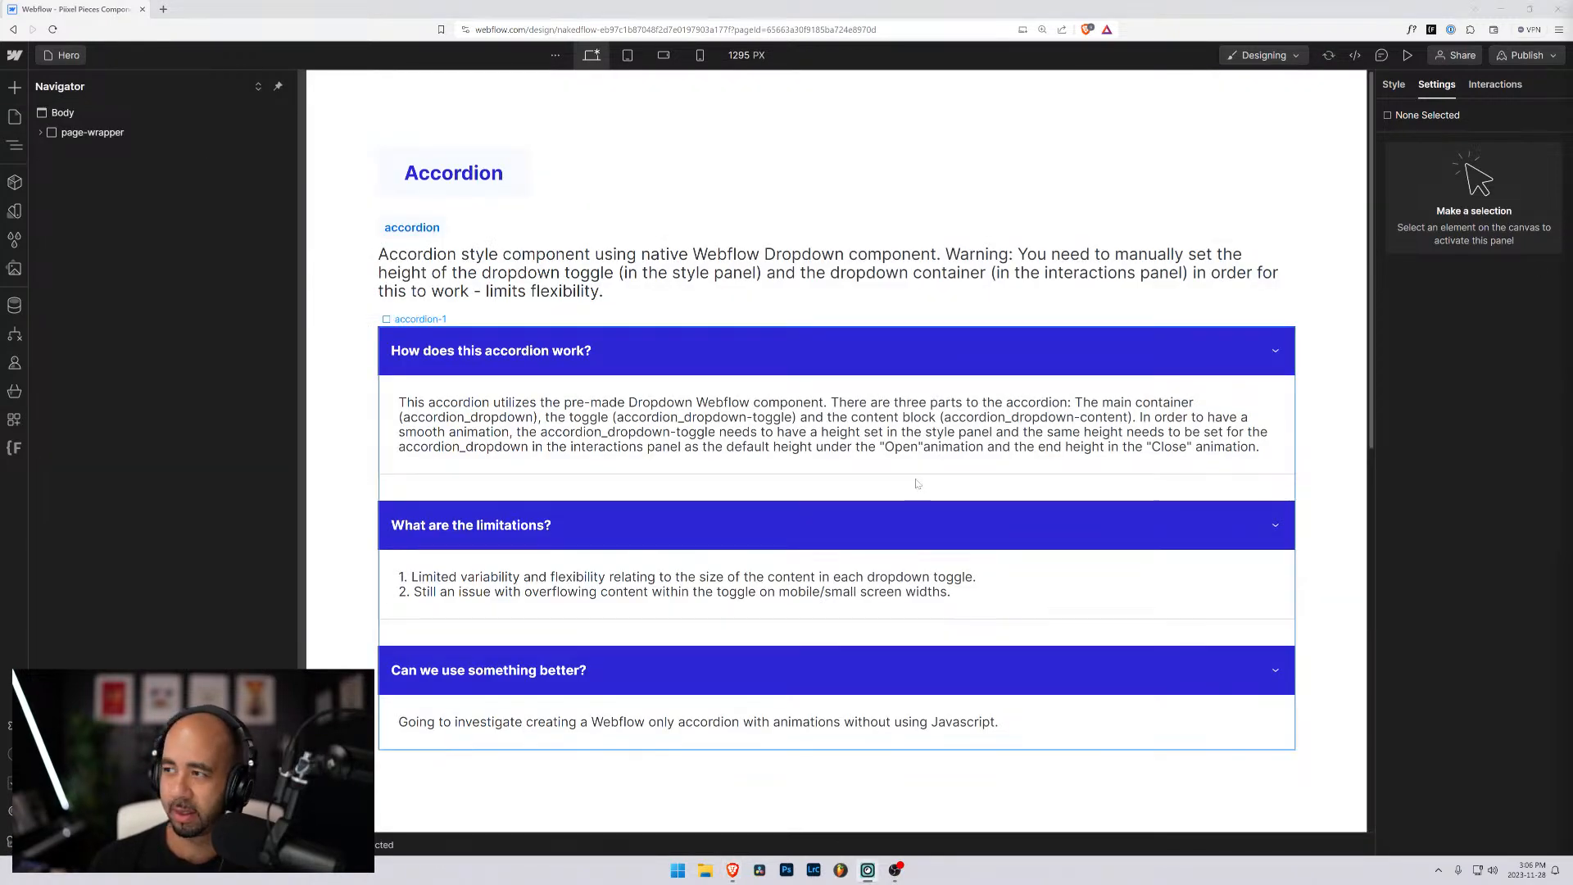
- Delete the second padding-section-medium block and the accordion-1 block from the Hero page
left_click(454, 173)
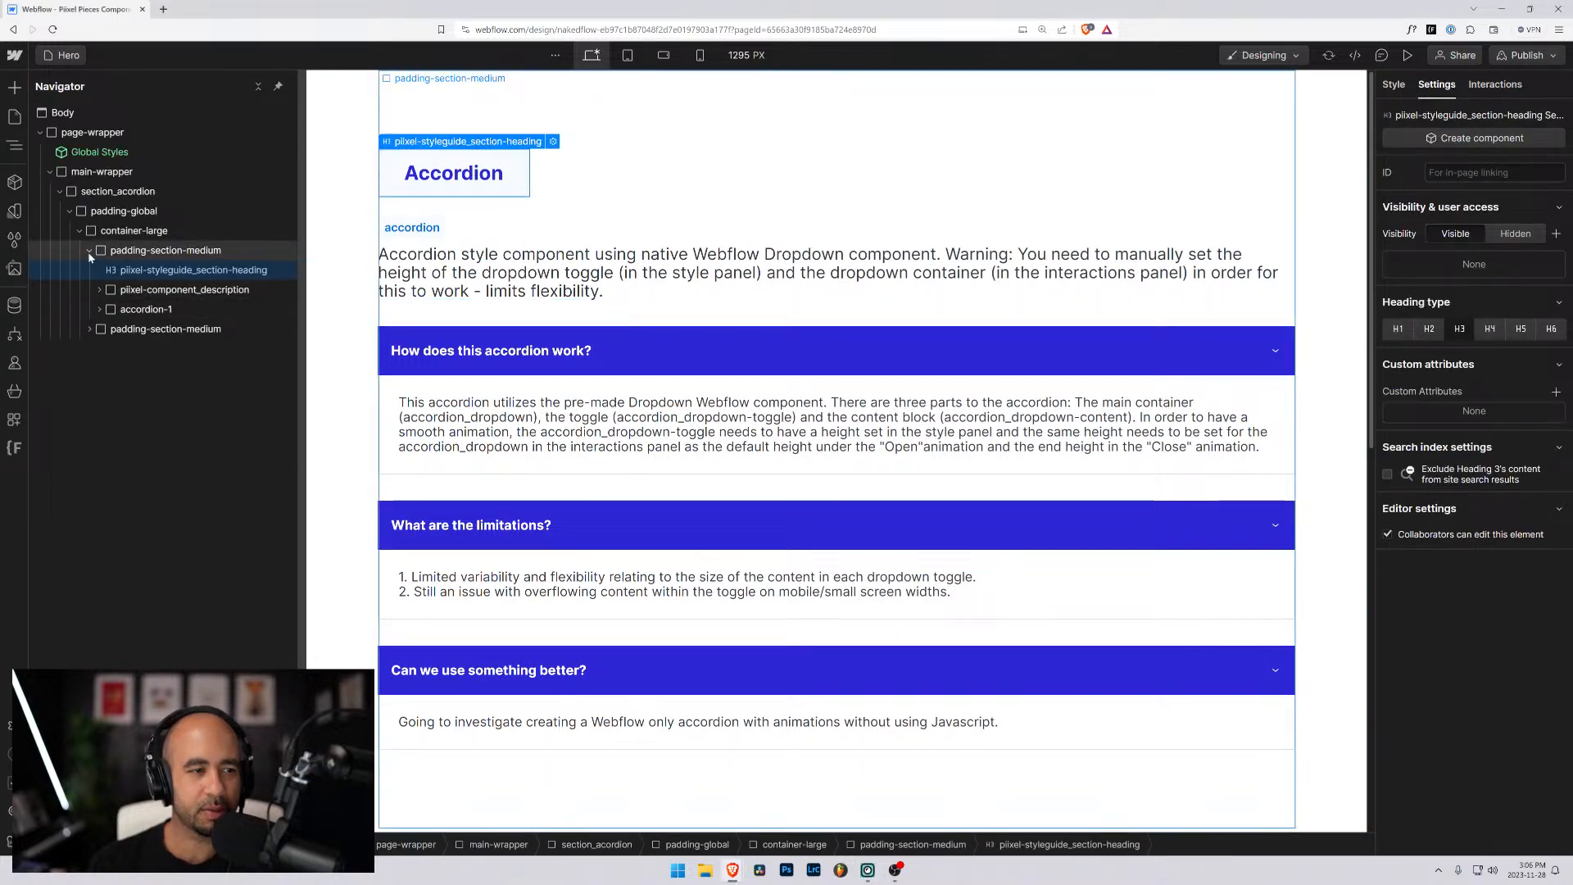
left_click(119, 316)
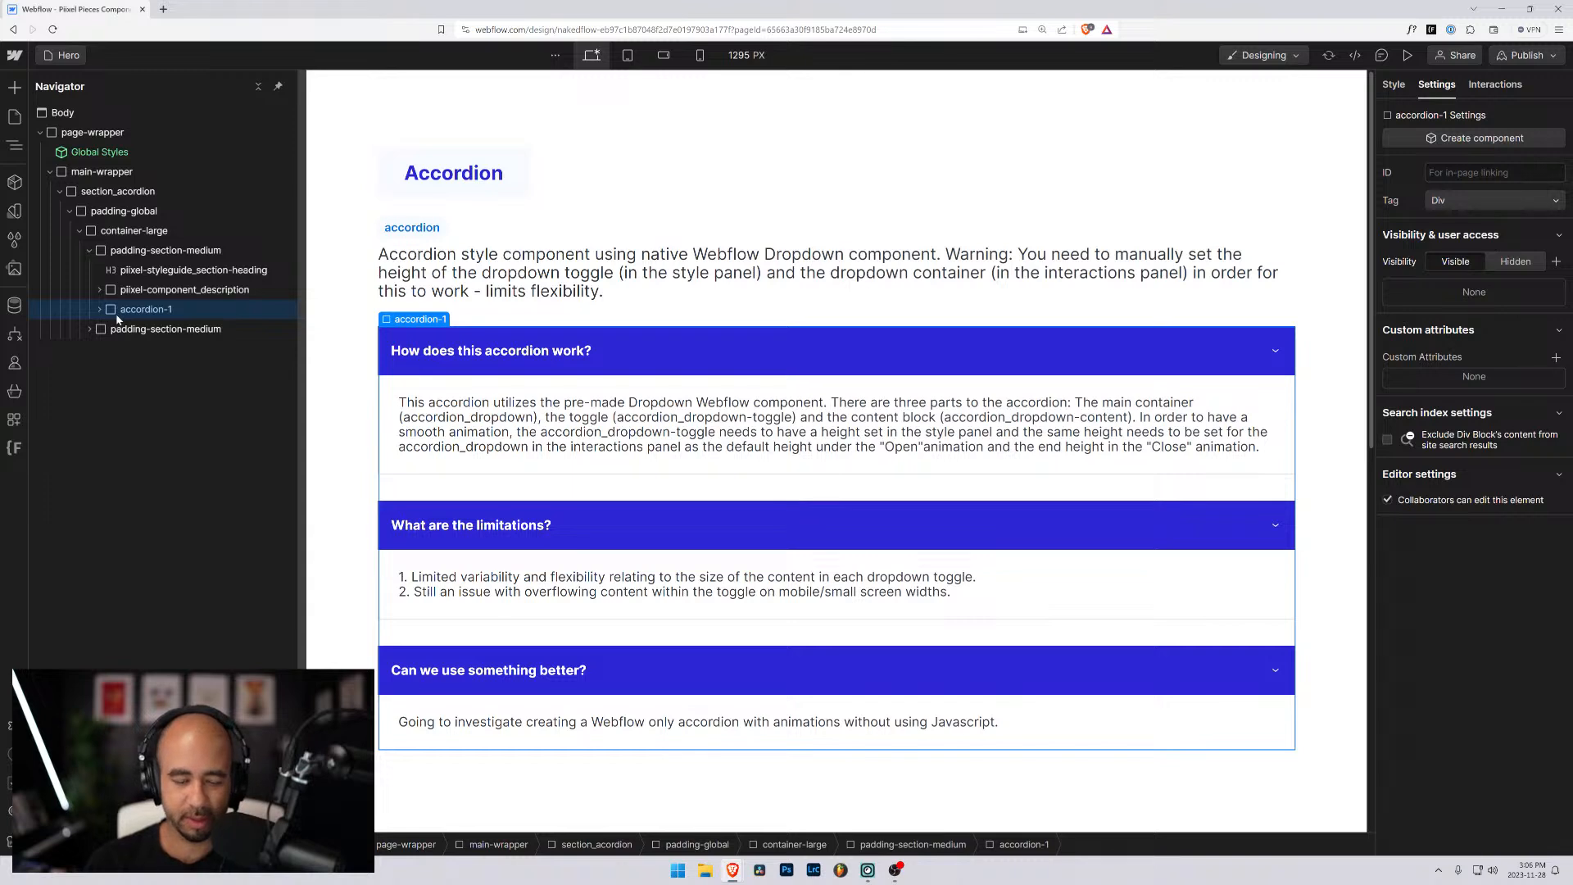
left_click(100, 328)
key("Delete")
left_click(109, 313)
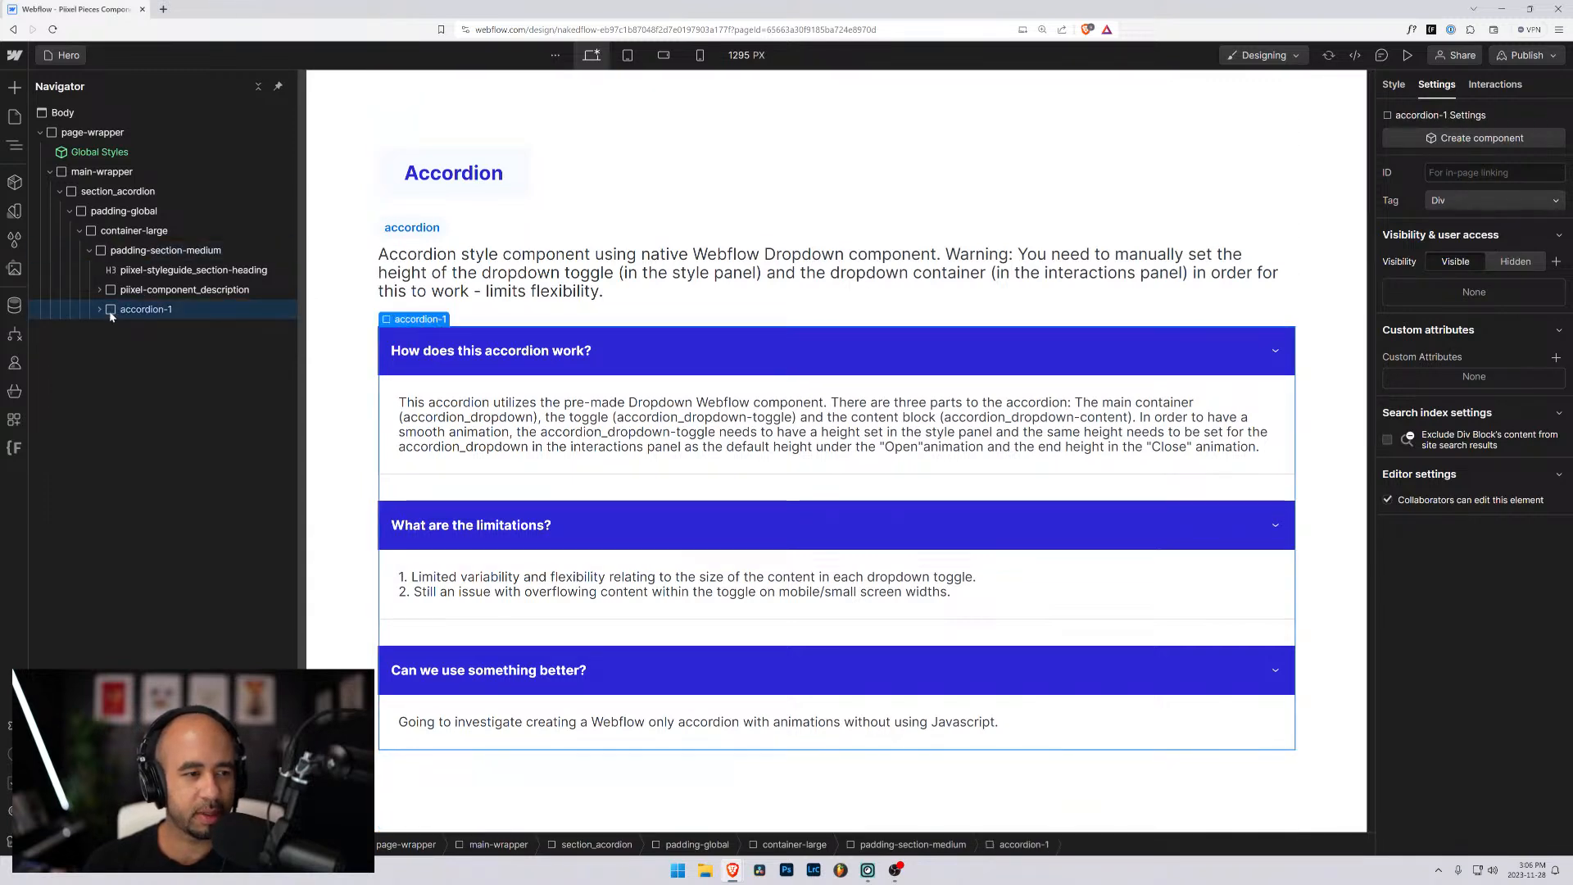
key("Delete")
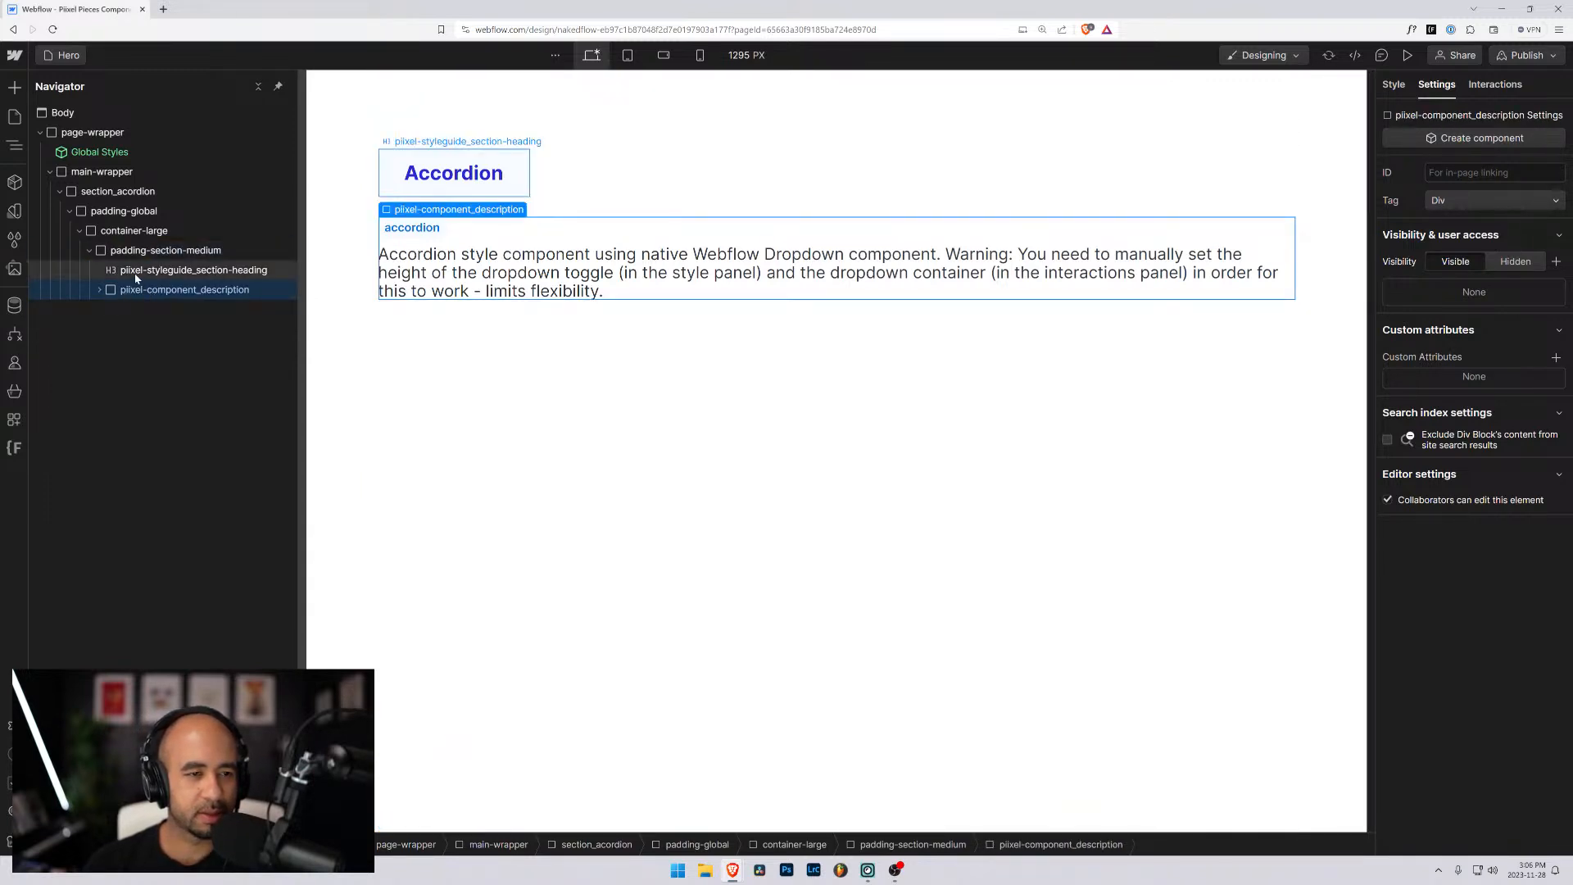
- Replace the section_acordion class on the page's section with a new class named section-hero
left_click(136, 277)
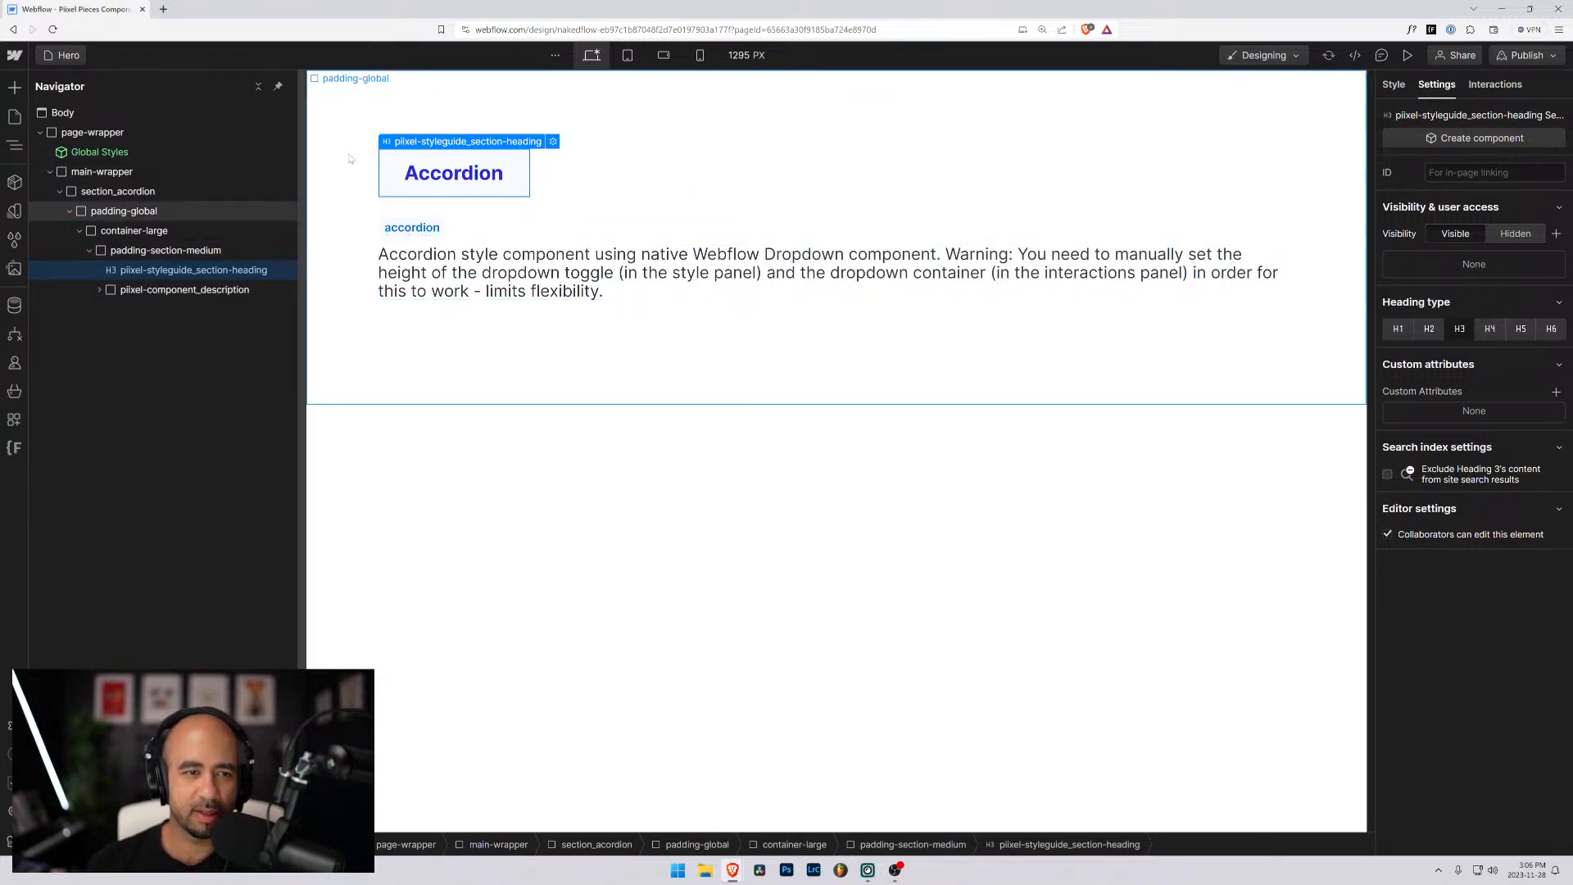
left_click(107, 194)
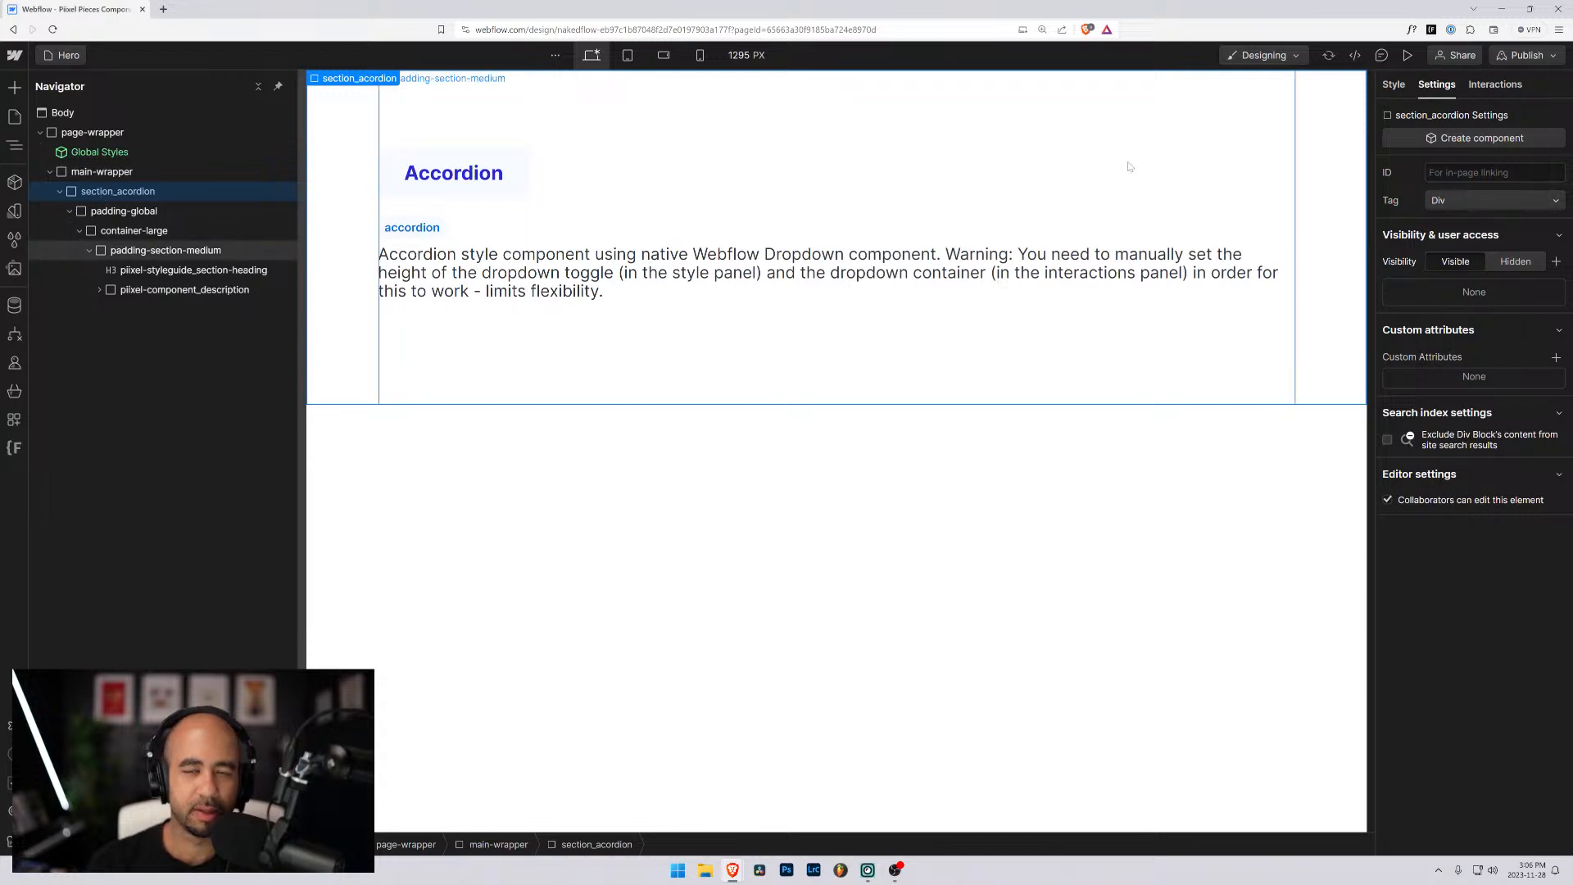
left_click(1393, 84)
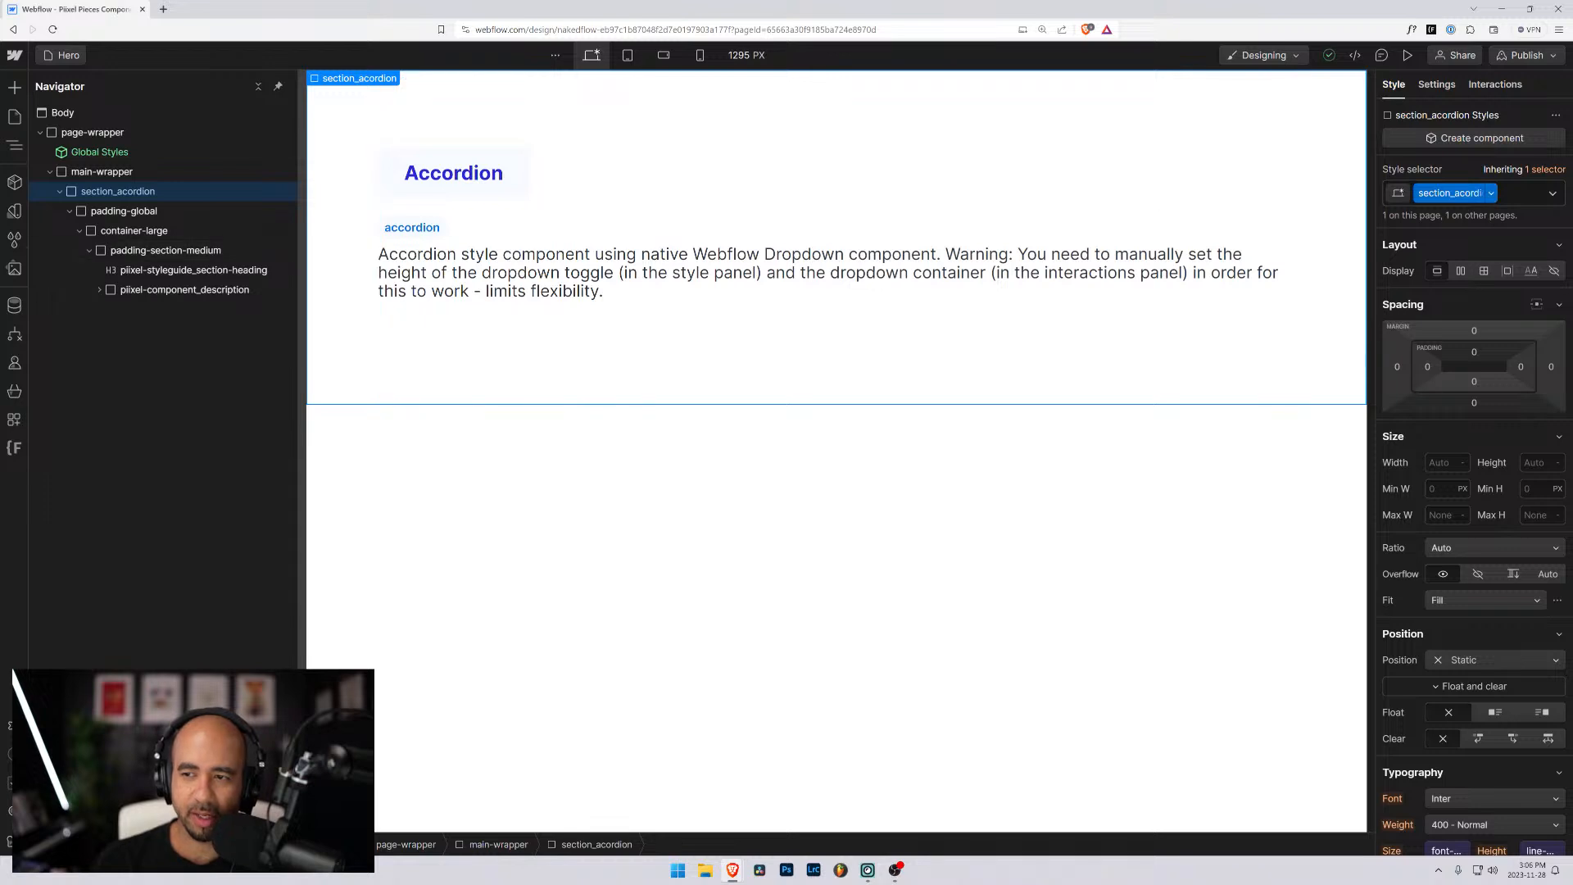
left_click(1491, 198)
left_click(1529, 196)
left_click(1526, 192)
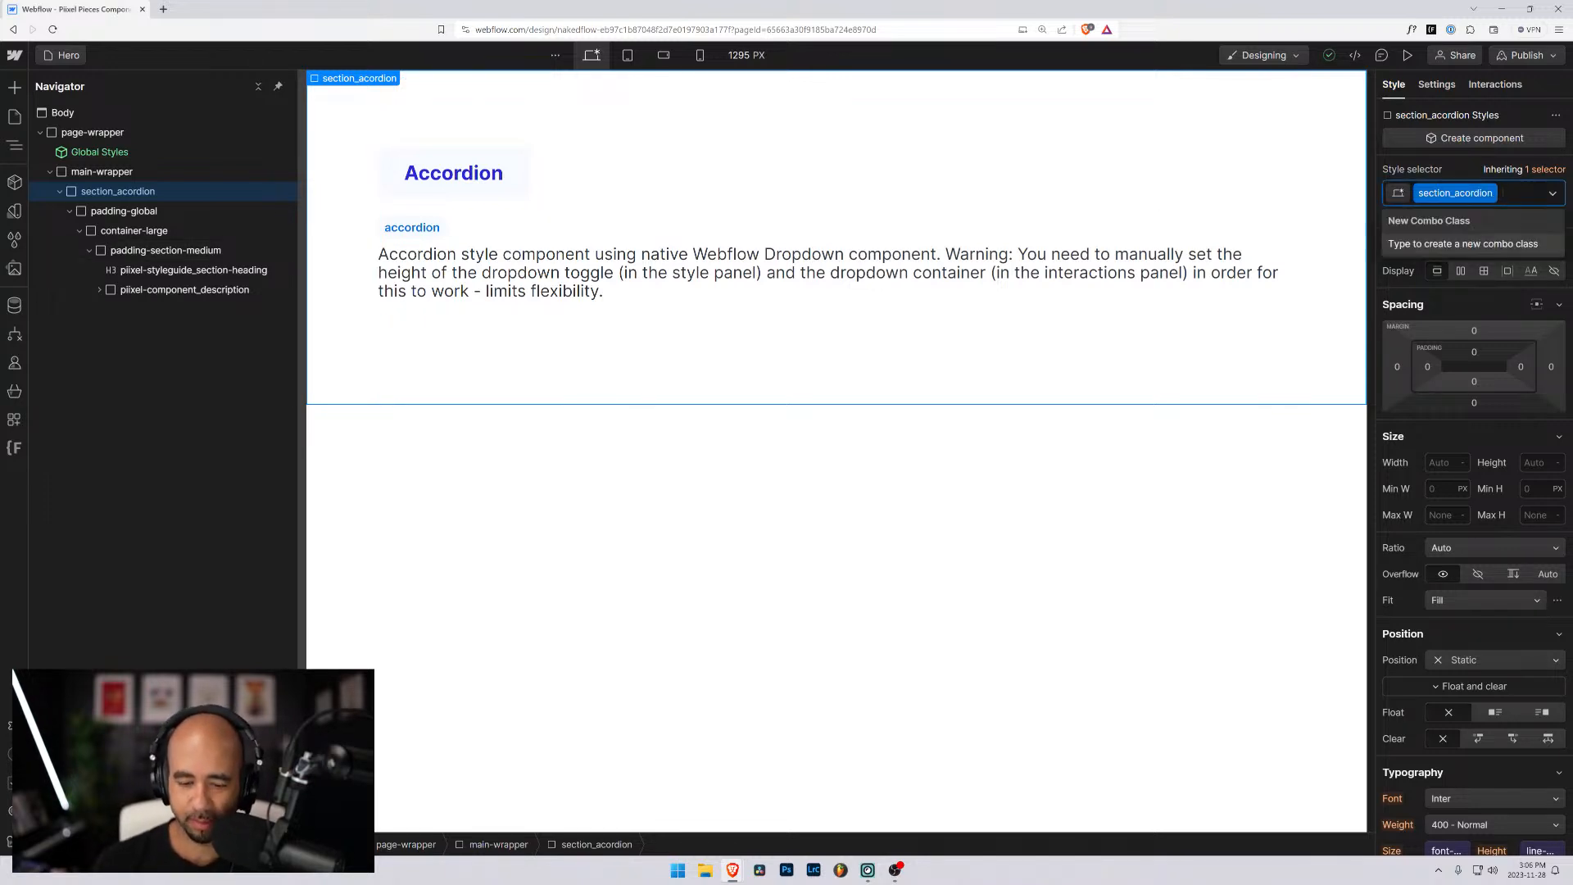
key("BackSpace")
type("section-")
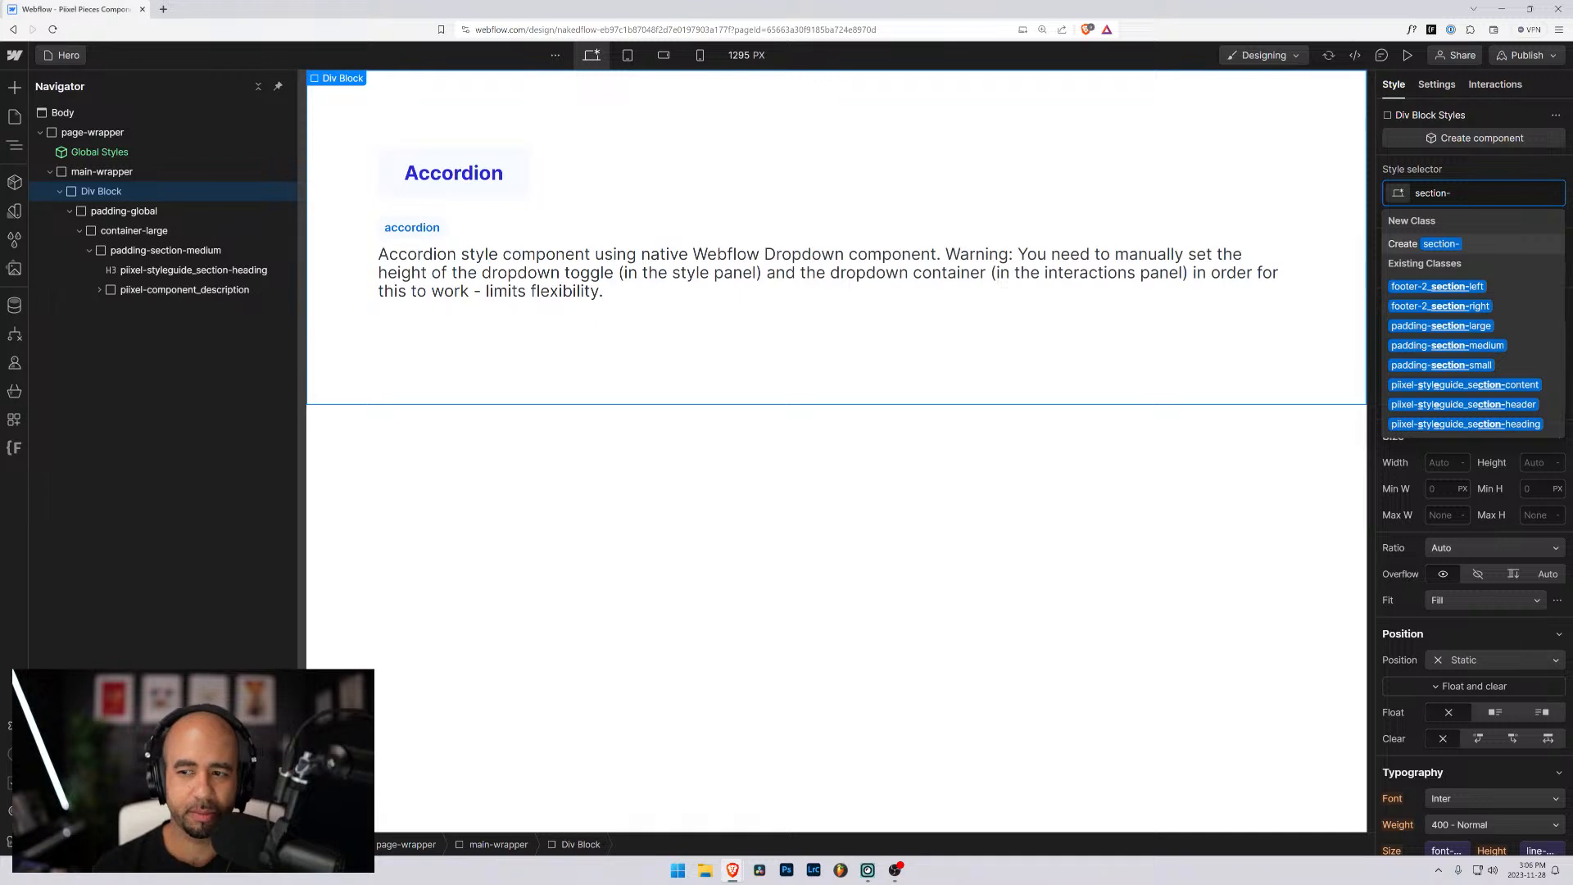
type("hero")
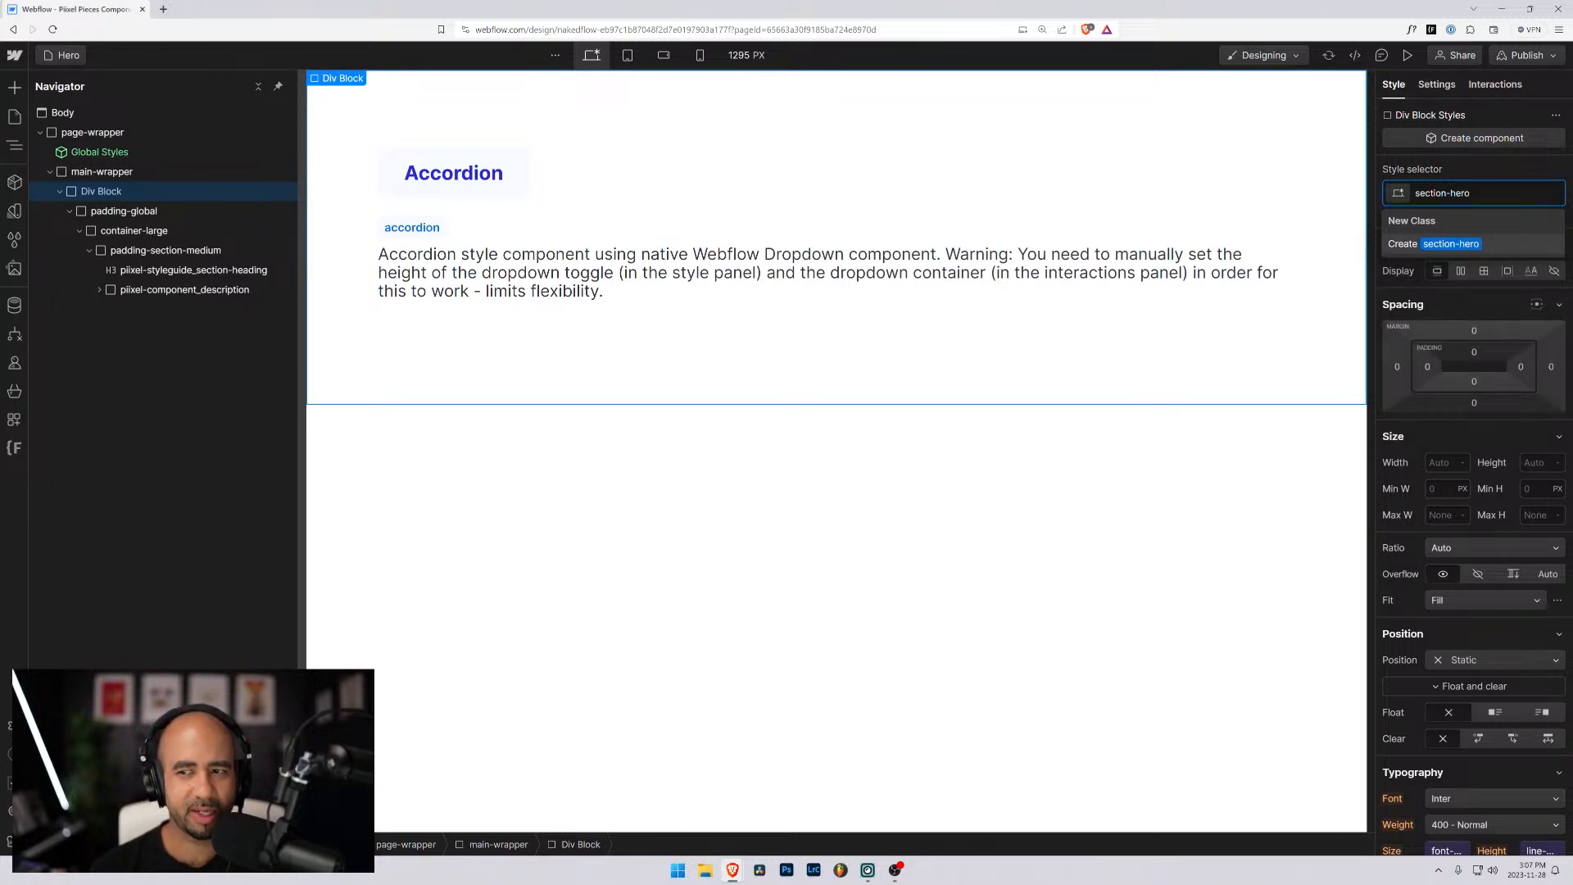
key("Return")
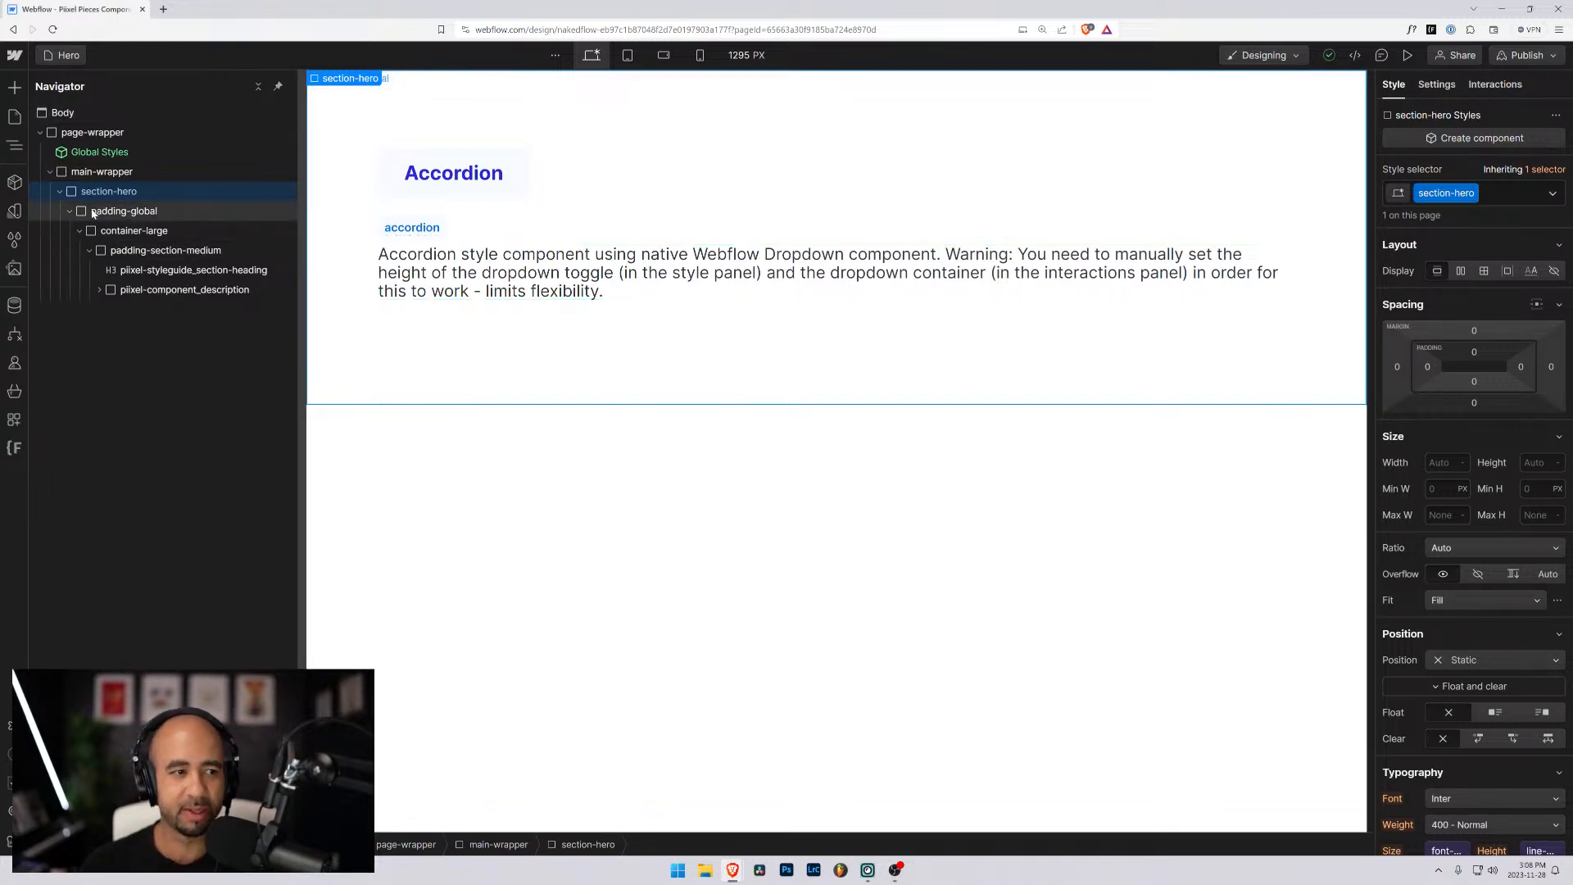
- Add a div block inside section-hero and place it above padding-global as the section's first child
left_click(90, 250)
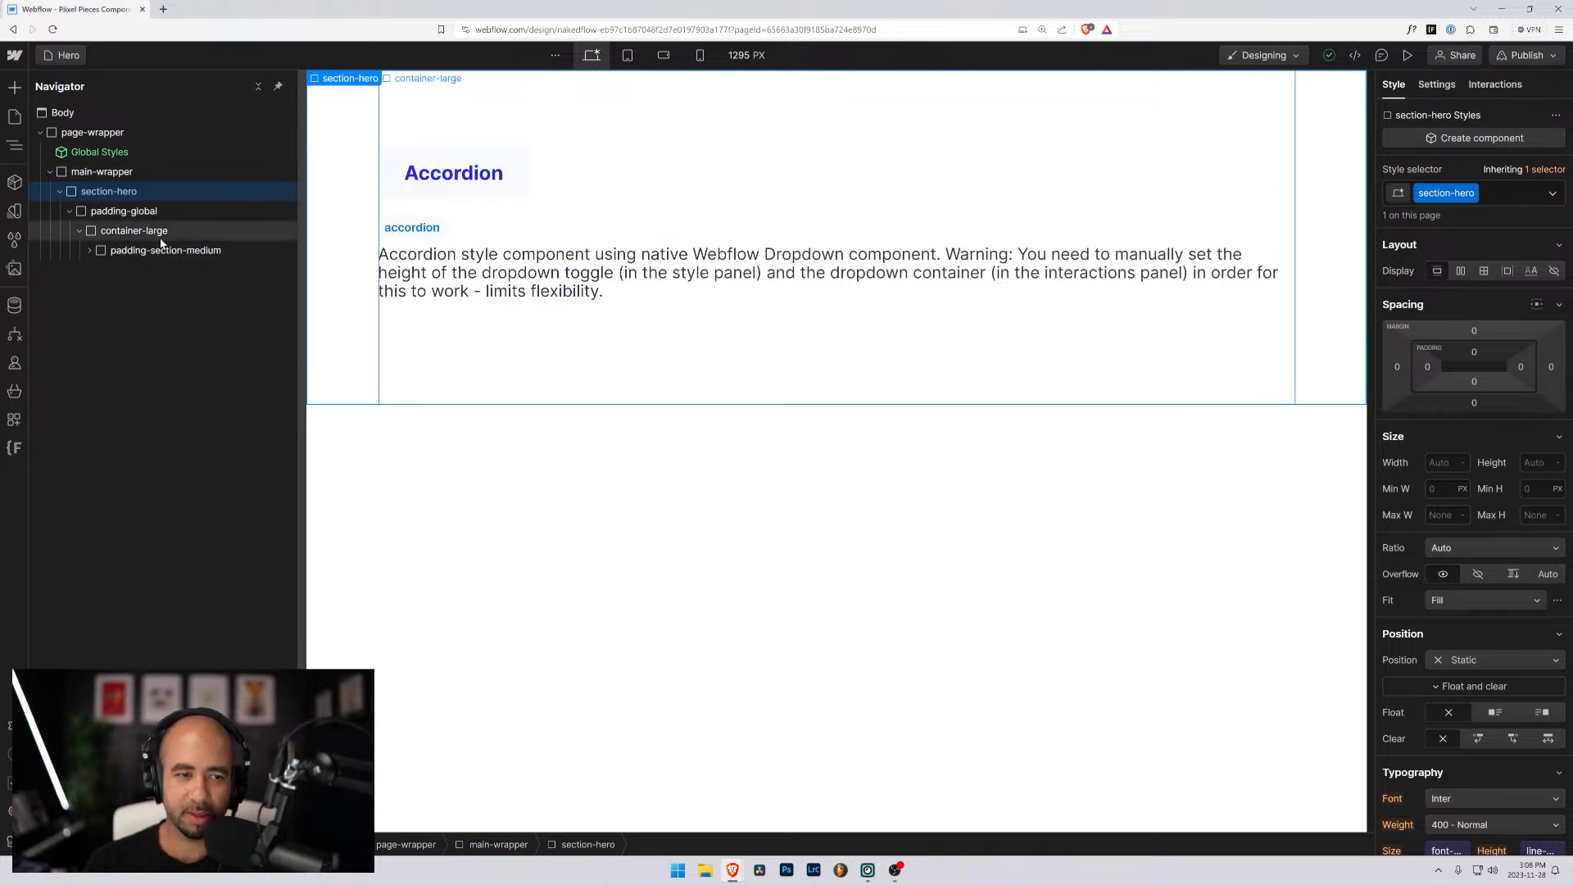
left_click(104, 176)
left_click(100, 193)
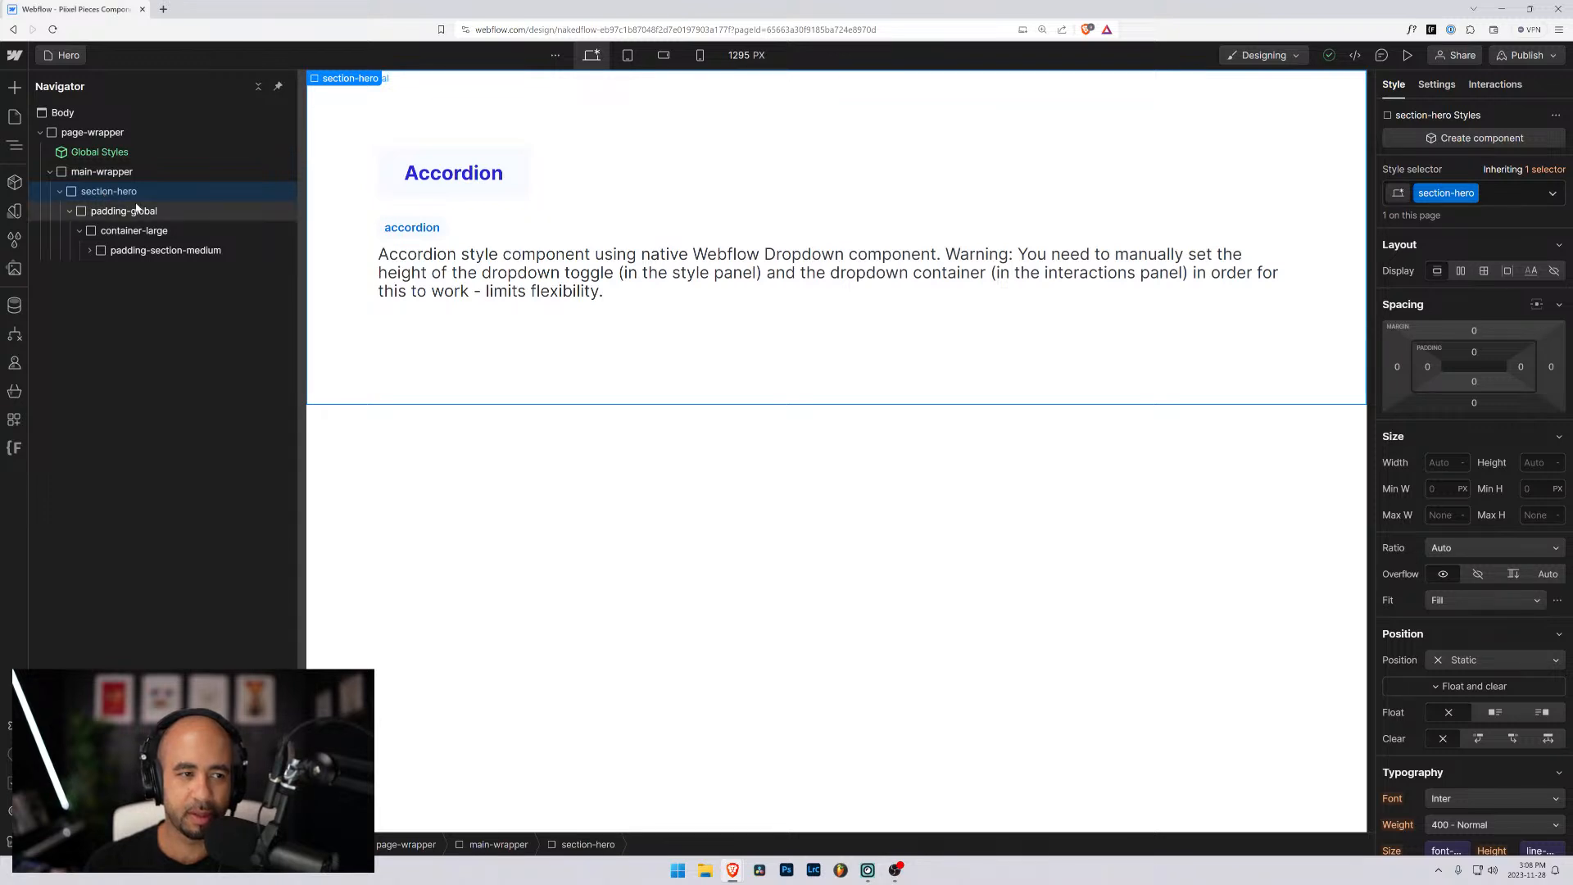
key("ctrl+k")
type("div")
key("Return")
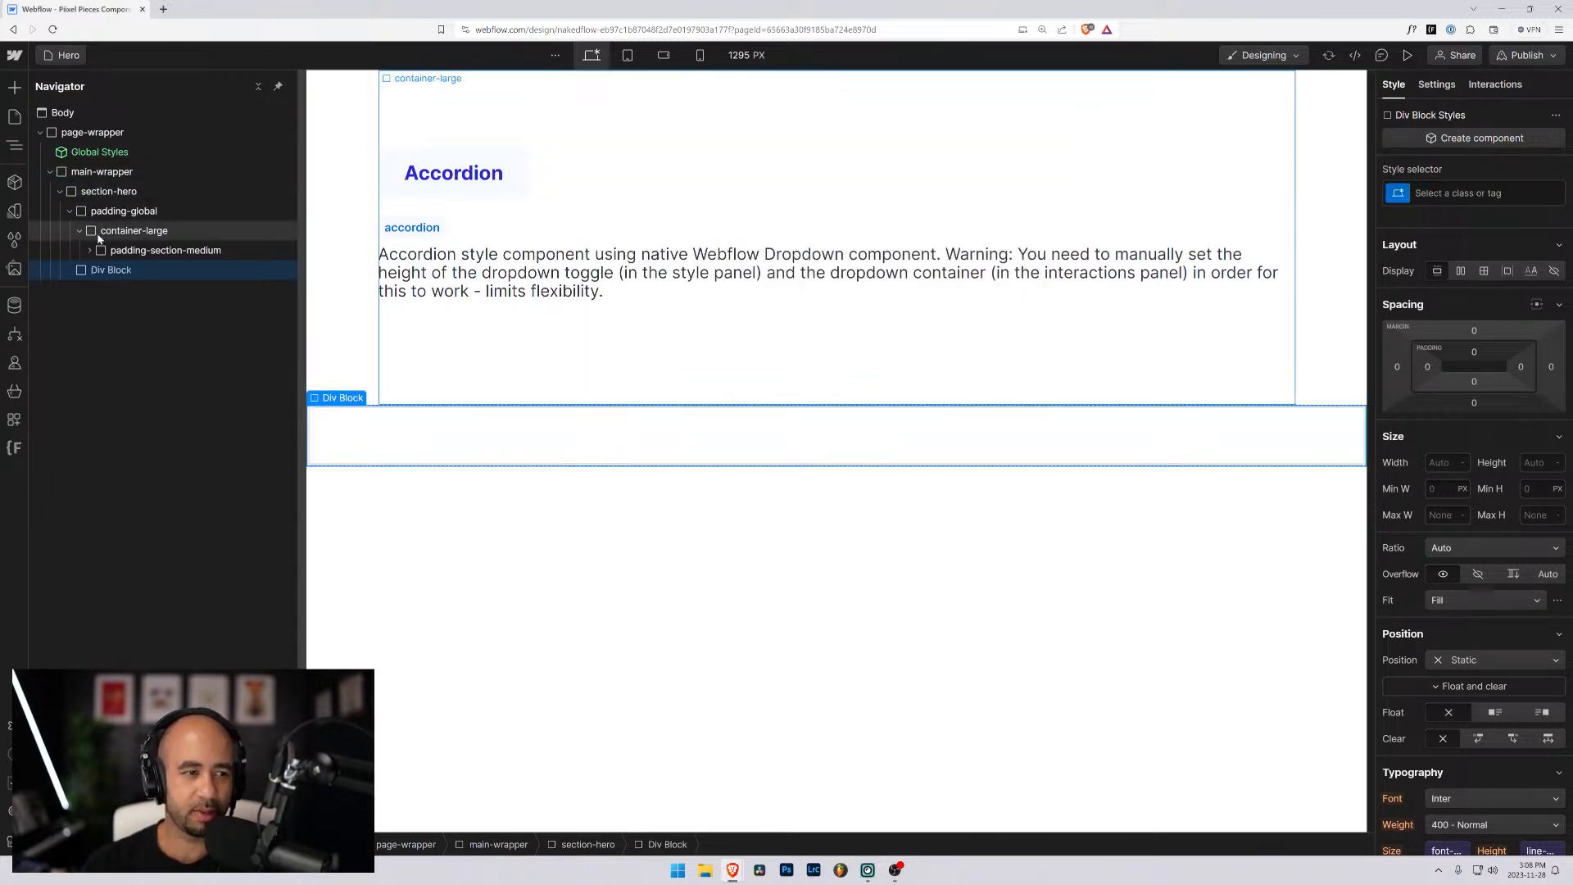
left_click_drag(99, 273, 102, 202)
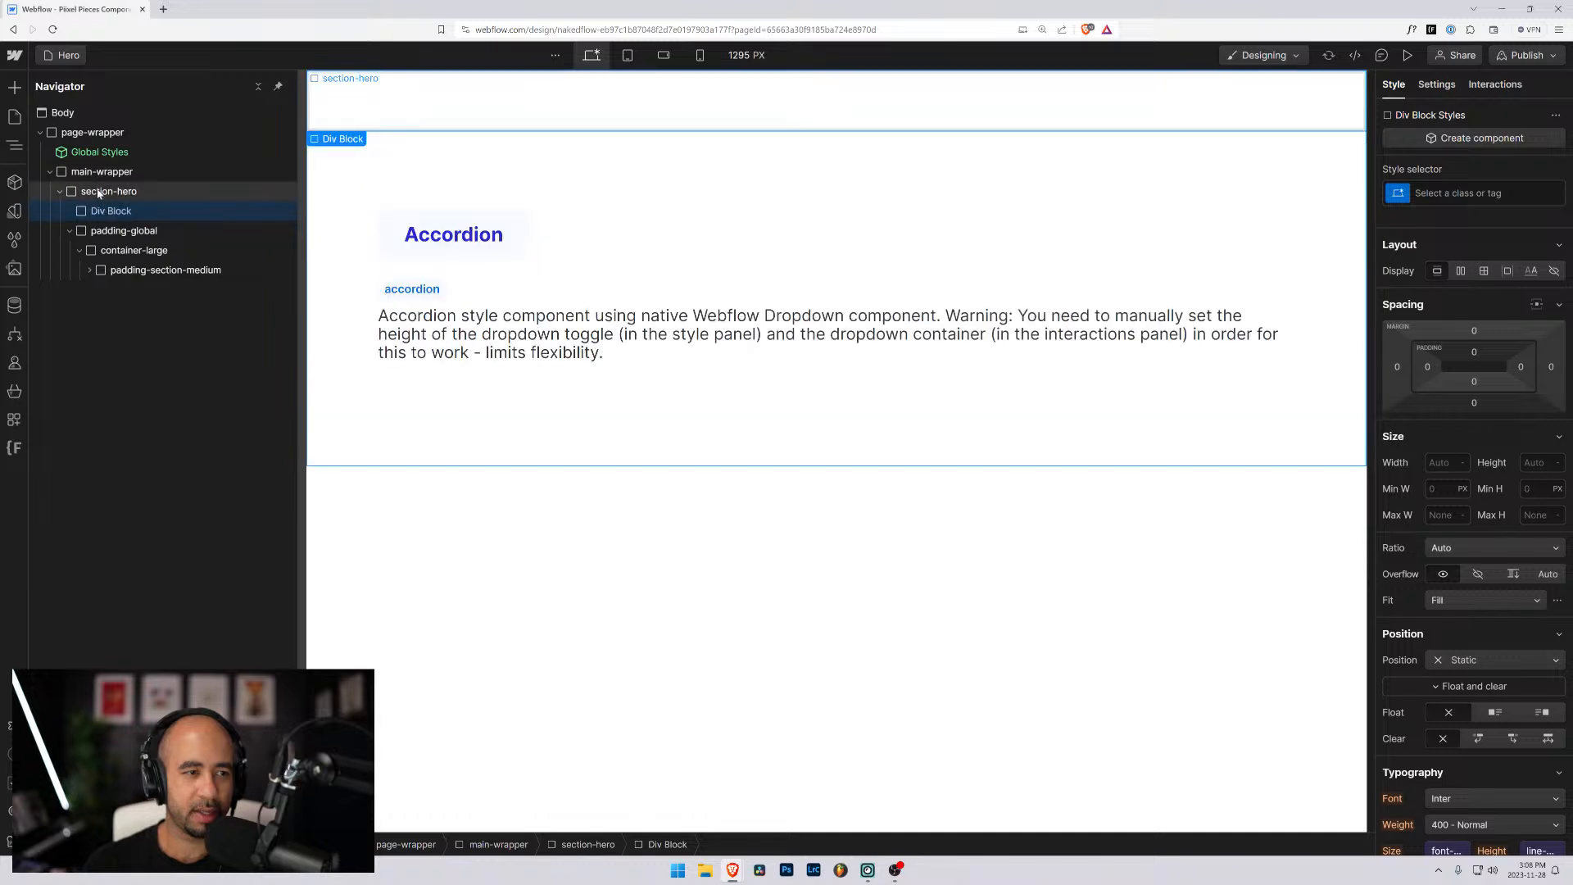
- Give the new div block inside section-hero a new class named hero
left_click(103, 195)
left_click(103, 211)
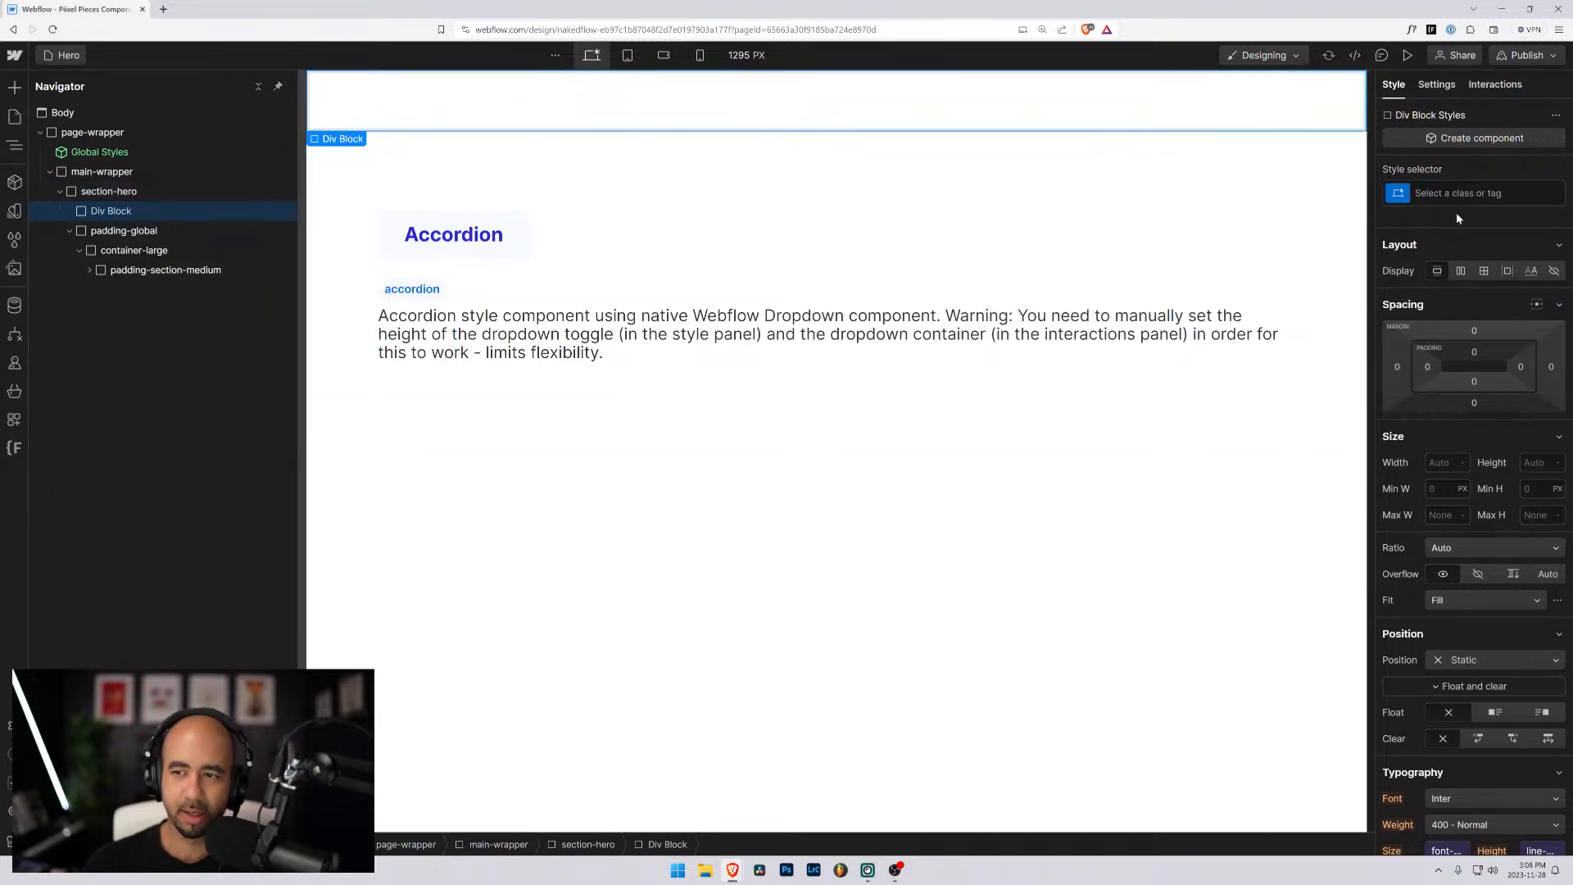
key("ctrl+Return")
type("sect")
key("BackSpace")
key("BackSpace")
key("BackSpace")
key("BackSpace")
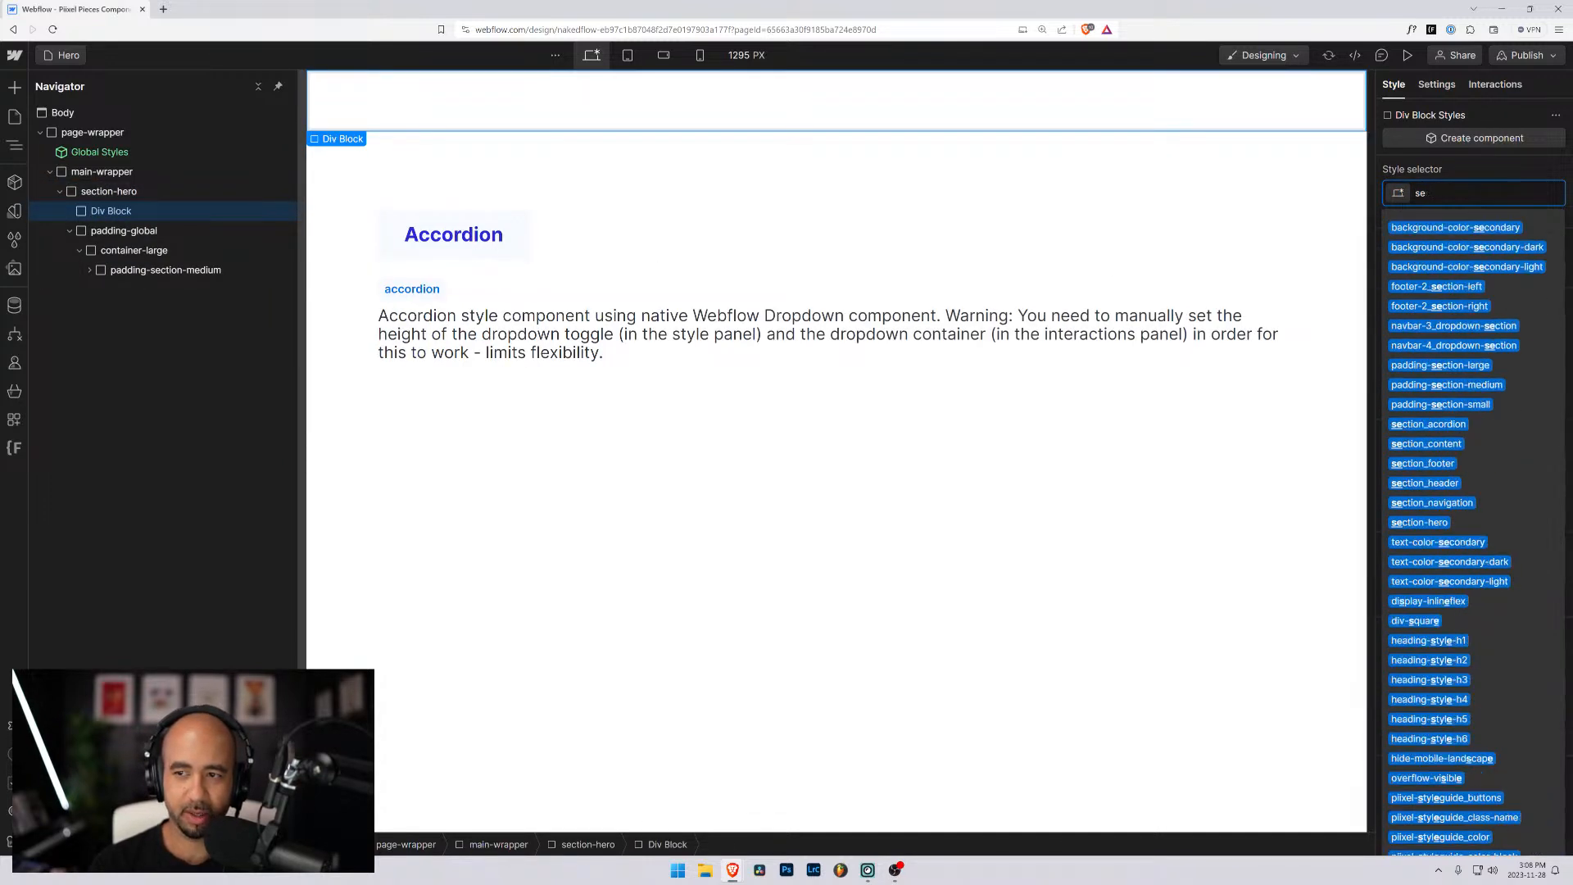
type("hero")
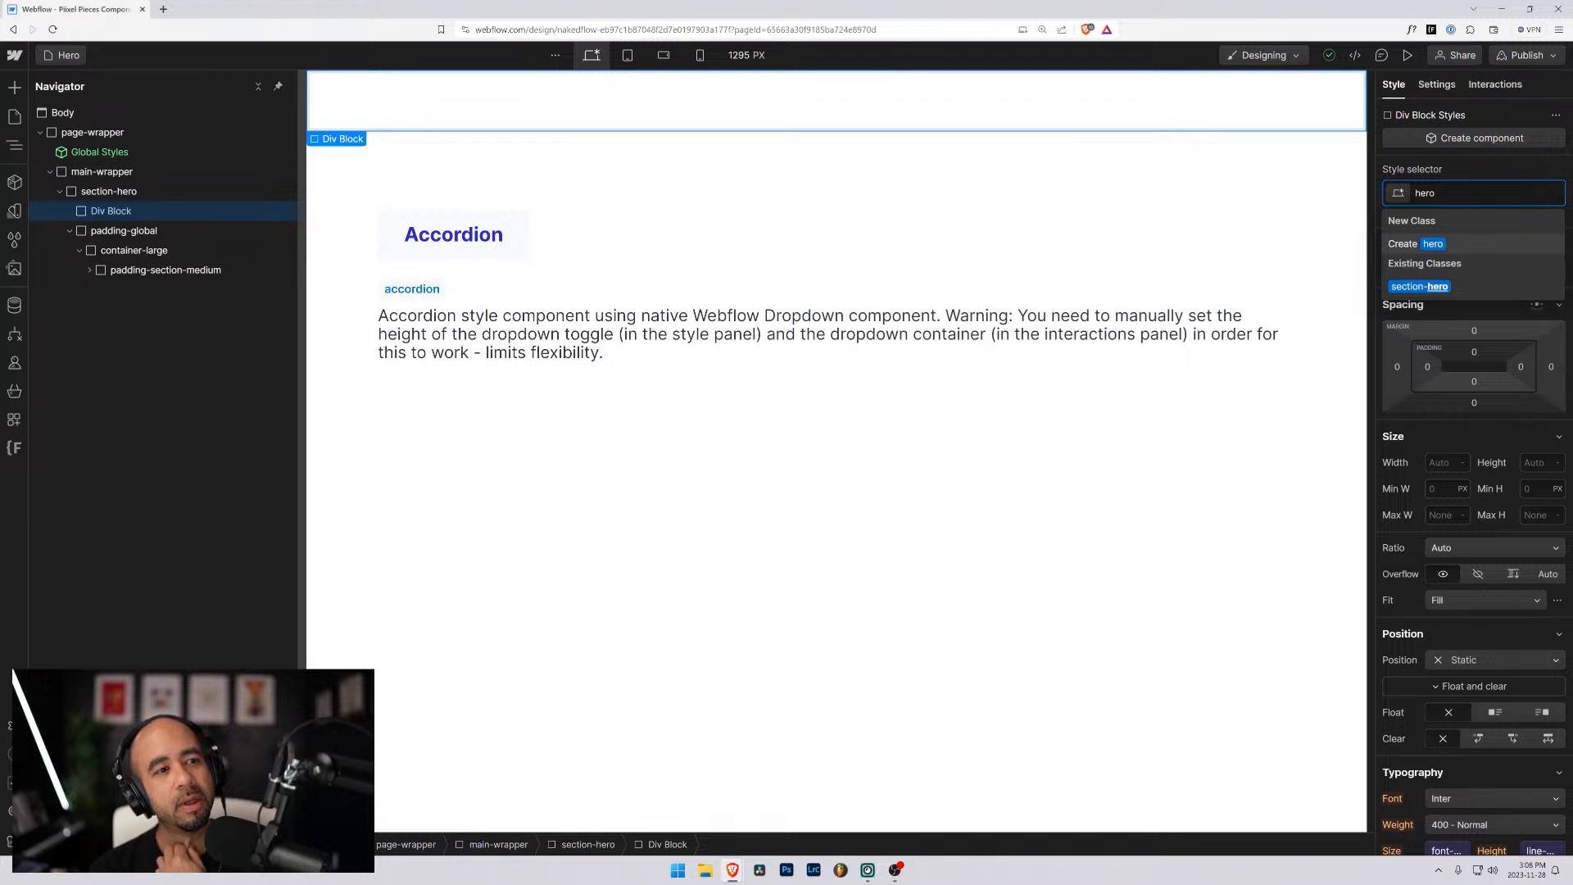
key("Return")
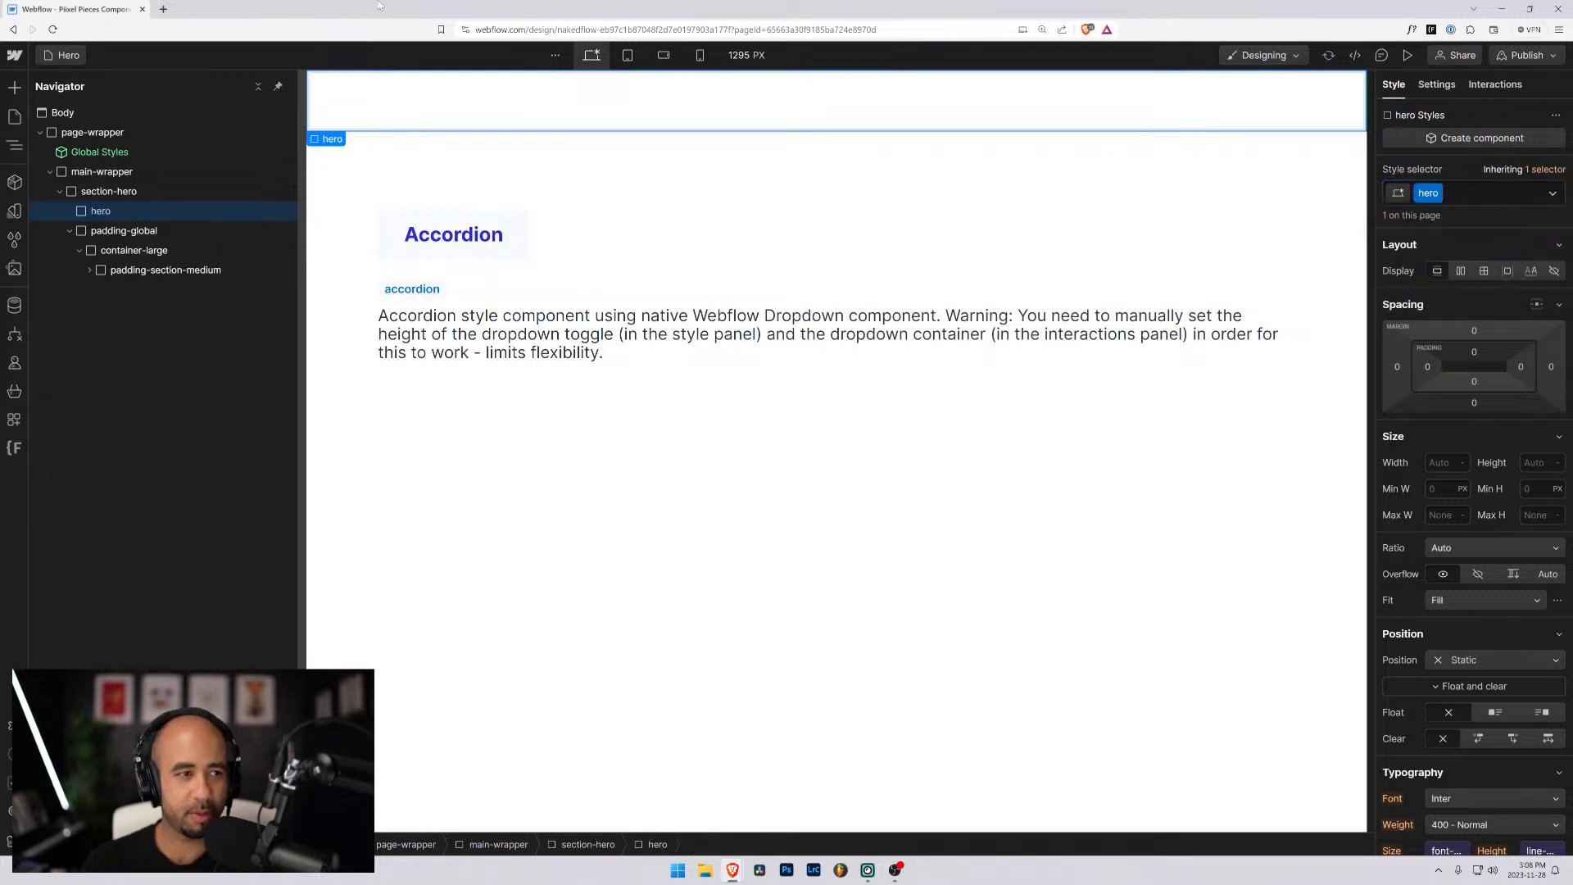
- Examine the structure and class naming of accordion-1 on the Accordion page and navbar-1 on the Navigation page
left_click(64, 55)
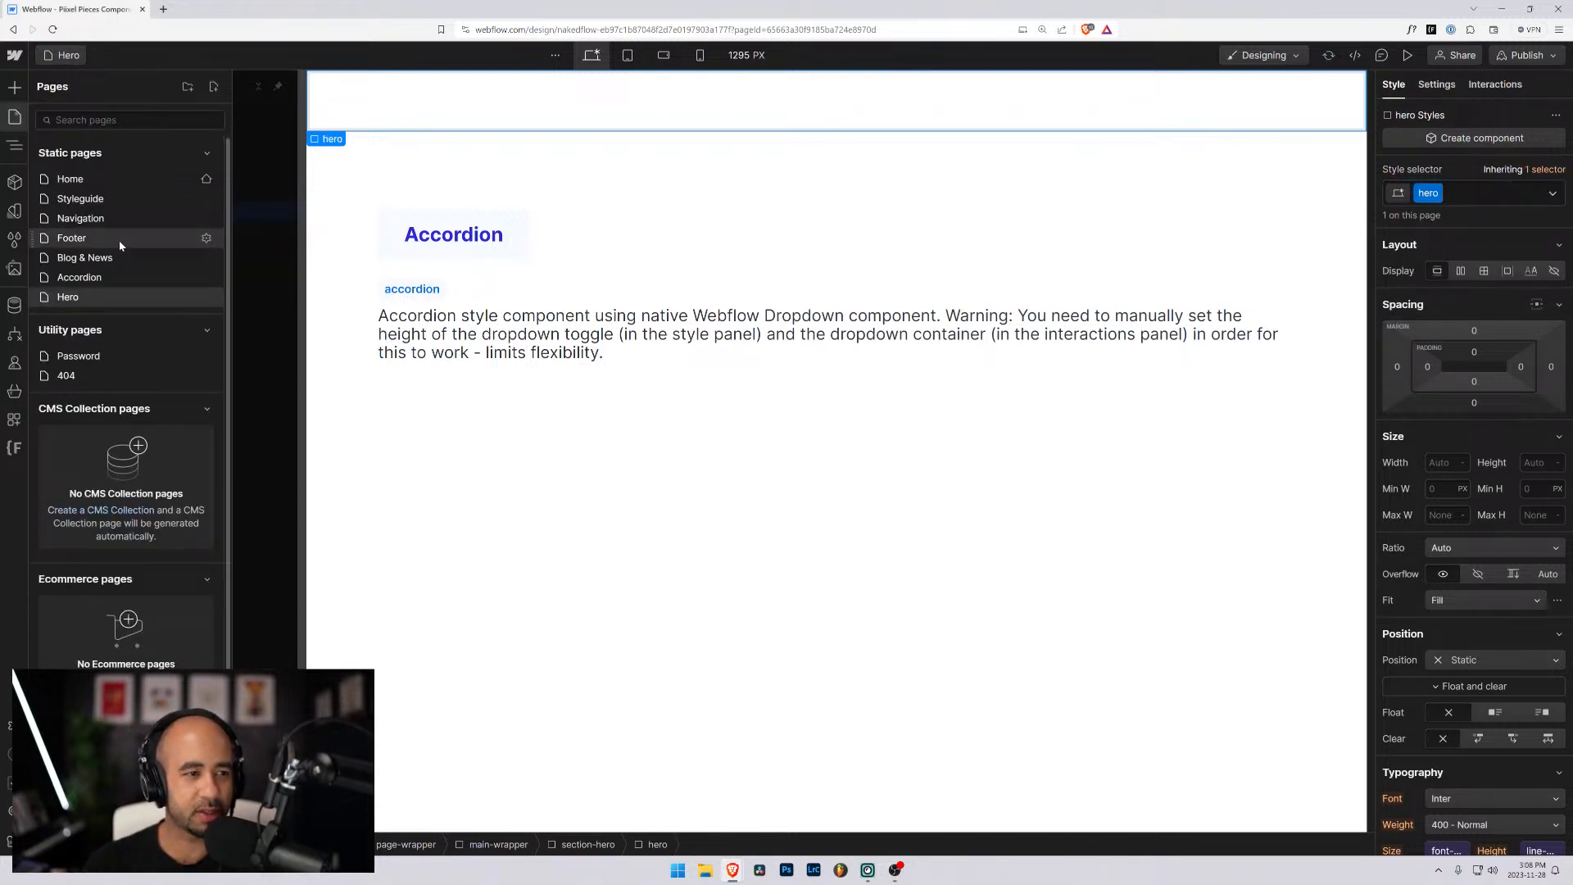
left_click(92, 278)
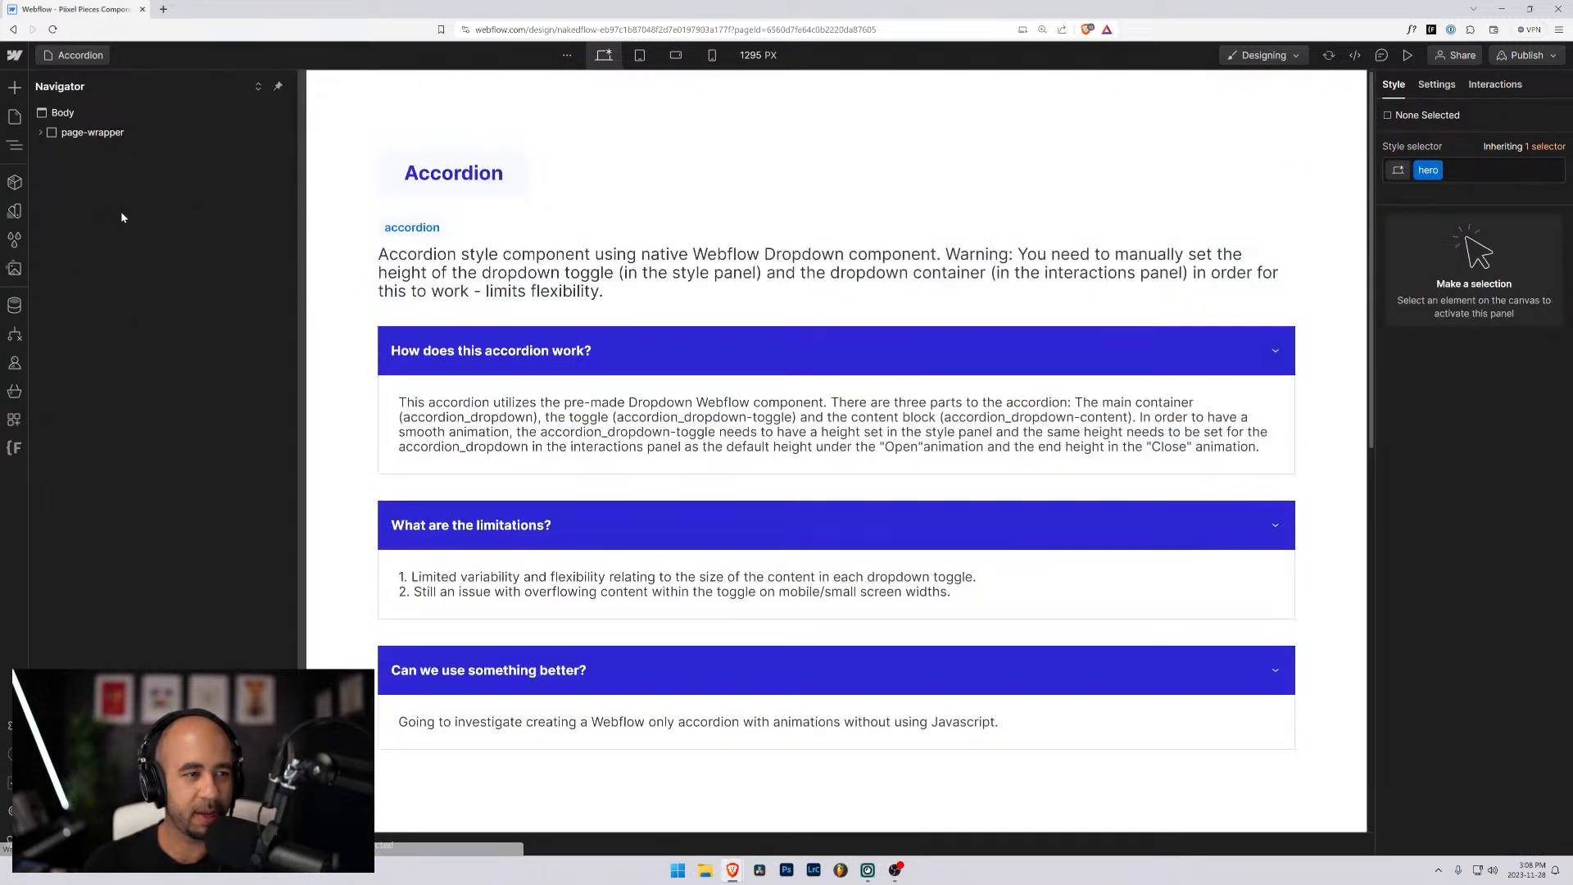
left_click(477, 365)
left_click(144, 311)
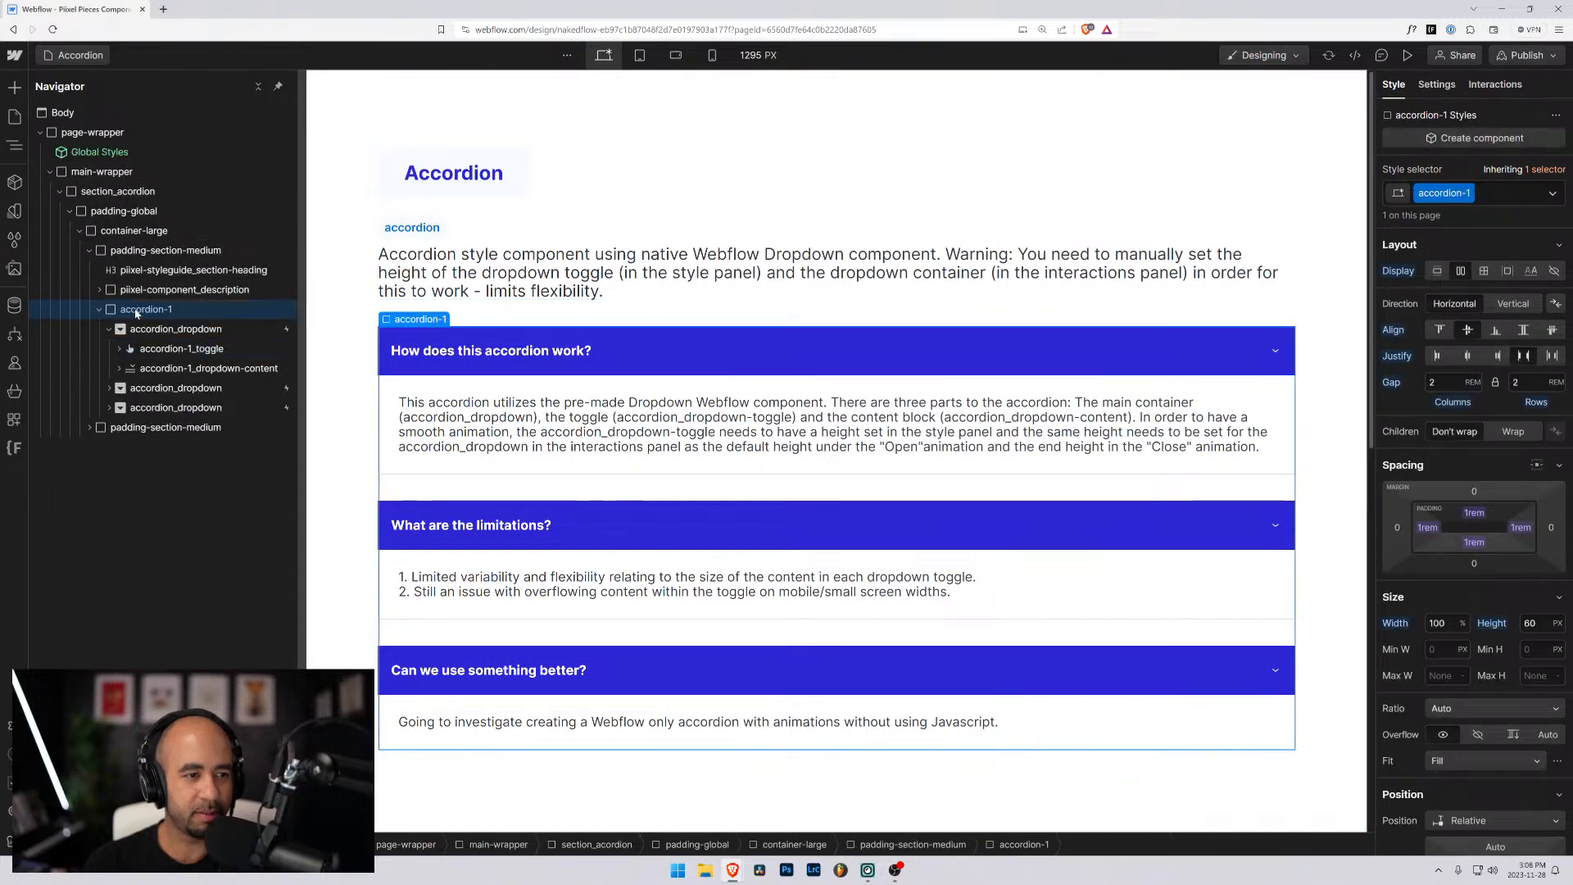
left_click(64, 113)
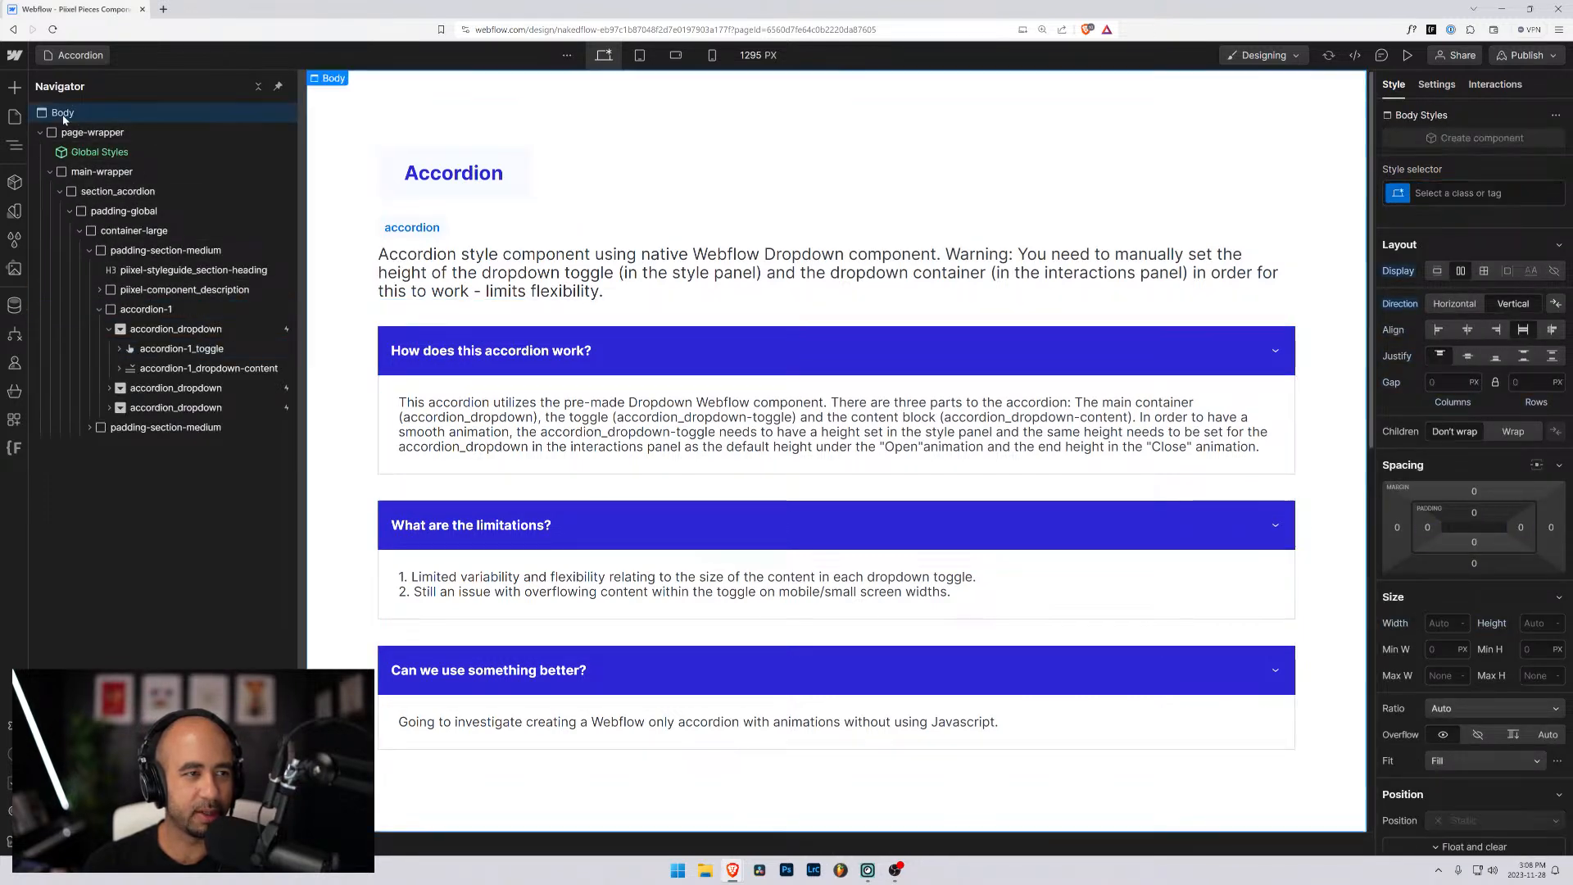
left_click(80, 56)
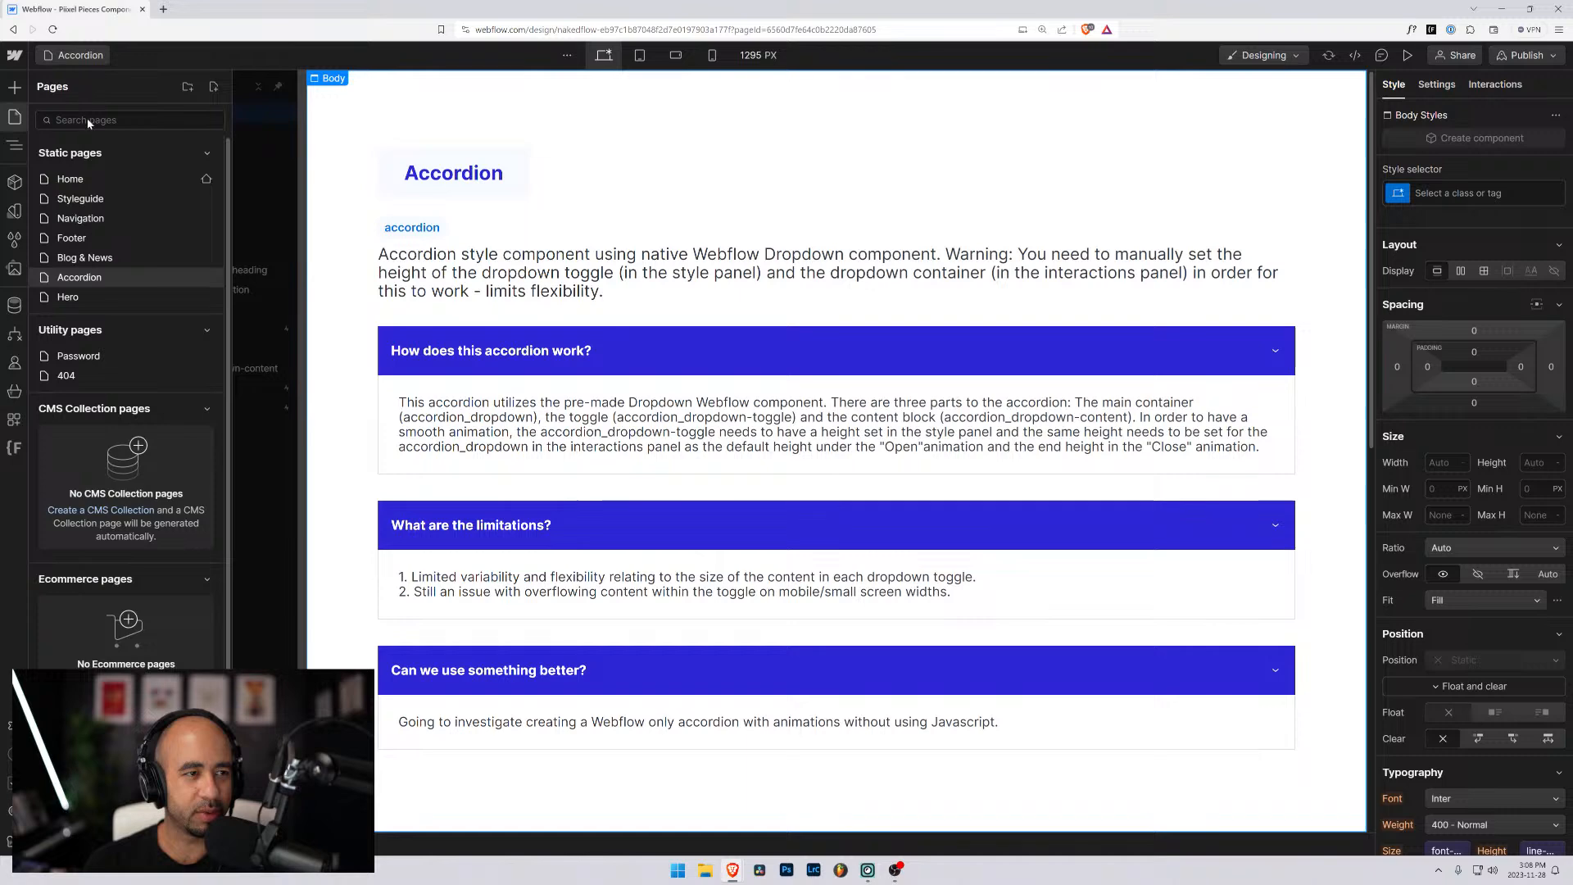
left_click(91, 216)
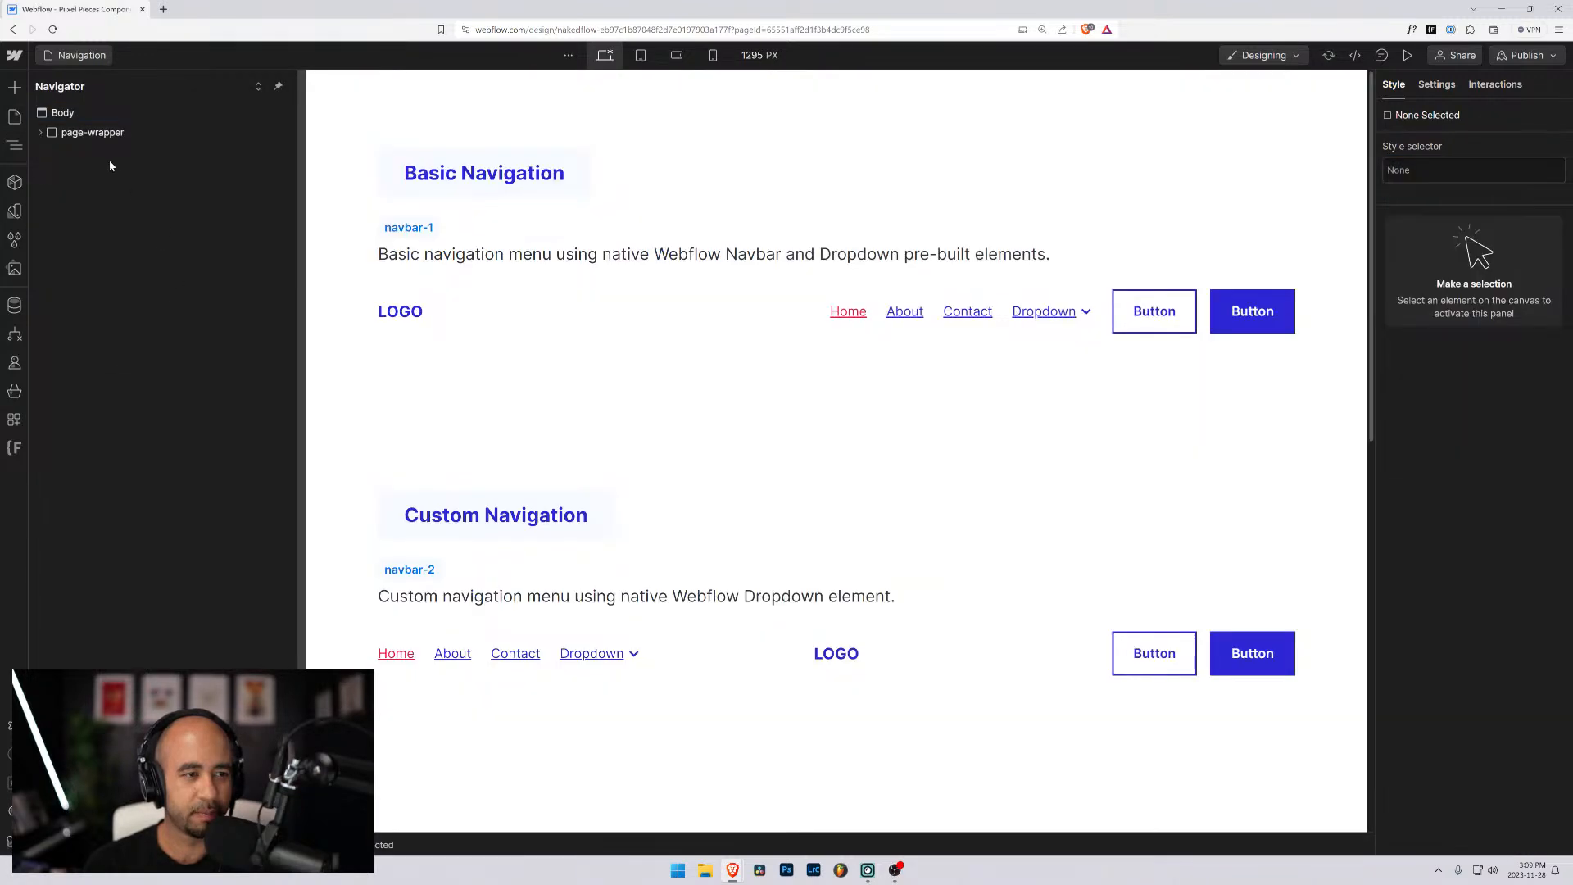
left_click(137, 310)
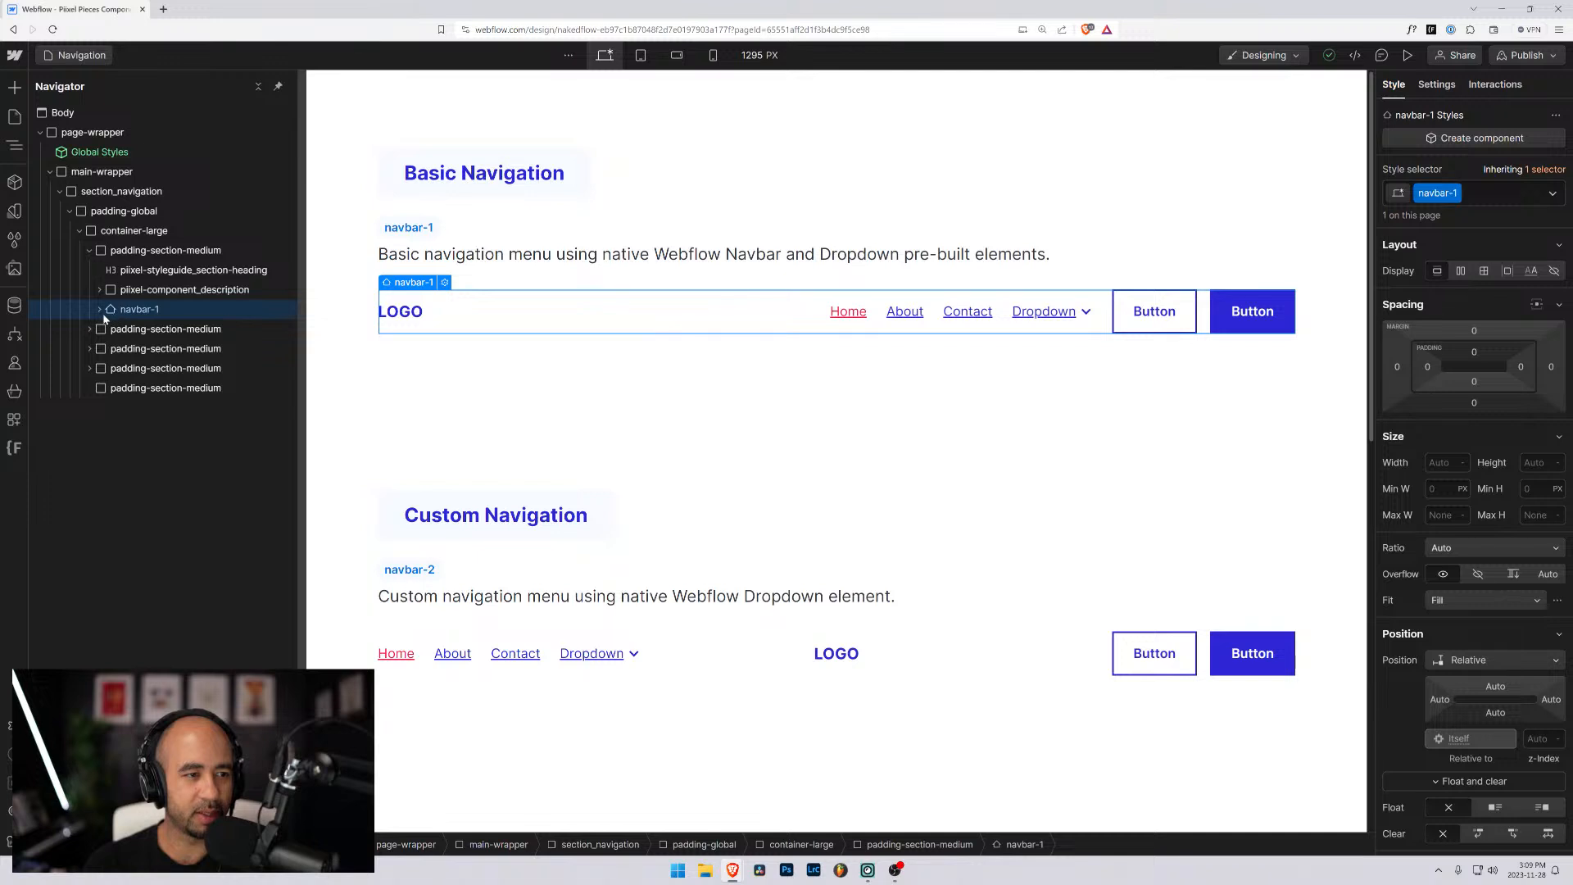
- Return to the Hero page, expand its element tree through section-hero and padding-global, and select the hero block
left_click(75, 55)
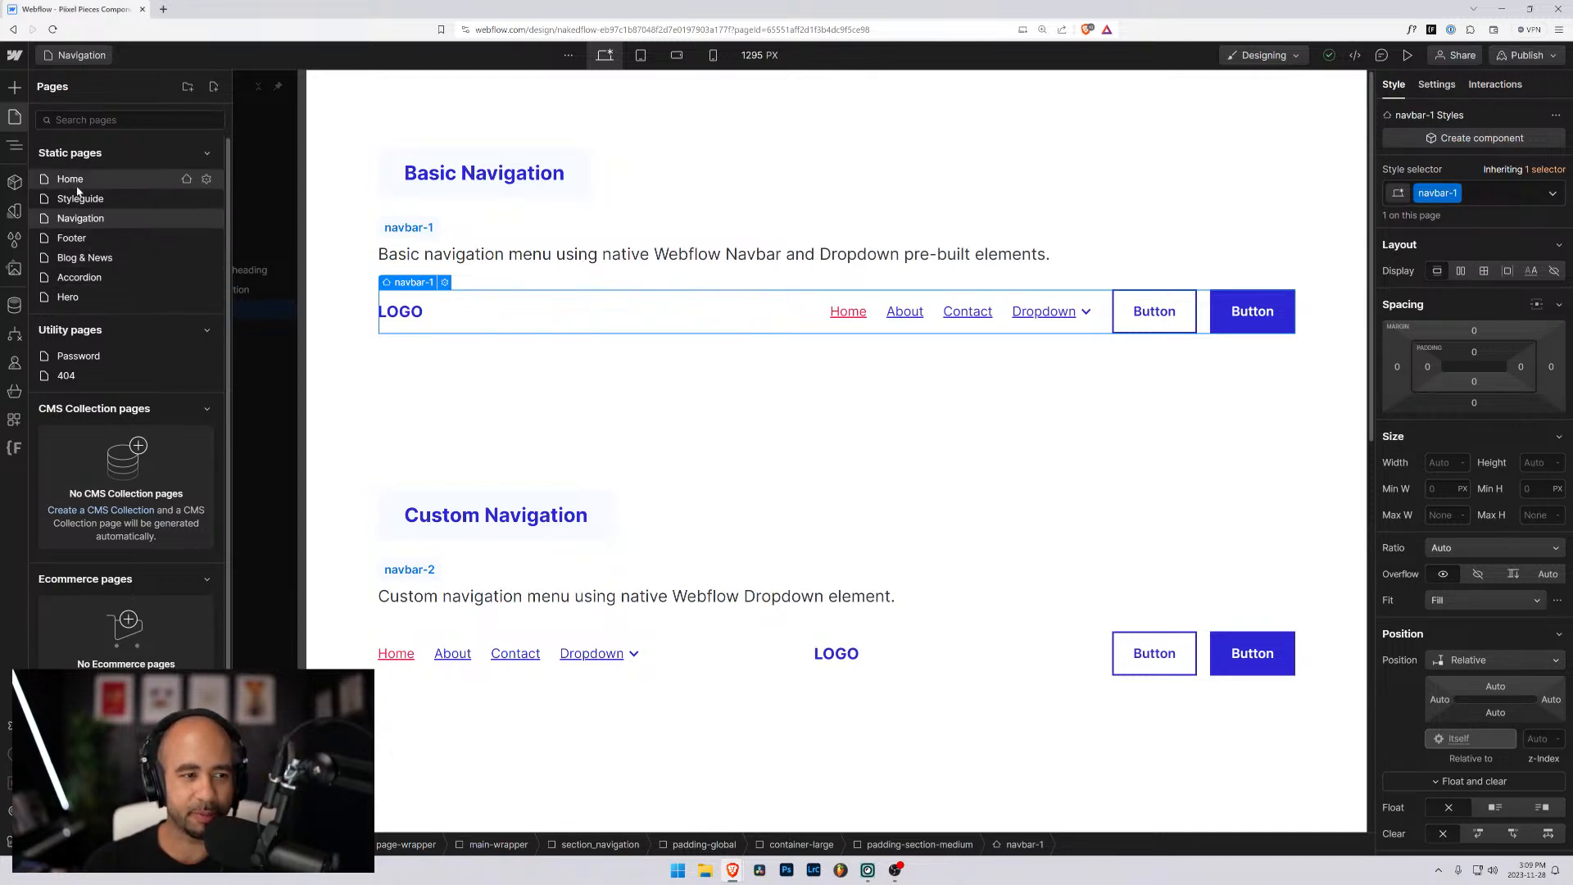
left_click(69, 296)
left_click(51, 135)
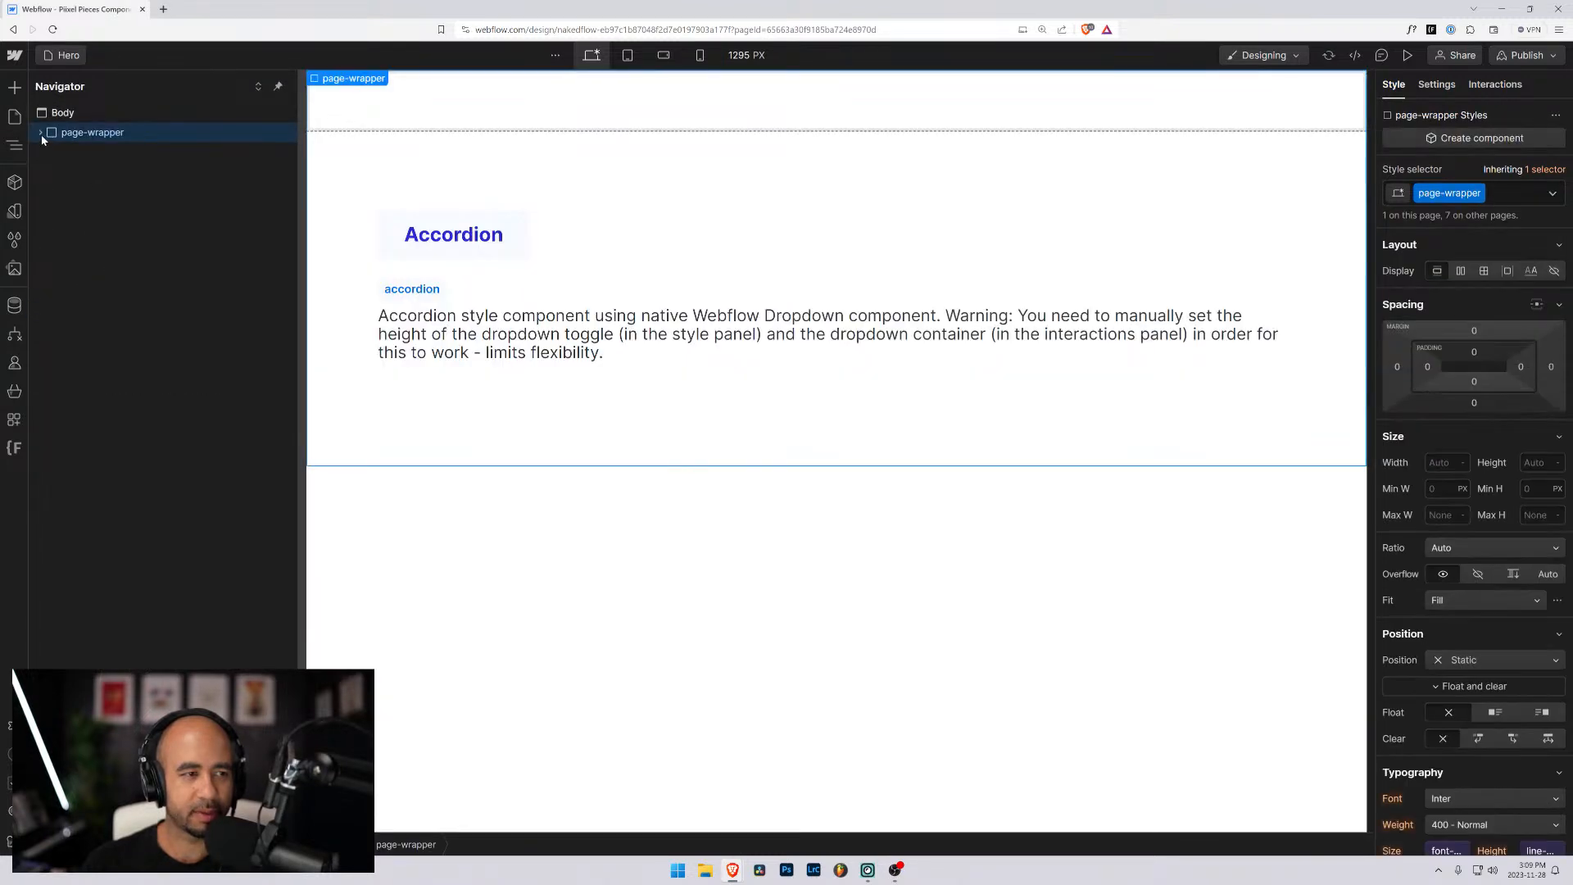
left_click(41, 134)
left_click(50, 172)
left_click(69, 193)
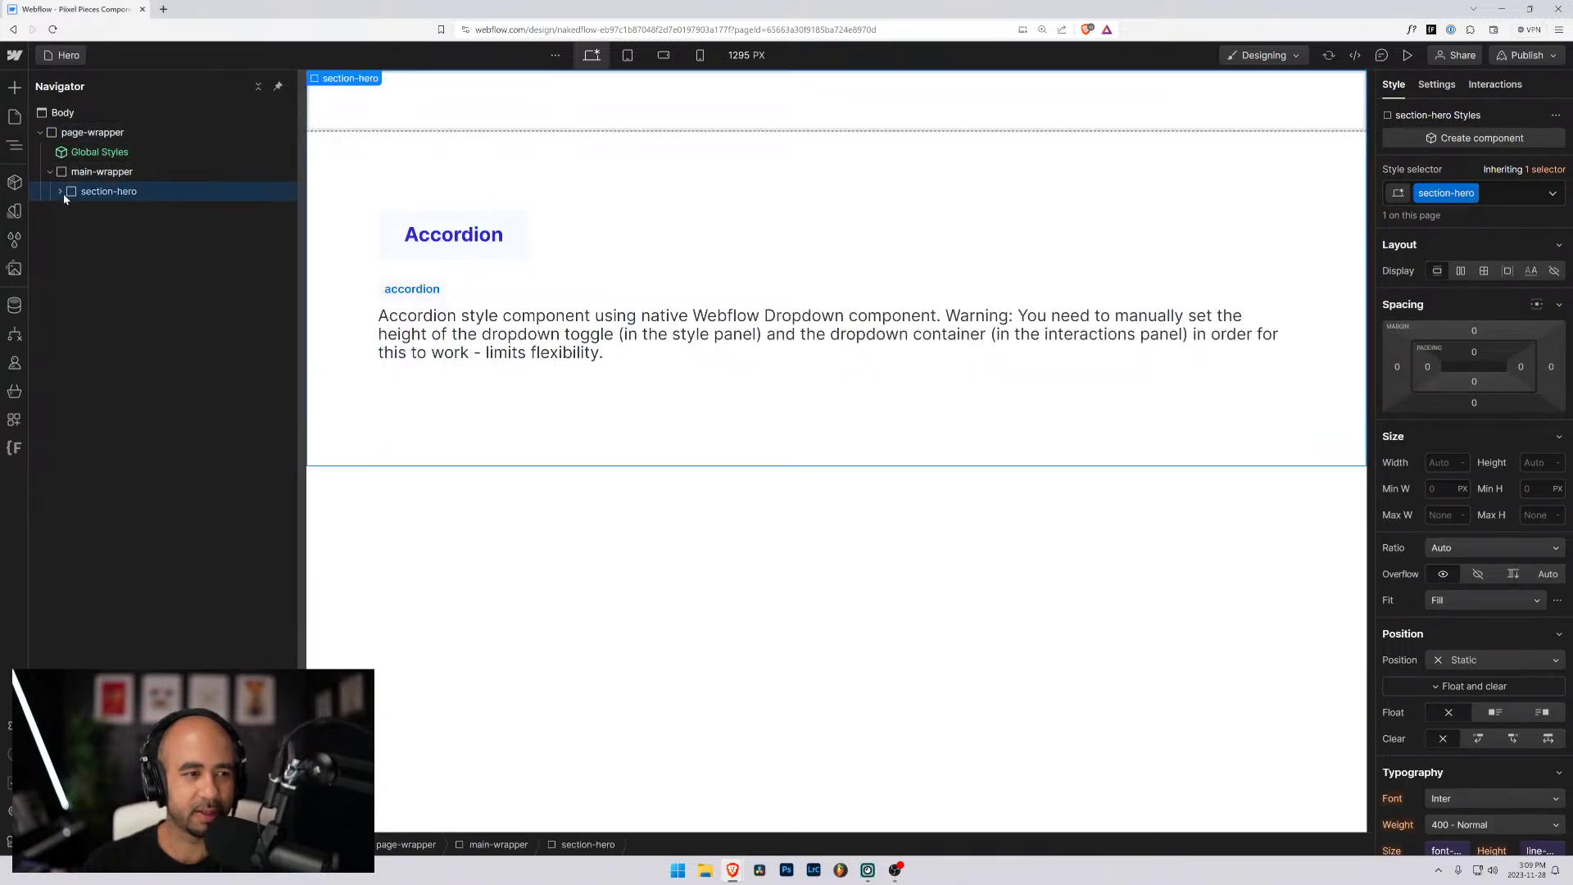
left_click(61, 191)
left_click(92, 211)
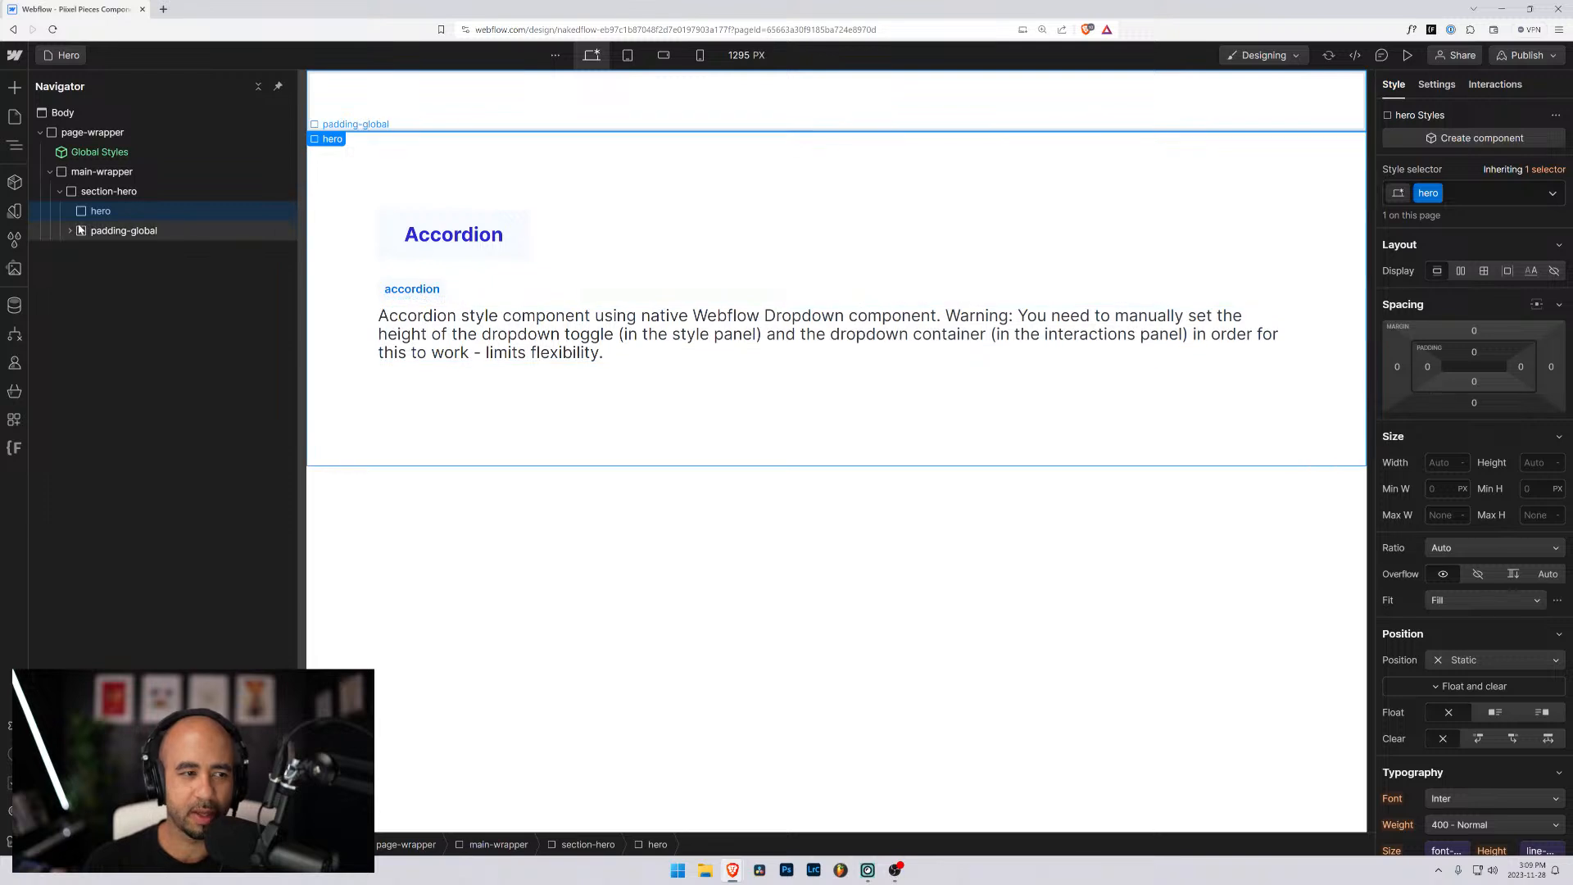
left_click(71, 232)
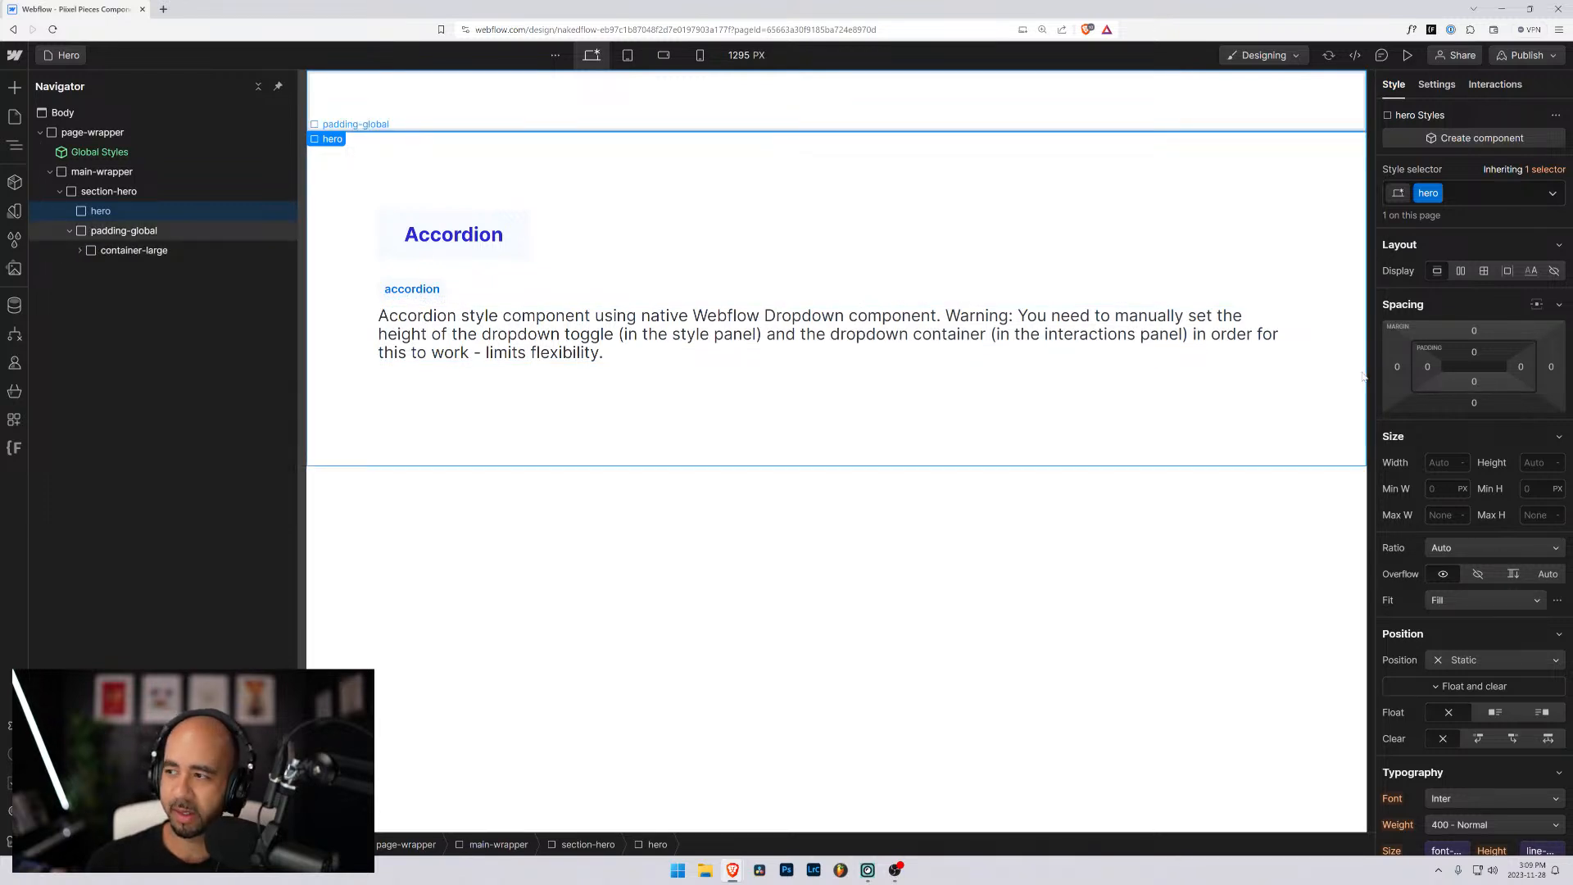
- Set the hero block's width to 100 VW
scroll(1389, 595, "down", 3)
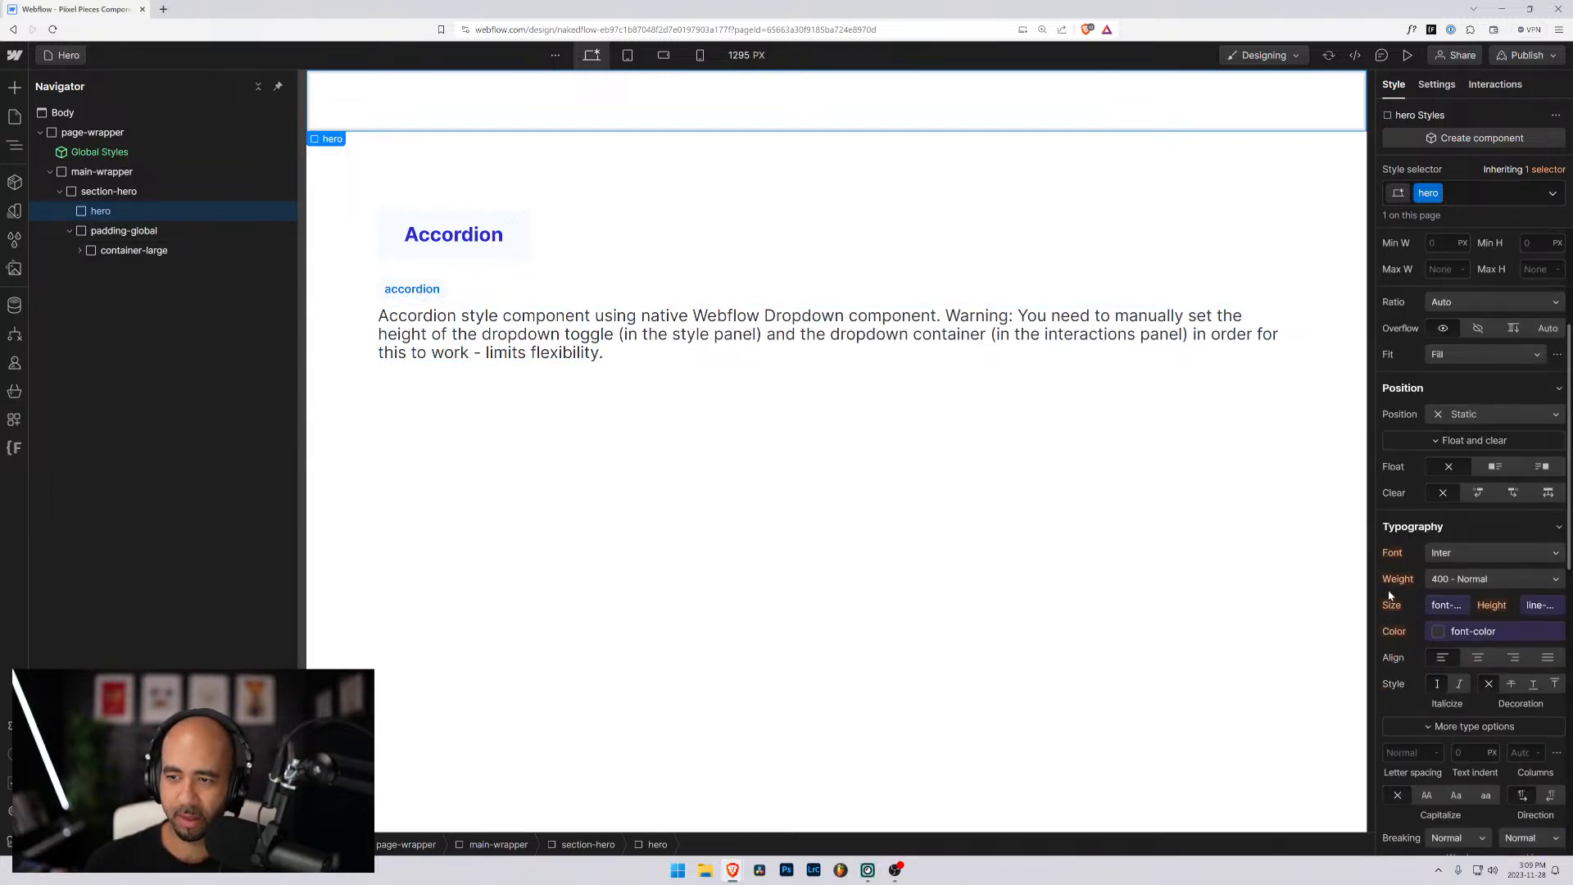
scroll(1398, 578, "down", 5)
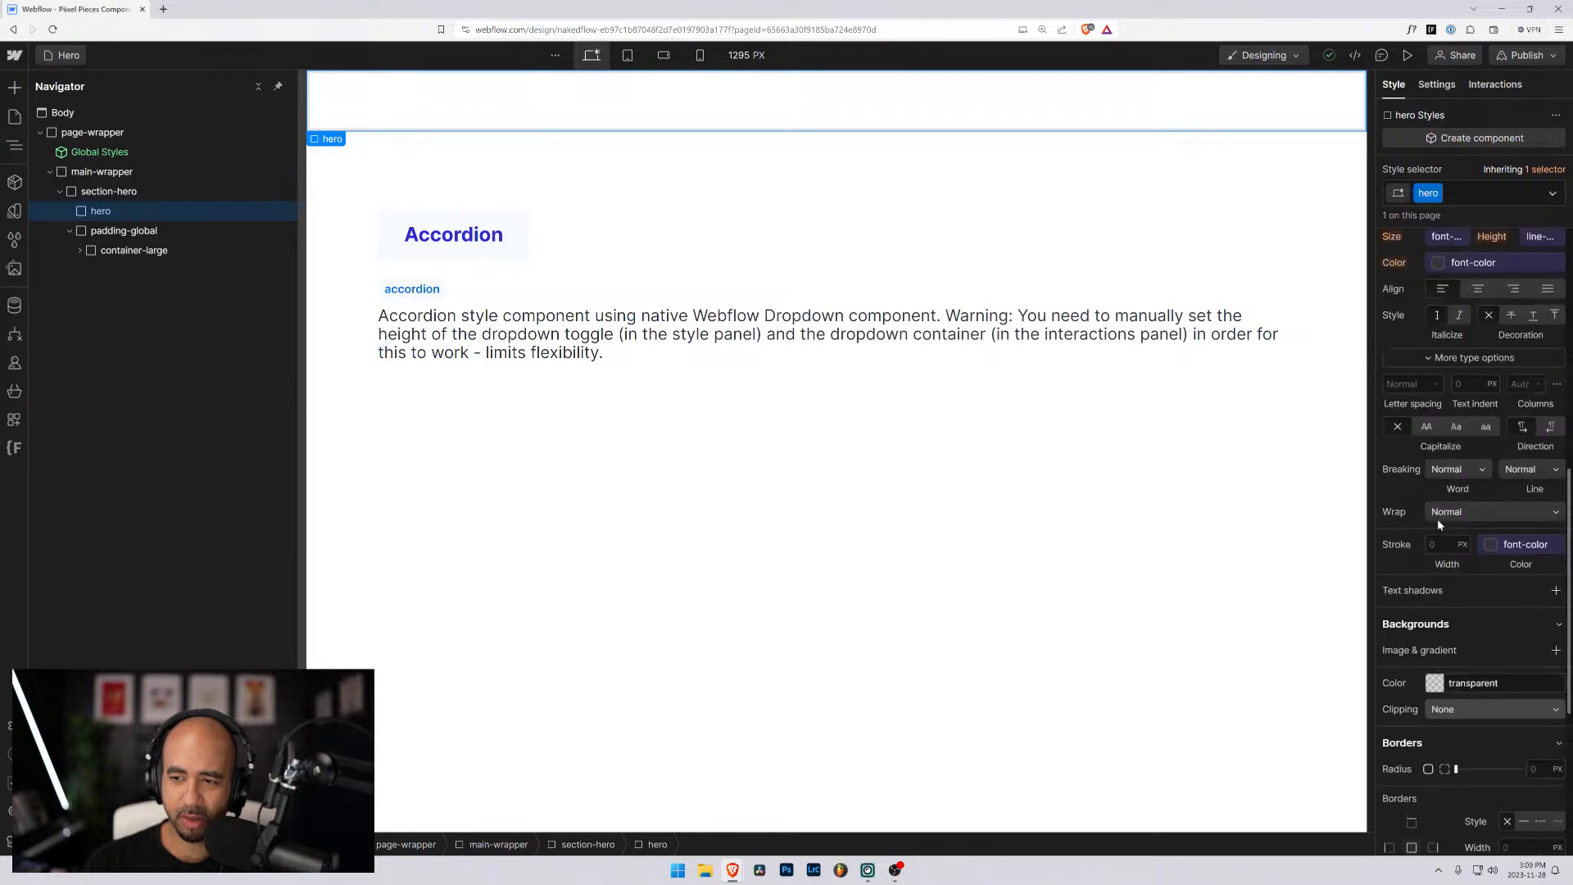
scroll(1437, 518, "up", 8)
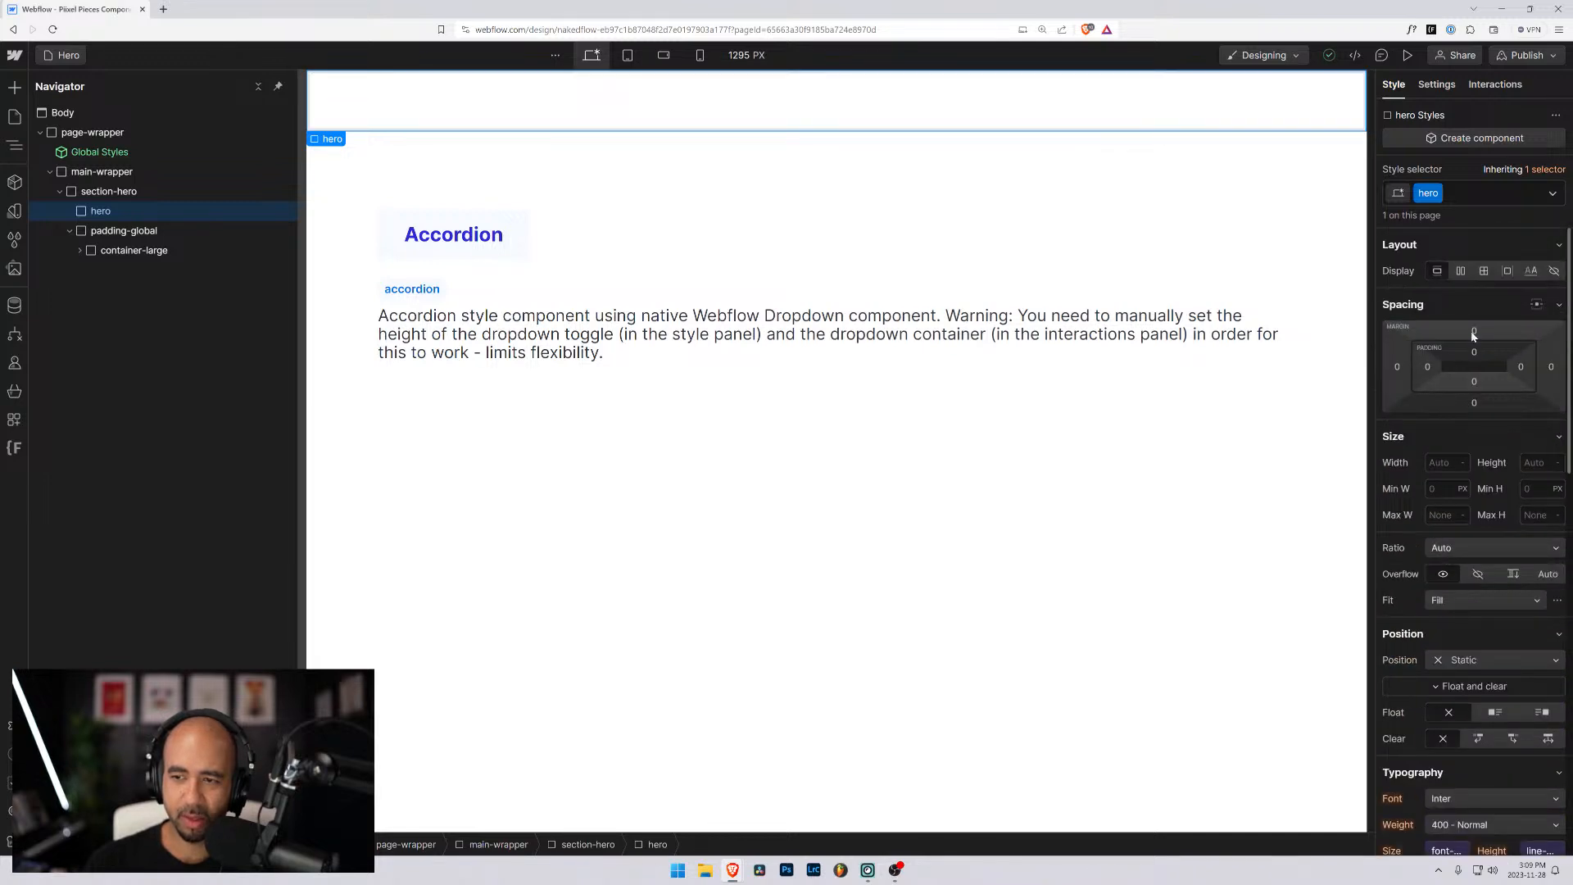
left_click(1432, 461)
type("100")
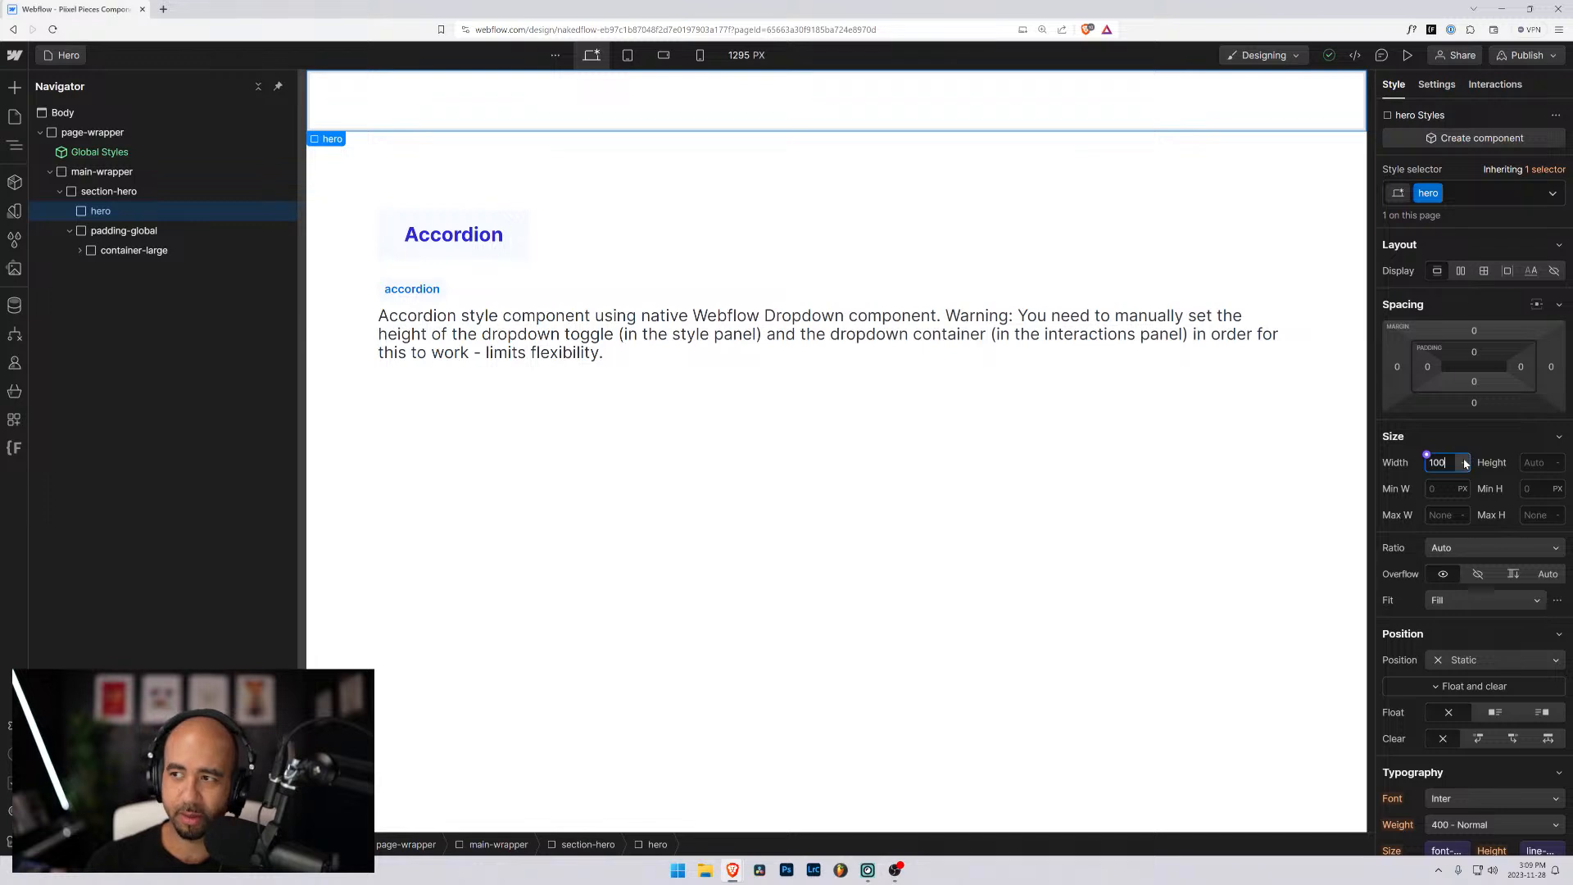
key("Return")
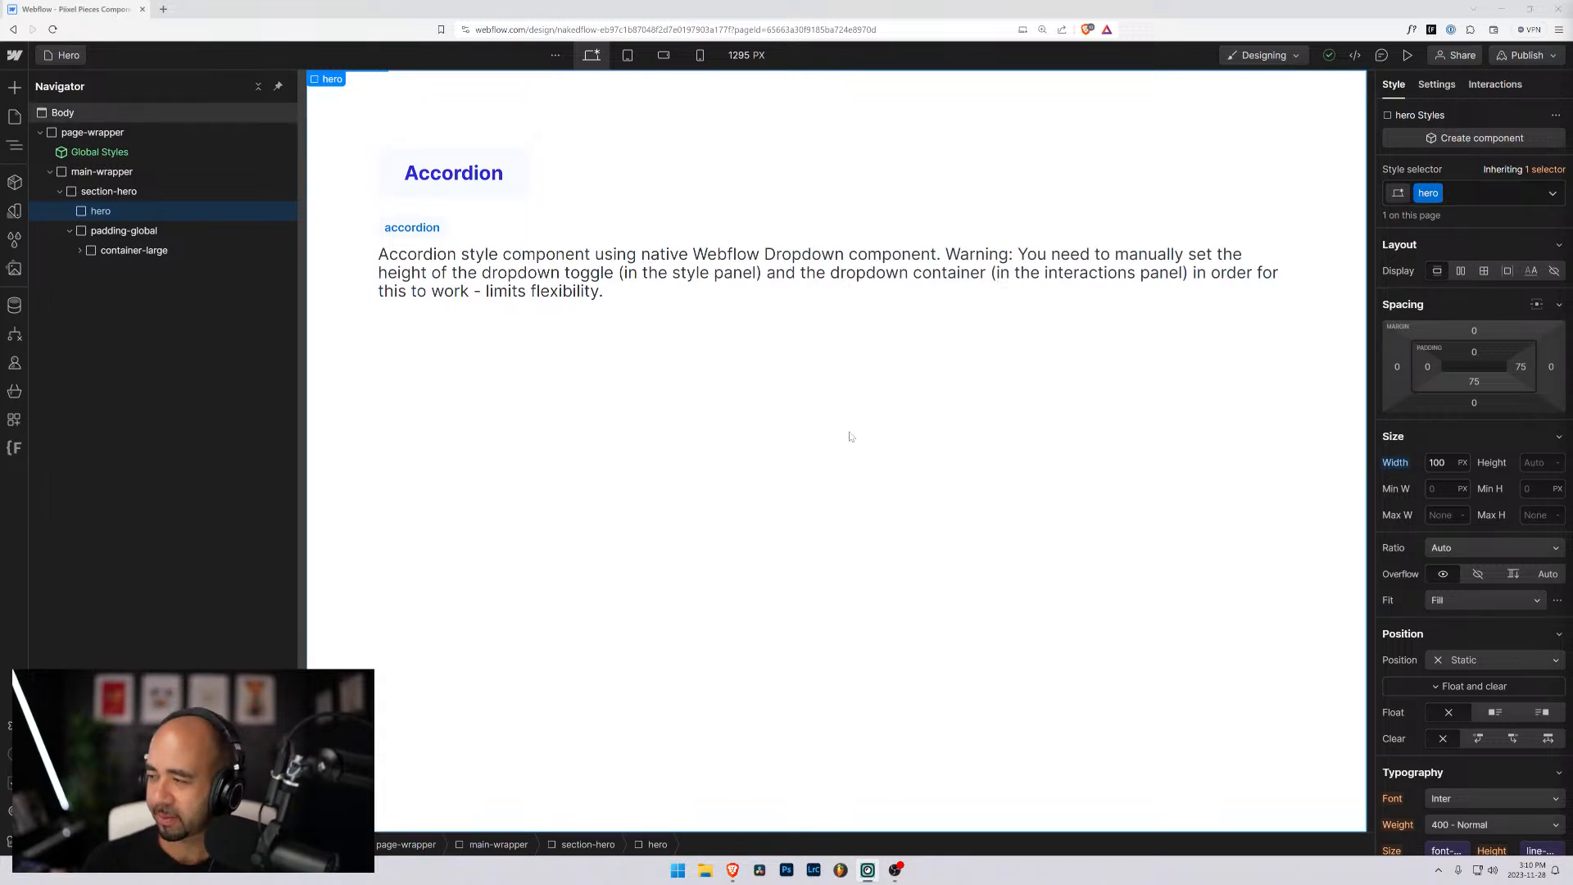
left_click(104, 217)
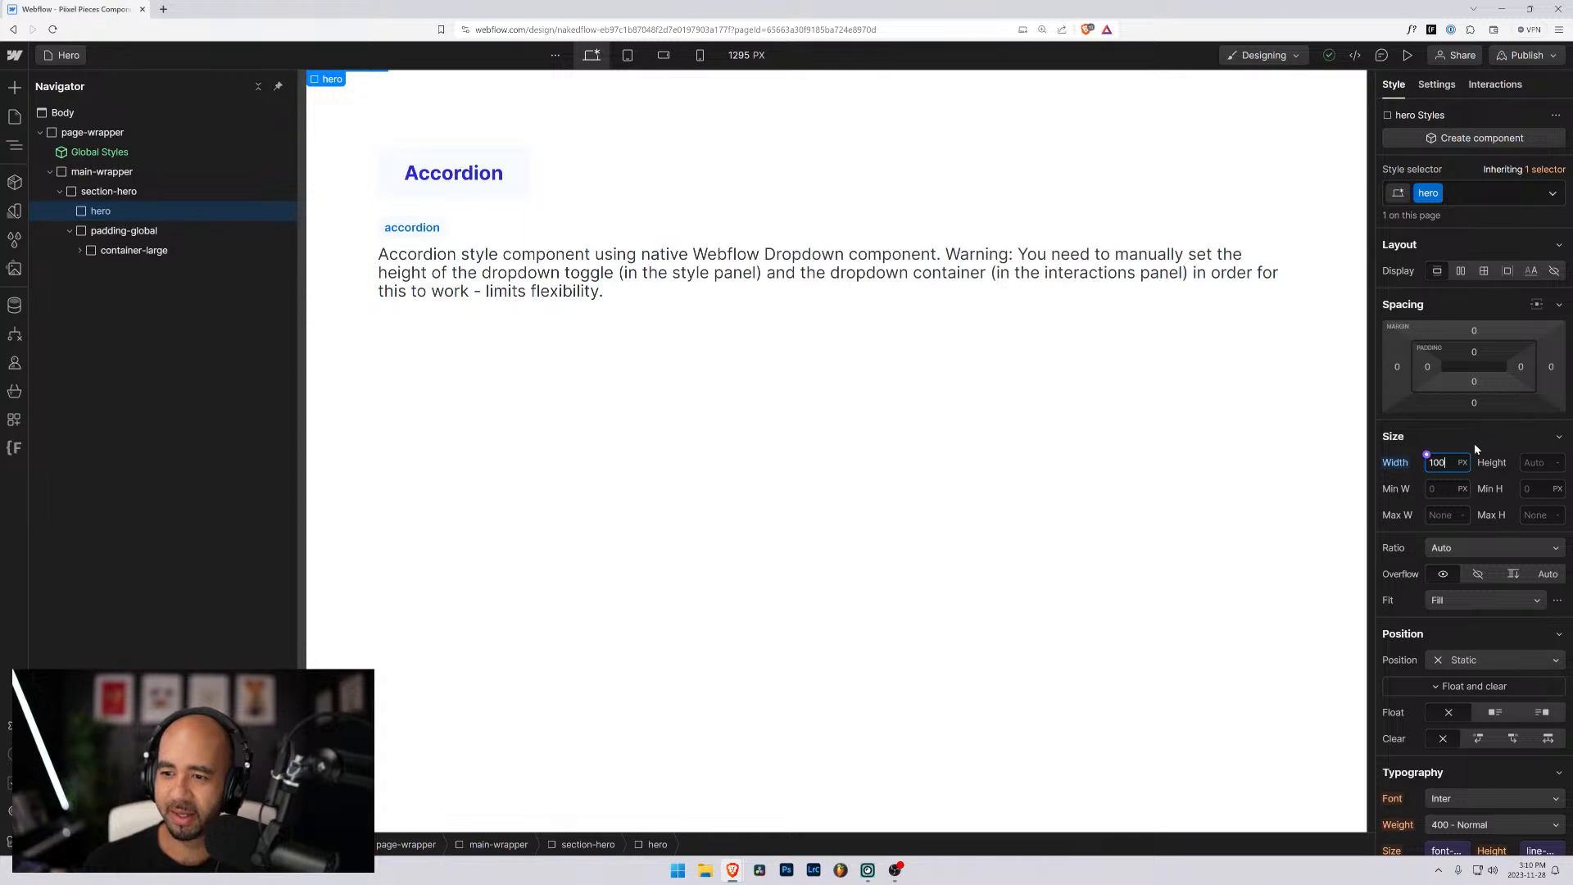
left_click(1462, 462)
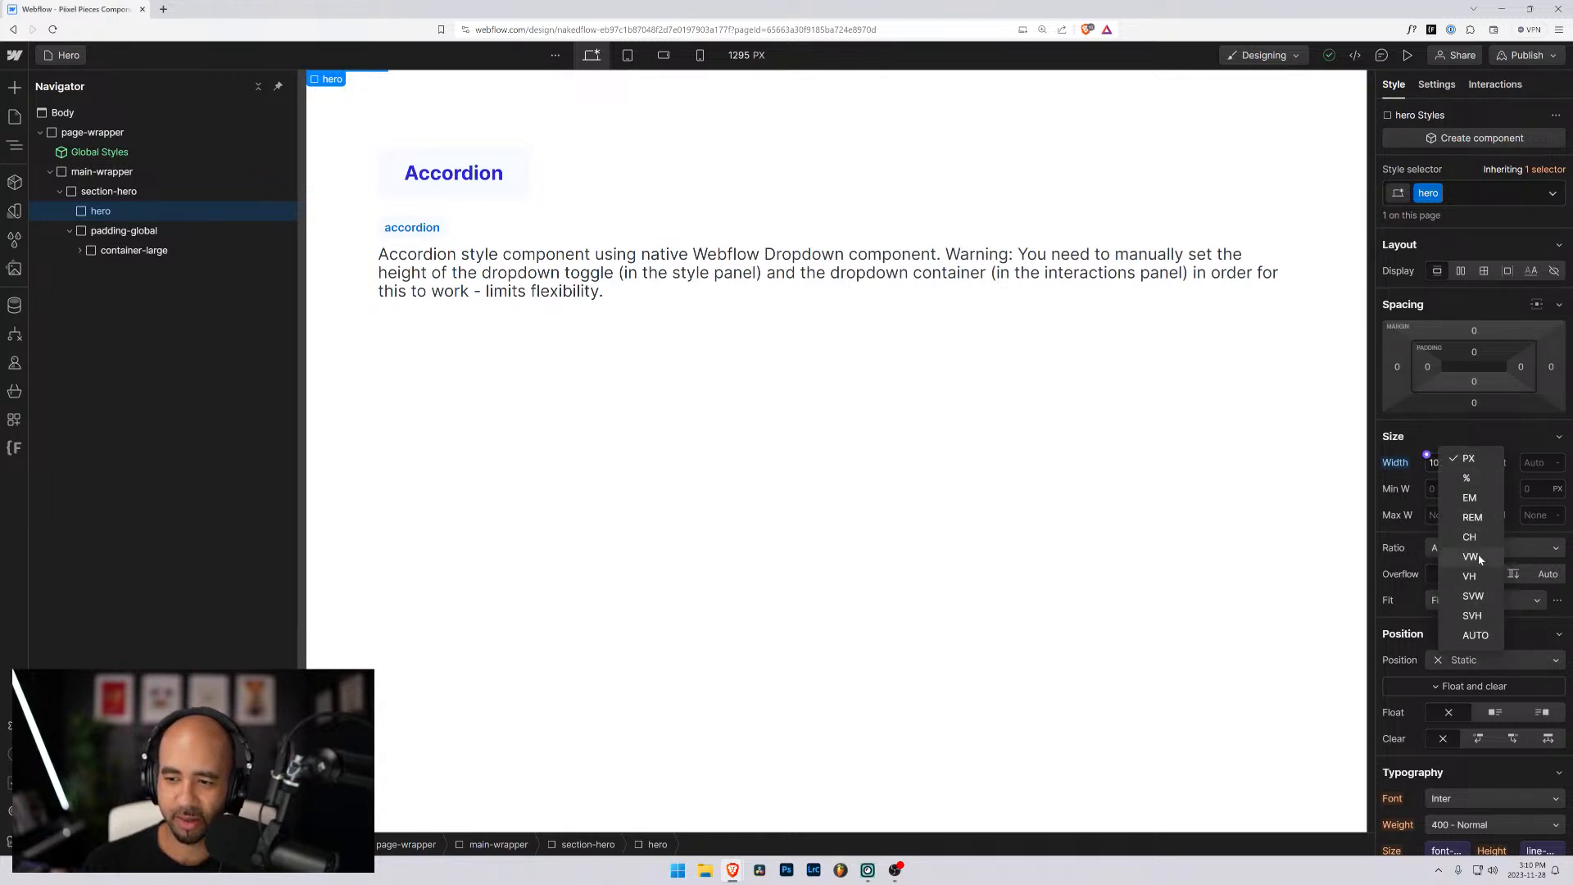
left_click(1470, 556)
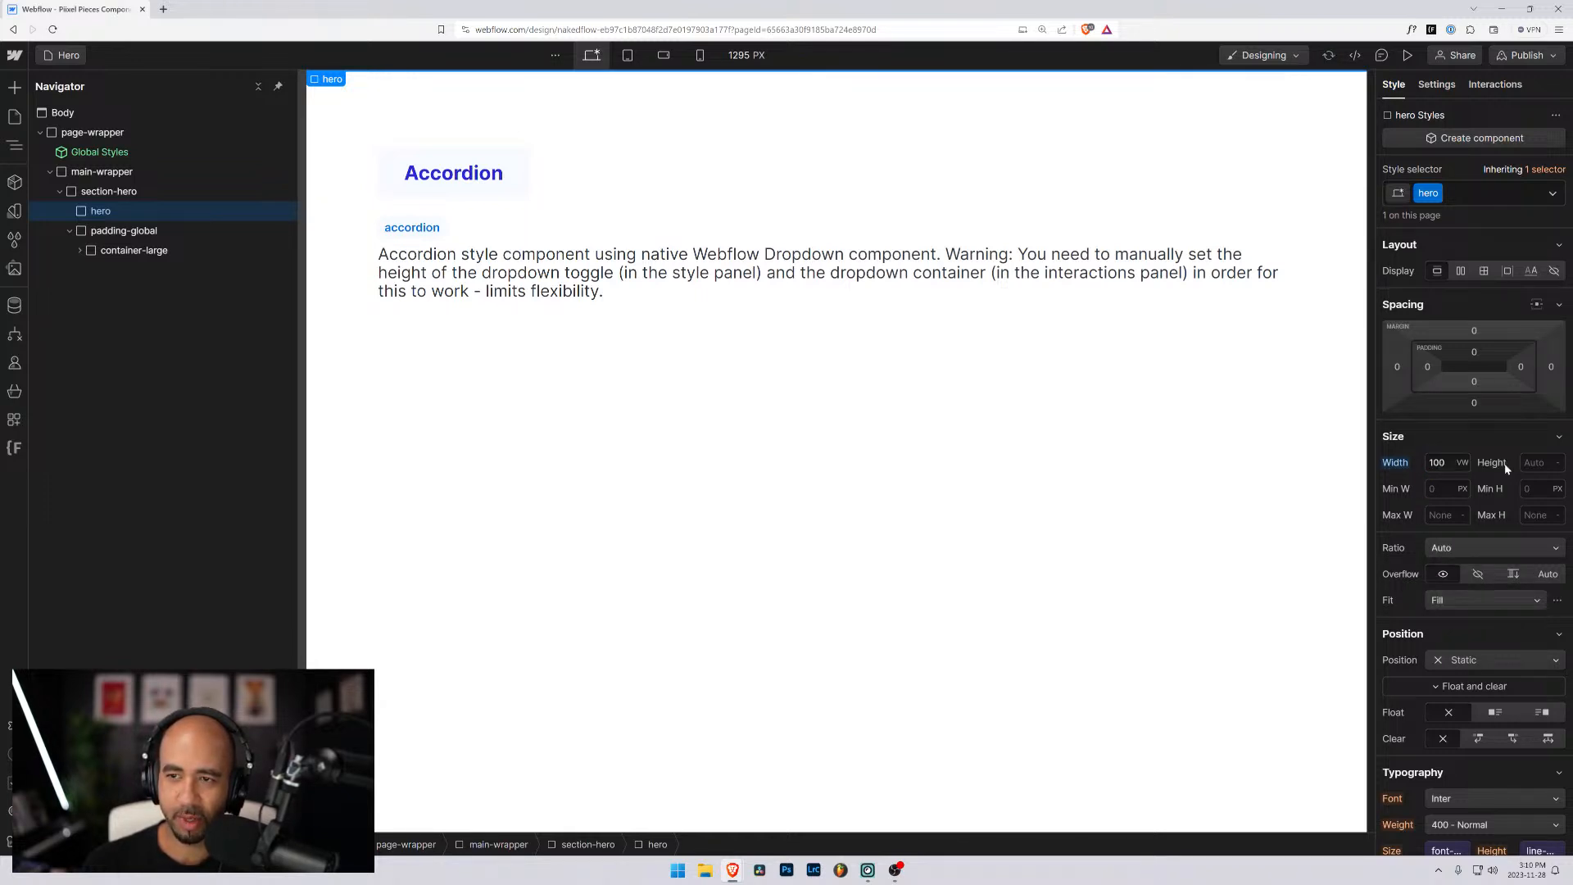
- Set the hero block's width to 100% and its height to 100 VH
type("100%")
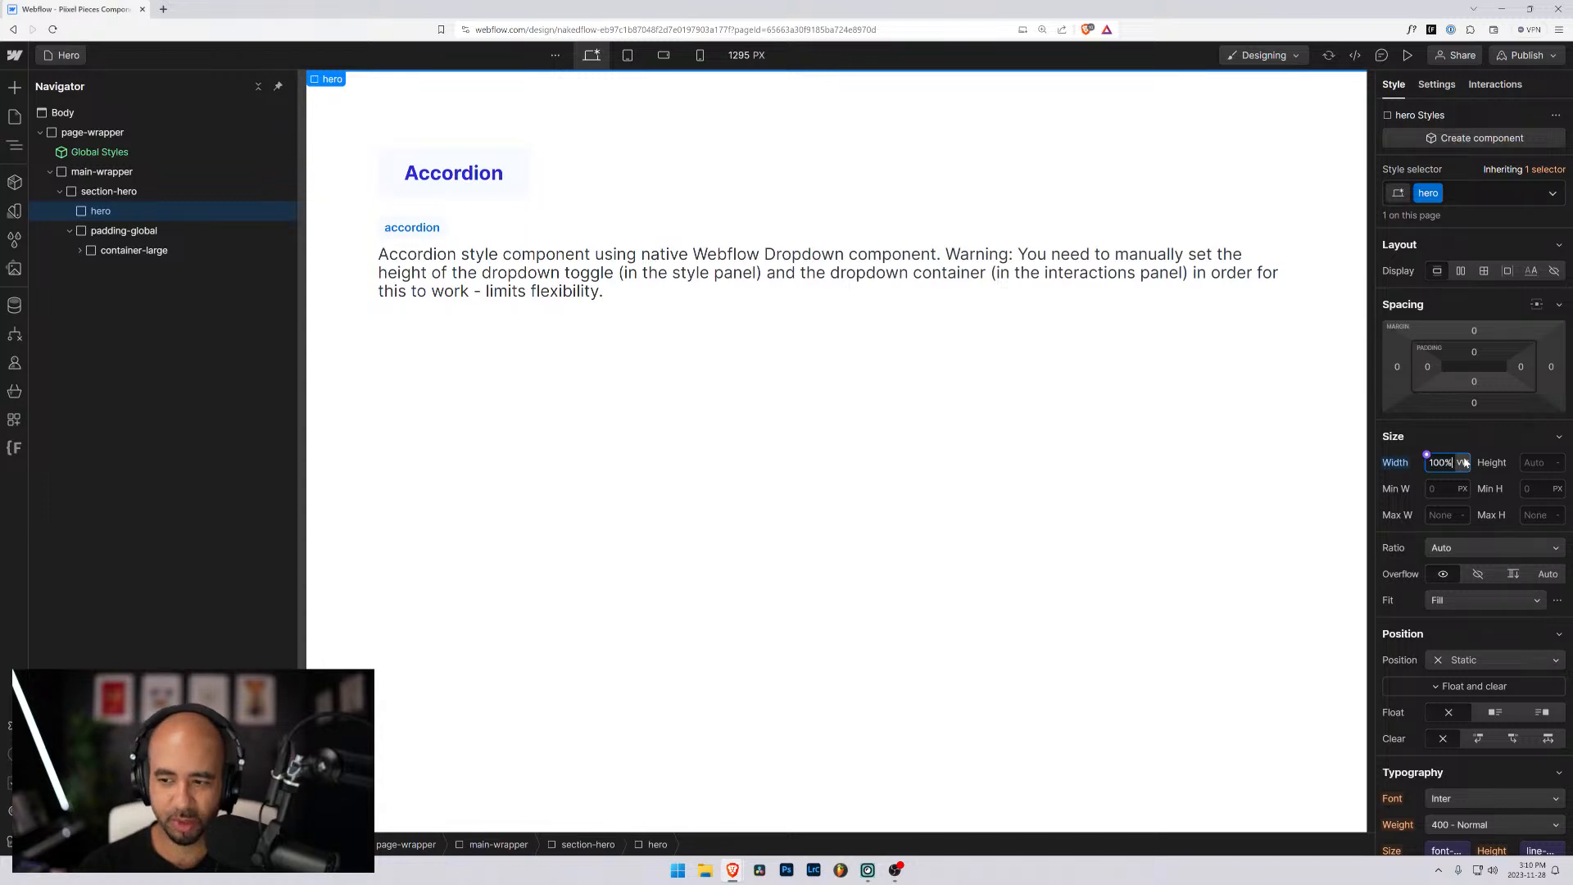
key("Return")
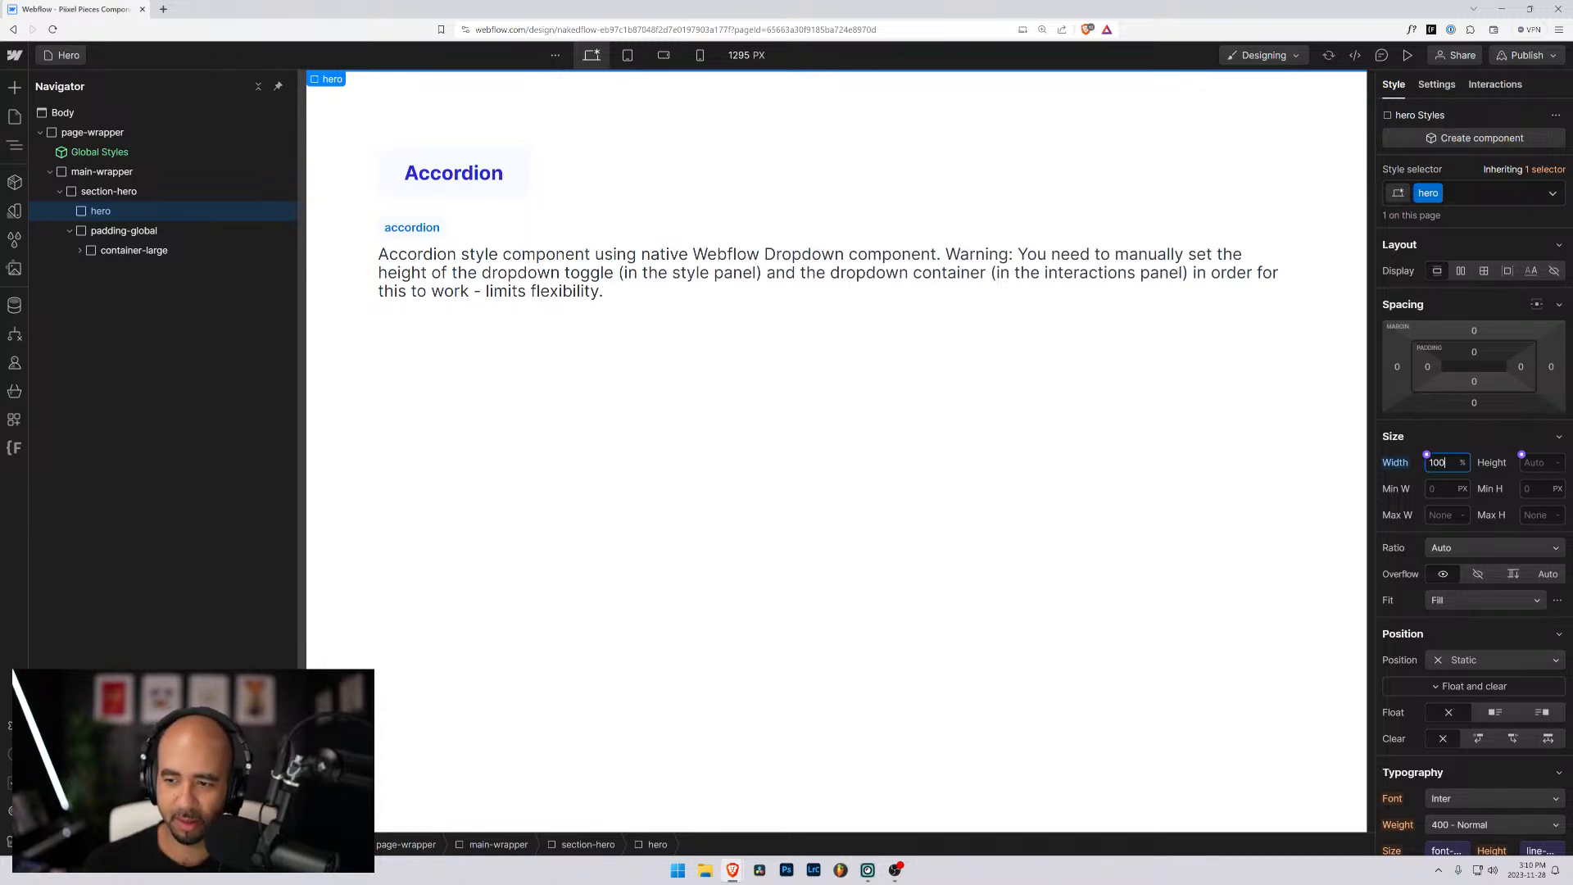
left_click(1528, 463)
type("100vh")
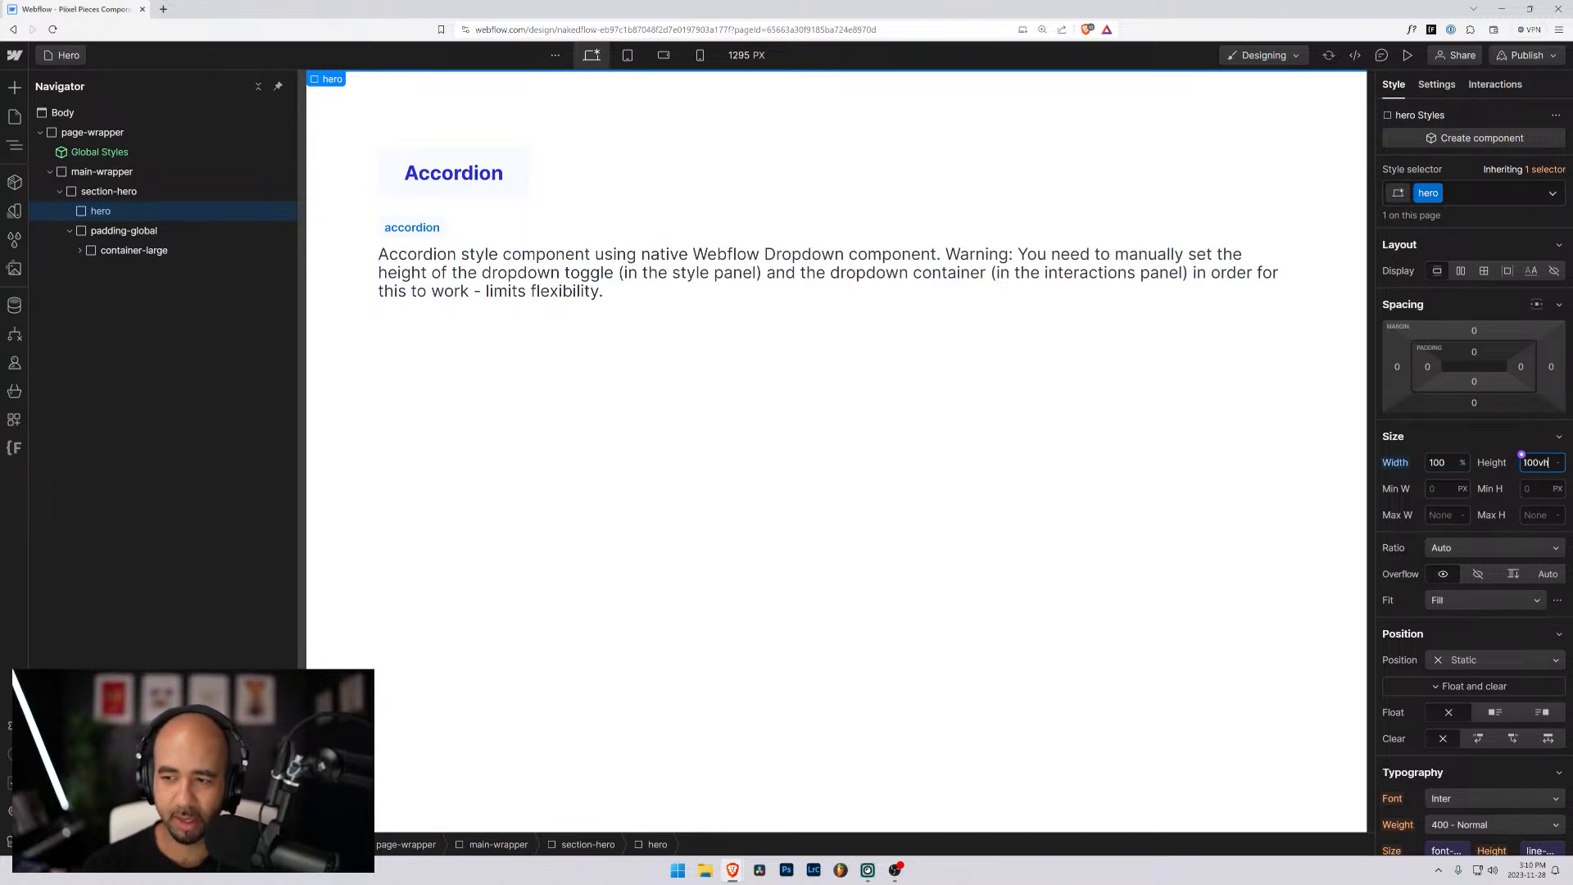
key("Return")
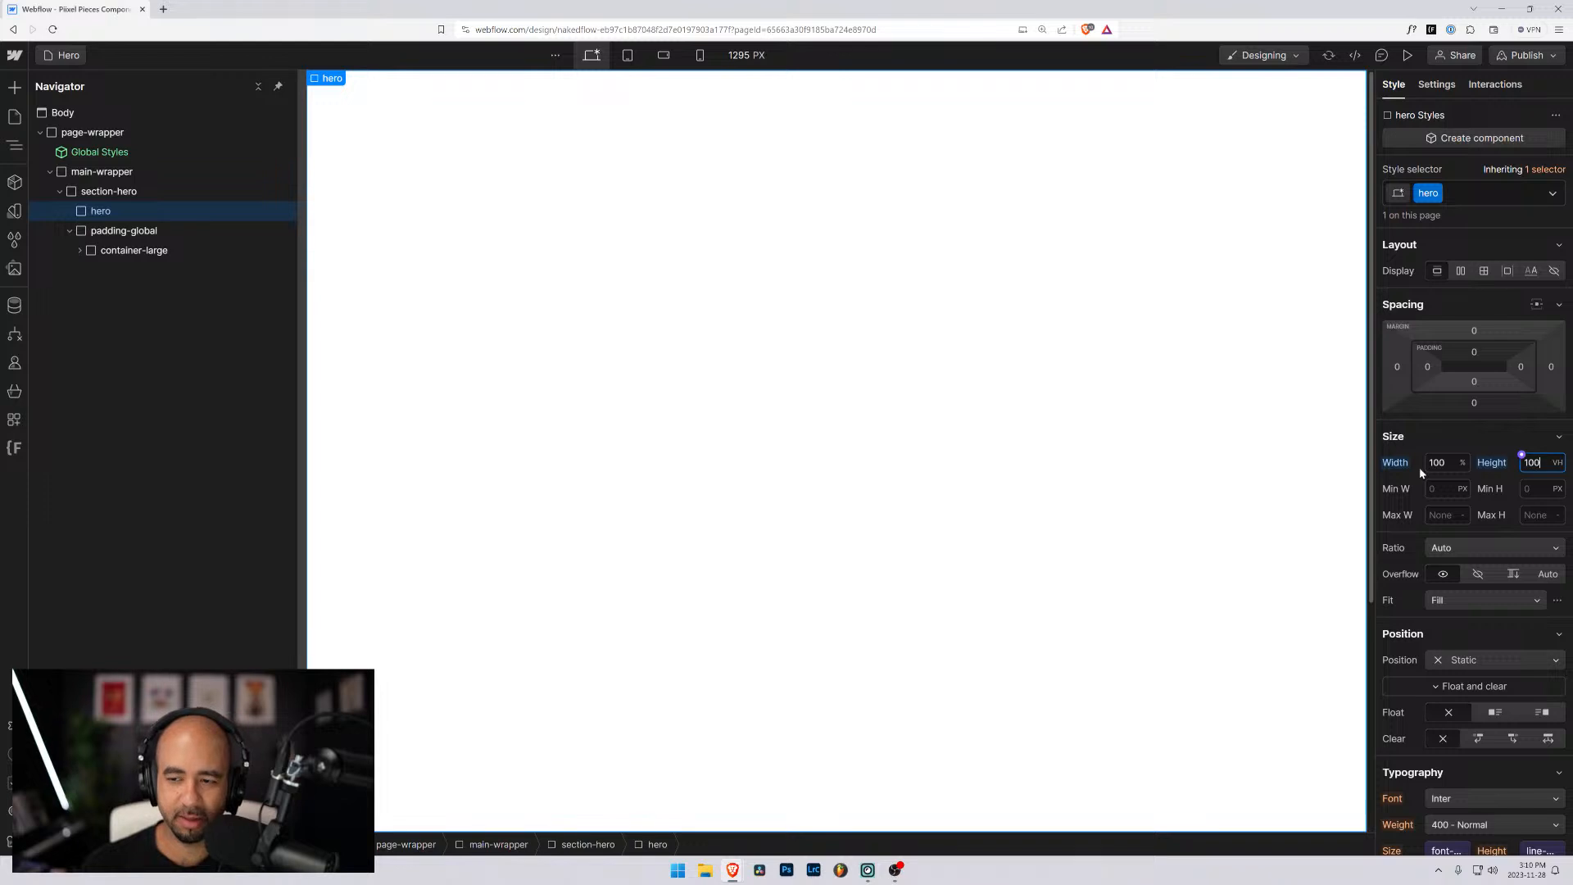
scroll(406, 326, "down", 3)
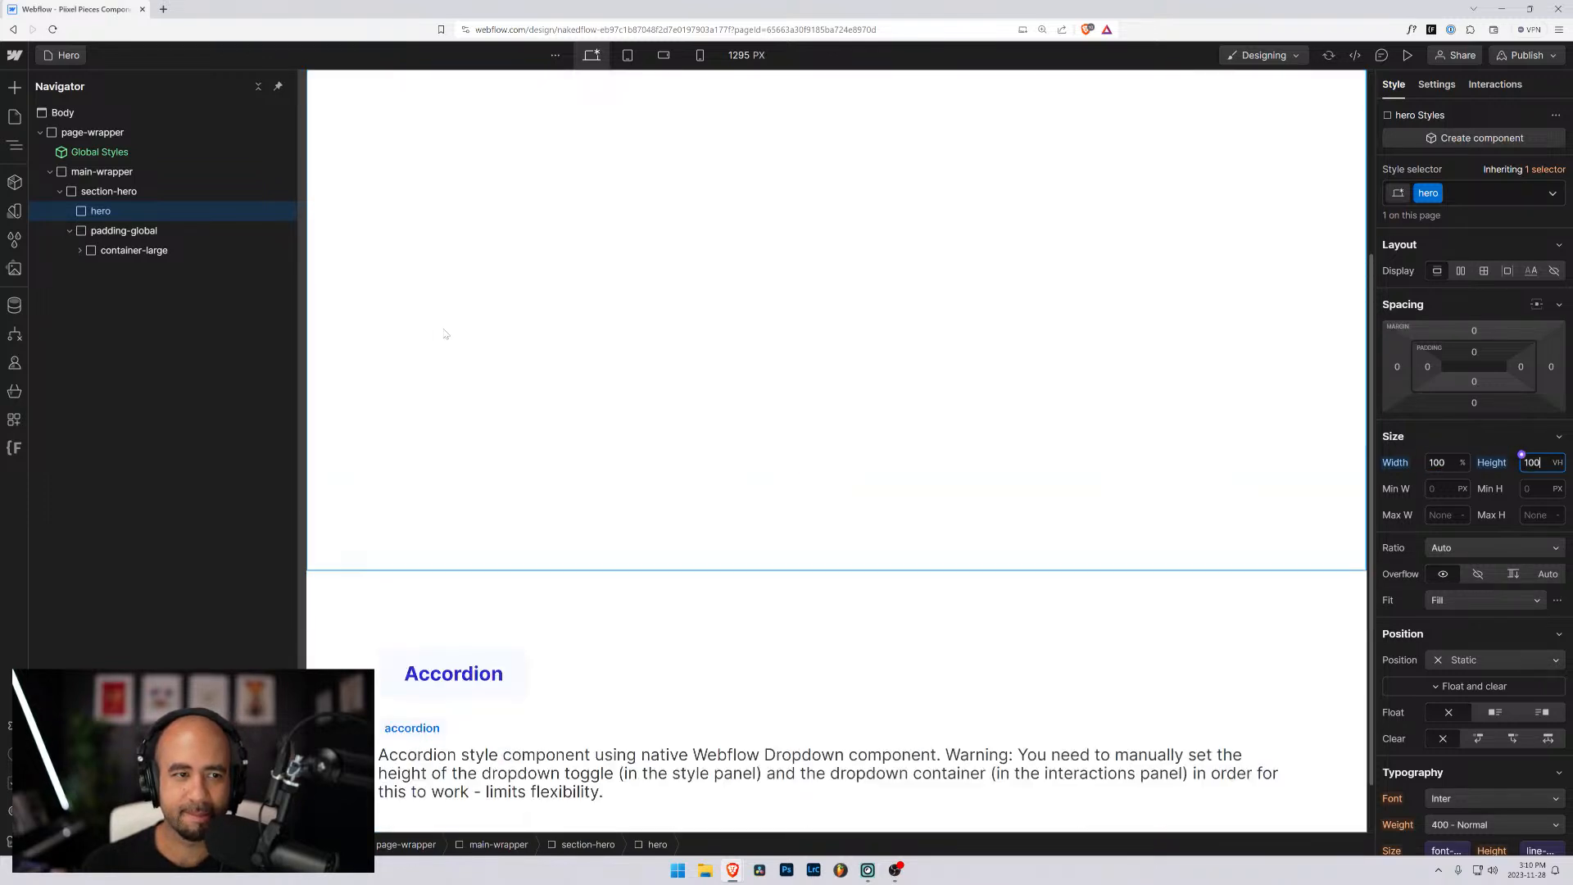
scroll(446, 334, "up", 3)
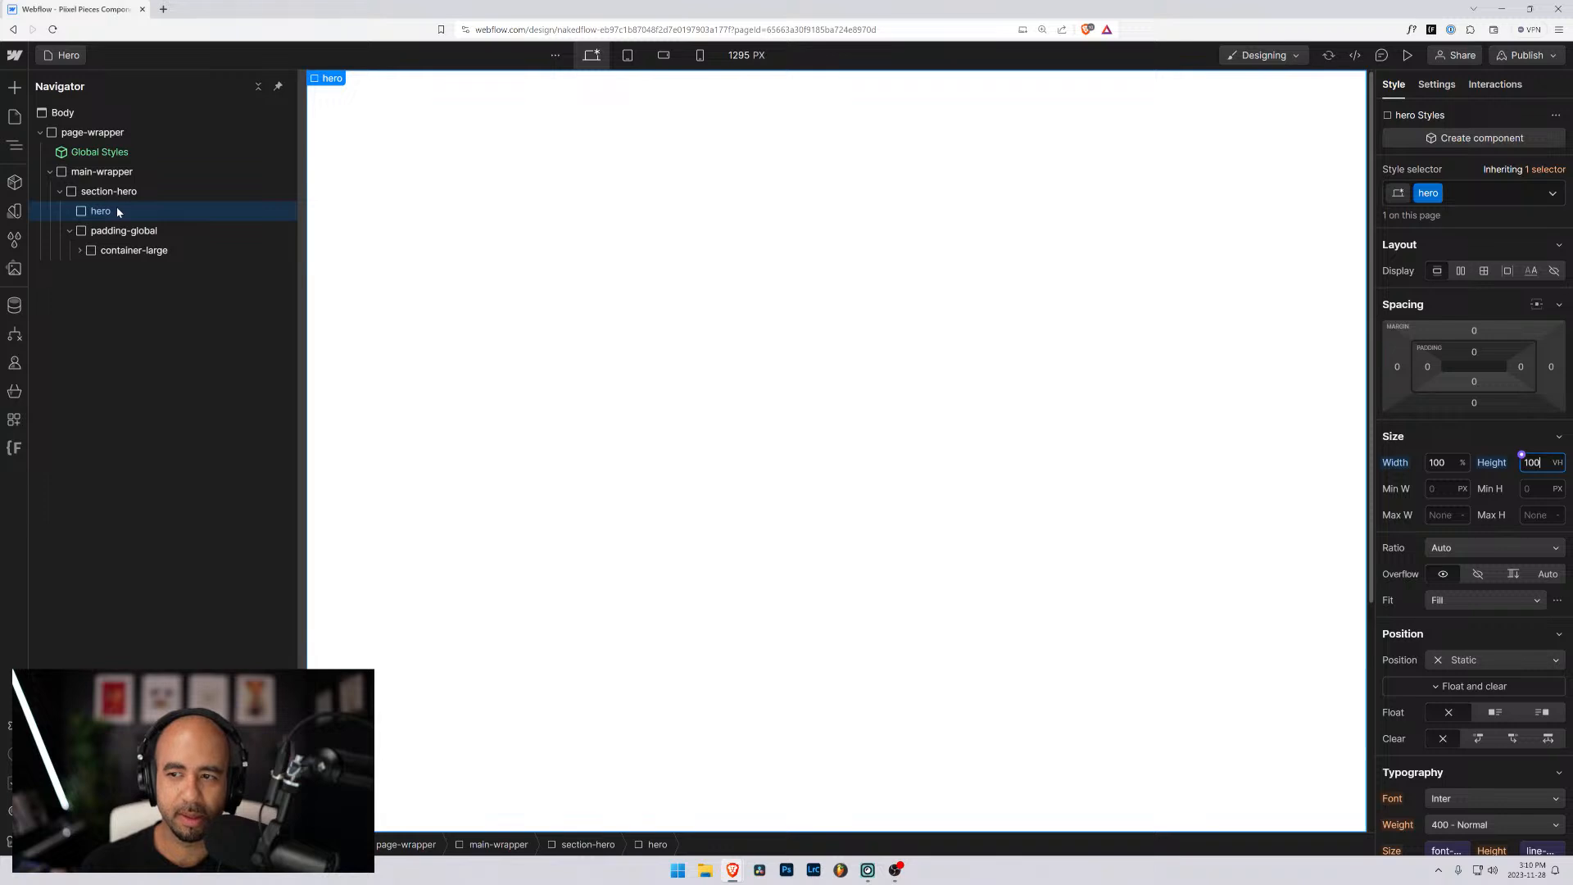
key("ctrl+d")
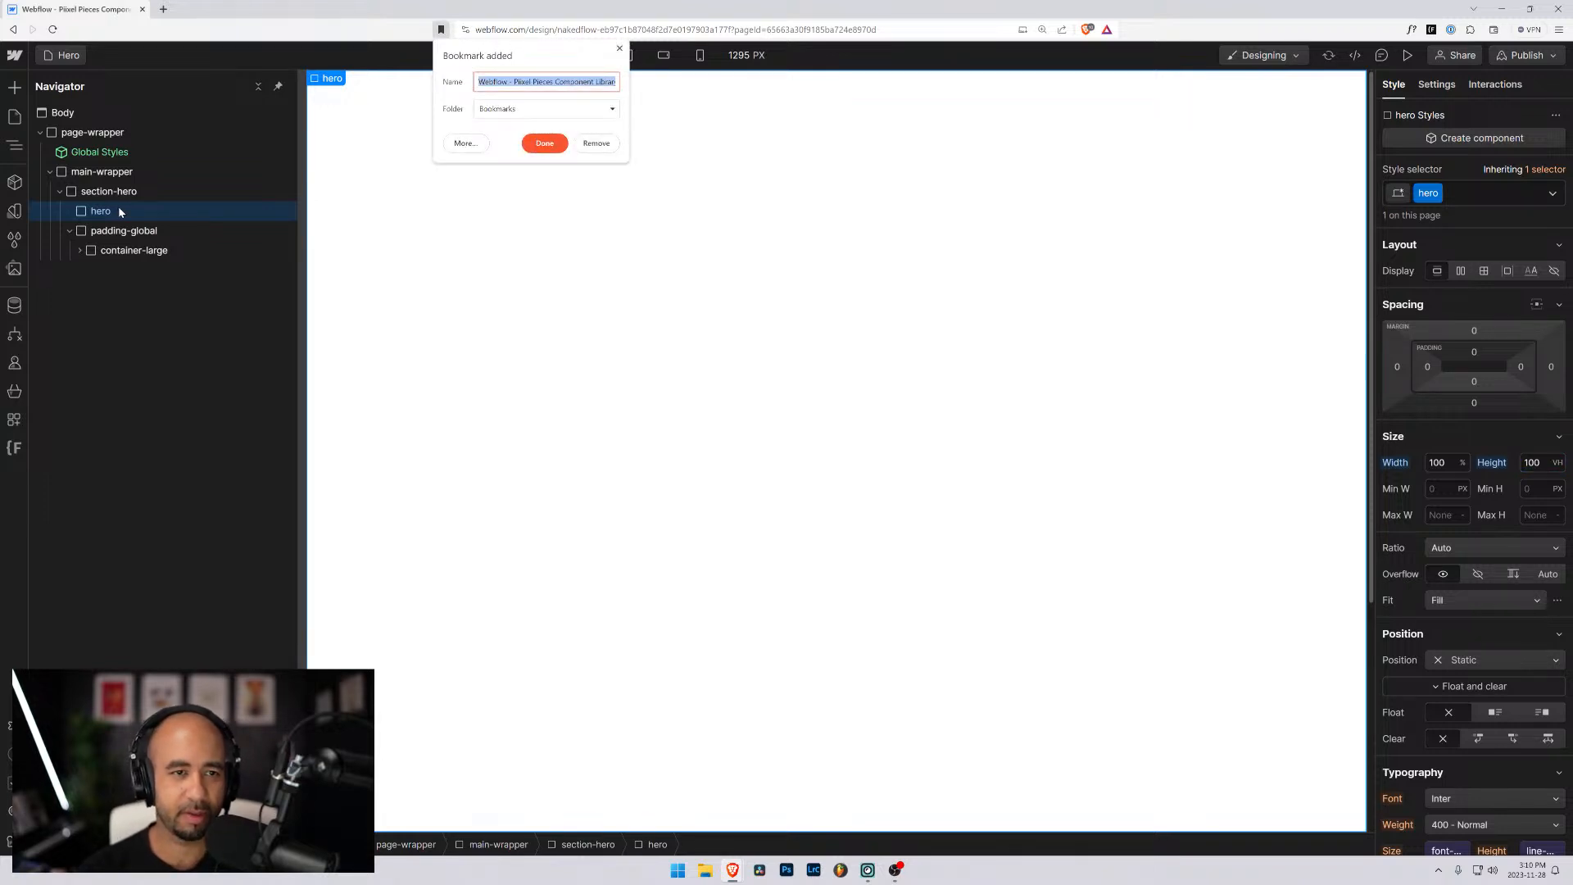
key("Escape")
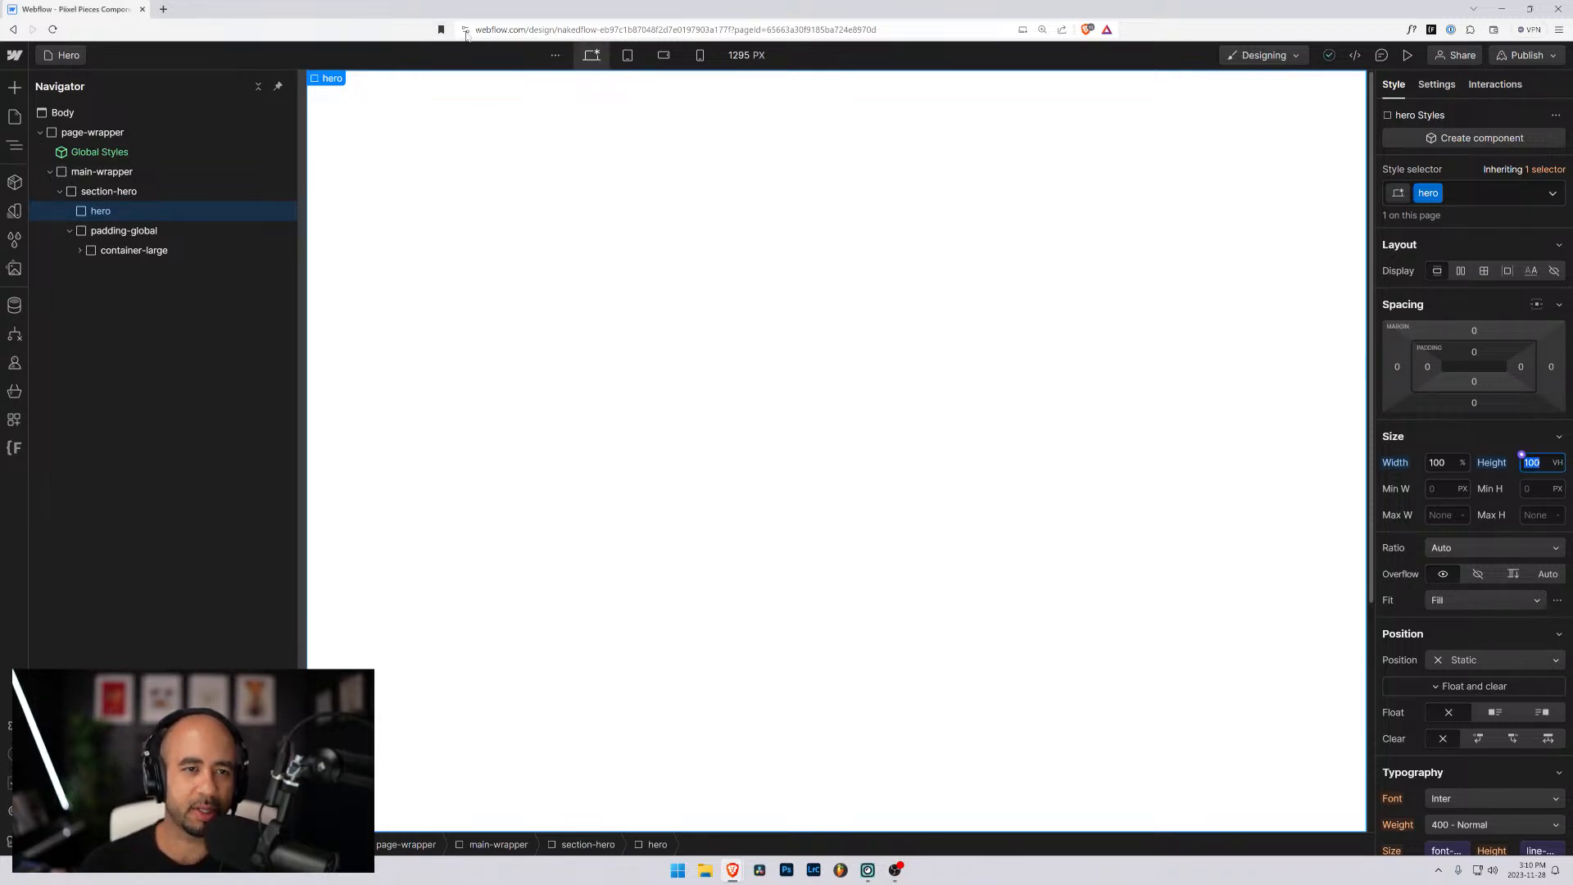
left_click(441, 29)
left_click(593, 143)
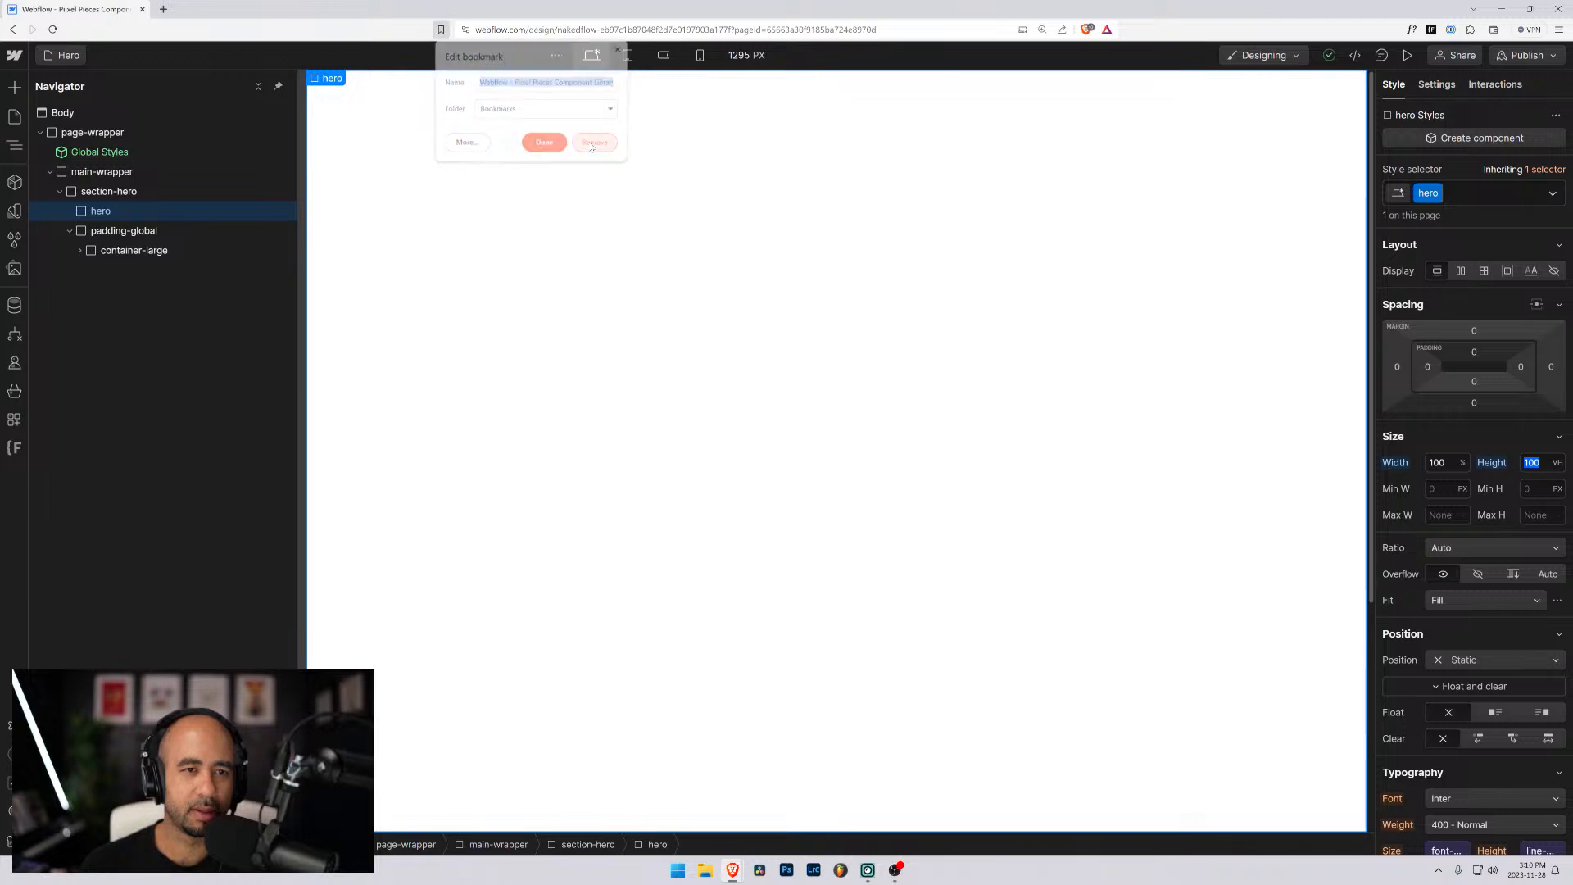
- Find the Background Video element with quick search and add it inside the hero block
key("ctrl+k")
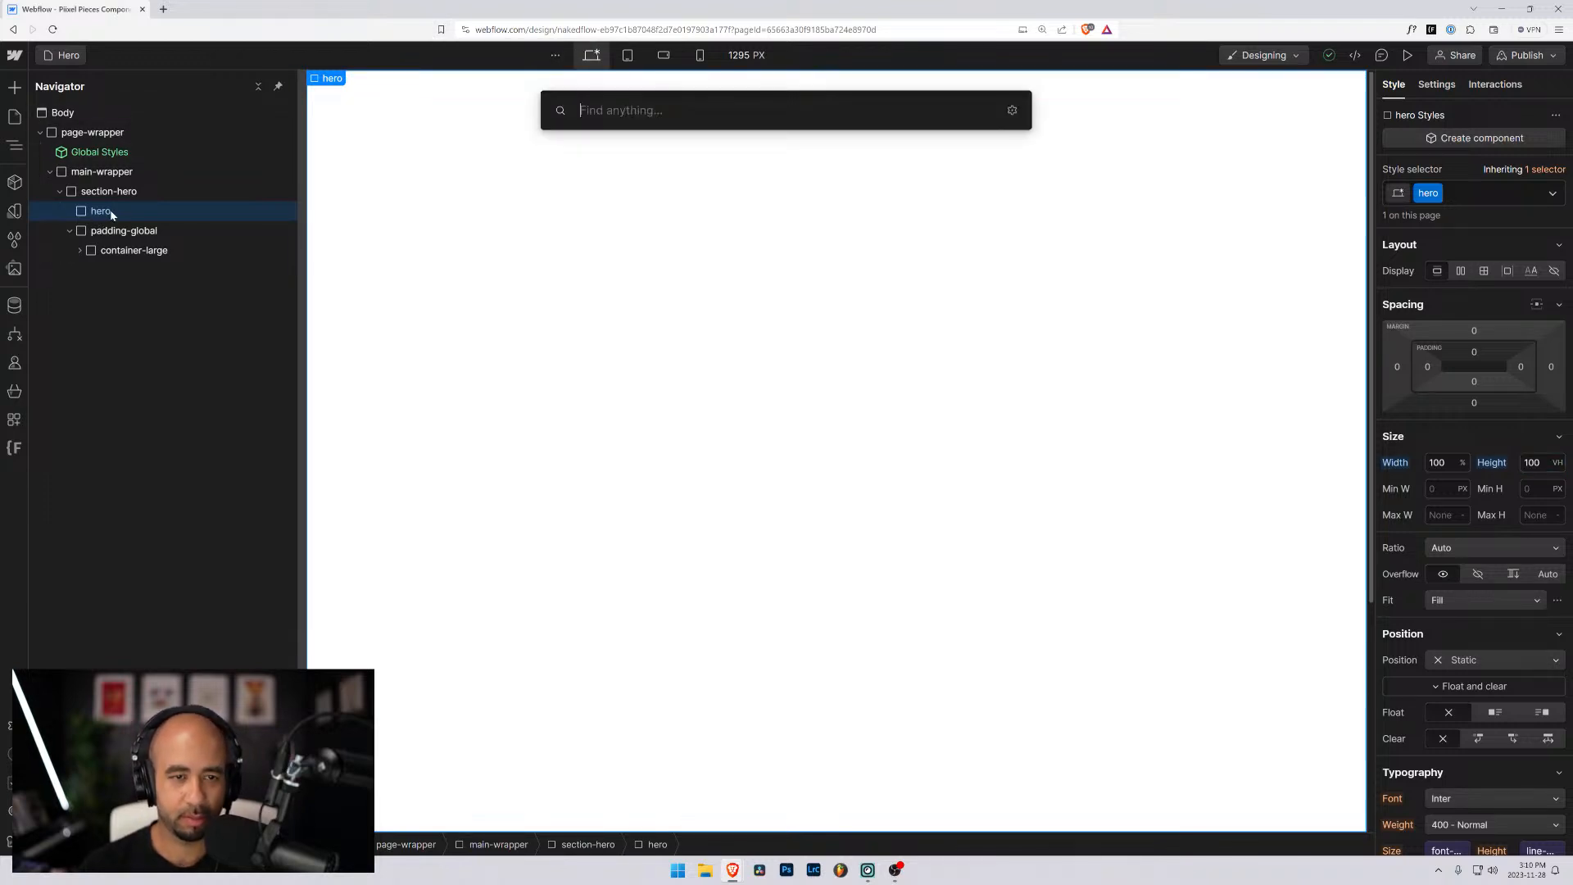
type("bac")
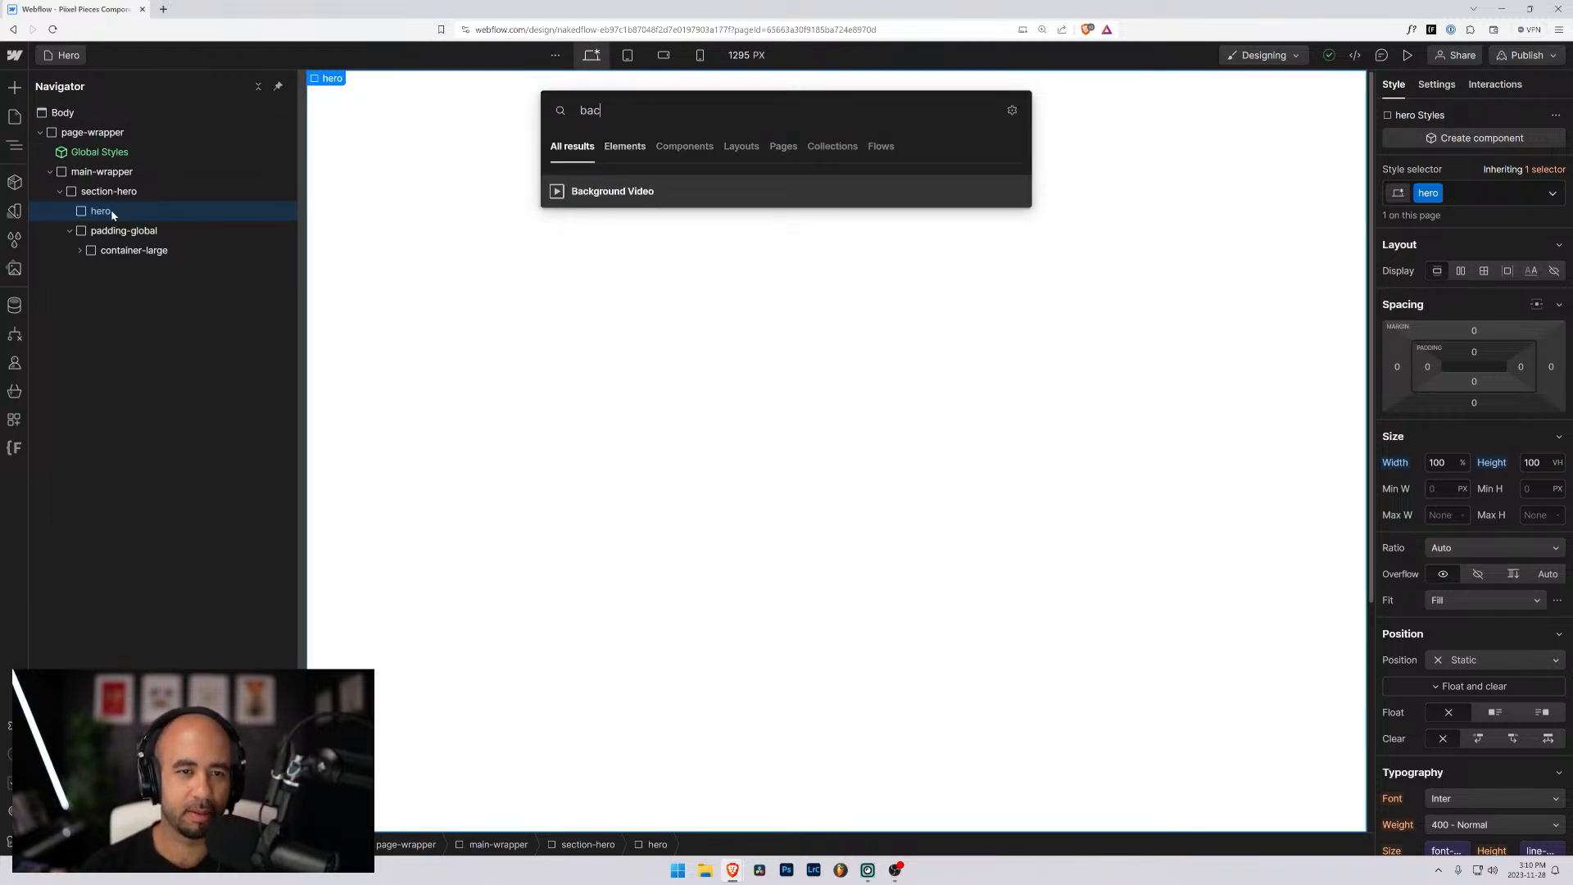
key("Return")
left_click(71, 211)
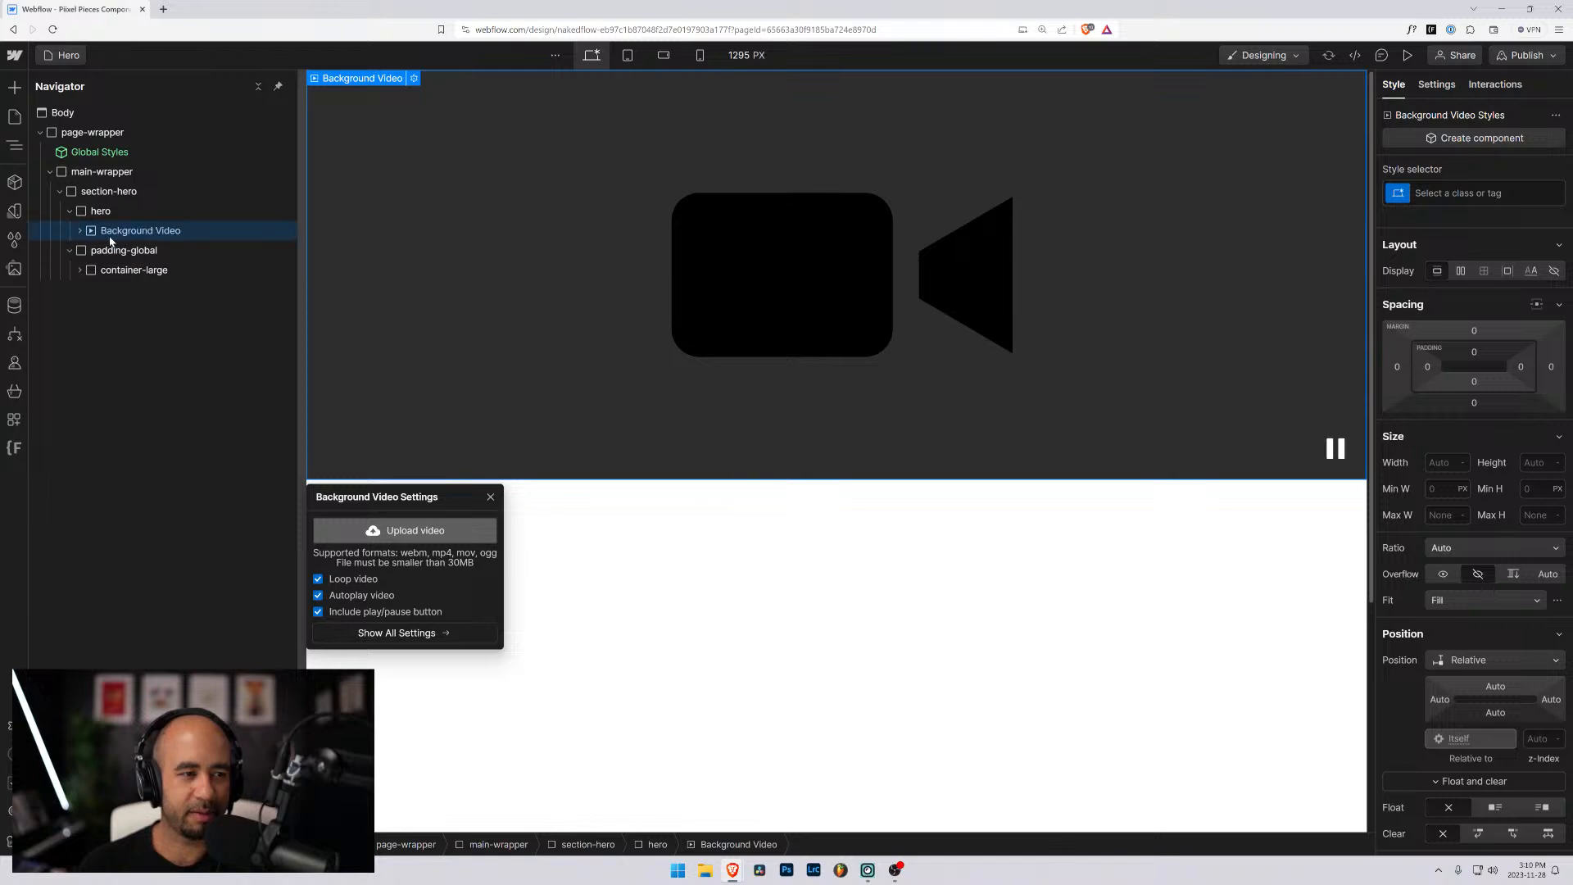
- Assign a new class named hero_background-video to the Background Video element inside the hero block
left_click(103, 235)
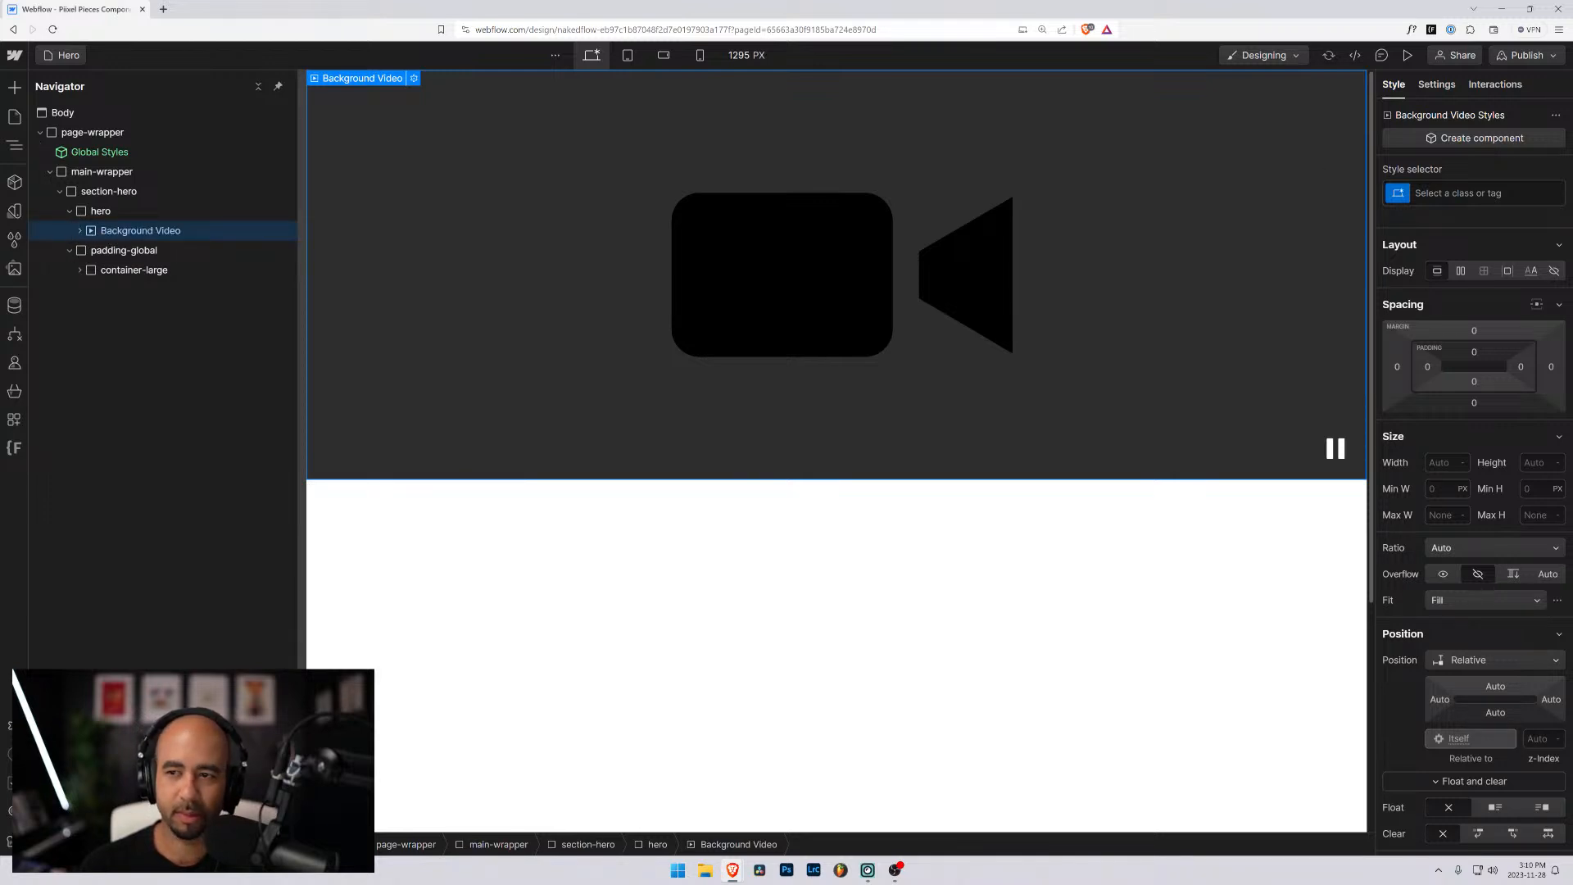
key("ctrl+Return")
type("hero-")
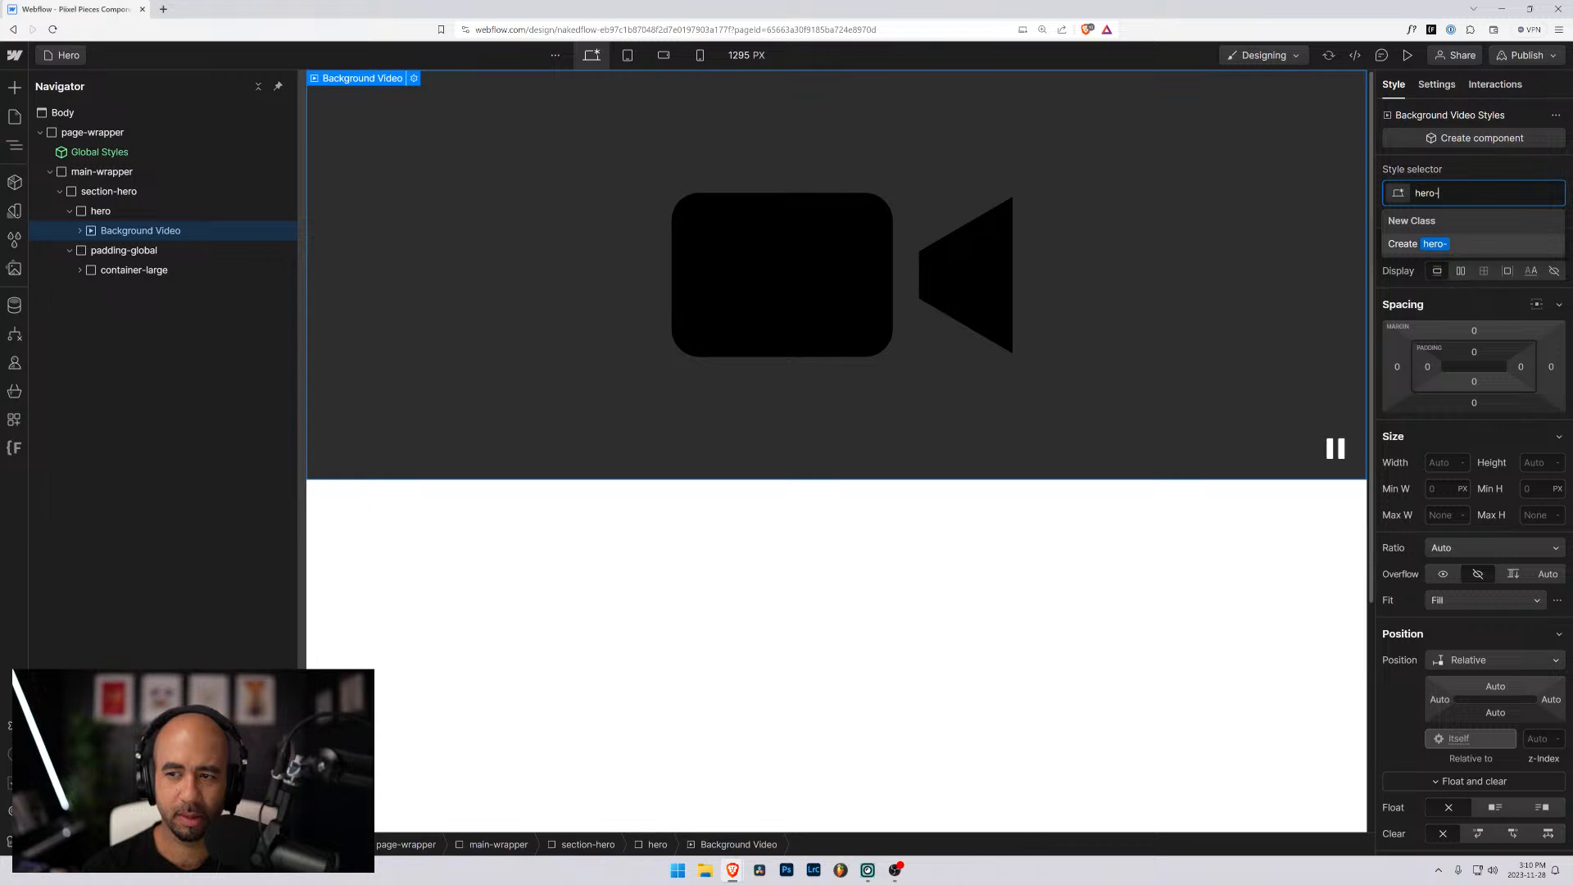
key("BackSpace")
type("_bac k")
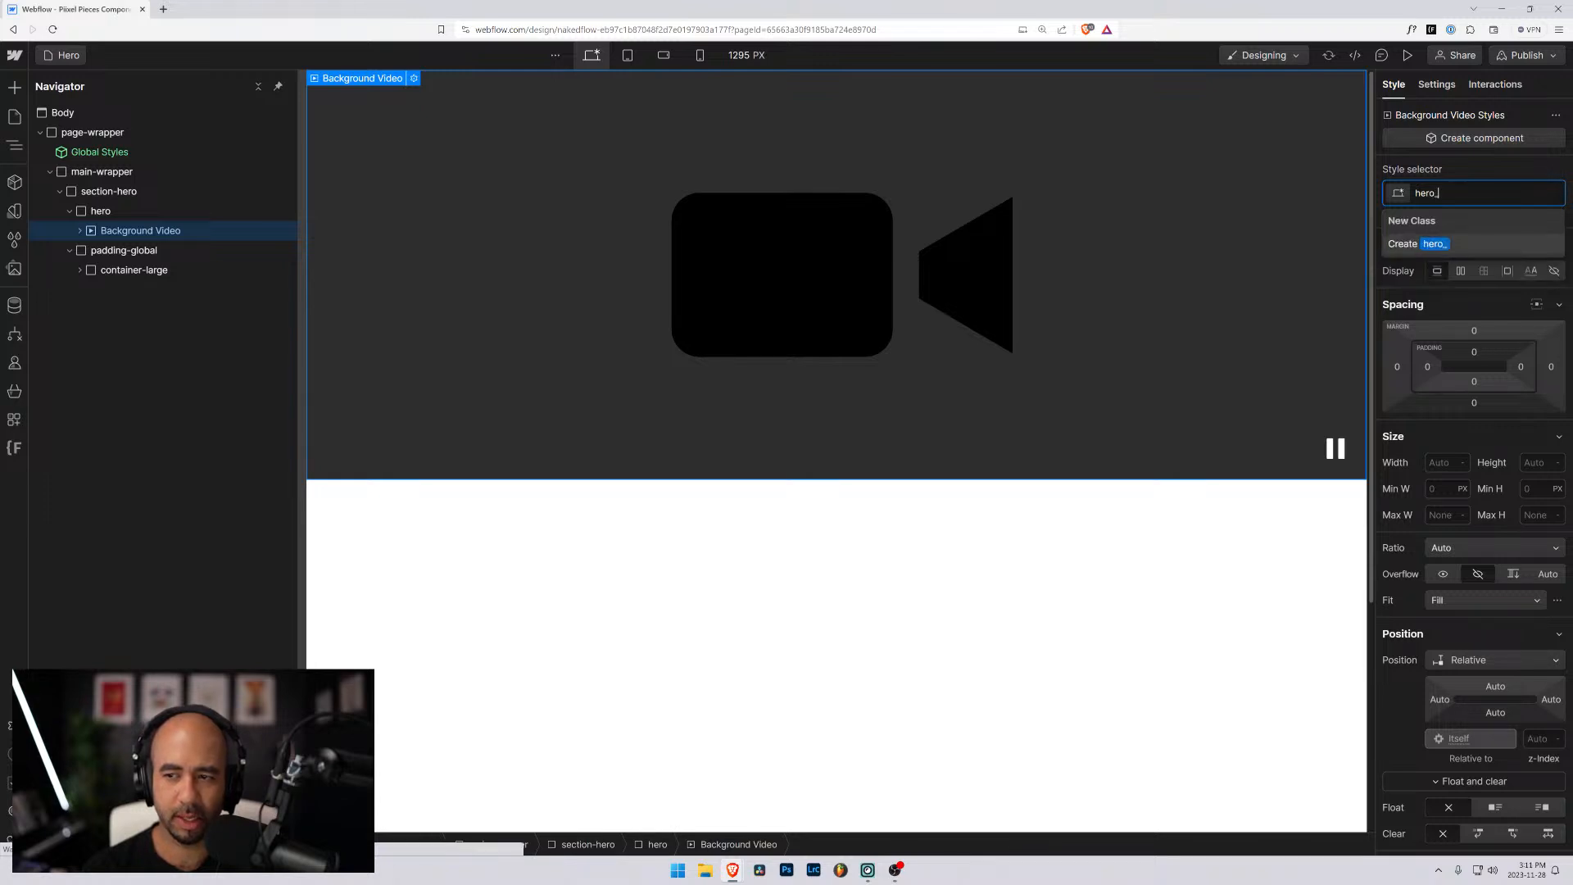
key("BackSpace")
key("BackSpace")
type("kgr")
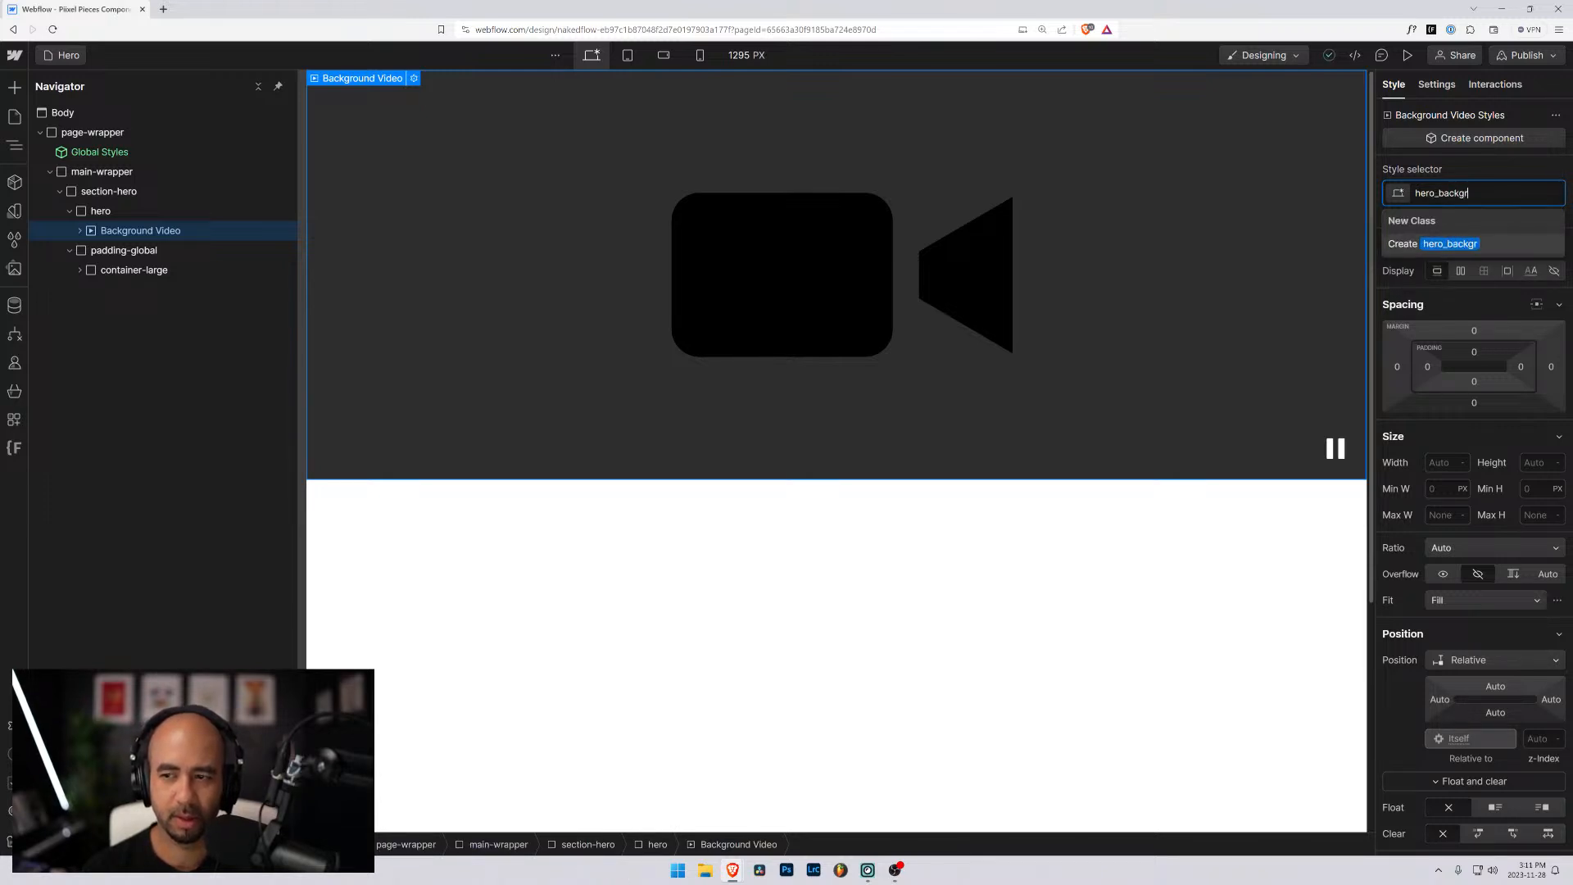
type("ound-video")
key("Return")
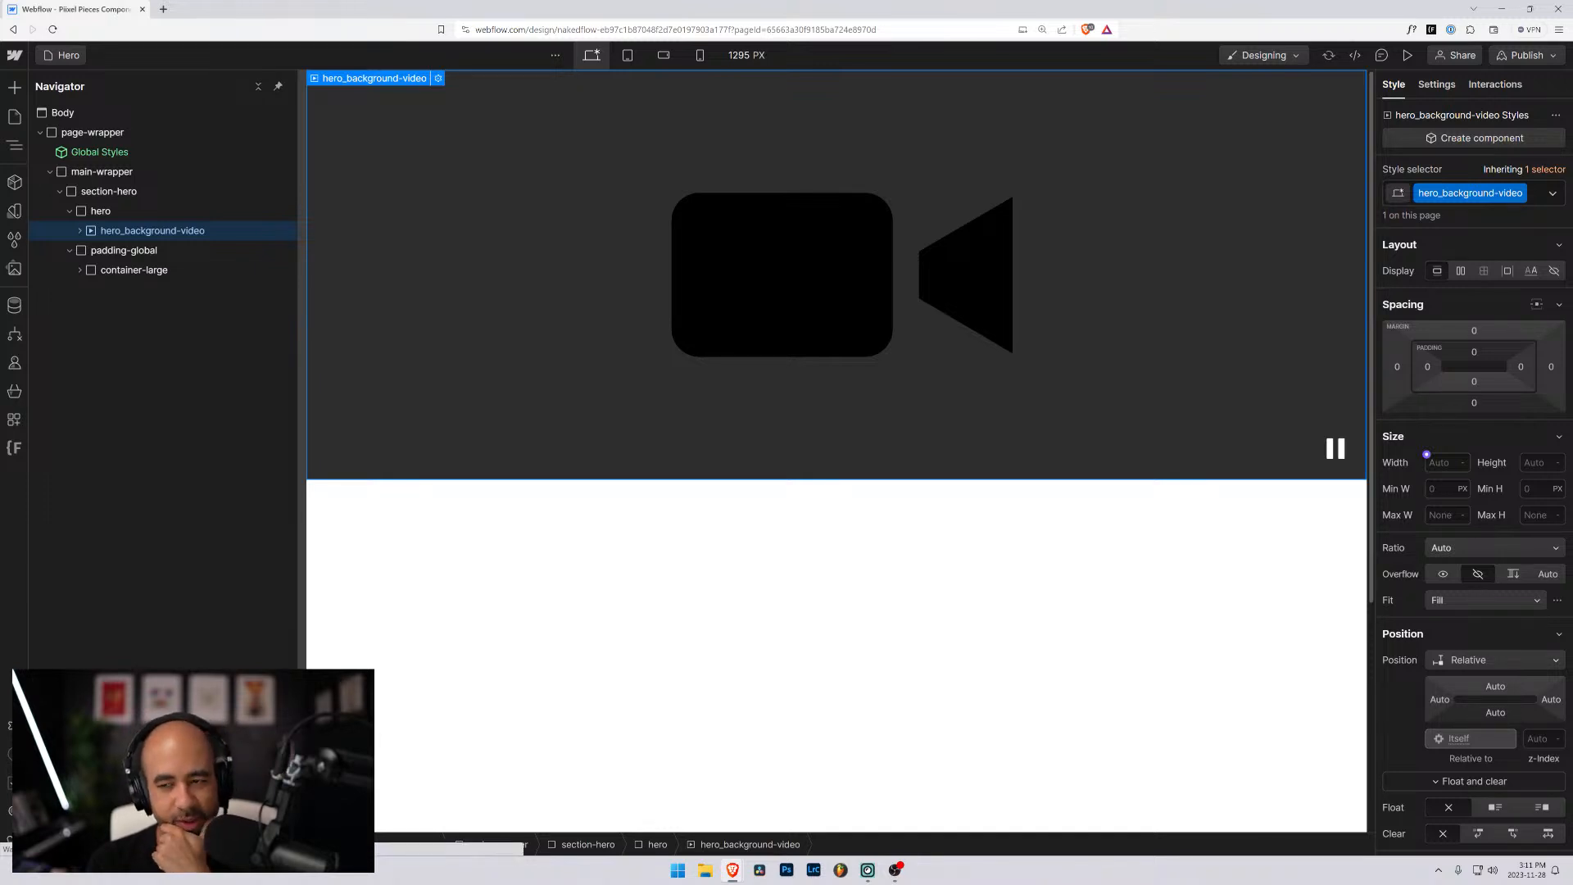
- Expand the hero_background-video element and open its Background Video settings
left_click(79, 231)
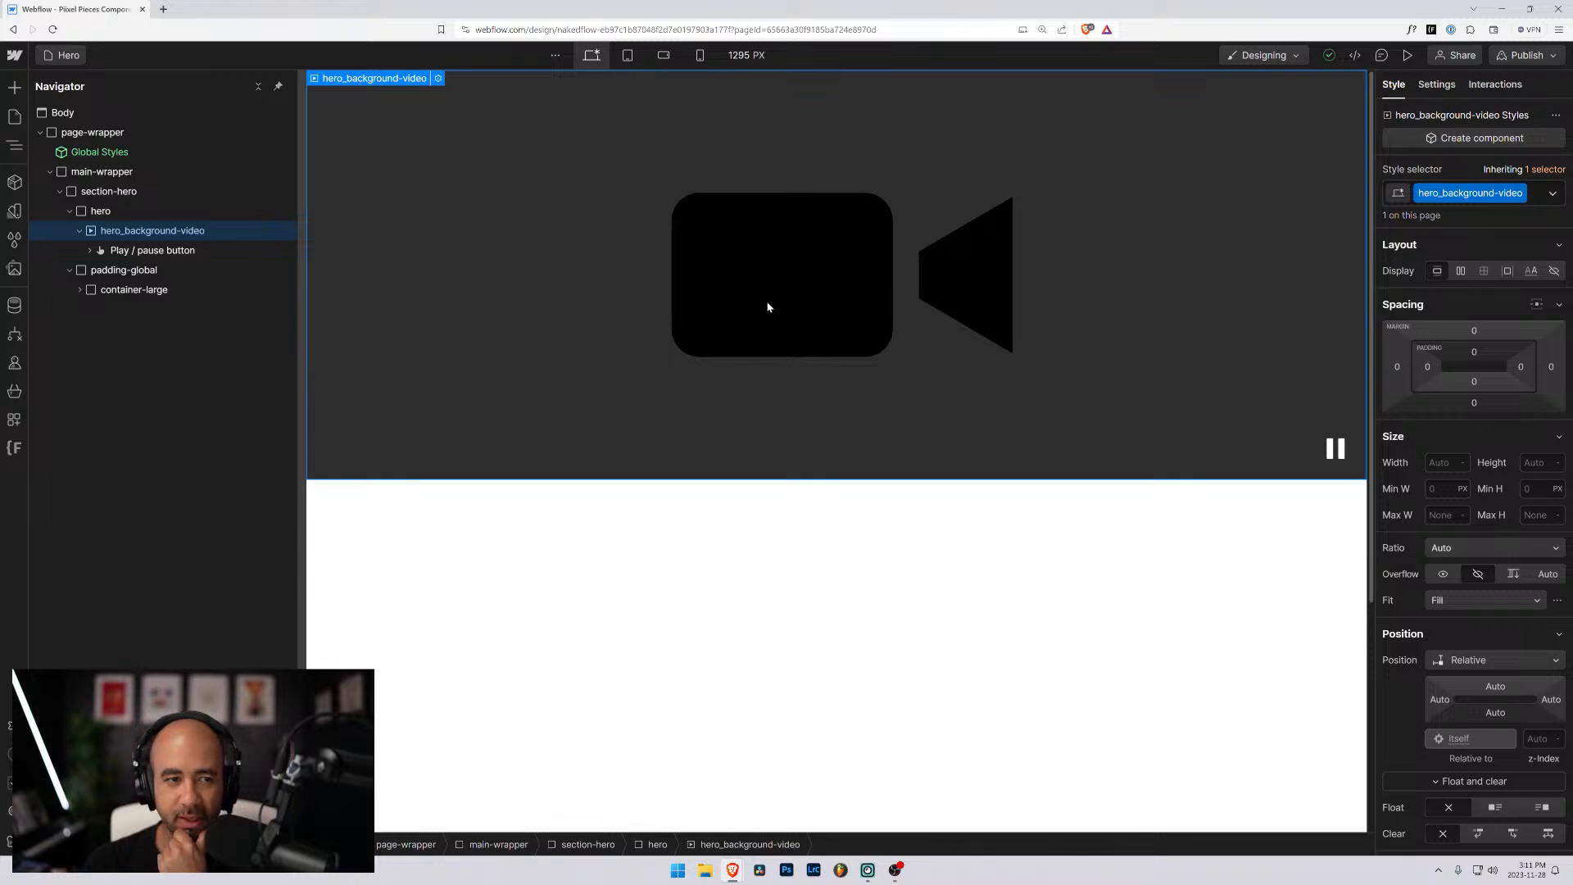
left_click(438, 78)
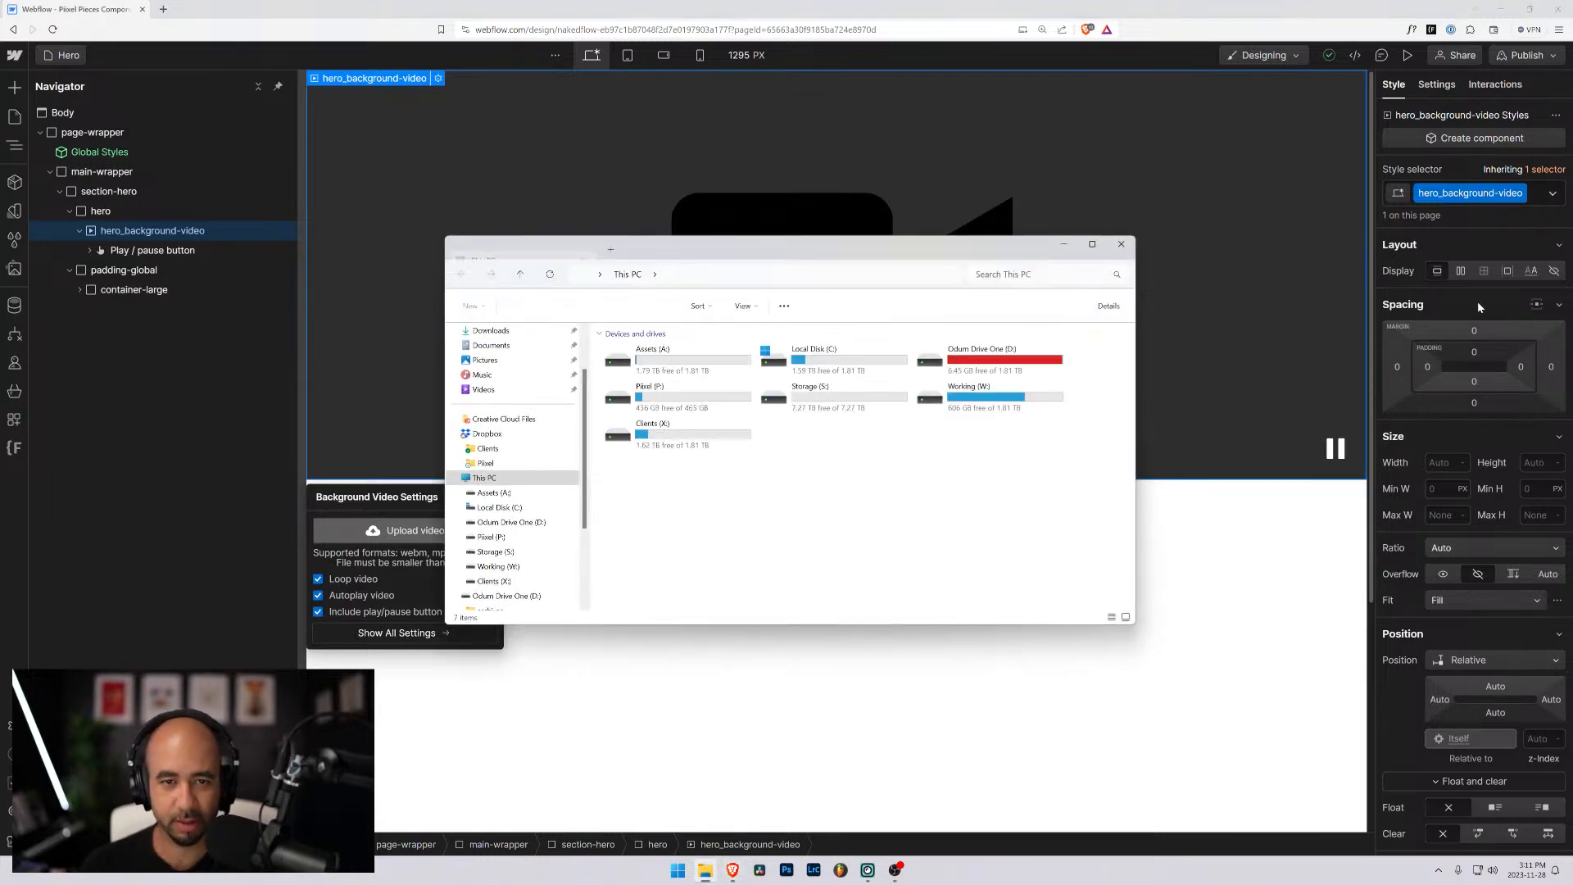
key("Escape")
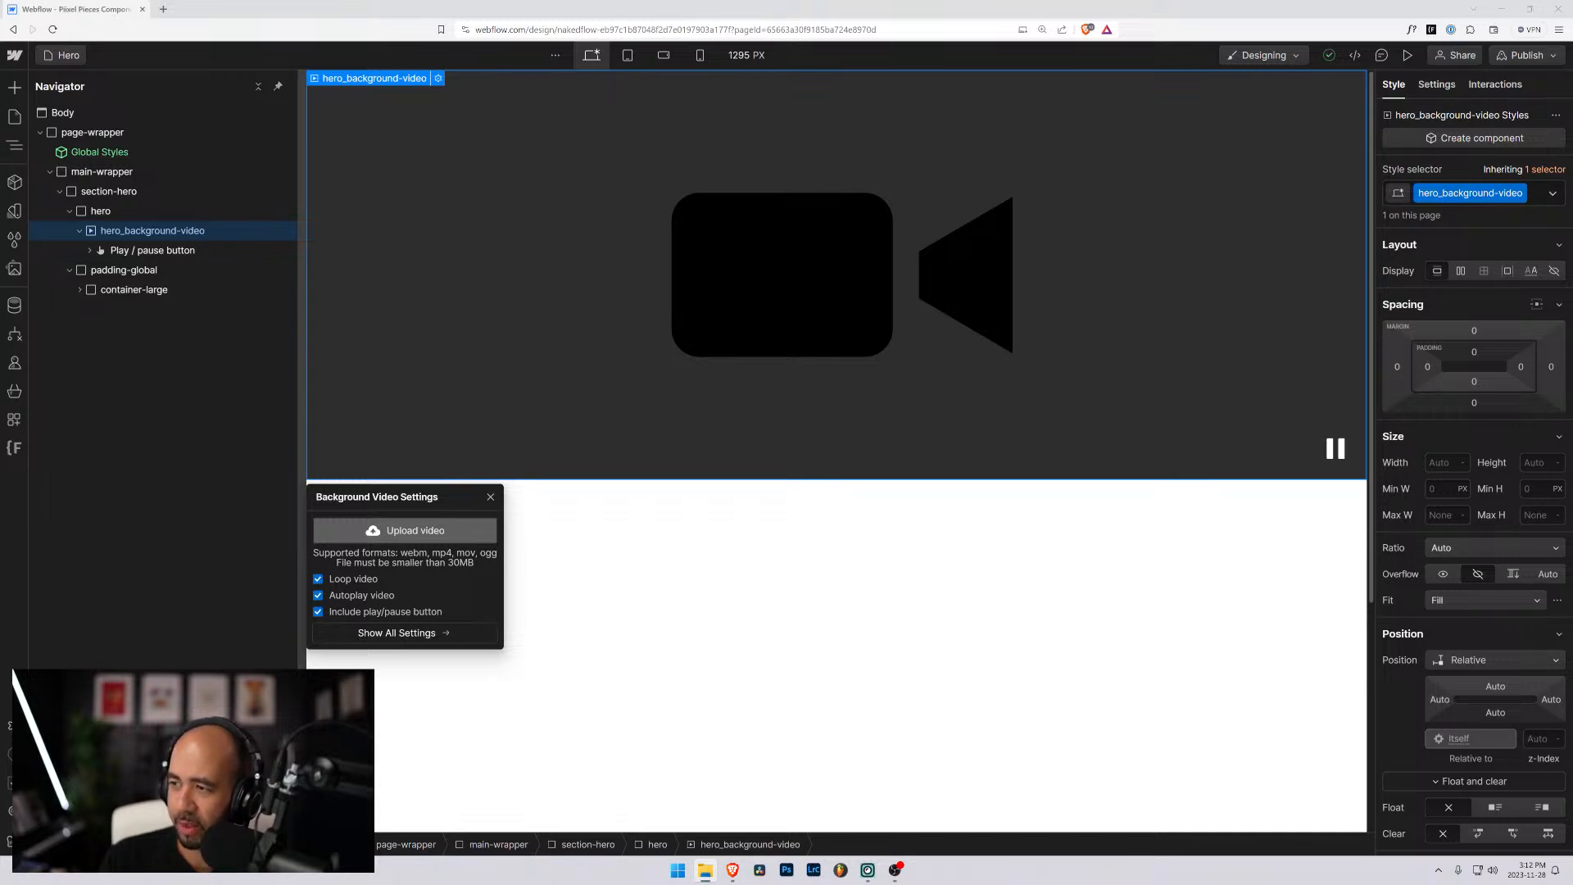
- Search the web for "free stock video" in a new browser tab and open Pixabay's video page
left_click(163, 9)
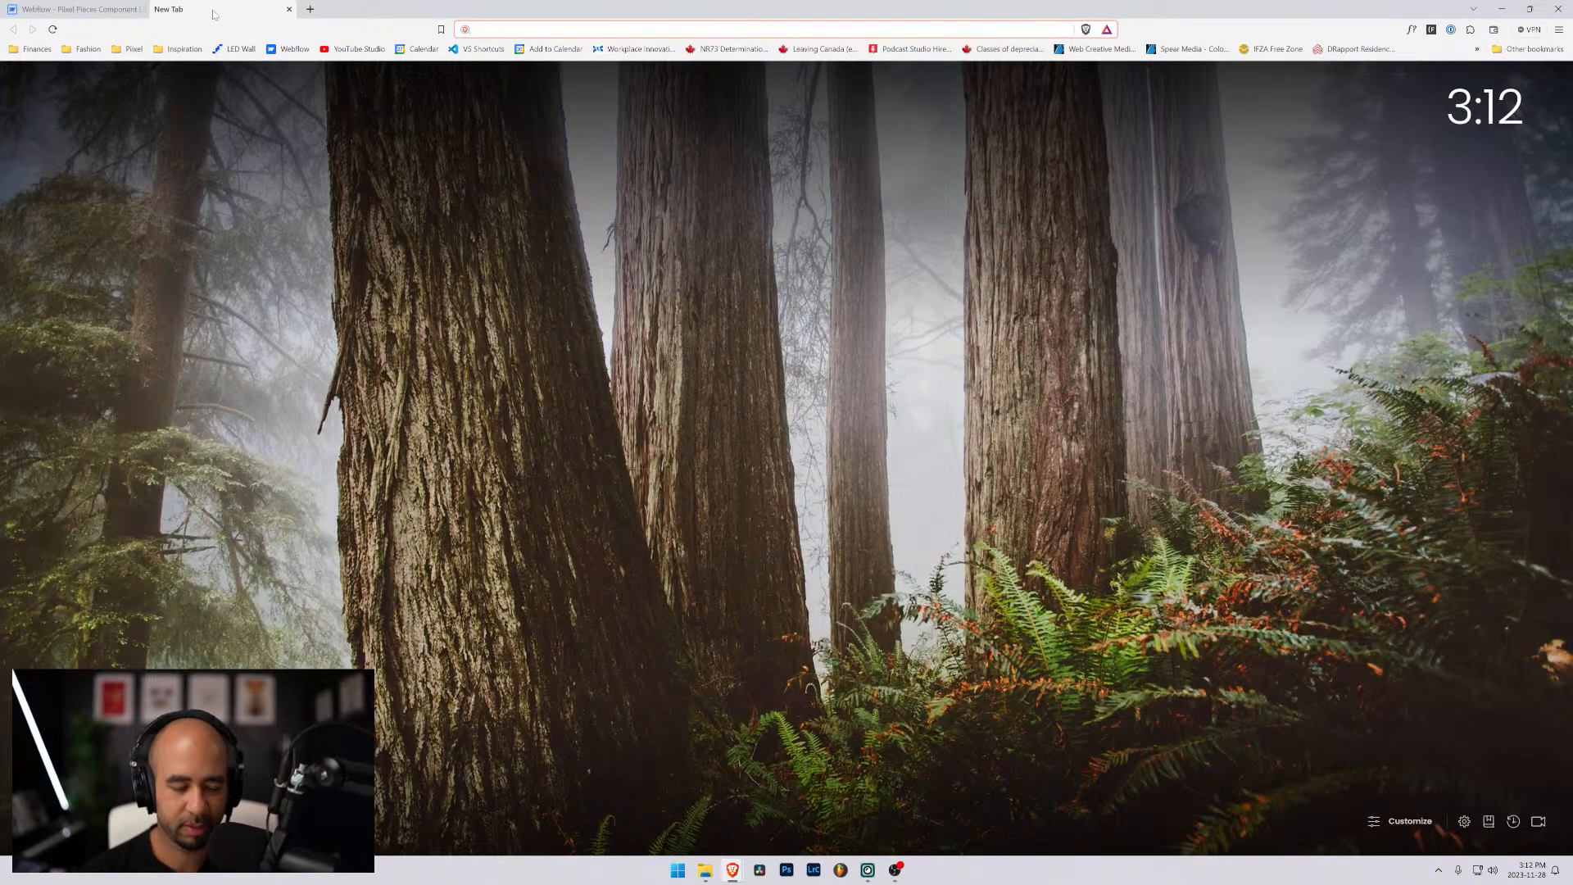
type("free stock vid")
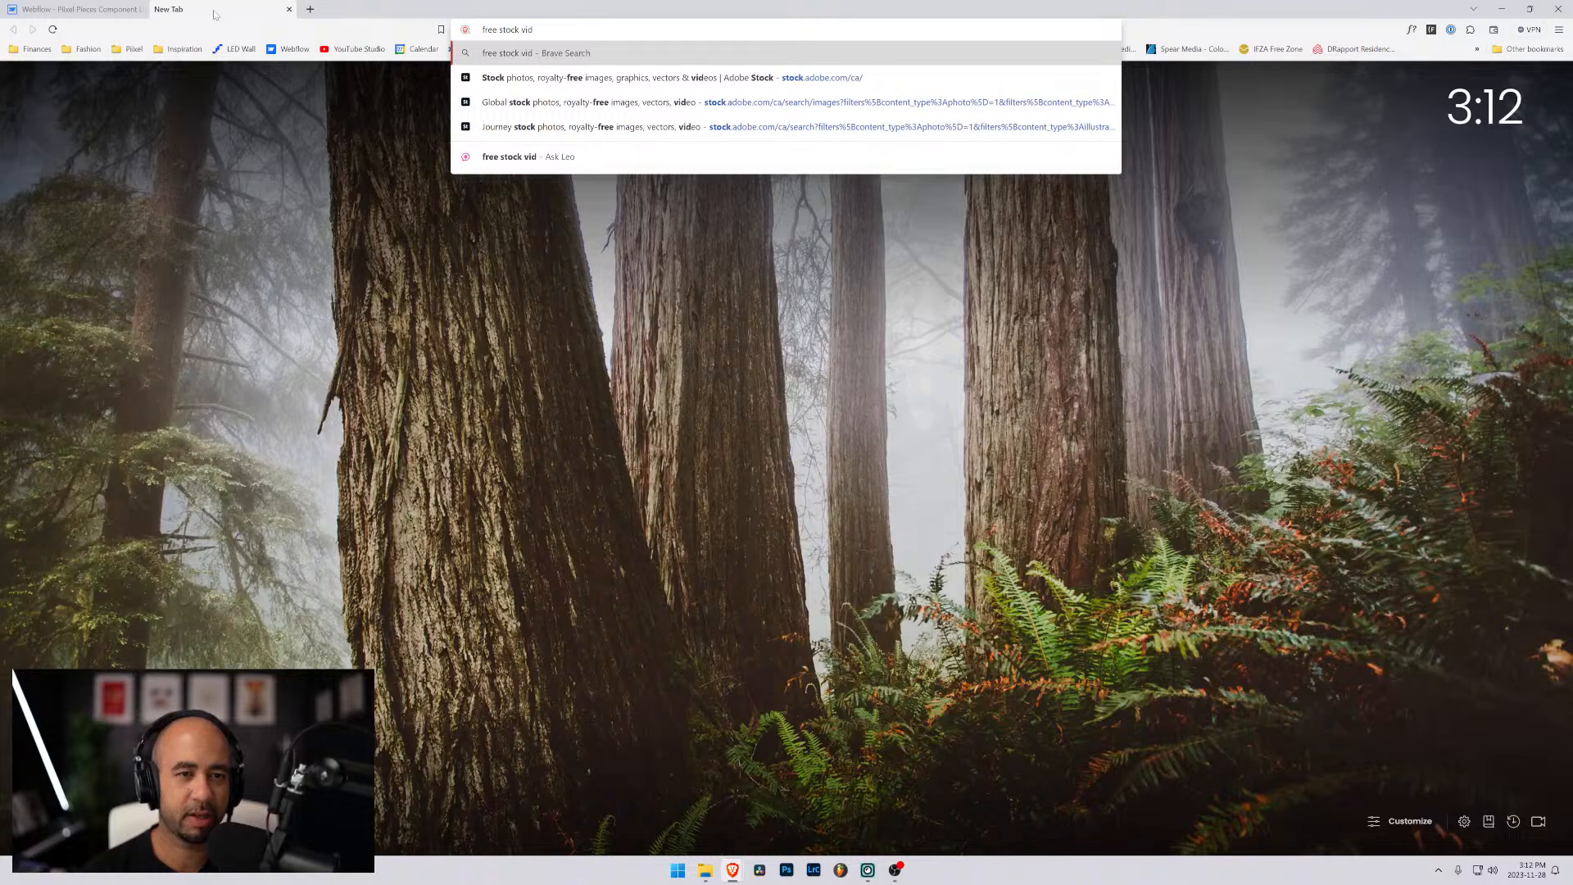
type("eo")
key("Return")
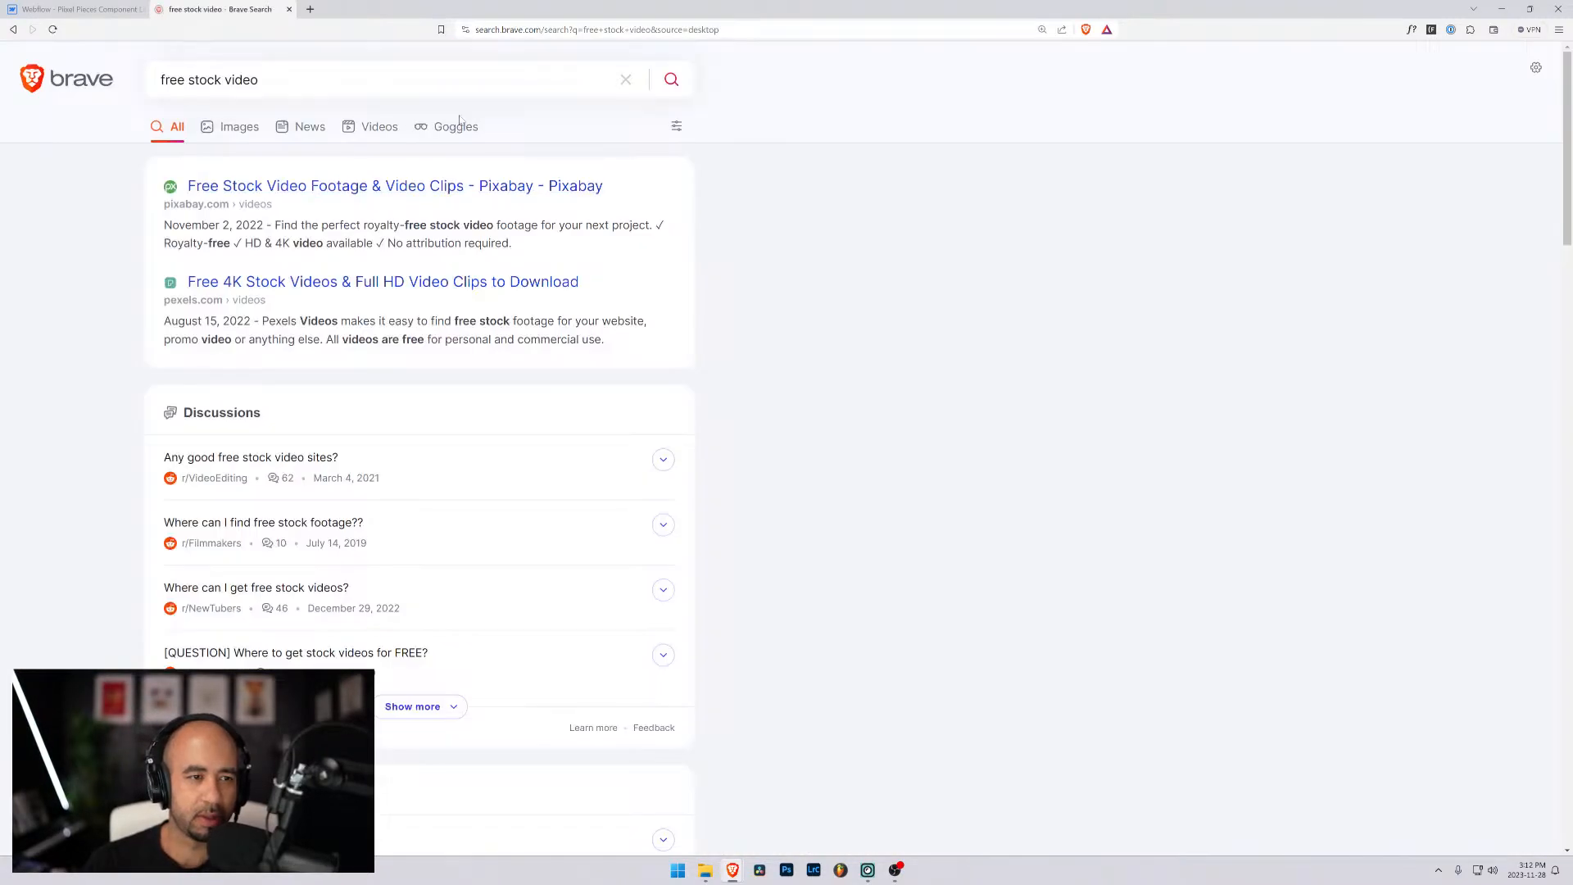
left_click(356, 186)
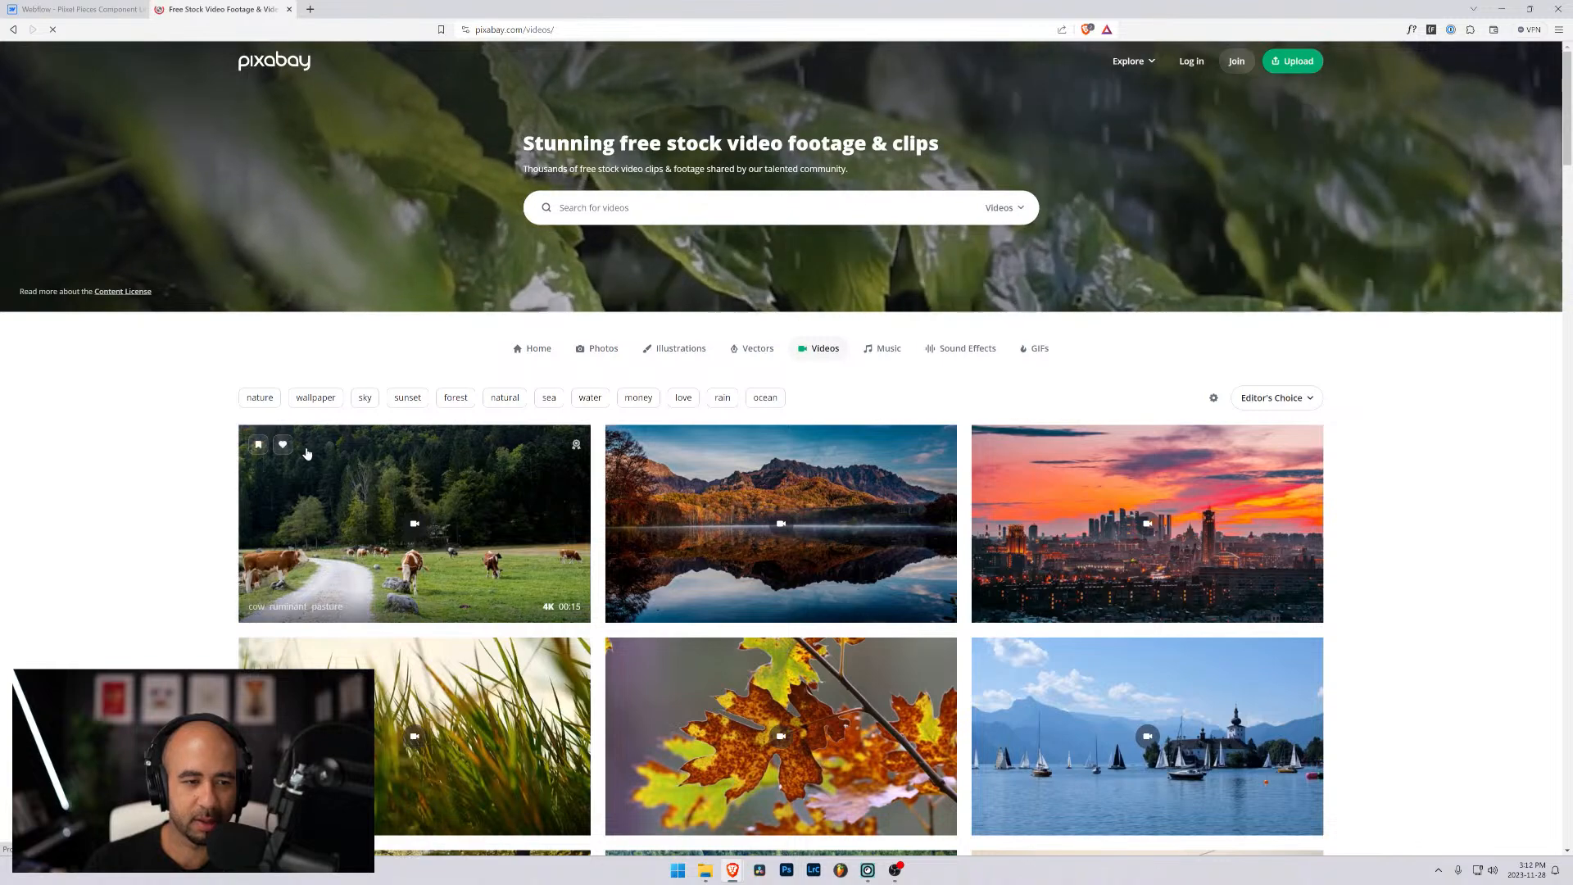
- Look through Pixabay's video thumbnails for footage suitable as the hero background
scroll(579, 460, "down", 3)
scroll(578, 459, "down", 3)
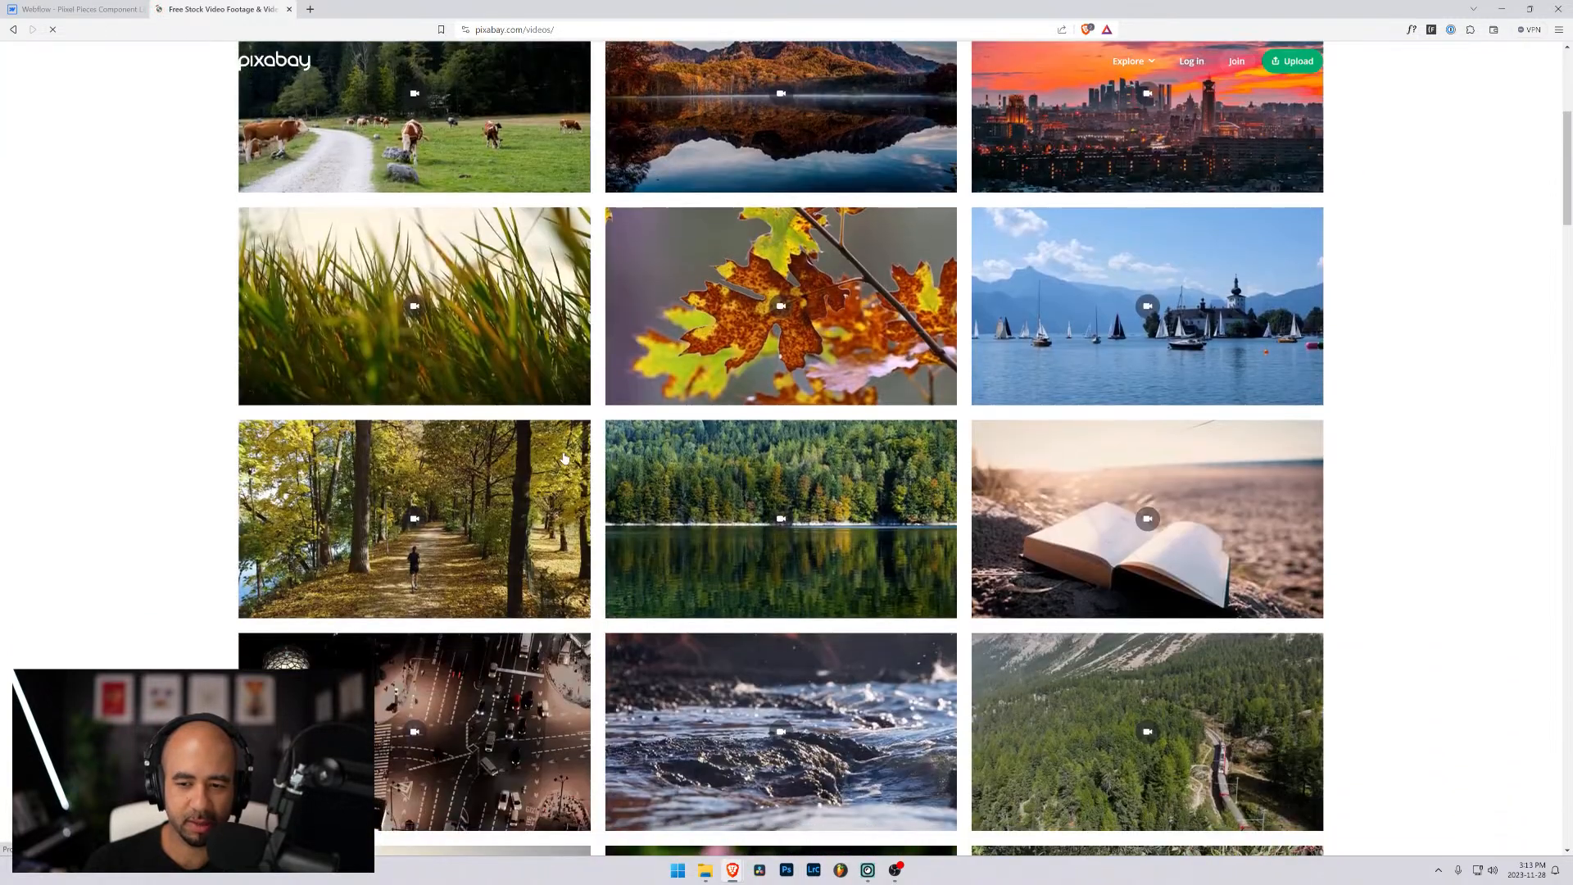
scroll(548, 445, "down", 8)
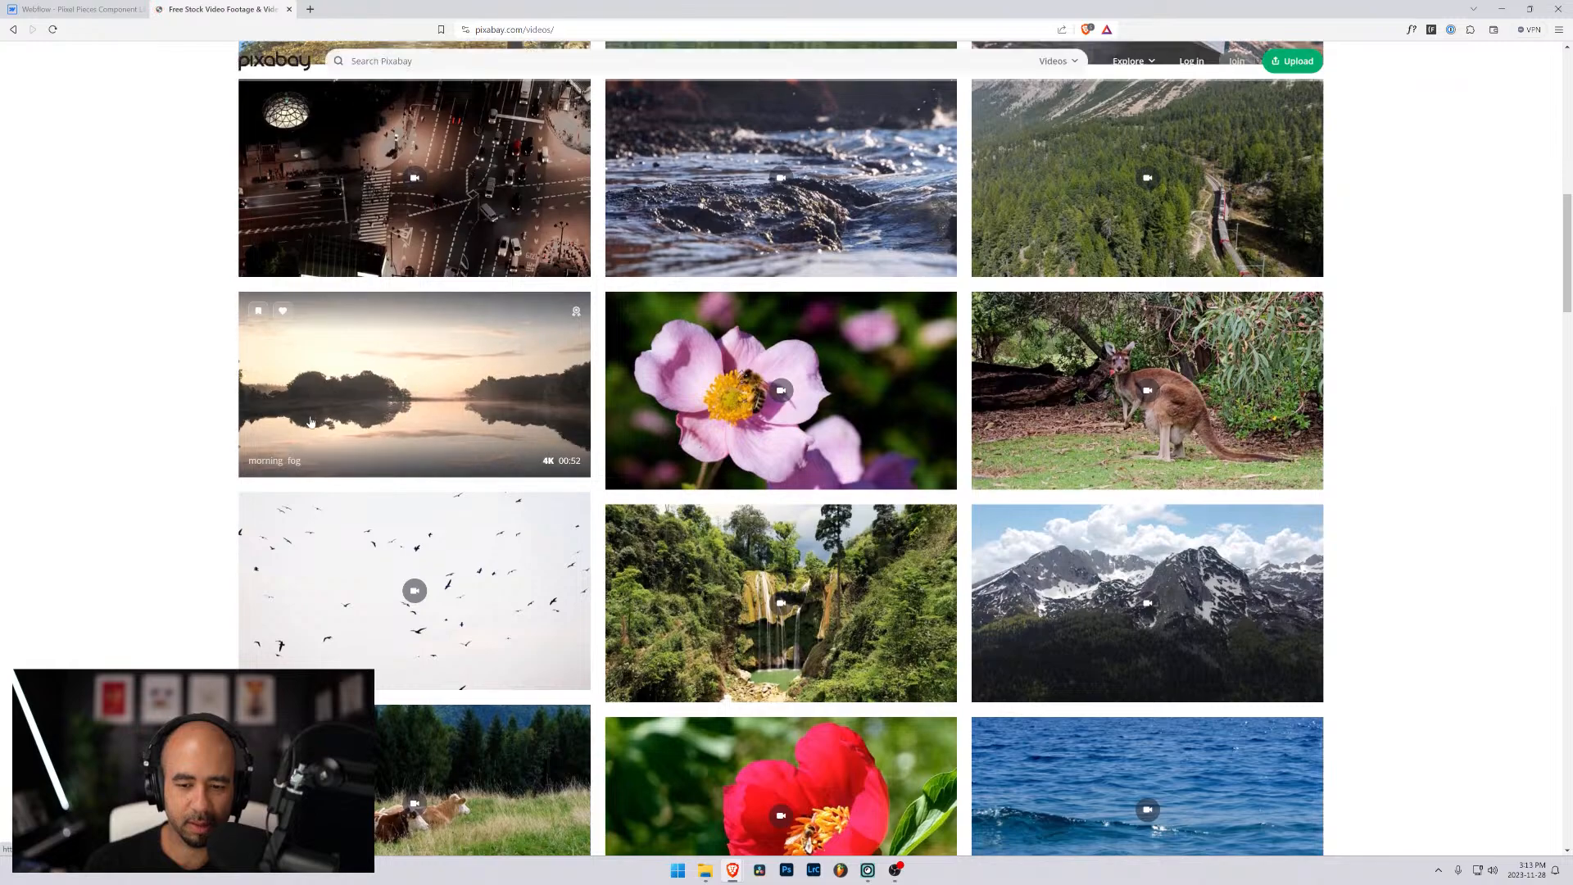
scroll(311, 421, "down", 8)
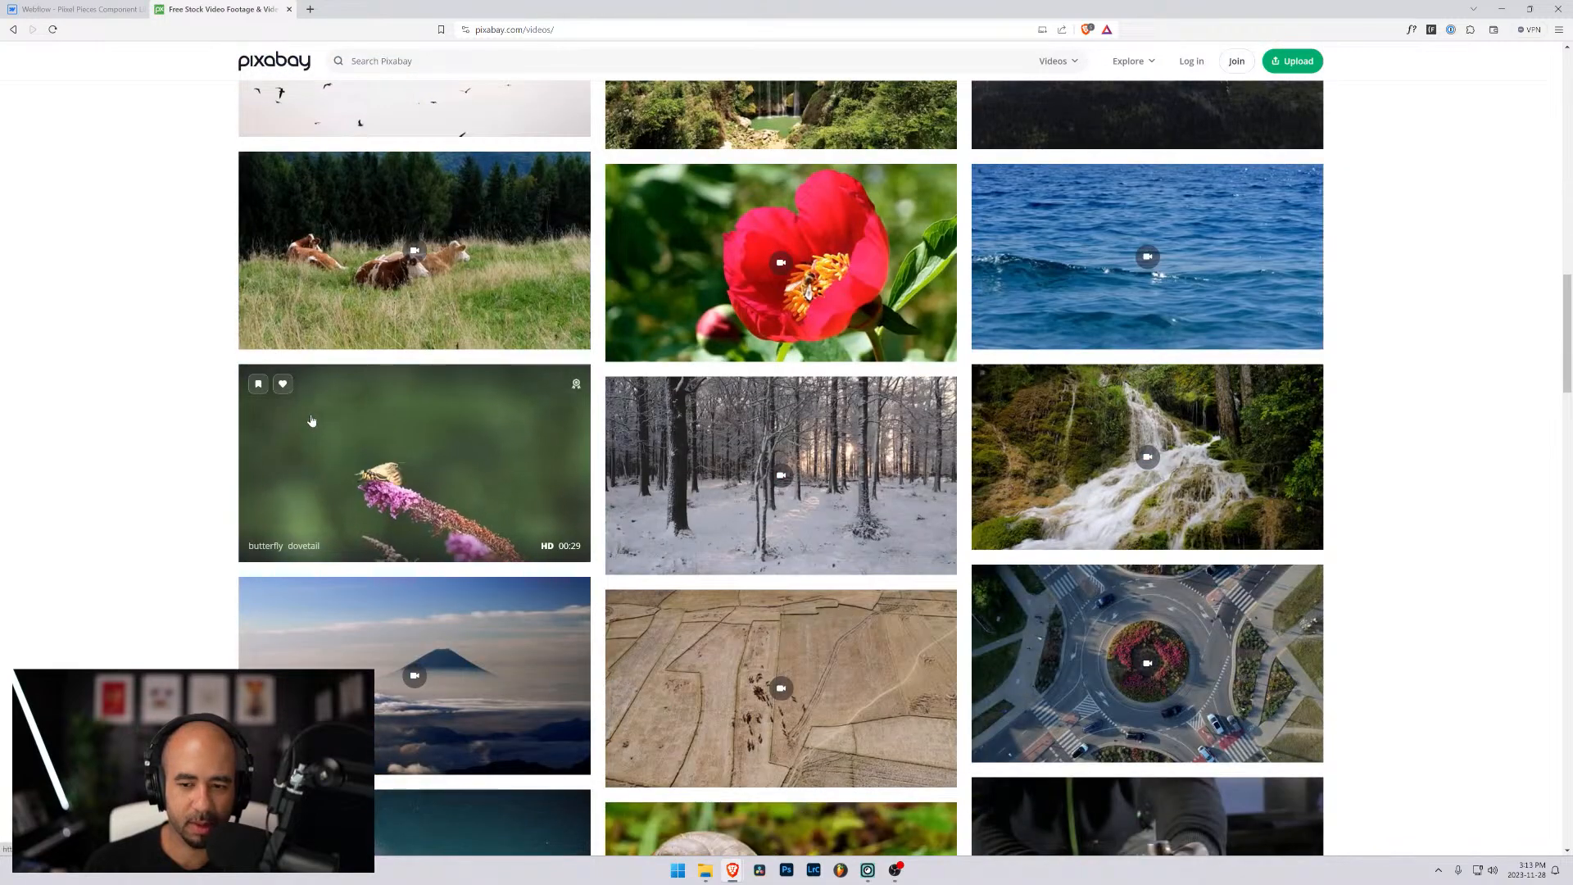
scroll(311, 421, "down", 6)
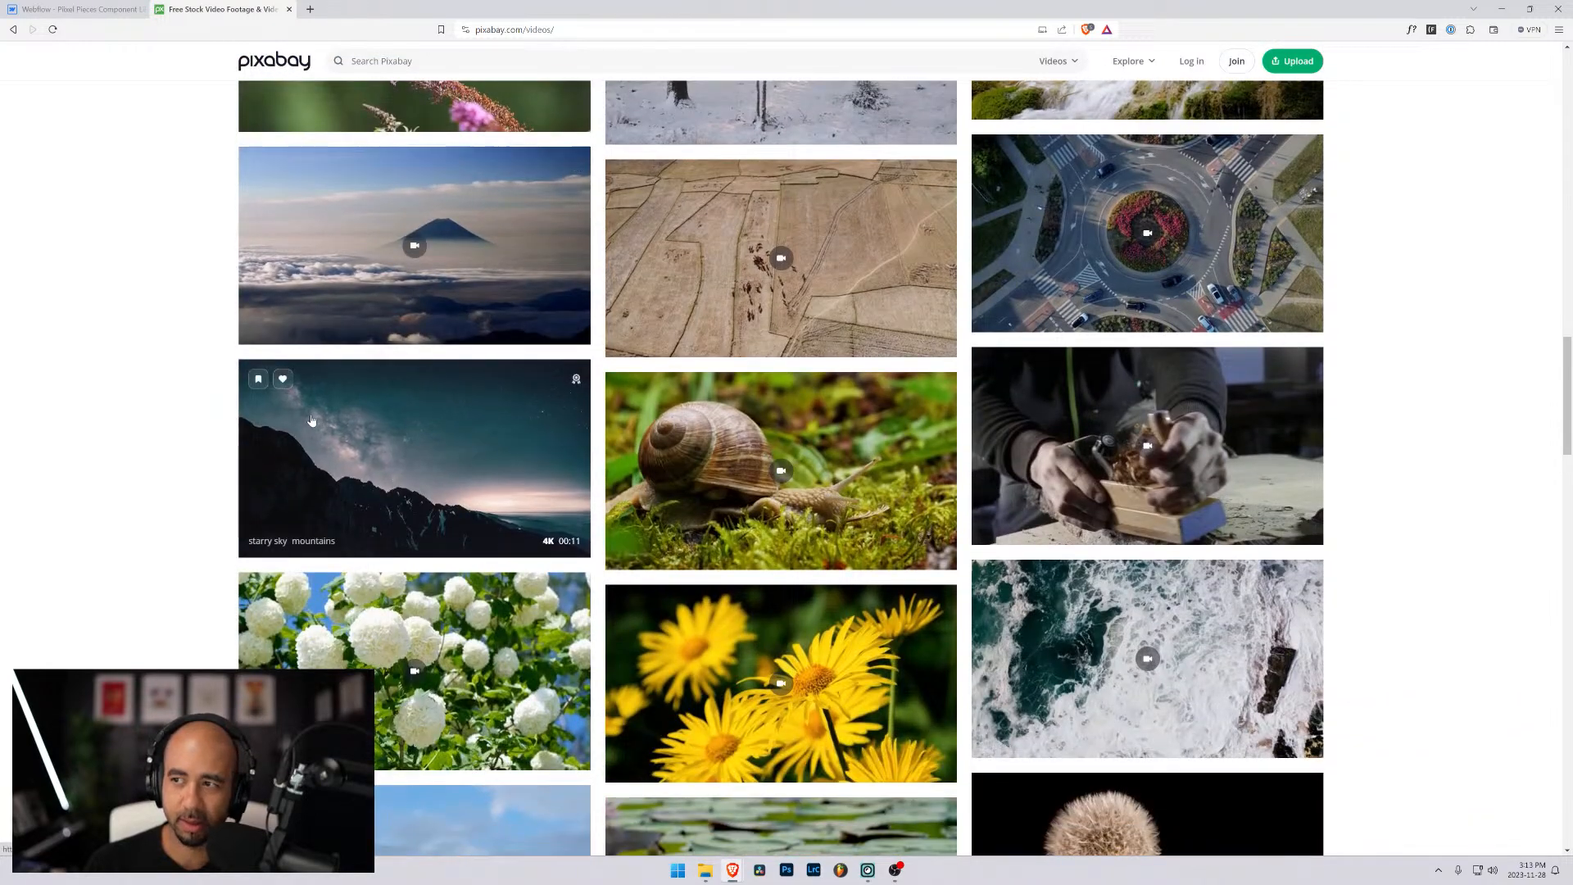
scroll(311, 421, "down", 1)
scroll(277, 372, "up", 2)
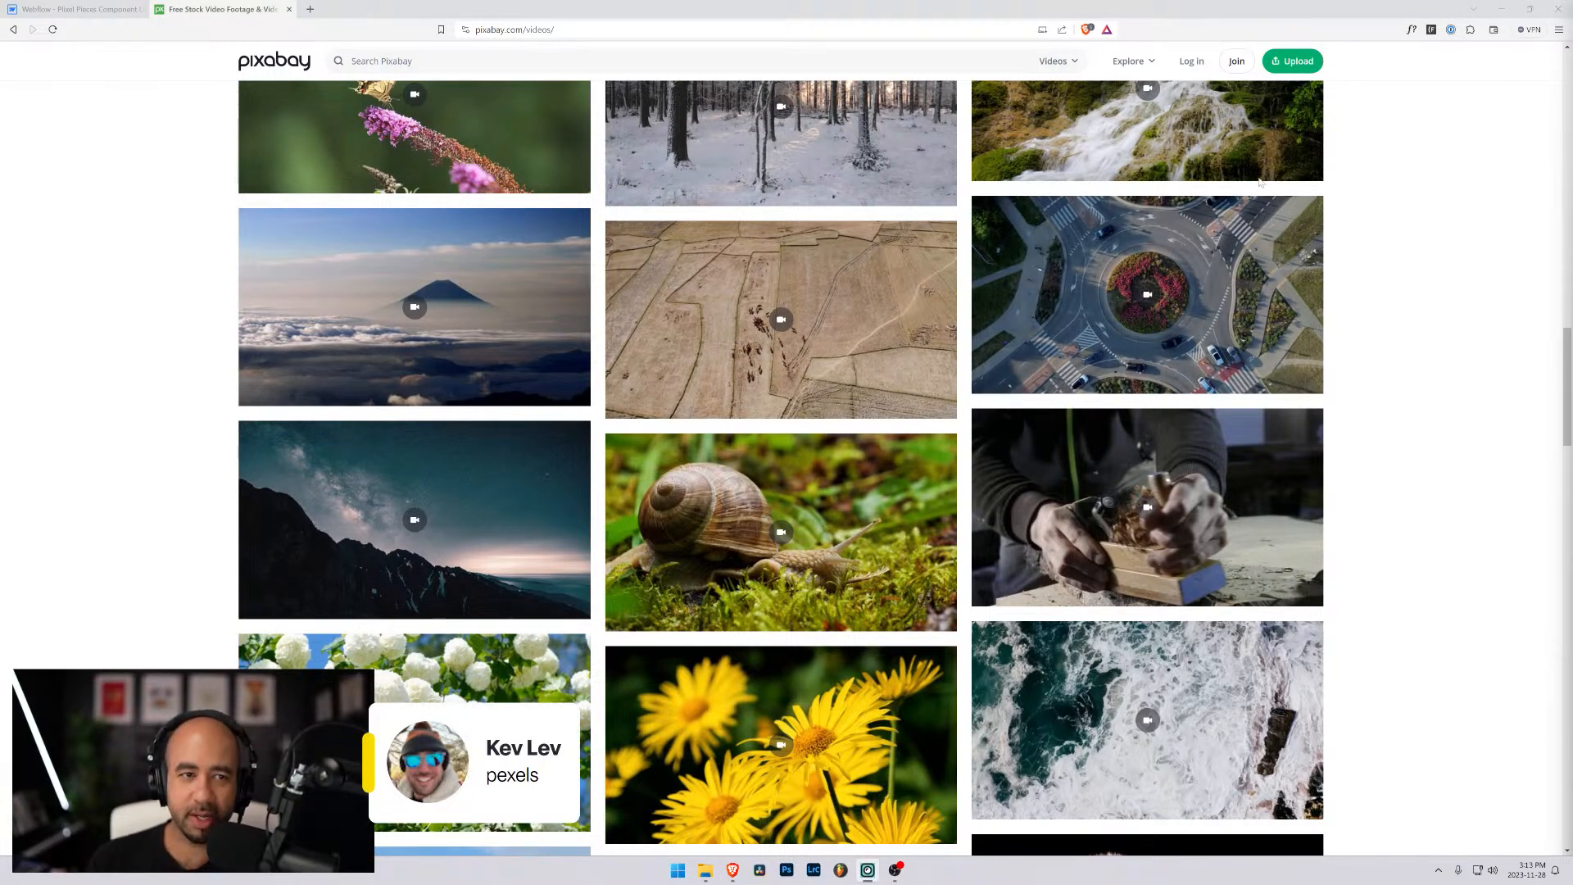
- Search for "pexels" in another browser tab, open the site's Videos section and browse its trending clips
left_click(311, 10)
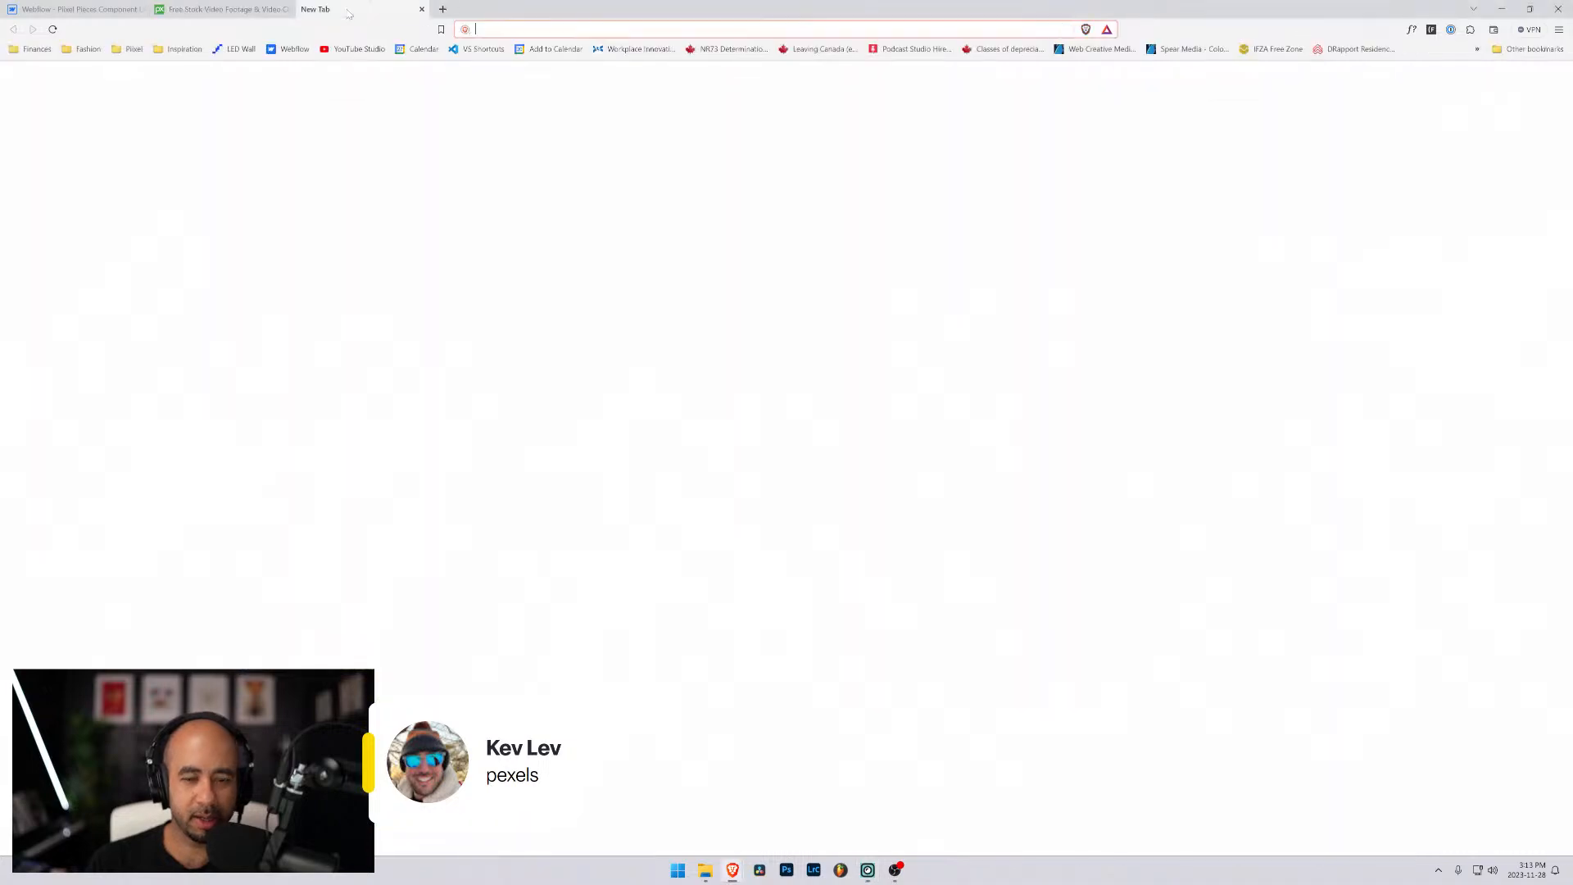
type("pexels")
key("Return")
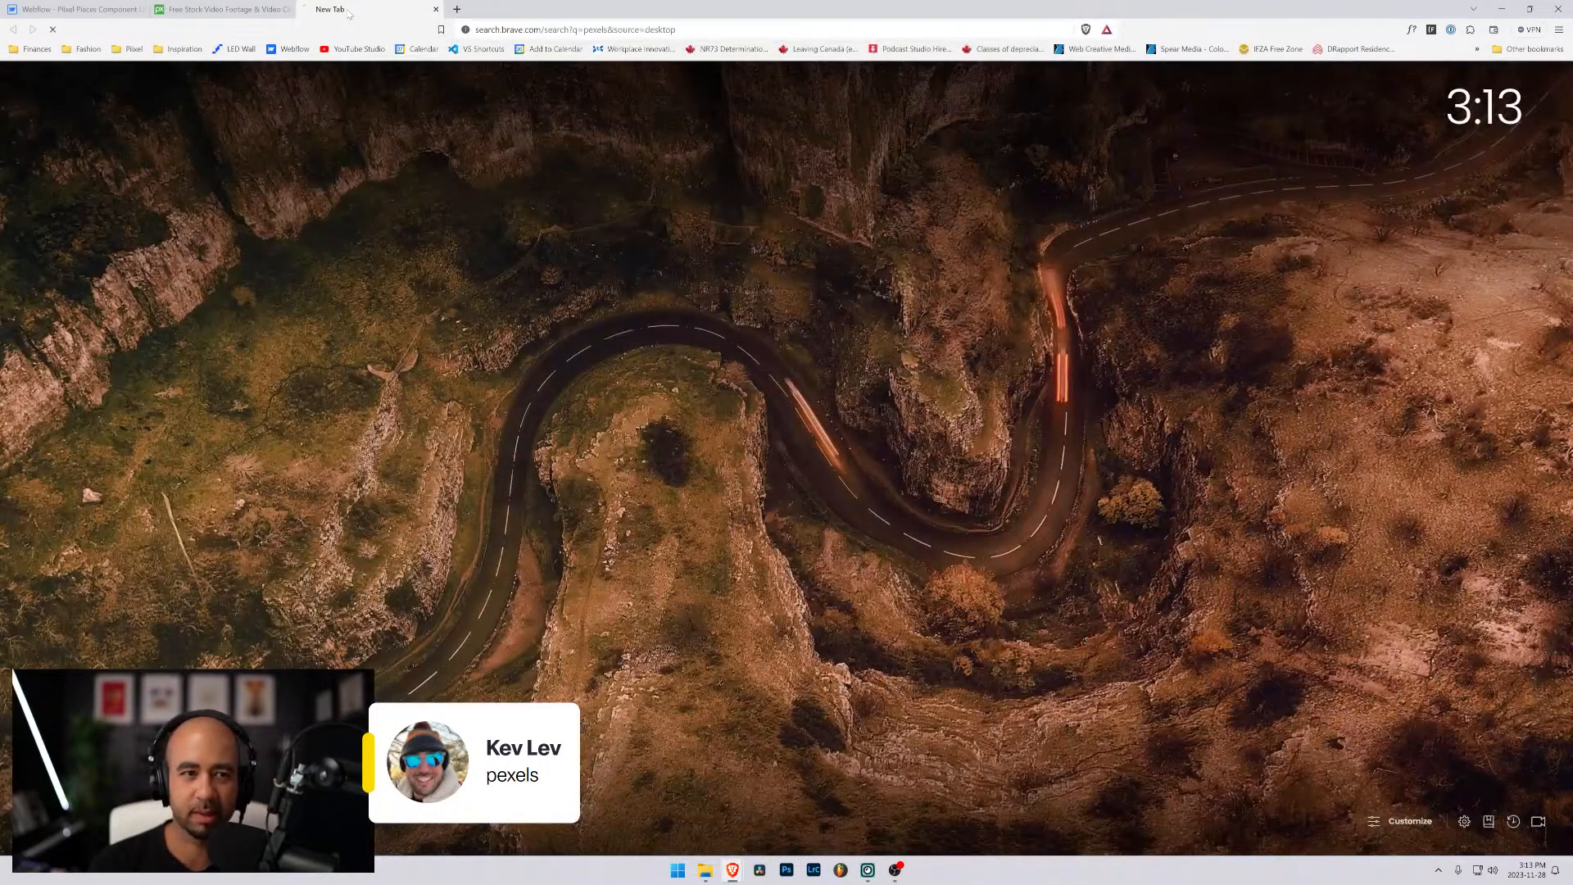
left_click(400, 190)
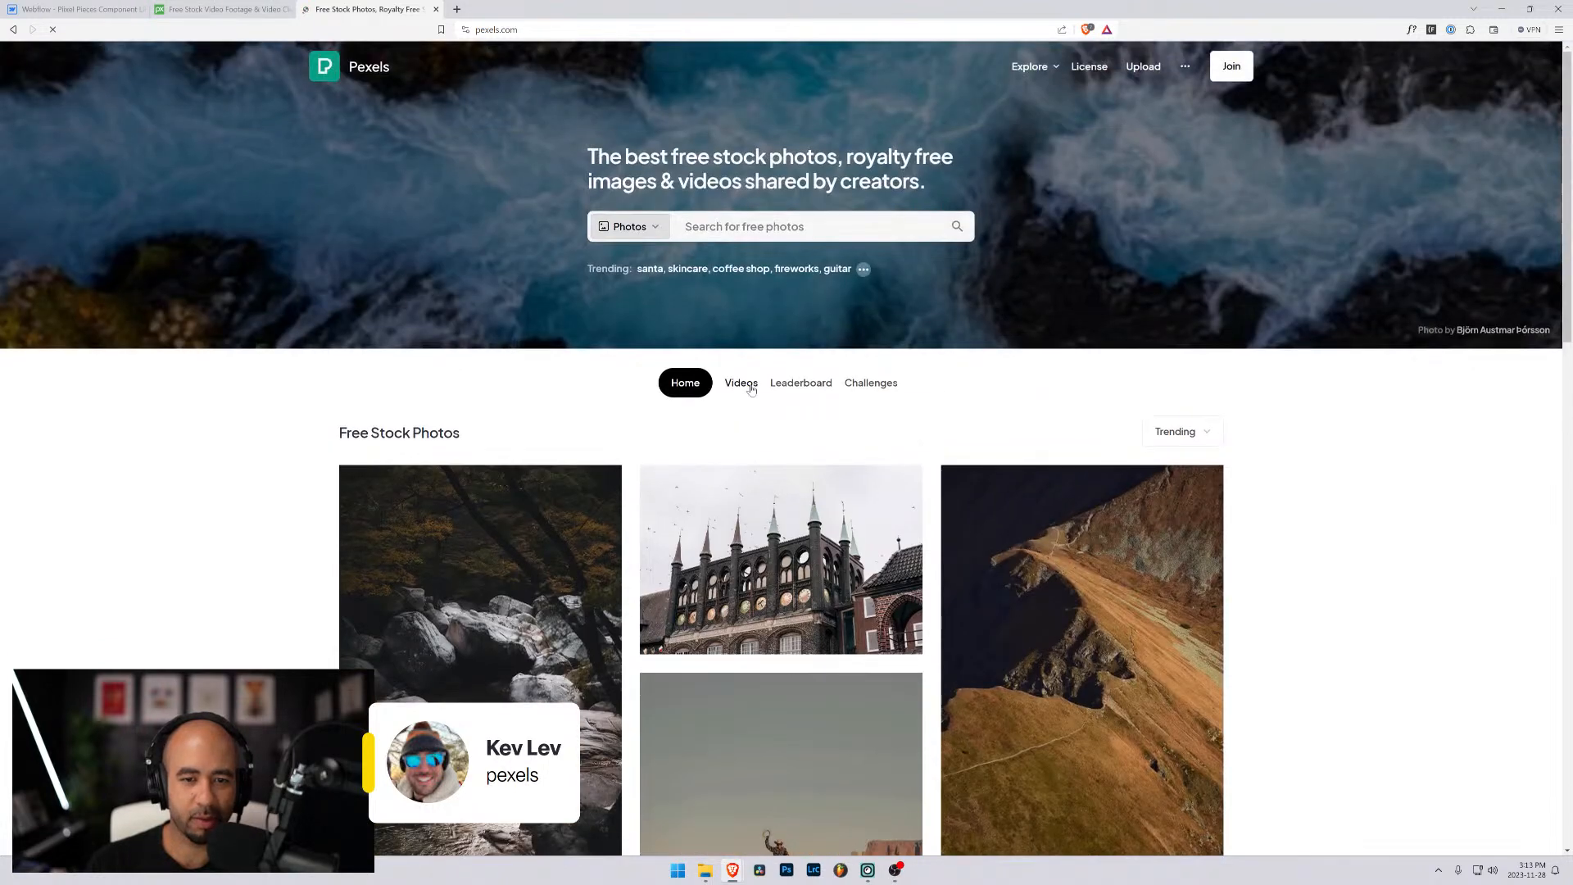
left_click(742, 383)
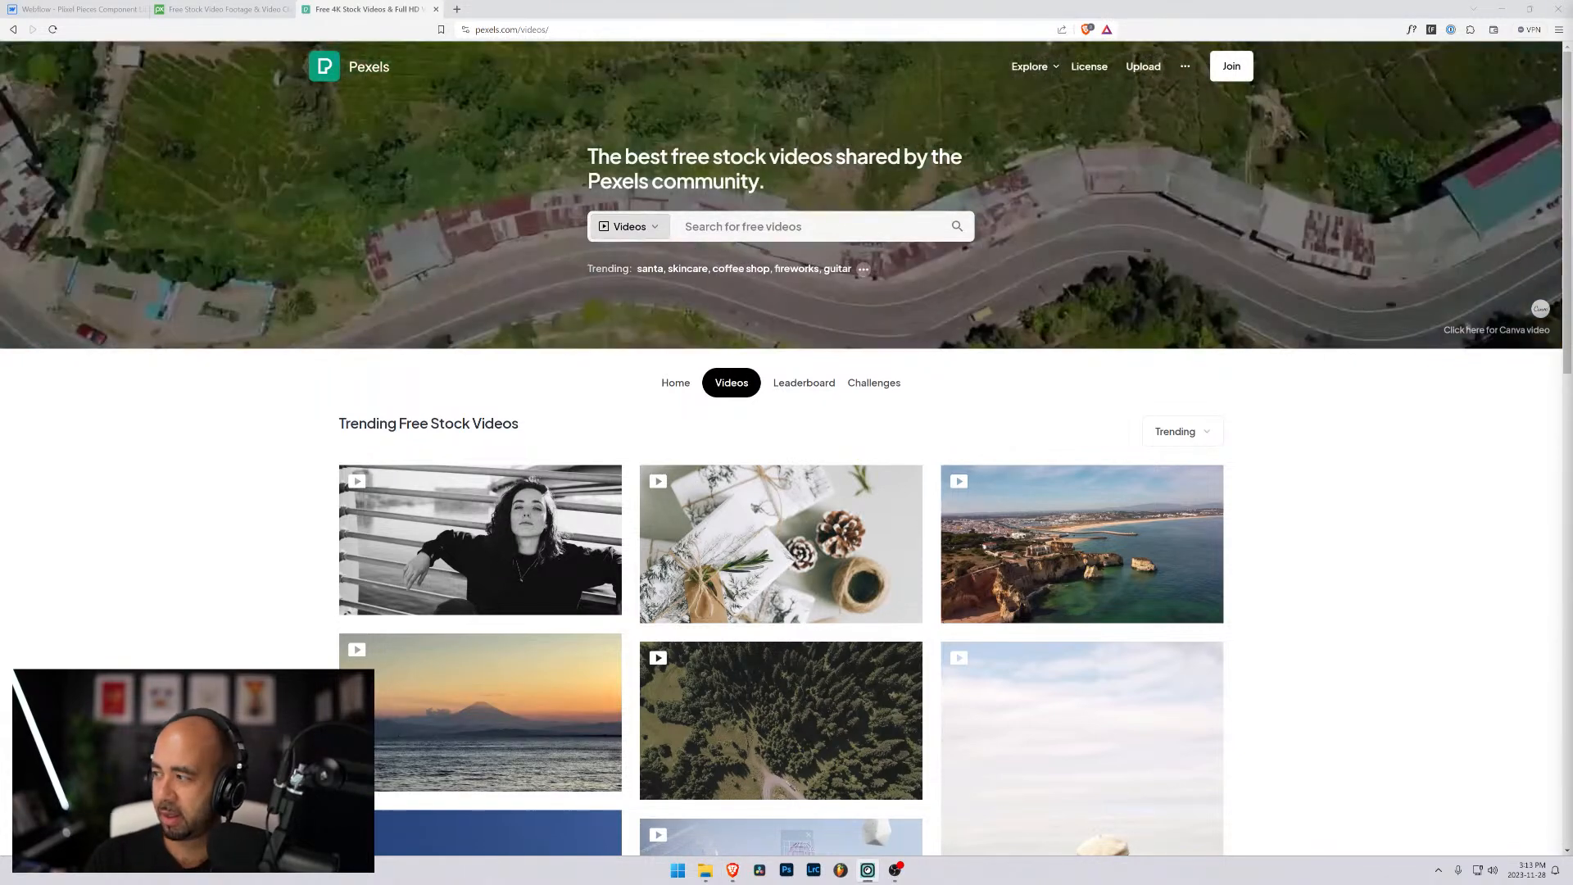
scroll(503, 484, "down", 3)
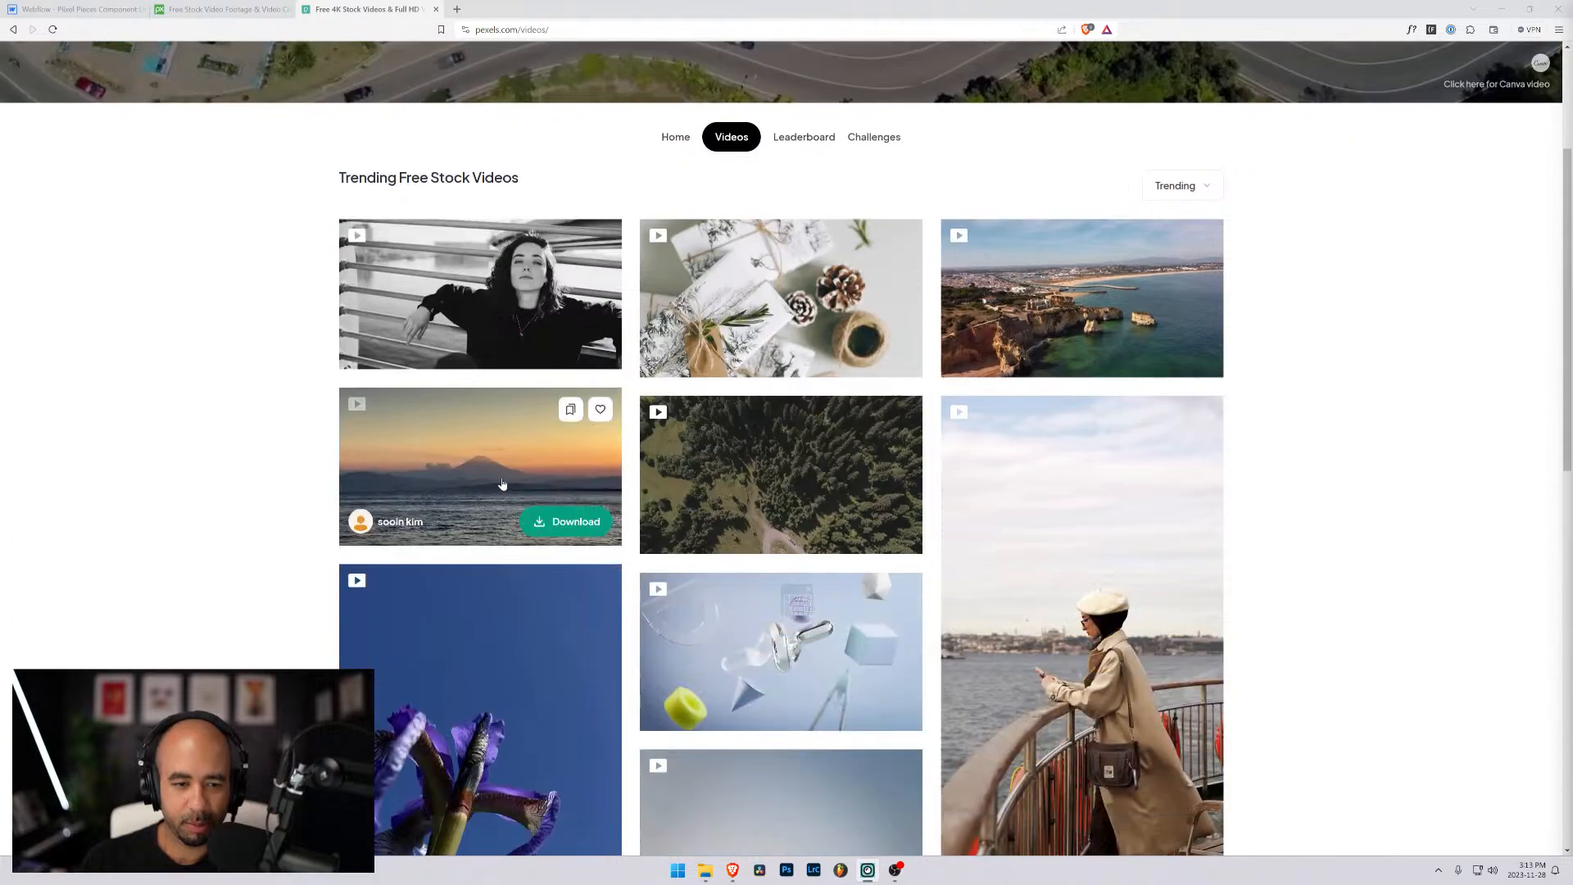
scroll(502, 487, "down", 2)
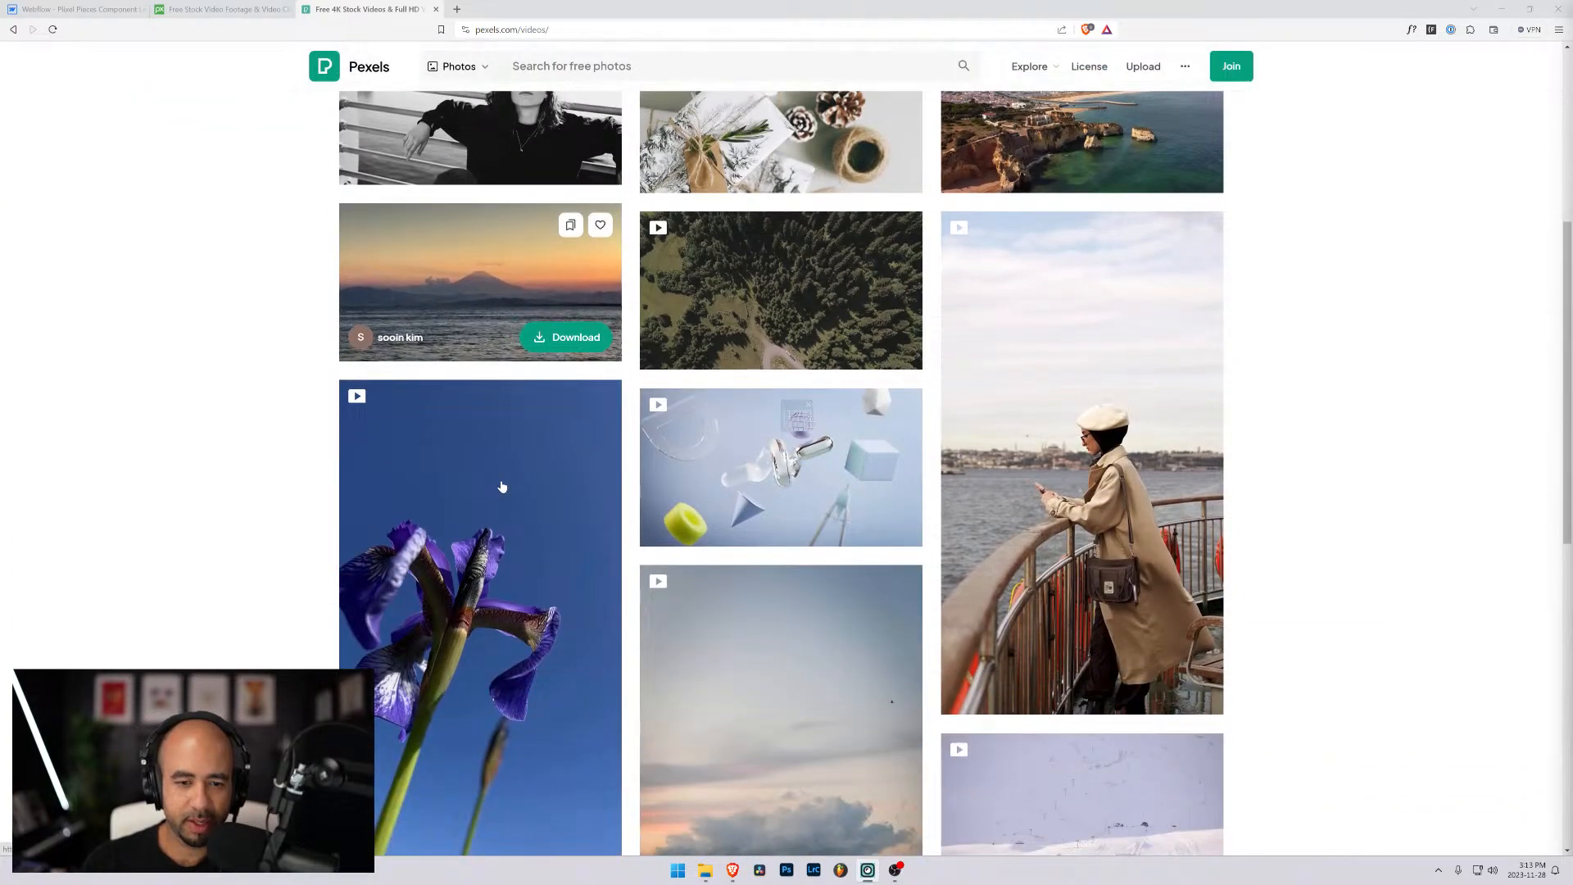
scroll(513, 361, "down", 4)
scroll(513, 360, "up", 5)
- Return to Pixabay and examine its Editor's Choice videos through the end of the page for a hero background clip
left_click(217, 10)
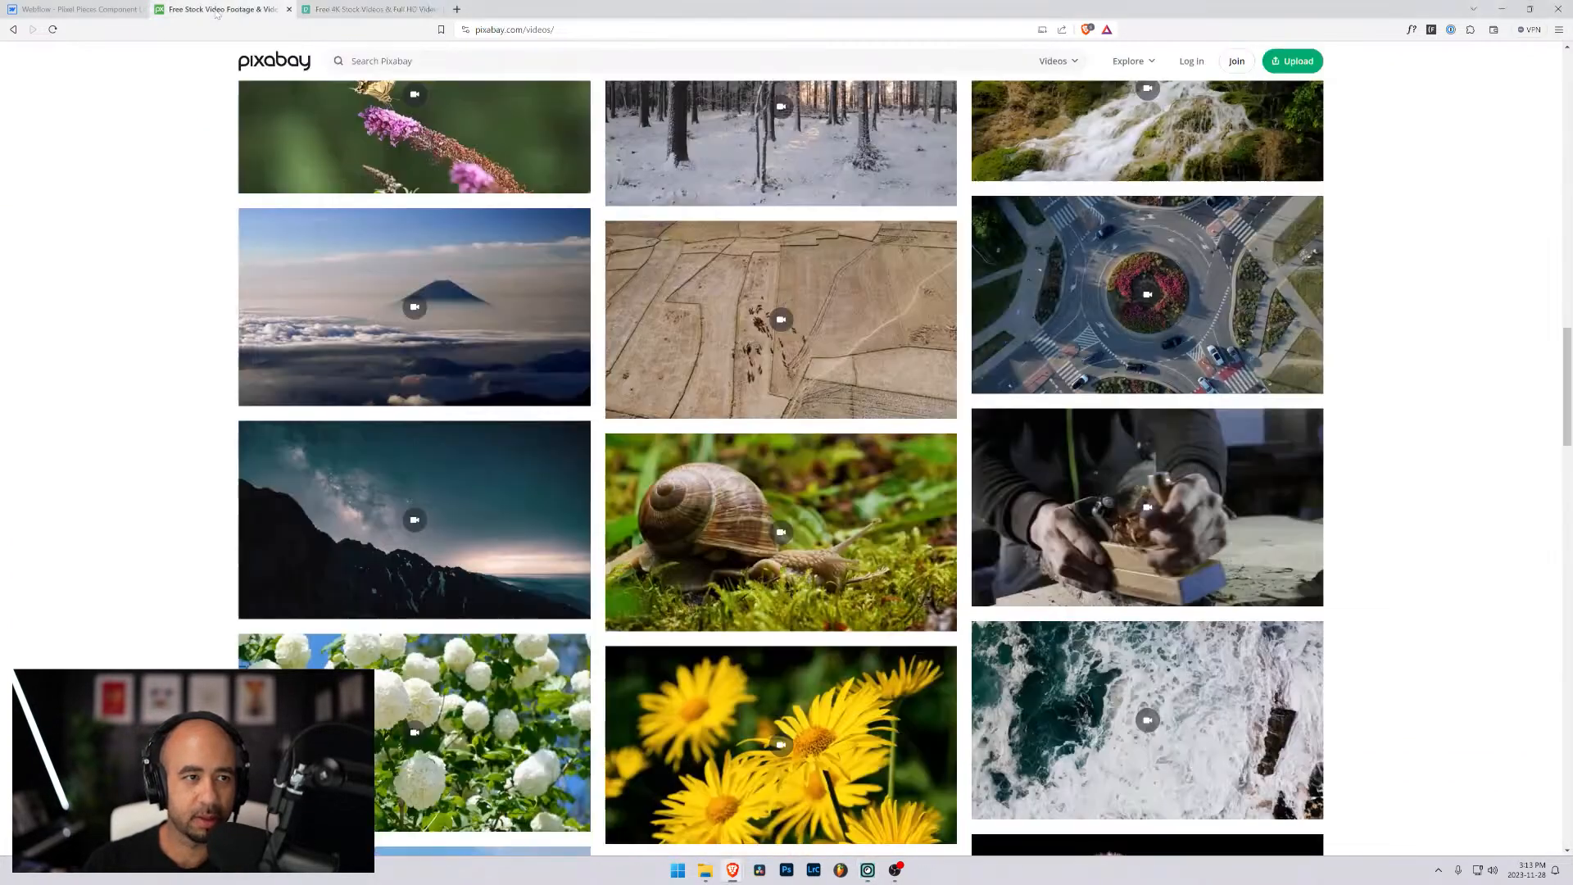
scroll(523, 491, "up", 20)
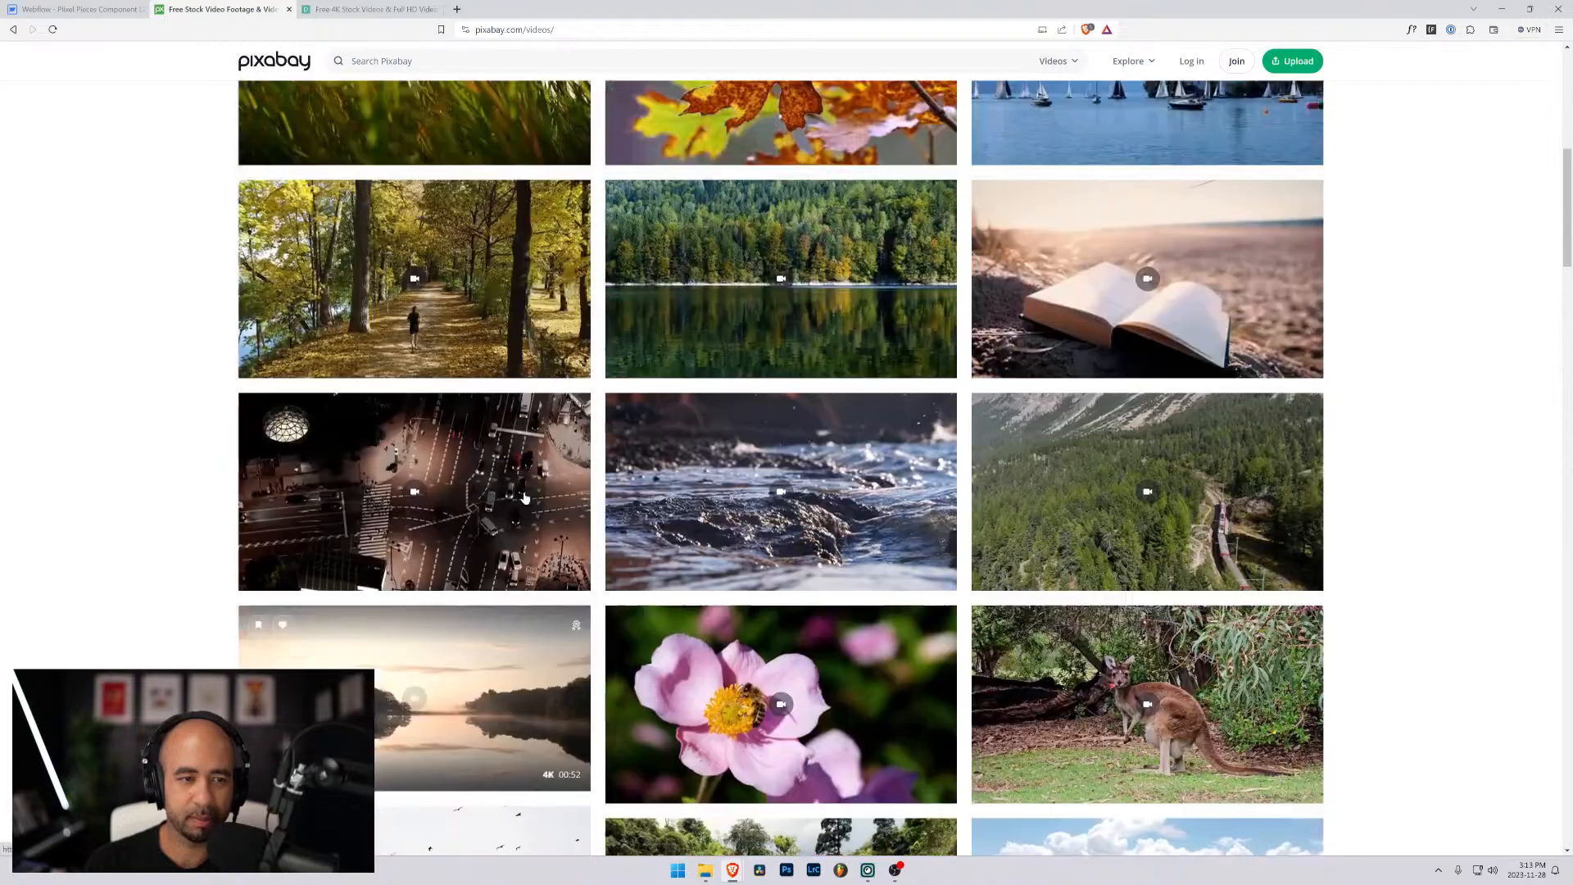
scroll(525, 494, "up", 2)
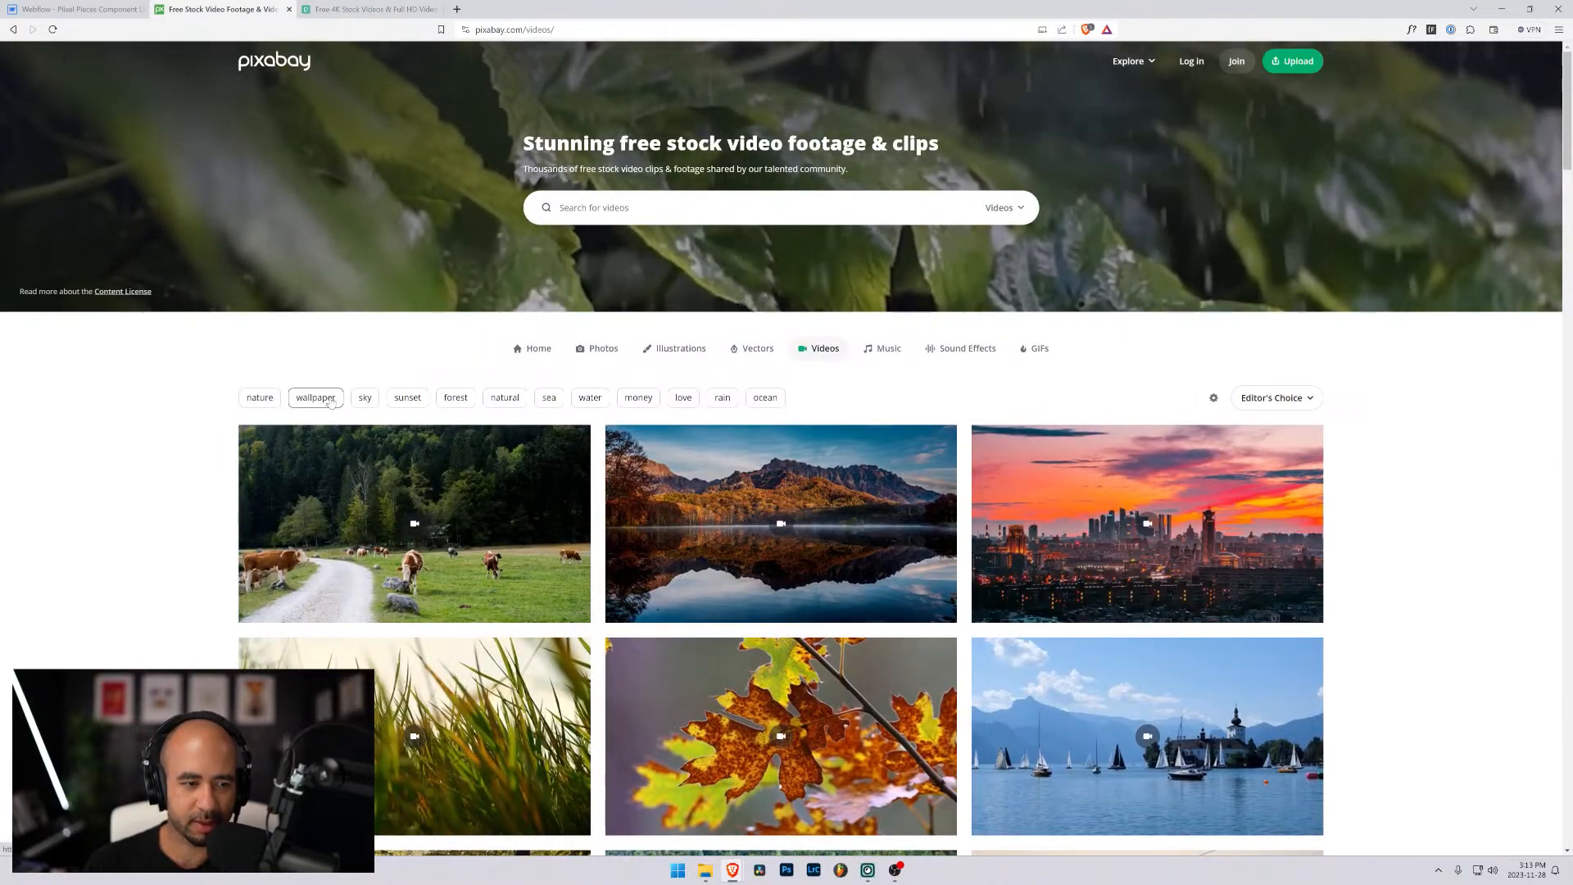
scroll(369, 451, "down", 2)
scroll(368, 451, "down", 9)
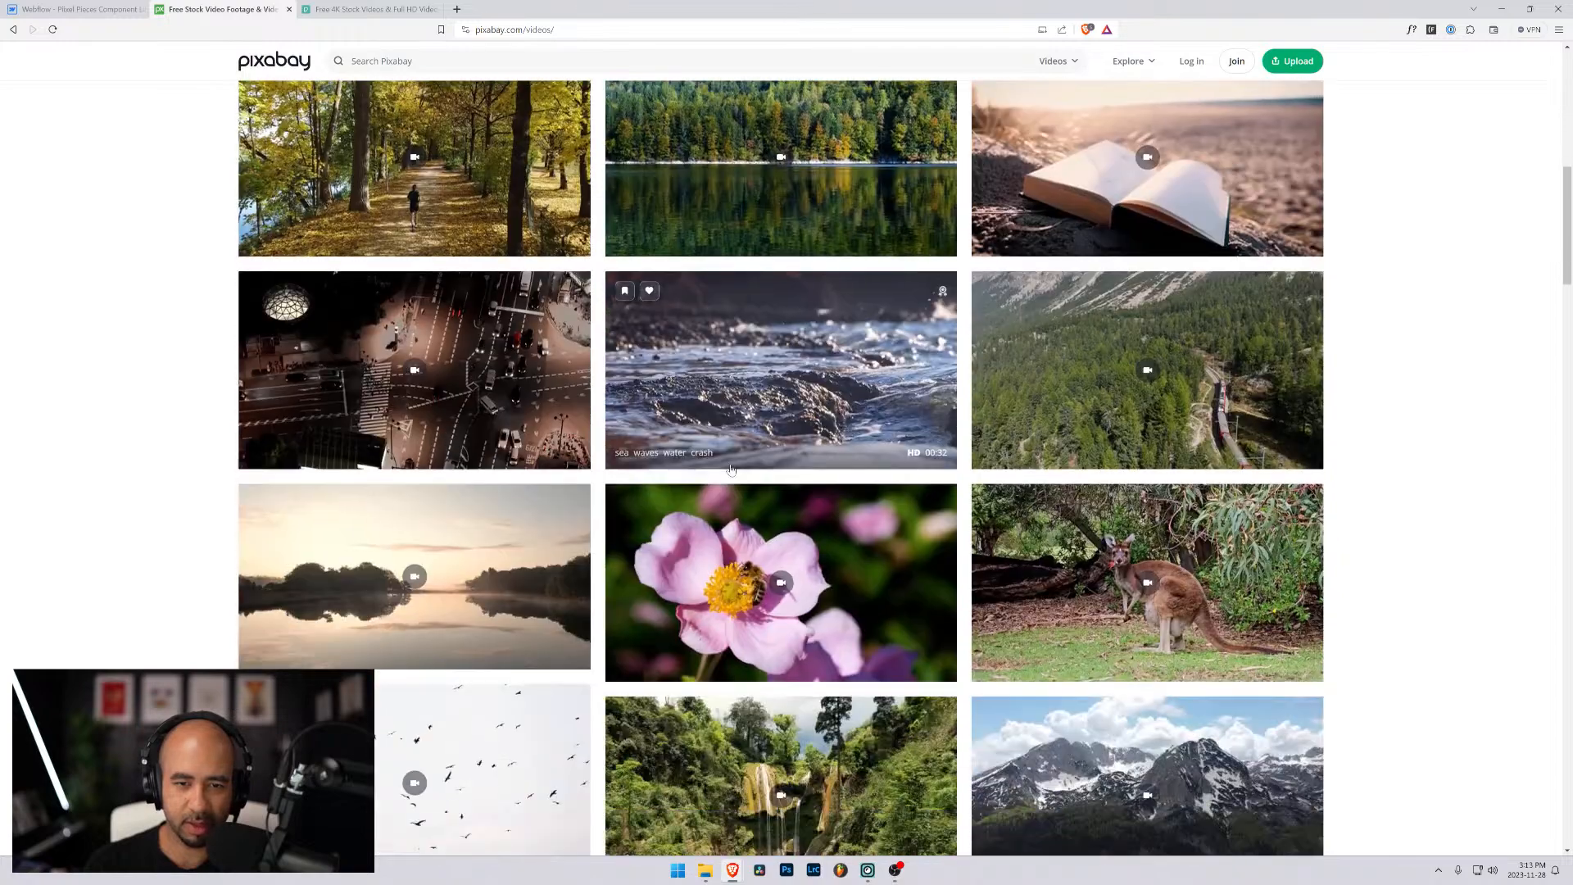
scroll(731, 469, "down", 8)
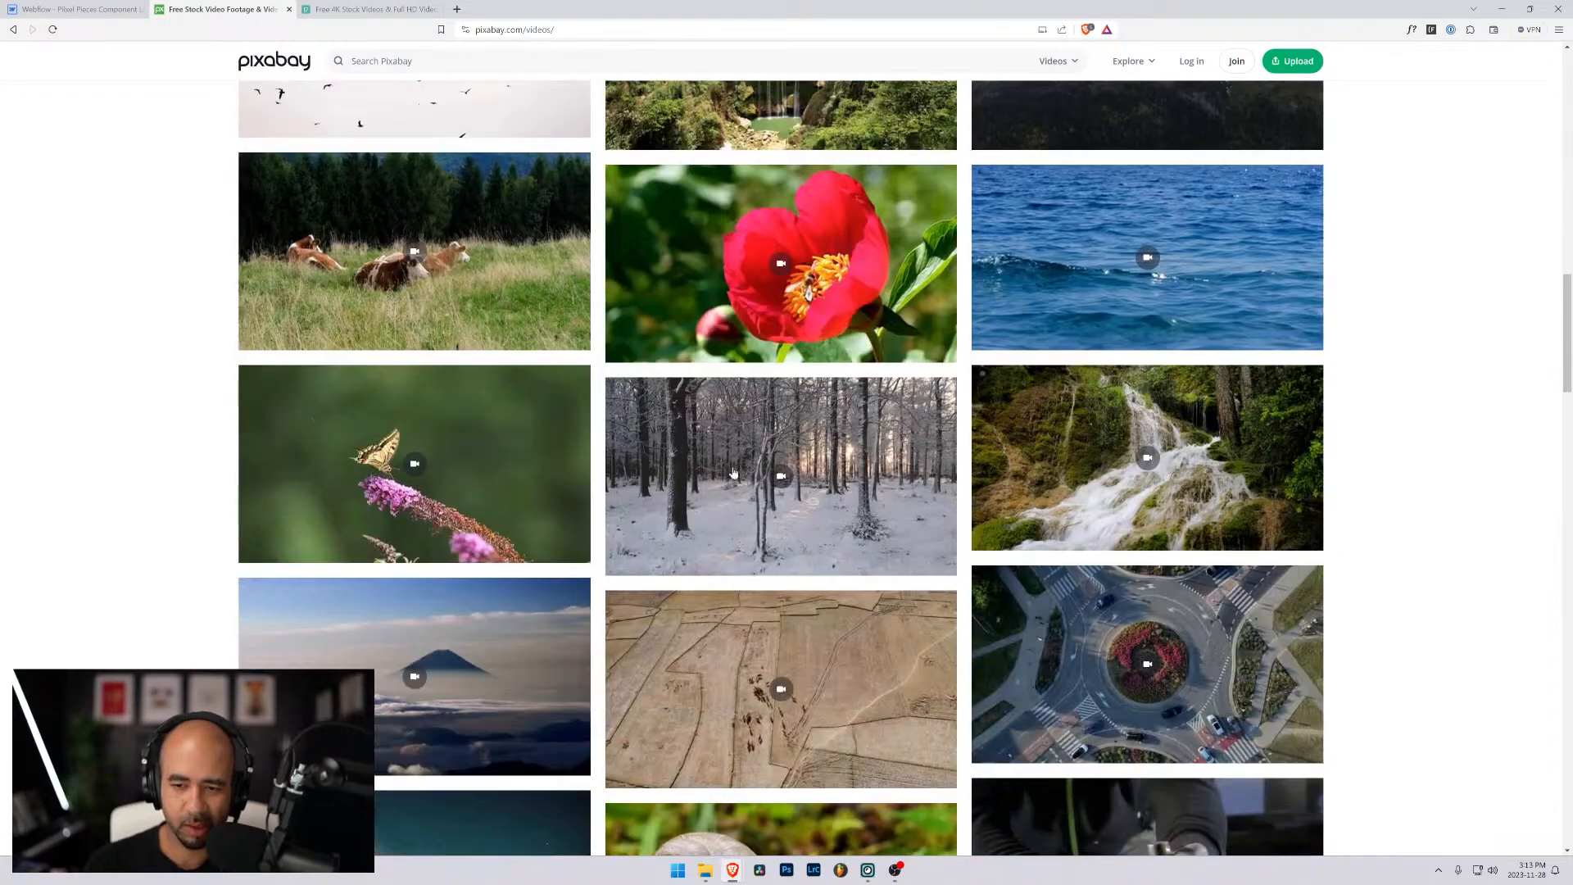
scroll(734, 473, "down", 4)
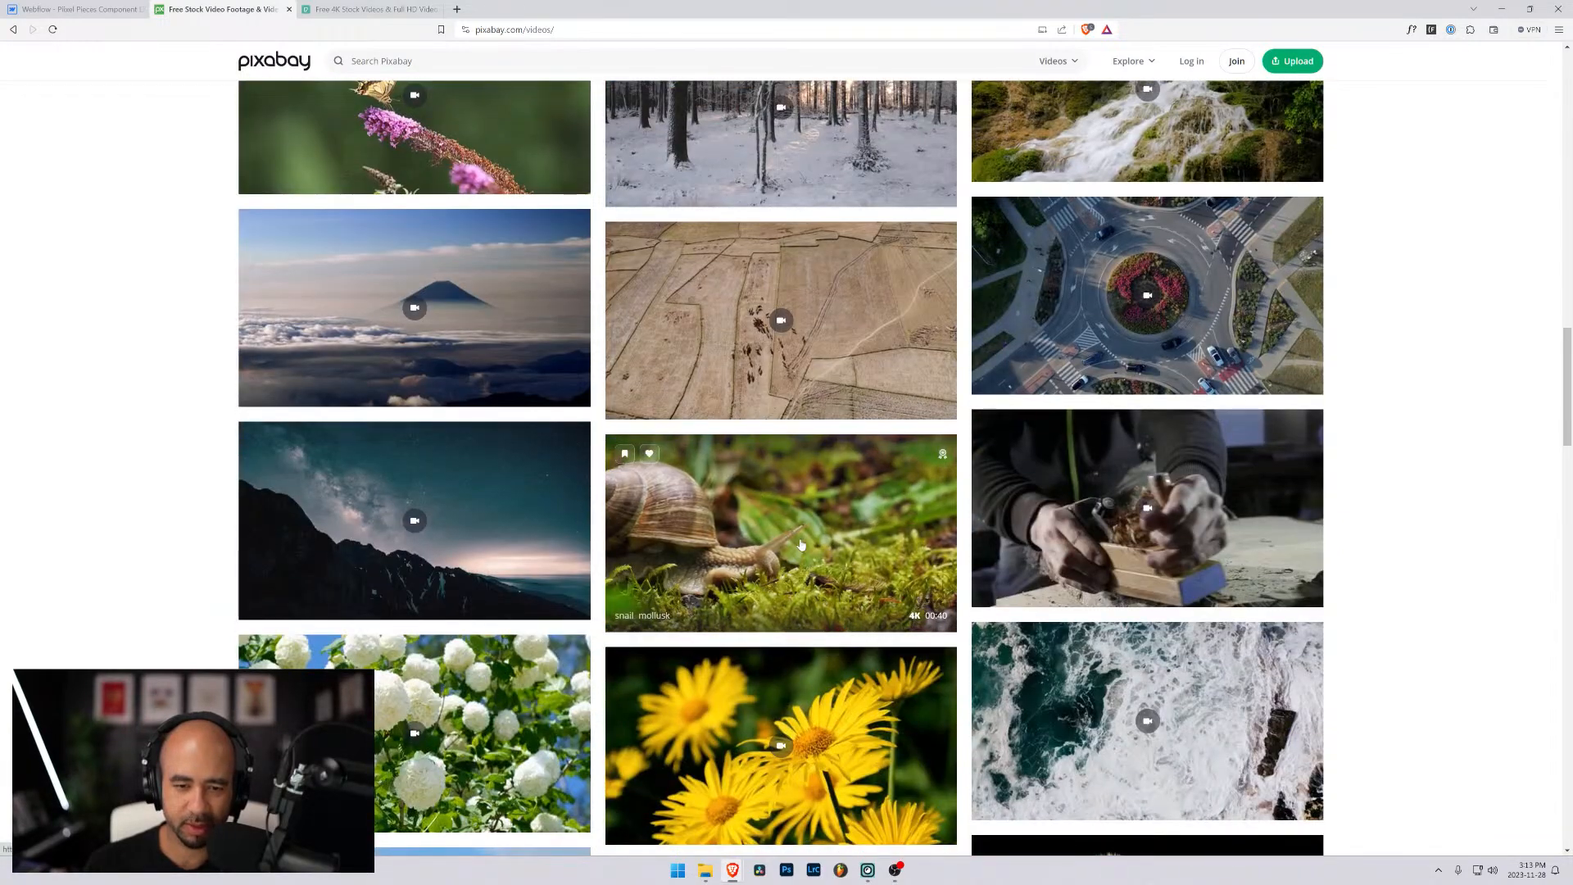
scroll(852, 548, "down", 4)
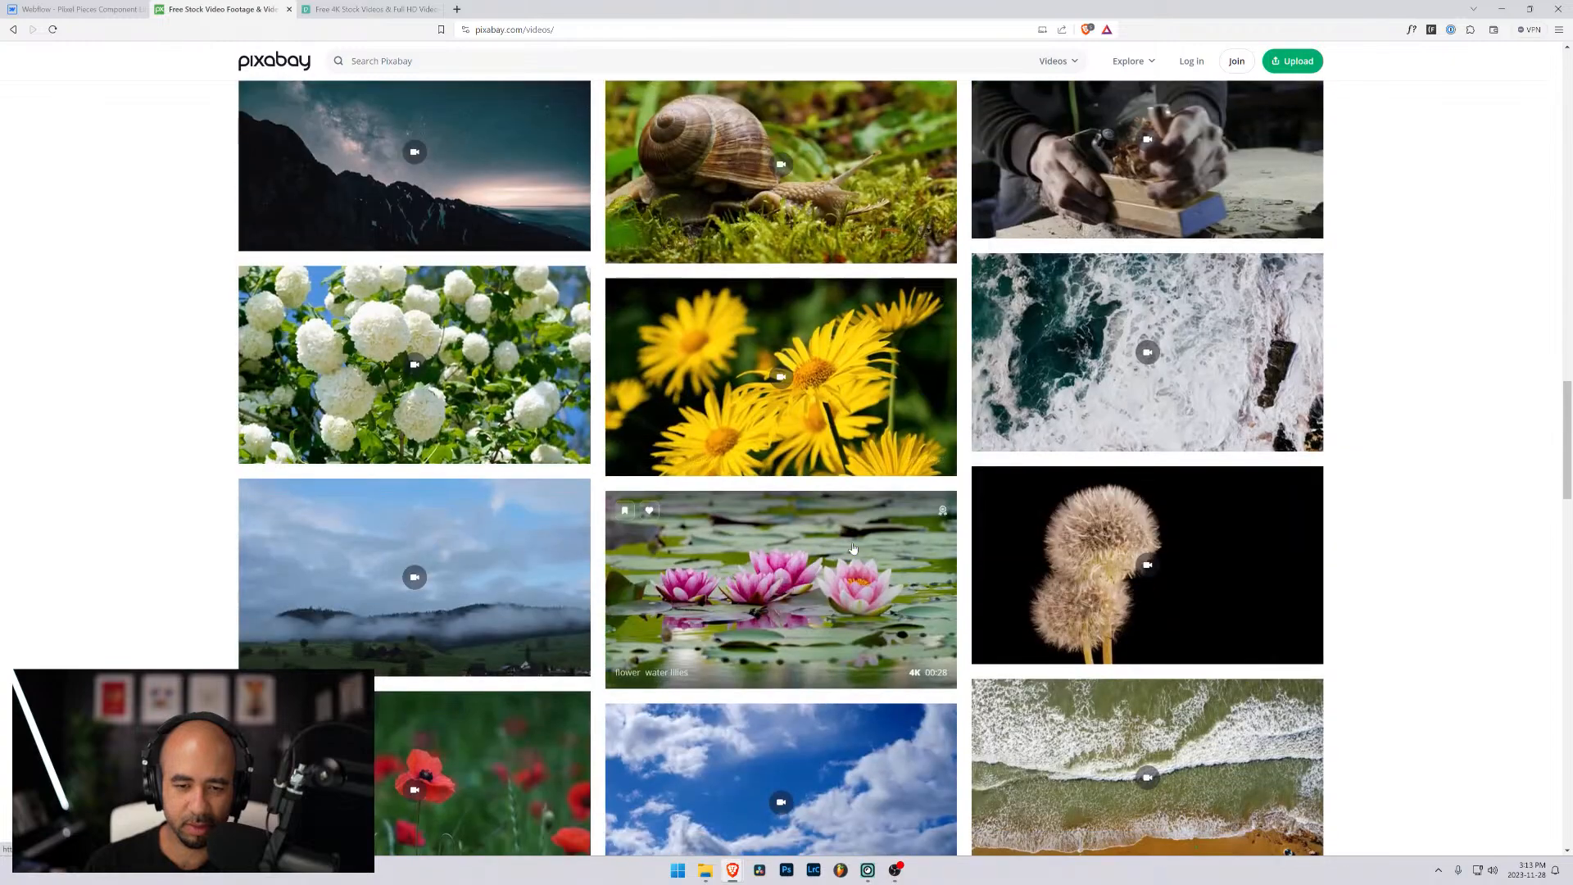
scroll(798, 383, "down", 4)
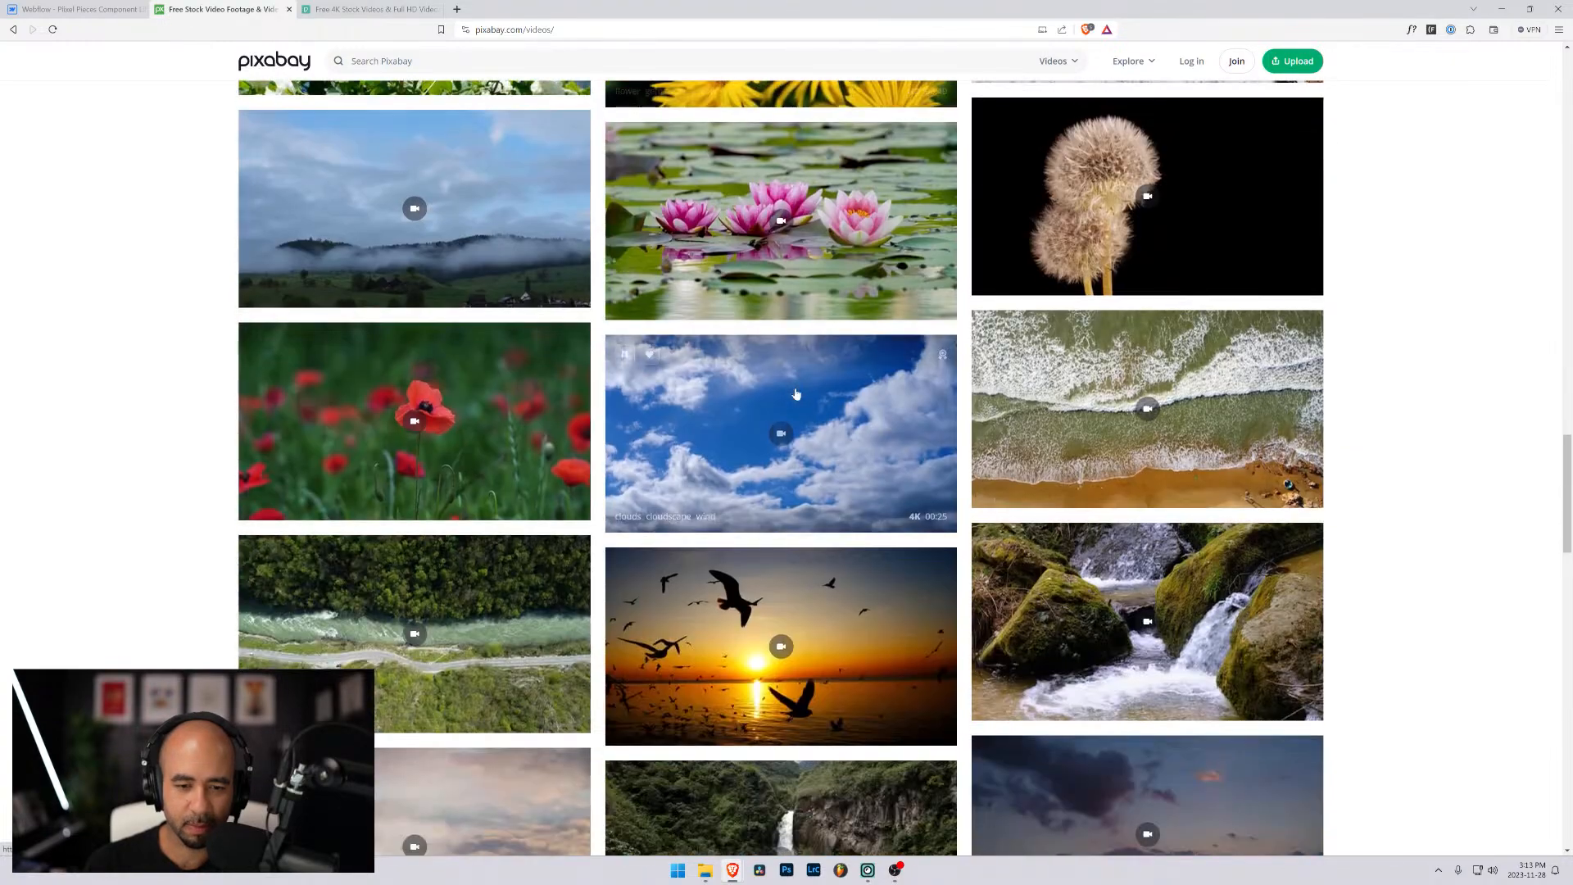
scroll(792, 410, "down", 5)
scroll(792, 412, "down", 2)
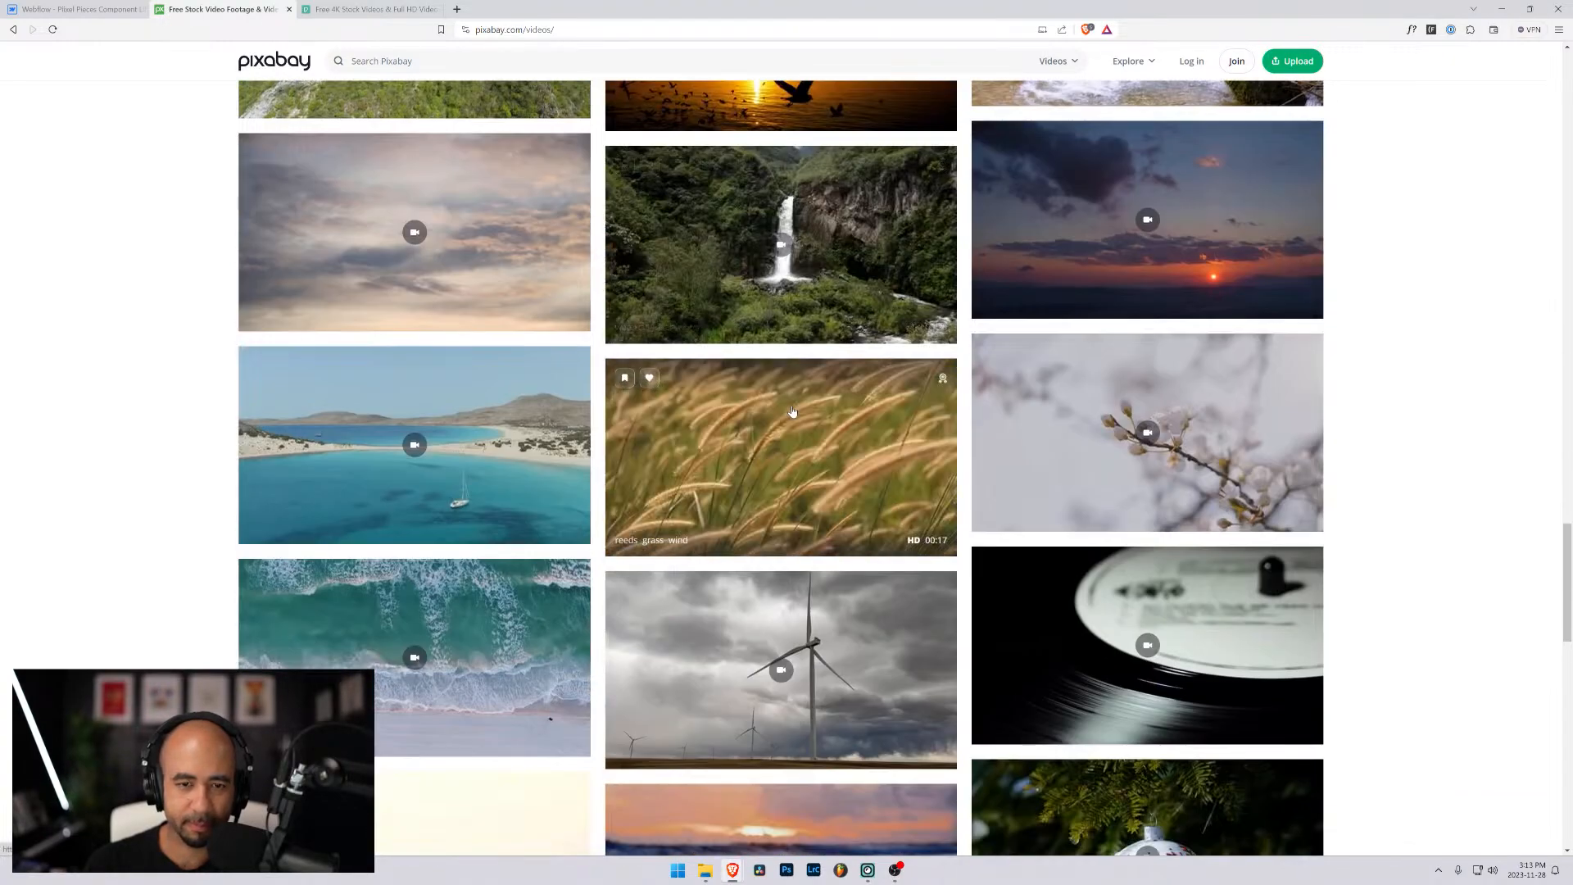
scroll(793, 411, "down", 2)
scroll(792, 411, "down", 2)
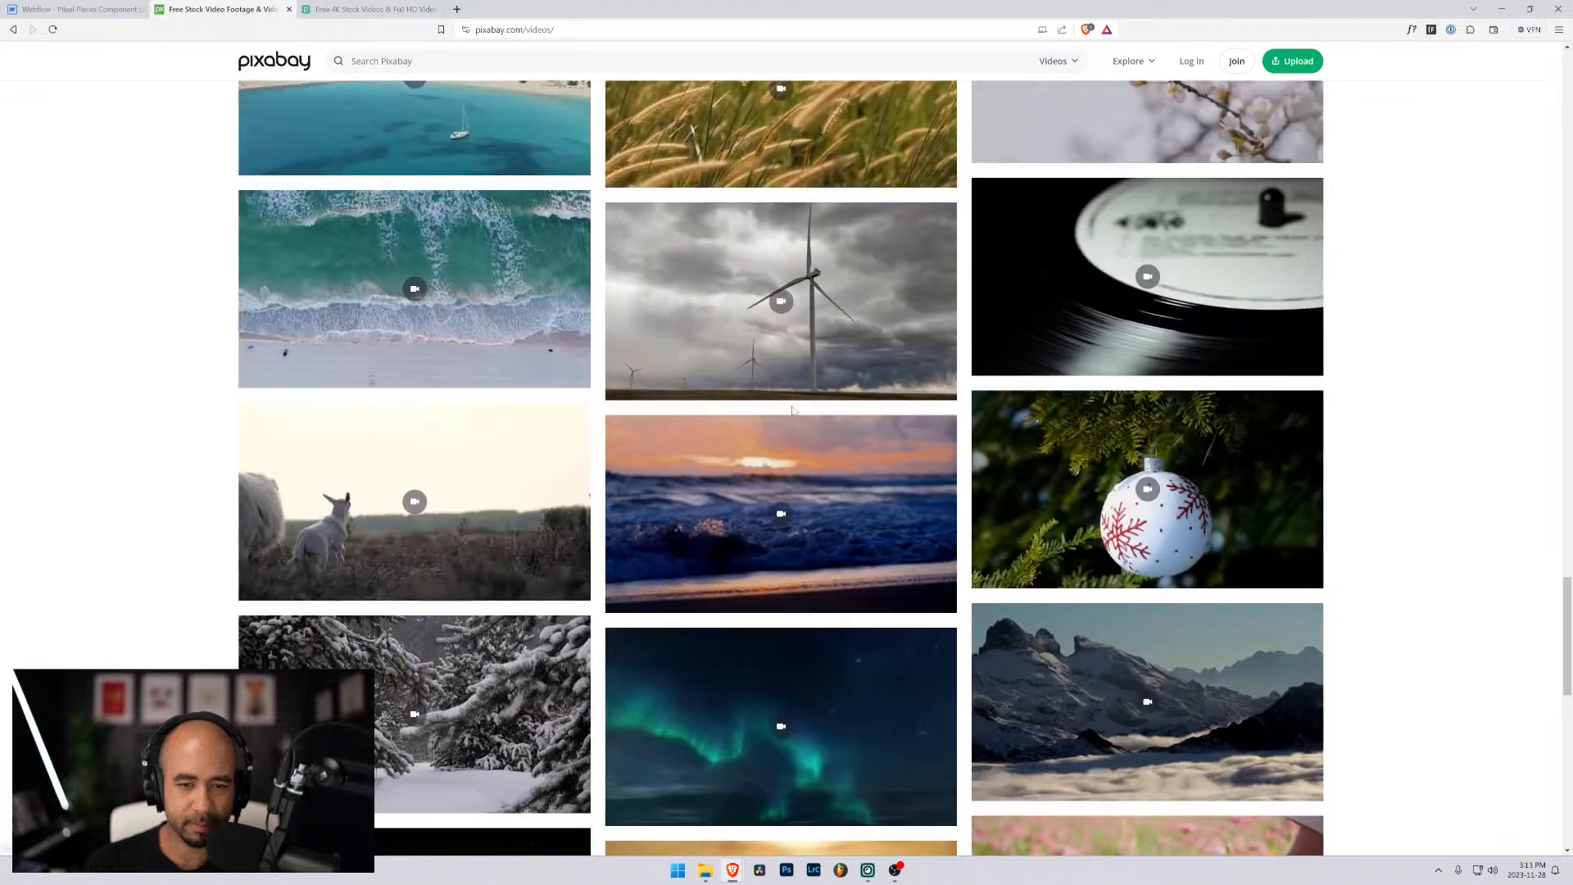
scroll(792, 410, "down", 3)
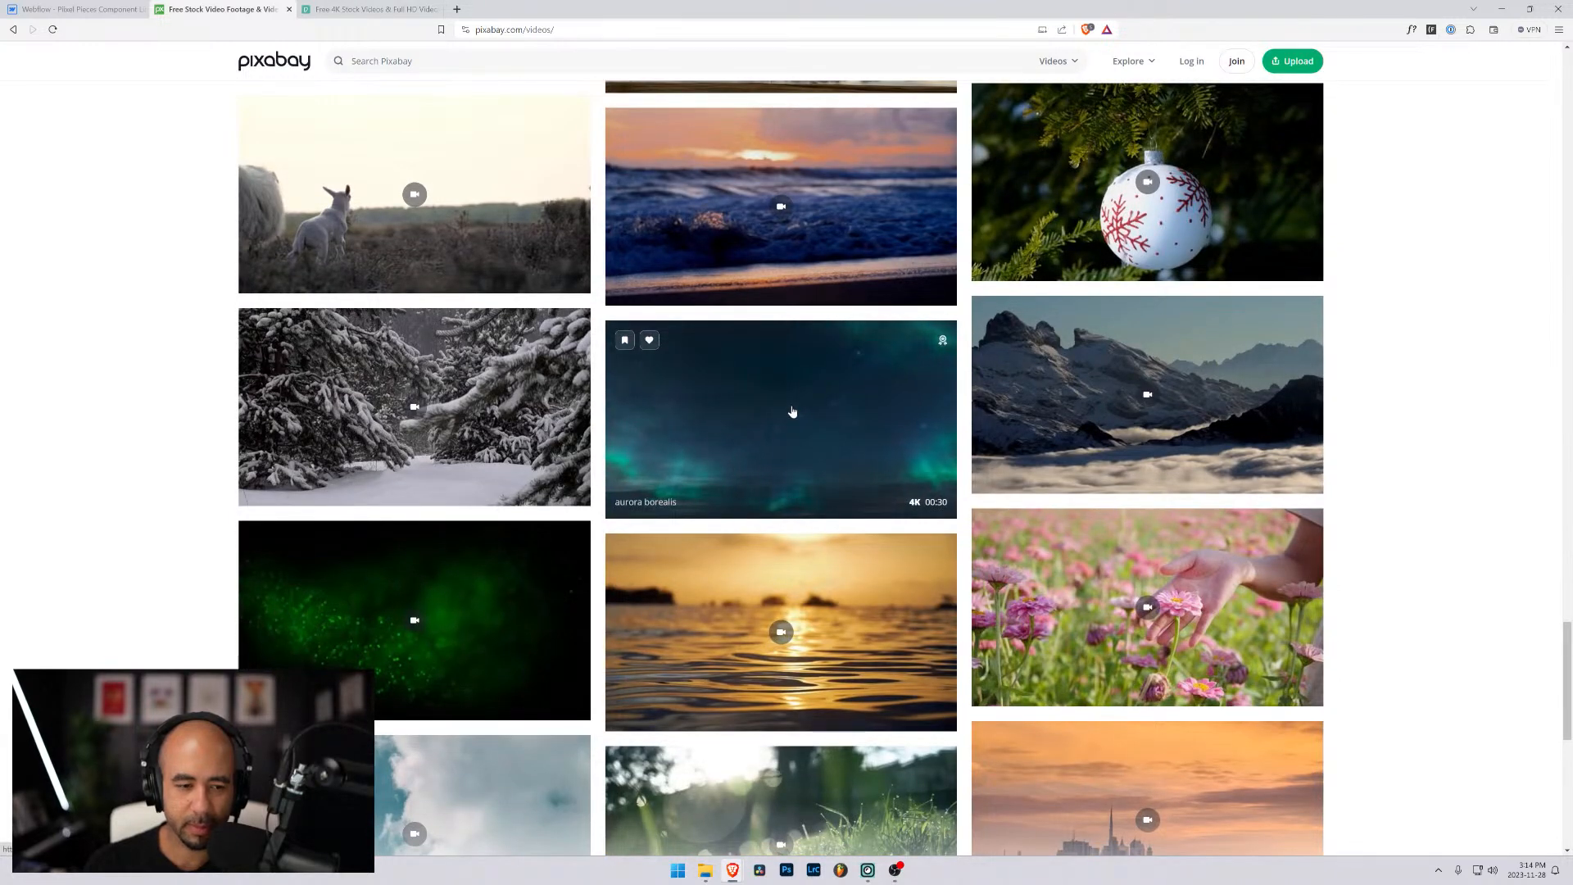
scroll(792, 411, "down", 2)
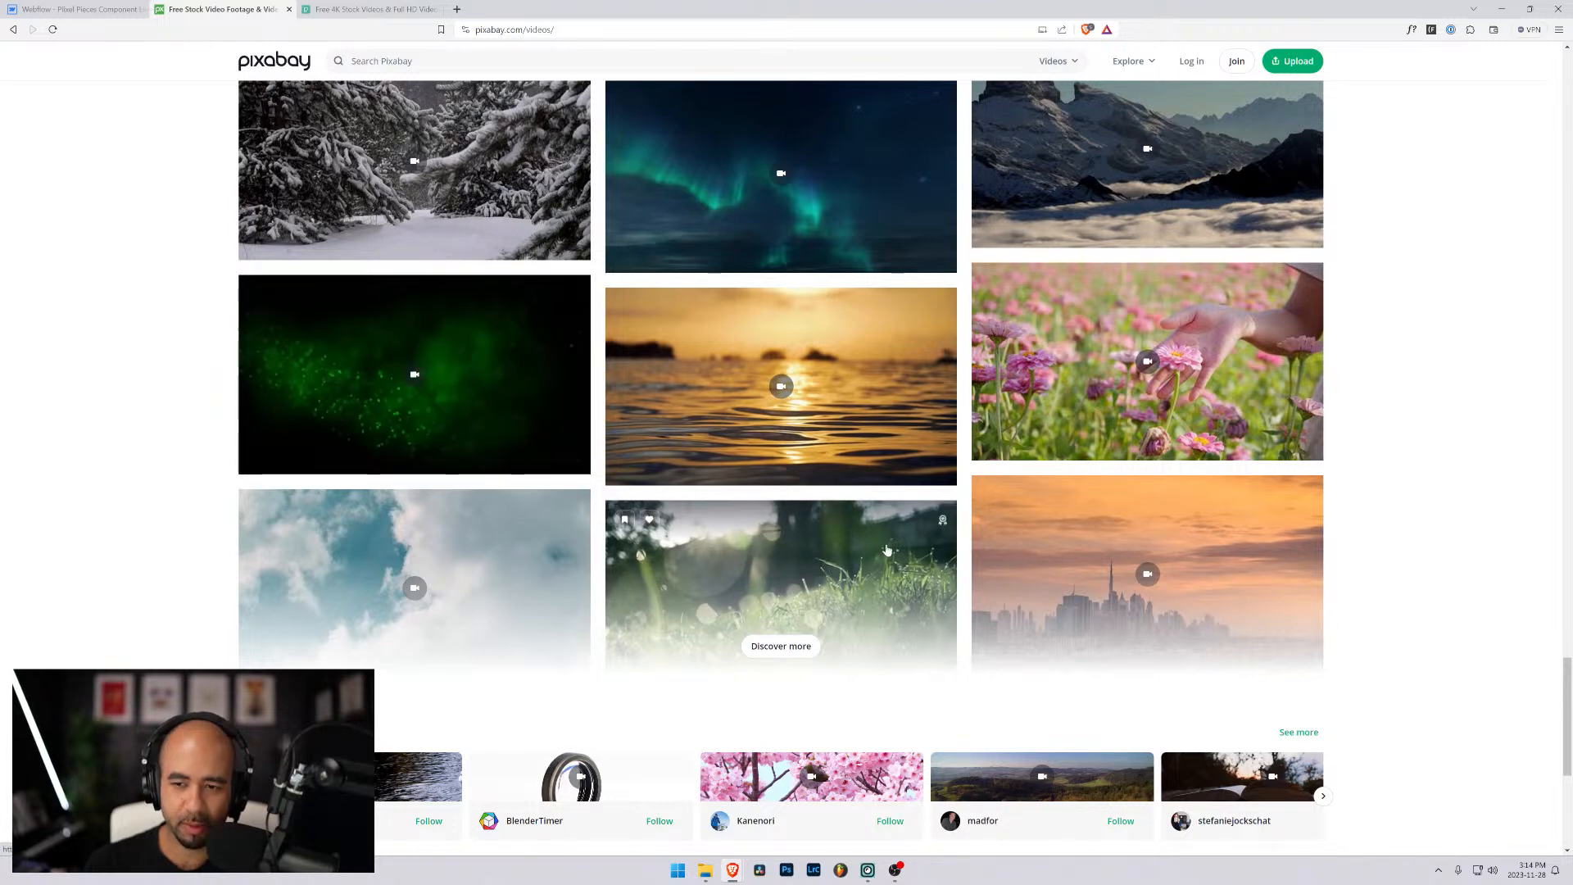
- Open the full list of Pixabay's Editor's Choice videos and look through it for a clip suited to the hero background
scroll(886, 549, "down", 3)
scroll(886, 549, "up", 4)
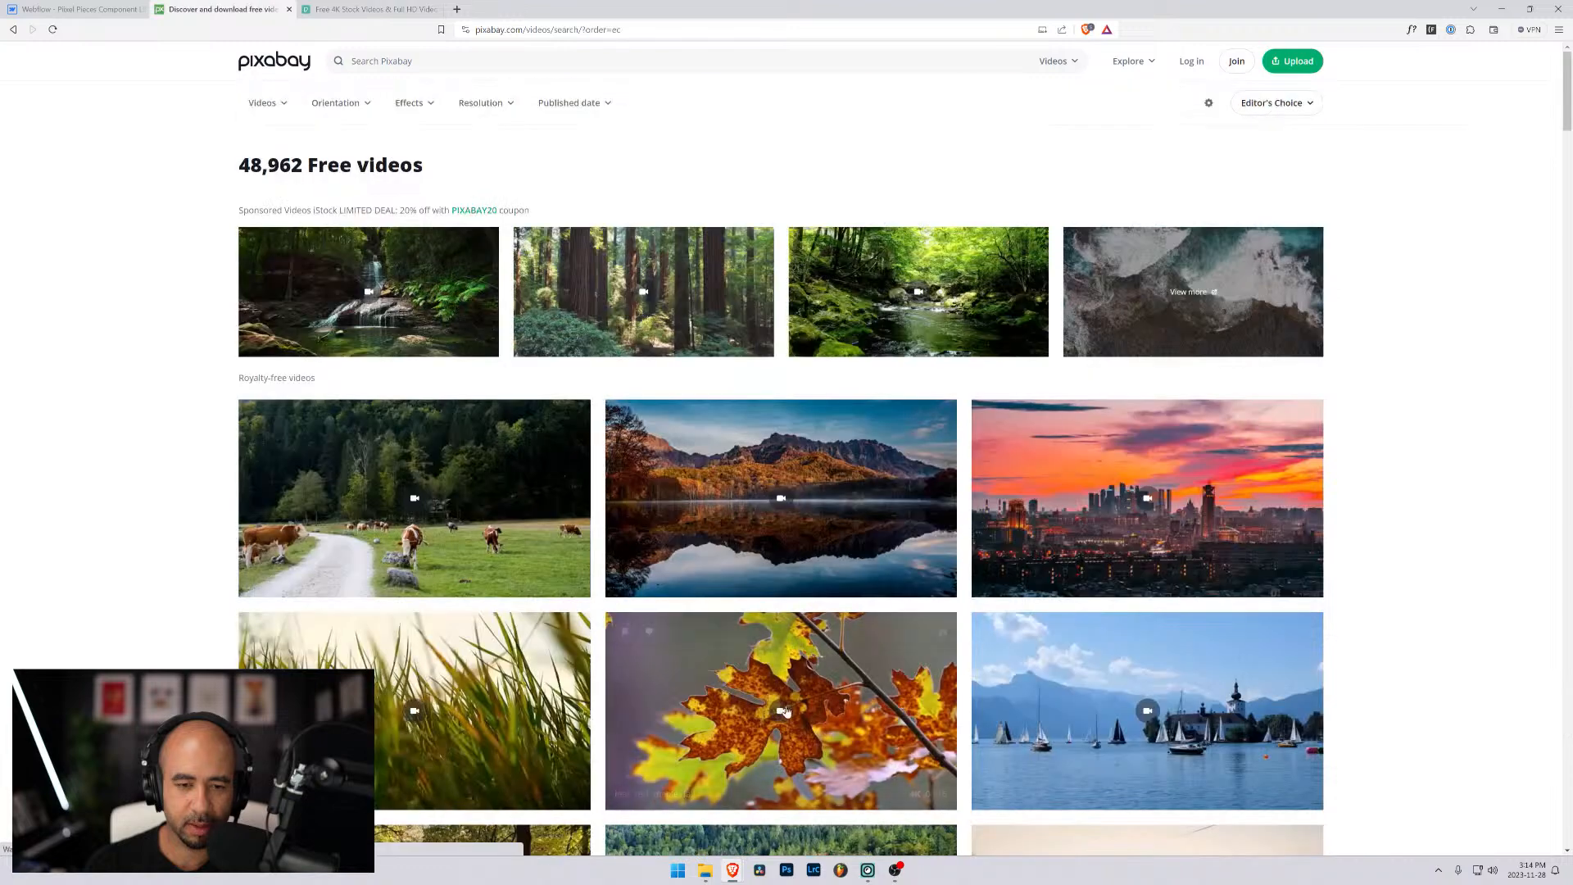
scroll(486, 489, "down", 5)
scroll(487, 489, "down", 3)
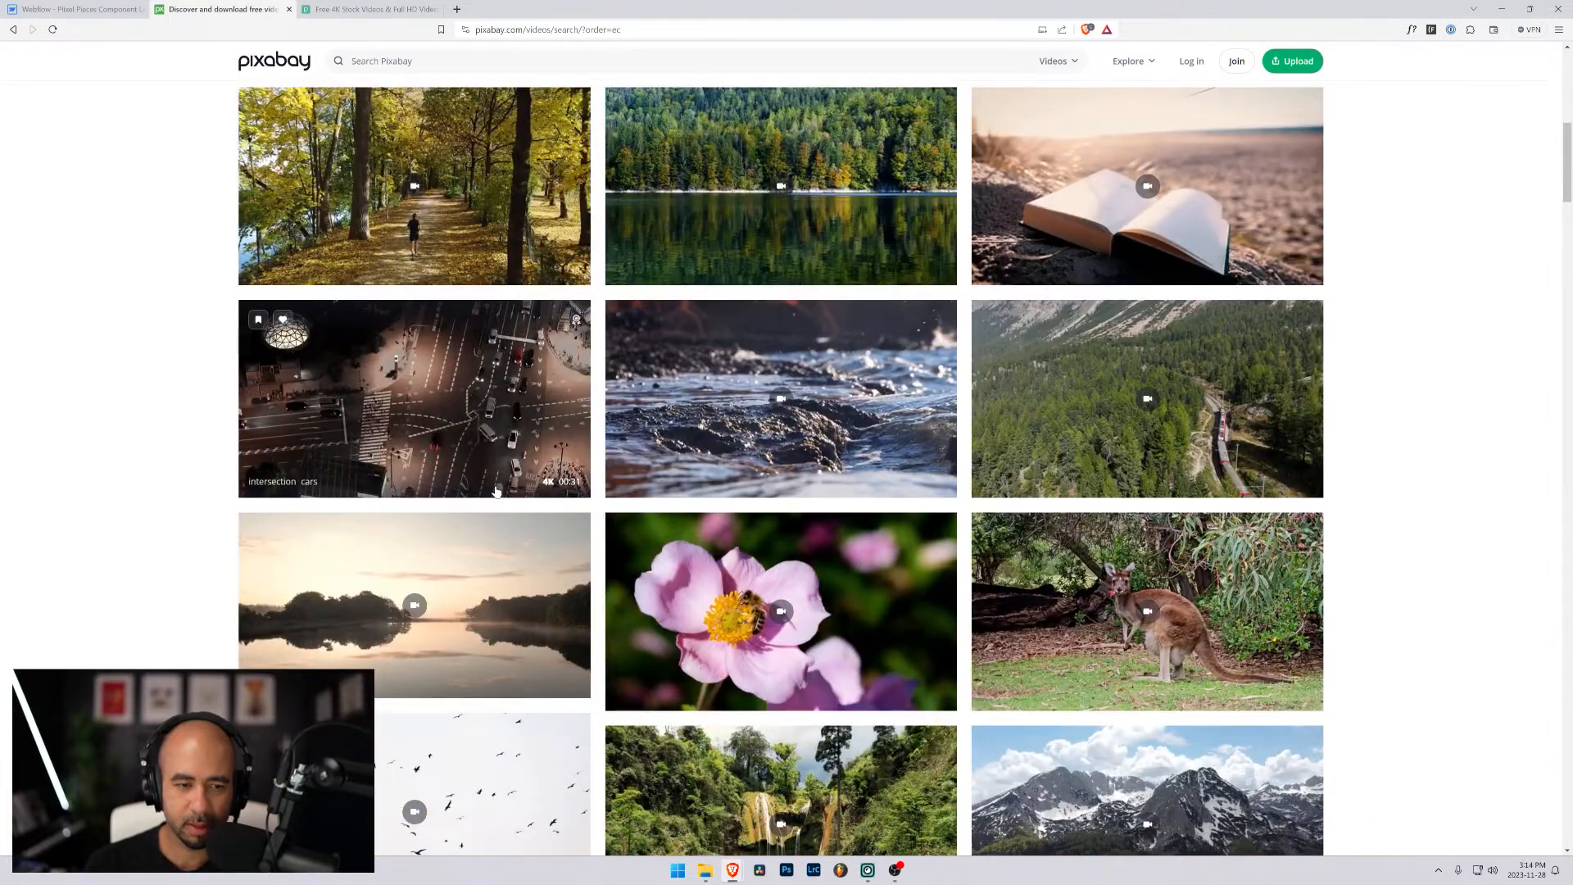
scroll(492, 483, "down", 3)
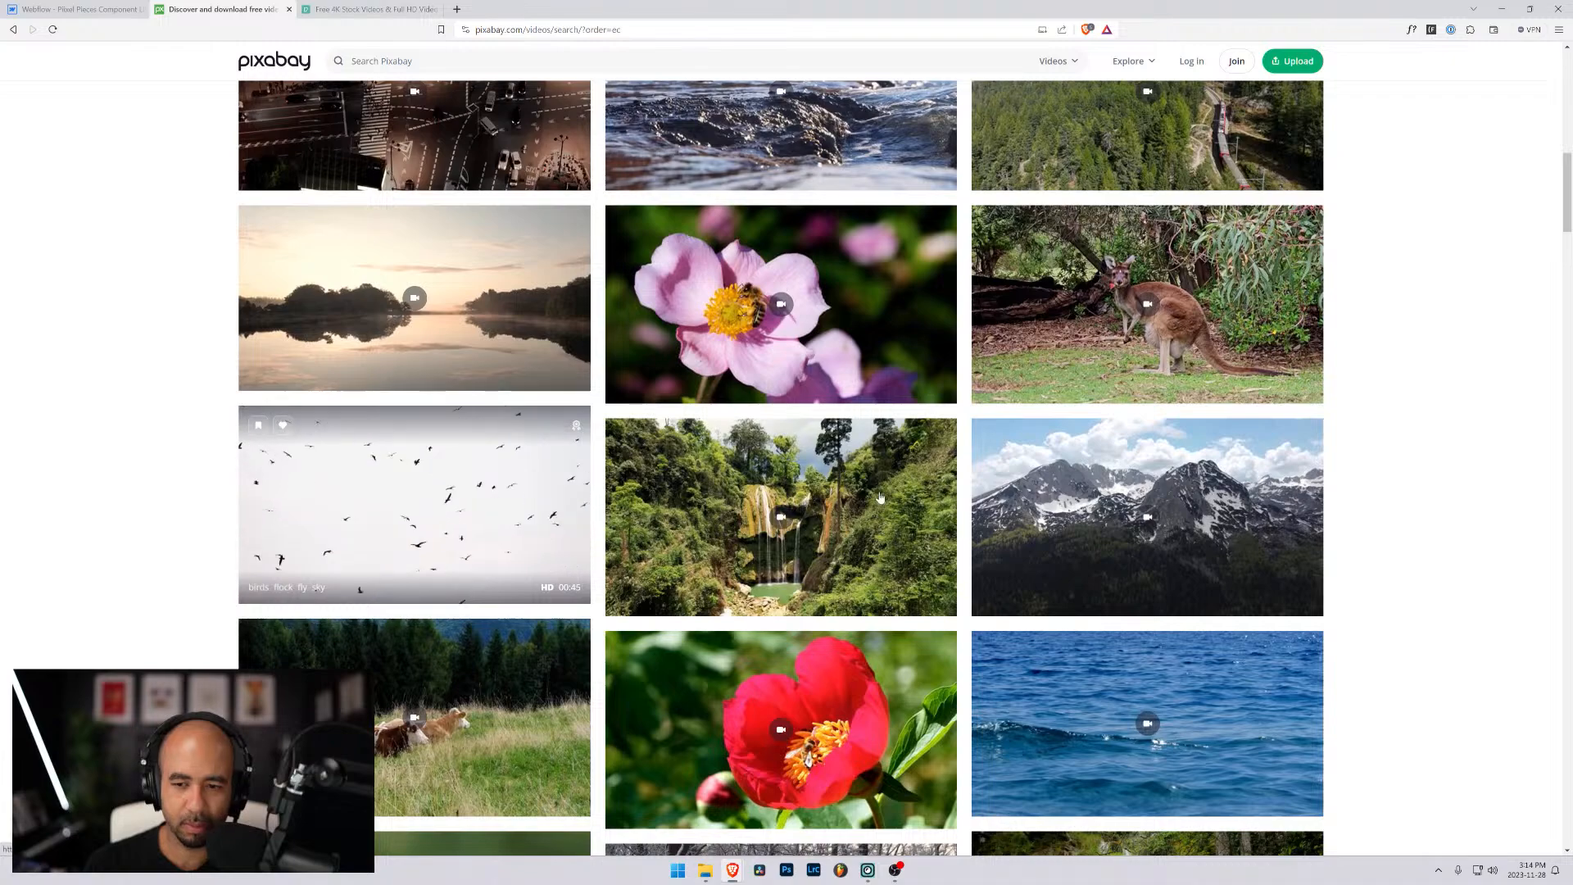
scroll(879, 497, "down", 8)
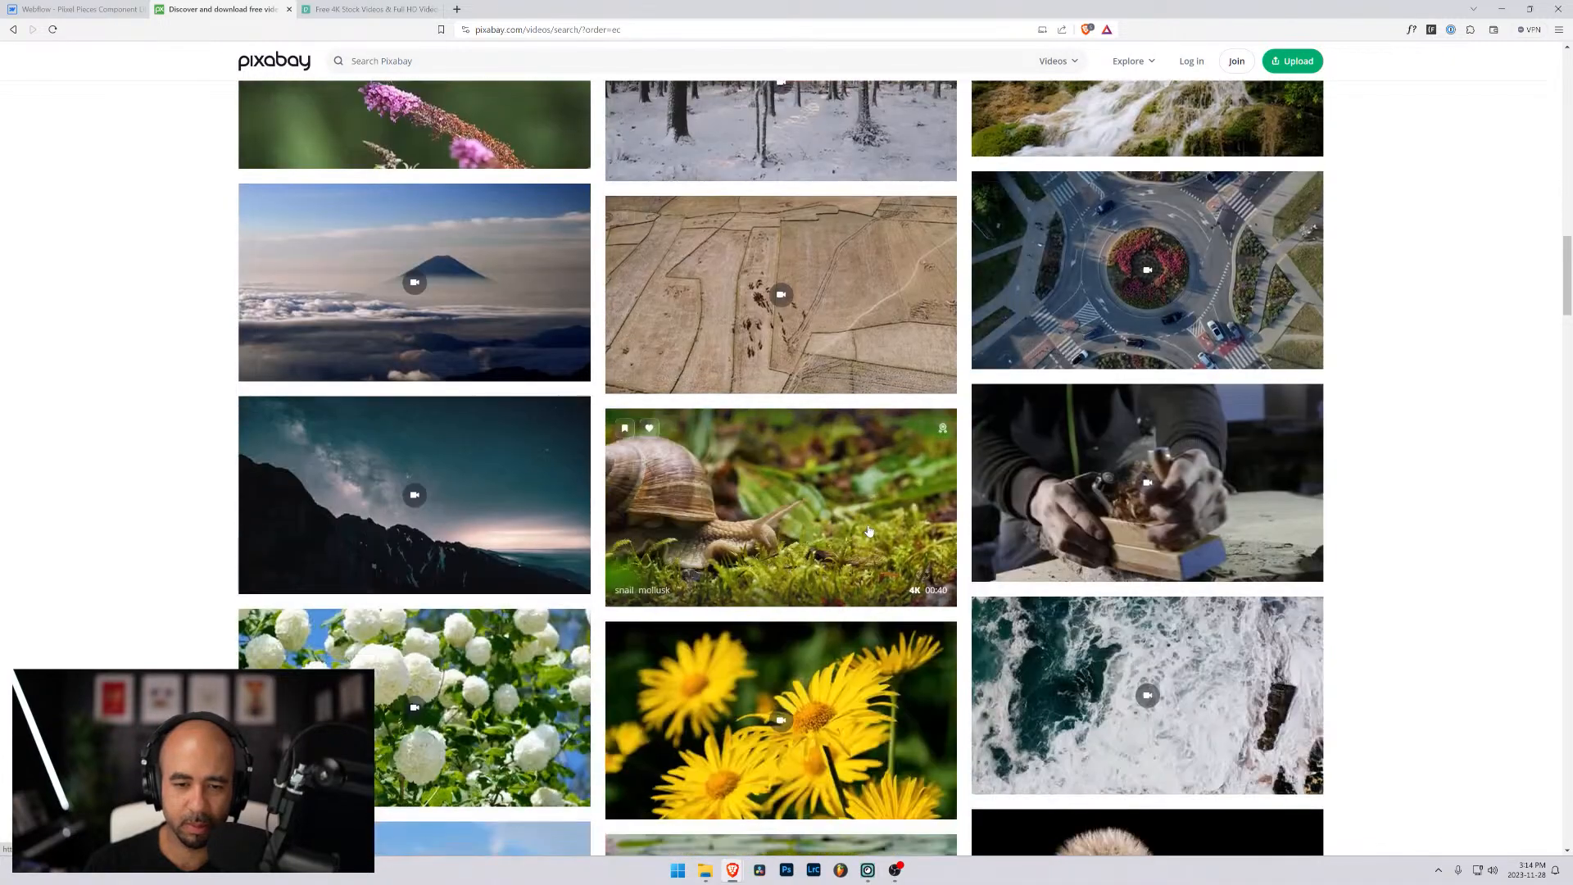
scroll(869, 531, "down", 4)
scroll(869, 531, "down", 7)
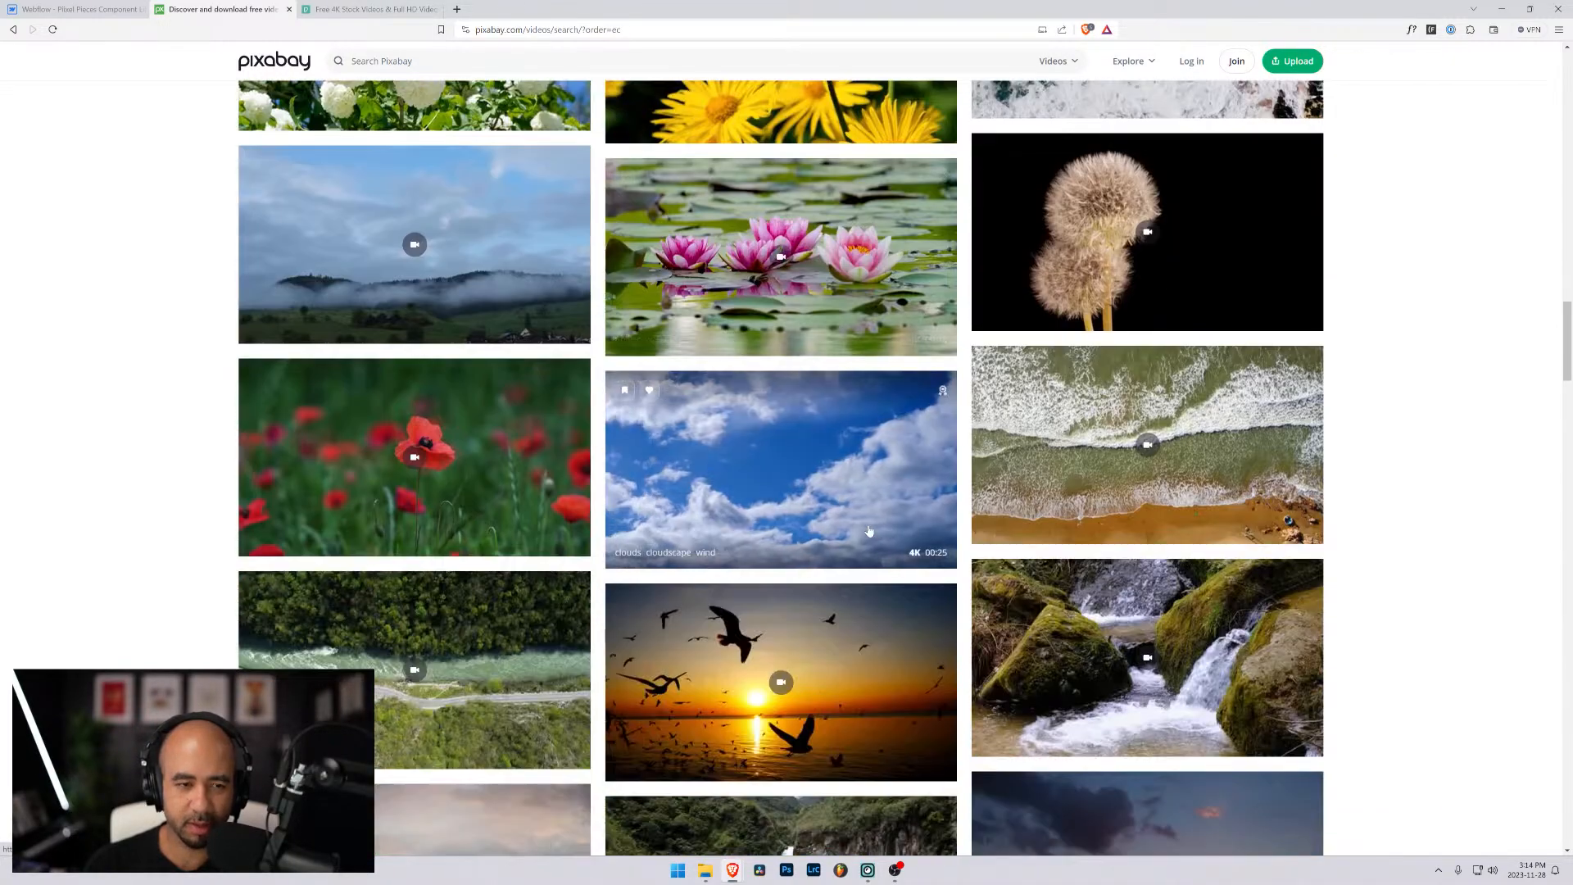
scroll(869, 531, "down", 5)
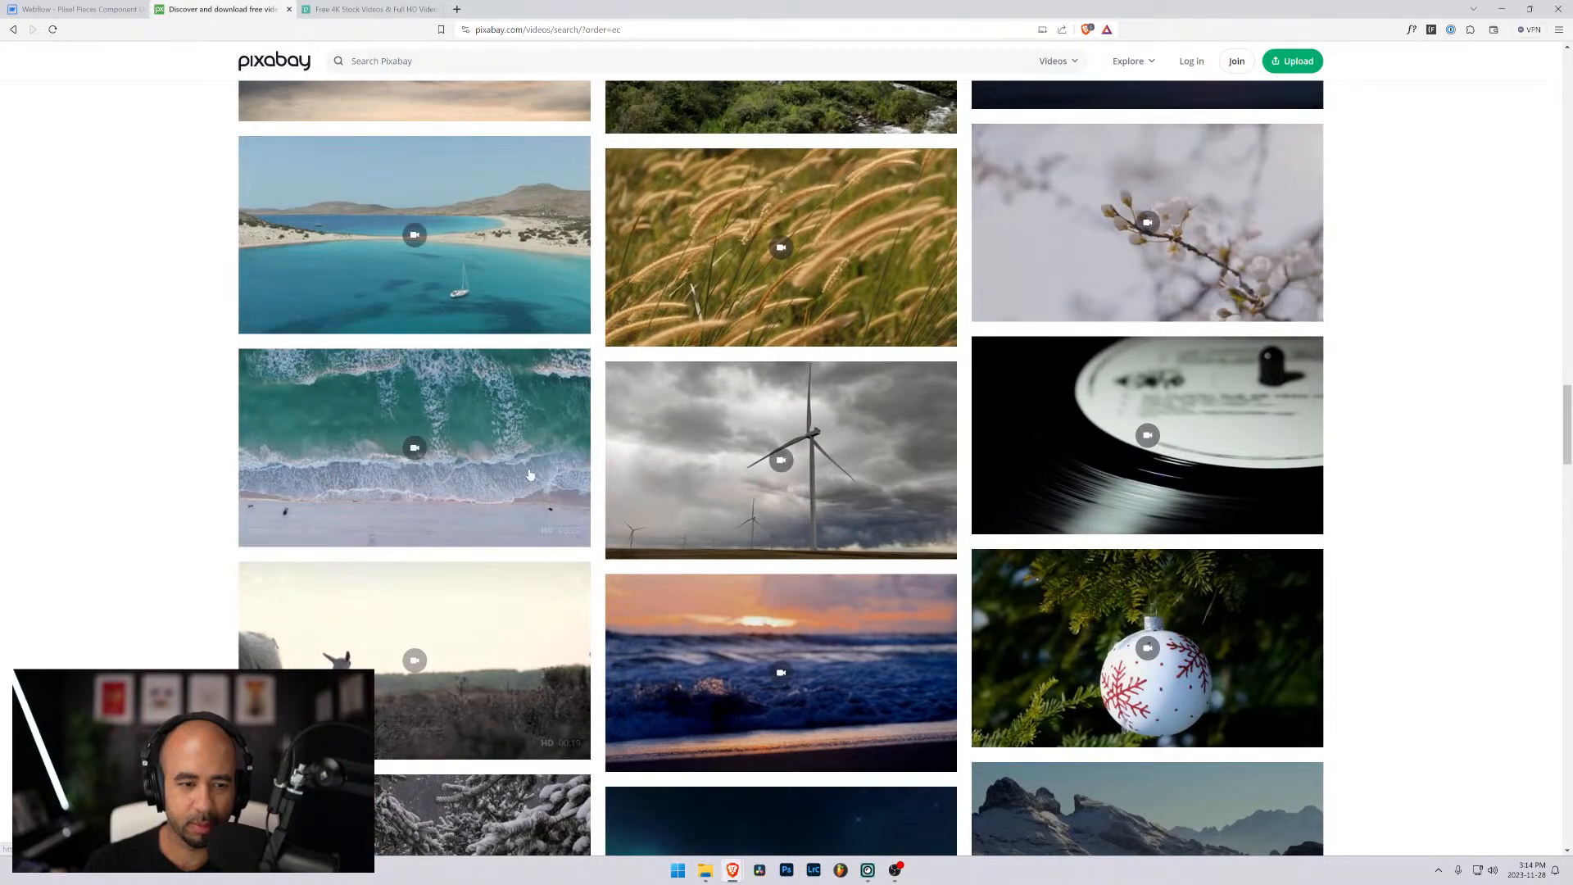
scroll(540, 491, "down", 7)
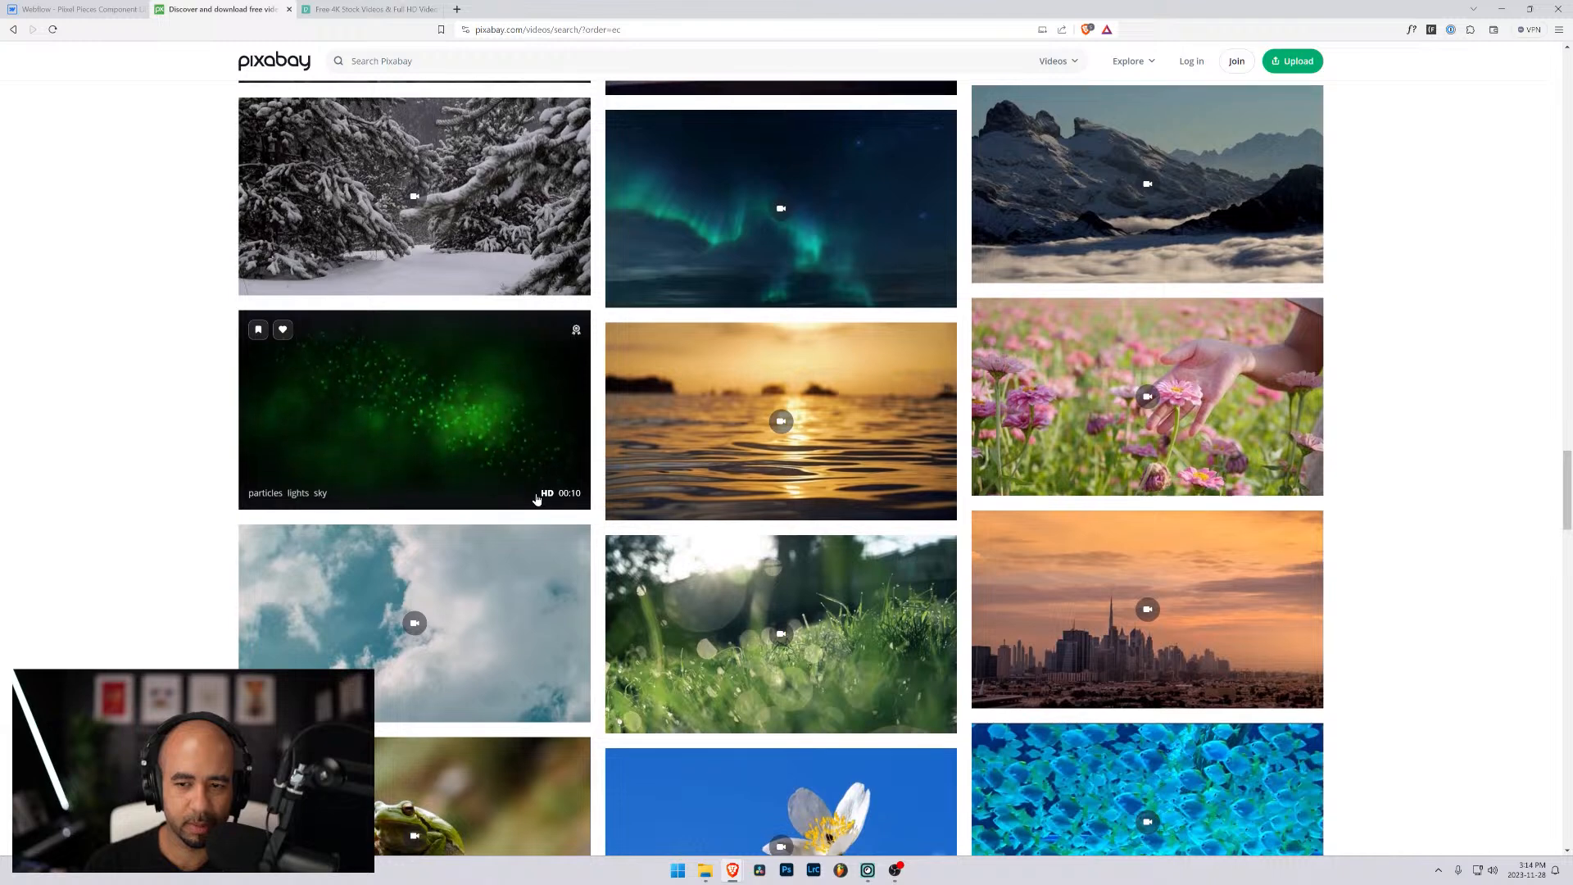
scroll(537, 500, "down", 4)
scroll(538, 501, "down", 3)
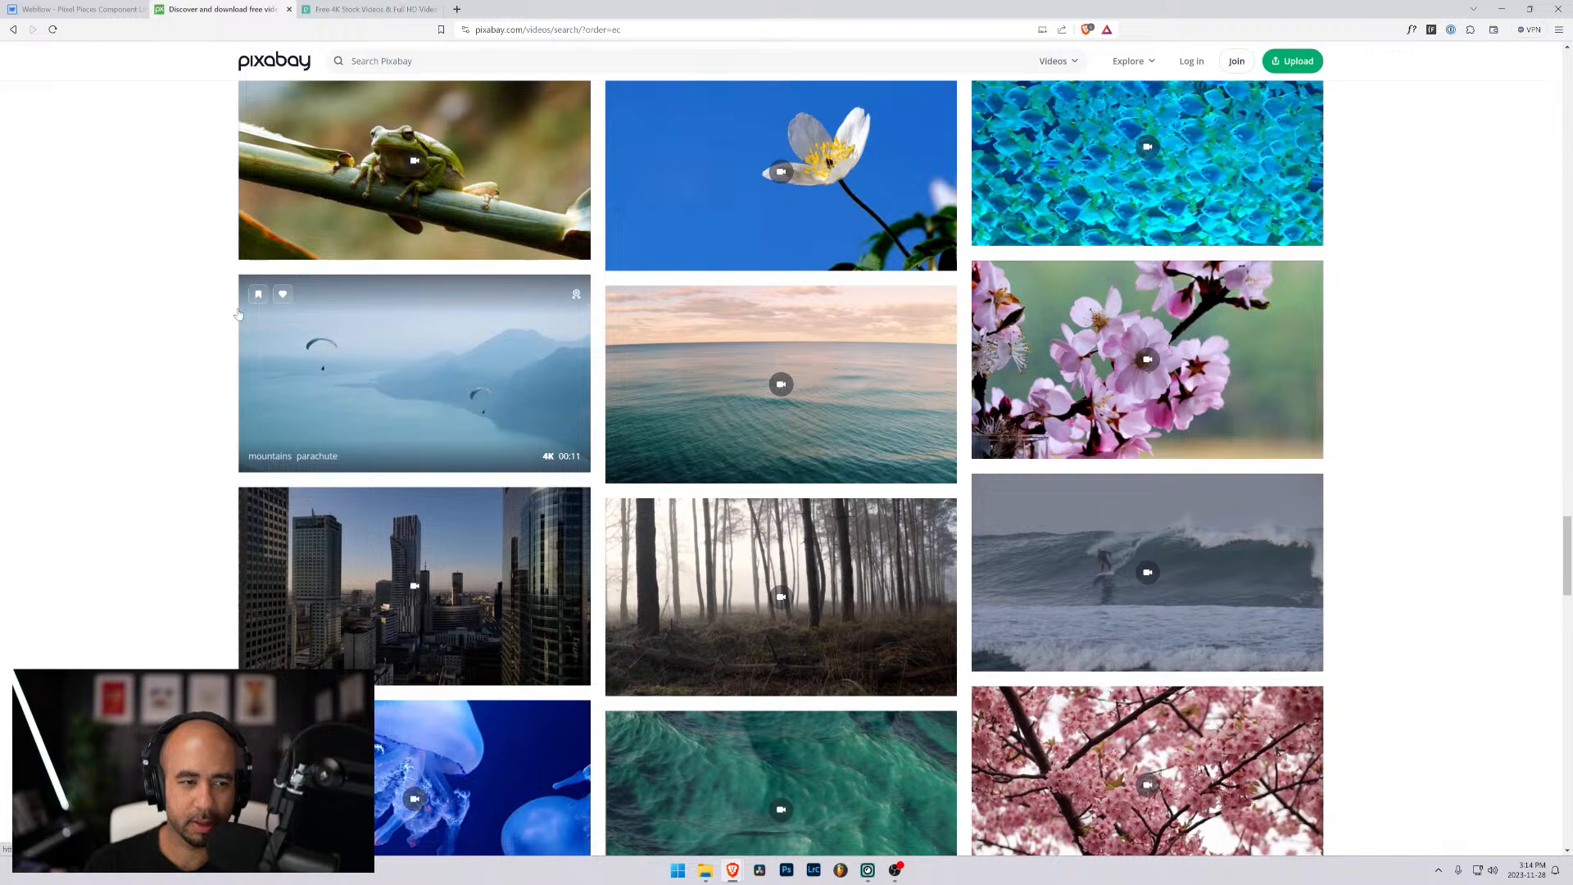
- Open the mountains paragliding video and download it as a 1920×1080 MP4 to the Downloads folder
left_click(414, 361)
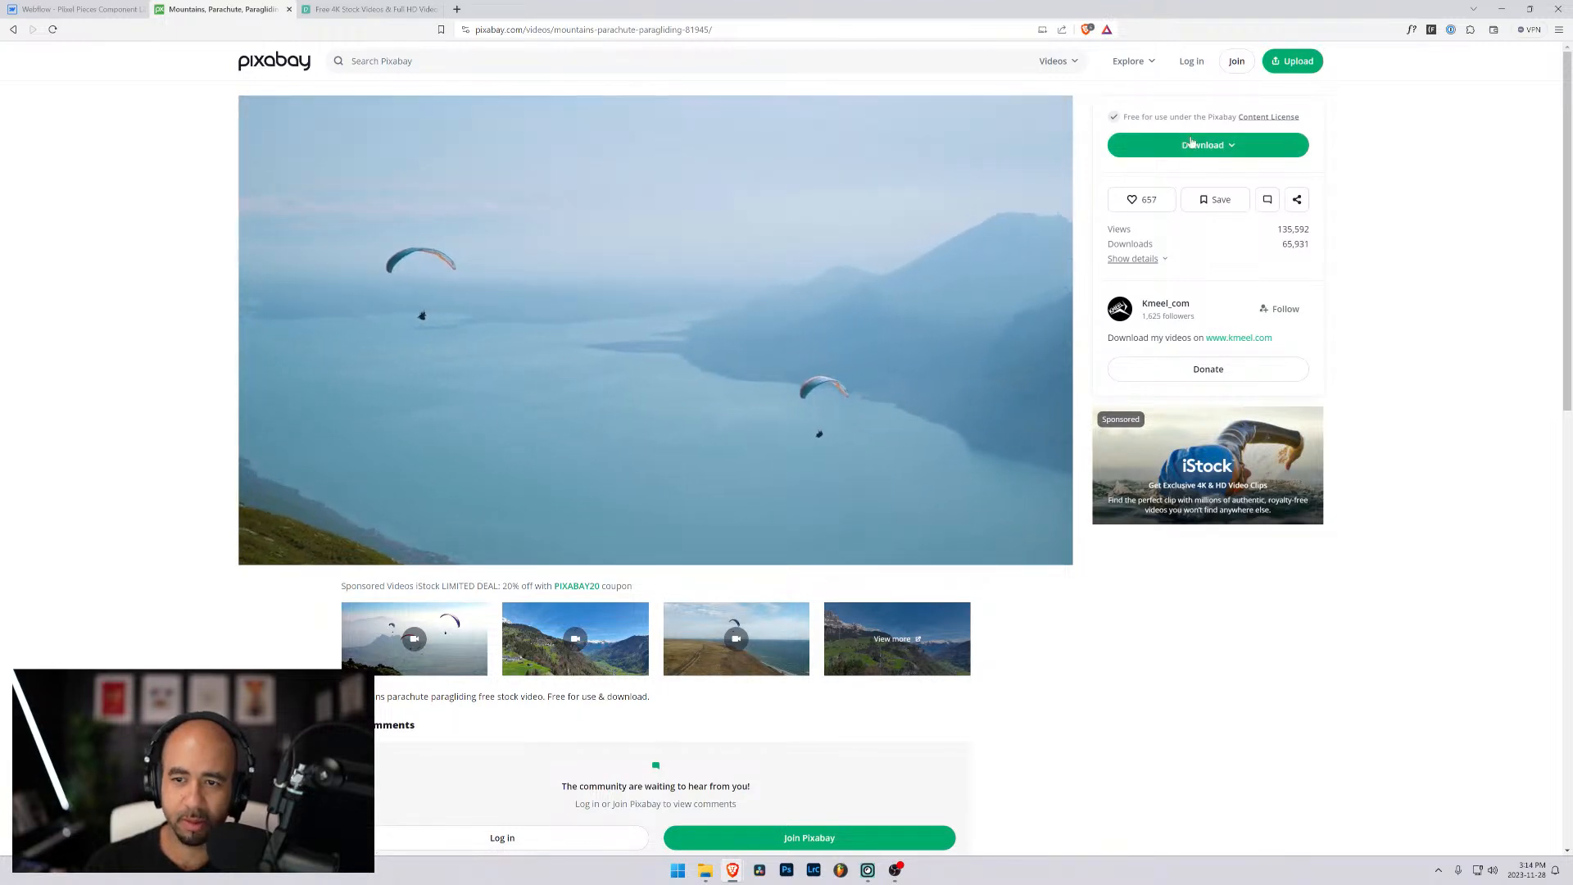
left_click(1273, 147)
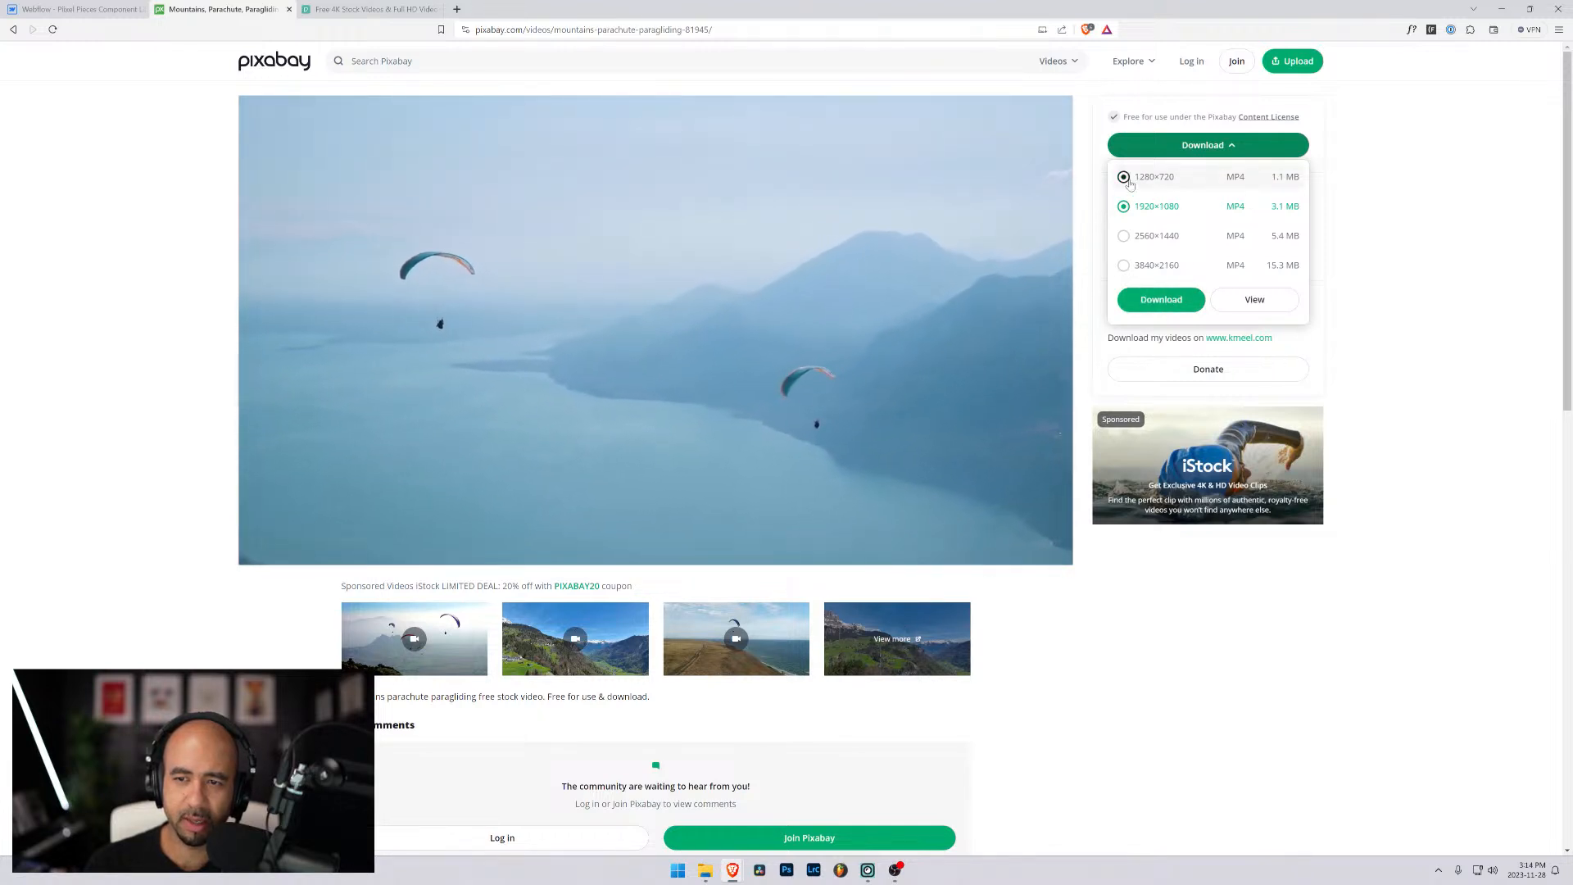
left_click(1160, 299)
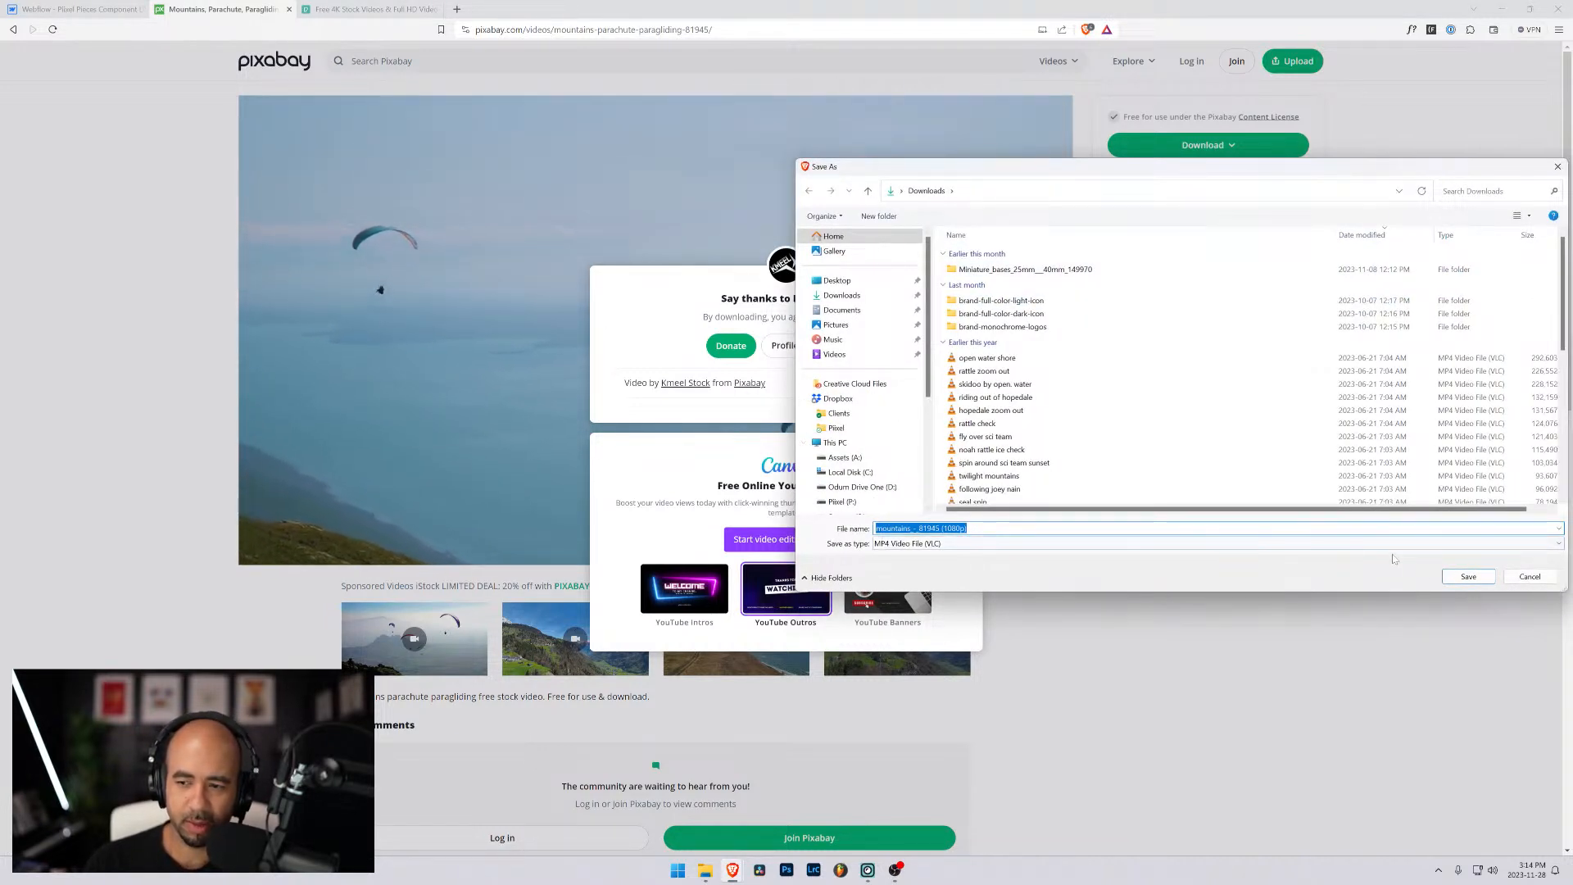
left_click(1467, 576)
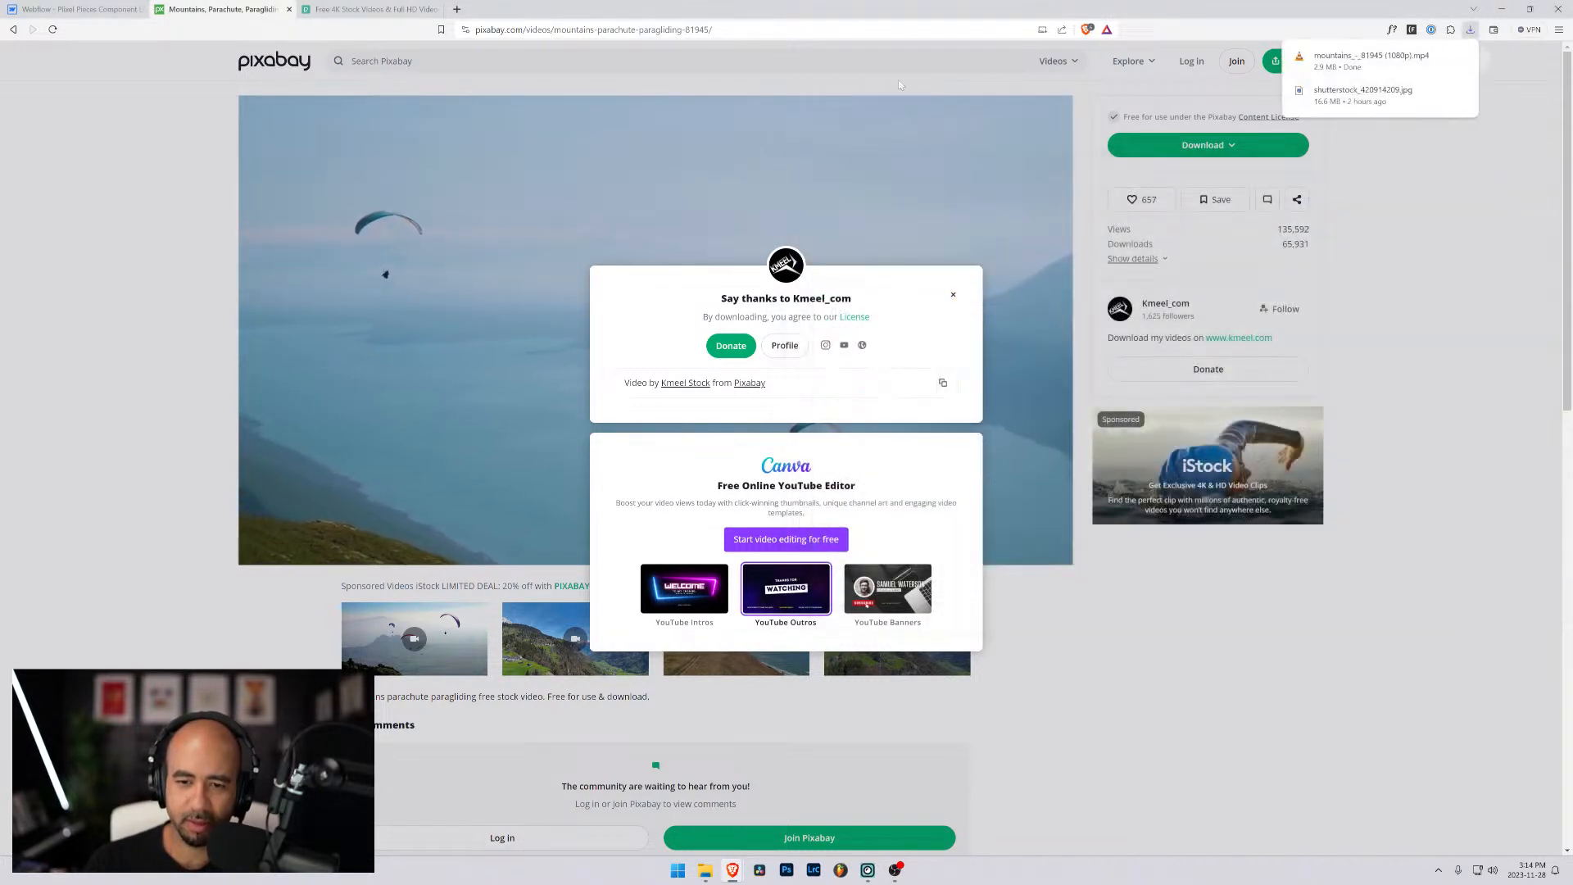
left_click(1022, 271)
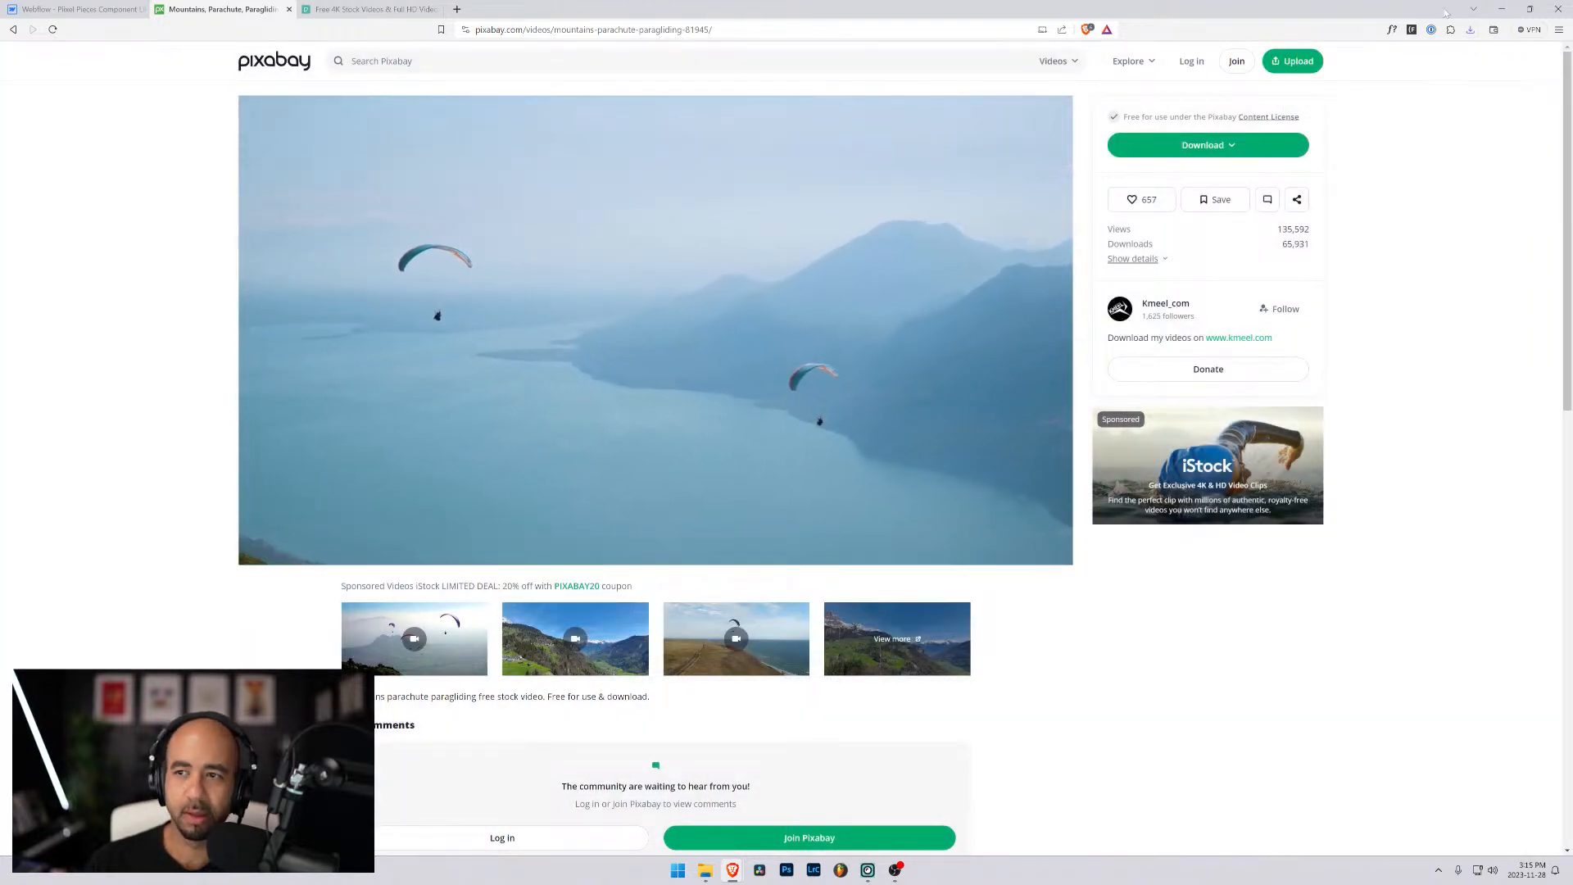
- Show the downloaded video in its folder and rename the file mountains
left_click(1469, 30)
left_click(1532, 87)
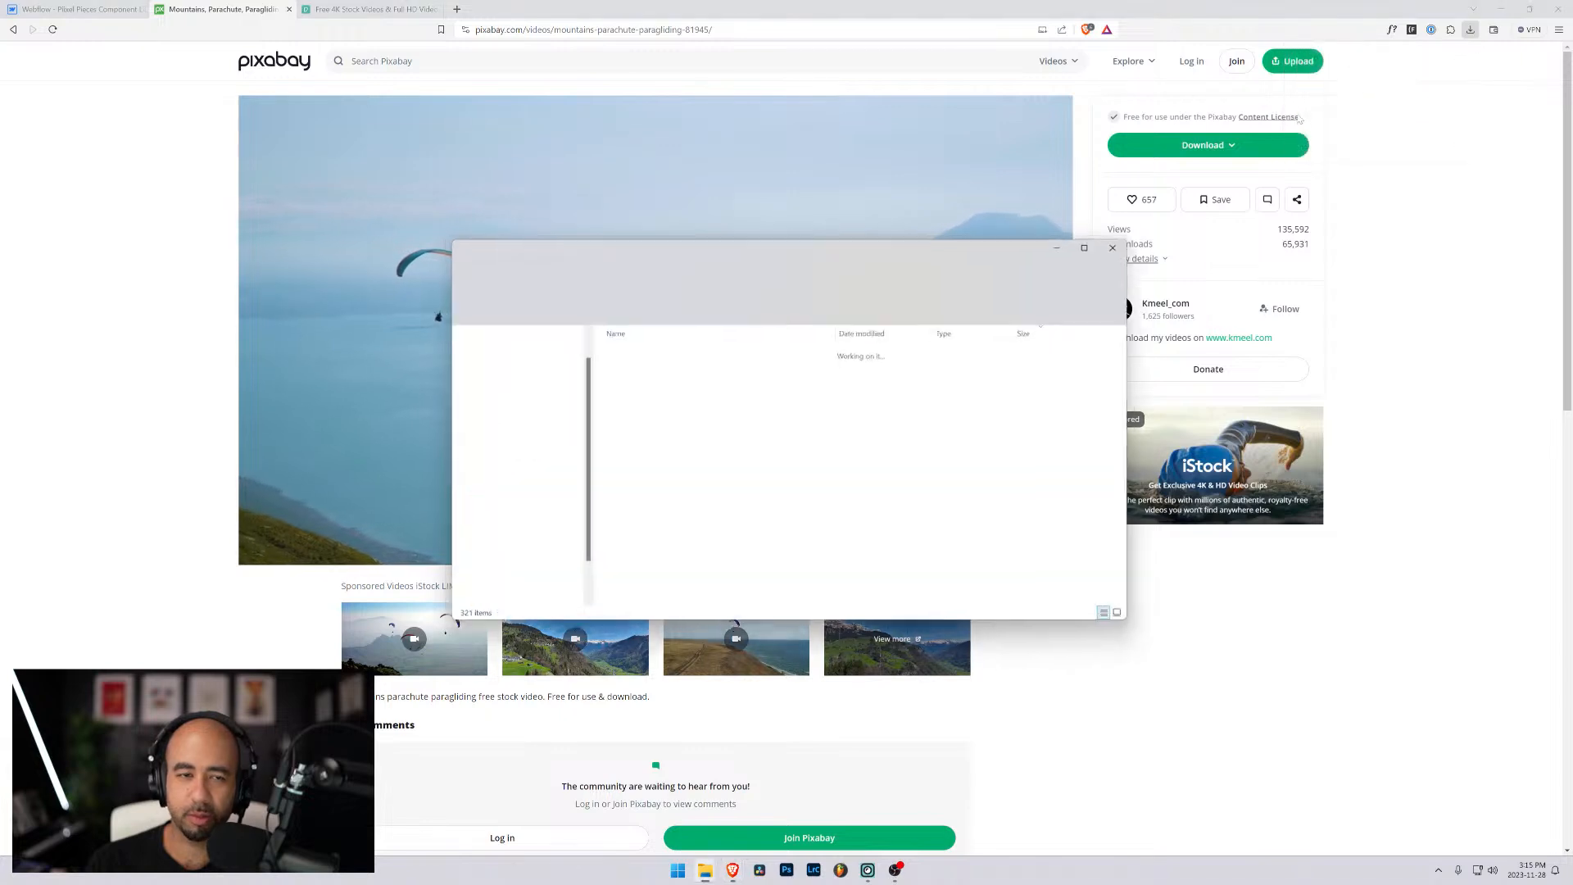
left_click_drag(819, 249, 1572, 249)
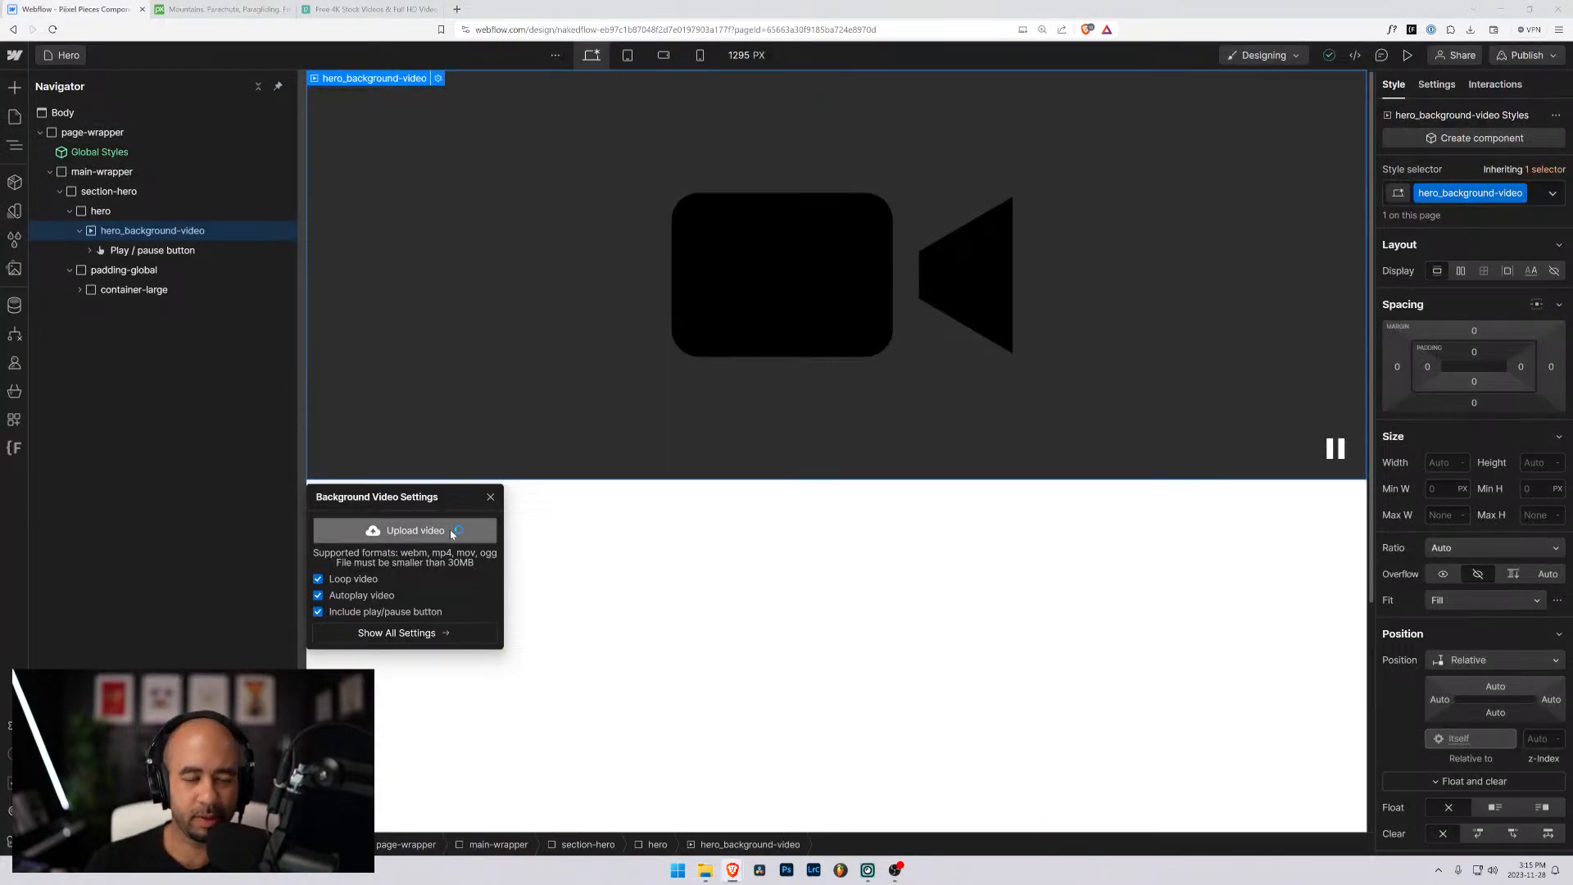
- Upload the mountains video from Downloads into the hero_background-video element and close its video settings
left_click(842, 295)
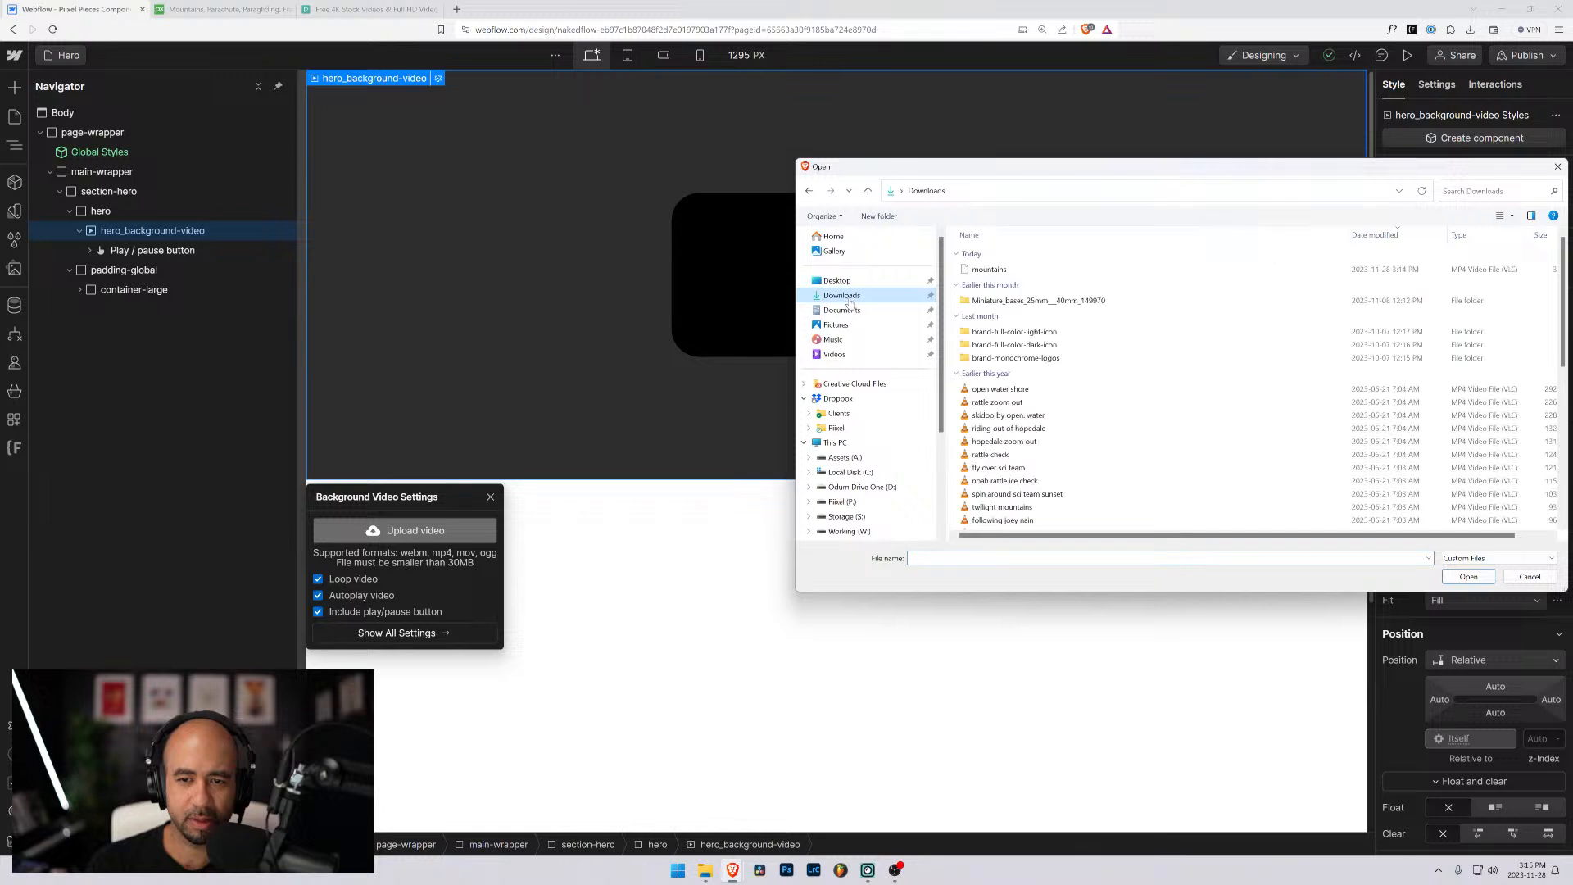
left_click(1015, 270)
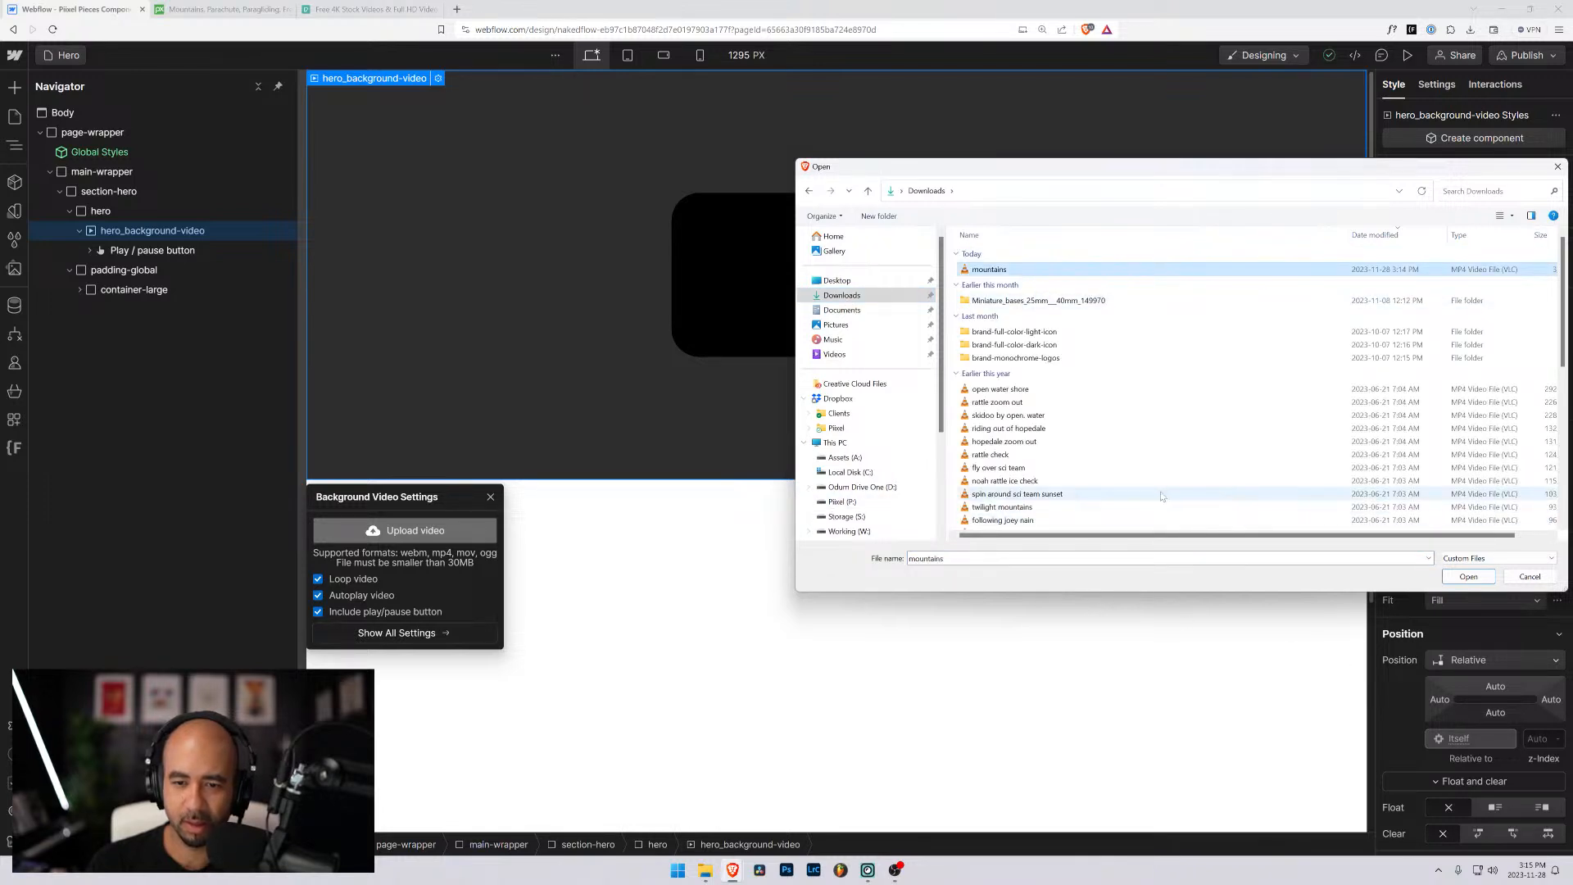
left_click(1466, 577)
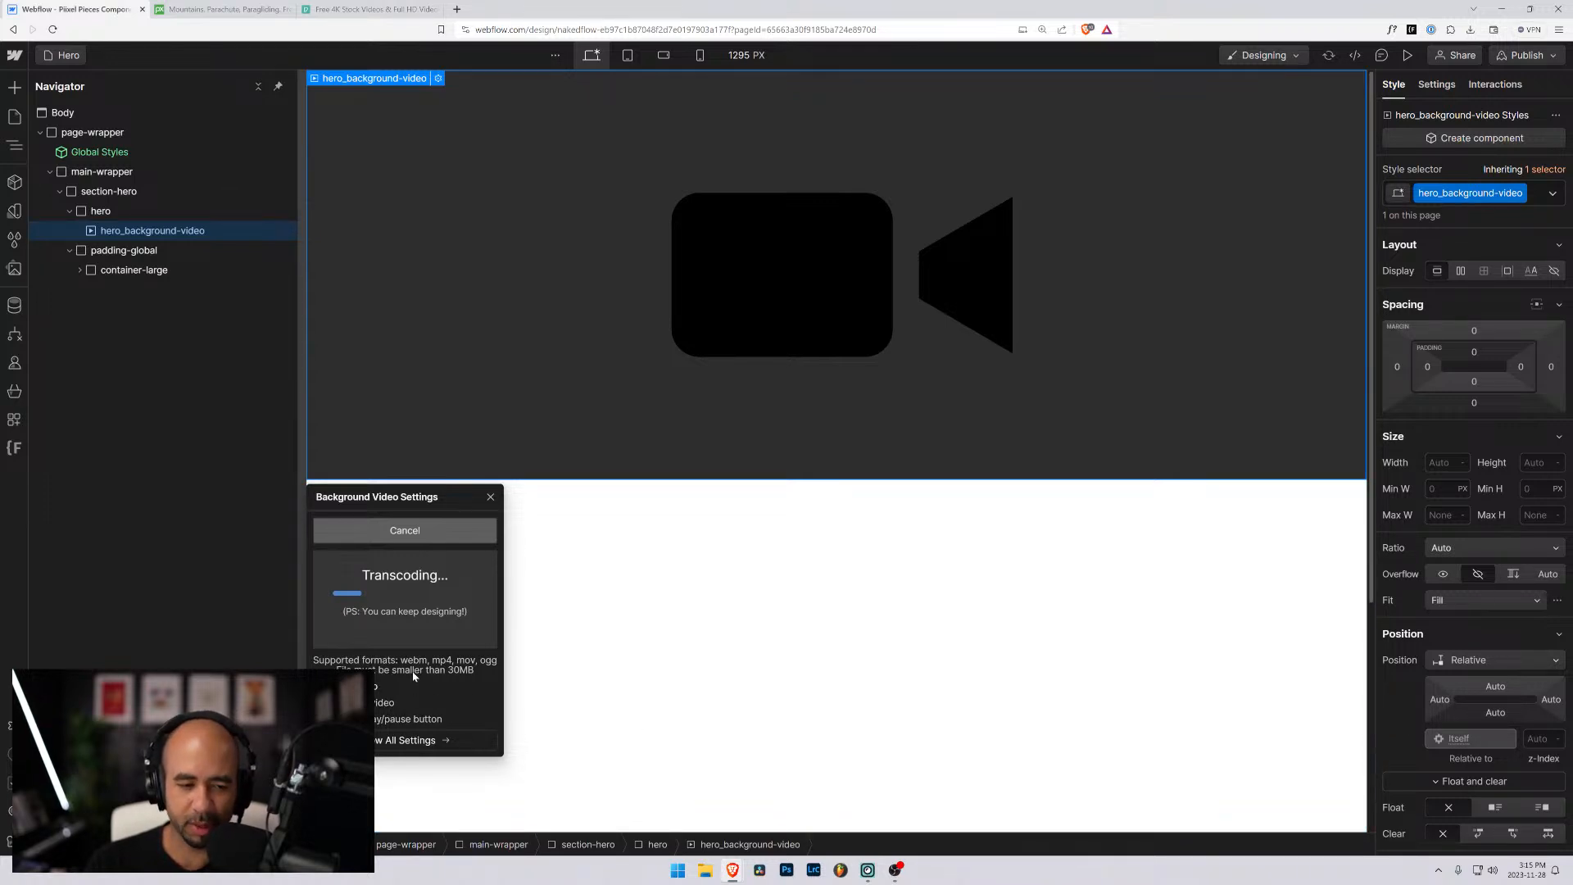
left_click(489, 498)
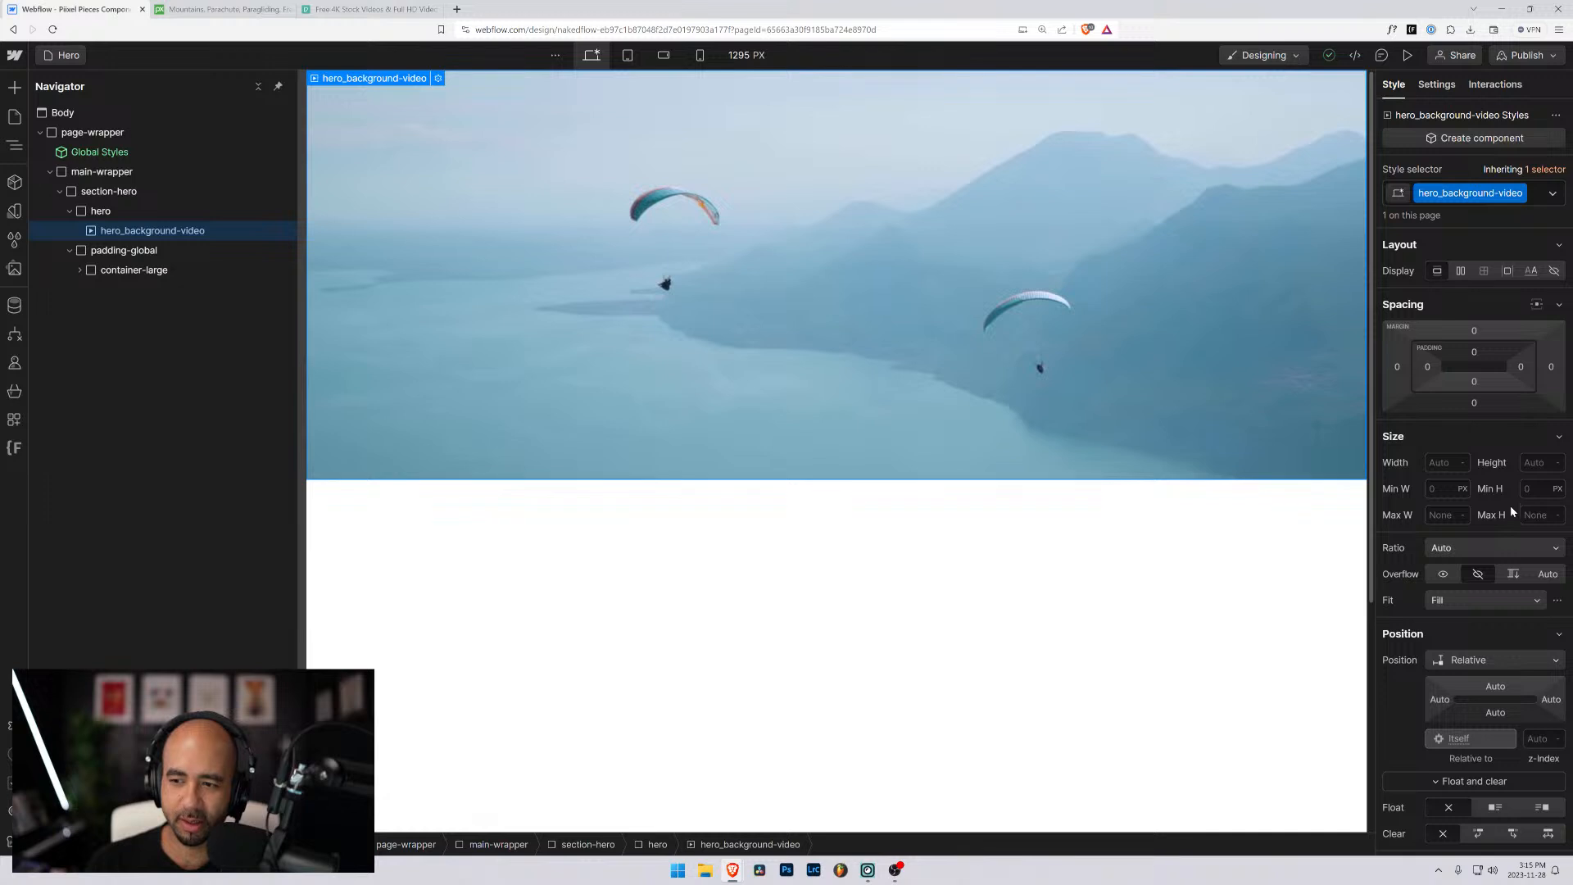
- Position hero_background-video absolutely and stretch it with 0% offsets on all four sides
left_click(1492, 661)
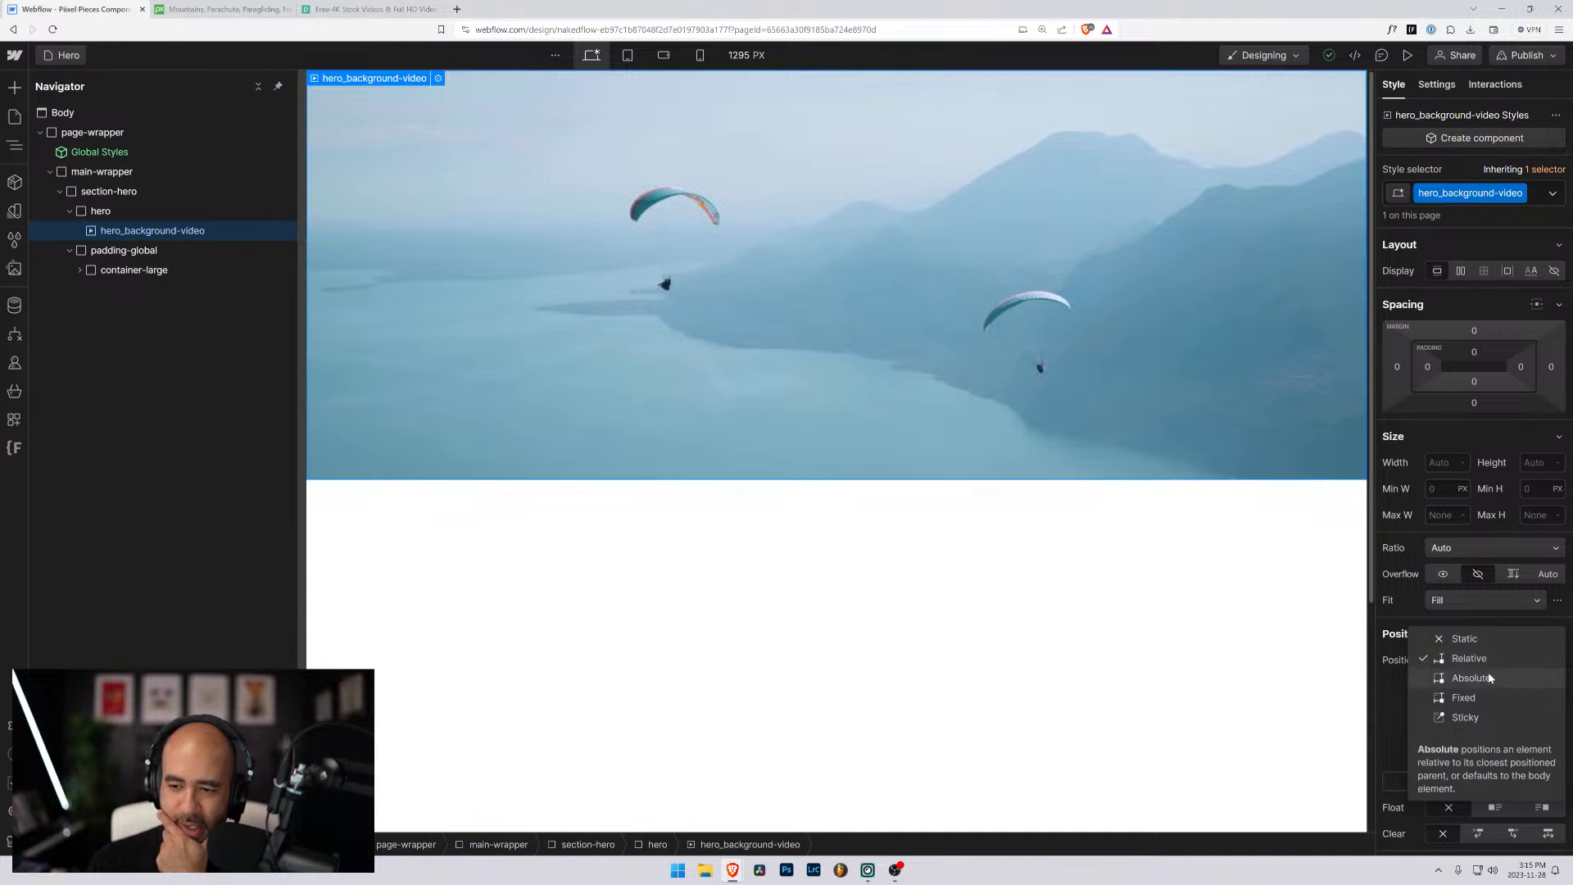
left_click(1471, 617)
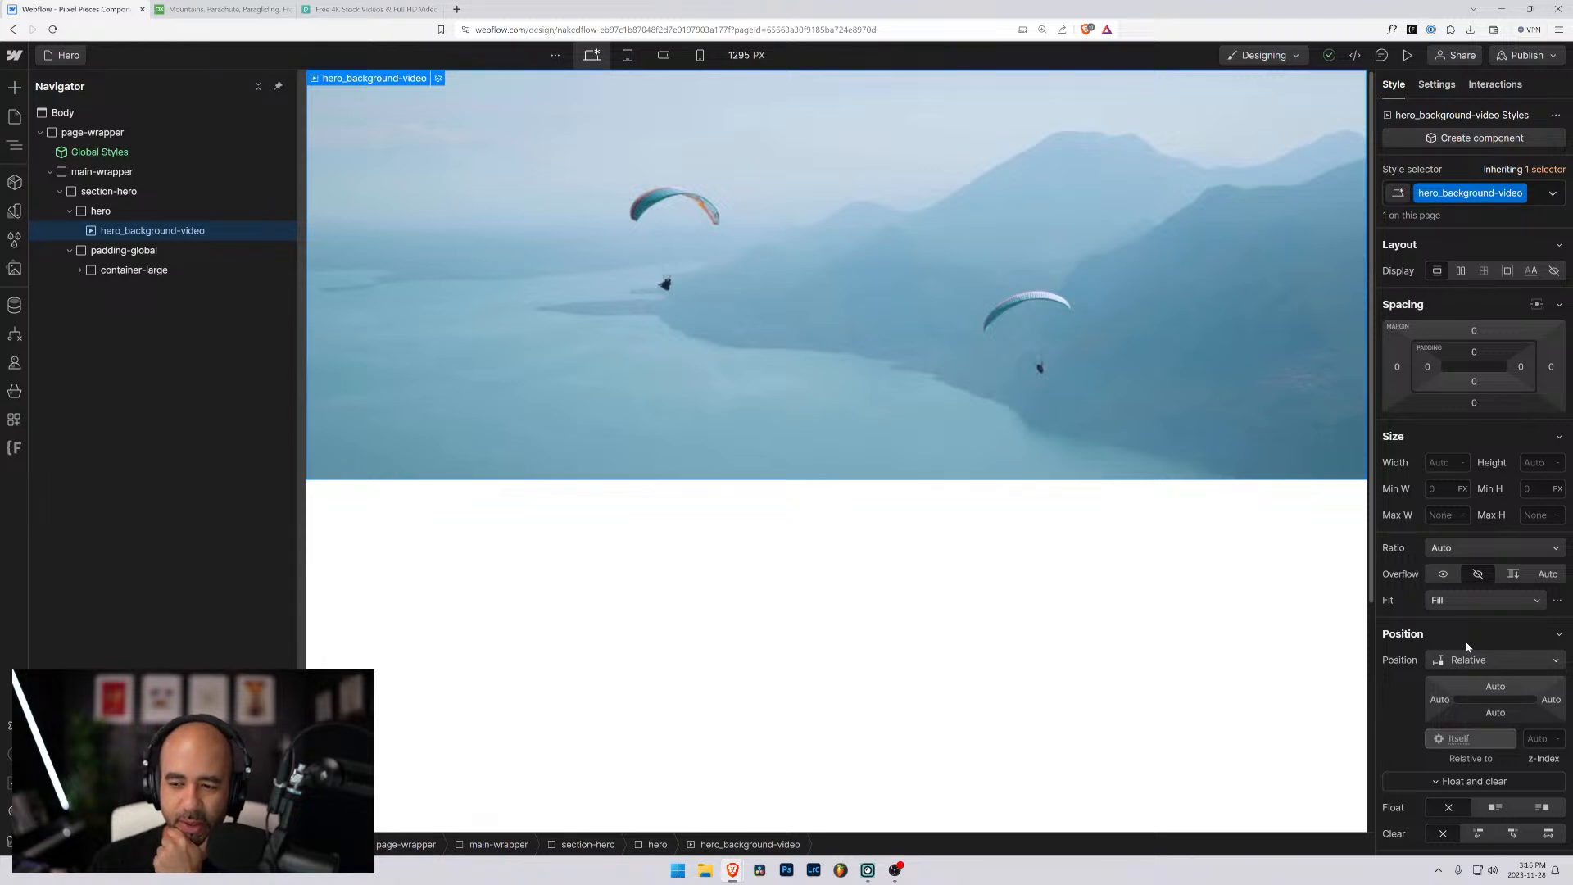
left_click(1466, 659)
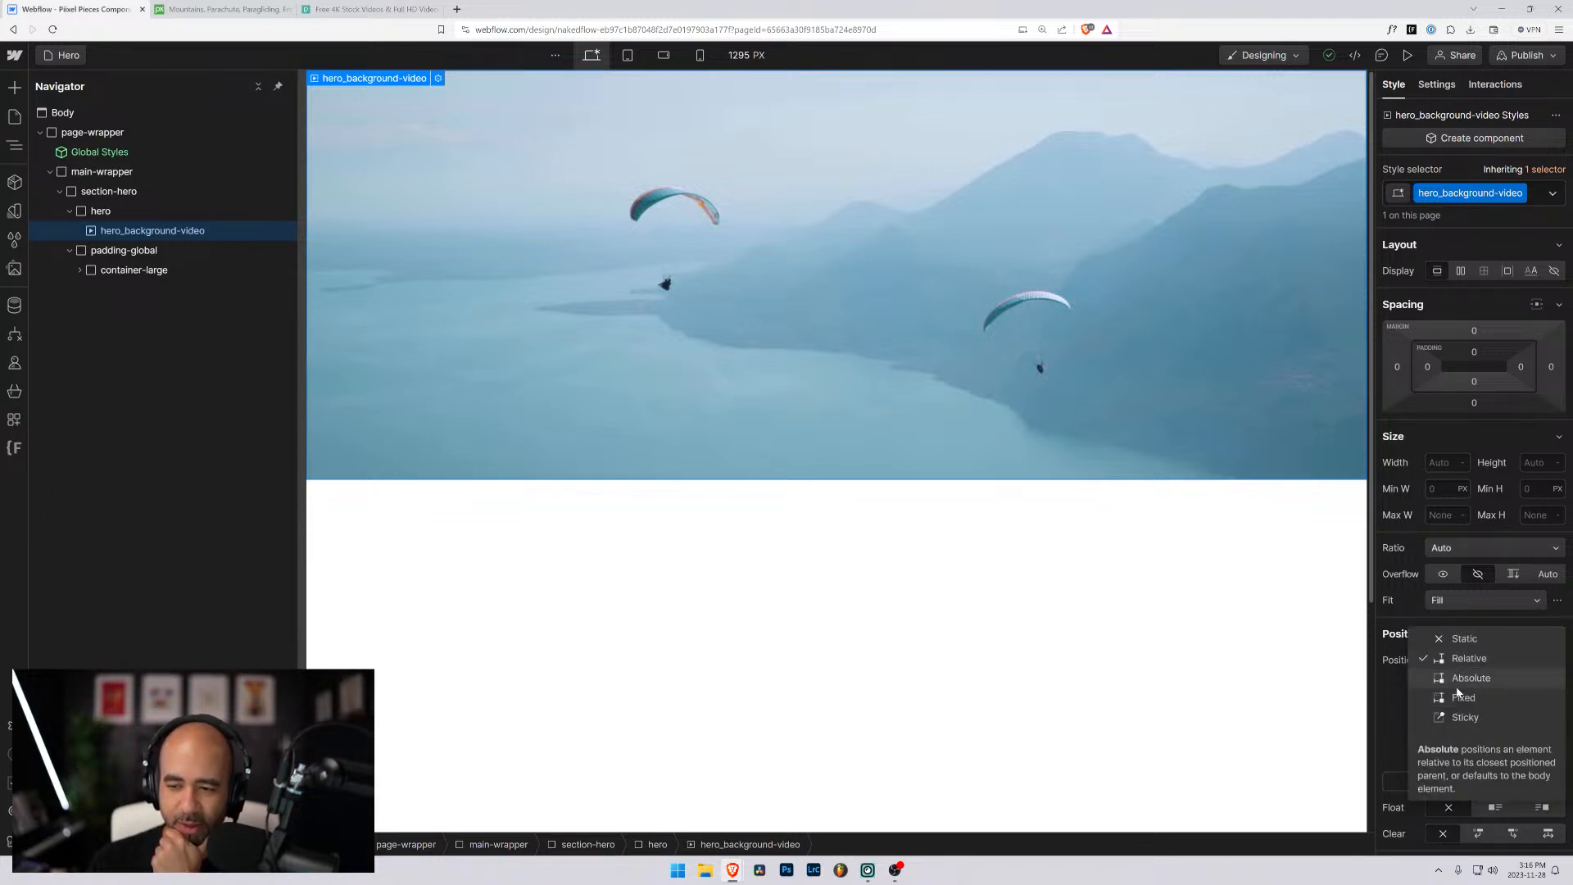
left_click(1458, 680)
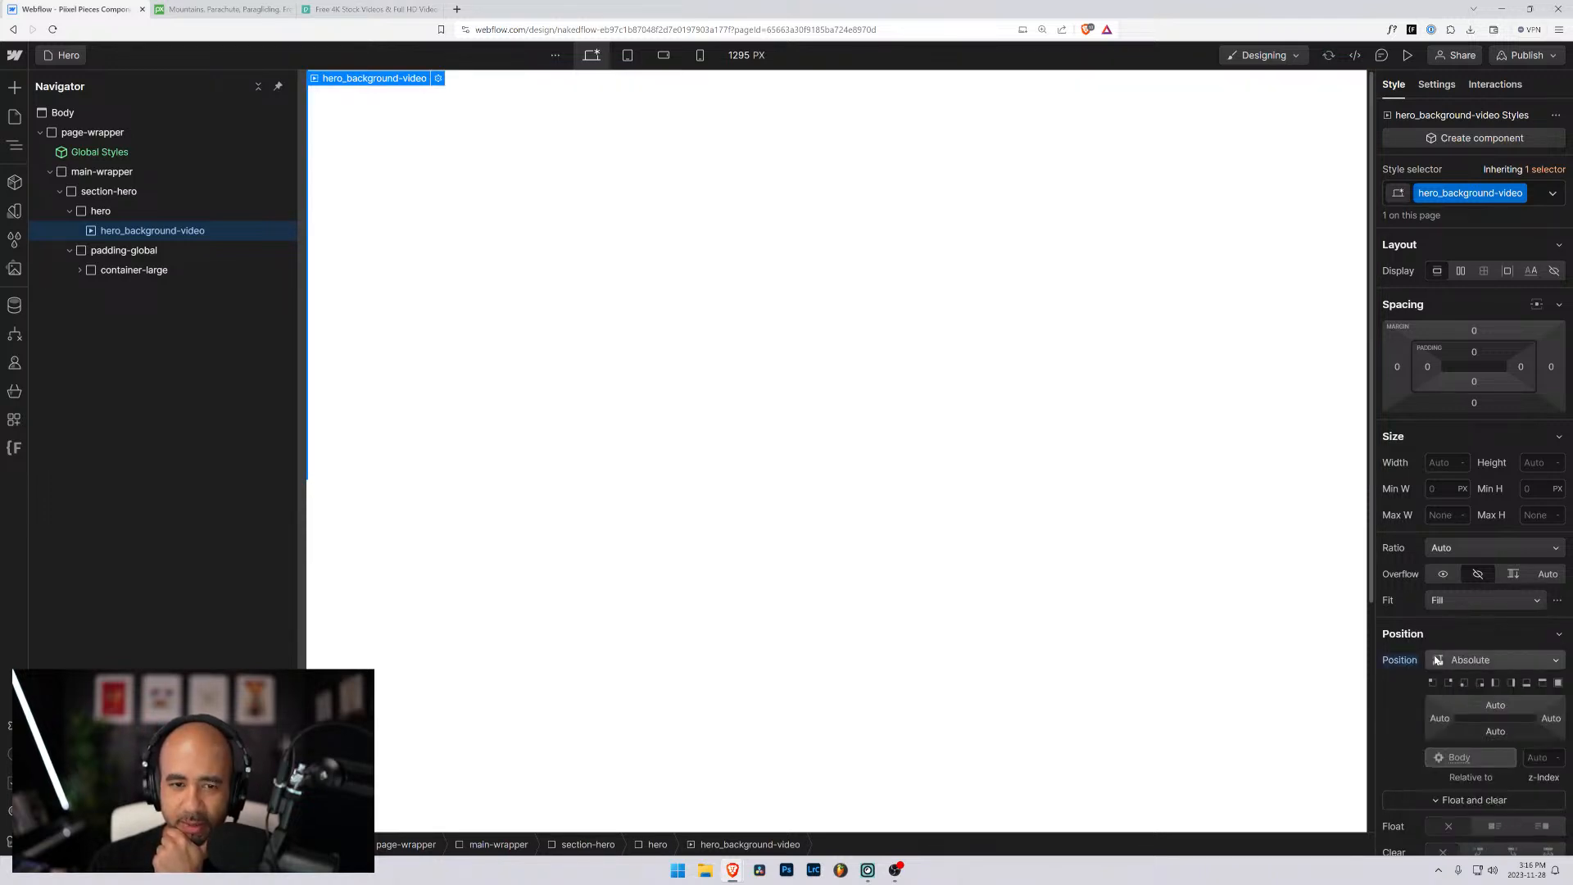
left_click(1559, 684)
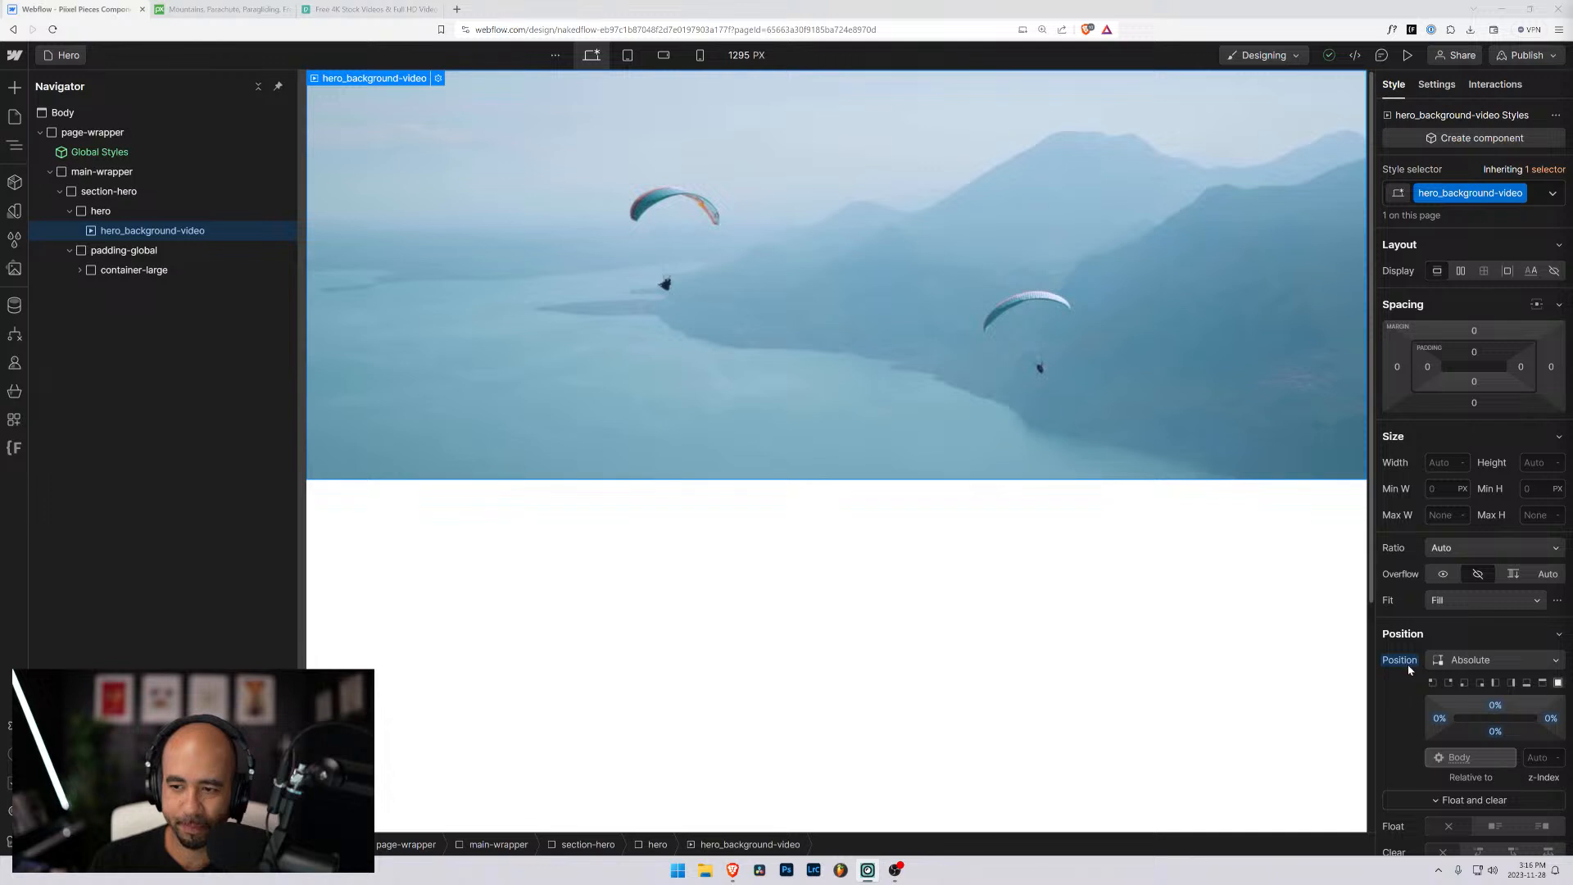
- Set the height of hero_background-video to 100%
left_click(97, 211)
left_click(163, 230)
left_click(1522, 456)
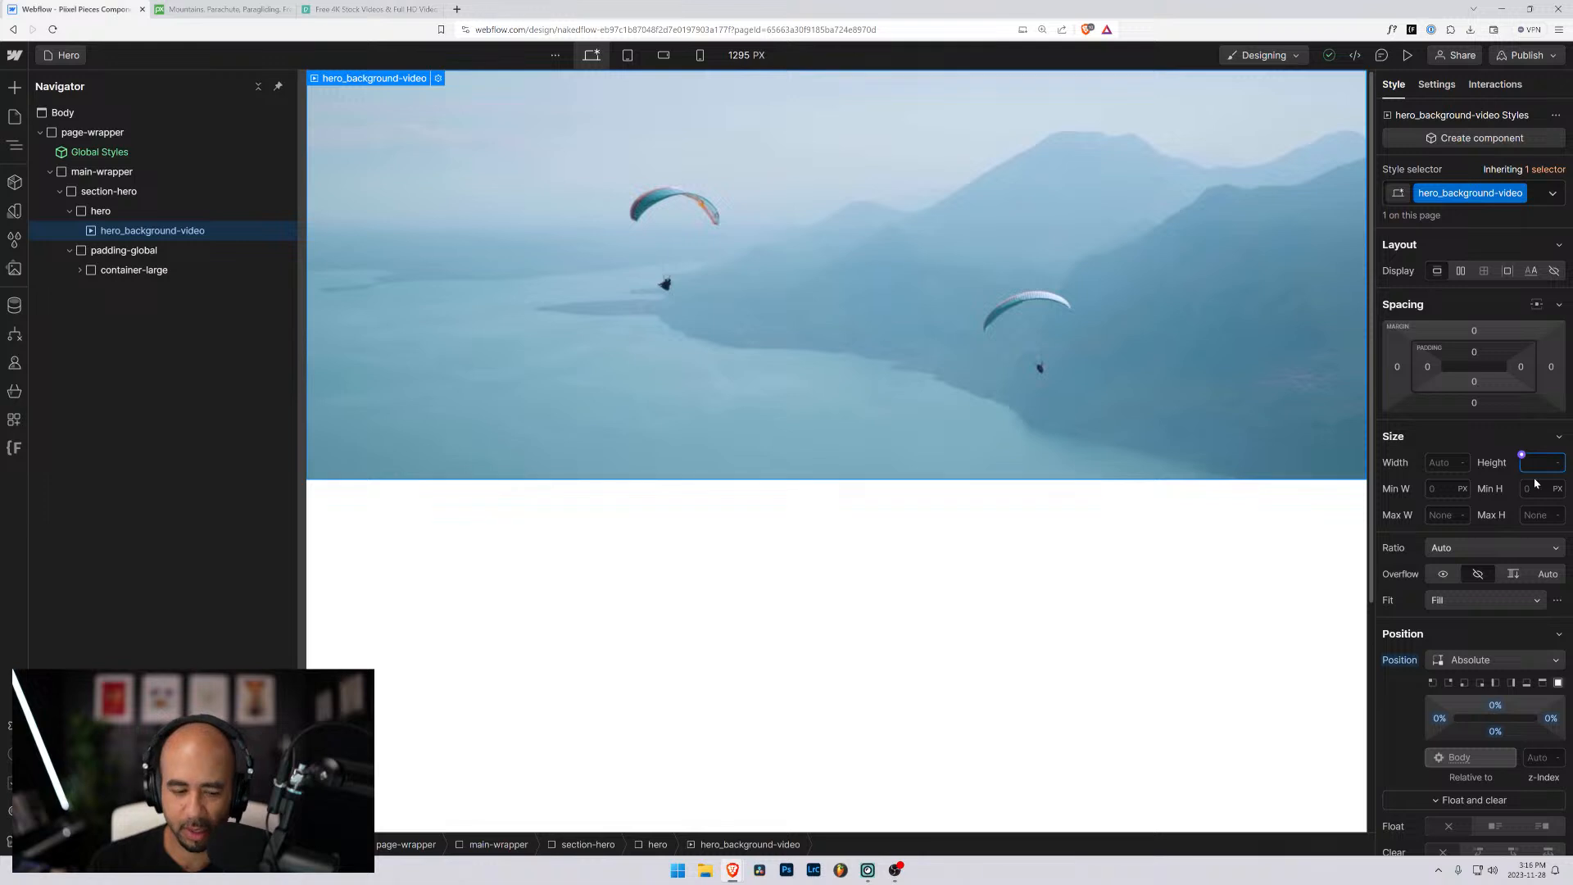
type("100")
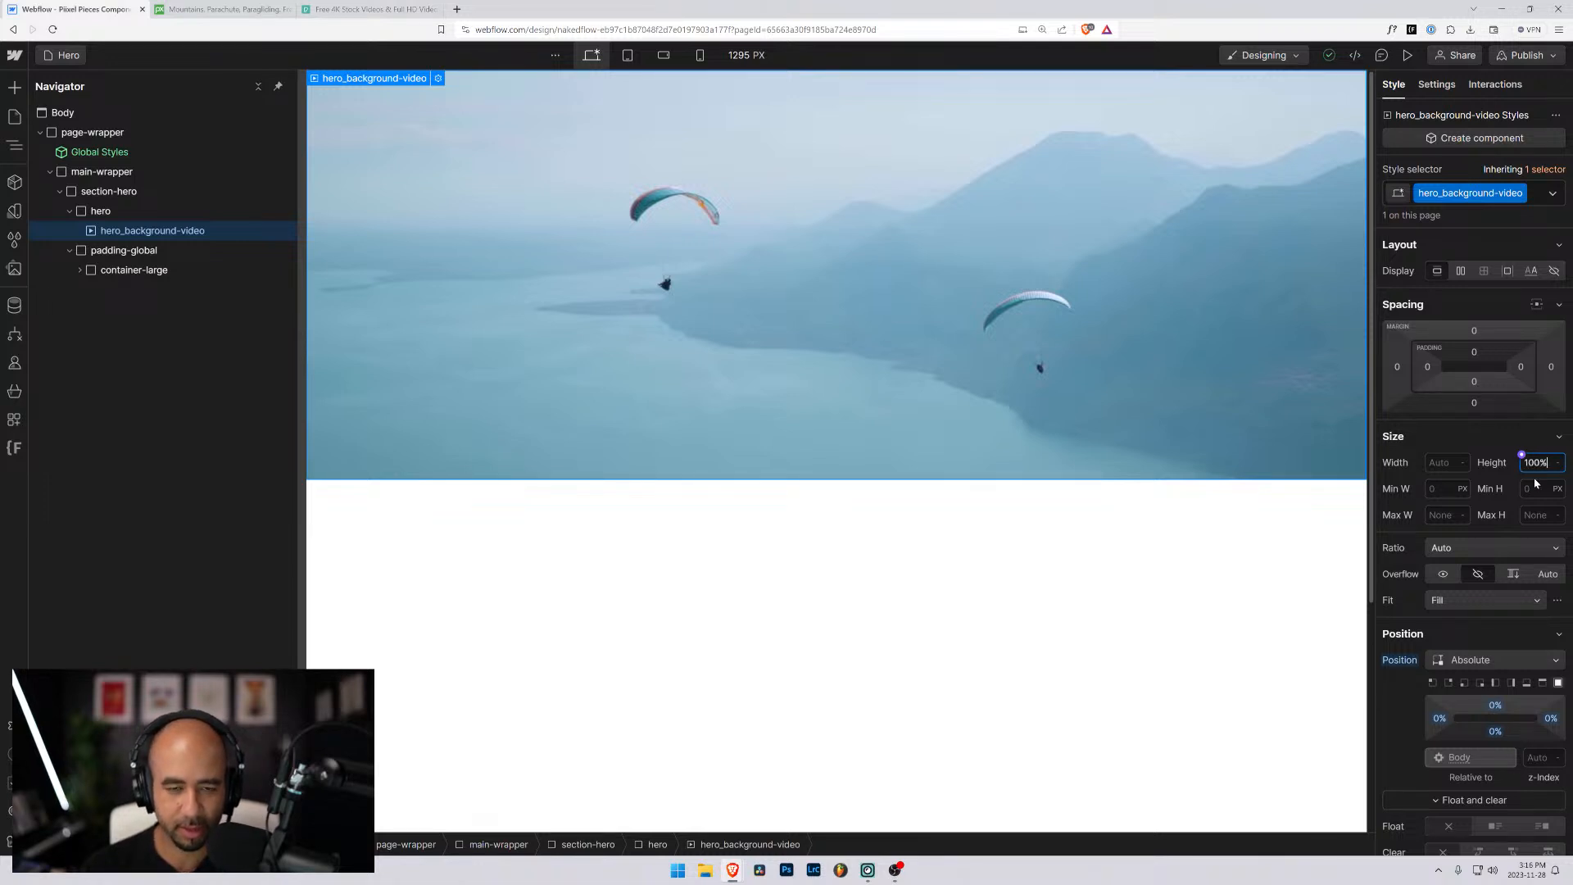
key("Return")
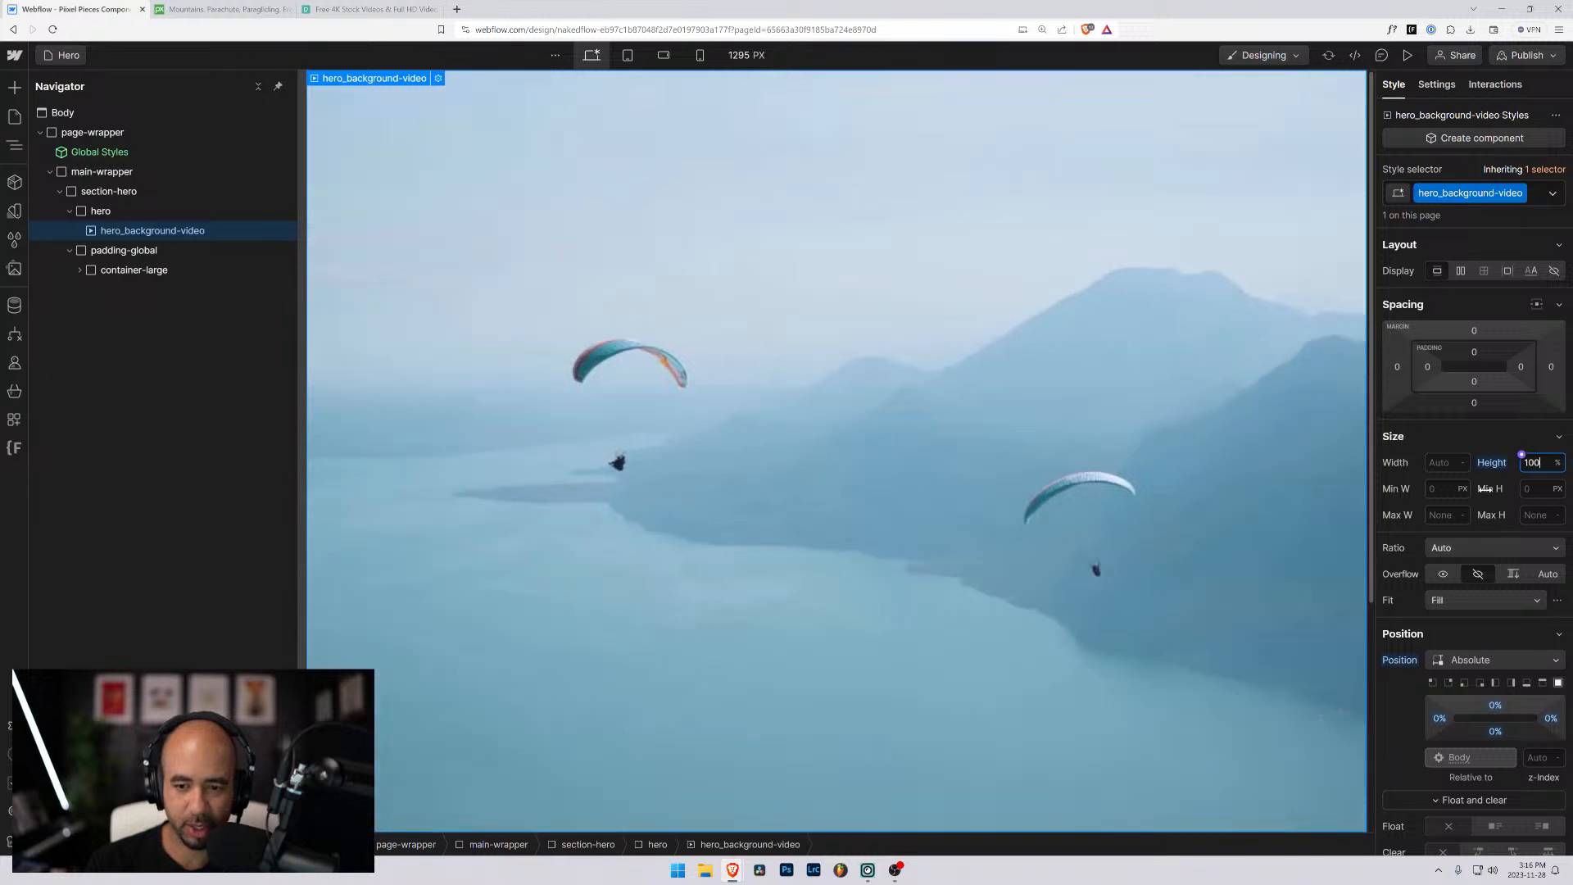
- Try heights between 70% and 110% on hero_background-video, ending back at 100%
type("80")
key("shift+Up")
key("shift+Up")
key("shift+Down")
key("shift+Down")
key("shift+Down")
key("shift+Down")
key("shift+Down")
key("shift+Down")
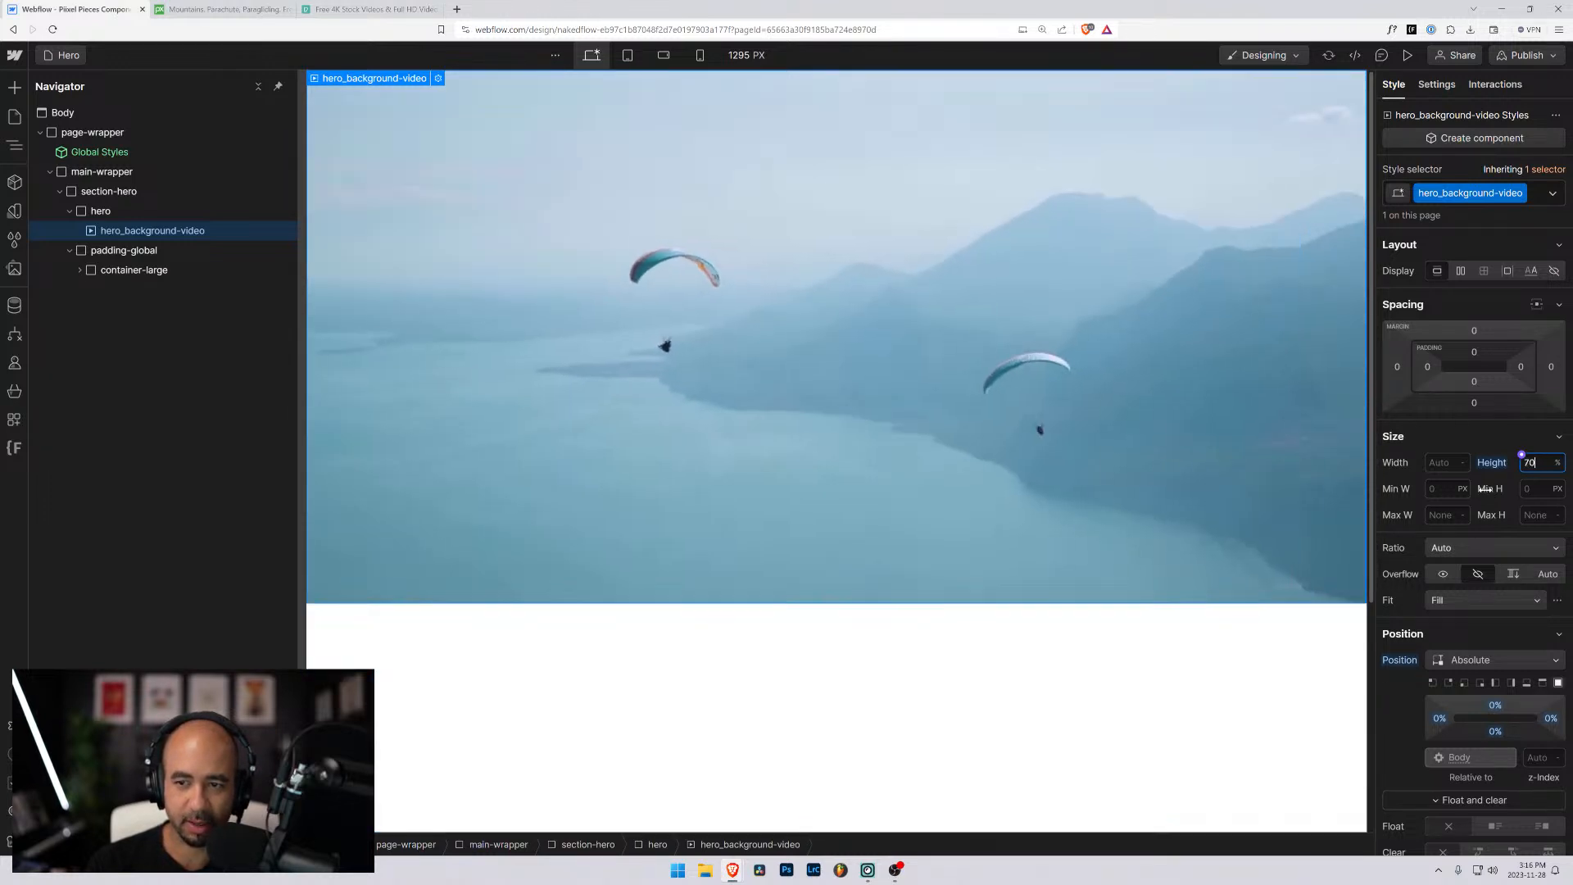
key("shift+Up")
key("shift+Up")
key("shift+Up")
key("shift+Up")
key("shift+Up")
key("shift+Up")
key("shift+Up")
key("shift+Up")
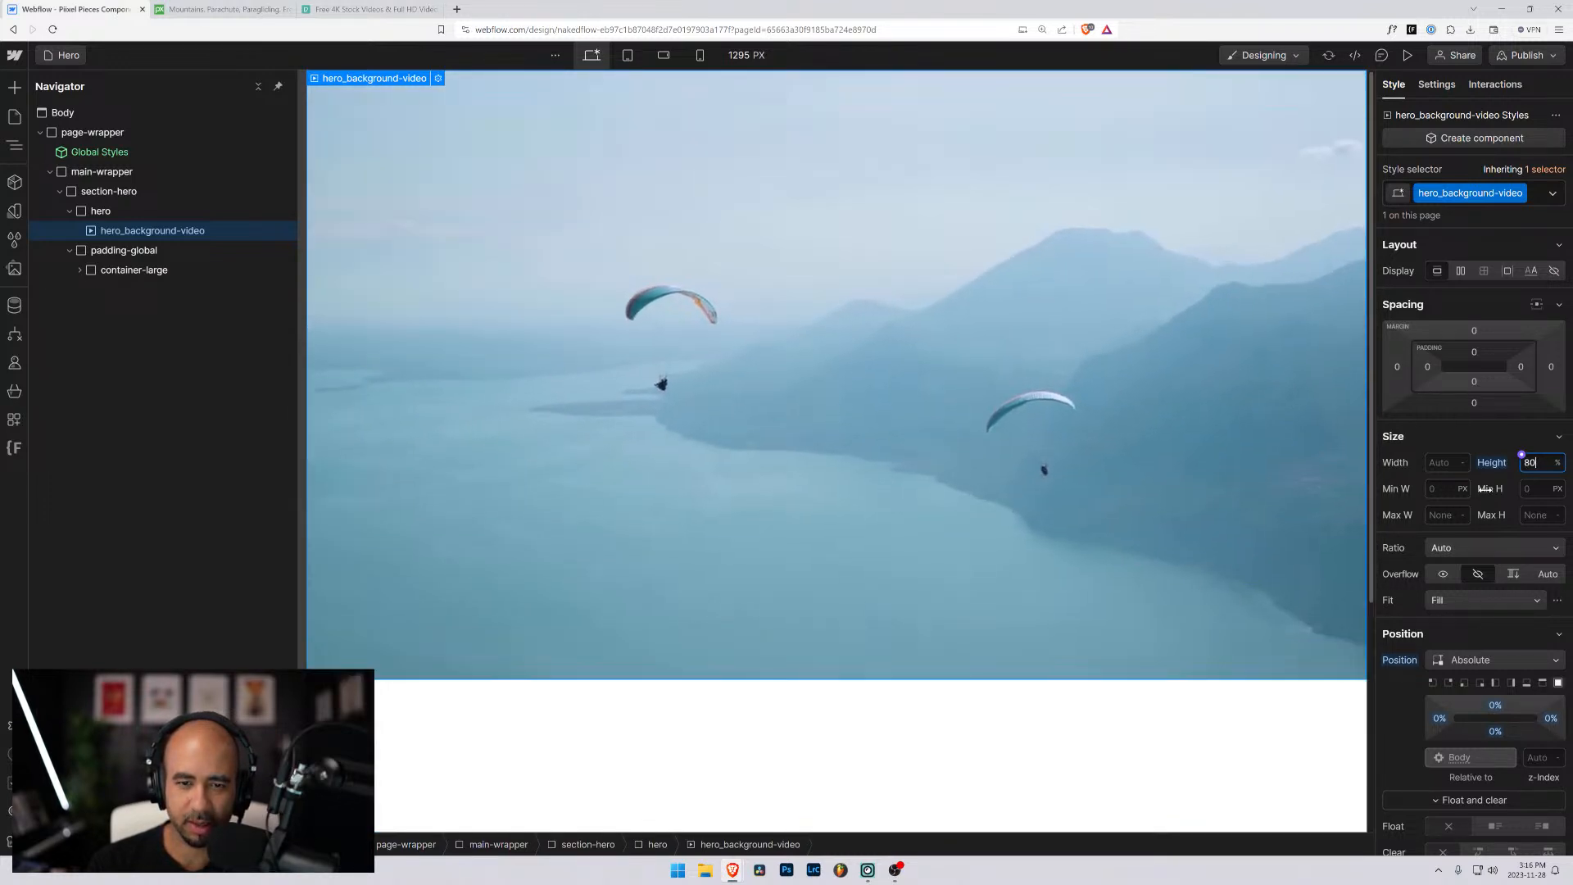
key("shift+Down")
key("shift+Down")
key("shift+Down")
key("shift+Down")
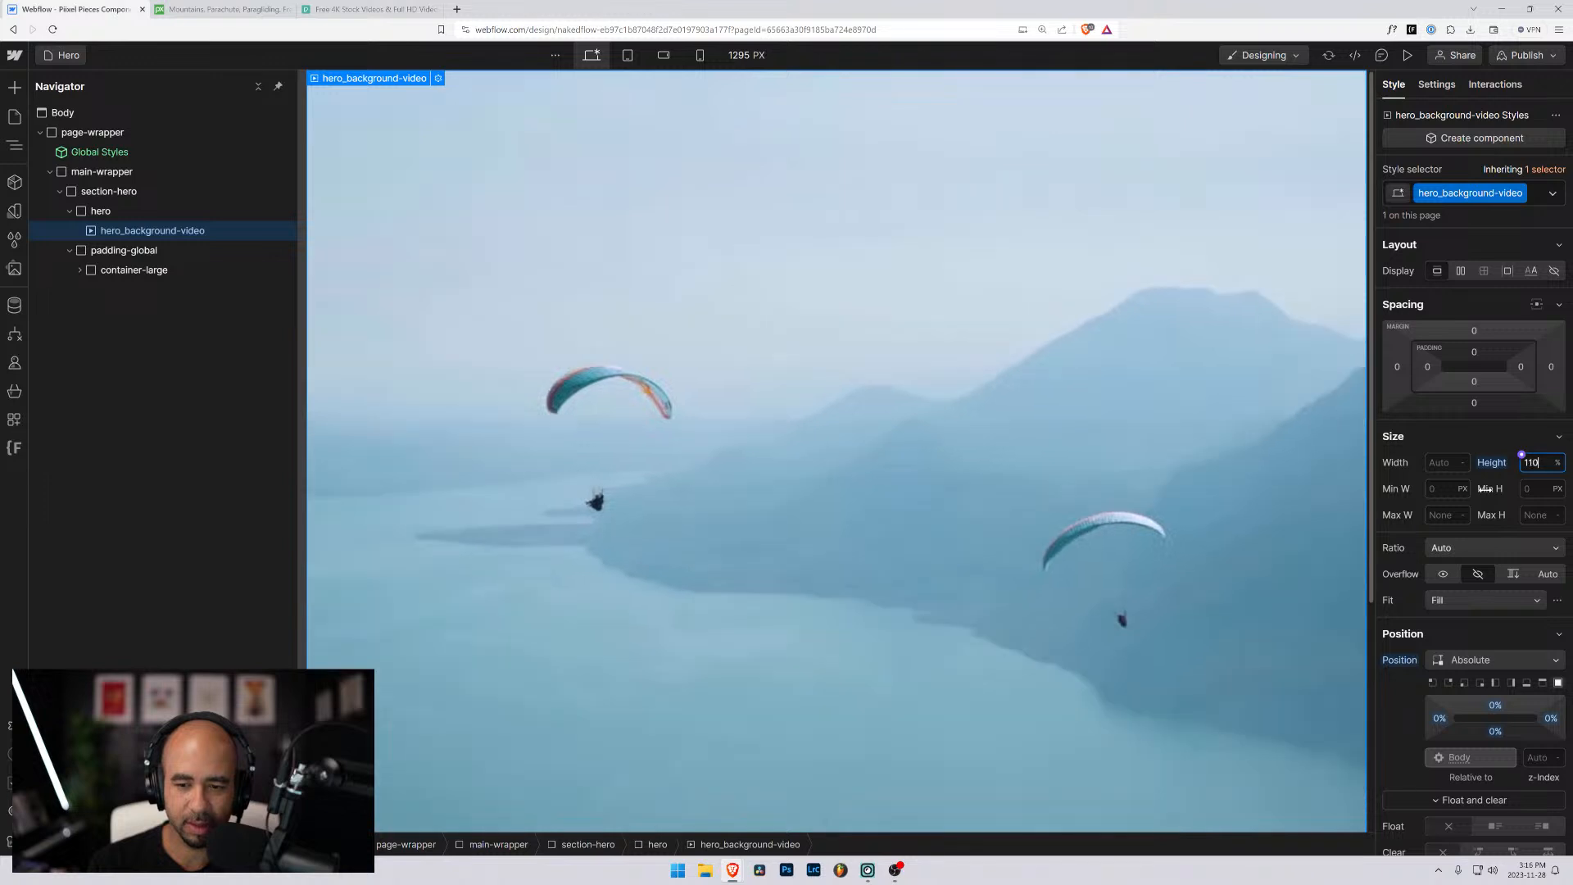
key("shift+Down")
key("shift+Down")
key("shift+Up")
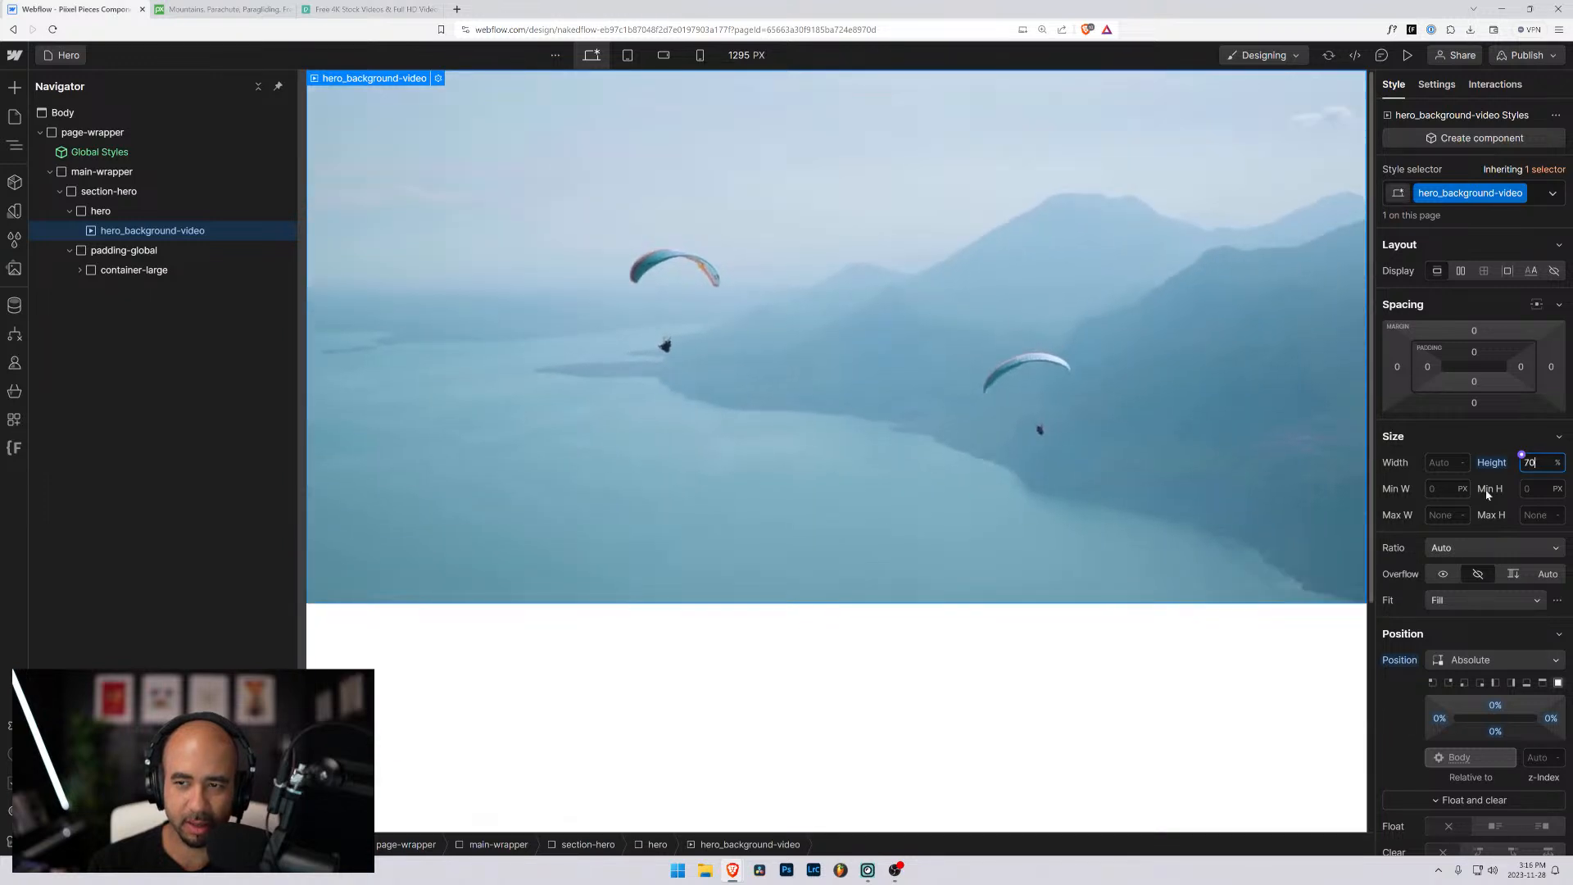
key("shift+Up")
key("shift+Up")
key("shift+Up")
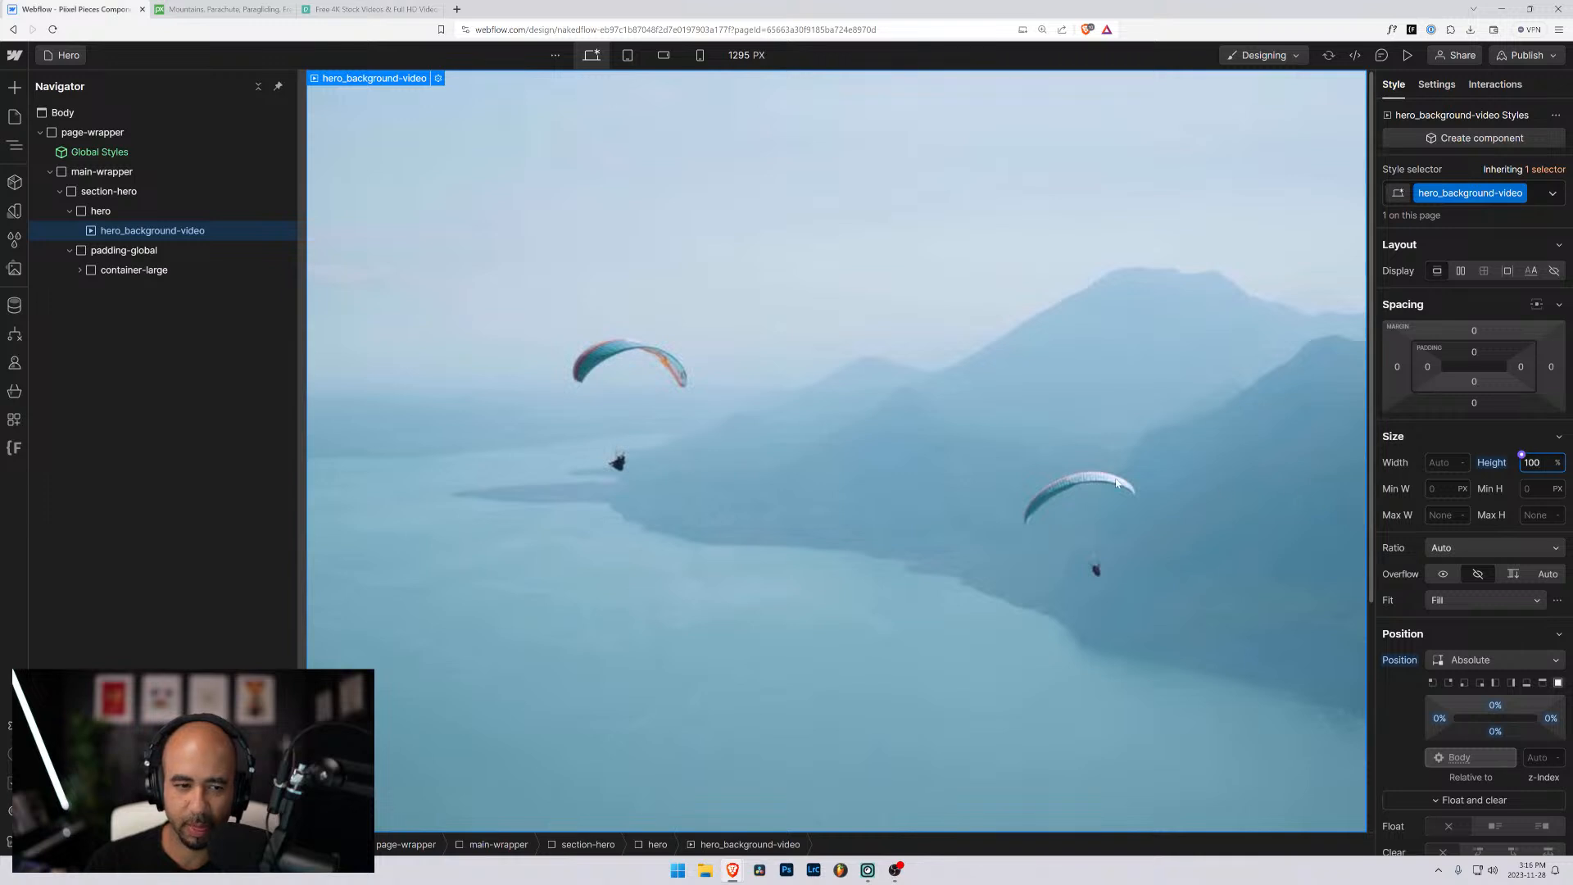
- Collapse the Size settings and preview the hero page to check how the background video fills the screen
scroll(1110, 482, "down", 4)
scroll(1098, 483, "up", 4)
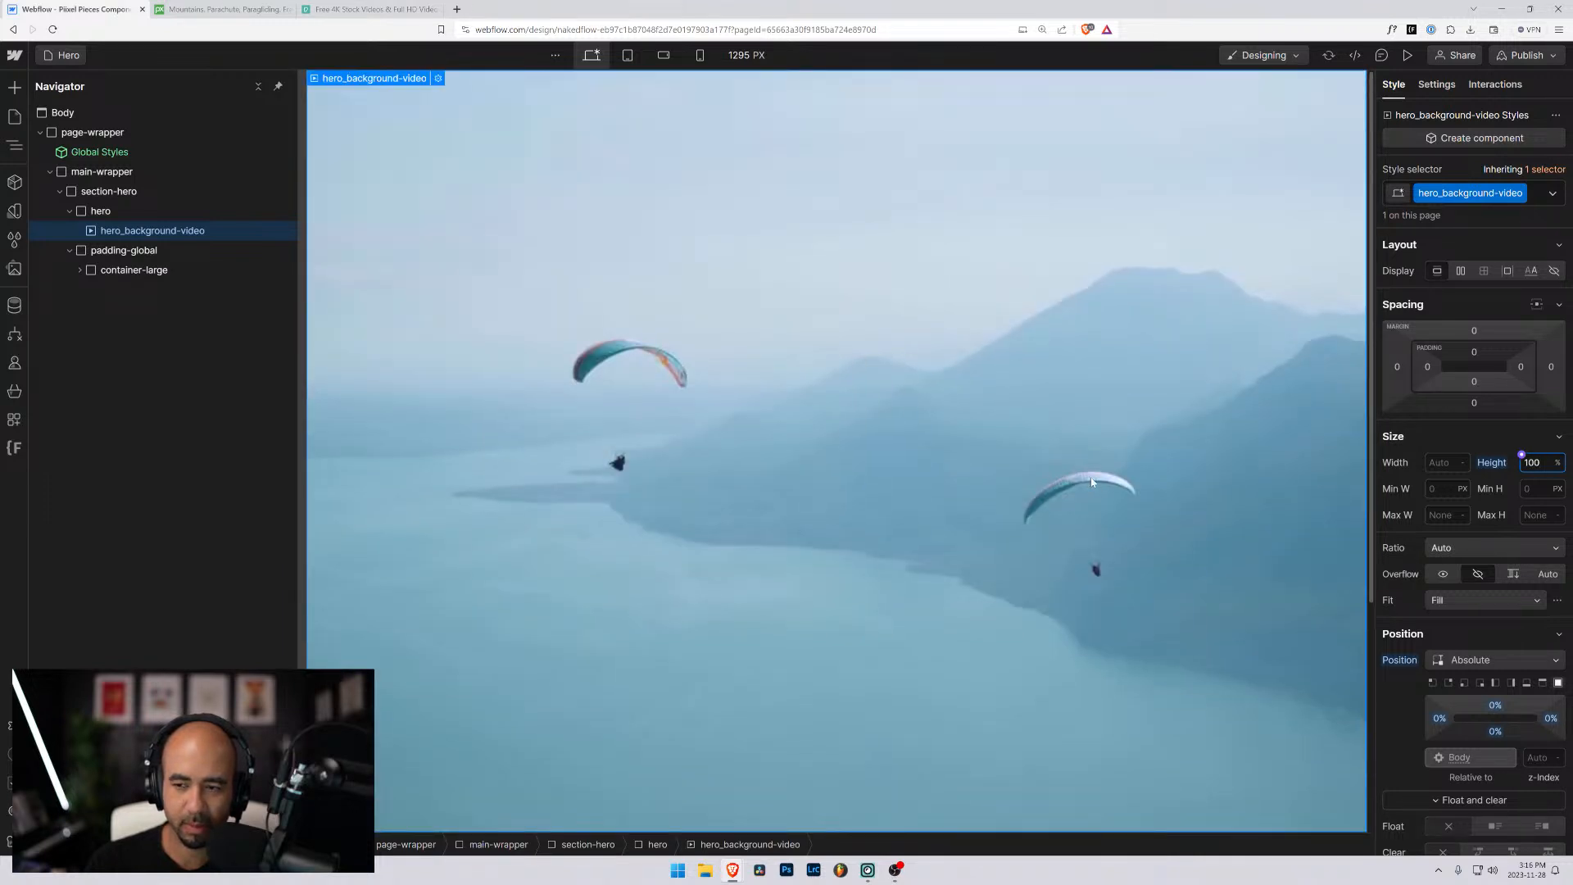
left_click(1496, 434)
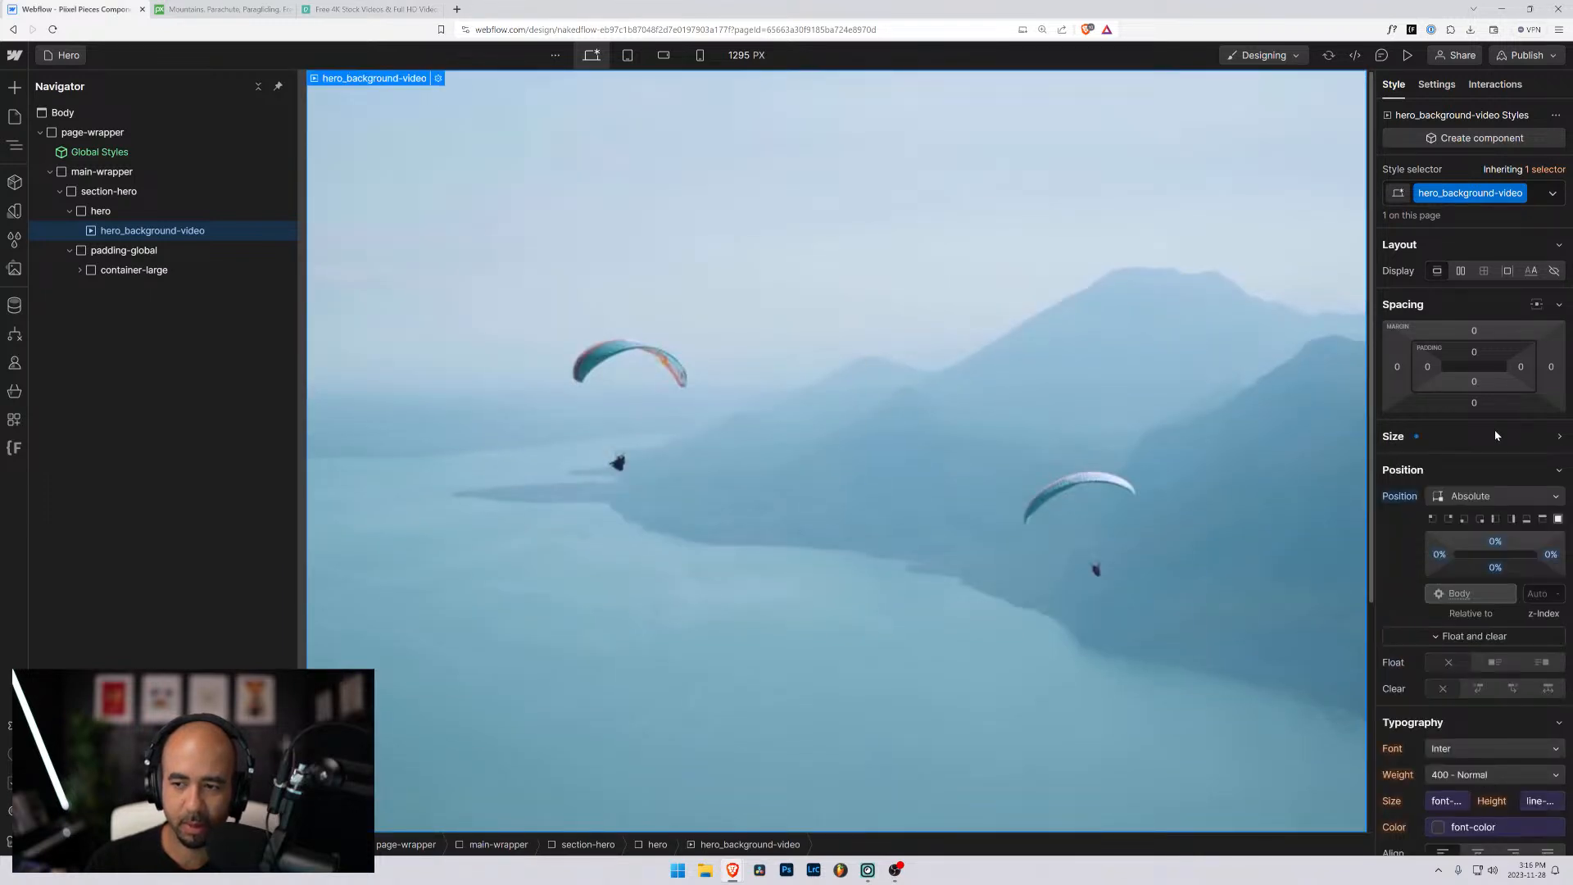
left_click(1407, 55)
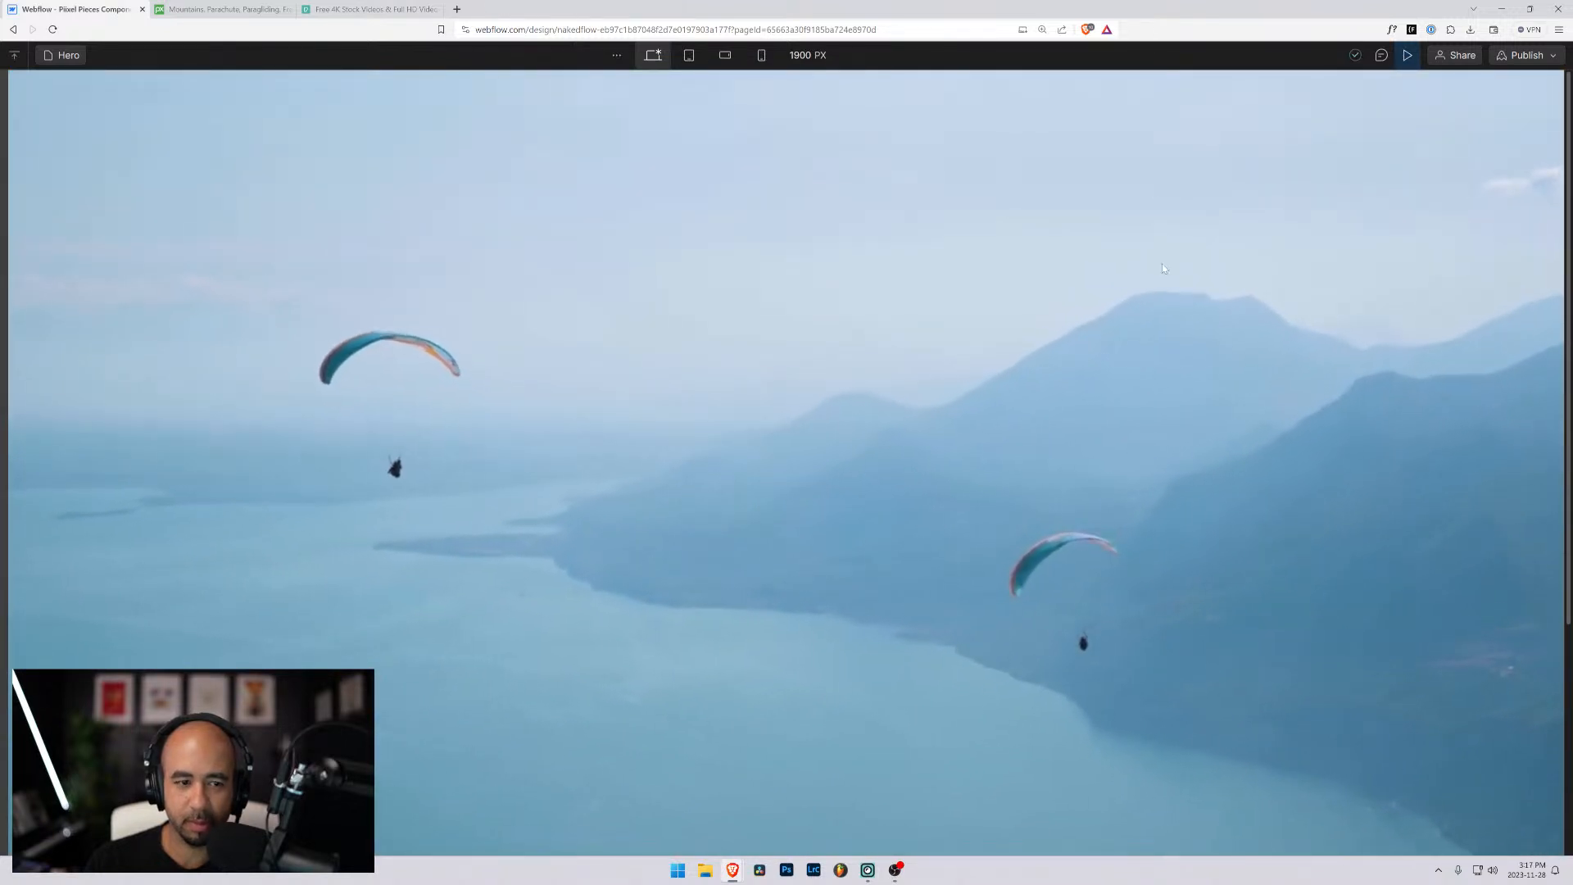
- Check how the background video adapts to smaller browser window sizes, then maximize the window and leave the preview
left_click(1529, 9)
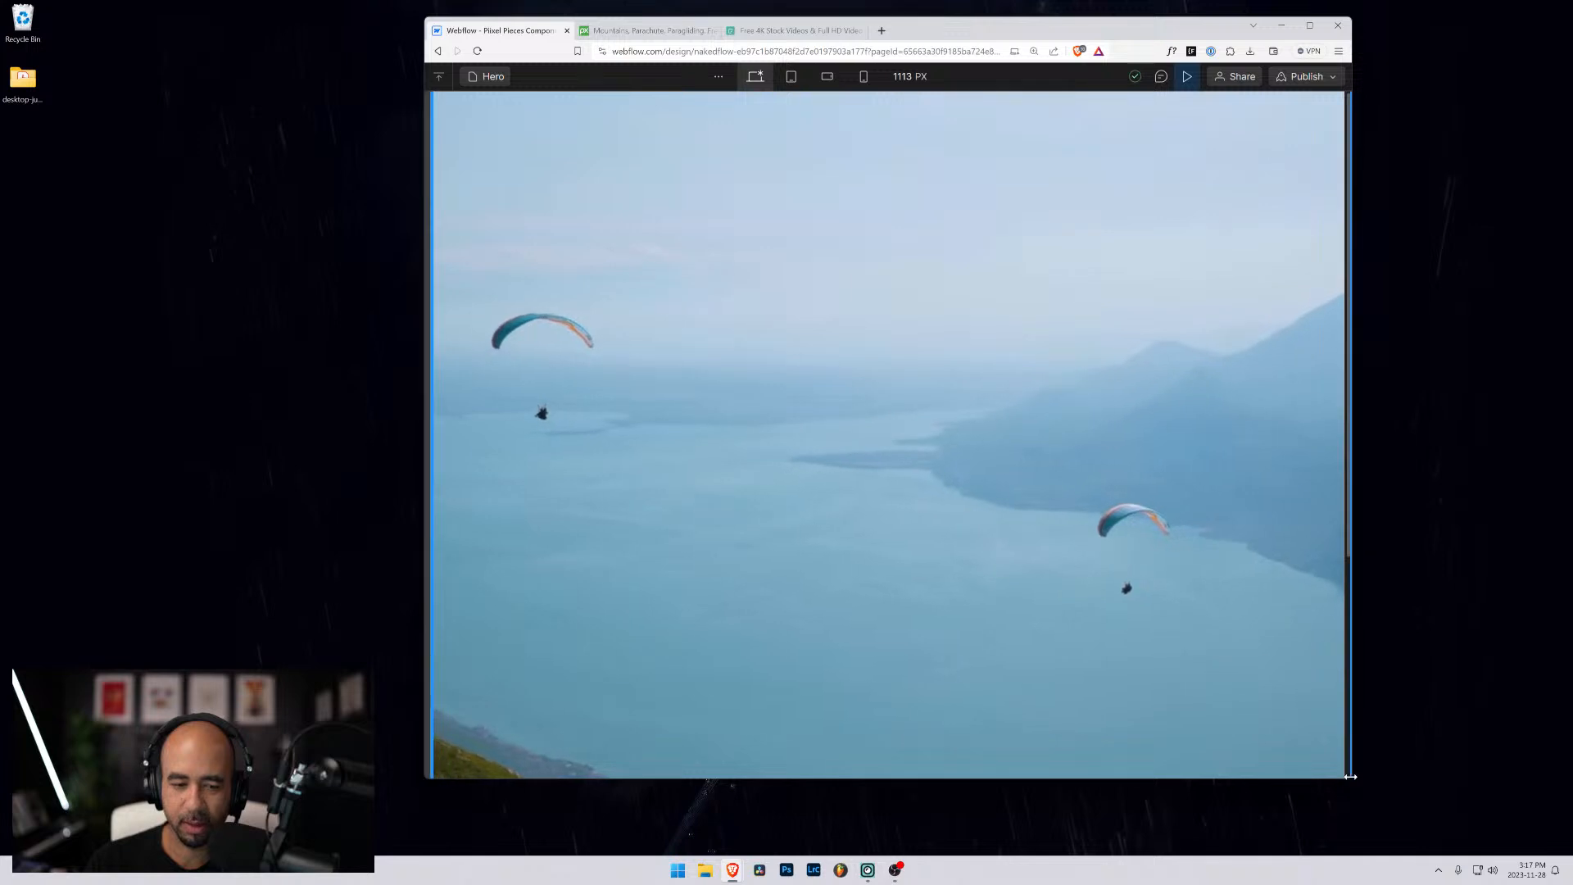
scroll(1089, 616, "down", 4)
scroll(1098, 582, "up", 4)
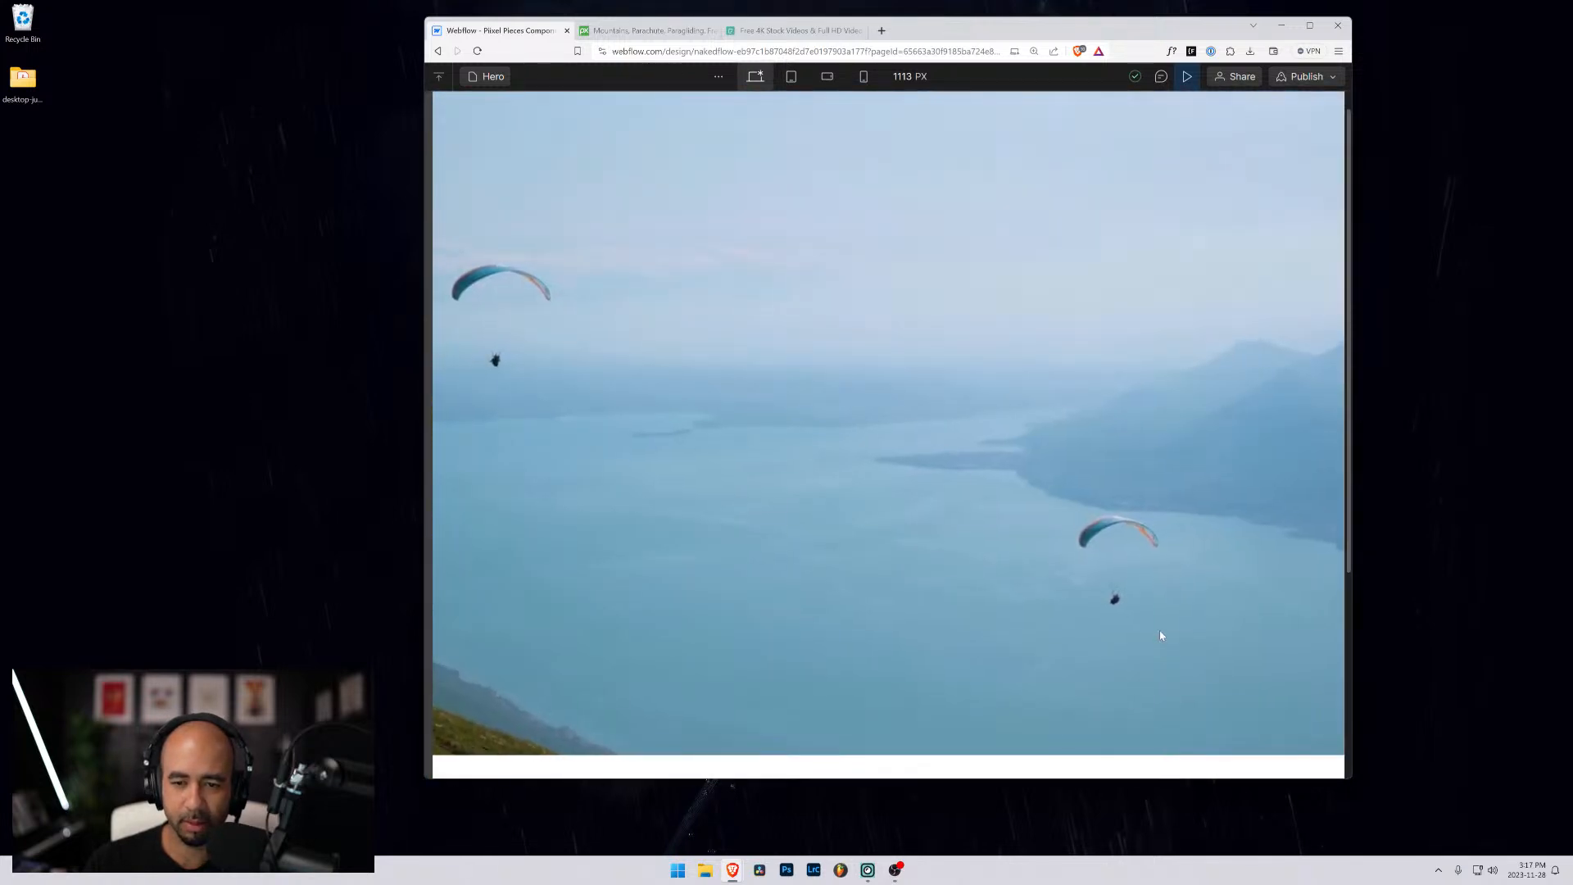
left_click_drag(1347, 780, 1422, 716)
left_click(1379, 25)
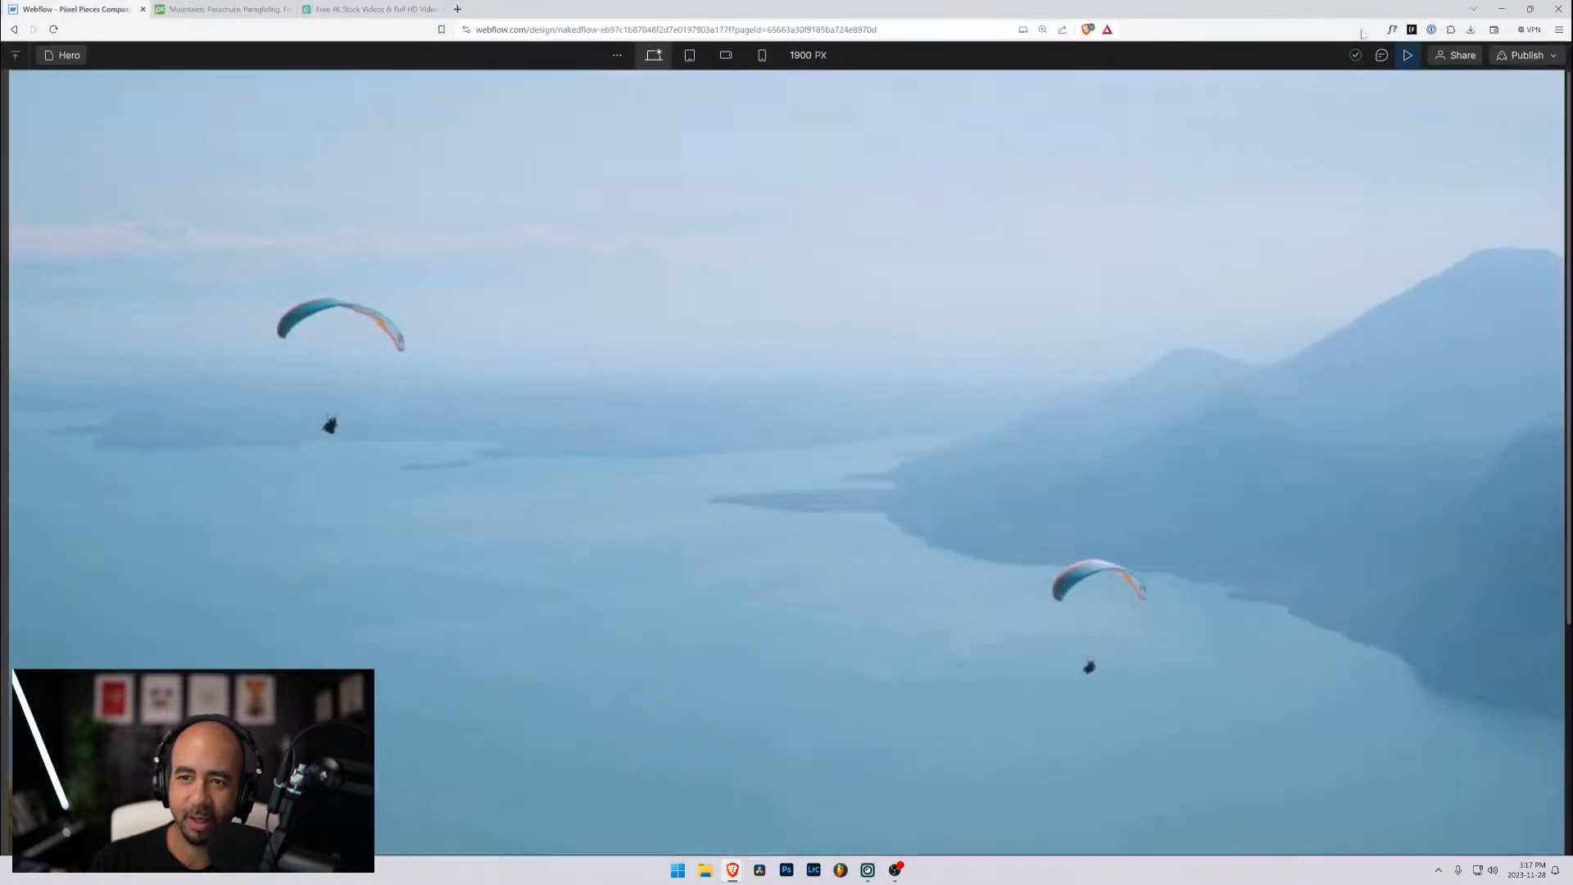
left_click(1406, 55)
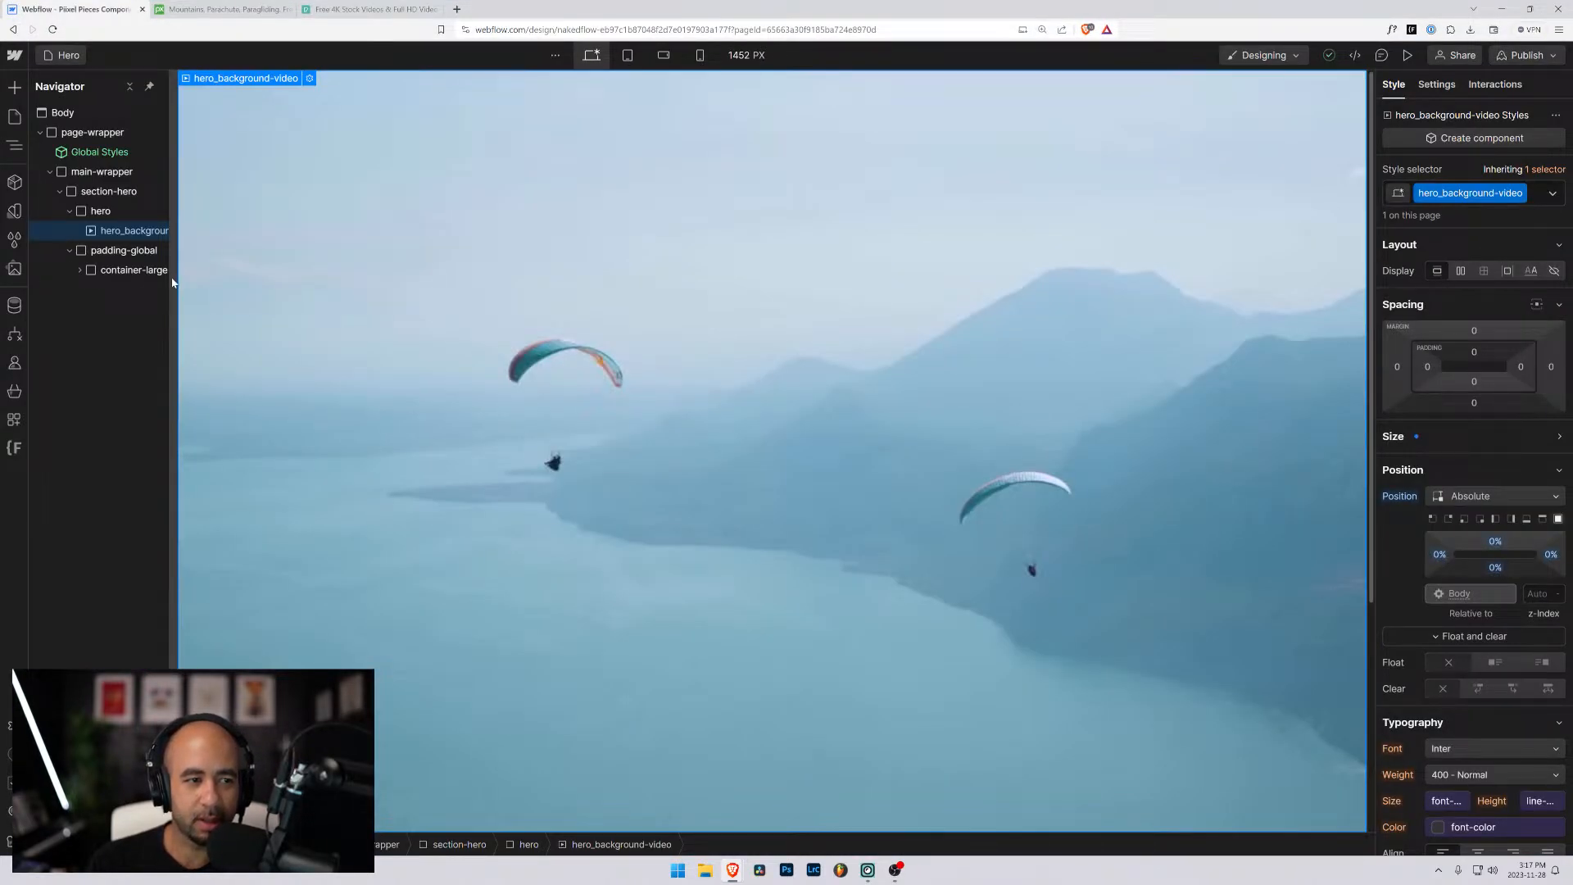
- Widen the Navigator to show full element names and check the lower edge of the hero video on the canvas
left_click_drag(172, 283, 334, 282)
scroll(740, 396, "down", 3)
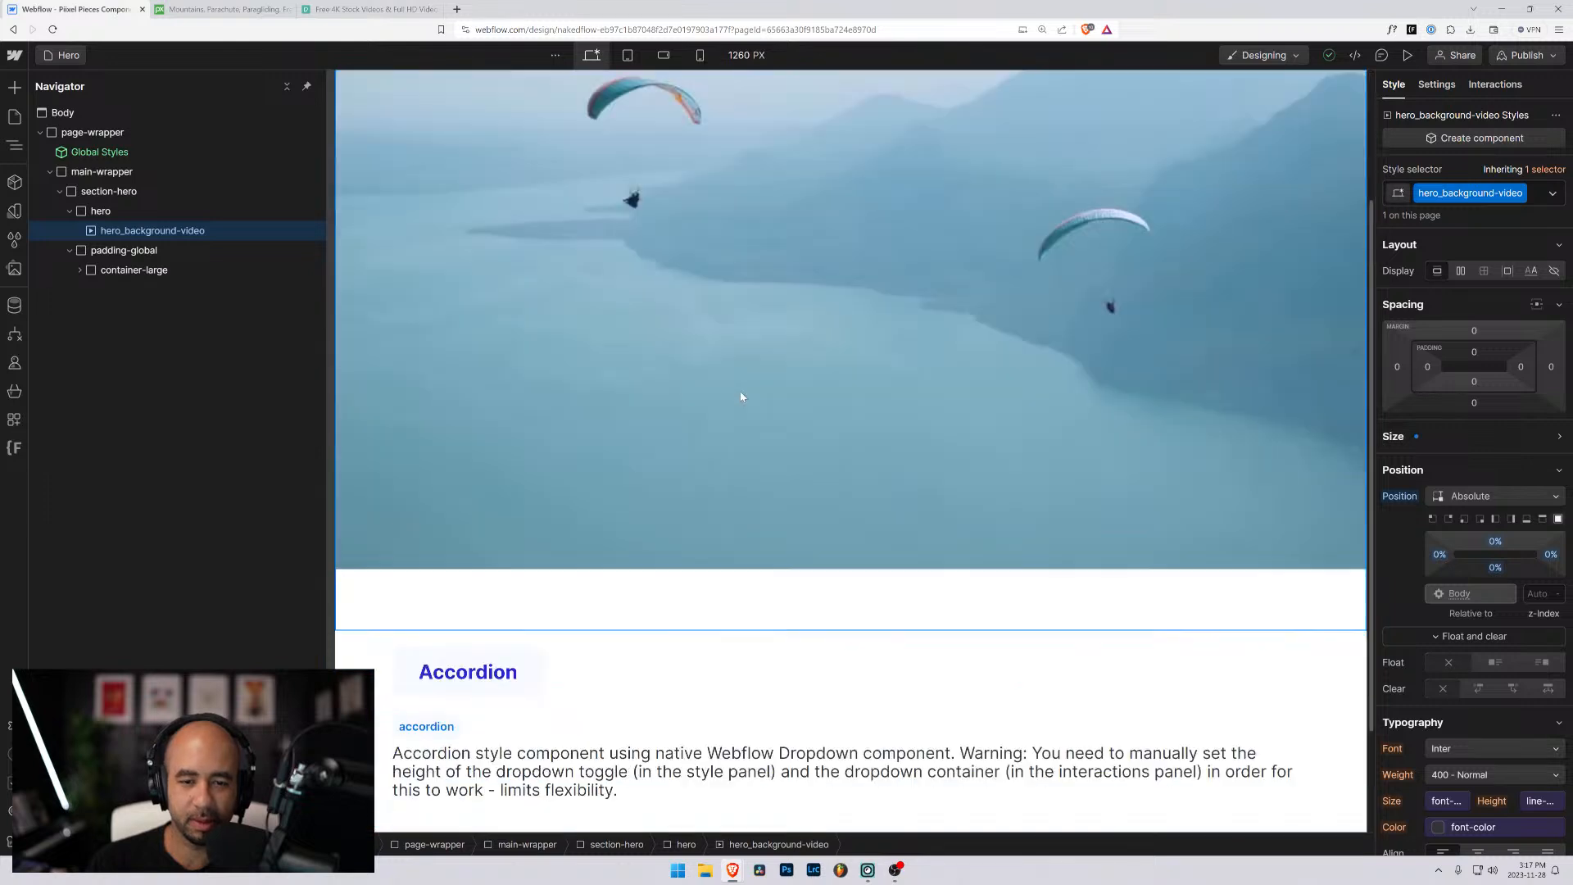
scroll(740, 396, "up", 3)
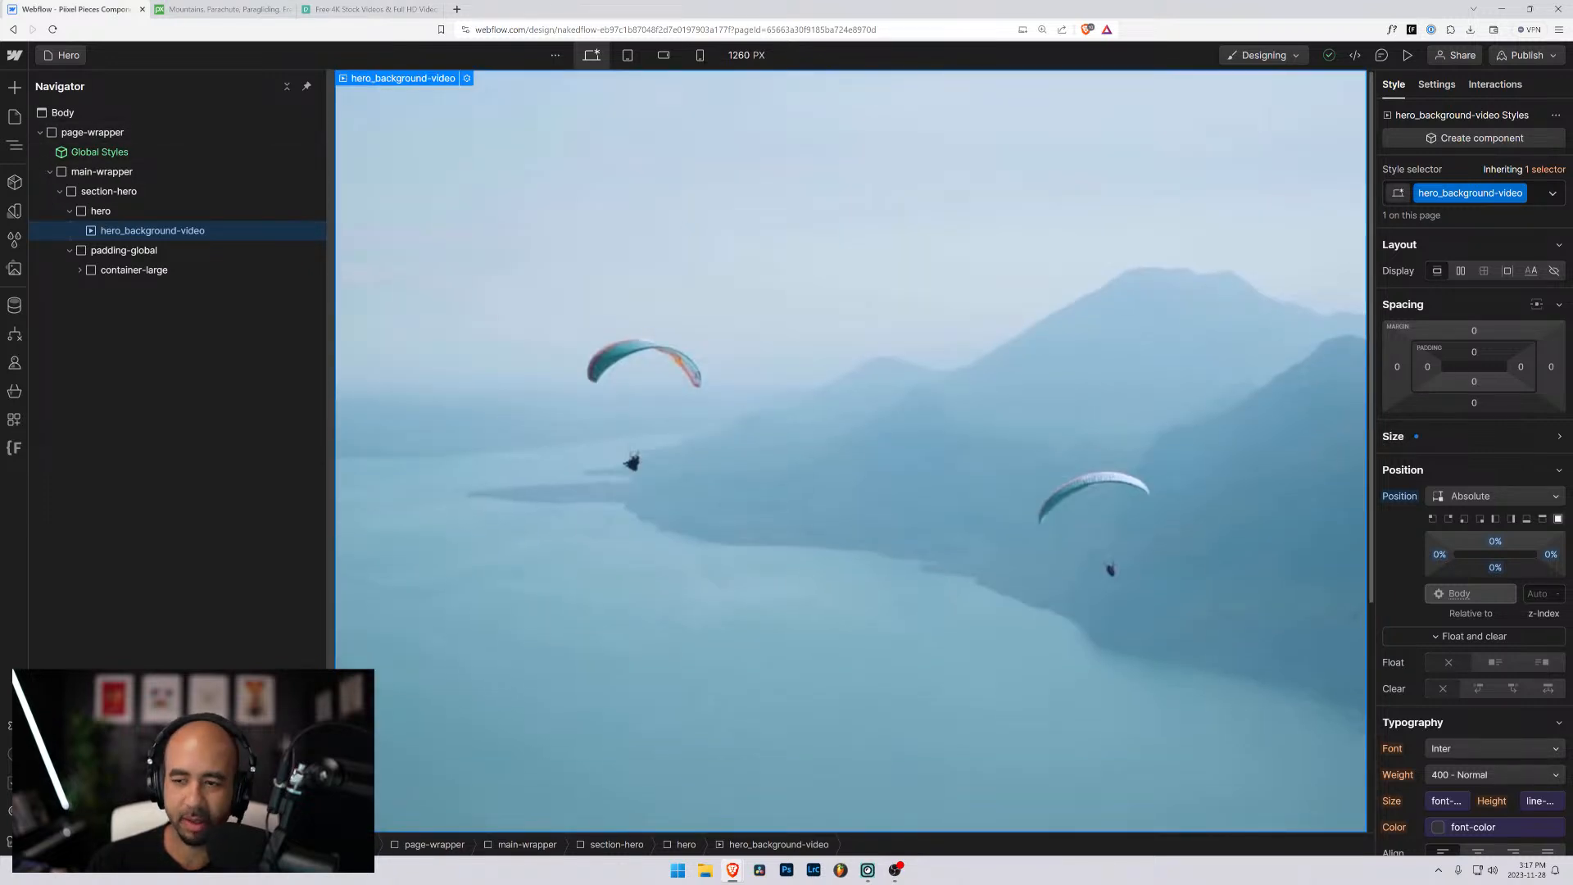
- Add a solid colour overlay of rgba(0, 0, 0, 0.5) to the background of hero_background-video
scroll(1471, 678, "down", 10)
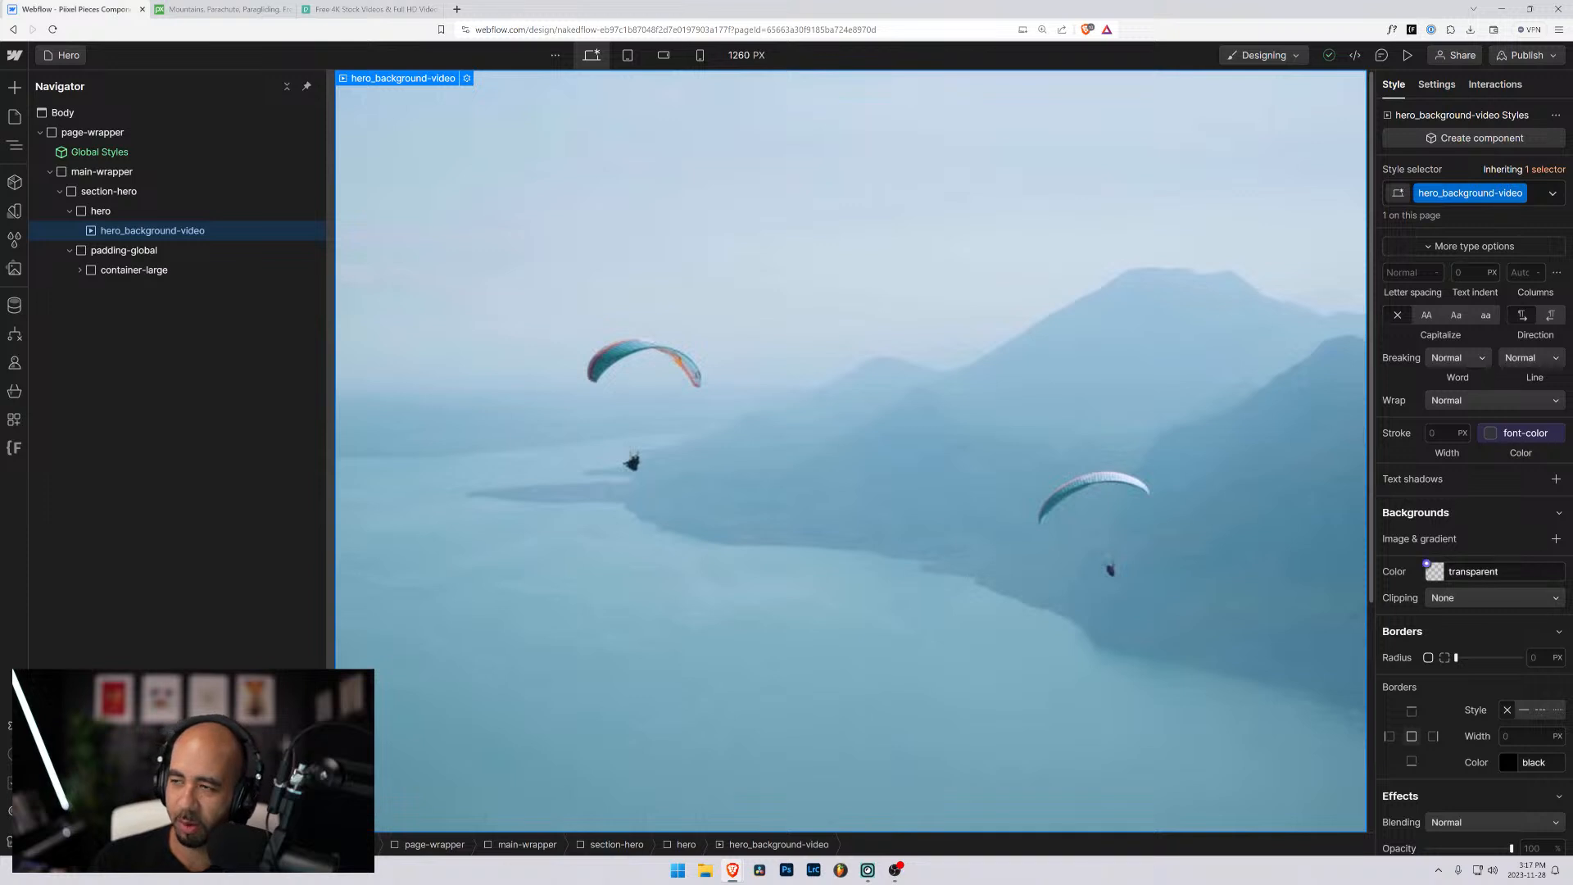
left_click(1556, 538)
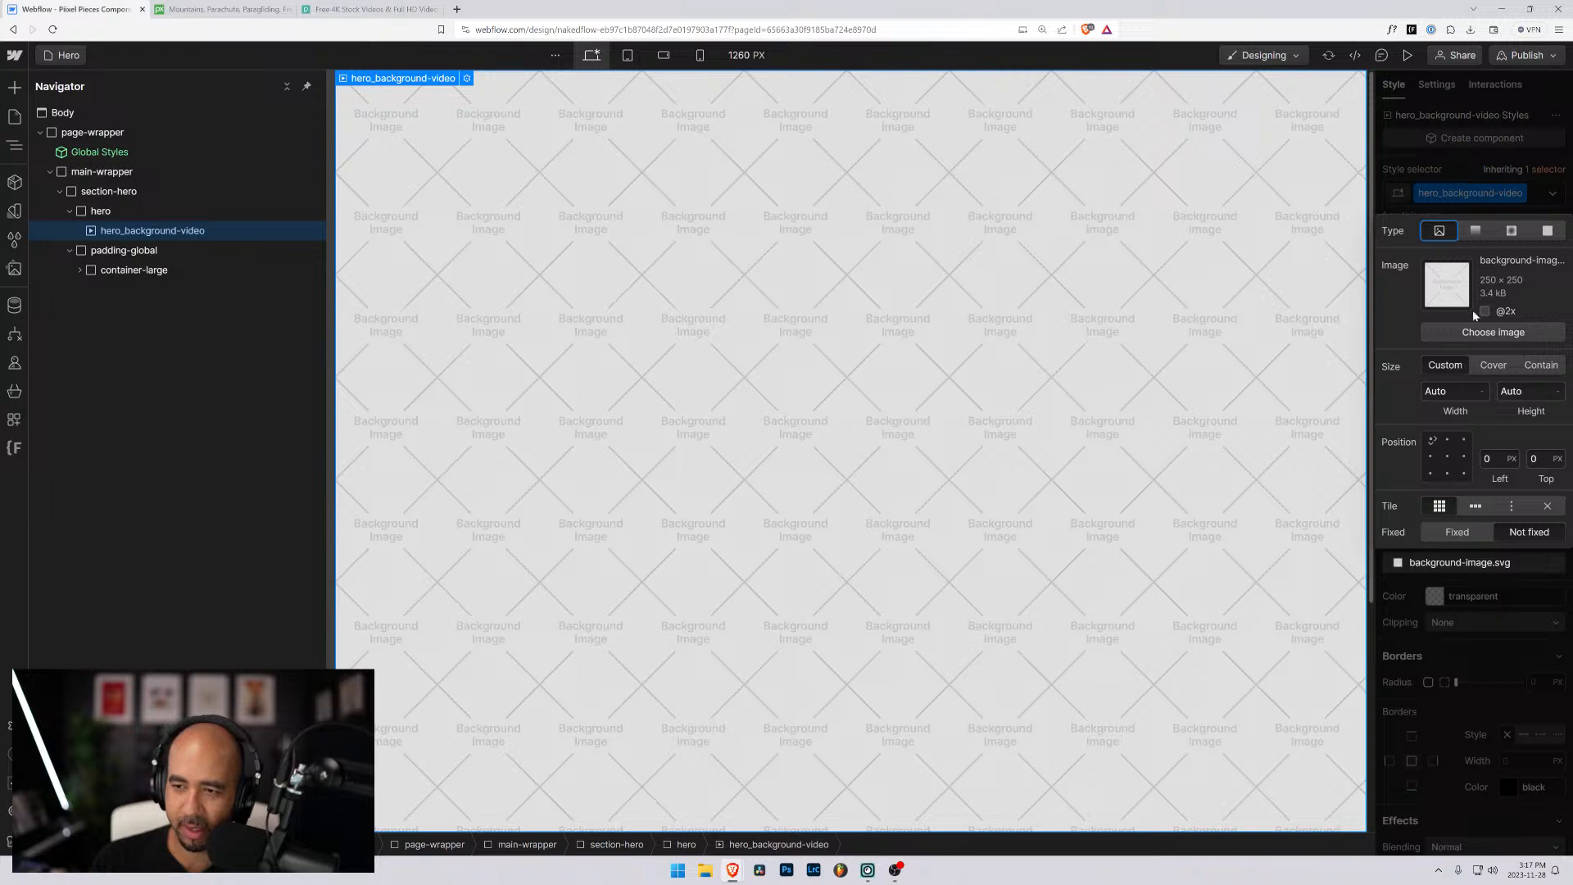
left_click(1547, 232)
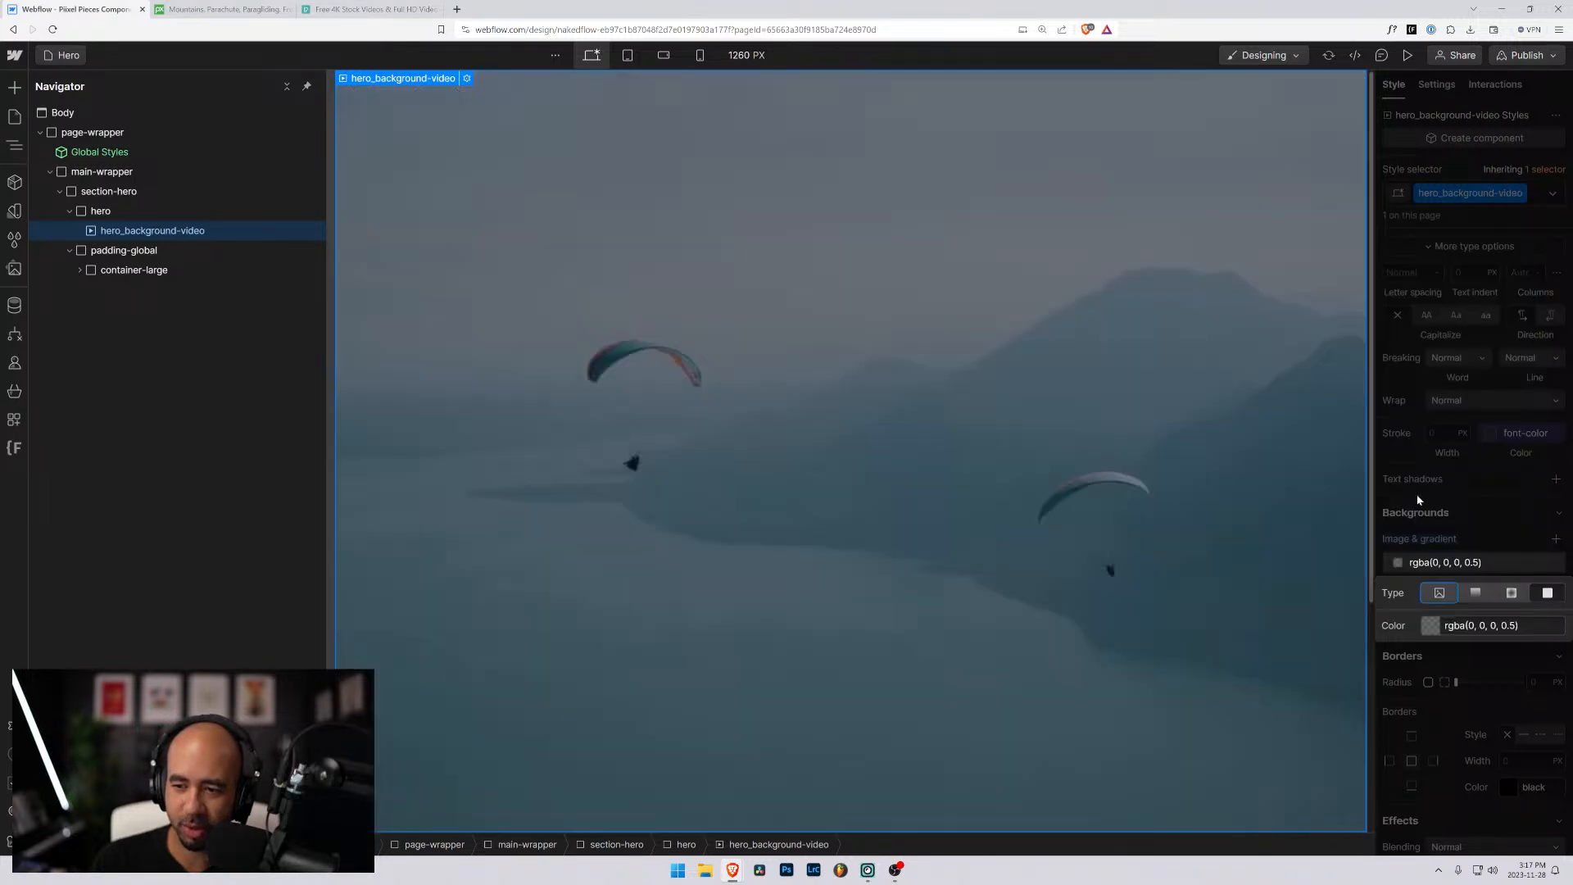
left_click(1509, 626)
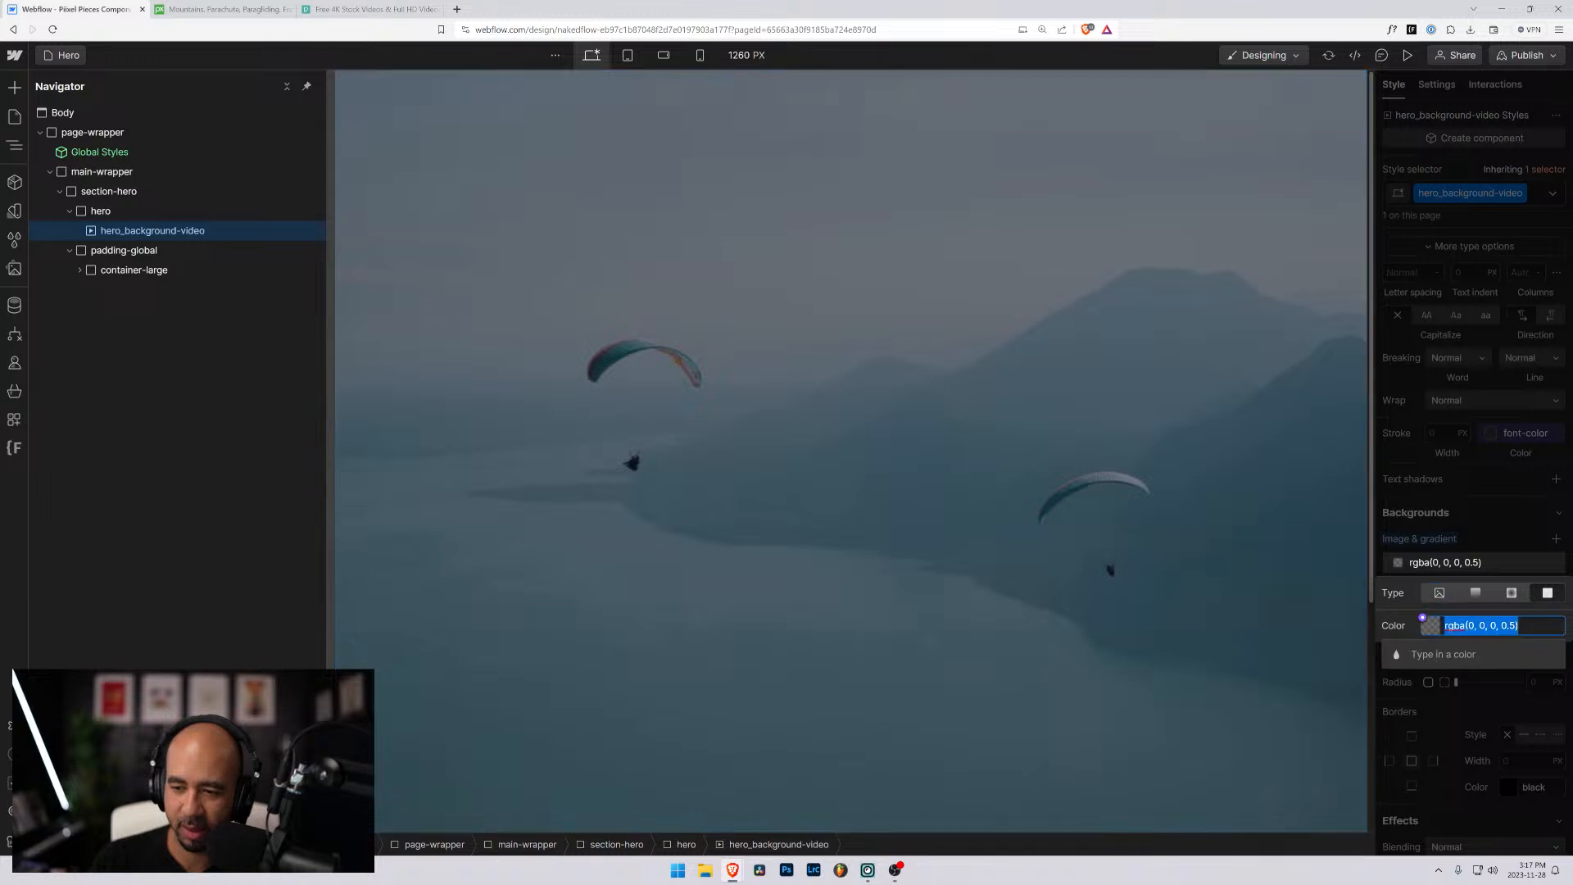
left_click(1510, 626)
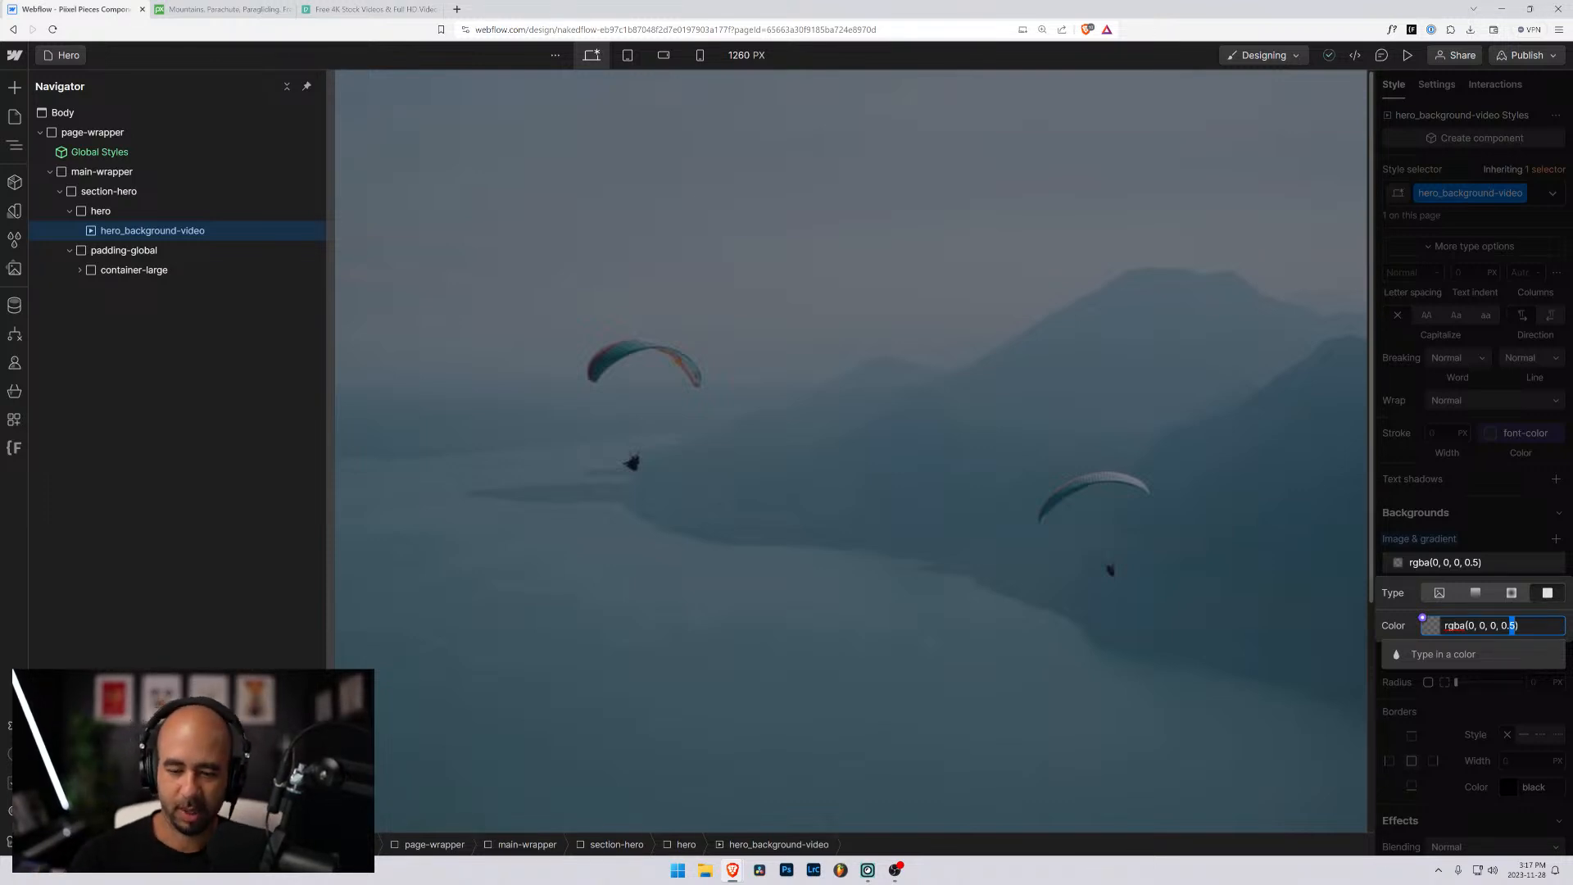
left_click(128, 252)
left_click(105, 229)
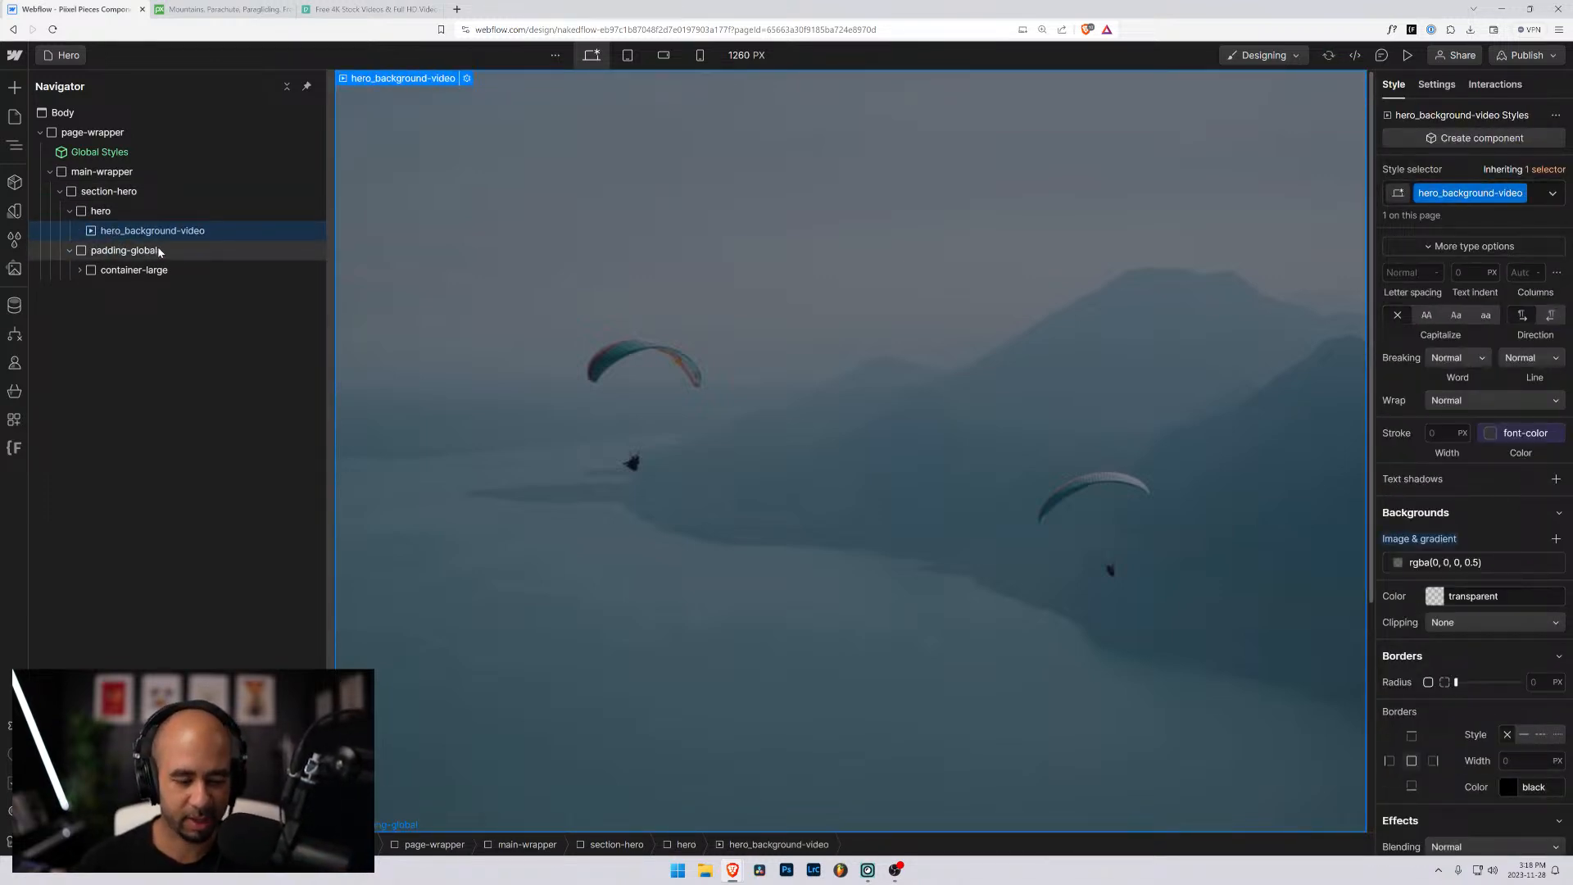
key("ctrl+k")
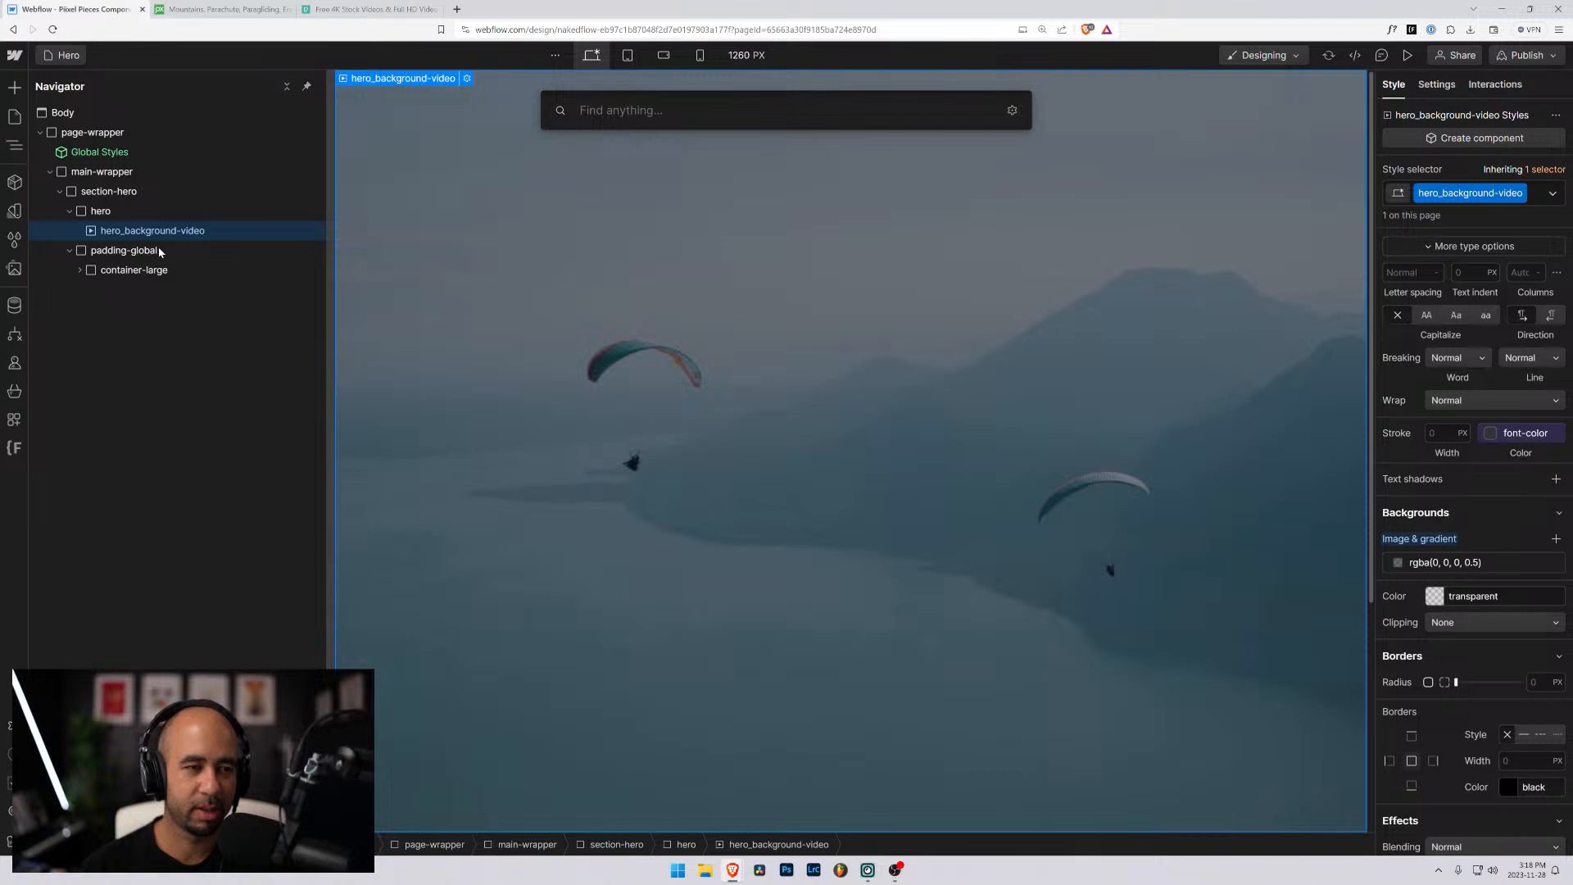
type("div")
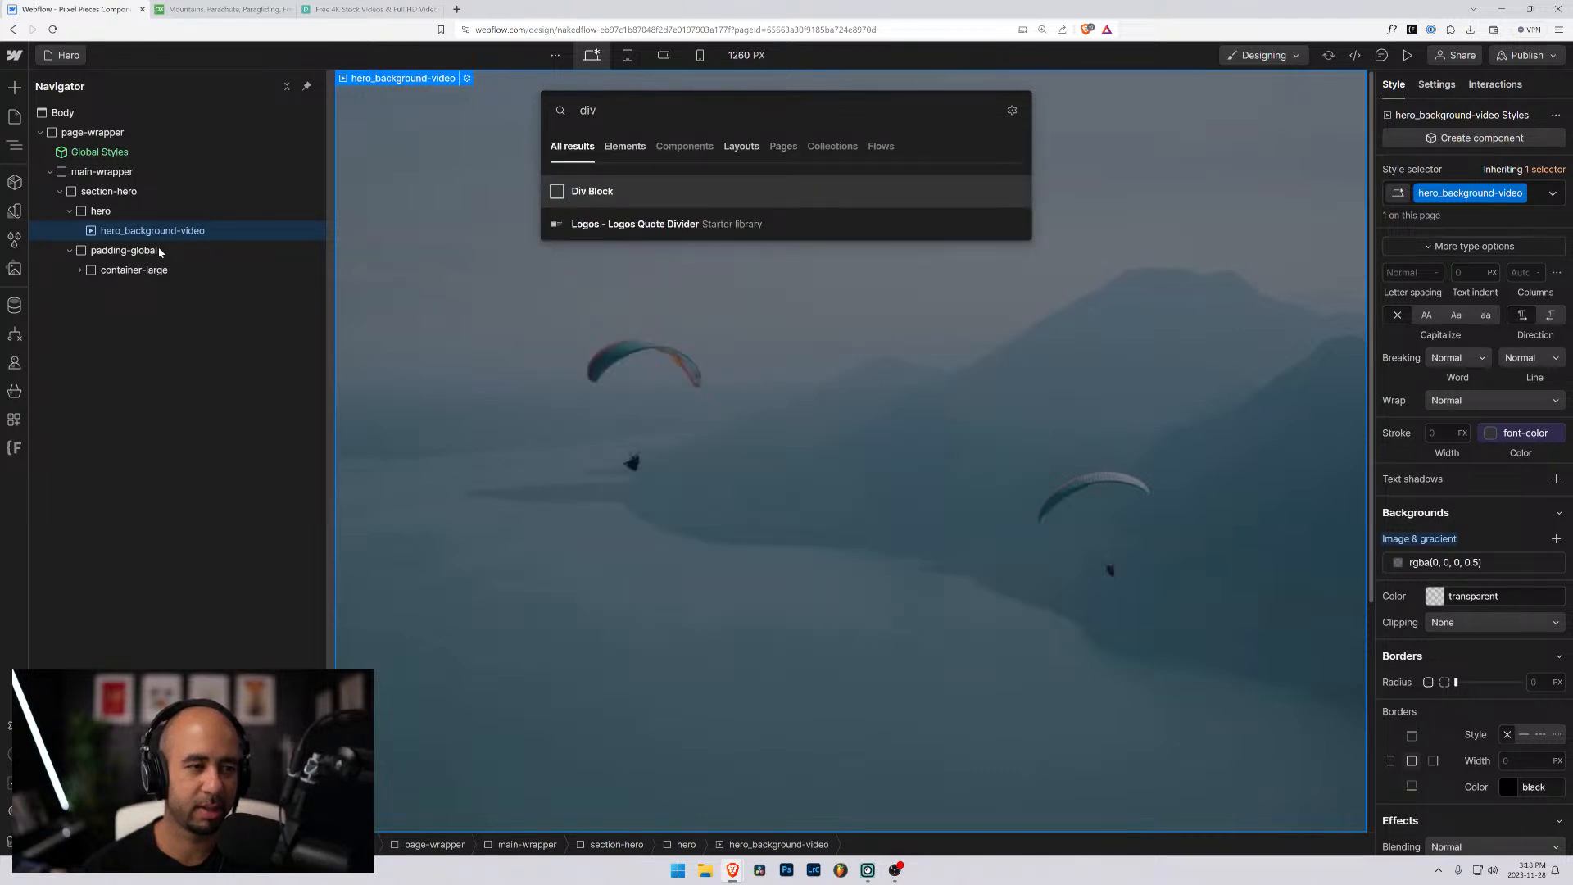
key("BackSpace")
key("BackSpace")
key("BackSpace")
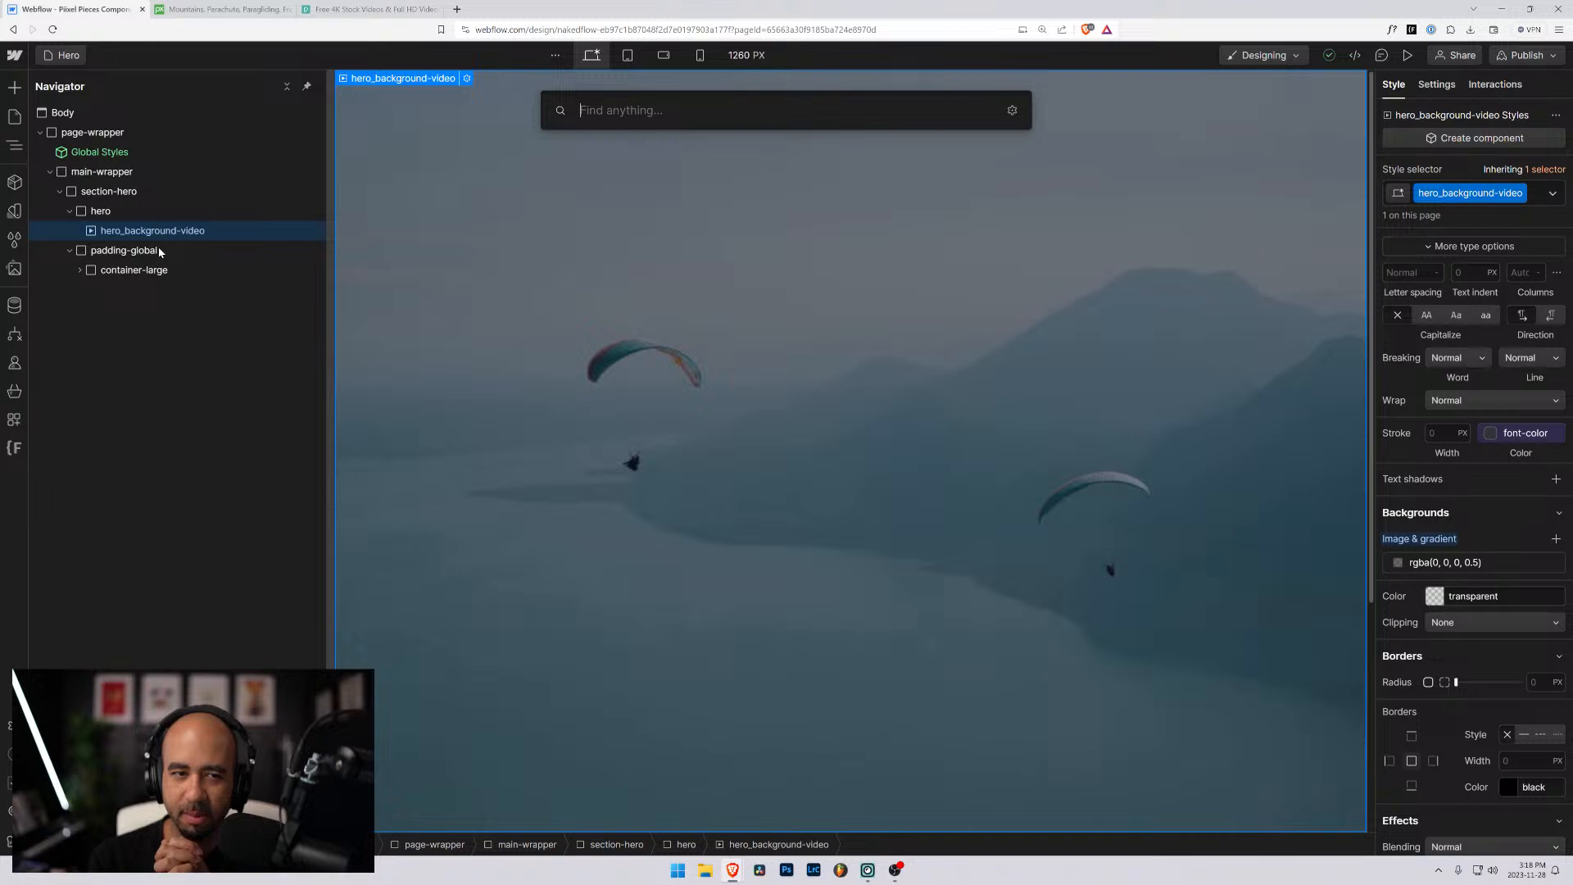
key("Escape")
- Try nesting padding-global inside hero_background-video, and expand its structure down to padding-section-medium
left_click(72, 252)
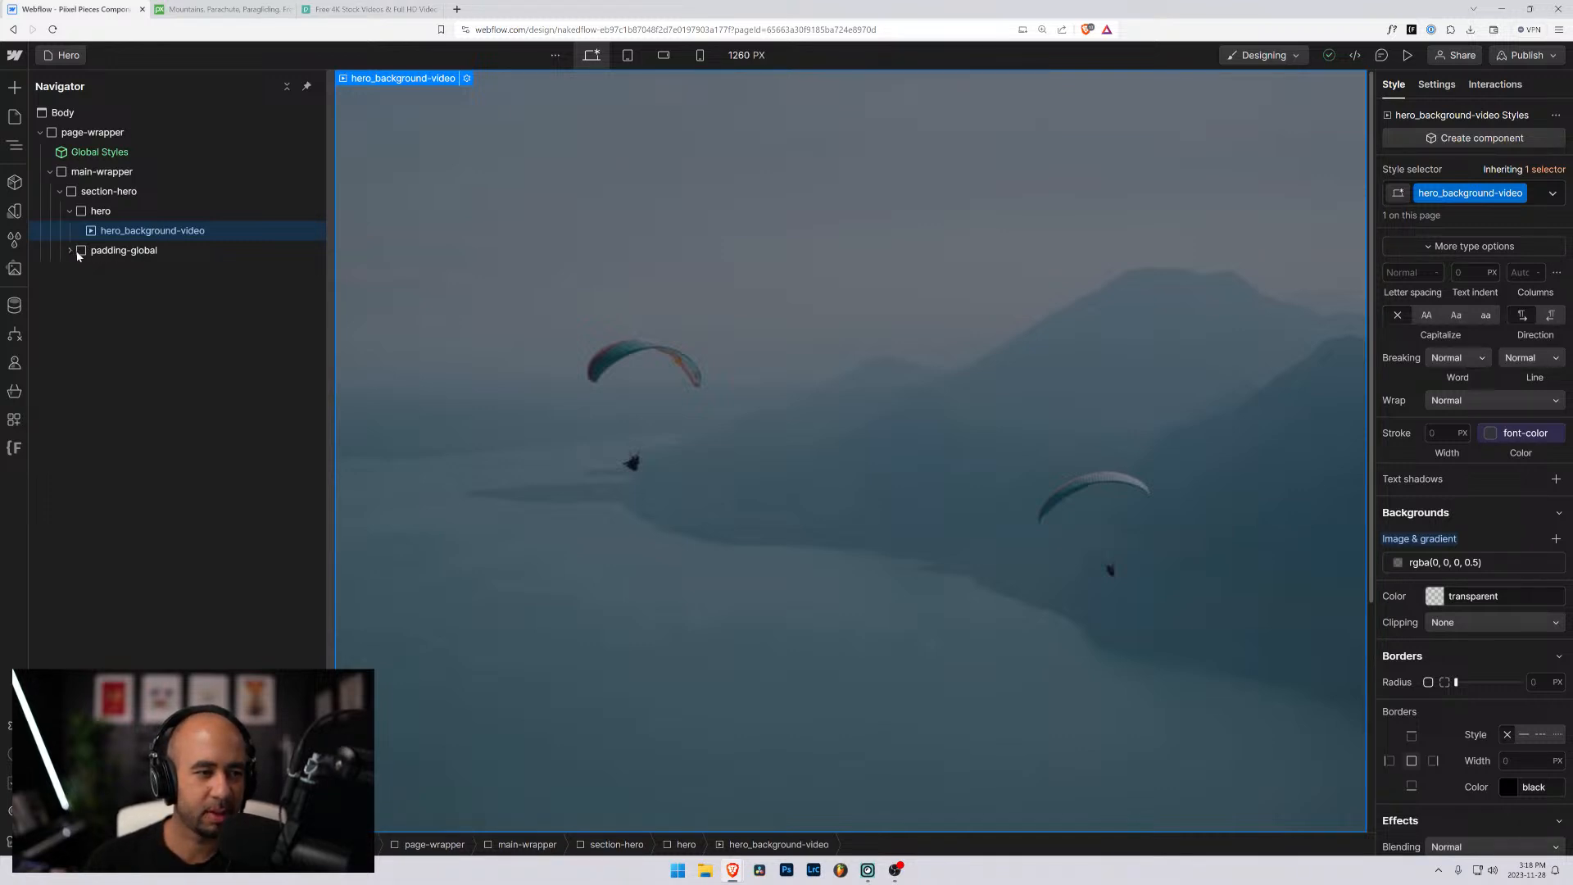
mouse_move(77, 252)
left_mouse_down()
mouse_move(99, 231)
mouse_move(99, 254)
left_mouse_up()
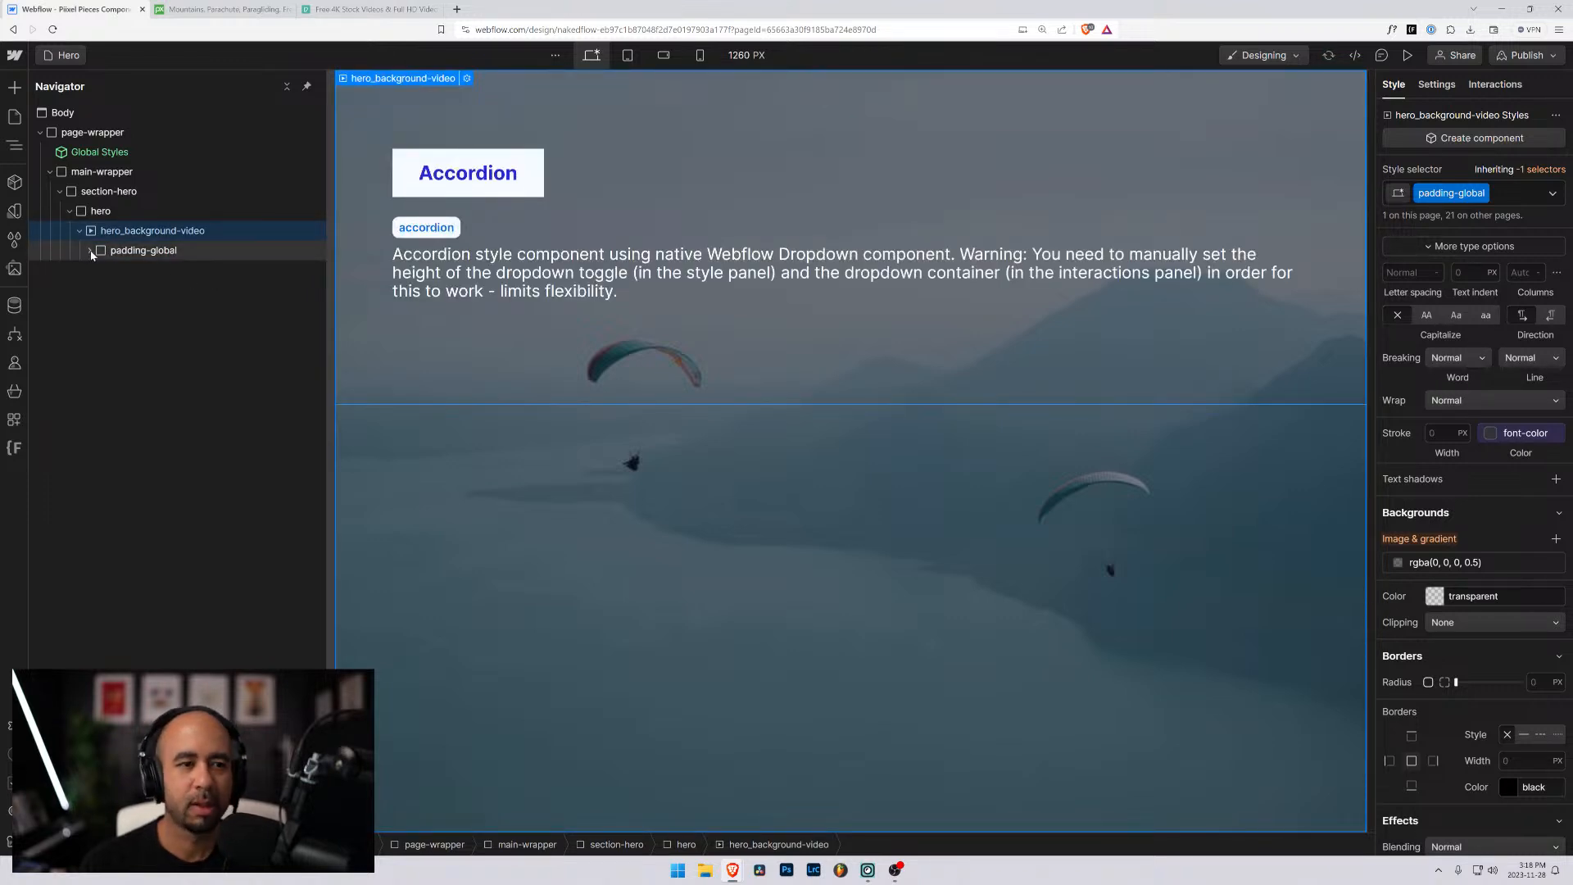
left_click(91, 252)
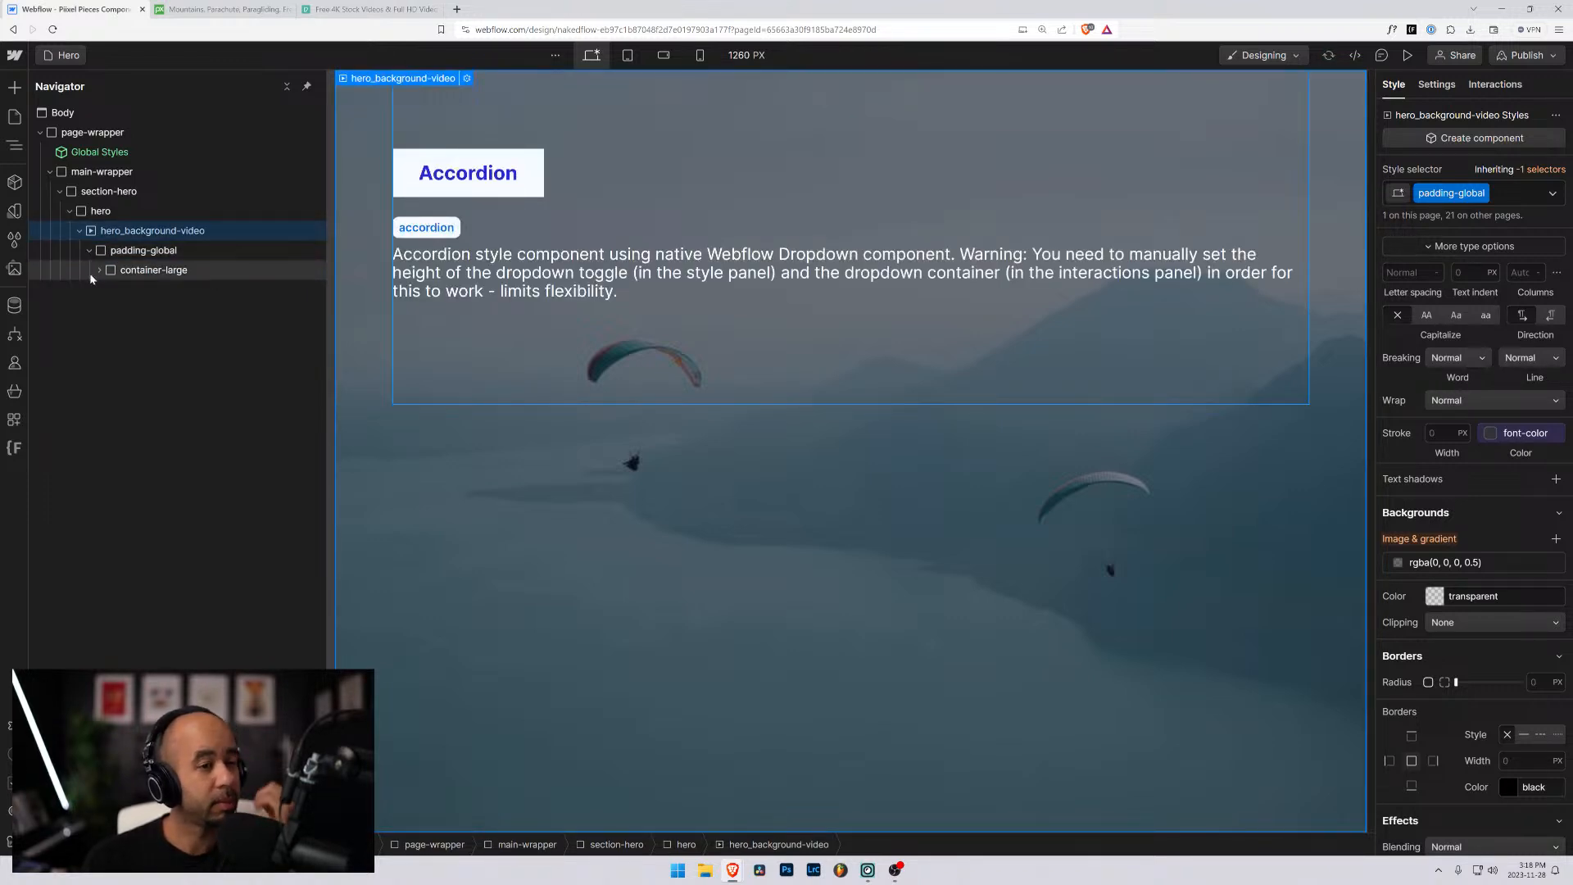
left_click(99, 271)
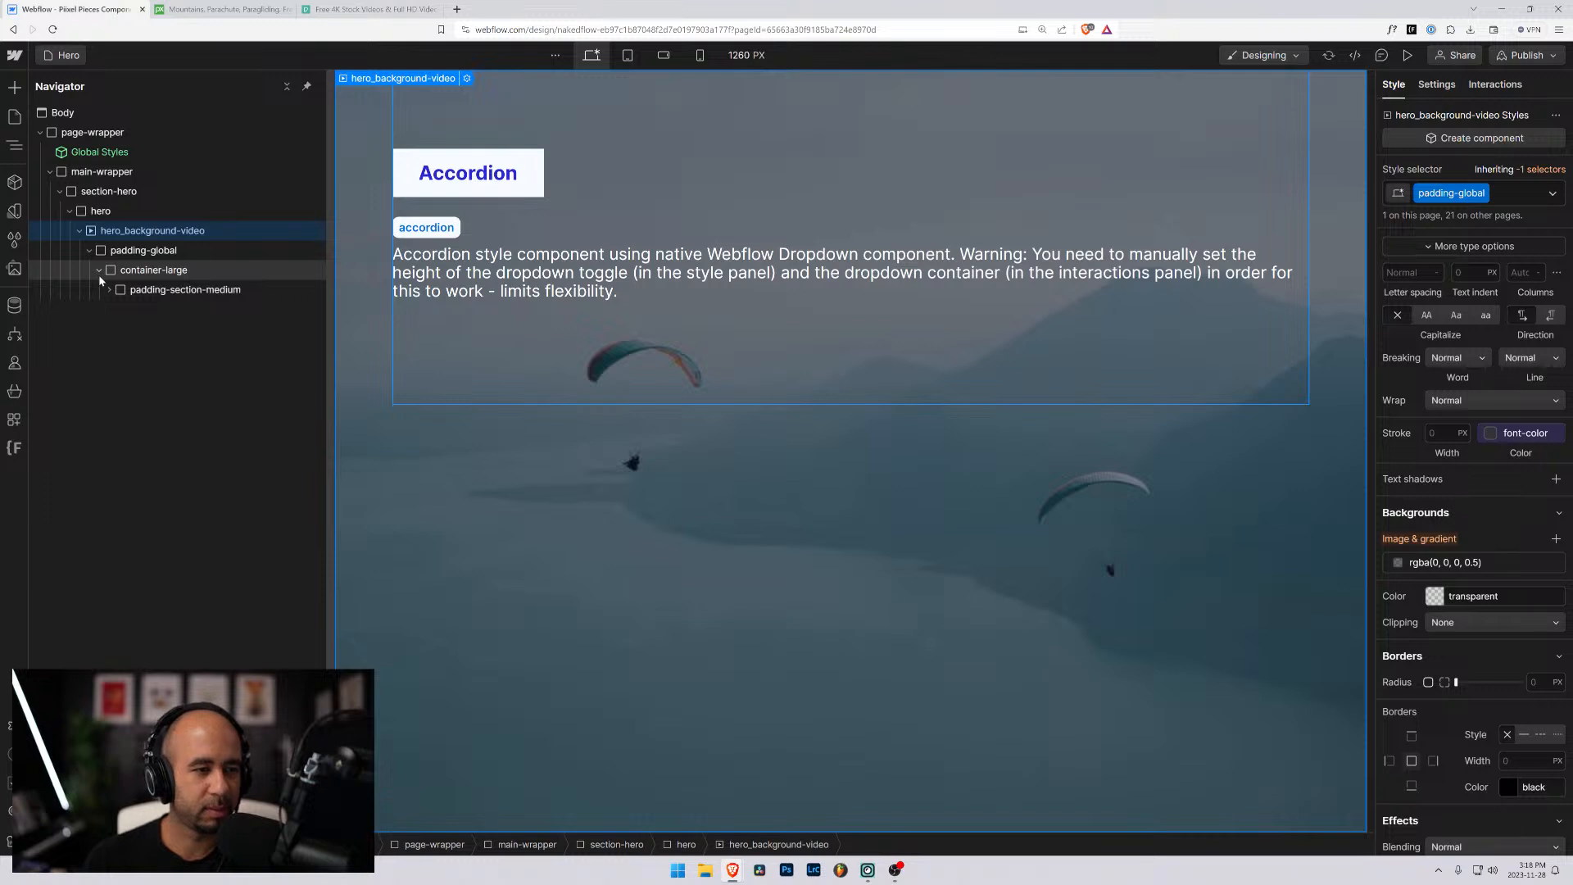
left_click(116, 254)
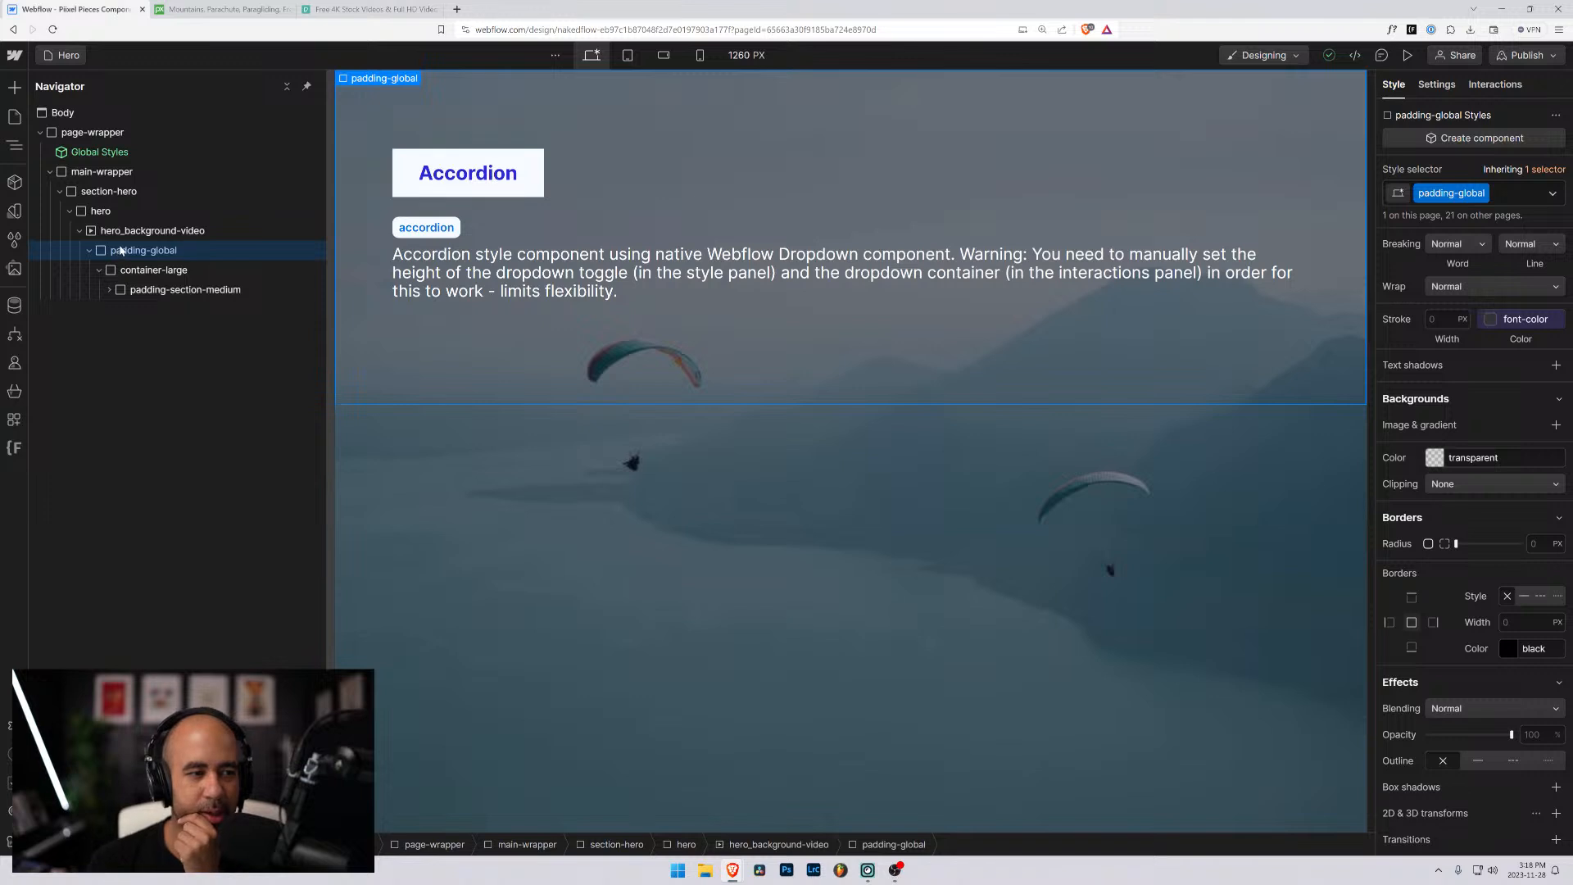
- Move padding-global out of hero_background-video so it sits directly inside hero, below the video
left_click(90, 254)
mouse_move(99, 253)
left_mouse_down()
mouse_move(91, 231)
mouse_move(97, 258)
left_mouse_up()
left_click(115, 231)
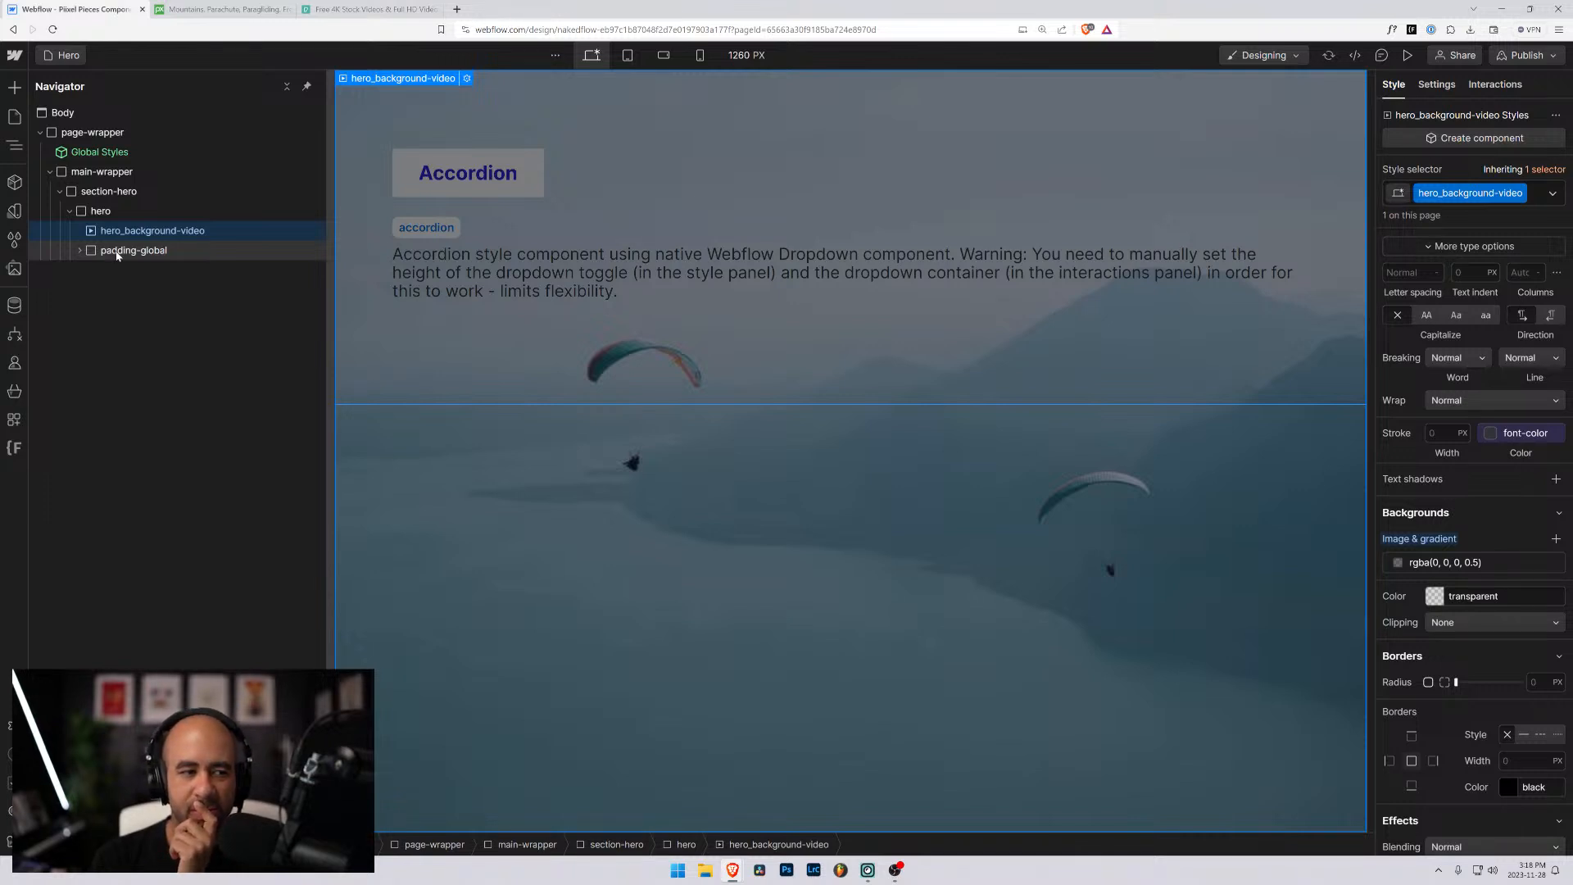
- Try placing padding-global above hero_background-video inside hero, and return the video to the first place
left_click_drag(117, 255, 91, 229)
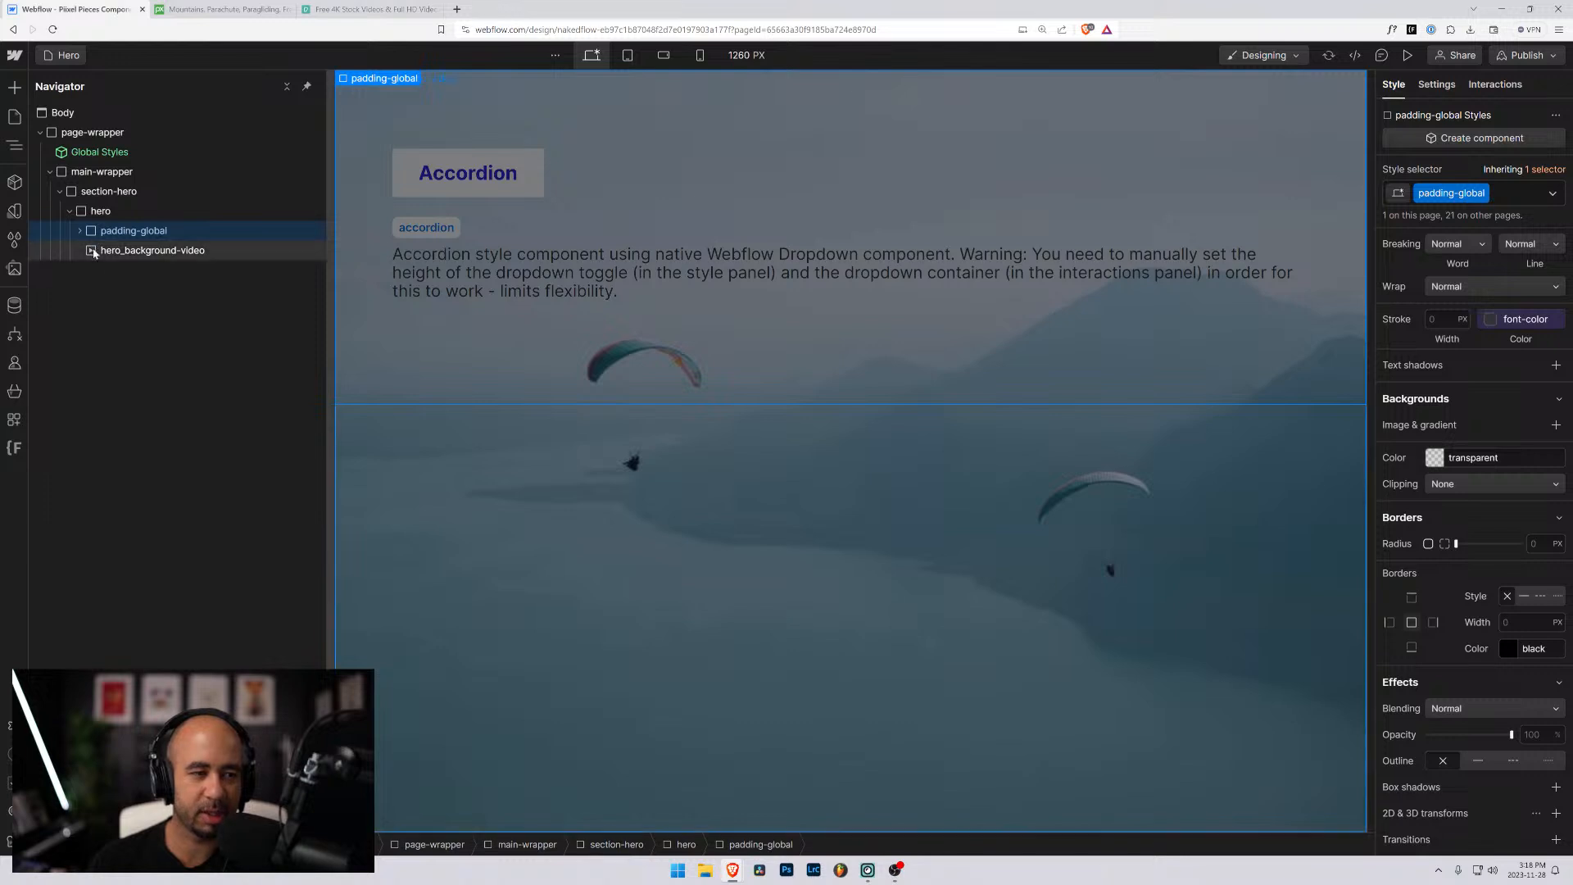
left_click(94, 252)
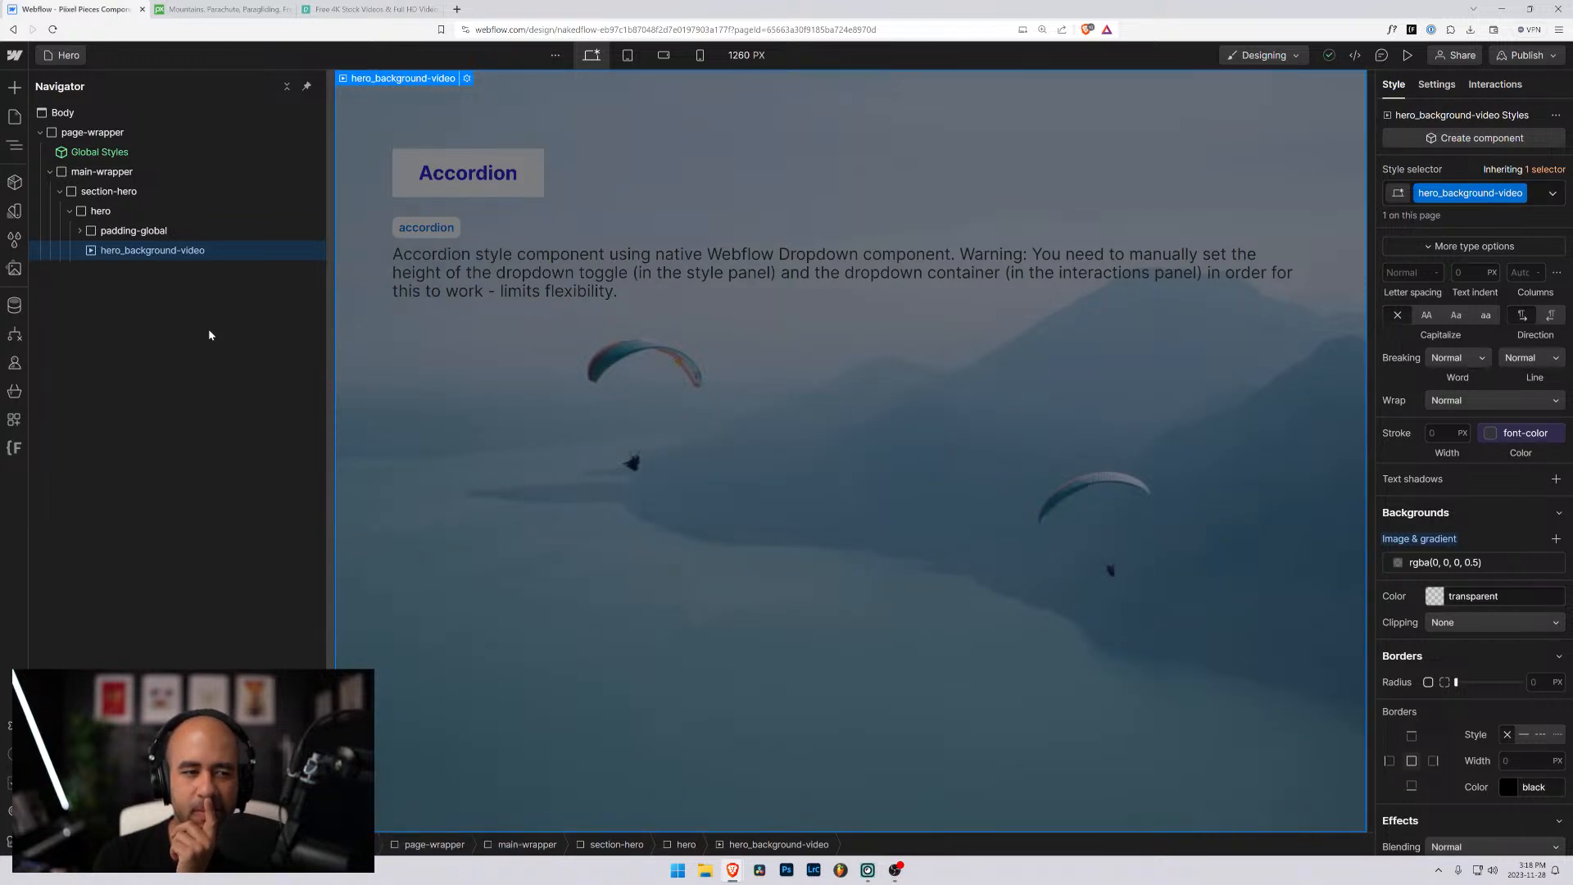
left_click_drag(94, 249, 93, 230)
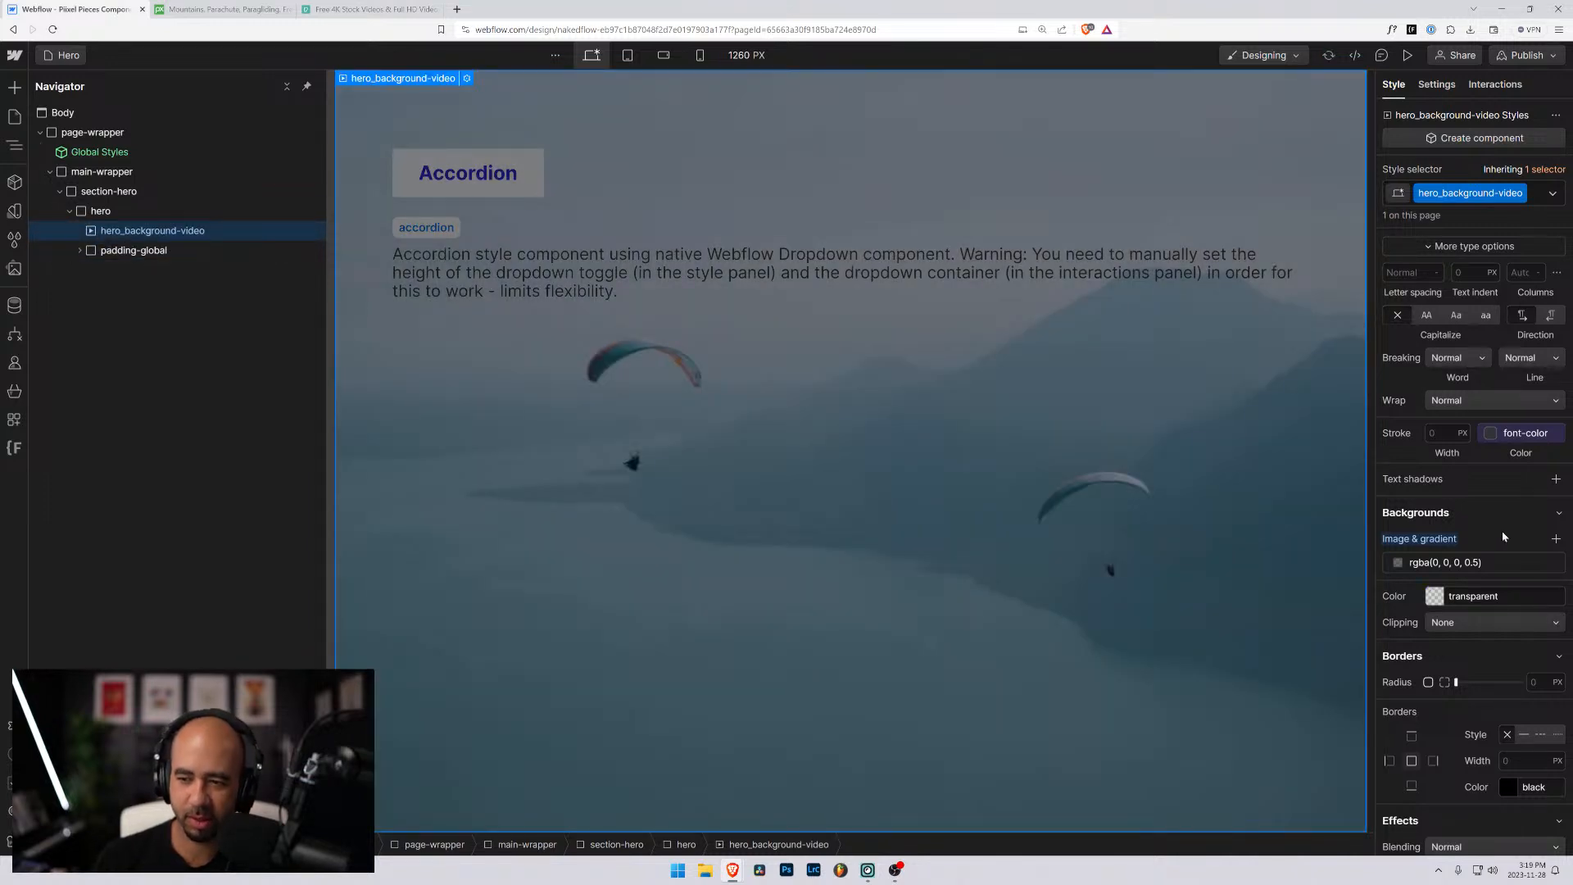
- Expand the Size settings of hero_background-video and set its z-index to -1
scroll(1434, 607, "down", 1)
scroll(1438, 648, "down", 1)
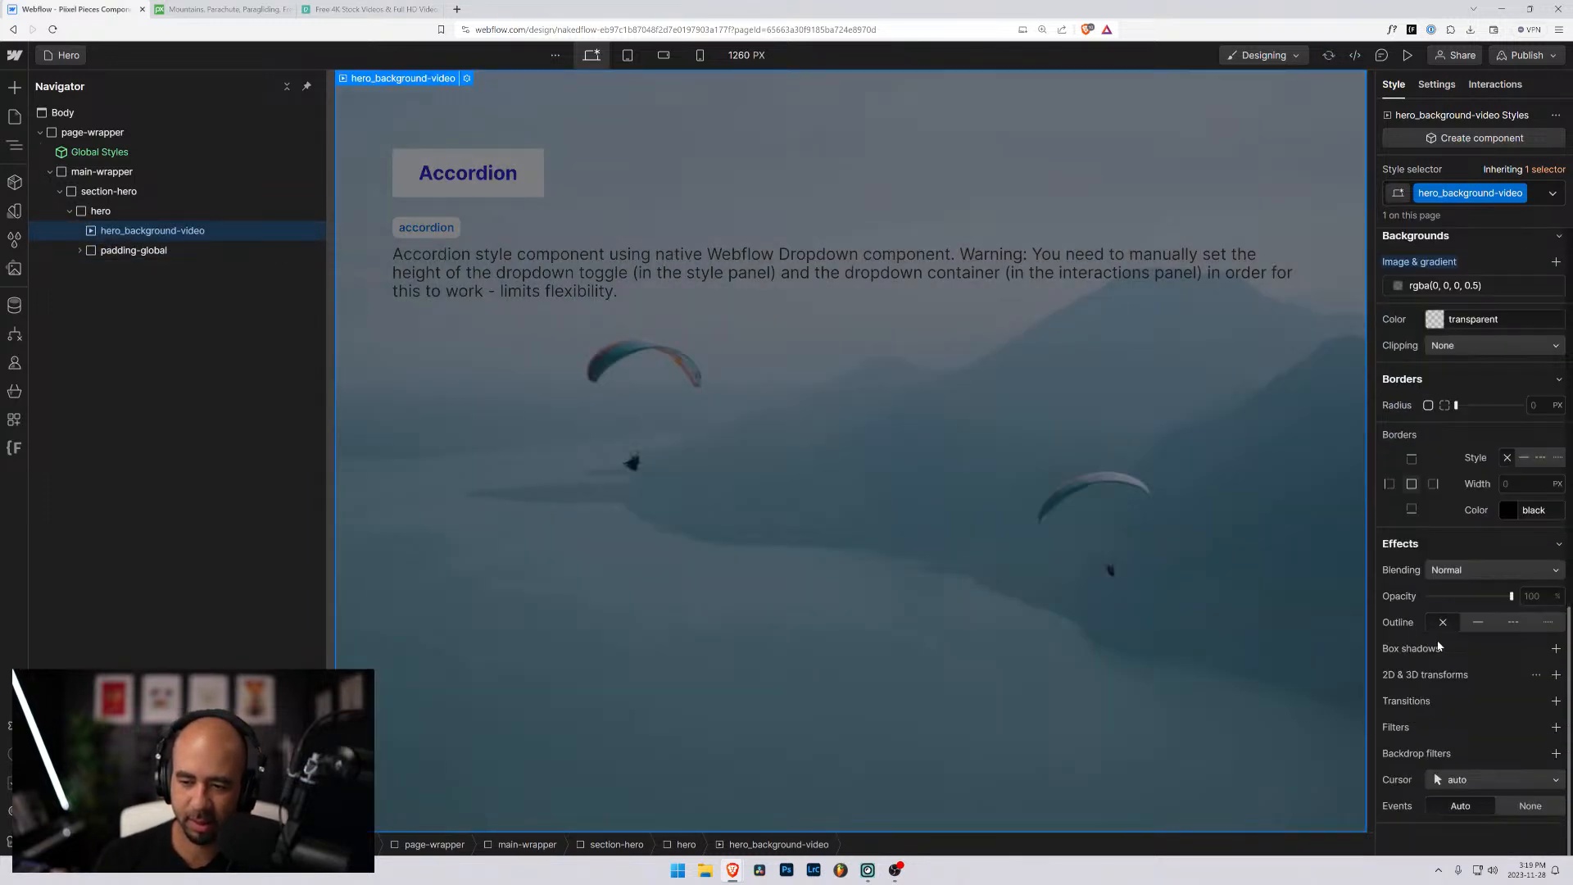
scroll(1458, 639, "up", 7)
scroll(1462, 631, "up", 3)
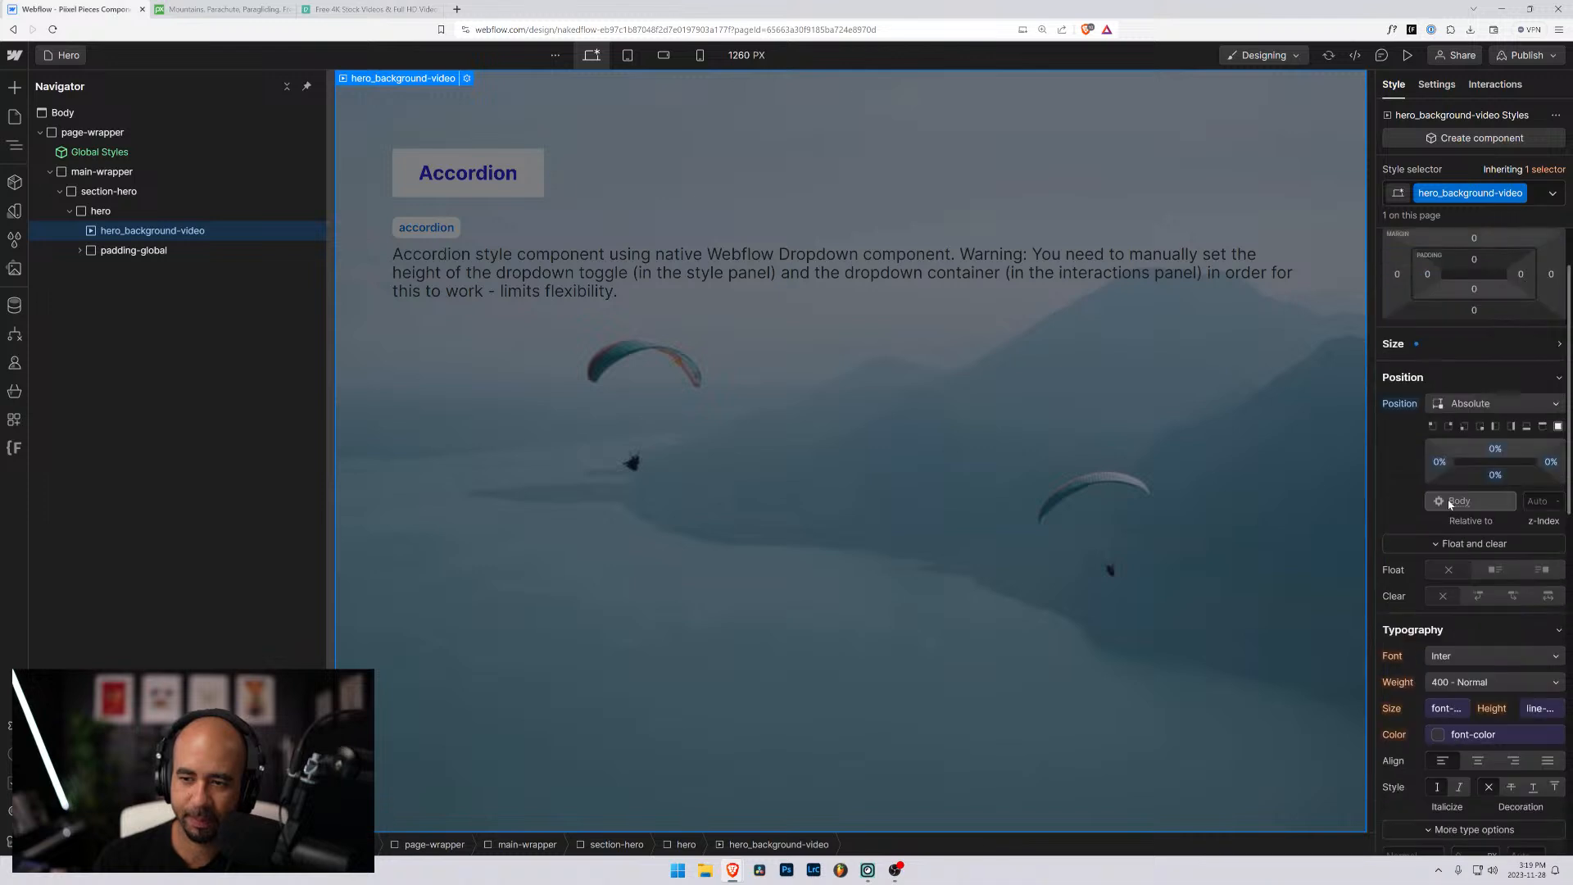
left_click(1390, 348)
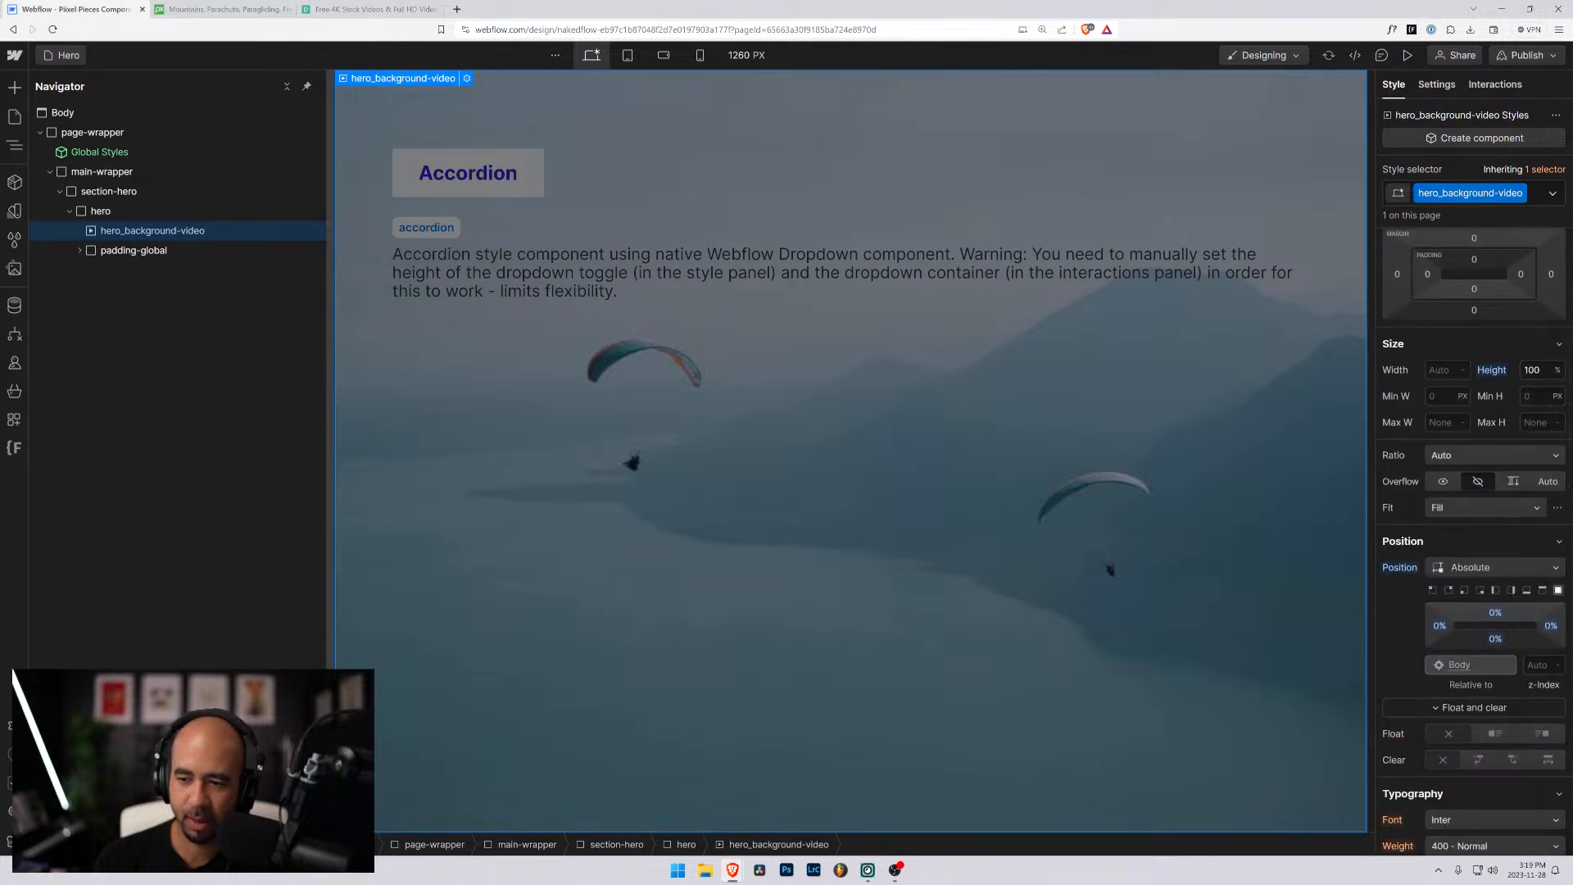
left_click(1537, 664)
type("-1")
key("Return")
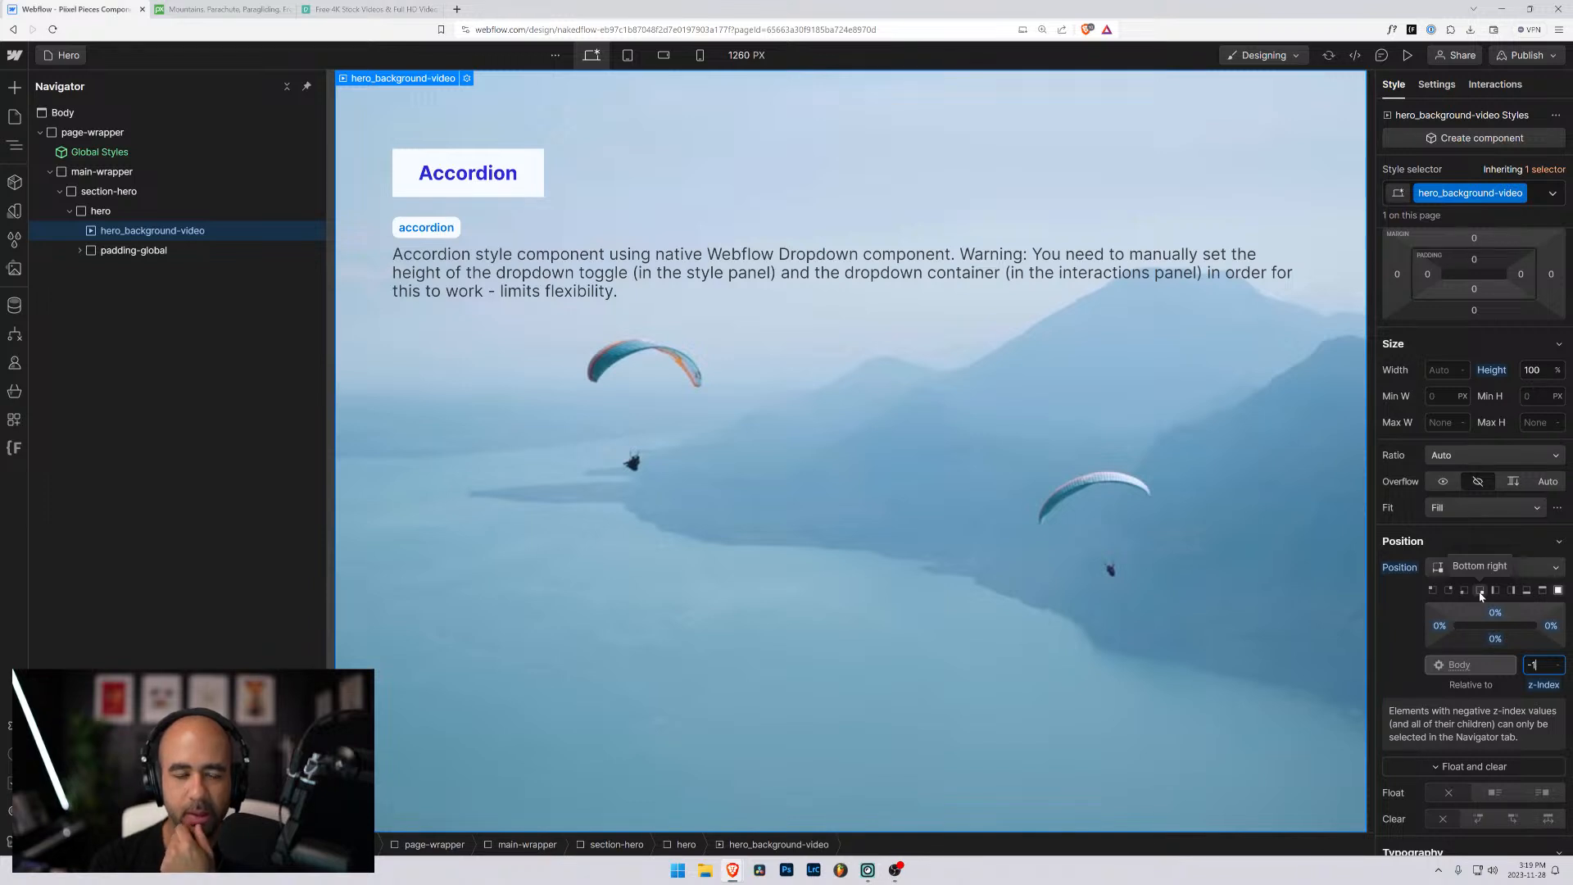
- Reorder hero so padding-global comes before hero_background-video, and review the video's background overlay settings
left_click_drag(88, 253, 96, 232)
left_click(105, 251)
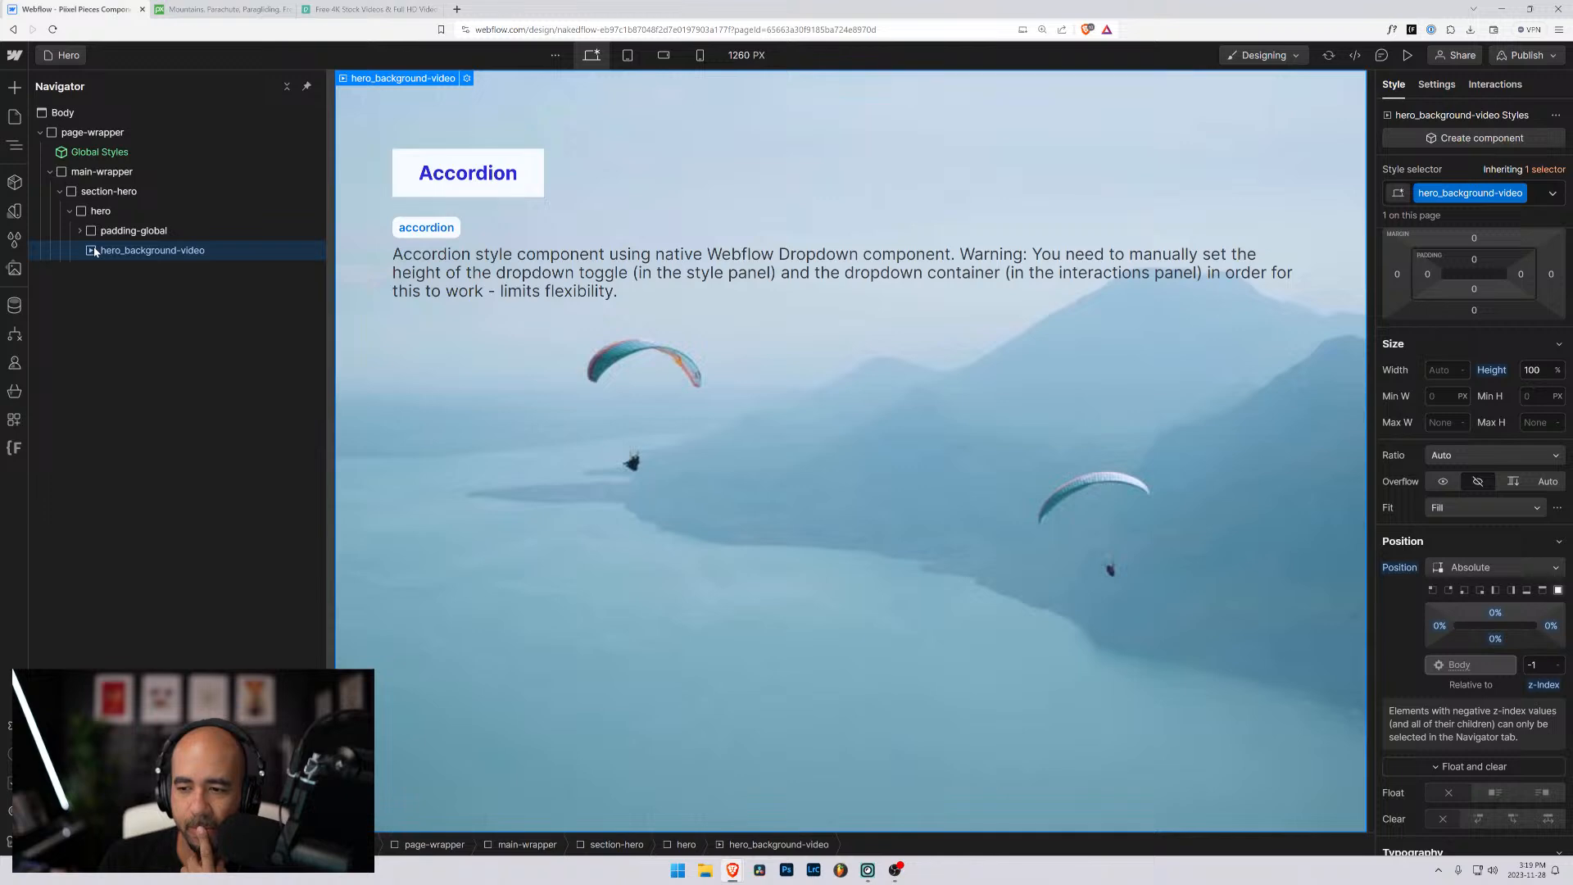
scroll(1485, 678, "down", 3)
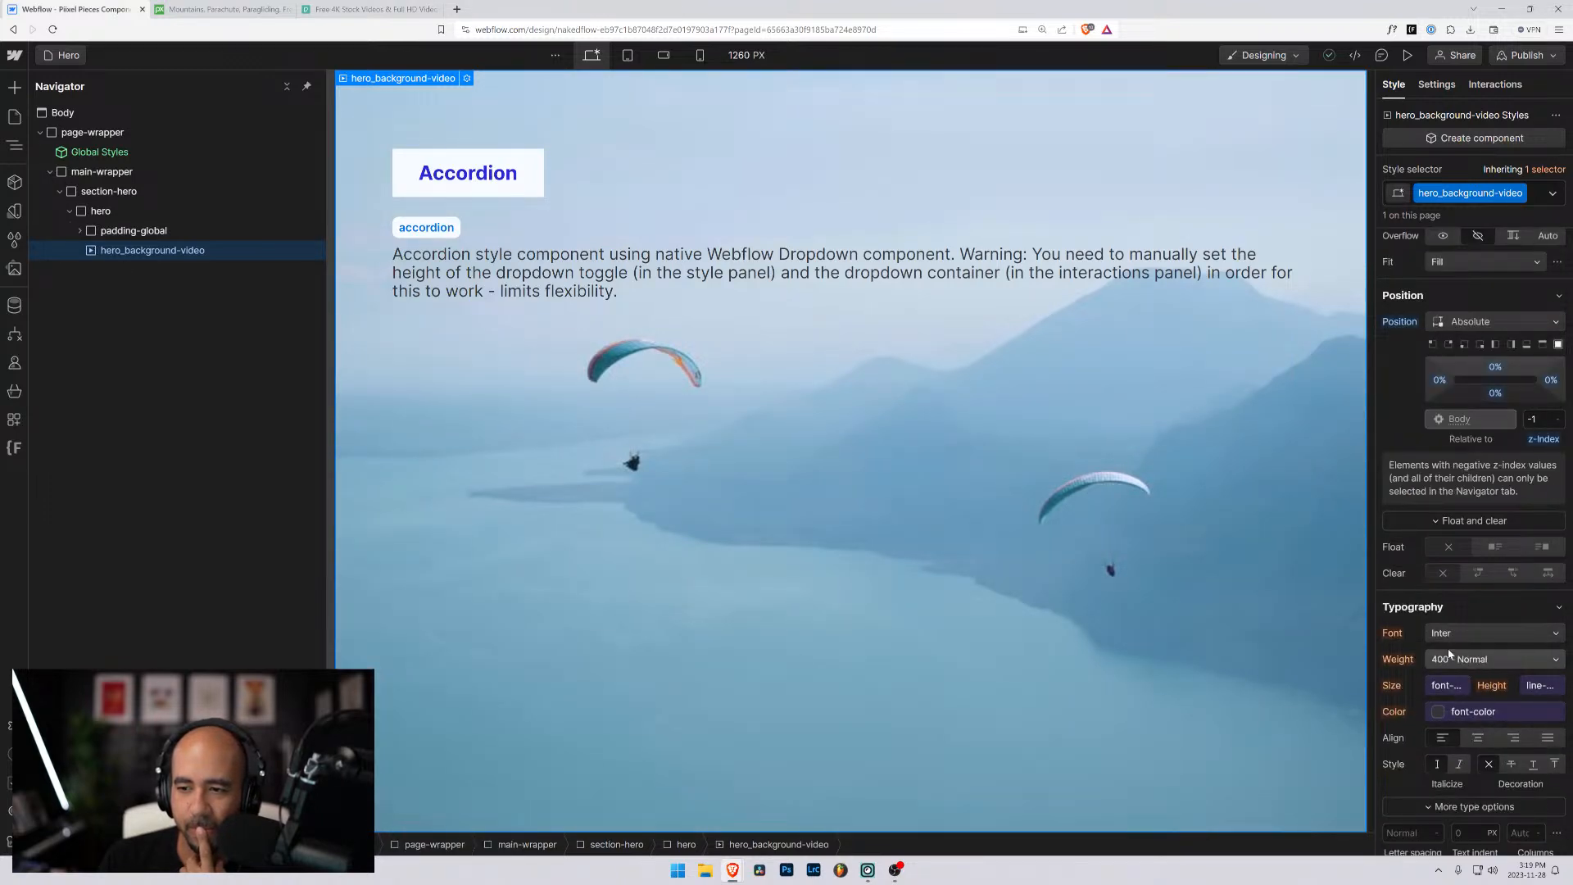
scroll(1449, 652, "down", 5)
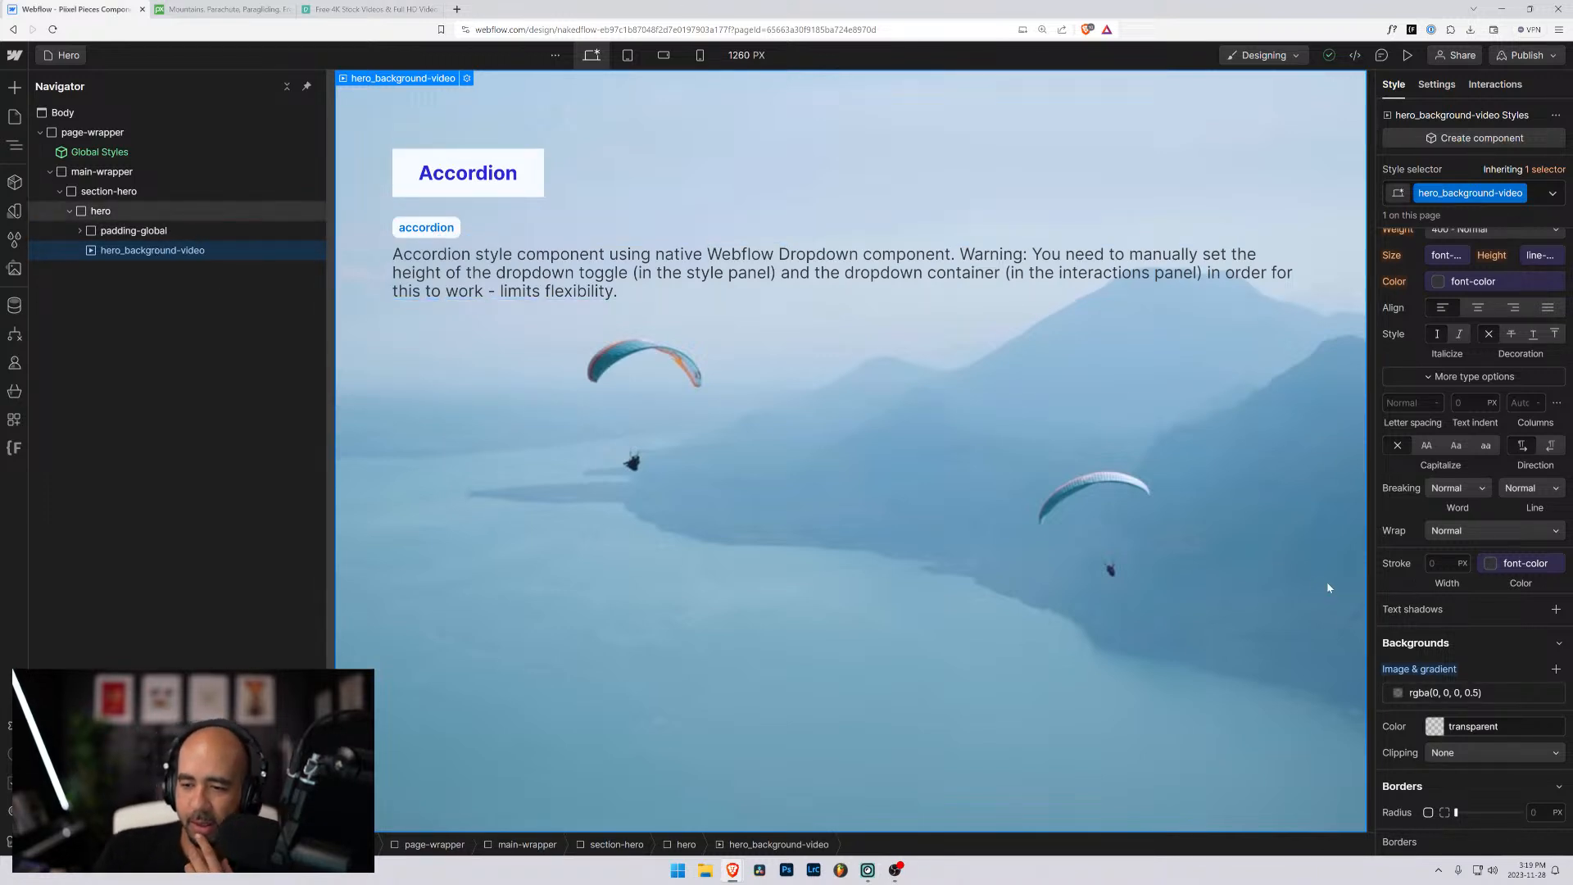
- Set the z-index of hero_background-video to 0
scroll(1481, 614, "up", 5)
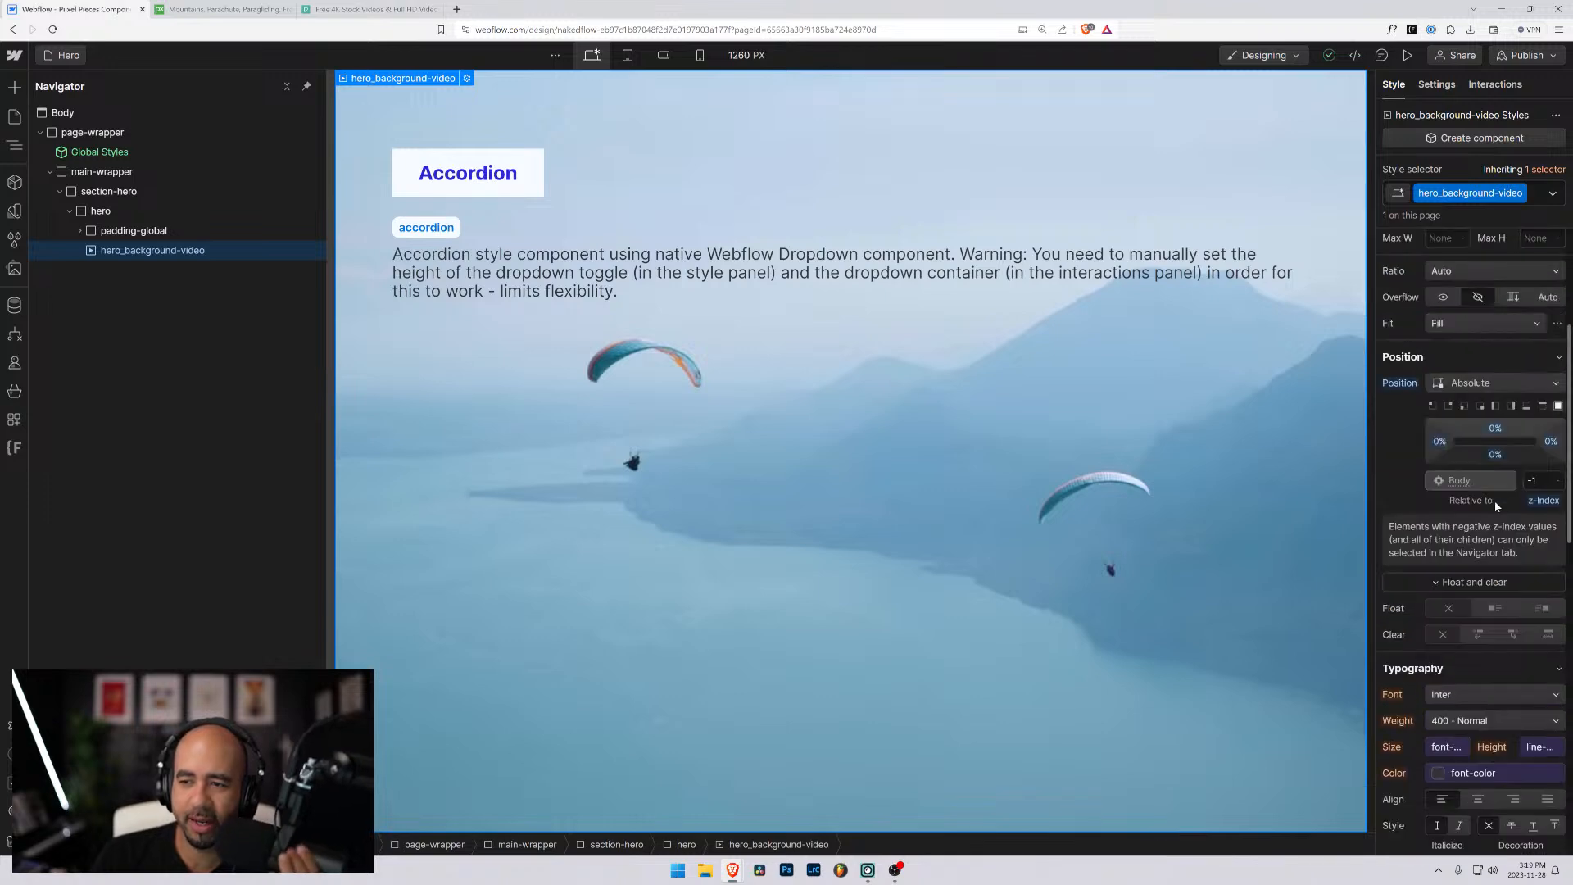
scroll(1476, 593, "down", 5)
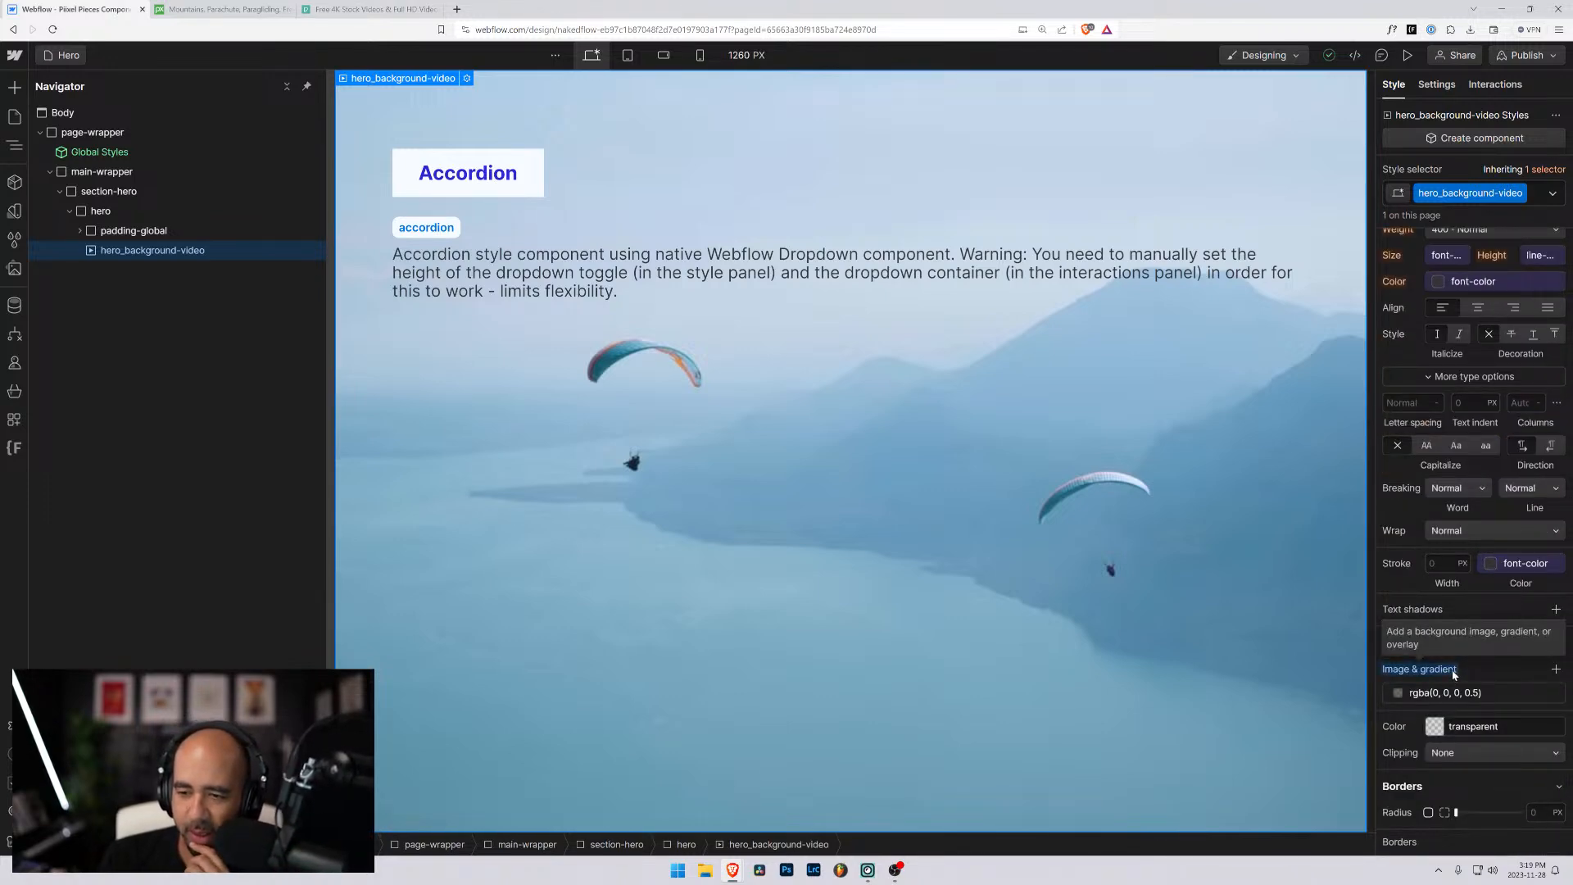
scroll(1454, 673, "up", 5)
left_click(1531, 358)
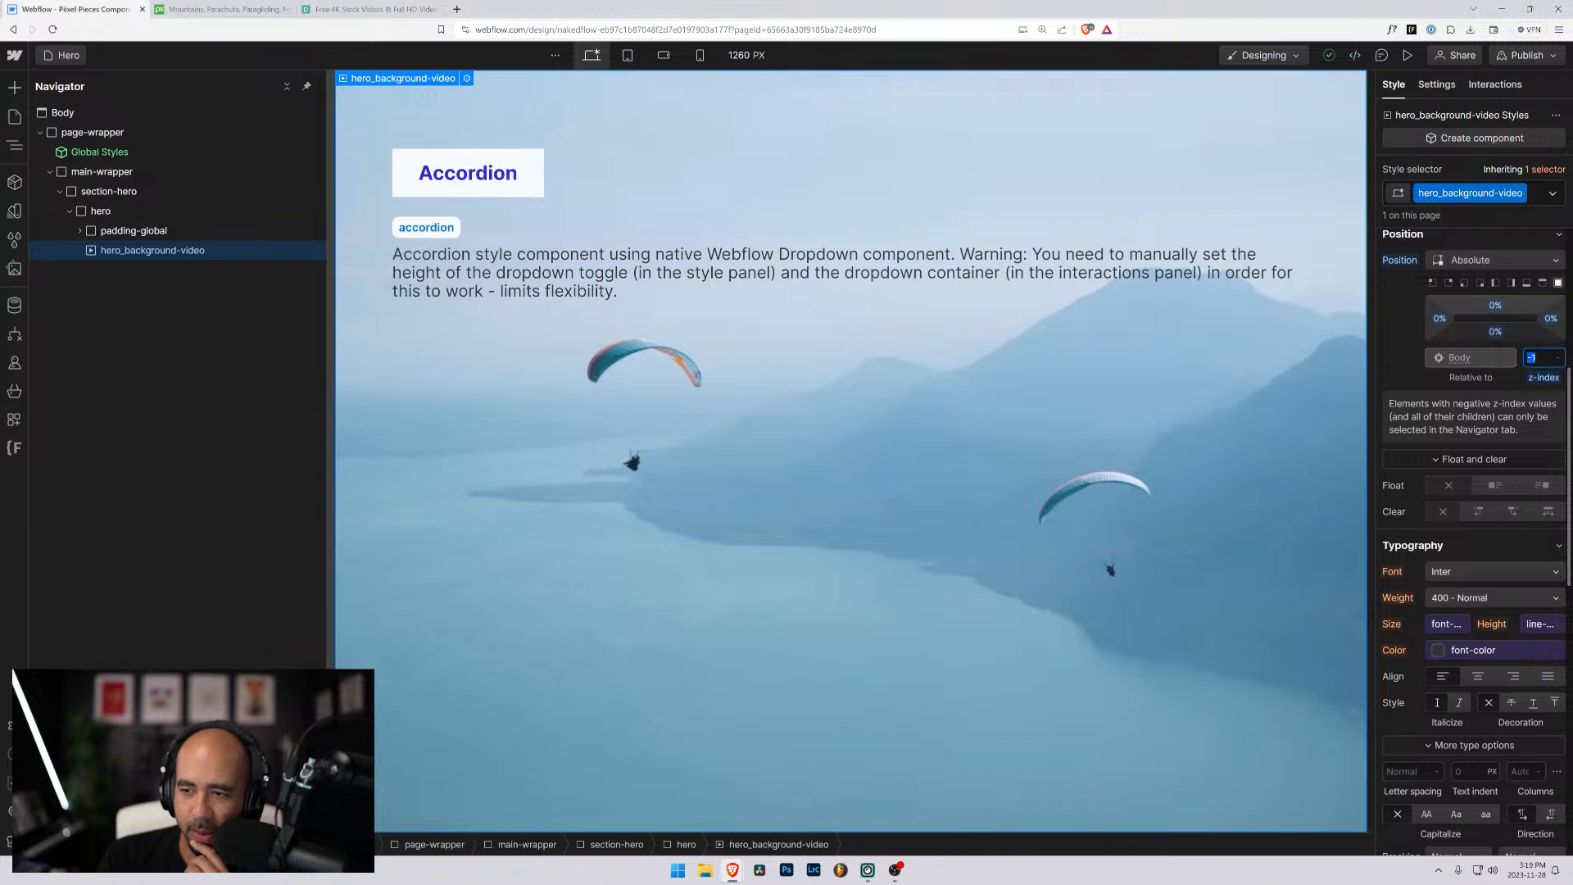
type("0")
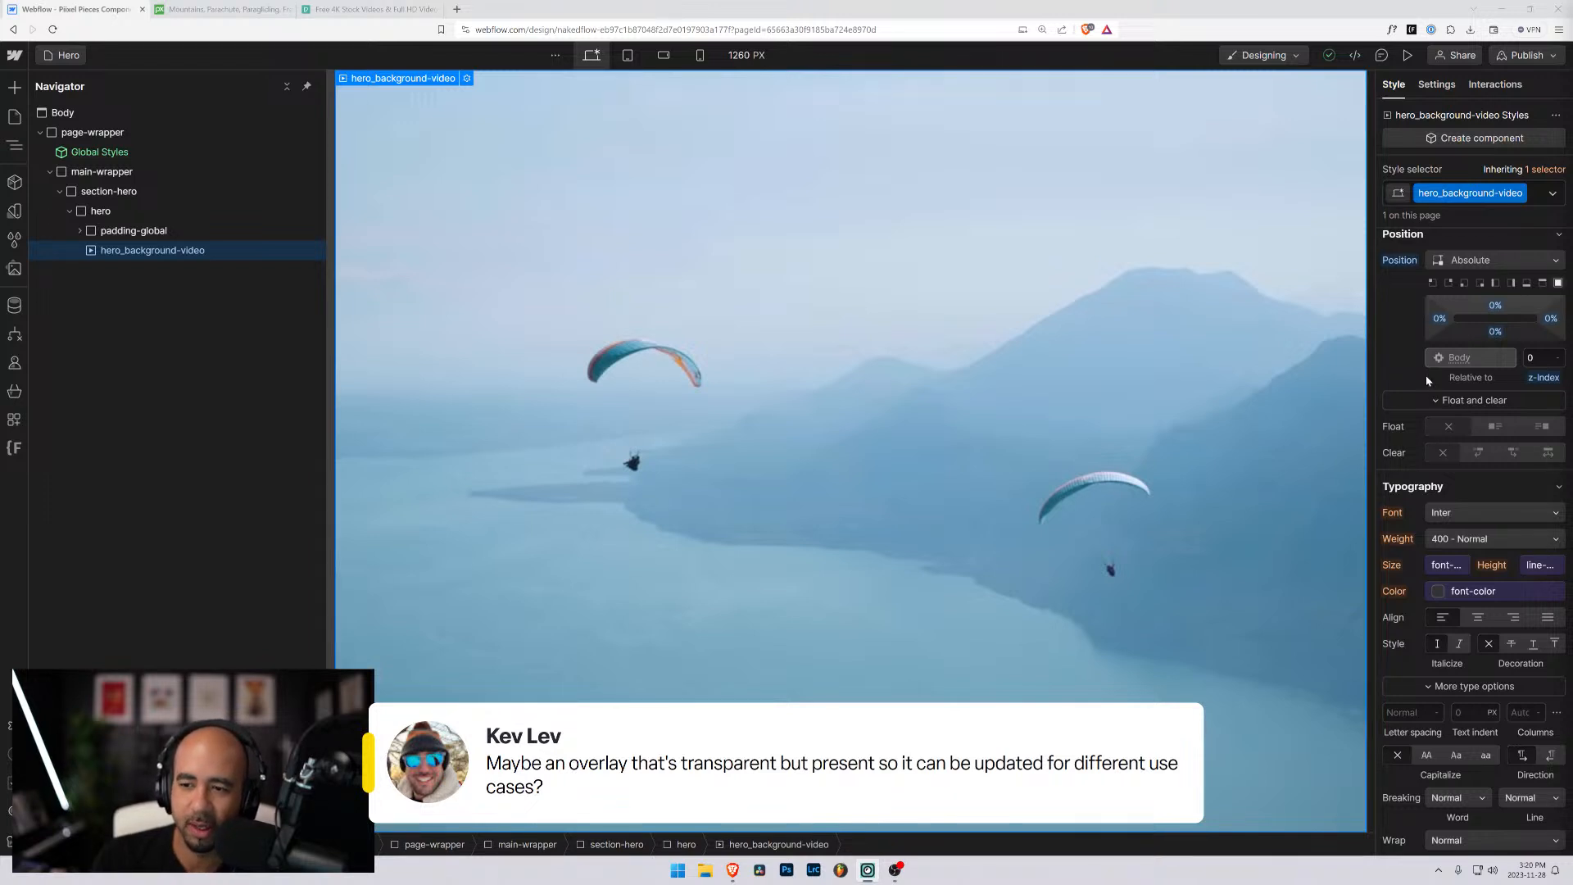
- Remove the rgba(0, 0, 0, 0.5) image overlay from the backgrounds of hero_background-video
scroll(1428, 381, "down", 4)
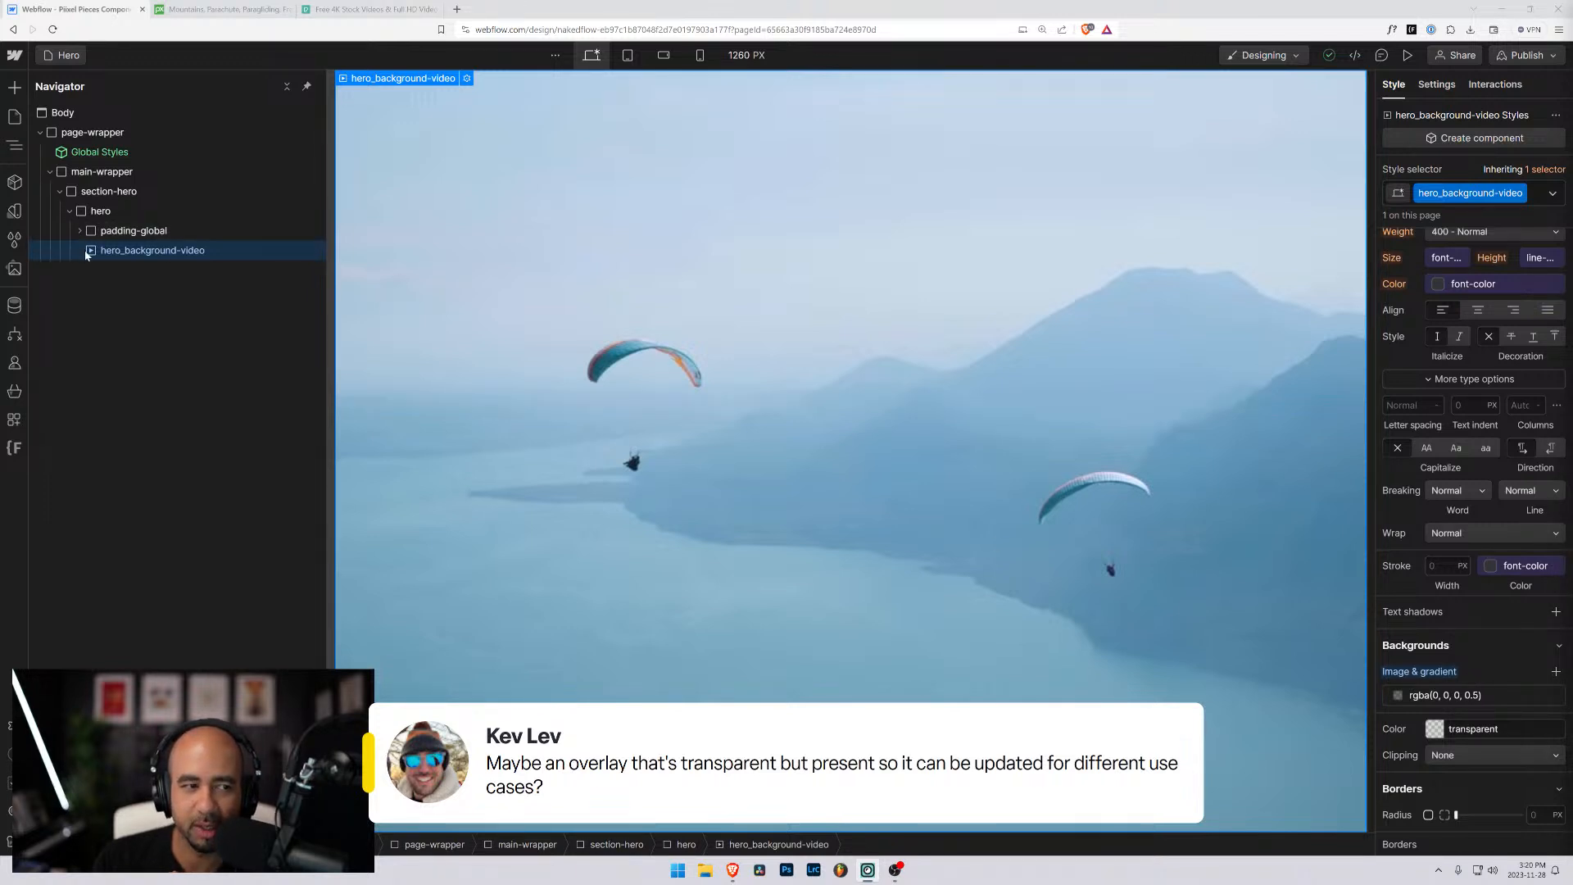
left_click(1419, 669, "alt")
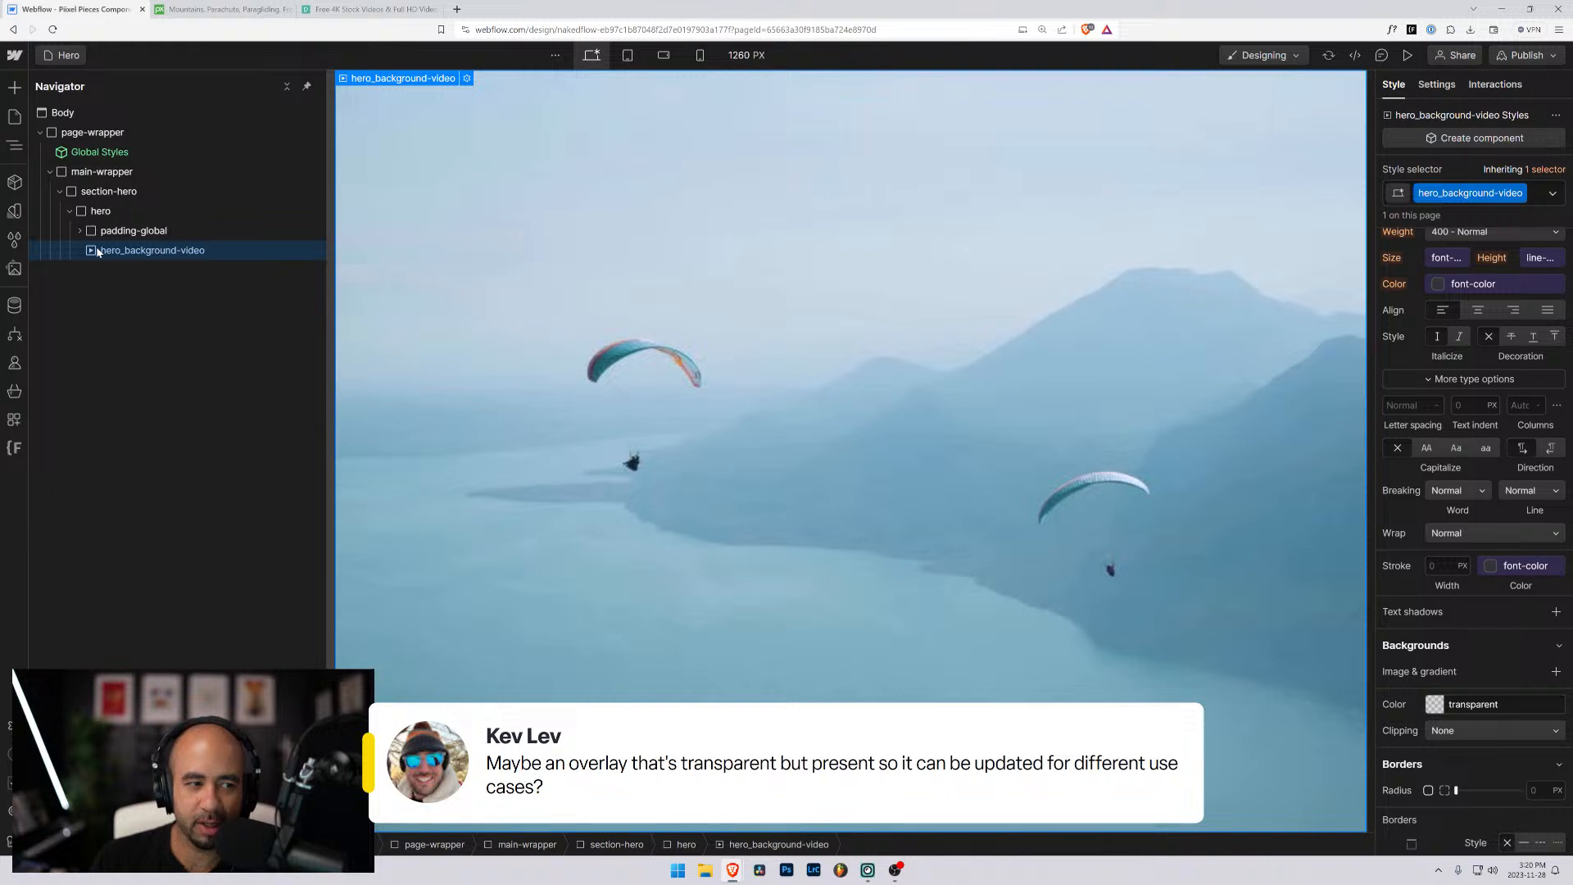
left_click_drag(97, 250, 98, 220)
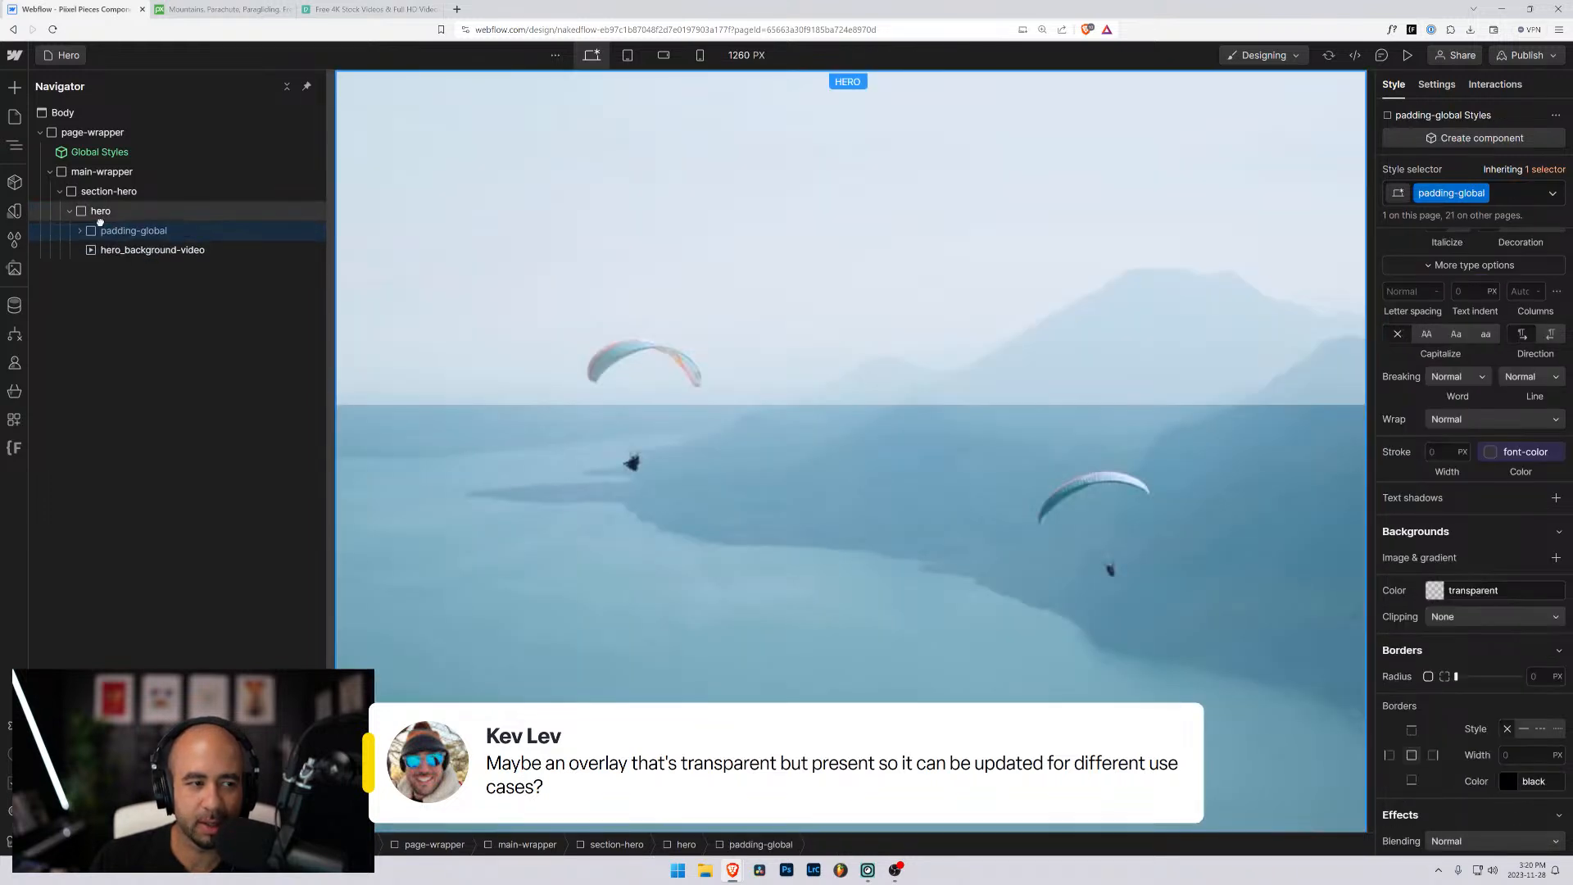
- Reset the z-index of hero_background-video to Auto
left_click(122, 250)
scroll(1526, 570, "up", 2)
scroll(1527, 573, "up", 3)
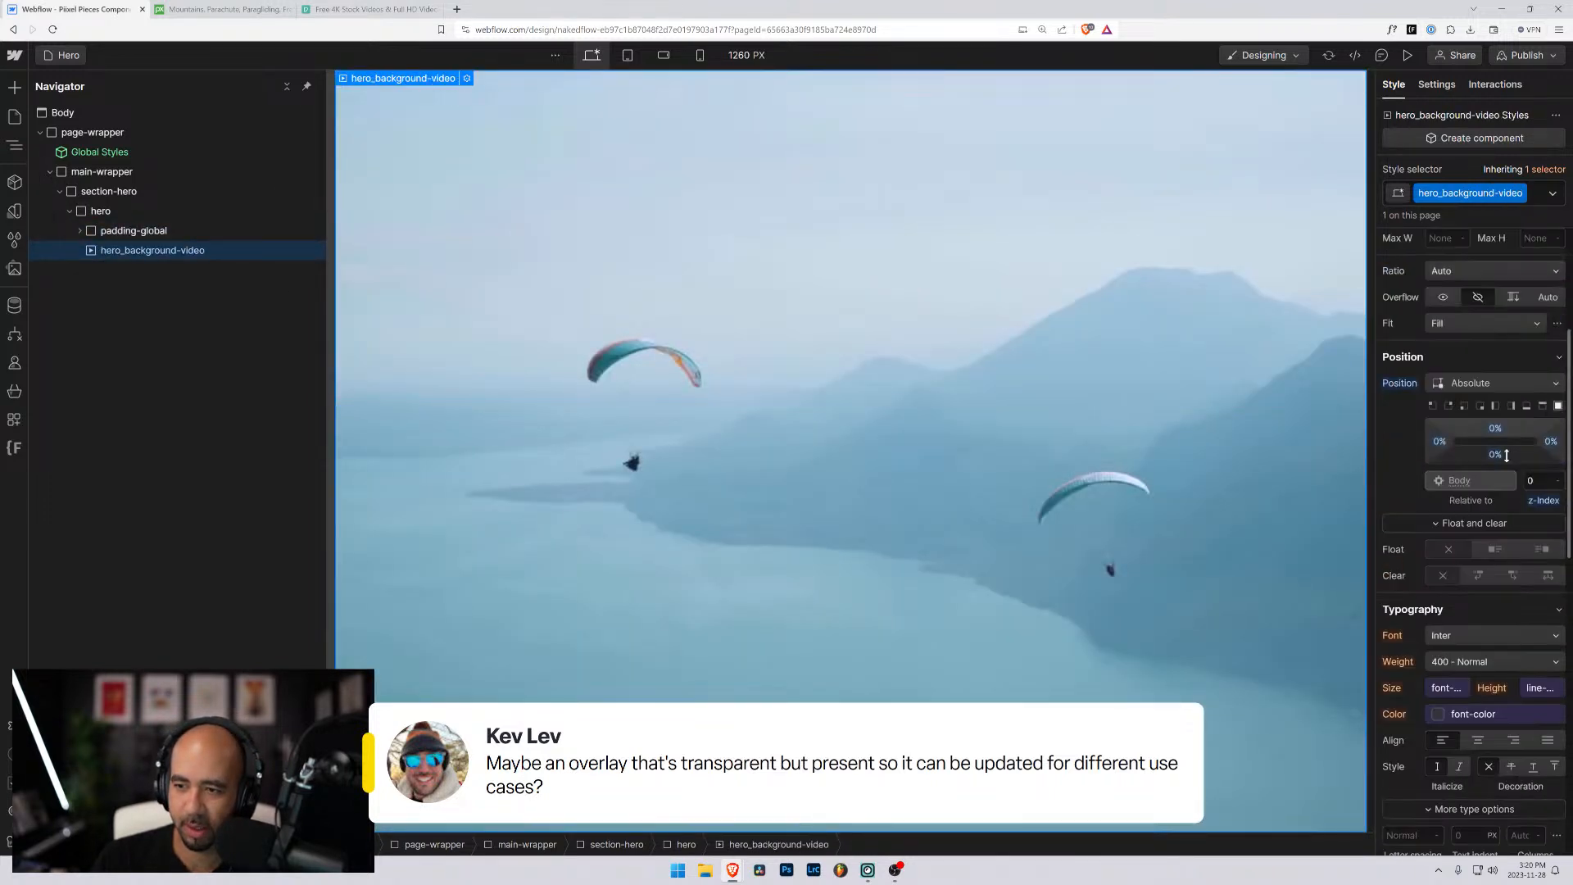
left_click(1540, 501, "alt")
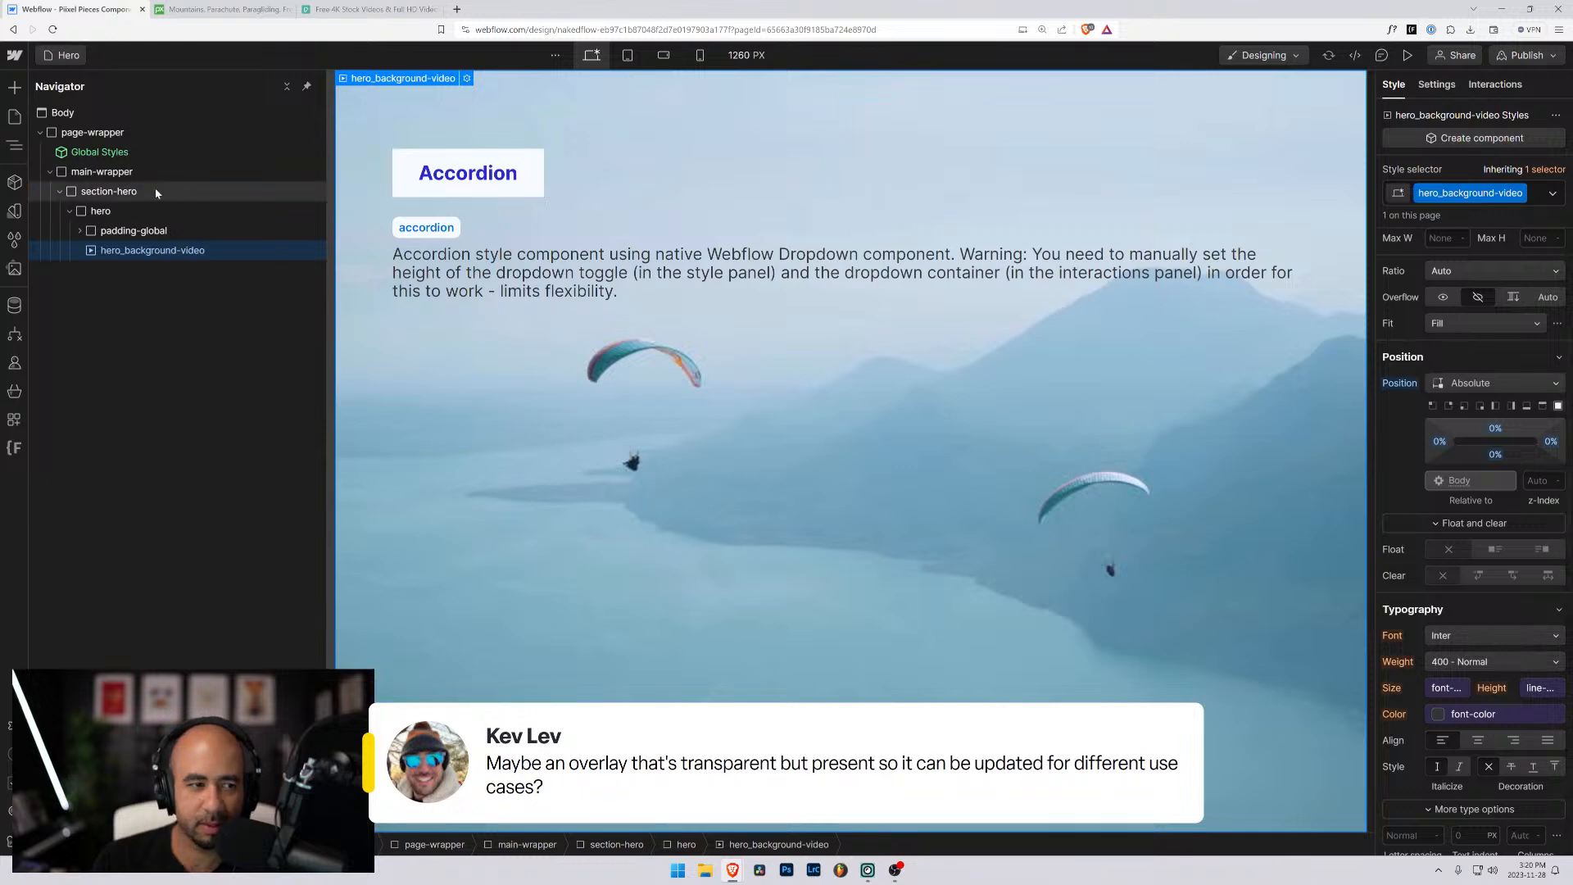
left_click(122, 231)
left_click(116, 250)
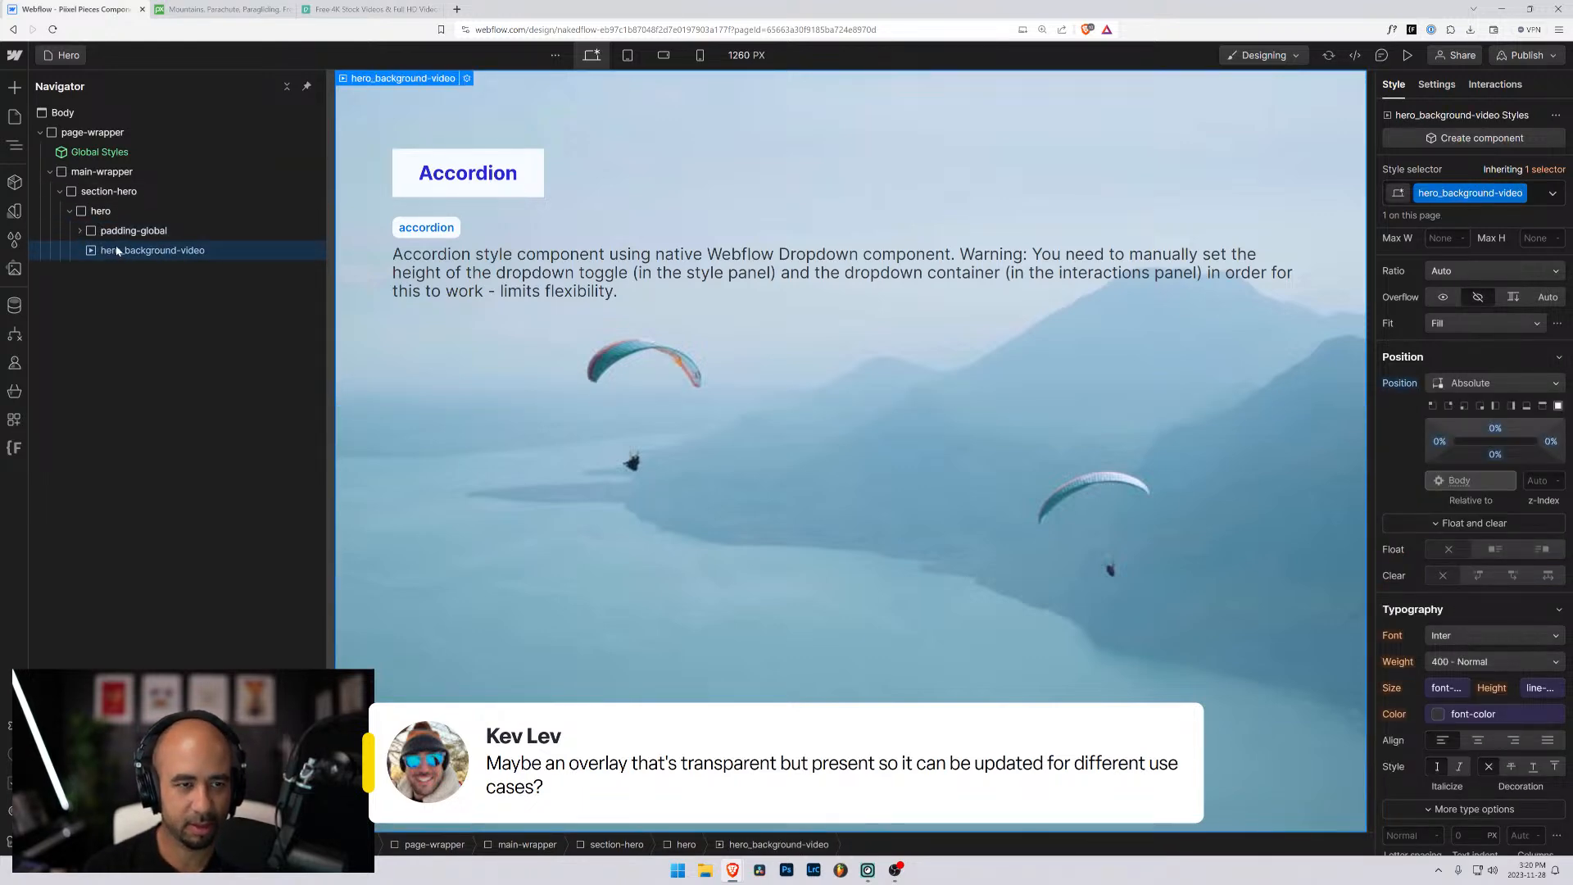
key("ctrl+shift+n")
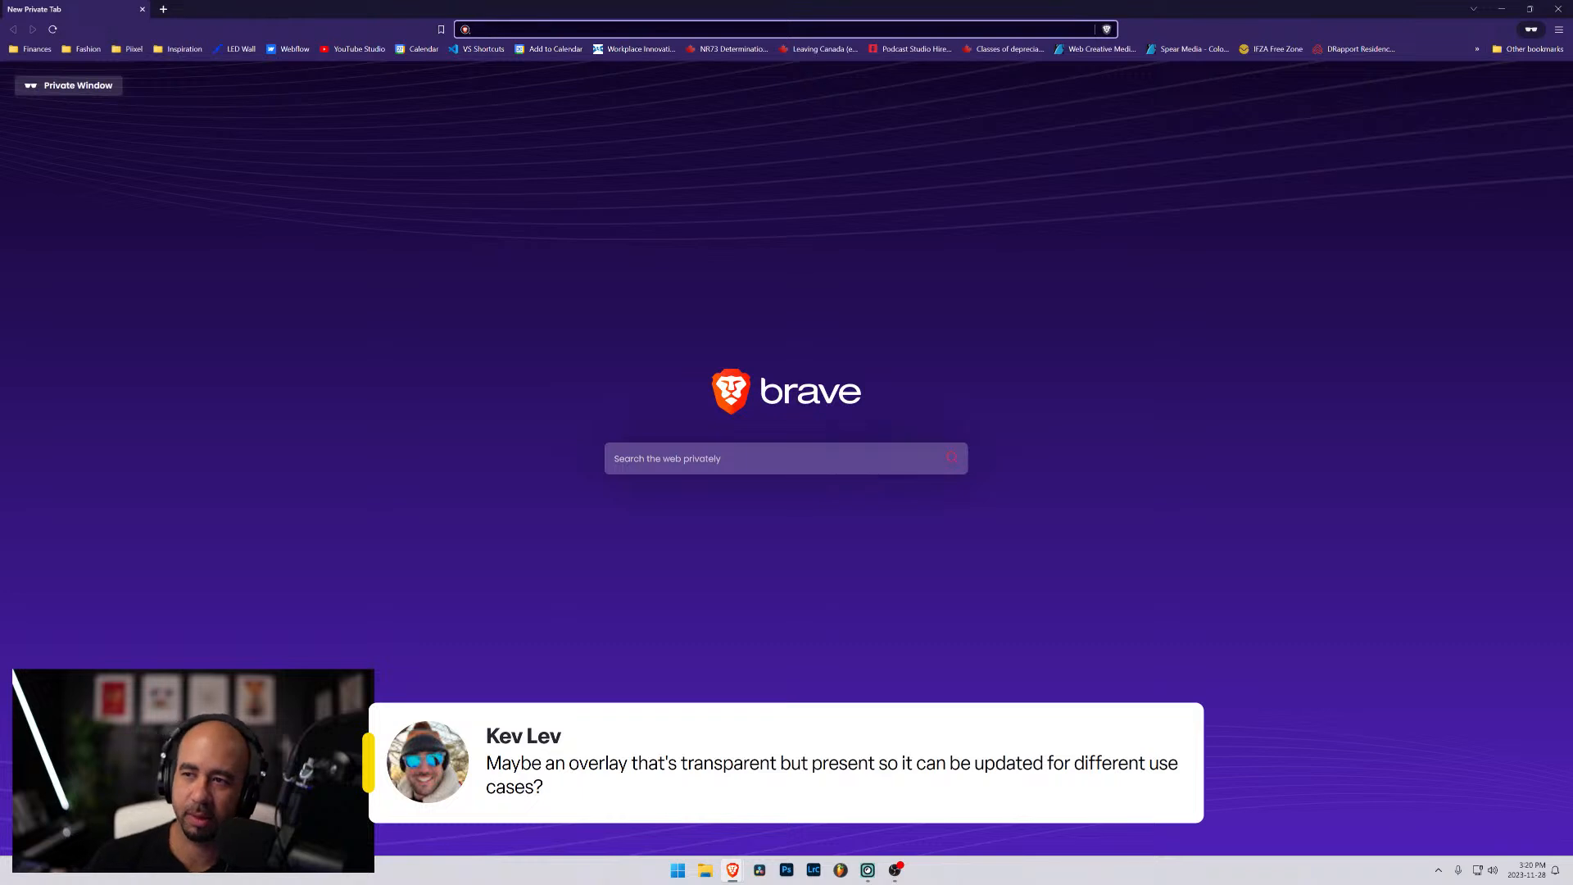
left_click(1557, 8)
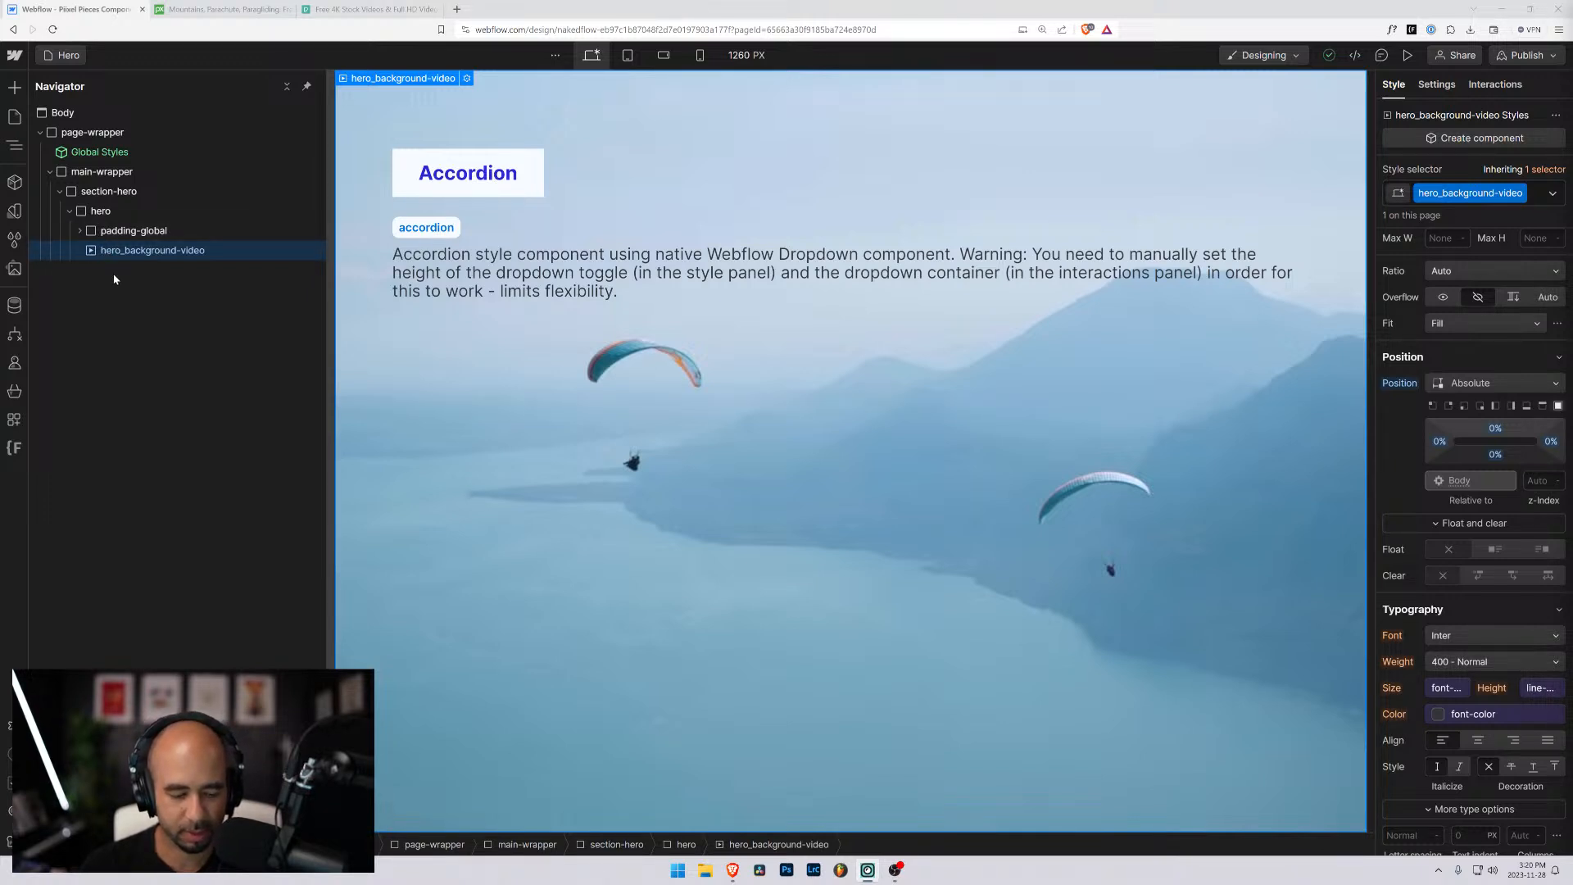
- Add a div block and place it inside hero between padding-global and hero_background-video
key("ctrl+k")
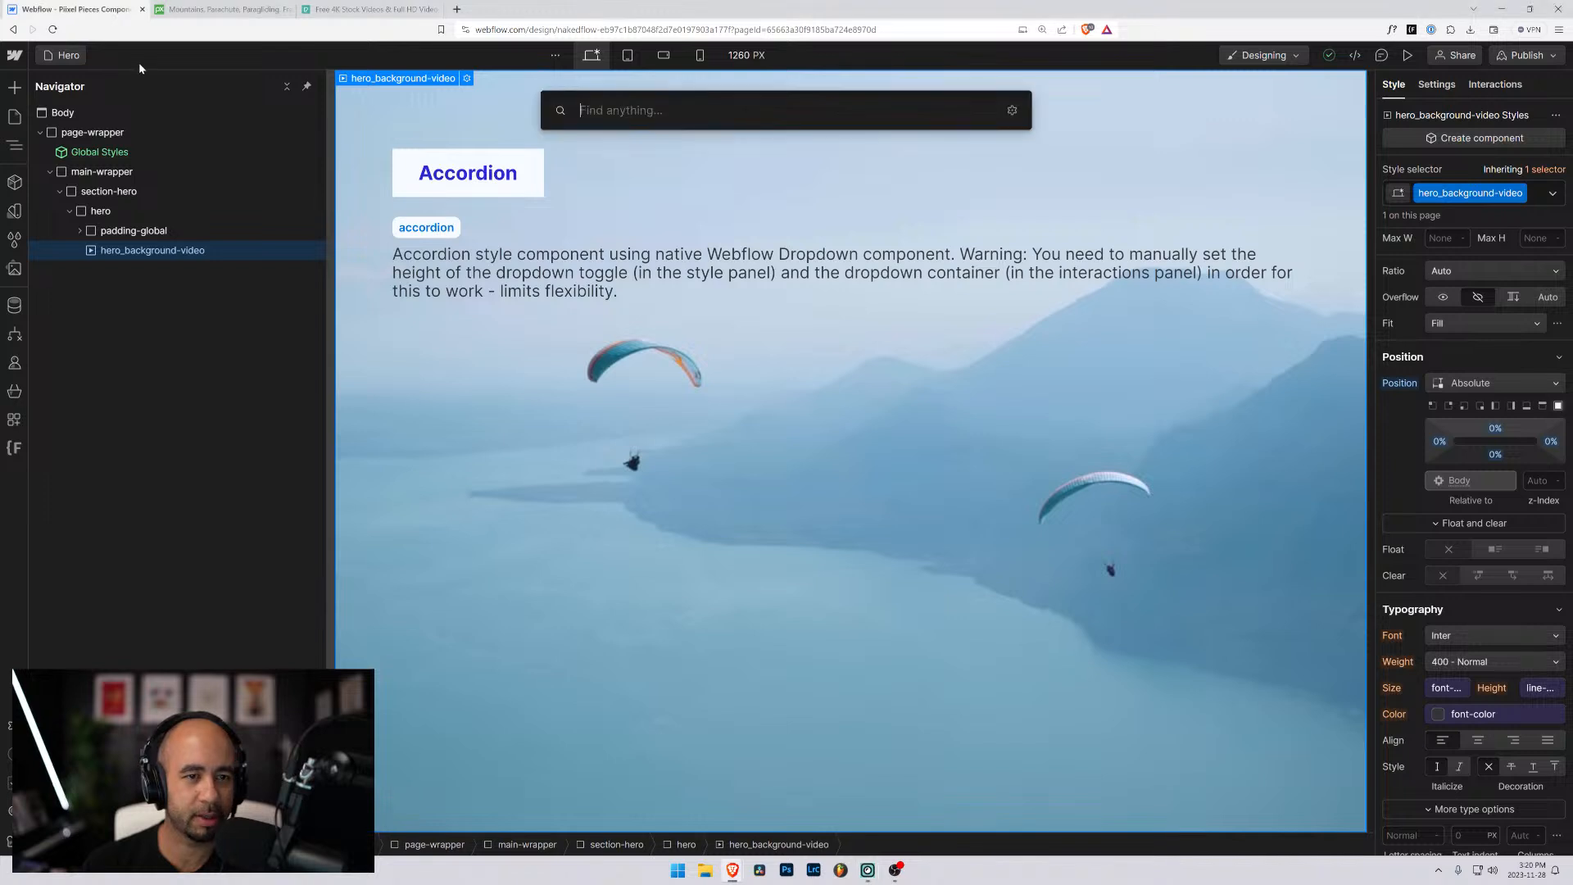
type("div")
key("Return")
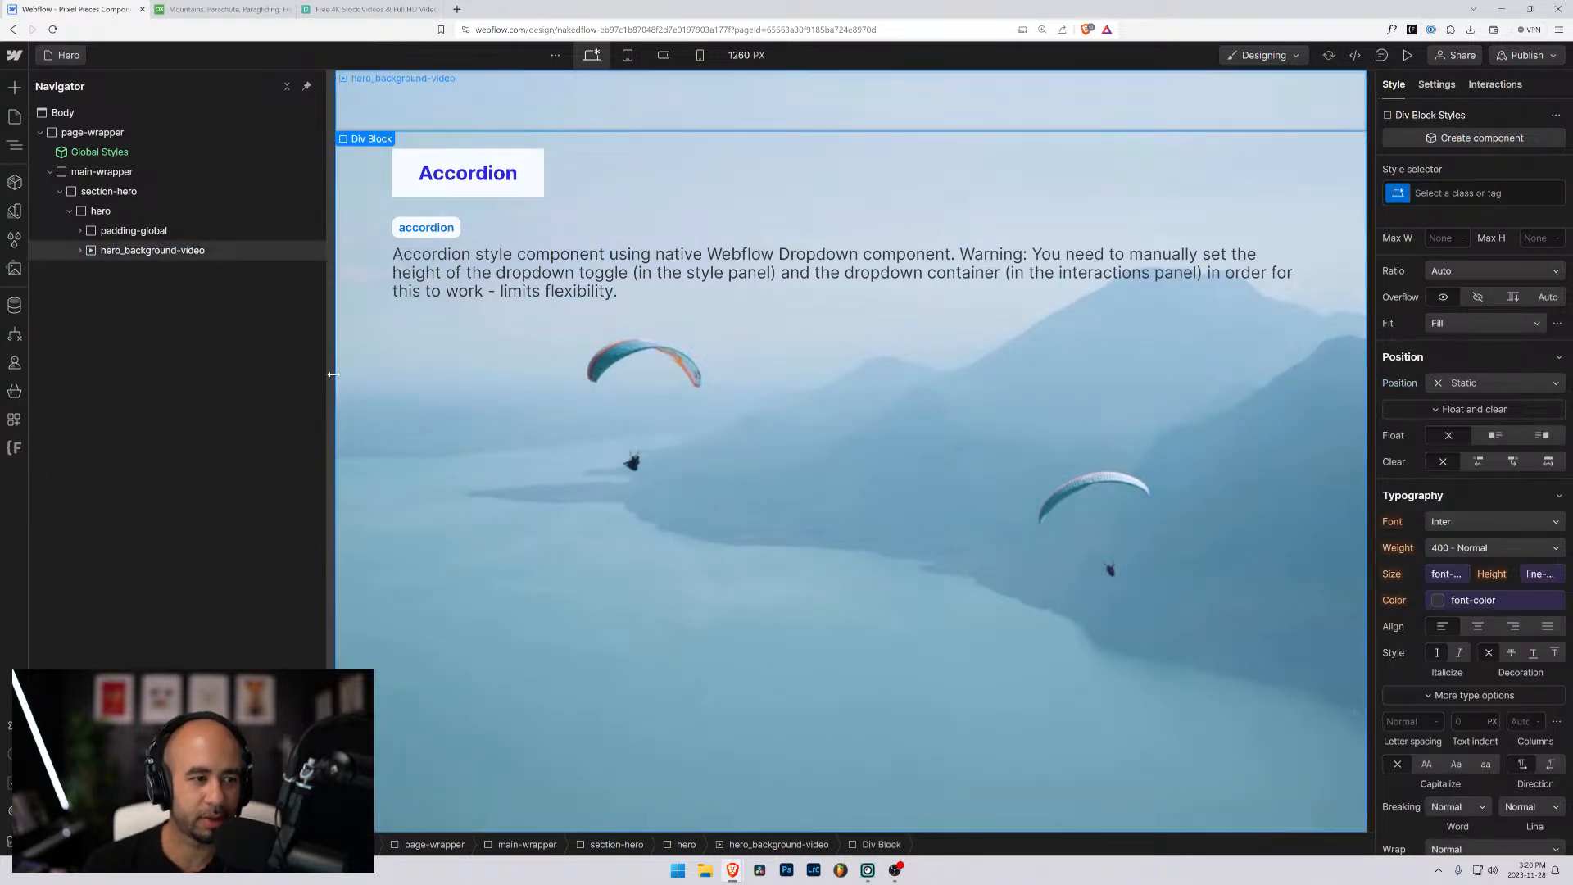
left_click(80, 251)
left_click_drag(96, 270, 101, 249)
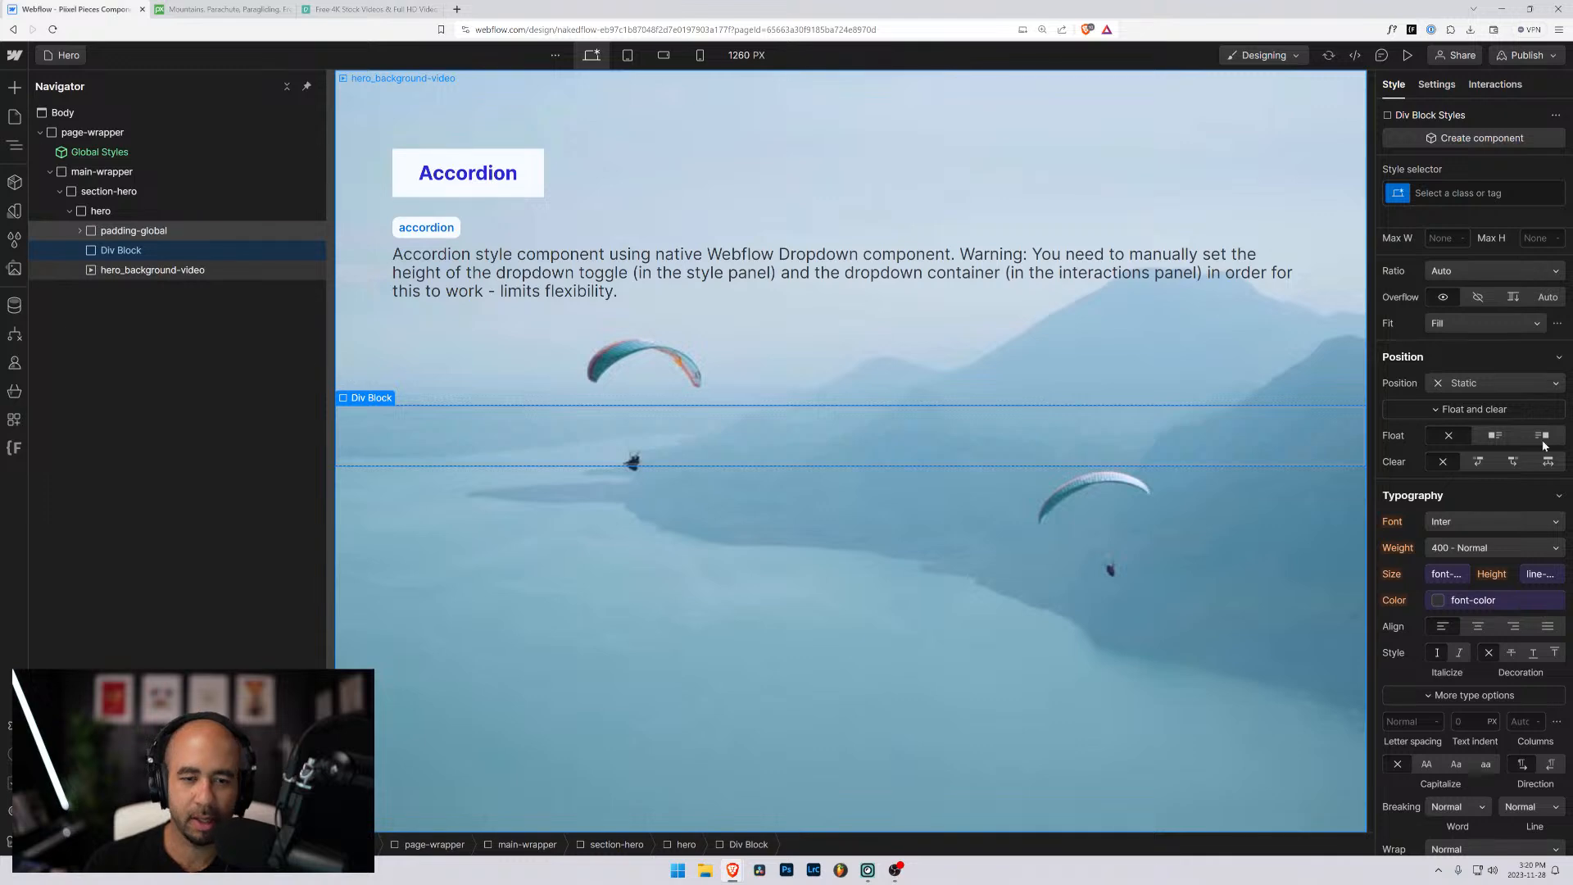
- Set the new div block's position to Absolute with the full-cover preset of 0% on all sides
scroll(1503, 508, "up", 3)
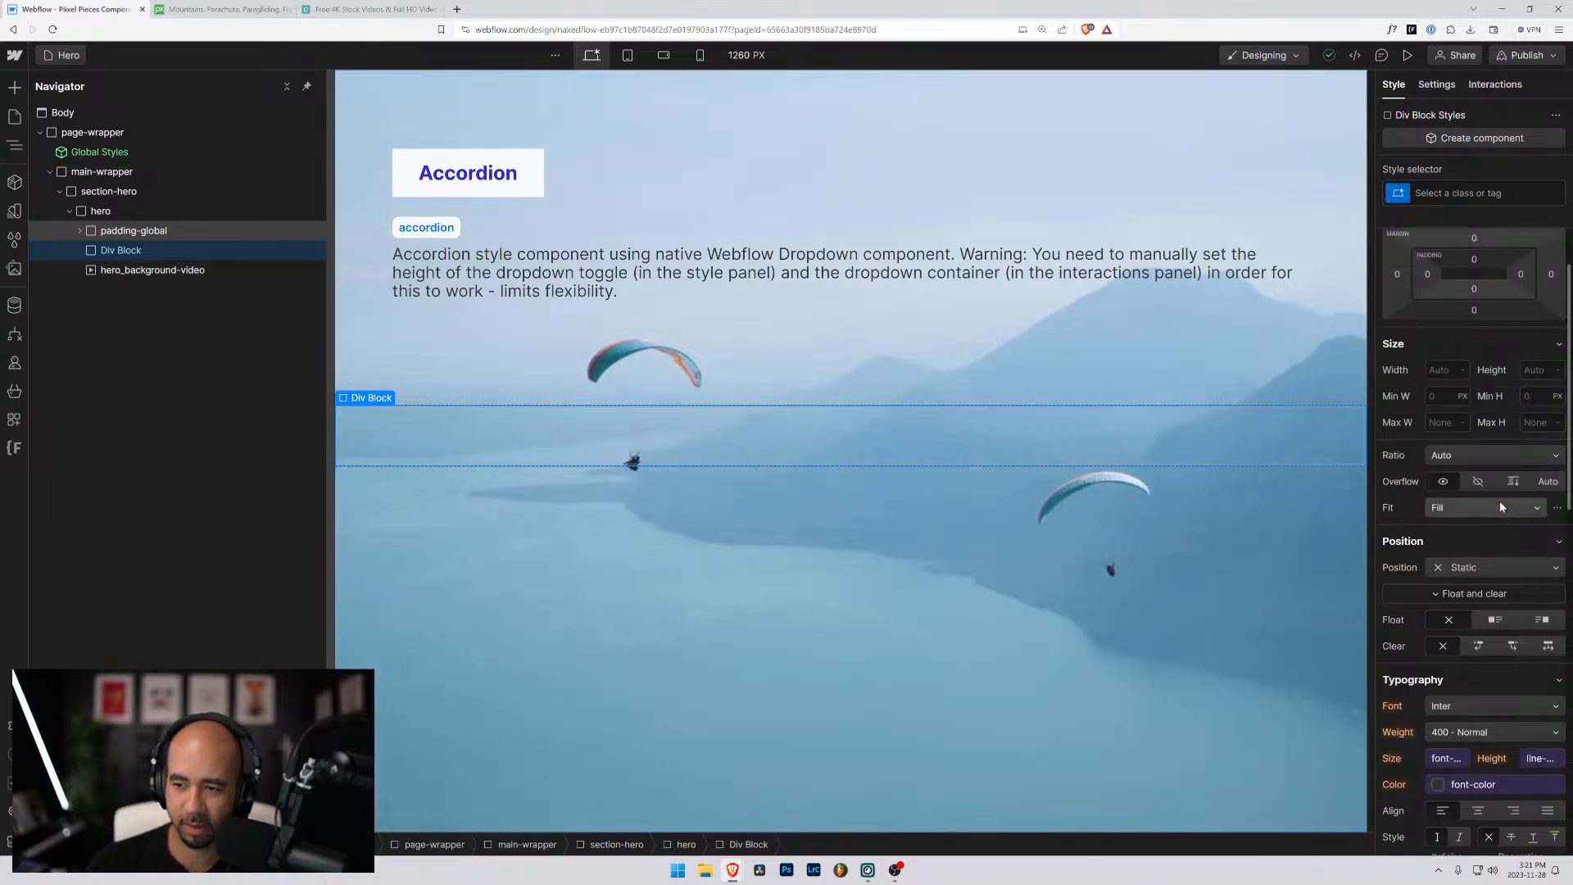
scroll(1501, 507, "up", 2)
scroll(1487, 623, "down", 10)
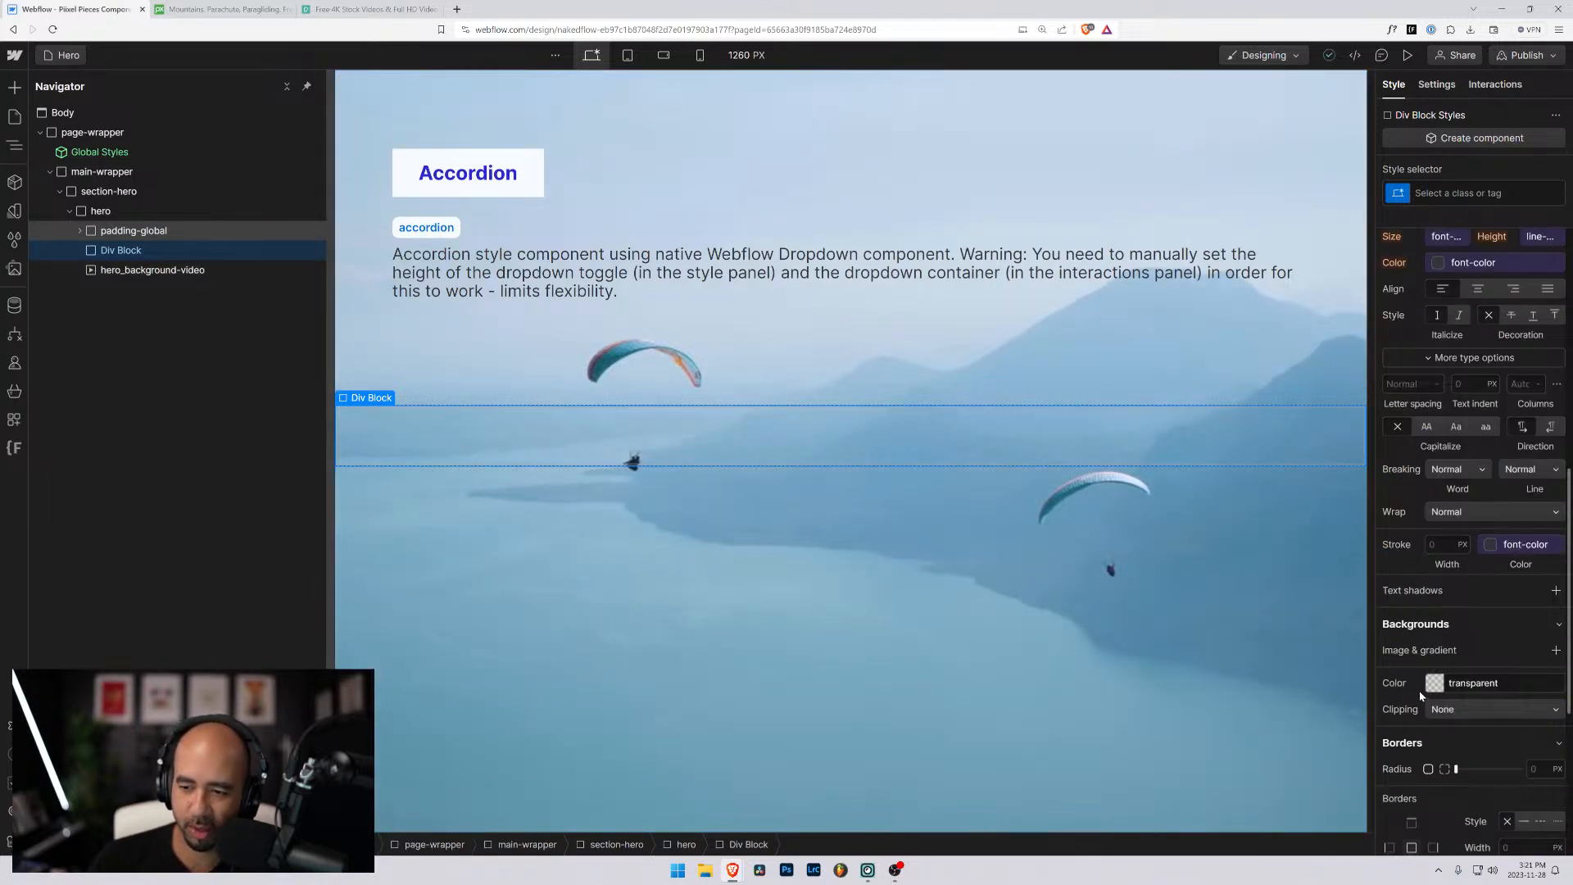
scroll(1526, 716, "down", 3)
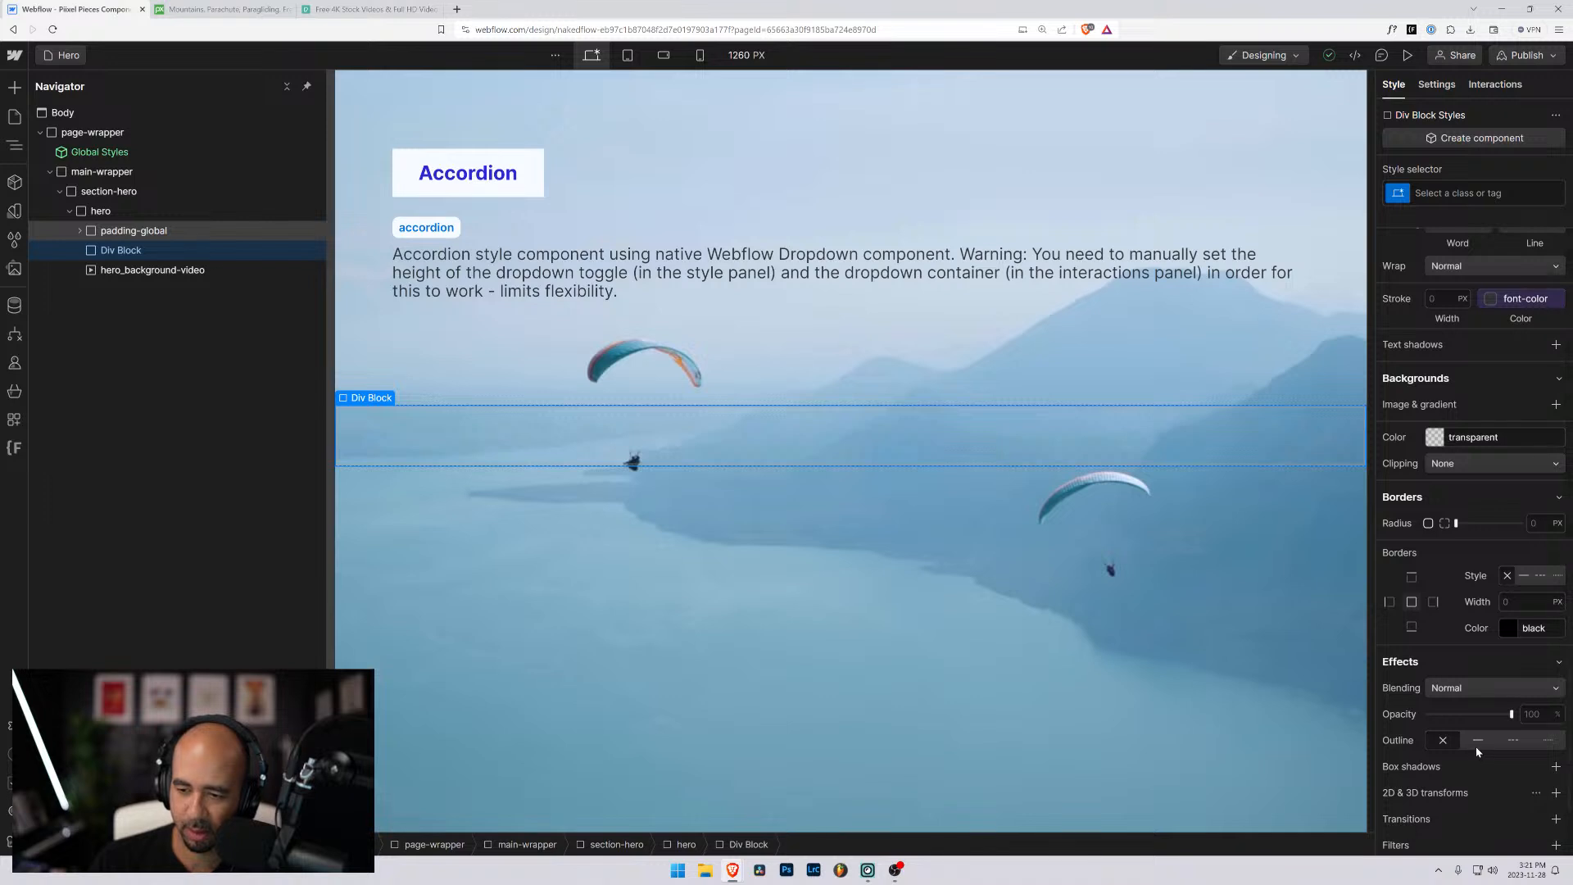
scroll(1453, 774, "up", 6)
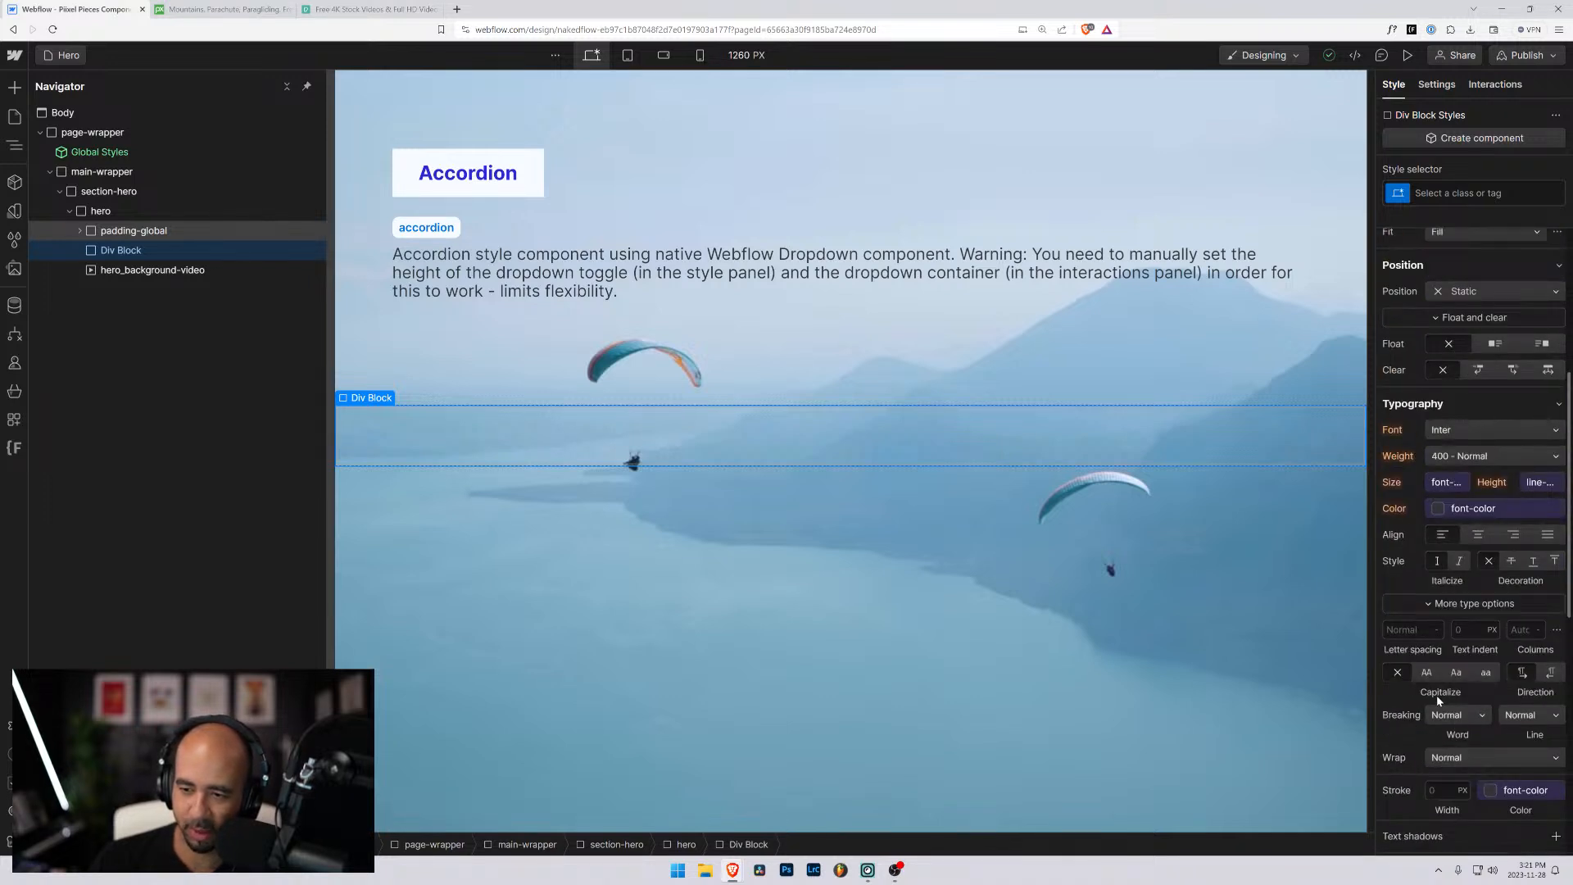
left_click(1506, 291)
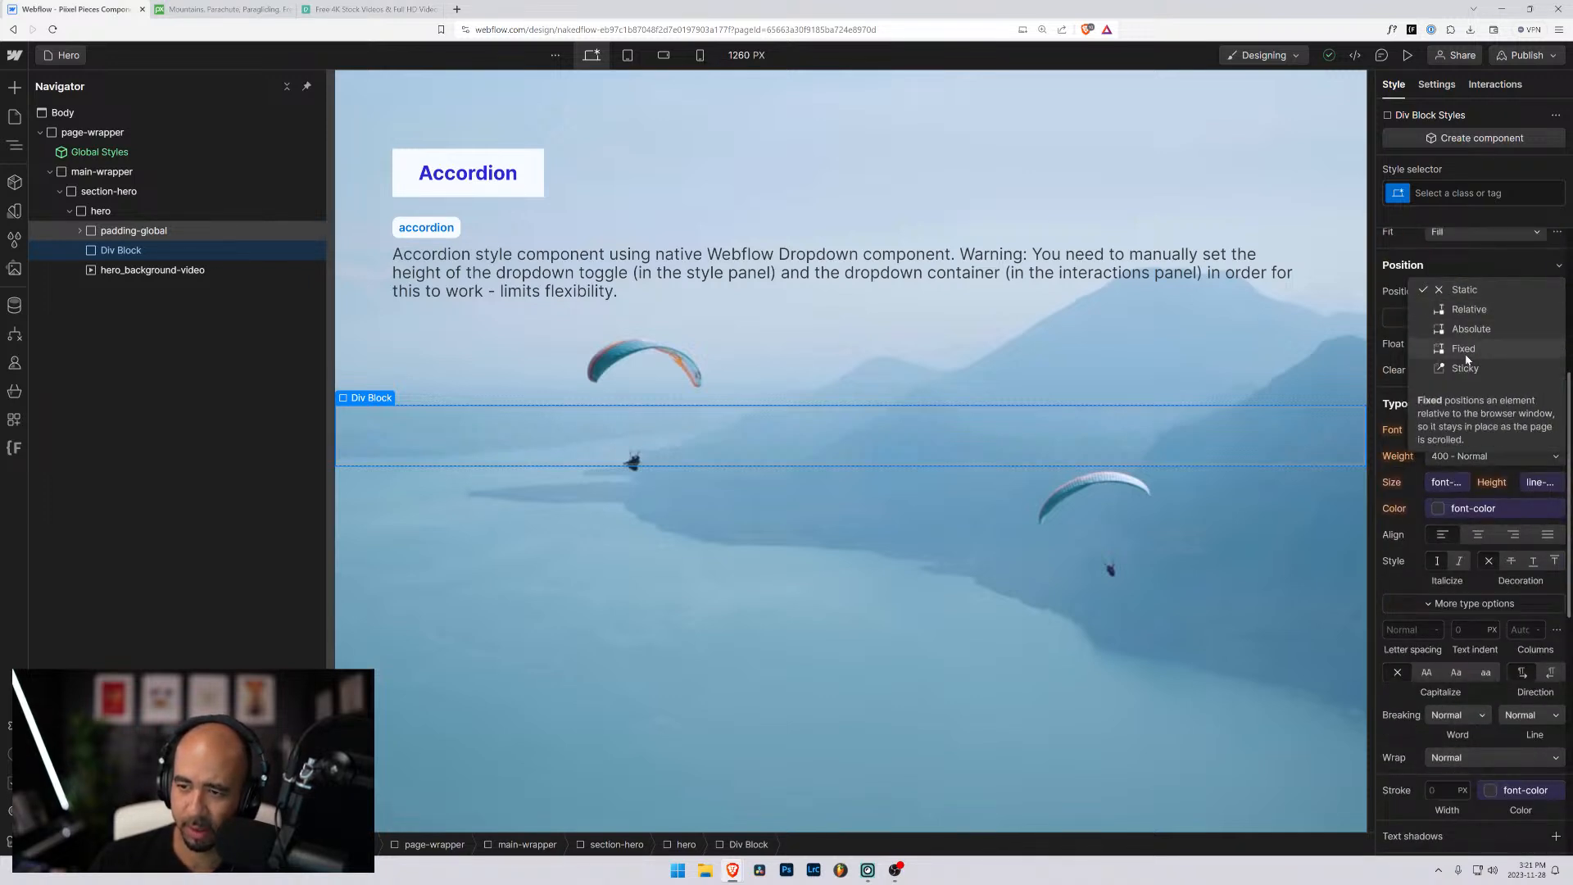
left_click(1468, 328)
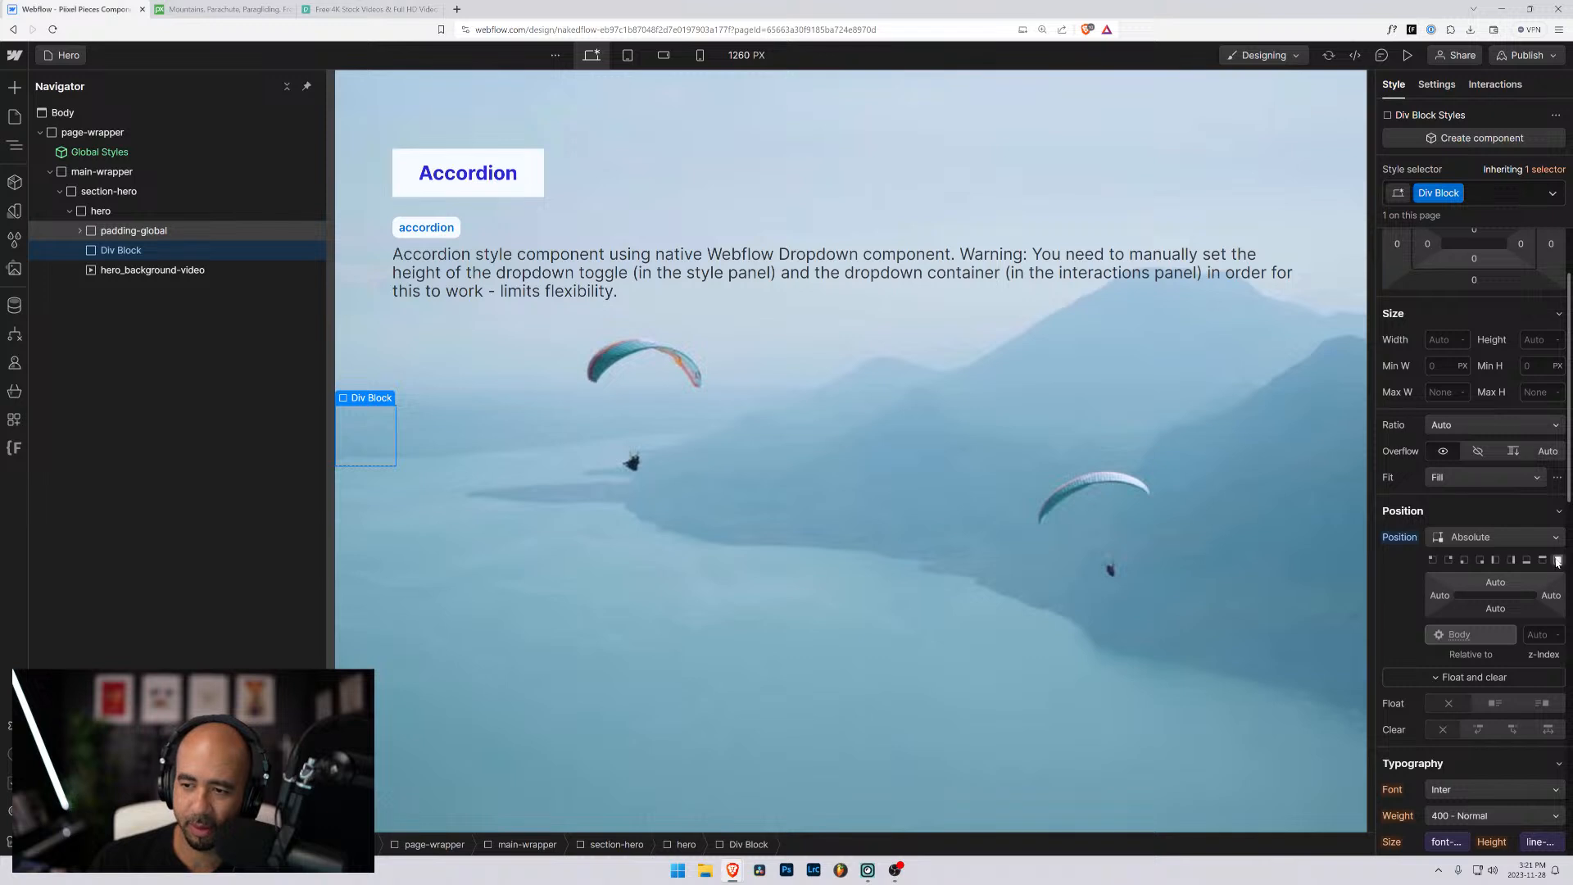
left_click(1557, 560)
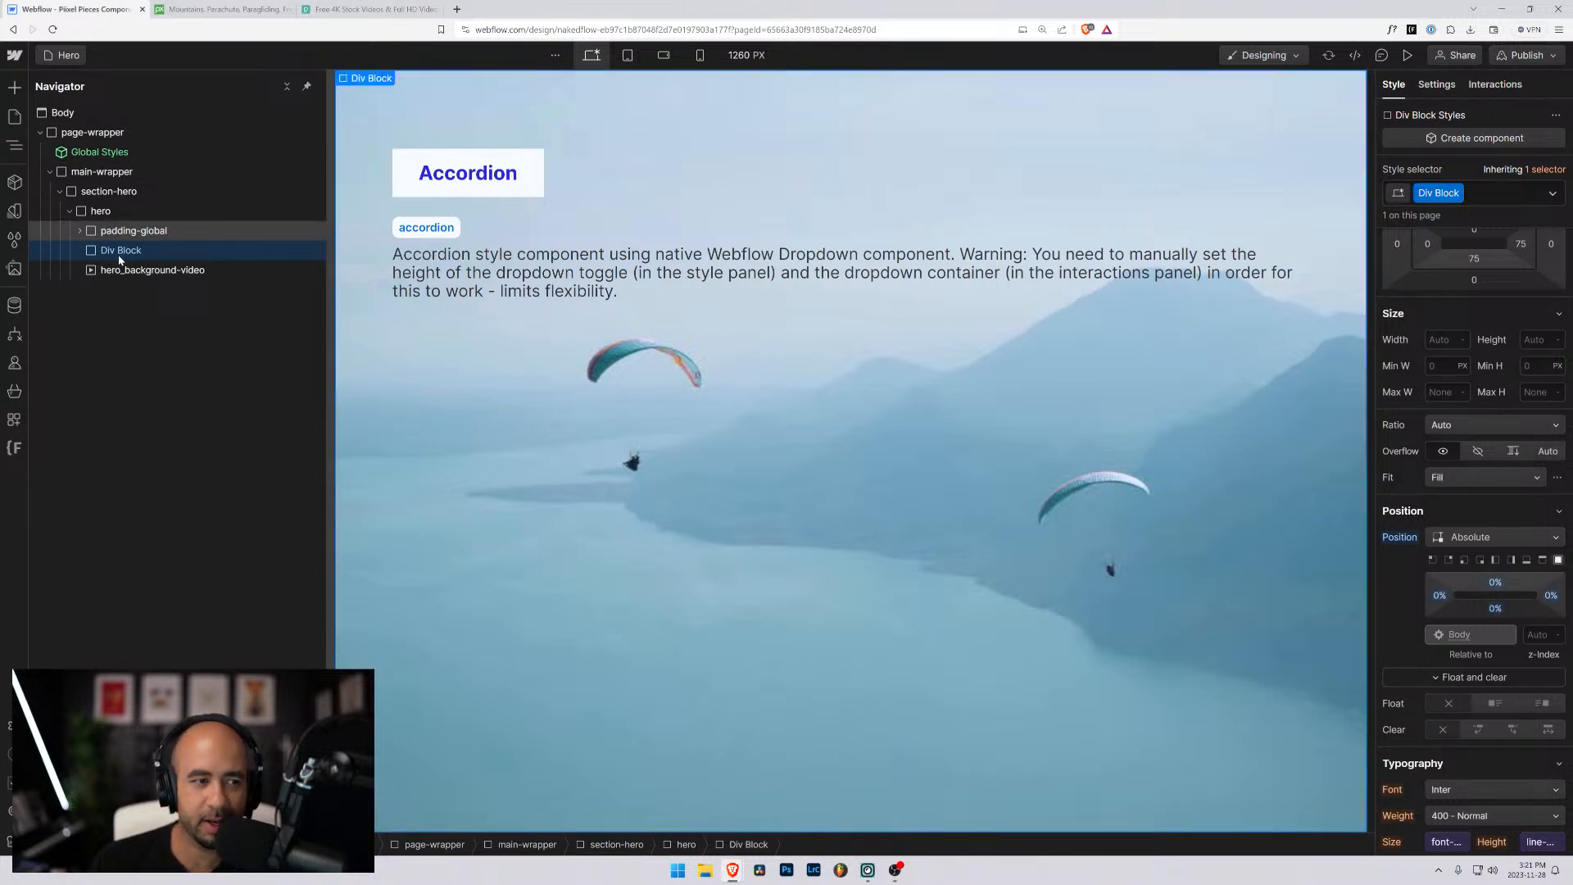
- Rename the div block's class to hero_background-overlay
left_click(1457, 192)
left_click(1446, 214)
type("her")
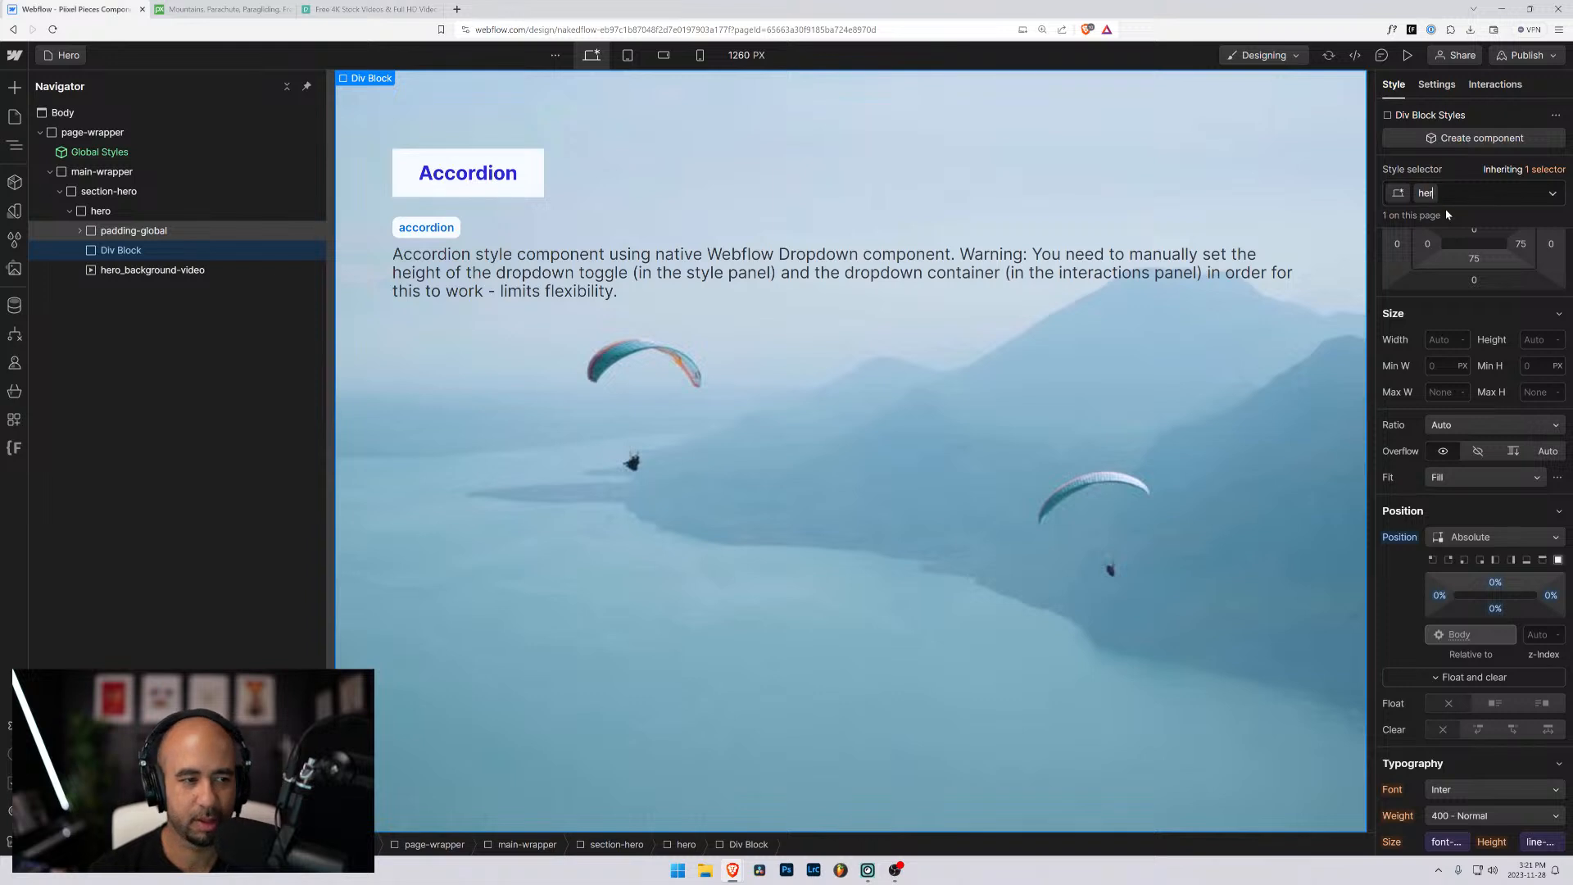
type("o_b")
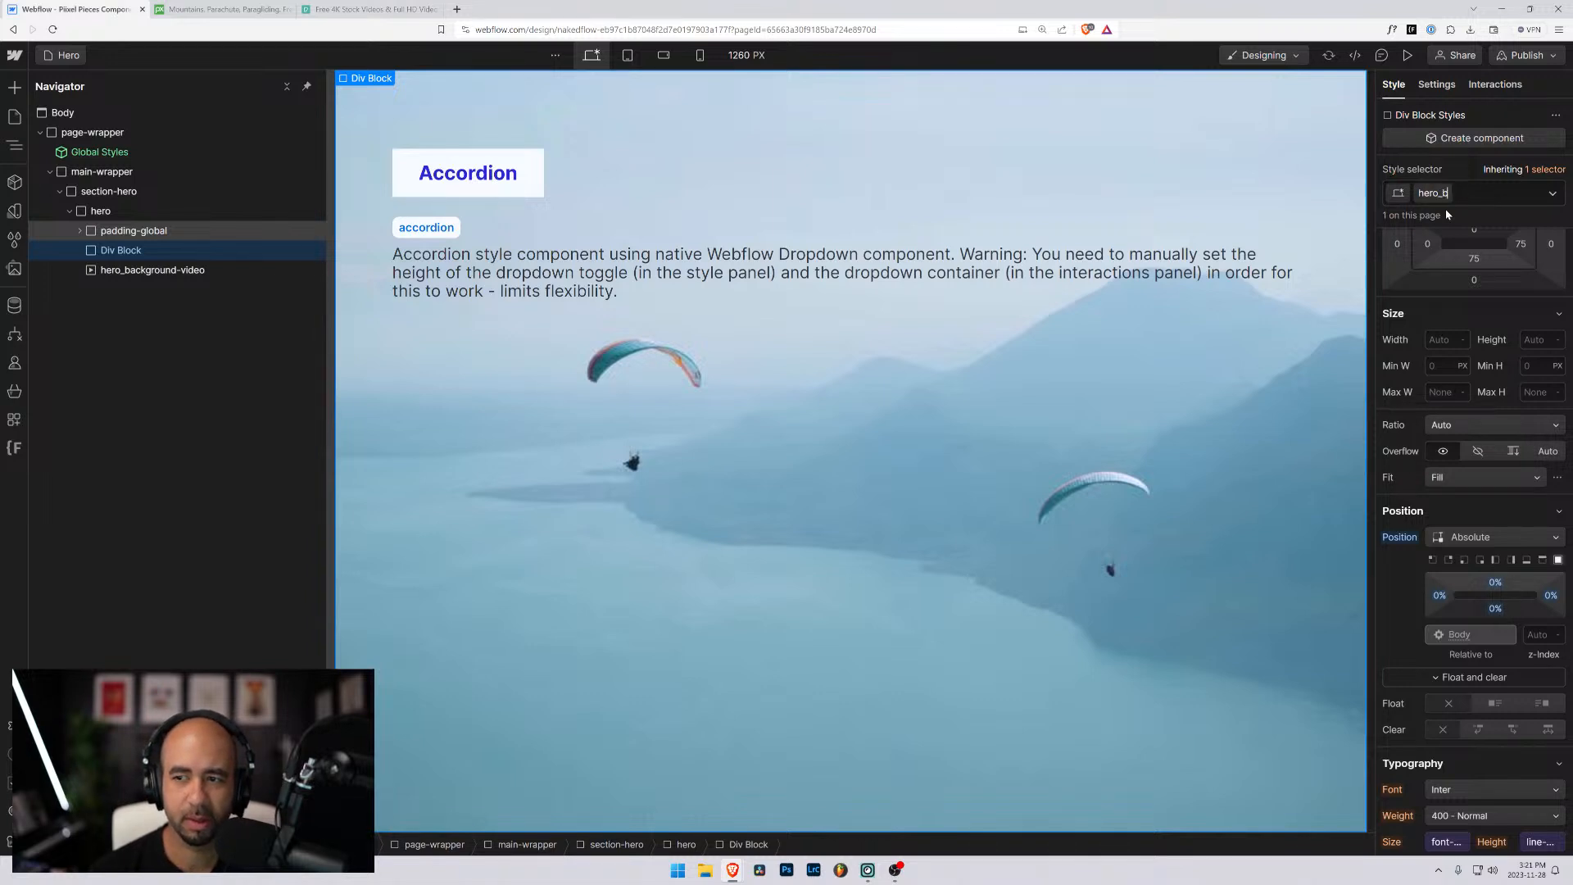
type("ackground-overlay")
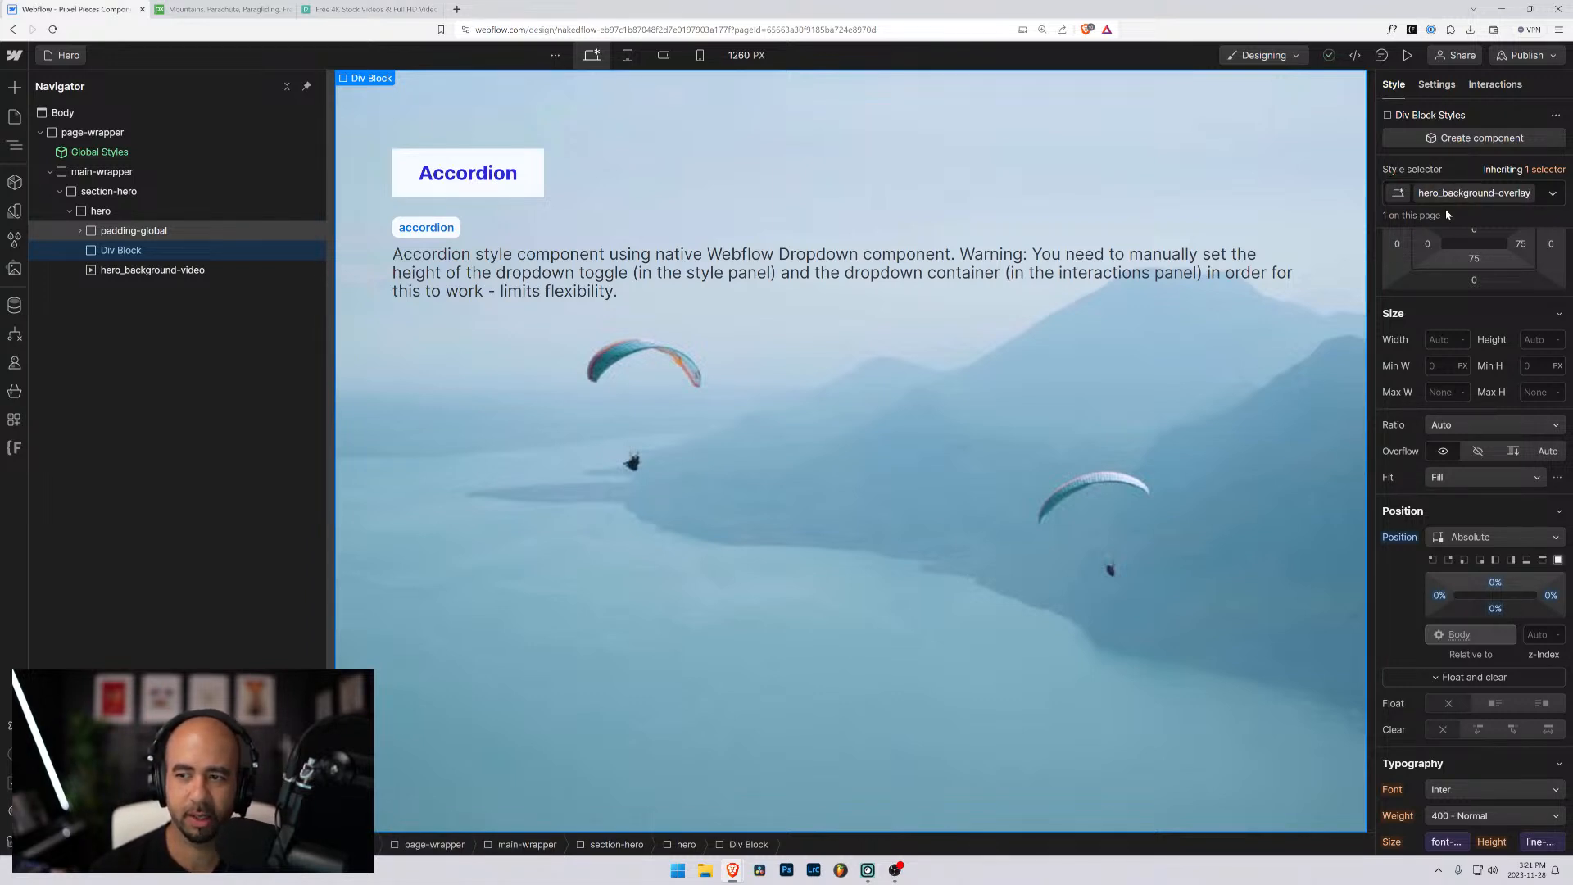
key("Return")
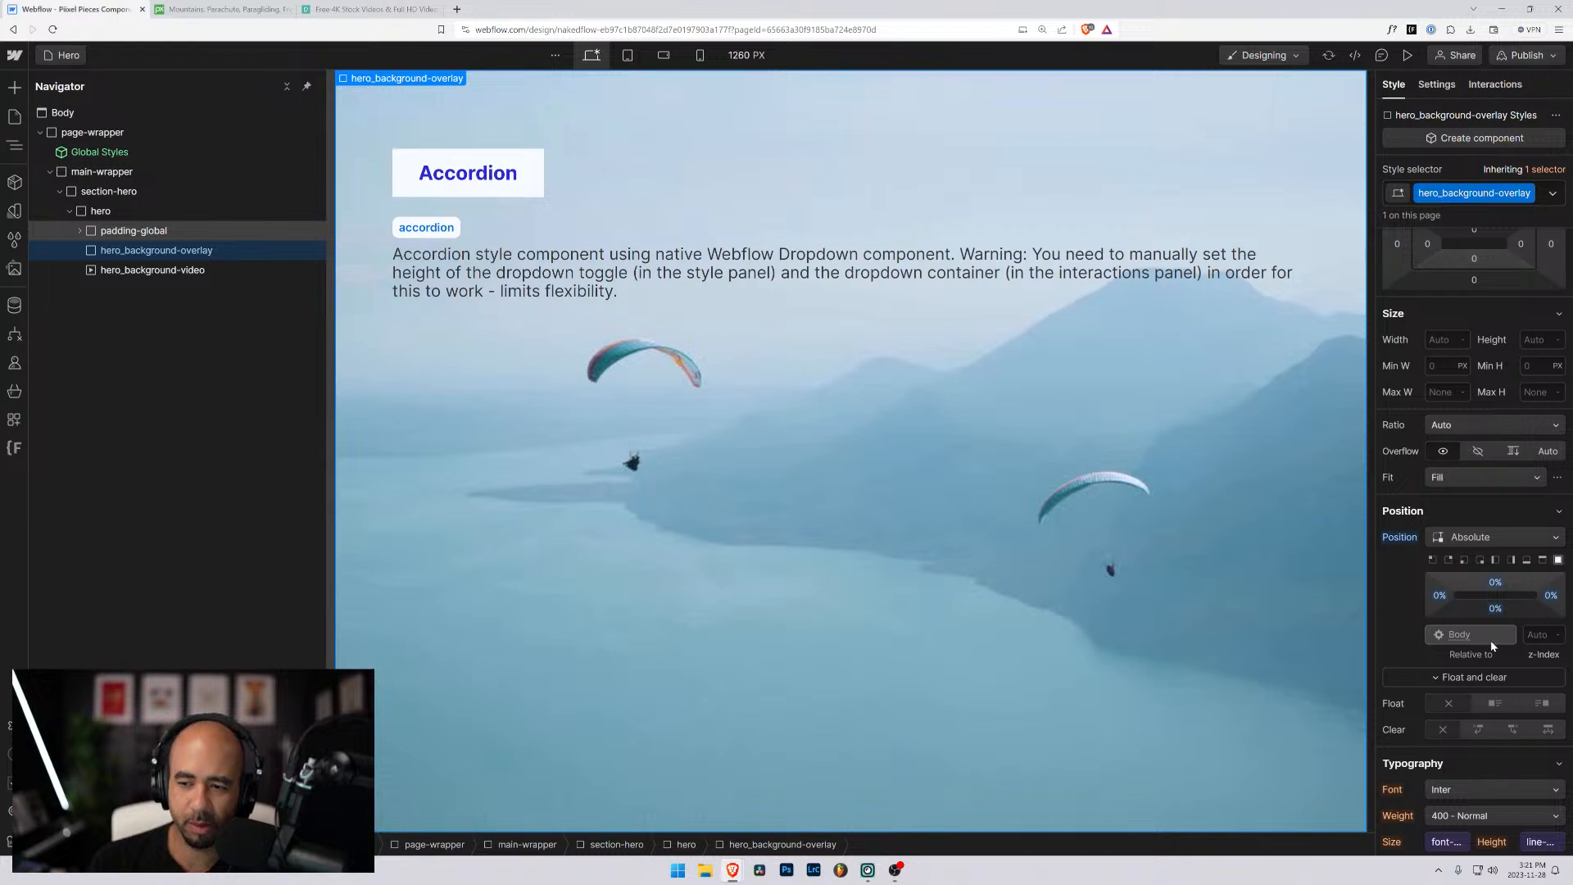
- Try the black colour variable as the background colour of hero_background-overlay, and return it to transparent
scroll(1487, 639, "down", 3)
scroll(1477, 688, "down", 2)
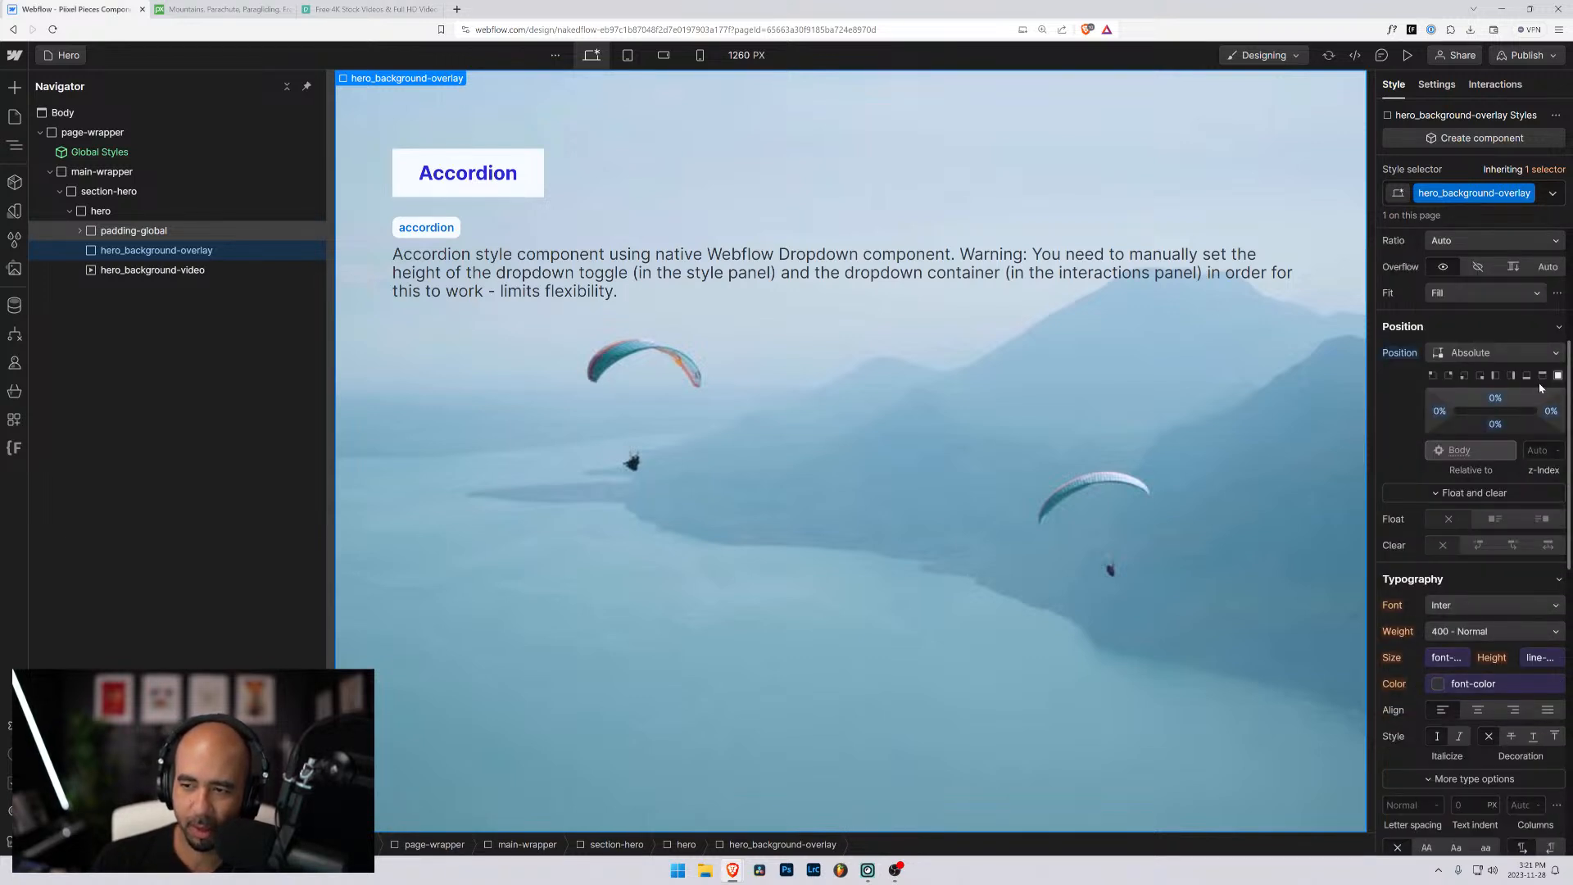
scroll(1471, 468, "up", 3)
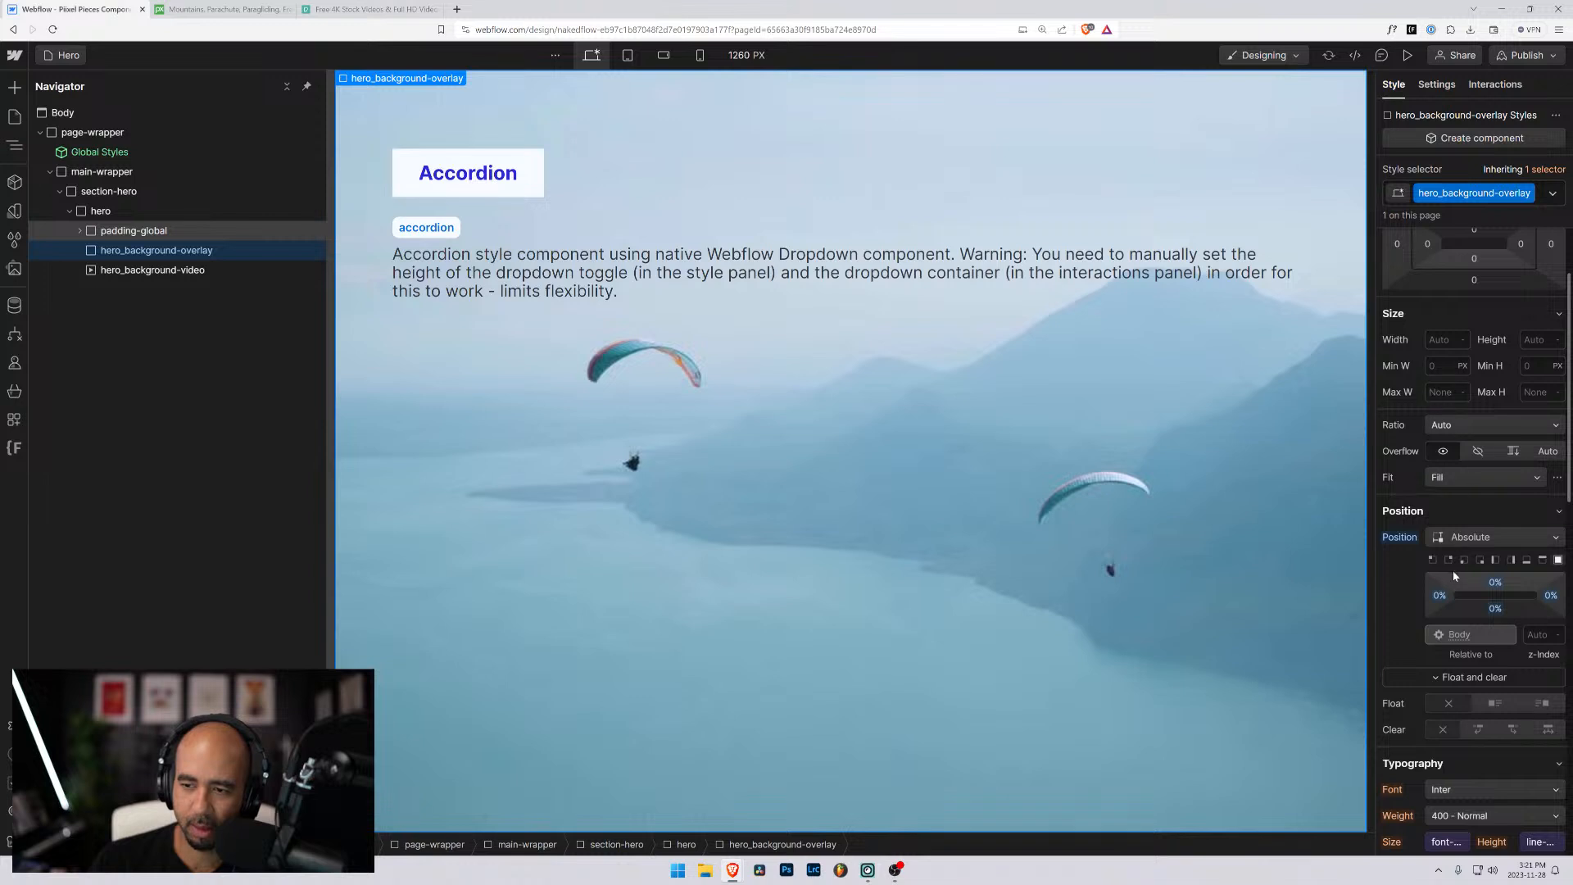
scroll(1444, 429, "down", 4)
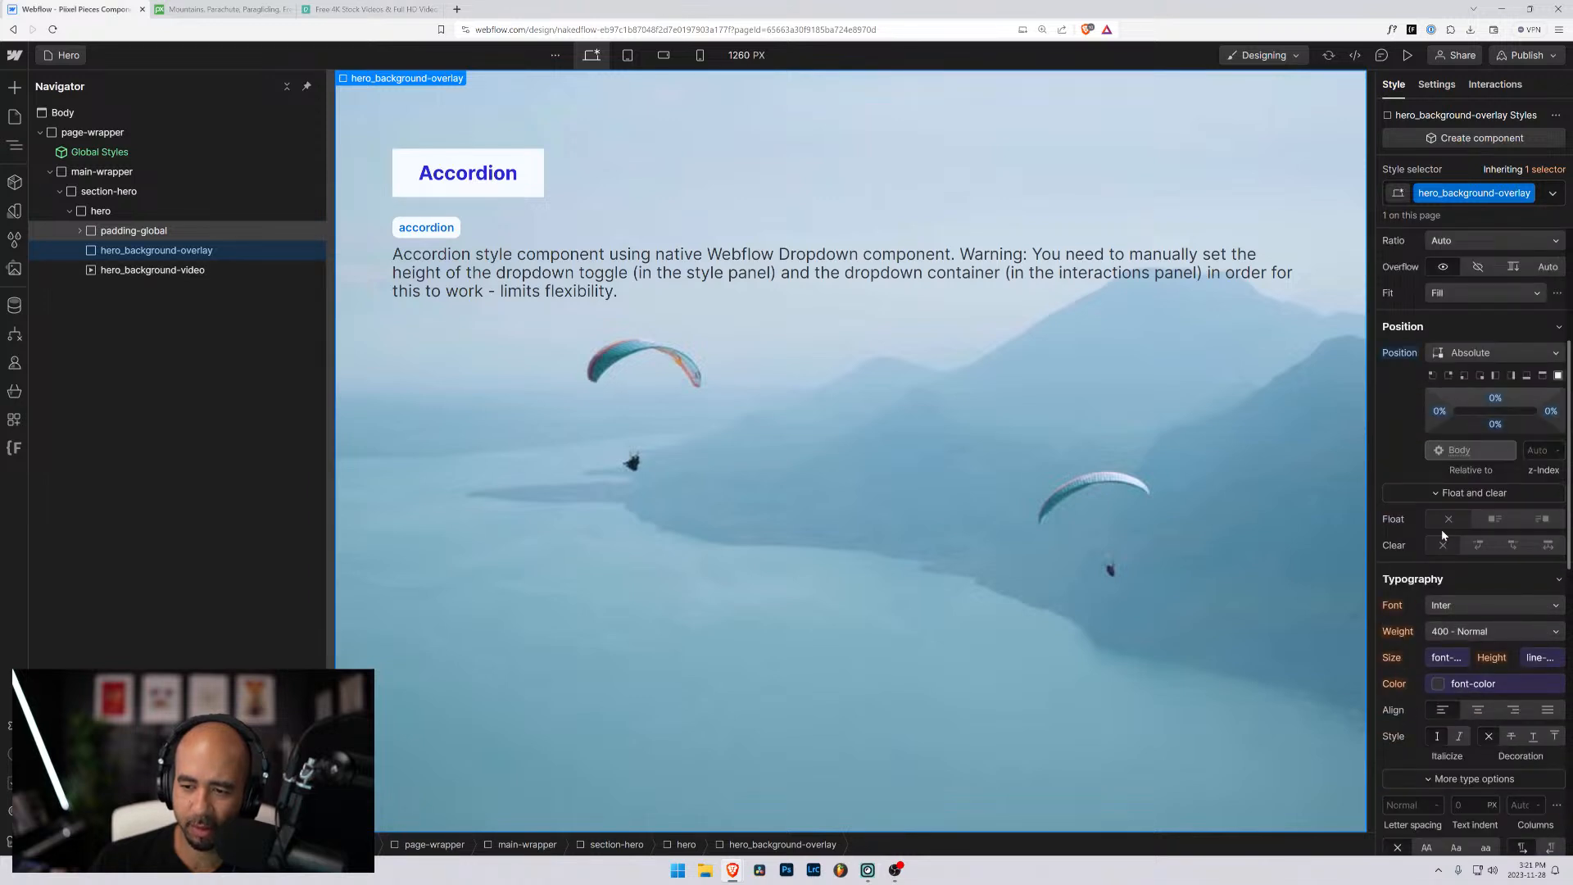
scroll(1425, 616, "down", 4)
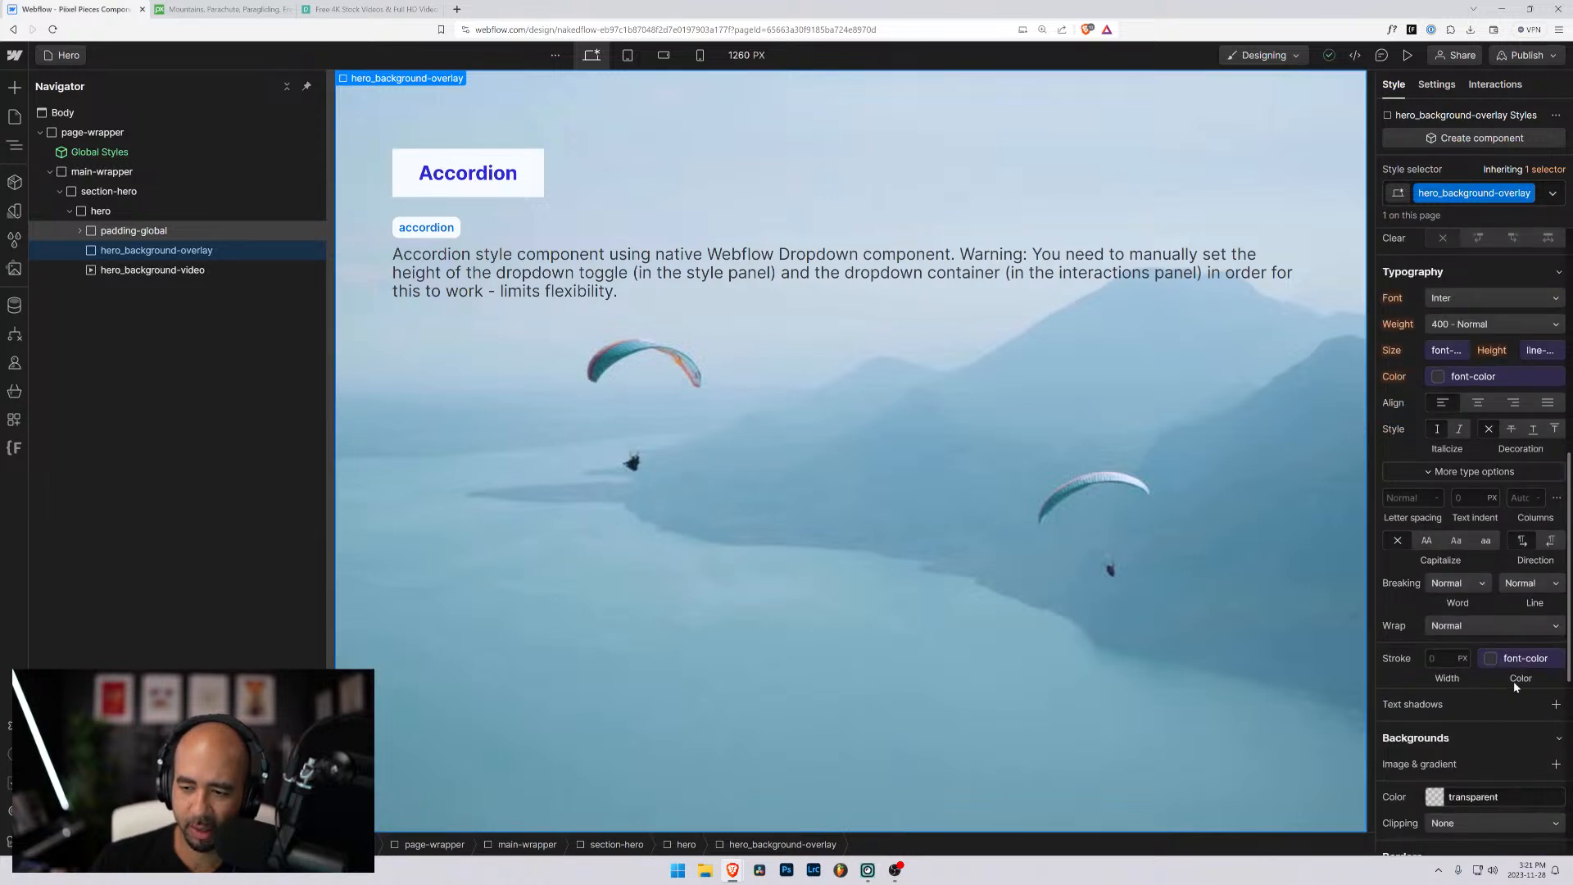
left_click(1426, 789)
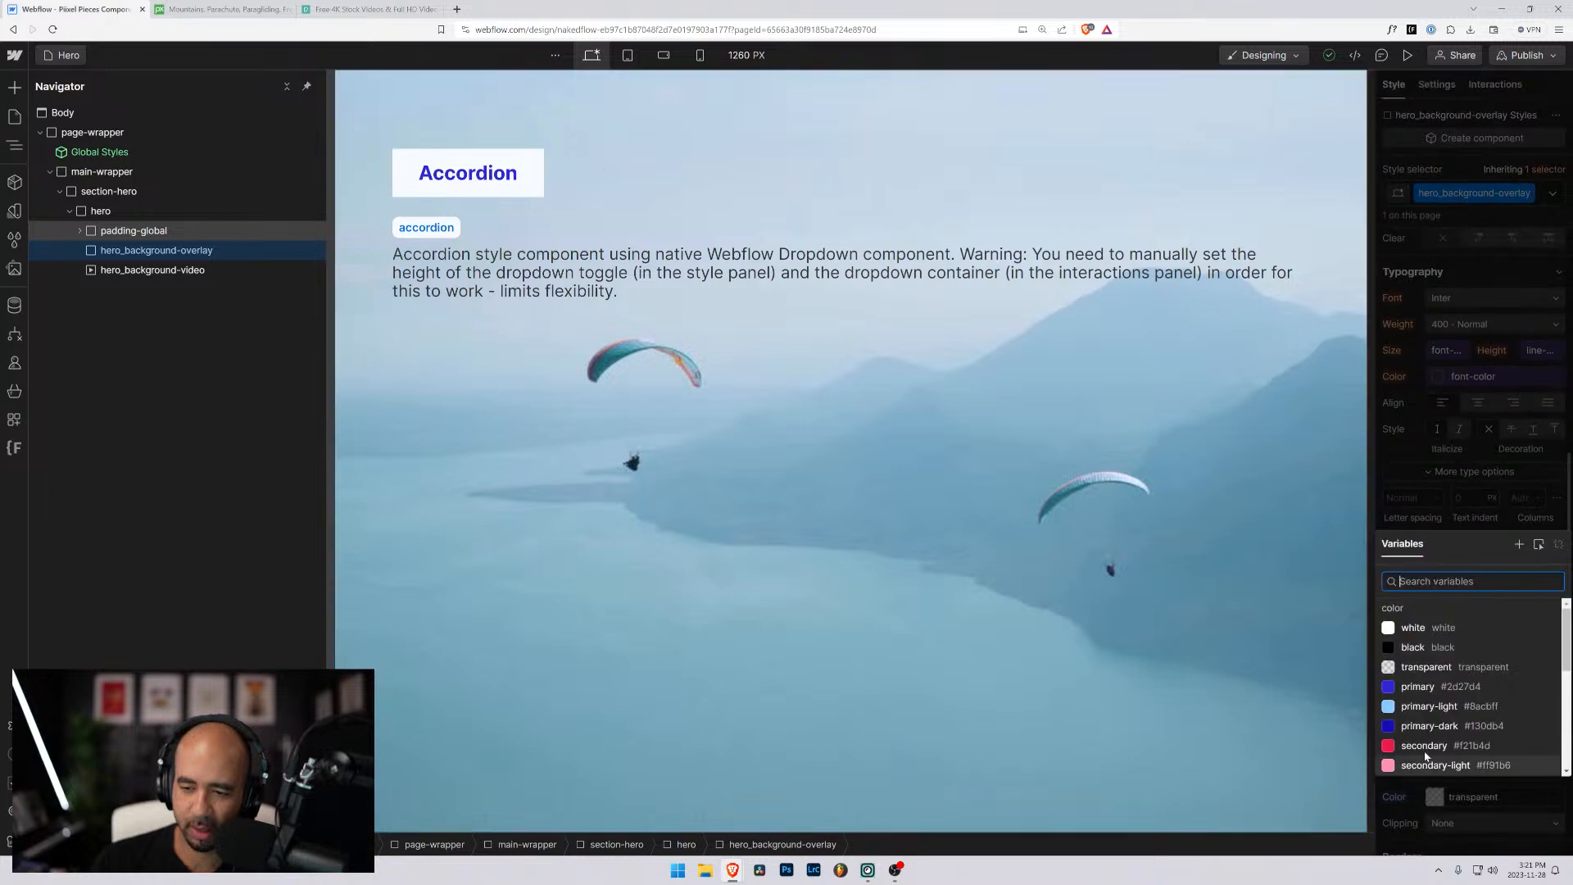
left_click(1419, 654)
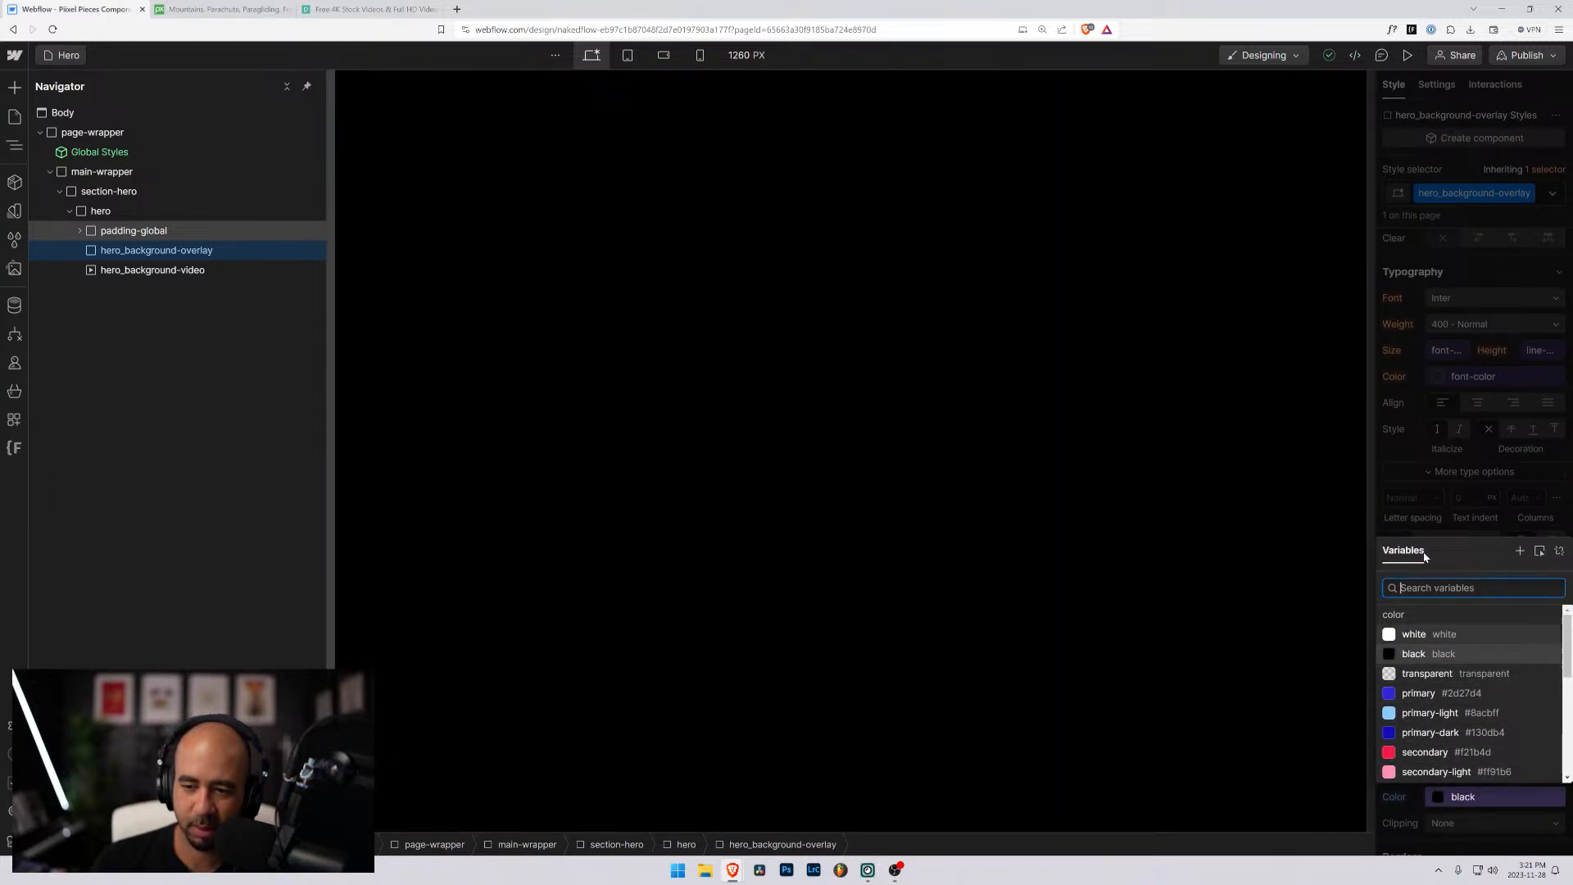
left_click(1414, 634)
left_click(1426, 673)
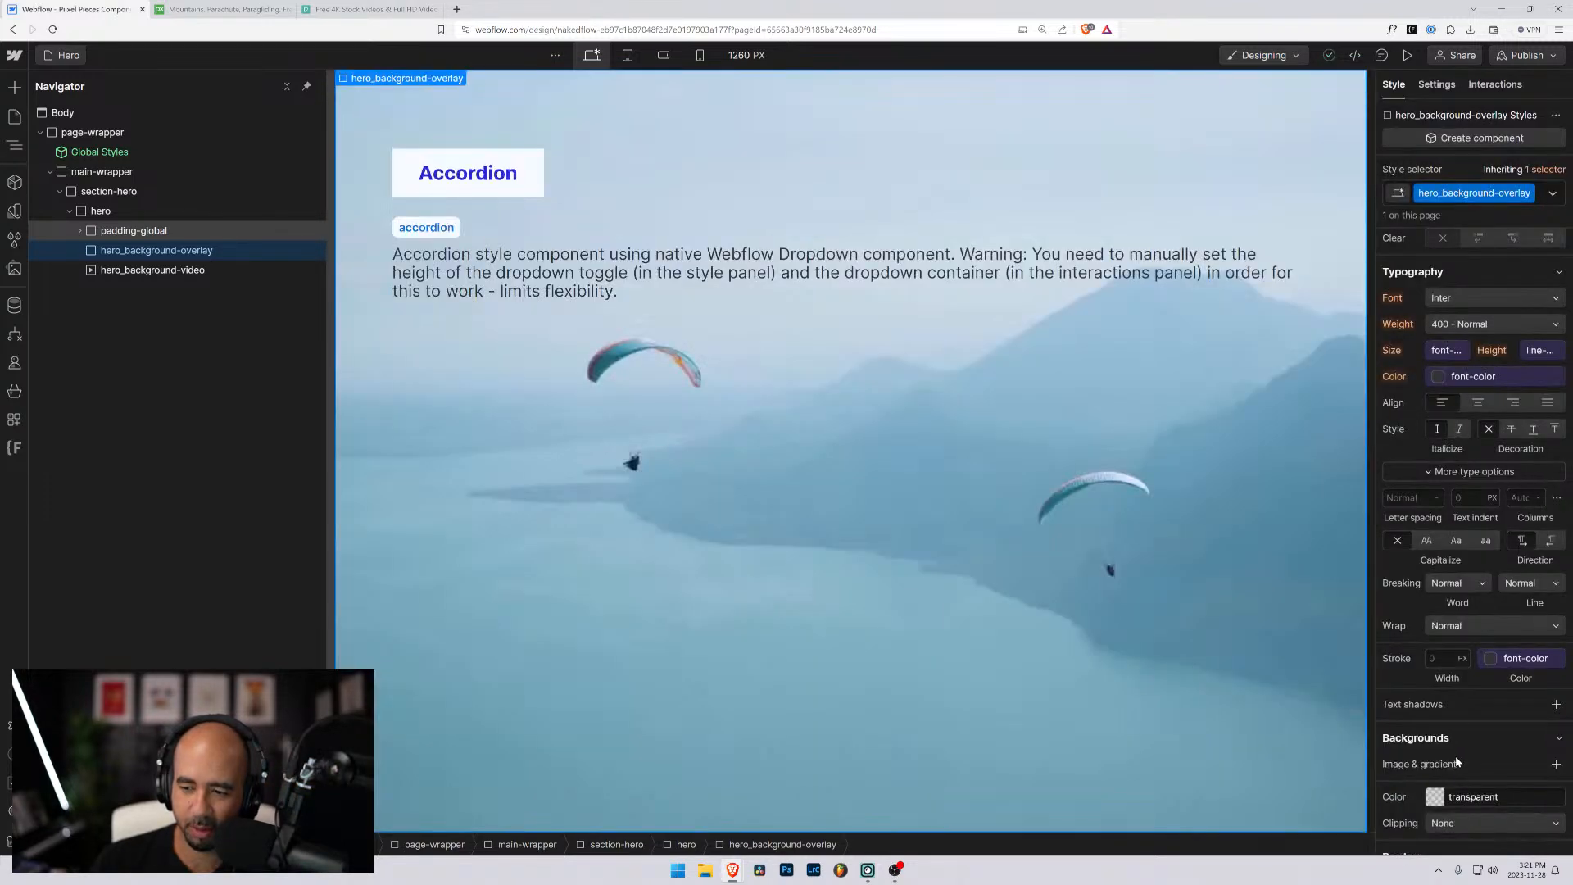
- Set the background colour of hero_background-overlay to black (#000000) with 50% alpha
left_click(1434, 796)
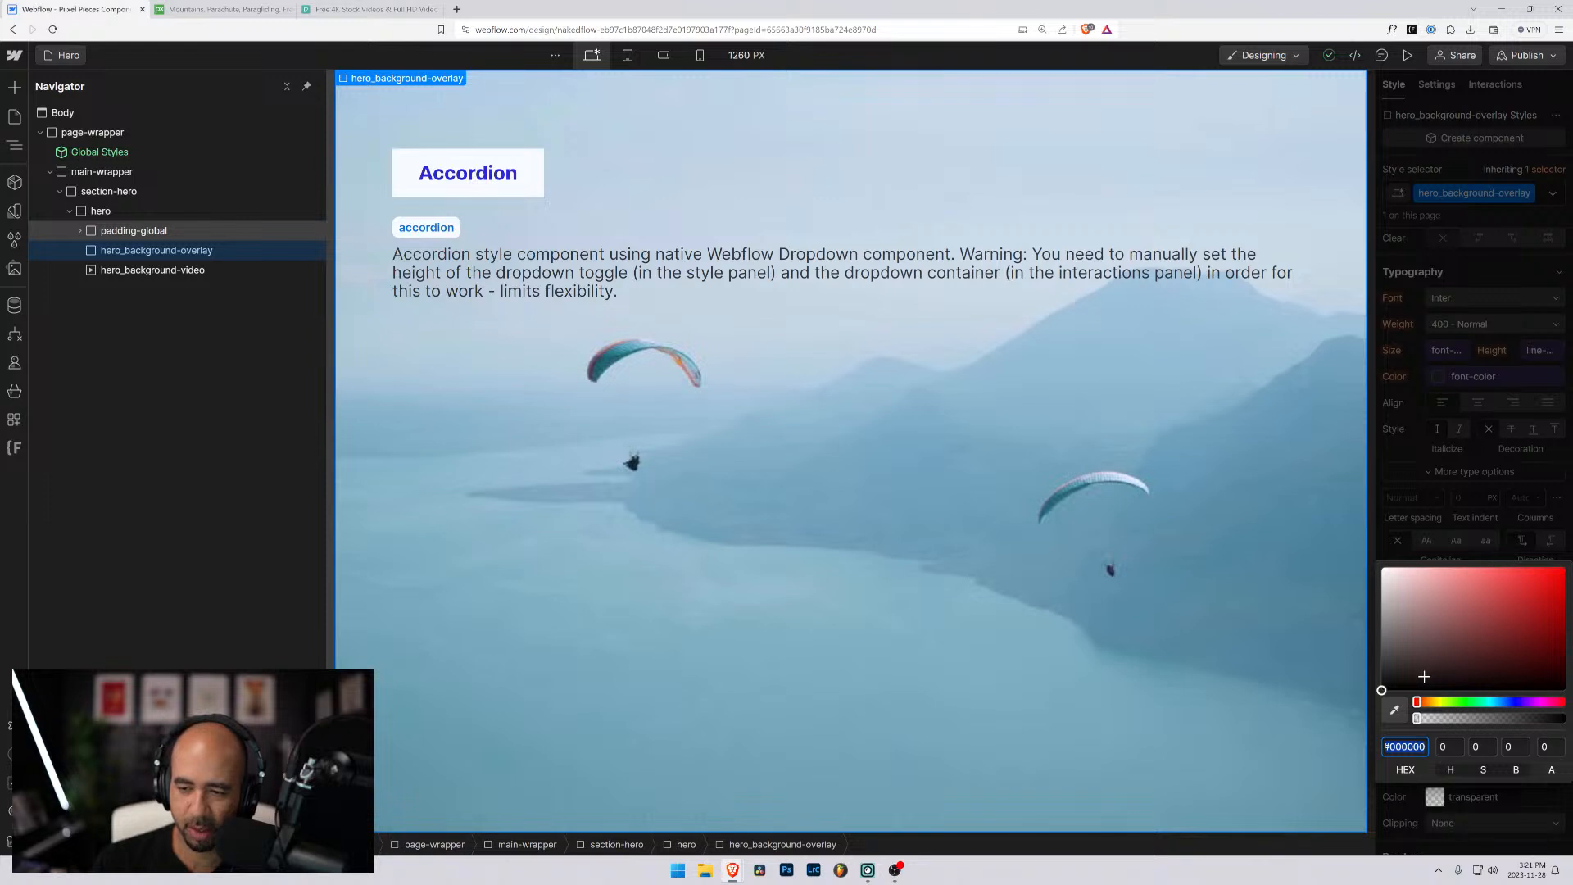
left_click_drag(1424, 677, 1313, 710)
left_click(1549, 747)
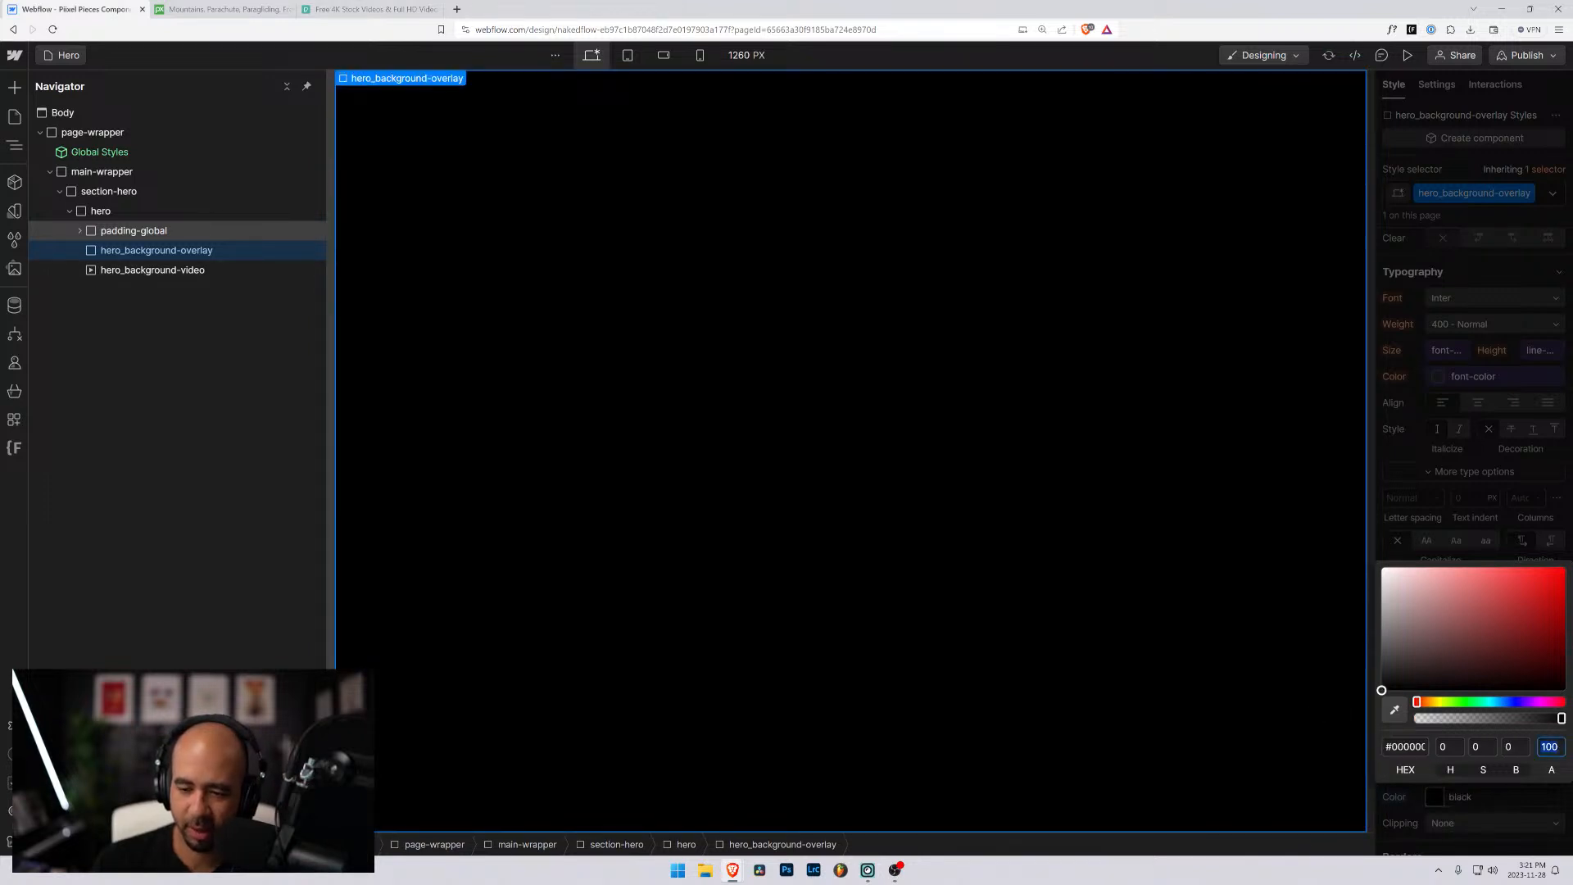
type("50")
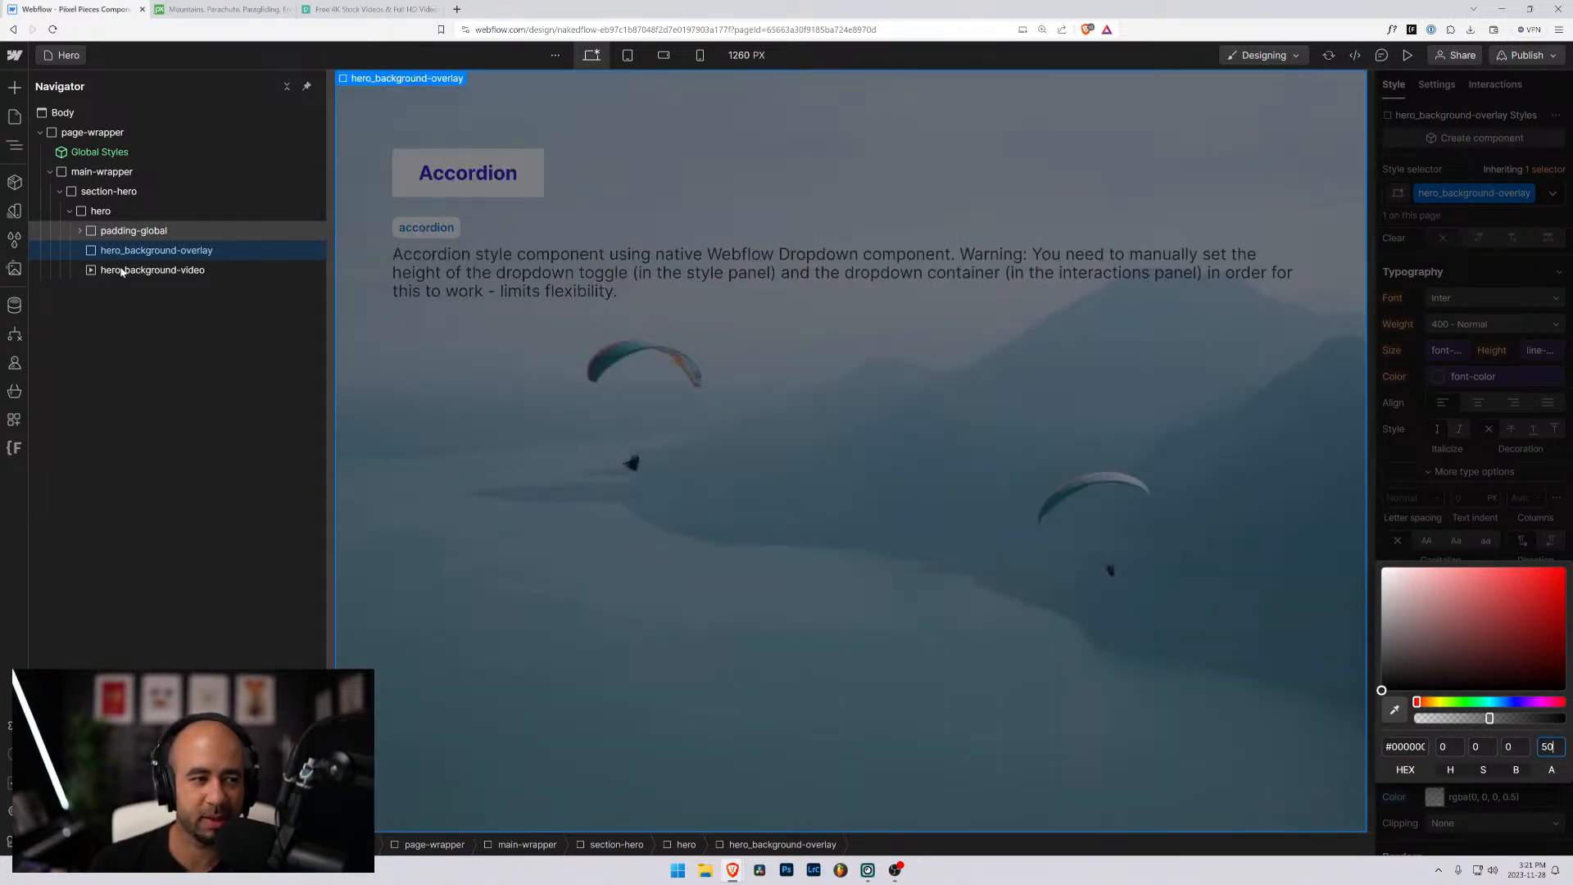
left_click(121, 271)
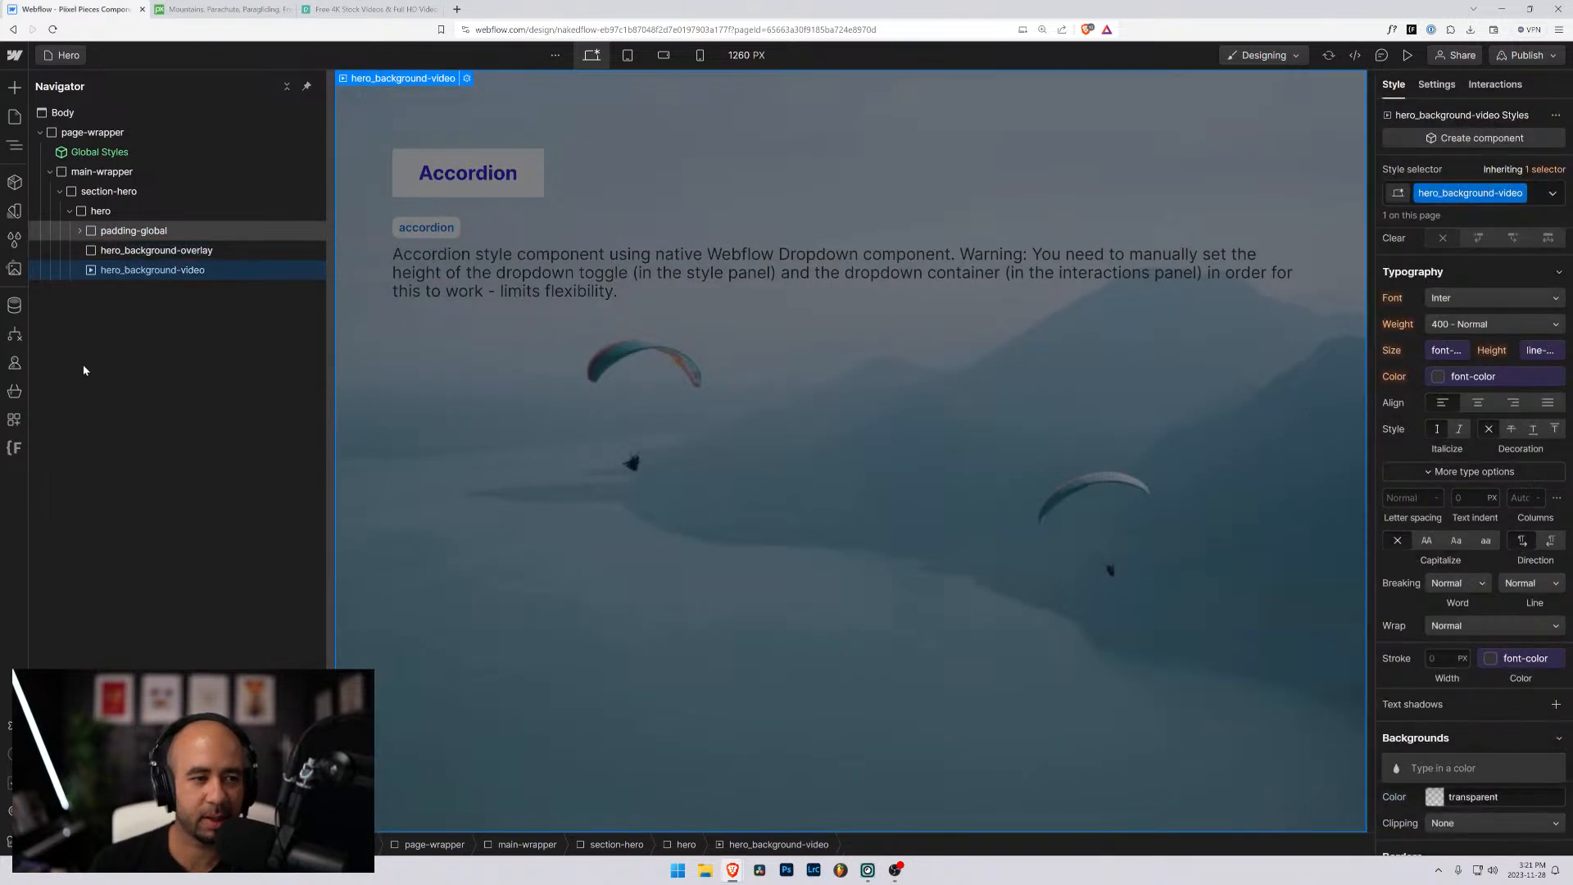
left_click(152, 252)
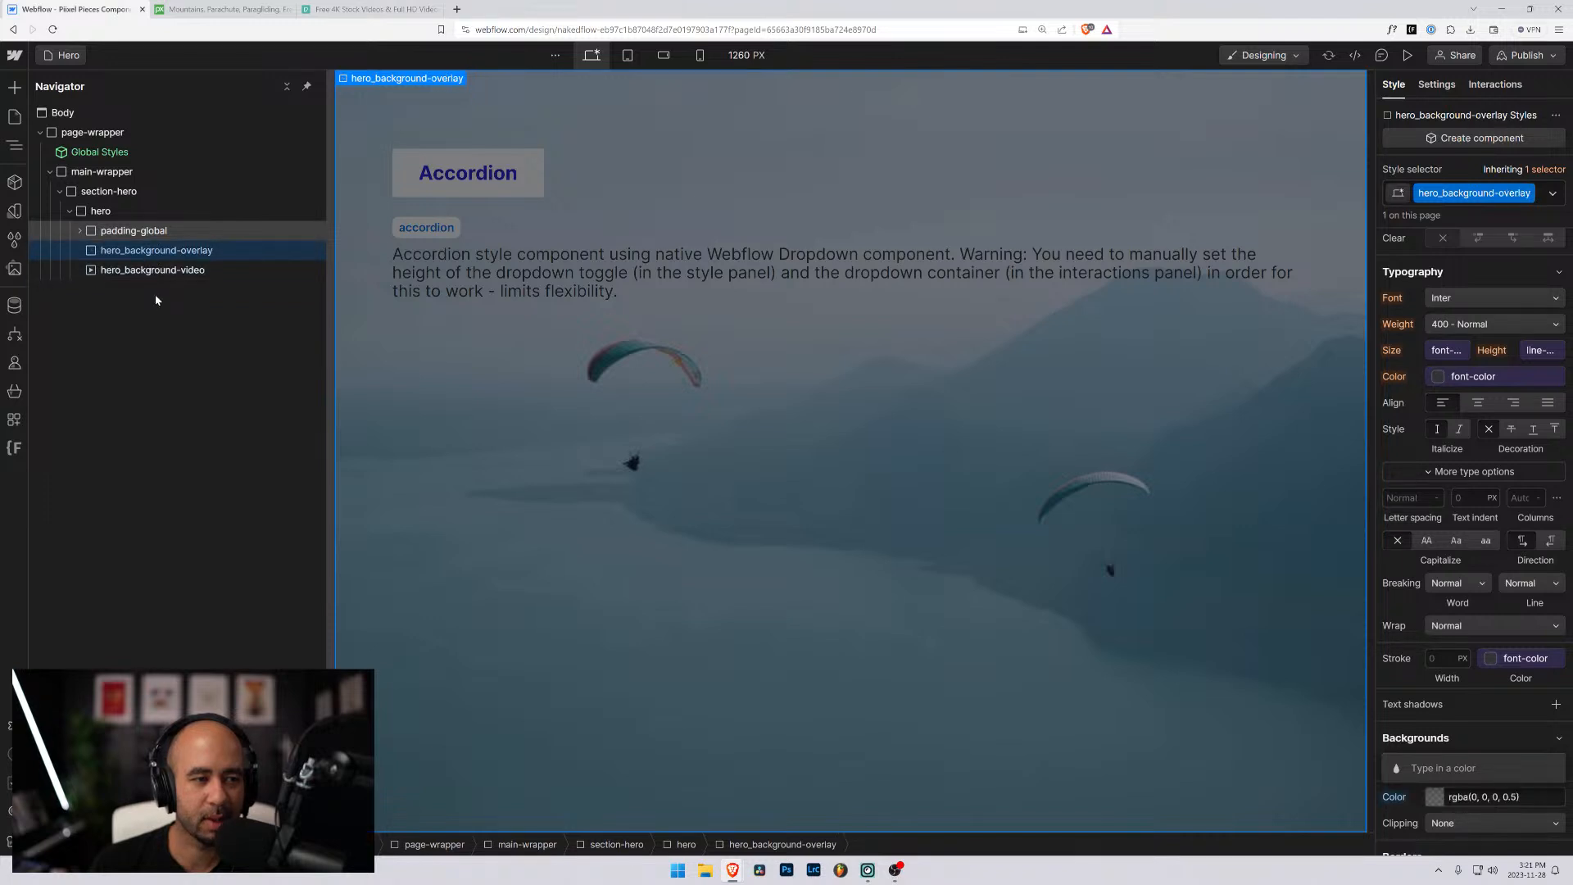
left_click(99, 234)
left_click(96, 250)
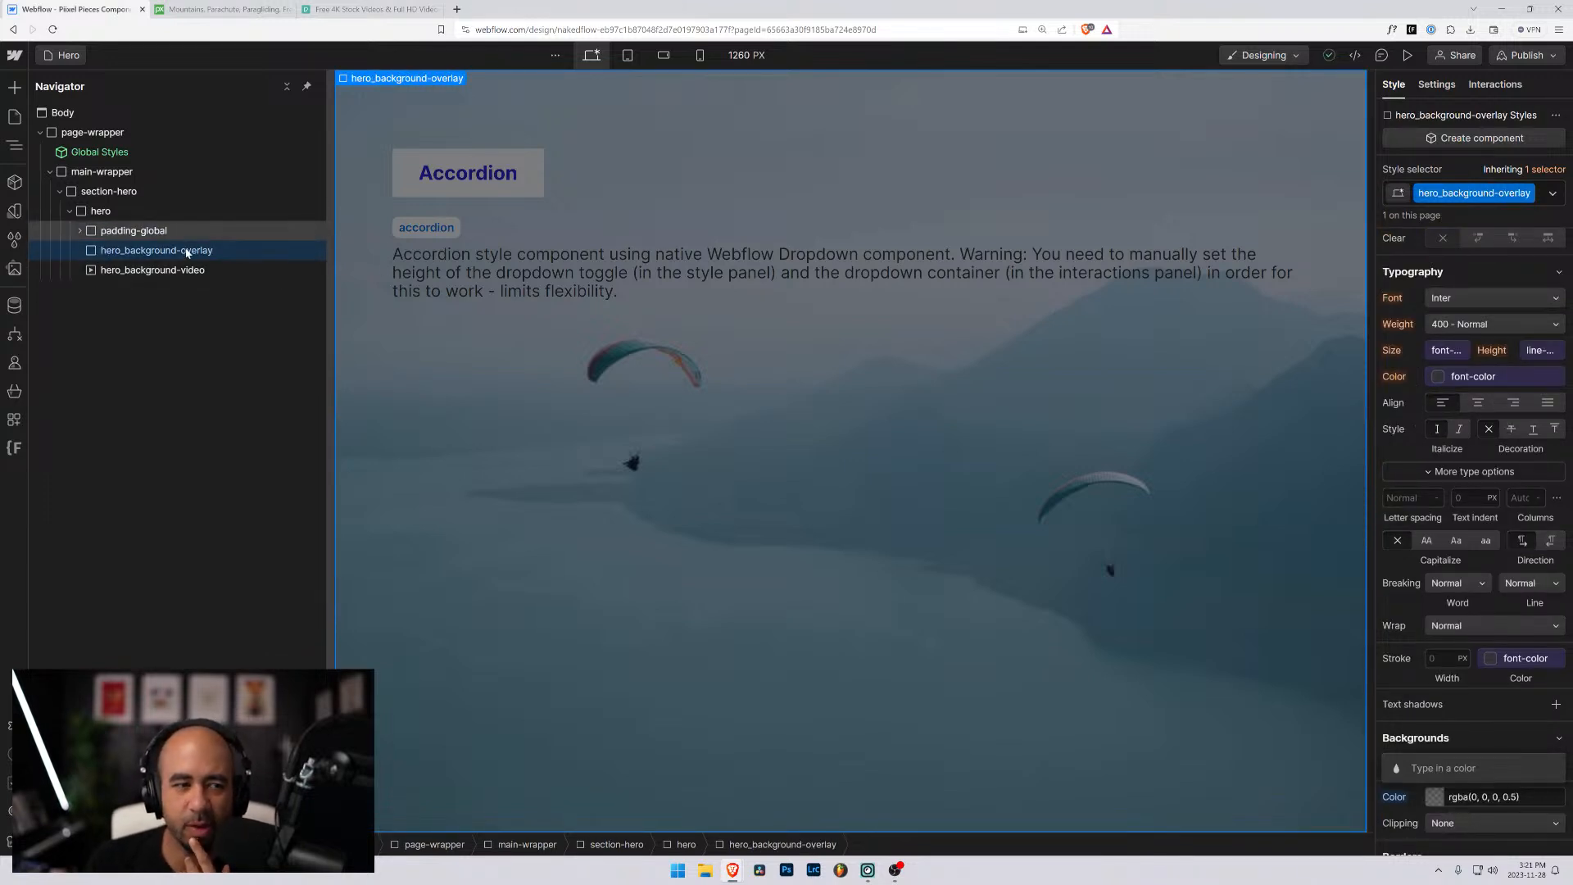
- Examine how padding-global, hero_background-overlay and hero_background-video are layered inside hero, including the nested content of padding-global
left_click(131, 232)
left_click(135, 251)
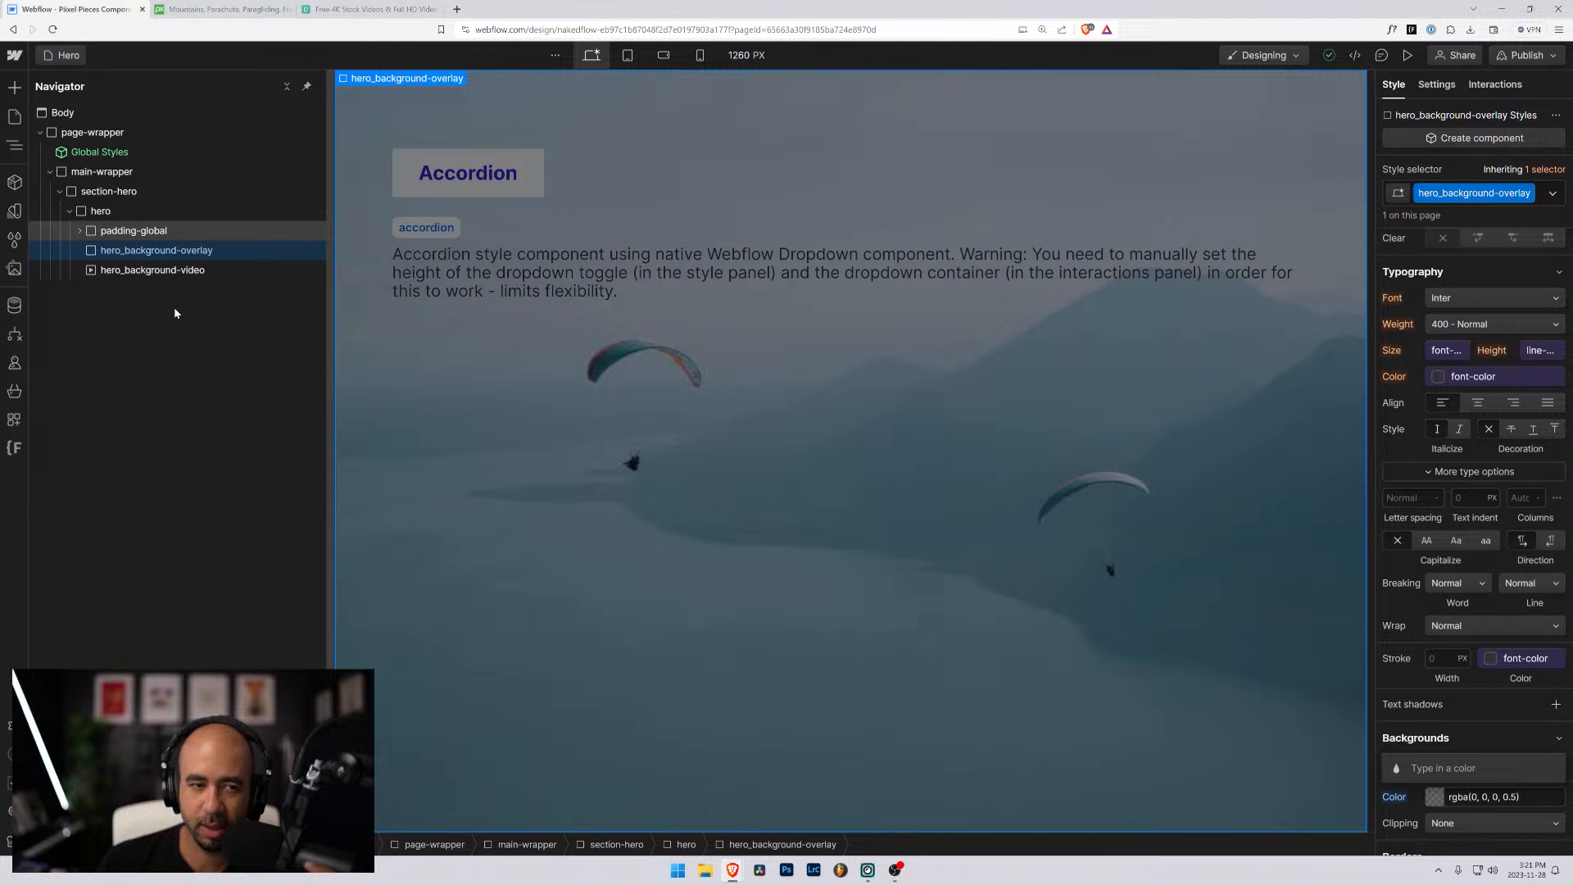
left_click(78, 231)
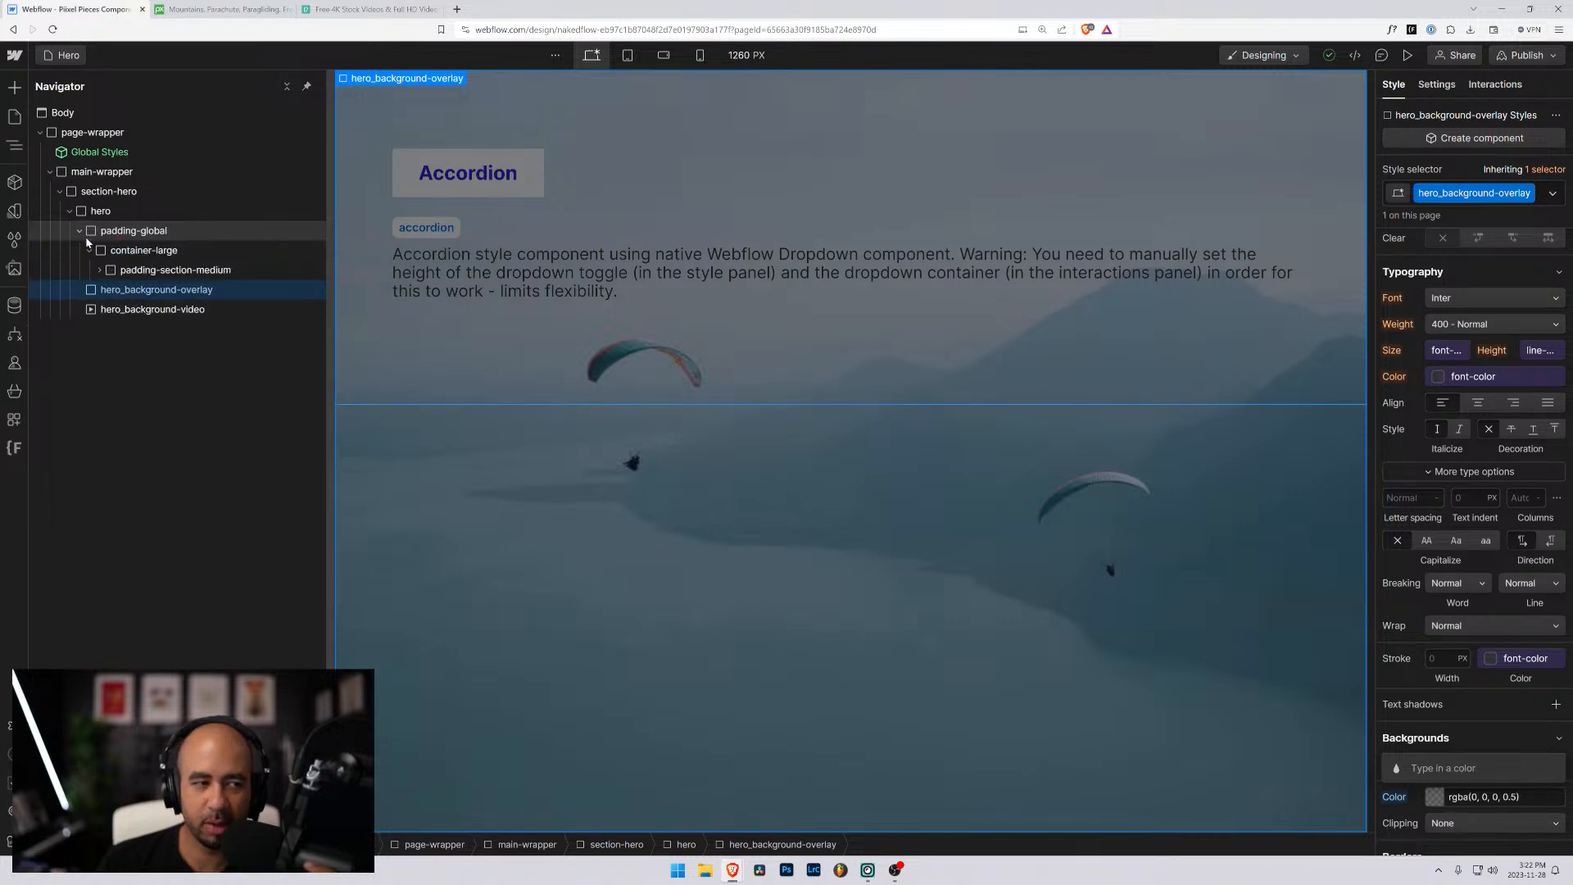
left_click(99, 271)
left_click(89, 251)
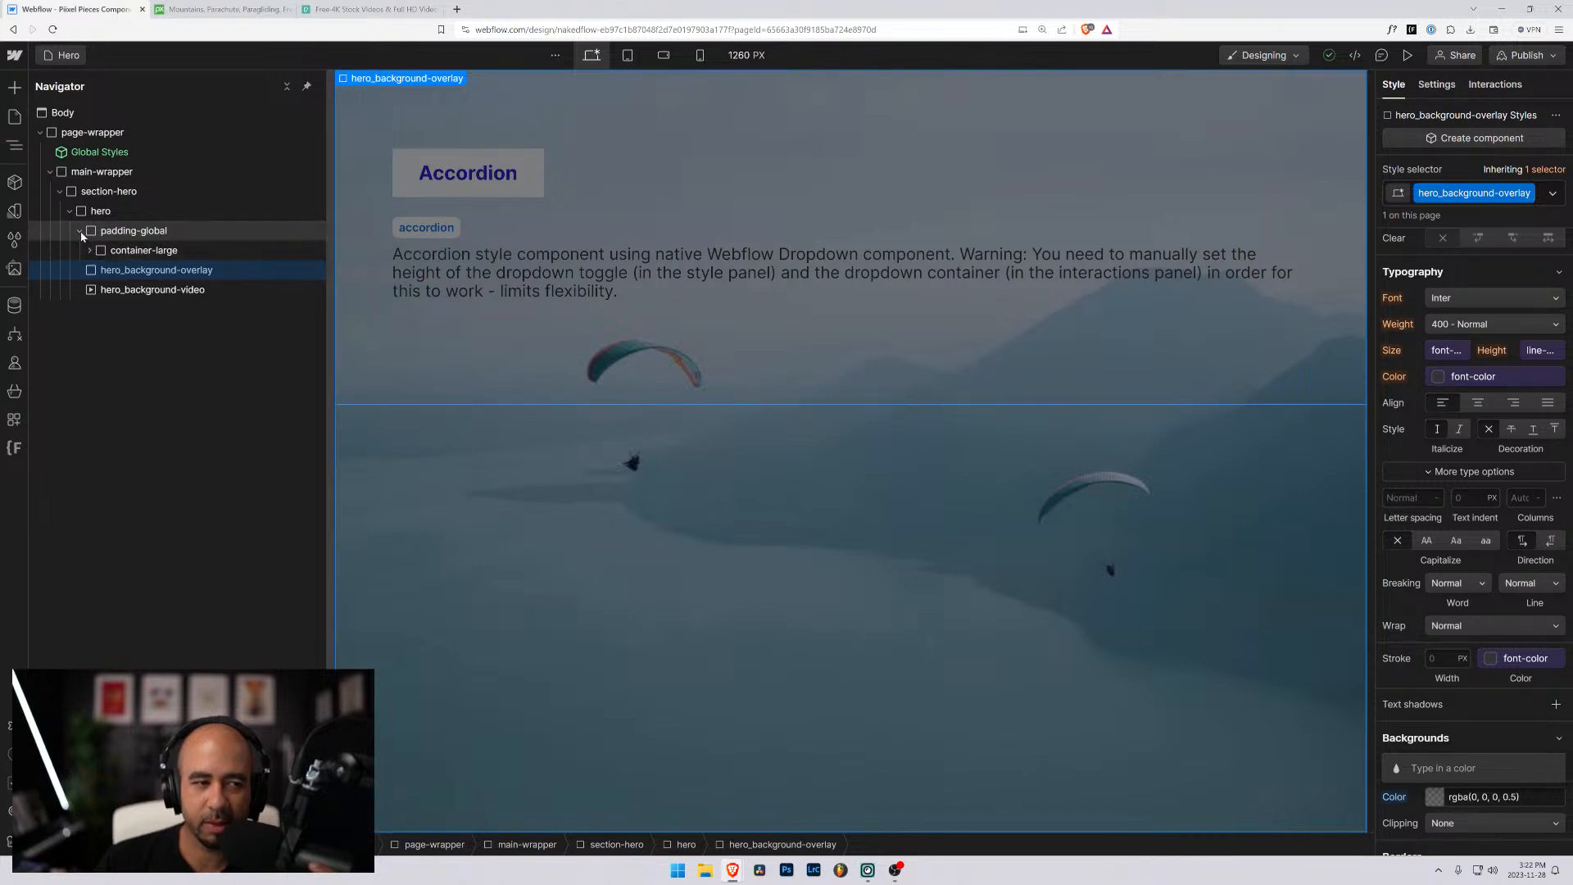
left_click(79, 231)
left_click(95, 236)
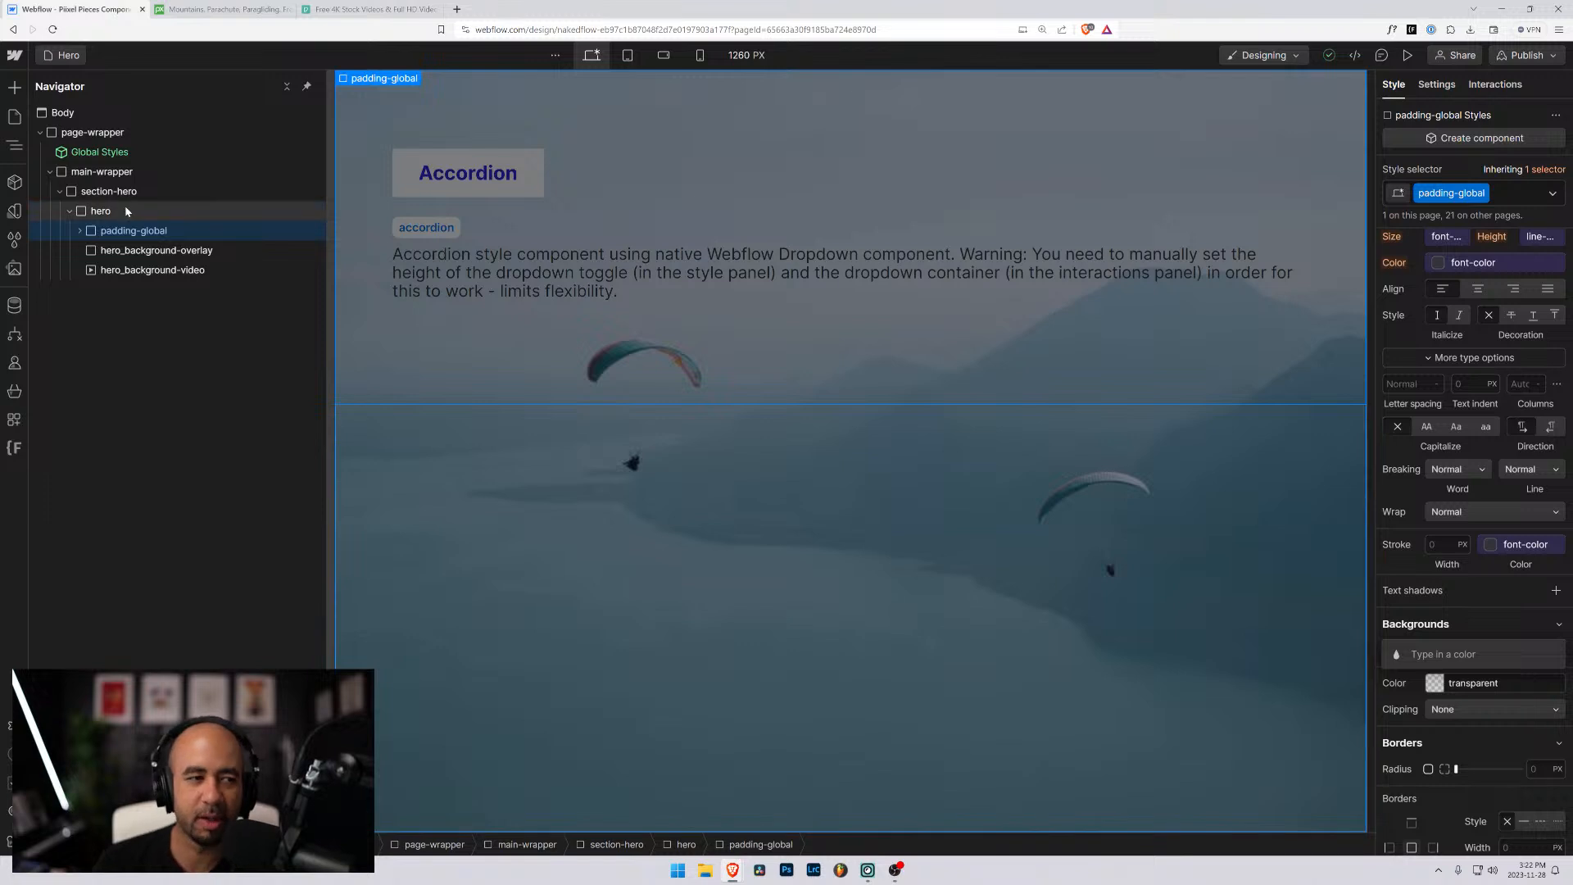
mouse_move(95, 230)
left_mouse_down()
mouse_move(81, 203)
mouse_move(91, 246)
mouse_move(82, 214)
mouse_move(95, 233)
left_mouse_up()
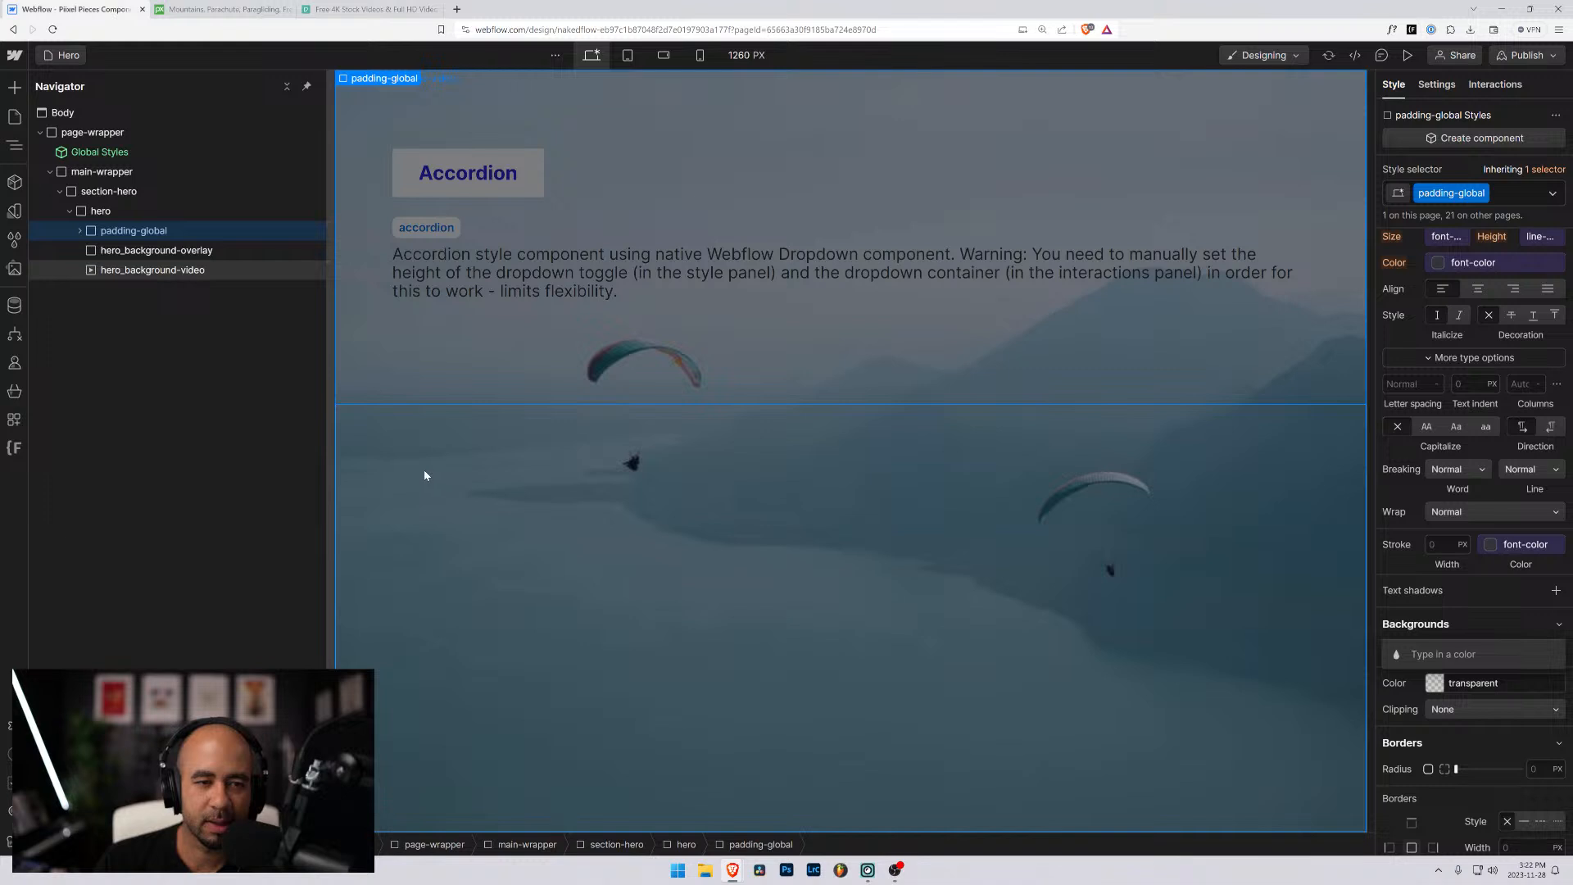
left_click(421, 169)
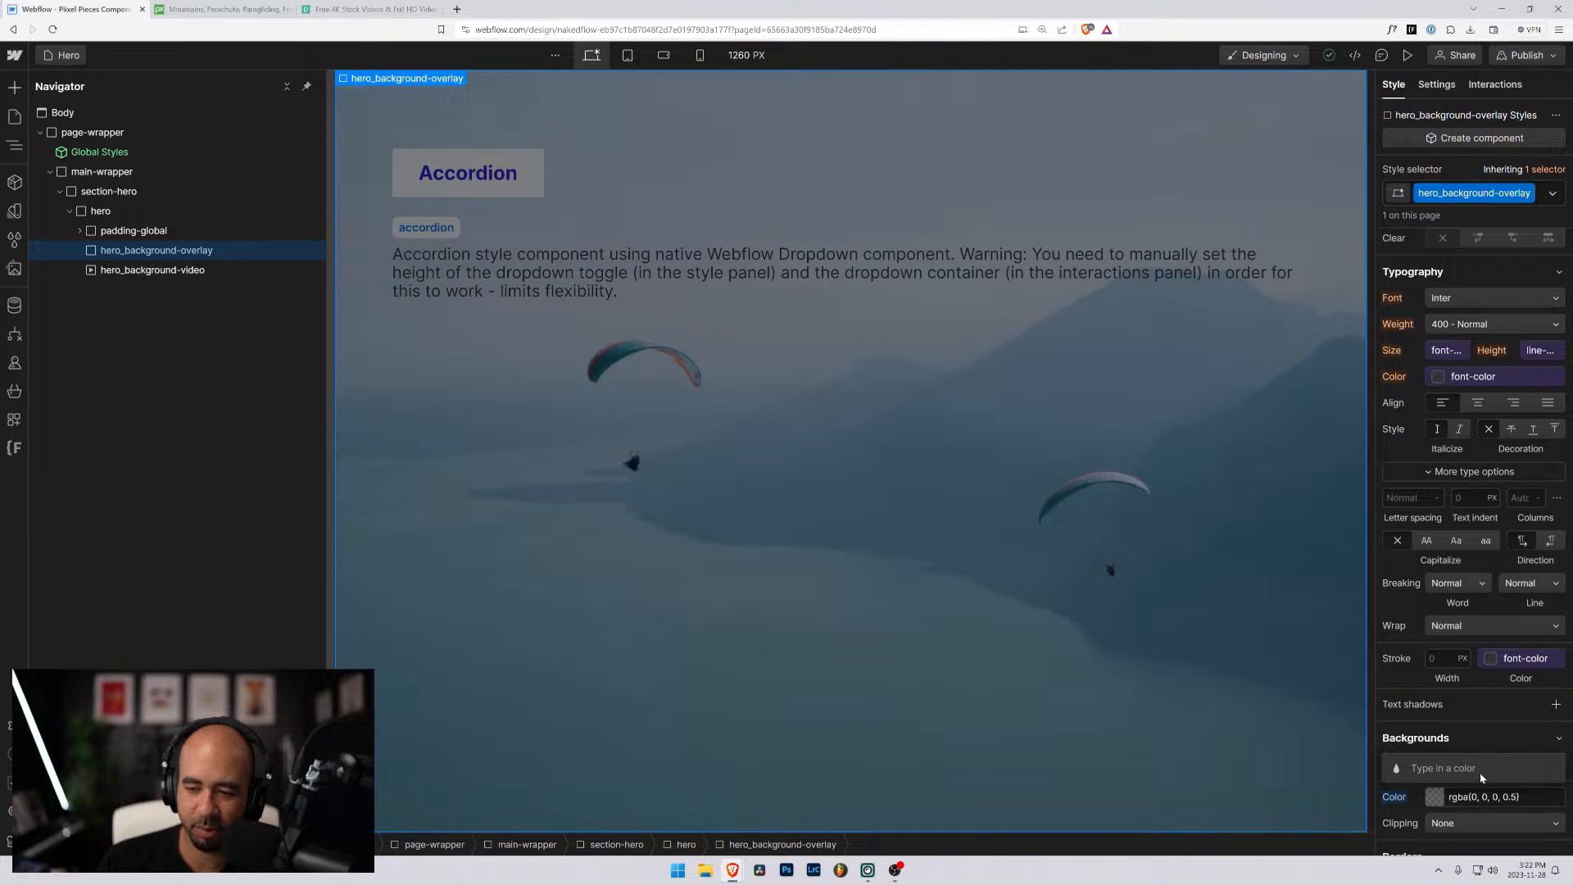
- Set the z-index of hero_background-video to -5
scroll(1482, 352, "up", 4)
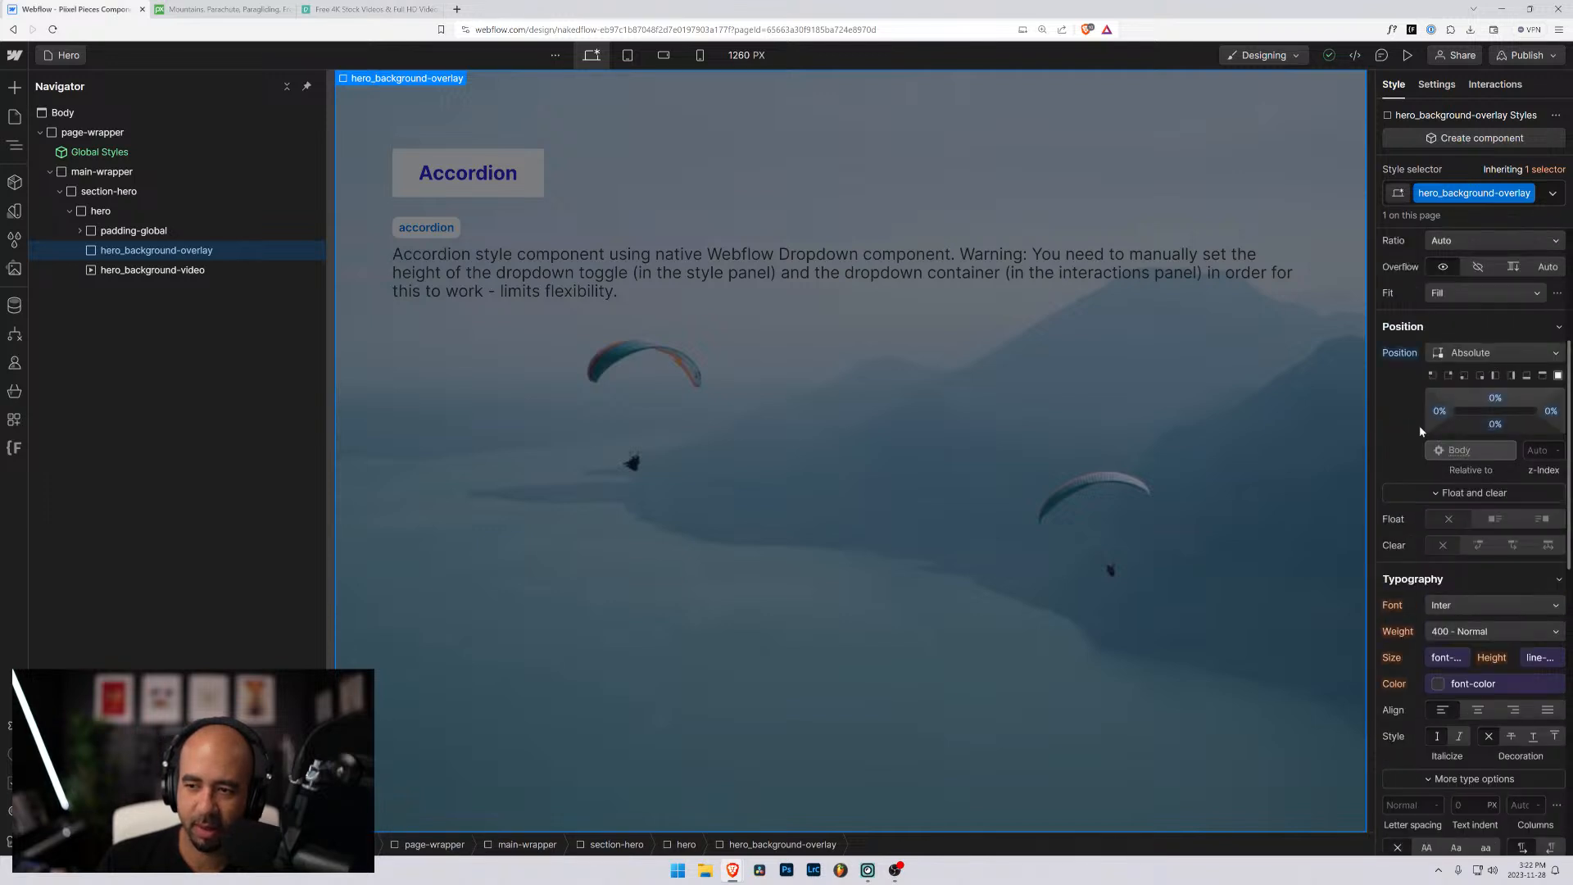
left_click(122, 269)
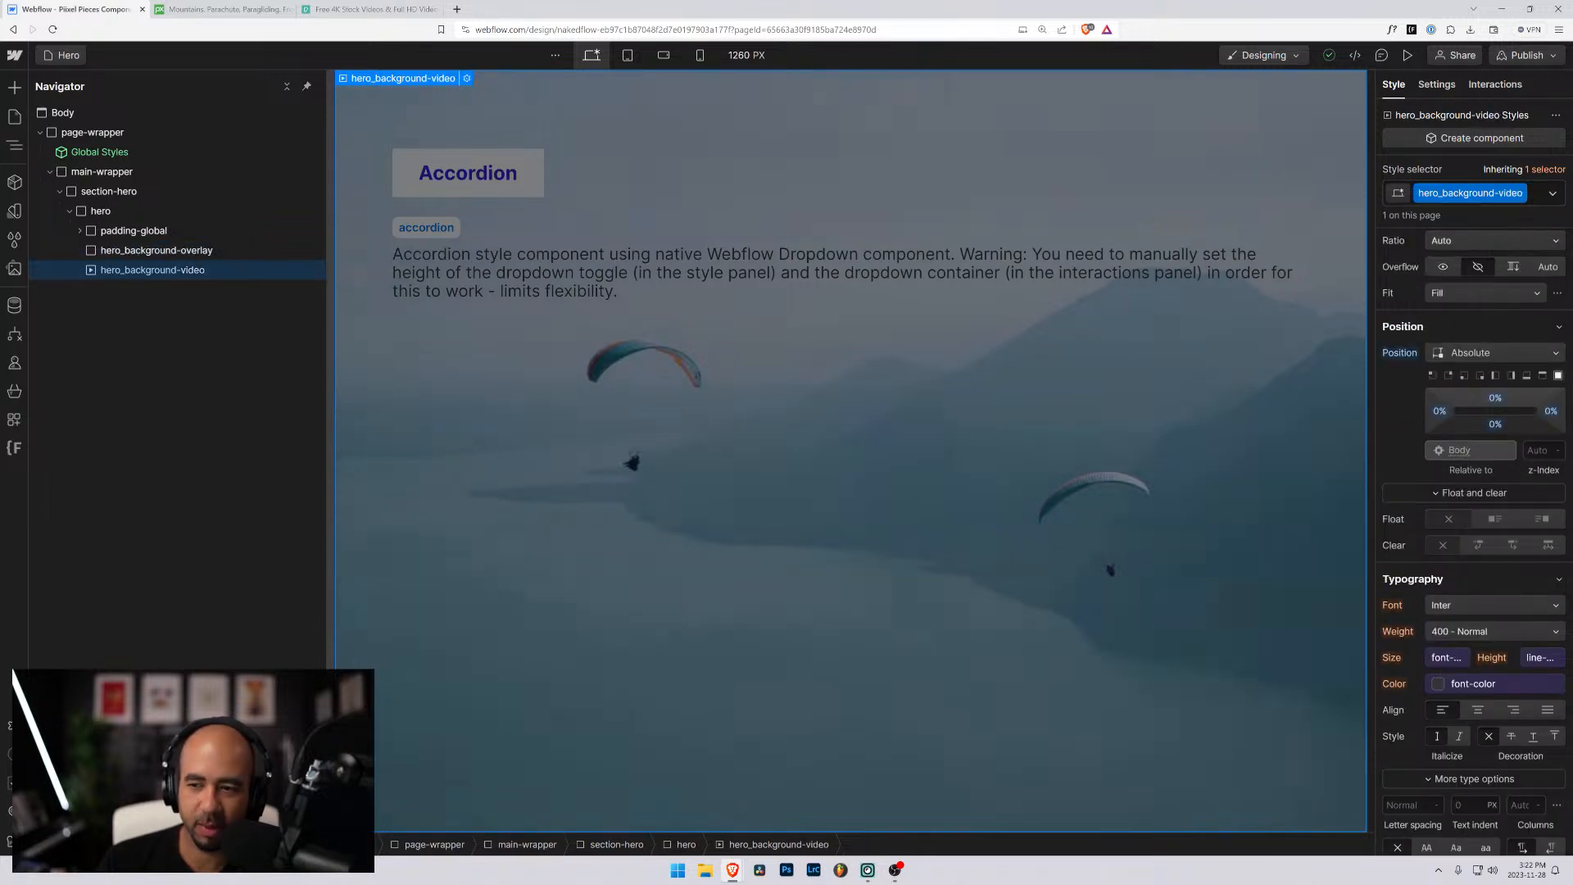
left_click(1537, 450)
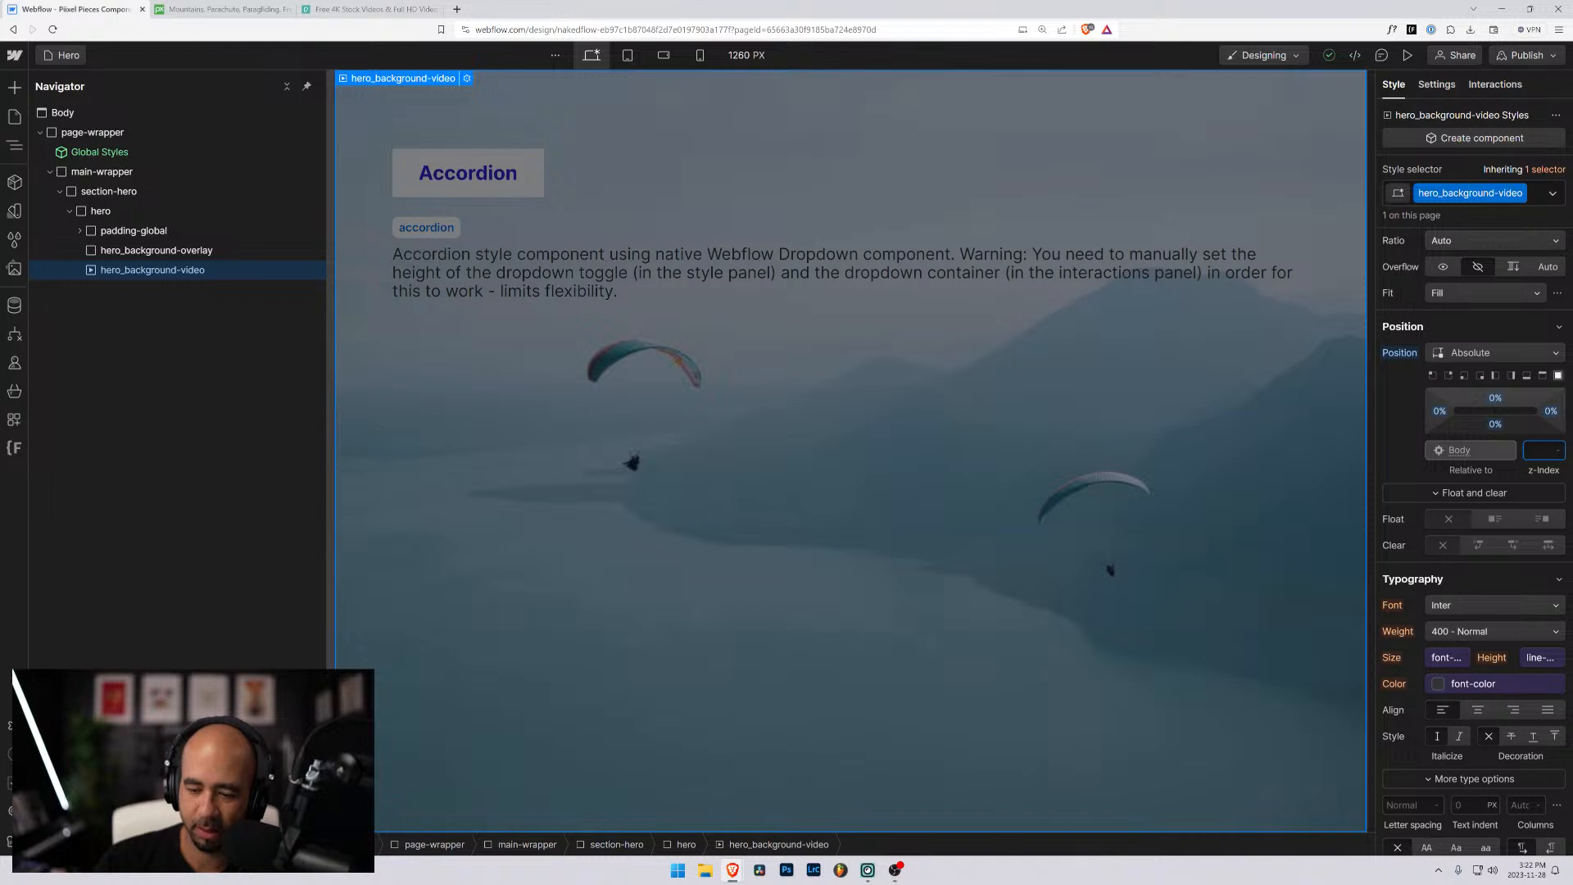
type("-5")
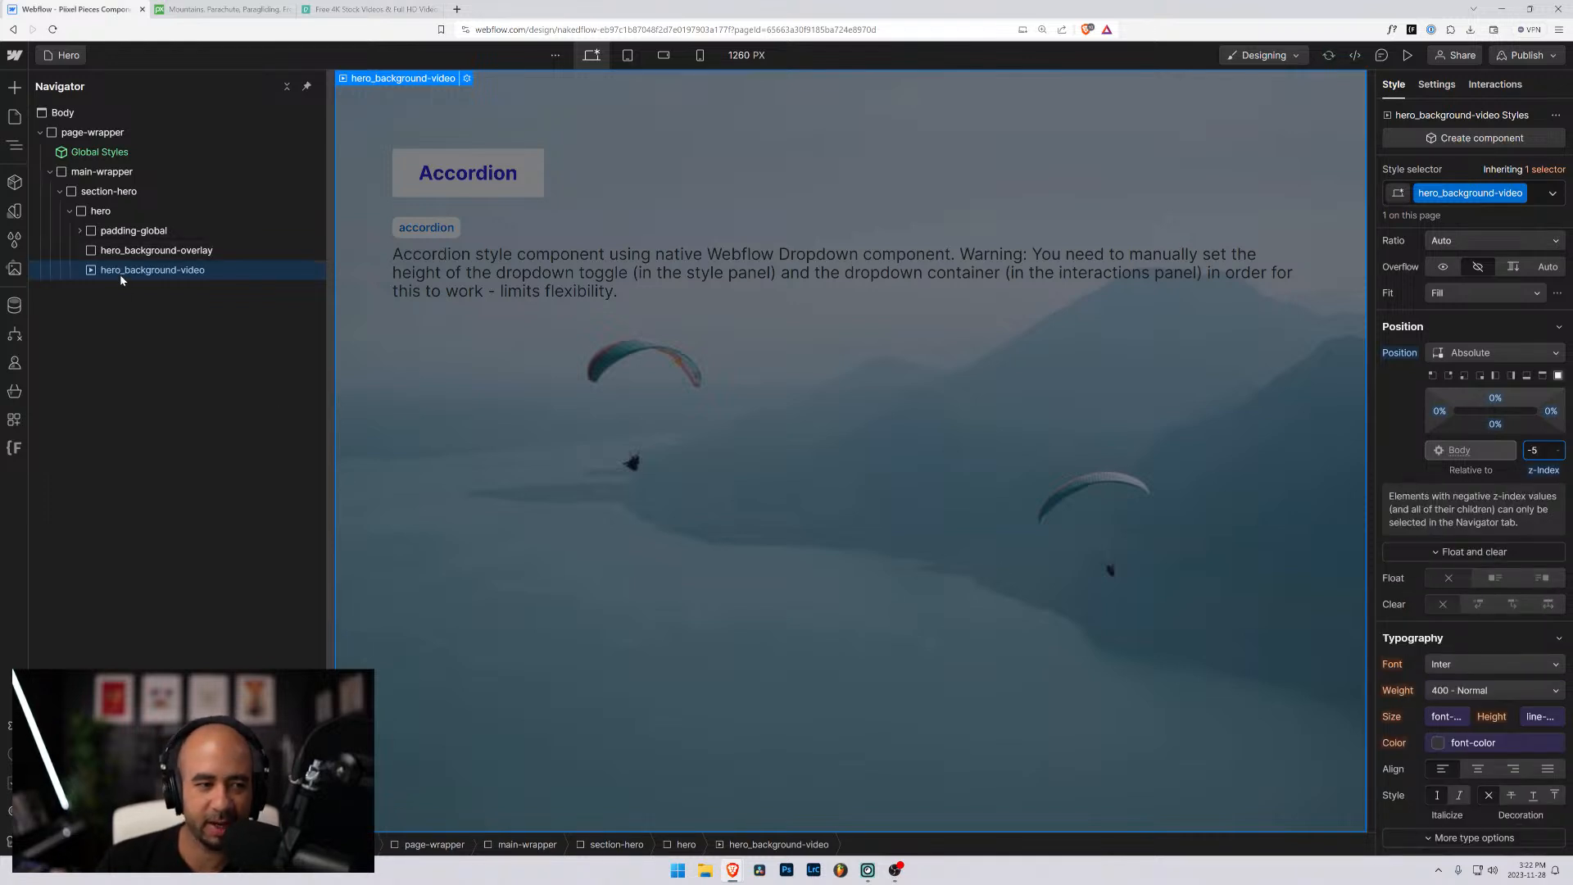
- Set the z-index of hero_background-overlay to -1, and reselect hero_background-video to check its own stacking value
left_click(123, 250)
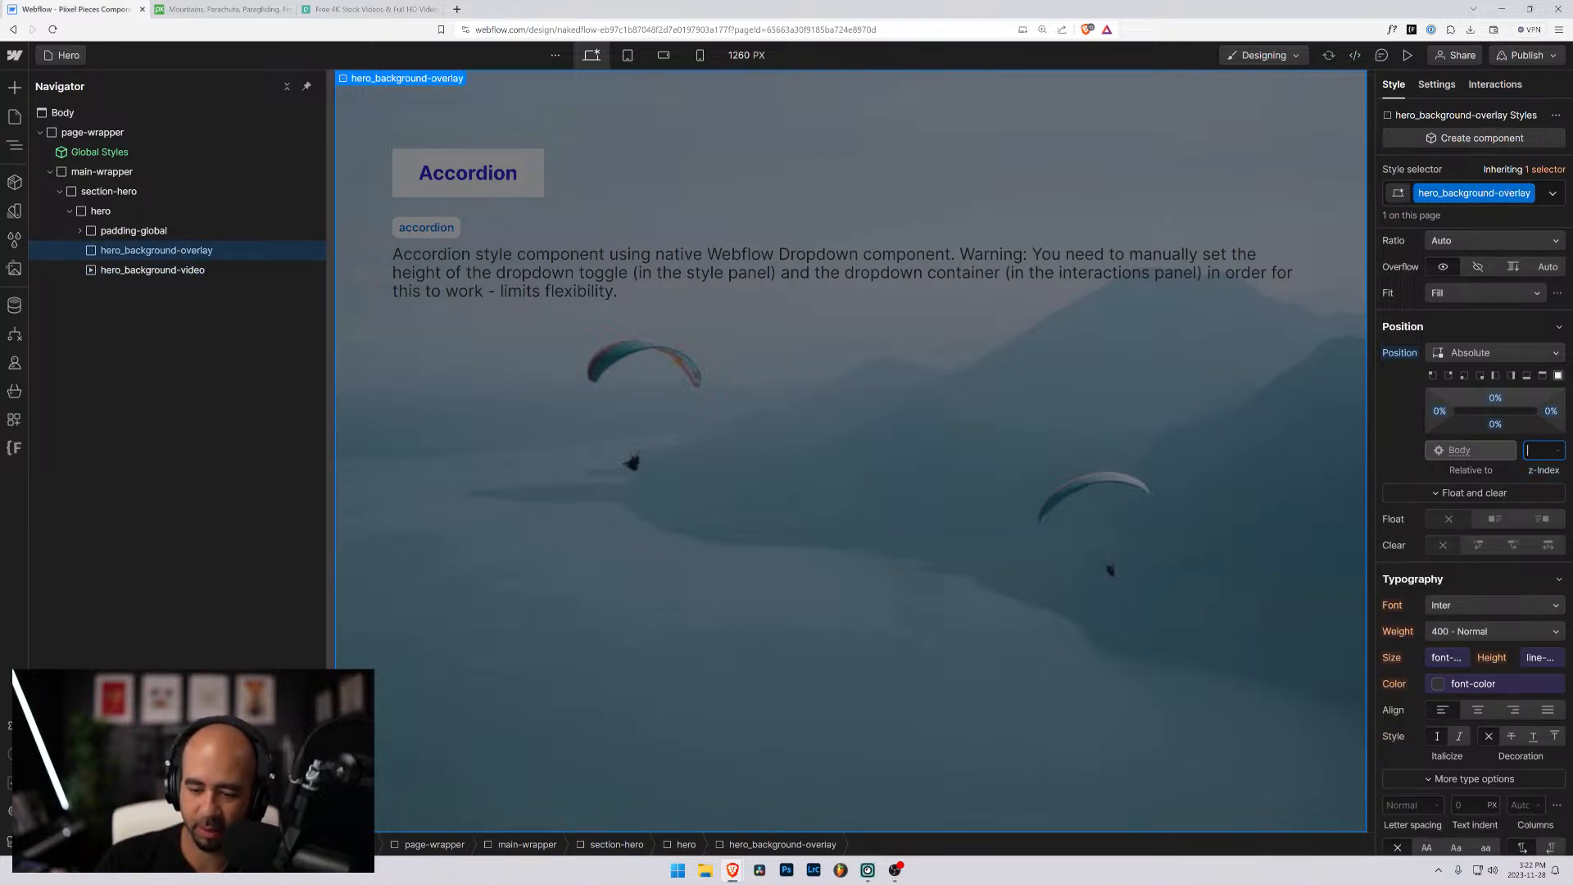
type("-1")
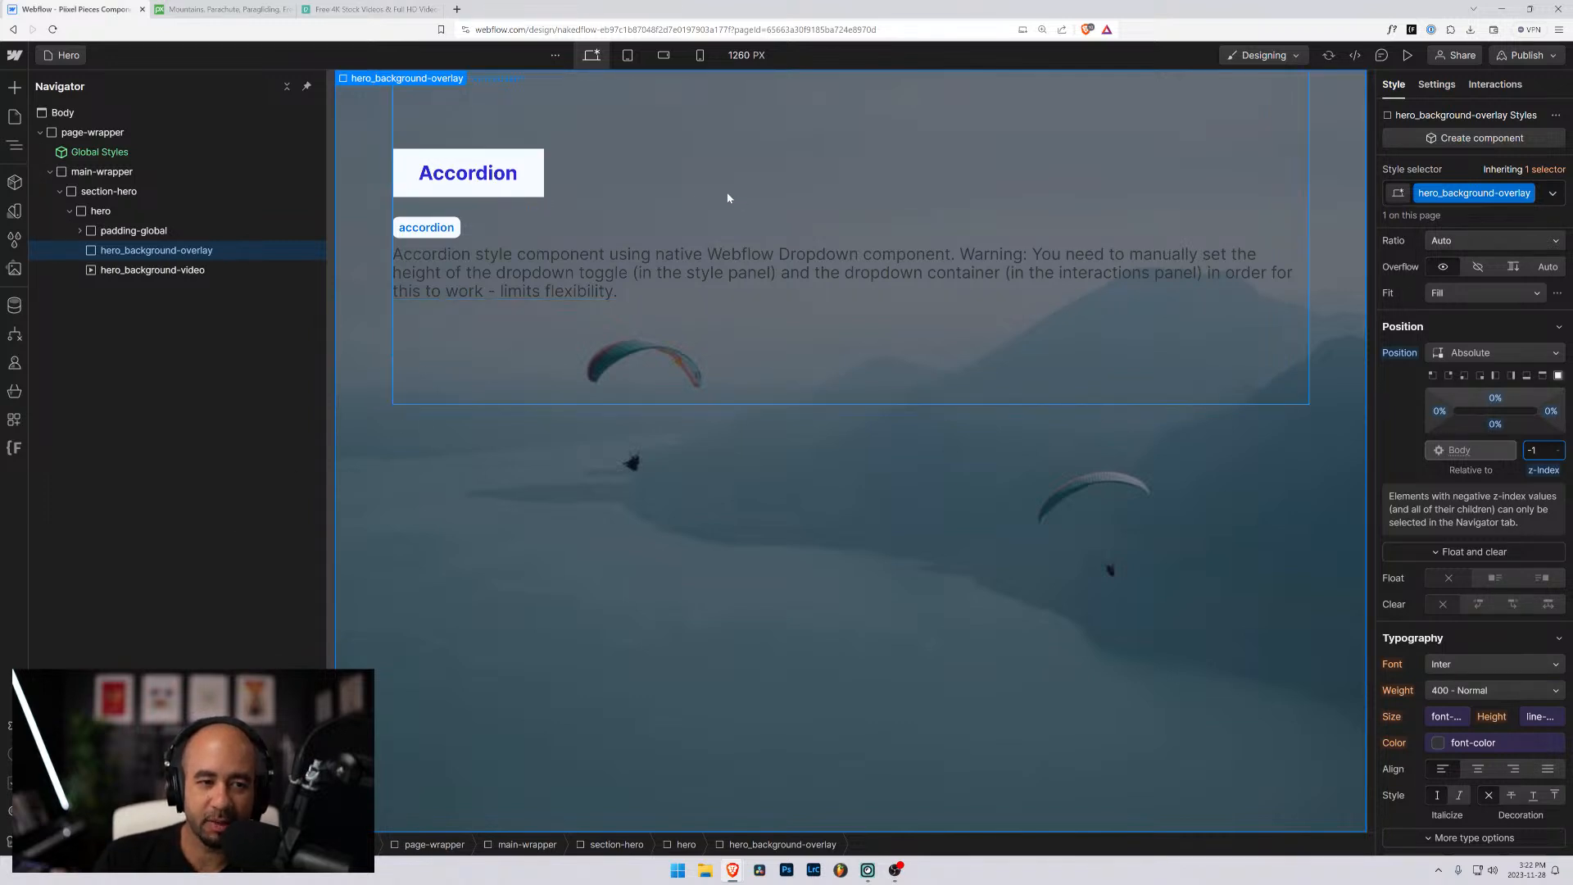
left_click(170, 275)
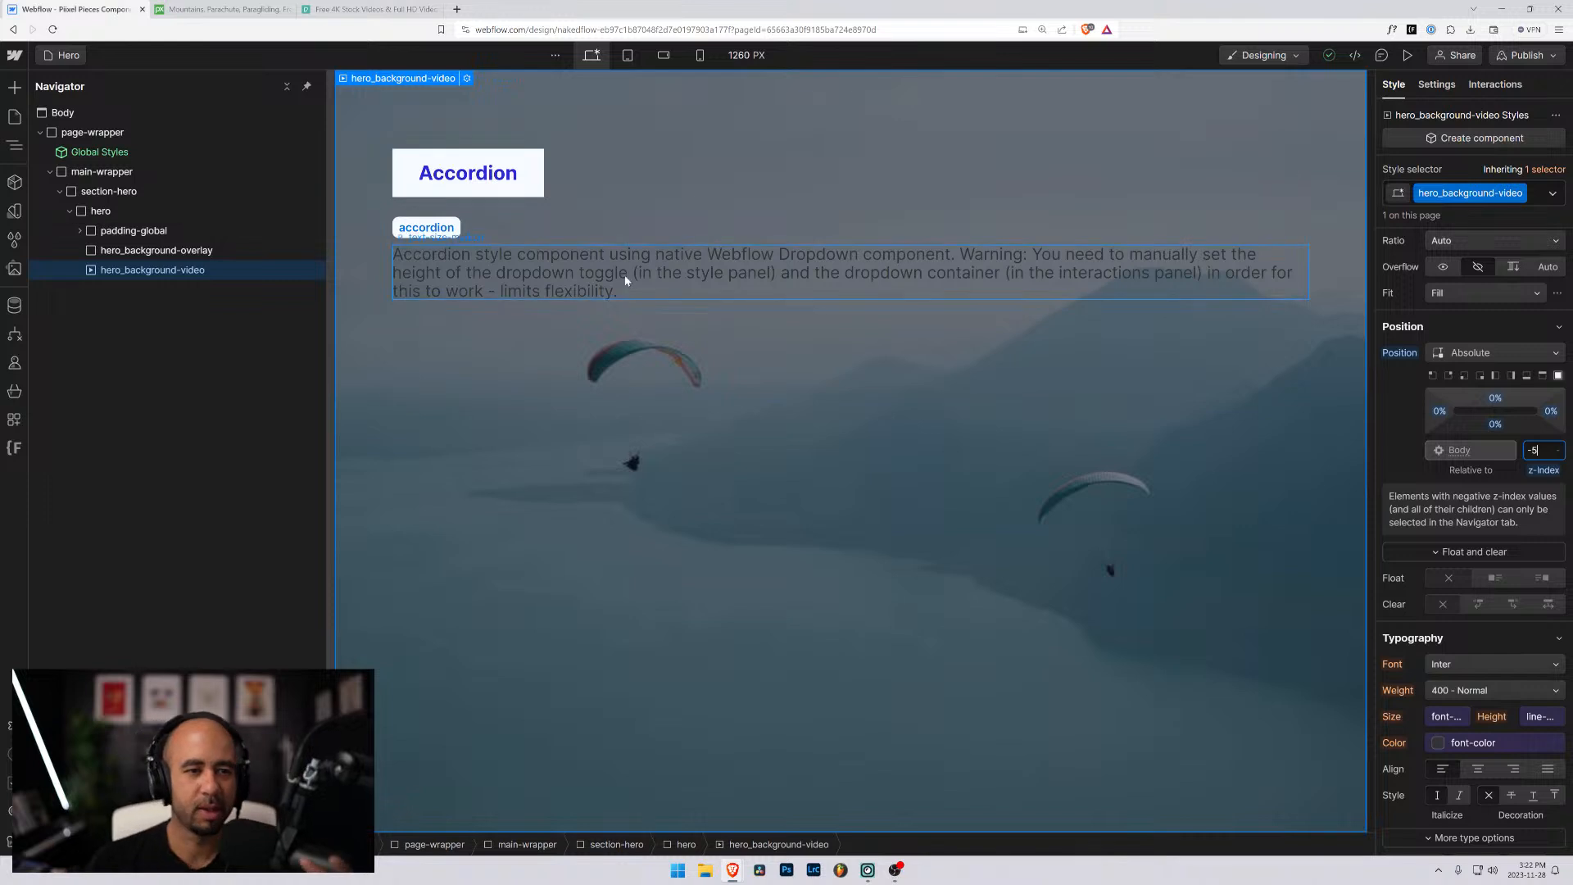
- Expand padding-global down to the contents of padding-section-medium, and inspect the section heading and its wrapper
left_click(80, 230)
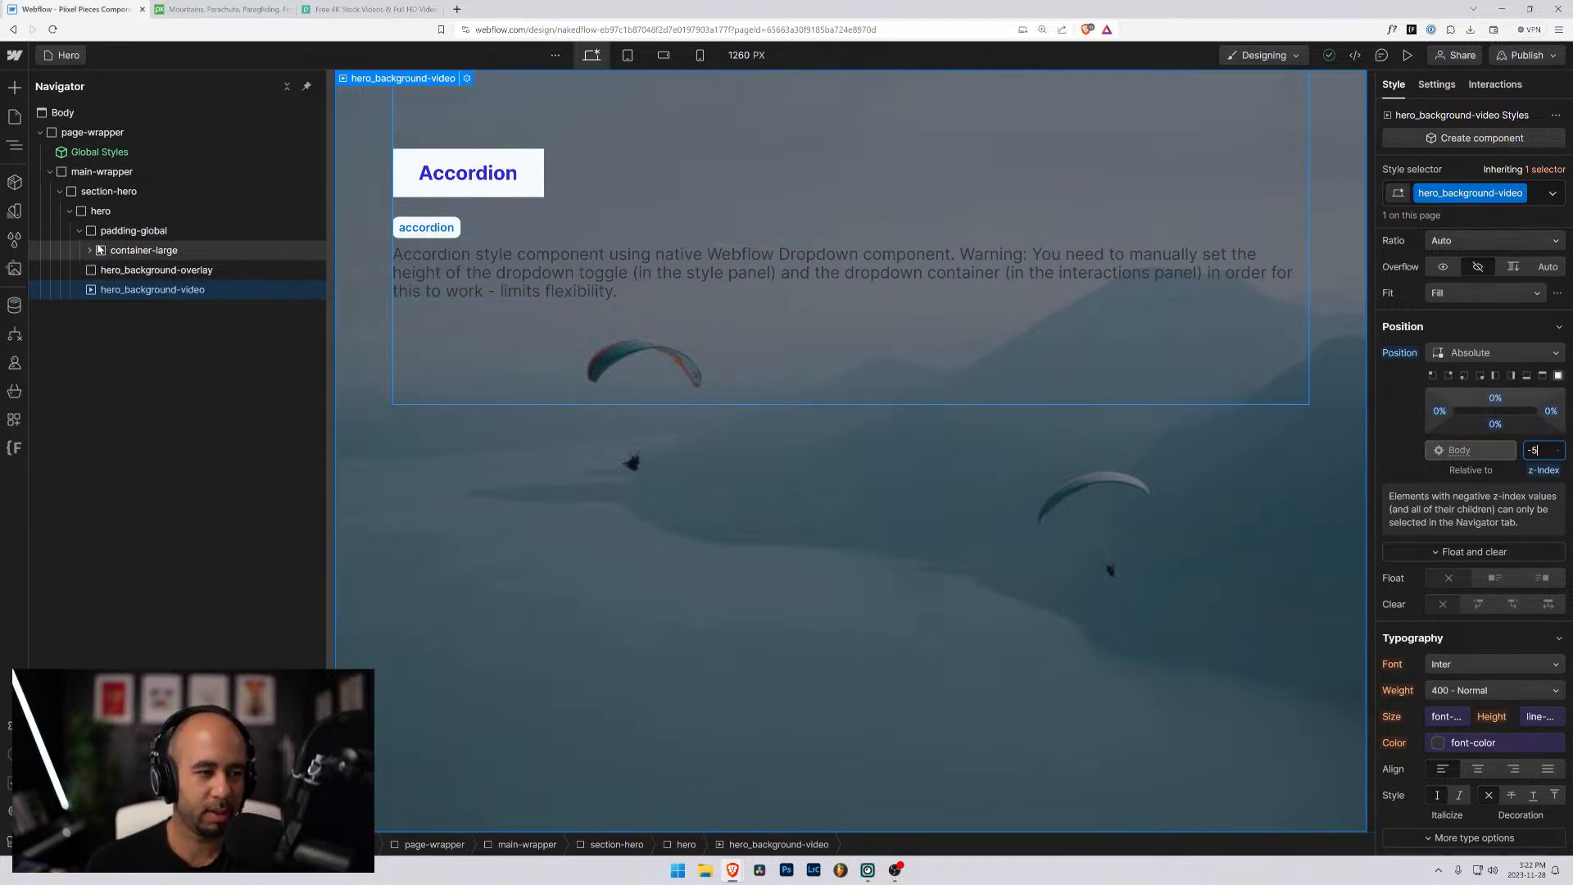
left_click(89, 250)
left_click(100, 271)
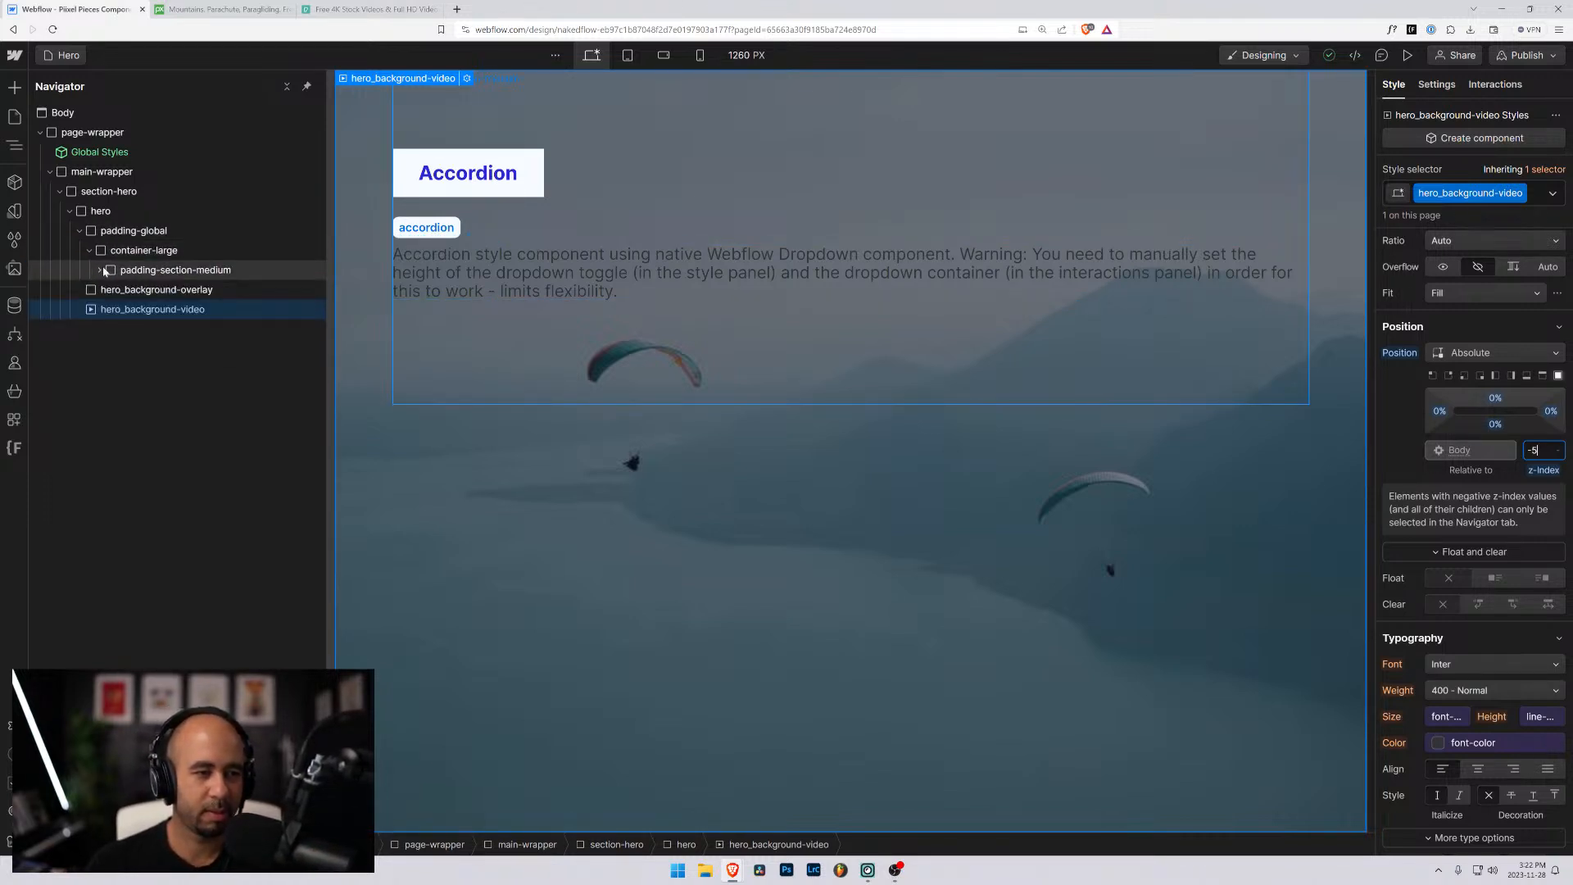
left_click(100, 271)
left_click(143, 291)
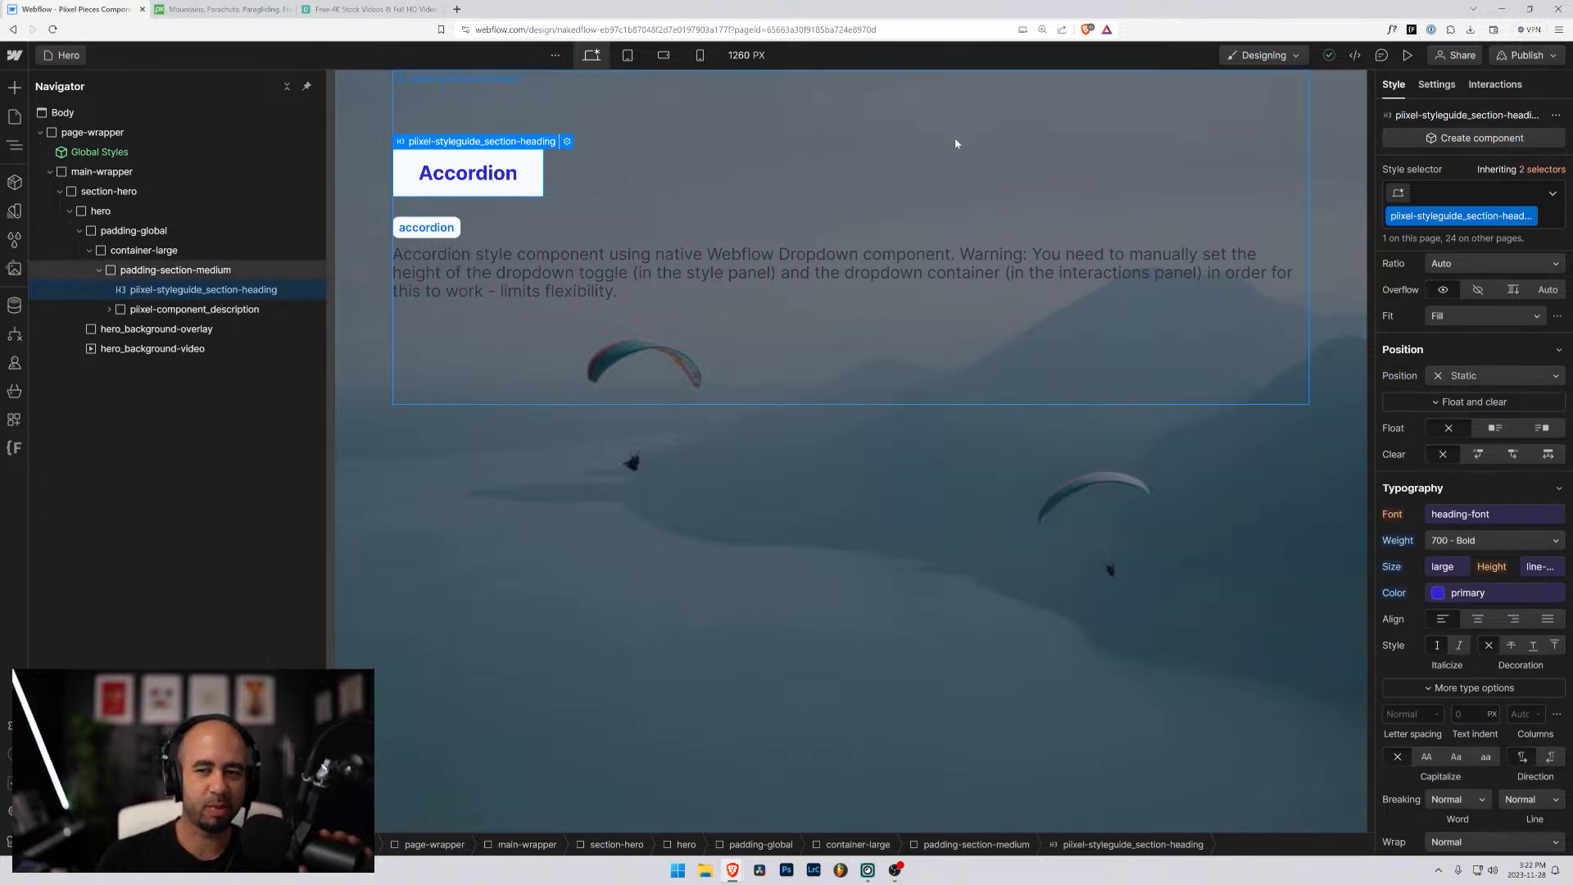
left_click(841, 186)
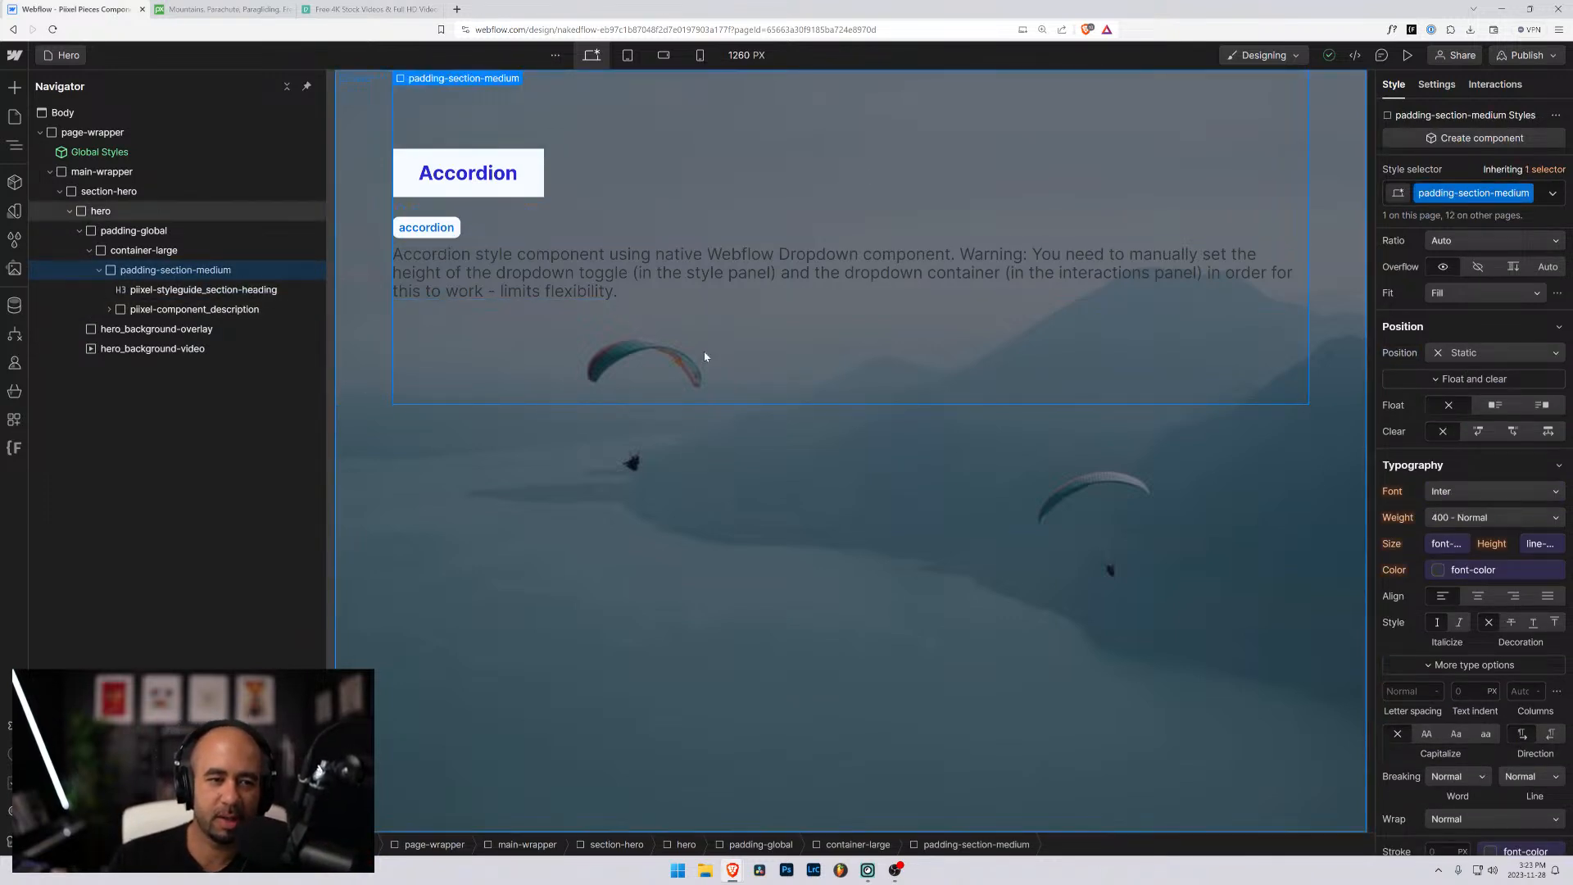
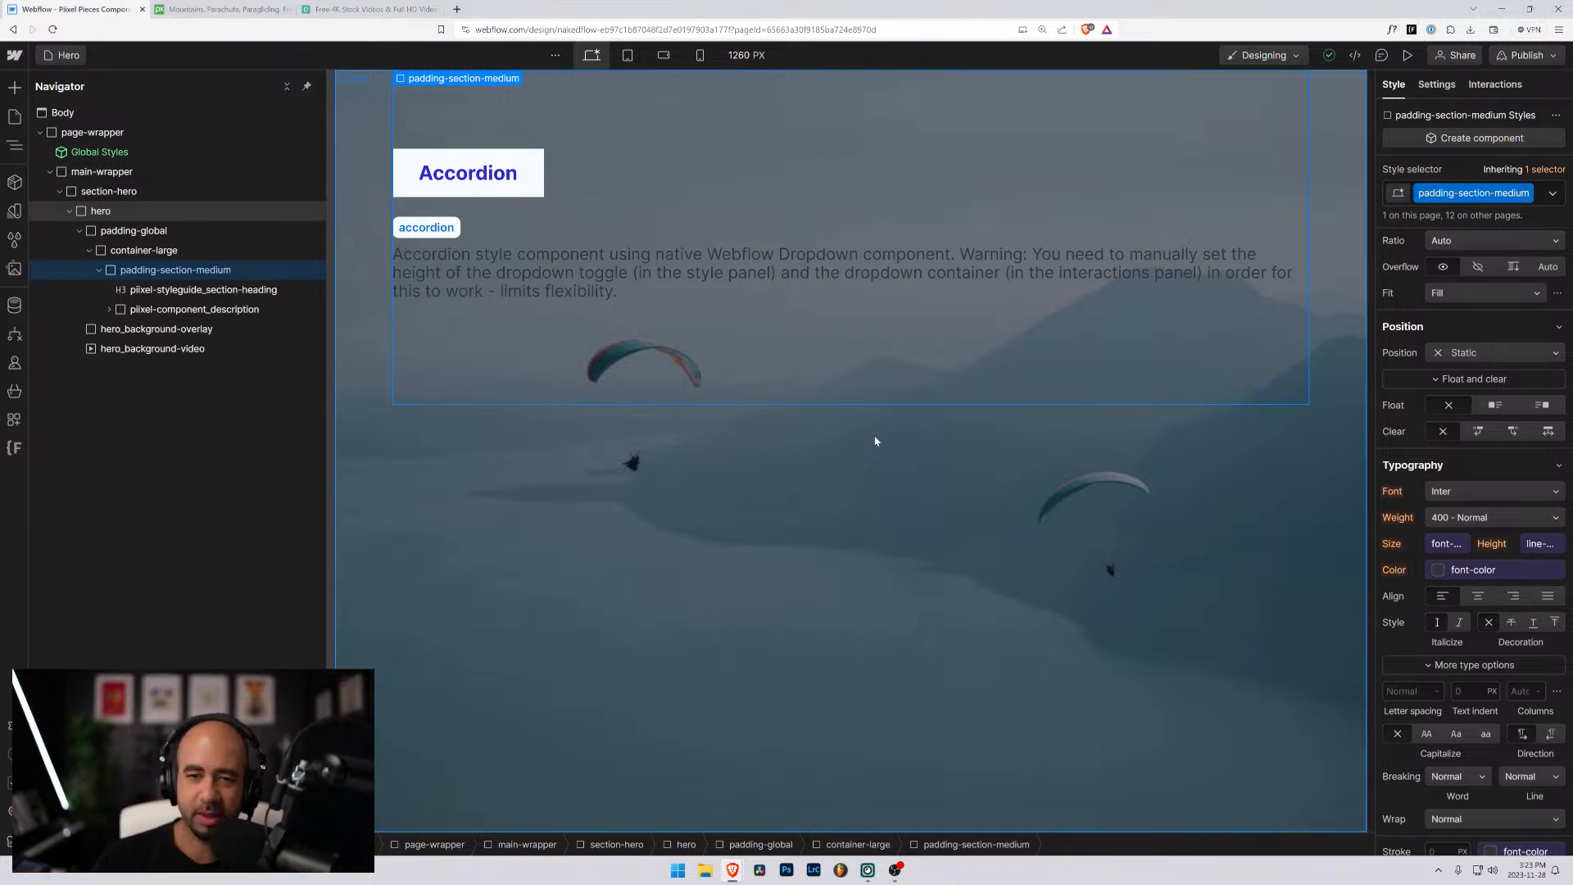
- Delete the Accordion section heading from padding-section-medium
left_click(645, 273)
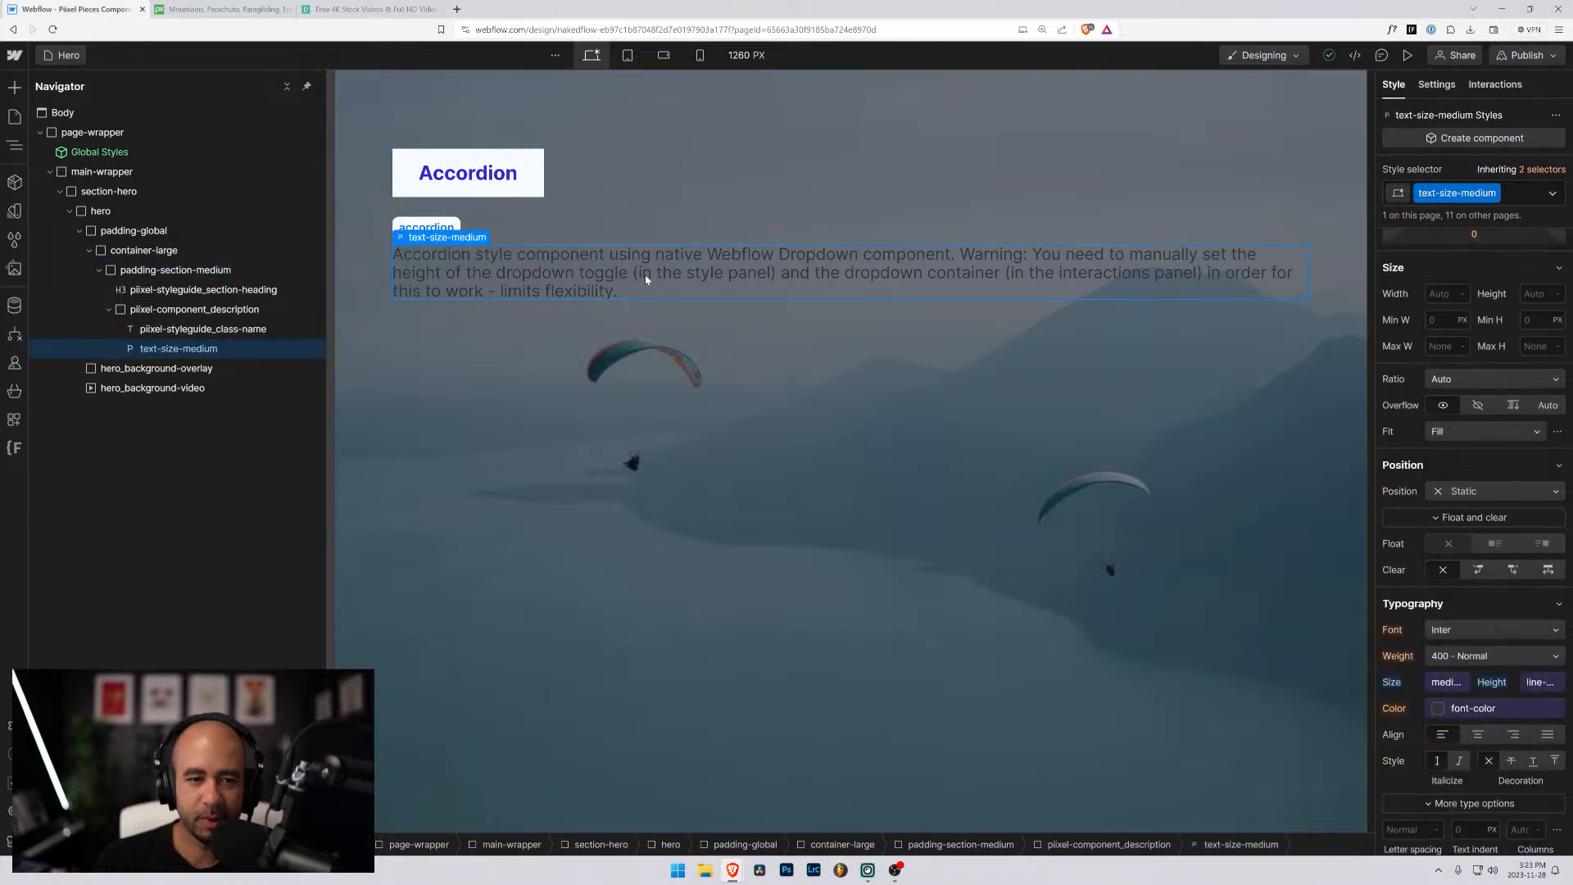
left_click(642, 171)
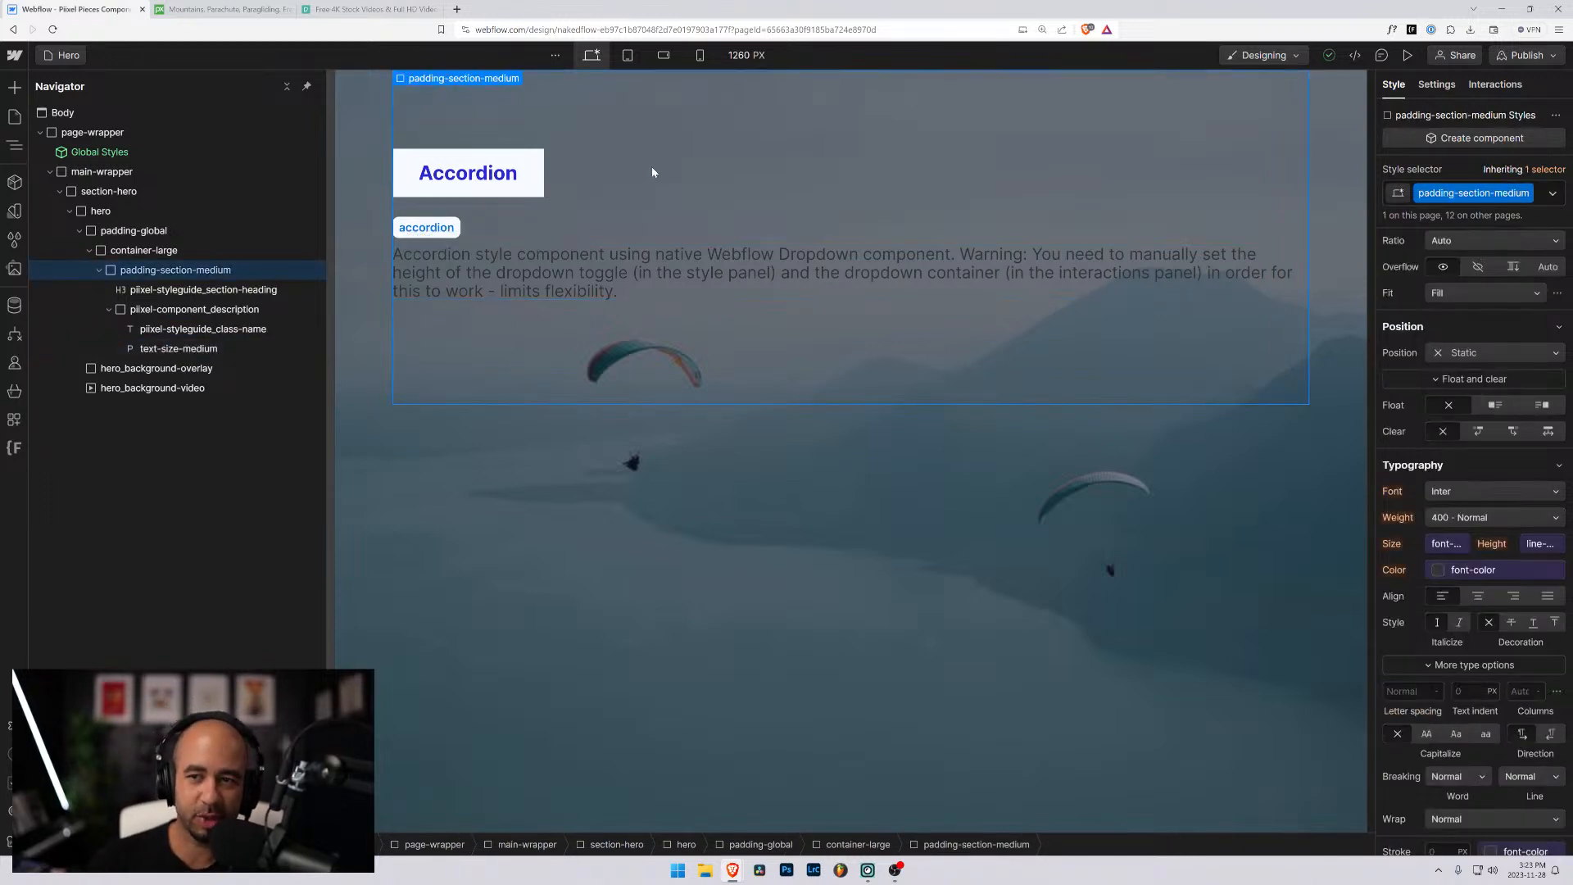
left_click(175, 292)
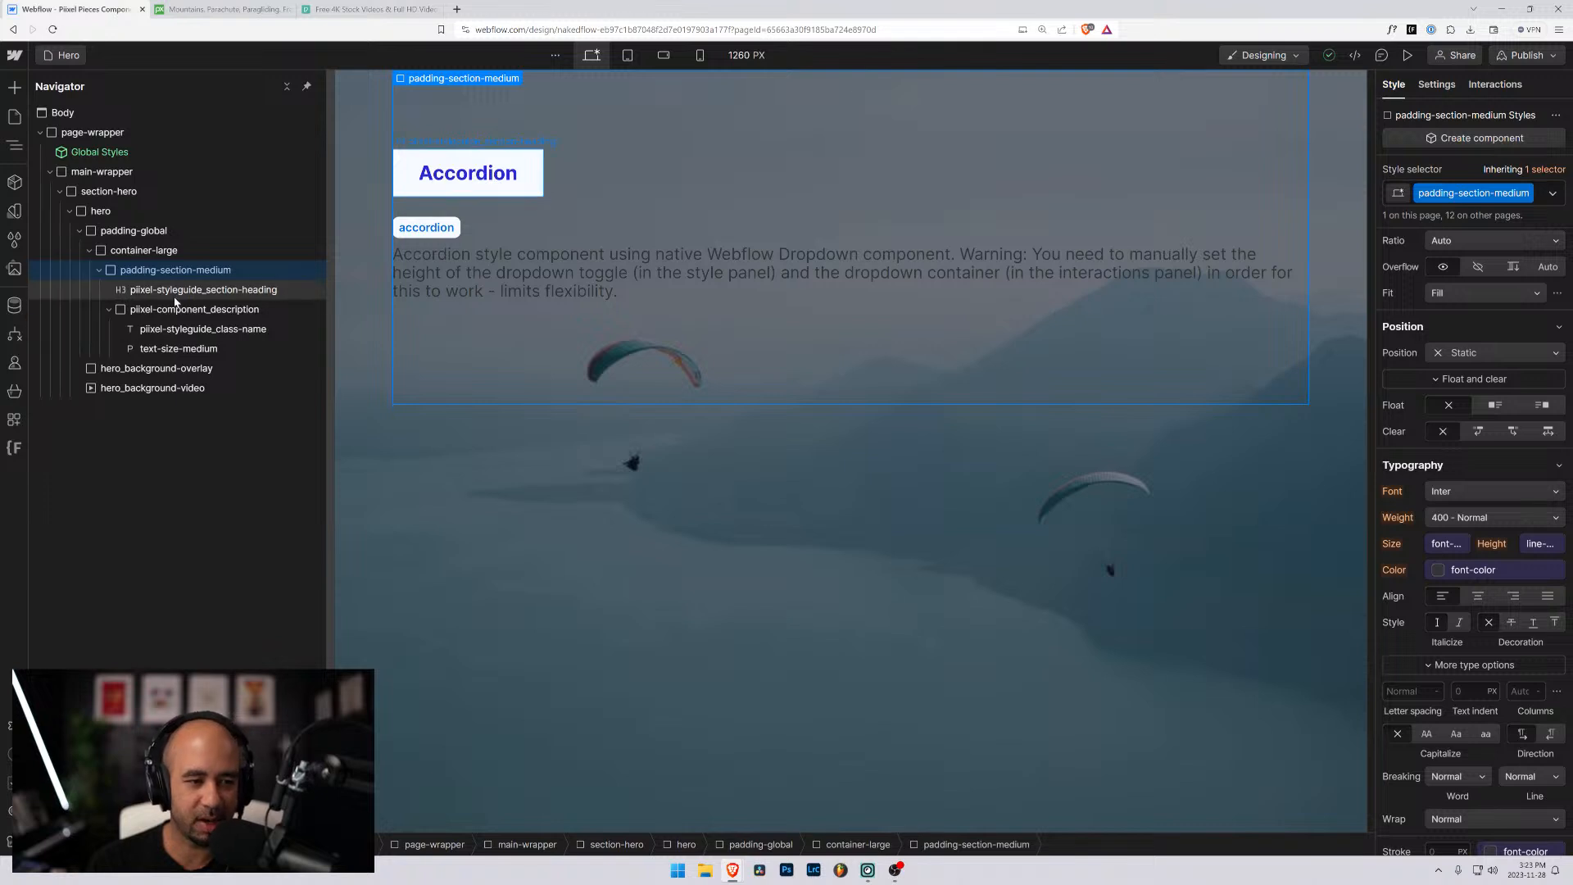
key("Delete")
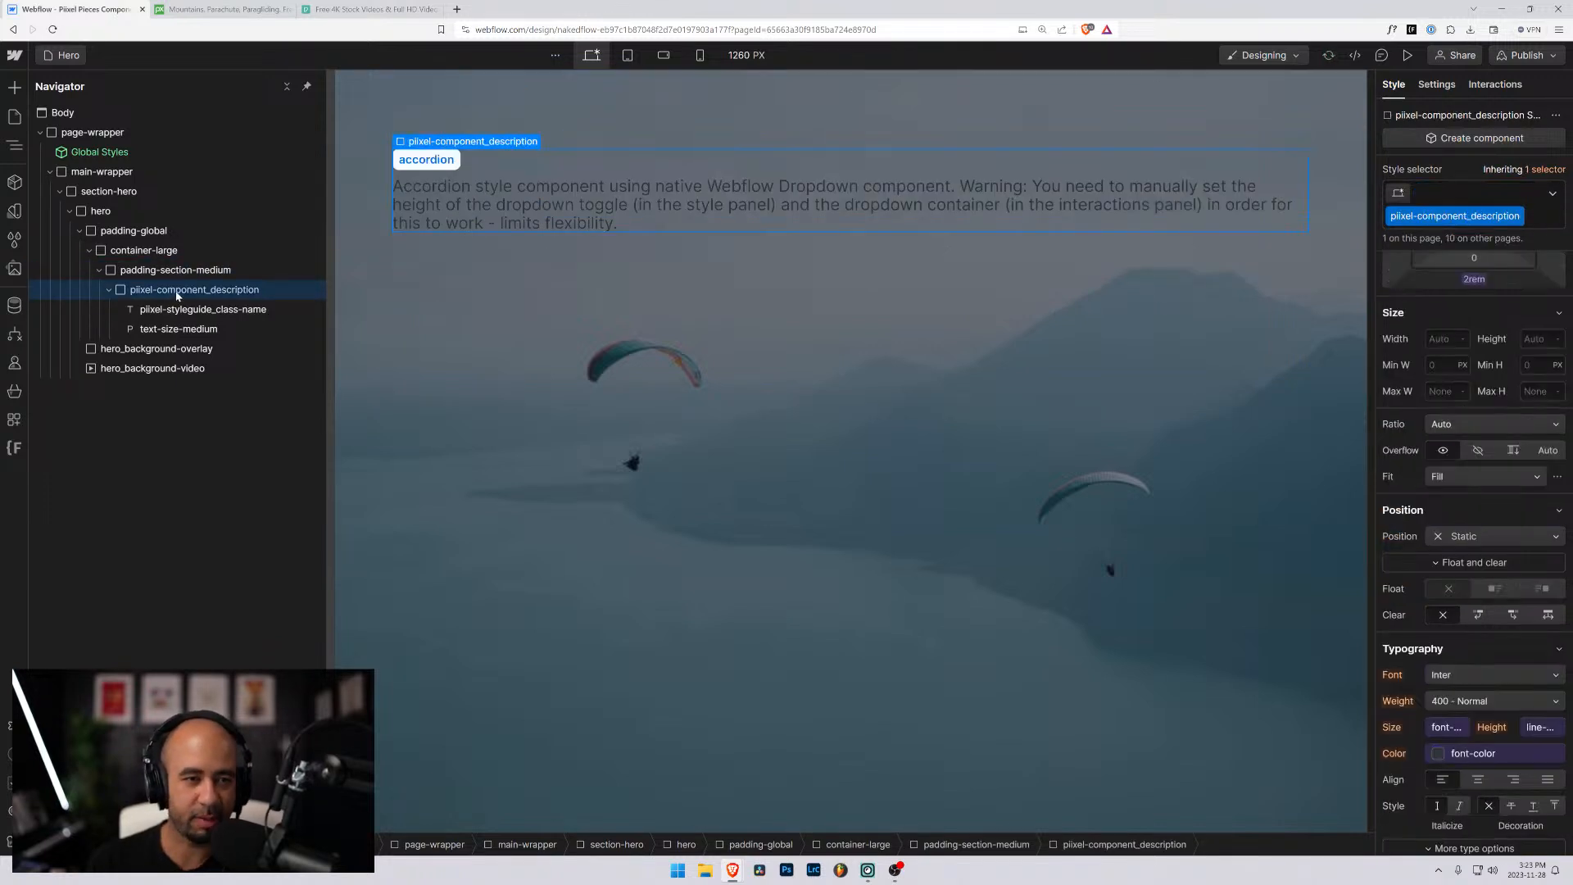
- Change the class-name label text in the component description to "hero"
left_click(191, 309)
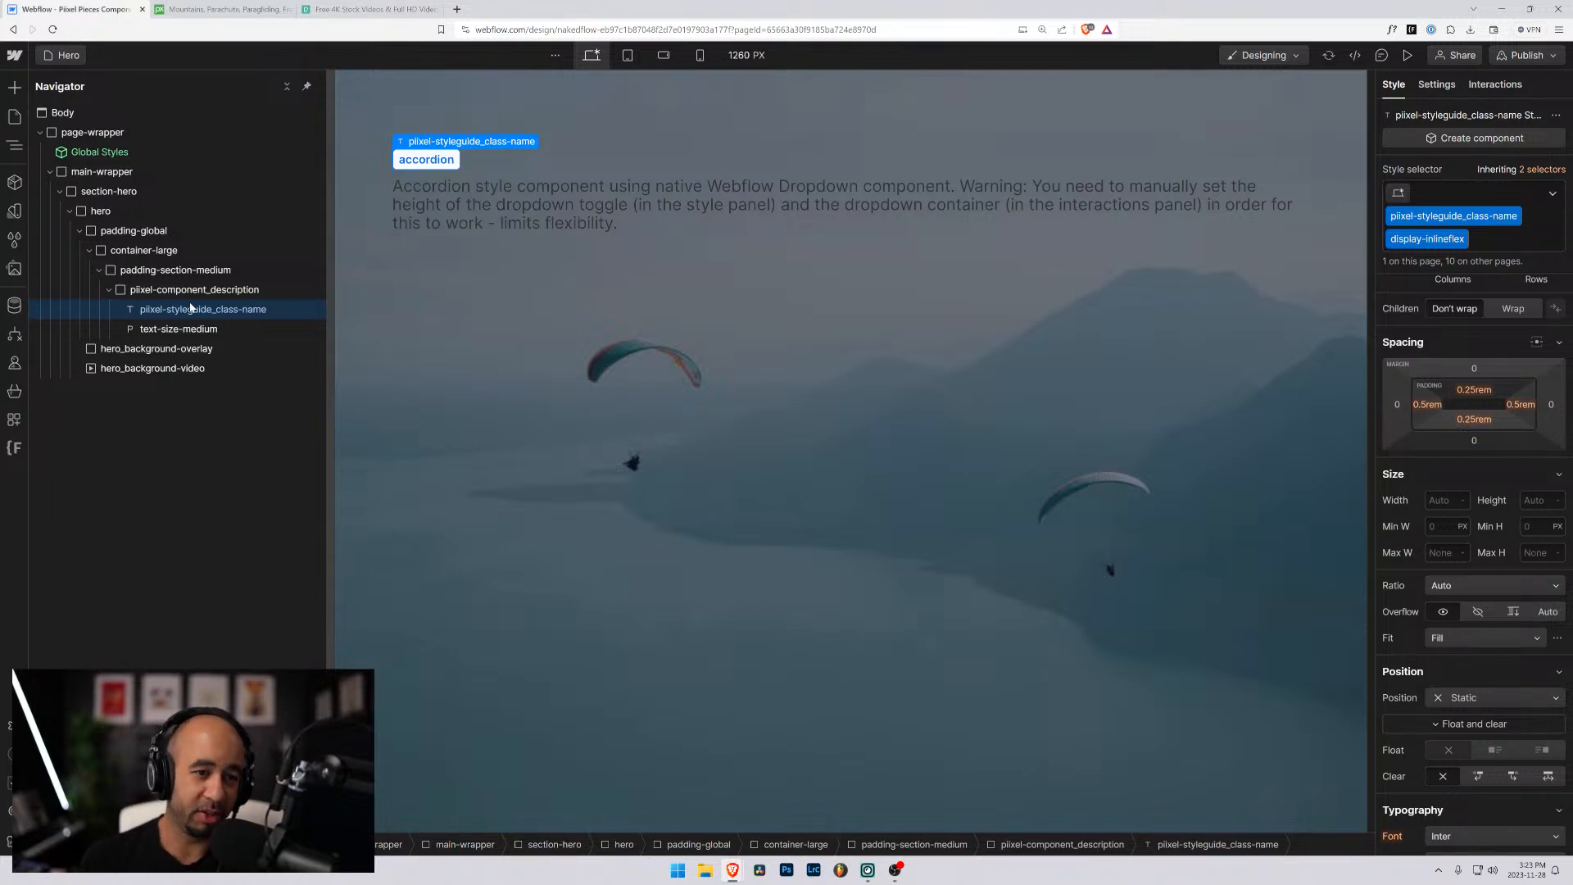
double_click(443, 159)
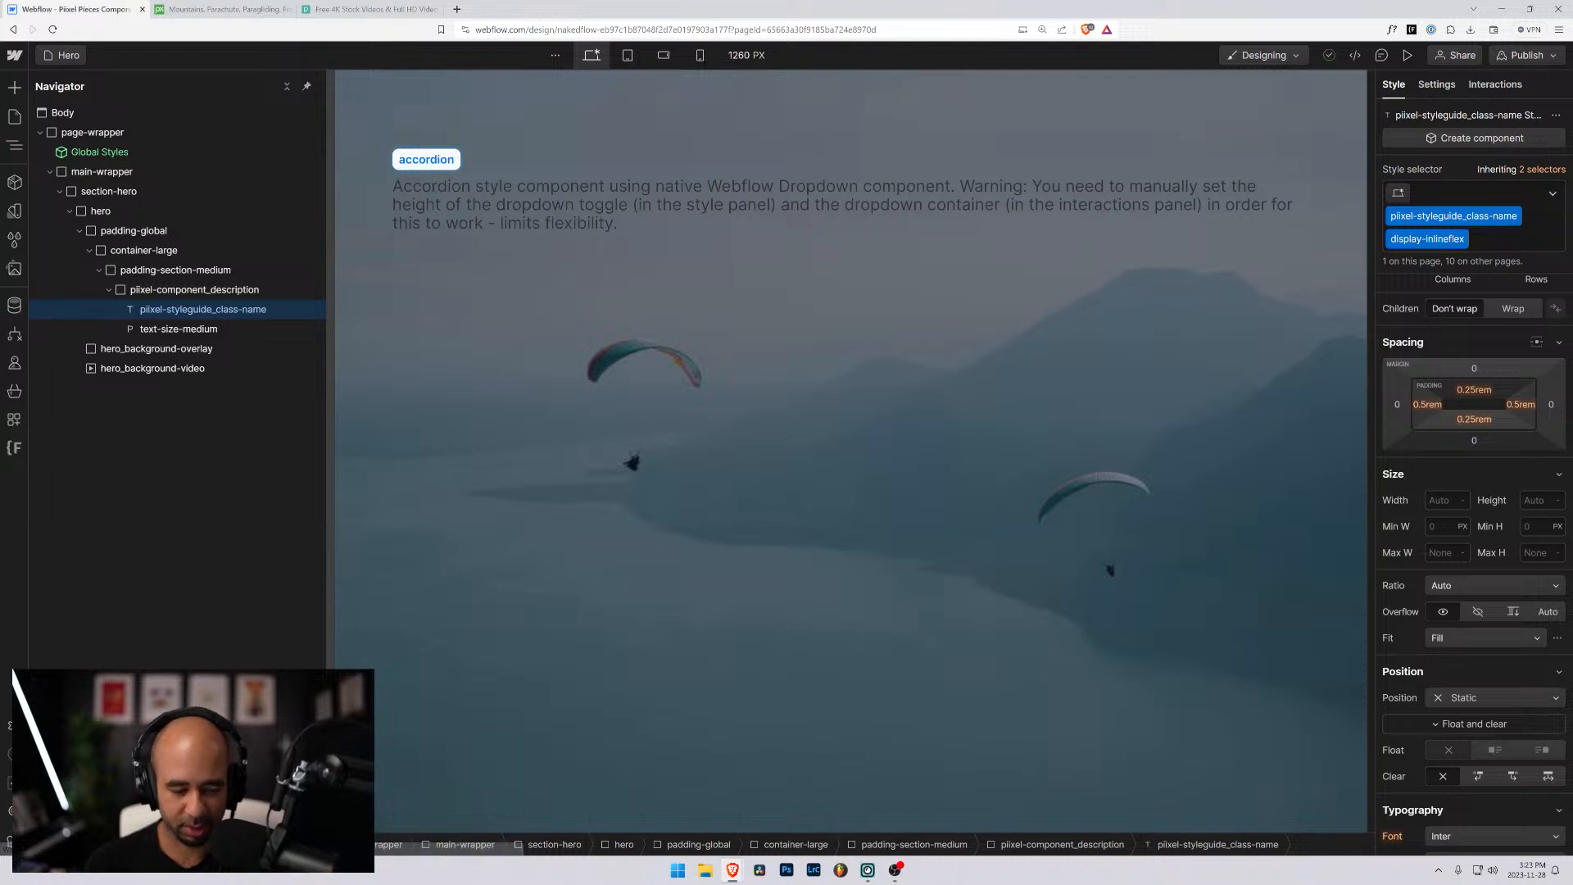
double_click(439, 160)
type("hero")
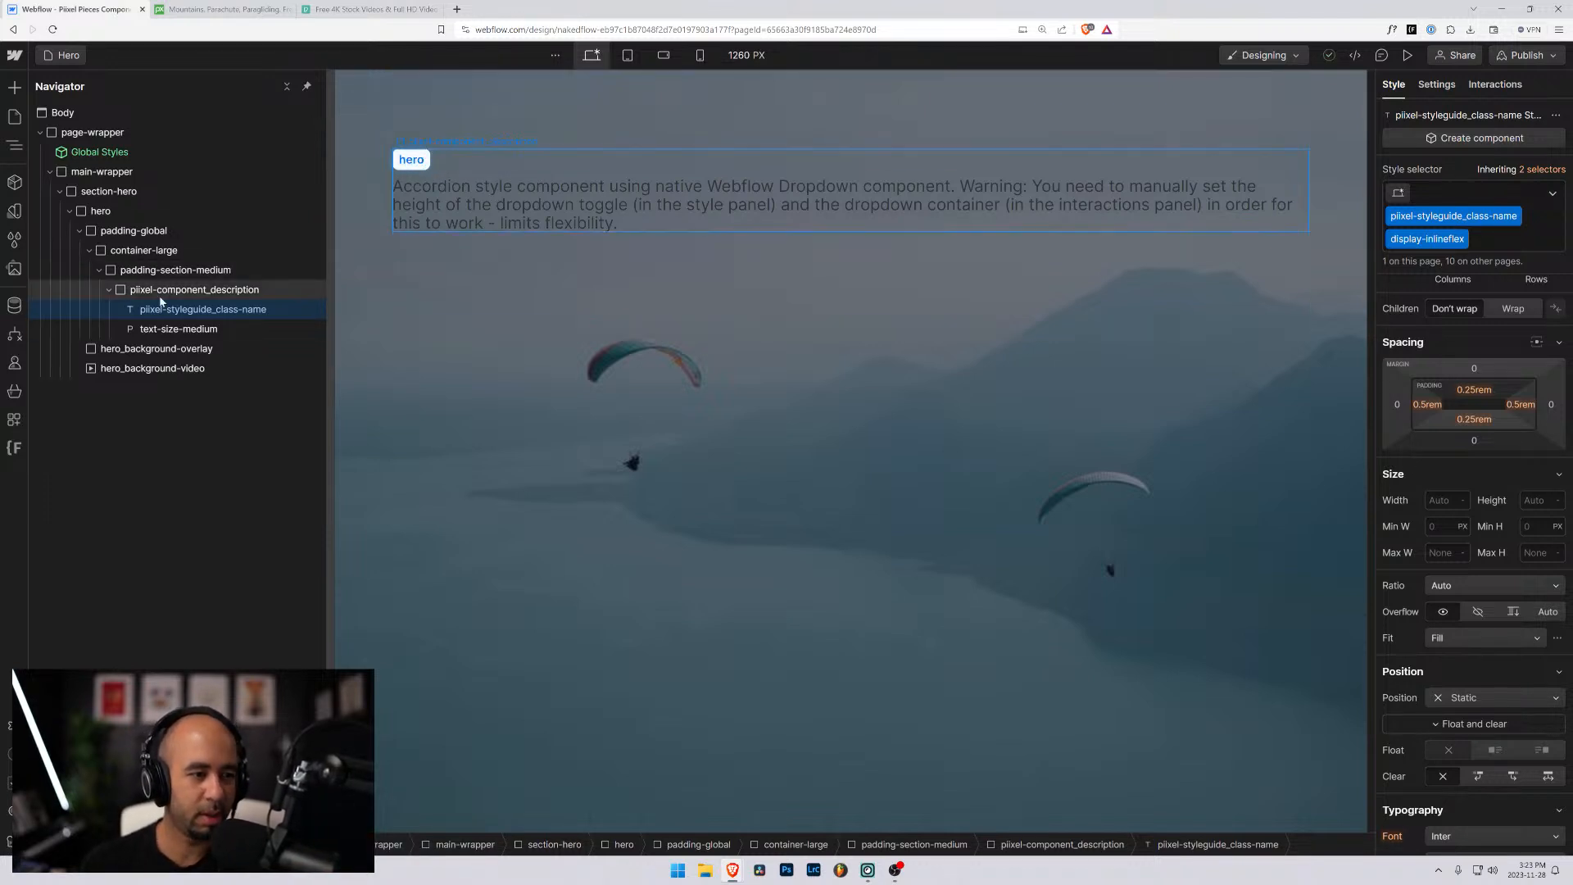
- Replace the text-size-medium paragraph's text with "This is a hero section with a video (no audio) background"
left_click(167, 329)
left_click(172, 292)
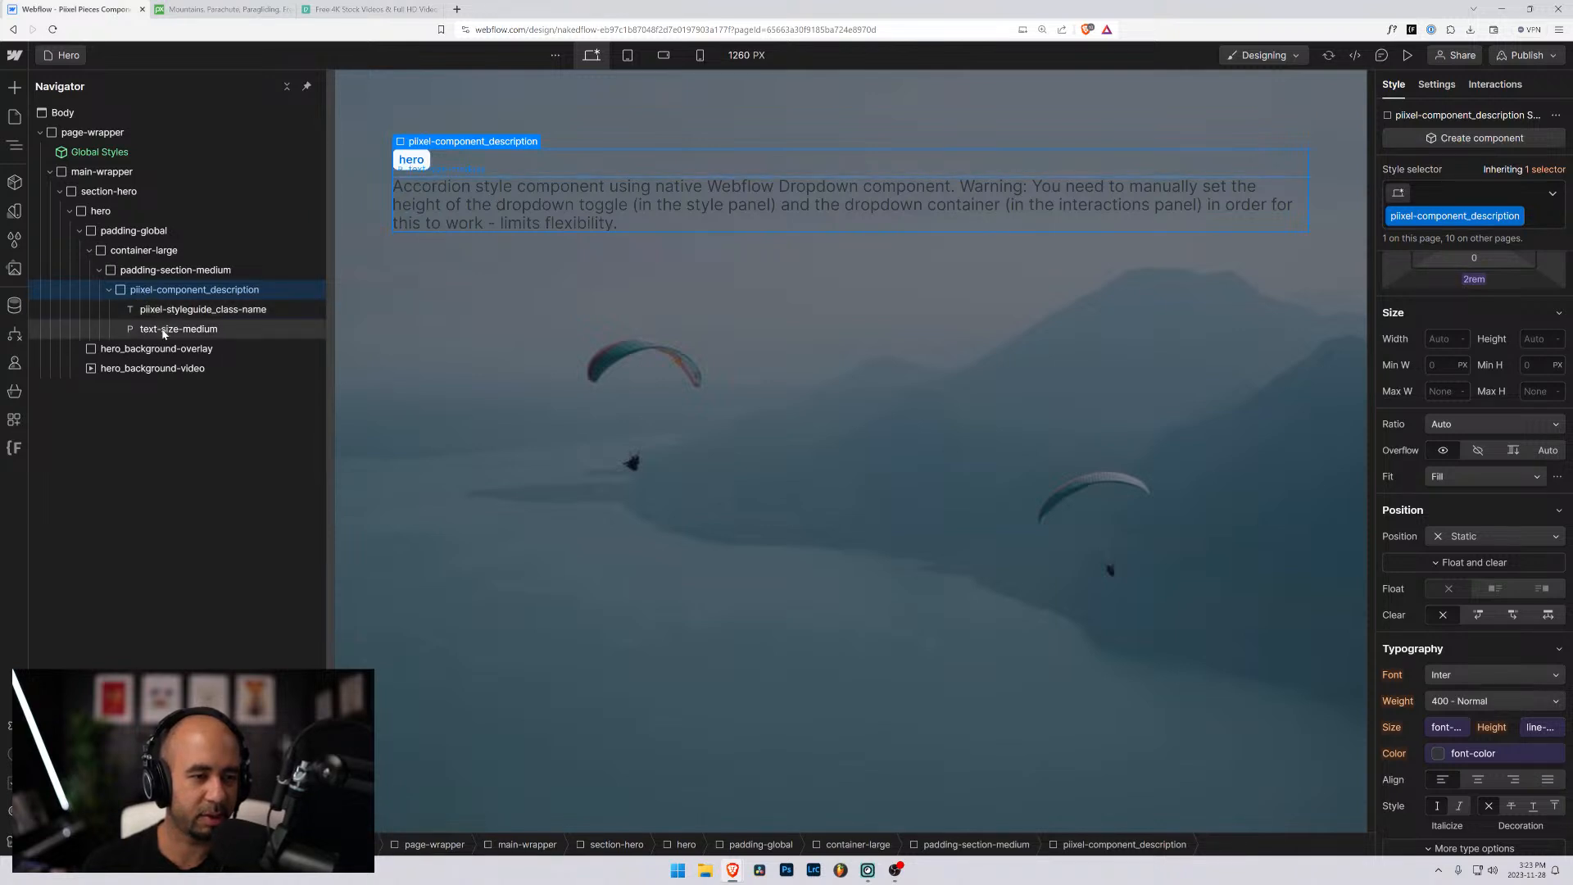
left_click(168, 329)
key("ctrl+a")
type("This")
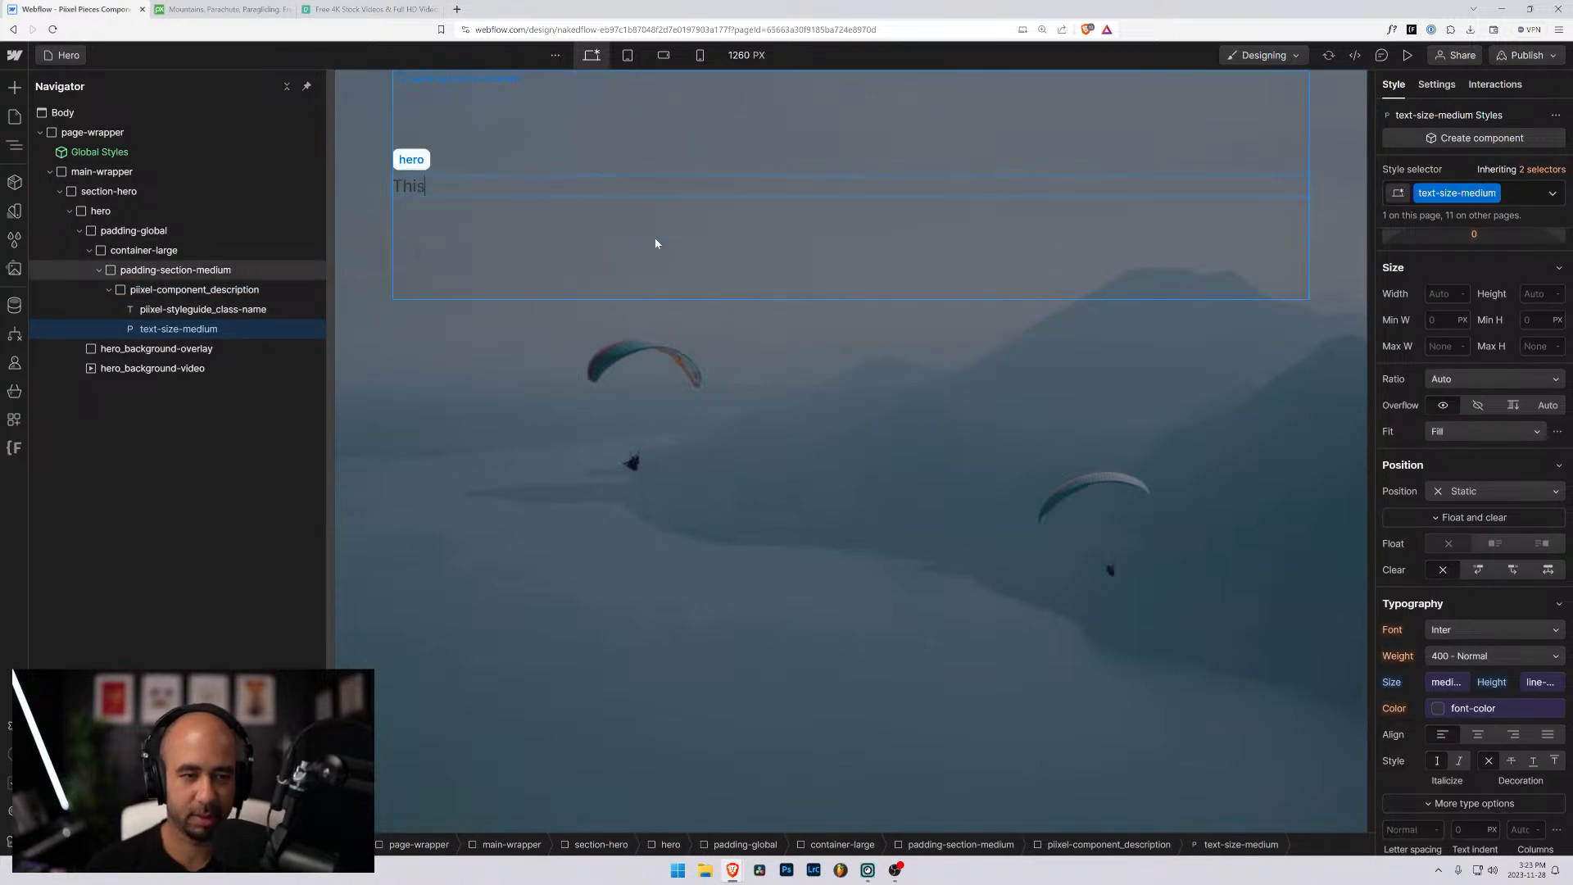
type(" is a hero")
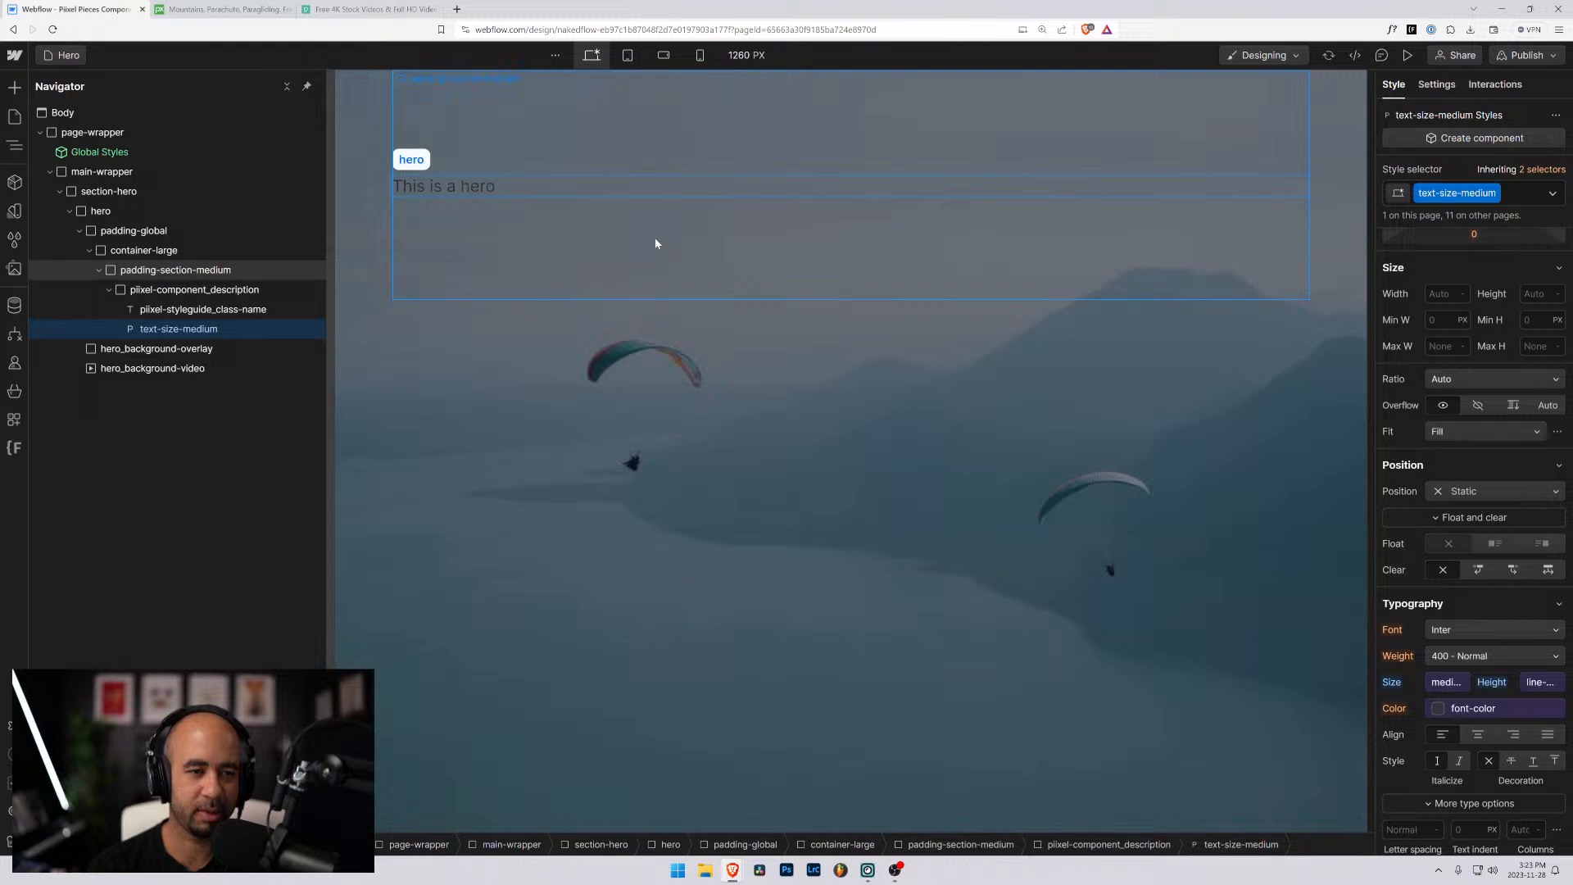
type(" section with a ")
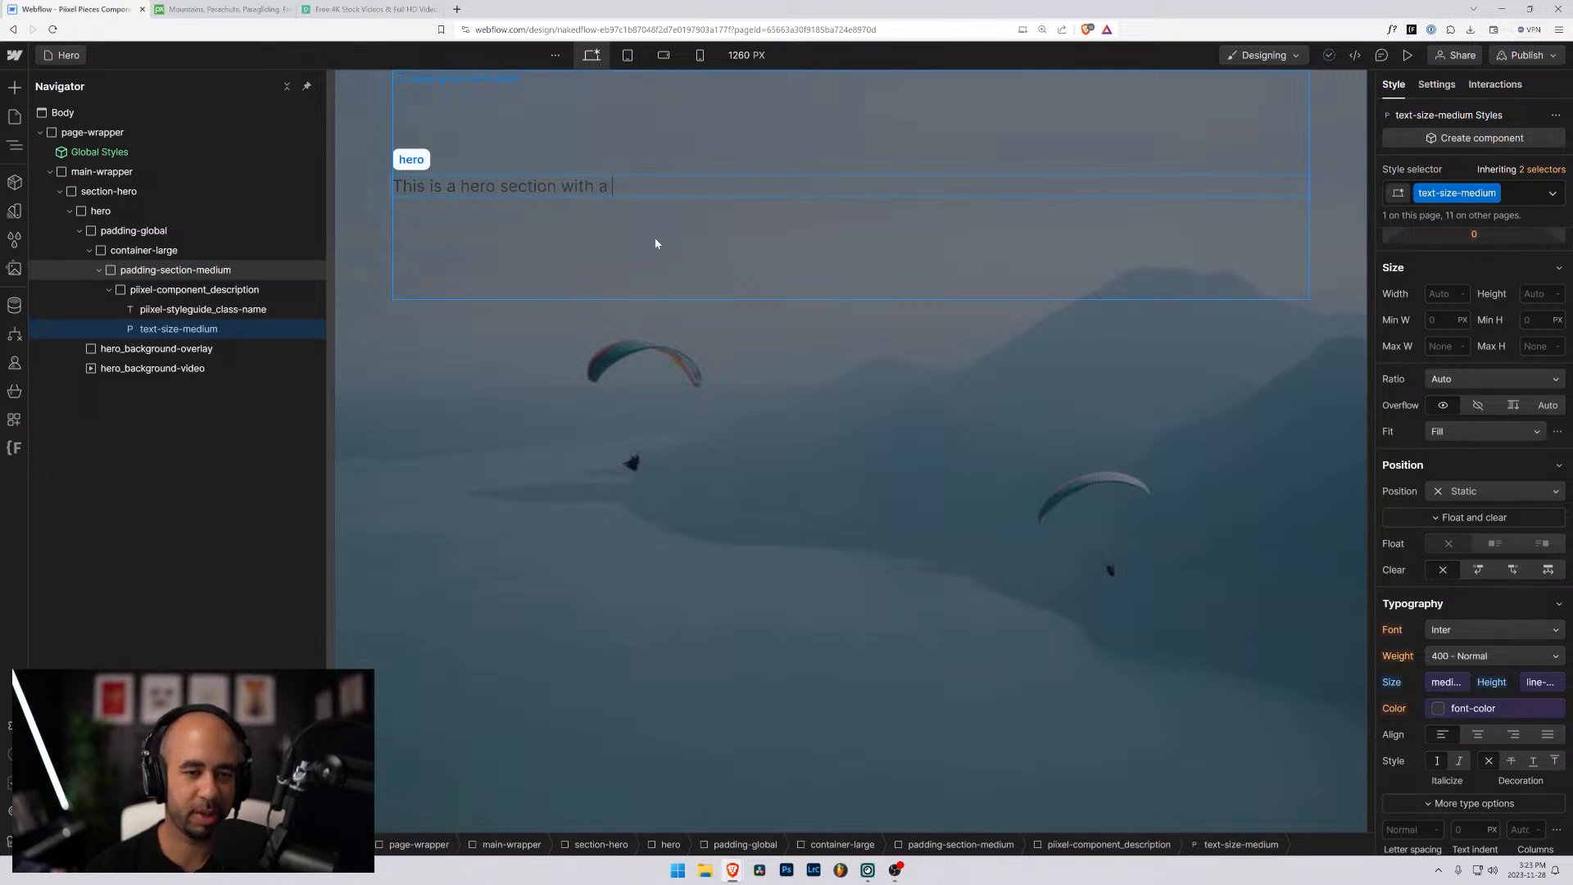
type("vi")
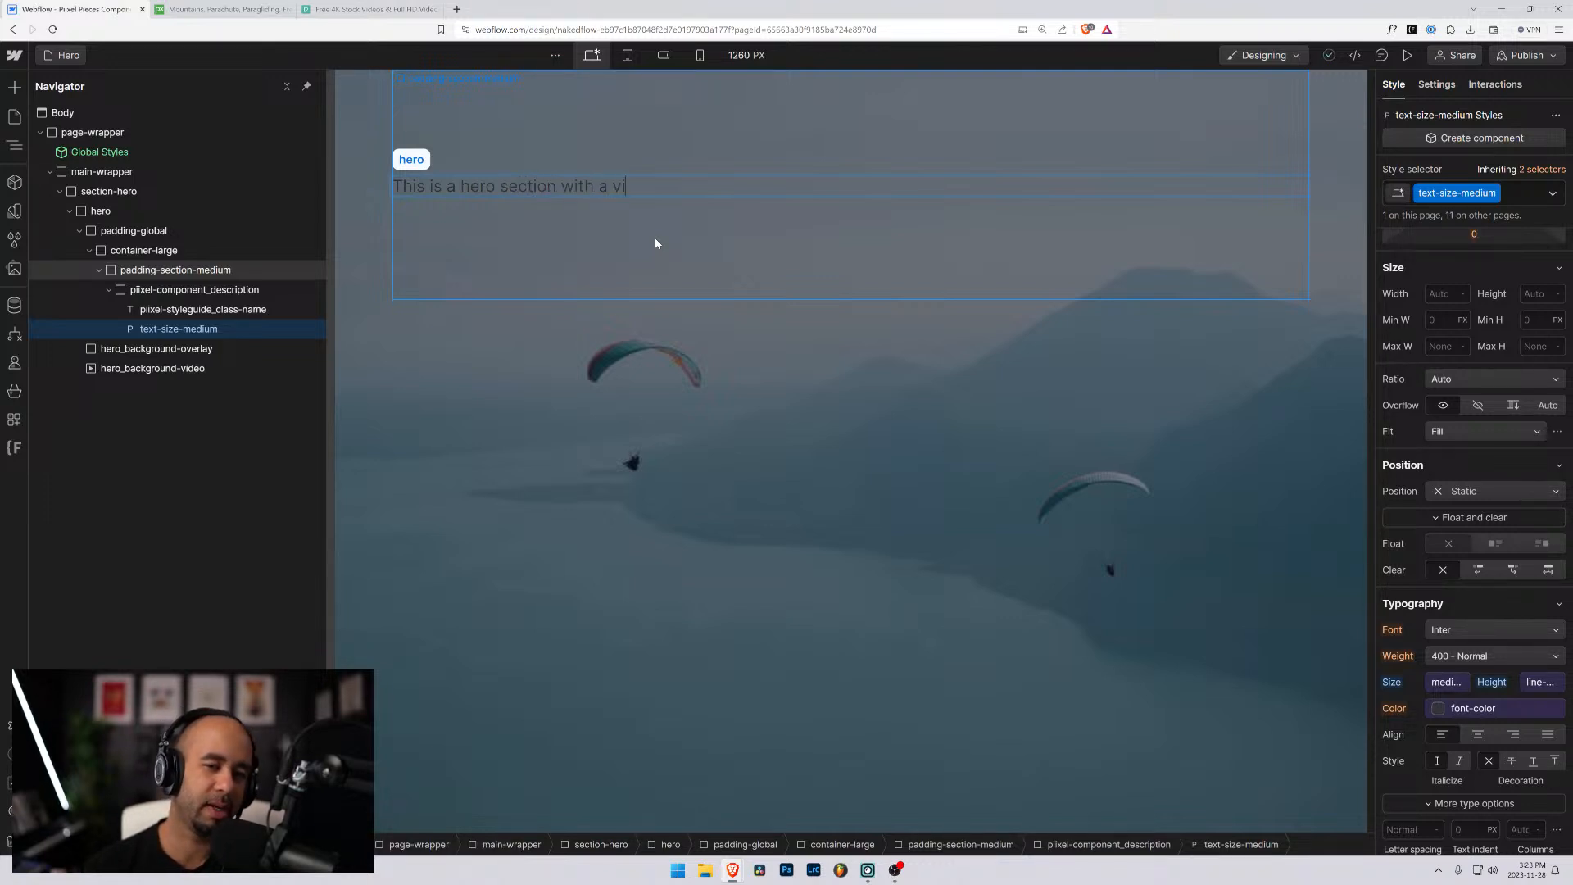
type("doe")
key("BackSpace")
key("BackSpace")
type("background")
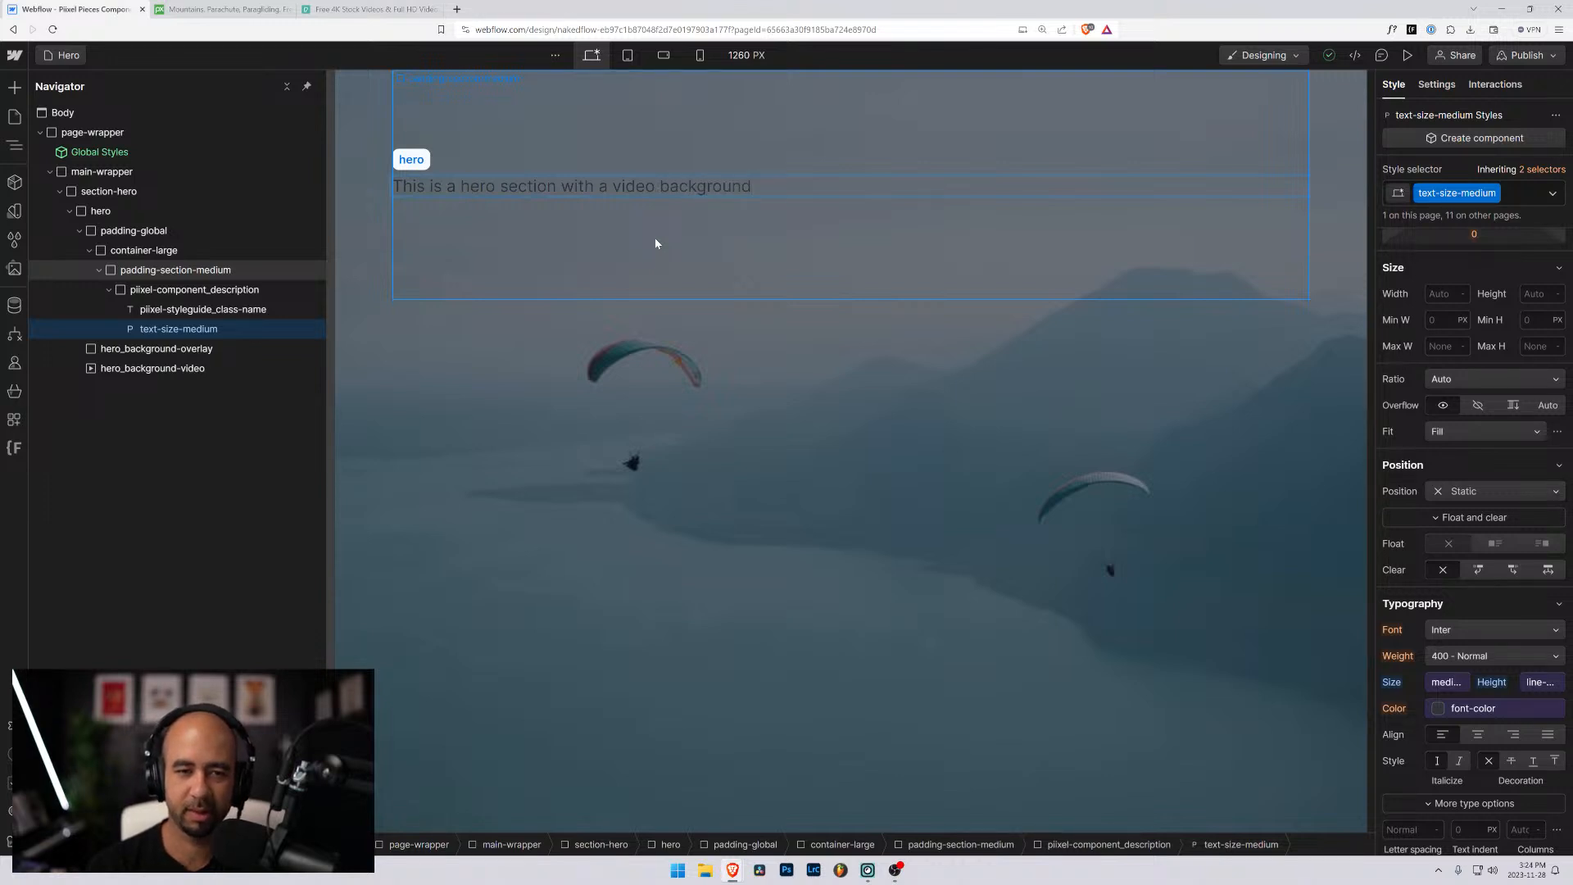
key("Right")
type("(no audio)")
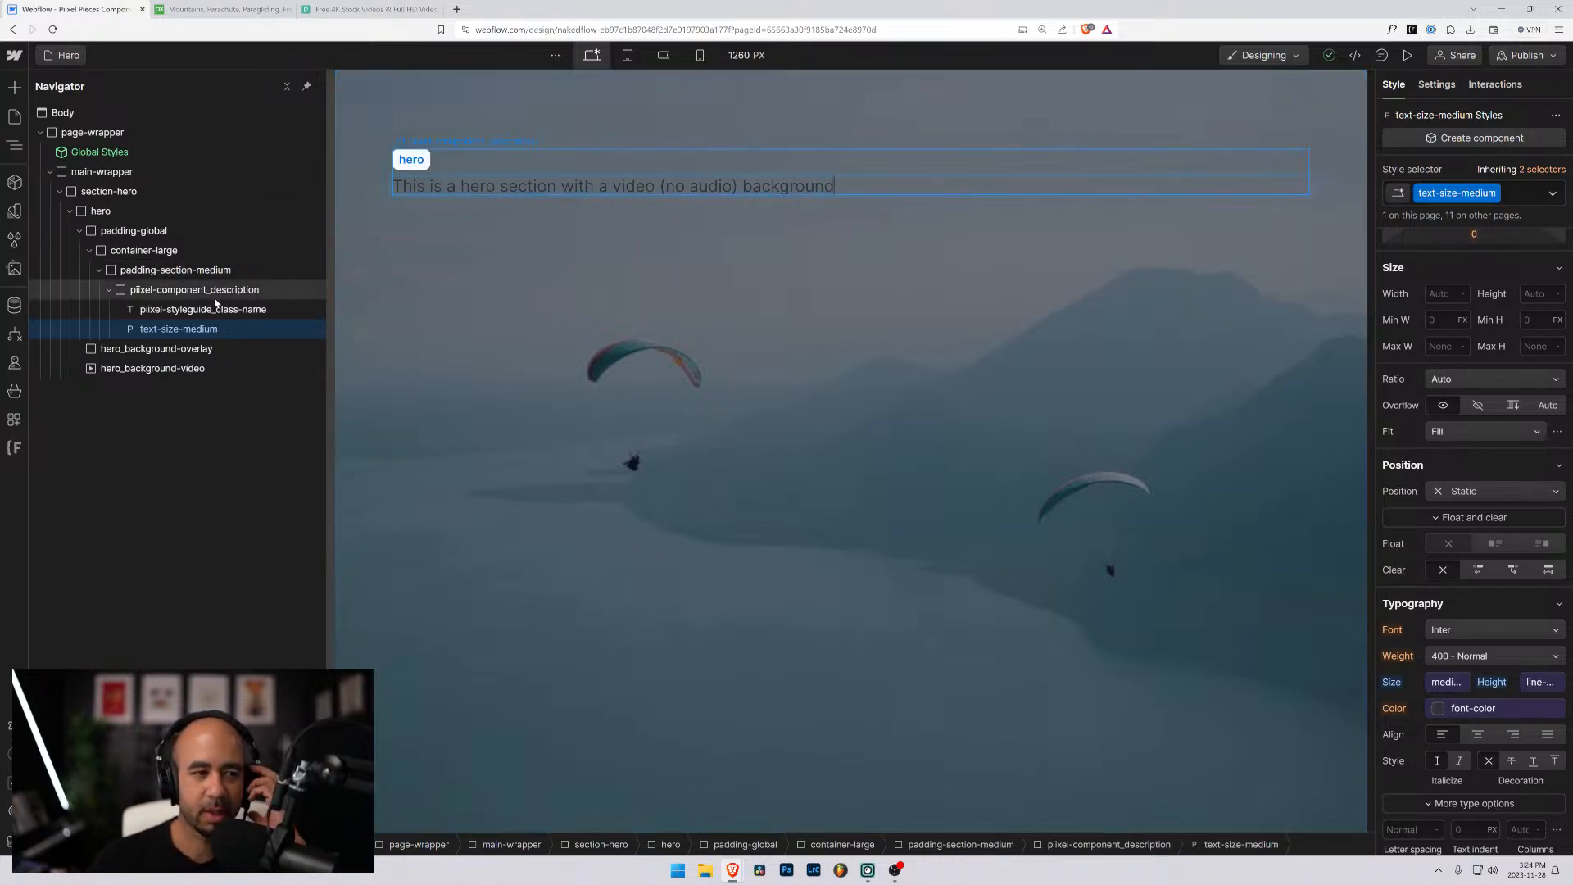
- Add a div block inside container-large and move it into padding-section-medium, directly below the component description
left_click(175, 348)
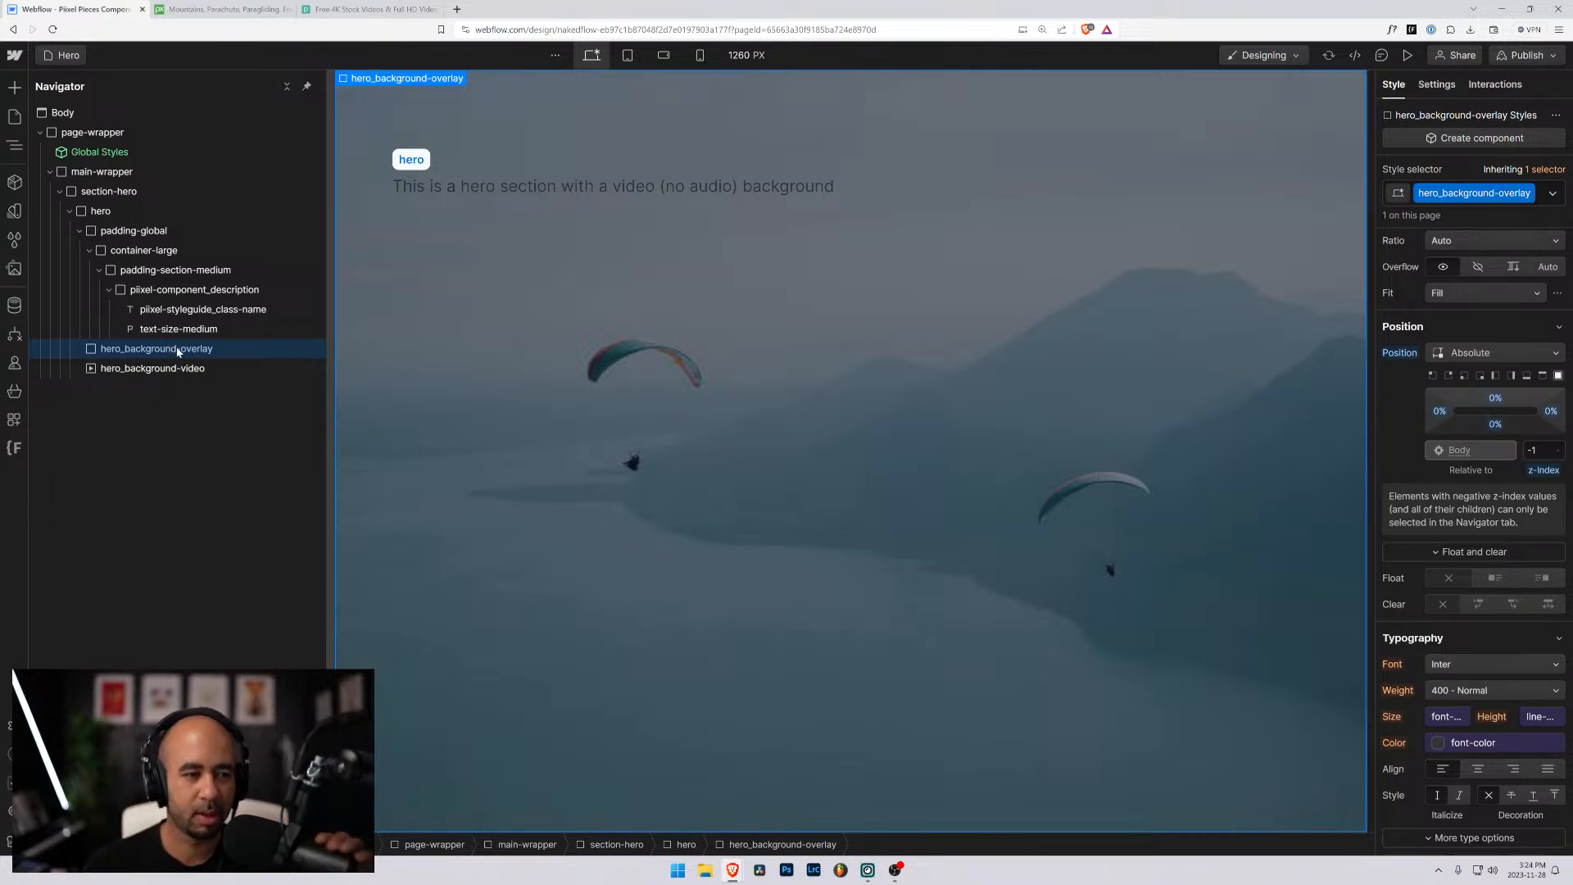
left_click(456, 191)
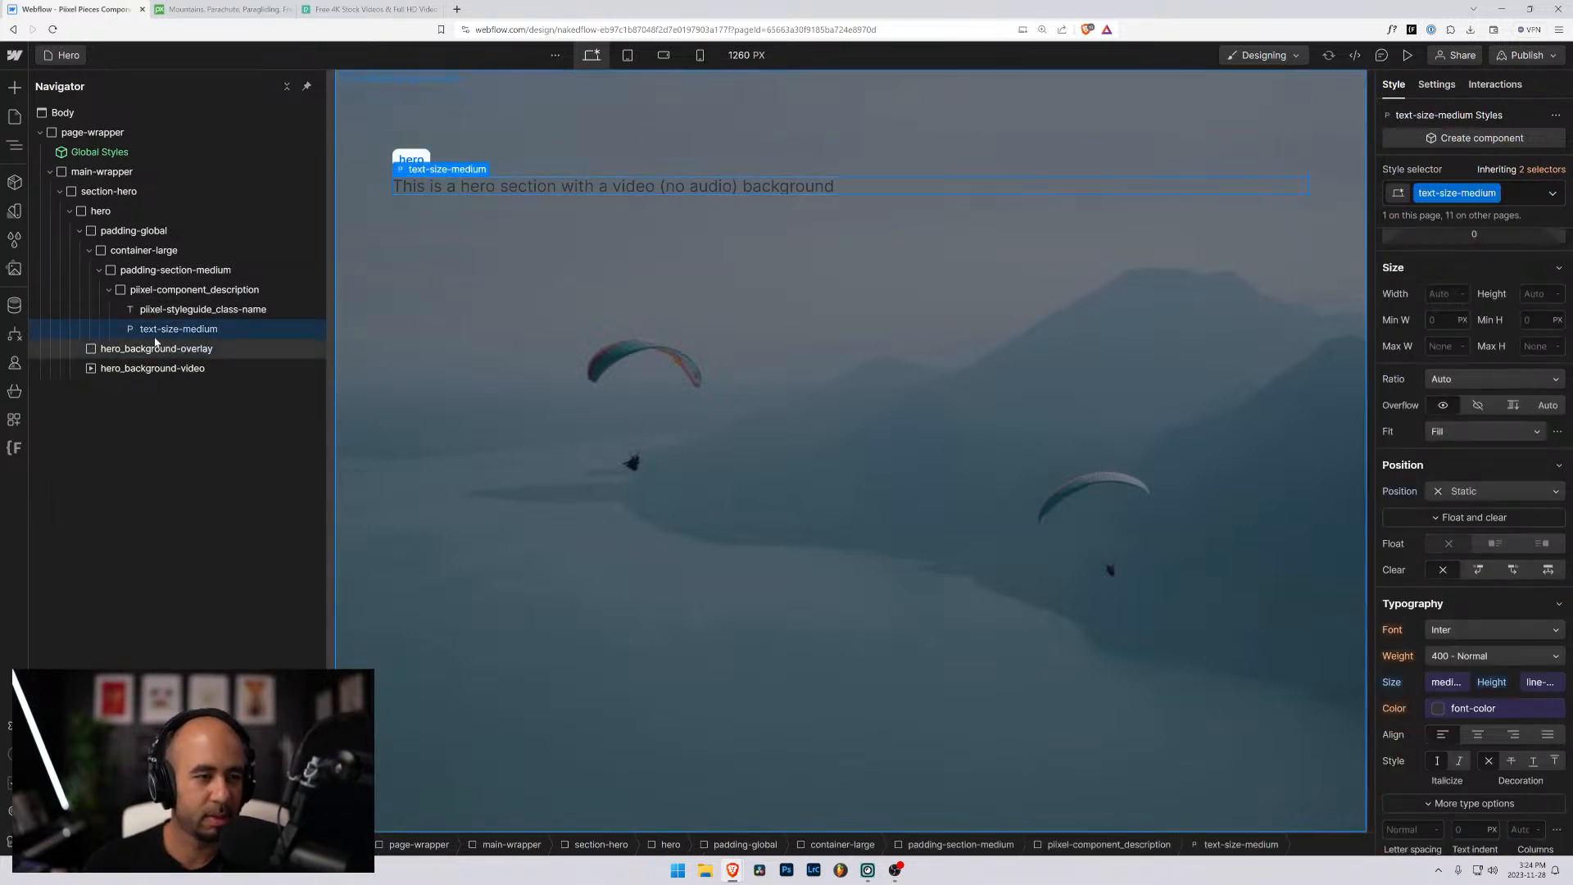
left_click(108, 291)
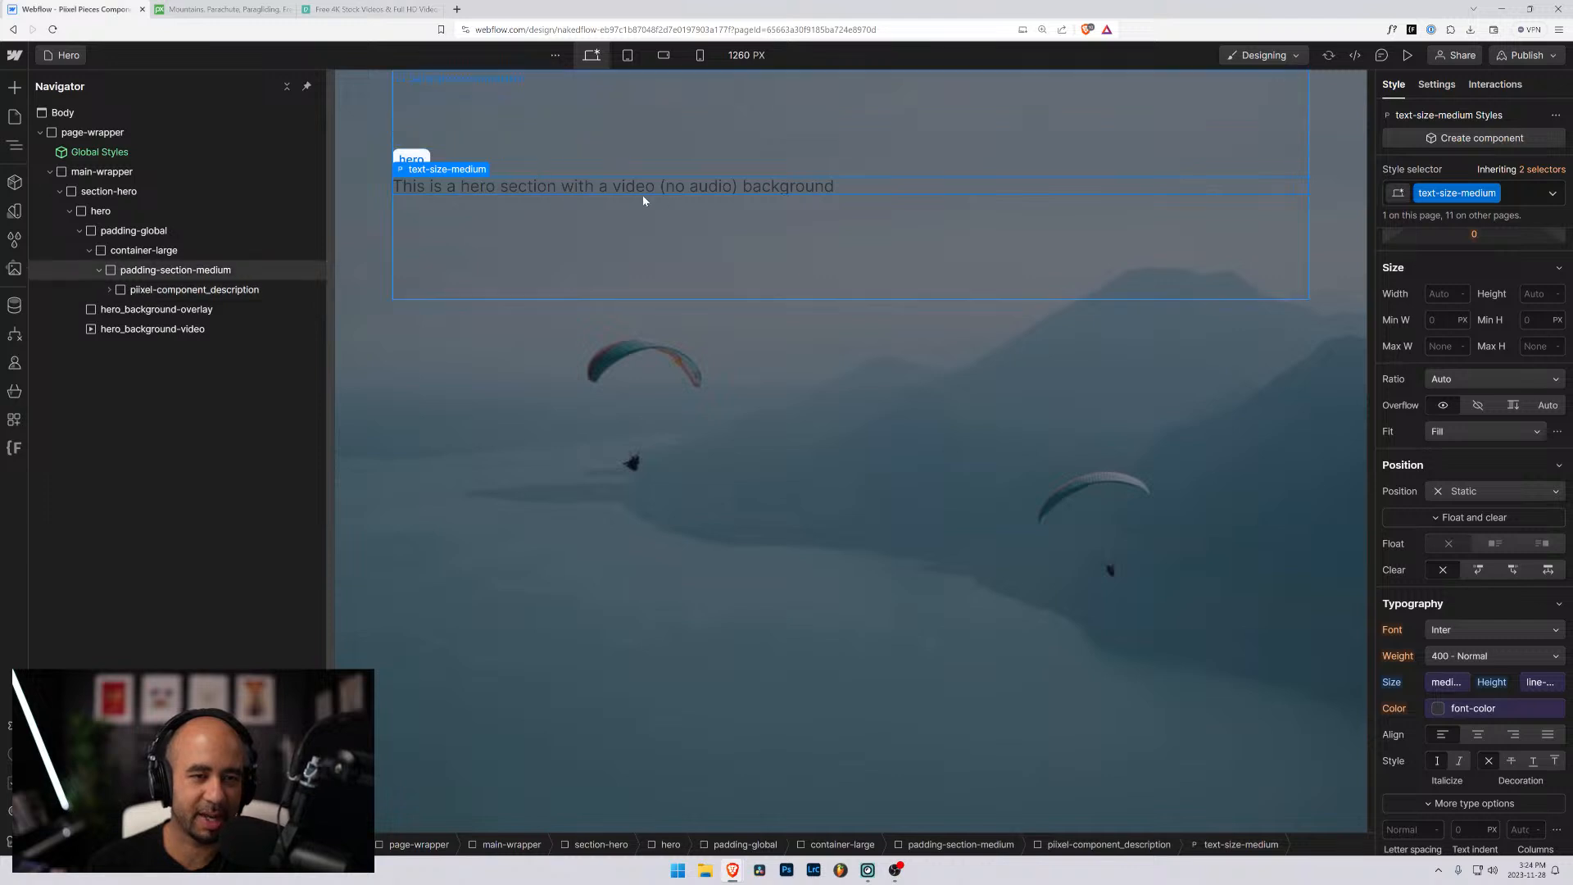
left_click(98, 271)
left_click(143, 249)
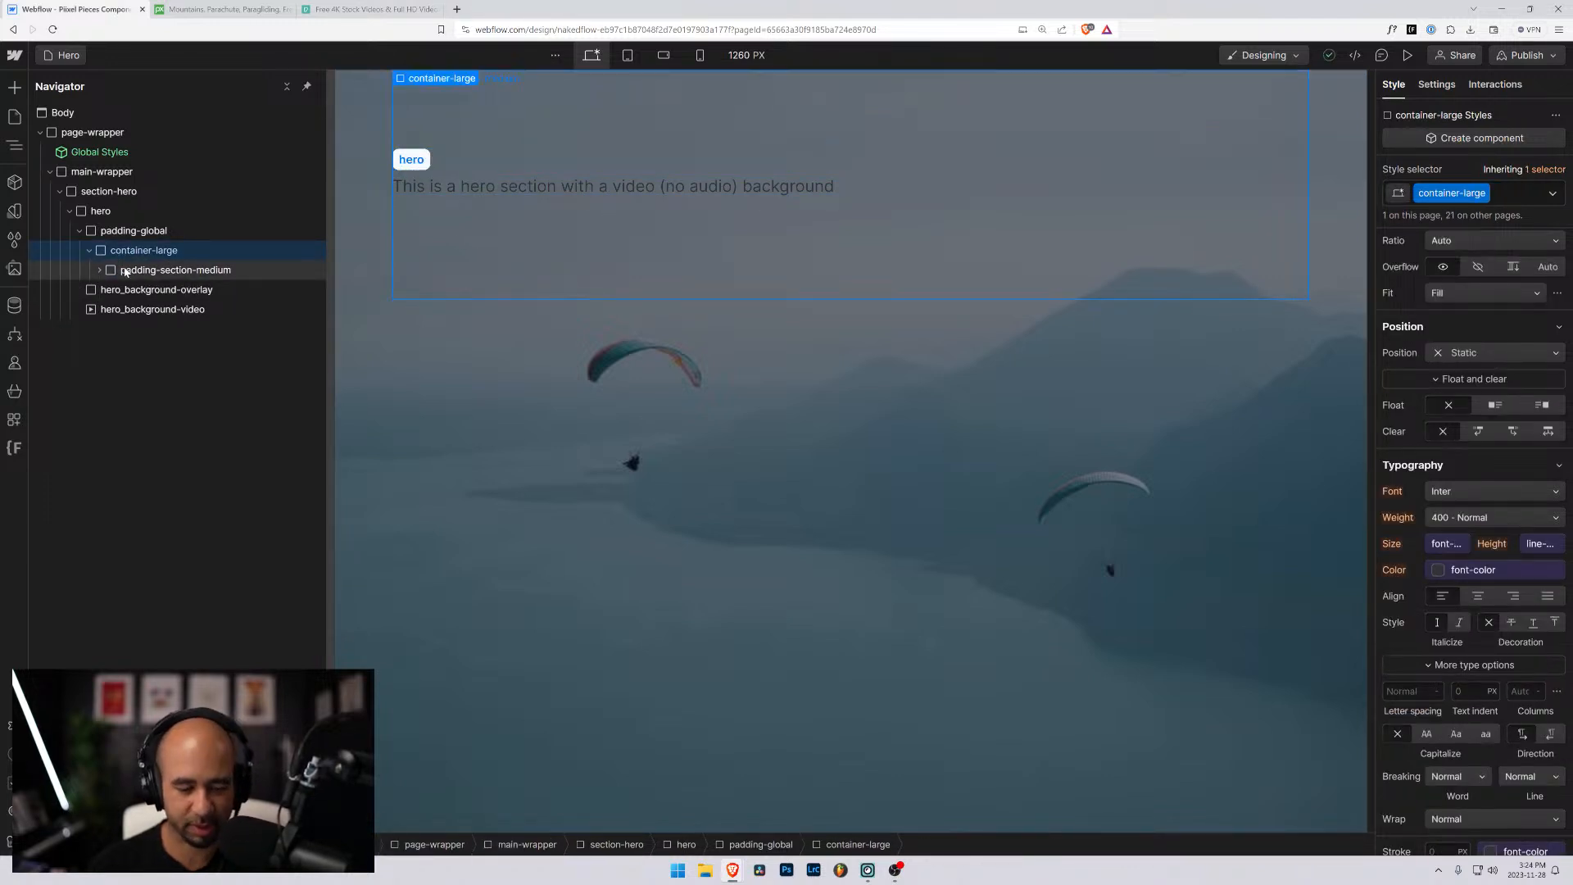
key("ctrl+k")
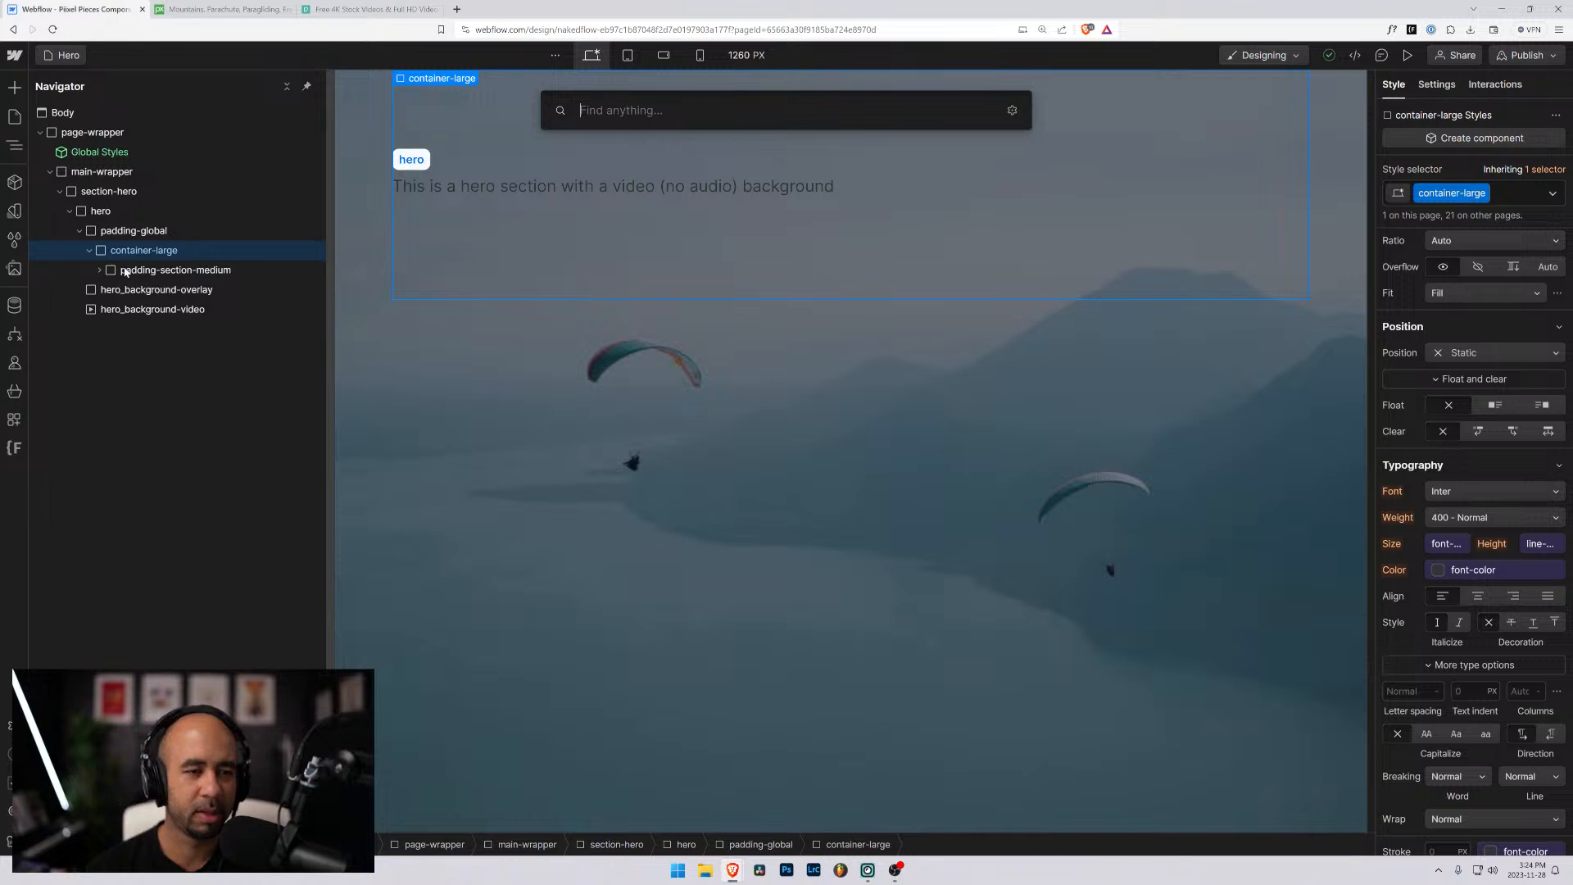
type("div")
key("Return")
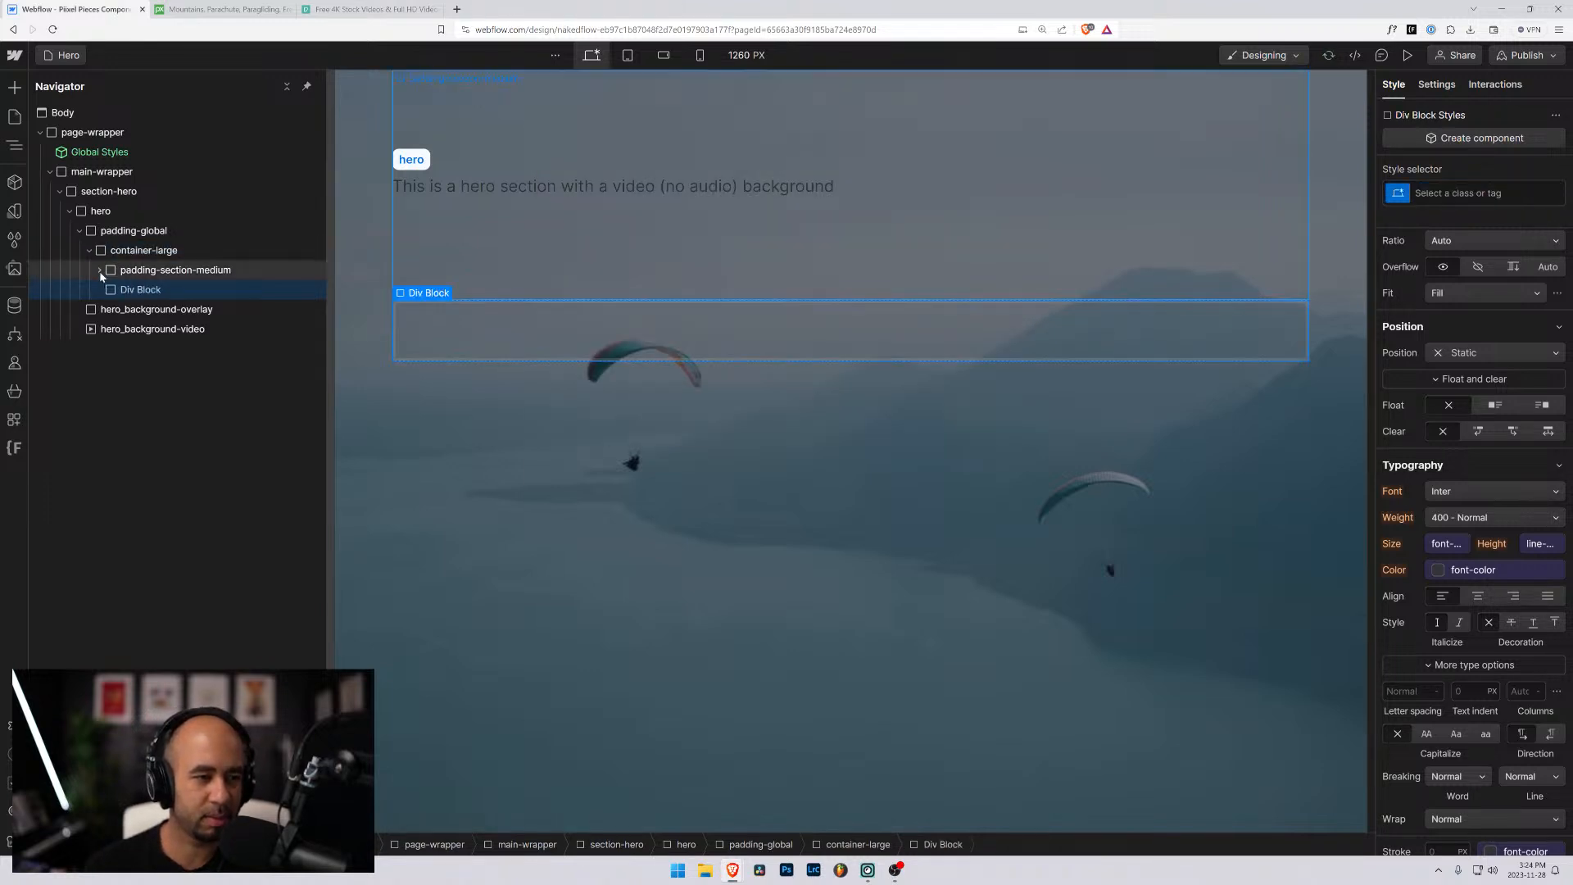
left_click(99, 271)
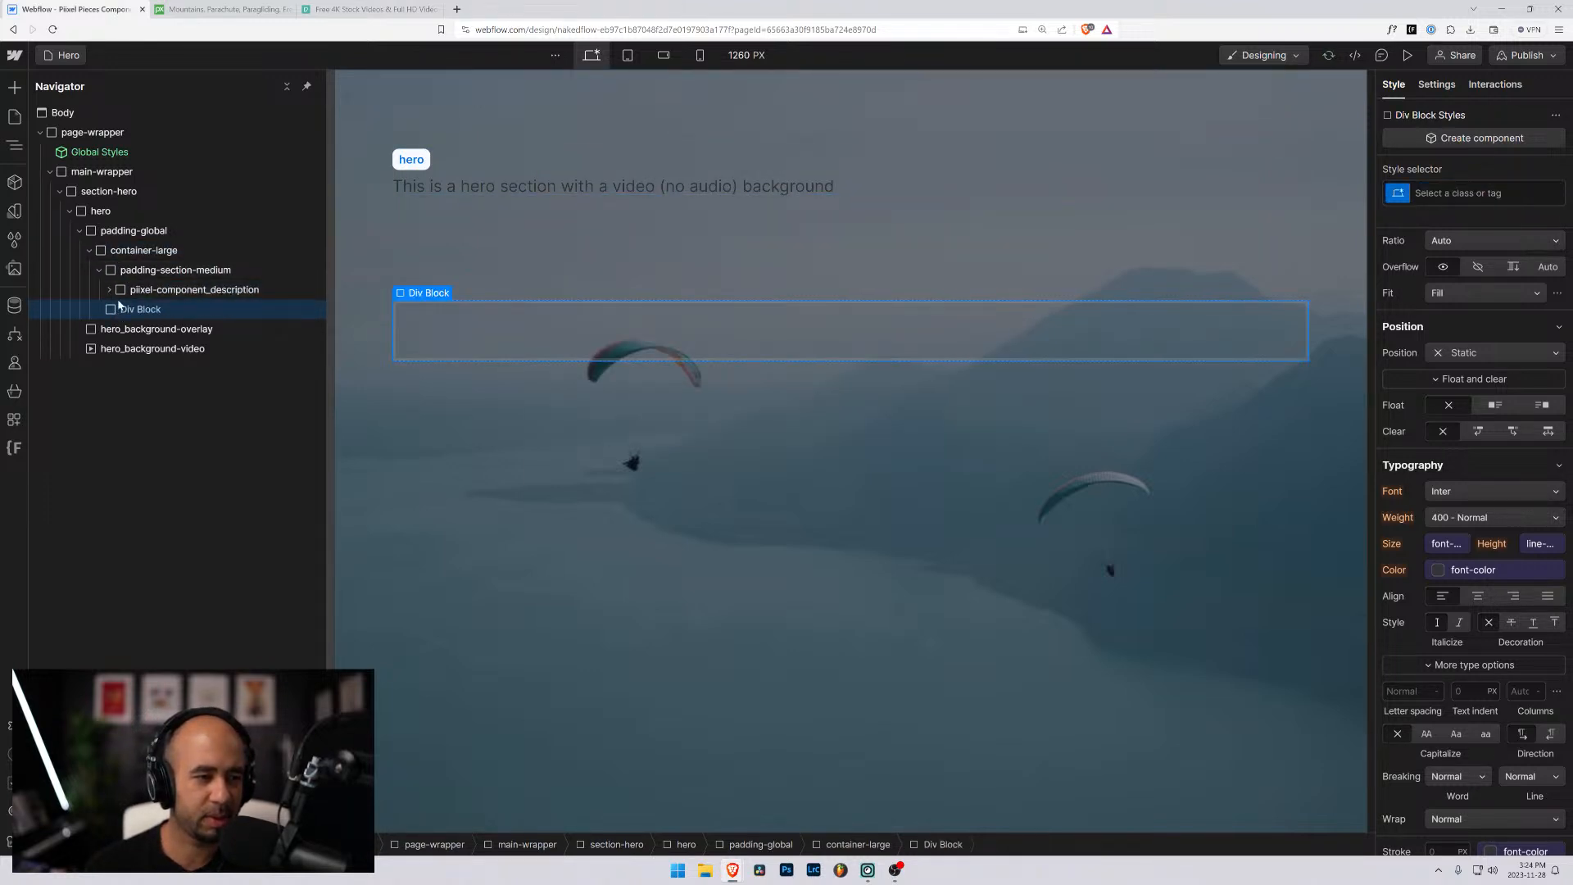
left_click_drag(118, 306, 131, 307)
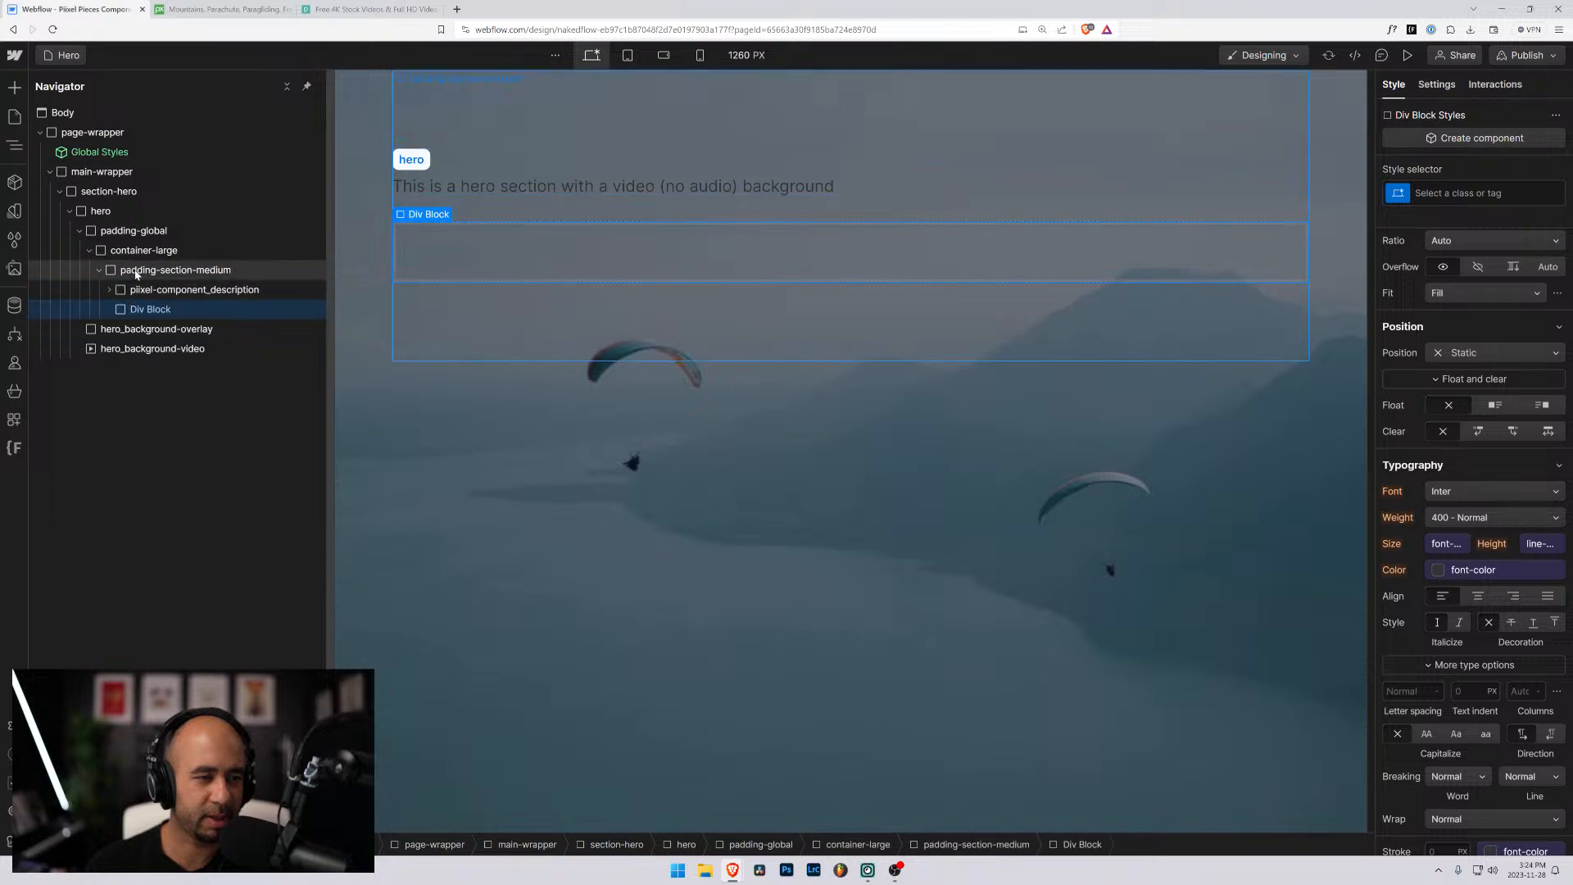
- Give the new div block the class hero_content
left_click(1485, 192)
type("hero_c")
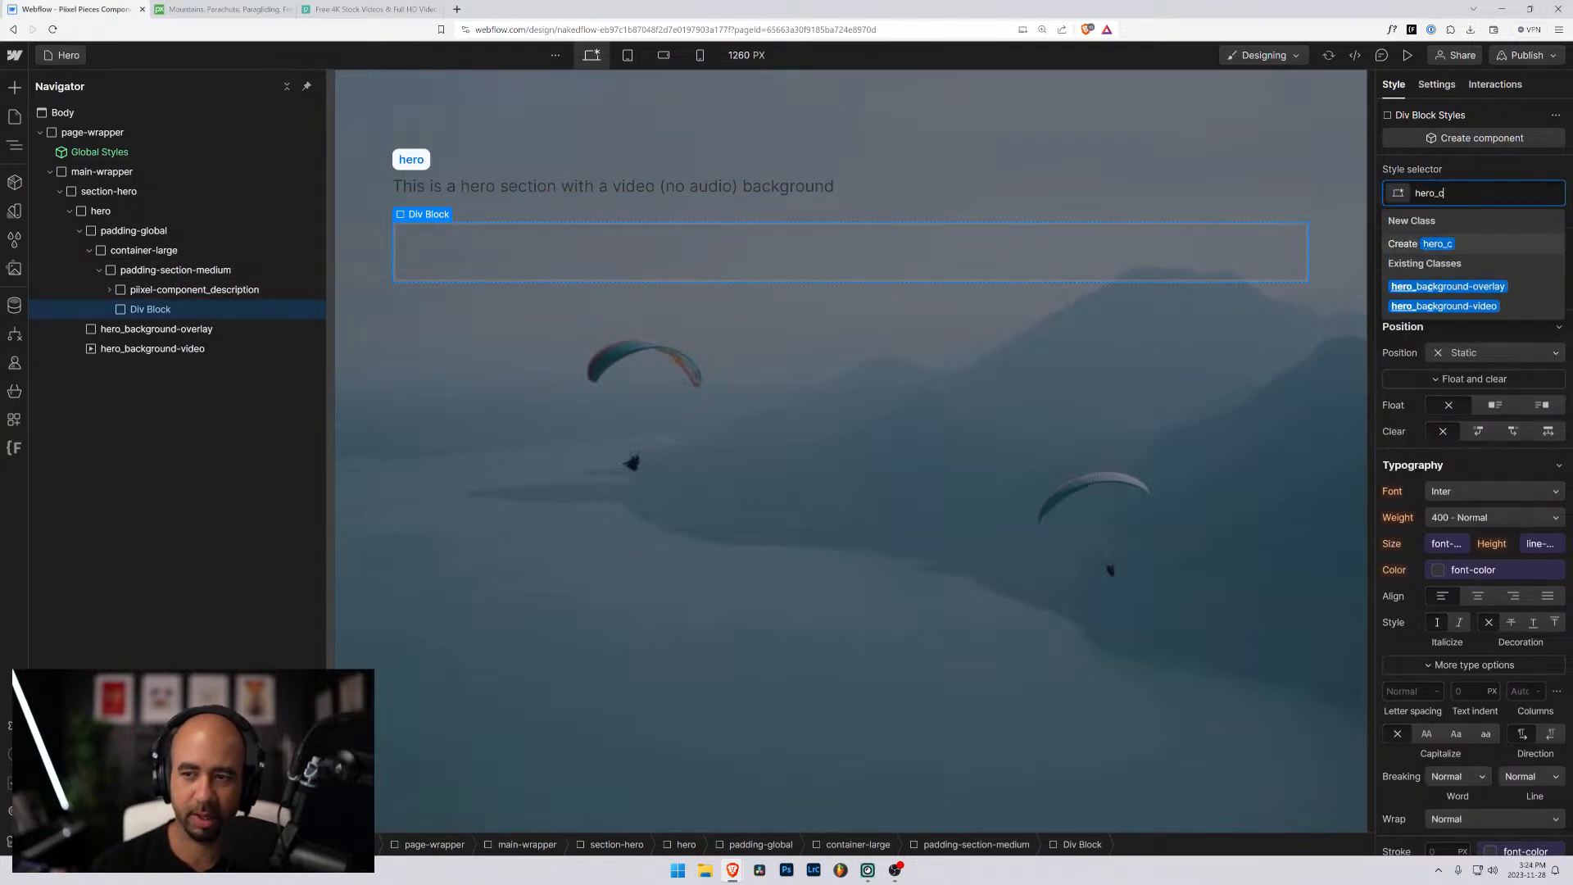
type("ontent")
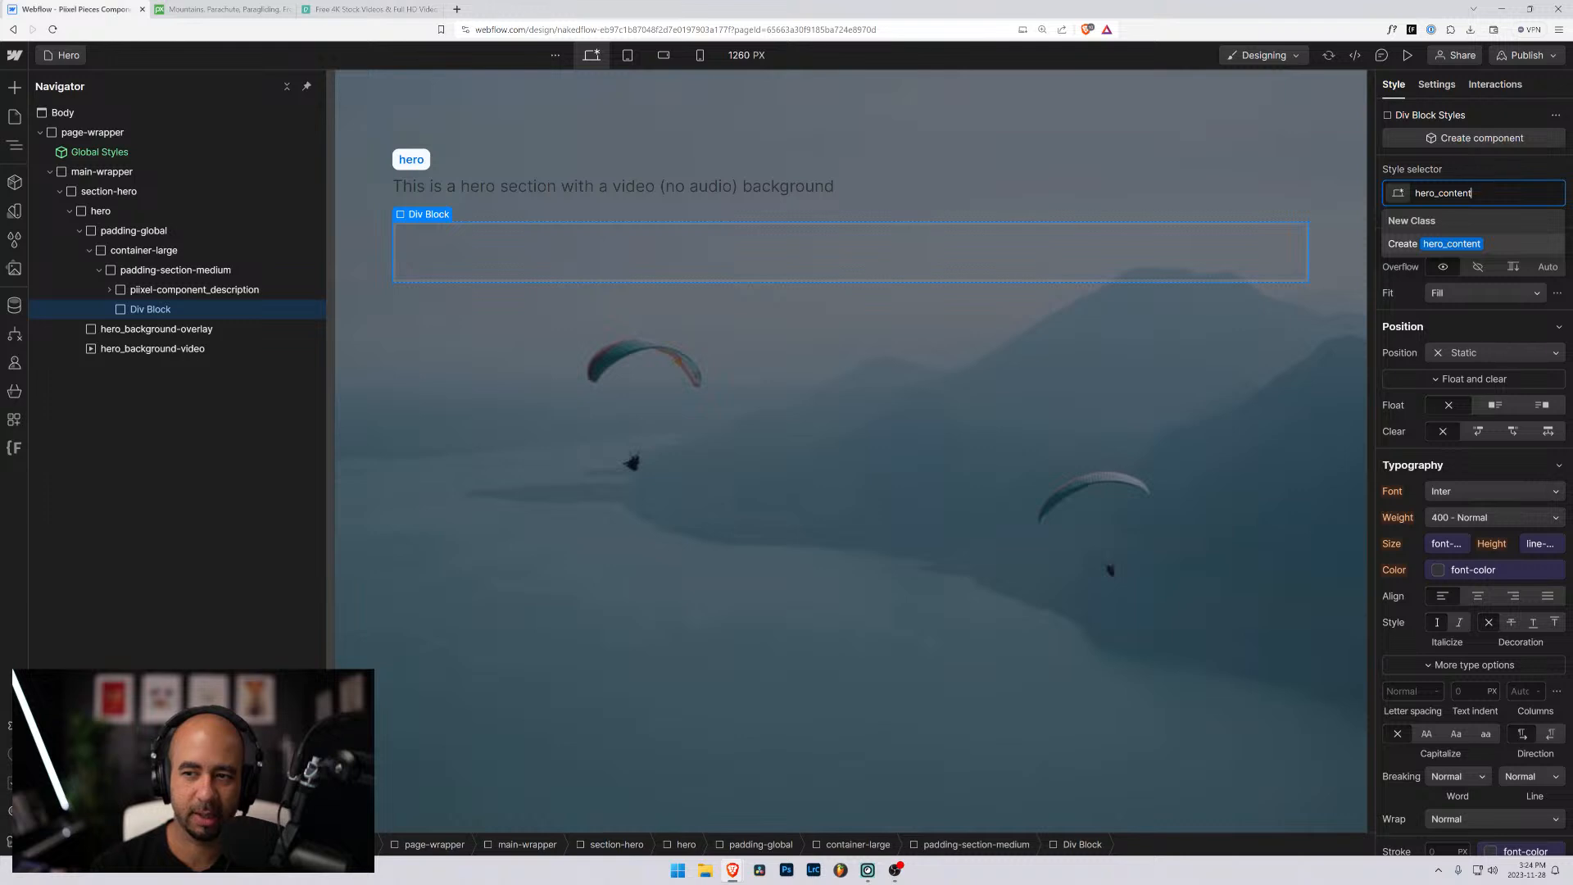
key("ctrl+a")
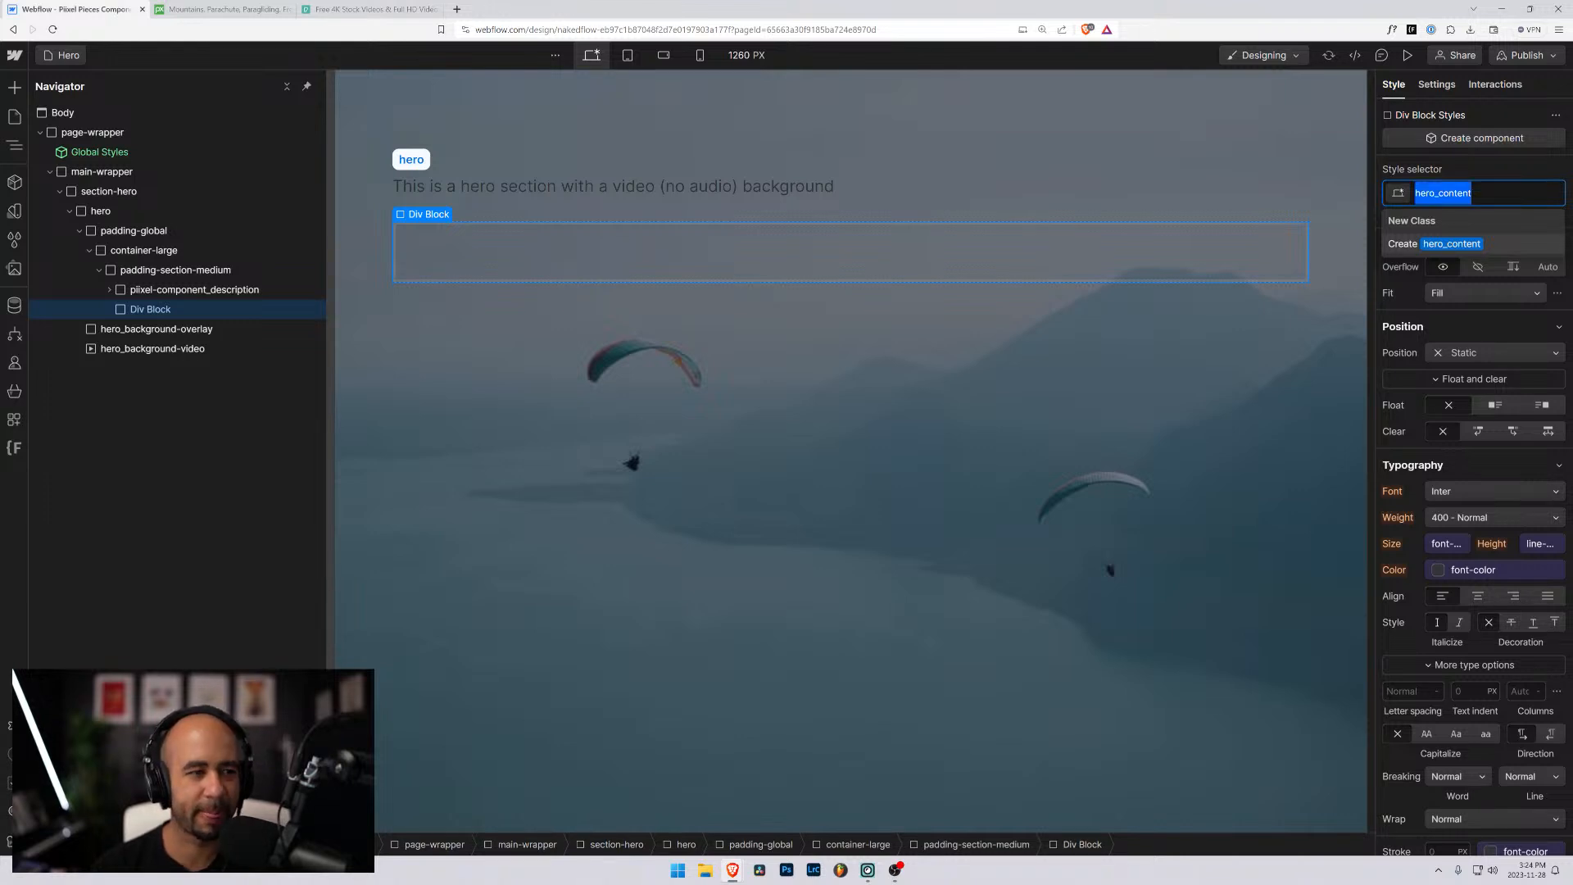
key("Right")
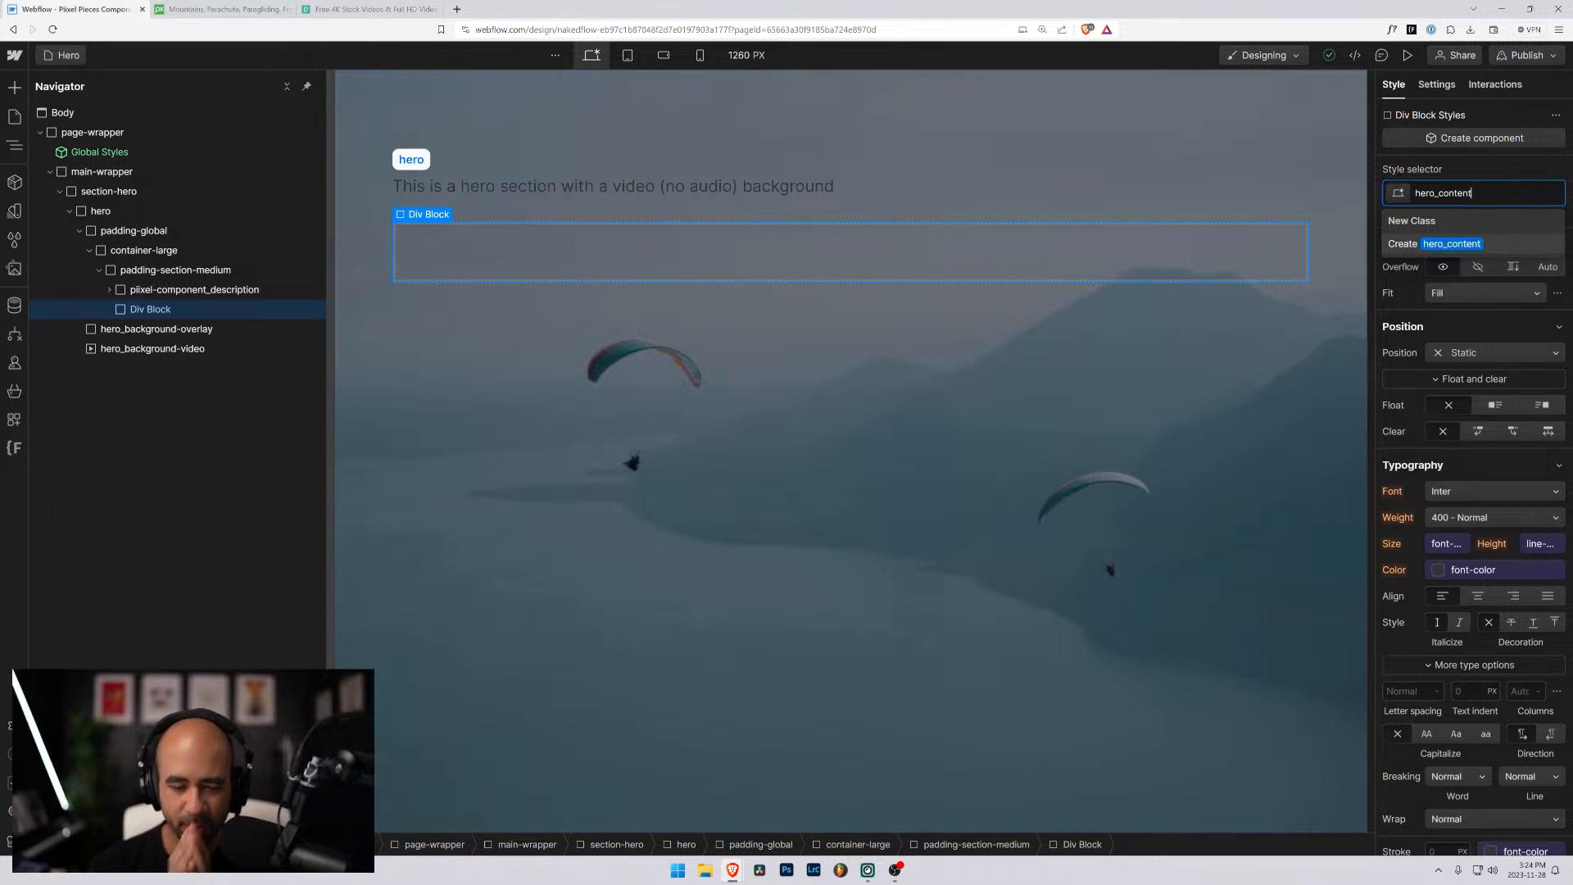
key("Return")
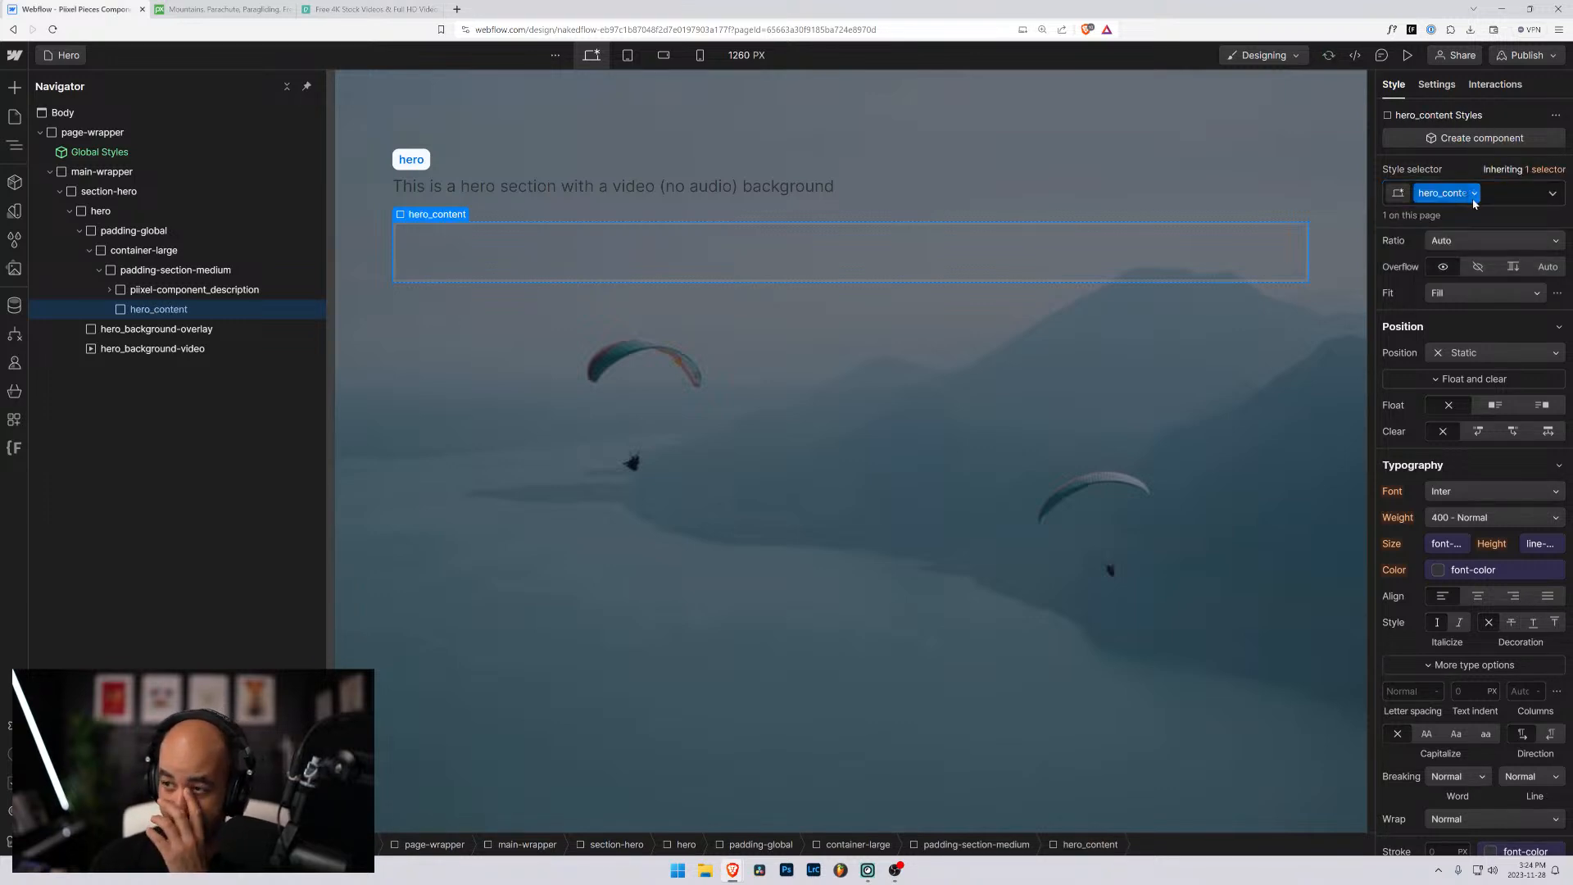
- Add an H1 heading inside hero_content reading "This is a hero section with a title"
left_click(124, 310)
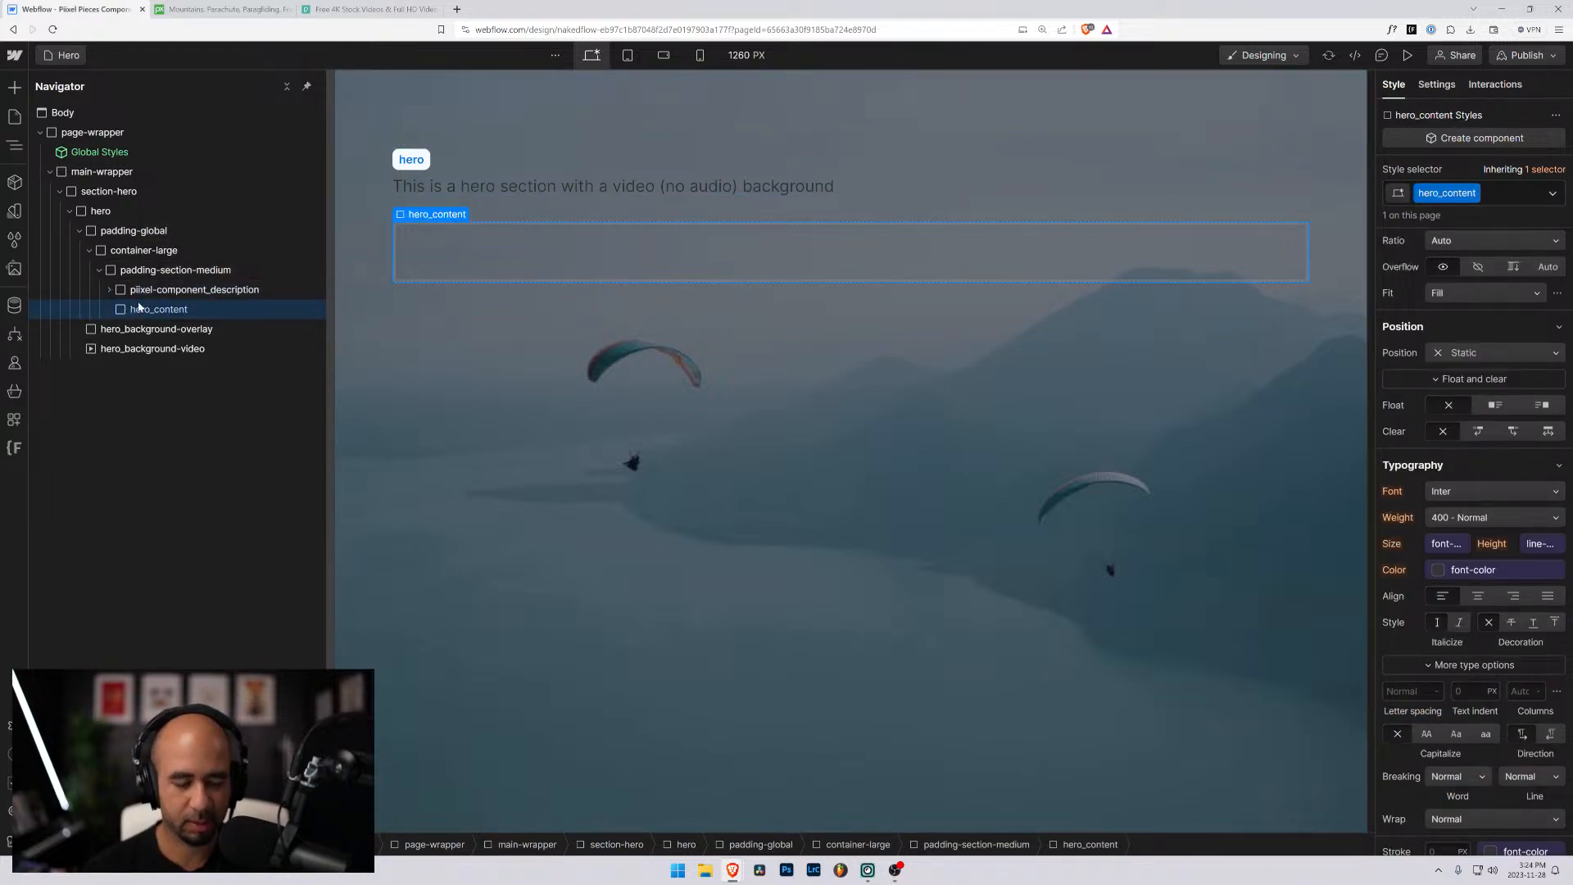
key("ctrl+e")
type("hea")
key("Return")
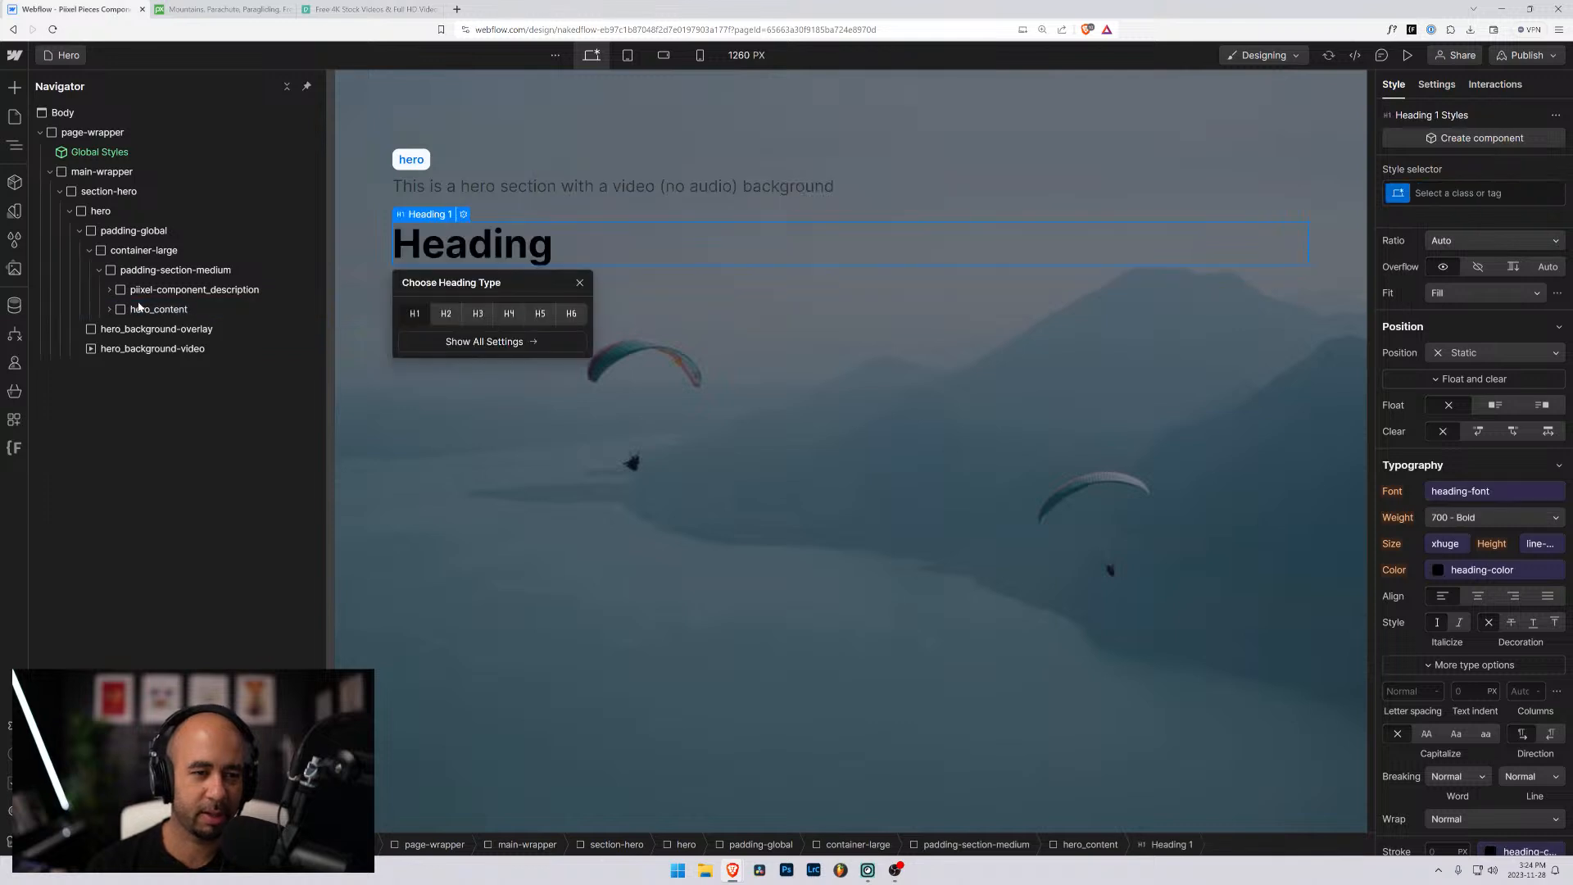
left_click(581, 283)
key("Return")
type("This")
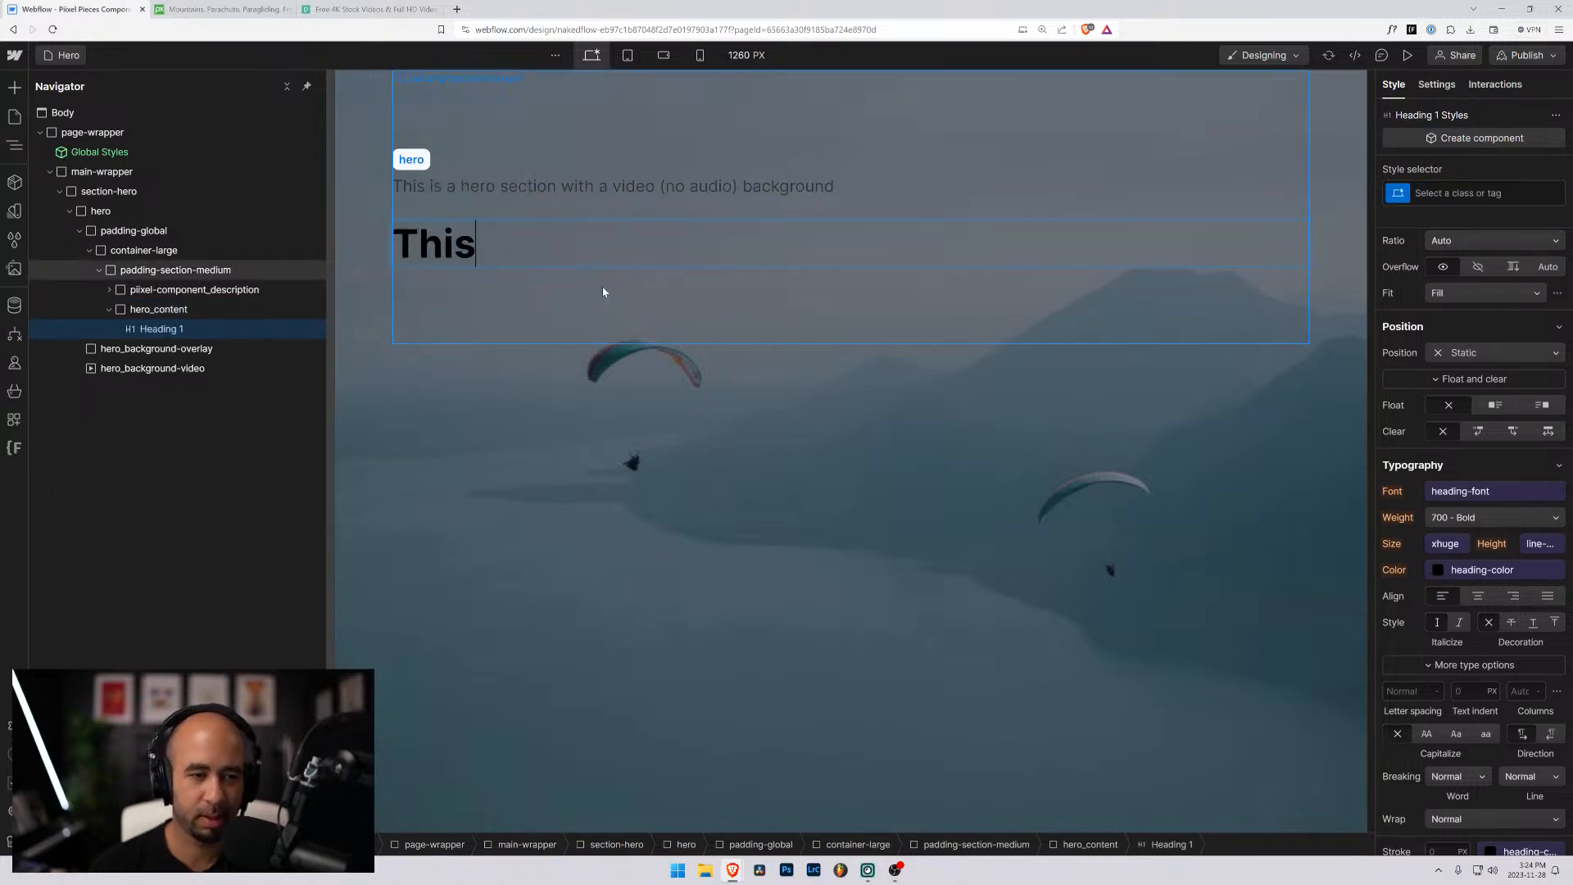
type(" is a hero sec")
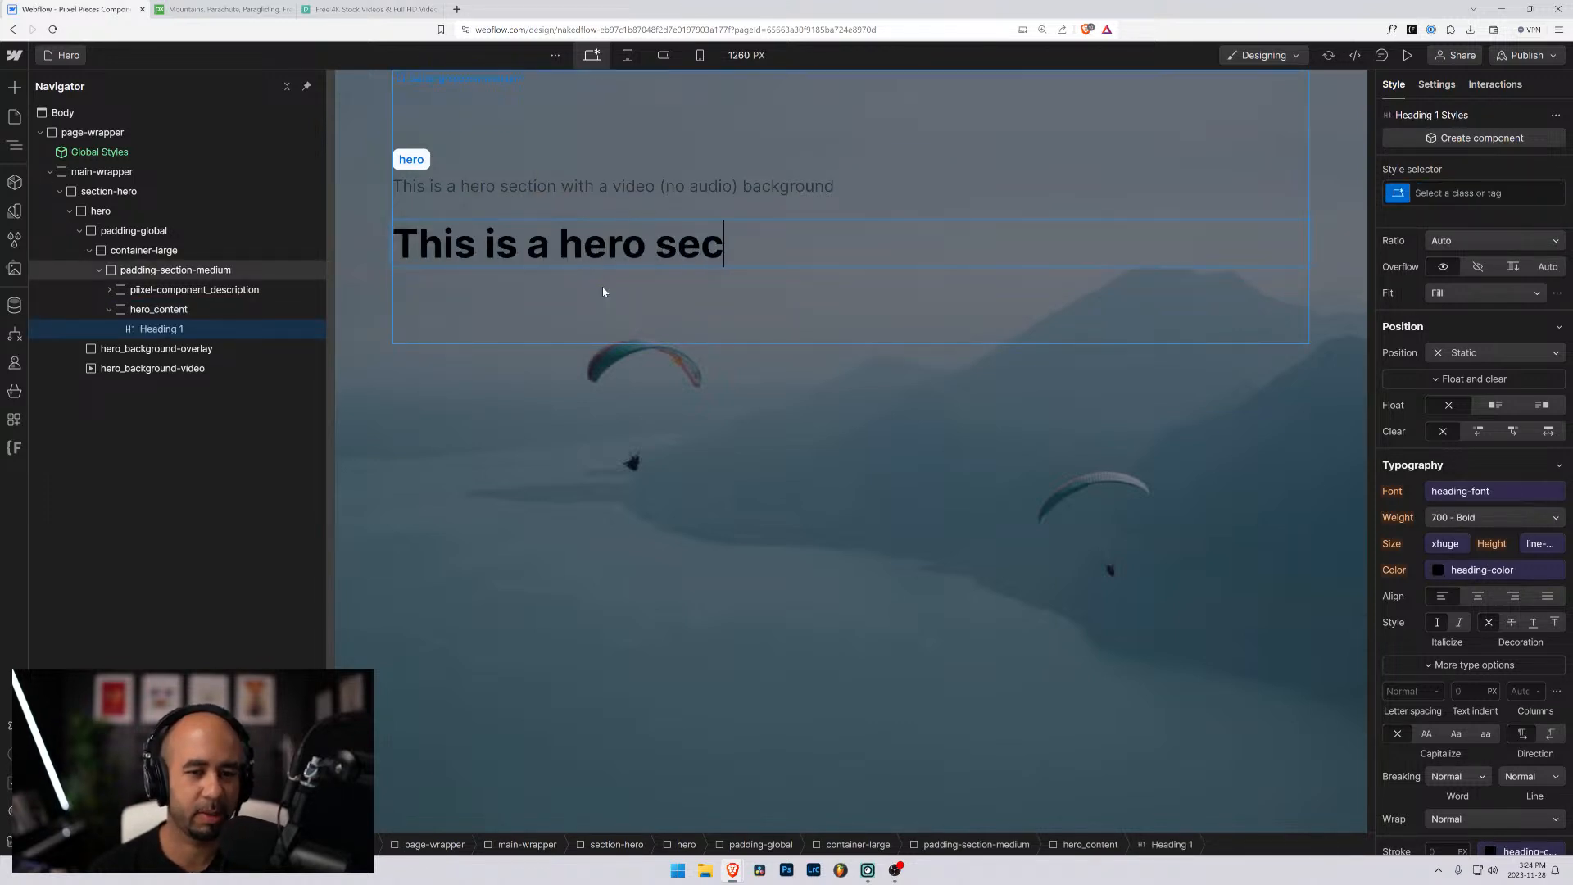
type("tion with a ")
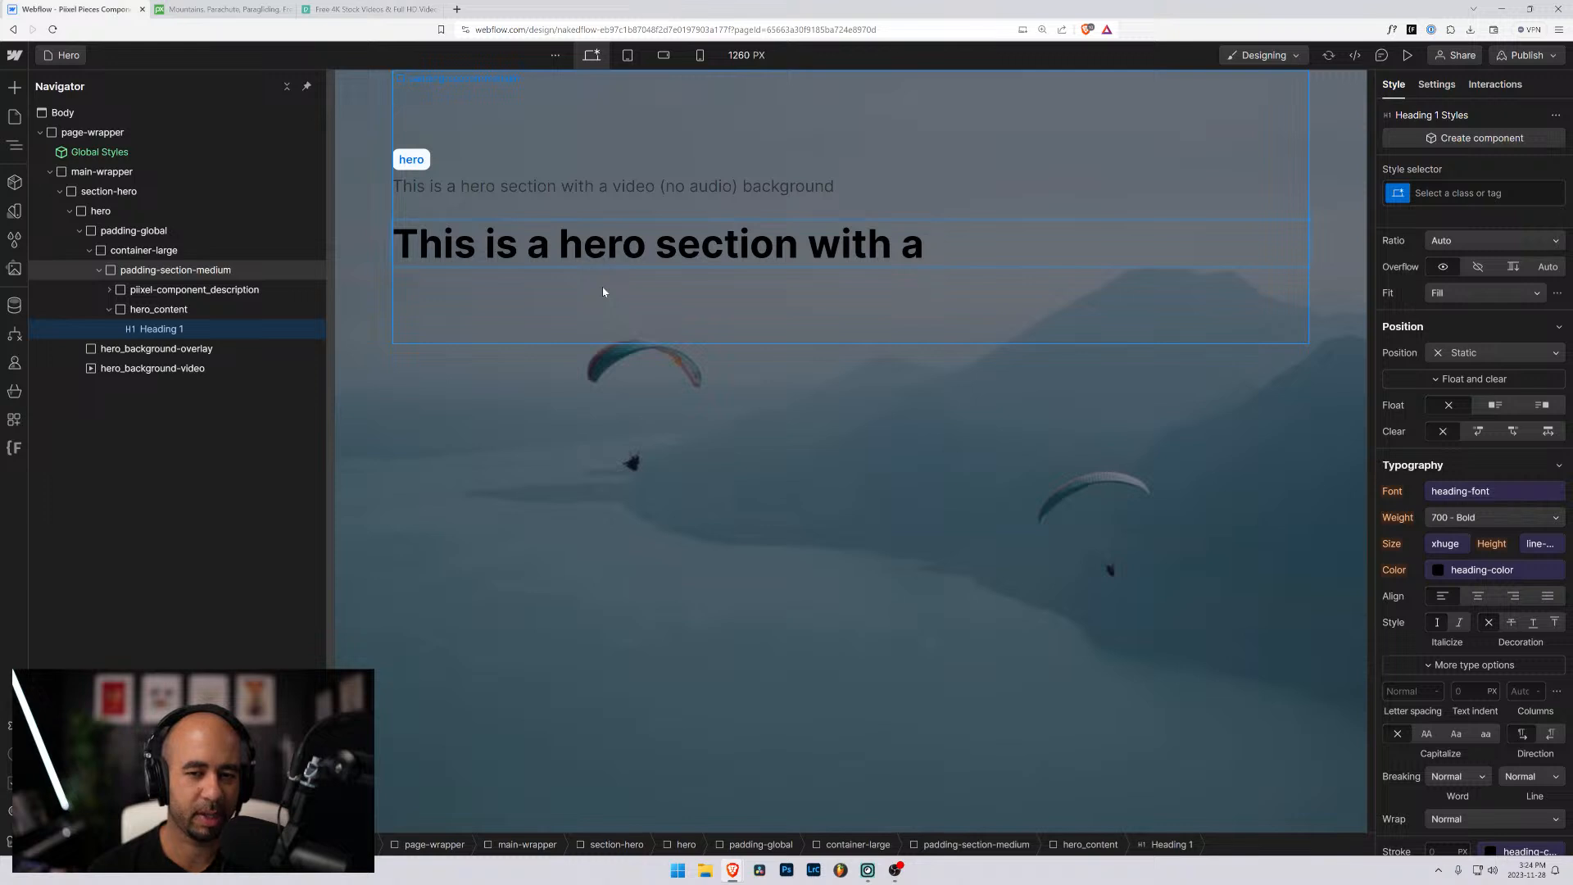
type("title")
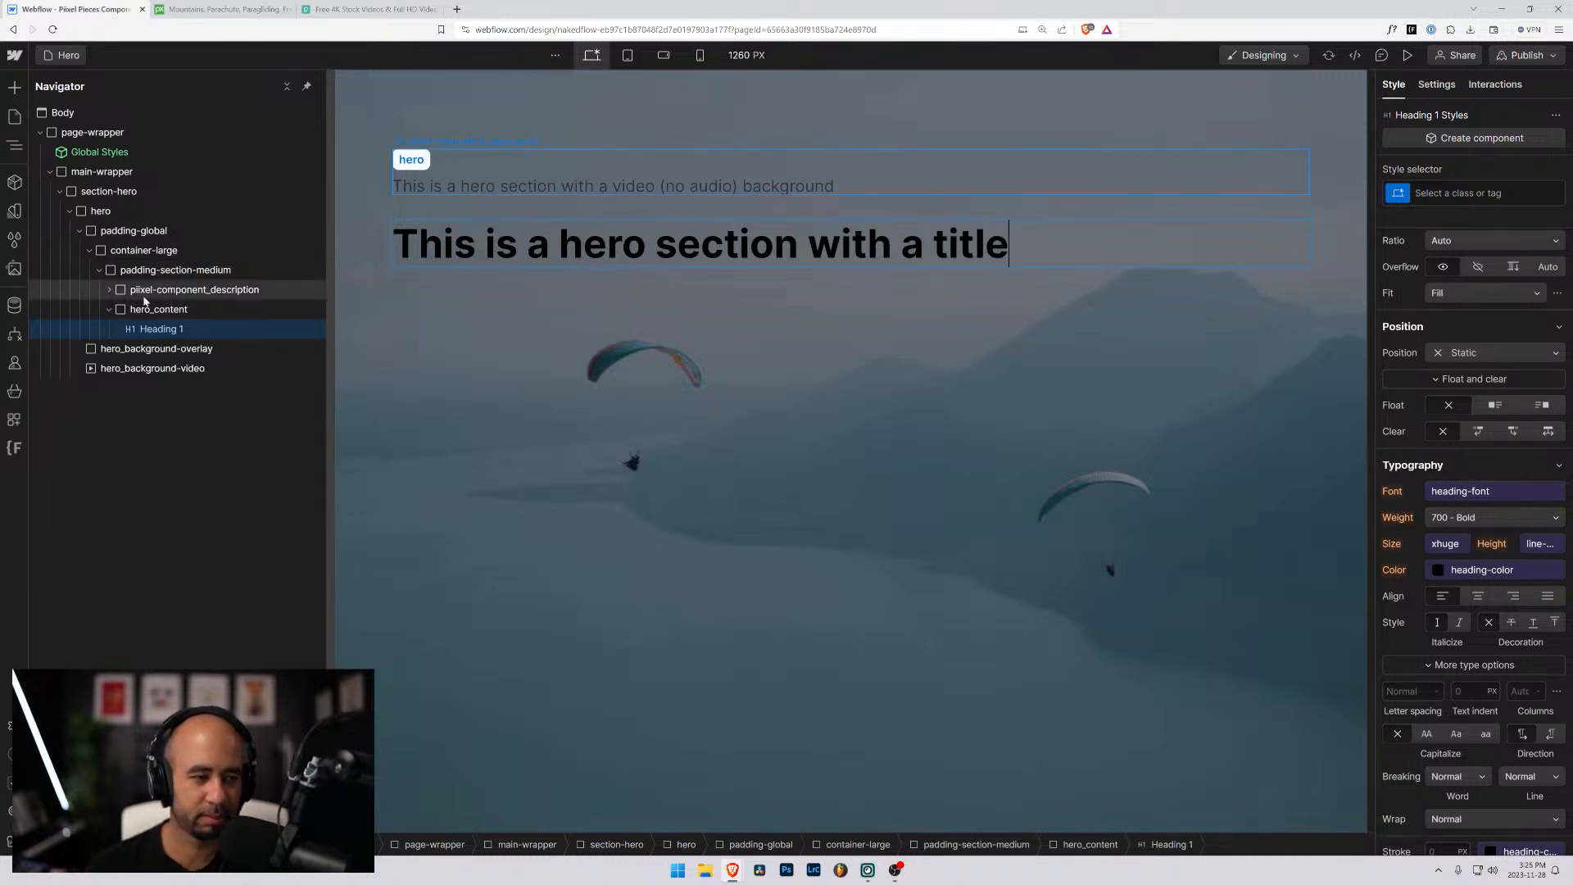
- Insert a text block directly after the H1 heading in hero_content
left_click(158, 328)
key("ctrl+k")
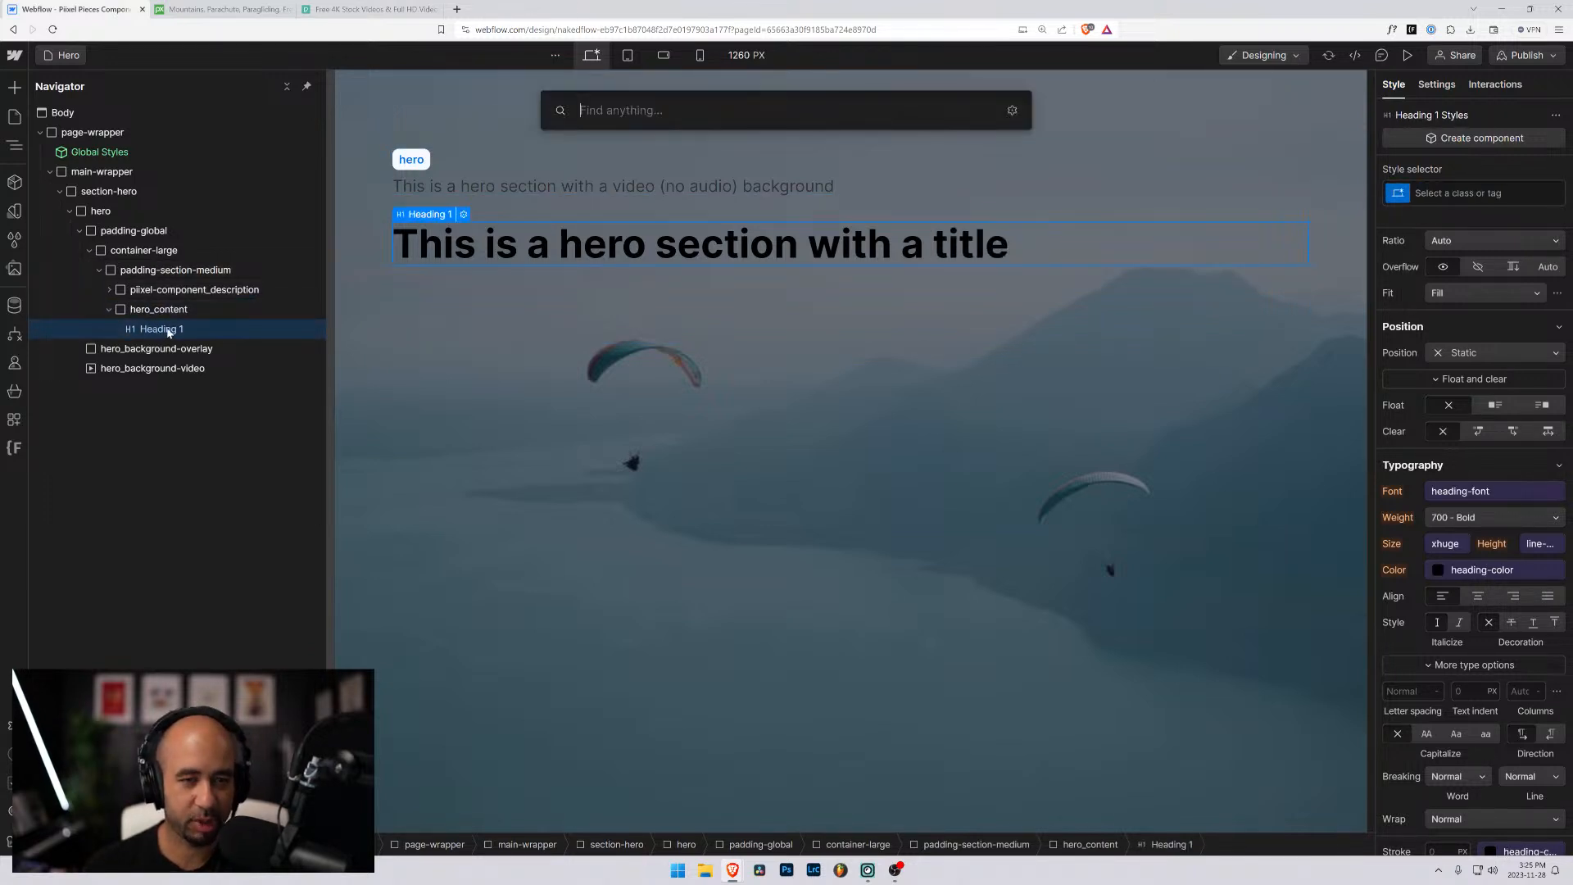
type("tex")
key("Down")
key("Return")
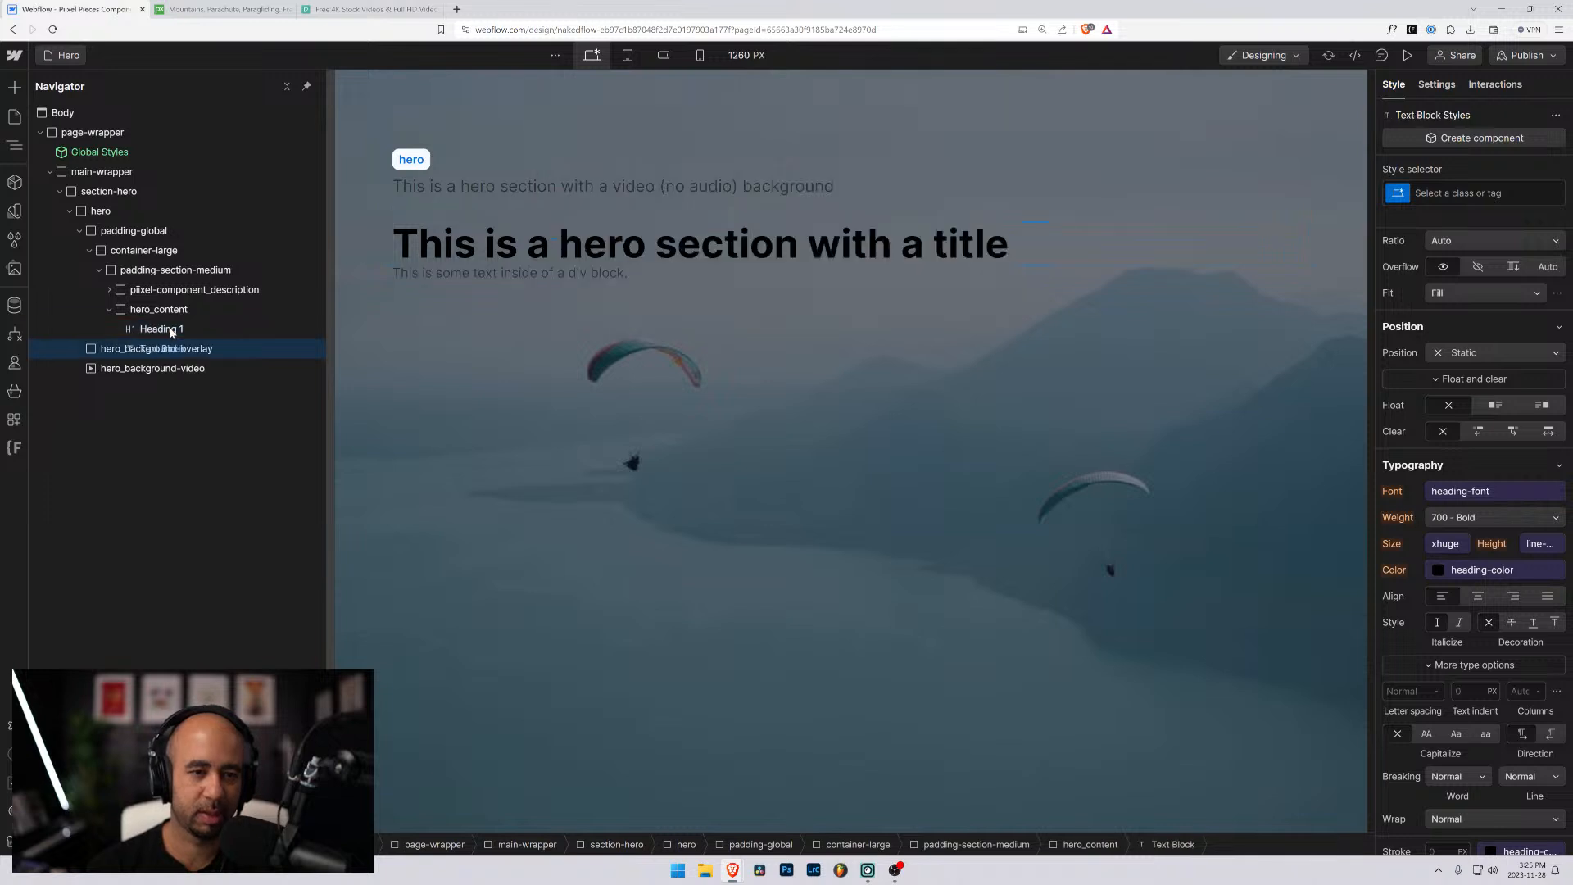
- Set the text block to "Subtitle for this section will go here, but this can also be seen as an introductory text to whatever you want to say."
double_click(433, 274)
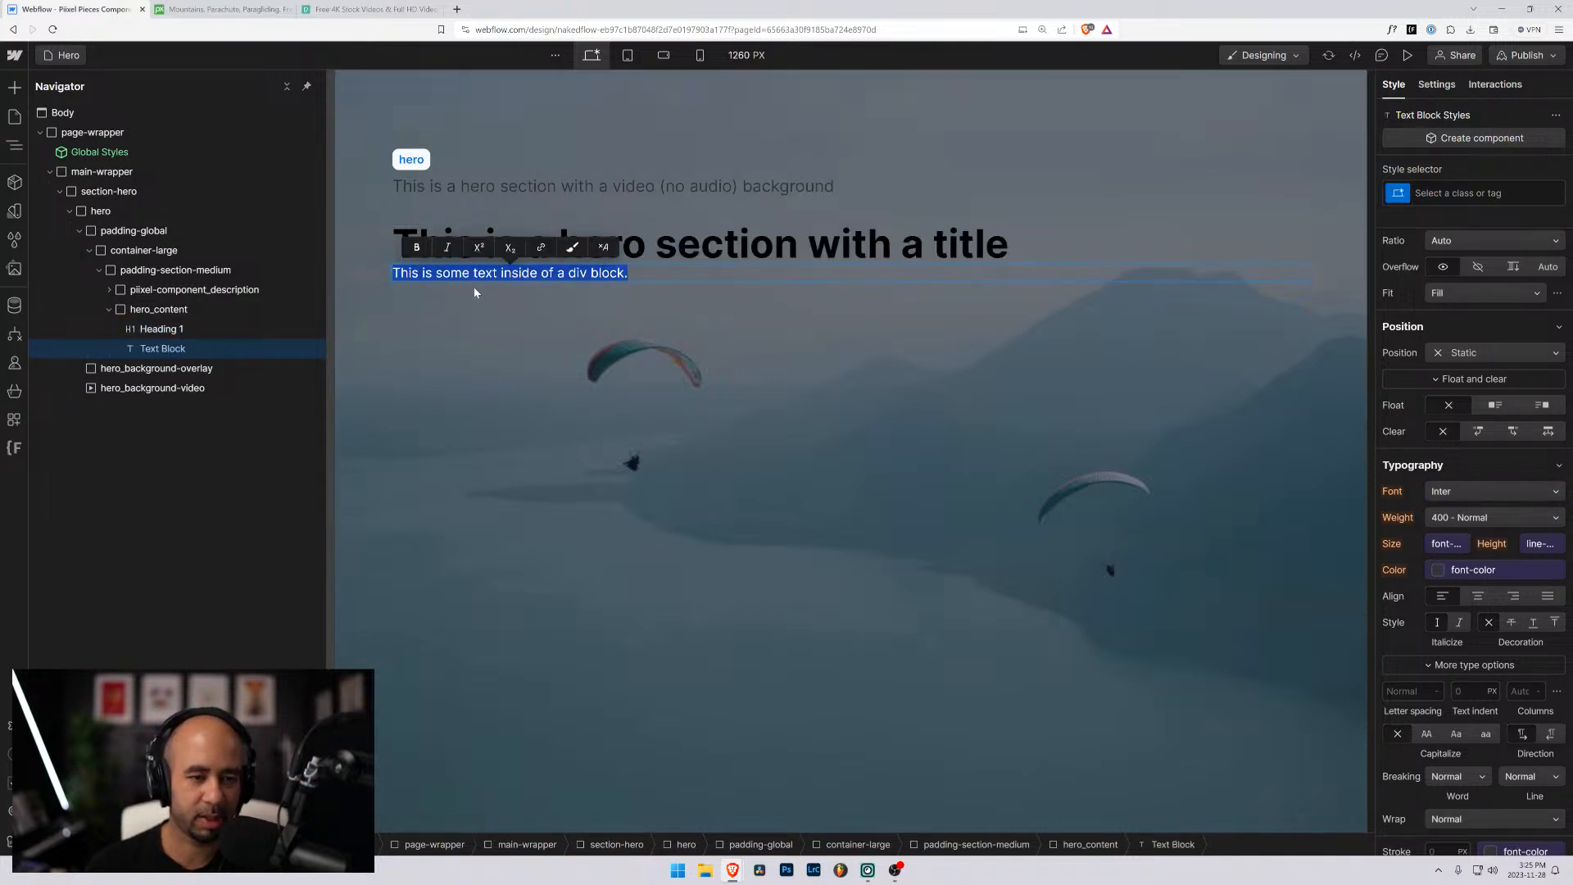
type("This is a")
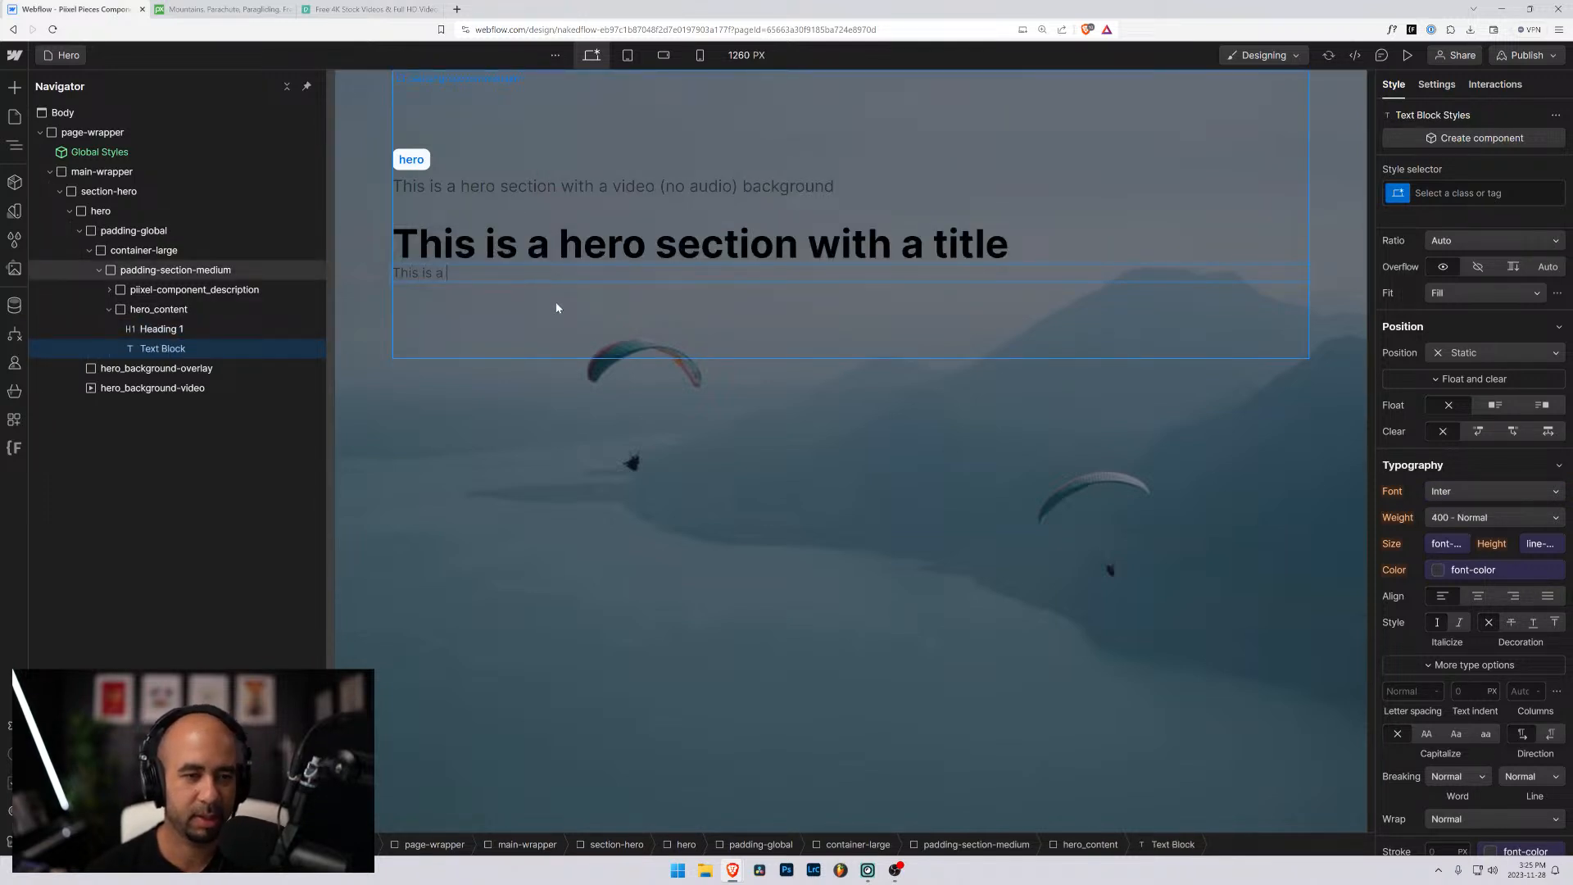
key("ctrl+a")
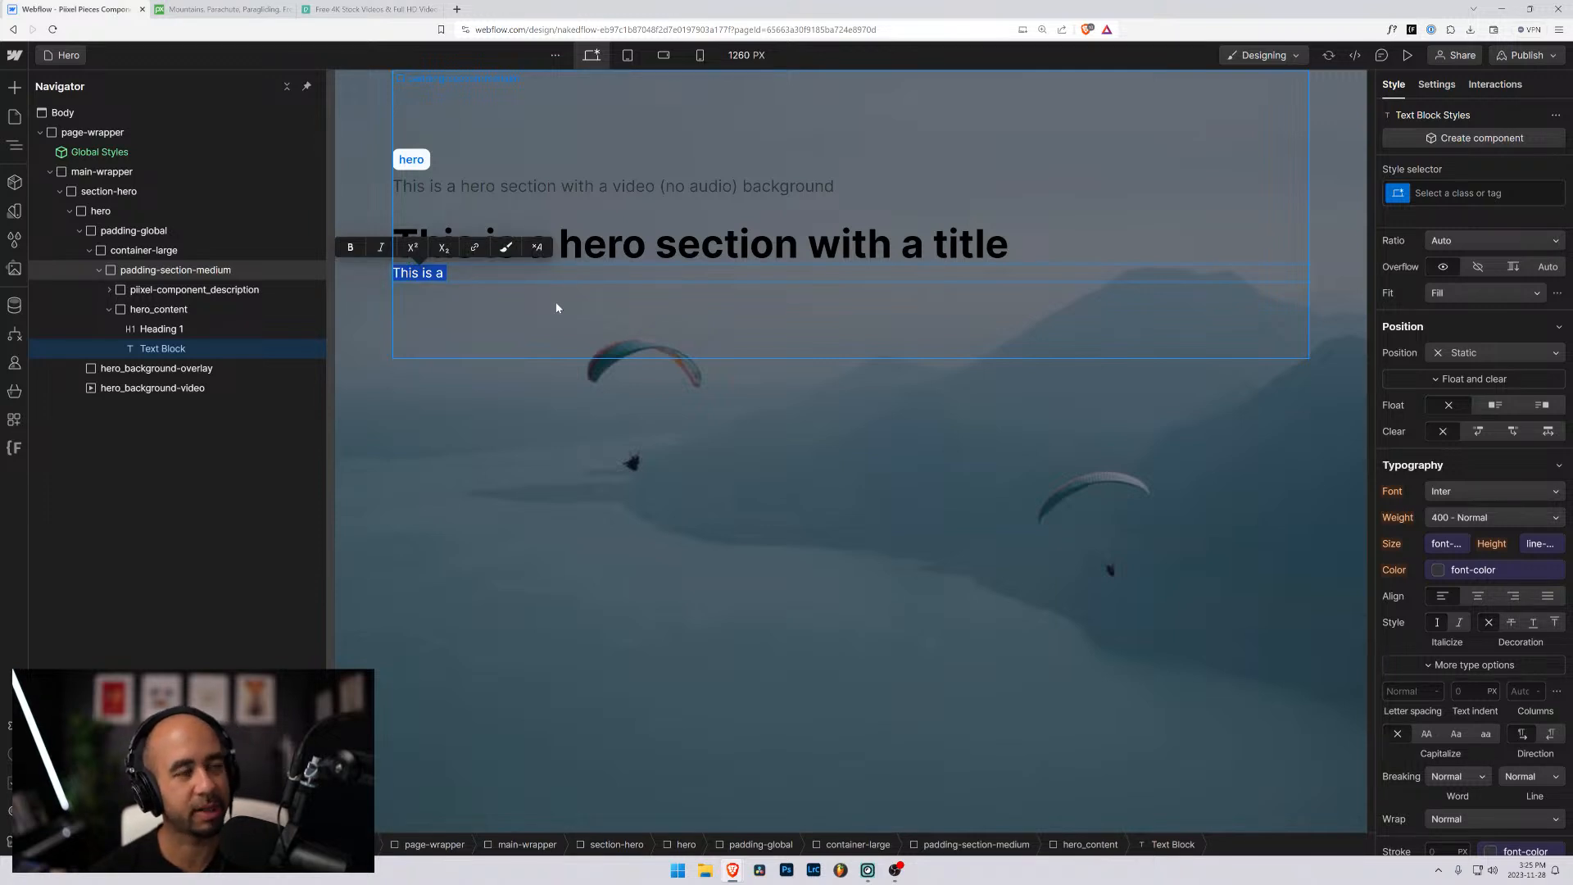
type("Sub")
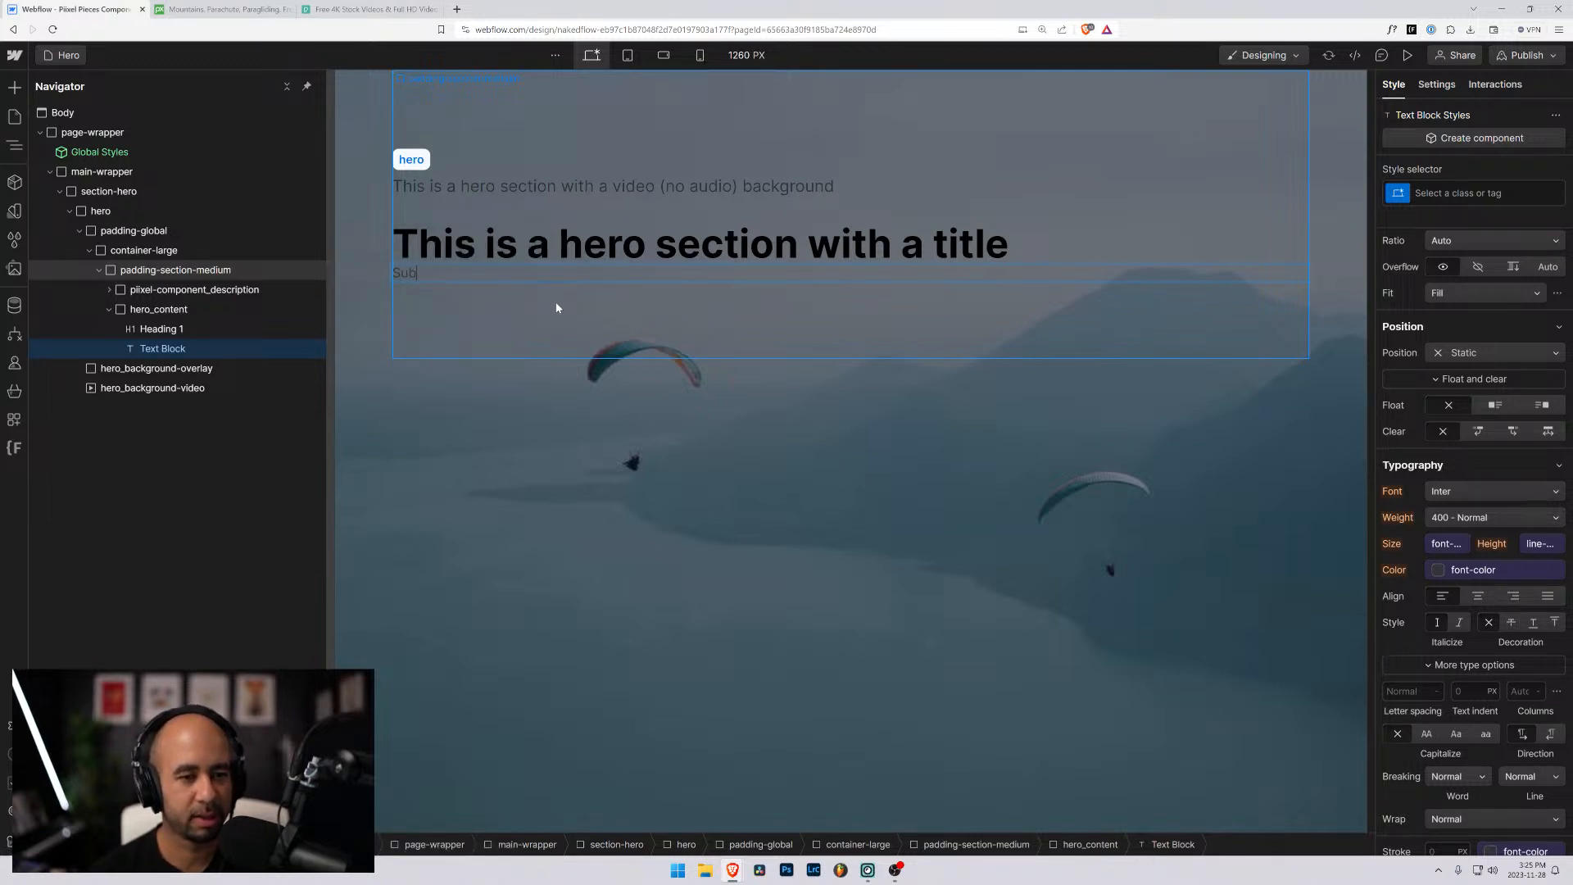
type("tile")
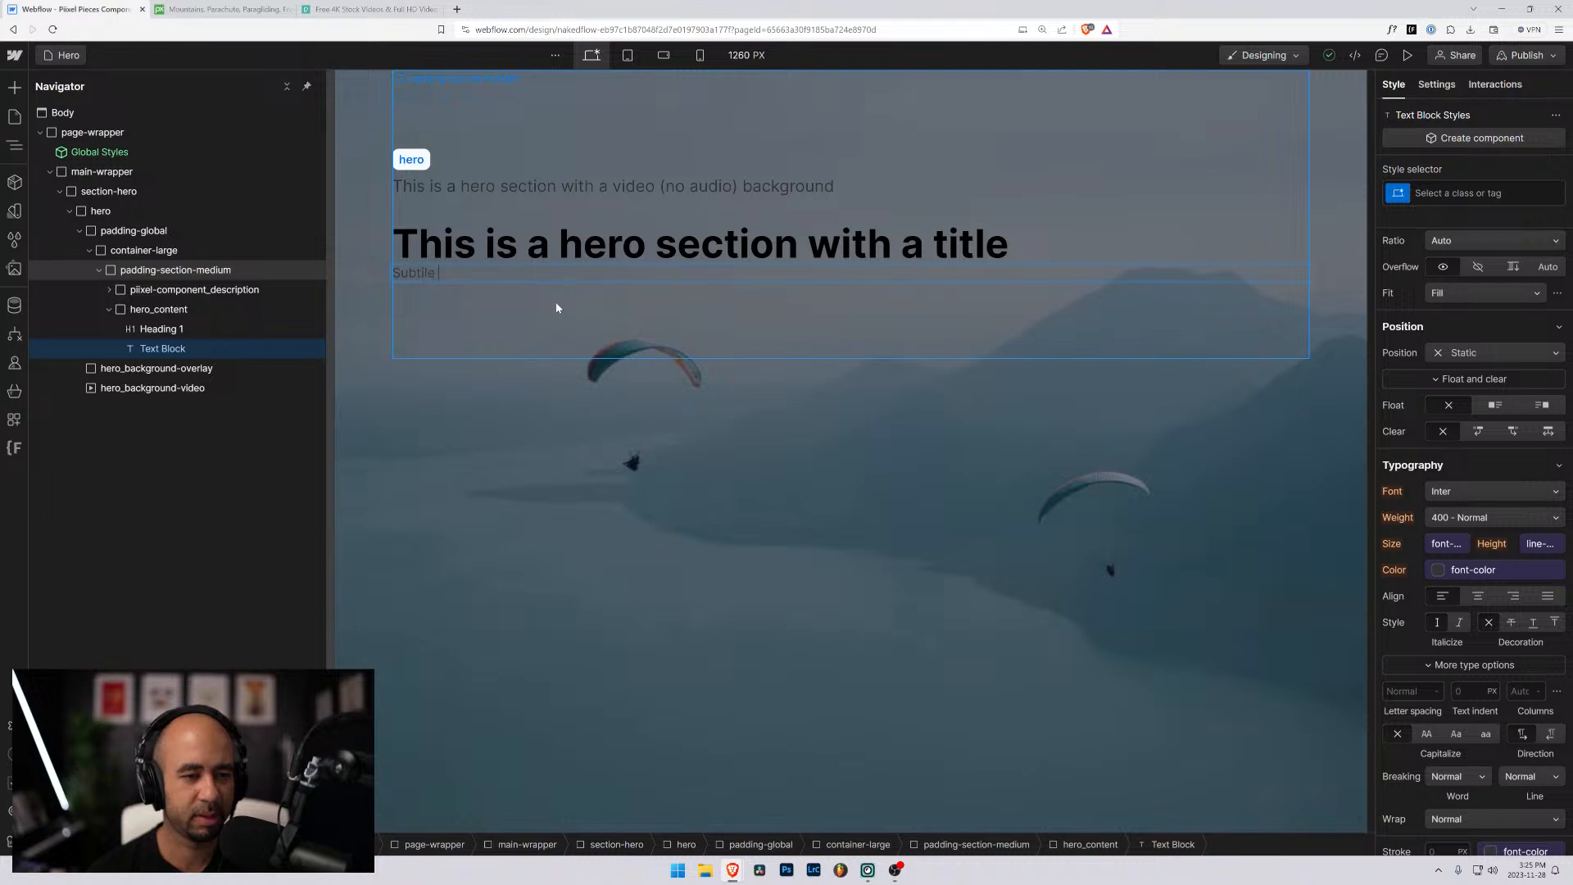
key("BackSpace")
key("BackSpace")
key("BackSpace")
type("tle fo")
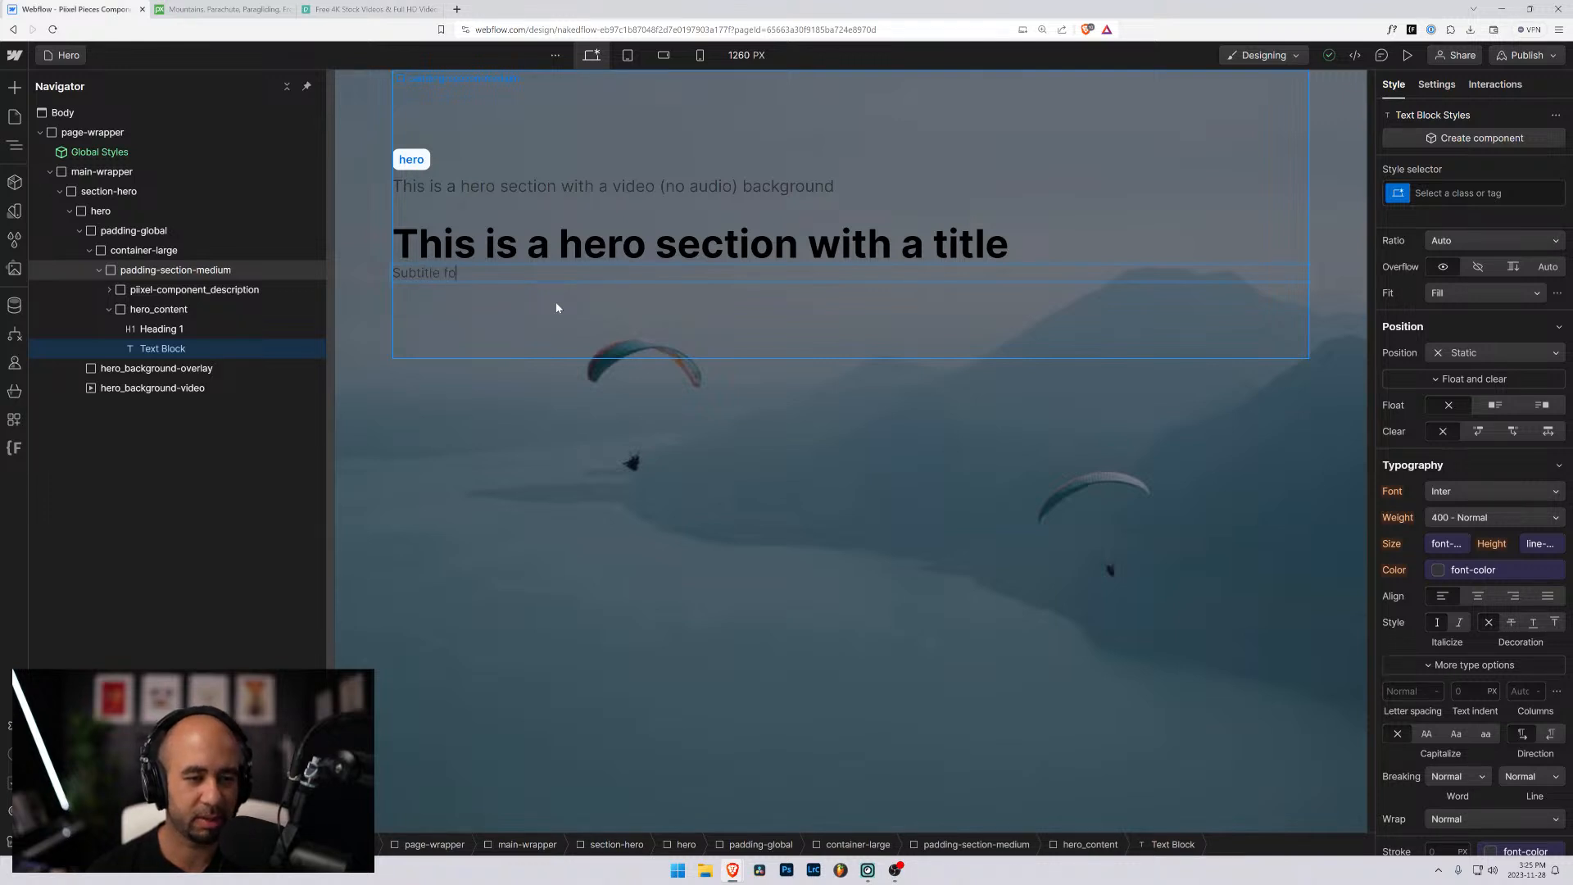
type("r this")
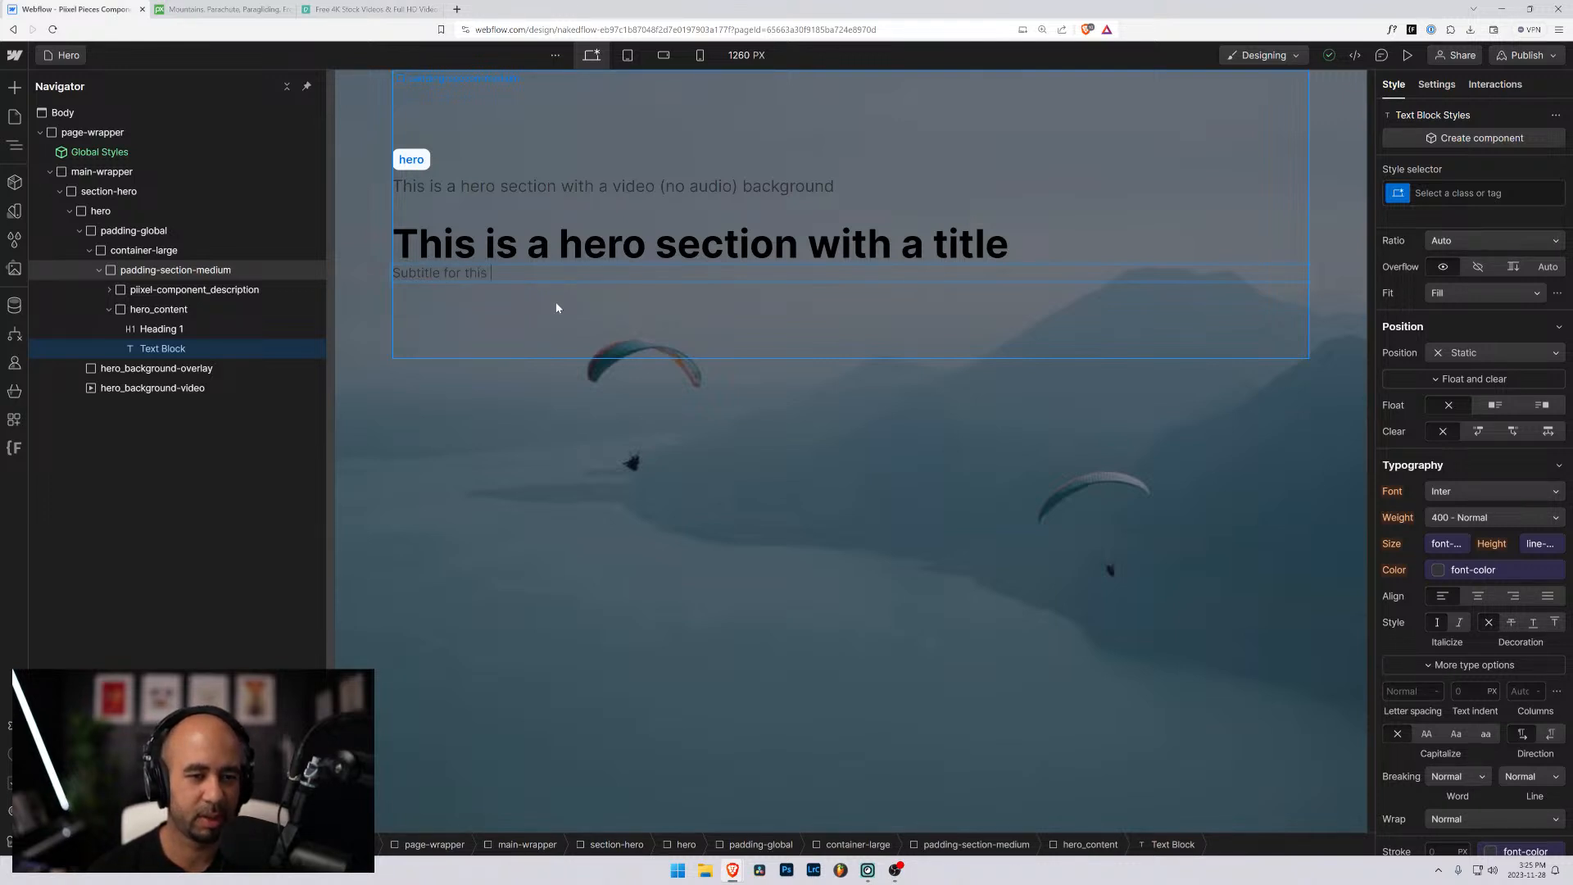
type(" section")
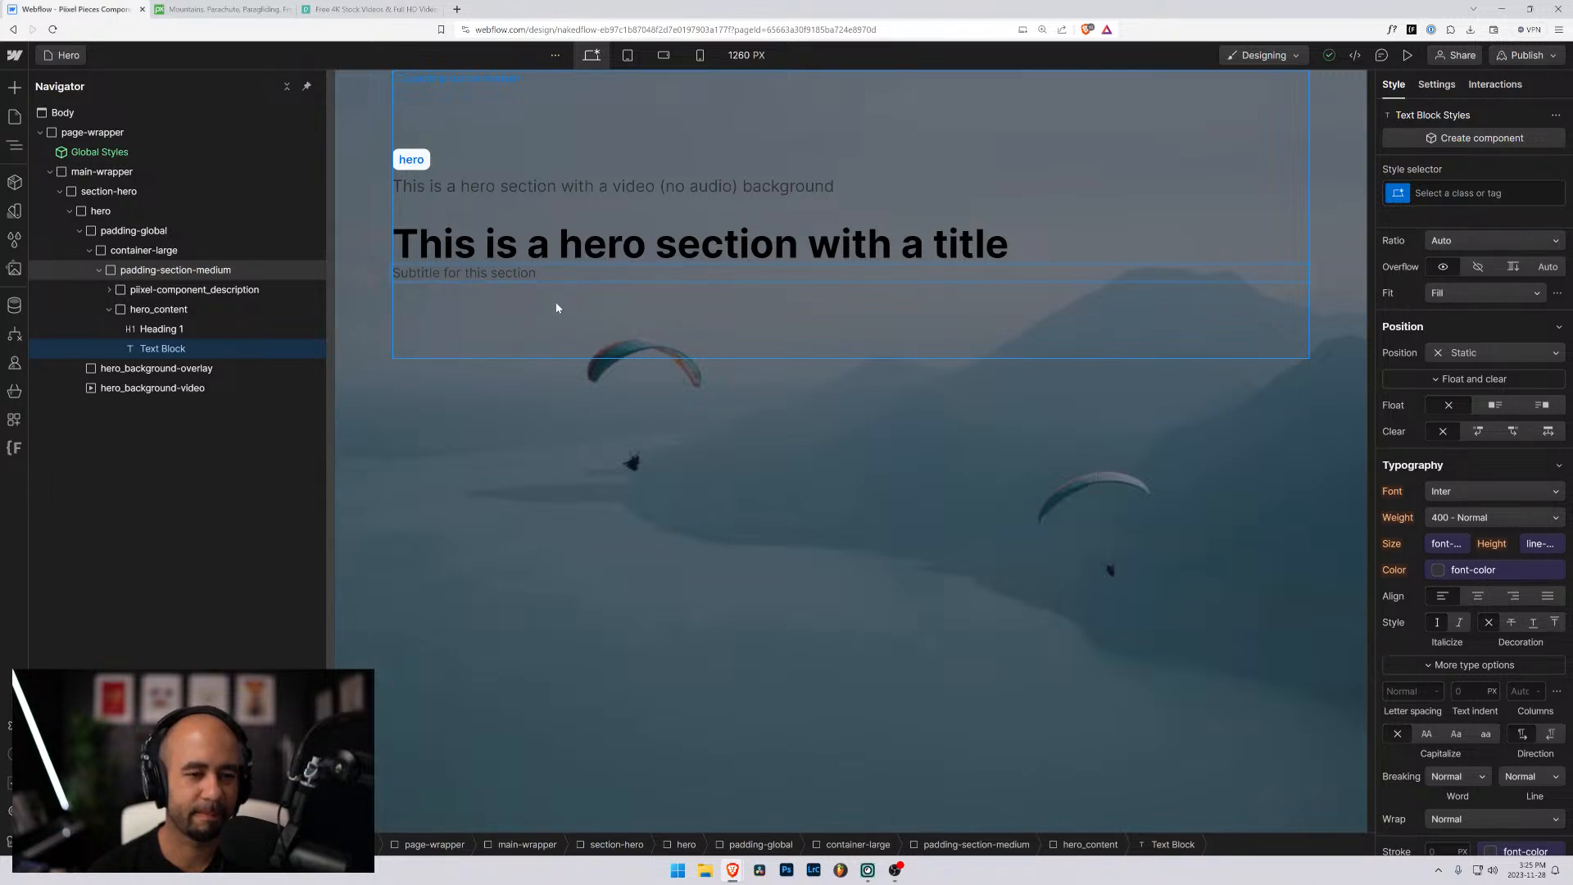
type(" will go here, bu")
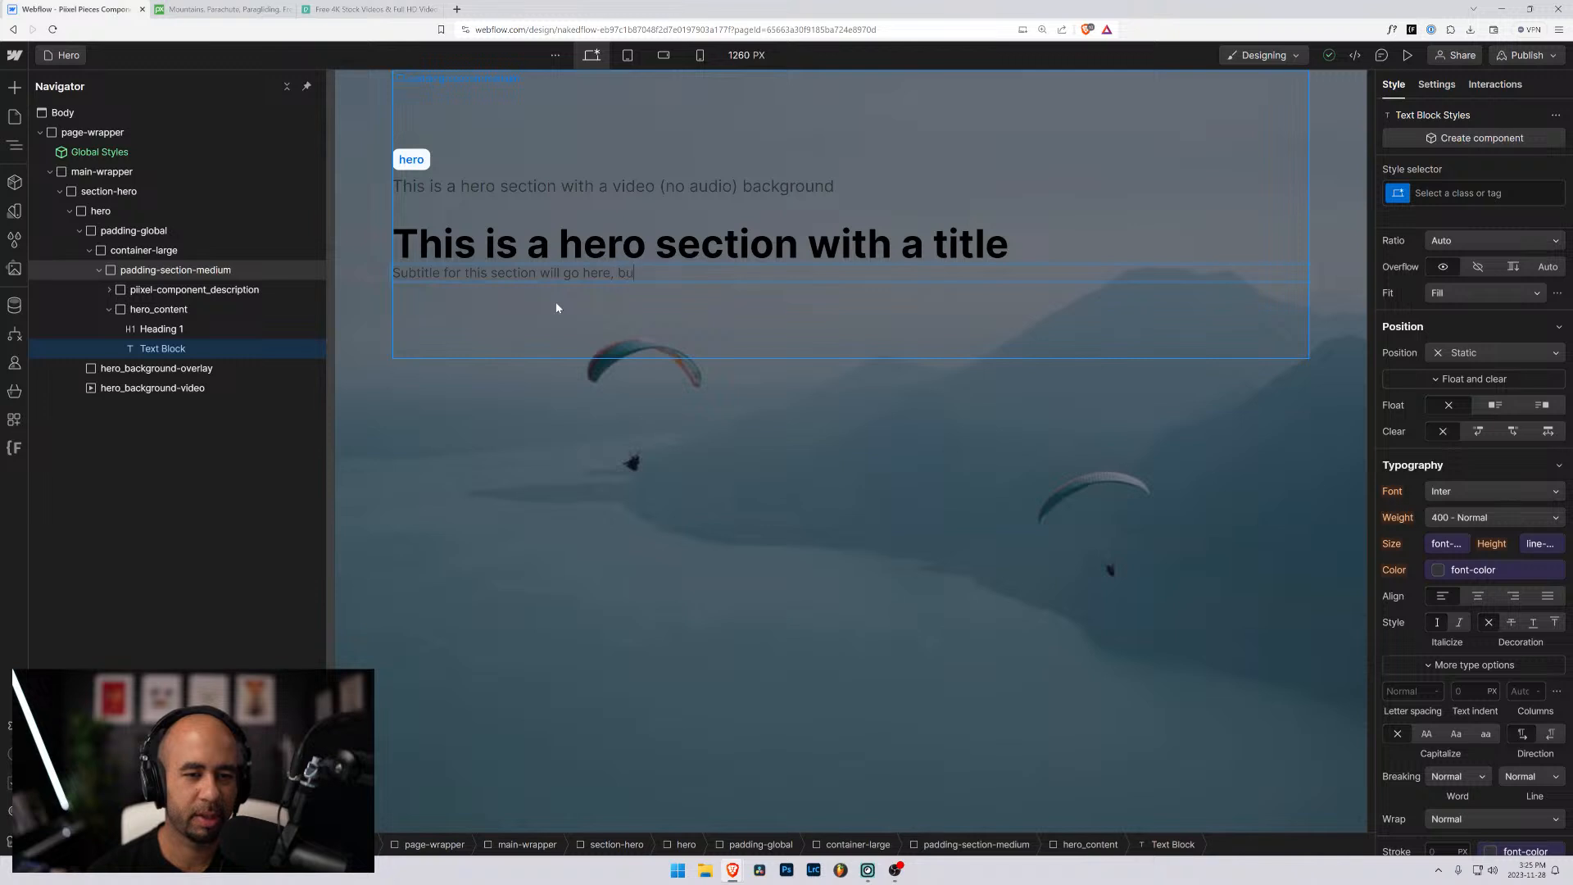
type("t this can also b")
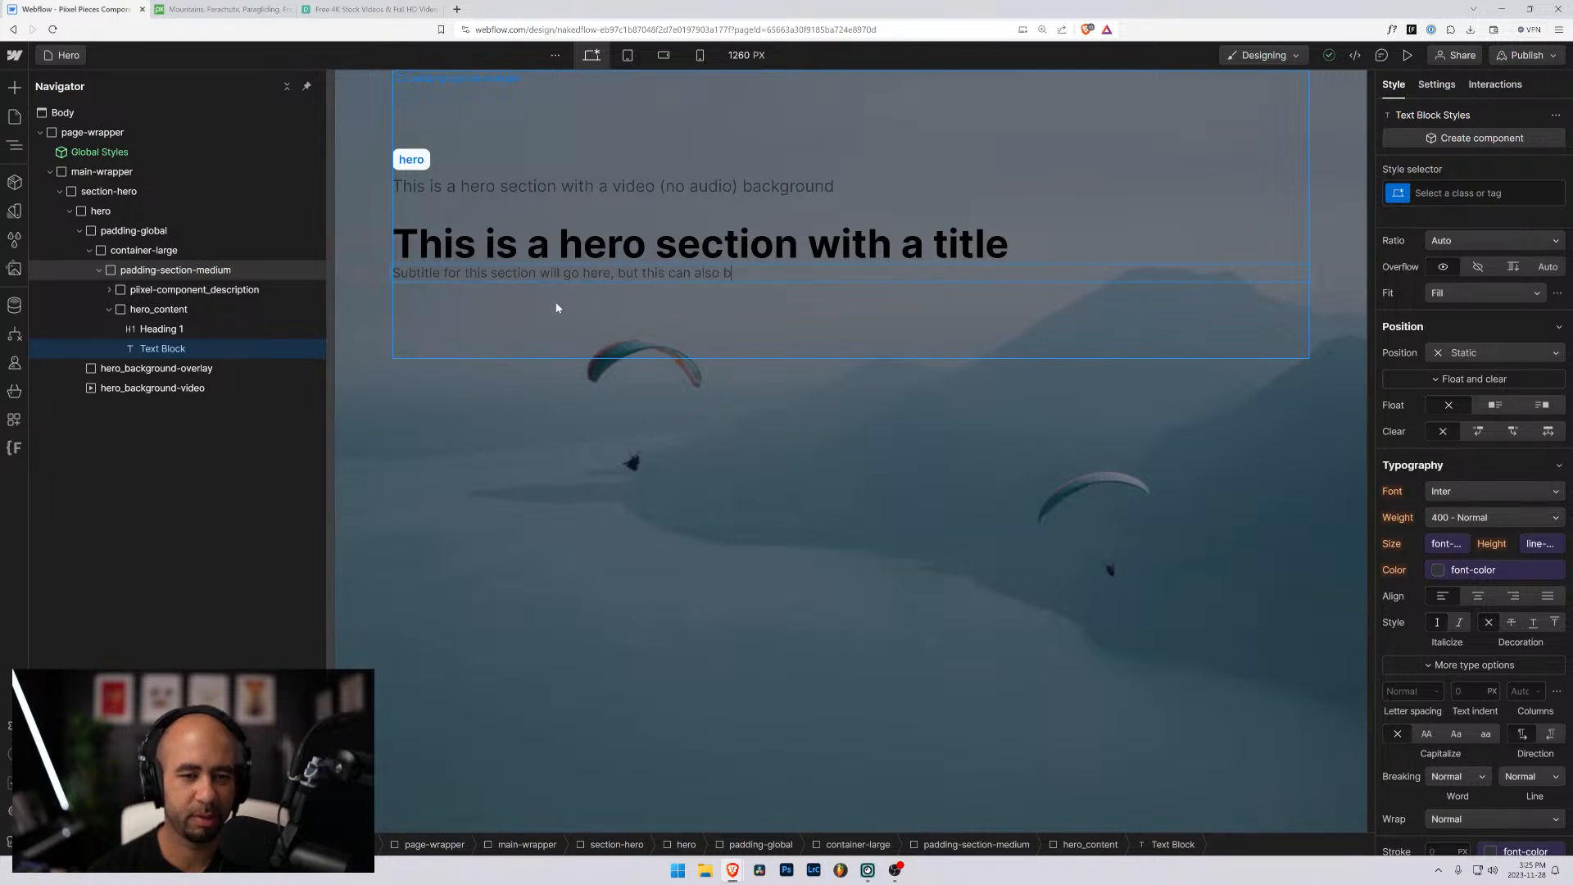
type("e")
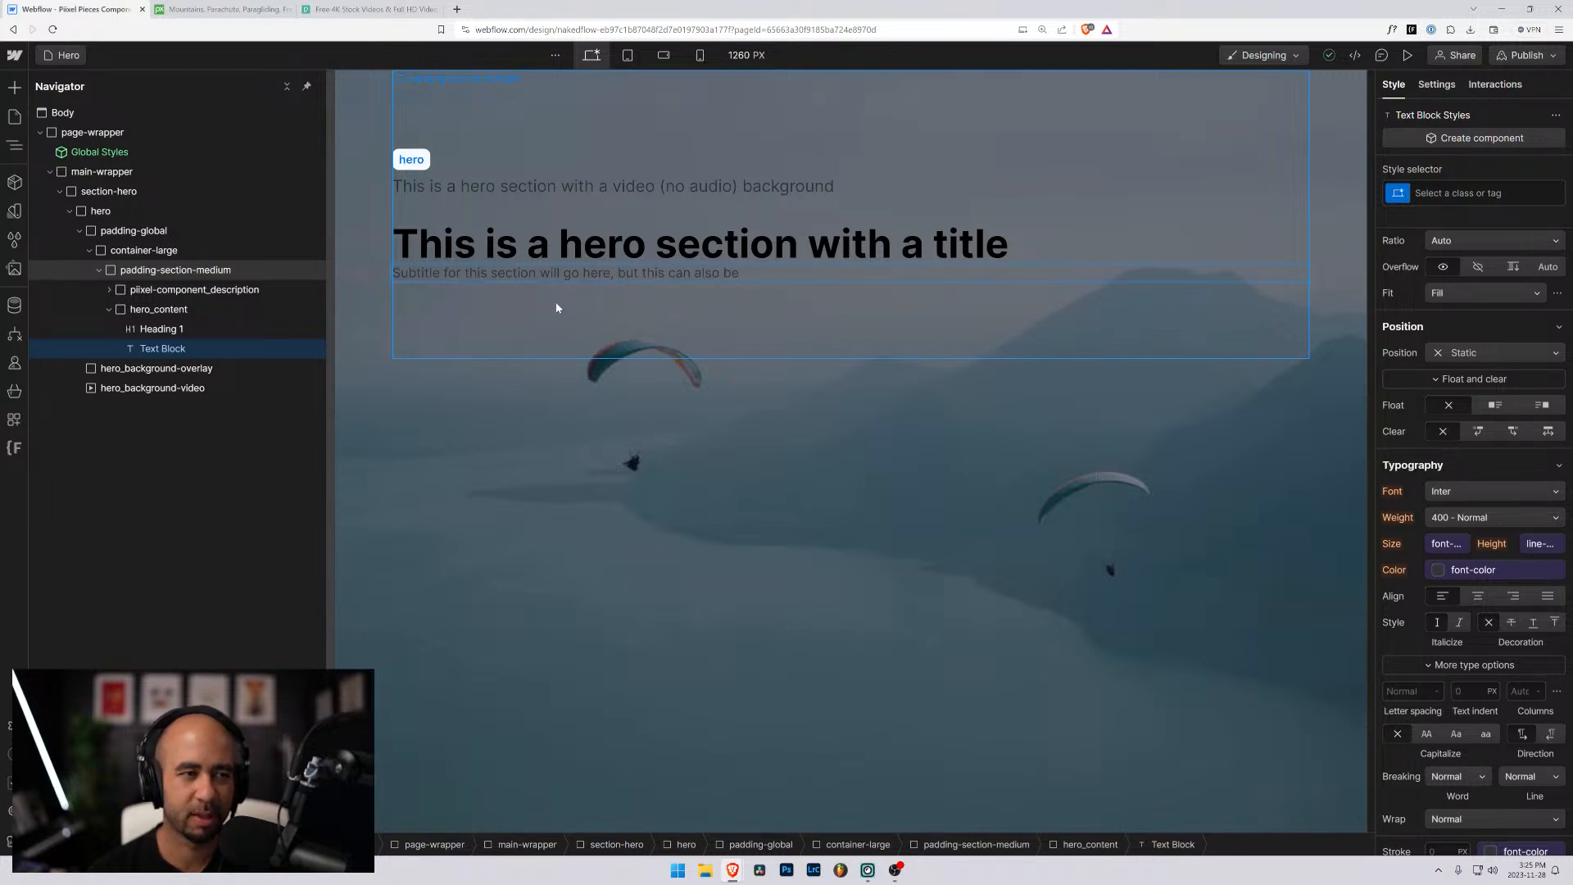
type(" seen as an introductio")
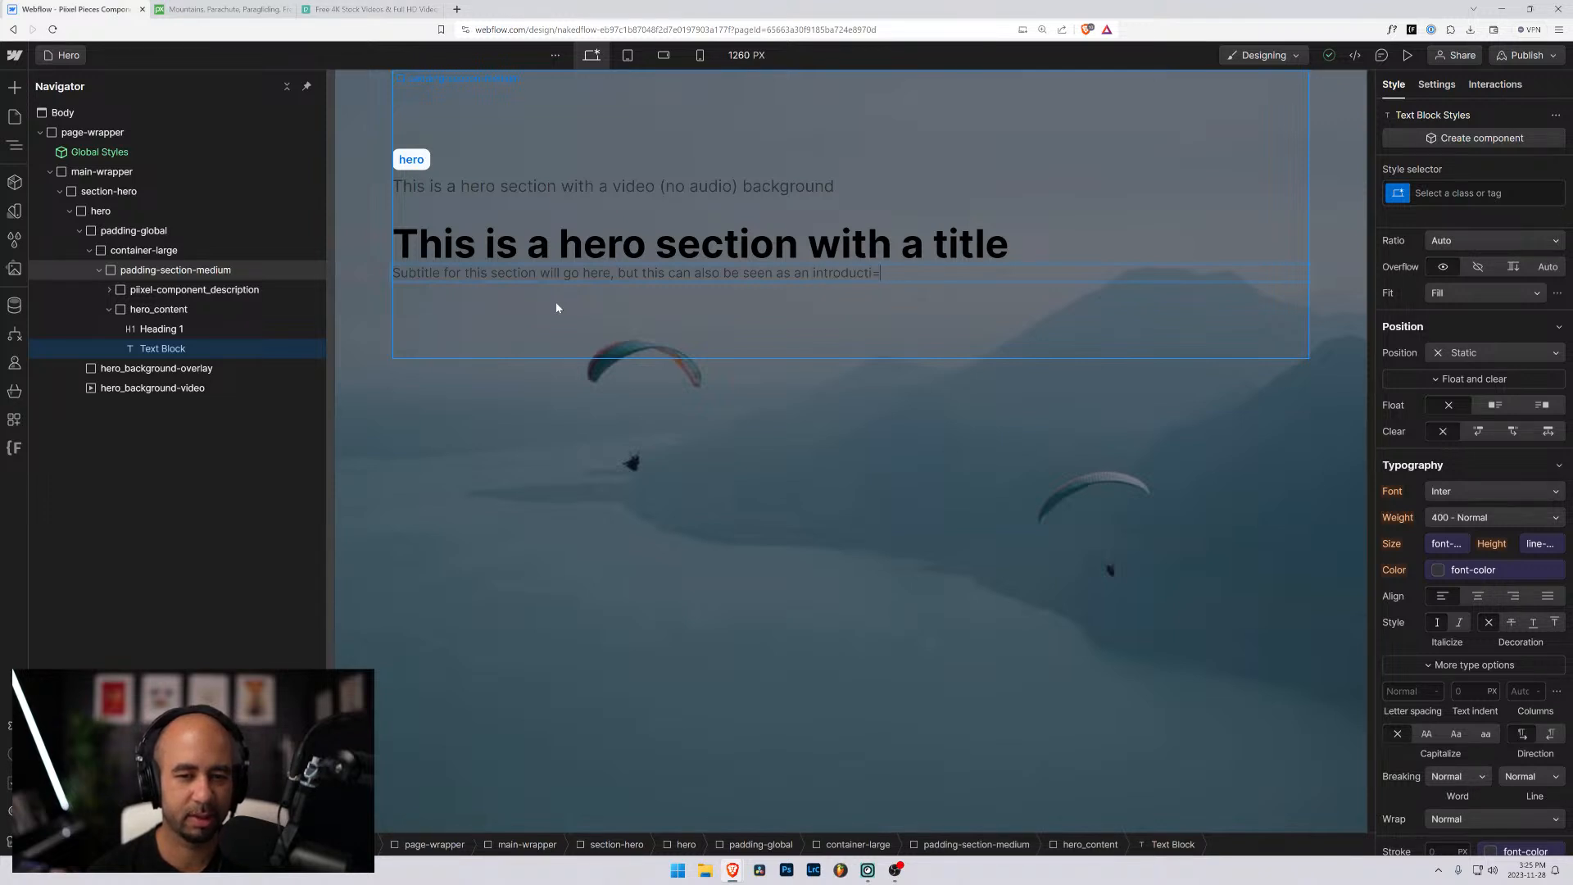
type("ry text to whatever")
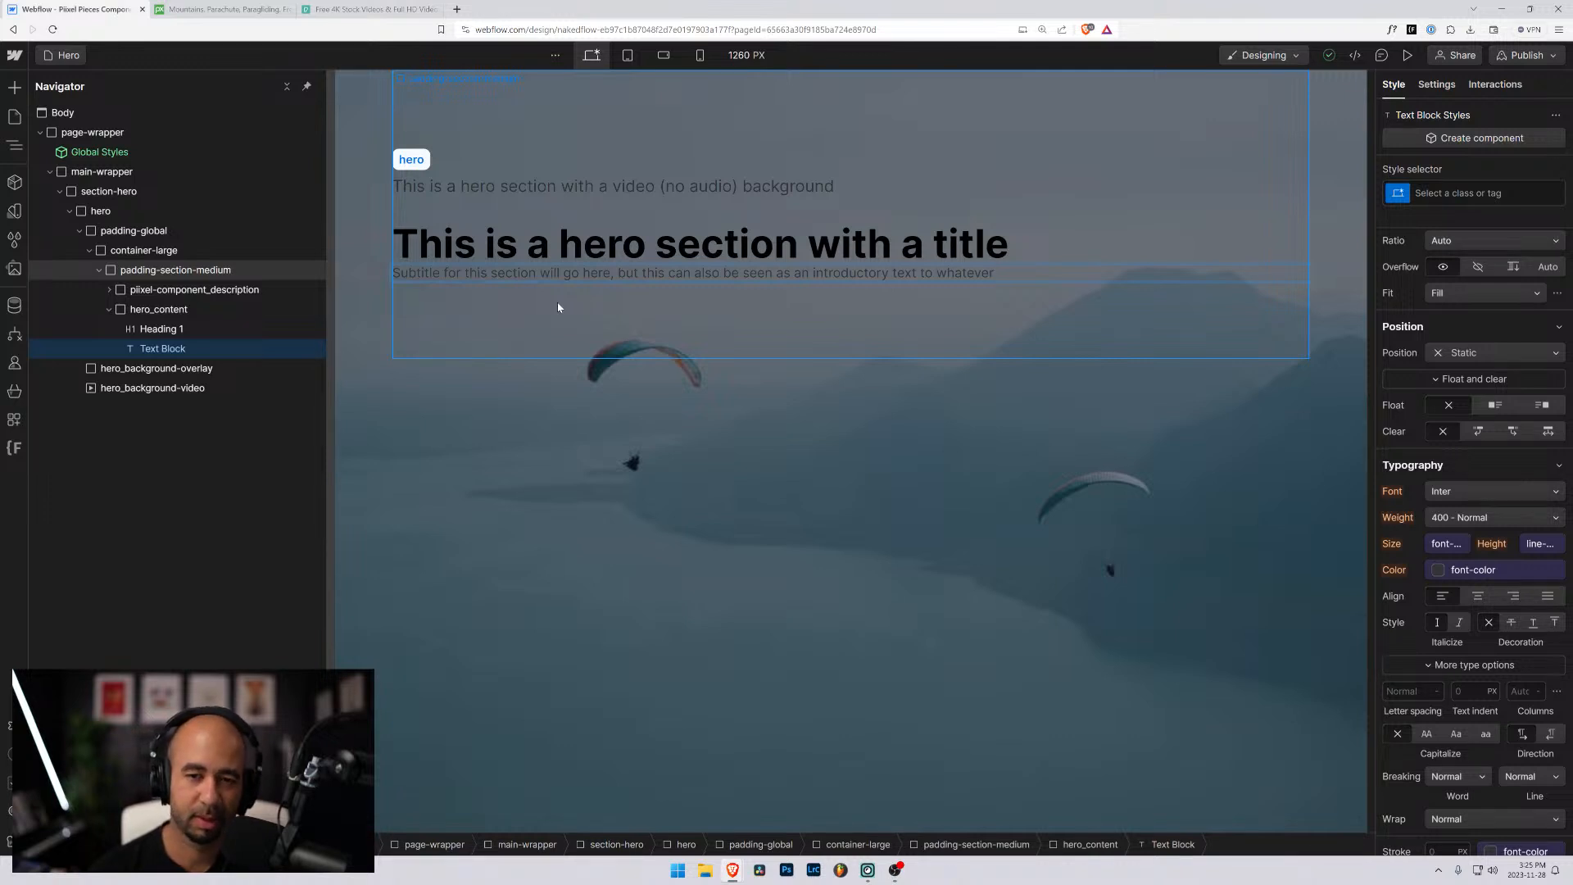
type("you wa")
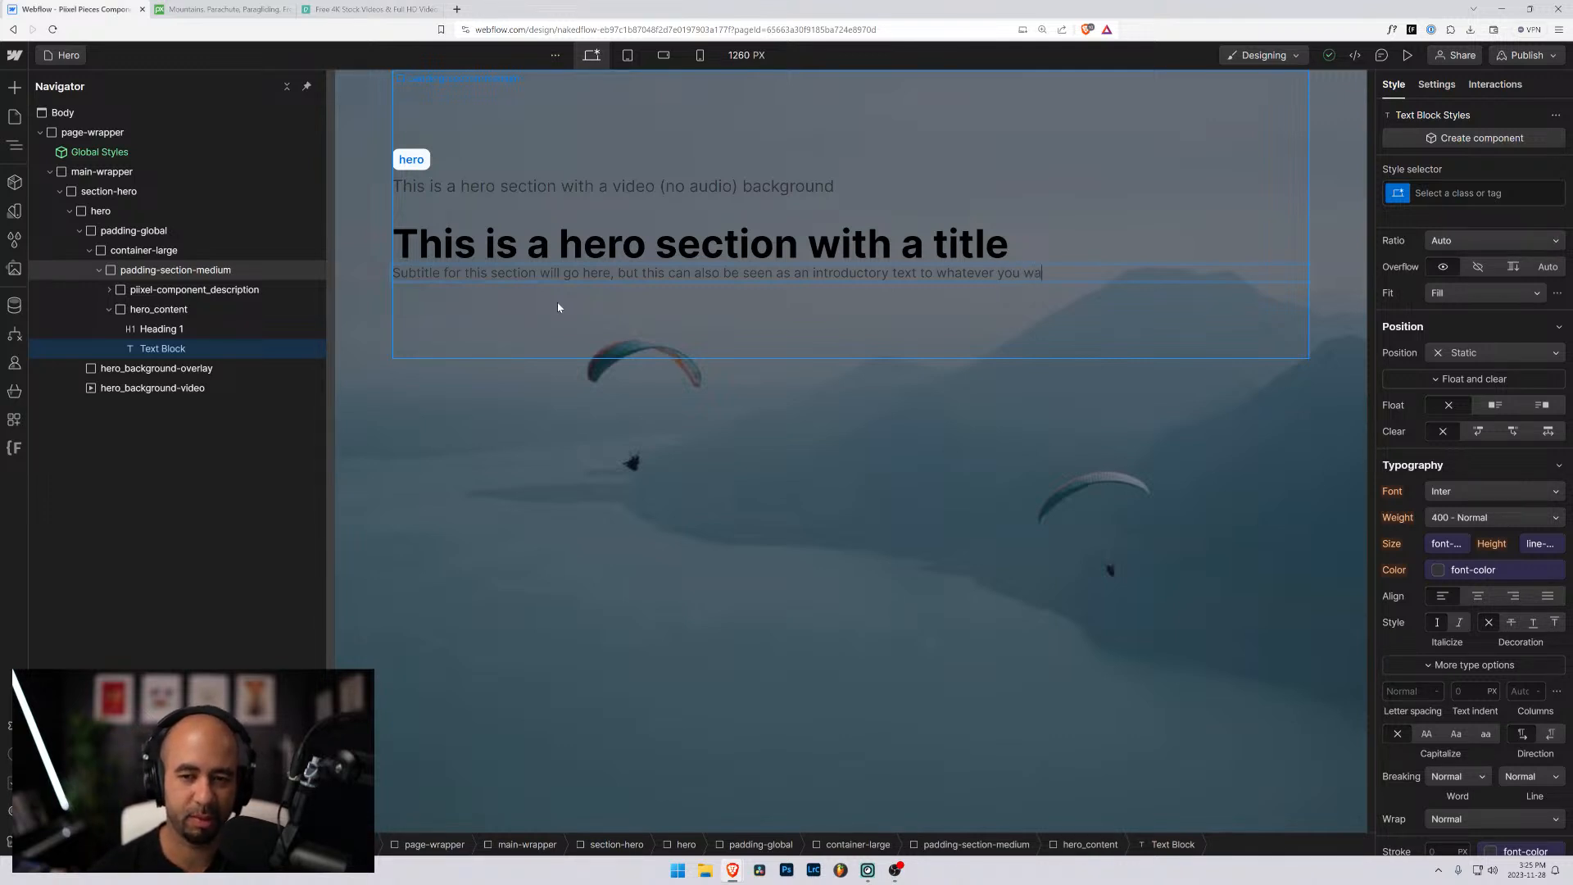
type("nt to say.")
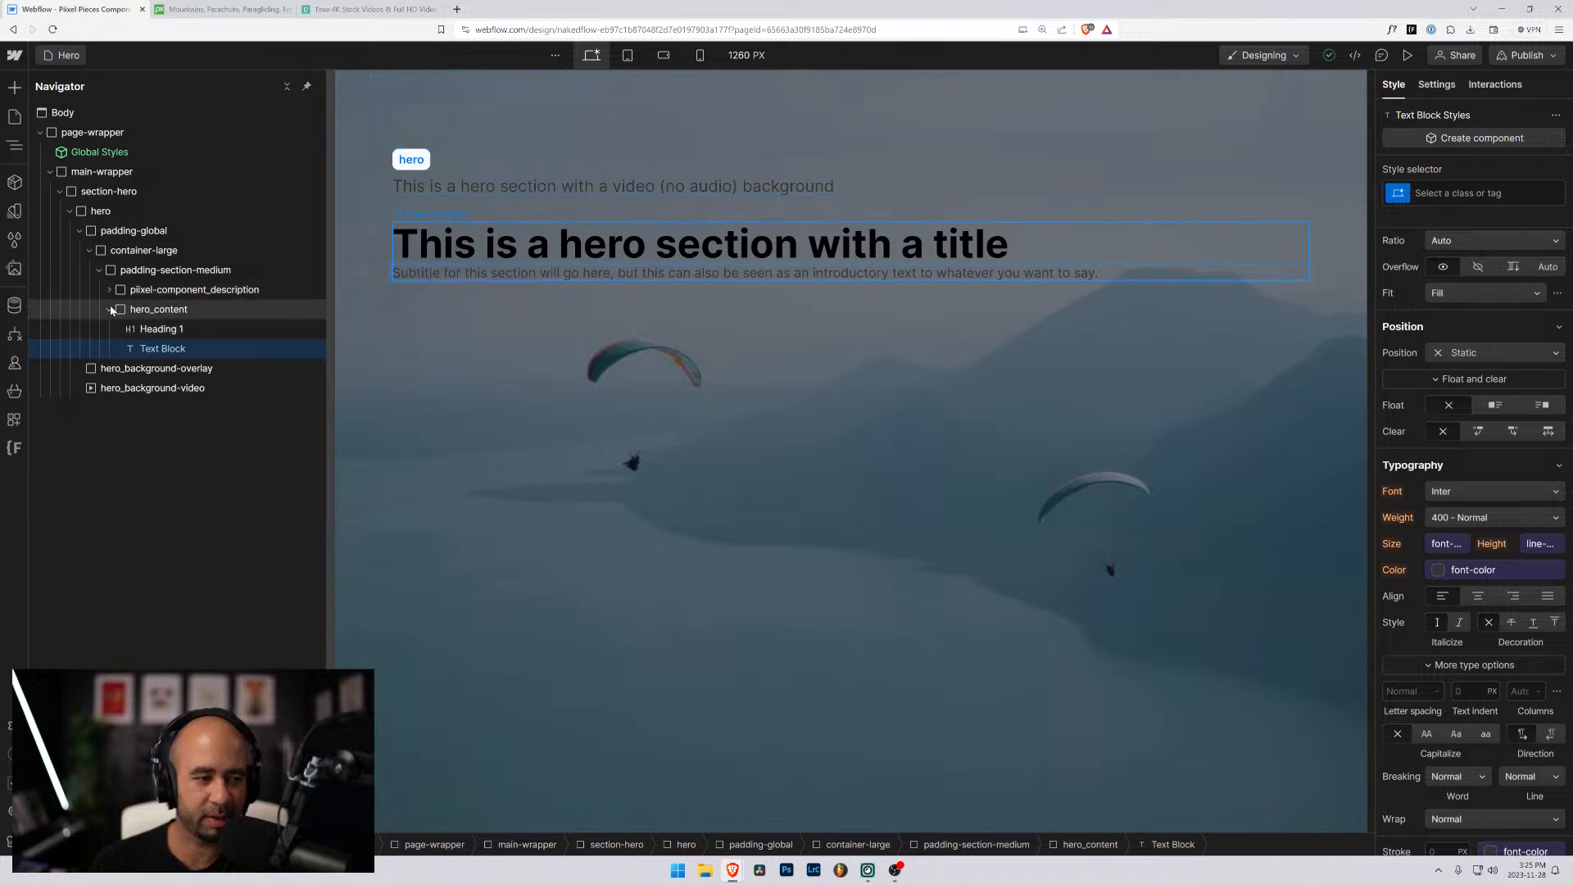
- Add a div block inside hero_content, directly after the subtitle text block
left_click(160, 328)
left_click(158, 349)
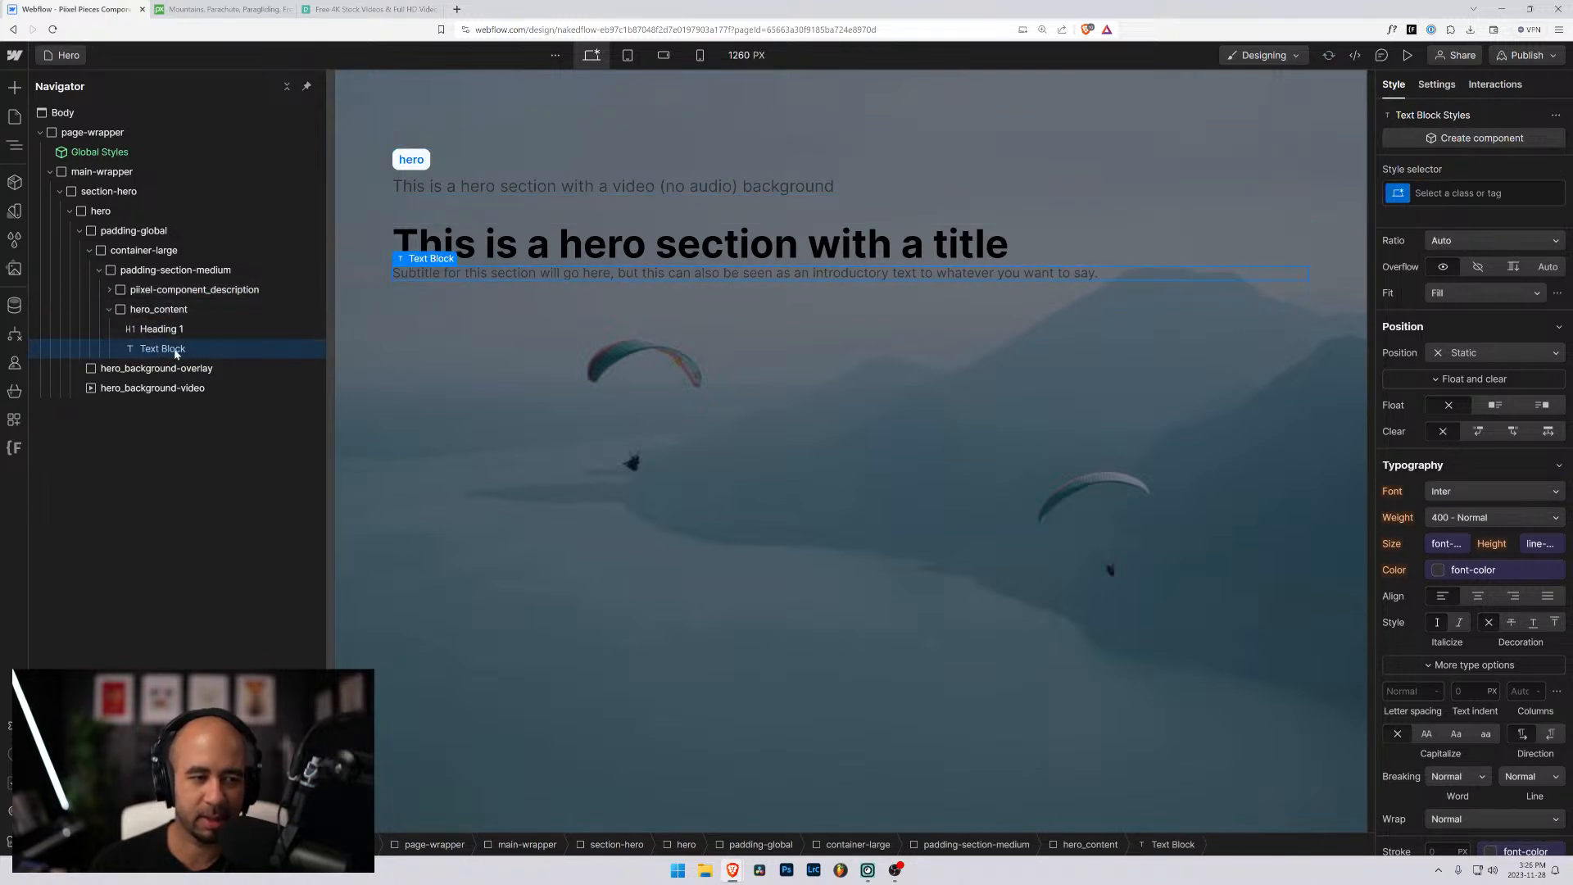
left_click(127, 315)
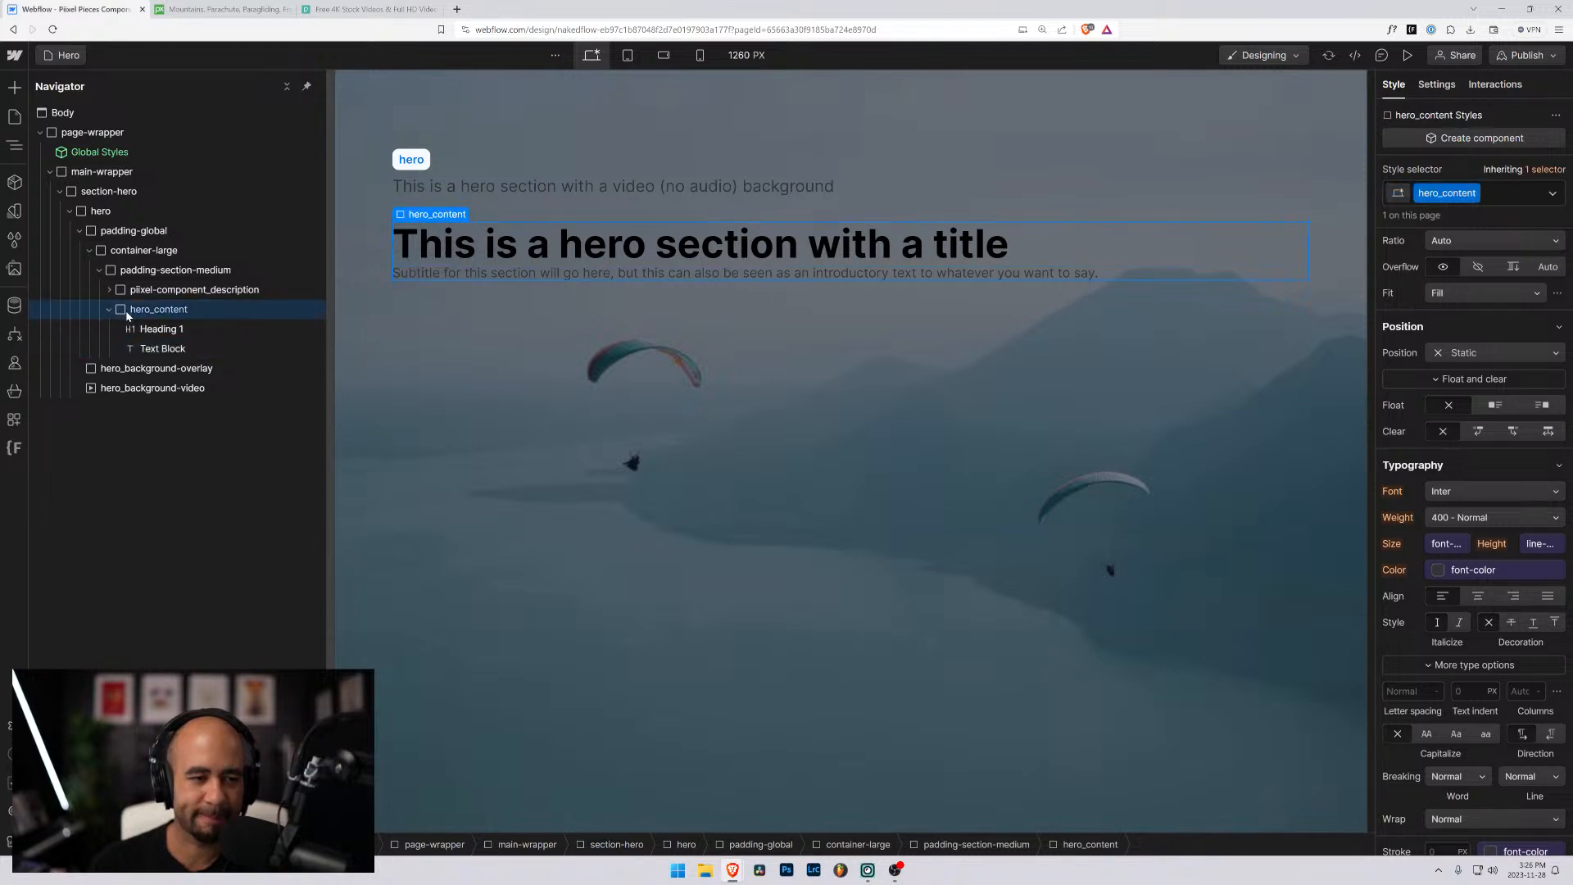
key("ctrl+e")
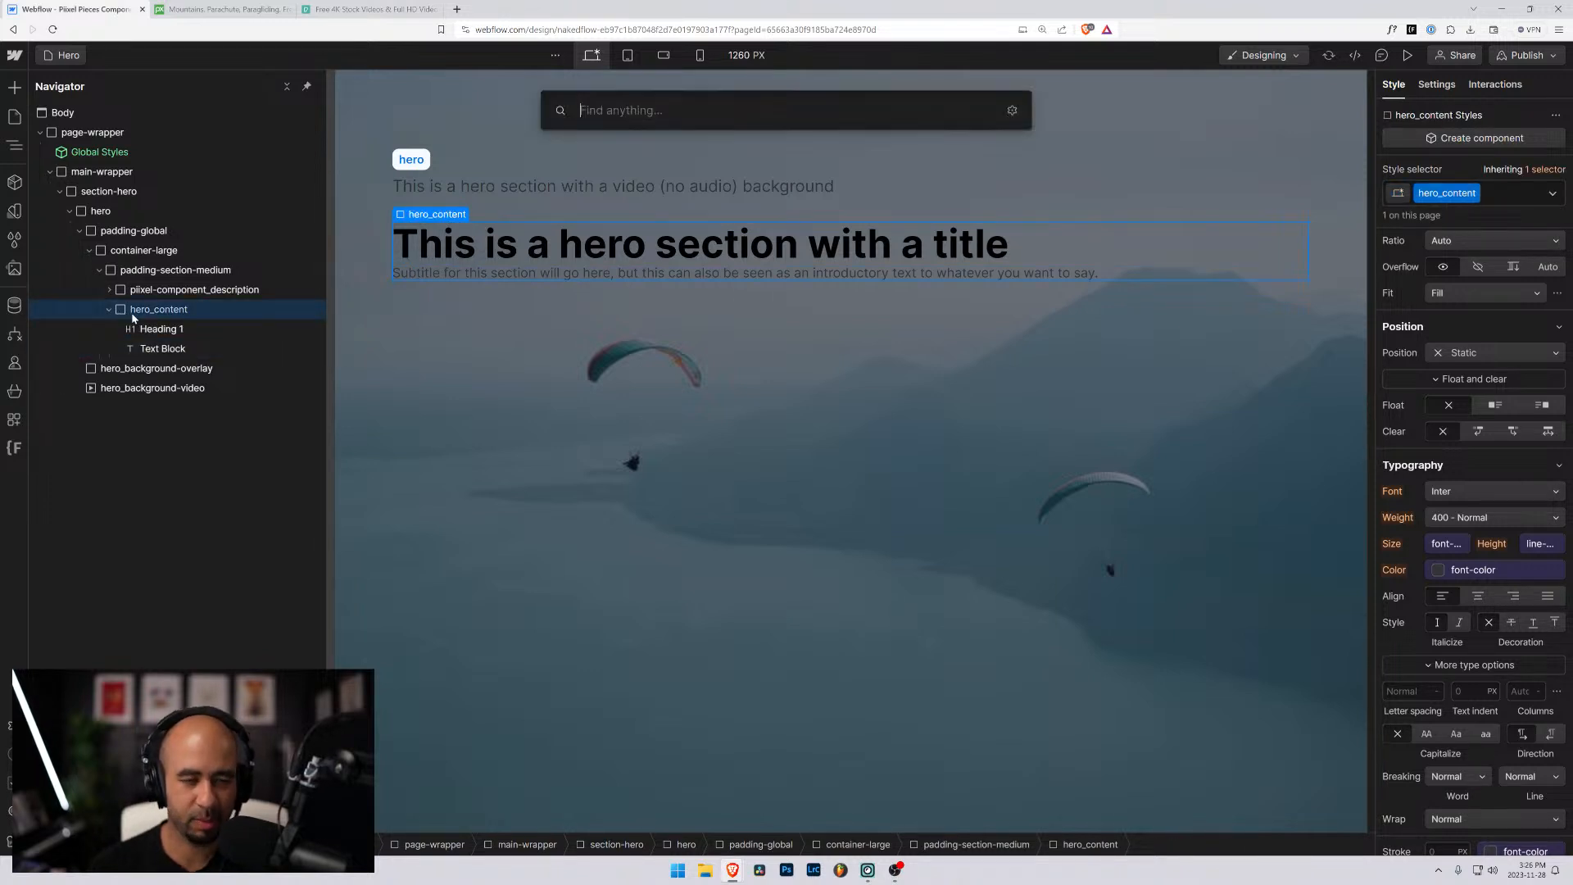
type("div")
key("Return")
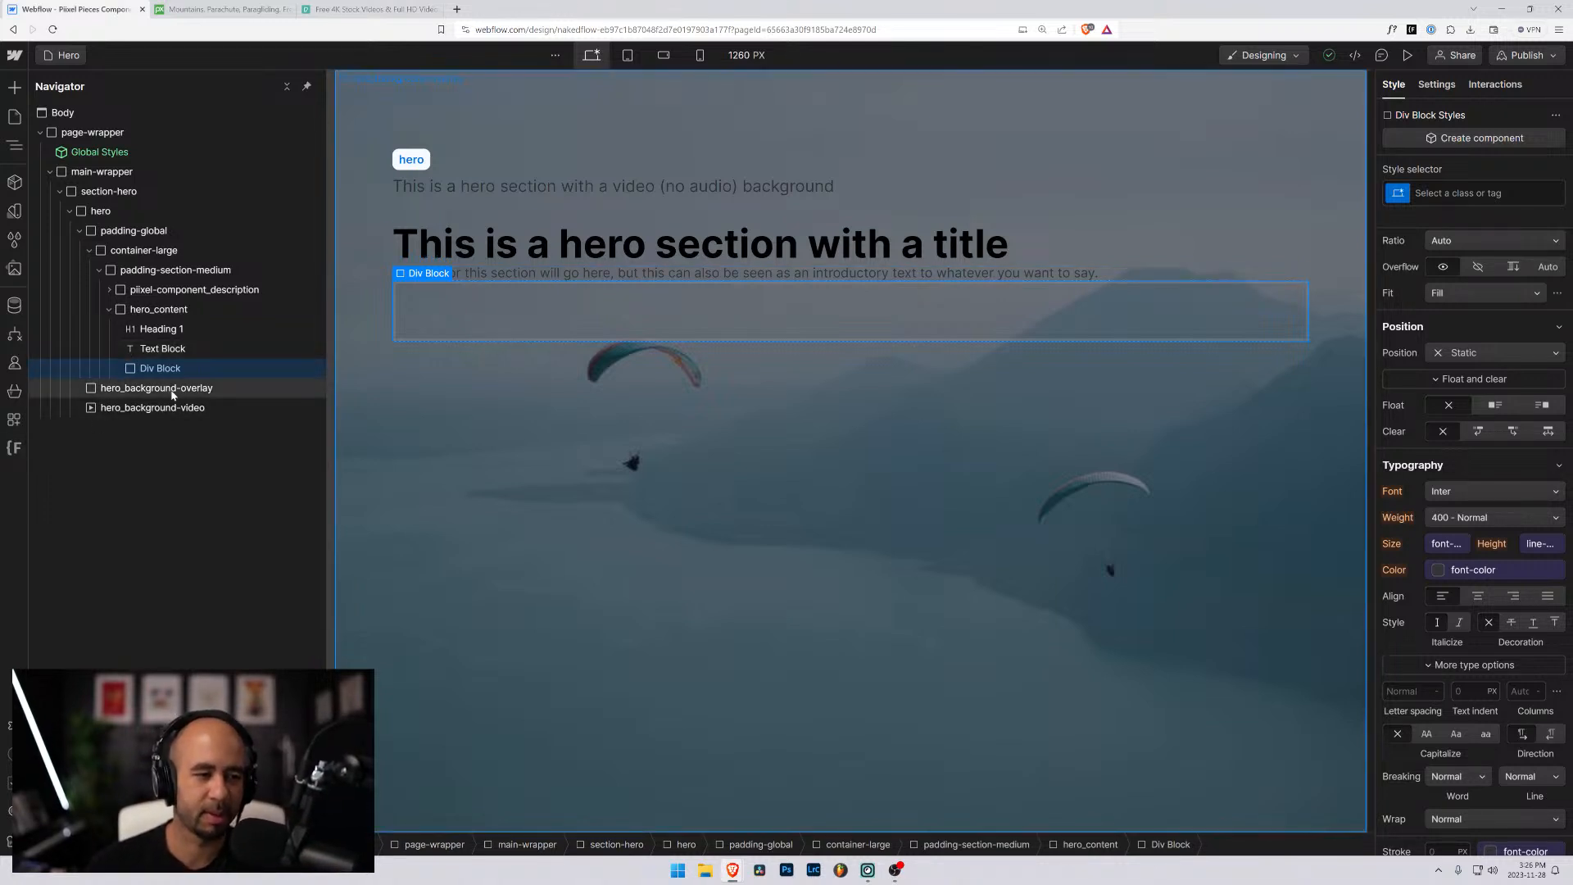
- Add a button inside the new div block with the text "Call to Action"
key("ctrl+e")
type("butt")
key("Return")
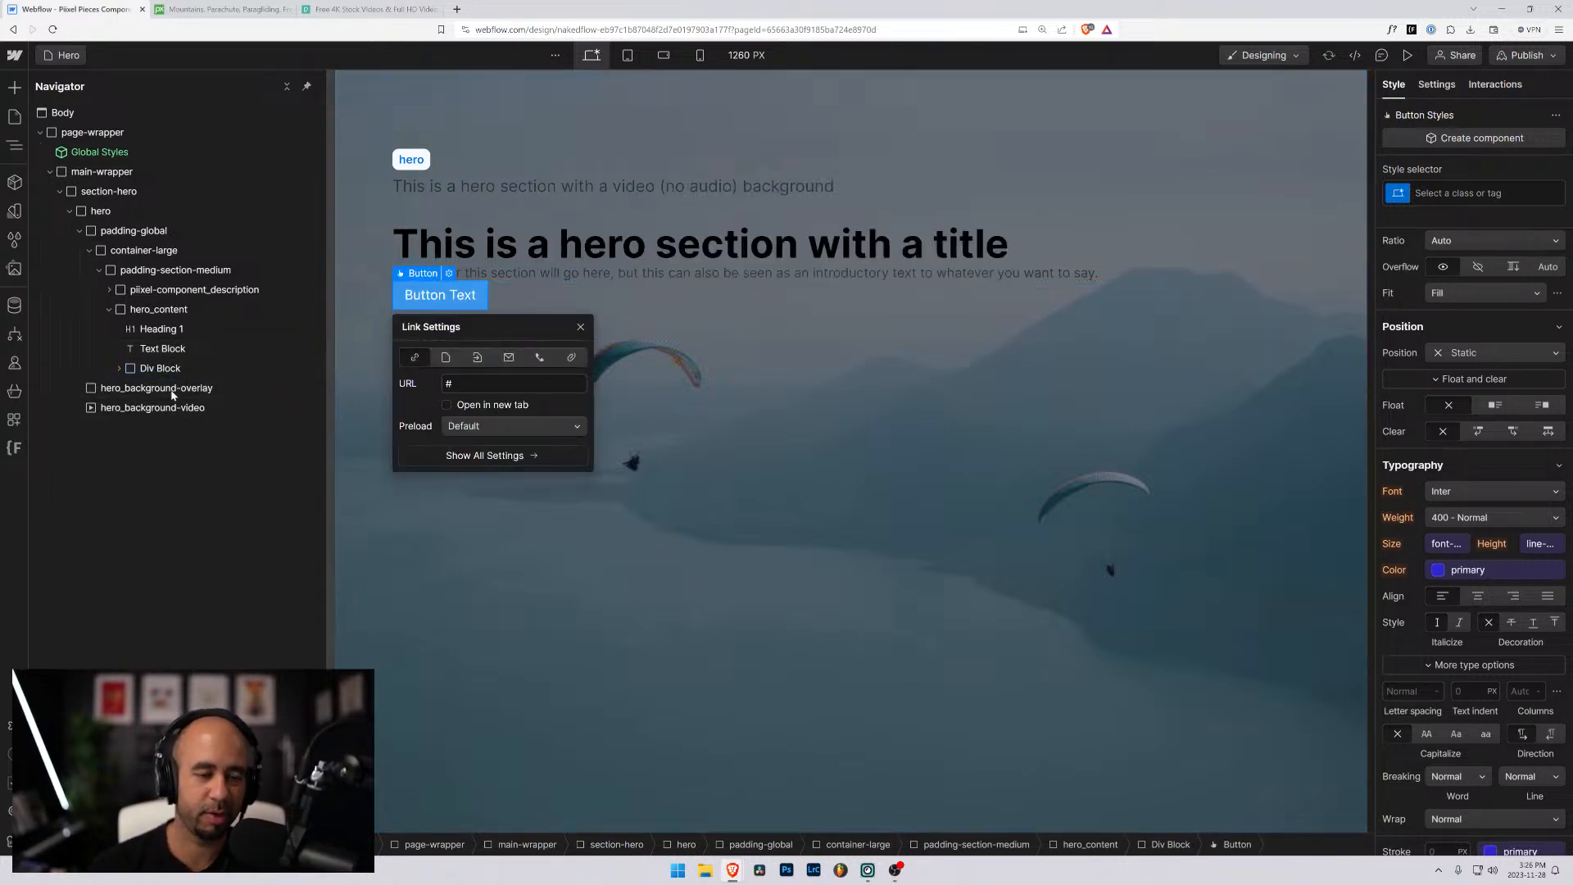
double_click(441, 295)
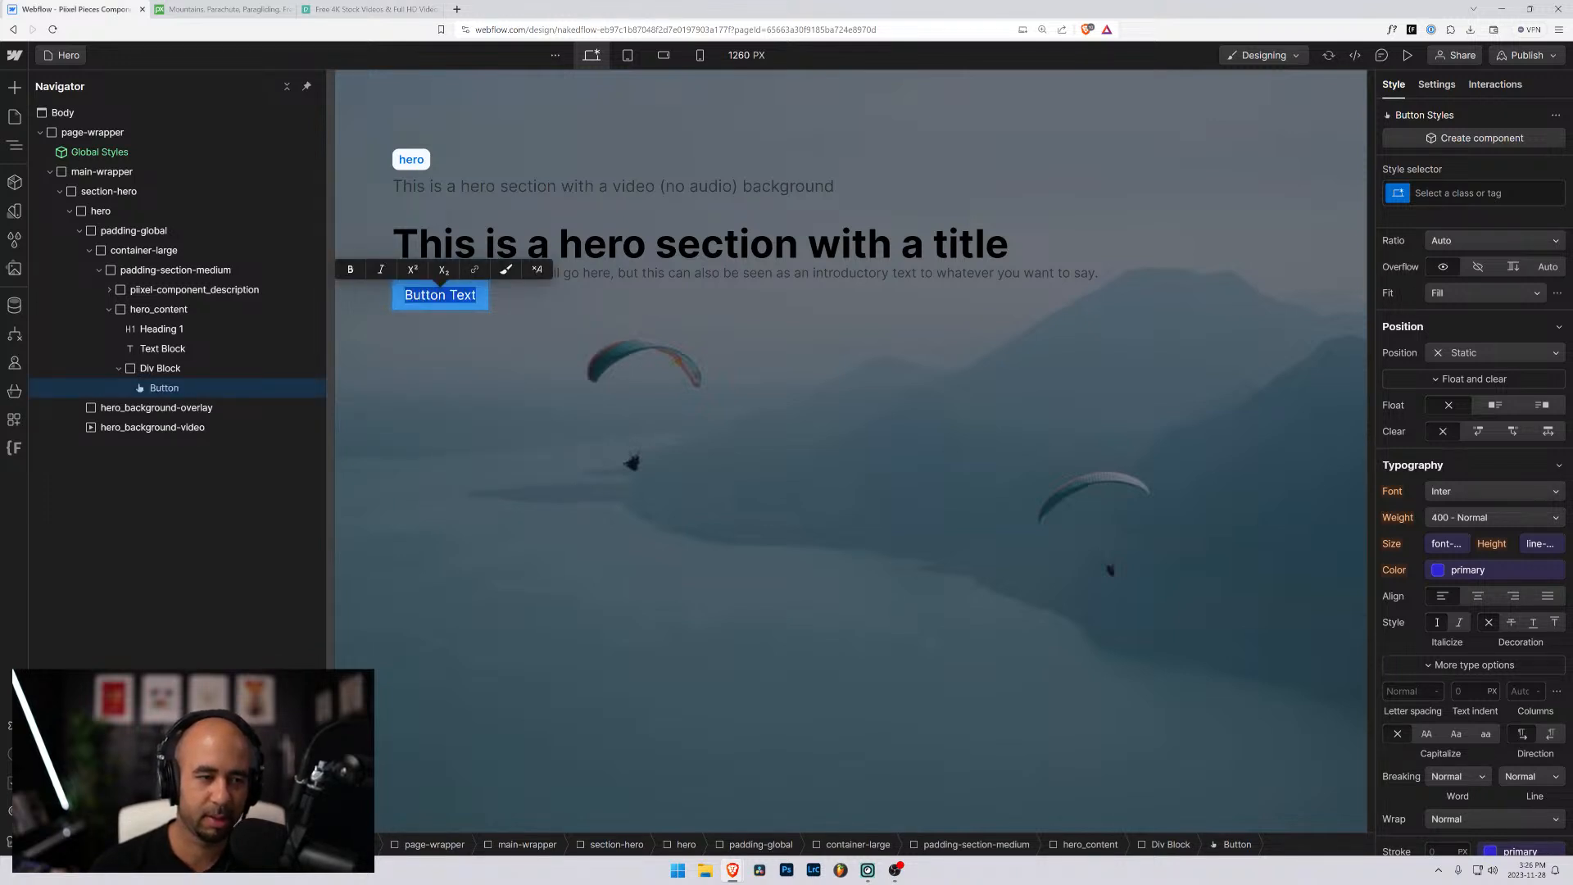
type("Call to Ac")
key("BackSpace")
type("Action")
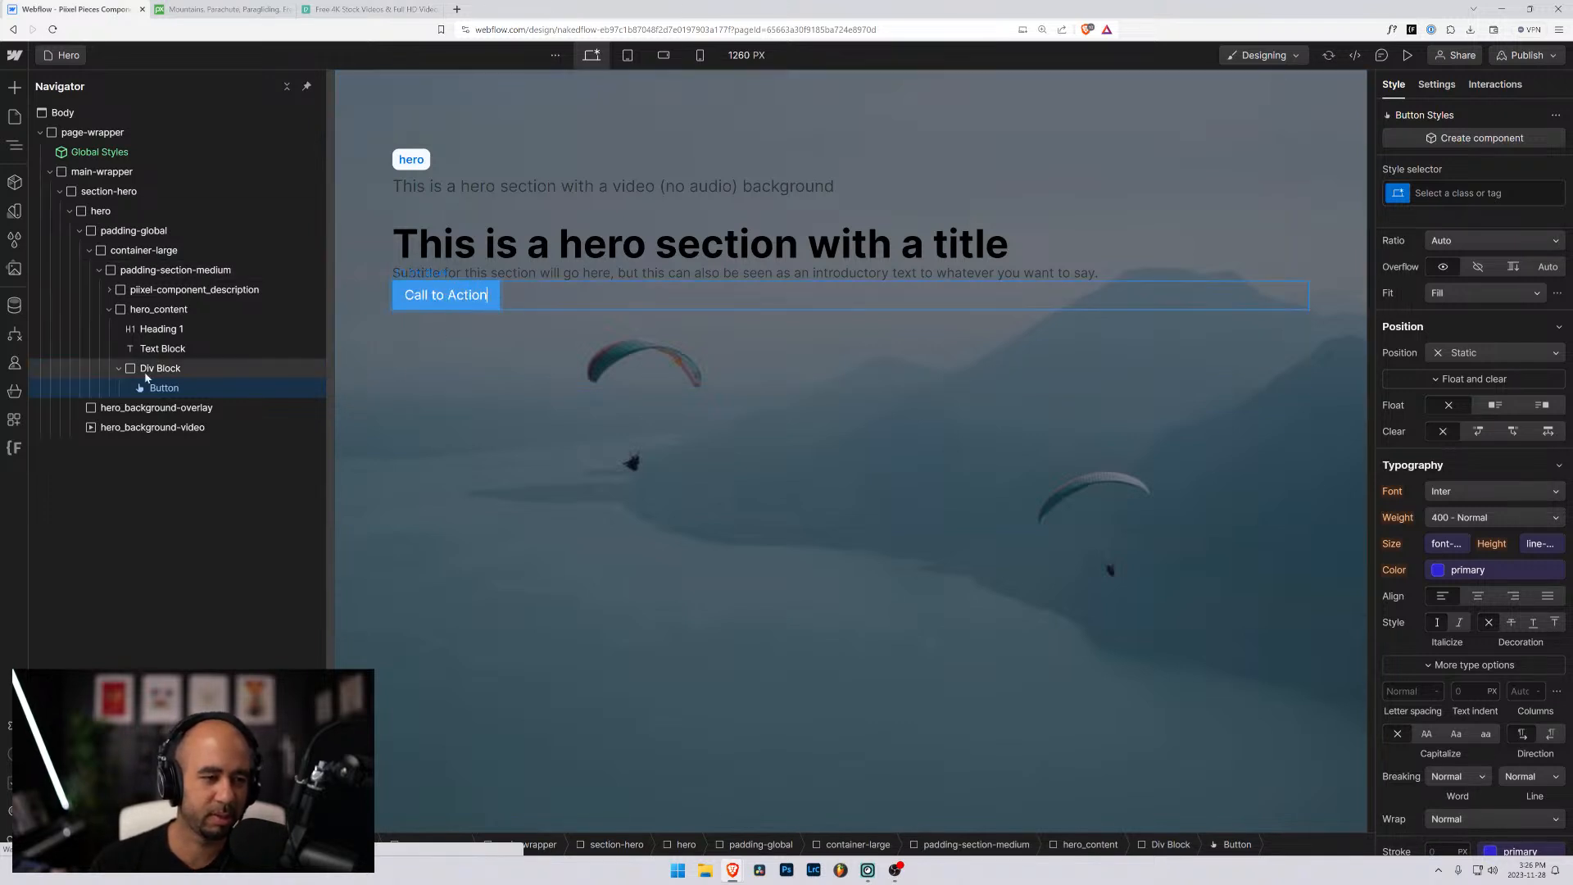
key("Escape")
- Apply the existing class button to the Call to Action button
key("ctrl+Return")
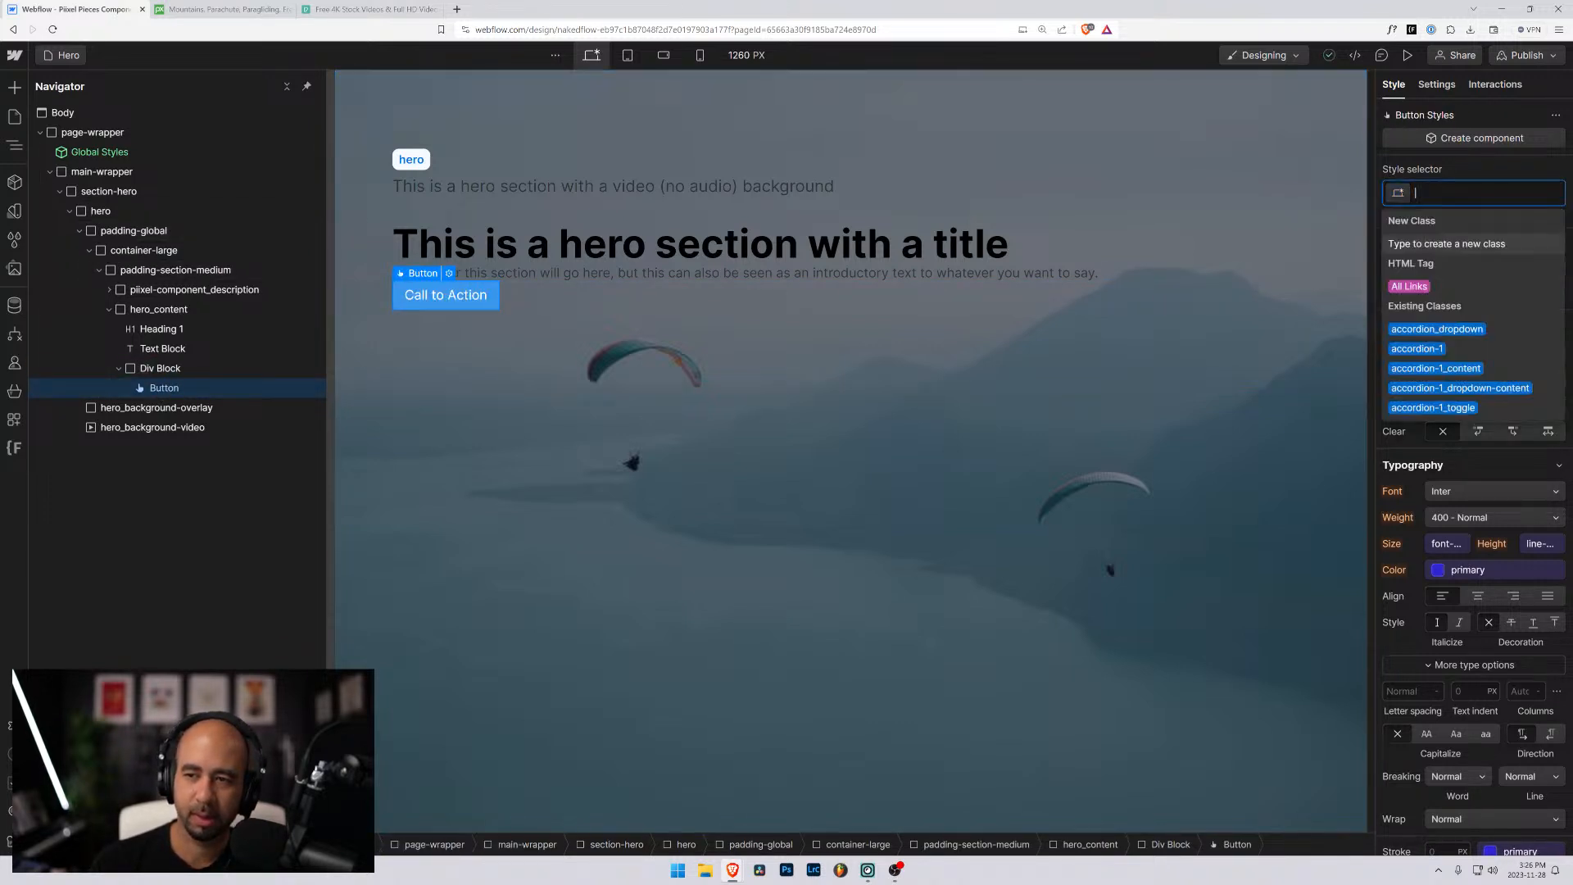
type("button")
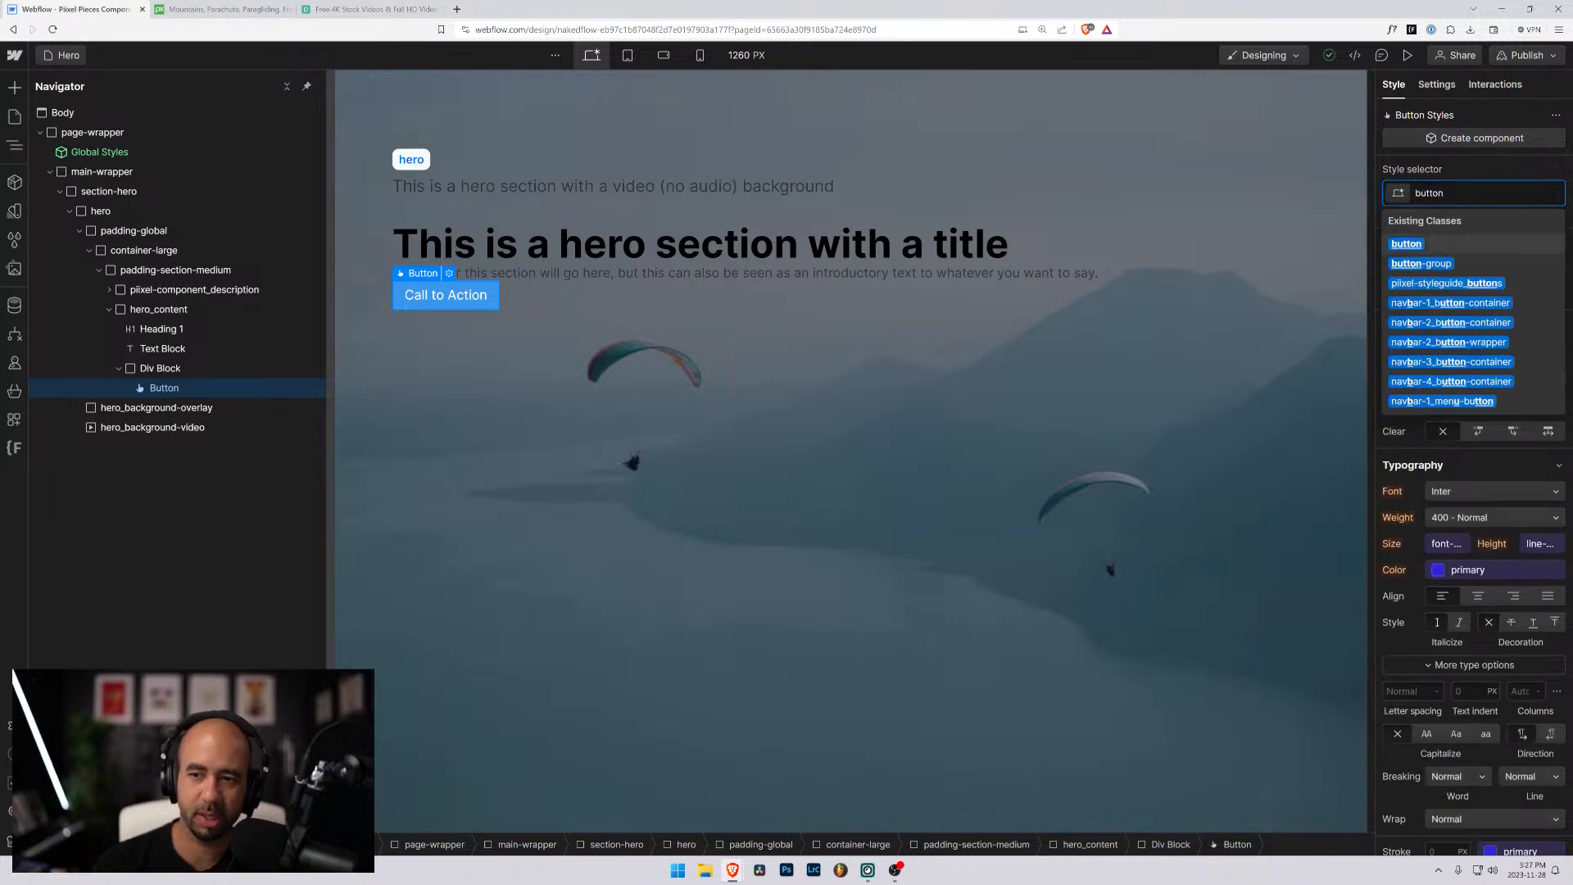
key("Return")
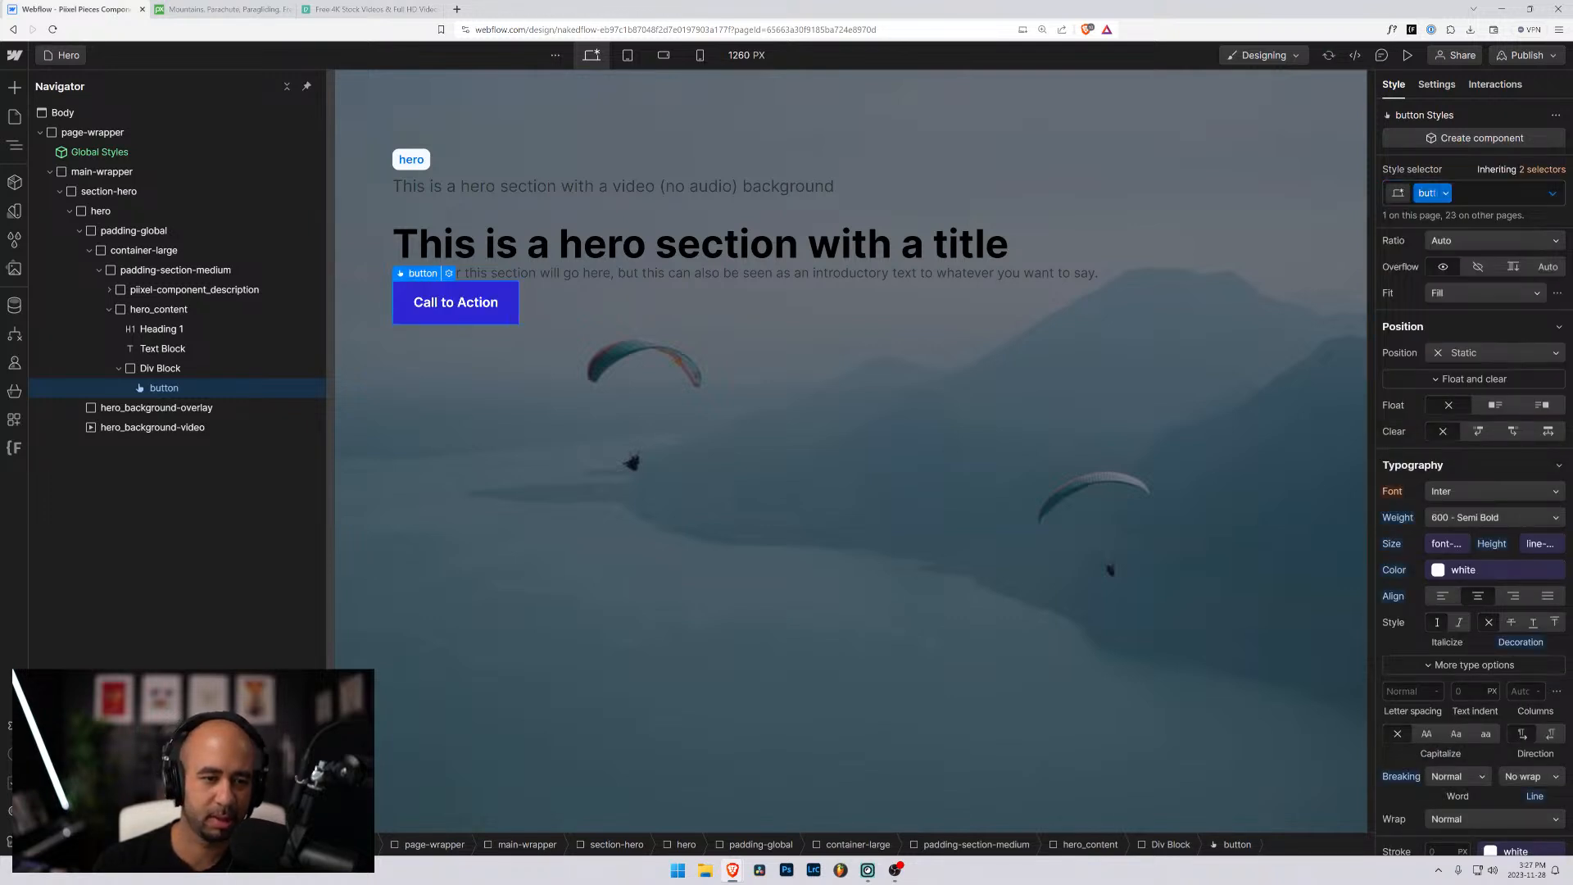
- Apply the existing class button-group to the div block that wraps the button
left_click(160, 368)
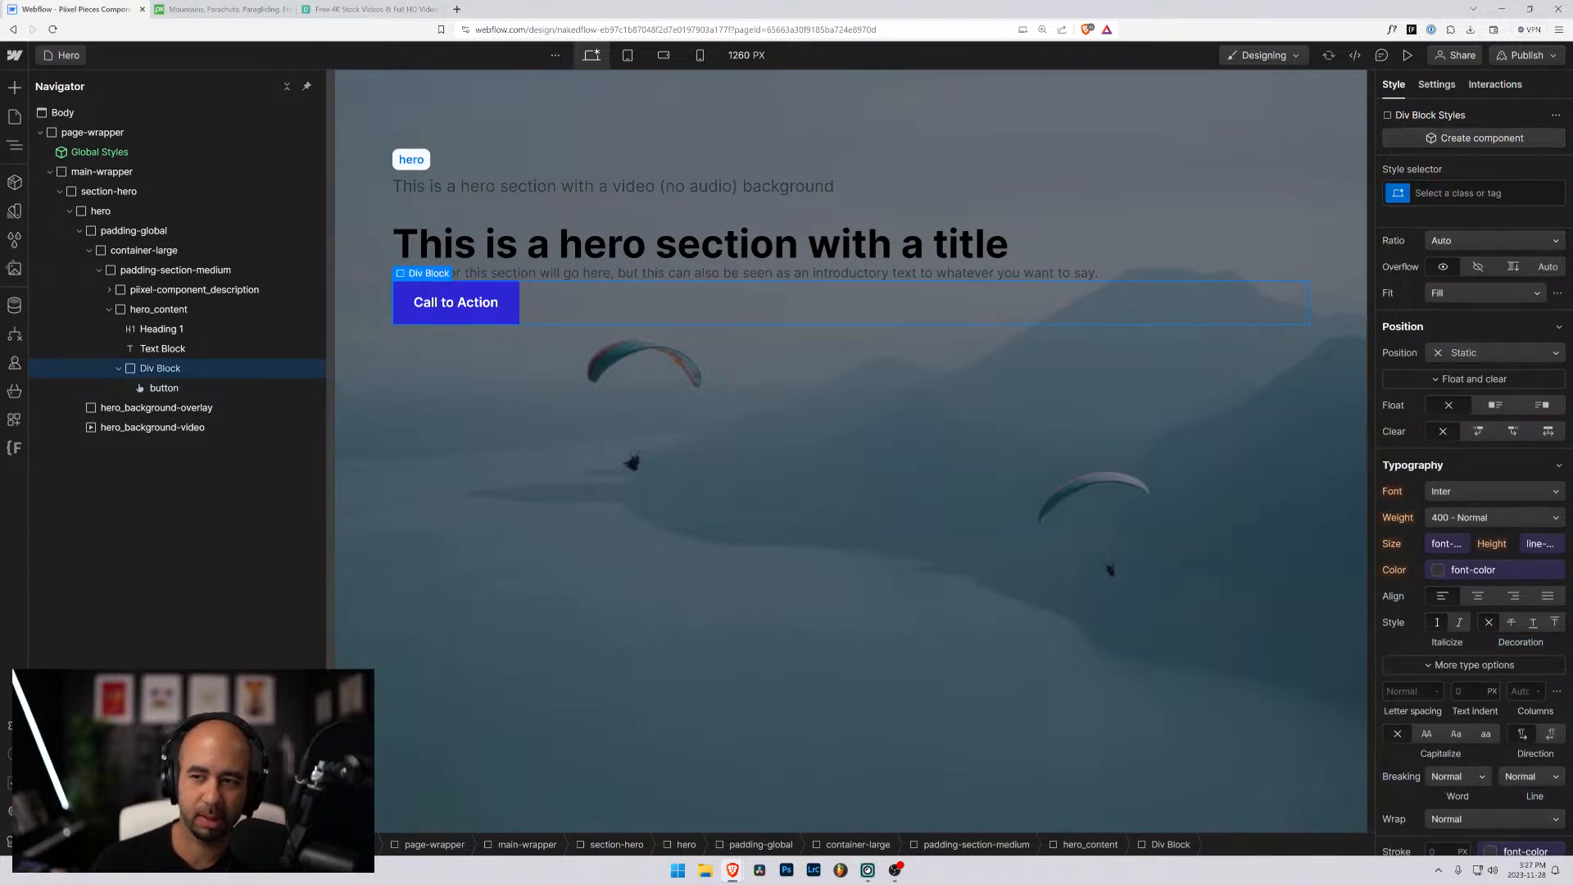
key("ctrl+Return")
type("button")
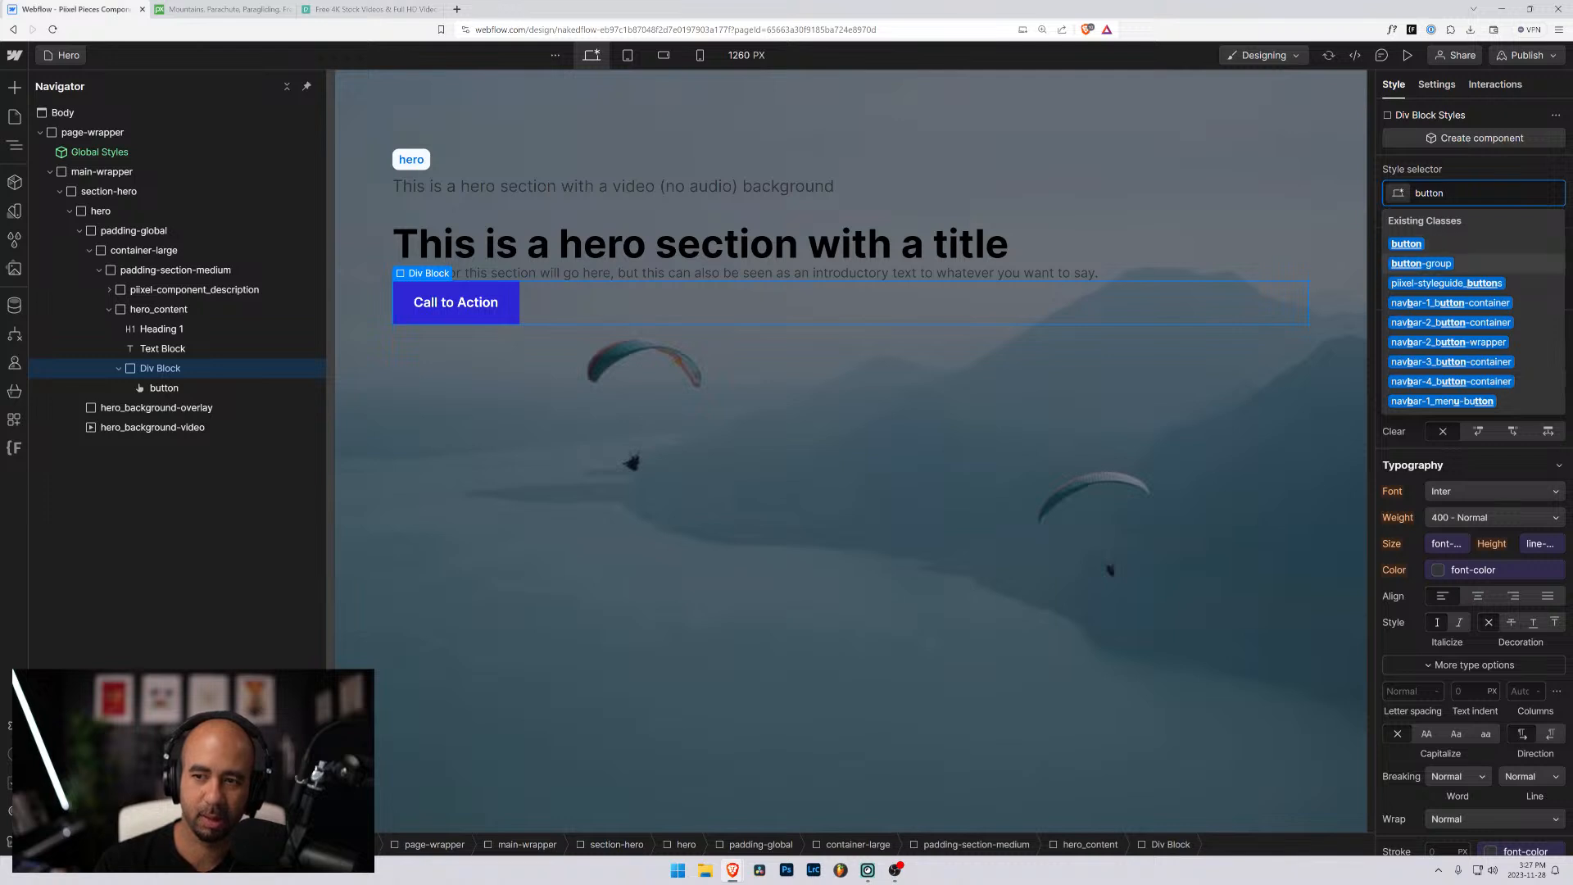
key("Return")
key("ctrl+e")
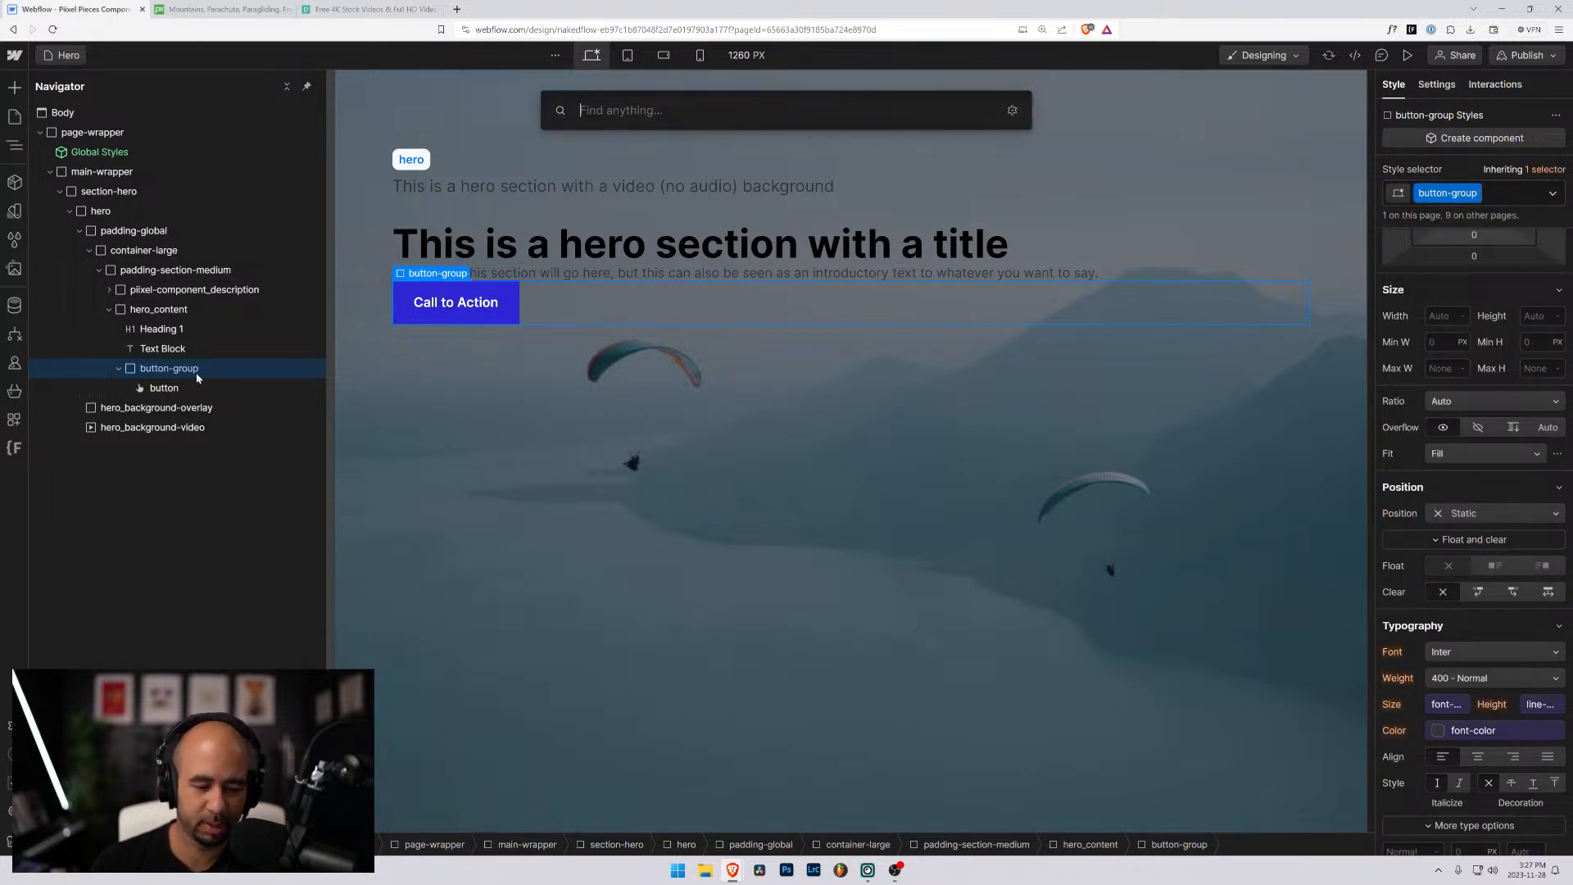
key("Escape")
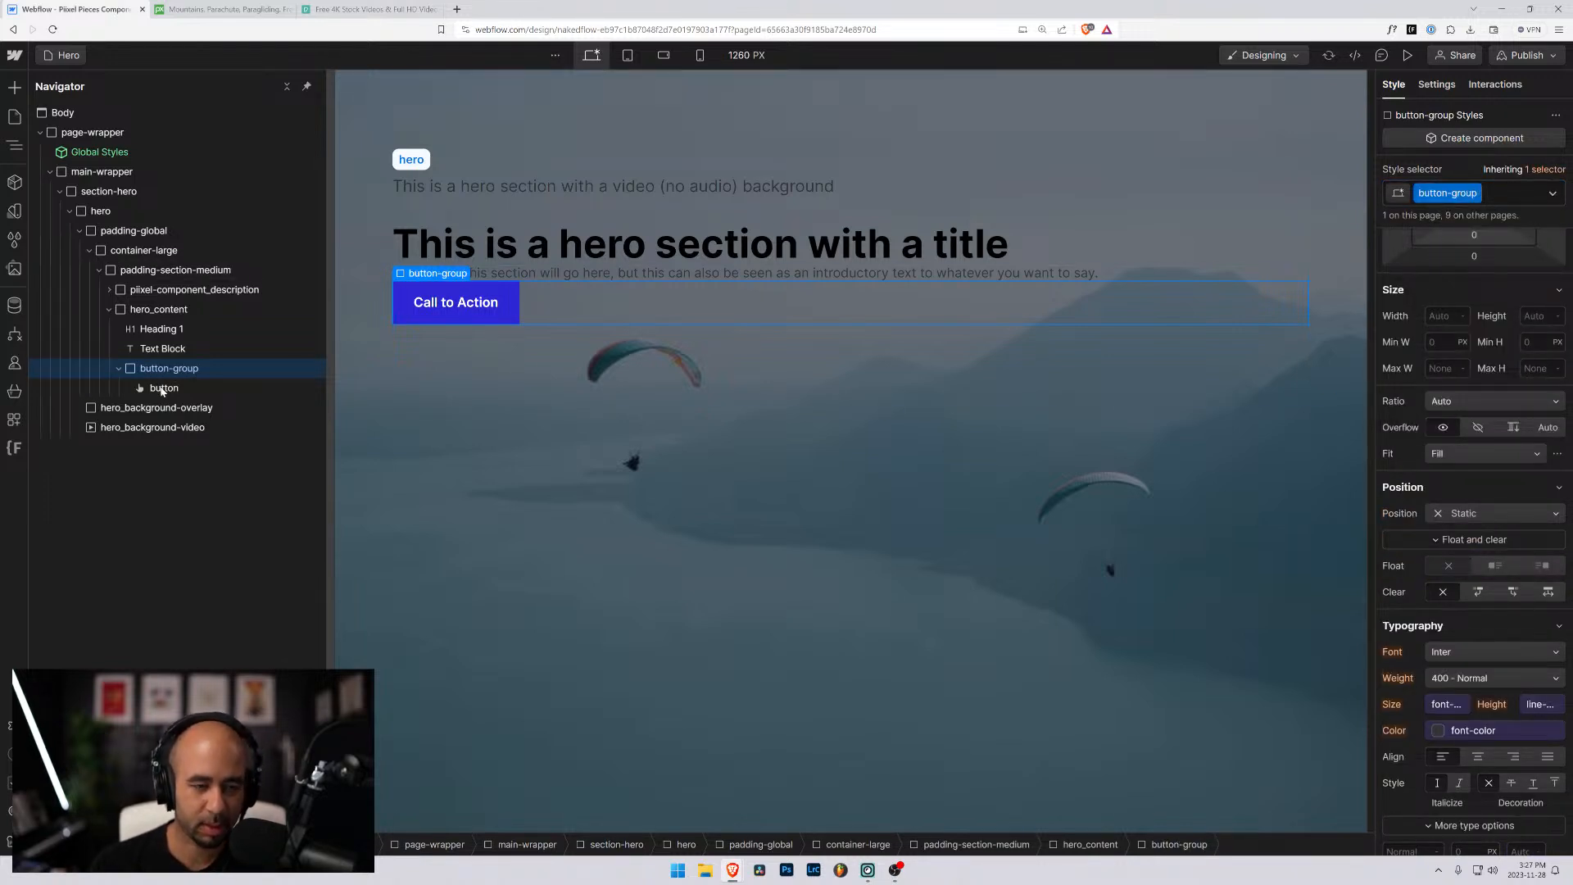
key("ctrl+d")
left_click(172, 408)
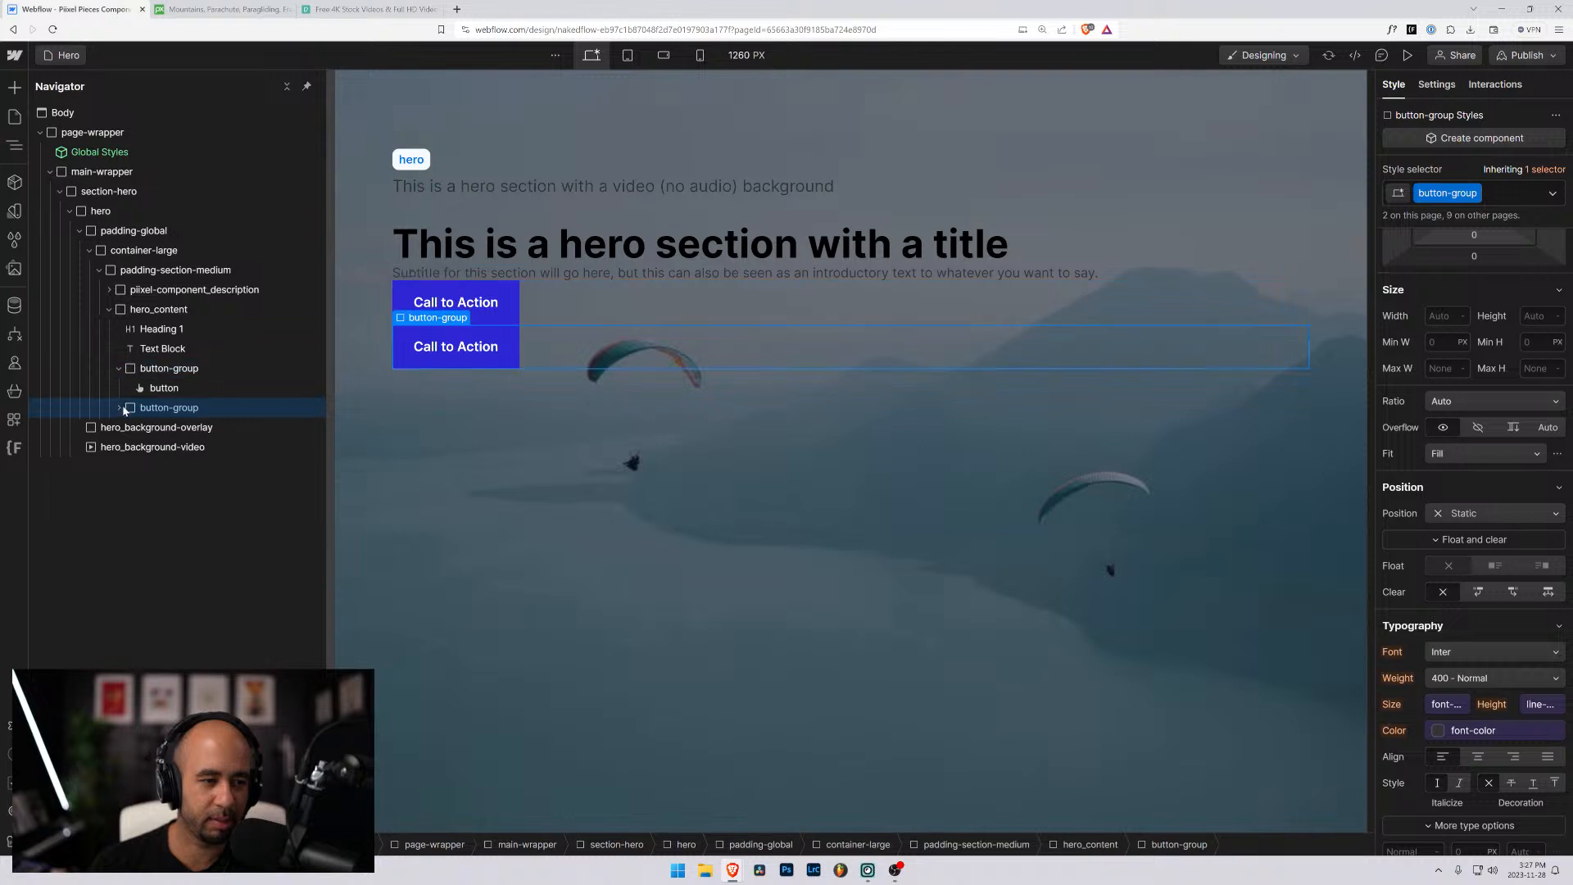
key("Delete")
- Duplicate the Call to Action button inside the button-group
left_click(162, 389)
key("ctrl+d")
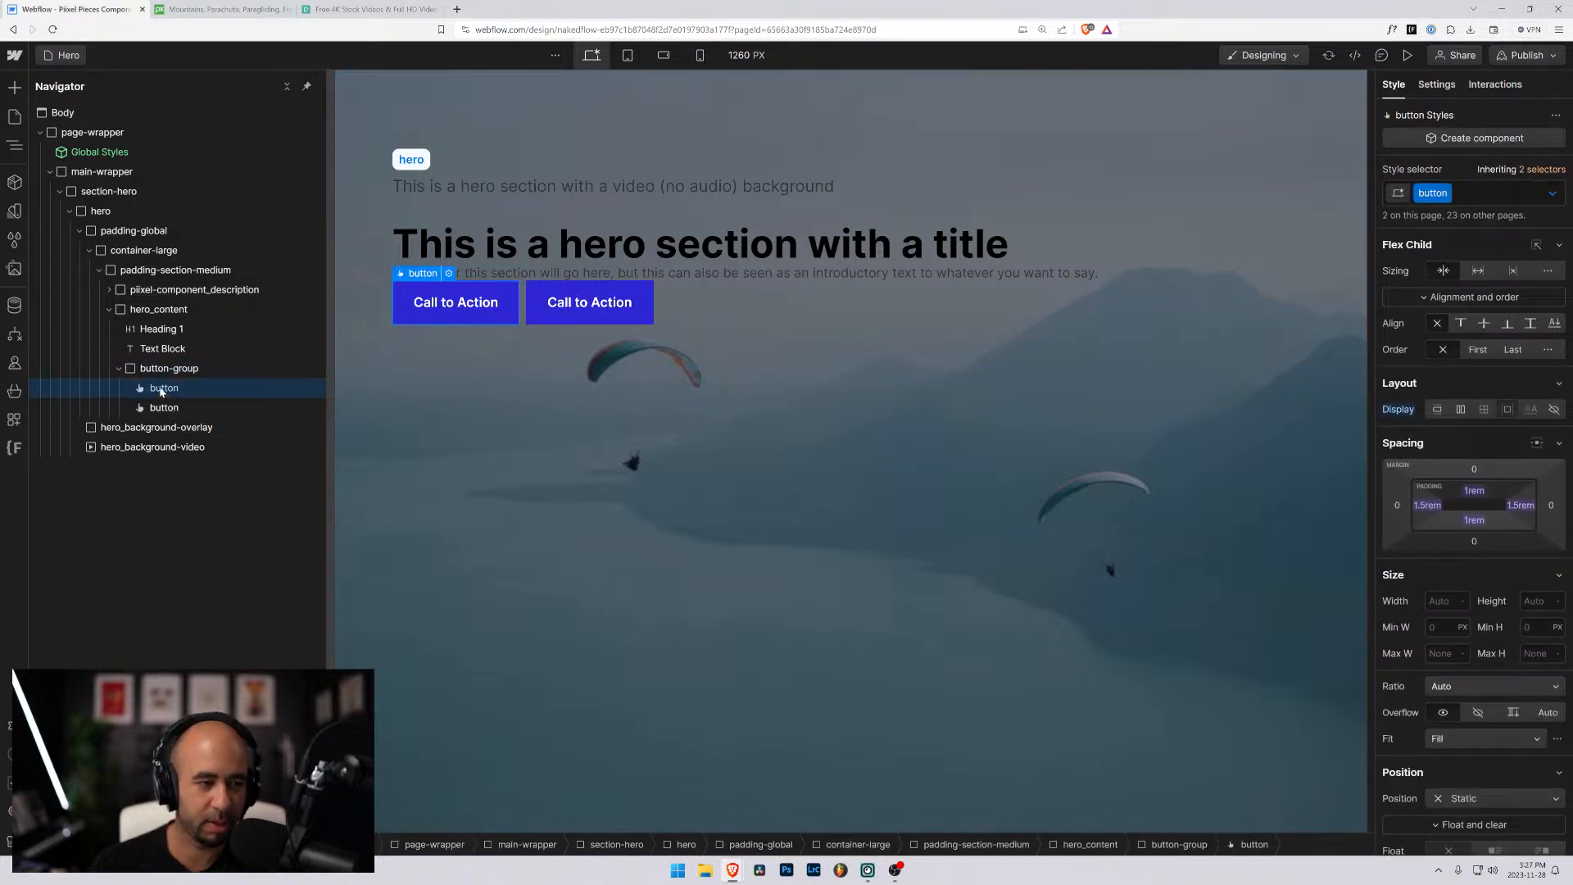
- Try the is-secondary combo class on the duplicated button and remove it again
left_click(1486, 194)
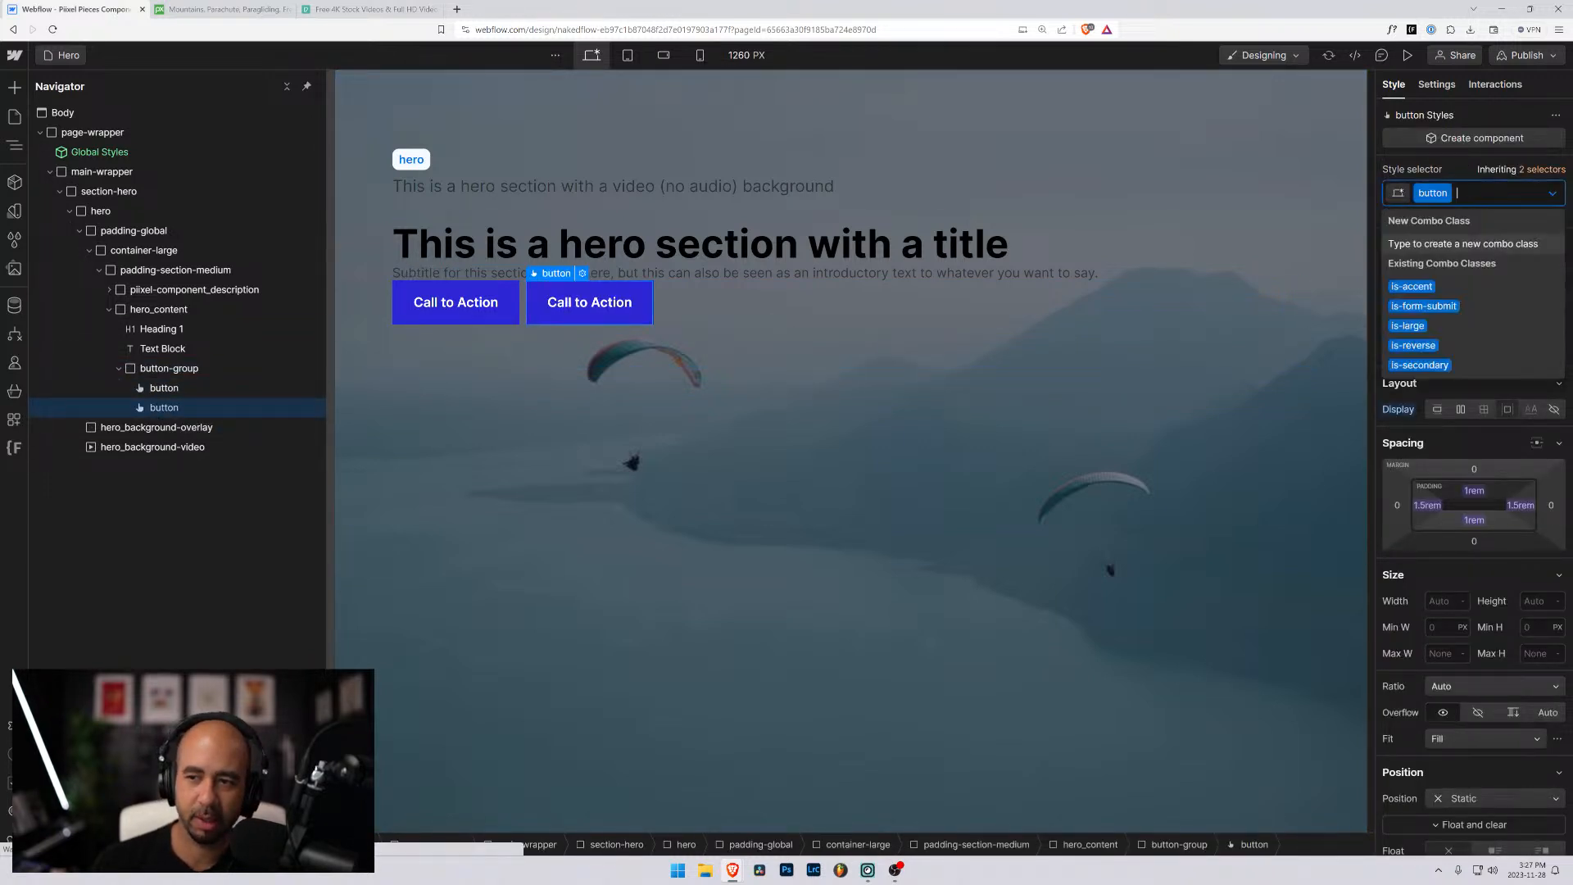
left_click(1427, 362)
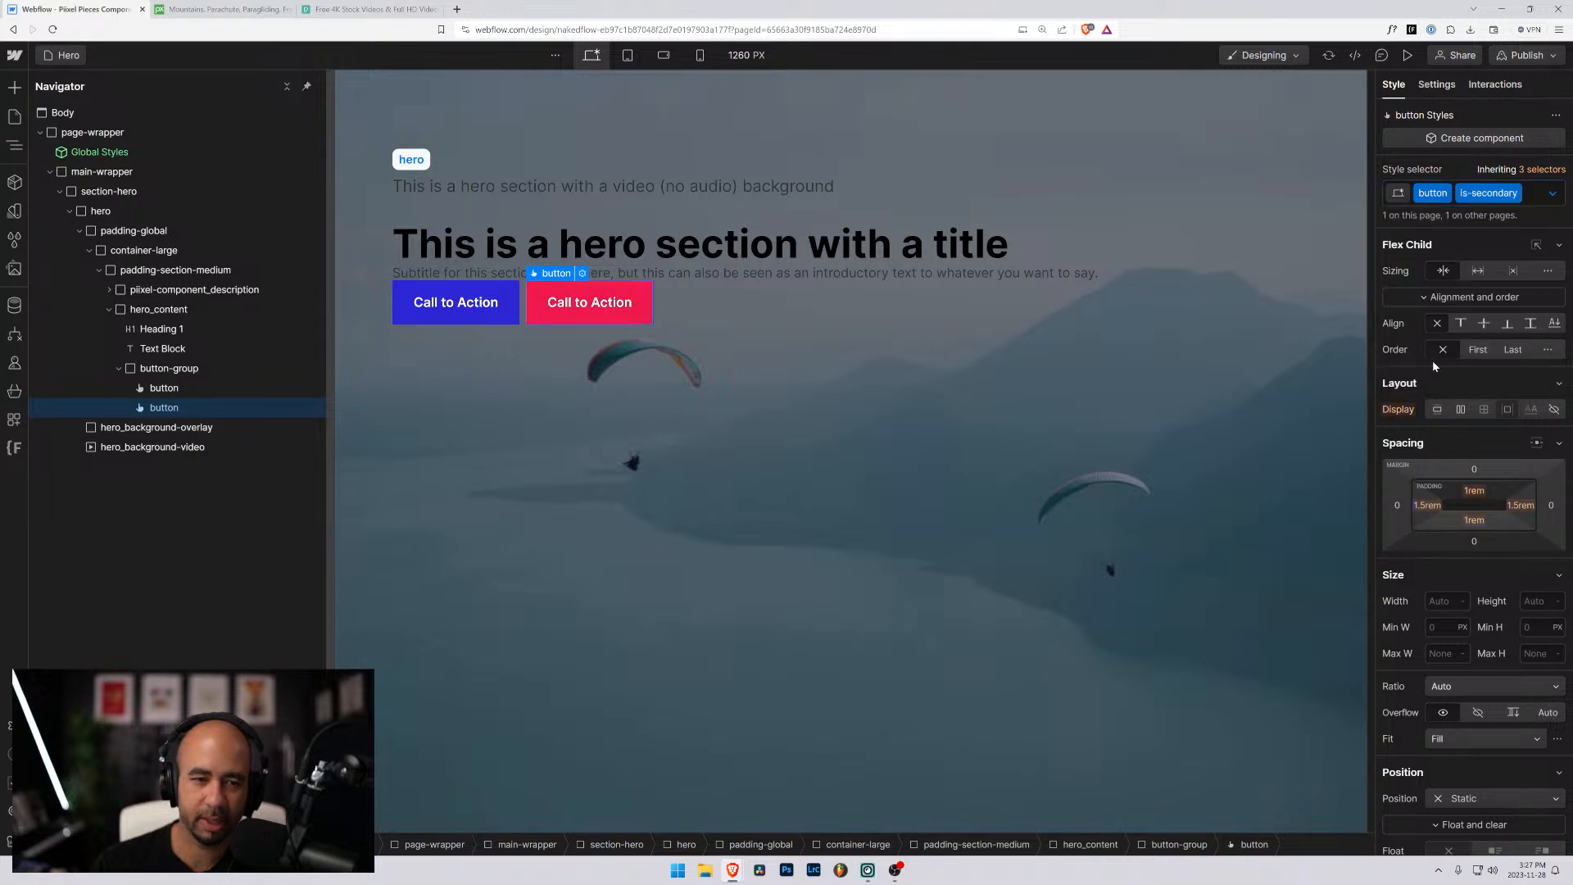
left_click(1534, 197)
key("BackSpace")
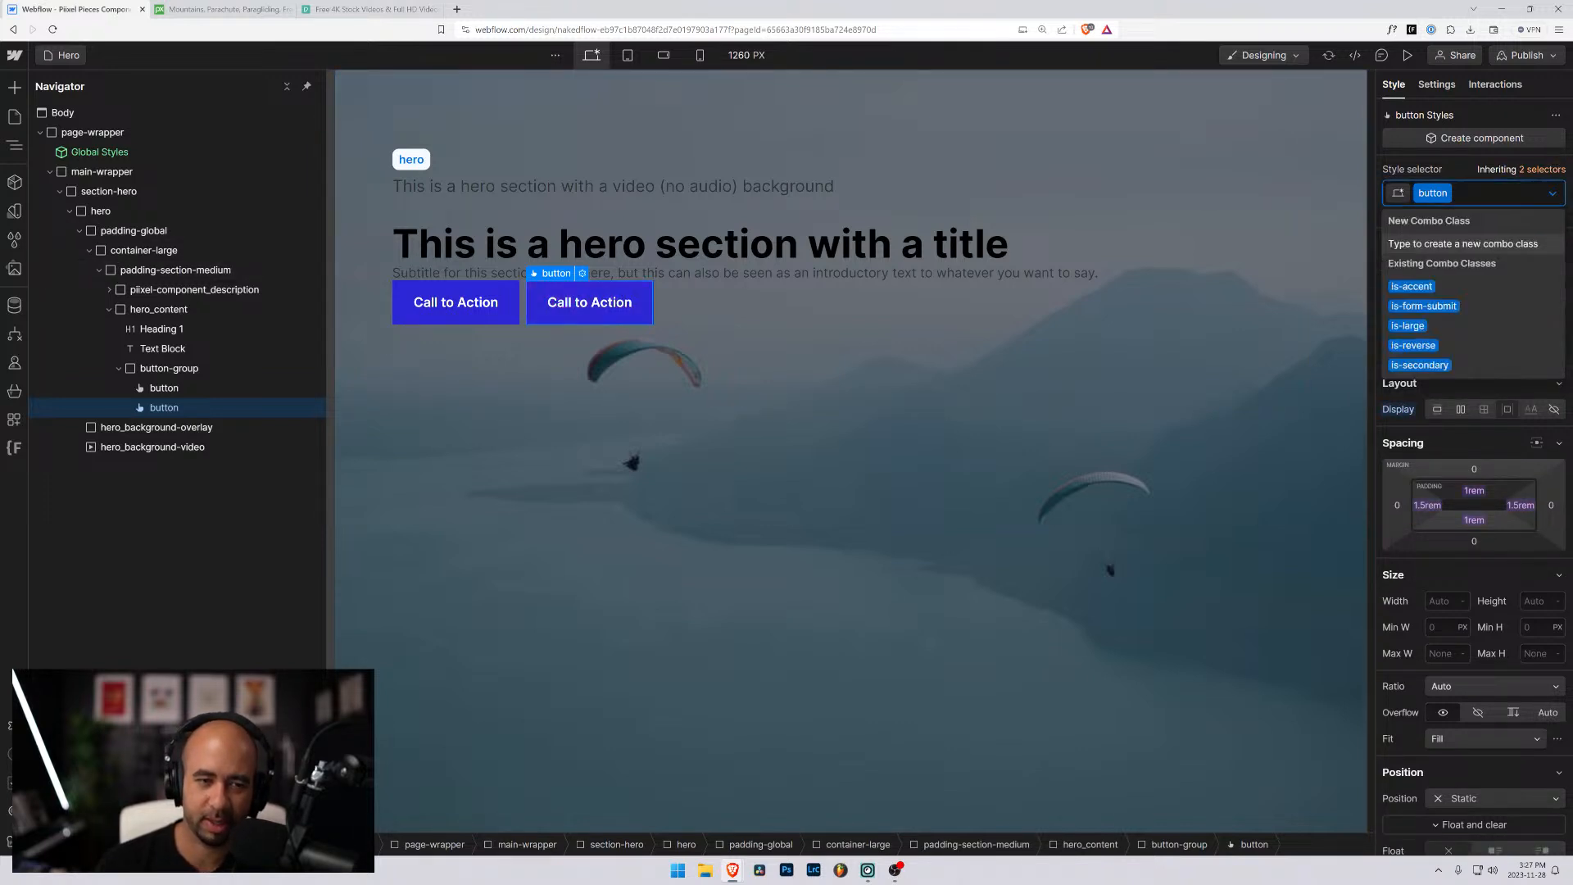
- Apply the is-reverse combo class to the duplicated button and move it ahead of the original button in the button-group
type("is")
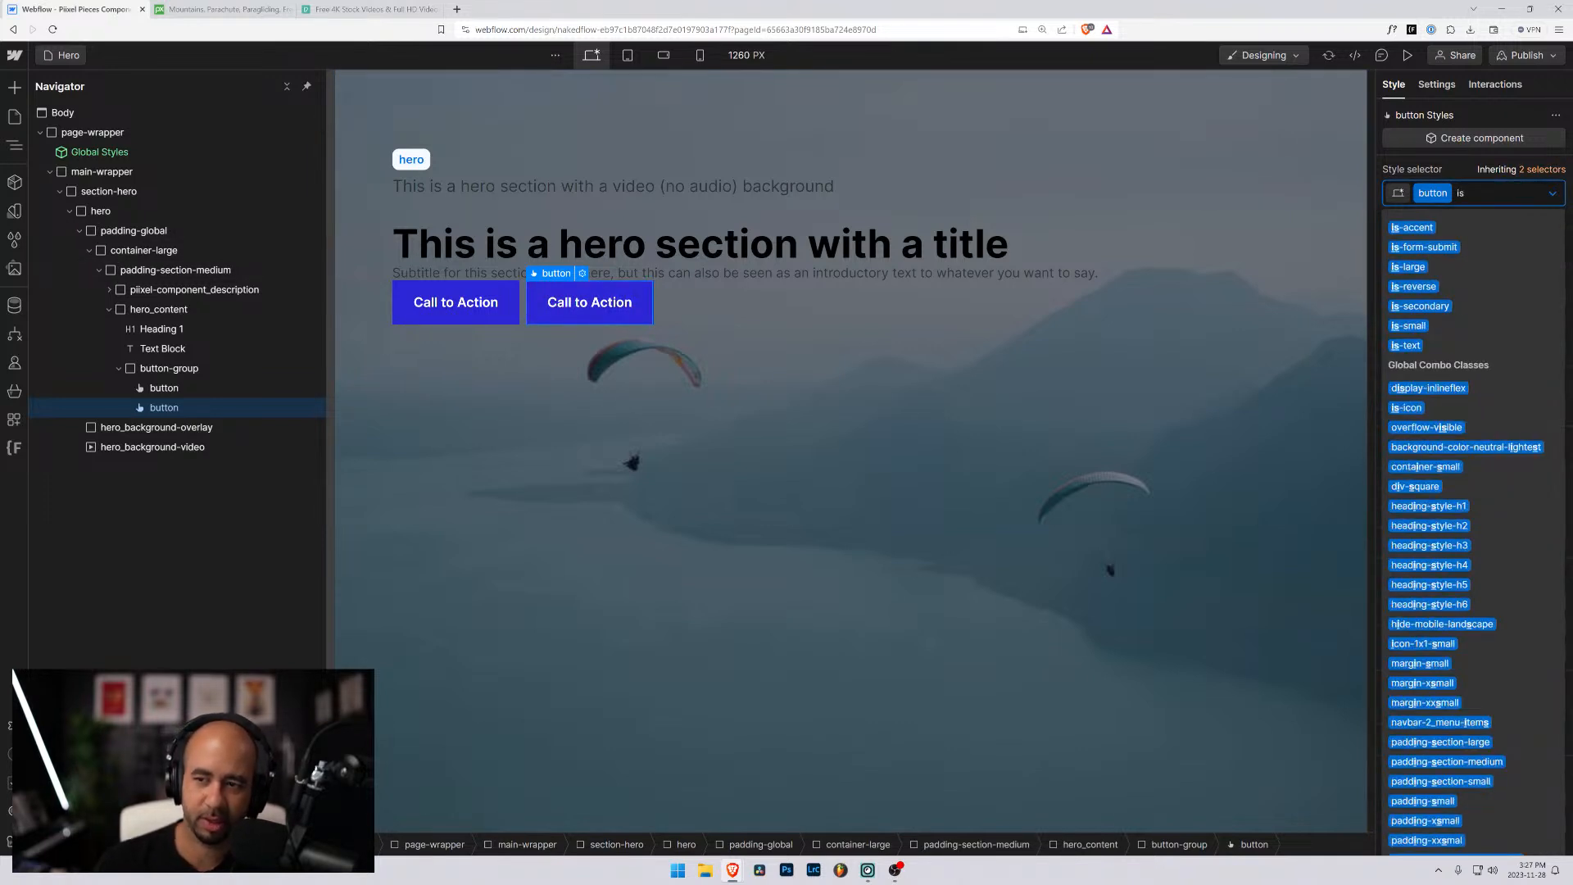
left_click(1444, 287)
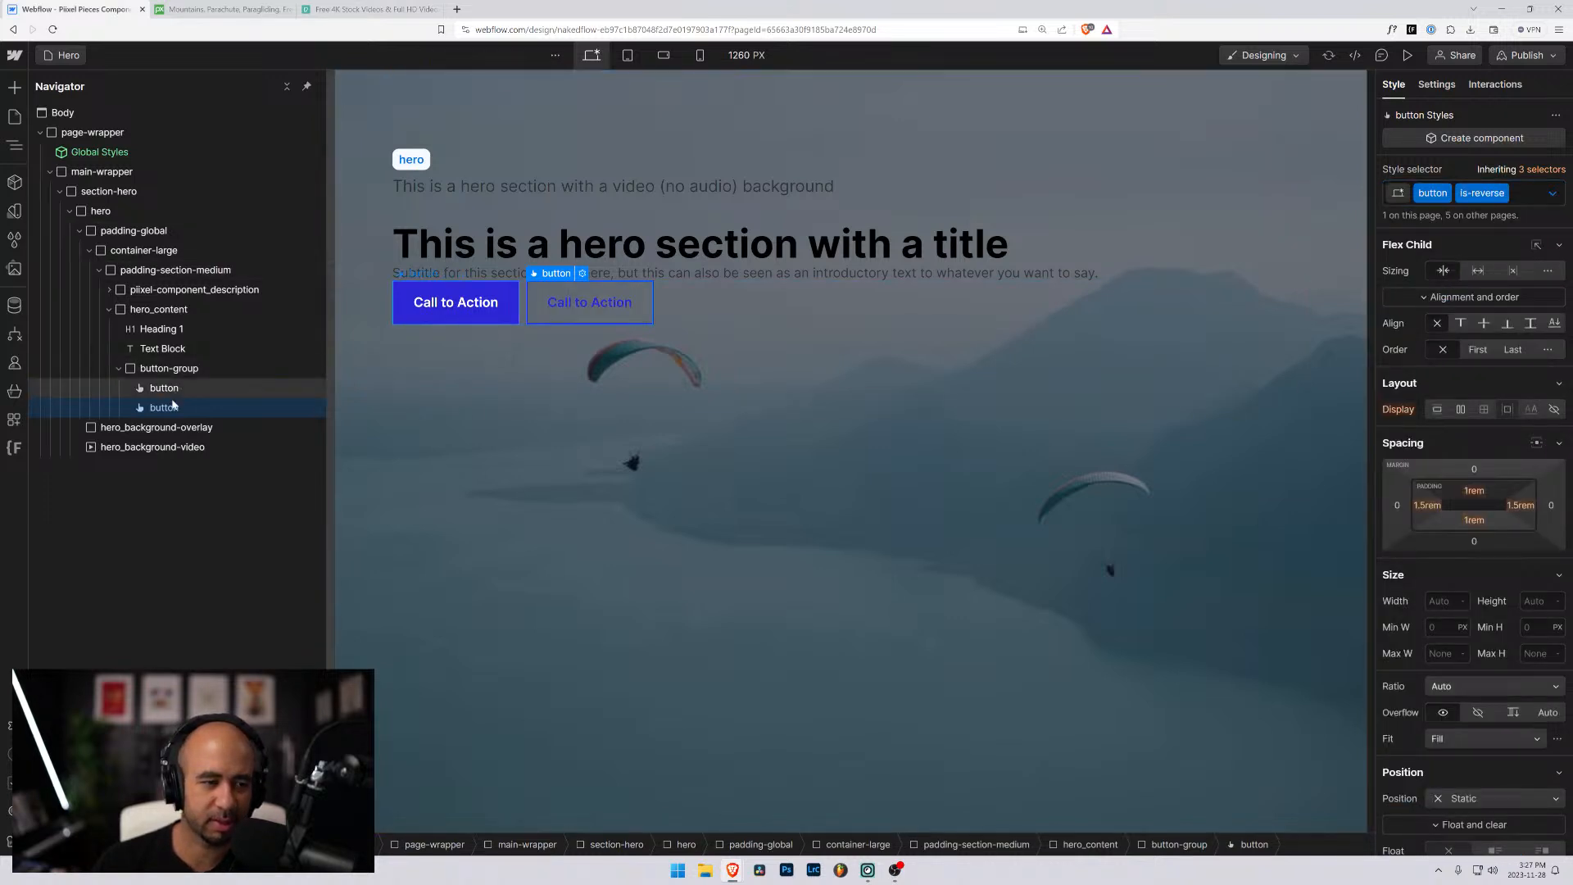
left_click_drag(163, 401, 300, 386)
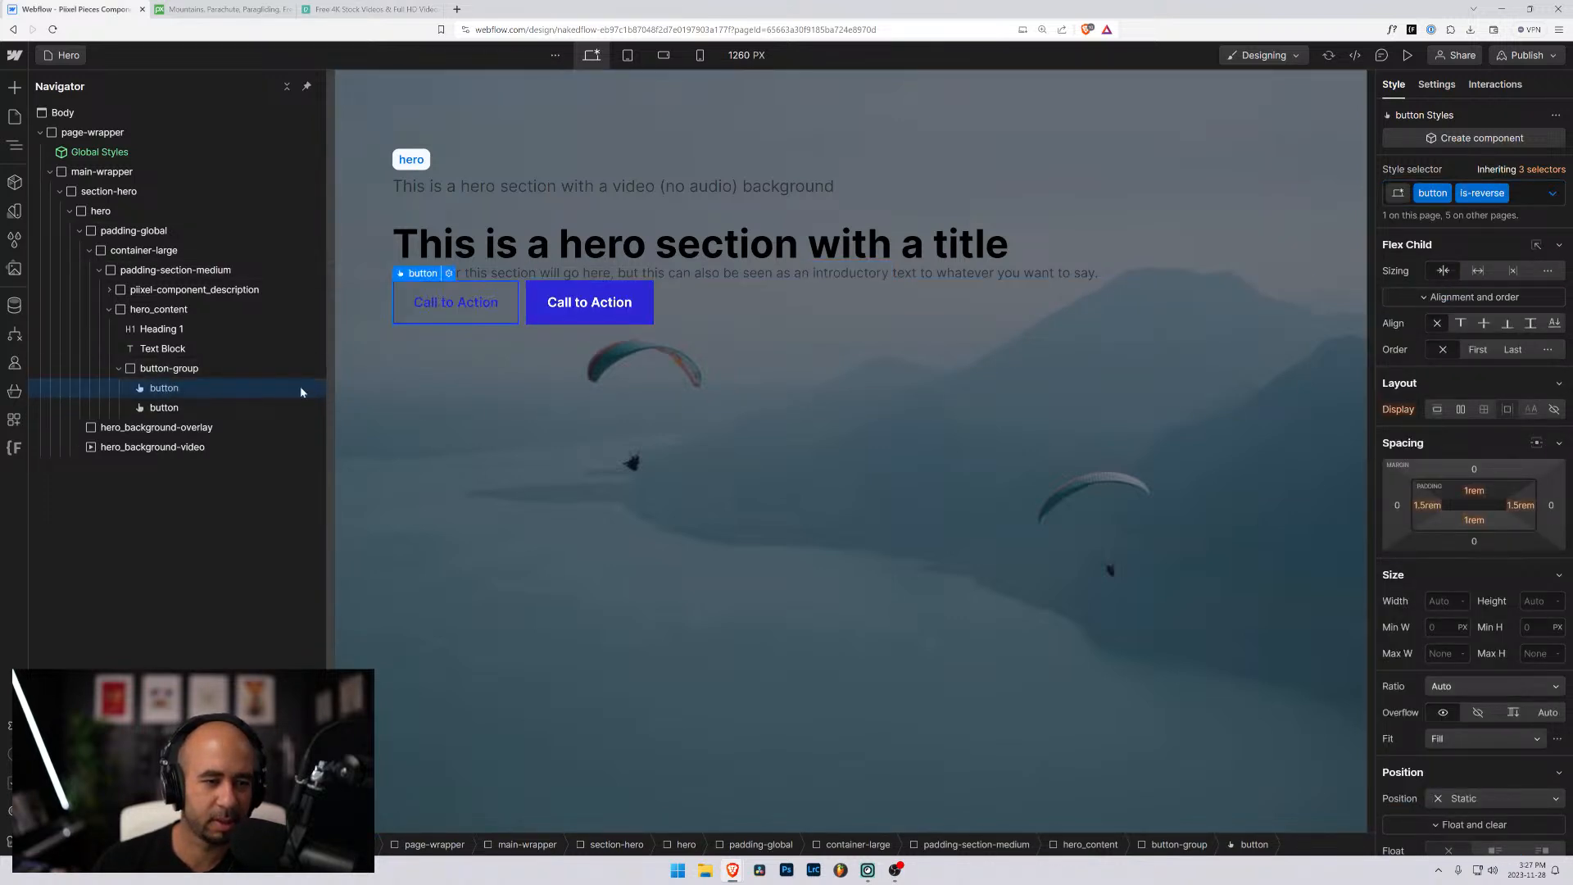
- Change the text of the is-reverse button to "Secondary Action"
double_click(451, 305)
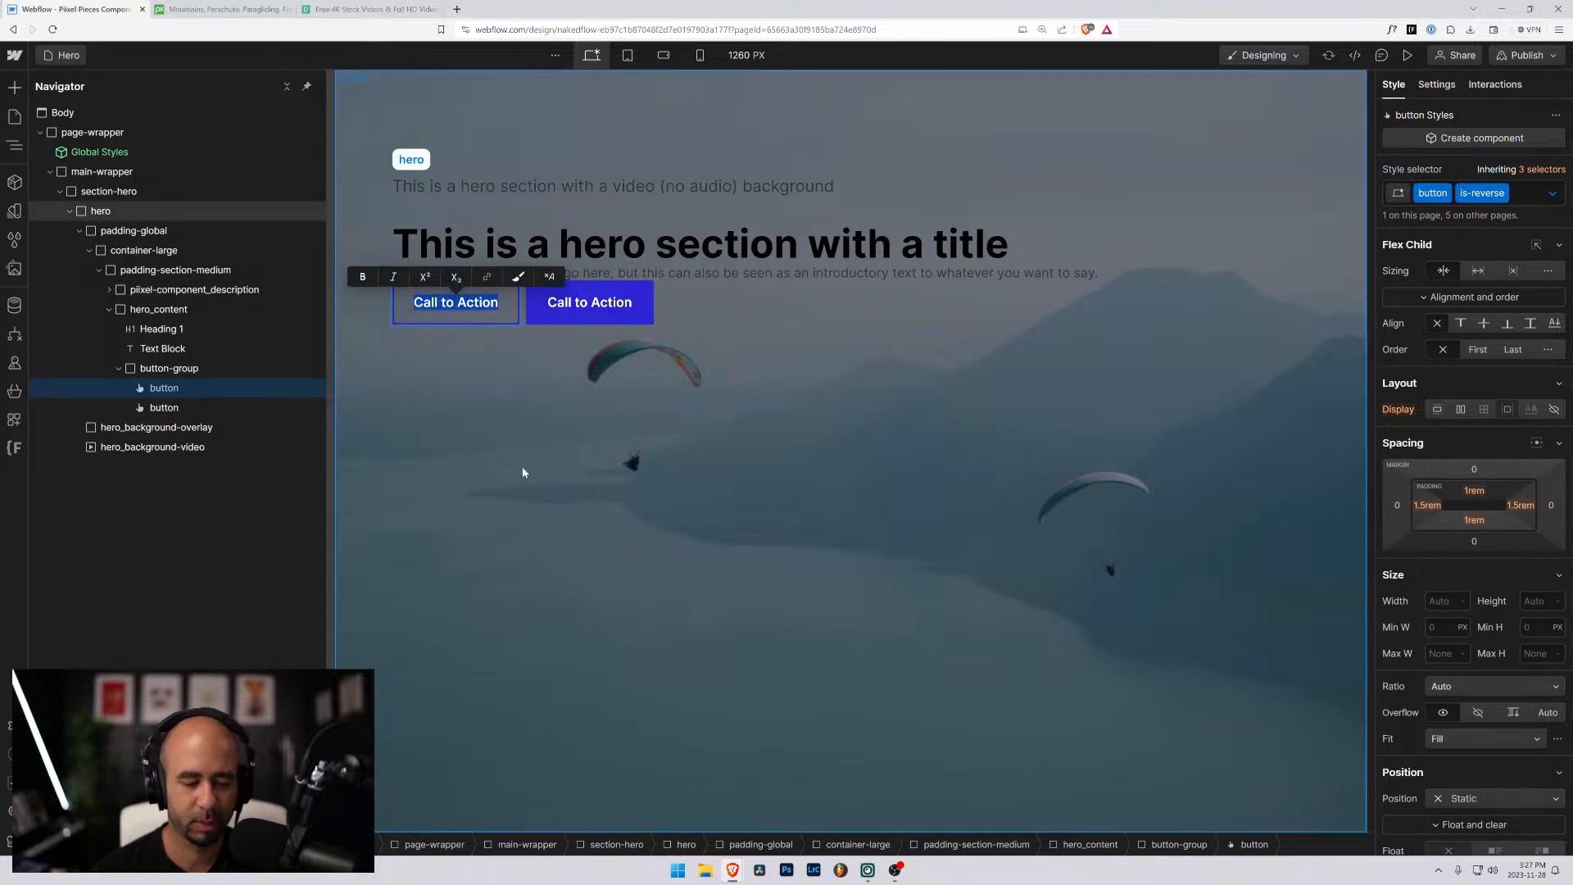
type("Sec")
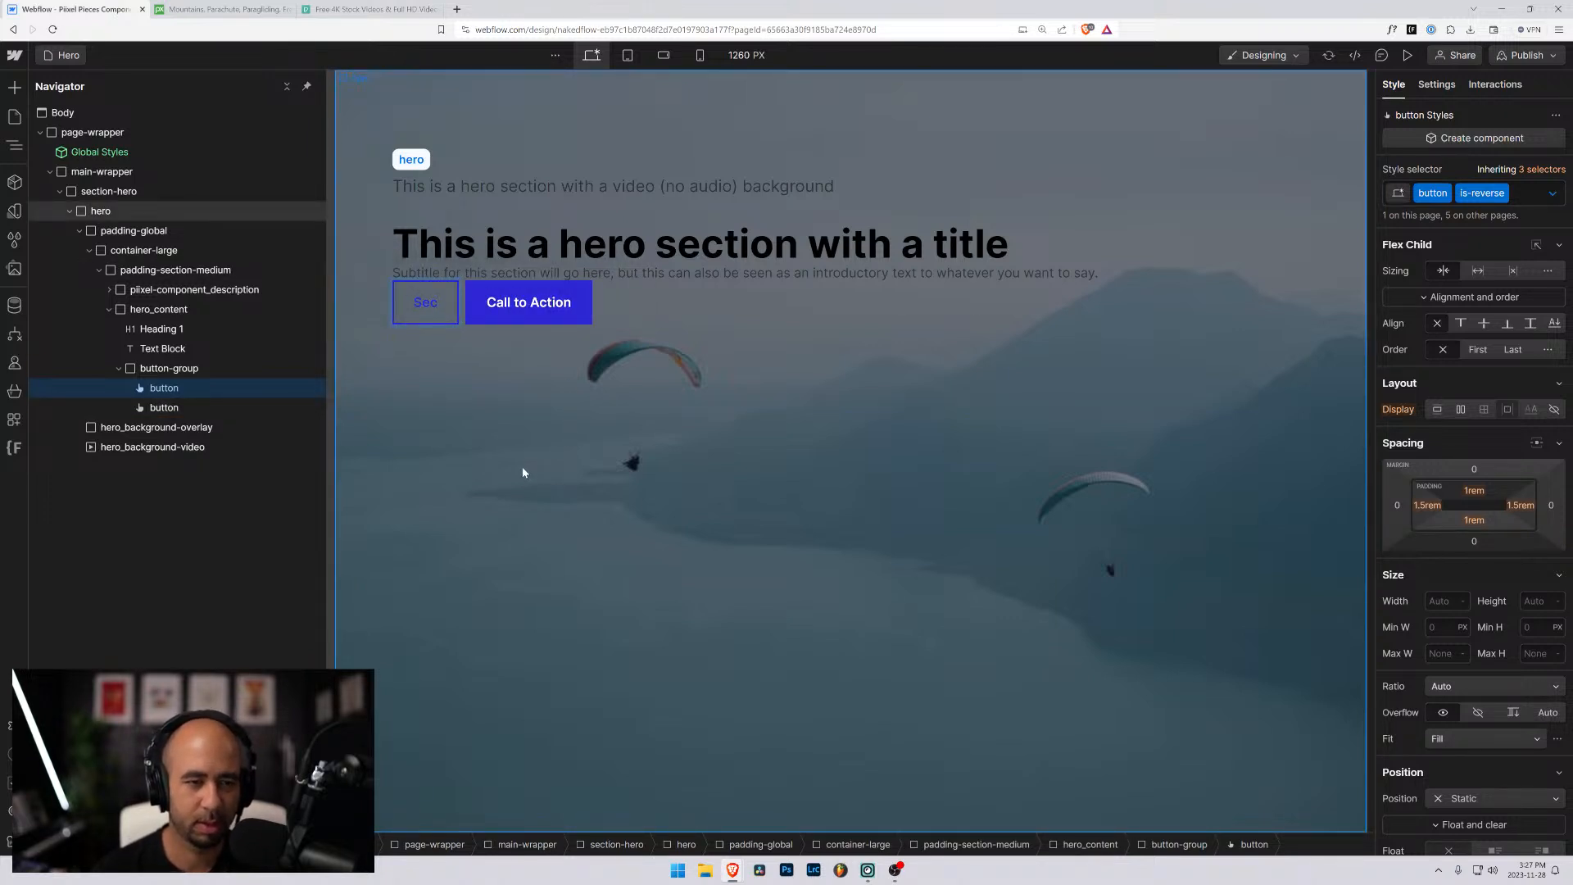
type("ondar")
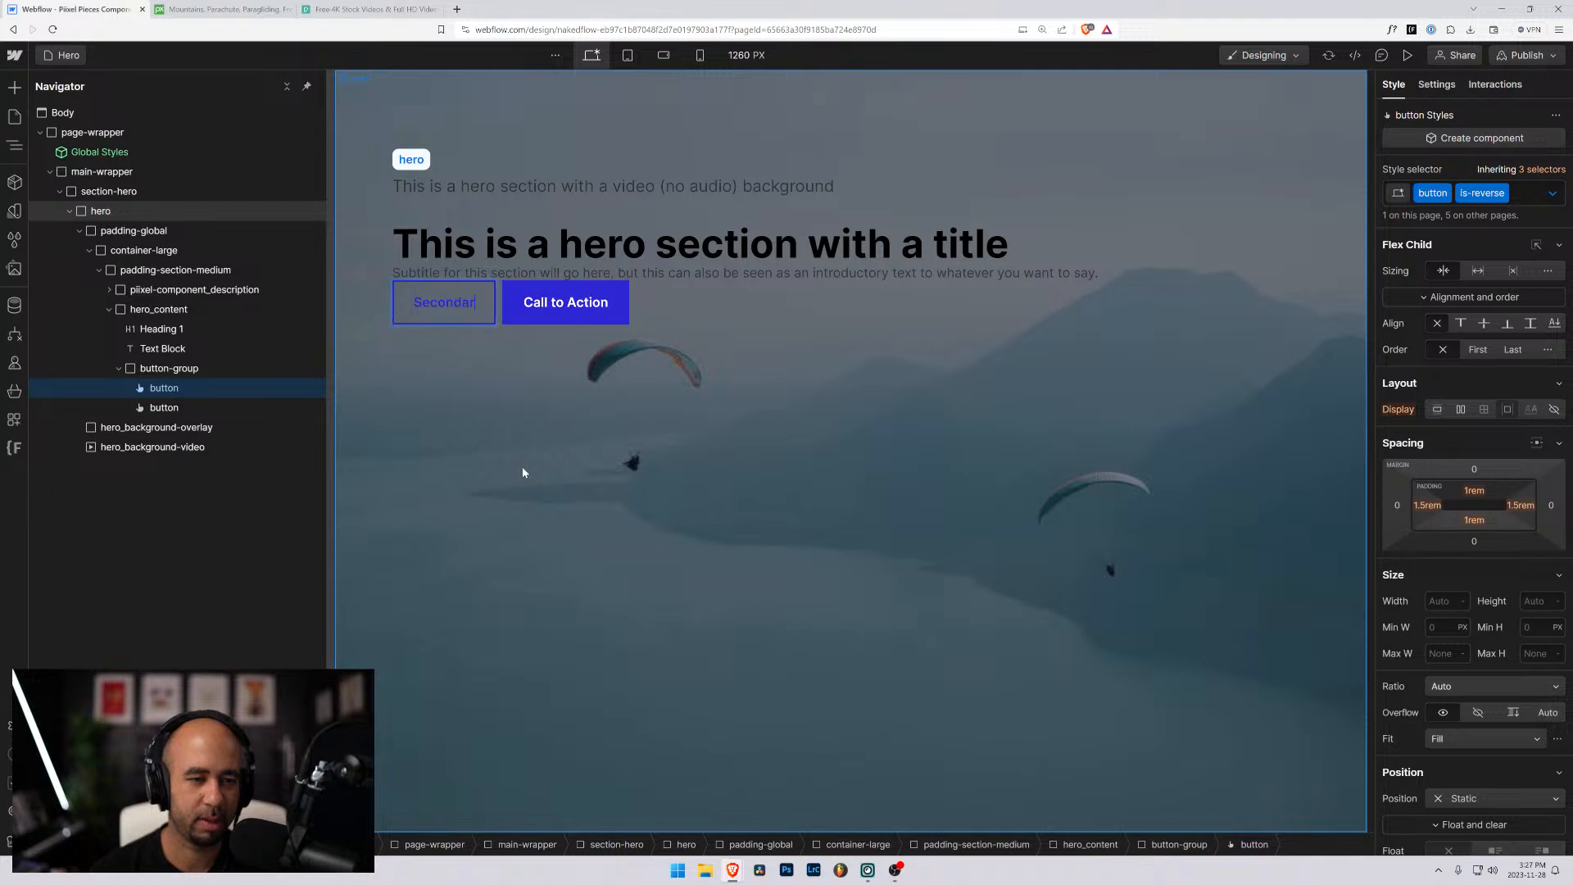
type("y Ac")
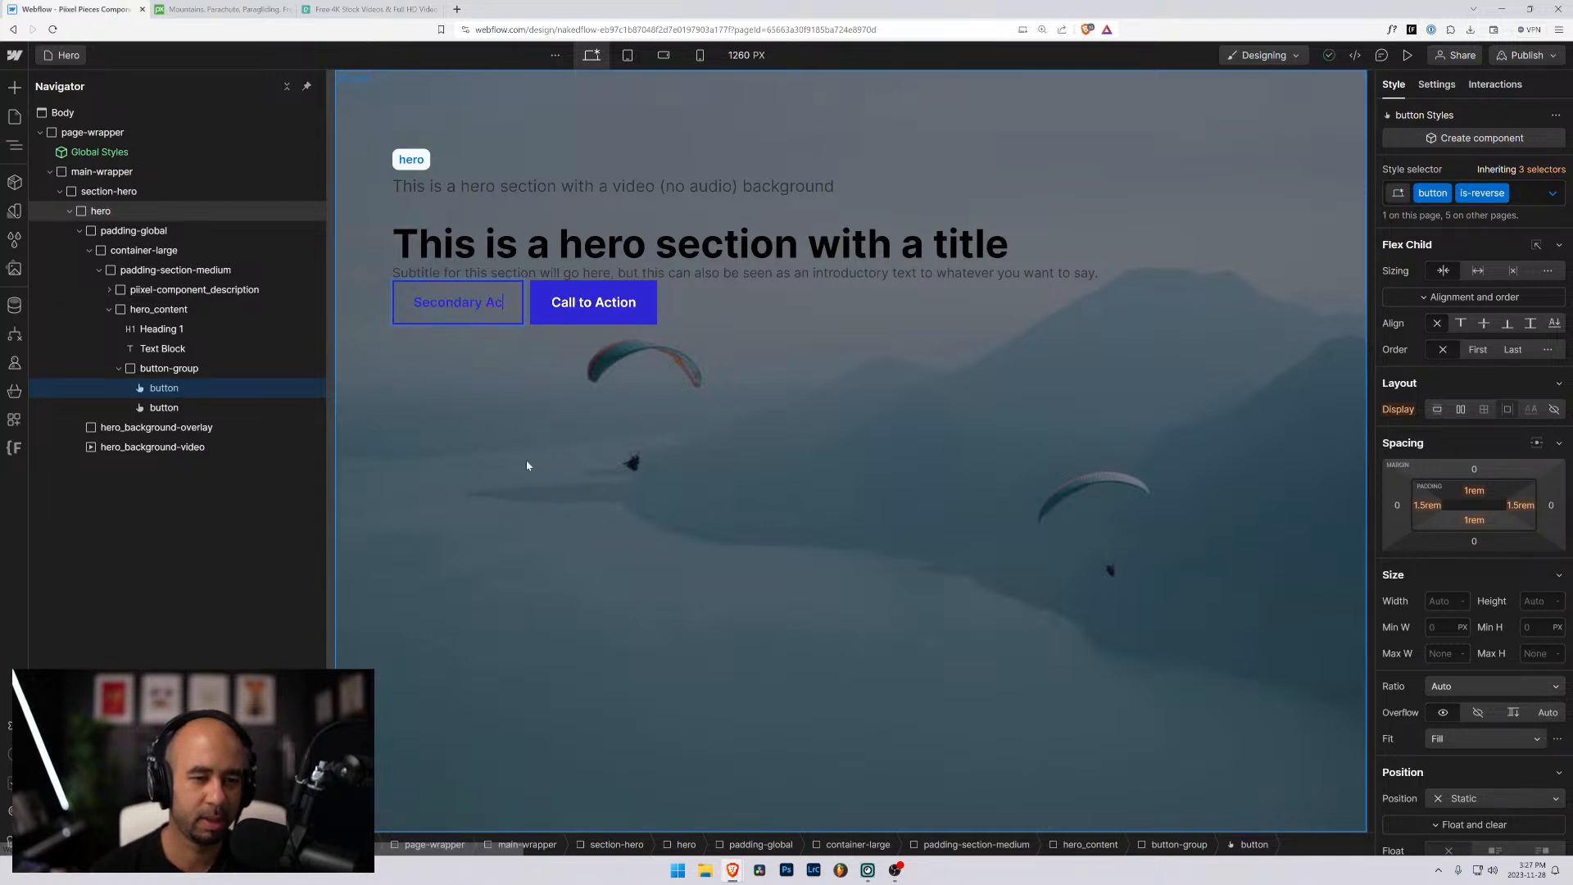
type("tion")
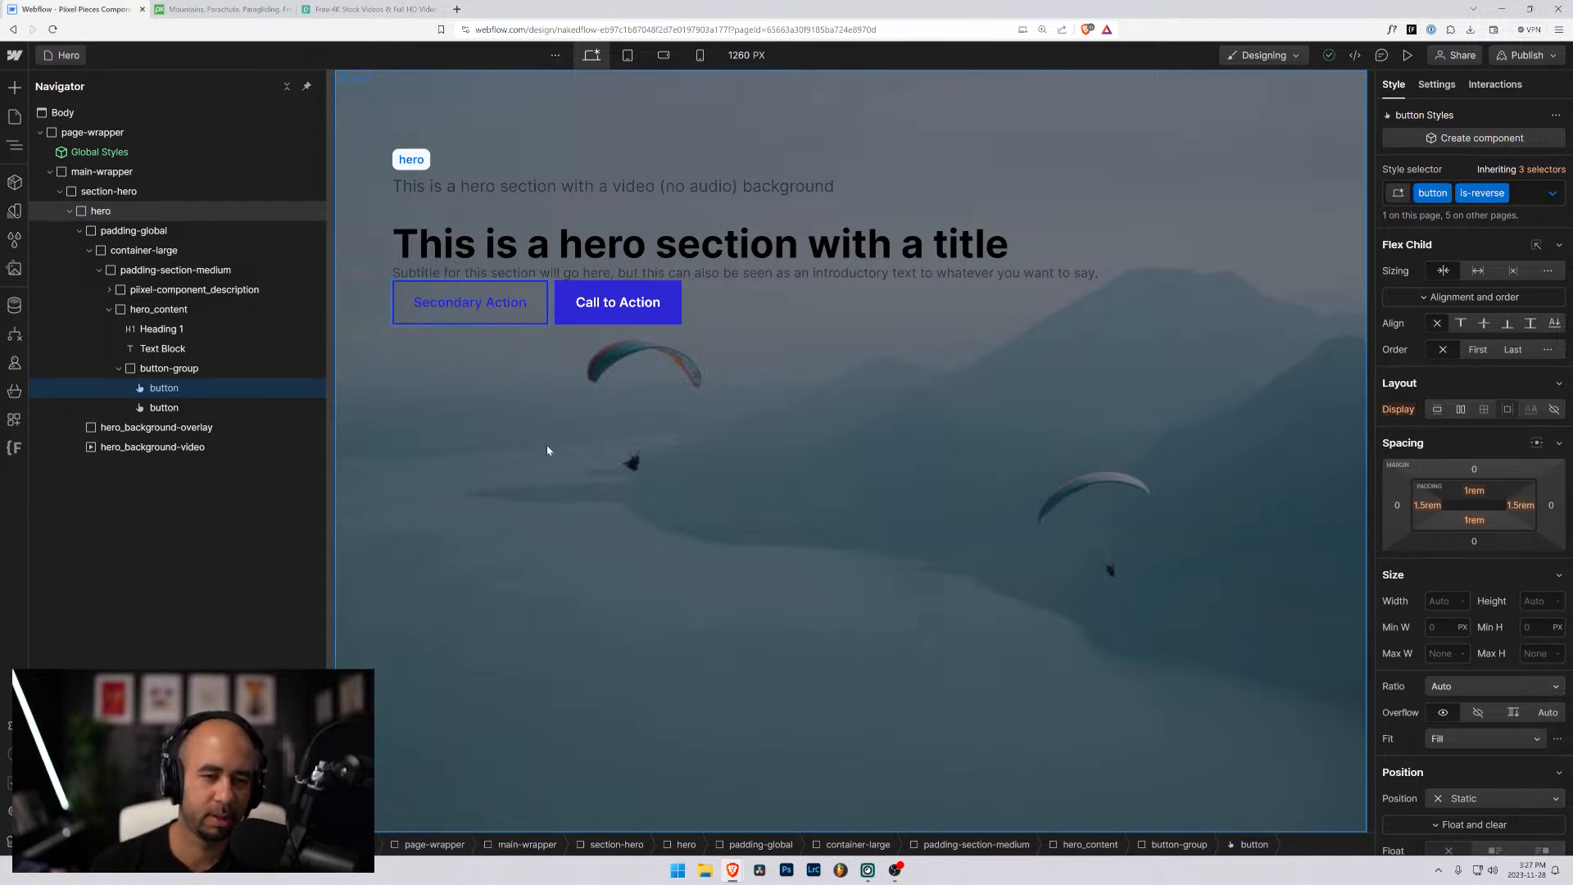
- Change the text of the filled Call to Action button to "Primary Action"
left_click(610, 305)
key("shift+Home")
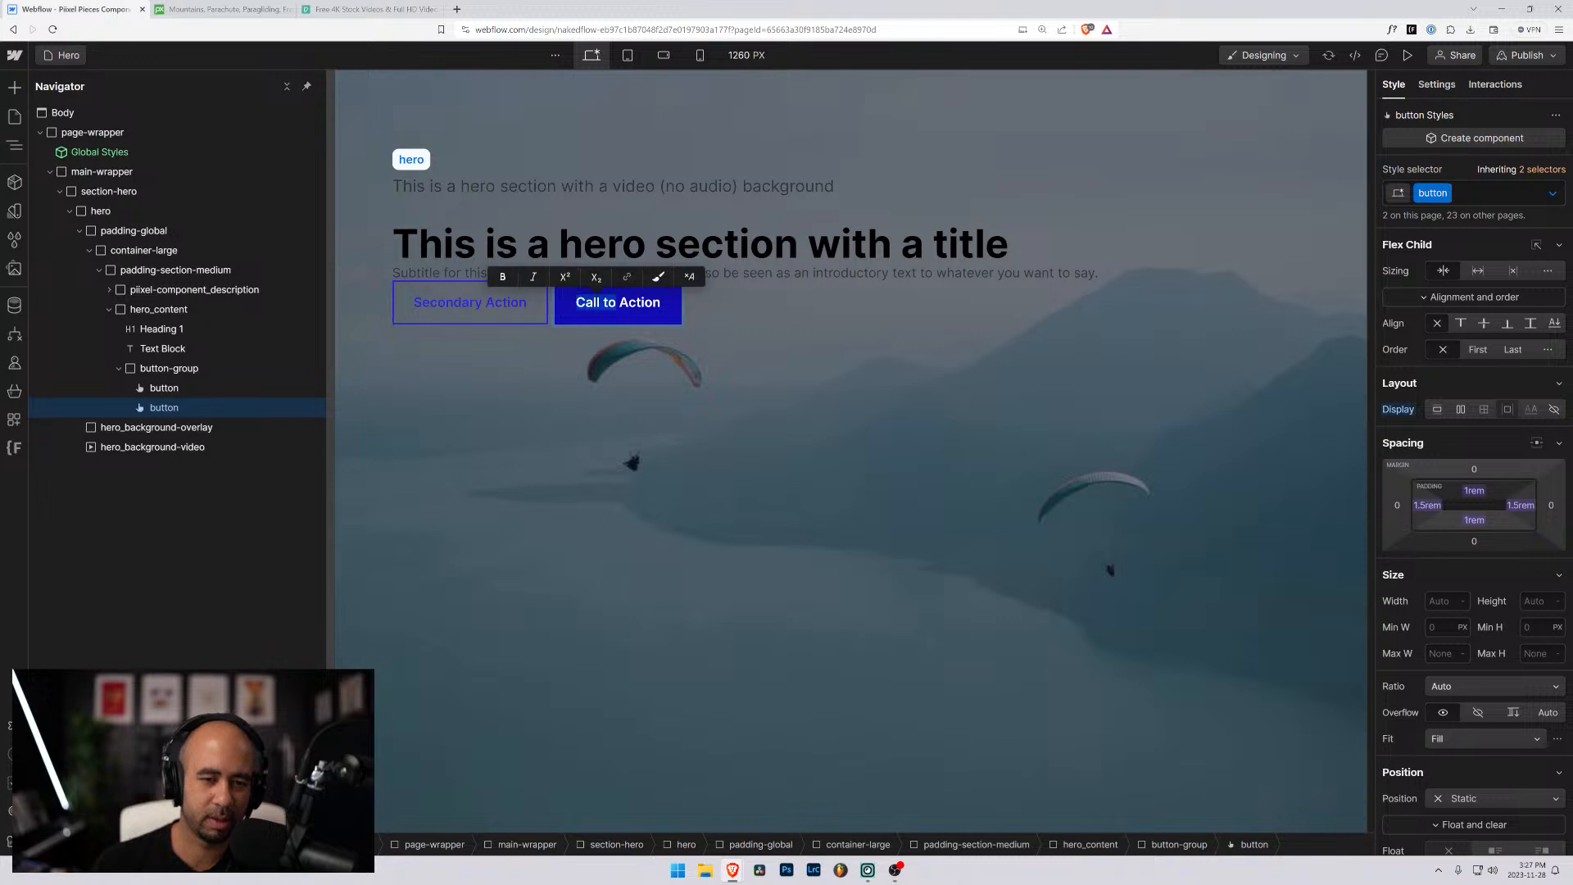
type("Primary")
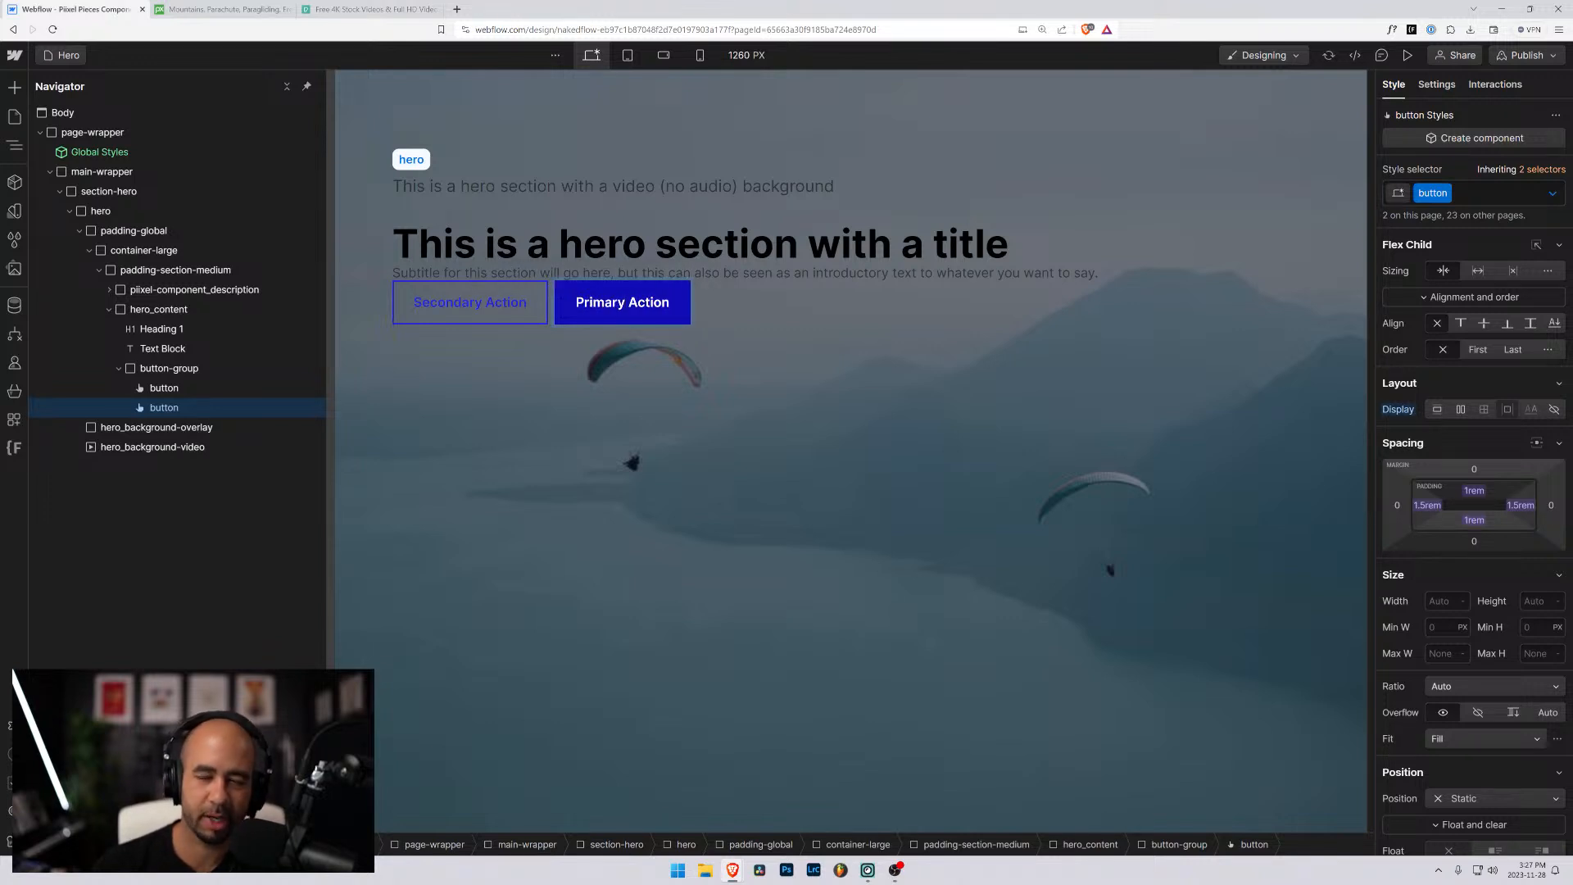
left_click(815, 311)
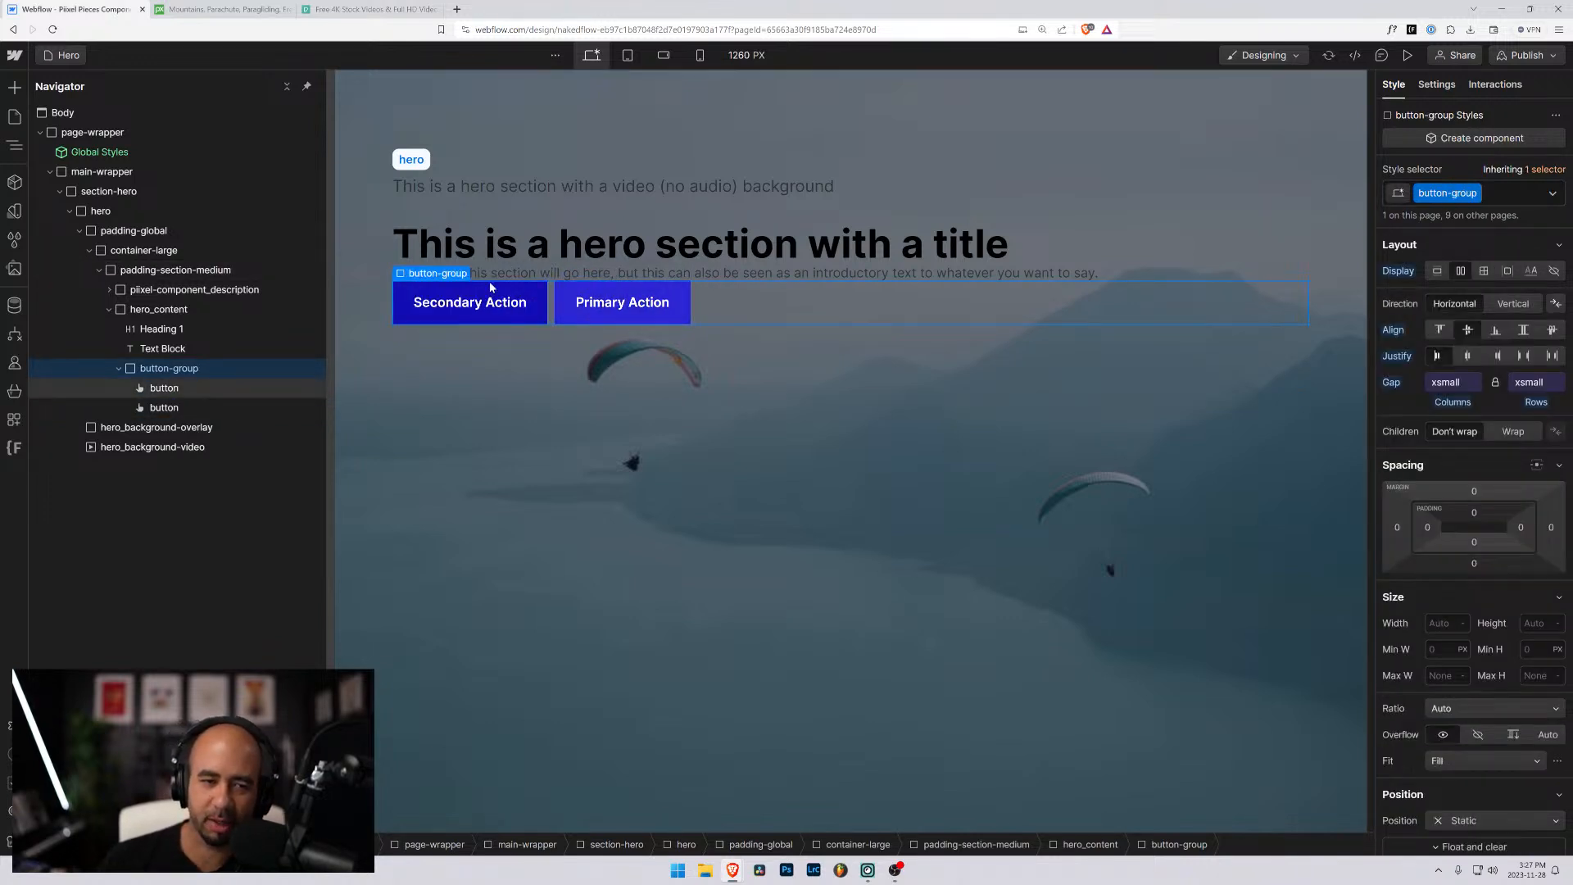
left_click(533, 268)
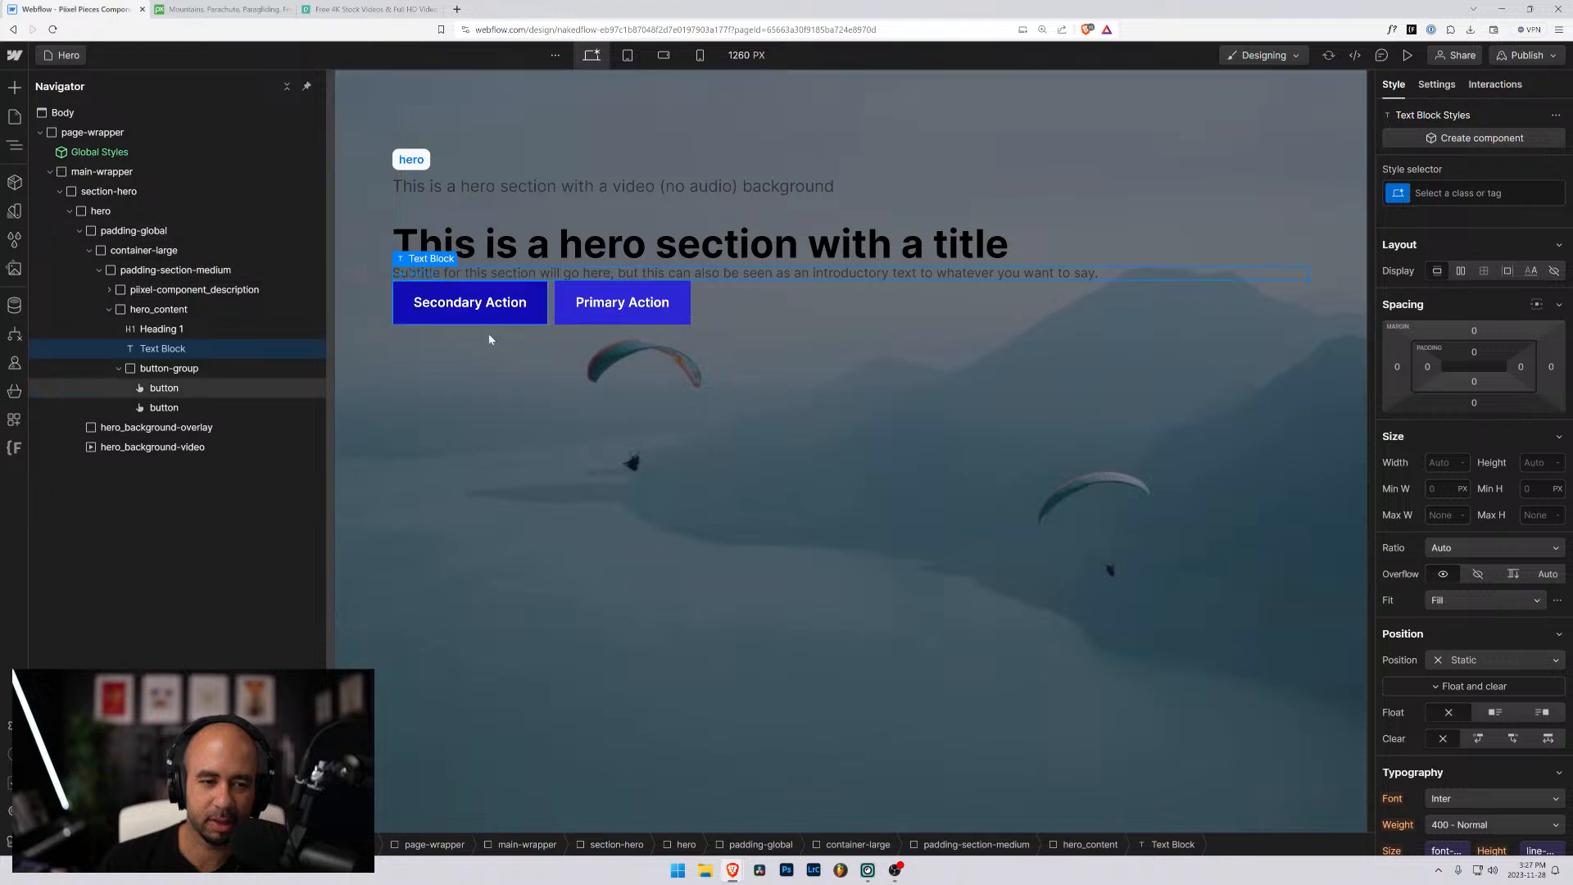
left_click(361, 419)
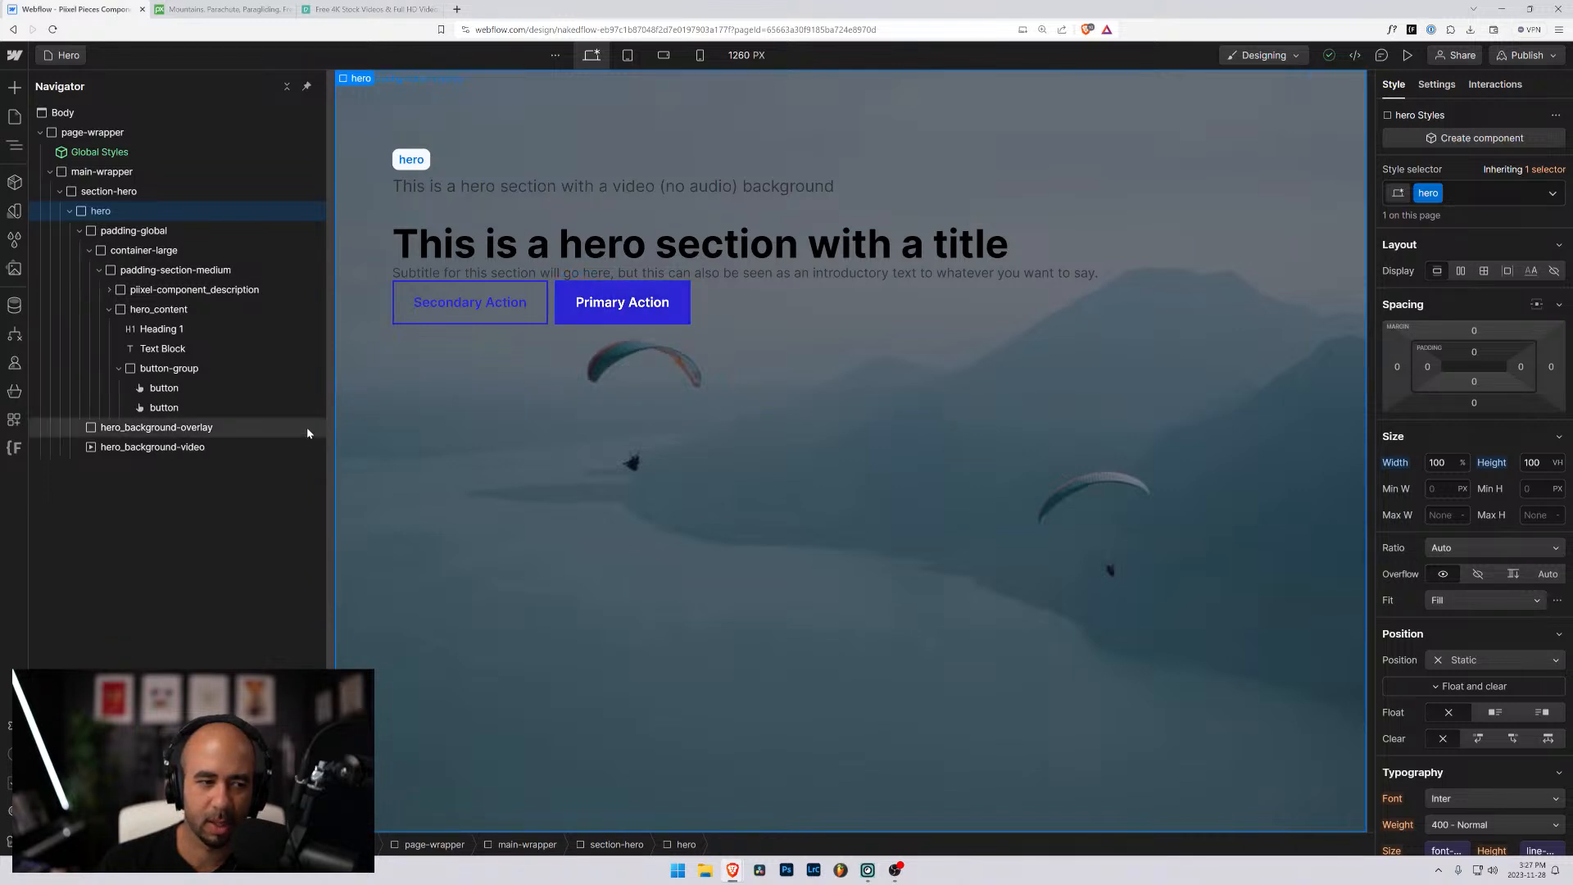
- Add a div block inside hero_content, below the button-group
left_click(118, 368)
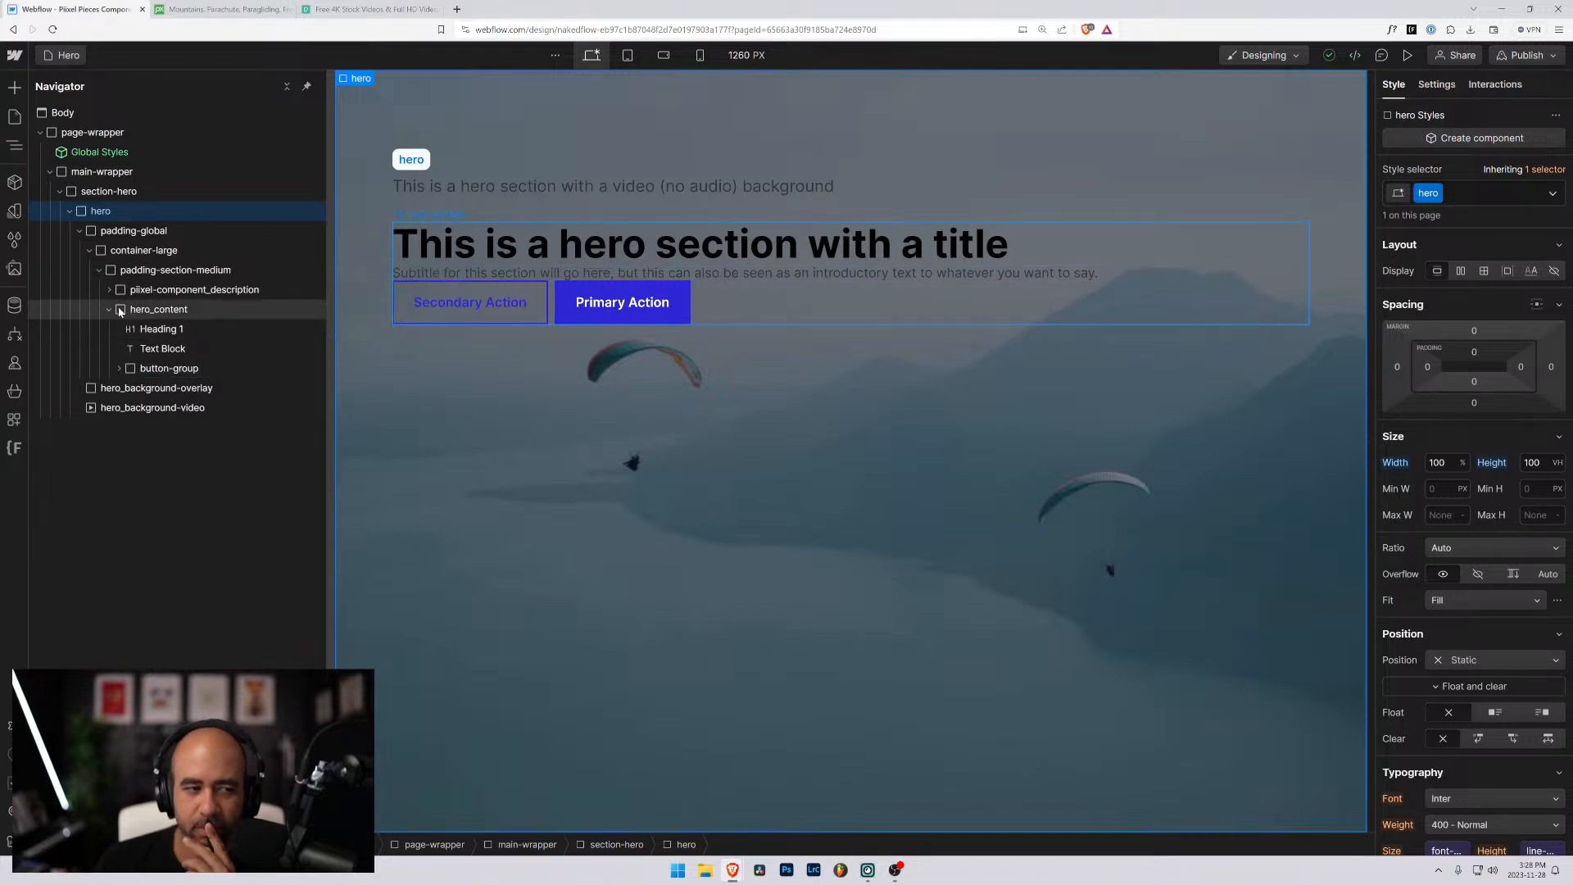
left_click(147, 310)
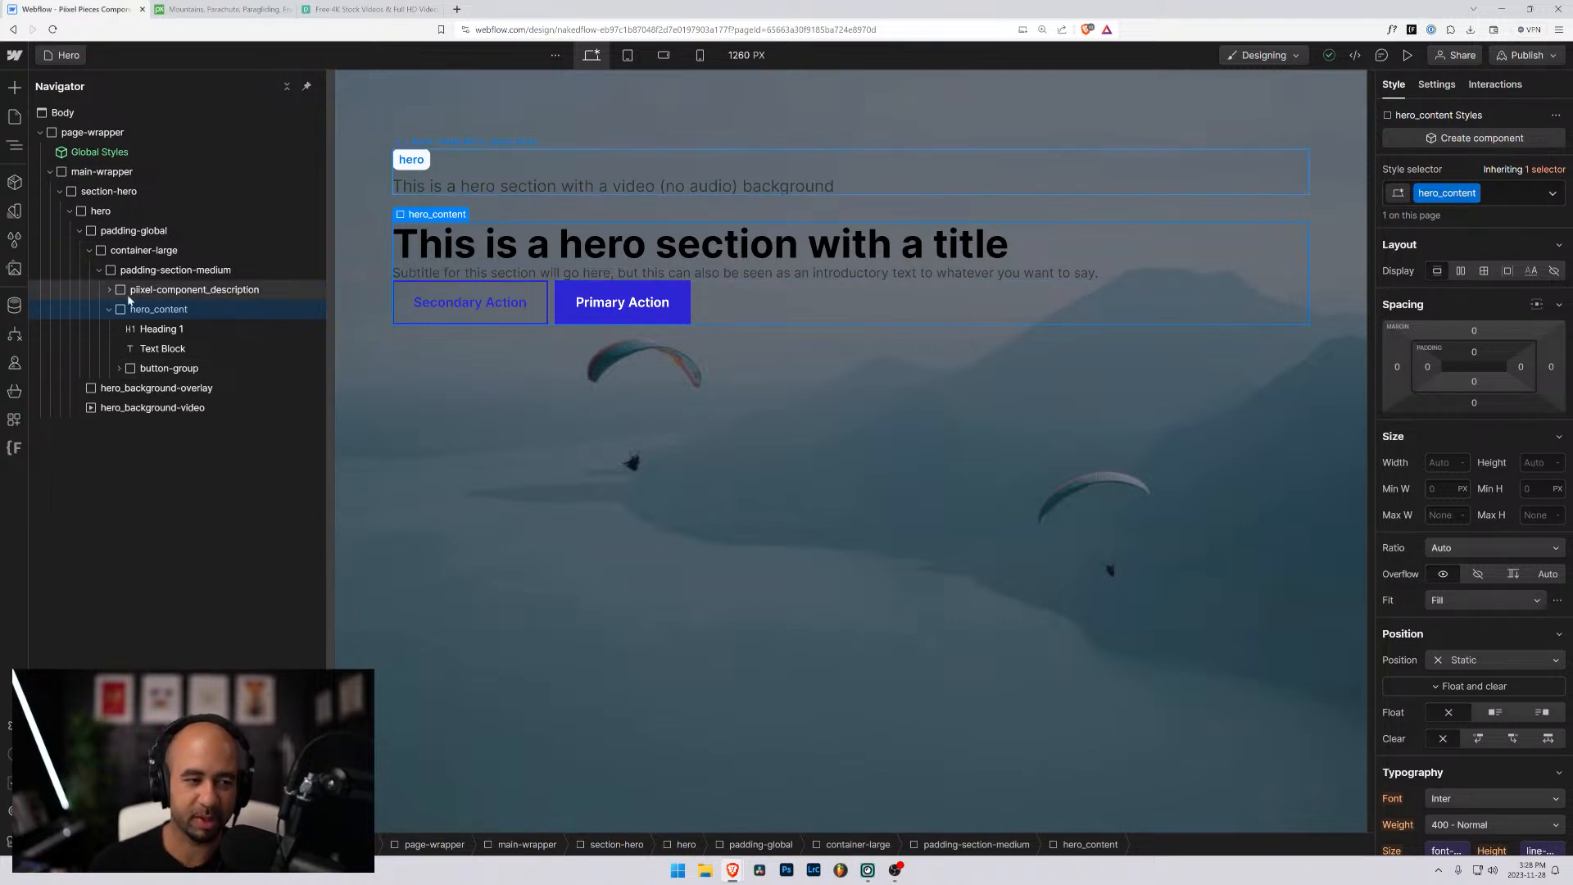
key("ctrl+e")
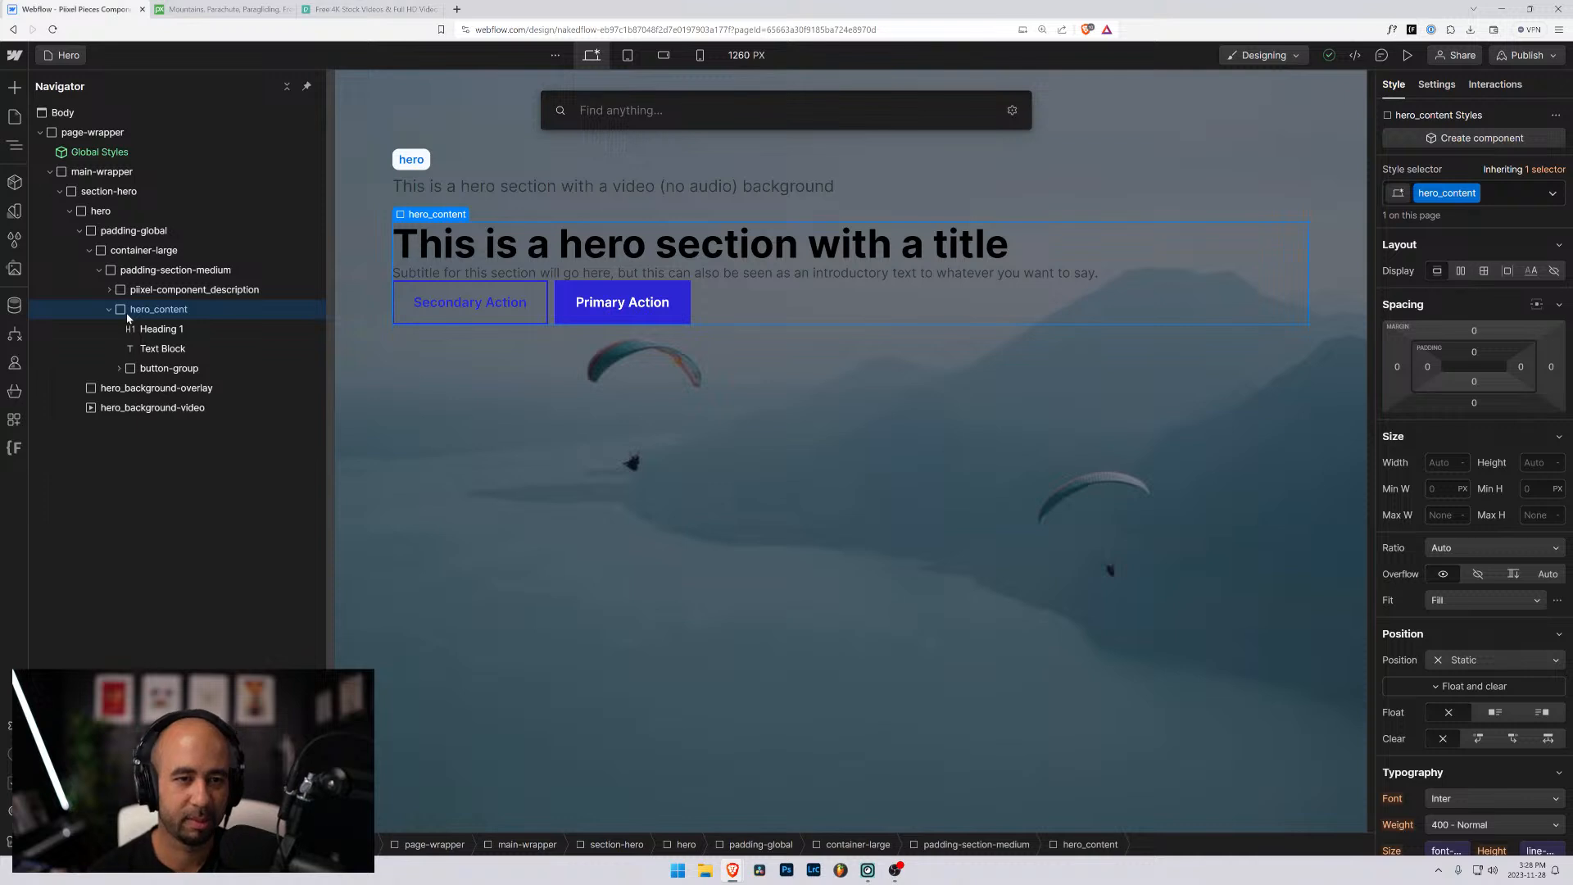
type("div")
key("Return")
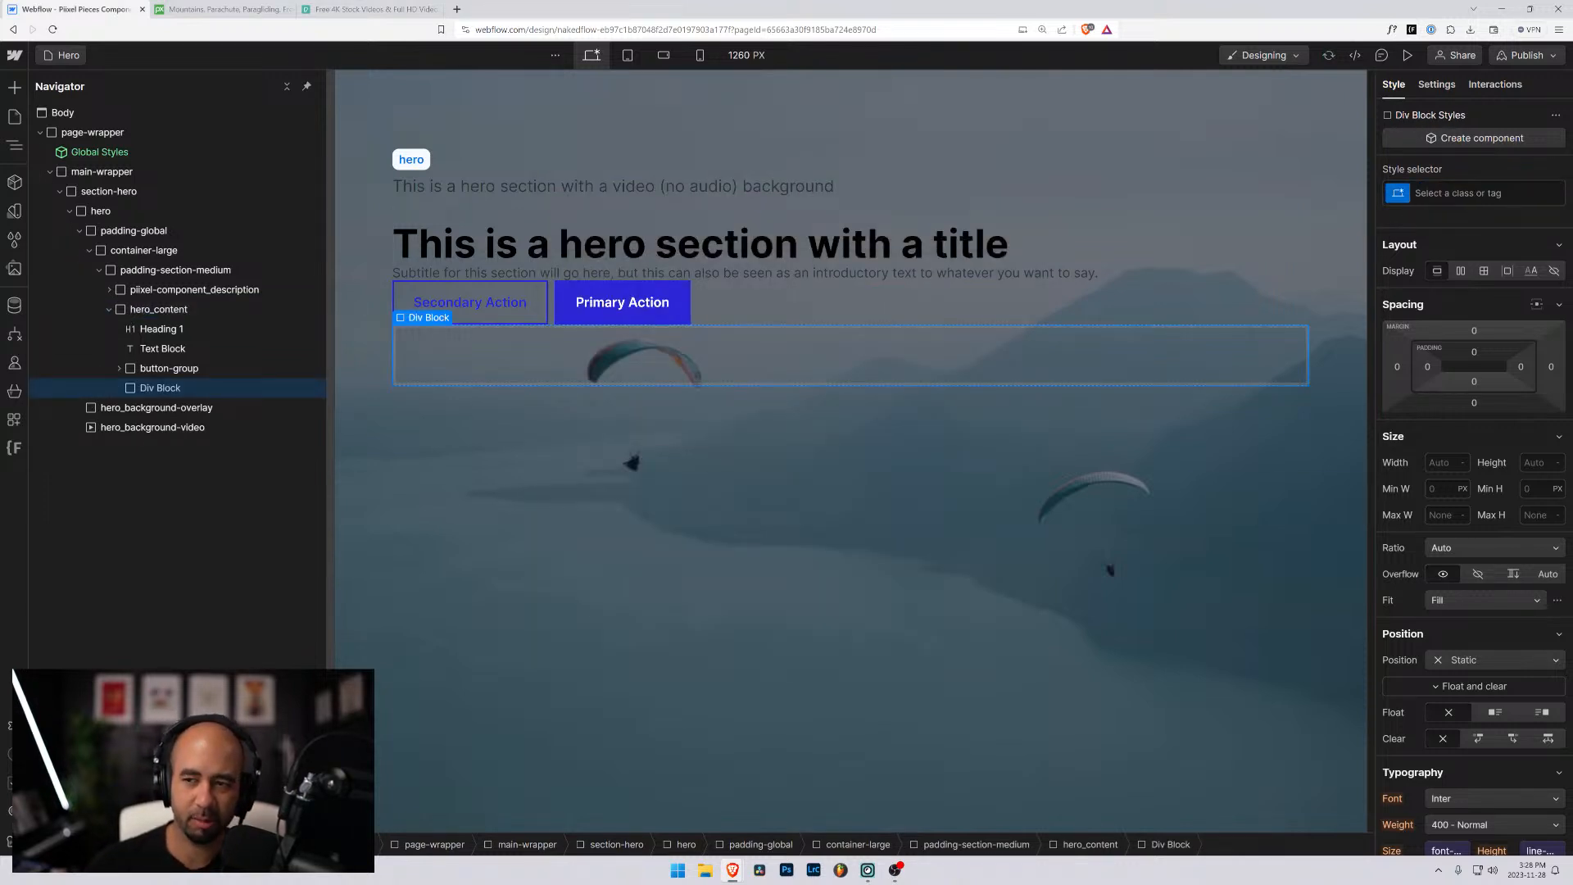
- Give the new div block the class subscribe-form
key("ctrl+Return")
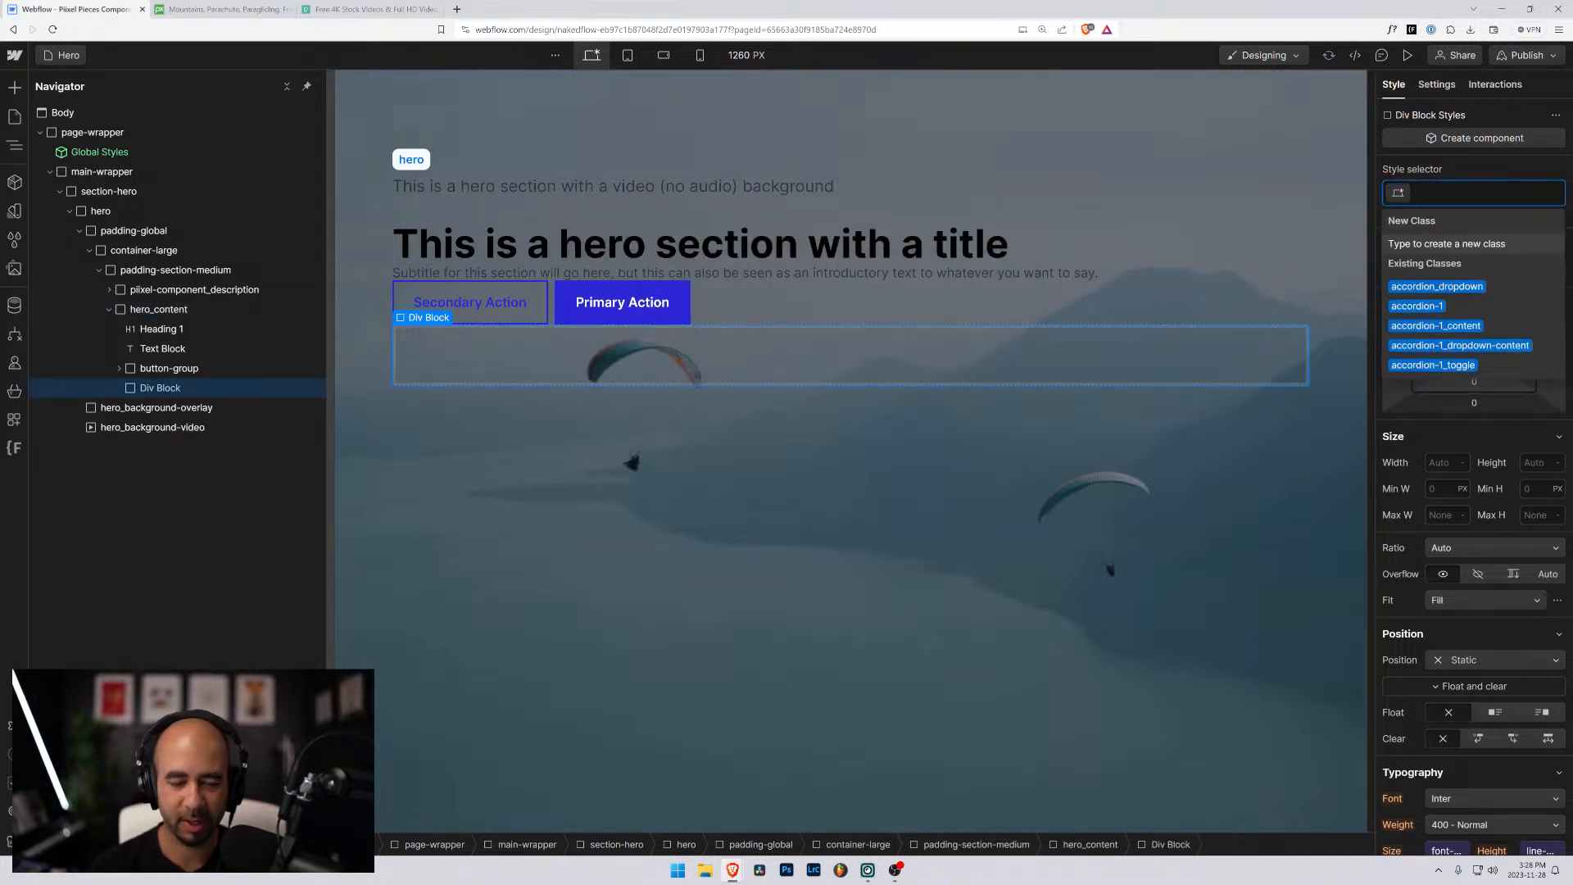
type("subscrdib")
key("BackSpace")
key("BackSpace")
key("BackSpace")
key("BackSpace")
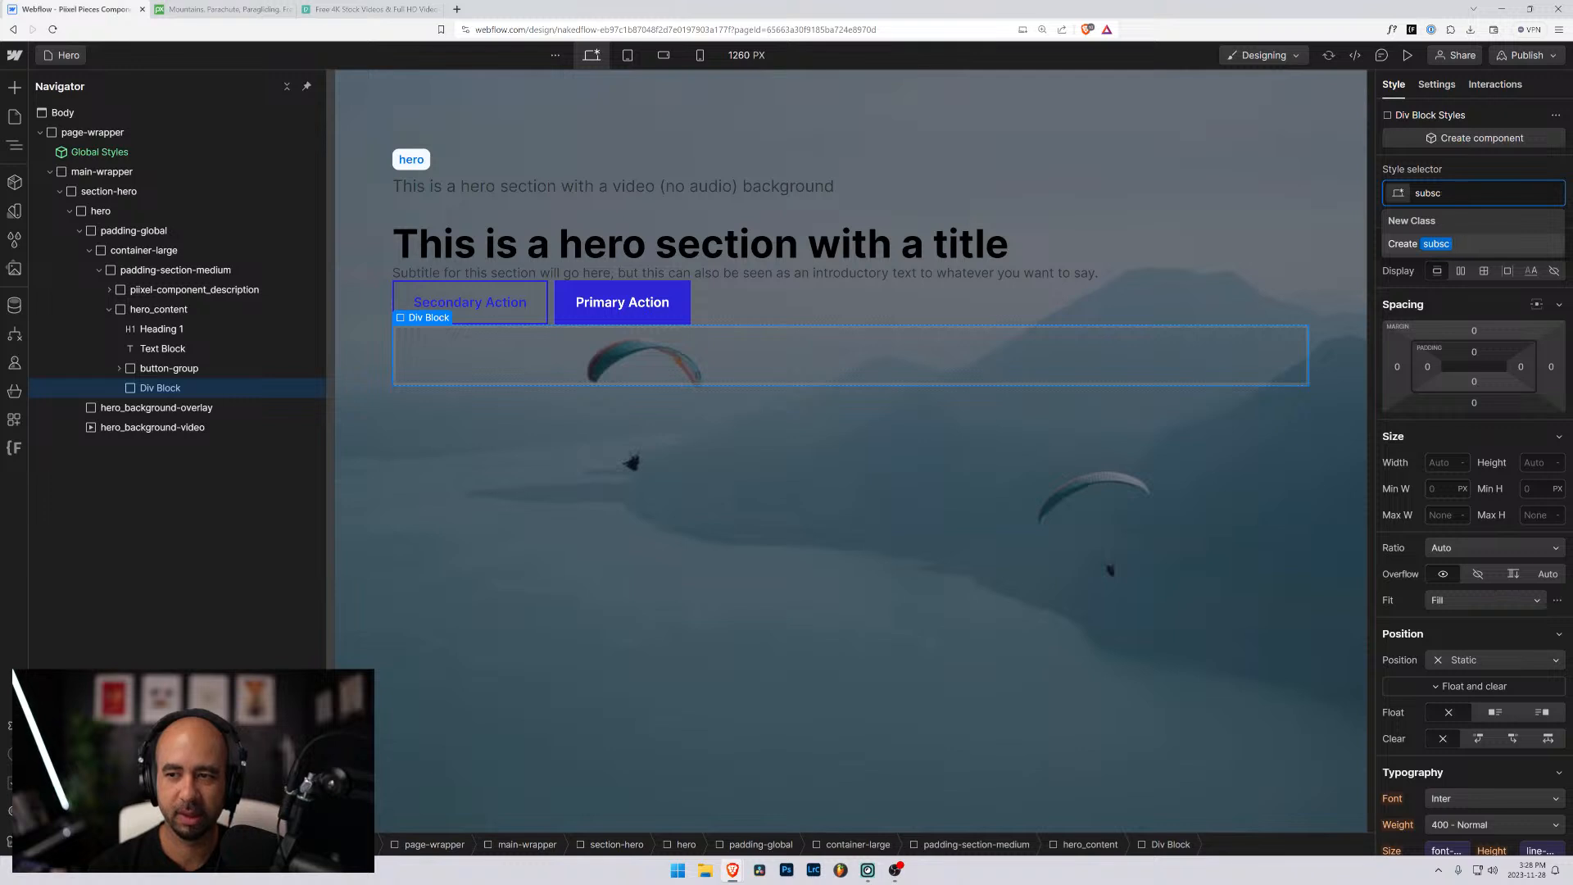
type("ribe")
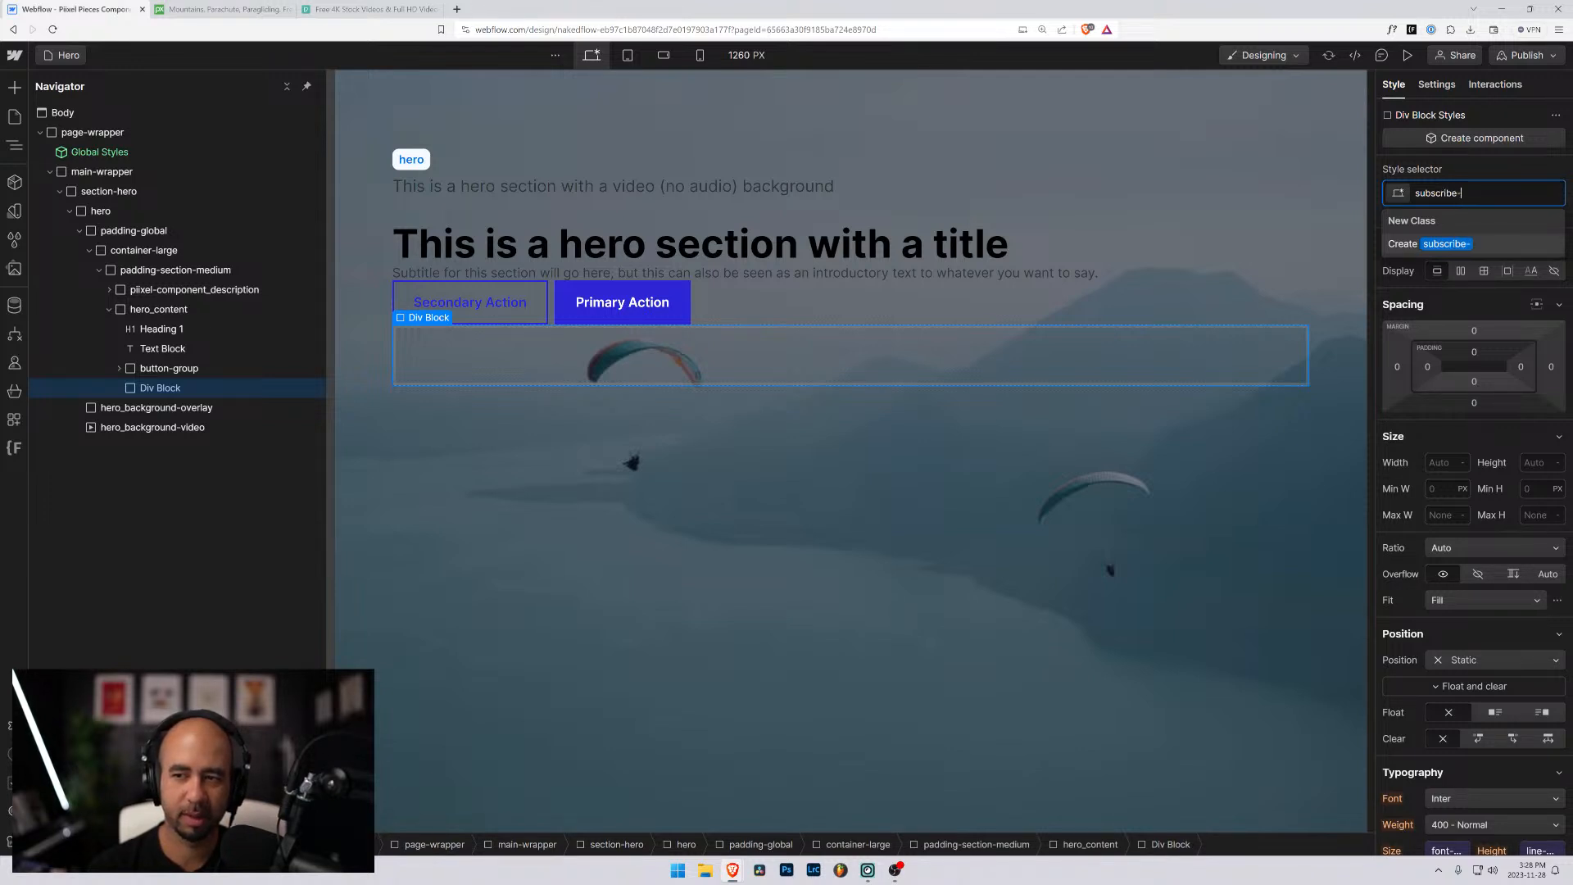
type("-form")
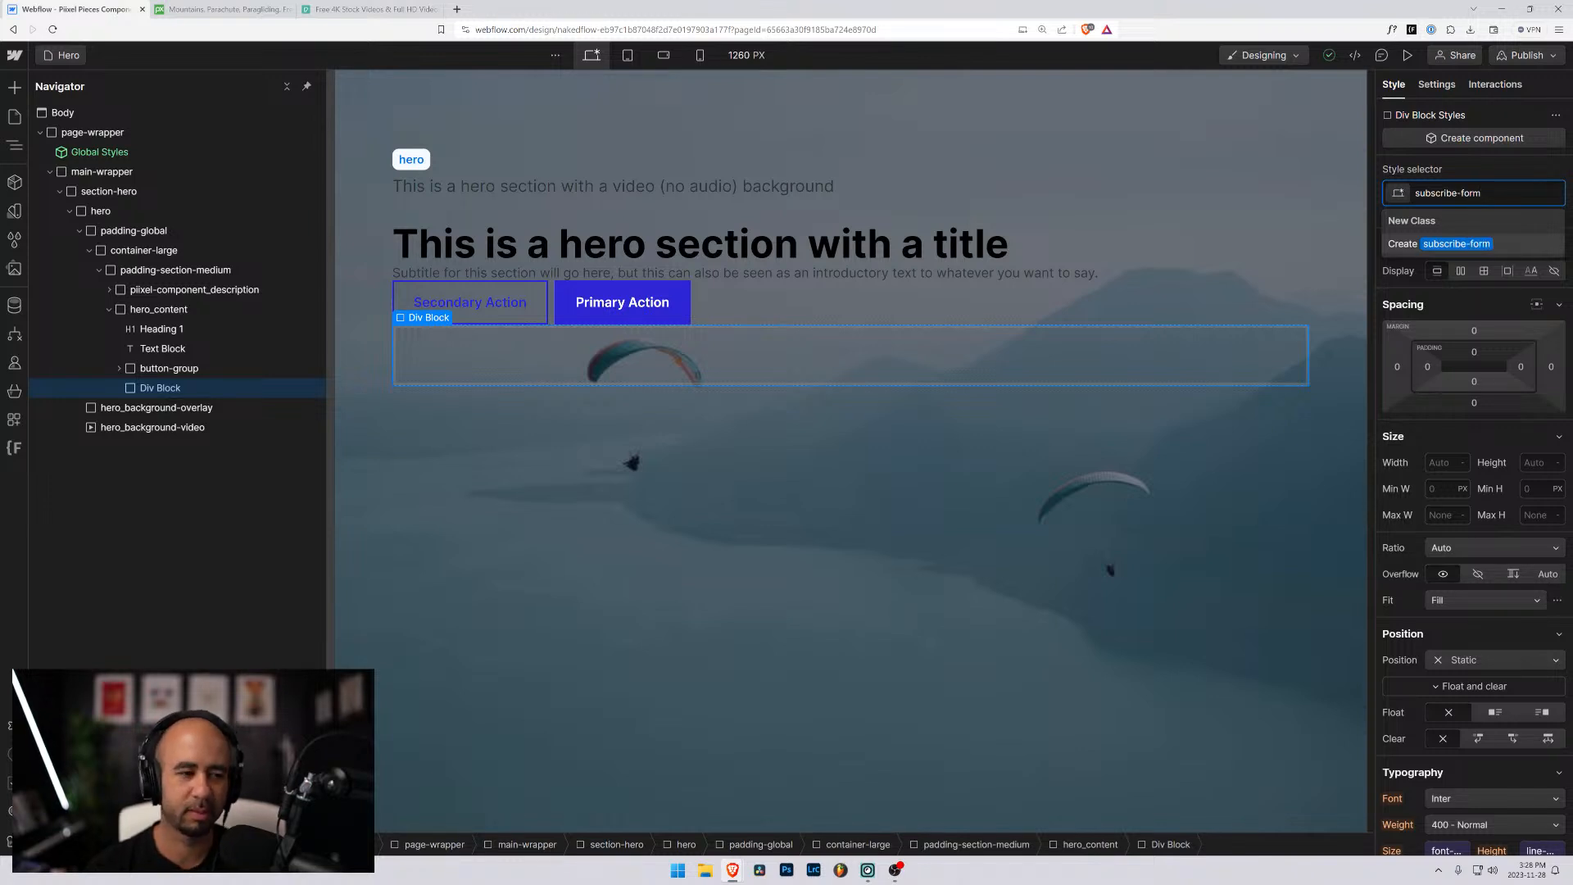
key("Return")
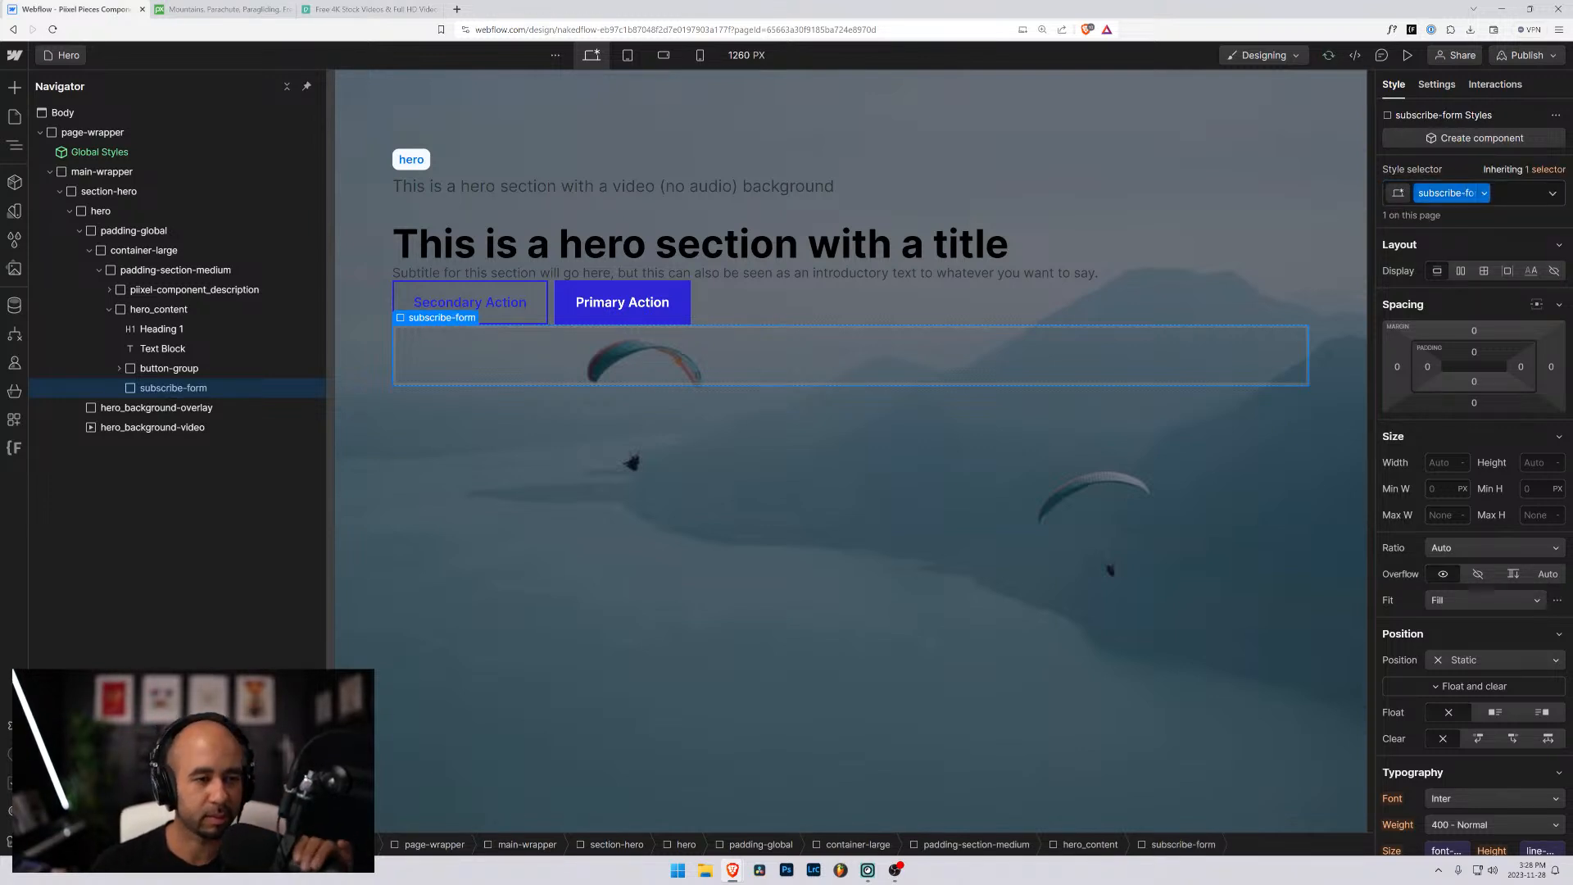
left_click(164, 368)
left_click(179, 388)
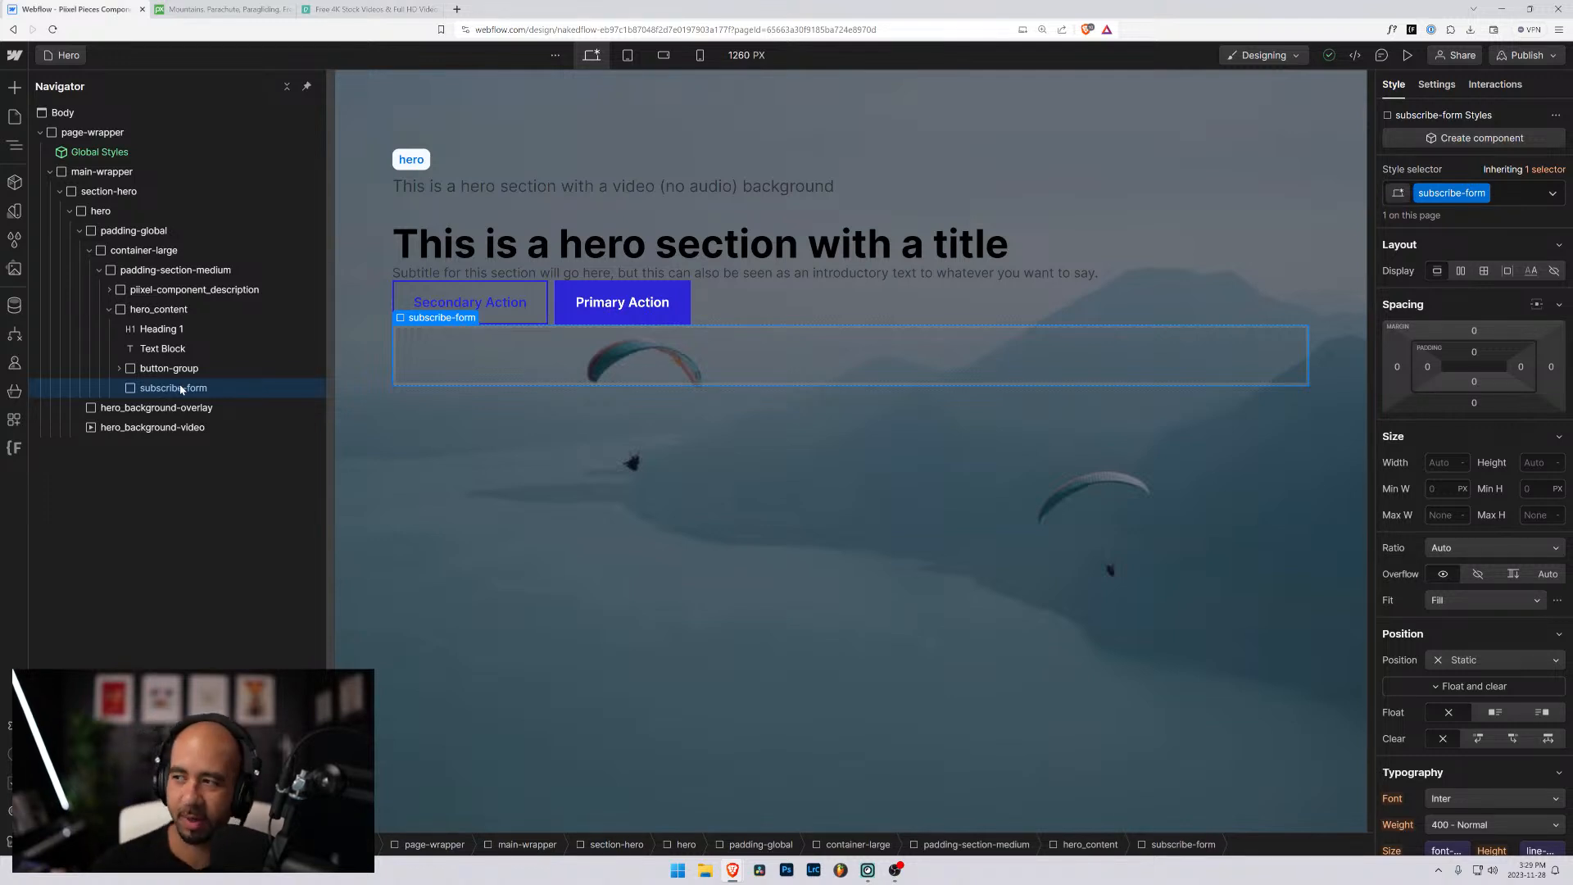
- Open the ConvertKit website in a new browser tab and look over its home page
left_click(456, 9)
type("convertkit")
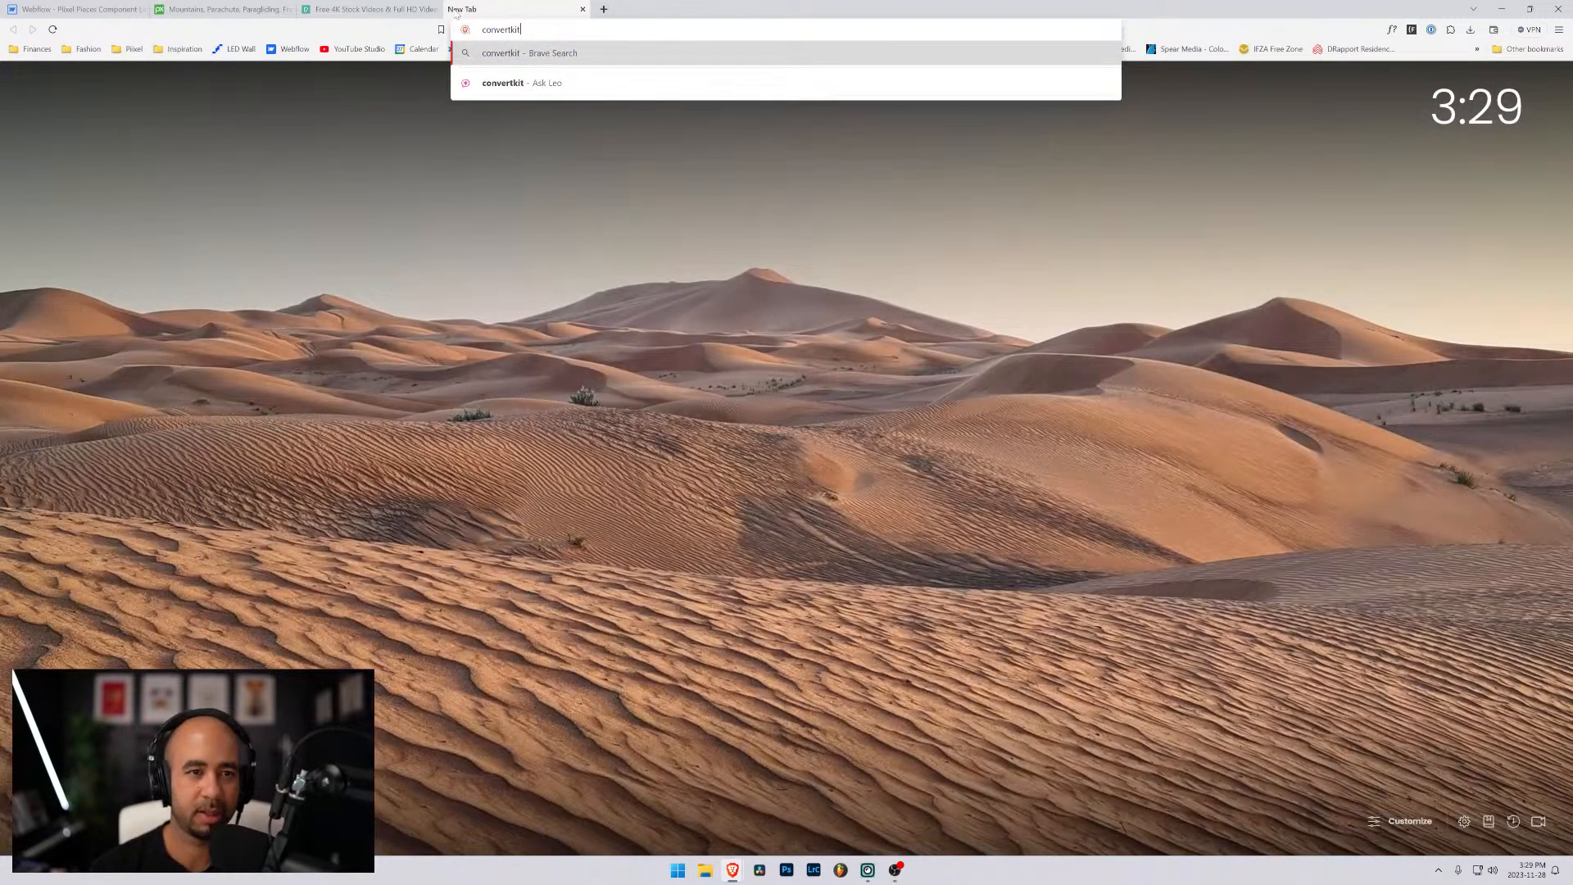
key("Return")
left_click(419, 188)
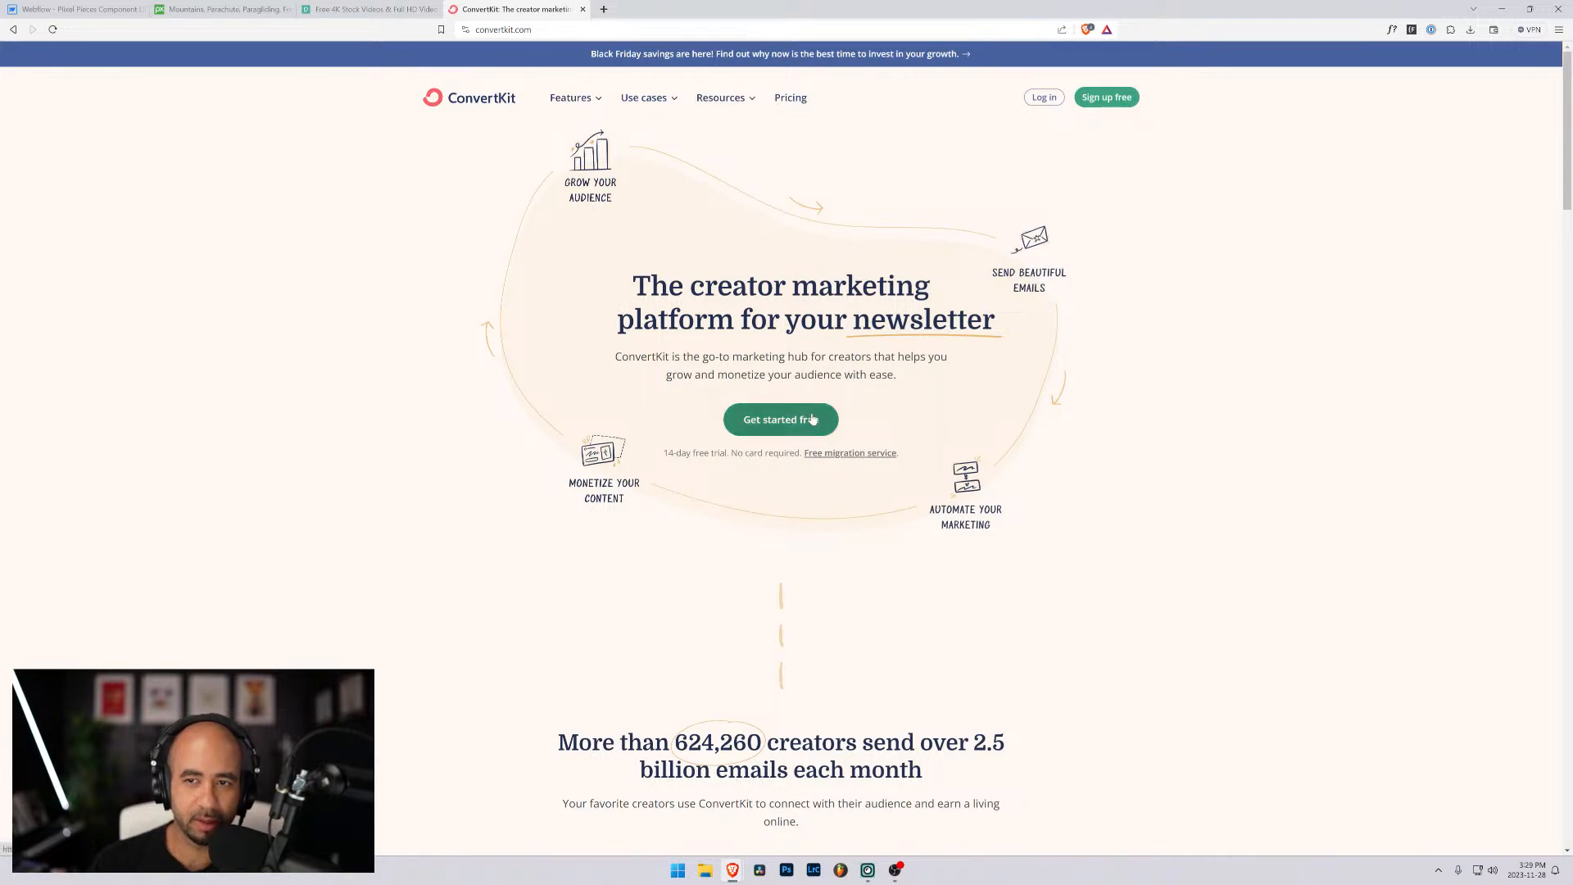
scroll(815, 416, "down", 15)
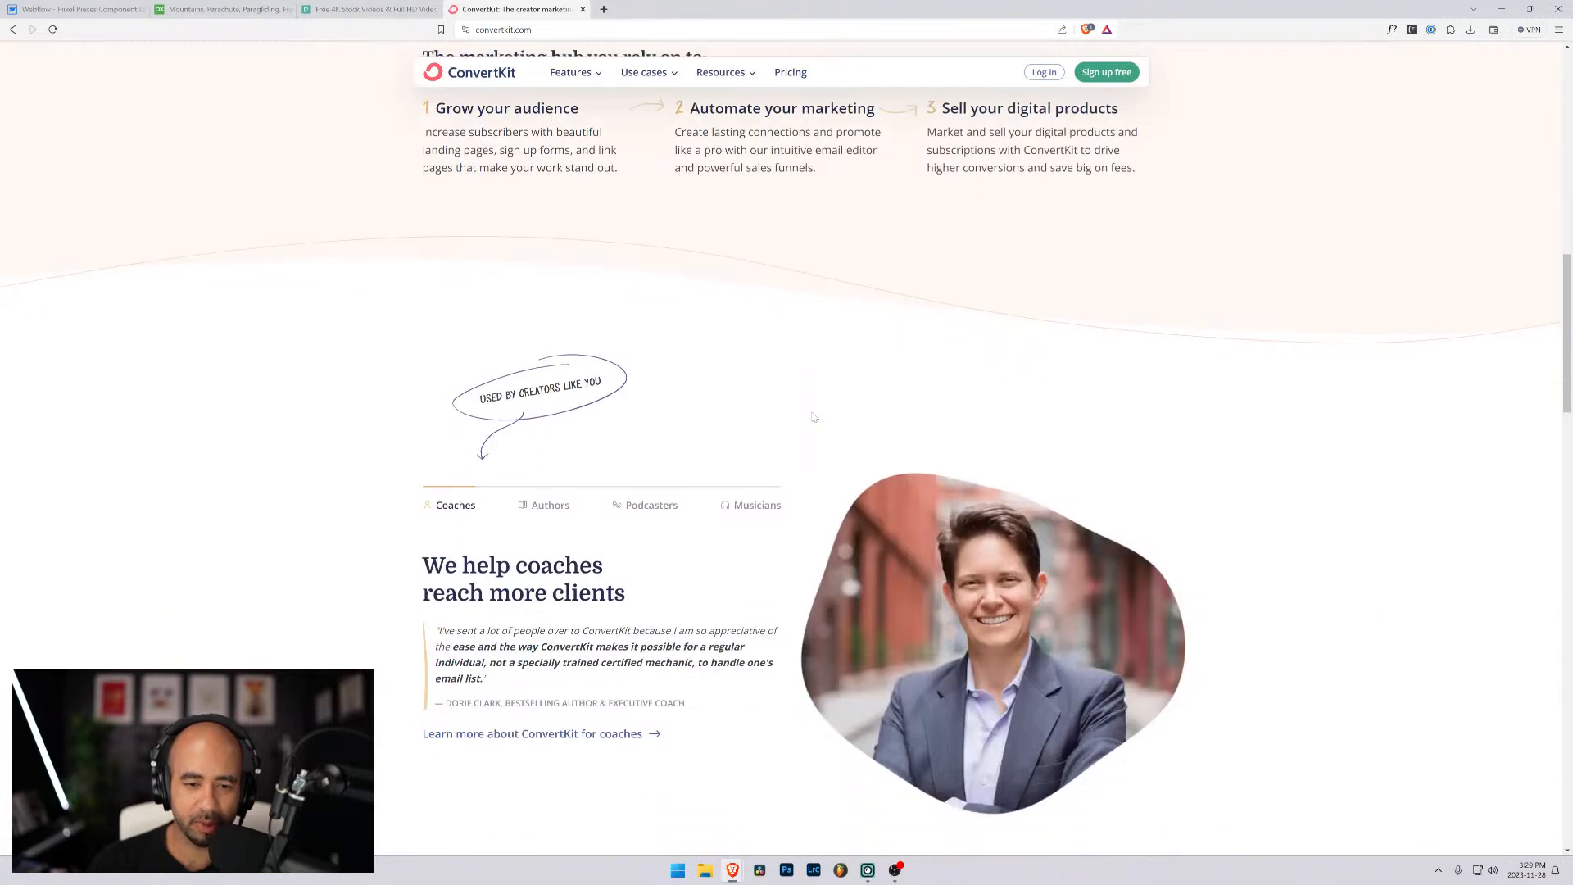
scroll(816, 416, "up", 10)
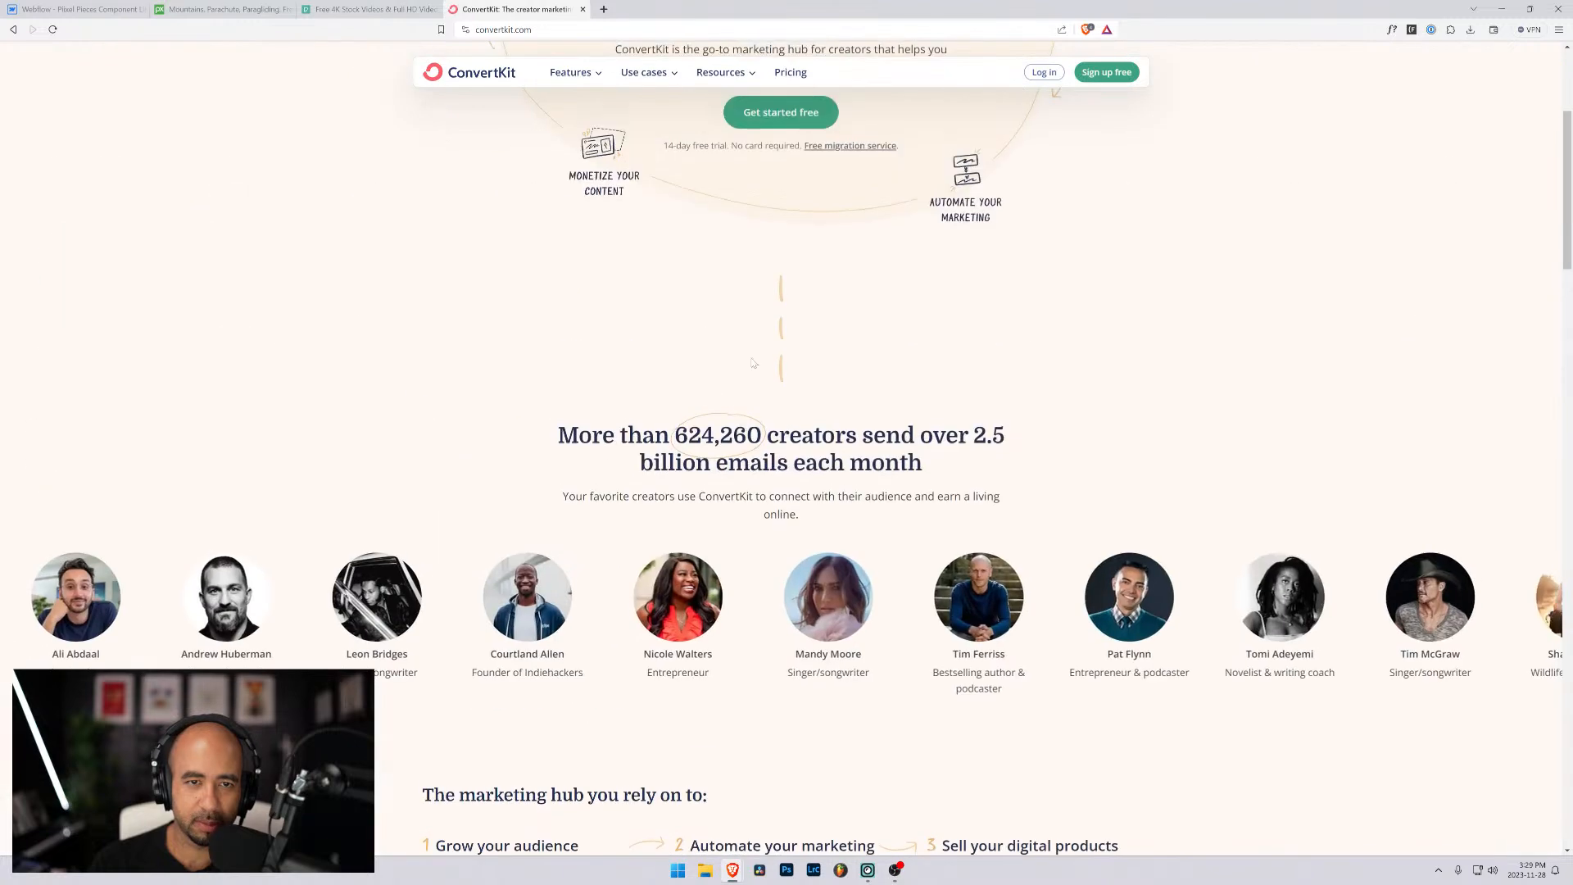
- Examine ConvertKit's sign-up form examples on its Forms feature page, including the Delivering a freebie and Pop up form samples
left_click(585, 77)
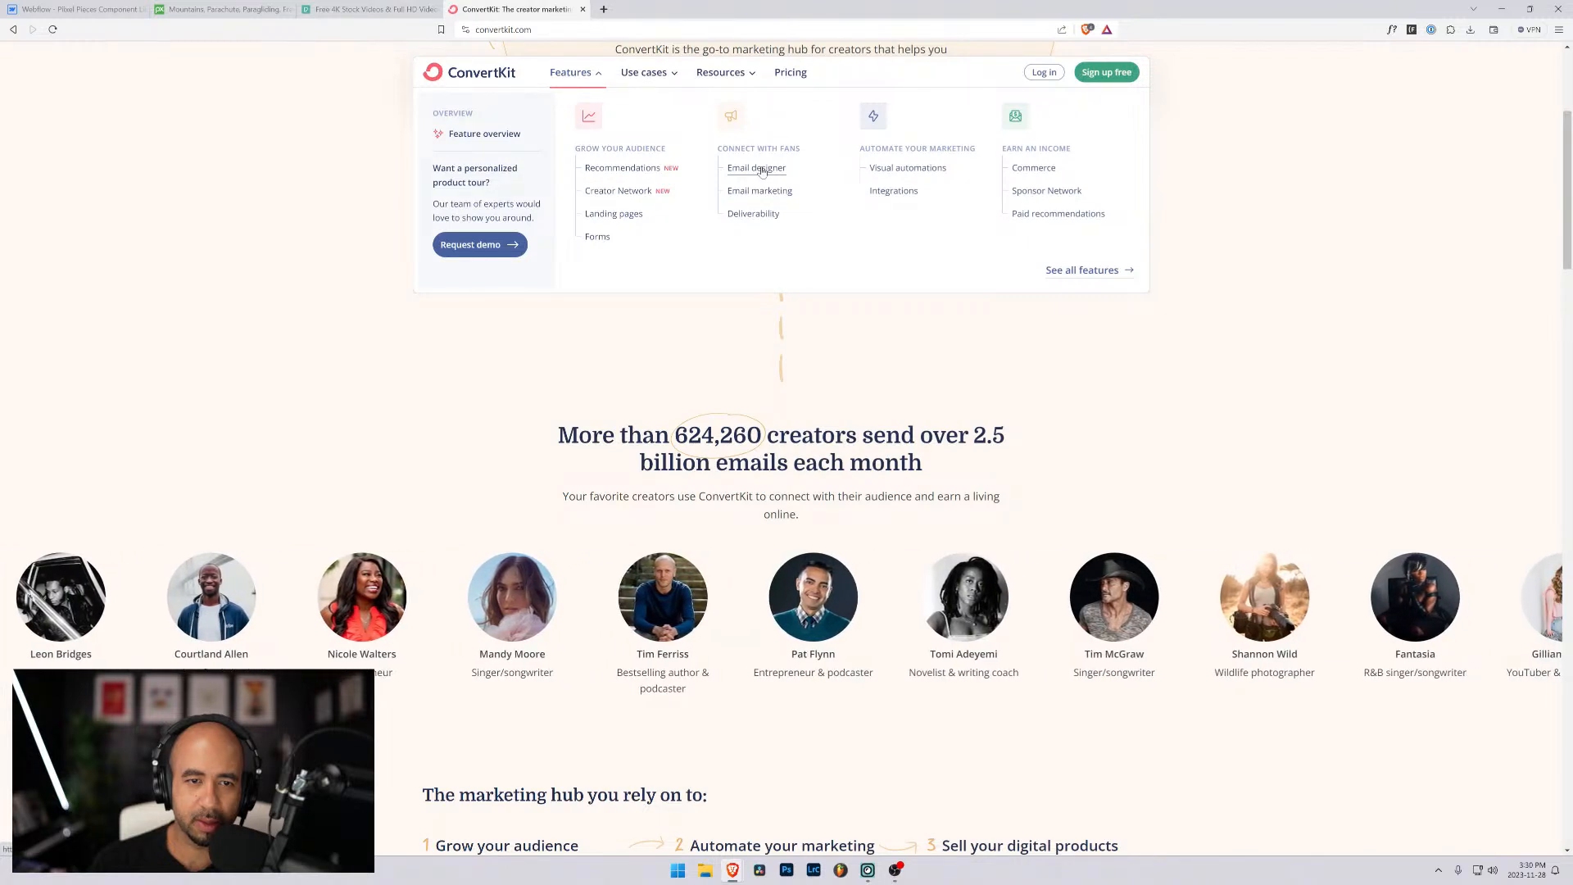
left_click(596, 236)
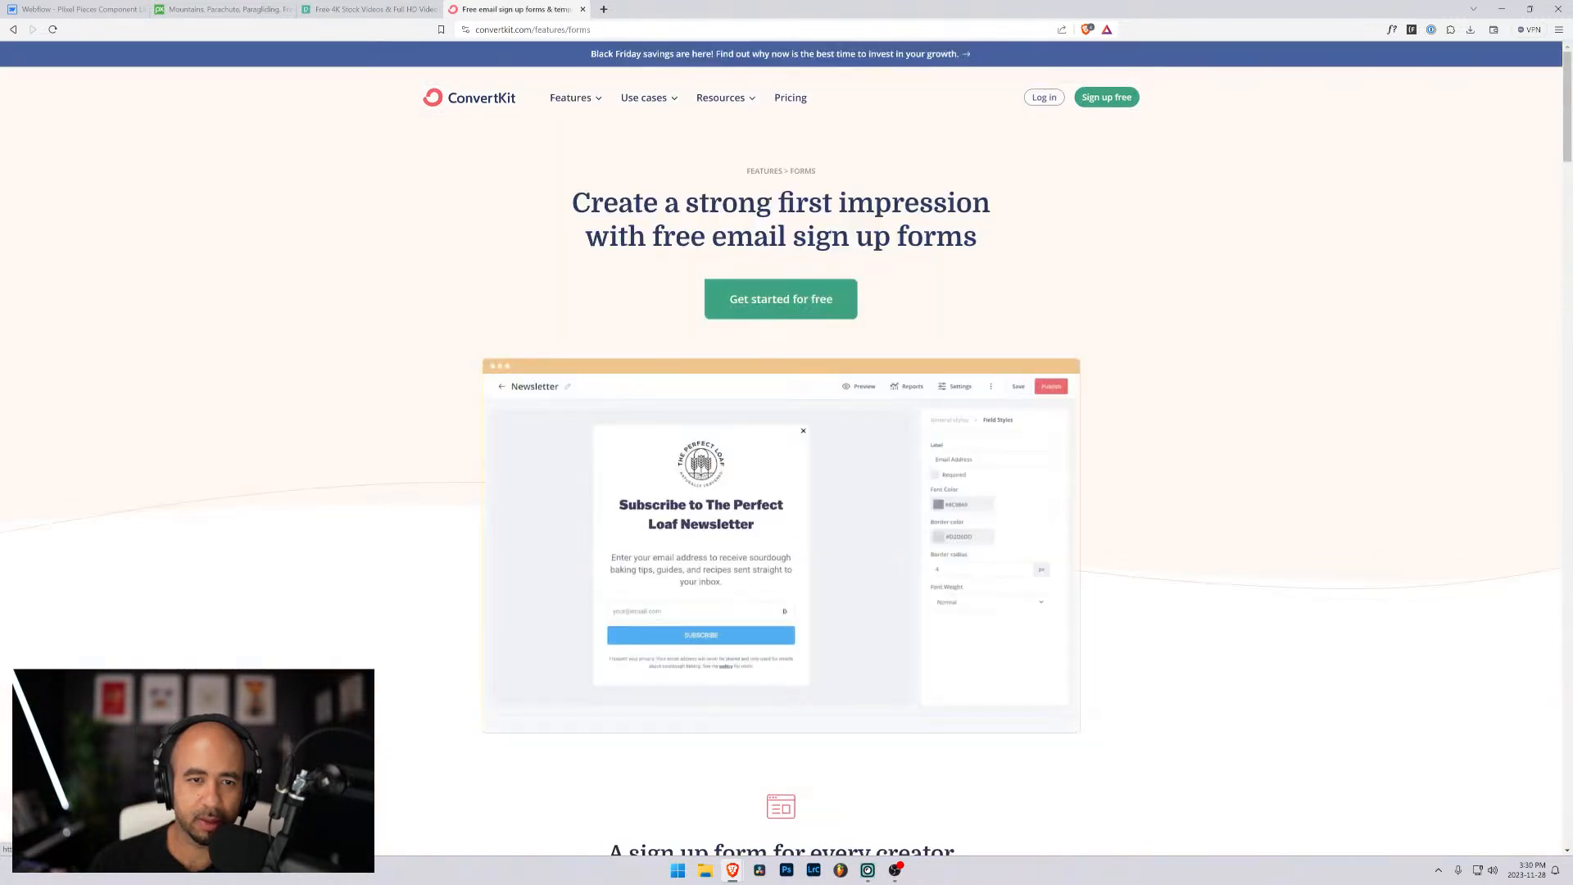
scroll(672, 592, "down", 3)
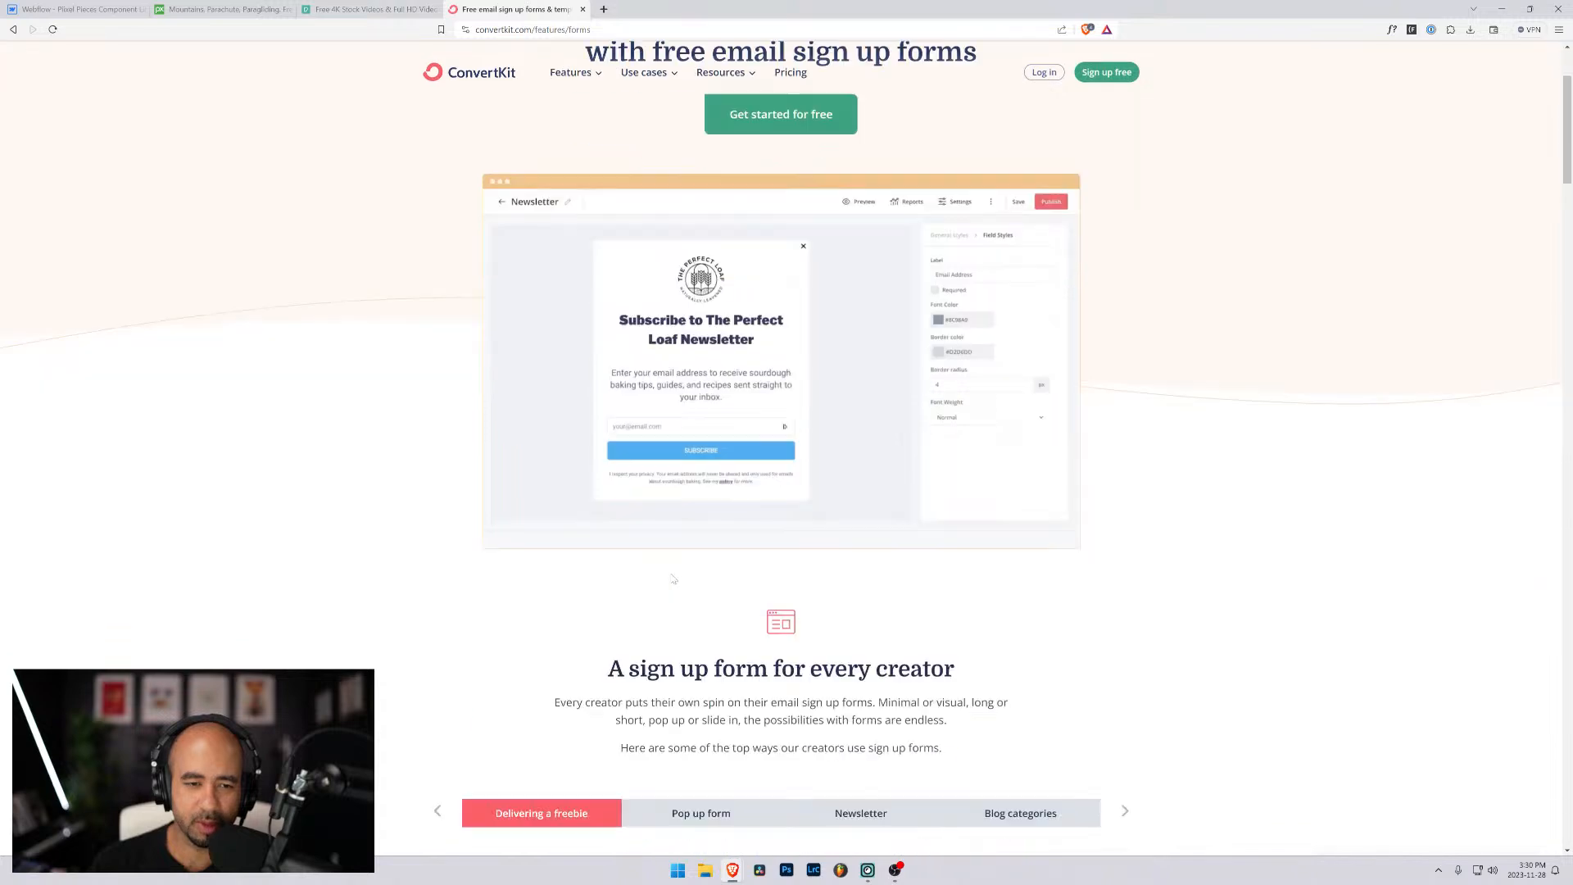
scroll(683, 391, "down", 7)
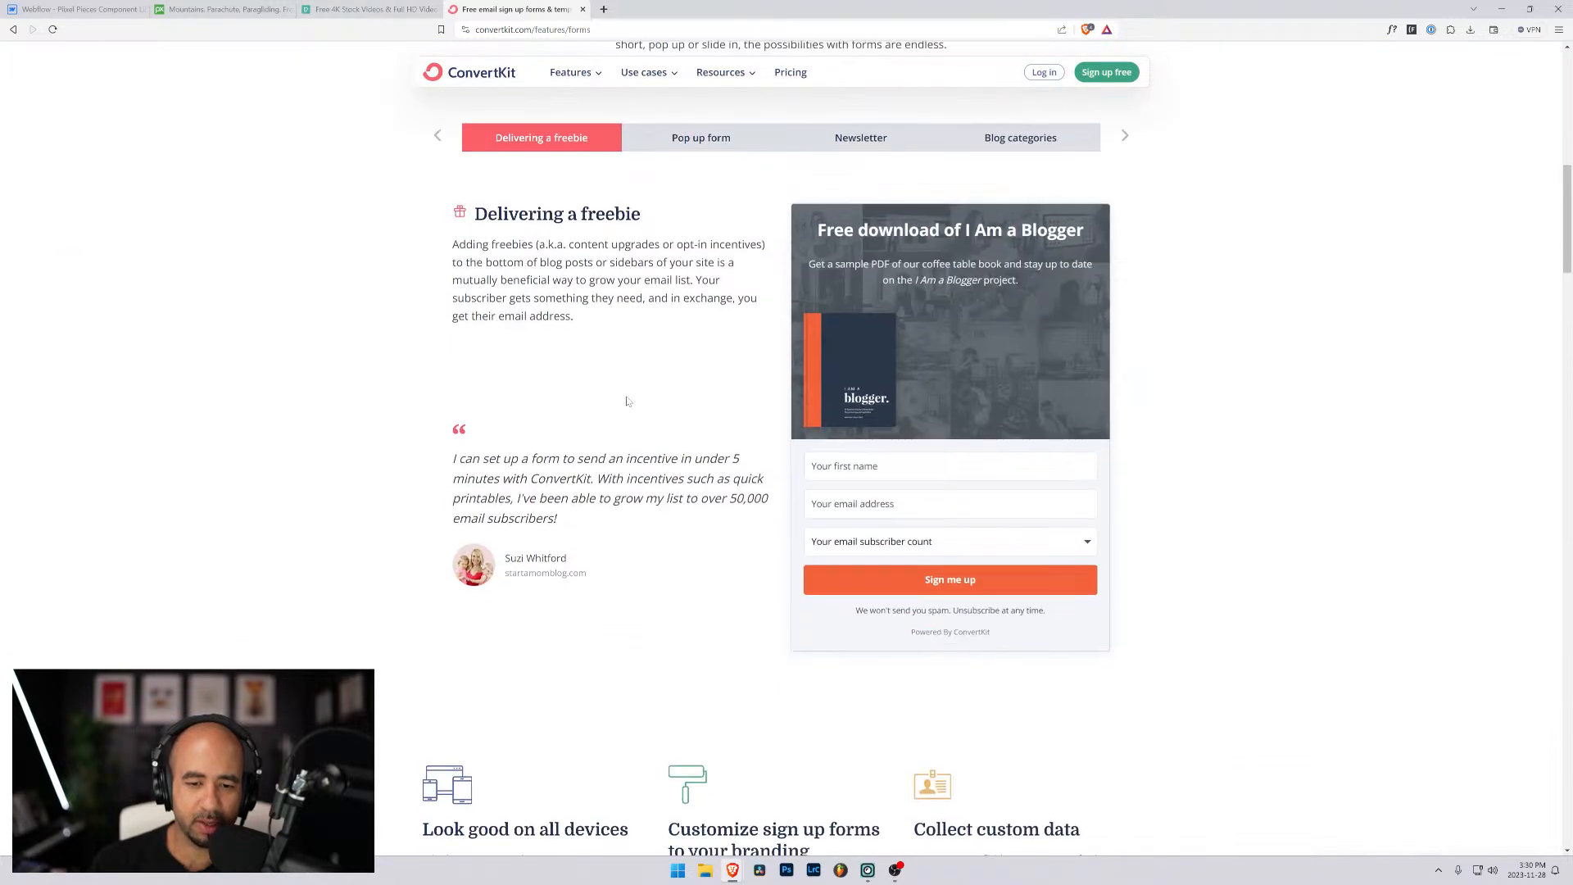
scroll(902, 526, "down", 1)
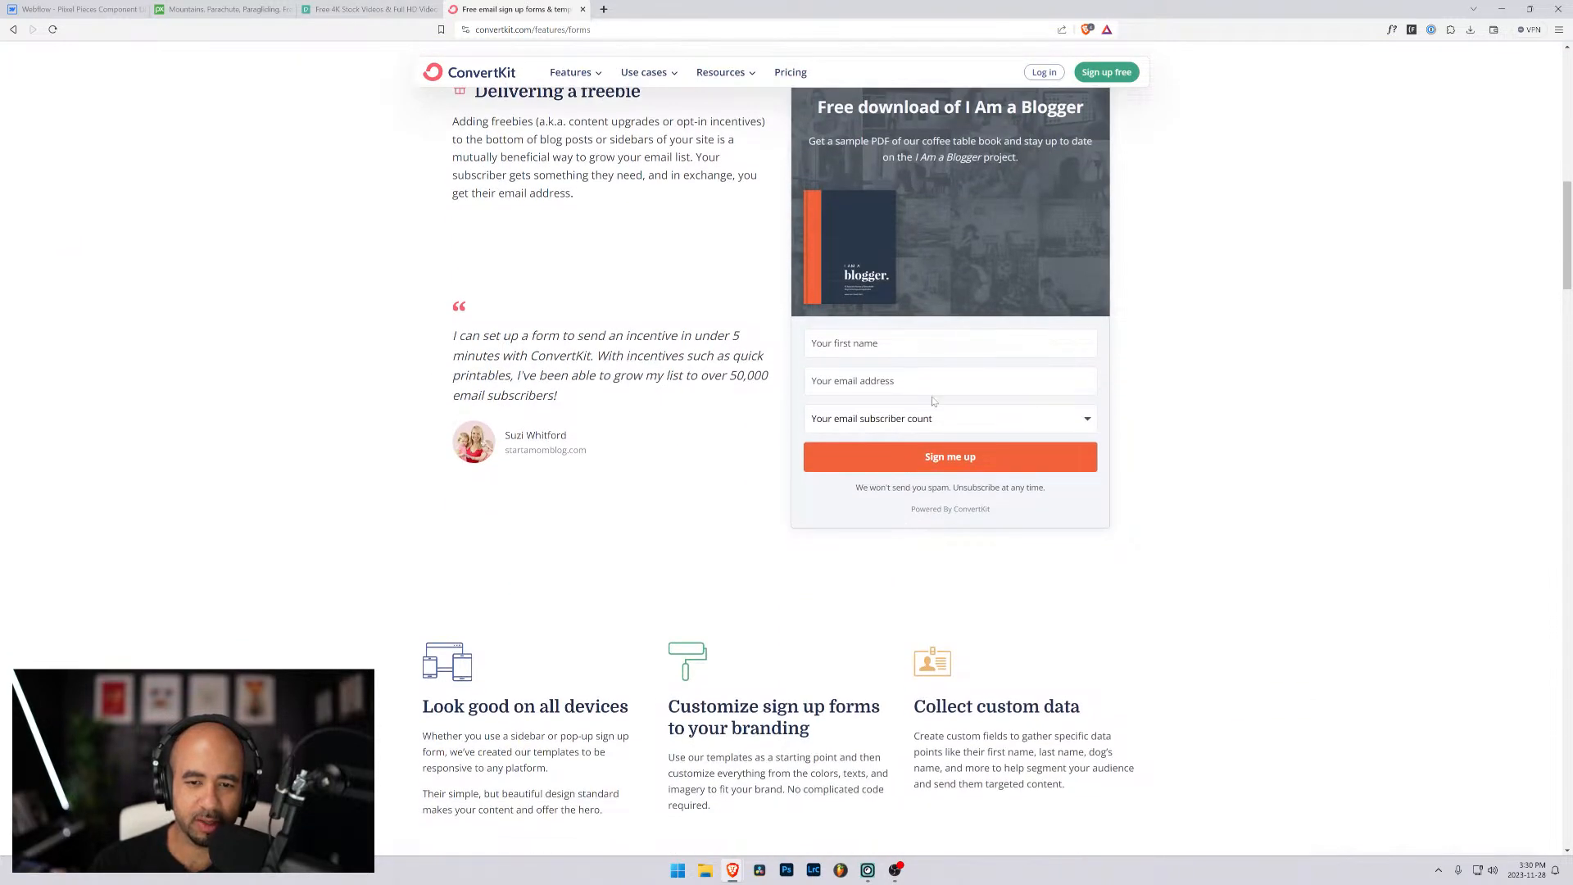
left_click(875, 419)
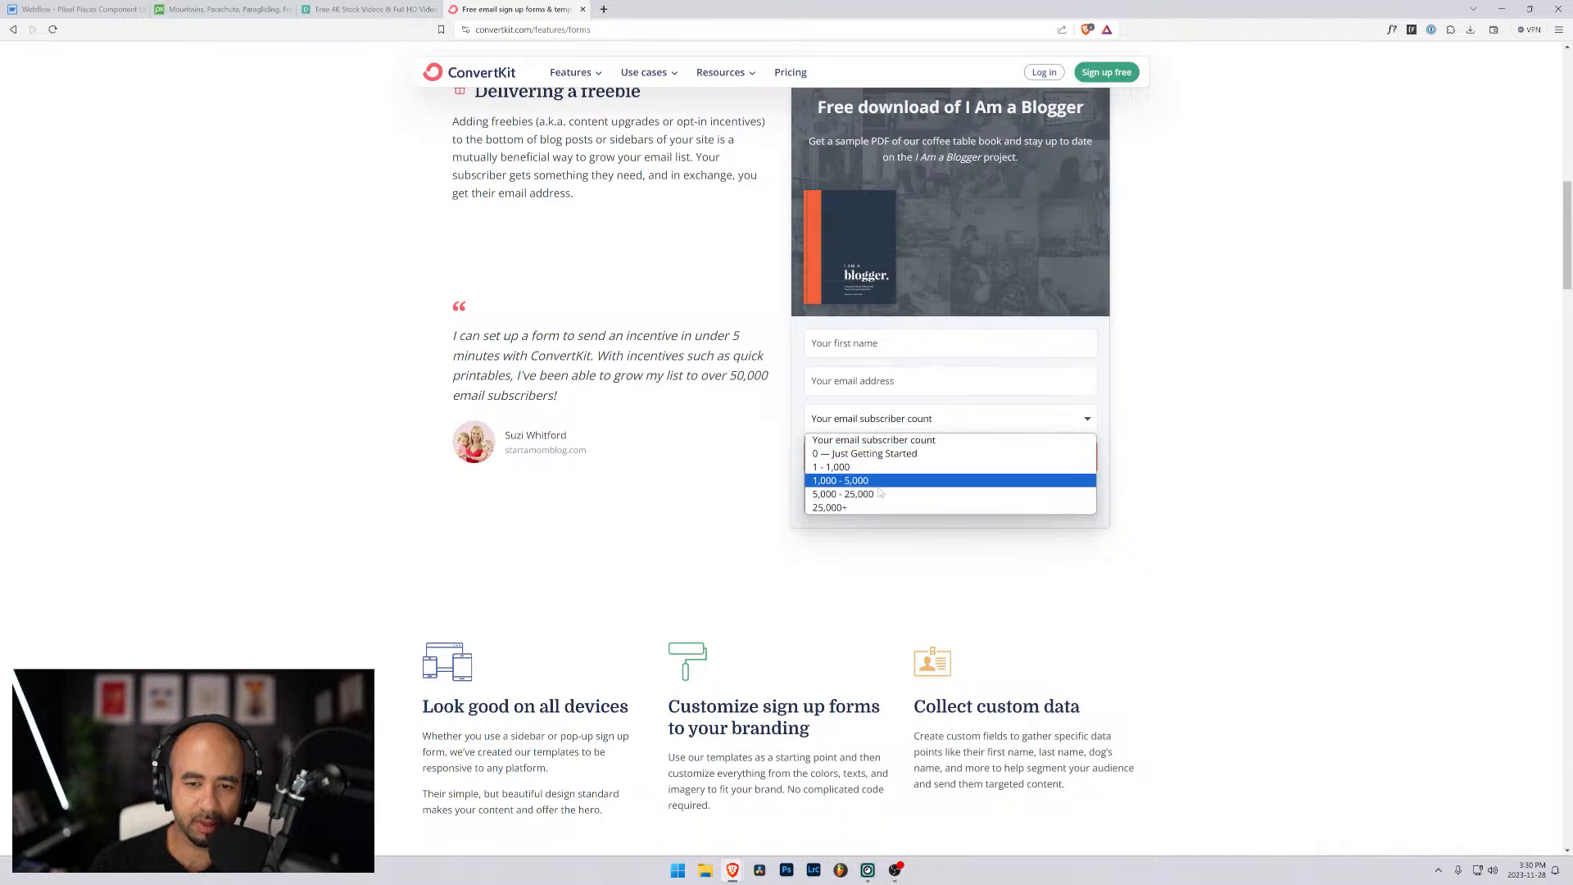
scroll(626, 393, "up", 3)
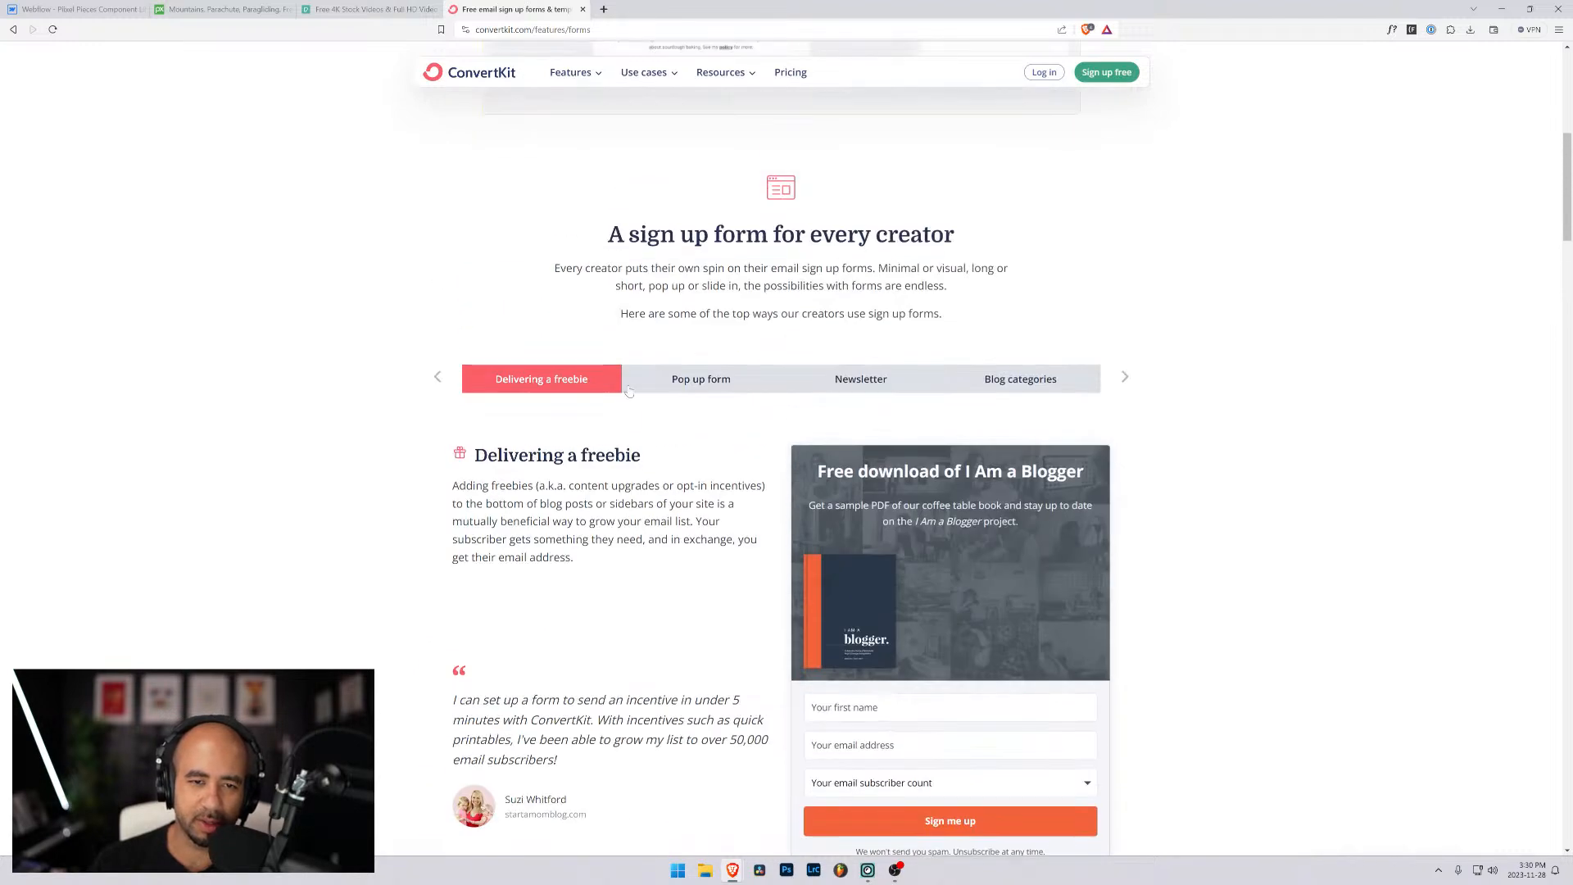
left_click(701, 384)
scroll(653, 426, "down", 2)
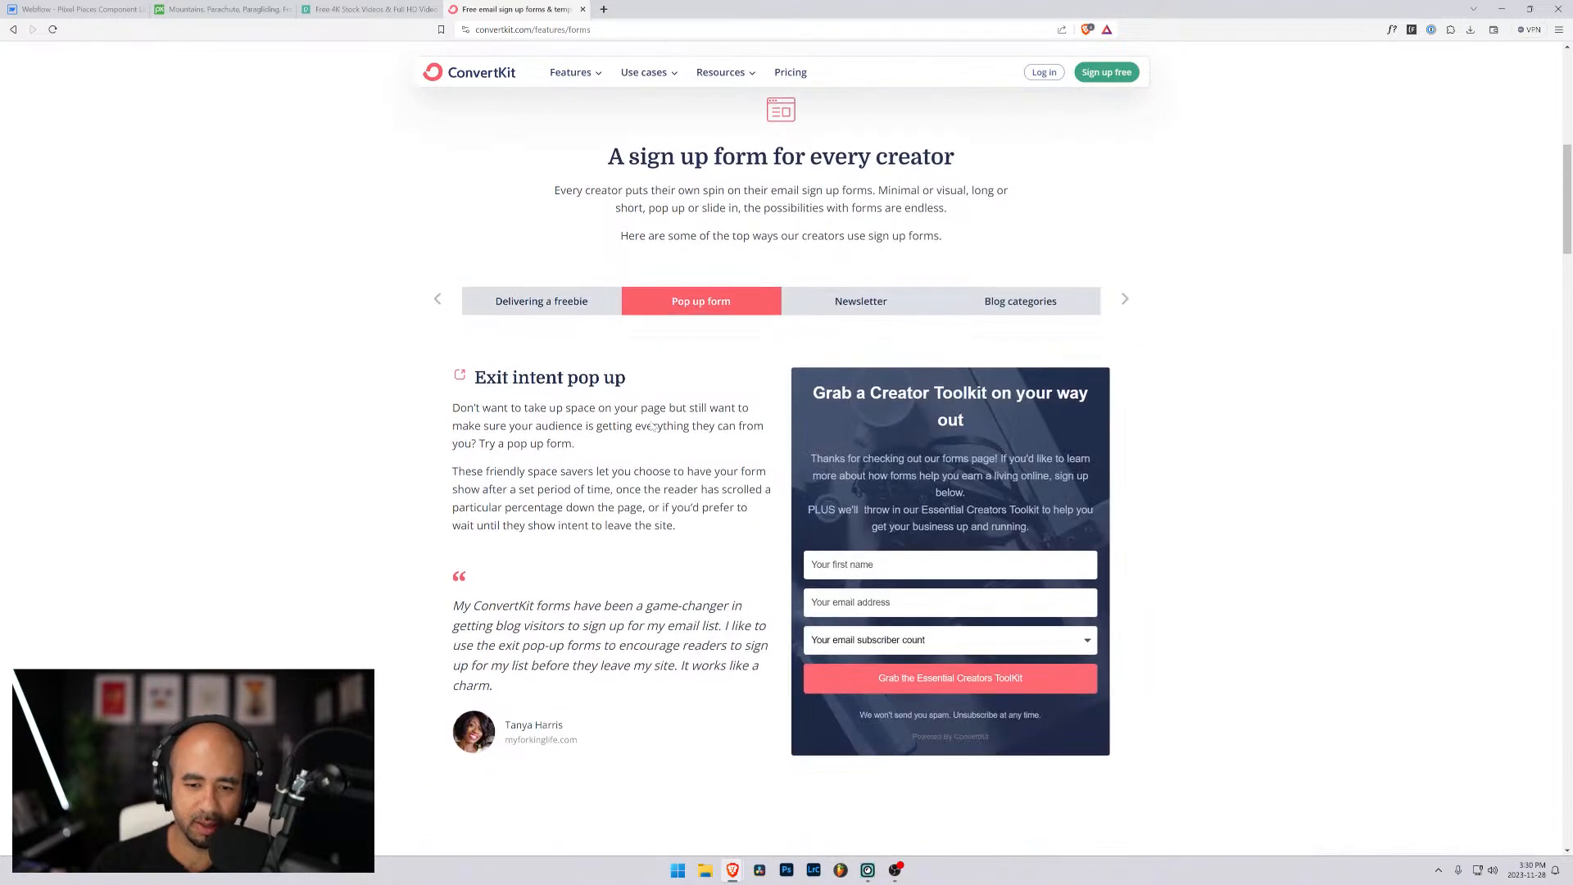
- Examine the Newsletter and Blog categories sign-up form samples and the remaining sections of ConvertKit's Forms feature page
left_click(817, 206)
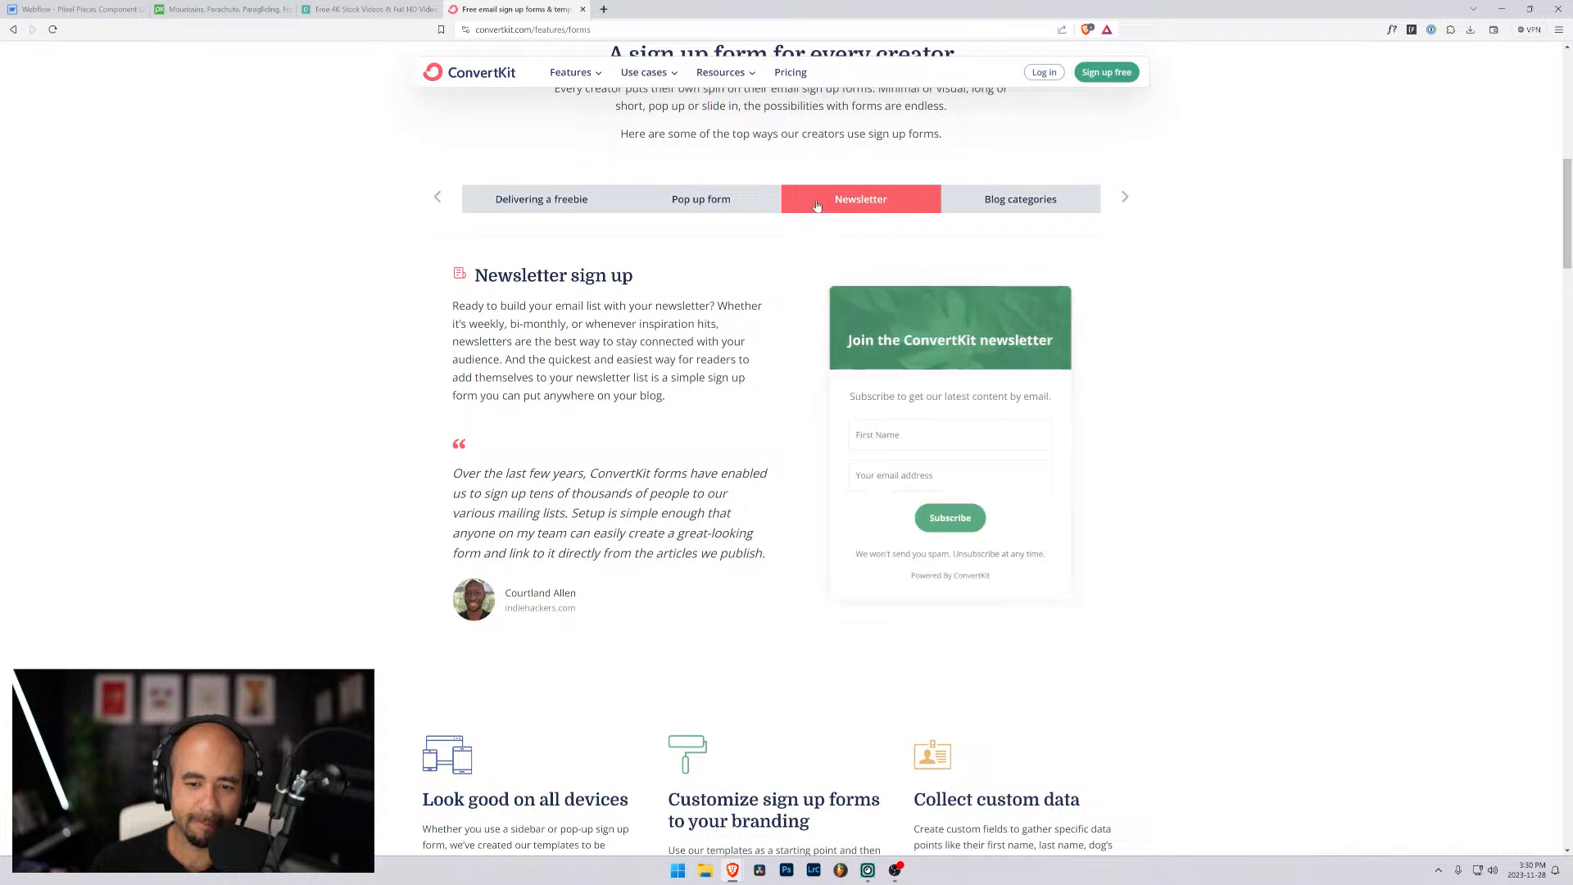
left_click(1018, 200)
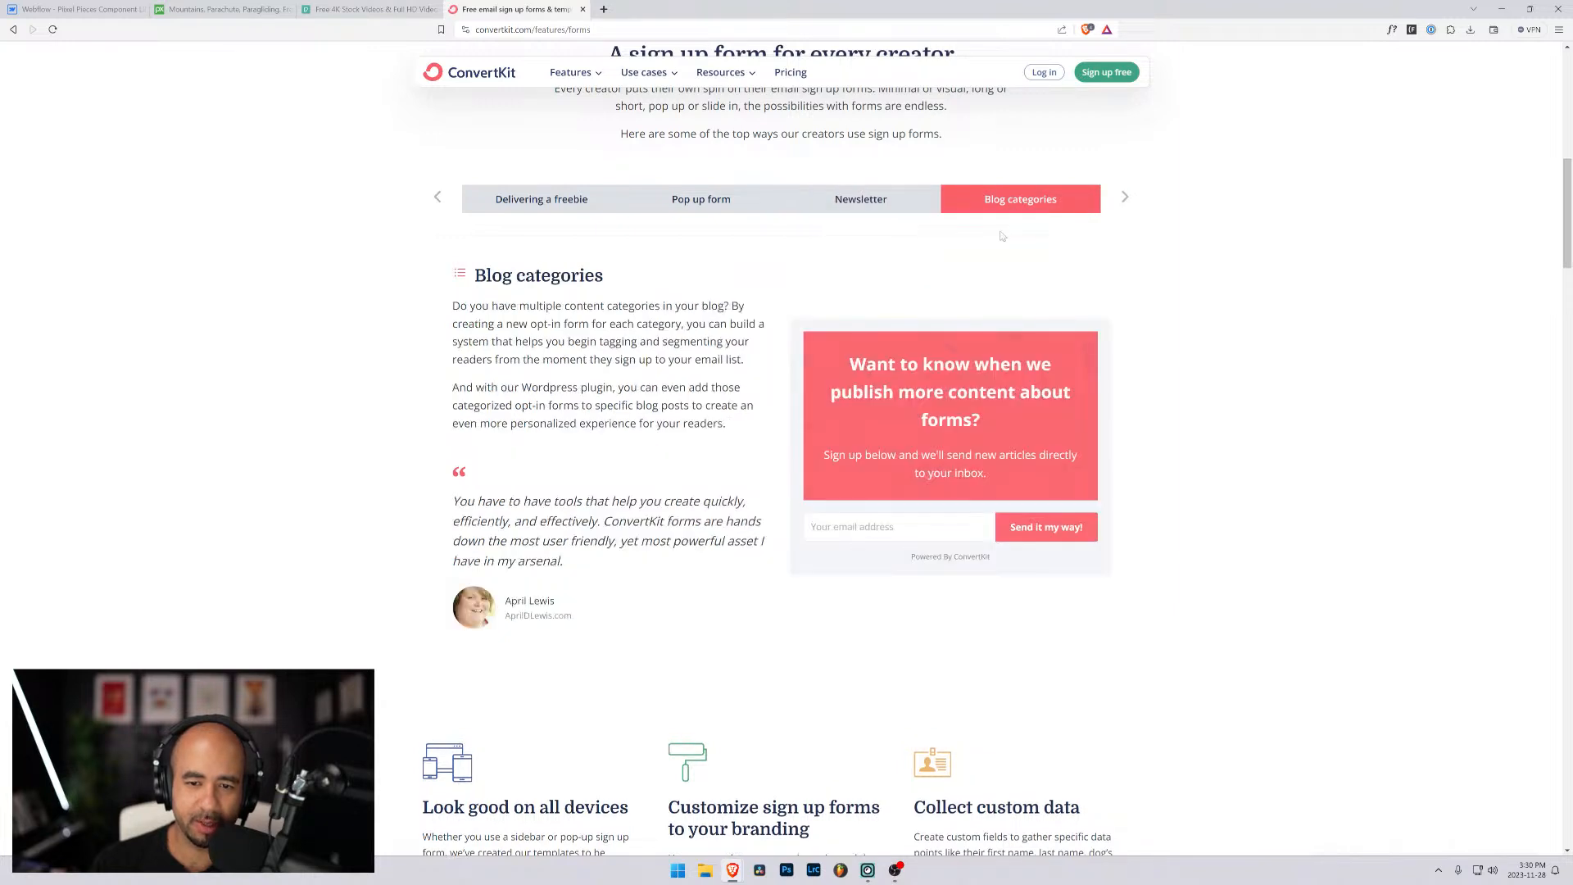
left_click(891, 211)
left_click(1126, 199)
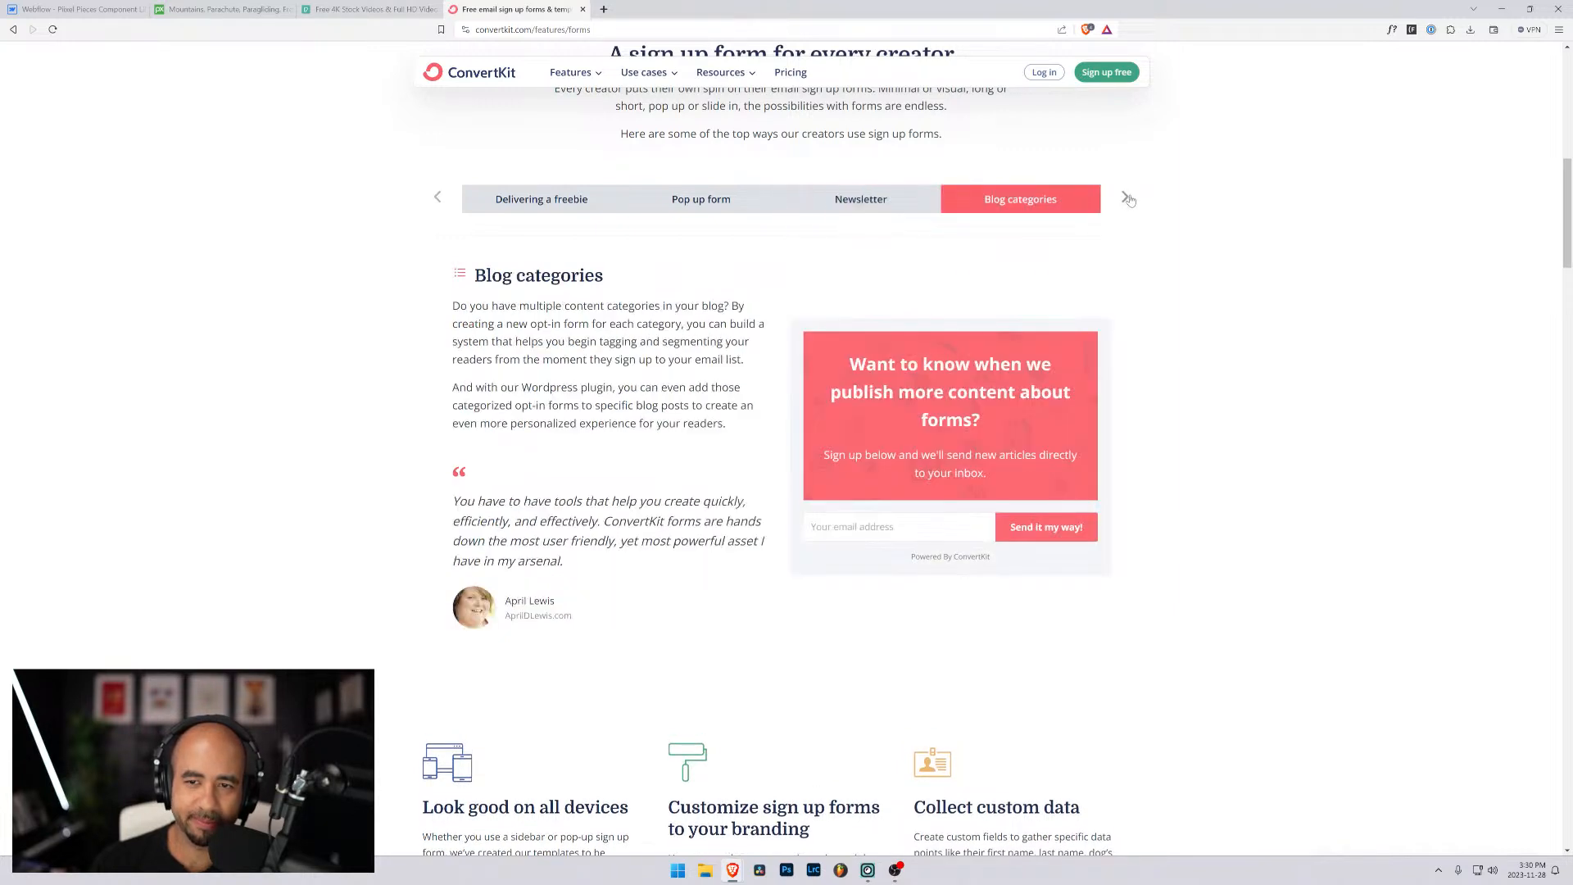
left_click(1125, 200)
left_click(1125, 199)
scroll(630, 347, "down", 12)
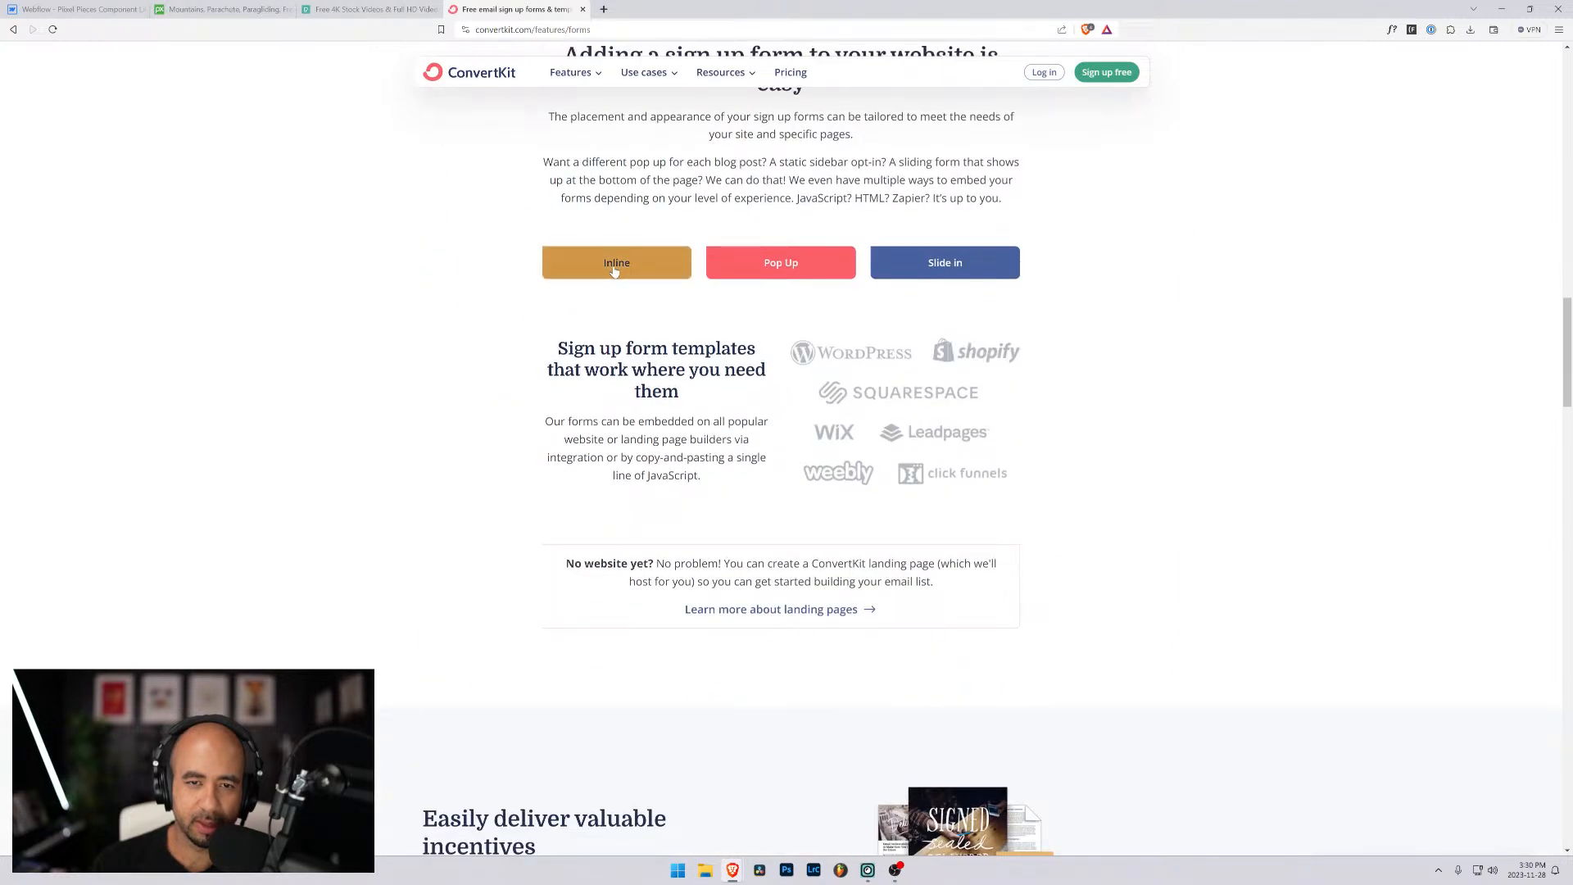
scroll(918, 402, "down", 8)
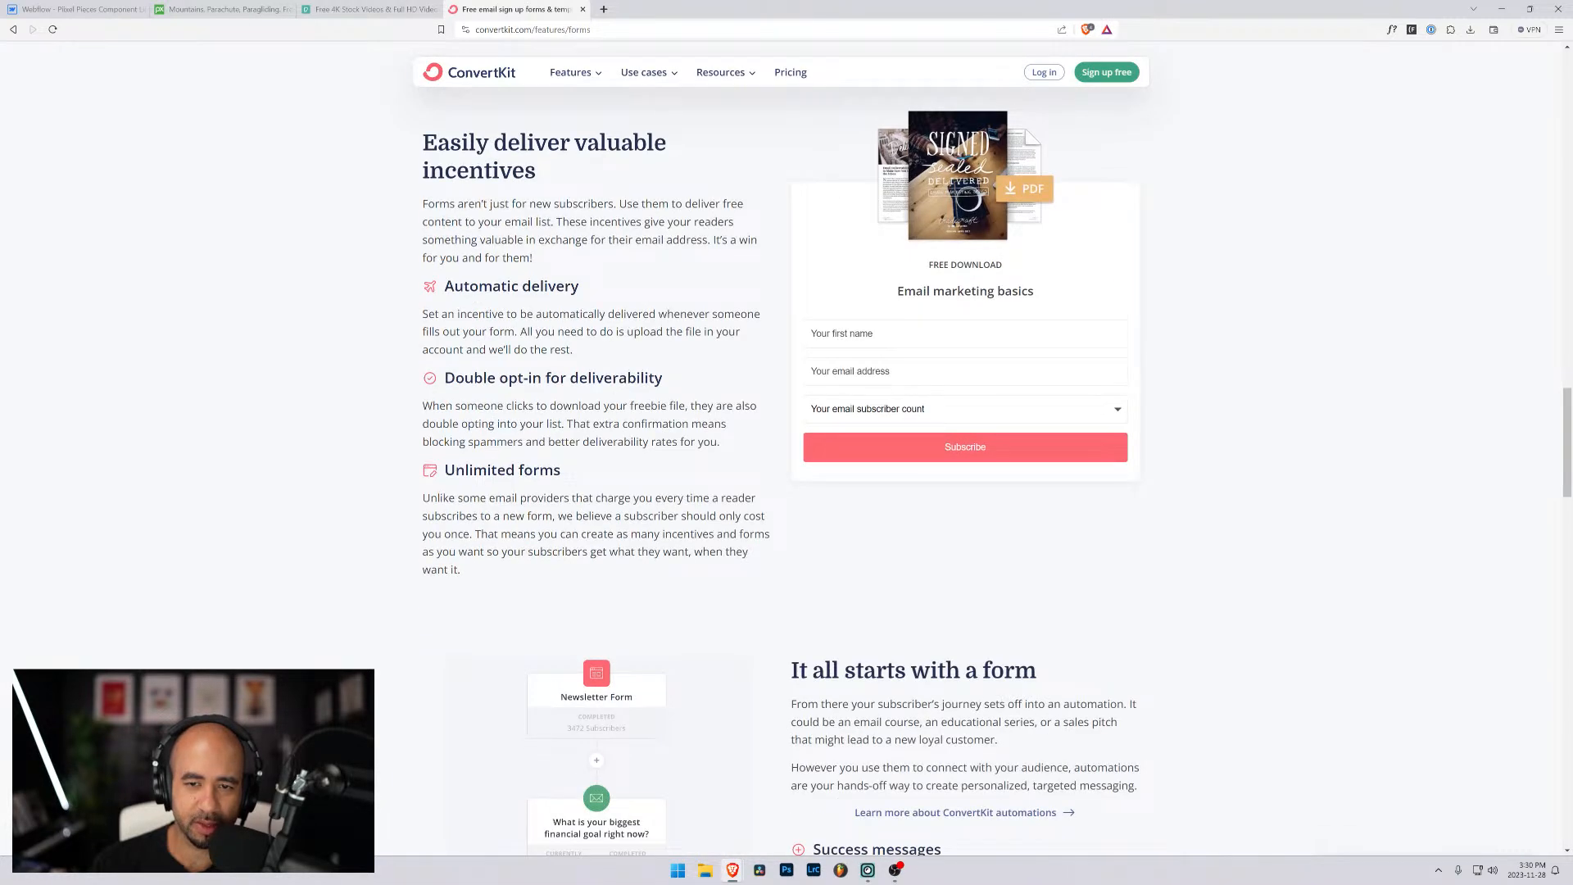
scroll(821, 481, "down", 13)
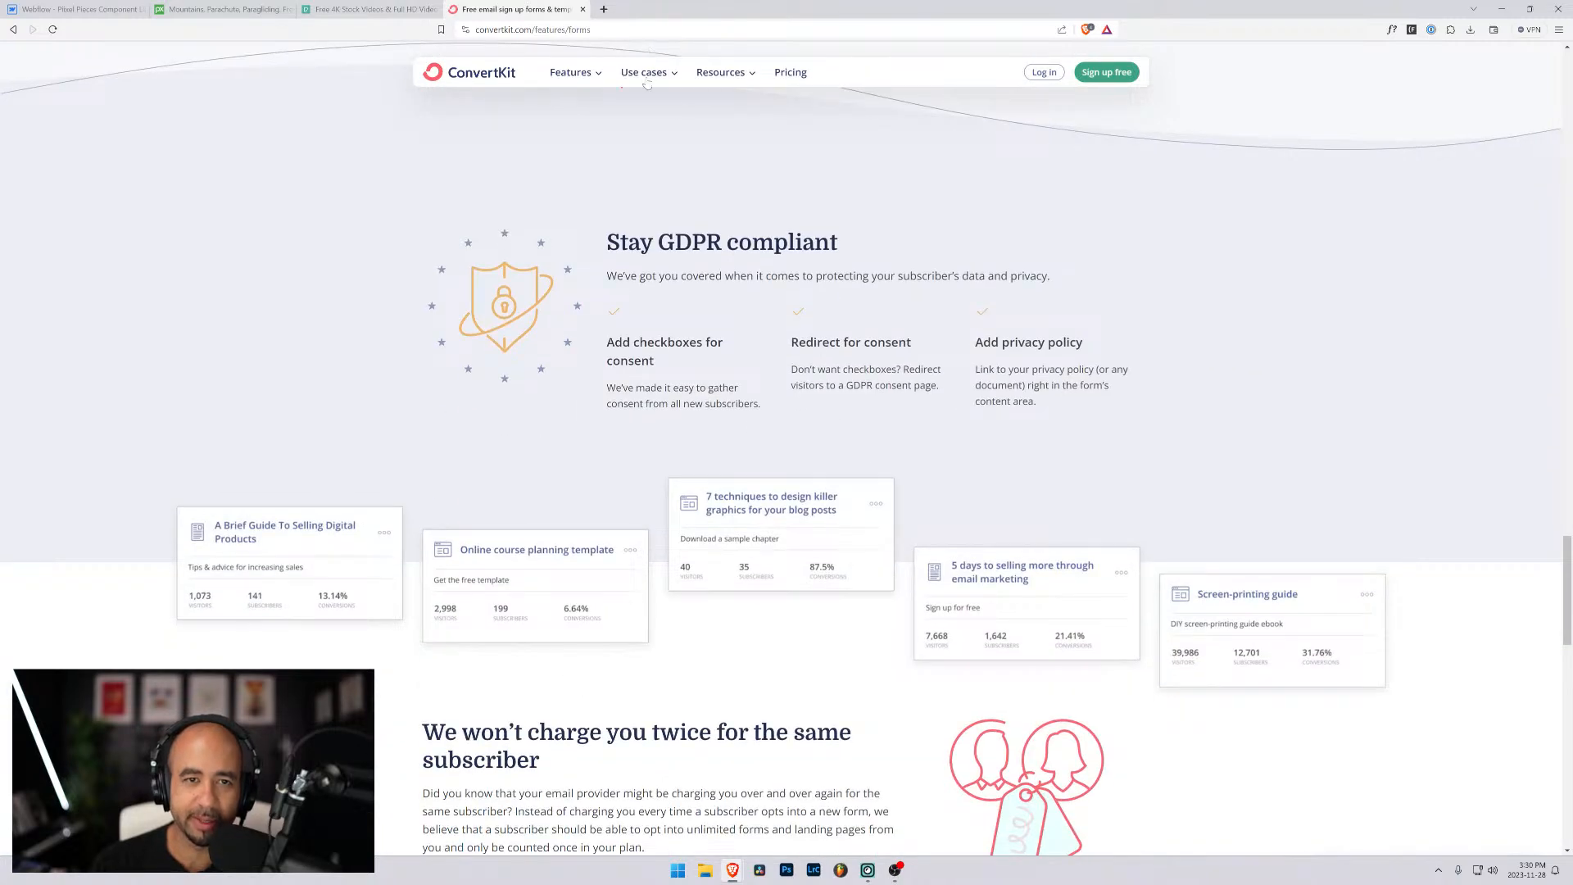
- Open ConvertKit's Landing pages feature page and examine its templates and opt-in form examples
mouse_move(575, 83)
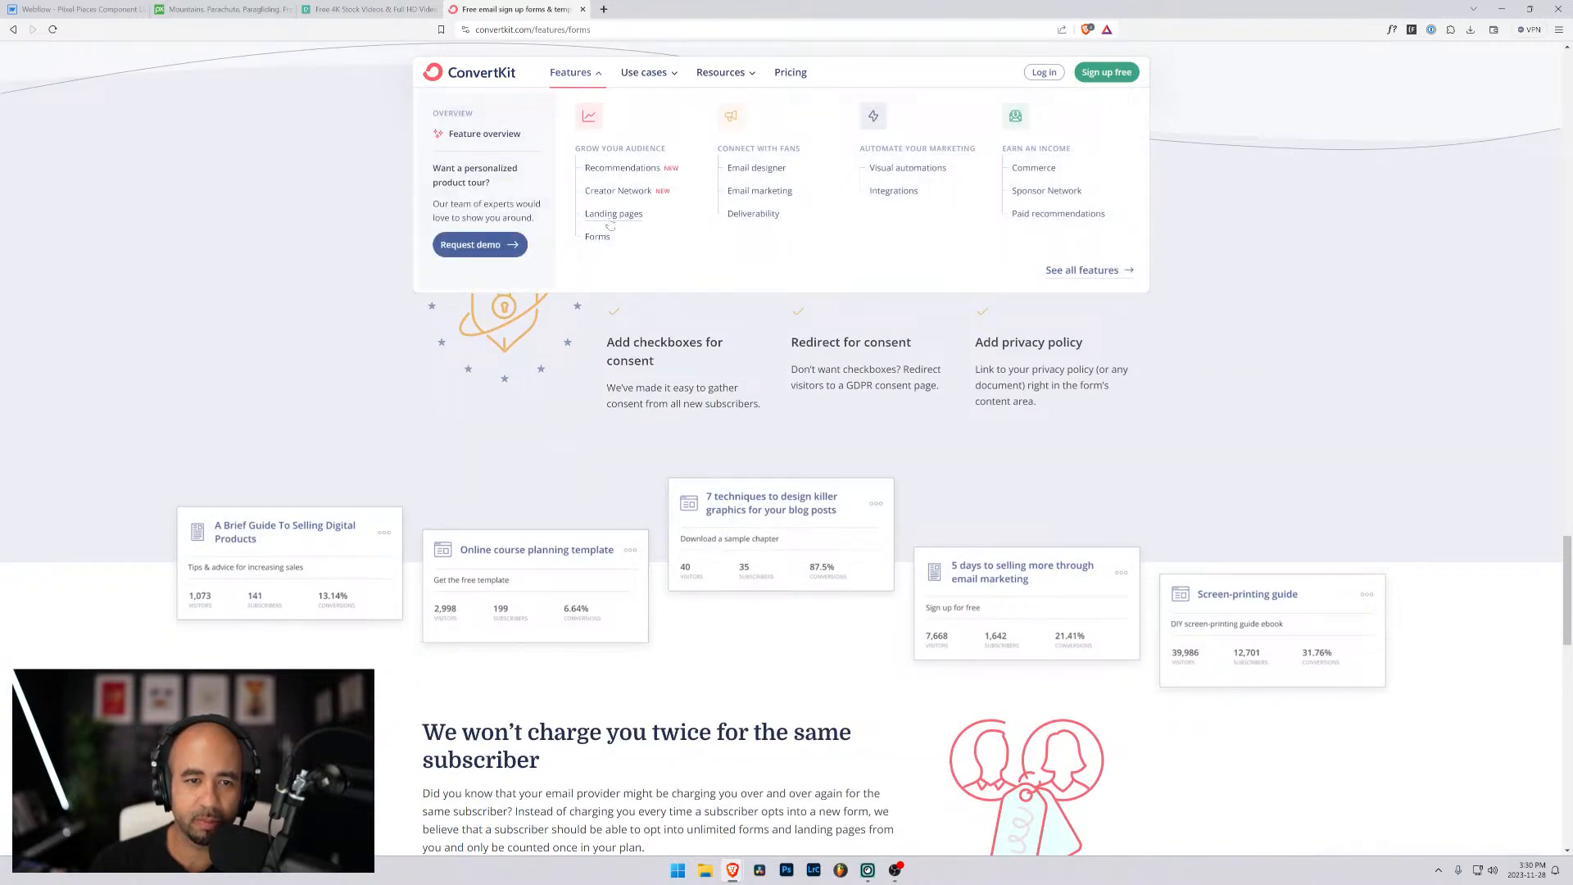
left_click(609, 220)
scroll(425, 242, "down", 4)
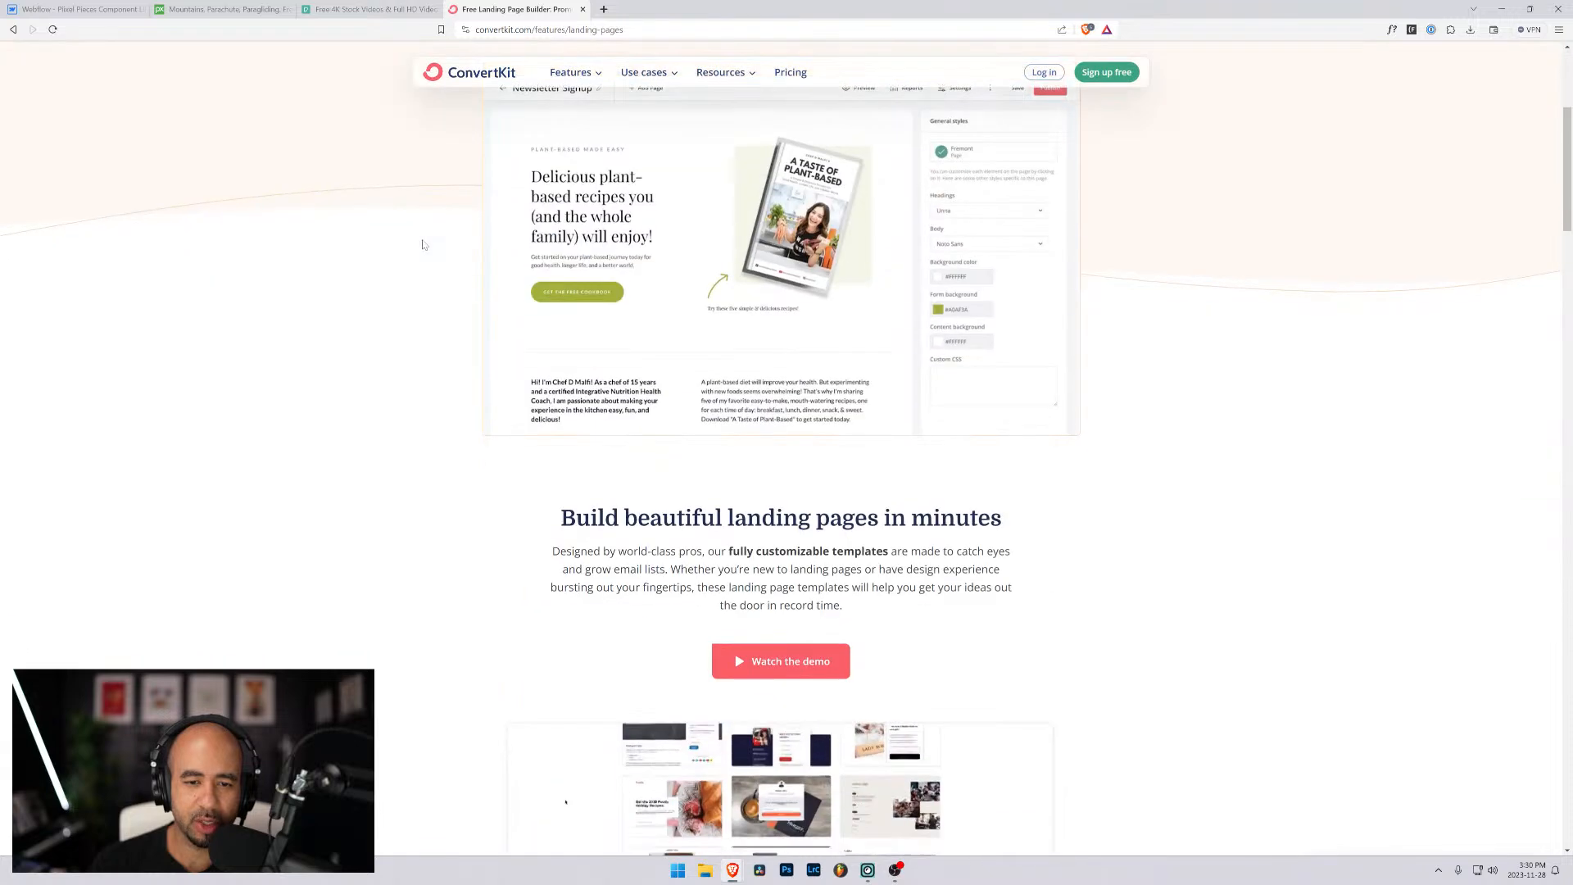
scroll(422, 244, "down", 5)
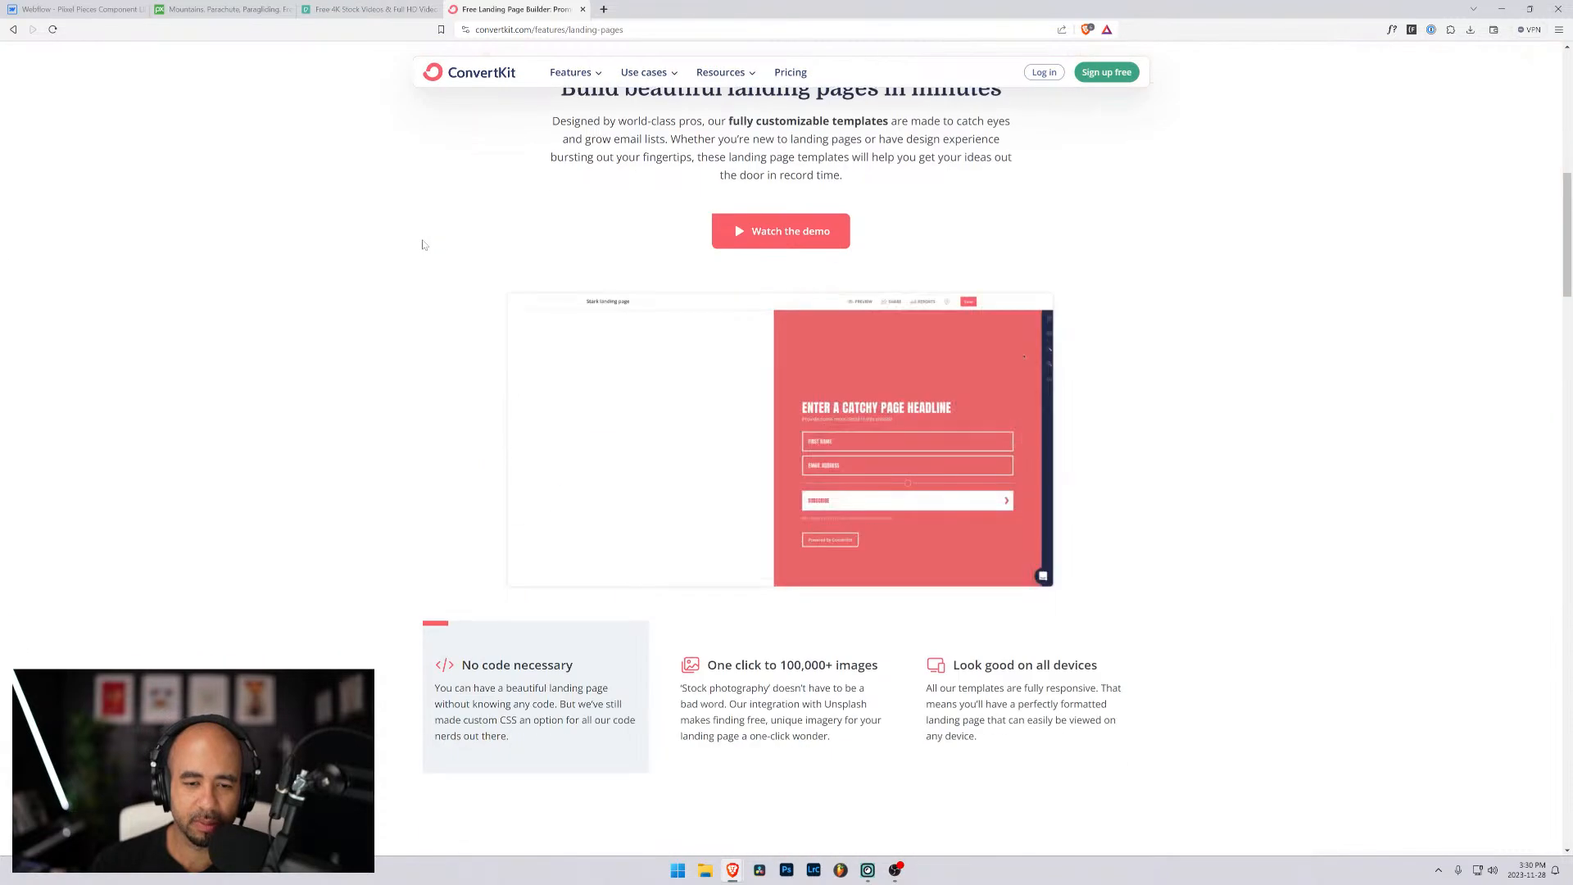
scroll(422, 244, "down", 4)
scroll(423, 244, "up", 3)
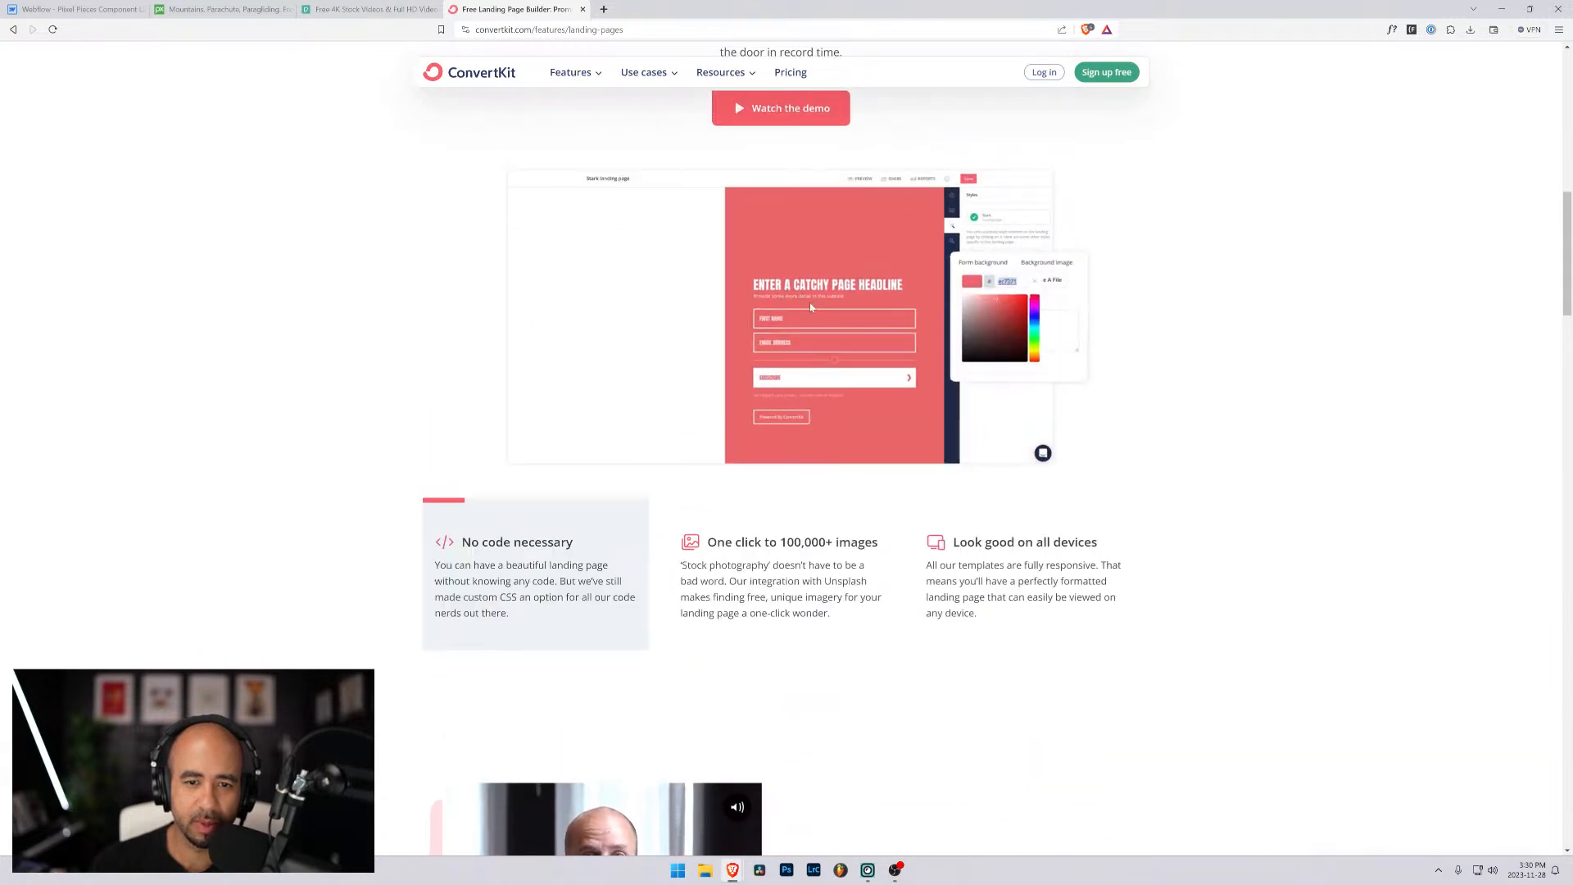
scroll(724, 396, "down", 13)
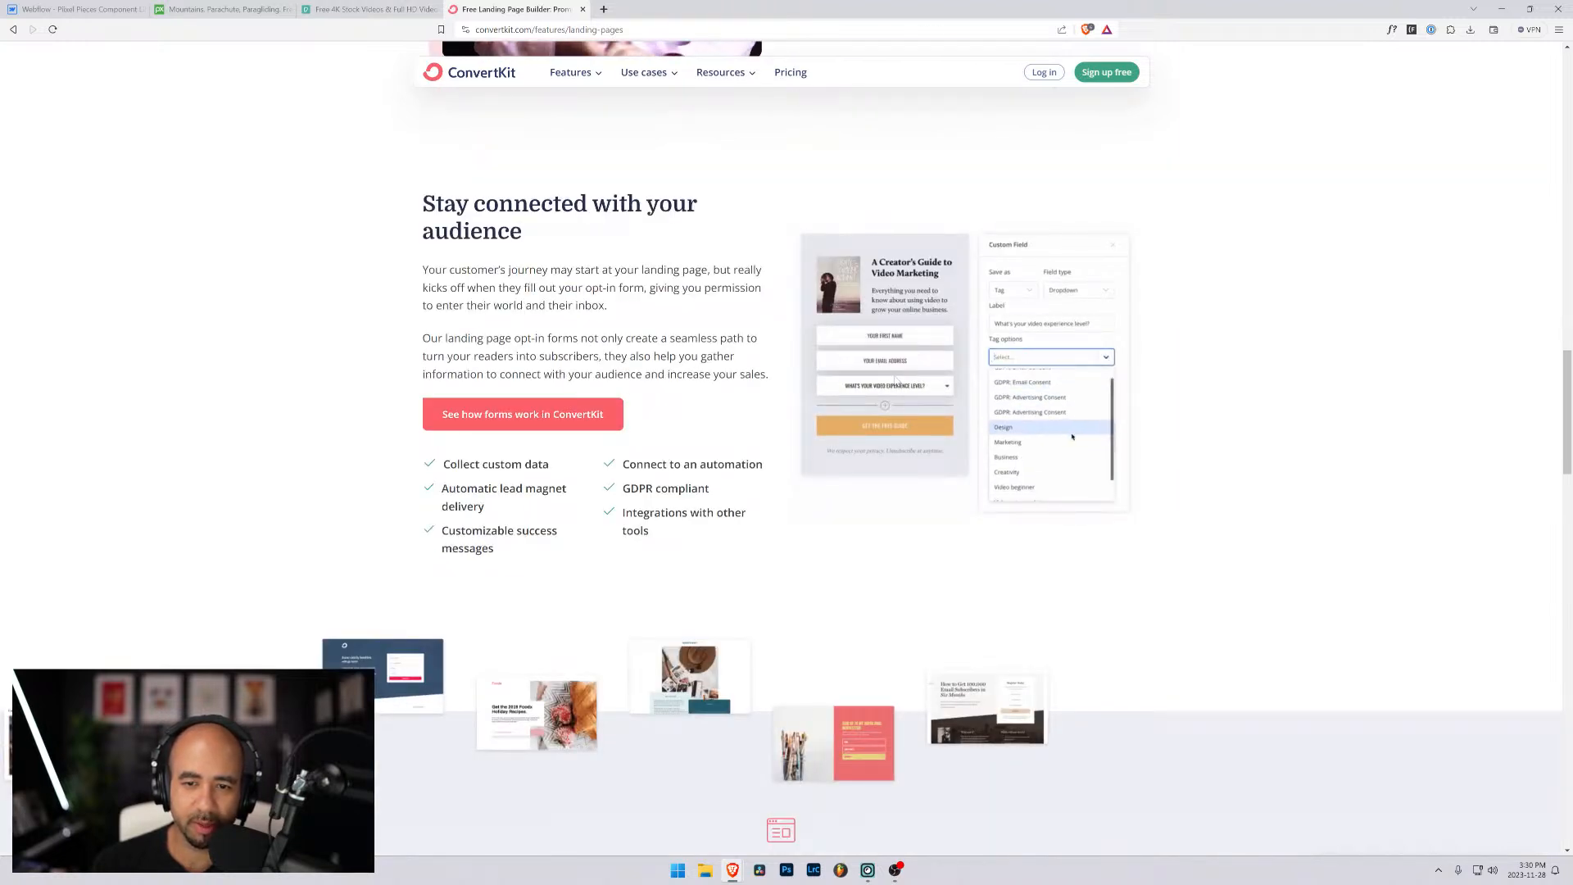
scroll(786, 442, "down", 3)
scroll(786, 443, "up", 2)
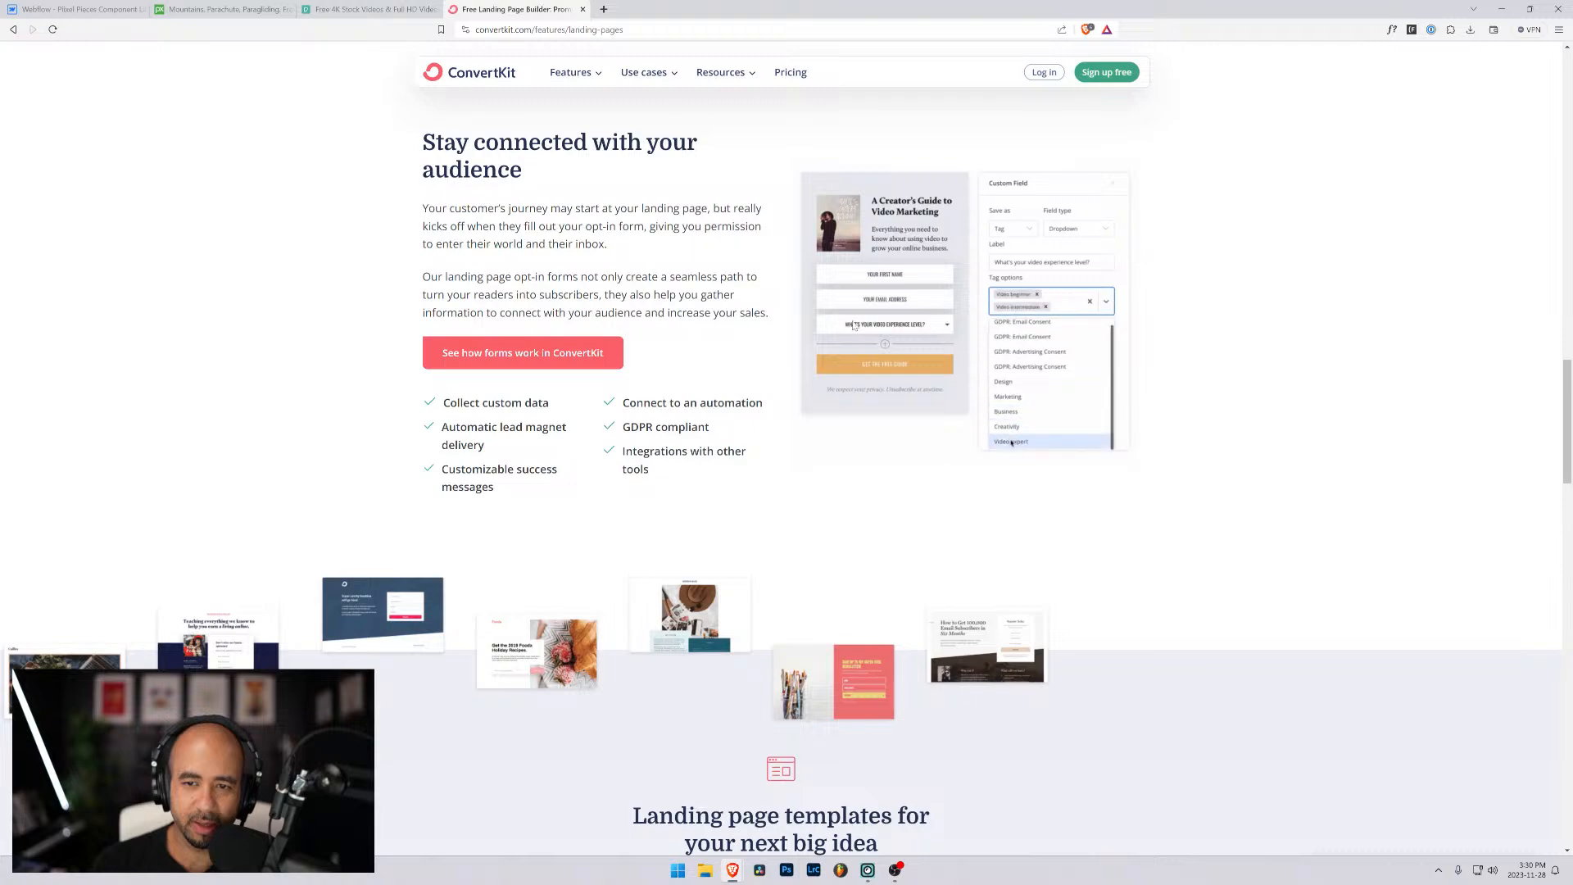
scroll(647, 345, "down", 15)
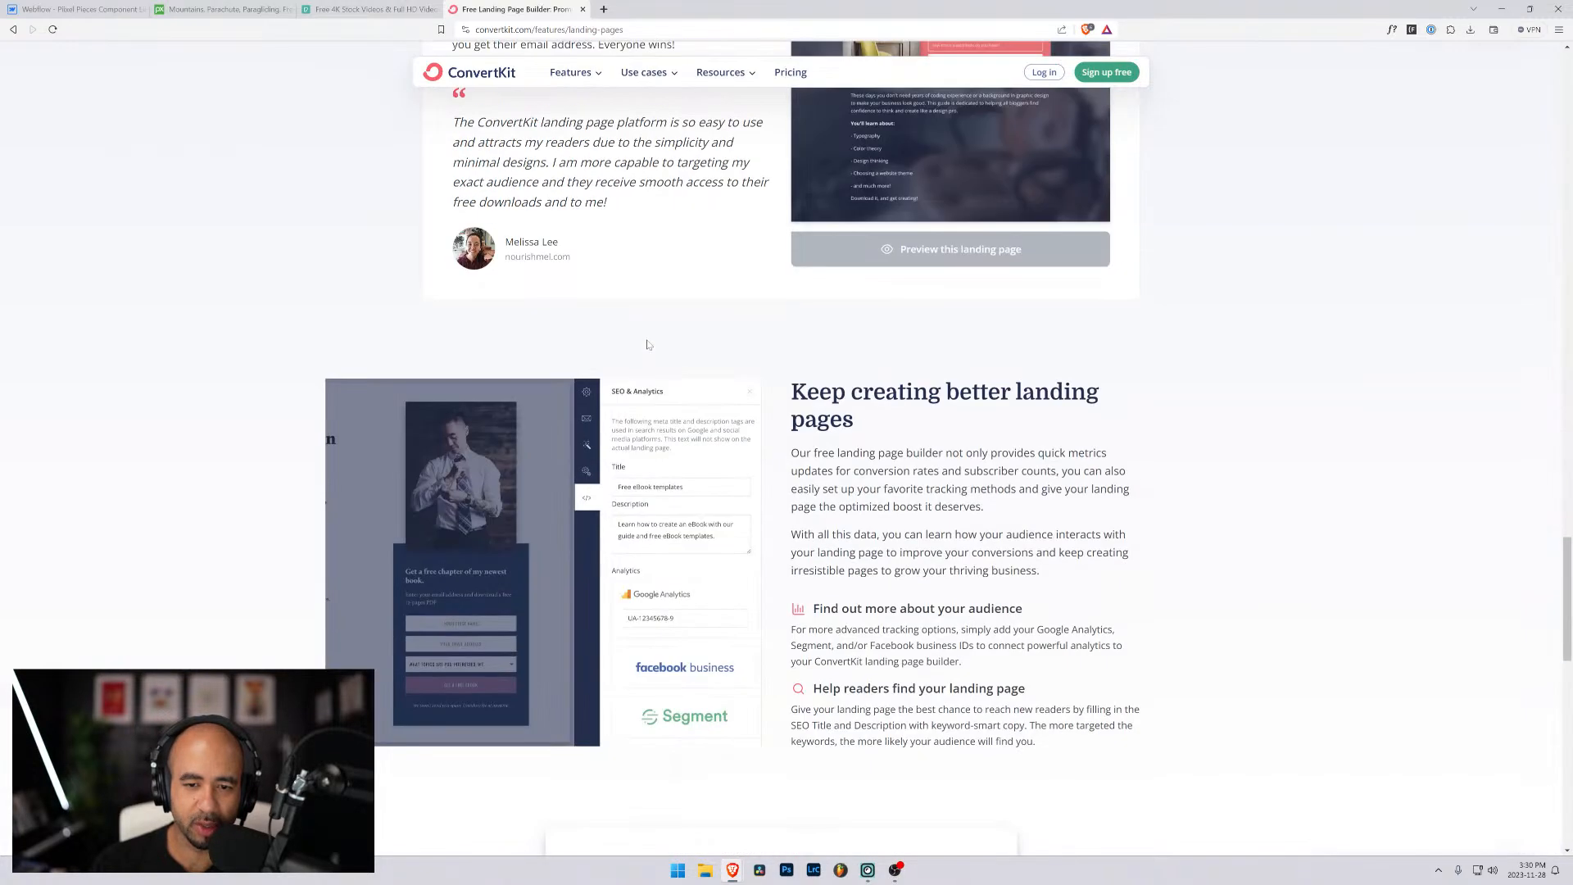
scroll(649, 342, "down", 10)
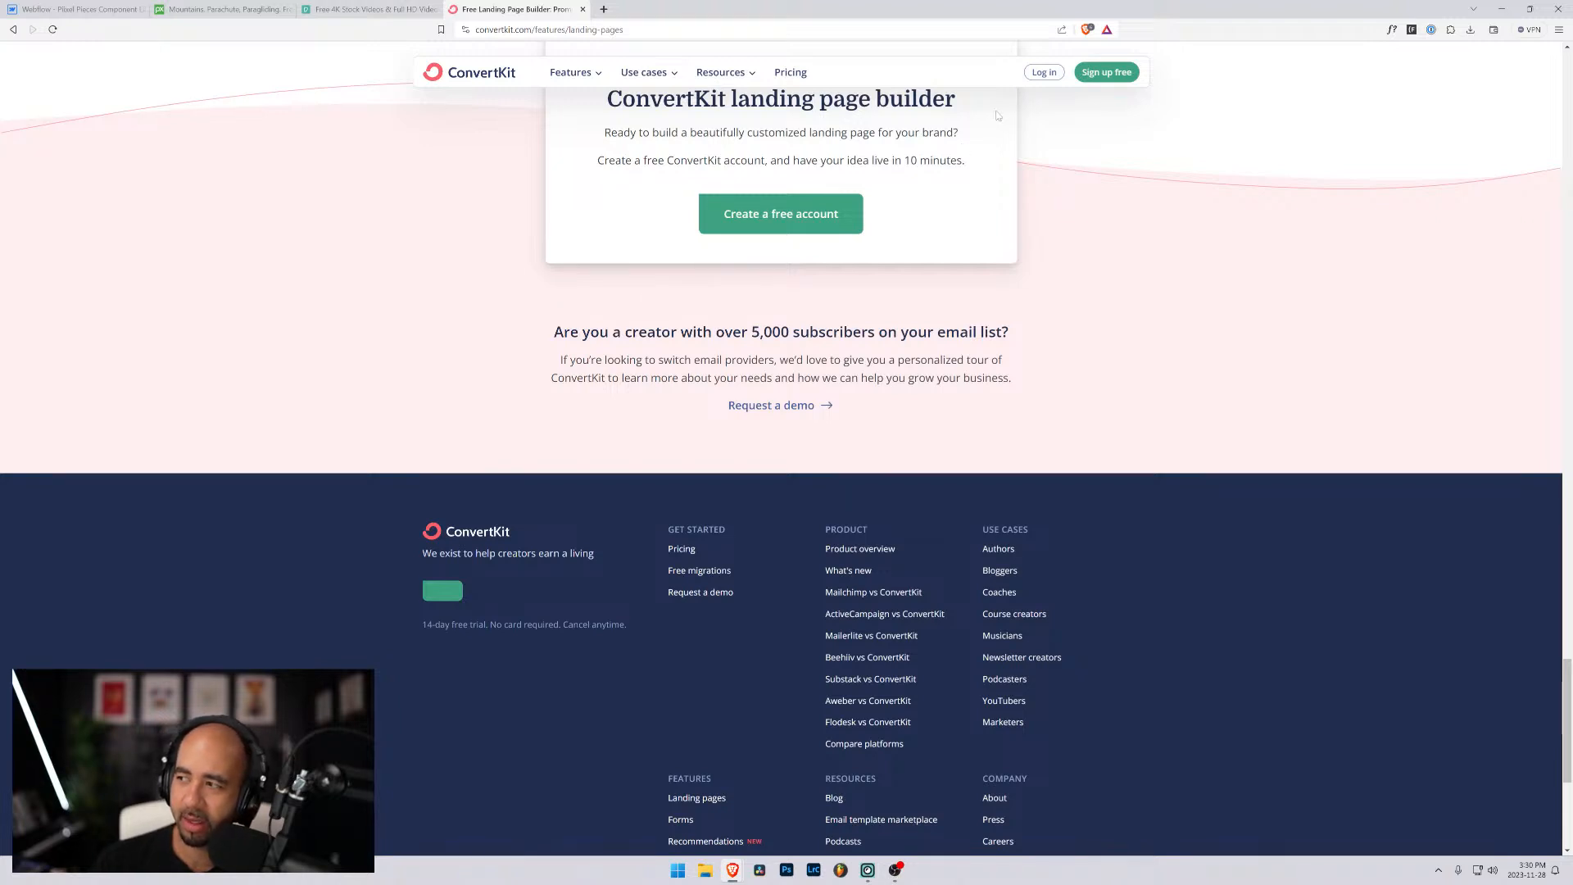
- Search the web for mailchimp forms and open Mailchimp's How the Form Builder Works help article
key("ctrl+l")
type("mailchimp")
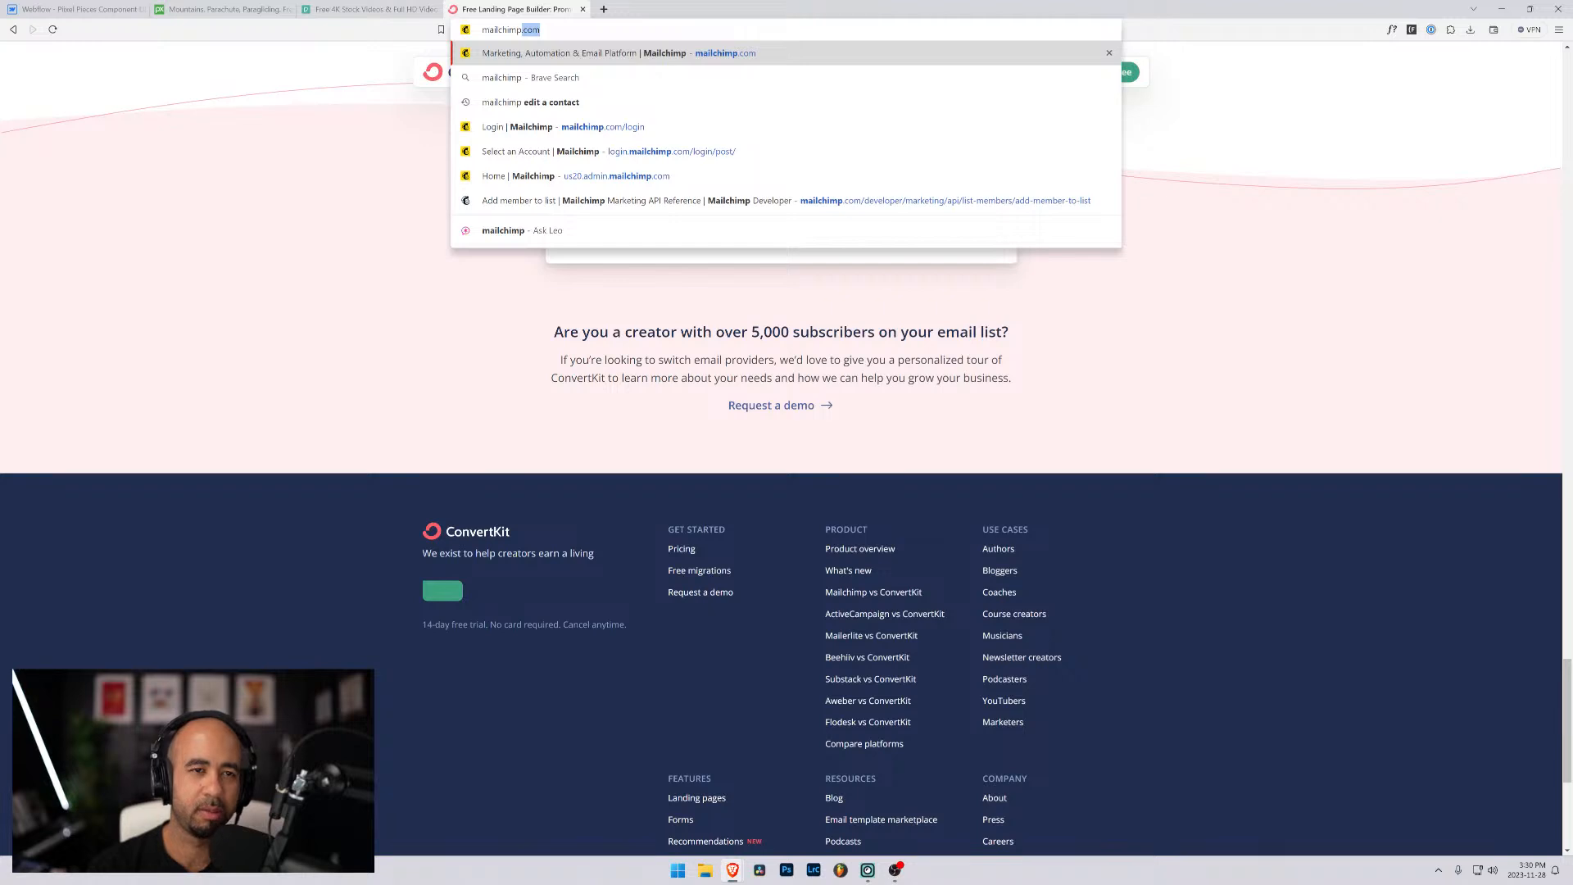
type(" forms")
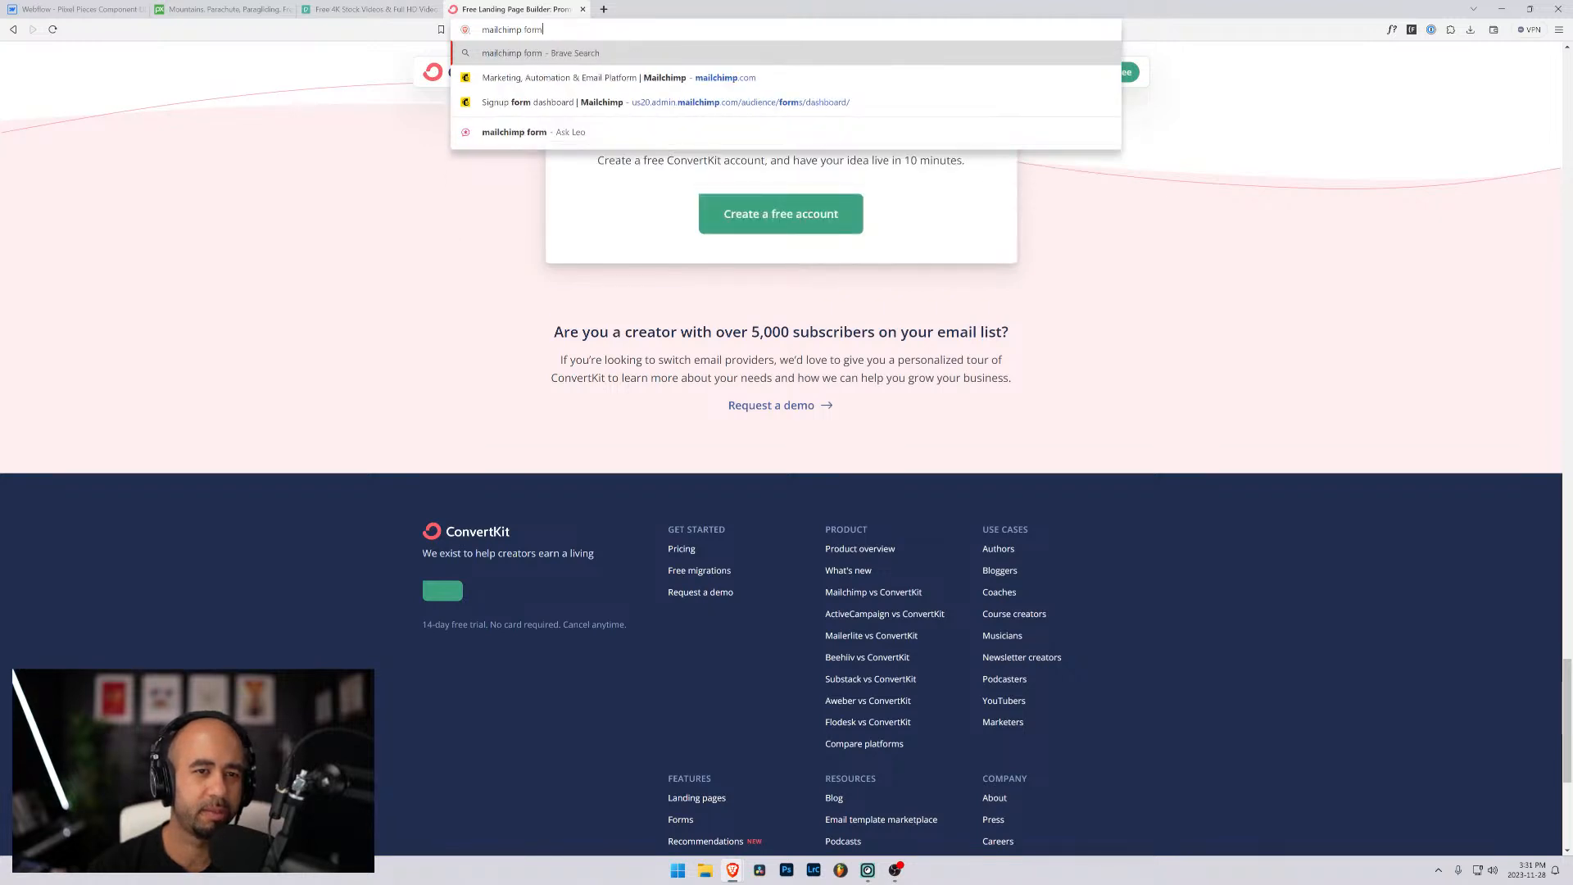
key("Return")
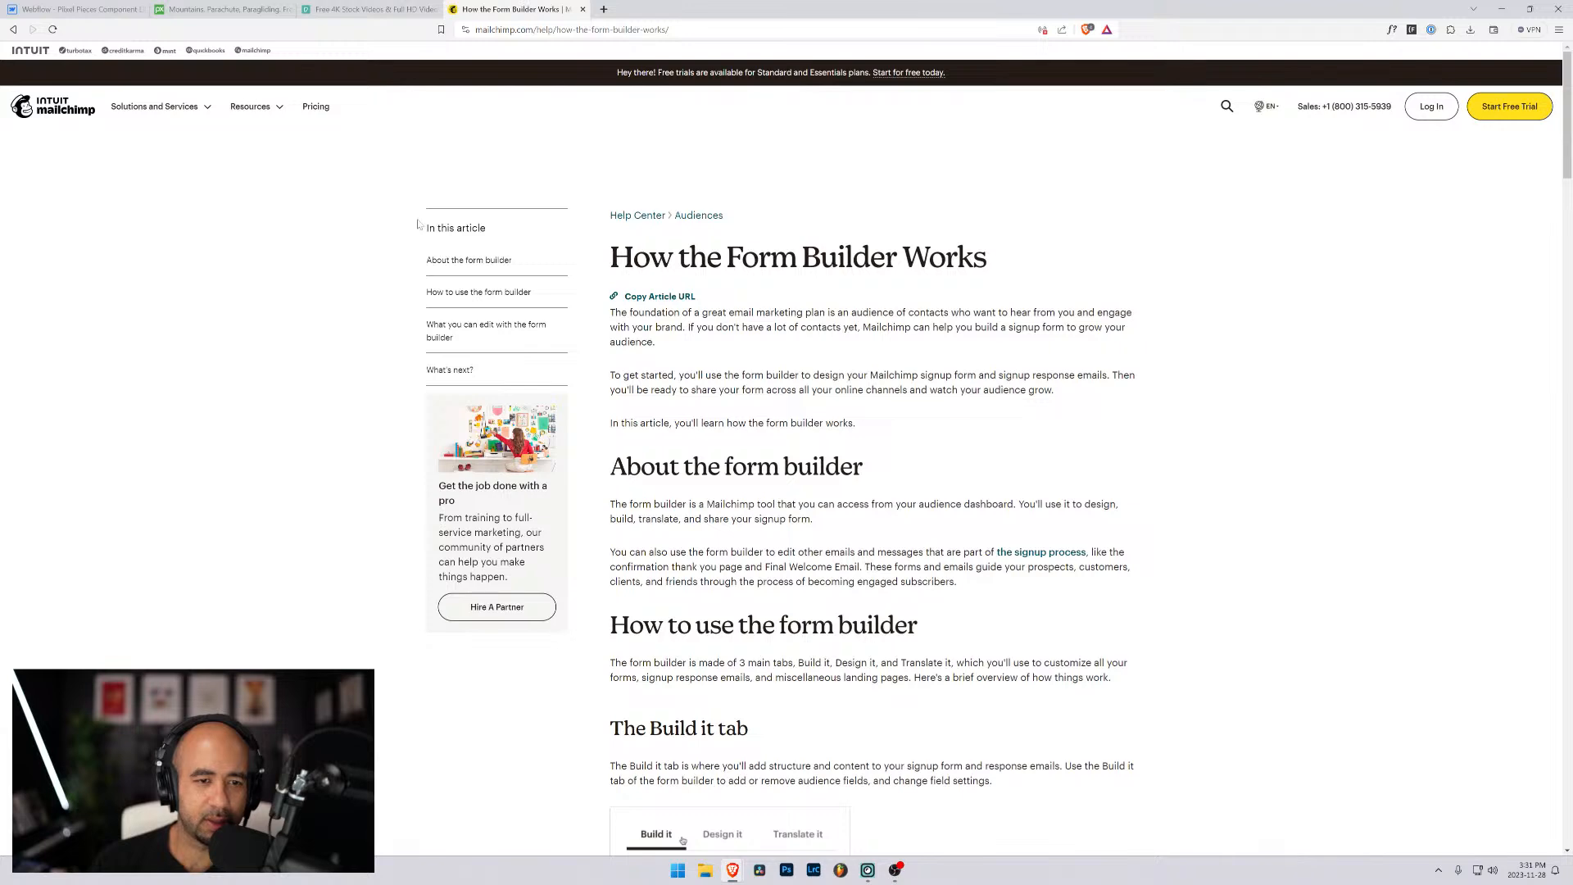
- Open Mailchimp's Email marketing resources page and look through its topics and articles for form examples
left_click(251, 107)
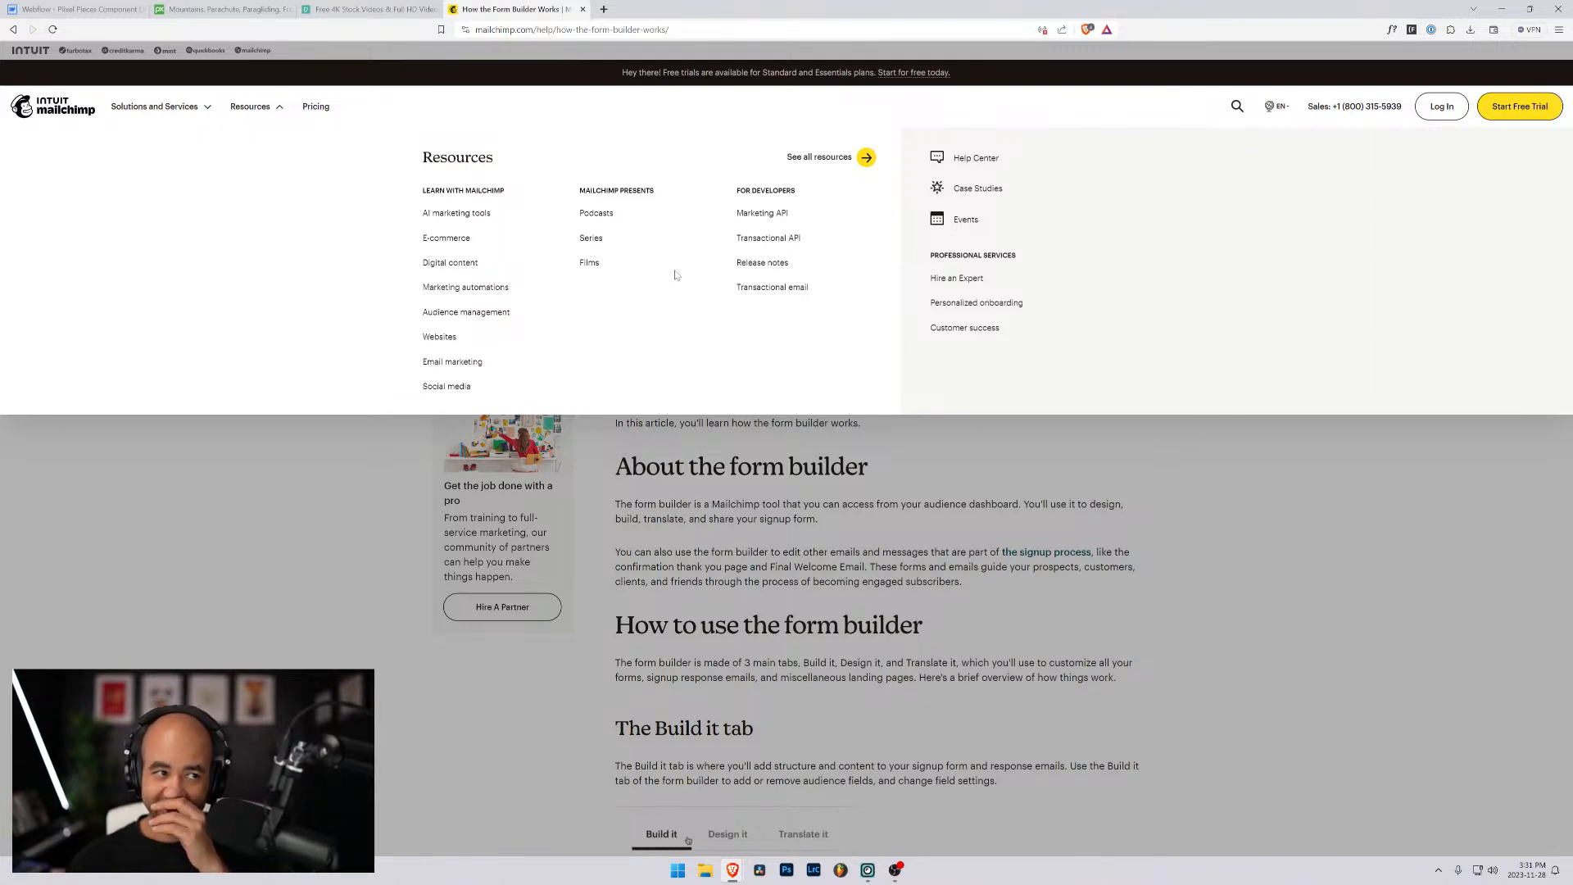
left_click(463, 366)
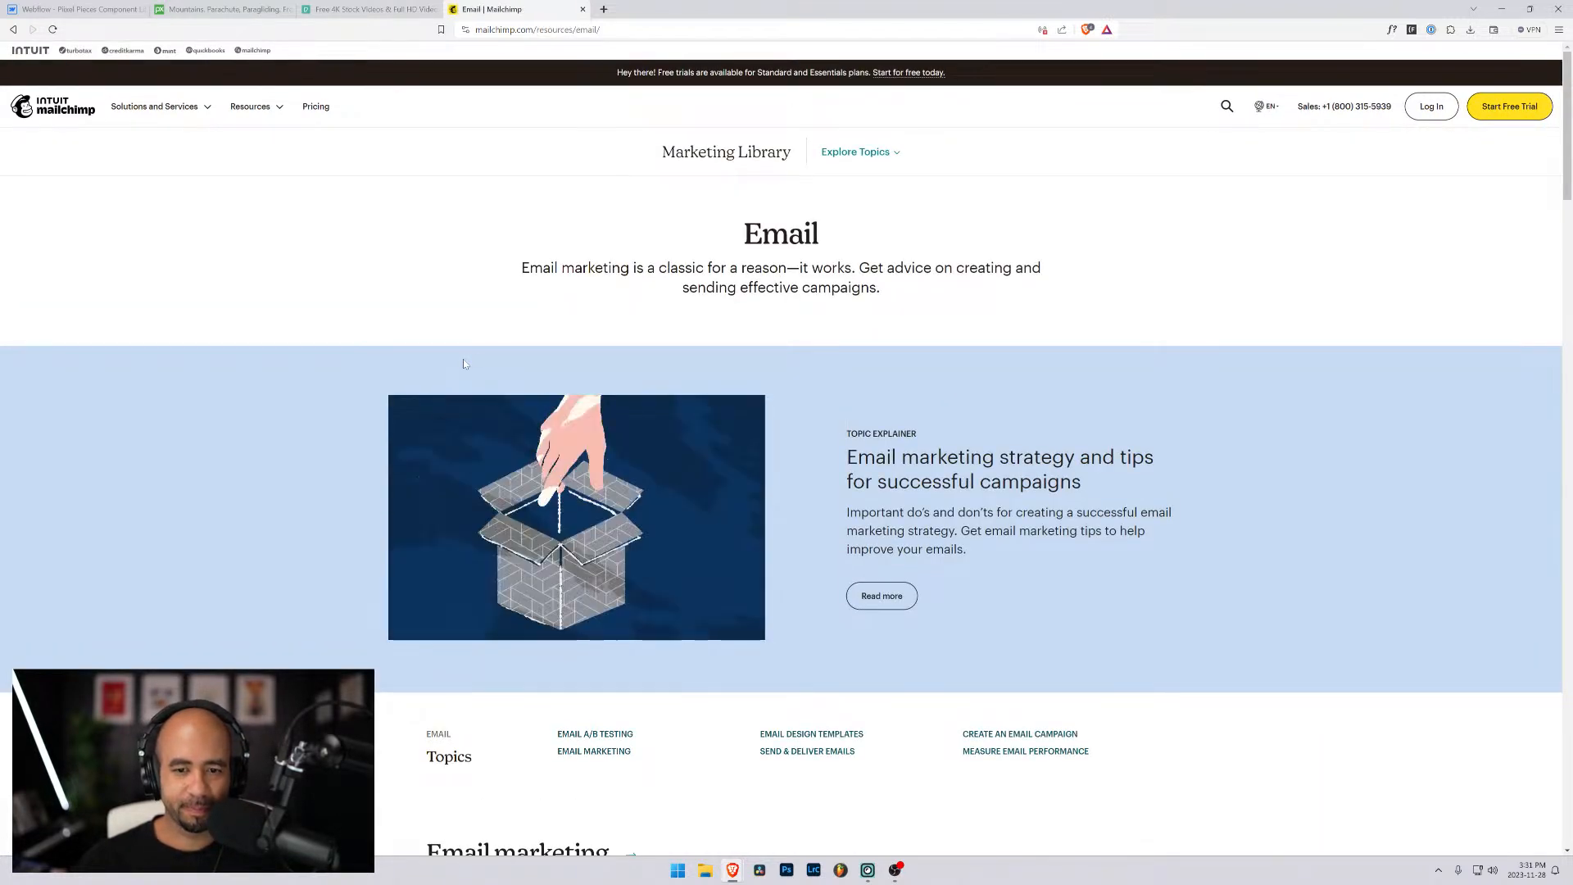
scroll(463, 359, "down", 5)
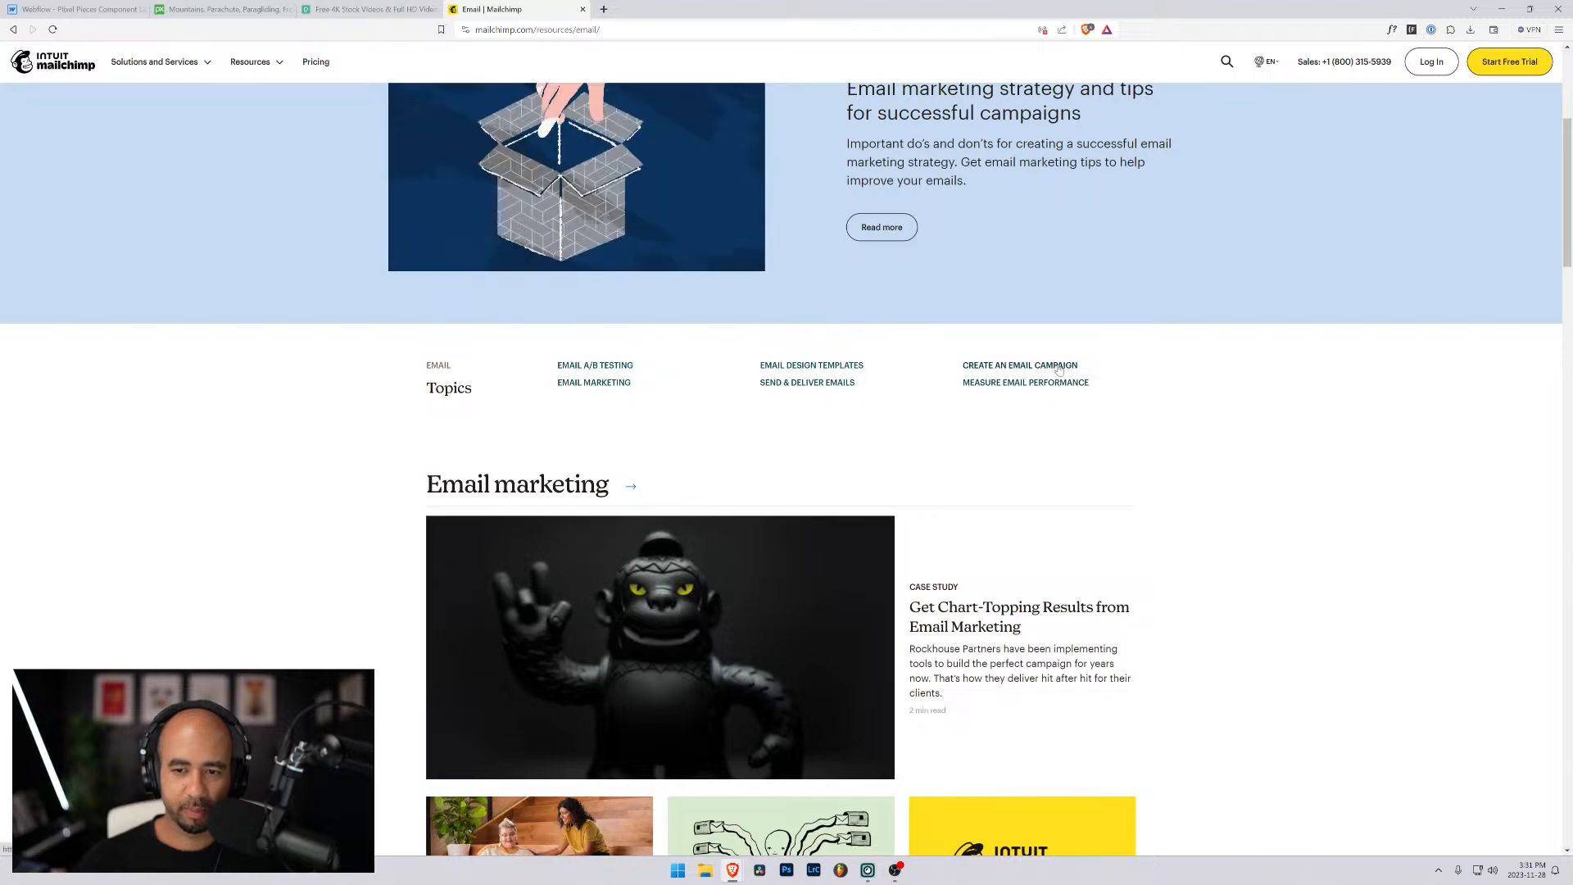
scroll(892, 434, "down", 5)
scroll(892, 433, "down", 9)
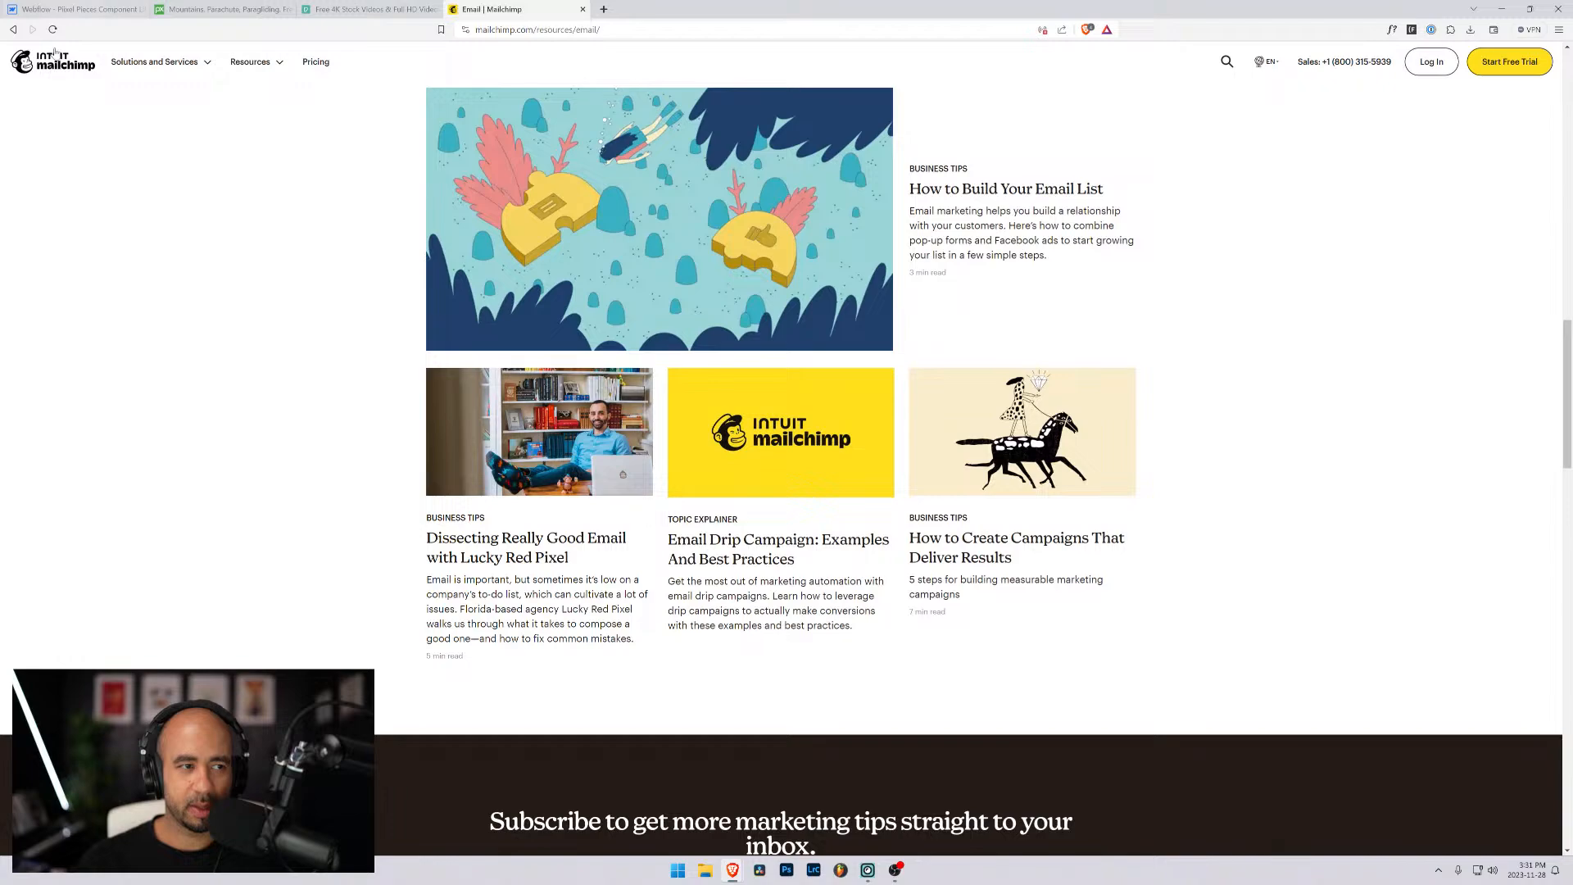
- Go to the Mailchimp home page and look through its sections for a subscribe form example
left_click(54, 52)
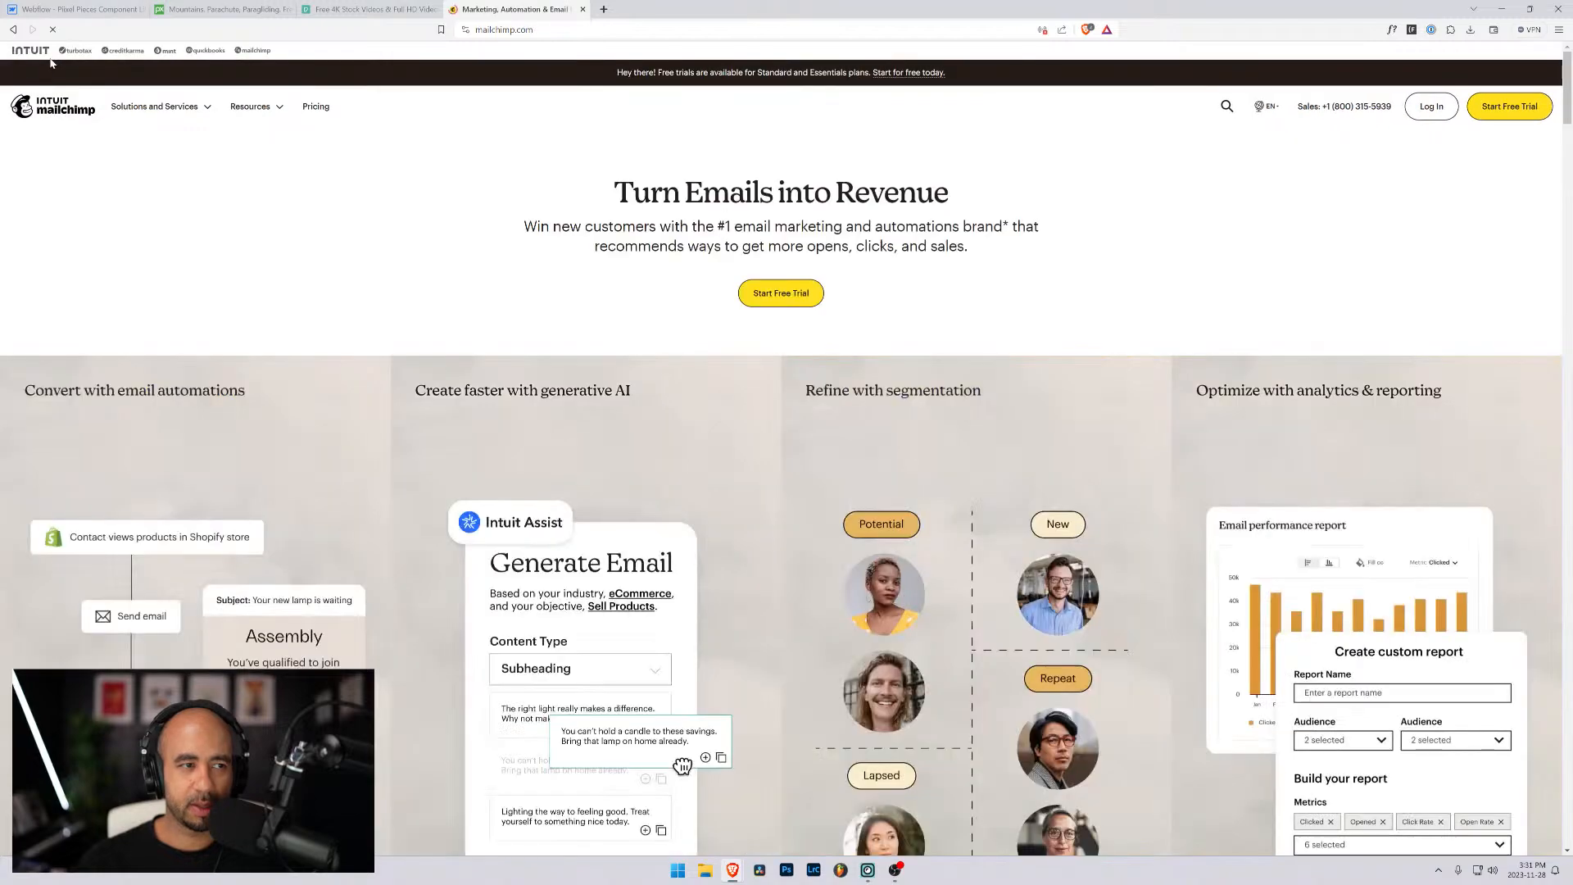
scroll(534, 199, "down", 5)
scroll(549, 205, "down", 10)
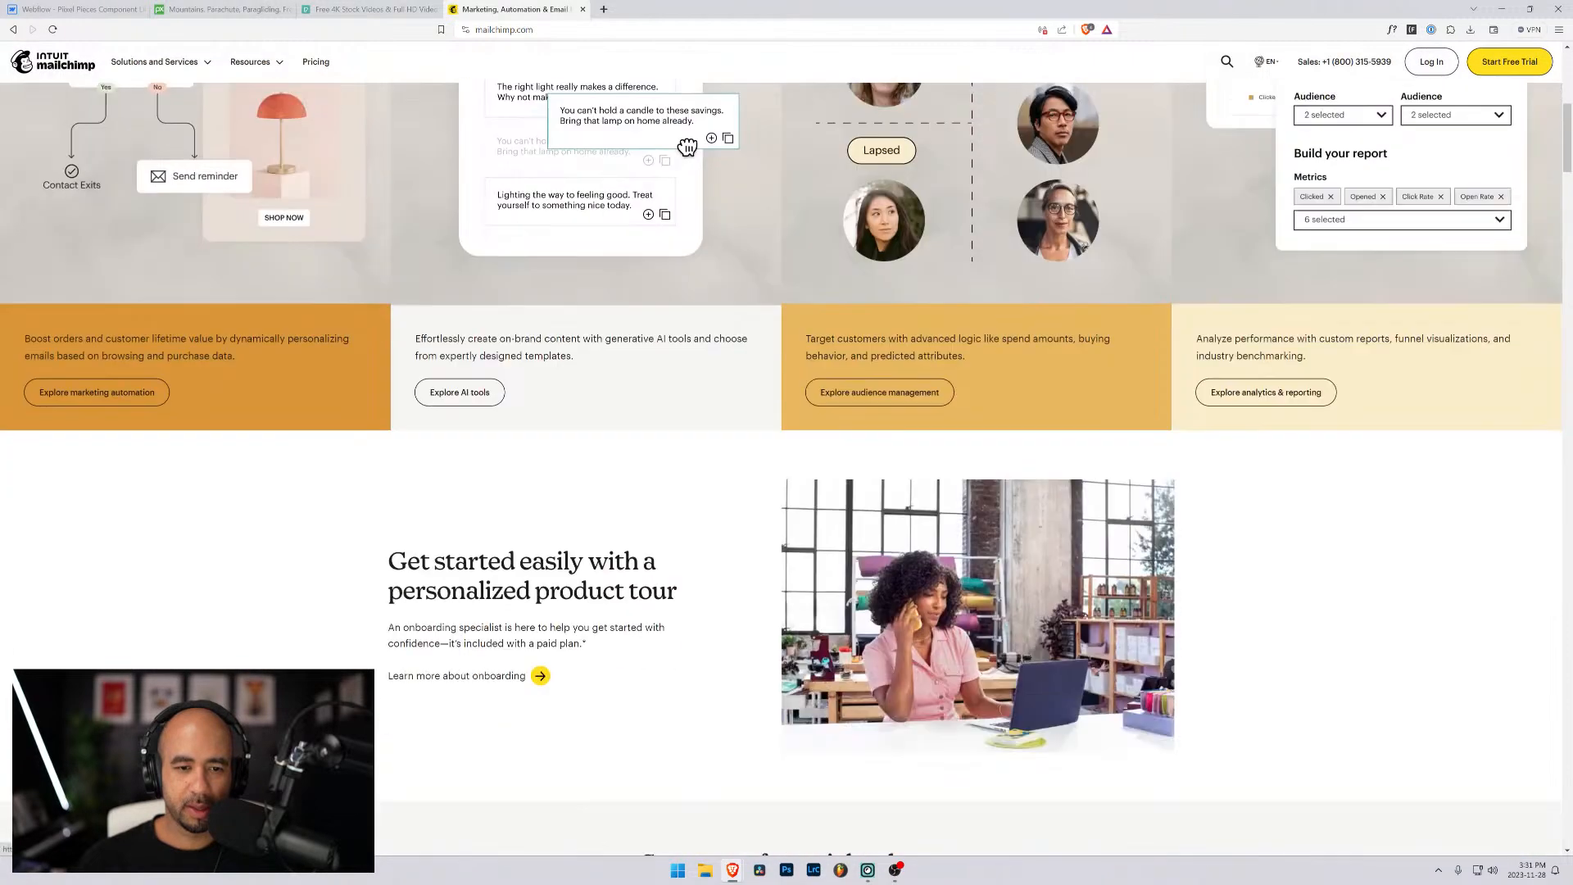
scroll(548, 208, "down", 12)
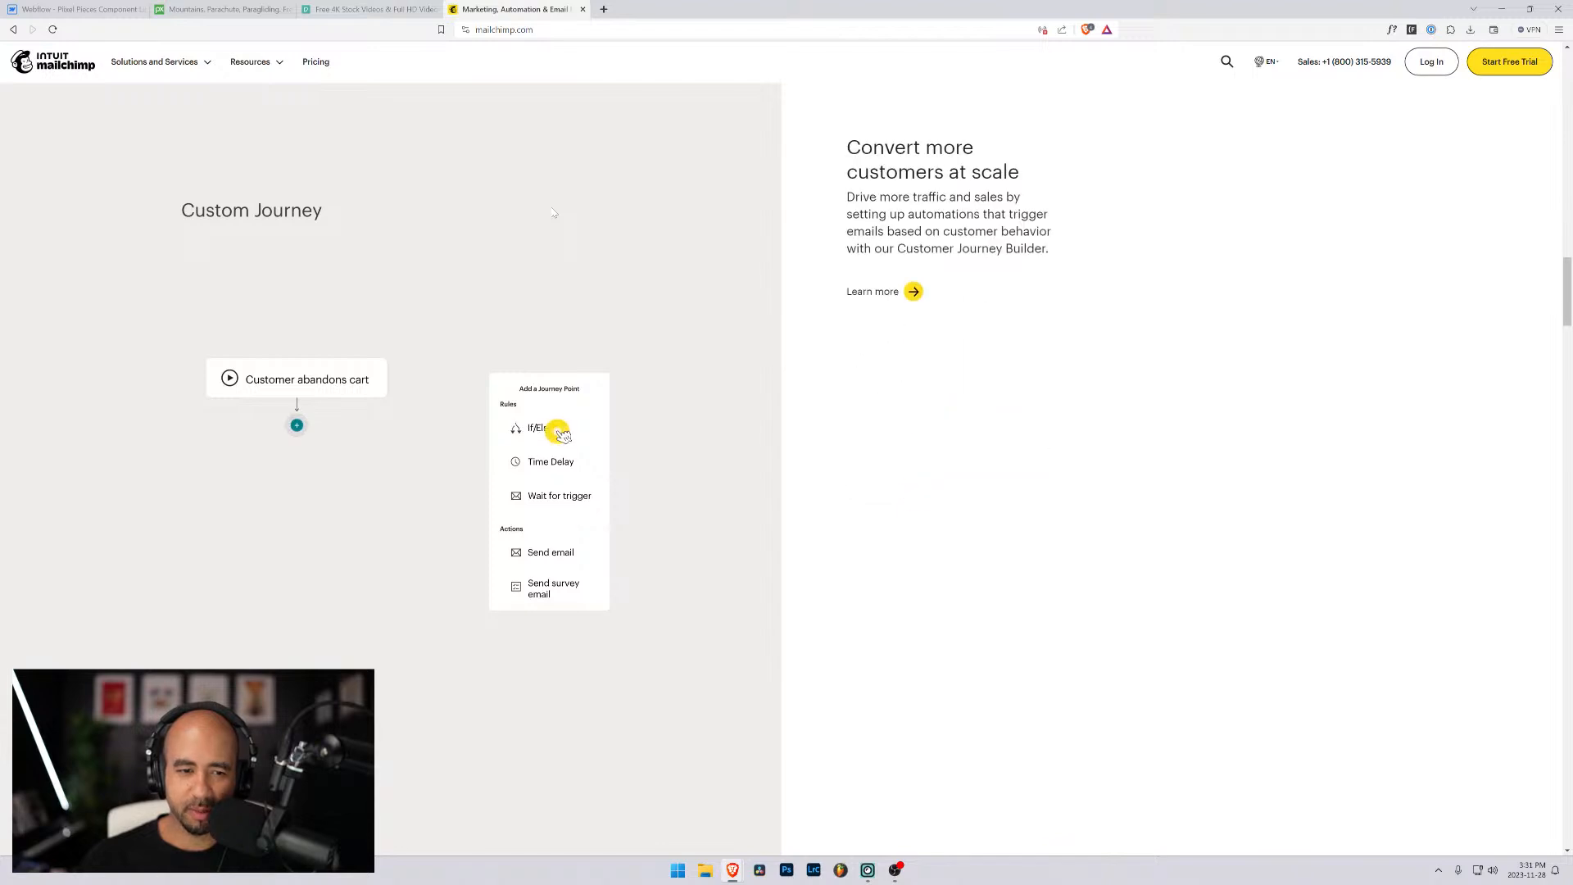
scroll(557, 211, "down", 5)
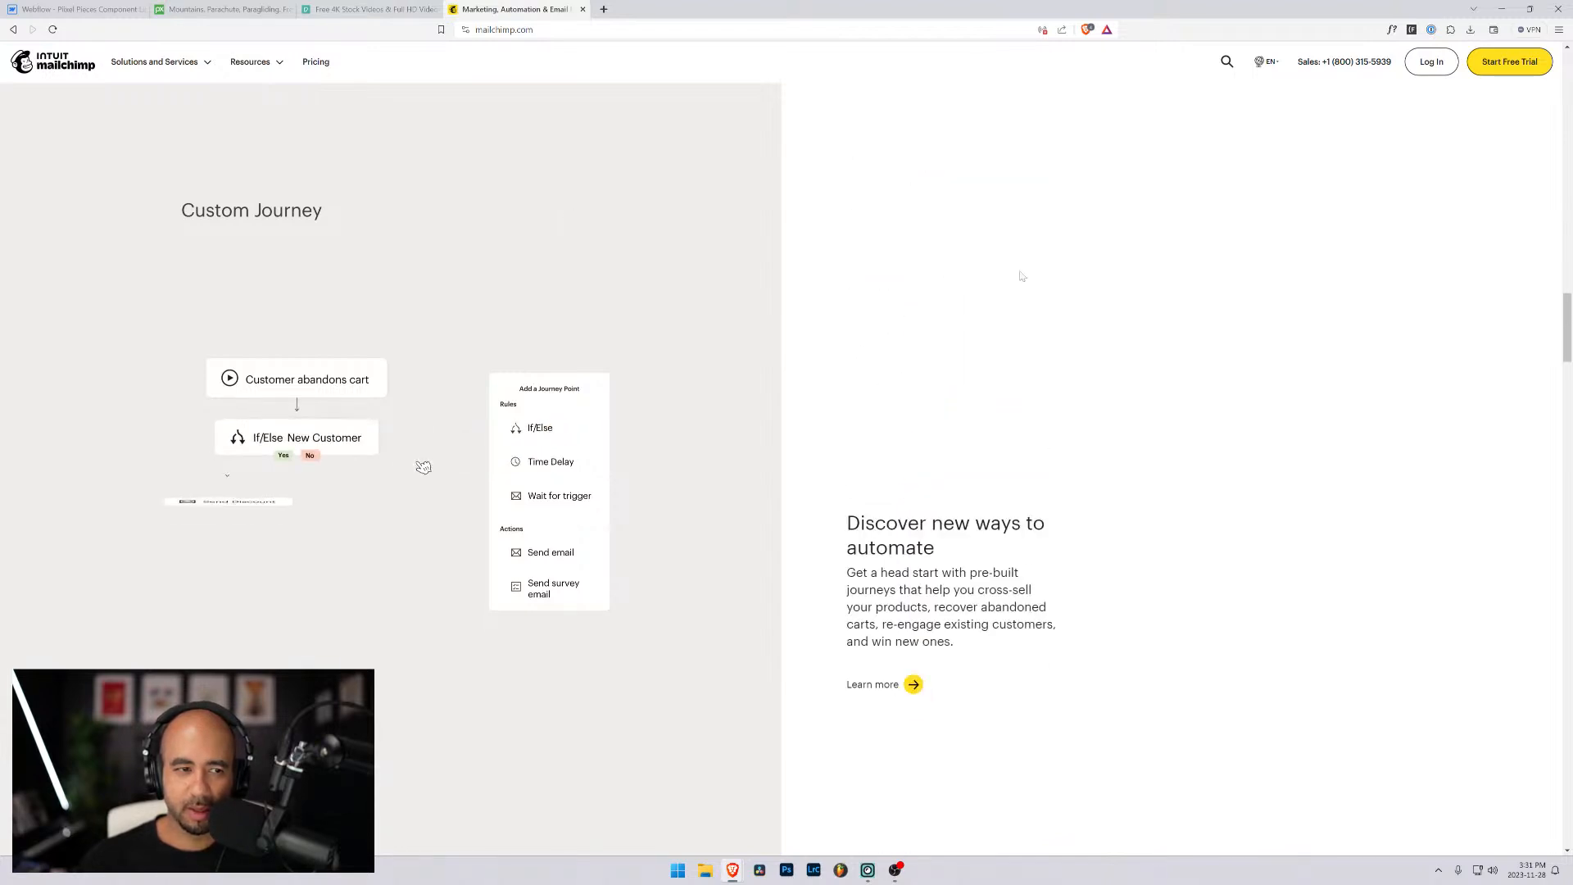
scroll(873, 295, "down", 5)
scroll(873, 295, "down", 5)
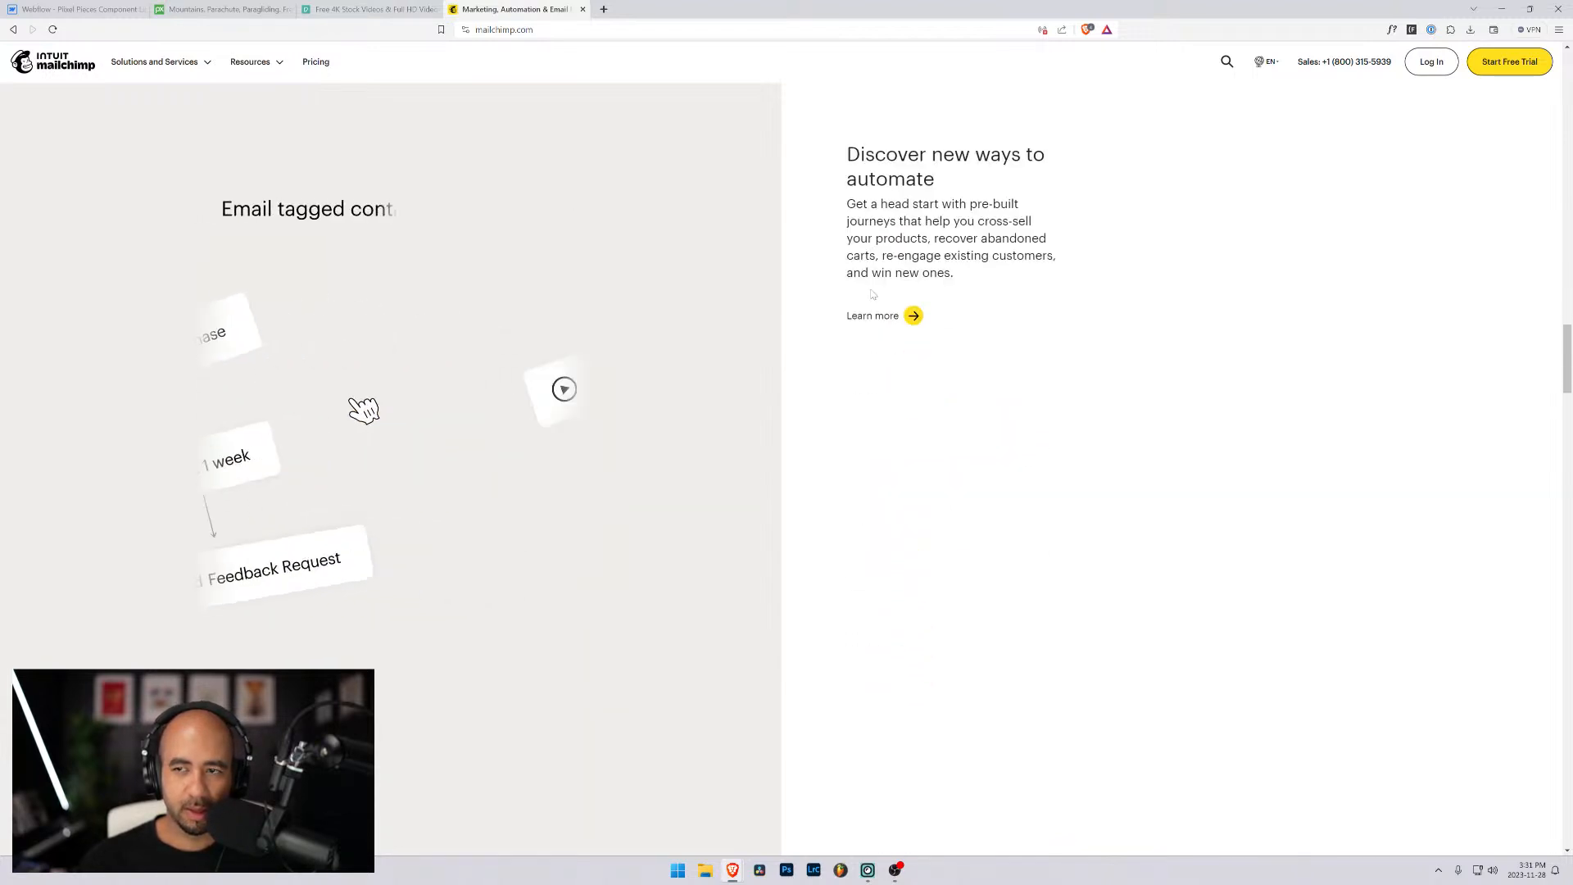
- Close the Mailchimp tab and return to the Webflow project
left_click(583, 9)
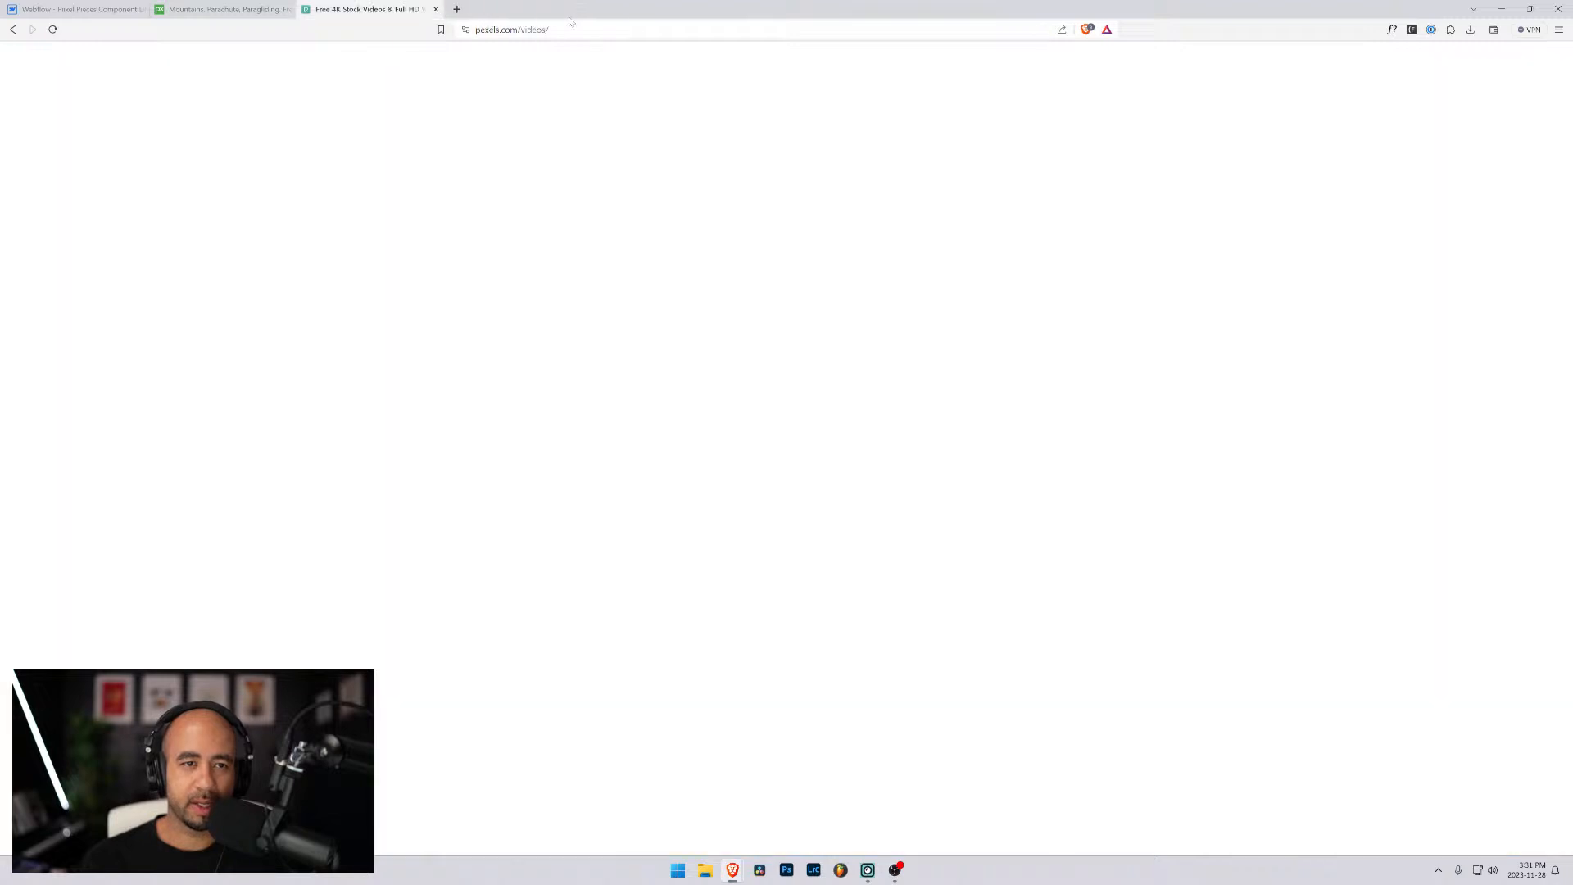
left_click(82, 9)
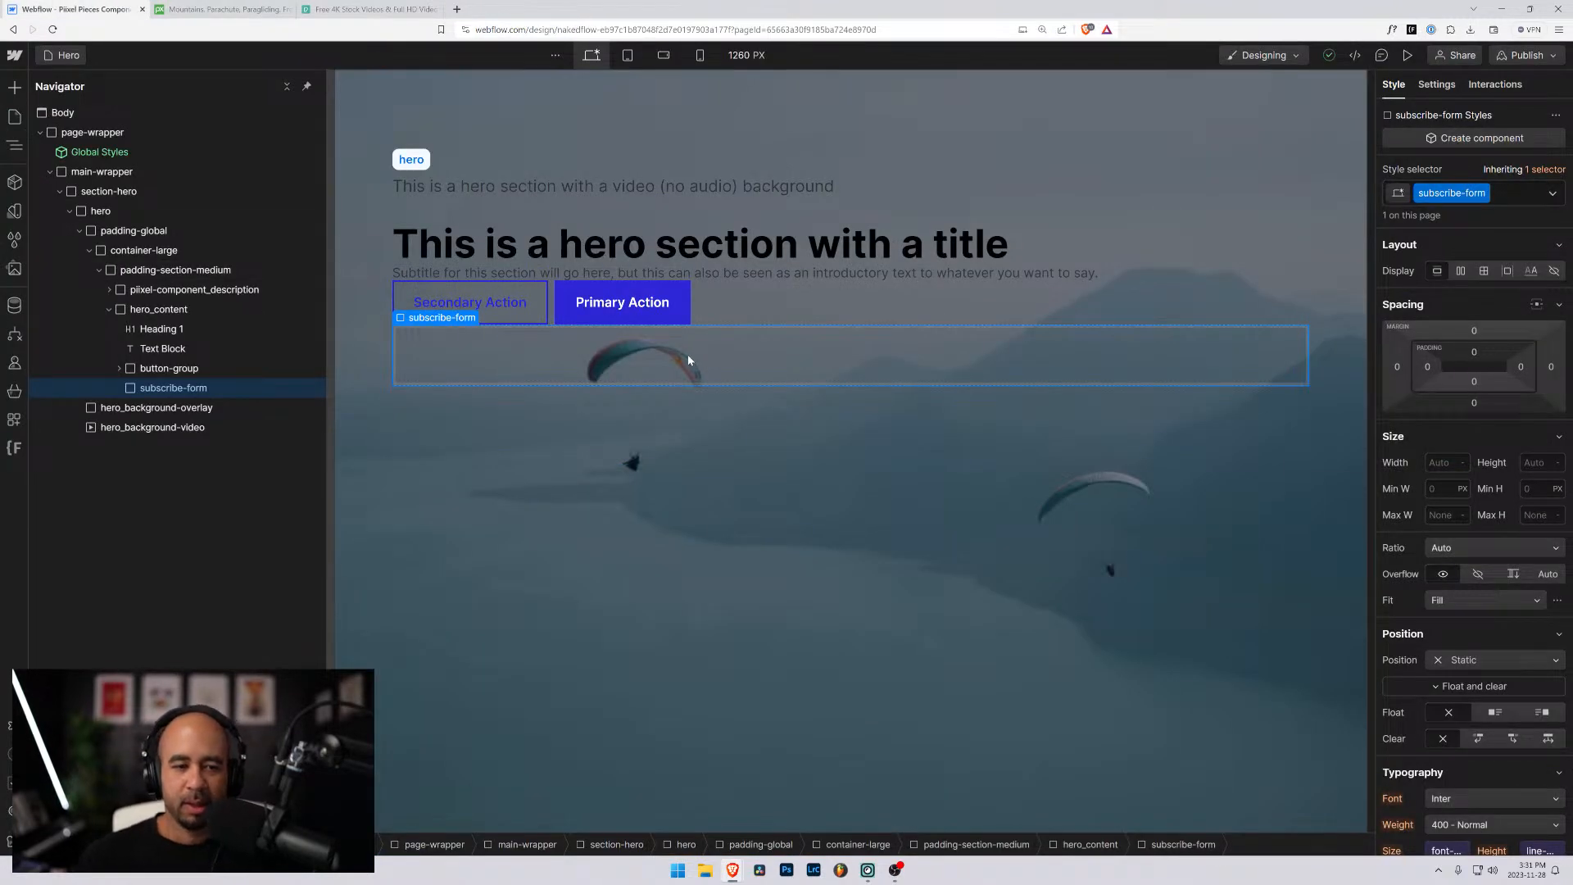
left_click(184, 368)
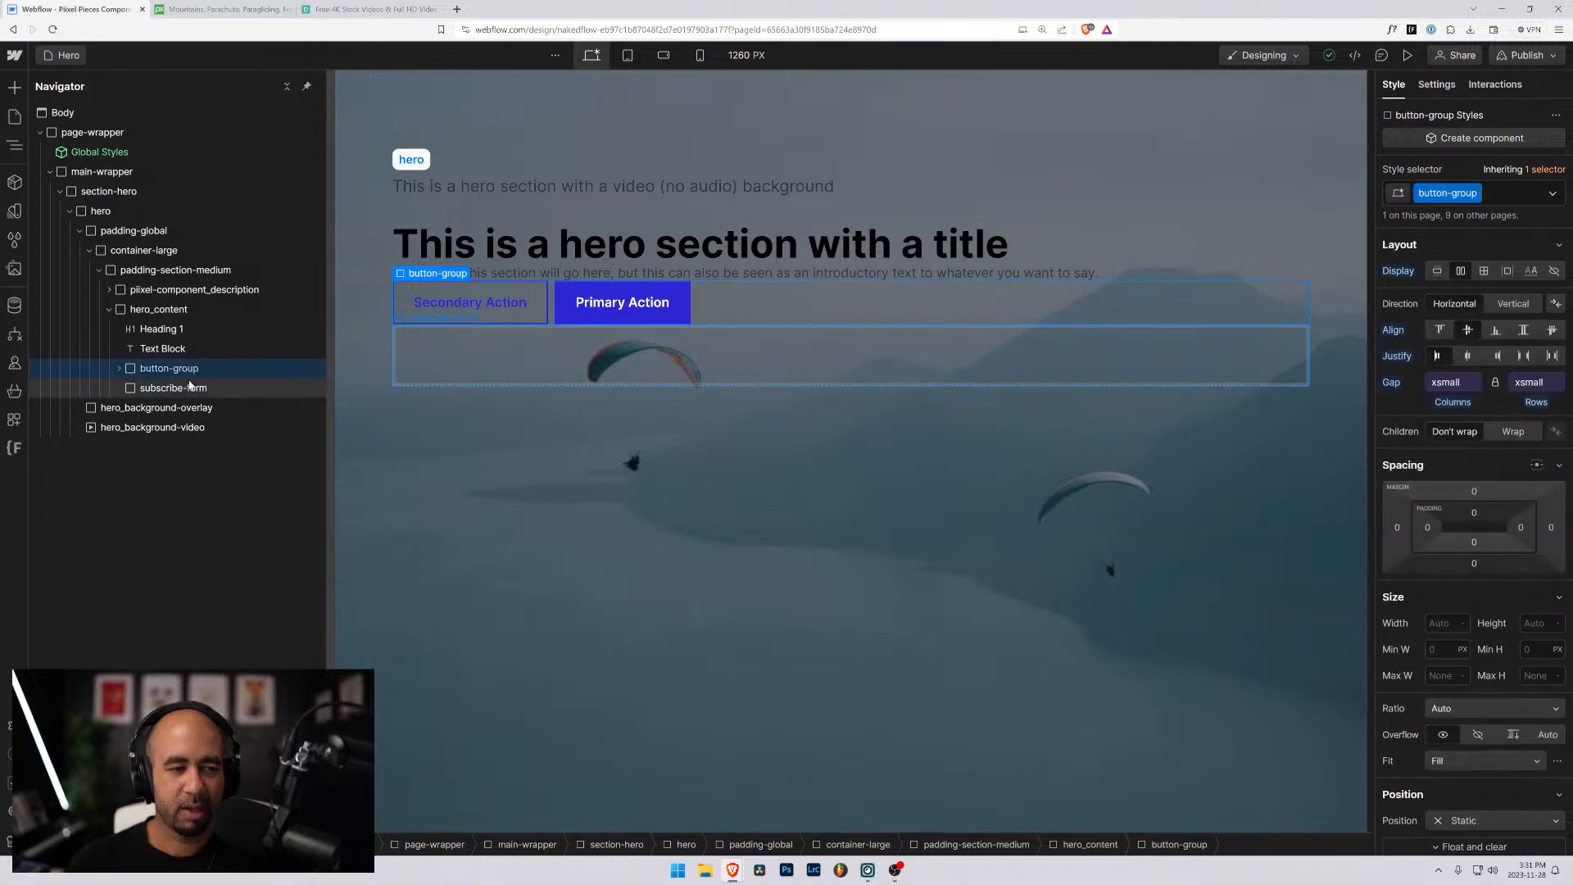
- Add a Form Block inside the subscribe-form div and select it in the element tree
left_click(191, 389)
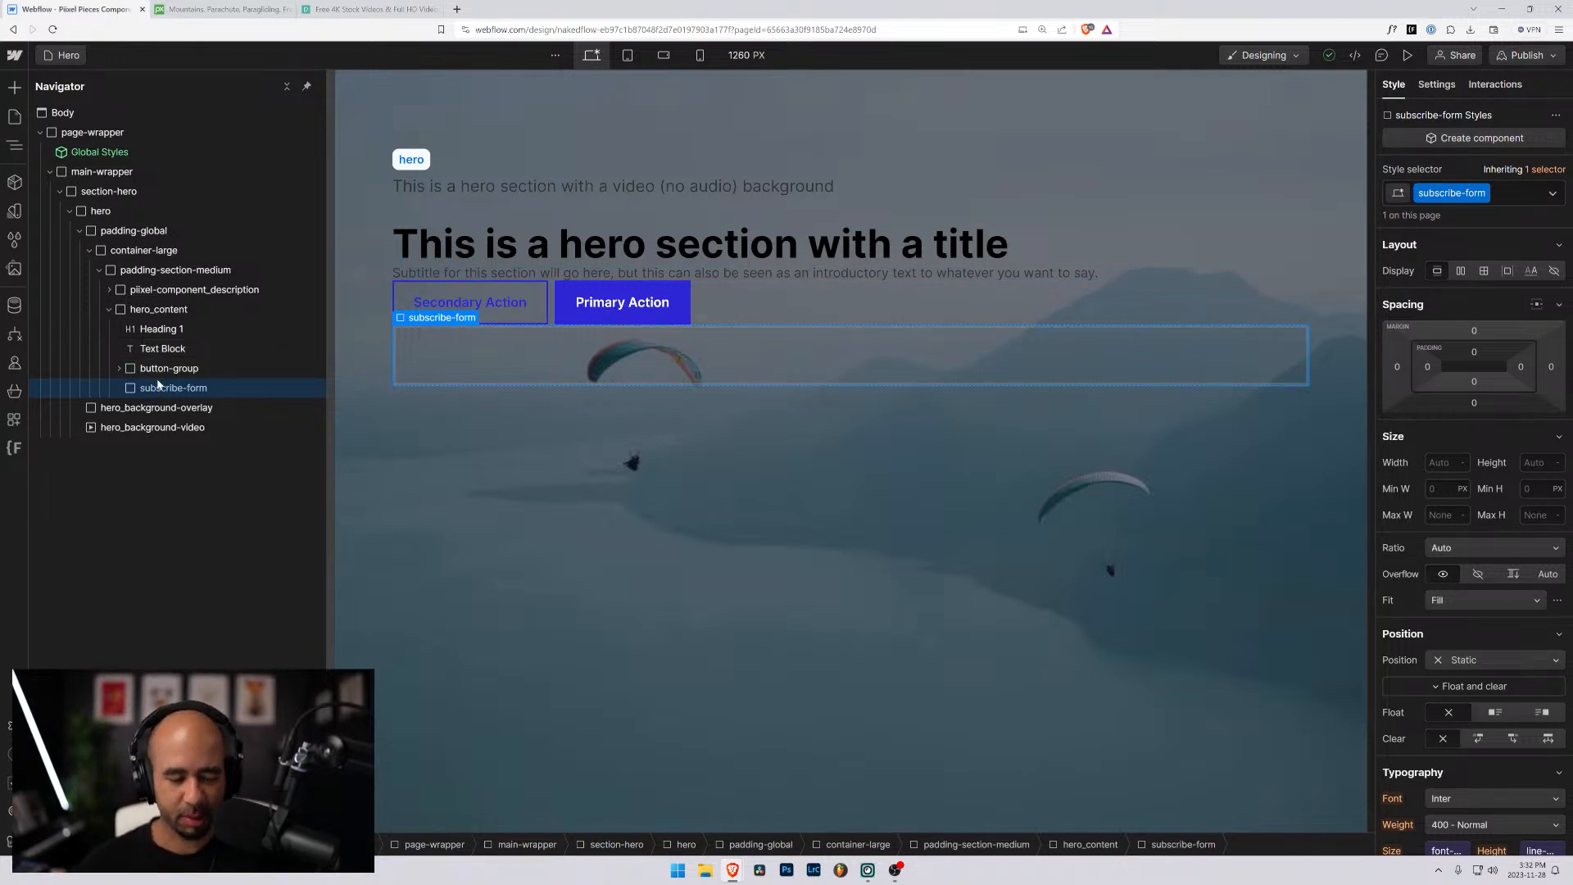
key("ctrl+k")
type("form")
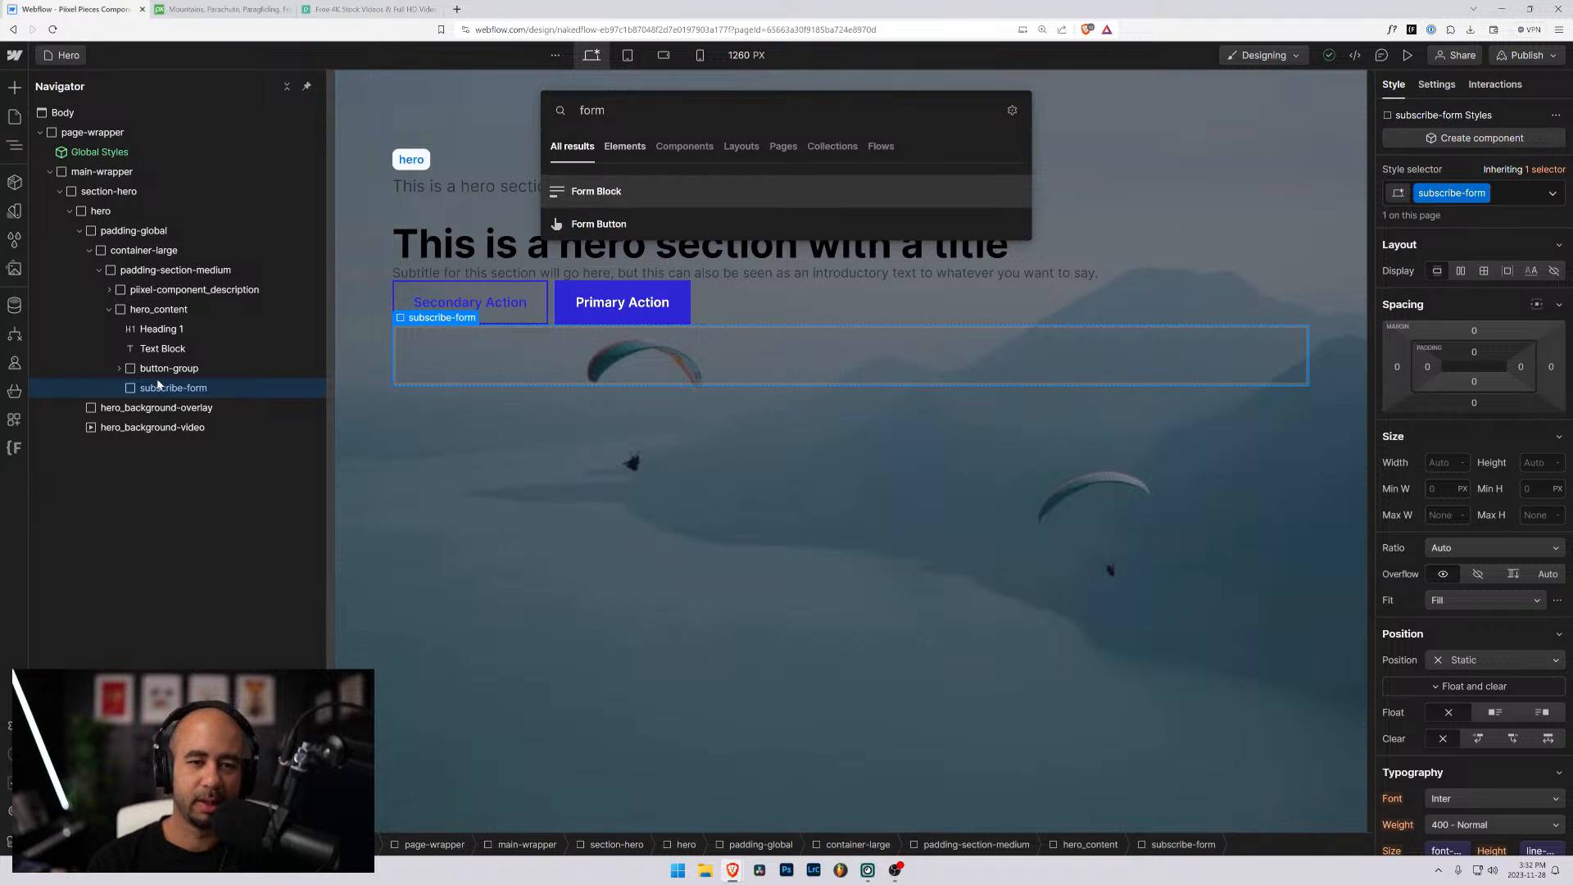
key("Return")
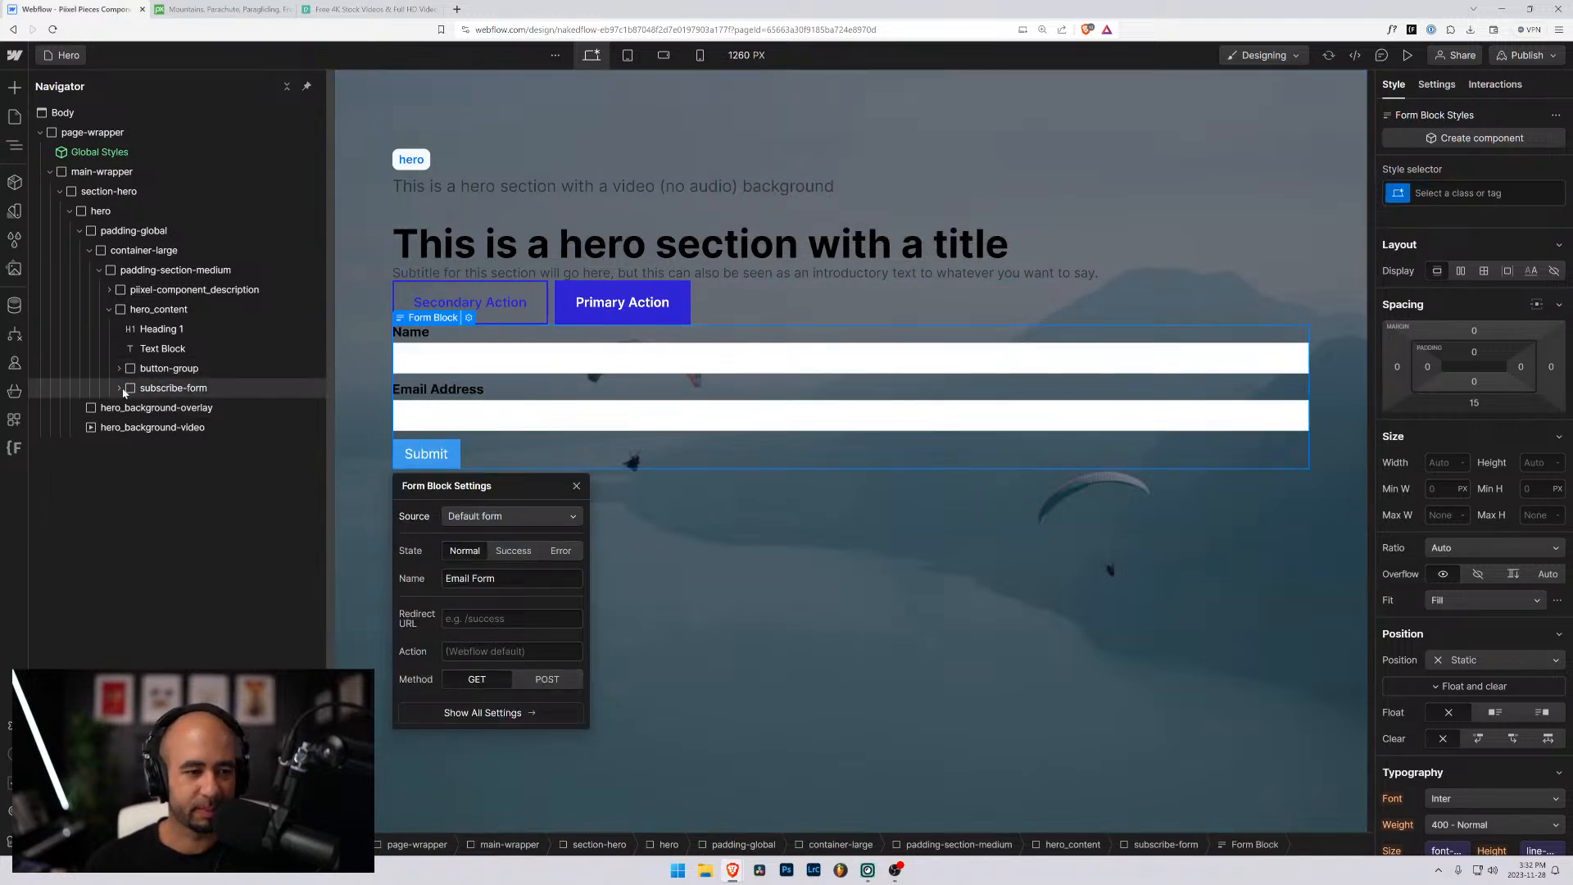
left_click(119, 388)
left_click(191, 415)
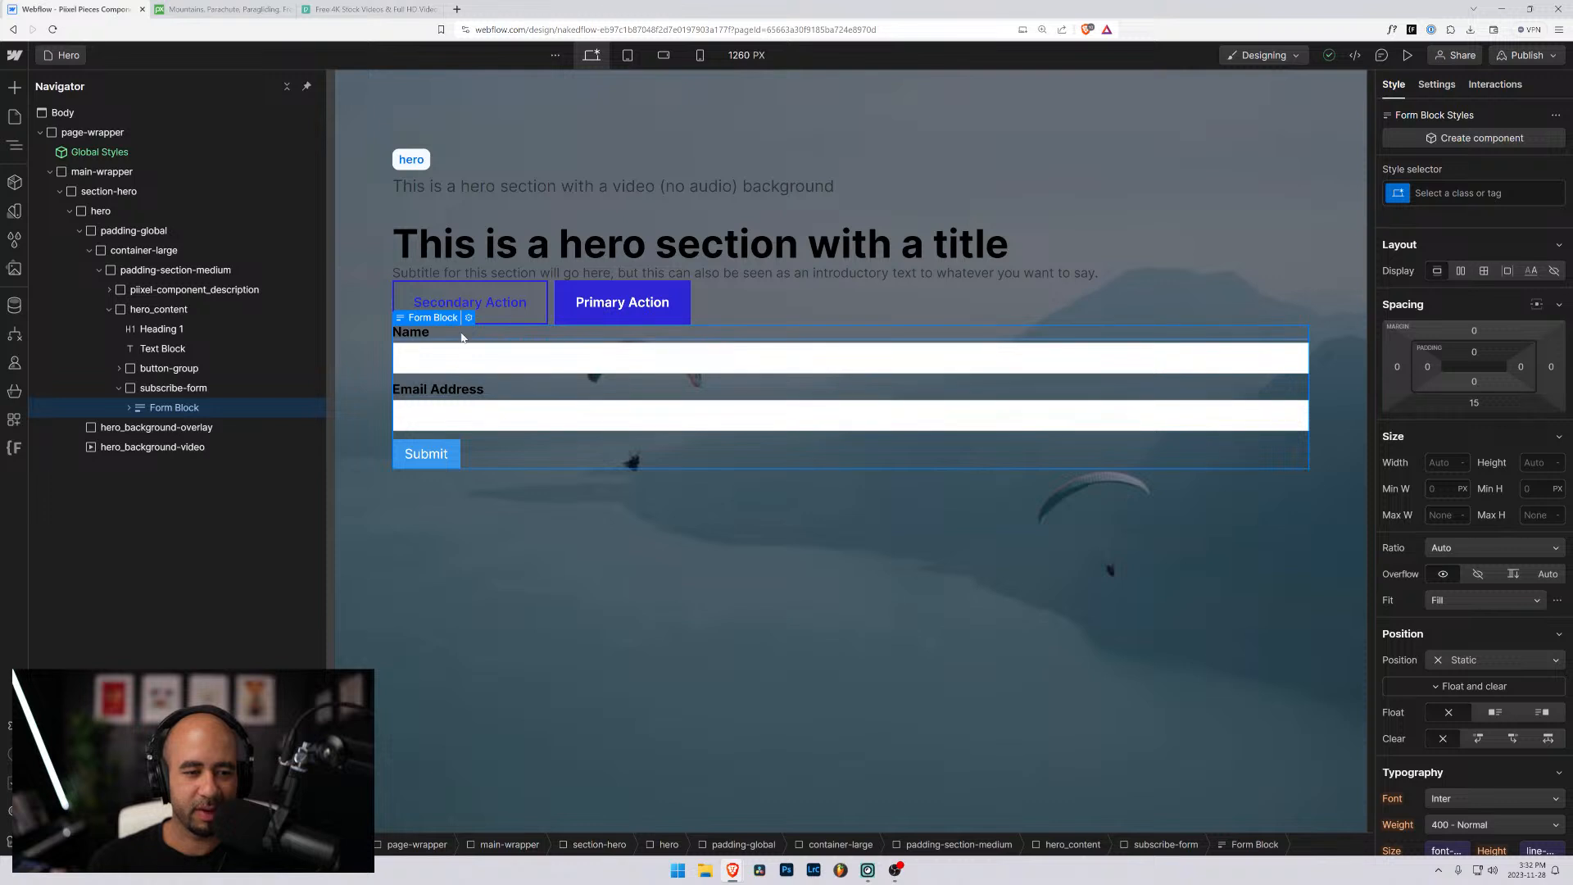
left_click(128, 408)
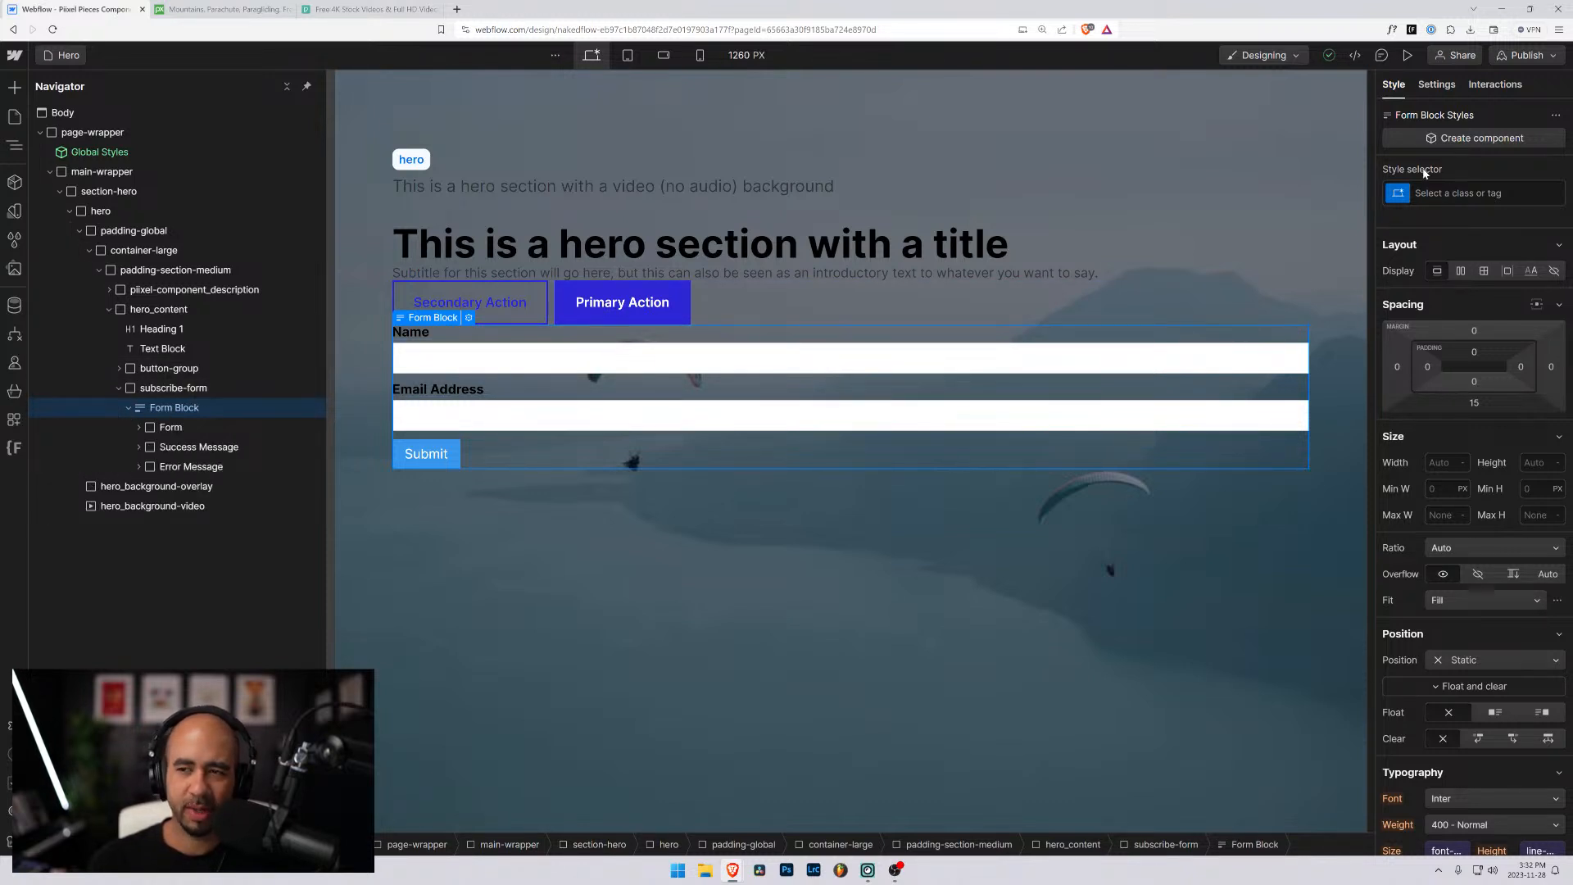
left_click(1458, 193)
type("form")
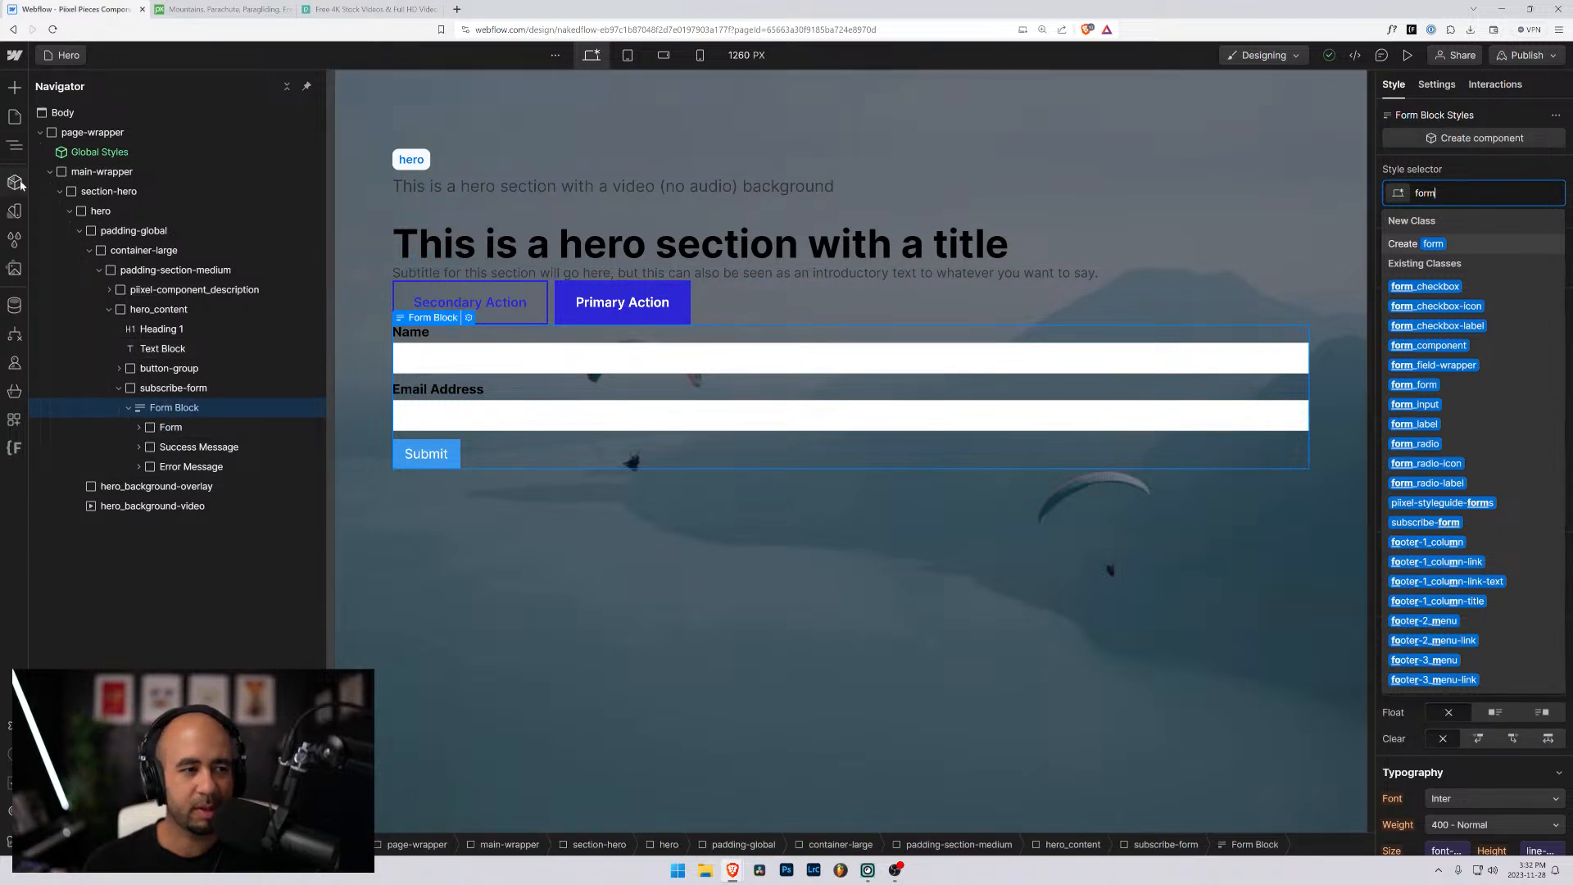
- Open the Styleguide page and examine how its form_component nests form_form, form_field-wrapper, label and input elements
left_click(13, 116)
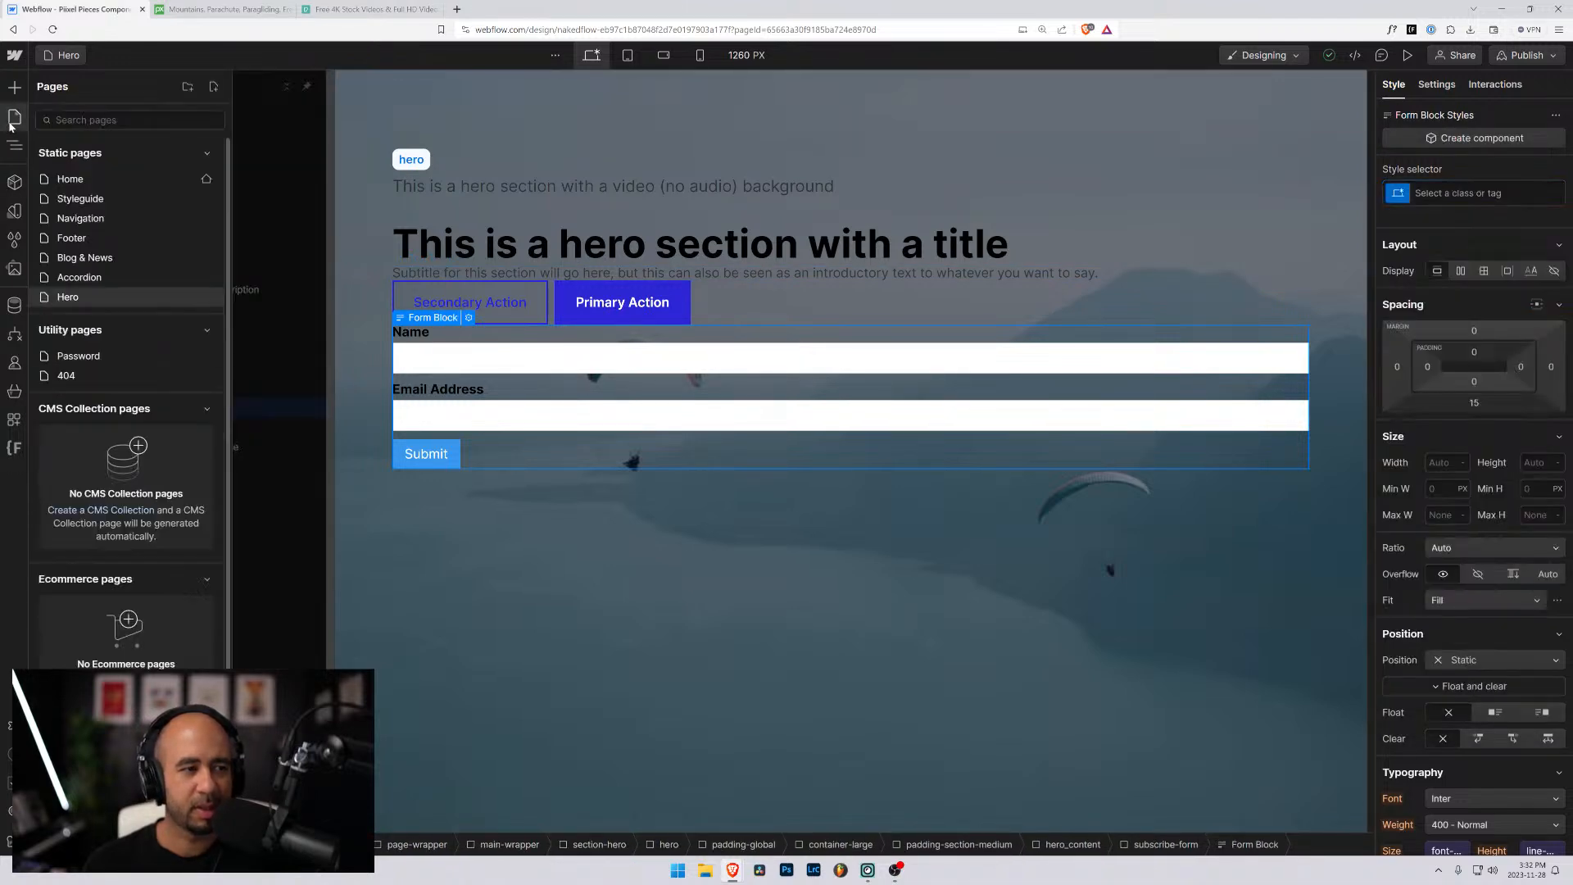
left_click(78, 199)
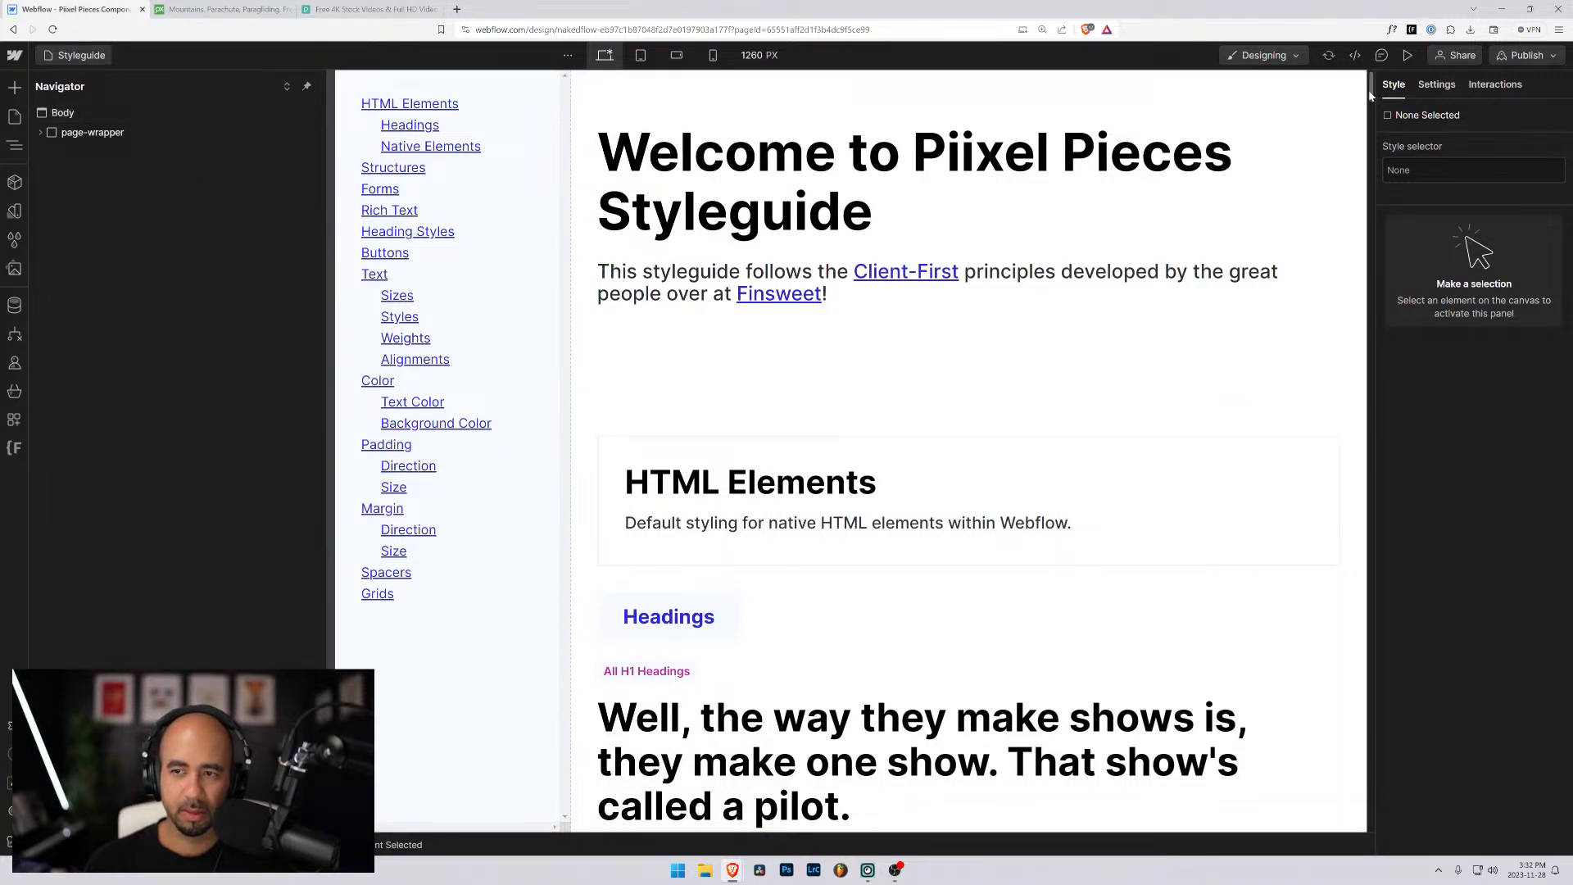
left_click_drag(1368, 90, 1336, 261)
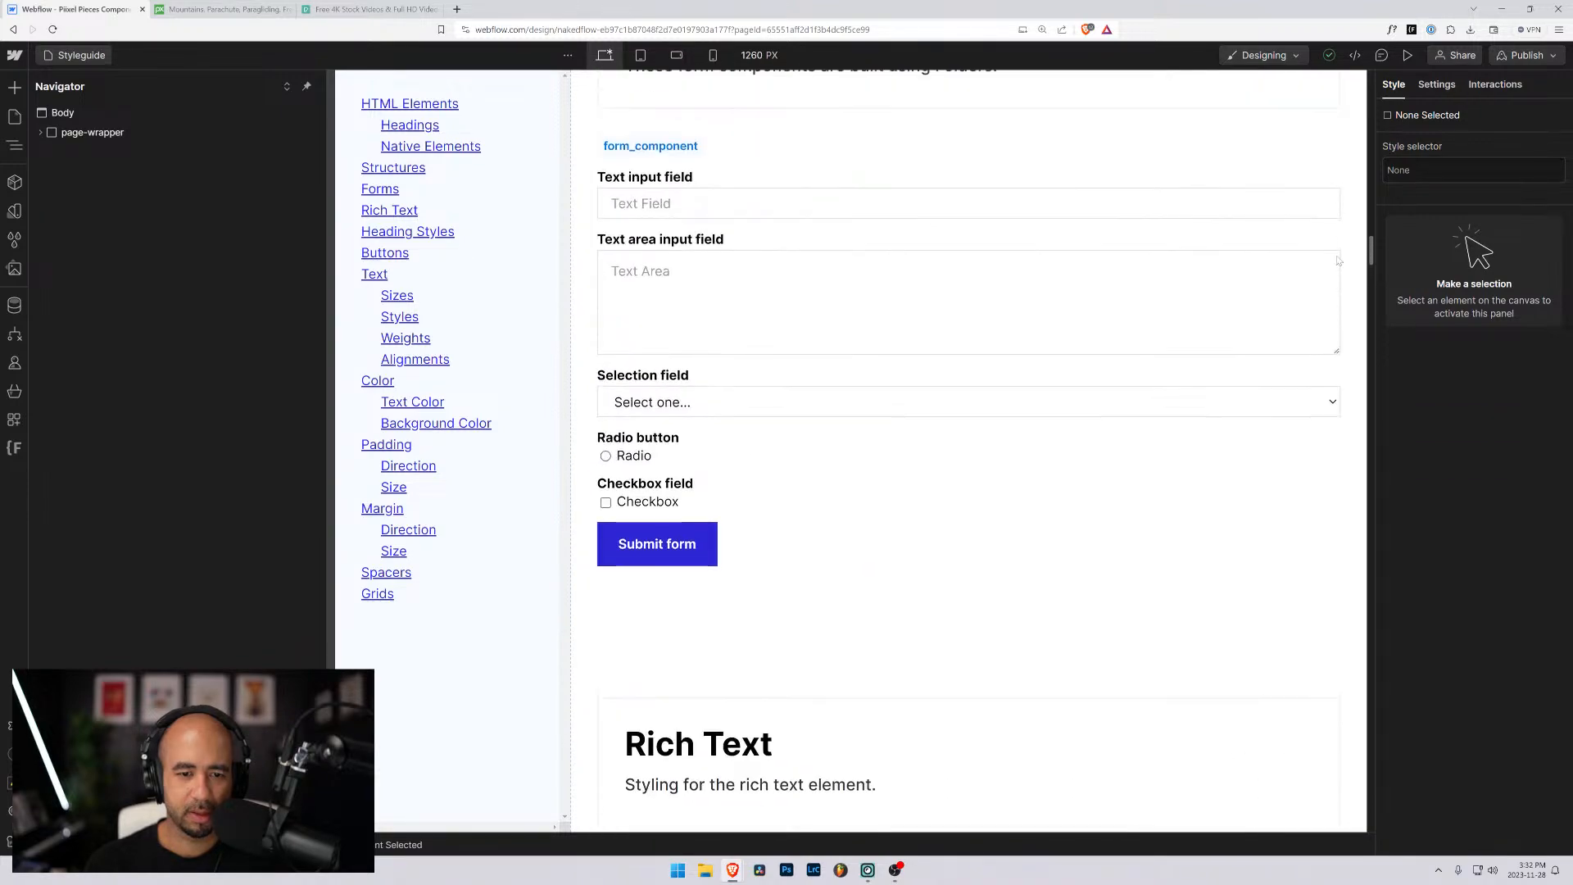
scroll(1337, 260, "up", 2)
left_click(712, 351)
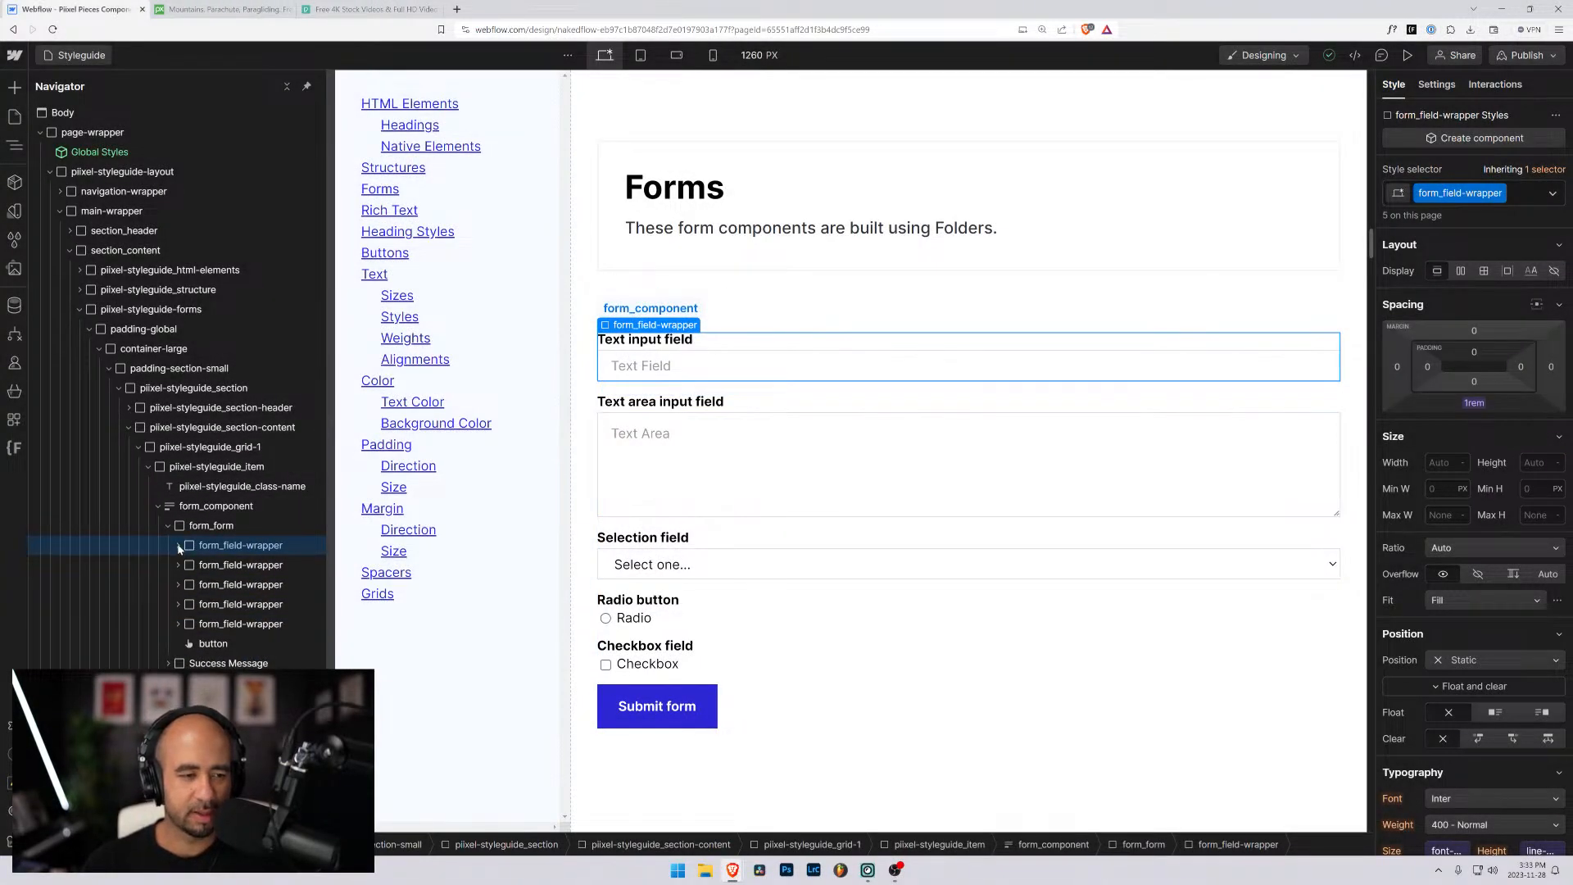
left_click(179, 546)
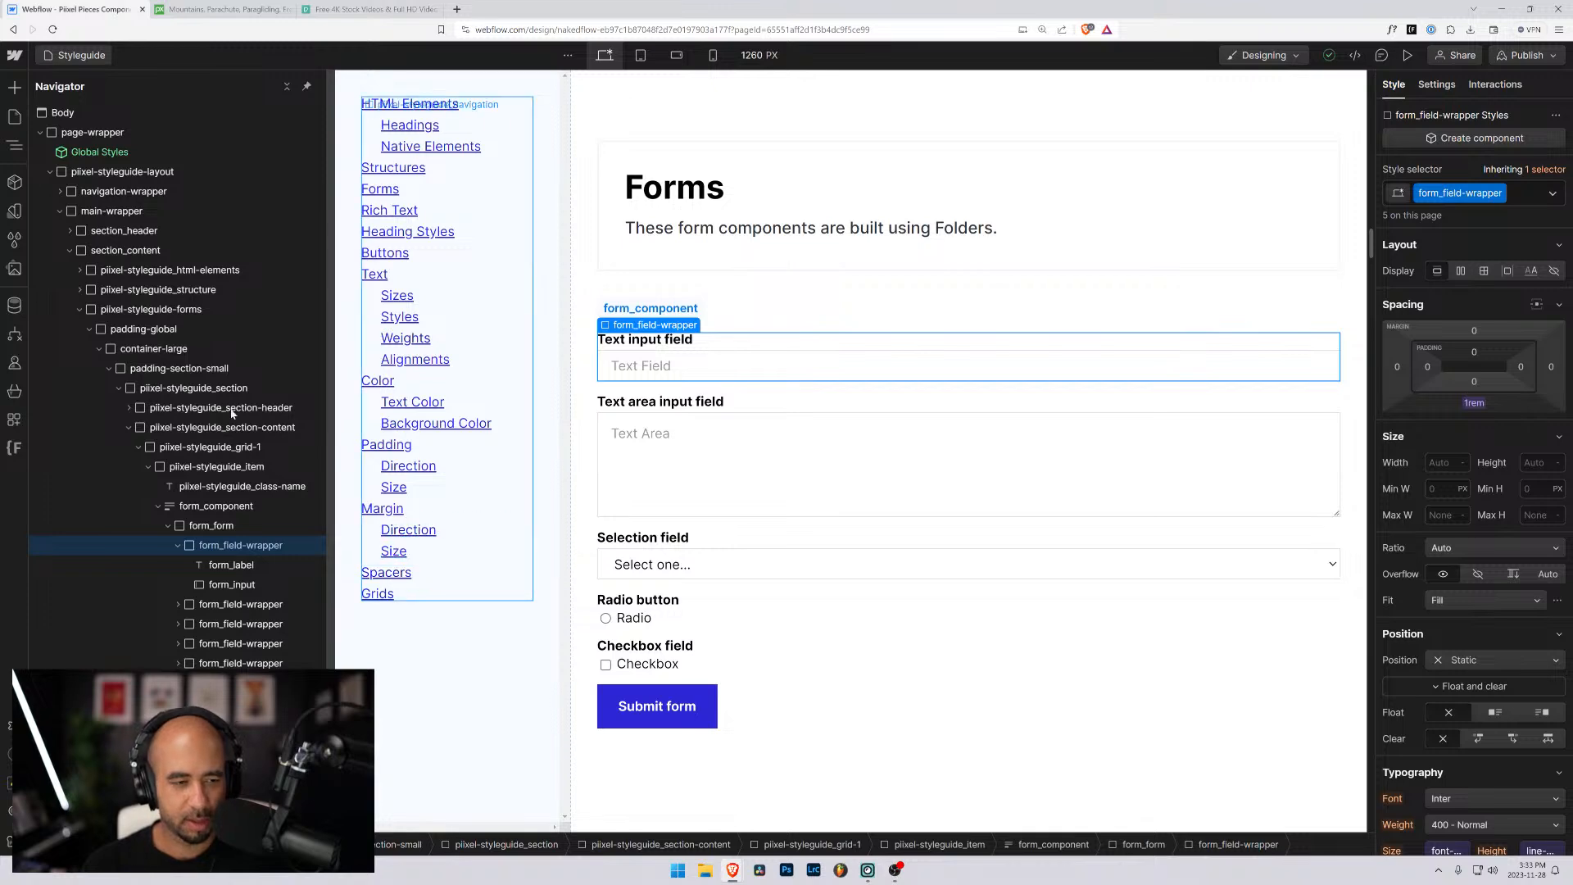
- Capture a screenshot of the Styleguide form's element tree and open Paint for it
key("super+shift+s")
left_click_drag(106, 436, 376, 652)
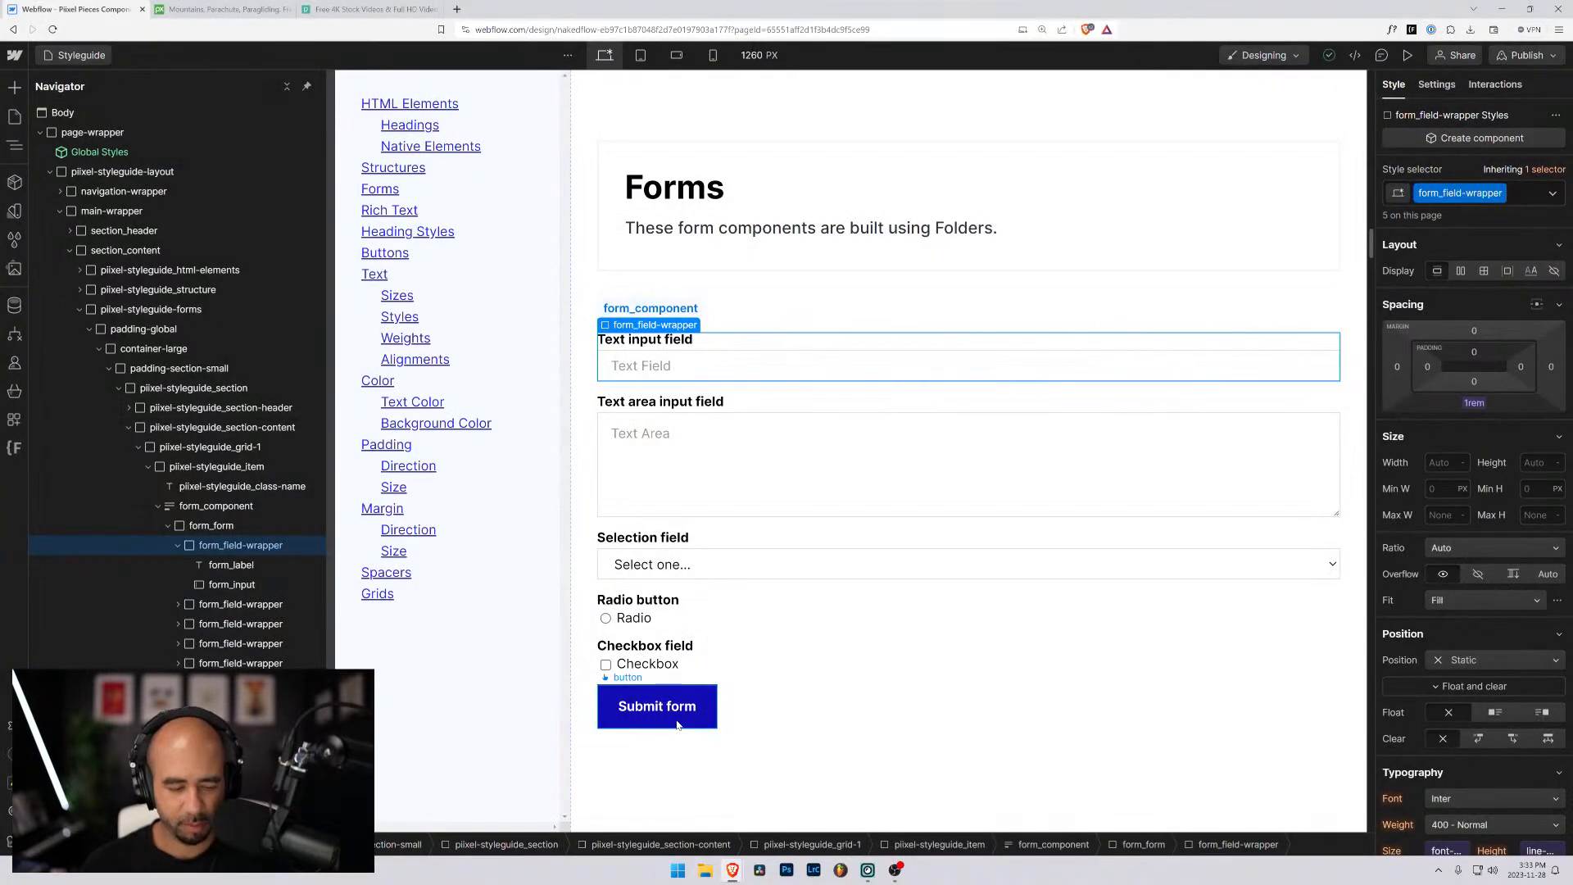
key("super")
type("a")
key("BackSpace")
type("paint")
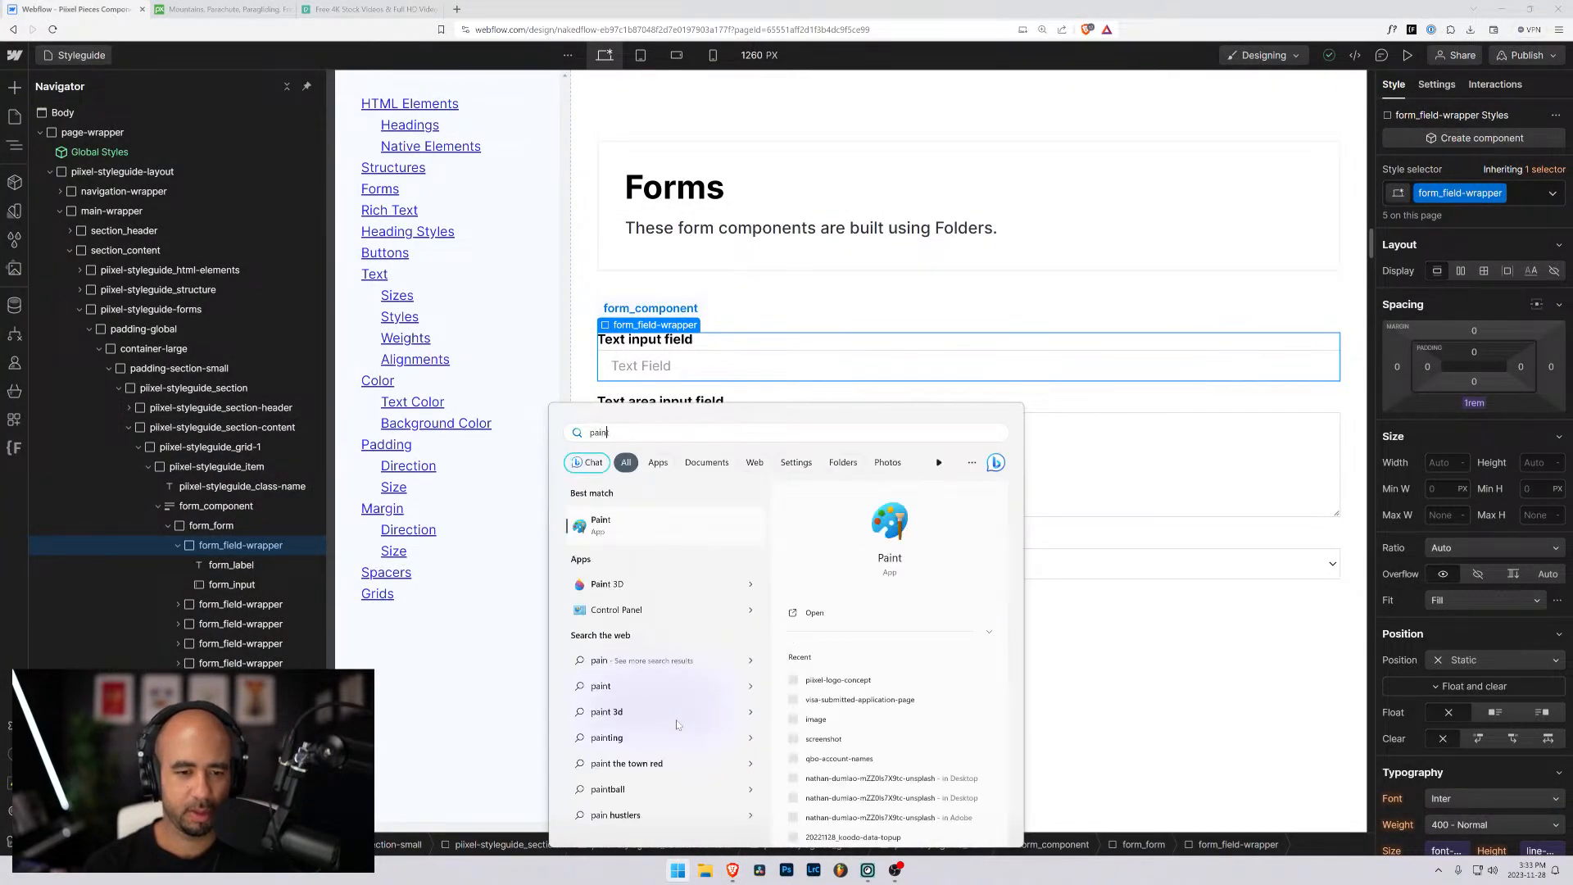
key("Return")
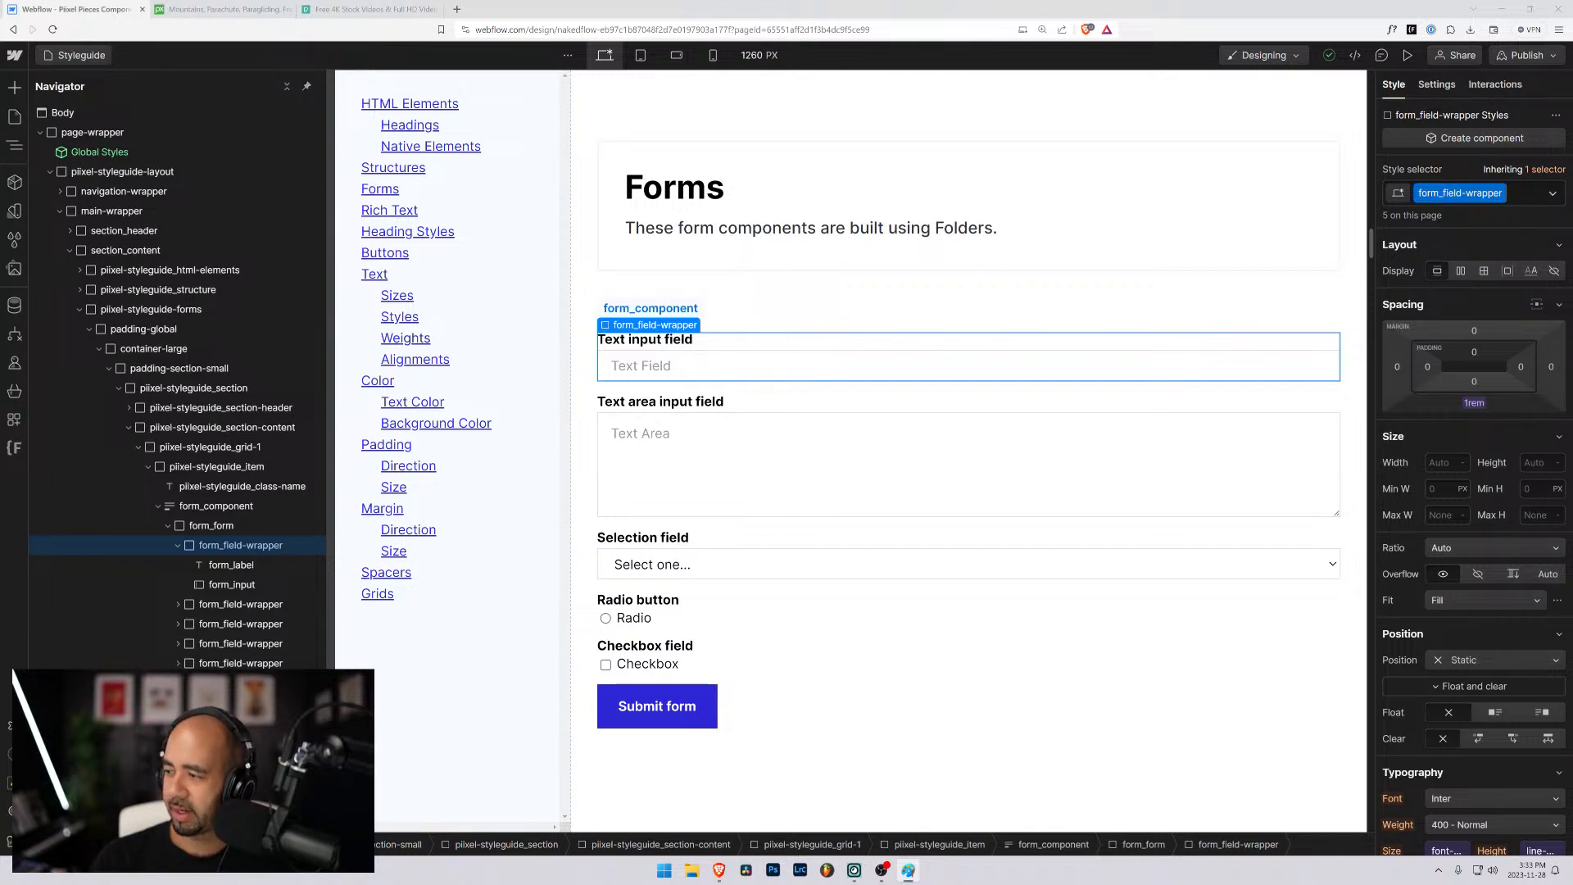
- Return to the Hero page and apply the existing form_component class to the Form Block in subscribe-form
left_click(75, 55)
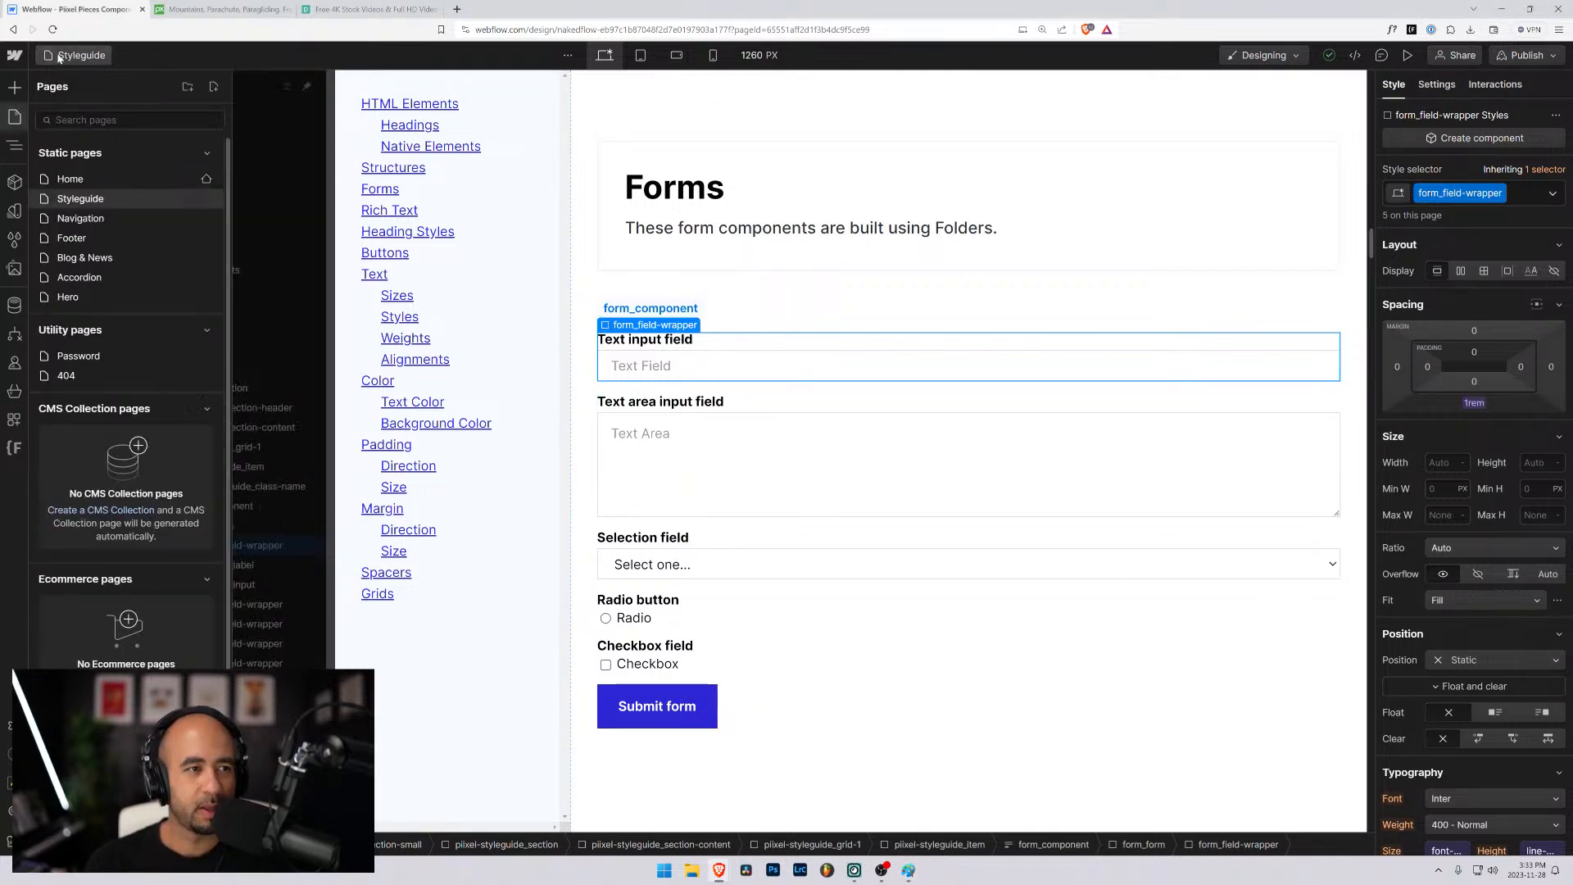
left_click(97, 295)
left_click(453, 348)
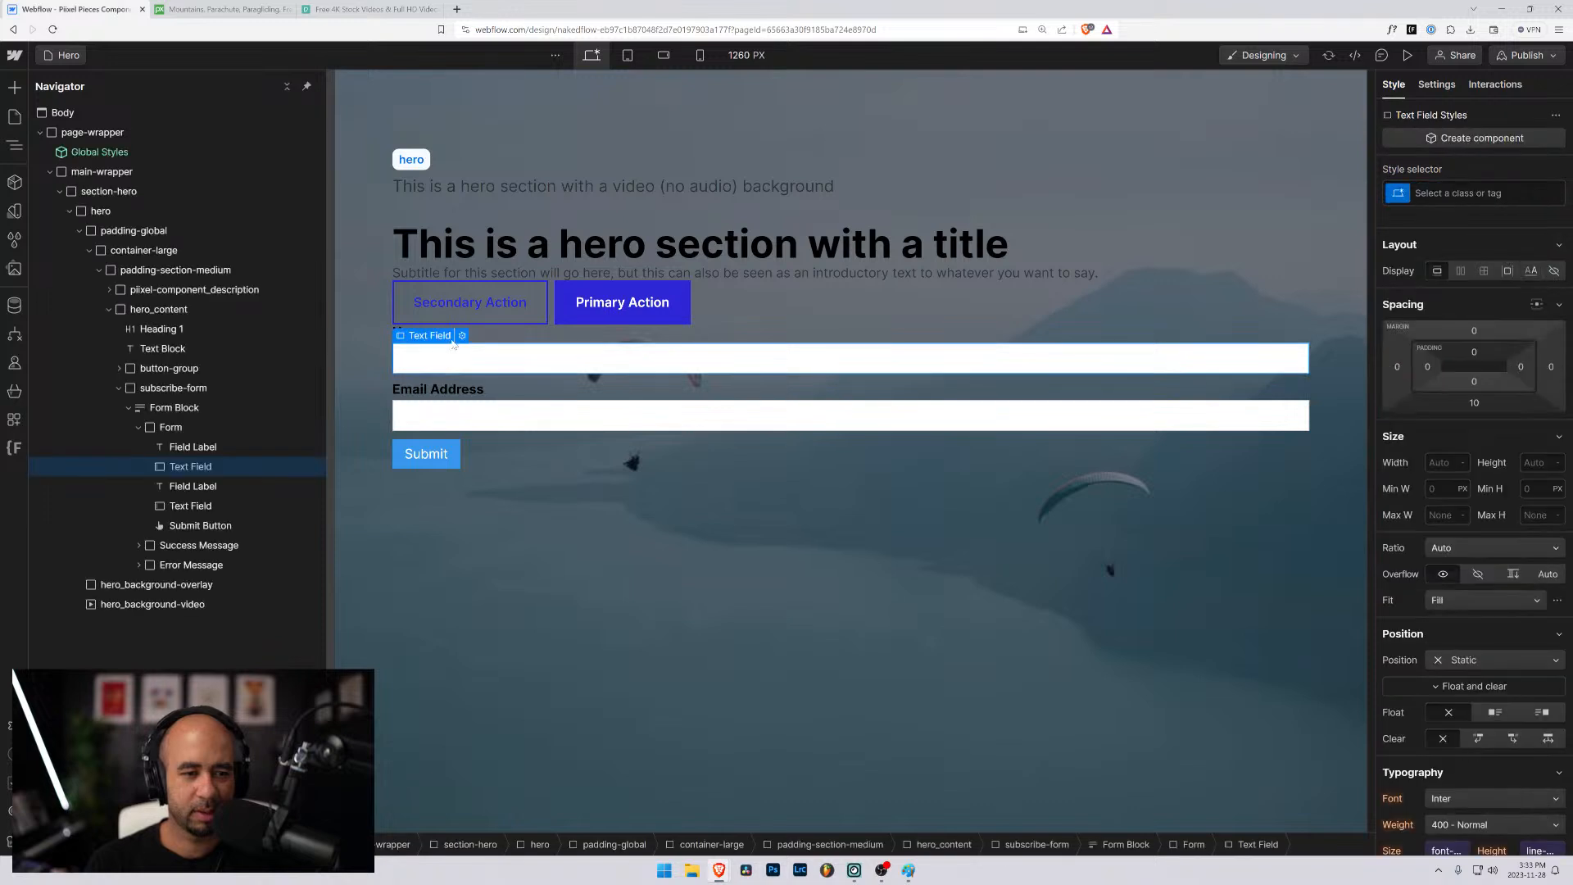
left_click(173, 407)
key("ctrl+Return")
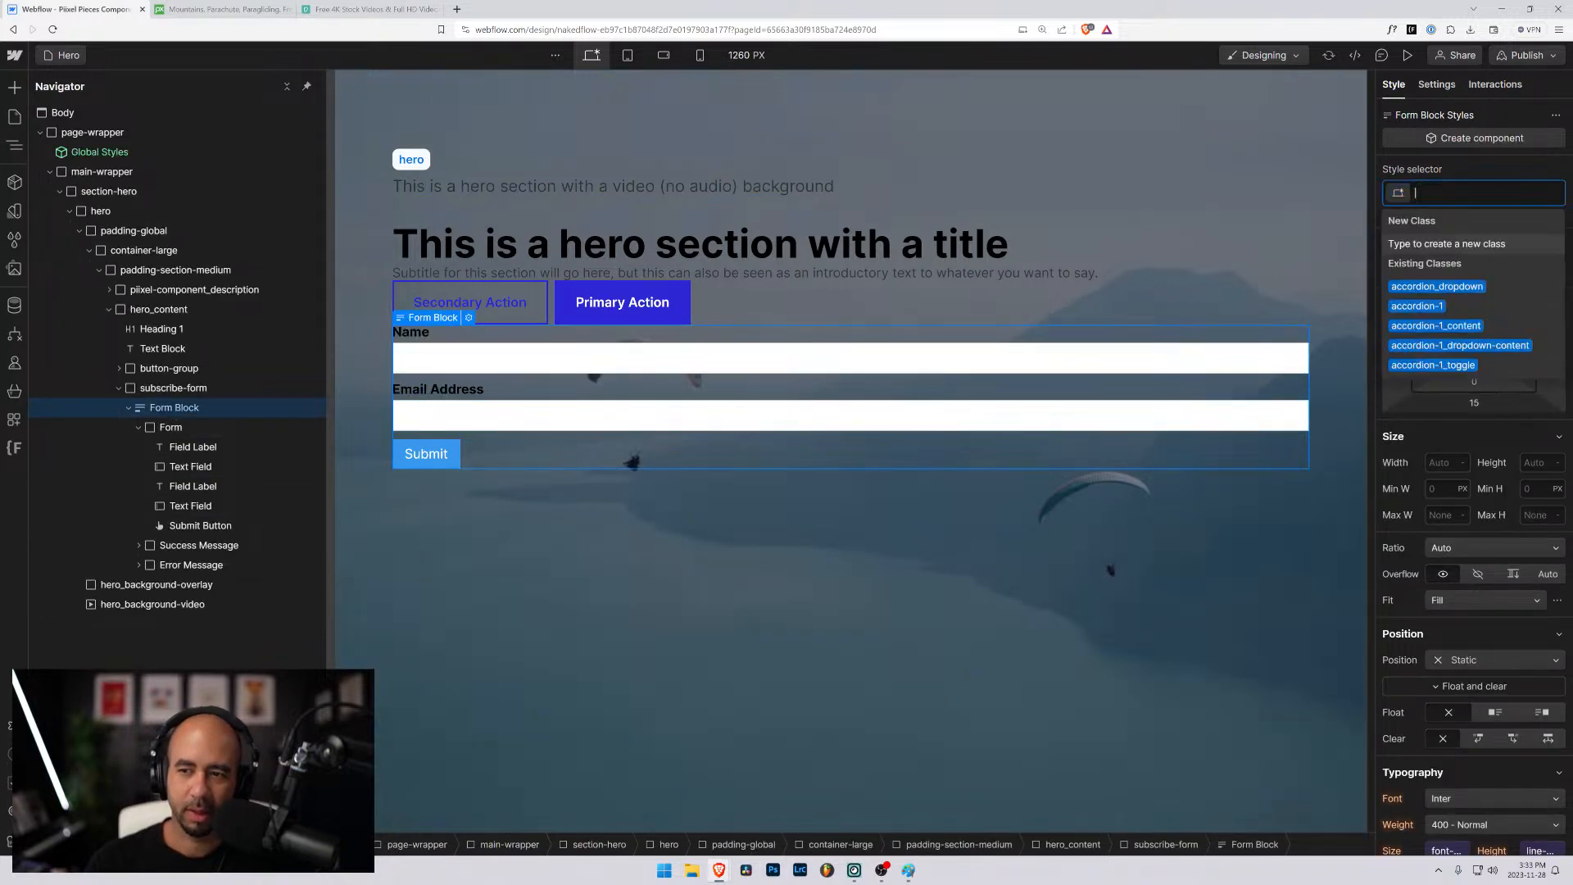
type("form")
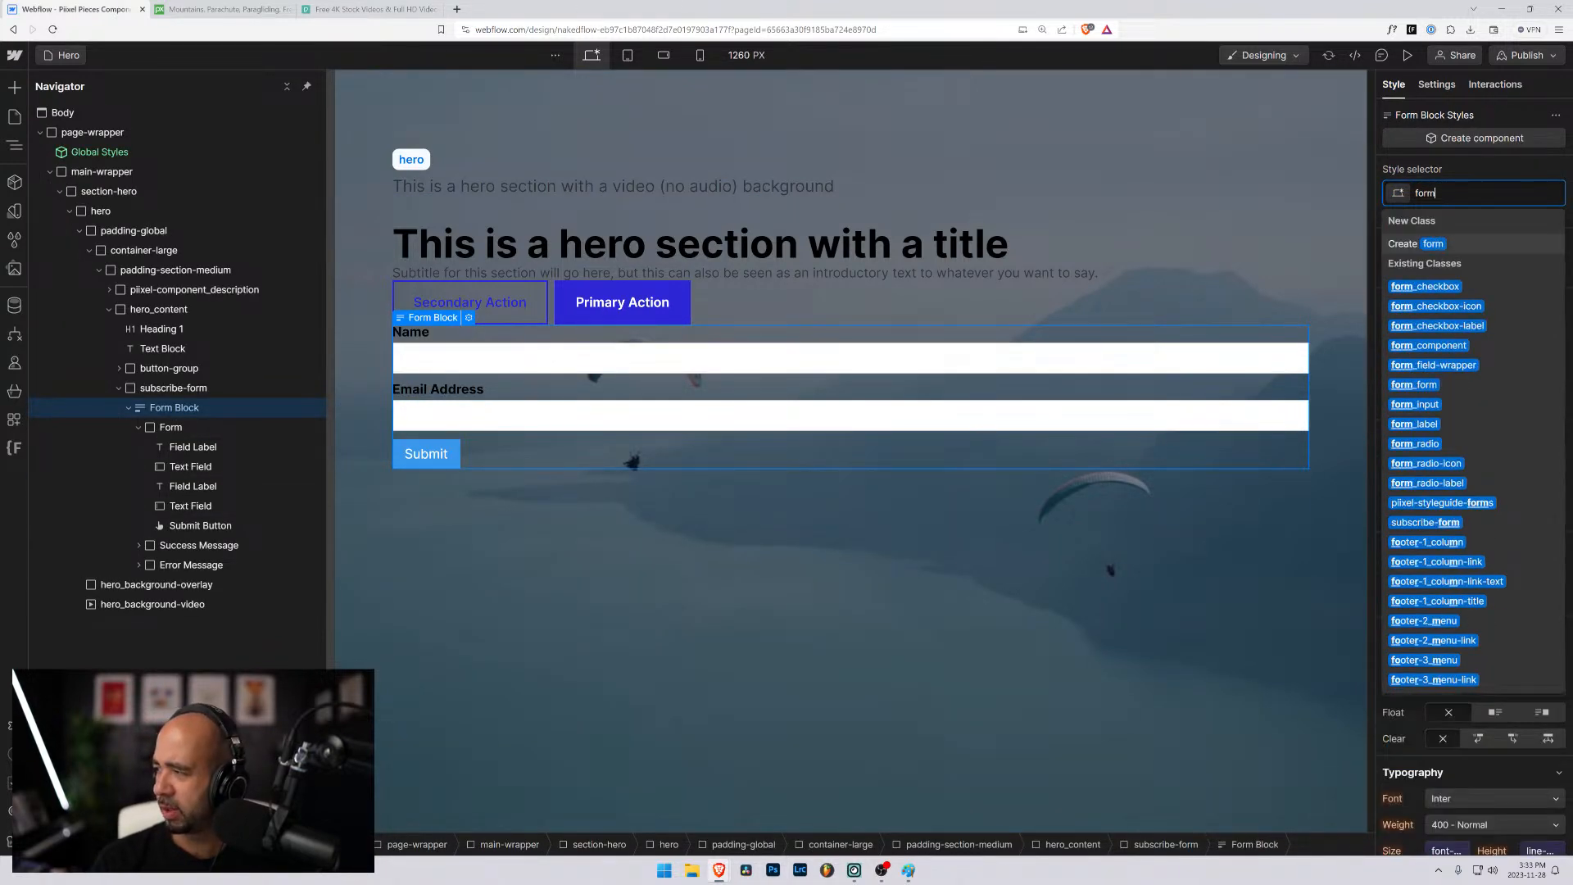
type("_comp")
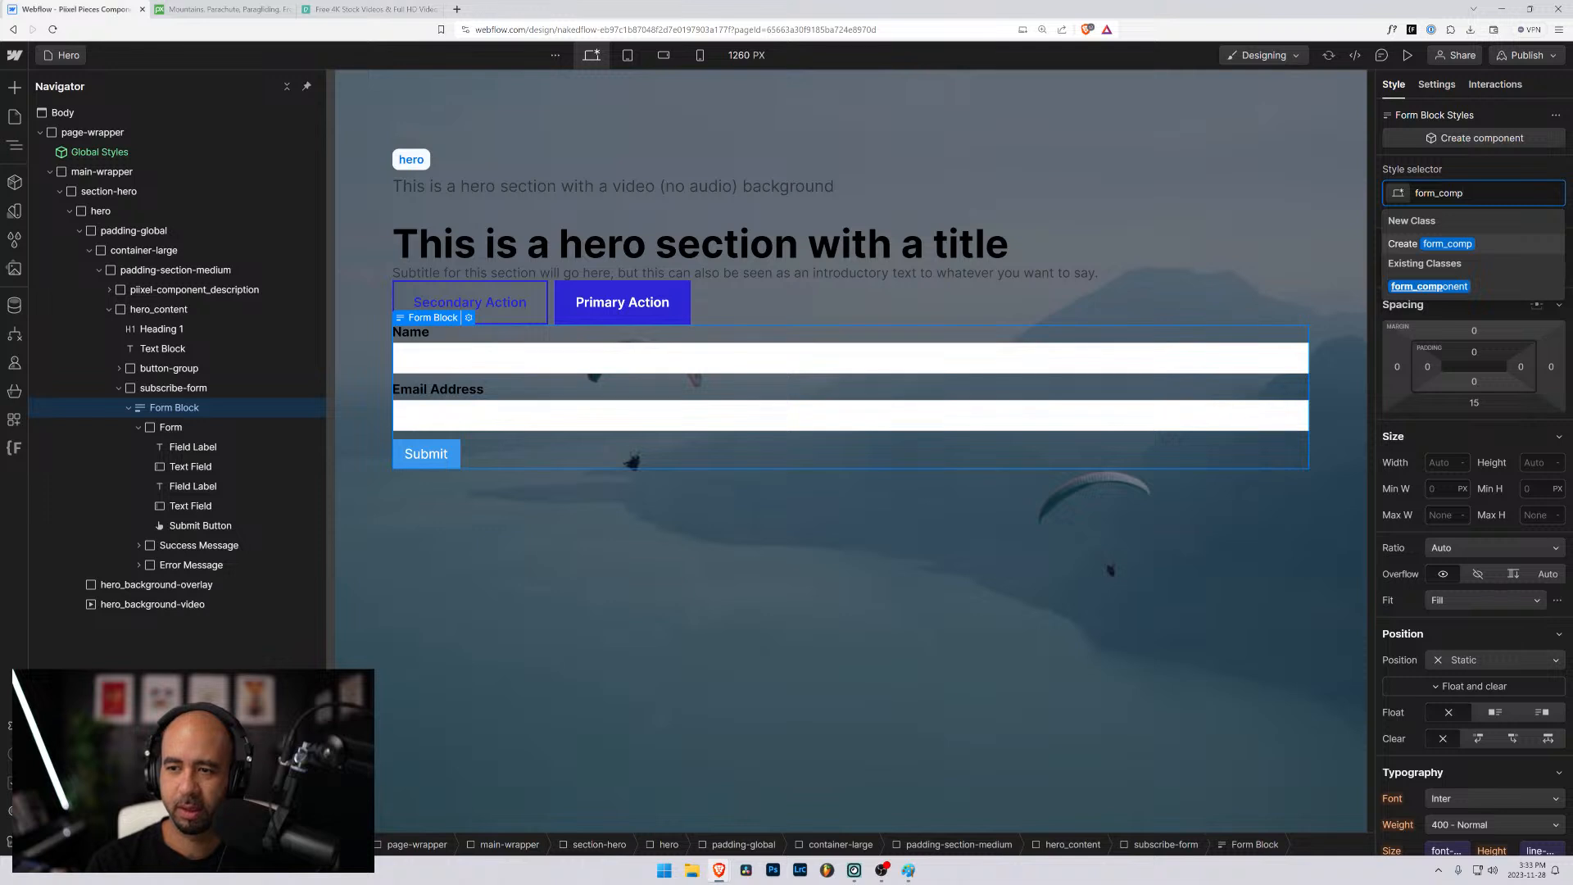
type("onent")
key("Return")
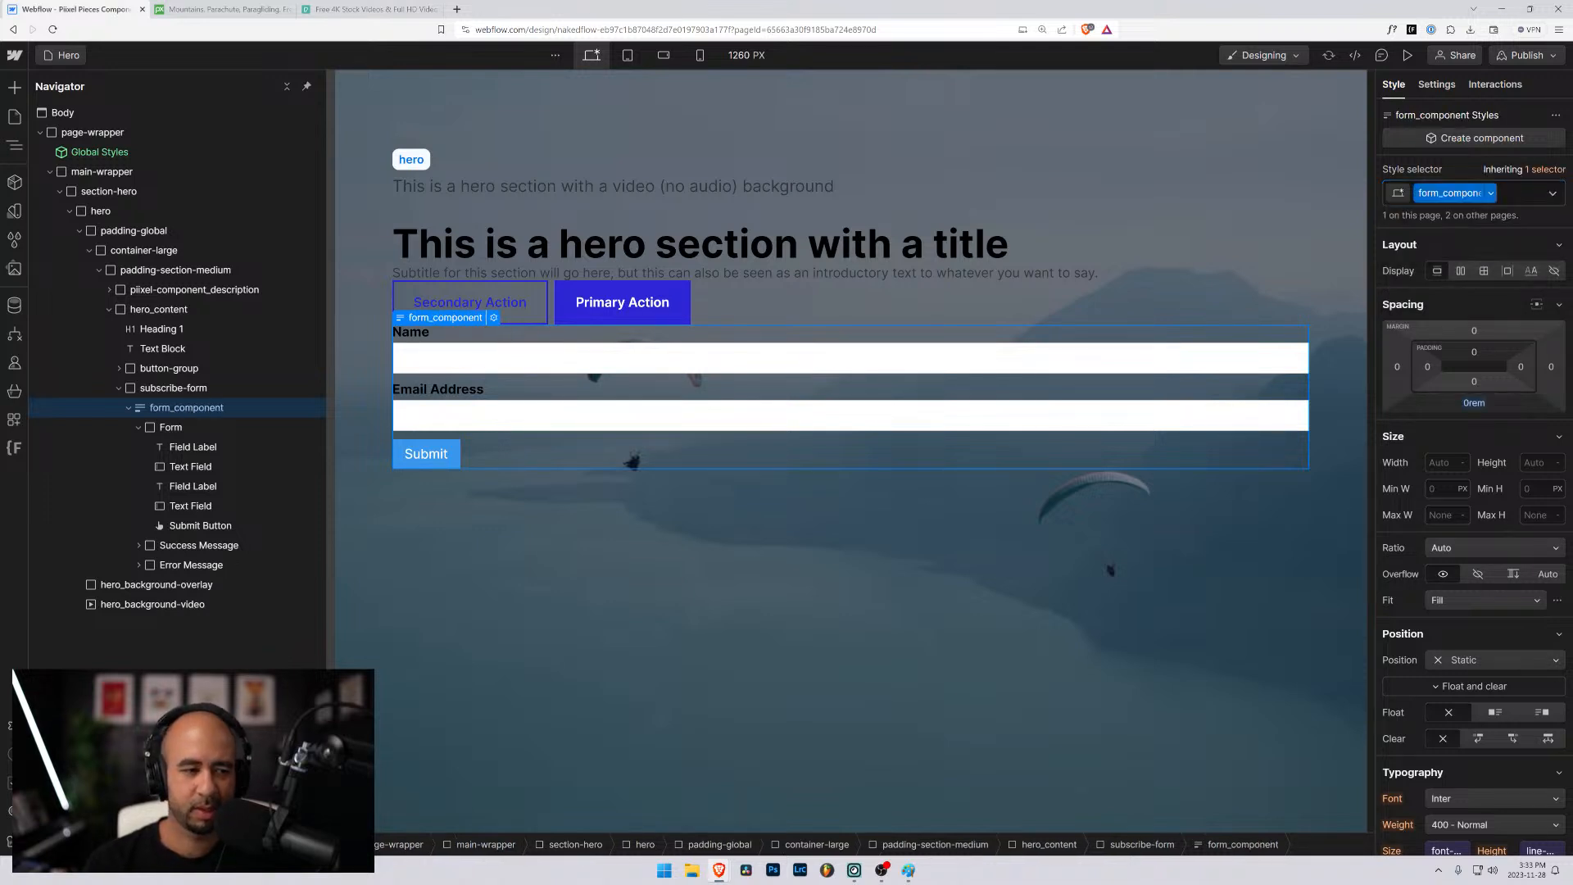
- Apply the existing form_form class to the Form element inside form_component
left_click(205, 426)
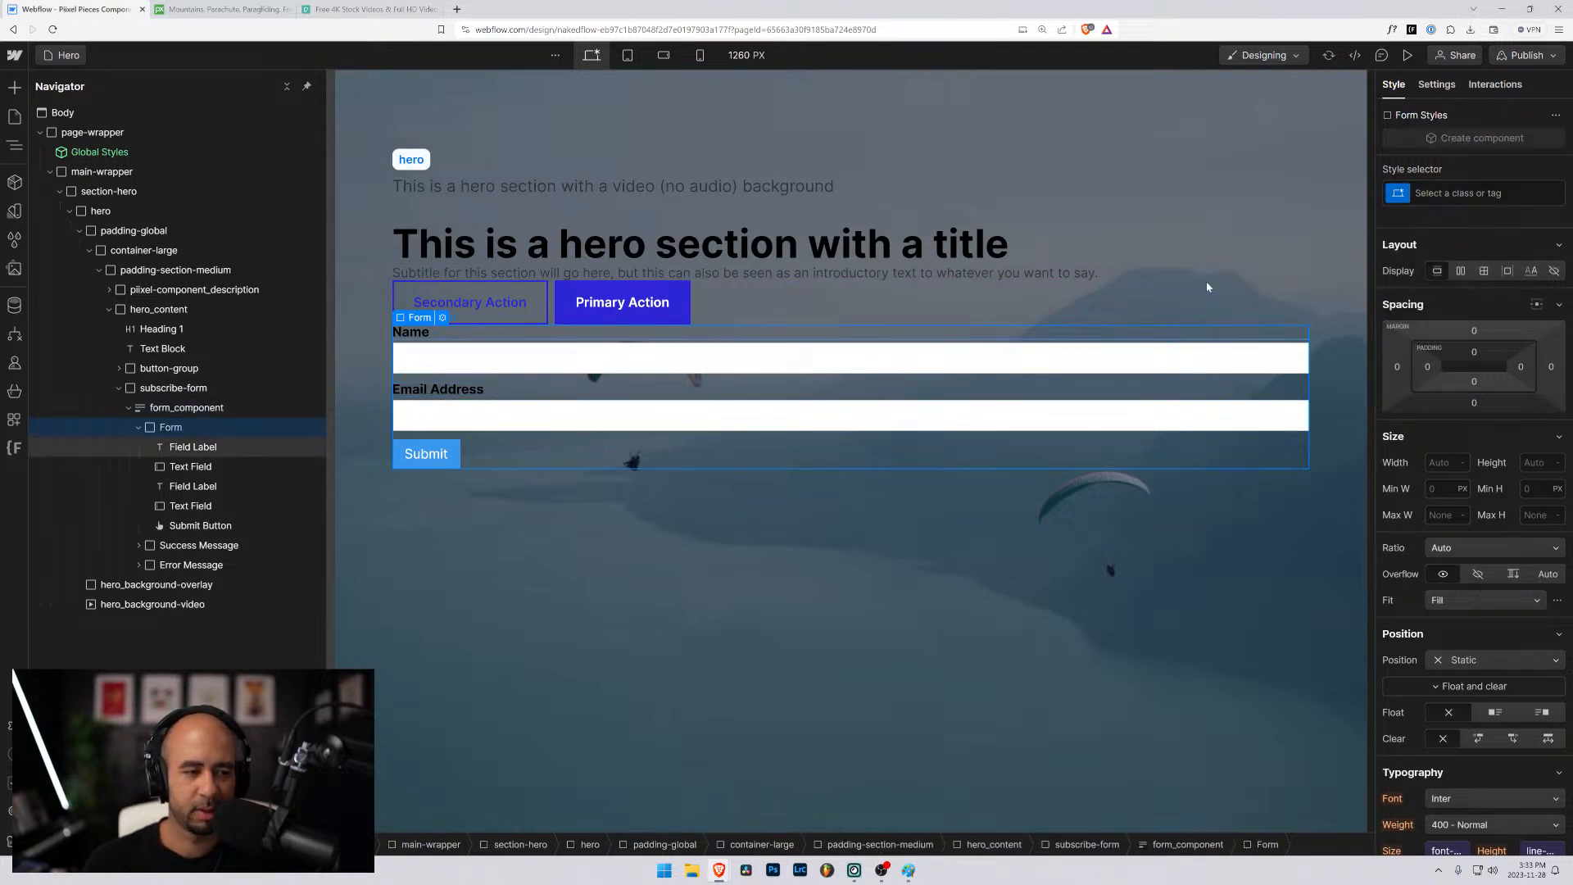
left_click(1442, 193)
type("form_")
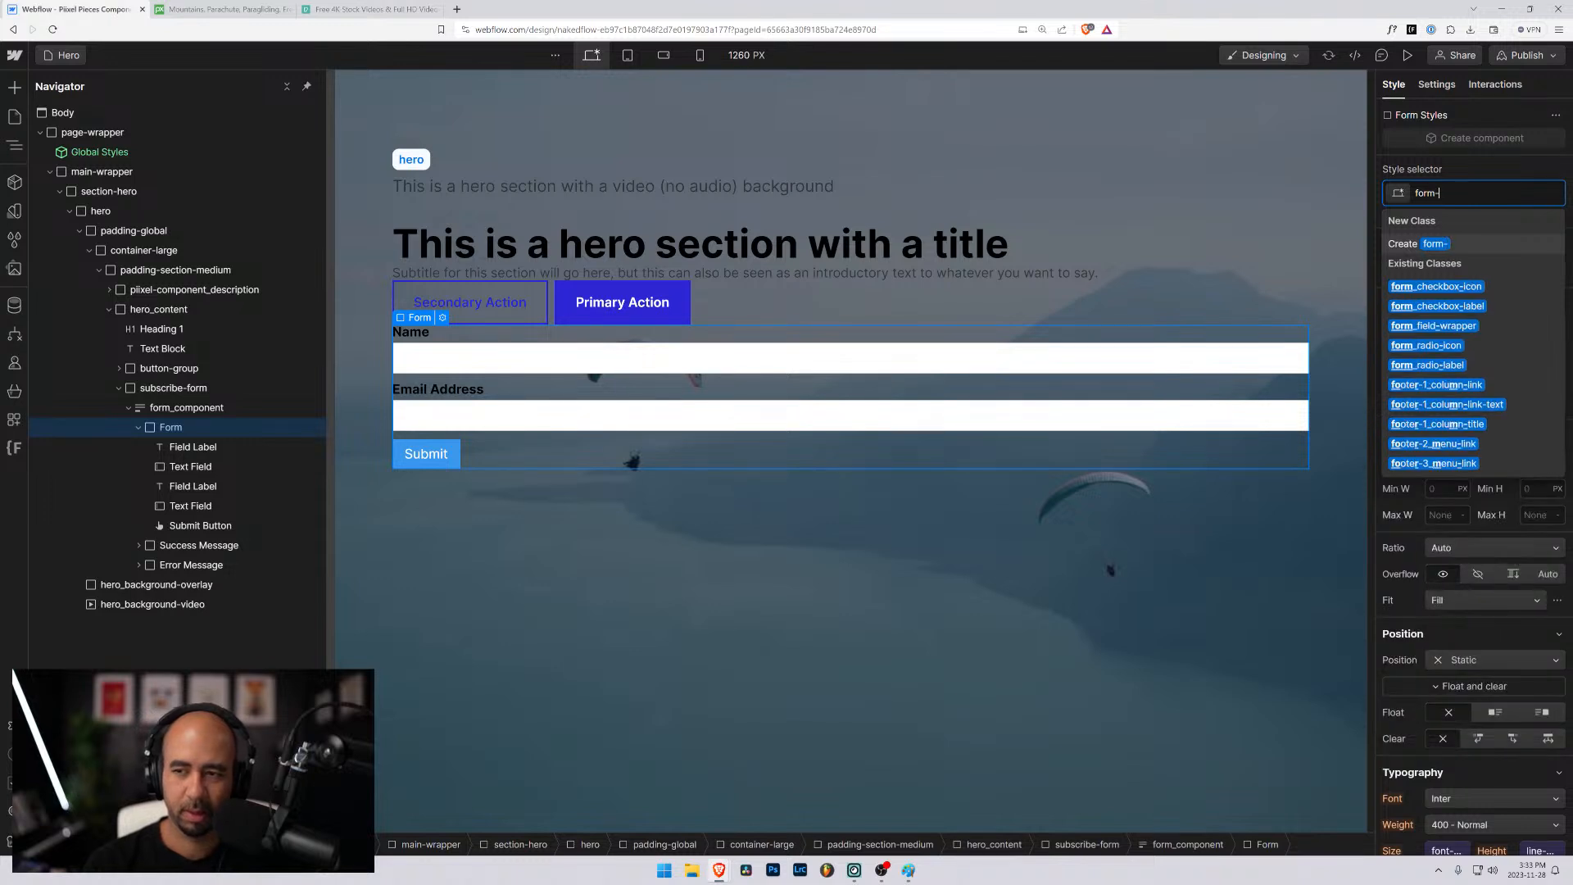
type("for")
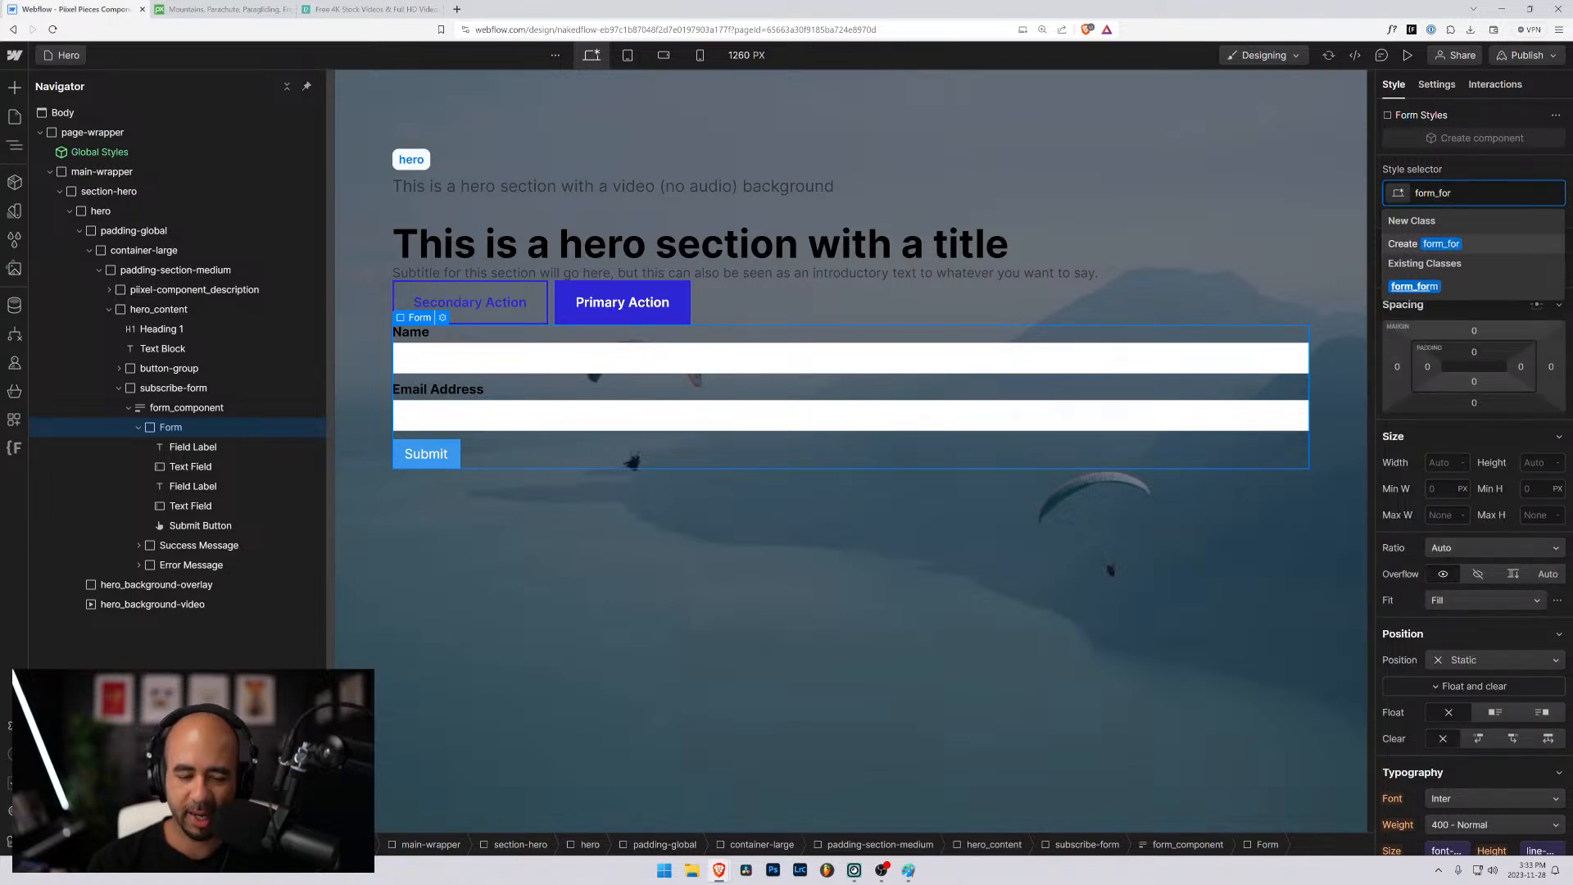
key("Return")
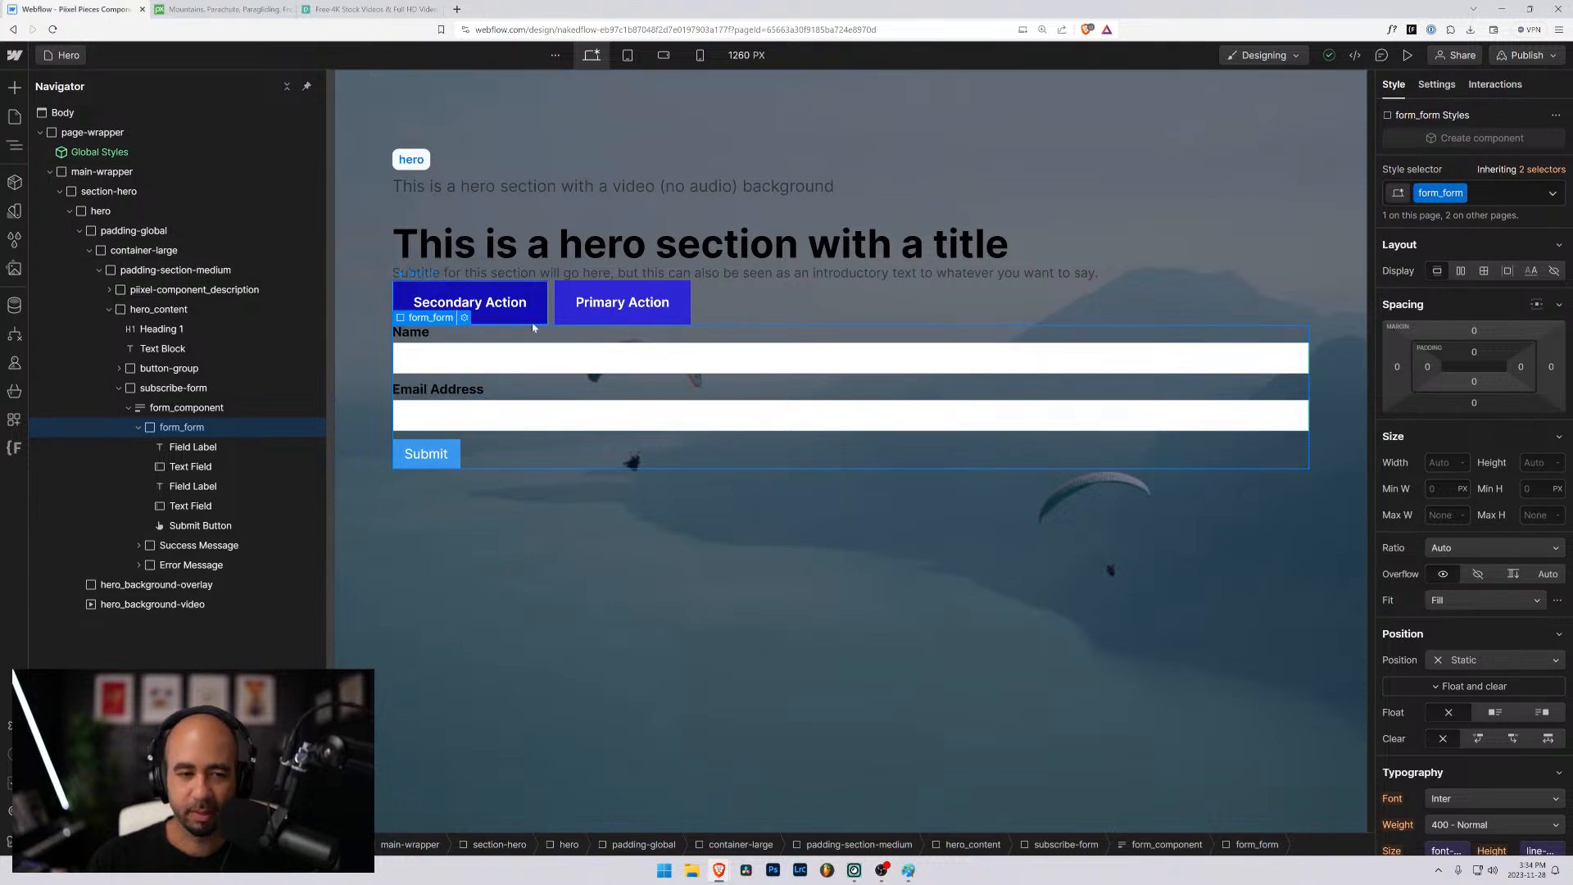
- Wrap the Name field label in a div block and move the Name text field into that div
left_click(168, 448)
left_click(1474, 192)
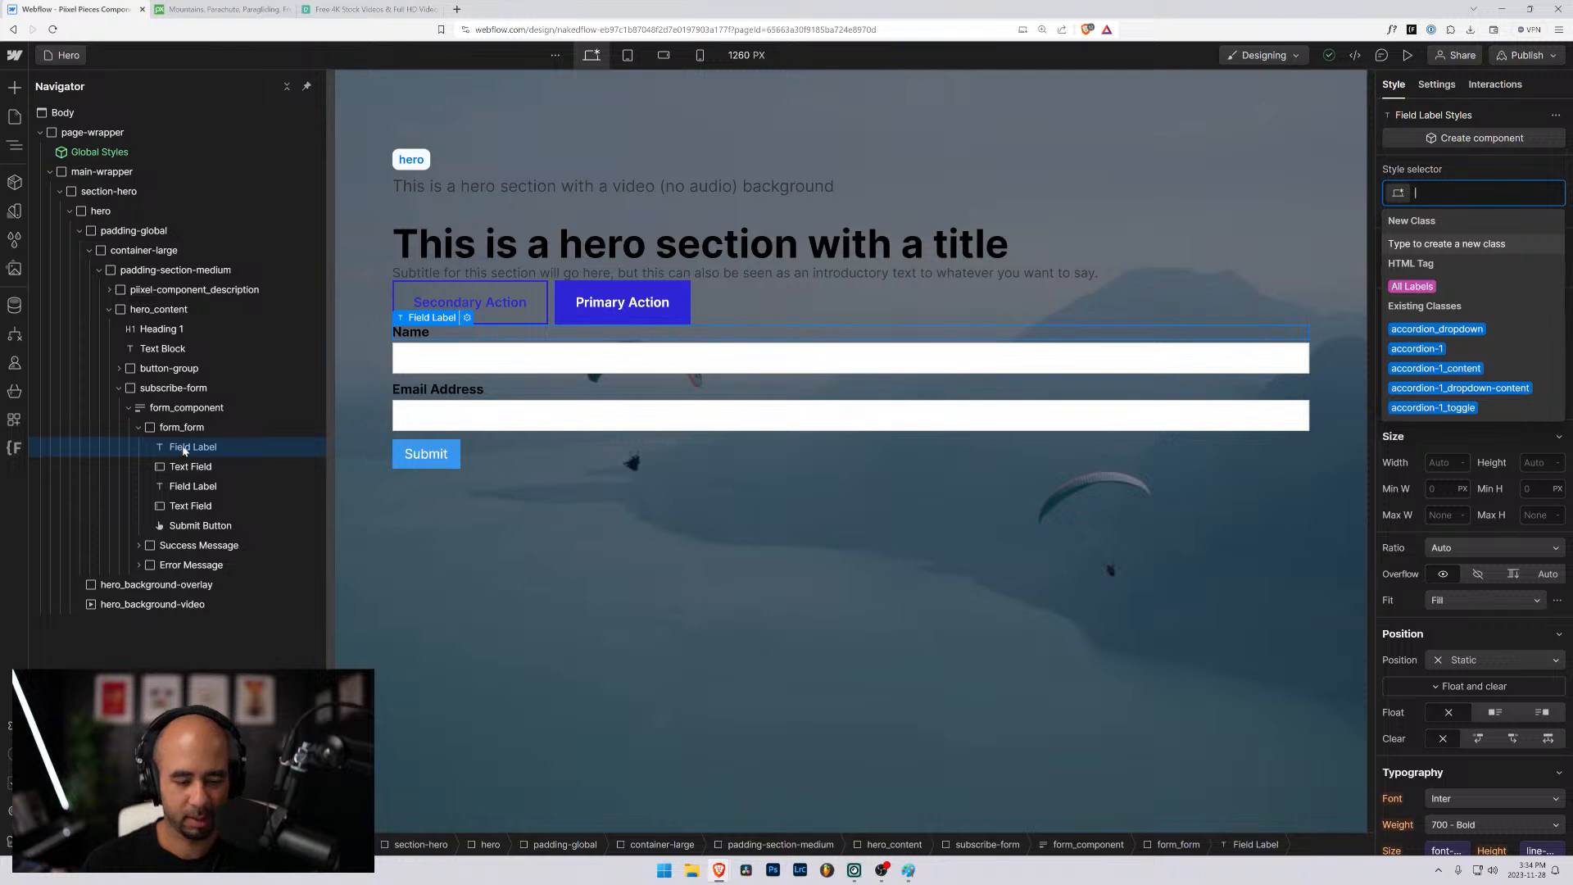
key("Escape")
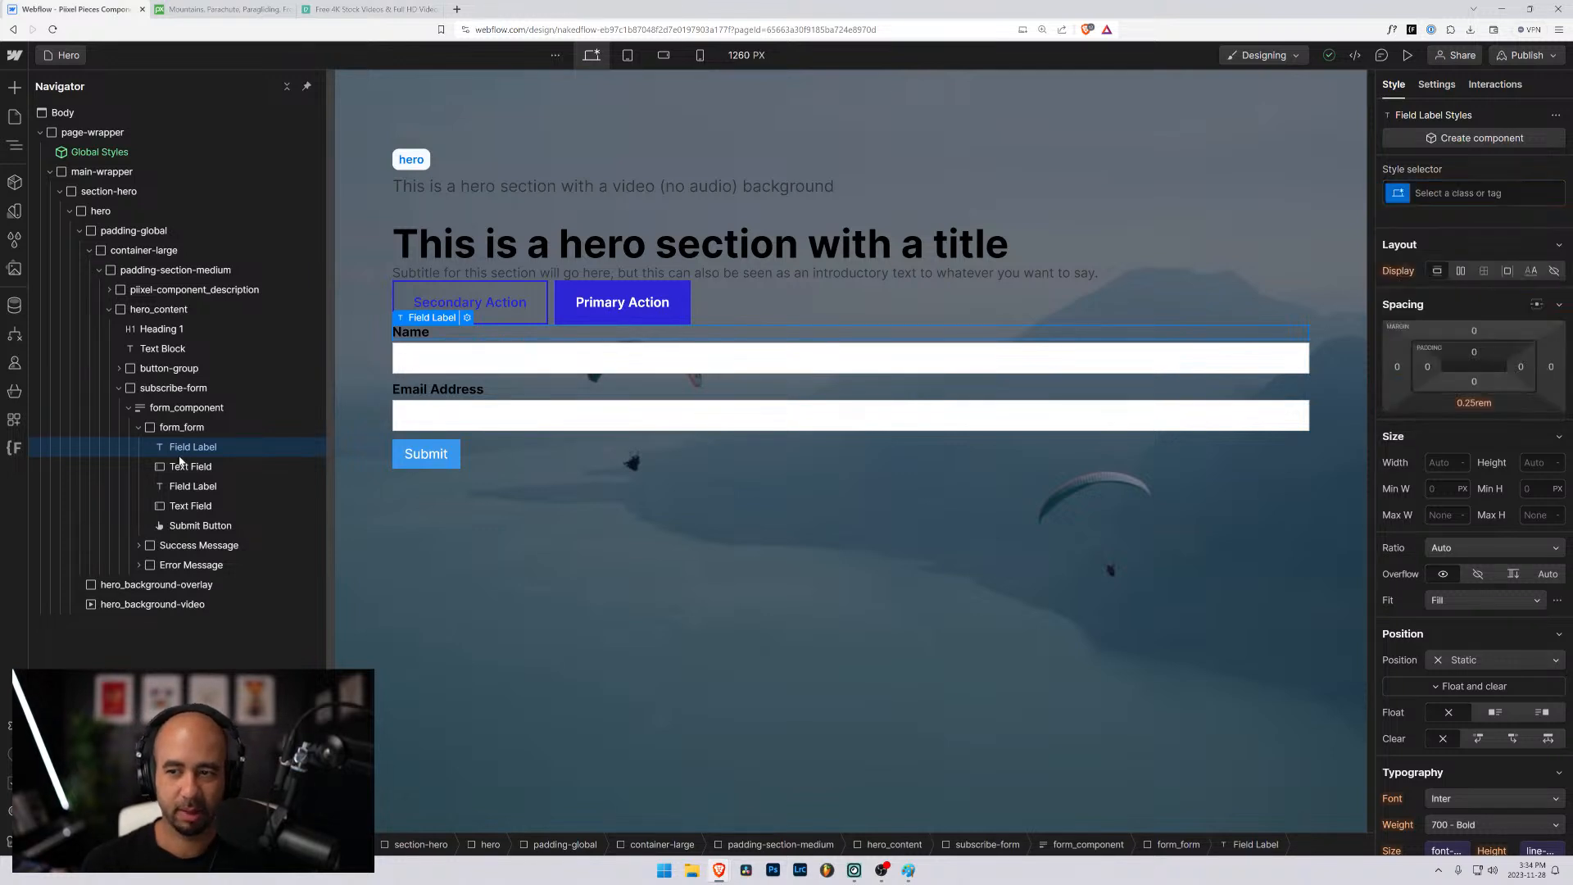
key("ctrl+alt+g")
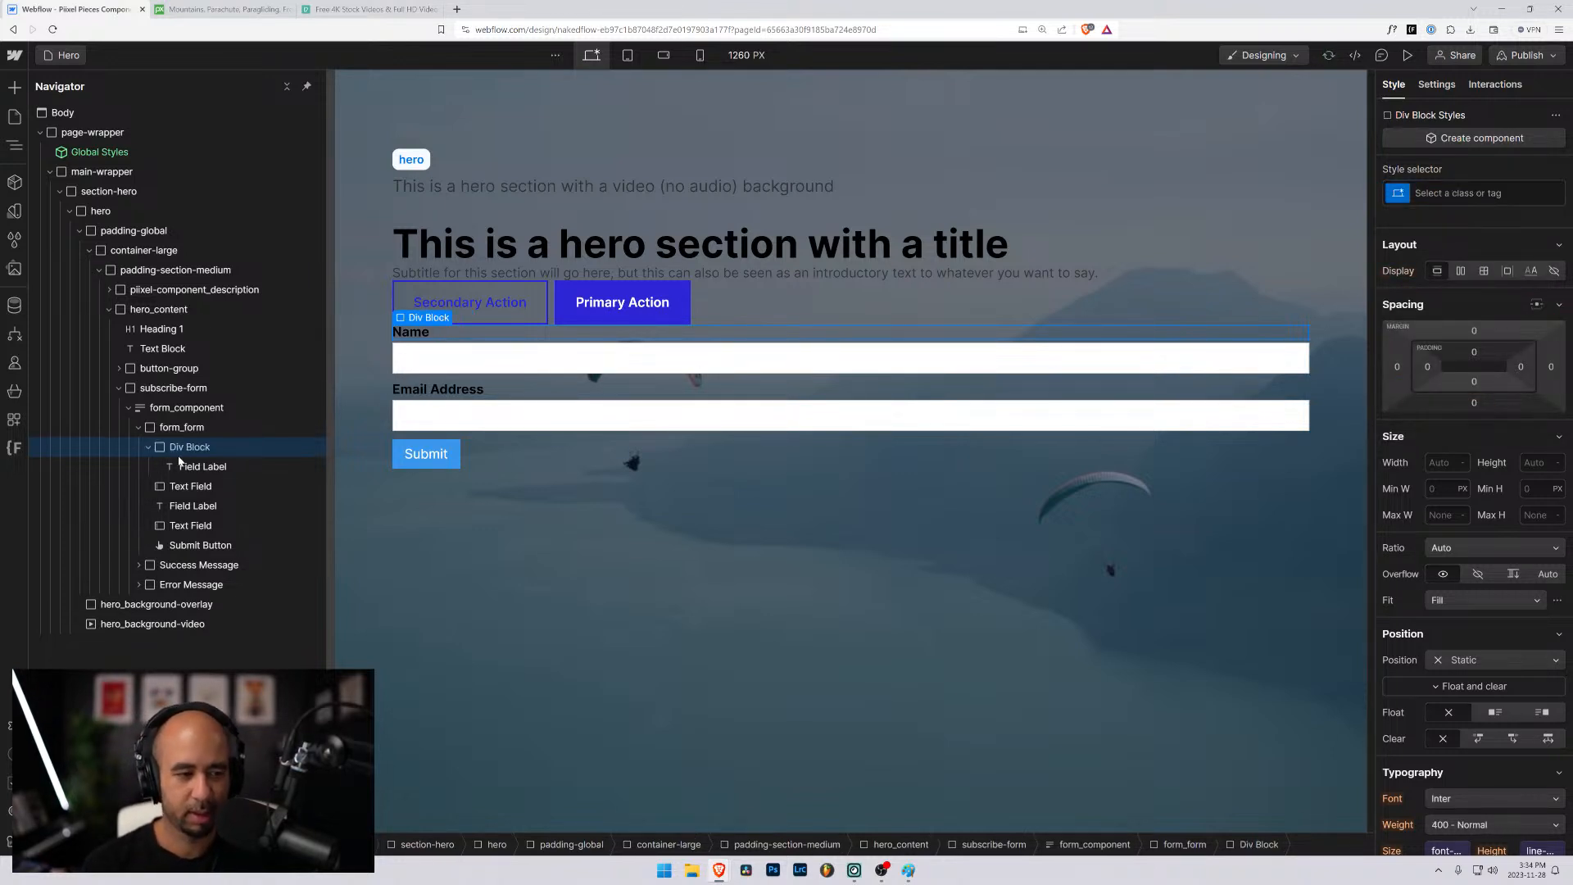
left_click_drag(190, 486, 188, 455)
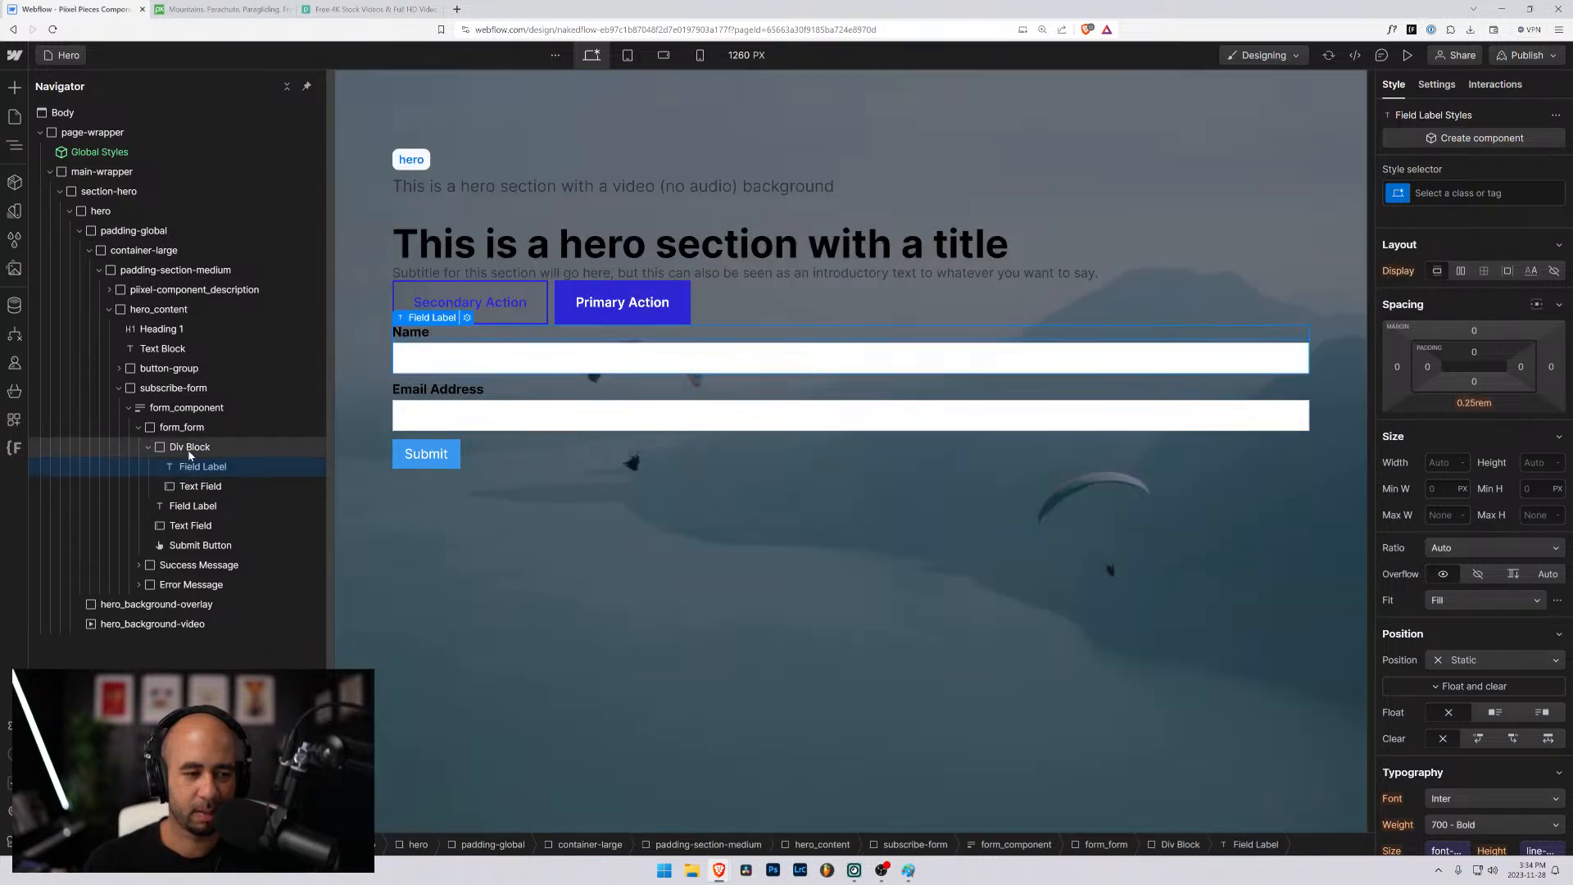
- Apply the existing form_field-wrapper class to the div block around the Name label and text field
left_click(188, 450)
key("ctrl+Return")
type("form")
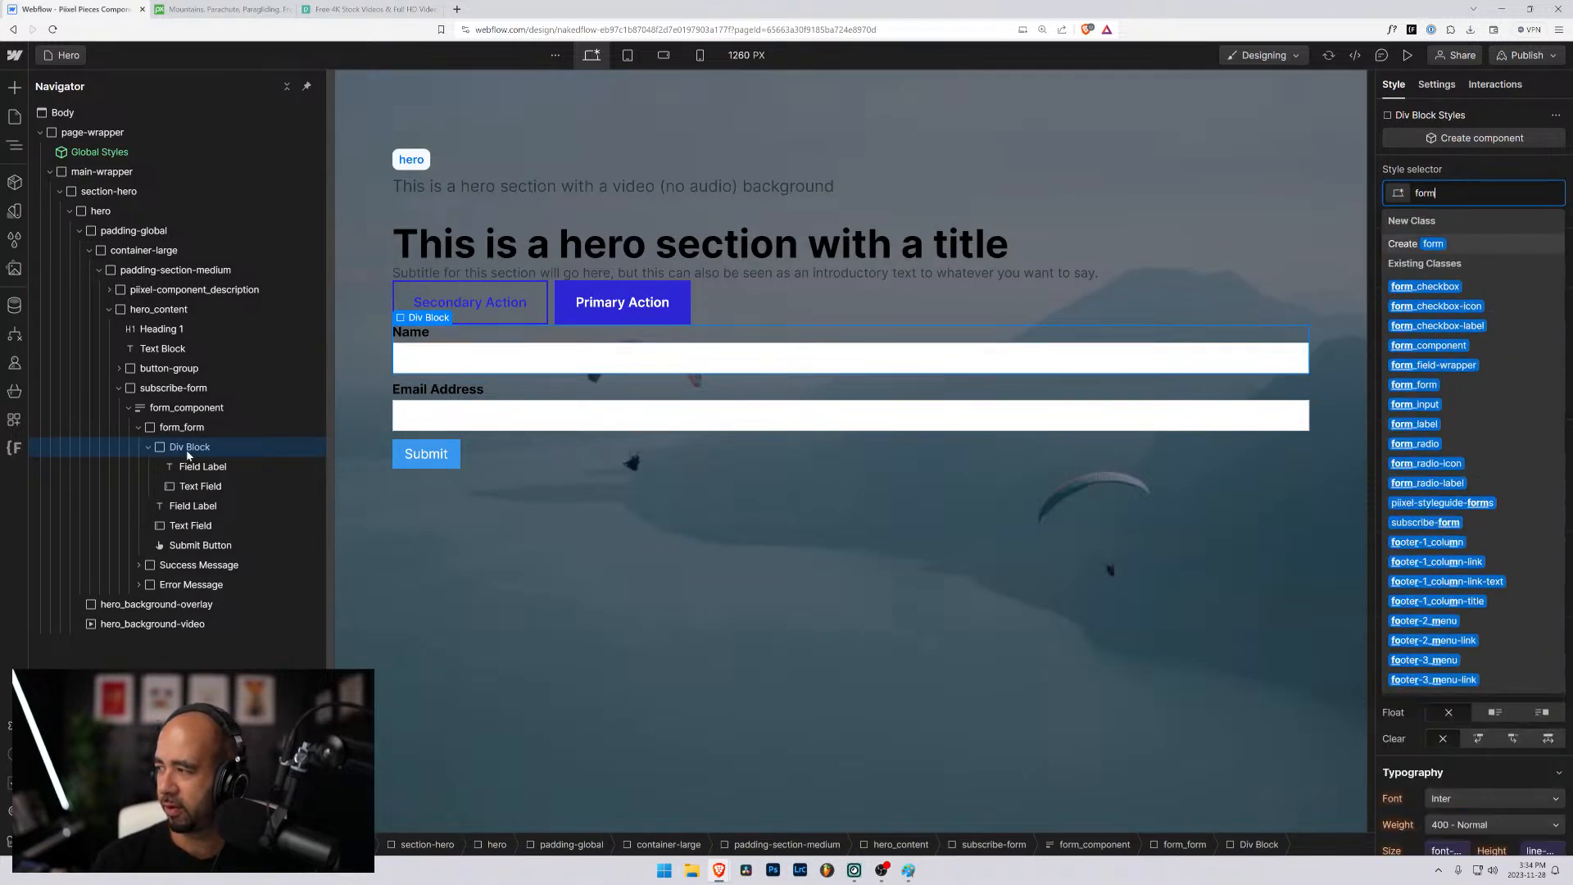
type("_field-wra")
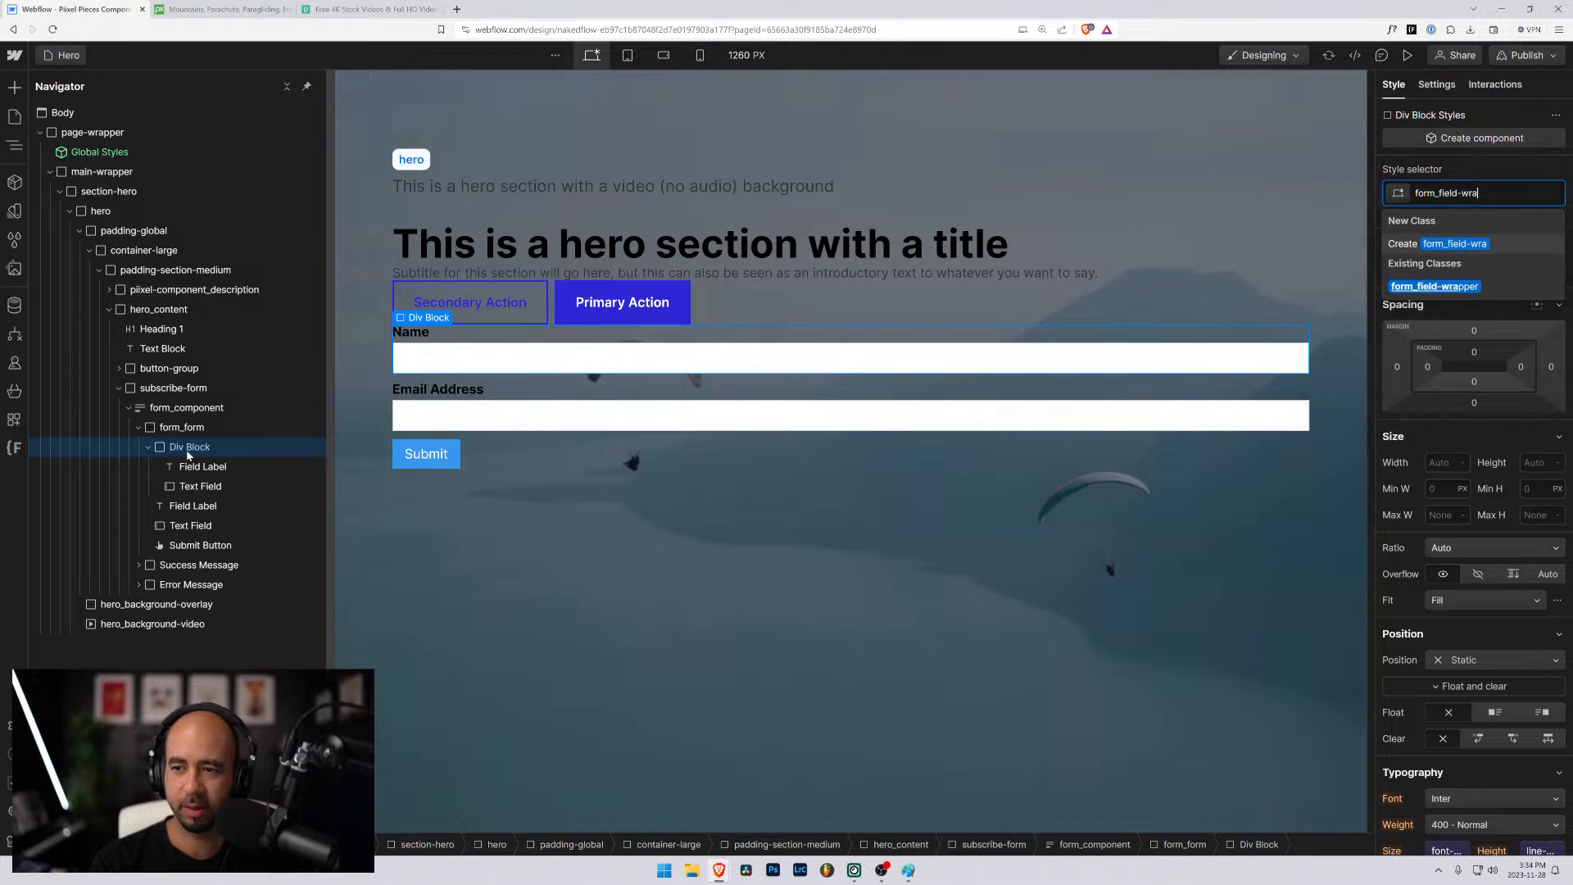
key("Return")
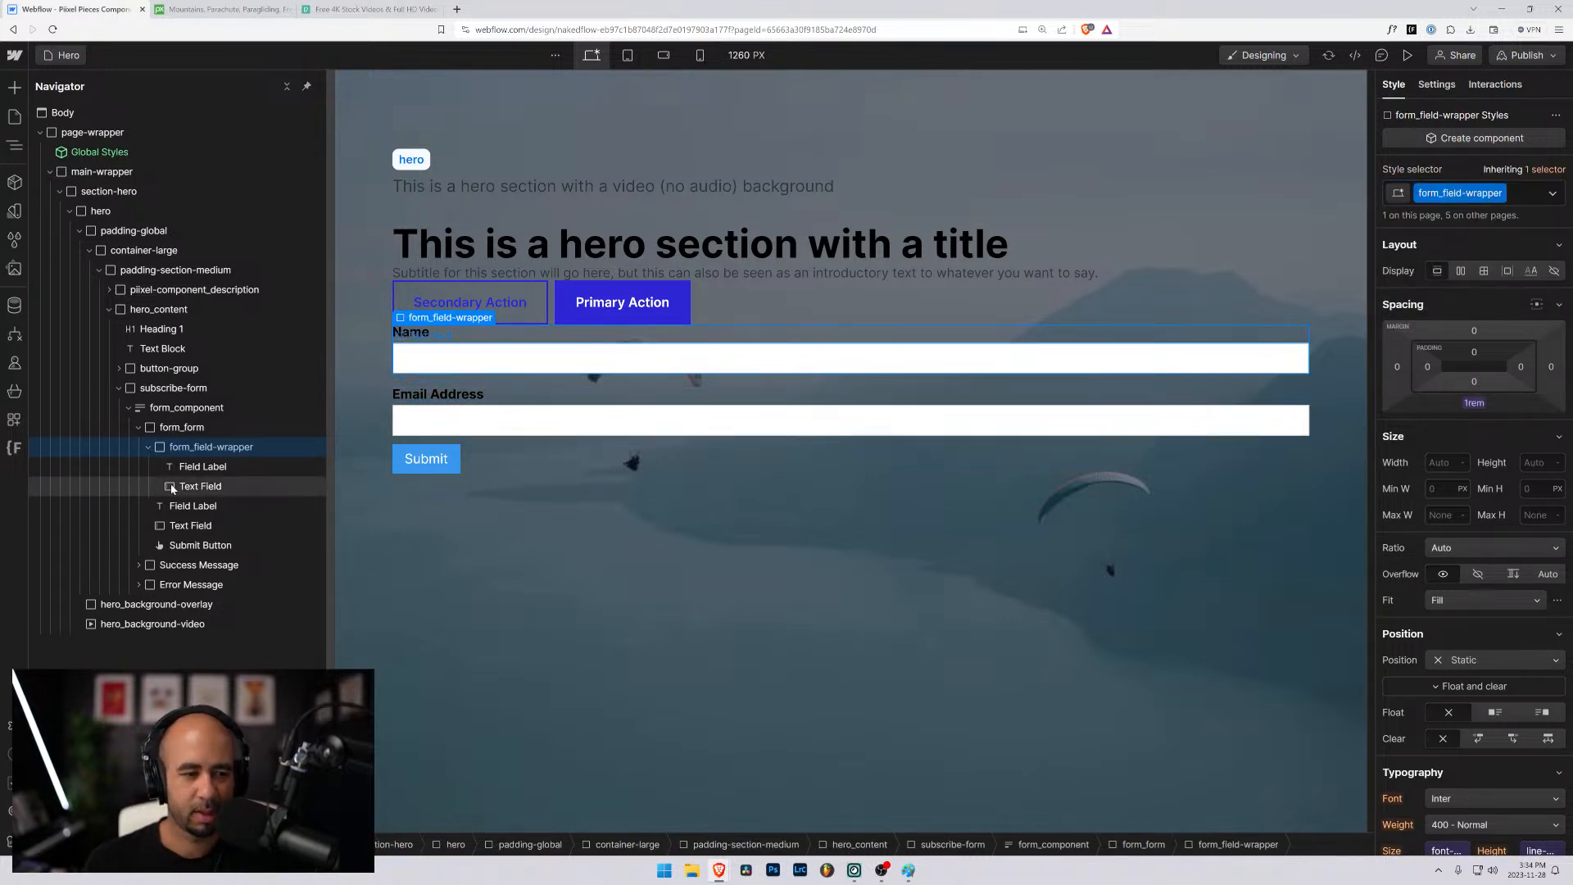
- Wrap the Email Address text field in a div block and move its field label into the div above the text field
left_click(168, 513)
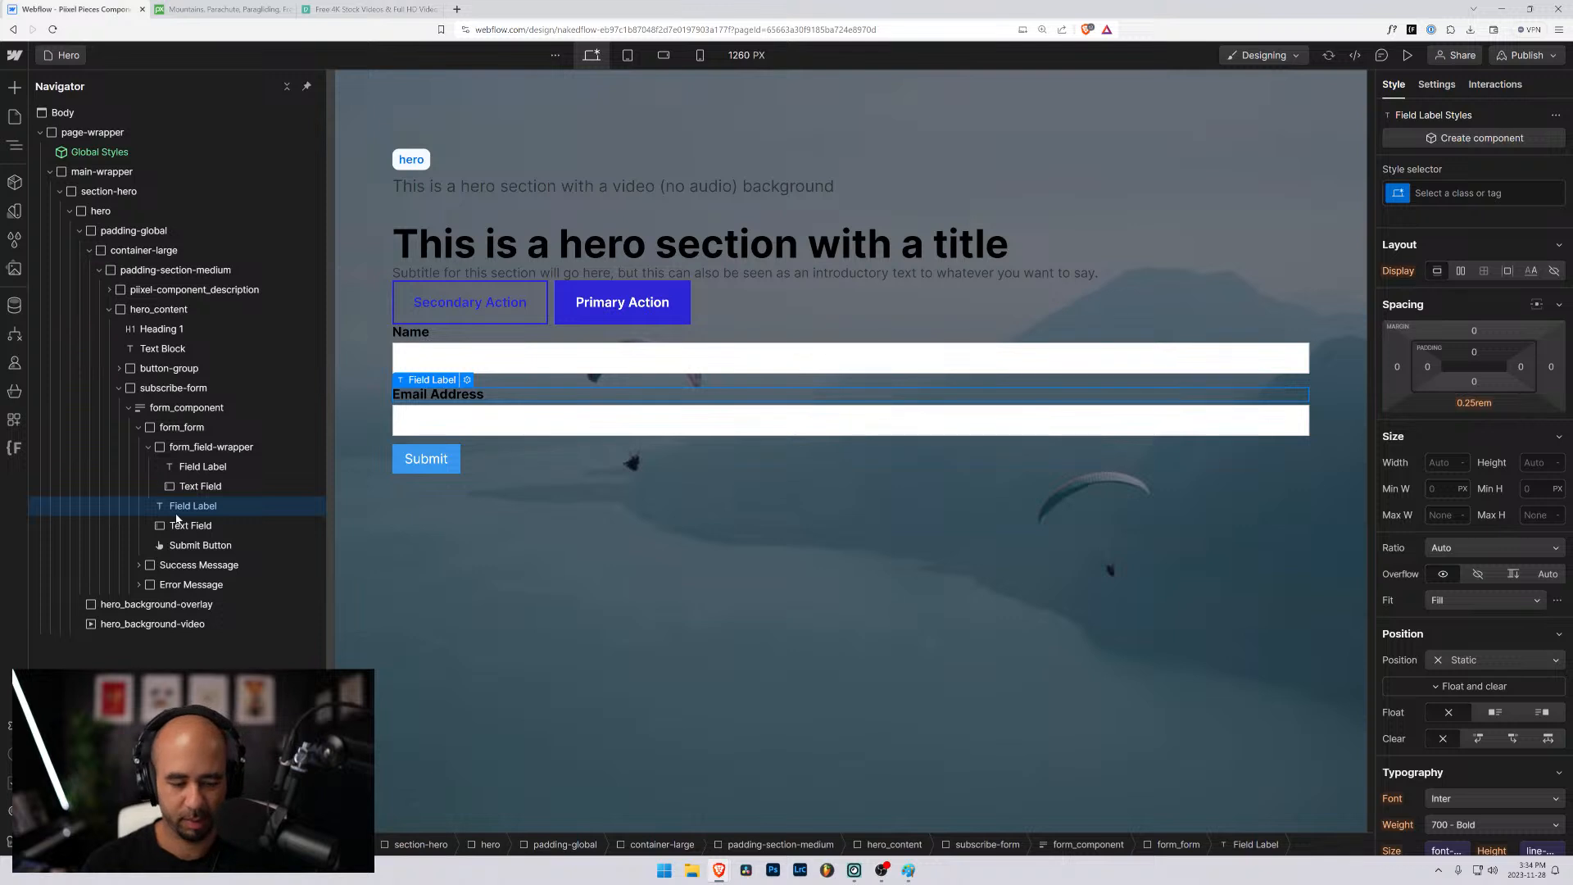
left_click(173, 527)
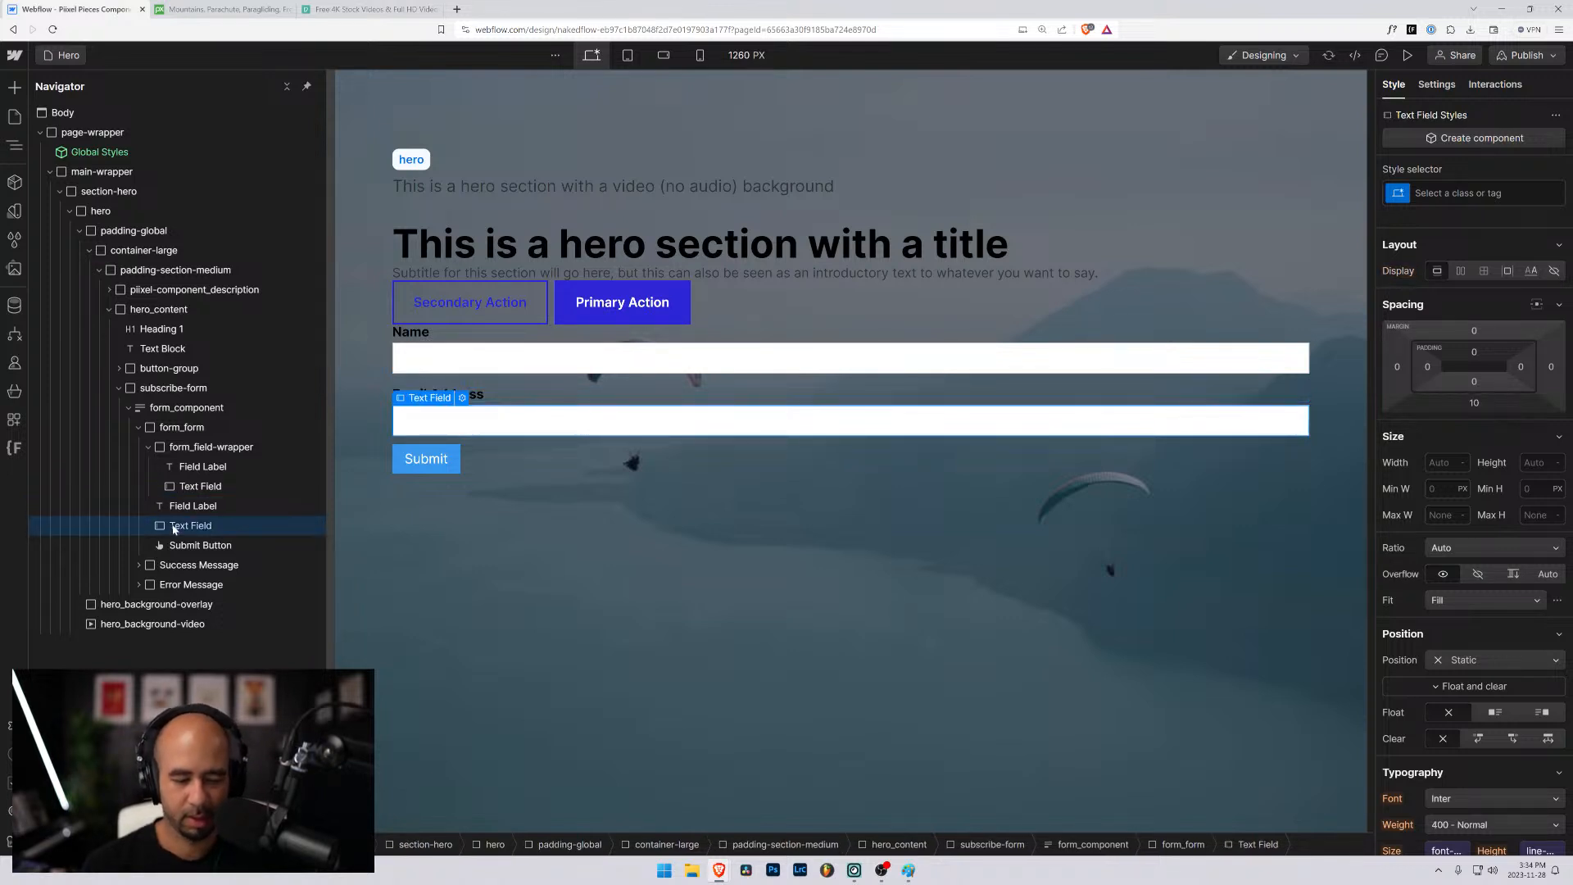
key("ctrl+alt+g")
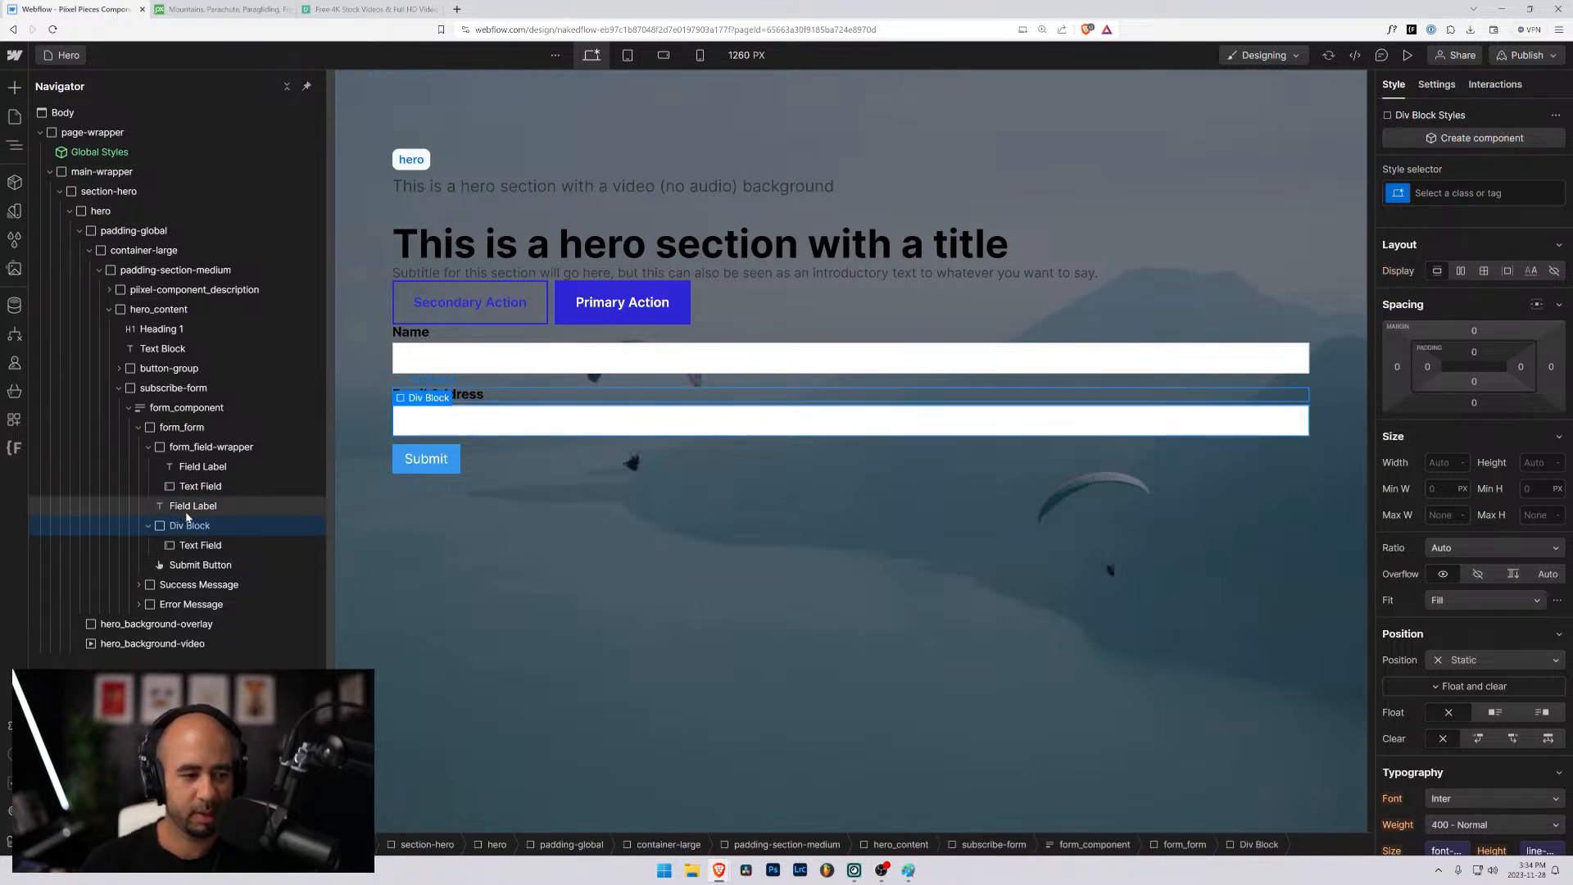
left_click_drag(182, 508, 180, 532)
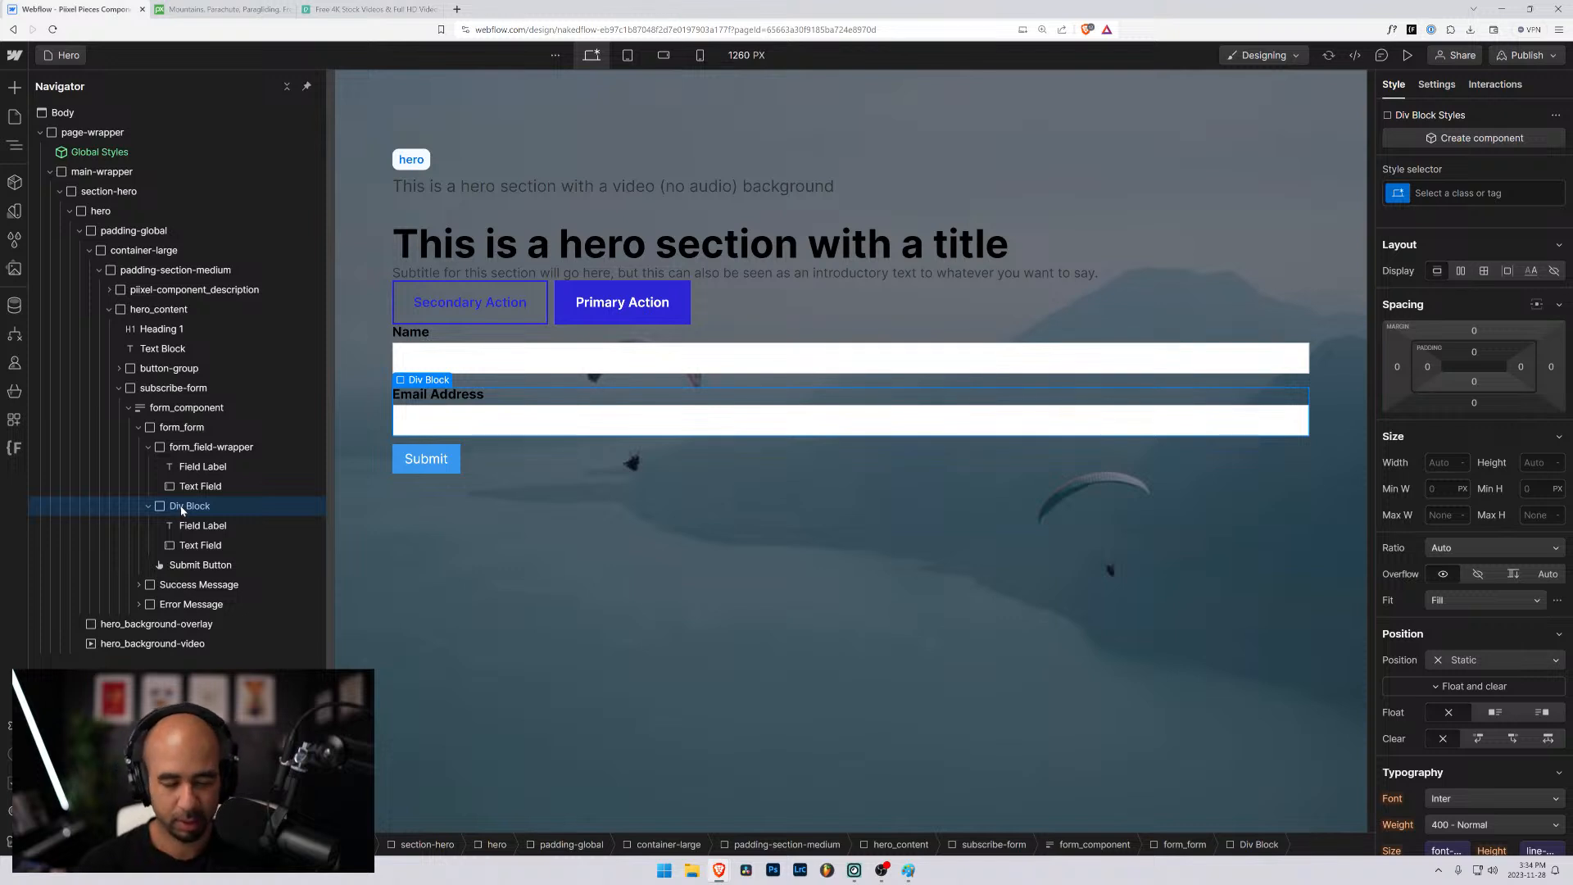
- Apply the existing form_field-wrapper class to the div block around the Email Address label and text field
key("ctrl+Return")
type("form_")
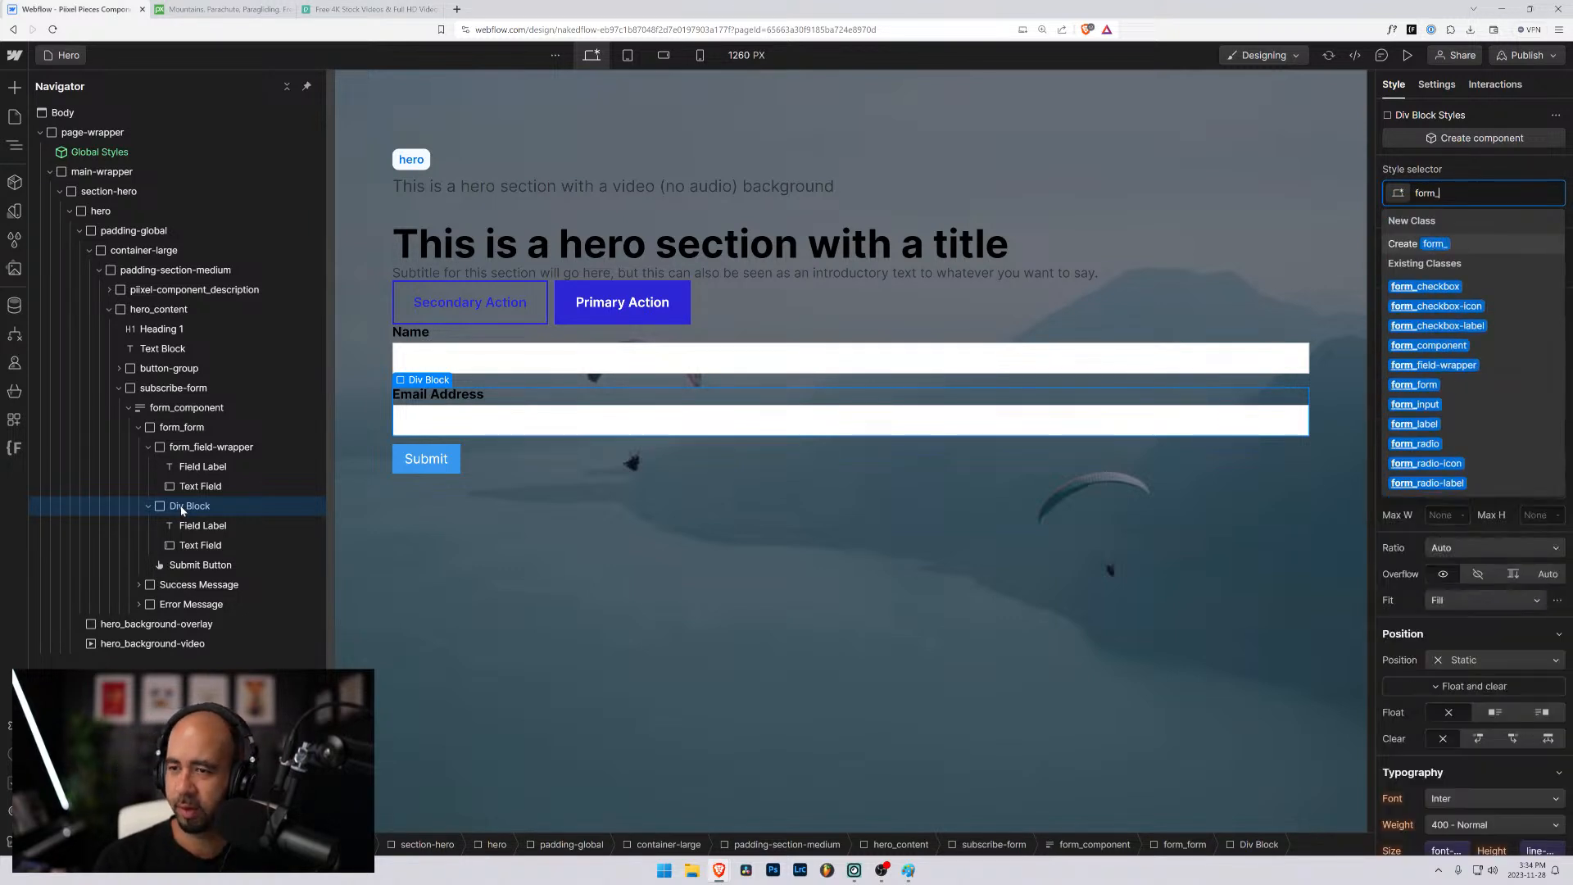
type("field-")
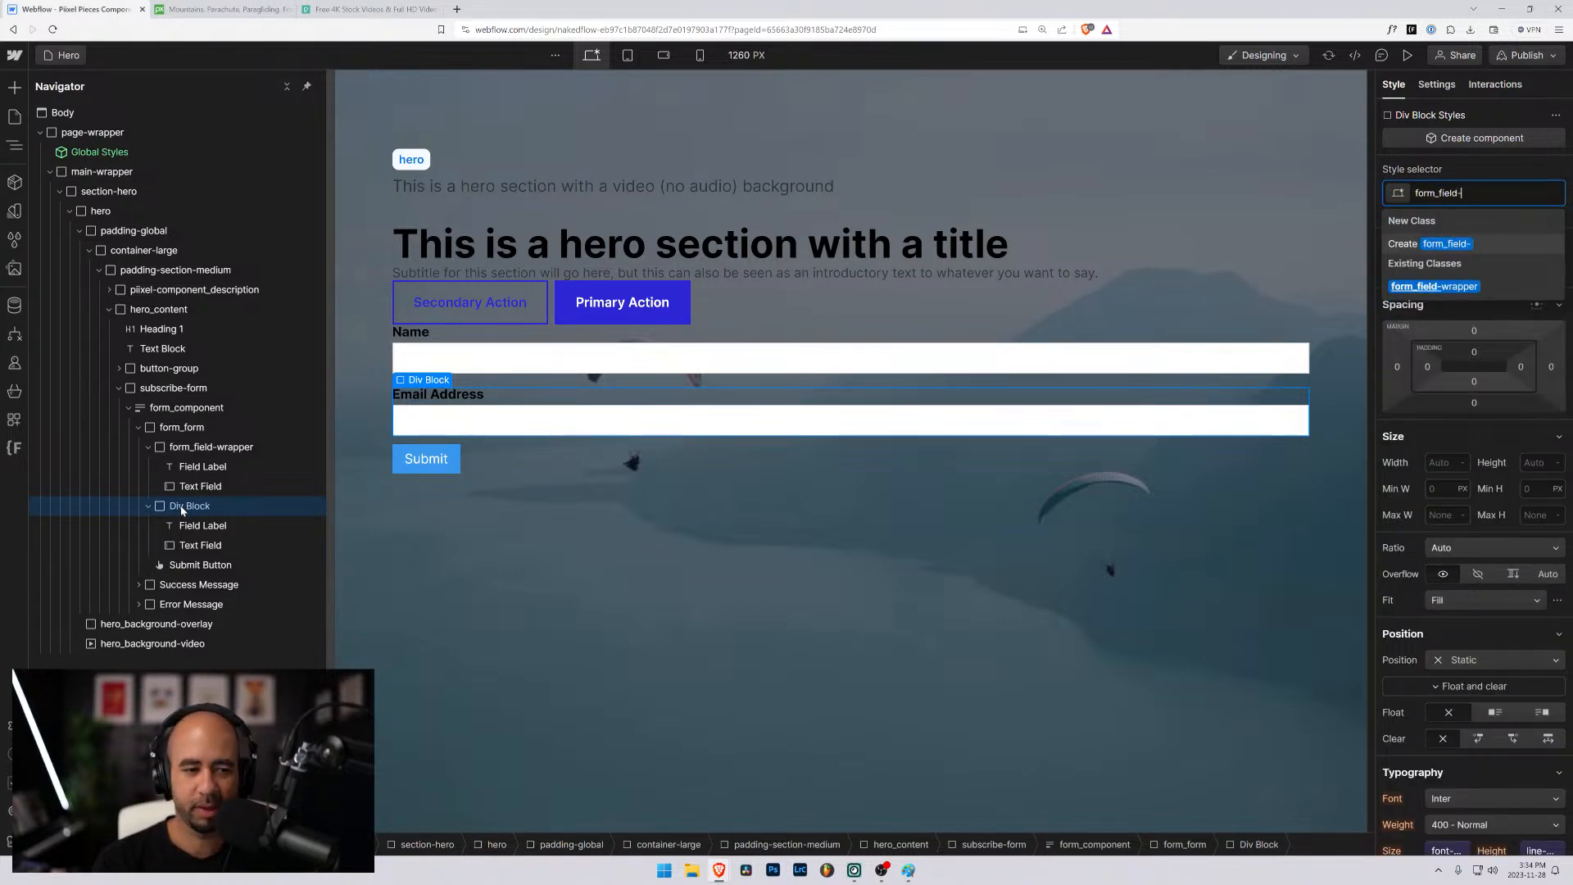
type("wrapper")
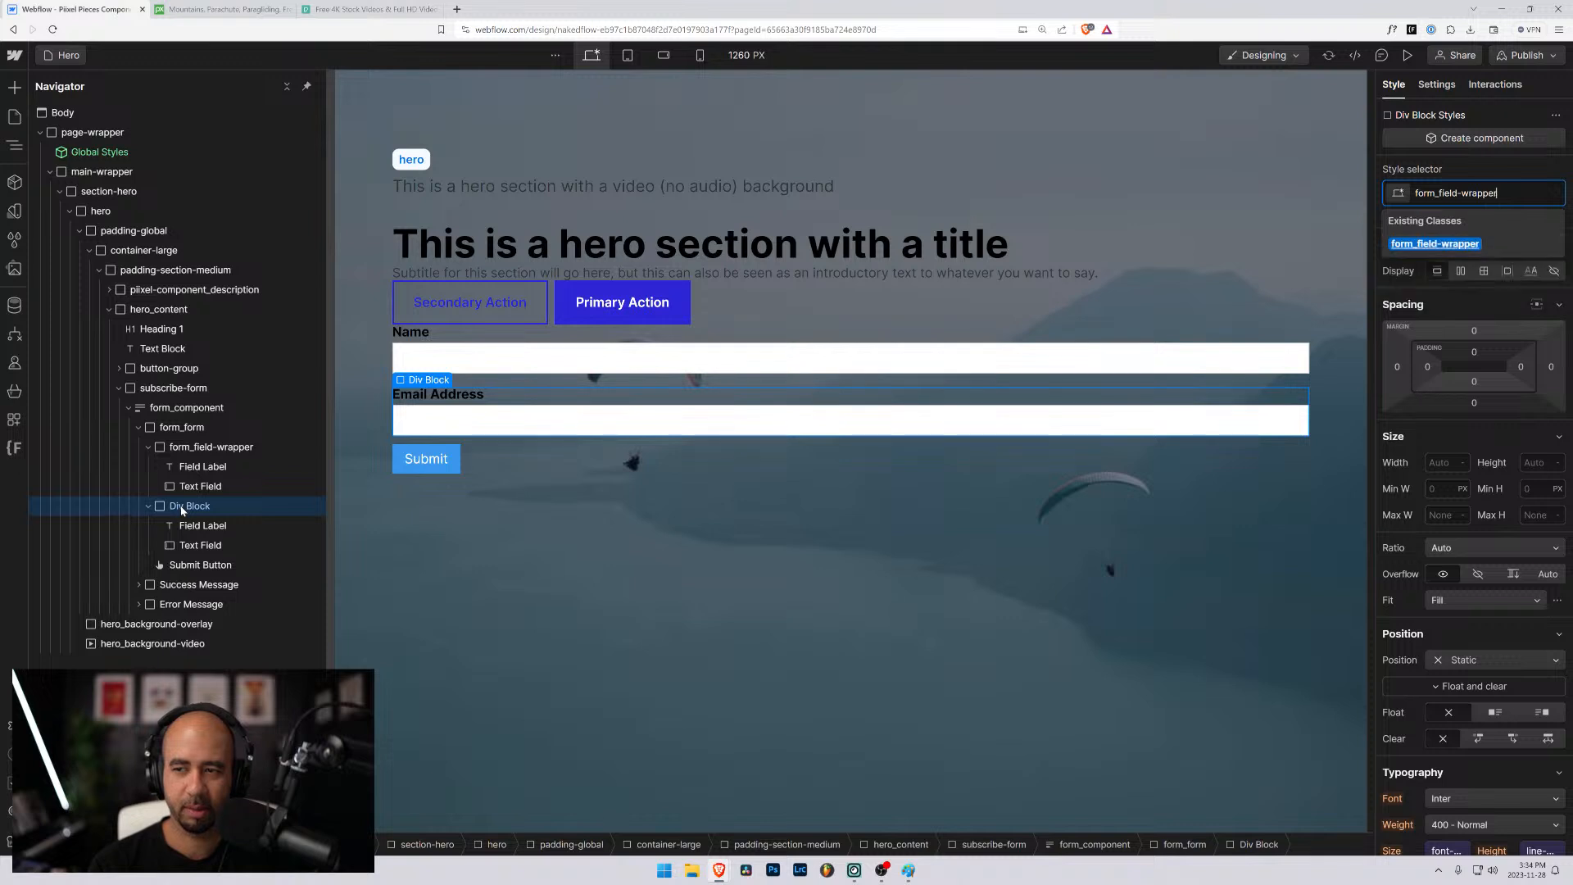
key("Return")
- Apply the existing form_label class to the Name field label
left_click(203, 466)
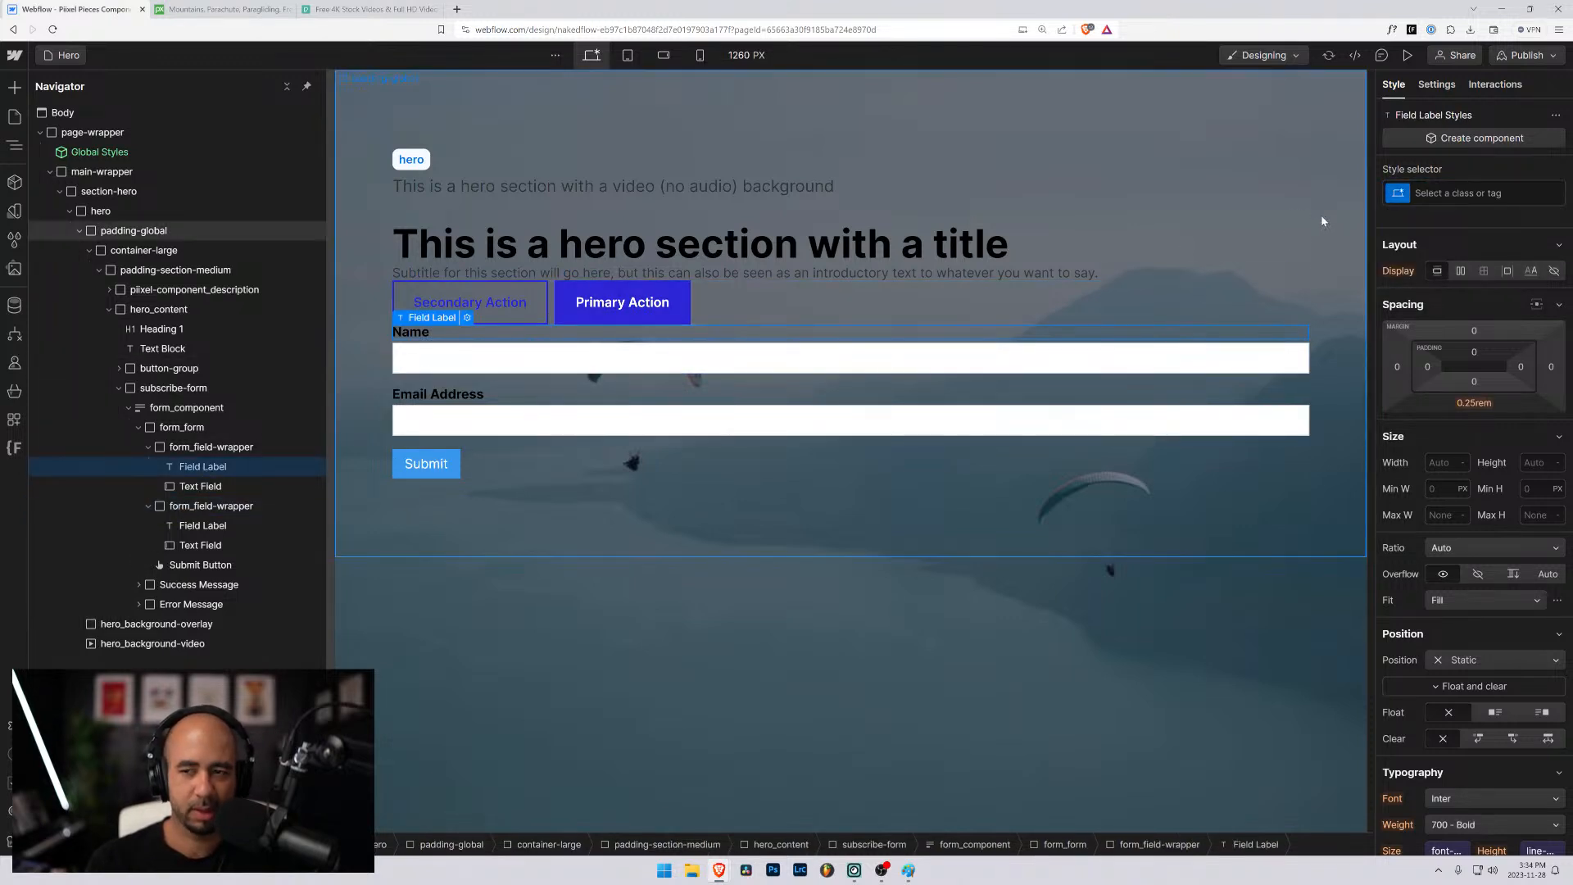
left_click(1469, 193)
type("fo")
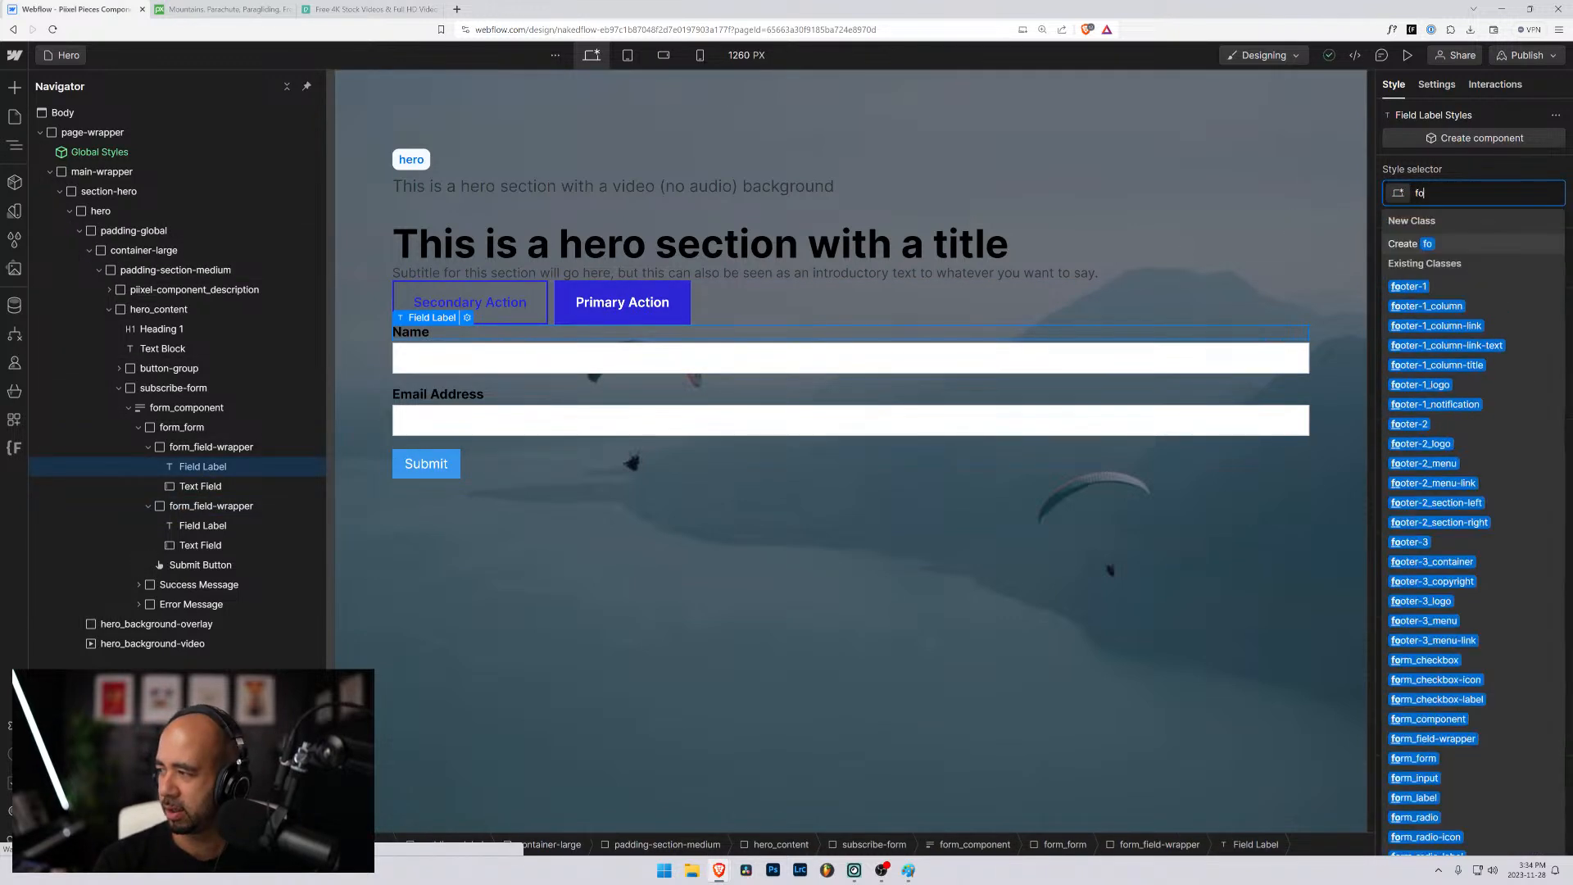
type("rm_label")
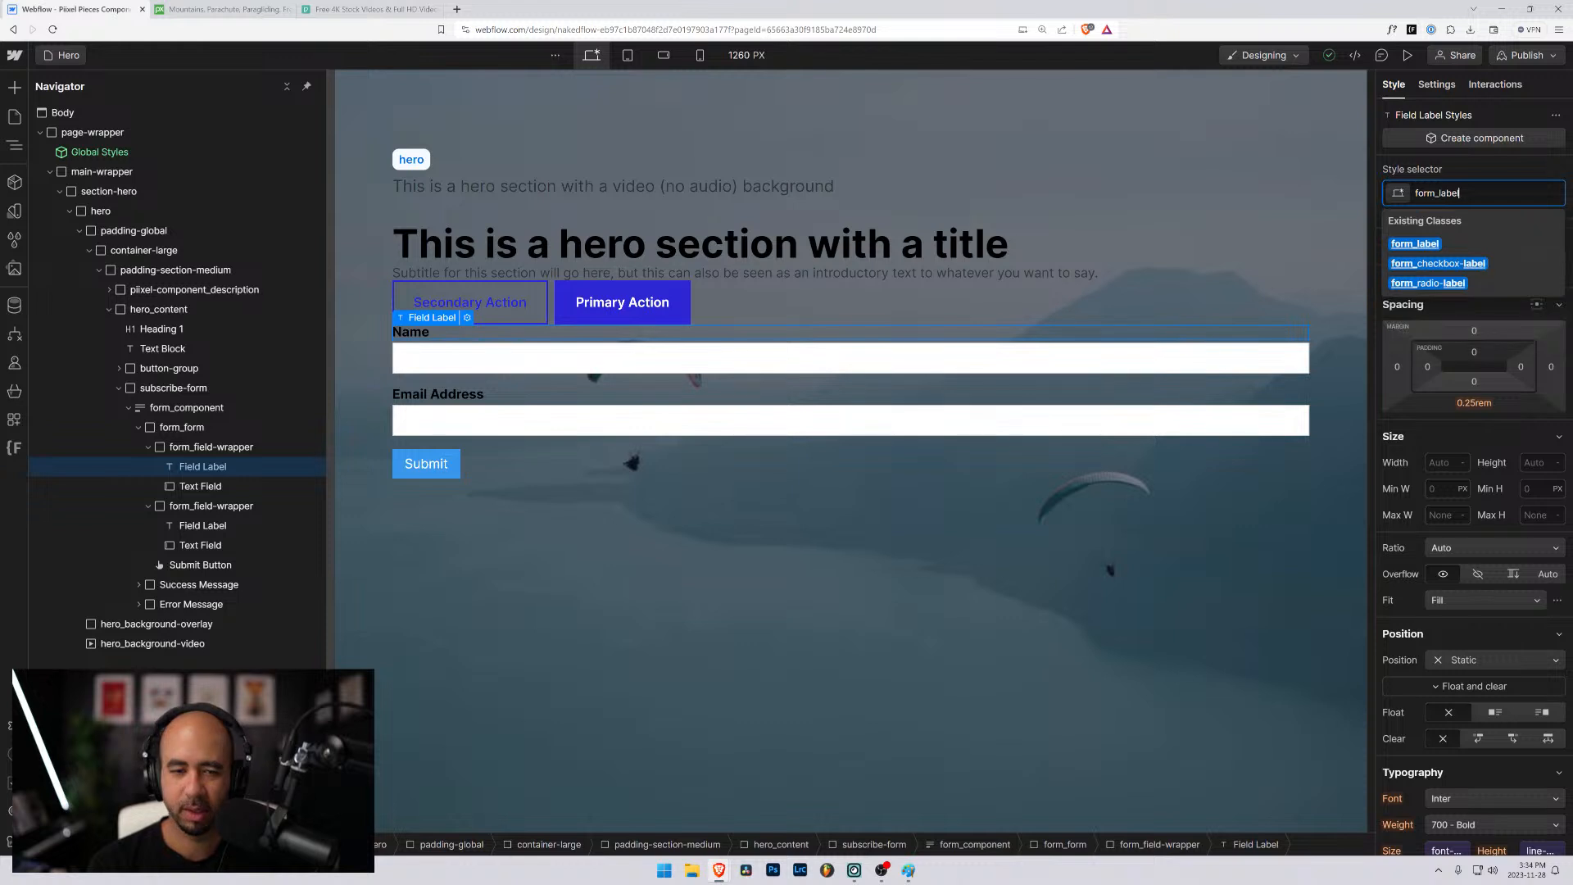
key("Return")
- Apply the existing form_input class to the Name text field
left_click(201, 486)
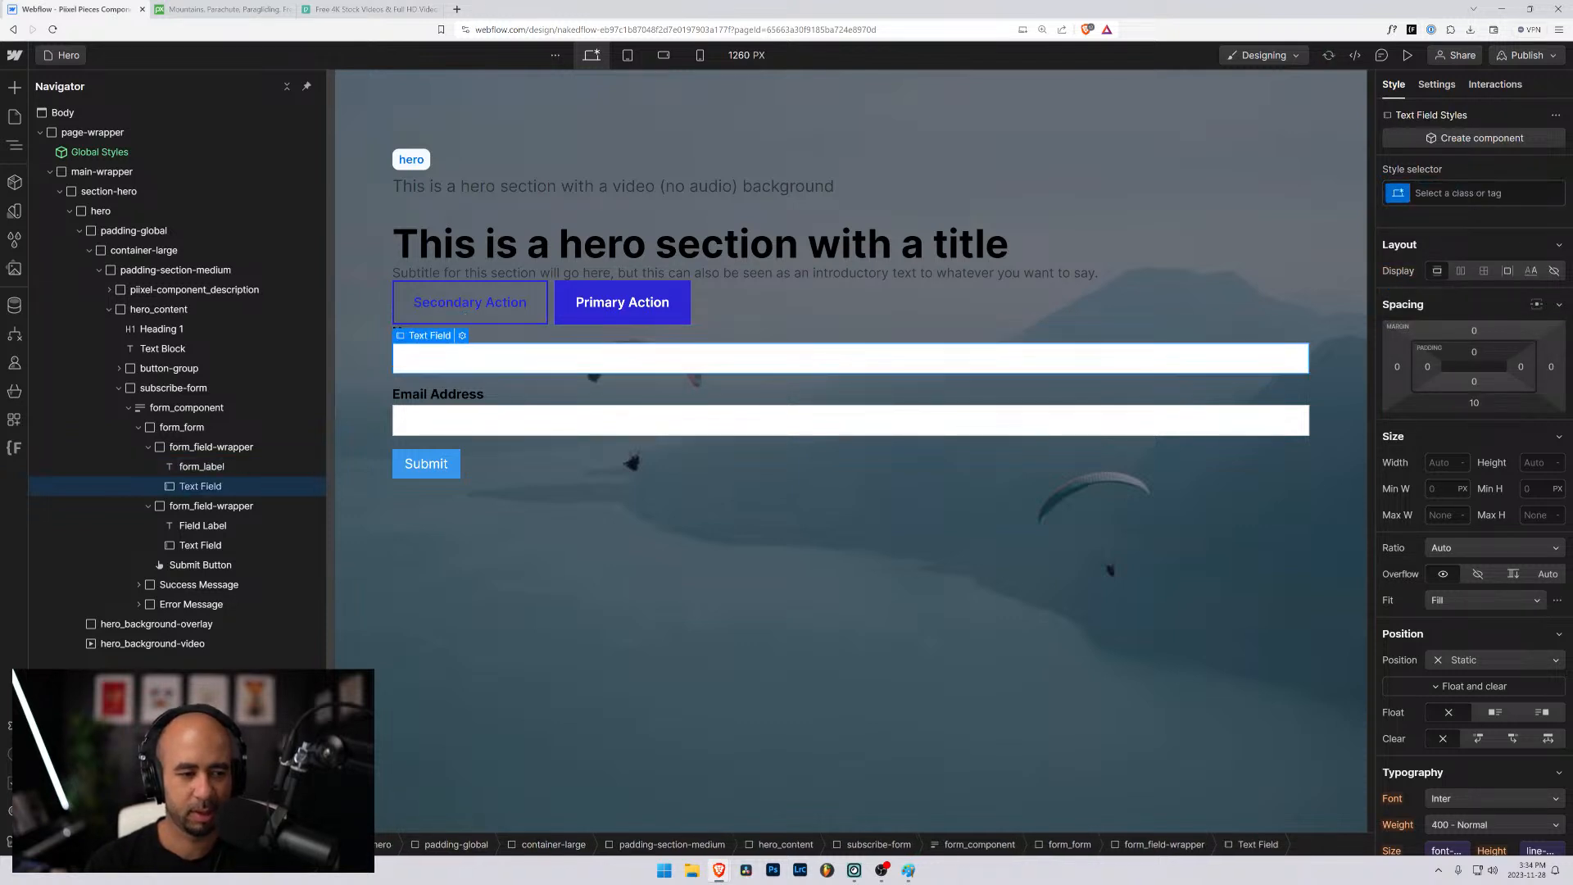
key("ctrl+Return")
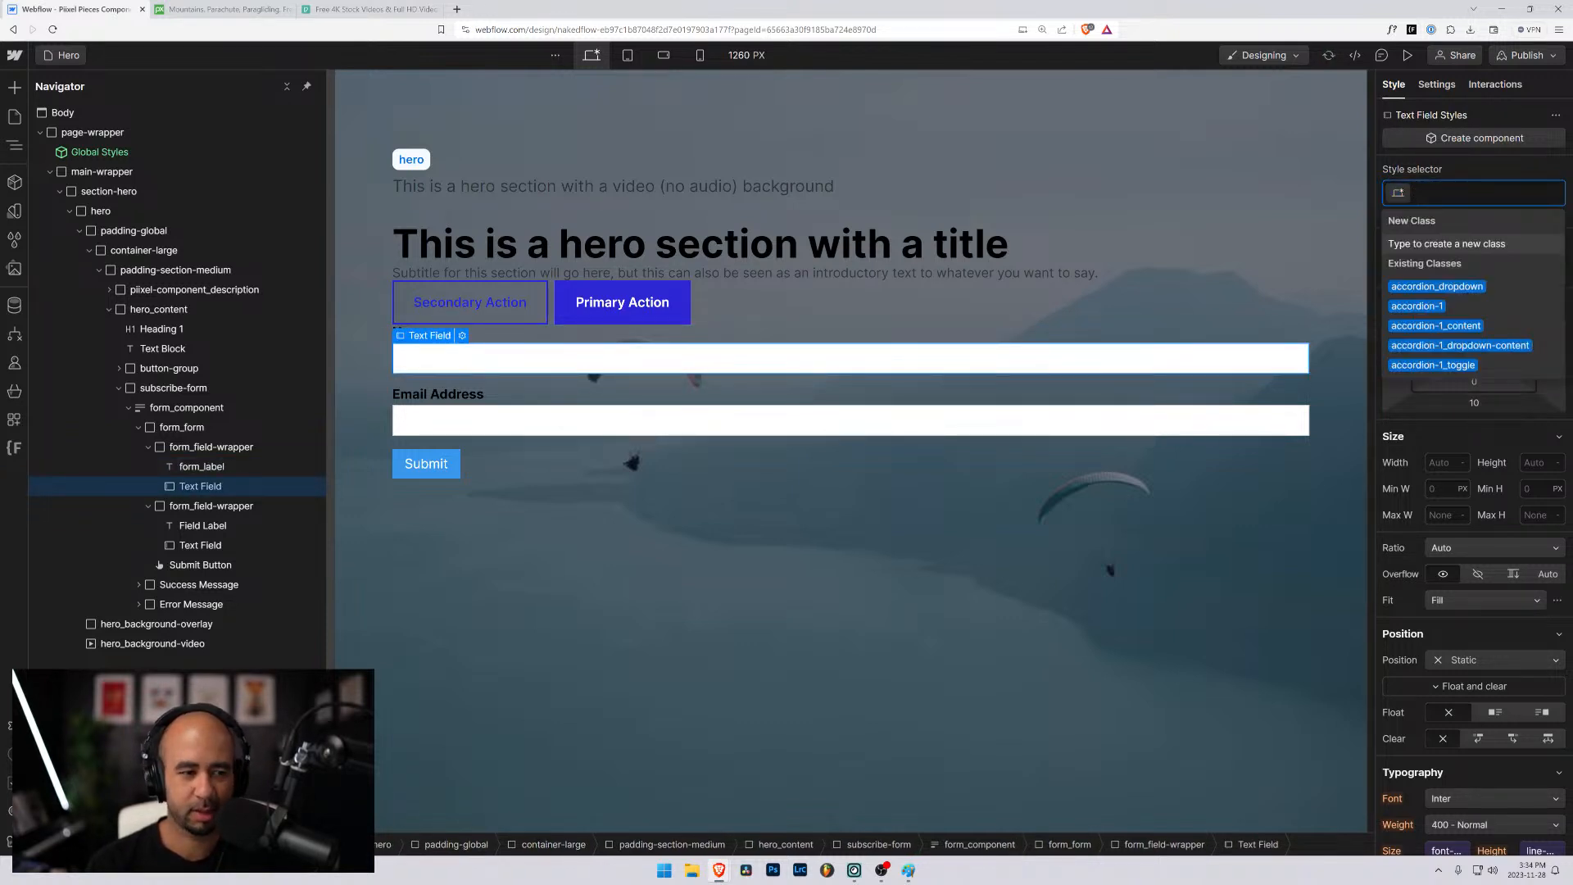
type("form")
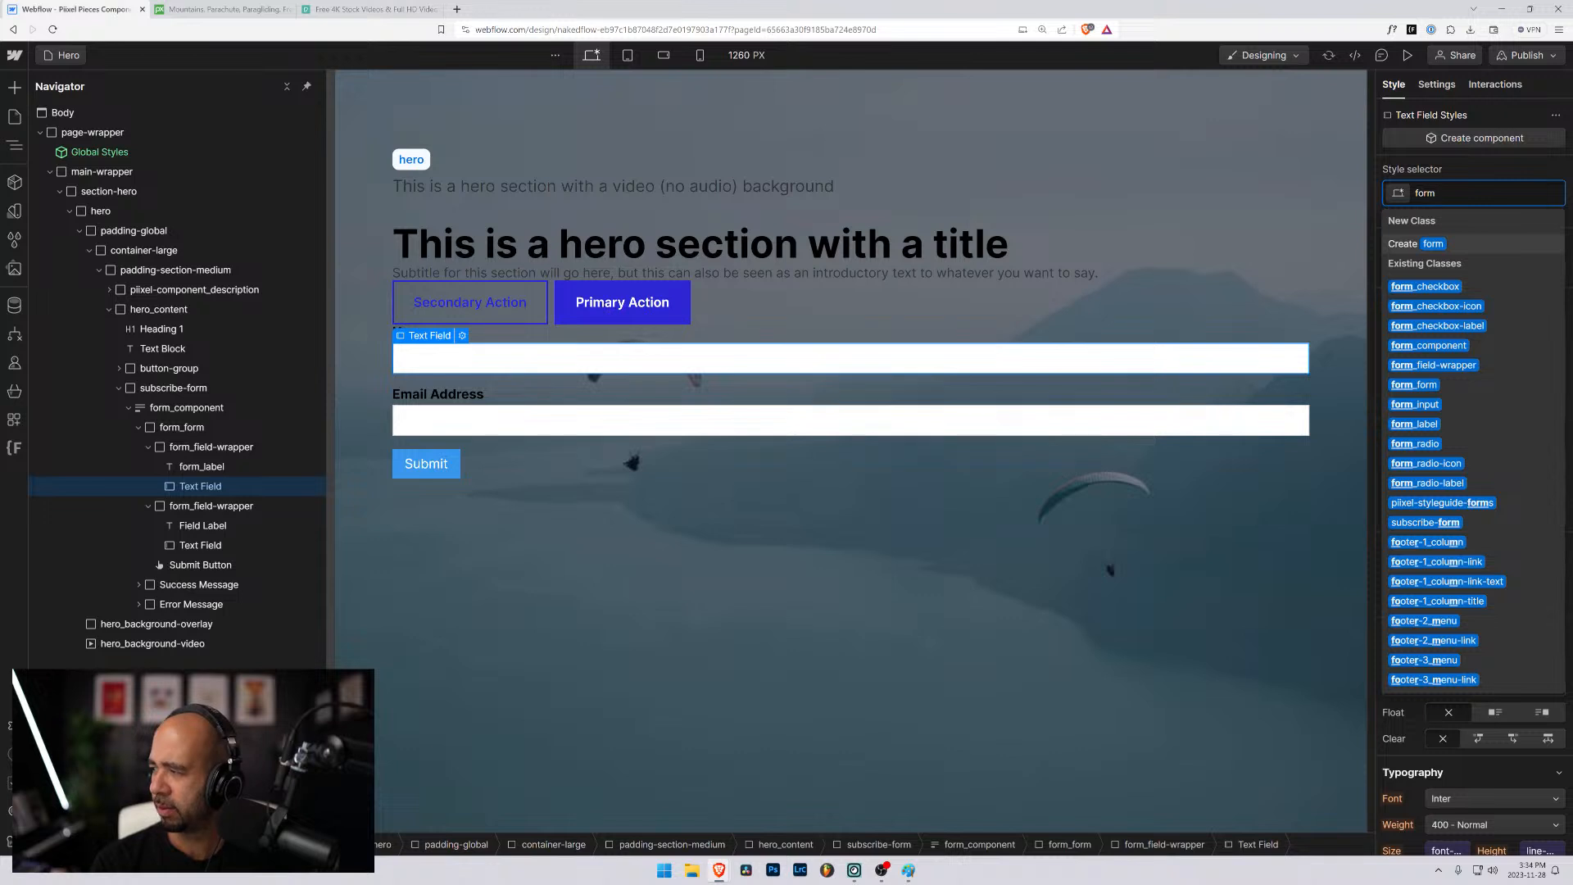
type("_input")
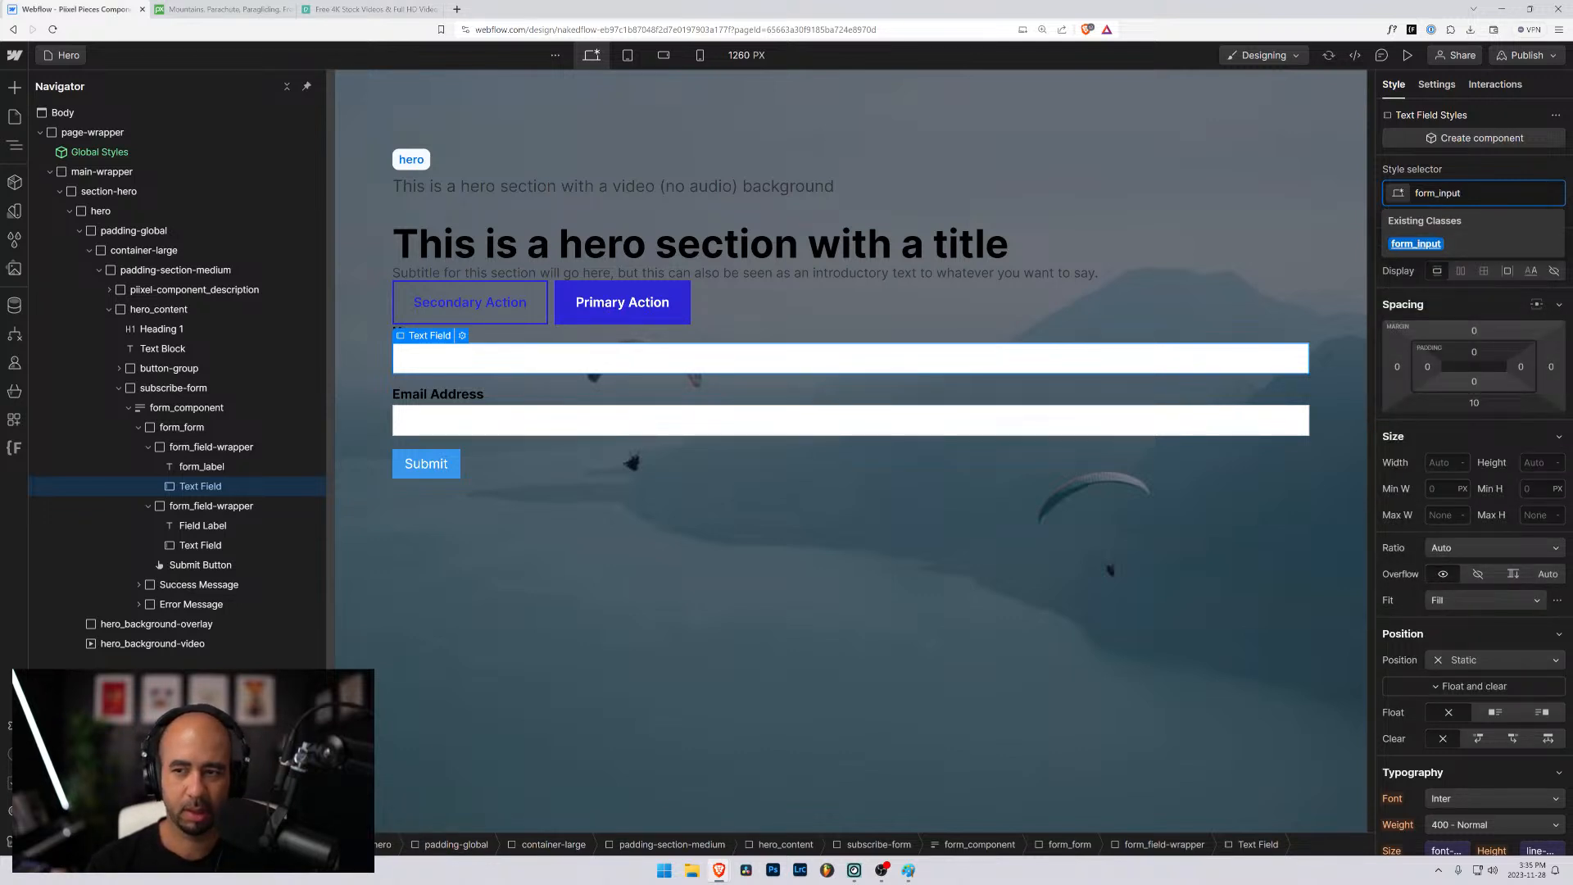
key("Return")
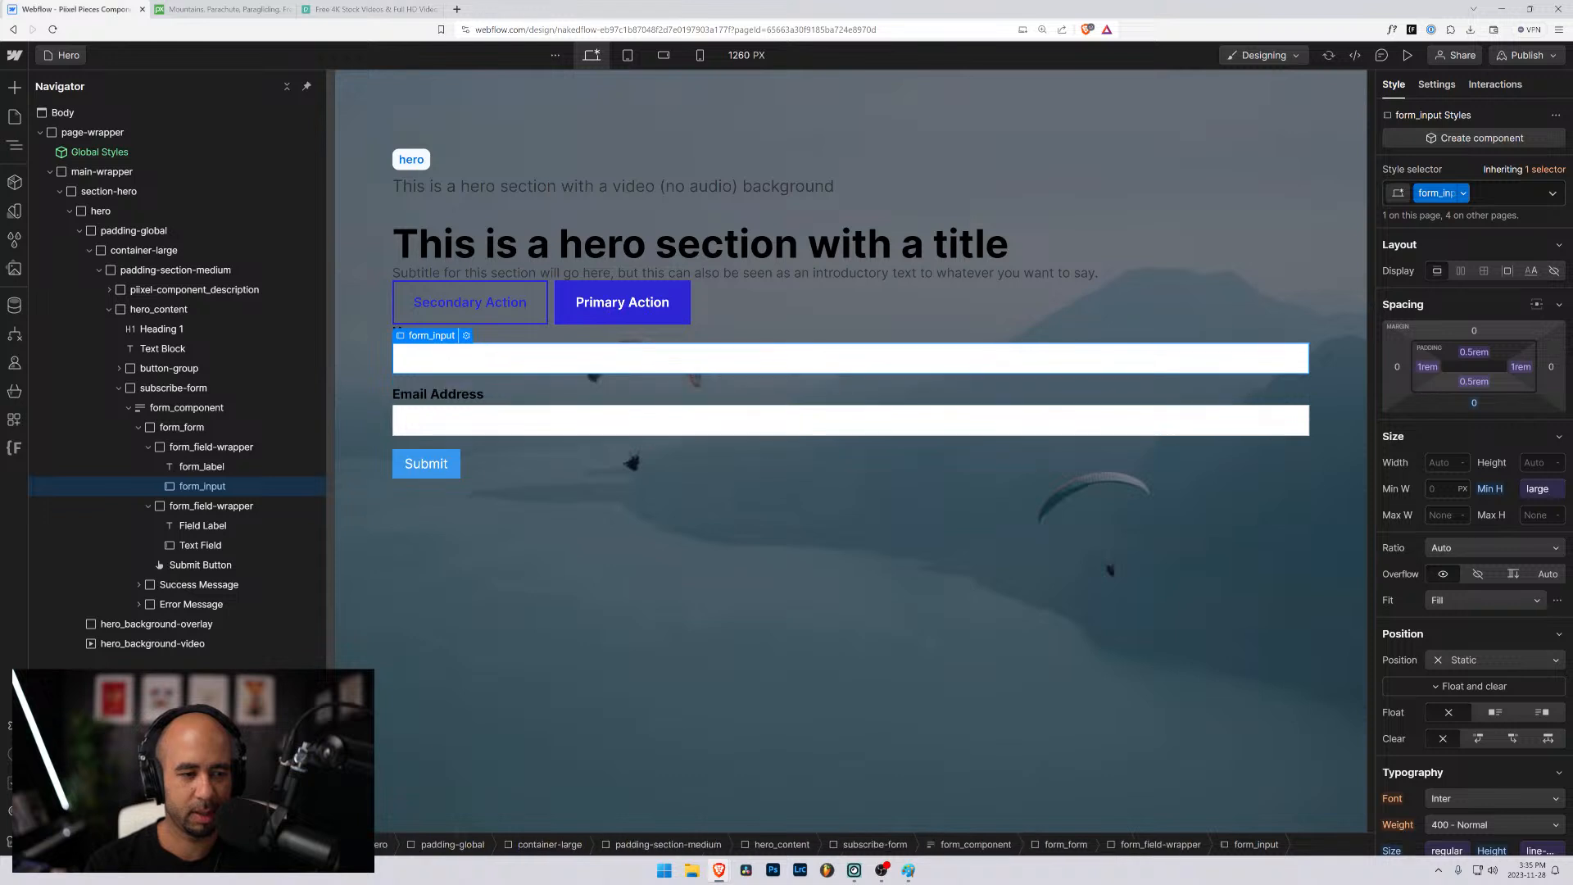
- Apply the existing form_label class to the Email Address field label
key("Down")
key("Down")
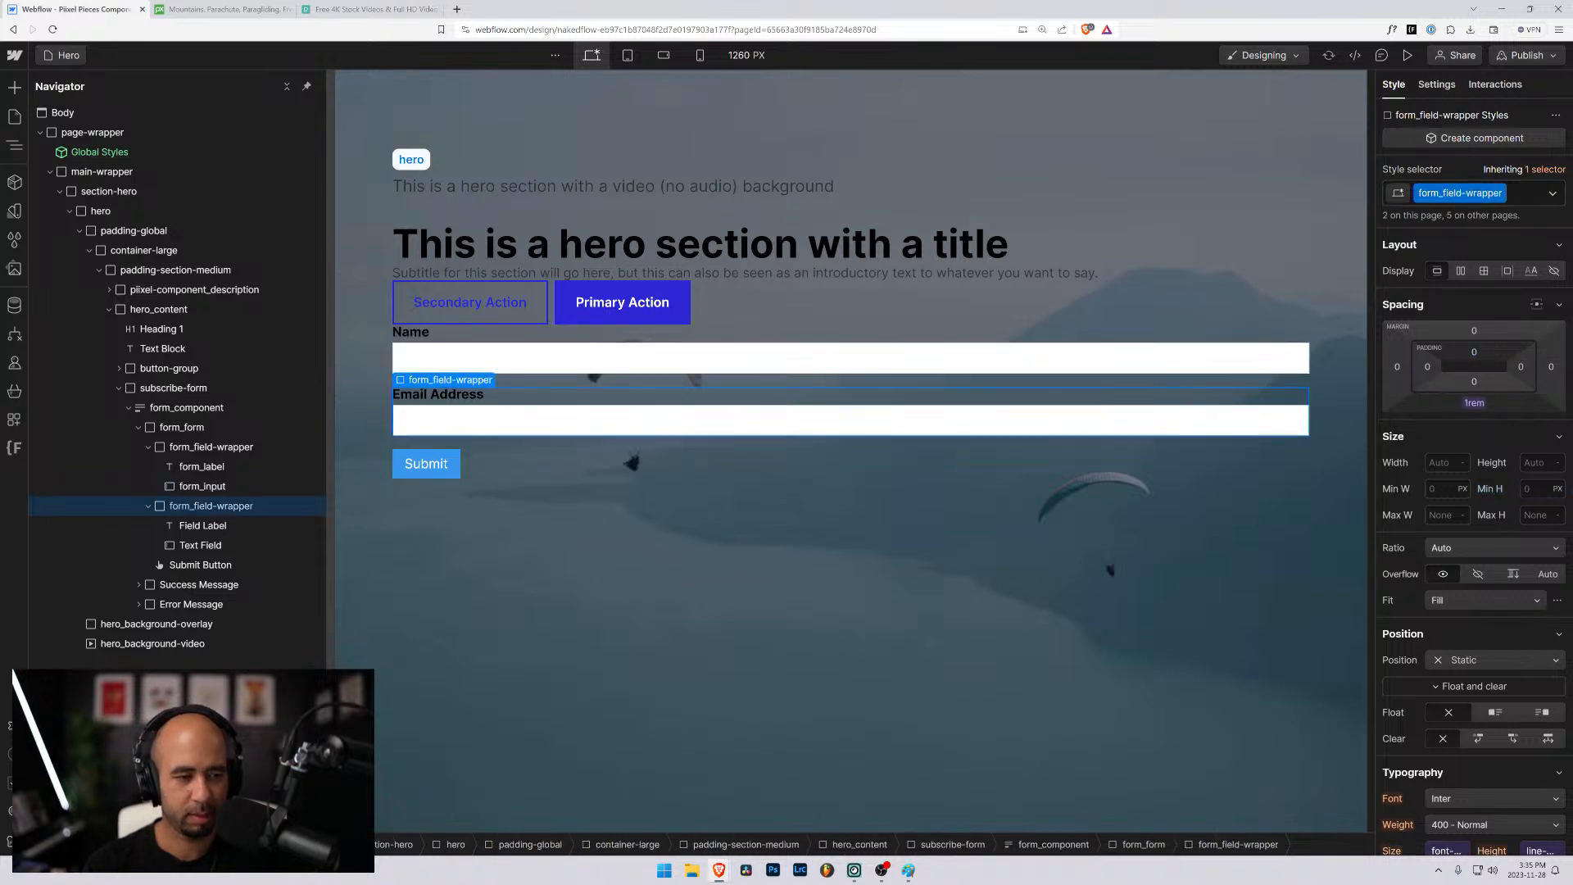
key("Up")
key("Down")
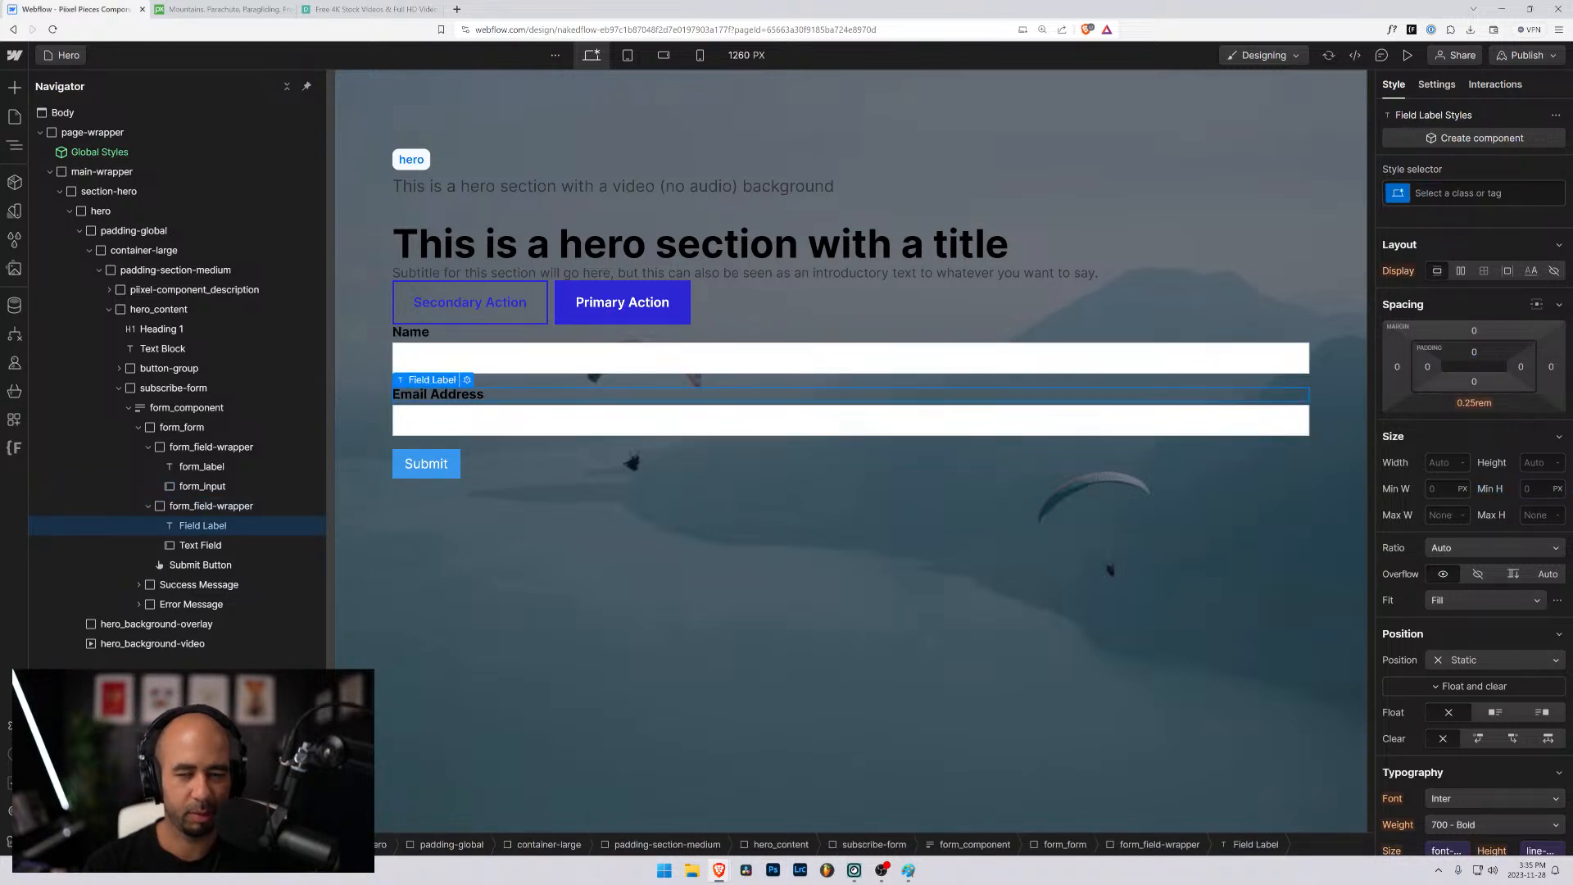
key("ctrl+Return")
type("form_label")
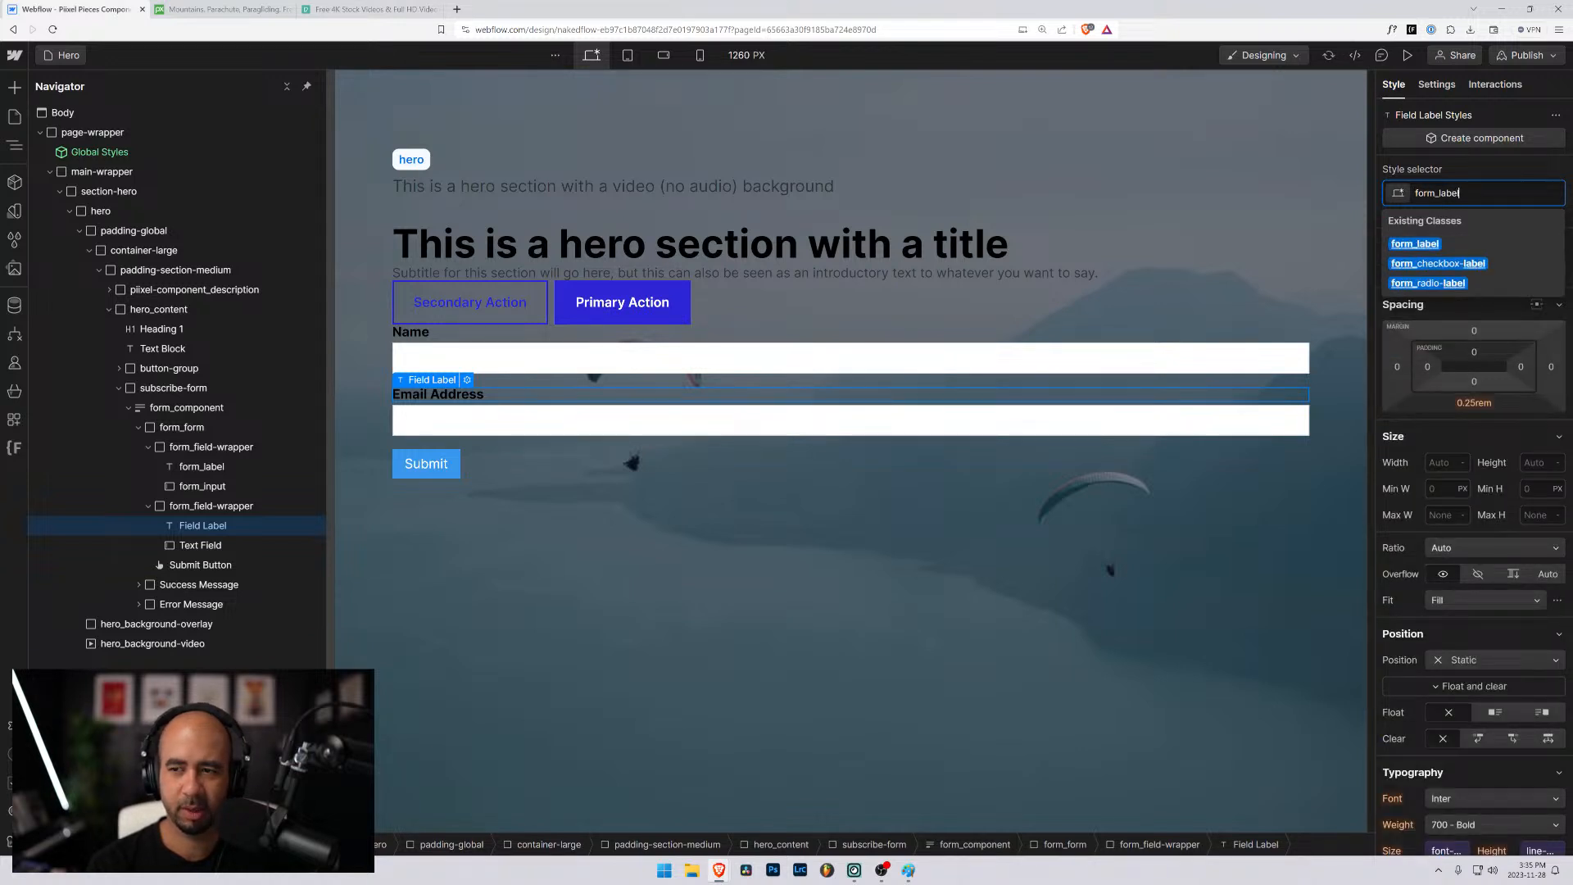
key("Return")
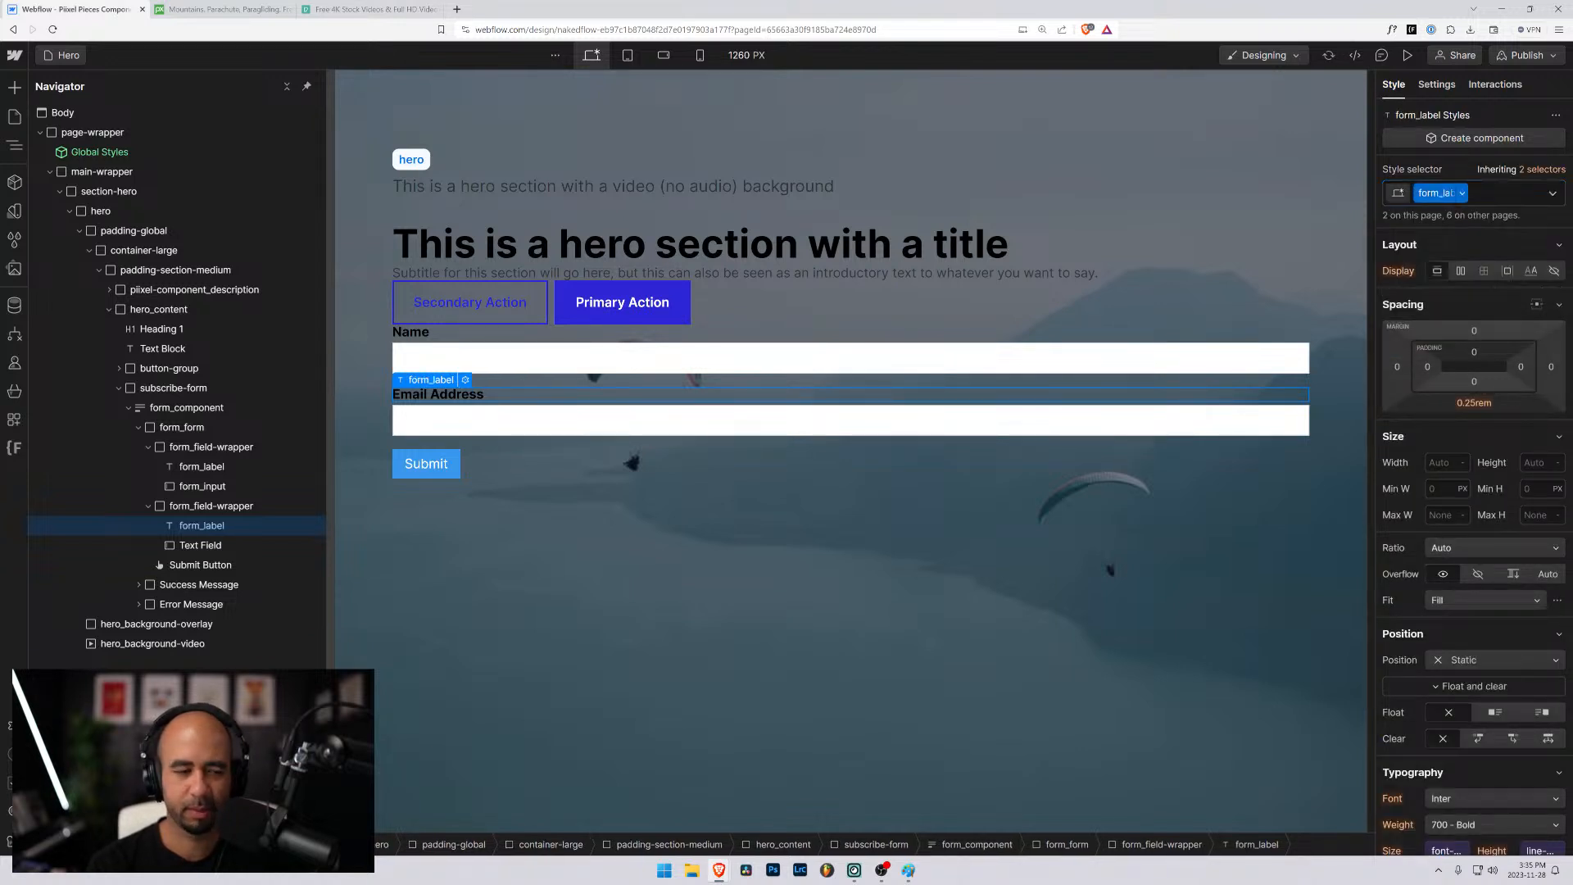
- Apply the existing form_input class to the Email Address text field
key("Down")
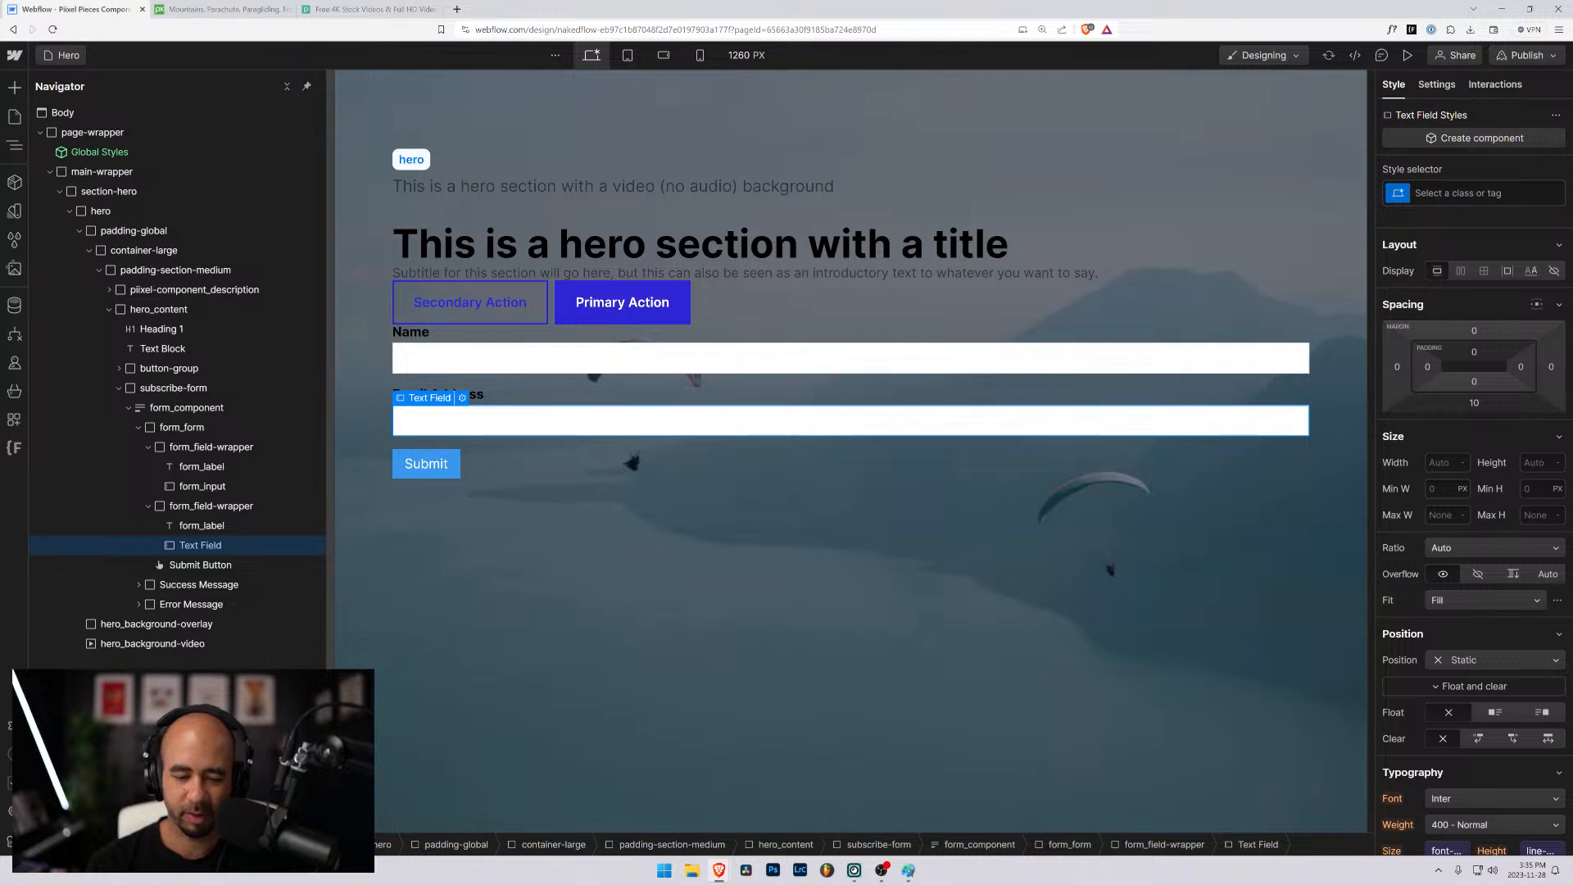
key("ctrl+Return")
type("fo")
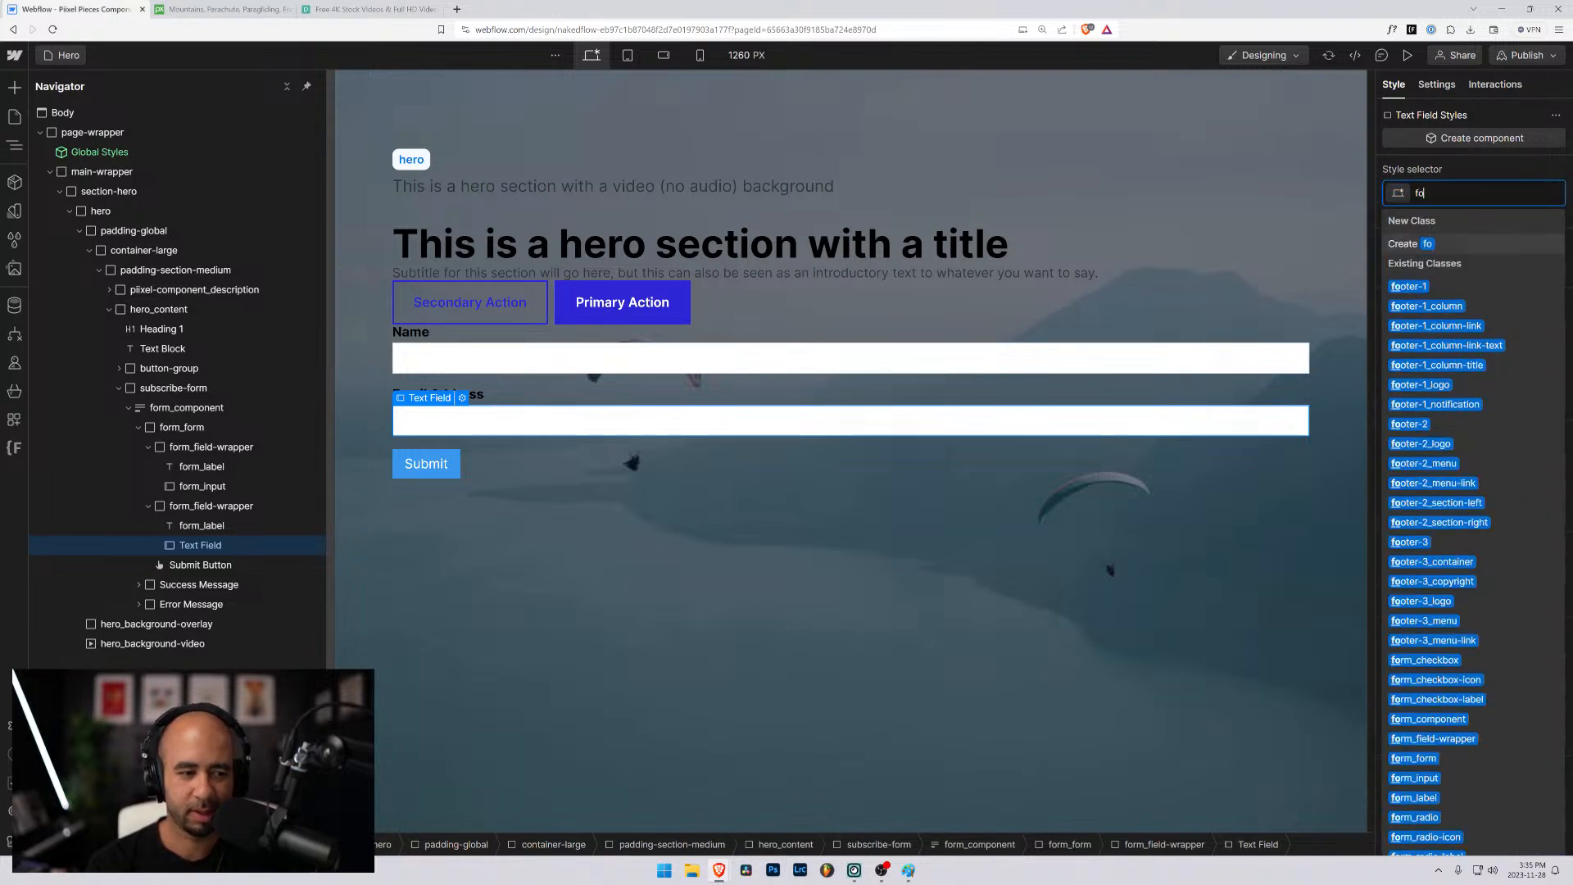
type("rm_inp")
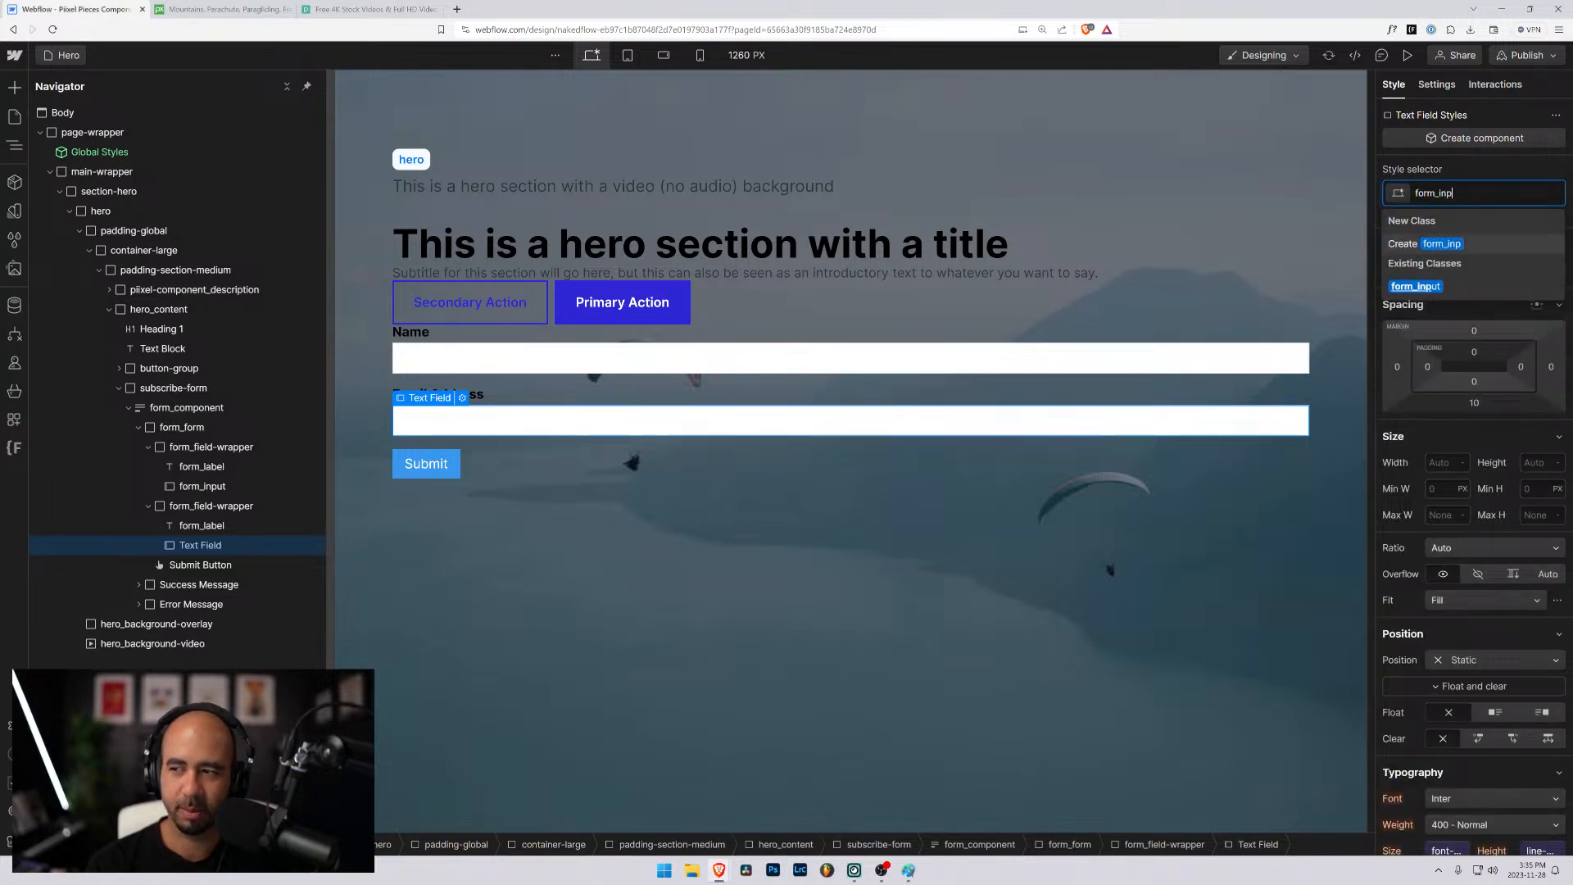
type("ut")
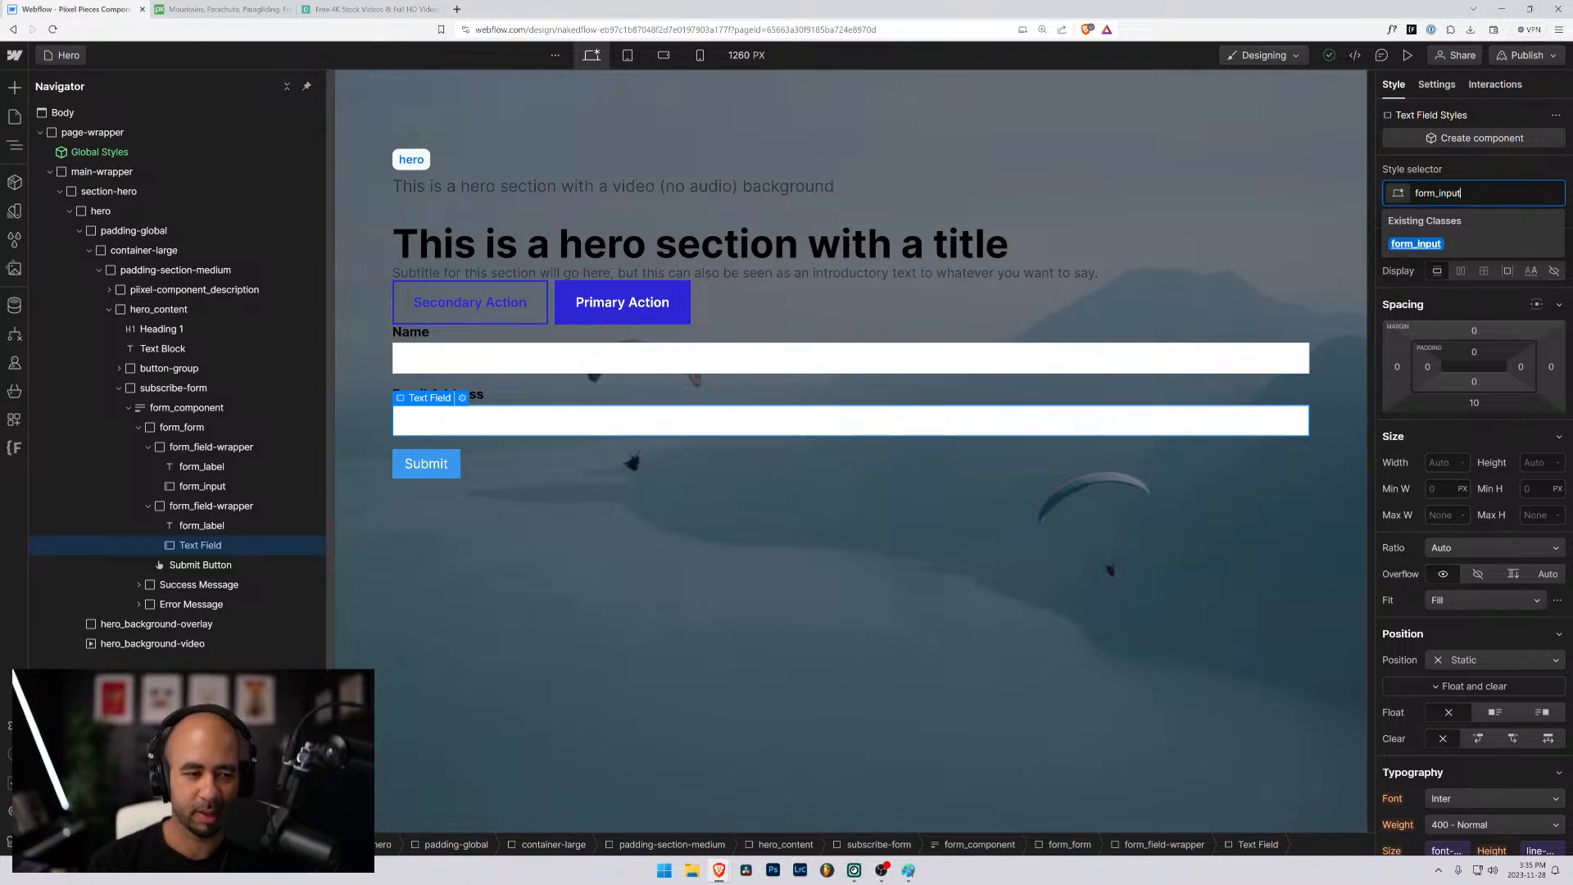
key("Return")
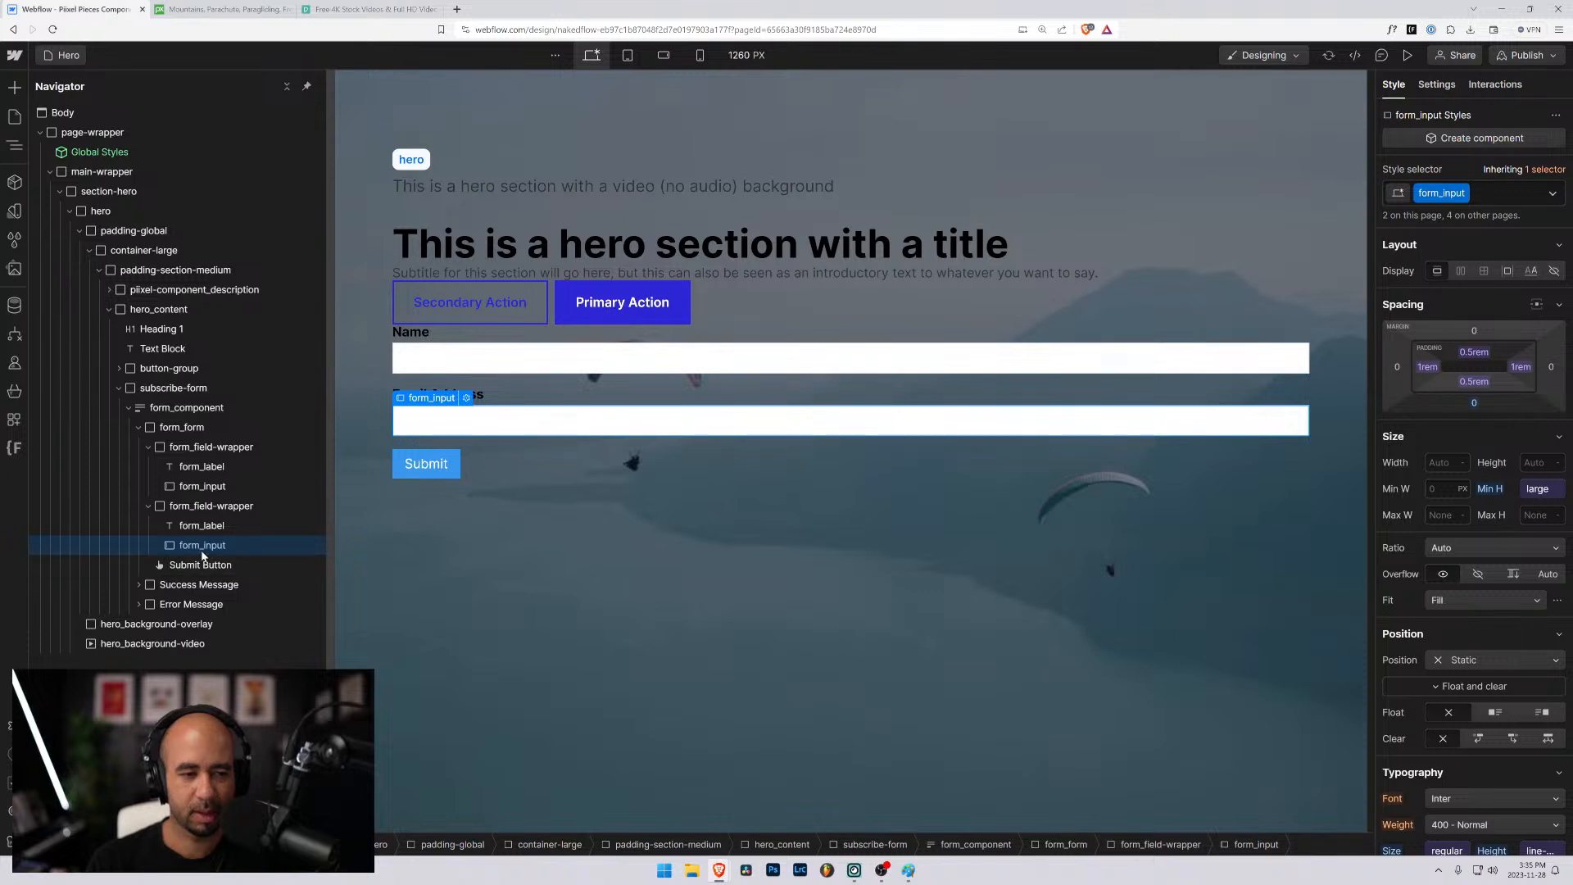
- Set the submit button's text to Subscribe and apply the existing button class to it
double_click(462, 466)
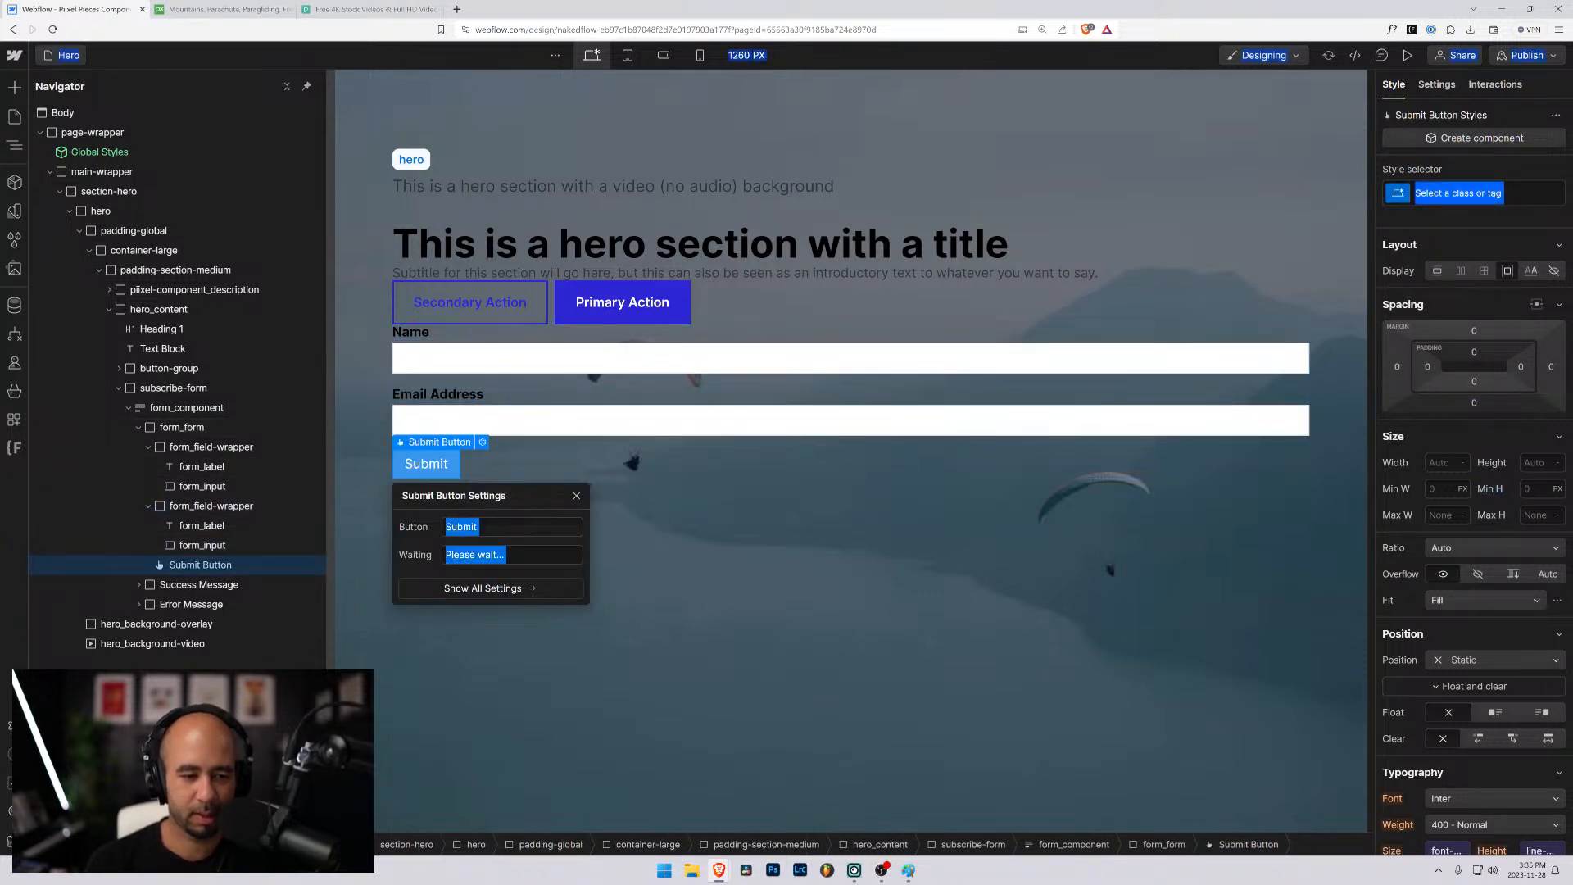
left_click(498, 527)
key("ctrl+a")
type("Subscribe")
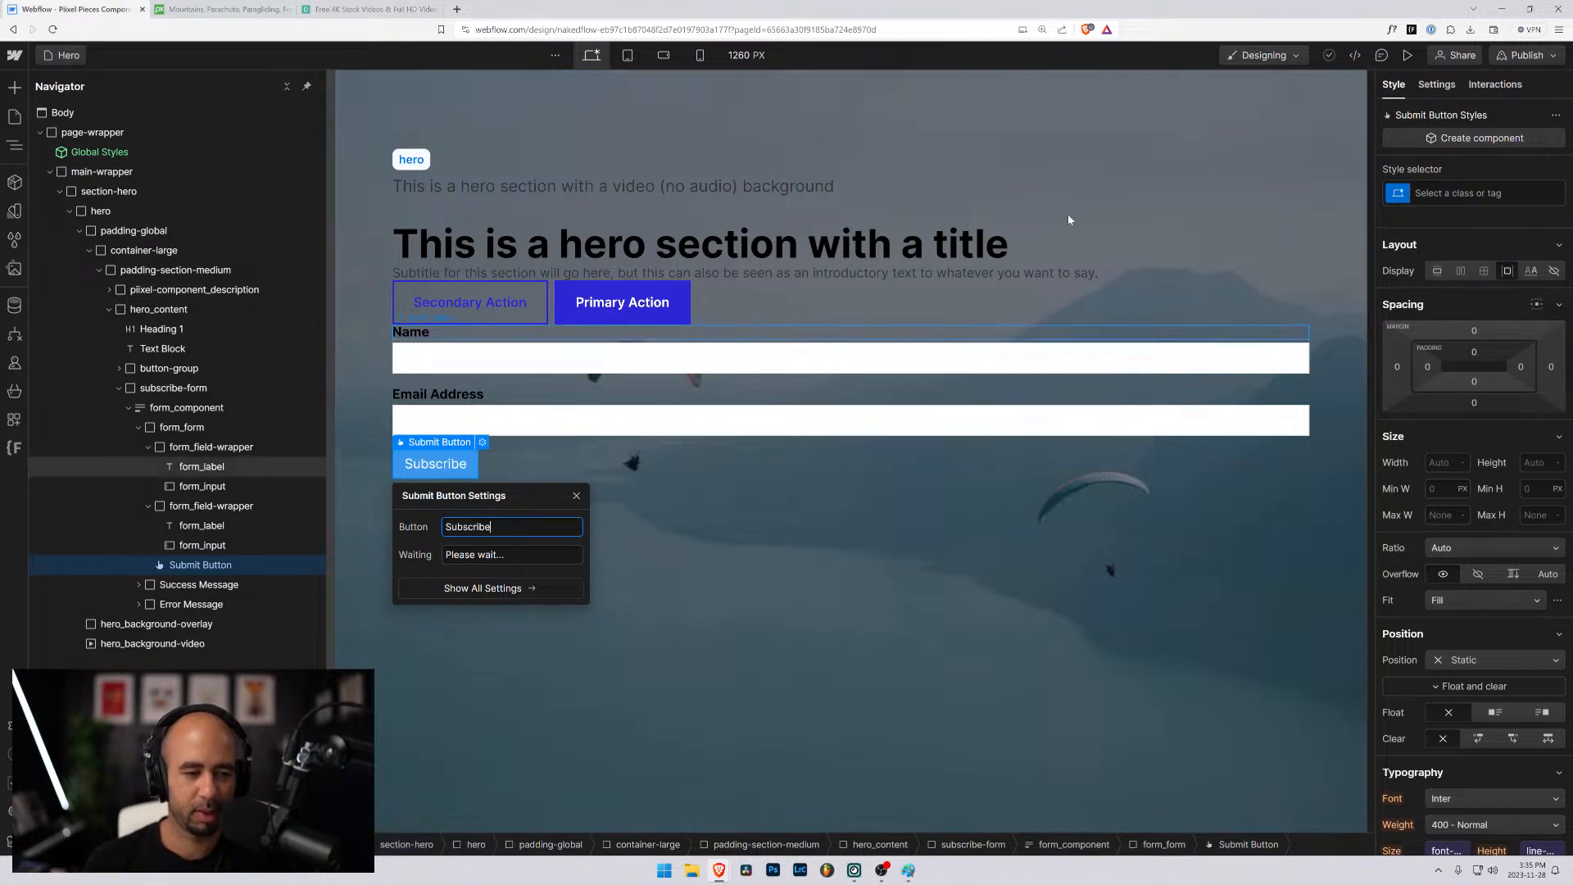
left_click(1466, 192)
type("bu")
key("Return")
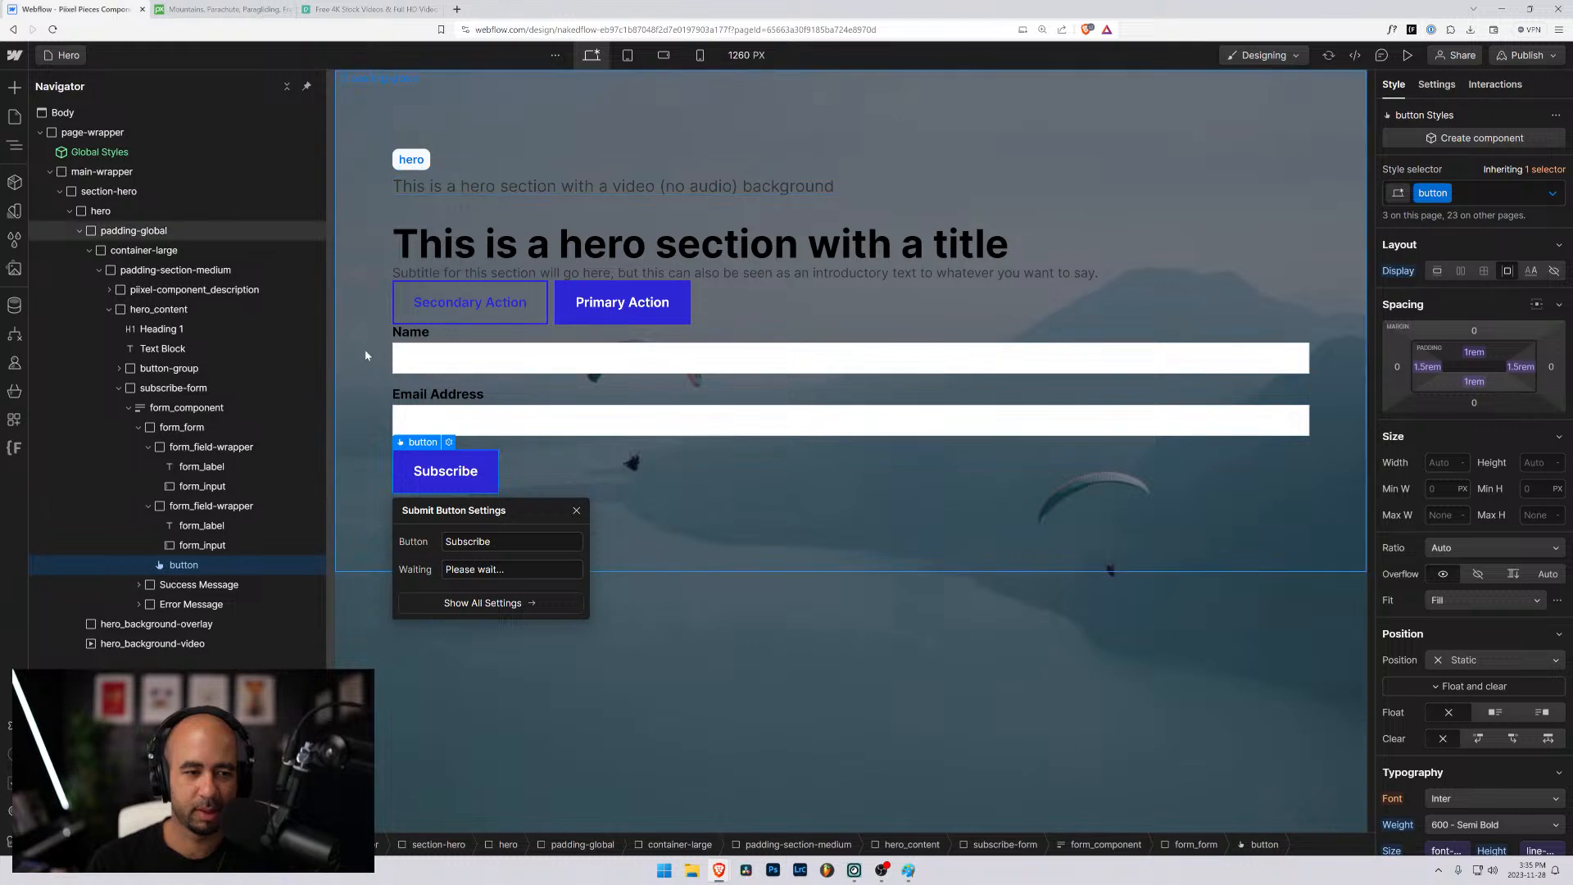
- Rename the form_component form block as Hero Subscribe Form in its settings
left_click(230, 449)
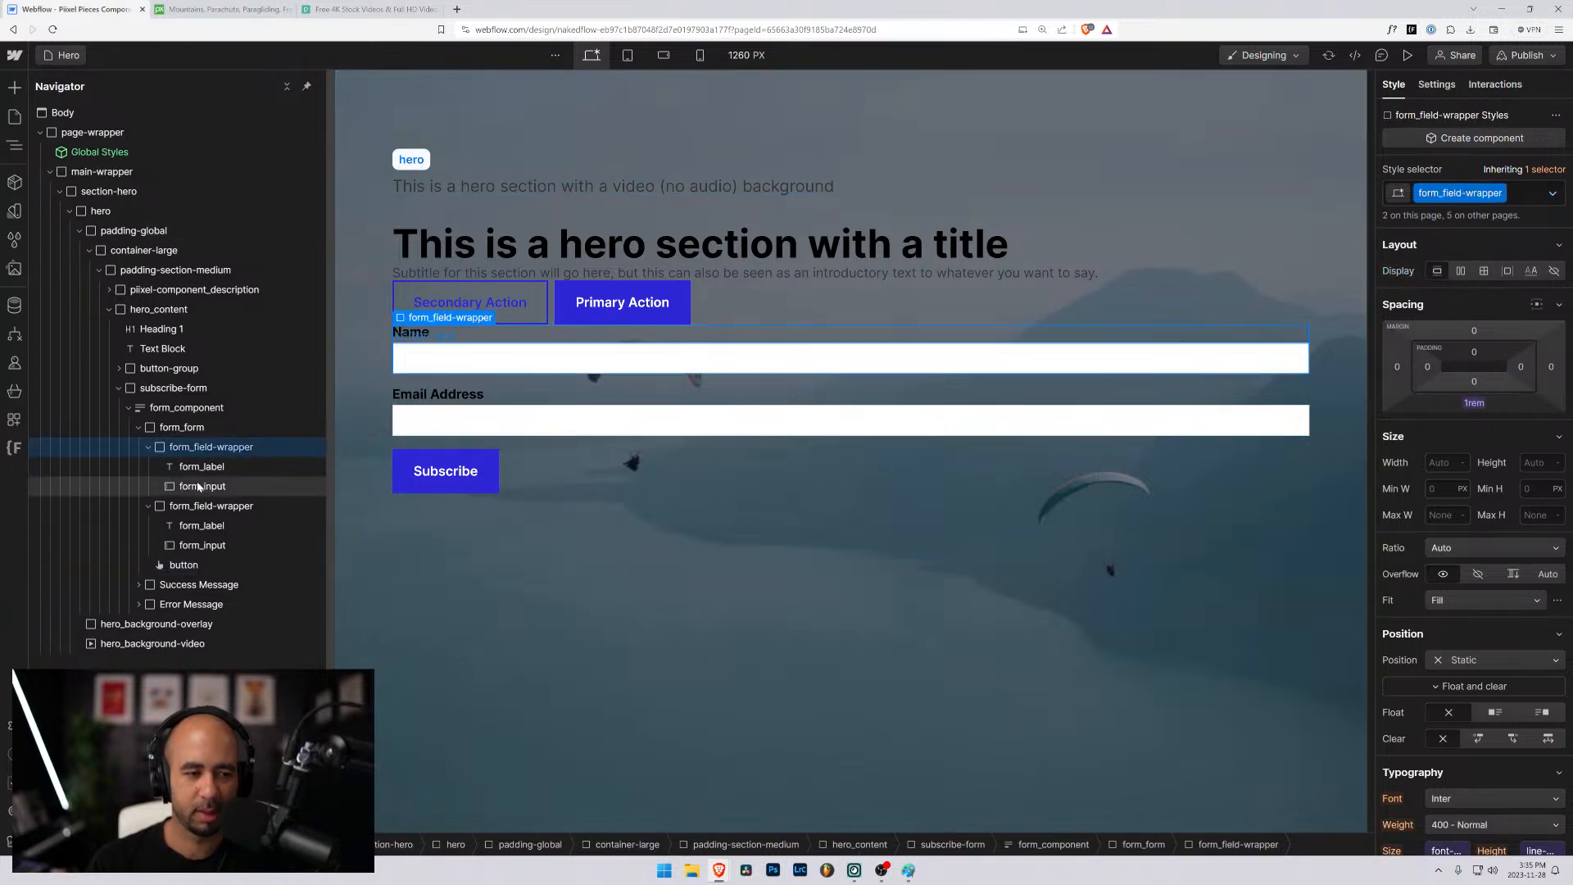
left_click(203, 486)
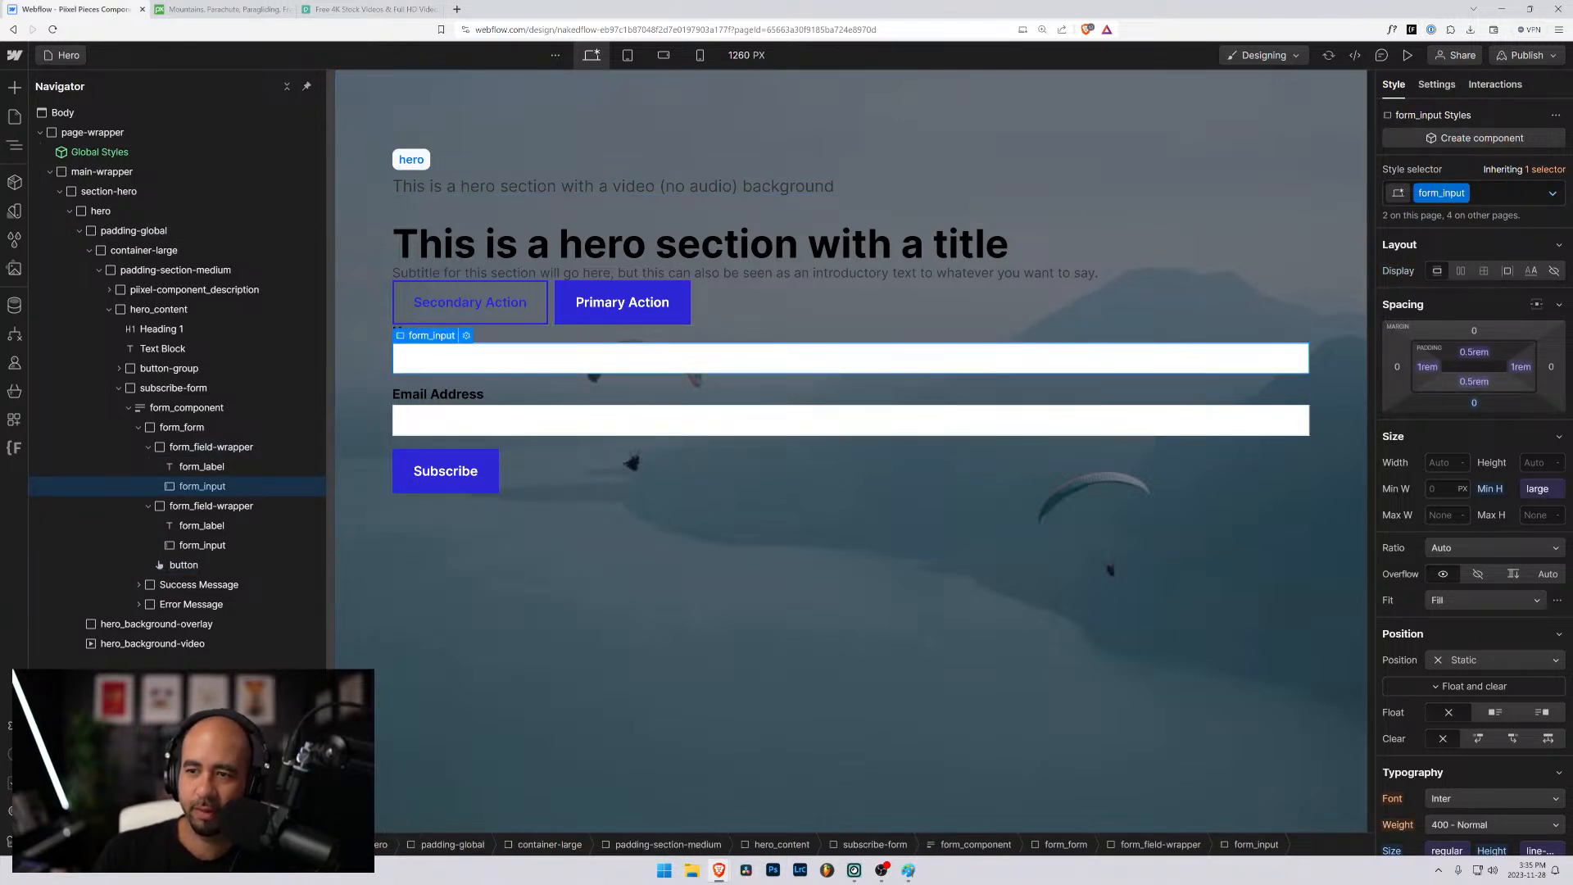
left_click(1431, 85)
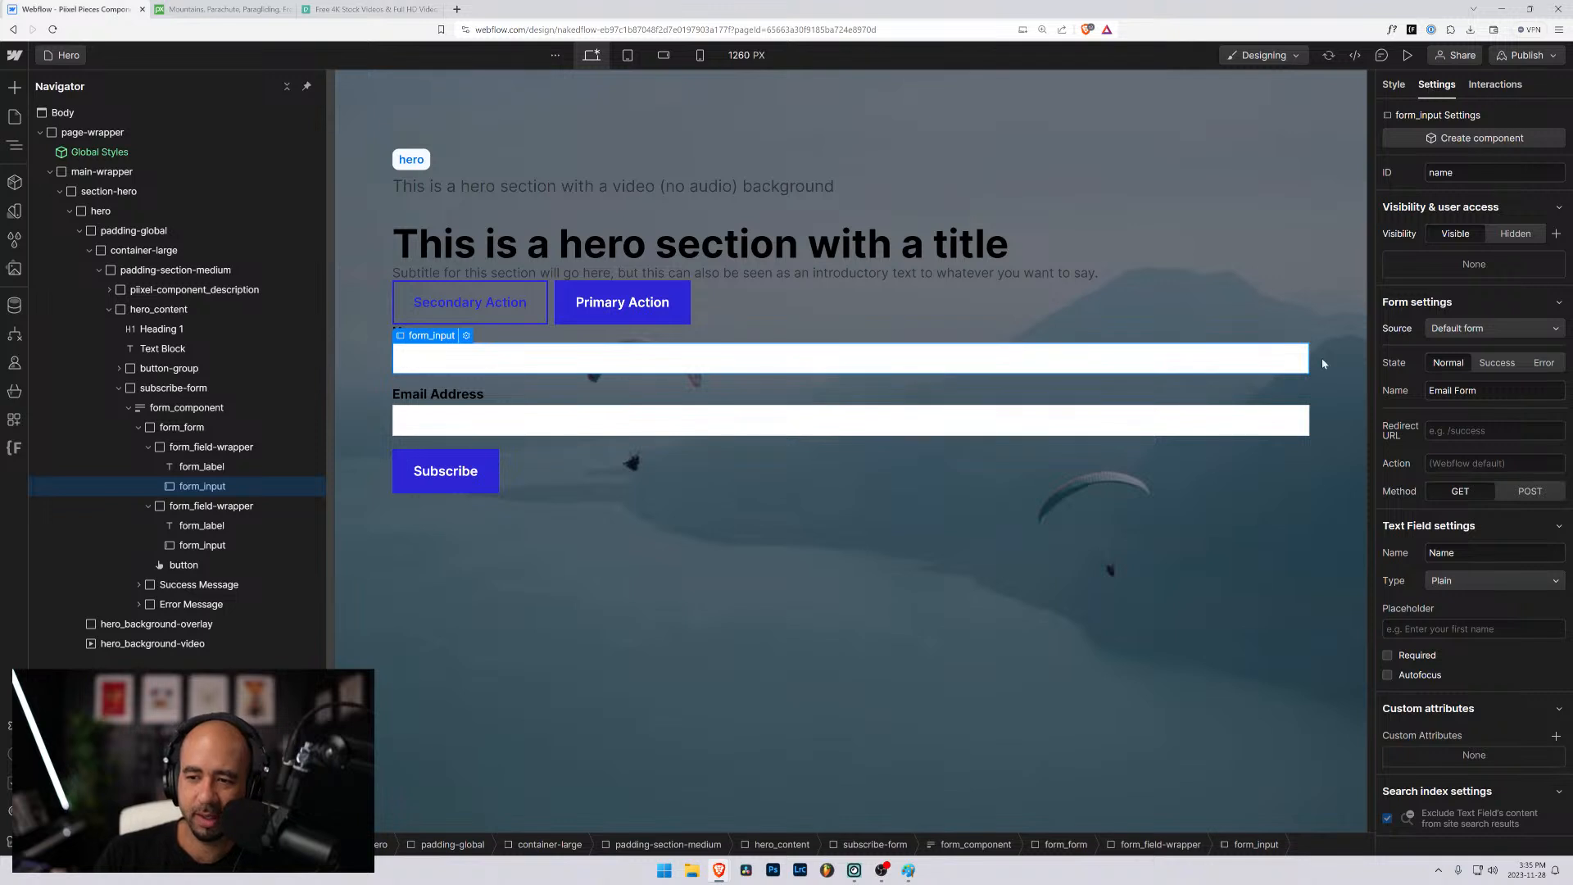
left_click(181, 410)
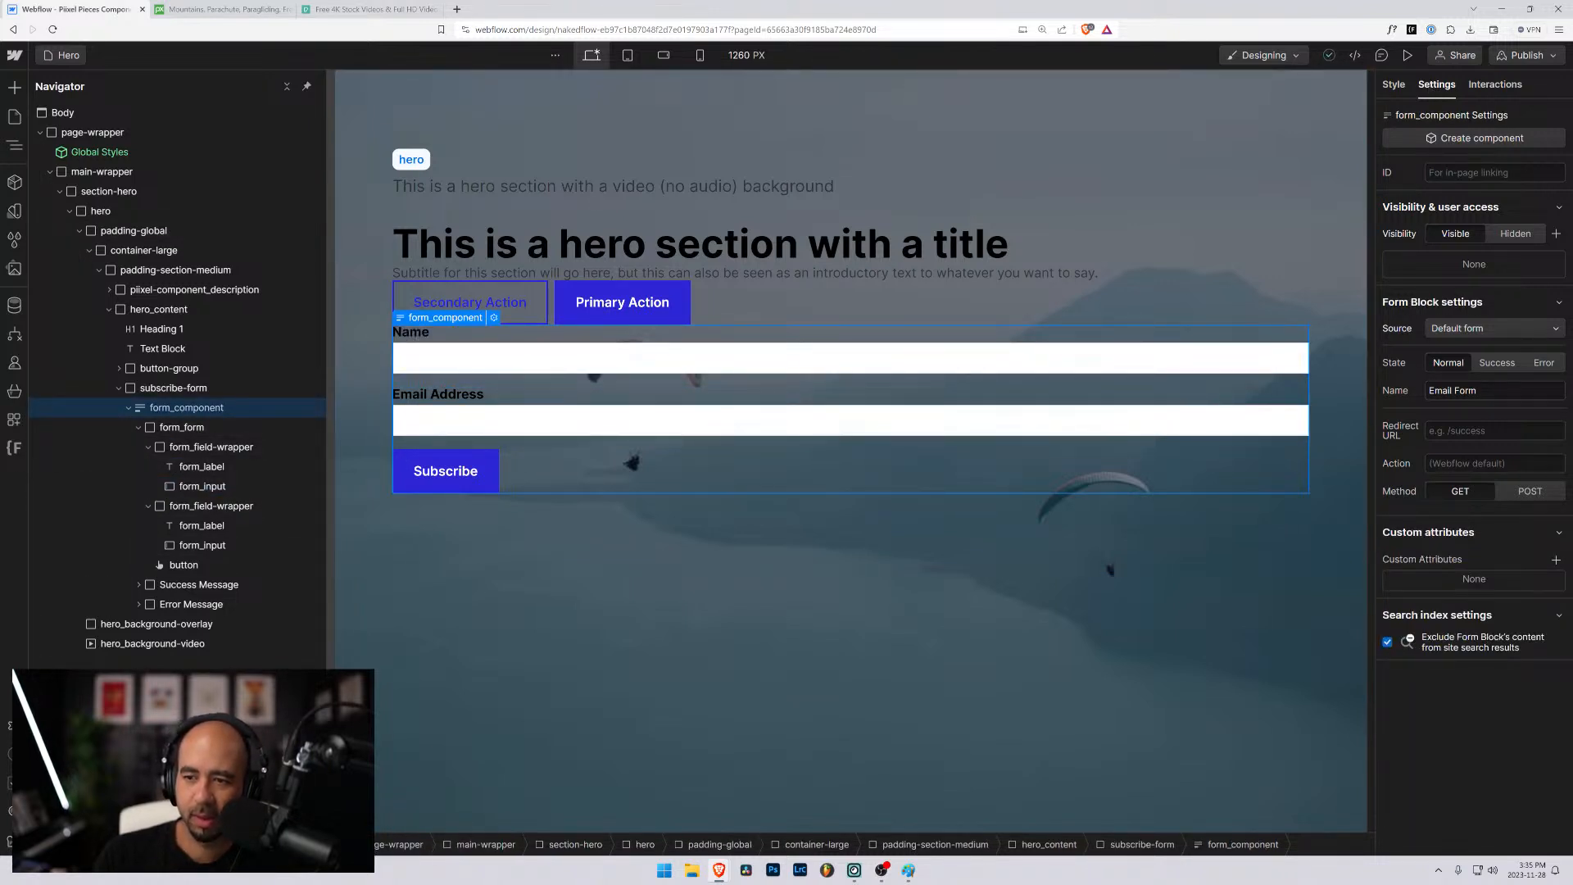
left_click_drag(1484, 391, 1362, 394)
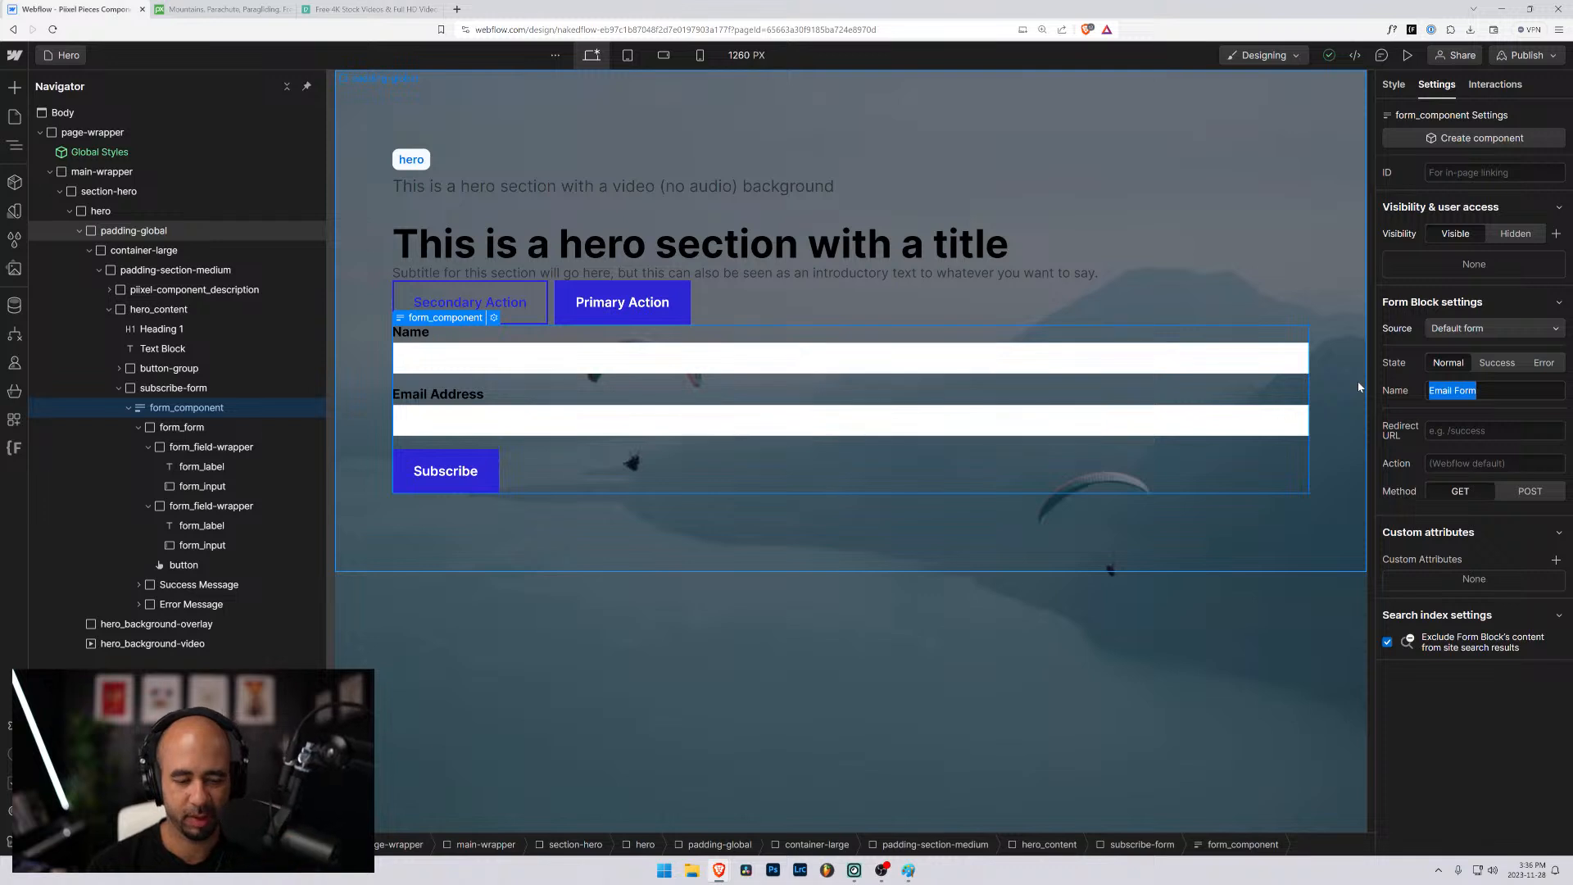
type("Hero Subsc")
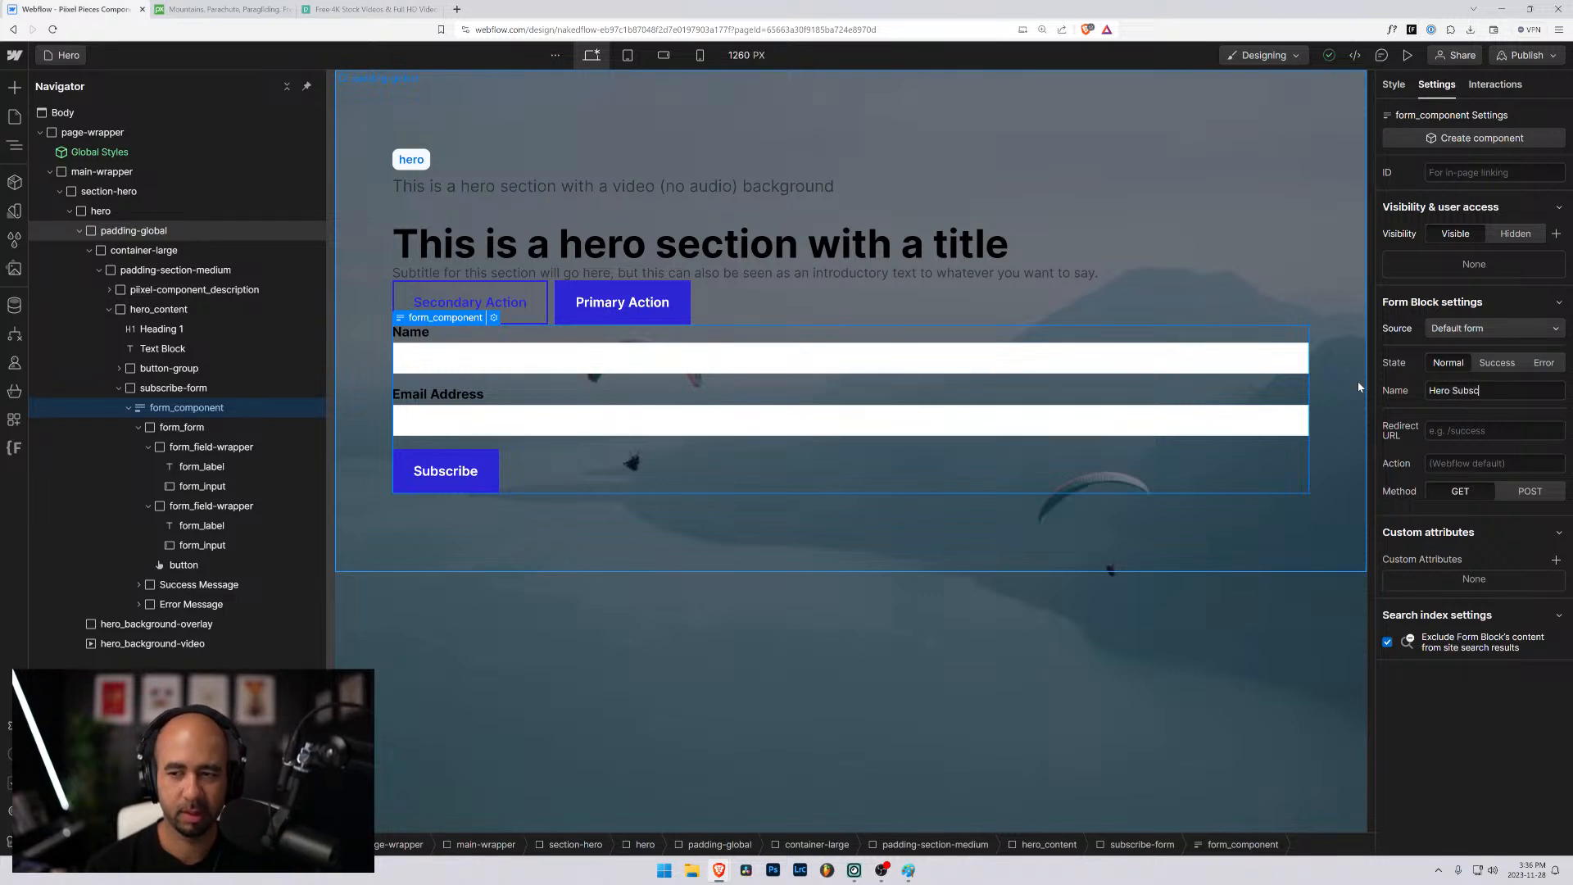
type("ribe Form")
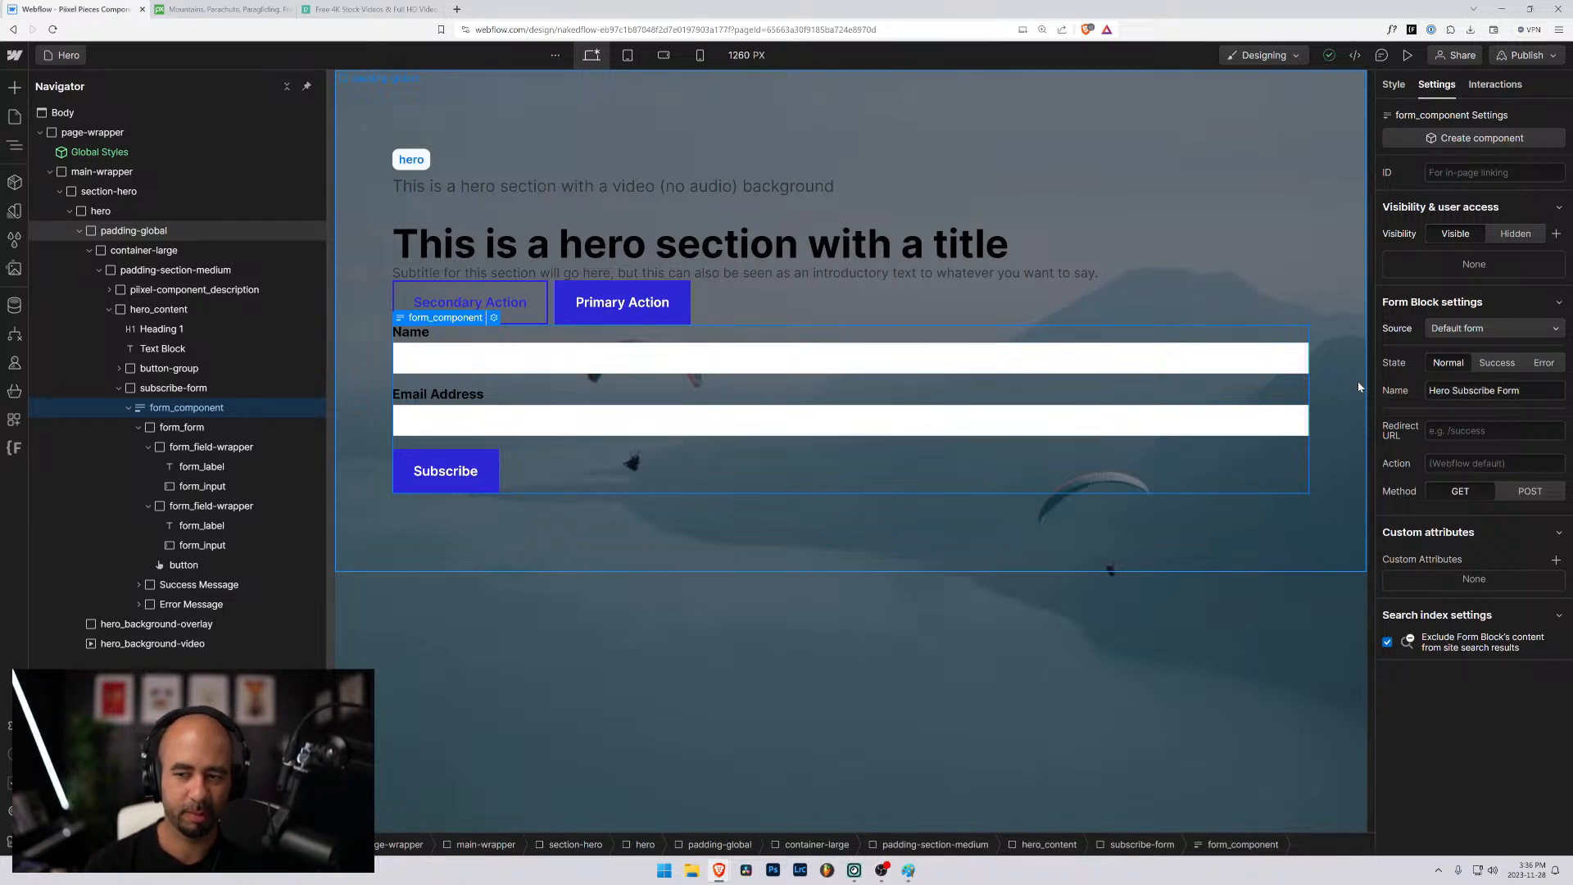
key("Tab")
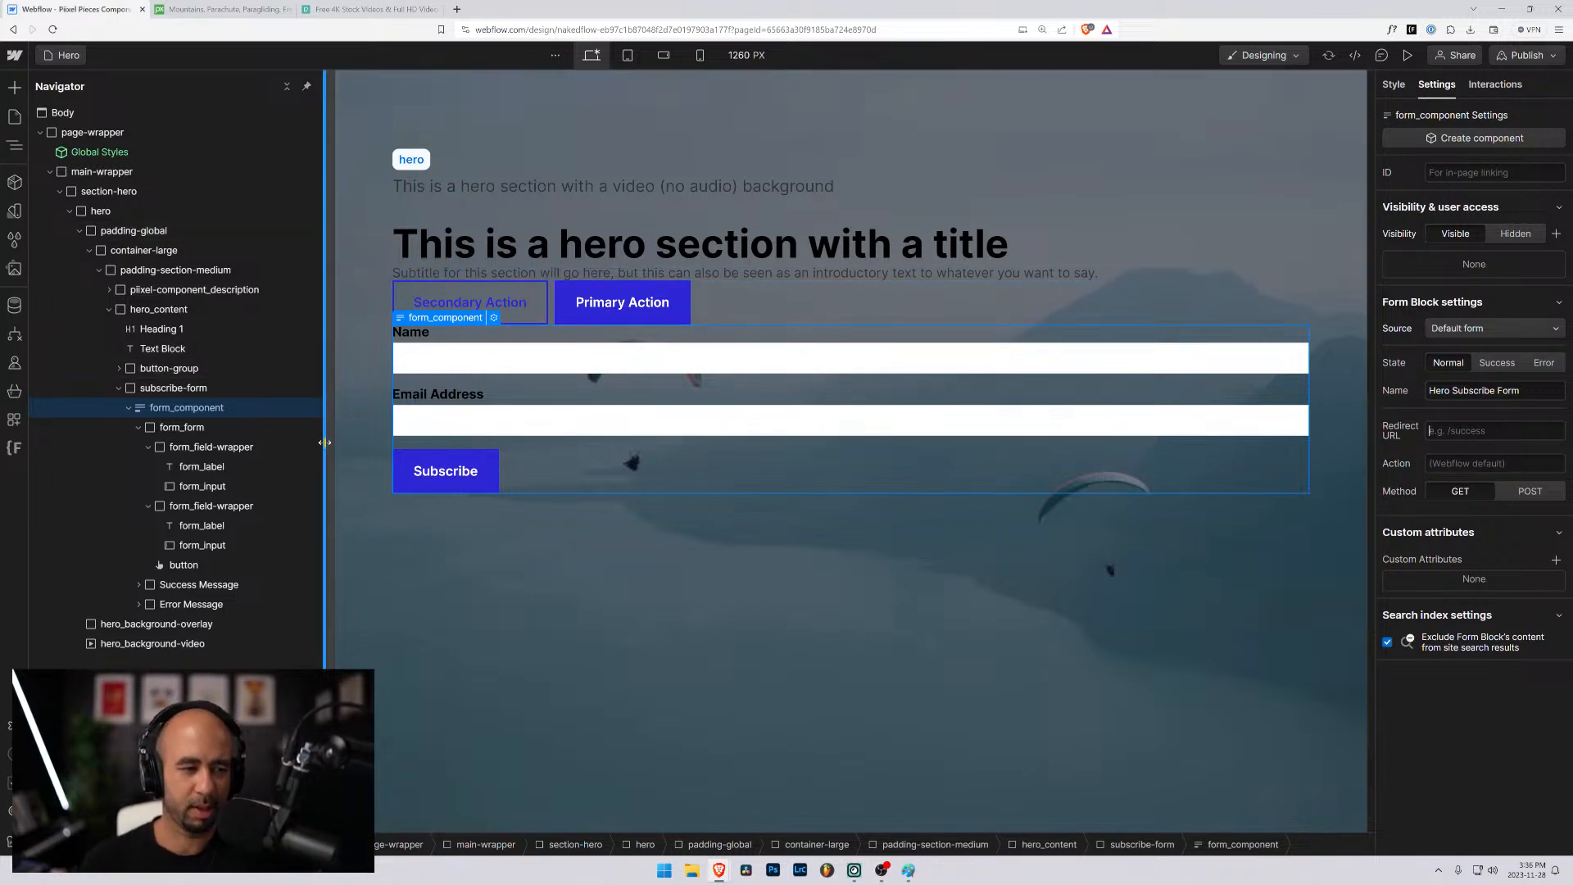
- Try to rename the Name text field as Hero Subscribe Form Name in its settings
left_click(212, 487)
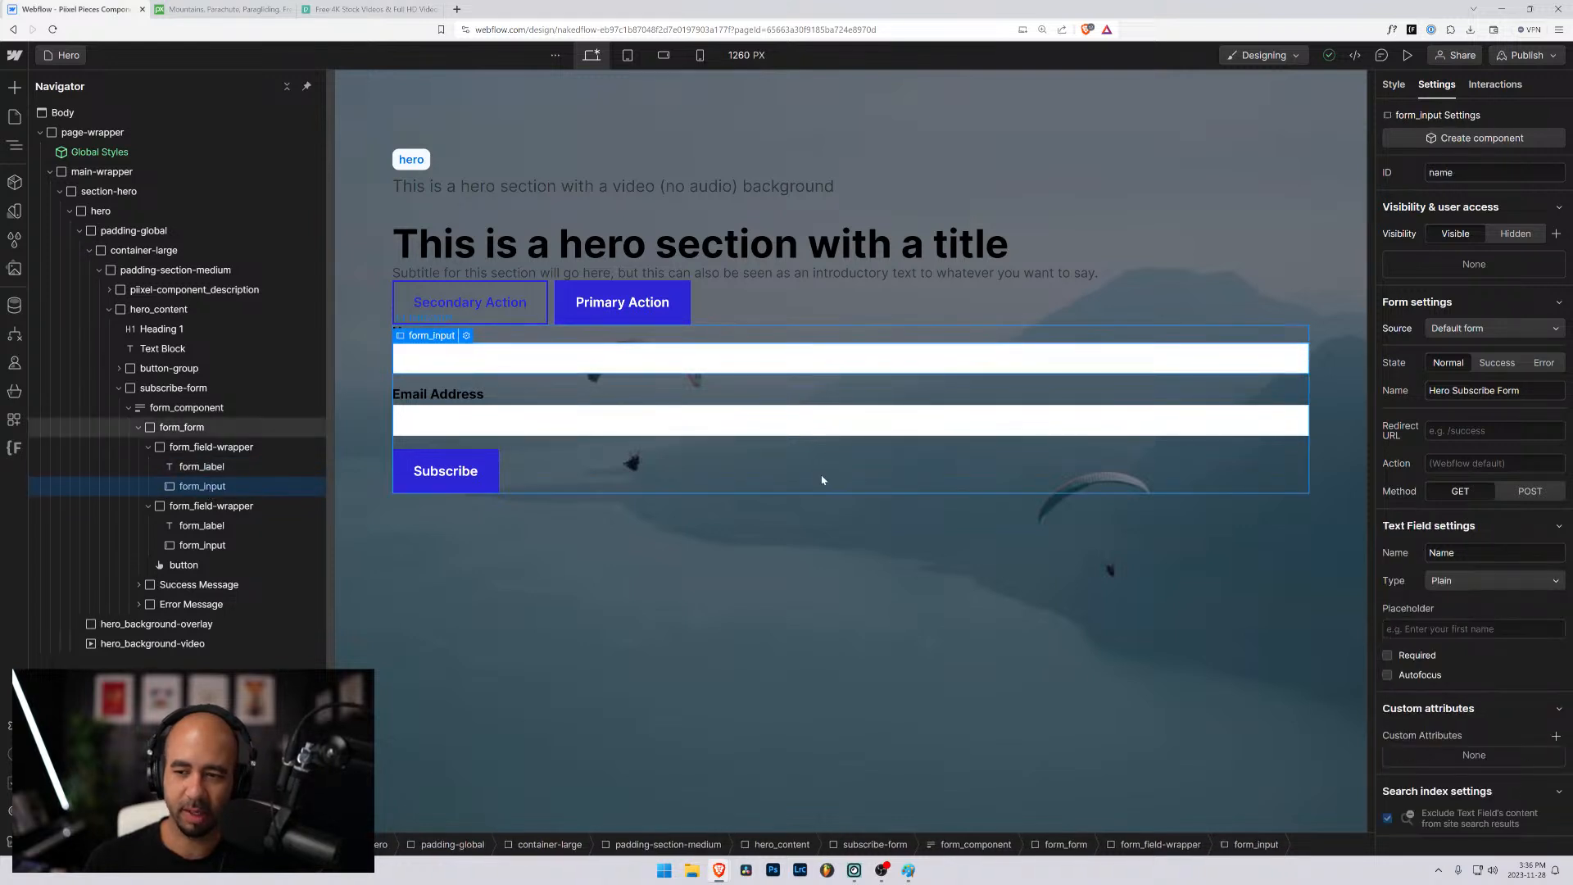
left_click_drag(1455, 552, 1376, 552)
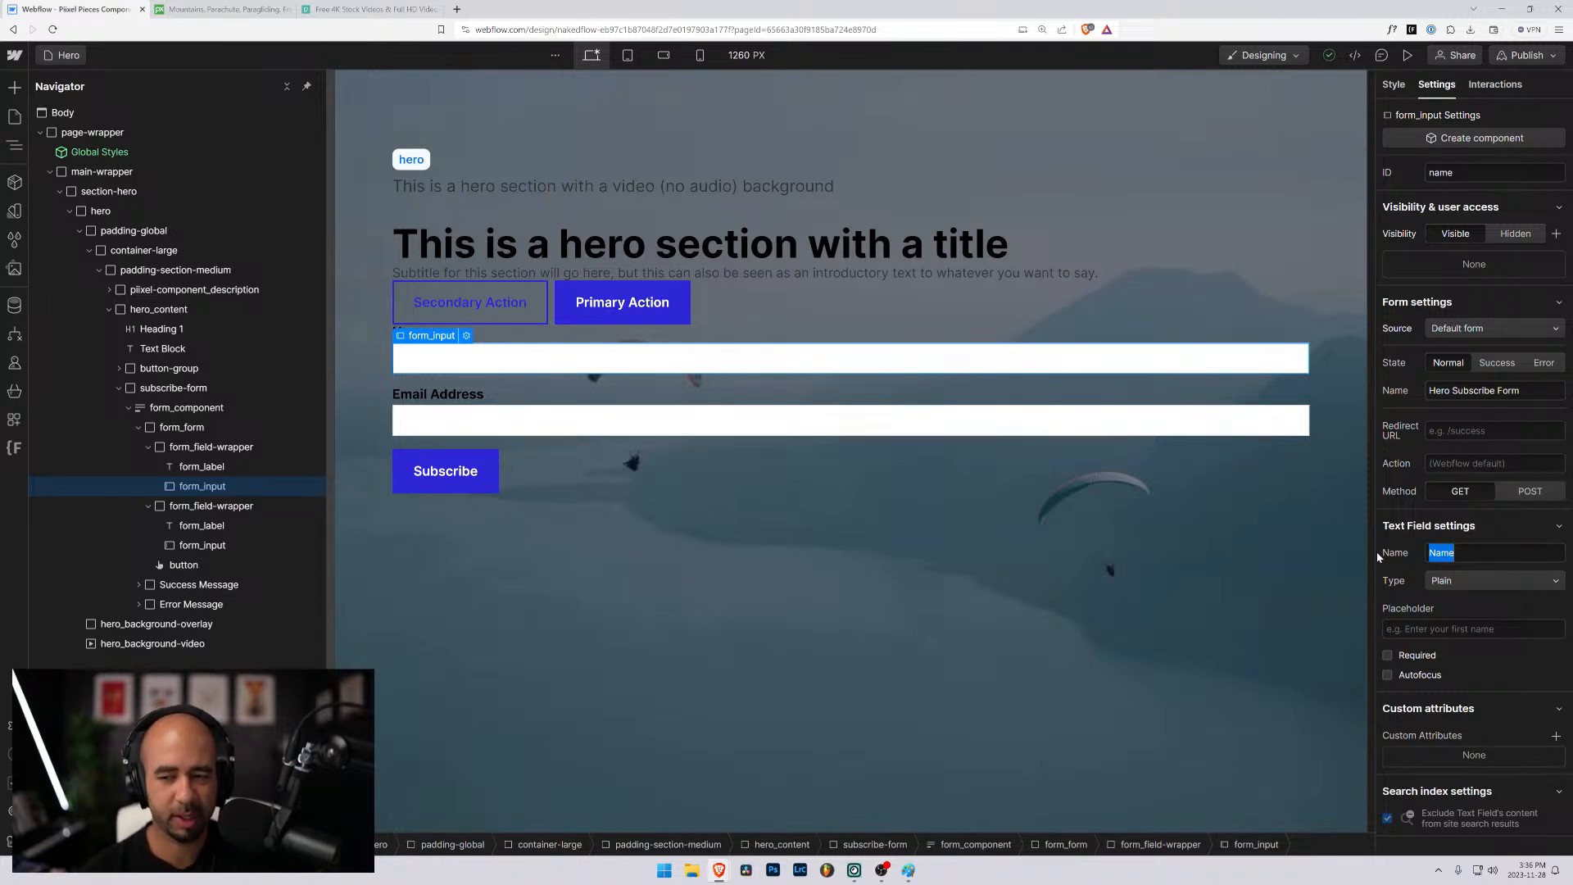
type("Hero ")
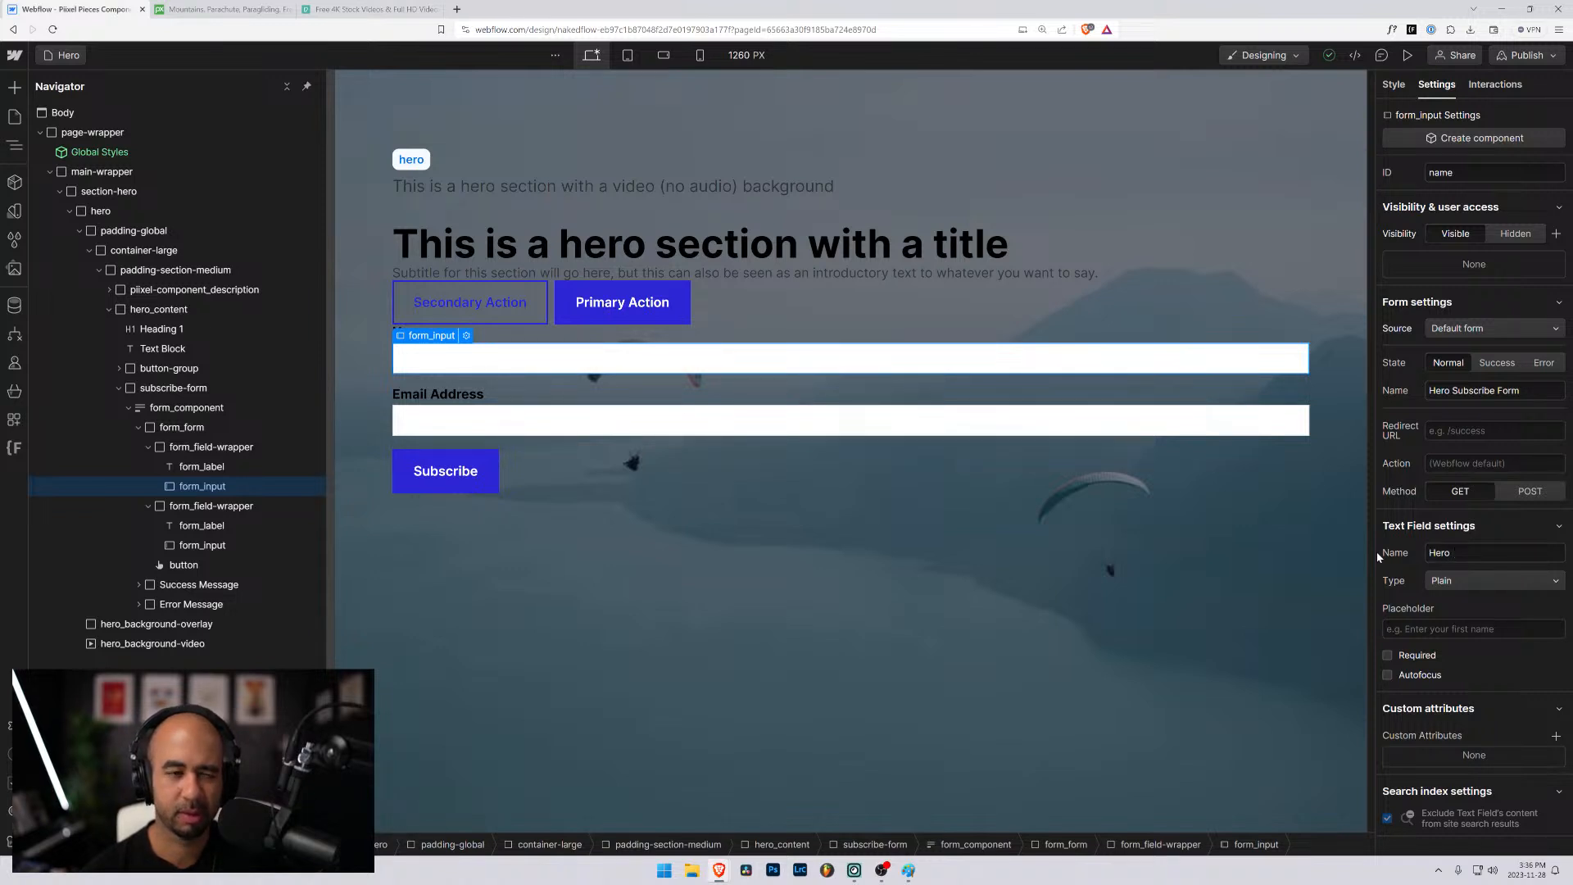
type("S")
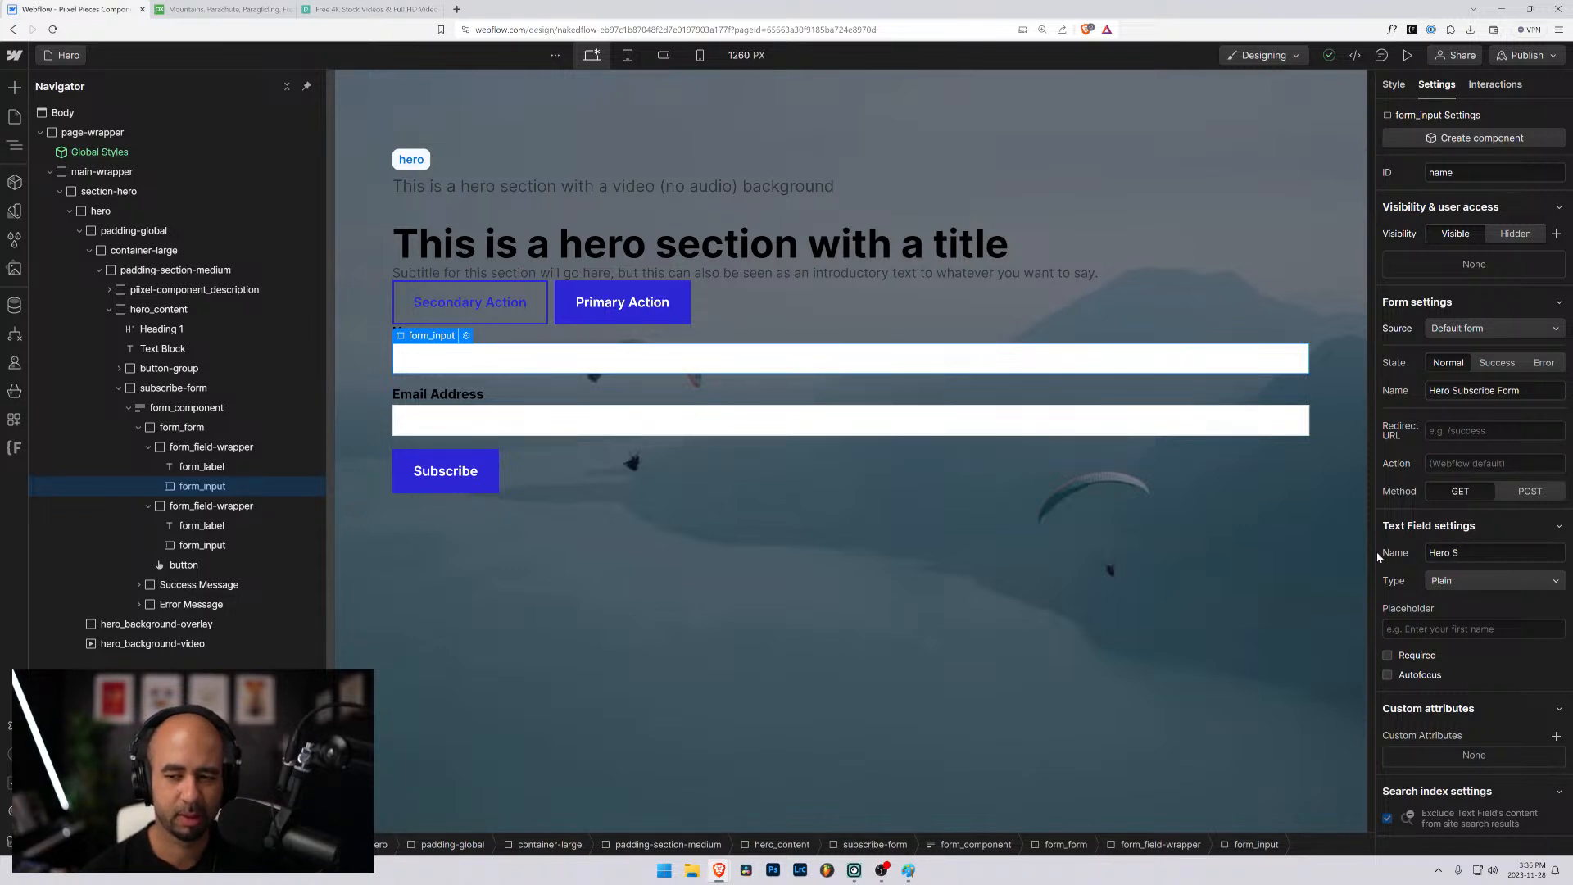
type("usbcribe FO")
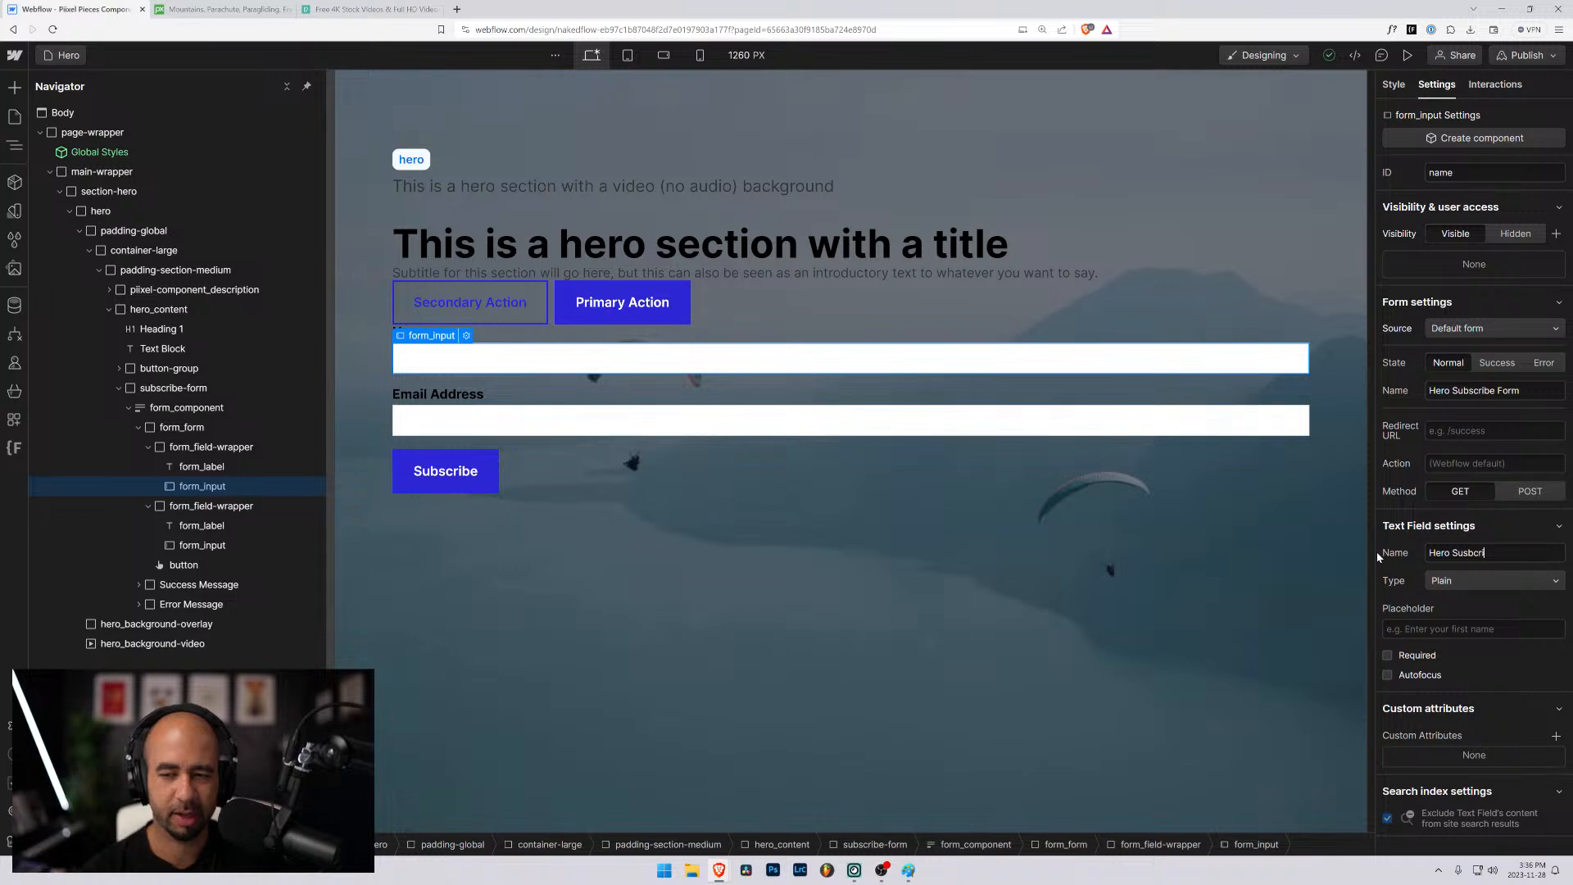
key("BackSpace")
key("BackSpace")
key("BackSpace")
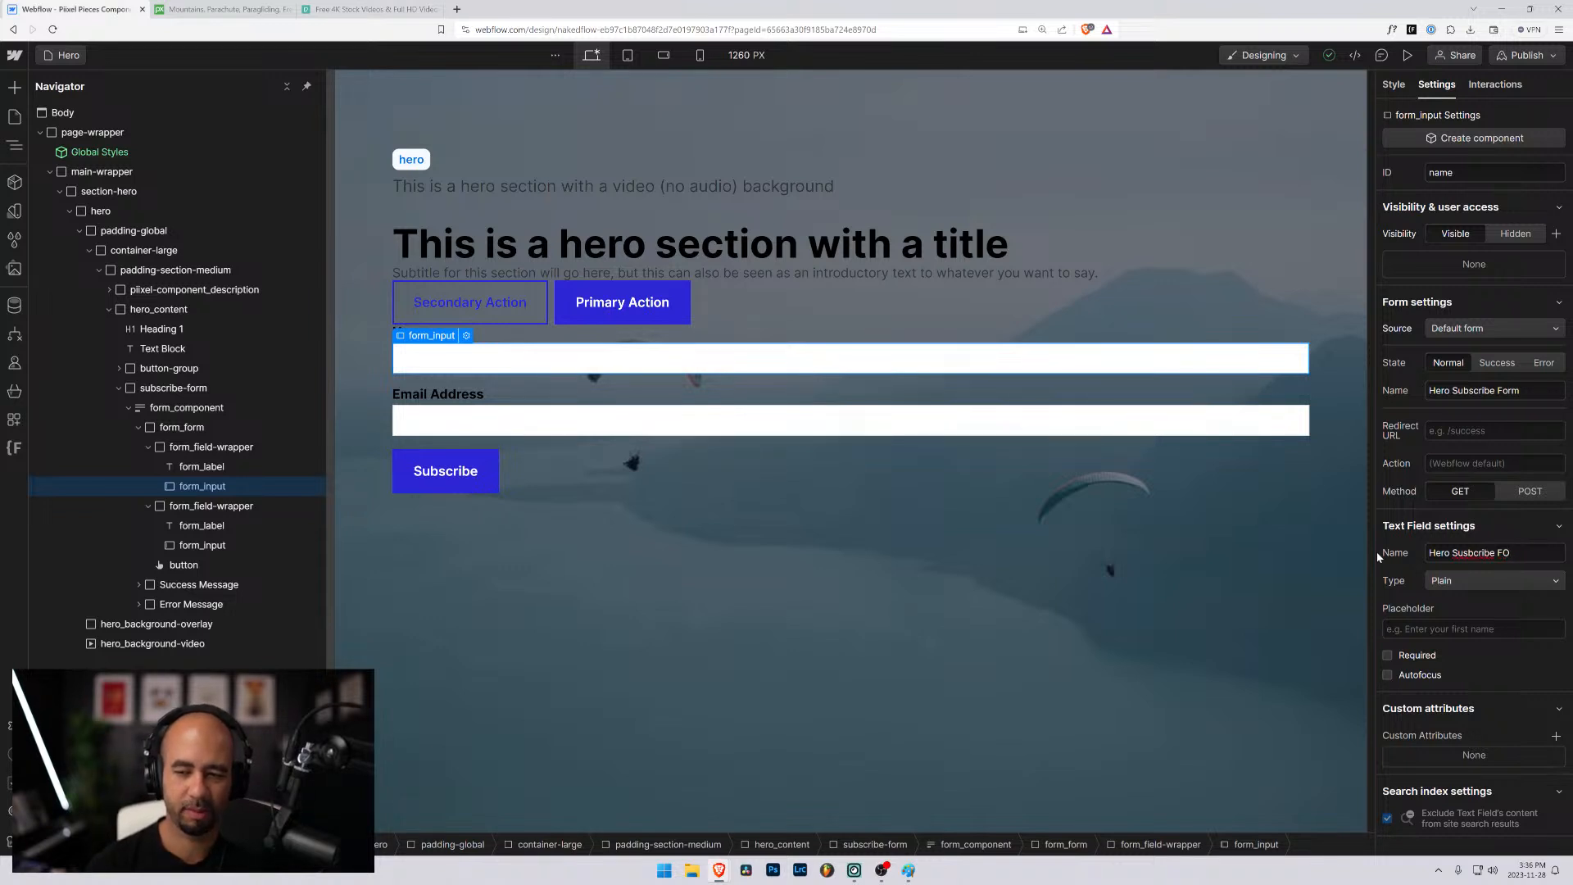
key("BackSpace")
key("BackSpace")
key("BackSpace")
key("BackSpace")
key("BackSpace")
key("BackSpace")
key("BackSpace")
type("bs")
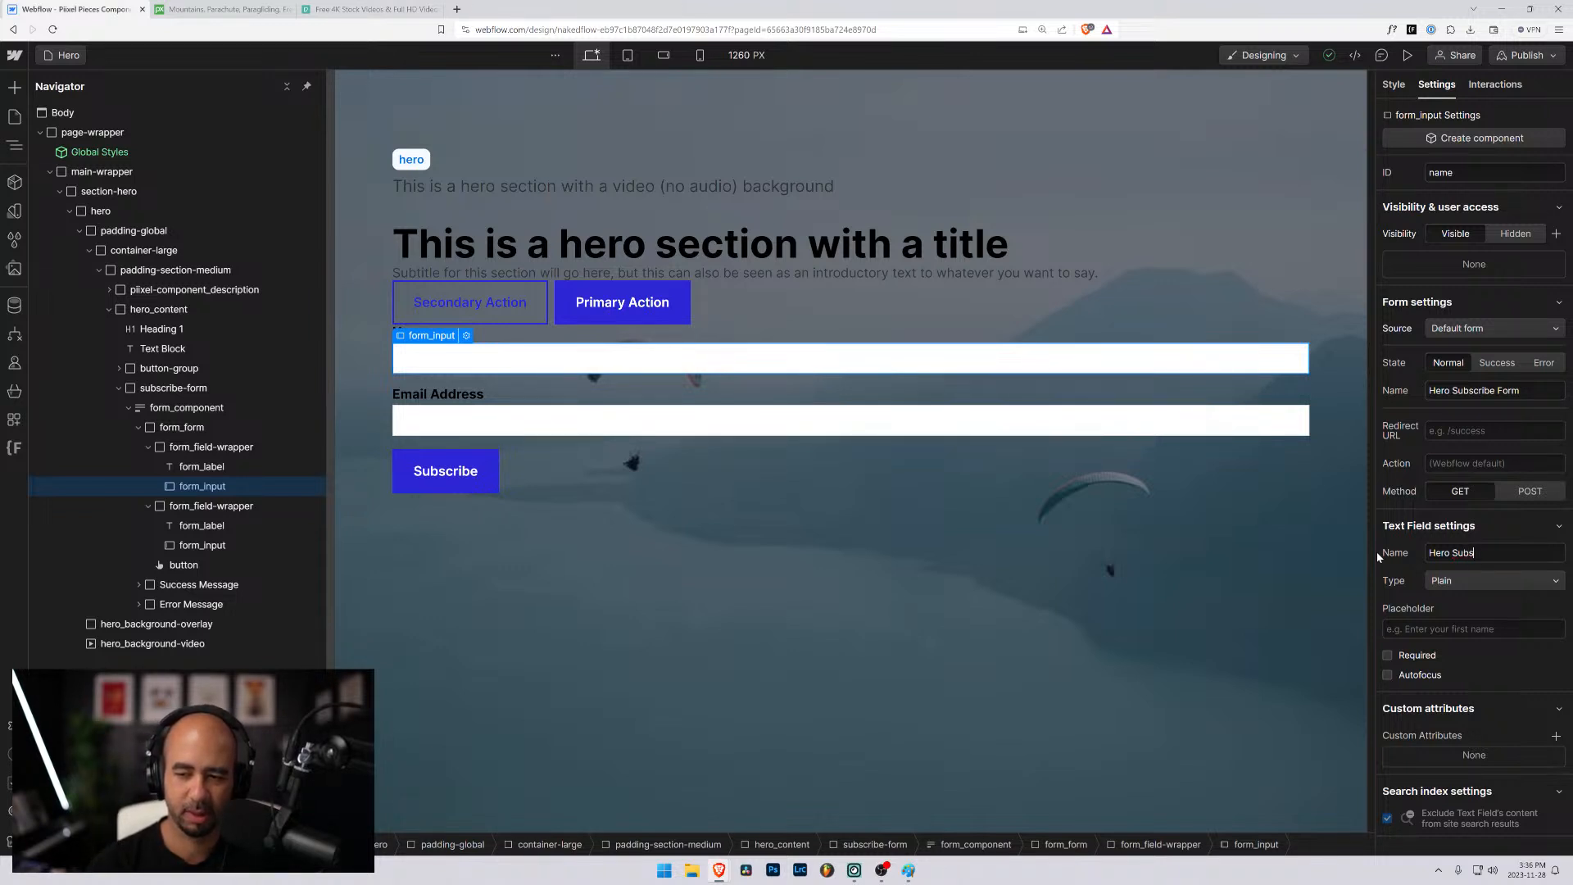
type("cribe Form")
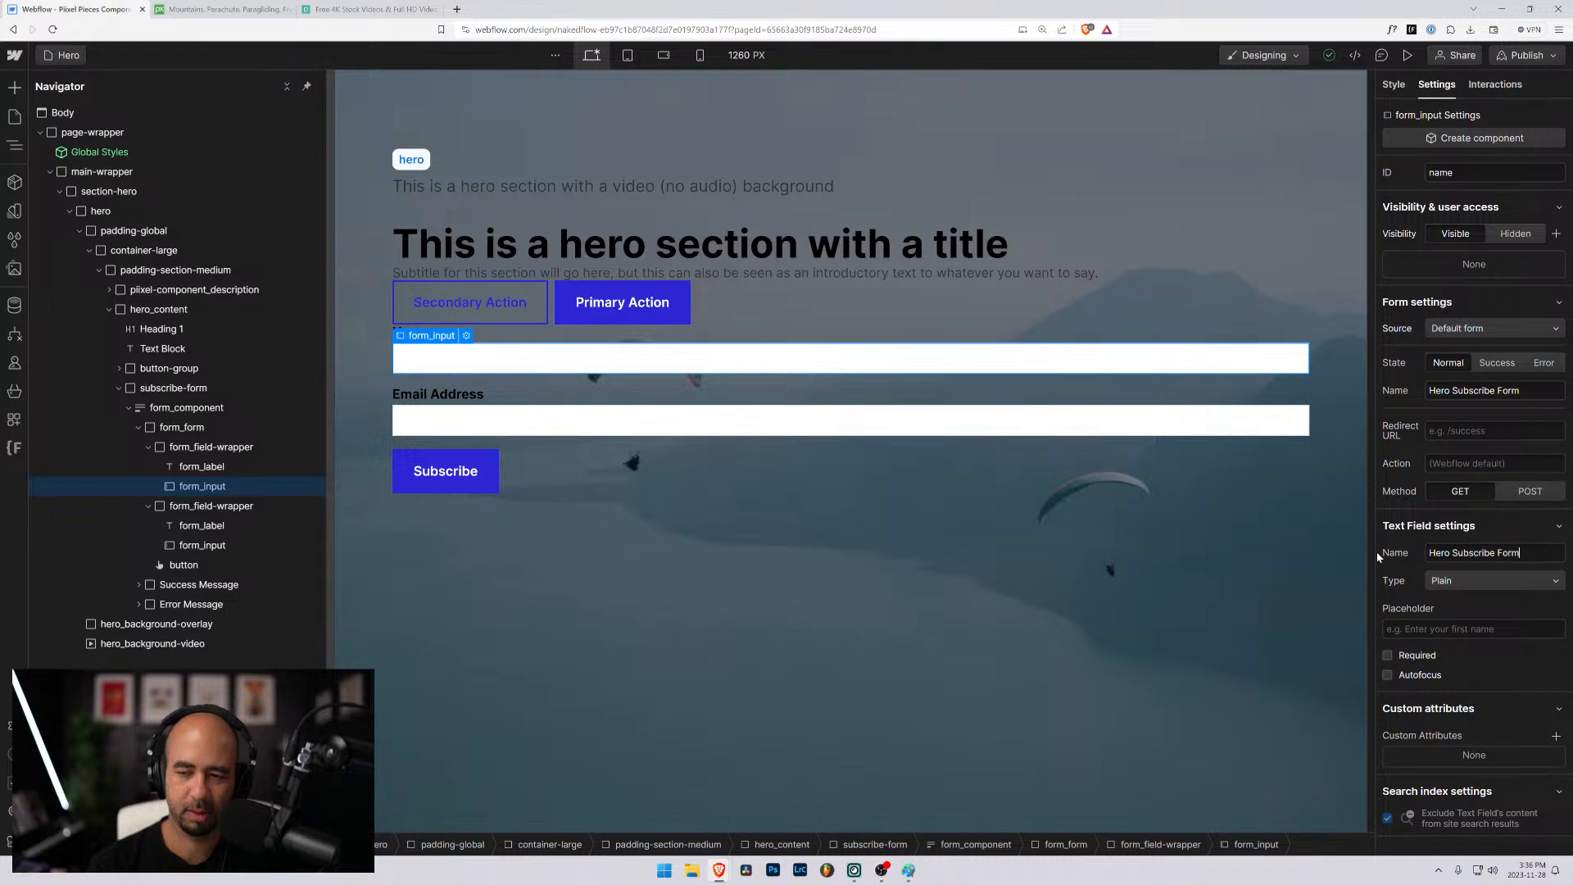
type(" Name")
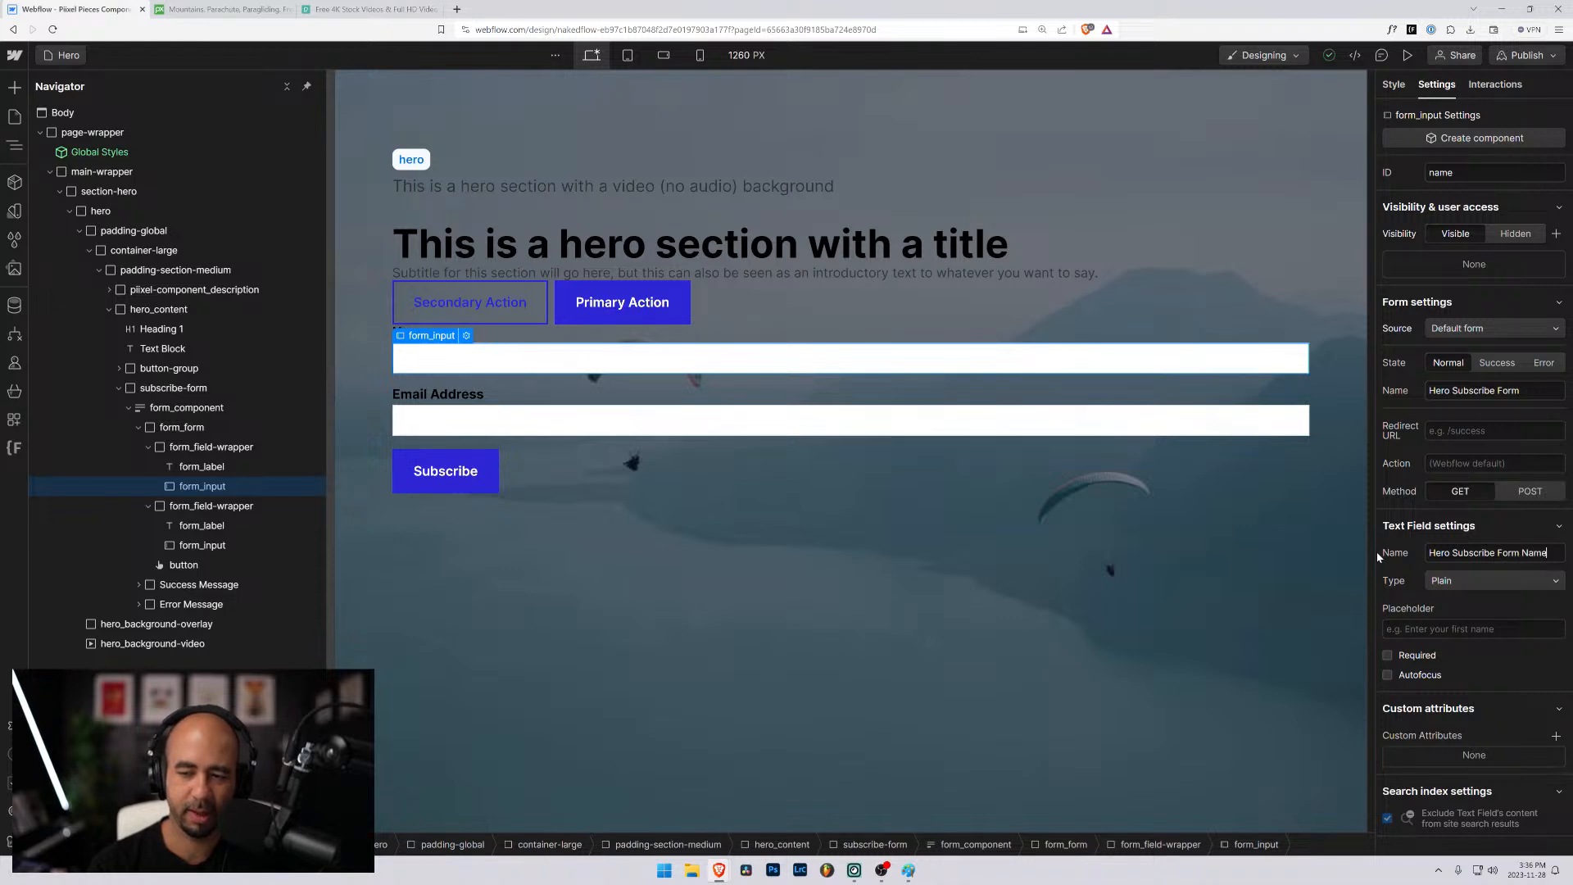
left_click(206, 448)
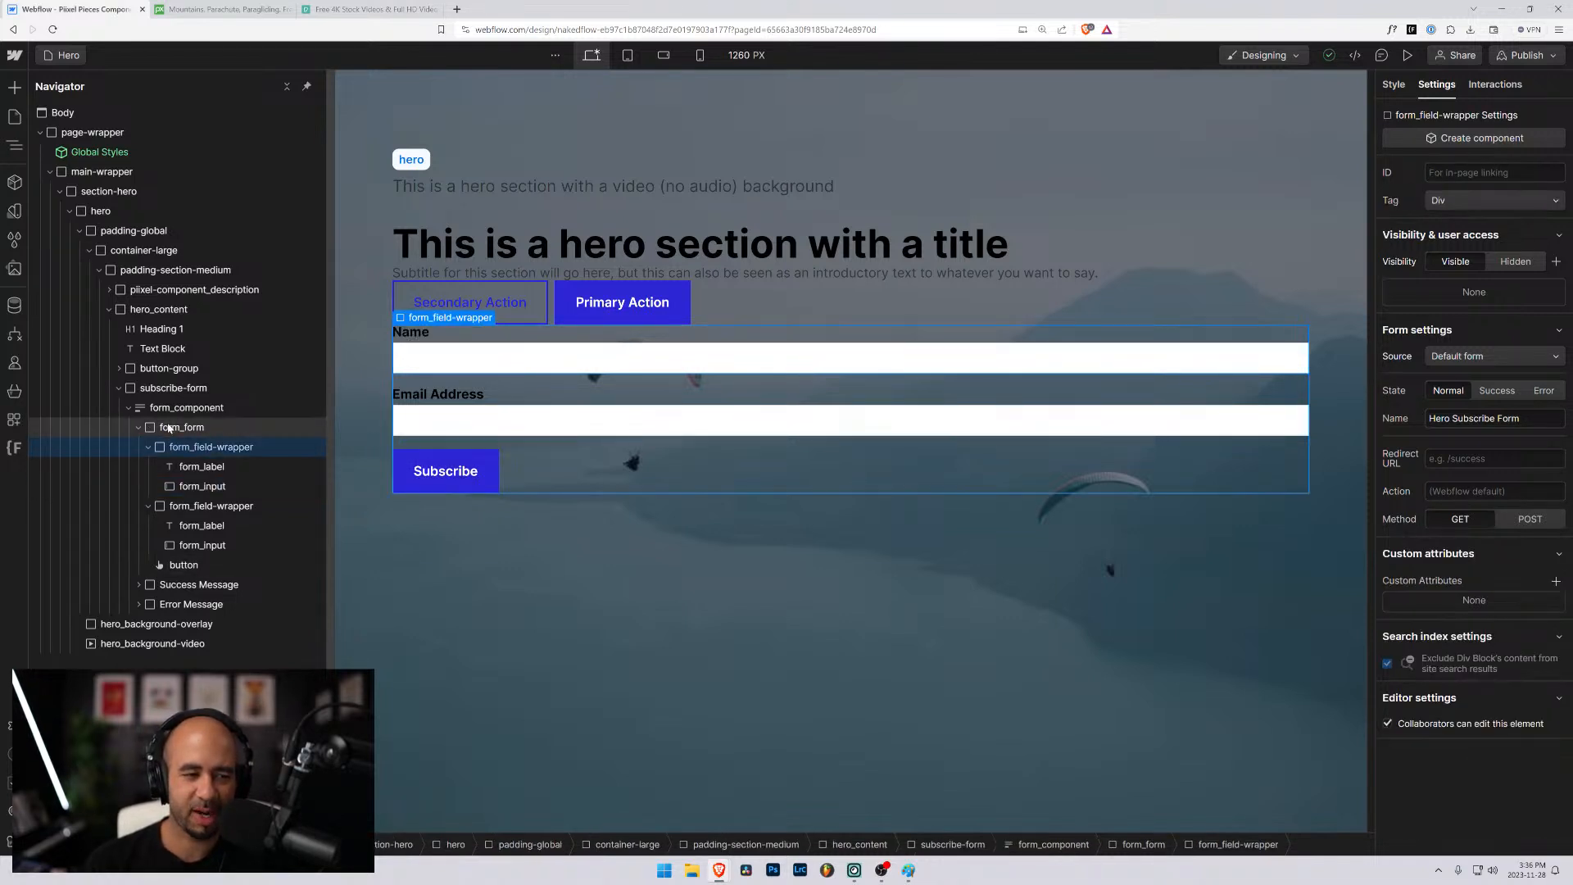
- Rename the form_form element as hero-subscribe-form in its form settings
left_click(173, 427)
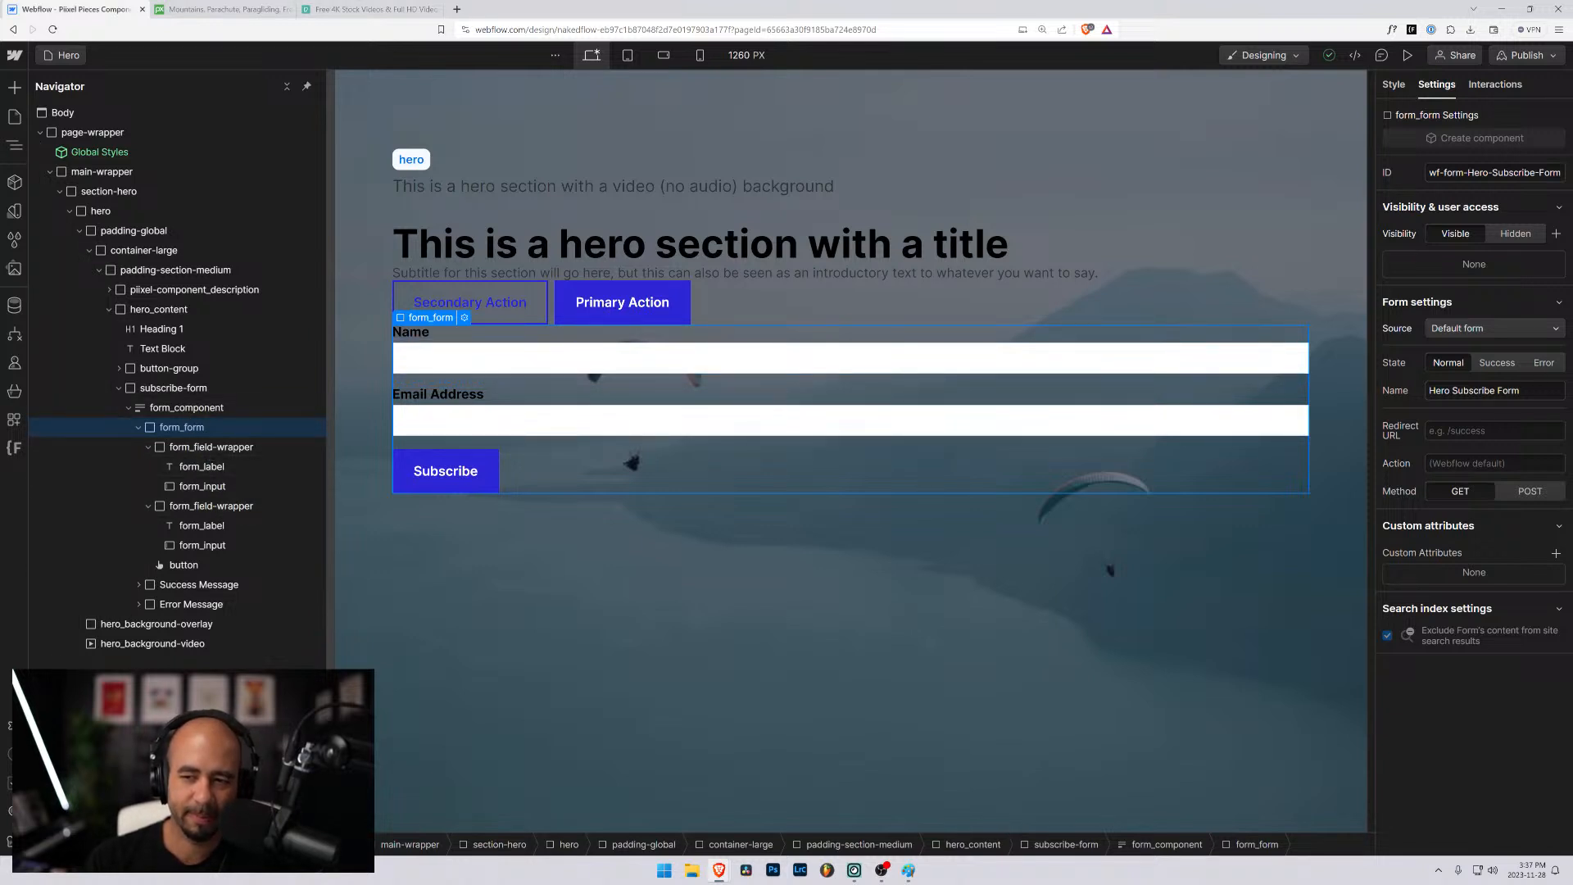
left_click_drag(1546, 386, 1306, 385)
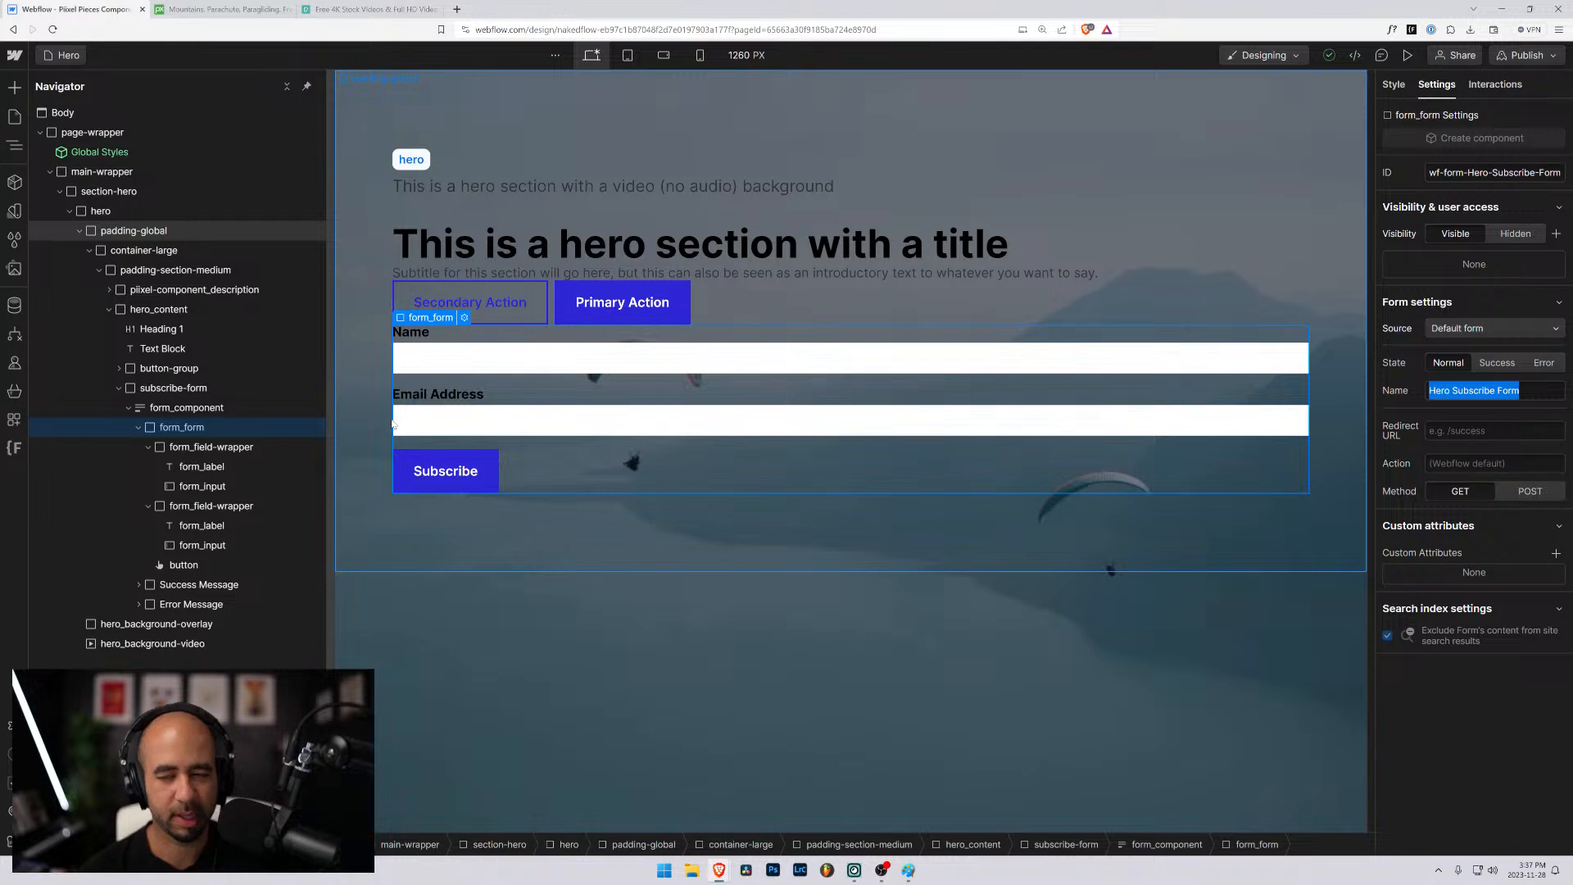
type("Her")
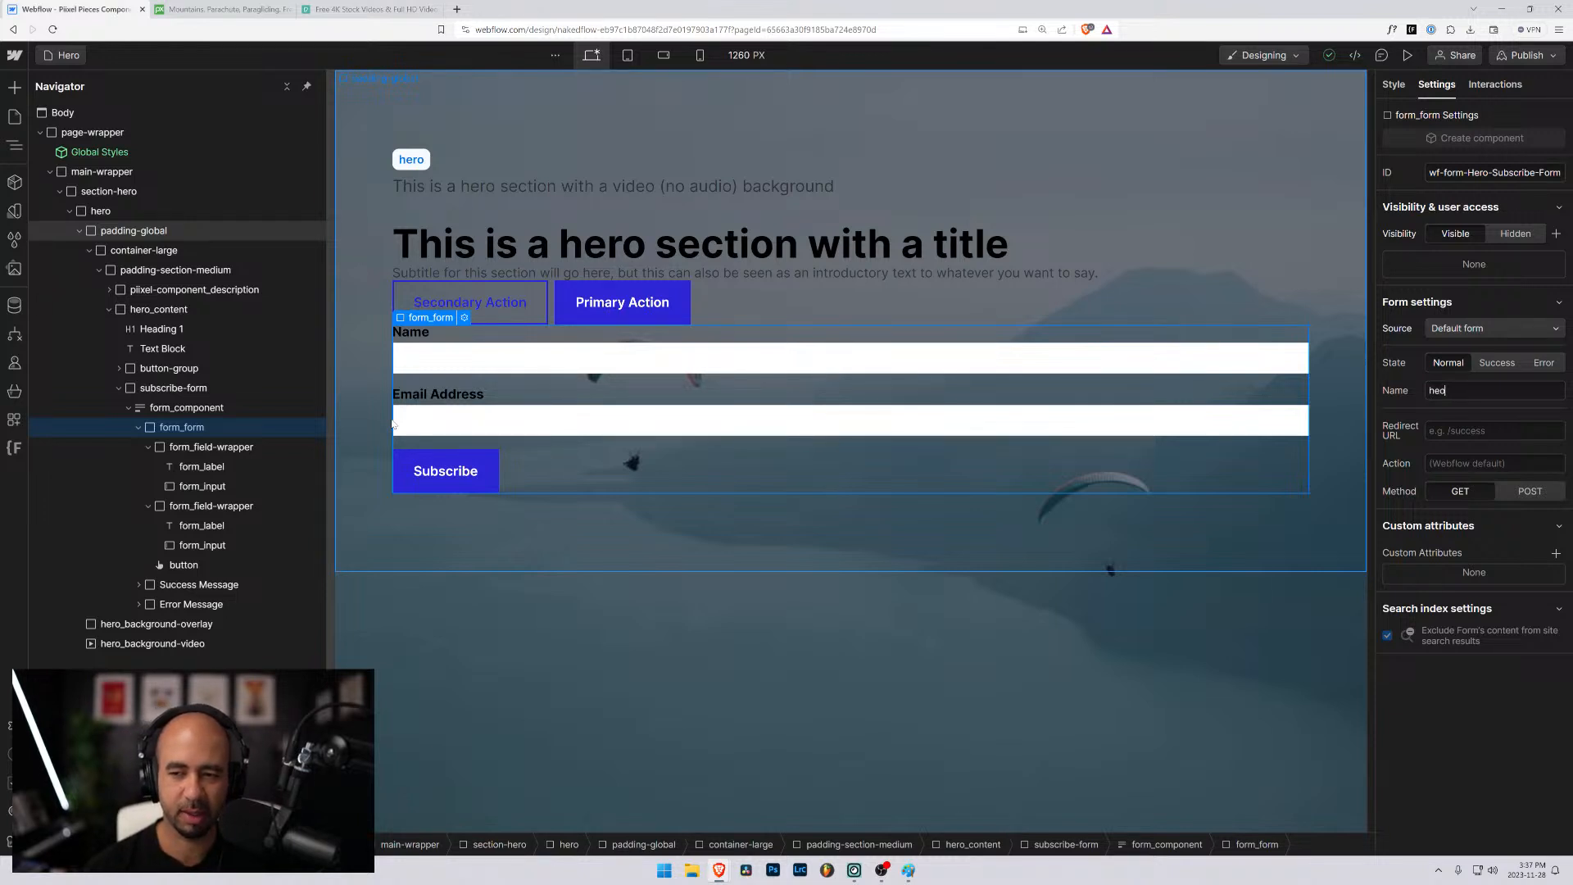
type("e-")
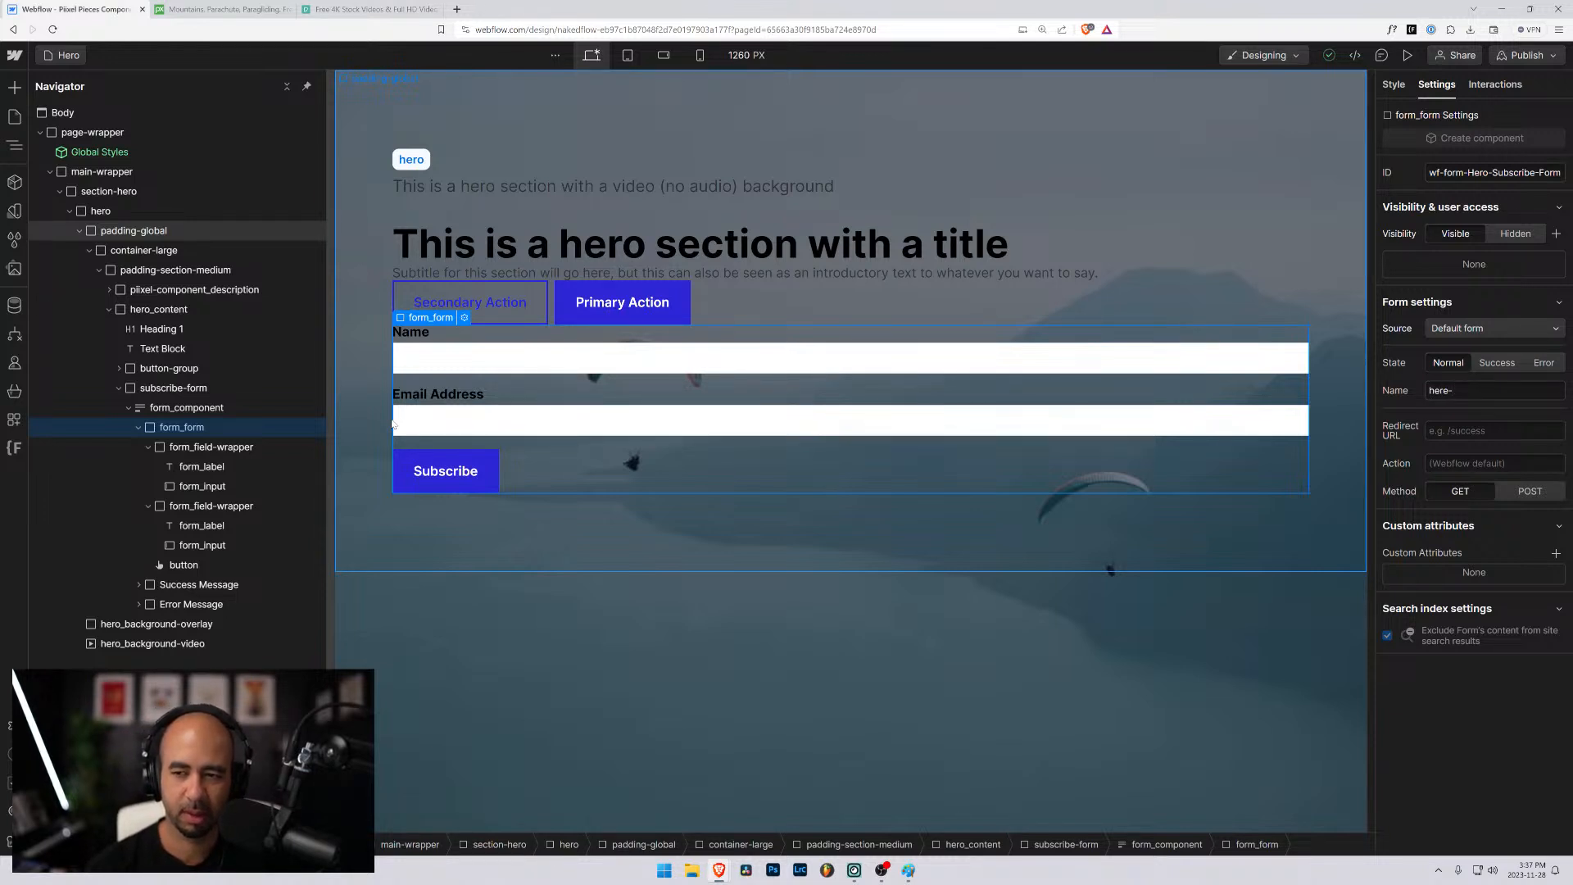
type("o-subsc")
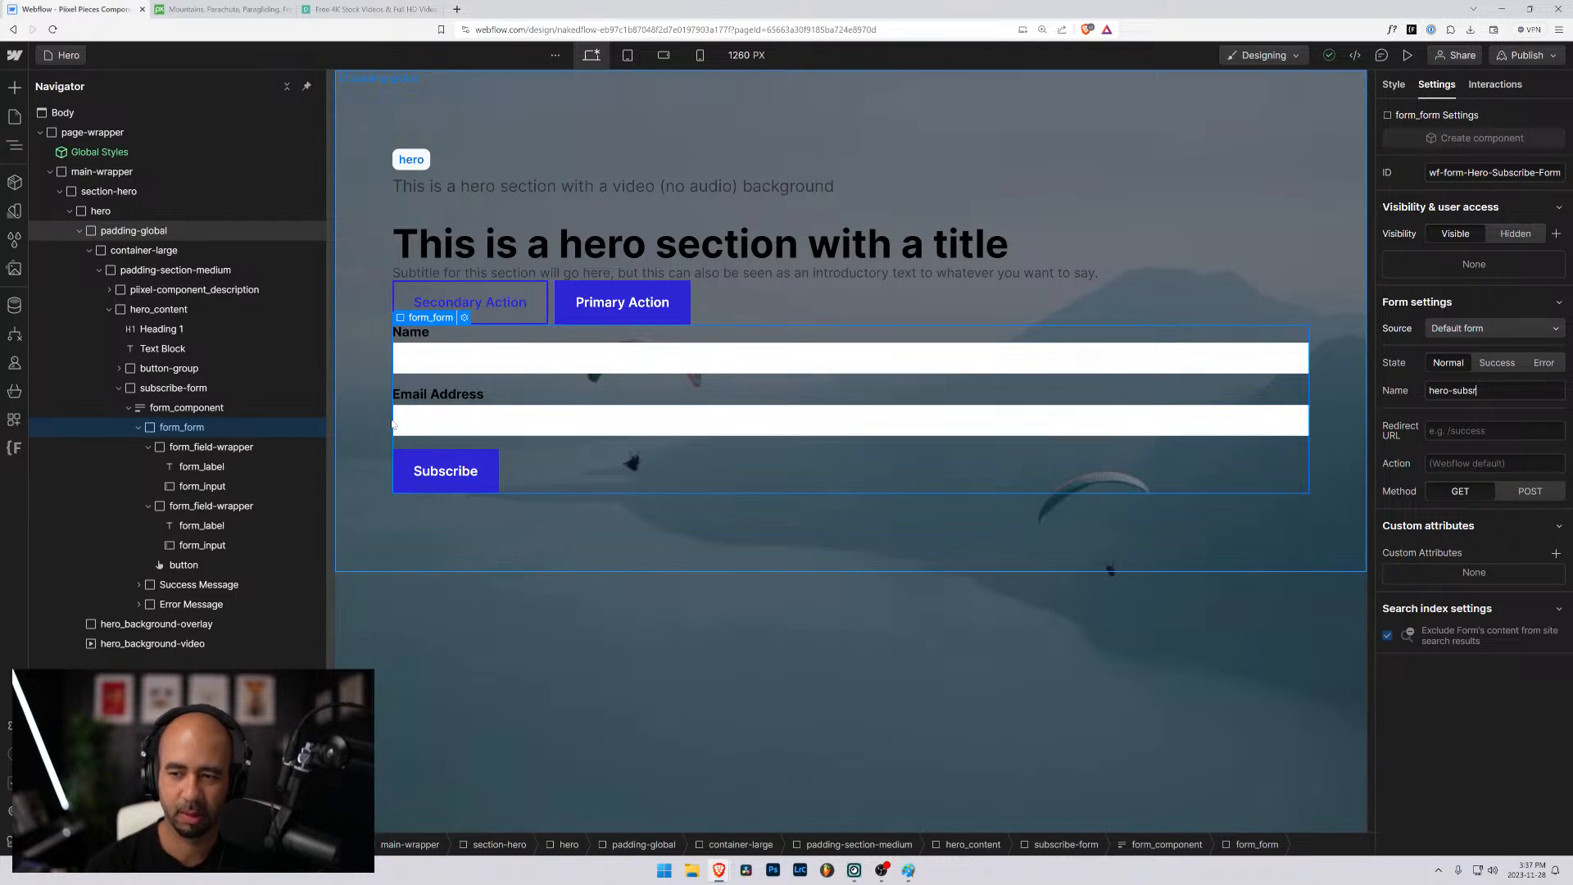
type("ribe-")
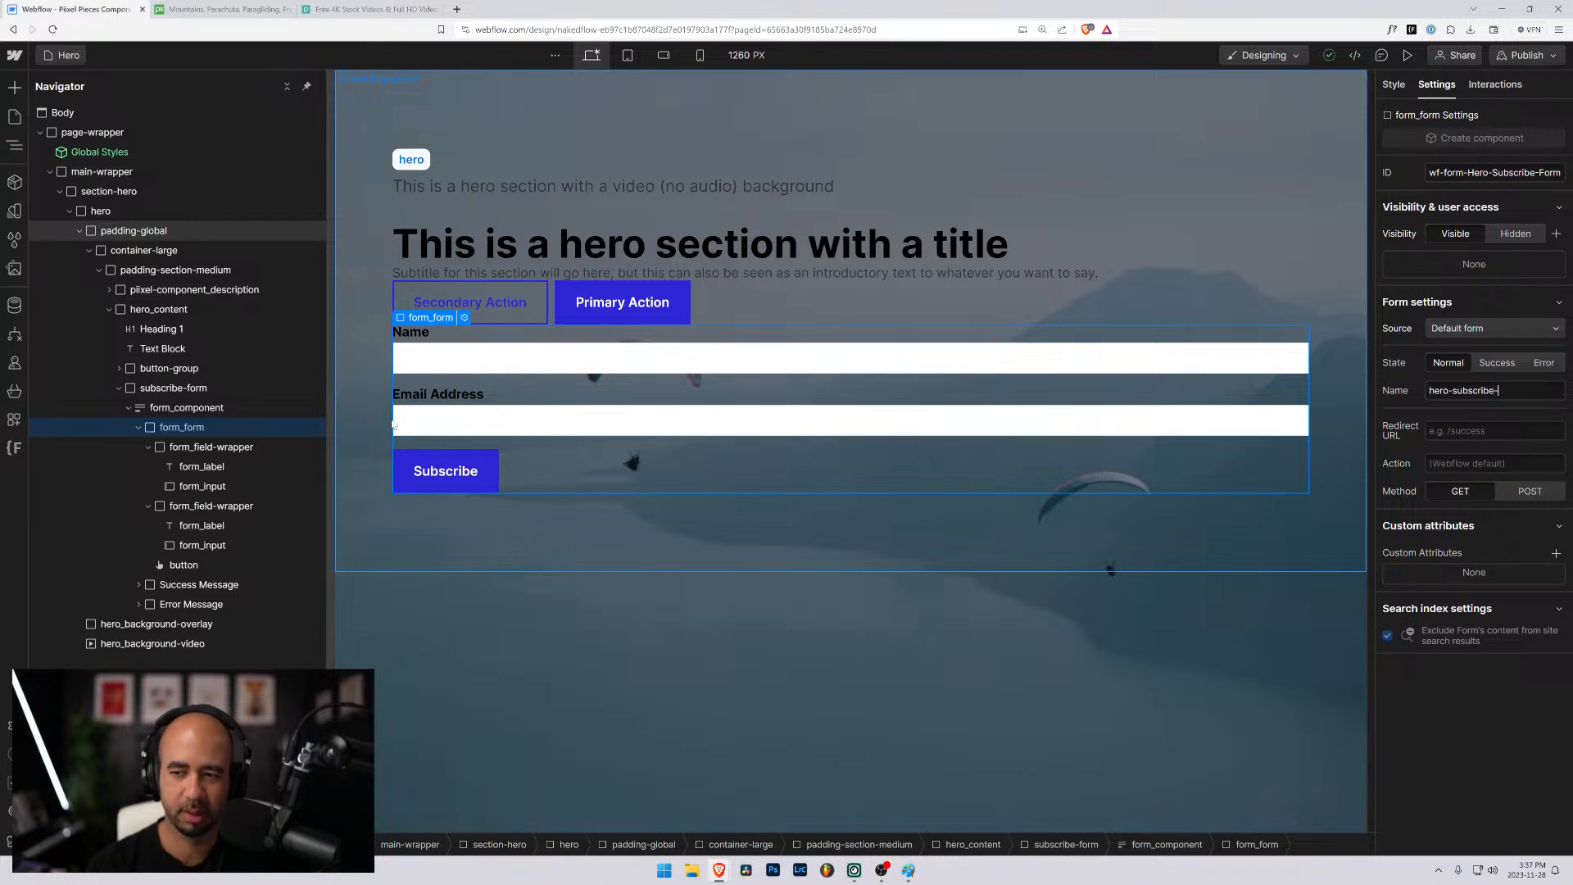
type("form")
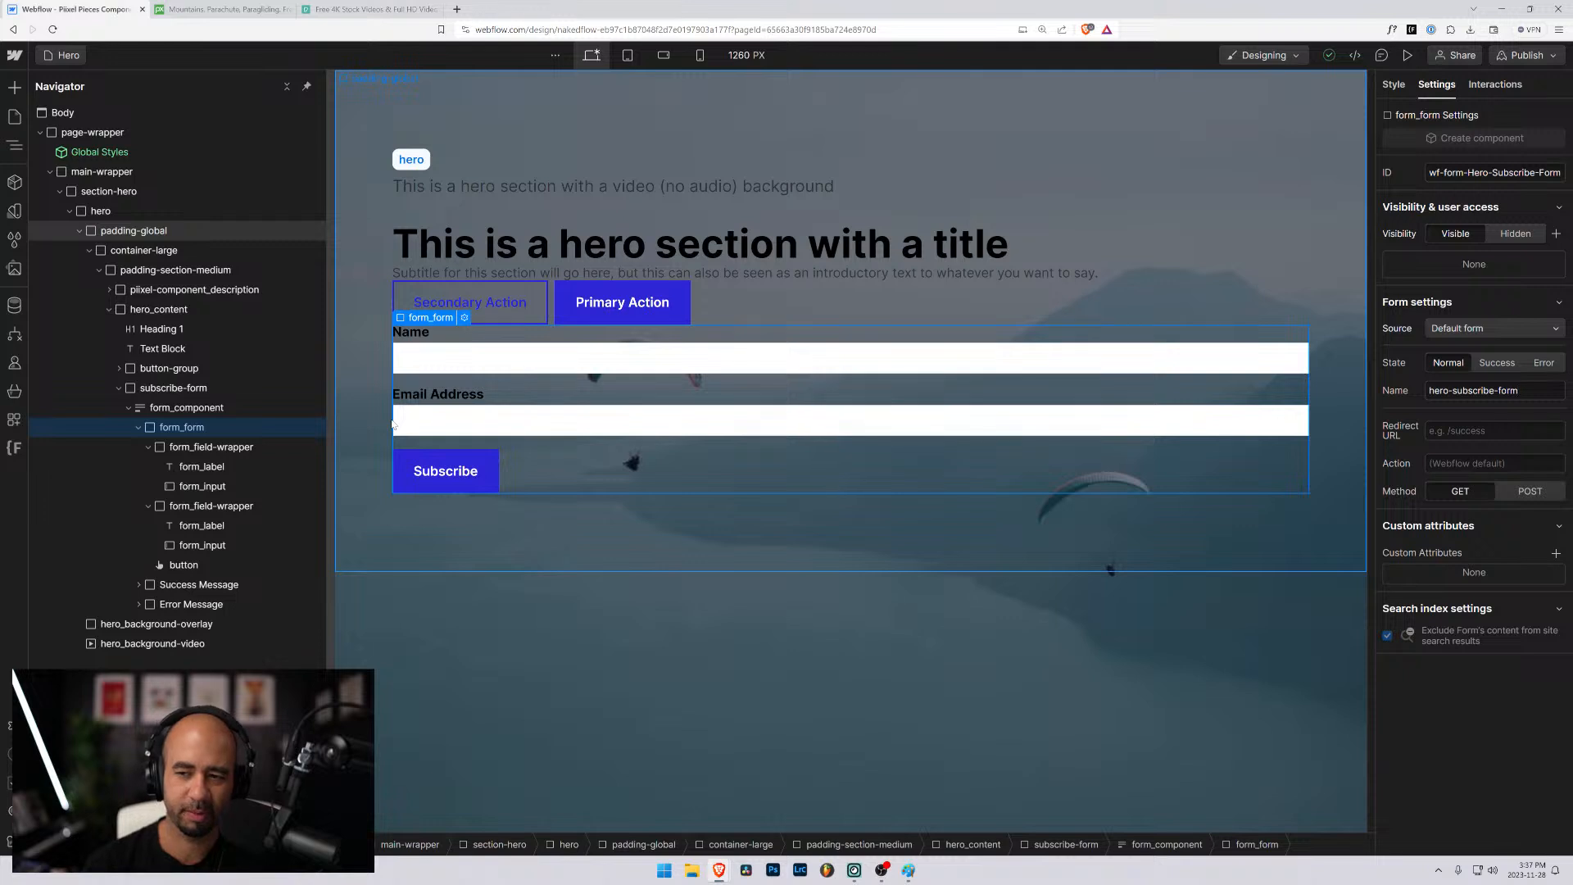
key("Tab")
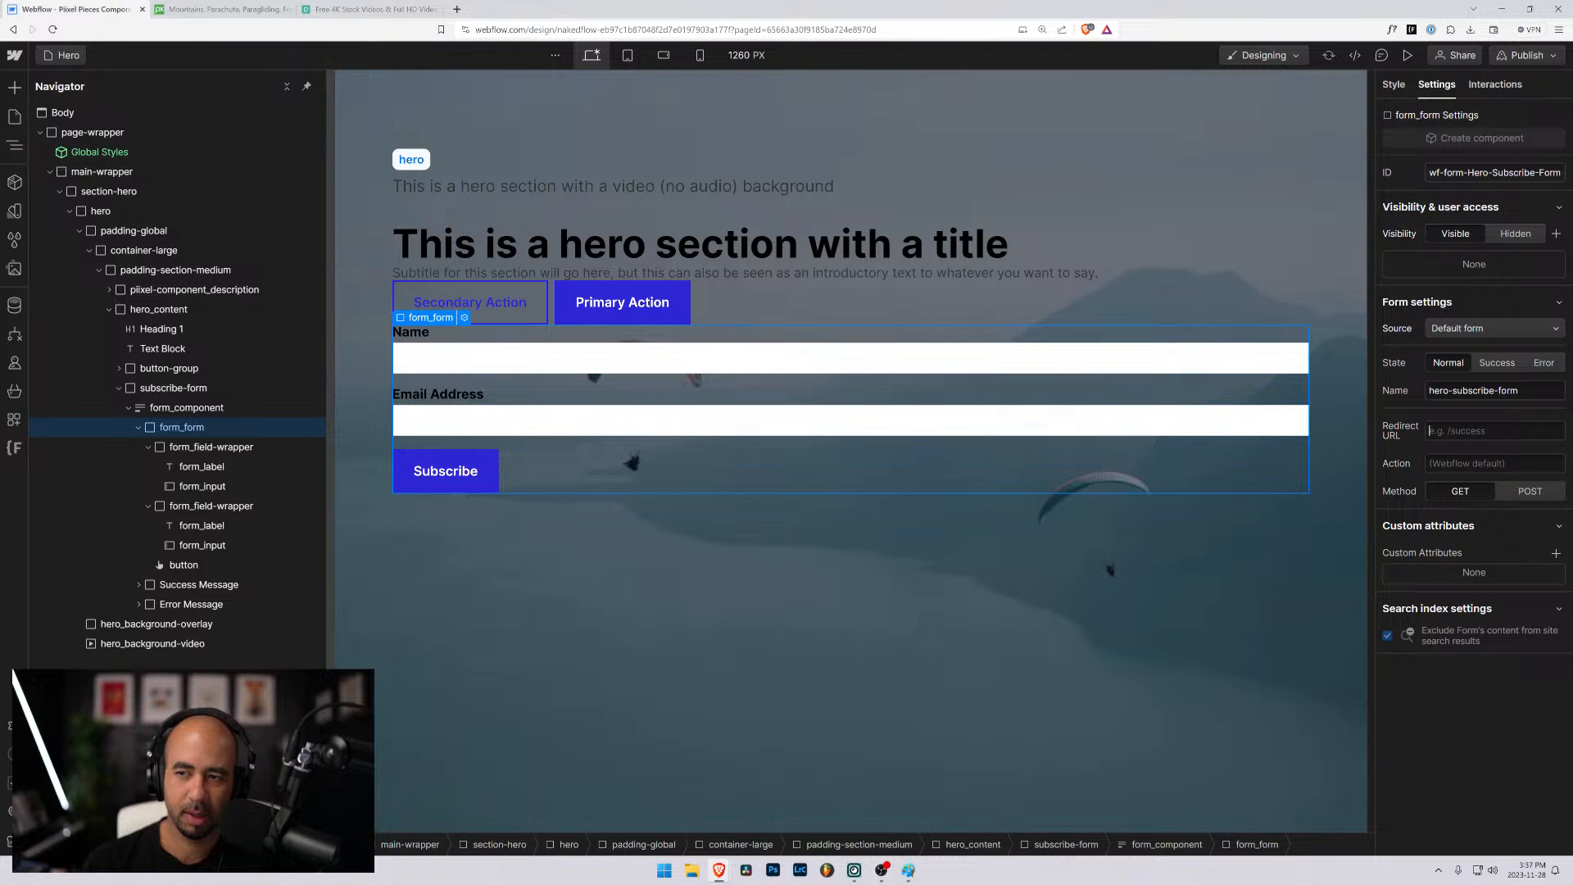
- Rename the text field under the Name label as hero-subscribe-form_name
left_click(183, 484)
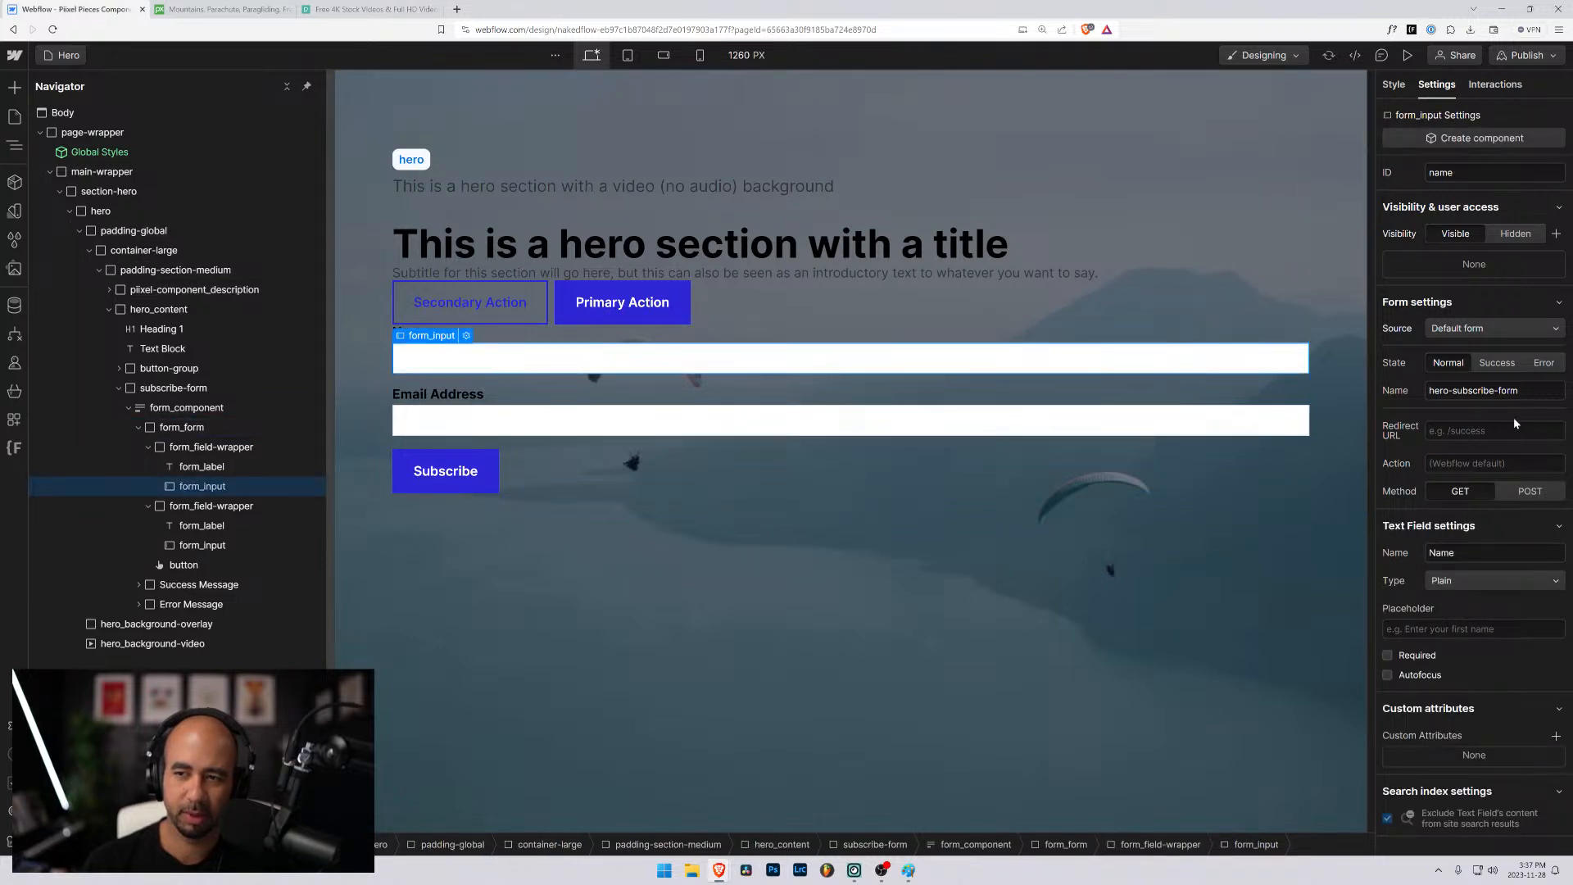
left_click_drag(1466, 552, 1377, 539)
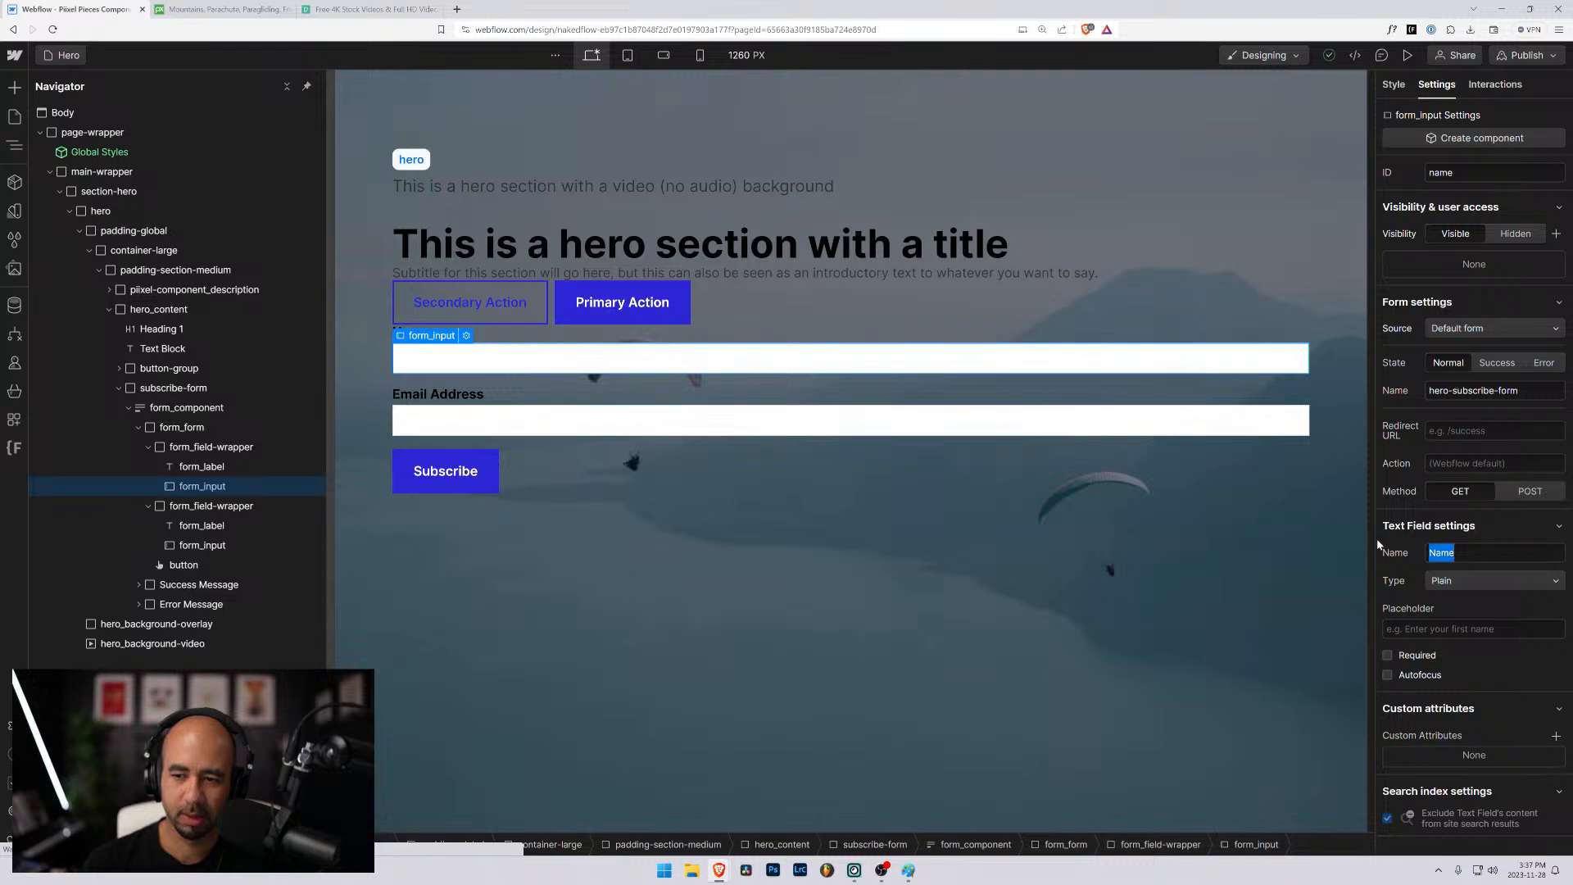
type("hero-subscribe-form")
type("_")
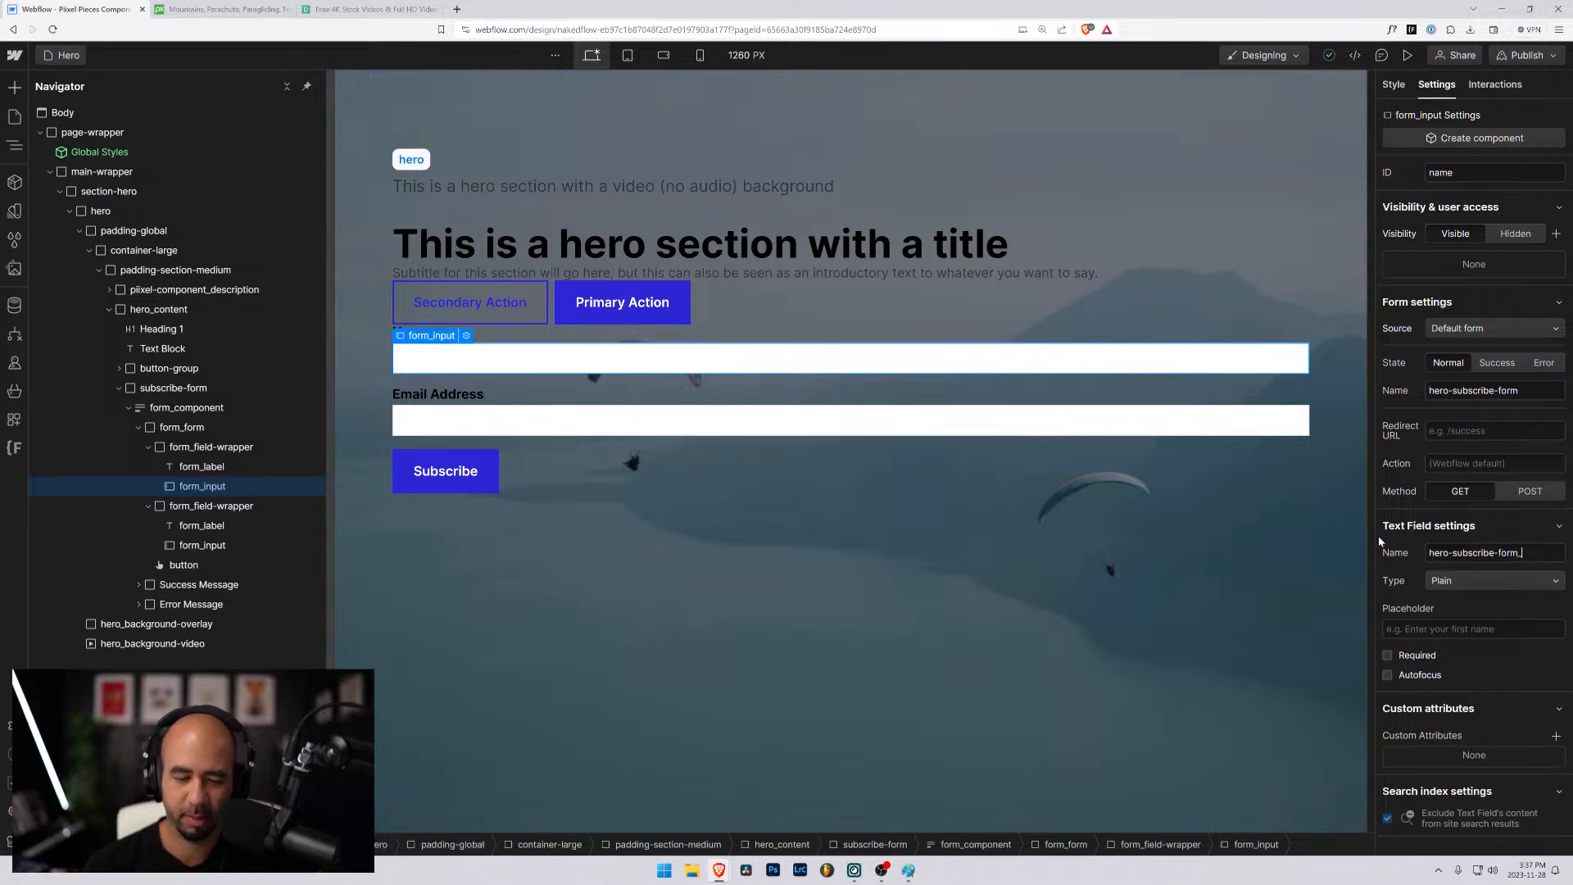
type("name")
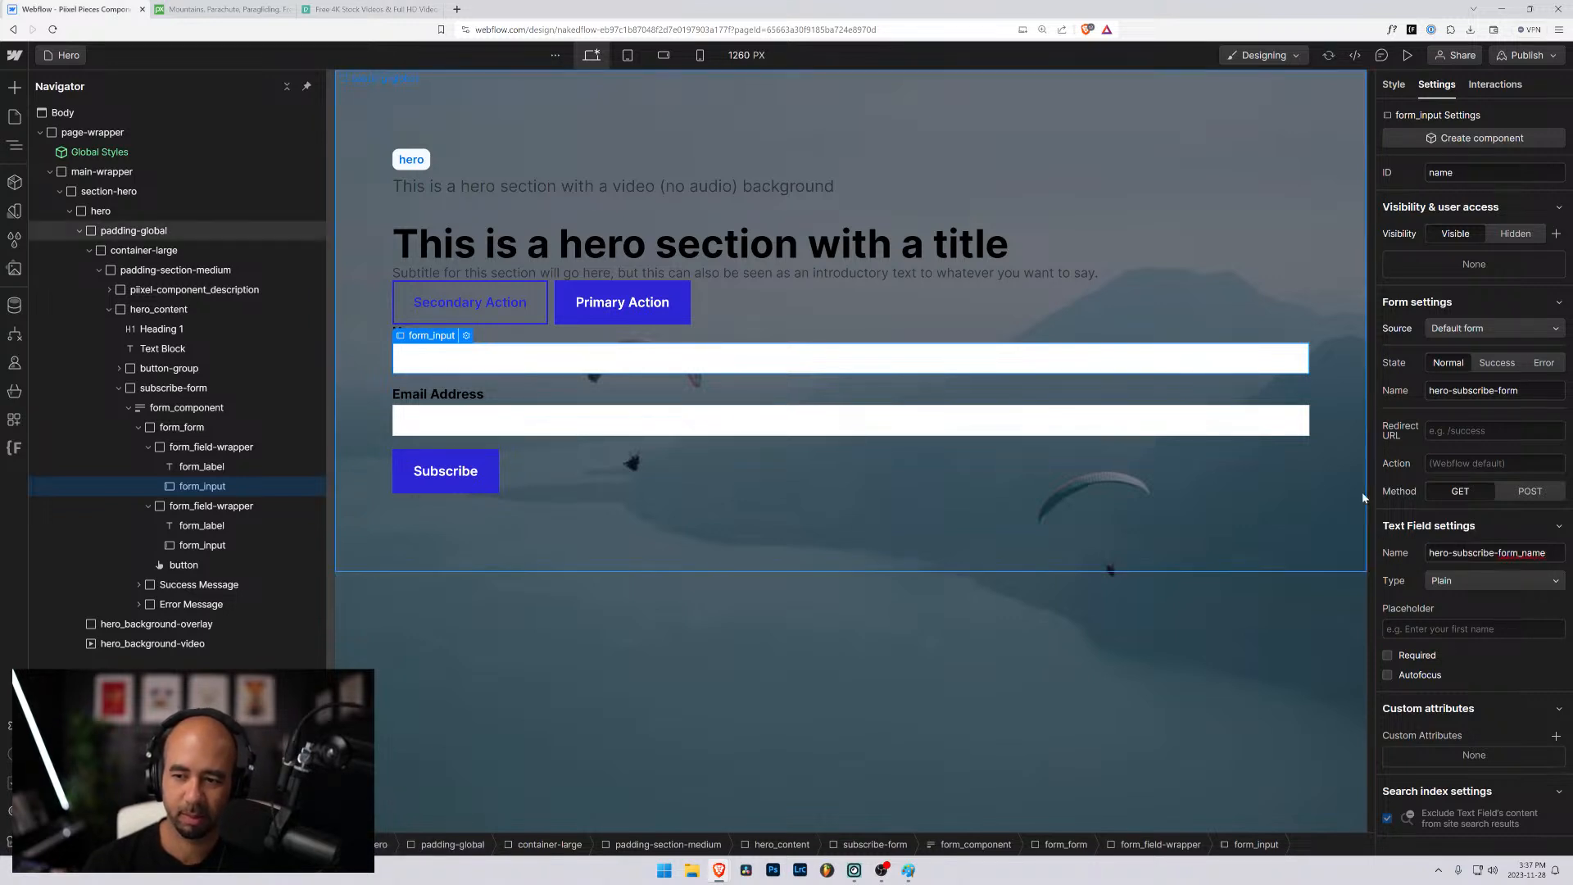
key("Tab")
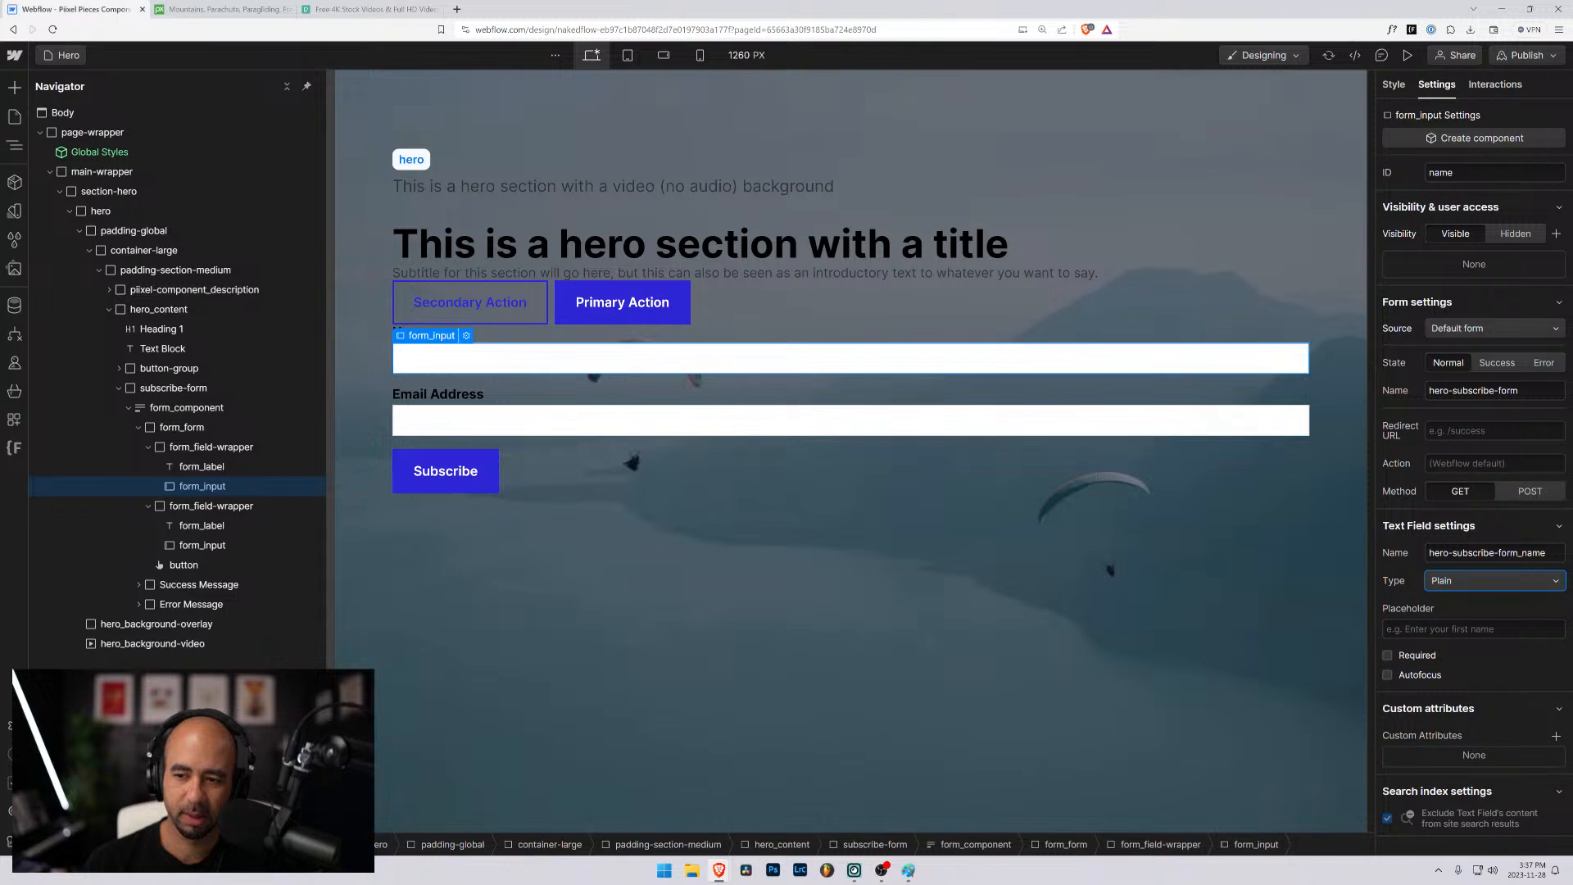
- Rename the text field under the Email Address label as hero-subscribe-form_email
left_click(202, 545)
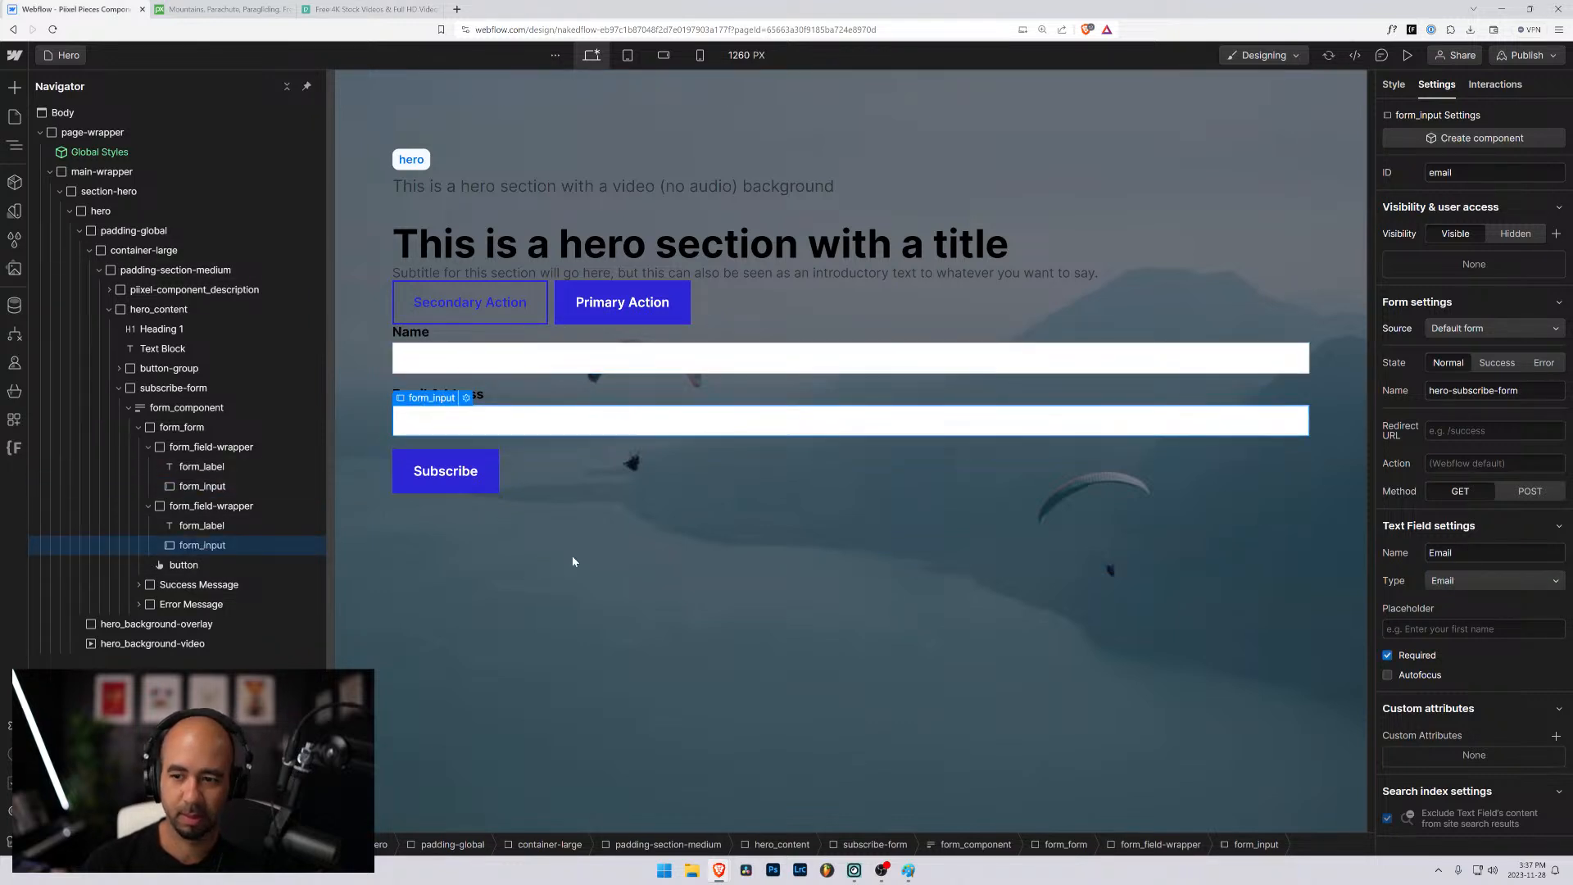
key("ctrl+a")
type("hero-subscribe-form")
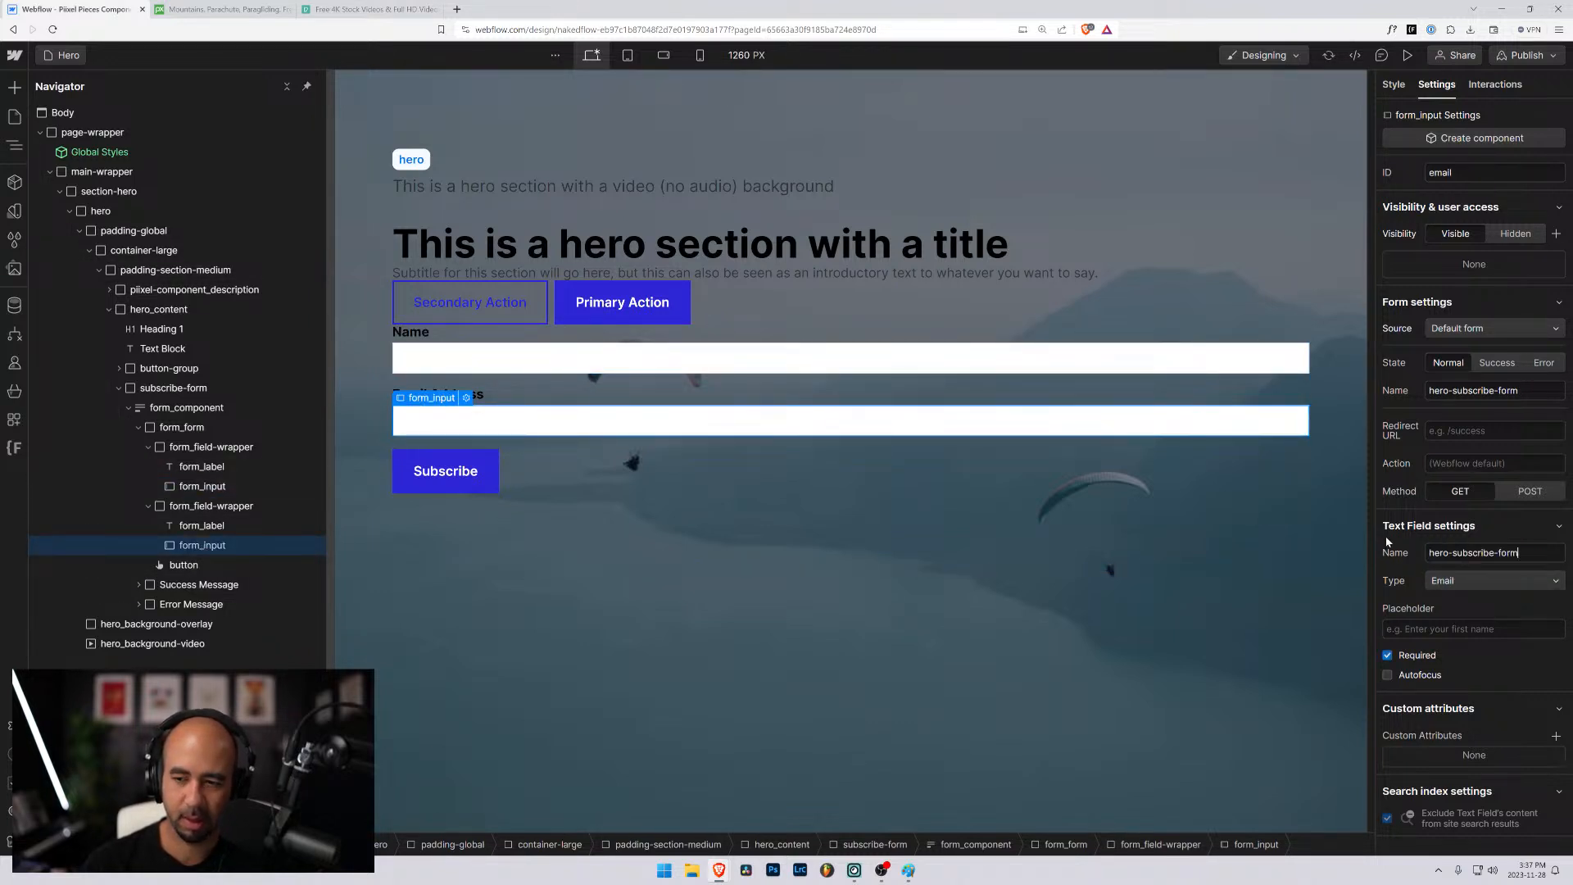
type("_email")
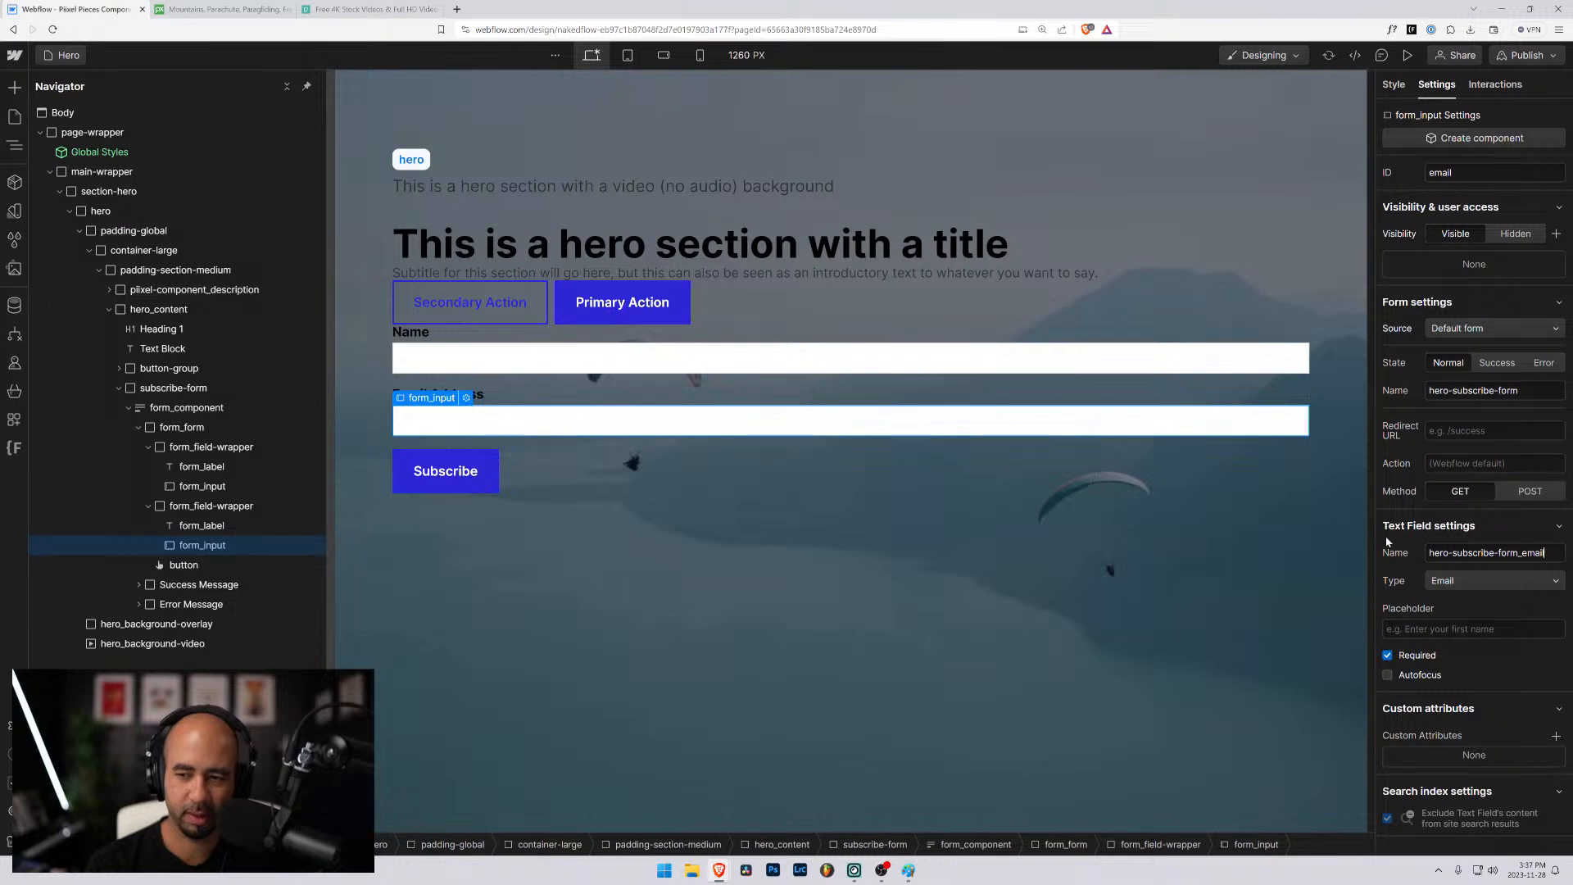
key("Tab")
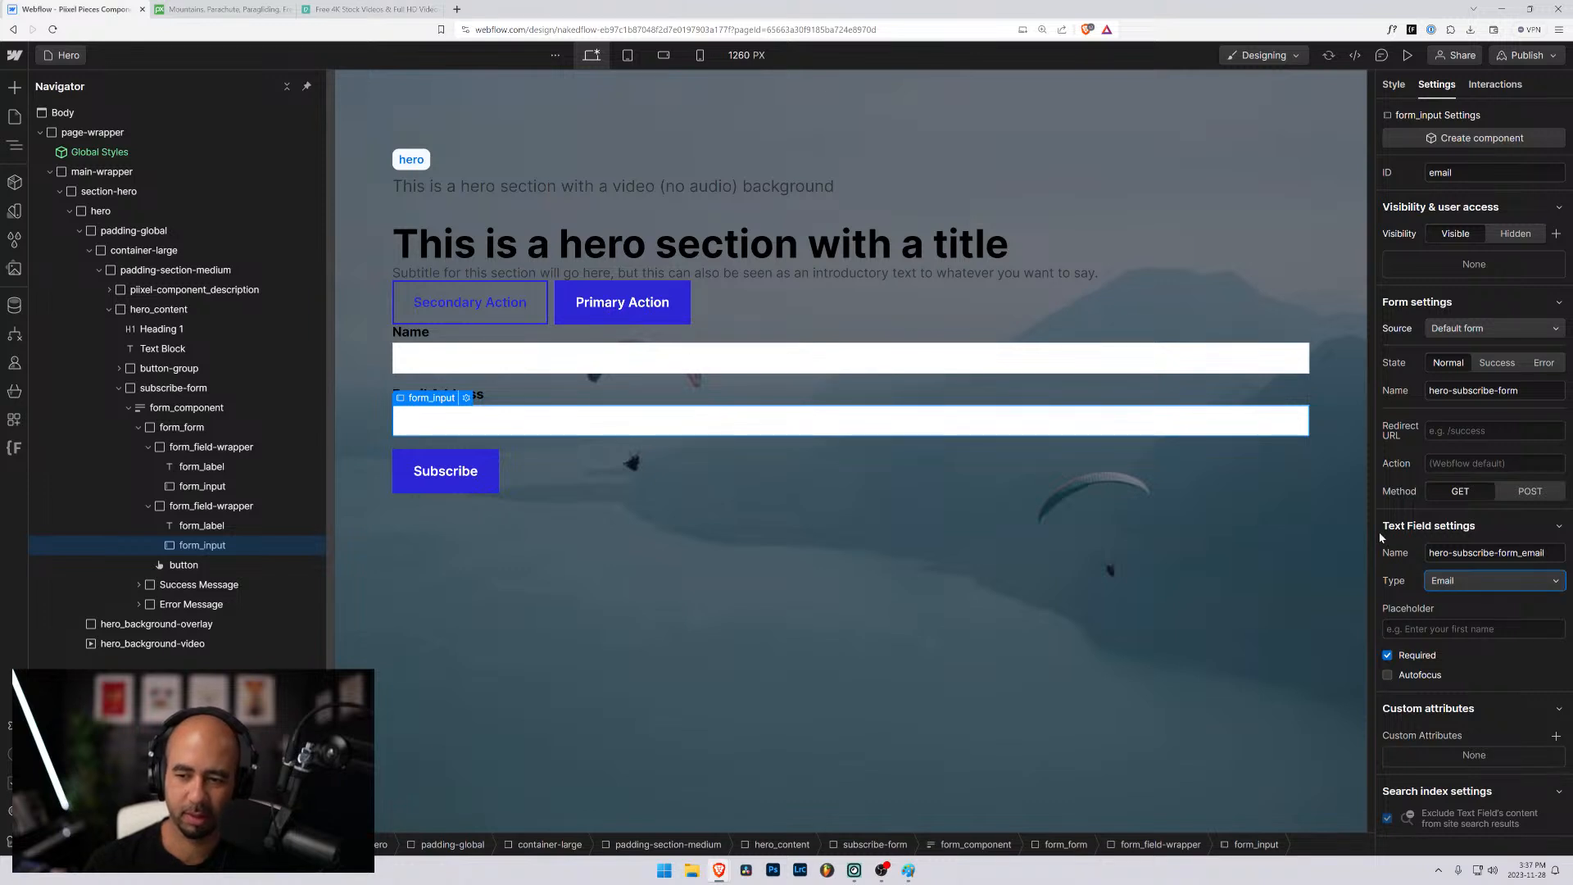
- Set the Email Address input's ID to hero-subscribe-form_email and the Name input's ID to hero-subscribe-form_name
left_click(1454, 538)
left_click(1457, 536)
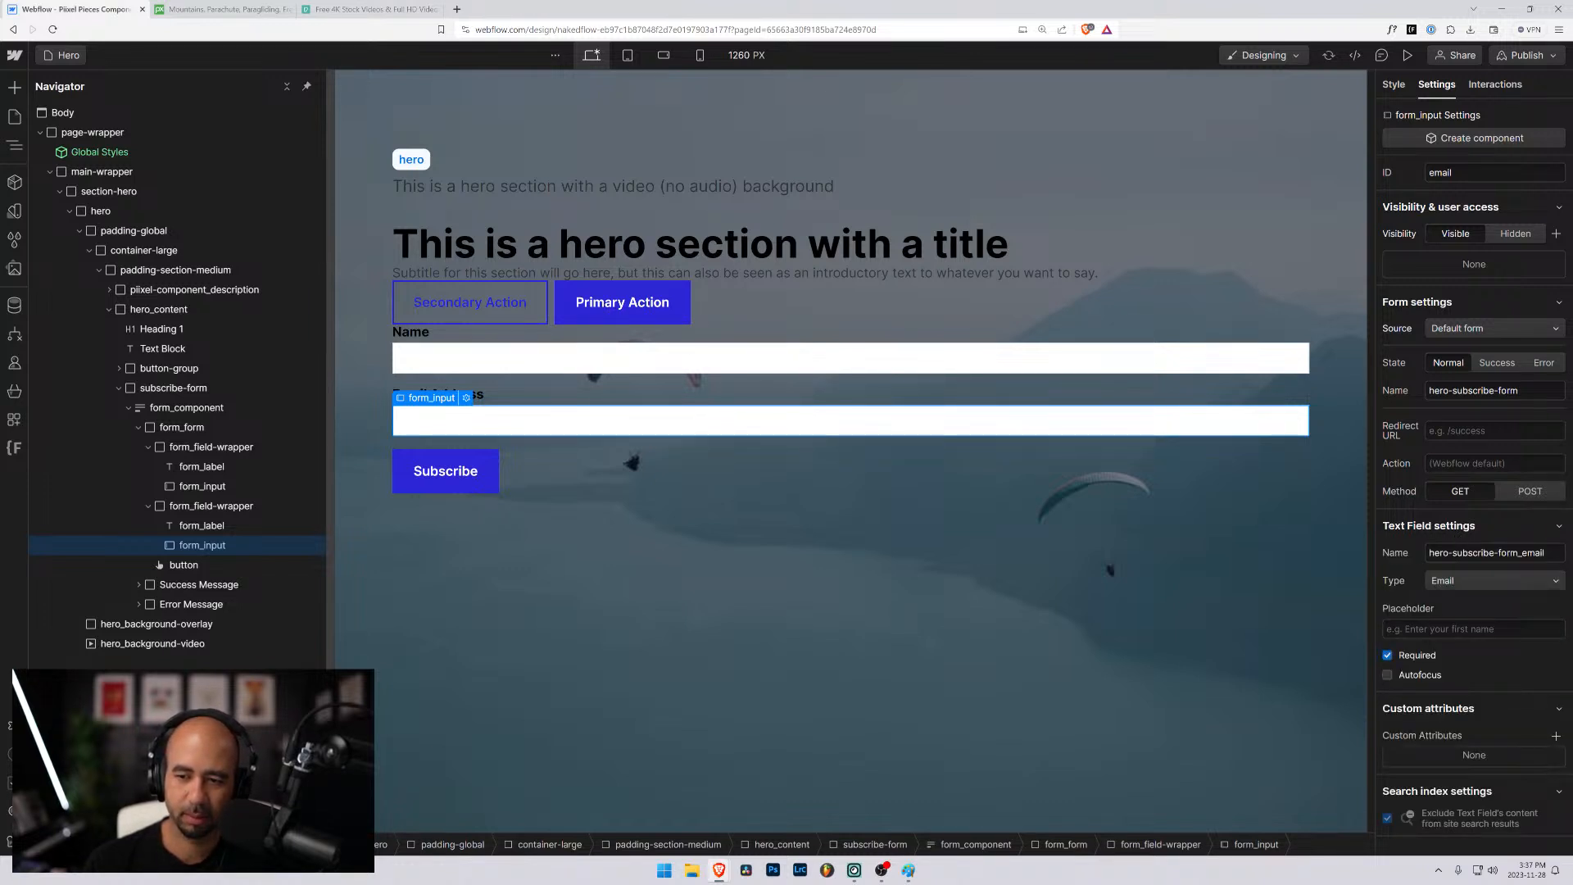
key("ctrl+a")
key("ctrl+c")
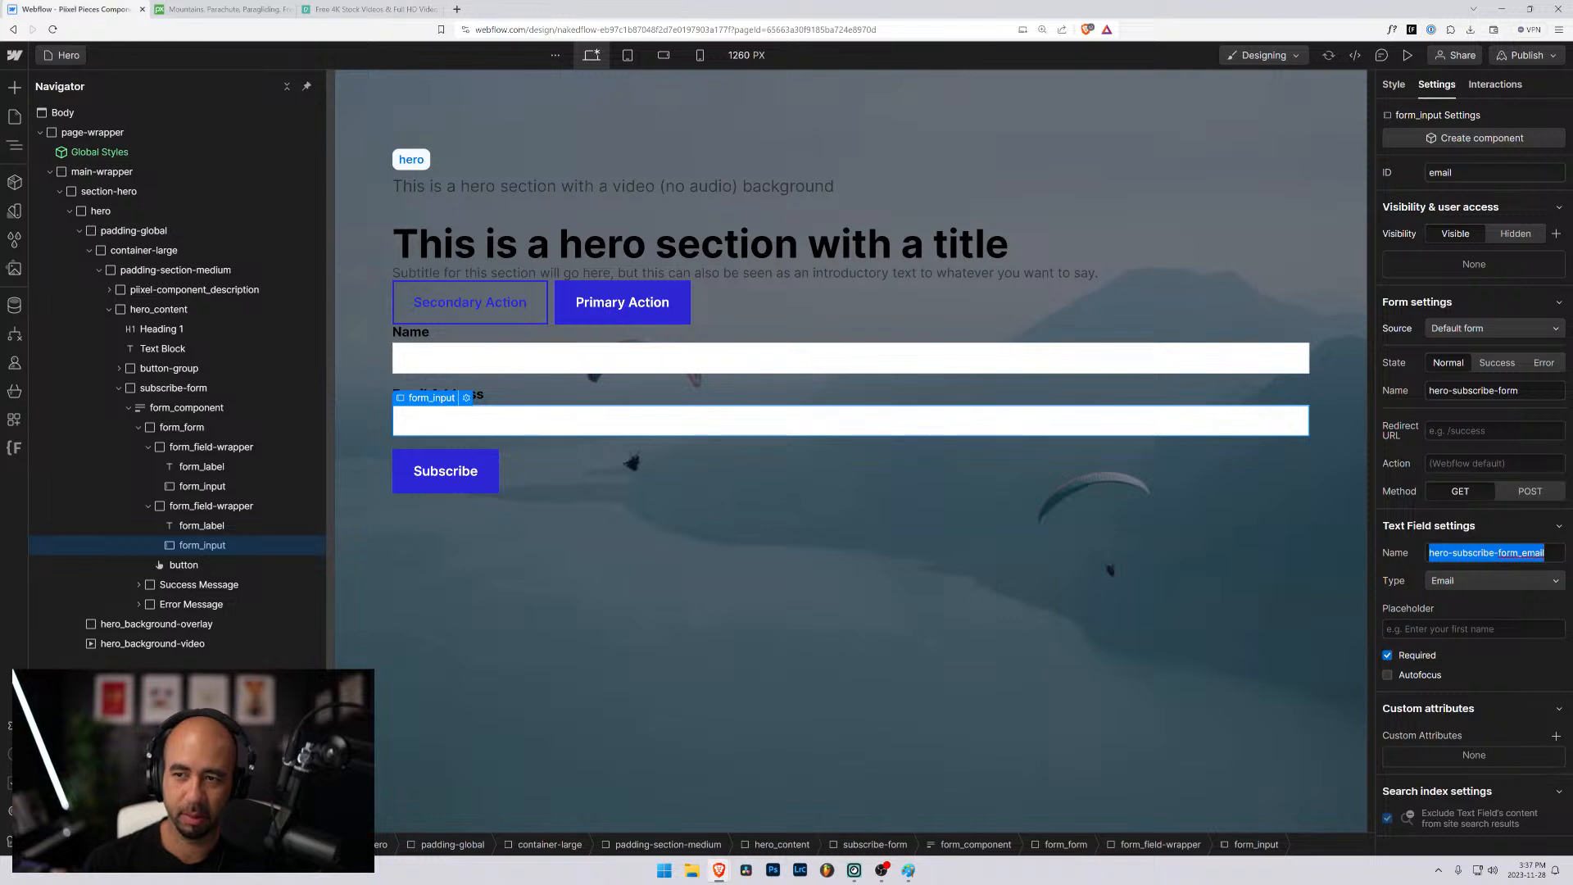
left_click_drag(1462, 172, 1380, 178)
key("ctrl+v")
key("Return")
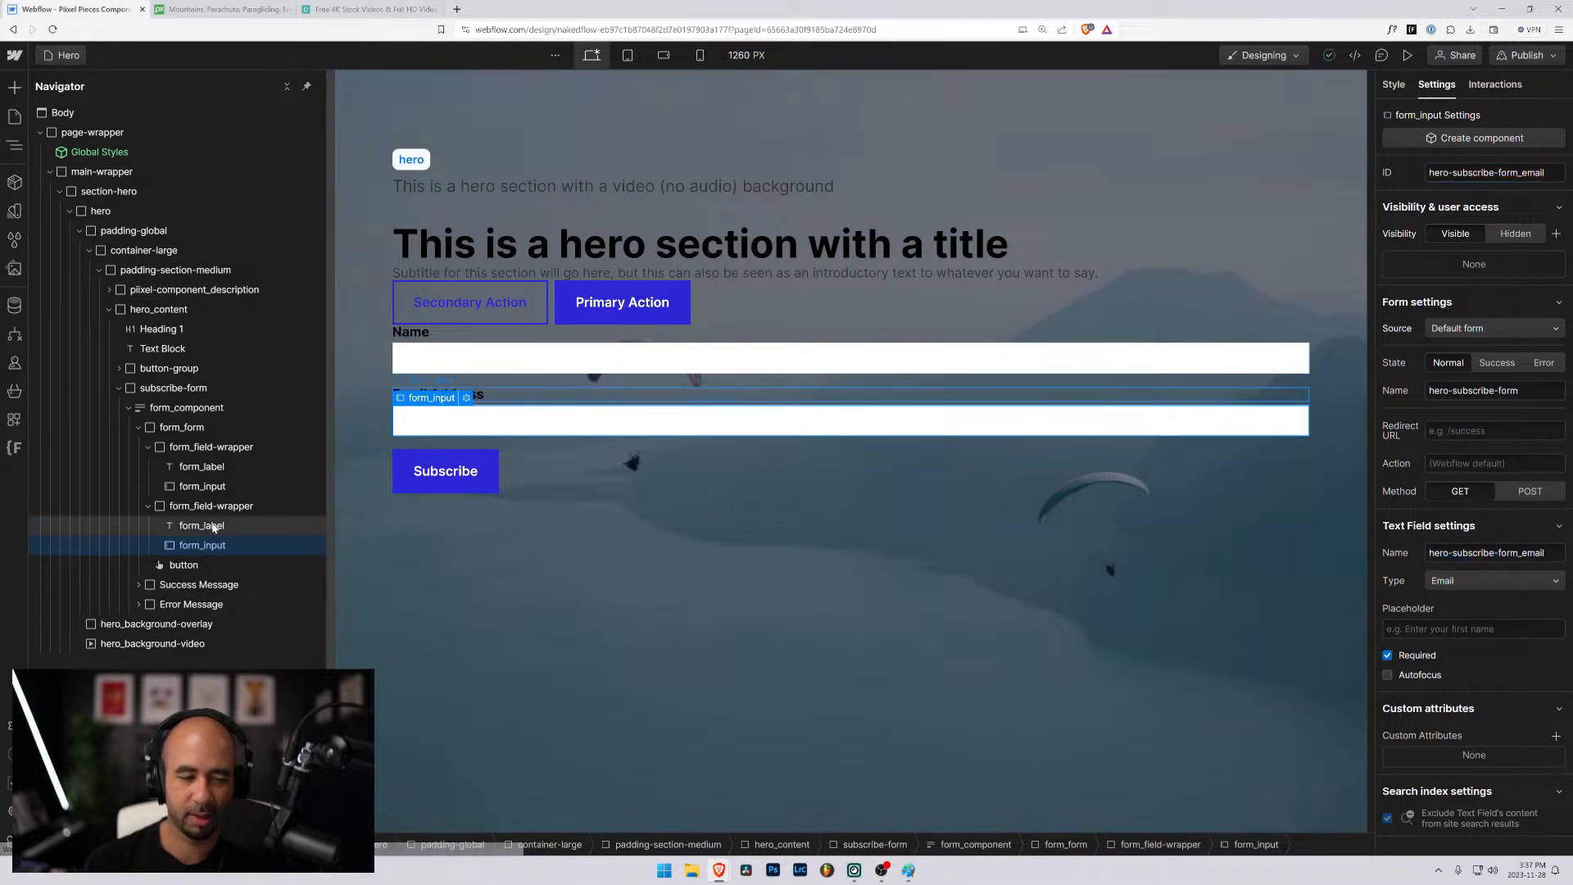
left_click(202, 485)
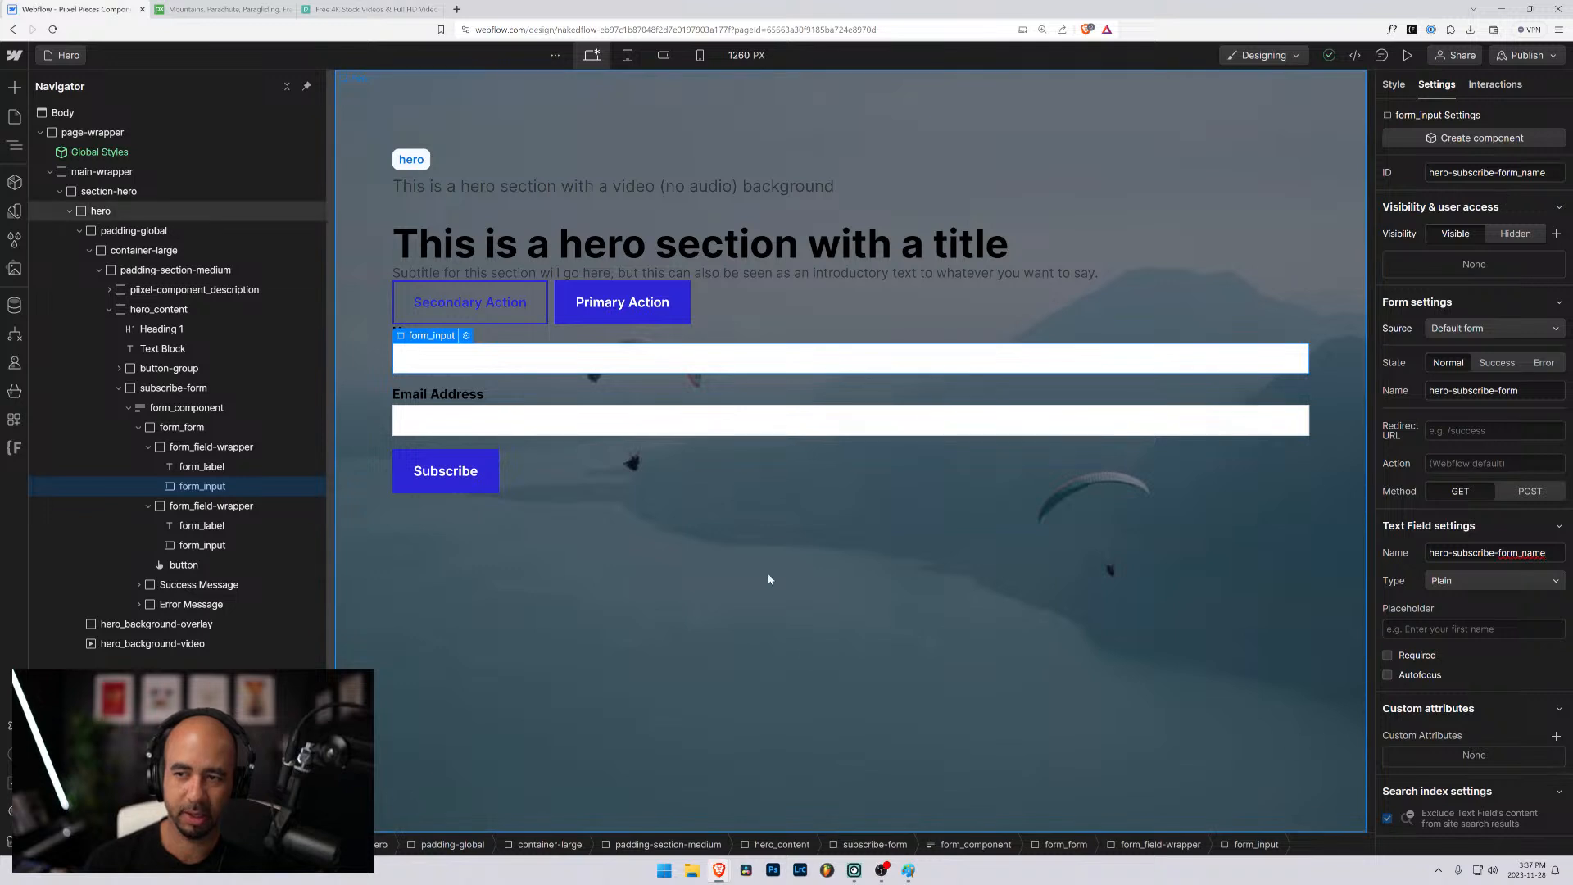
left_click(203, 544)
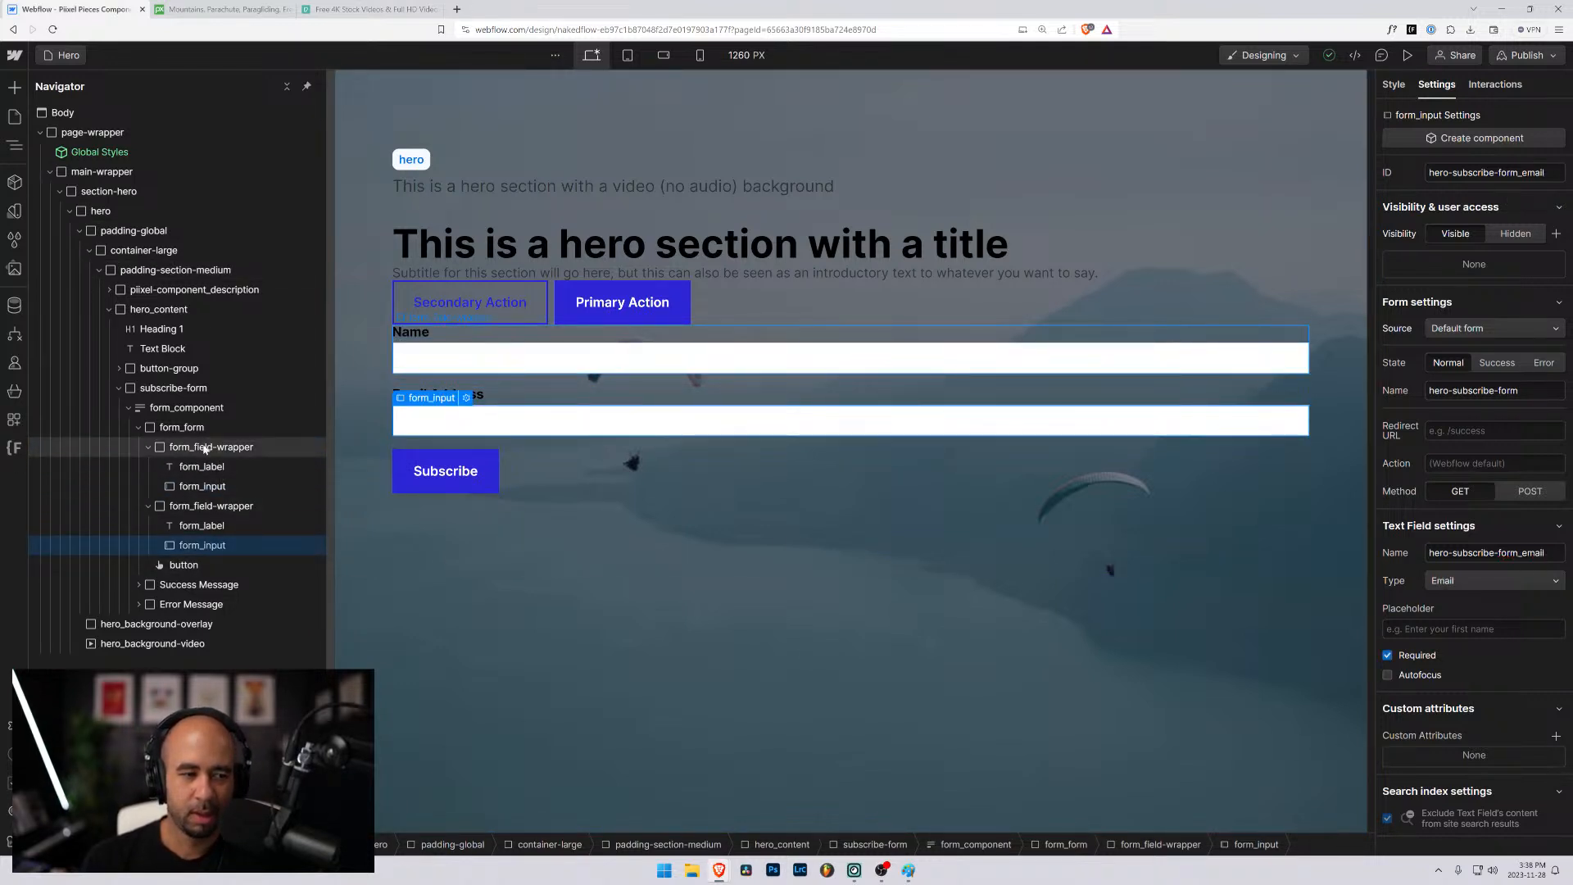
- Set the ID of the form_component form block to hero-subscribe-form, matching its form name
left_click(191, 412)
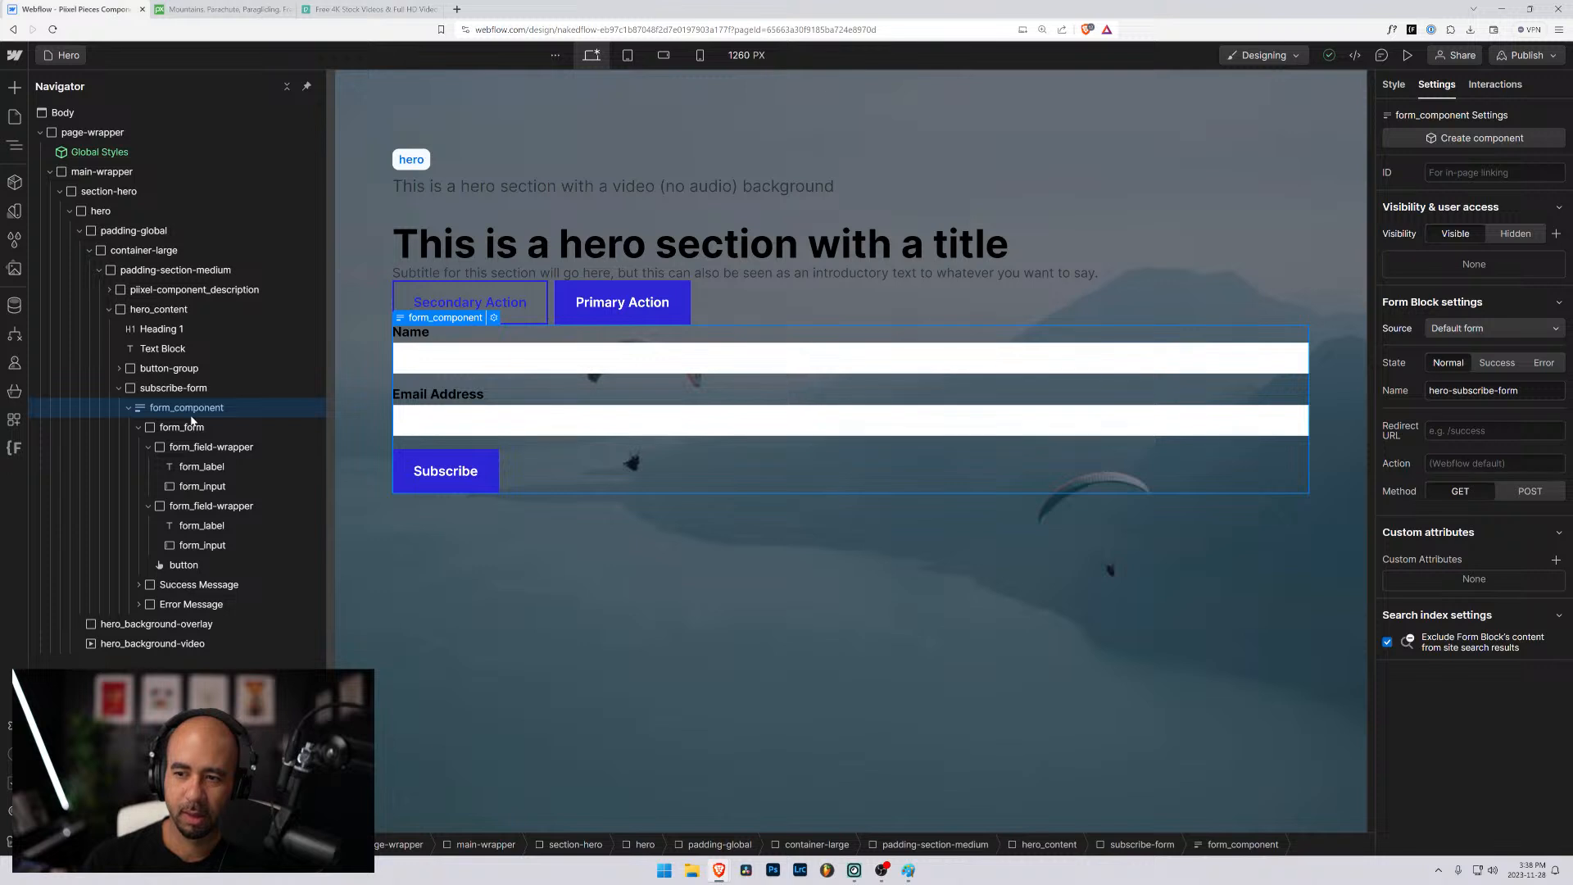
left_click_drag(1530, 392, 1364, 396)
key("ctrl+c")
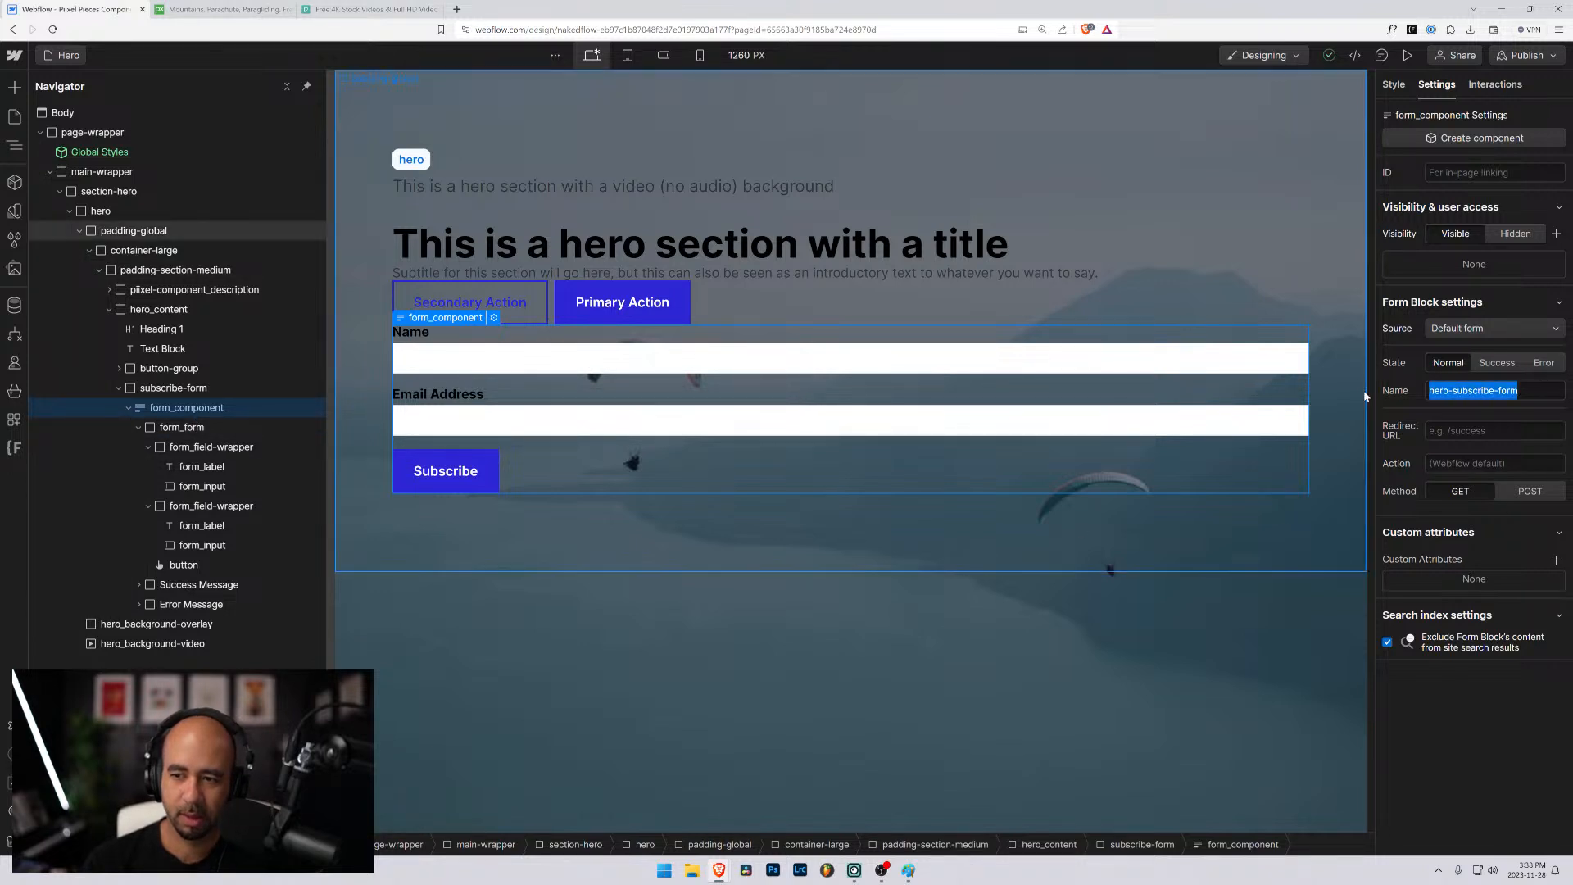
left_click(1466, 172)
key("ctrl+v")
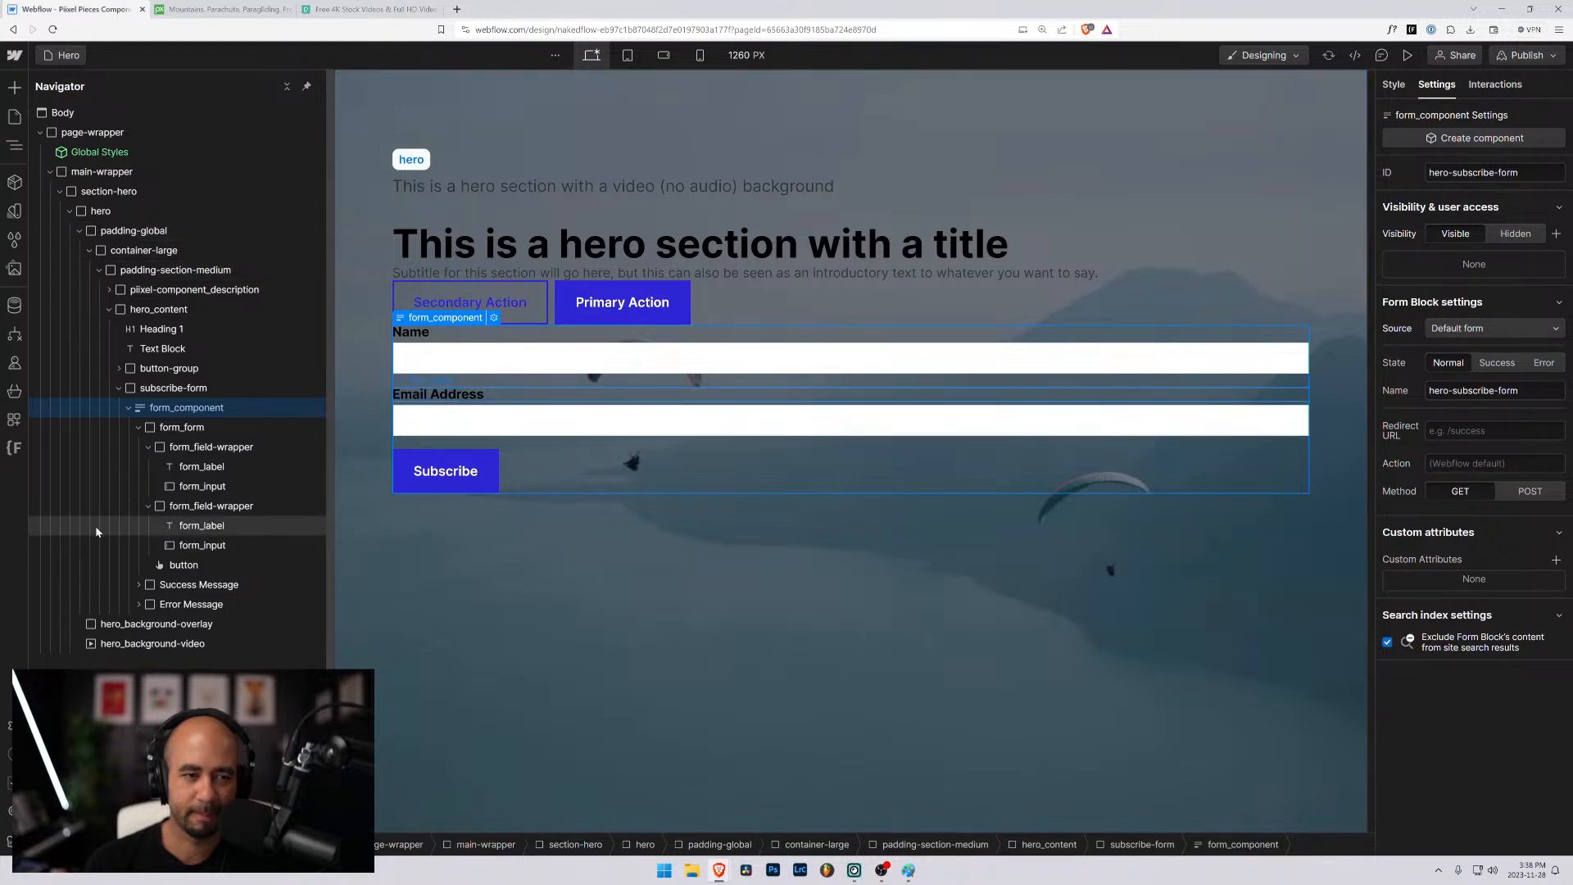
- Collapse the field wrappers, form_form and form_component in the element tree and select the subscribe-form block
left_click(148, 448)
left_click(148, 447)
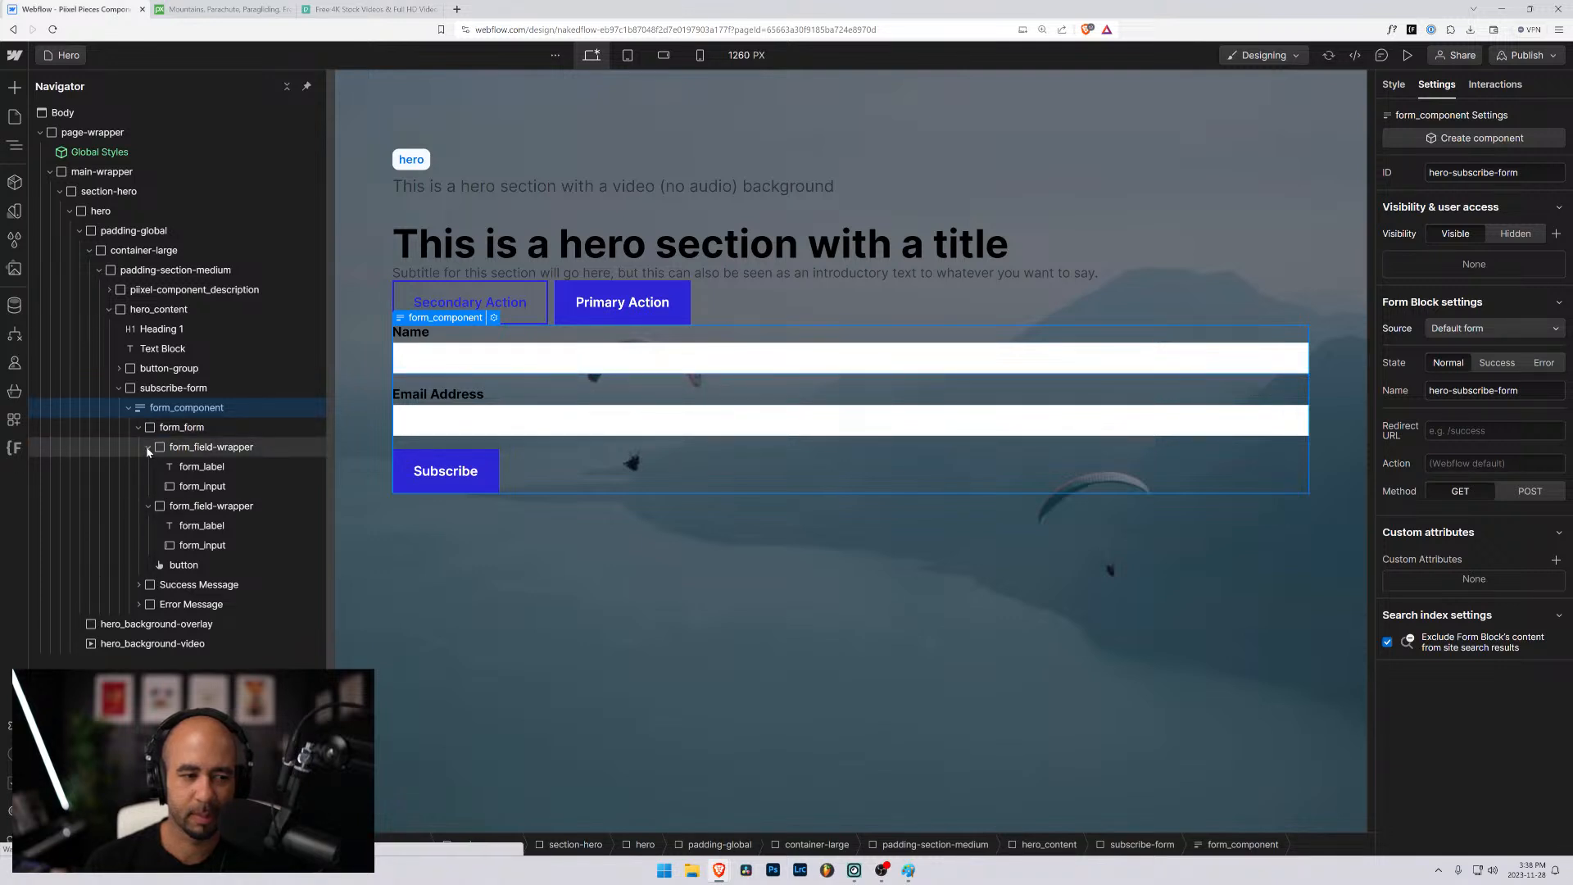
left_click(148, 447)
left_click(148, 467)
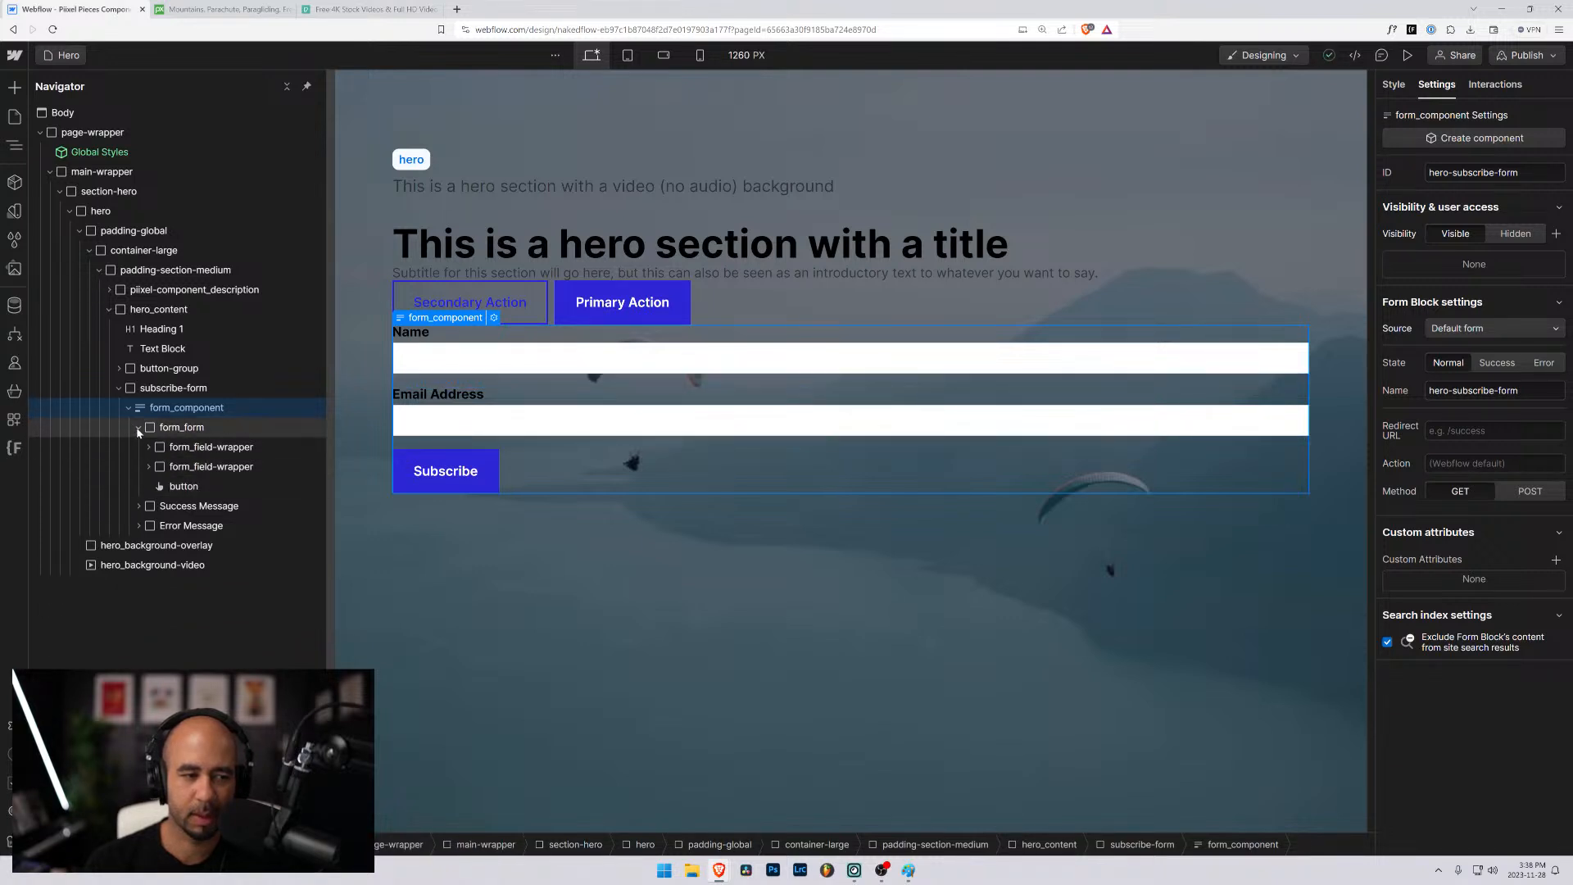
left_click(138, 427)
left_click(128, 408)
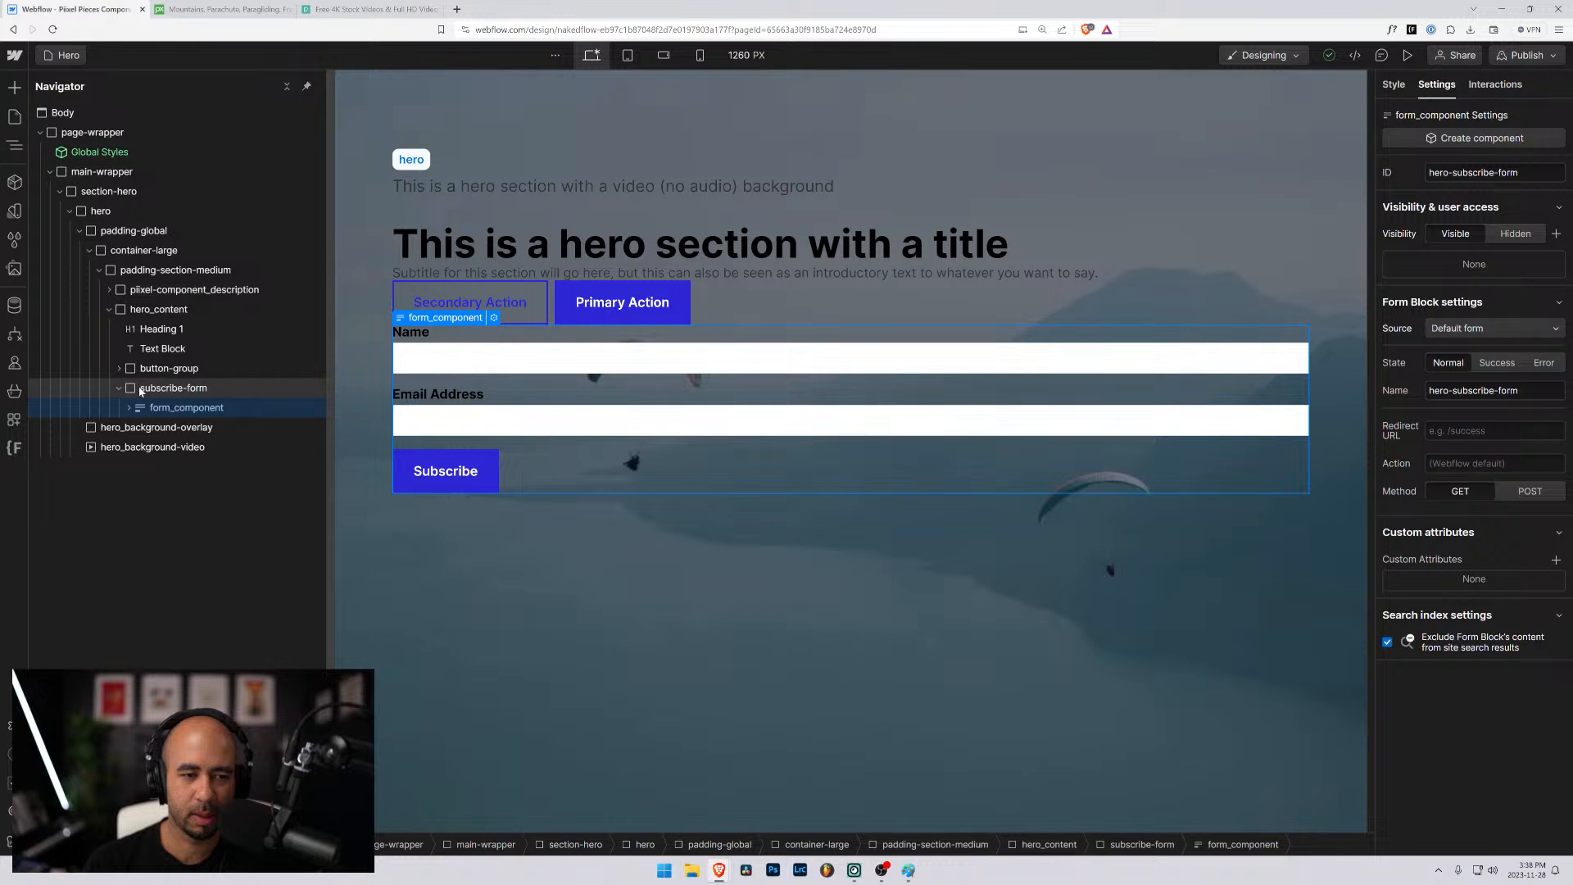
left_click(141, 391)
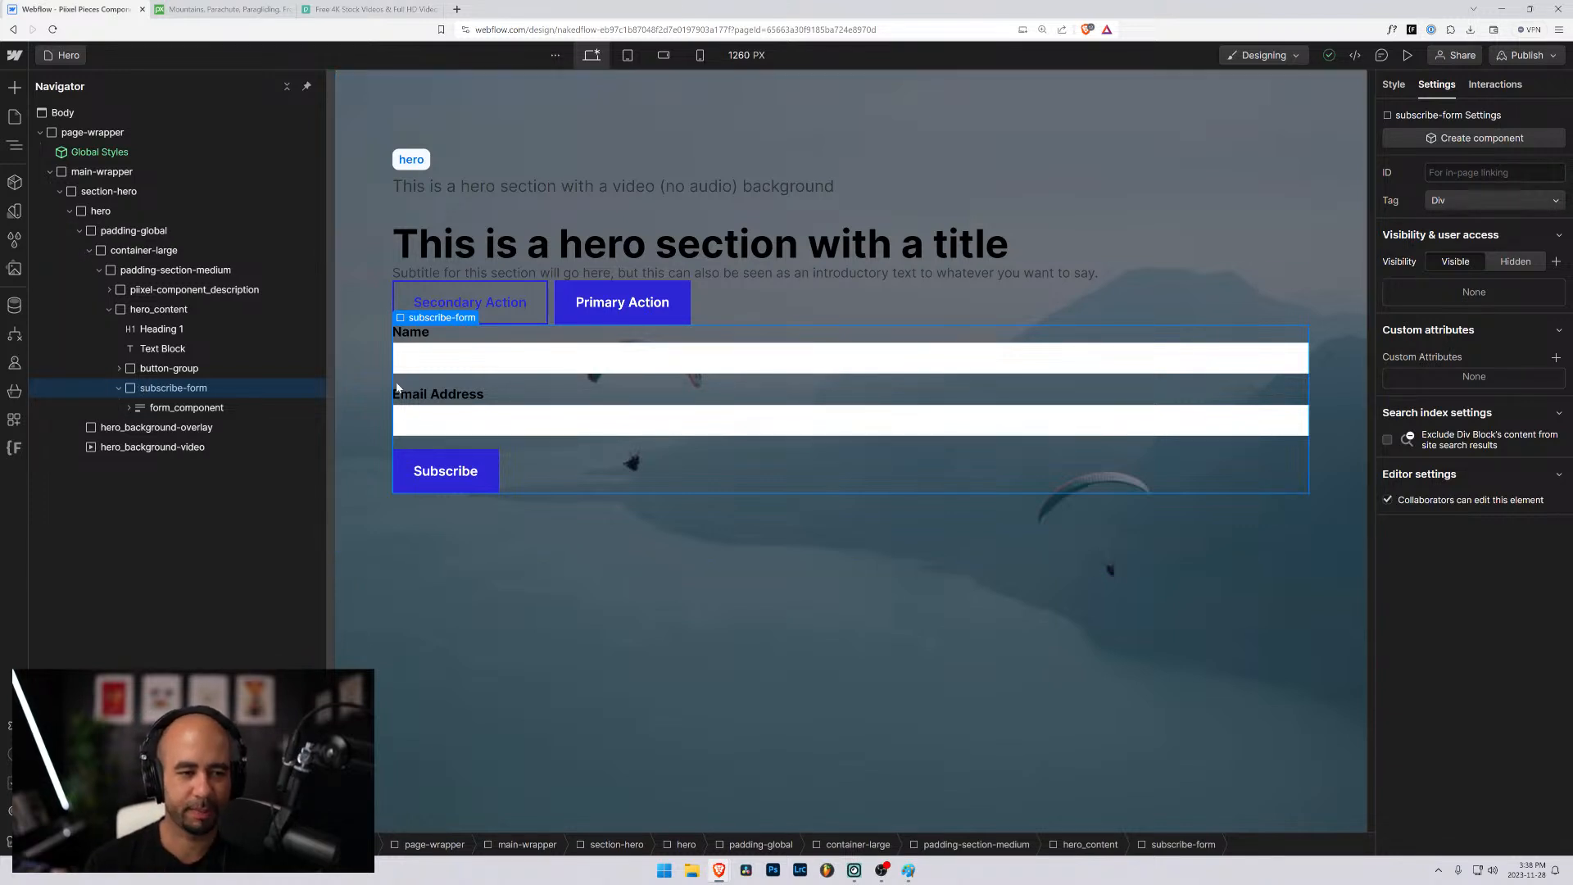
- Change the Name field's label text to "First Name"
left_click(421, 331)
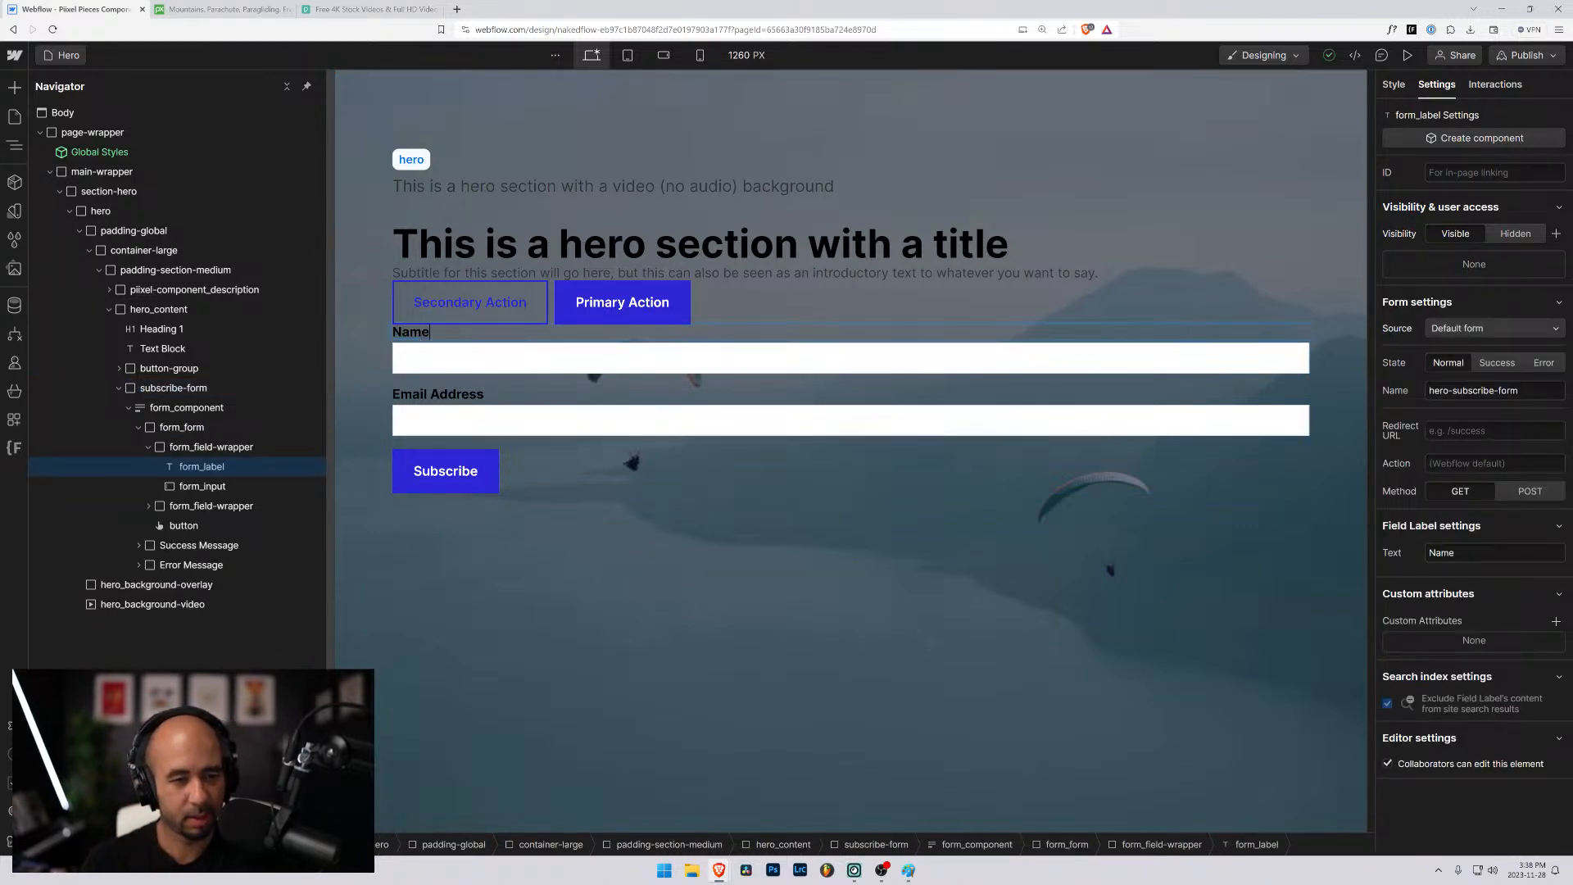
key("BackSpace")
key("BackSpace")
key("BackSpace")
key("BackSpace")
type("First ")
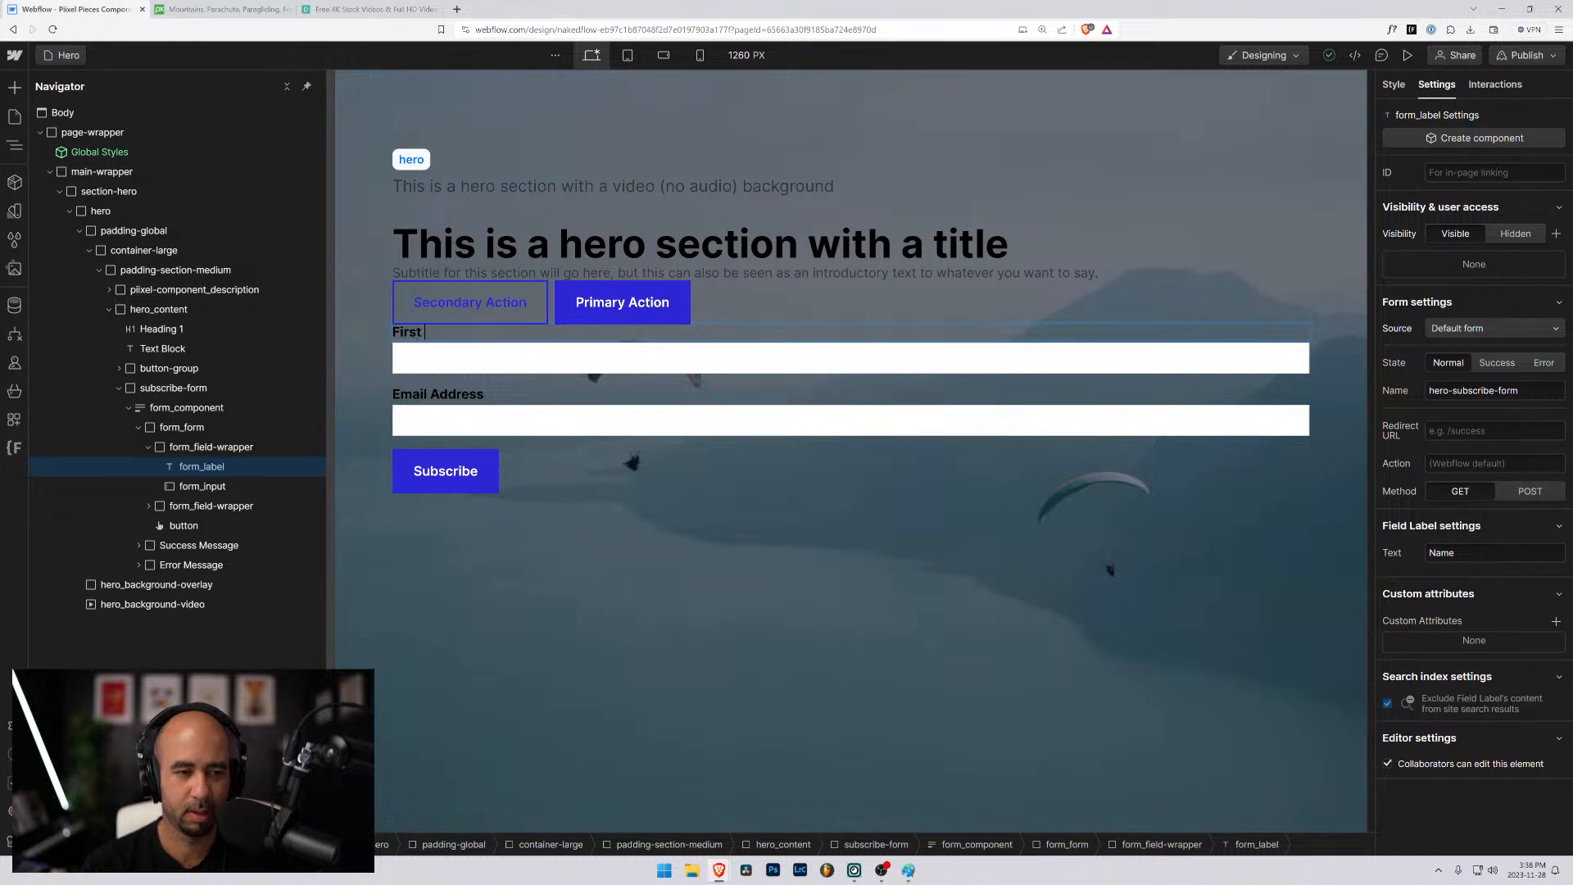
type("Name")
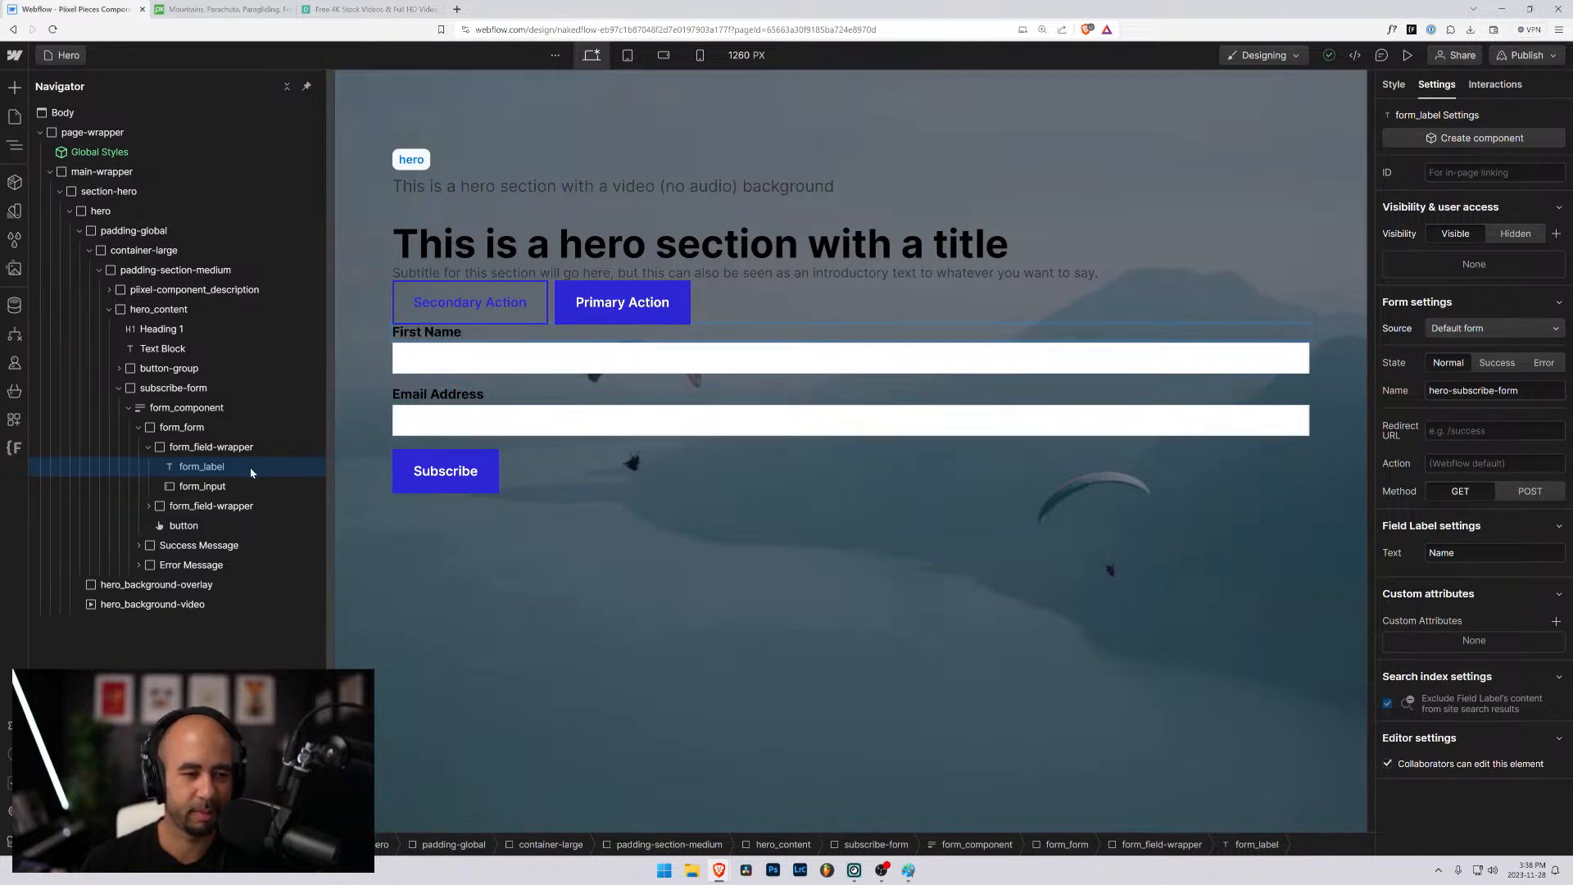
- Collapse the first field wrapper, select the form_form element and open its style selector's combo class choices
left_click(148, 447)
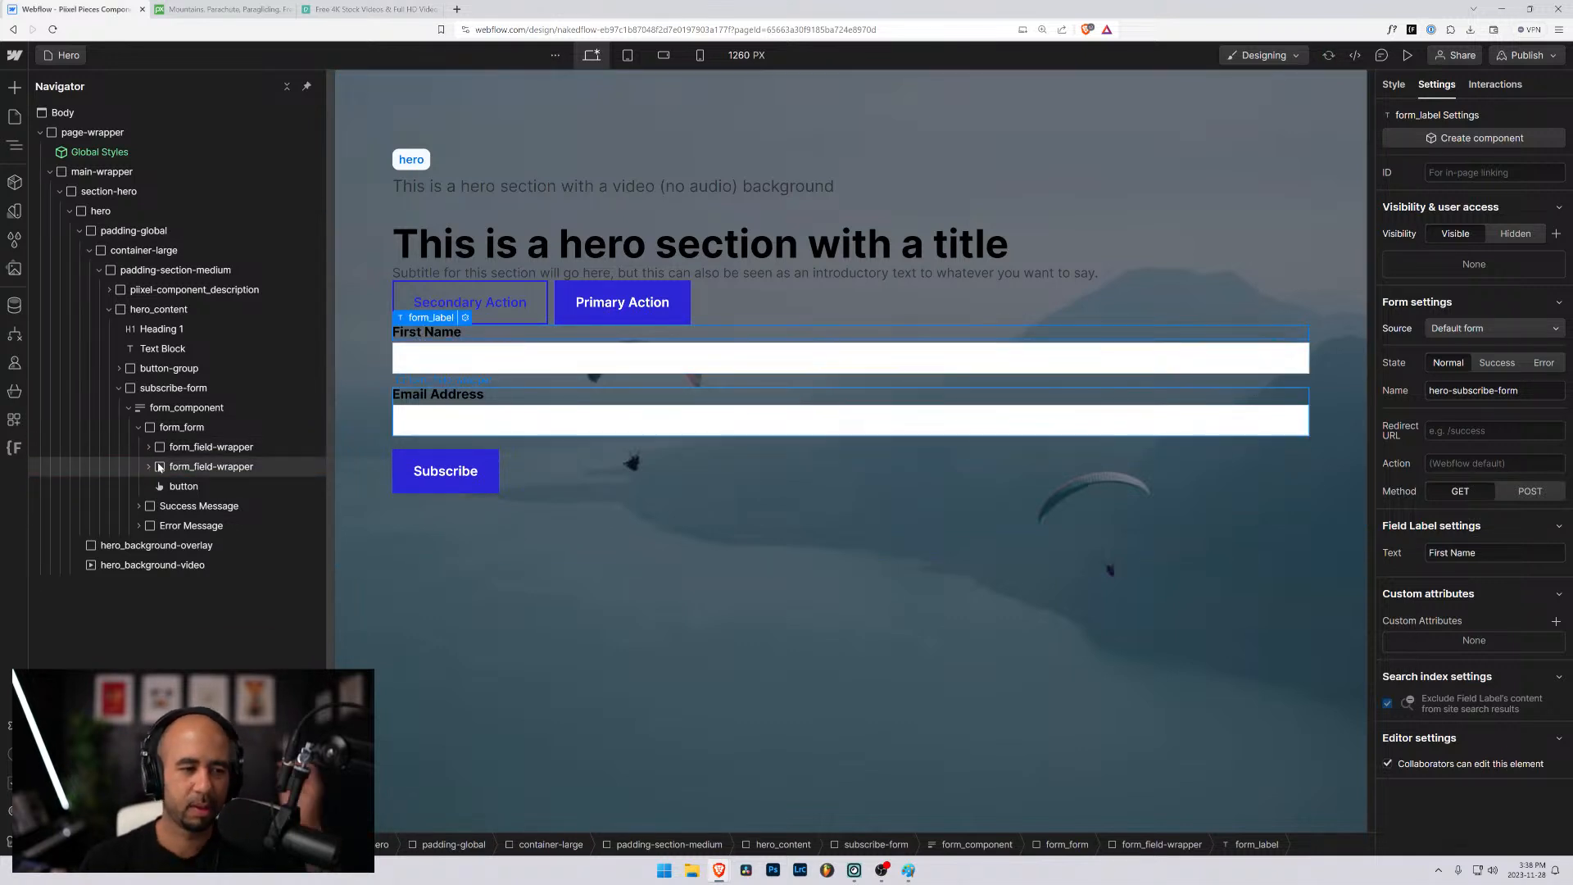
left_click(158, 447)
left_click(156, 429)
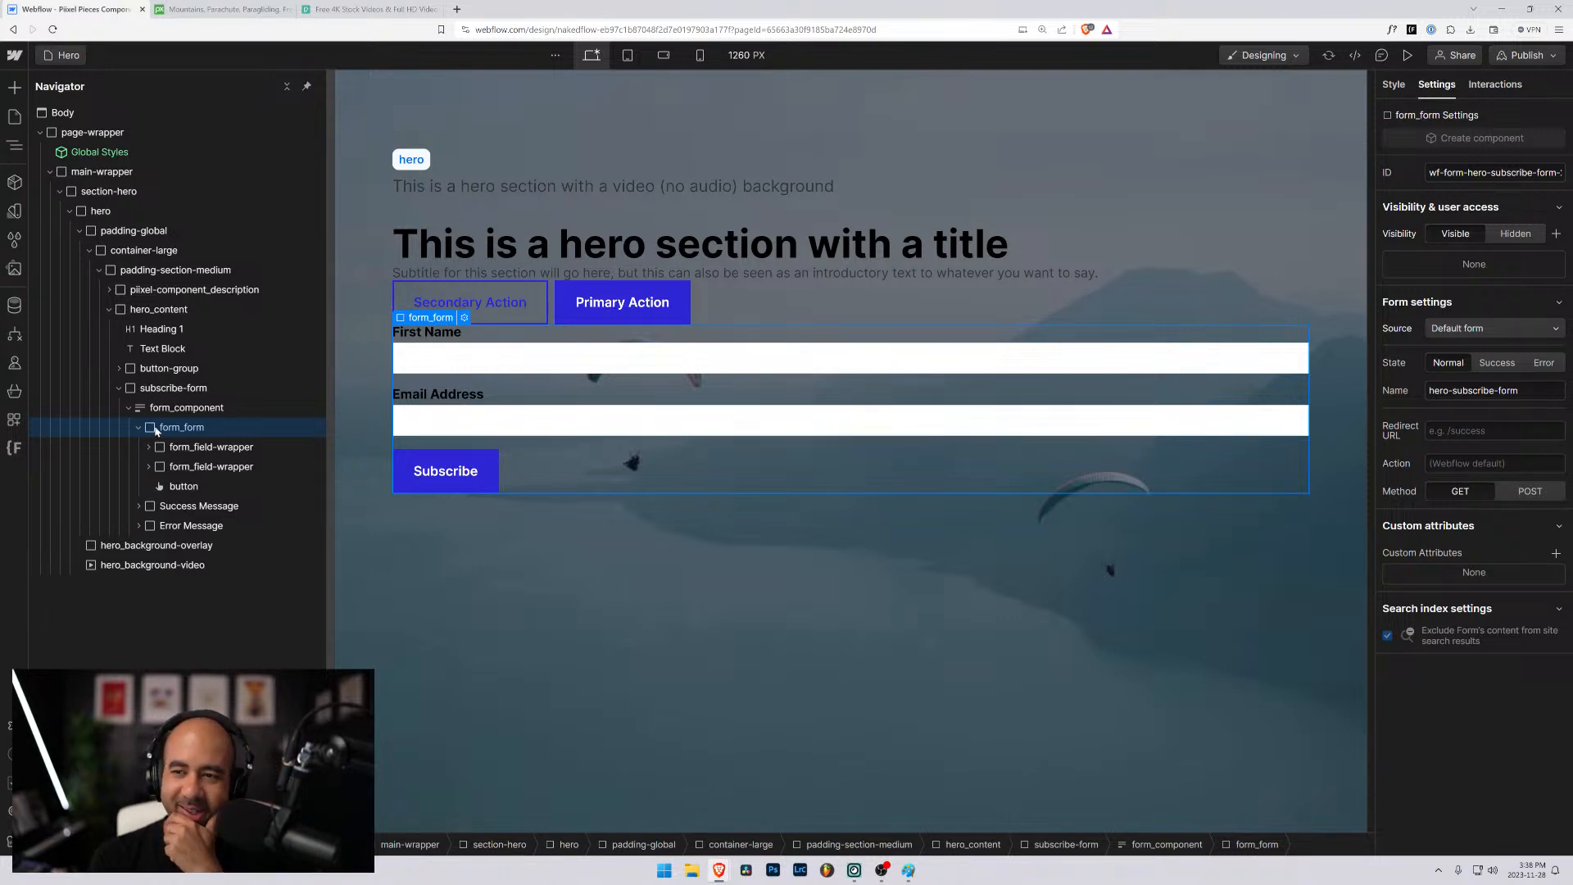
left_click(1394, 84)
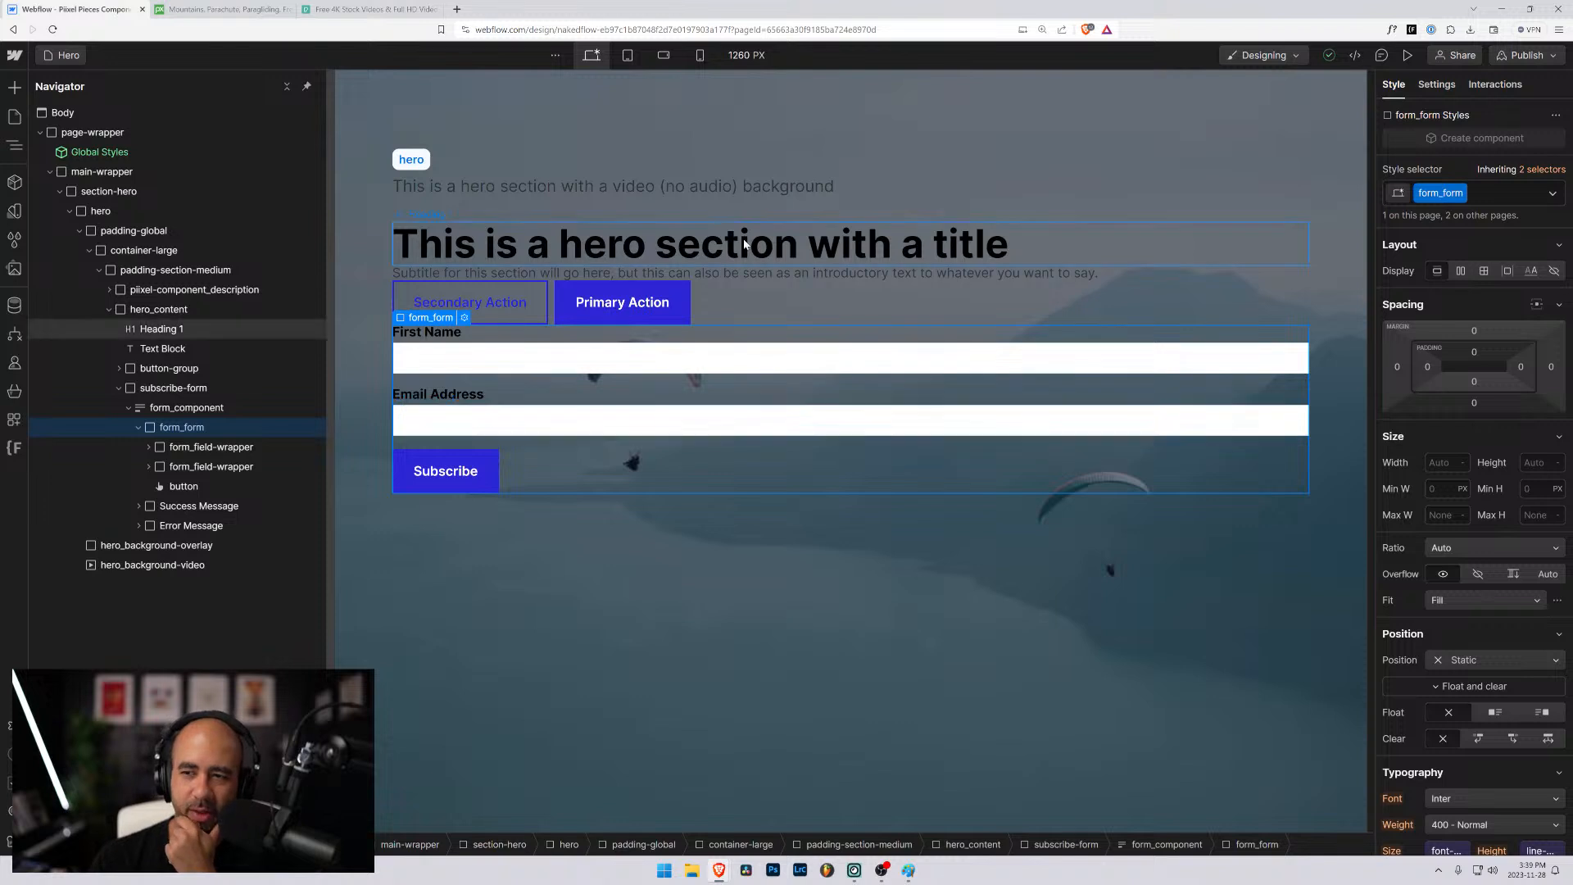
left_click(1489, 194)
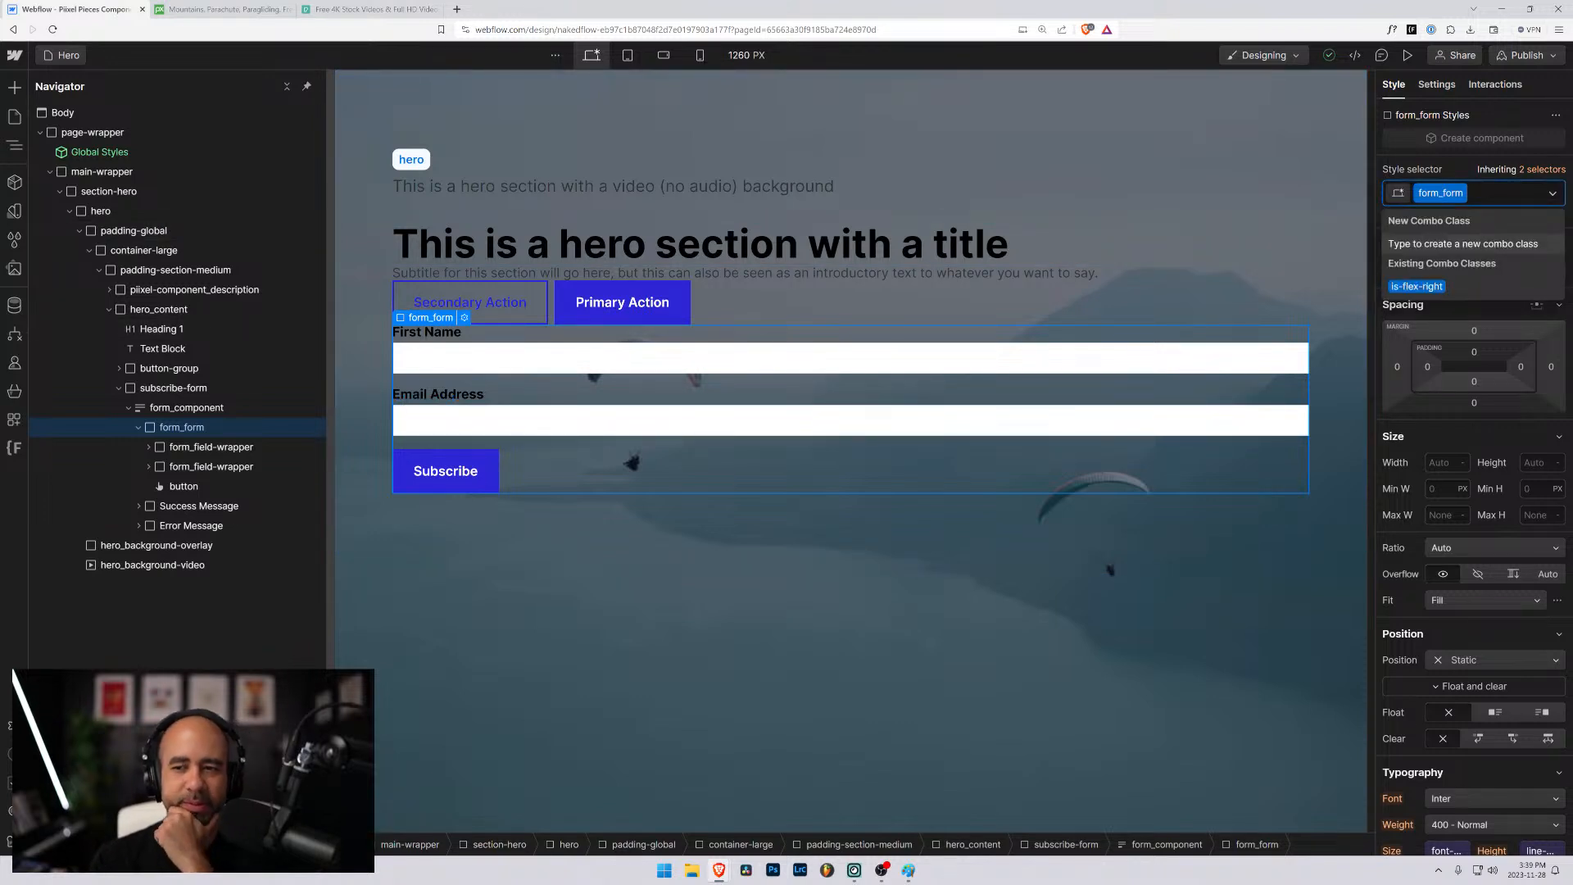
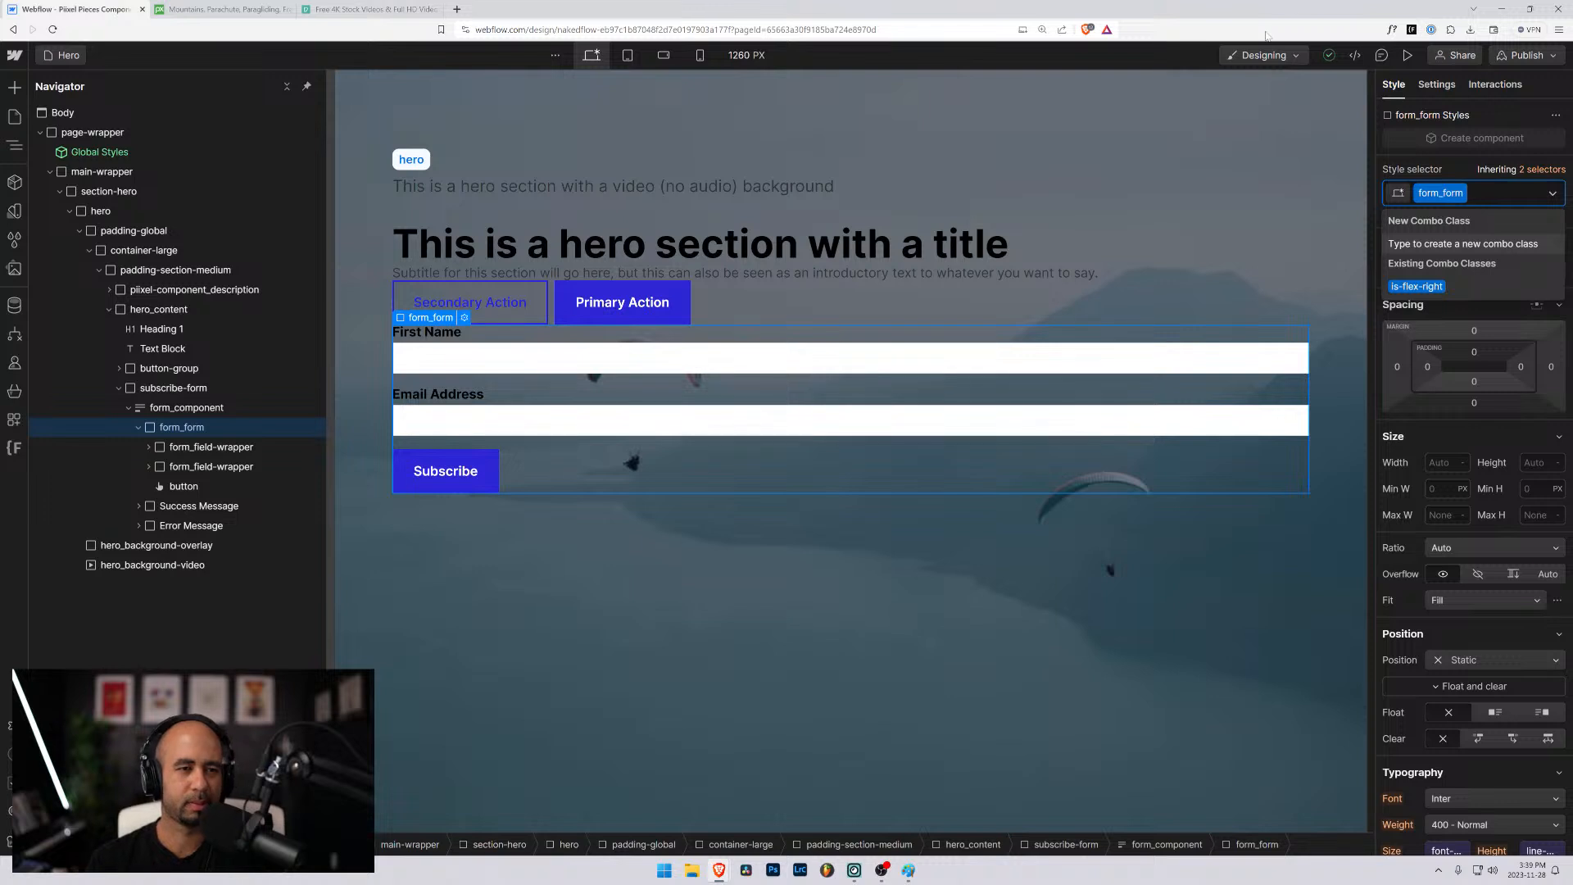
- Add the hide combo class to the description block above the hero content
left_click(547, 164)
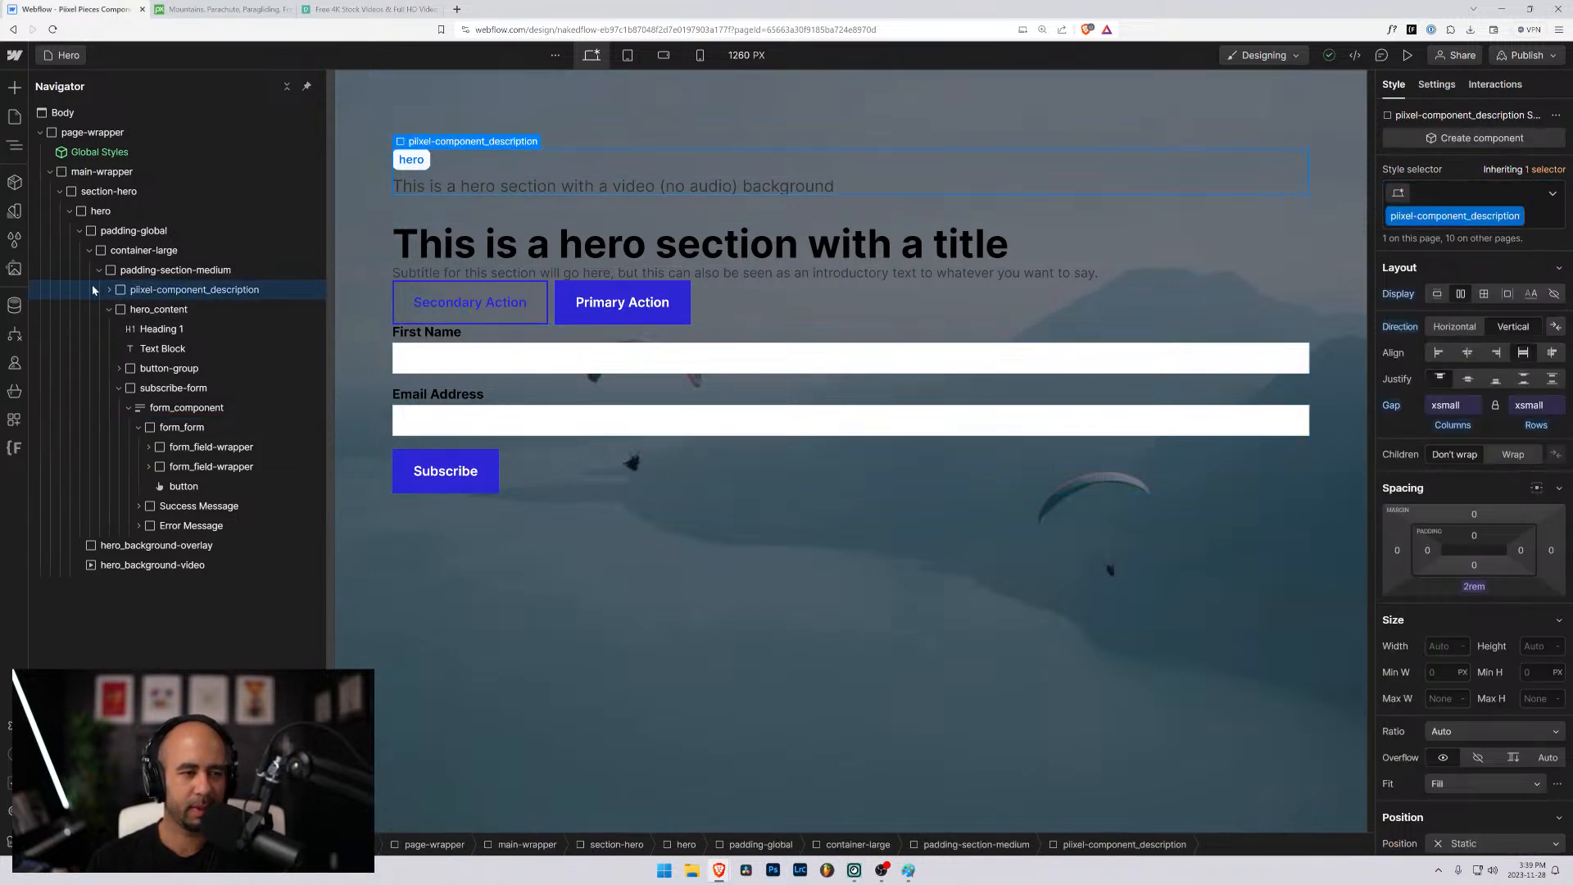
left_click(1544, 219)
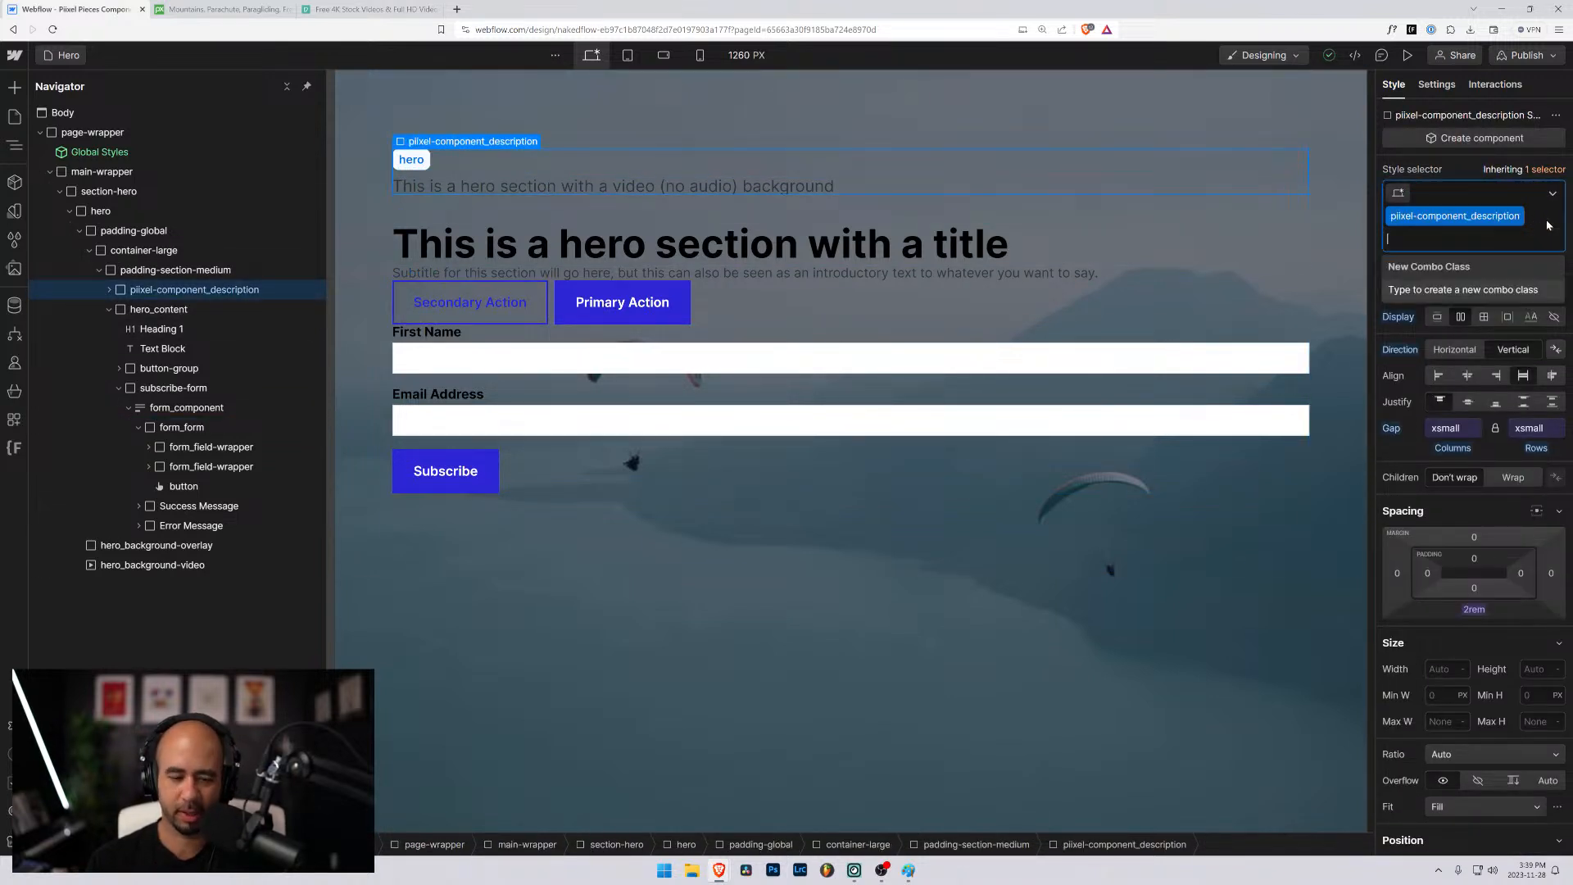
type("hide")
key("Return")
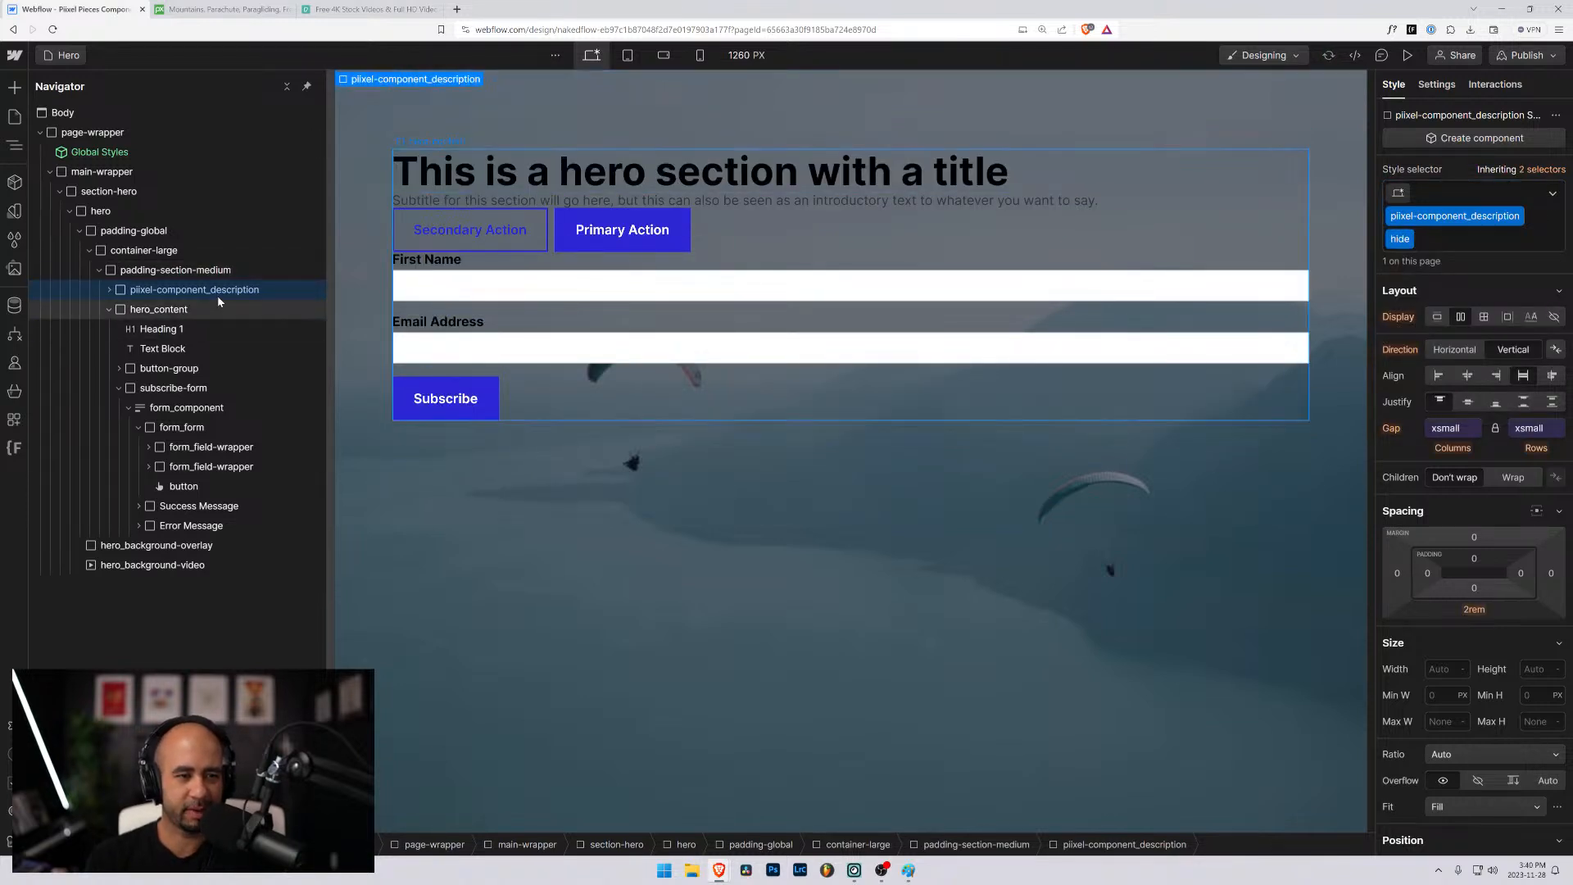
- Wrap the hero's Heading 1, Text Block and button-group together in a new div block inside hero_content
left_click(128, 317)
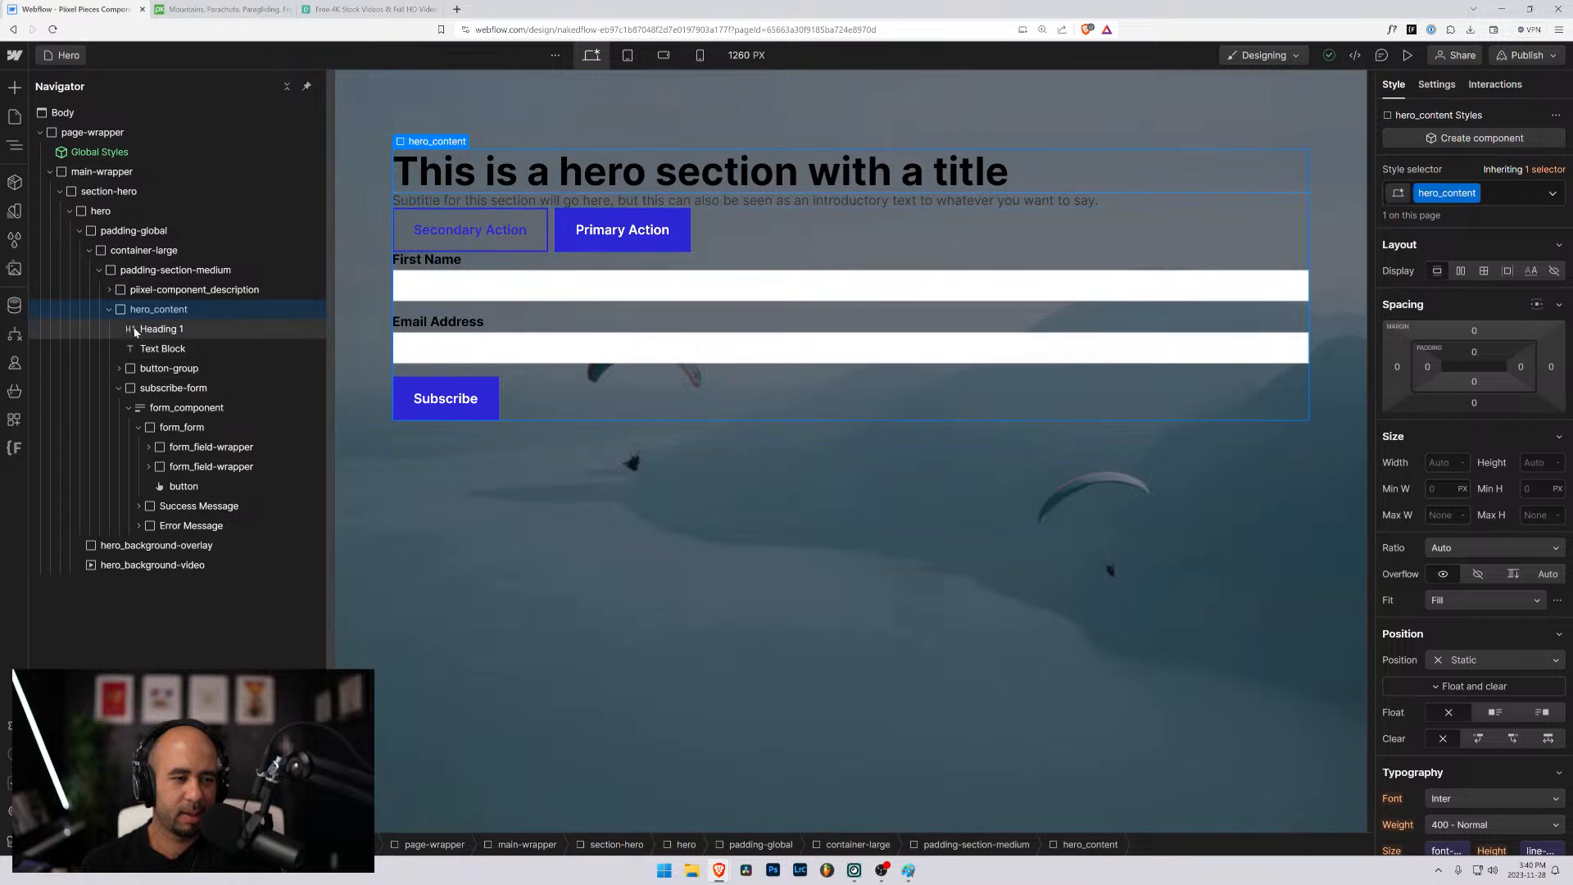
left_click(147, 367)
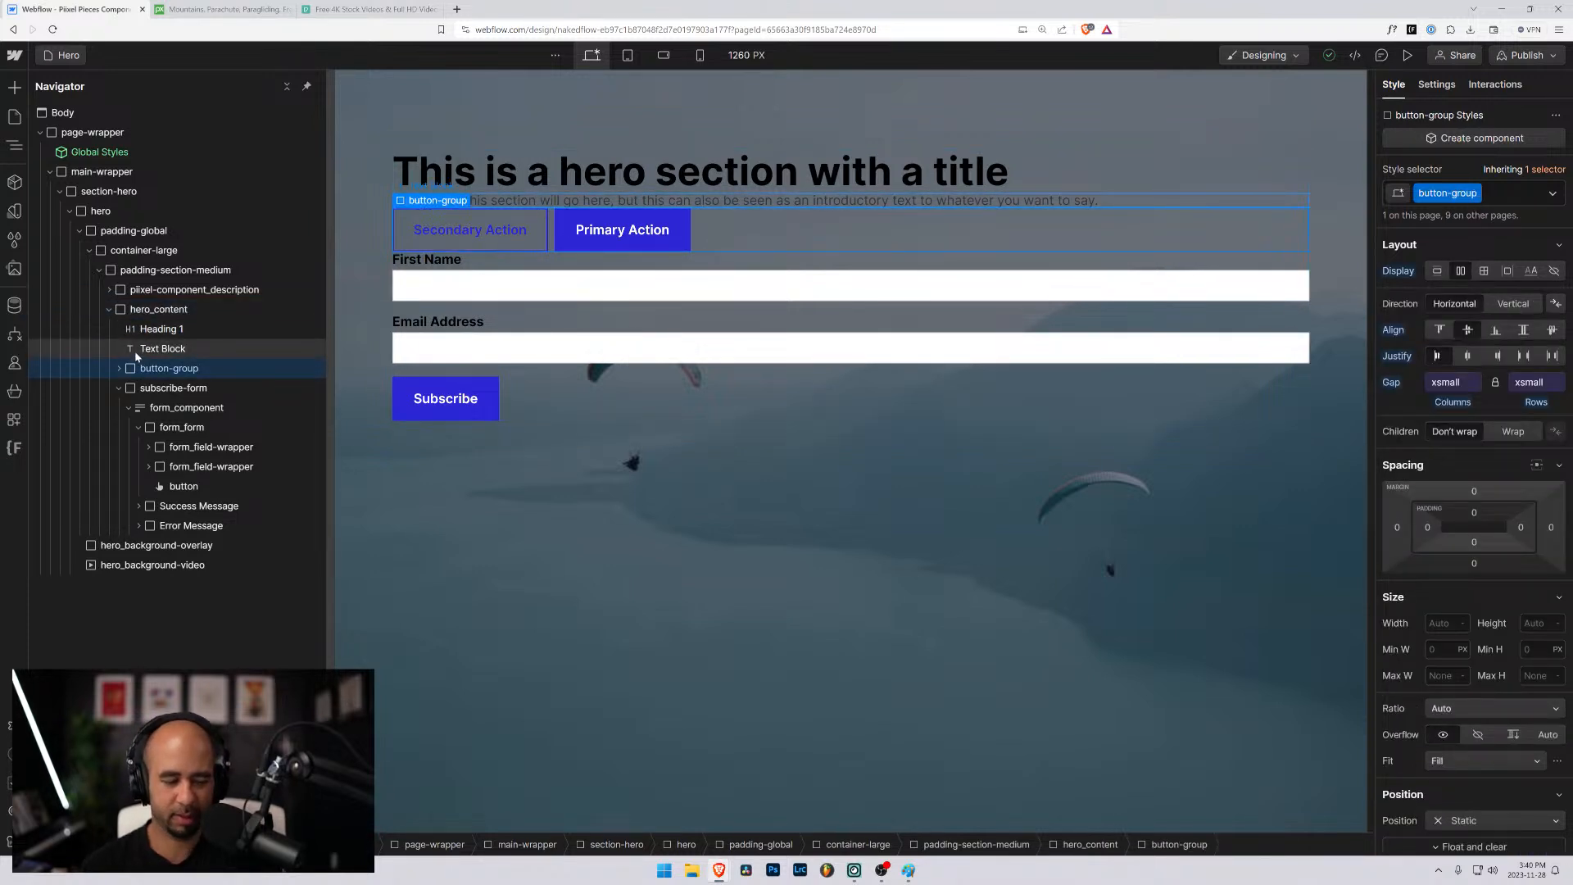
key("ctrl+alt+g")
mouse_move(153, 352)
left_mouse_down()
mouse_move(166, 374)
mouse_move(166, 354)
left_mouse_up()
left_click(160, 329)
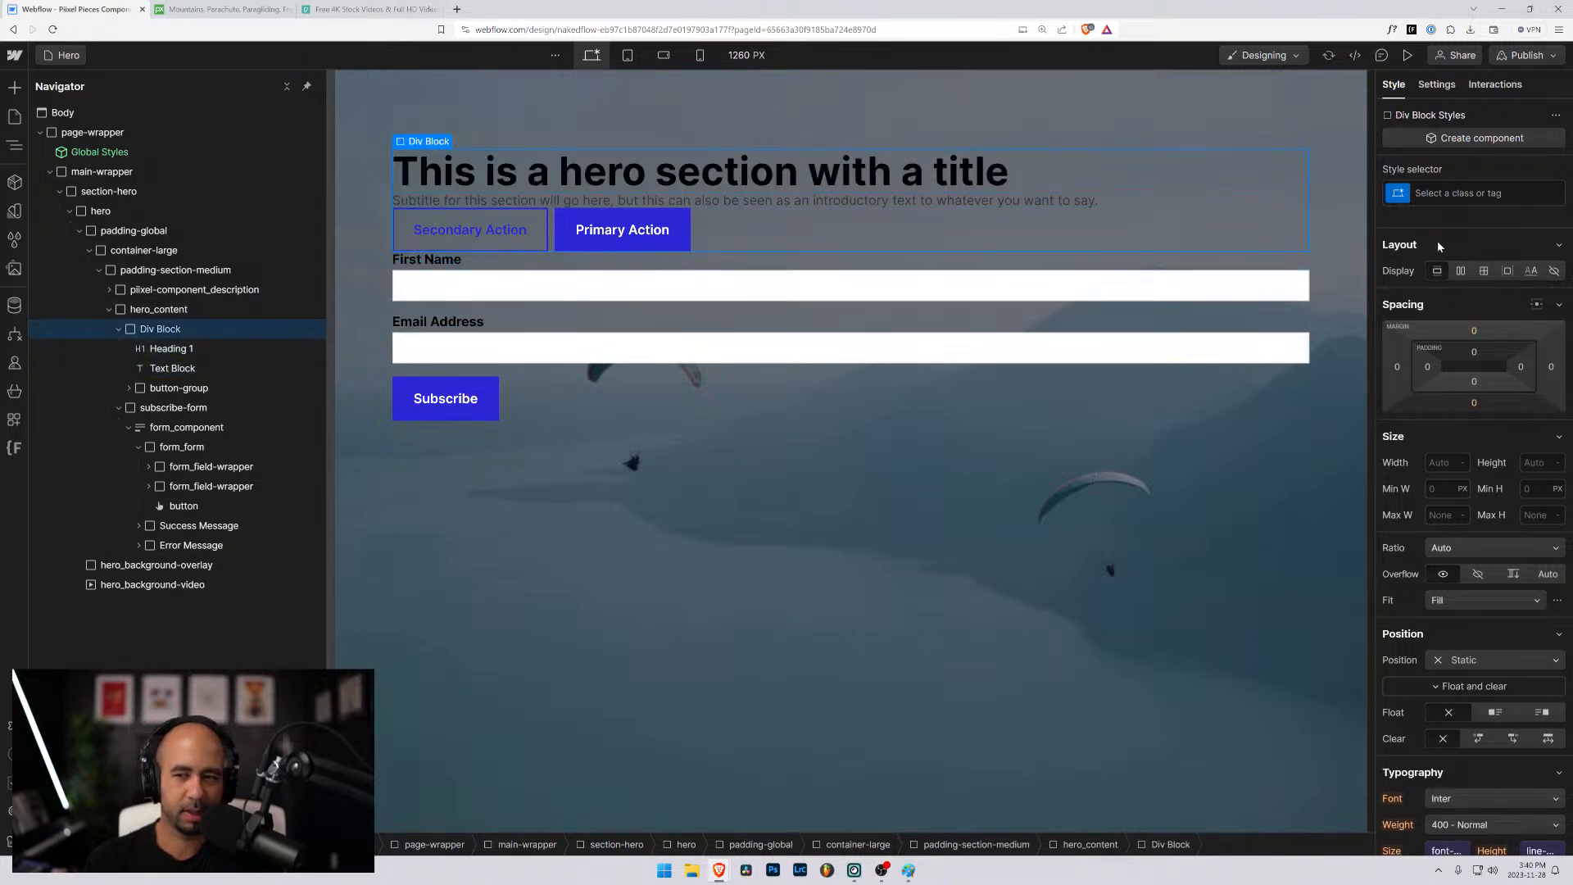
- Try the align-center class on the new div block, remove it and clear the unfinished replacement class name
key("ctrl+Return")
type("center")
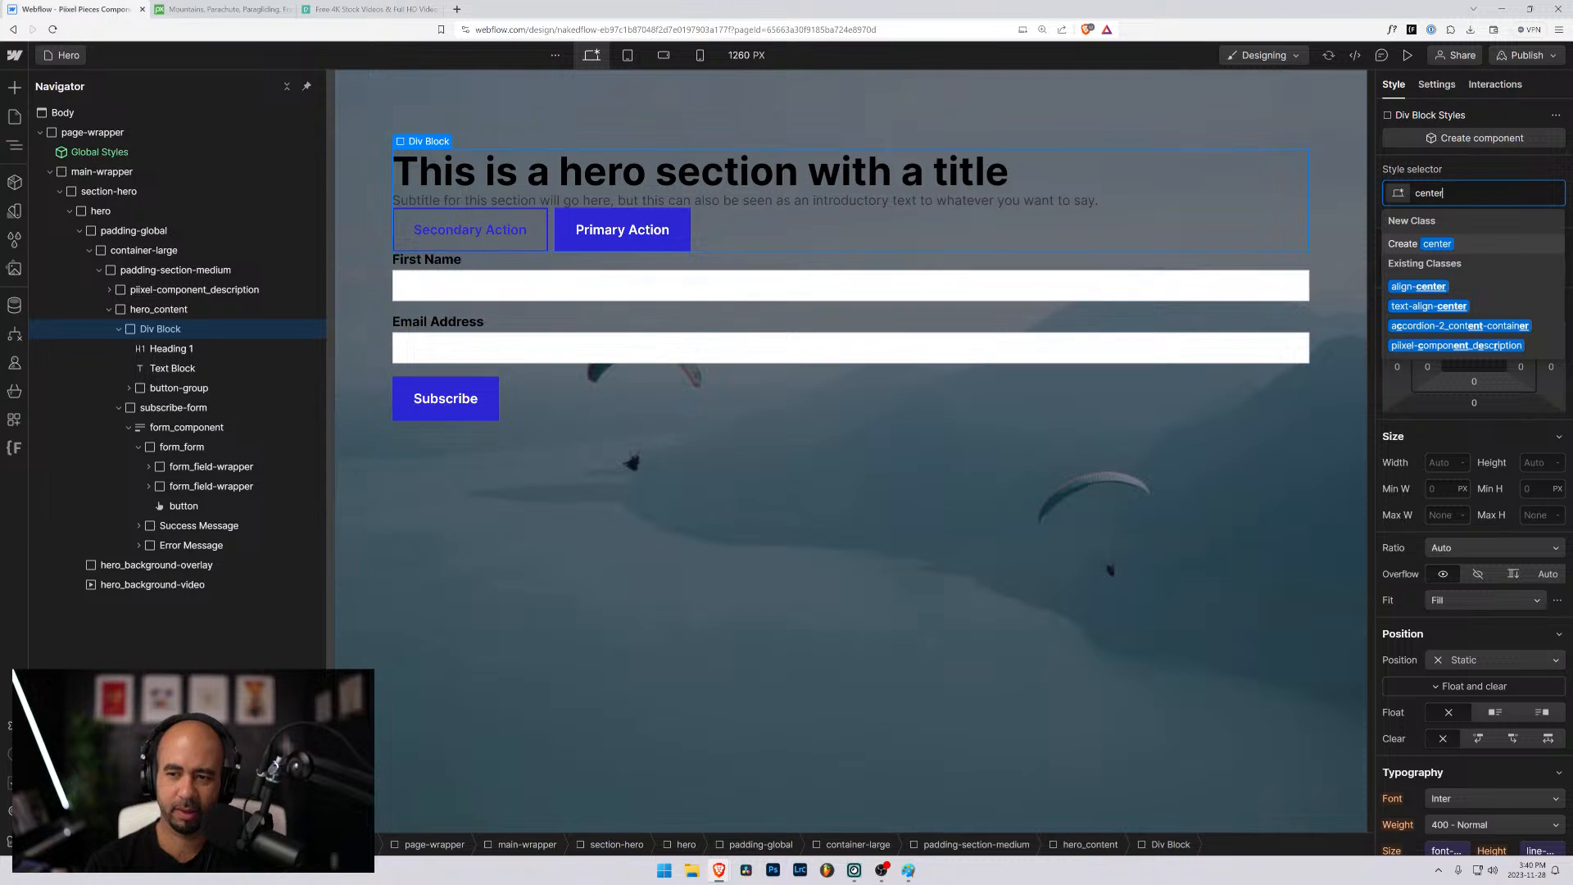
key("Down")
key("Return")
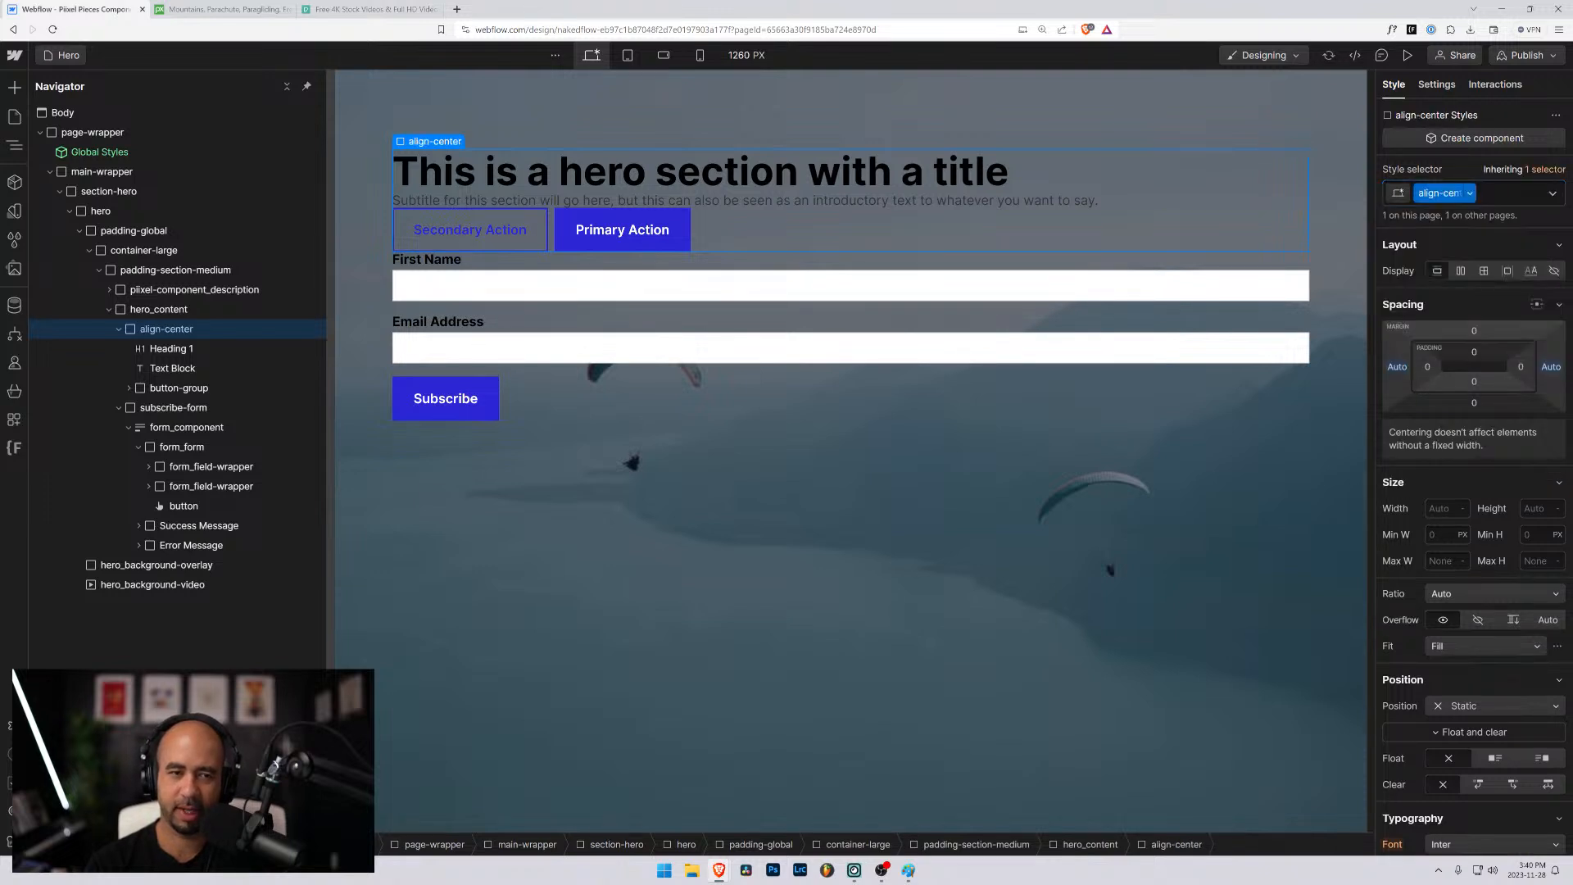
left_click(1507, 202)
key("BackSpace")
type("is")
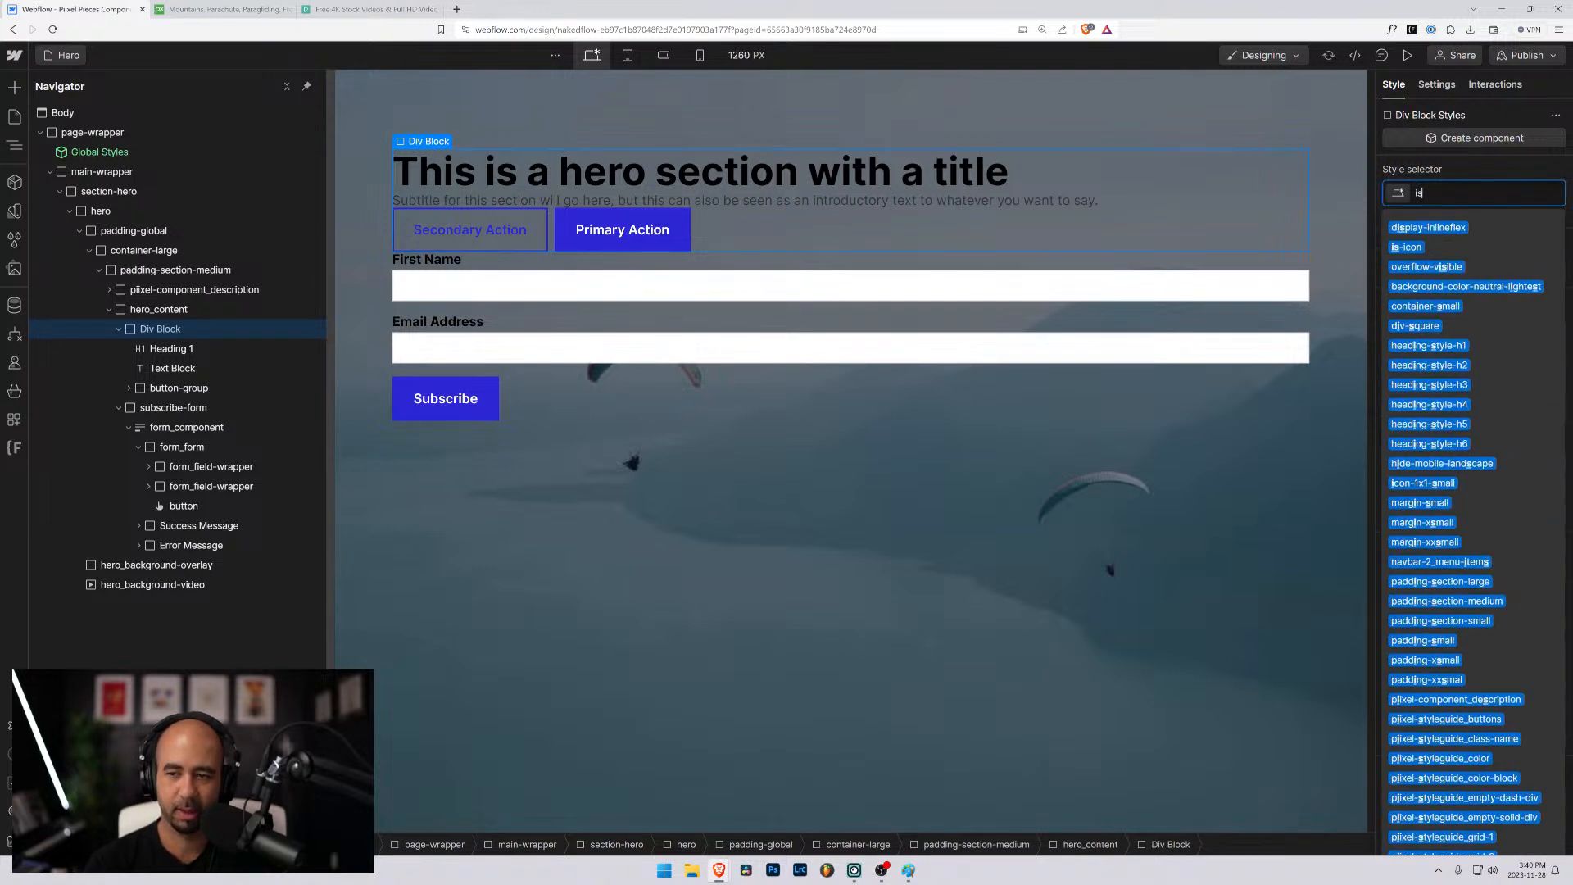
type("-ce")
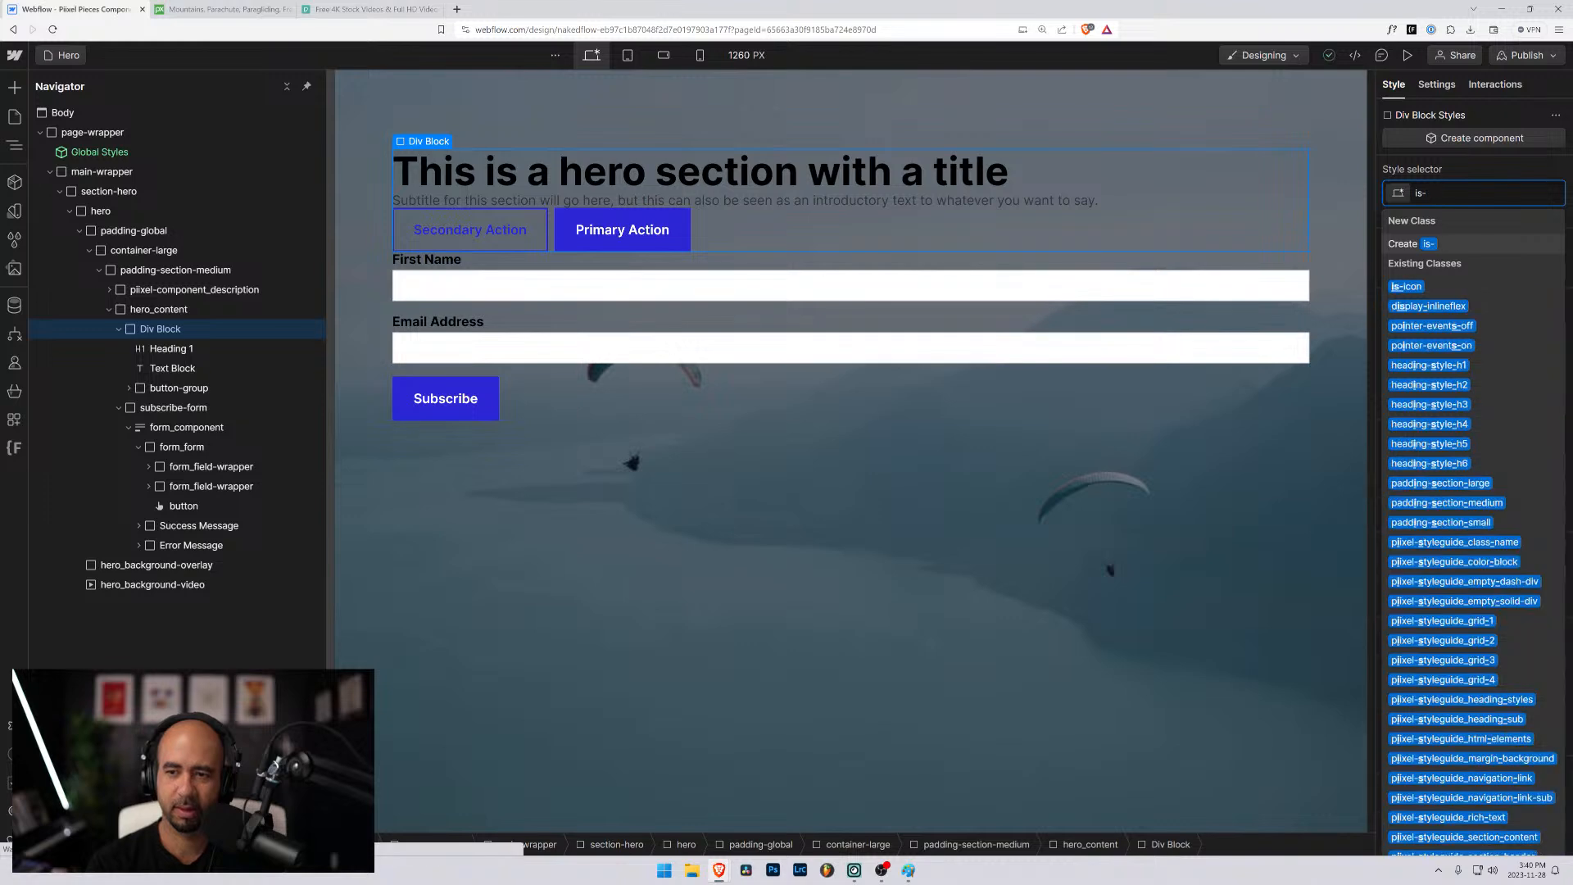
key("BackSpace")
key("BackSpace")
key("BackSpace")
key("BackSpace")
key("BackSpace")
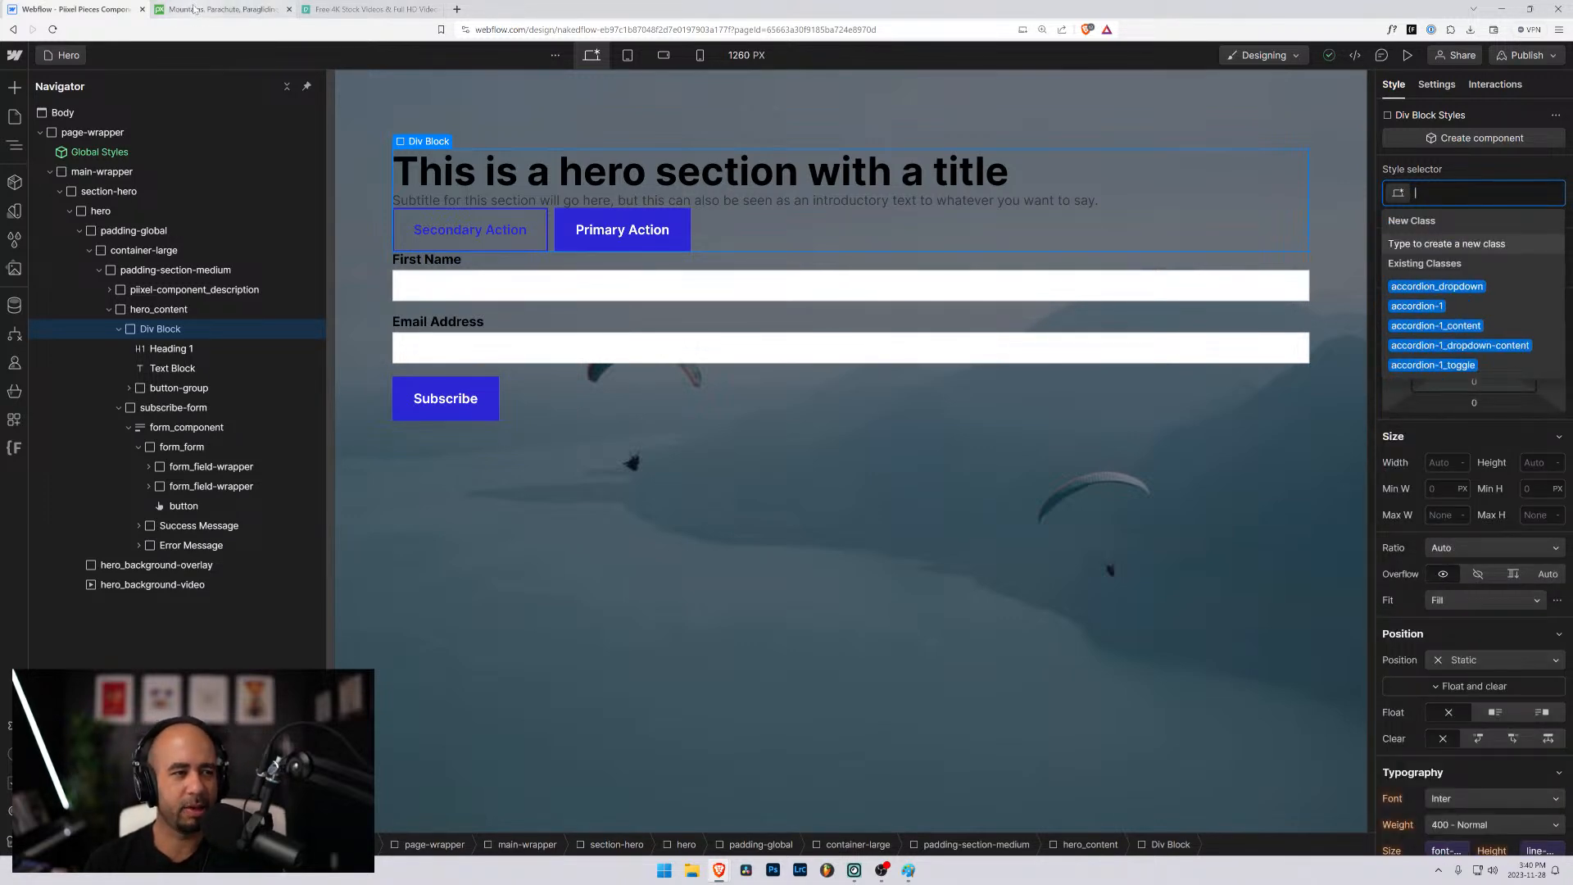
- Open the Piixel Pieces website, piixel-pieces.webflow.io, in a new browser tab
left_click(457, 10)
type("pixel")
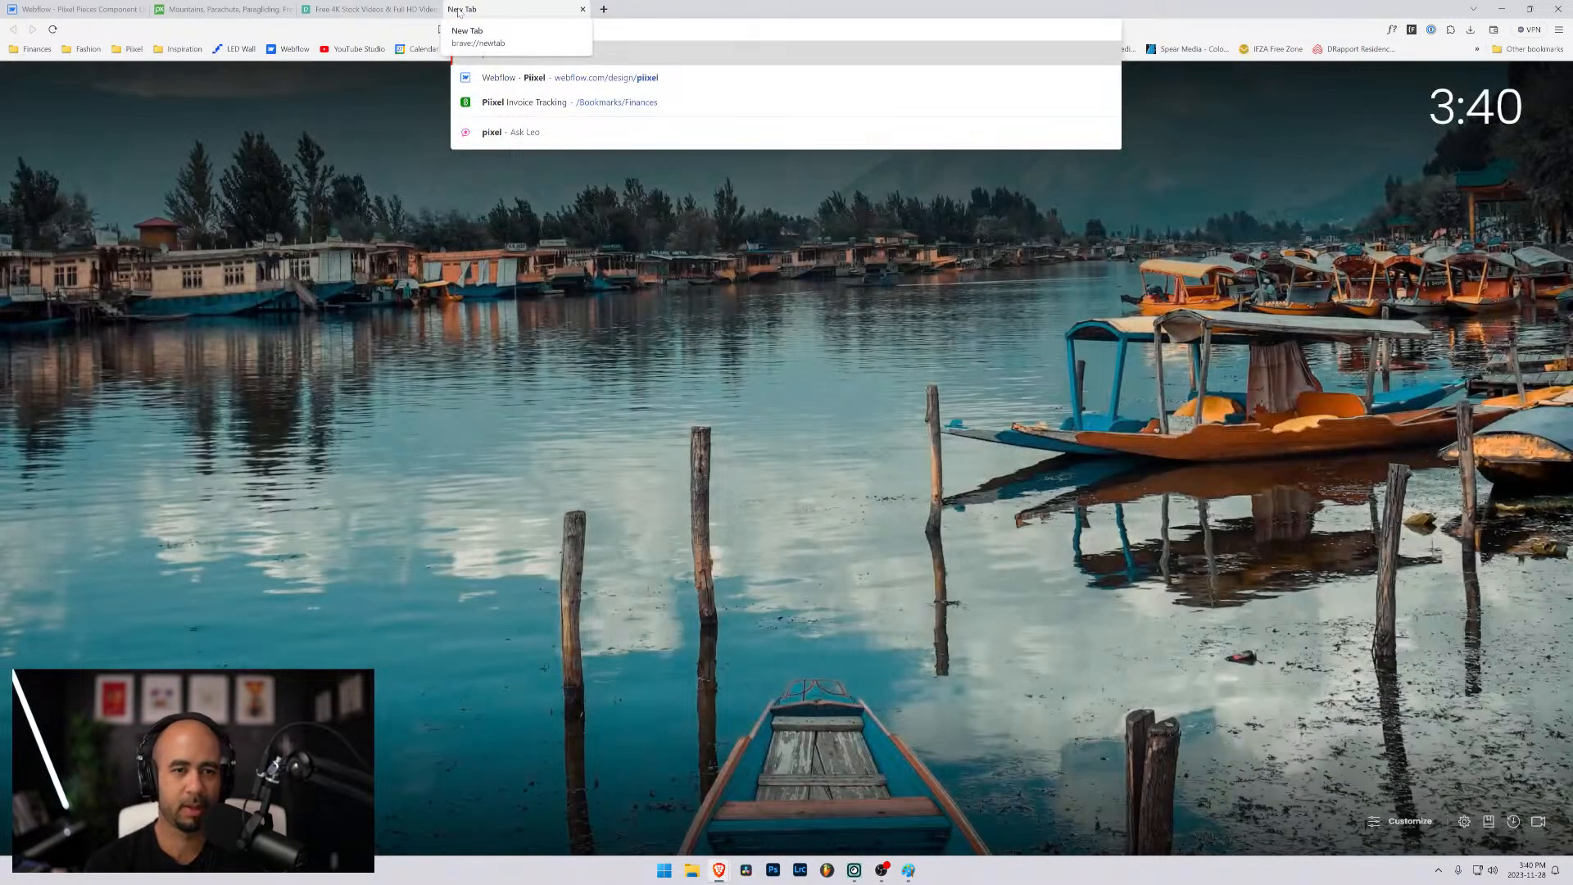
key("BackSpace")
key("BackSpace")
key("BackSpace")
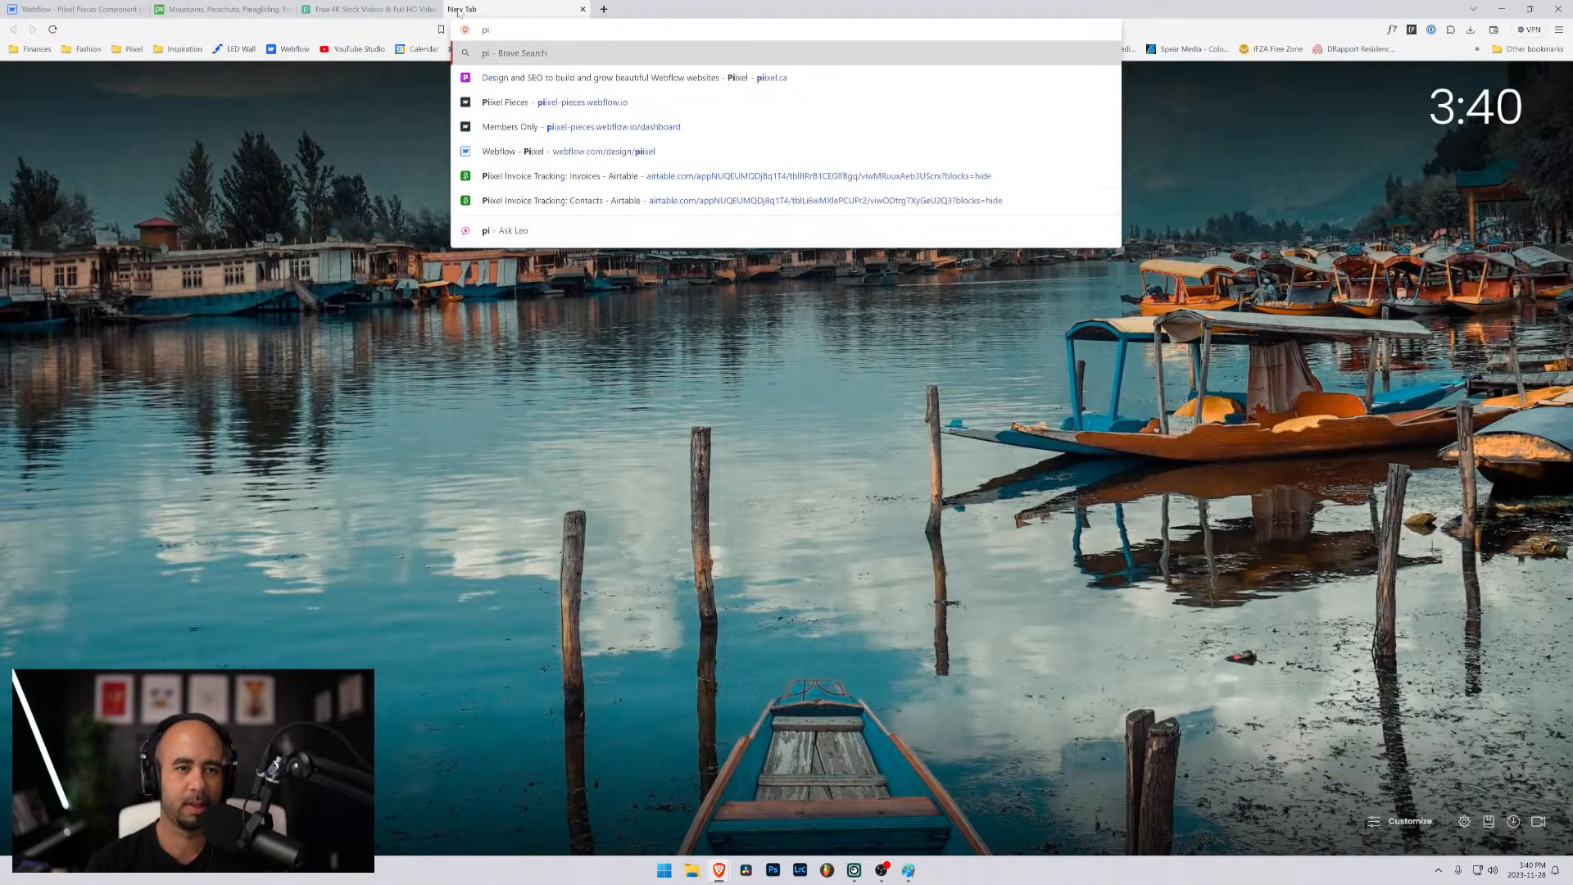
type("ixel.ca")
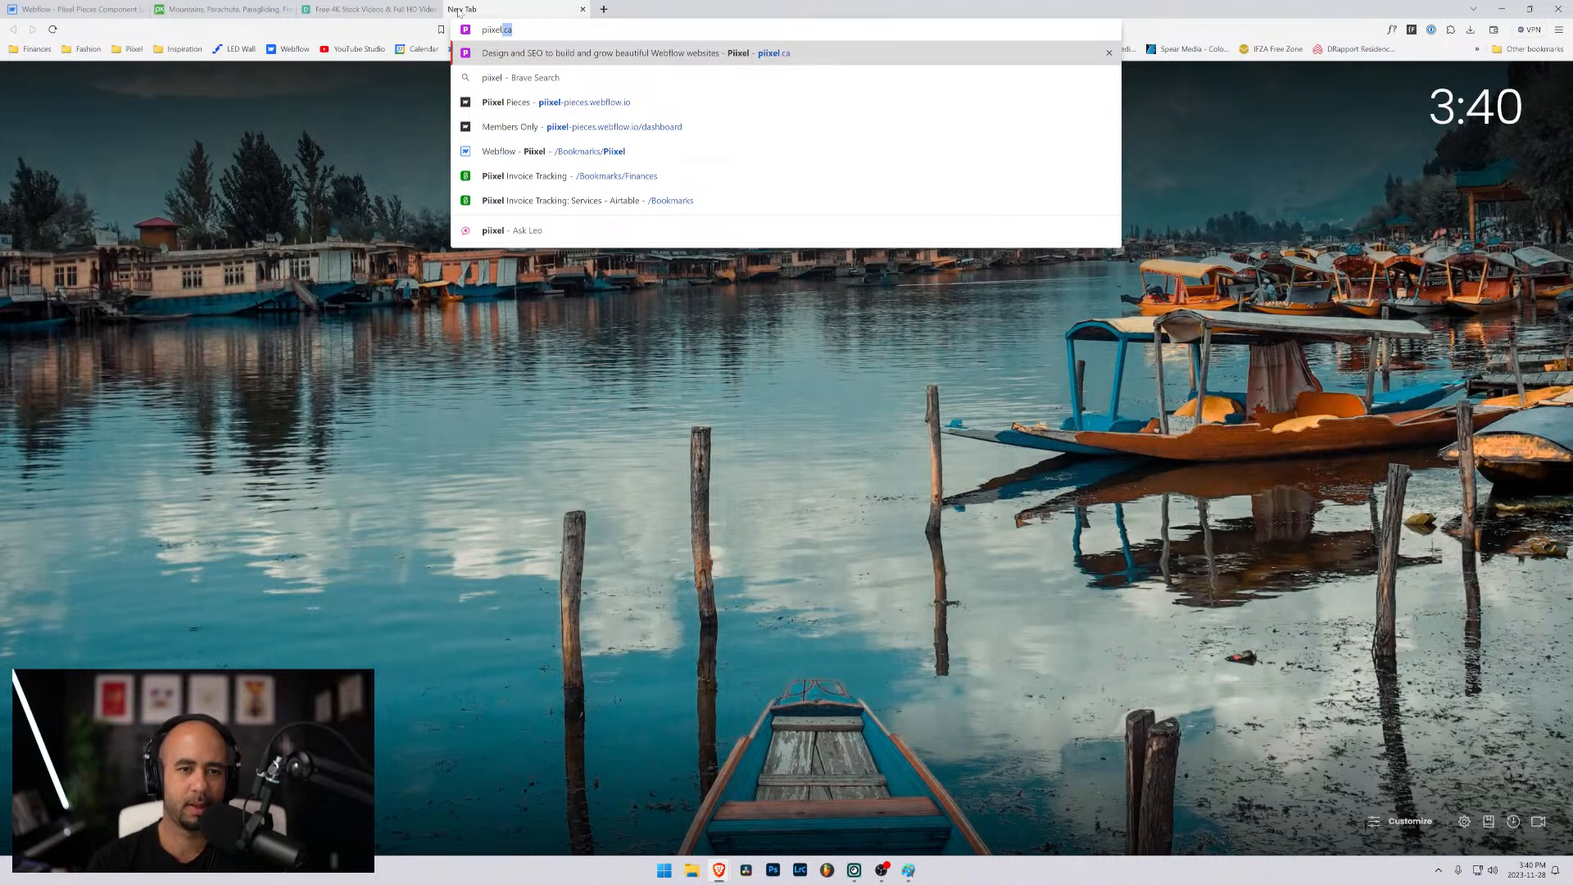
key("Down")
key("Down")
key("Return")
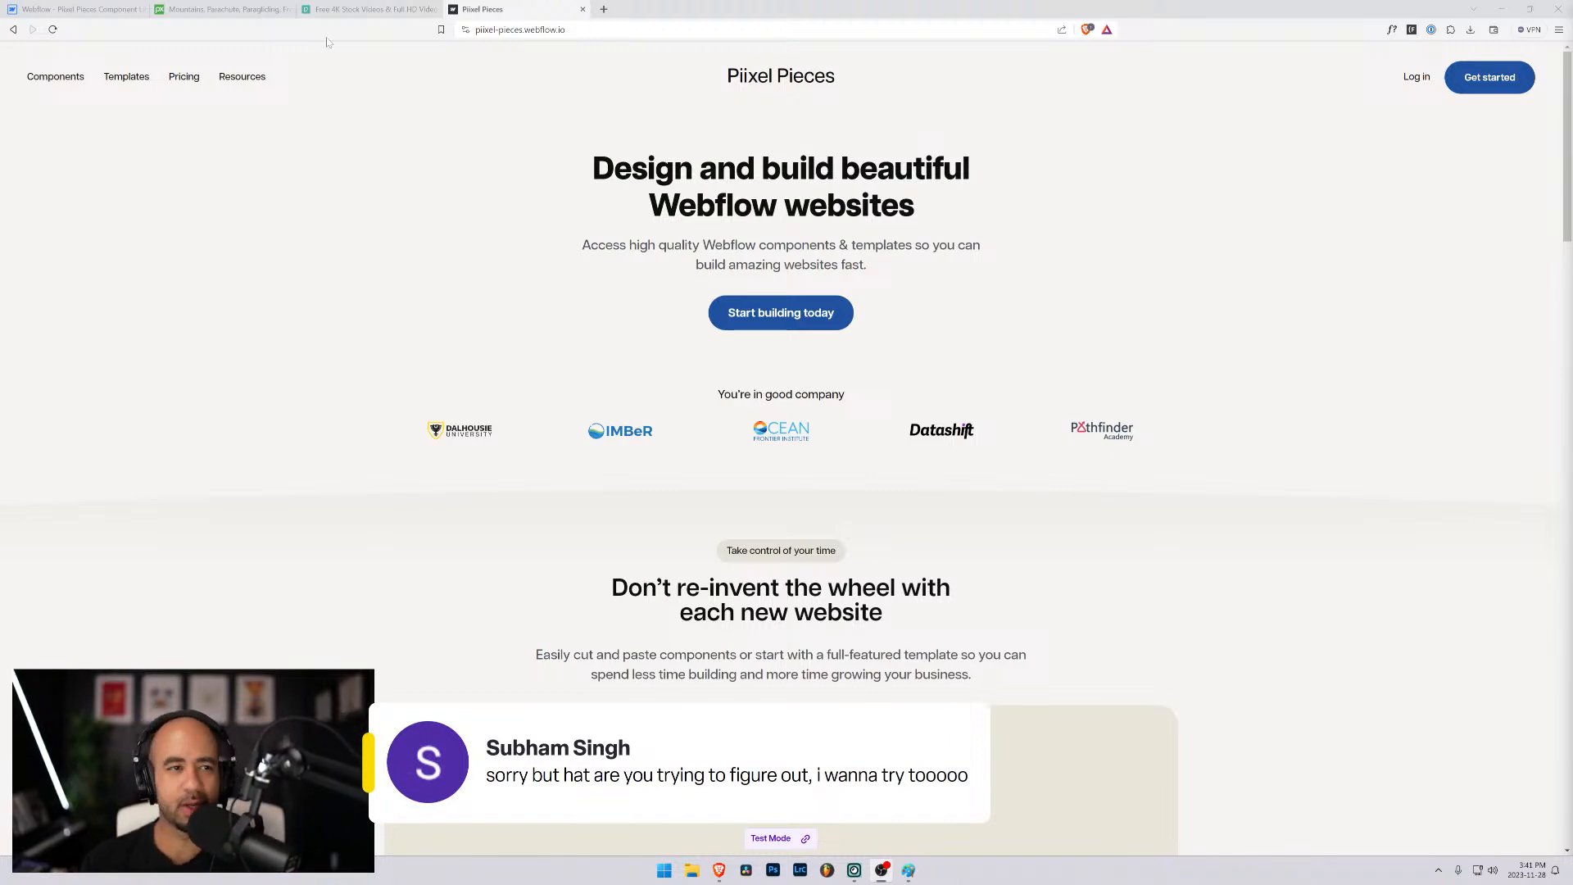
- Return to the Webflow Designer, try the flex display on the form_form element and reset its display setting
left_click(78, 9)
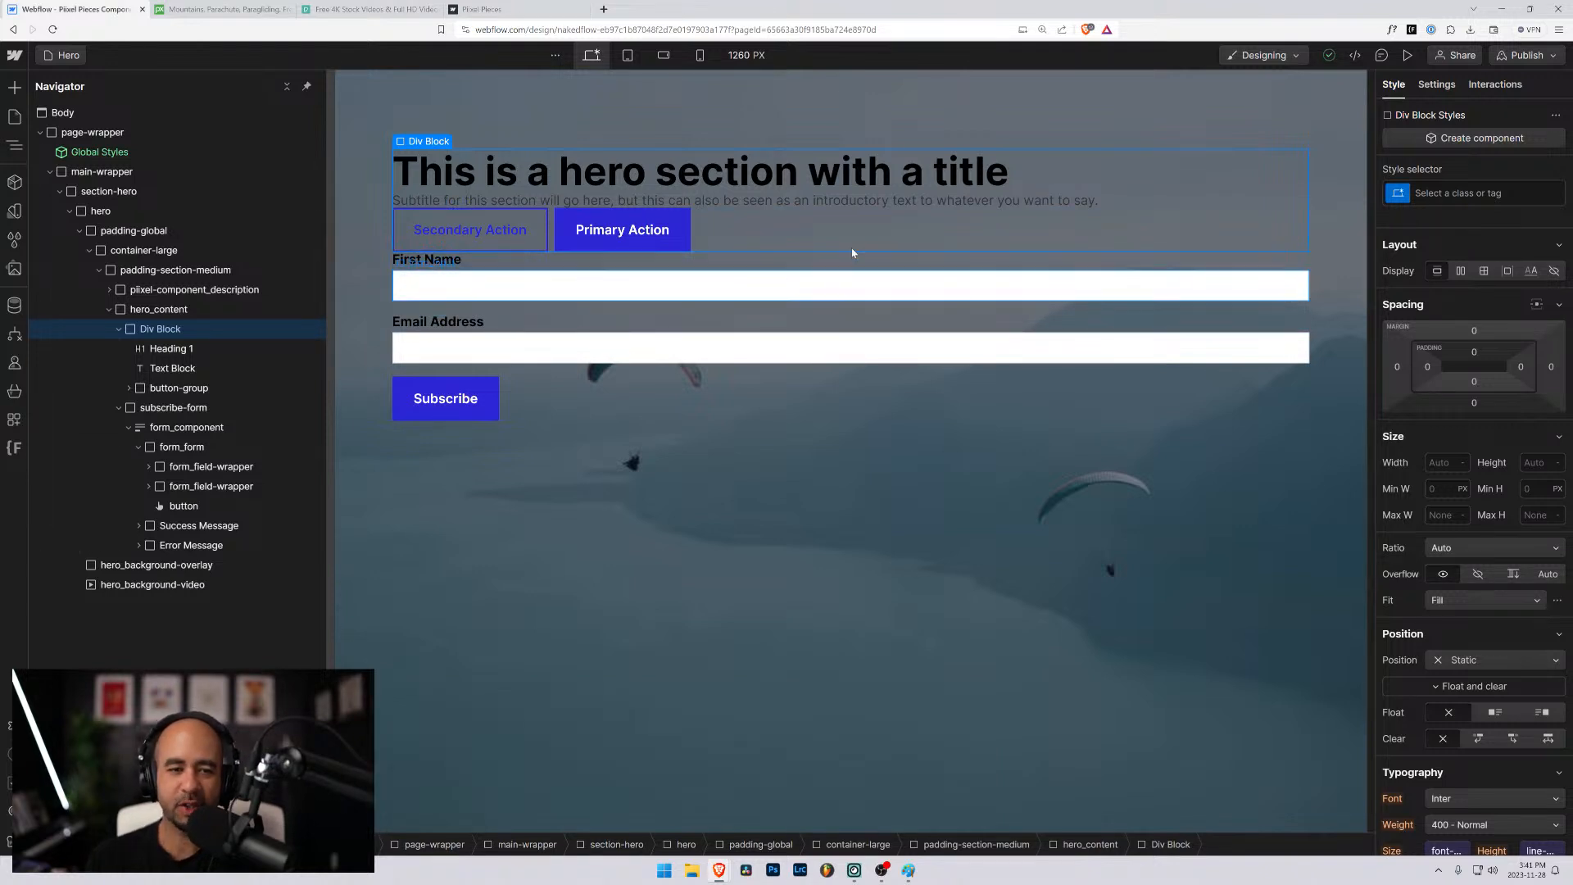
left_click(521, 264)
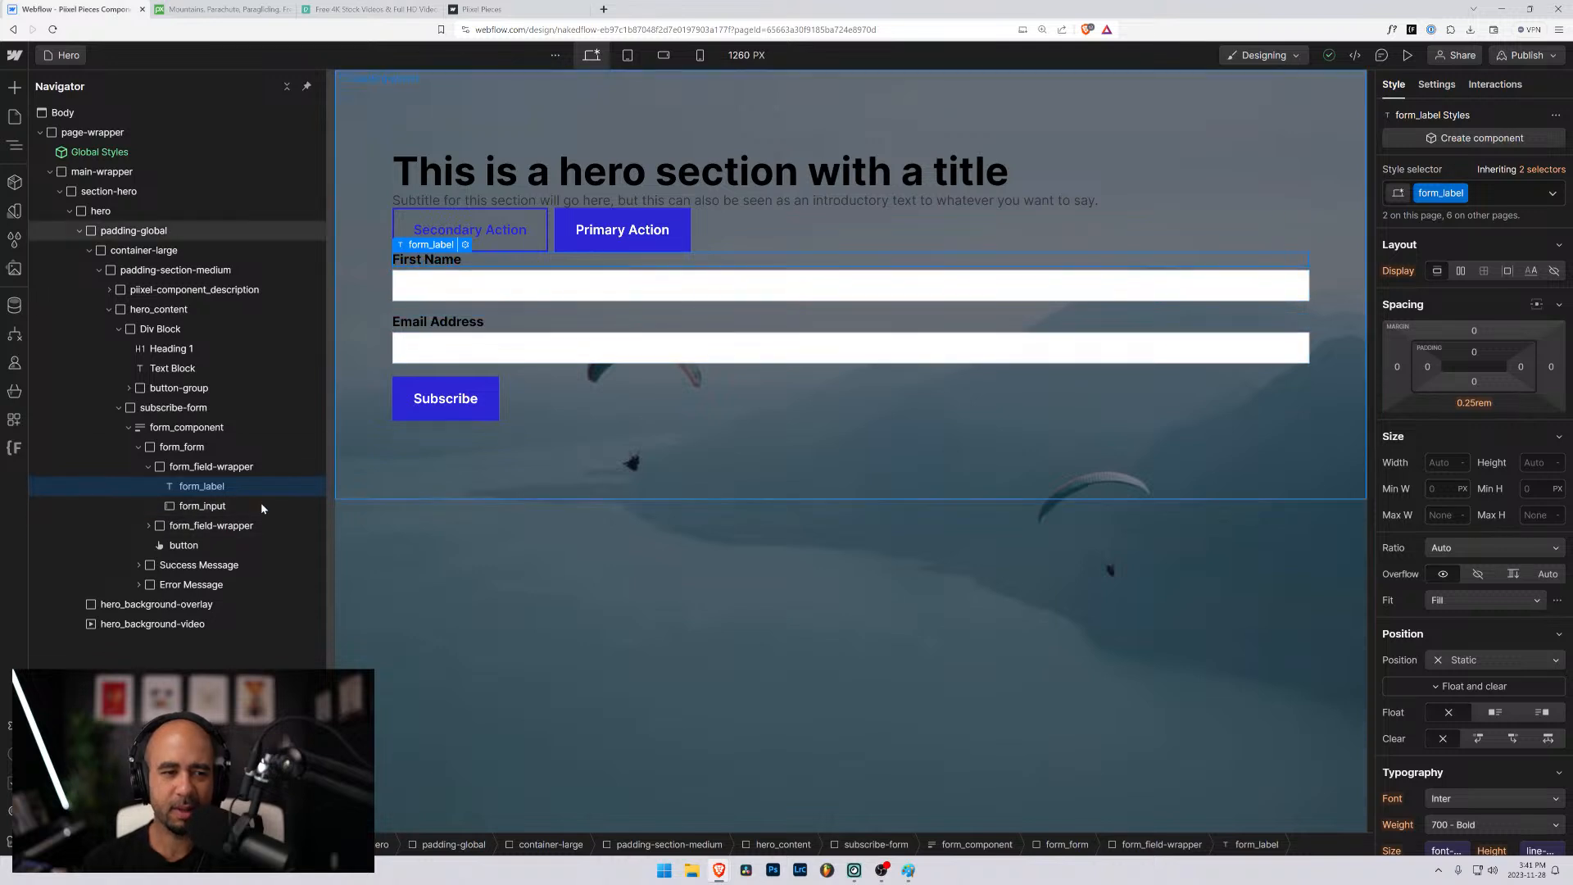
left_click(168, 446)
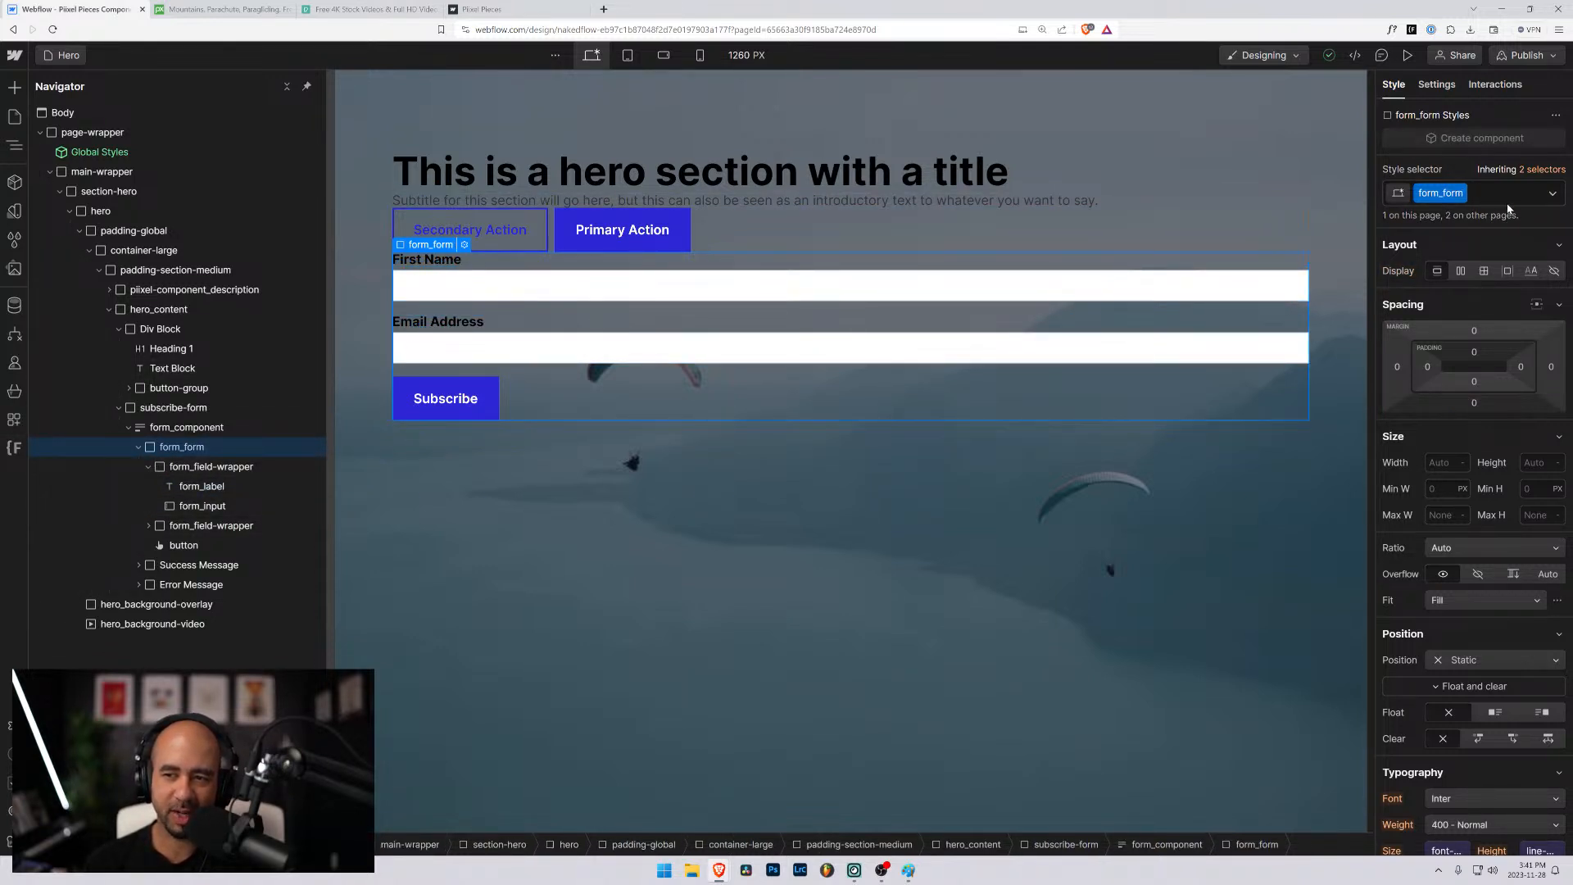
left_click(1461, 271)
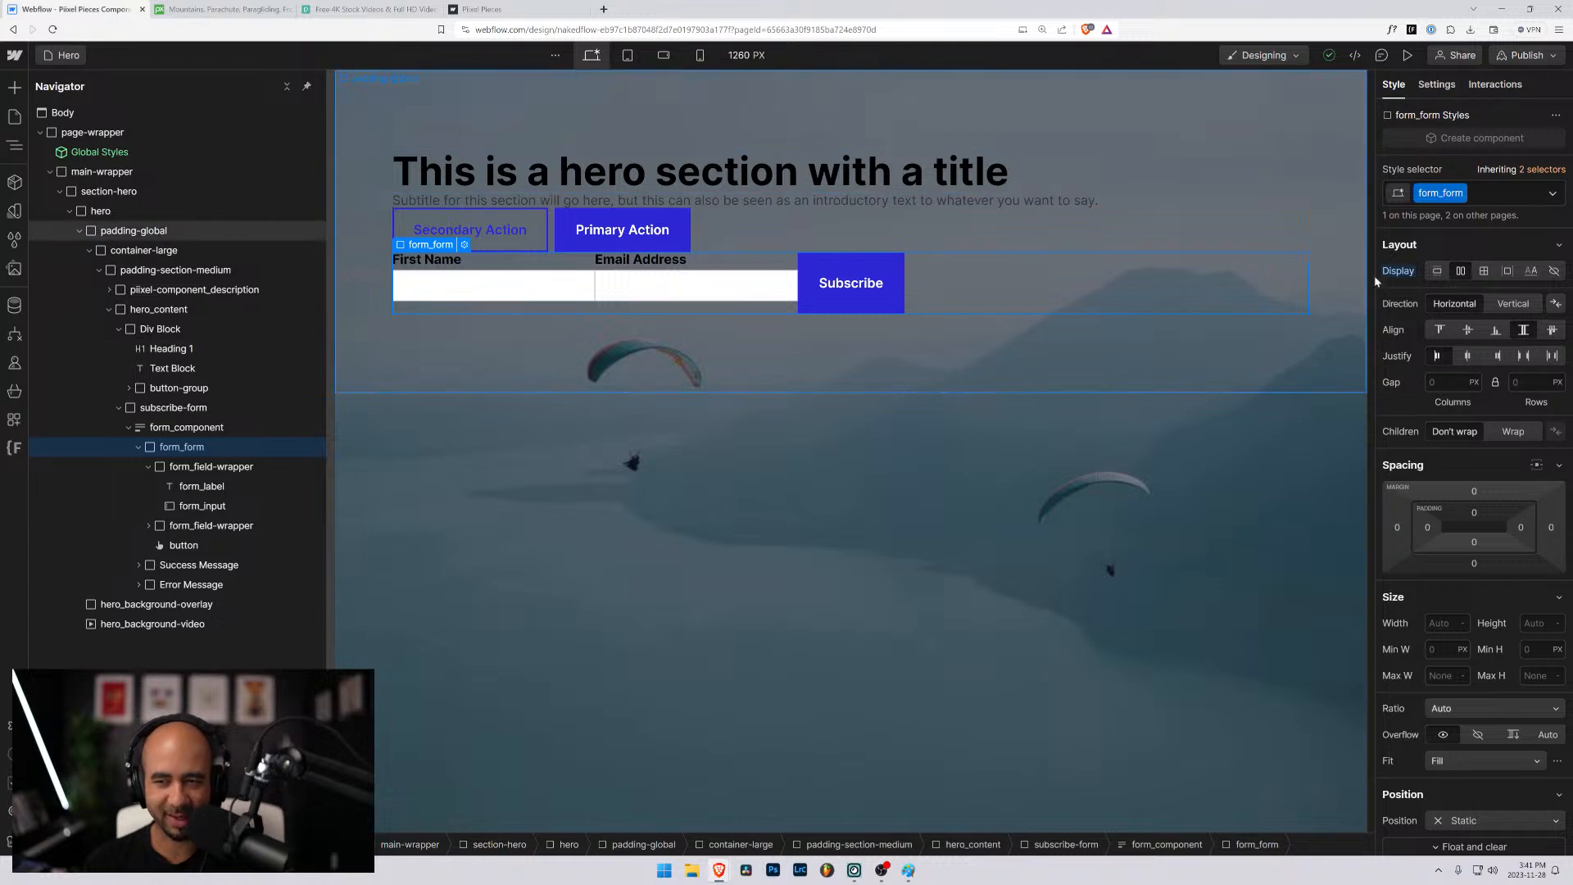
left_click(1398, 272, "alt")
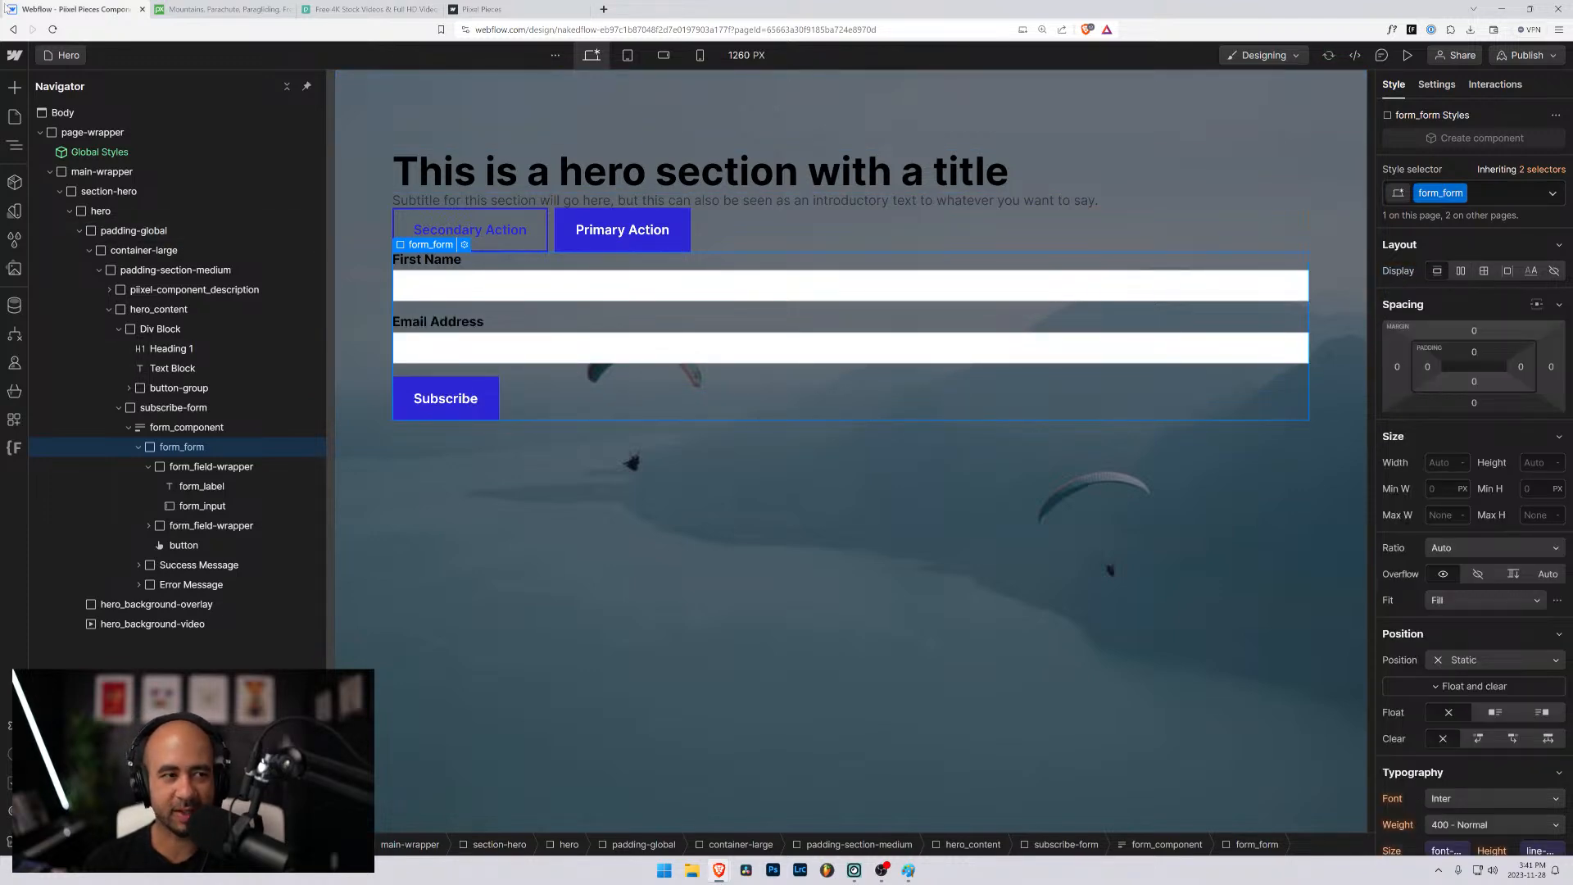
- Open the Styleguide page and examine its headings, structure classes and forms sections
left_click(67, 61)
left_click(96, 199)
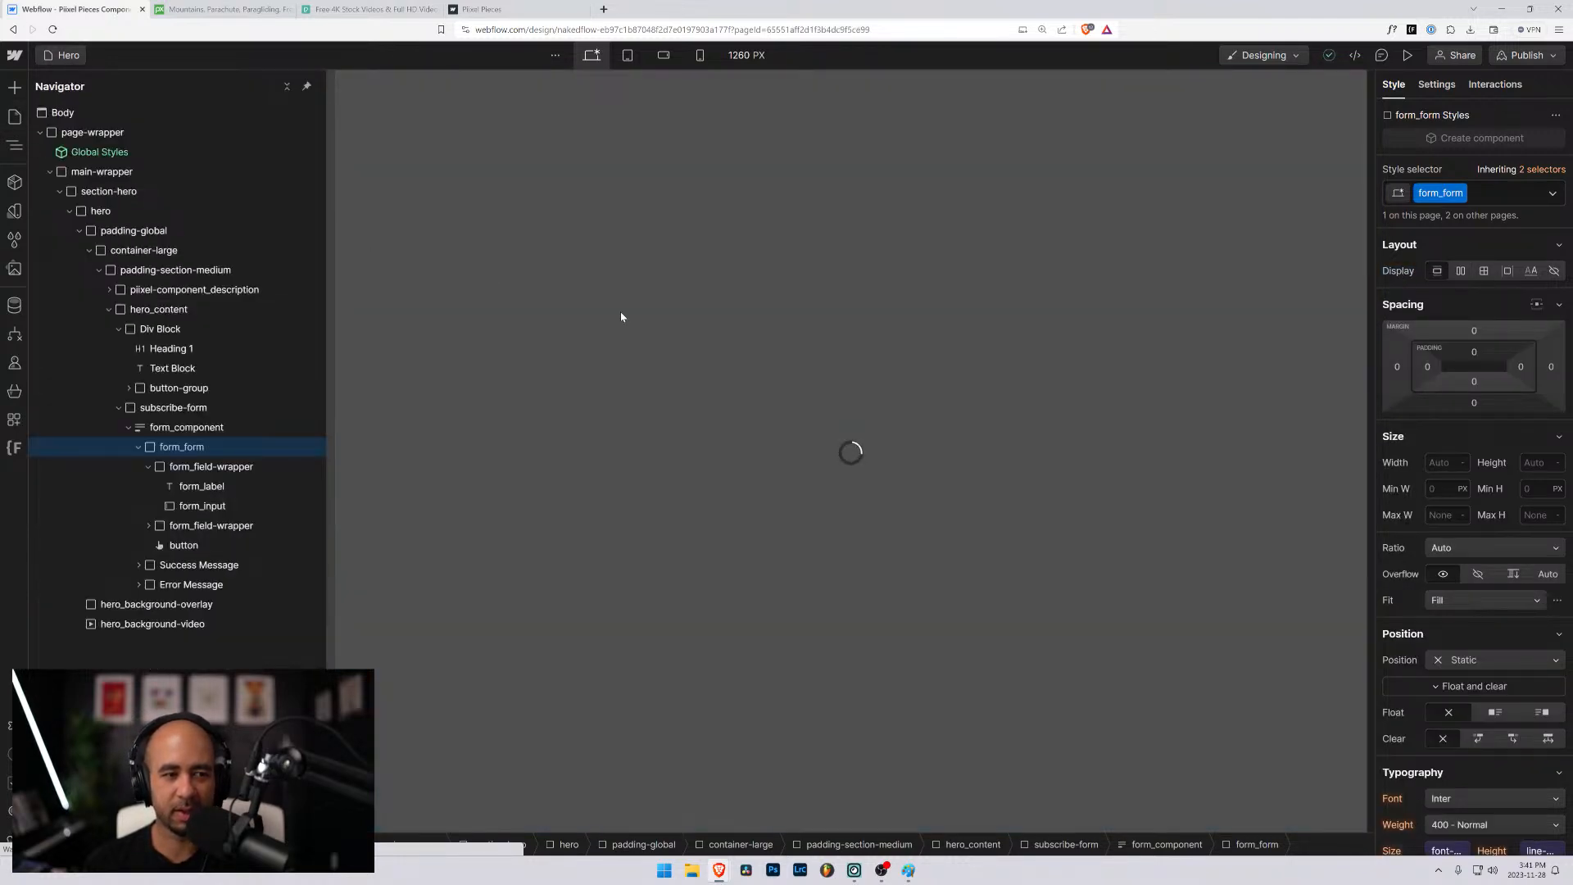
scroll(614, 318, "down", 15)
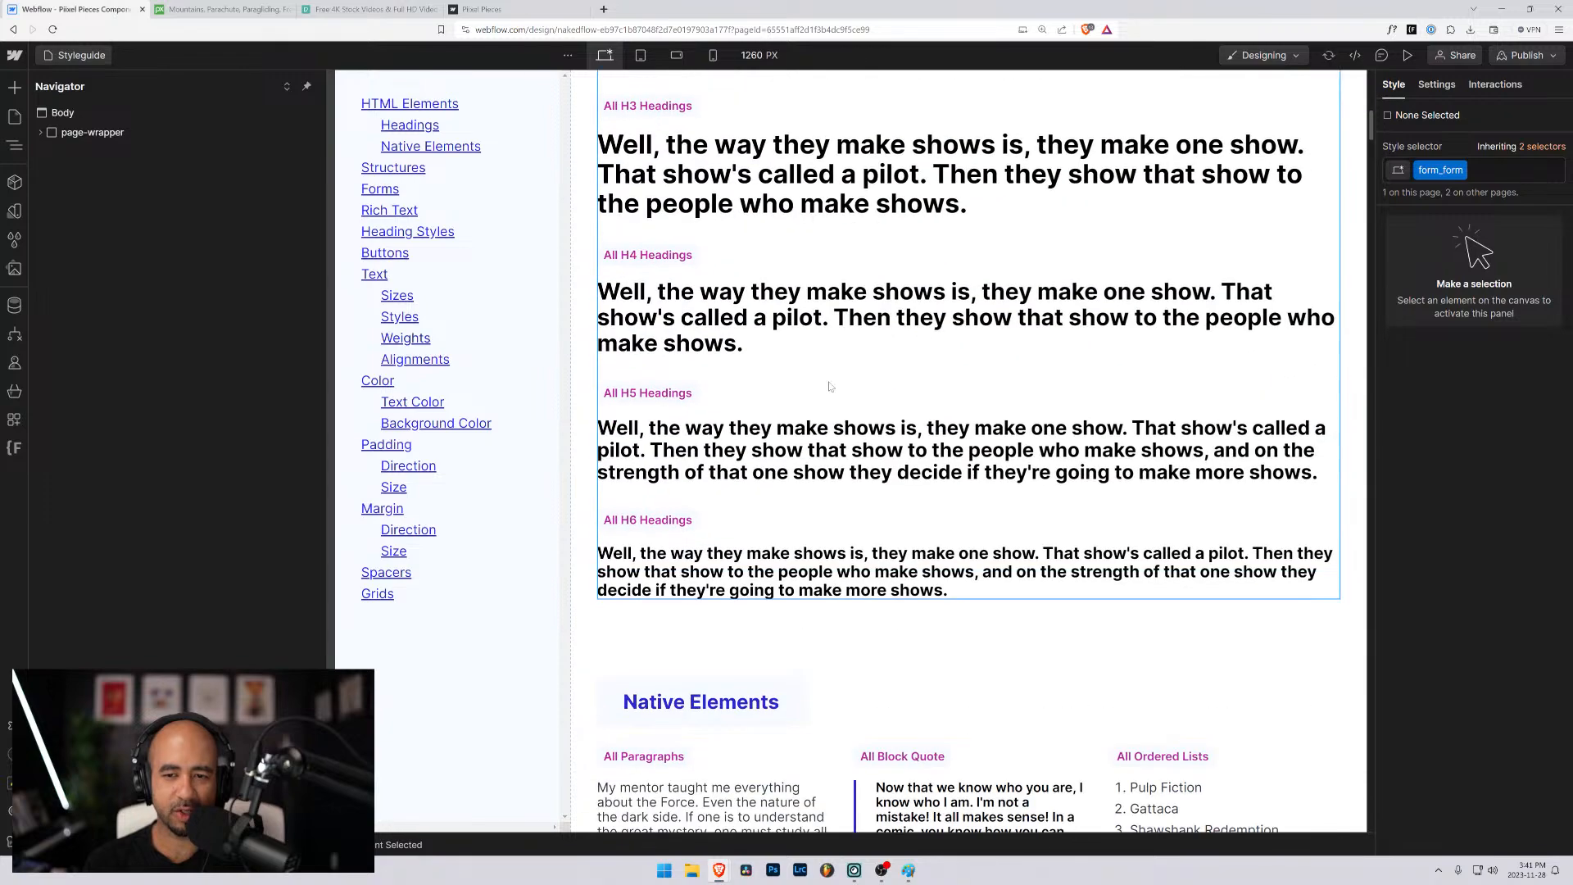
scroll(836, 387, "down", 18)
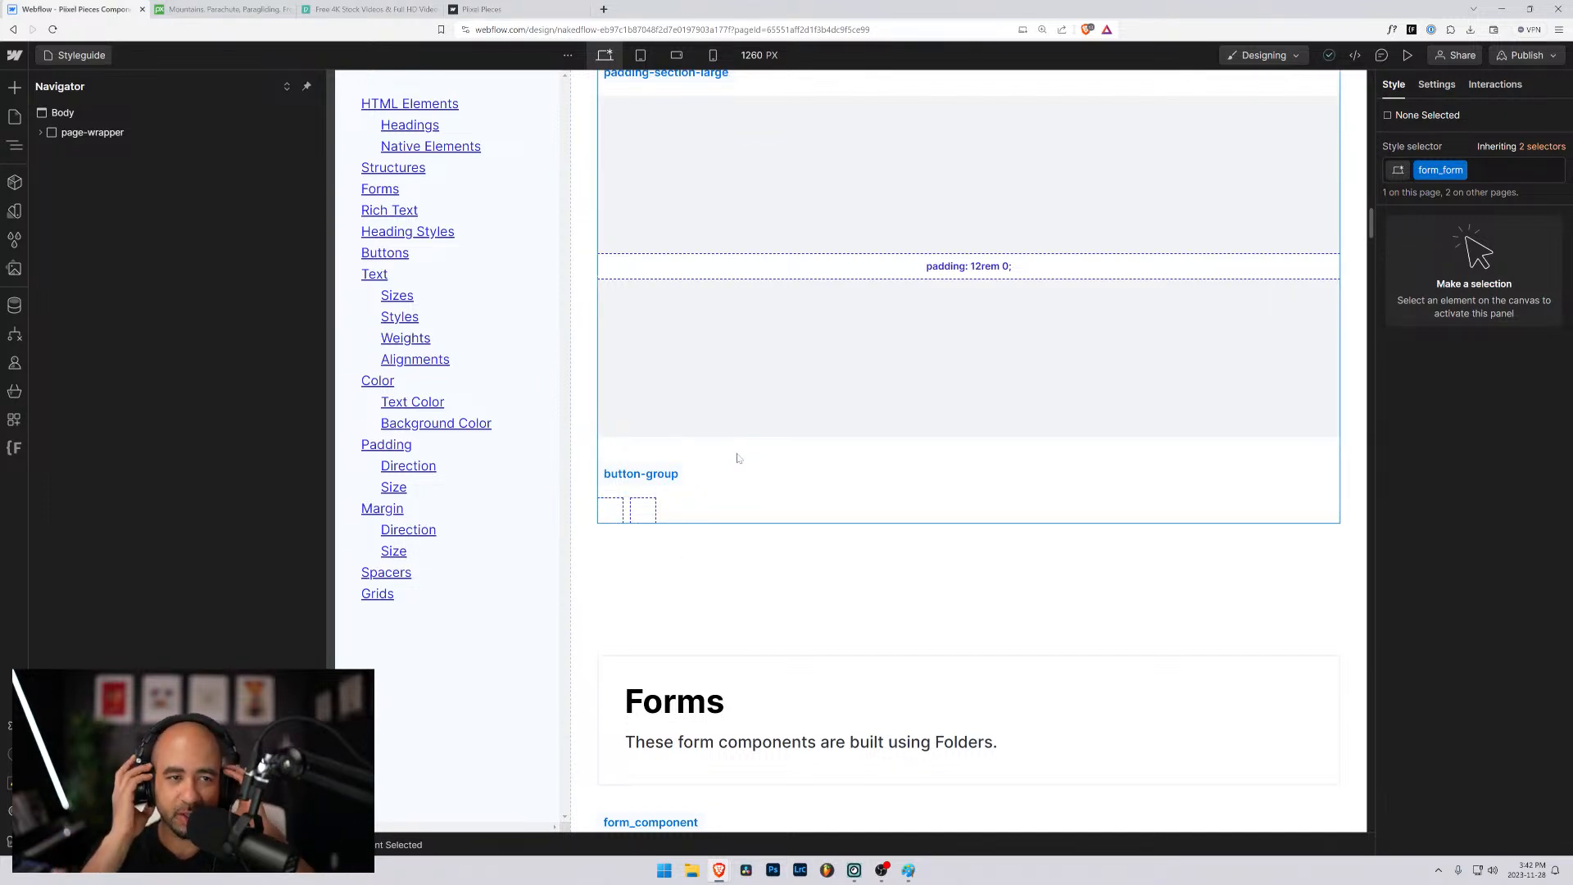
scroll(734, 446, "up", 12)
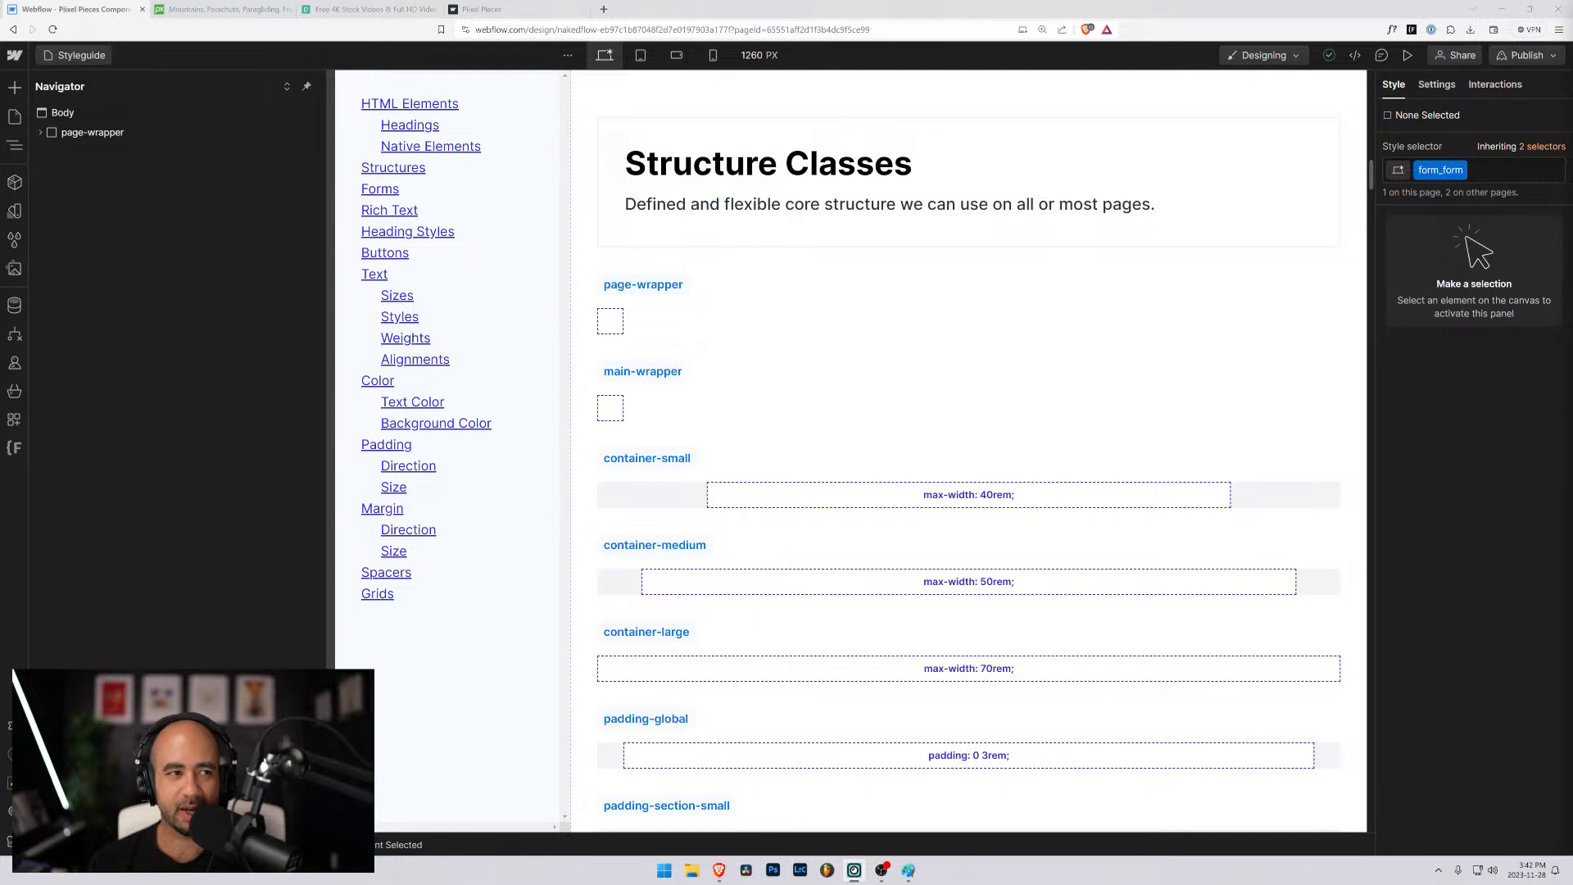
- View the Accordion page and return to the Hero page
left_click(78, 55)
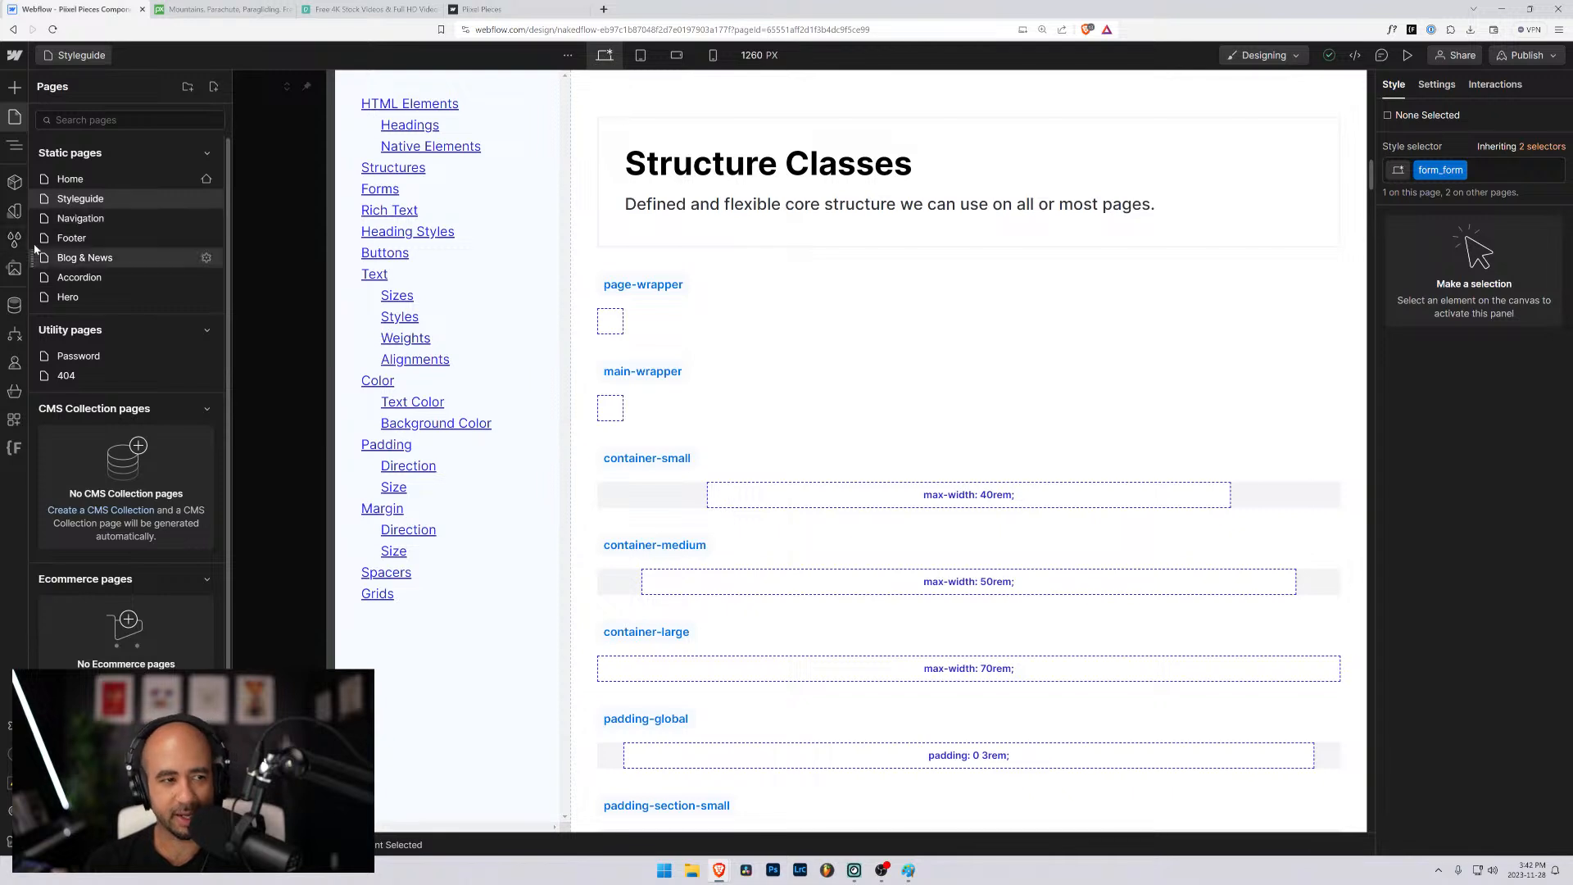
left_click(72, 279)
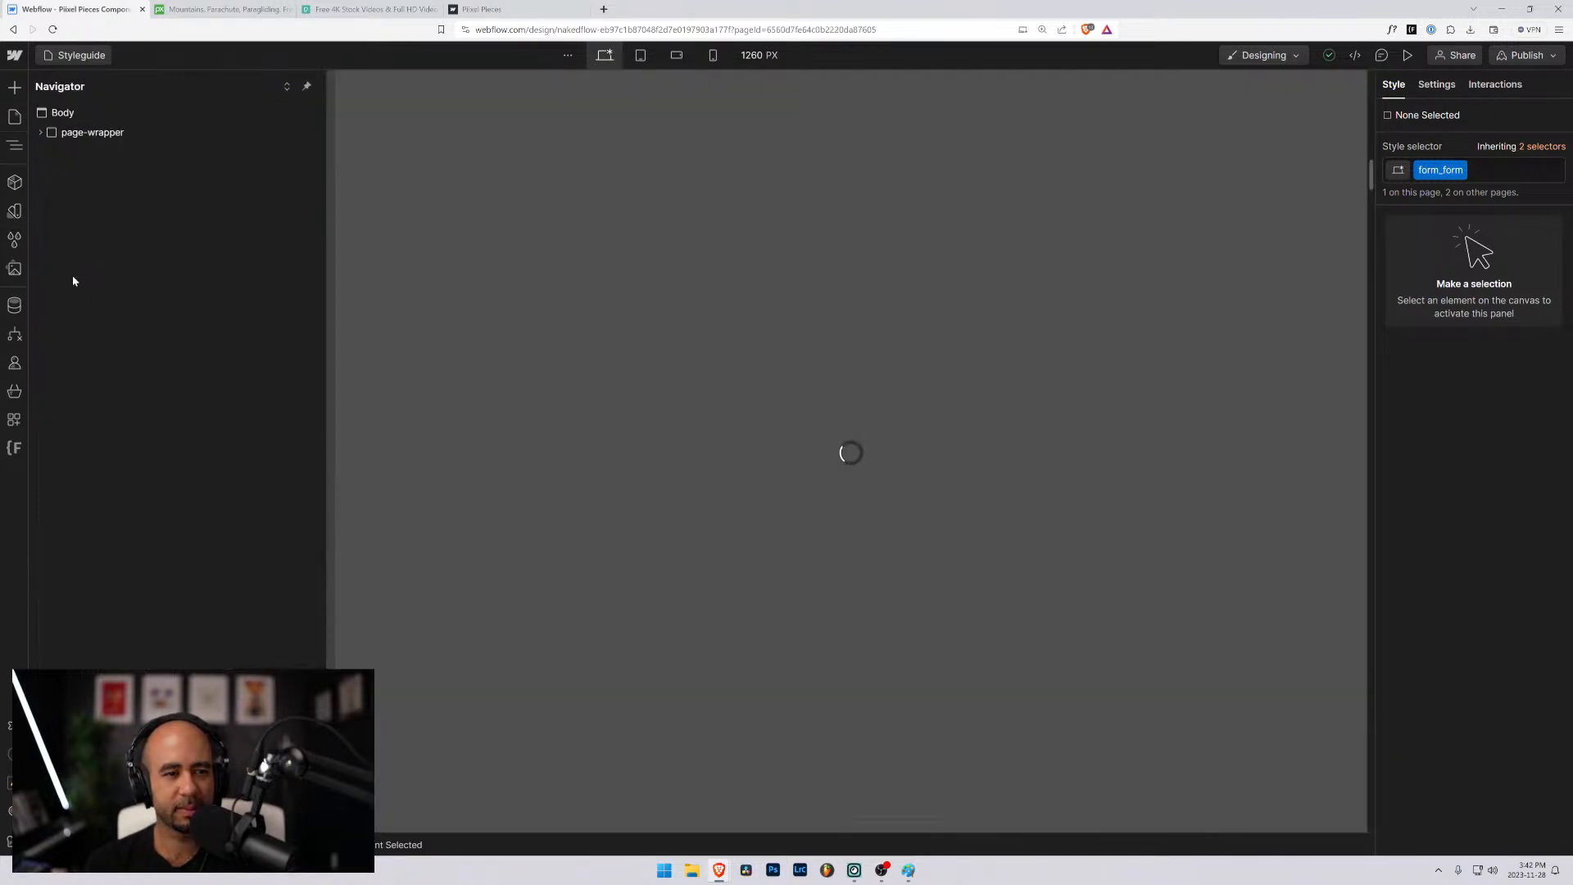
key("p")
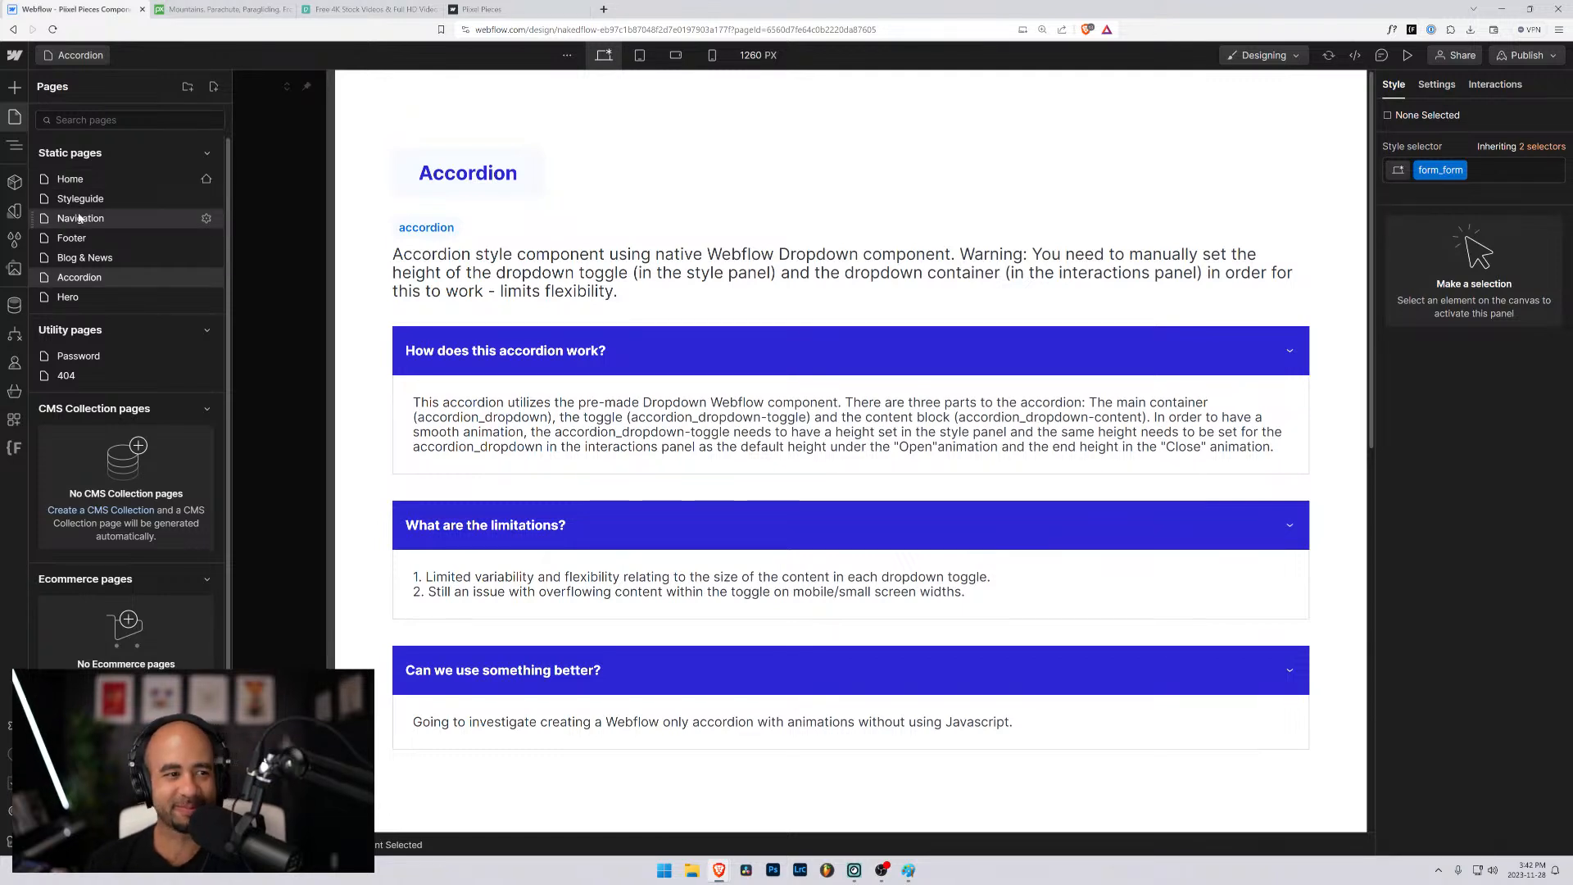
left_click(70, 296)
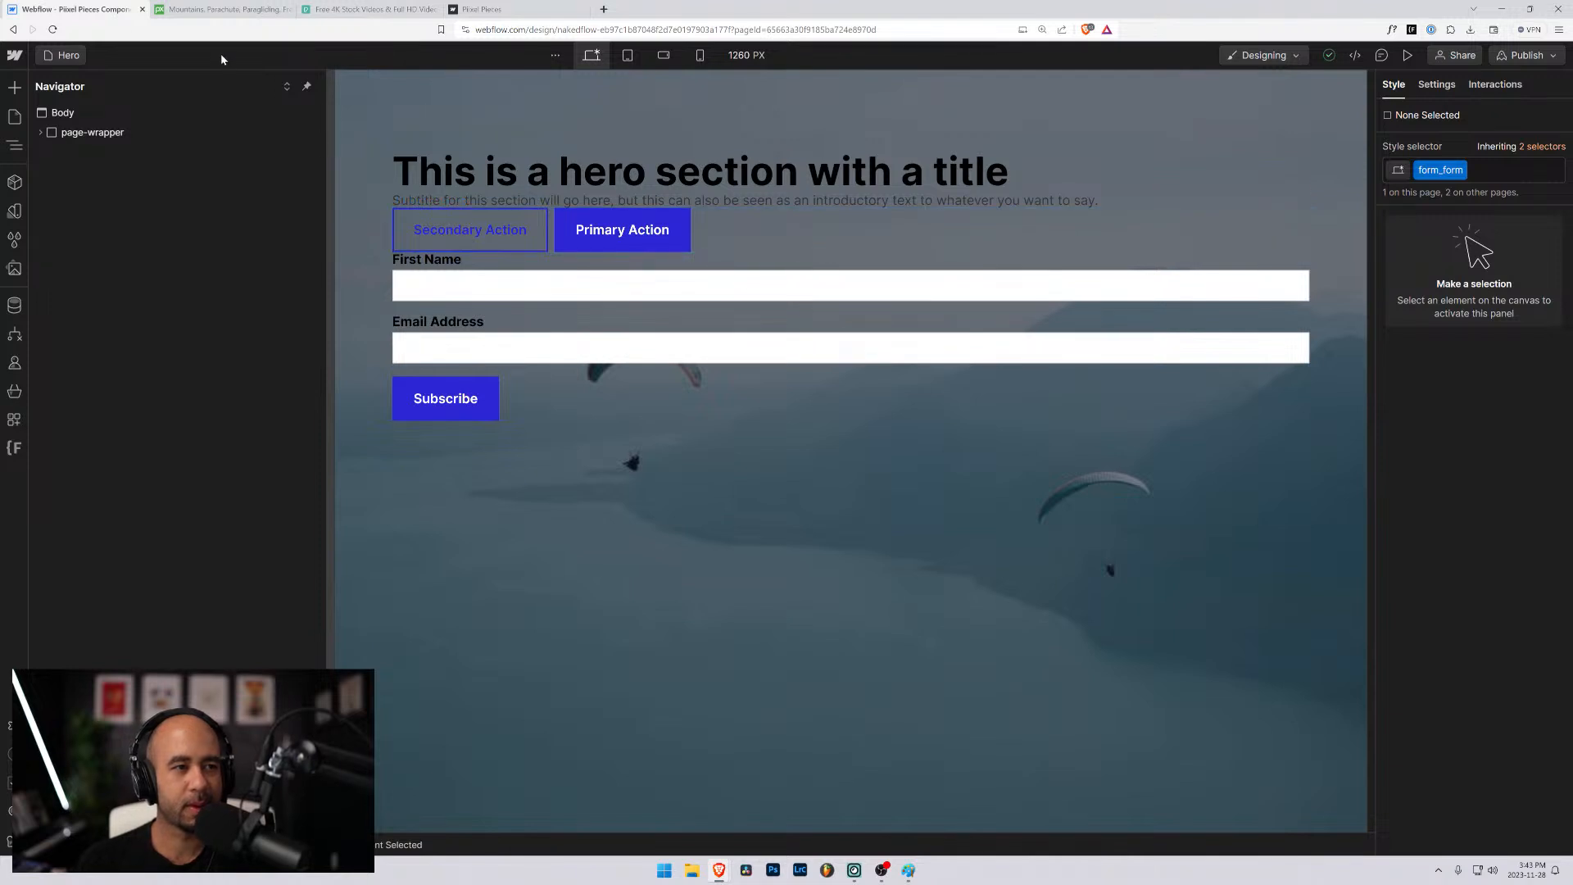
- Close the Piixel Pieces website's browser tab and open the Webflow dashboard from the Designer
left_click(571, 8)
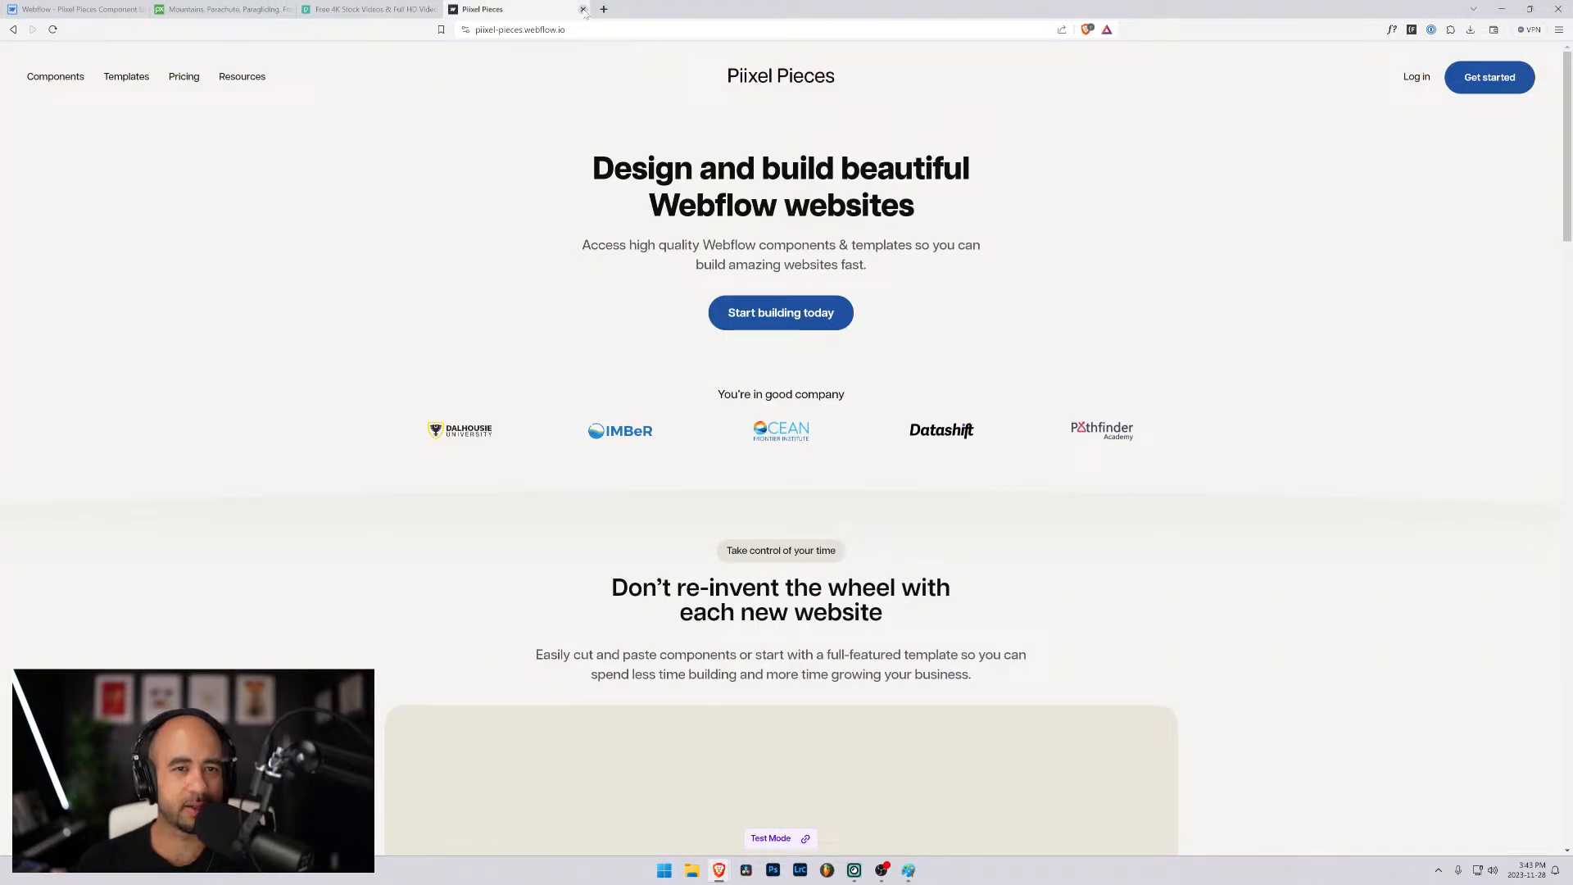
left_click(582, 9)
left_click(74, 9)
left_click(15, 56)
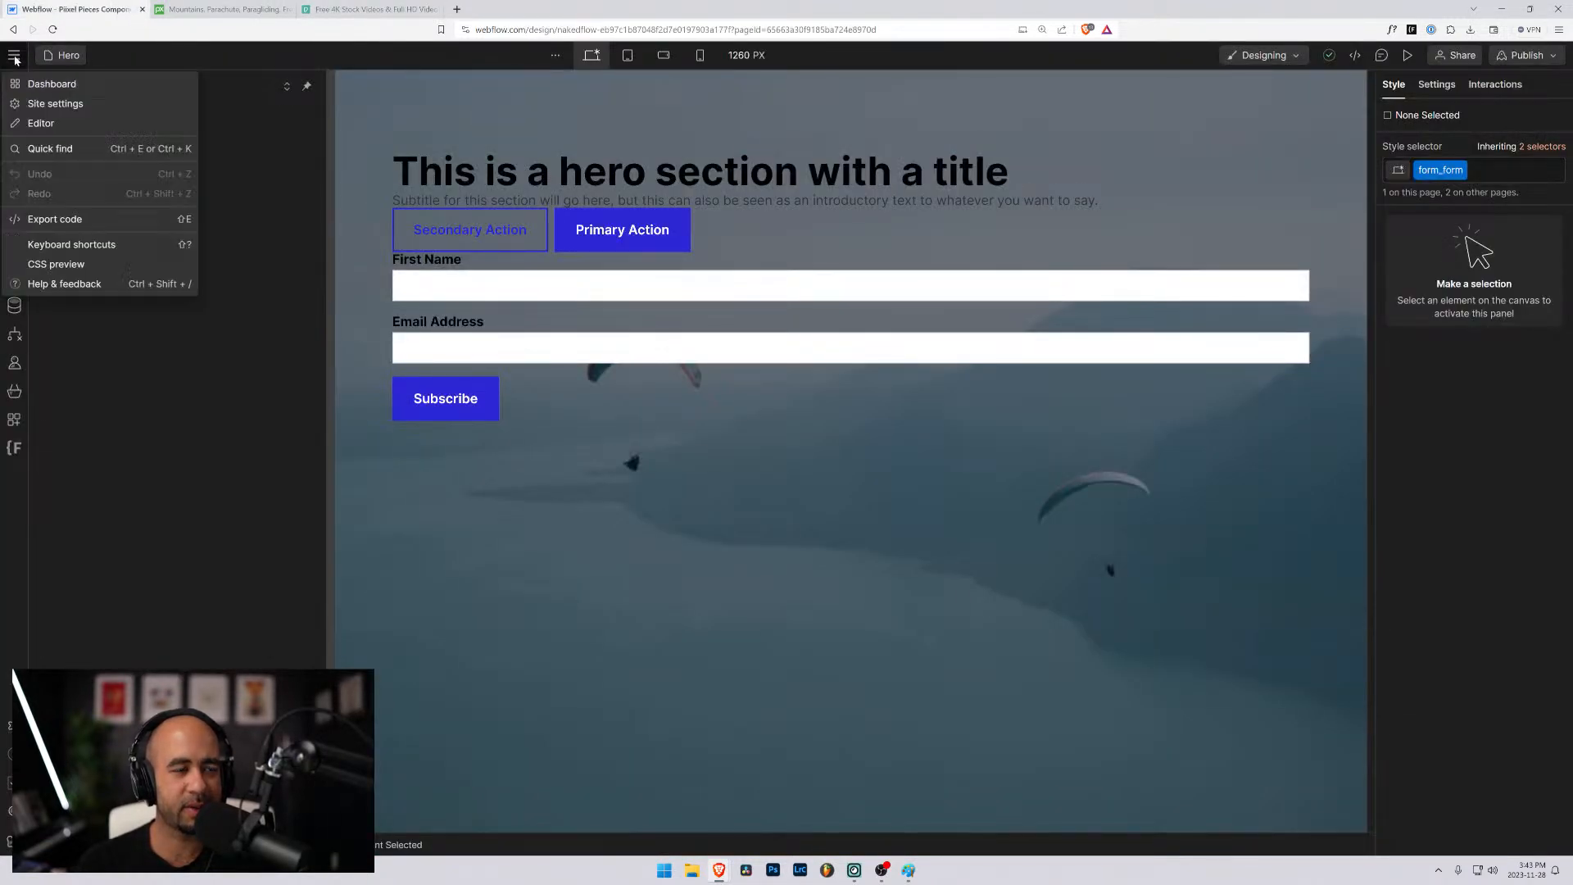
left_click(49, 84)
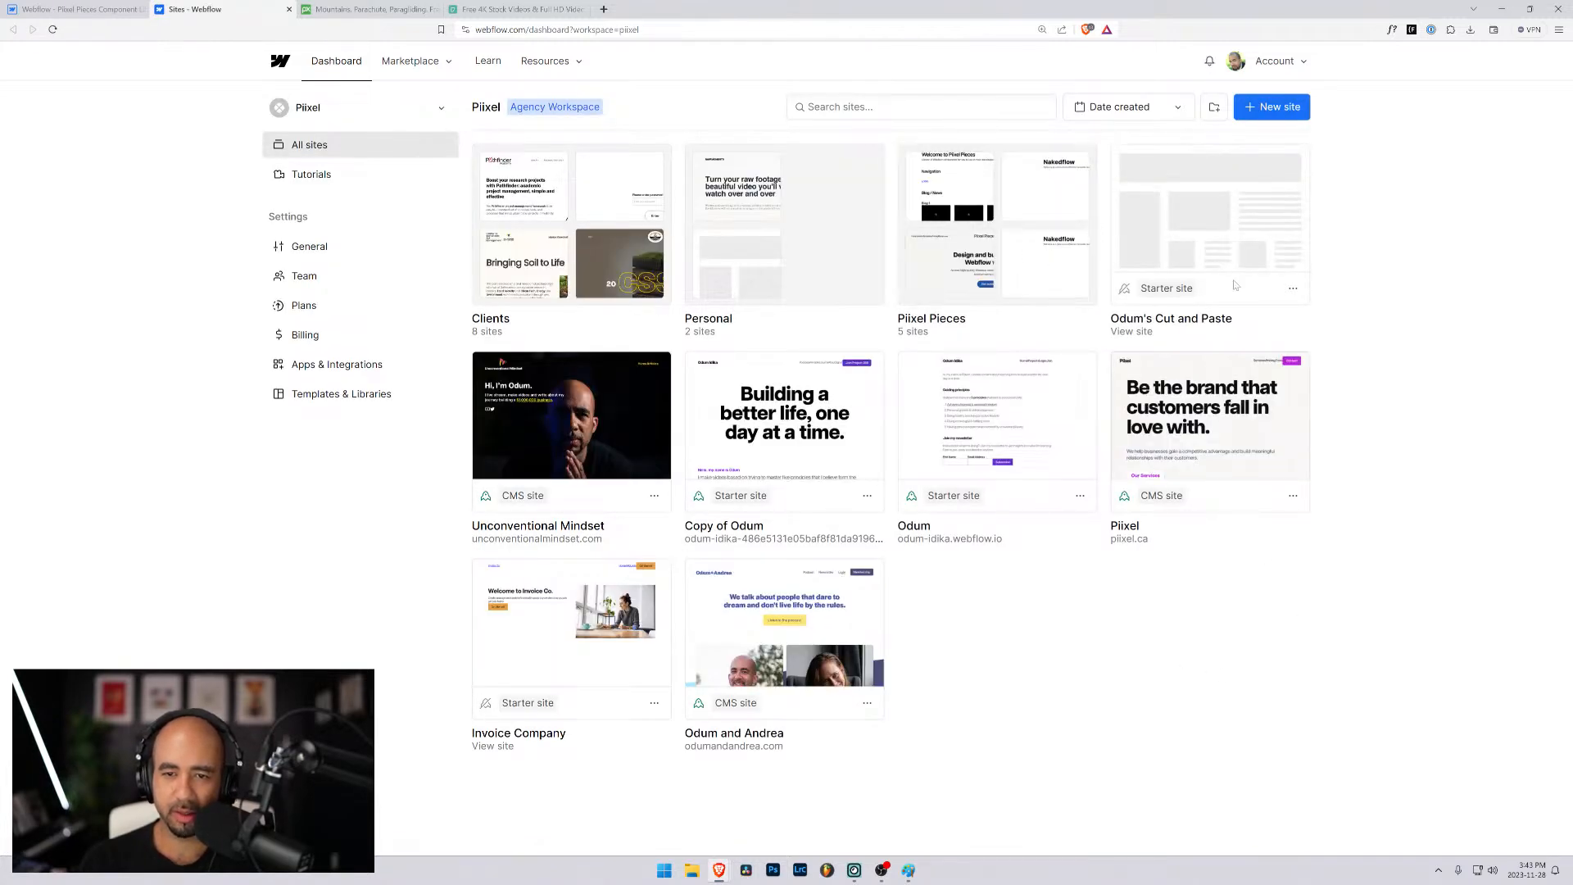
- Open the site settings of Piixel Pieces Styleguide in the Piixel Pieces folder and view its publish destinations
left_click(1012, 220)
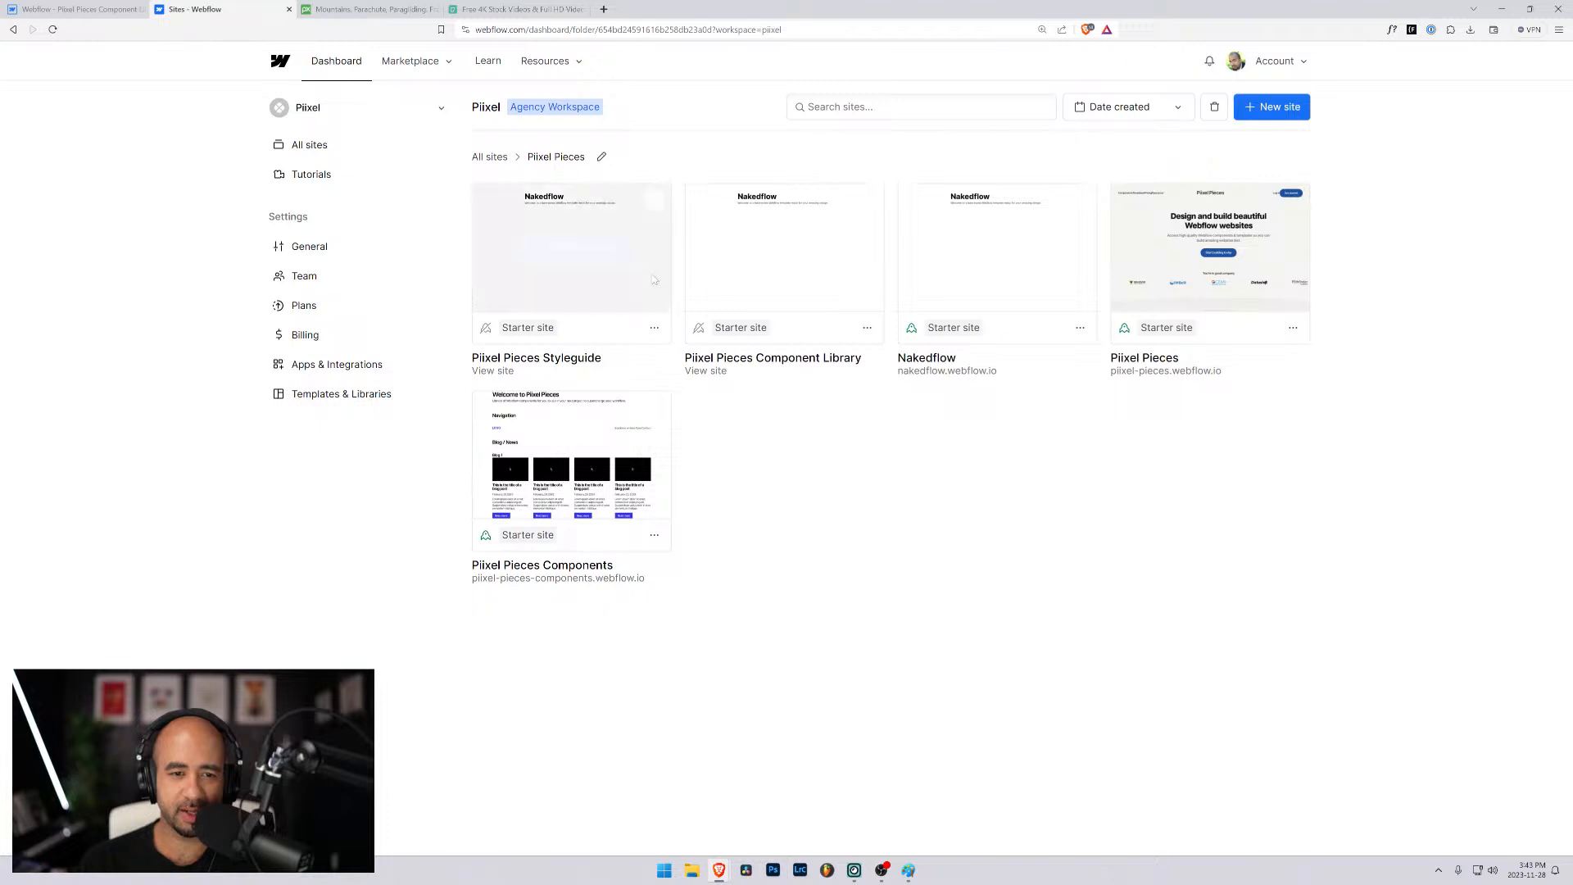
left_click(654, 202)
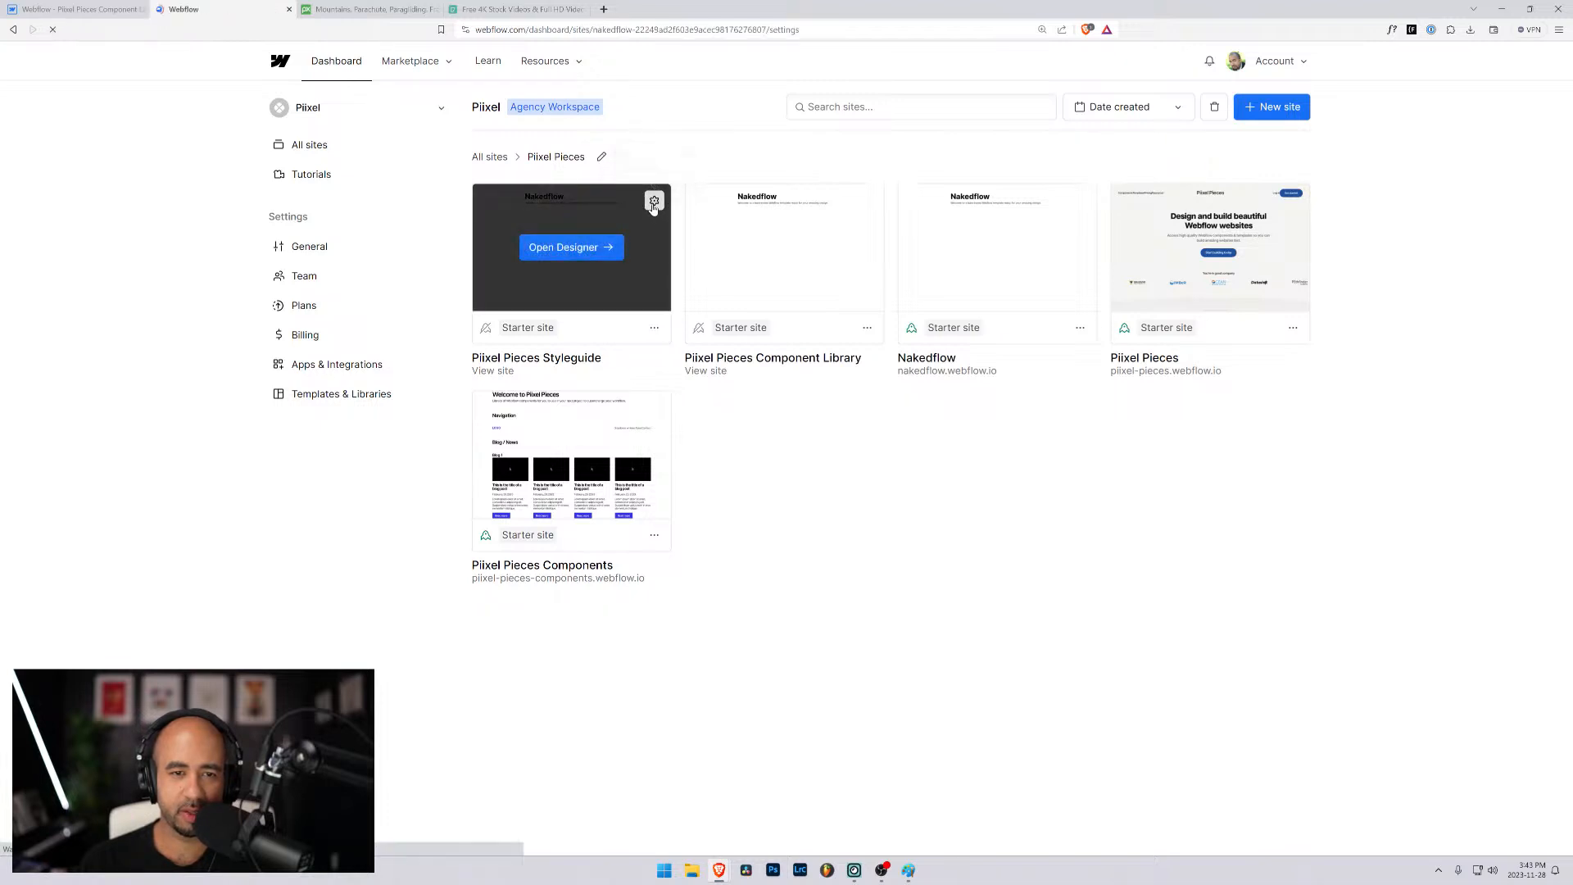
left_click(1293, 115)
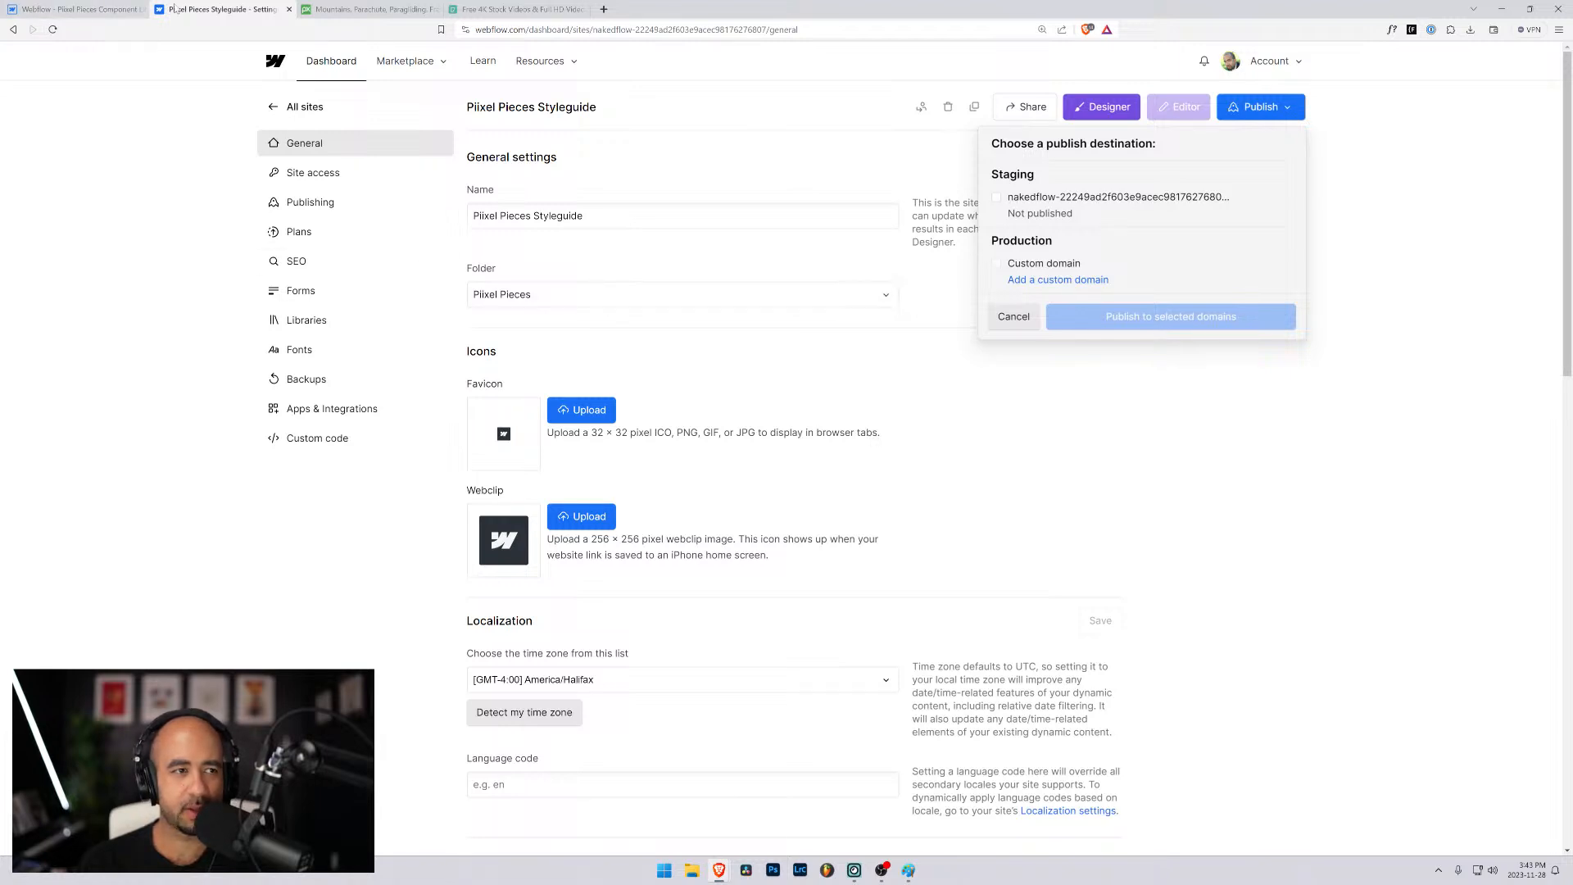
- Leave the Piixel Pieces Styleguide settings and go back to the workspace's list of all sites
left_click(76, 8)
left_click(220, 9)
left_click(309, 106)
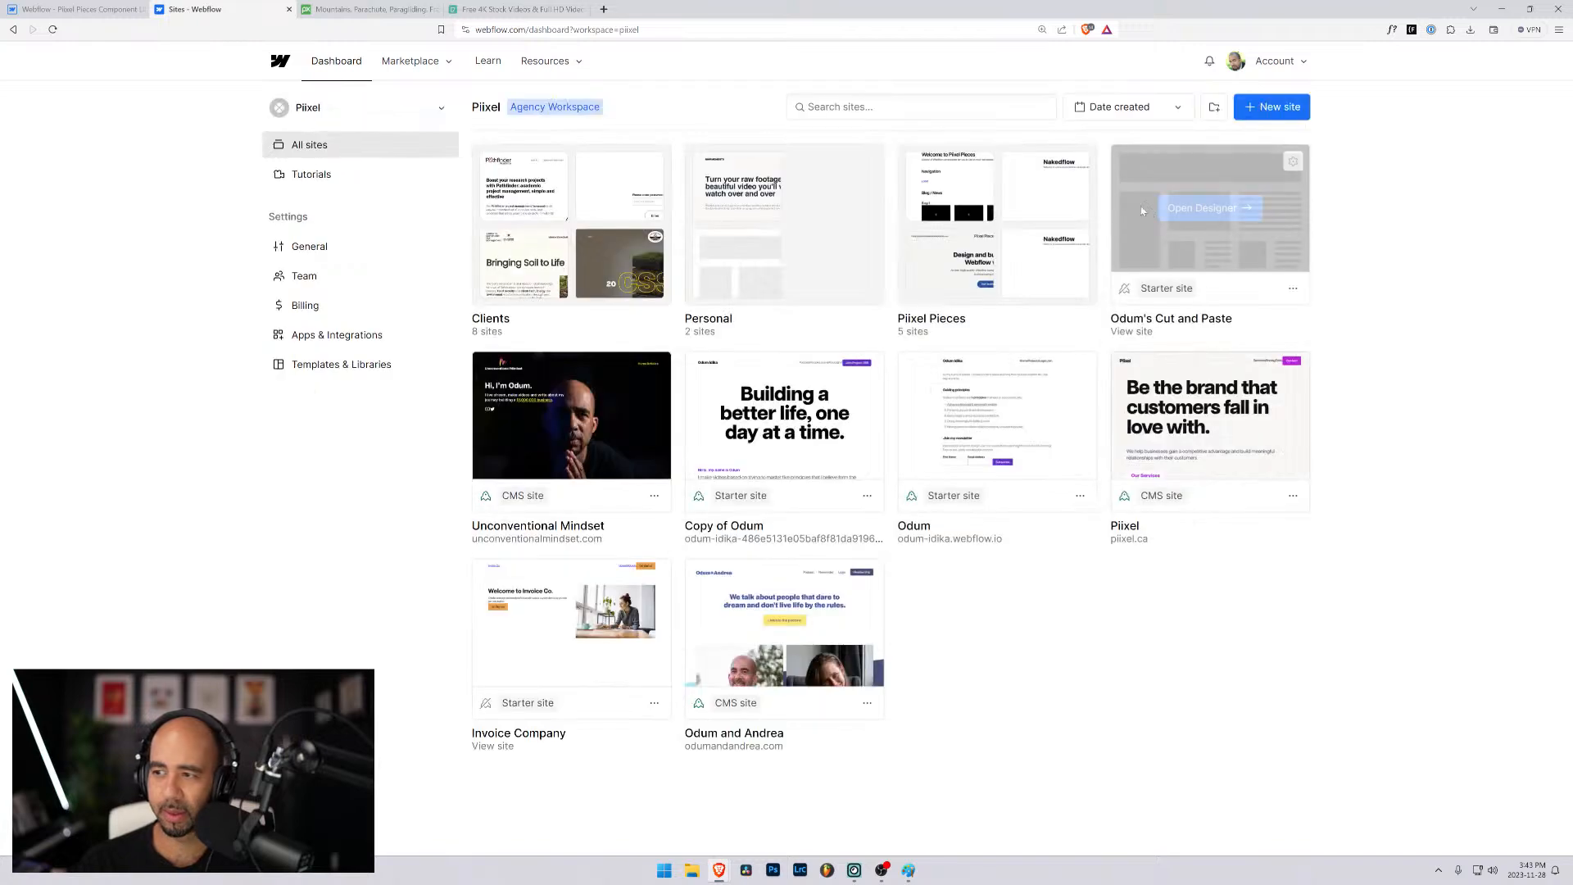
- Open the Nakedflow site's settings from the Piixel Pieces folder and visit its published staging site
left_click(1024, 237)
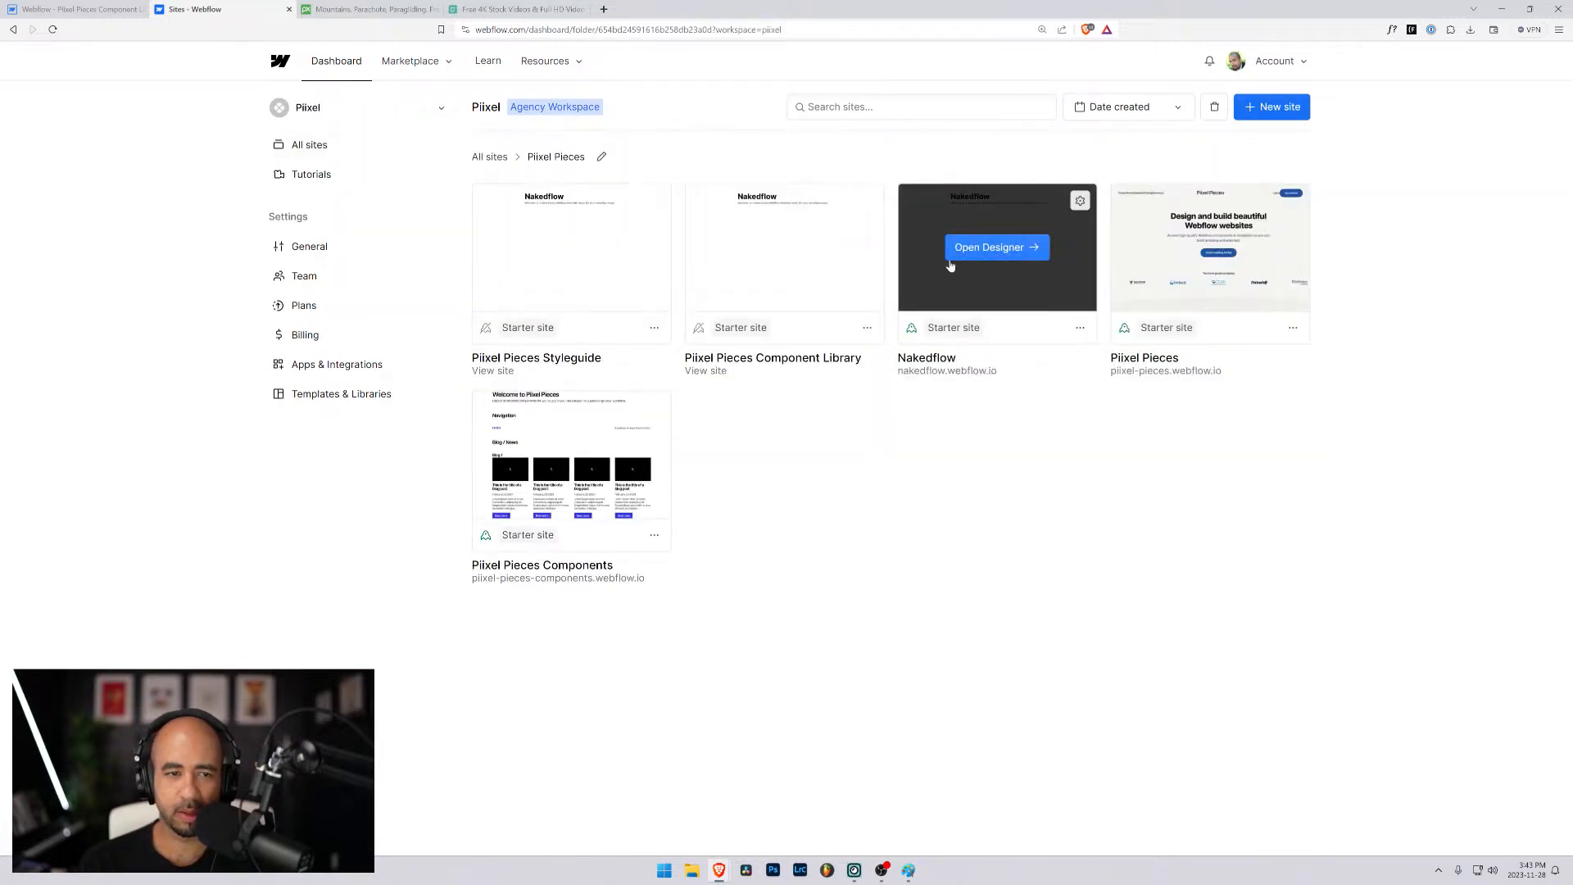
mouse_move(635, 215)
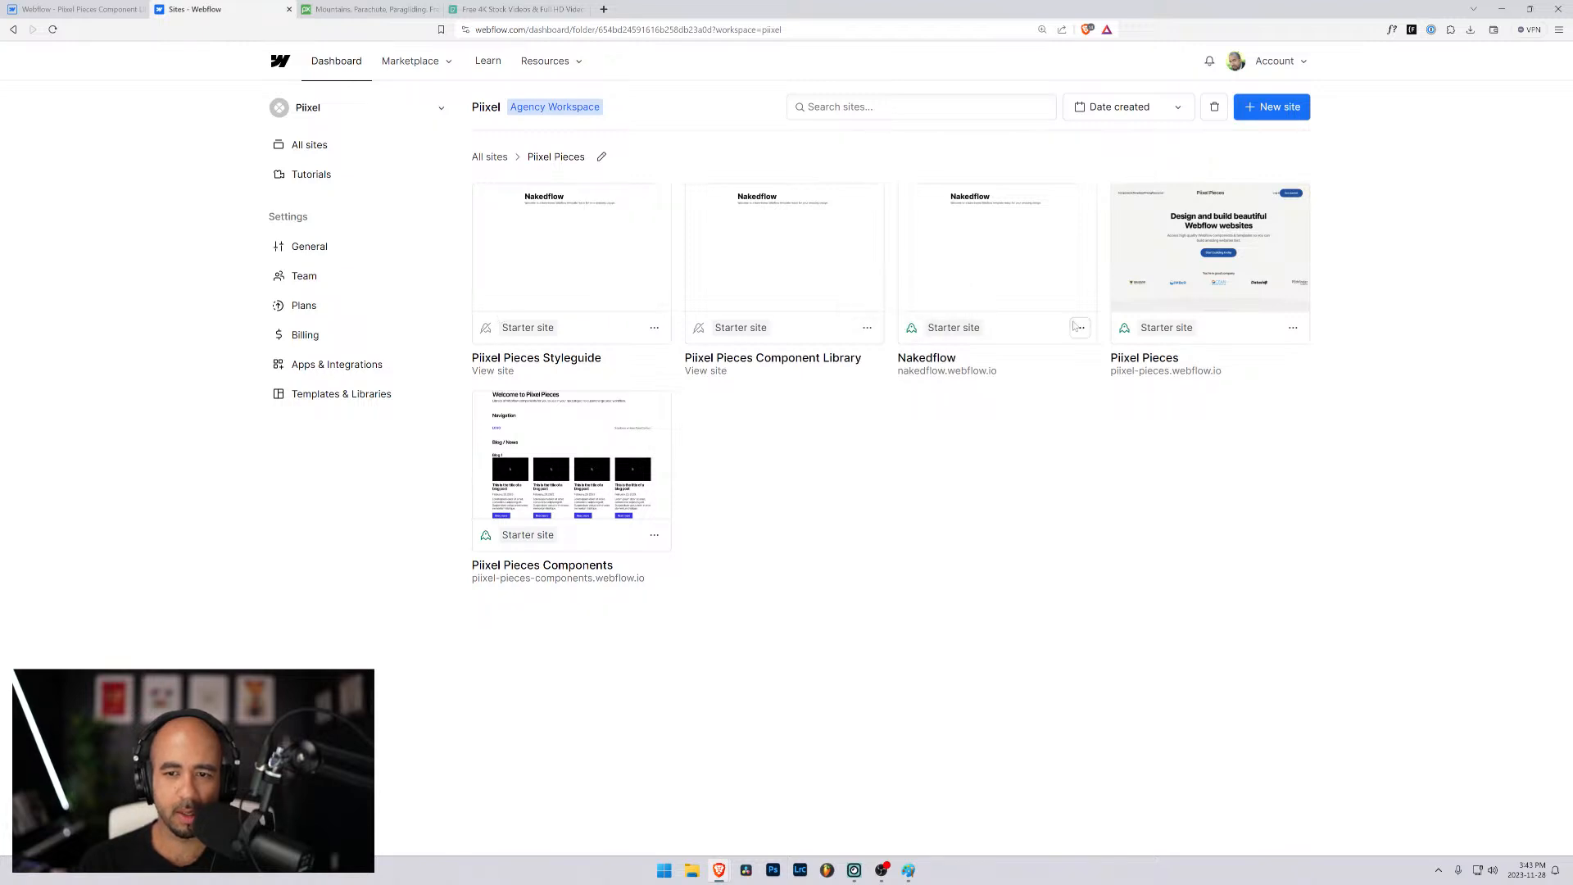
left_click(1080, 200)
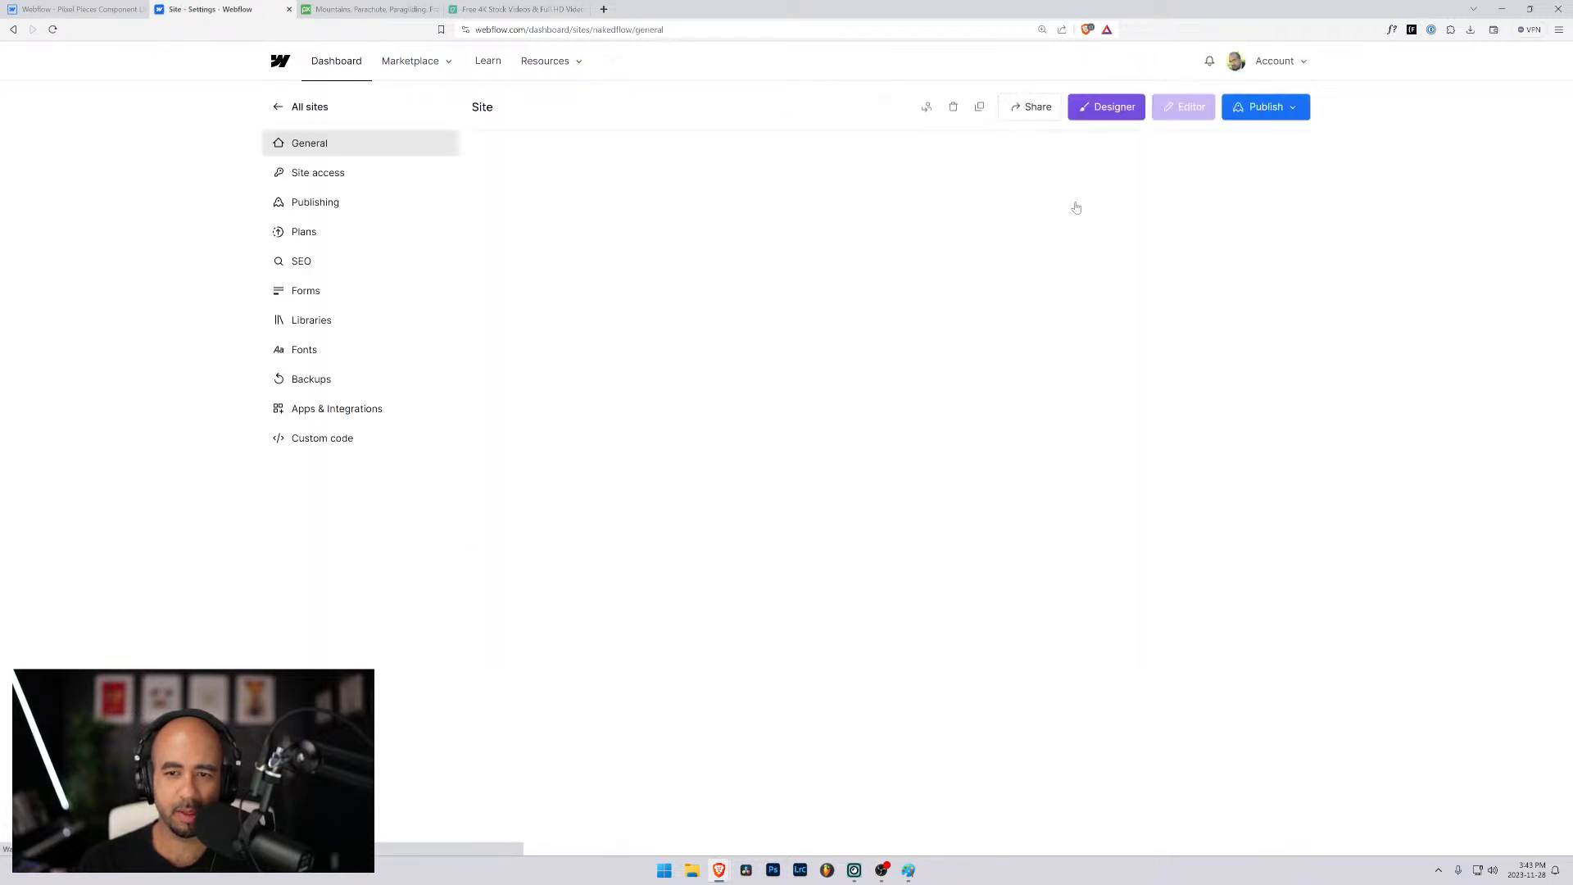
left_click(1290, 109)
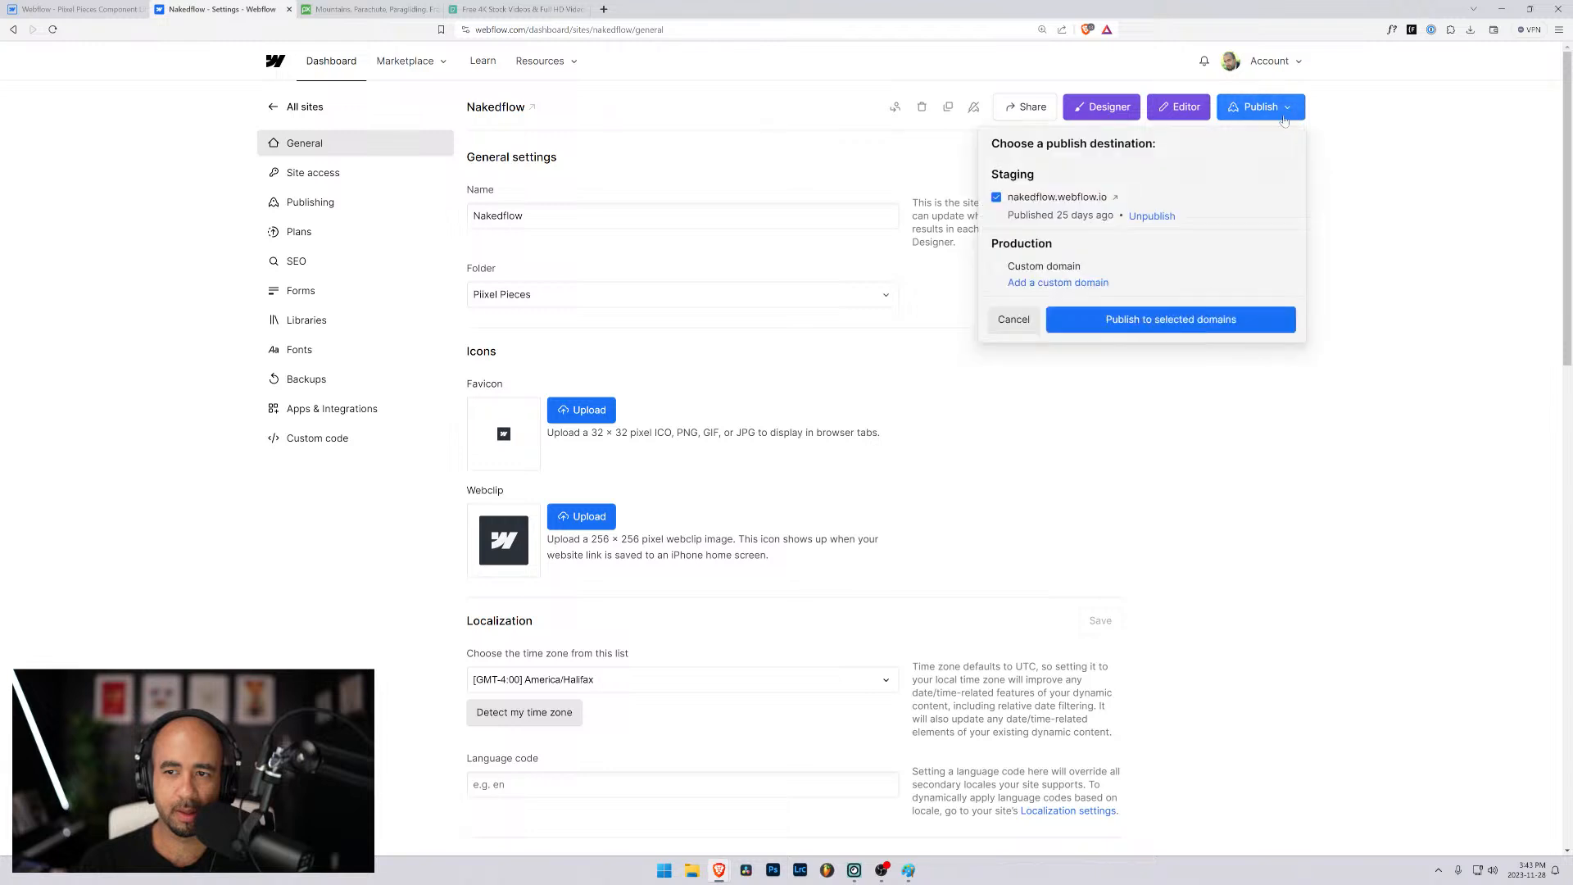
left_click(1115, 197)
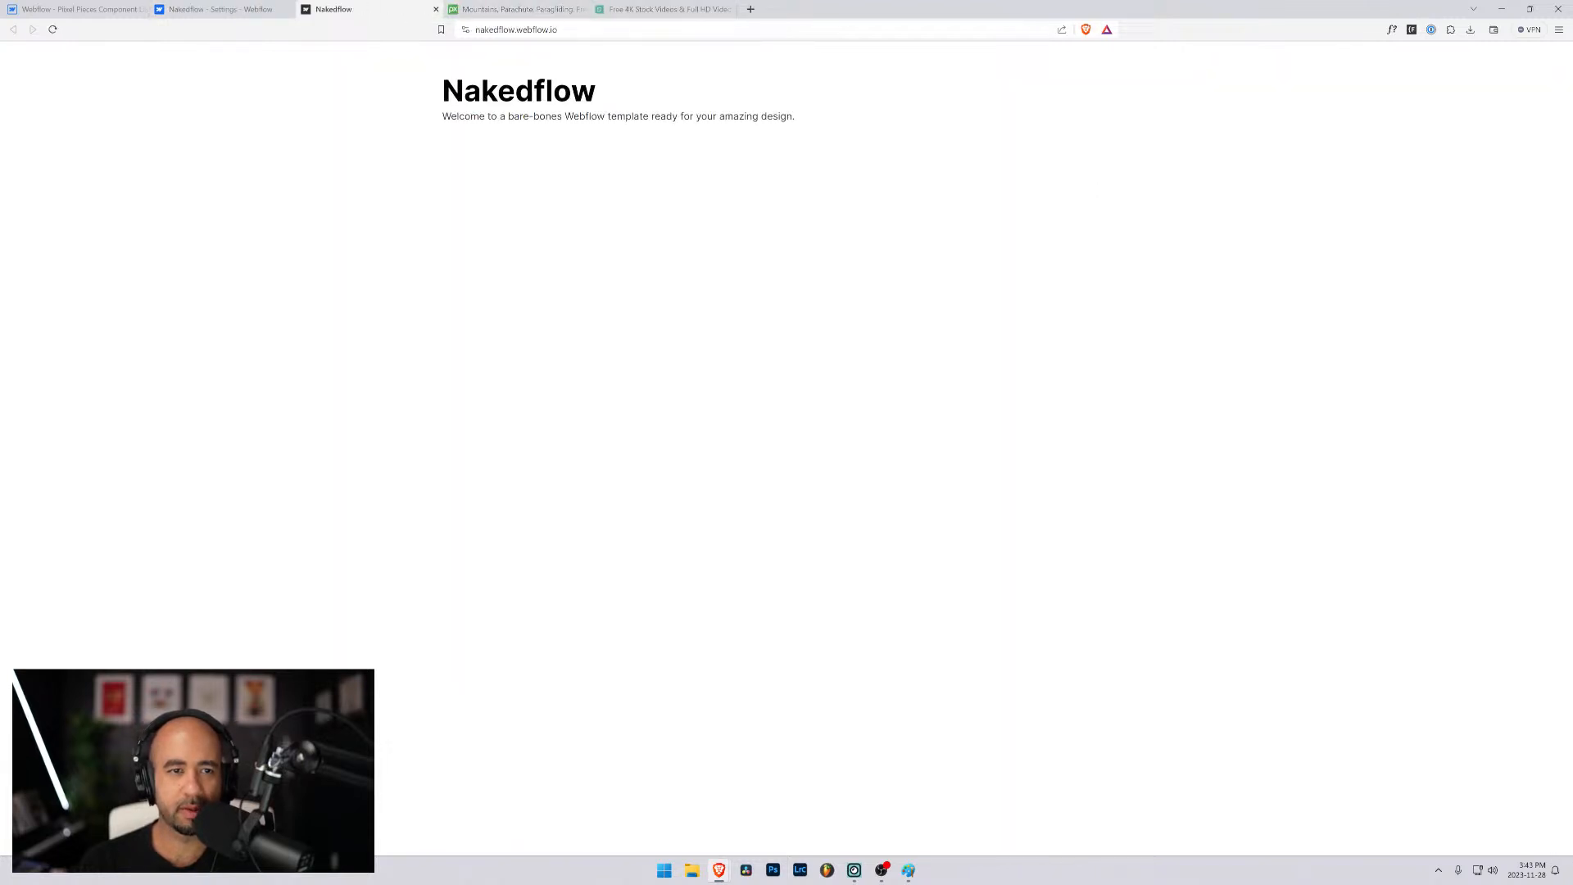
- Go to the Nakedflow site's /styleguide page and examine the form components in its Forms section
left_click(599, 30)
left_click(600, 31)
type("/sty")
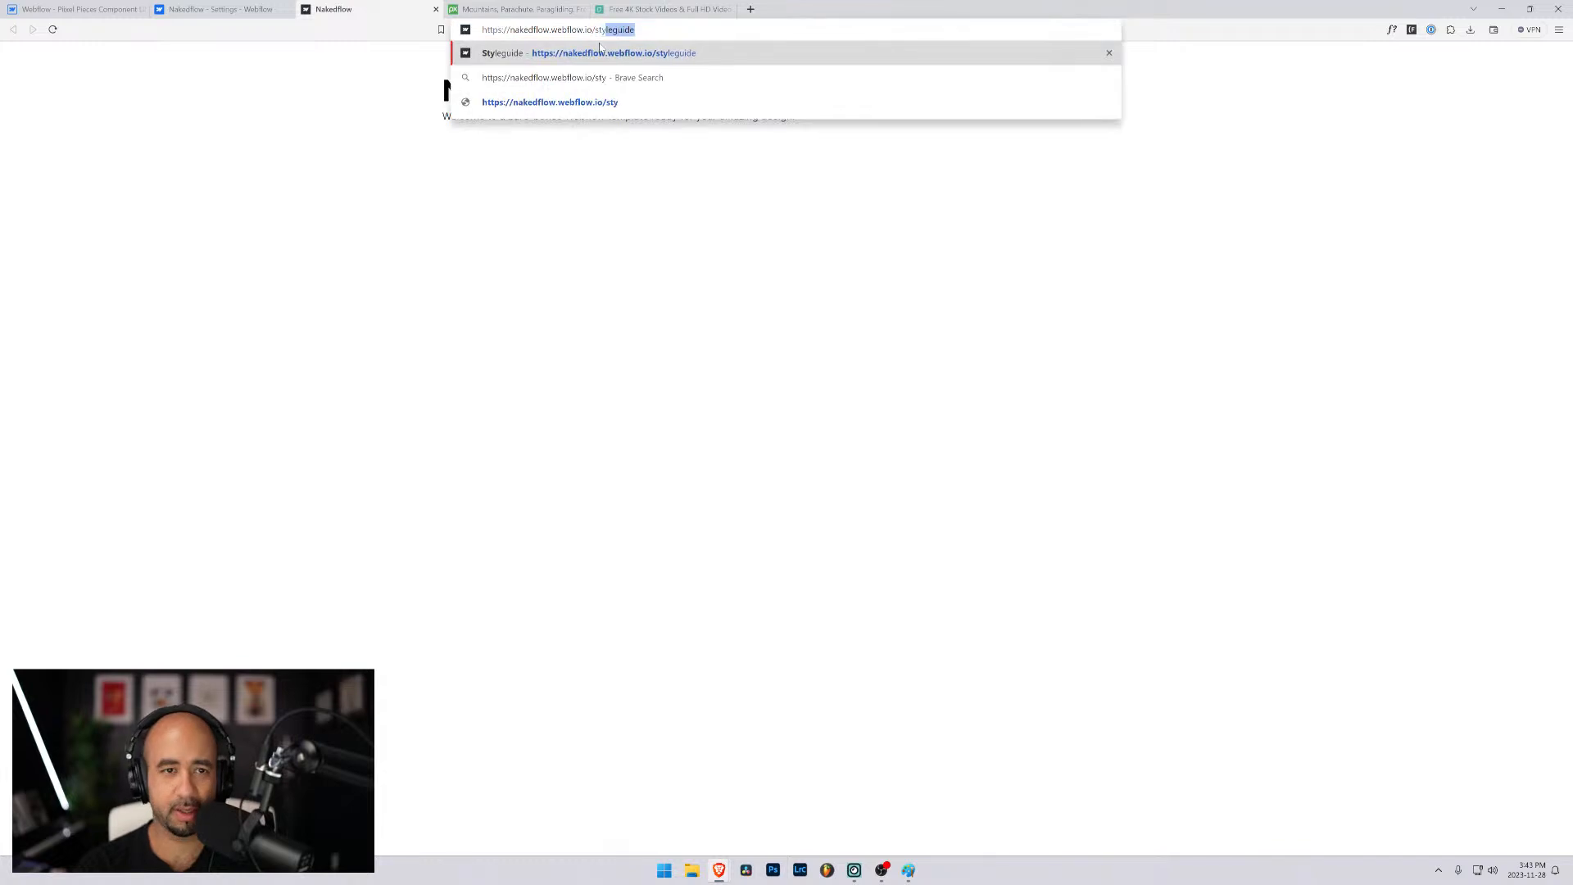
key("Return")
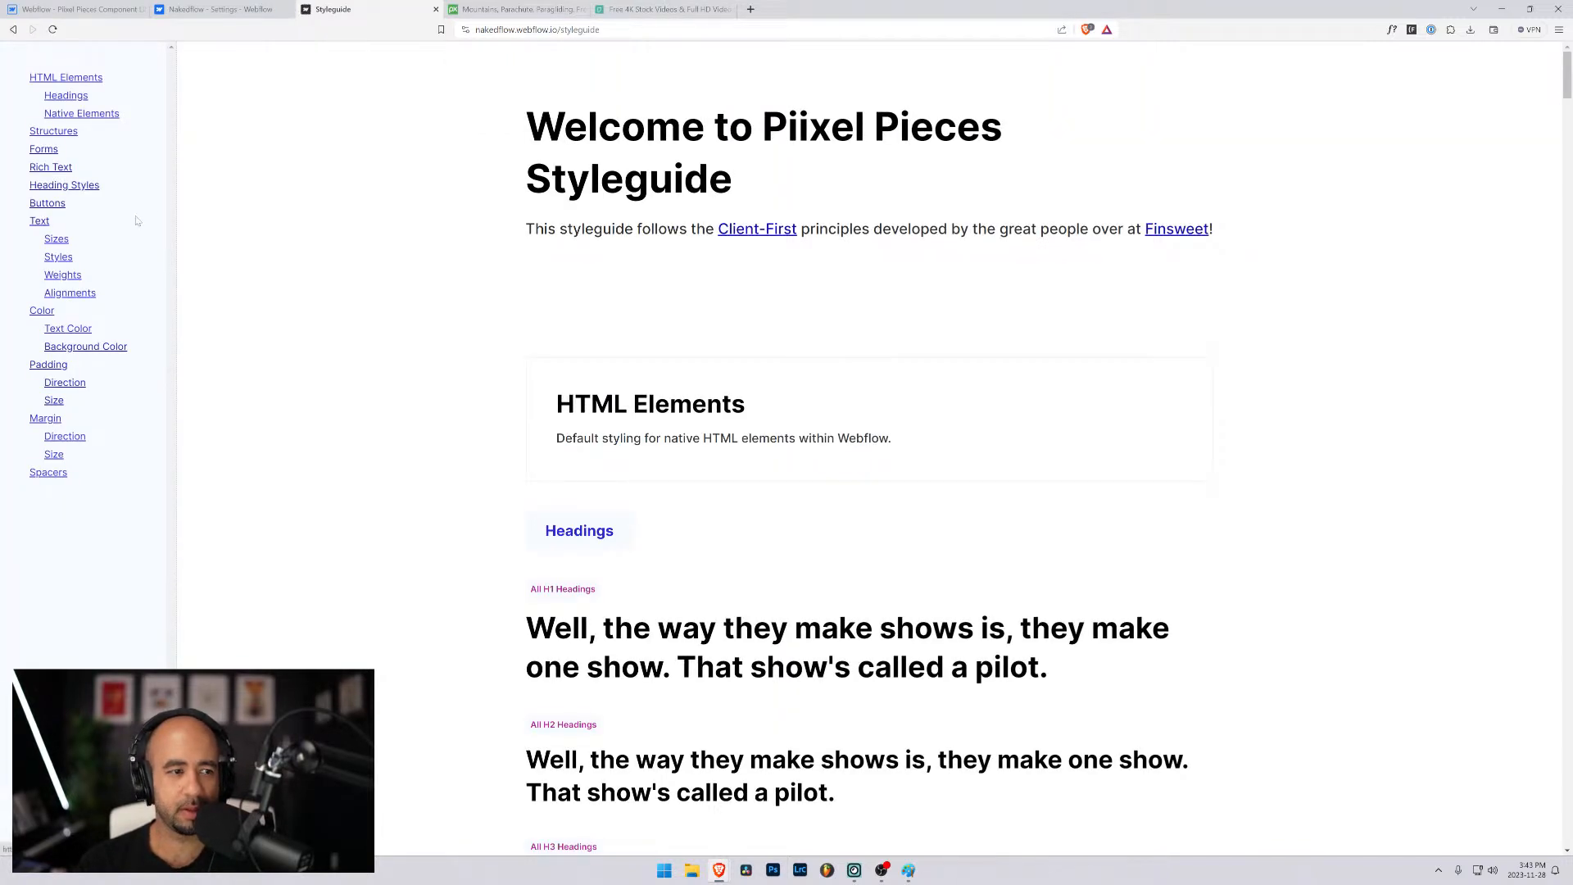
left_click(43, 149)
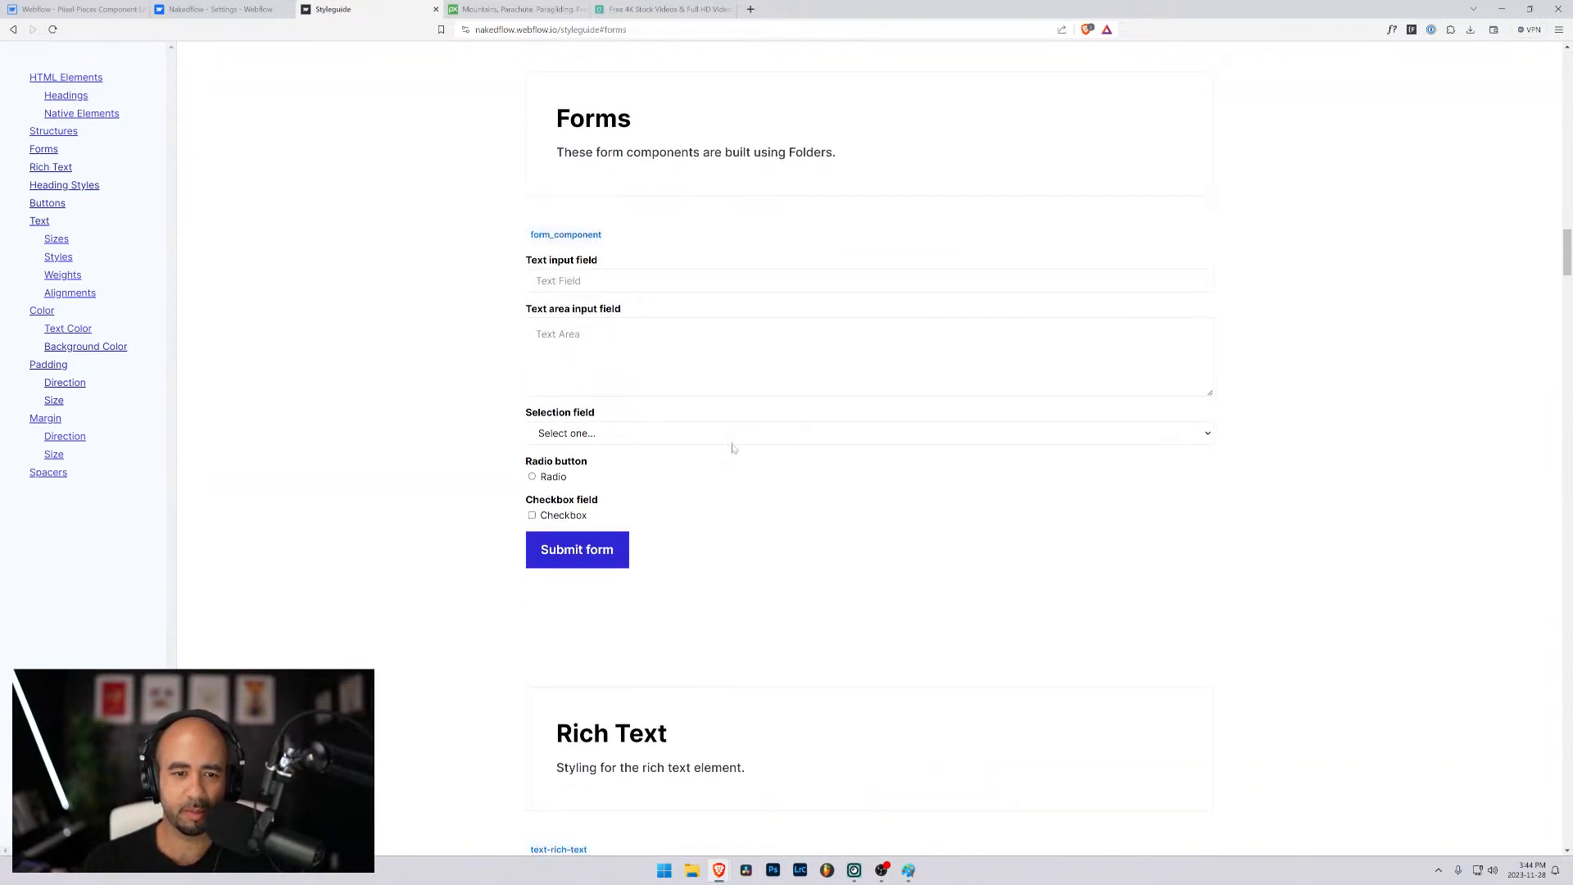
scroll(734, 446, "down", 5)
scroll(724, 458, "up", 4)
scroll(724, 458, "up", 2)
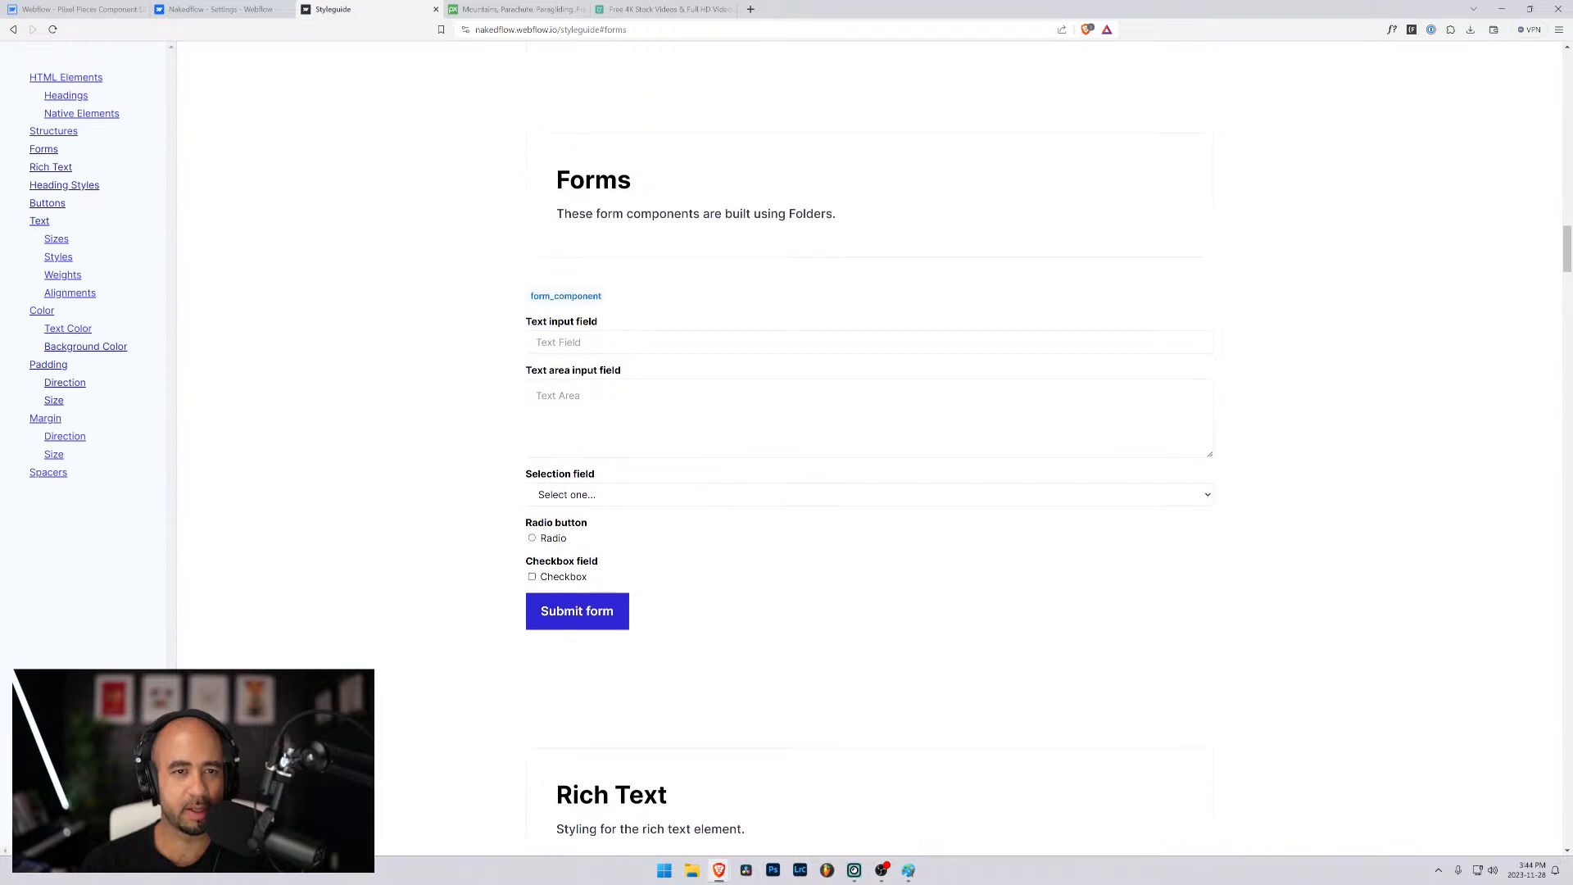
scroll(868, 447, "down", 1)
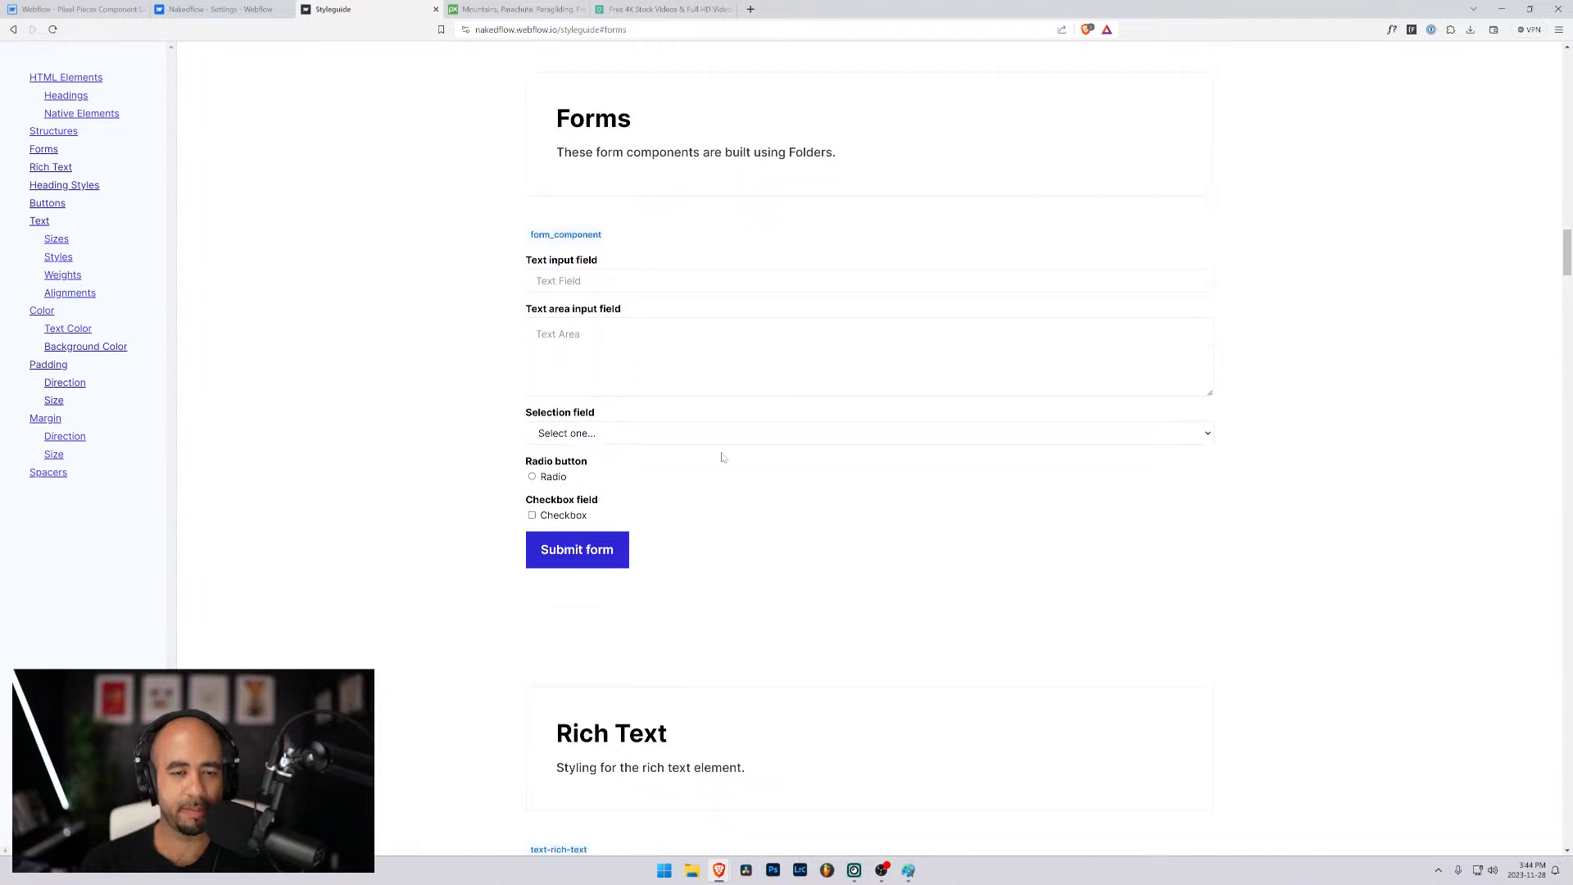
- Examine the styleguide's Spacers and Utility classes sections for a class that centers content
left_click(81, 8)
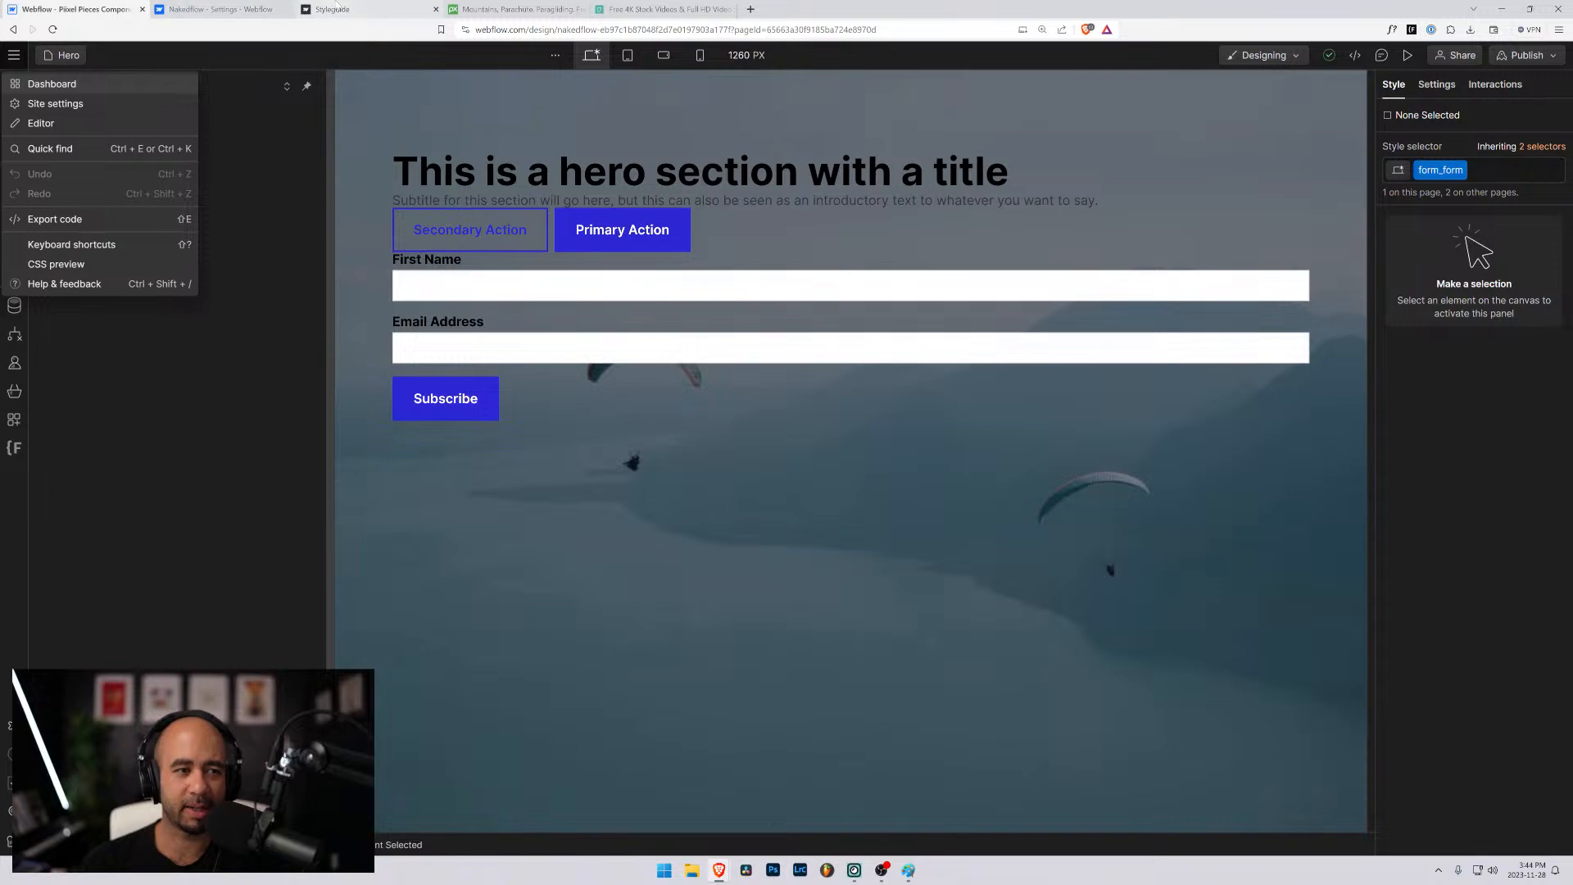
left_click(332, 9)
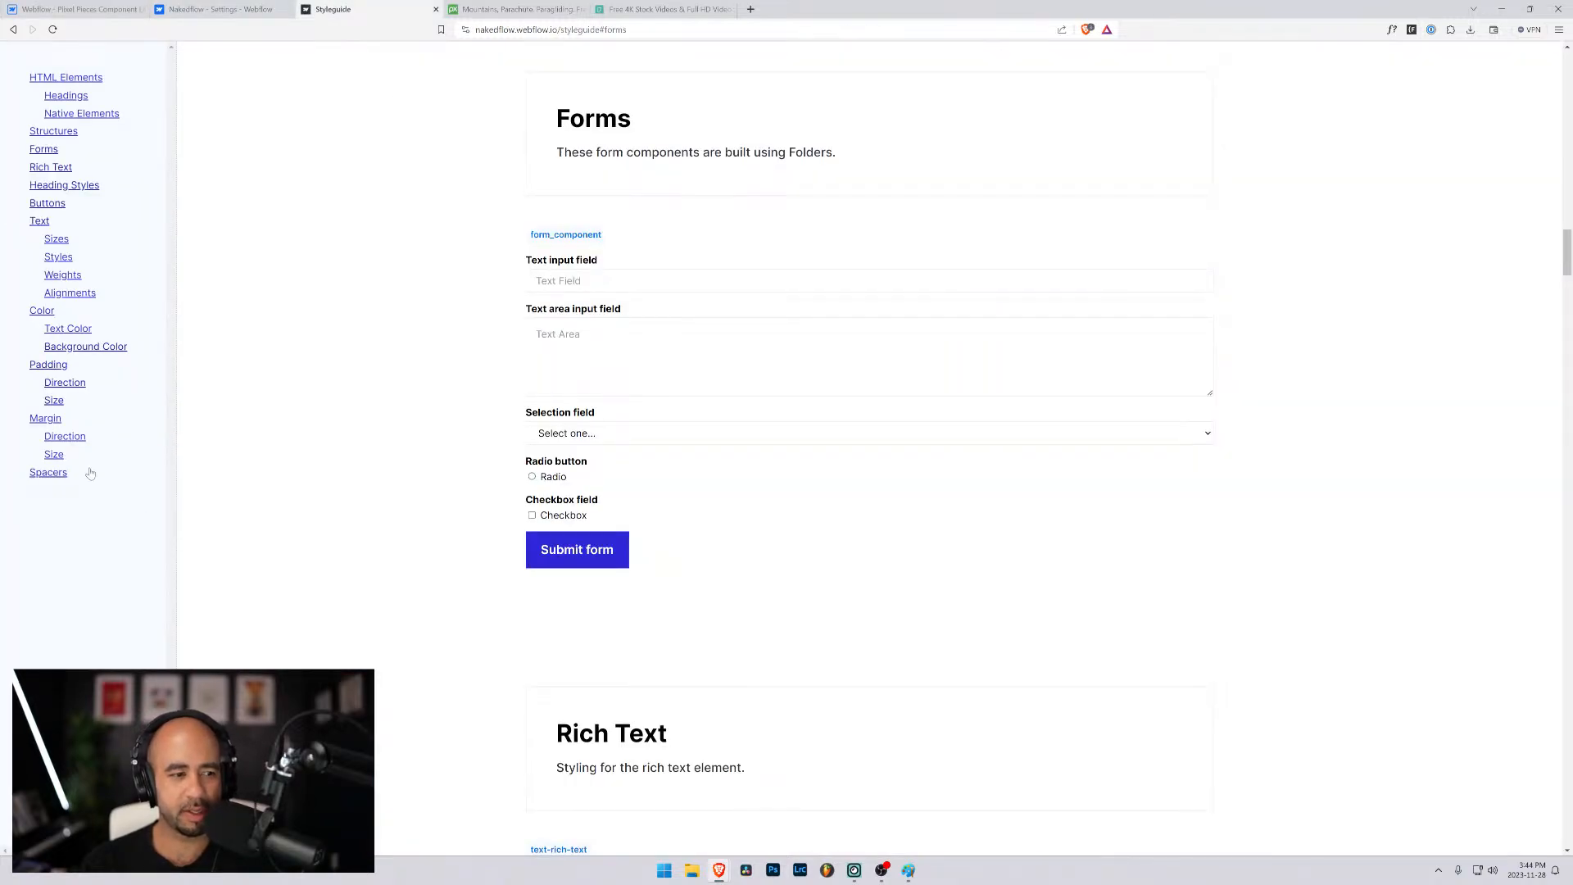
left_click(51, 473)
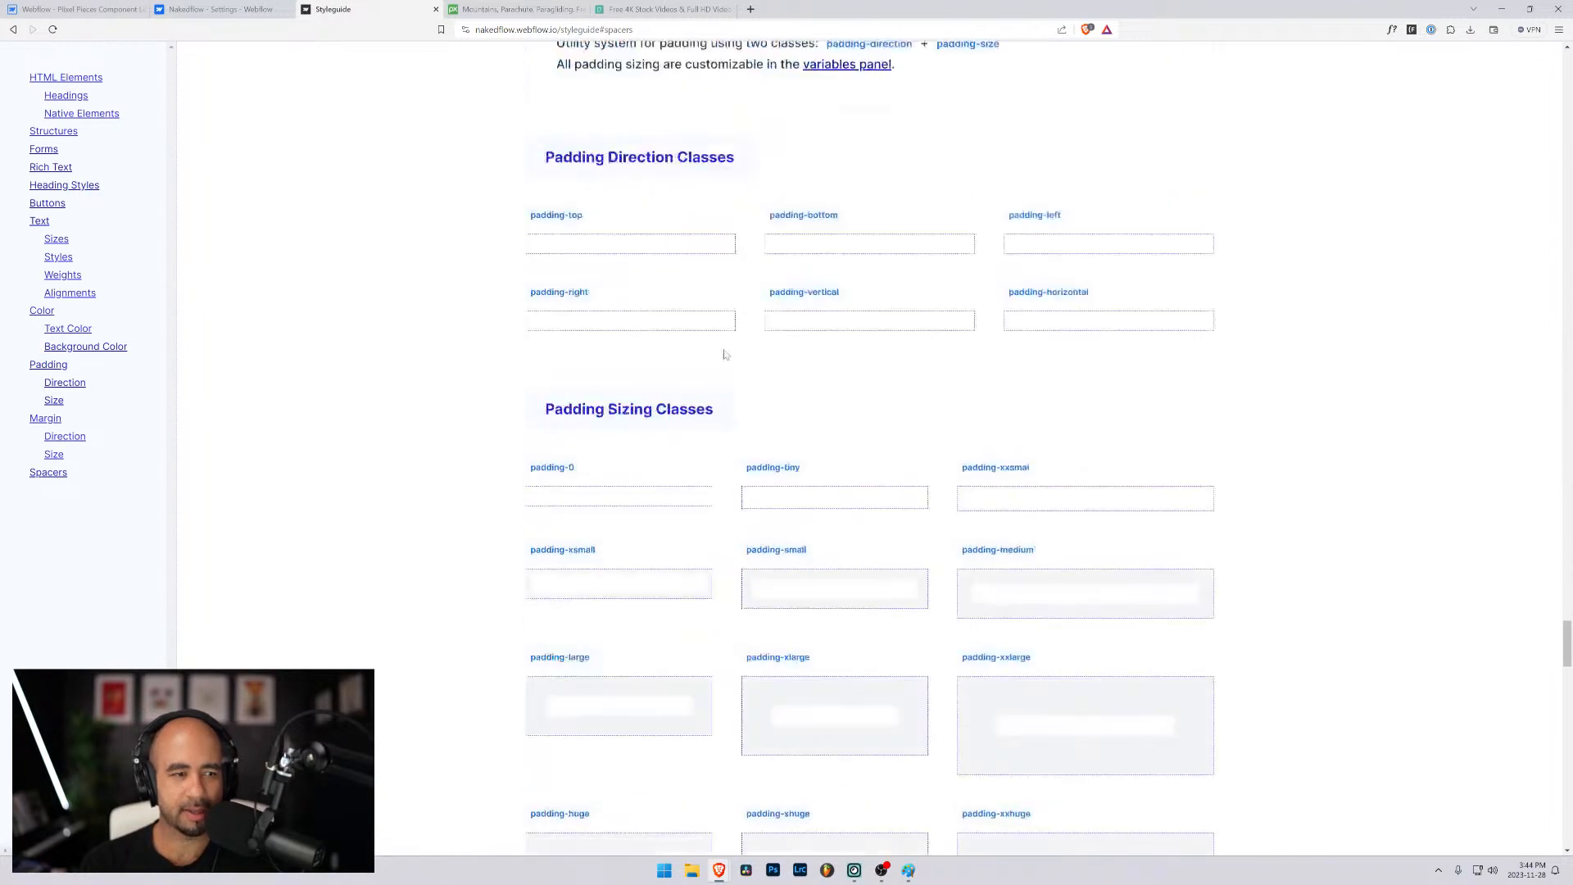
scroll(712, 338, "down", 4)
scroll(712, 340, "down", 5)
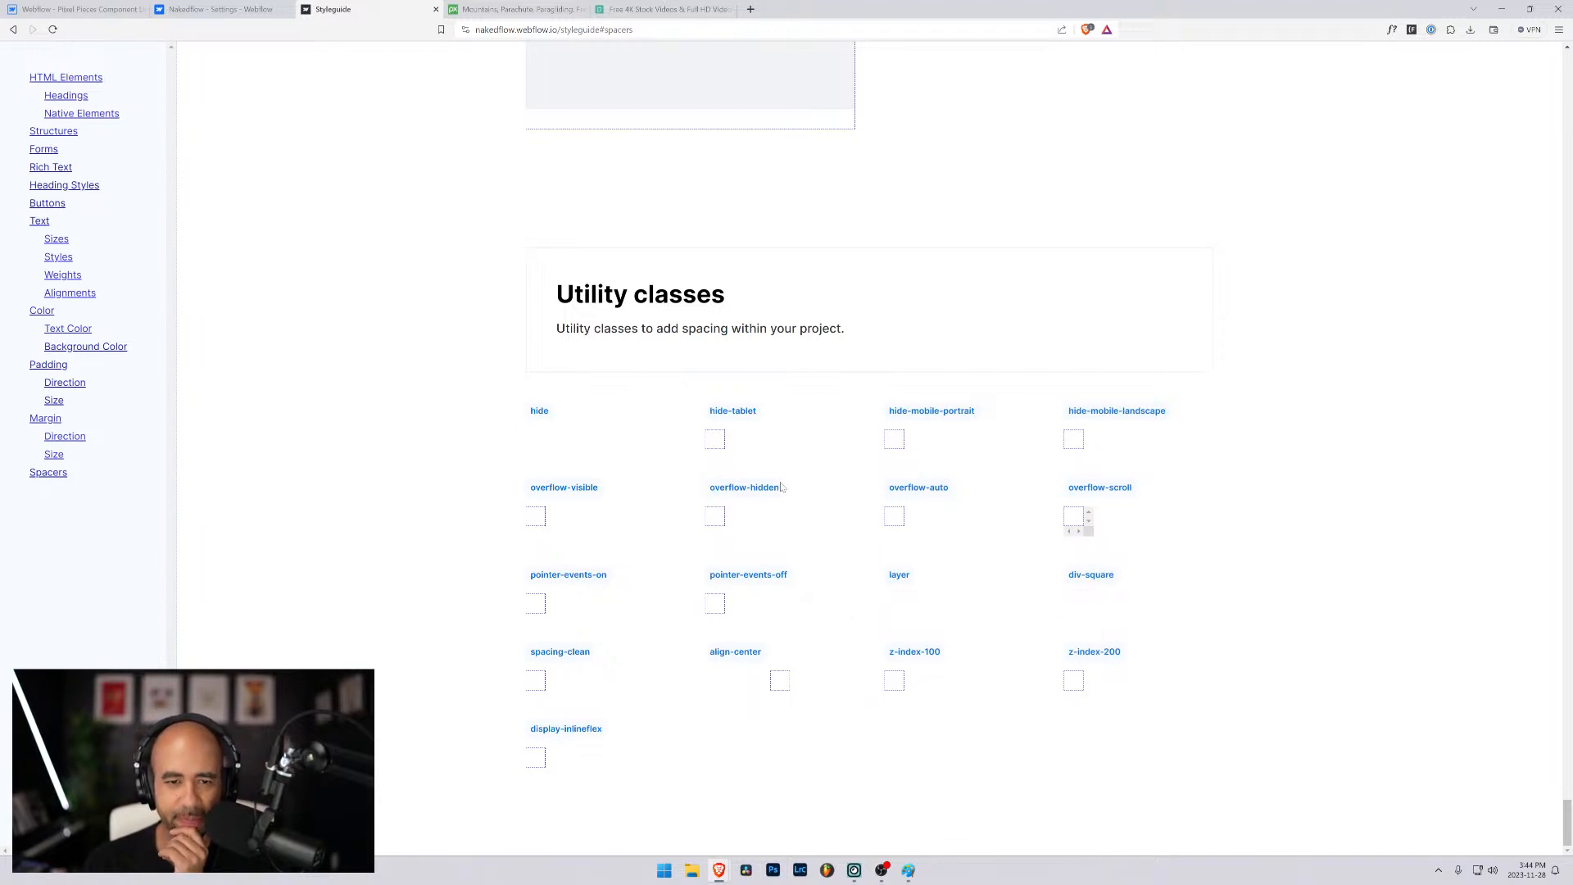
scroll(747, 496, "up", 6)
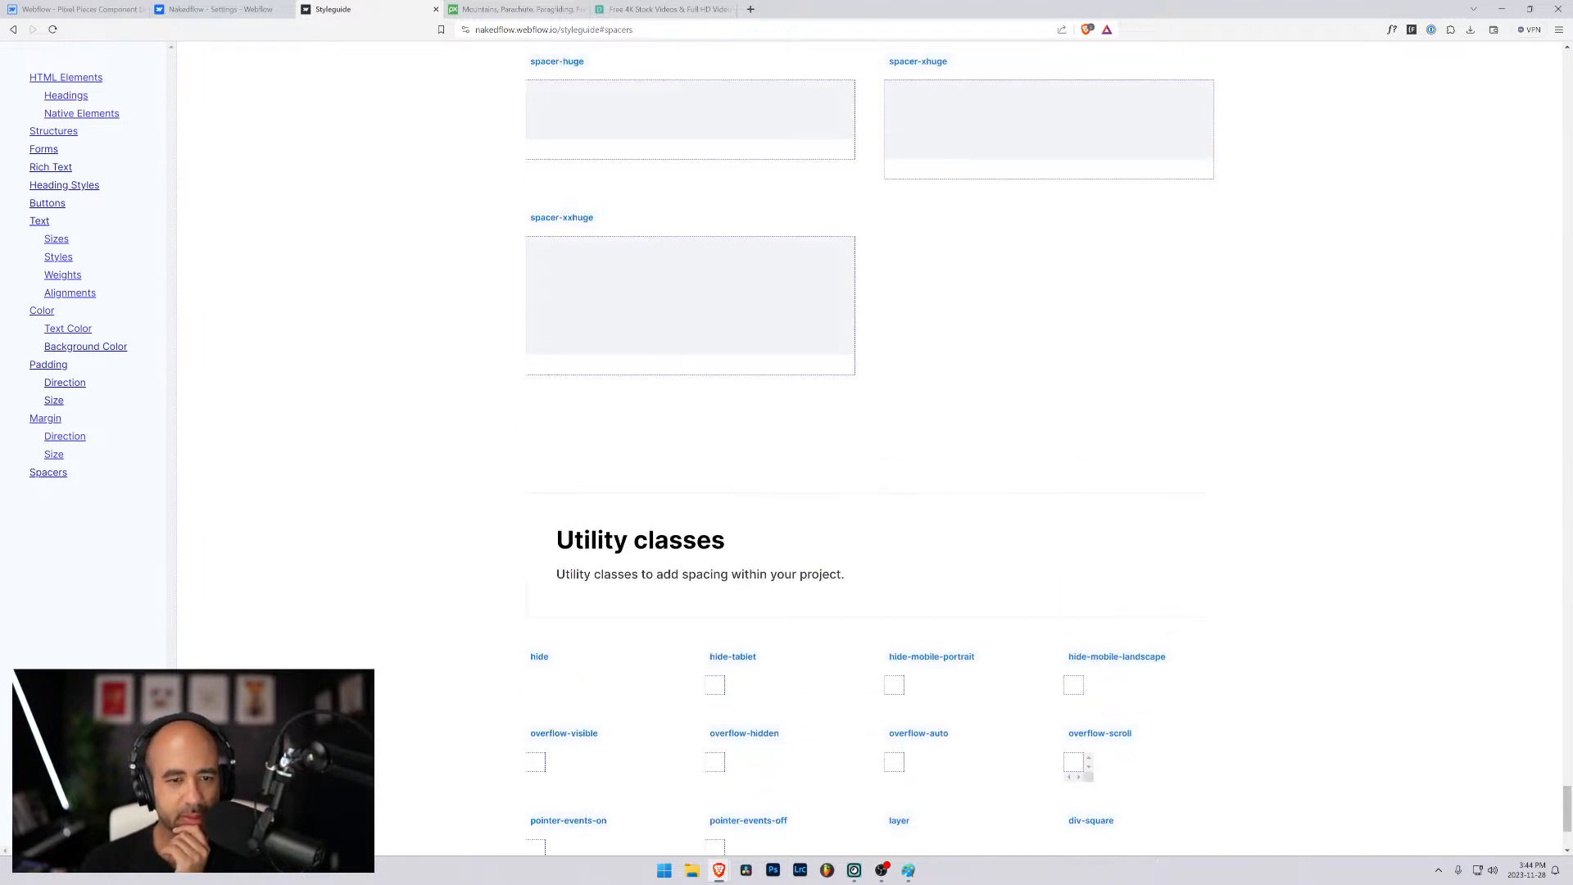
scroll(747, 497, "down", 5)
scroll(748, 496, "down", 1)
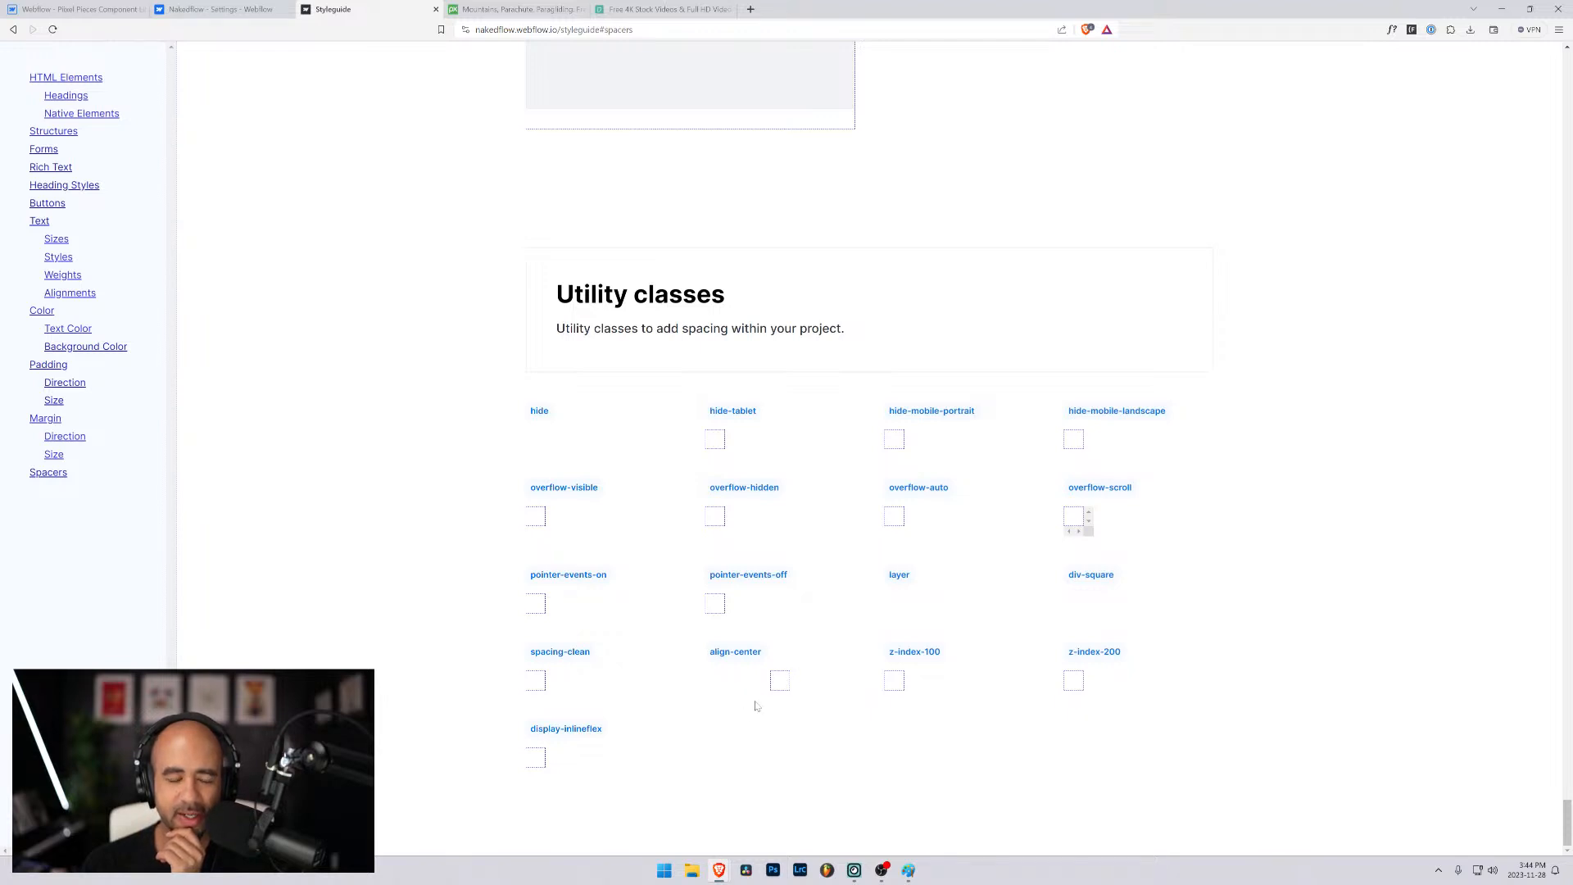
- Return to the Hero page in the Designer and select the unnamed div block around the title, subtitle and button group
left_click(219, 9)
left_click(78, 9)
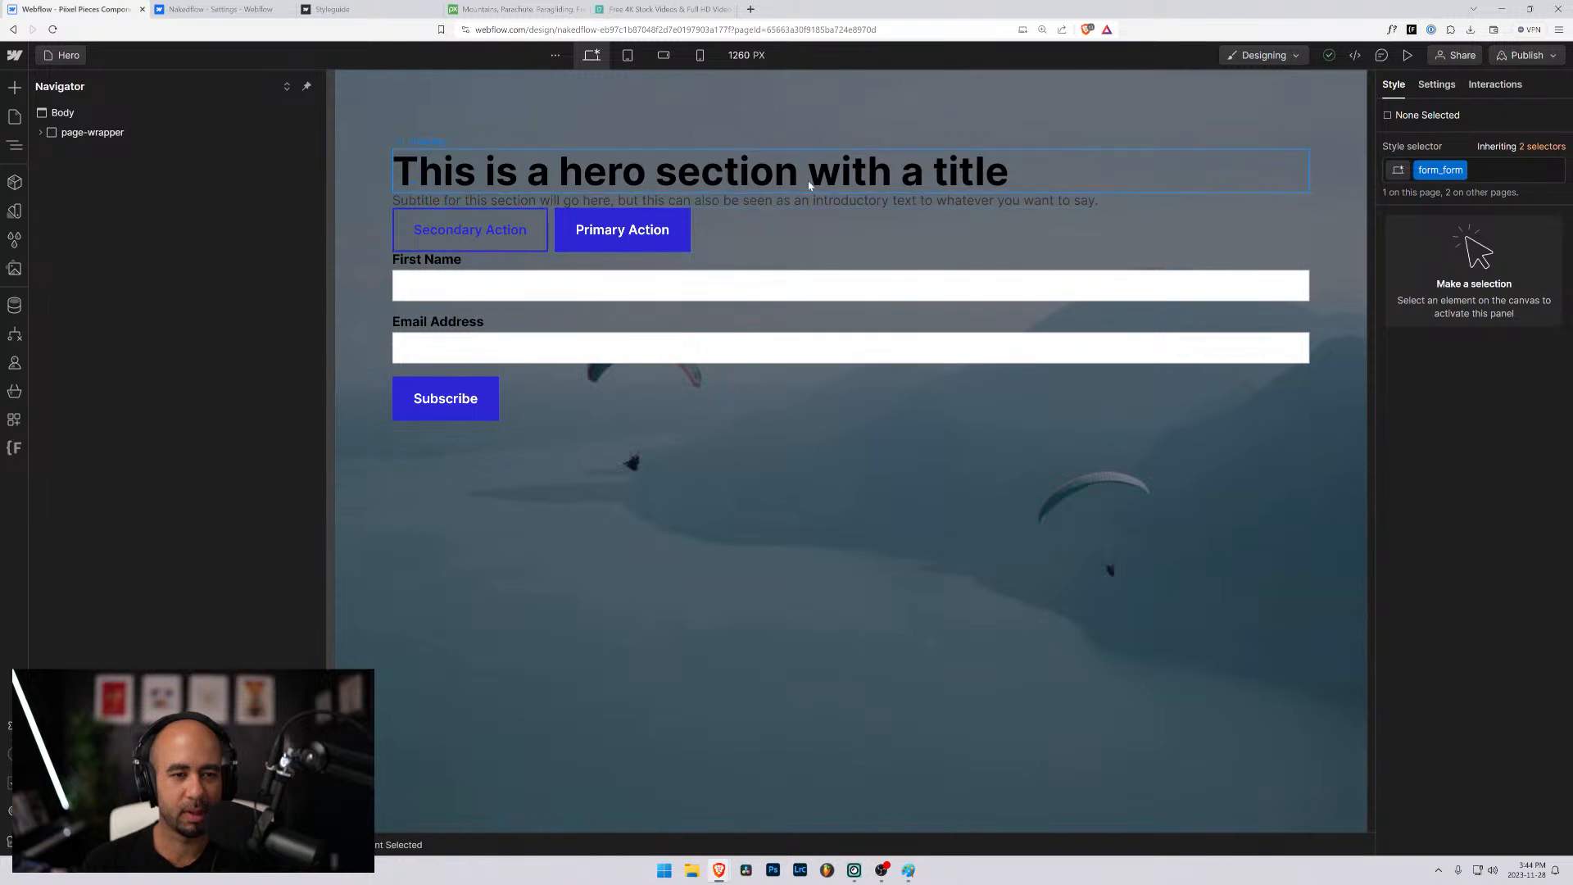
left_click(397, 168)
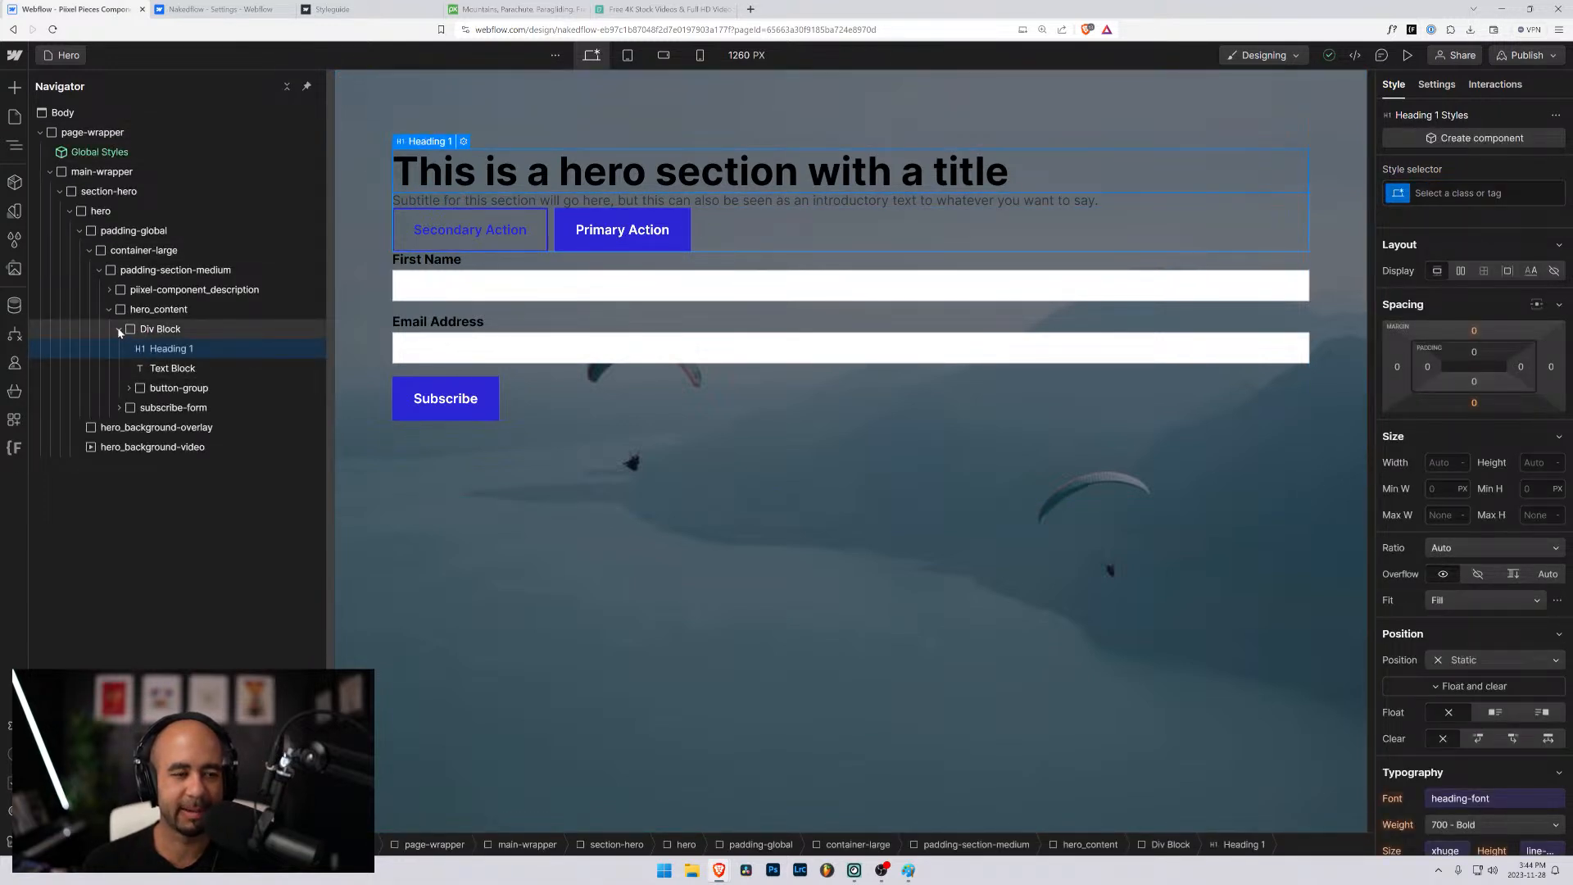
left_click(146, 331)
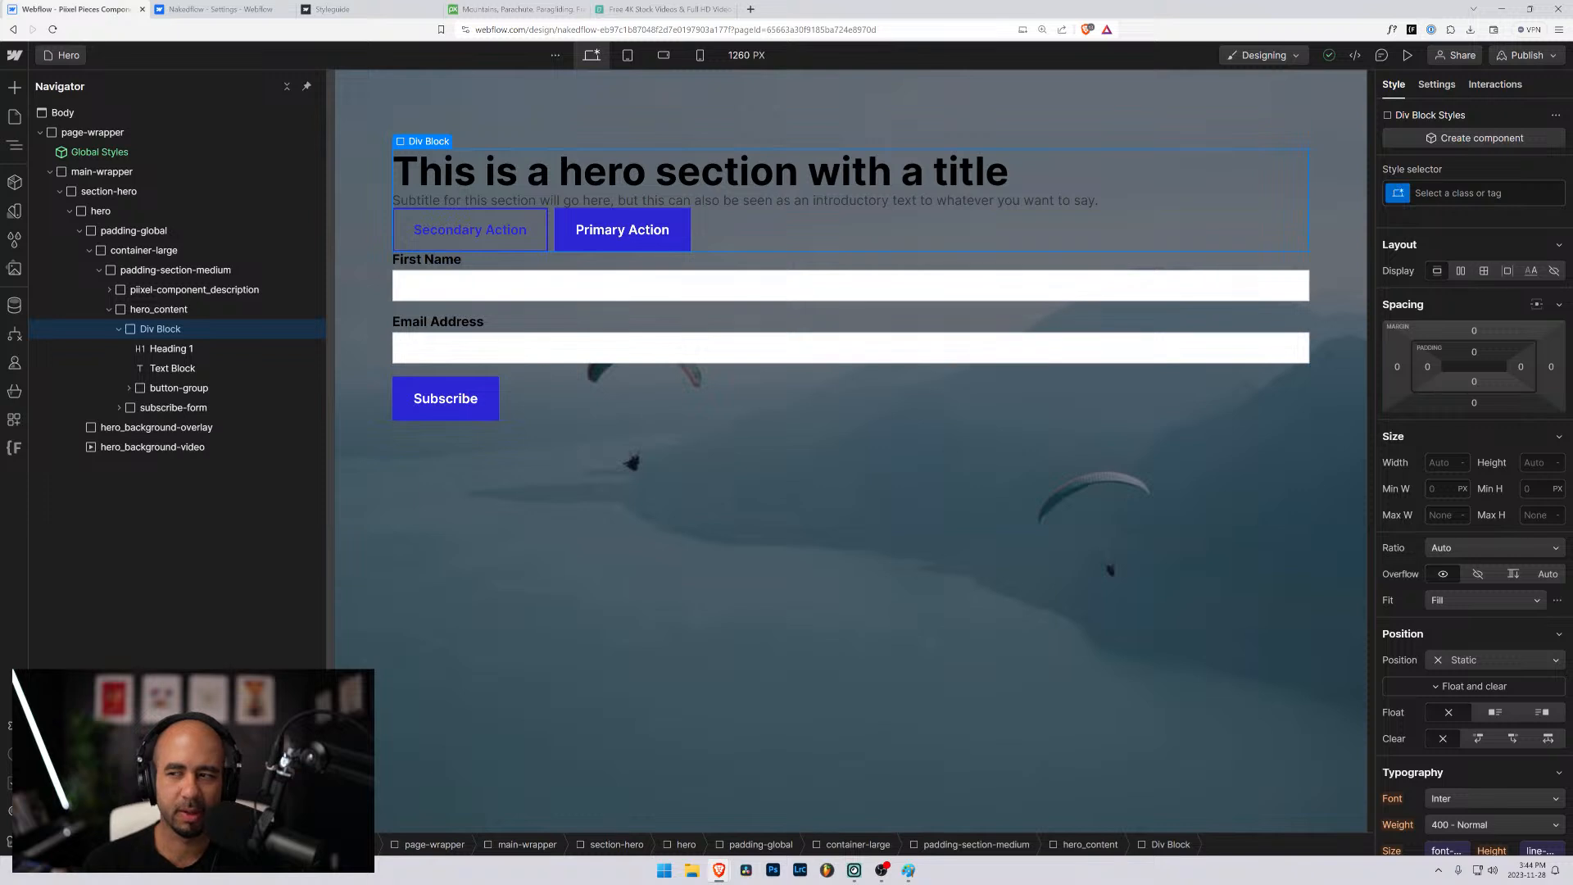
- Try the existing align-center class on the div block inside hero_content and remove it again
left_click(1467, 194)
type("alig")
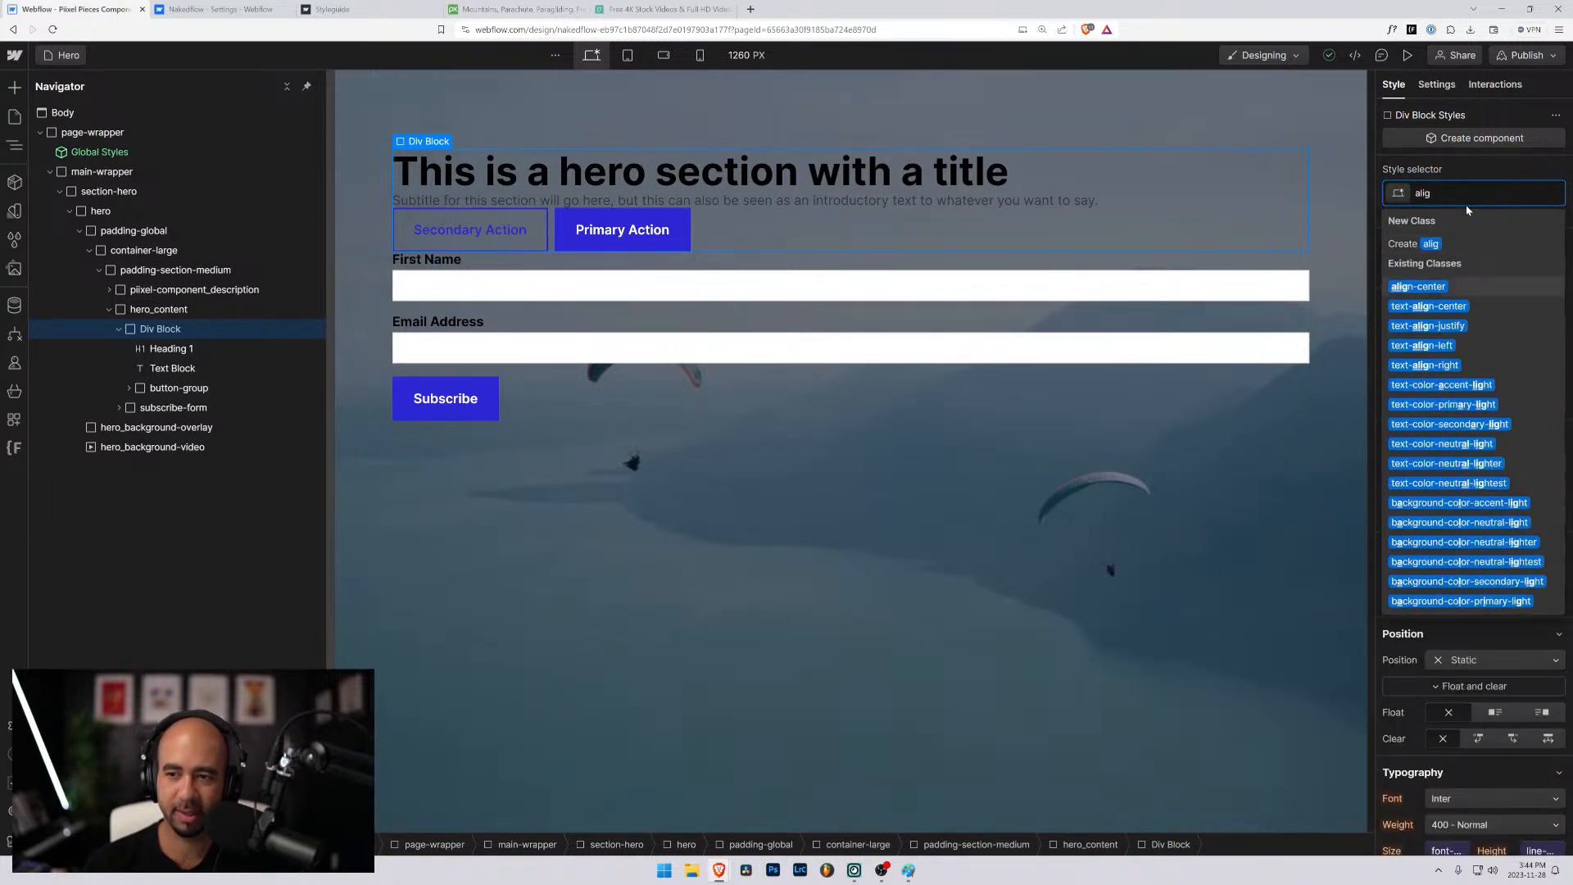
key("Return")
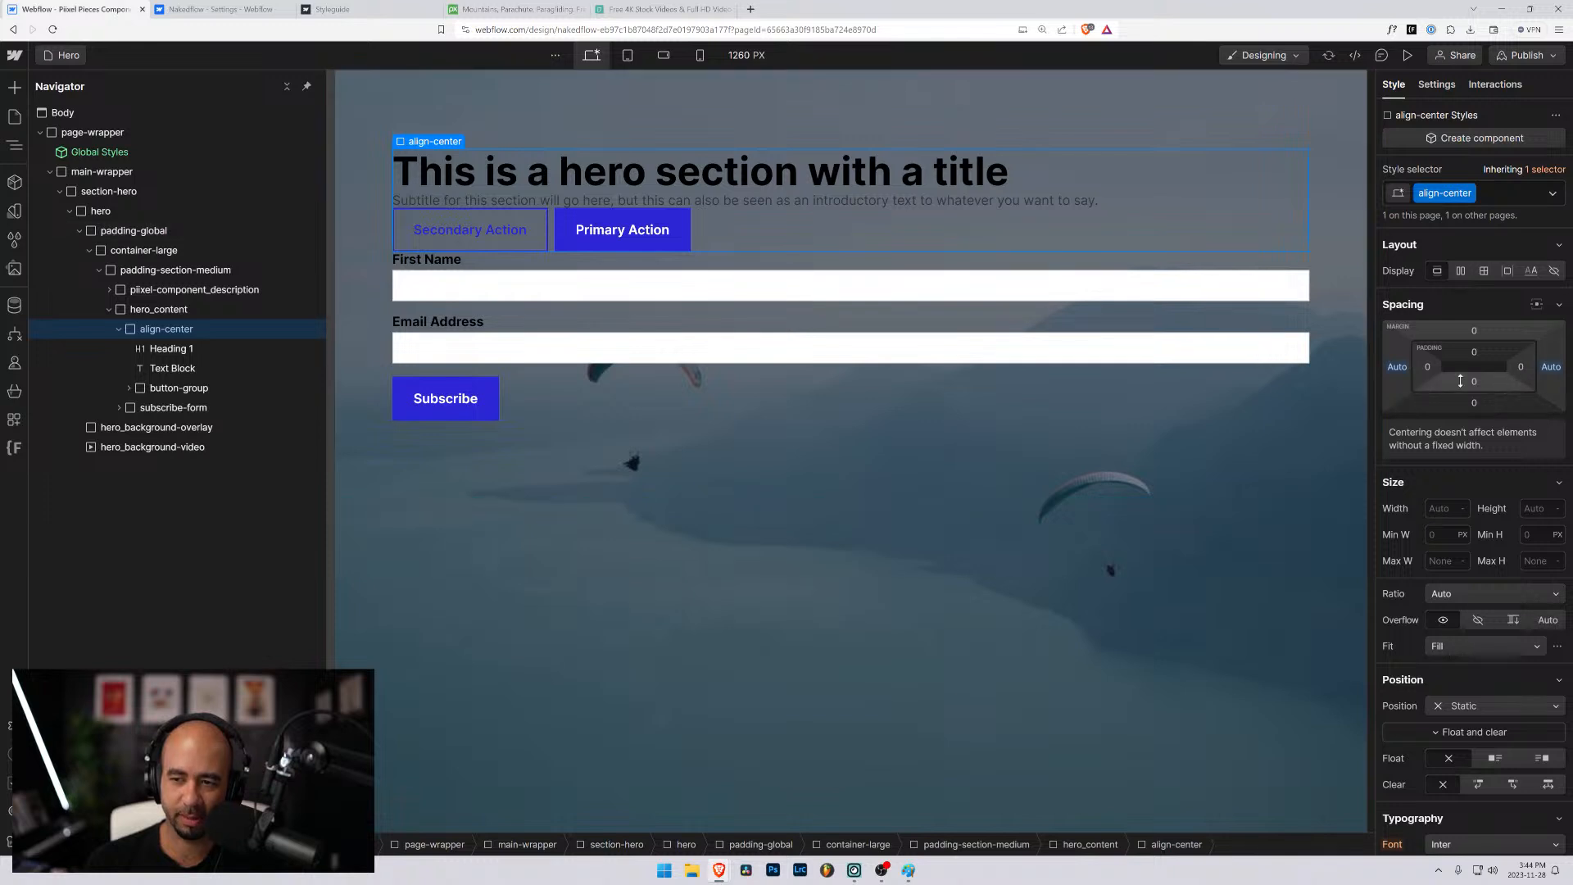
scroll(1475, 458, "down", 3)
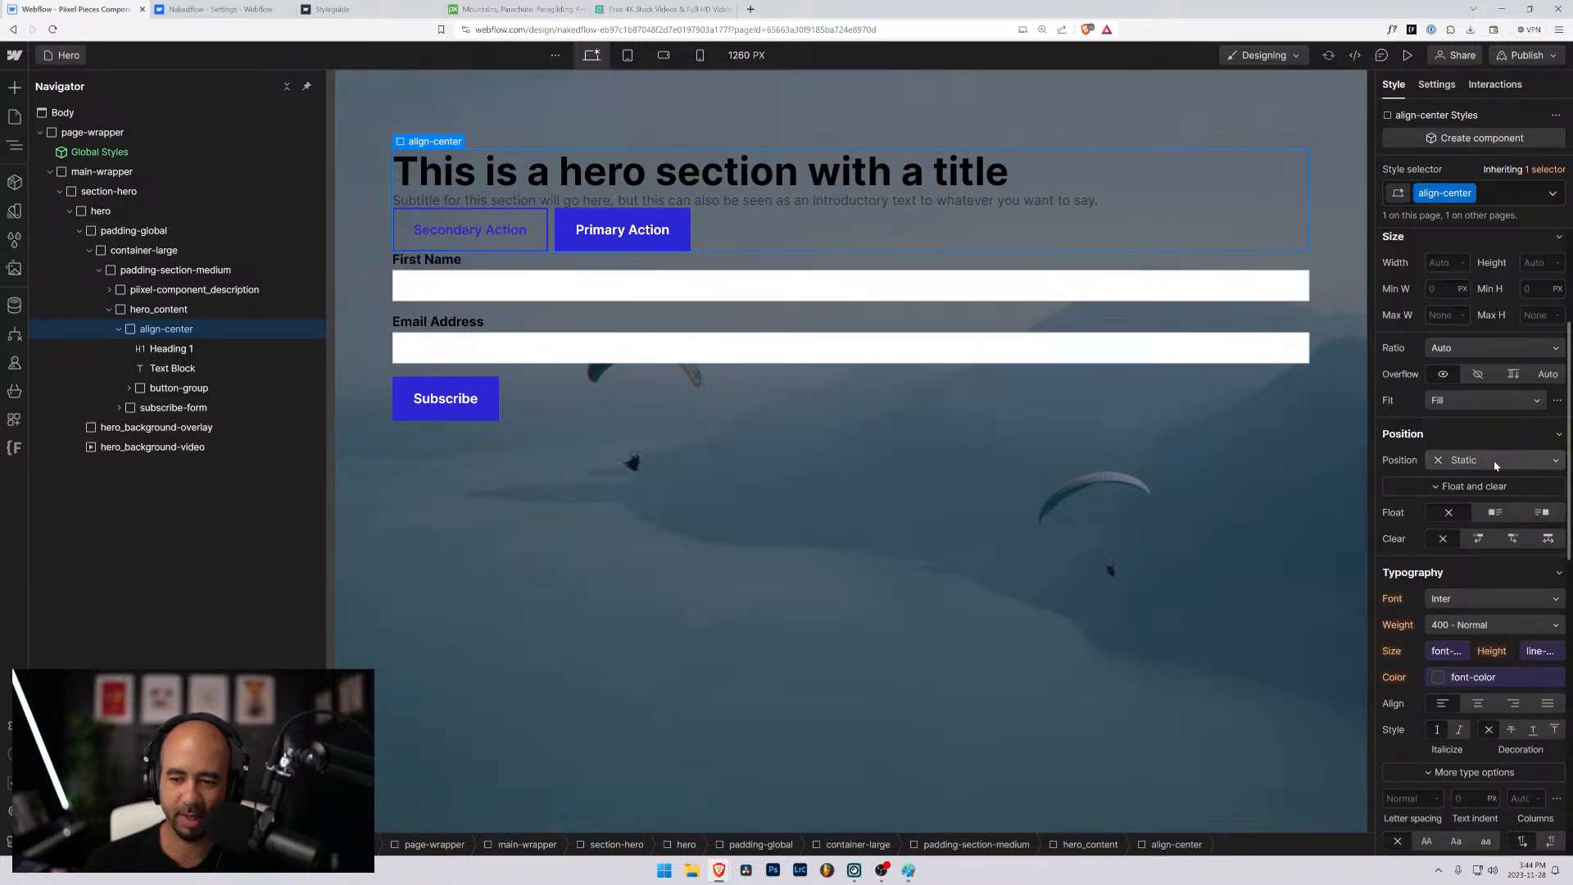
scroll(1496, 464, "up", 3)
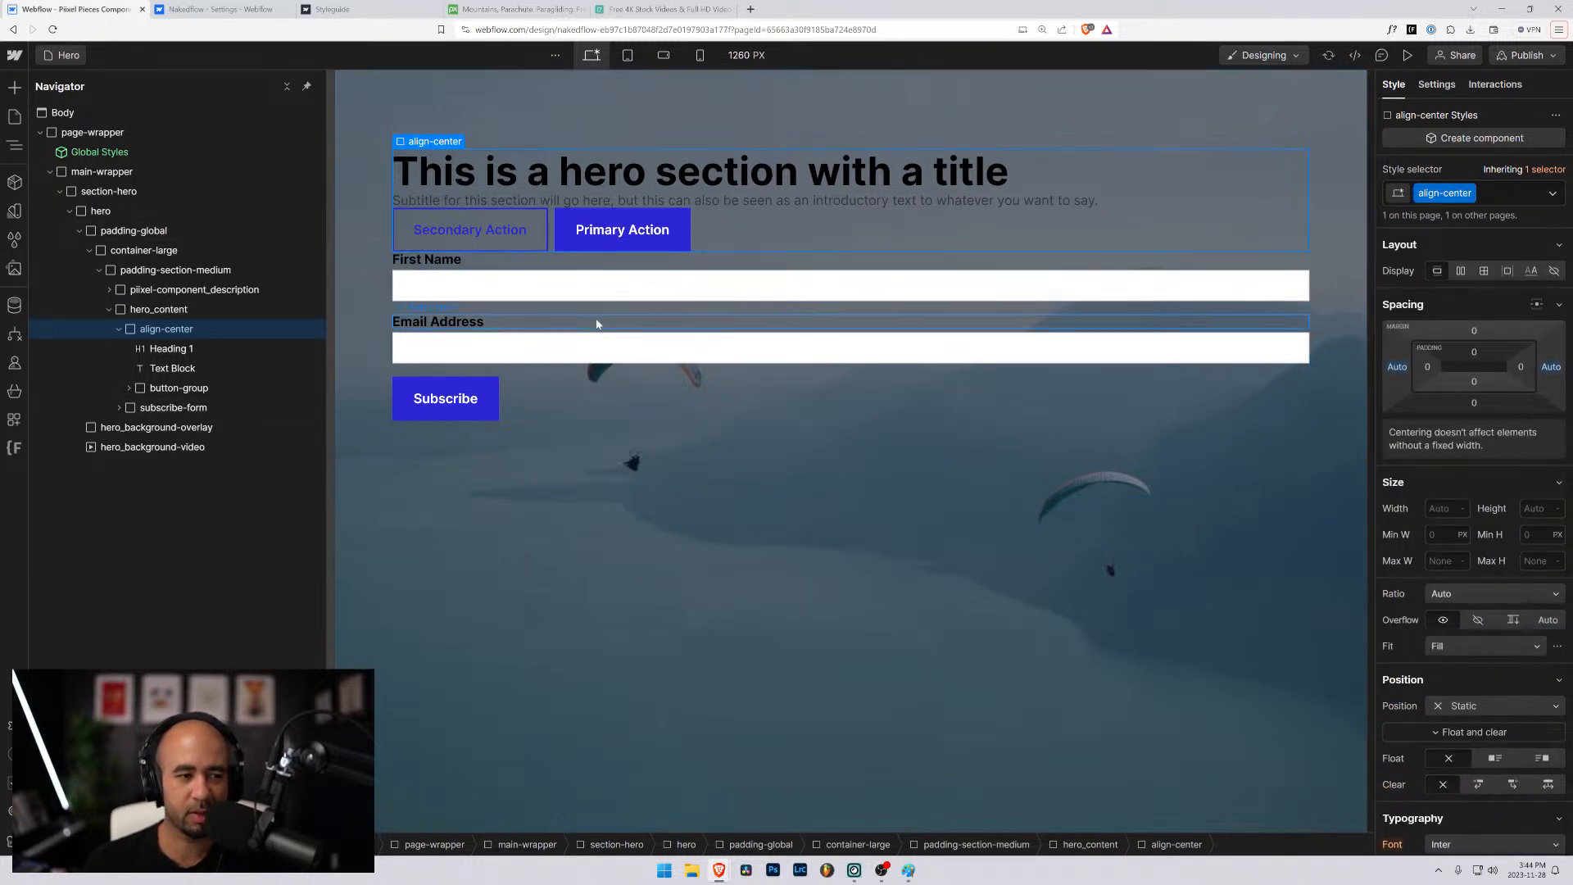
left_click(1517, 205)
key("BackSpace")
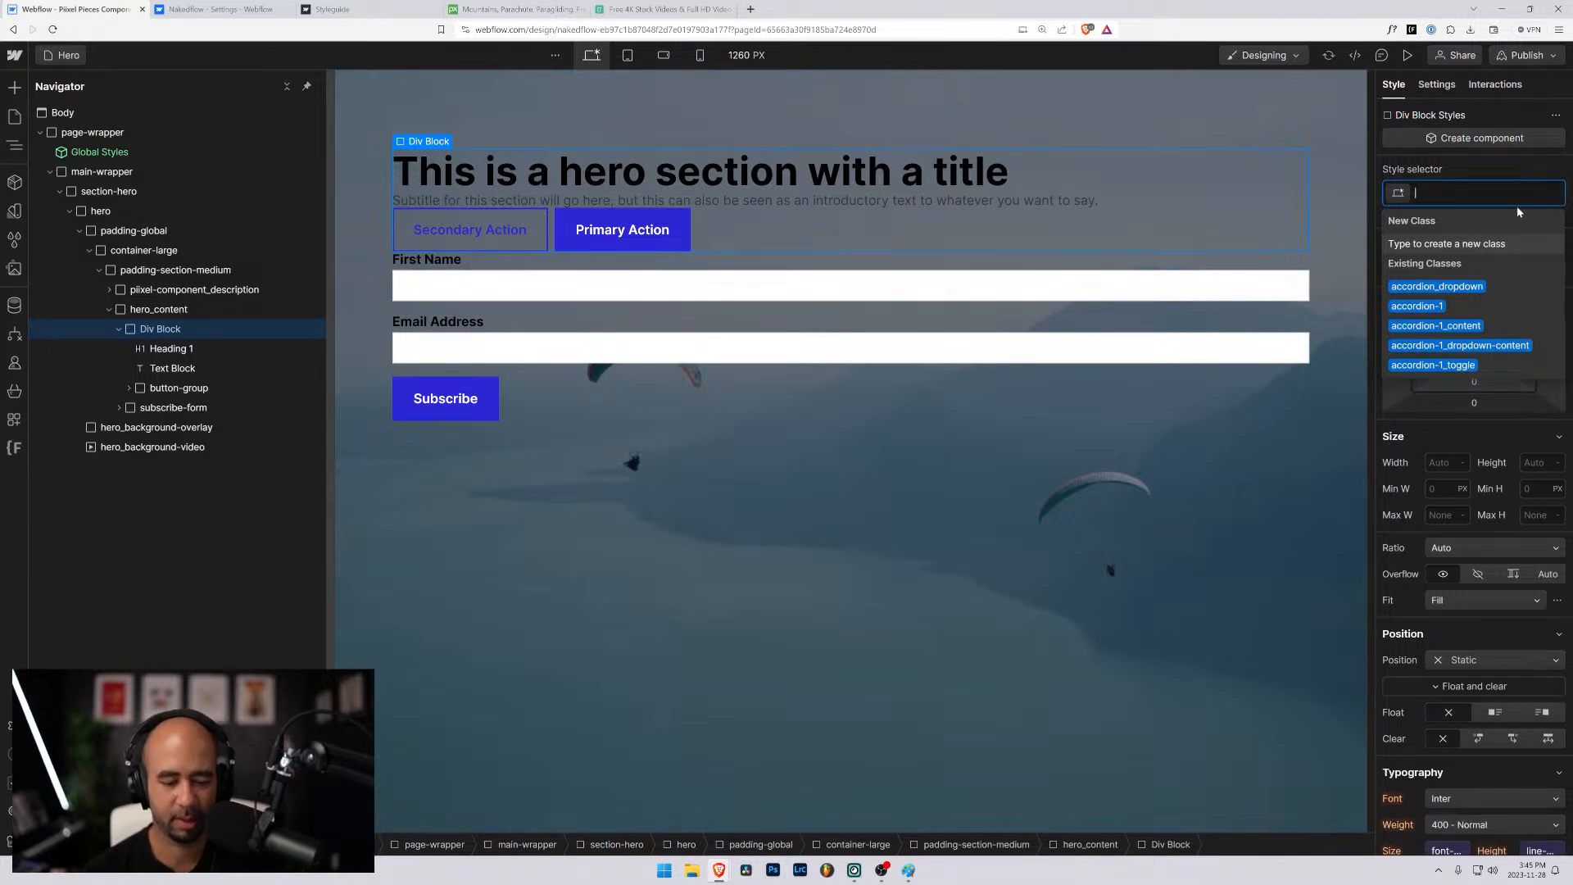
- Give the div block around the title, subtitle and buttons a new class named is-centered
type("is-centered")
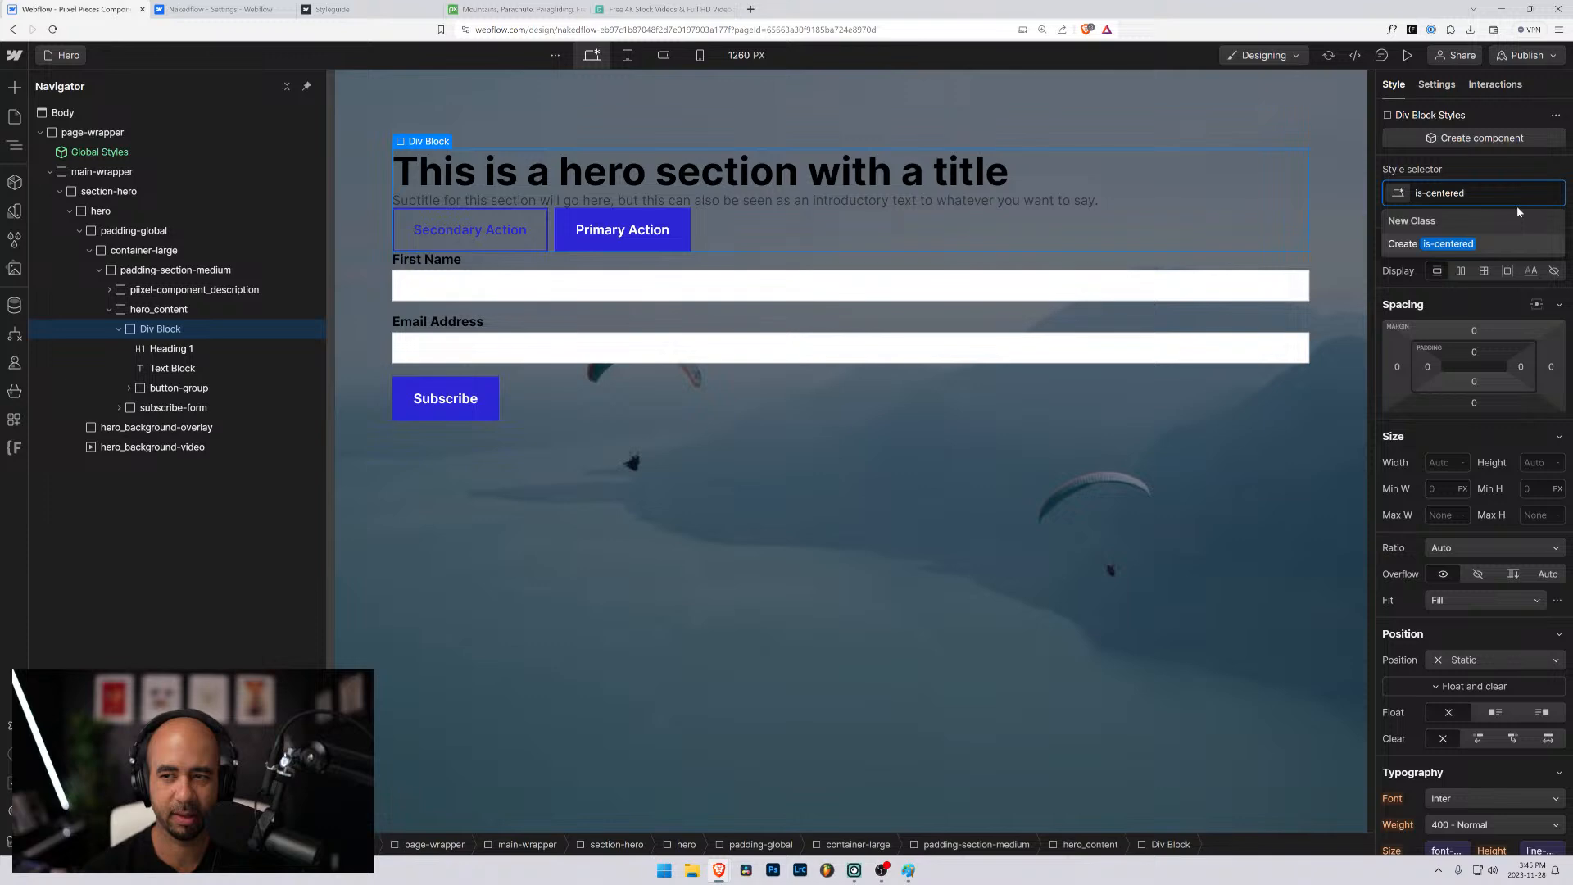
key("Return")
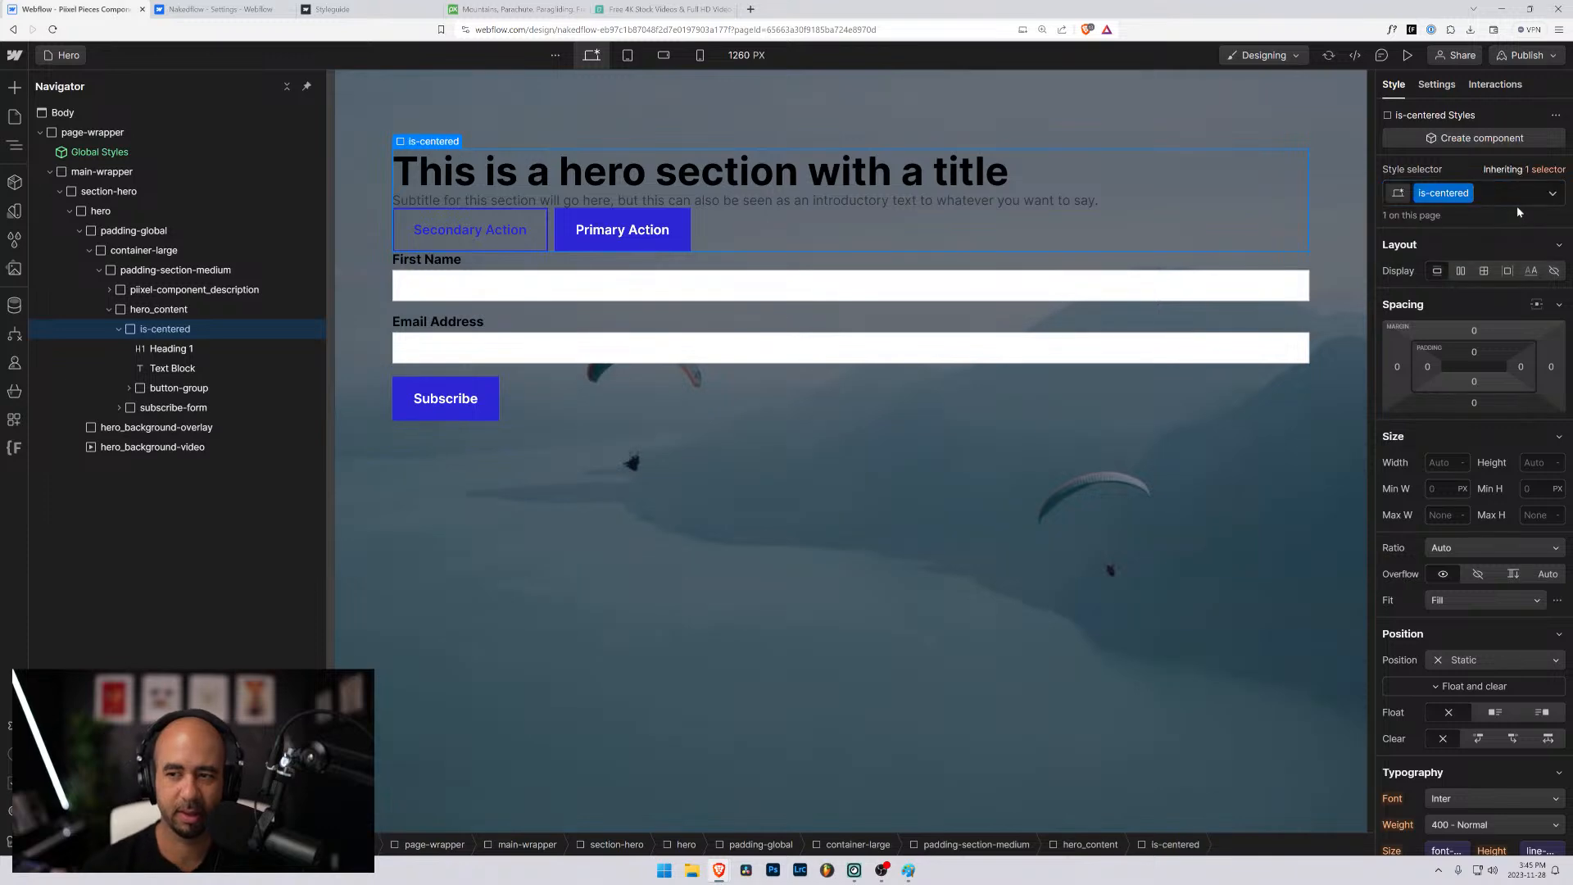
- Try center text alignment on the is-centered div and clear that alignment again
scroll(1481, 599, "down", 2)
scroll(1473, 593, "up", 2)
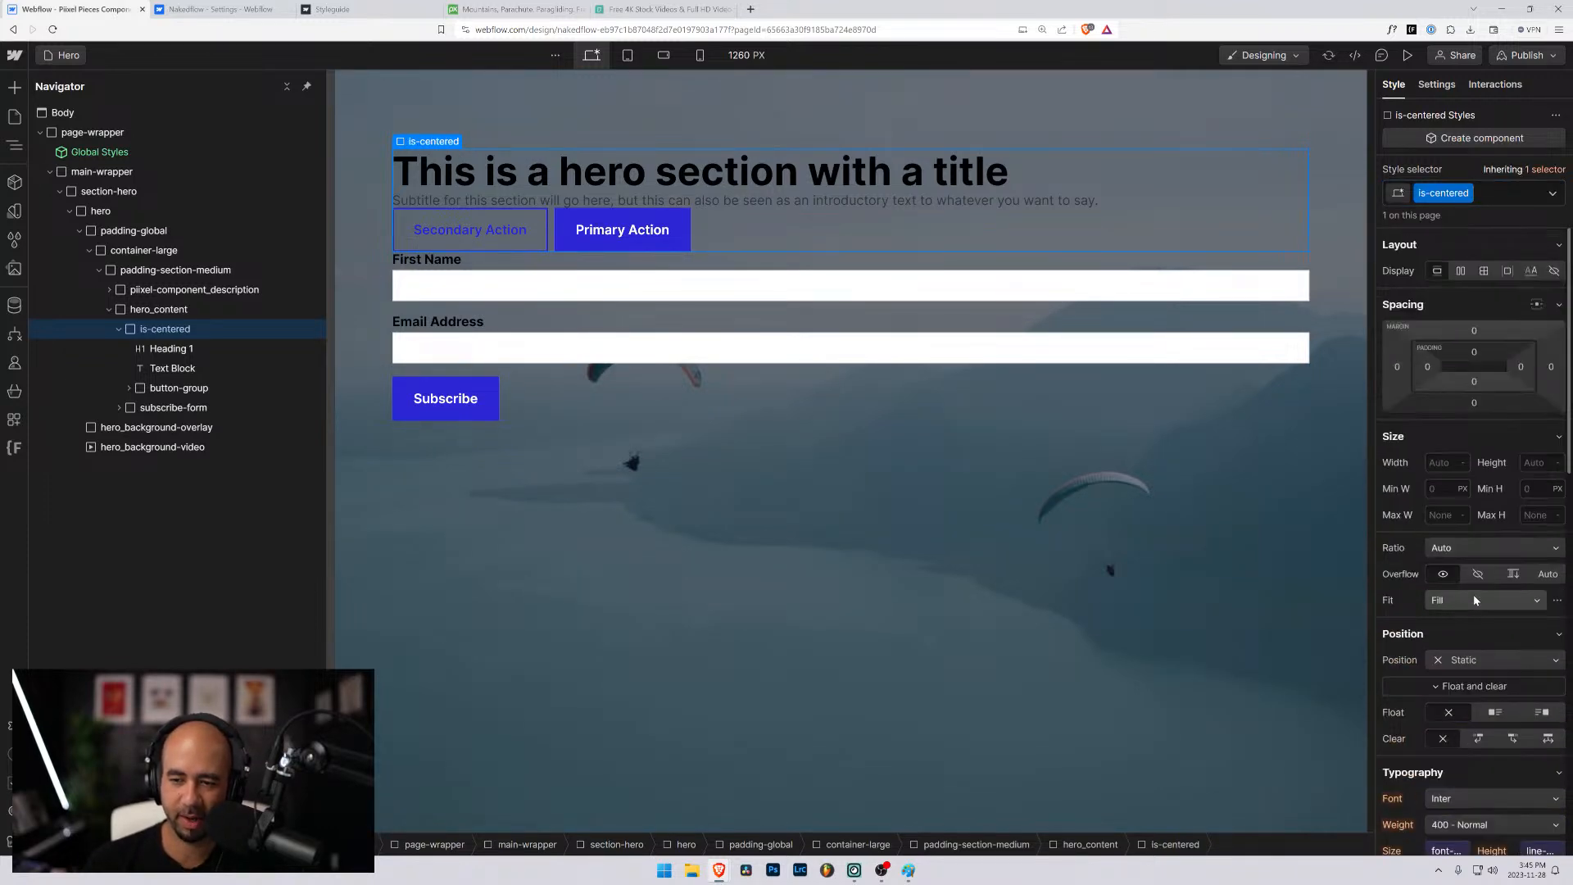
scroll(1472, 593, "down", 2)
scroll(1496, 649, "down", 1)
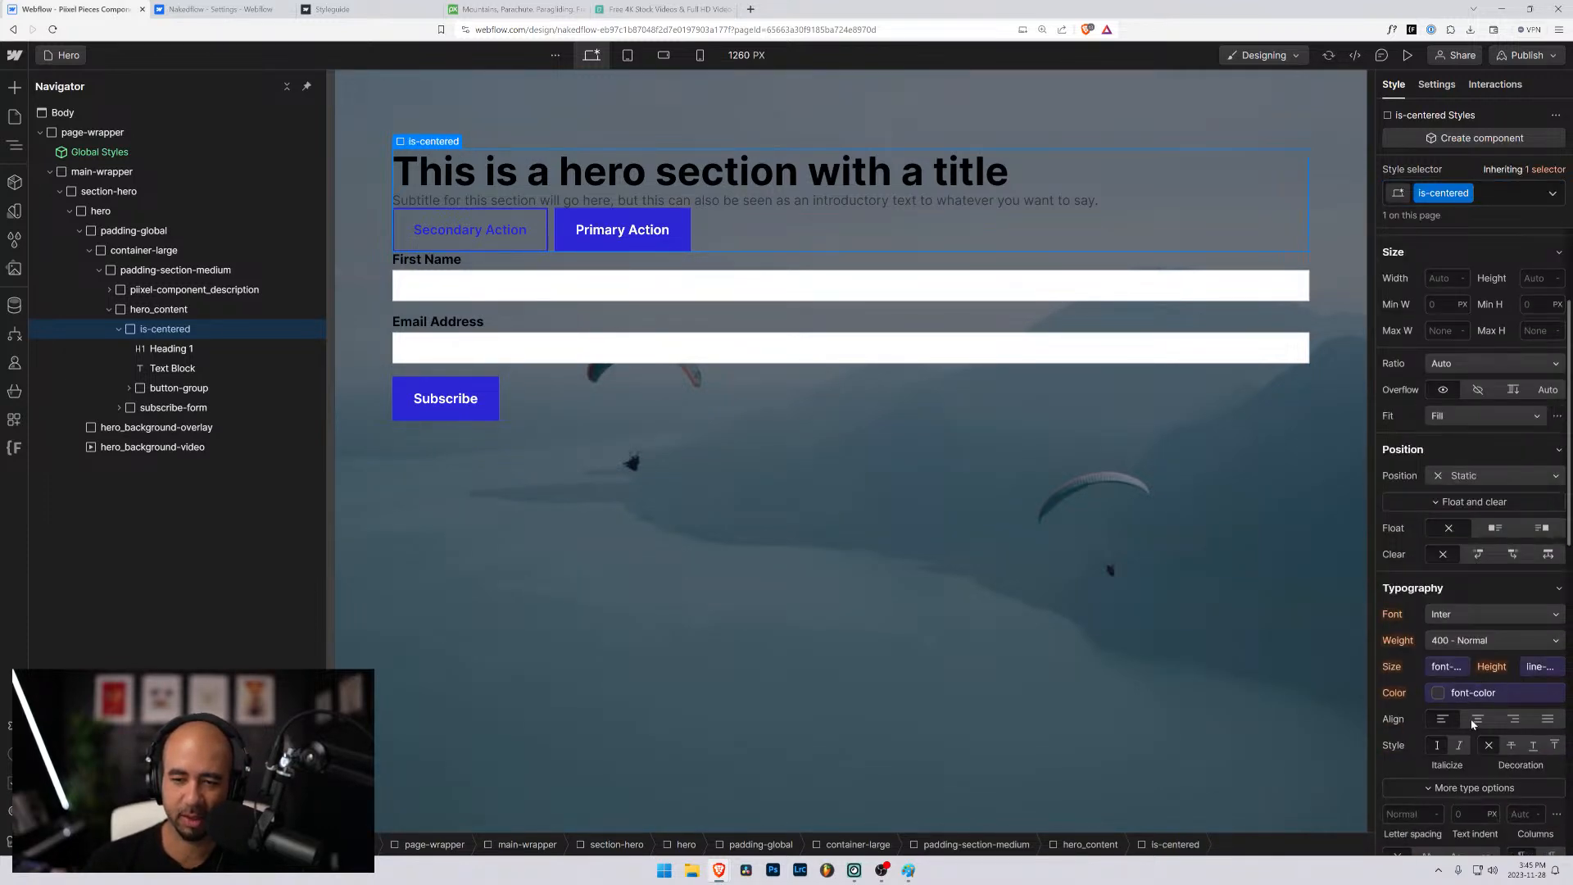
left_click(1477, 719)
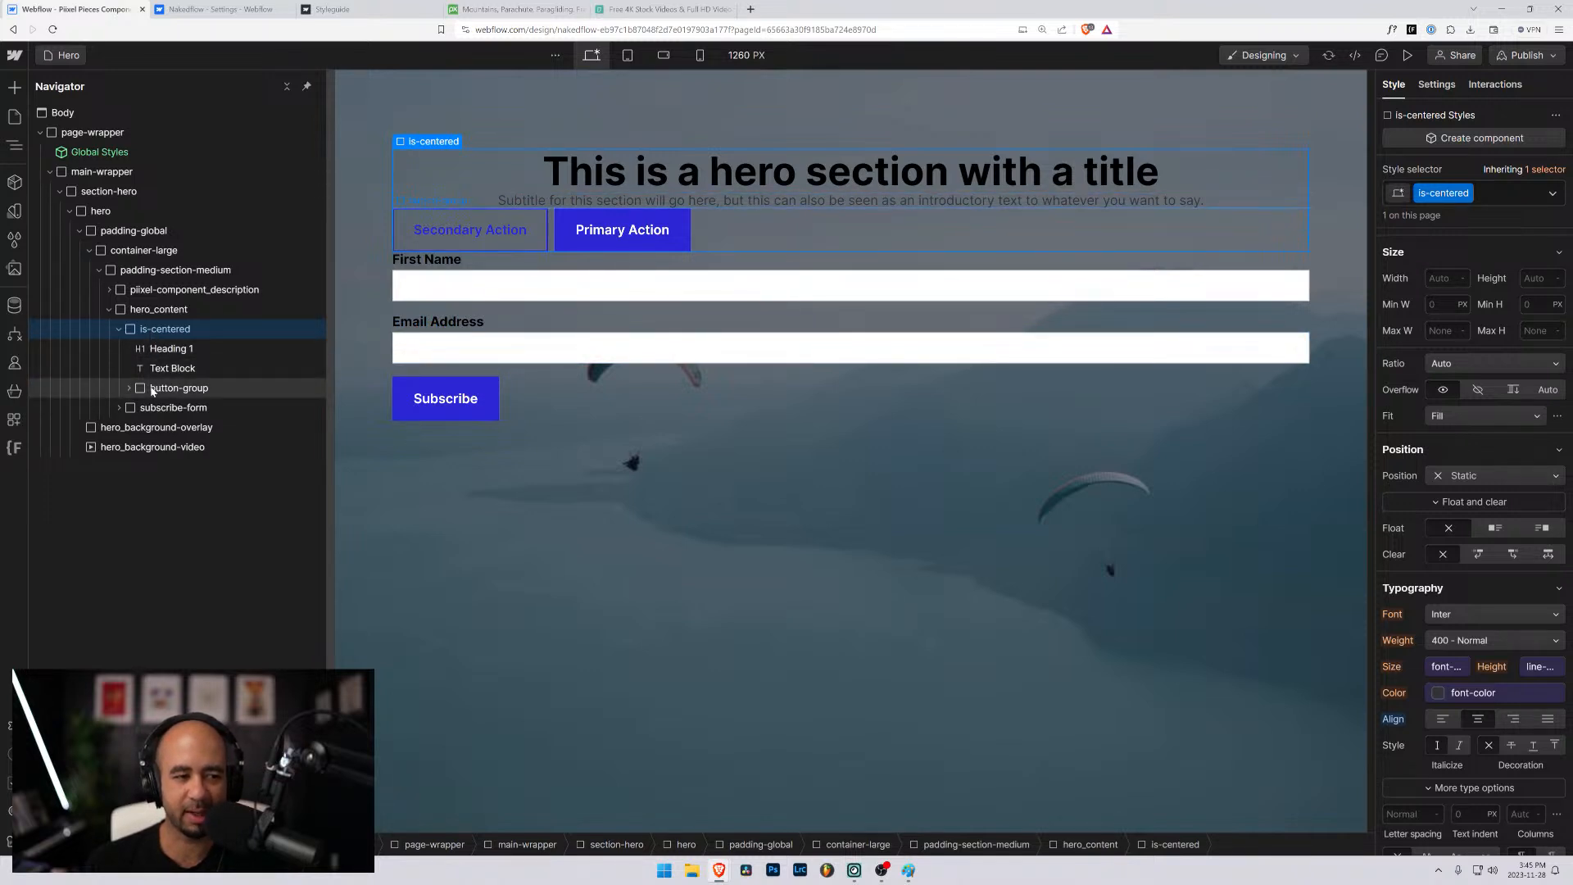
scroll(1454, 549, "down", 2)
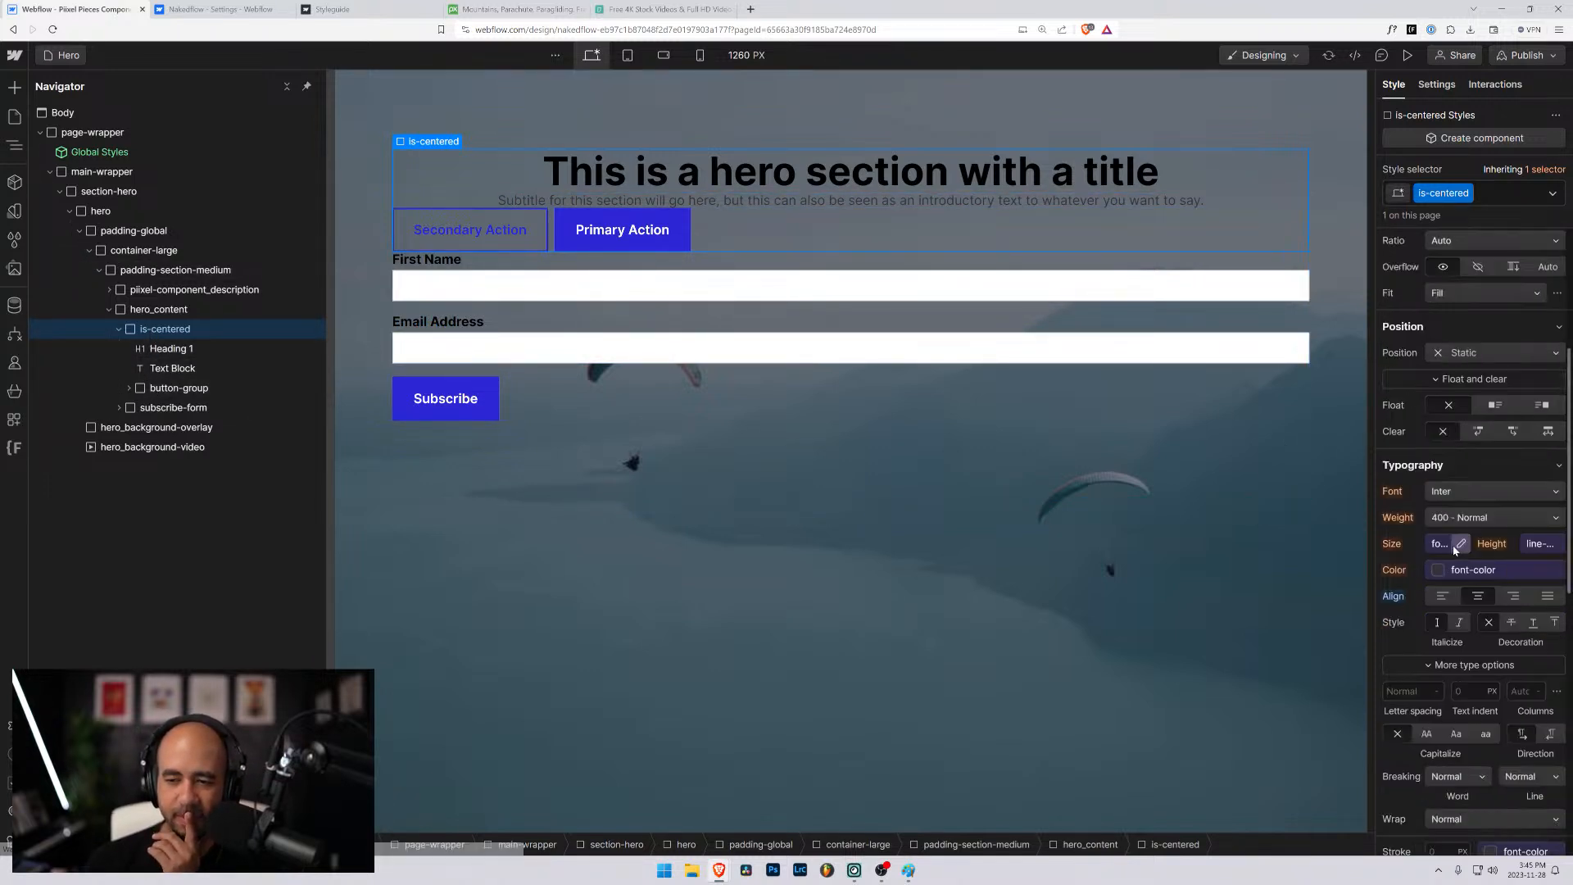
scroll(1455, 550, "up", 5)
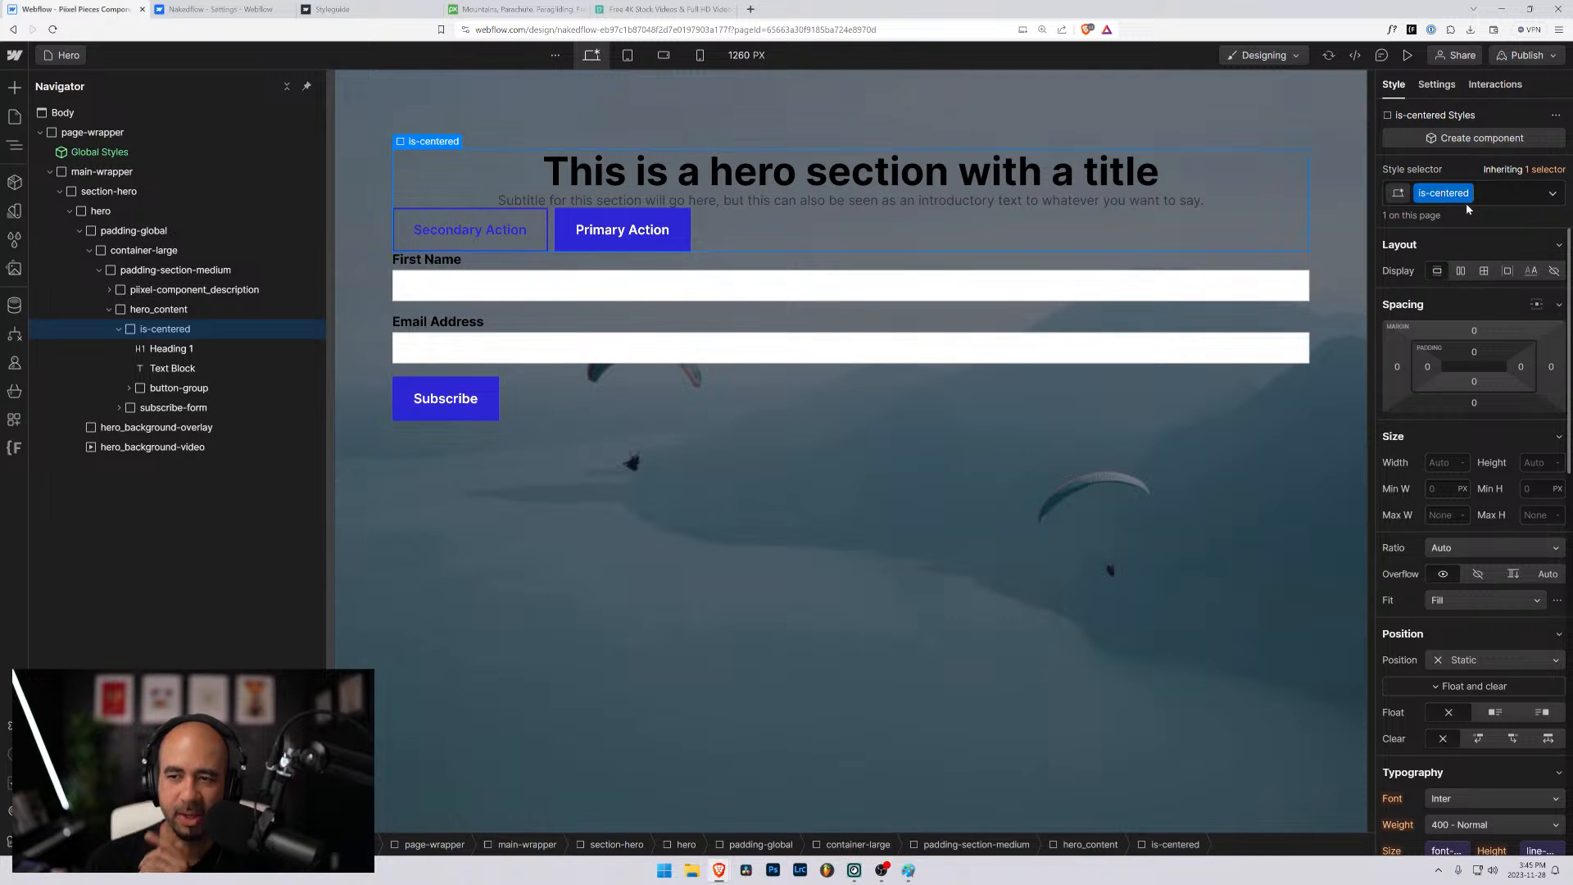
scroll(1434, 524, "down", 5)
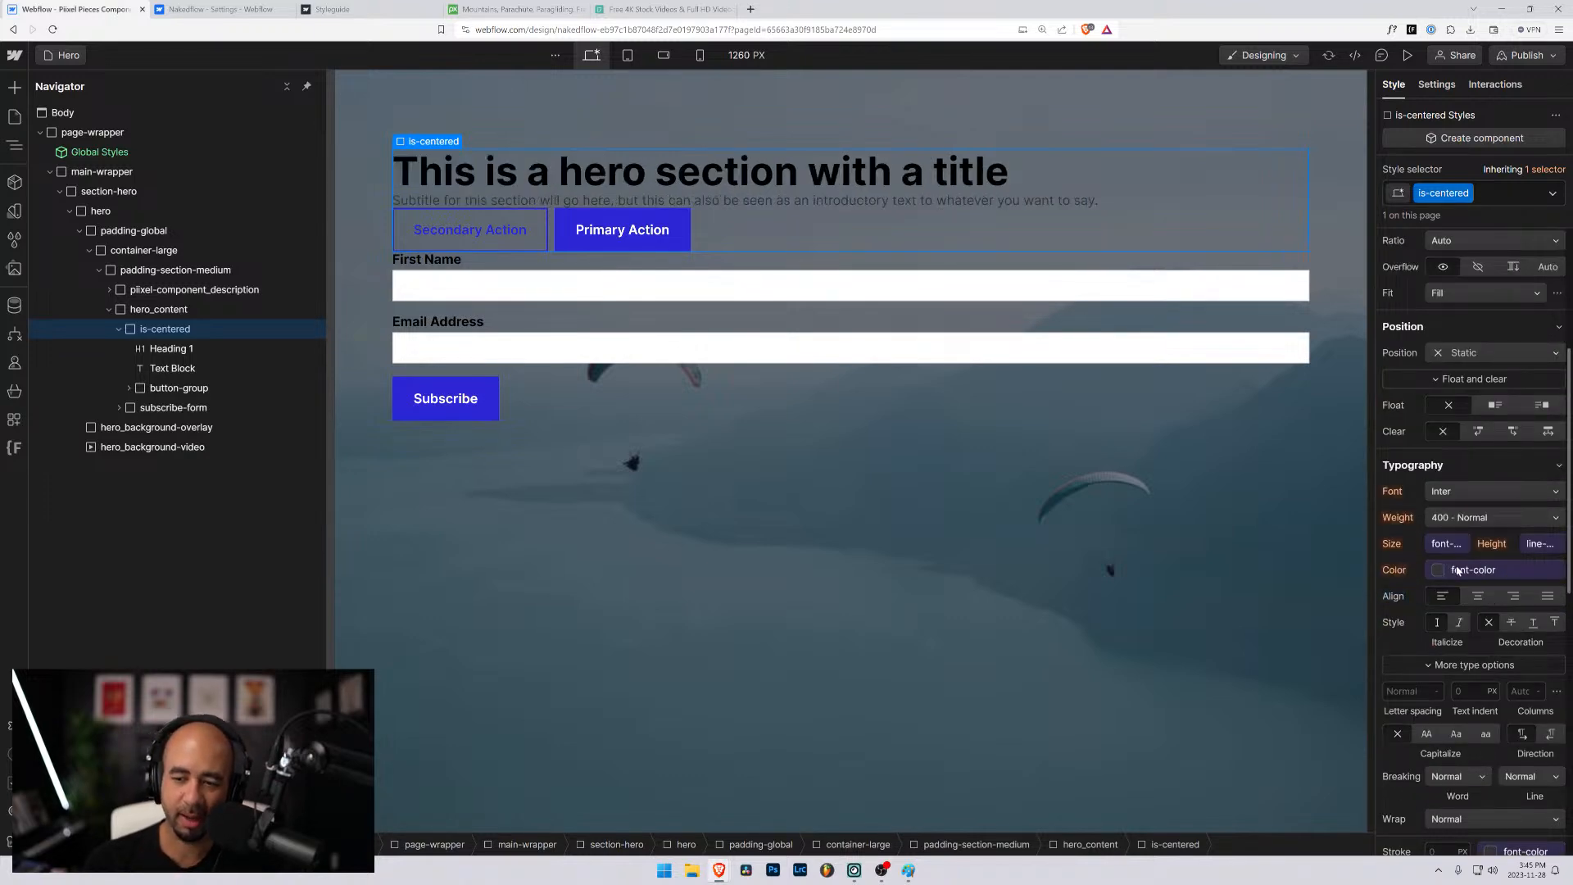
- Make the is-centered div a vertical flex layout with its children aligned to the center, and select the button-group inside it
scroll(1409, 532, "up", 7)
left_click(1459, 272)
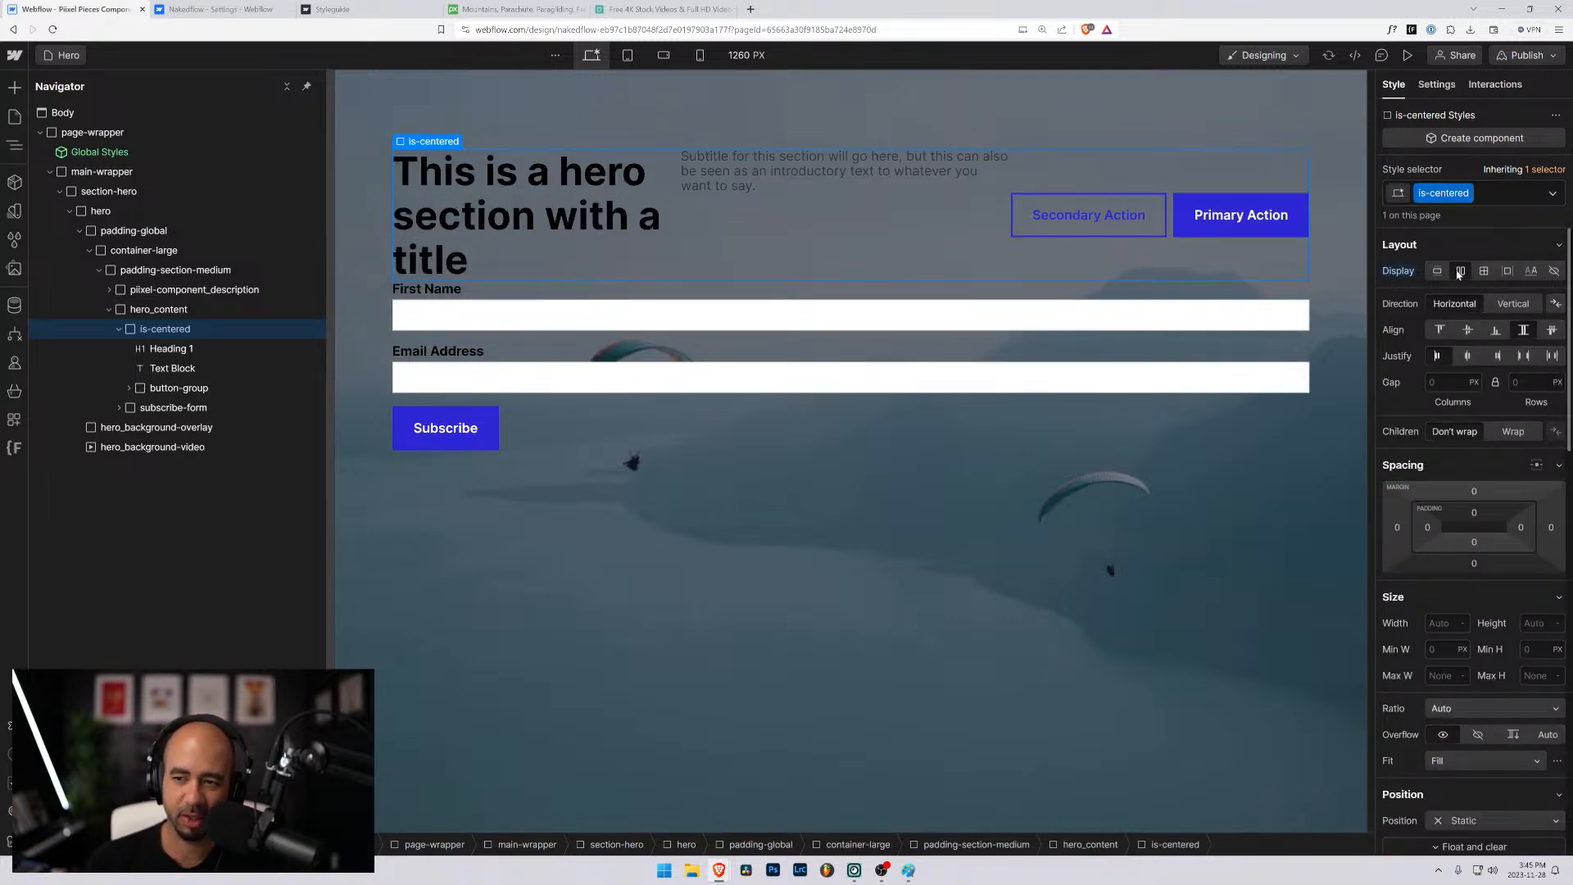
left_click(1512, 304)
left_click(1469, 331)
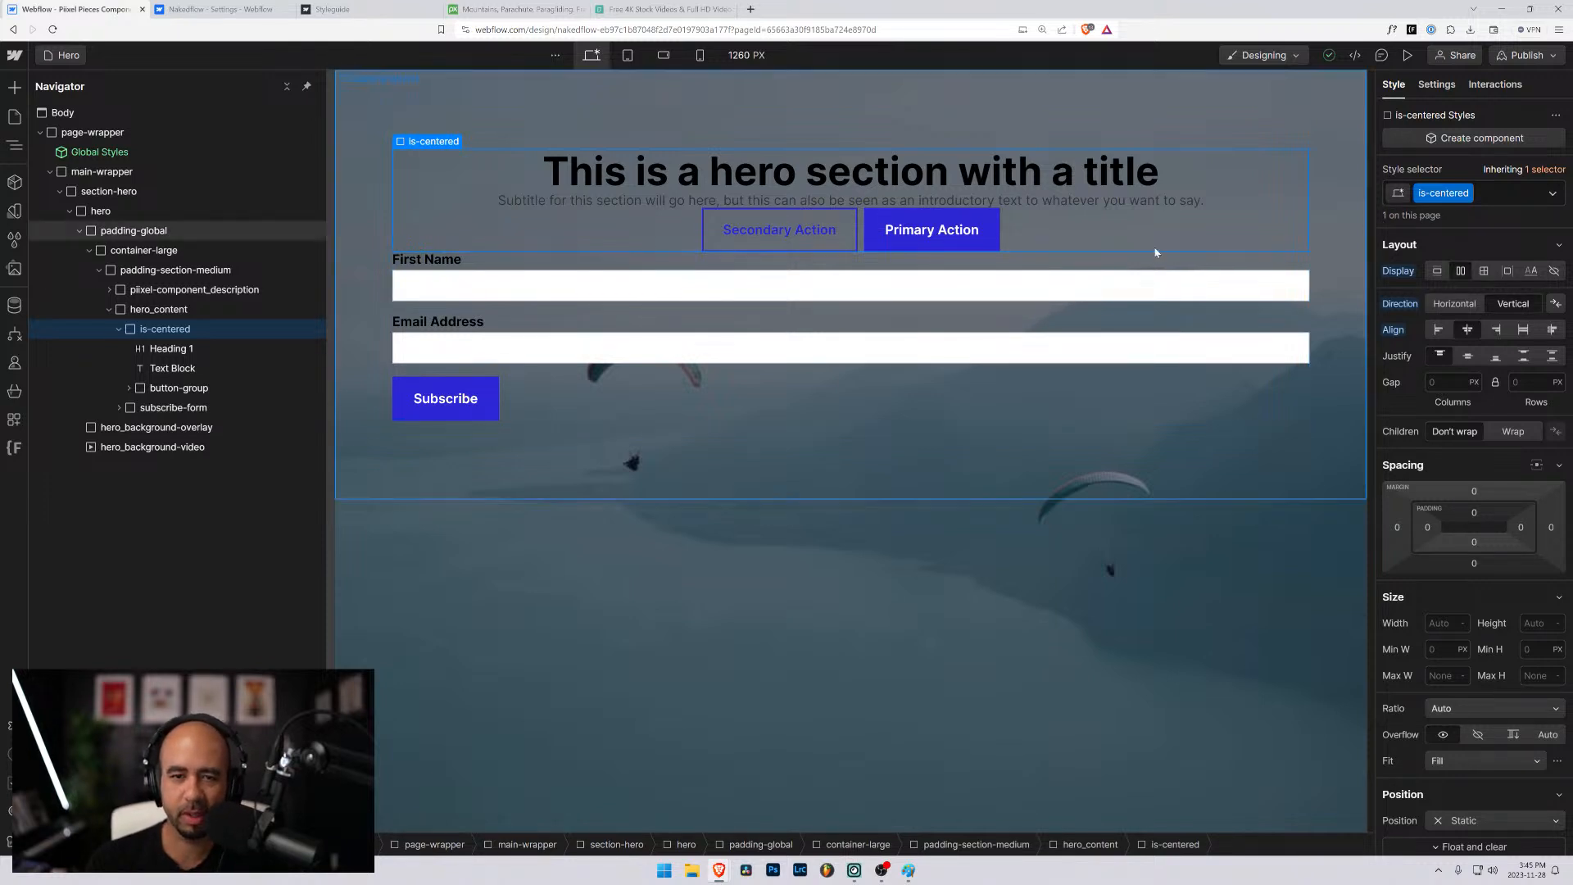
left_click(160, 391)
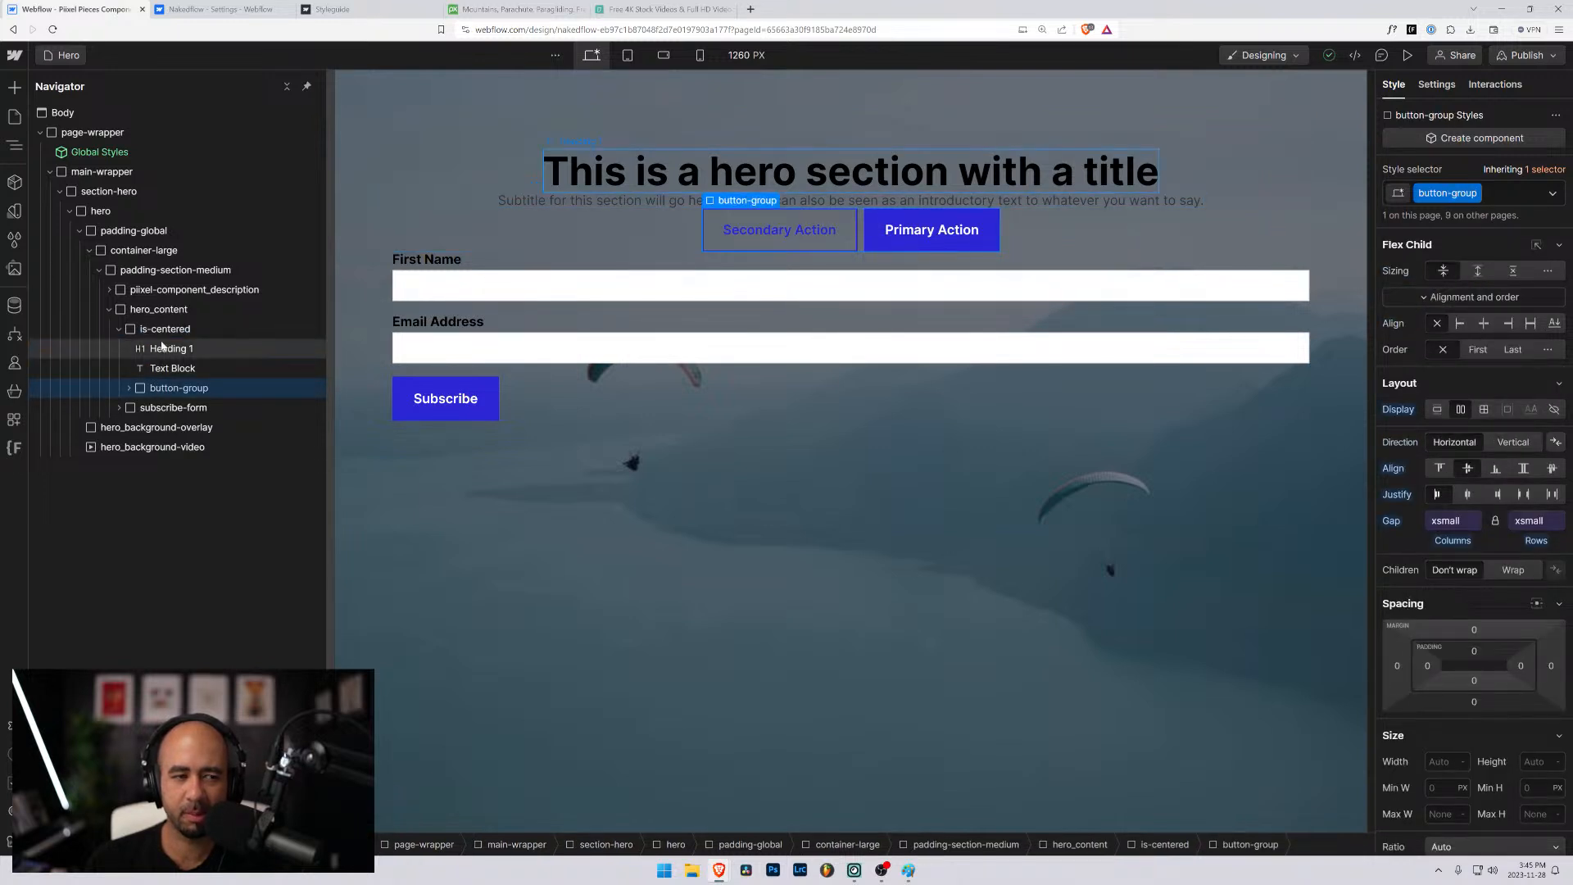
- Apply the existing padding-bottom class to the hero title heading inside is-centered
left_click(162, 349)
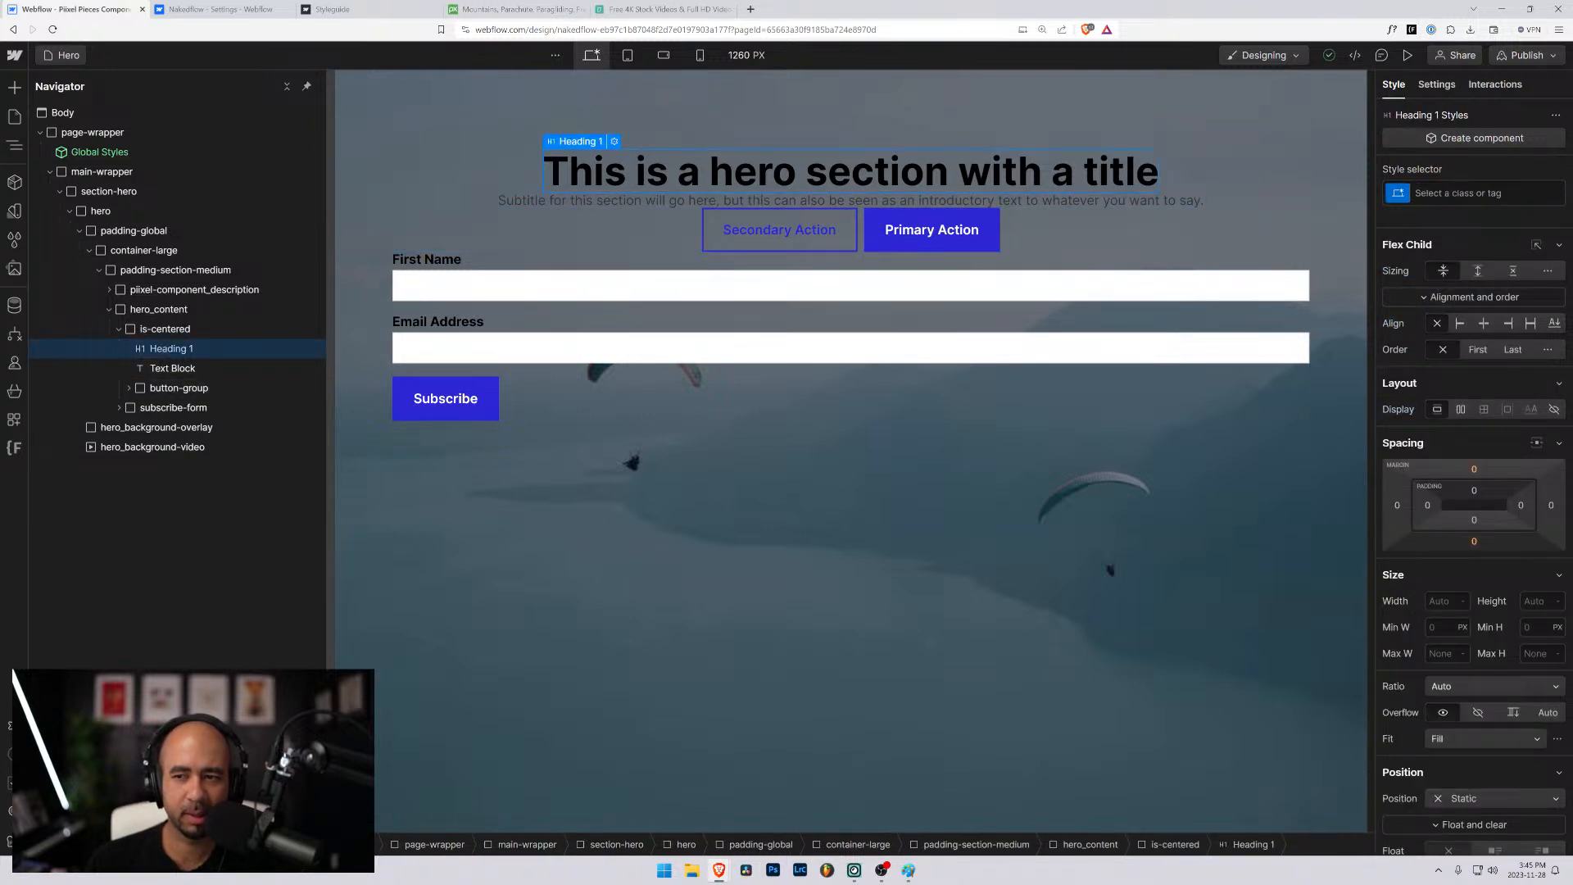
key("ctrl+Return")
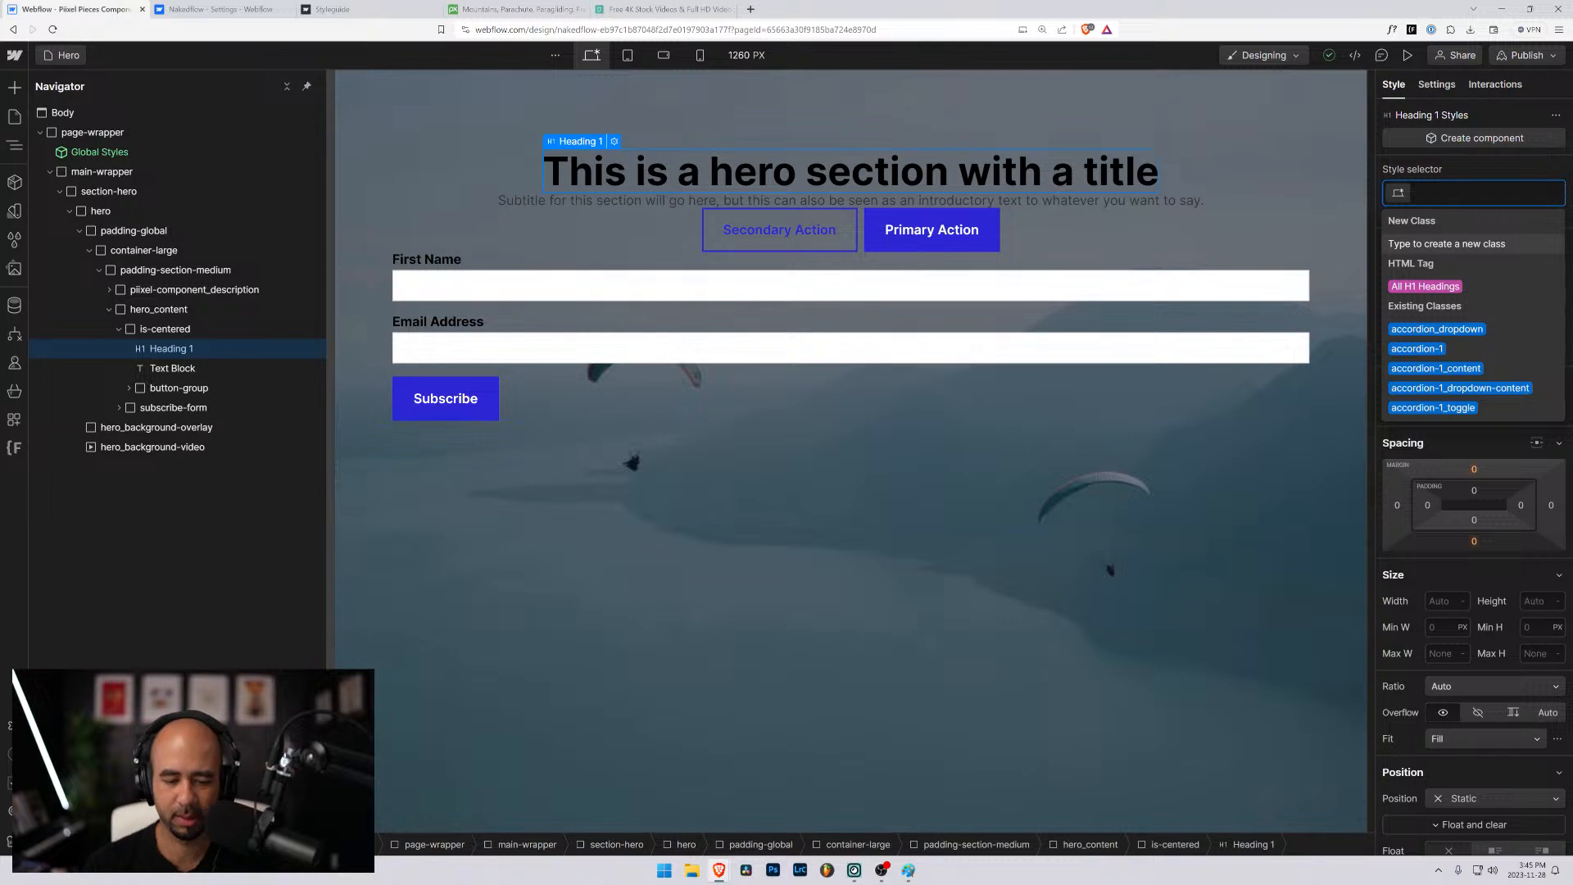
type("padding")
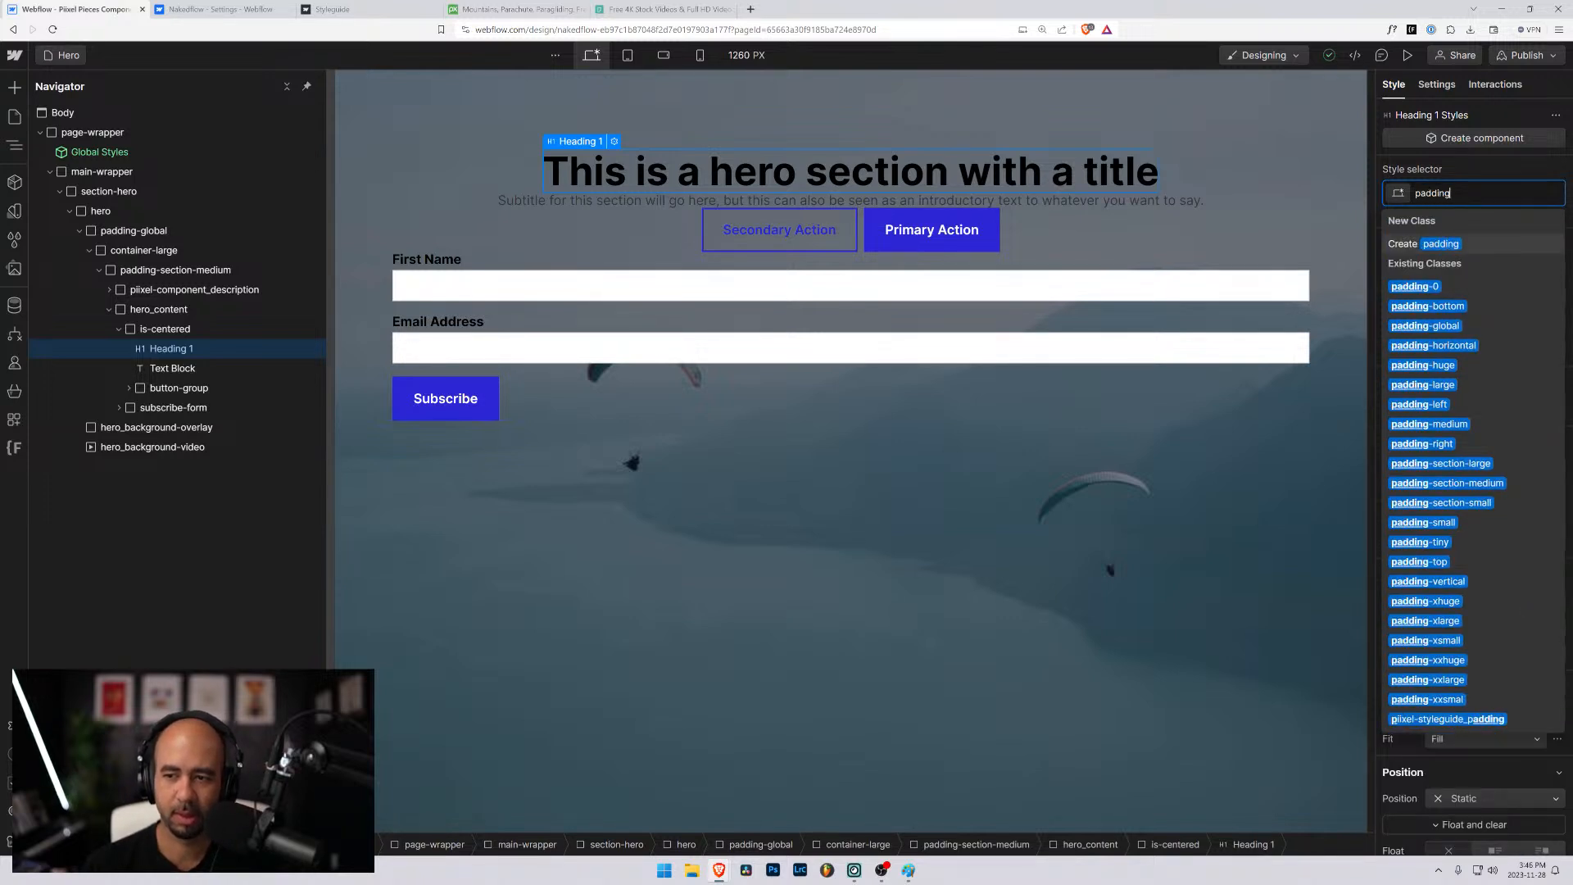
key("Down")
key("Down")
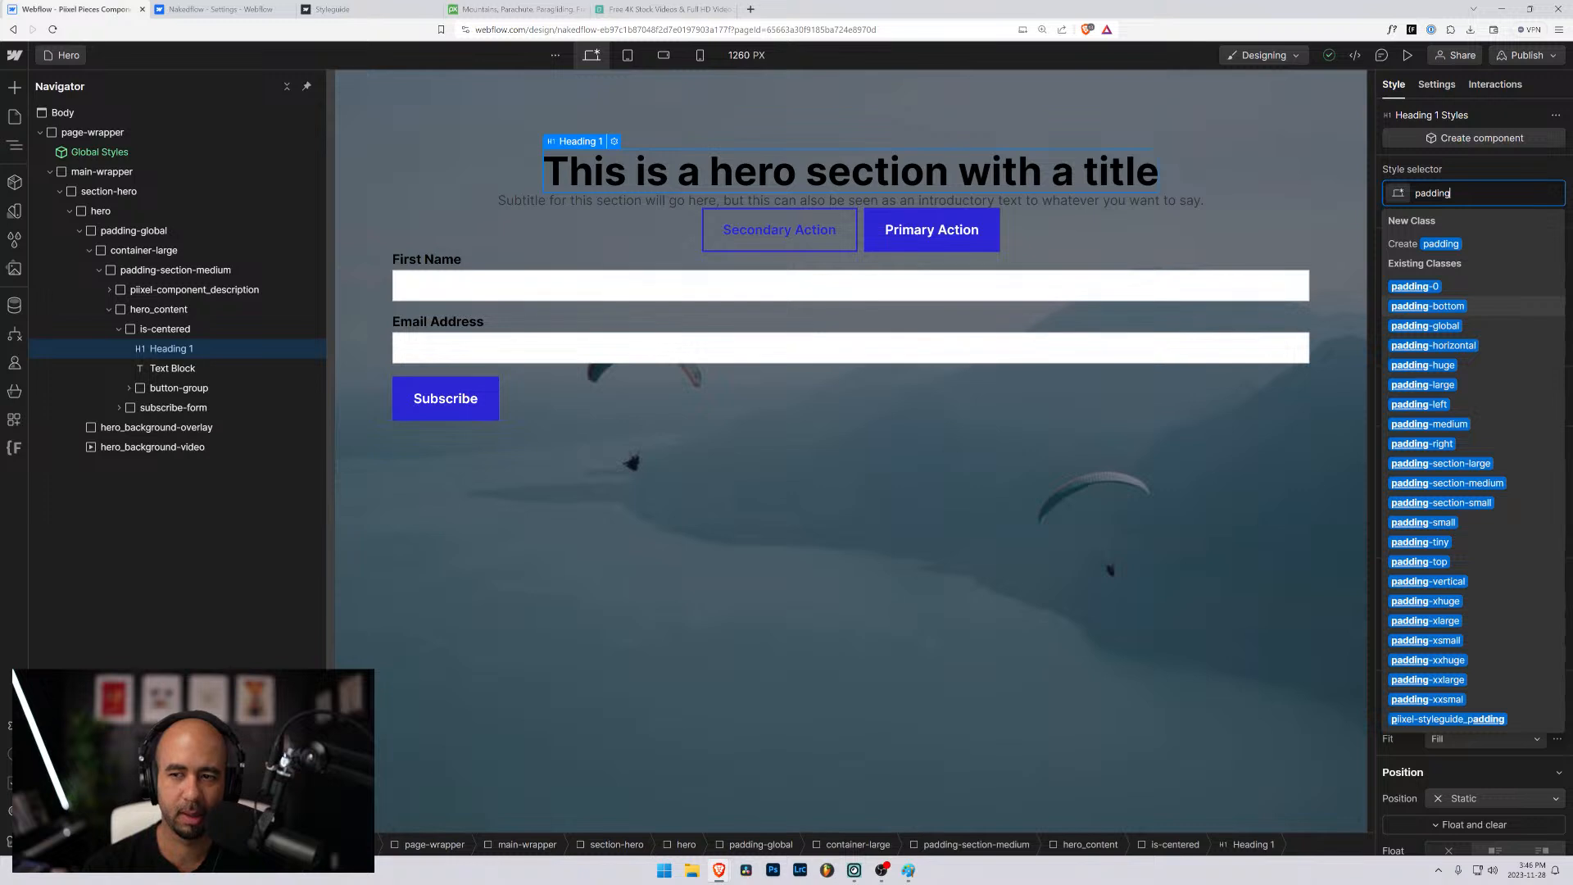
key("Return")
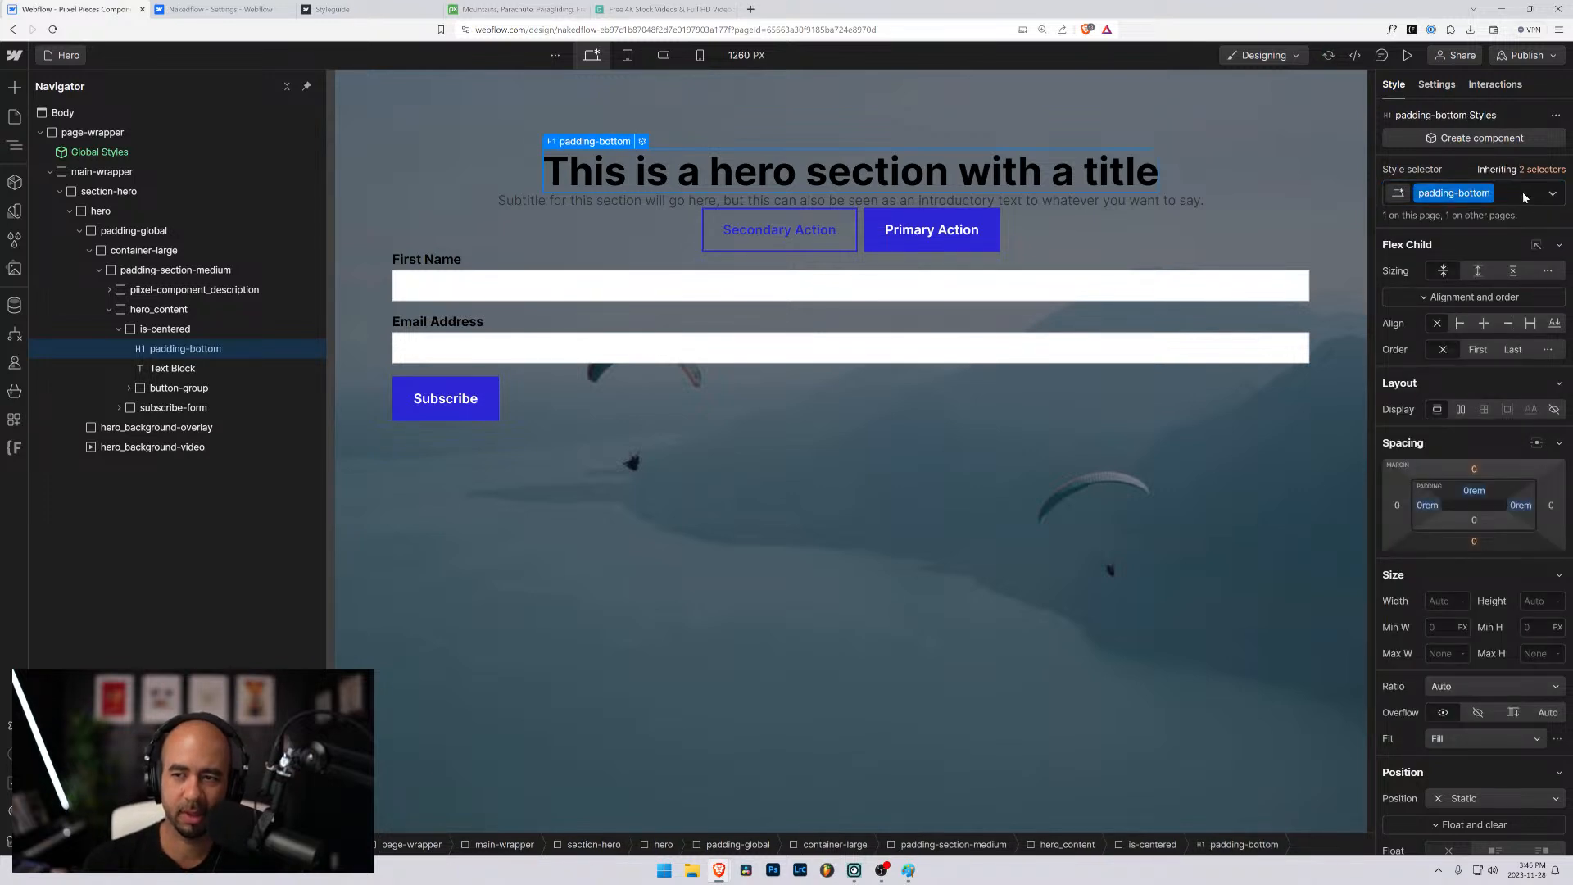
- Add the padding-small class to the title heading alongside padding-bottom
left_click(1521, 196)
type("padding")
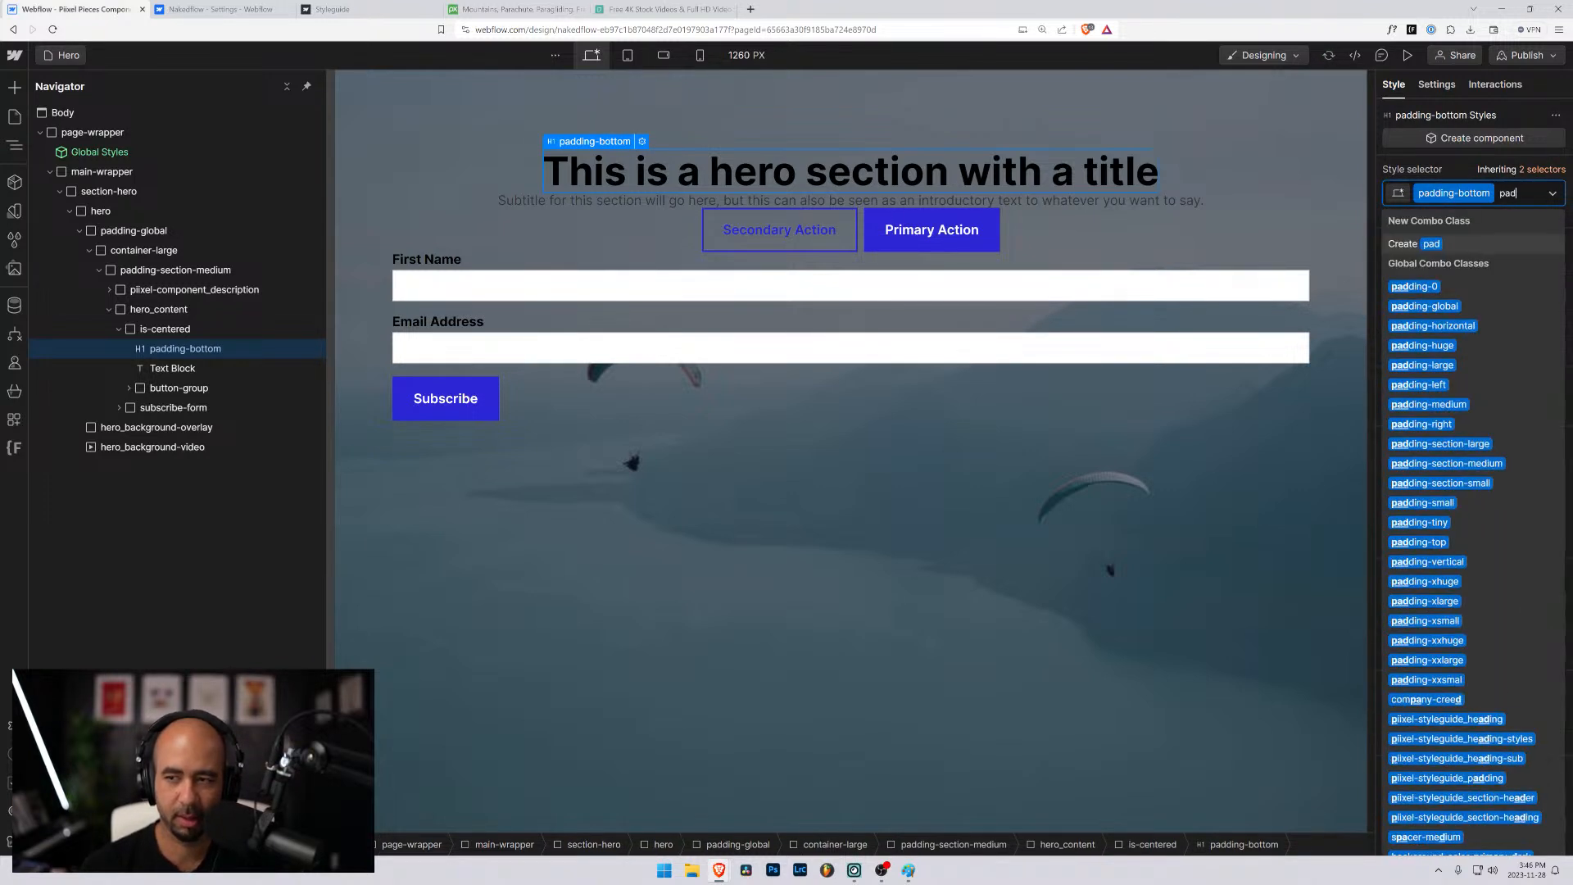
key("Down")
key("Down")
key("Down")
key("Down")
key("Down")
key("Down")
key("Down")
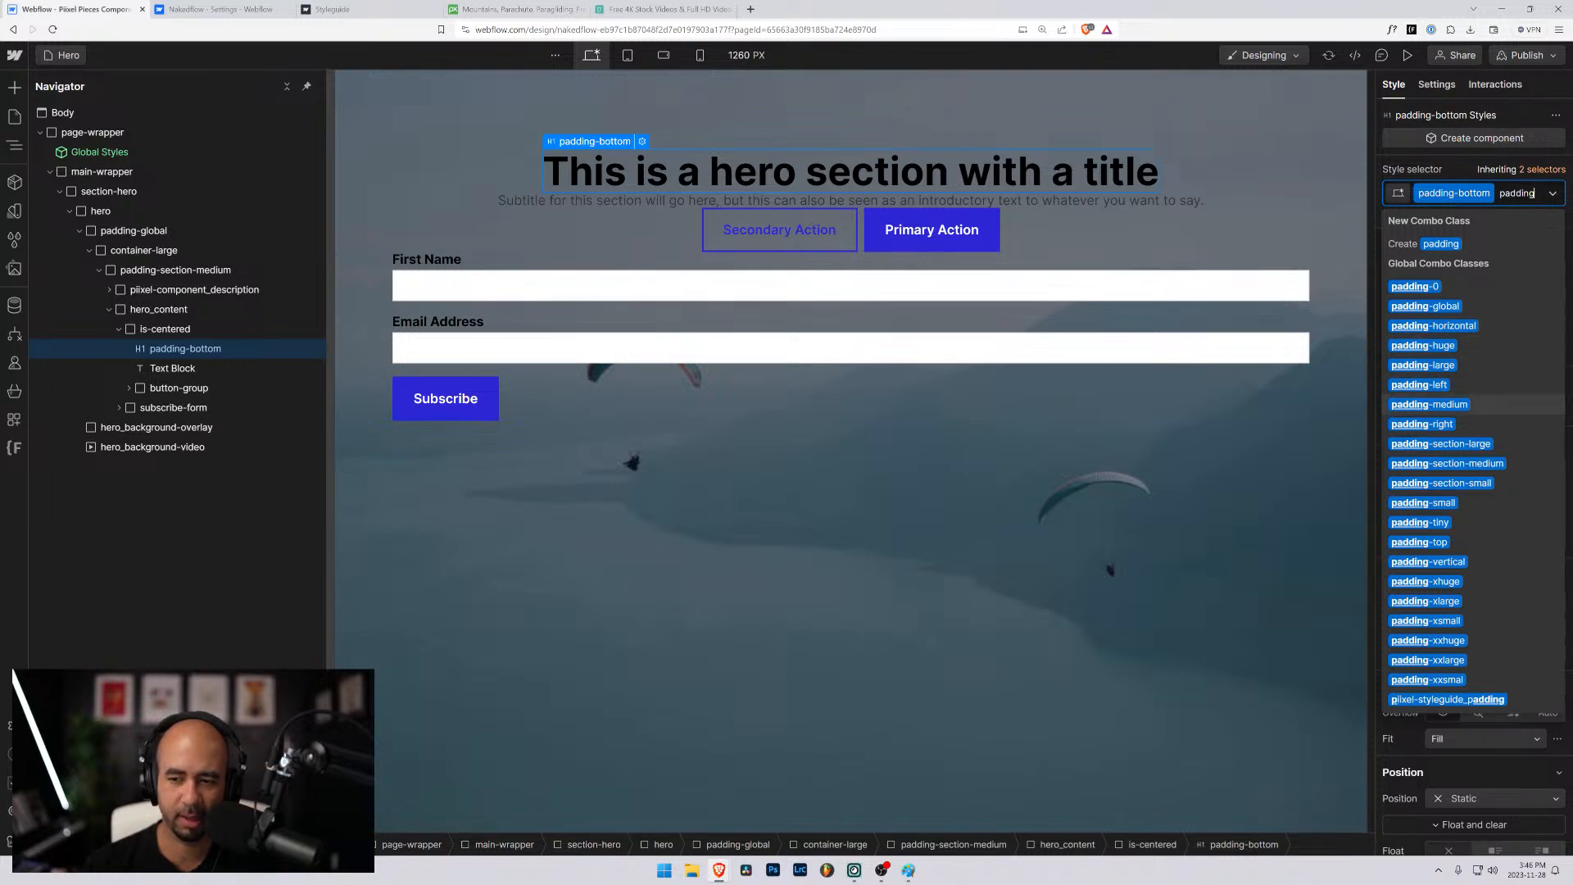
key("Down")
key("Down")
key("Down")
key("Down")
key("Down")
key("Return")
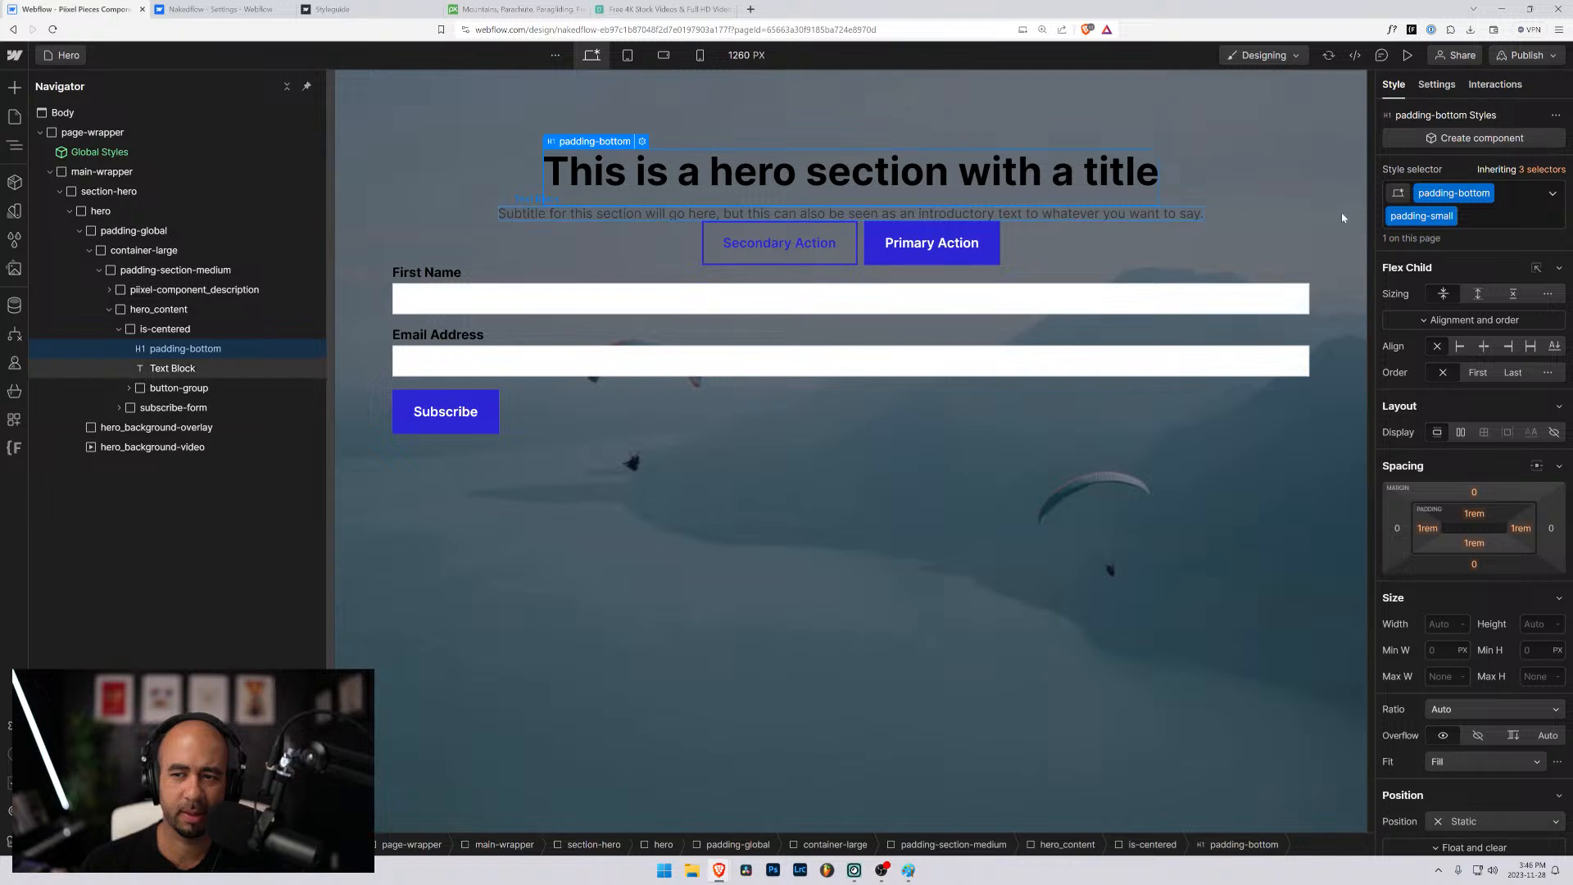
- Replace the title heading's padding-small class with padding-xsmall
left_click(1474, 221)
key("BackSpace")
type("padding")
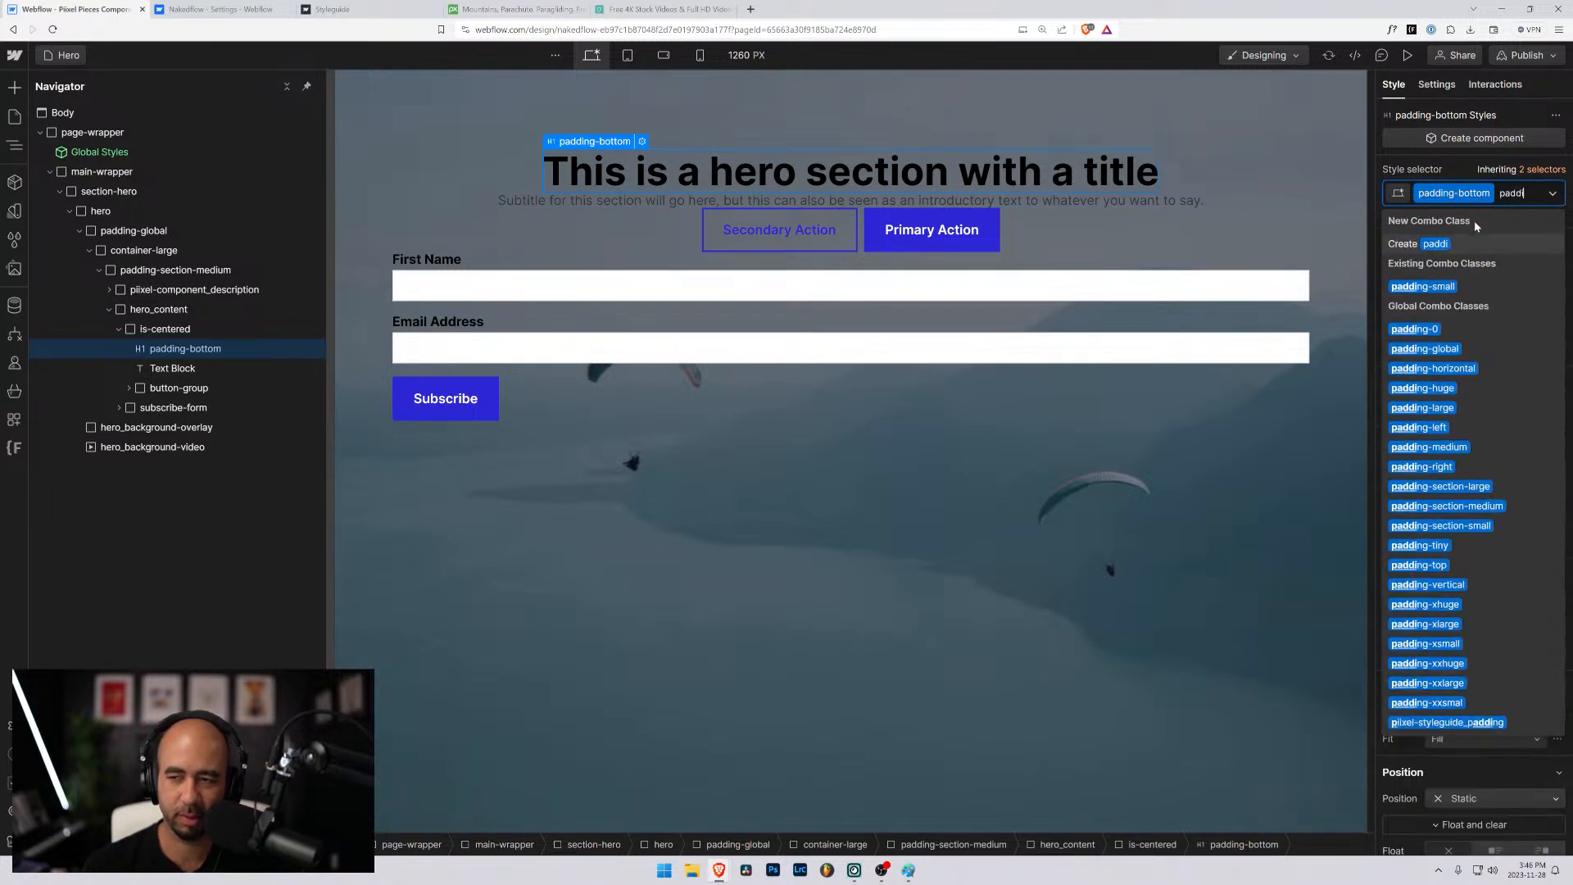
key("Down")
key("Down")
key("Down")
key("Down")
key("Down")
key("Down")
key("Down")
key("Down")
key("Down")
key("Down")
key("Down")
key("Down")
key("Down")
key("Down")
key("Down")
key("Down")
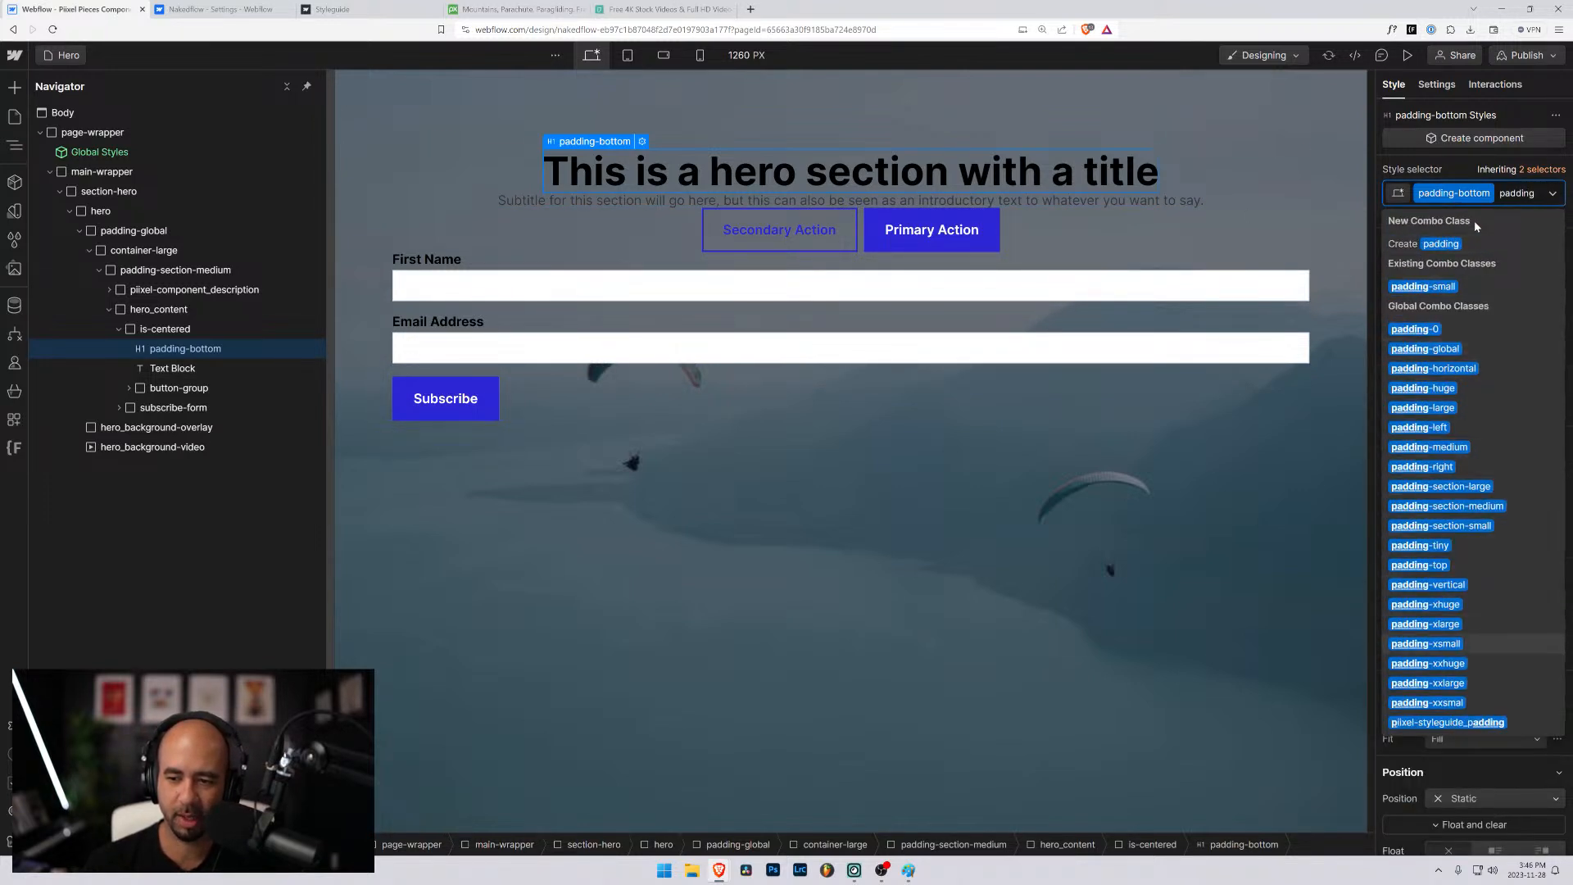
key("Return")
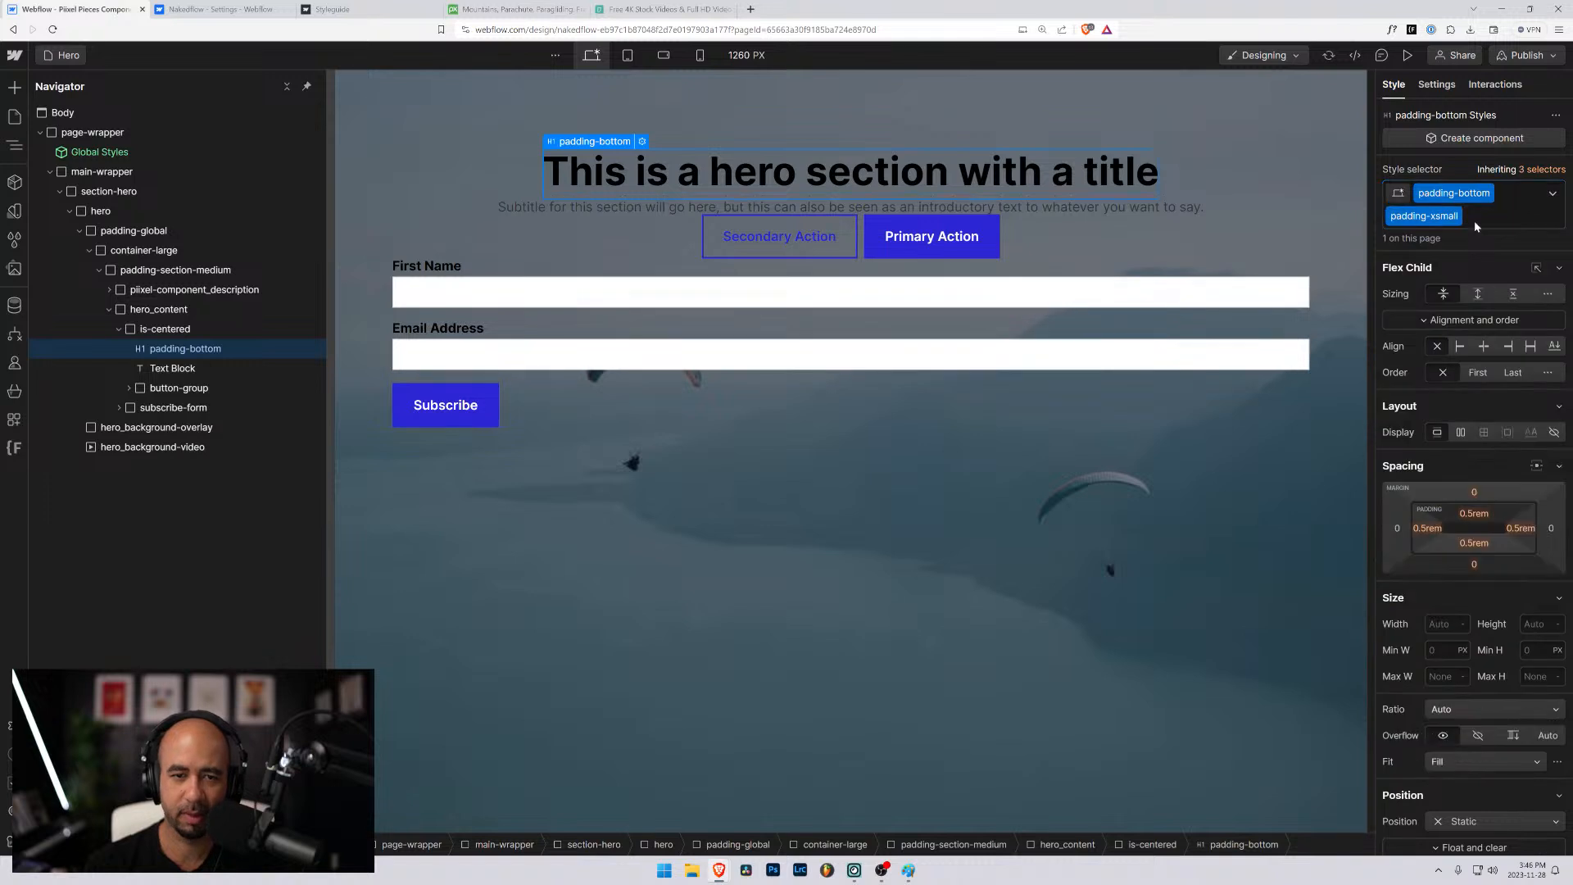
- Apply the existing padding-bottom class to the subtitle text block below the title
left_click(557, 209)
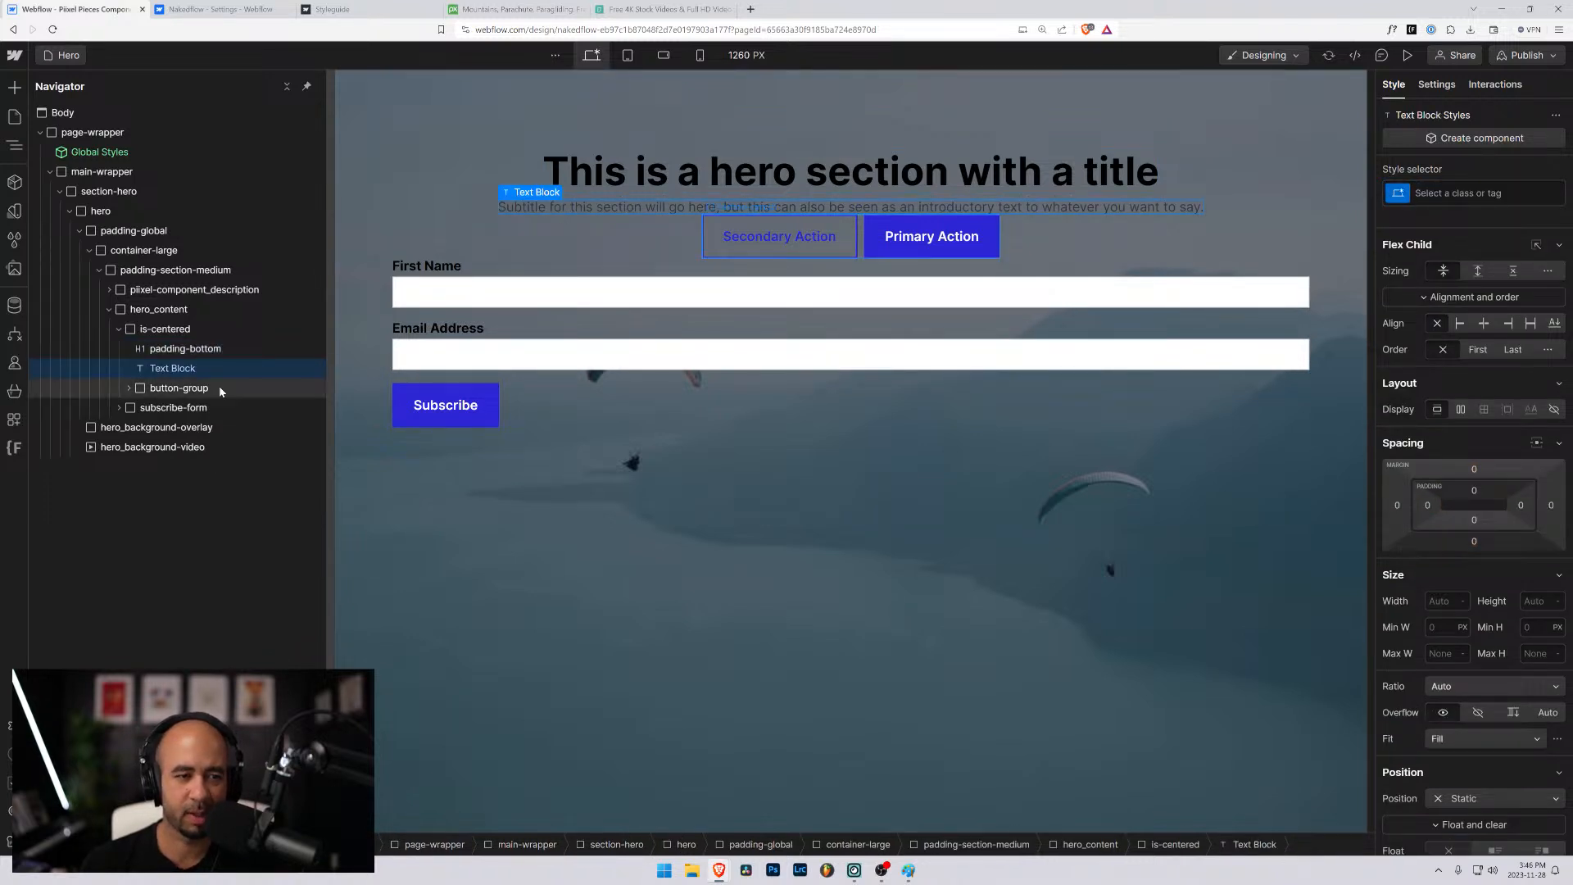
key("ctrl+Return")
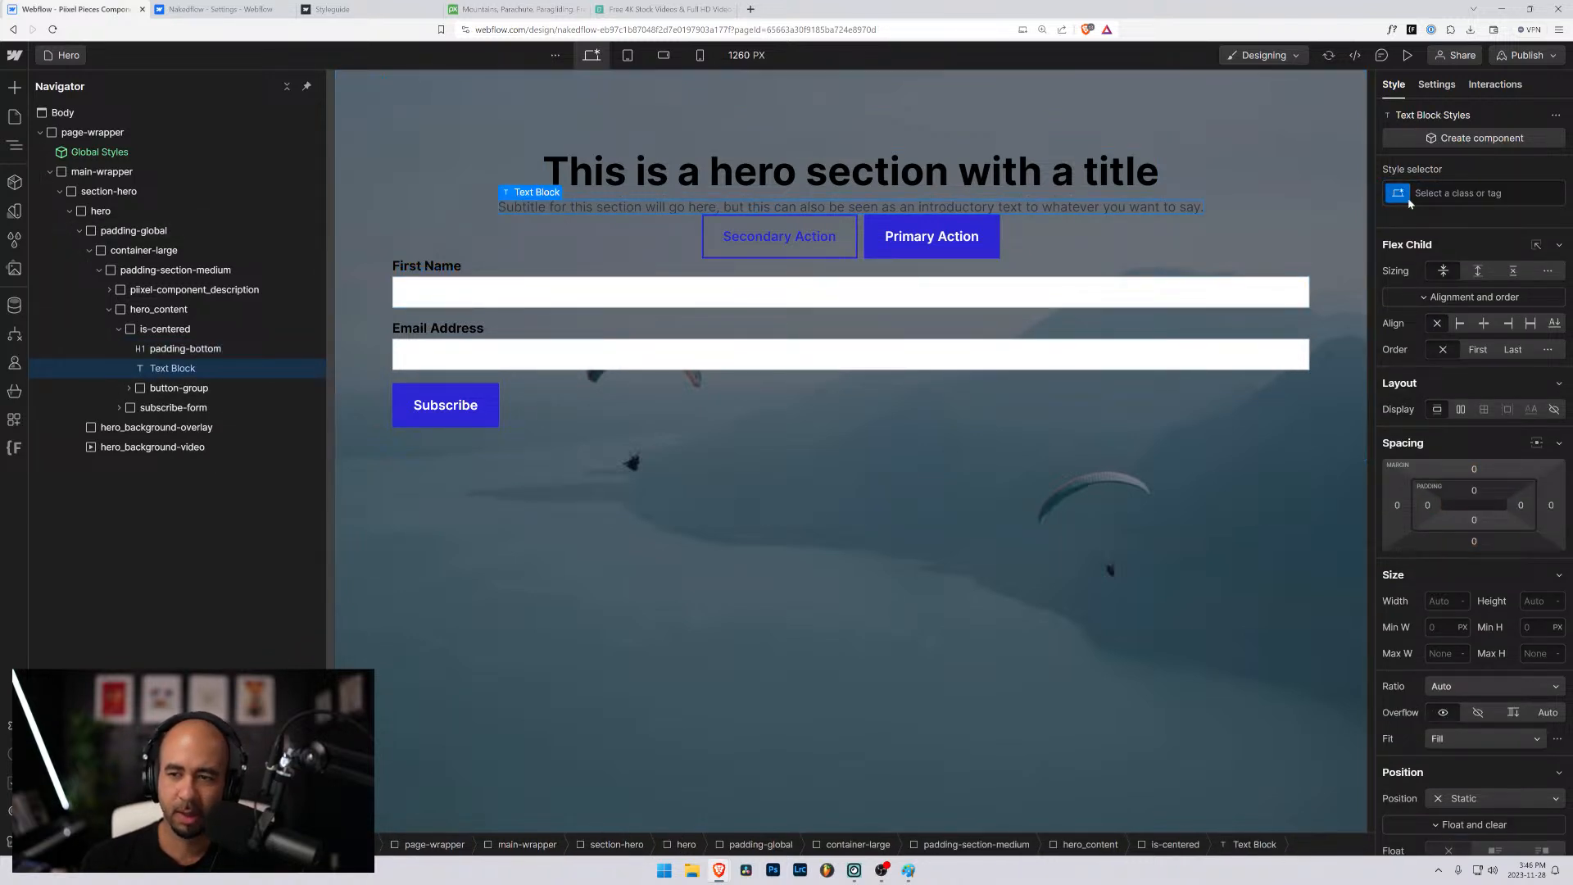
type("padding")
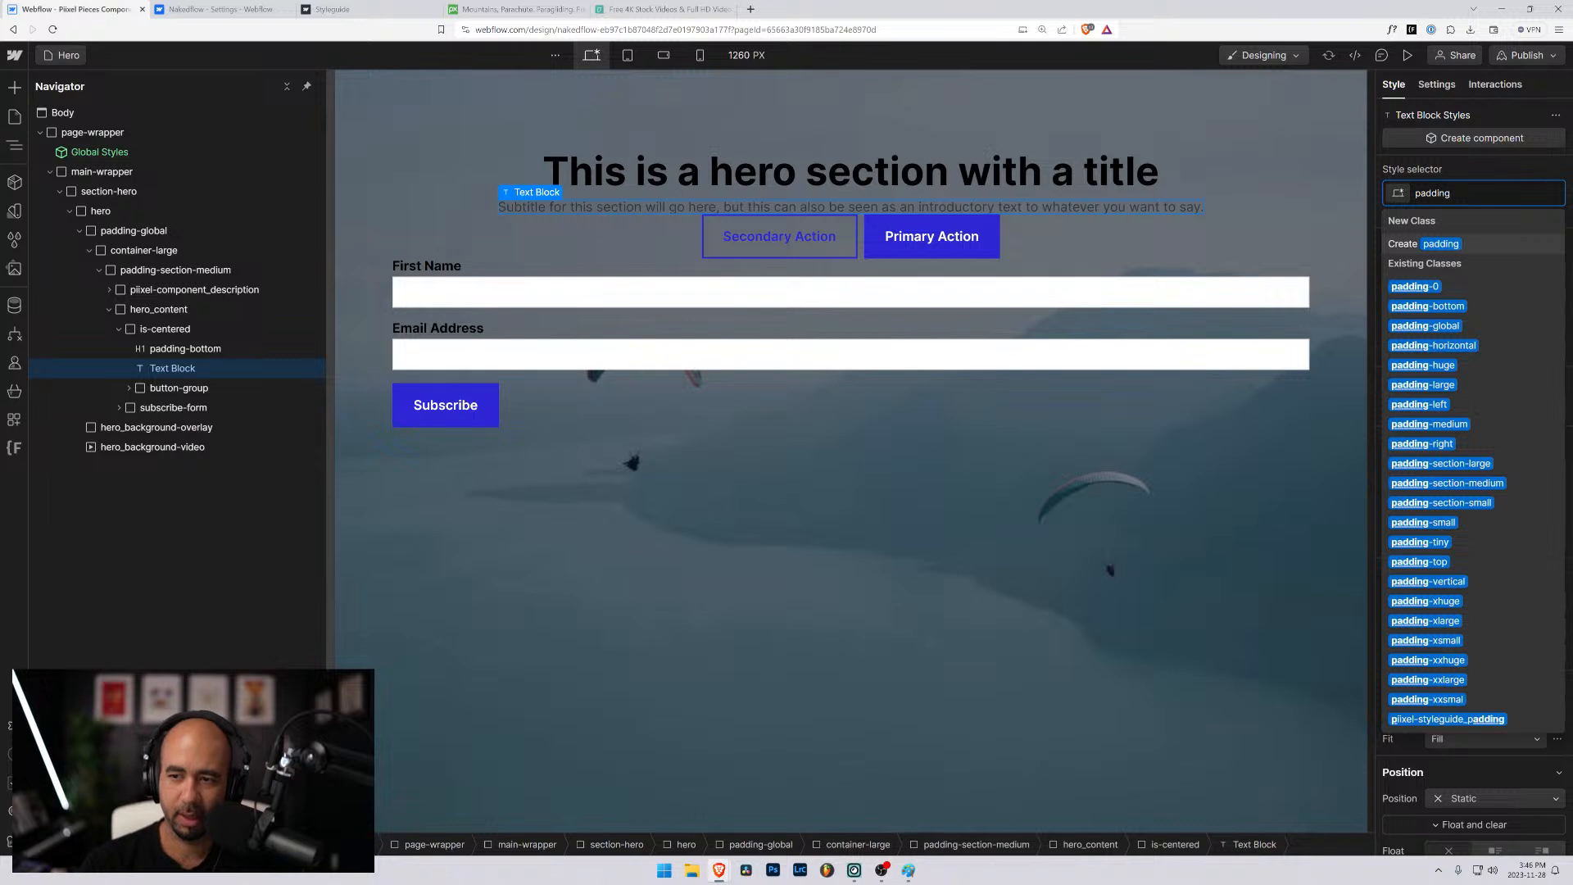
key("Down")
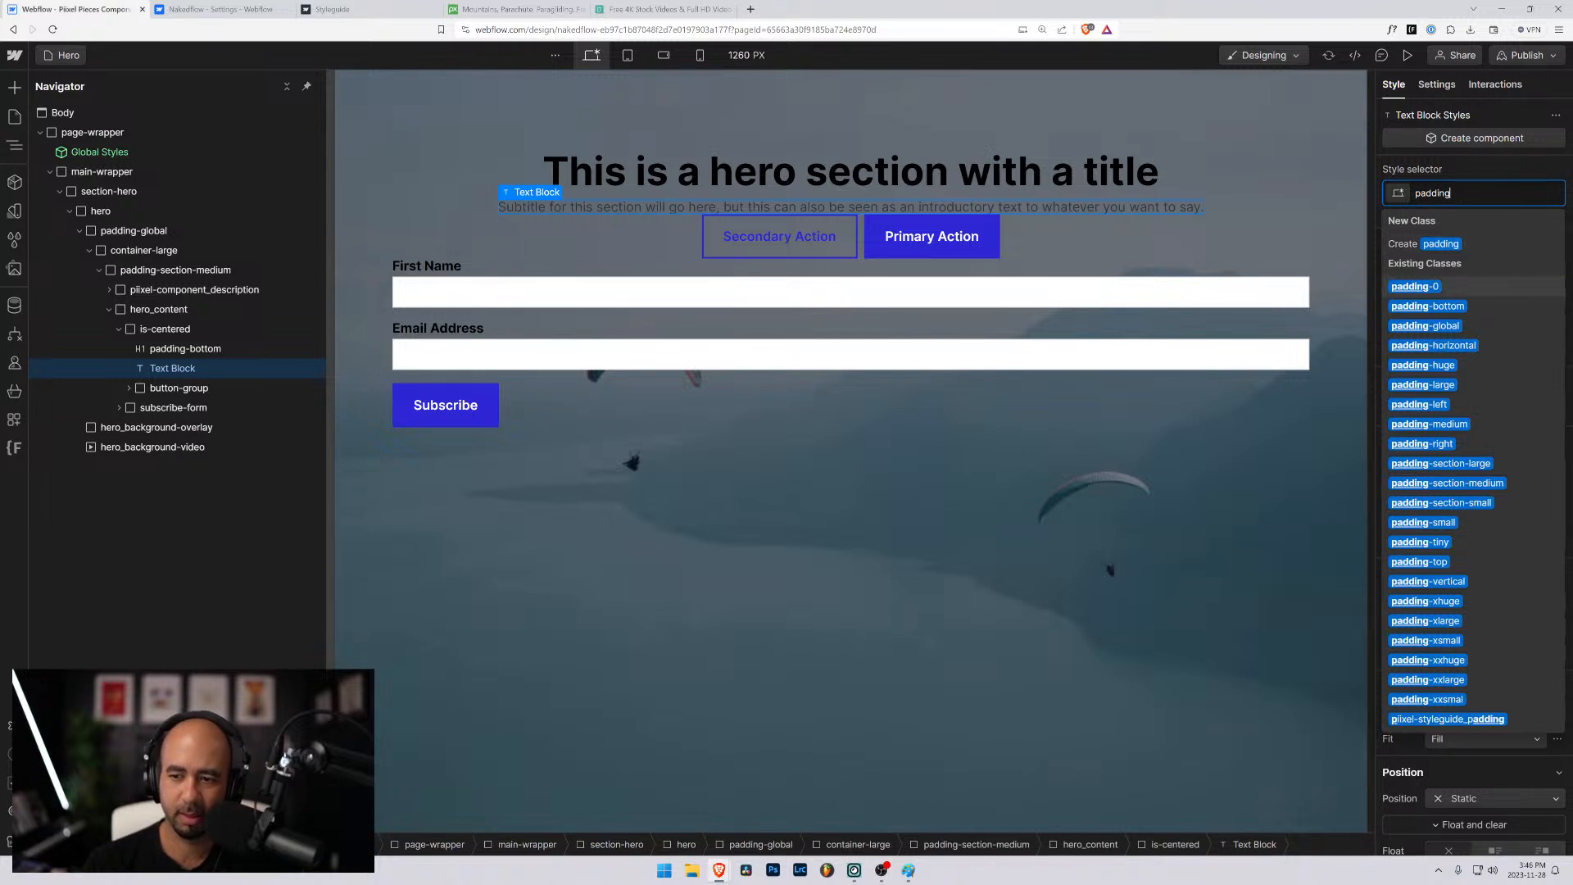
key("Down")
key("Down")
key("Down")
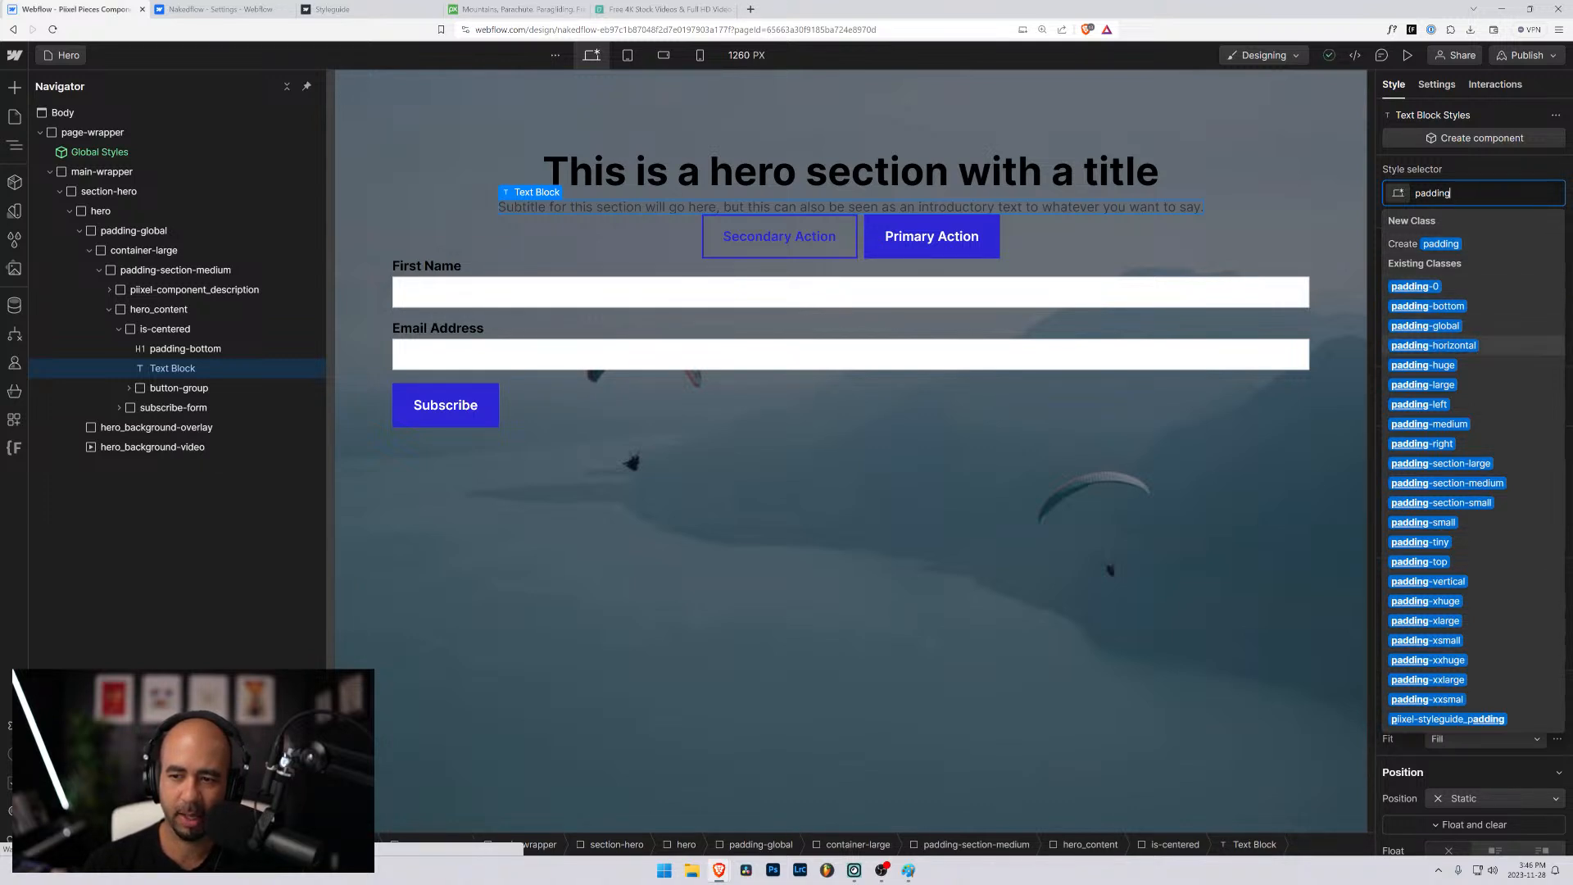
key("Up")
key("Up")
key("Return")
- Add the padding-medium class to the subtitle text block alongside padding-bottom
left_click(1520, 191)
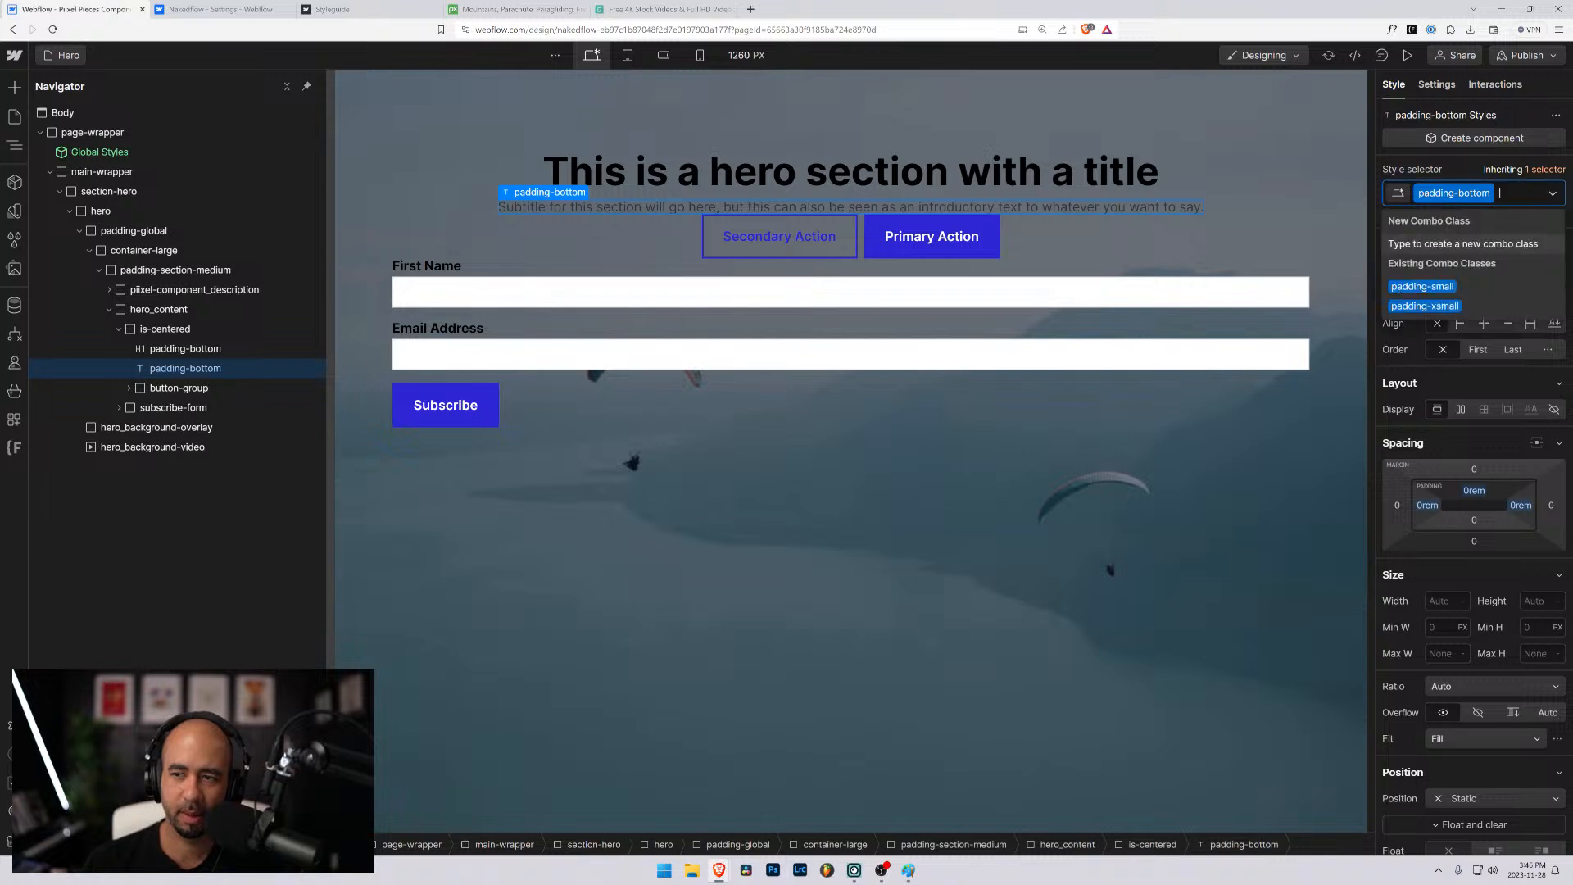
type("padding")
key("Down")
key("Down")
key("Down")
key("Down")
key("Down")
key("Down")
key("Down")
key("Down")
key("Down")
key("Down")
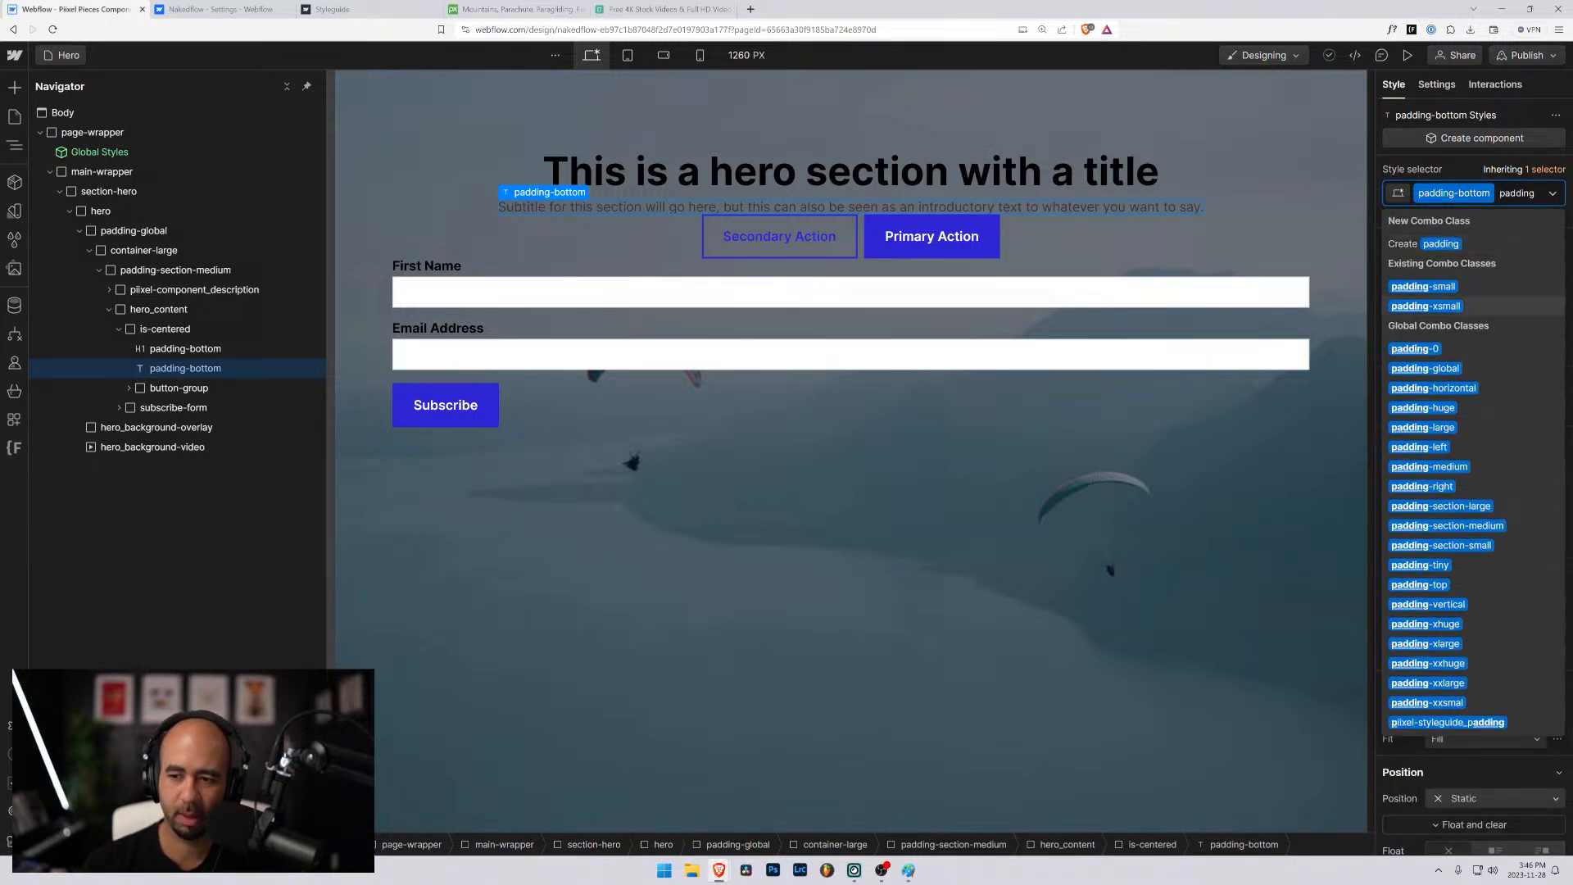
key("Up")
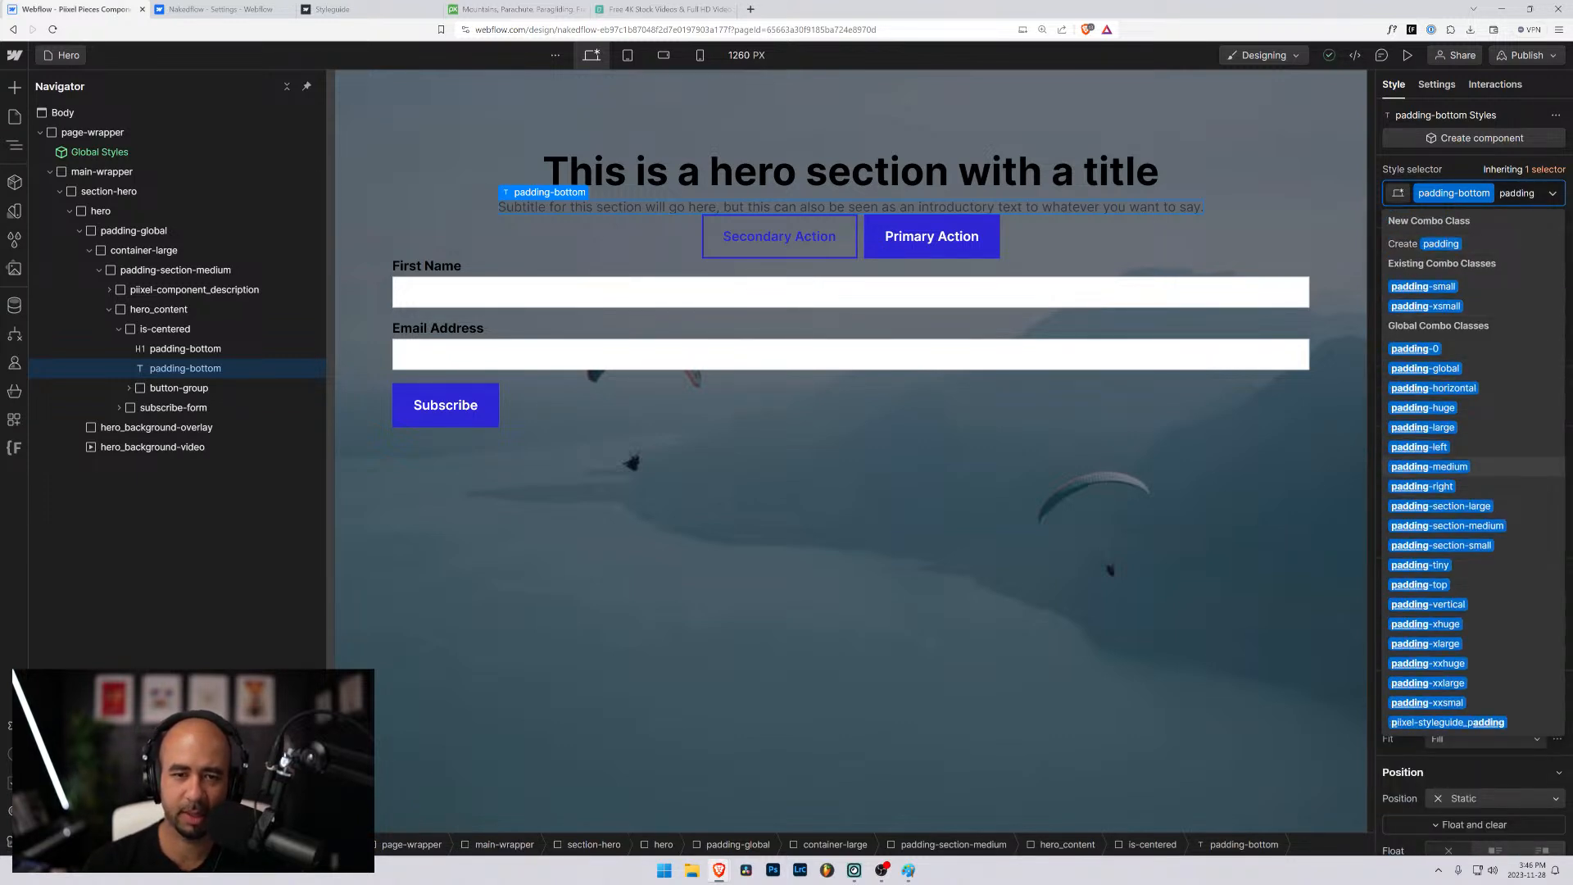
key("Return")
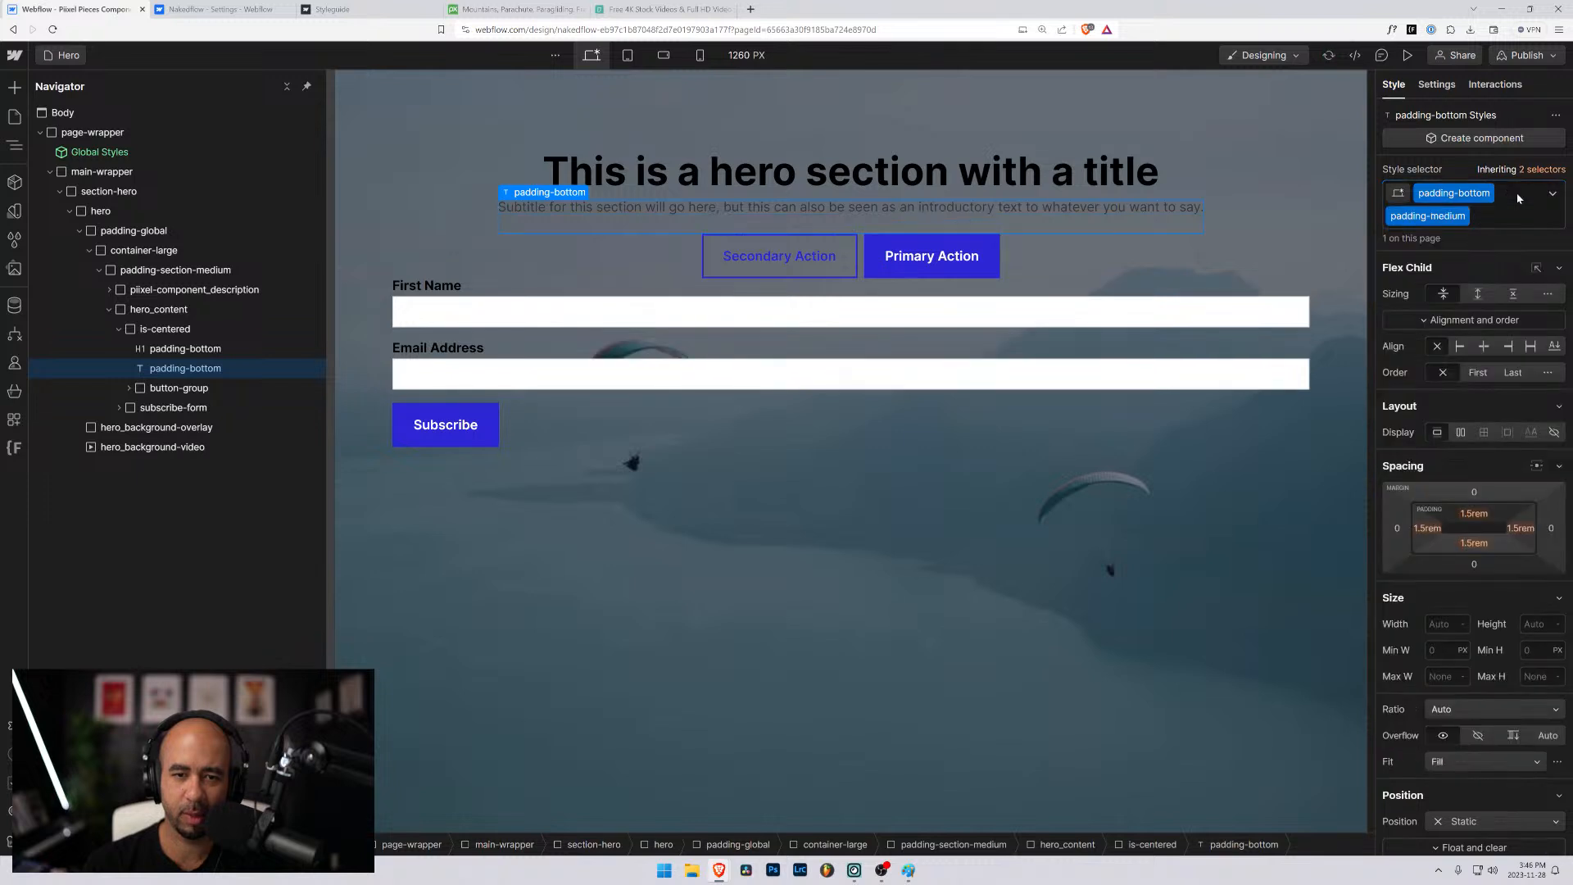
- Replace the subtitle text block's padding-medium class with padding-large
left_click(1494, 215)
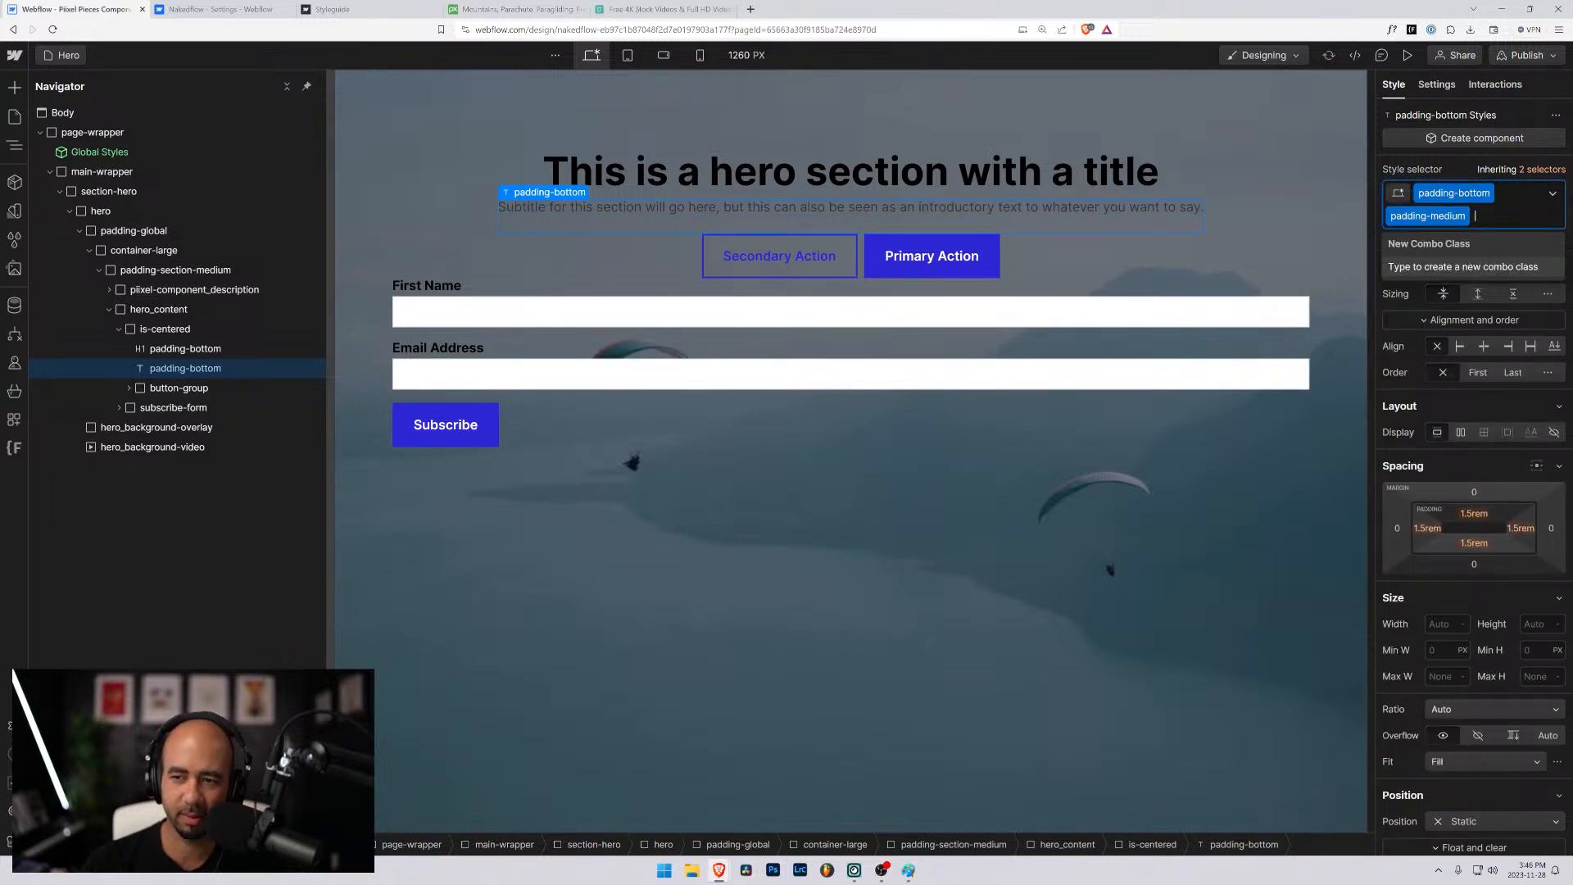
key("BackSpace")
type("padding")
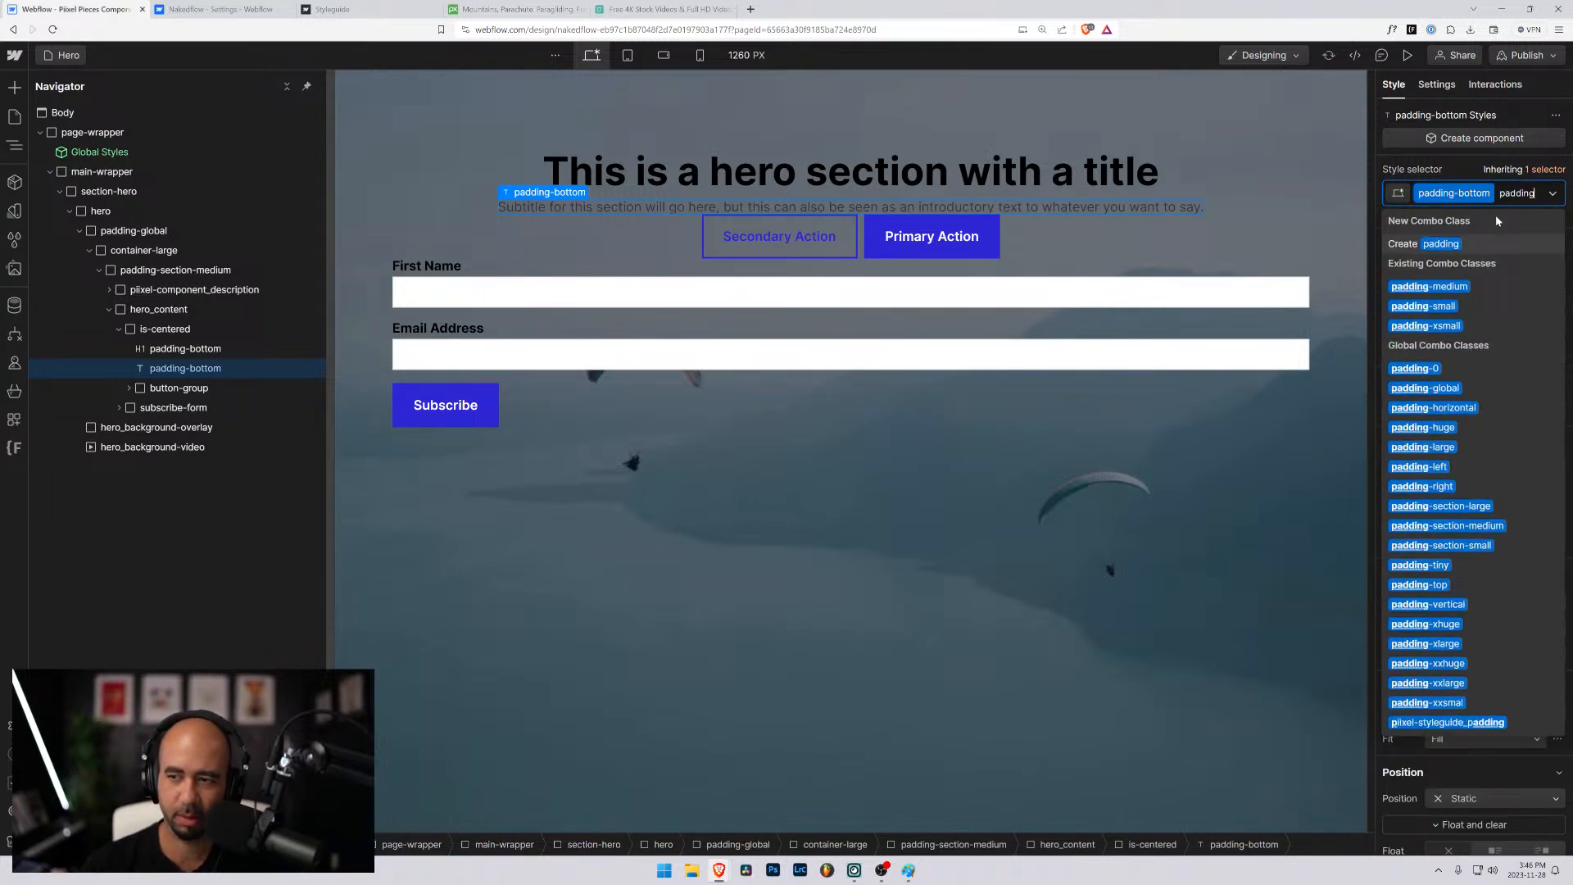
type("-lar")
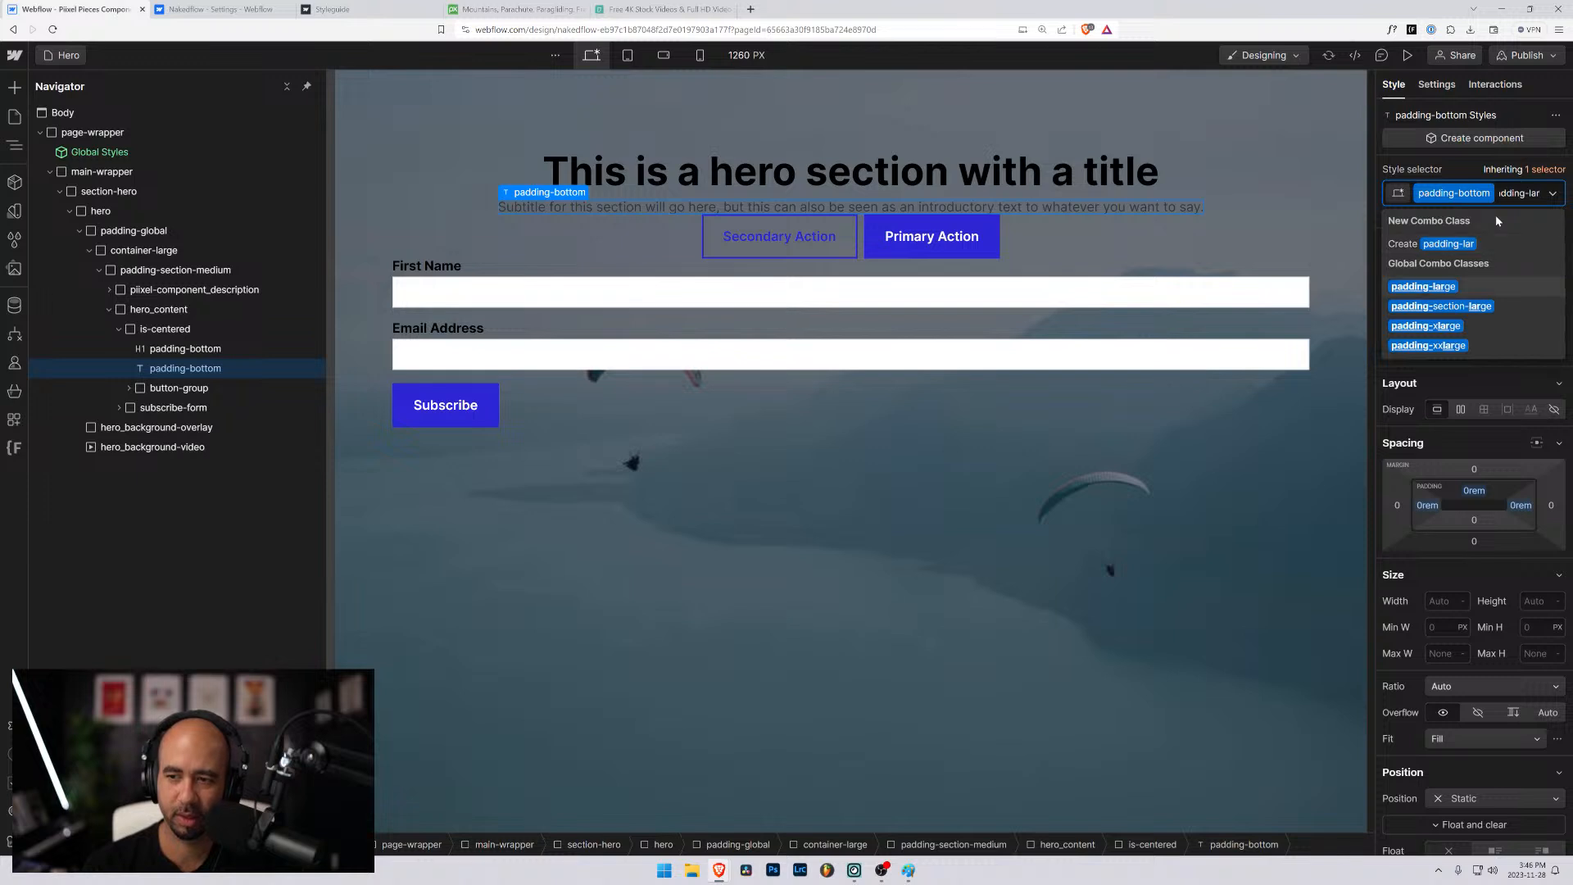
key("Return")
- Examine the is-centered and subscribe-form blocks and check the hero layout in preview mode
left_click(389, 183)
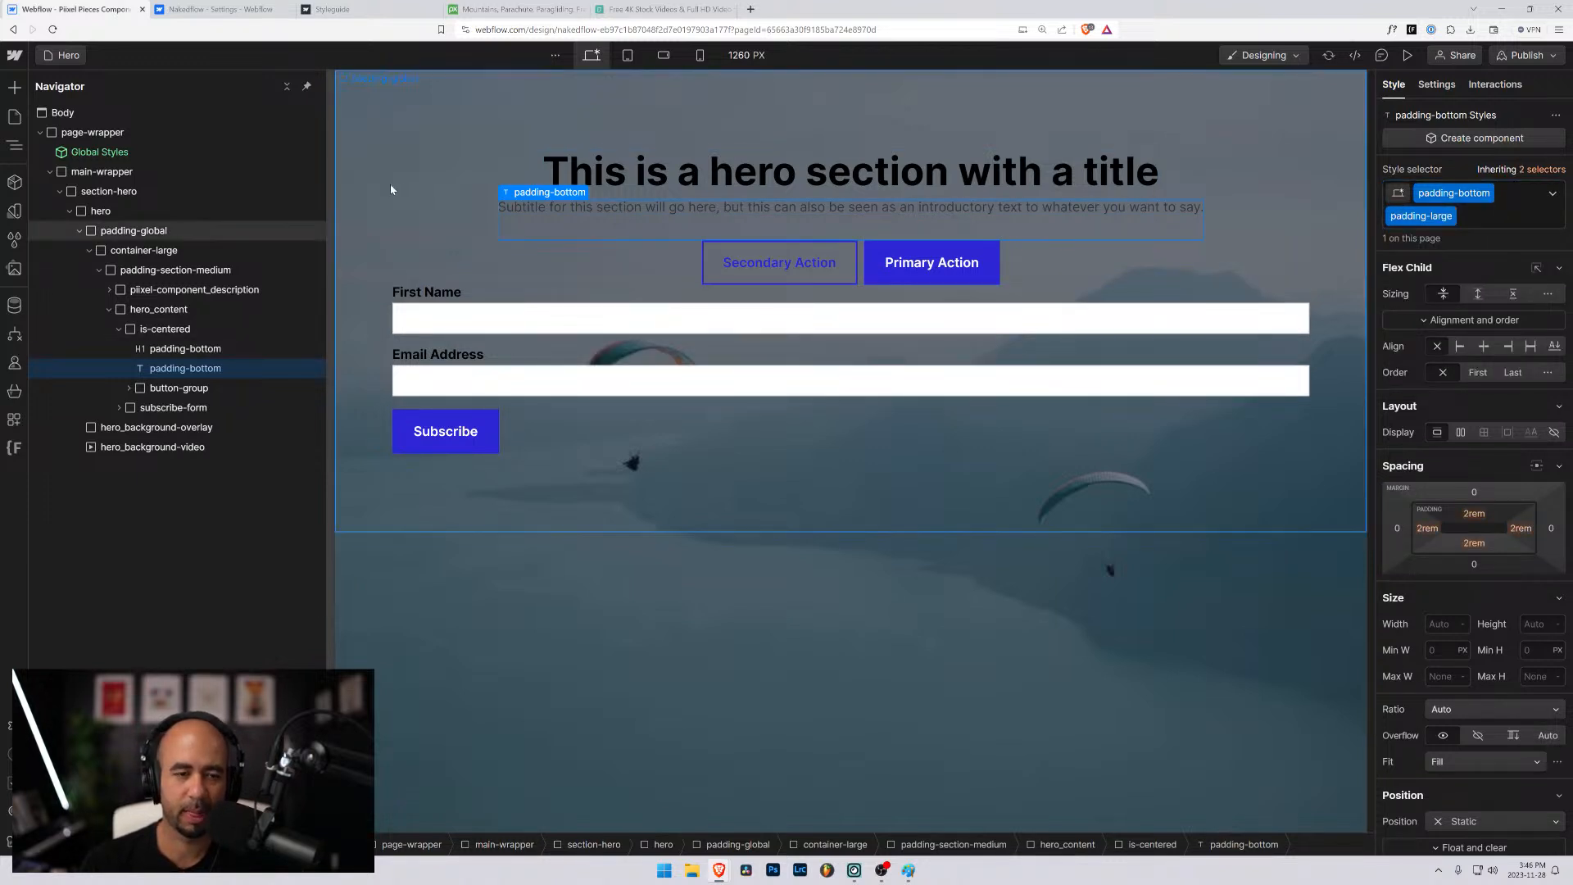
left_click(439, 236)
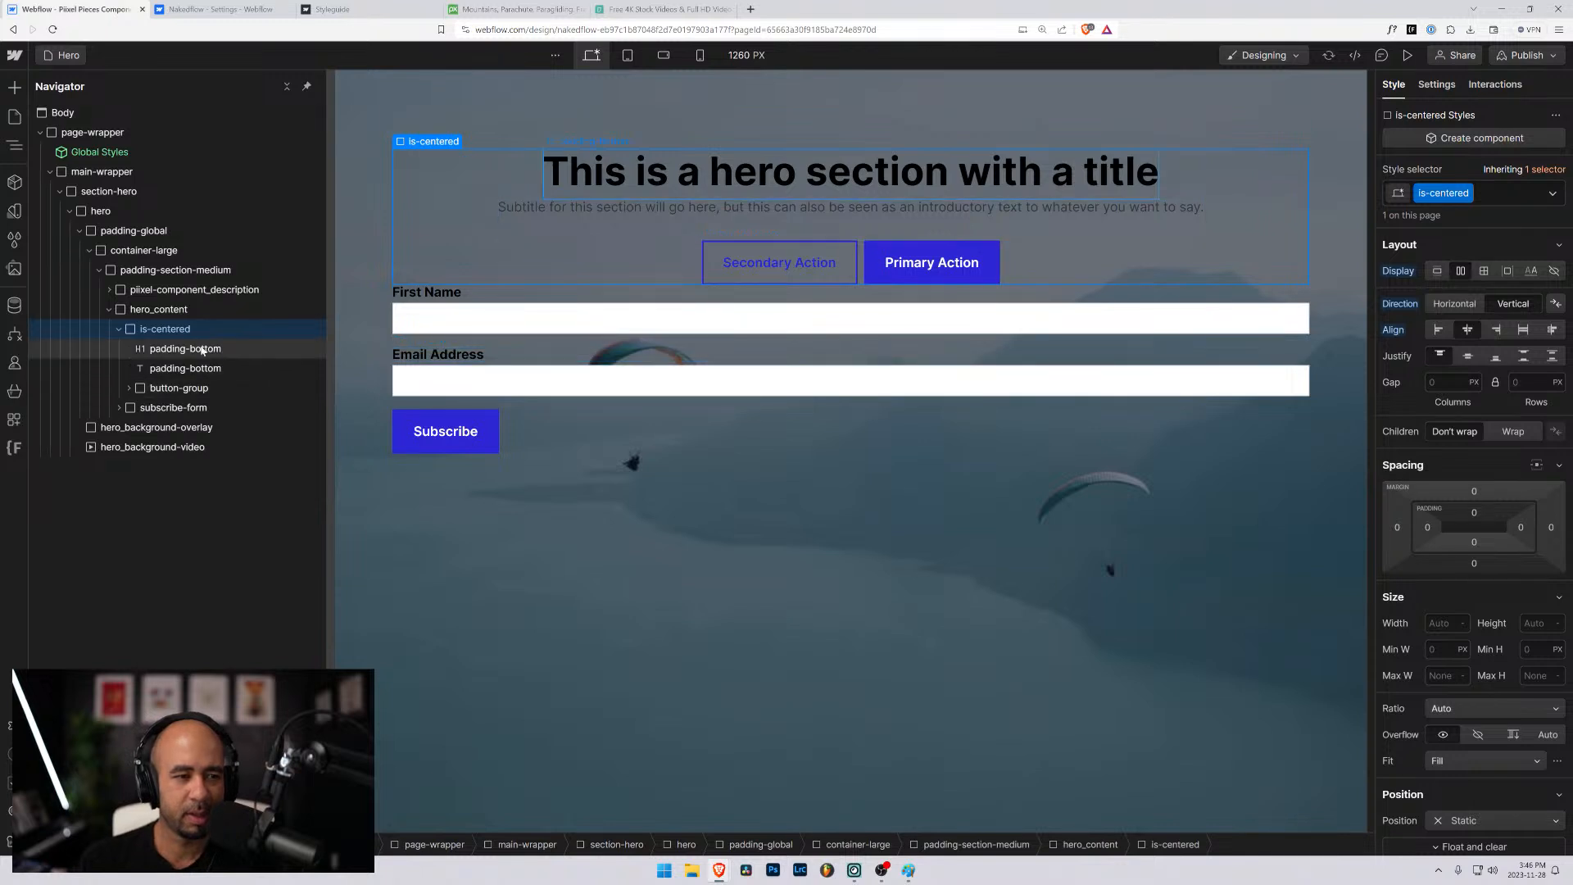
left_click(137, 409)
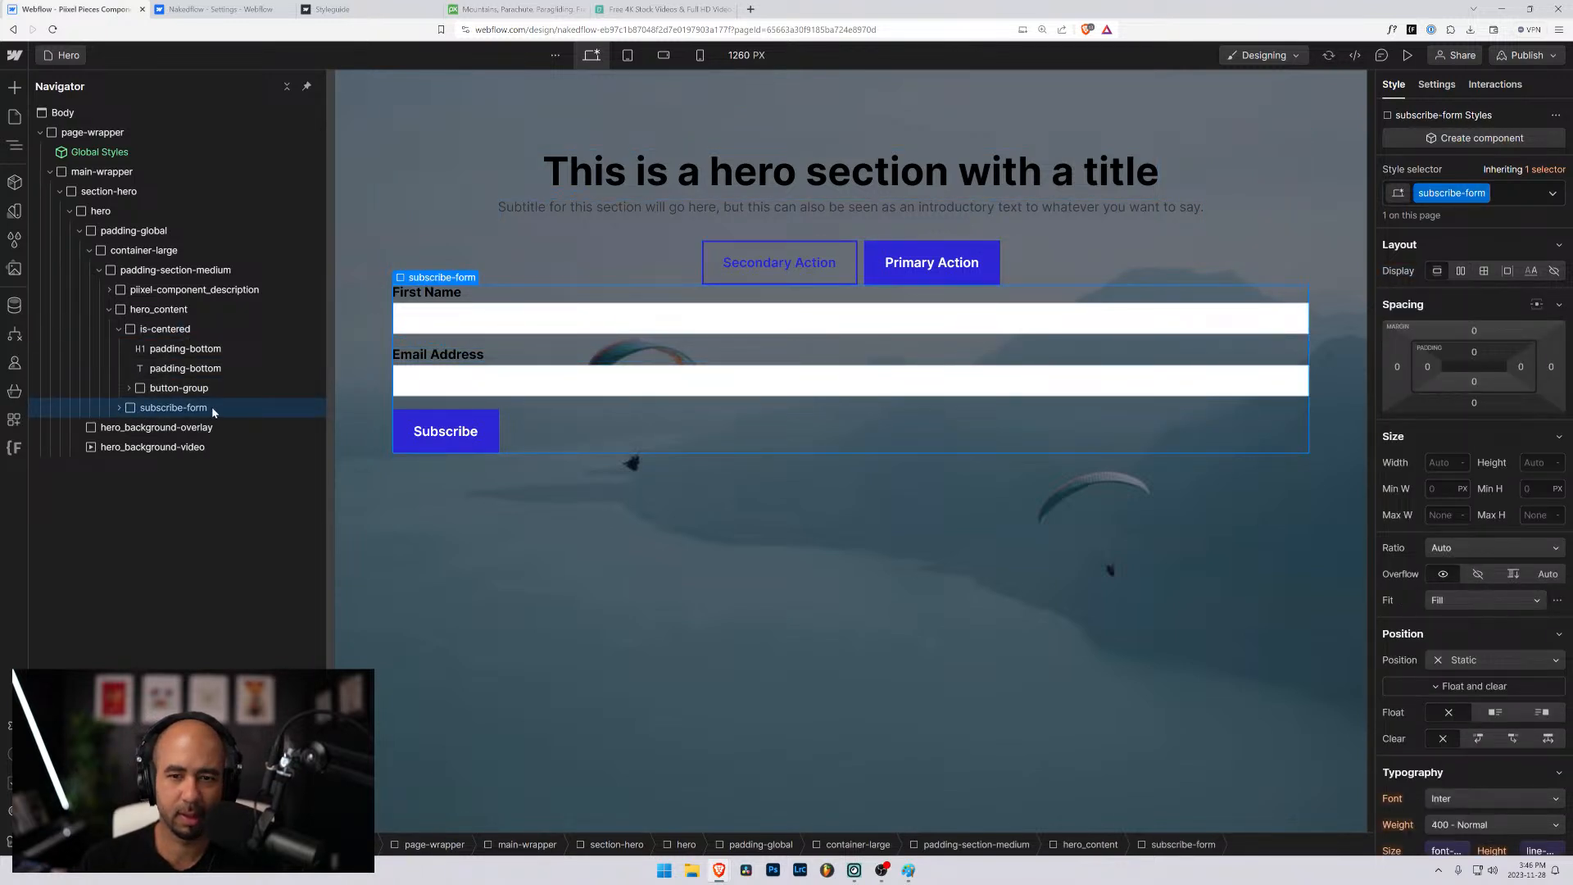
left_click(136, 331)
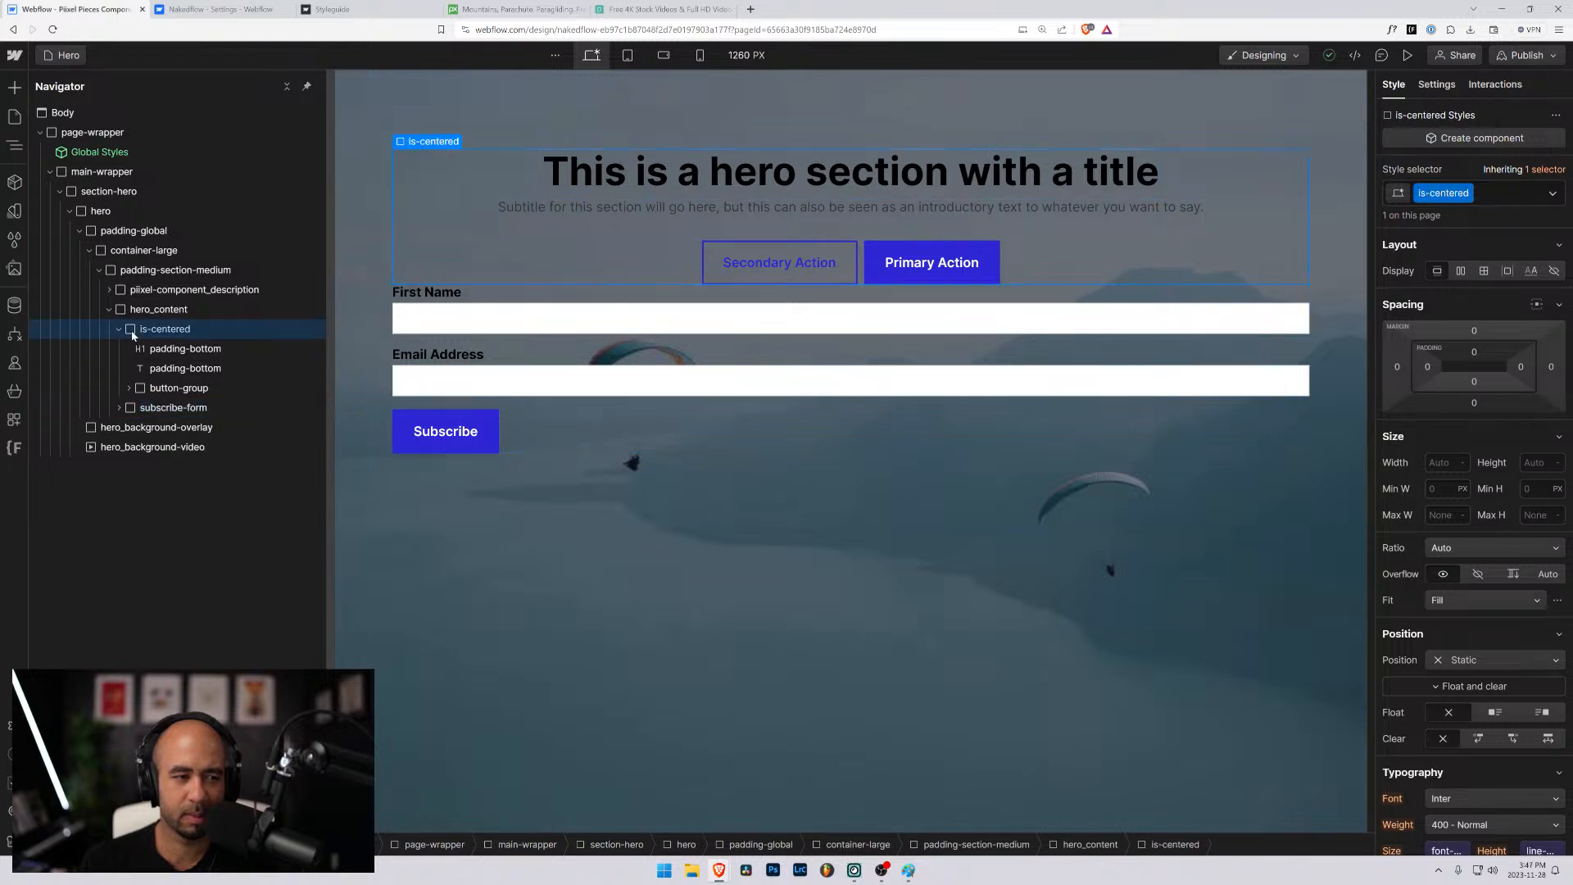
left_click(132, 407)
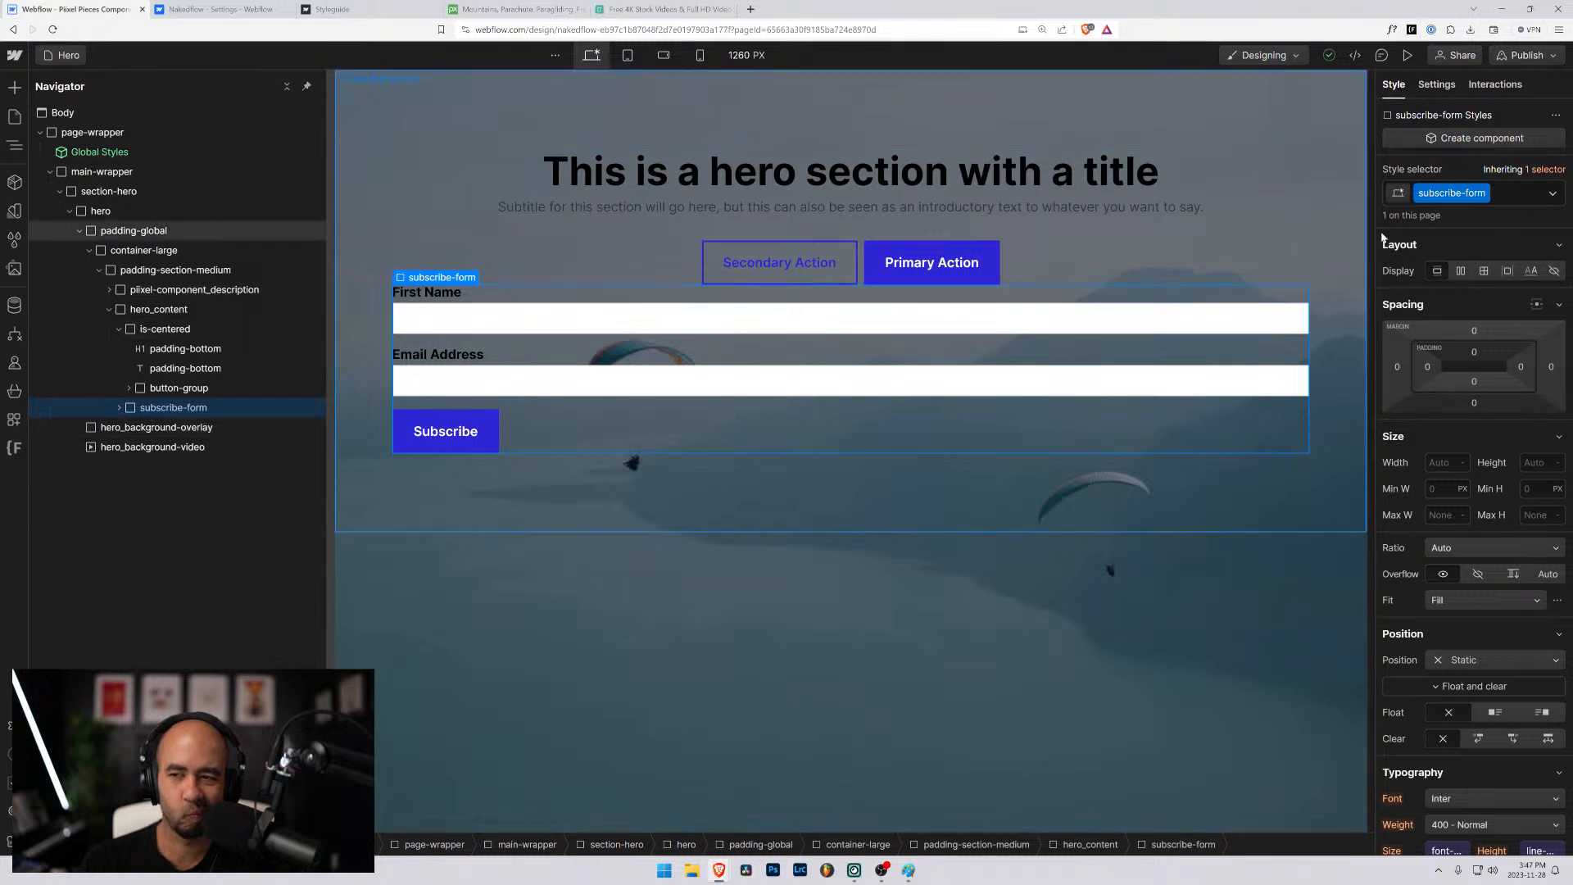
left_click(1504, 197)
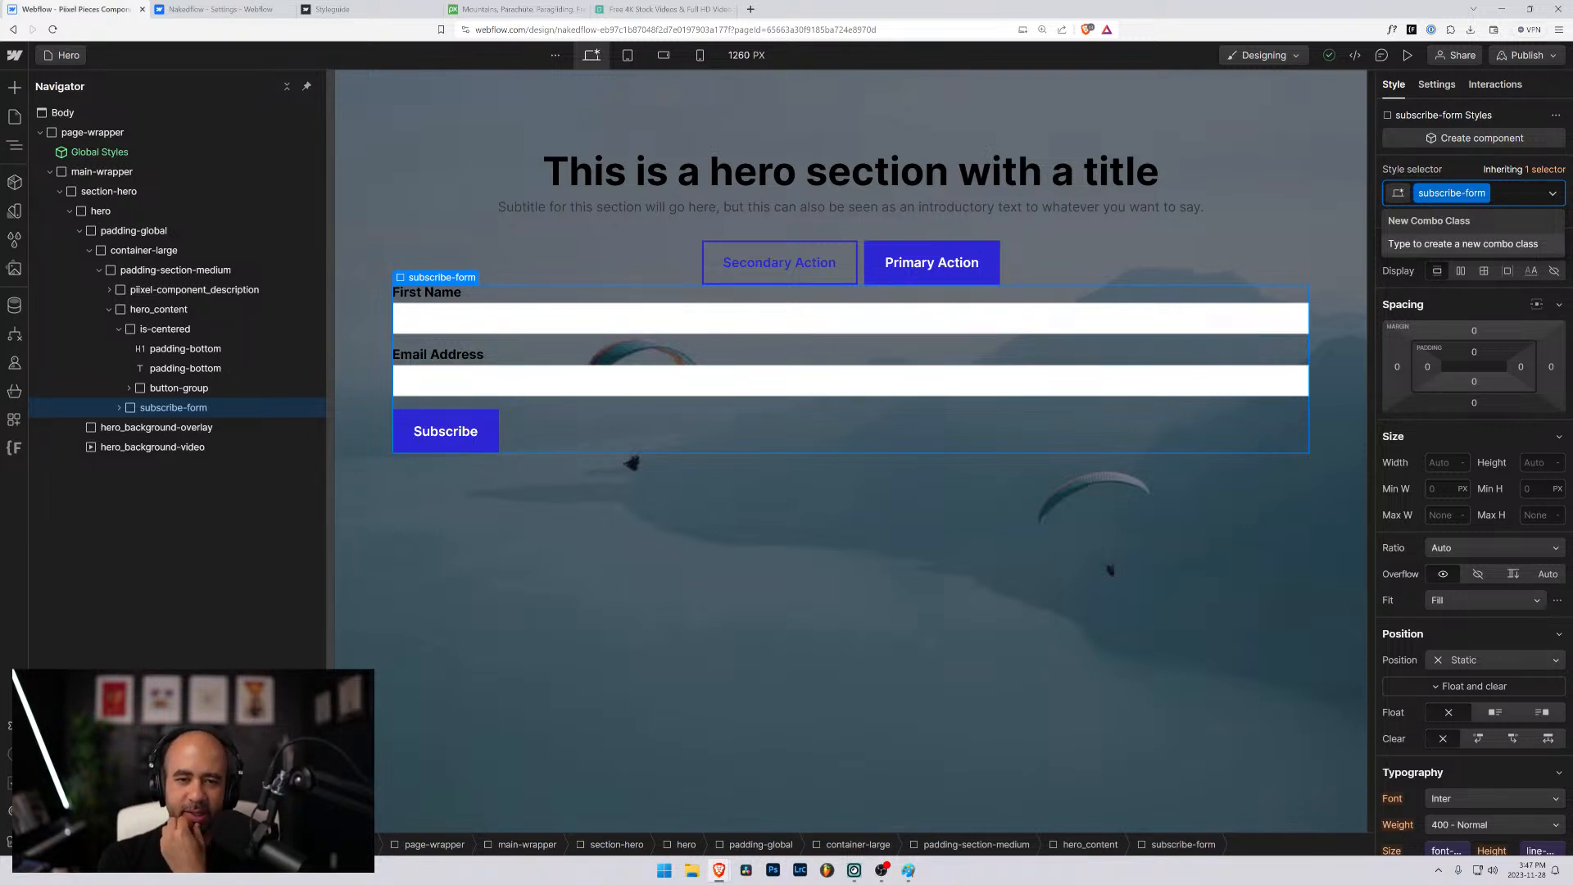
left_click(1407, 55)
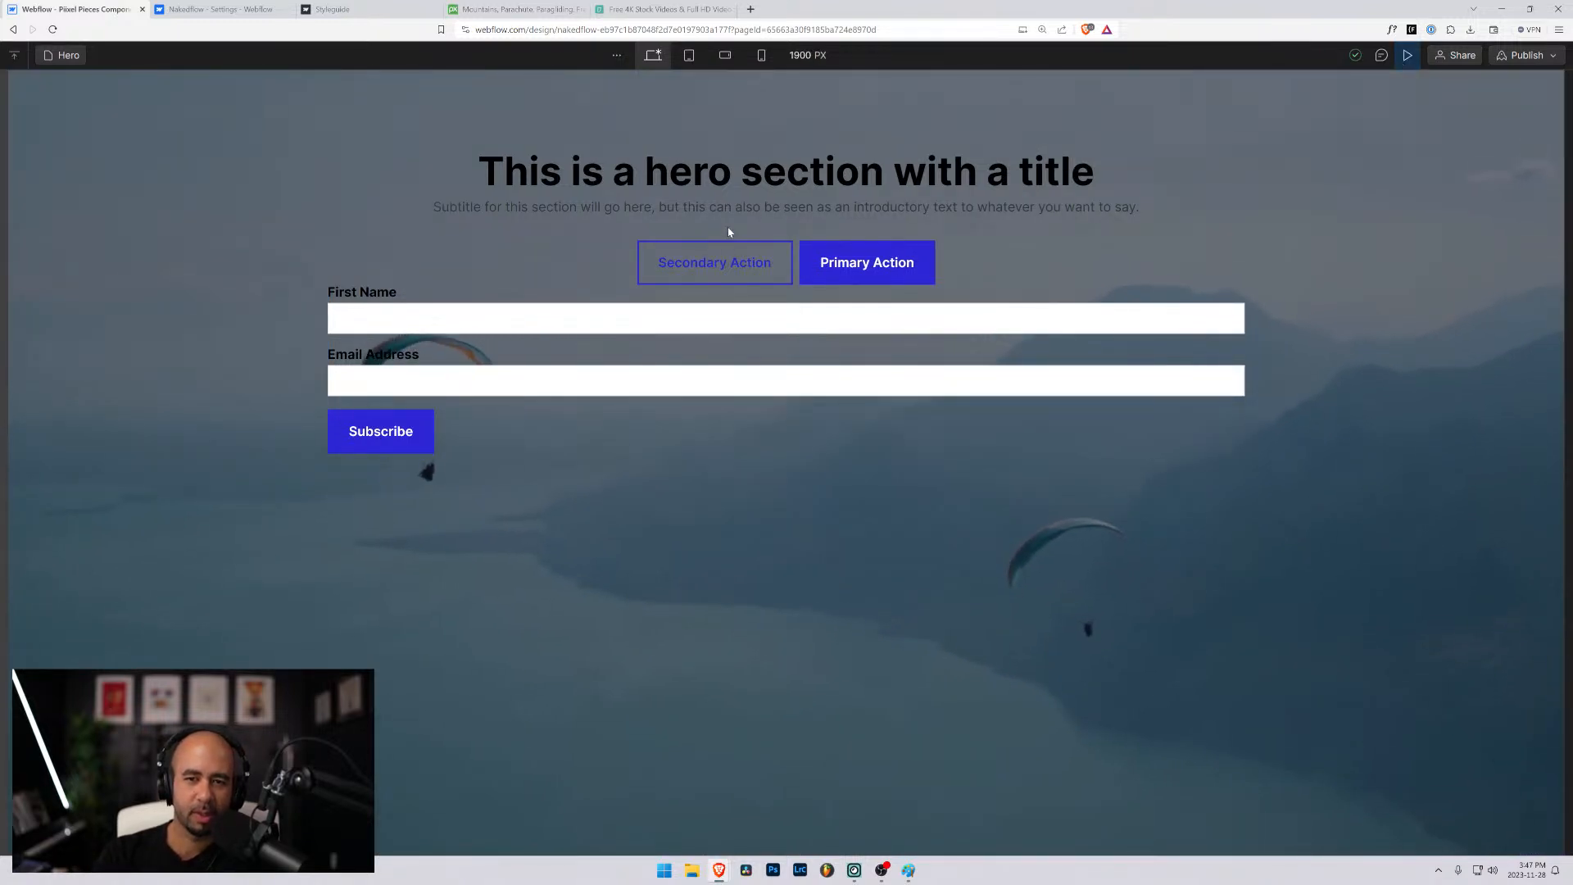
left_click(1406, 56)
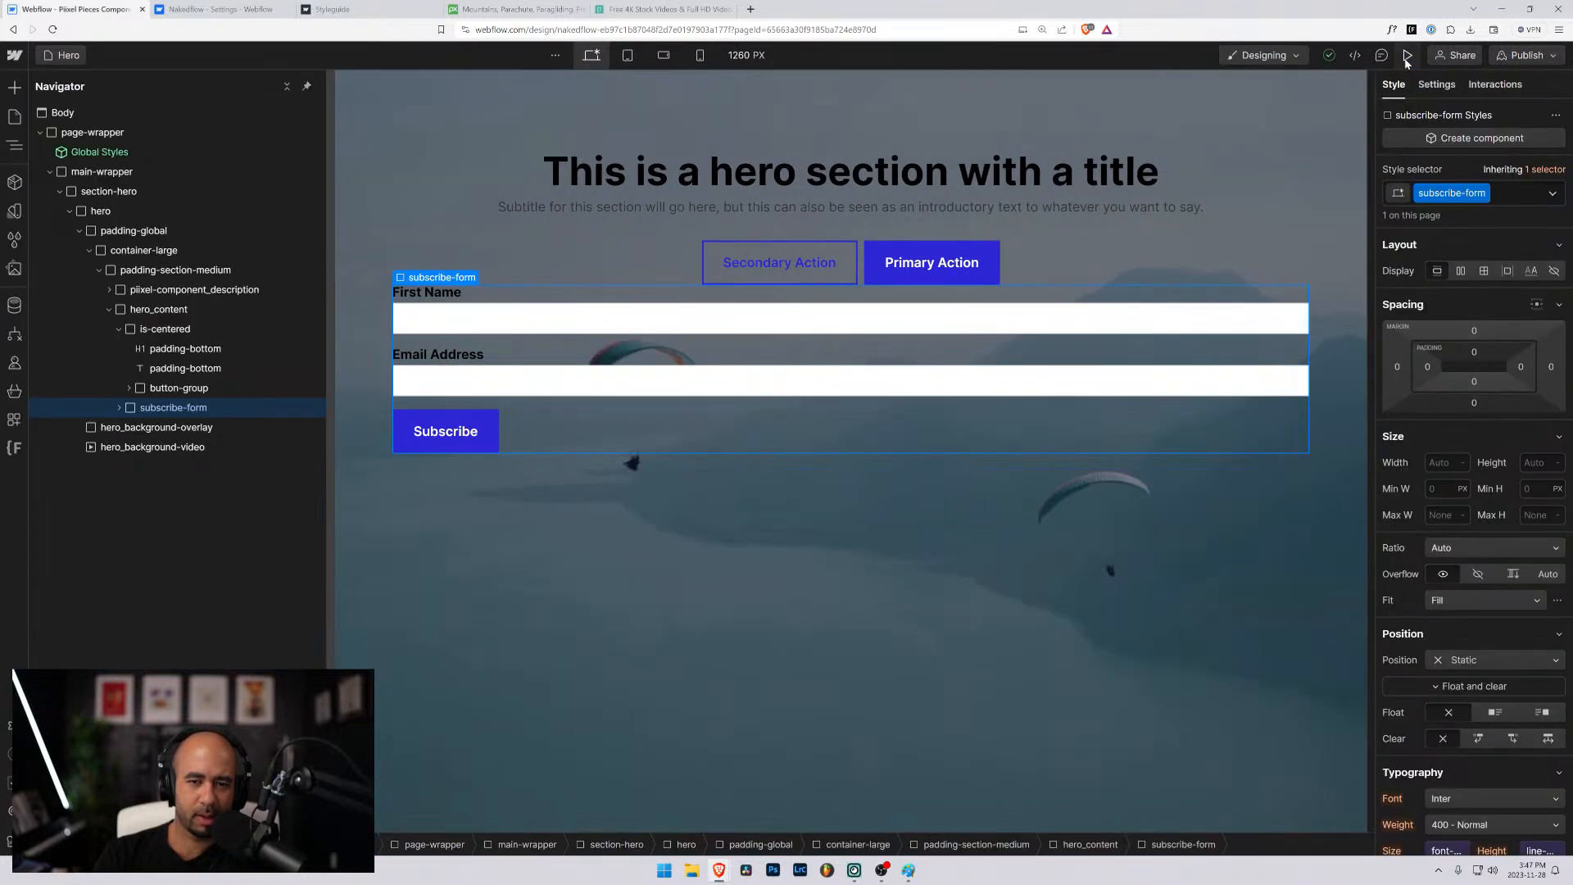
- Add a text block inside subscribe-form and place it above form_component
left_click(120, 407)
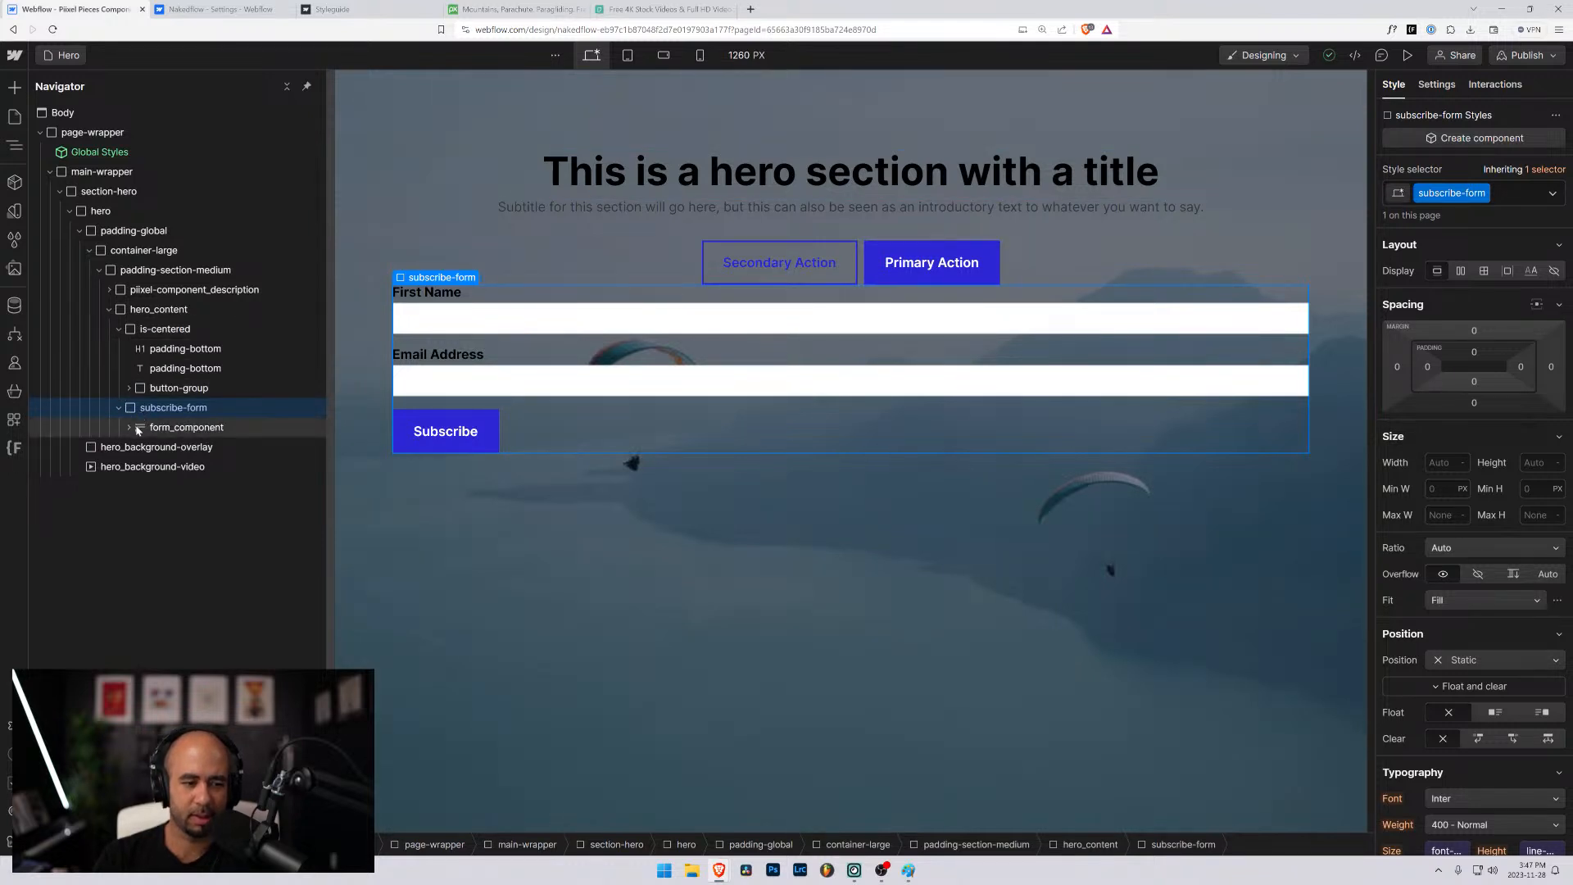
key("ctrl+k")
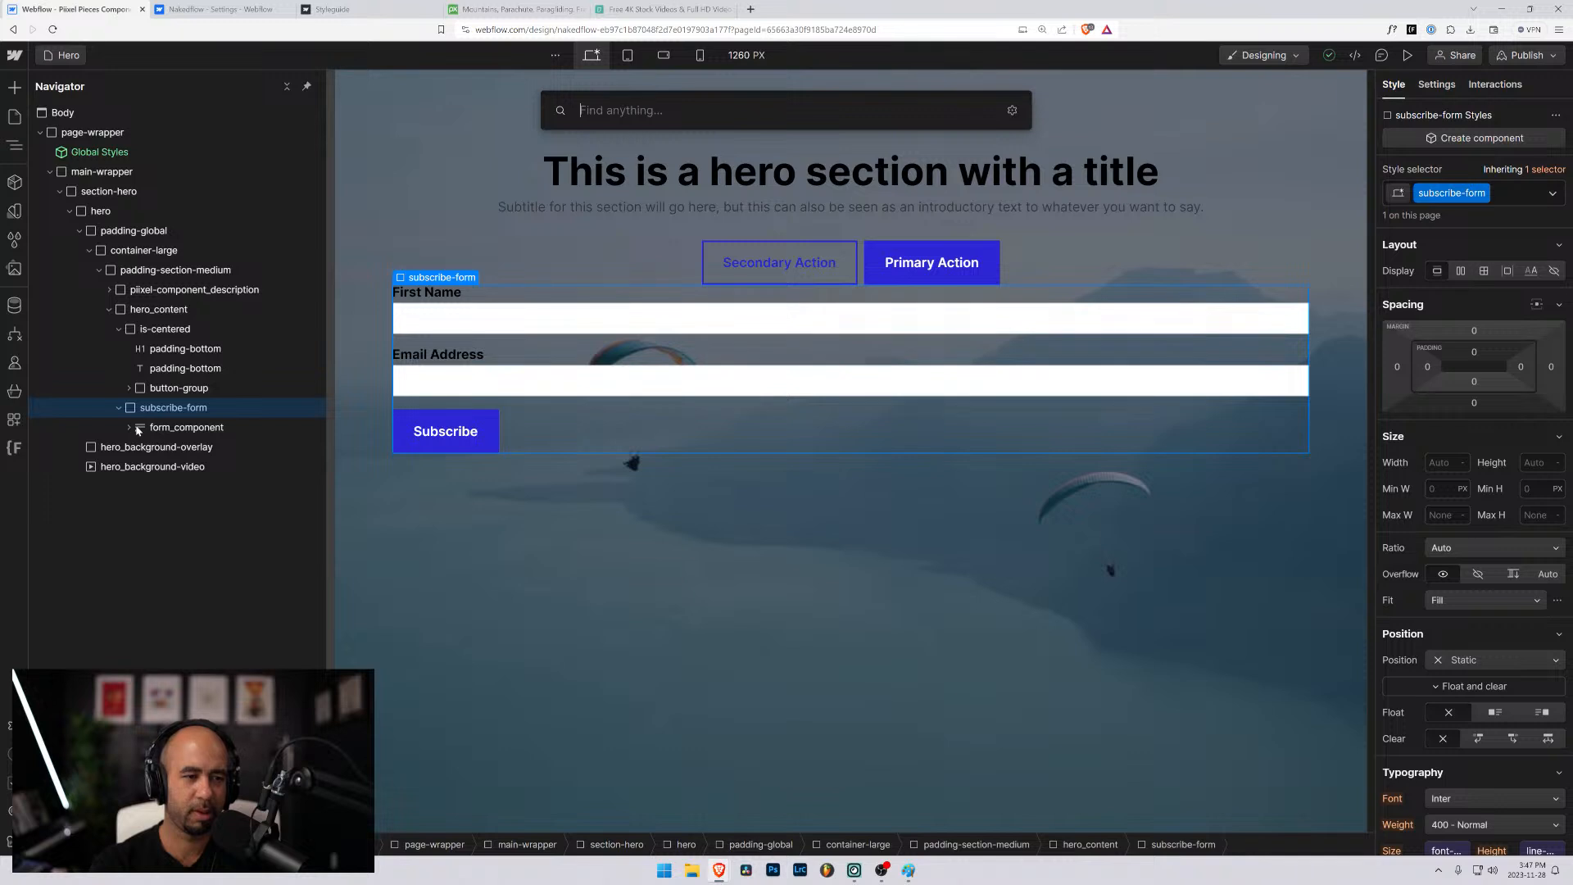
type("te")
key("Down")
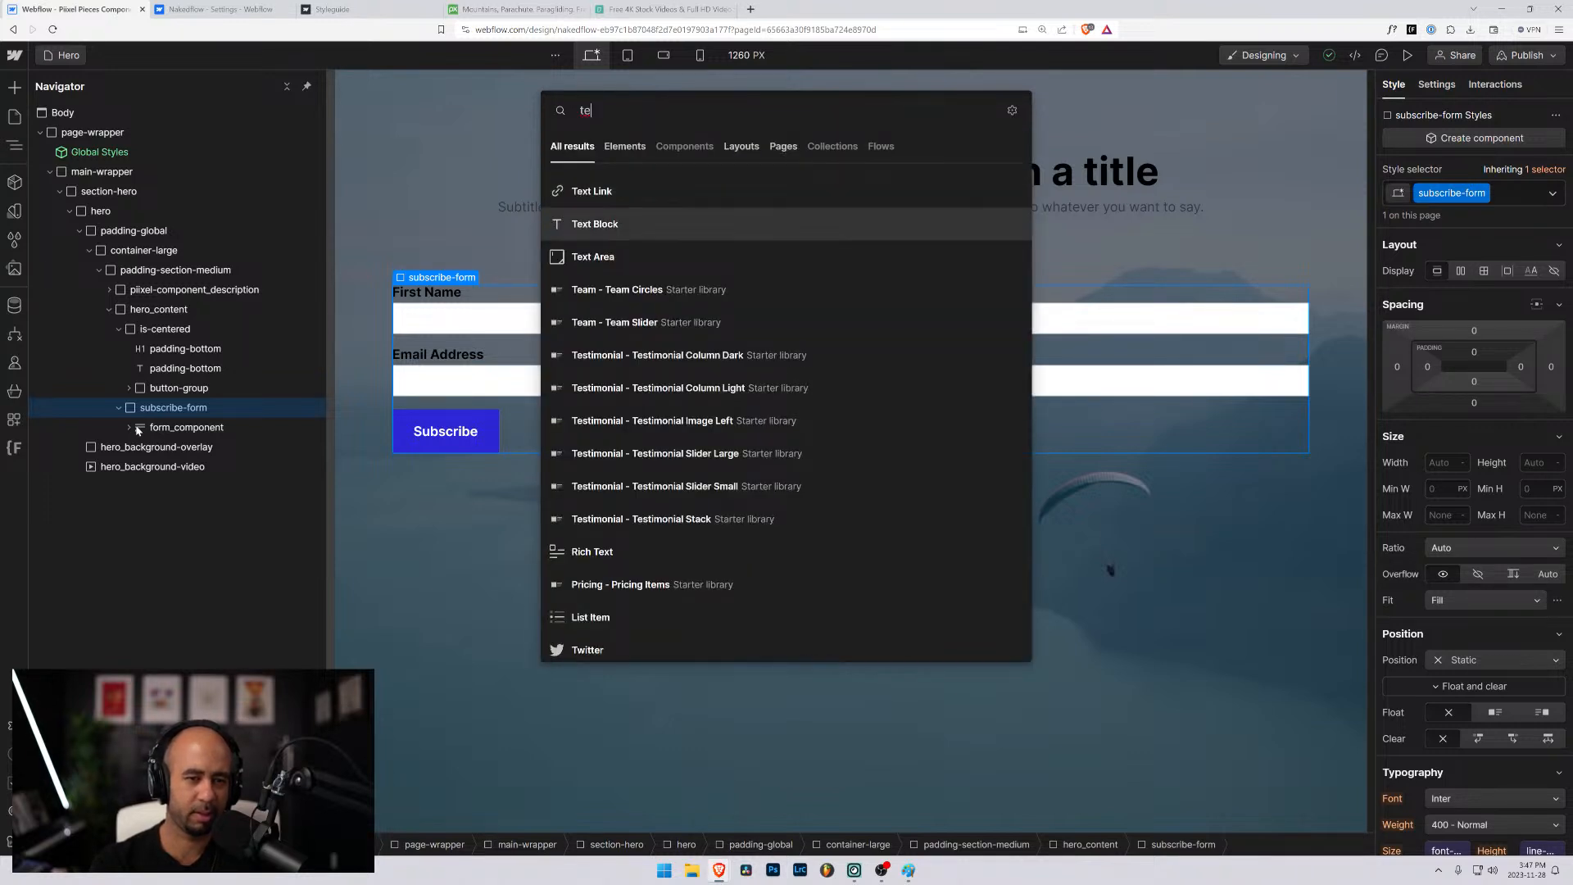
key("Return")
left_click_drag(168, 457, 168, 419)
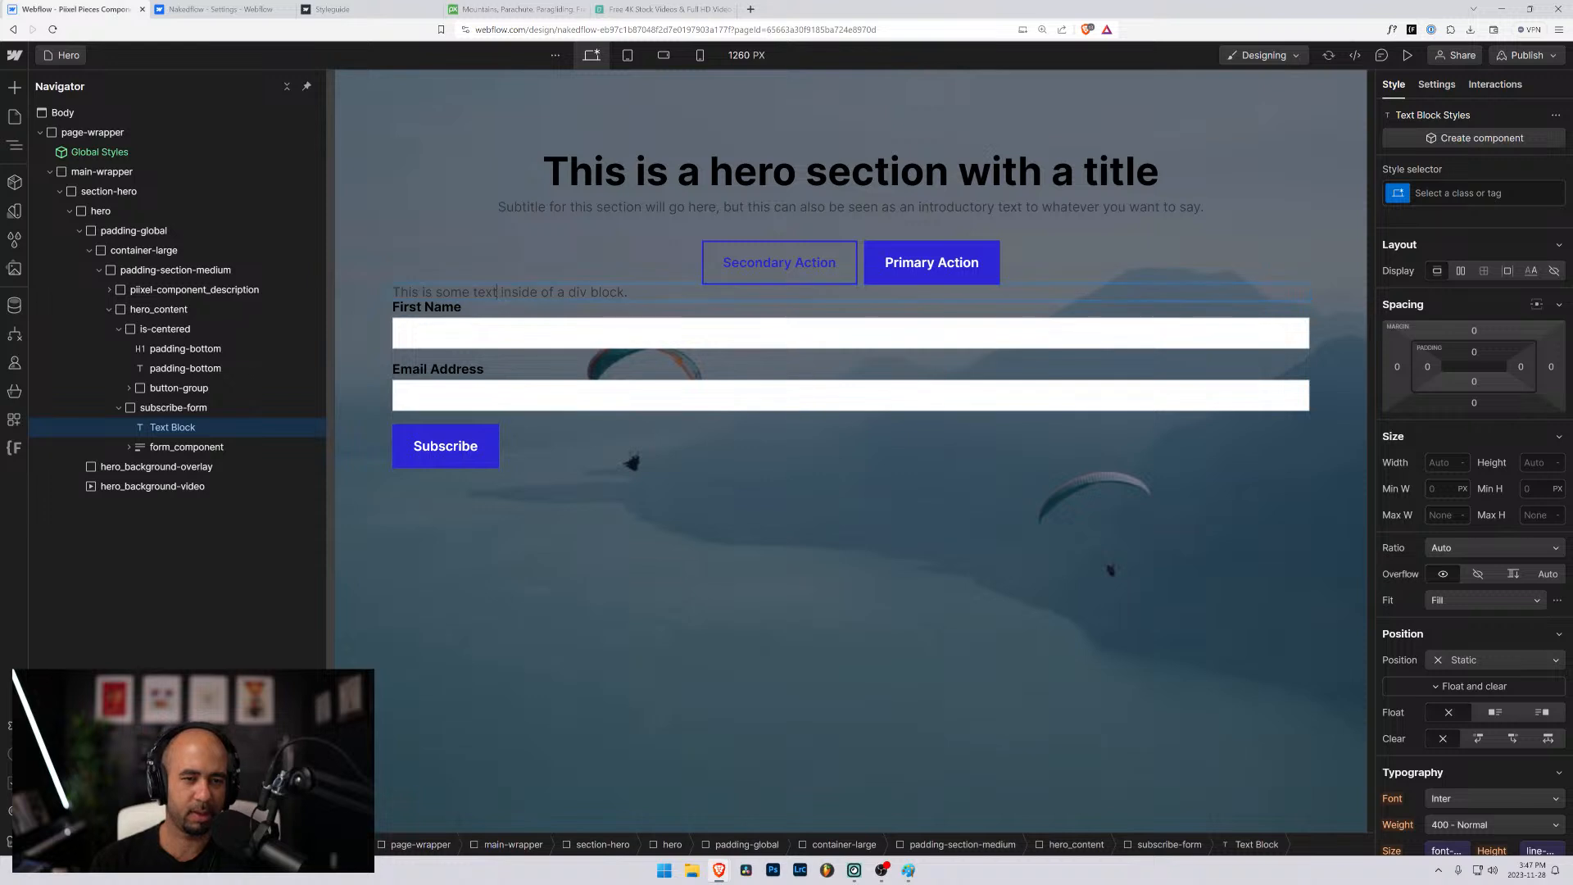
- Replace the text block's content with "Enter your name and email below to subscribe to our world famous newsletter, delivered straight to your inbox every Monday."
double_click(498, 293)
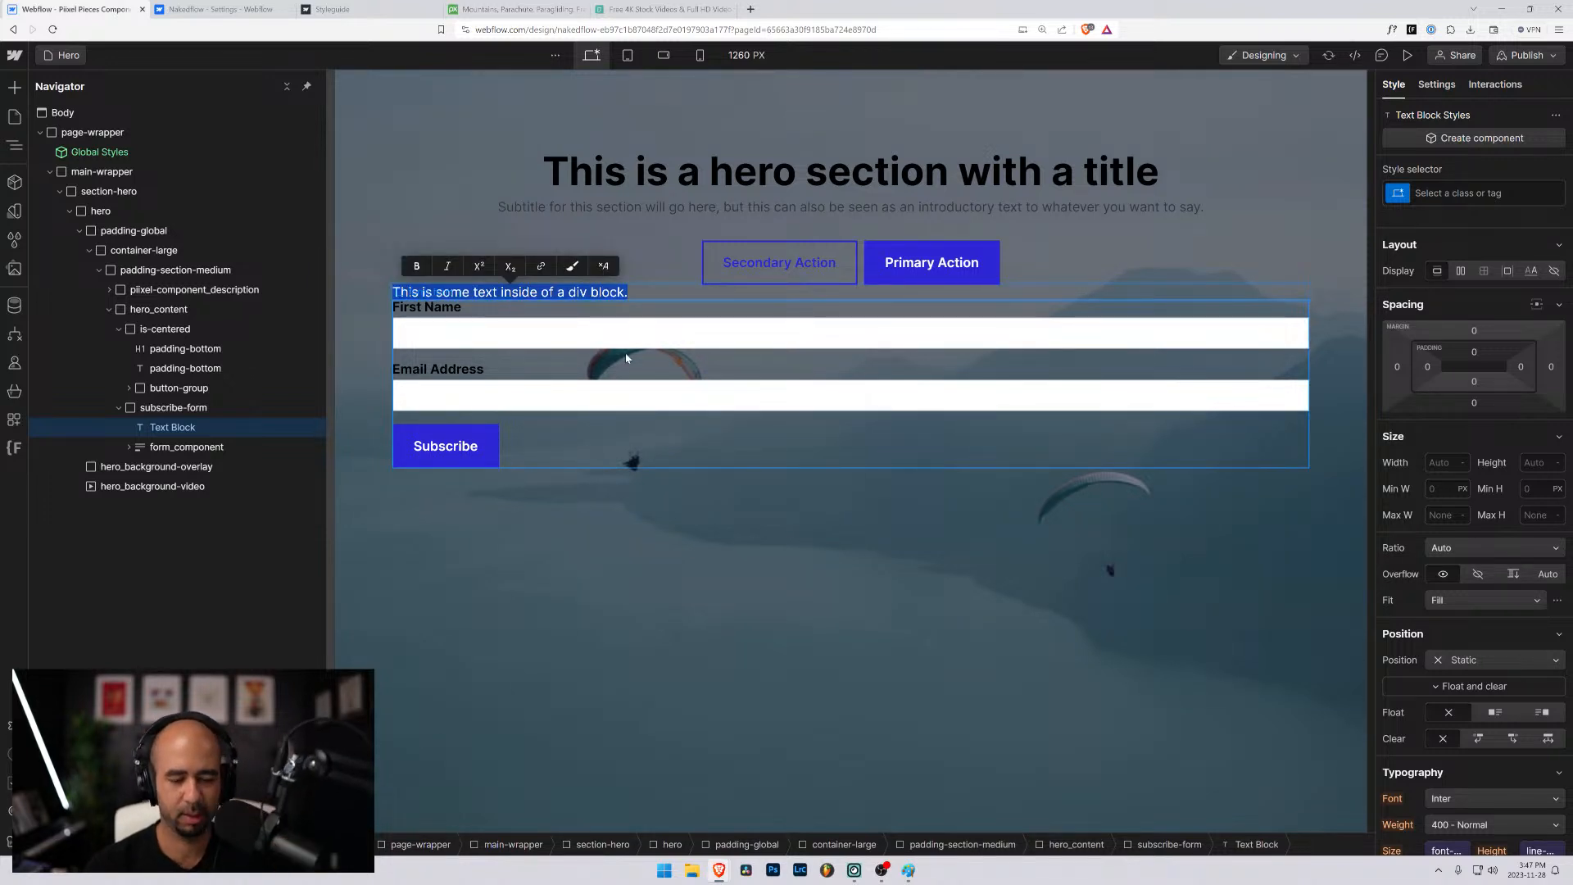
type("Enter your ")
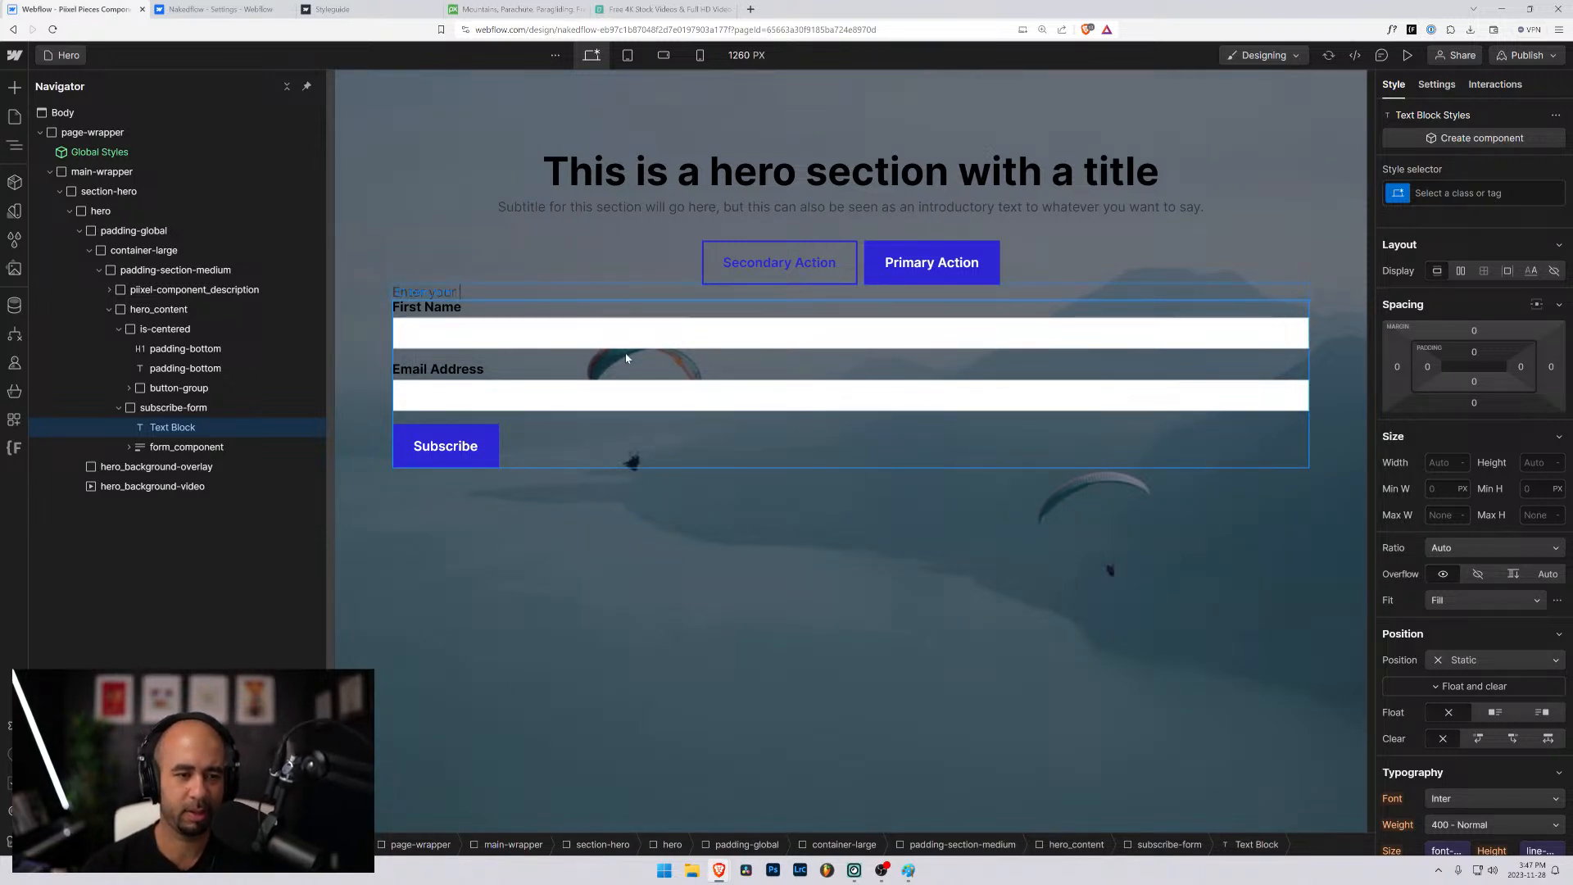
type("name and email")
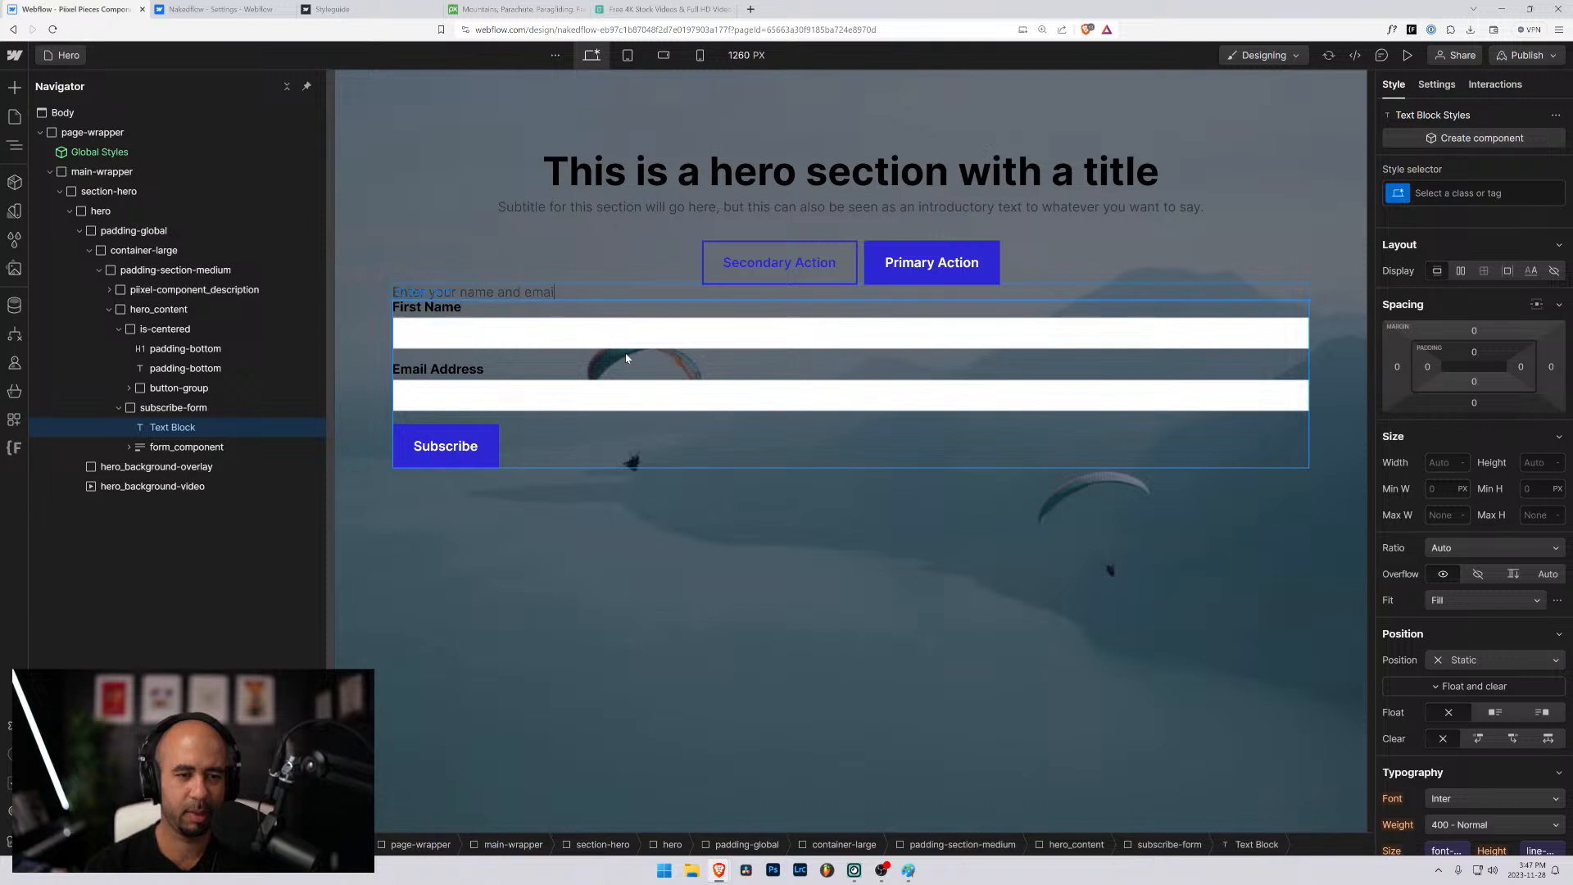
type(" below to ")
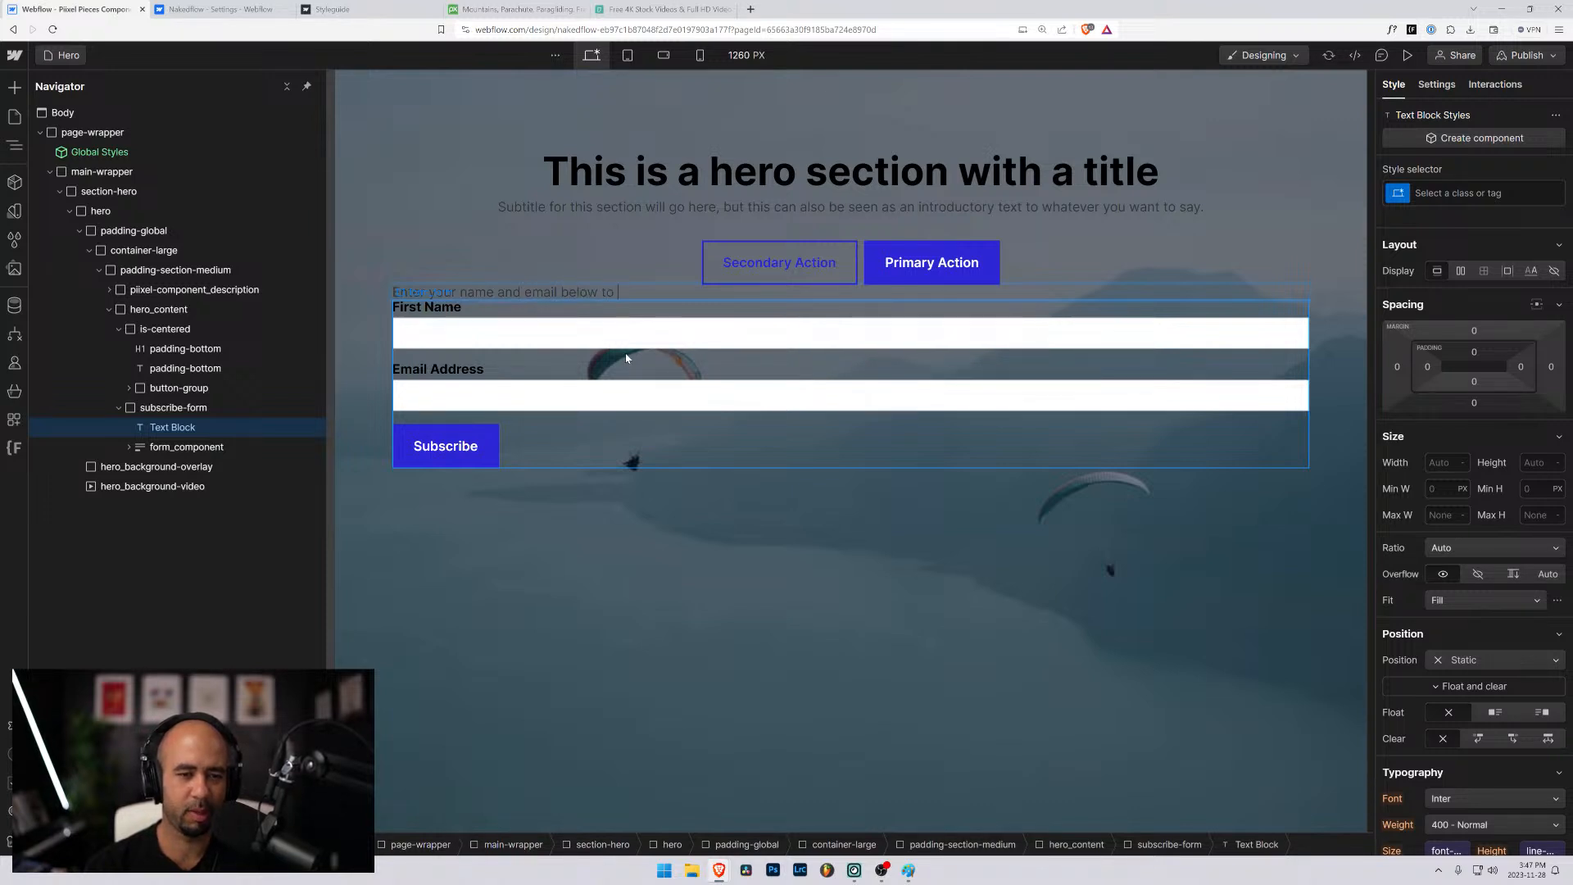
type("subscribe to our")
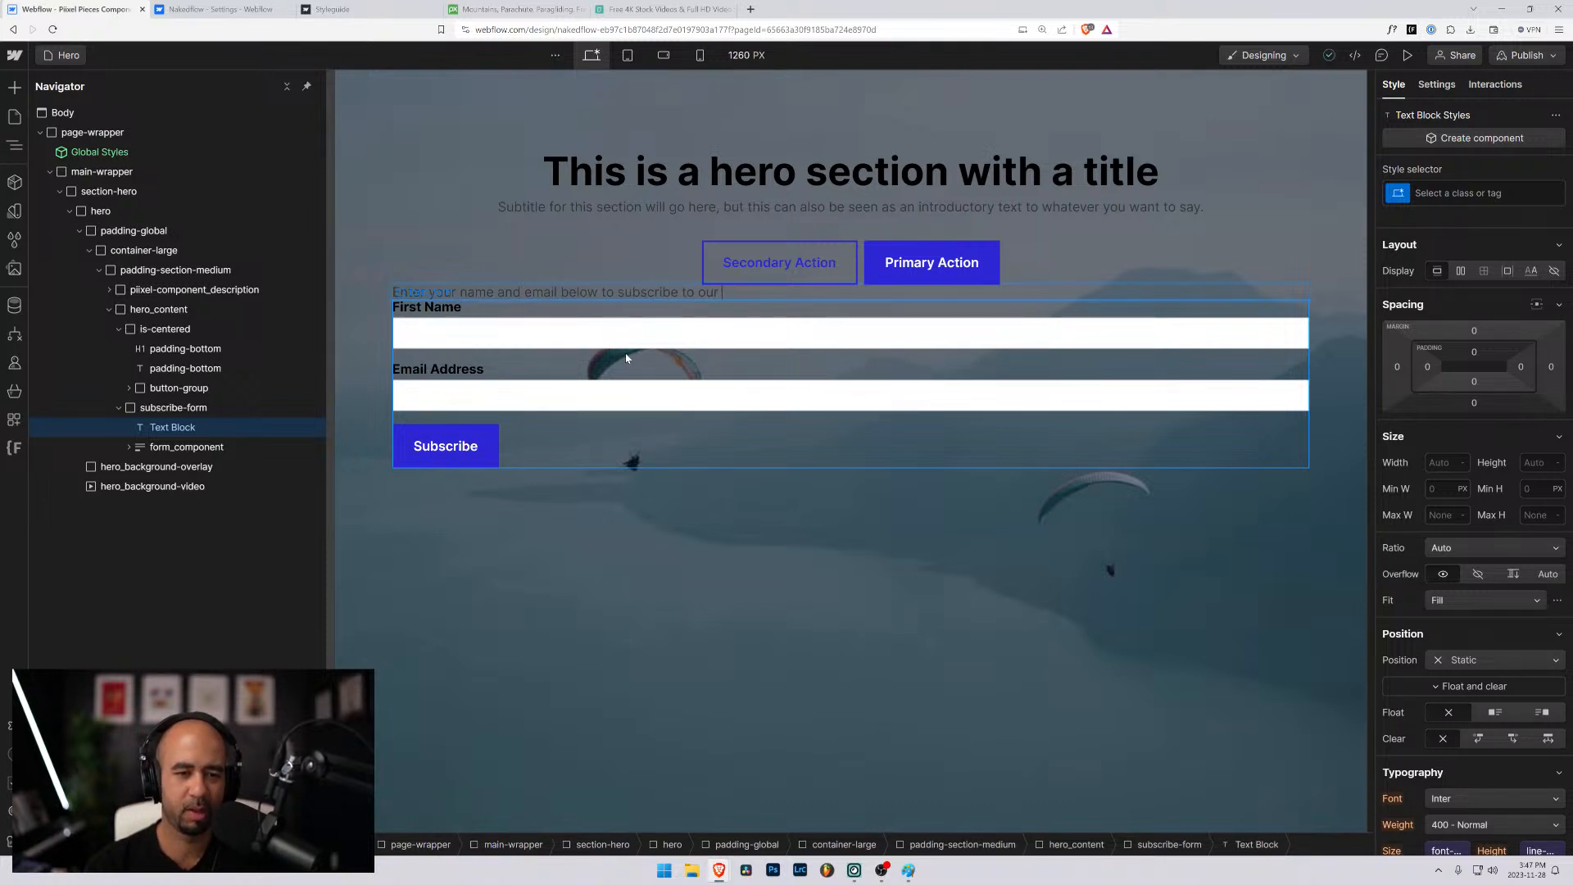
type("world famous ")
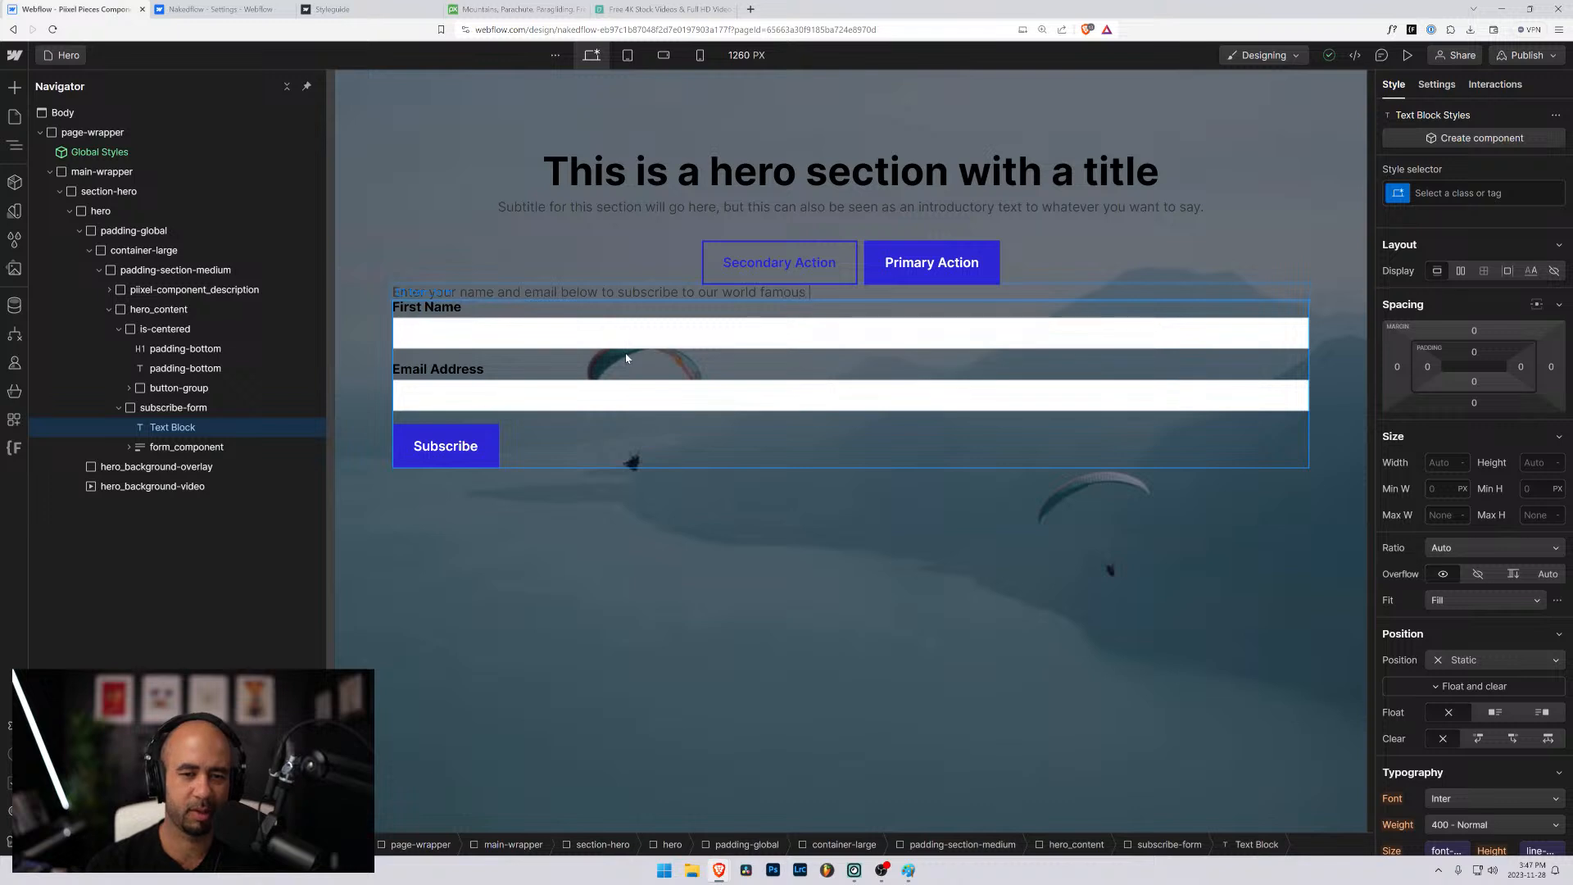
type("new")
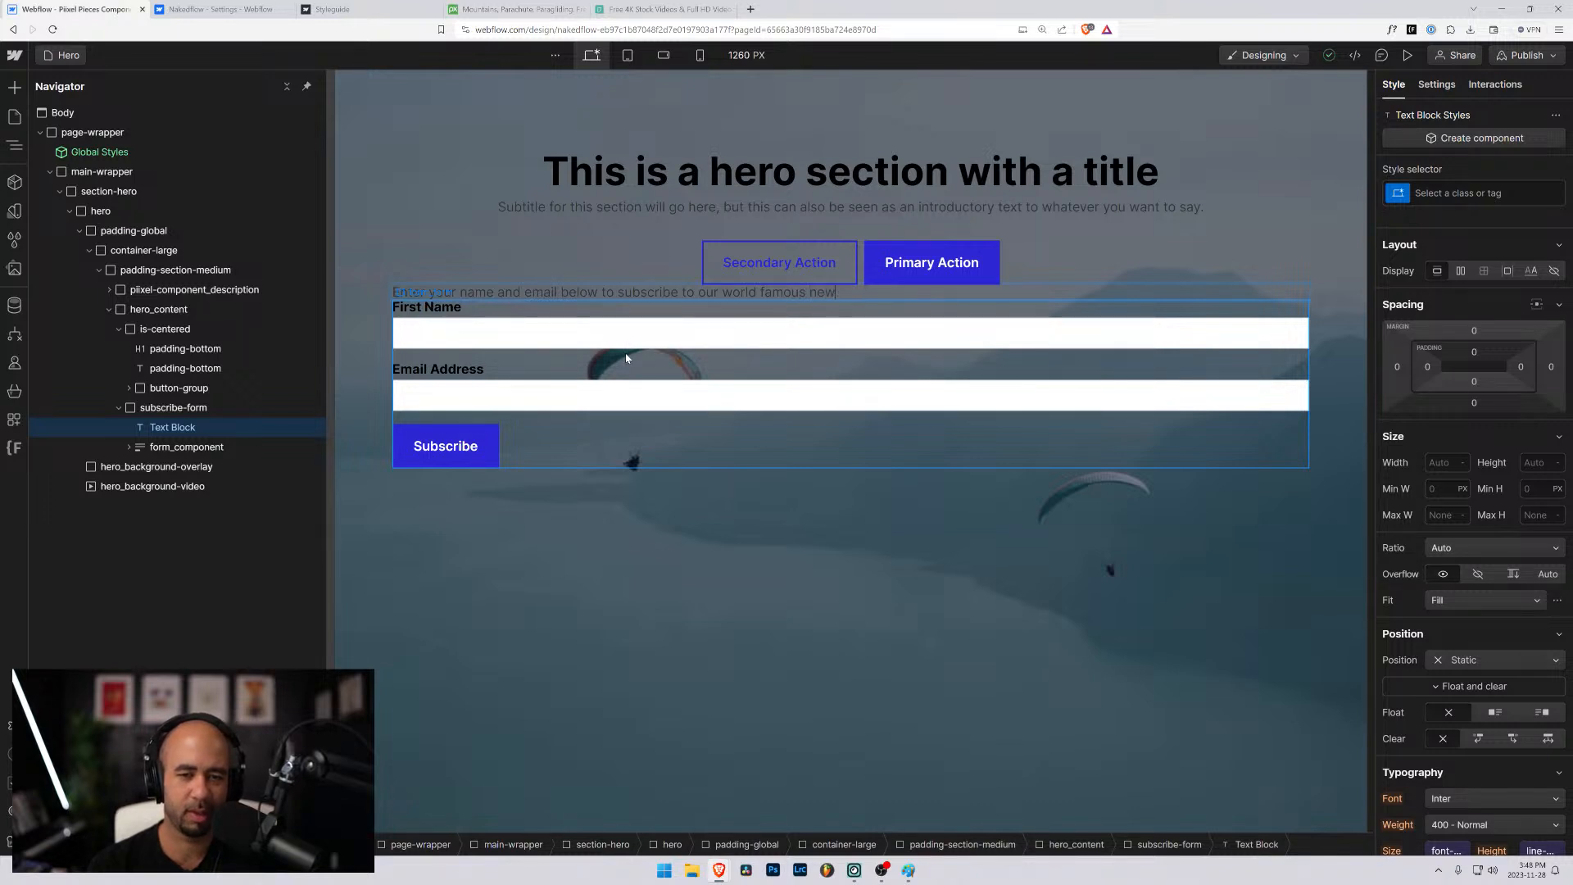
type("sletter")
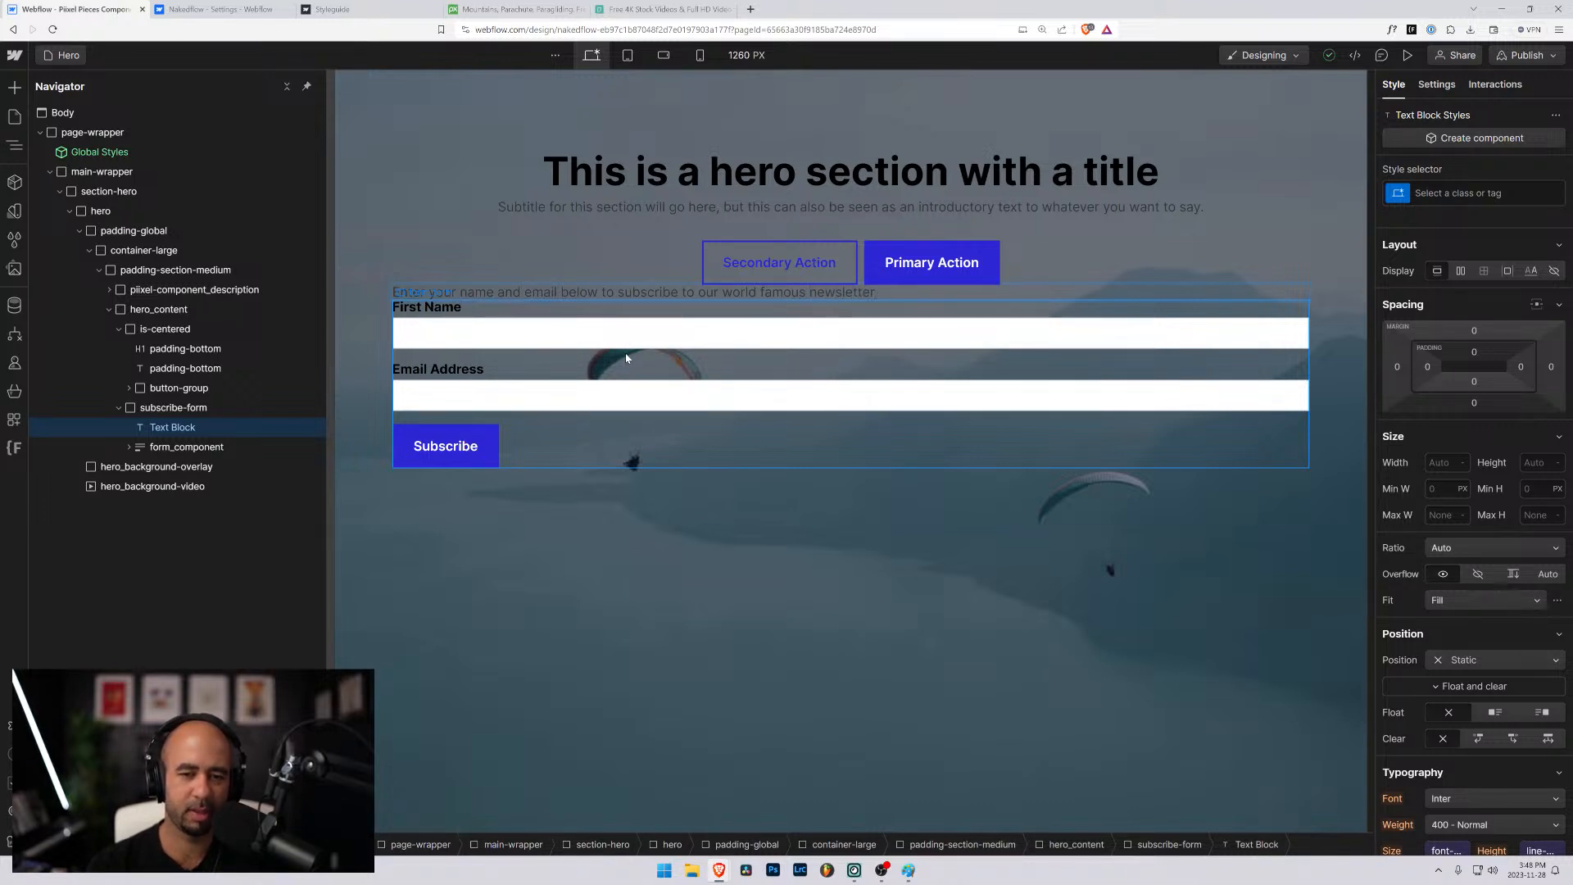
type(", deliver")
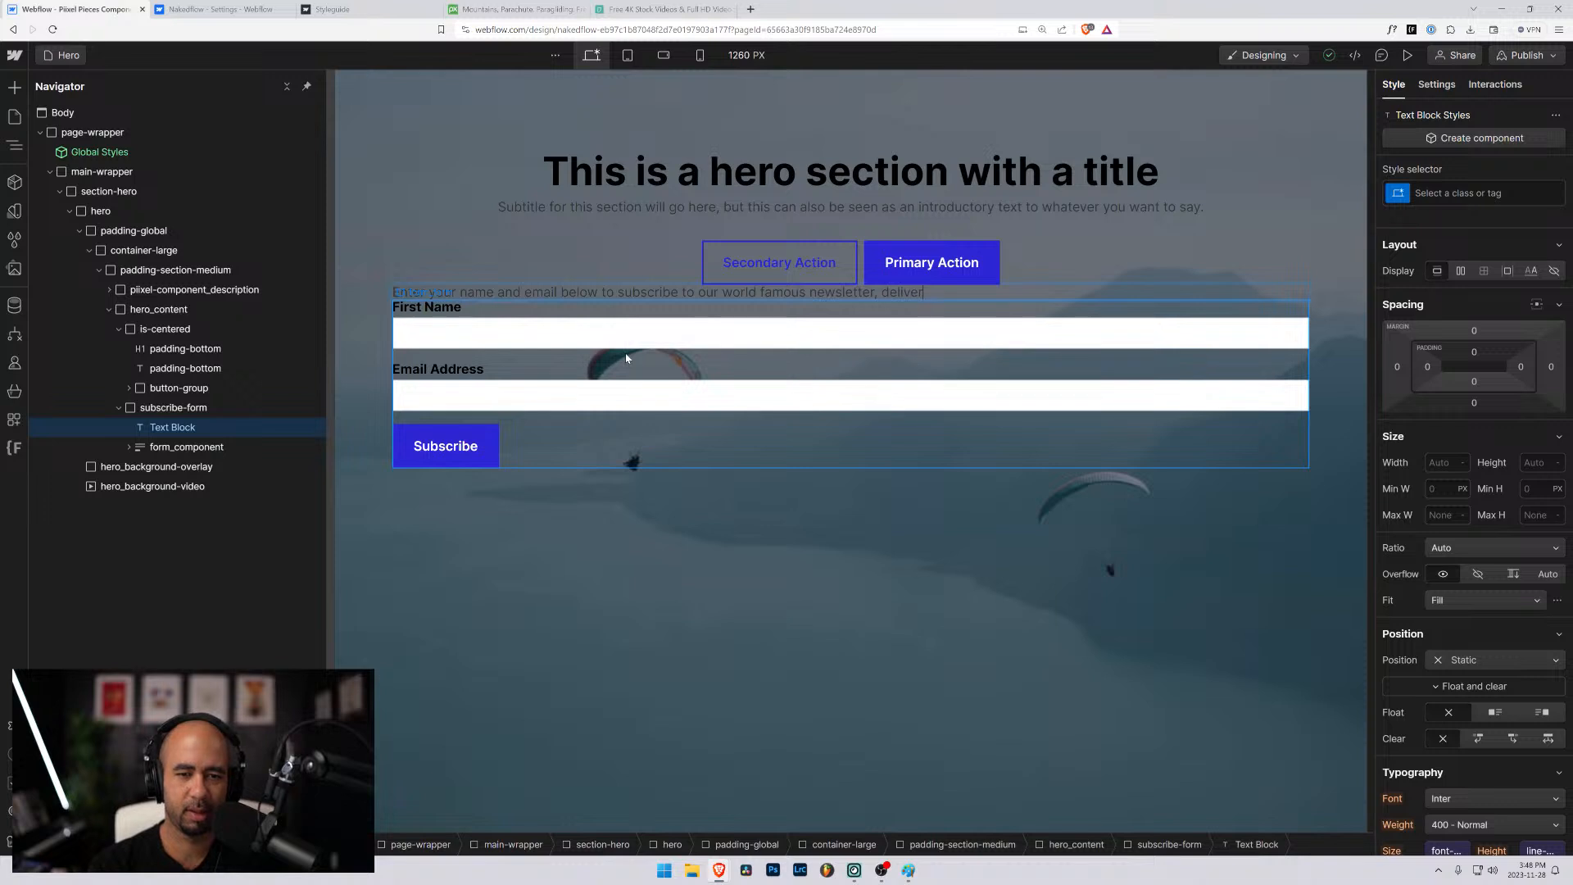
type("dd straight to")
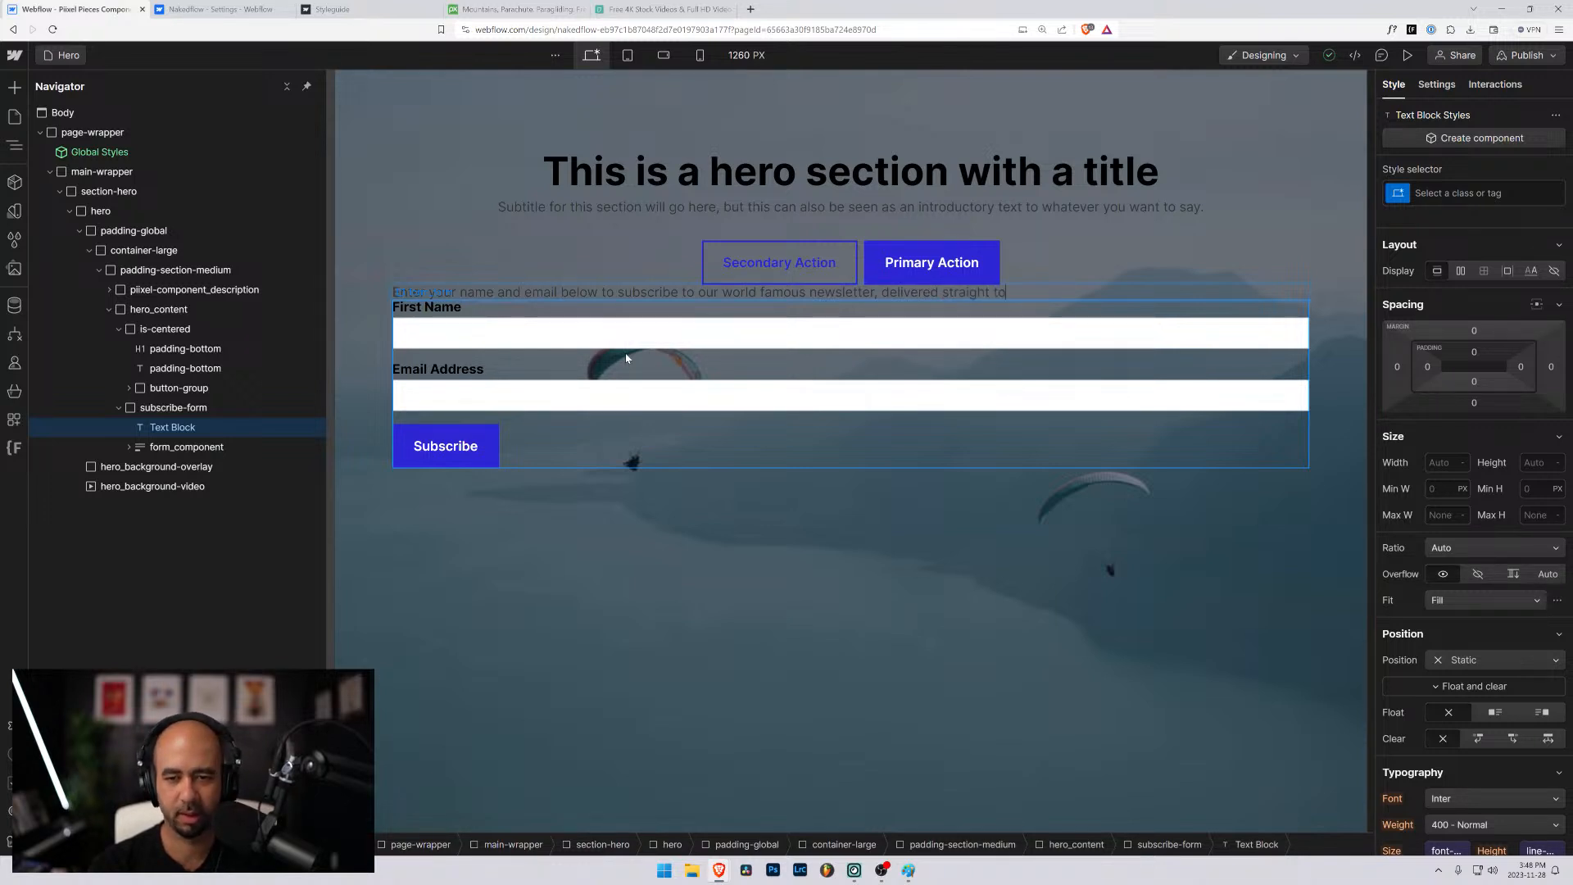
type(" your inbox ")
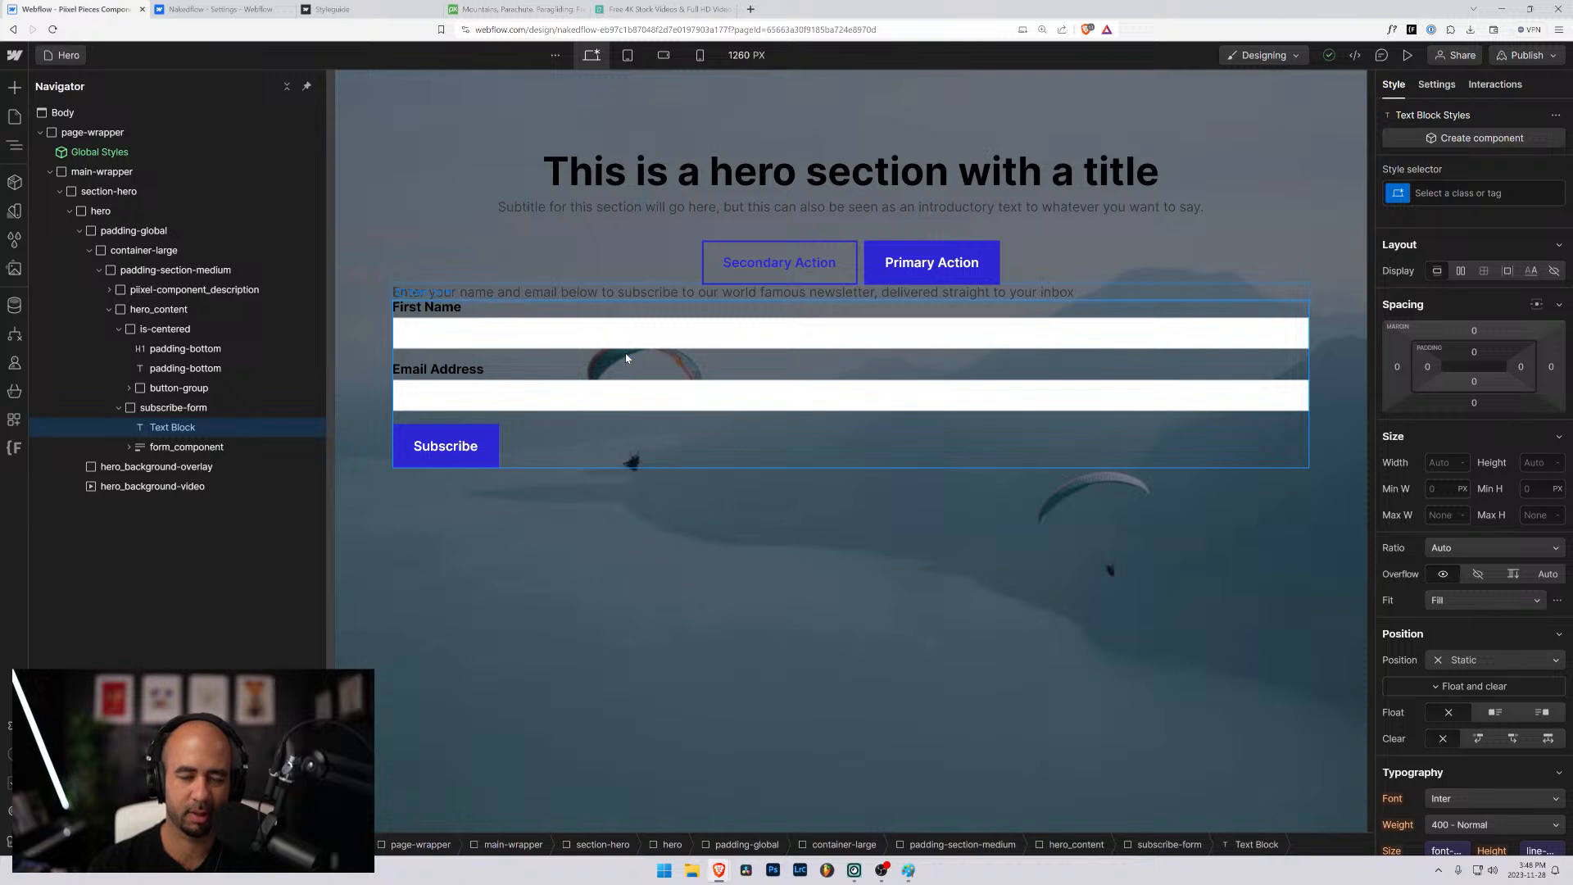
type("every Monday.")
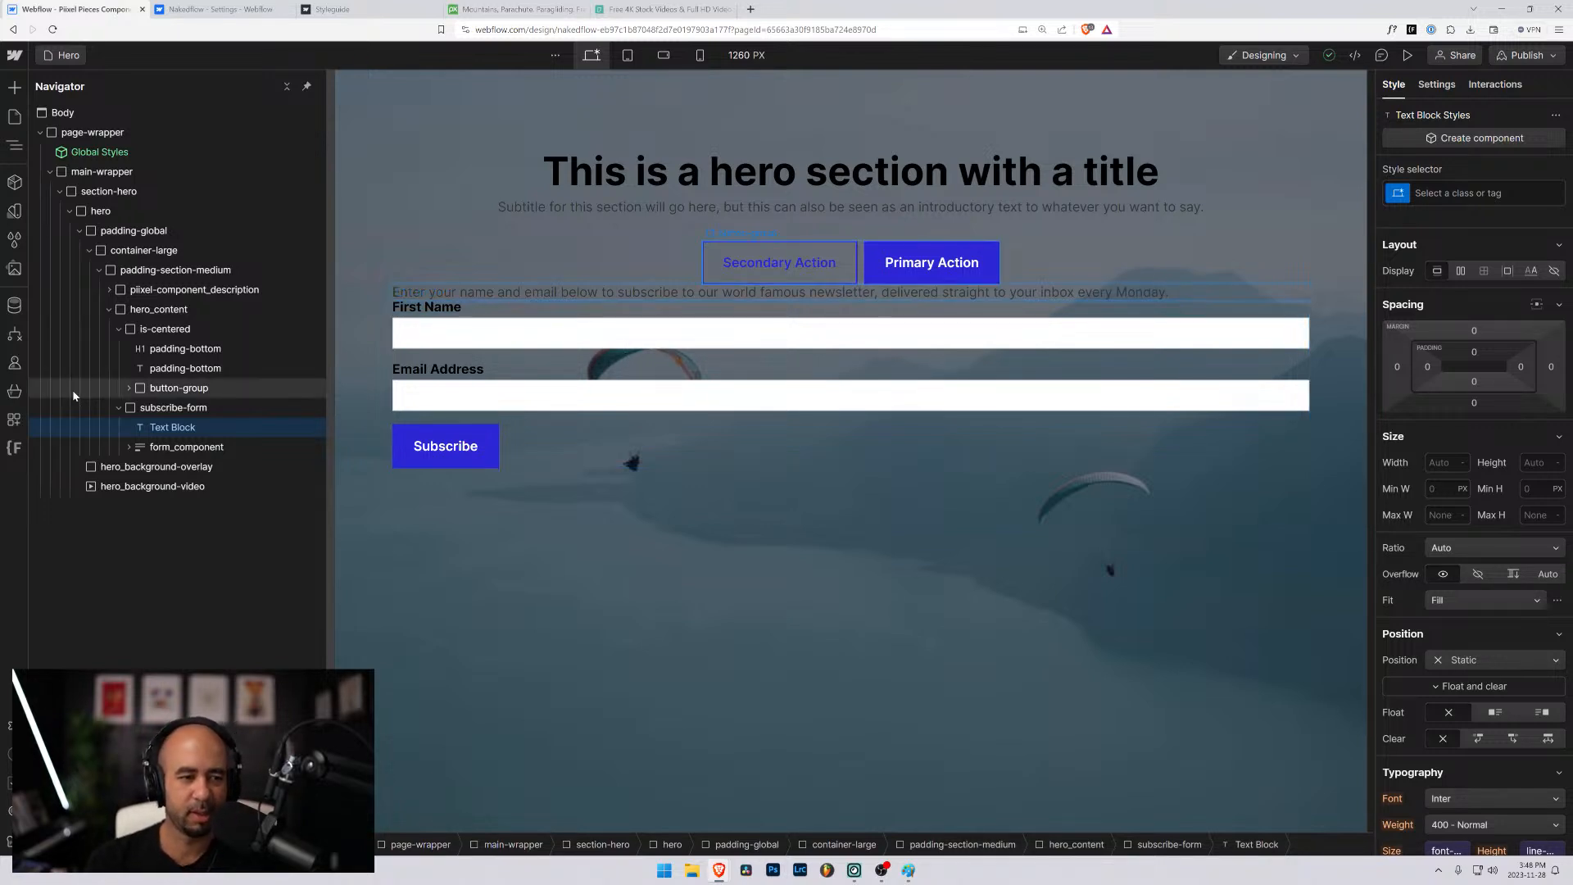
- Create and apply a new subscribe-form_text class to the text block inside subscribe-form
left_click(174, 409)
left_click(181, 431)
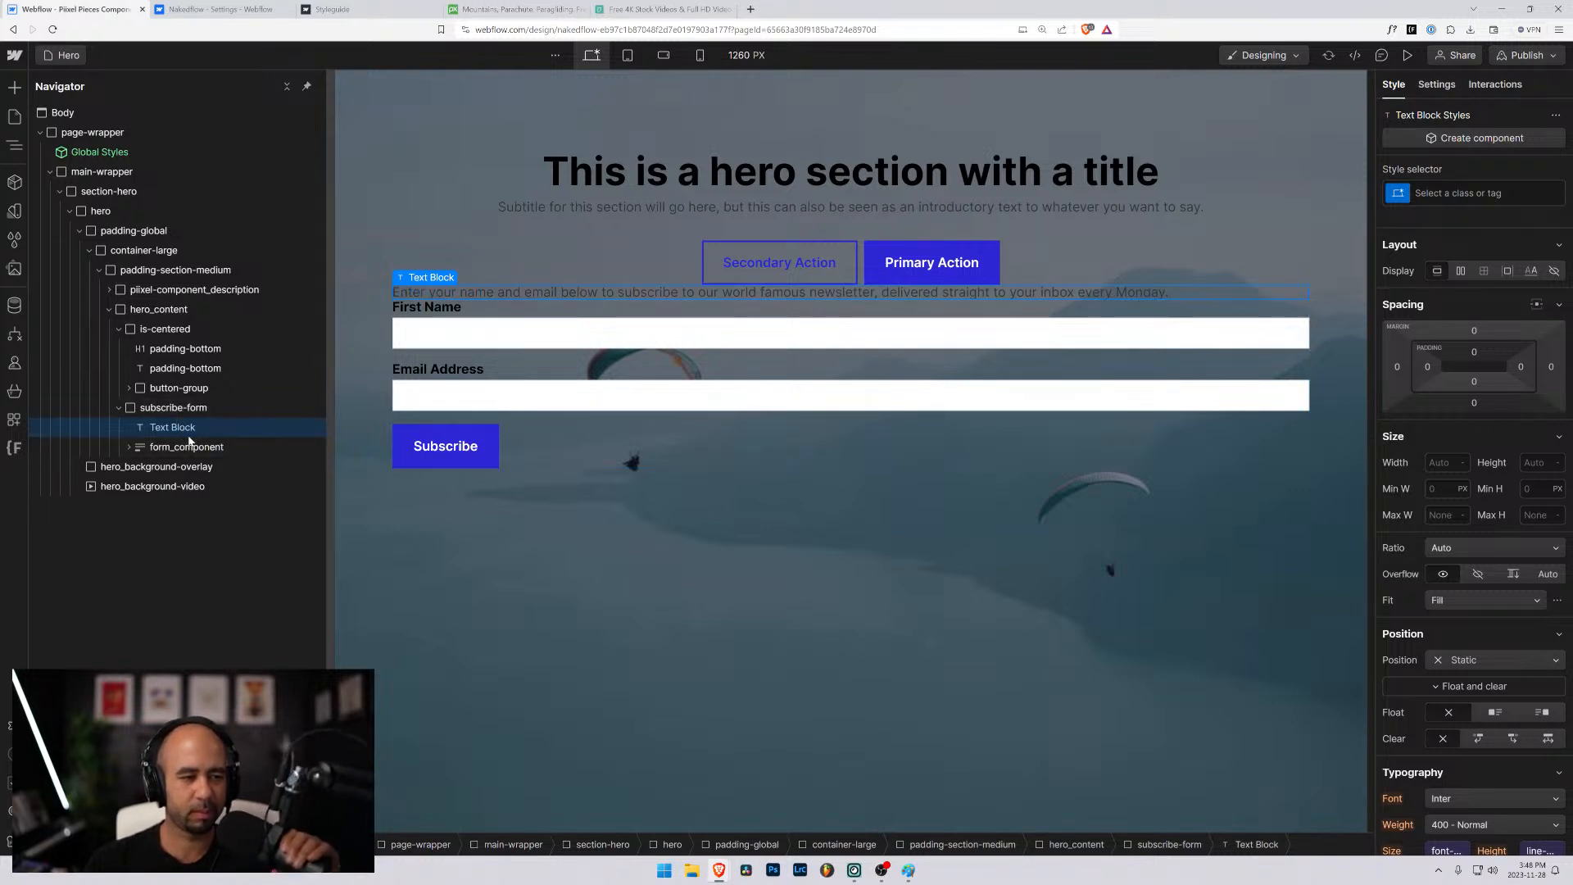
left_click(1450, 196)
type("subscribe")
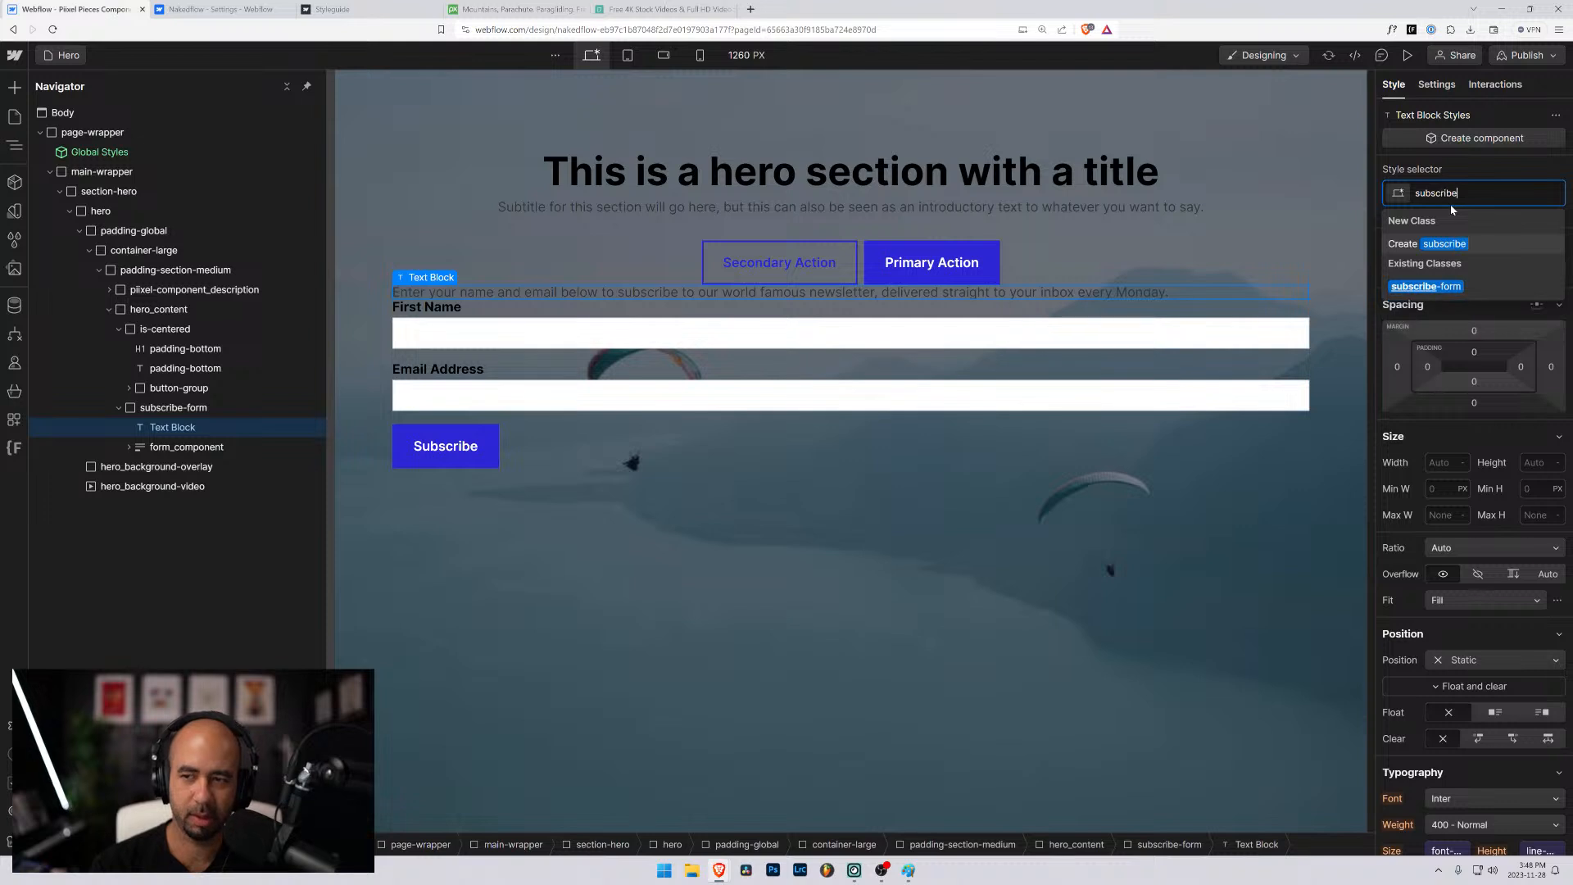
type("-from_")
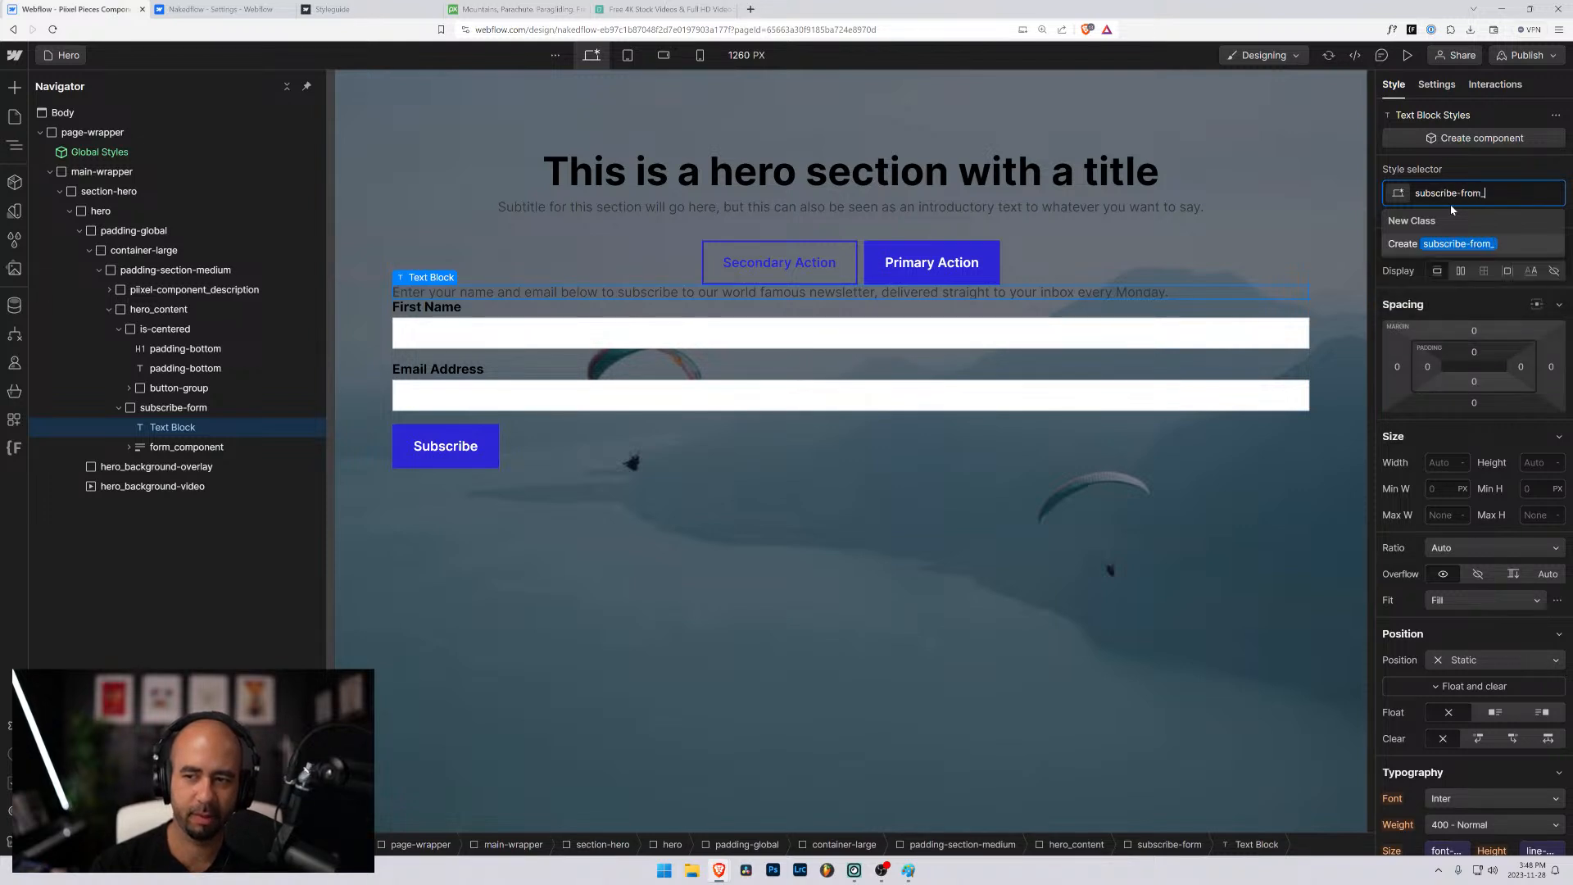
key("BackSpace")
key("BackSpace")
key("BackSpace")
key("BackSpace")
type("orm_")
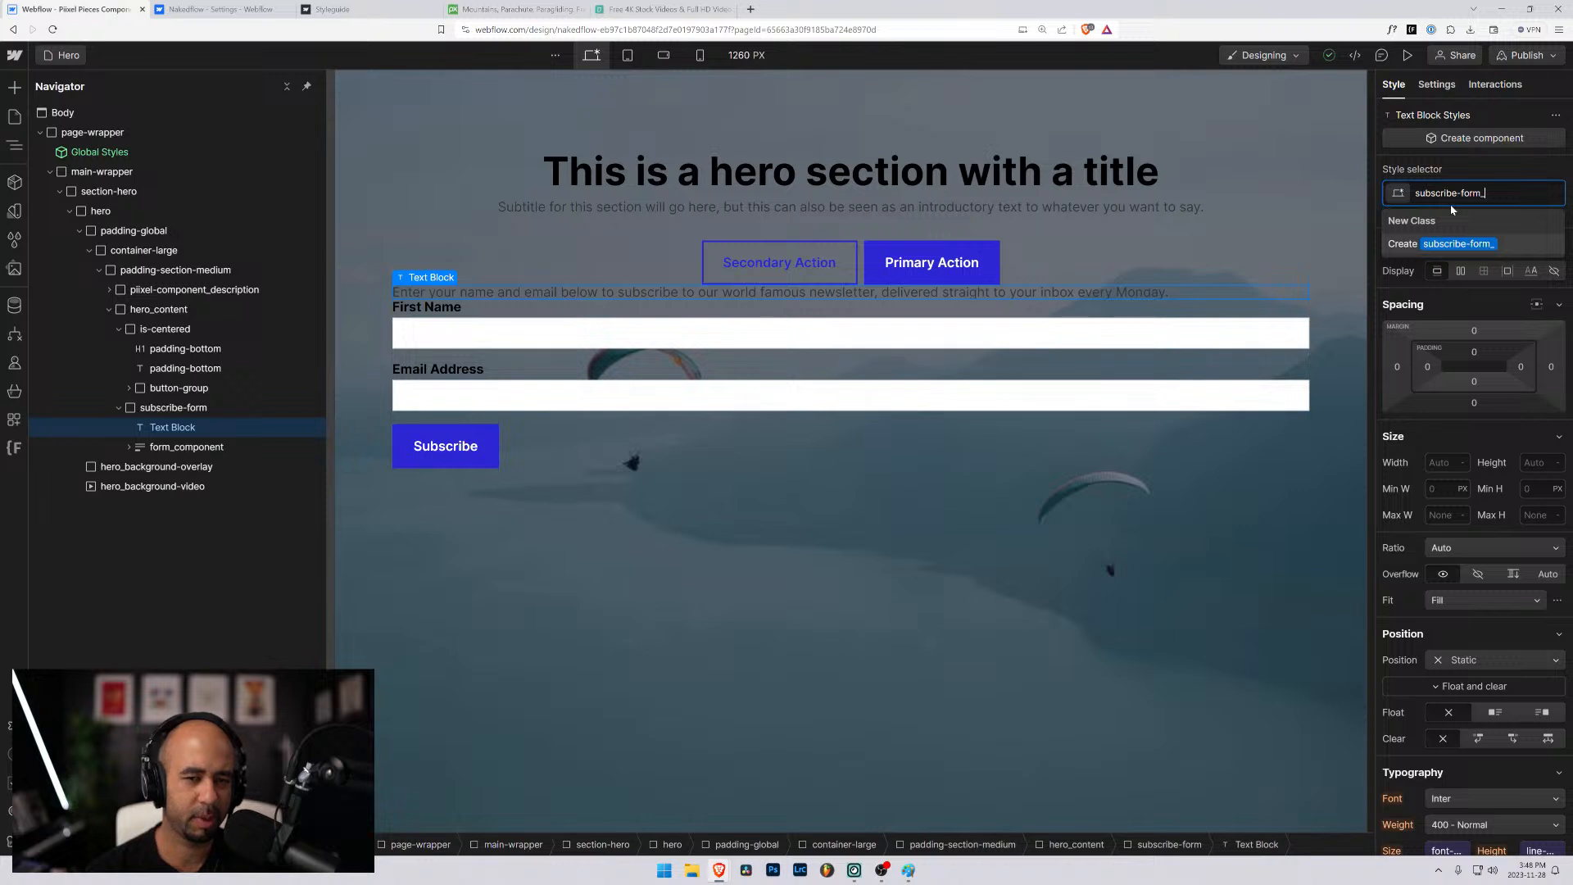
type("text")
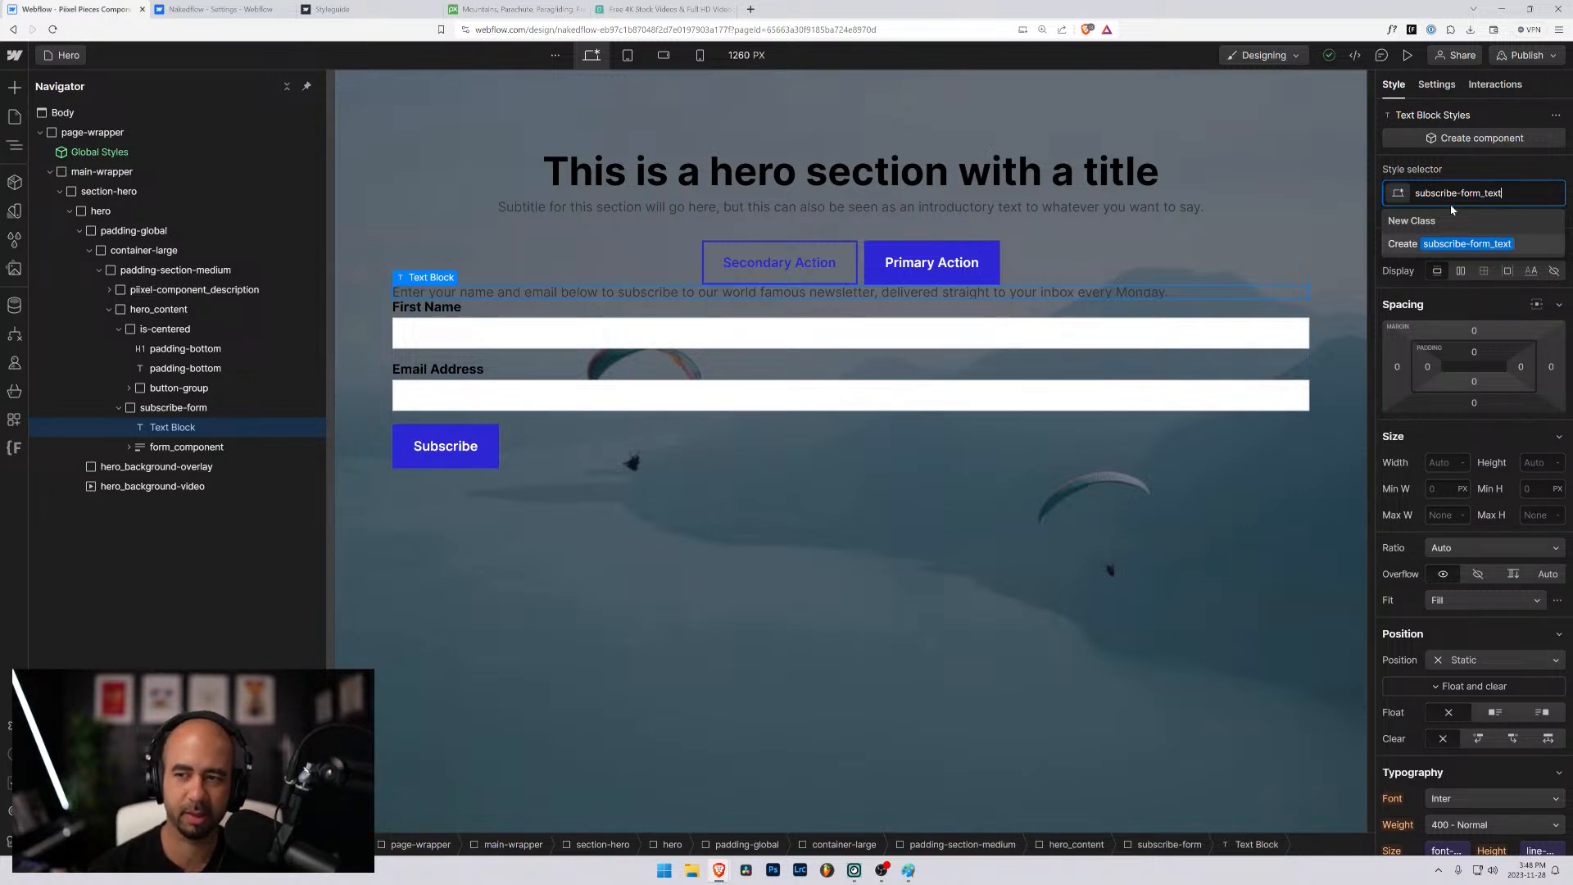
key("Return")
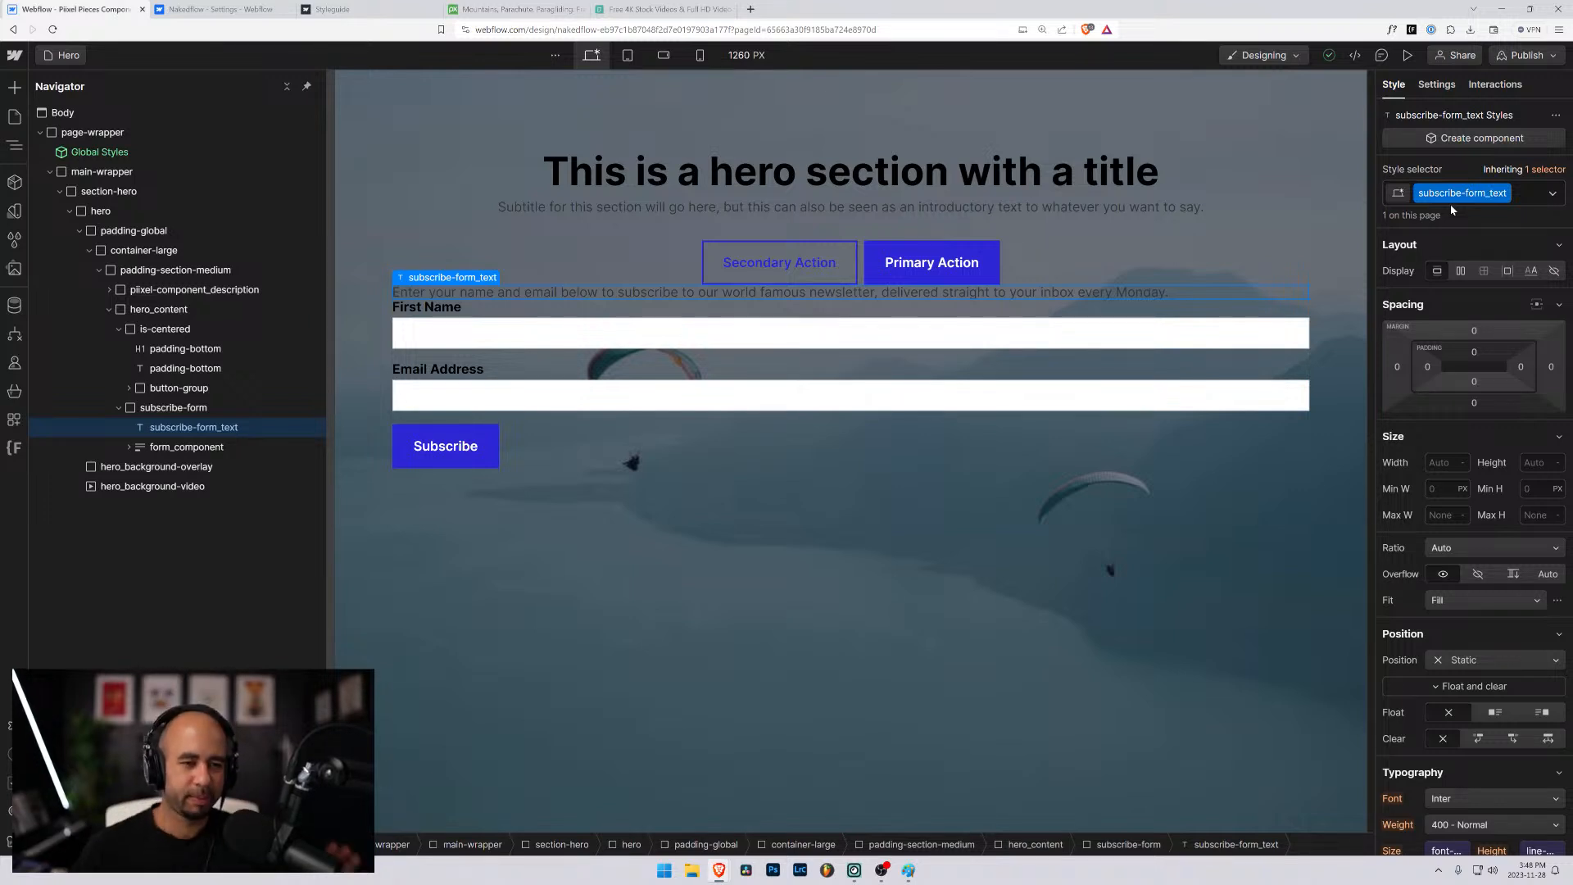
- Examine the style settings of the form_component block inside subscribe-form
left_click(214, 445)
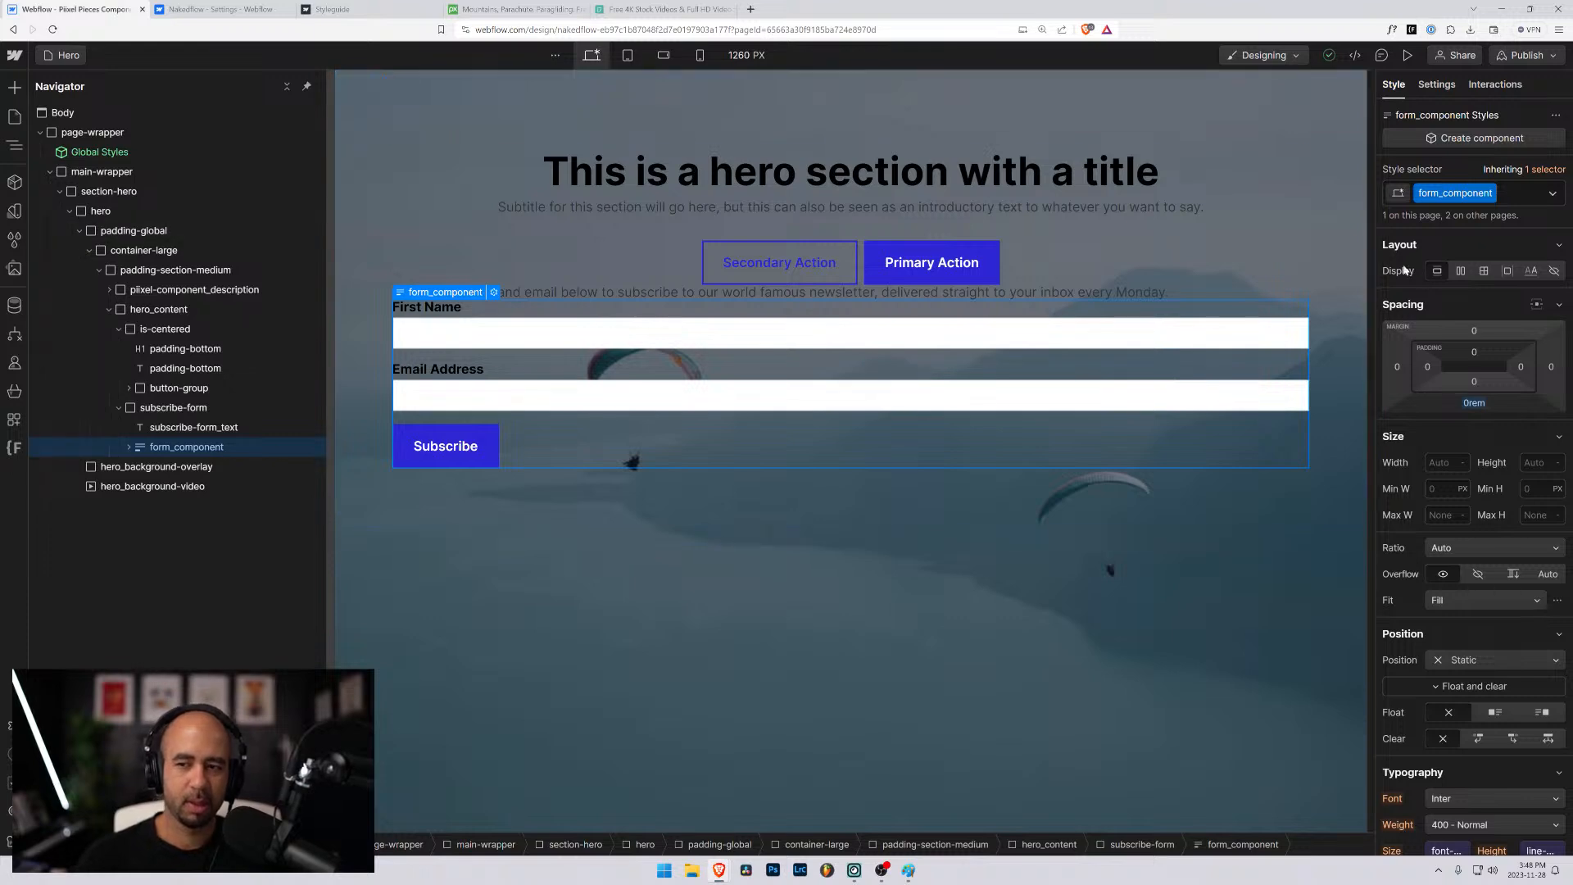
scroll(1467, 414, "down", 10)
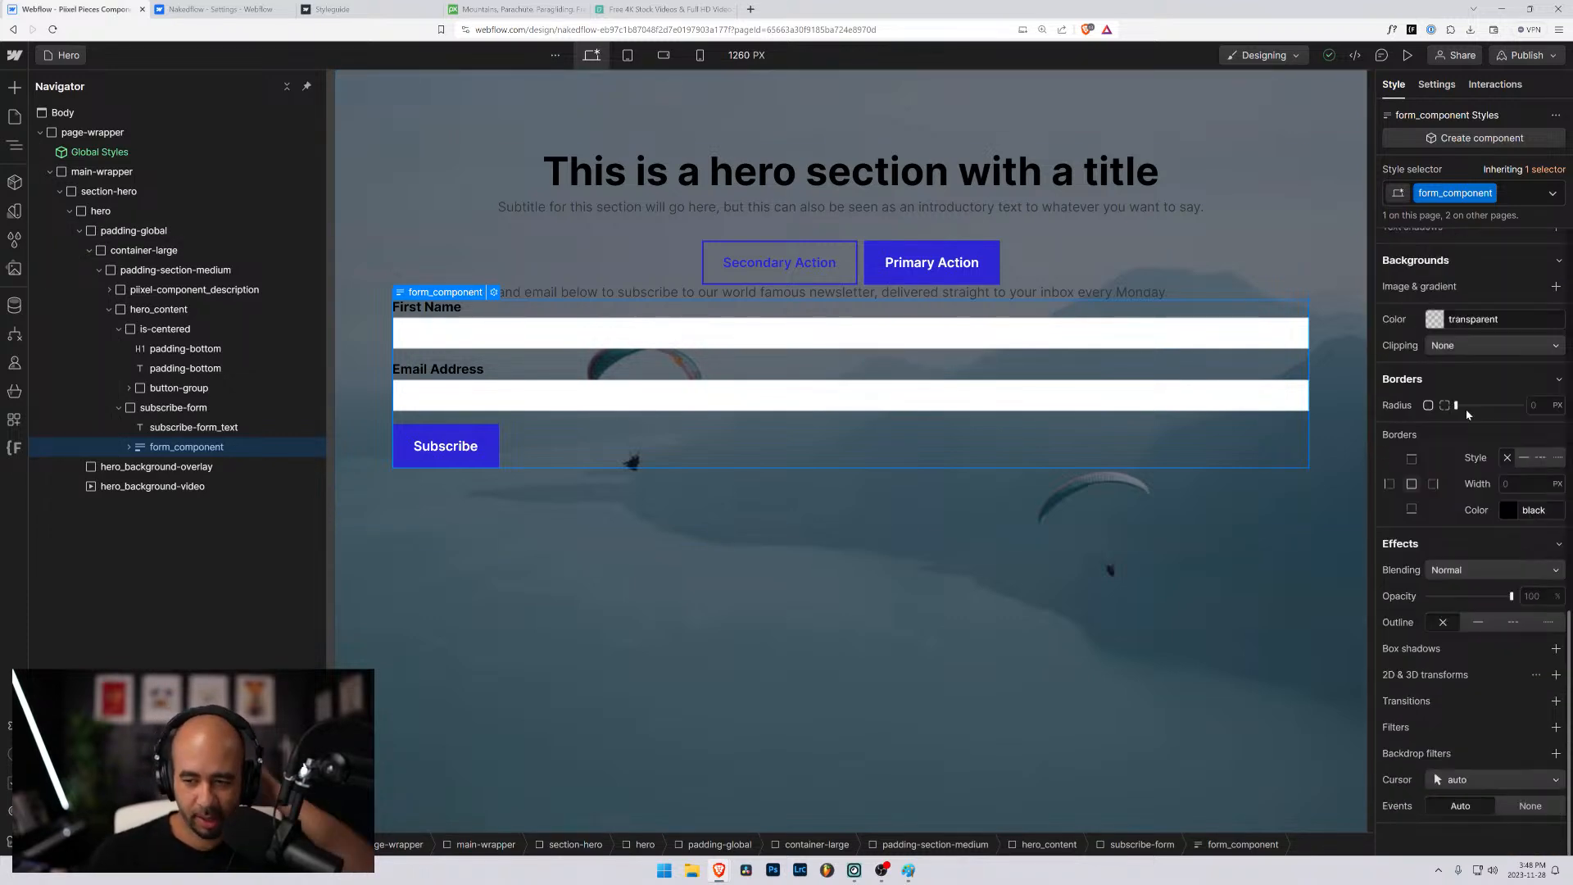
scroll(1467, 414, "up", 10)
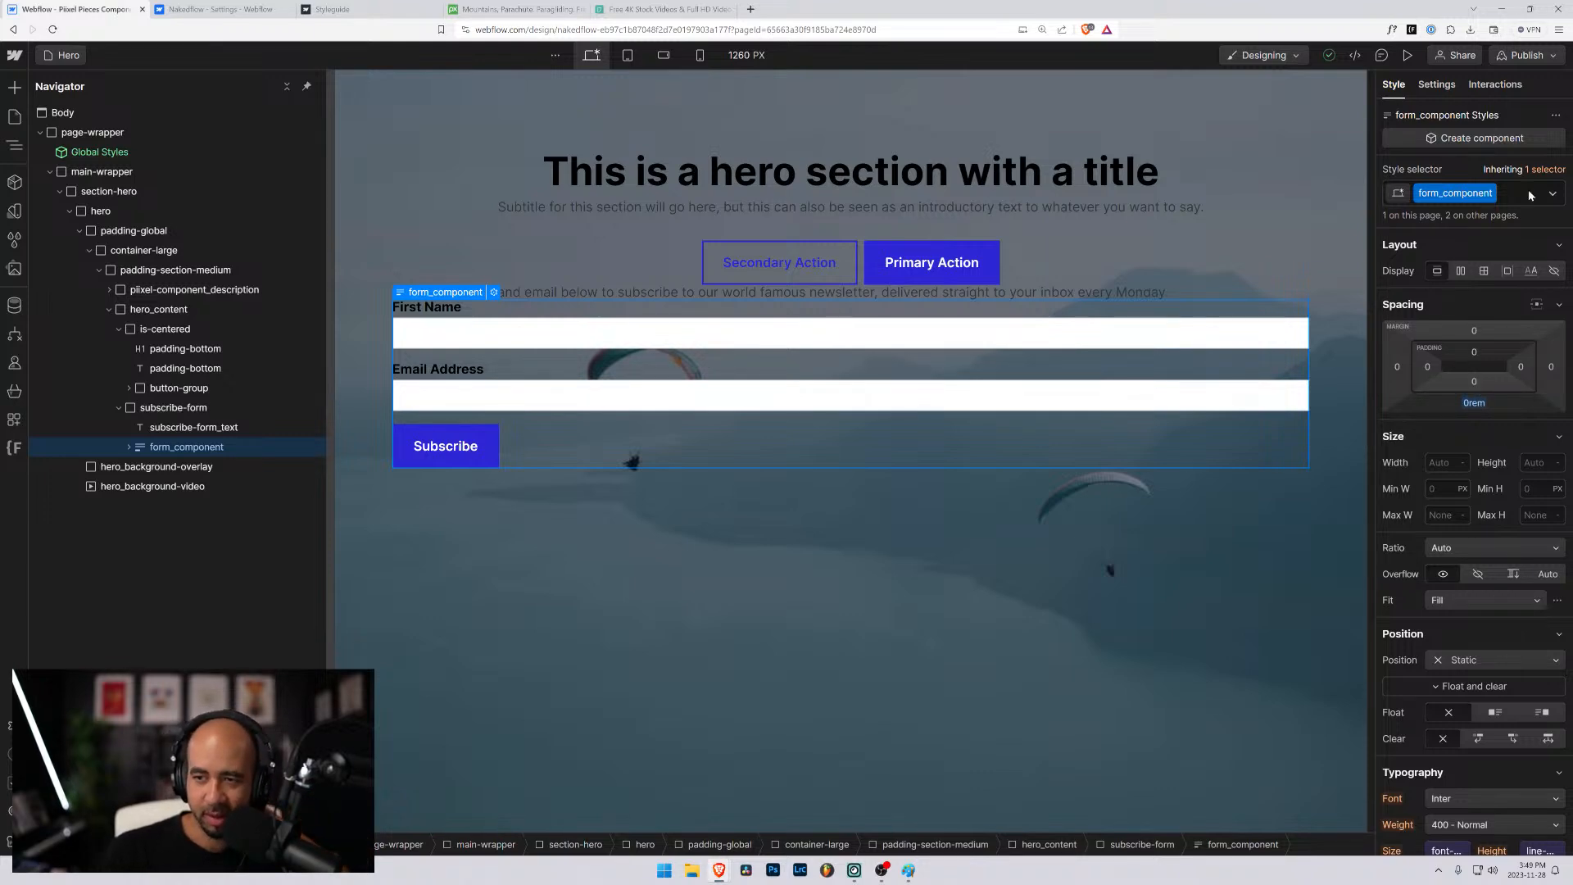
scroll(1471, 315, "up", 3)
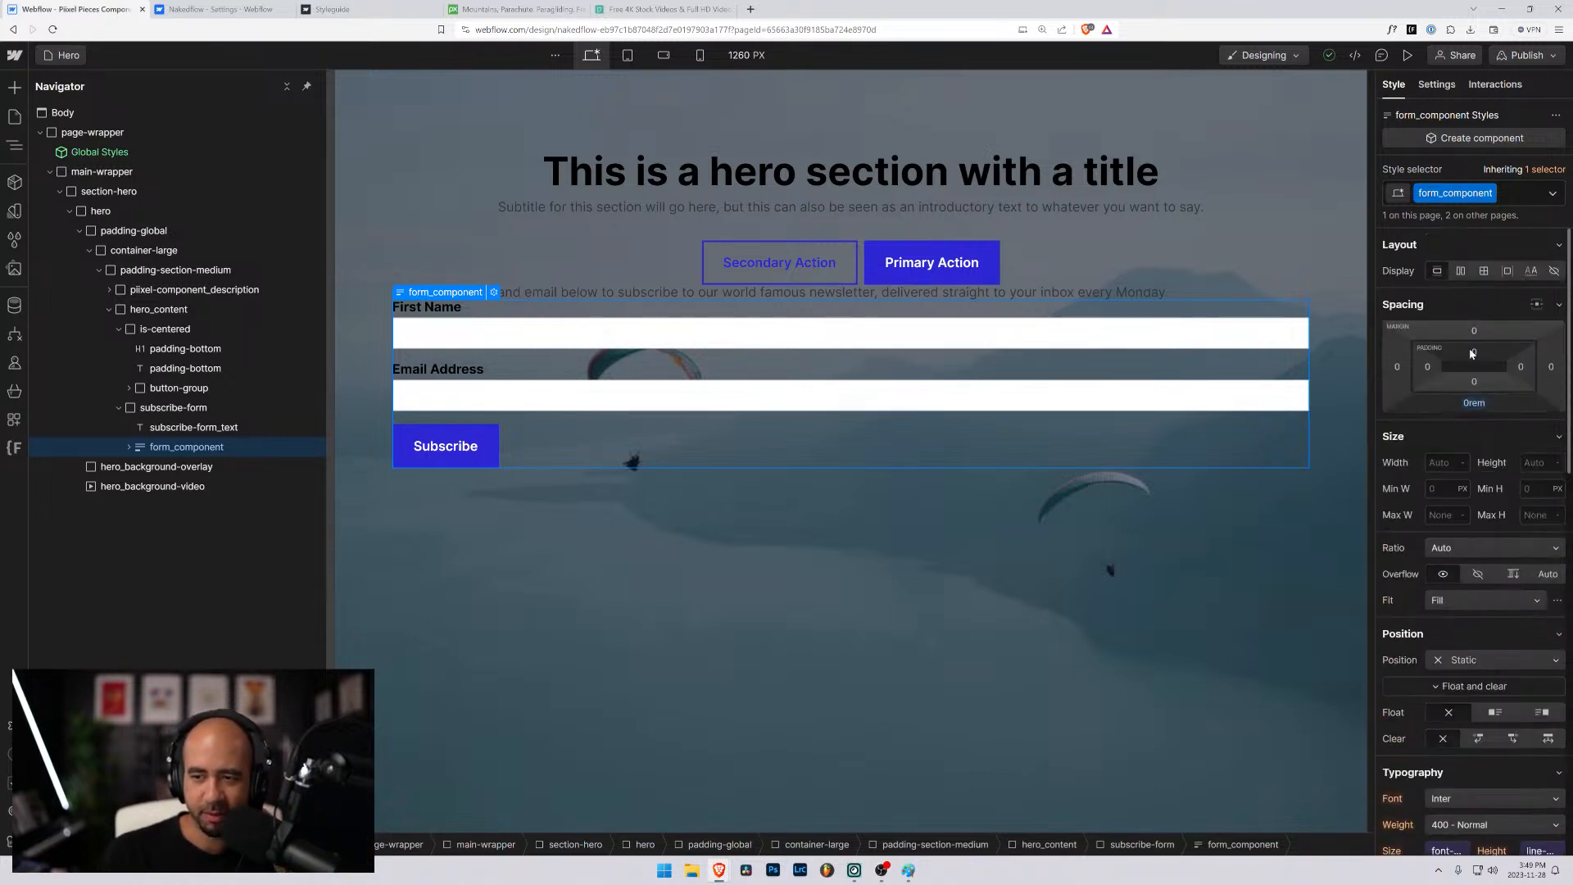
scroll(1463, 404, "down", 9)
scroll(1472, 433, "down", 2)
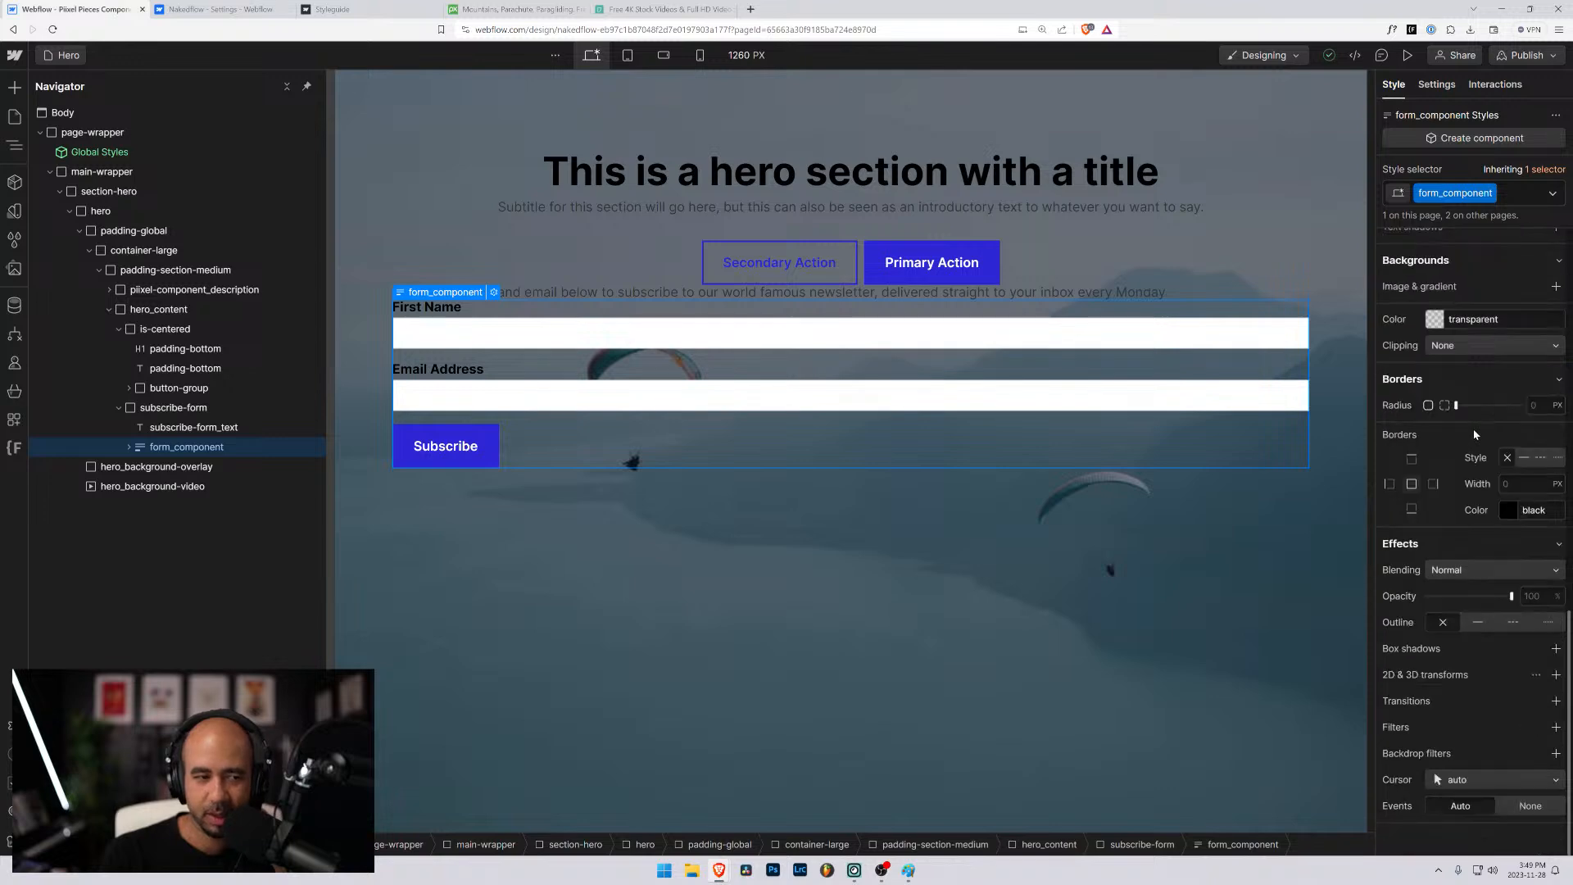
scroll(1466, 421, "up", 10)
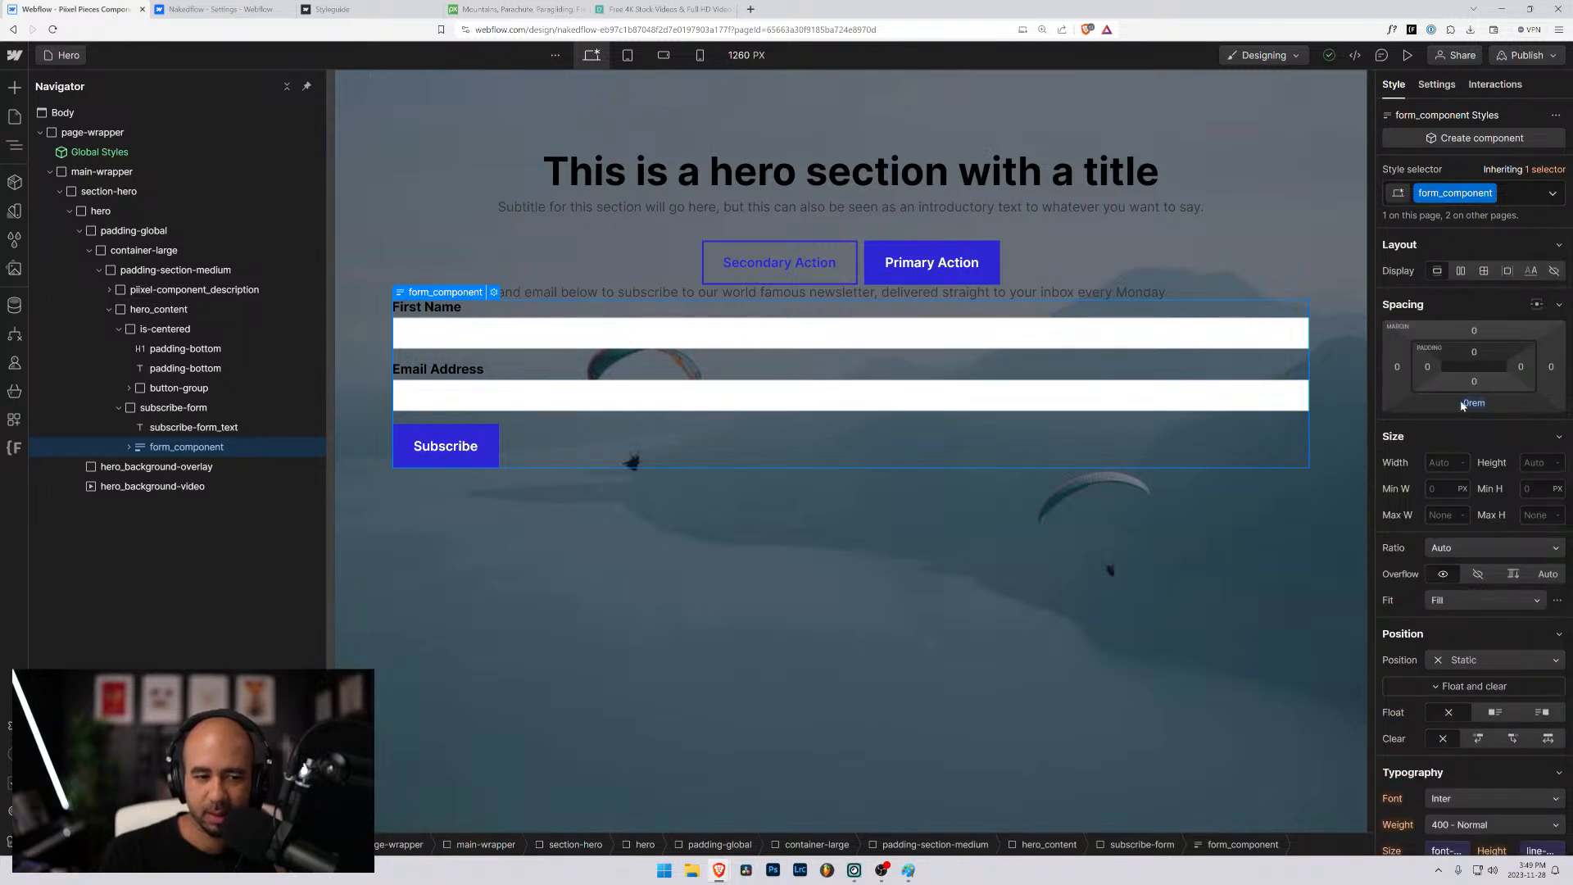
- Remove the form_component class from the form block and look through the existing form_ classes
left_click(1506, 193)
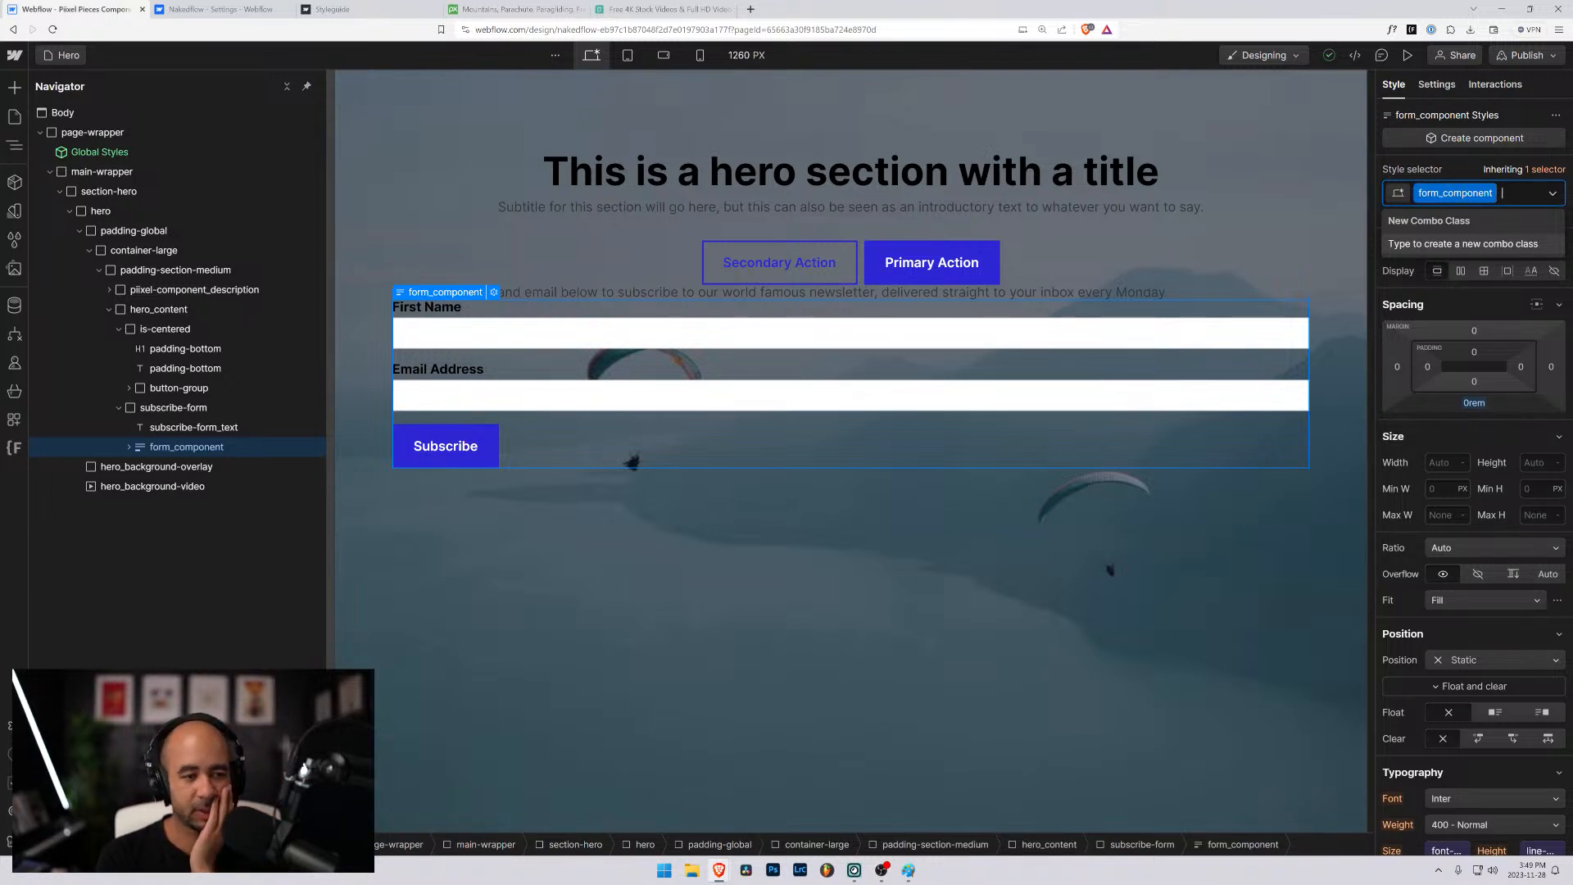
key("BackSpace")
type("for")
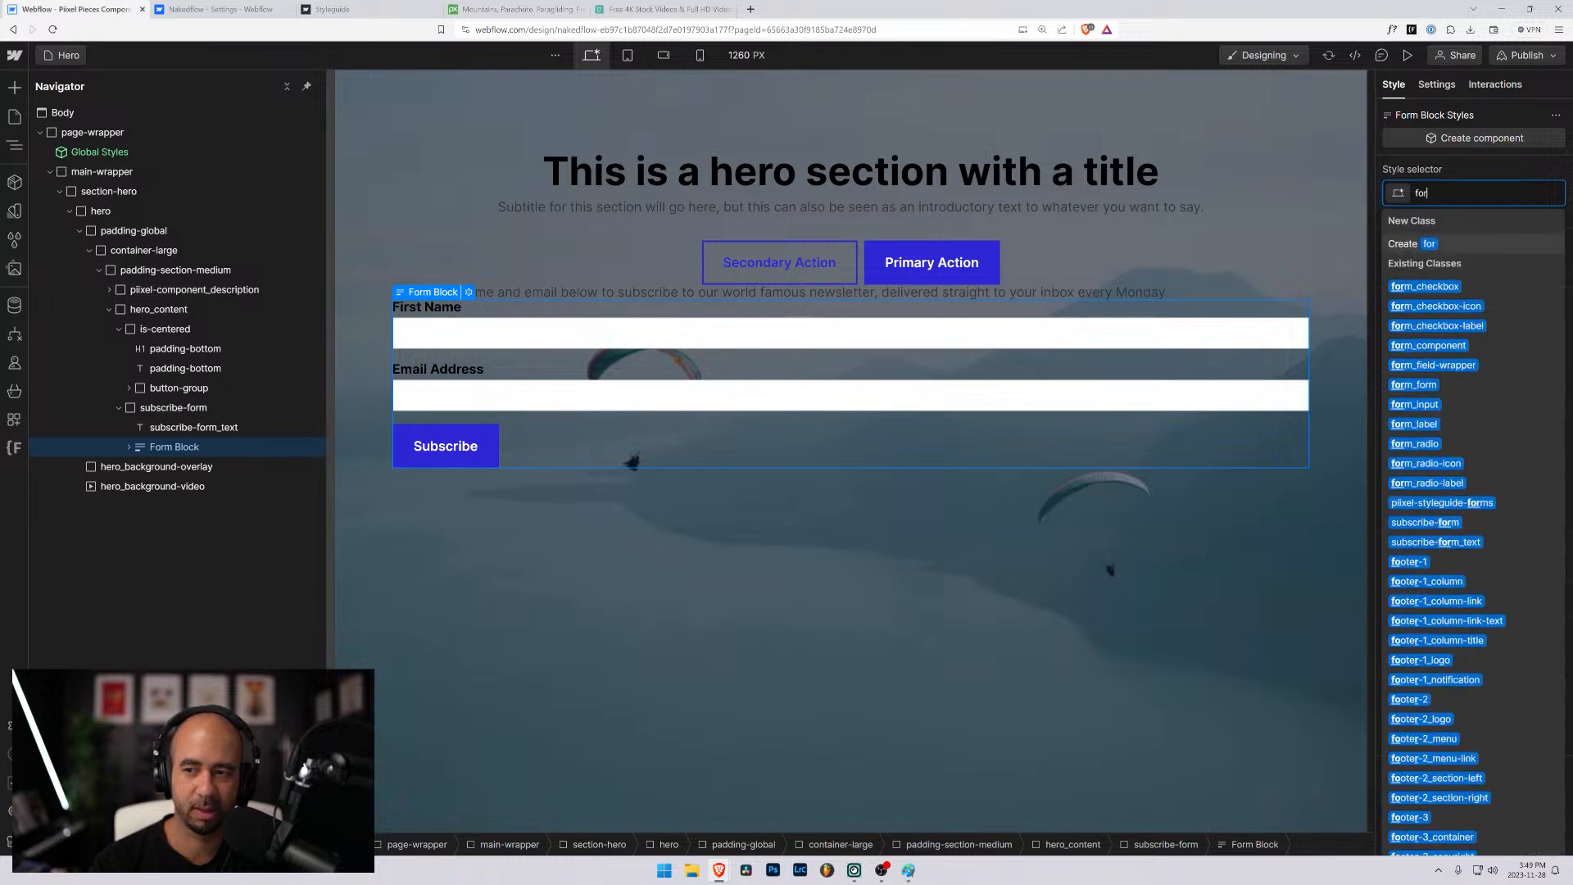
type("m_")
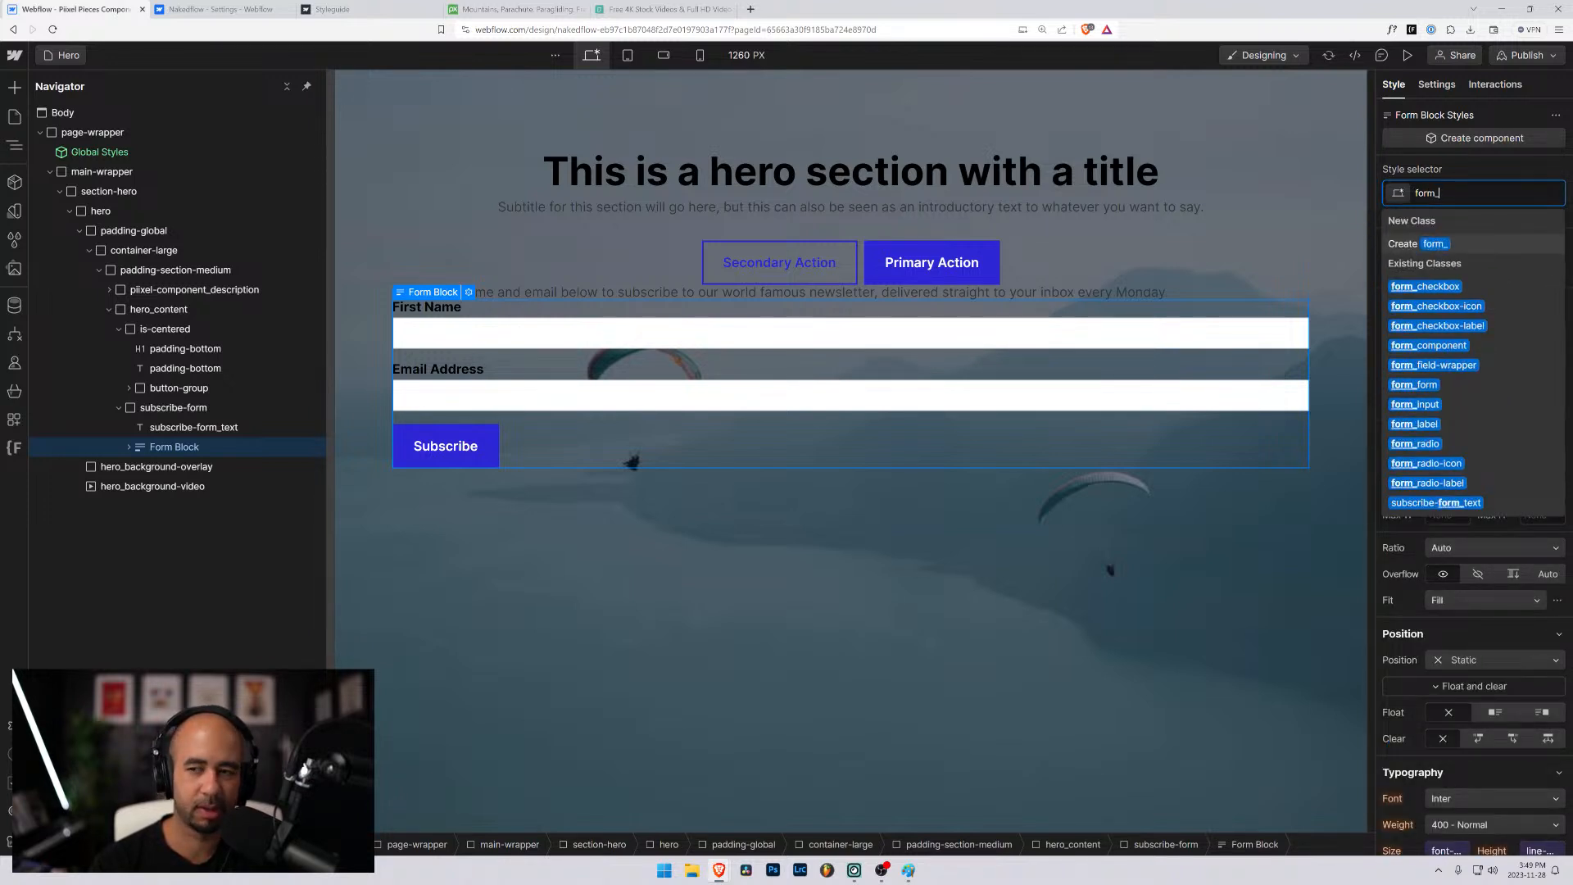
key("BackSpace")
key("BackSpace")
key("BackSpace")
key("BackSpace")
key("BackSpace")
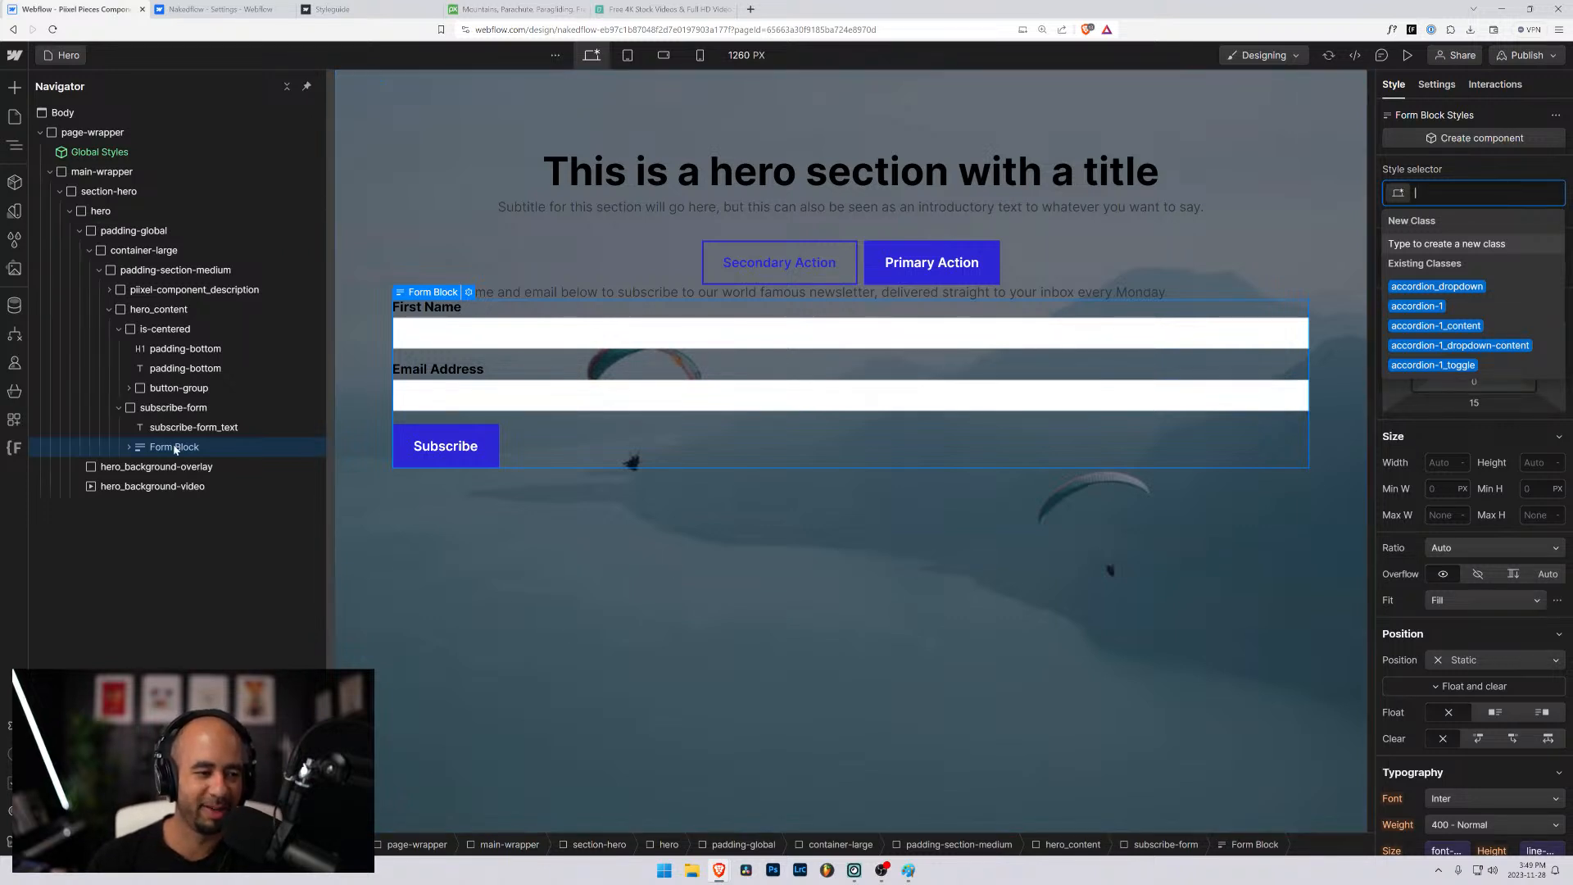
- Expand the form block in the subscribe-form structure and reapply the existing form_component class to it
left_click(129, 447)
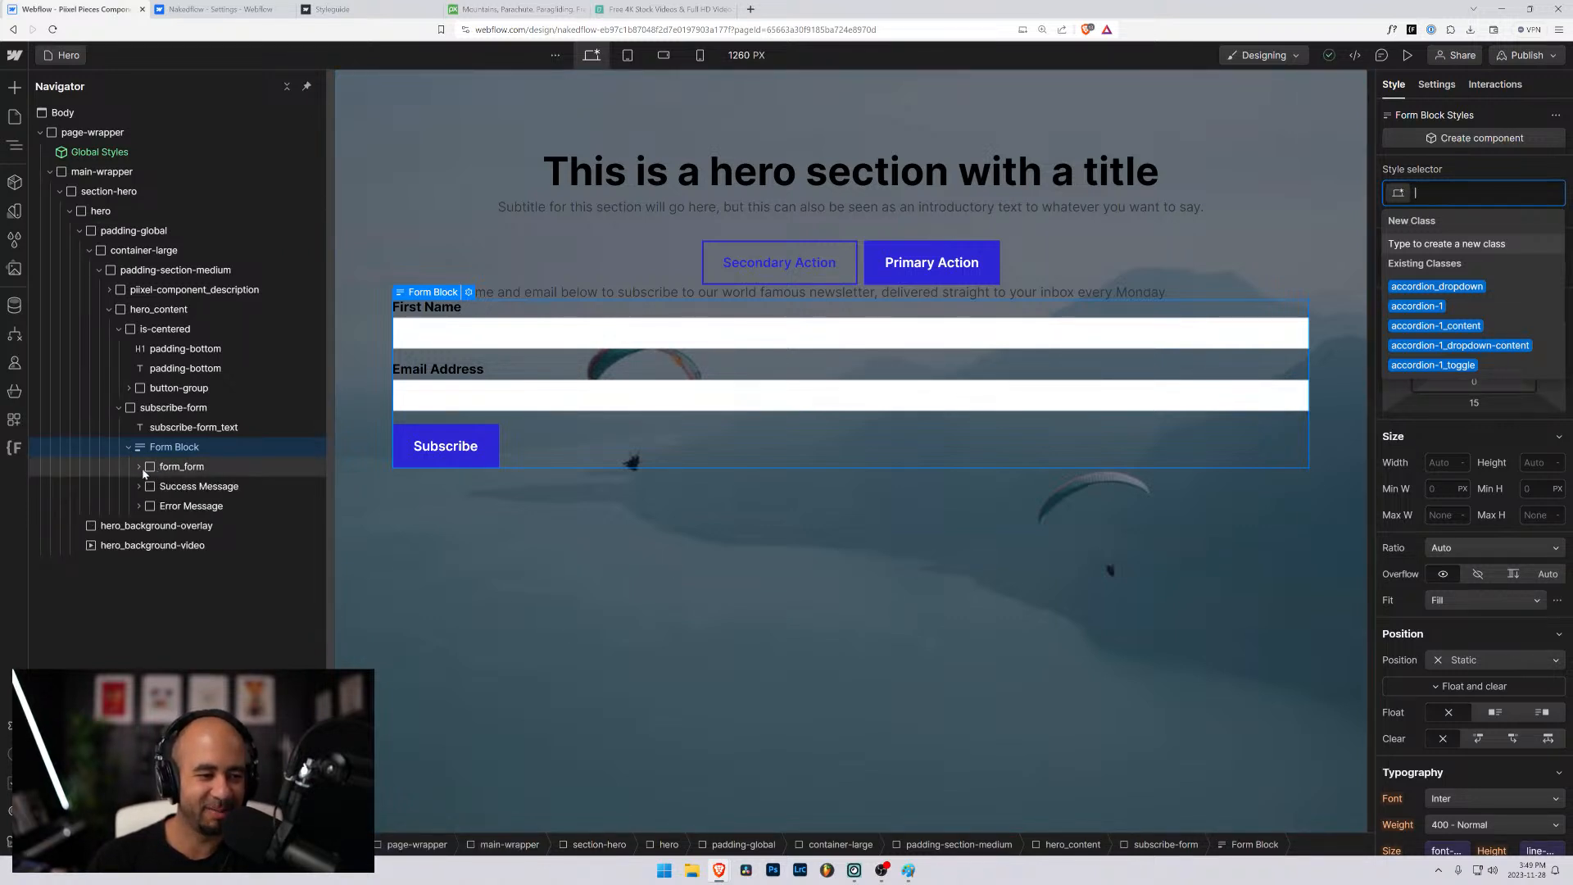
left_click(168, 409)
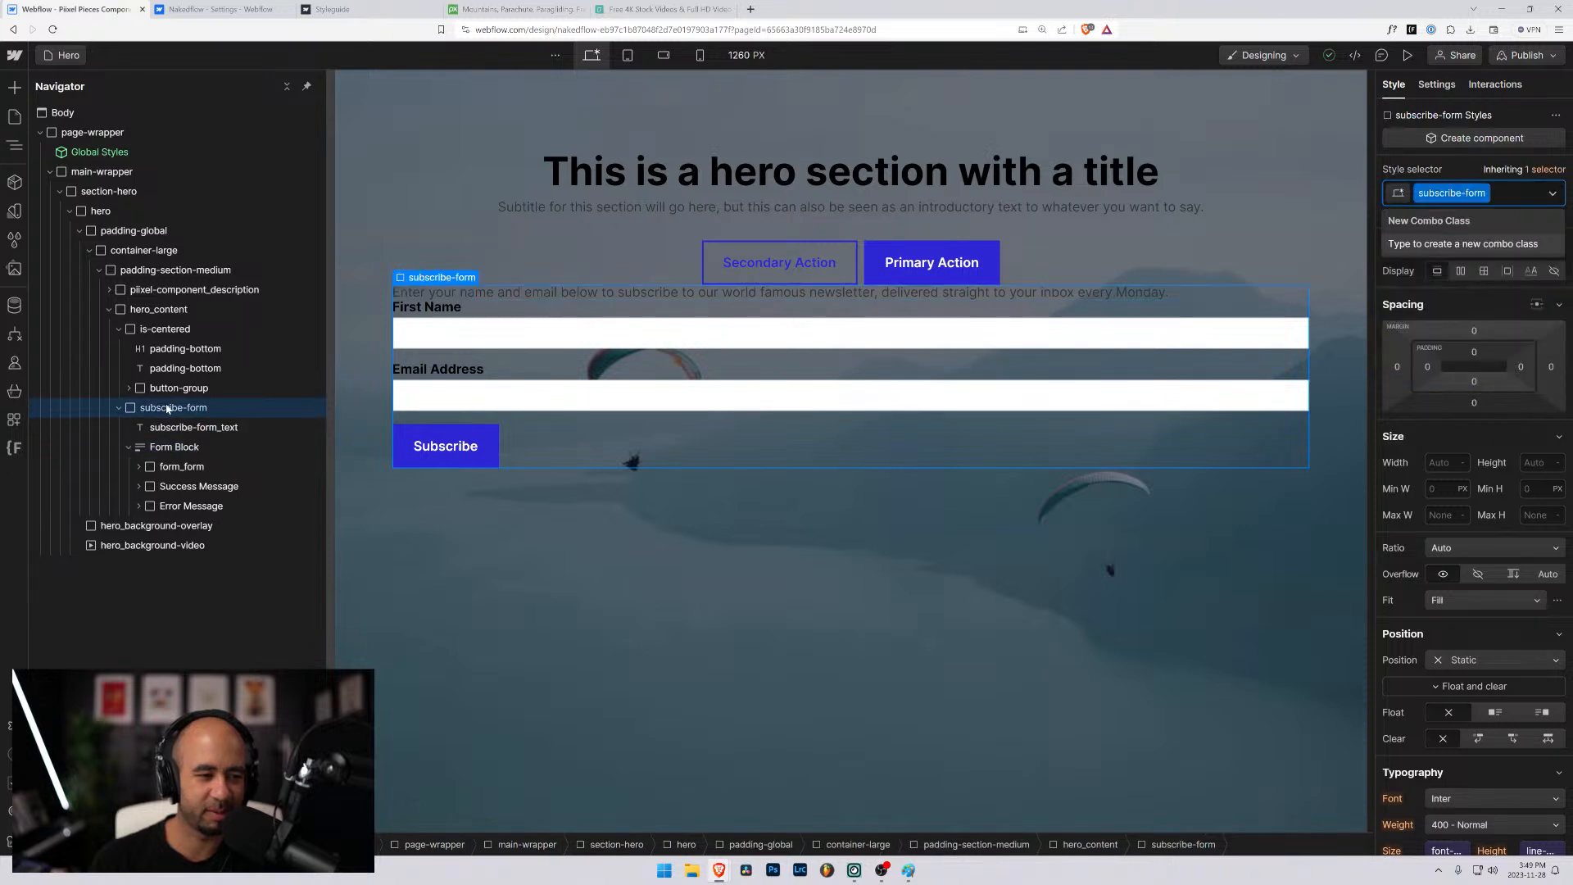
left_click(175, 448)
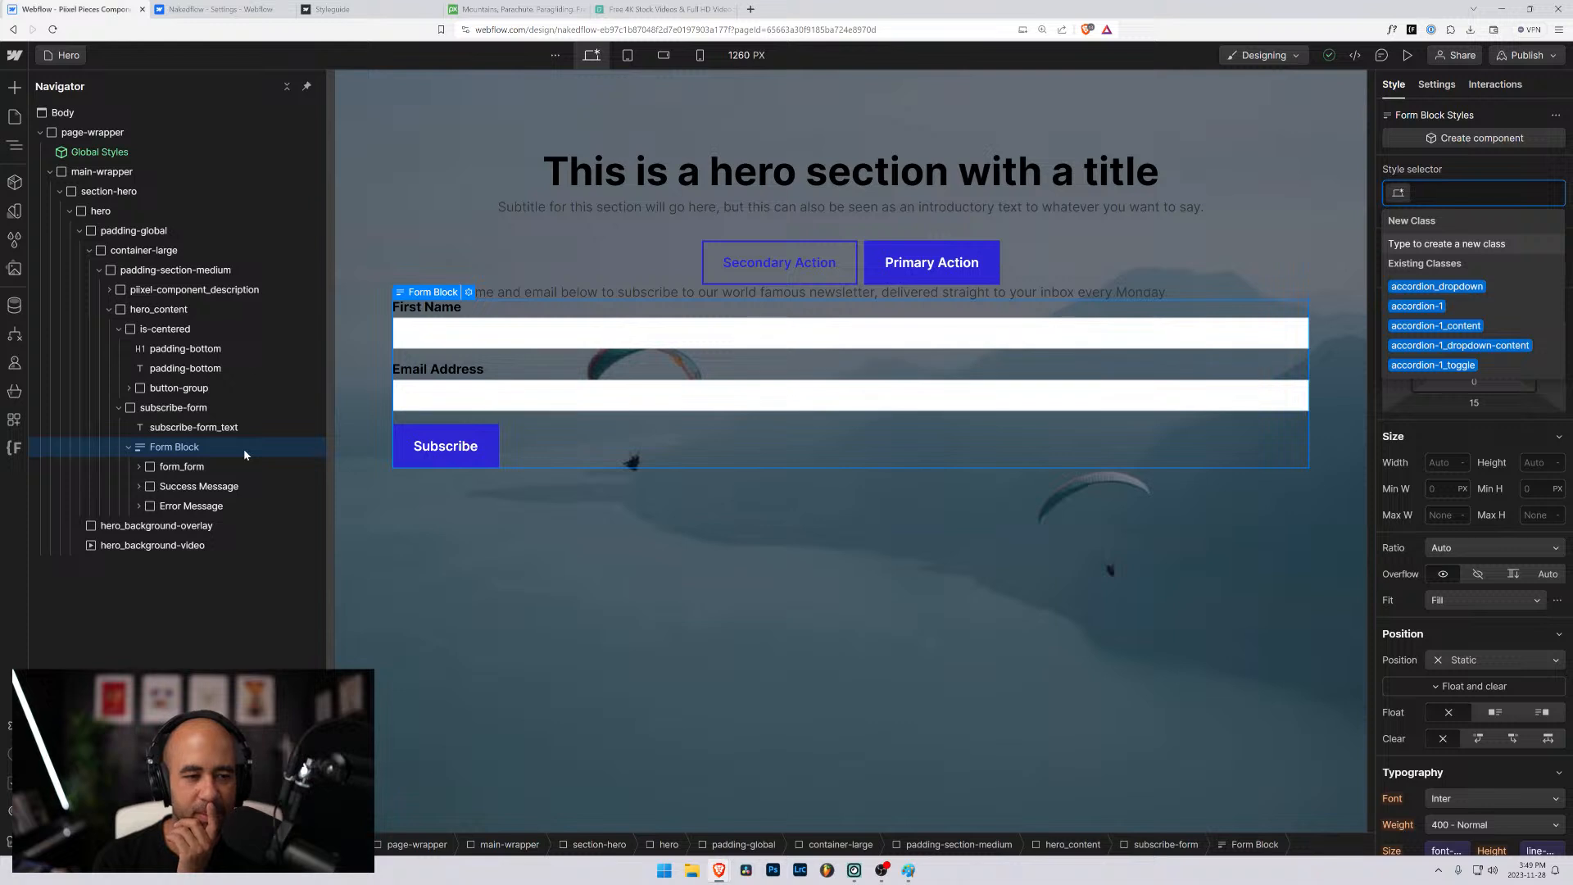
type("for")
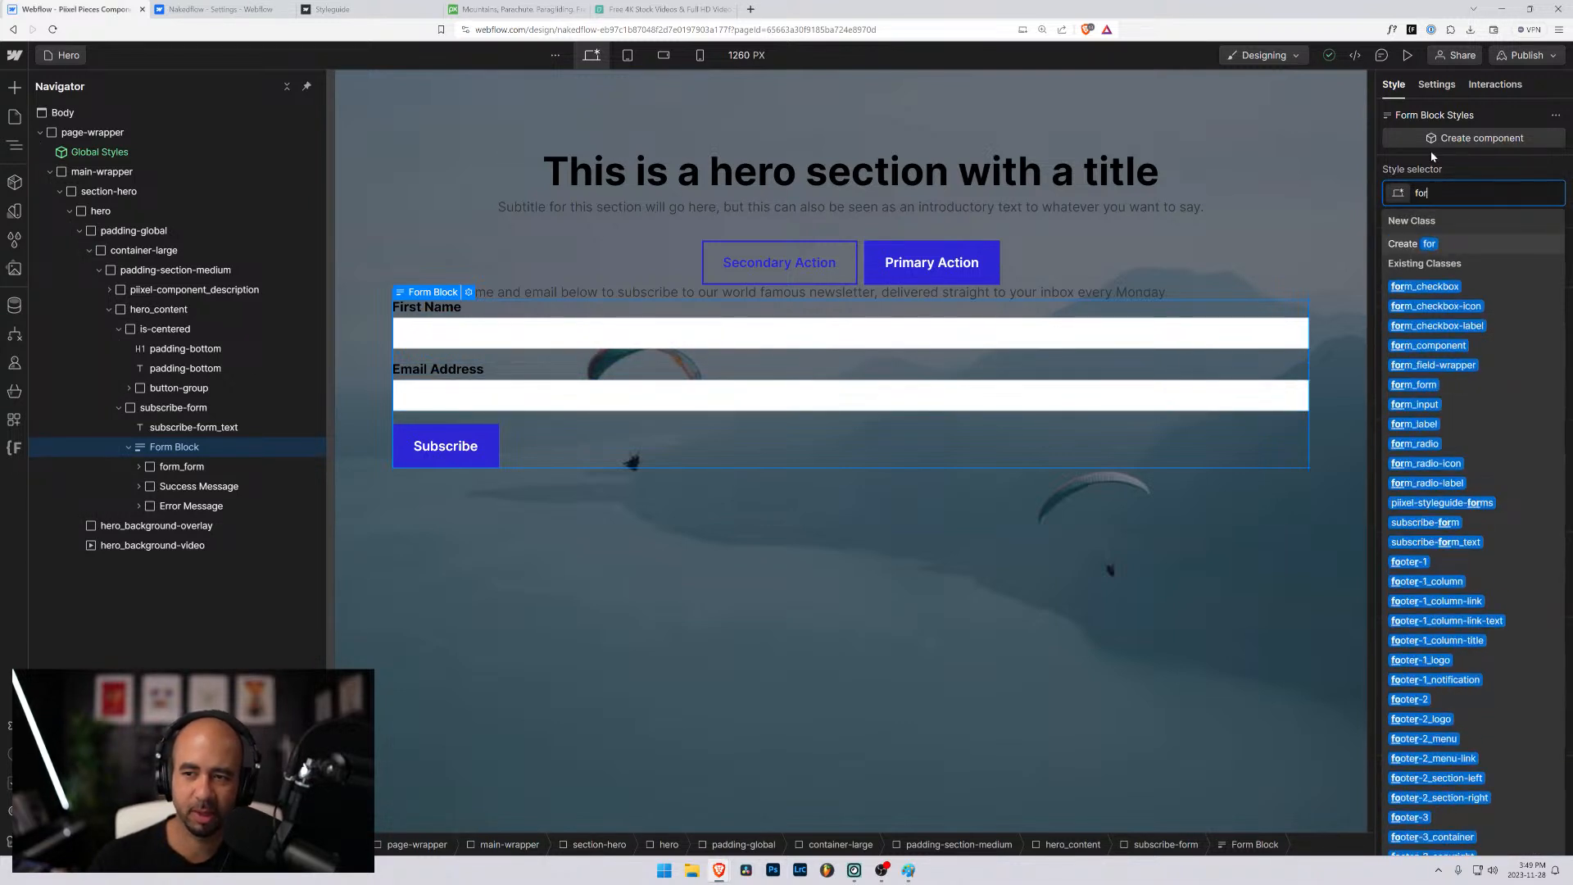
left_click(1428, 714)
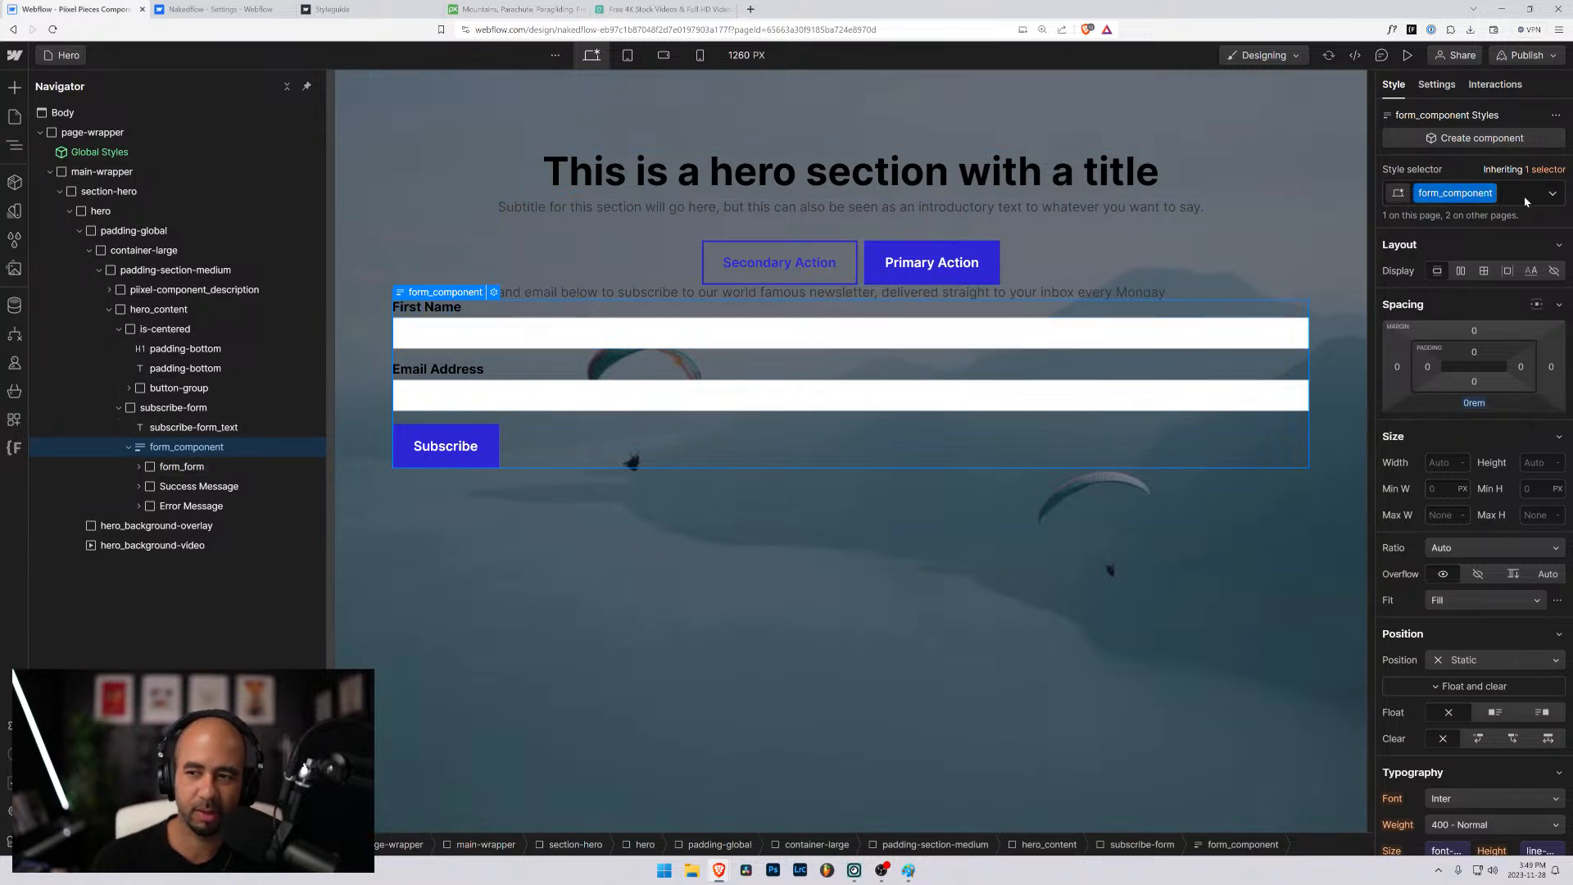
- Replace the form_component class on the form block with a new form_subscribe class
left_click(1502, 197)
key("BackSpace")
type("form_s")
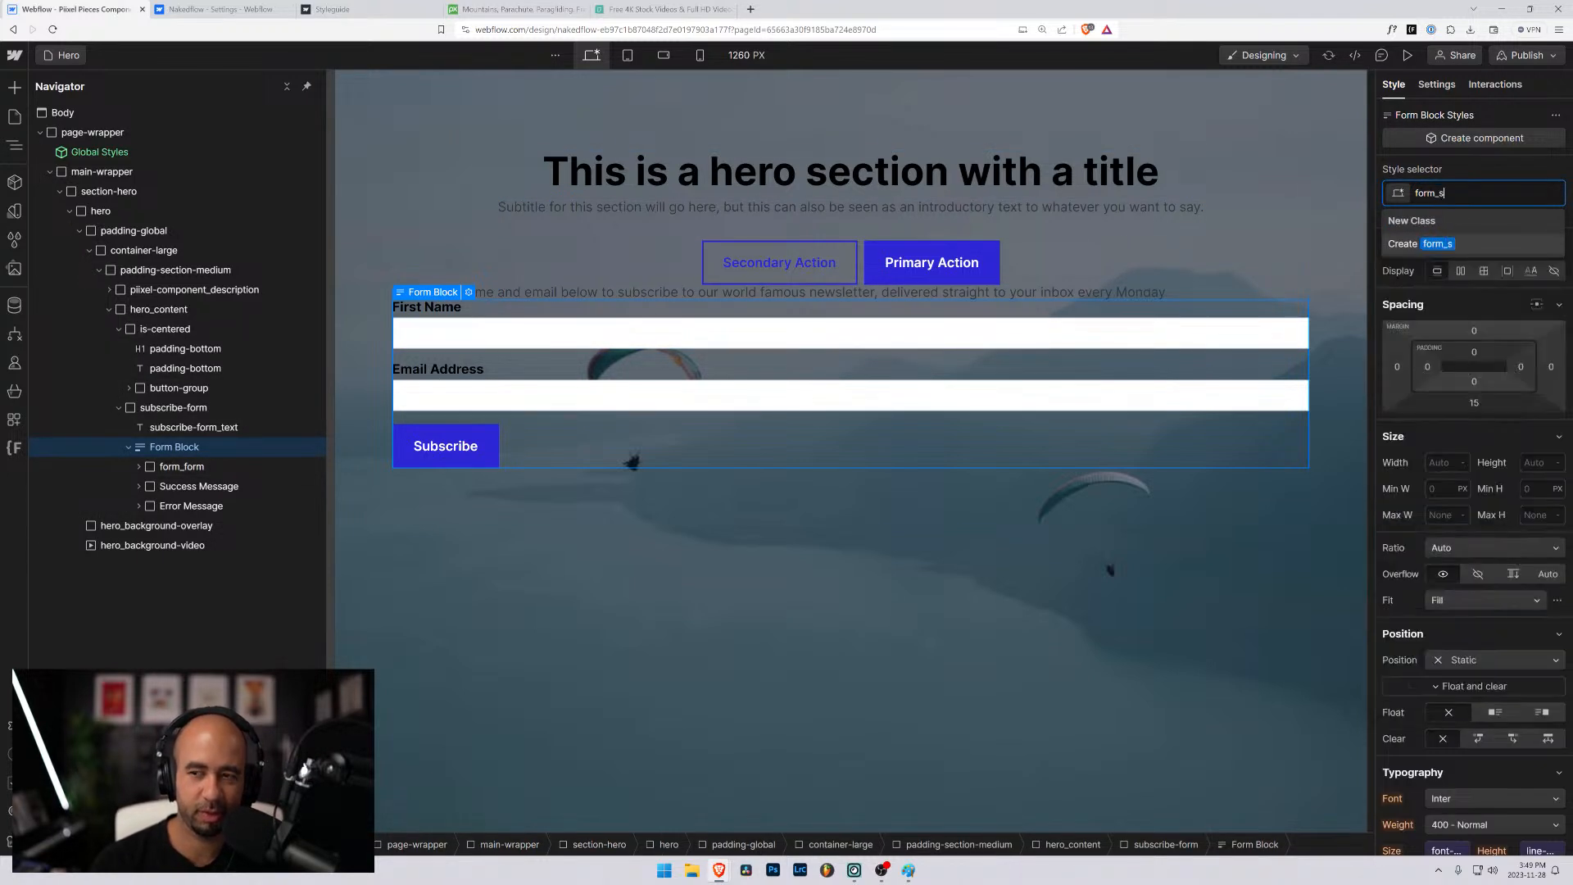
type("ubscribe")
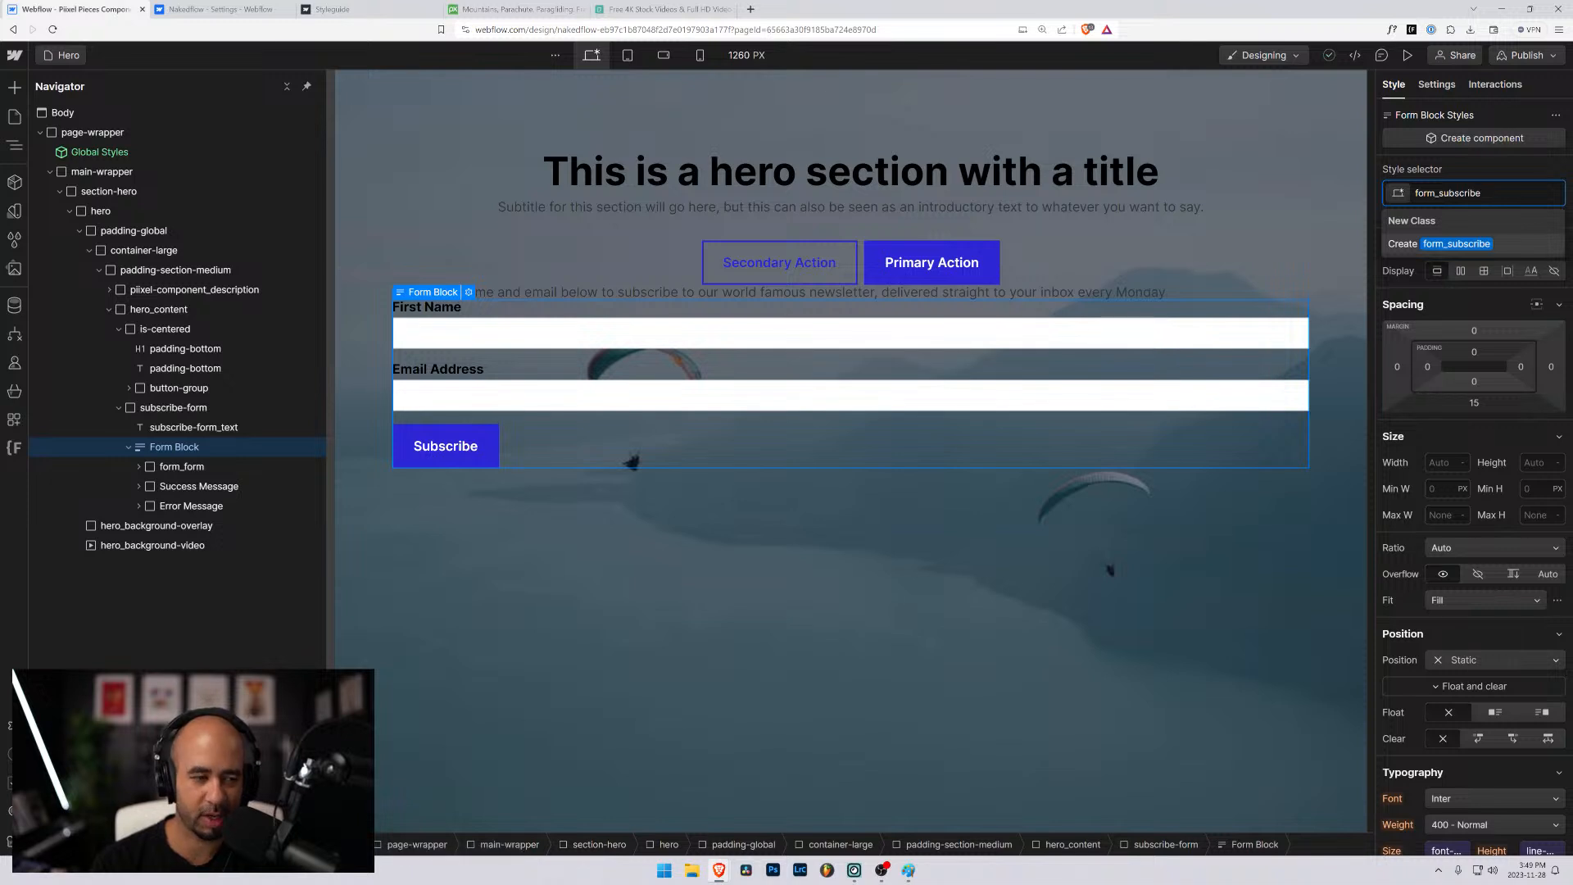
key("Return")
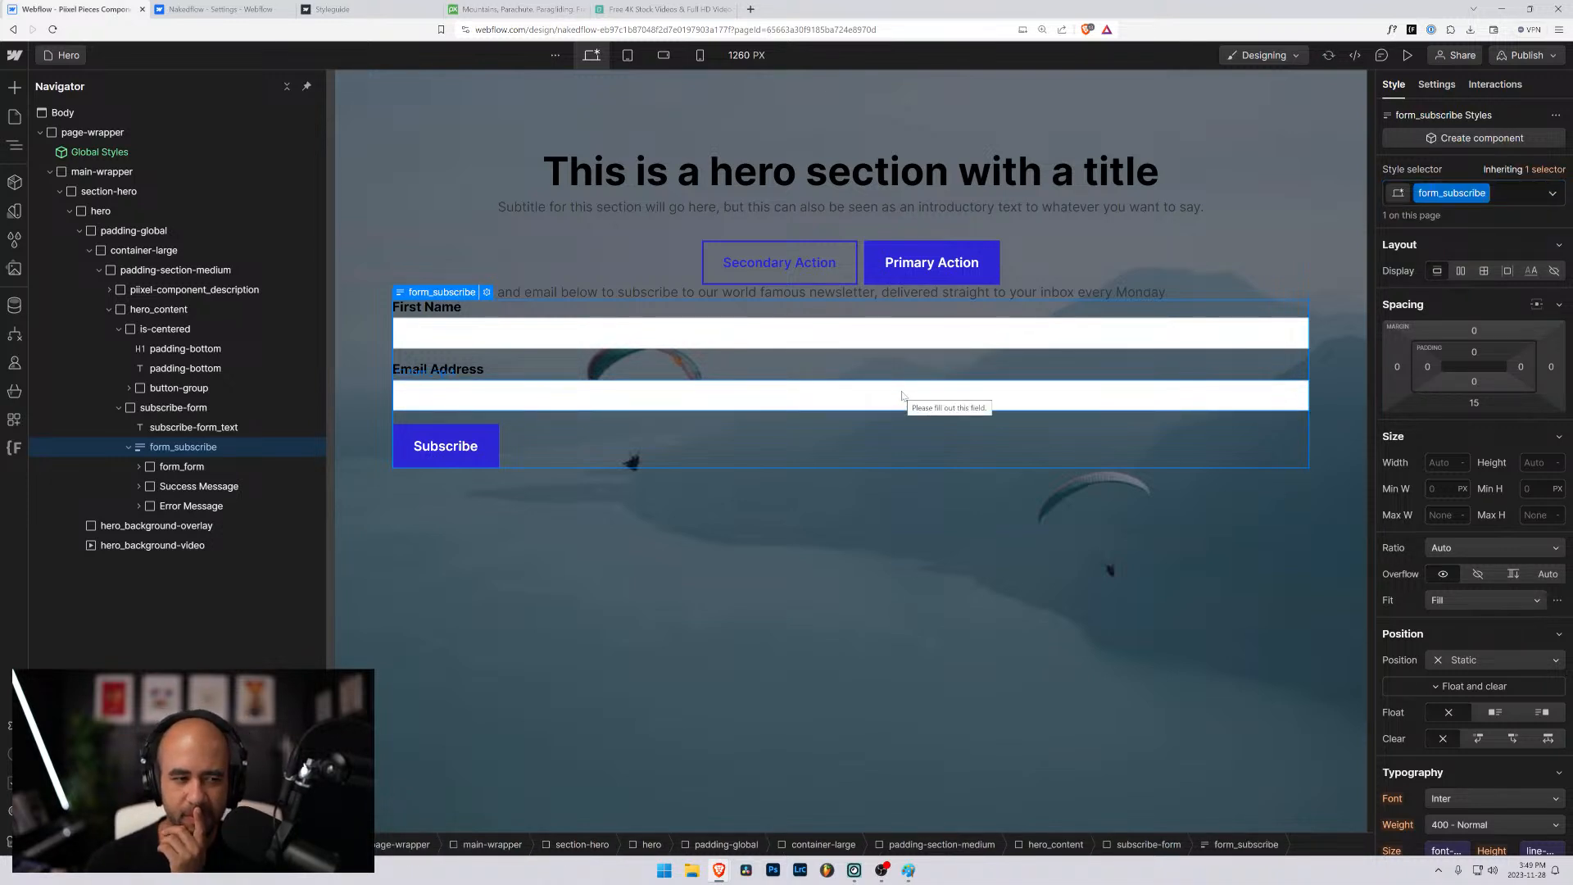
- Rename the subscribe-form class of the wrapper around the text and form block to form_subscribe-container
left_click(184, 415)
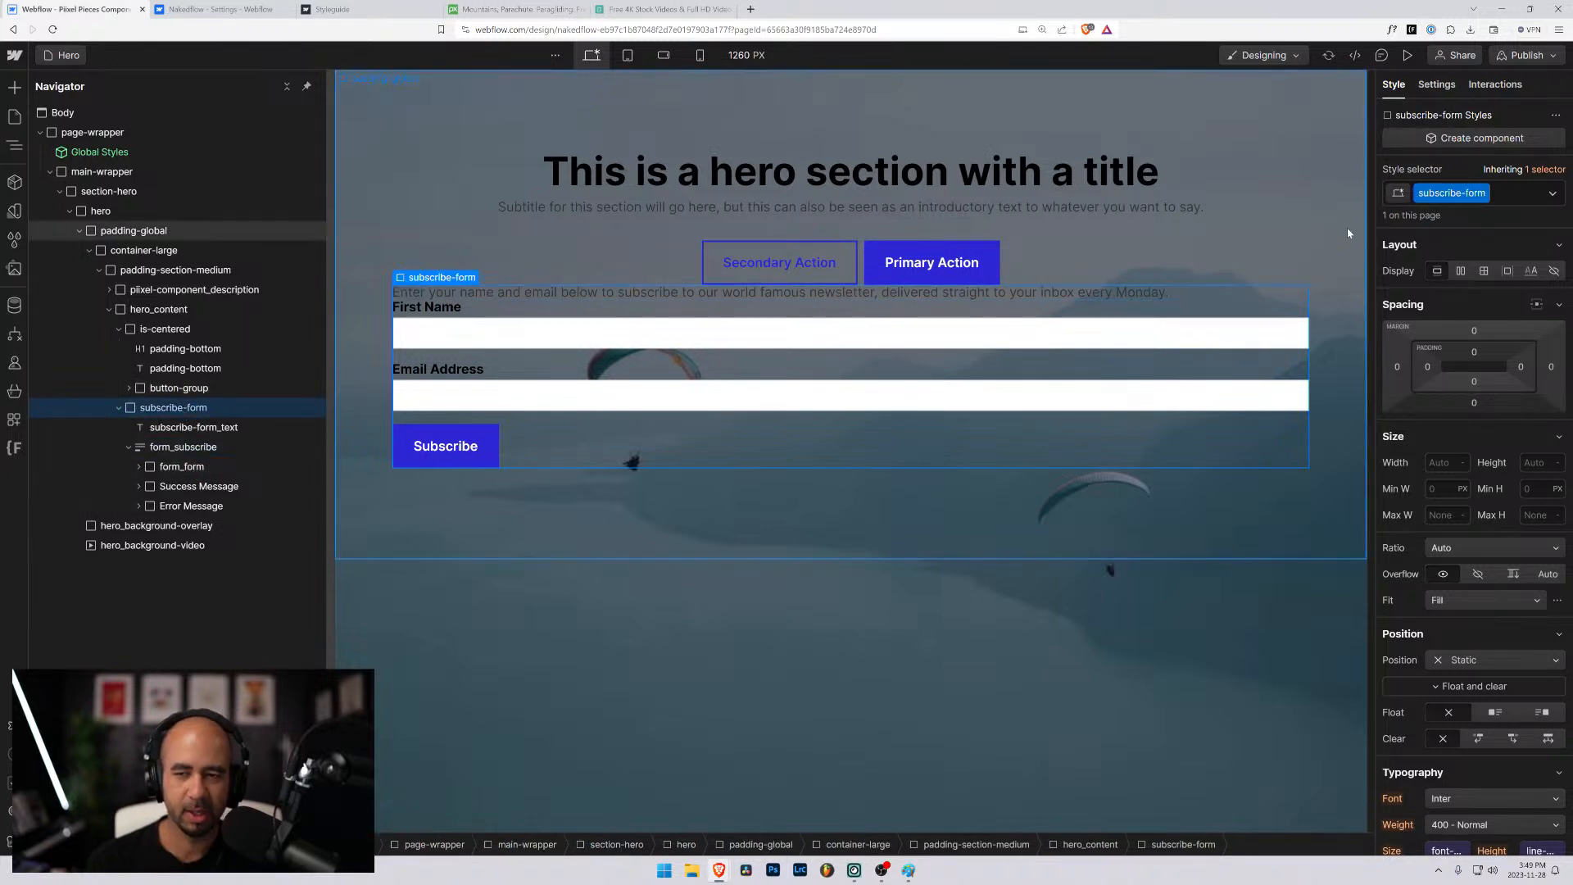
left_click(1485, 194)
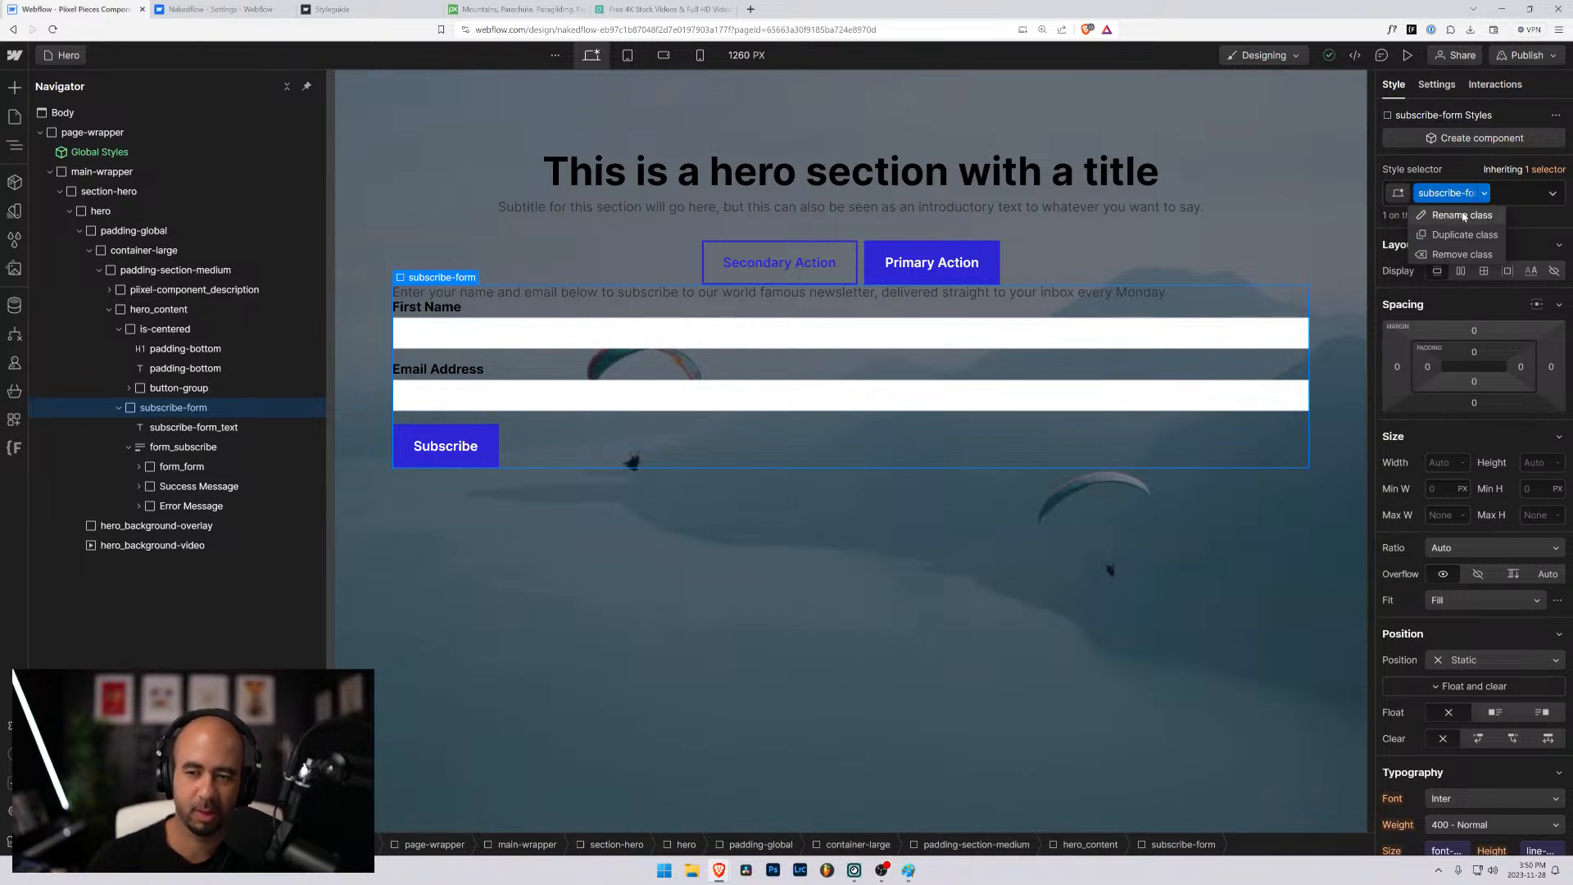
left_click(1463, 216)
type("form_s")
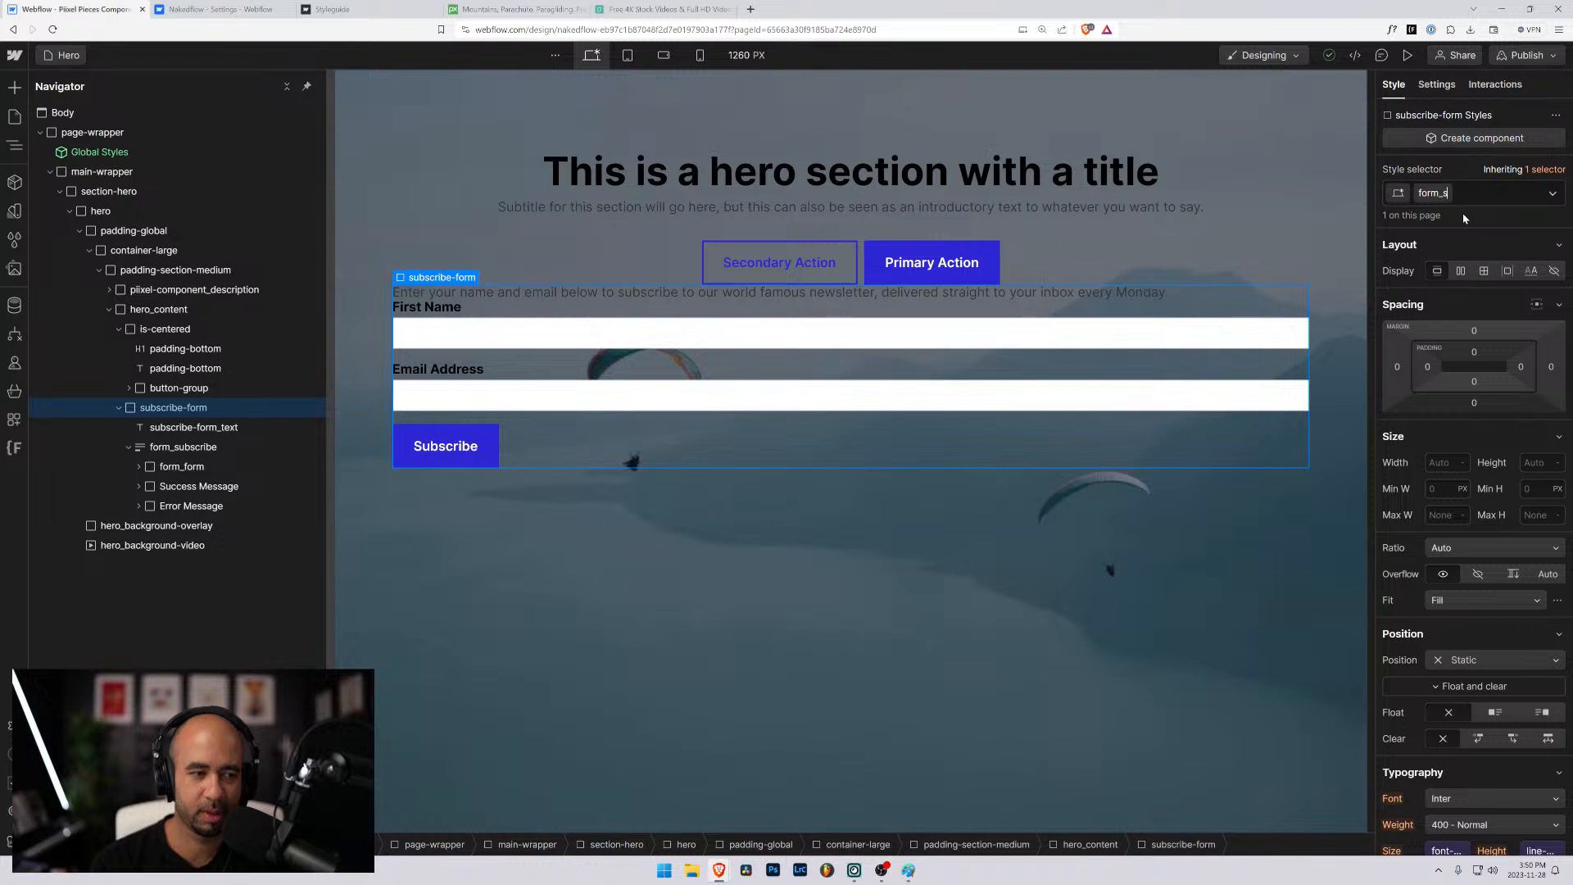
type("usbs")
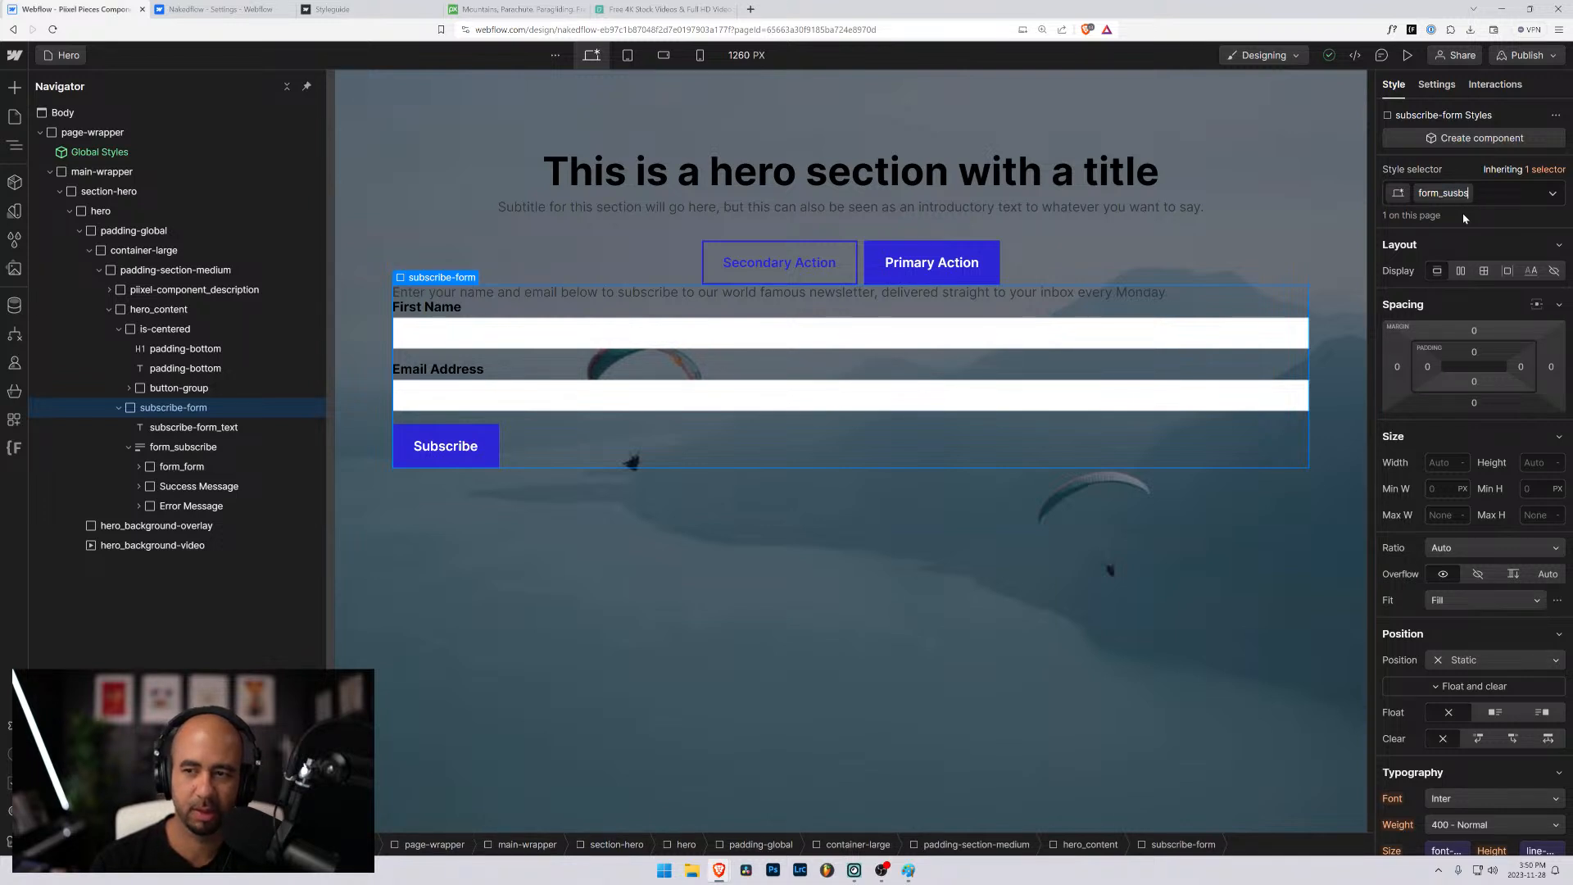
type("cribe-container")
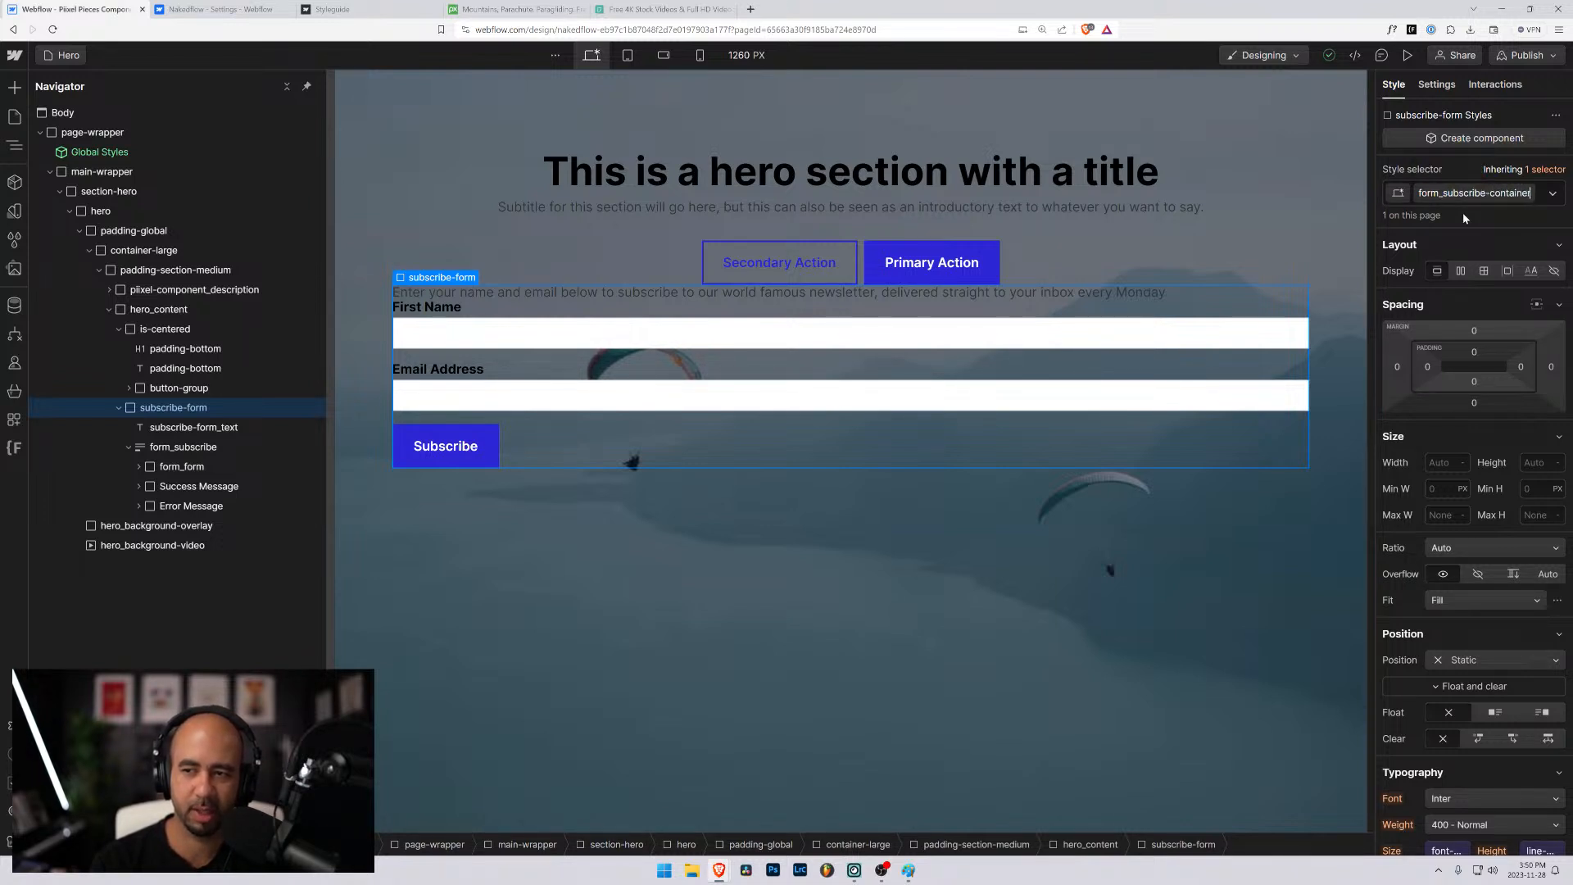
key("Return")
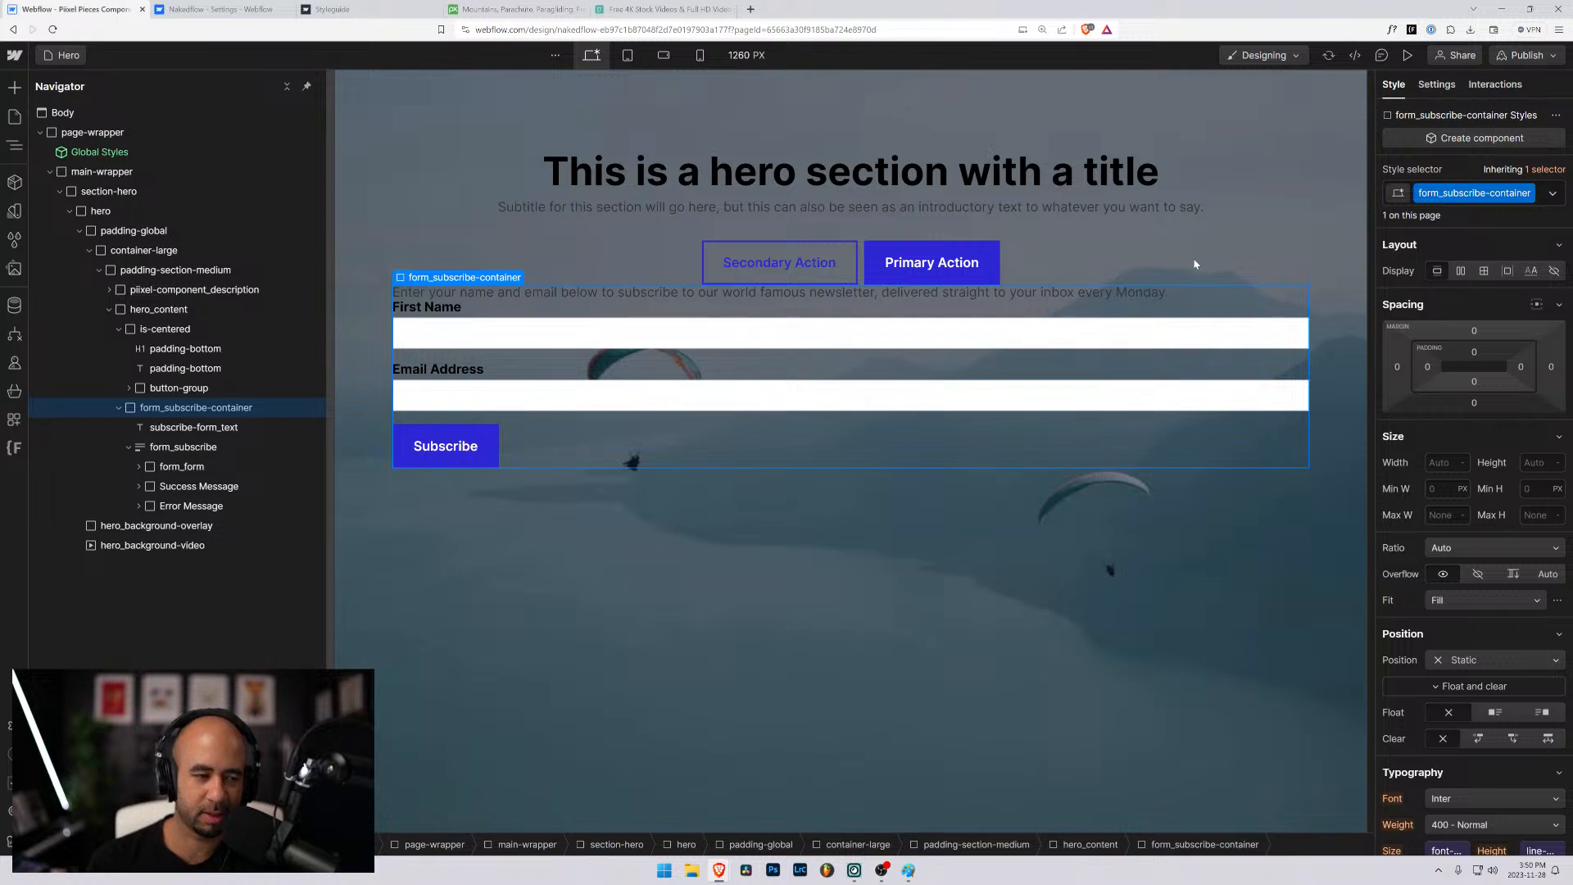
- Remove the form_form class from the form nested inside the form_subscribe block
left_click(194, 449)
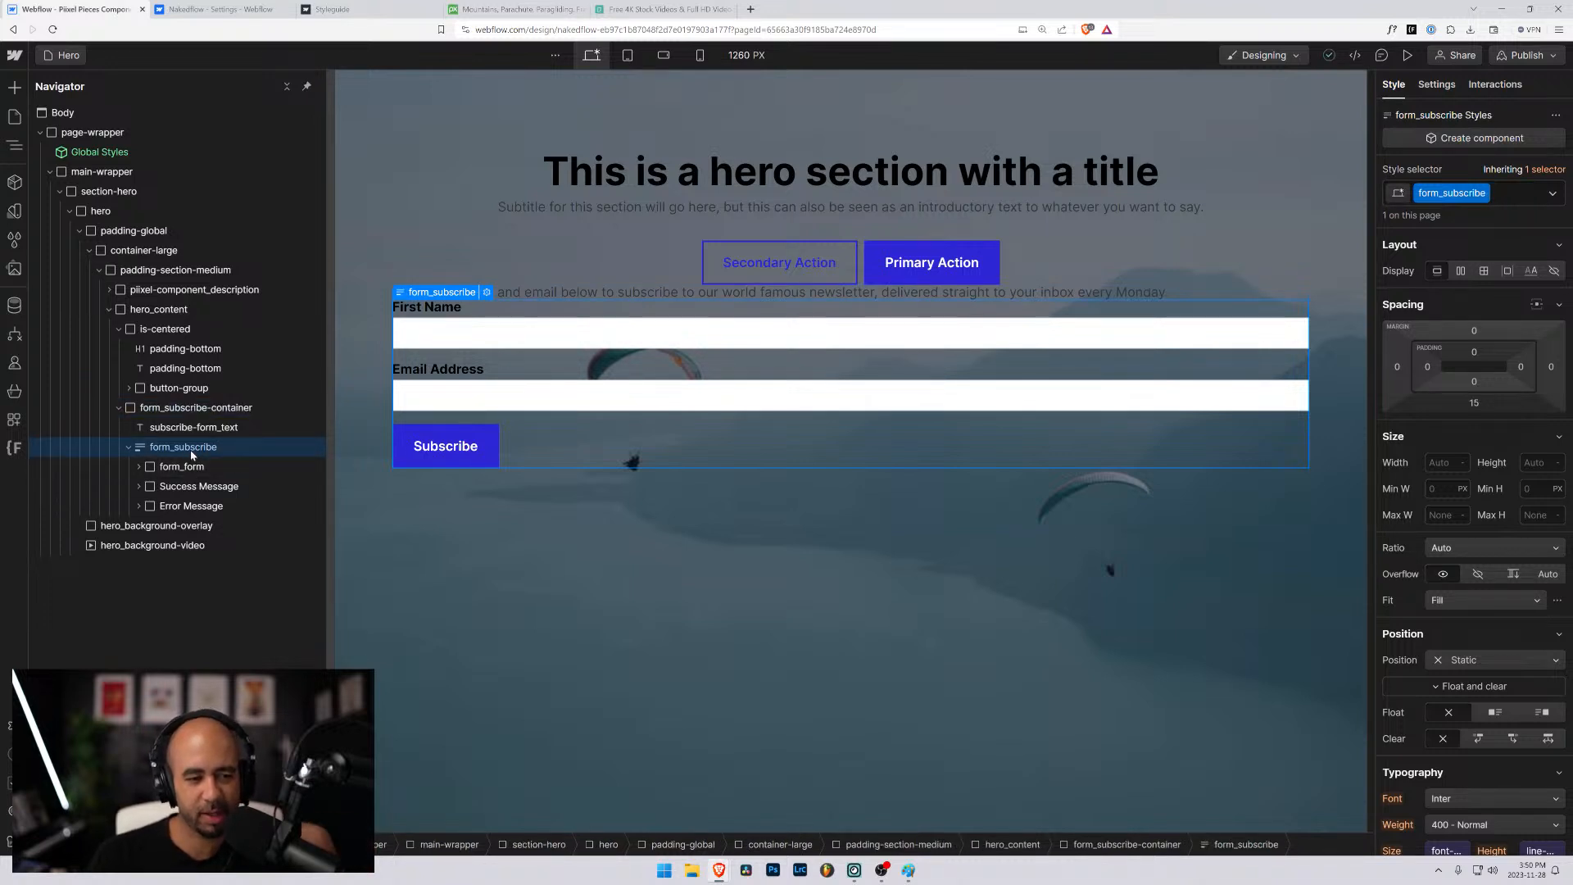
left_click(139, 468)
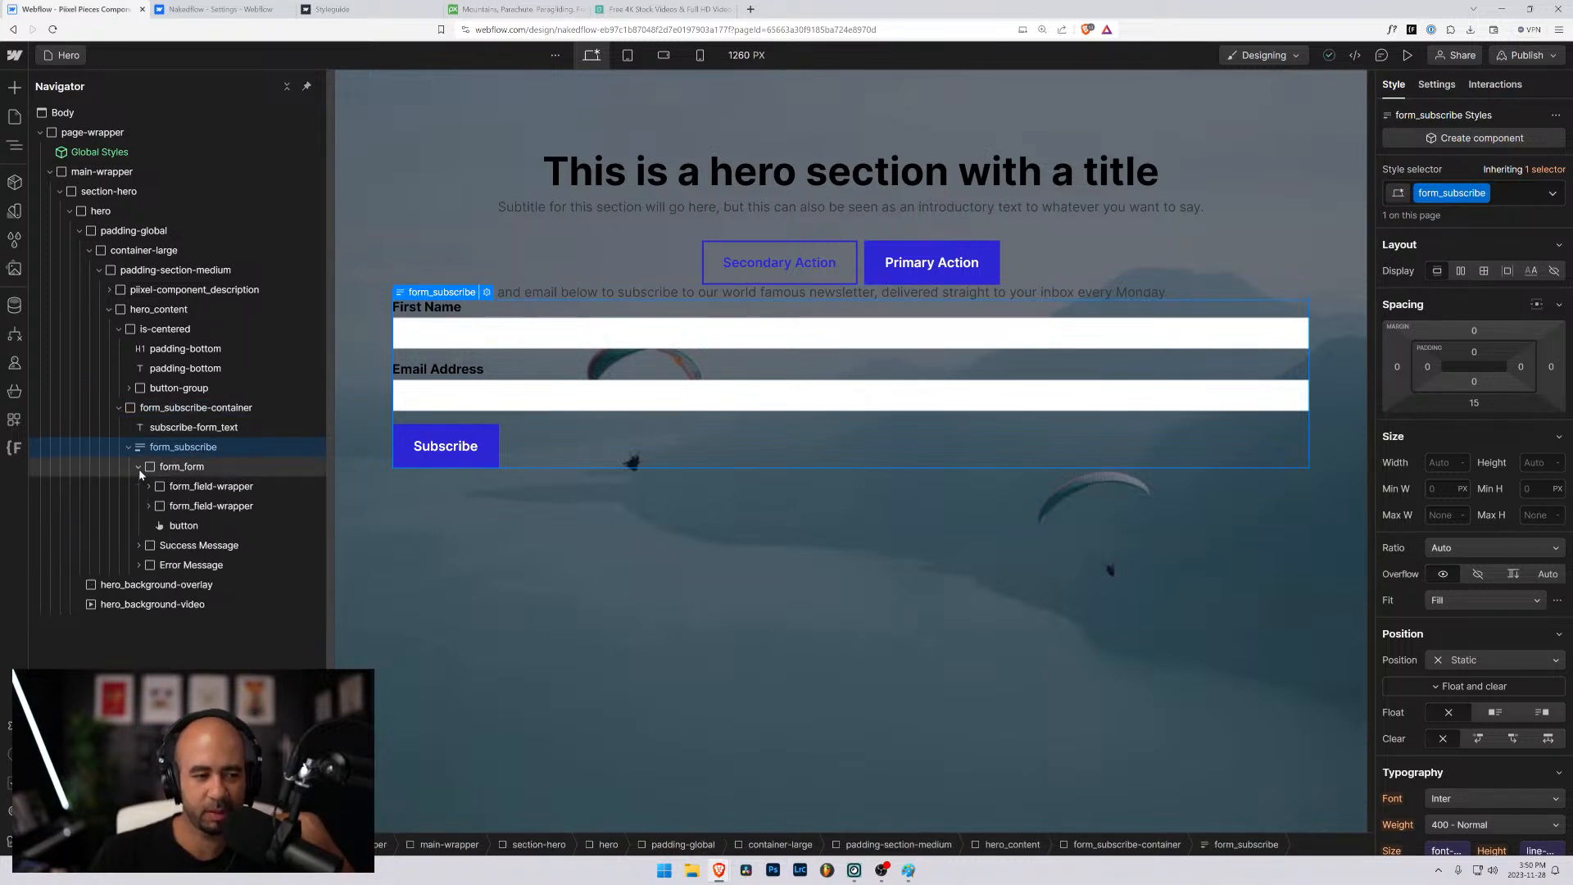
left_click(169, 471)
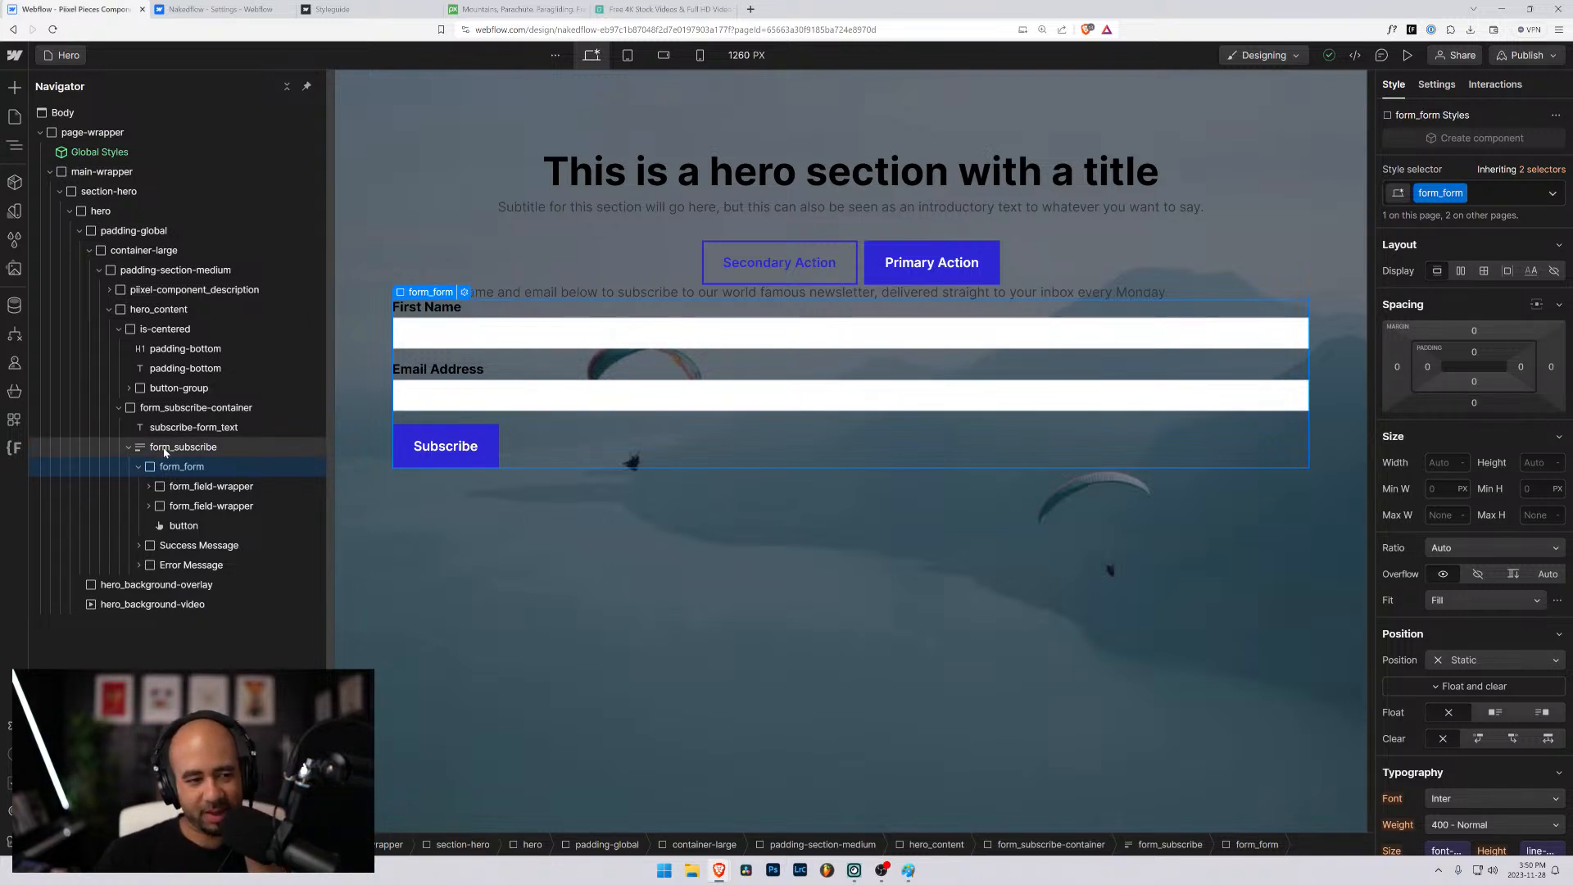
left_click(156, 449)
left_click(155, 468)
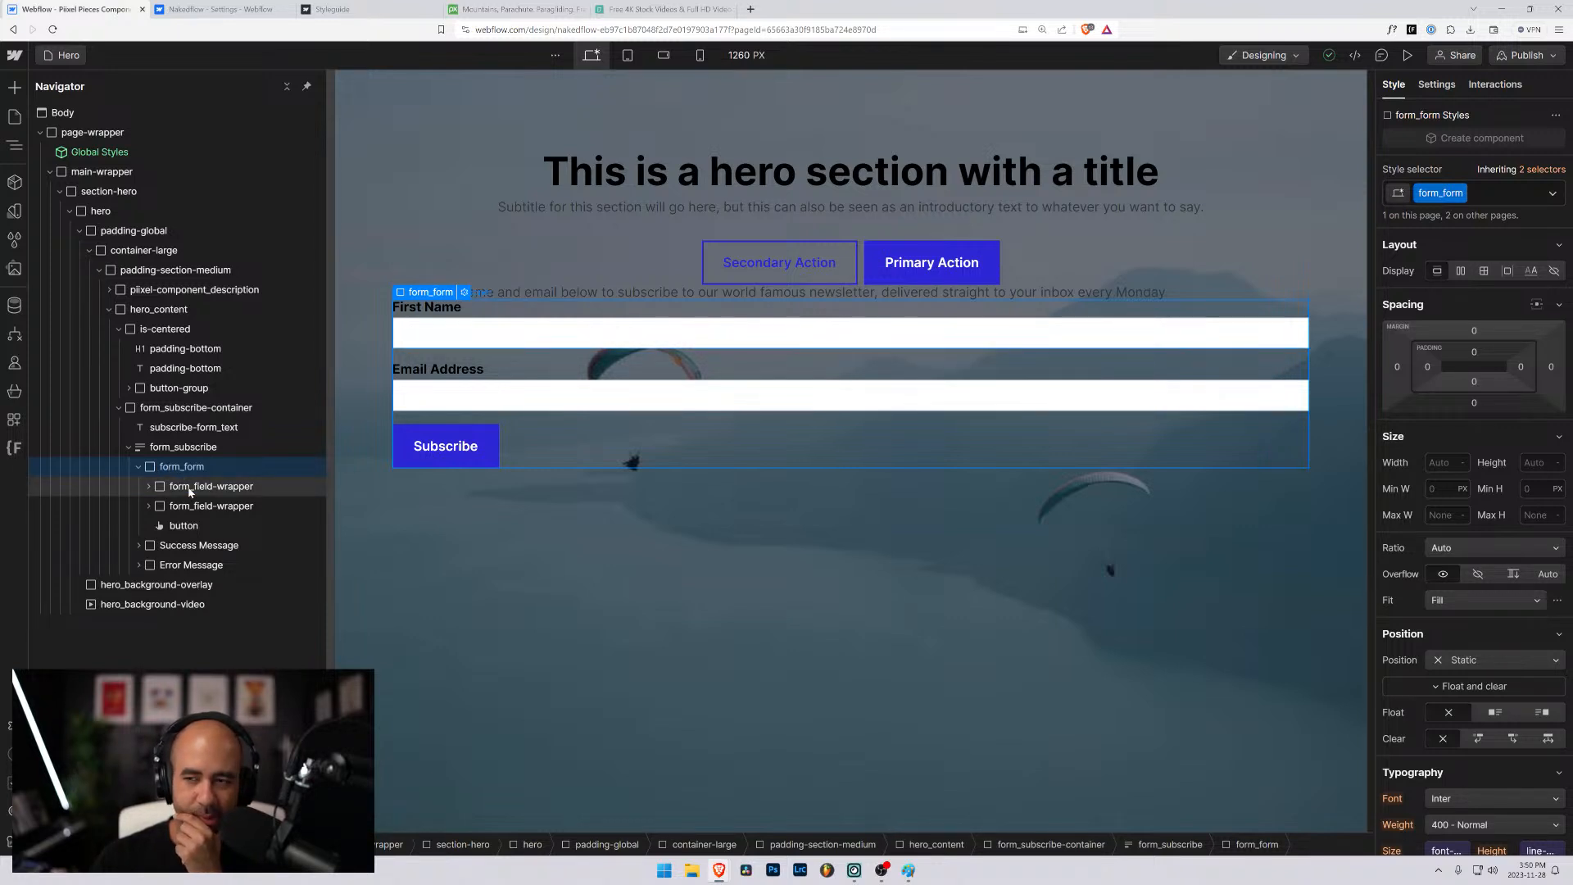
left_click(1484, 196)
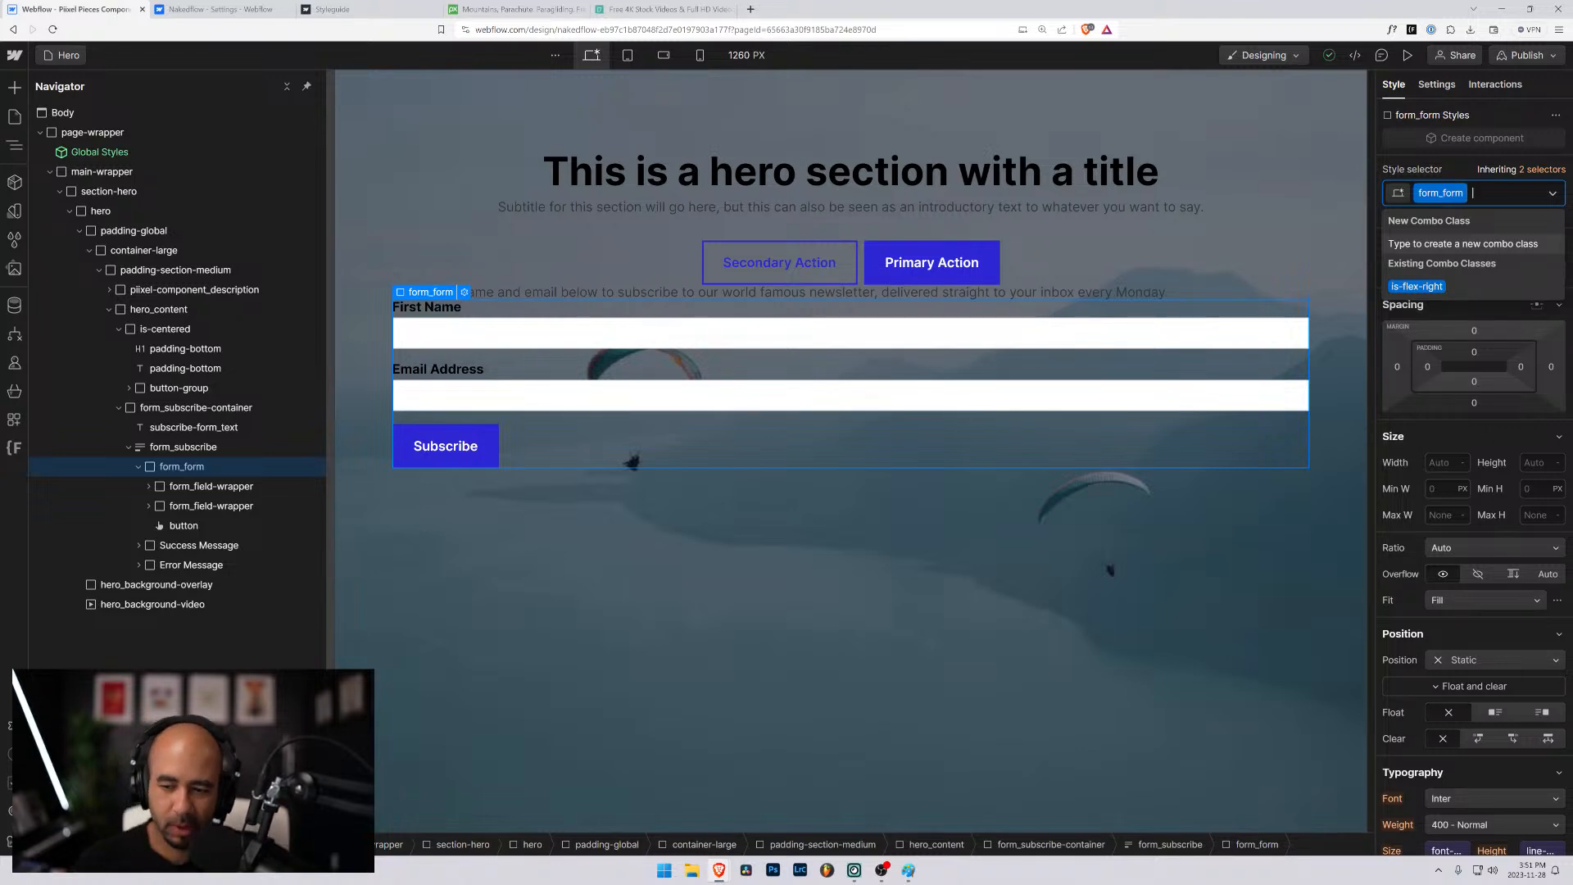
scroll(1421, 514, "down", 10)
scroll(1425, 508, "up", 10)
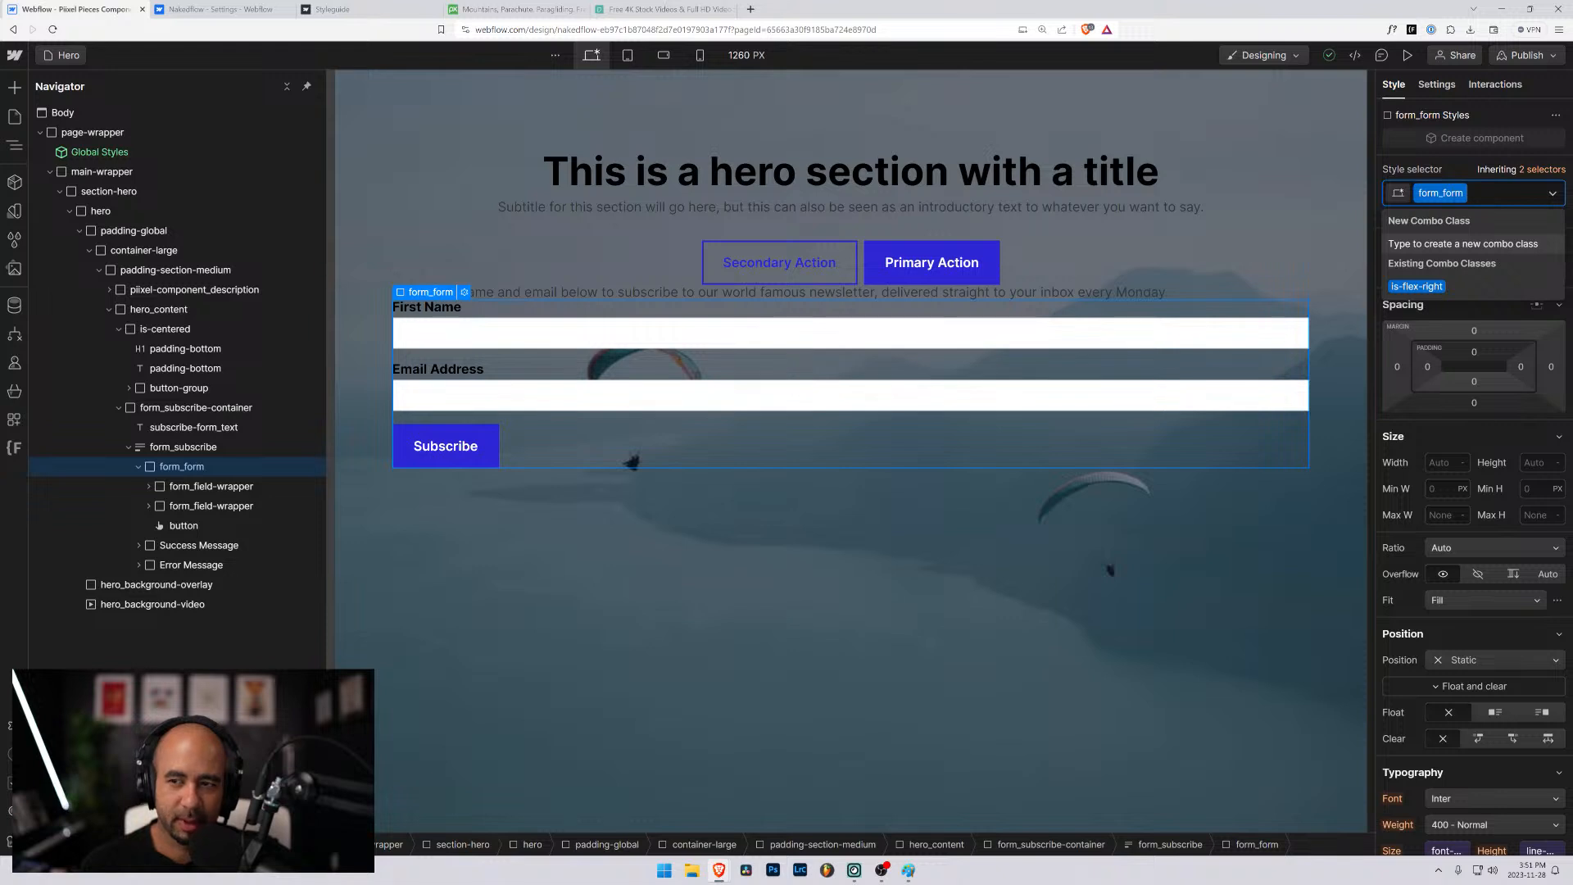
key("BackSpace")
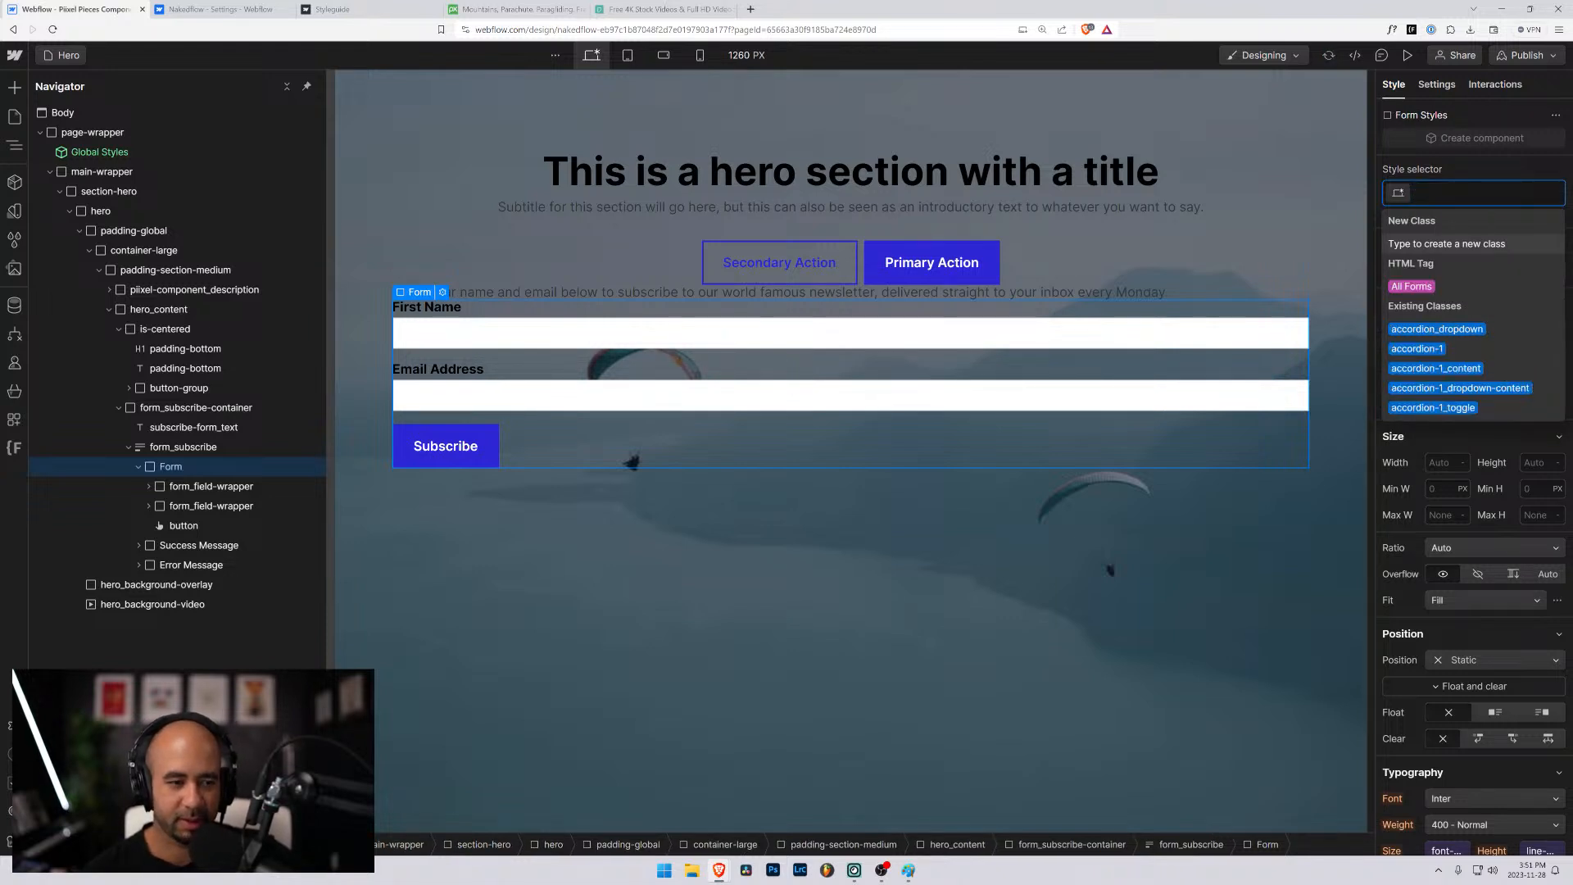
- Replace the form_subscribe class on the form block with the existing form_component class
left_click(205, 449)
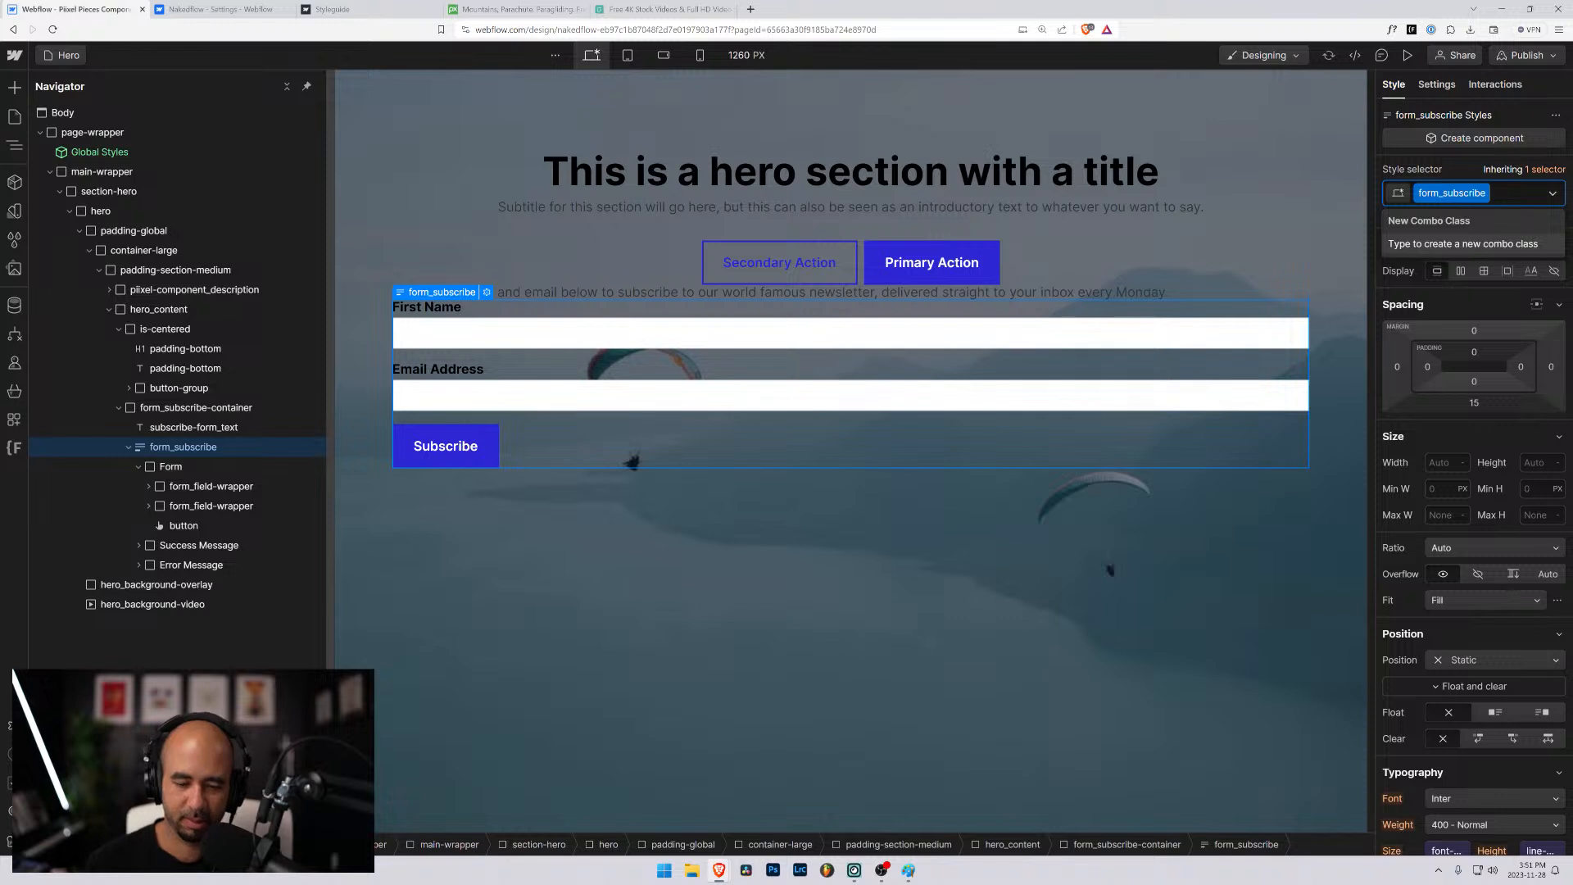
key("BackSpace")
type("form_")
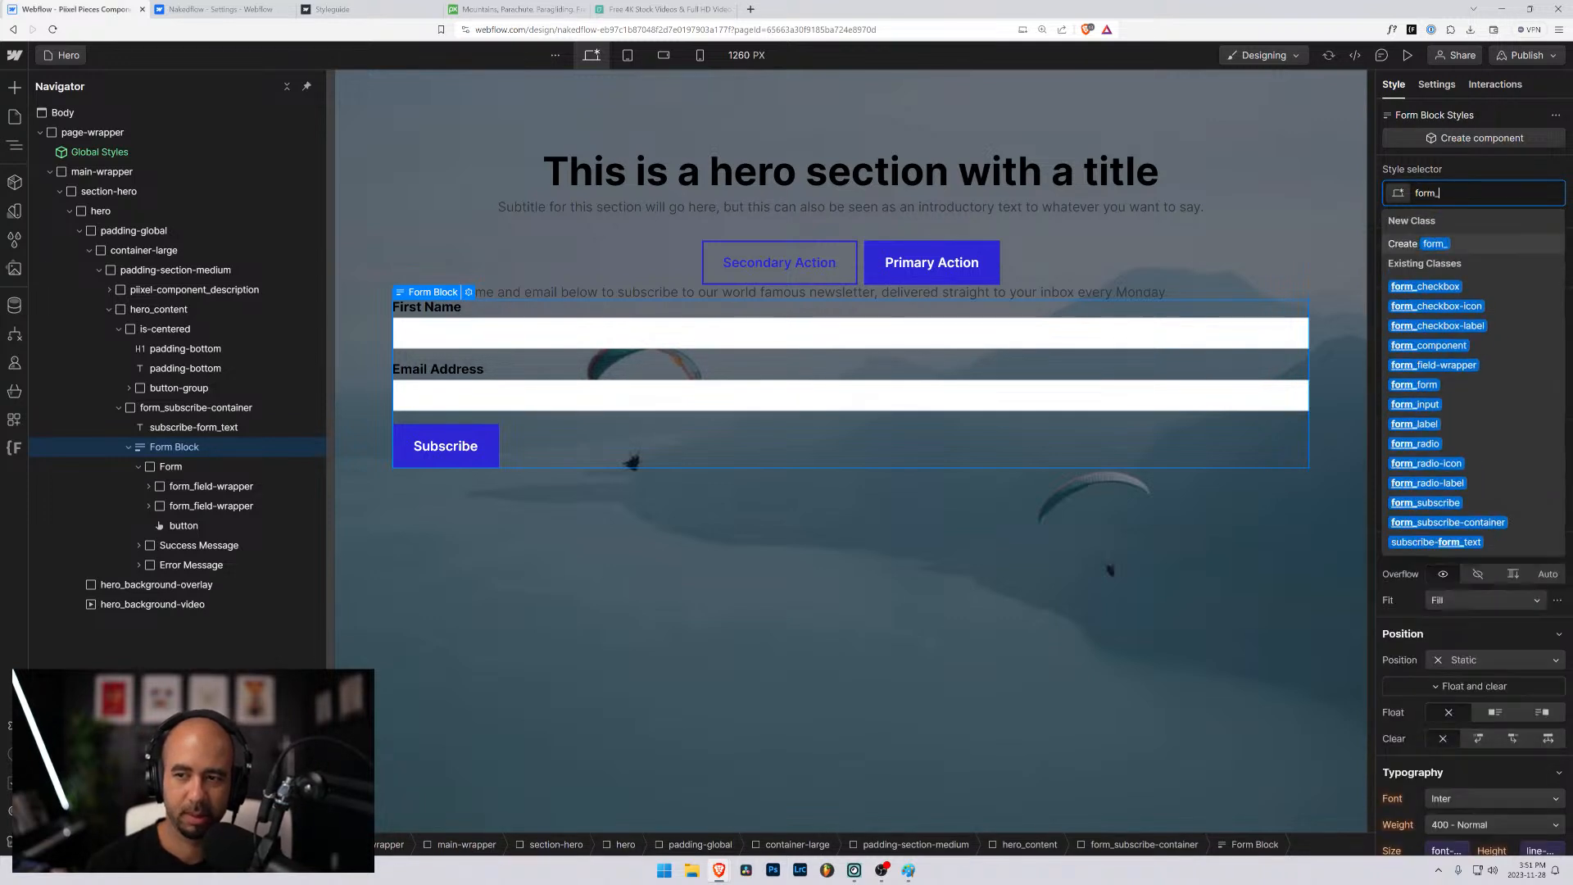
key("Down")
key("Down")
key("Down")
key("Down")
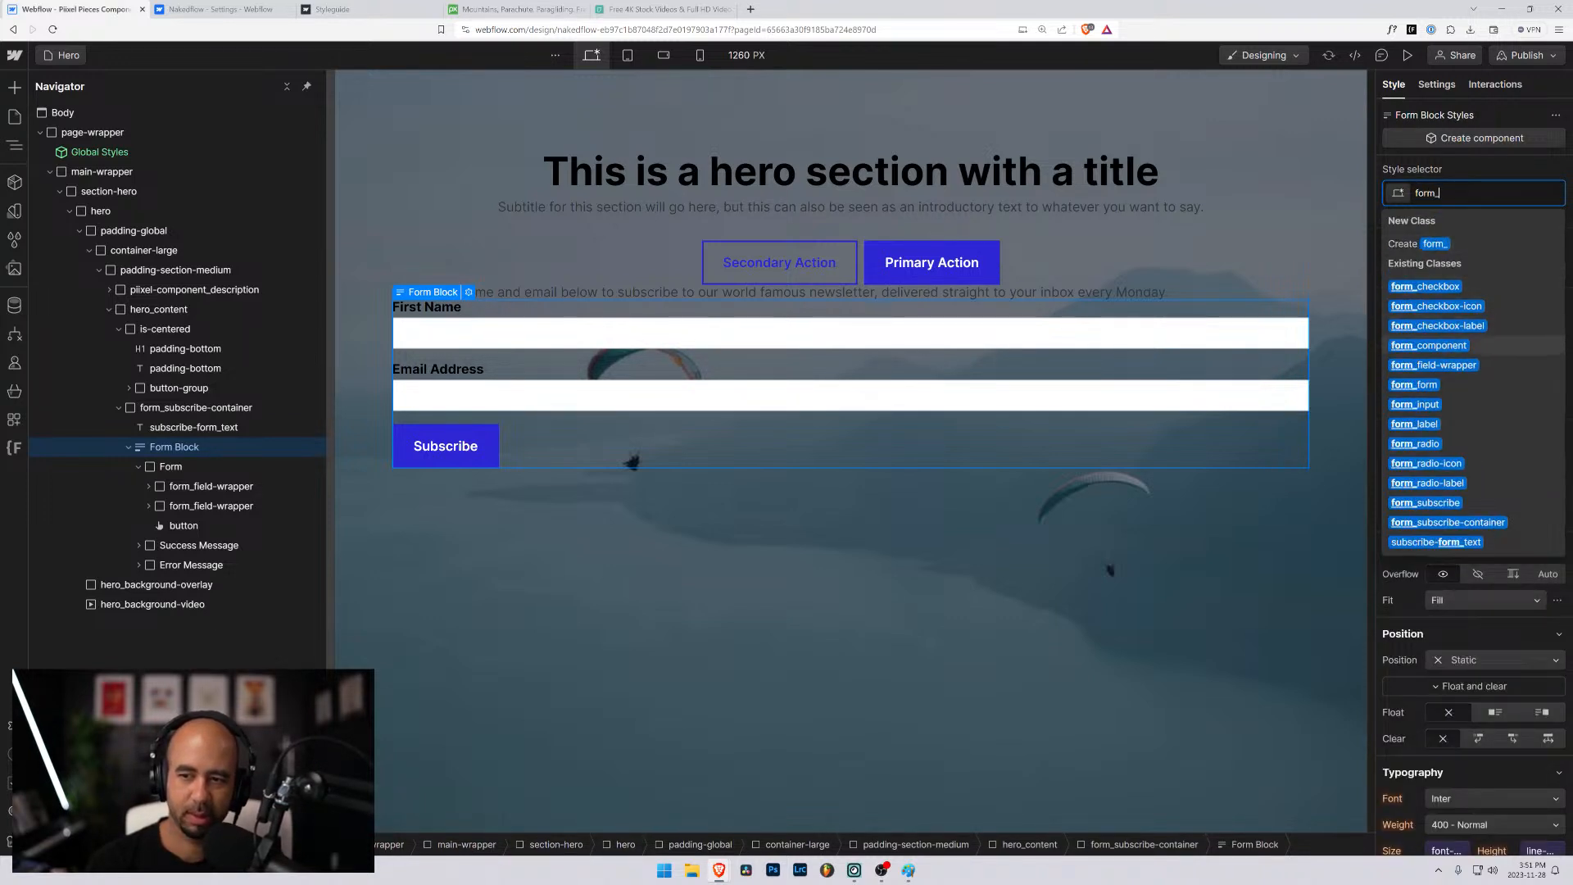
key("Return")
- Apply the existing form_subscribe class to the inner form that holds the fields and button
left_click(169, 466)
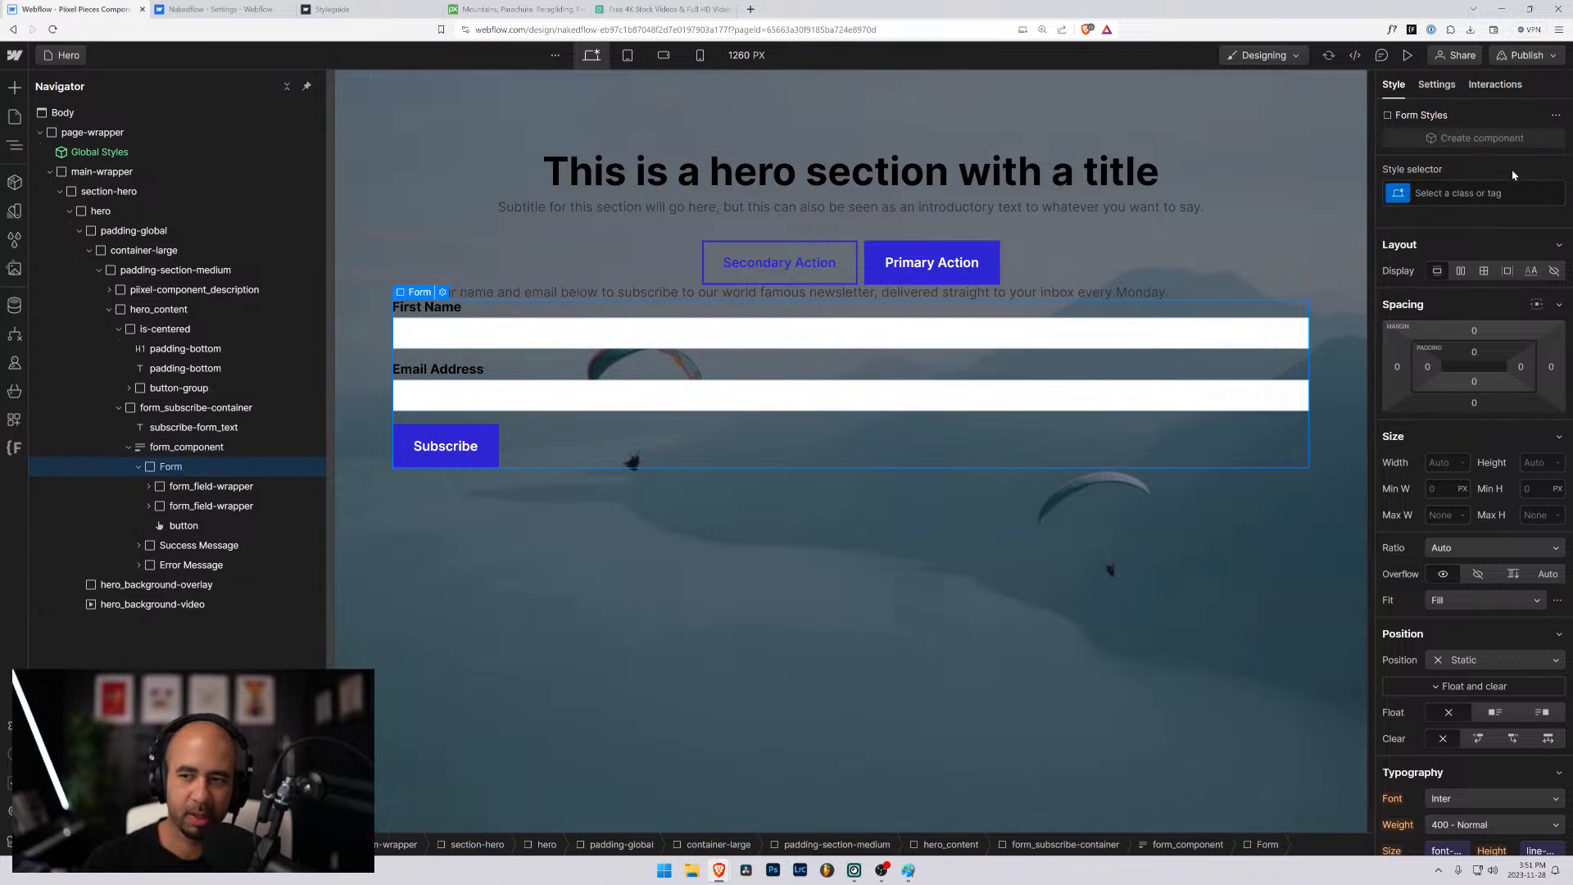
left_click(1506, 192)
type("form_")
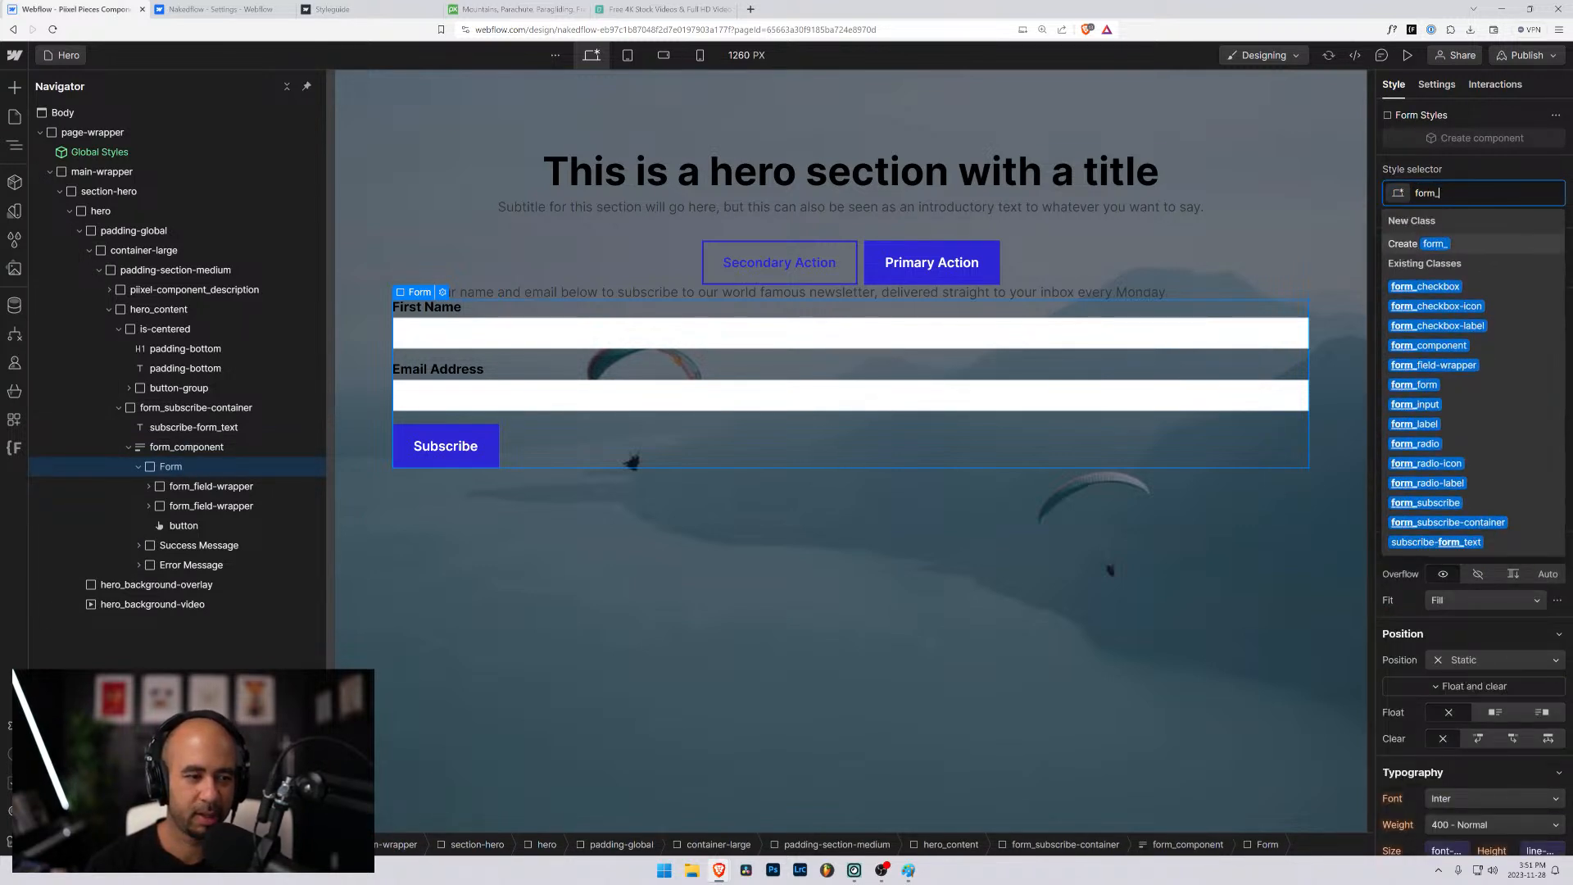
type("subscrdibe")
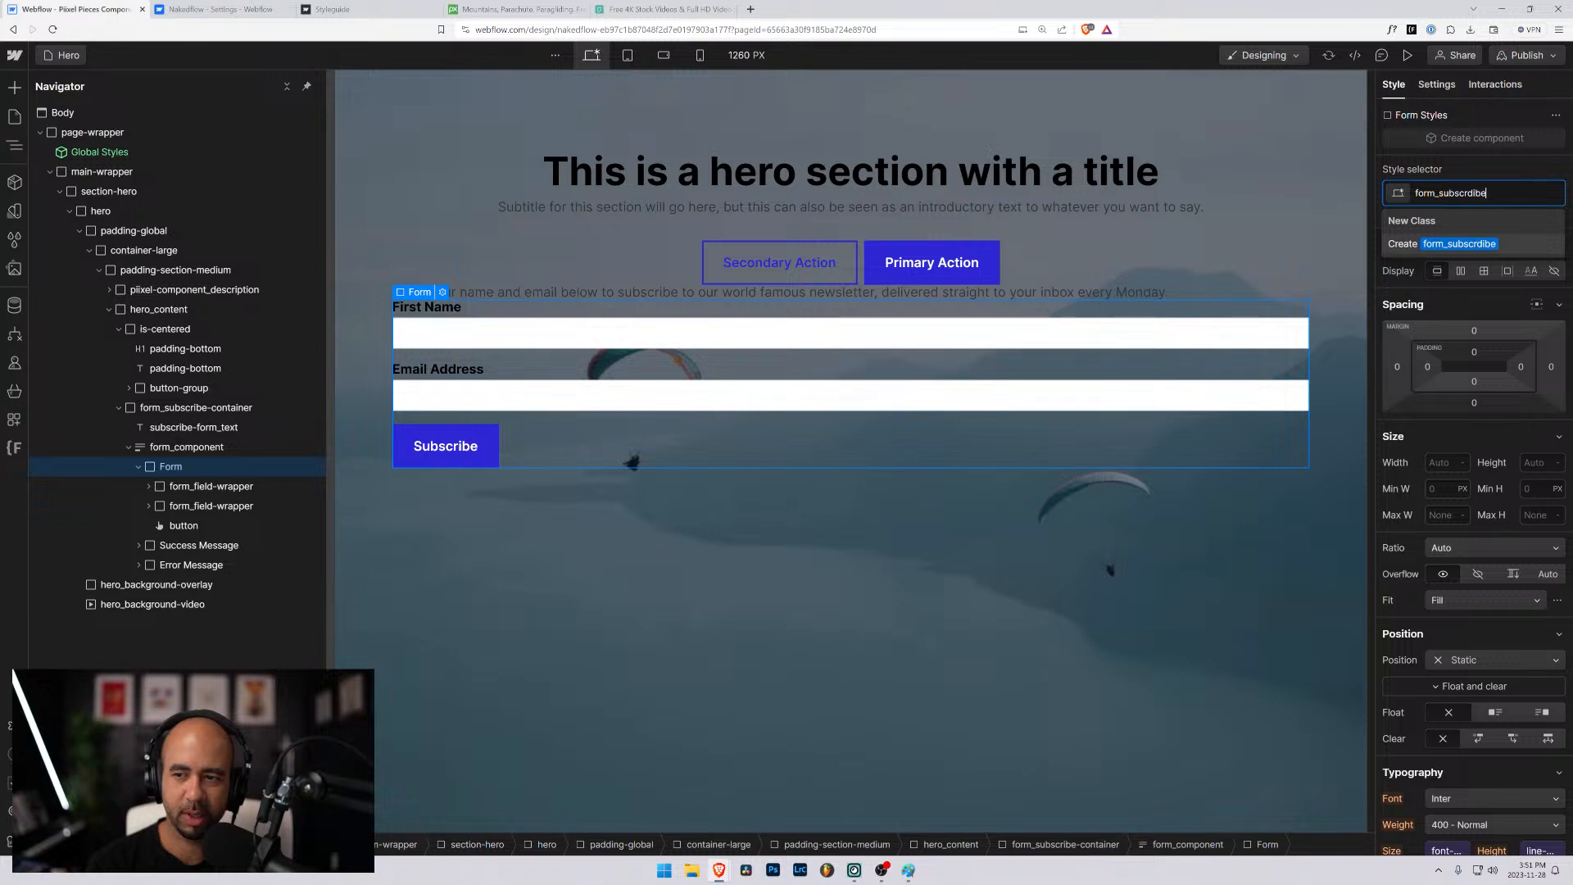
key("BackSpace")
key("BackSpace")
key("BackSpace")
key("BackSpace")
type("ibe")
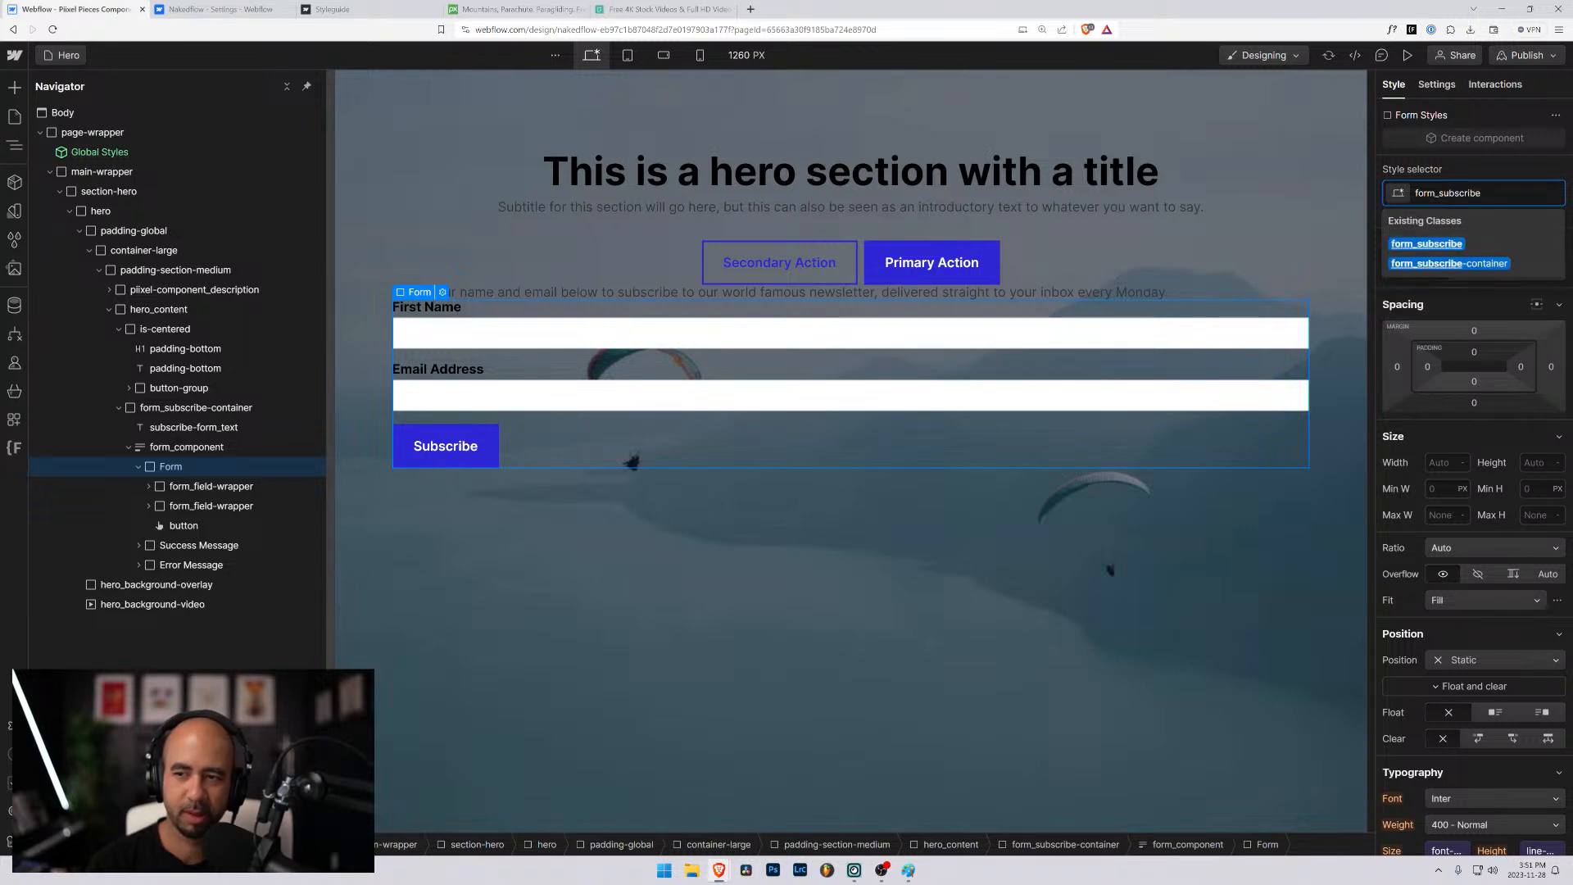
key("Return")
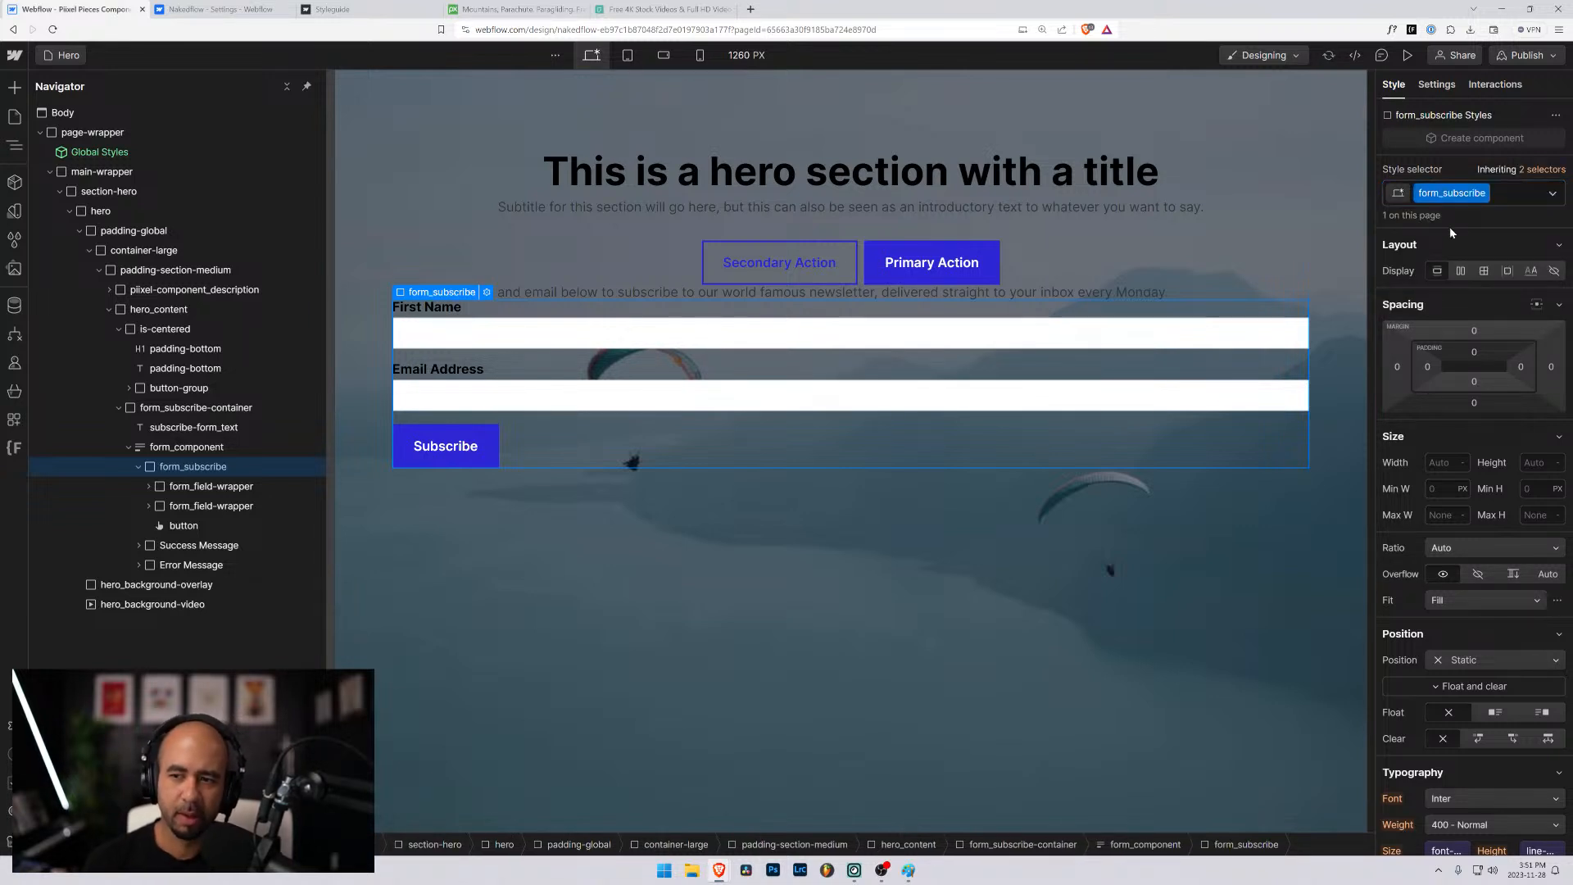
- Set the form_subscribe form's display to grid and add a third 1fr column so both fields and the button share one row
left_click(1461, 272)
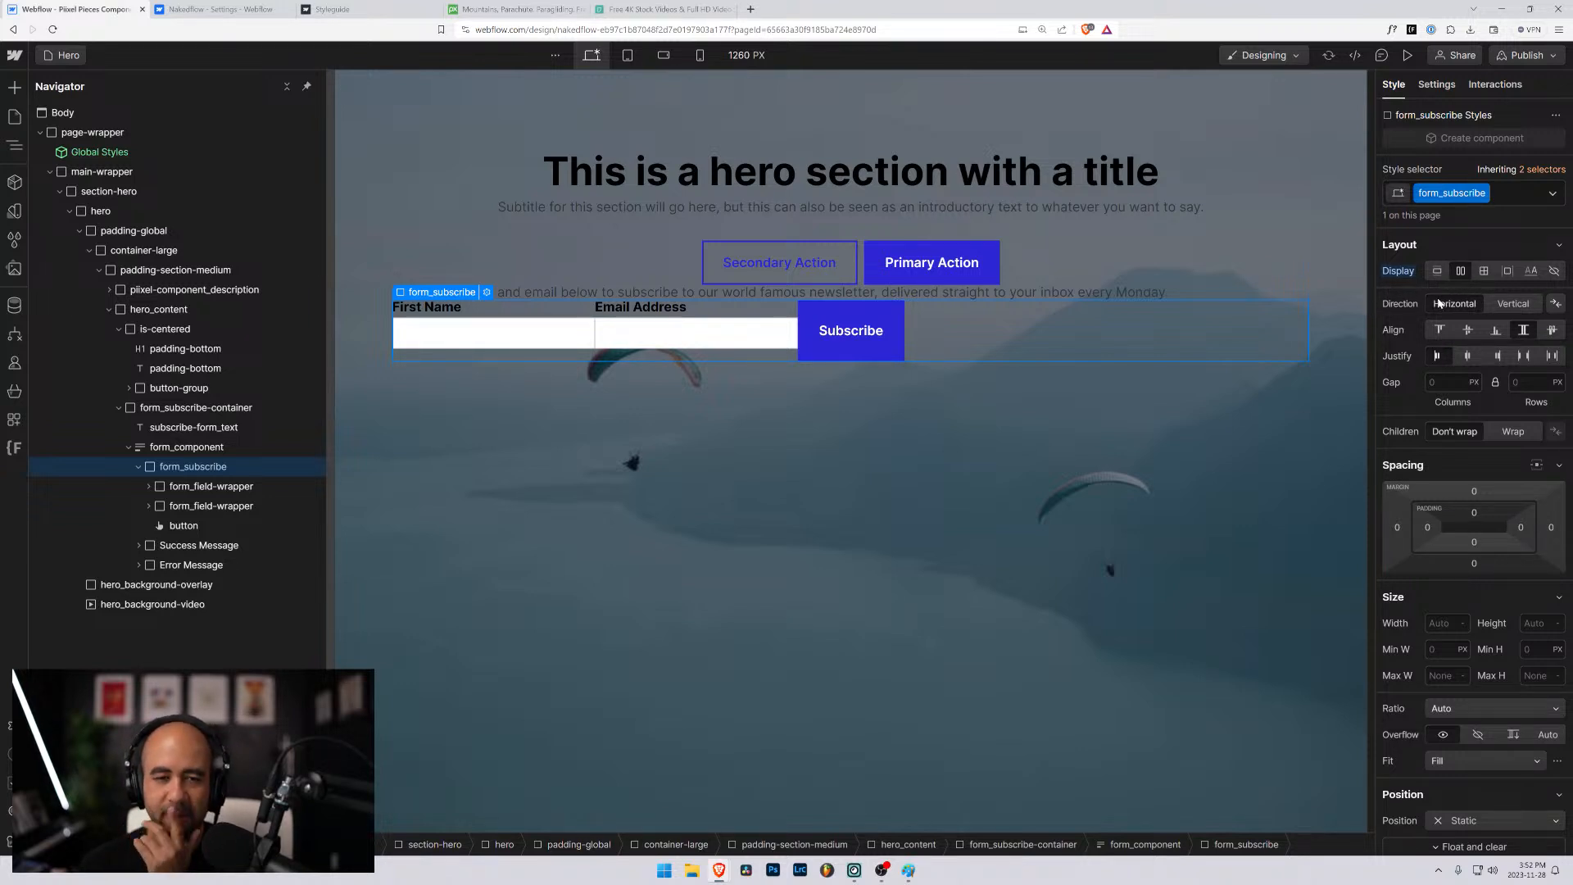
left_click(1485, 272)
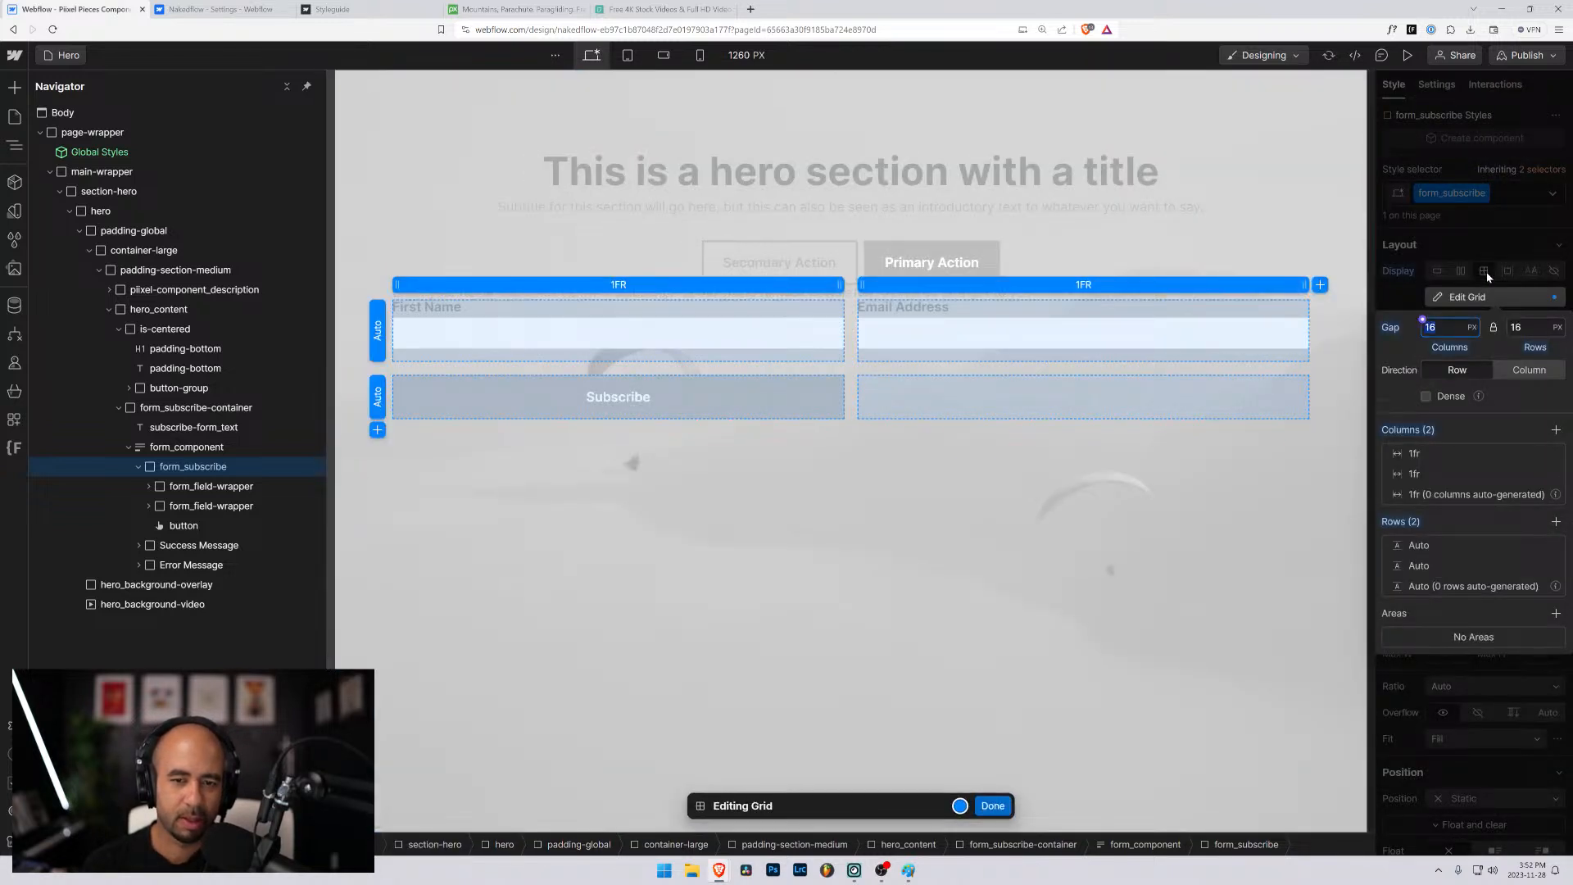
left_click(1556, 431)
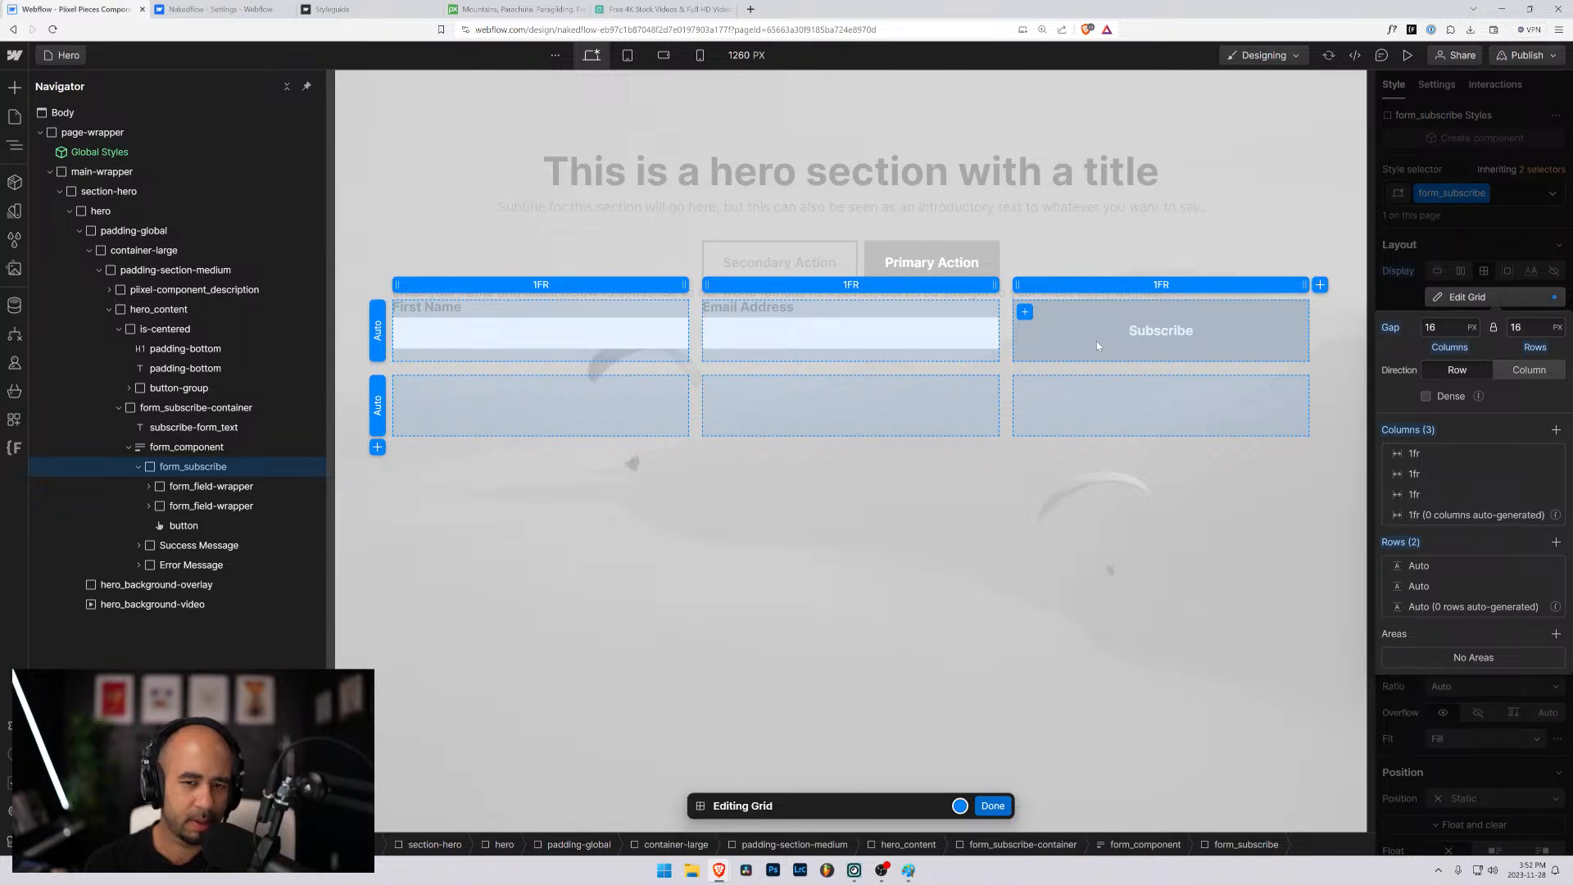
left_click(993, 805)
left_click(902, 544)
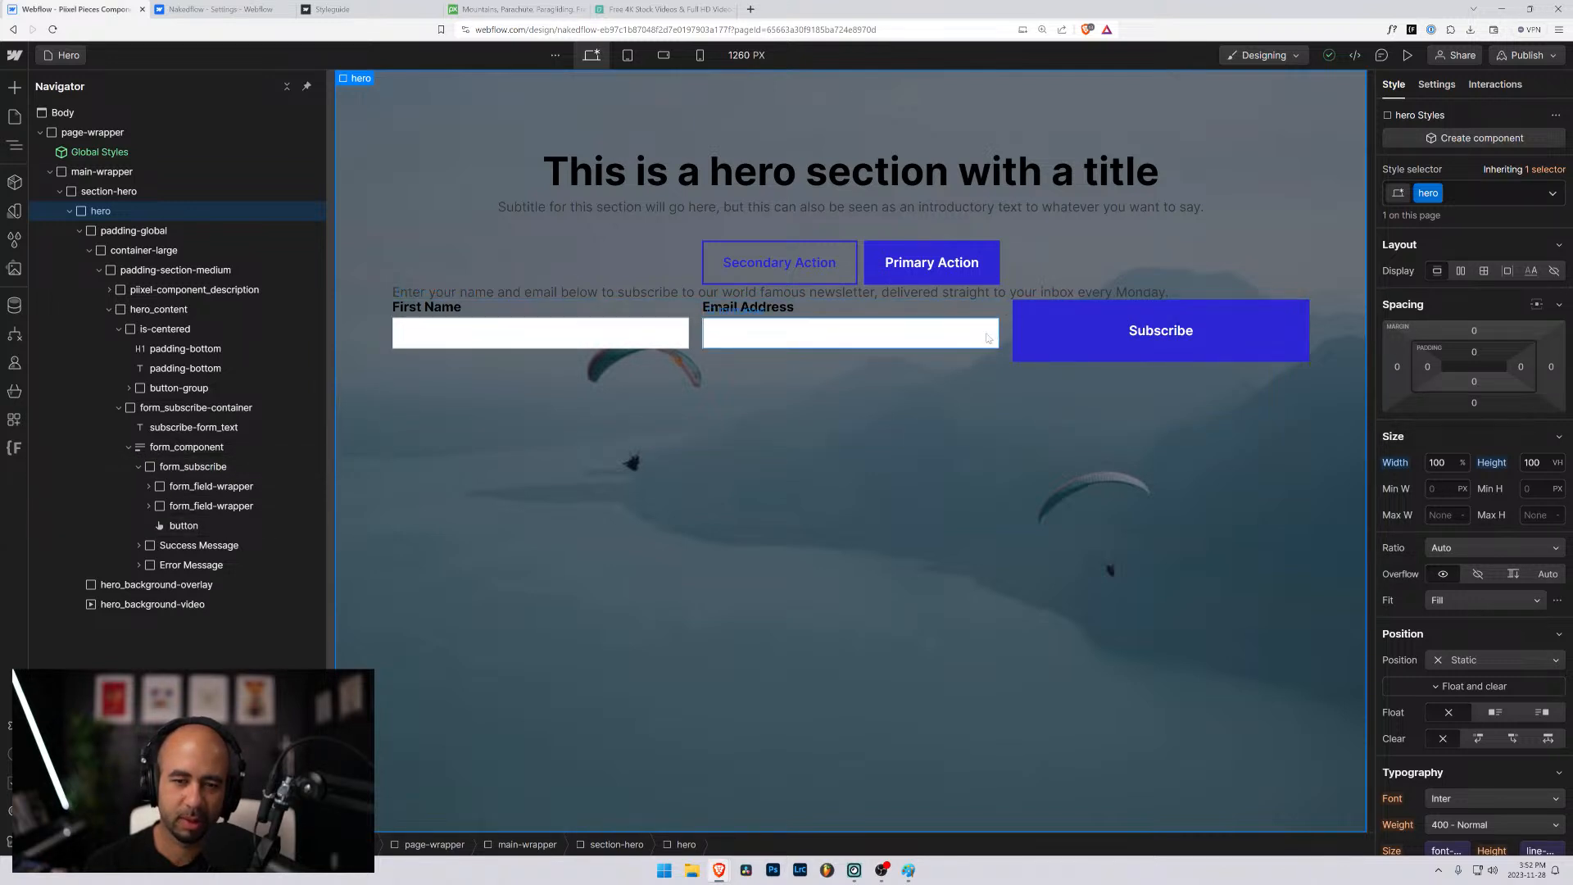
- Delete the empty second row of the form_subscribe grid and set its column and row gaps to 1rem
left_click(182, 467)
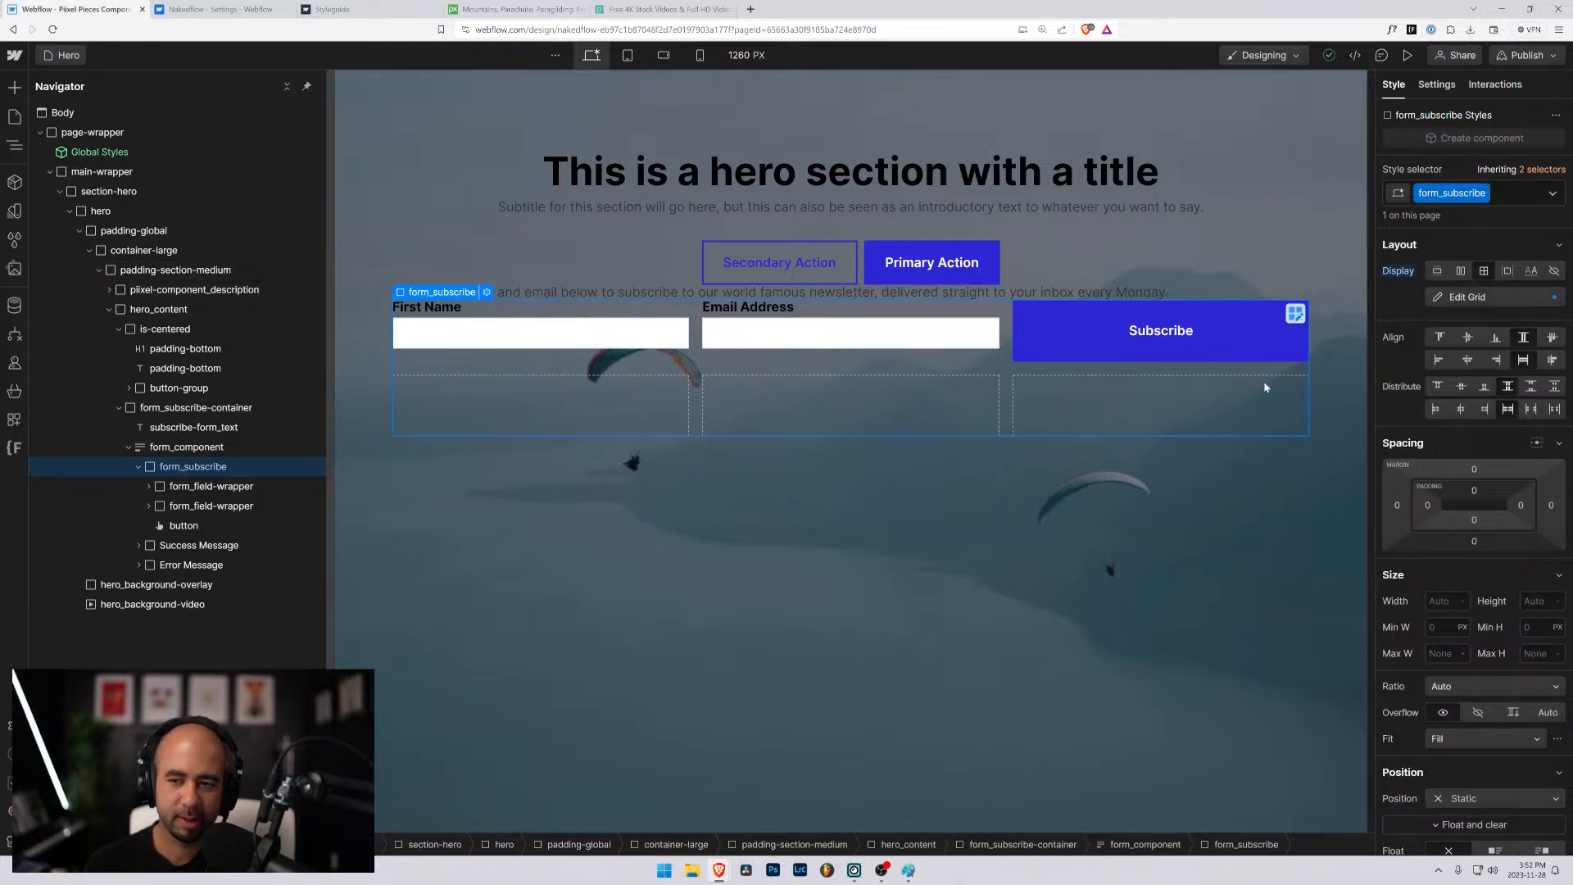
left_click(1294, 314)
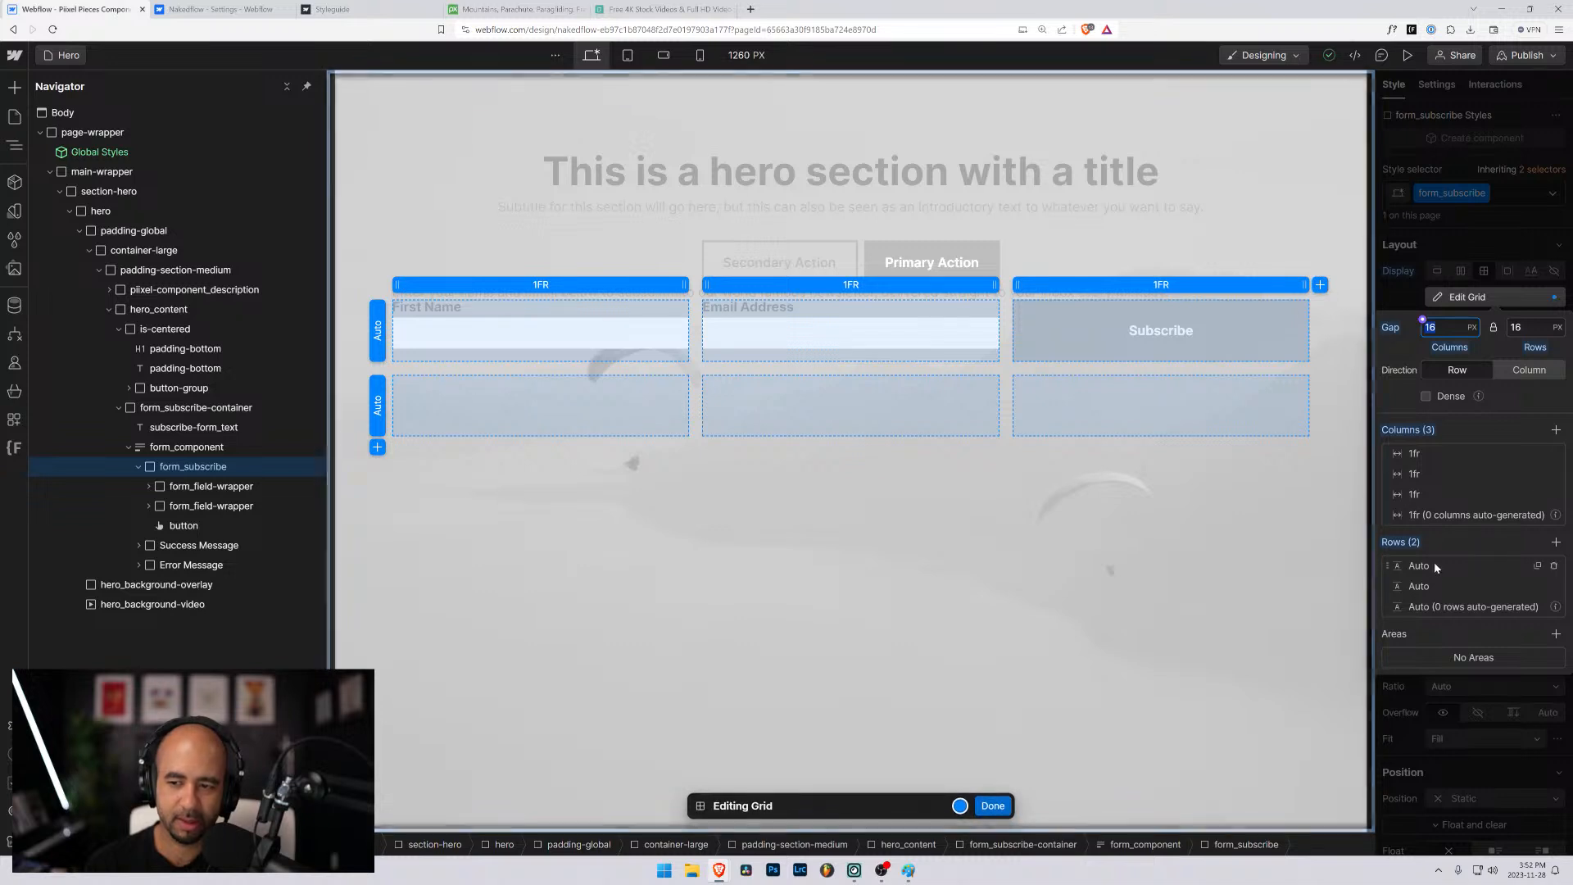
left_click(1553, 586)
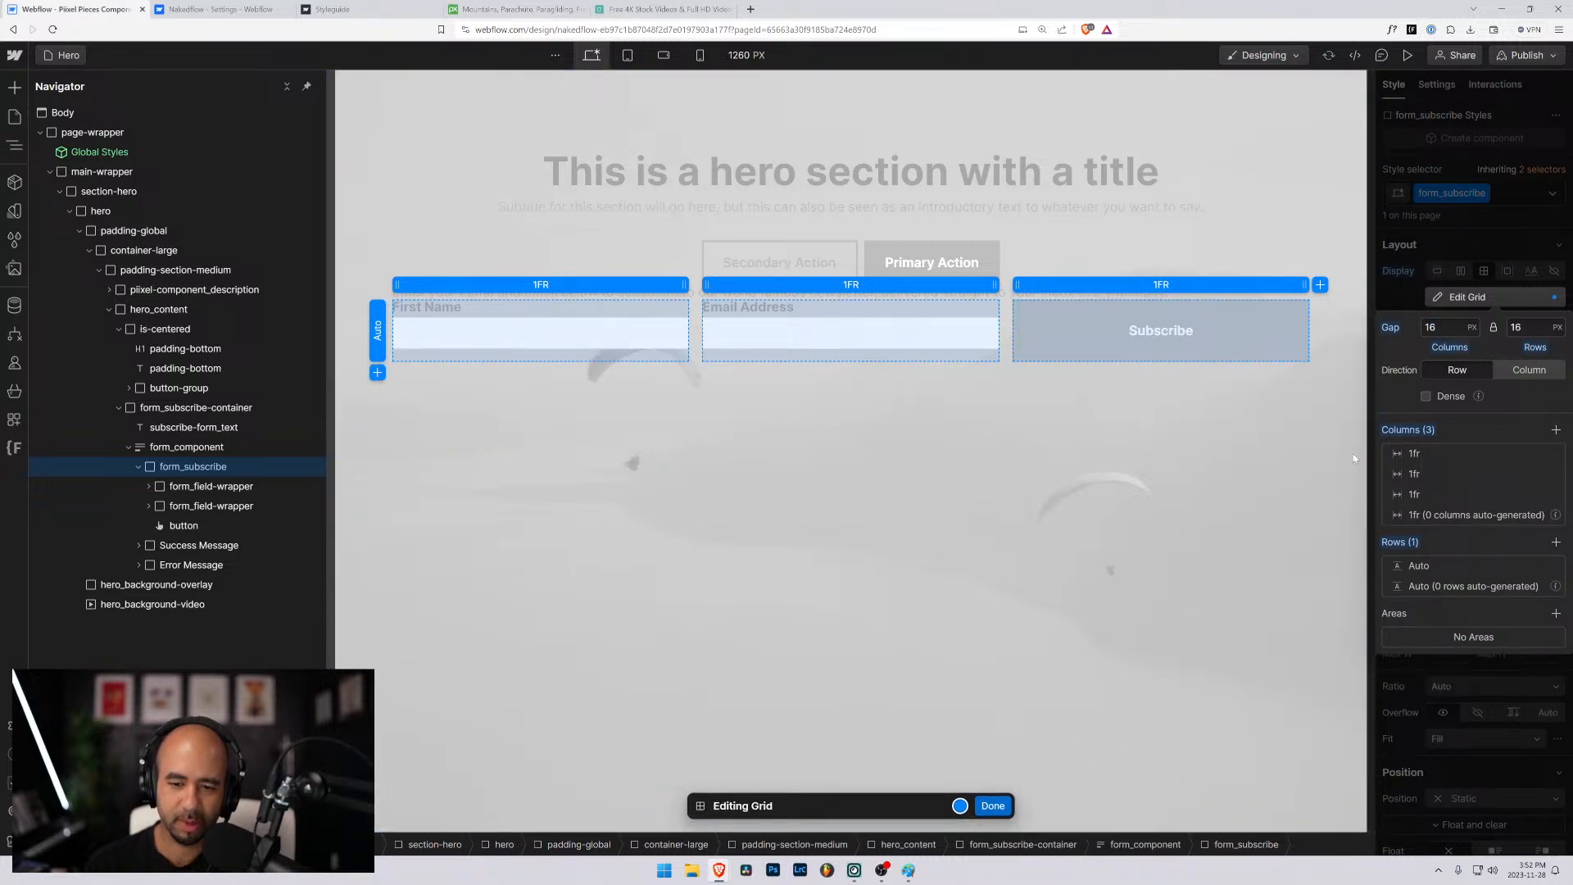
left_click(1430, 327)
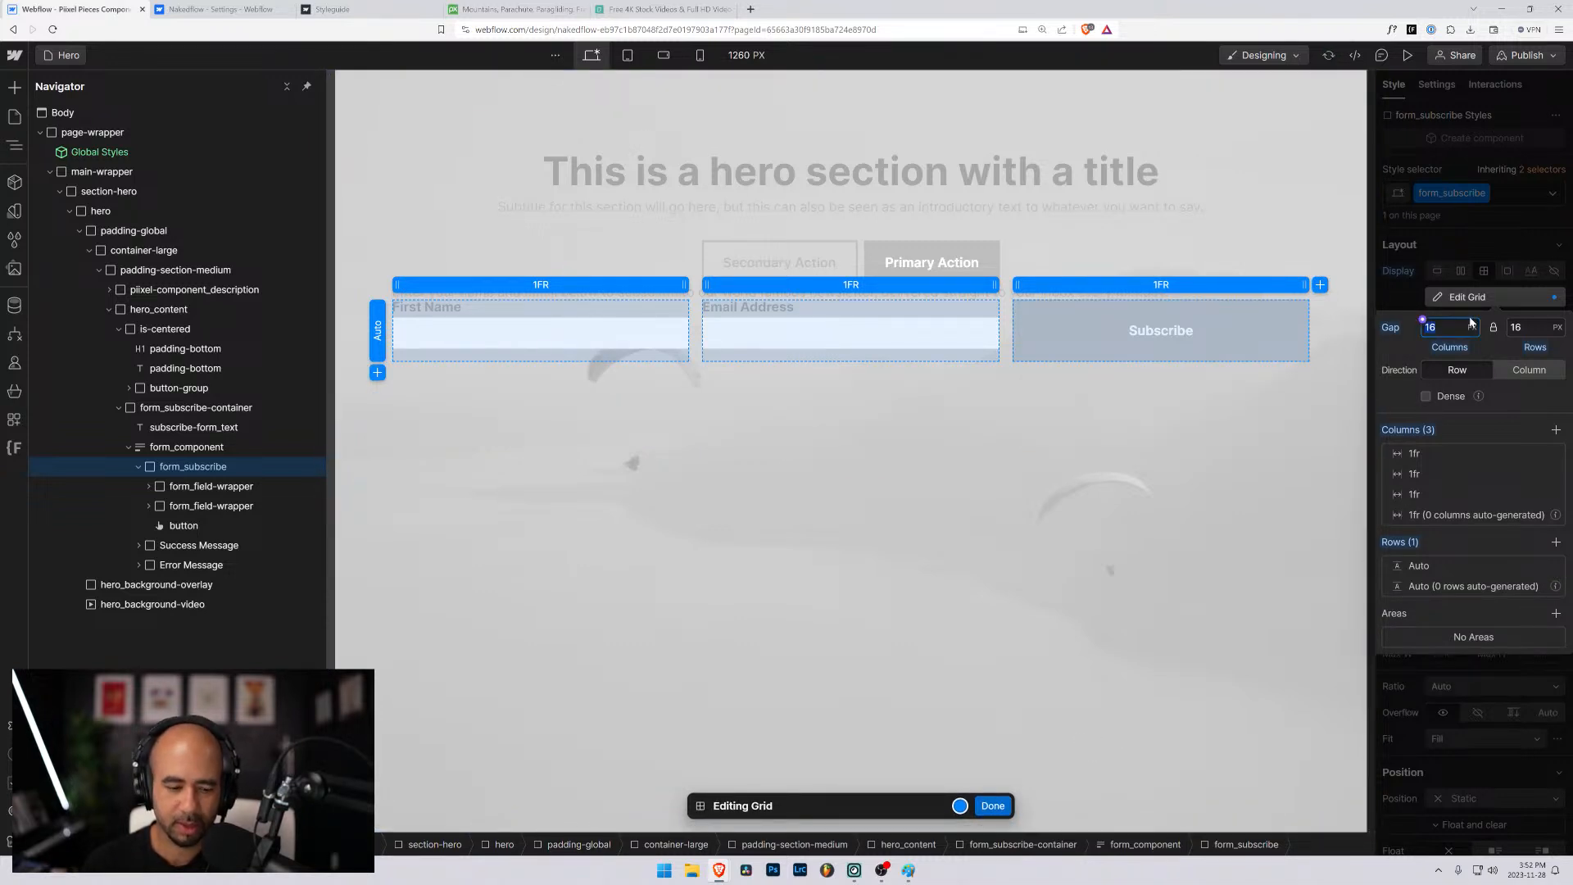
type("1rem")
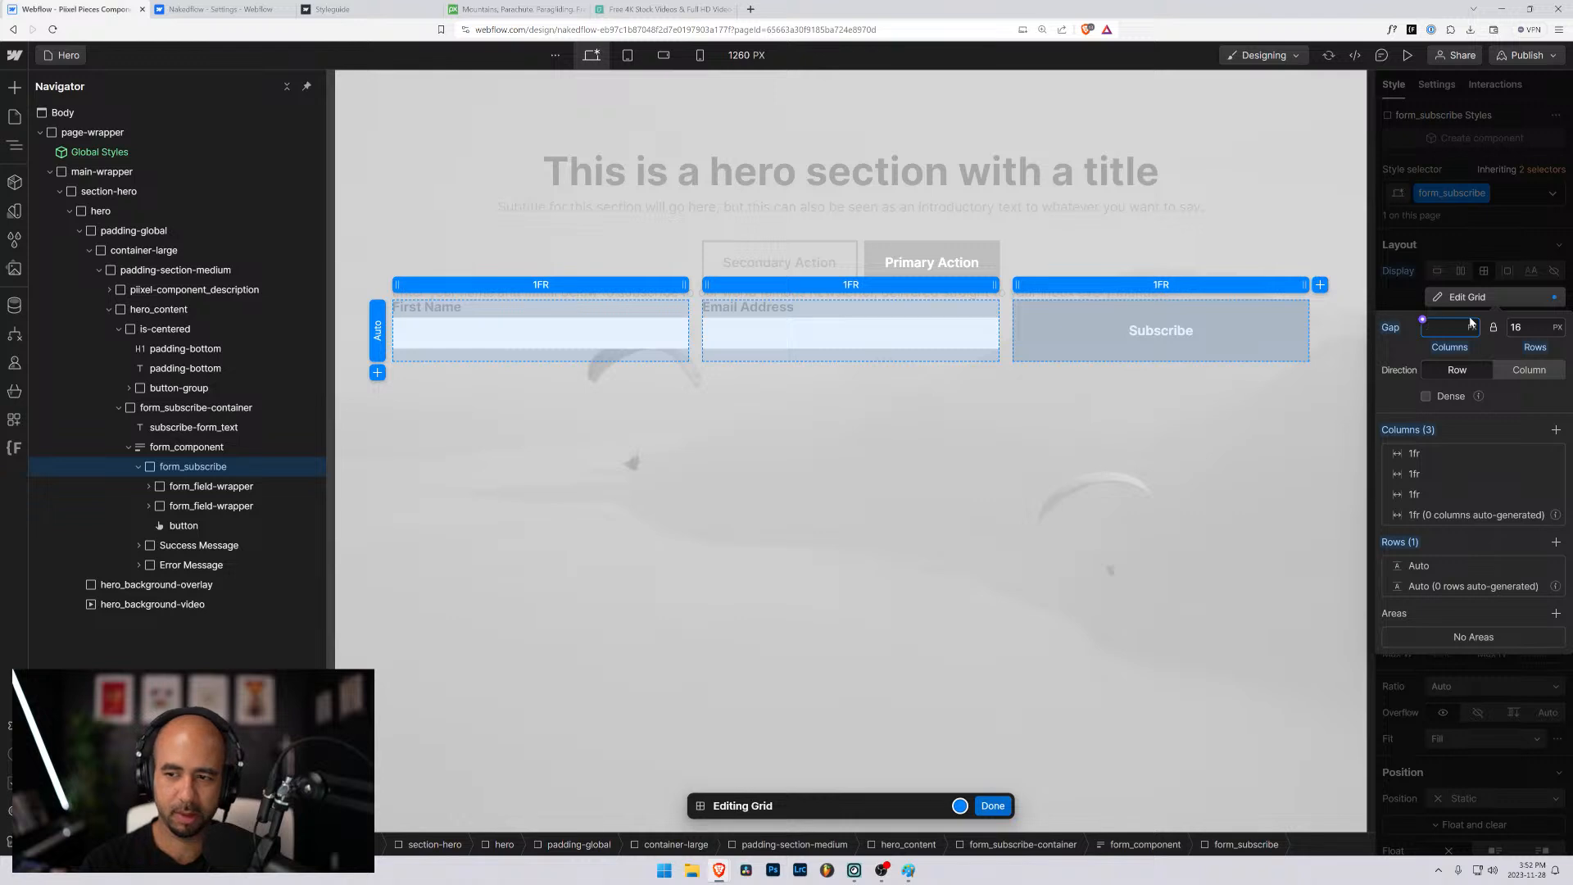
key("Return")
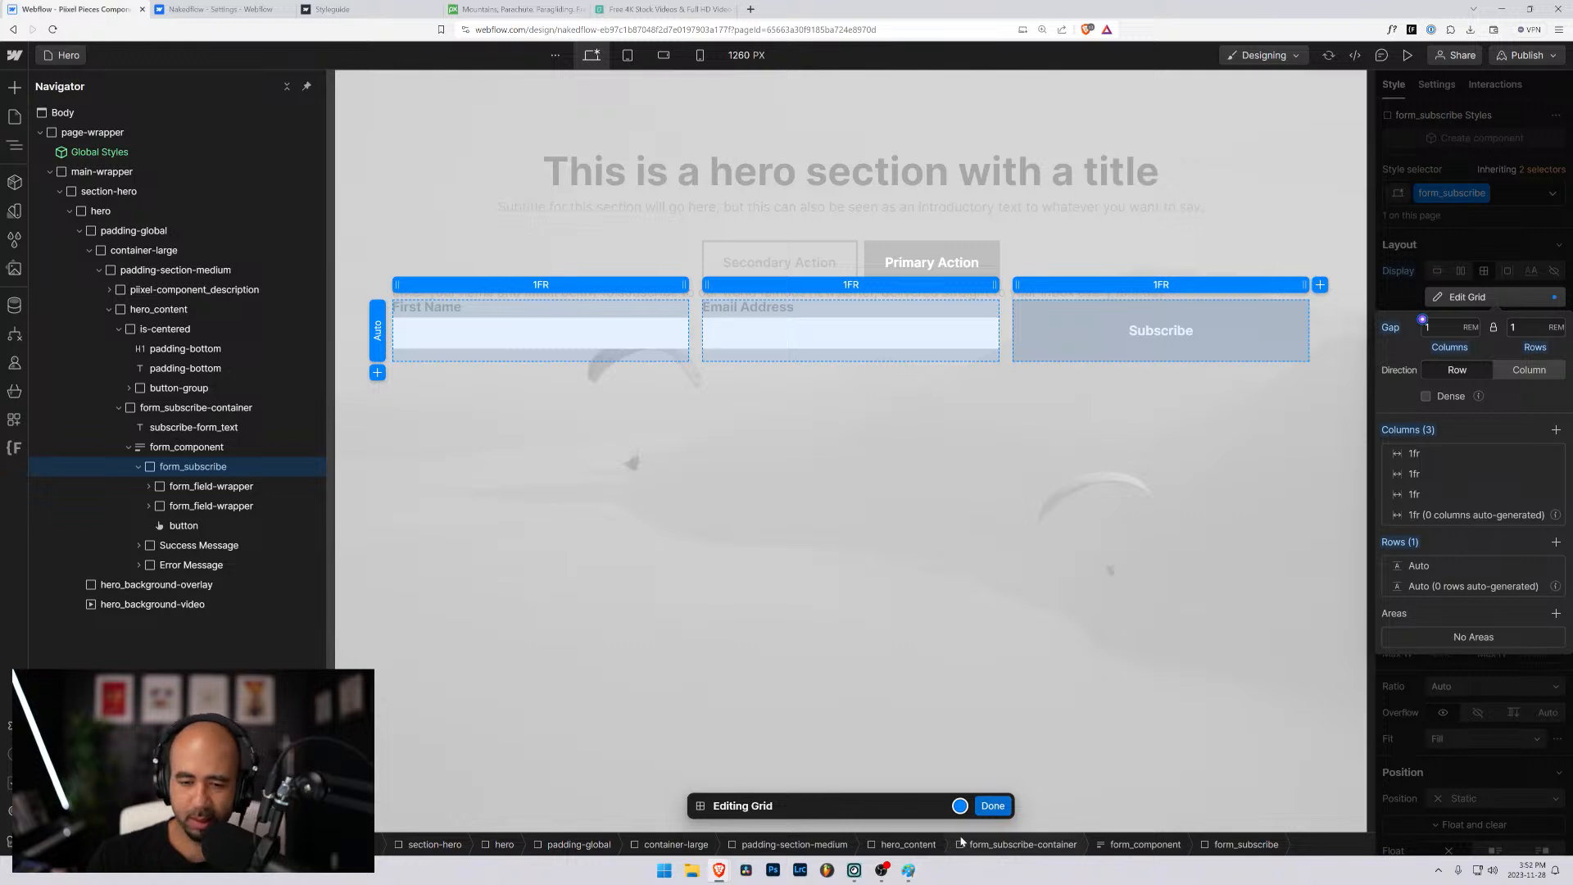
left_click(992, 806)
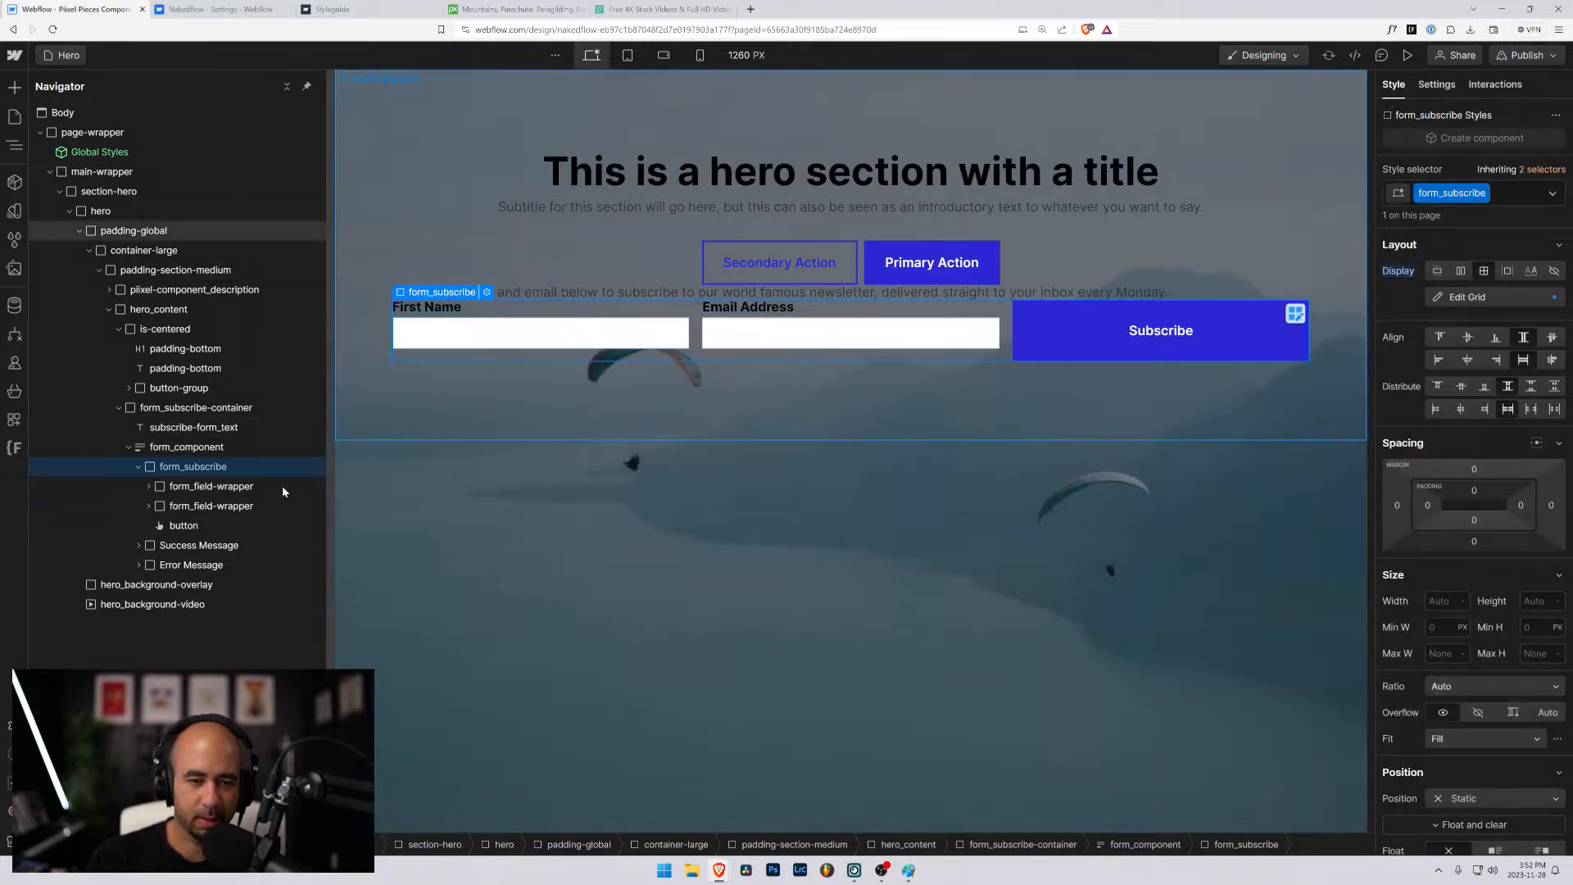
- Align the form_subscribe grid items to the end vertically and add the margin-0 class to the First Name field wrapper
left_click(1496, 339)
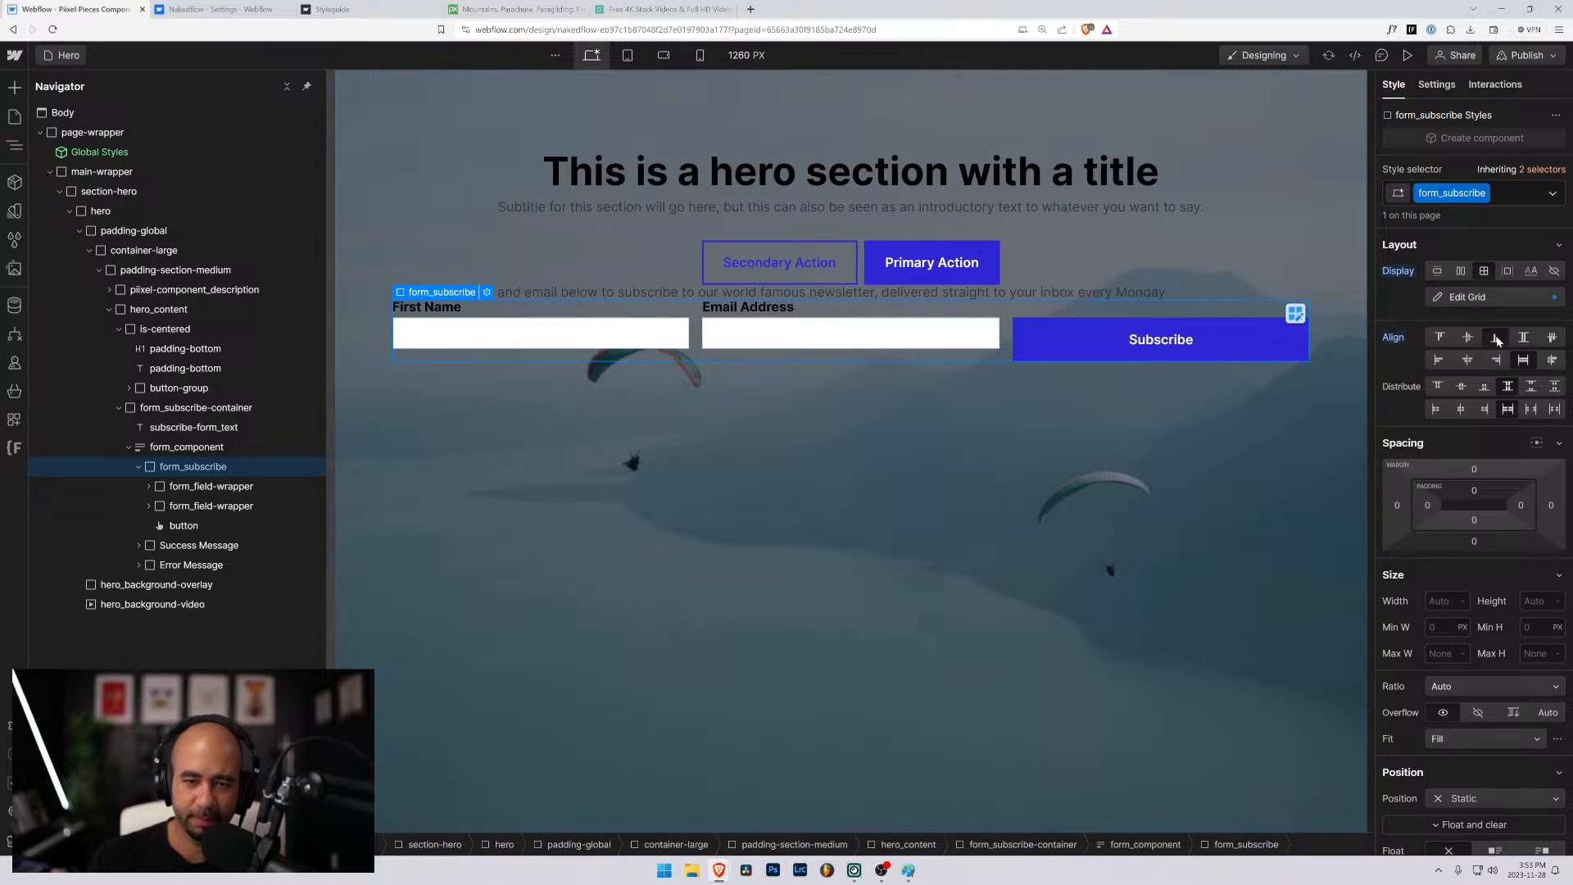
left_click(661, 344)
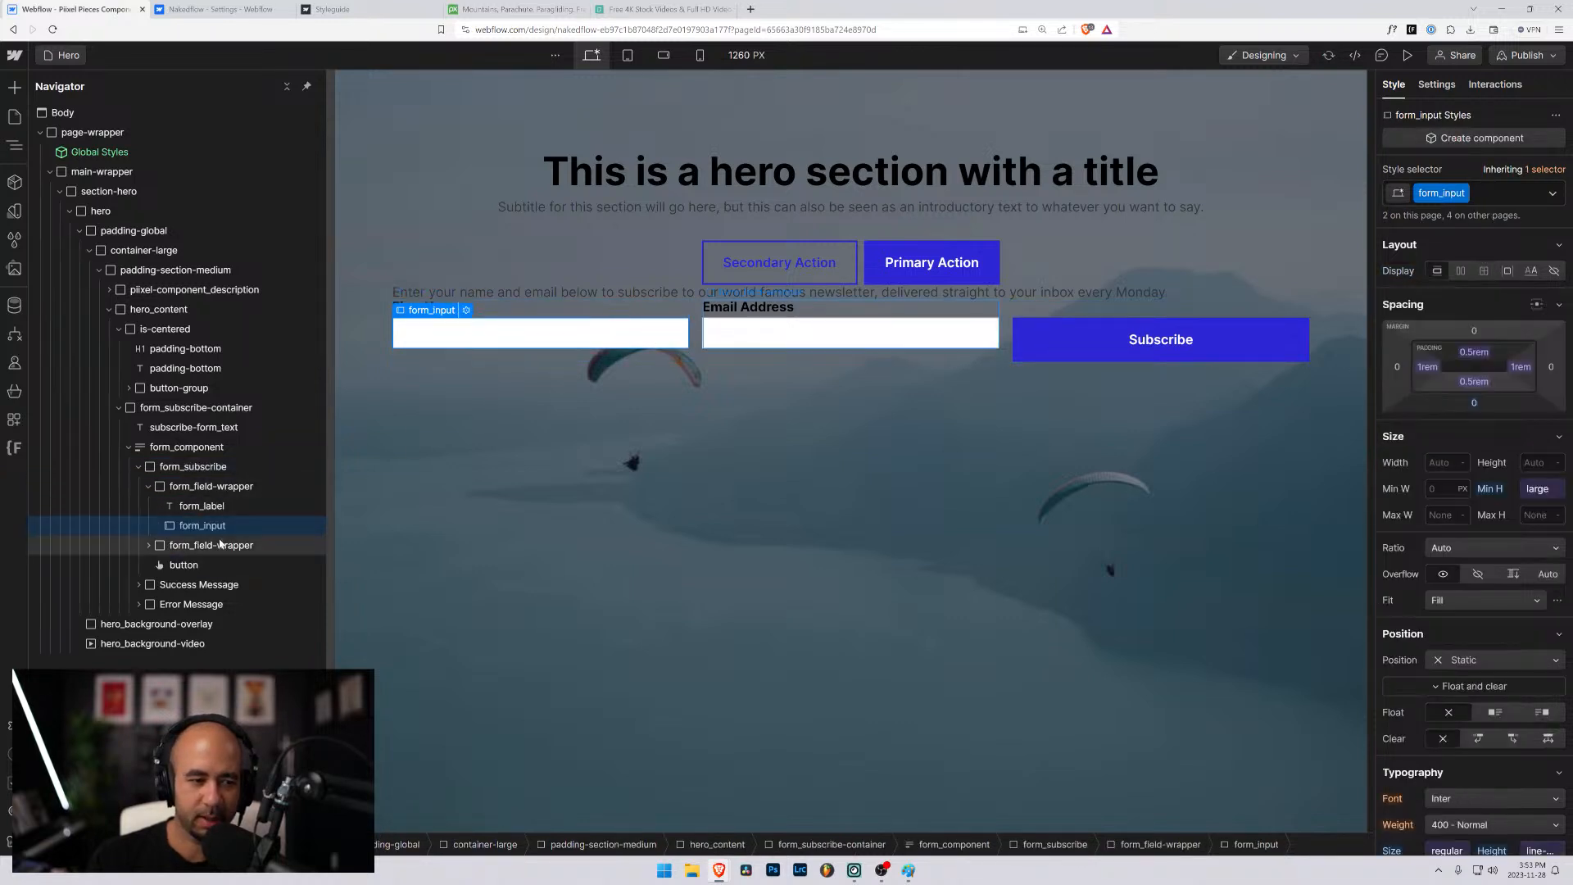
left_click(192, 489)
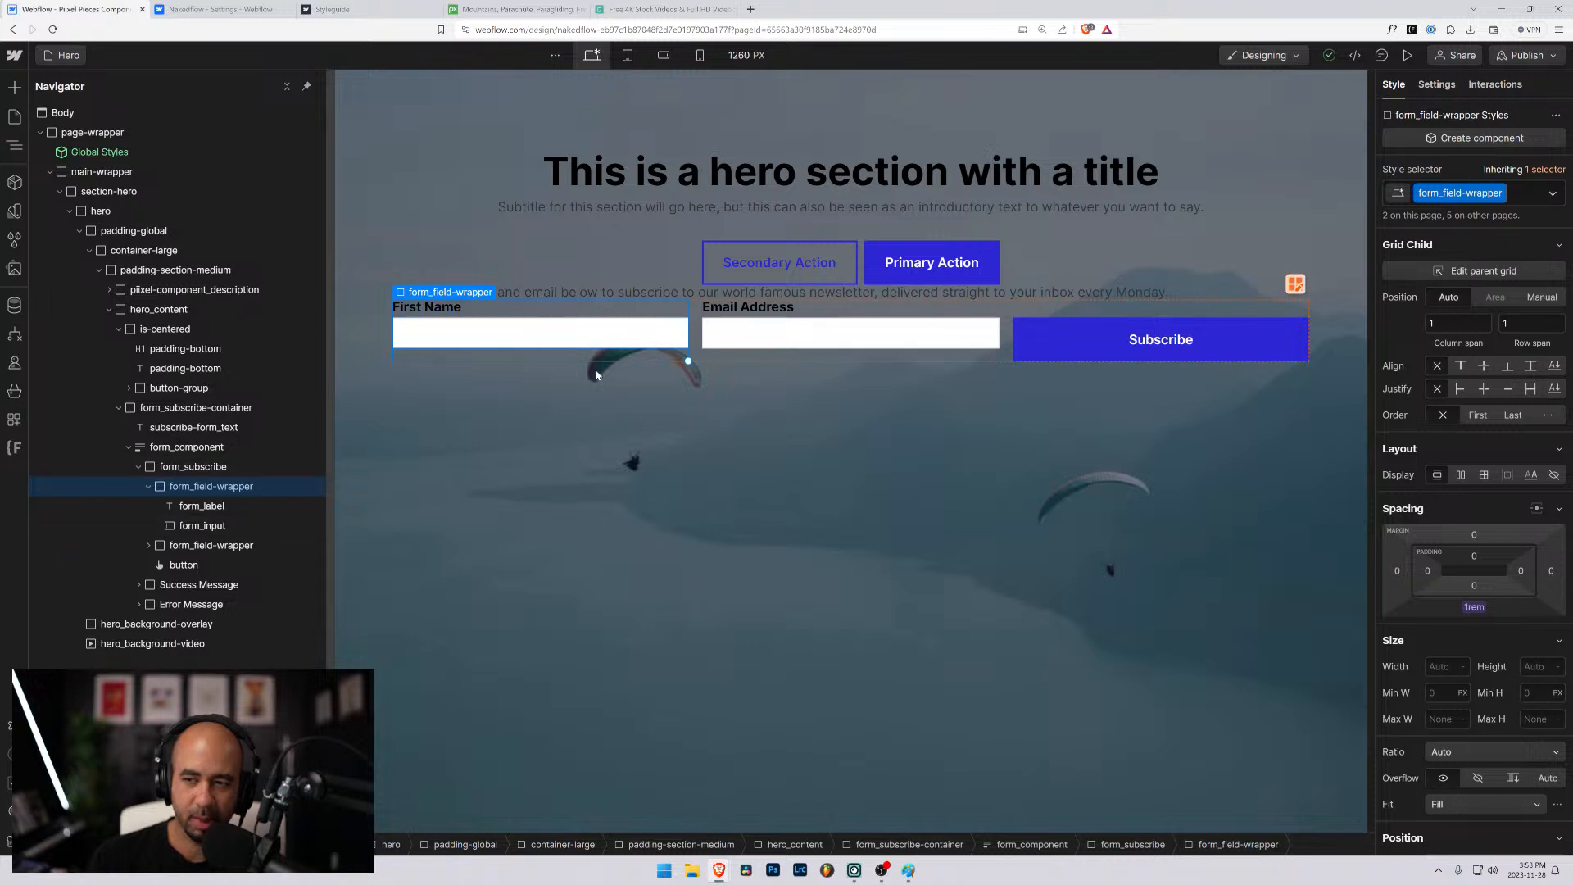
left_click(1517, 196)
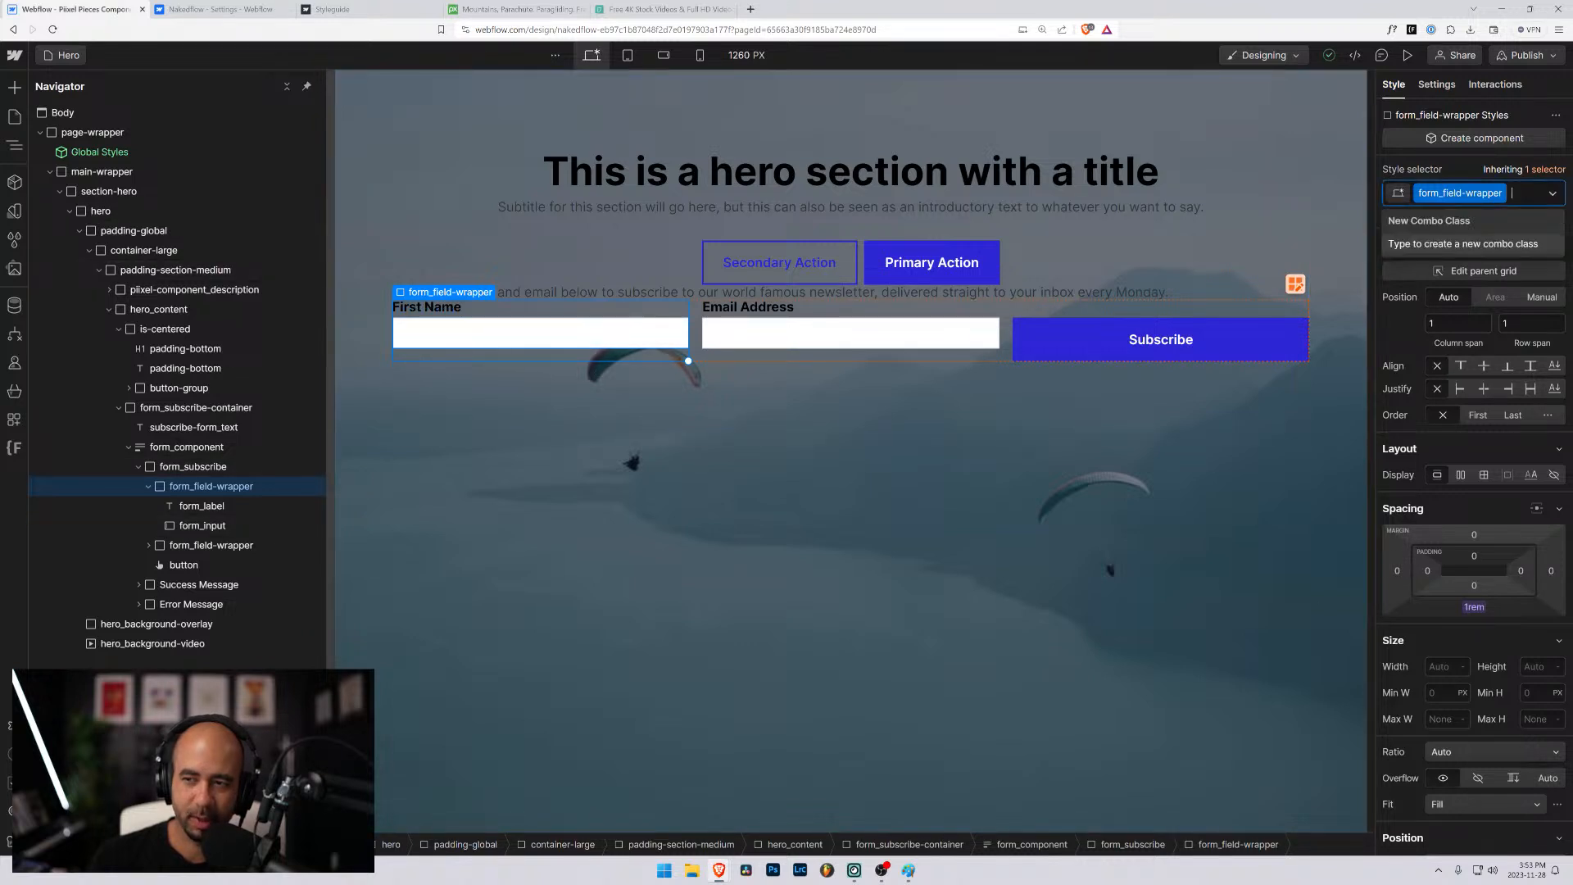
type("margin")
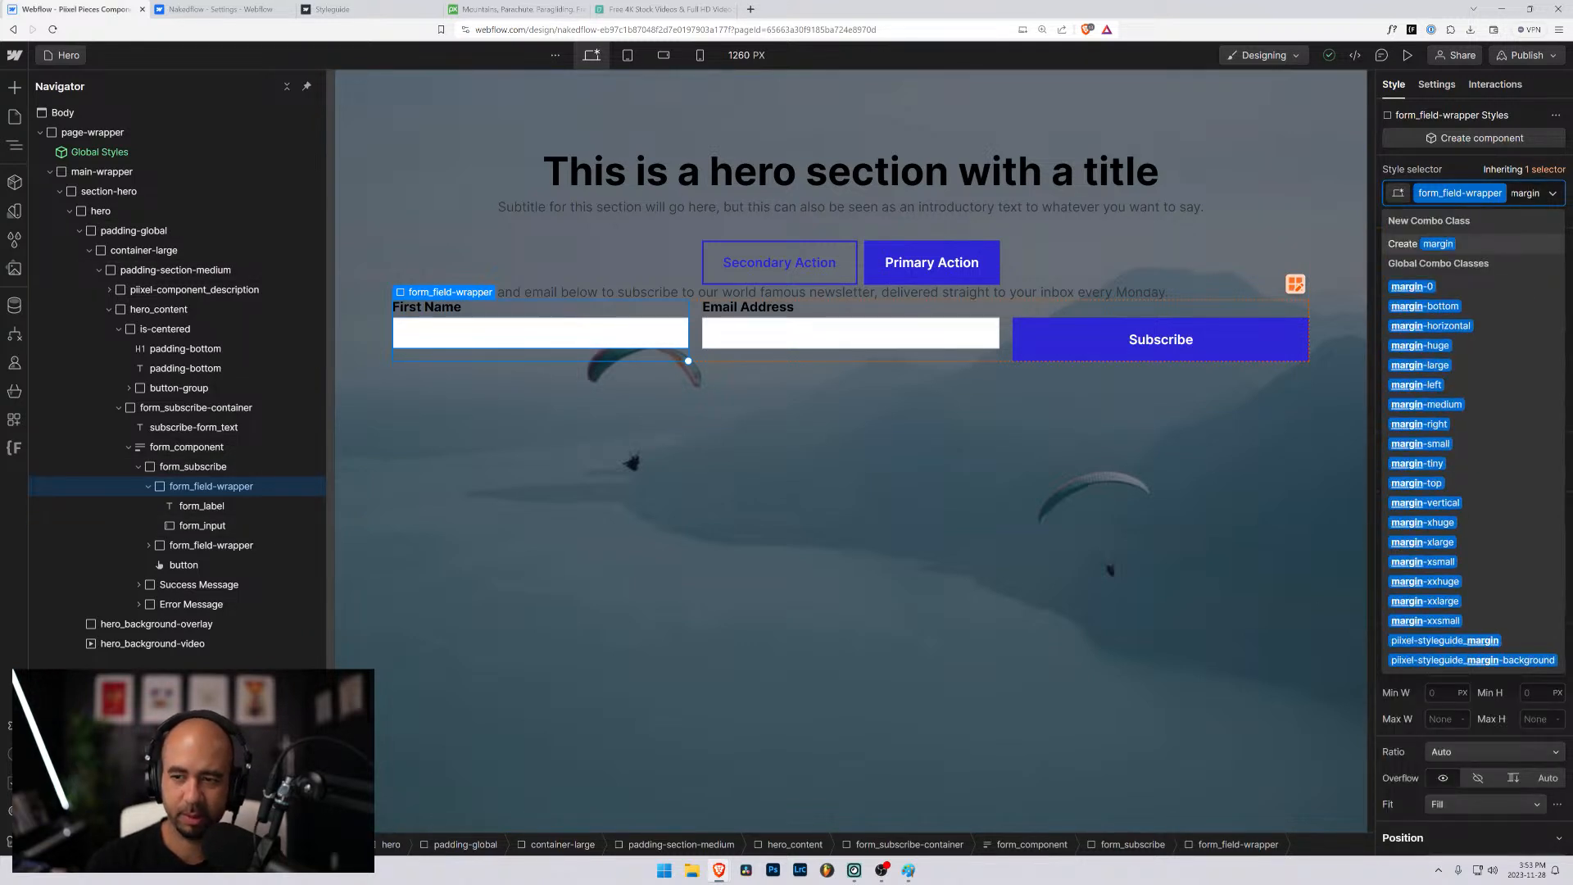
key("Down")
key("Return")
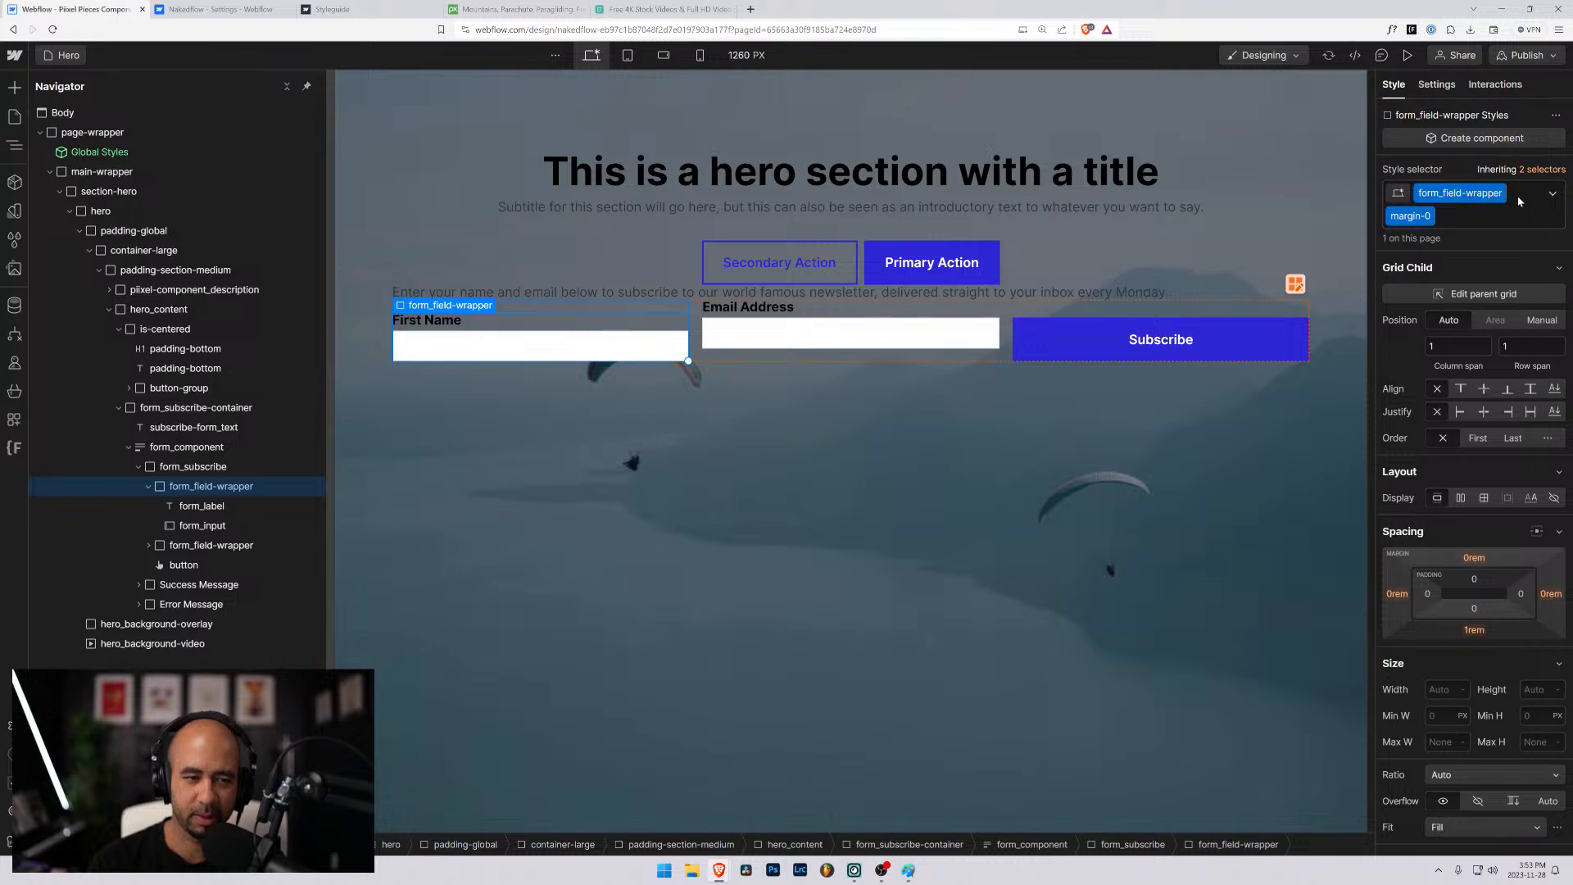
- Add the margin-0 class to the Email Address field wrapper
left_click(221, 545)
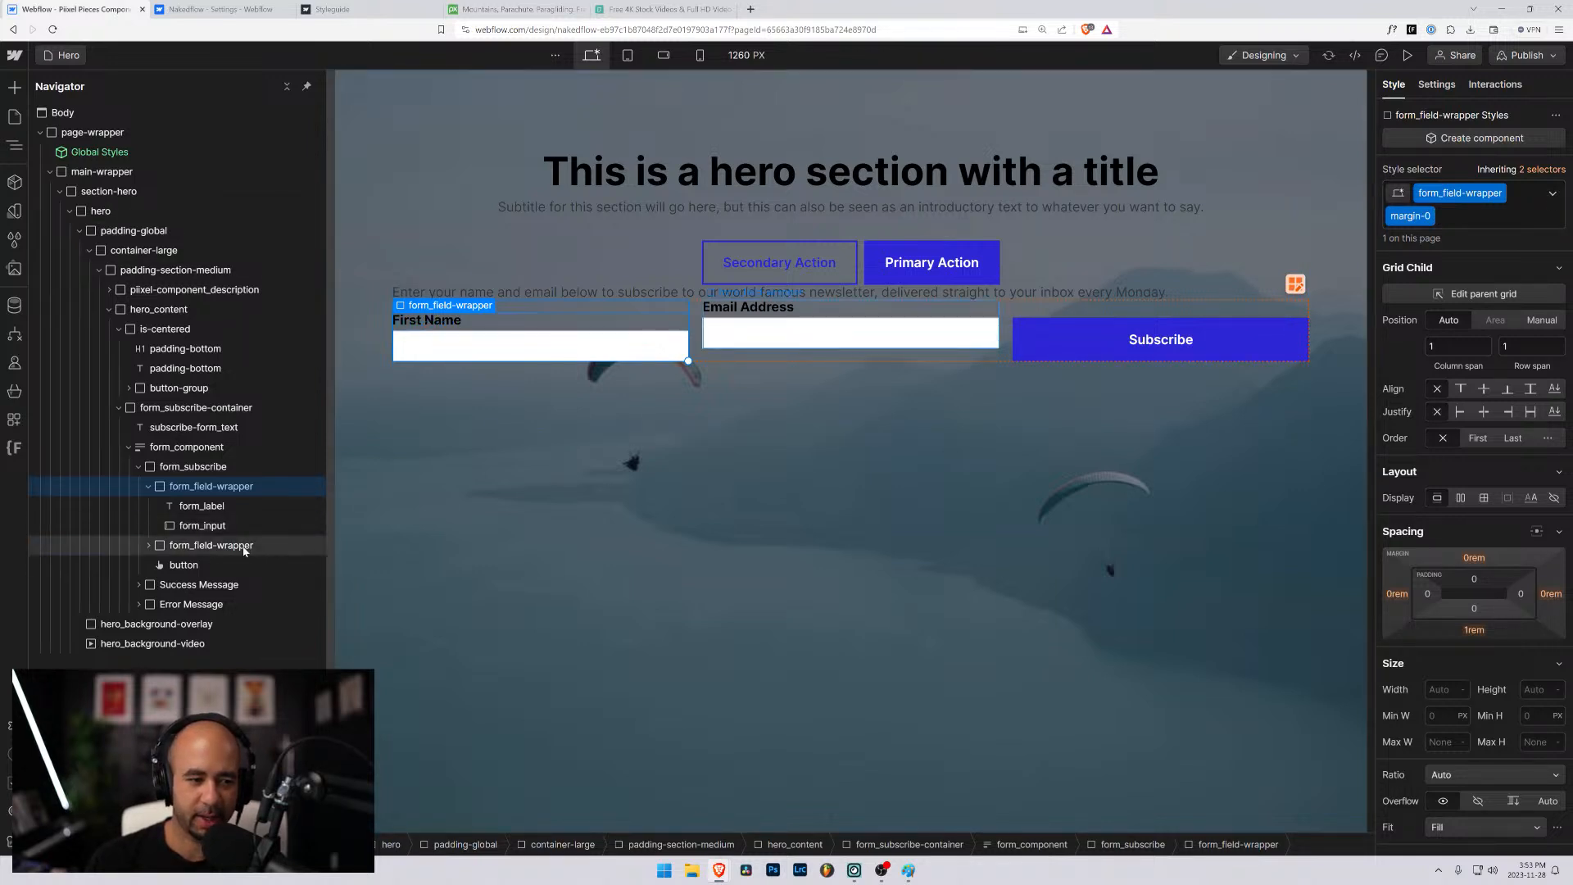
left_click(1539, 202)
type("ma")
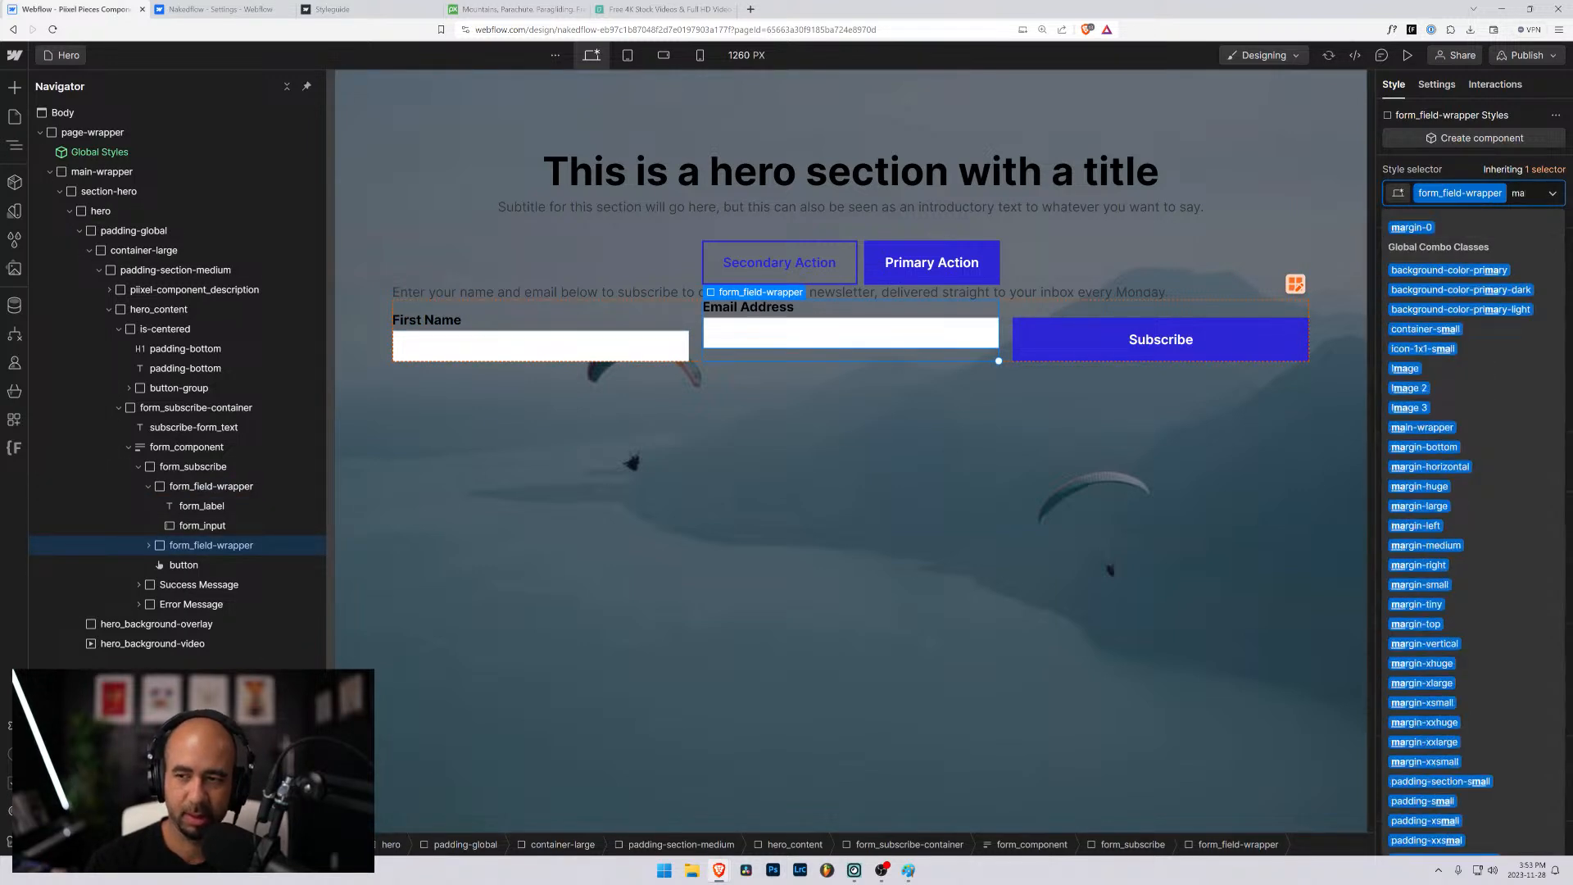
type("rgin-0")
key("Return")
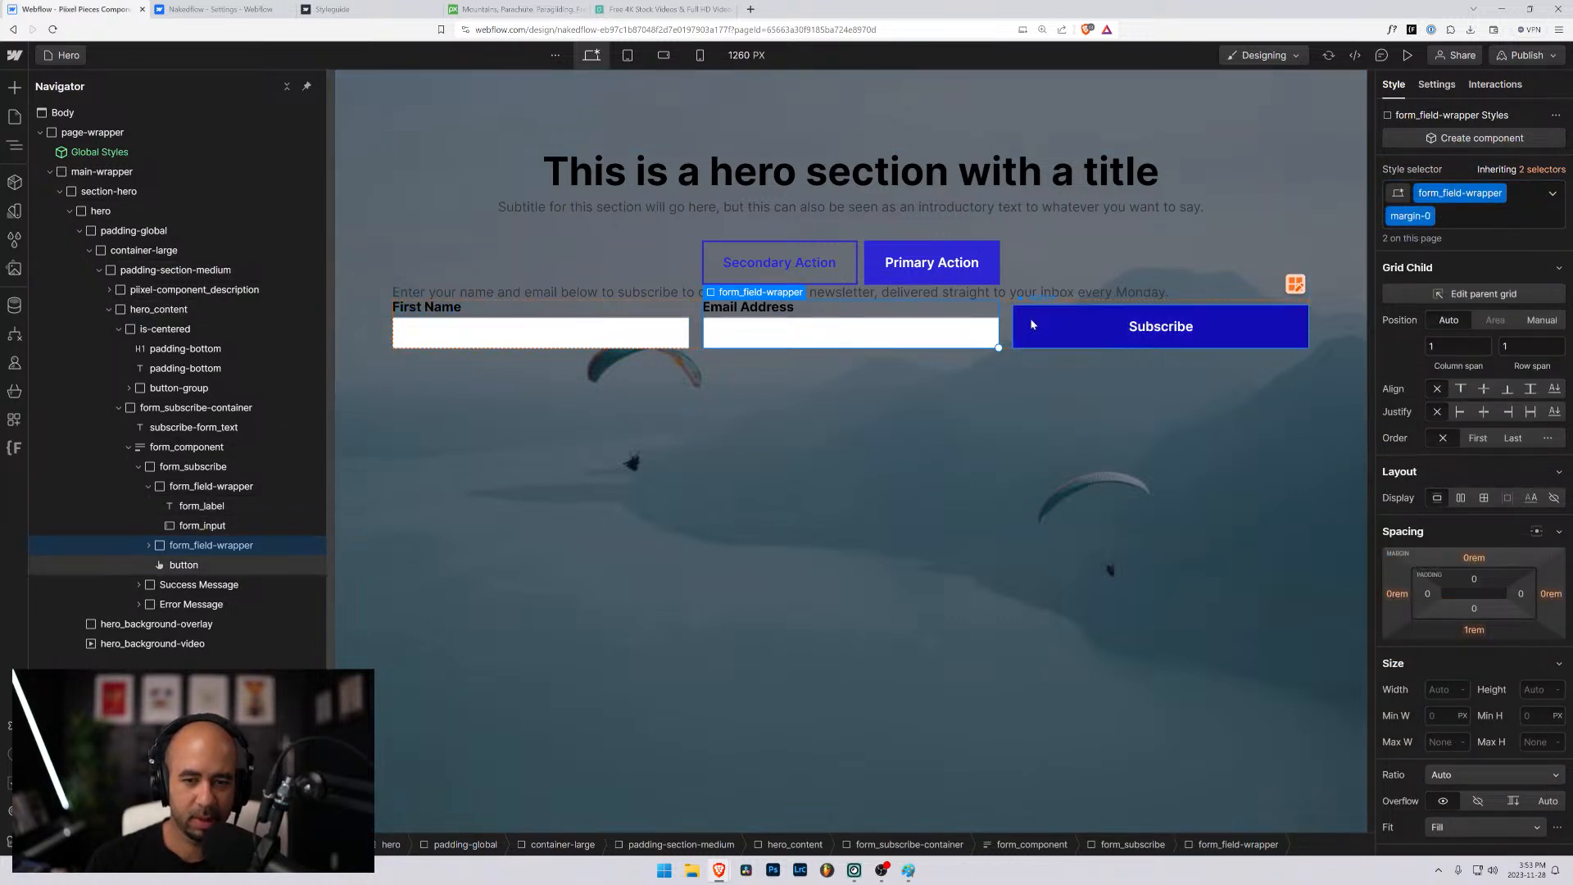
- Compare the Subscribe button's spacing with the Email Address input's and check which sizing variable sets the input's minimum height
left_click(977, 325)
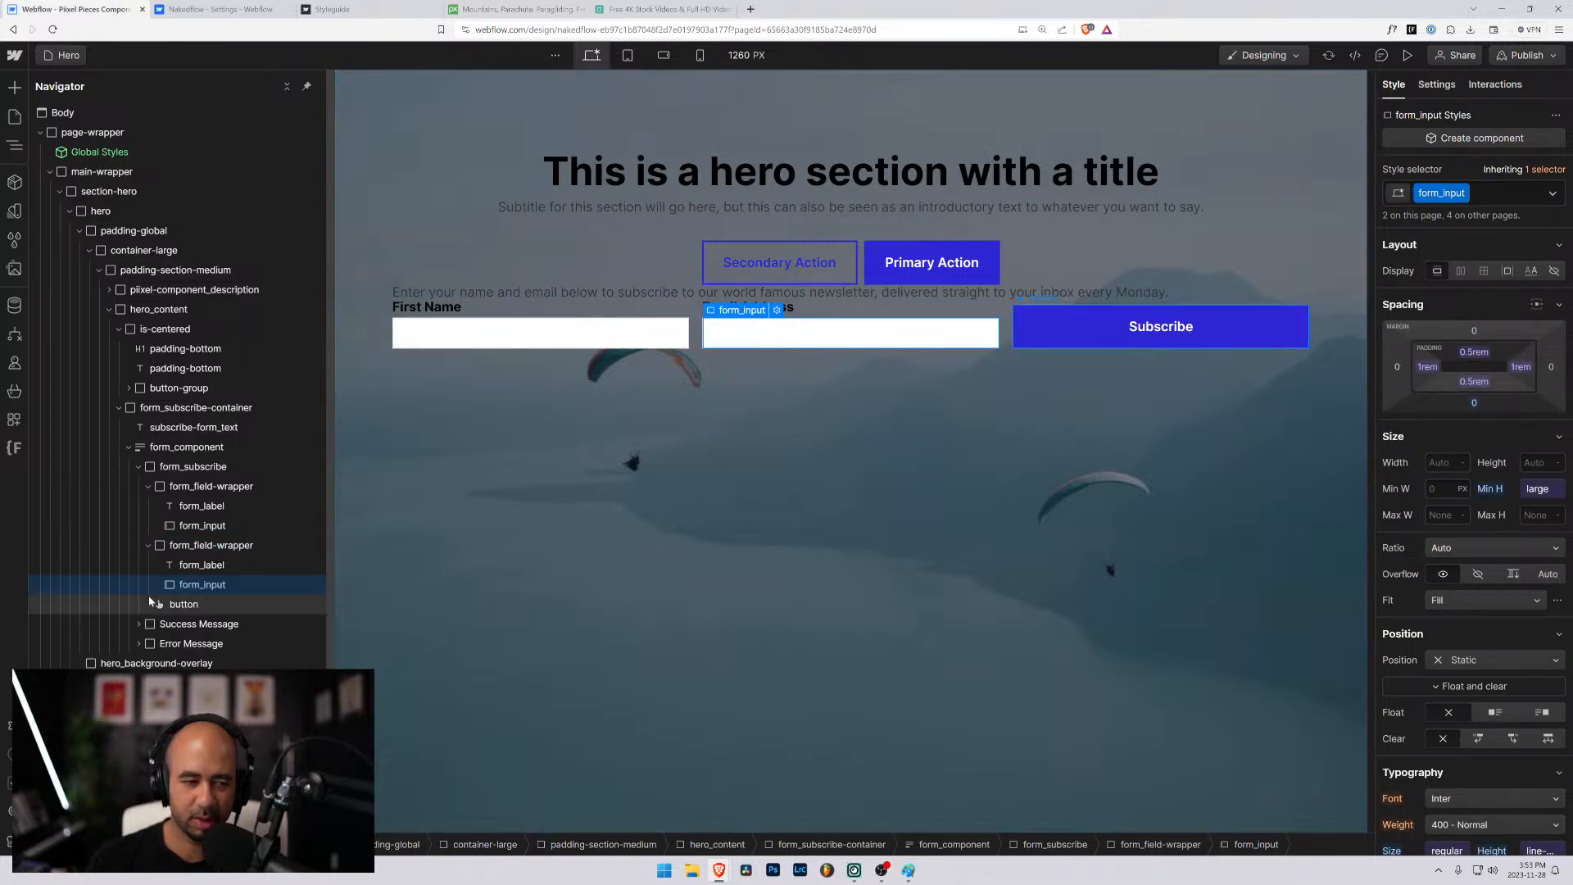
left_click(193, 606)
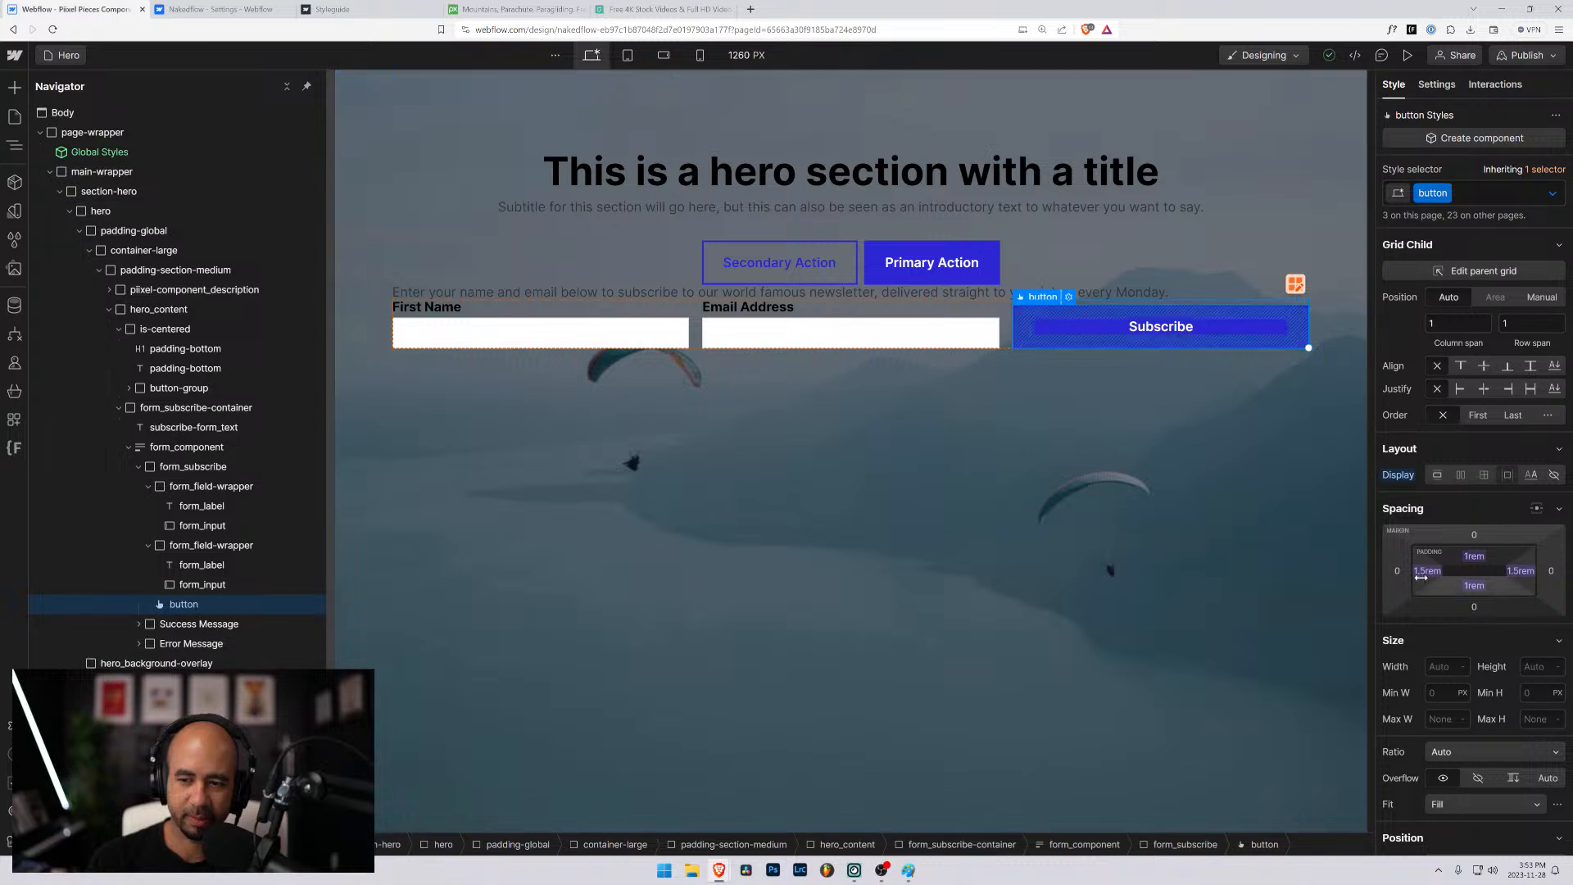
left_click(946, 339)
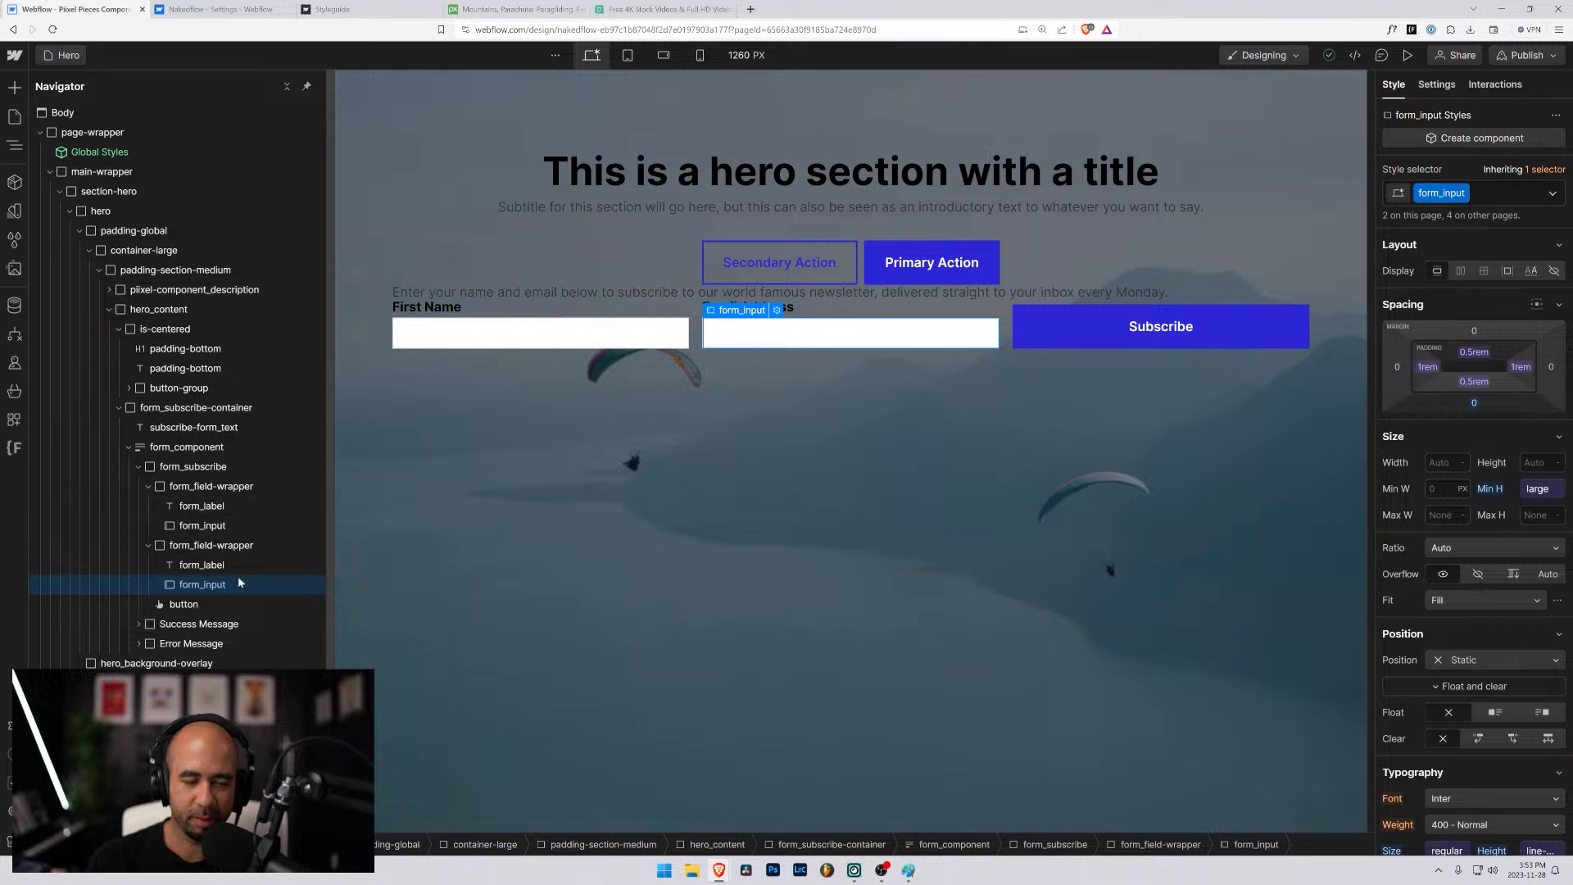
left_click(1535, 489)
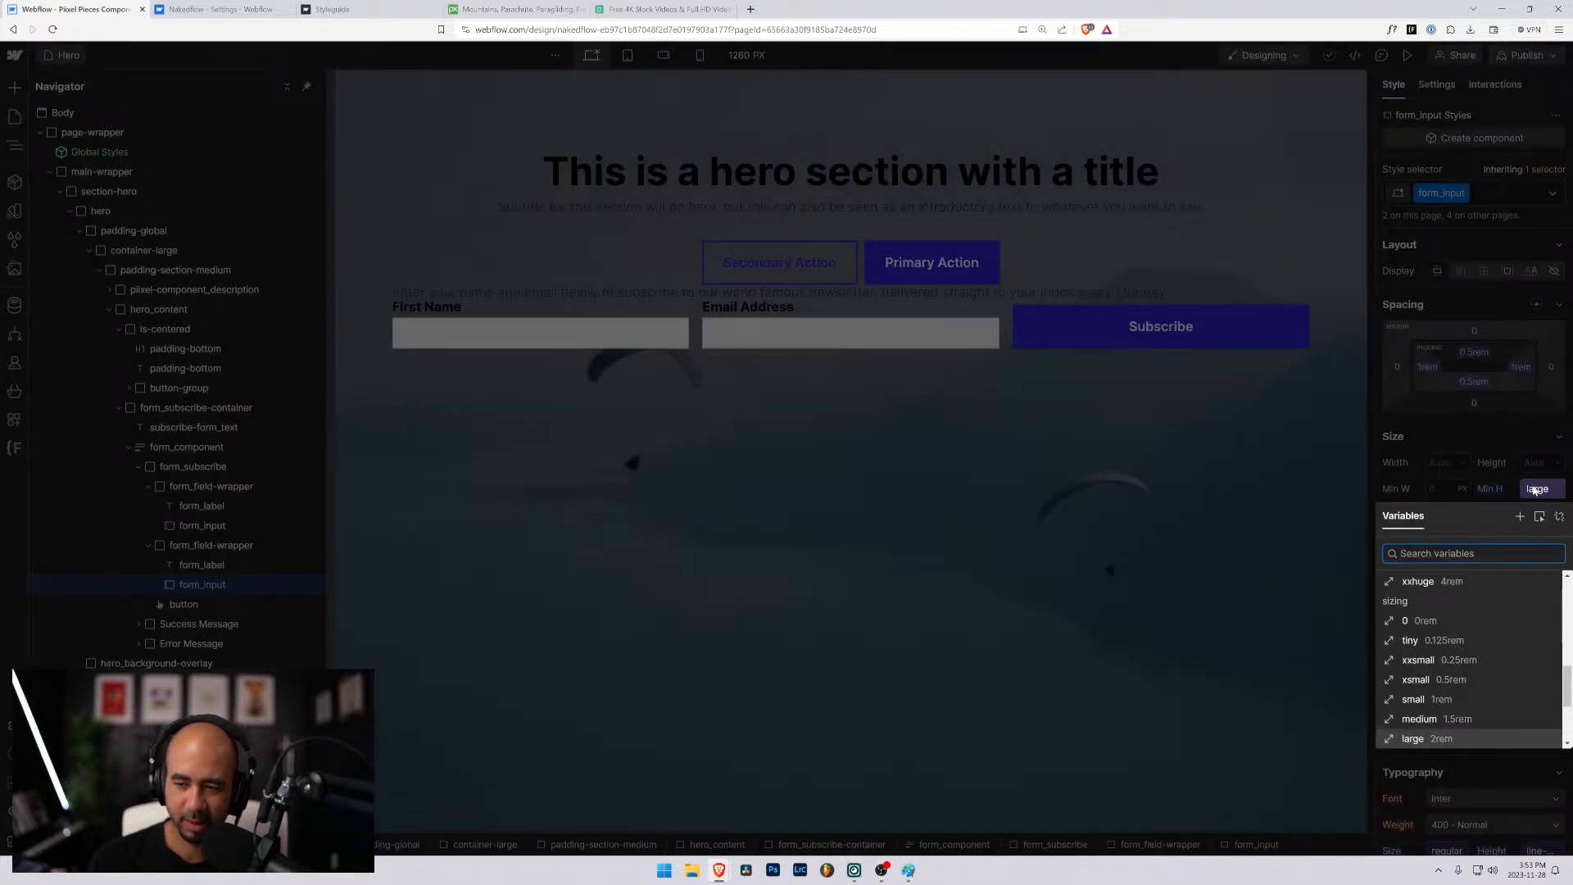
key("Escape")
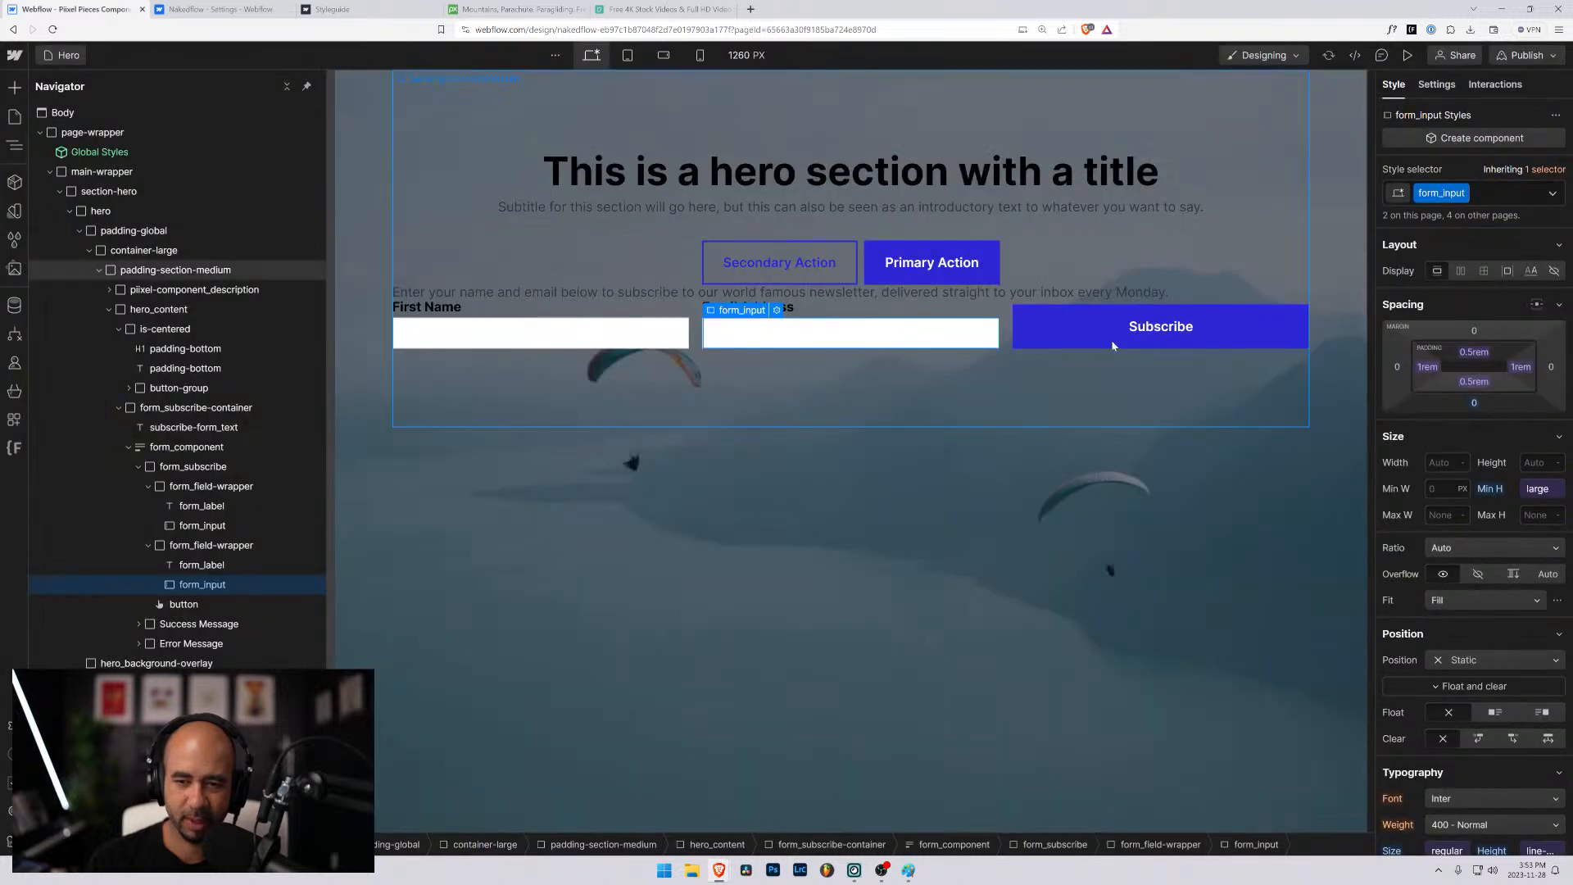
- Create the combo class form_subscribe-button on the Subscribe button
left_click(1071, 327)
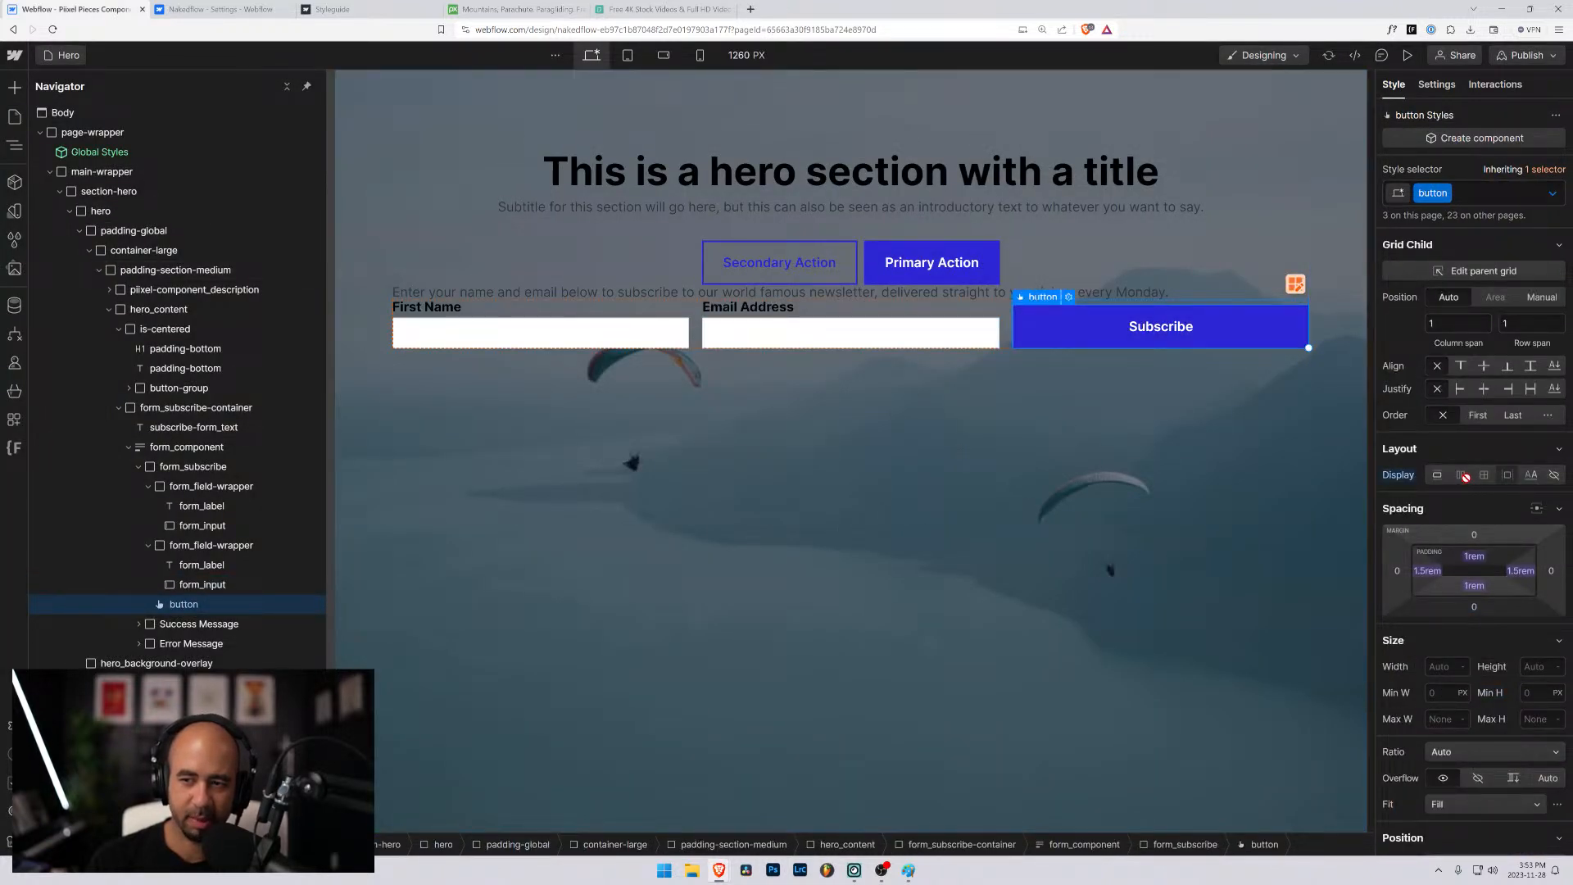
left_click(1477, 194)
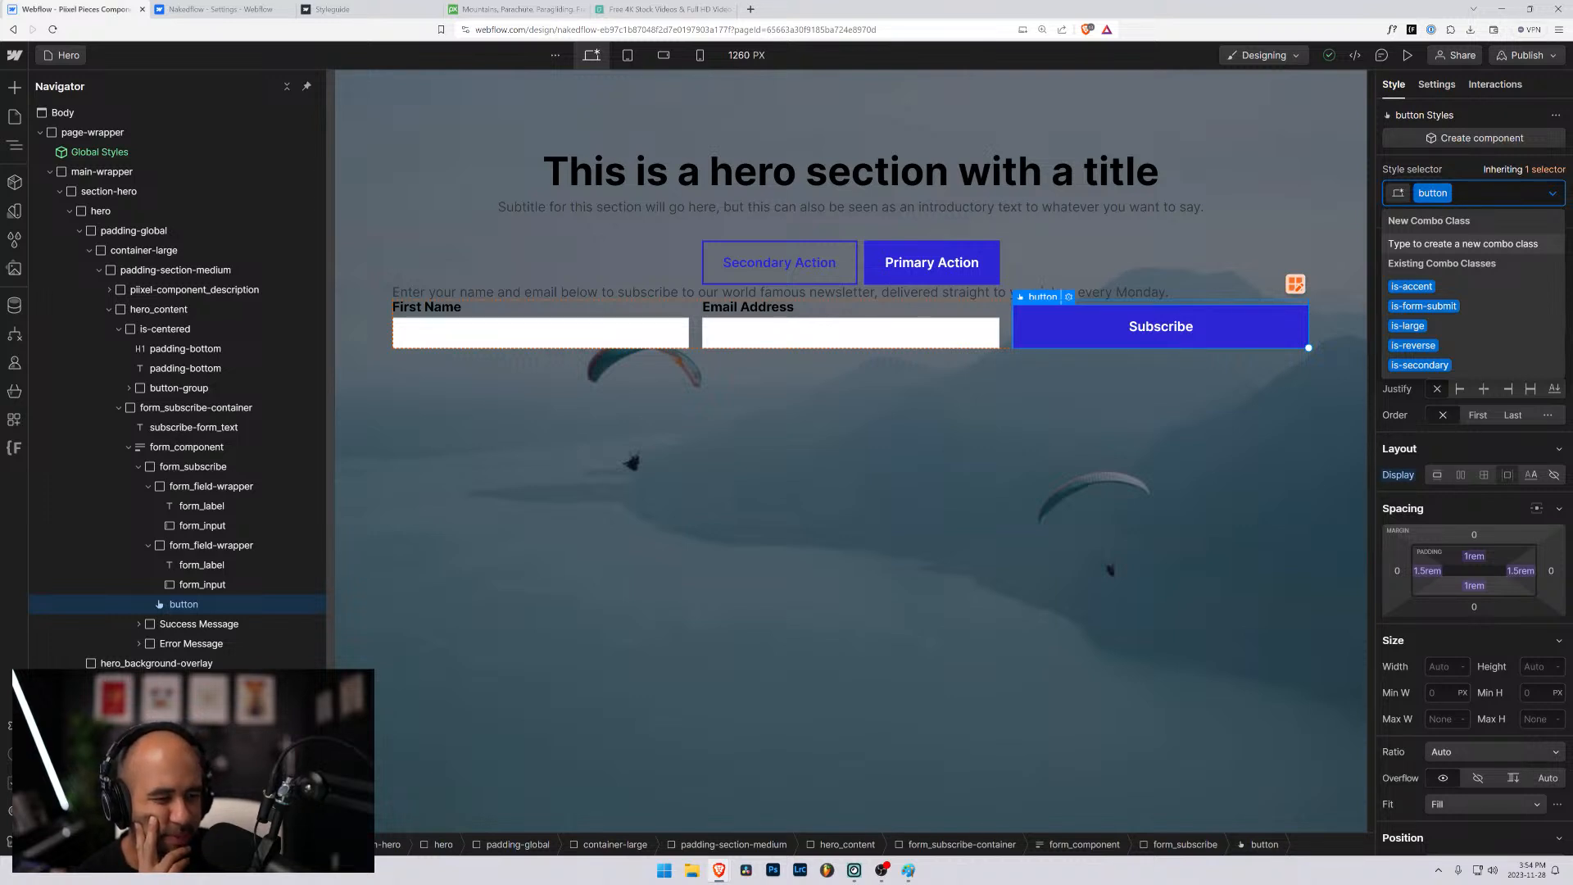
type("f")
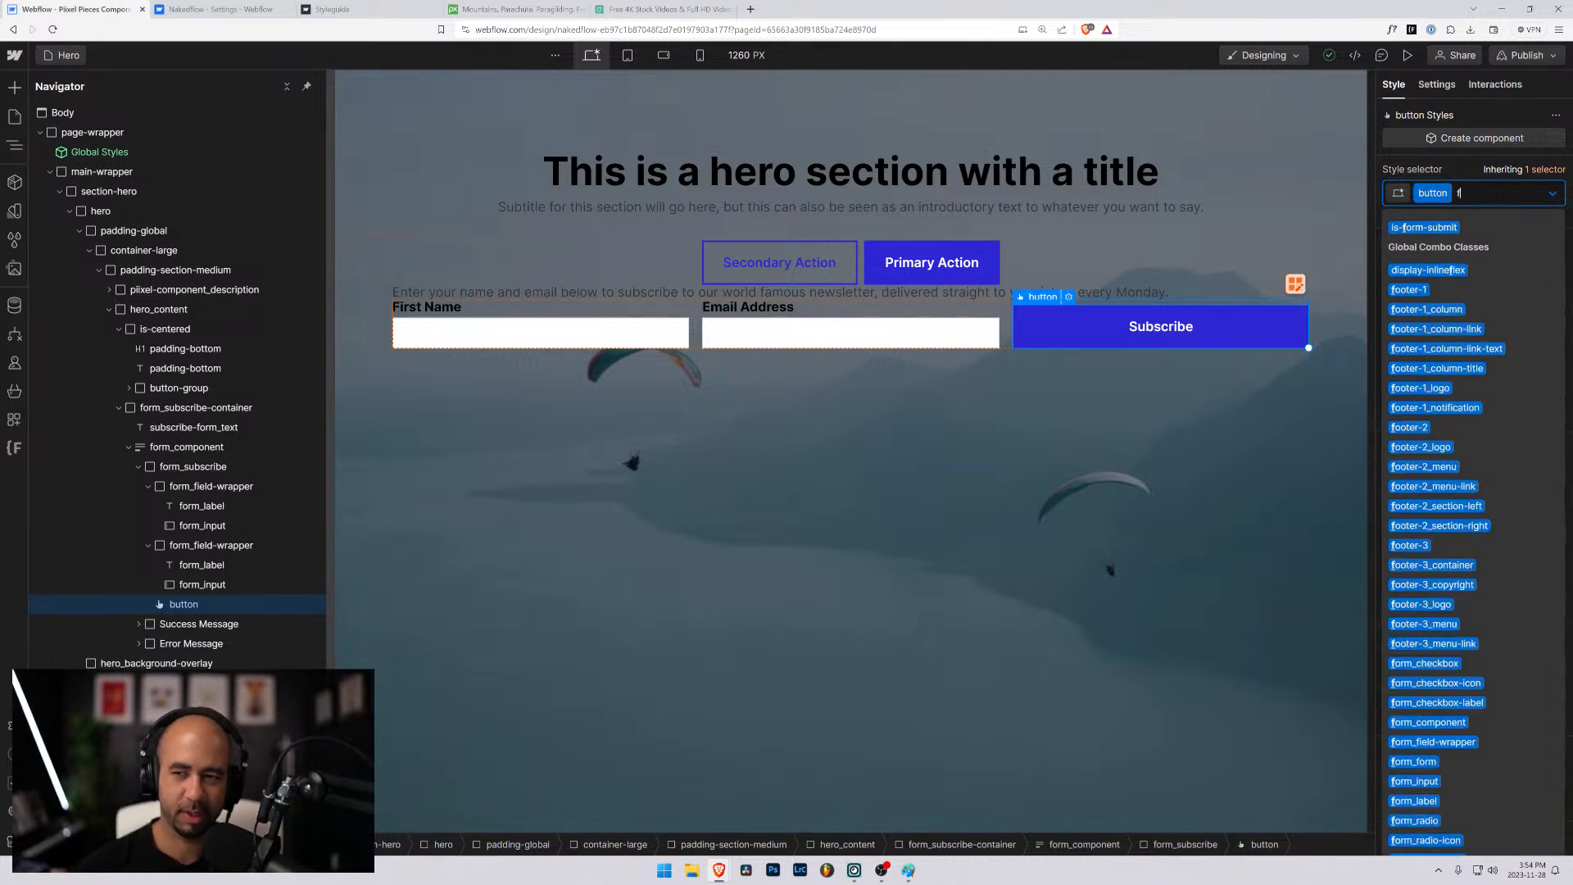
type("orm_")
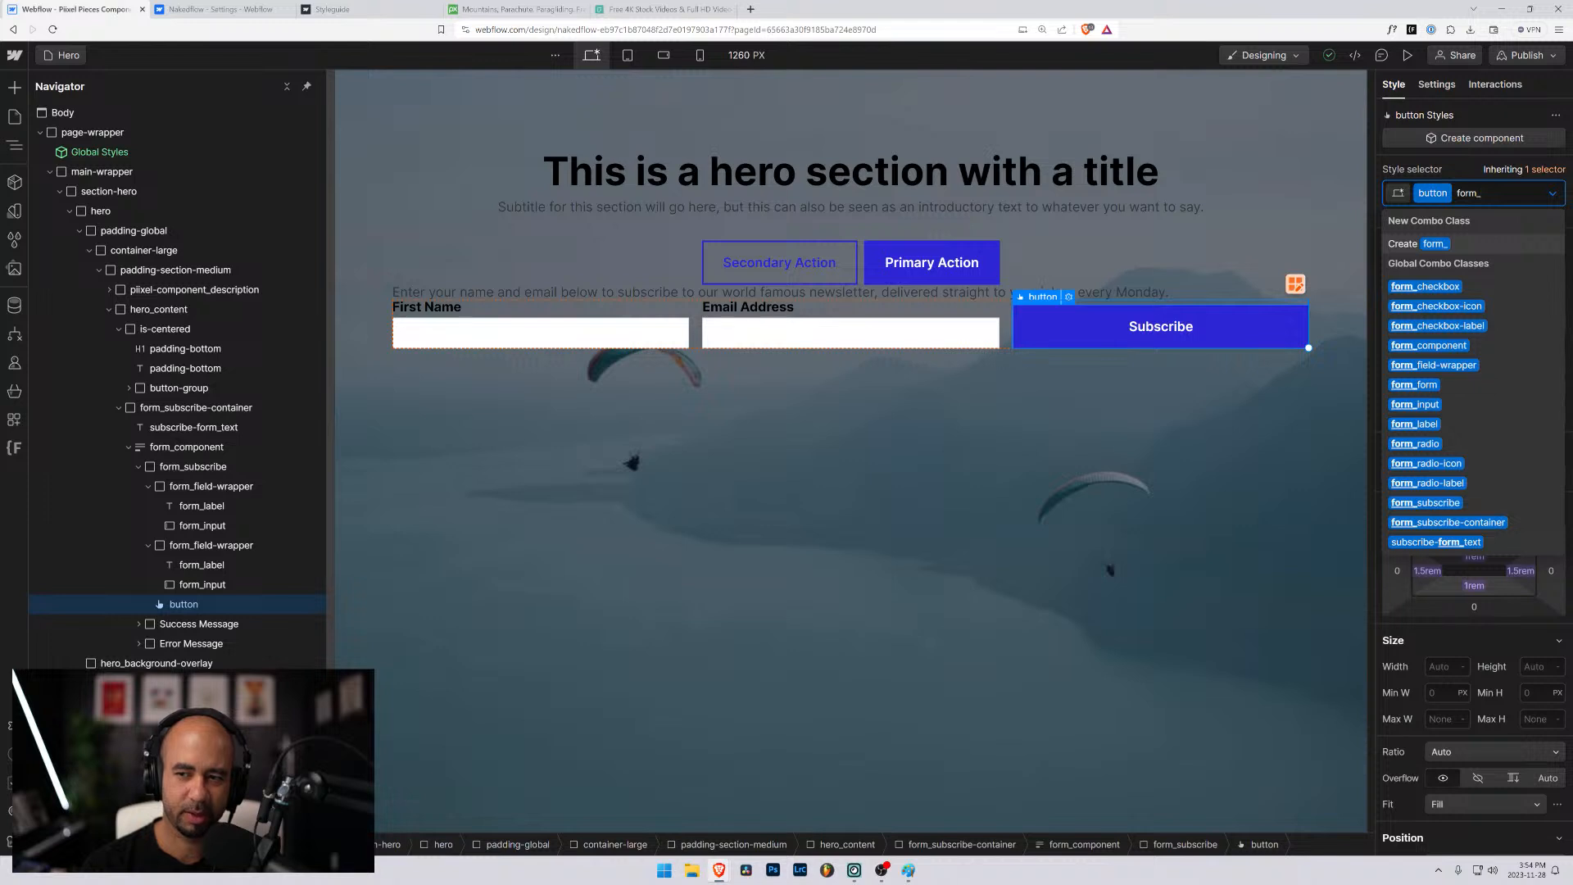
type("su")
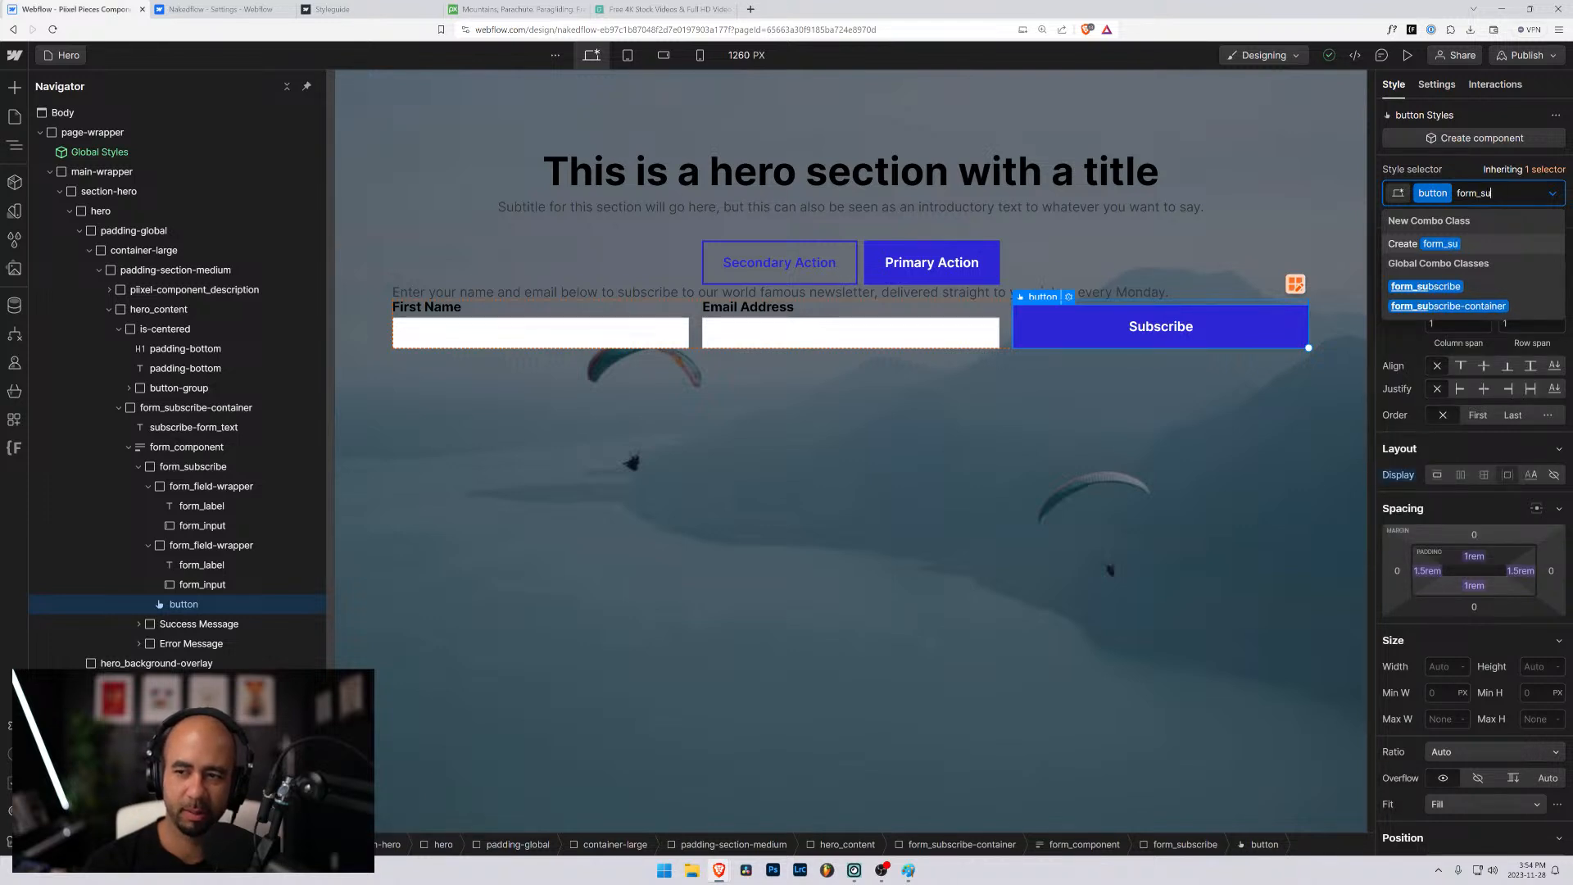
type("bscribe-button")
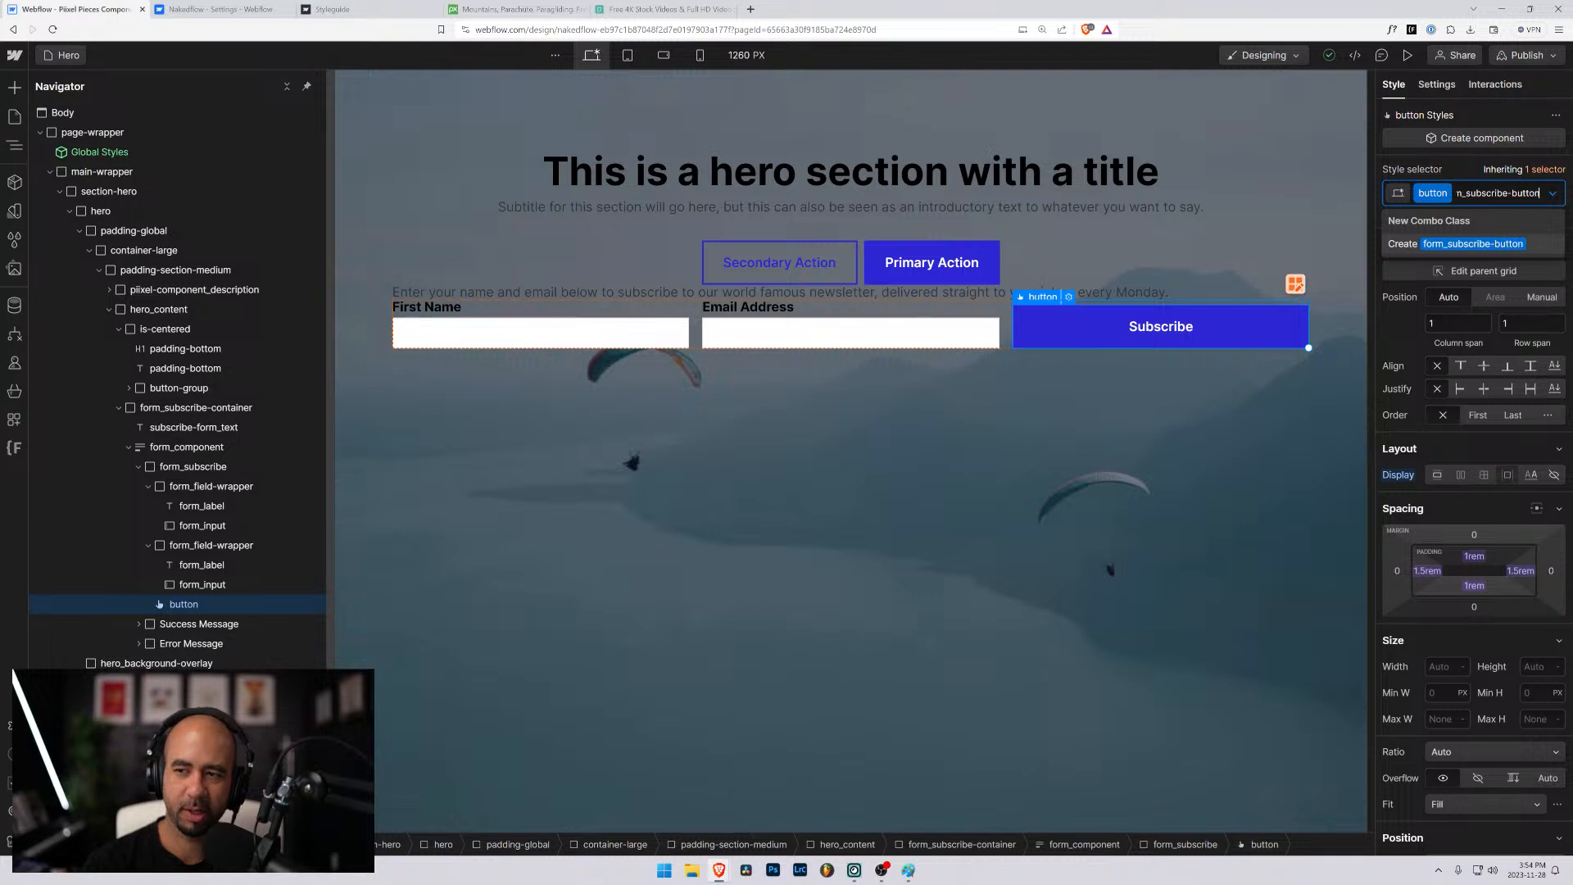
key("Return")
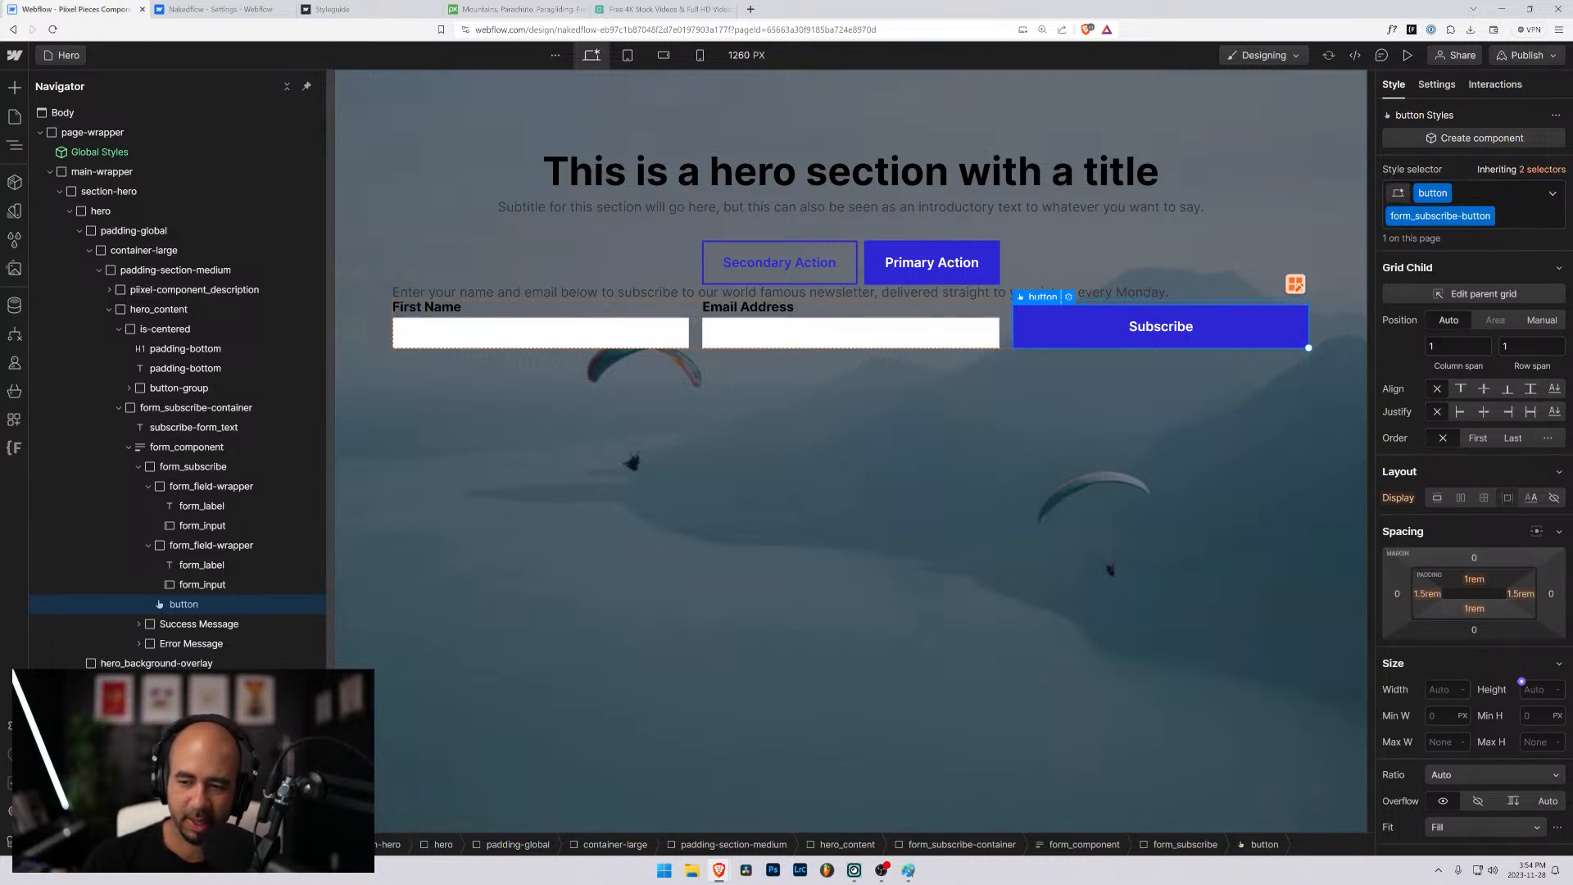
- Set the Subscribe button's height to the sizing variable large (2rem)
left_click(1521, 681)
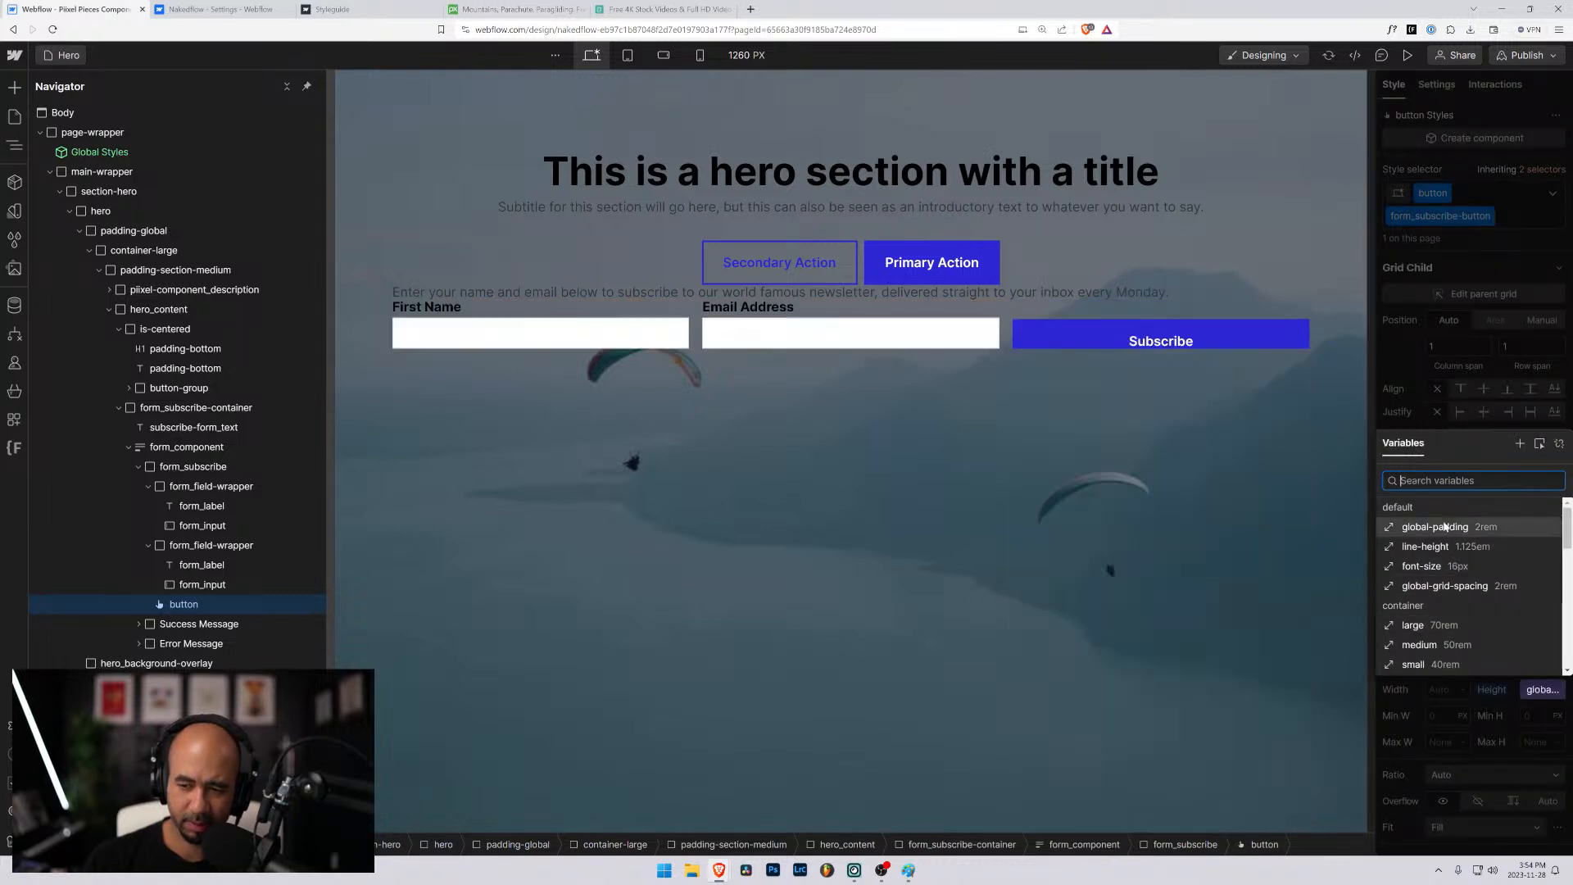
scroll(1458, 616, "down", 3)
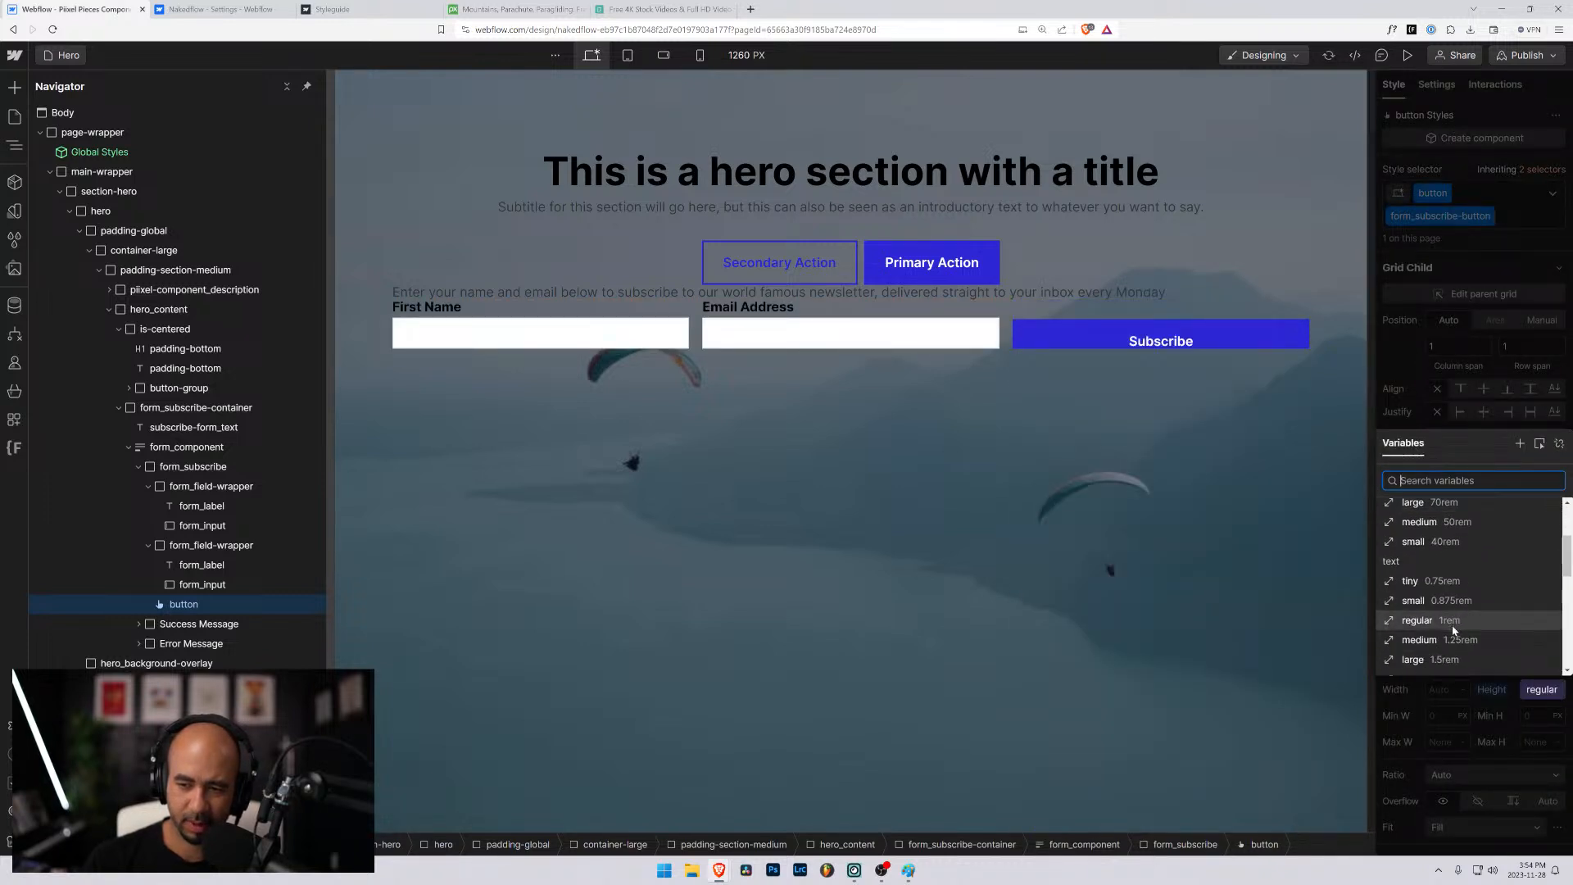
scroll(1456, 623, "down", 3)
scroll(1445, 582, "down", 1)
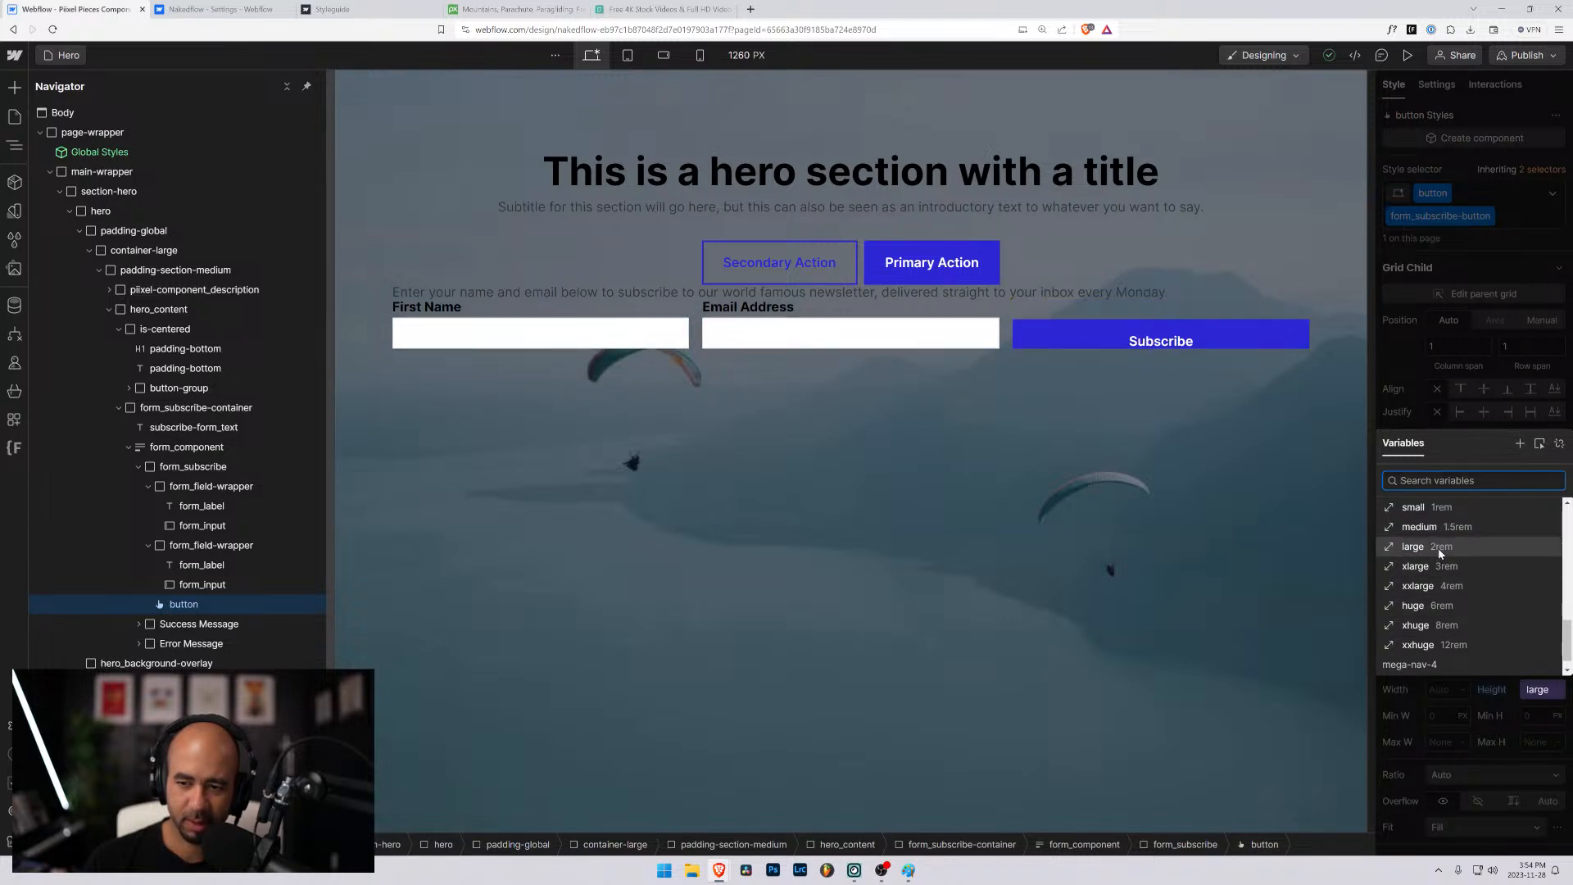
left_click(1440, 549)
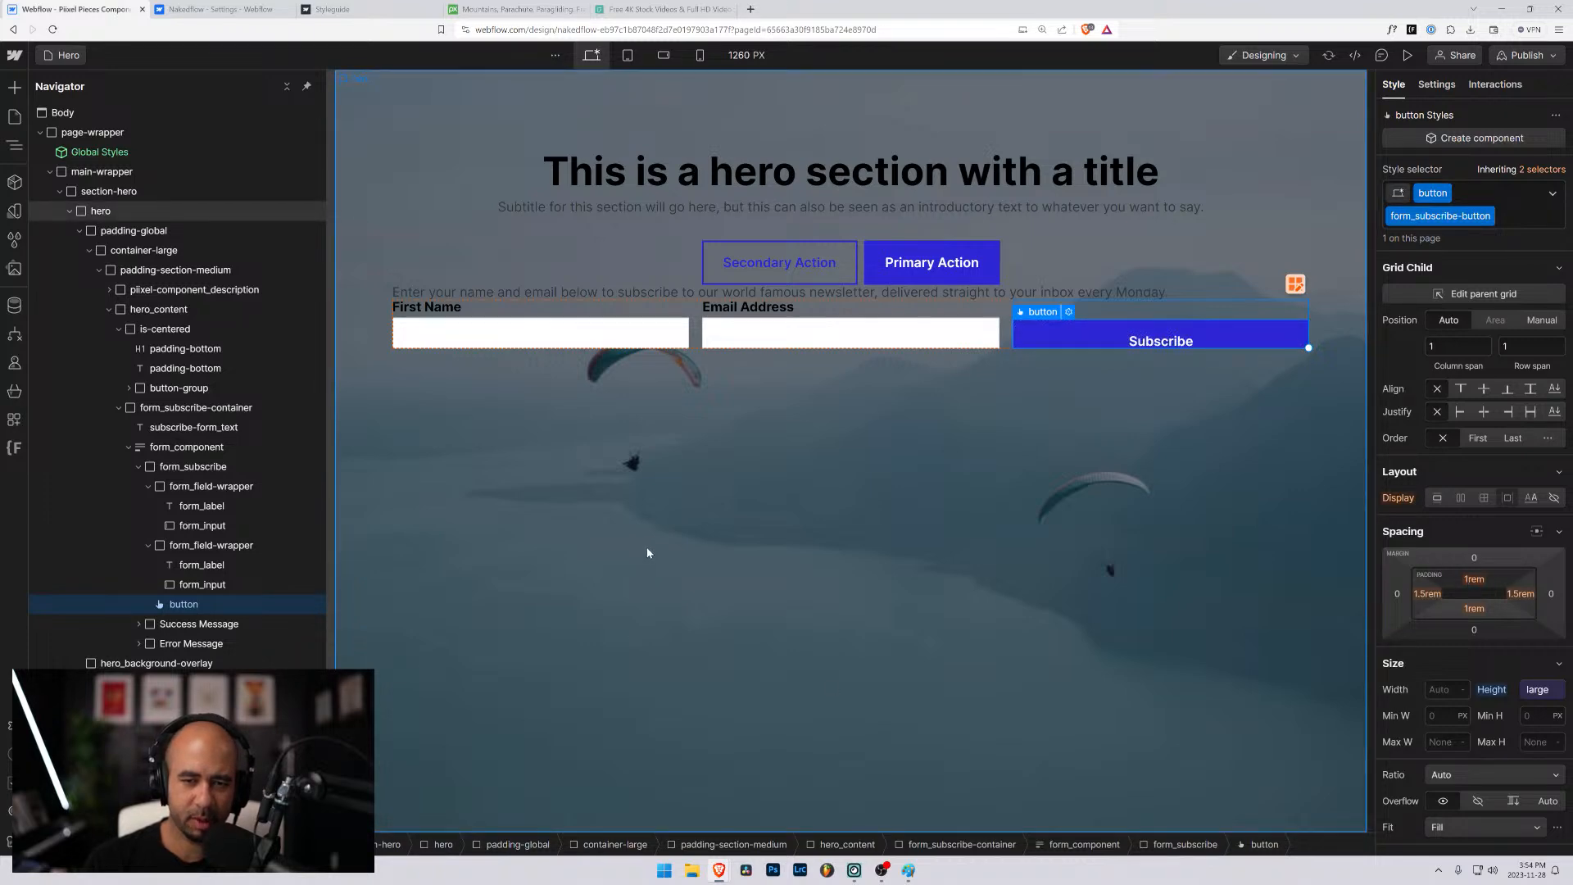
- Examine the form_input styles of both fields, from size and typography down to background, borders and effects
left_click(827, 334)
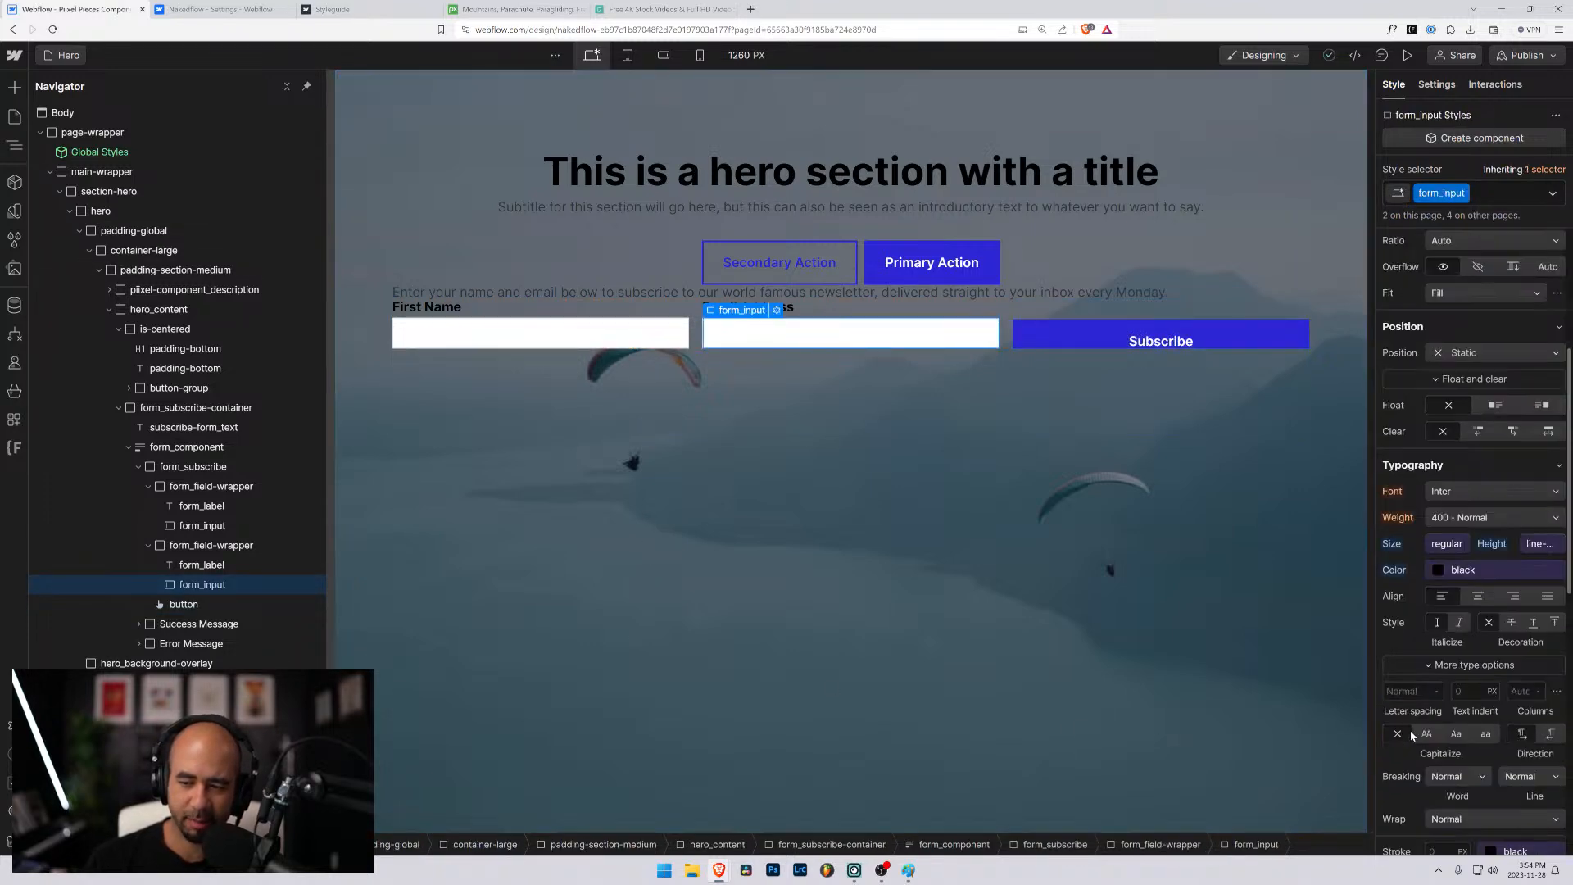
scroll(1411, 734, "down", 6)
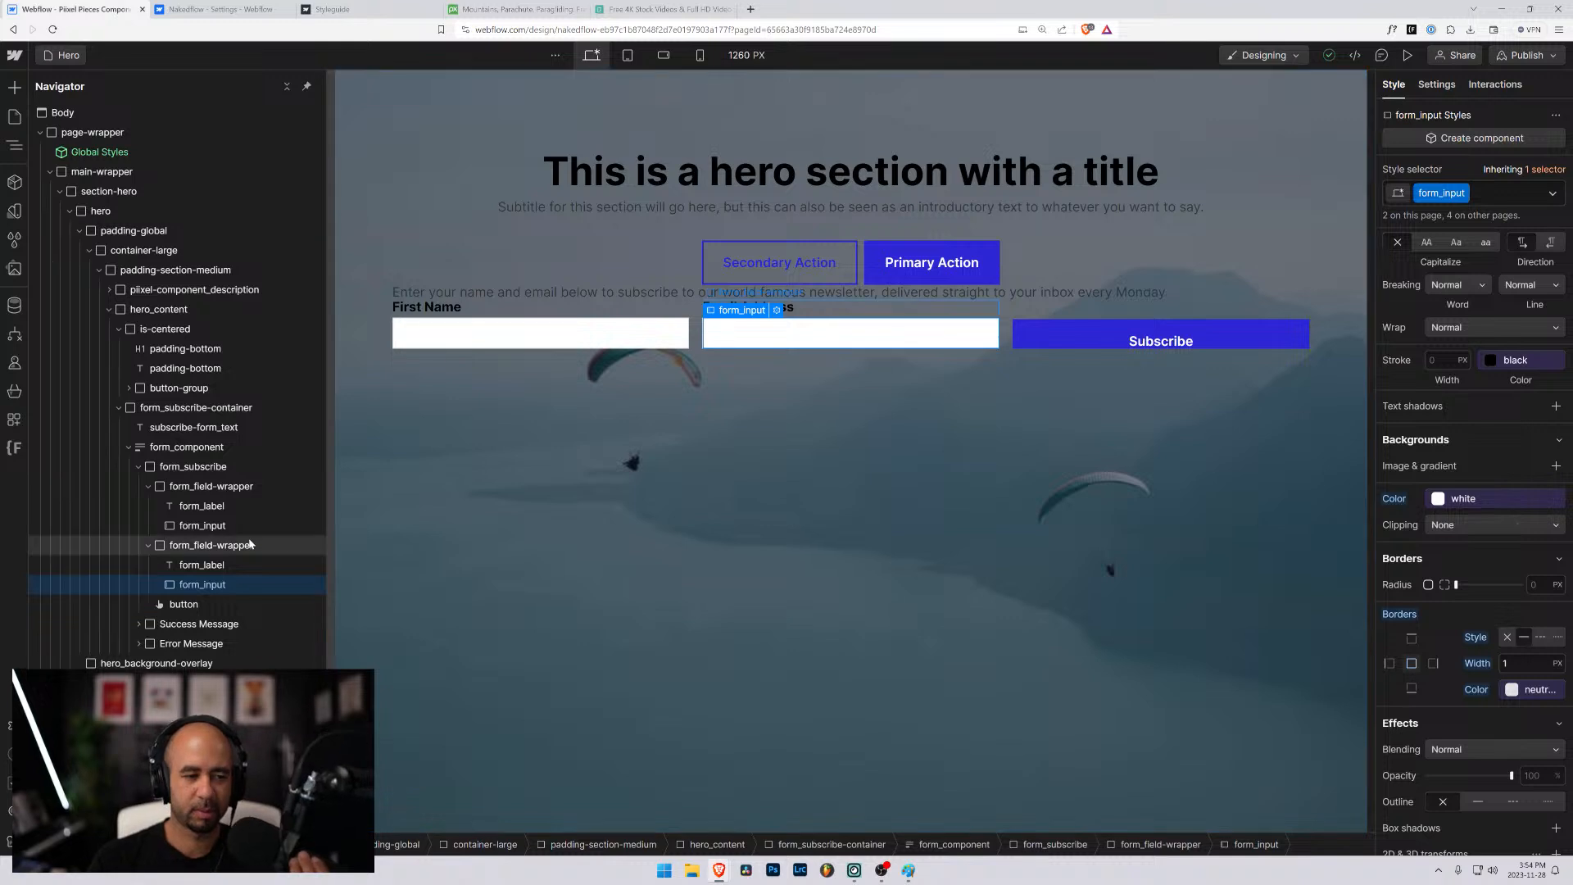
left_click(227, 526)
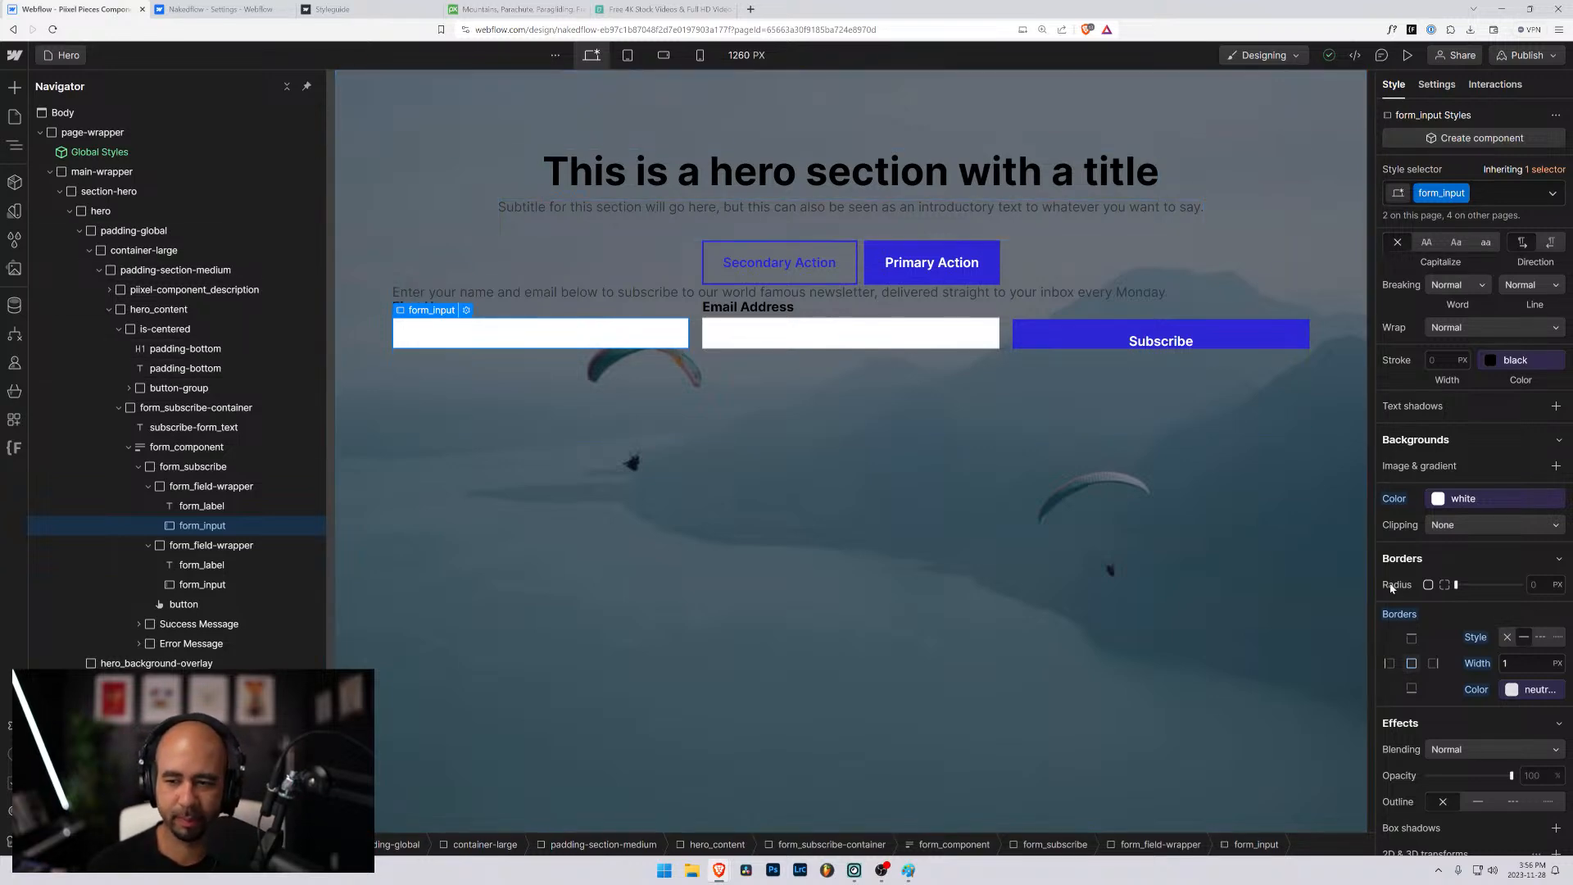
scroll(1393, 598, "down", 2)
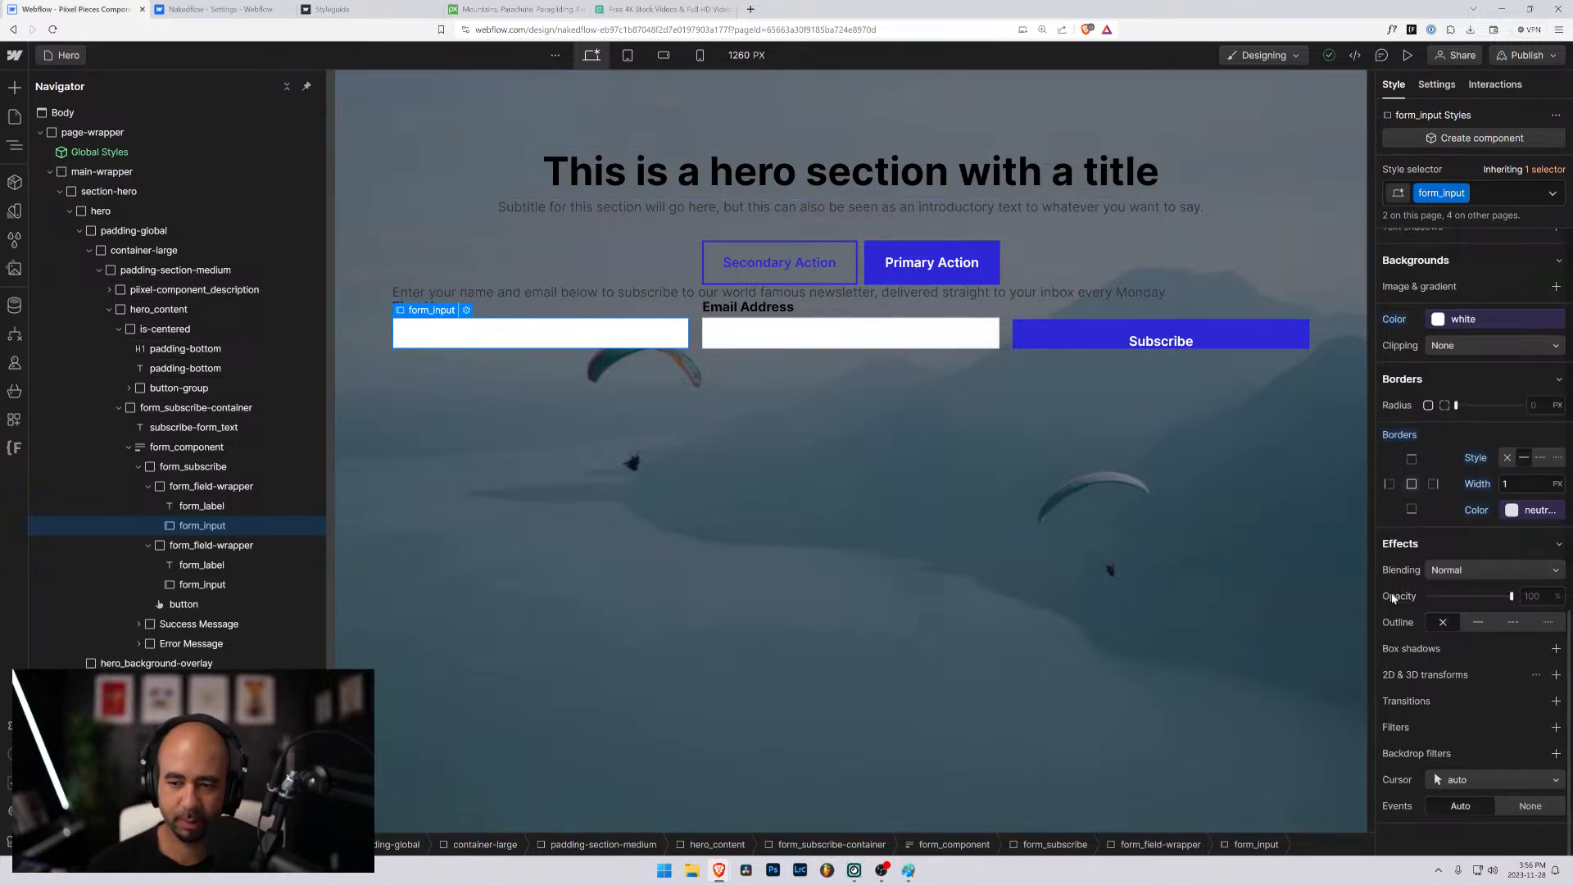
scroll(1393, 598, "up", 6)
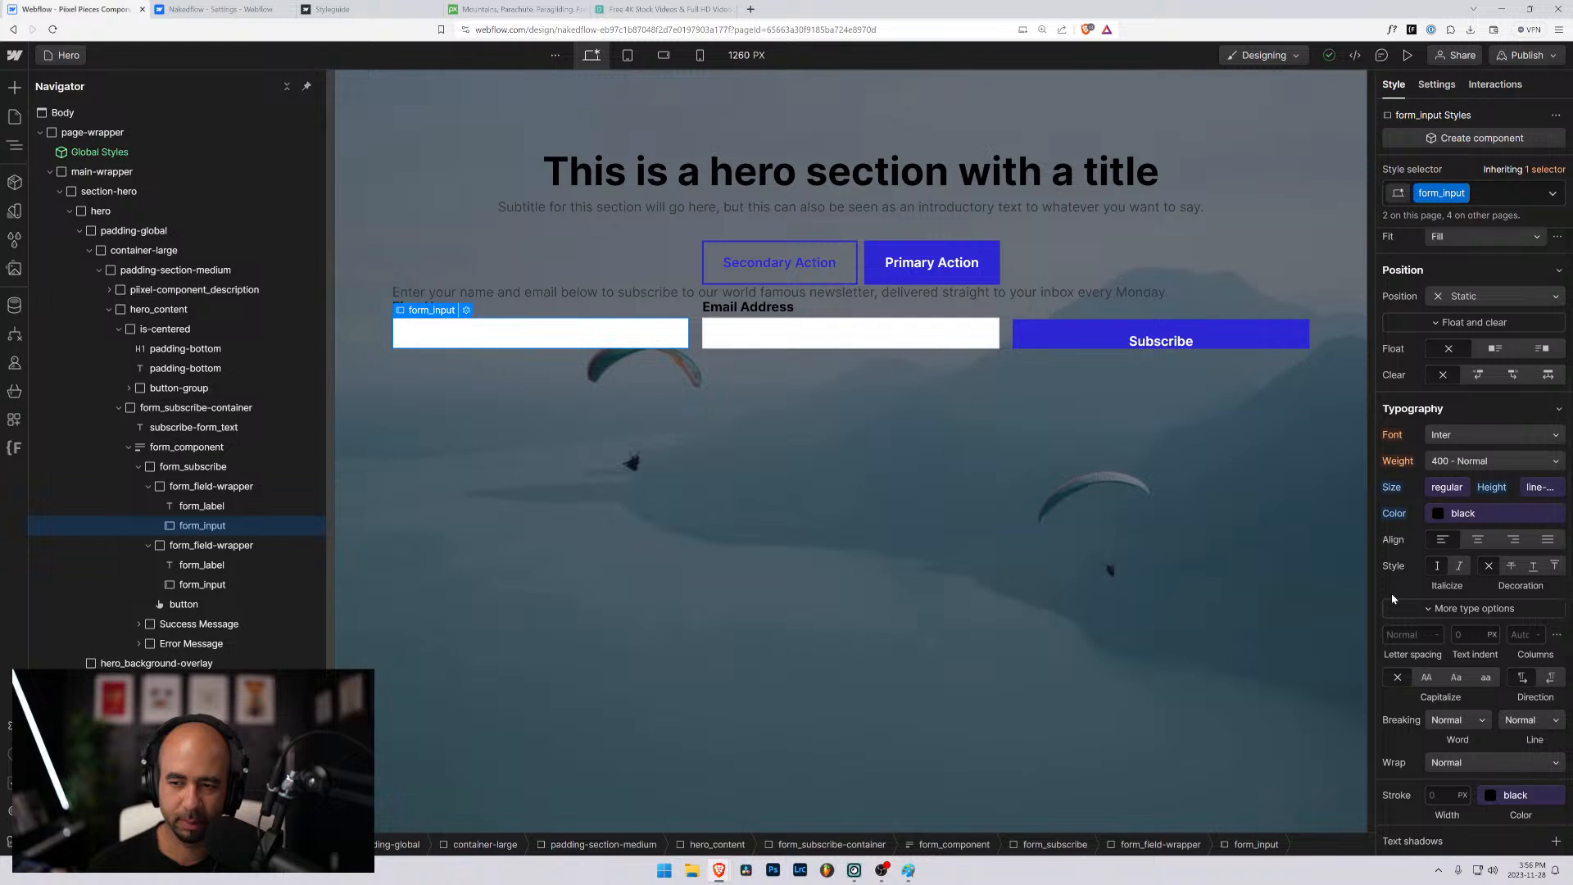
scroll(1392, 599, "up", 2)
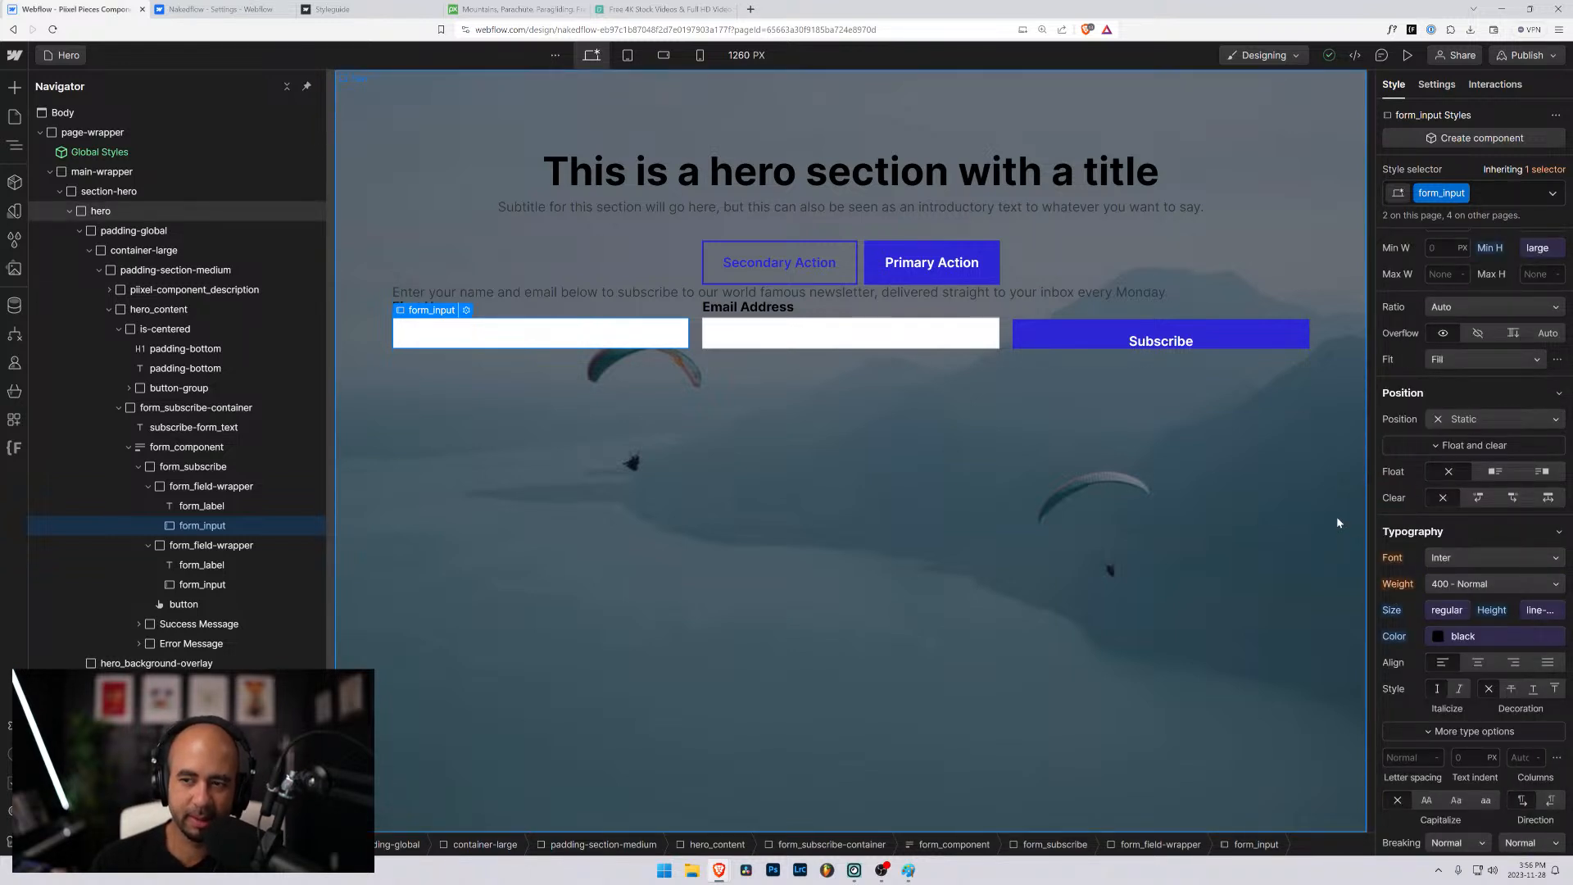
scroll(1408, 508, "up", 4)
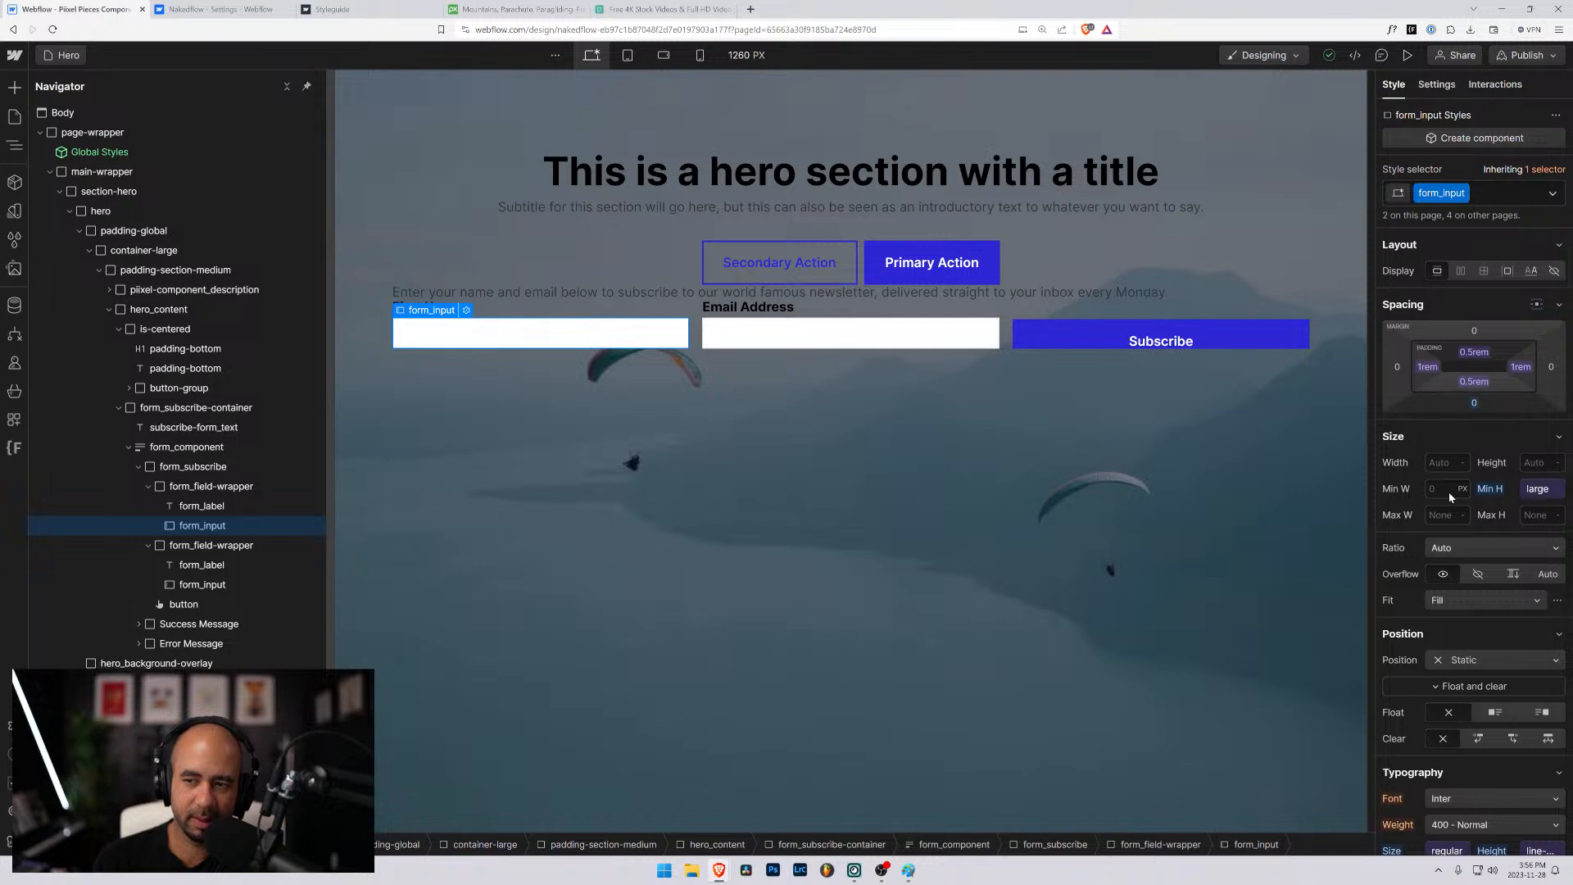
- Replace the form_input class on the First Name field with a new class named form_subscribe-input
left_click(1492, 194)
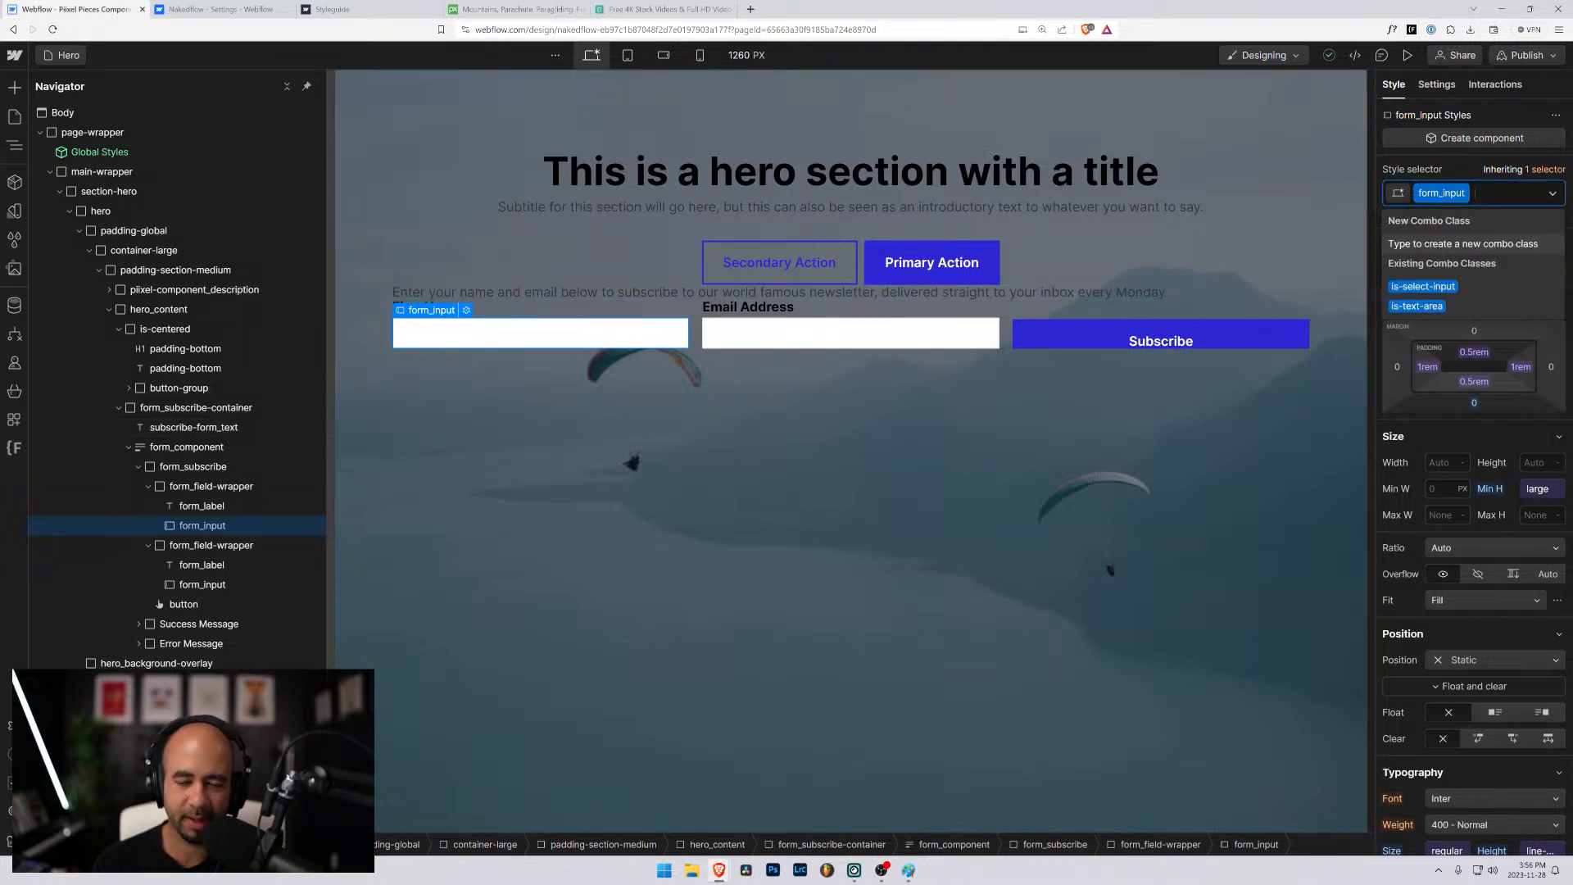
key("BackSpace")
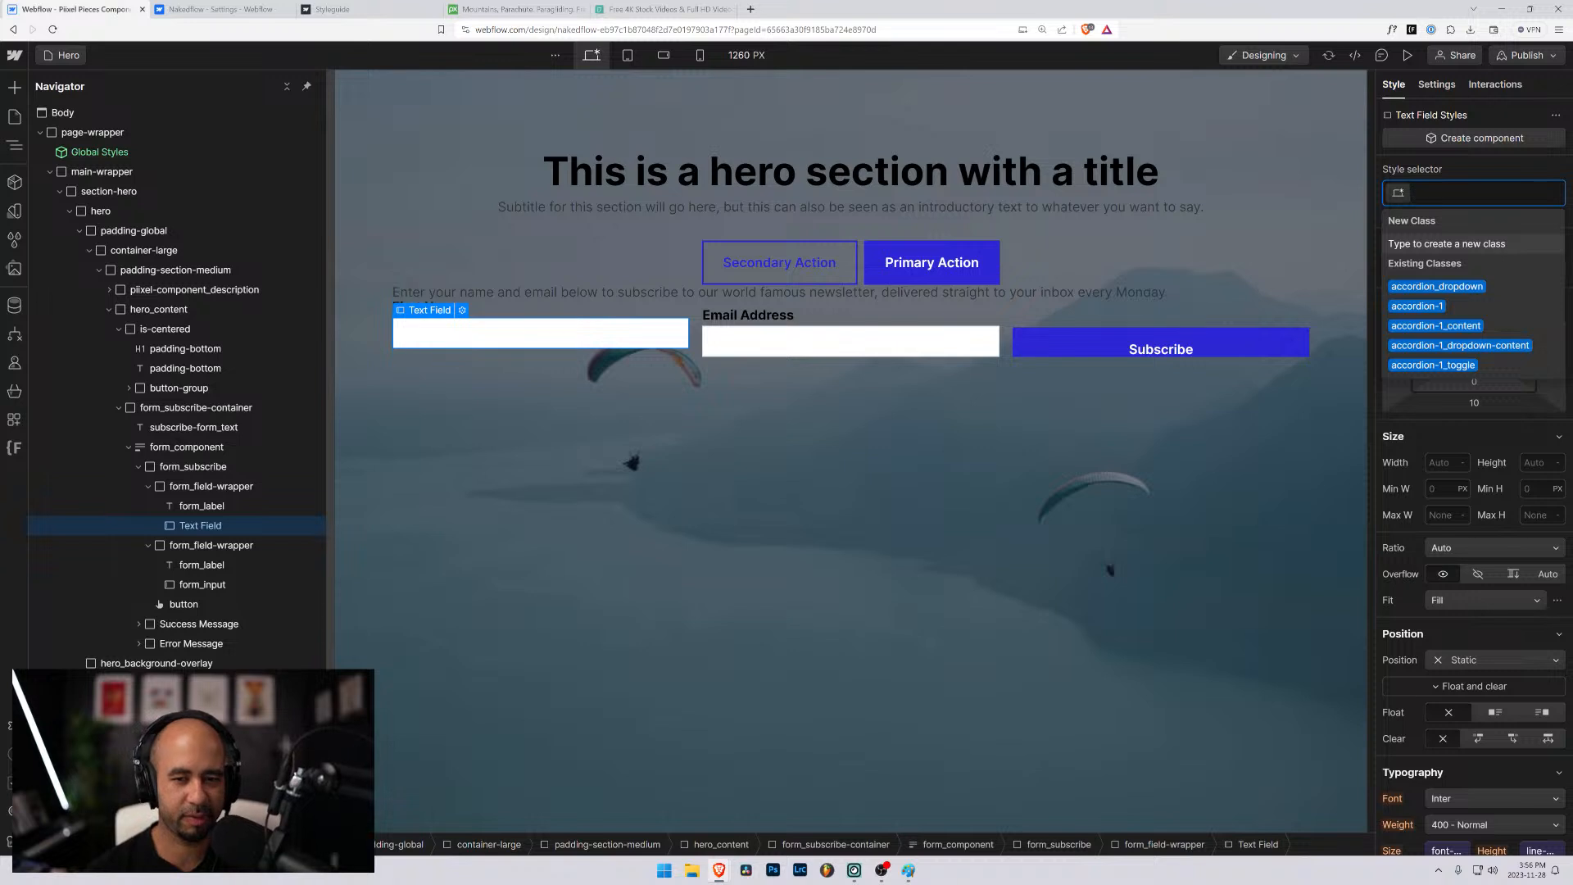
type("form_")
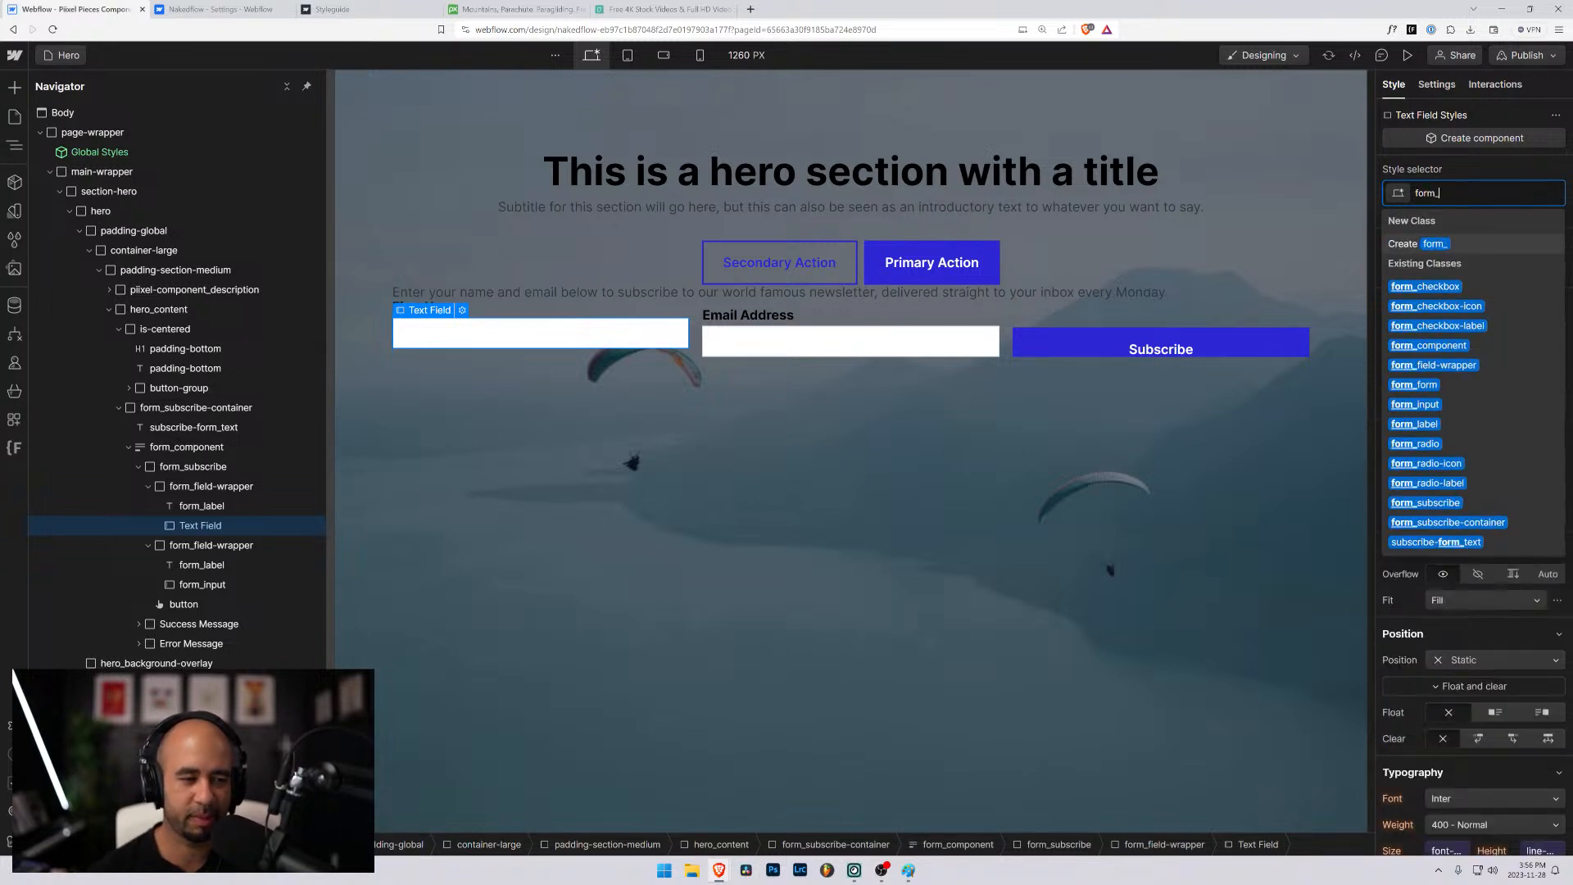
type("subscribe-")
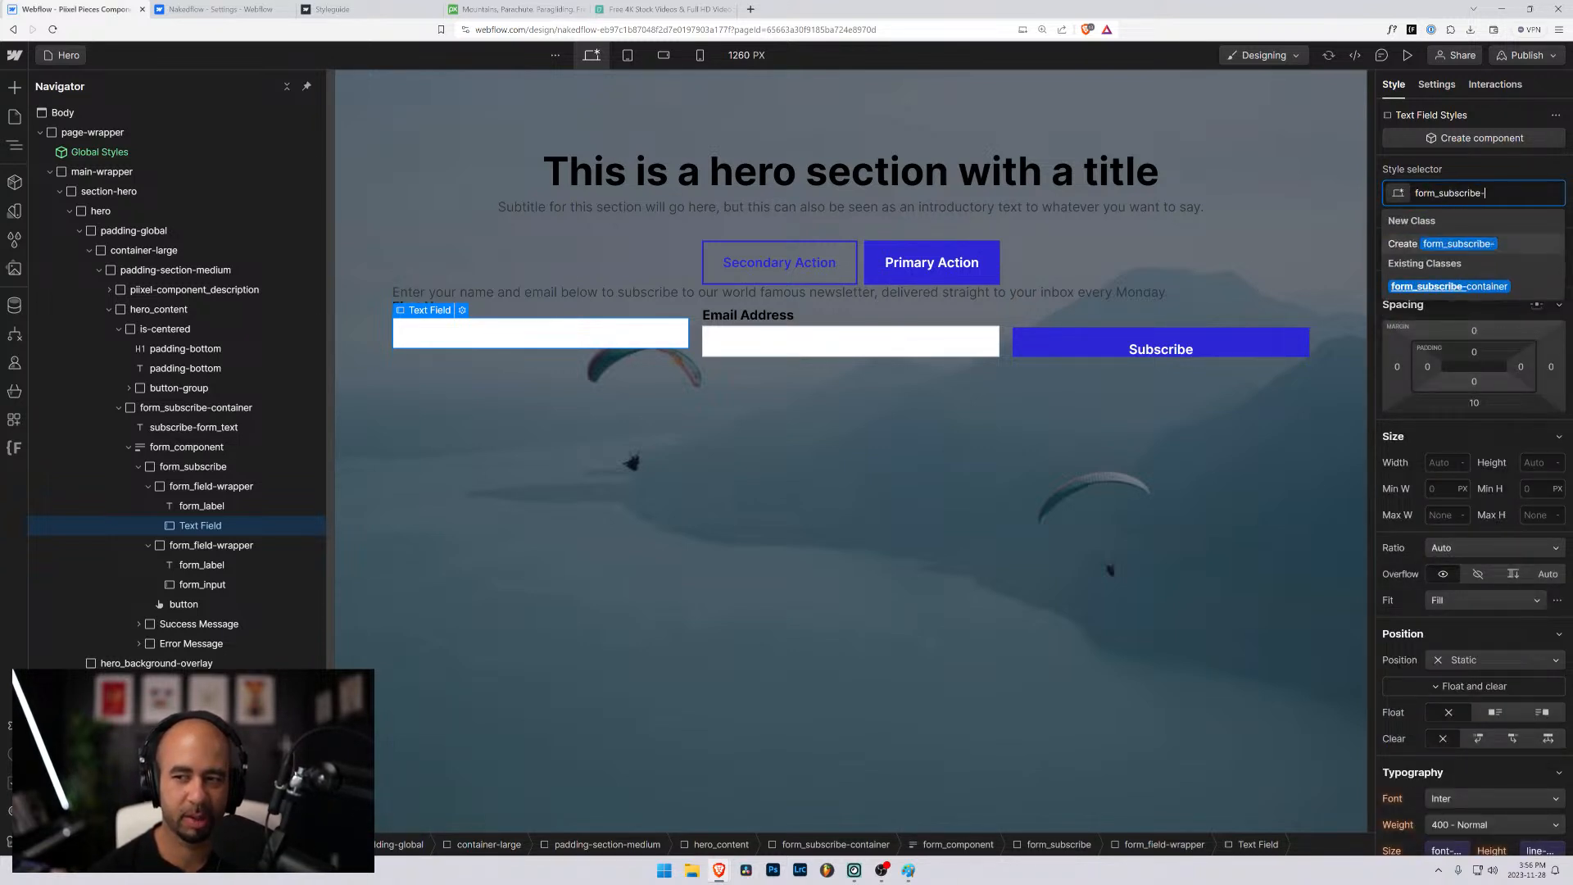
key("BackSpace")
type("_")
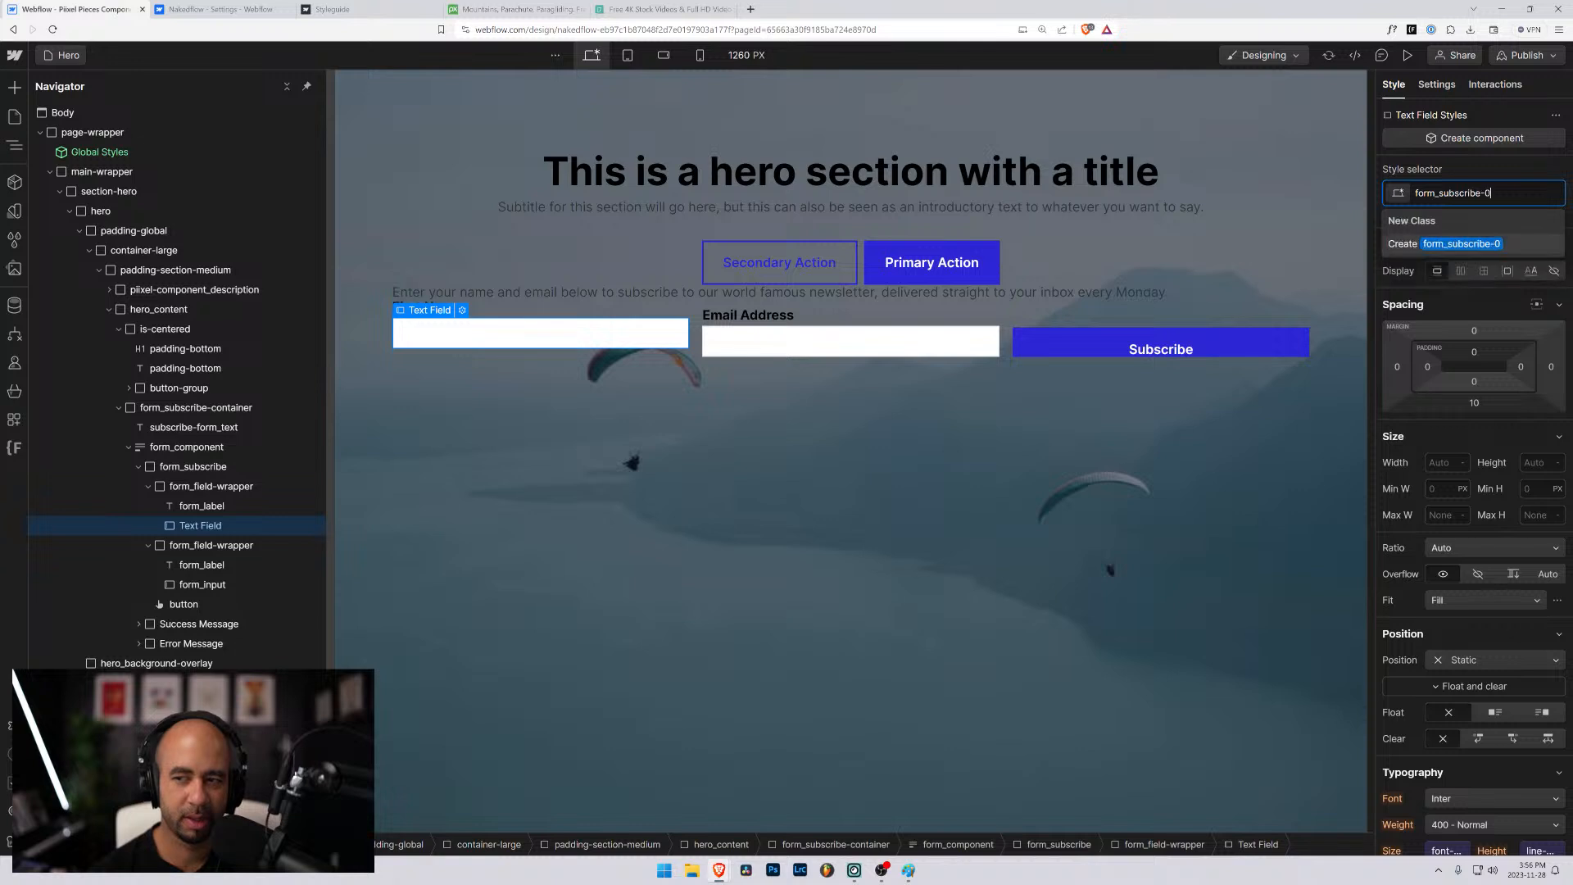
key("BackSpace")
type("-input")
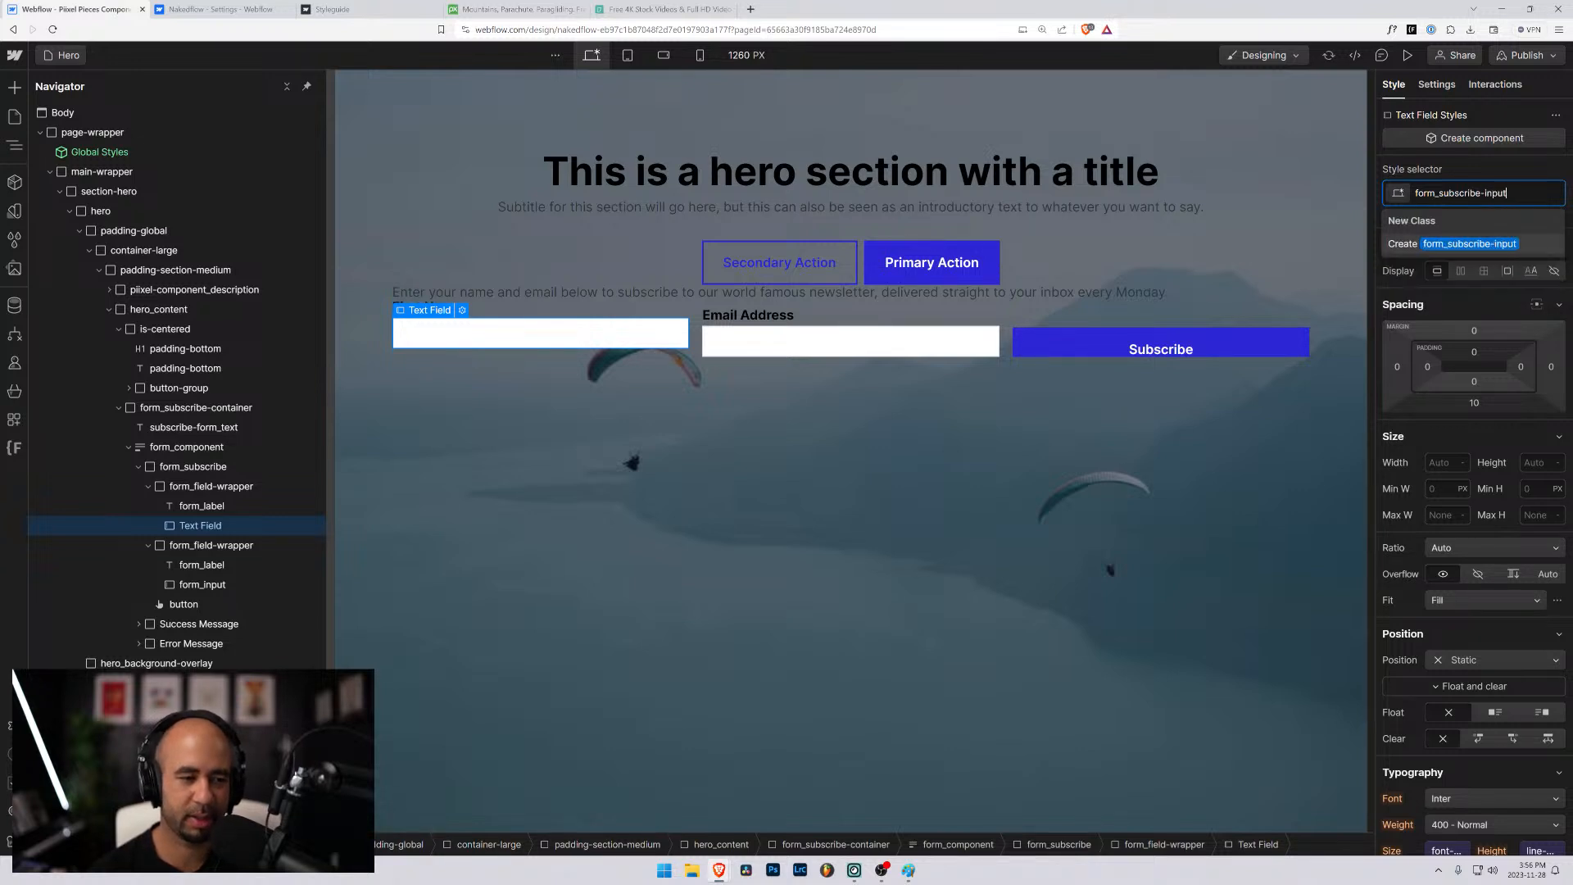
key("Return")
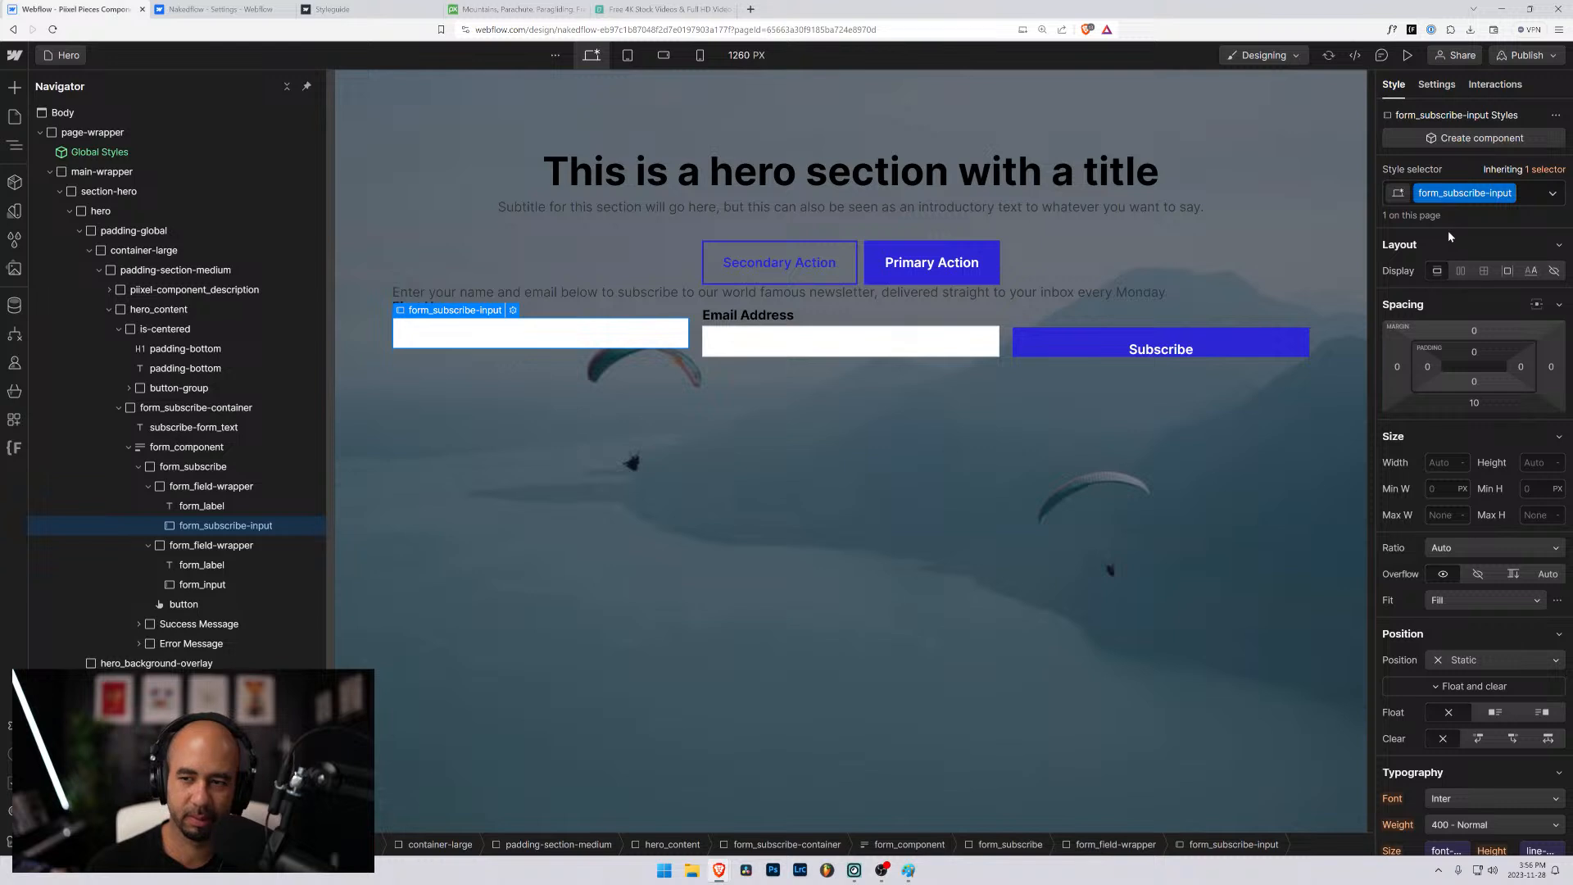
- Set the First Name input's bottom margin to 0
left_click(1474, 402)
left_click(1447, 456)
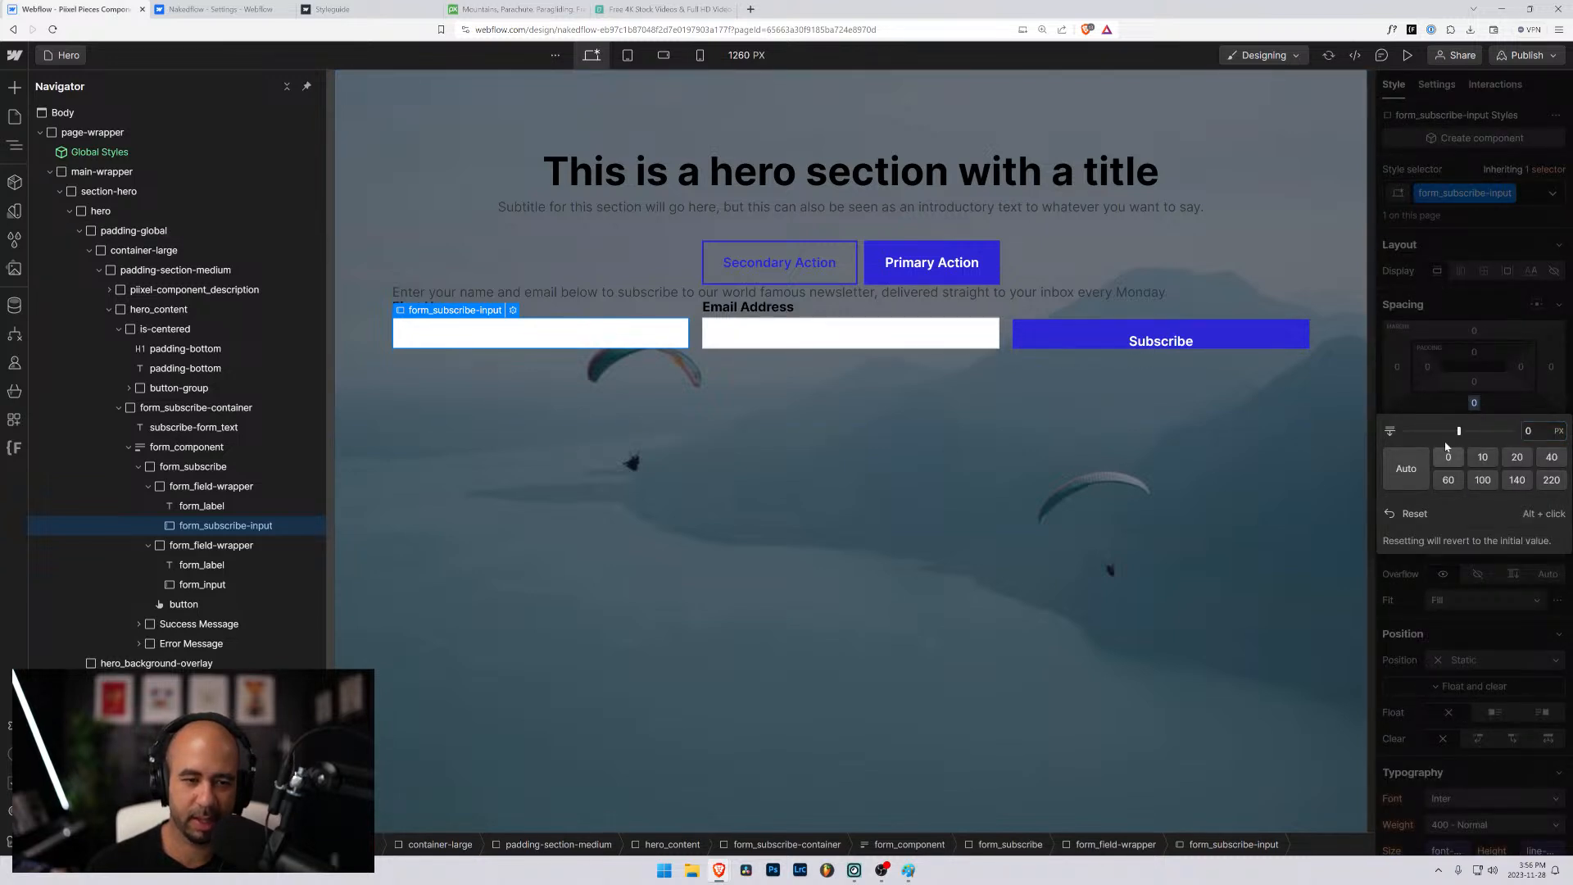
left_click(1444, 310)
- Set the height of the form_subscribe-input class to 3 rem
scroll(1429, 528, "down", 5)
scroll(1466, 524, "up", 4)
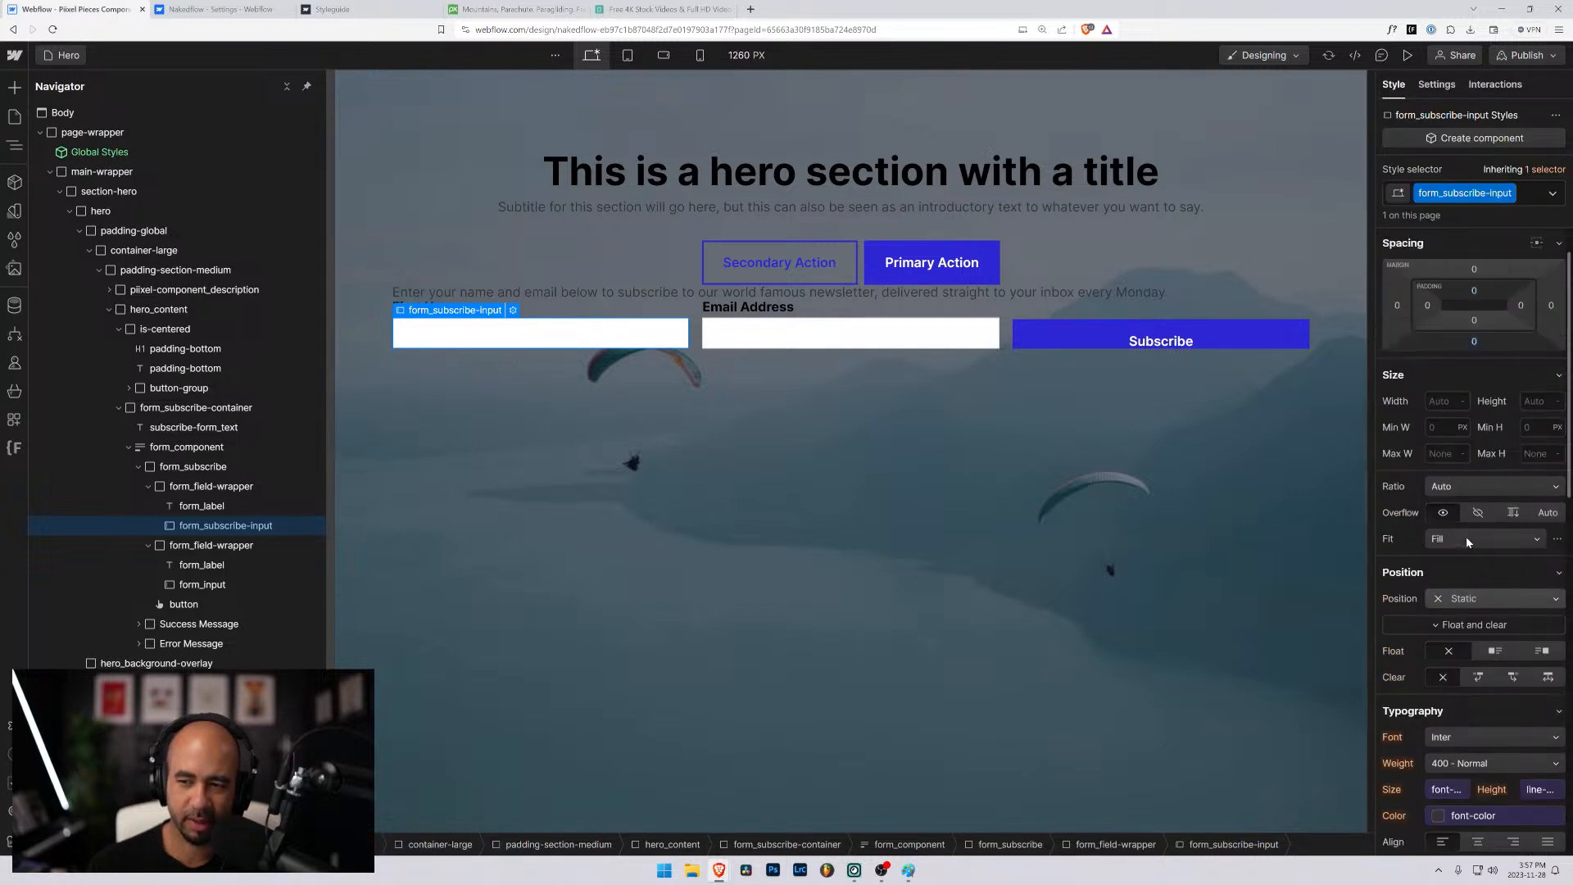
left_click(1534, 400)
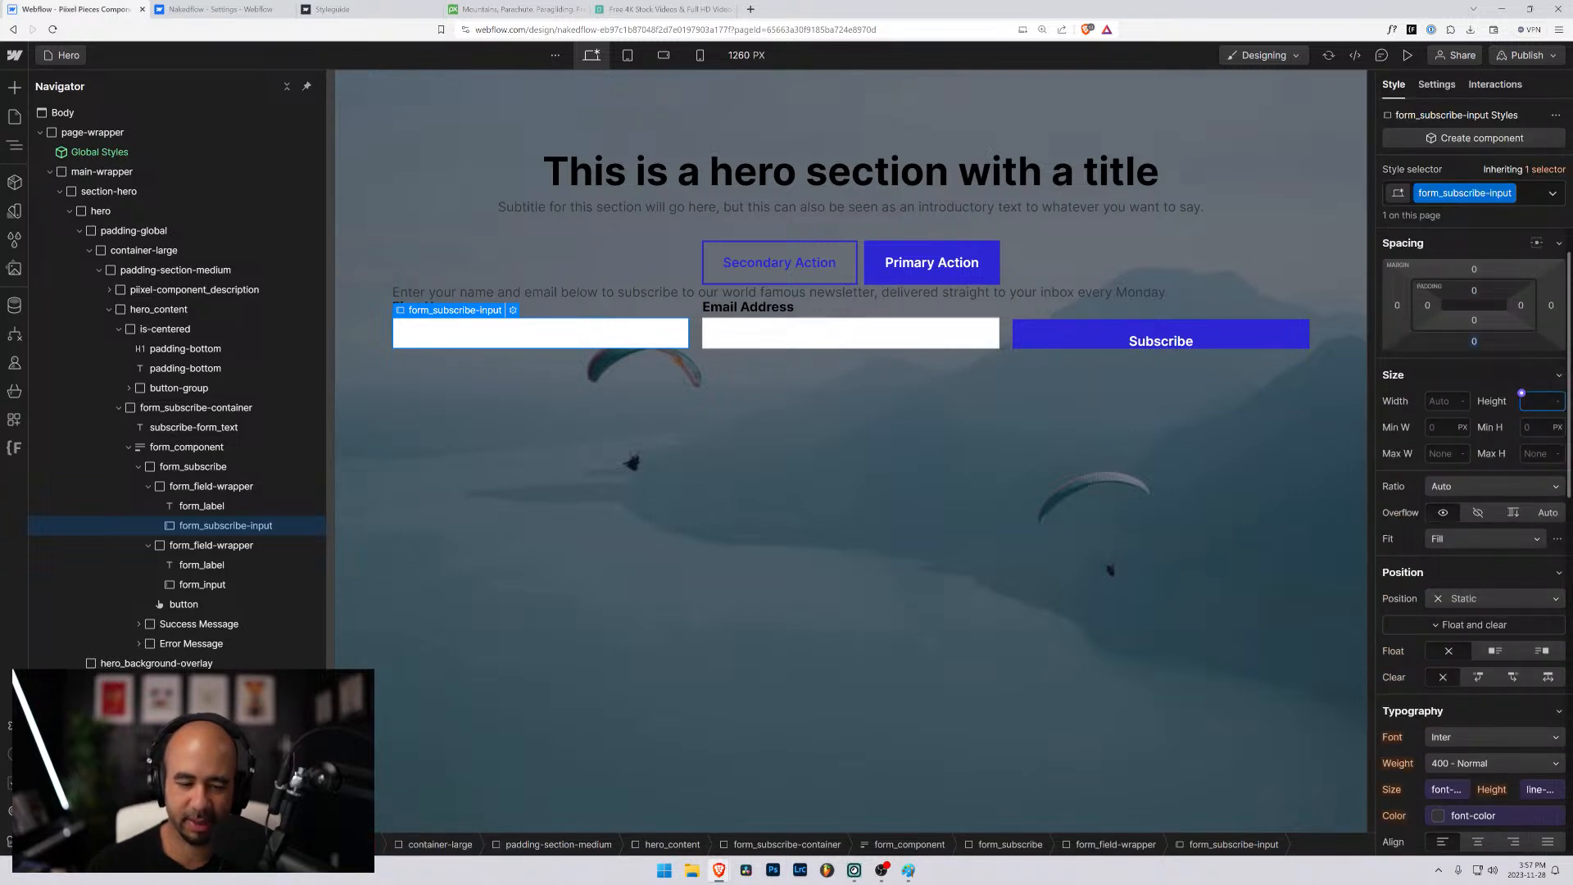
type("5")
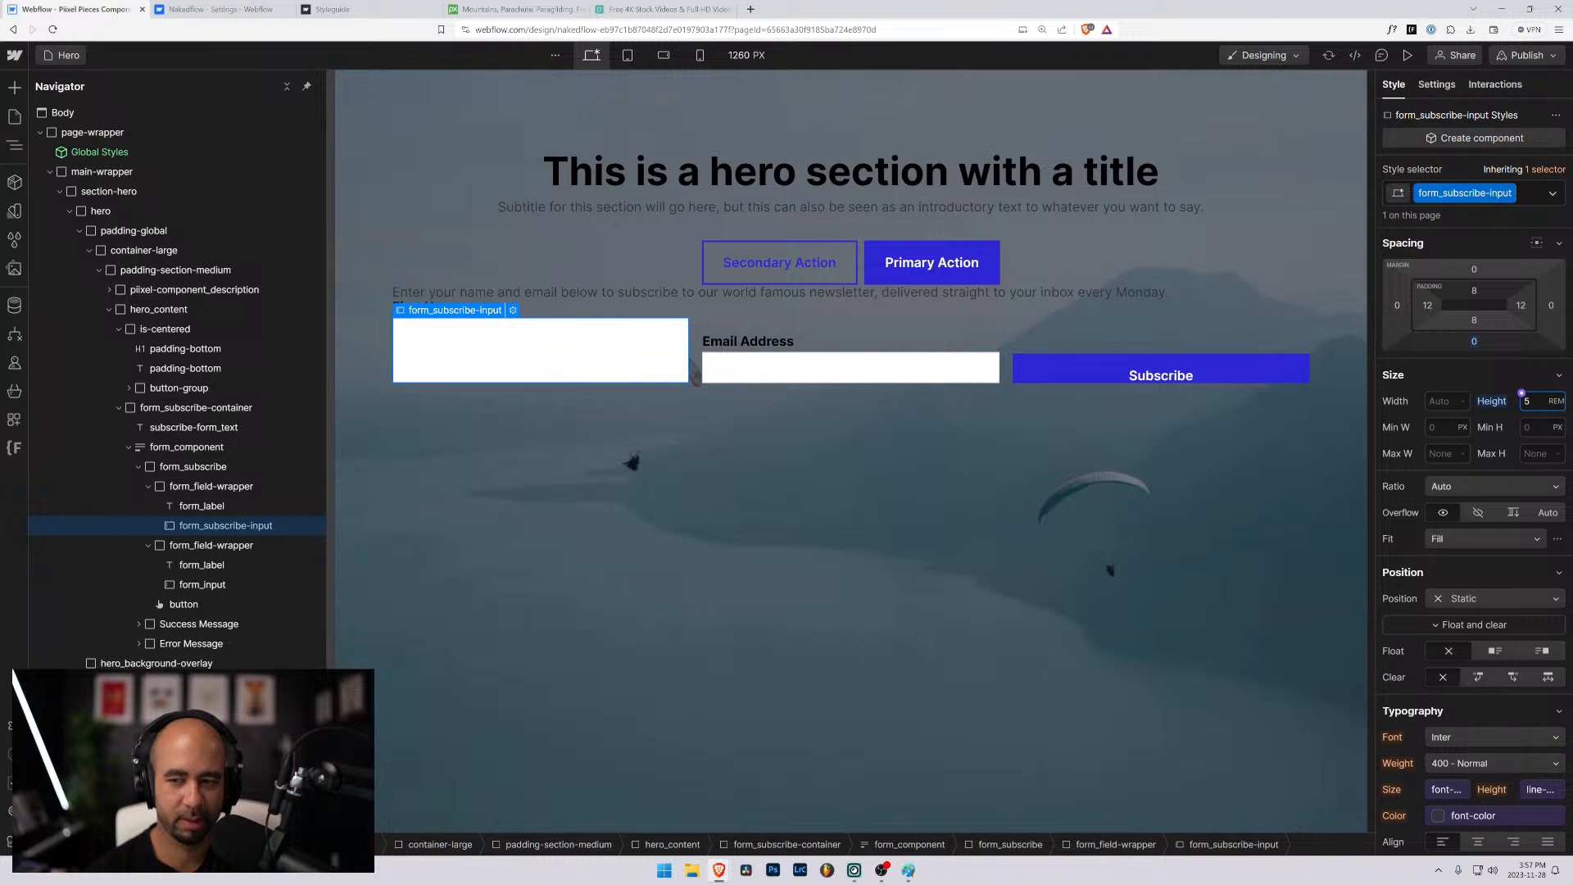
key("BackSpace")
type("3")
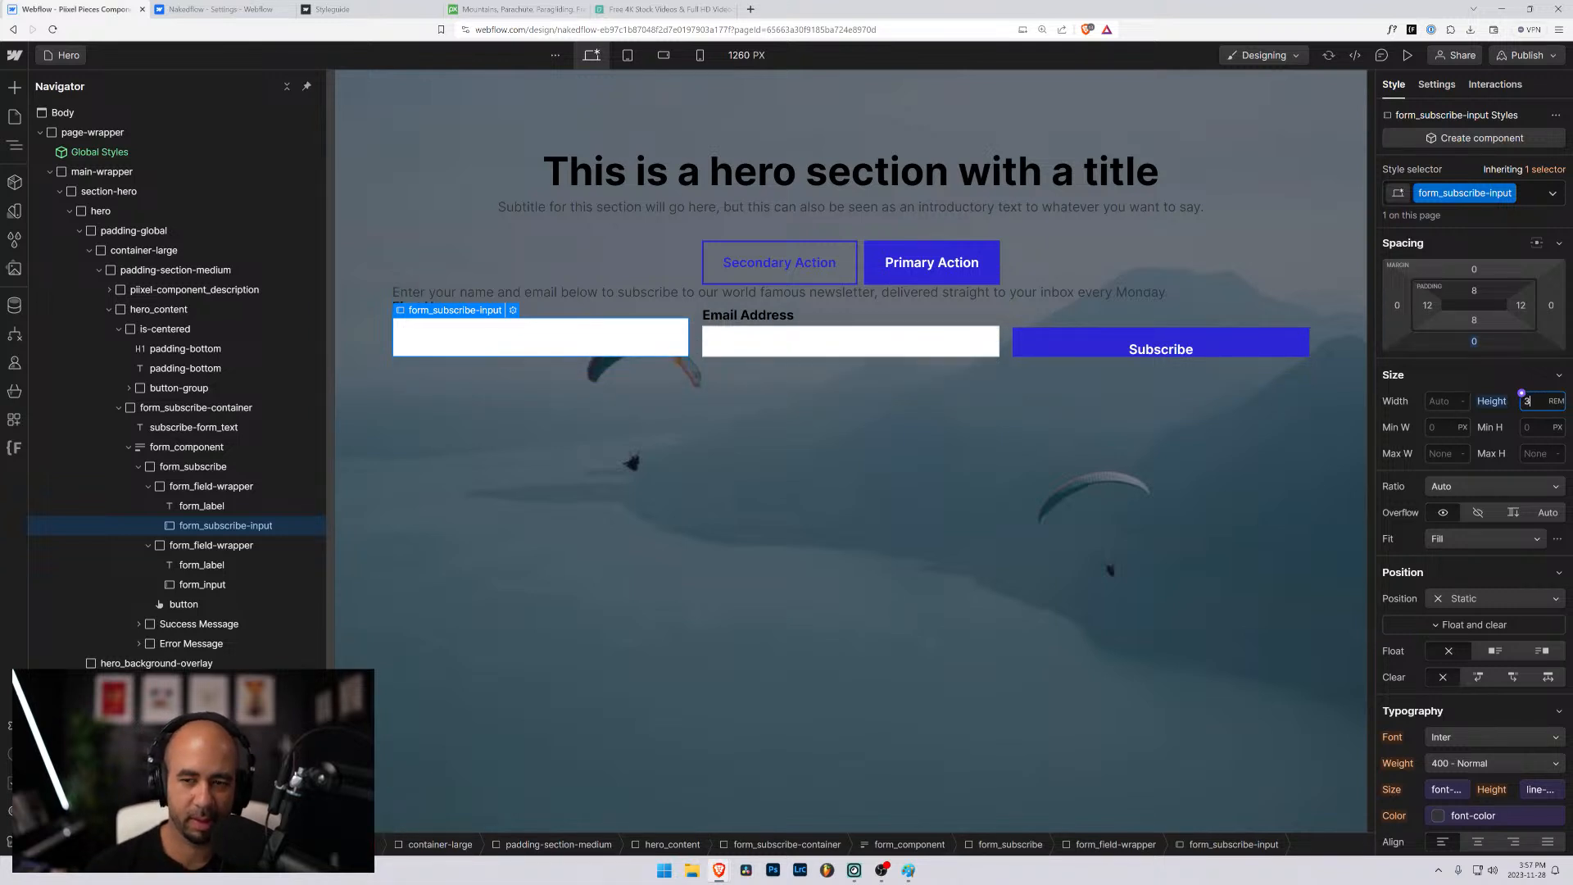
- Set the left and right padding of form_subscribe-input to 1rem each
left_click(1475, 292)
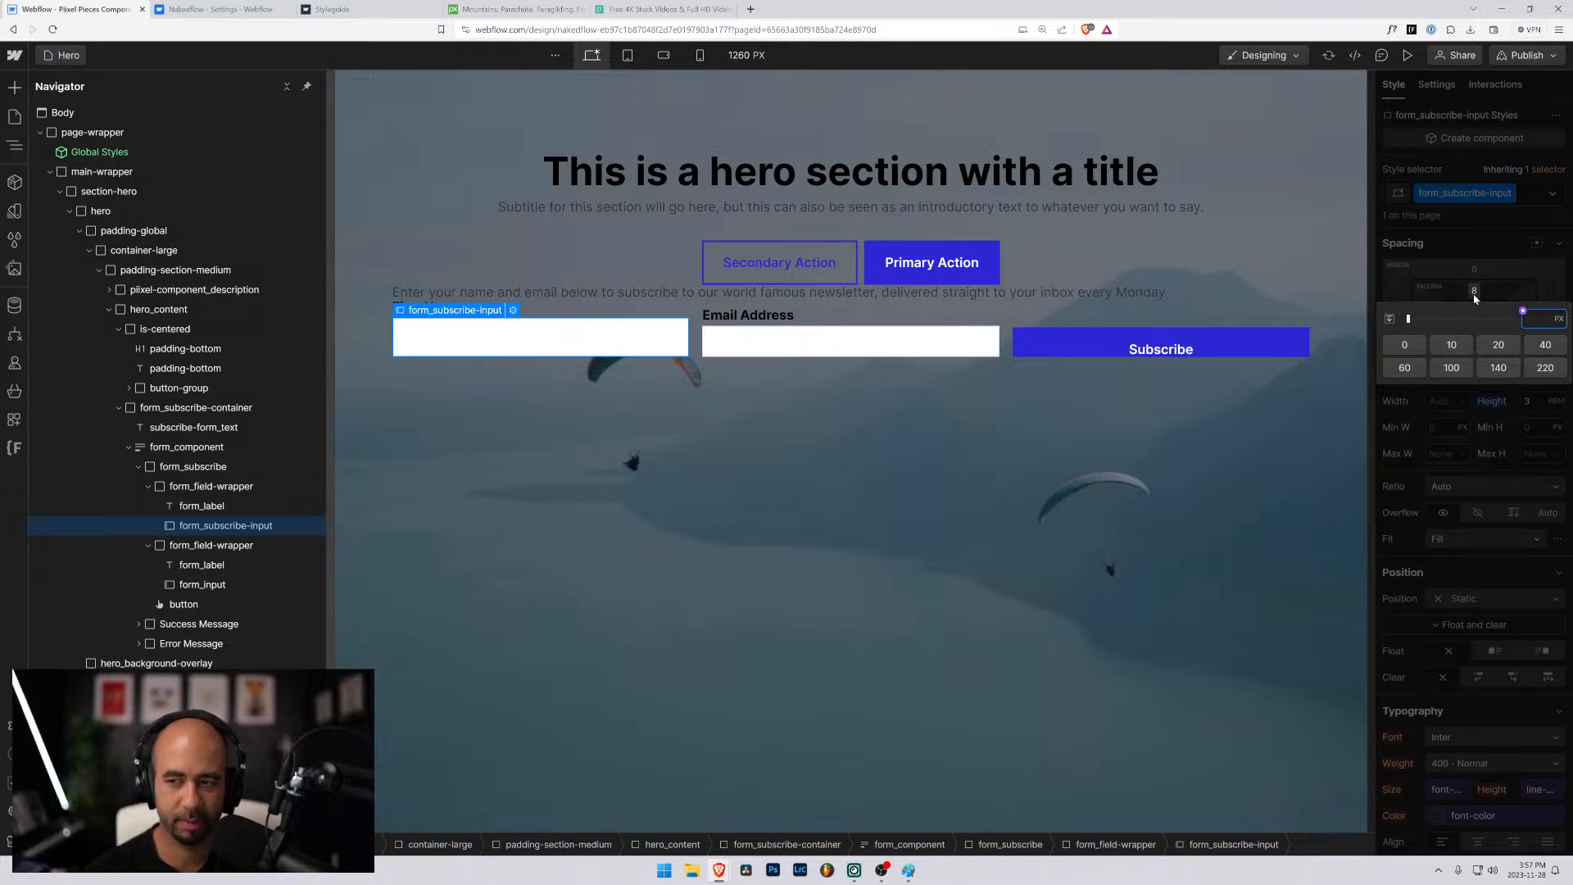
left_click(1474, 297)
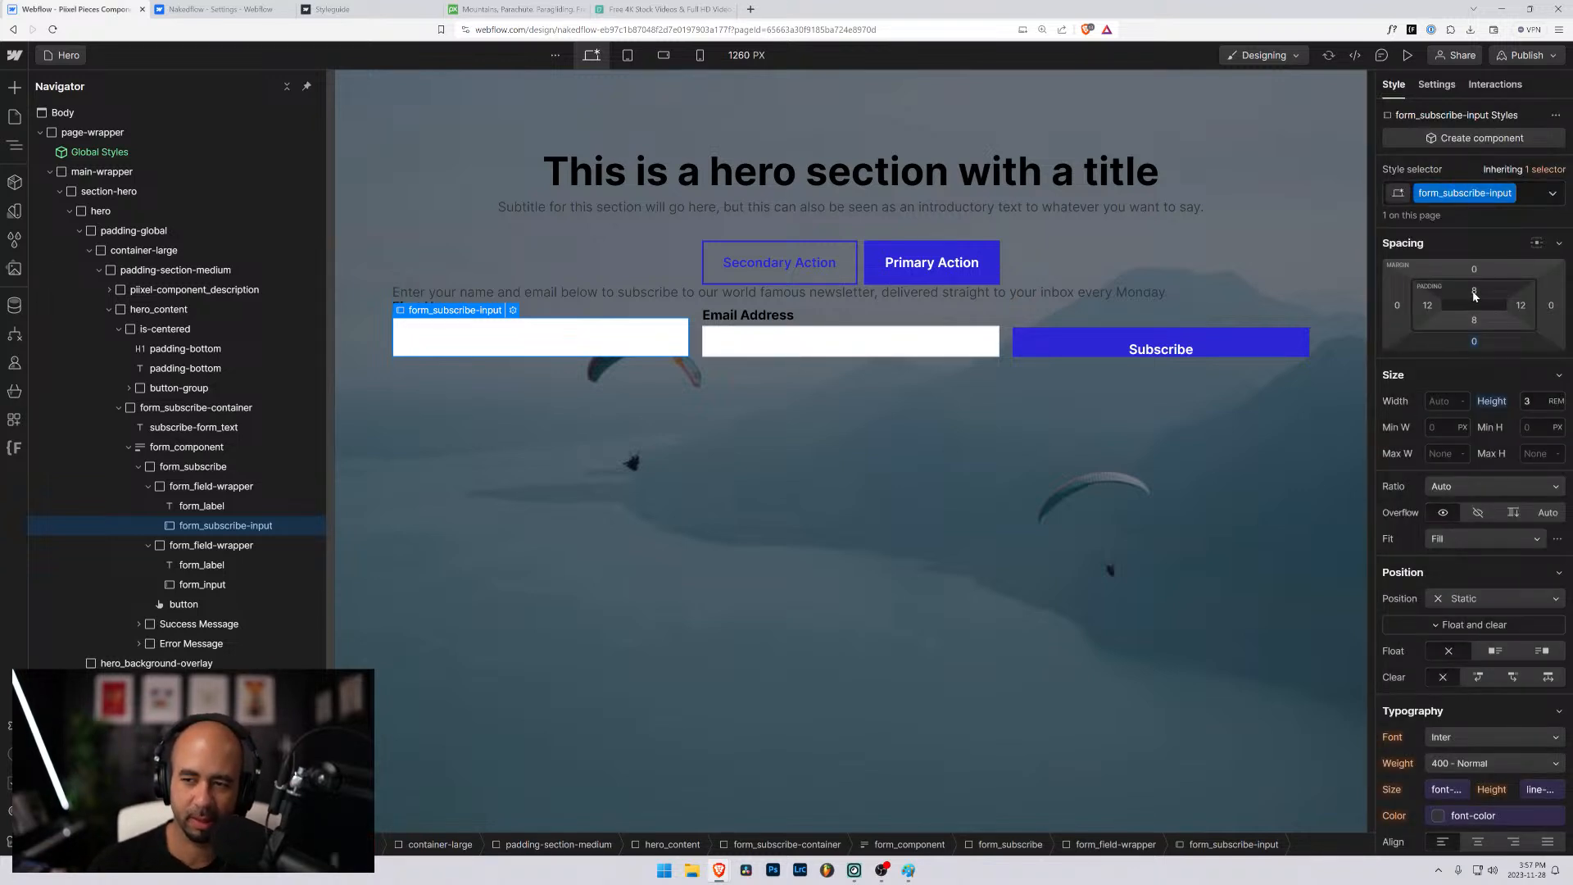
left_click(1427, 306)
type("1rem")
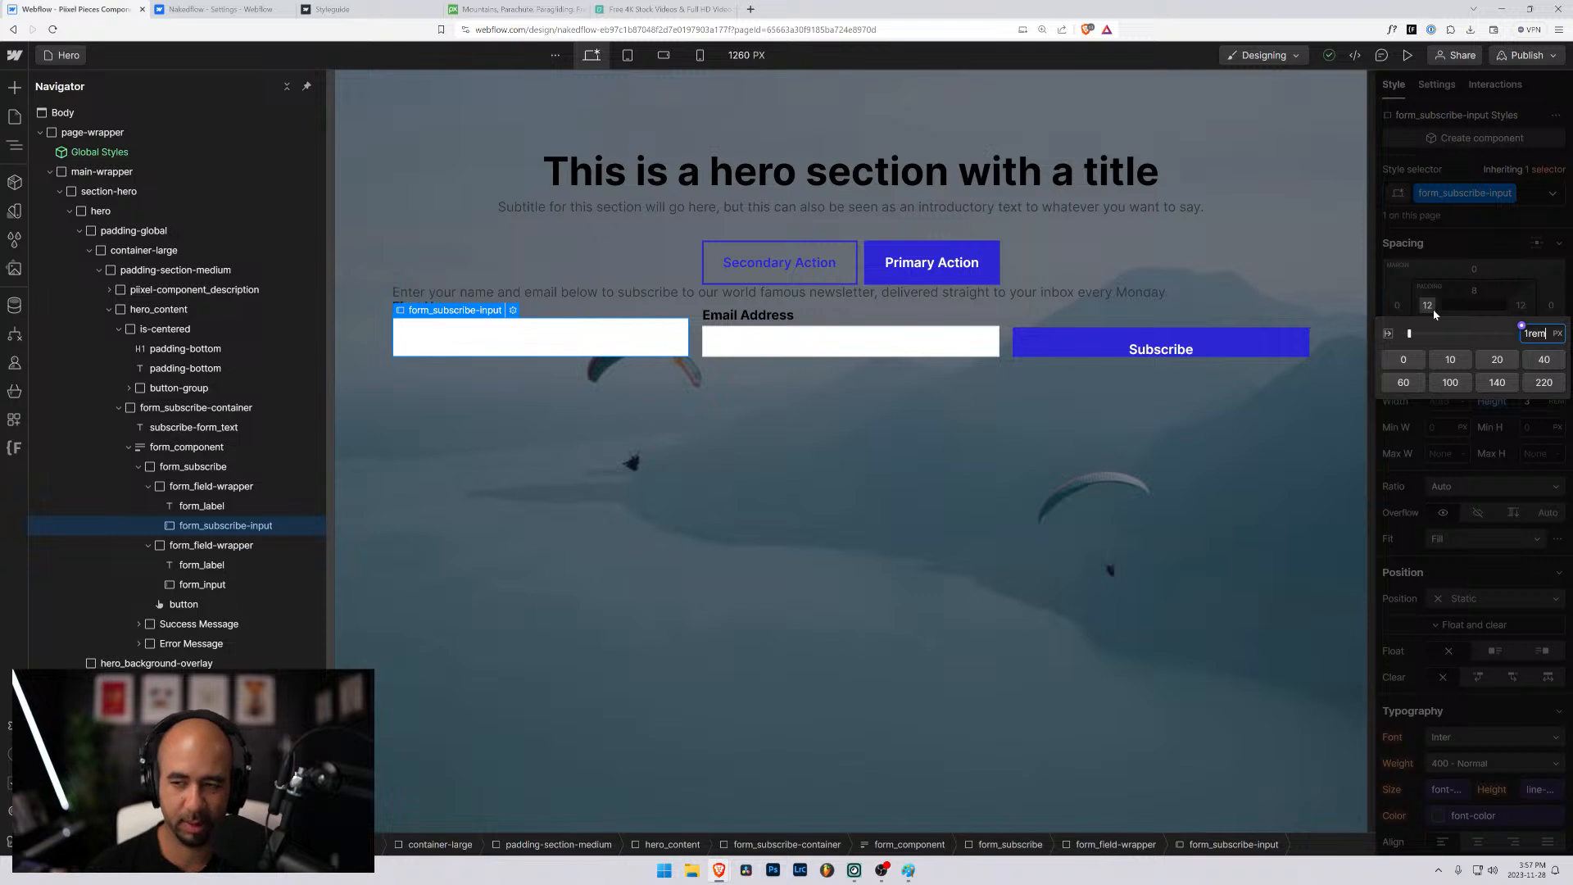
key("Return")
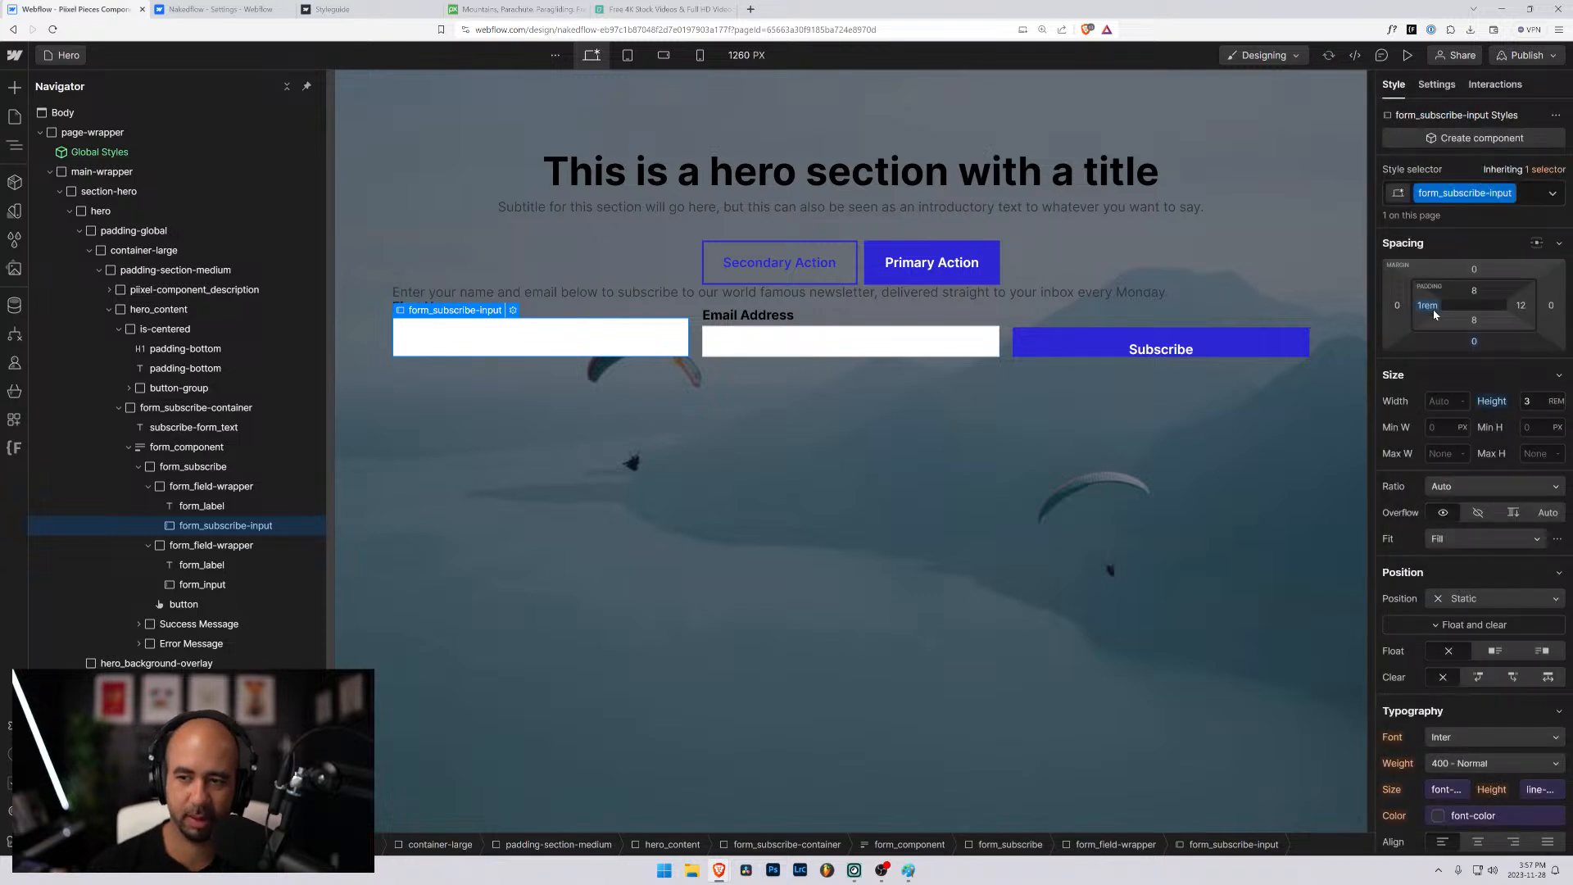
left_click(1522, 305)
type("1rem")
key("Return")
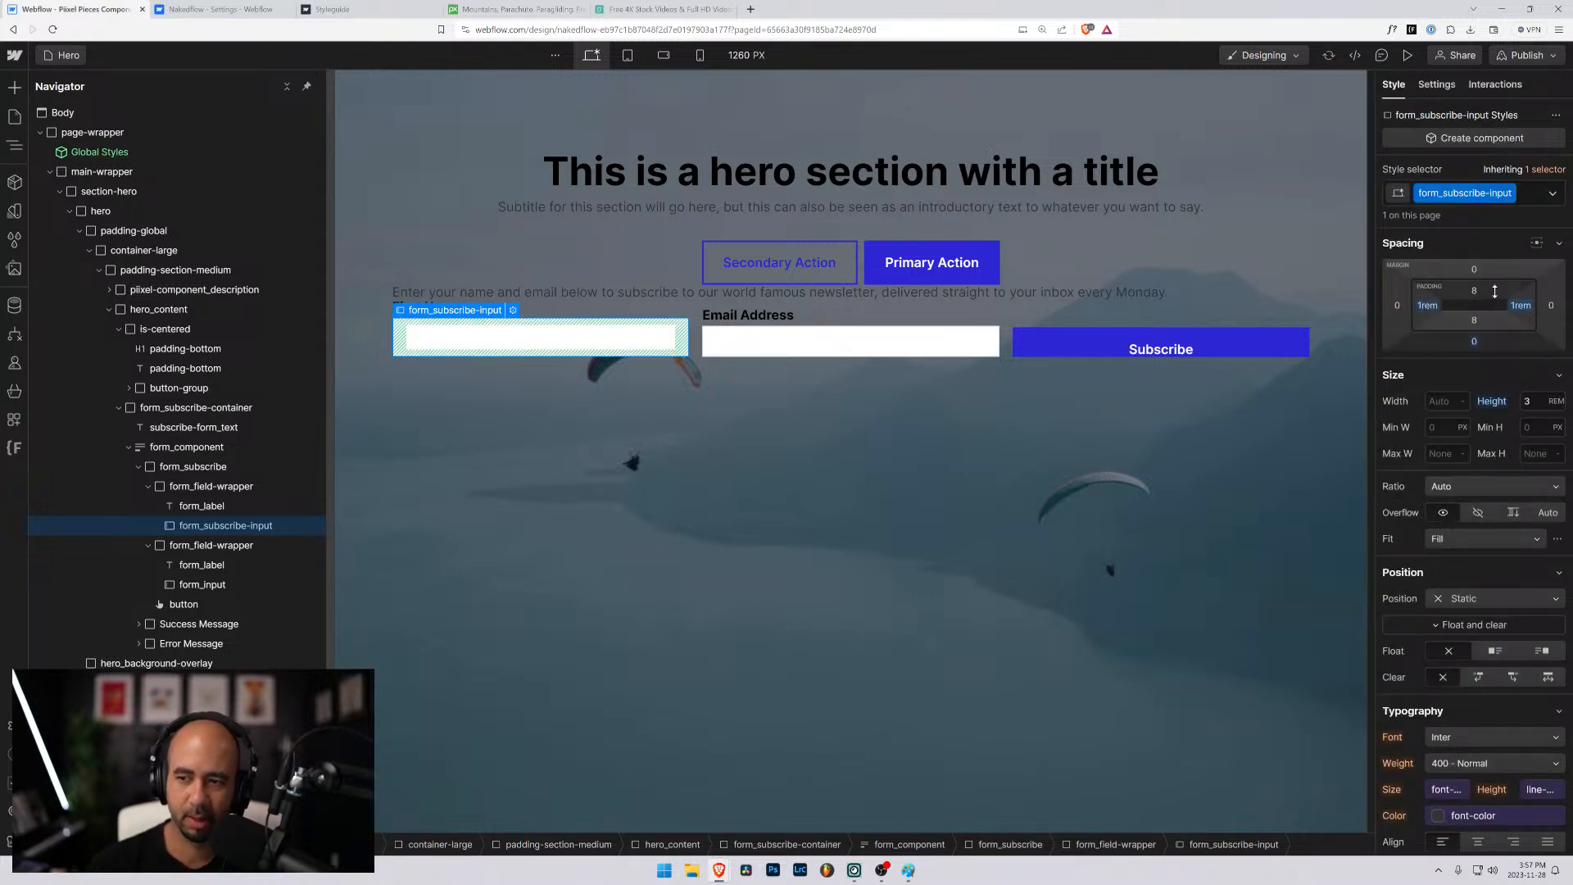
- Set the top and bottom padding of form_subscribe-input to 1rem each
left_click(1473, 292)
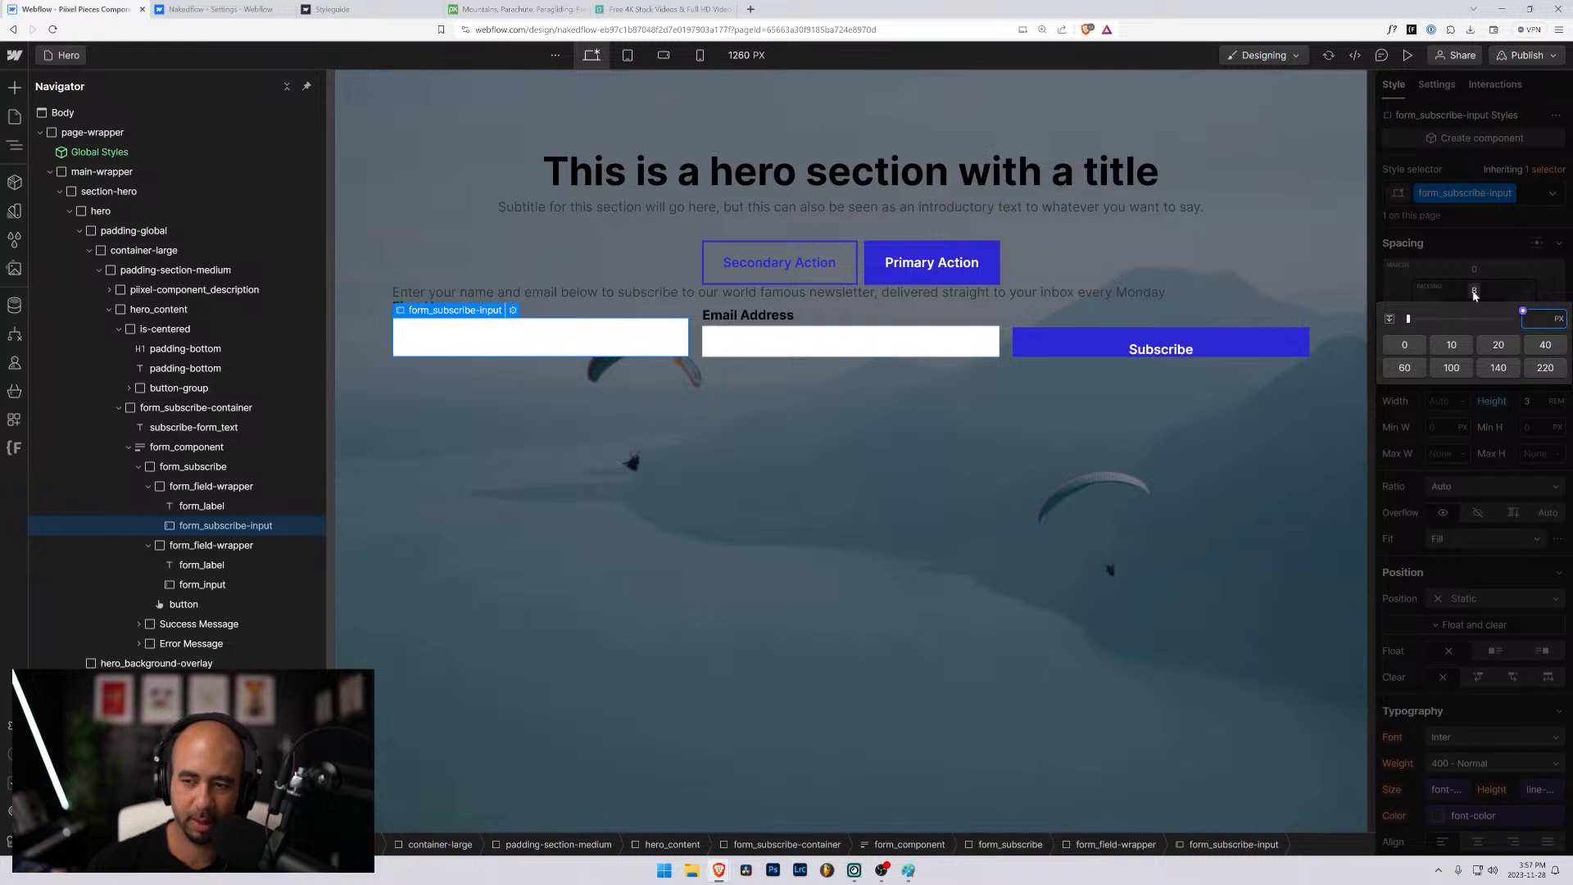
type("1rem")
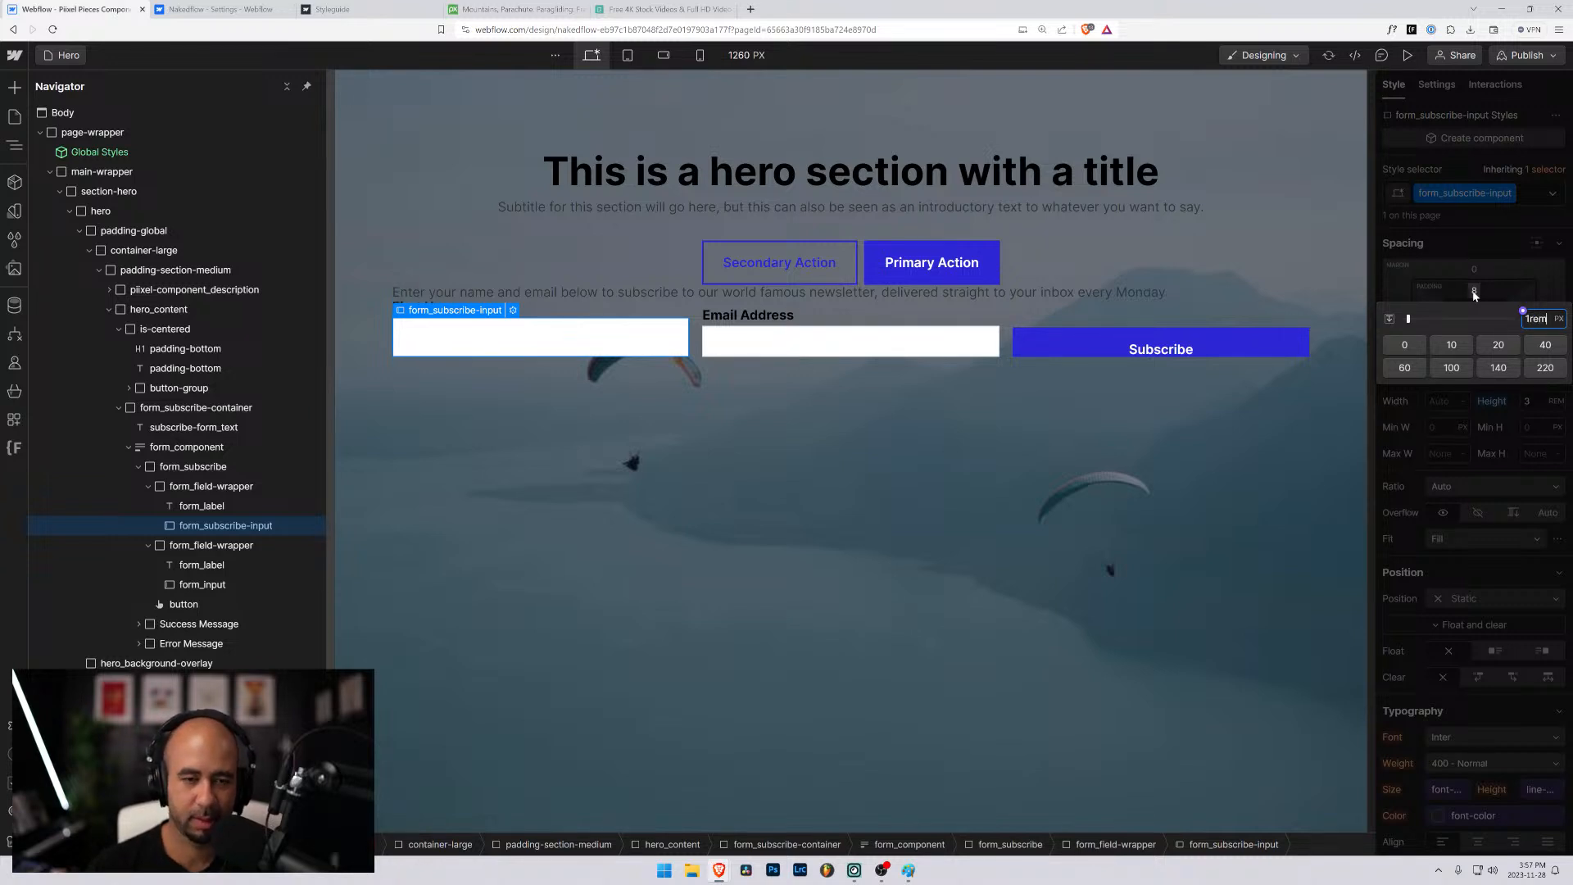
key("Return")
left_click(1474, 320)
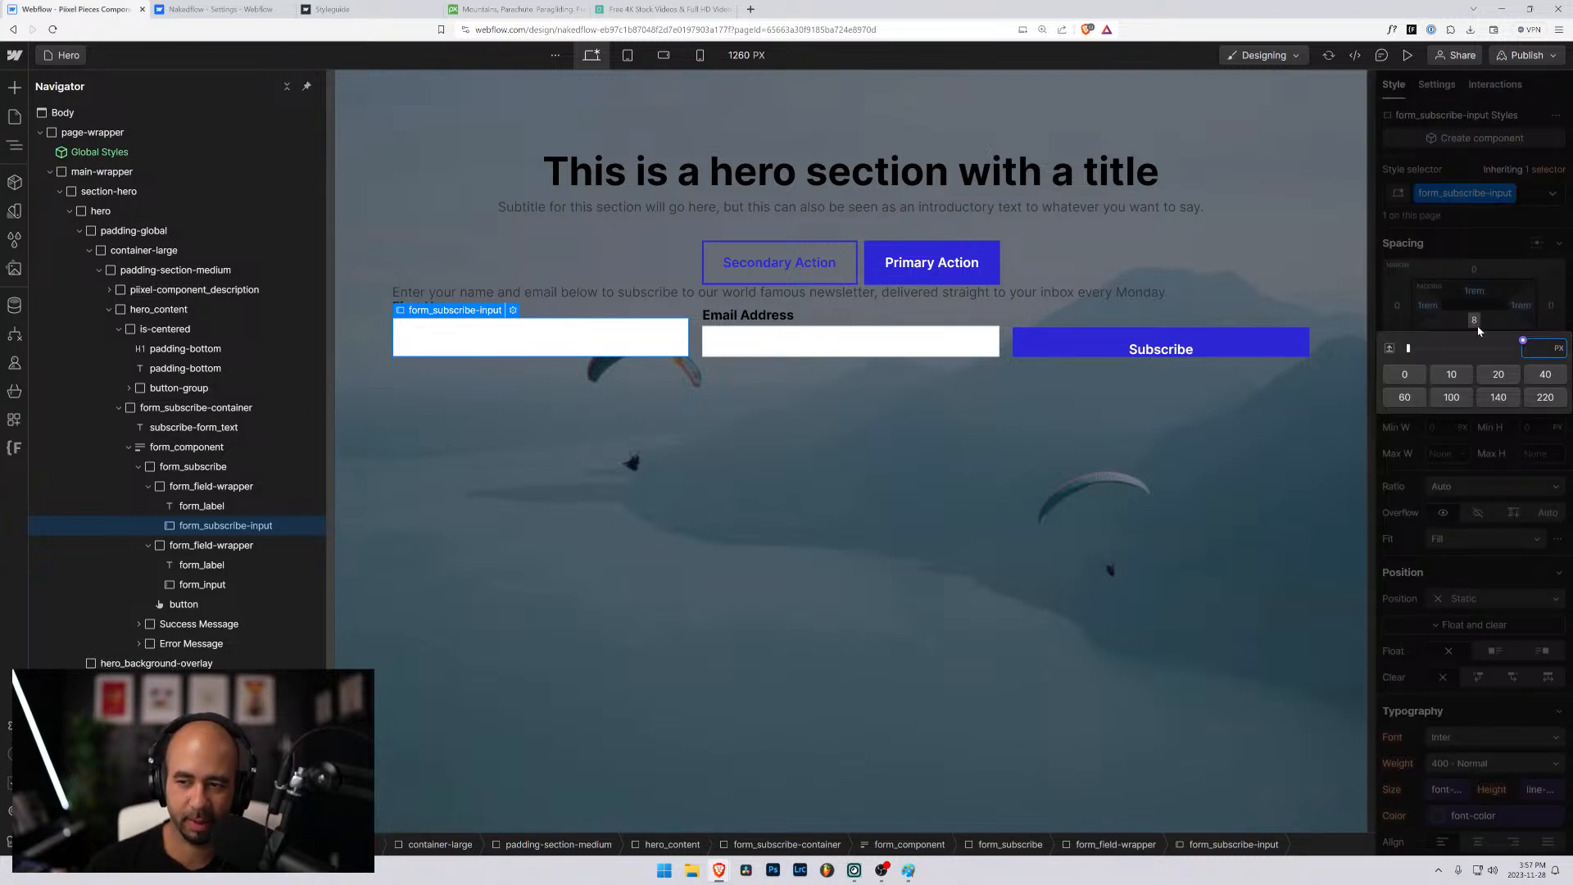
type("1rem")
key("Return")
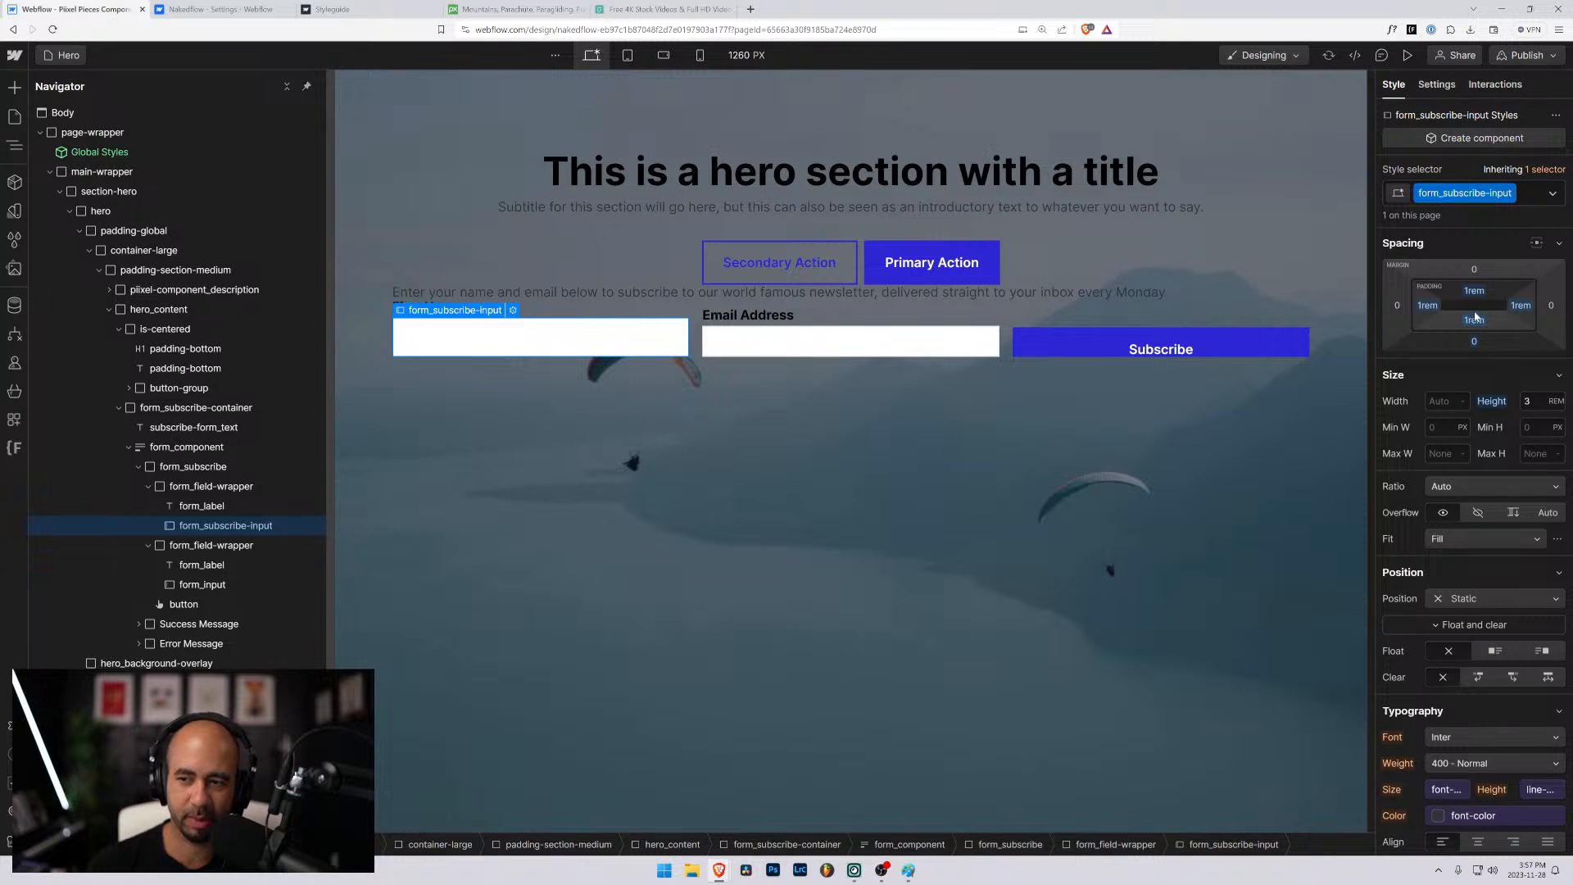
- Match the First Name input's top and bottom padding to the Email Address input's, at 0.5rem each
left_click_drag(1474, 292, 1475, 301)
key("Up")
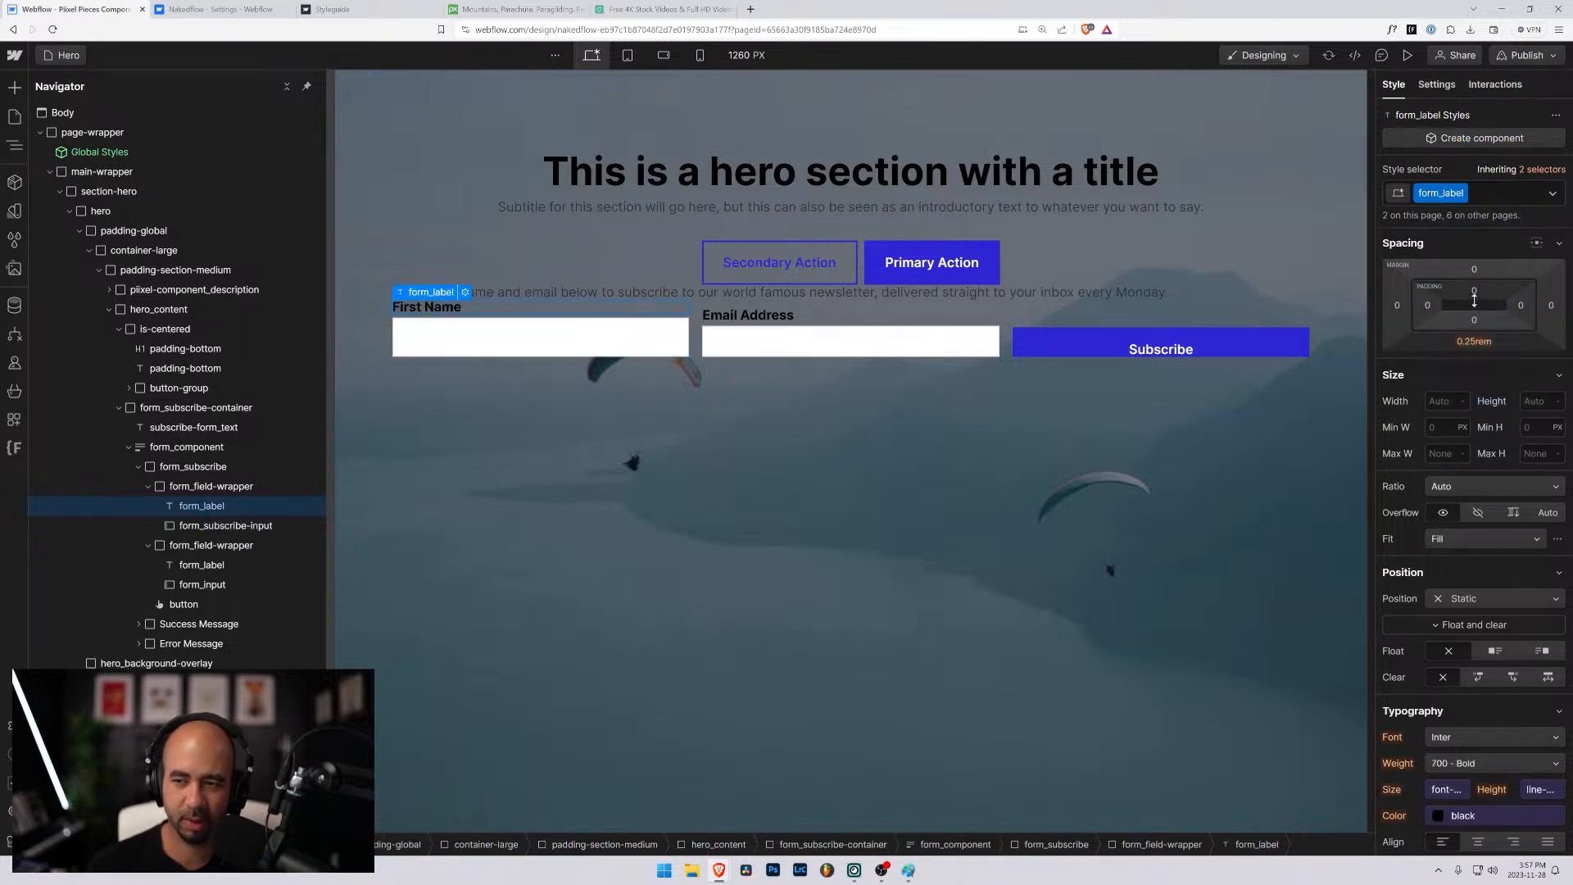
left_click(252, 526)
left_click(715, 354)
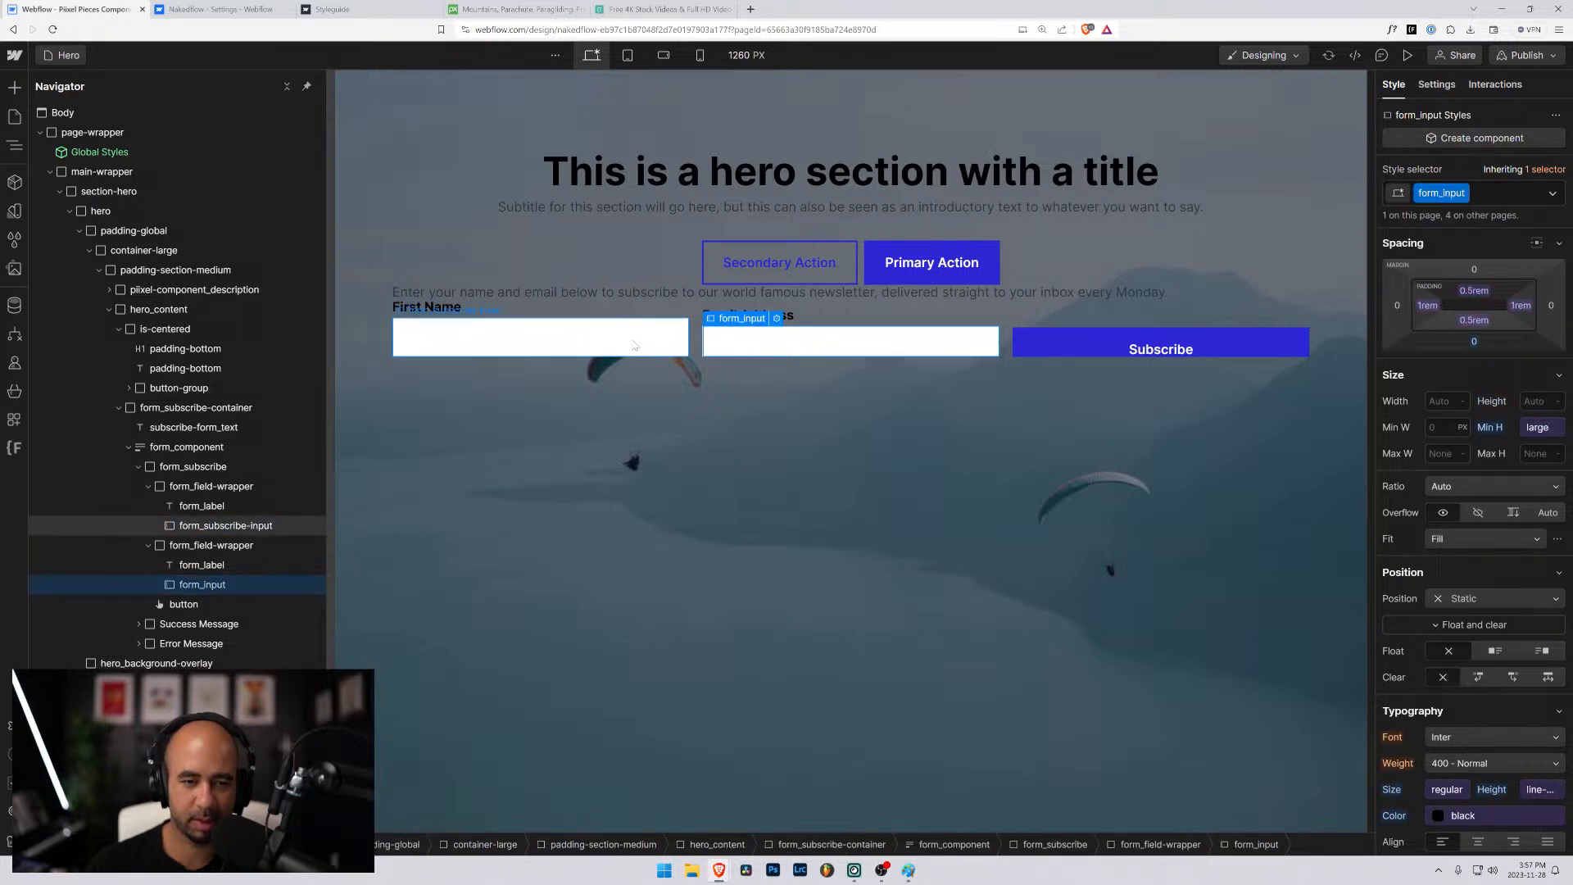
left_click(635, 345)
left_click_drag(1477, 295, 1478, 285)
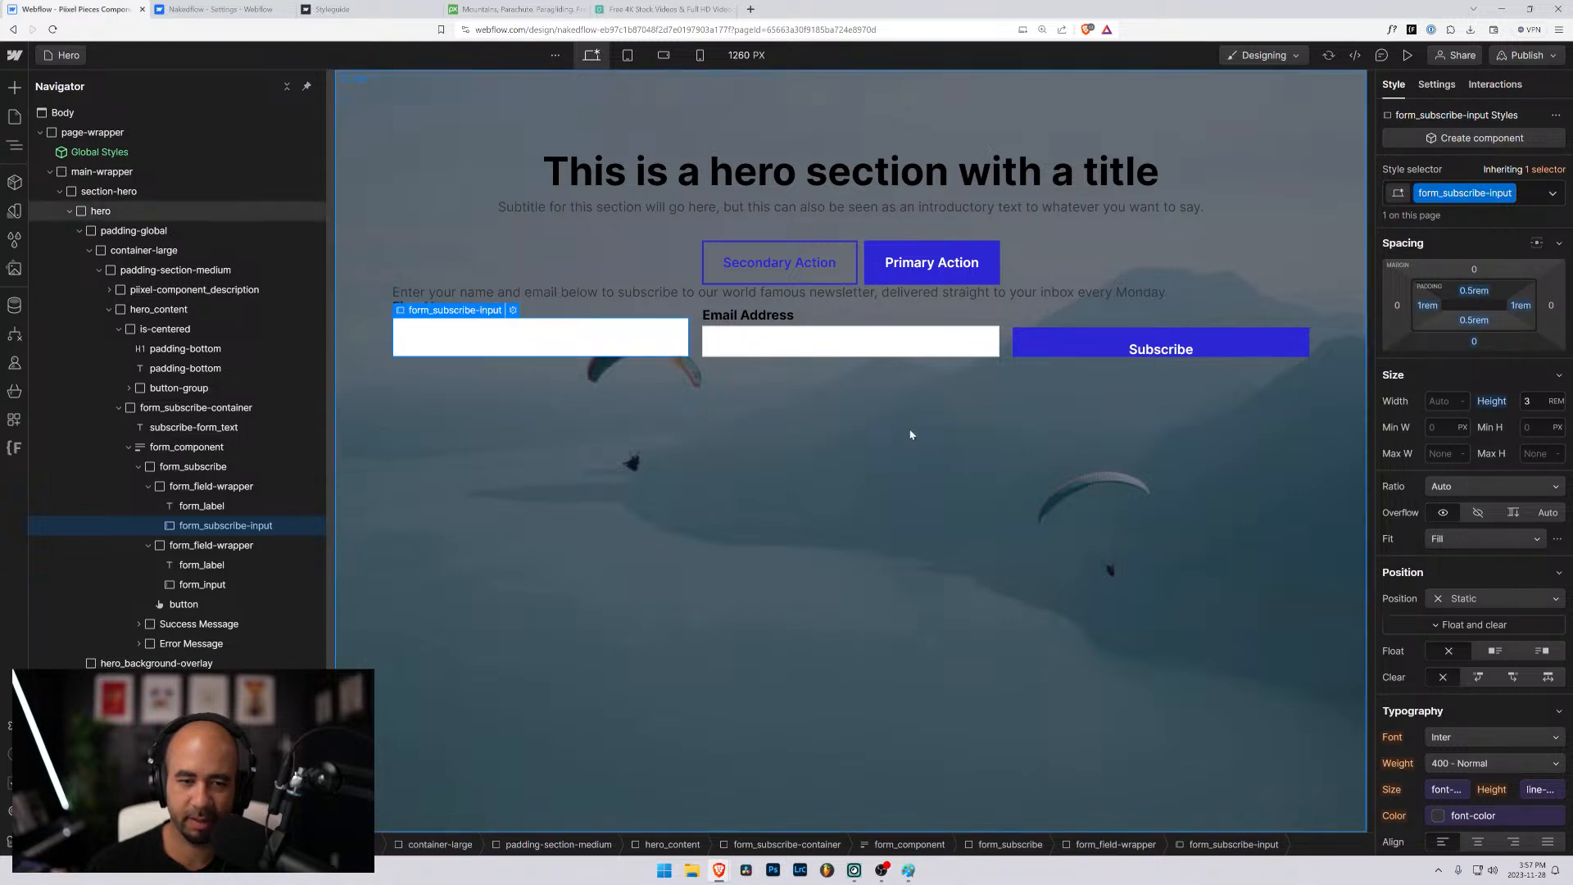
- Copy the class name form_subscribe-input and apply it to the Email Address field in place of form_input
double_click(1483, 195)
key("ctrl+c")
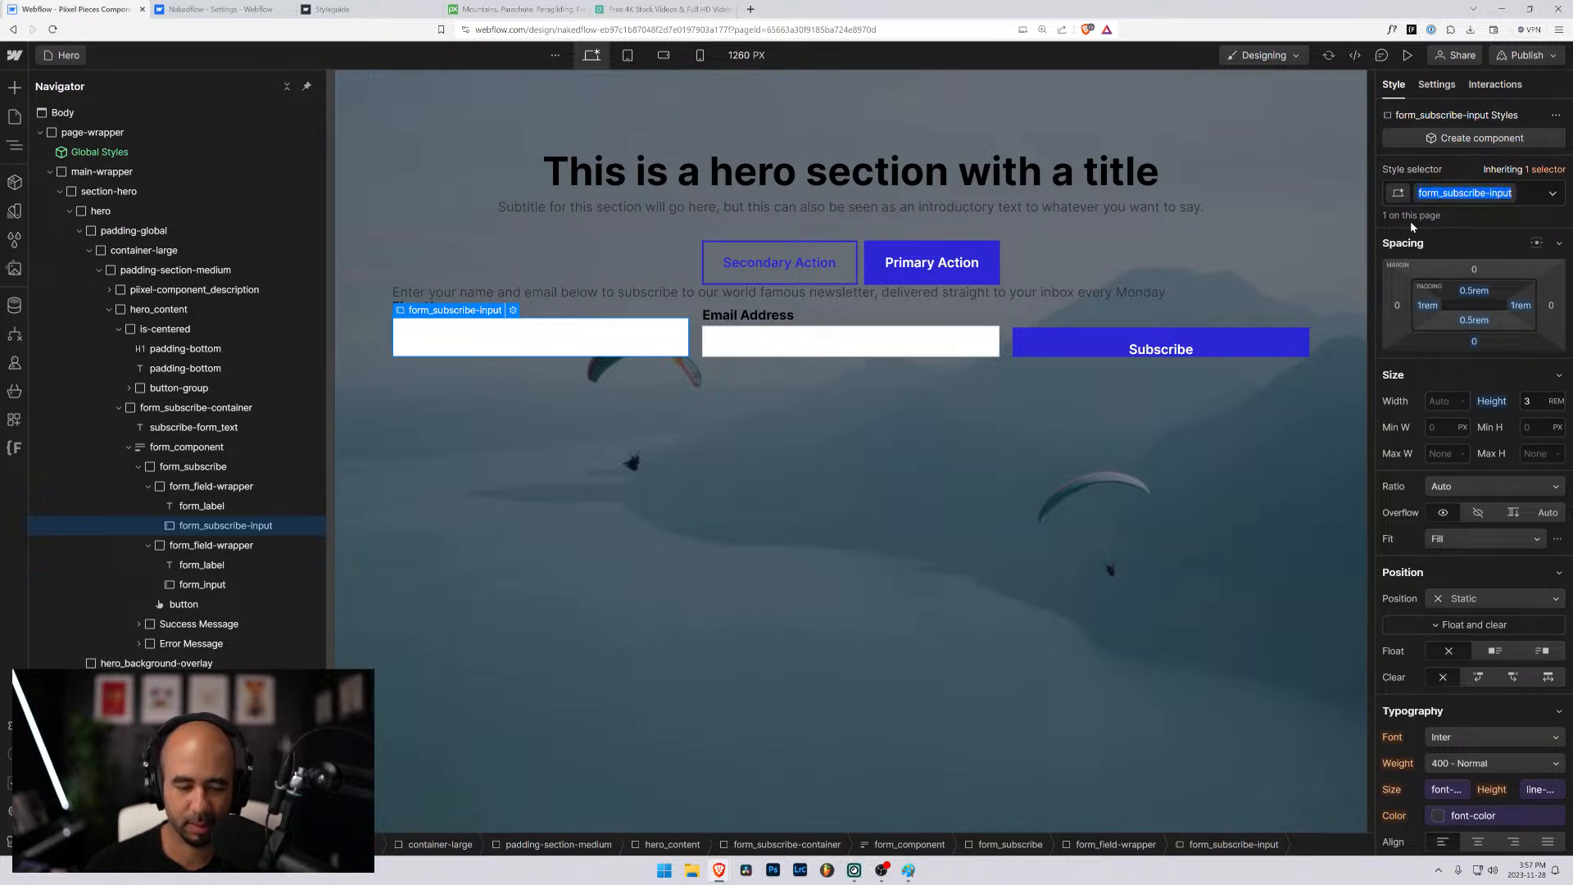
left_click(204, 585)
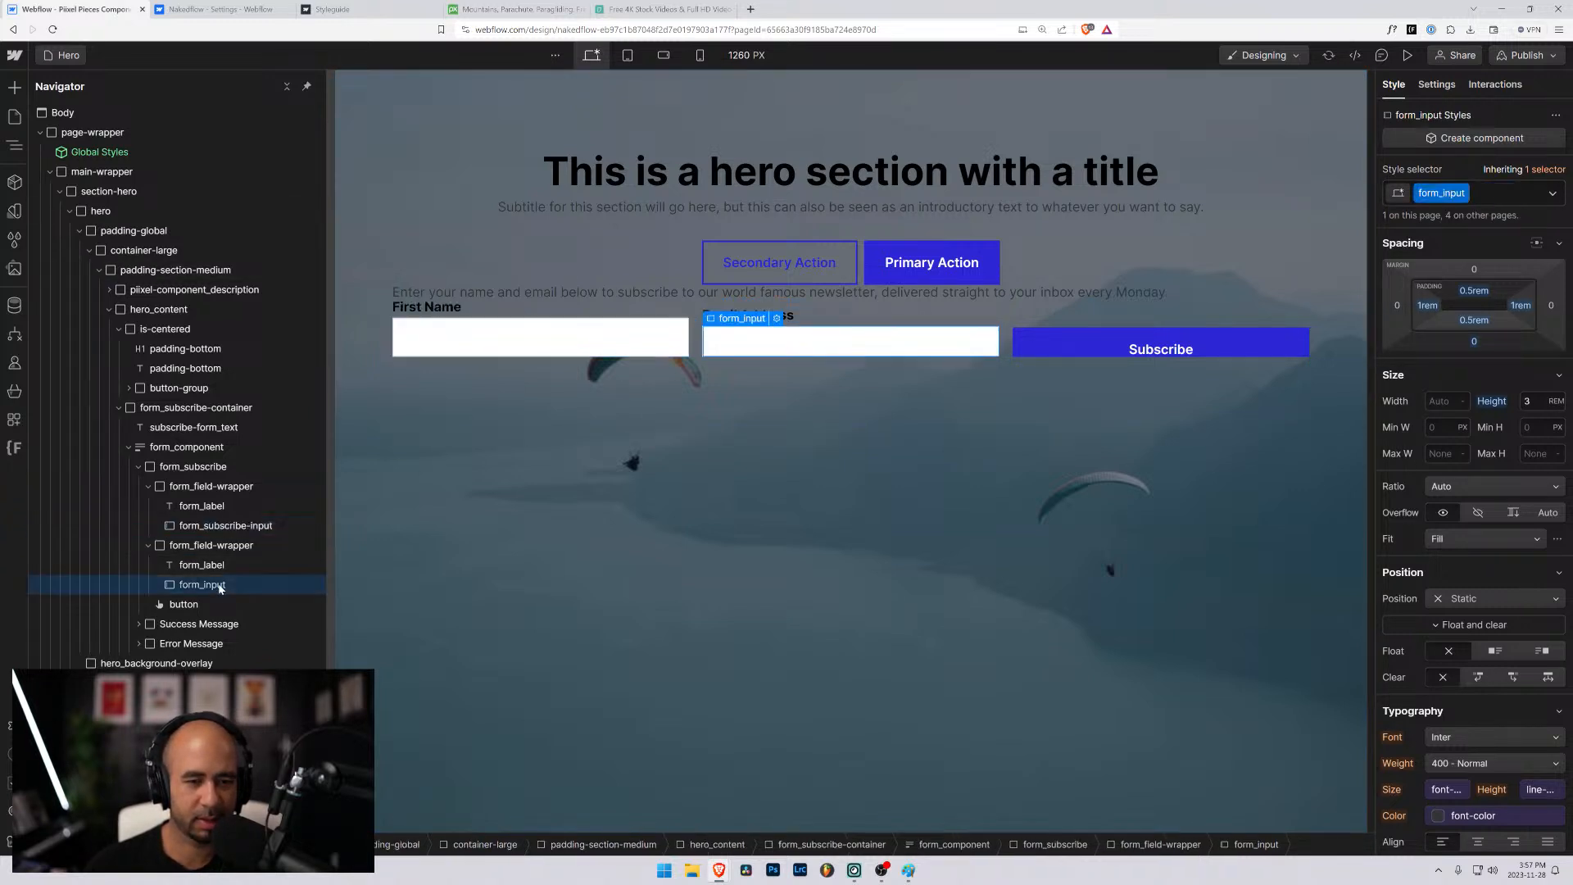
left_click(1480, 197)
key("BackSpace")
key("ctrl+v")
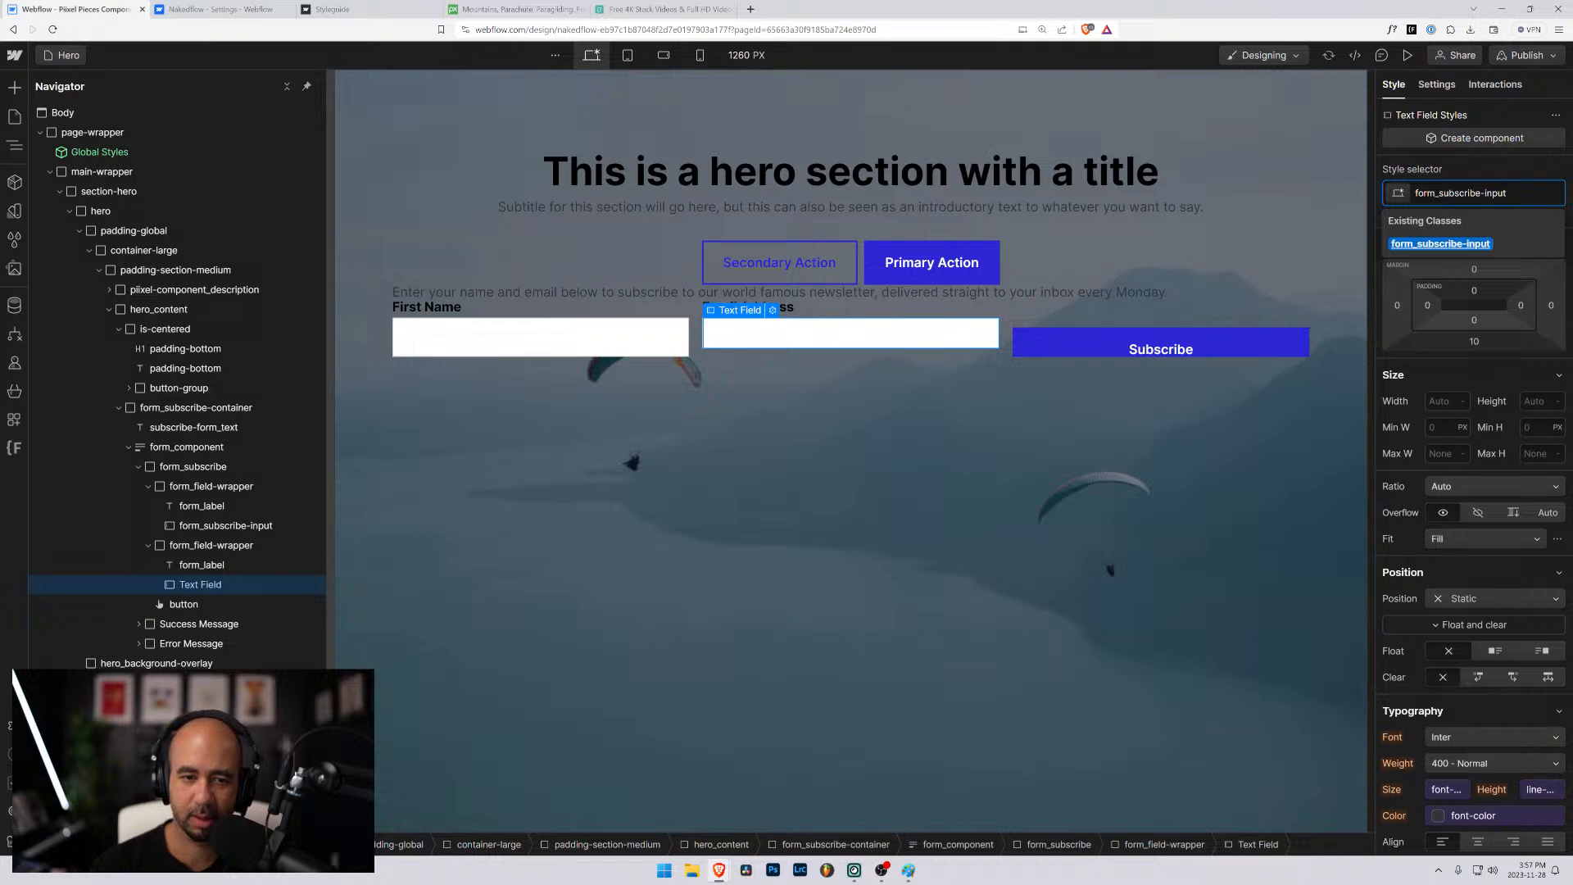
key("Return")
- Unlink the Subscribe button's height from the sizing variable large and set it to 3 rem
left_click(1086, 335)
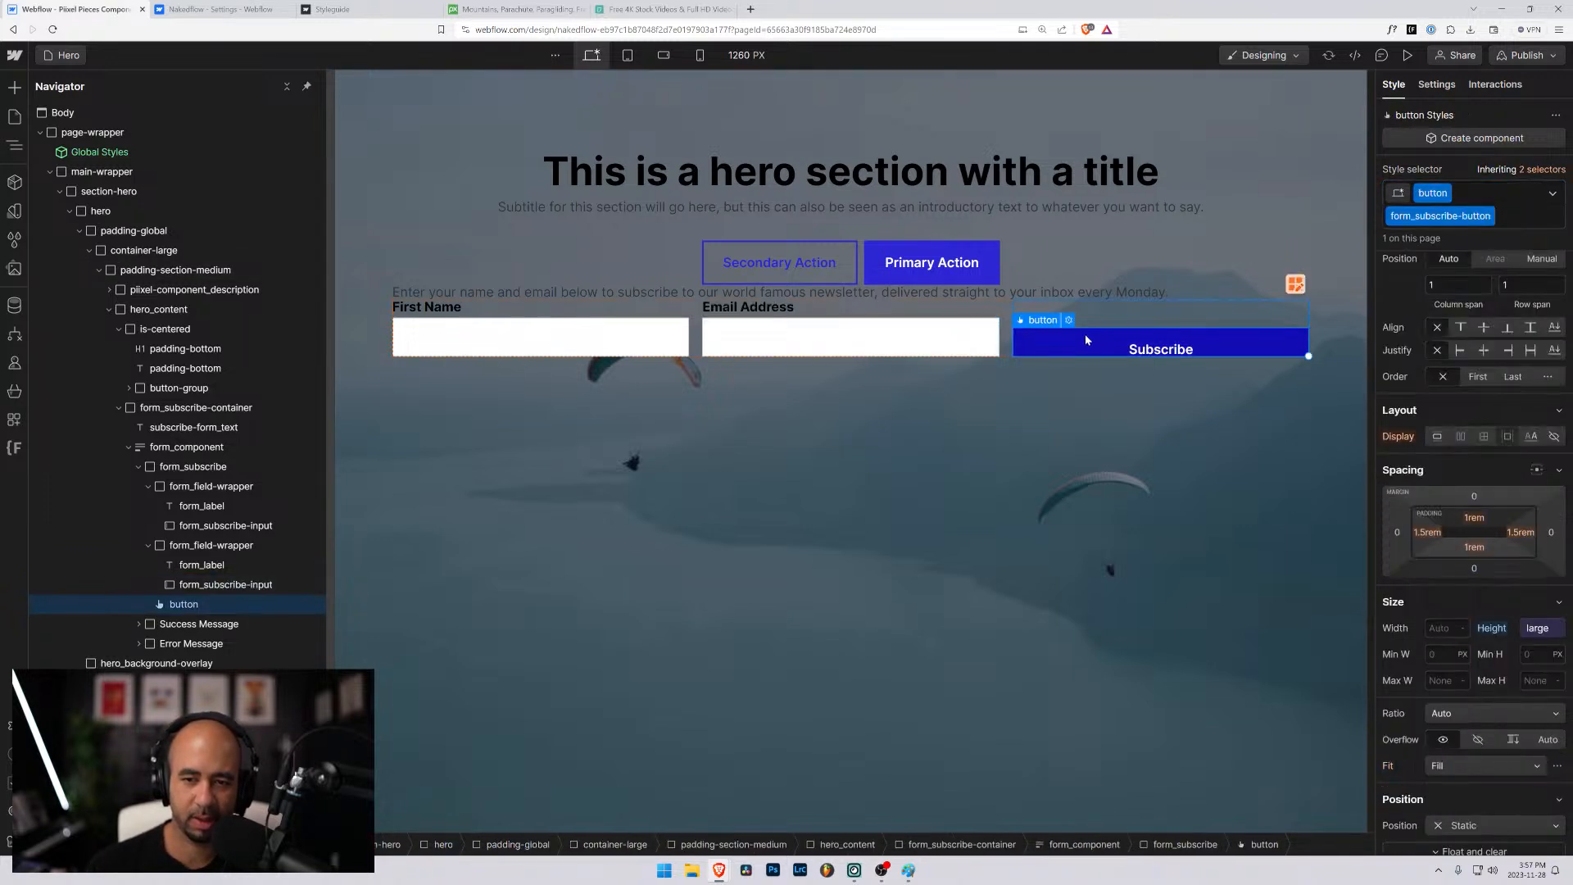
left_click(1532, 631)
left_click(1561, 380)
left_click(1527, 629)
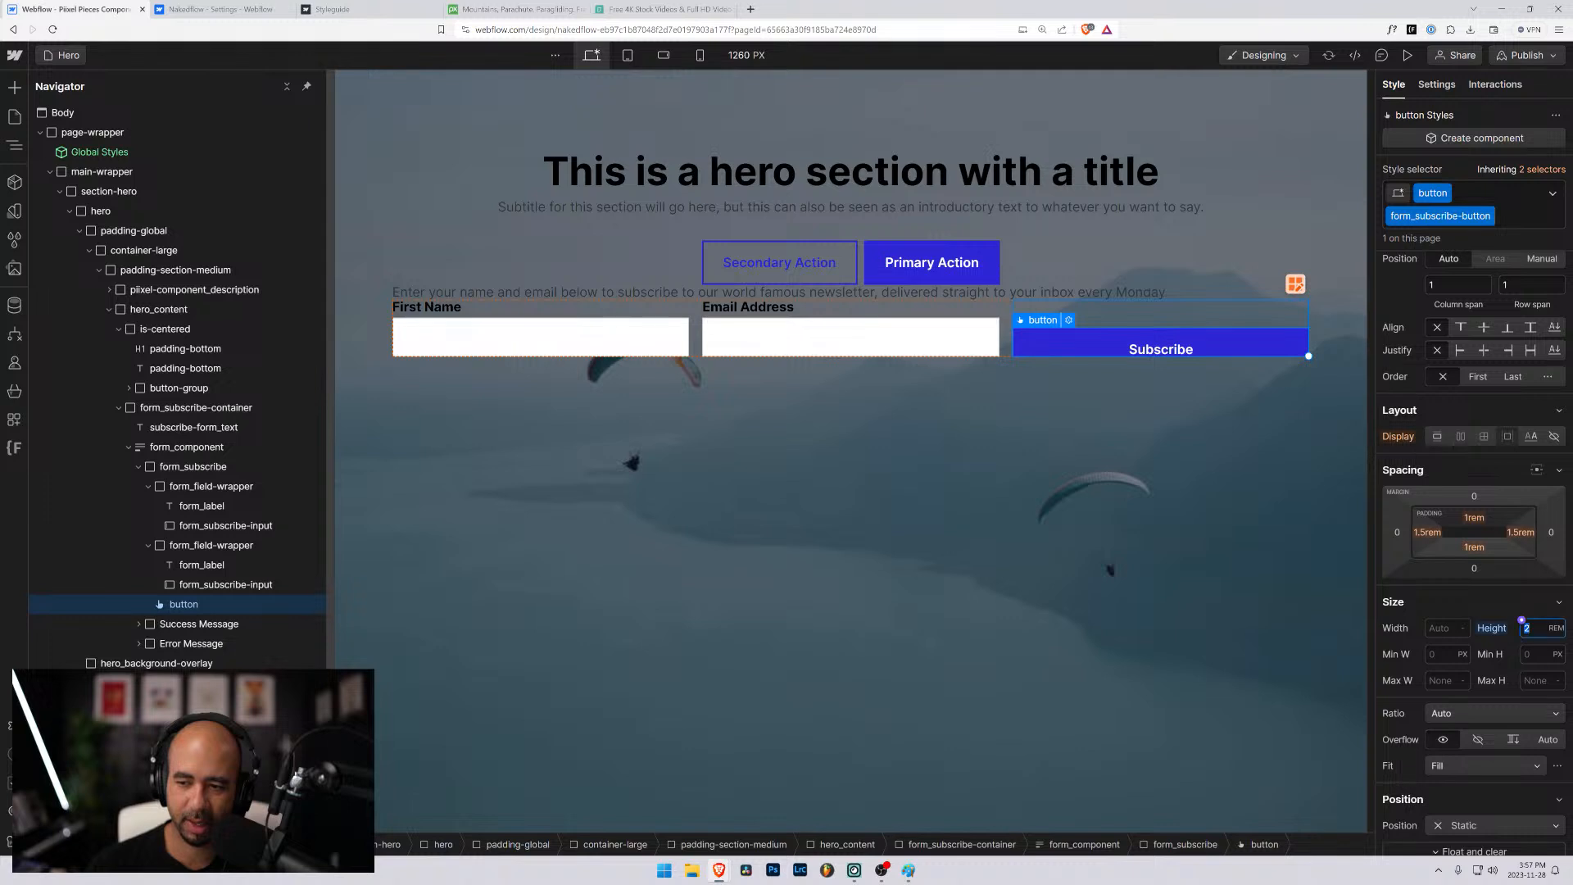
type("3")
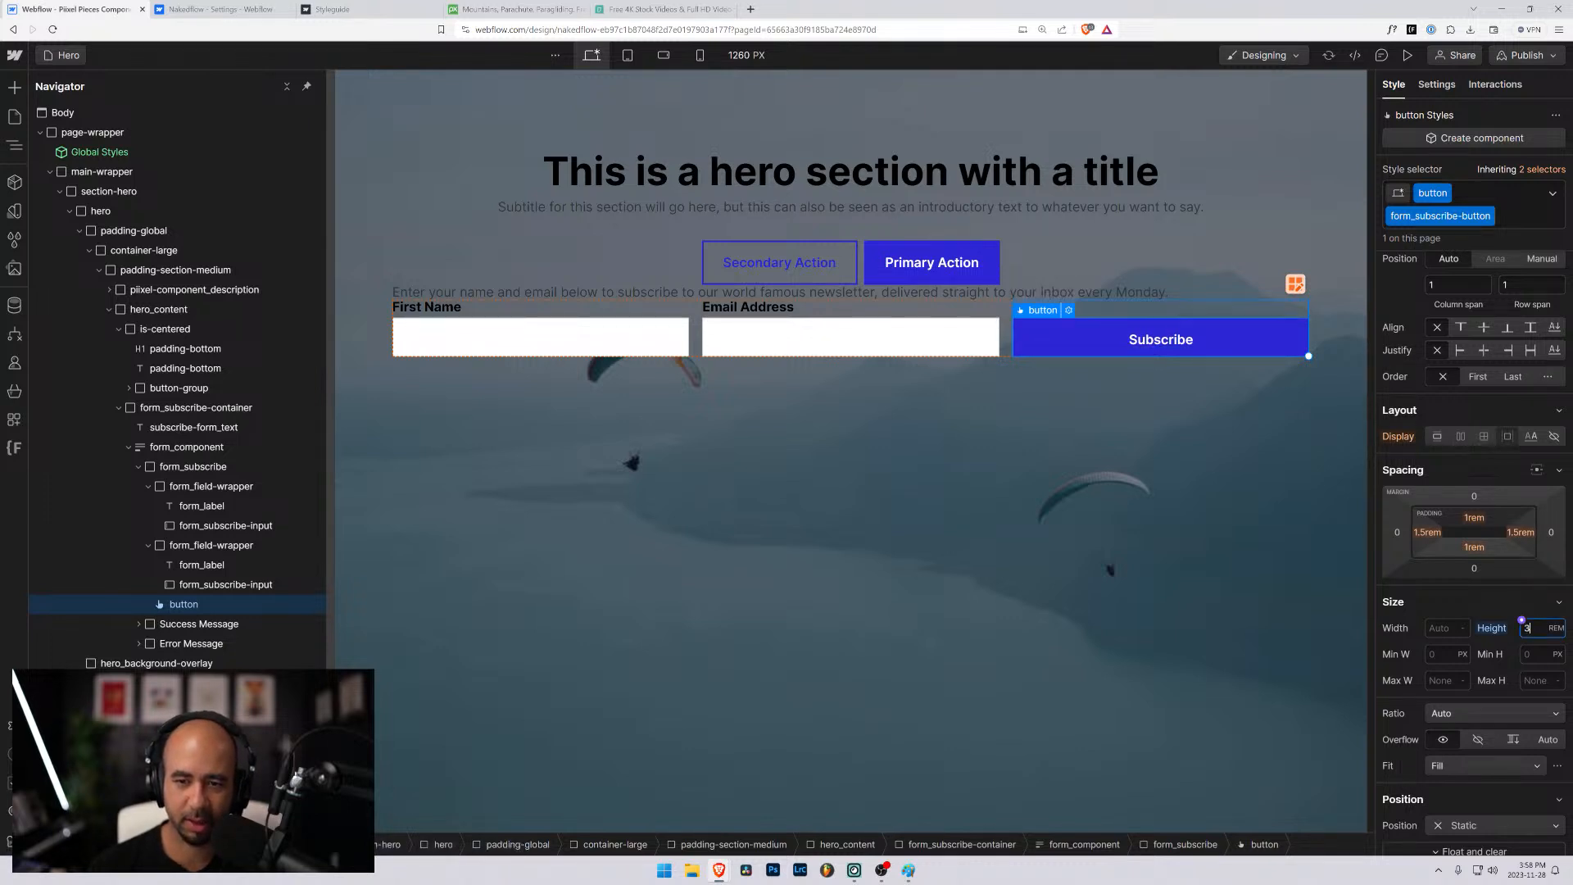
left_click(1146, 404)
left_click(1083, 324)
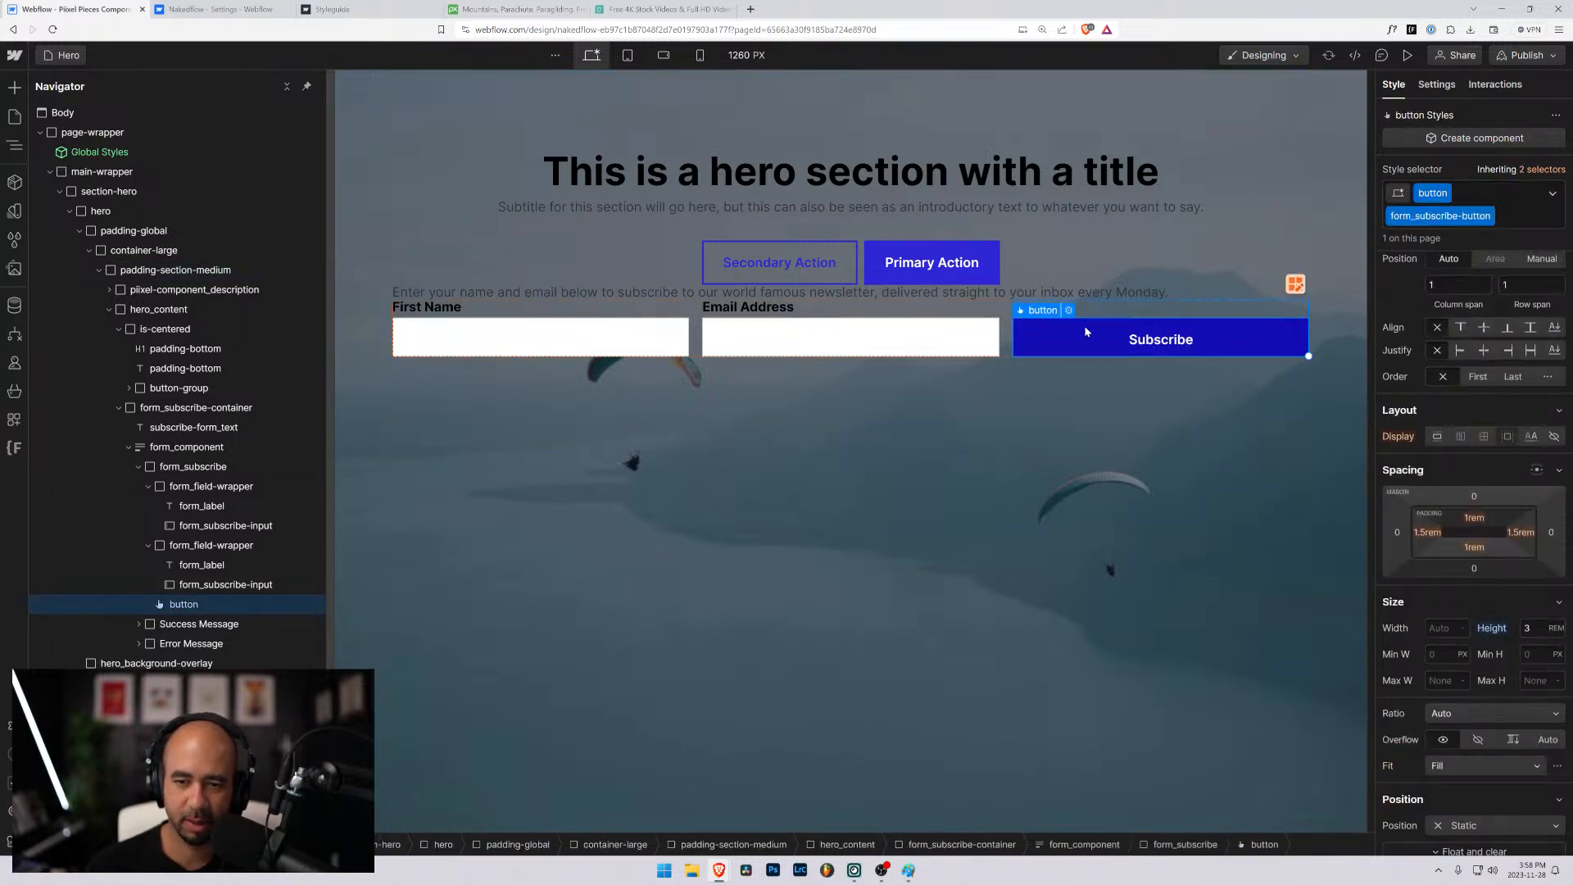
left_click(1473, 518)
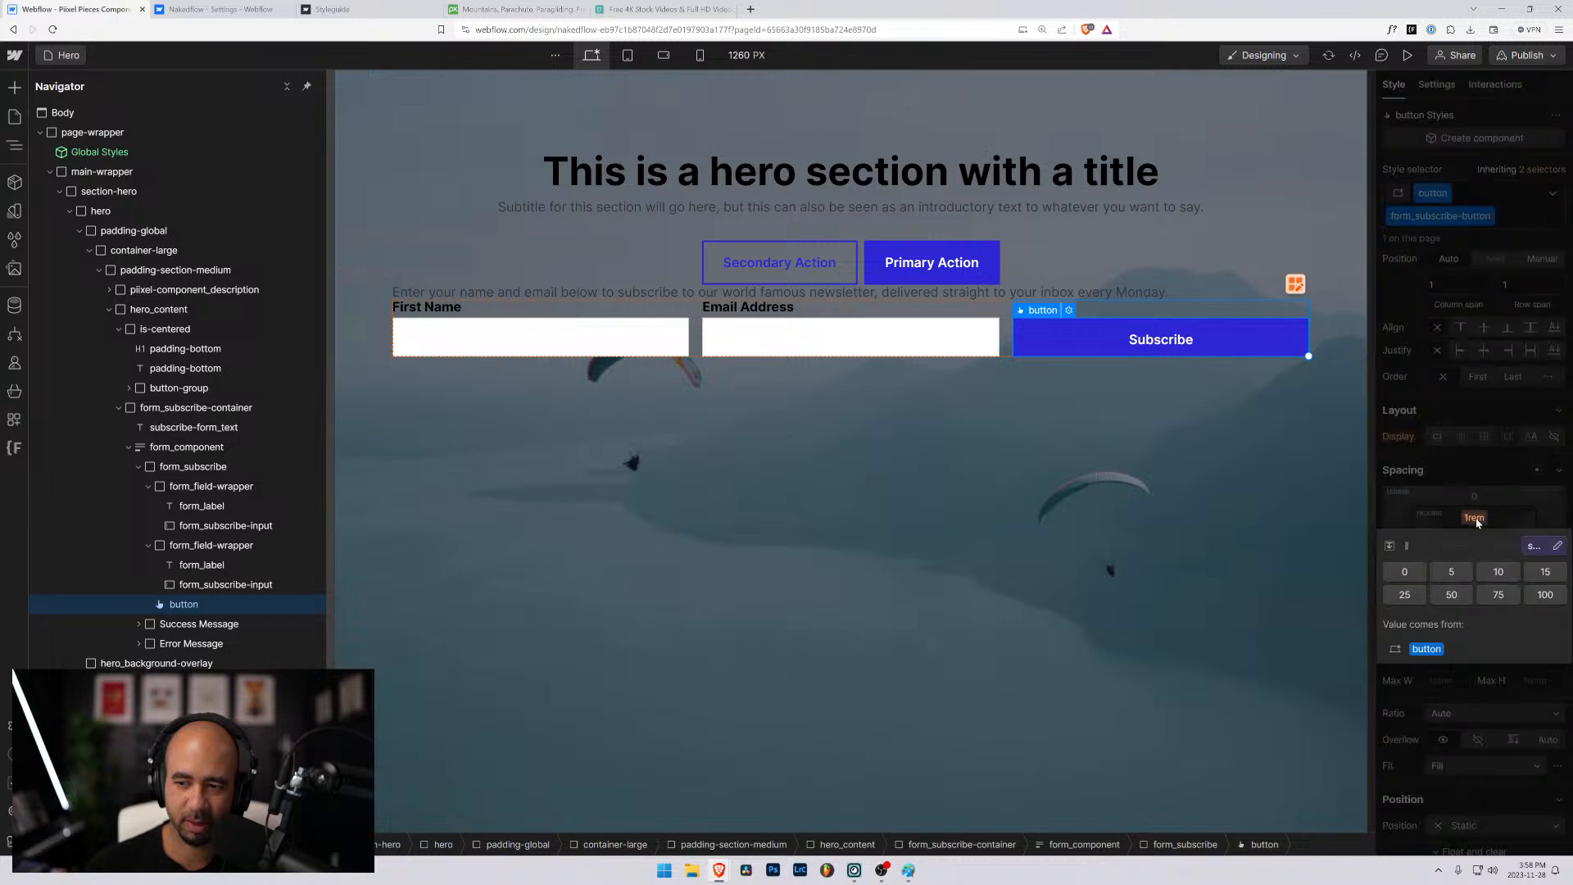
key("0")
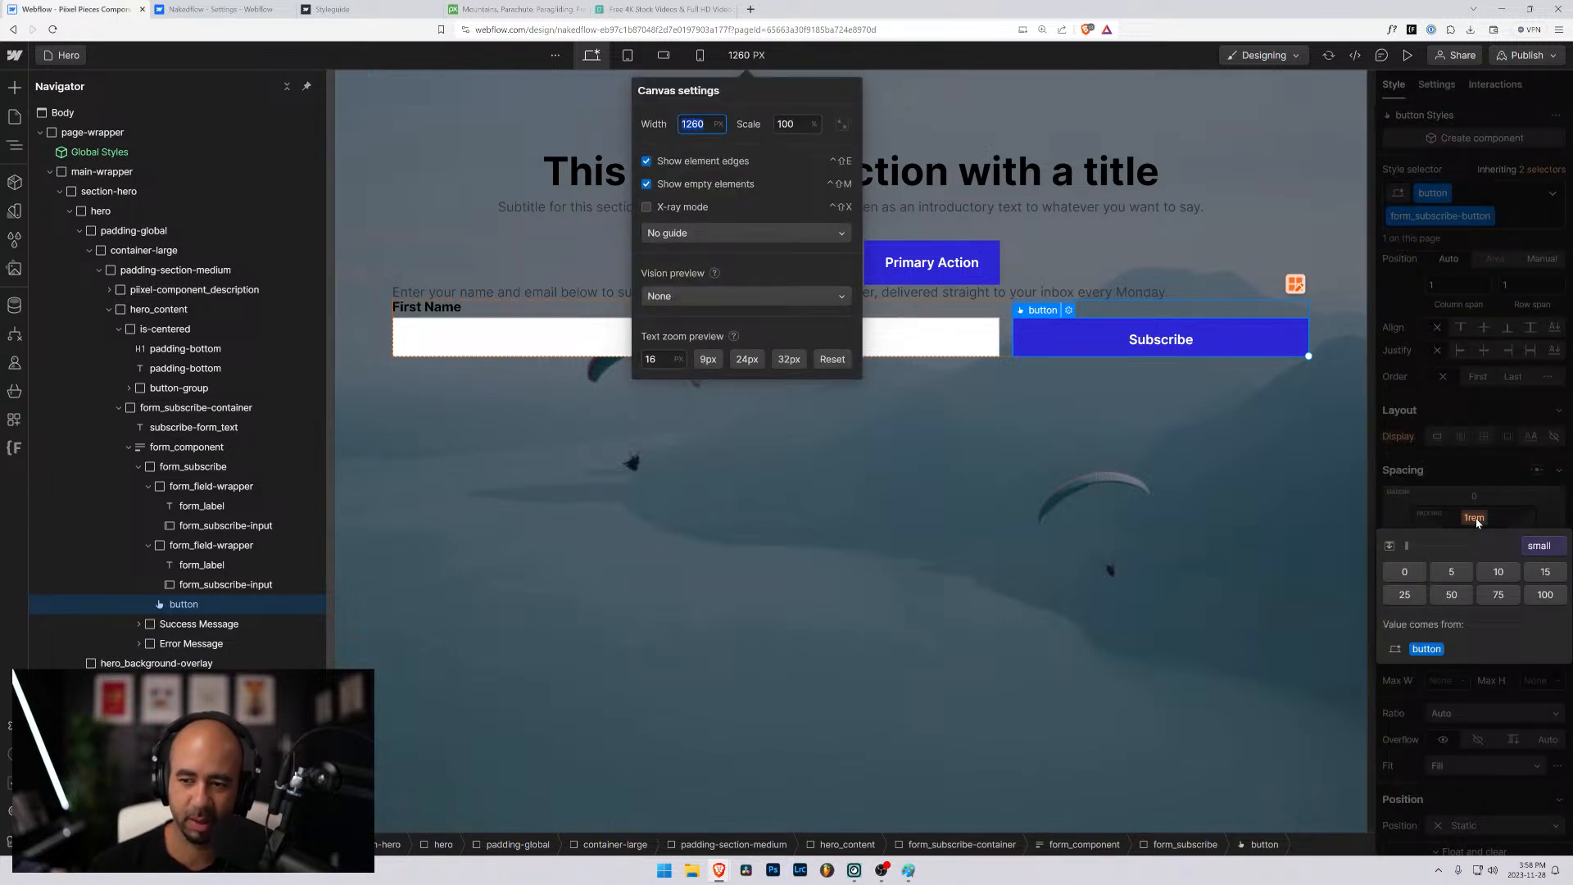
left_click(1478, 519)
left_click(1477, 520)
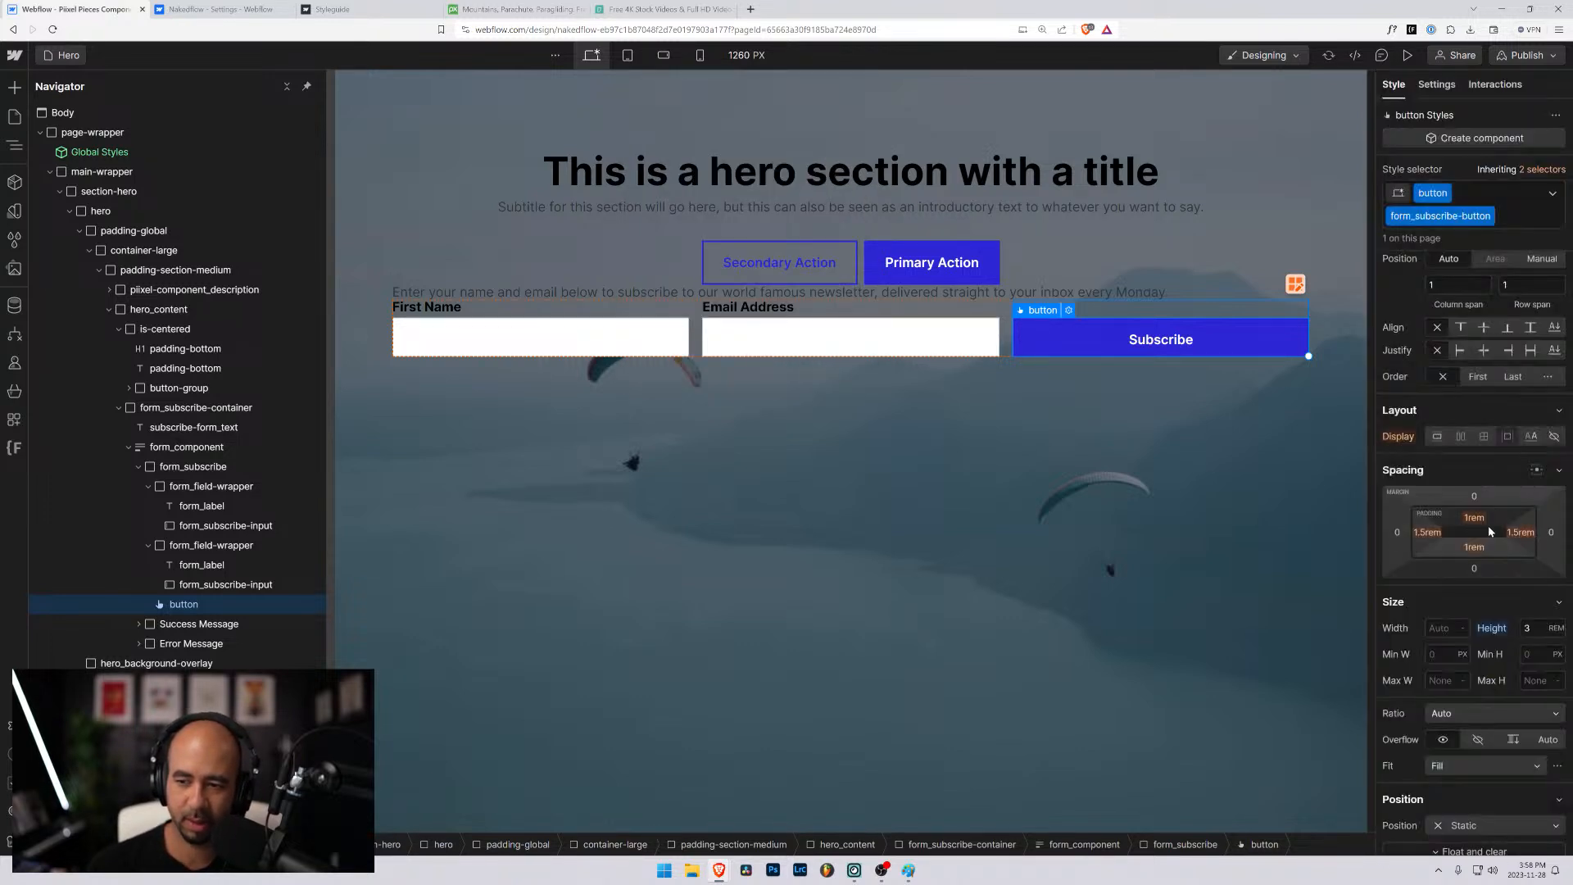
- Unlink the Subscribe button's top padding from the sizing variable small and set it to 0.5rem
left_click(1482, 521)
left_click(1533, 545)
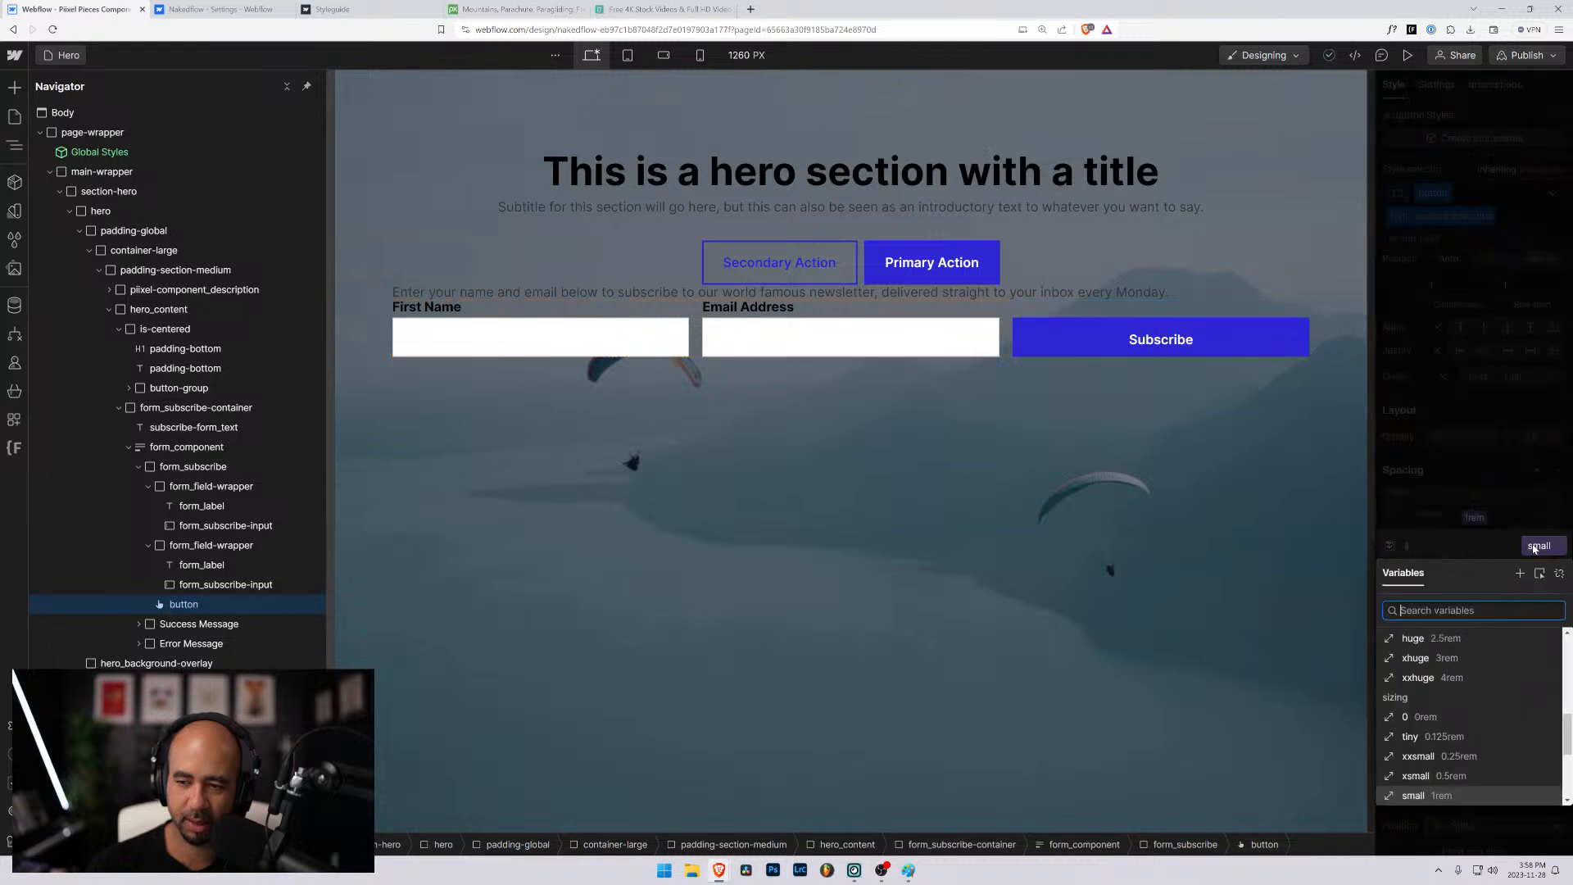
left_click(1558, 573)
left_click(1476, 520)
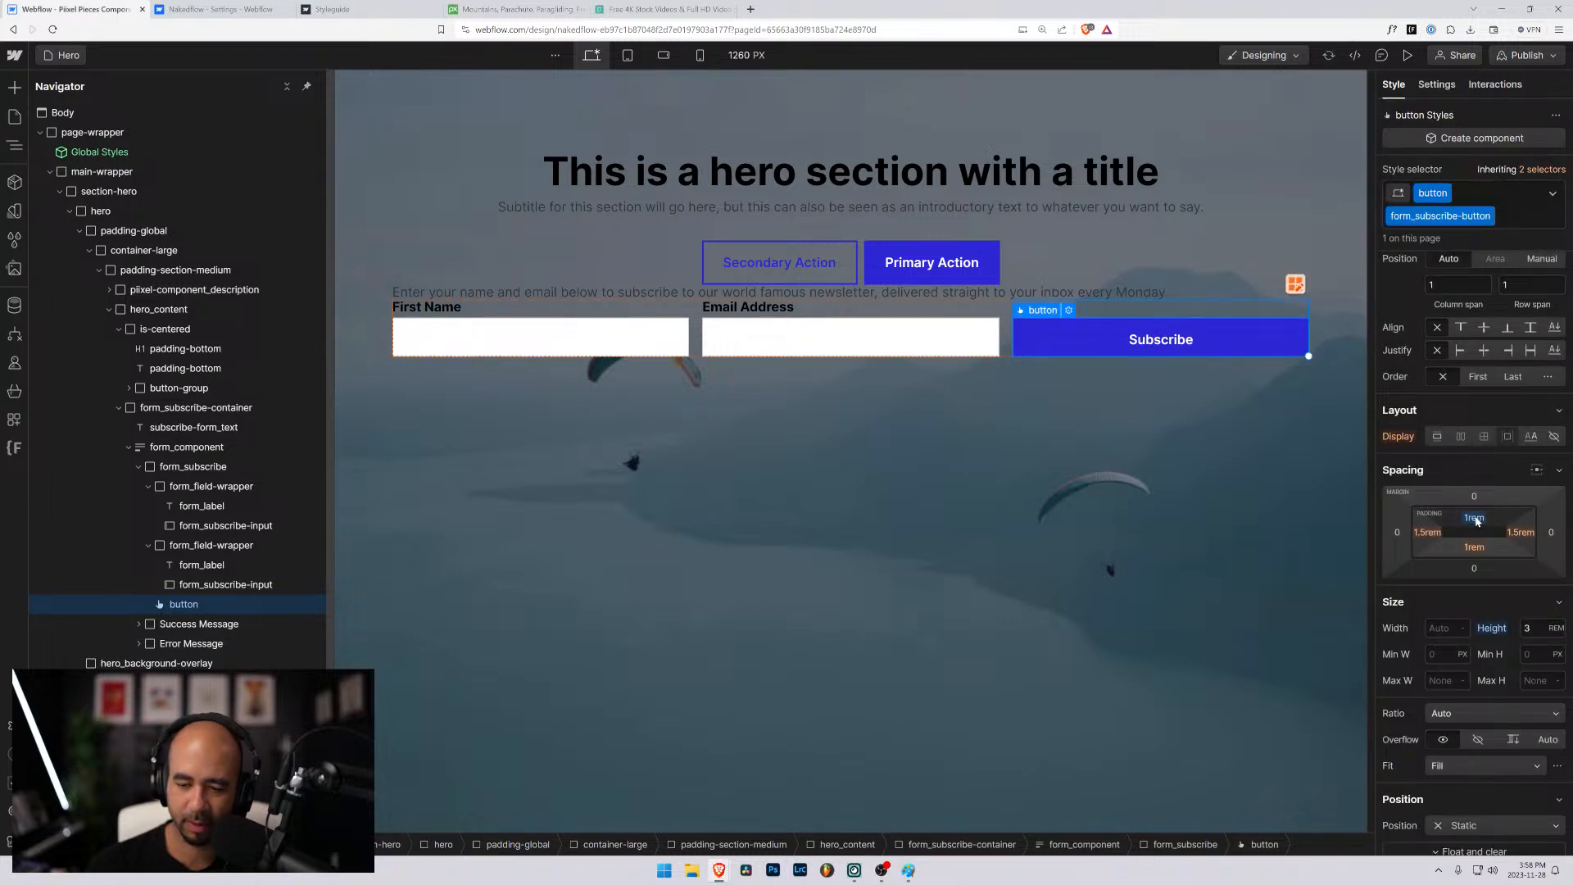
left_click(1478, 520)
type("0.5")
key("Return")
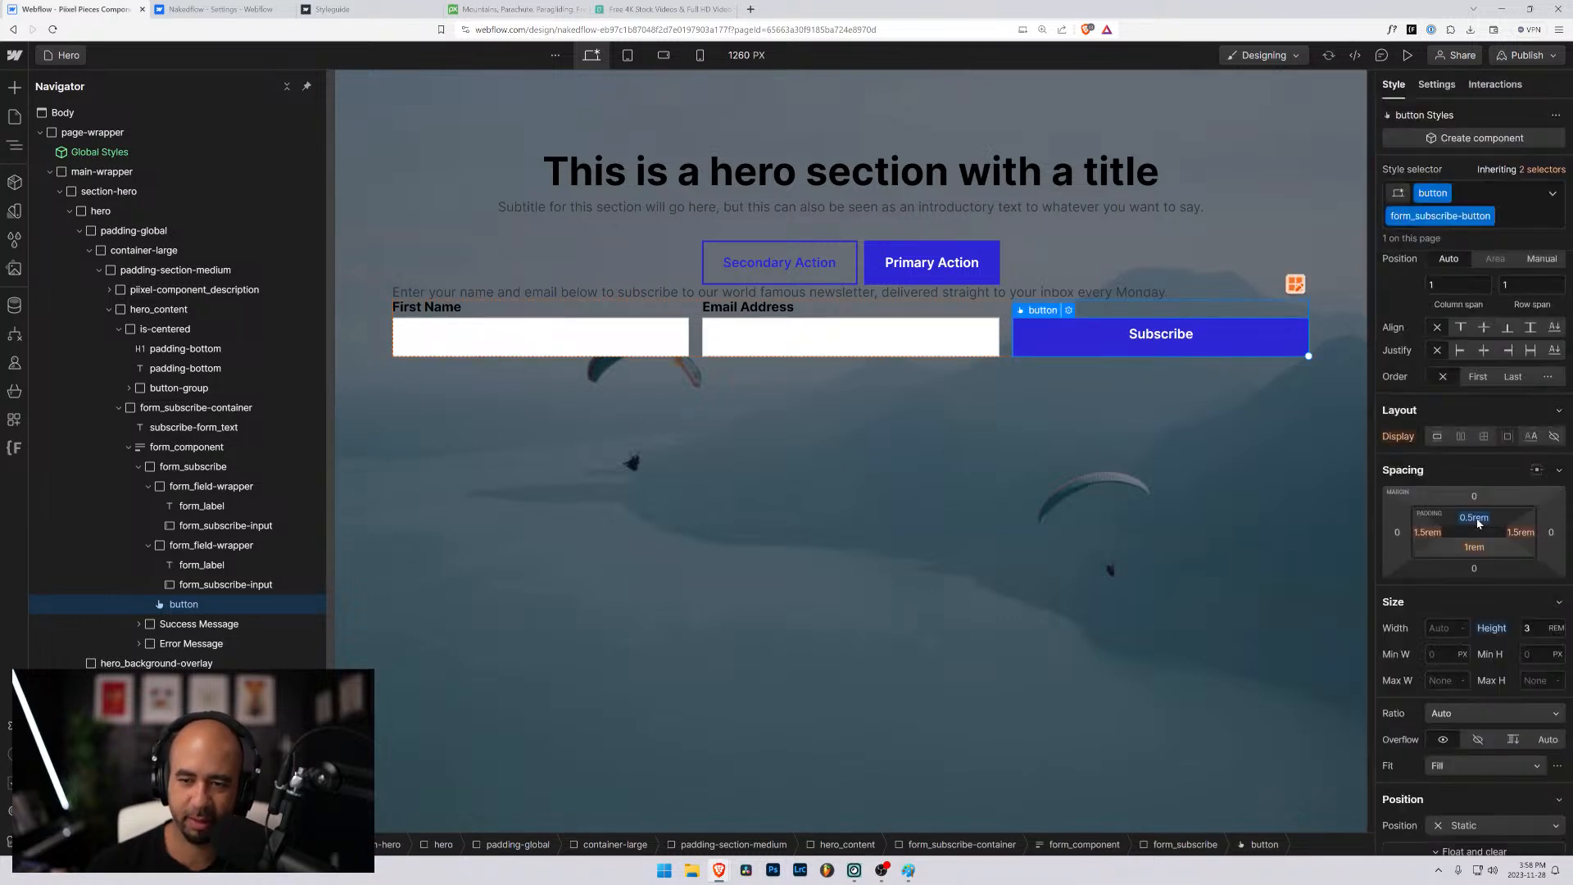
- Unlink the Subscribe button's bottom padding from its sizing variable and set it to 0.5rem
left_click(1474, 548)
left_click(1556, 574)
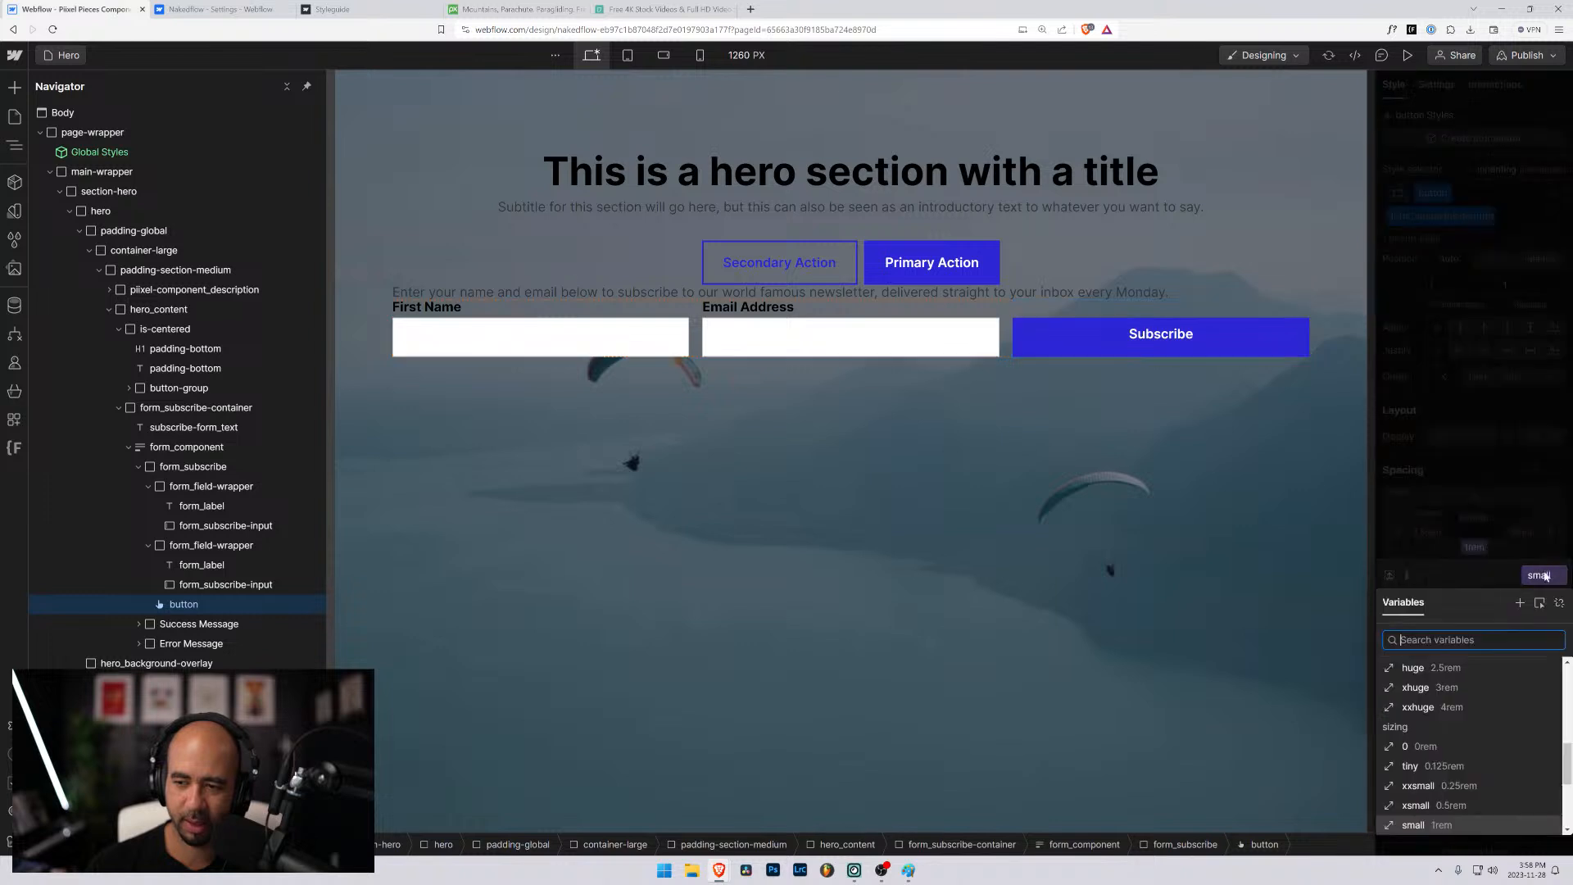
left_click(1560, 604)
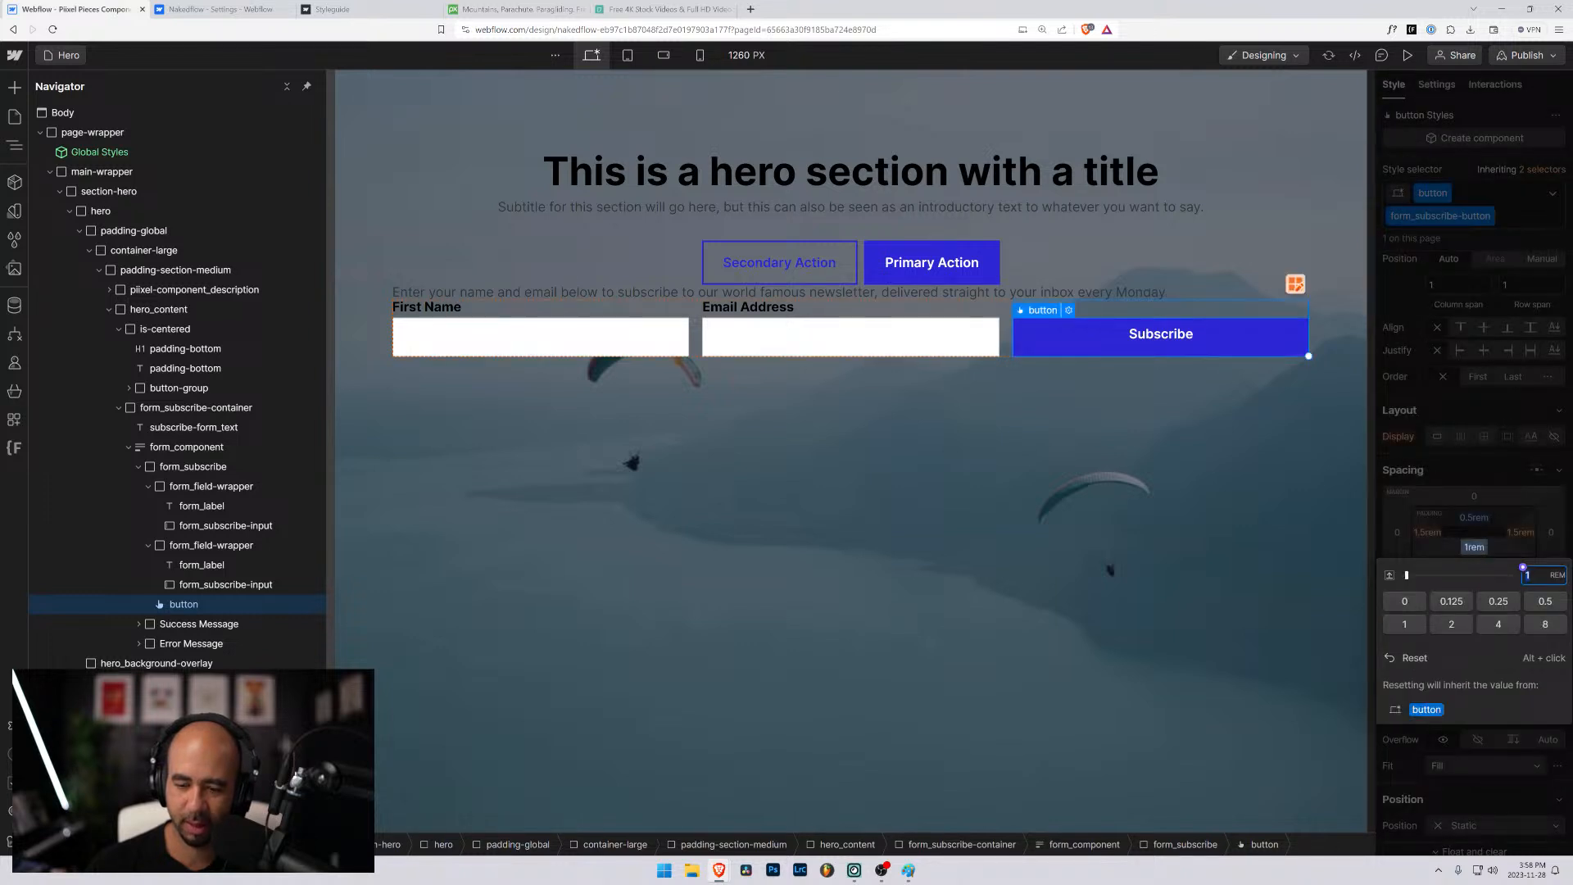
type("0.5")
key("Return")
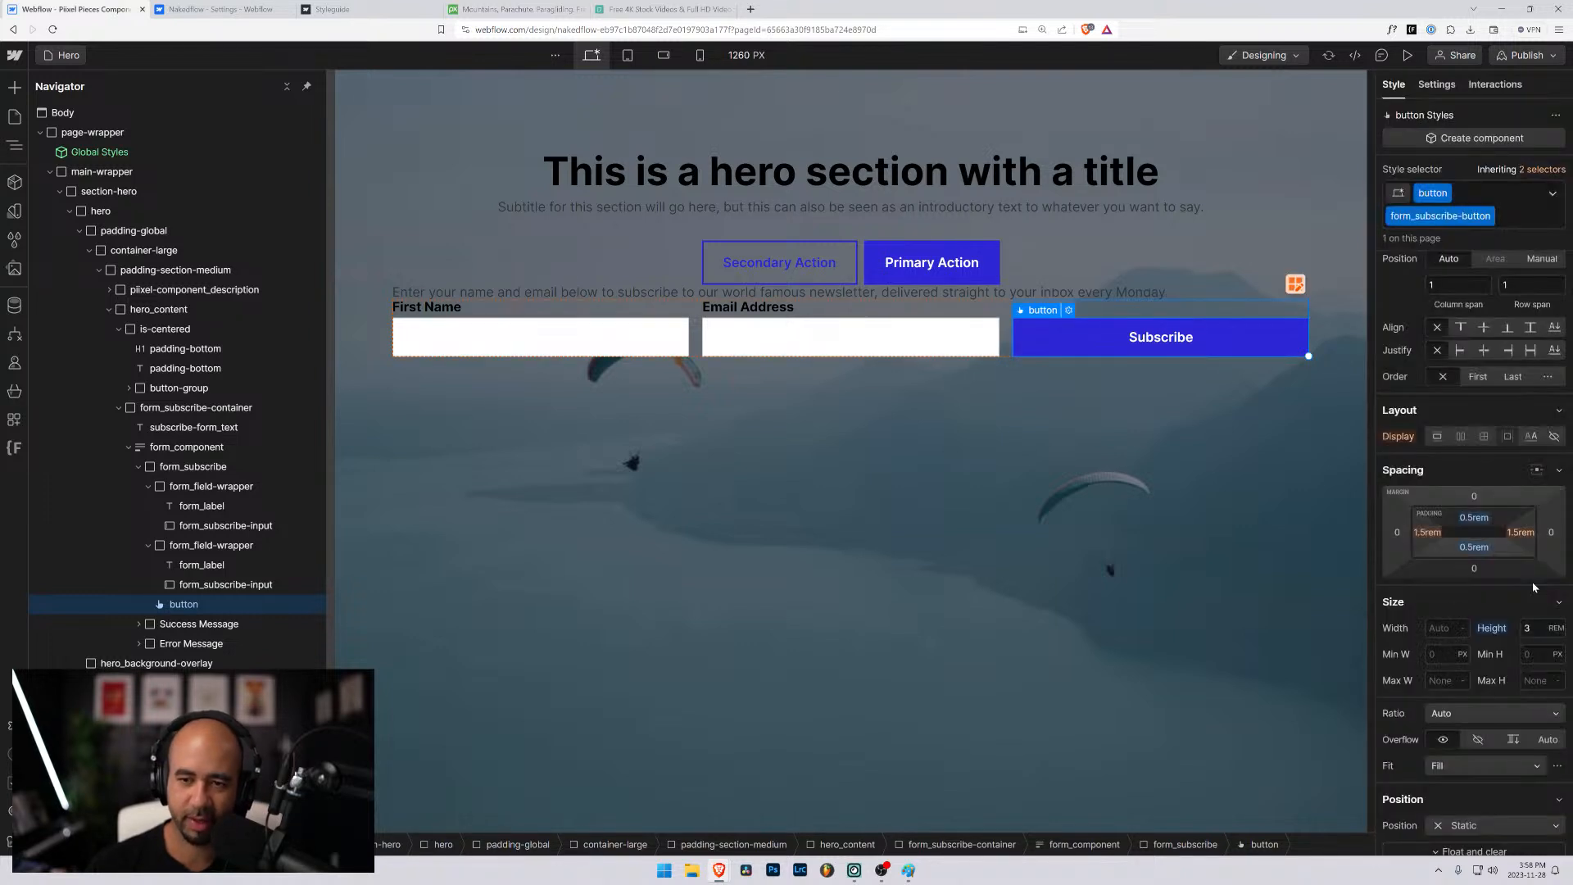
left_click(1064, 450)
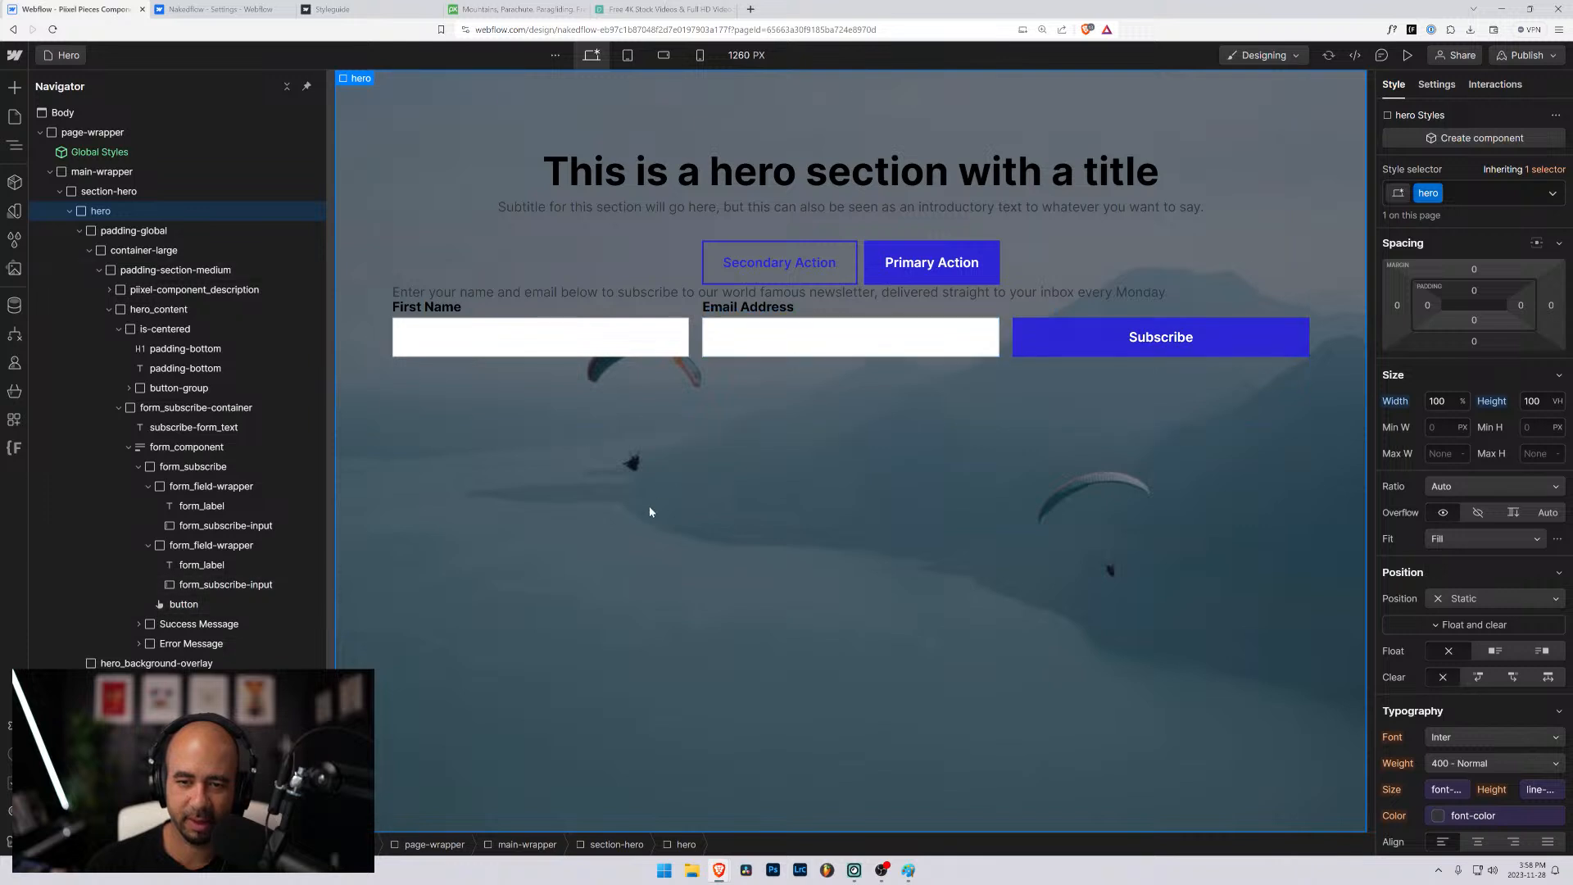
- Set the border style of form_subscribe-input to none on all sides, using the First Name field
left_click(655, 344)
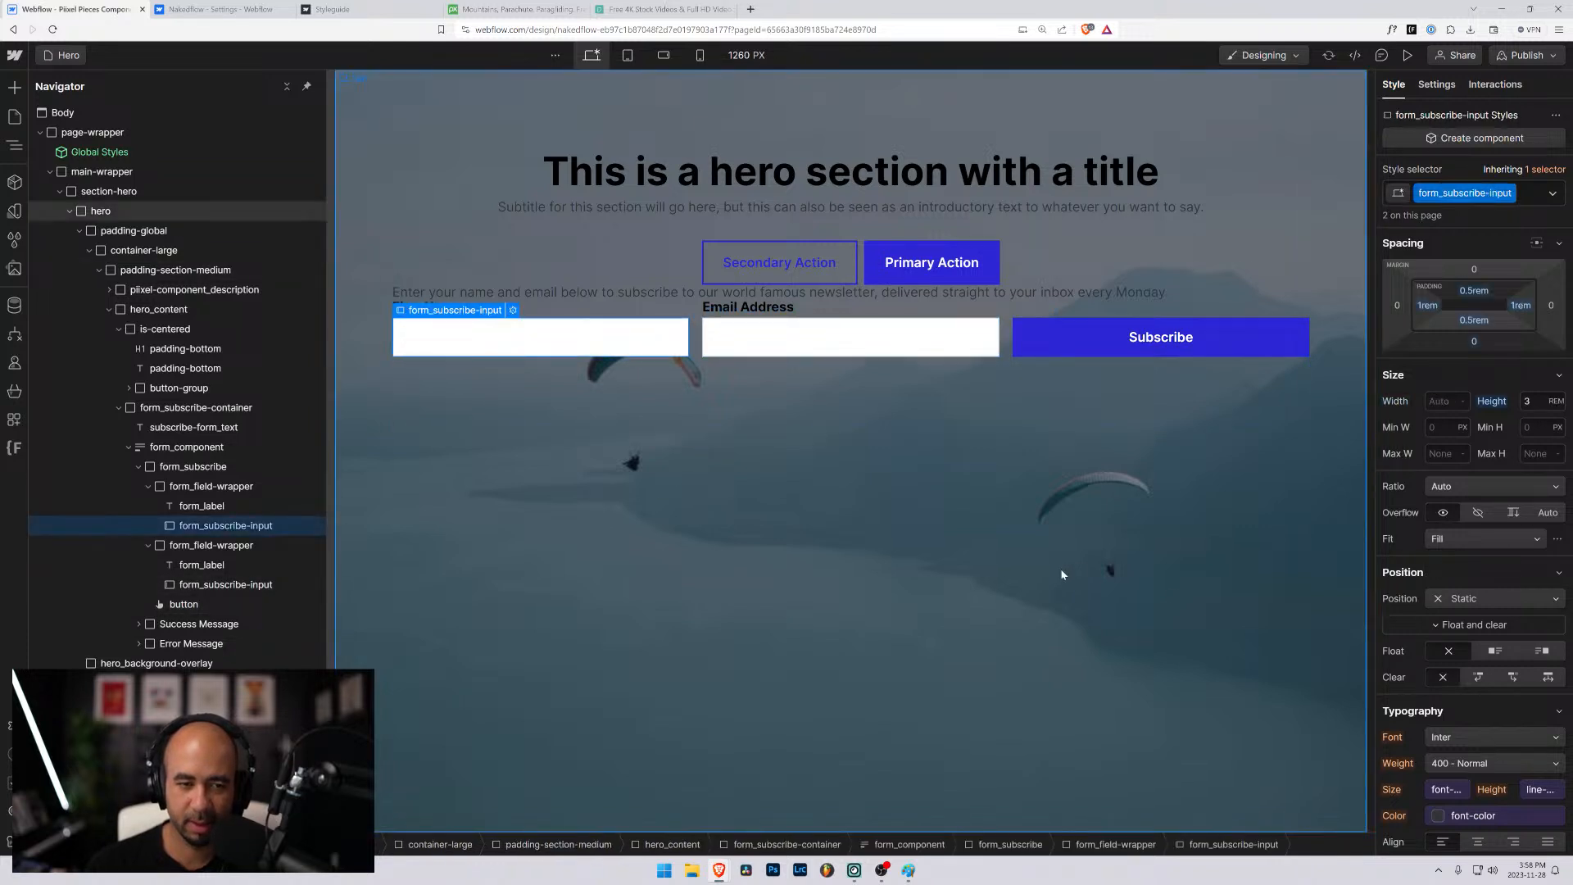
scroll(1484, 701, "down", 3)
scroll(1482, 701, "down", 5)
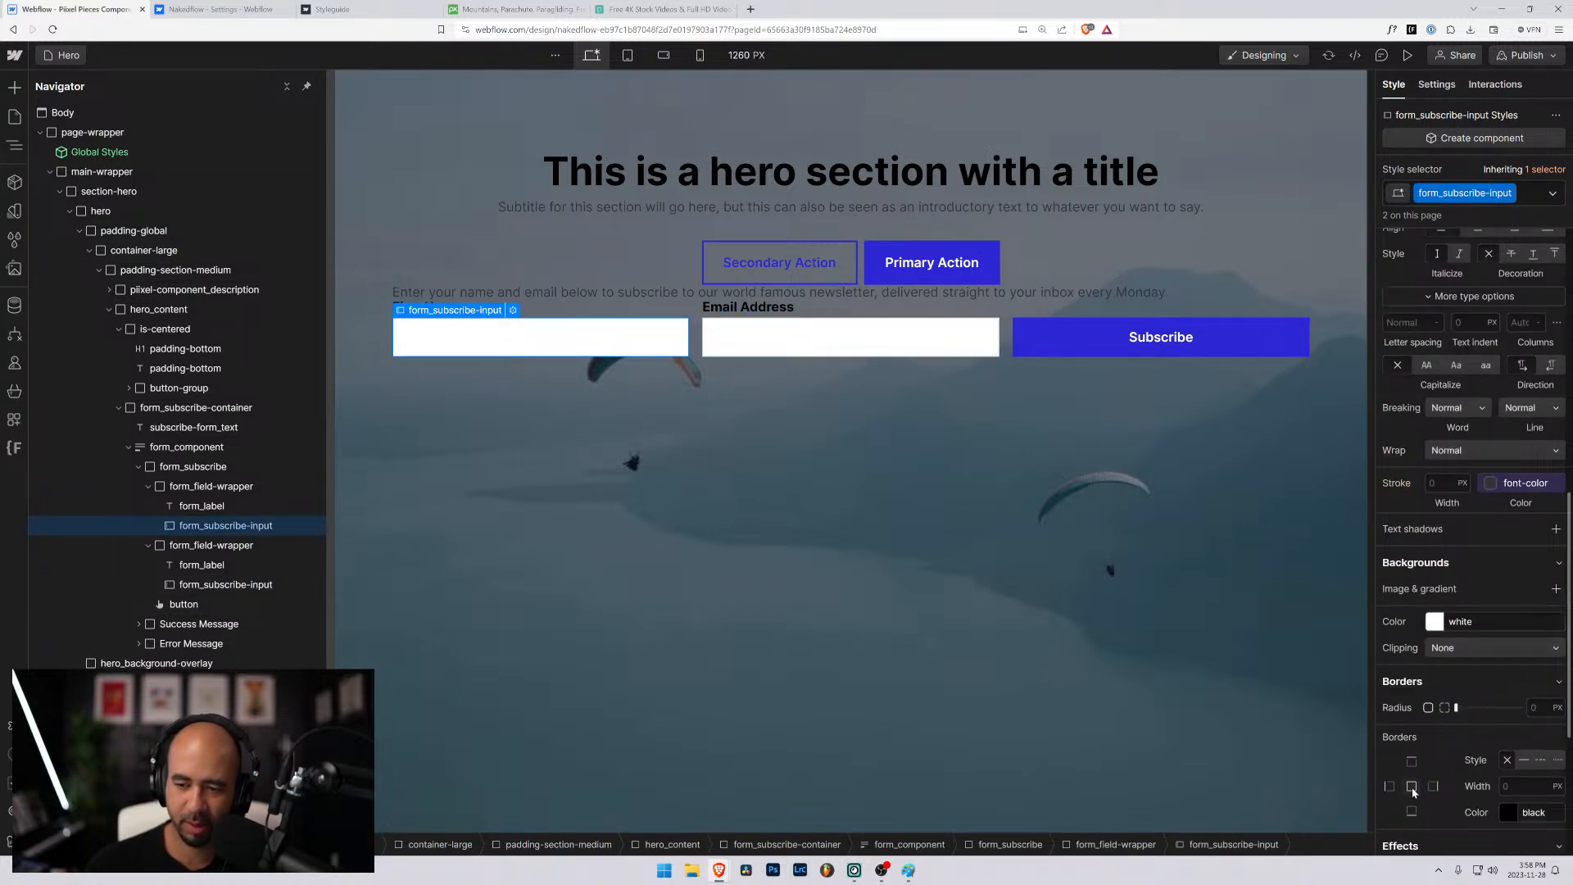
left_click(1506, 761)
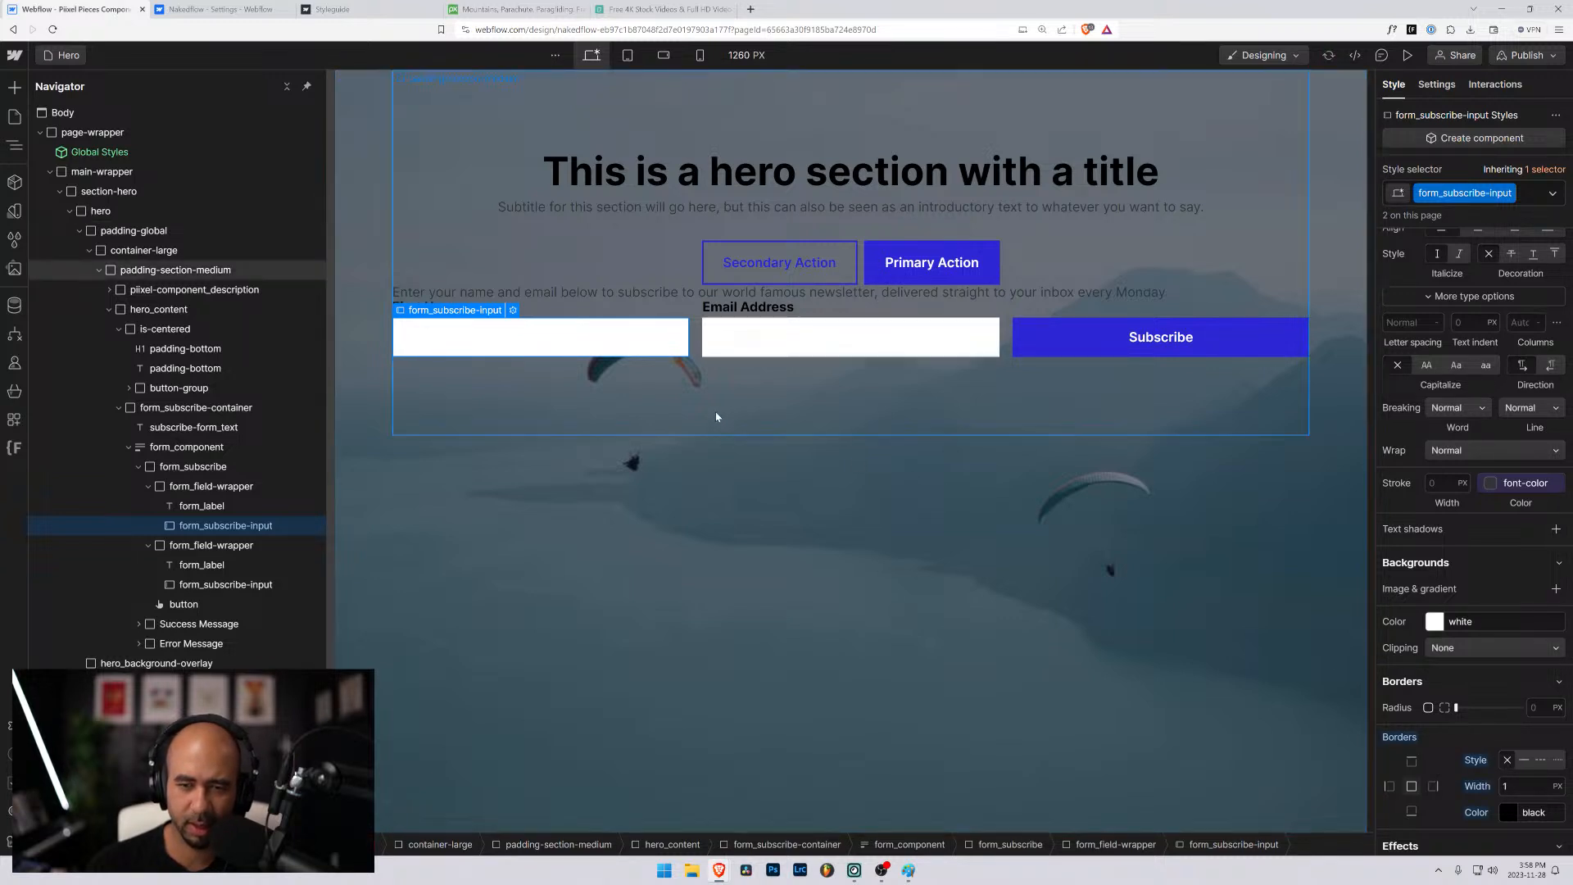
- Check the Email Address field's border styling and preview the hero page with its subscribe form
left_click(778, 343)
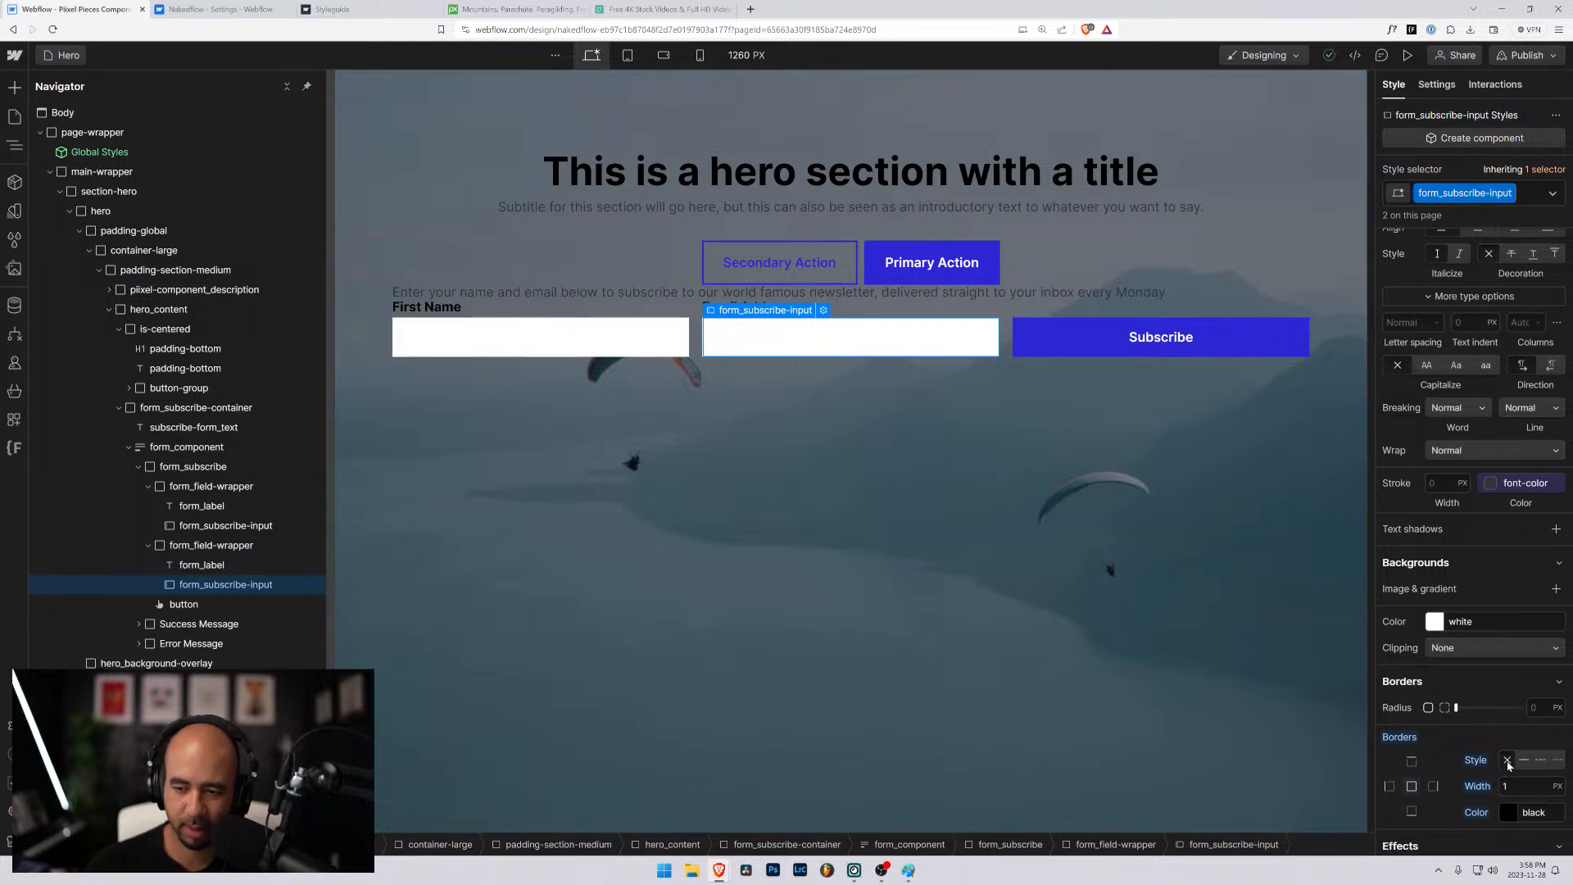
left_click(1407, 55)
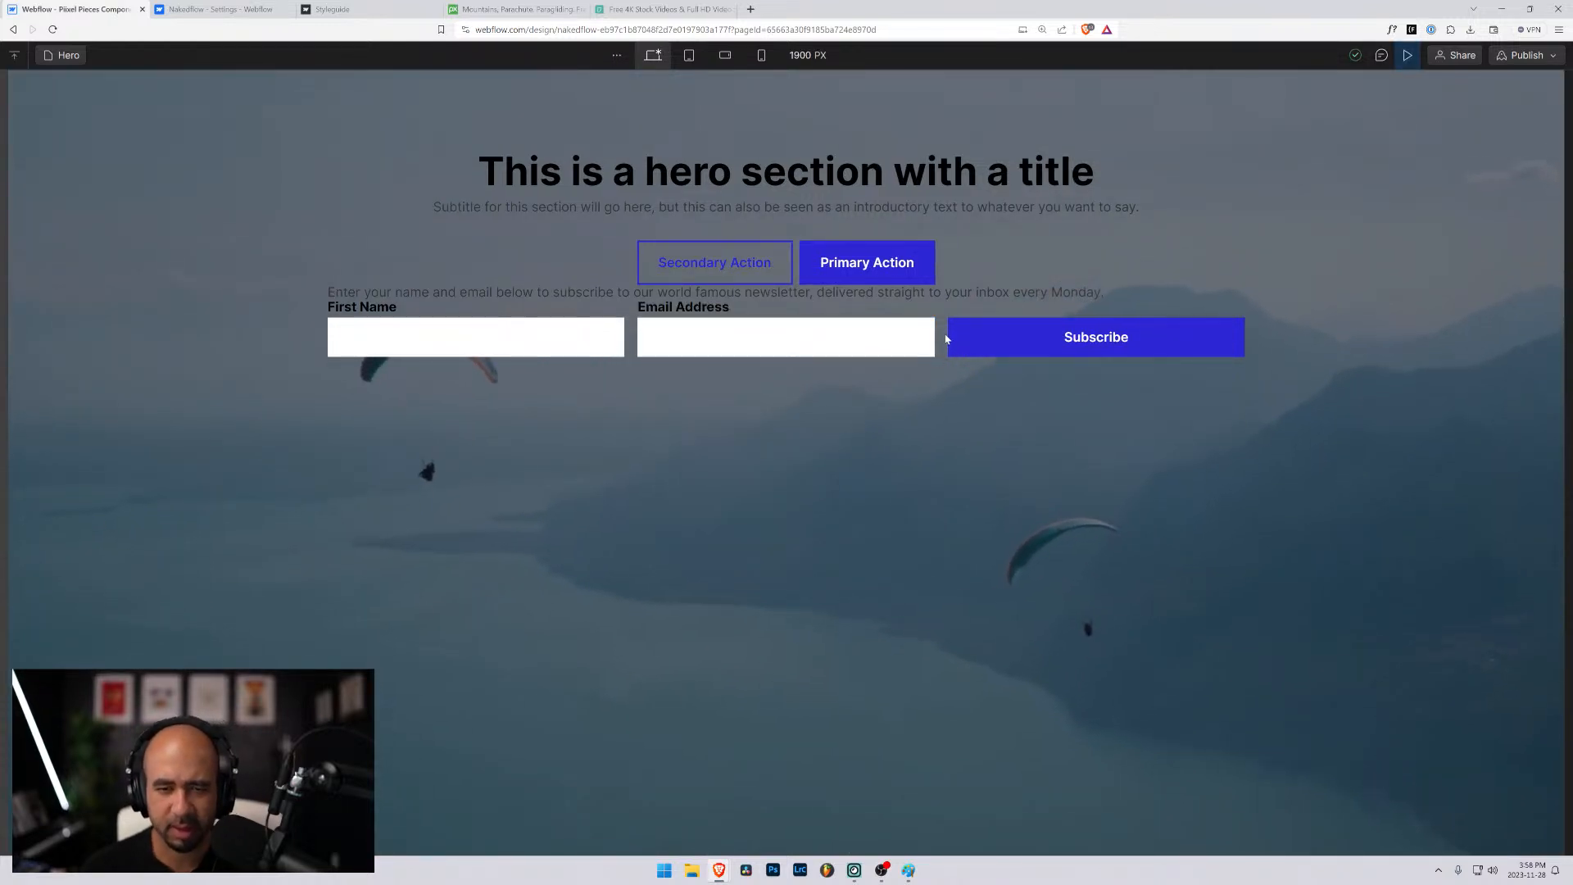
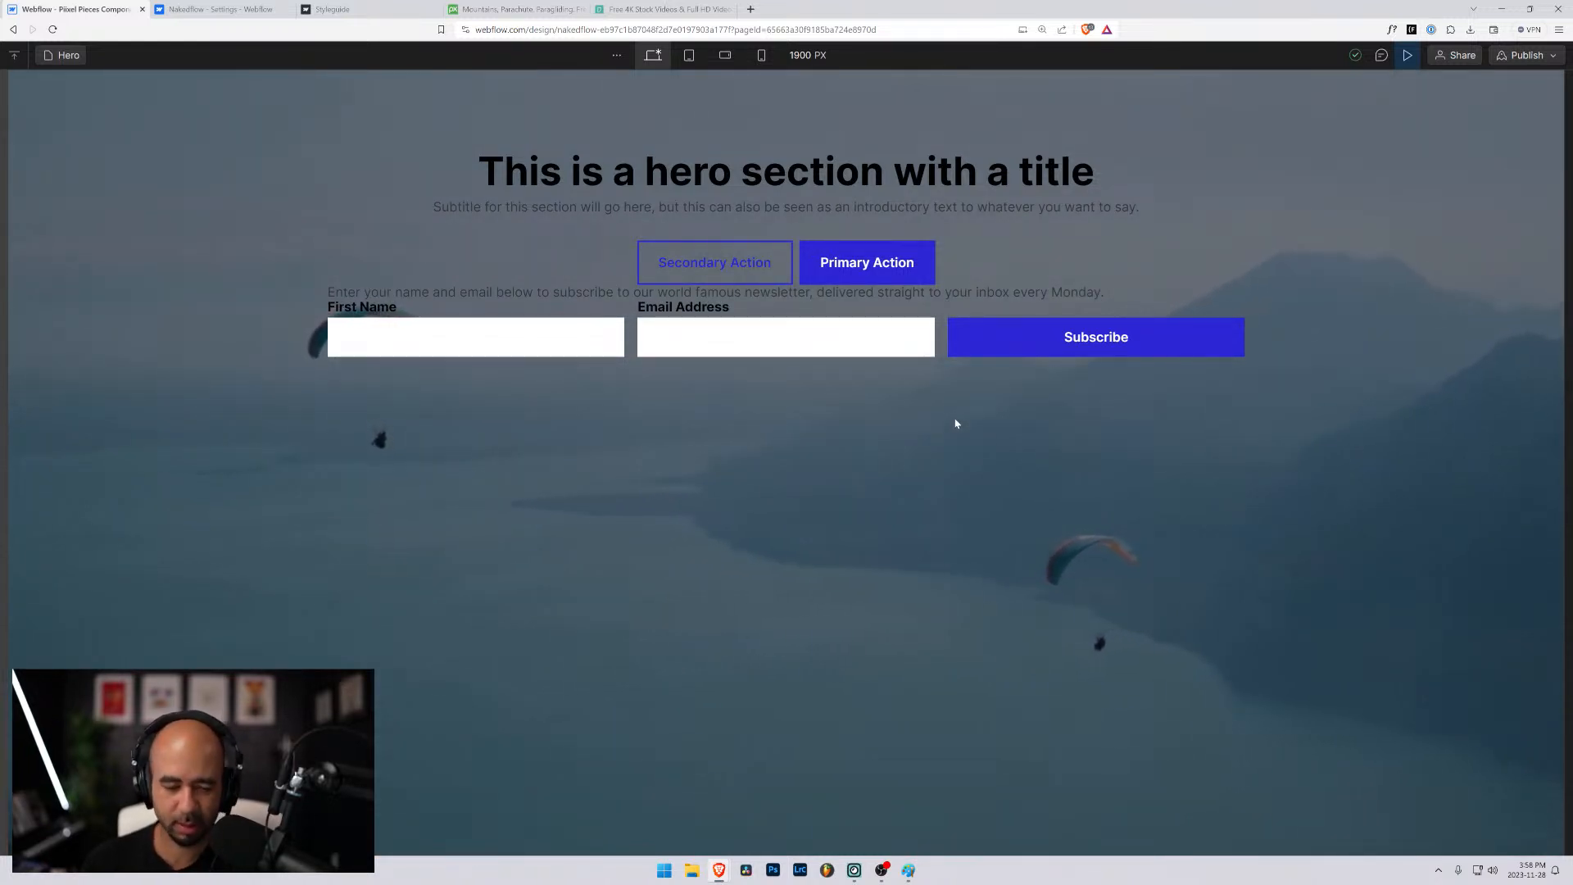
- Exit the preview and collapse the subscribe form's field wrappers and form_component in the element tree
left_click(1407, 55)
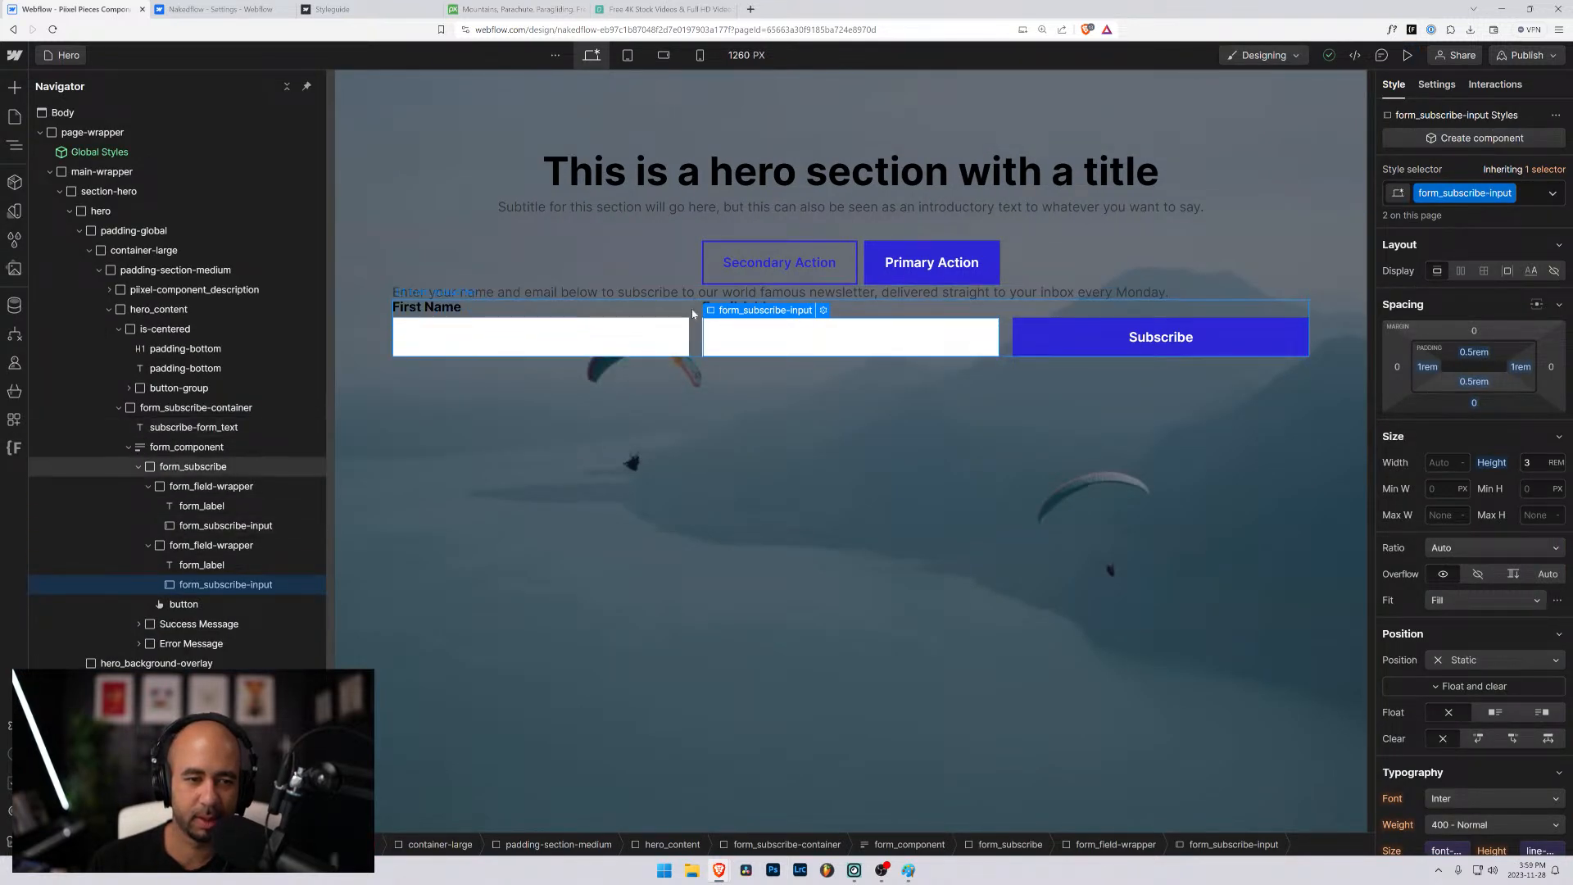
left_click(137, 467)
left_click(138, 467)
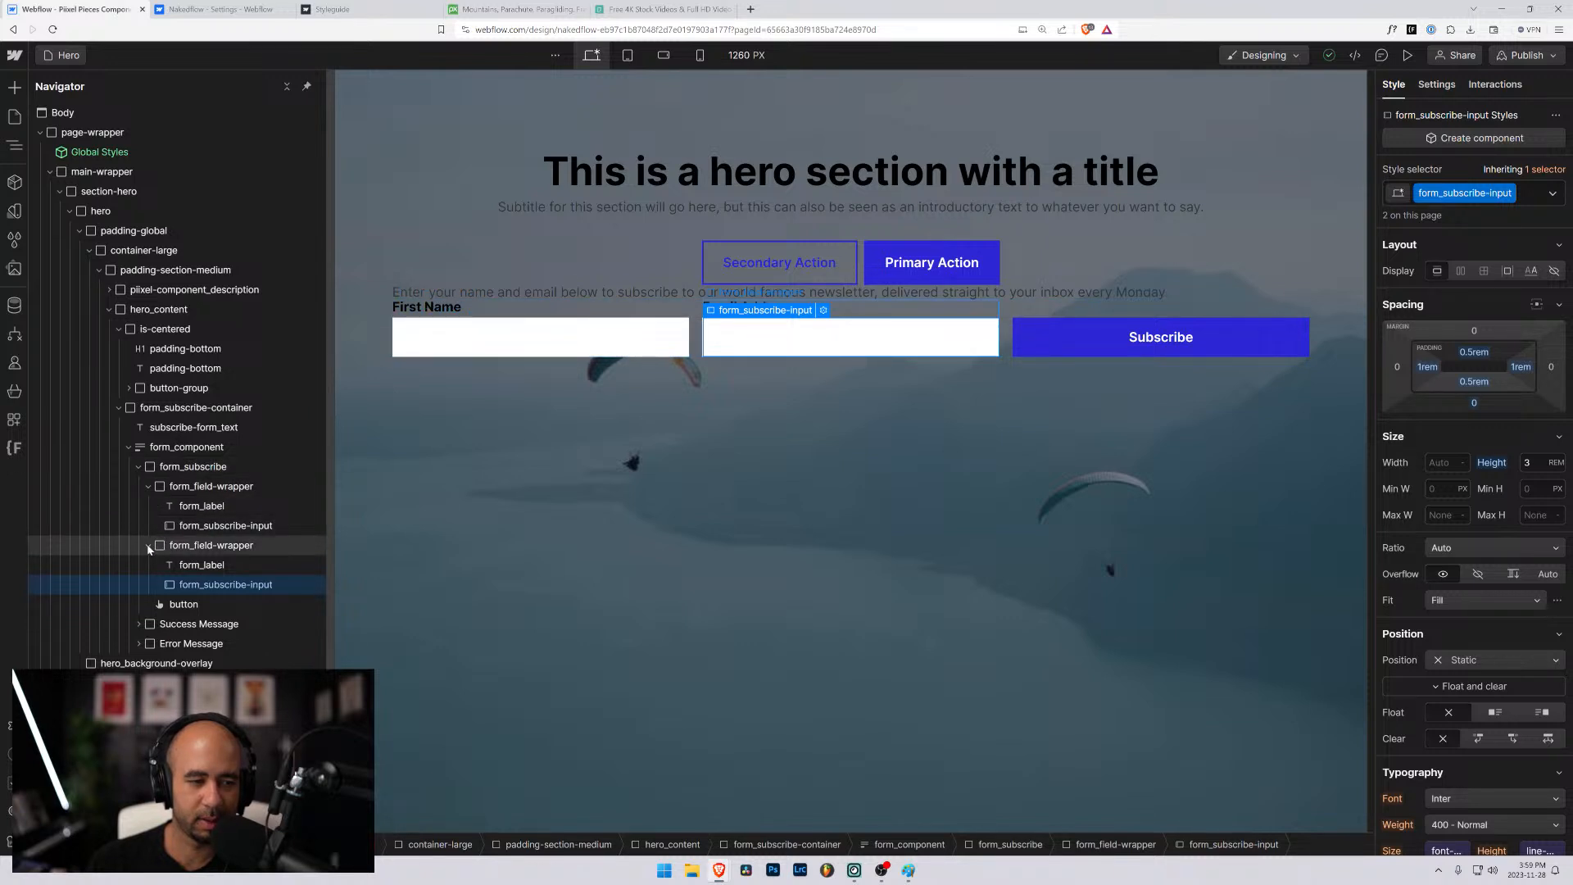
left_click(148, 546)
left_click(148, 486)
left_click(166, 489)
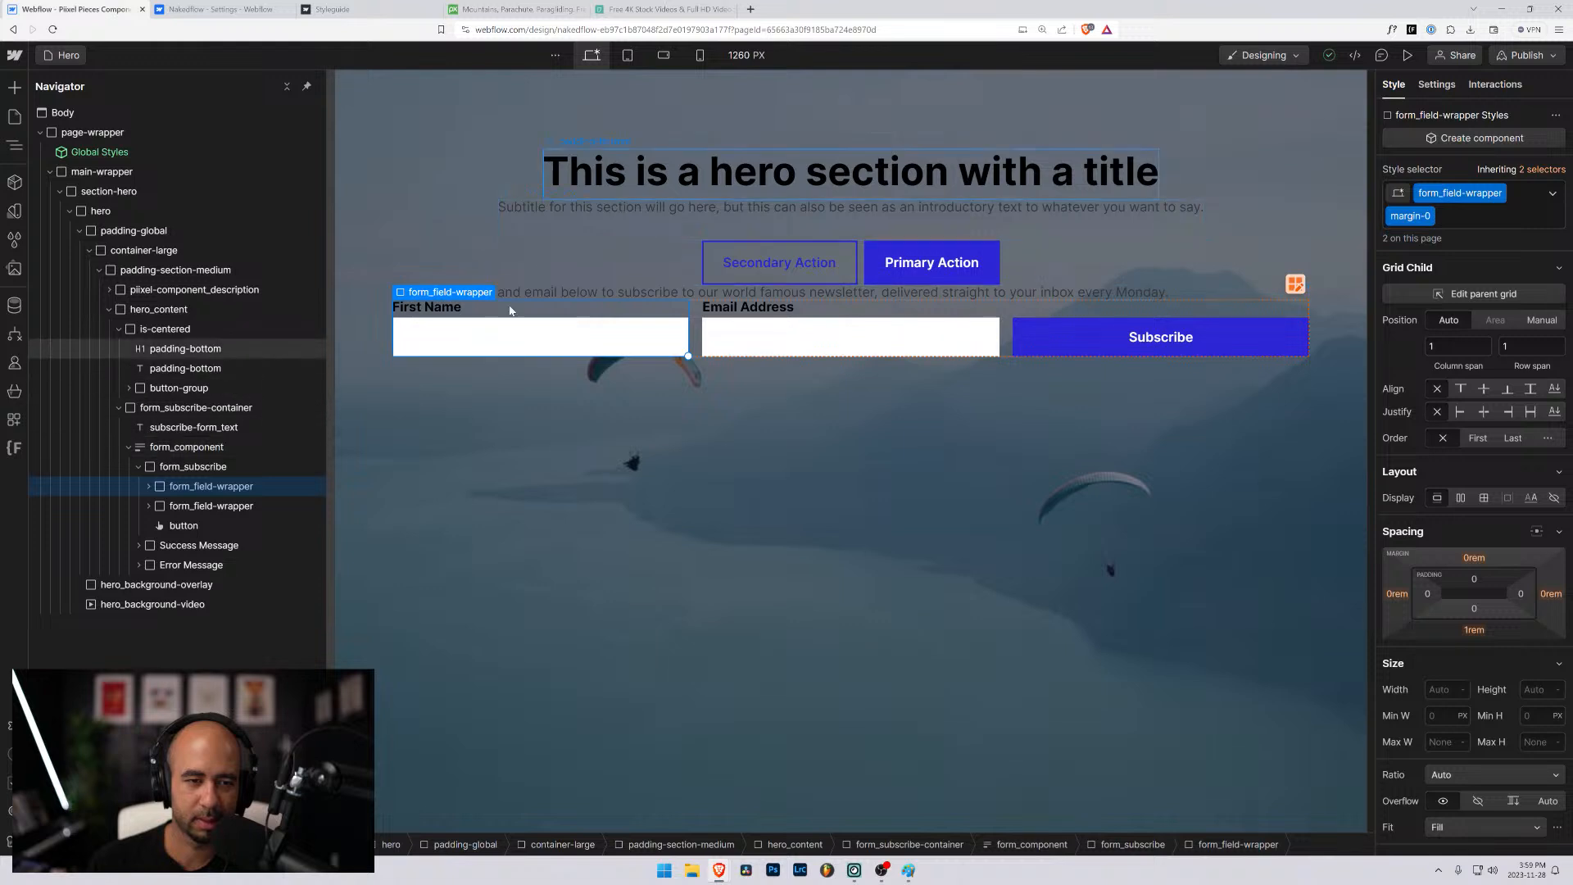
left_click(553, 290)
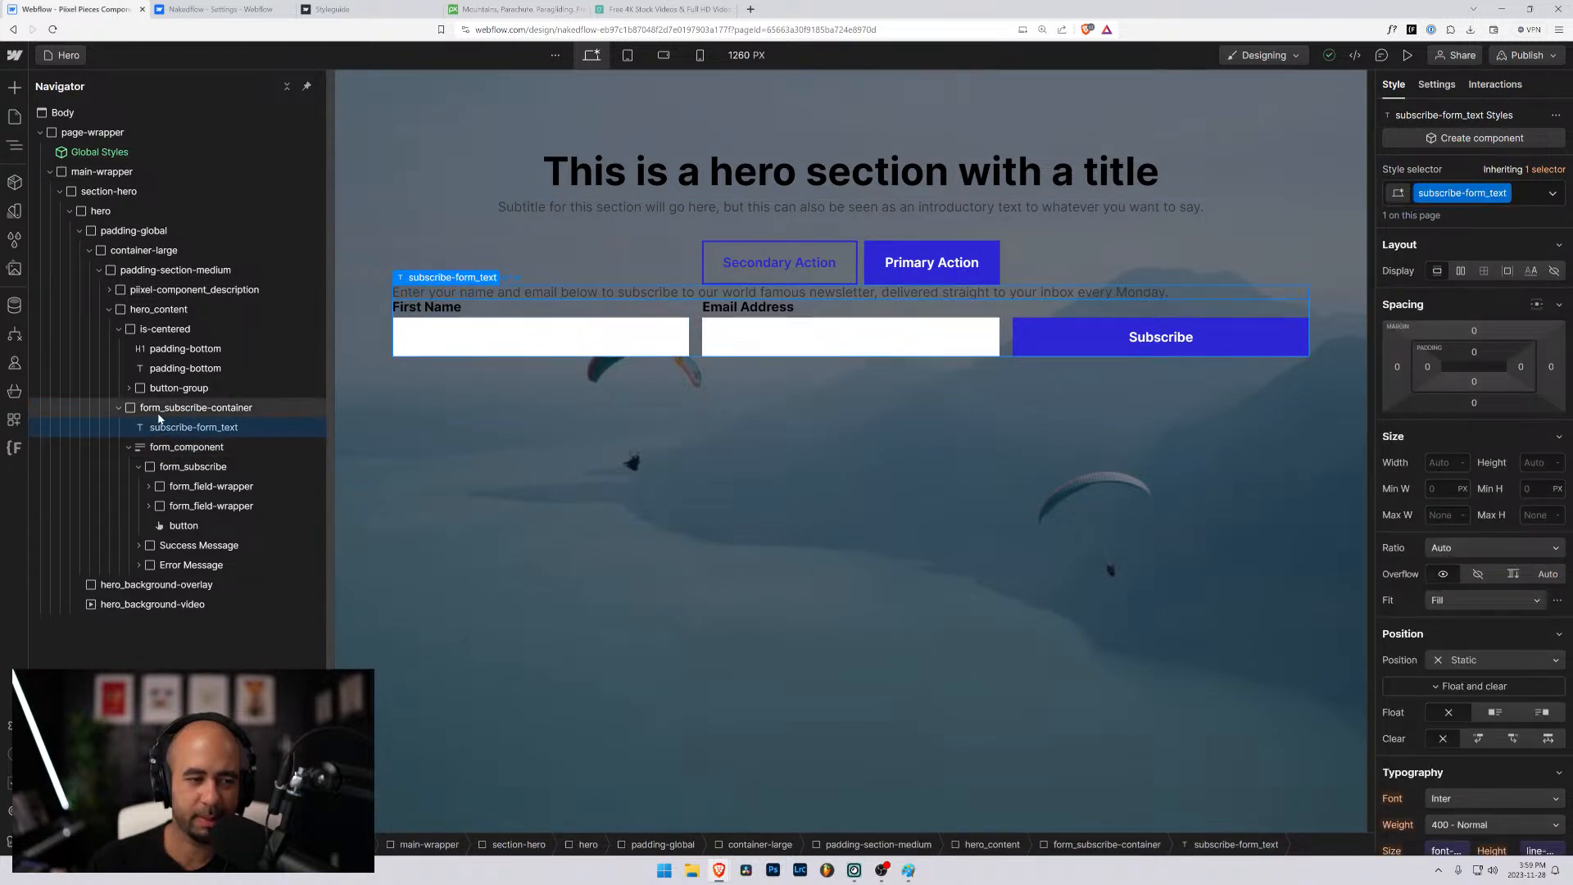
left_click(128, 447)
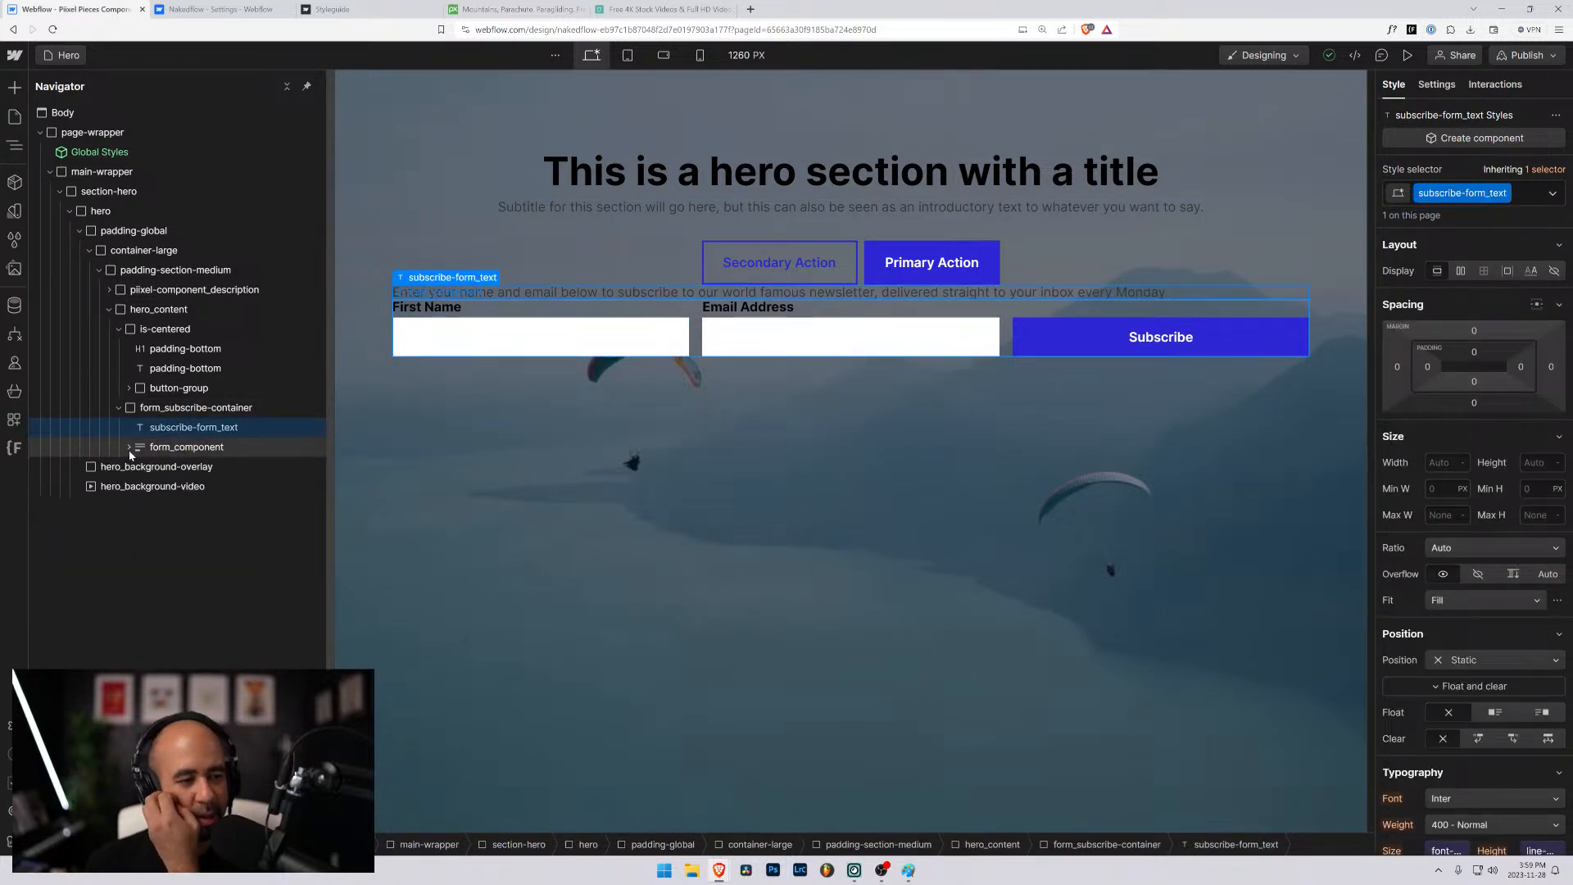
- Try a 2rem bottom margin on the subscribe-form_text paragraph above the form fields
left_click(141, 409)
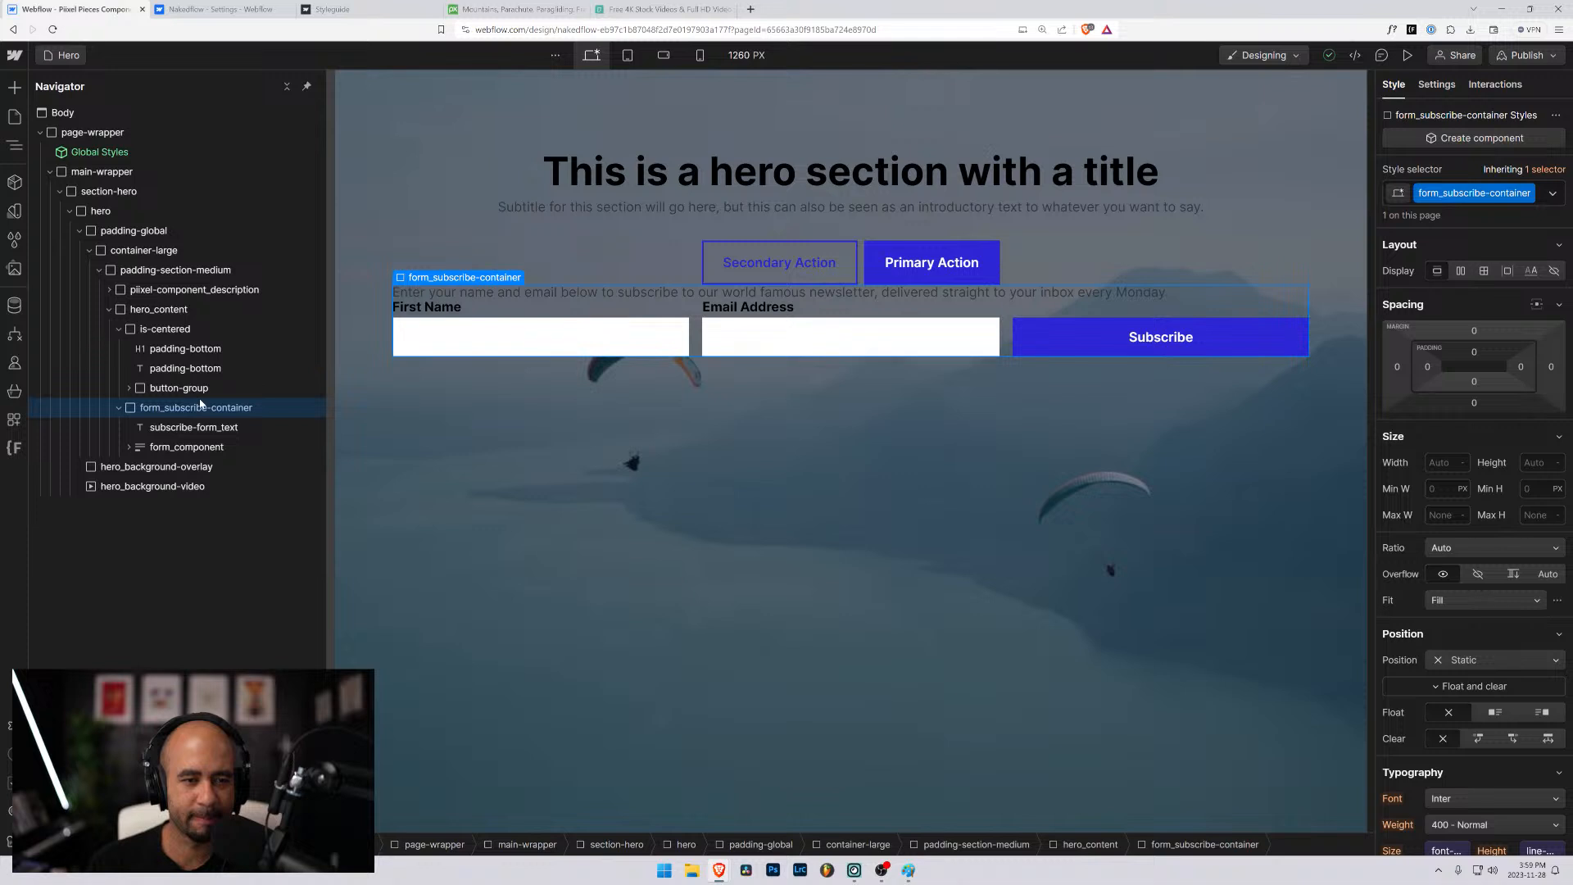
left_click(166, 429)
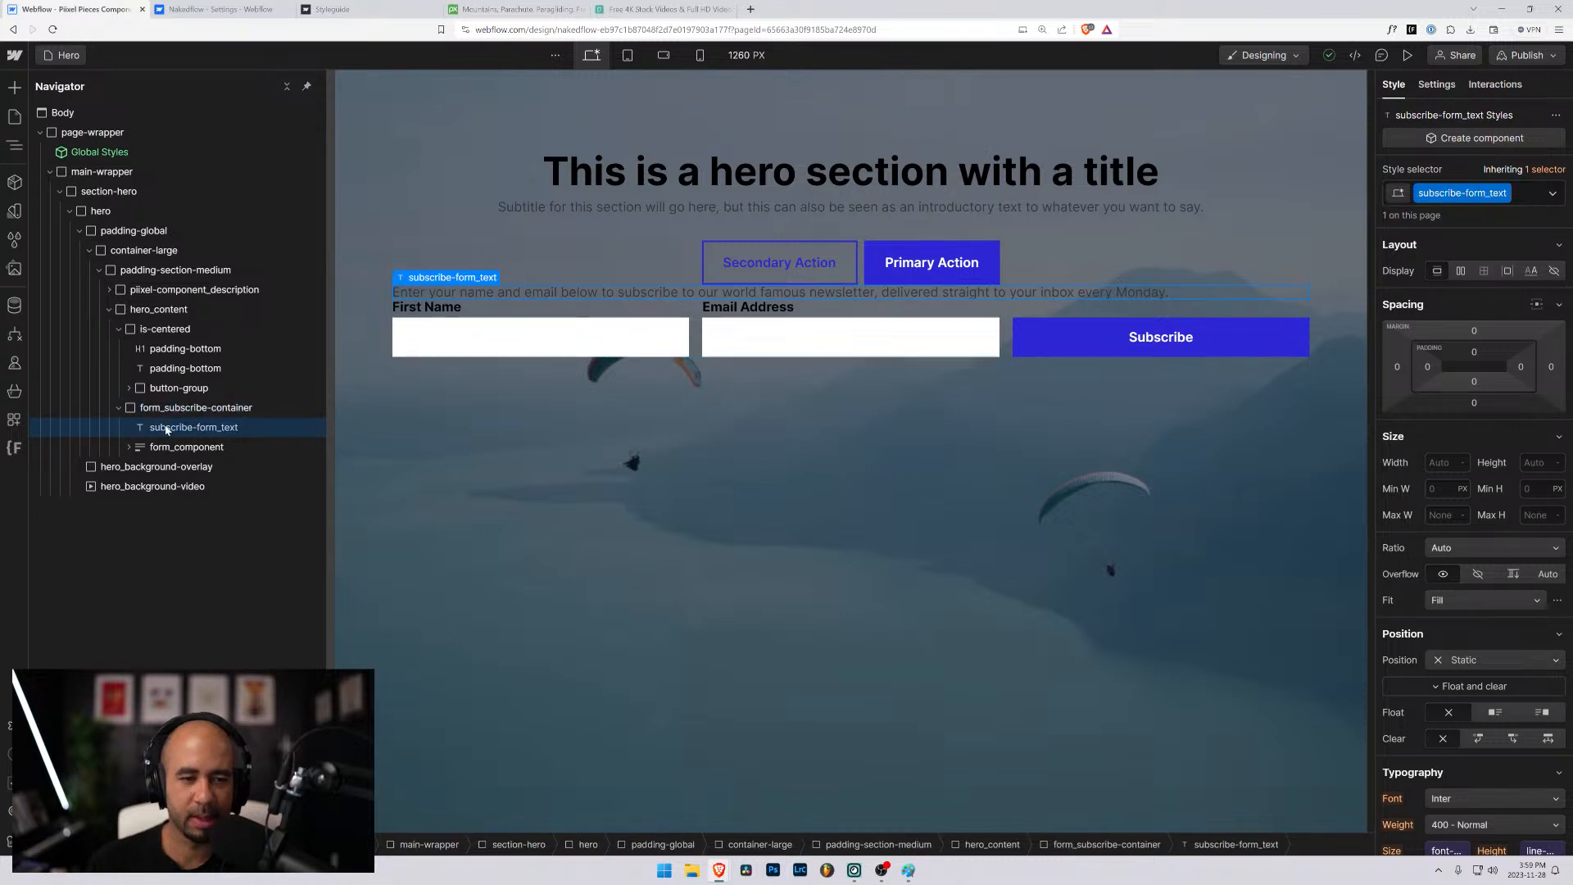
left_click(1473, 402)
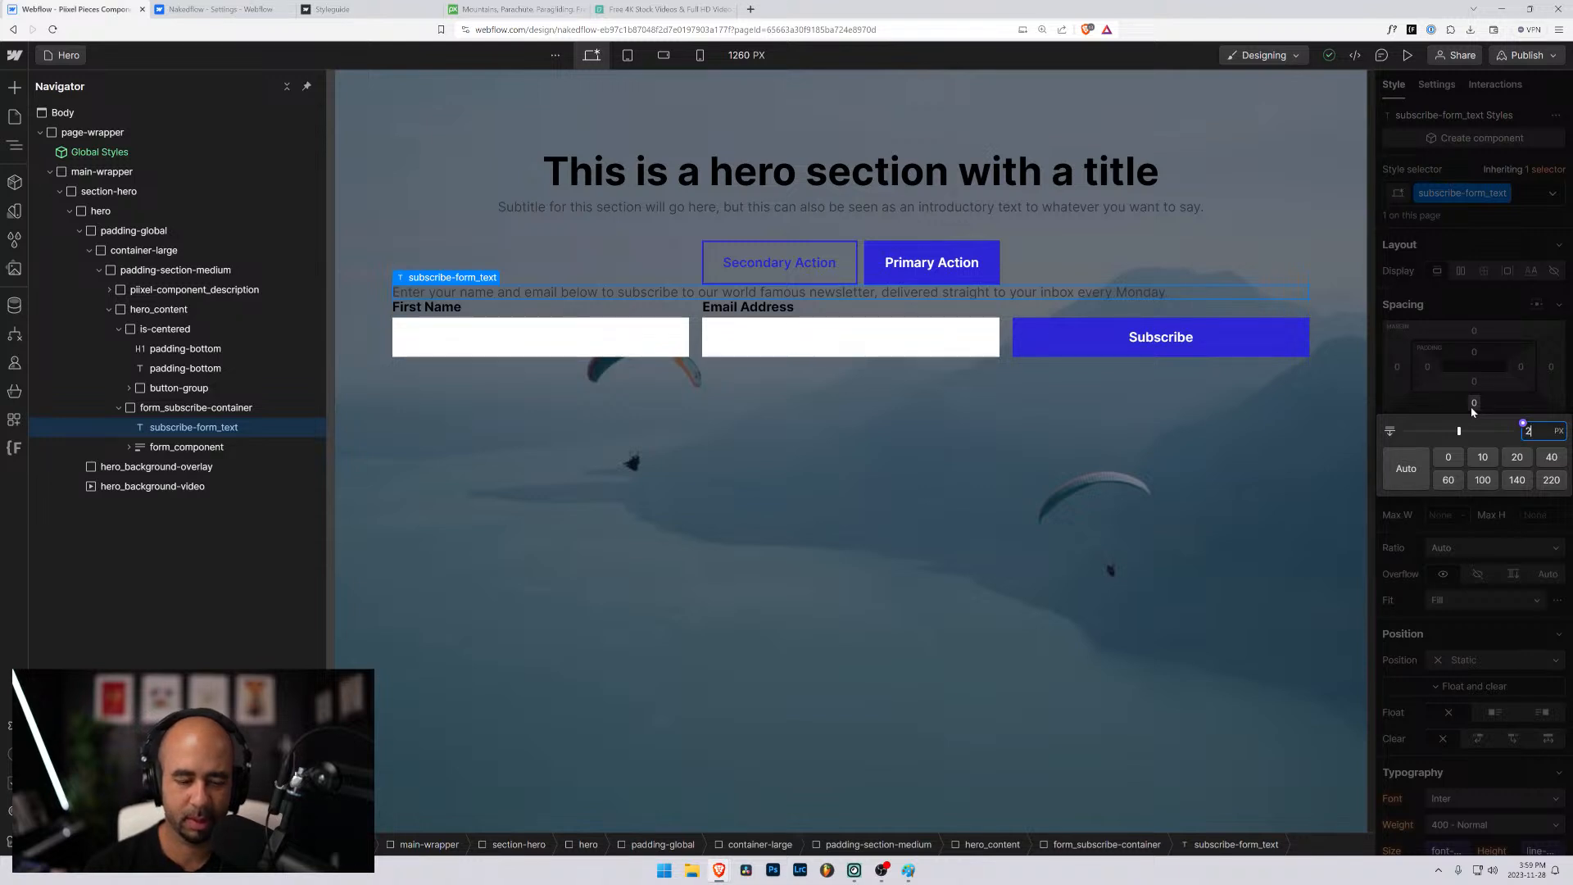
type("2rem")
key("Return")
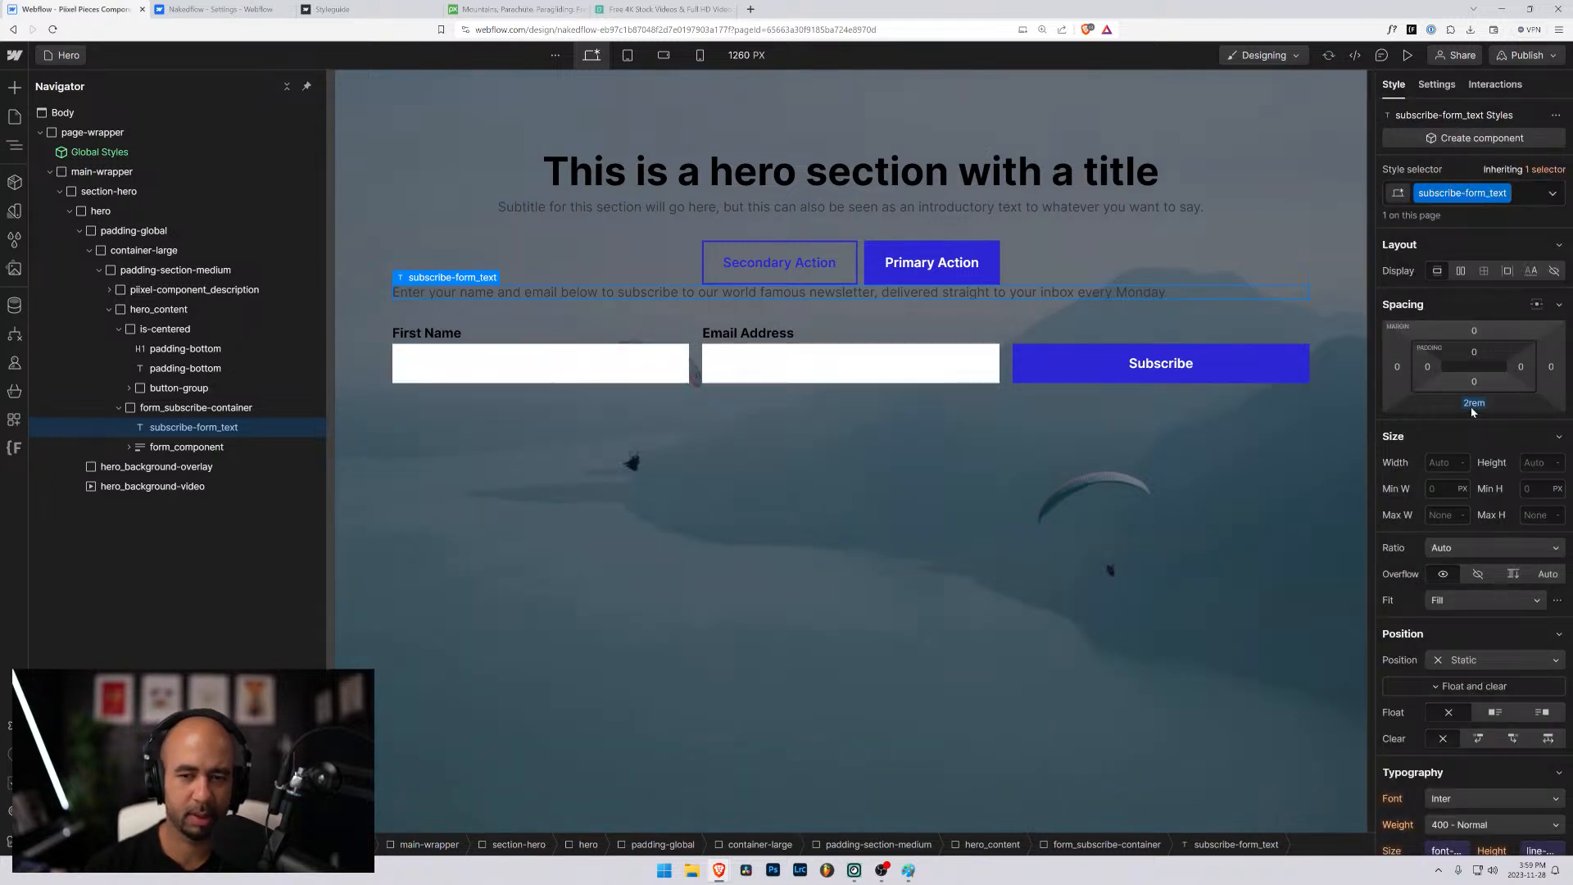
- Set the bottom margin of subscribe-form_text to 1rem
left_click(1473, 403)
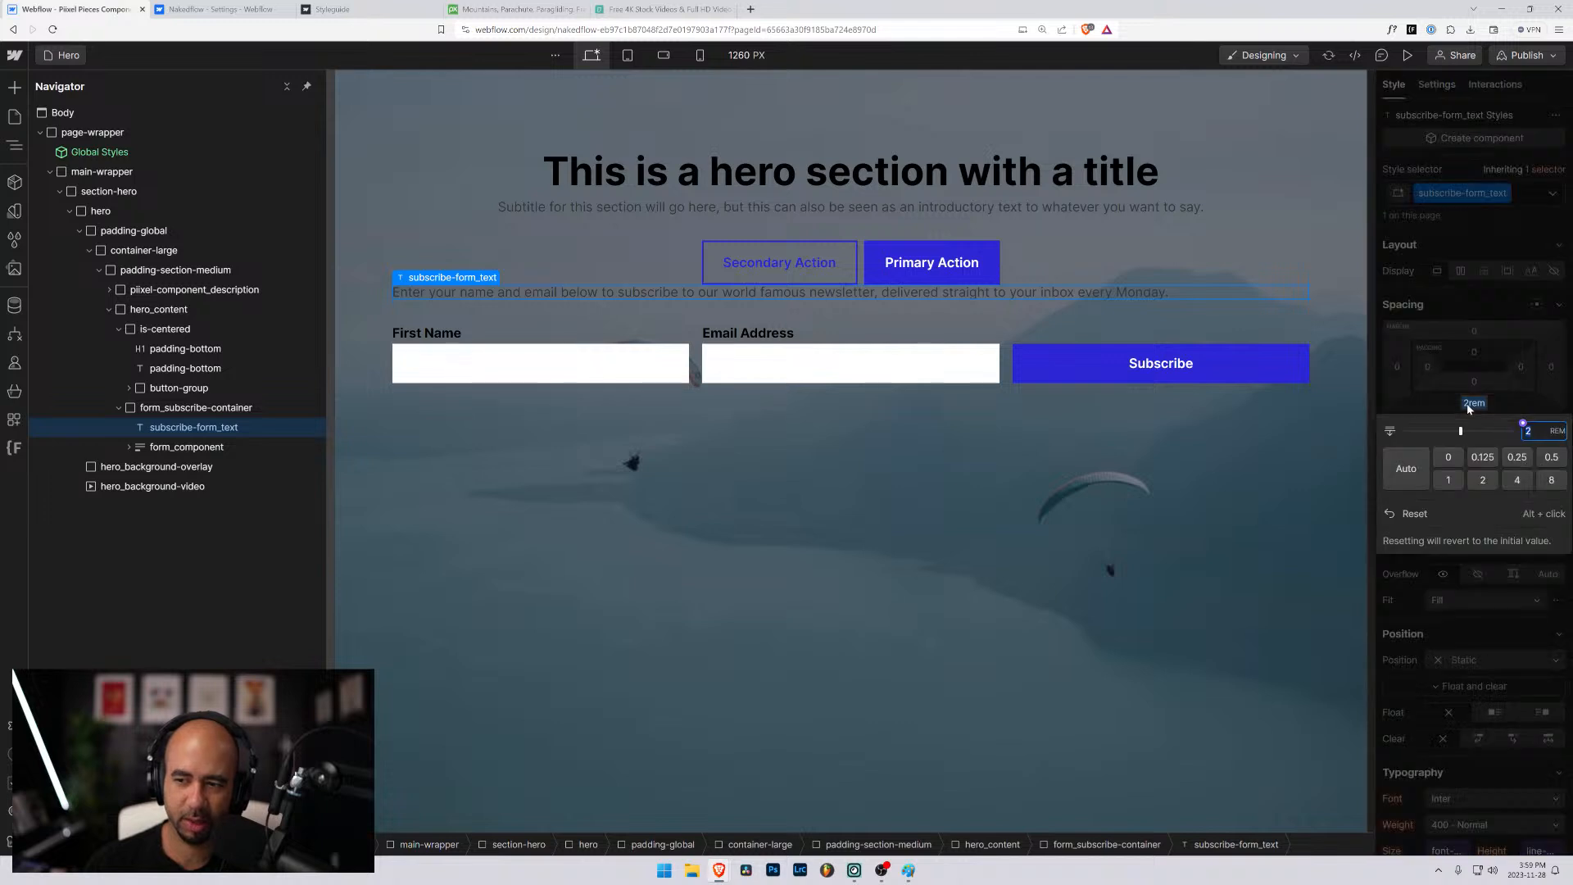
type("1rem")
key("Return")
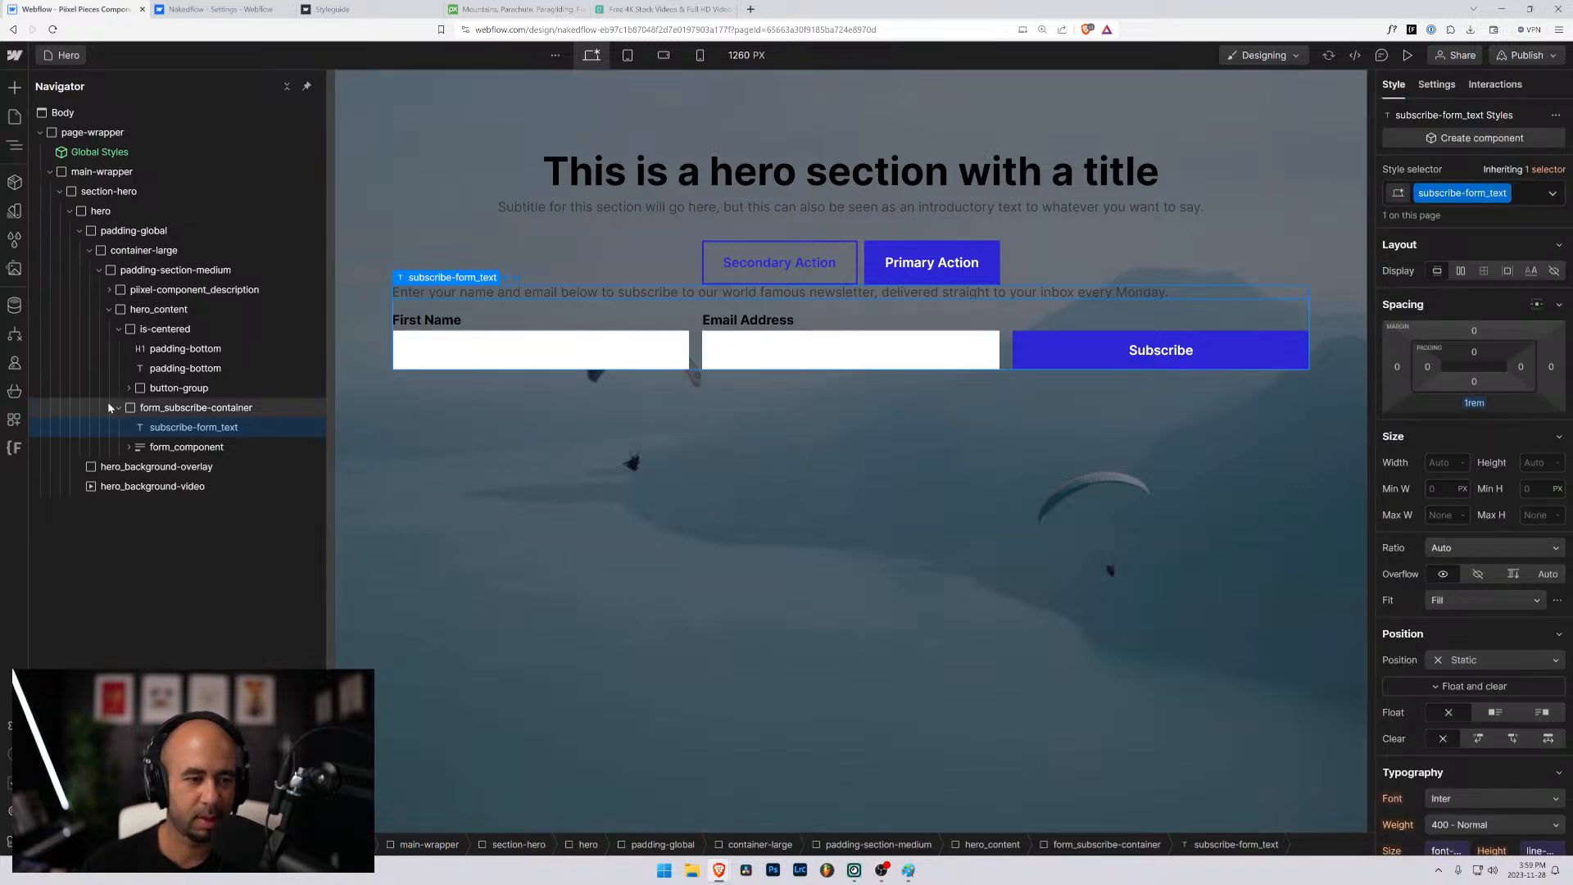
- Try a top margin of about 58 px on form_subscribe-container and reset it
left_click(140, 412)
left_click(120, 408)
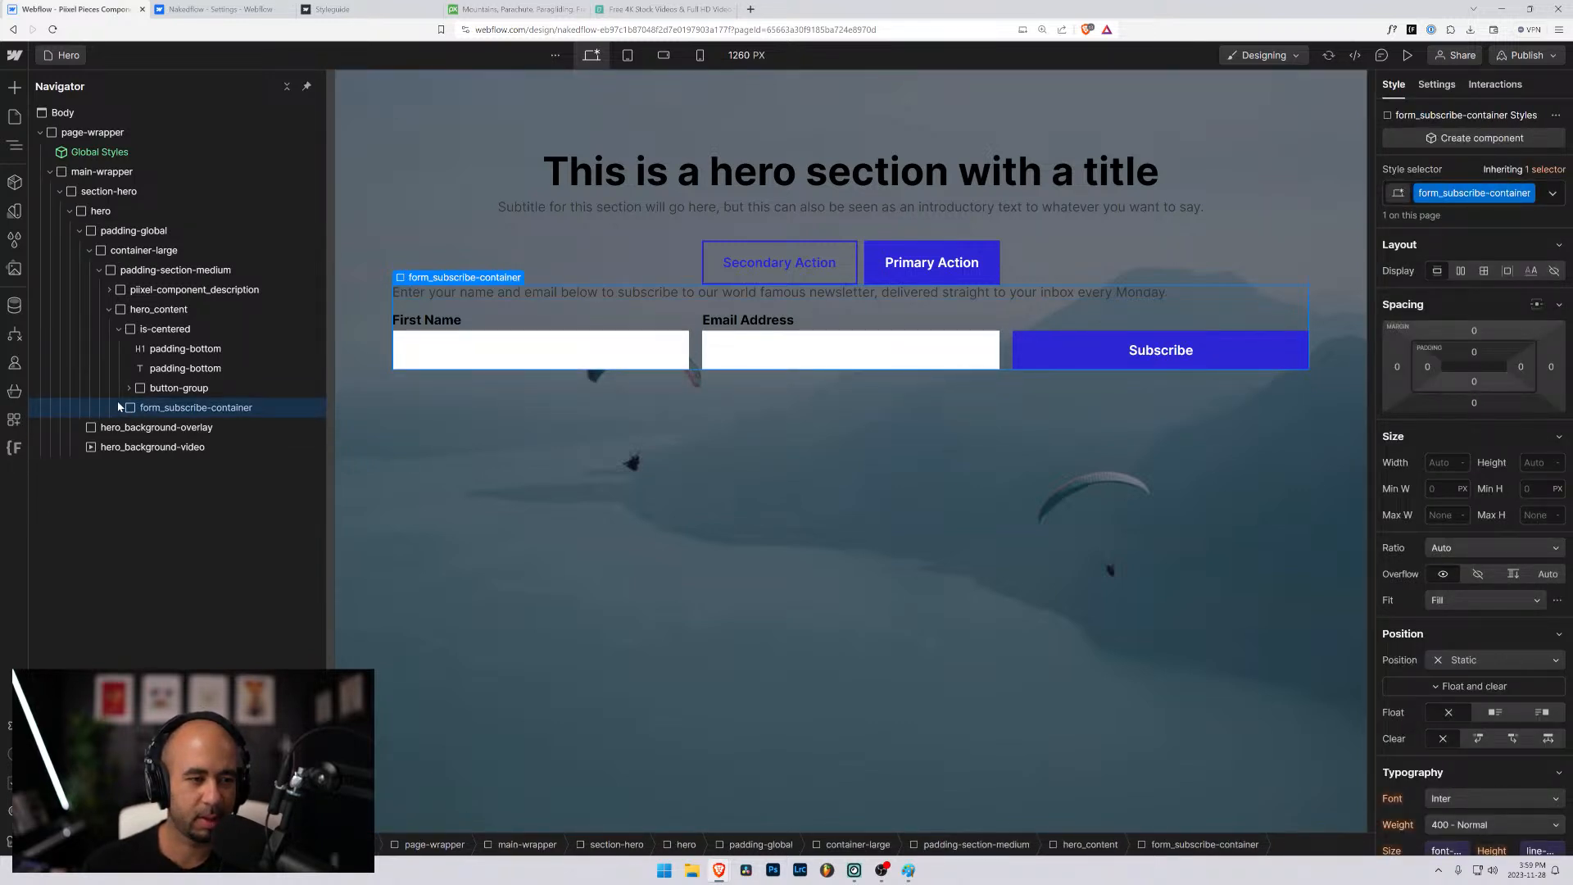
left_click(119, 328)
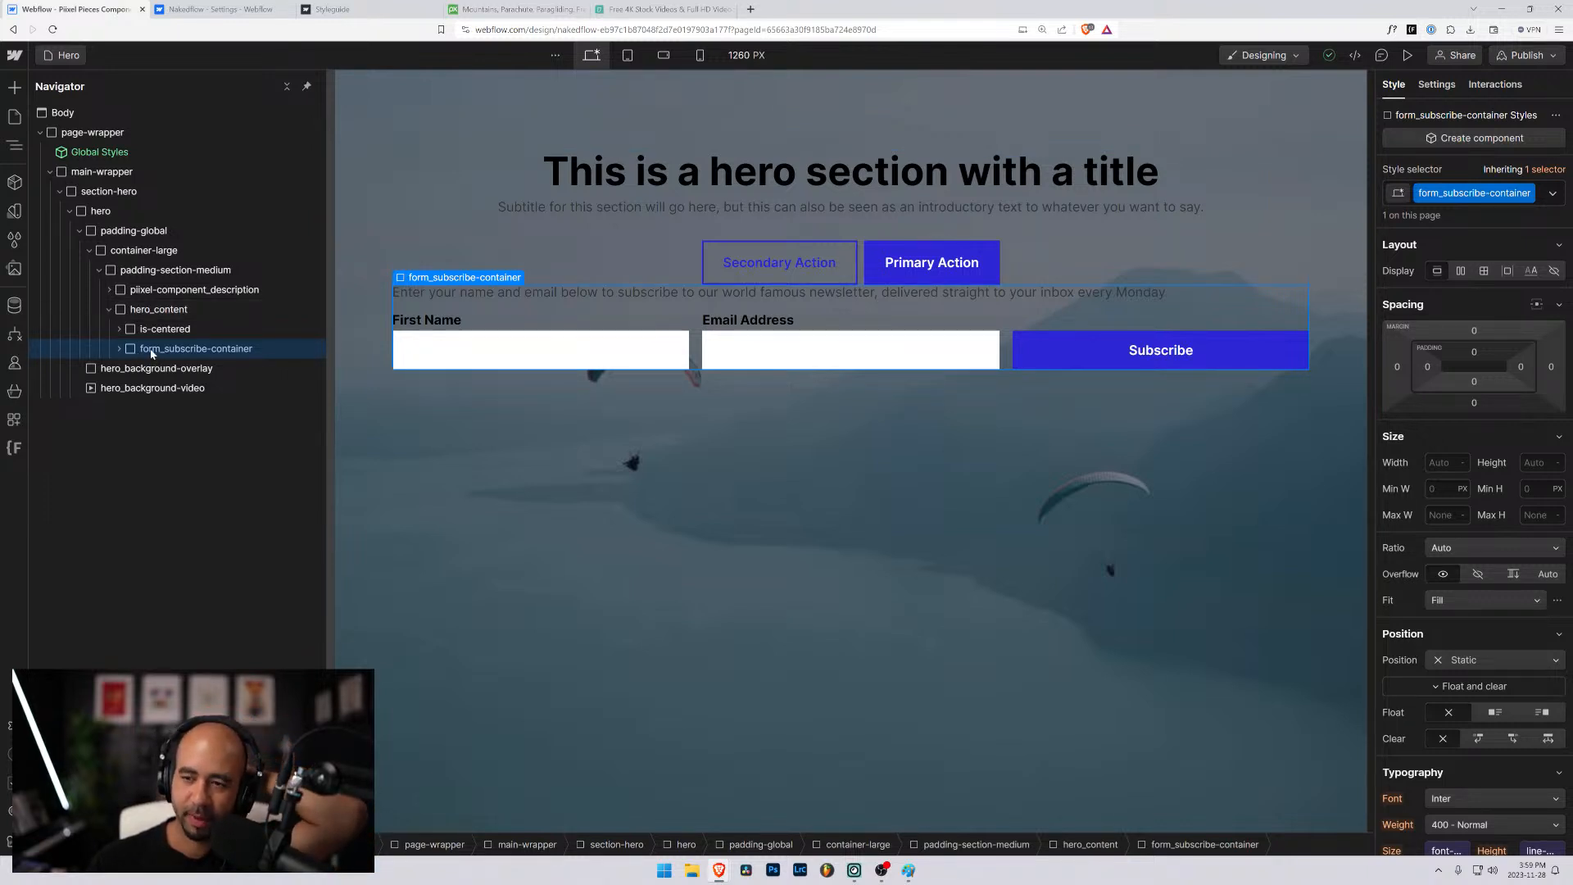
left_click_drag(1475, 335, 1463, 283)
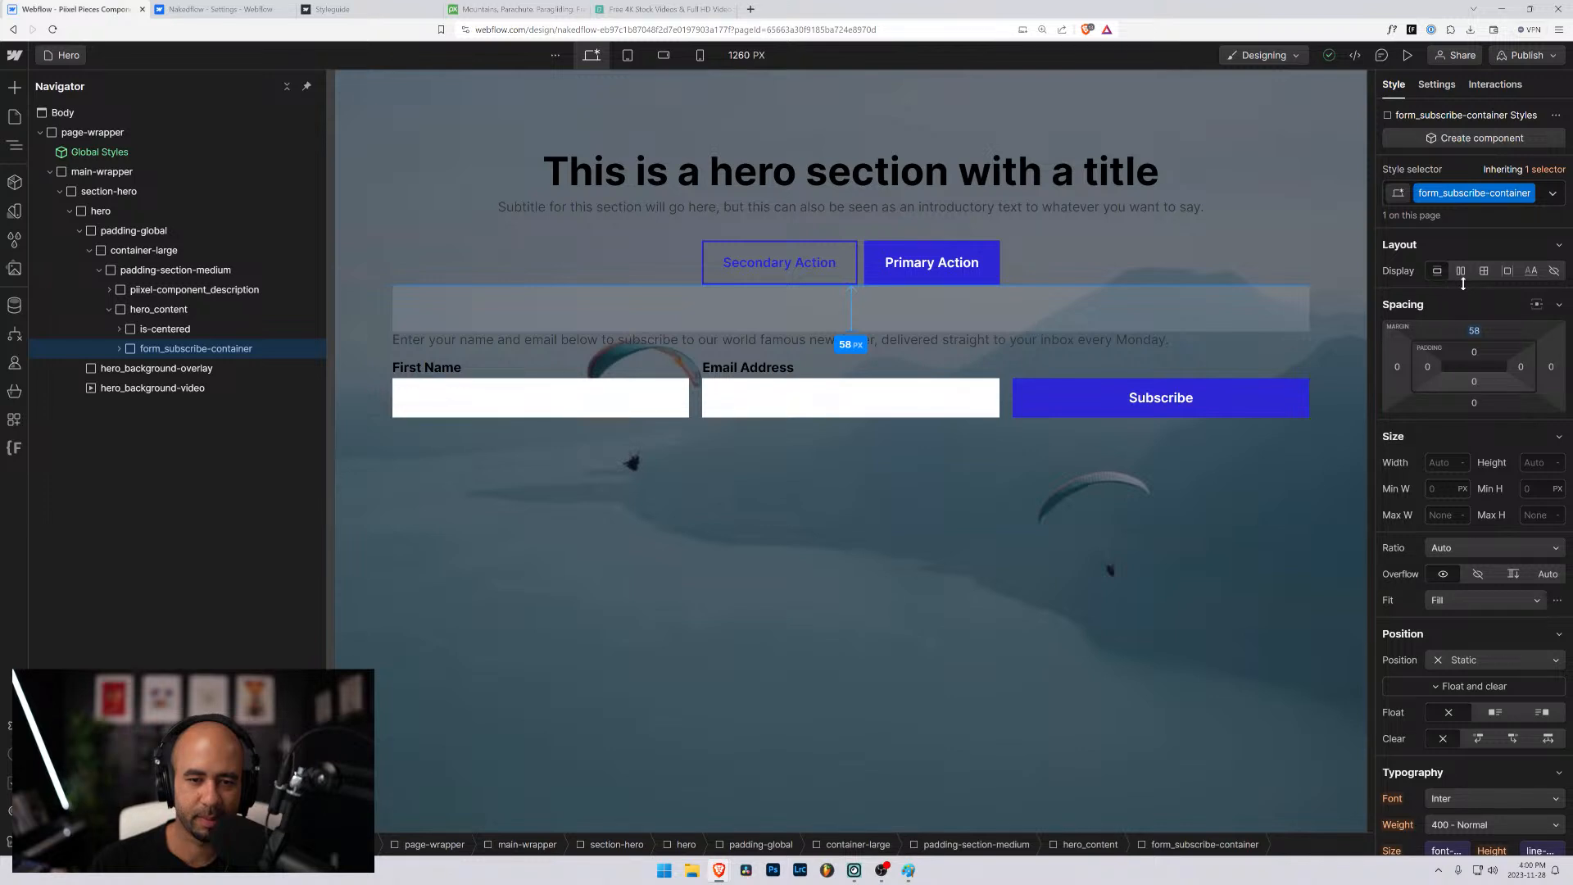
left_click_drag(1463, 283, 1463, 283)
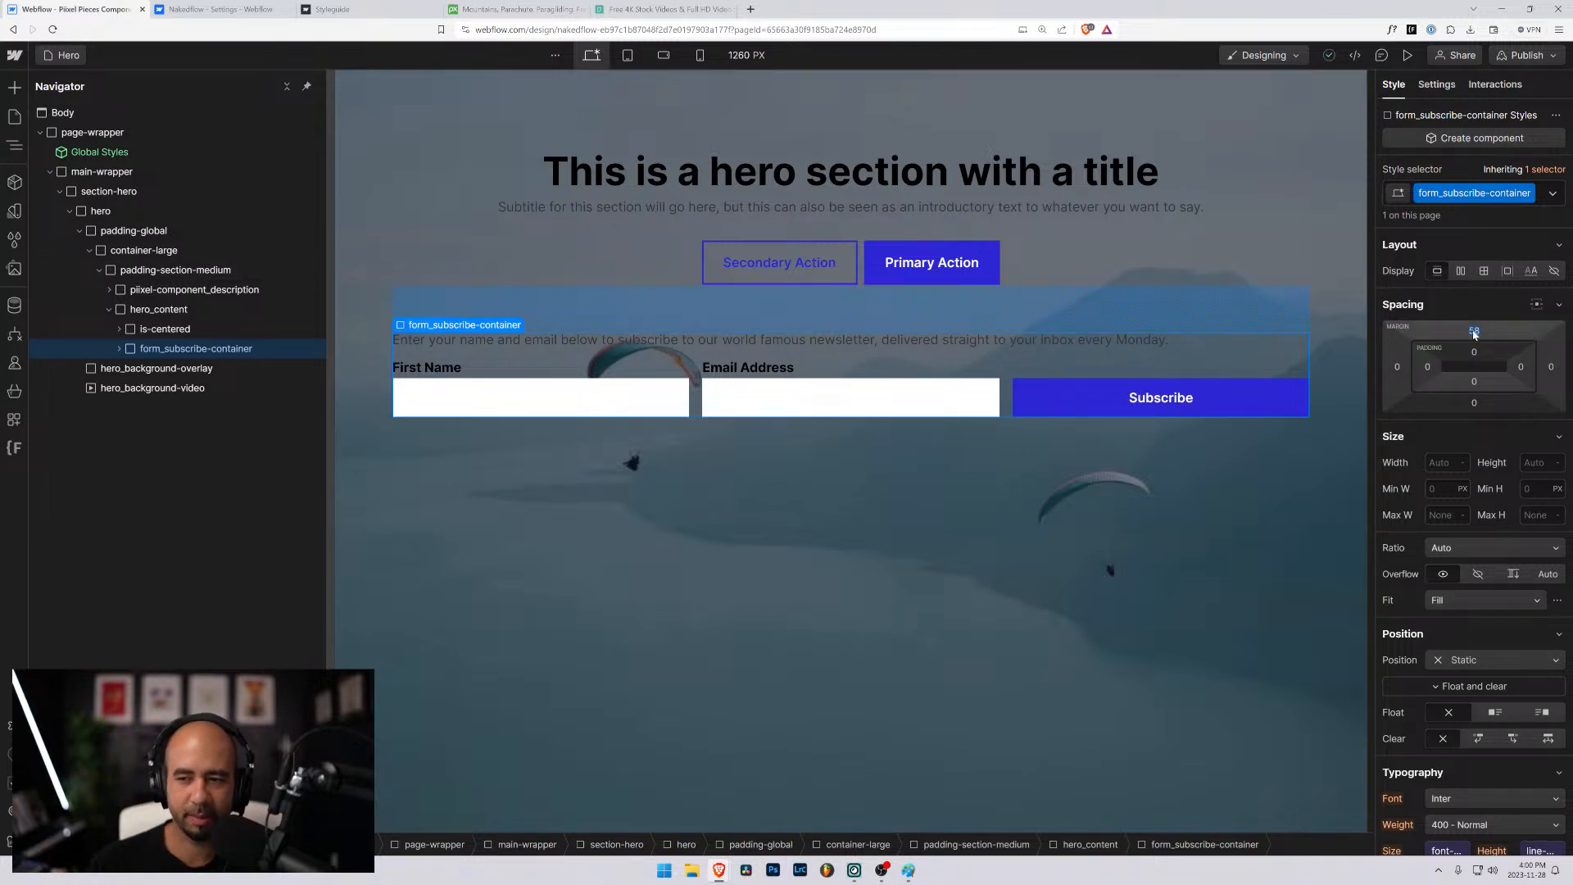
left_click(1473, 332, "alt")
- Link subscribe-form_text's font size to the text variable large (1.5rem) and its line height to the line-height variable (1.125em)
left_click(600, 294)
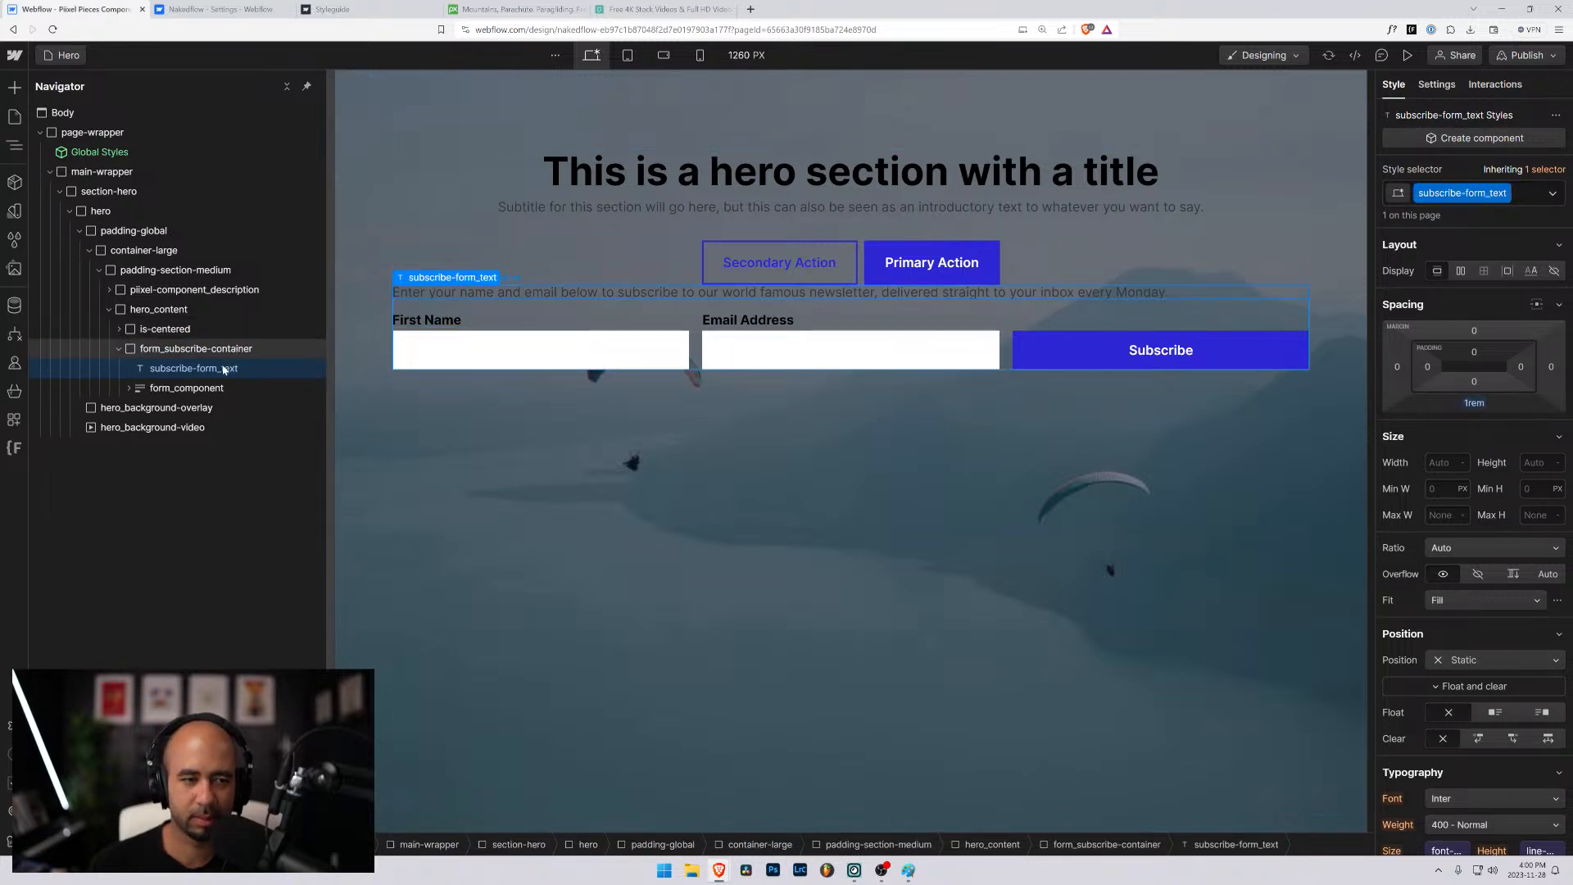
scroll(1443, 637, "down", 2)
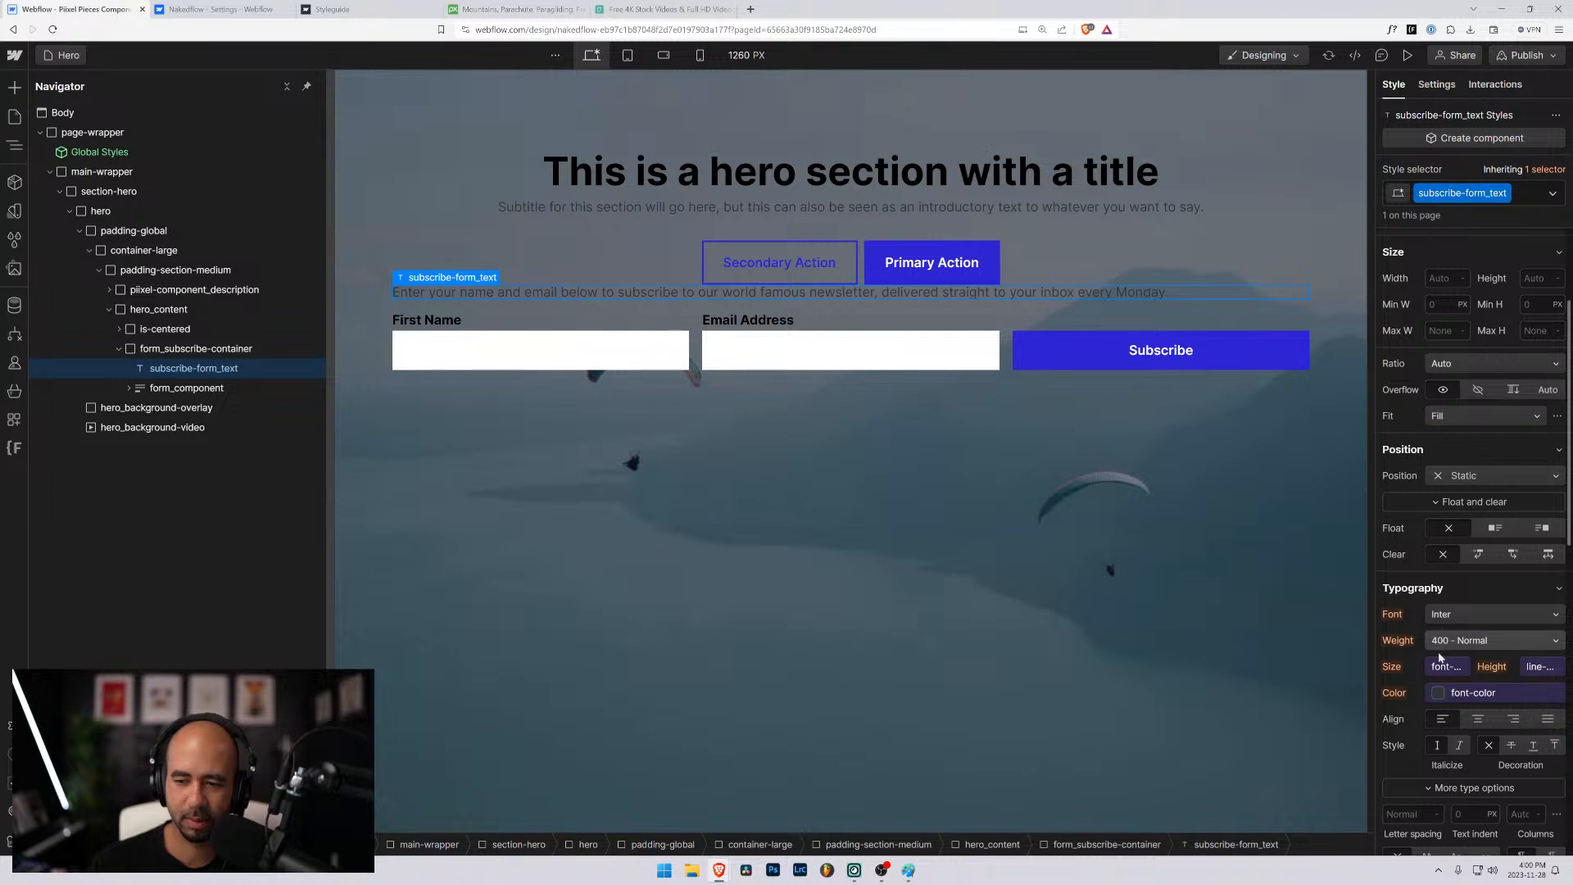
left_click(1443, 670)
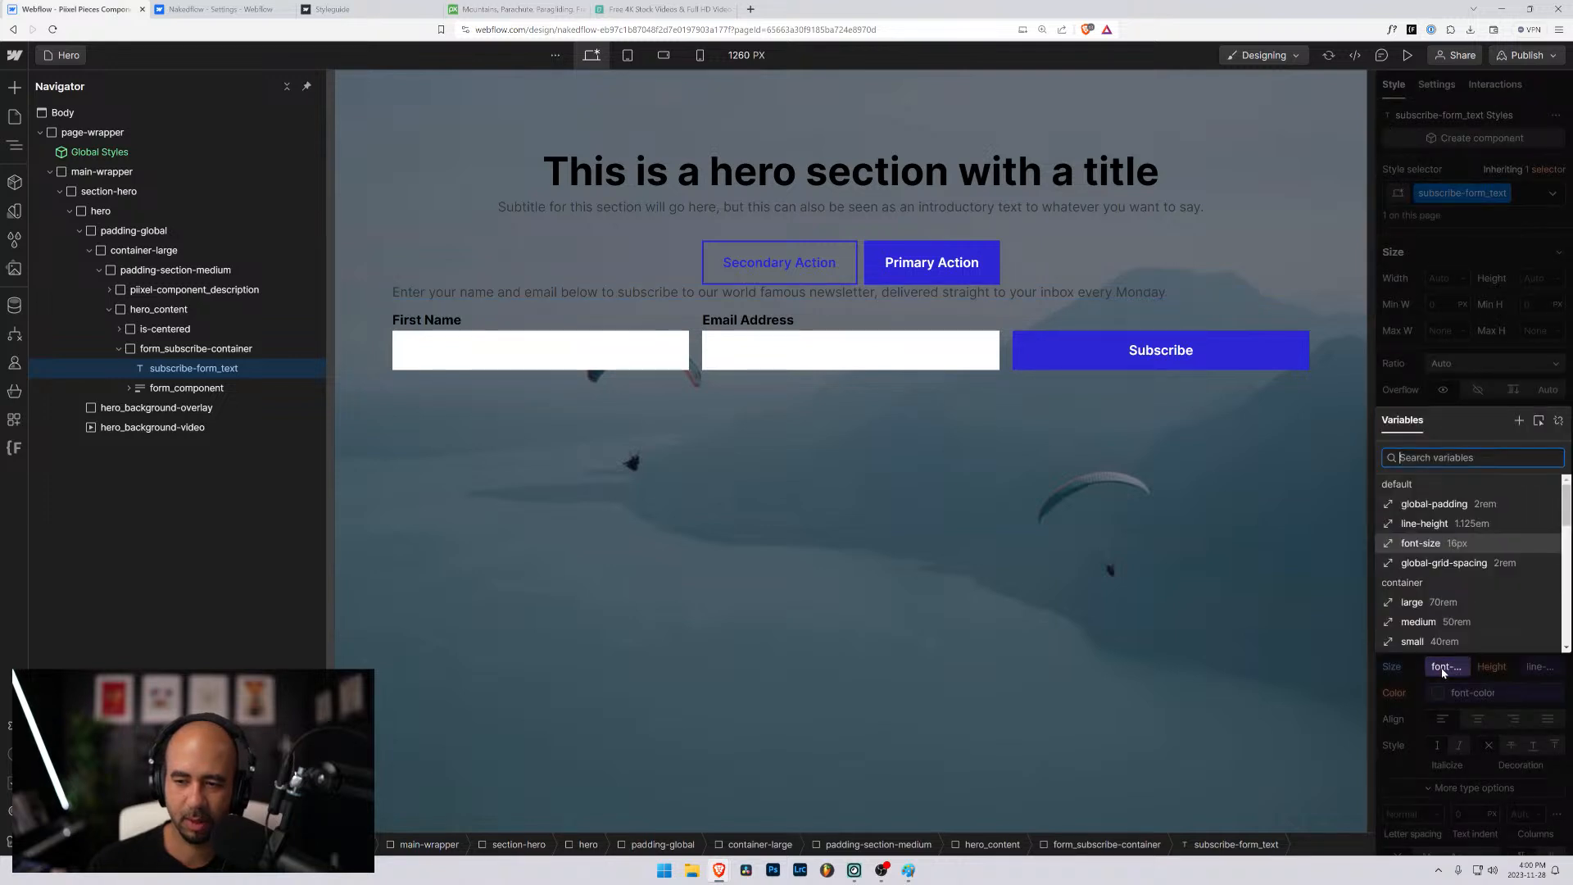
type("font")
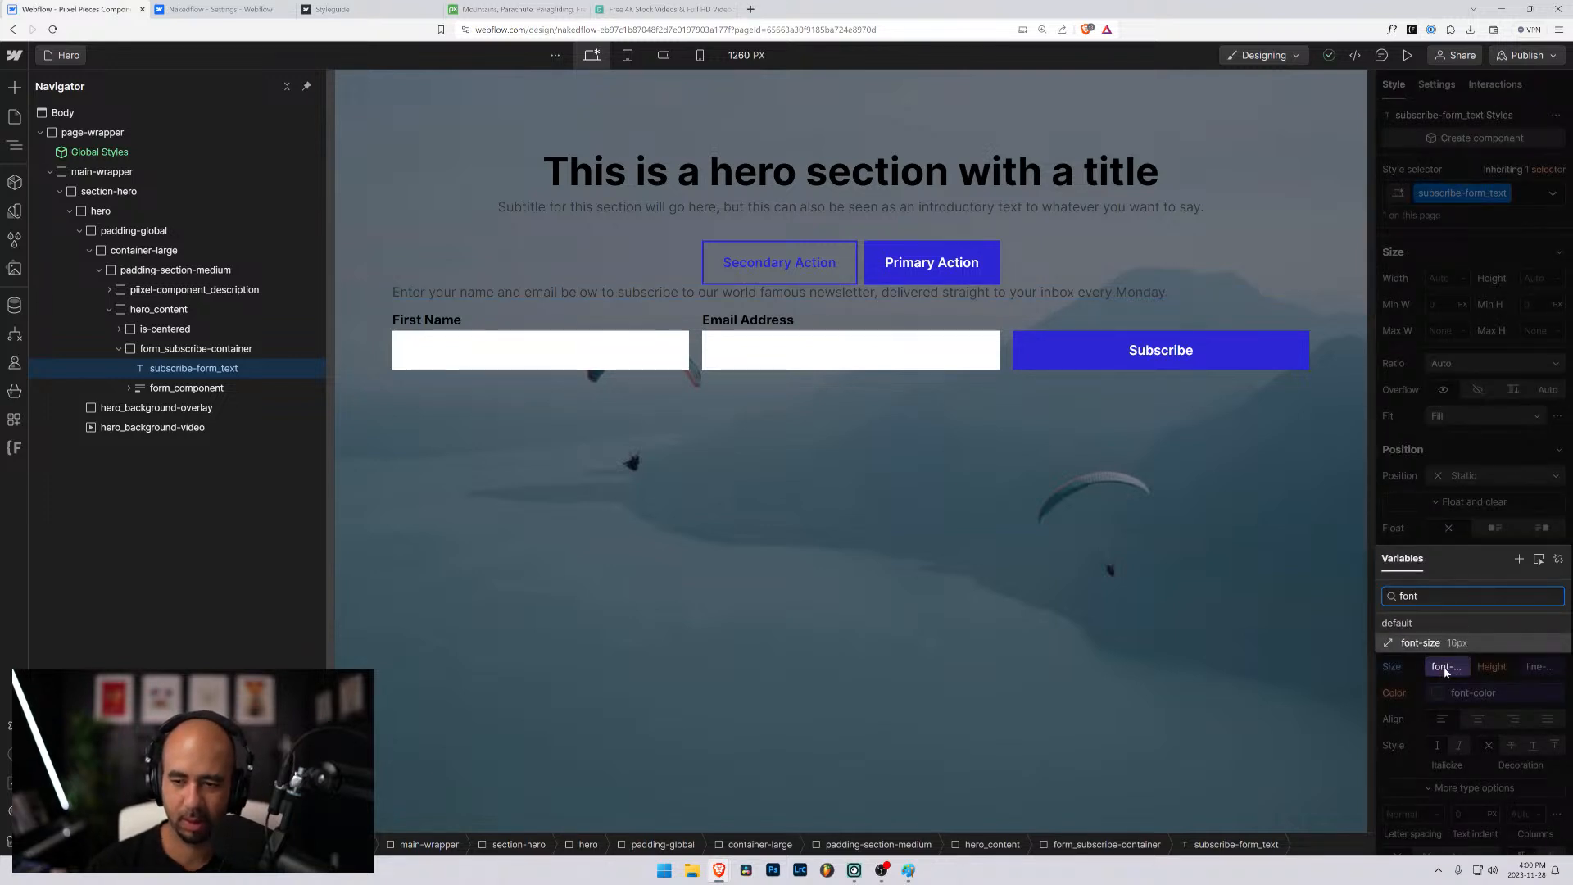
key("BackSpace")
key("BackSpace")
key("BackSpace")
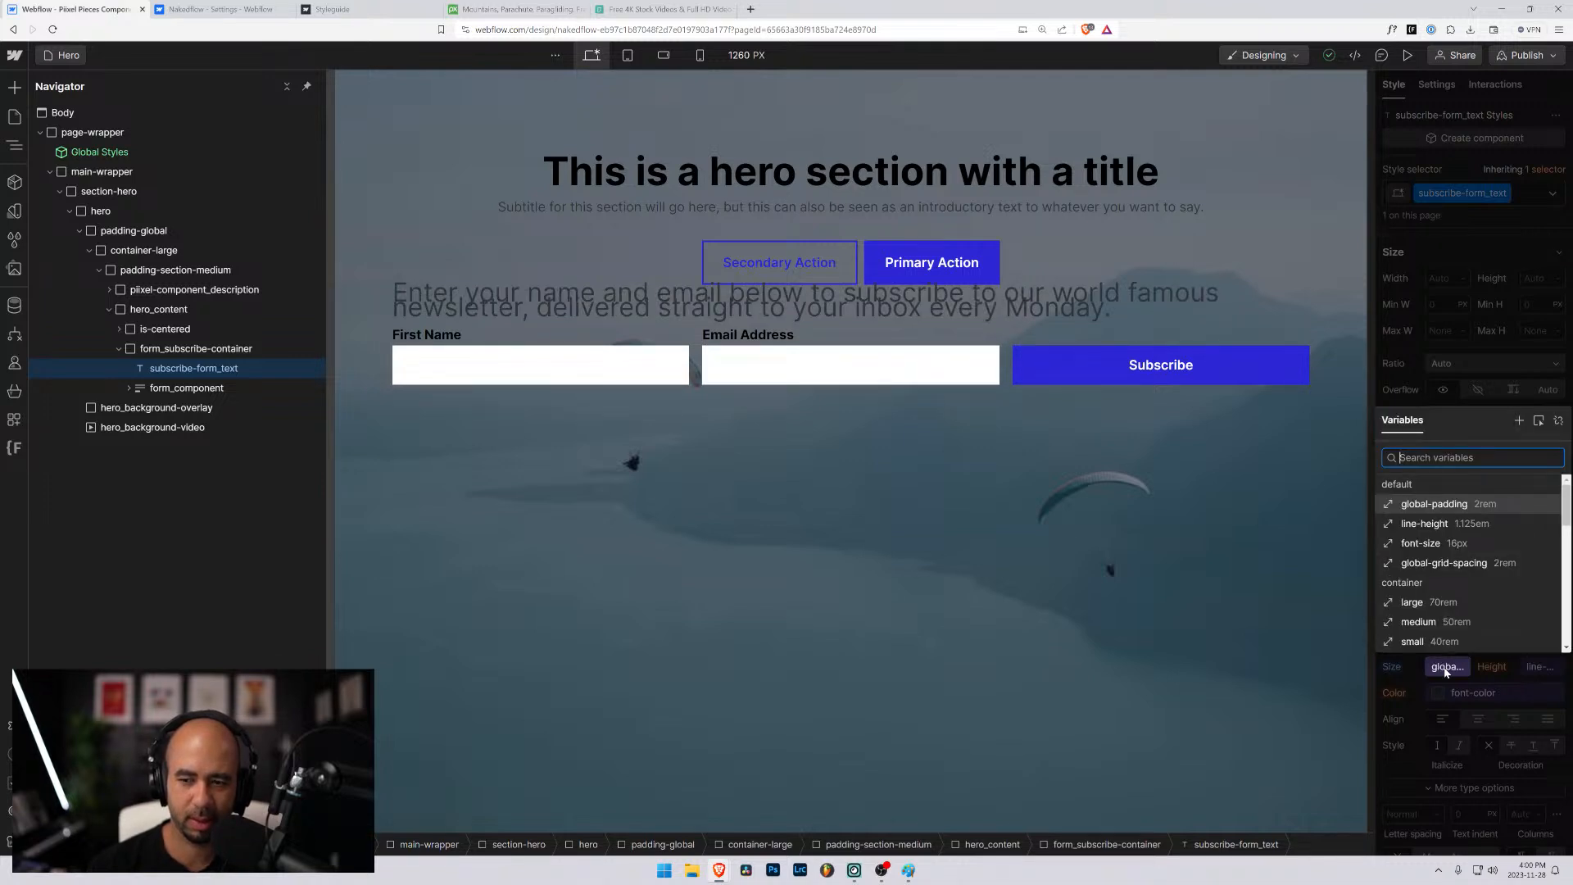
type("larg")
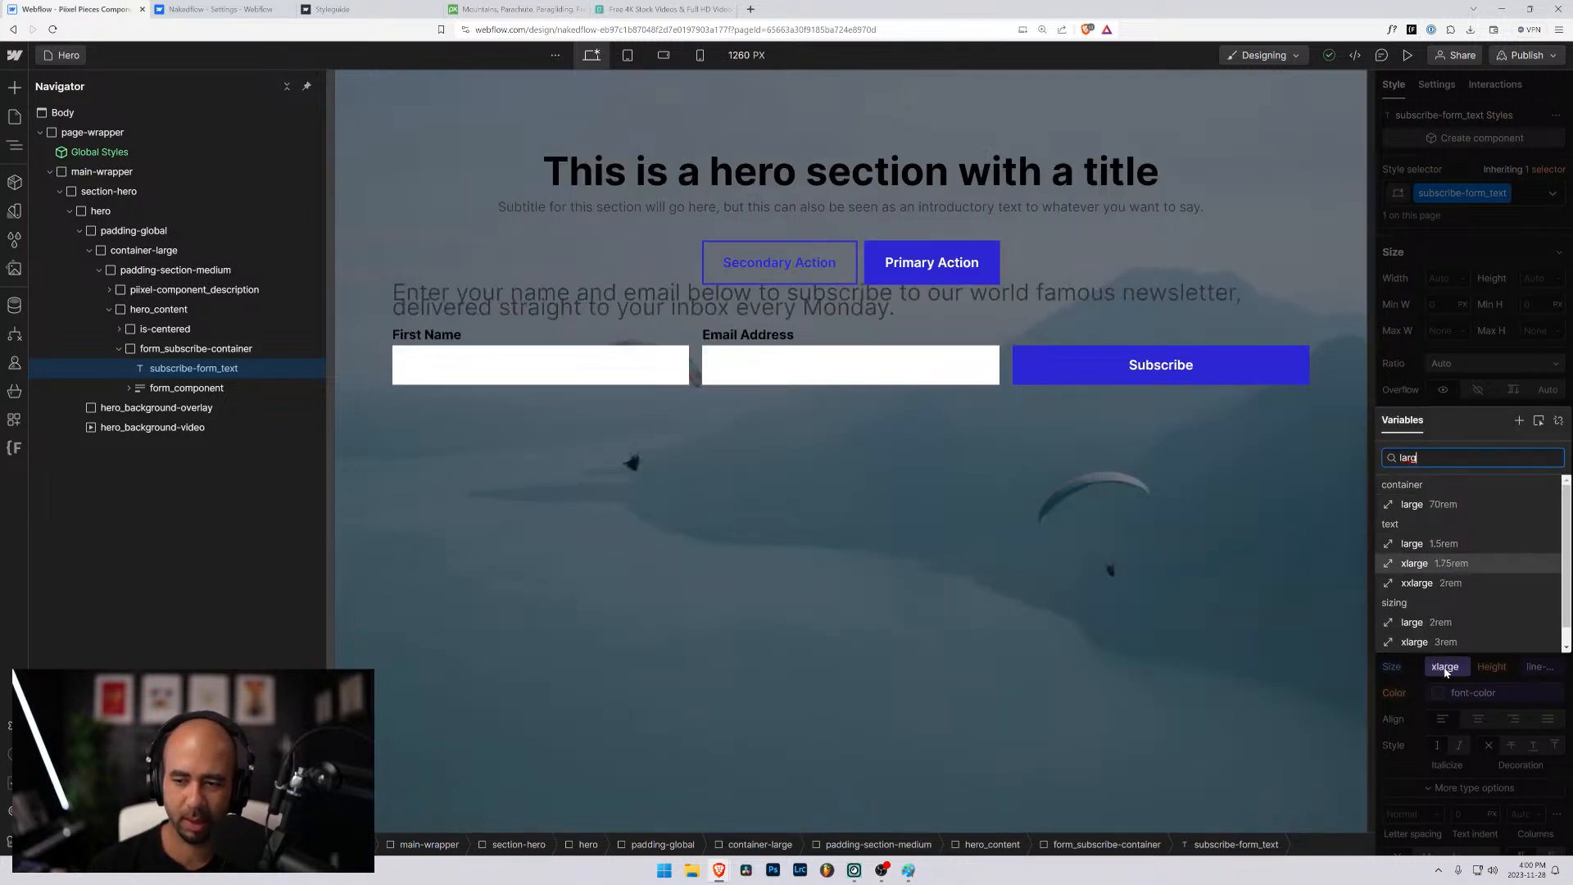
key("Down")
key("Up")
key("Up")
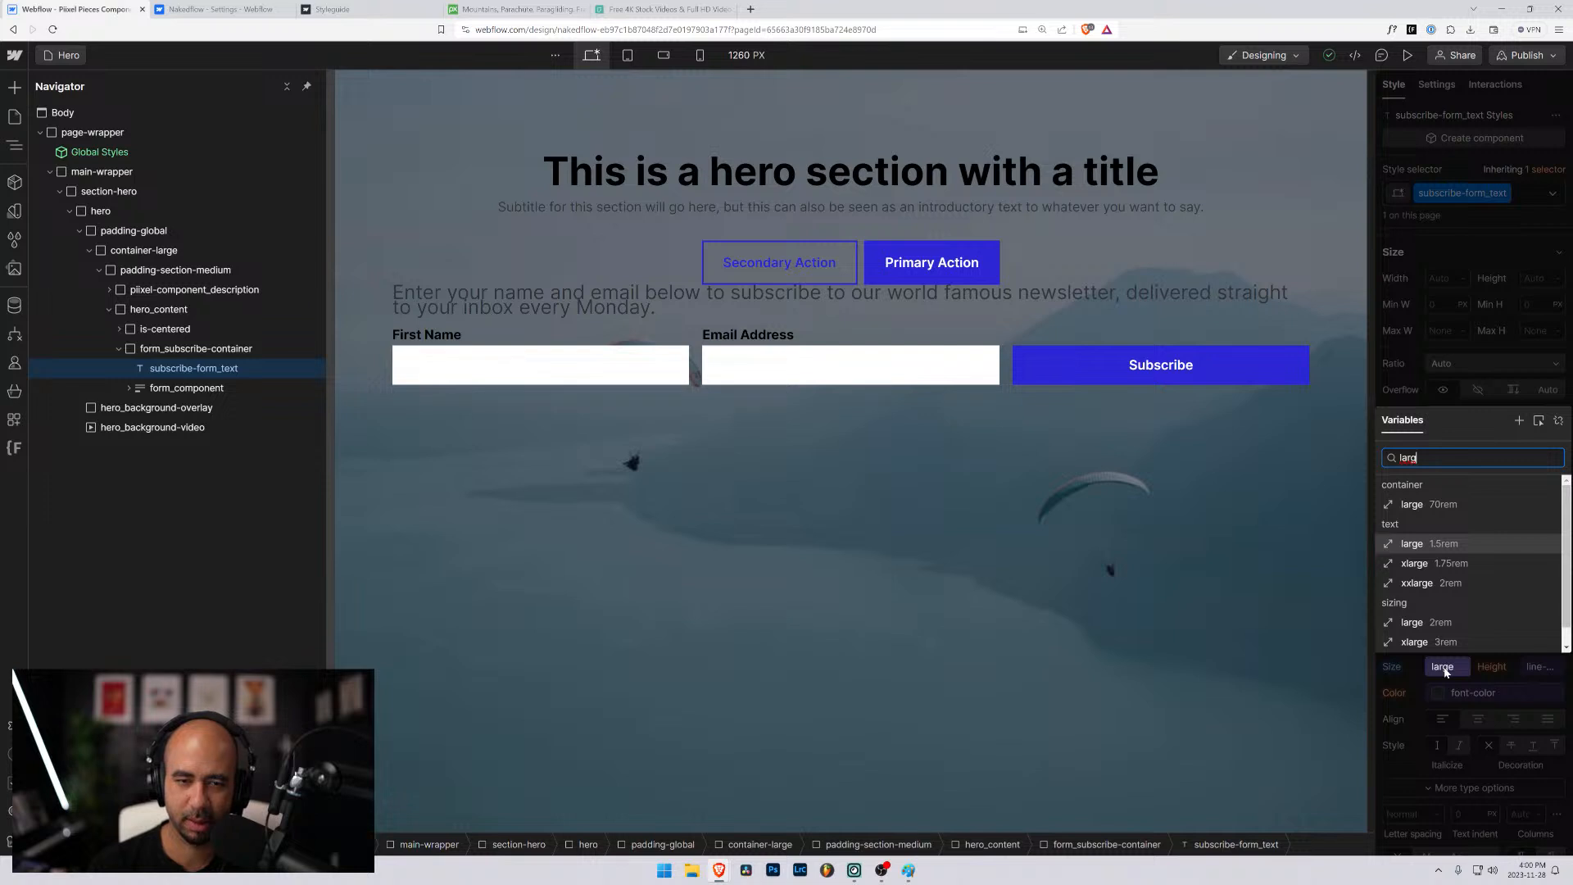
key("Return")
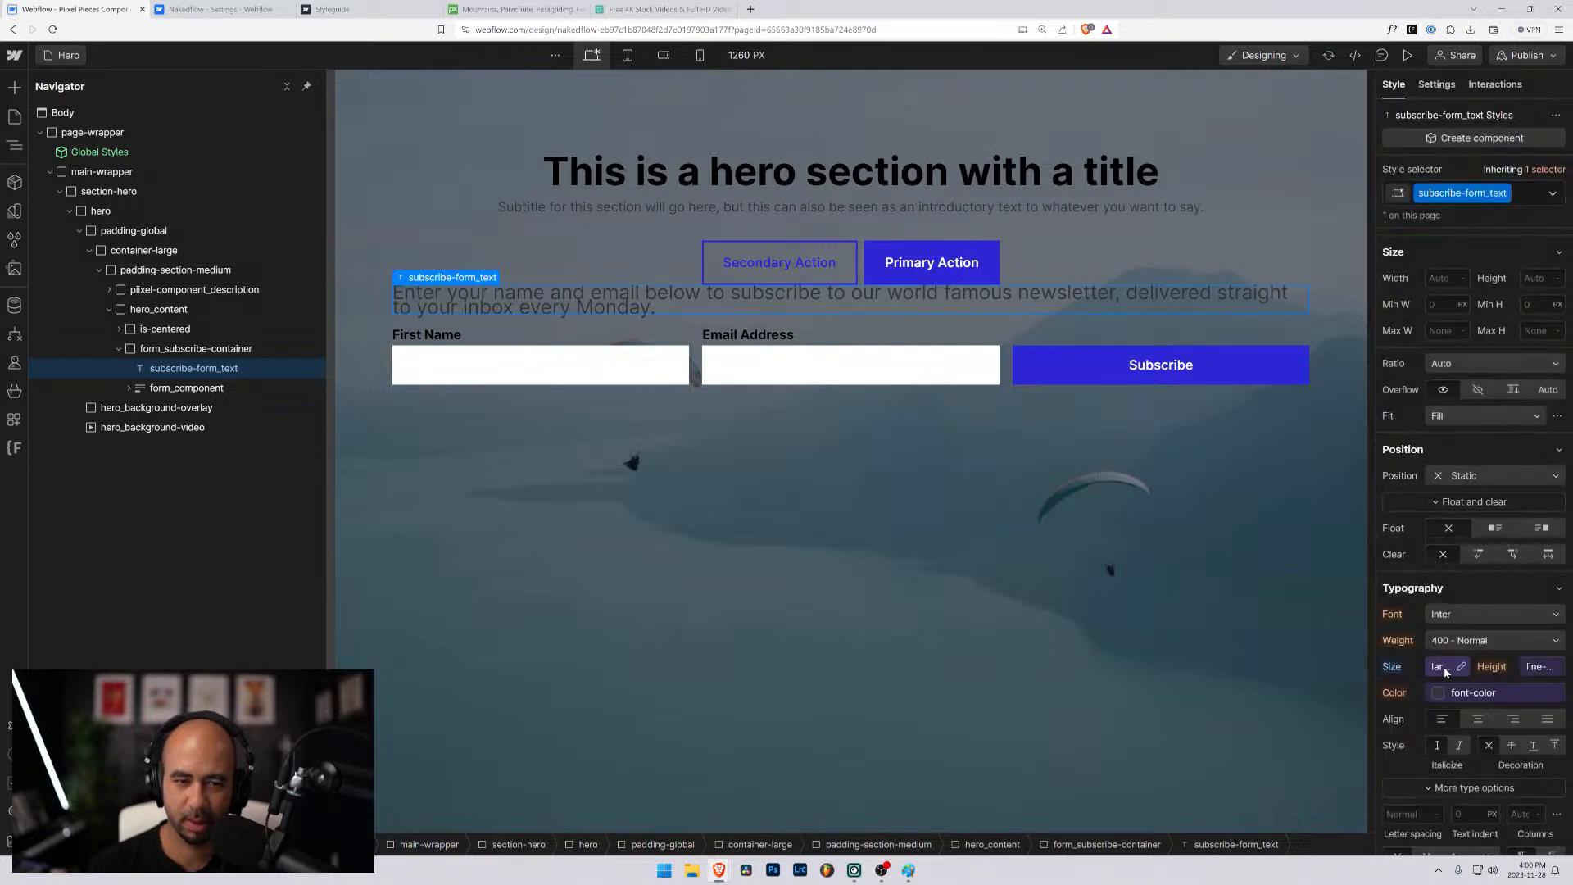
left_click(1544, 669)
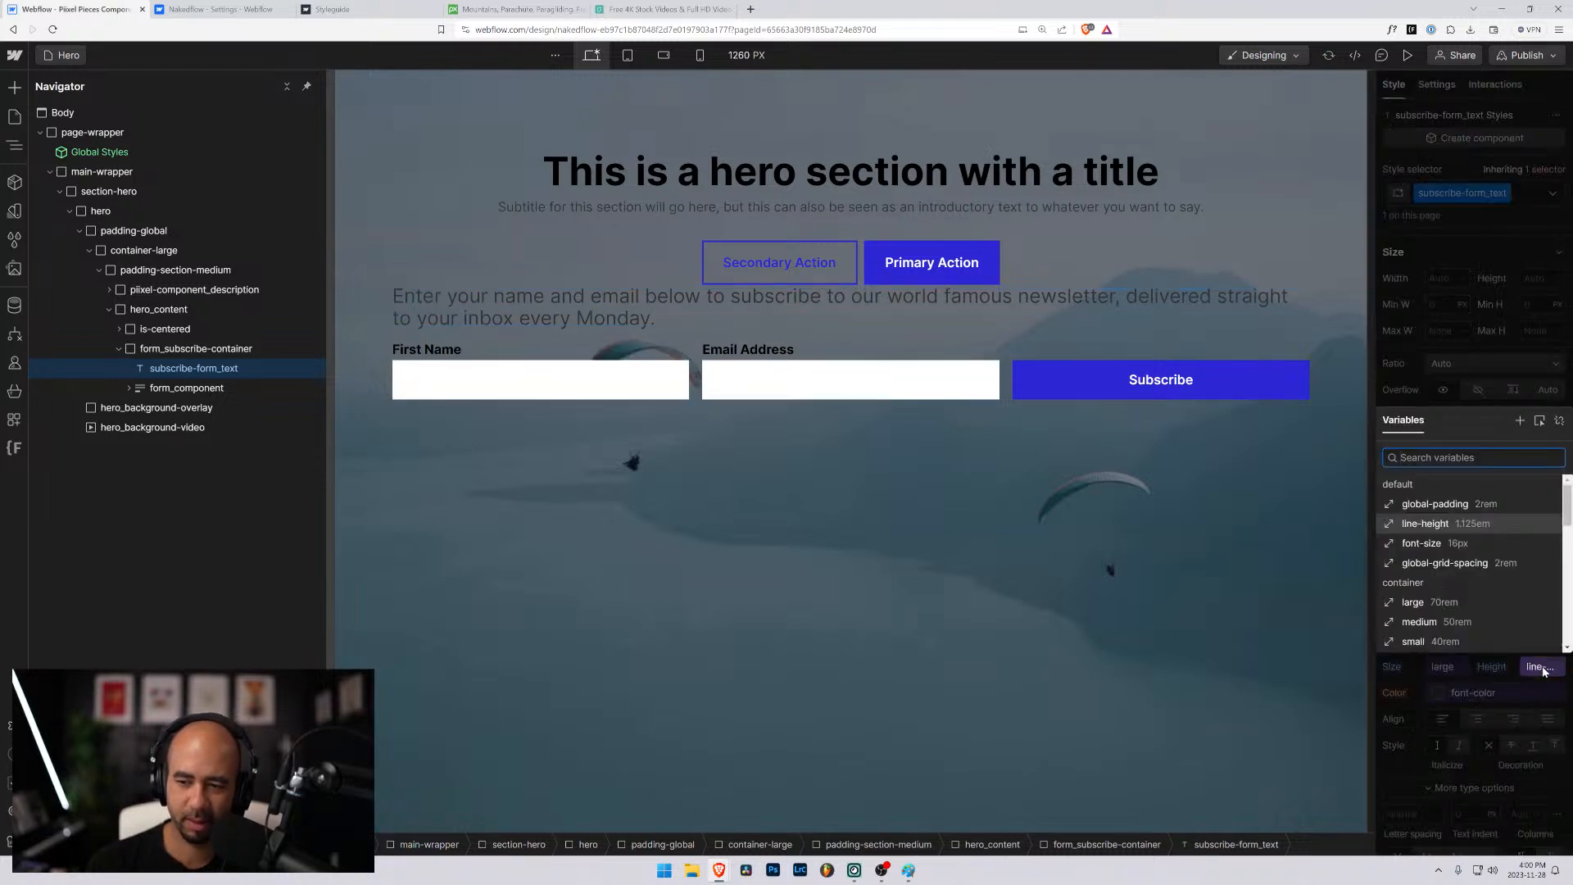
left_click(1435, 525)
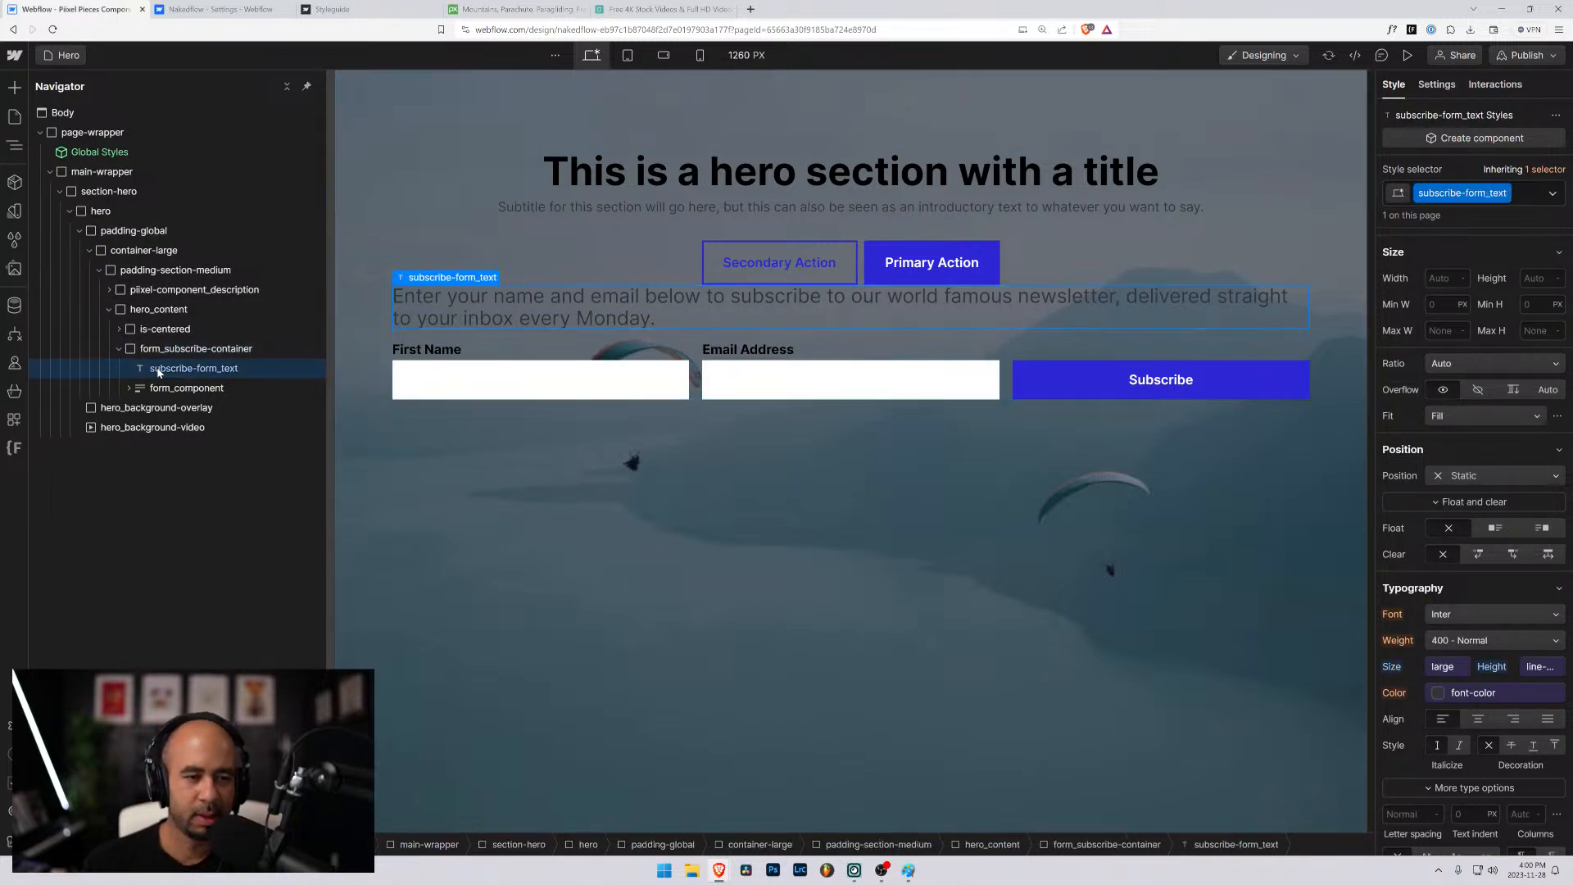
- Set the top margin of form_subscribe-container to 5rem
left_click(164, 348)
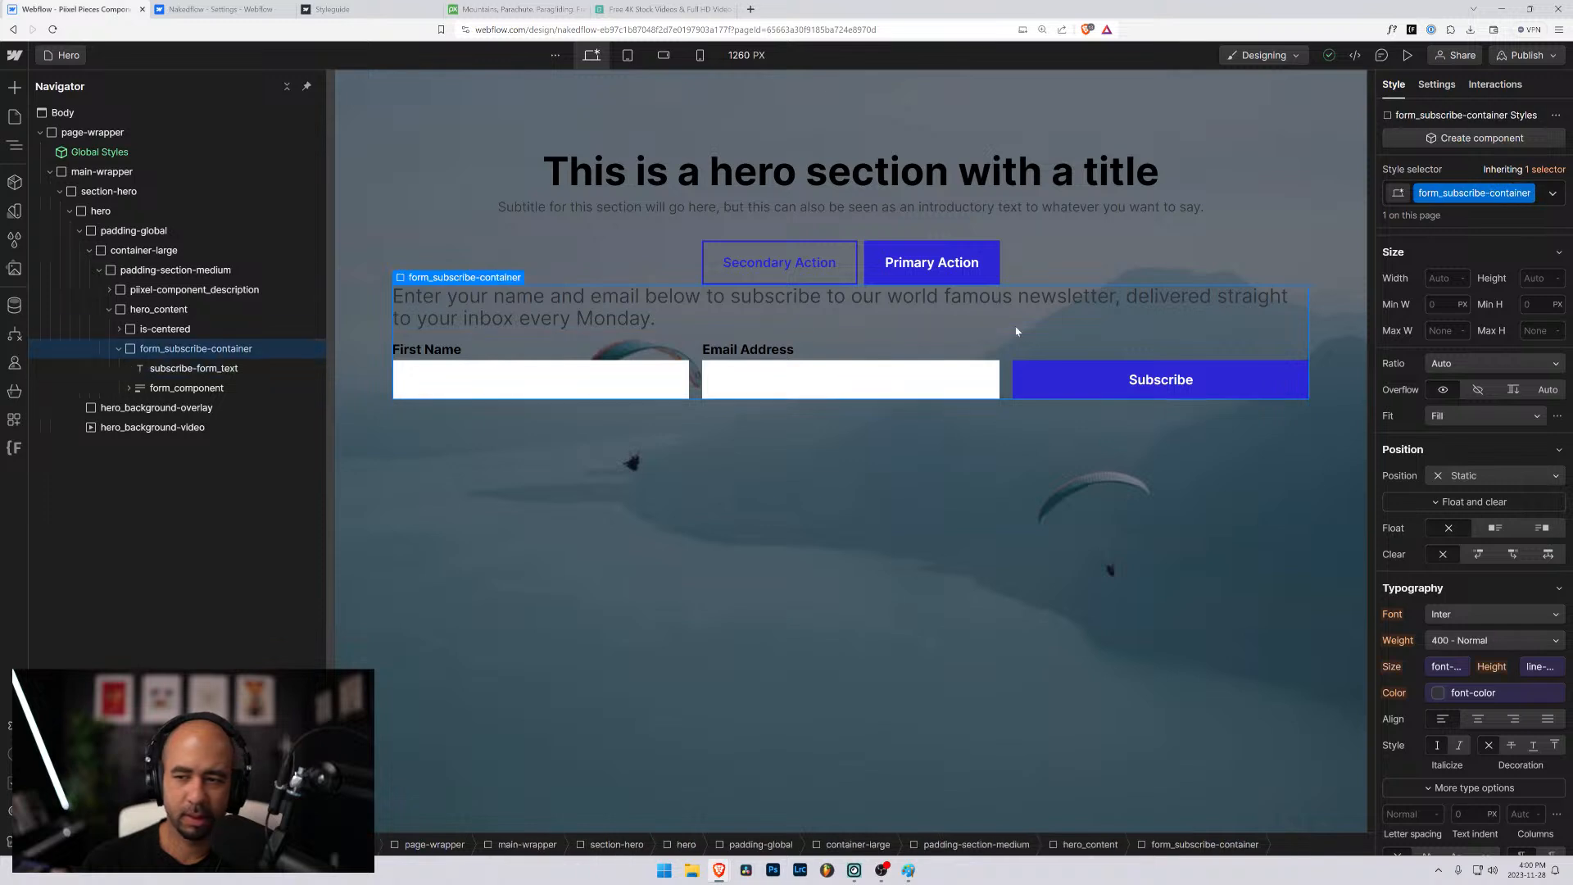
left_click(1443, 401)
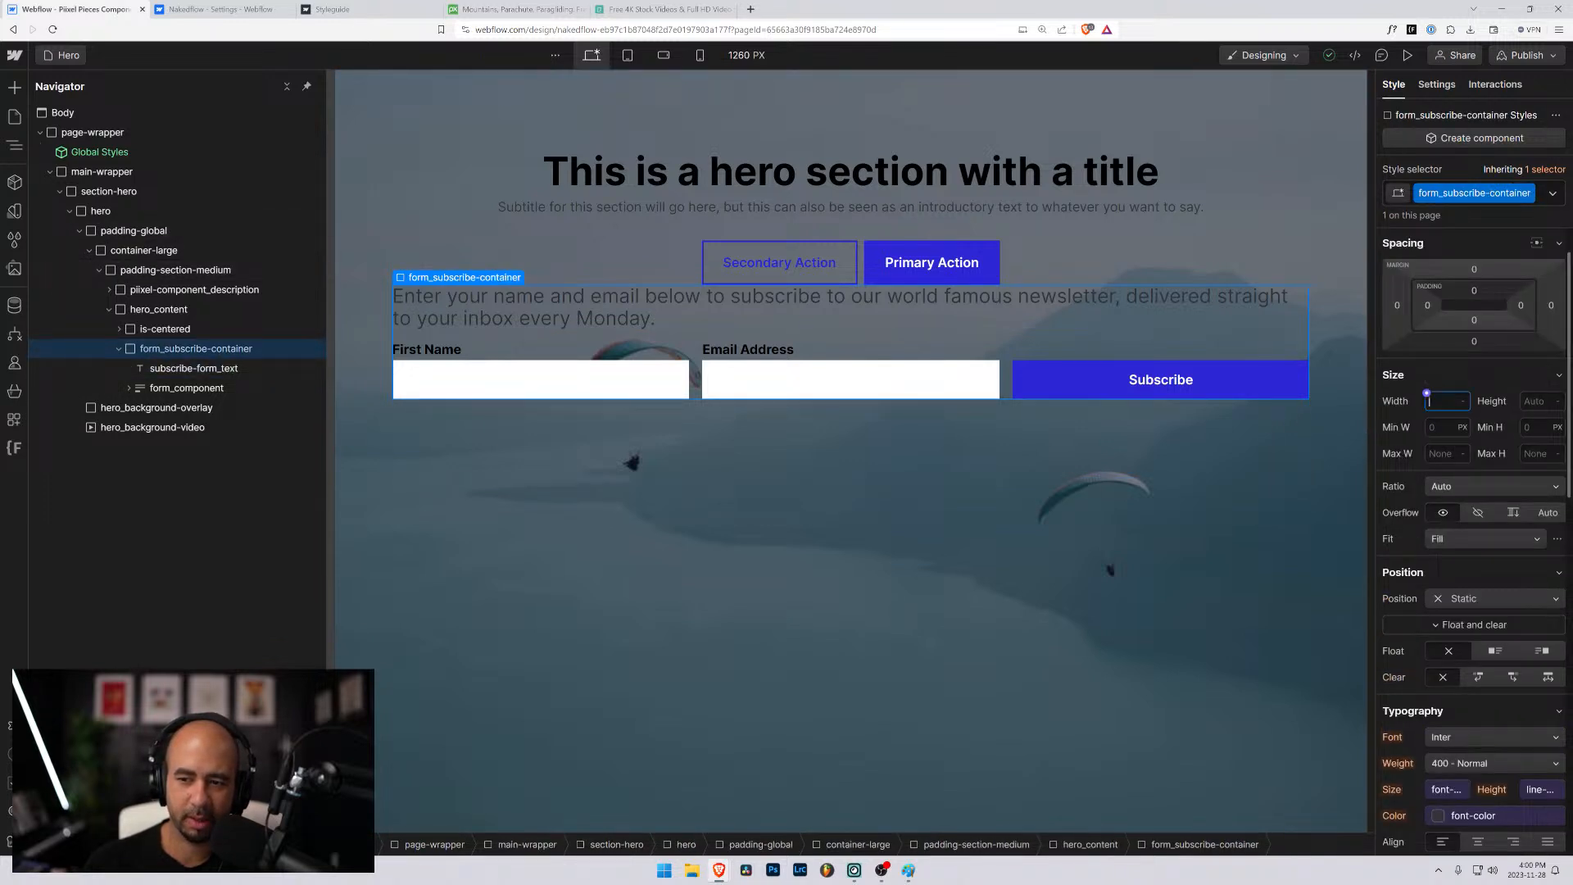
left_click(1475, 269)
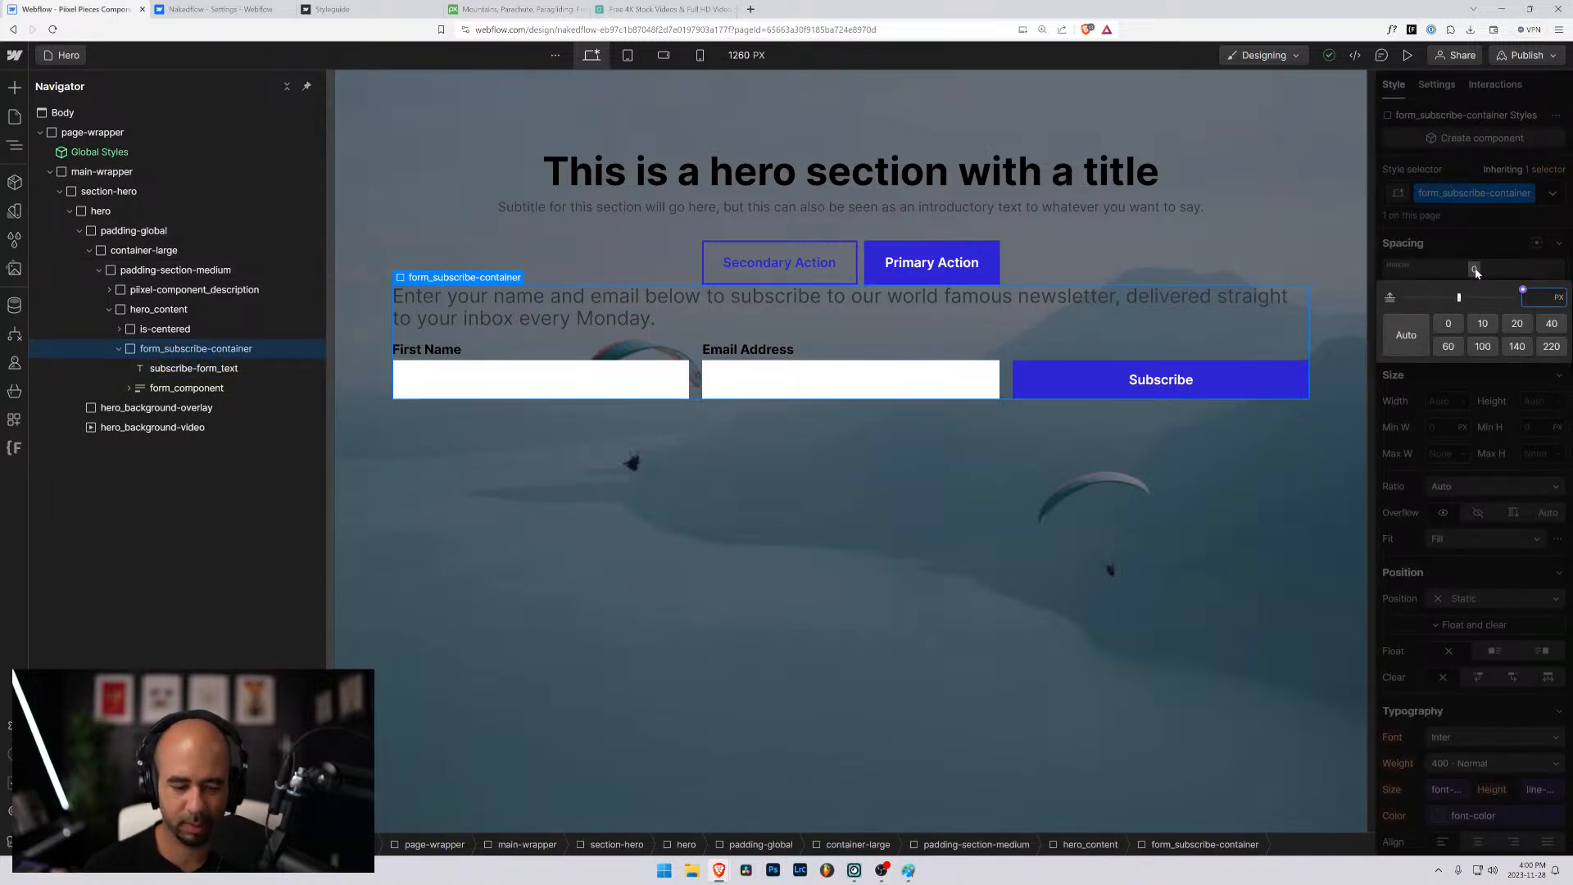
type("5rem")
key("Return")
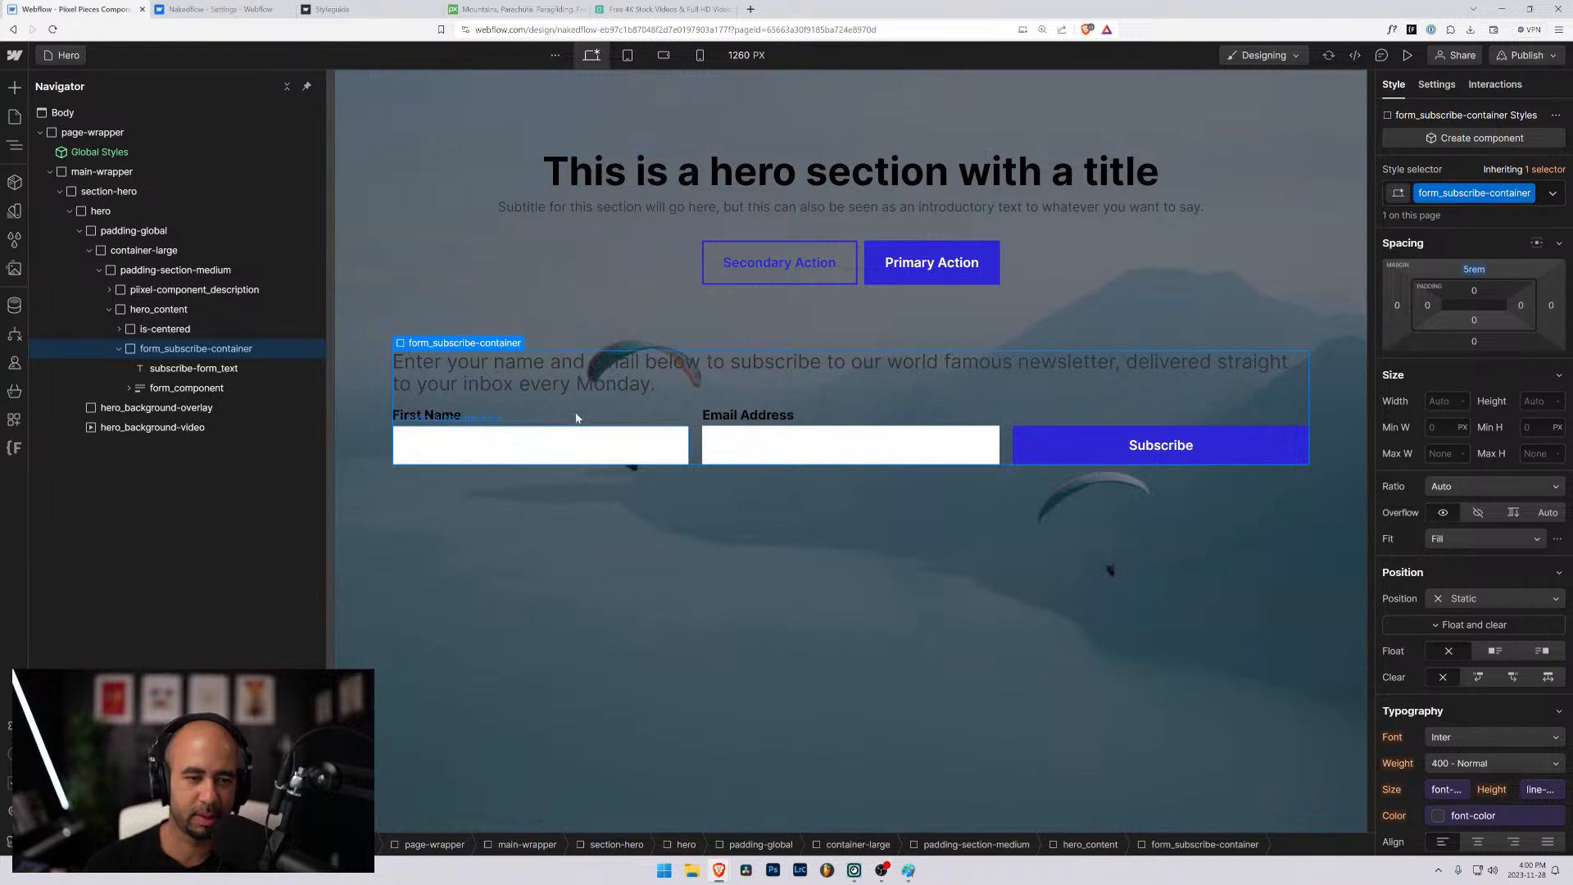
- Darken the hero_background-overlay by setting its background color to rgba(0, 0, 0, 0.6)
left_click(184, 368)
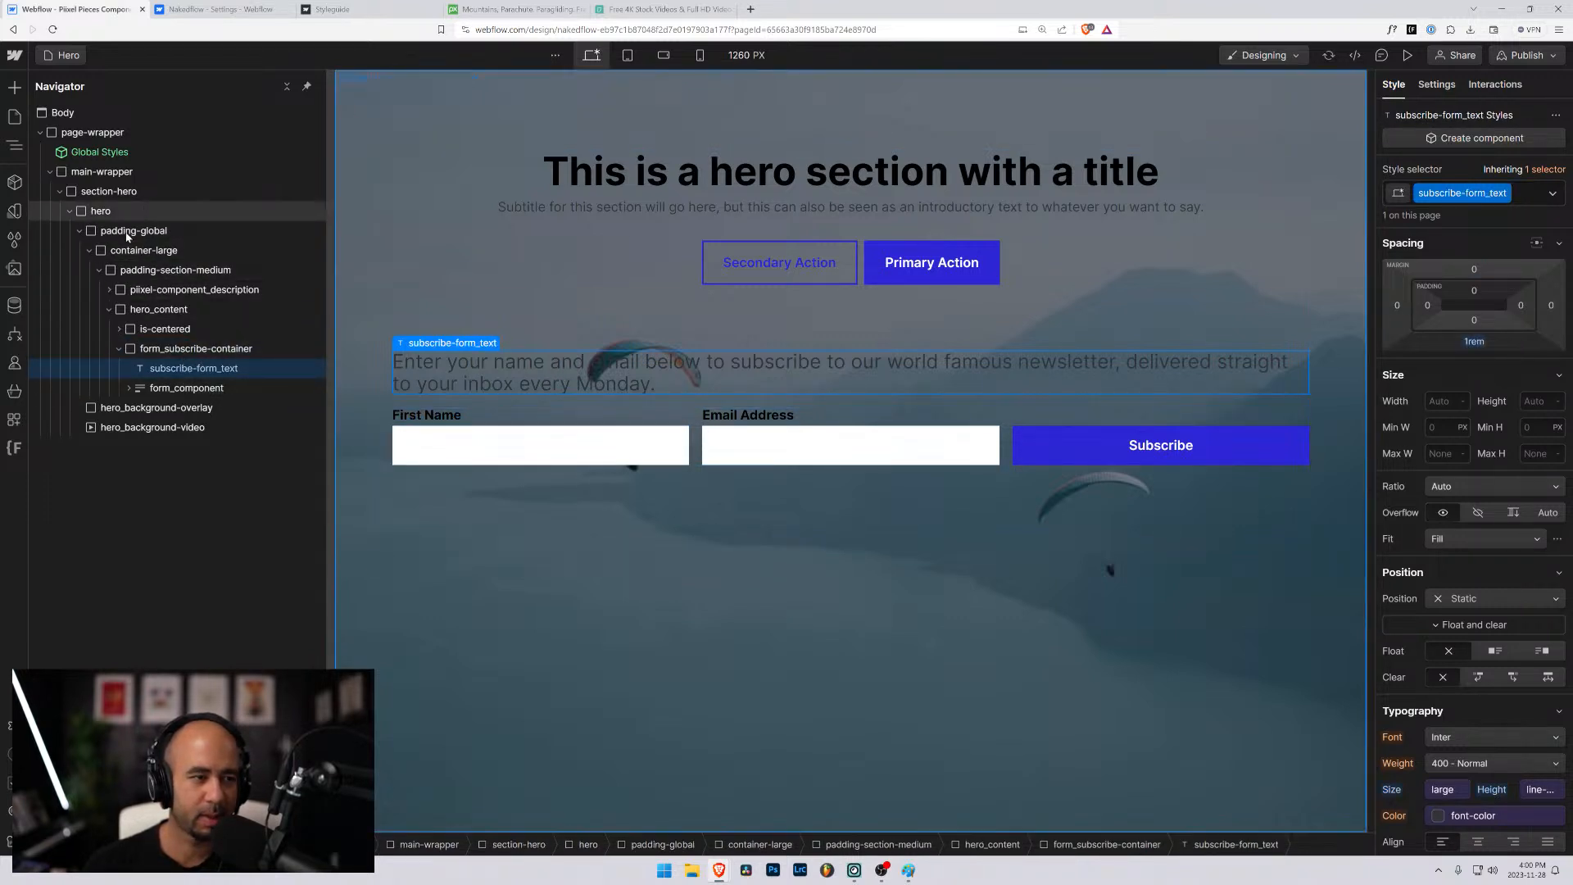
left_click(156, 407)
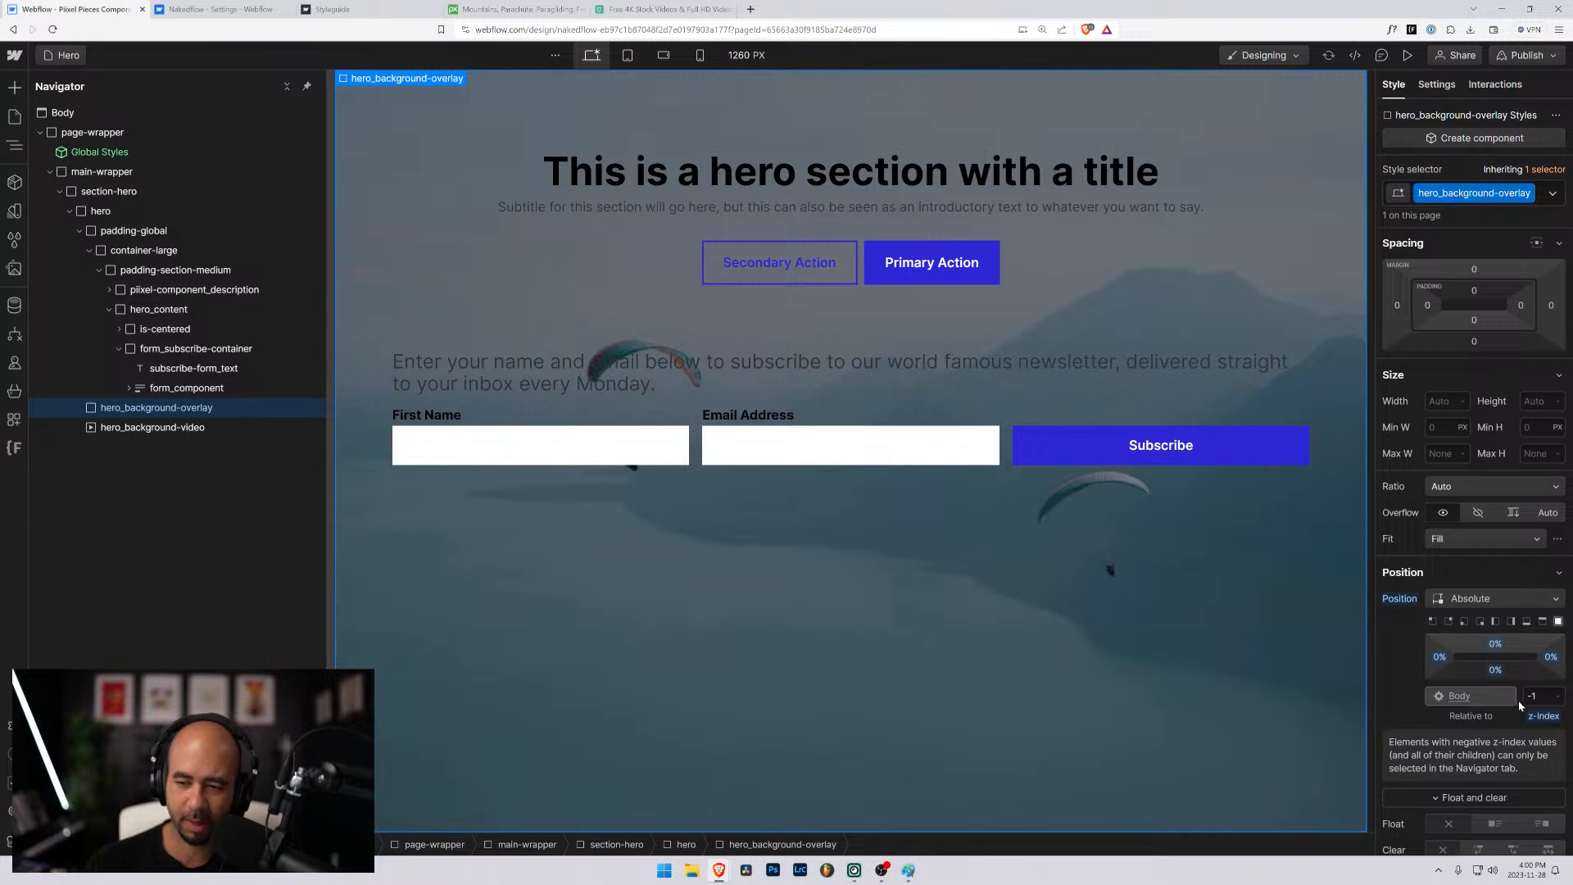
scroll(1502, 690, "down", 7)
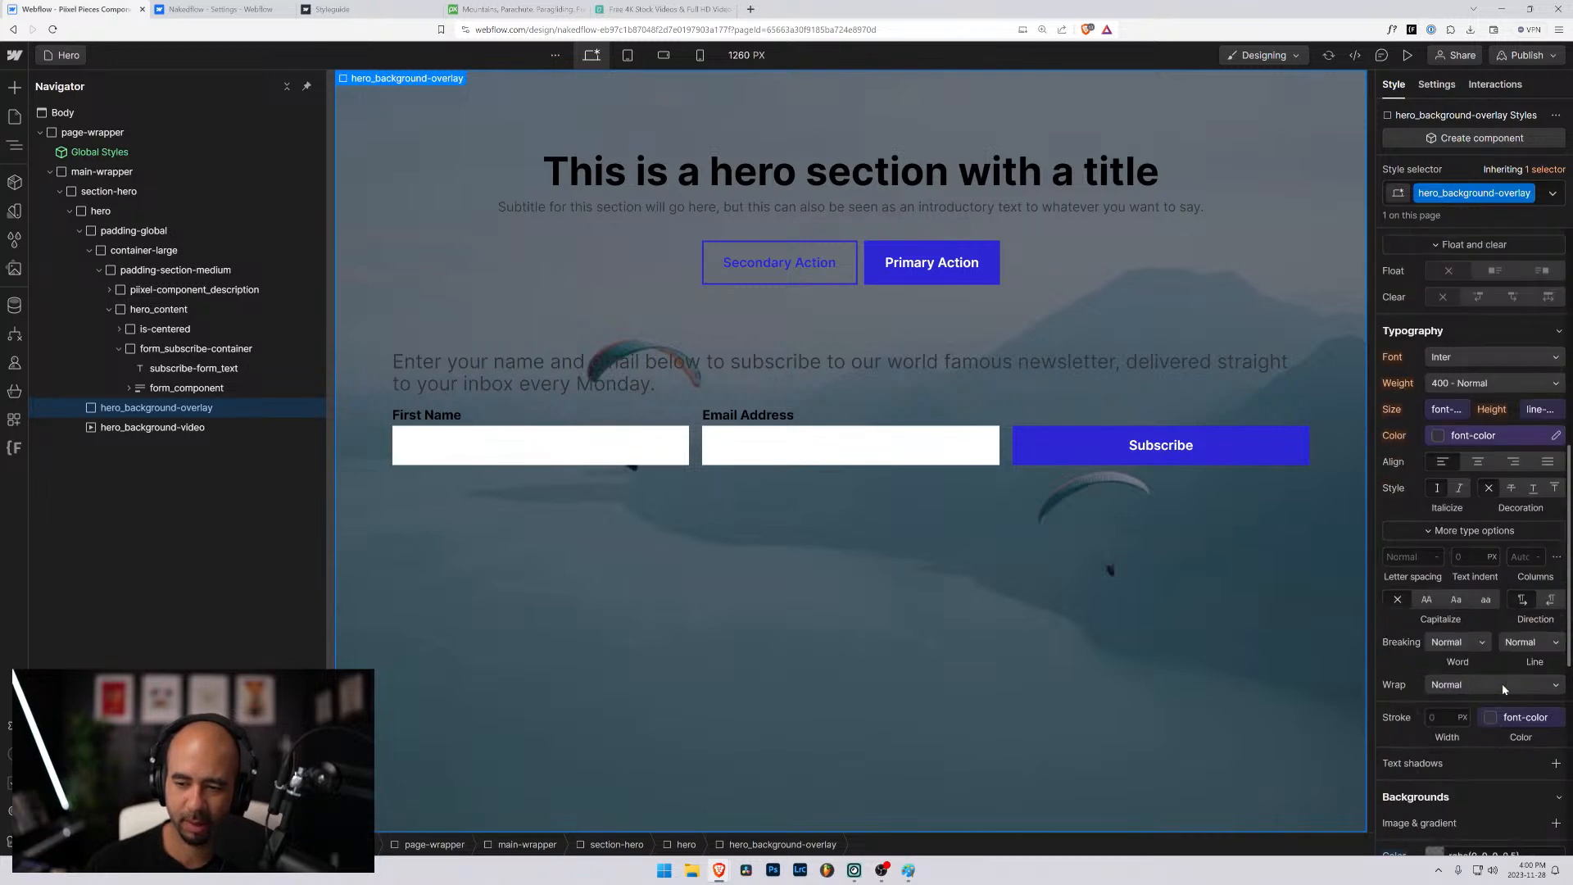
scroll(1504, 688, "down", 2)
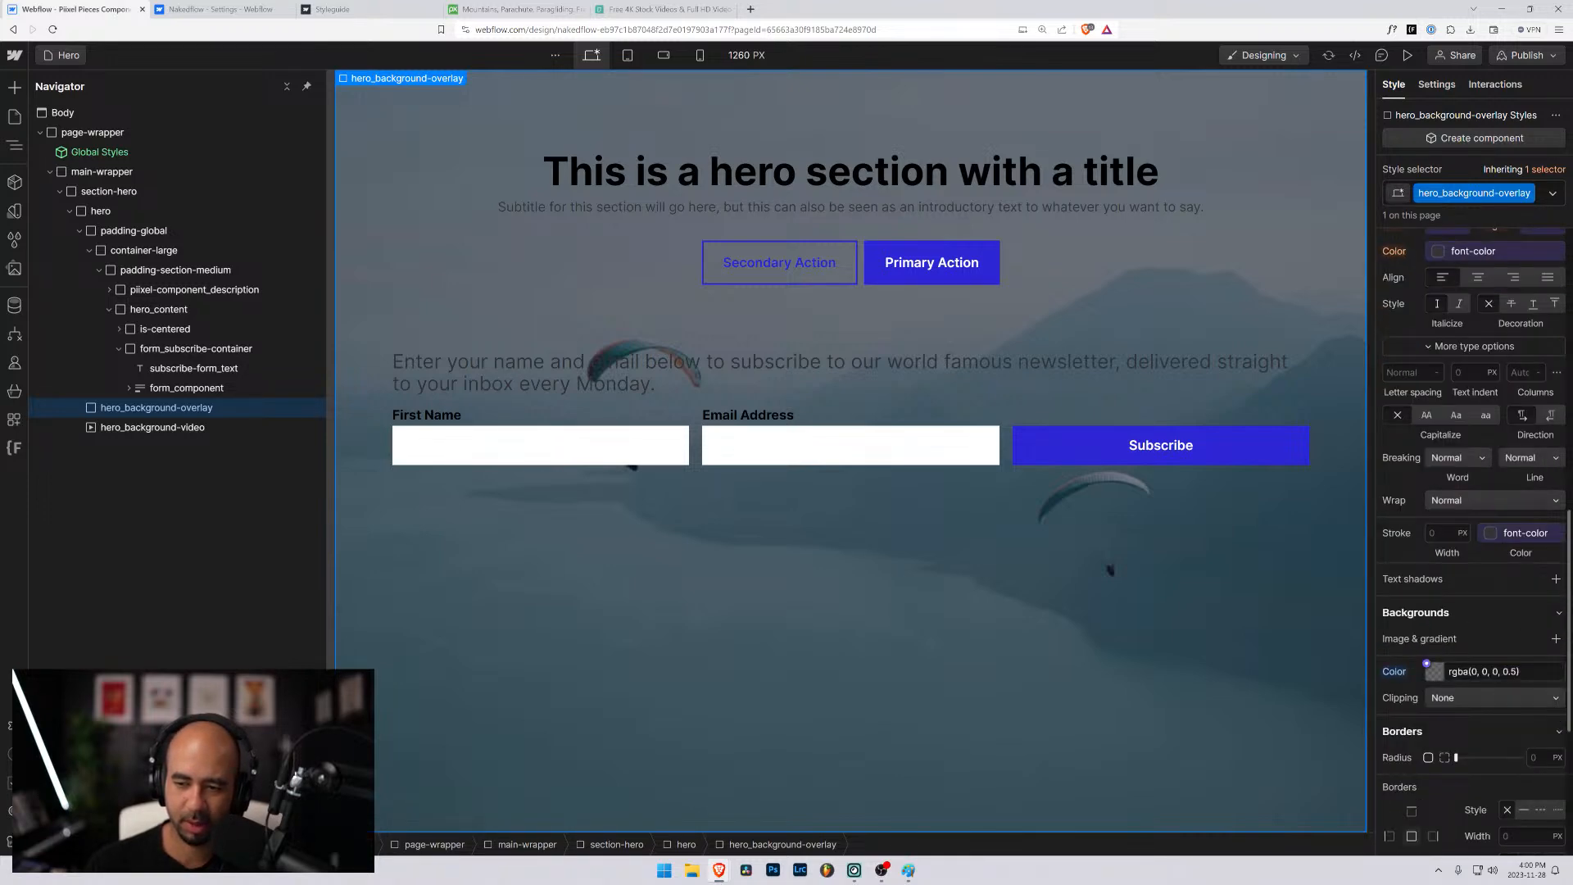
left_click(1512, 670)
left_click(1512, 671)
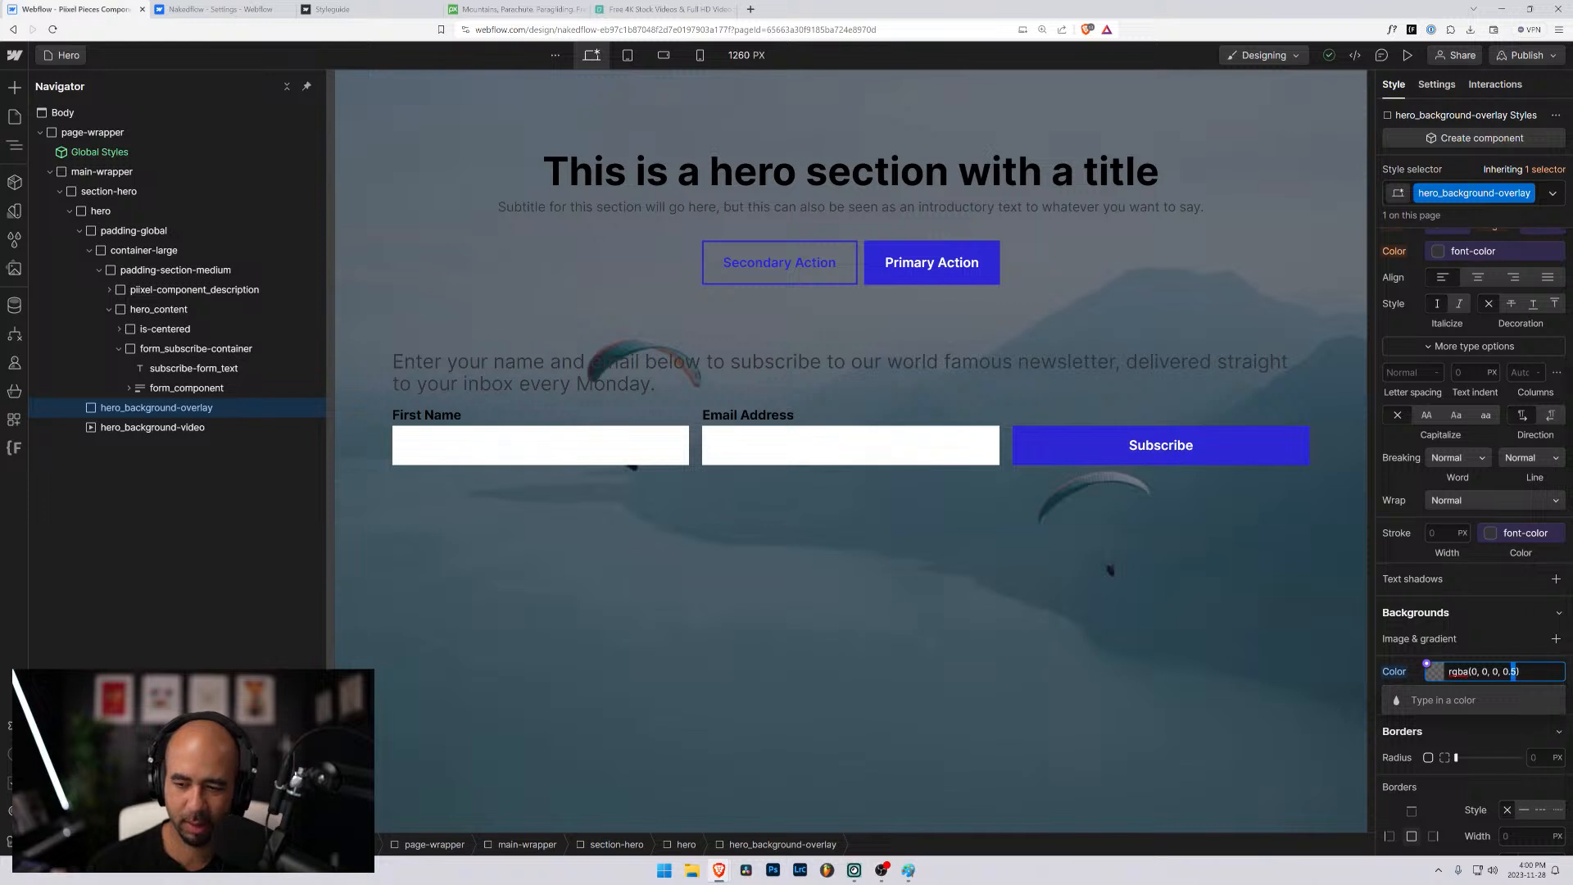
key("Delete")
type("7")
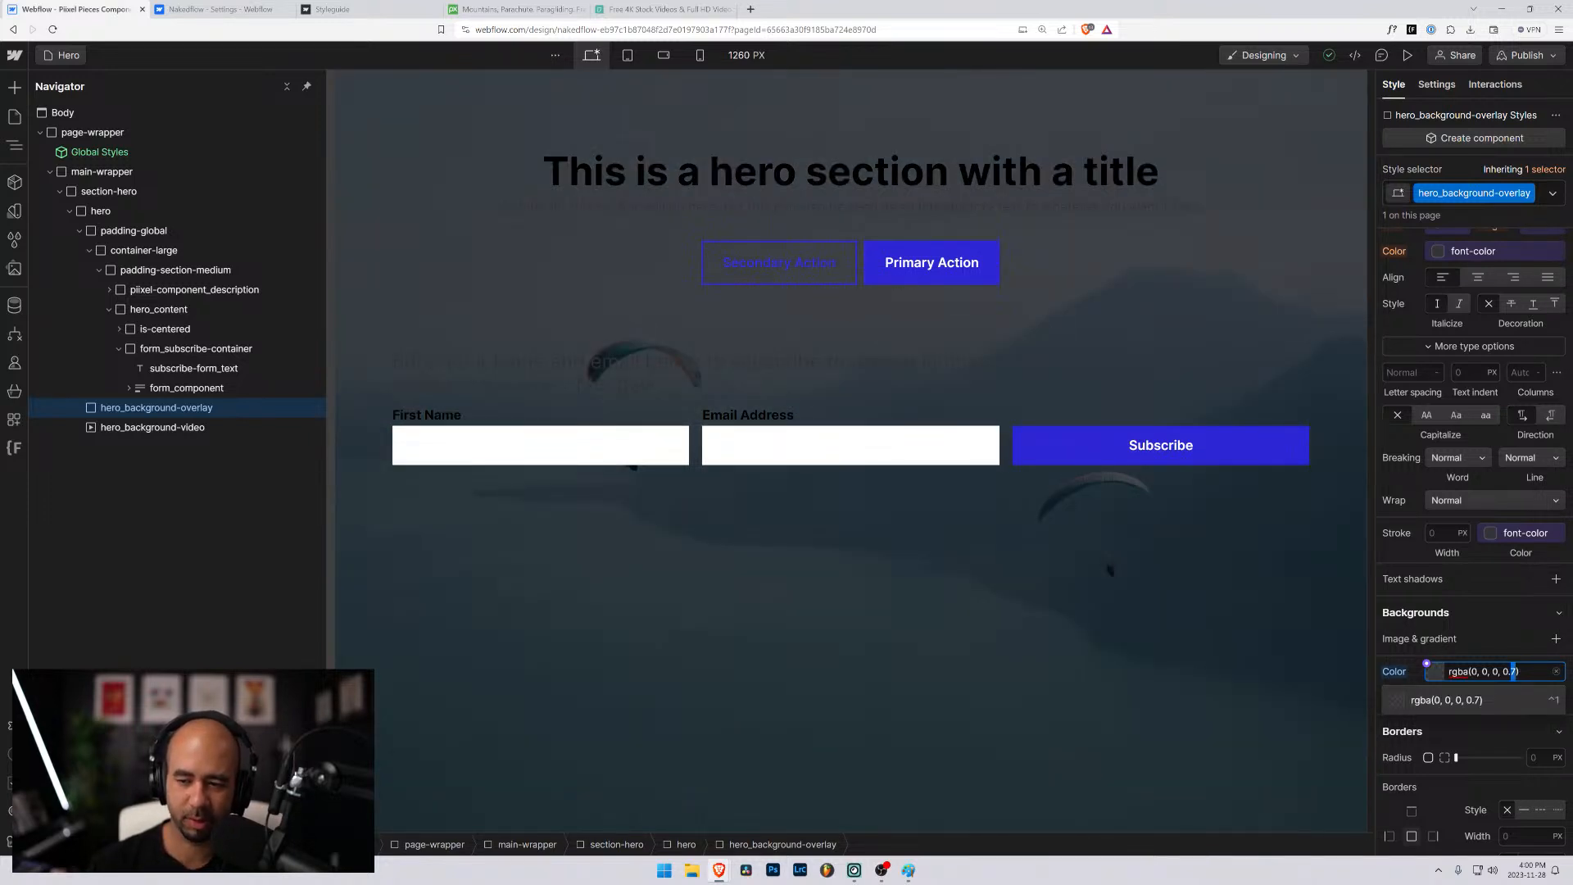
key("Delete")
type("6")
key("Return")
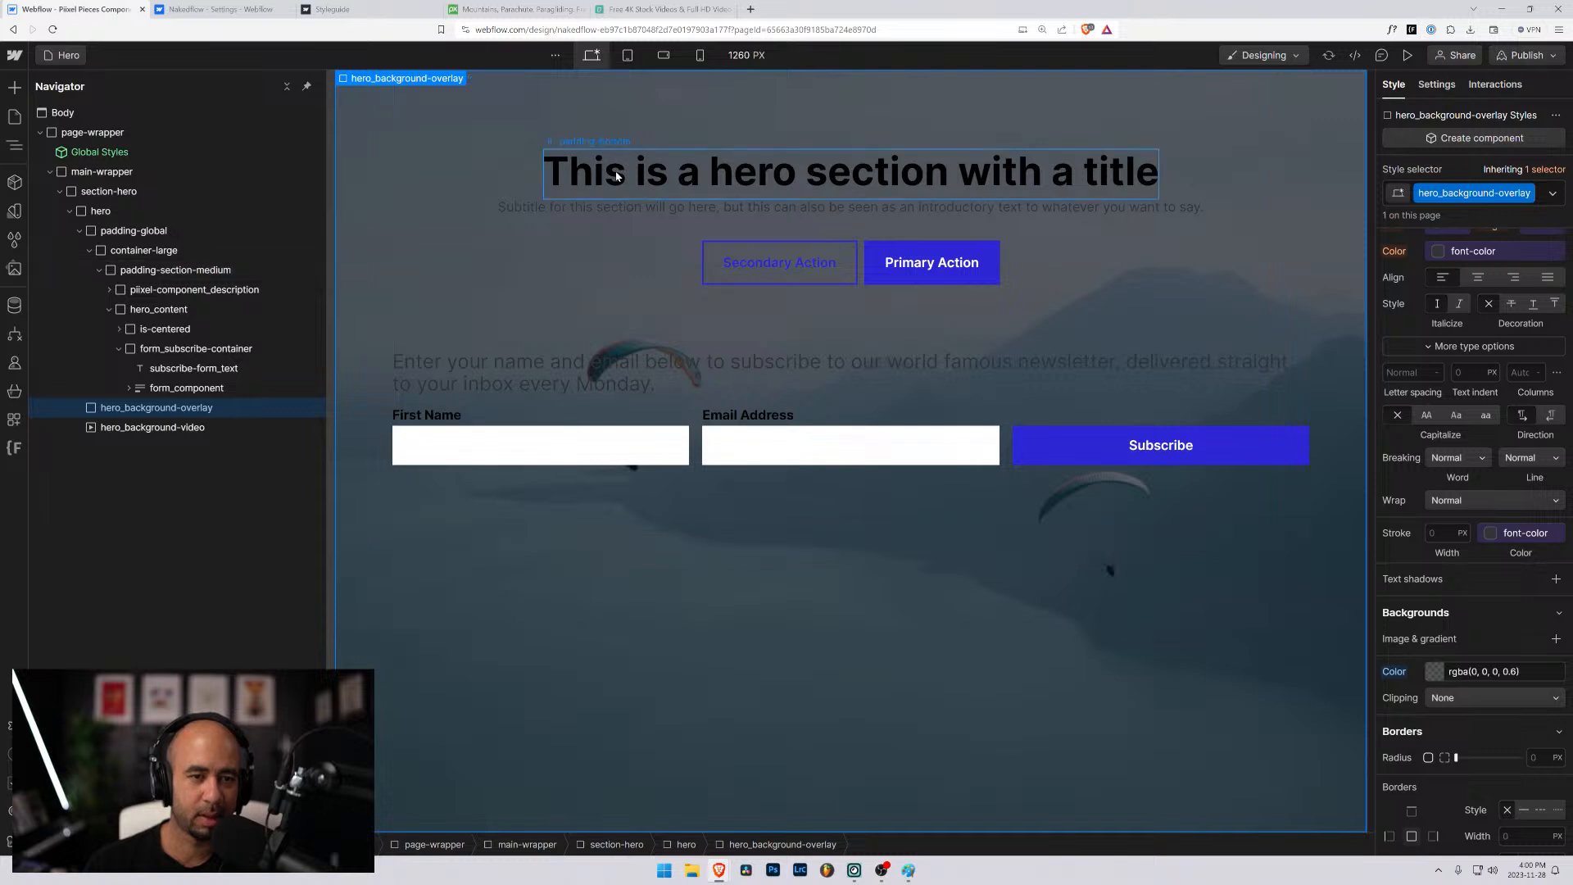
- Link the font color of hero_content to the white color variable
left_click(617, 176)
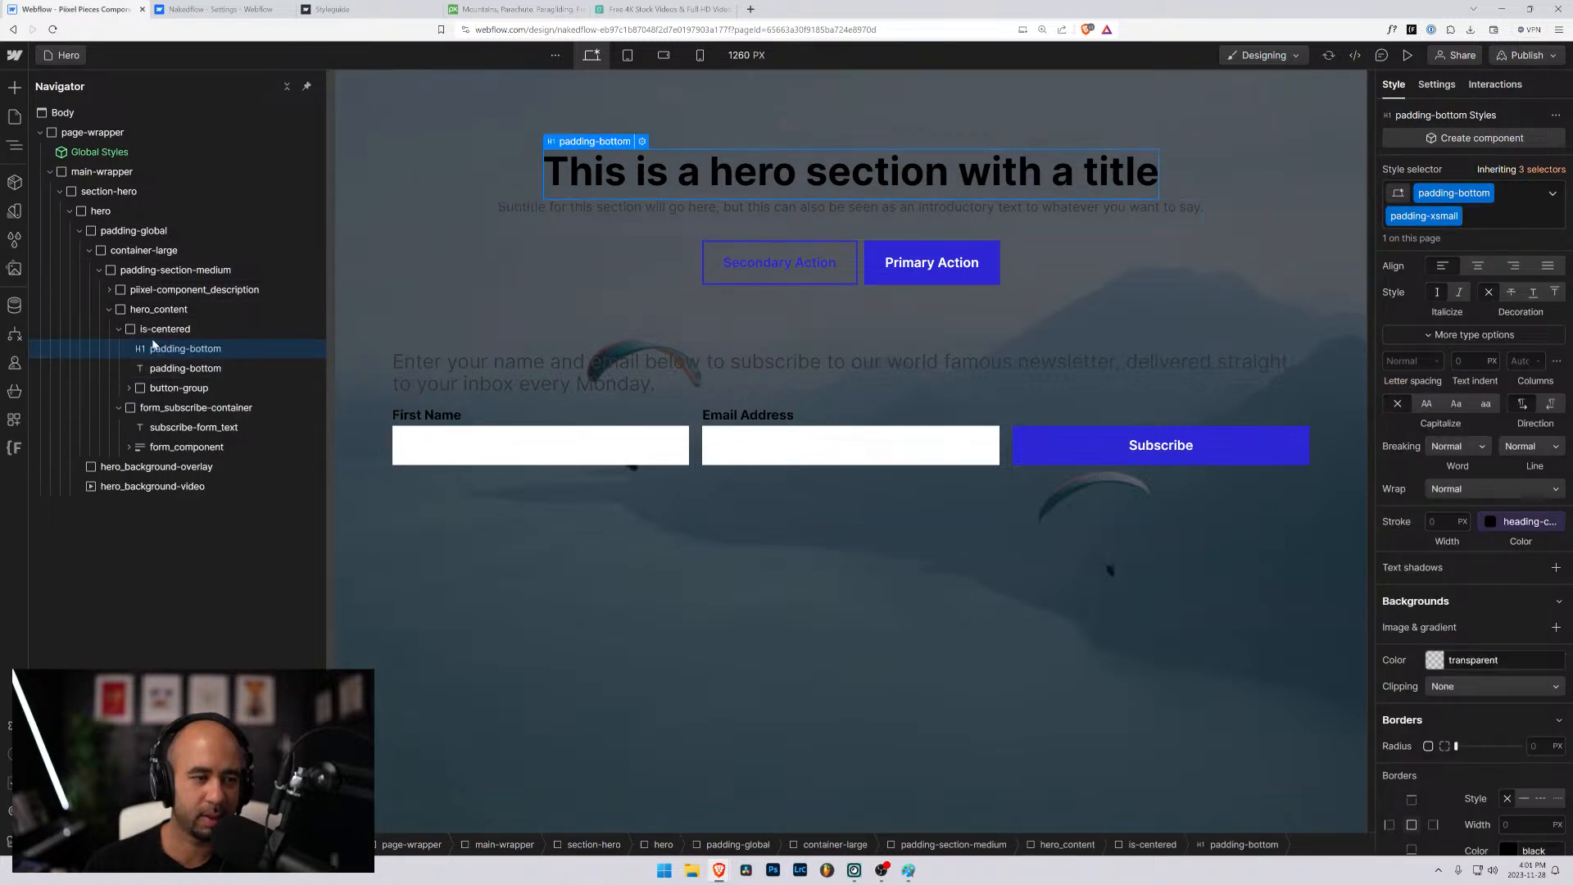
left_click(128, 311)
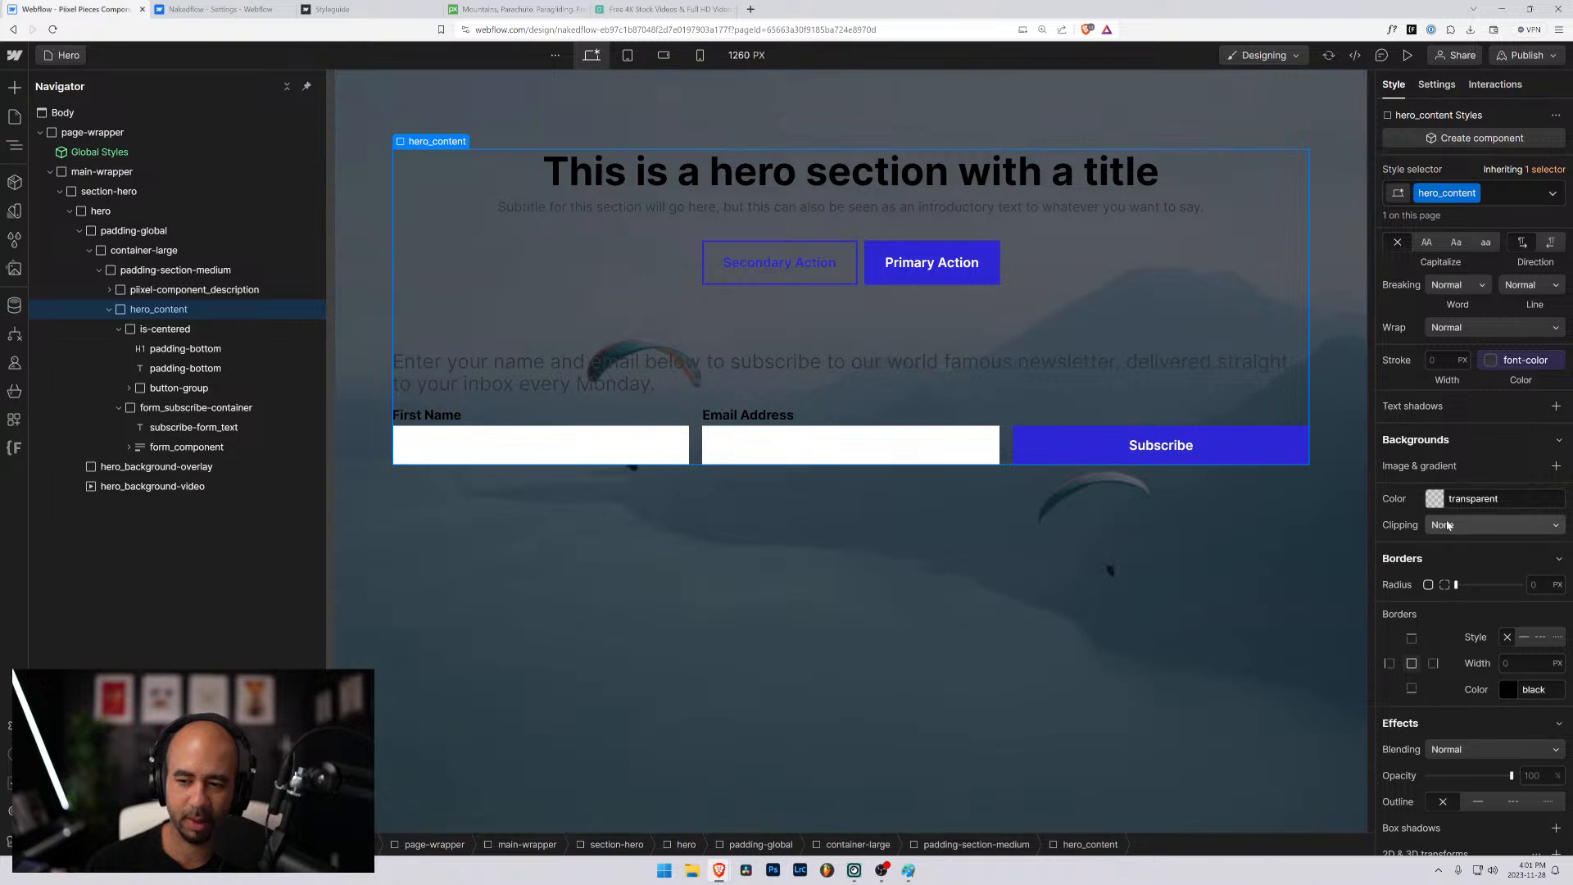
scroll(1448, 320, "up", 3)
left_click(1467, 324)
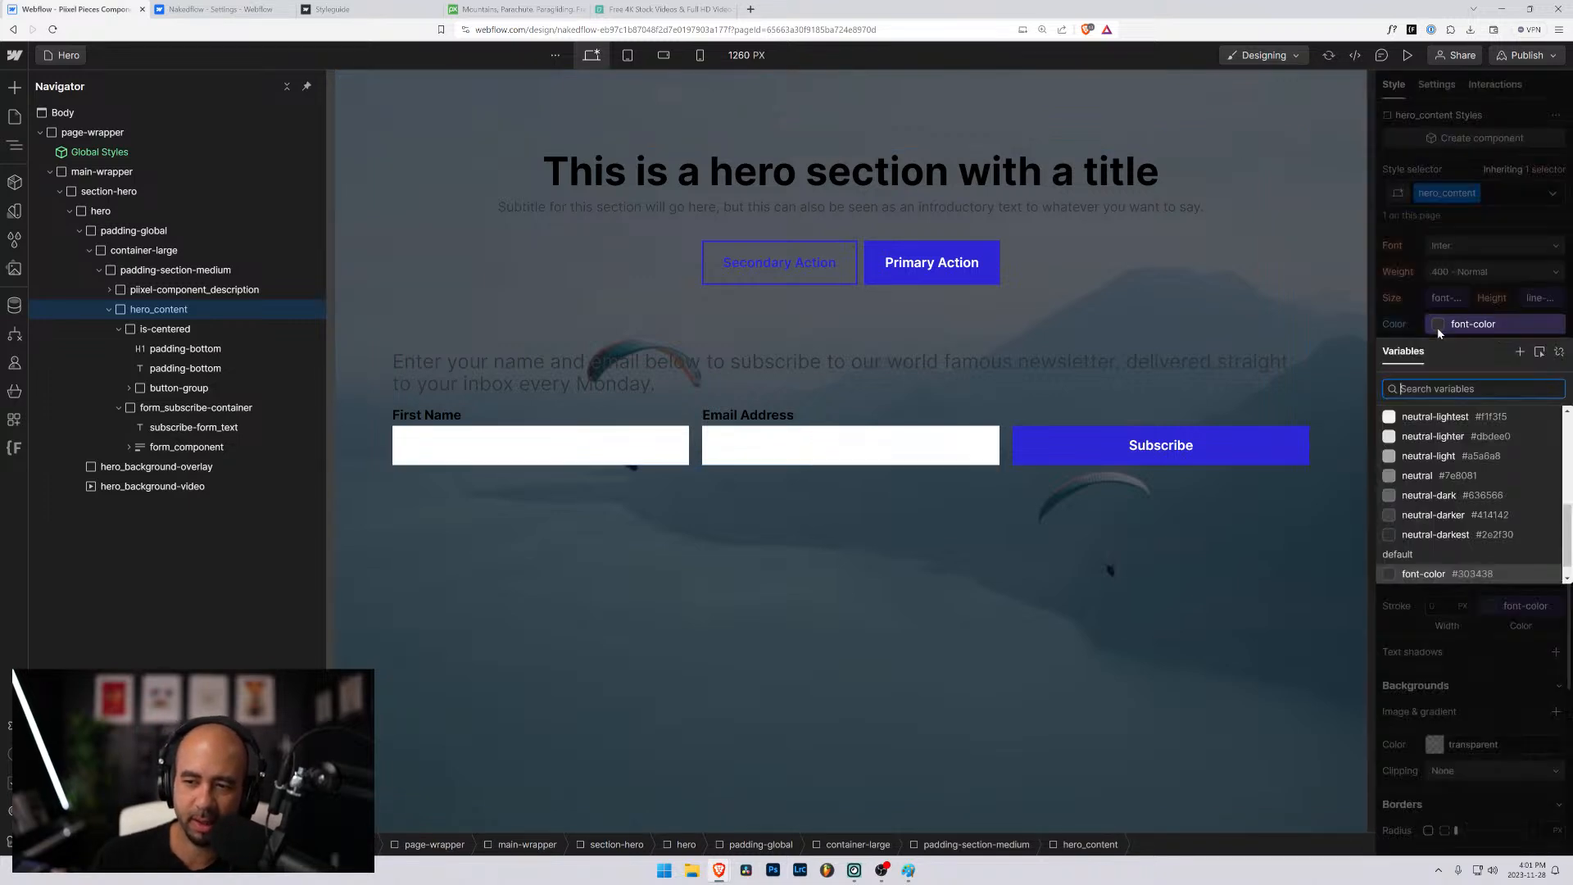
left_click(1426, 435)
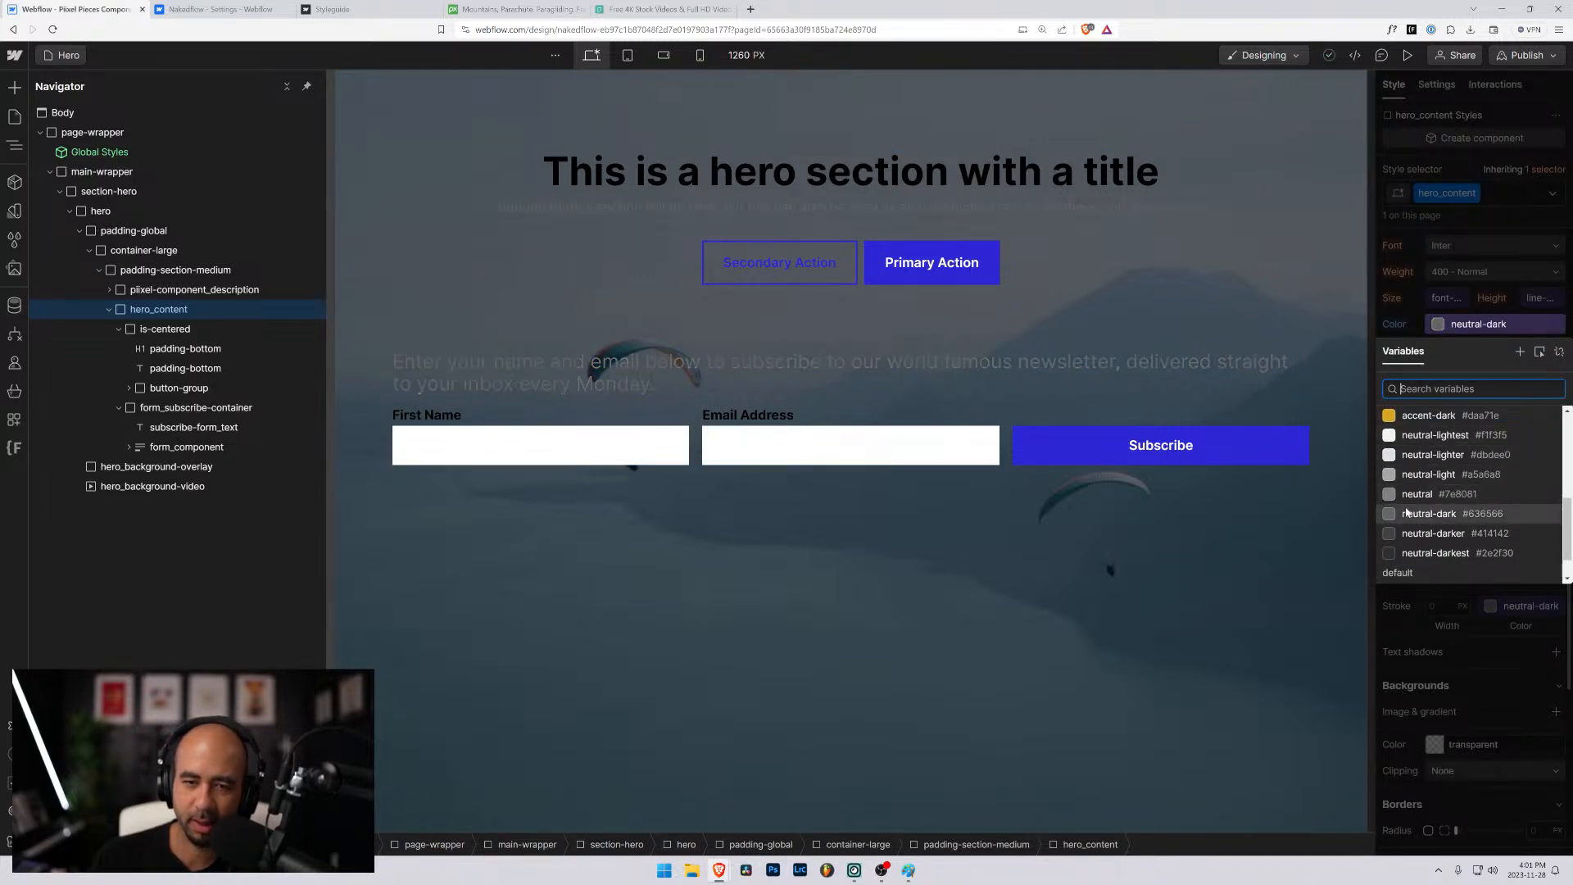
scroll(1411, 496, "down", 1)
scroll(1417, 554, "up", 3)
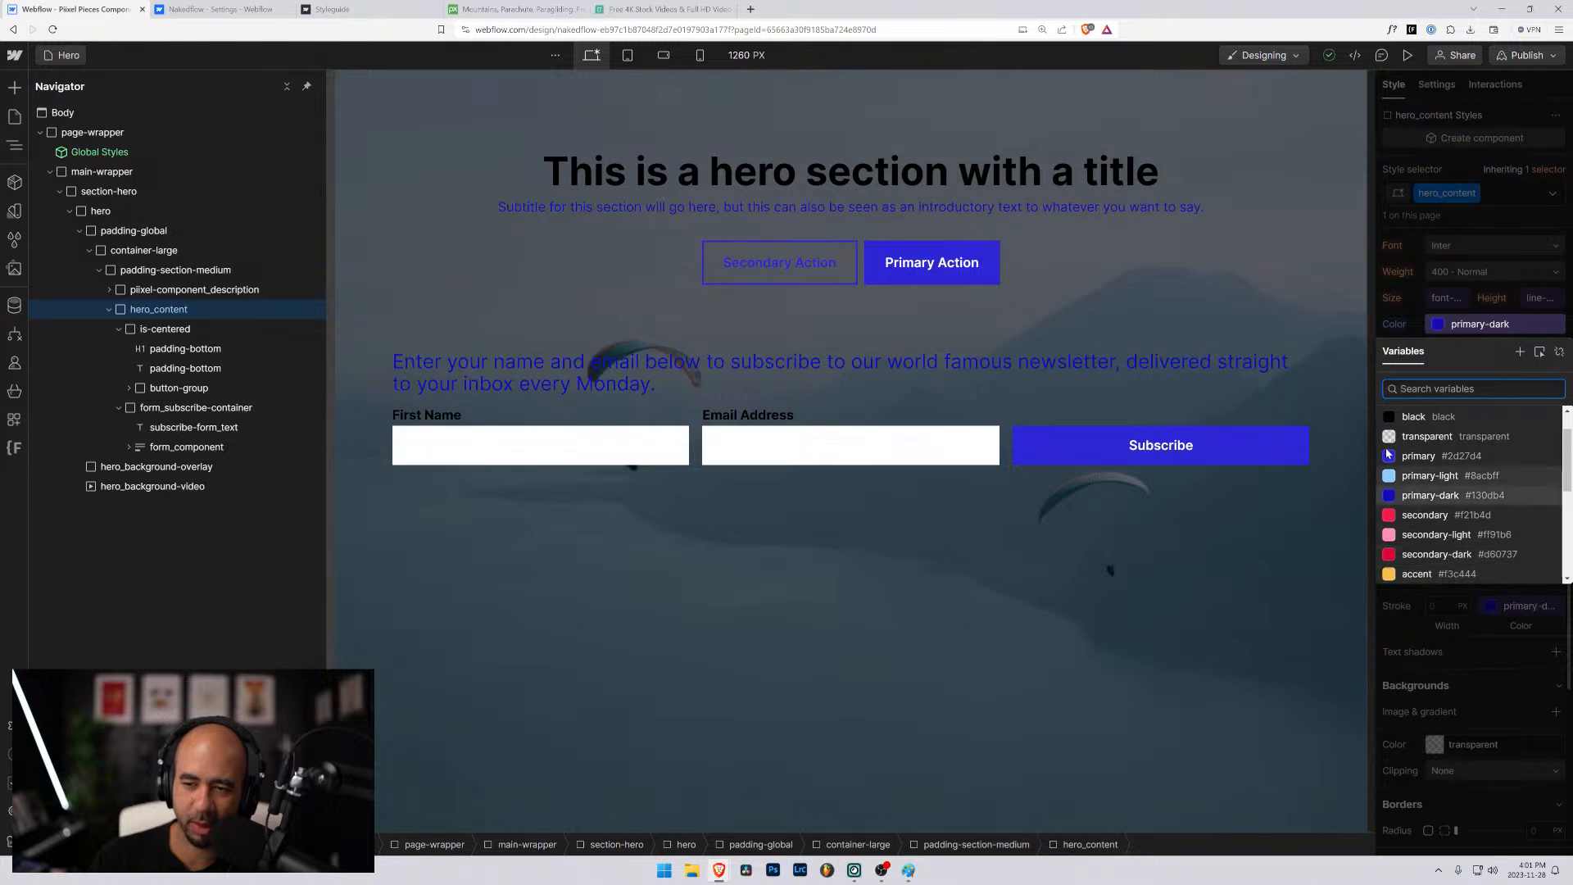
scroll(1400, 493, "up", 1)
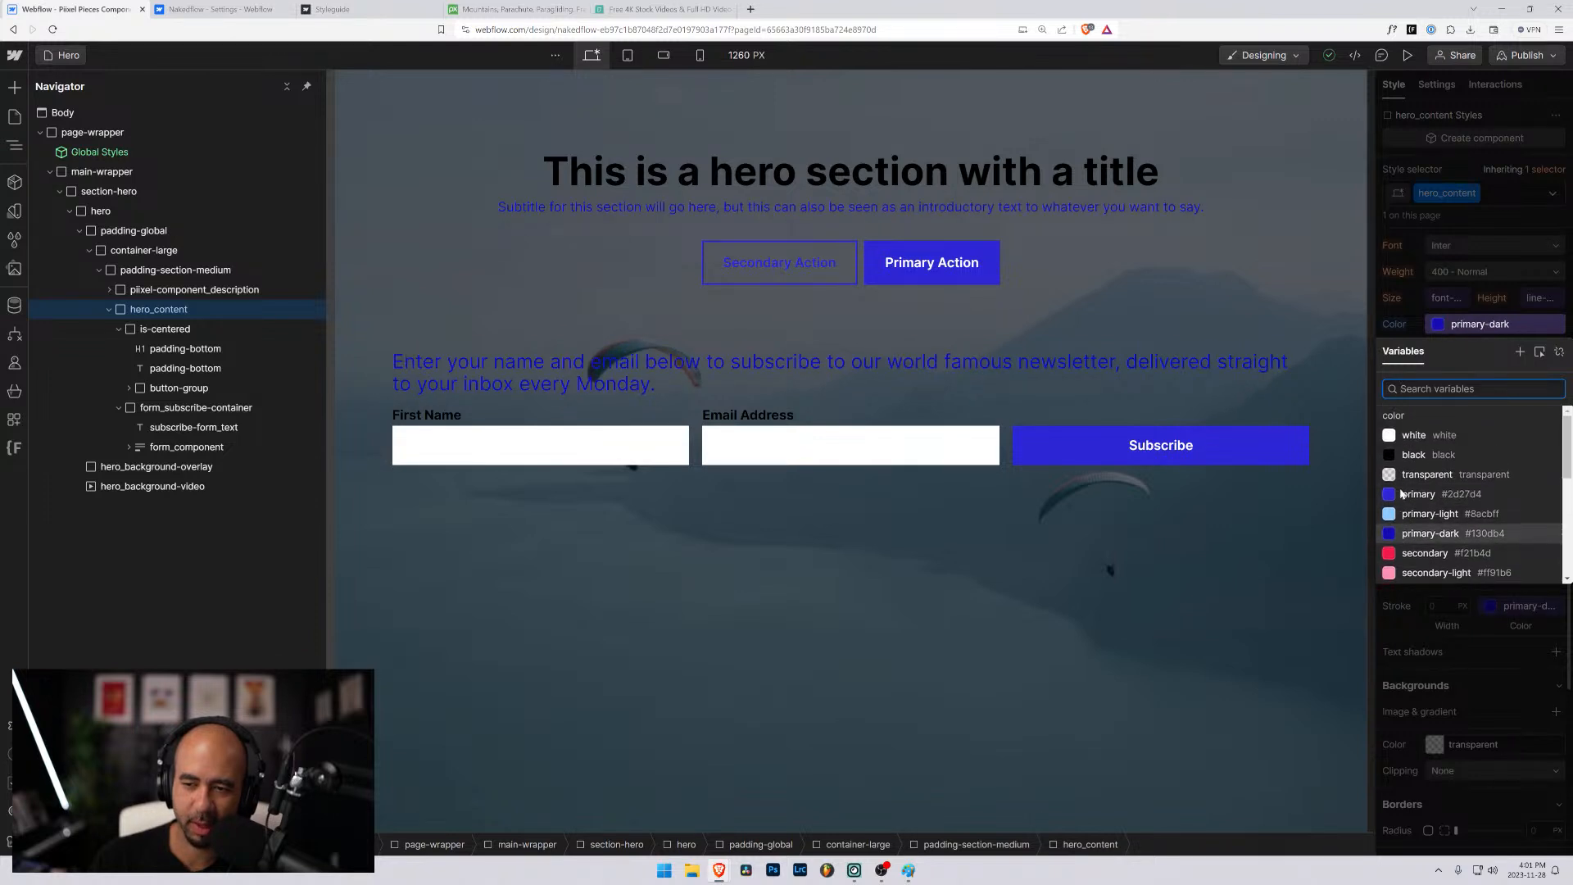
left_click(1390, 435)
- Add the global combo class text-color-white to the H1 hero title
left_click(906, 170)
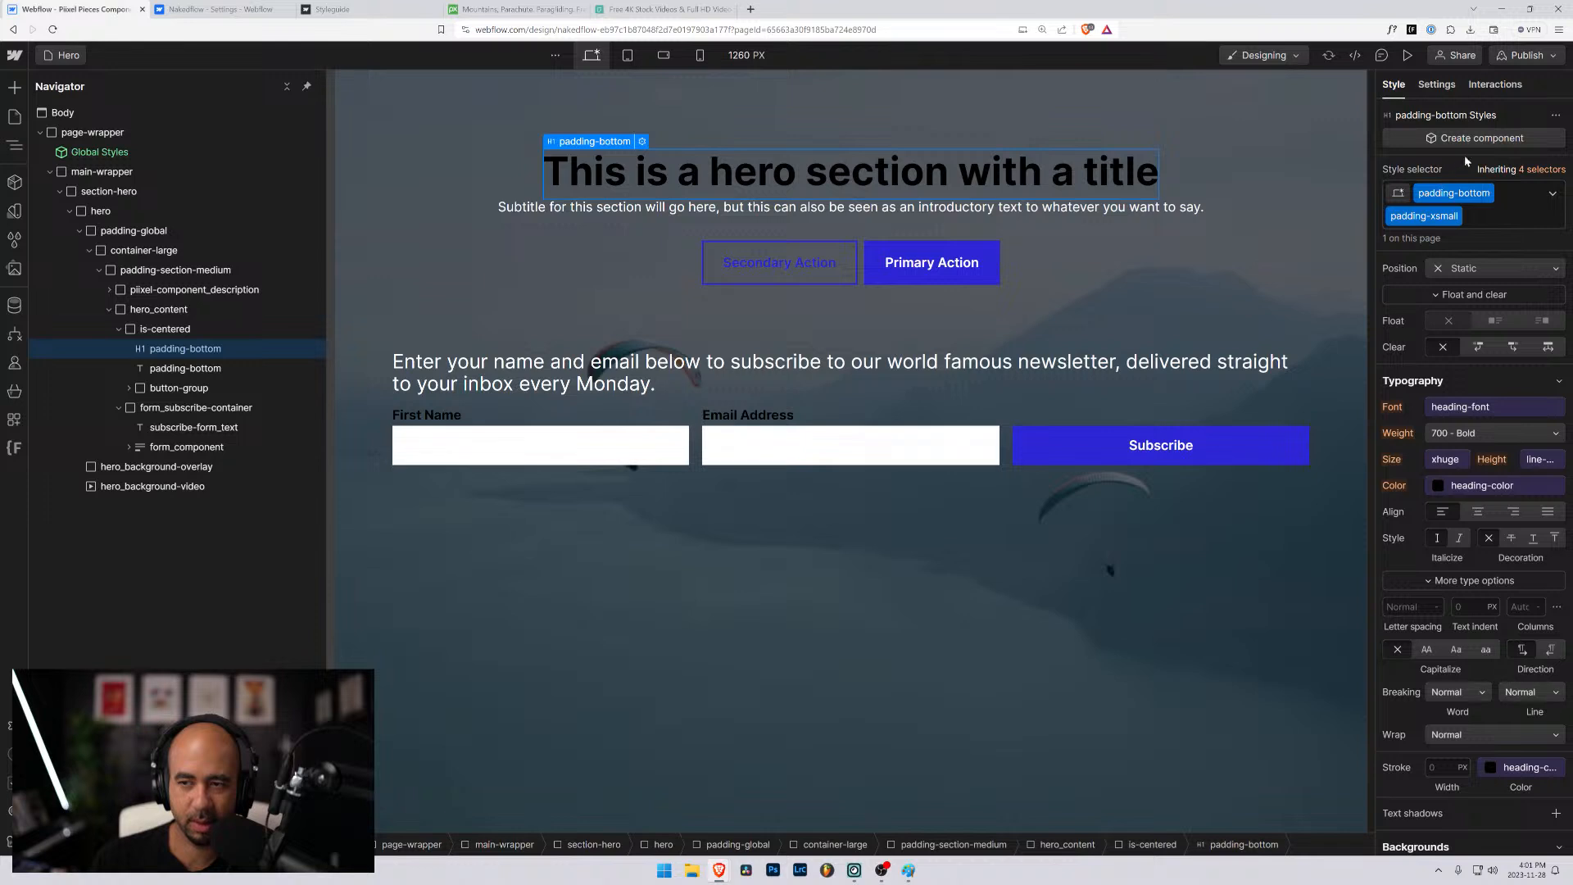
left_click(182, 374)
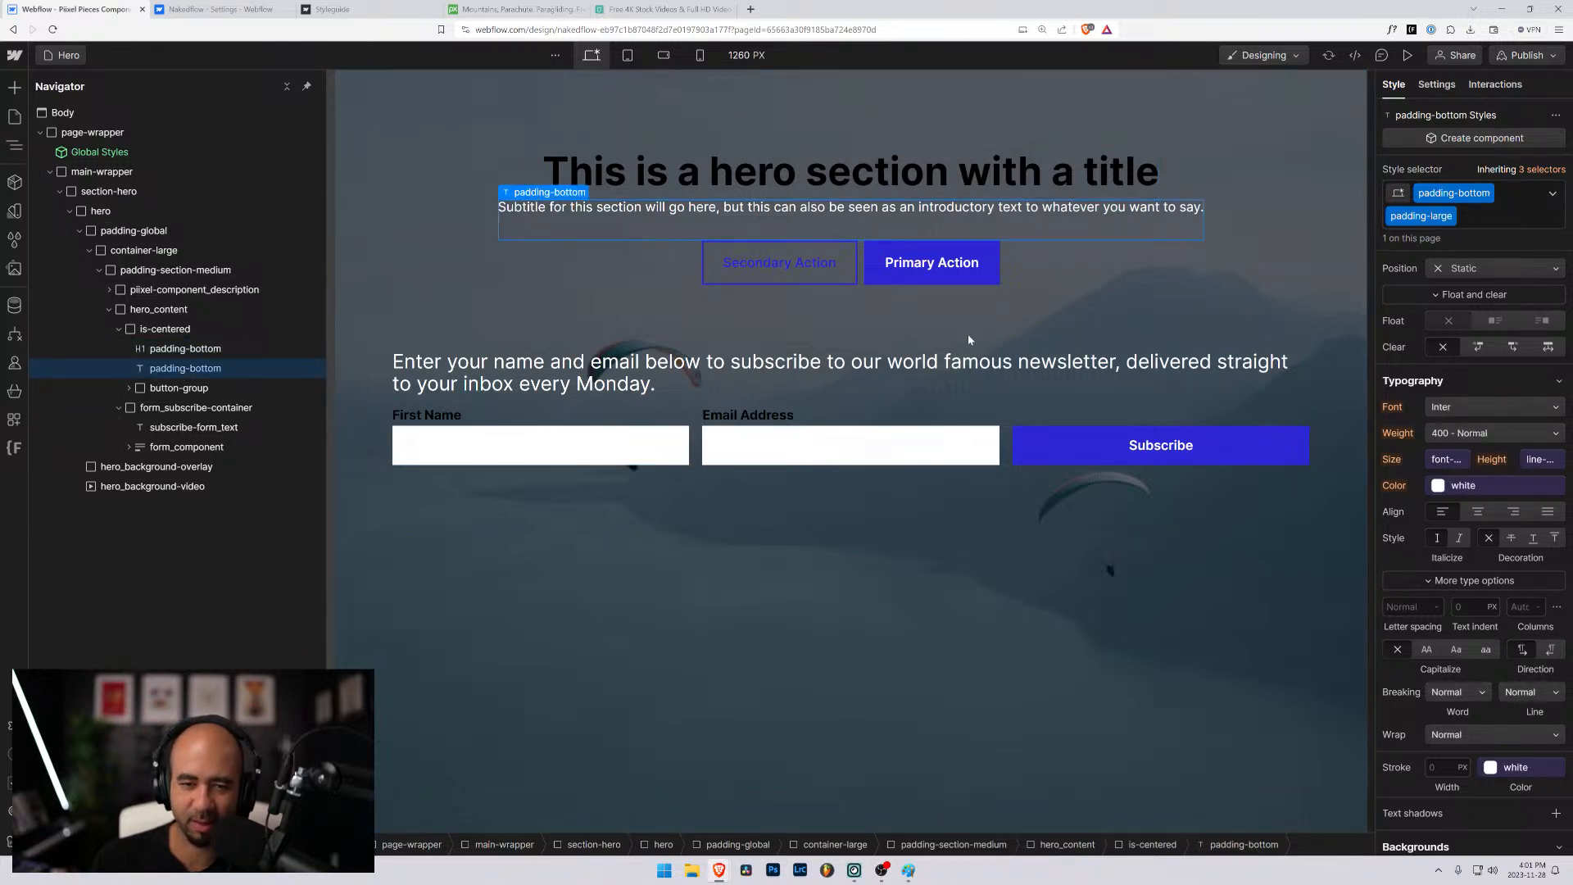
left_click(628, 172)
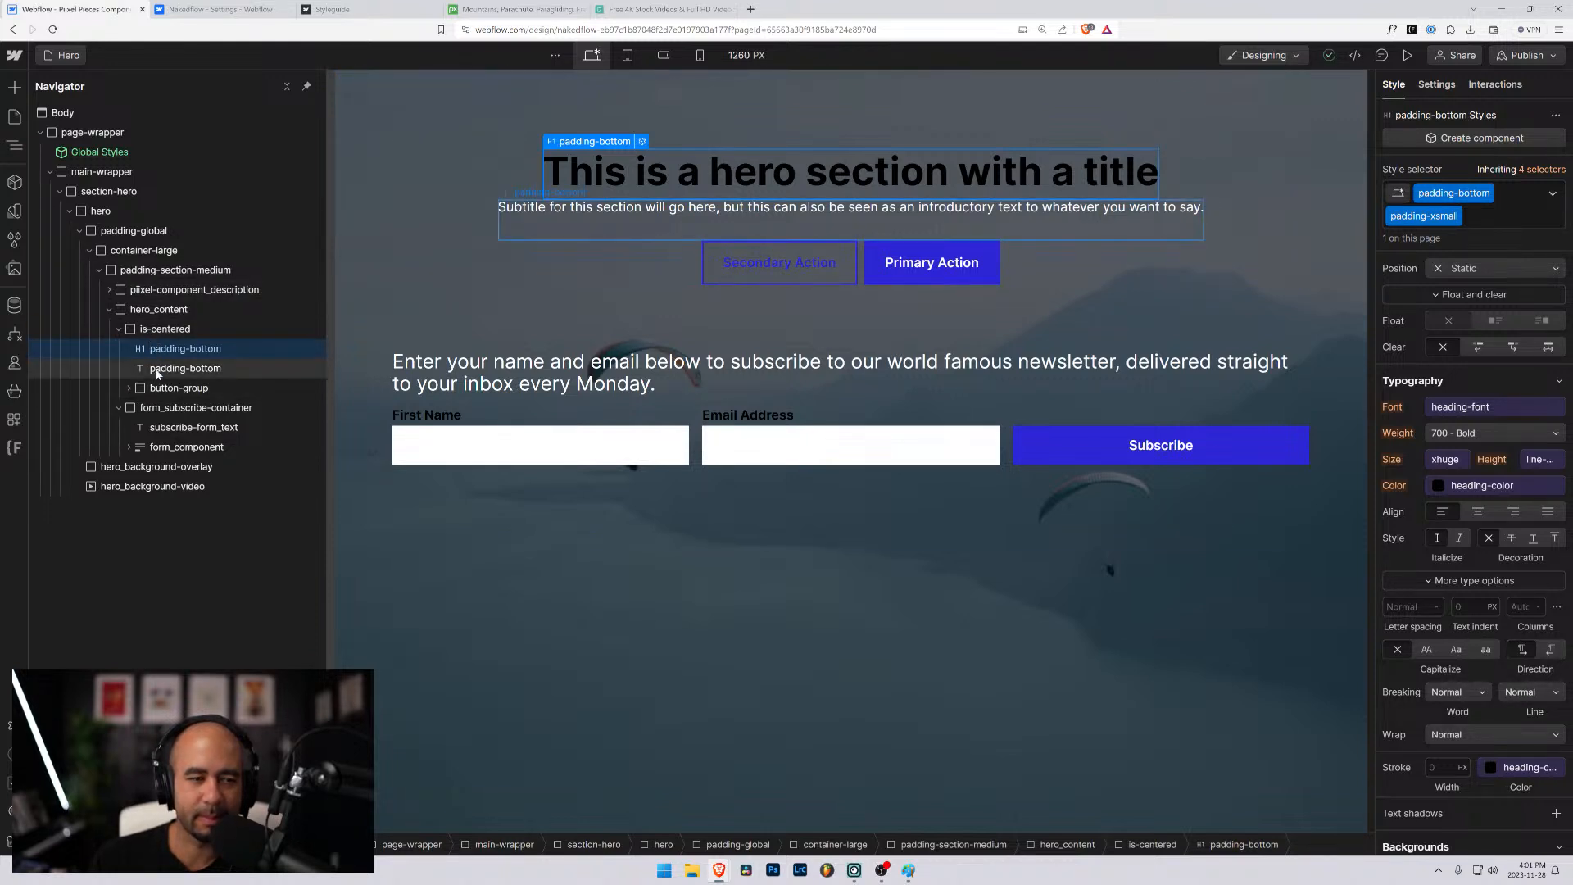
left_click(1467, 216)
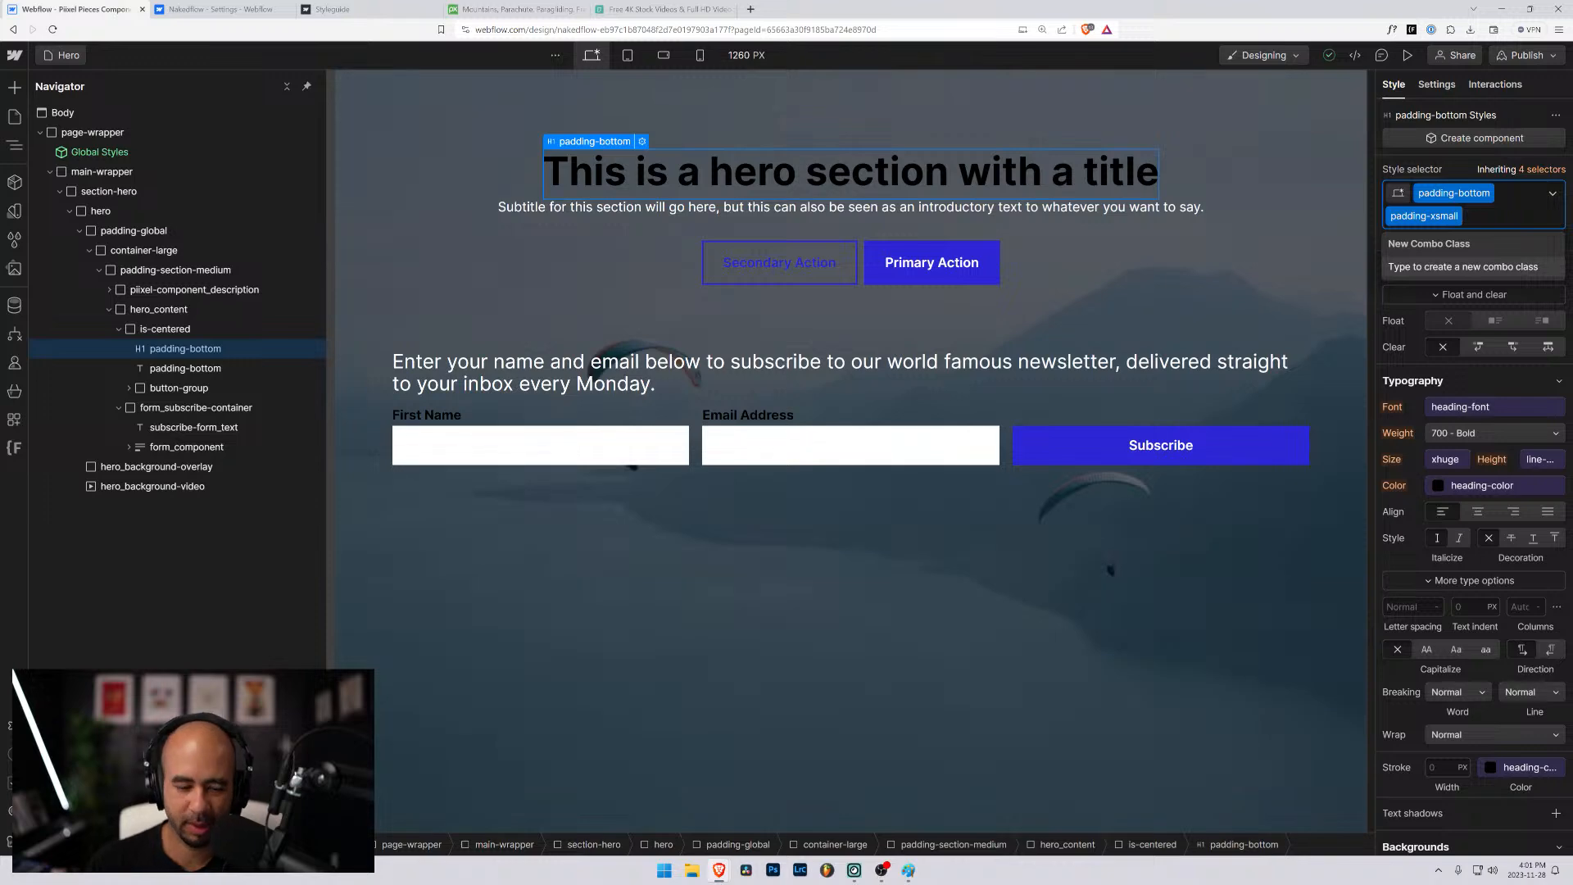
type("text-col")
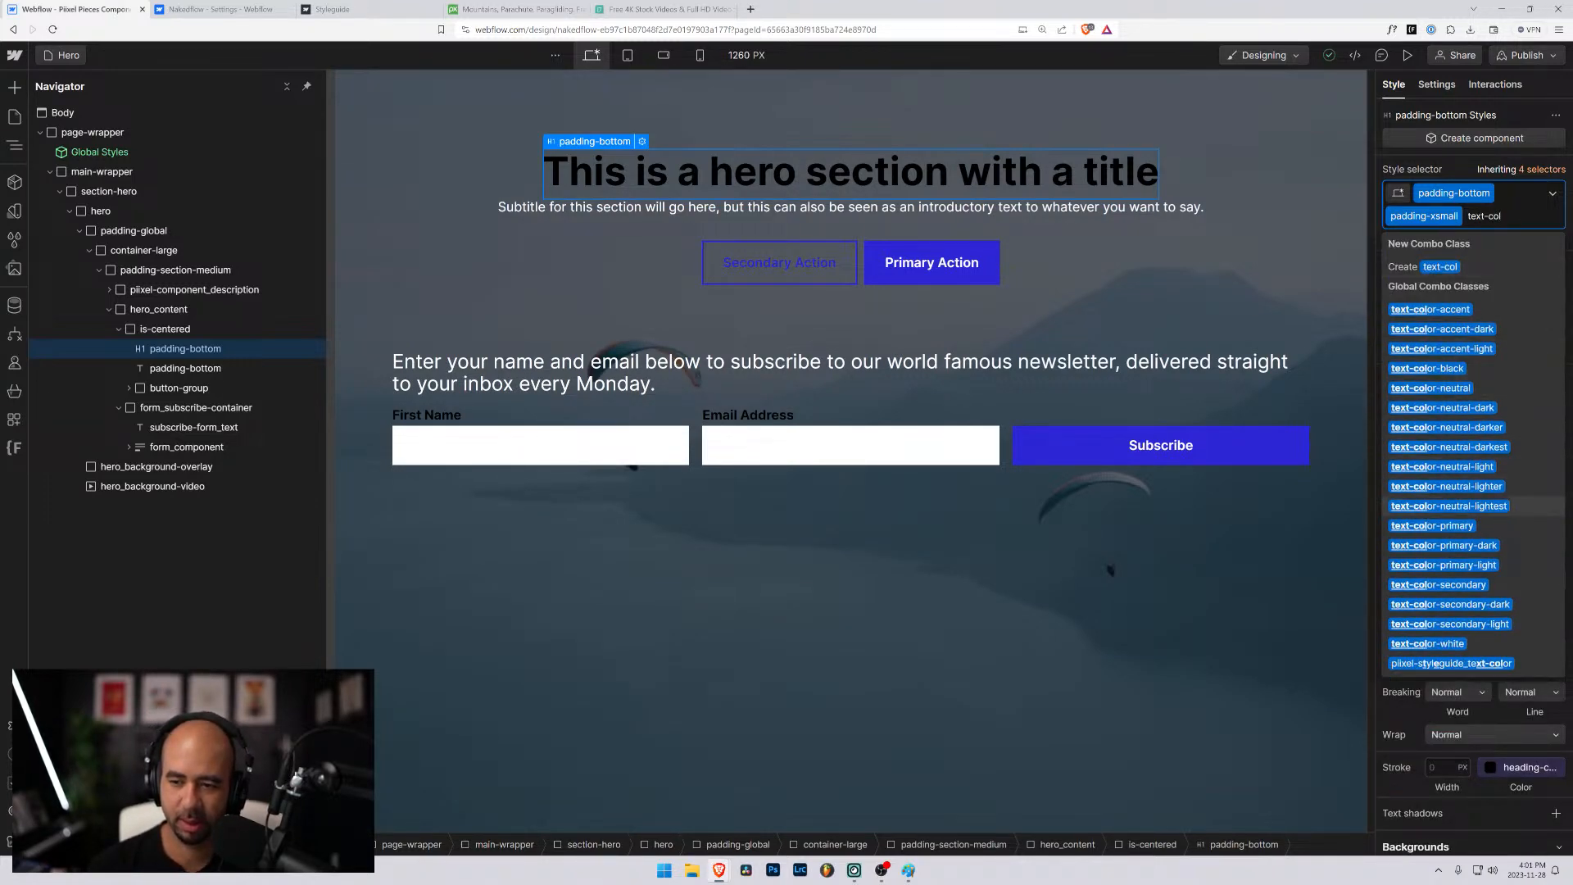
left_click(1442, 643)
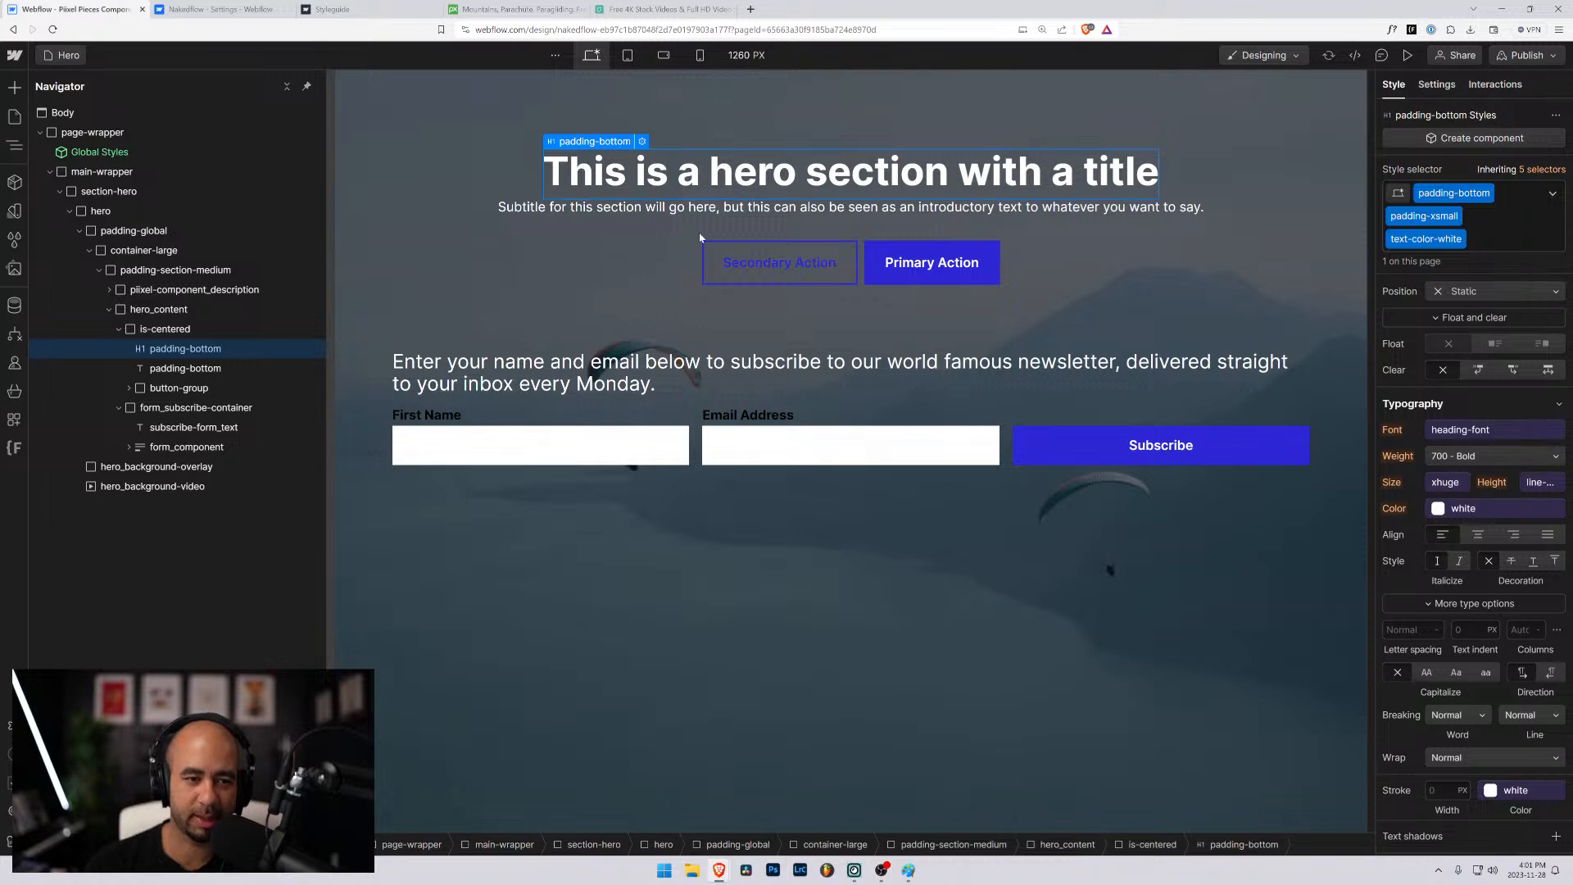
- Add the text-color-white combo class to the First Name form label
left_click(434, 414)
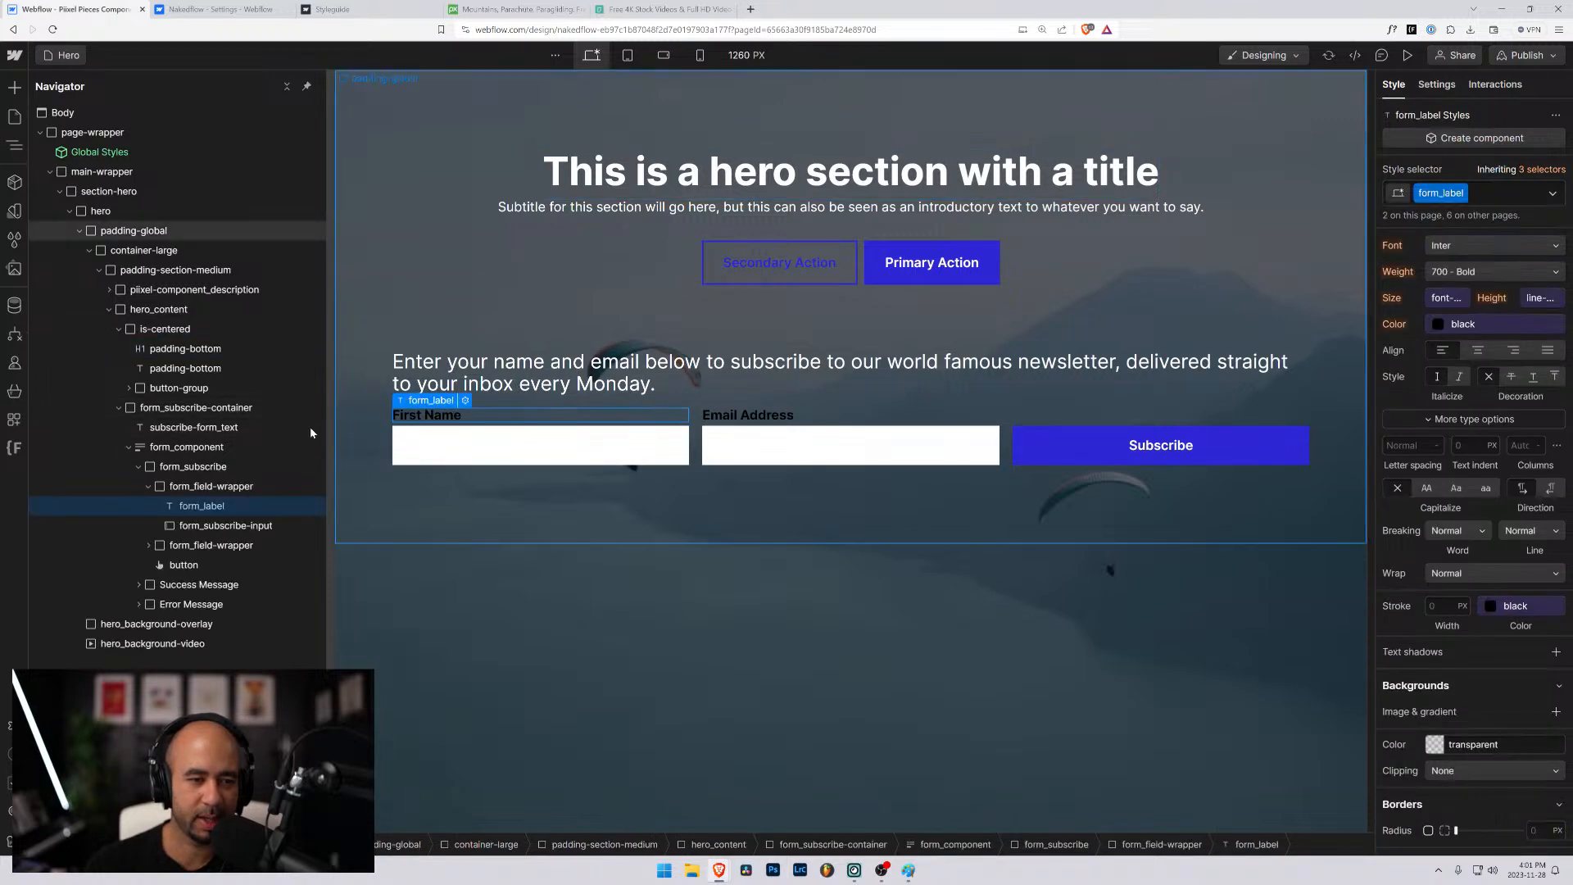
left_click(1497, 196)
type("tex")
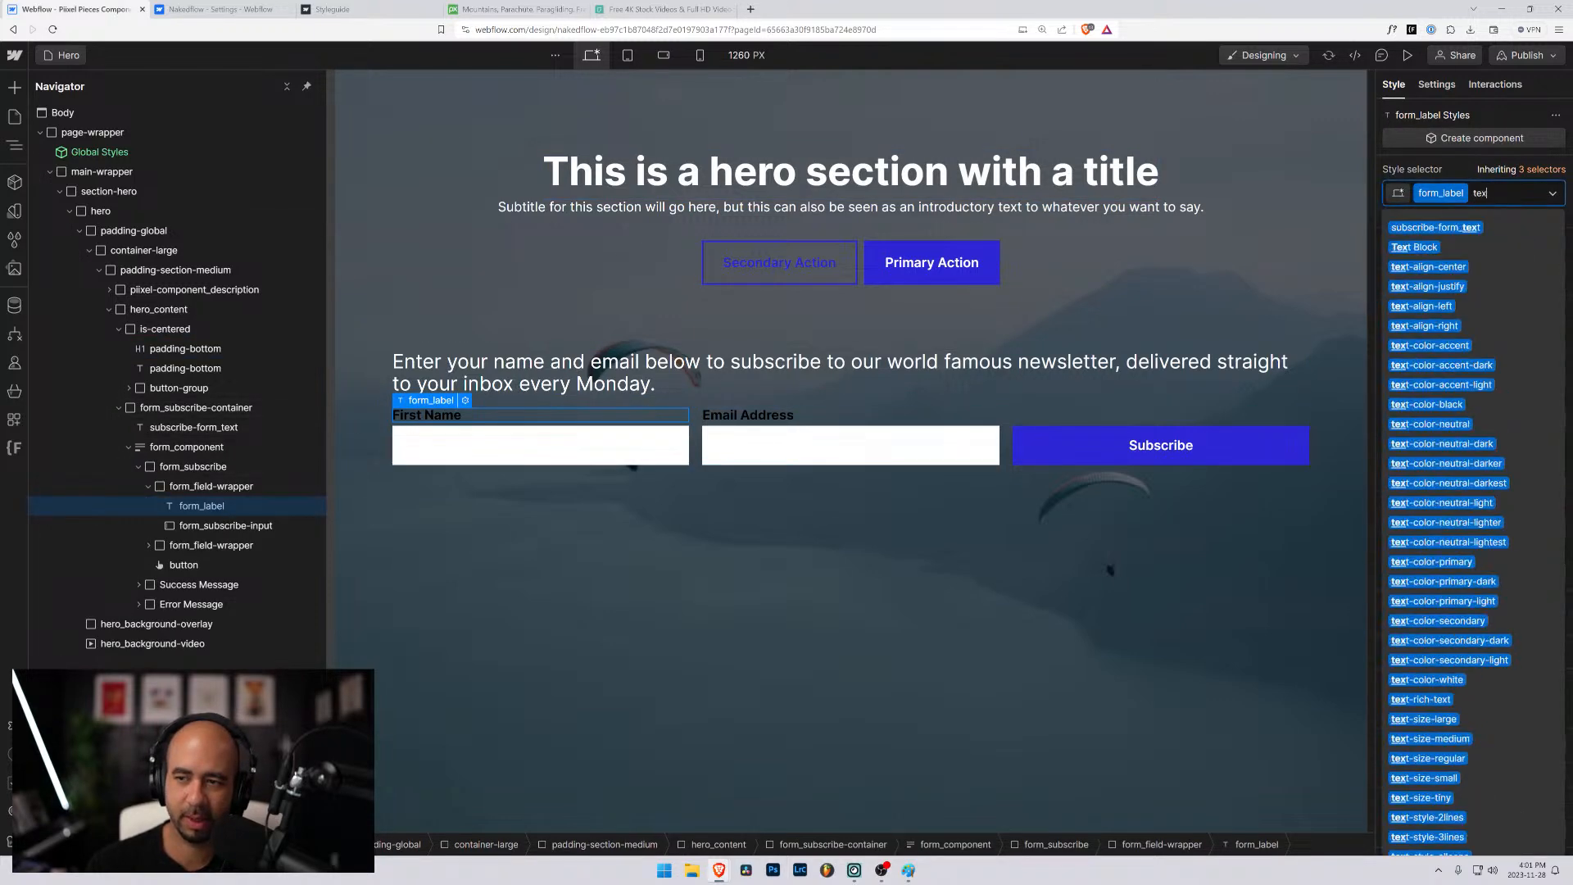
type("t-col")
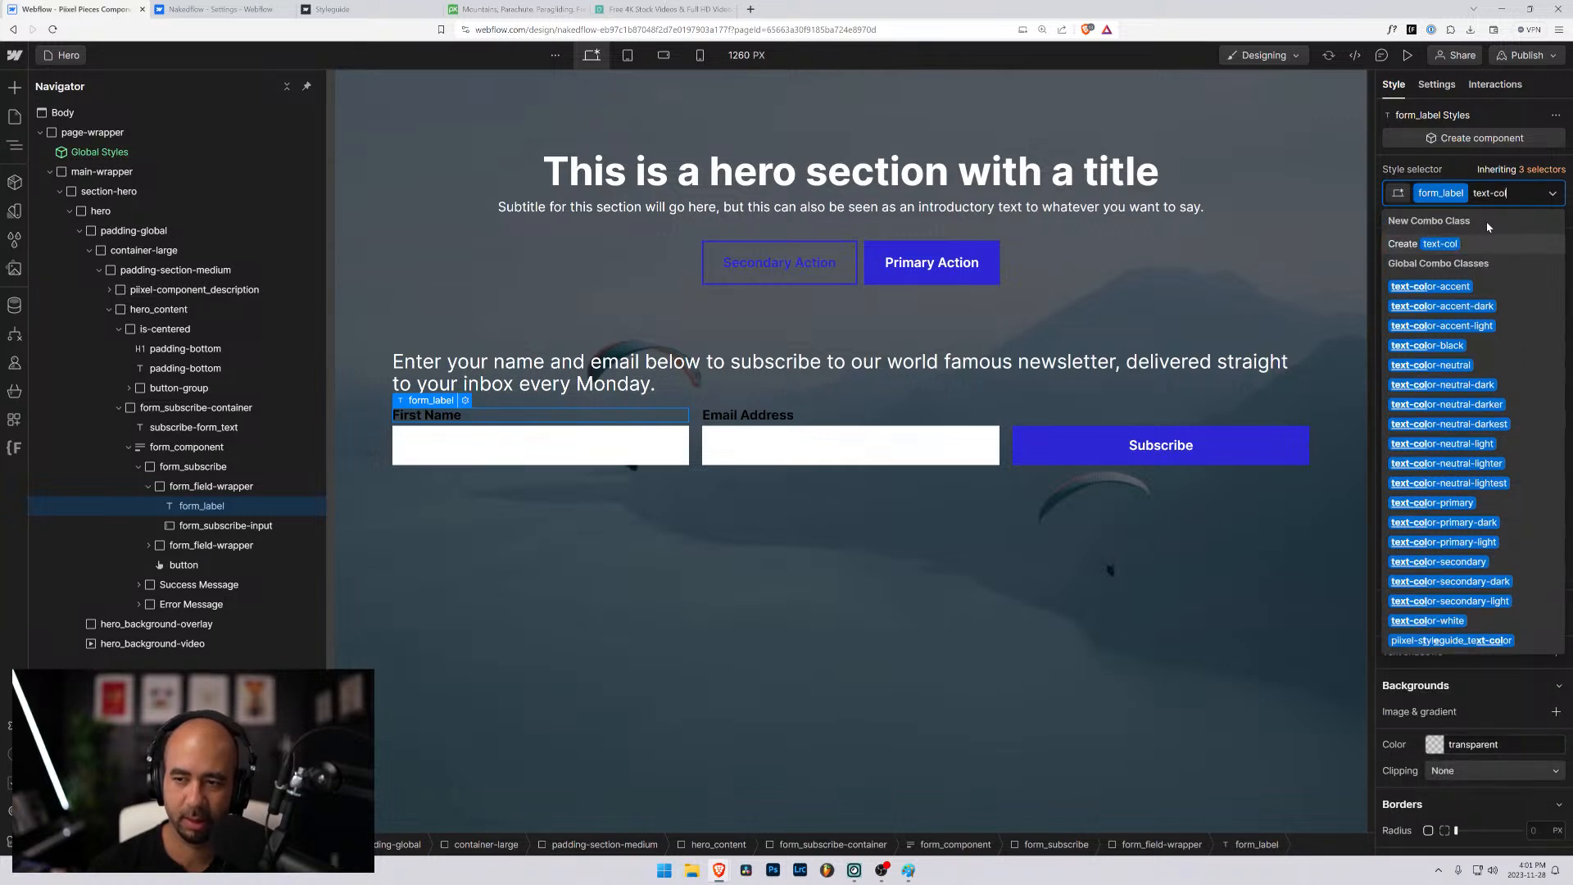
type("or-w")
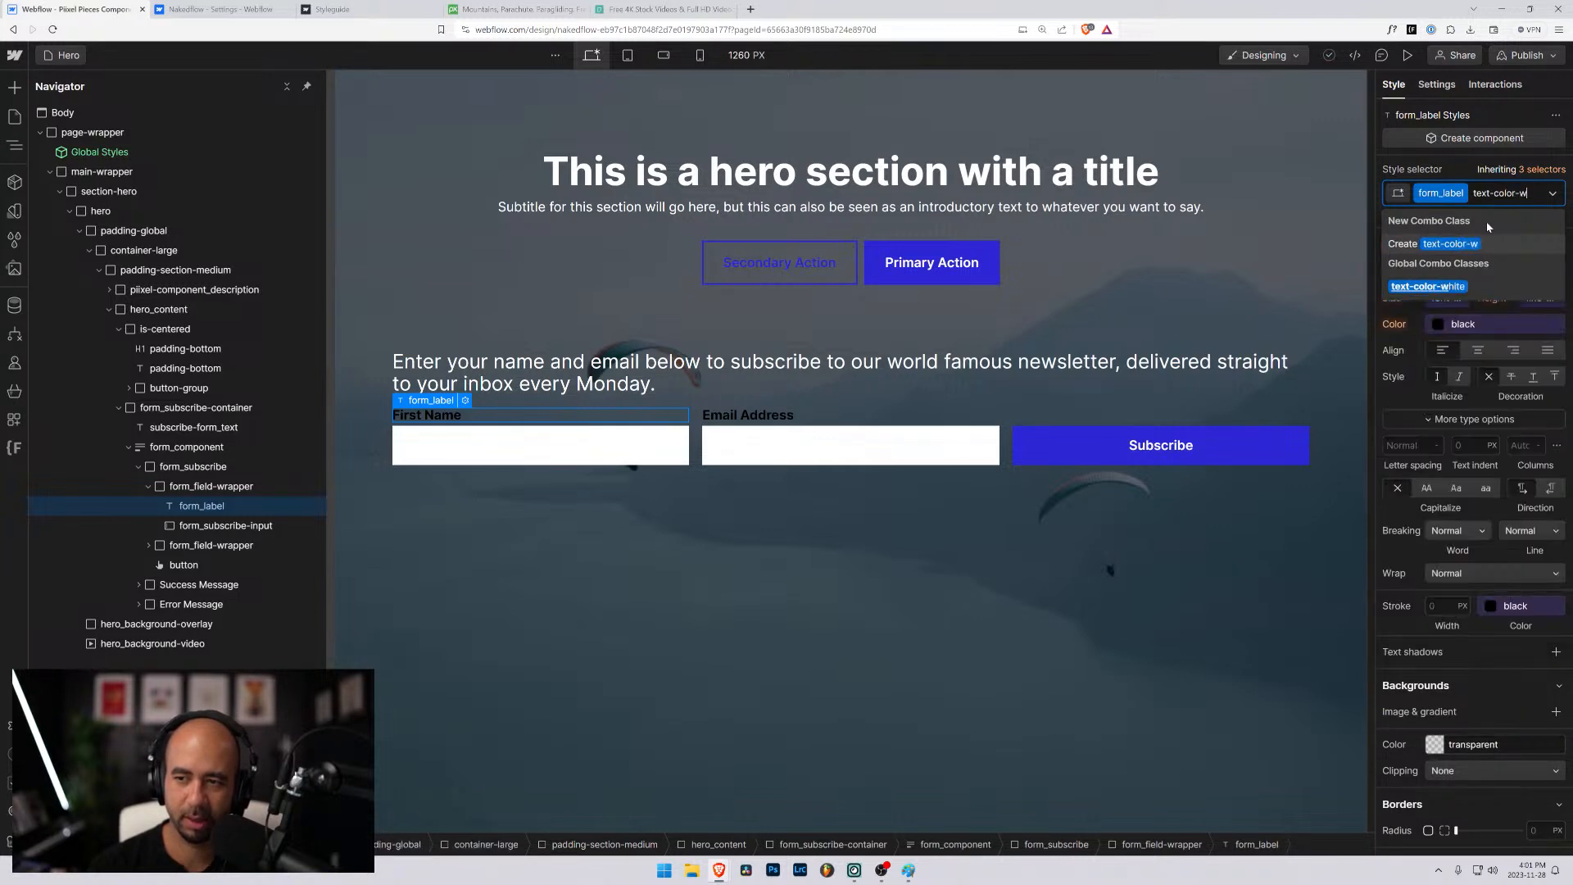
type("hite")
key("Return")
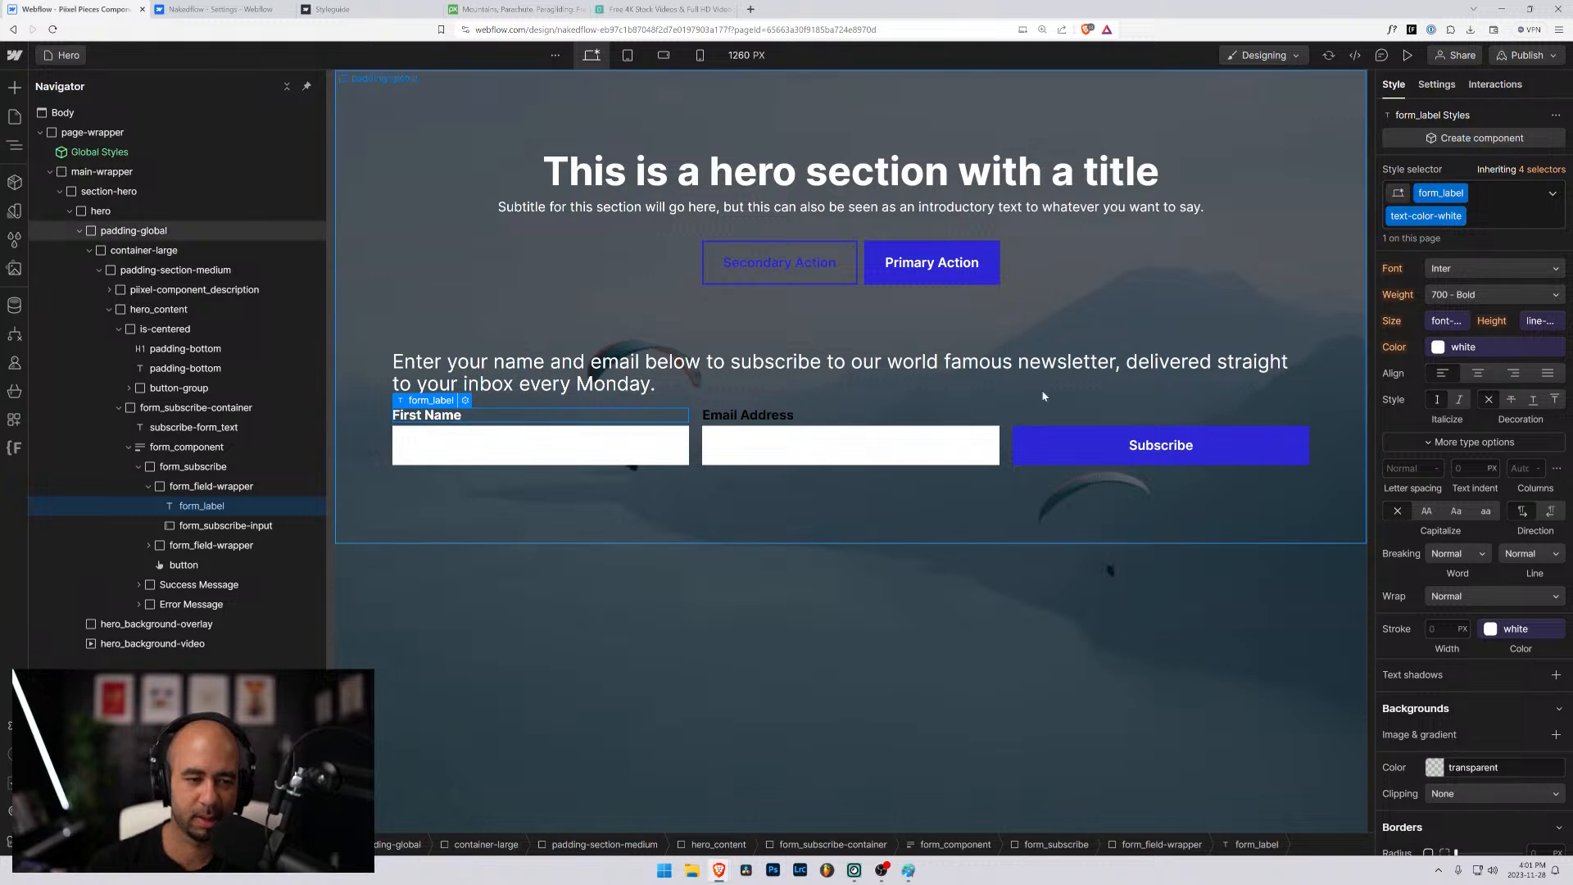
- Apply the text-color-white combo class to the Email Address form label as well
left_click(784, 422)
left_click(783, 422)
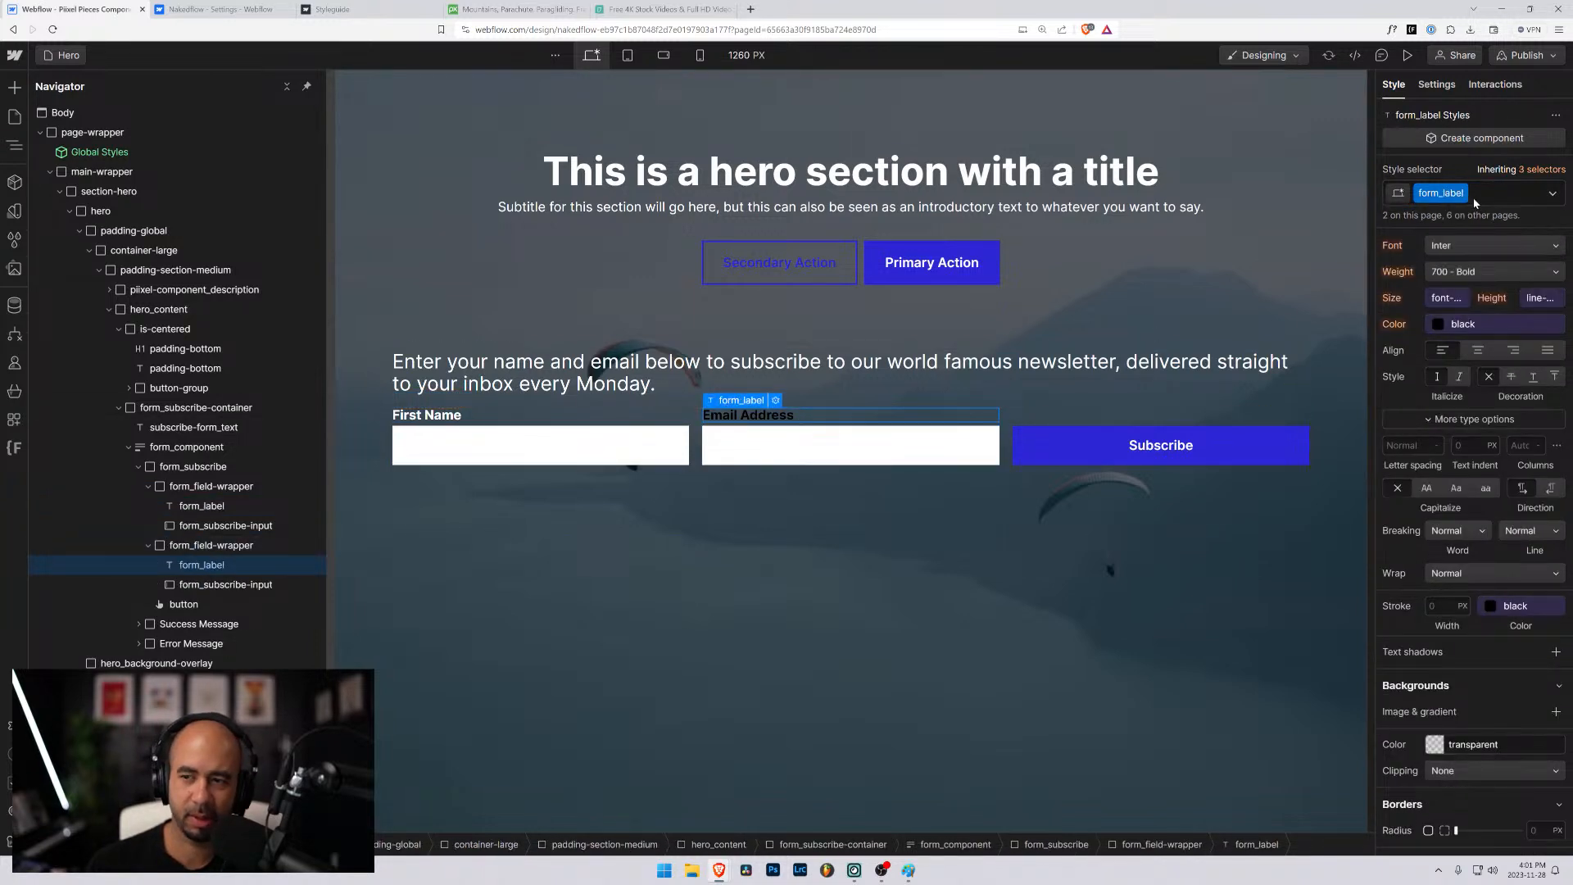
left_click(1499, 193)
left_click(1429, 287)
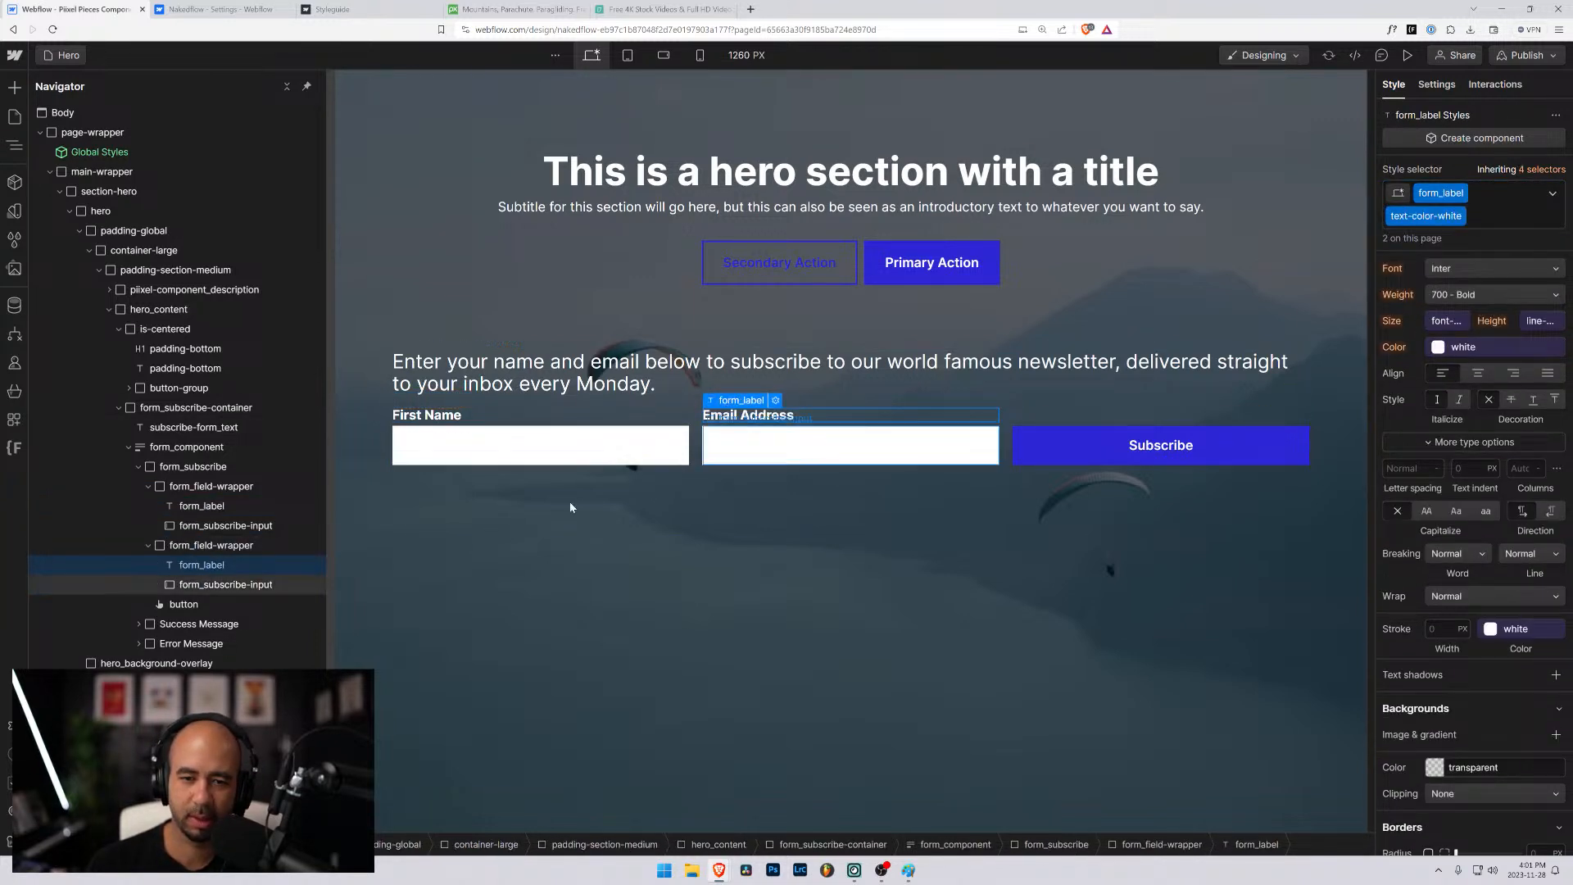
left_click(531, 554)
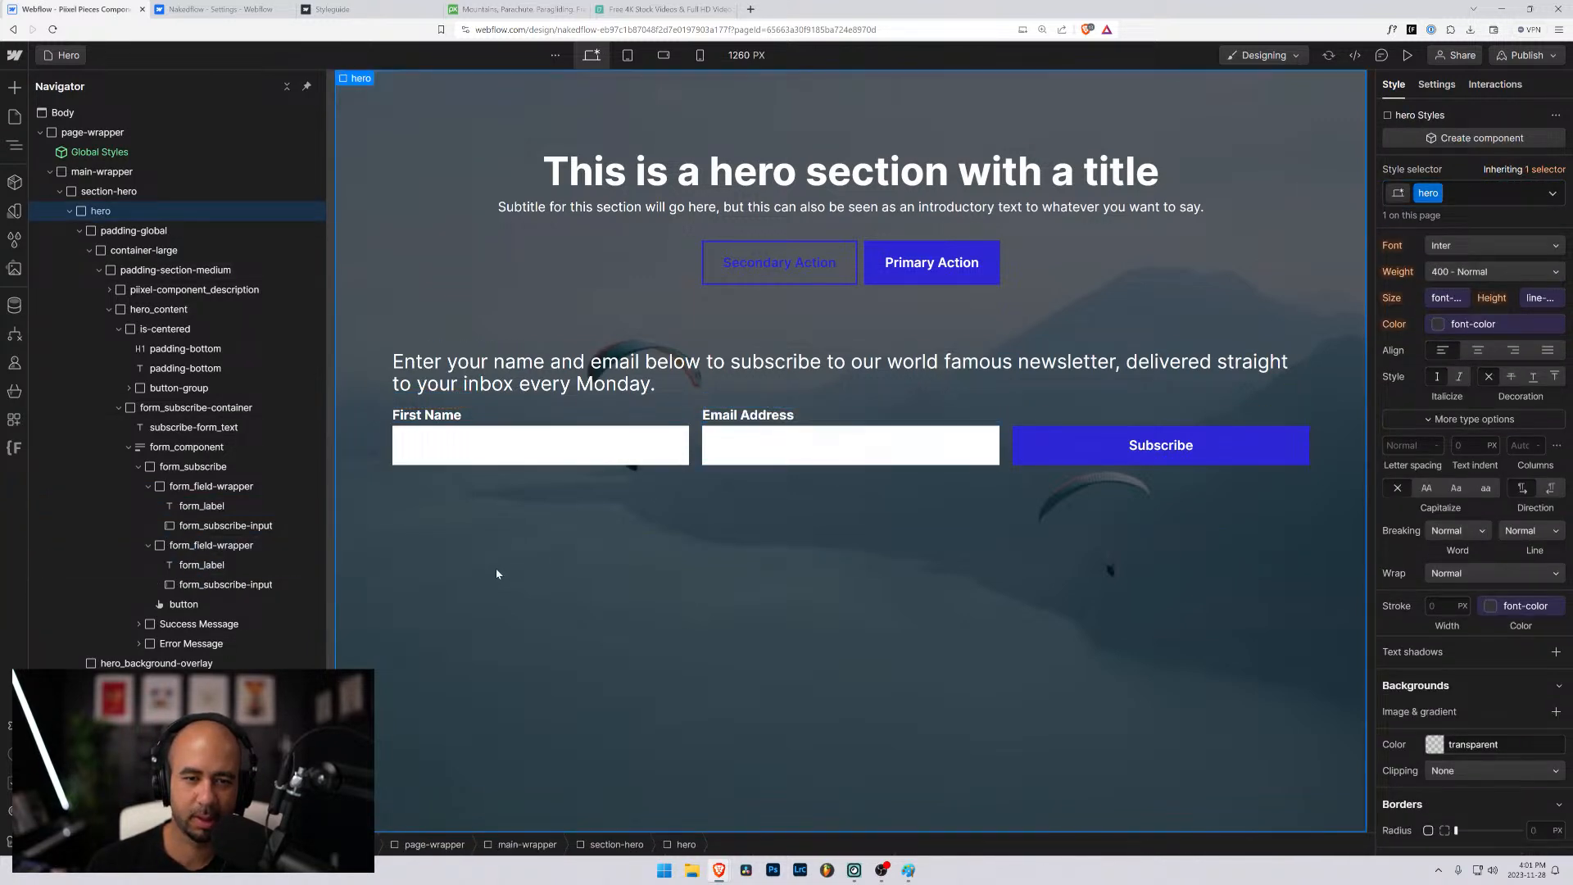
- Replace the is-reverse combo class on the Secondary Action button with is-accent
left_click(729, 253)
left_click(1516, 195)
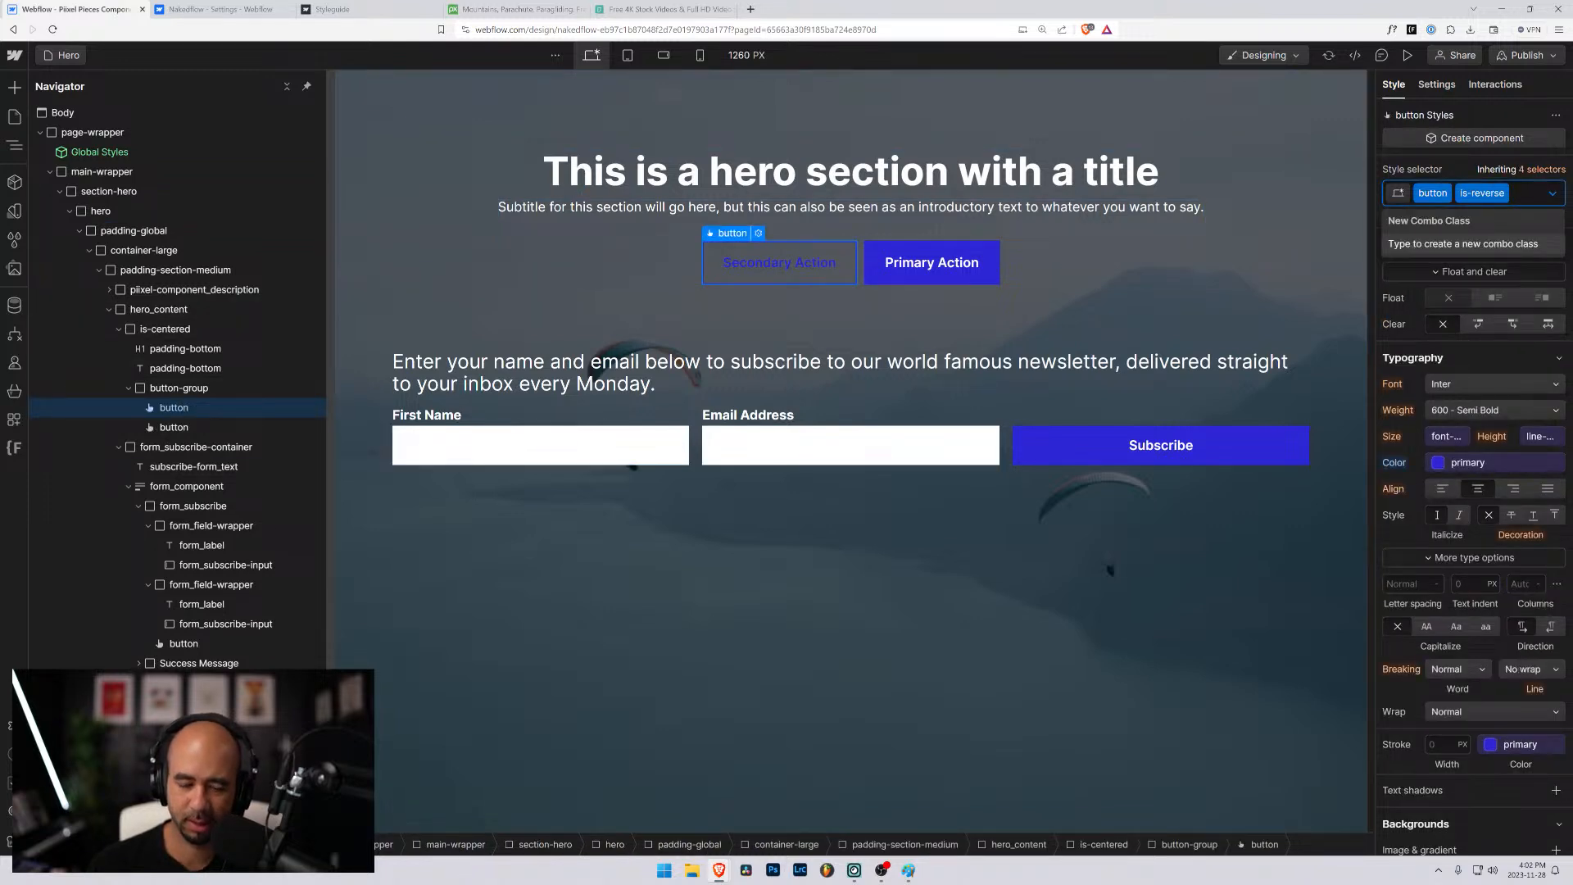
key("BackSpace")
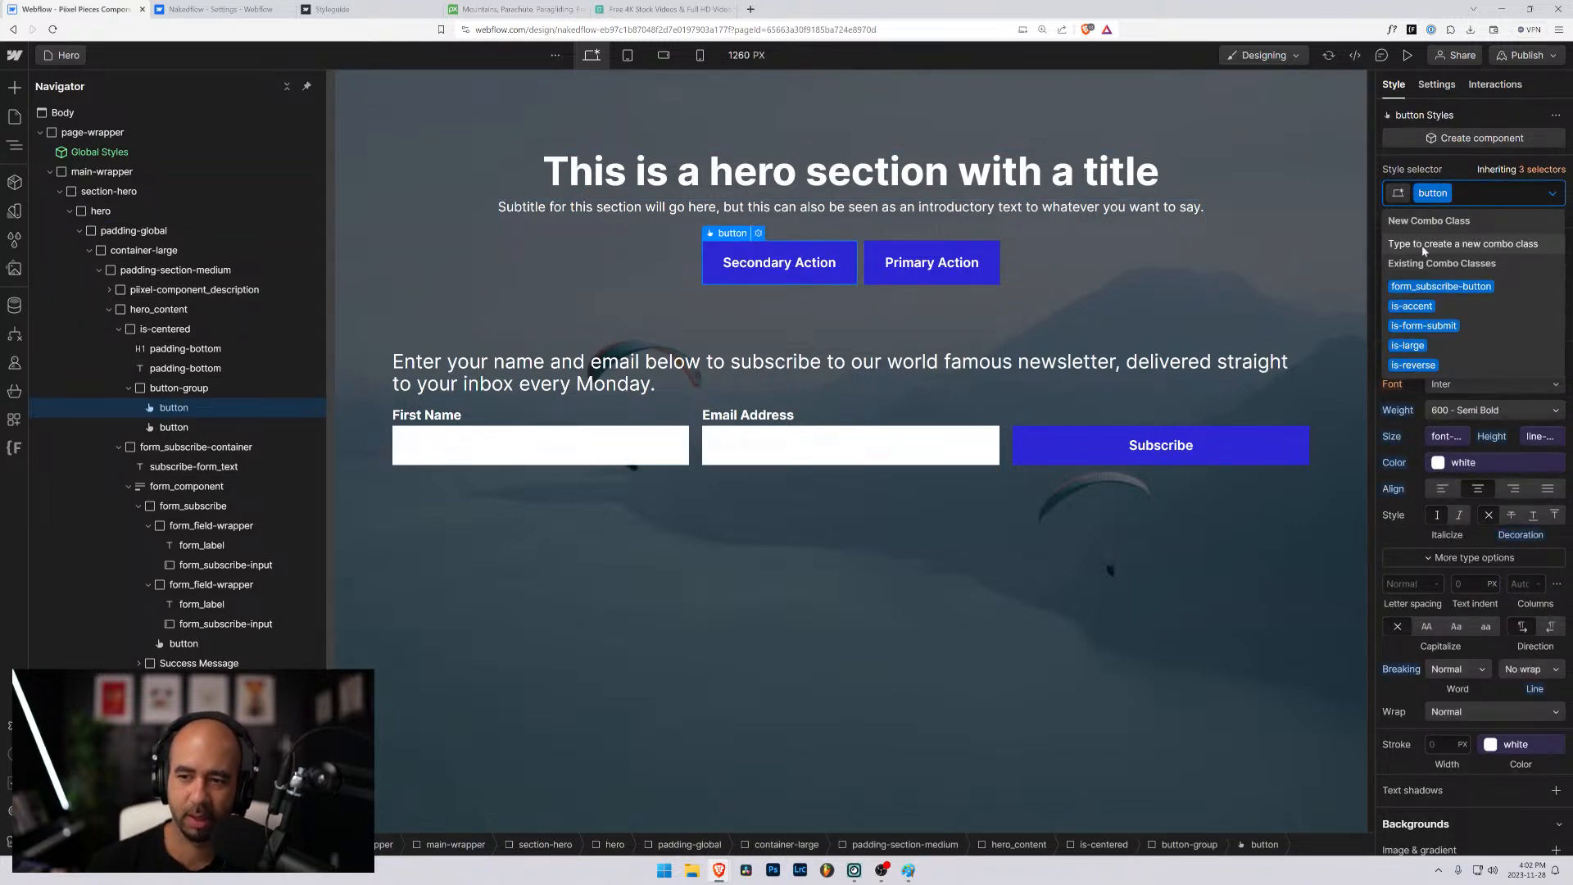
key("Down")
key("Down")
key("Return")
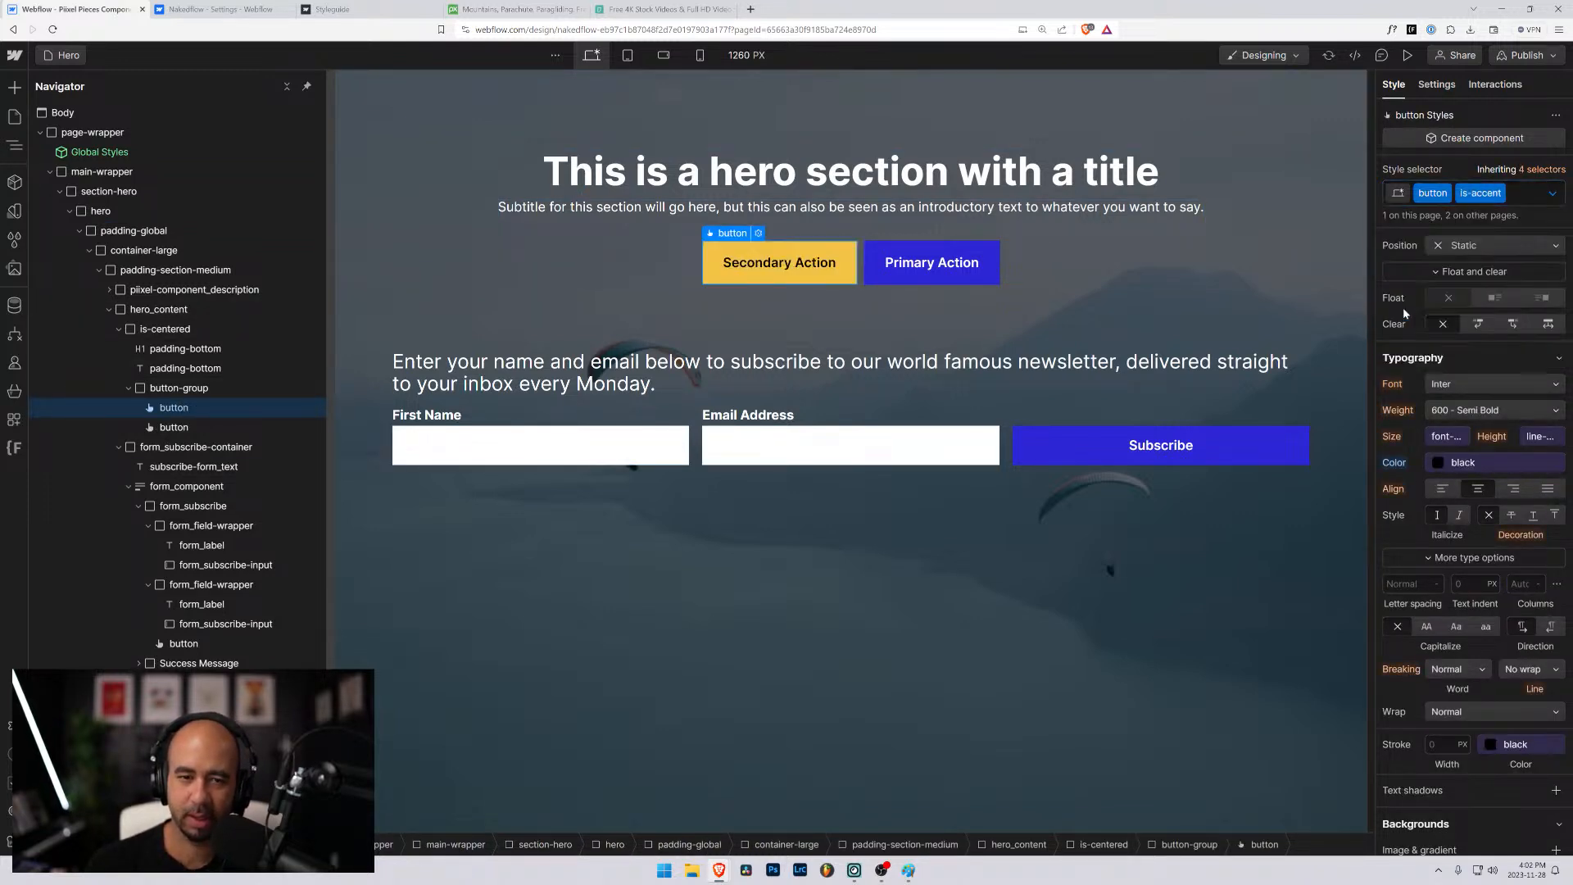
left_click(496, 246)
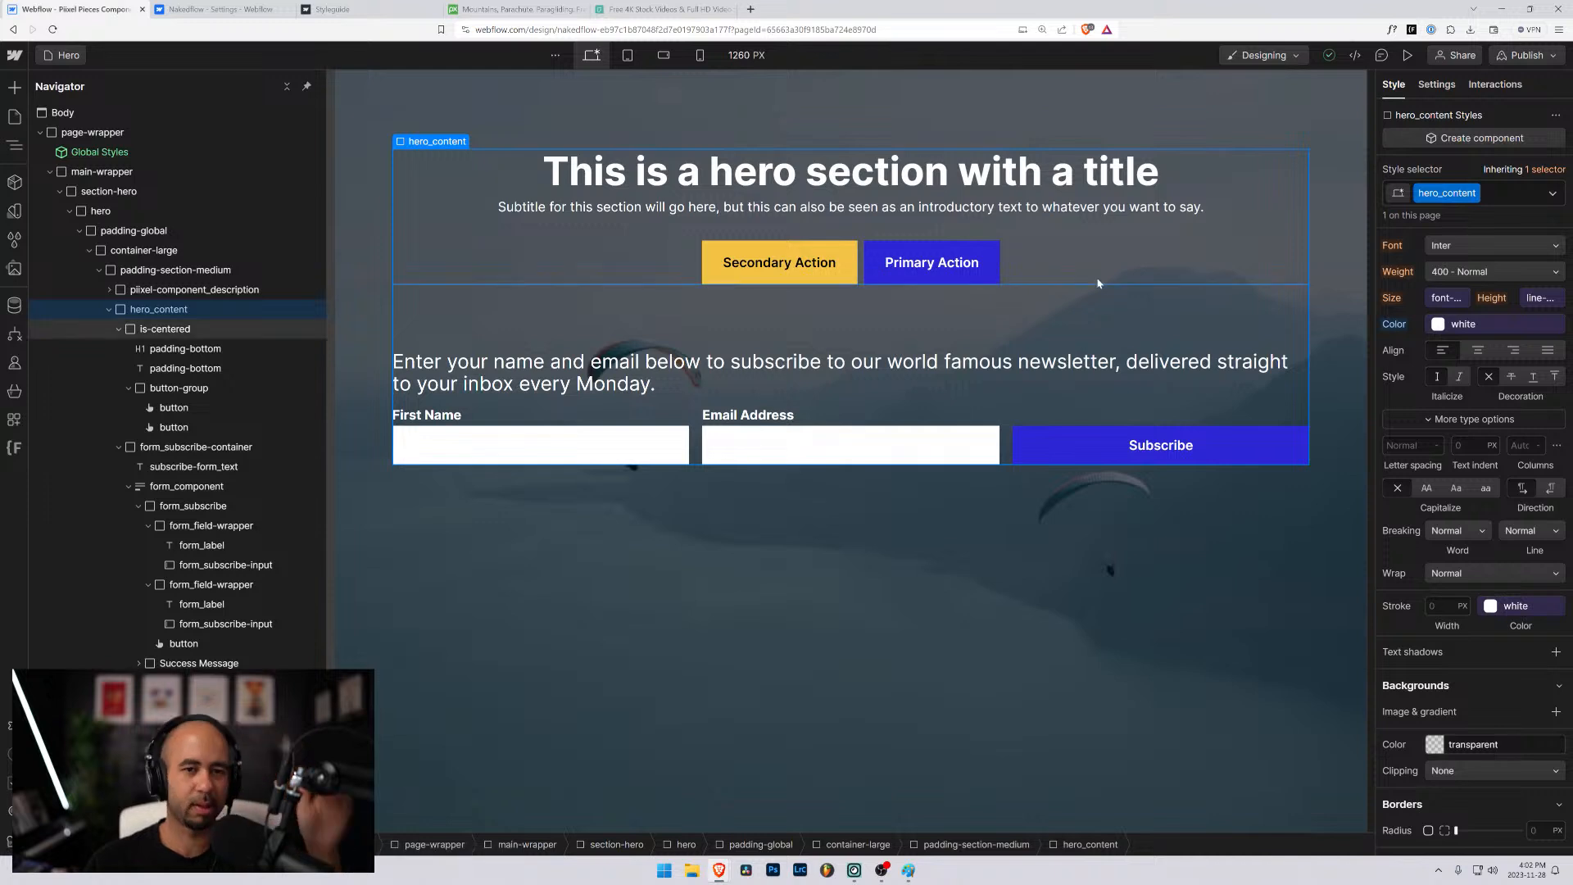
- Preview the hero section at full width with its video playing, and return to the designer
left_click(495, 676)
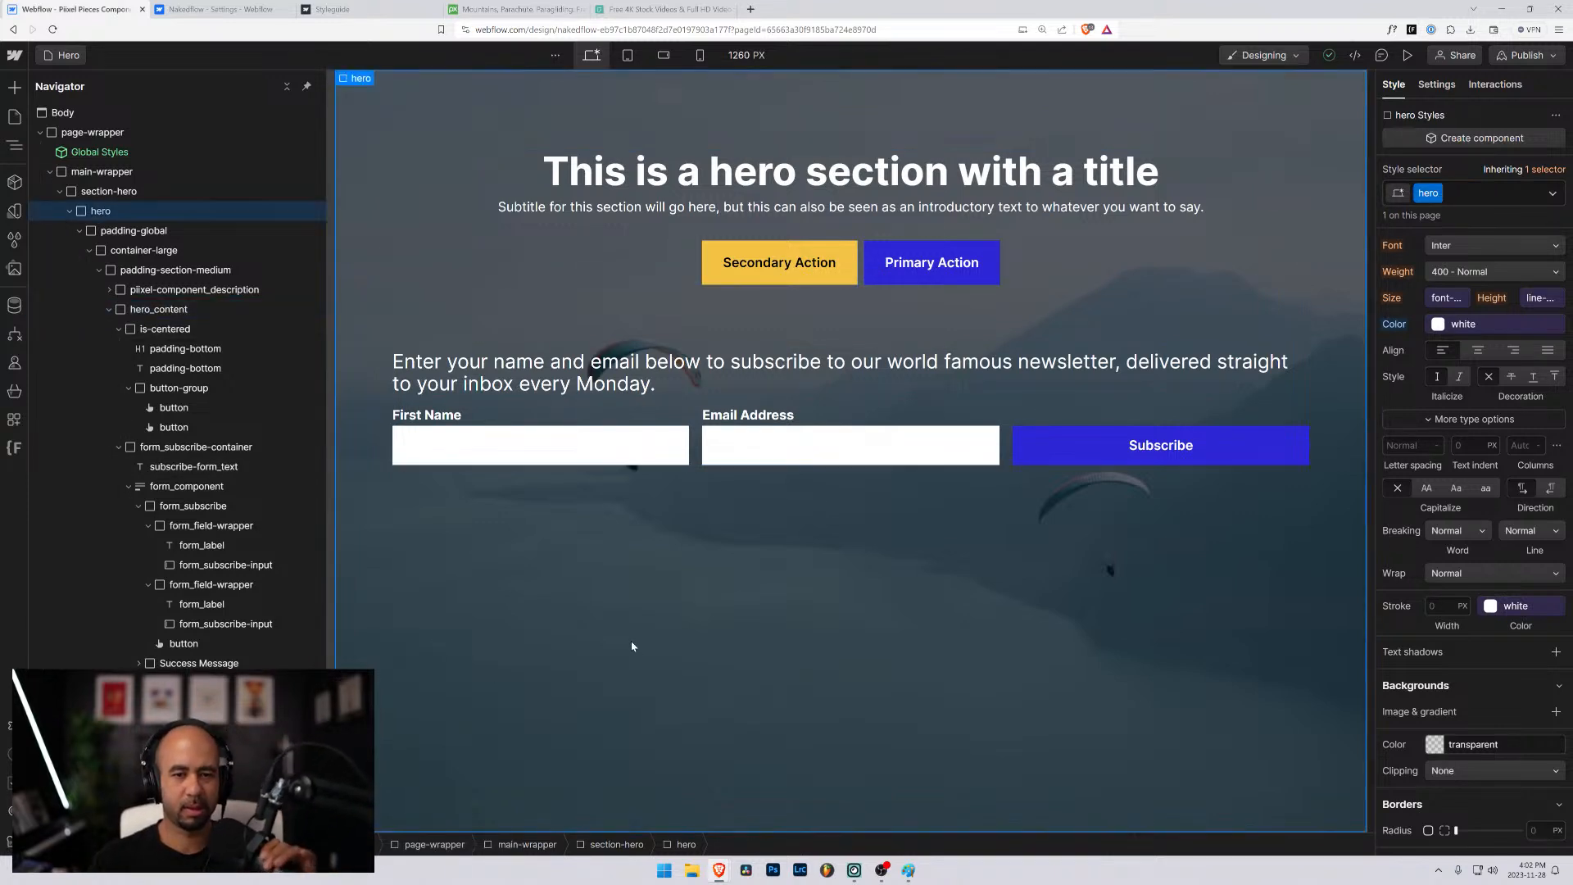
left_click(1407, 55)
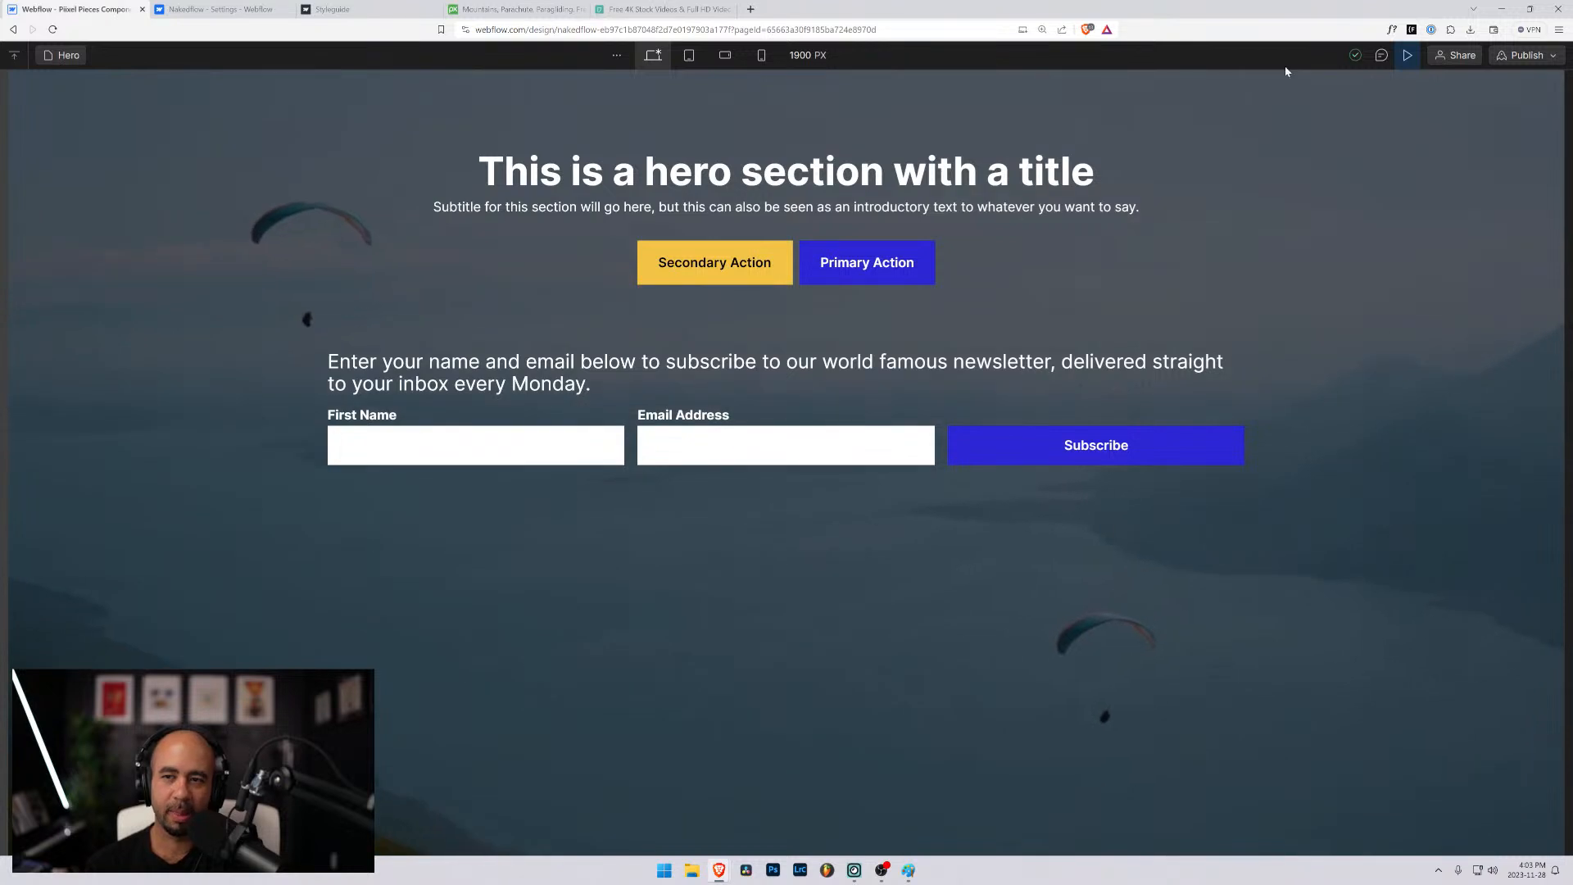
left_click(1408, 54)
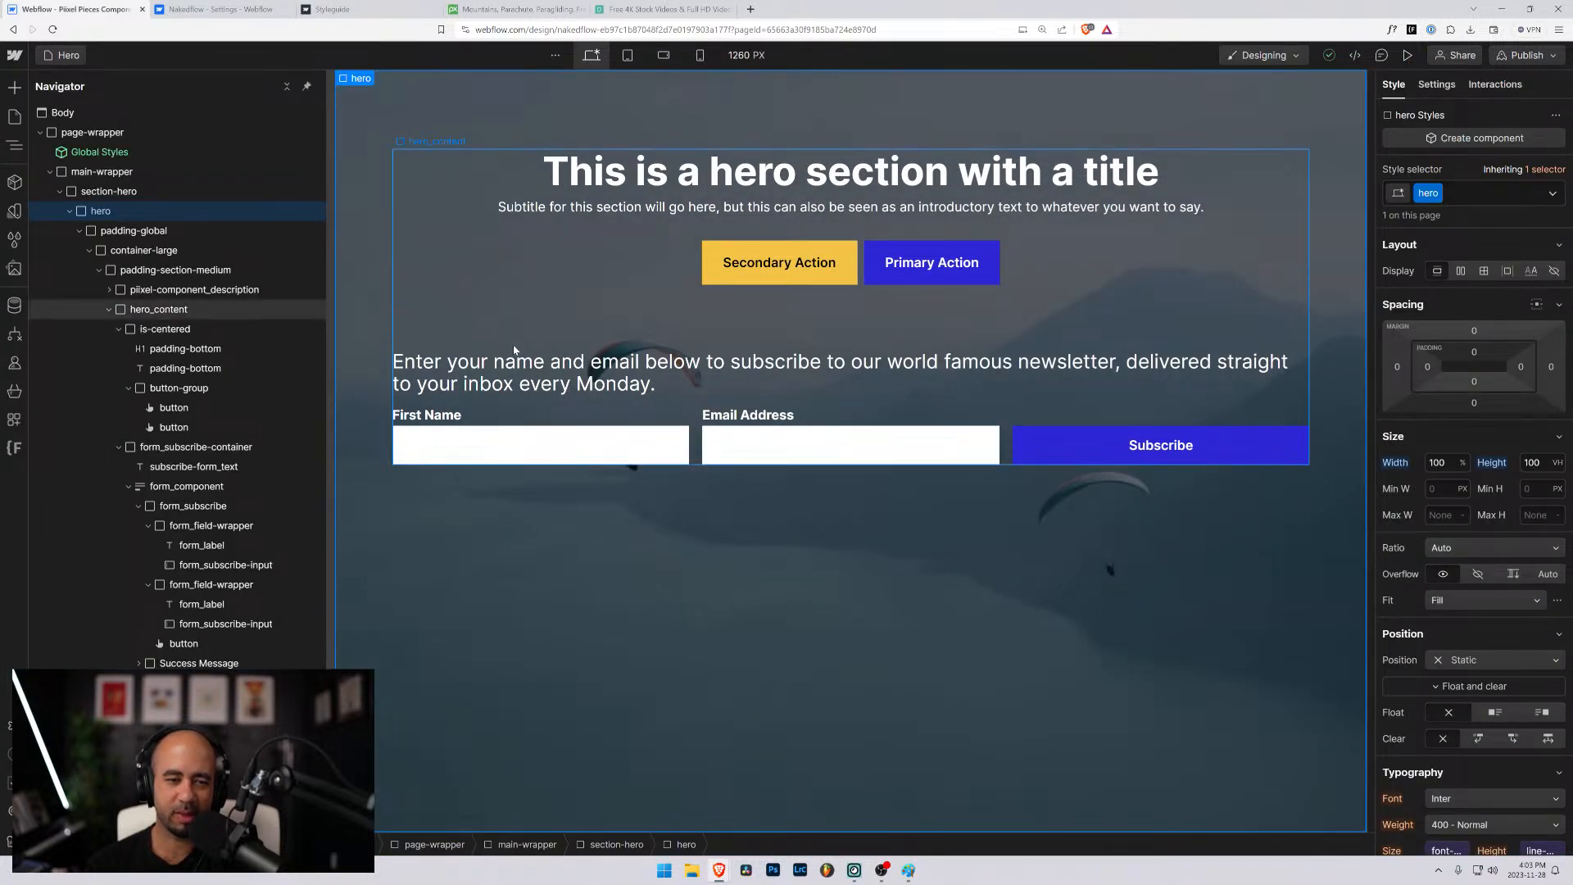
- Set form_subscribe-container to absolute positioning and anchor it across the bottom of the hero
left_click(144, 449)
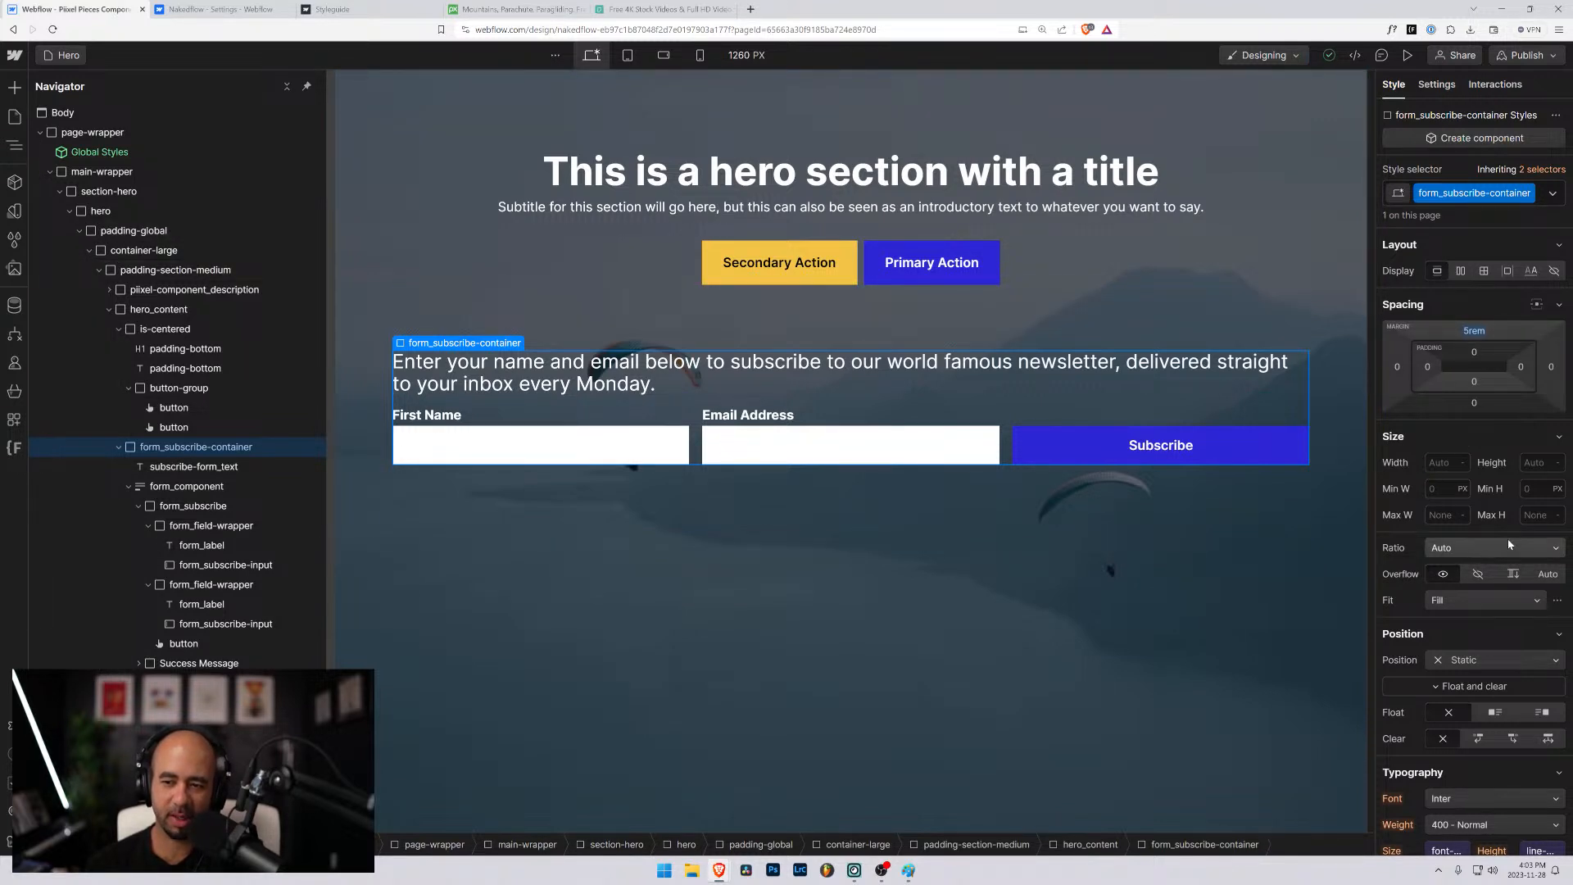
left_click(1469, 663)
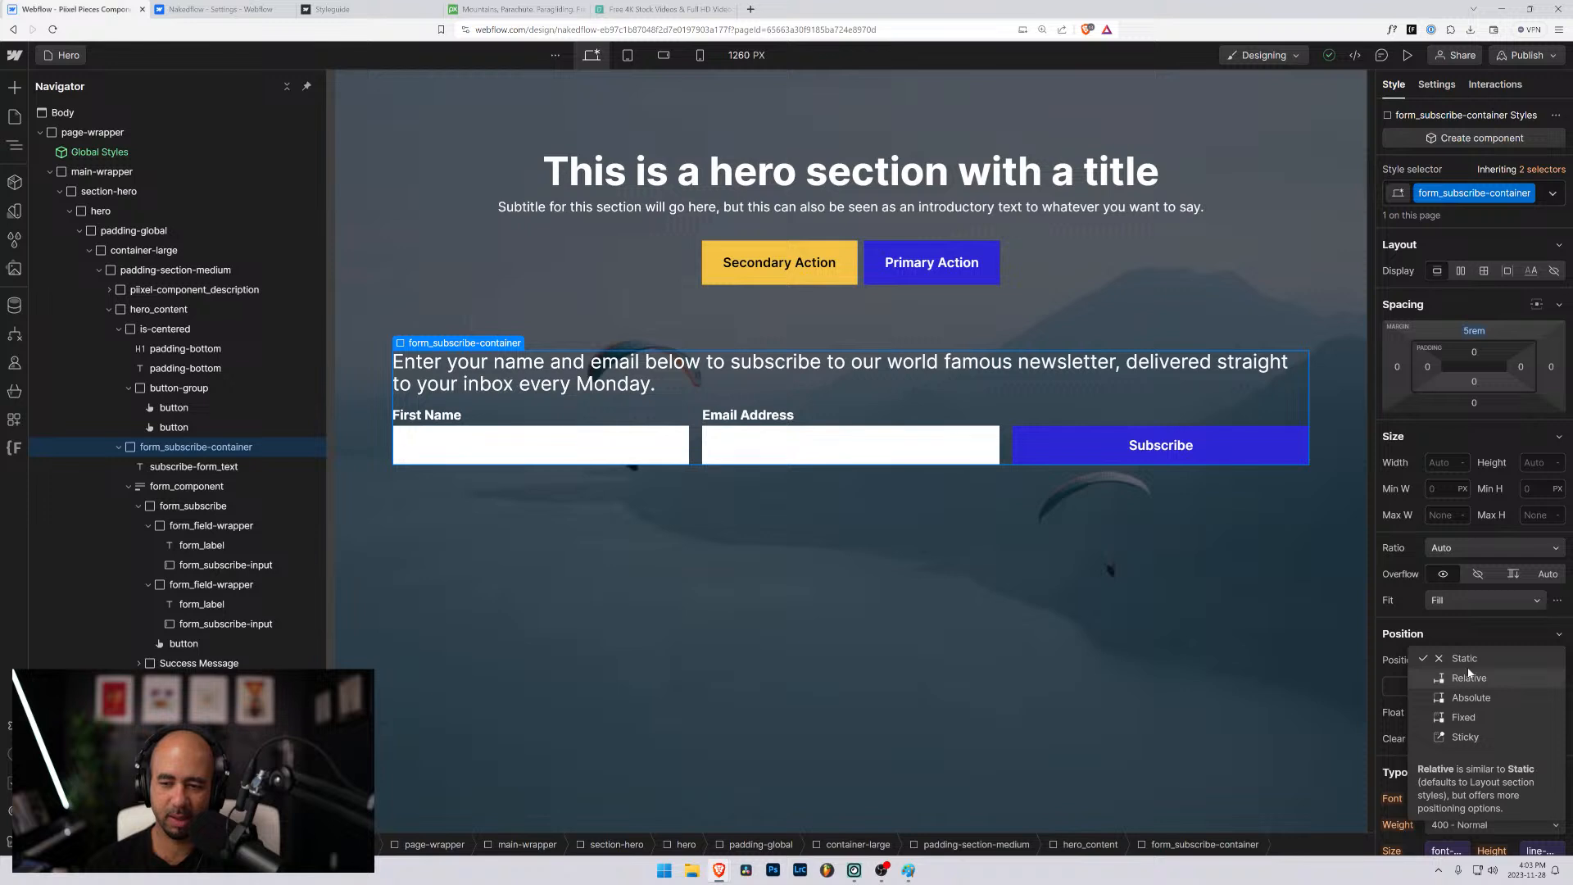
left_click(1470, 698)
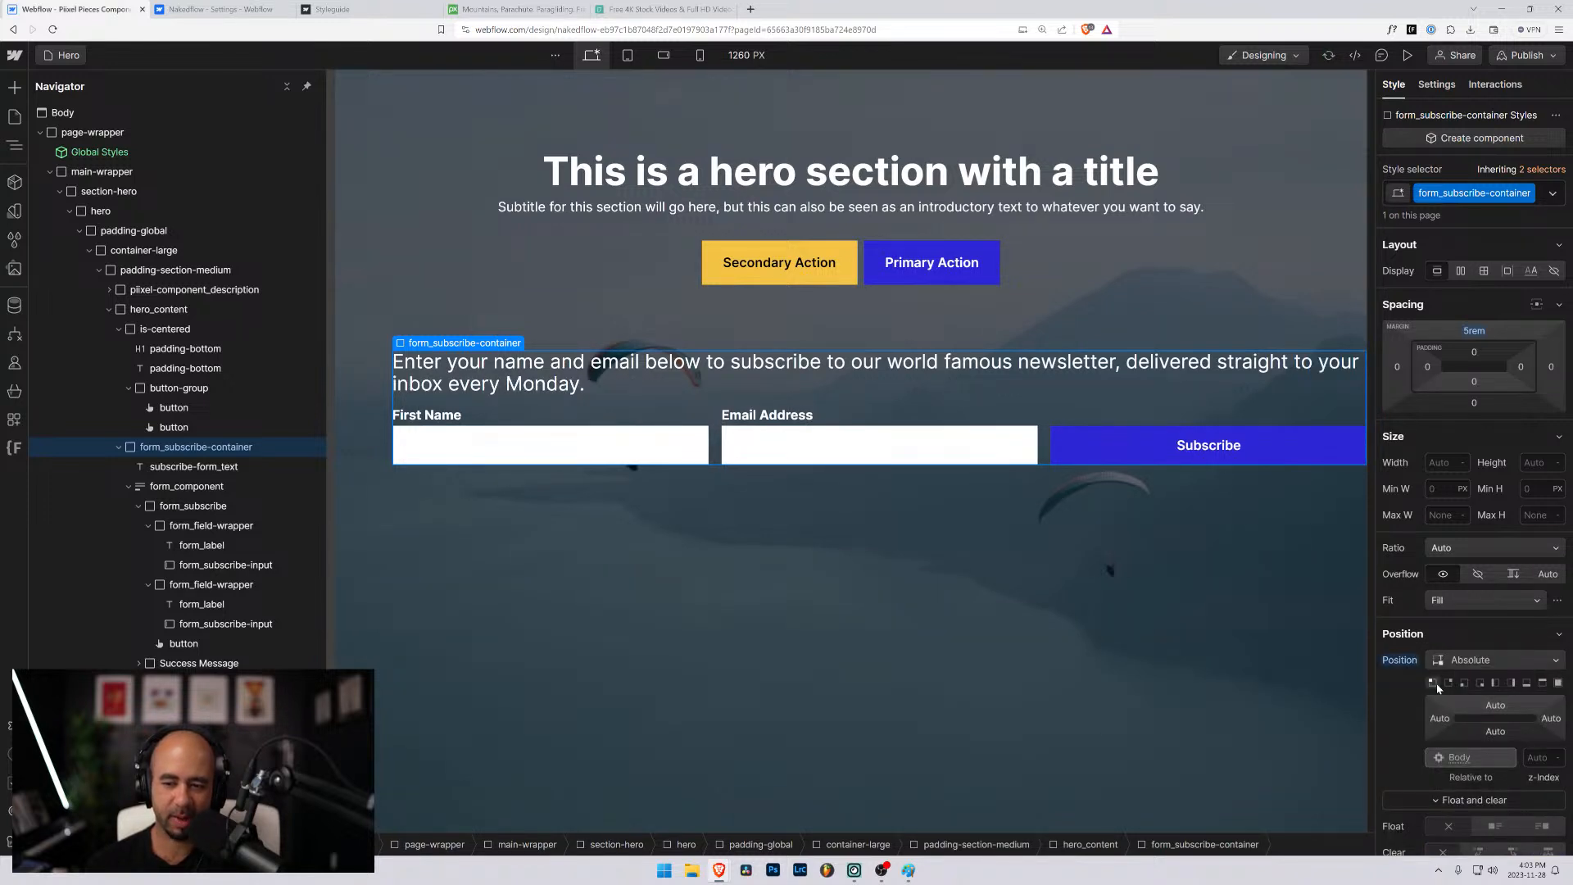
left_click(1527, 684)
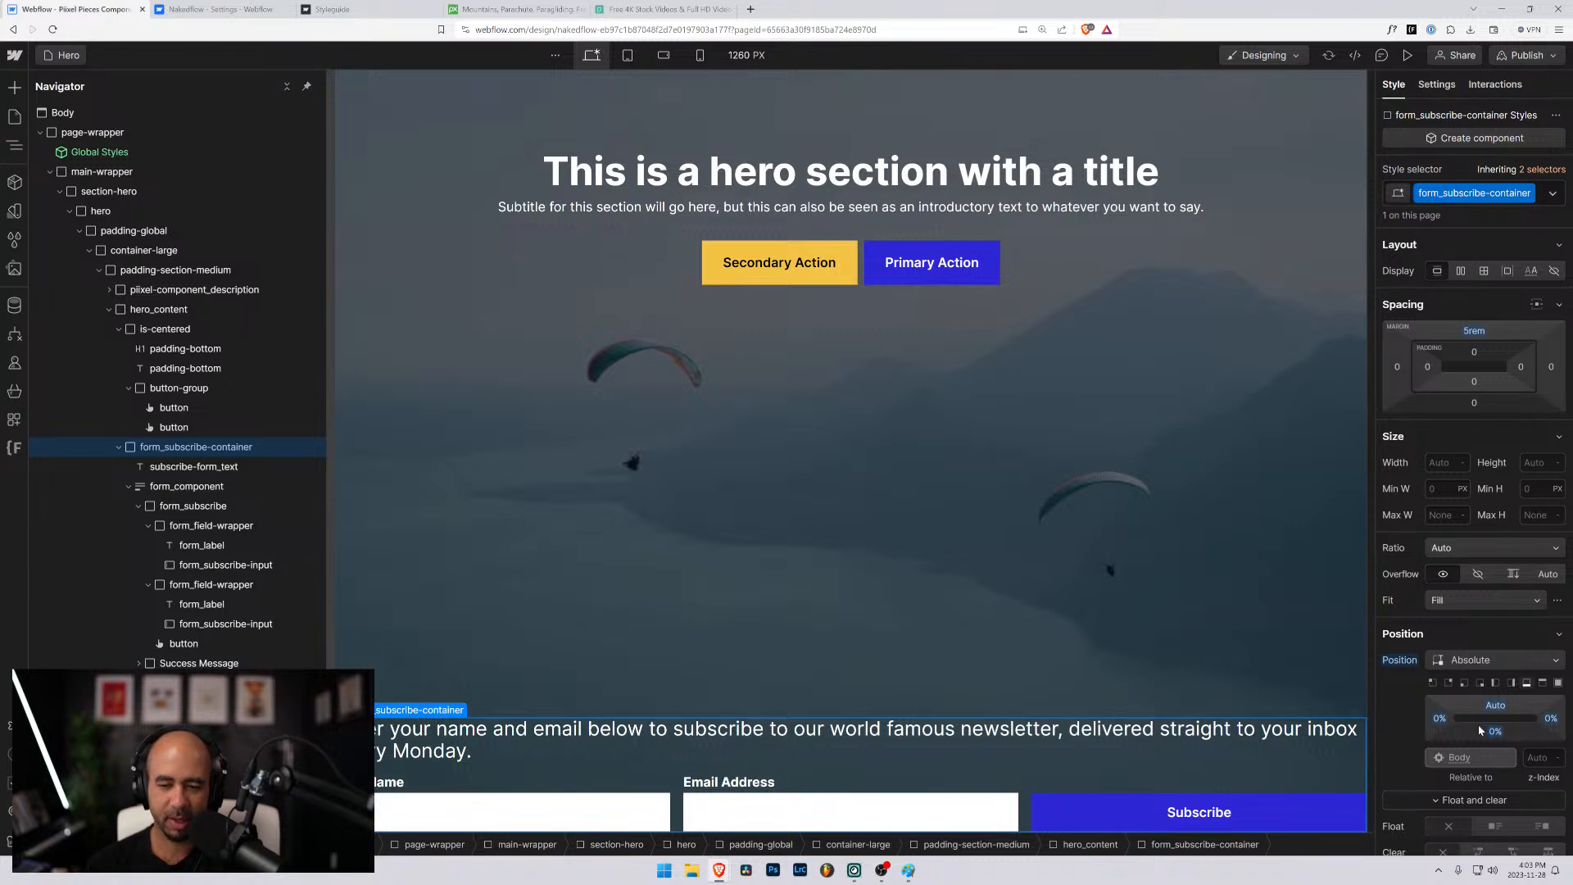
- Set the left, right and bottom position offsets of form_subscribe-container to 2rem
left_click(1441, 718)
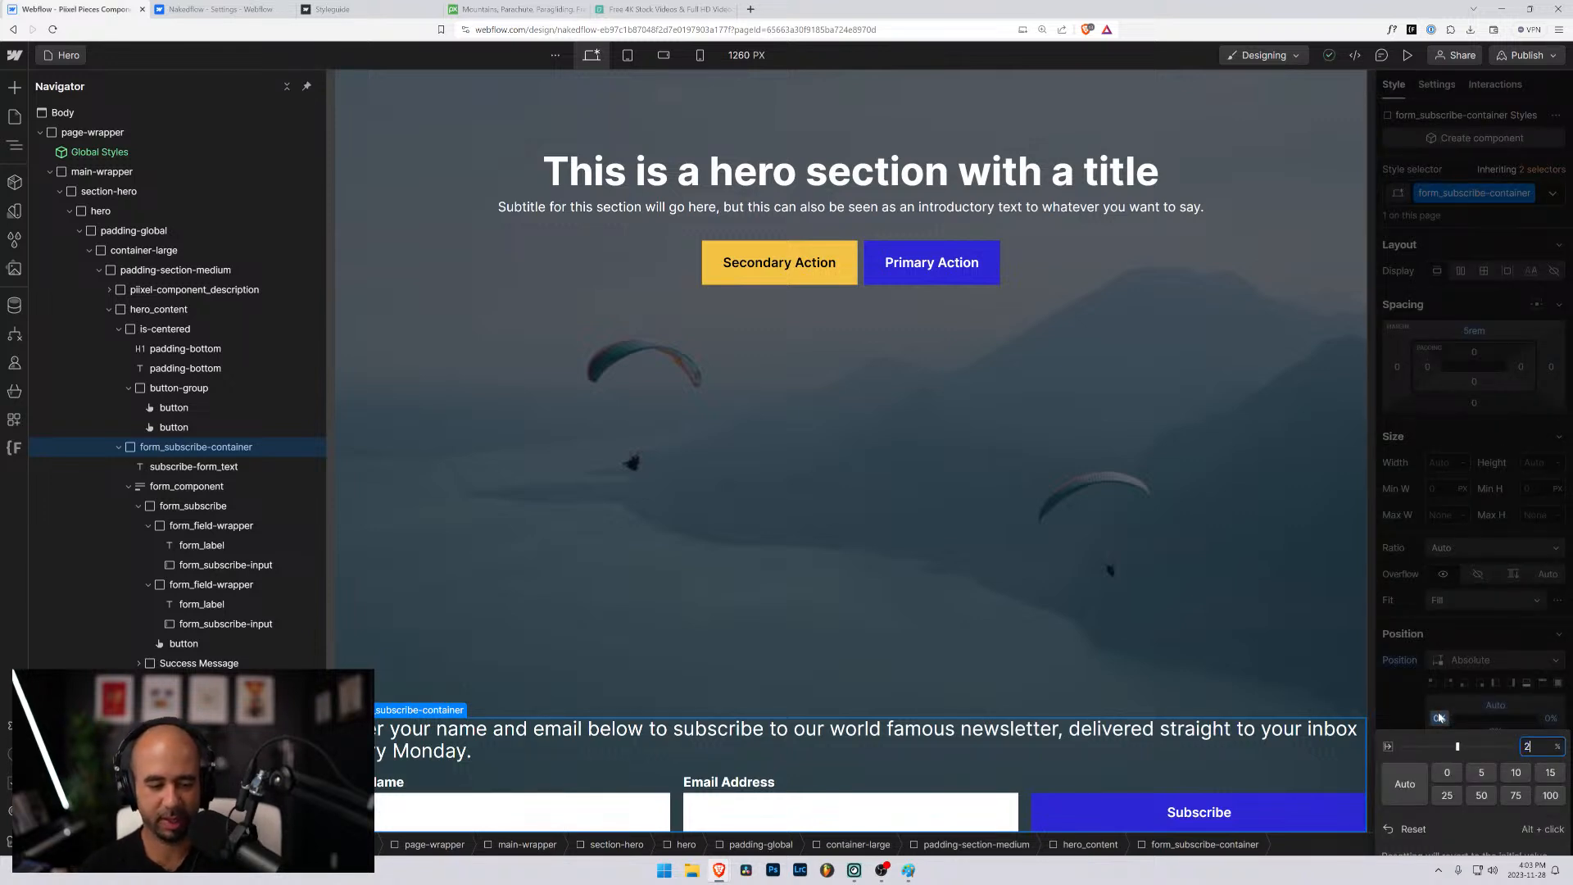
type("2rem")
key("Return")
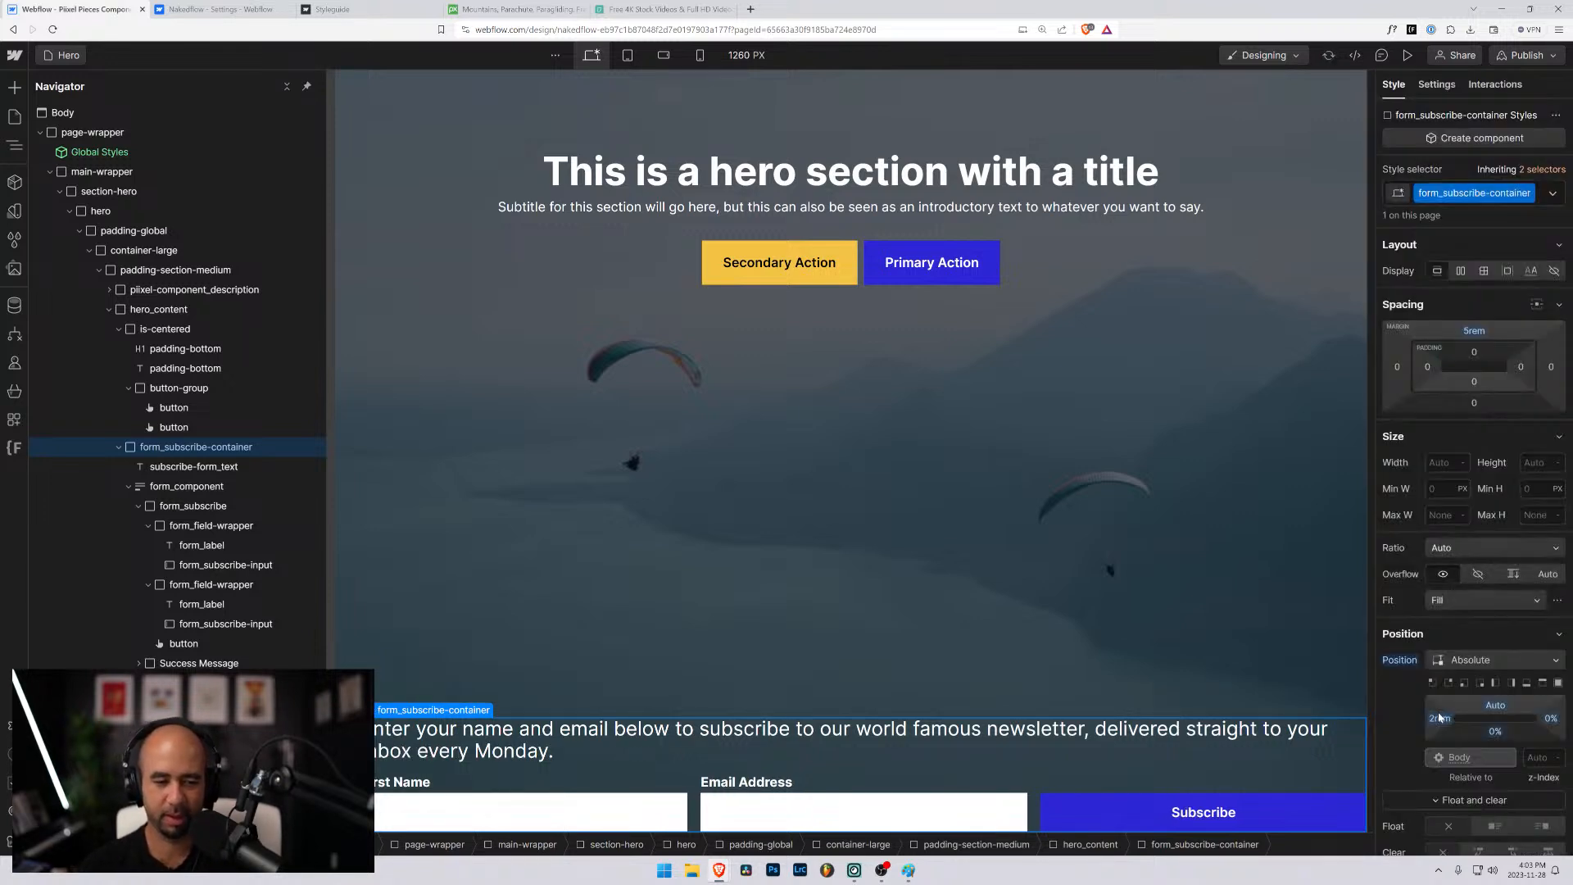
left_click(1551, 718)
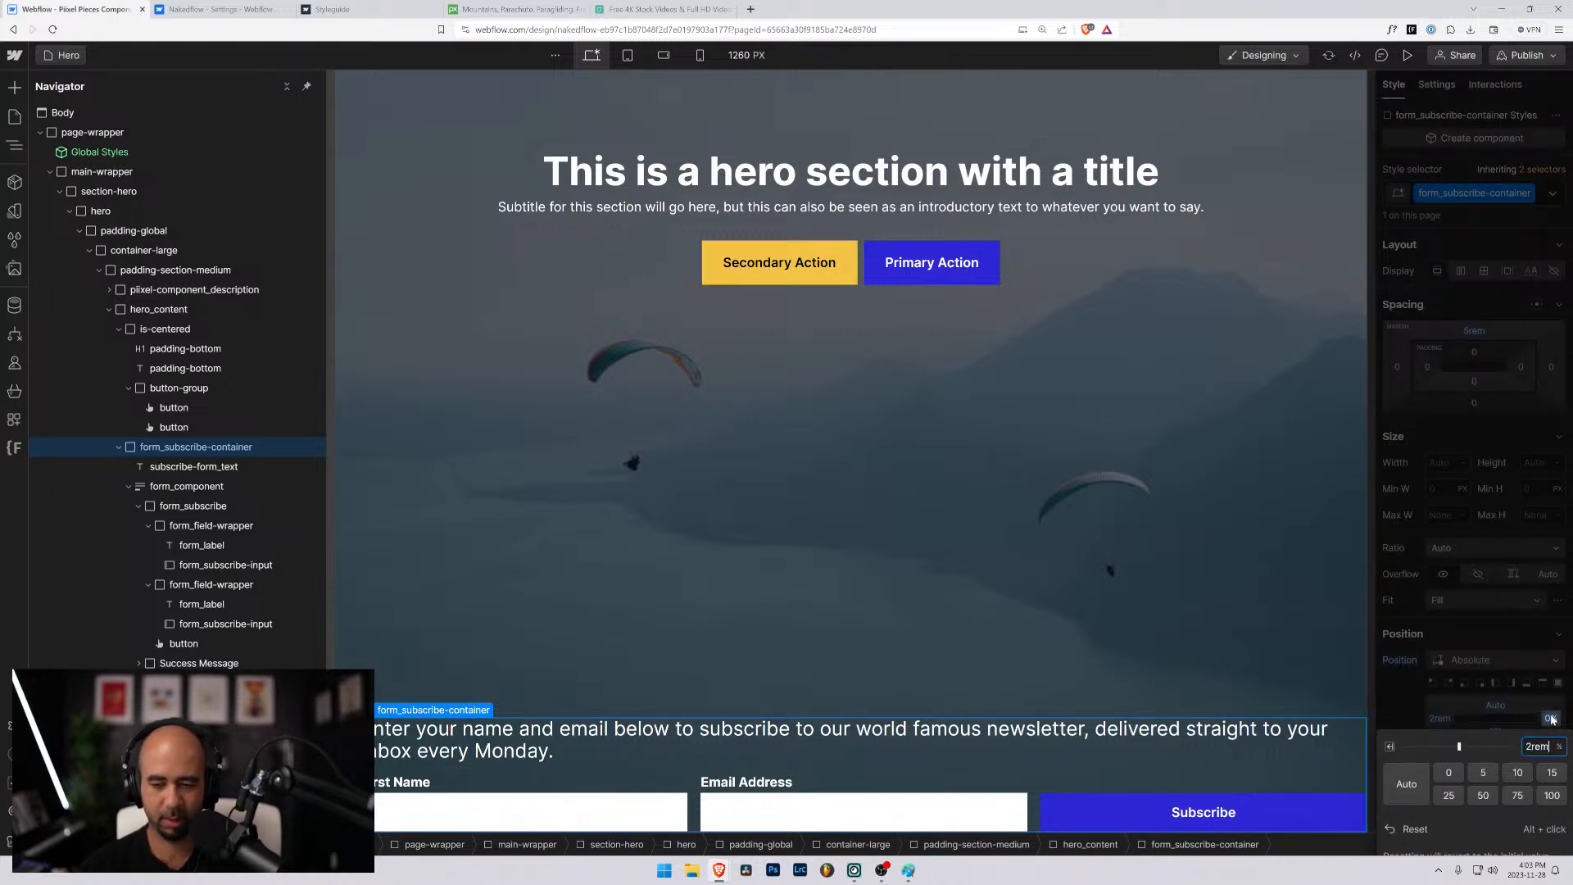
type("2rem")
key("Return")
left_click(1495, 731)
type("2")
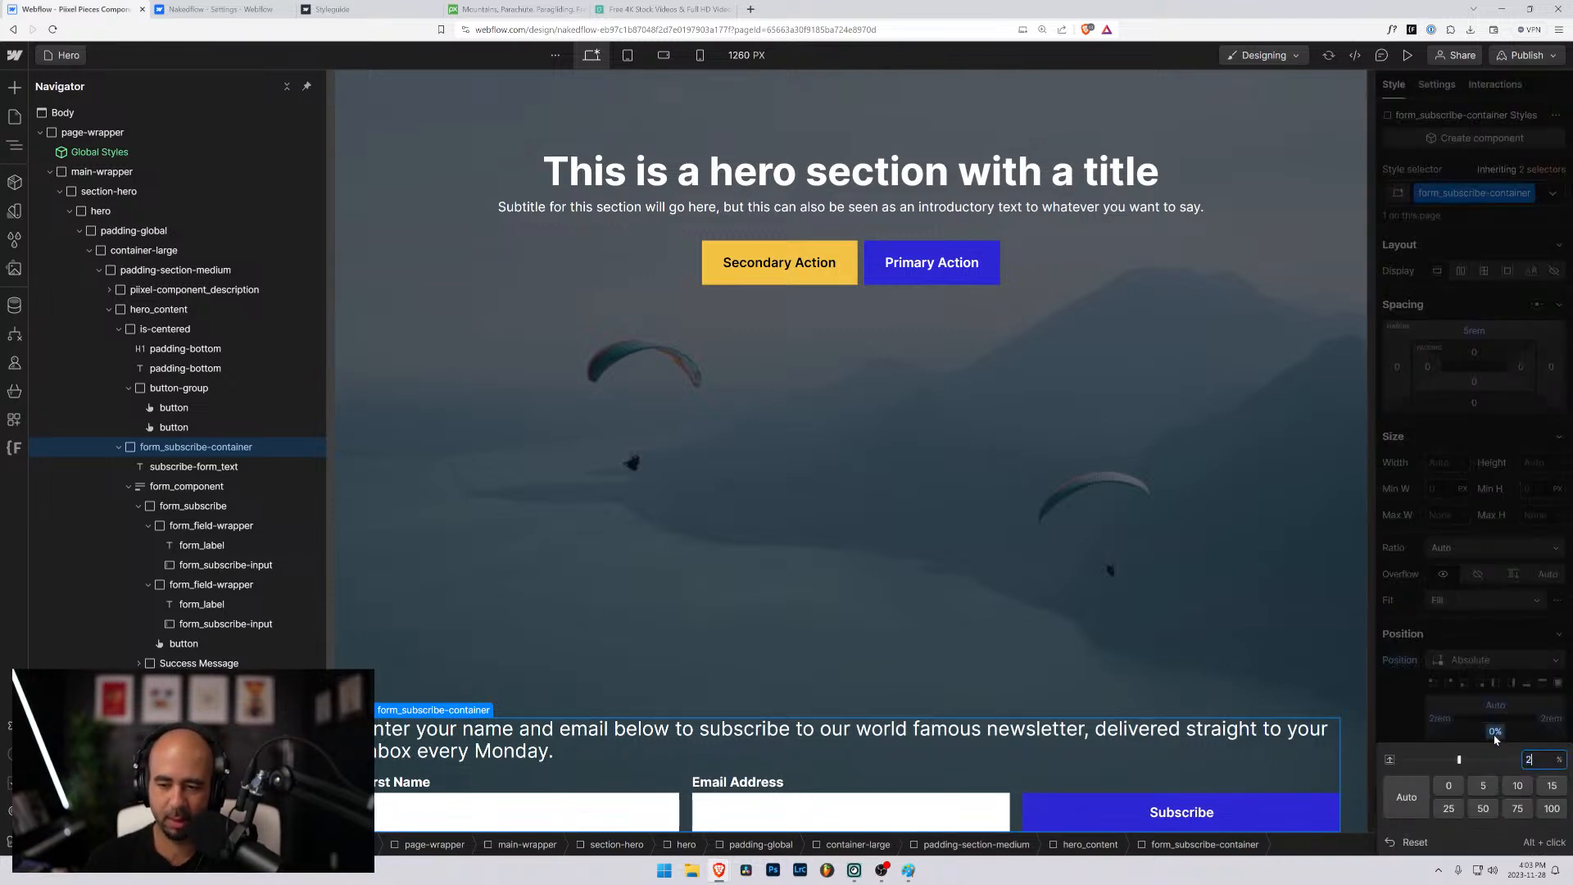
key("Return")
- Preview the hero at narrower canvas widths and in a smaller browser window, and return to the maximized designer
left_click(1070, 514)
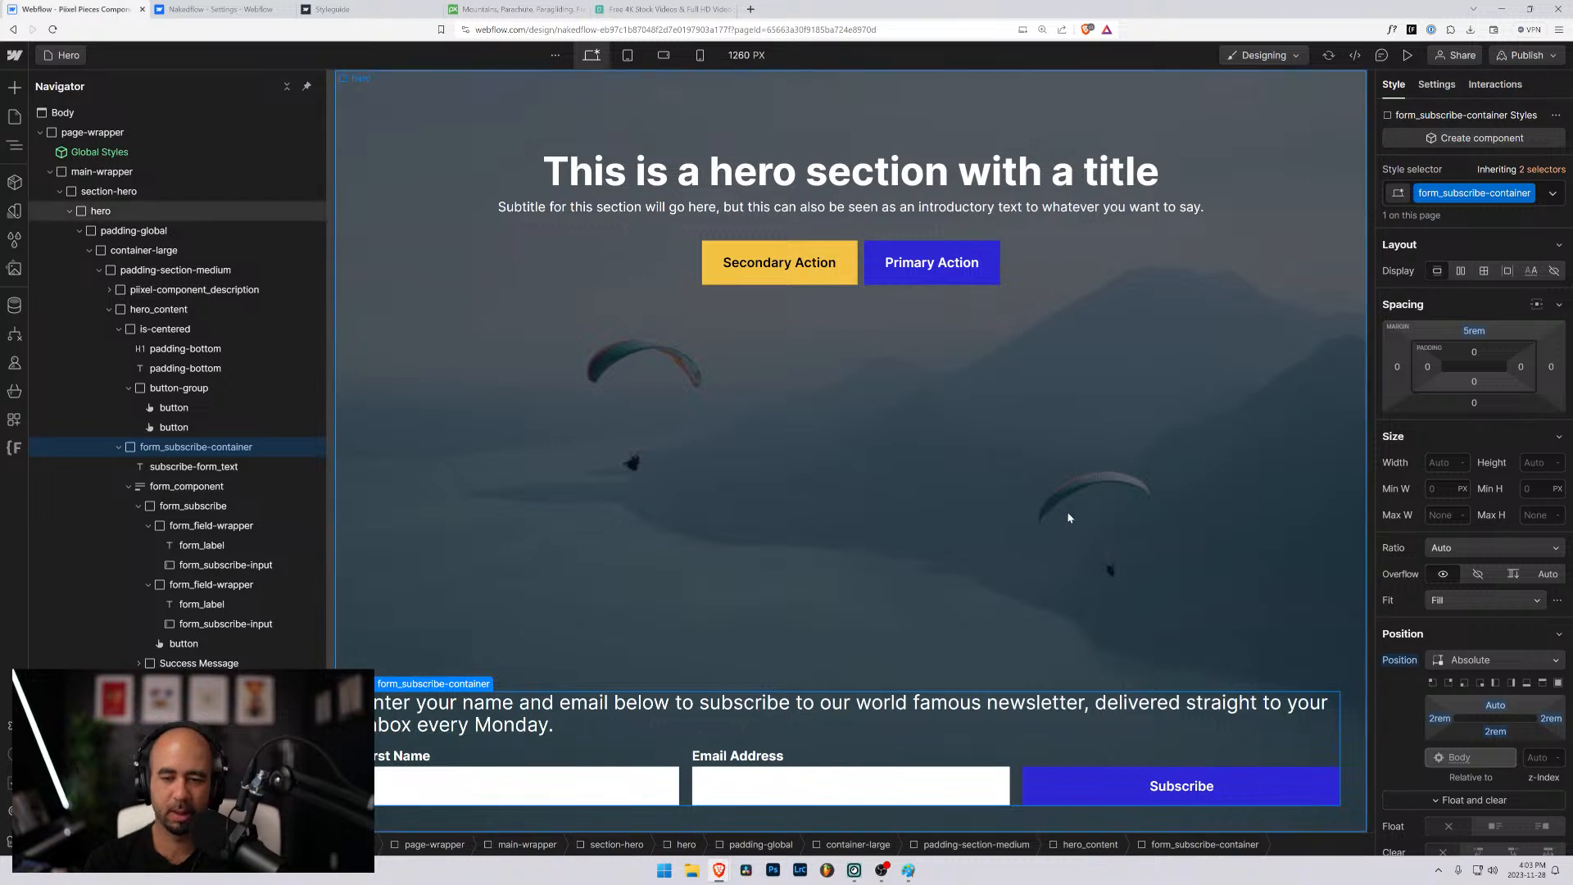
left_click(1407, 55)
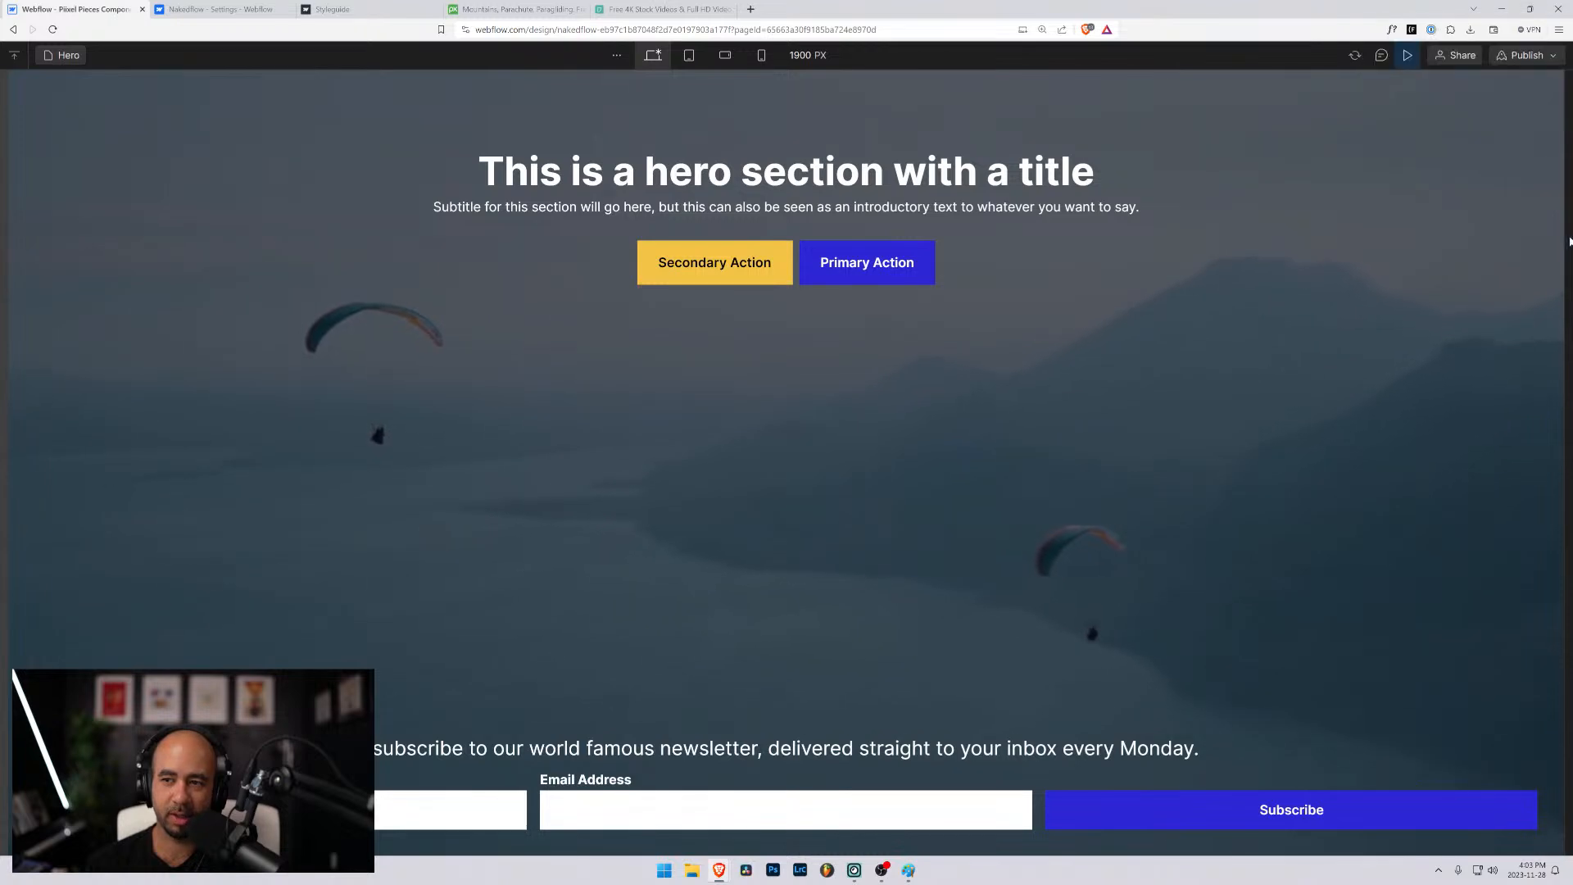
left_click_drag(1567, 233, 1241, 234)
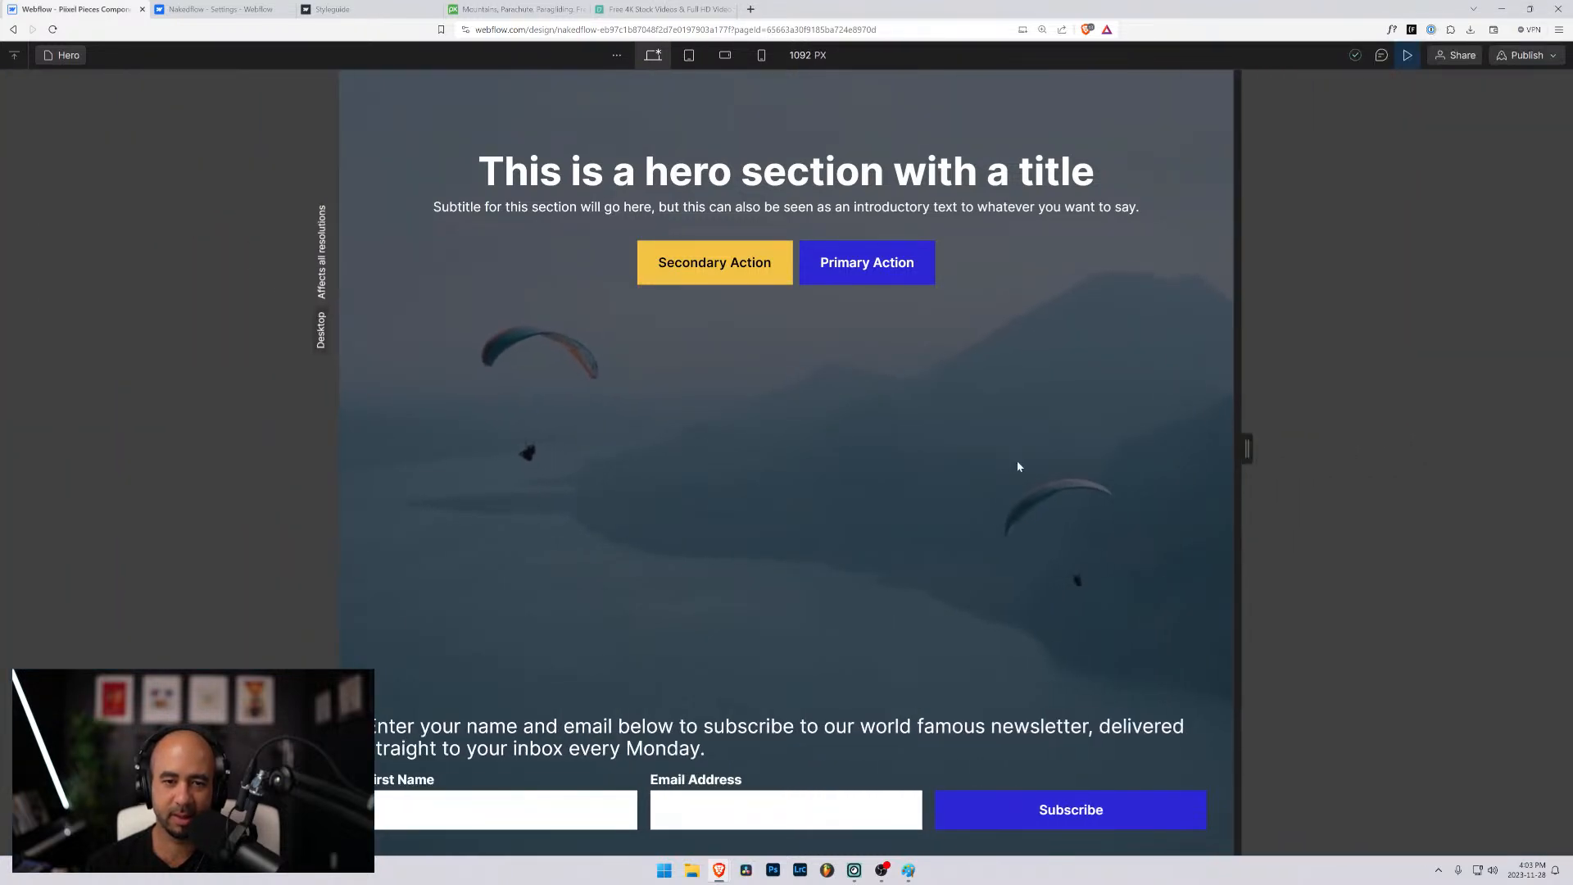
left_click(1529, 9)
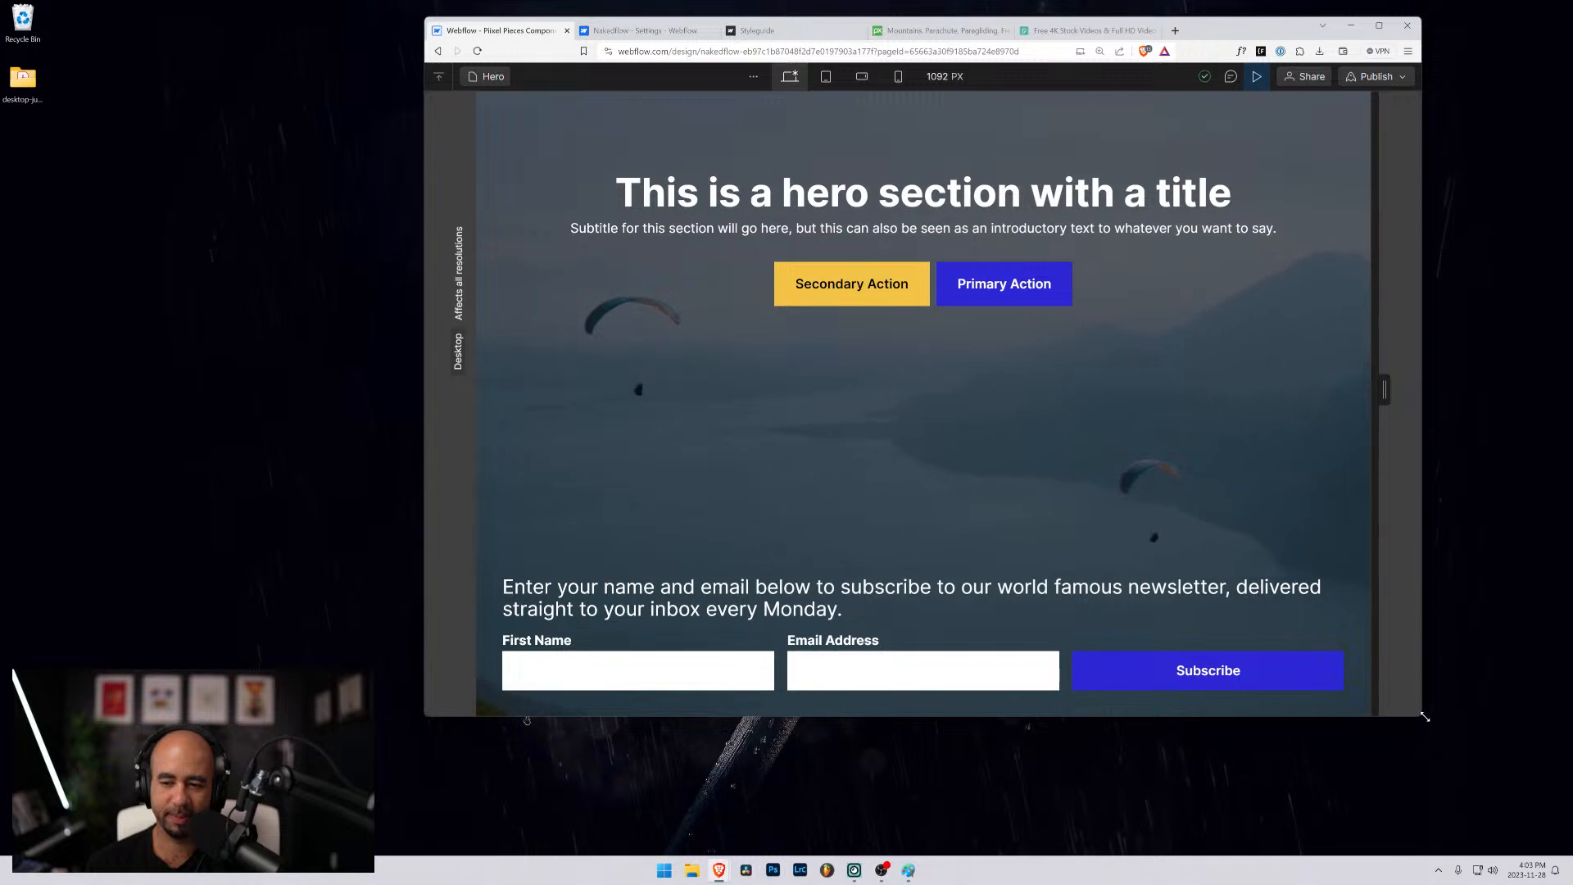
left_click_drag(1424, 716, 1527, 761)
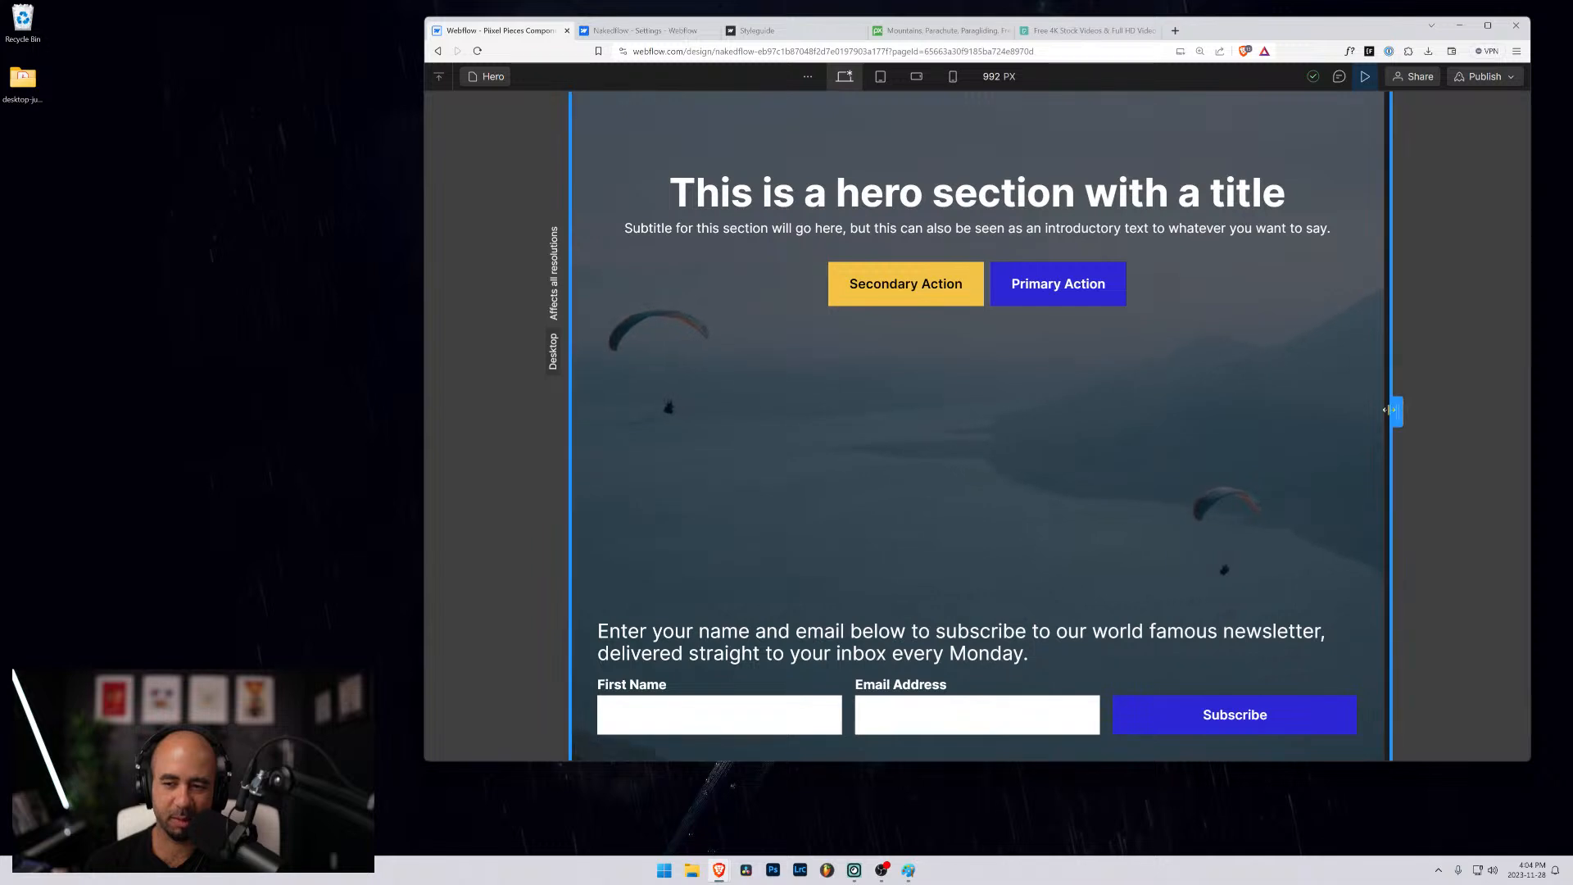
left_click_drag(1398, 411, 1457, 411)
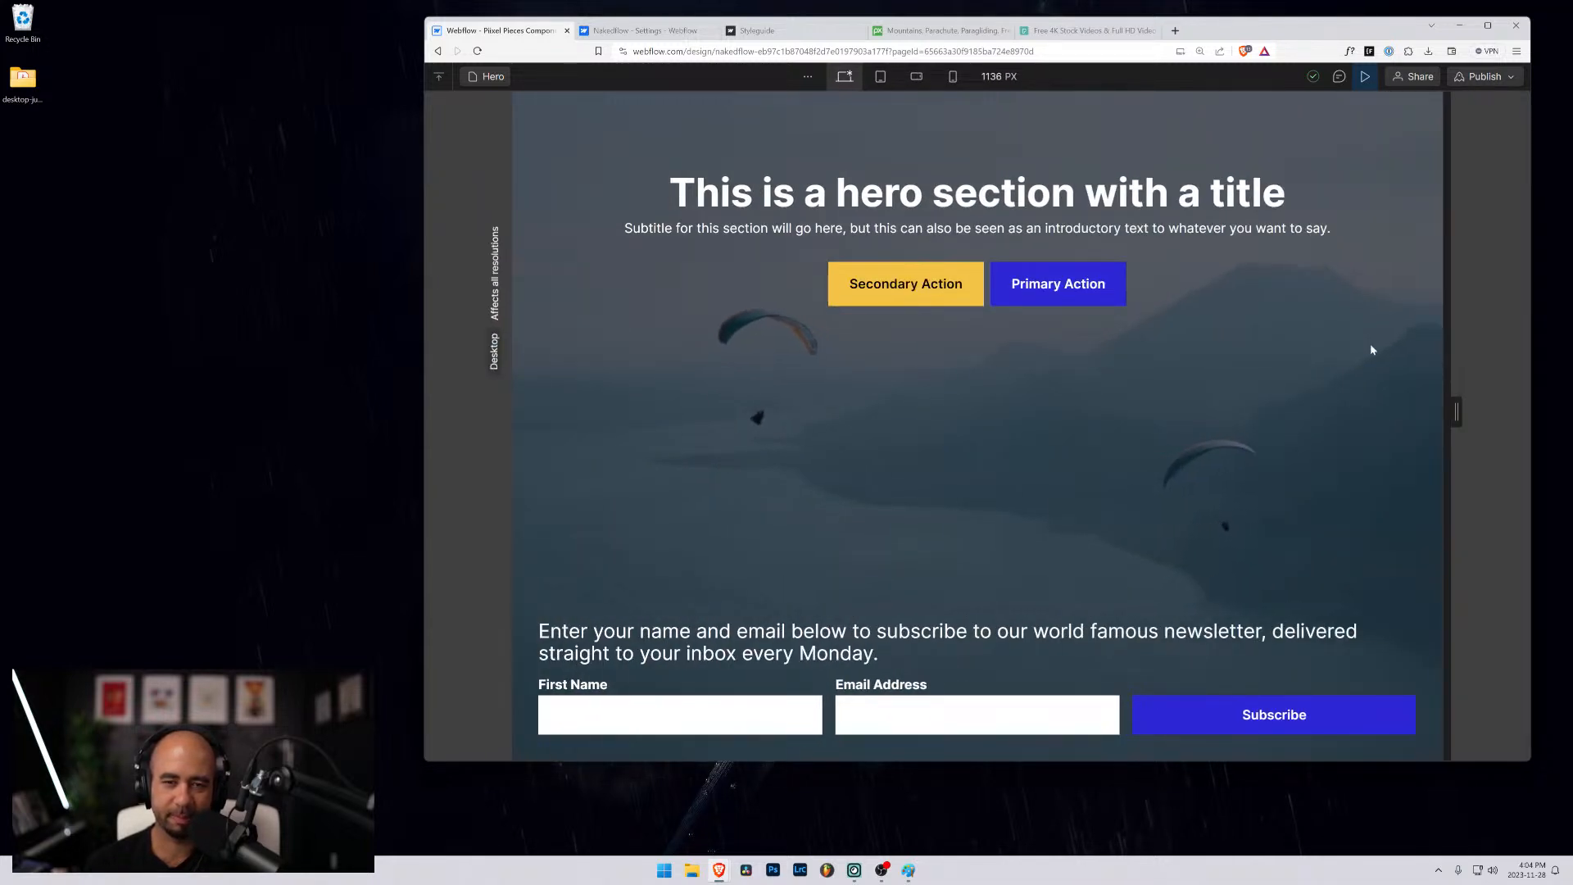
left_click(1487, 25)
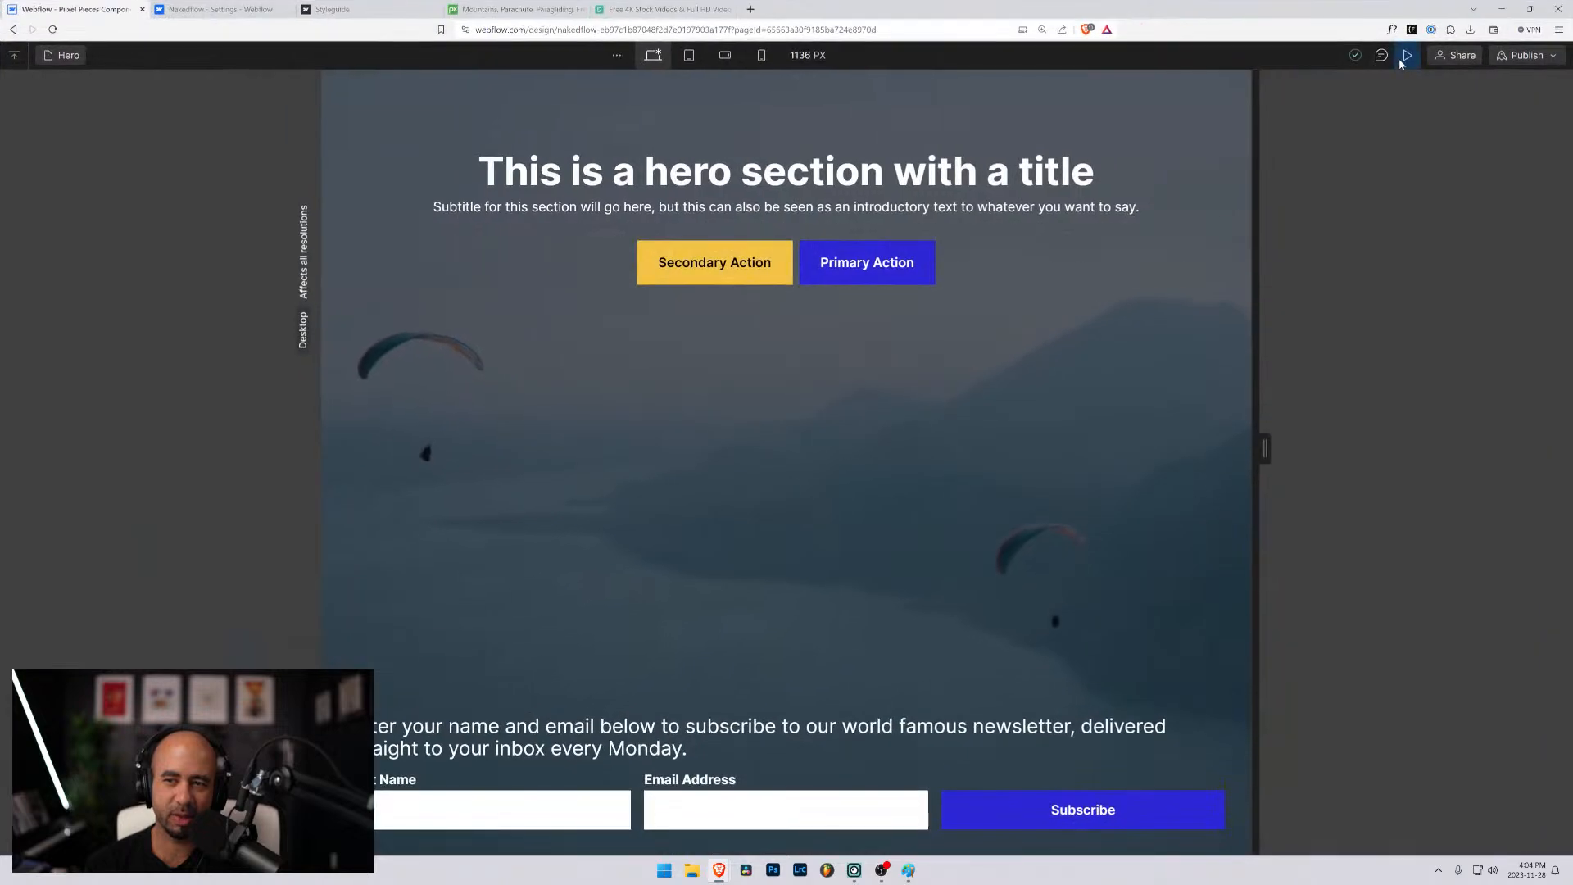
left_click(1405, 57)
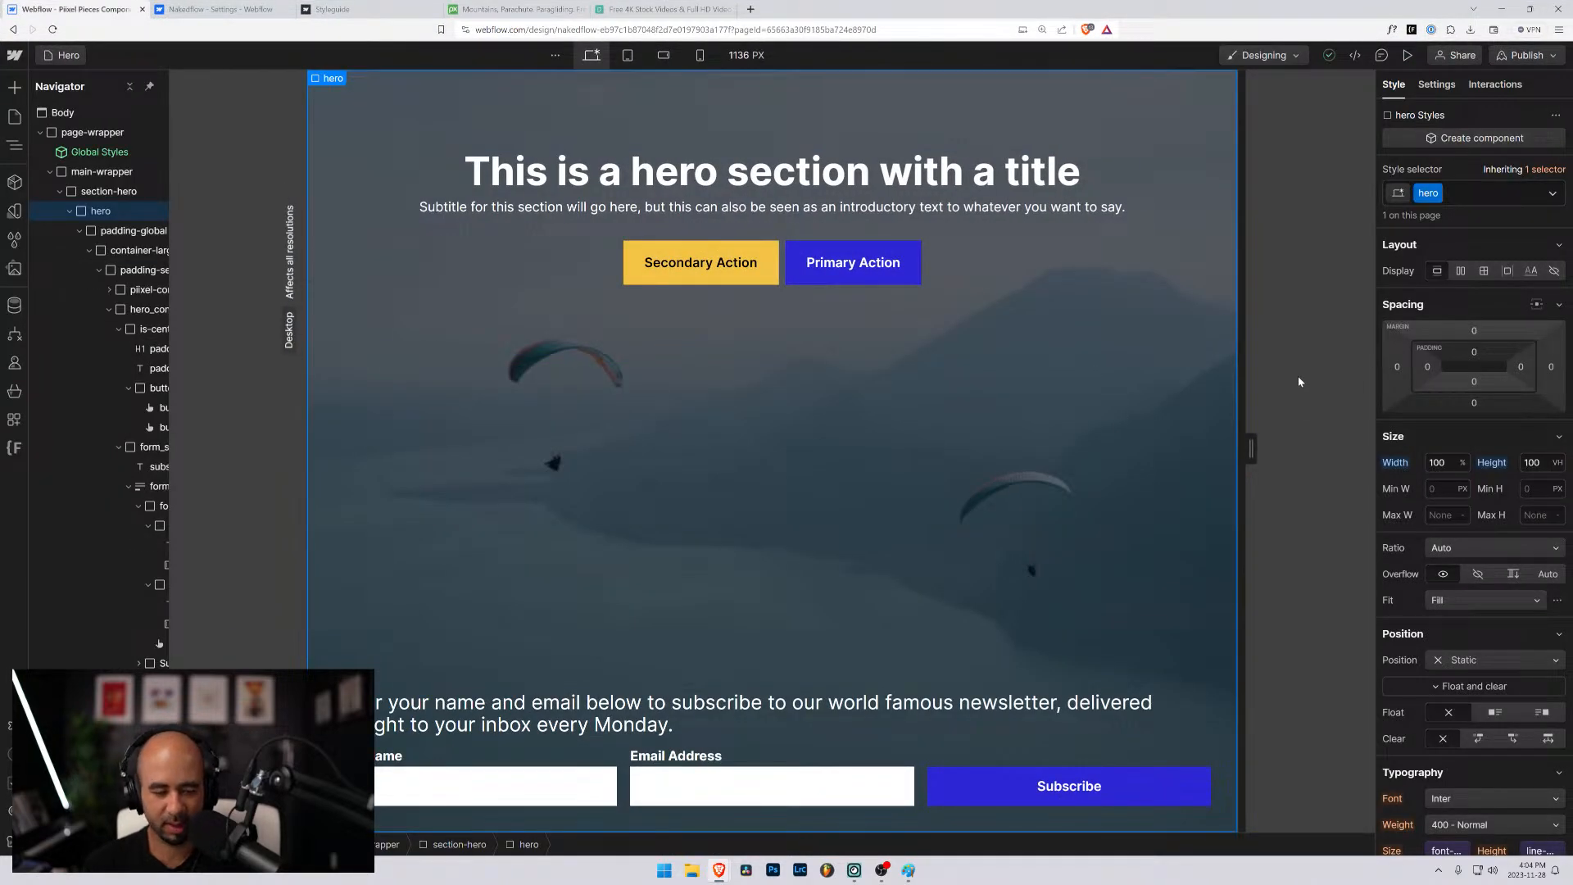
- Reset the position setting of form_subscribe-container to remove its absolute placement
scroll(1471, 732, "down", 8)
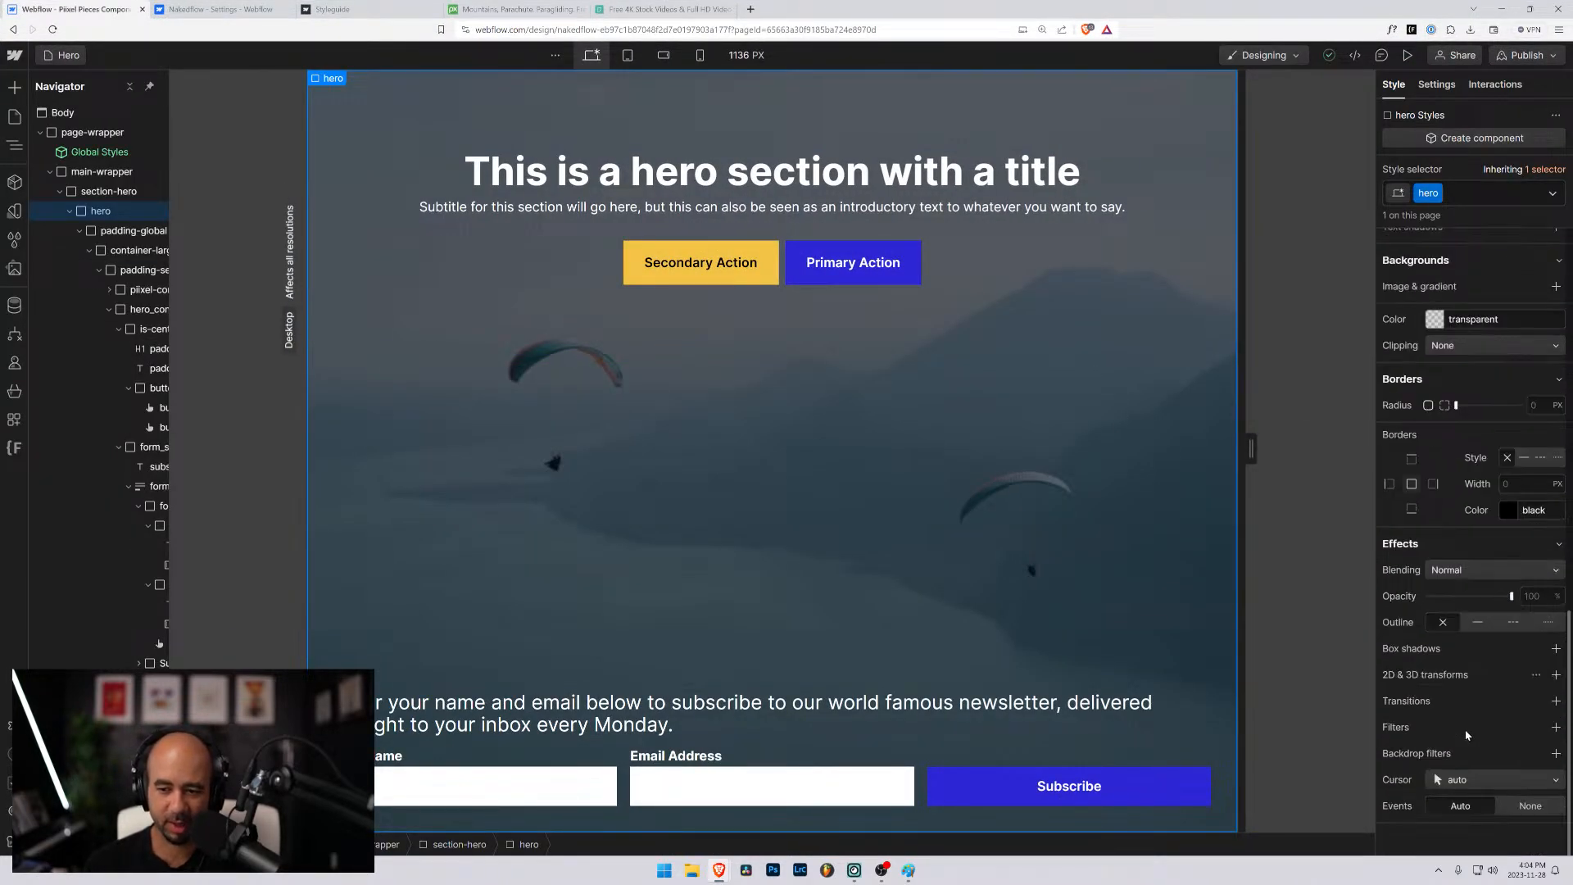
left_click_drag(169, 191, 282, 191)
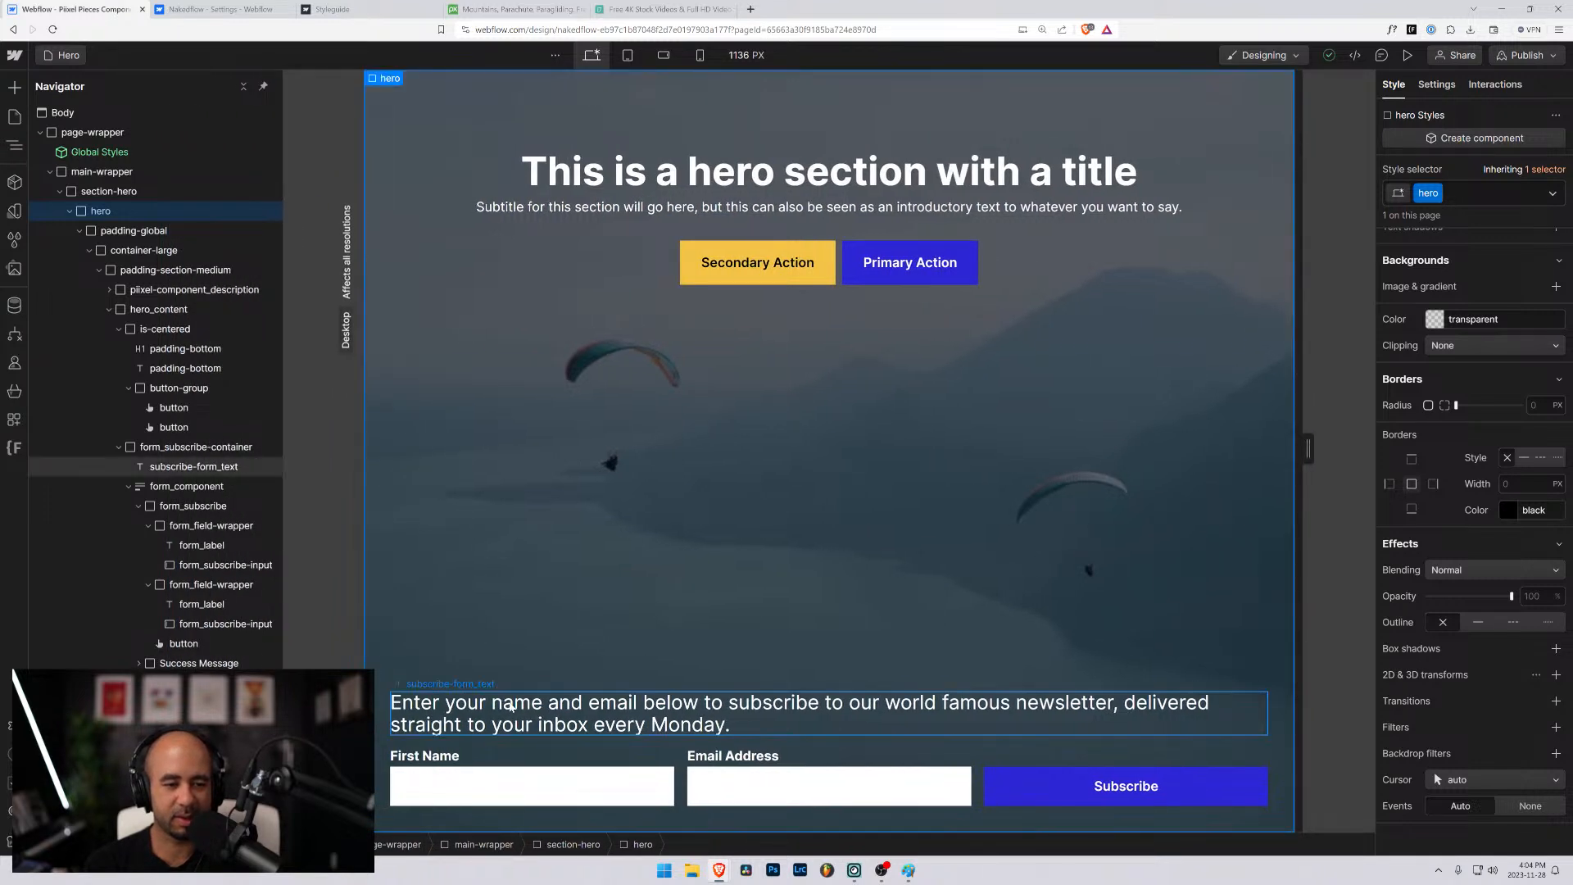
left_click(484, 747)
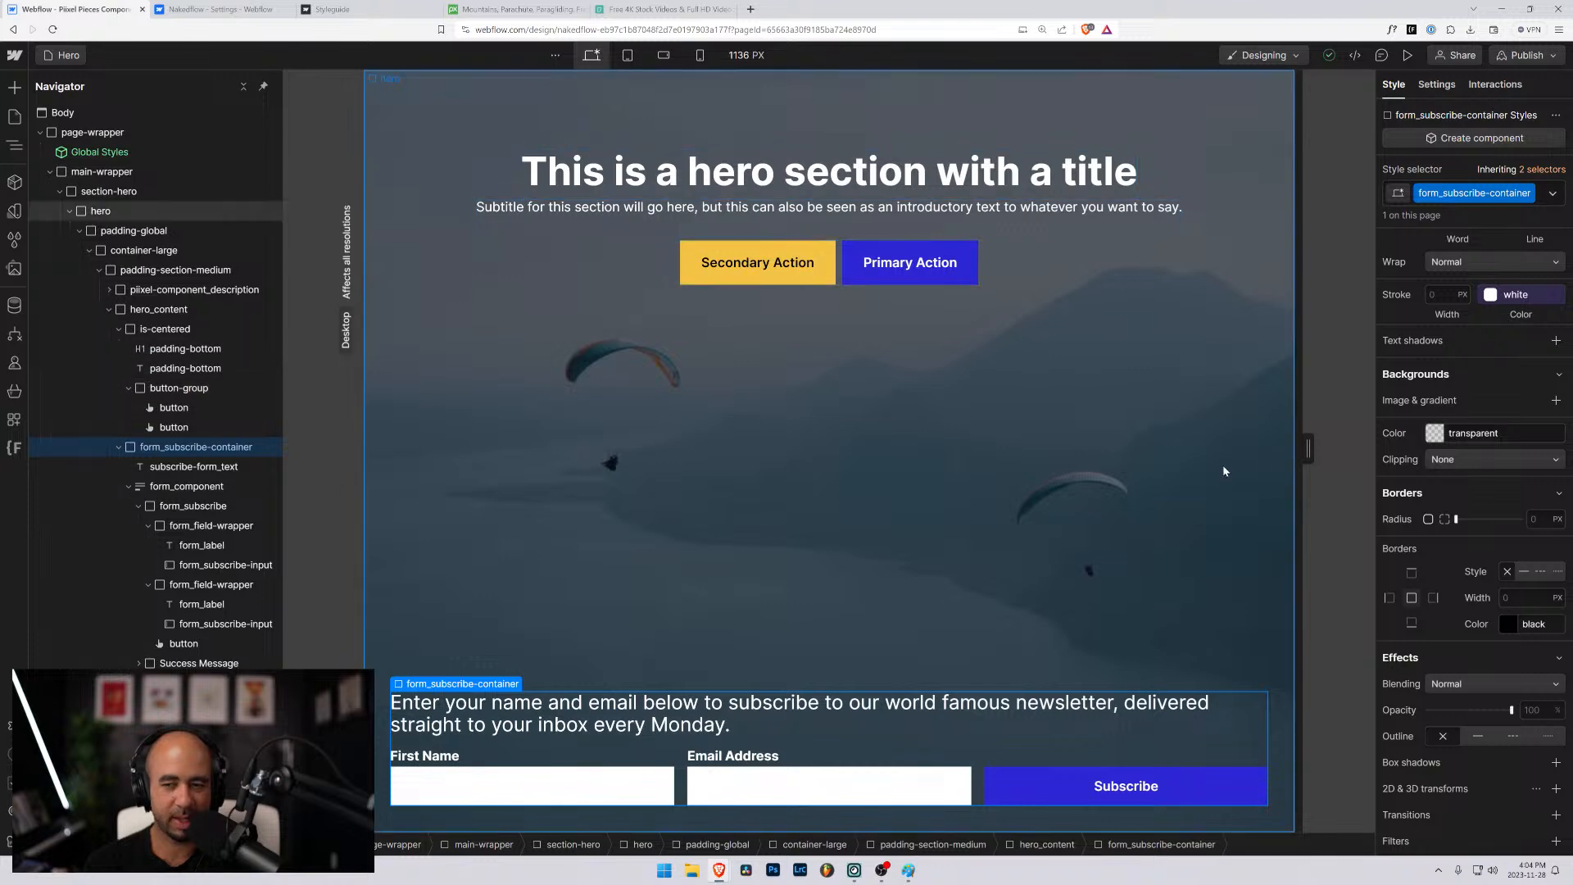
scroll(1495, 467, "up", 4)
scroll(1495, 468, "up", 5)
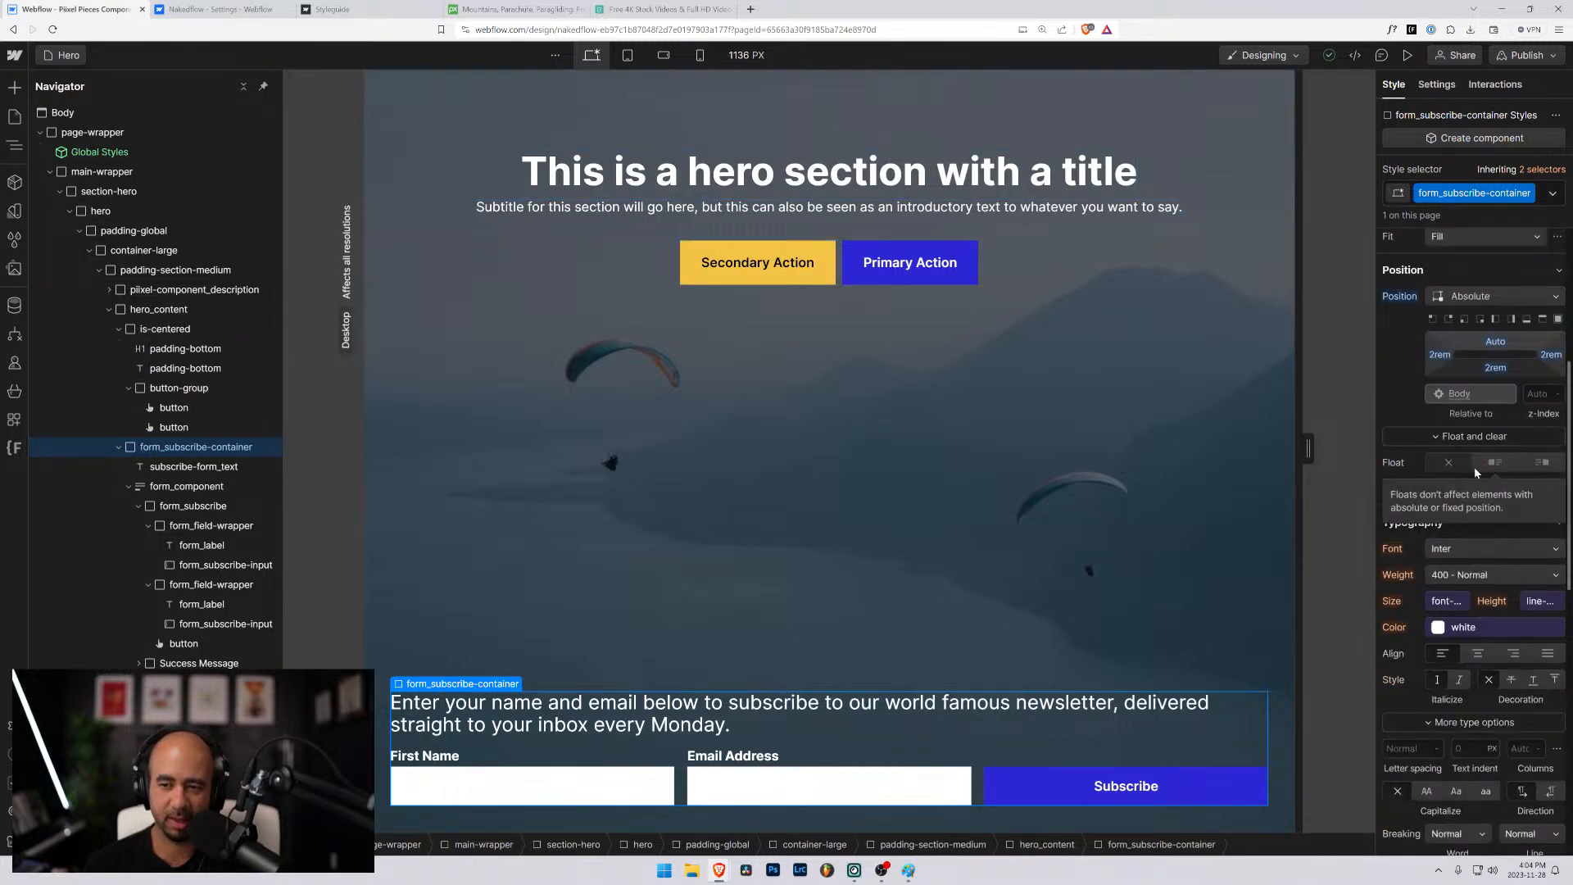
scroll(1464, 474, "up", 1)
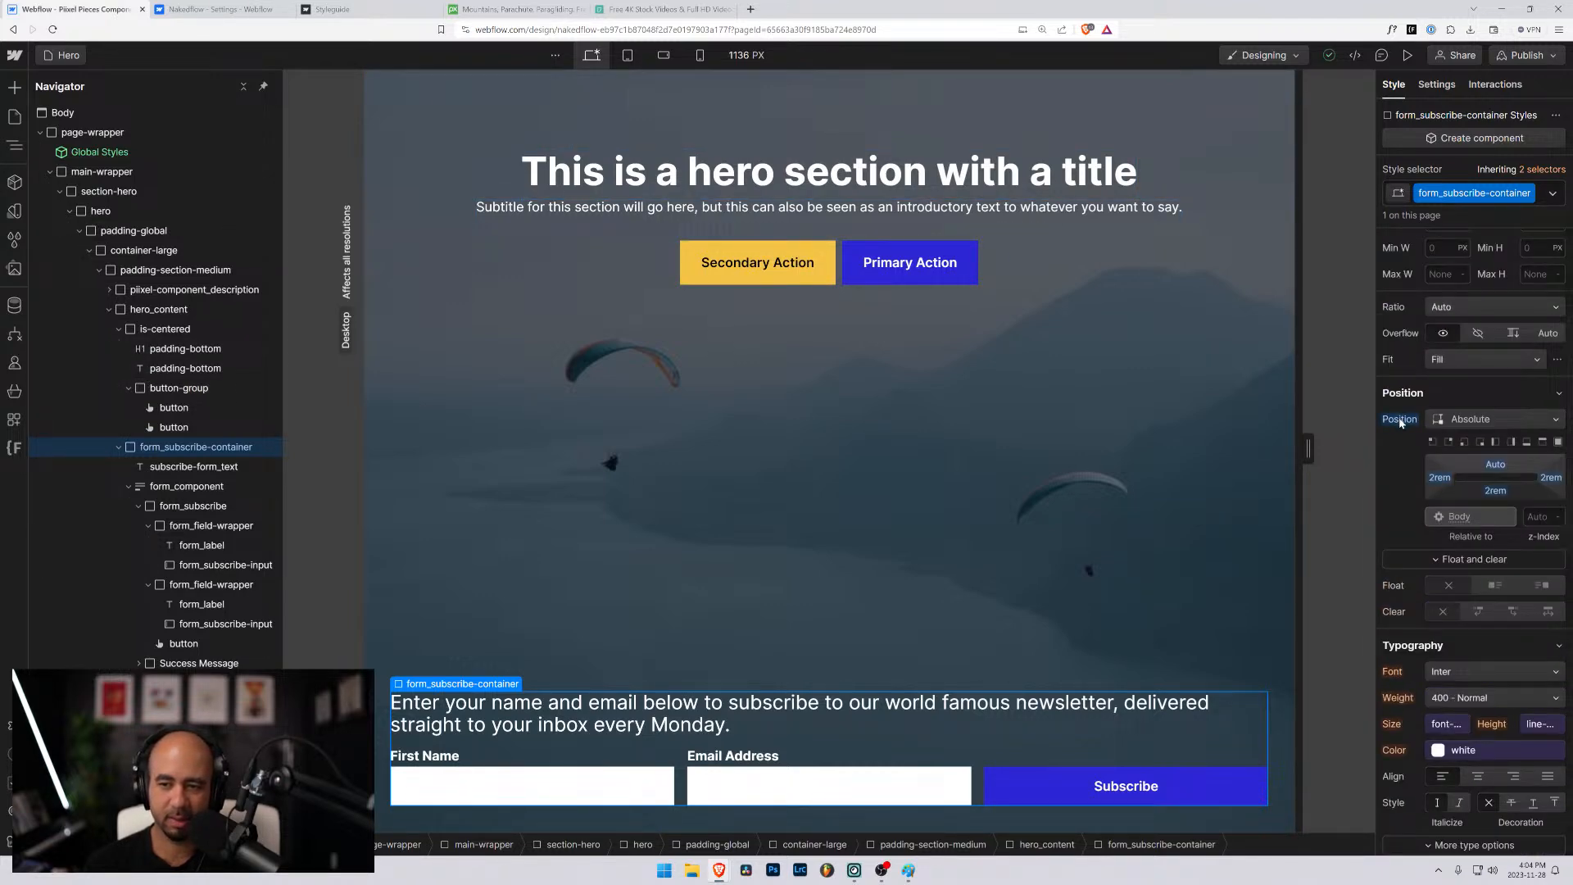
left_click(1400, 419, "alt")
scroll(1437, 484, "up", 4)
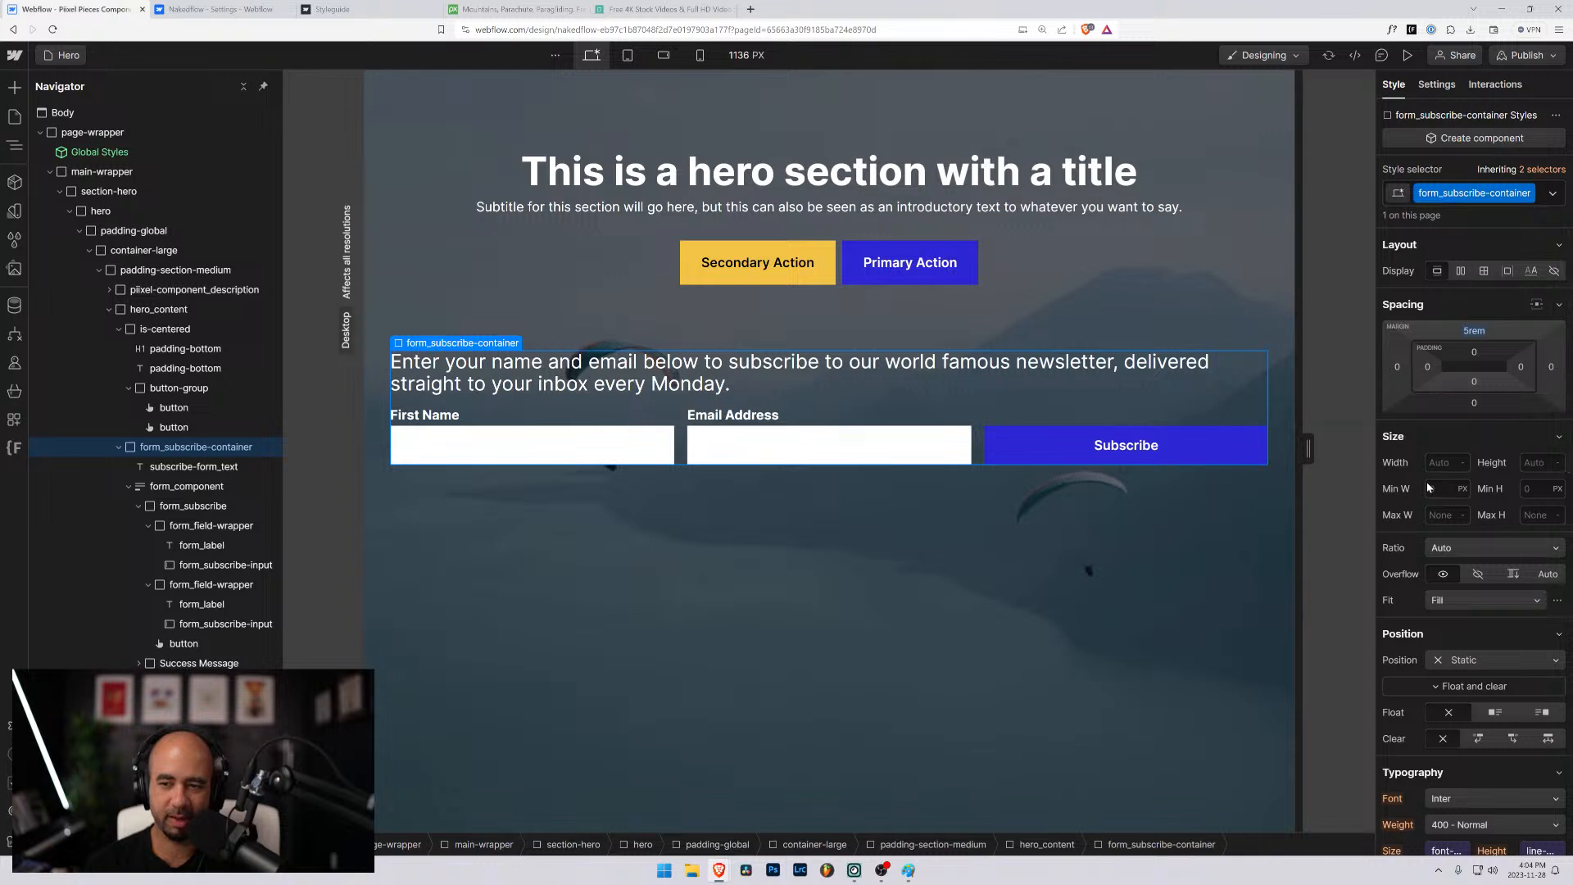
- Detach the font size of subscribe-form_text from its variable and set it to 1.2 rem
left_click(1180, 361)
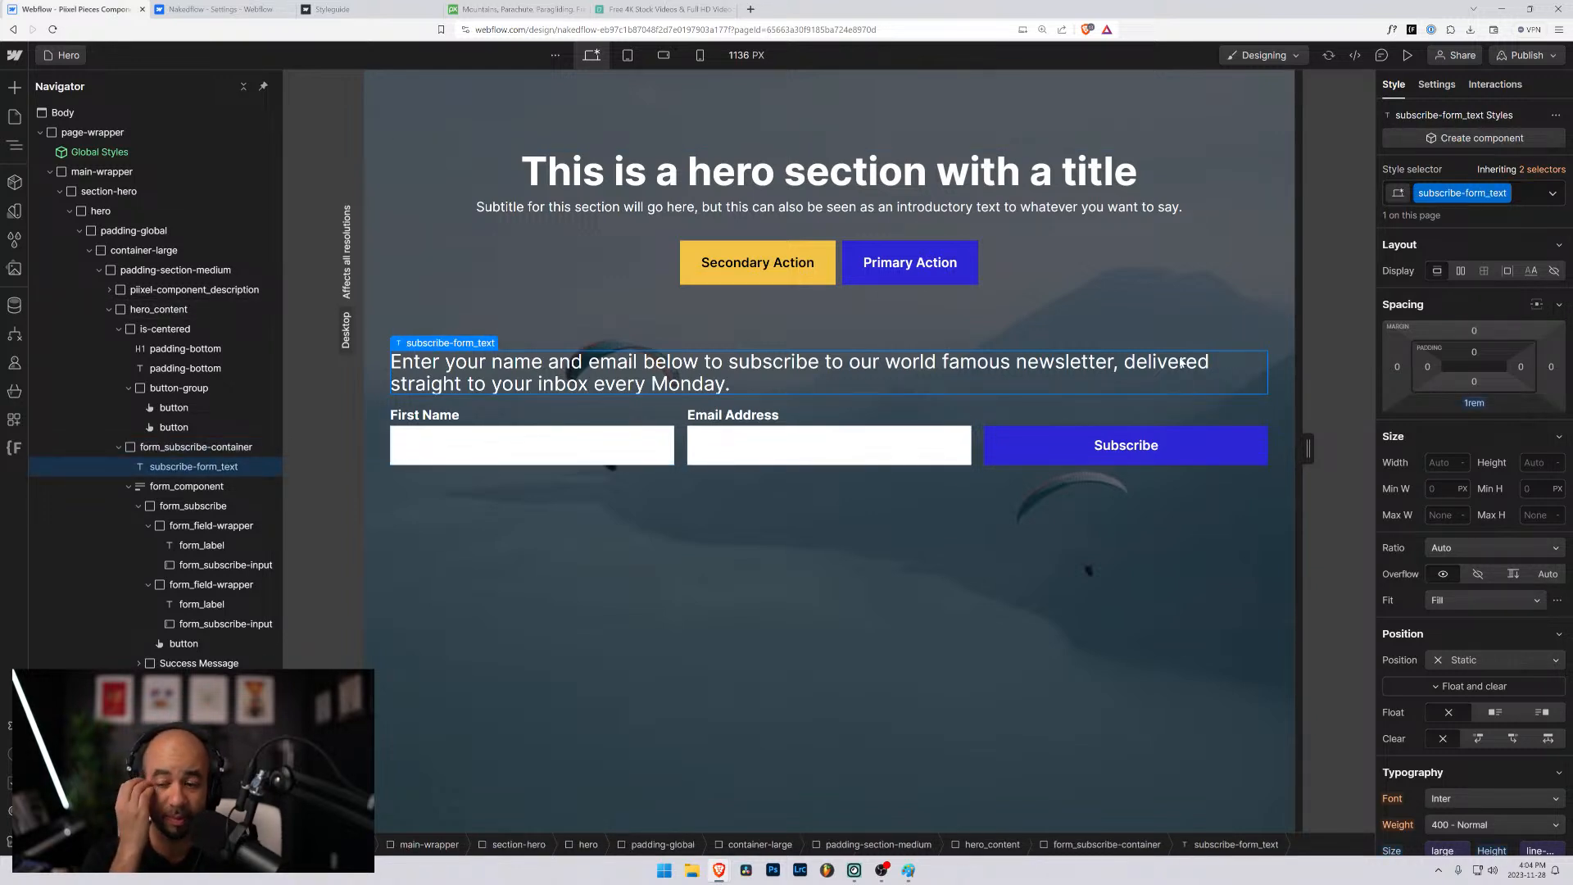
scroll(1446, 745, "down", 3)
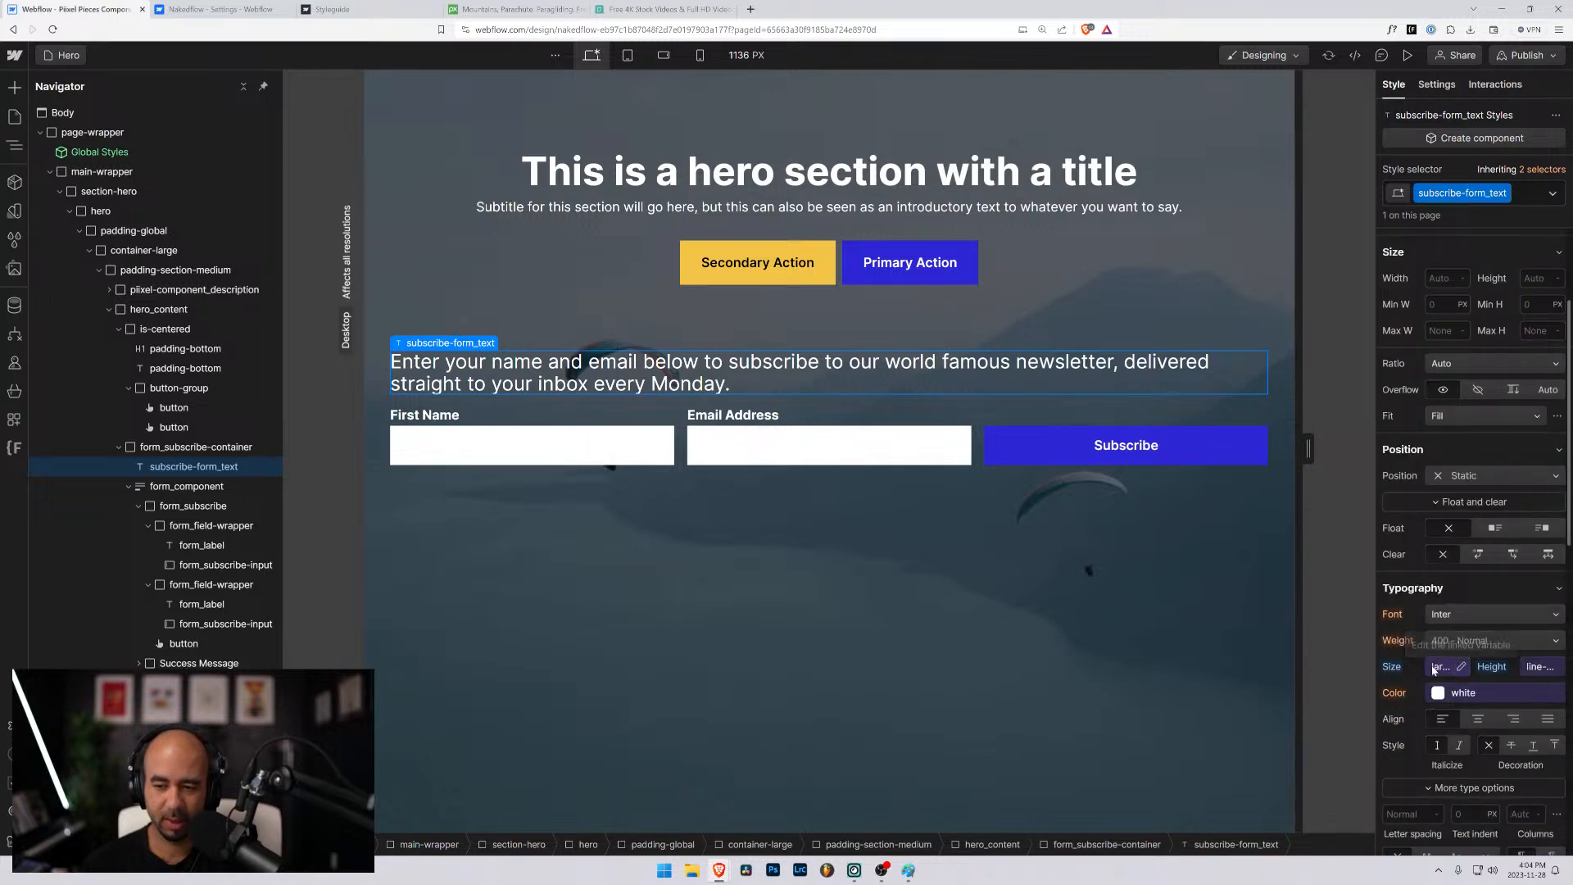
left_click(1433, 669)
left_click(1559, 421)
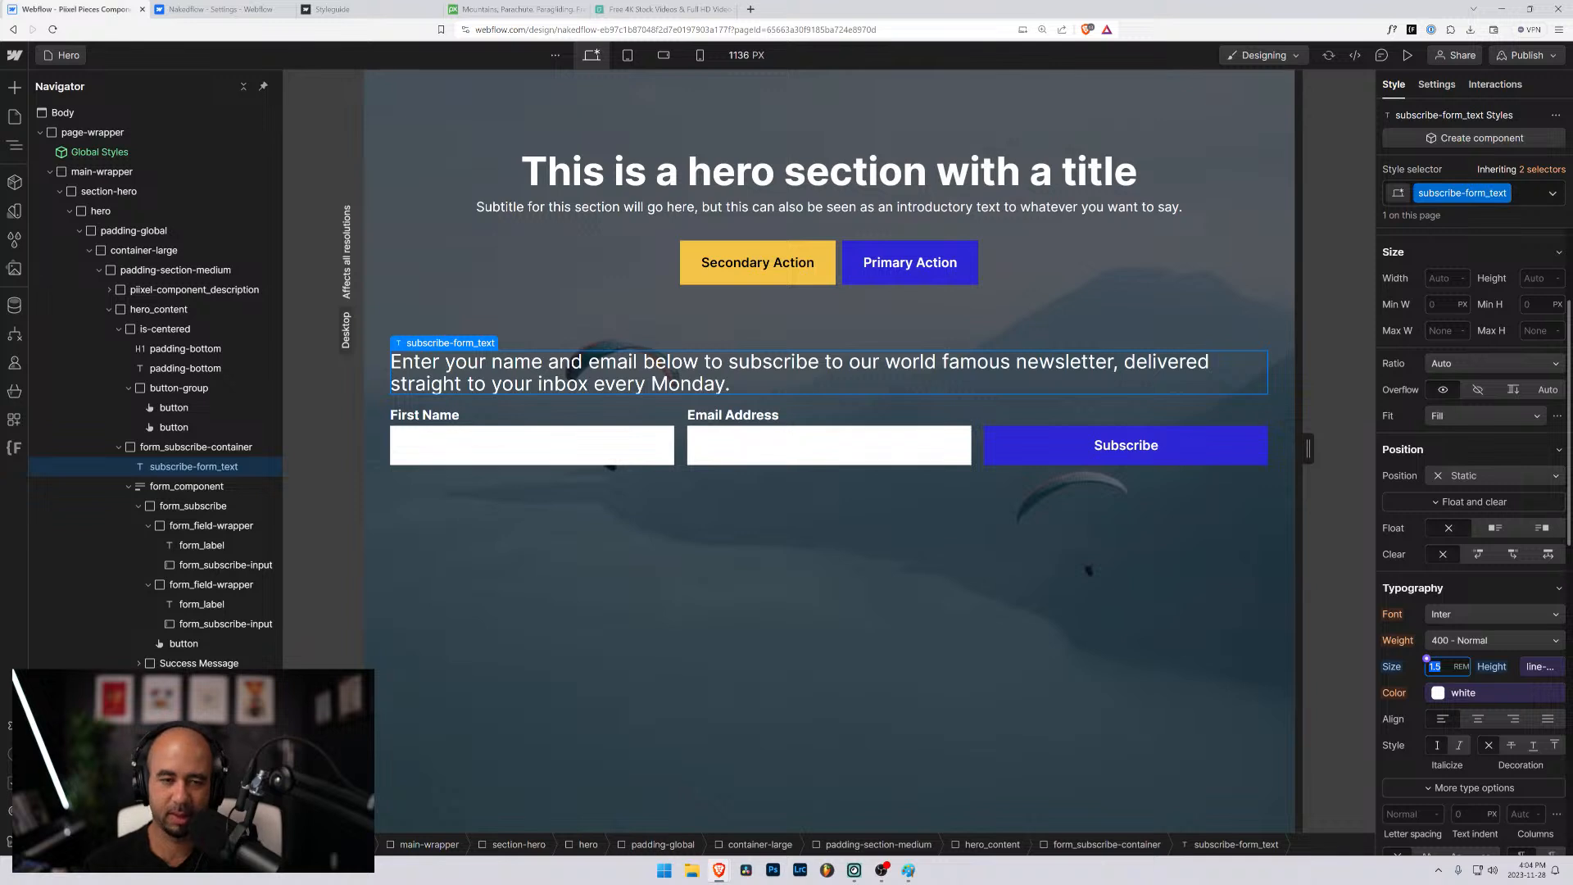
type("1.1")
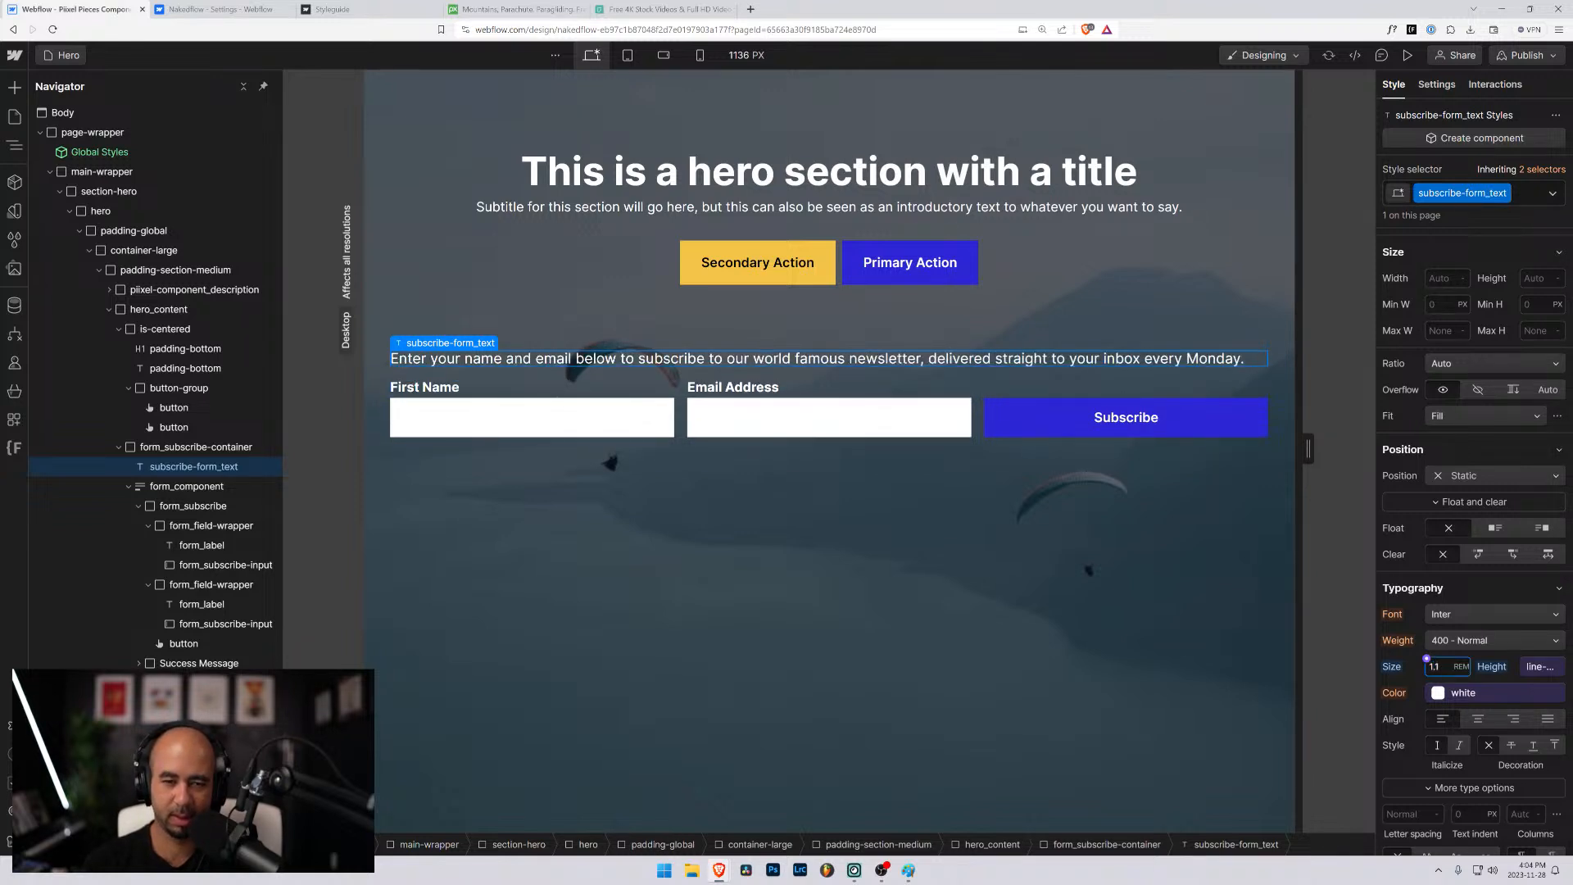
key("BackSpace")
type("2")
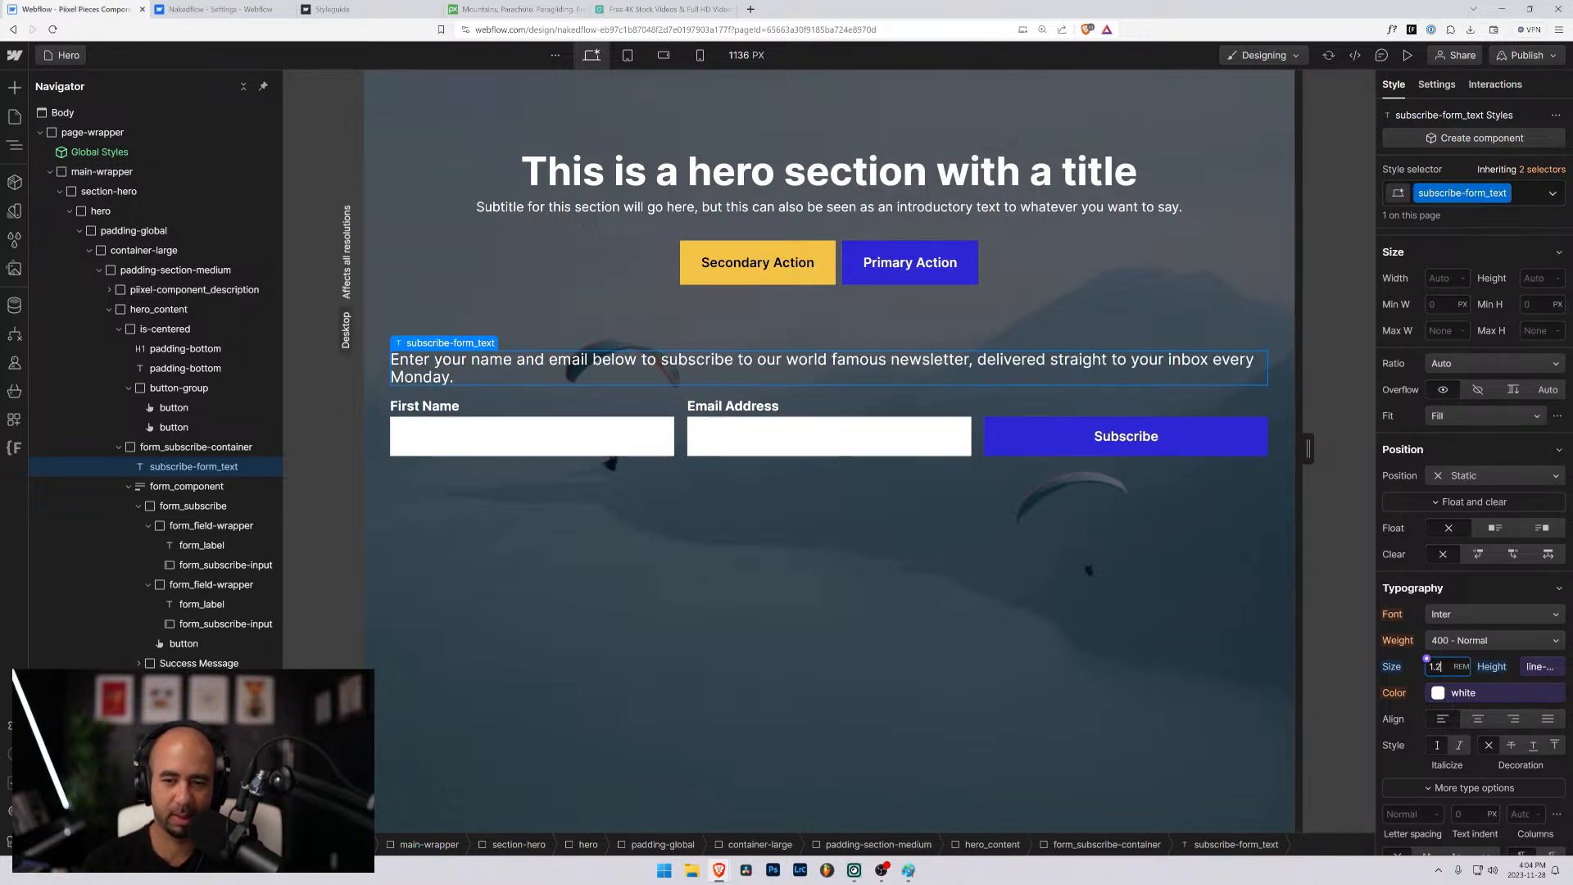
- Detach the line height of subscribe-form_text from its variable and set it to 1.2 em
left_click(1530, 666)
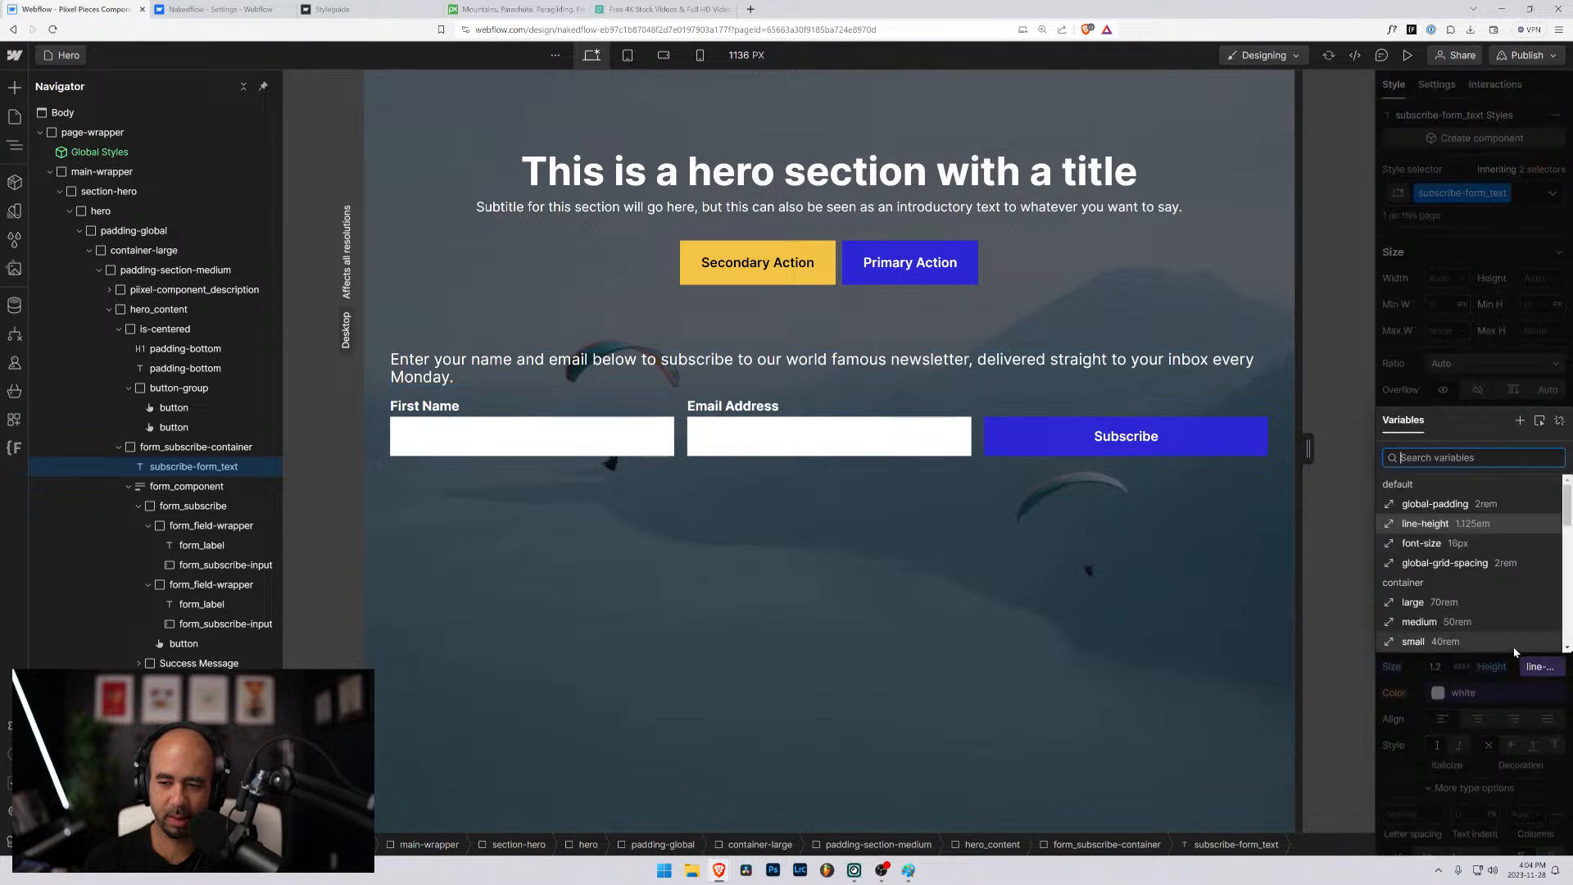
left_click(1558, 422)
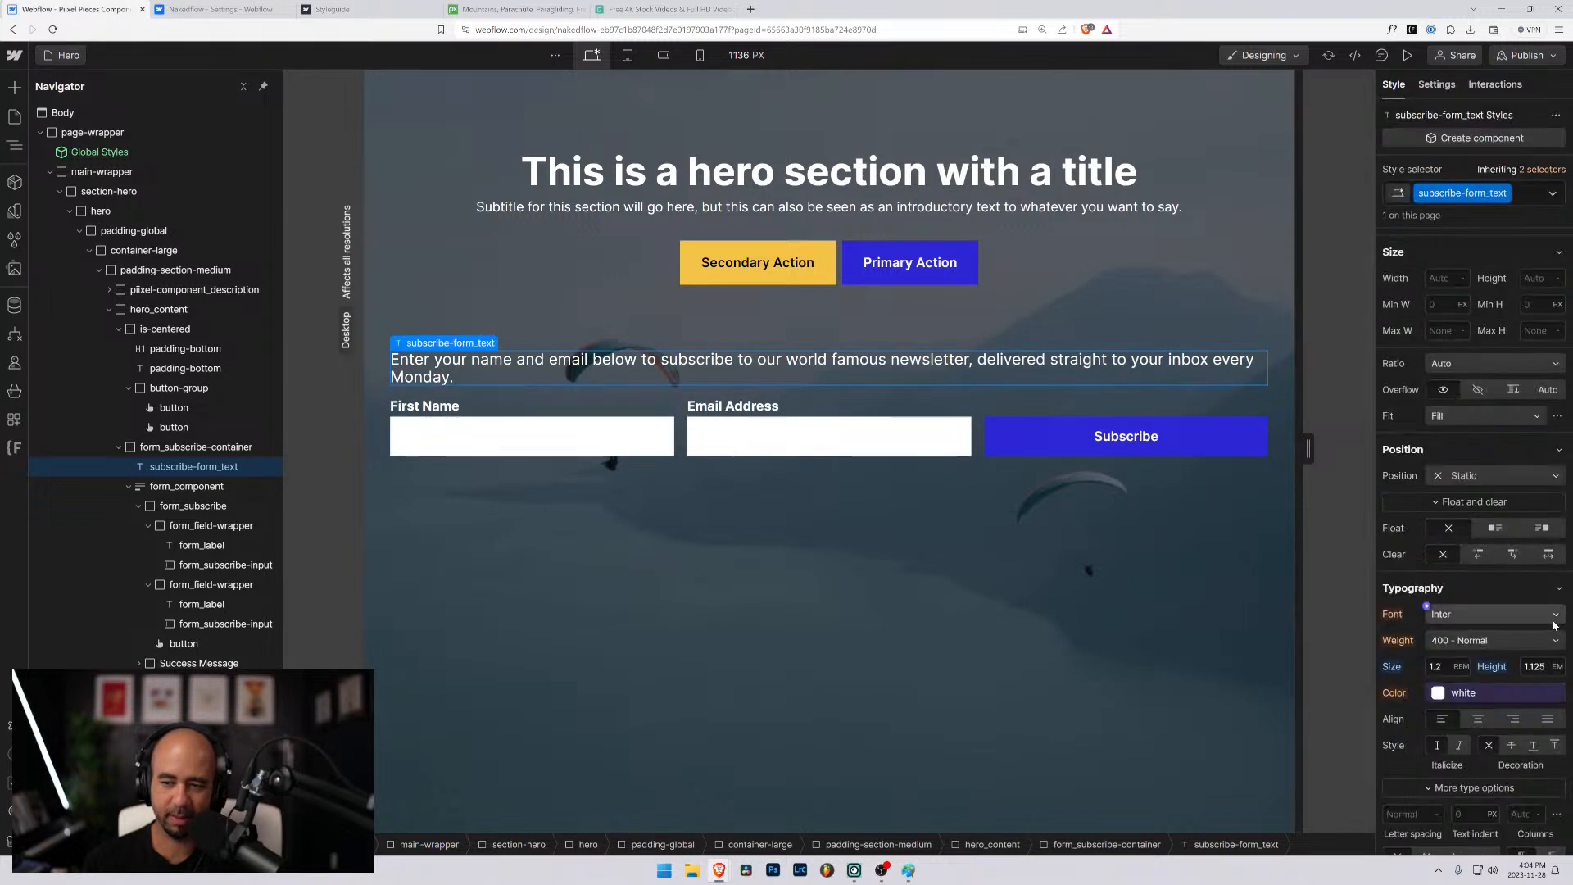
type("1.2")
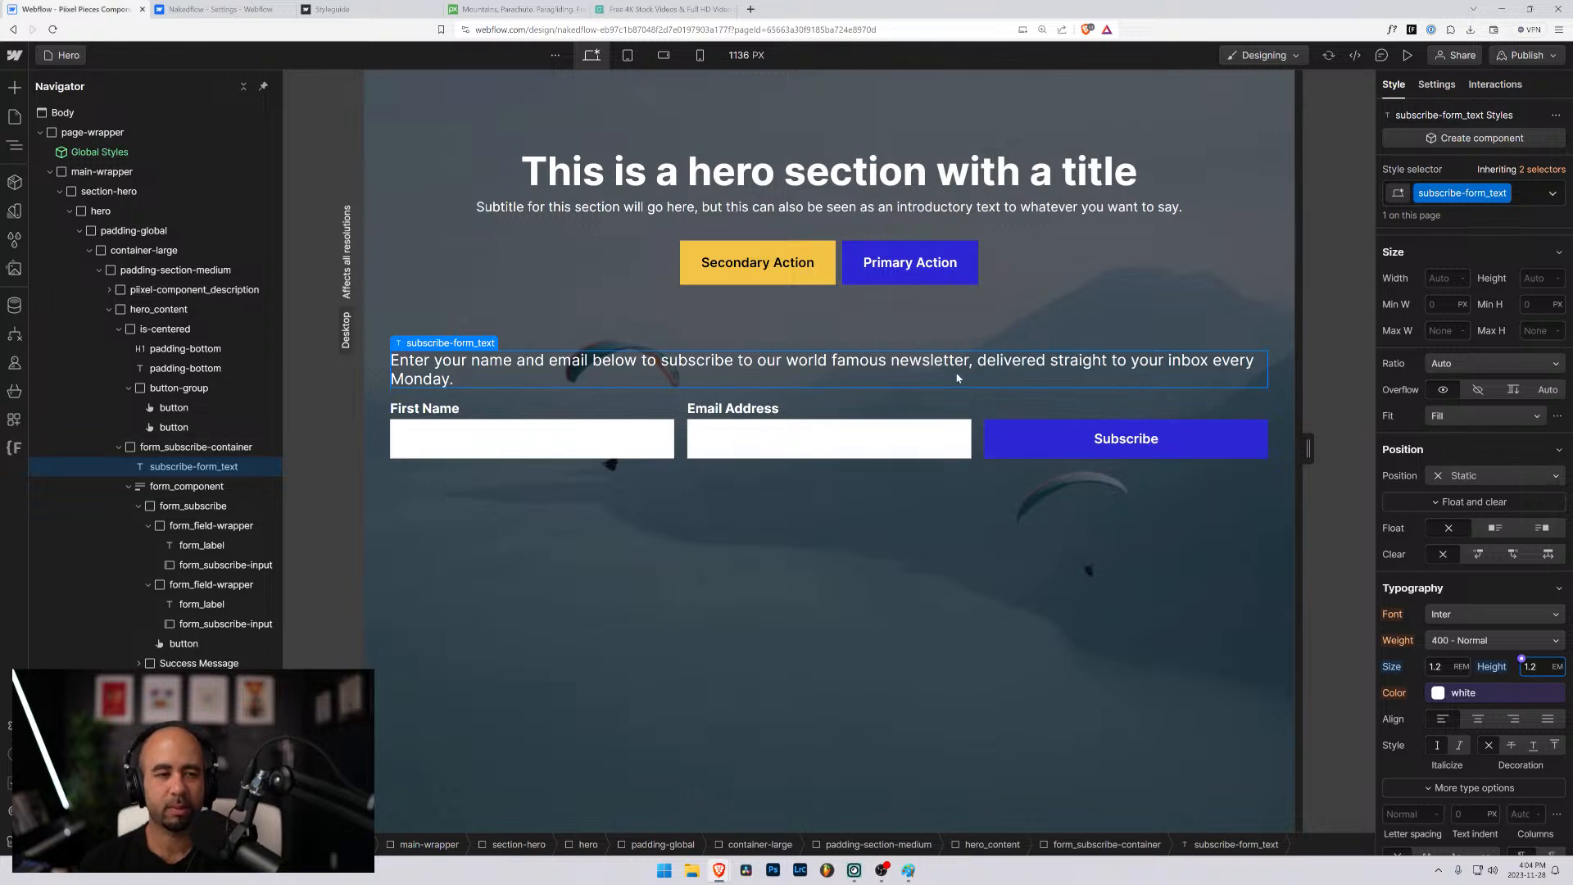
- Widen the canvas to 1236 px and examine the hero's nested padding-global, container-large and padding-section-medium wrappers
left_click(560, 488)
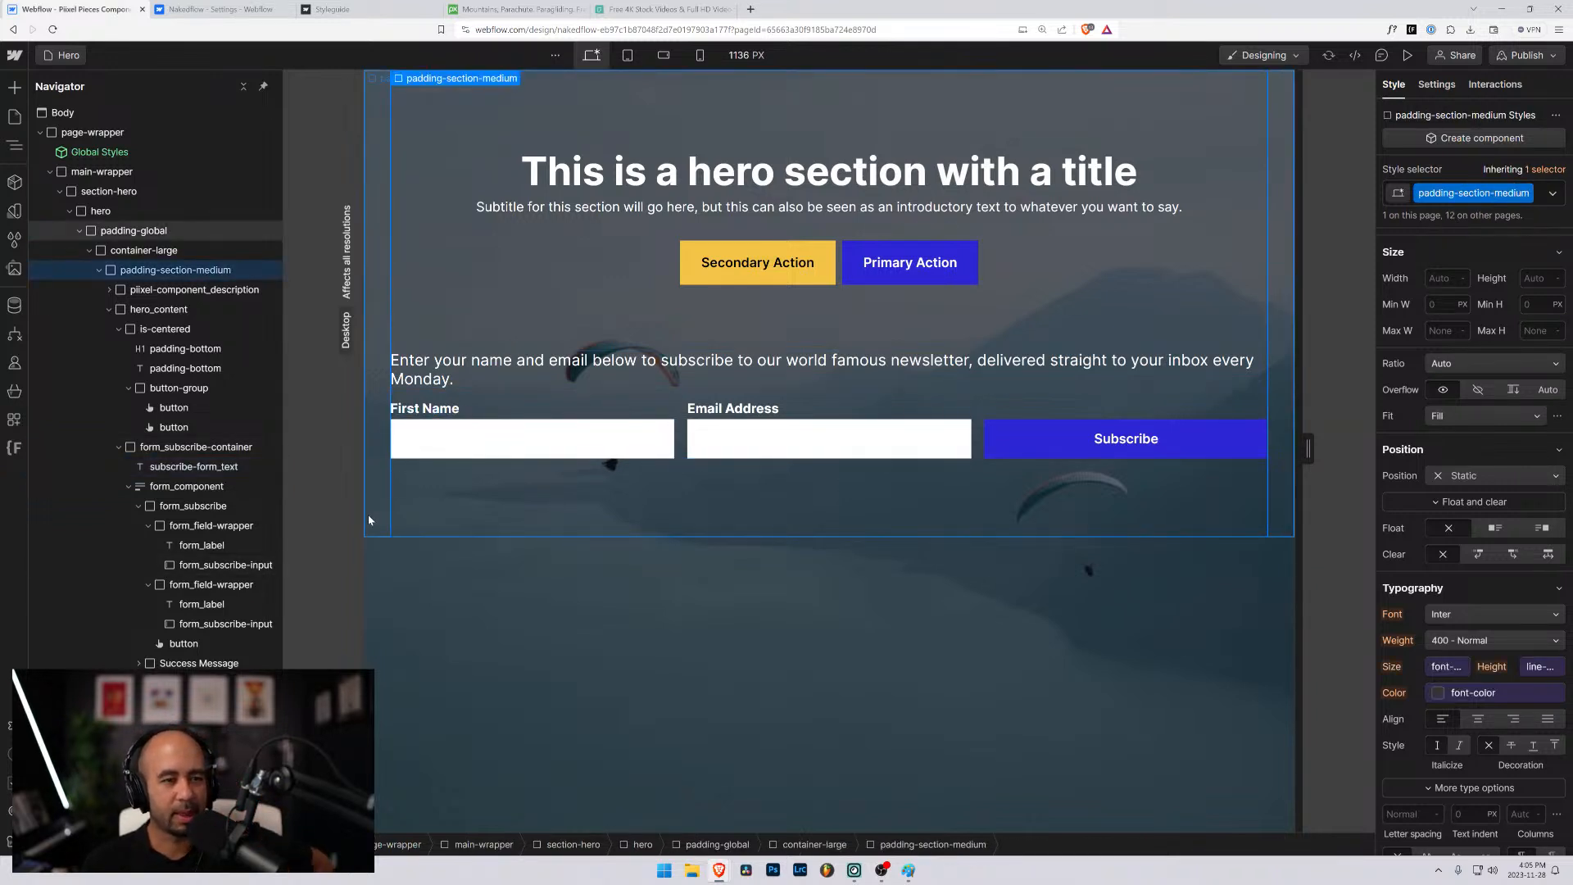
left_click_drag(1308, 448, 1349, 443)
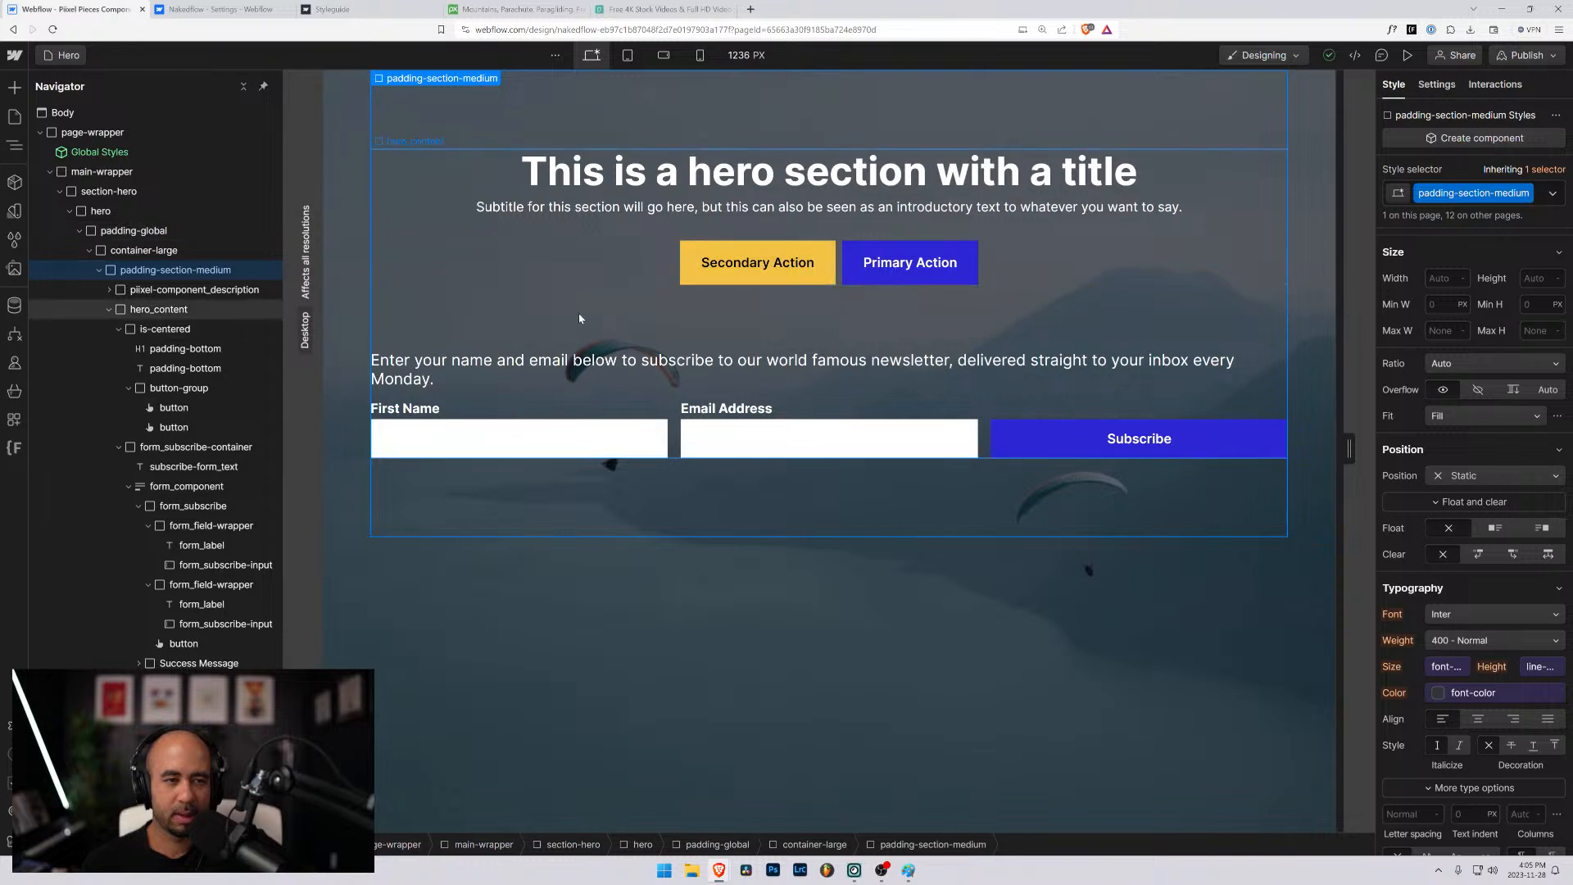
left_click(139, 249)
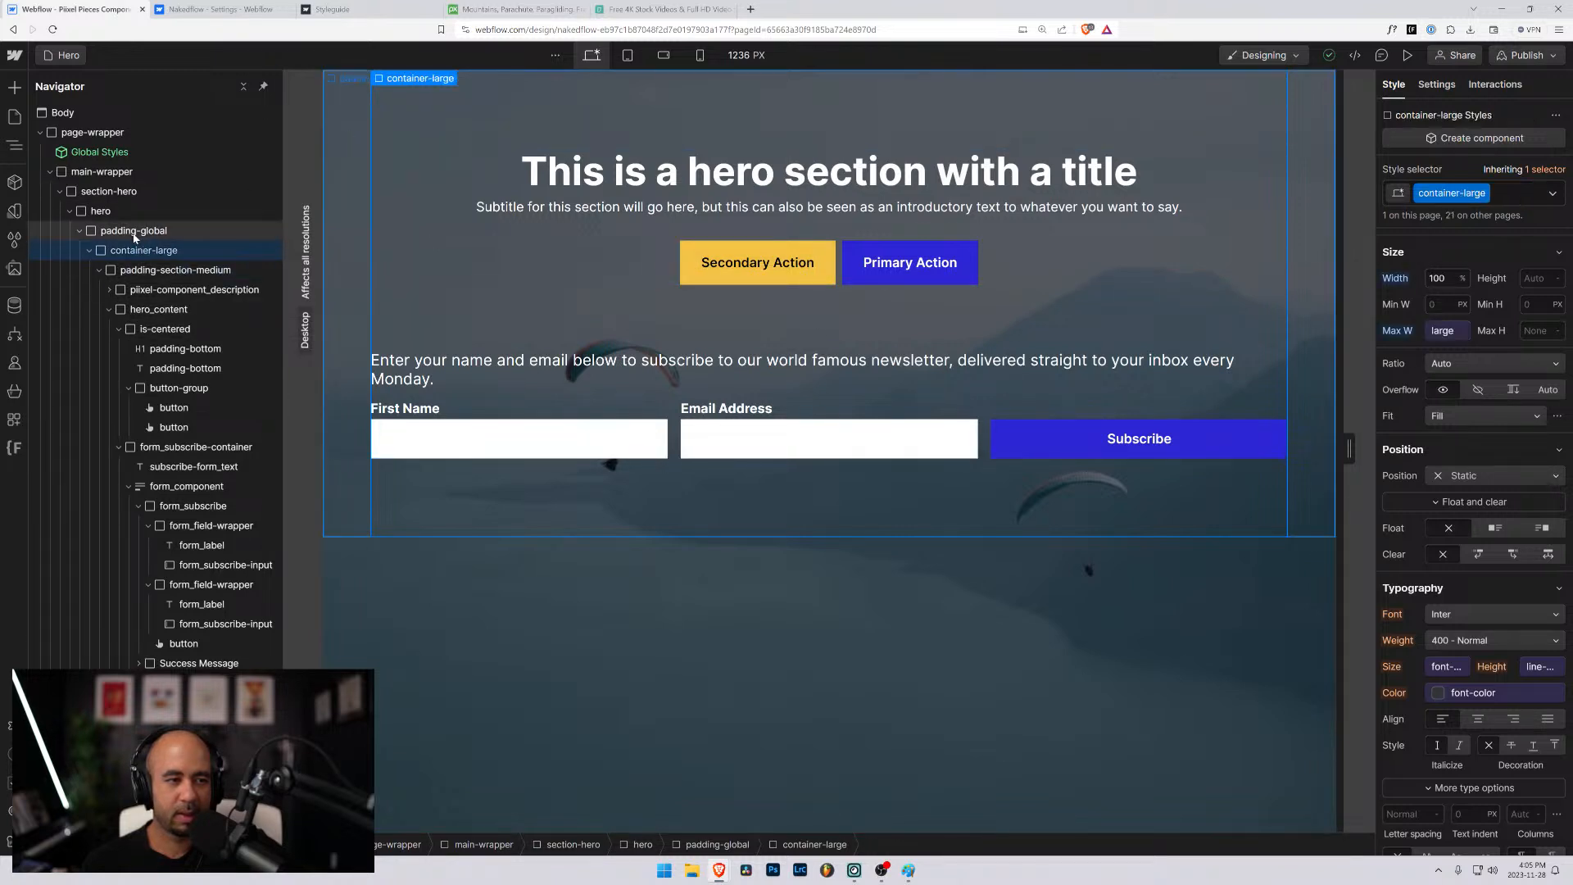
left_click(135, 232)
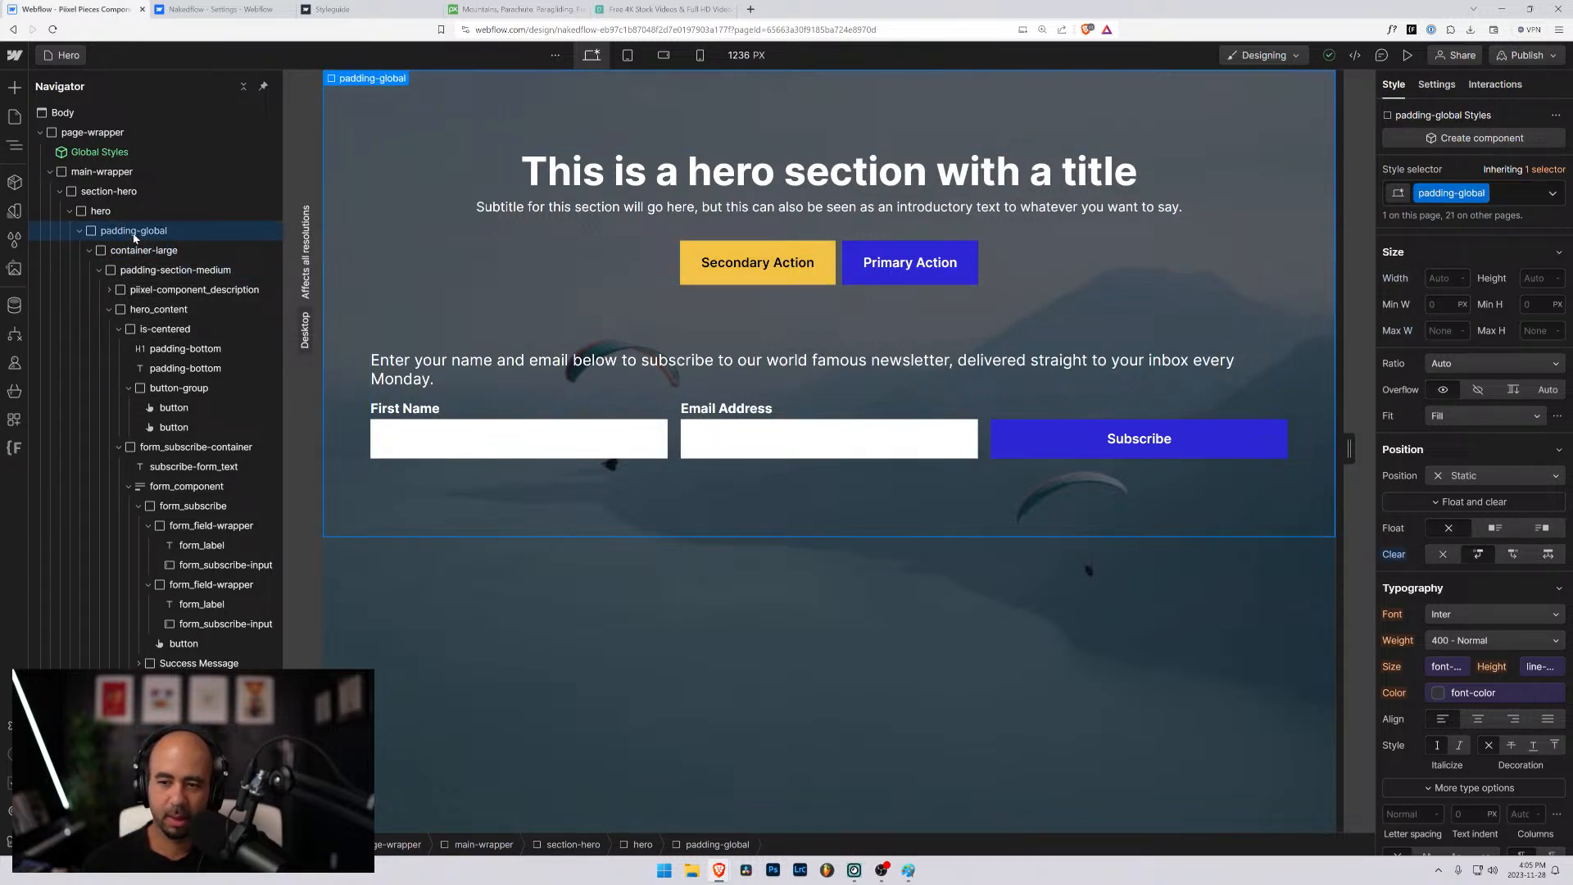
left_click(138, 252)
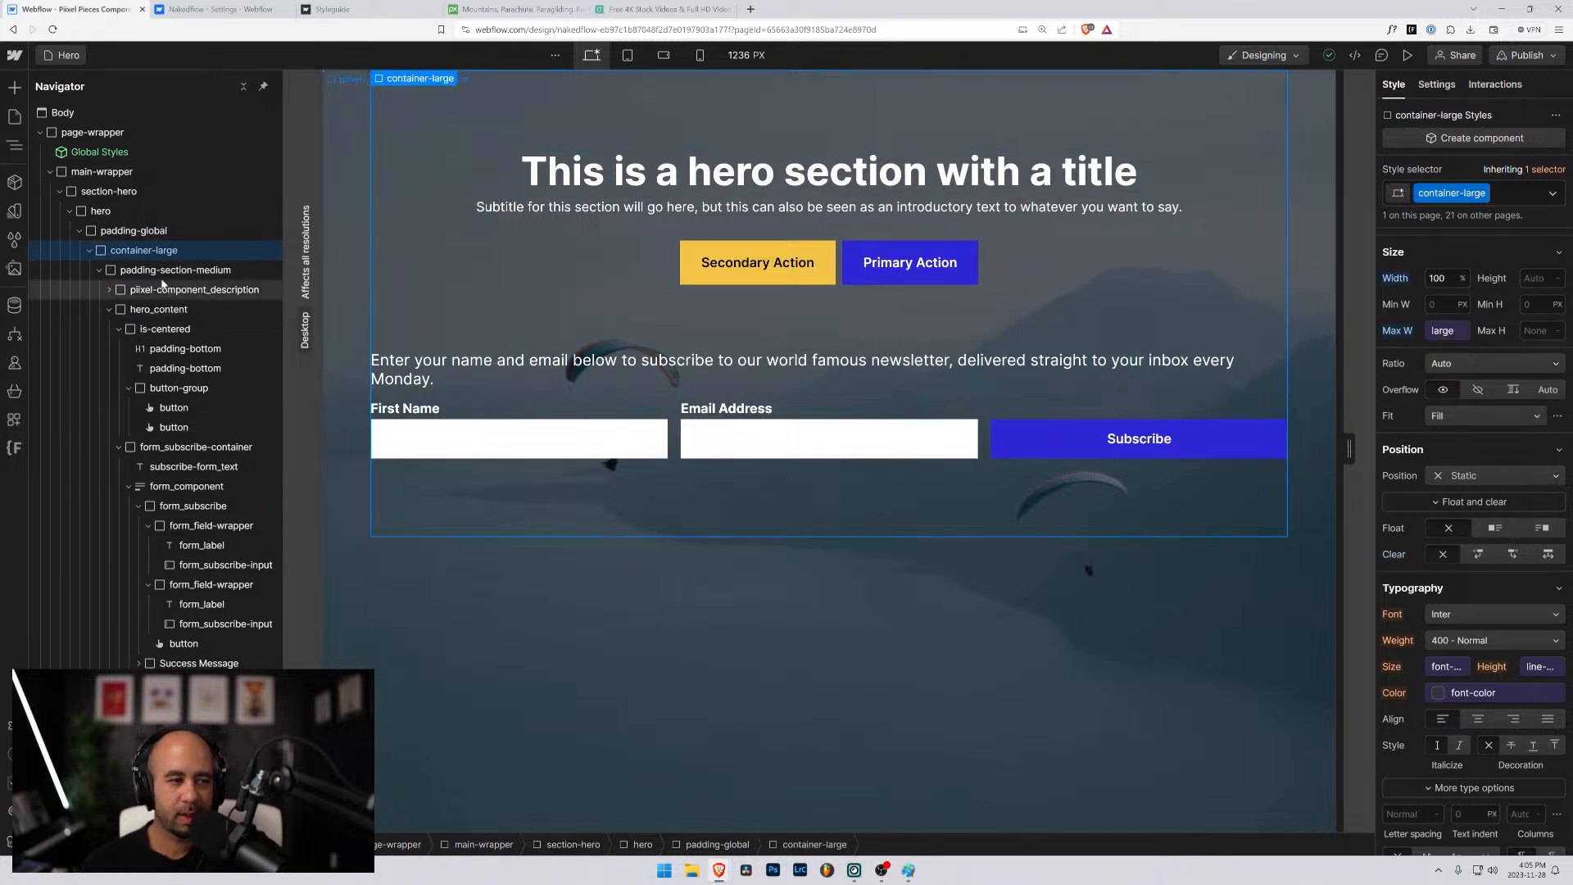
left_click(161, 271)
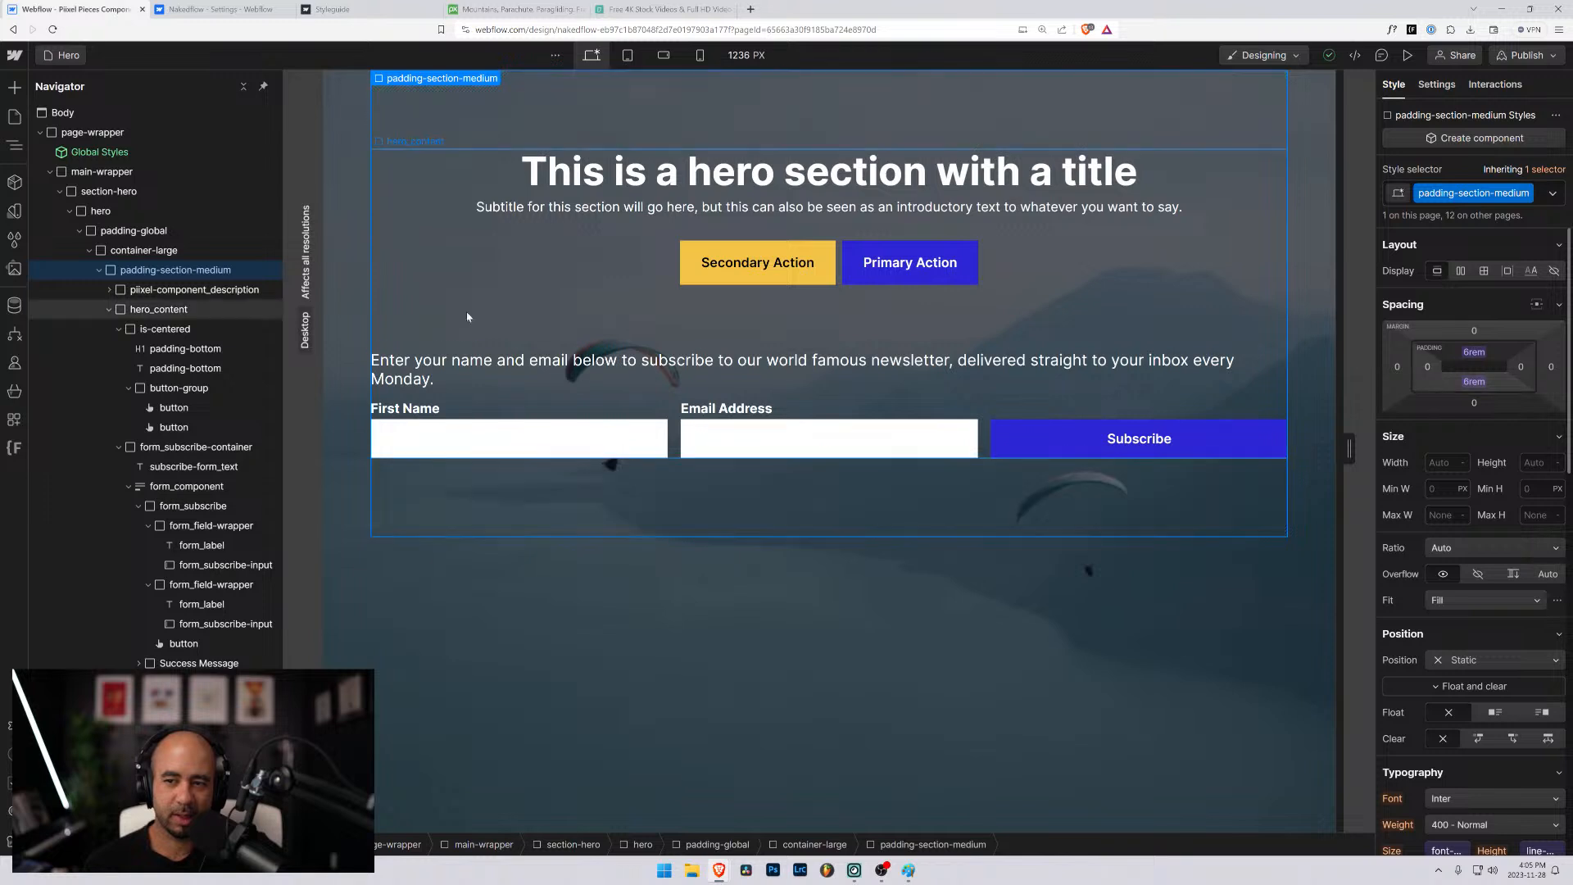
left_click(135, 231)
left_click(175, 270)
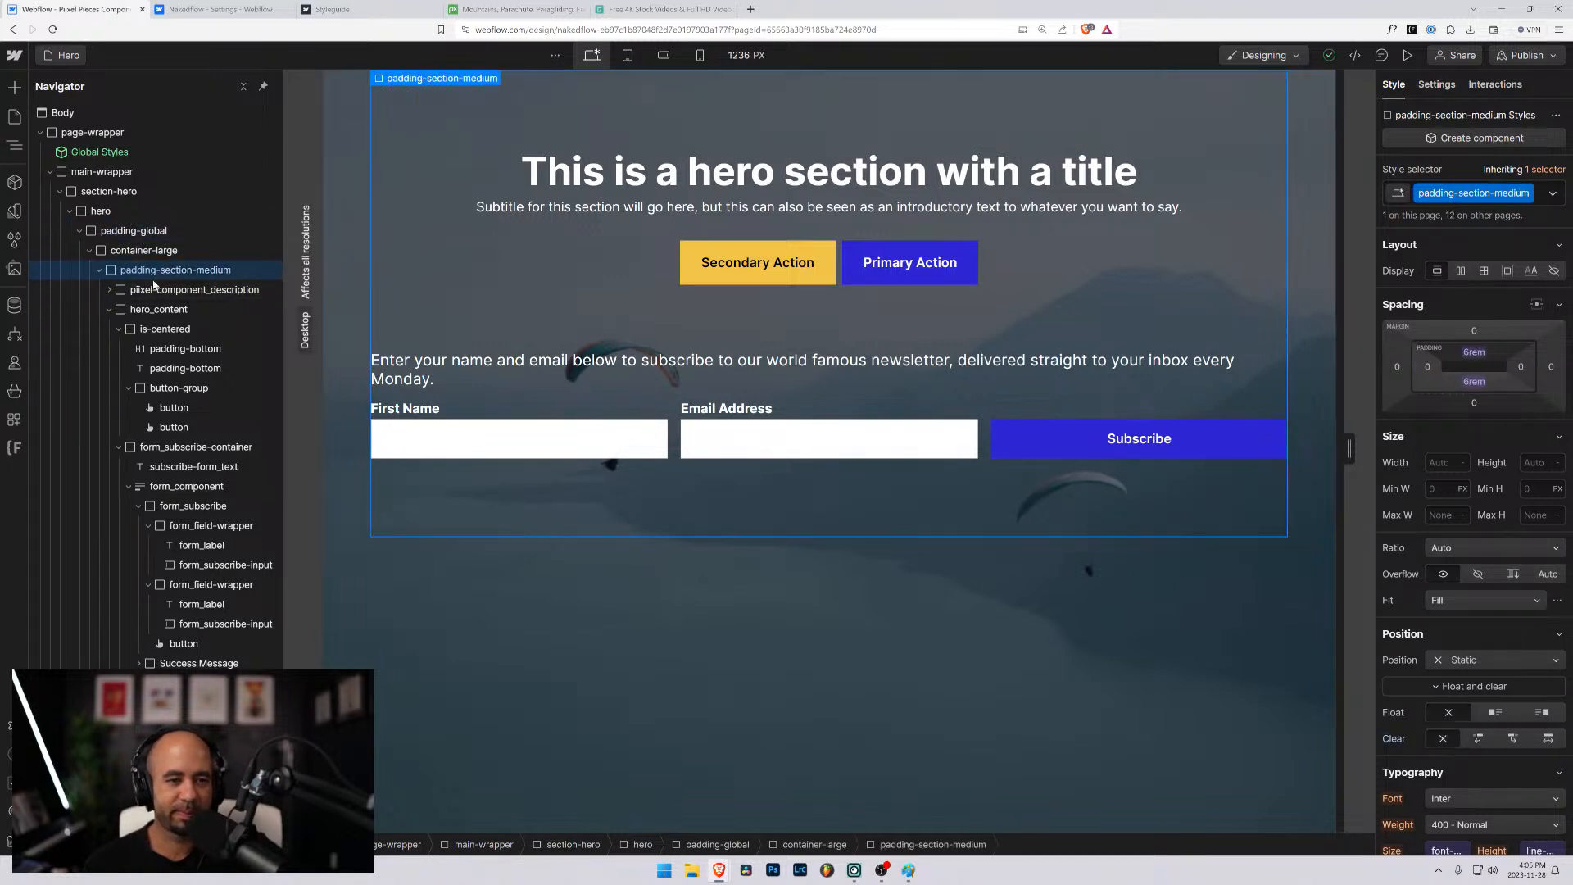
left_click(194, 290)
left_click(380, 555)
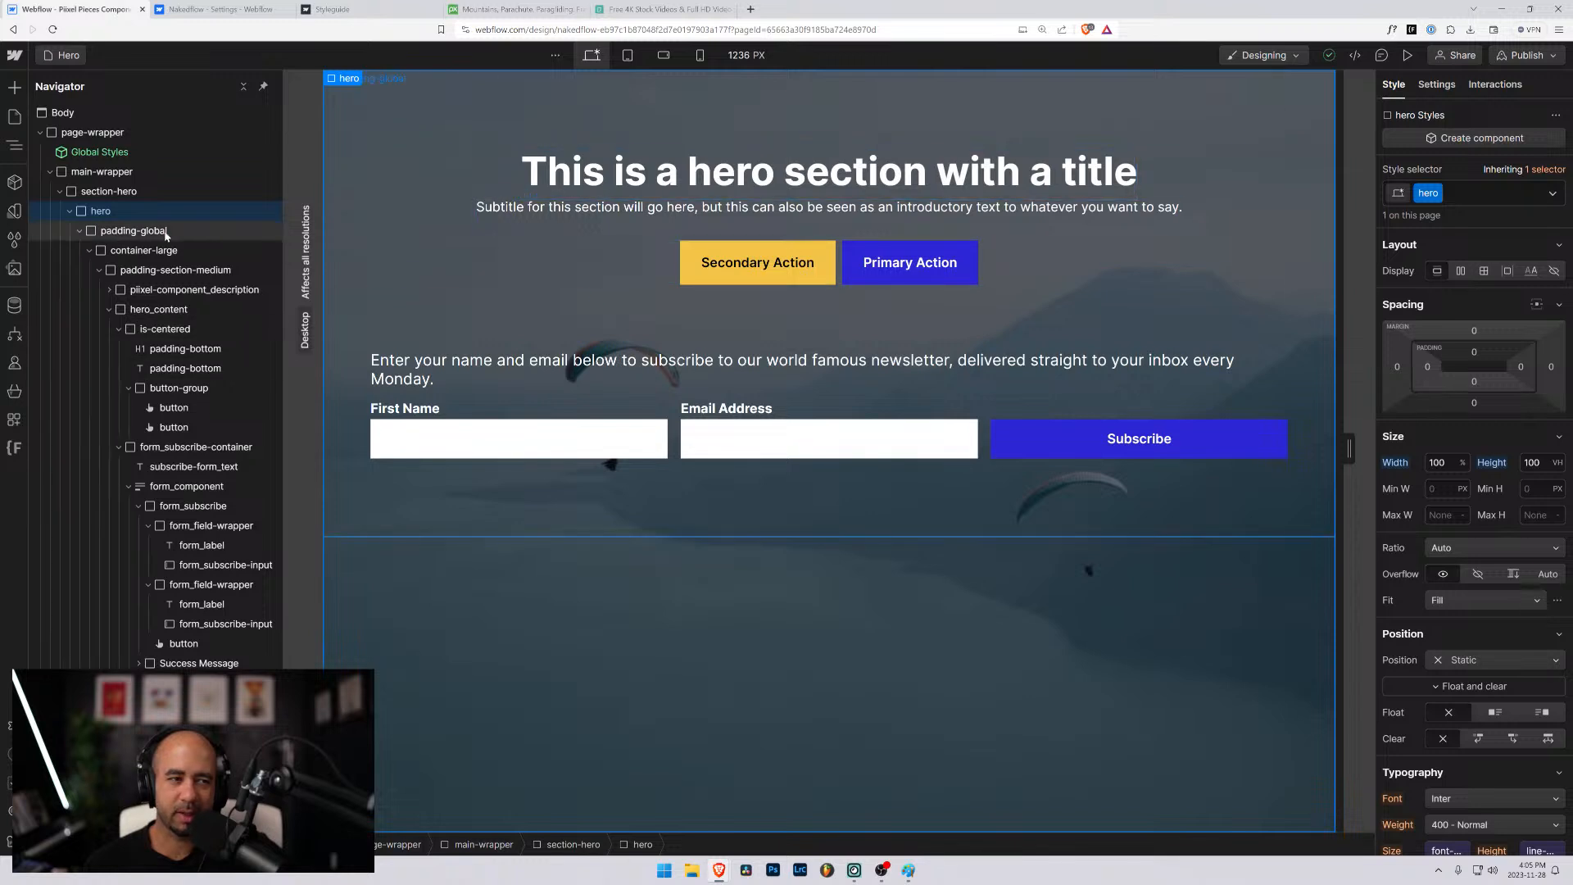
- Collapse the hero element in the structure tree, preview the page, and return to the designer
left_click(70, 212)
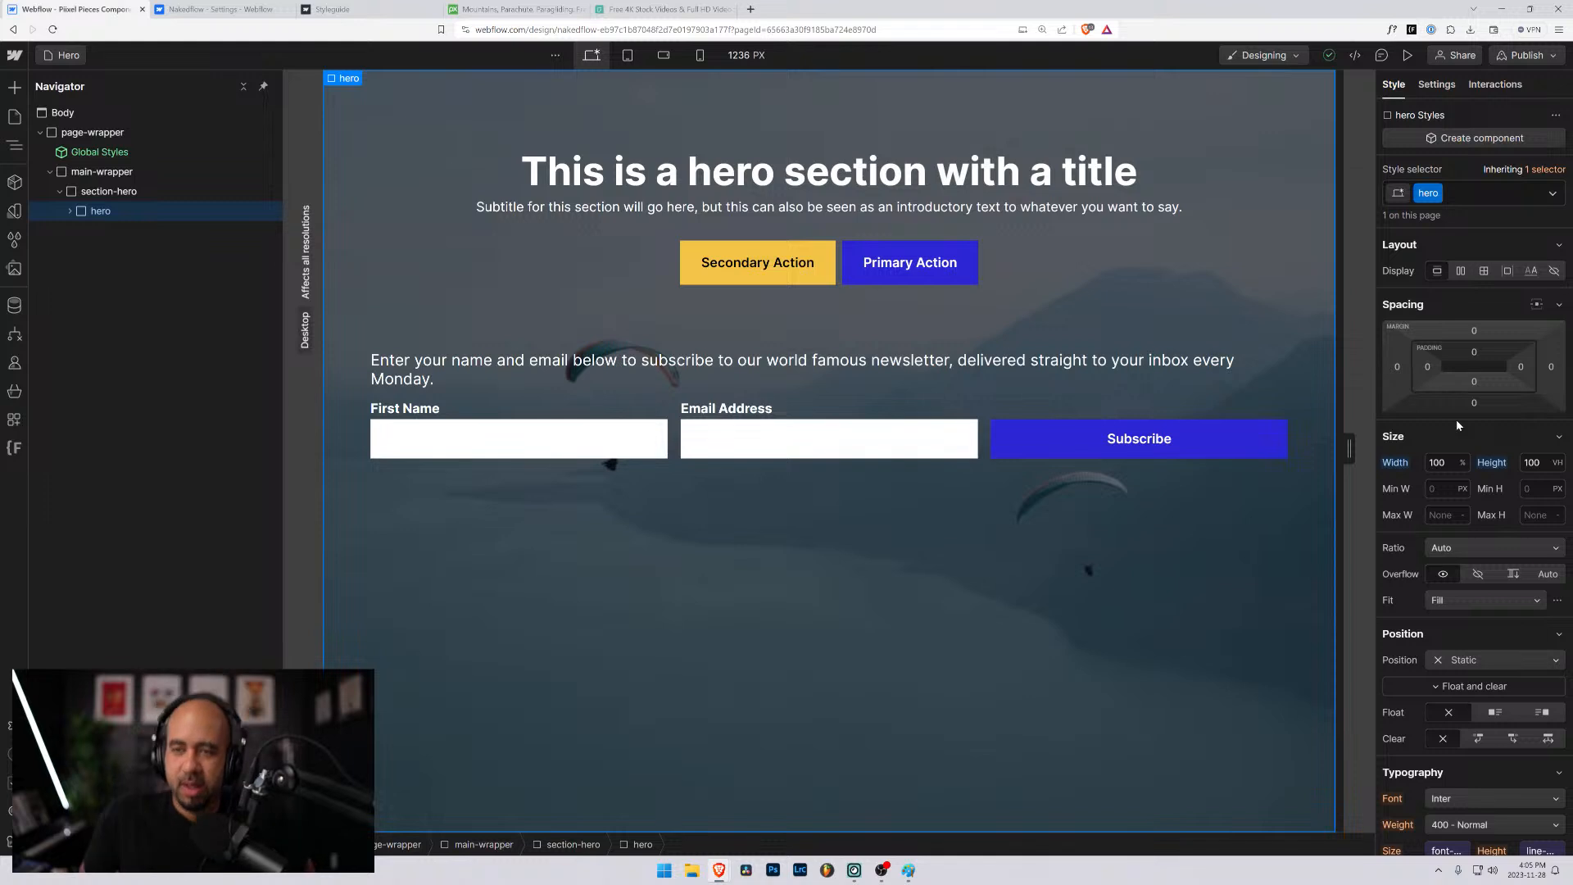
left_click(1408, 55)
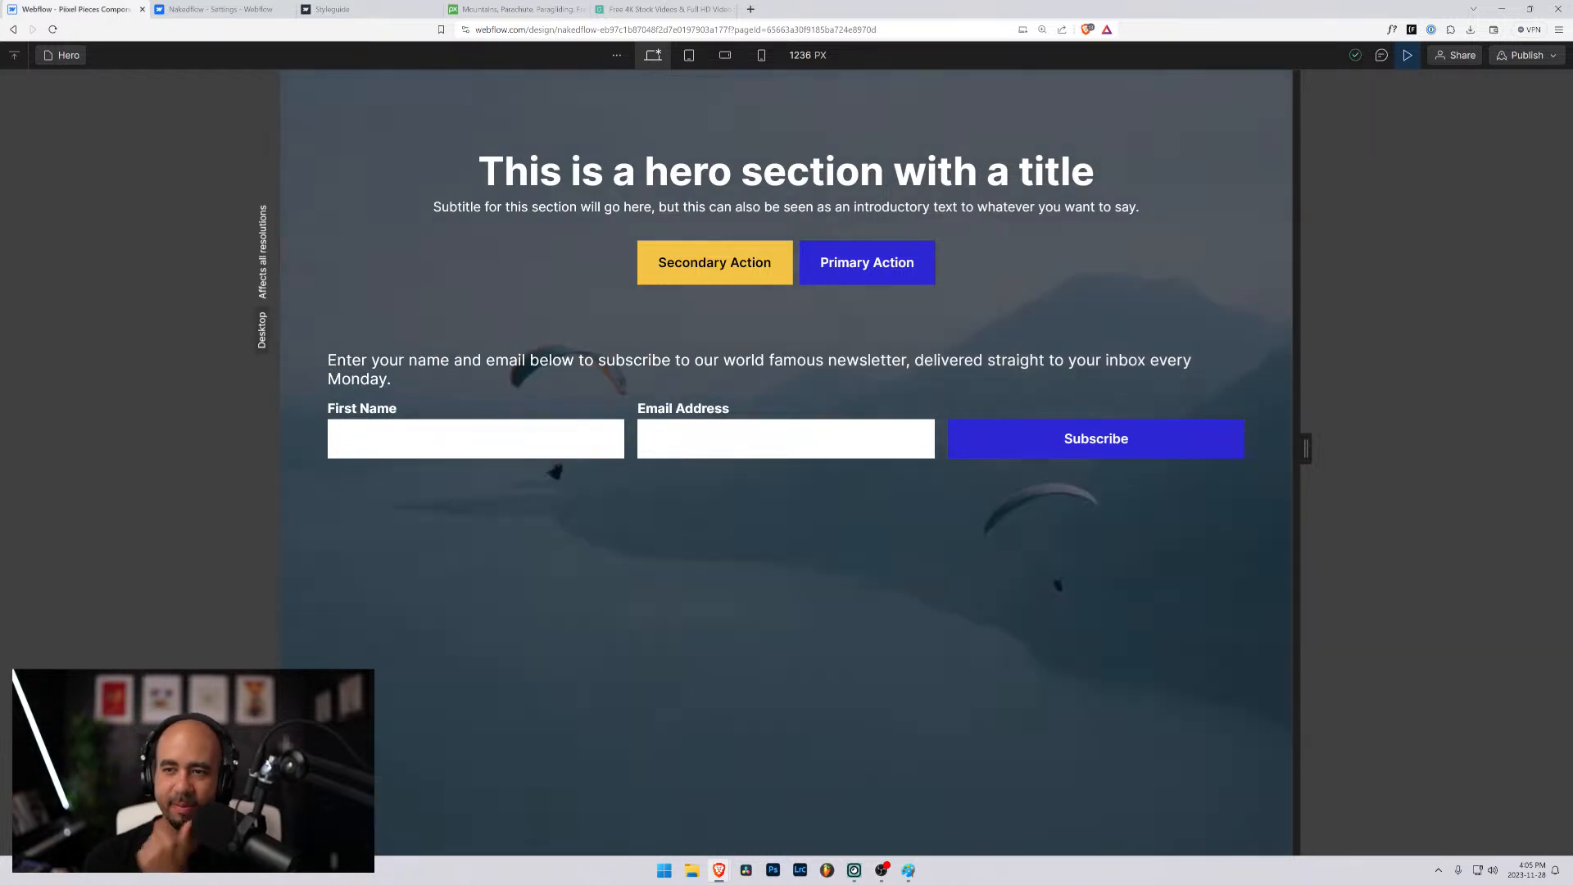
left_click(1407, 55)
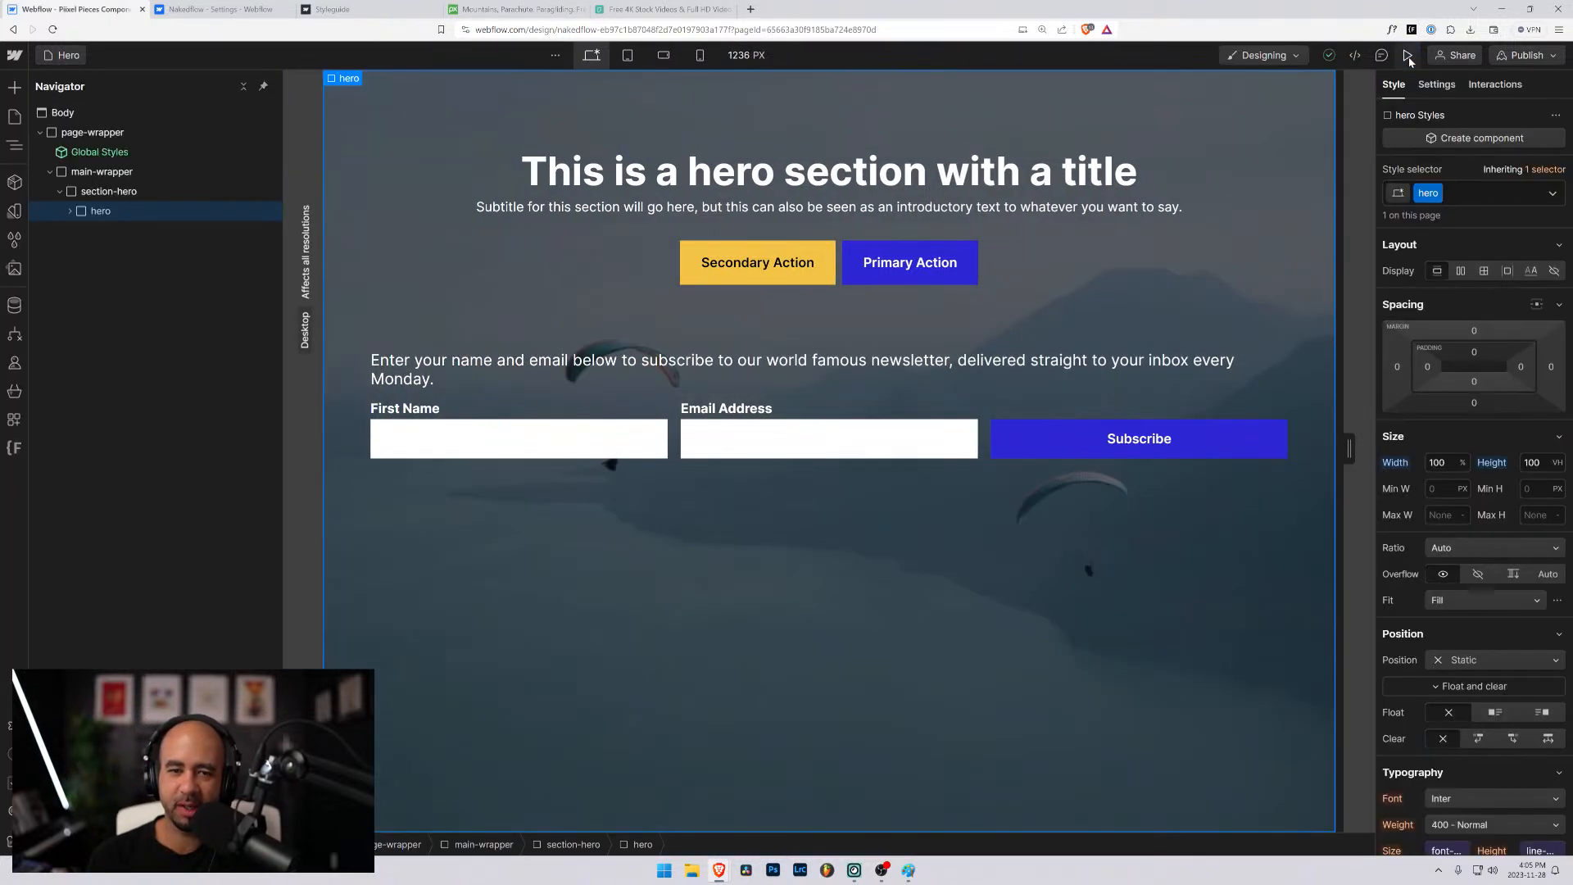
- Examine the hero's wrapper structure around hero_content and collapse the content element's children
left_click(494, 329)
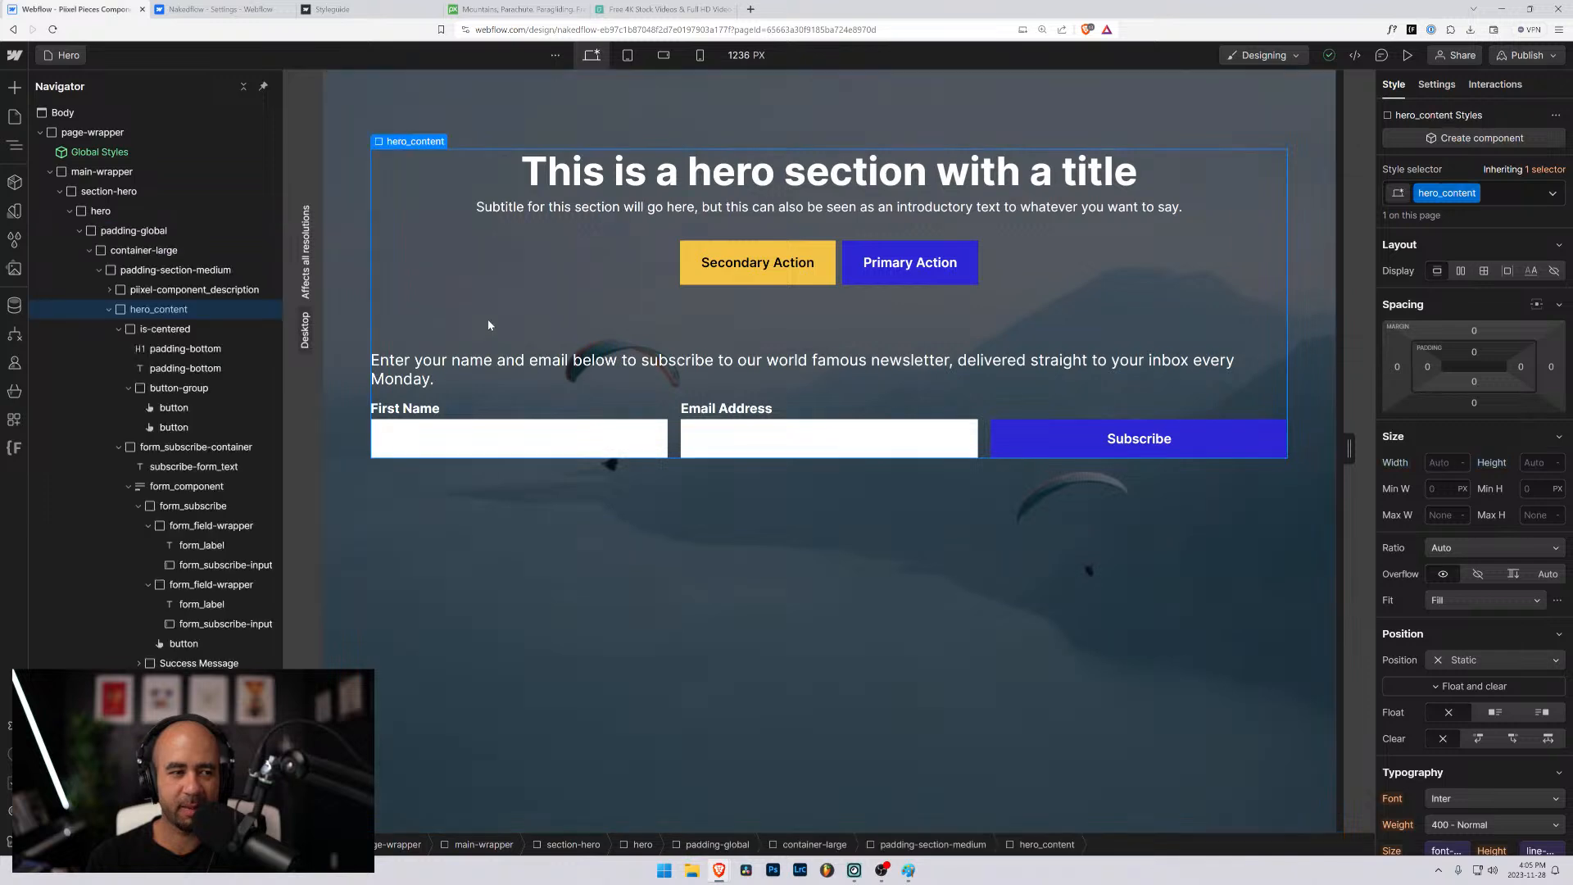
left_click(85, 213)
left_click(85, 215)
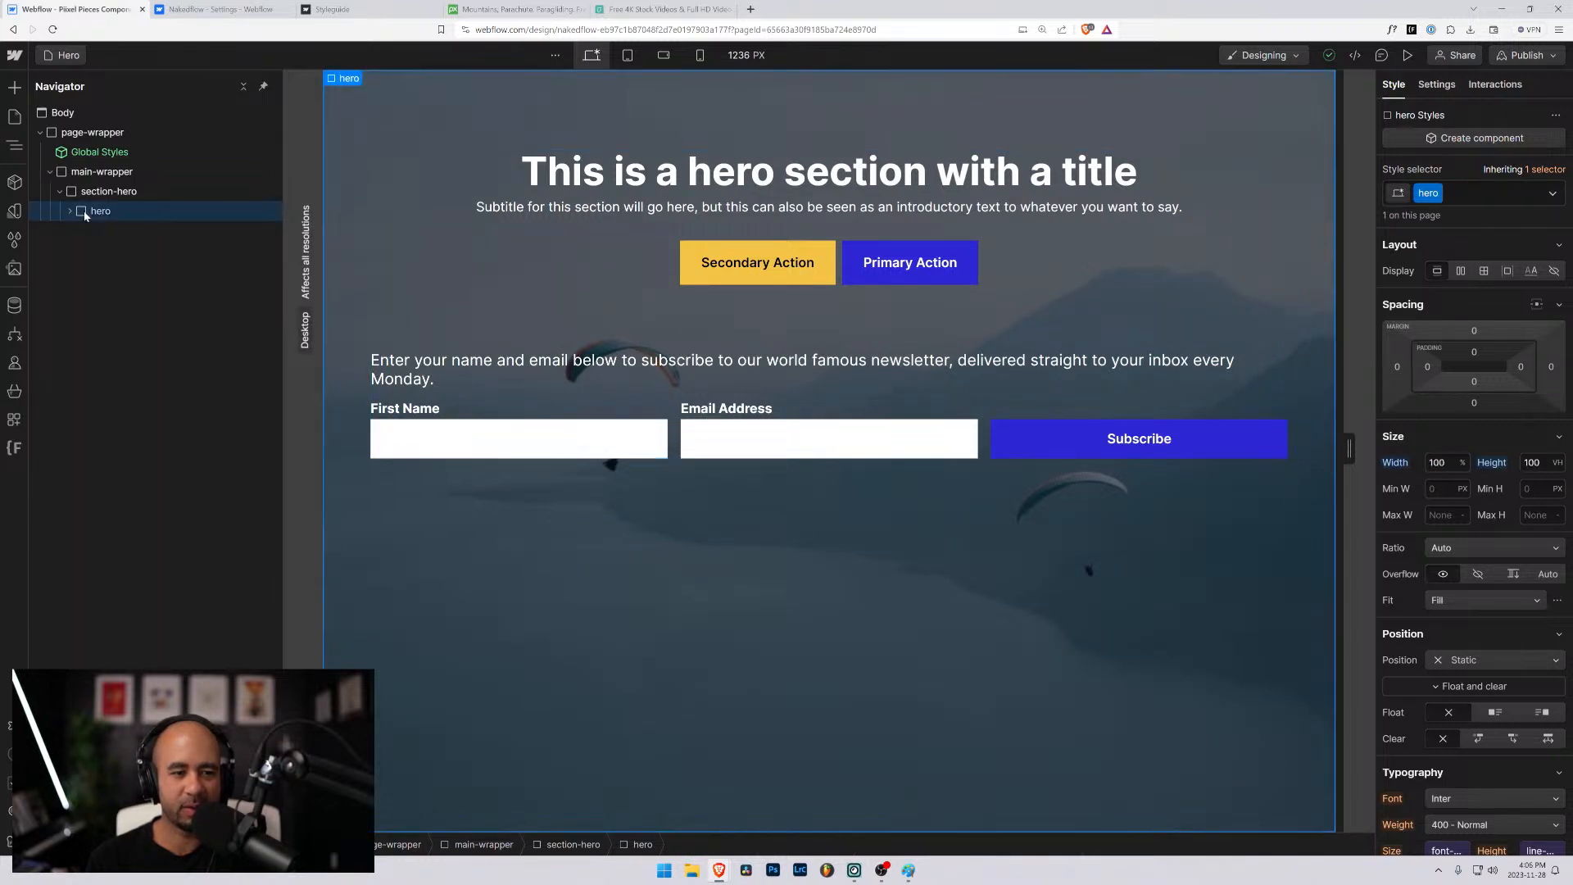
left_click(70, 210)
left_click(103, 230)
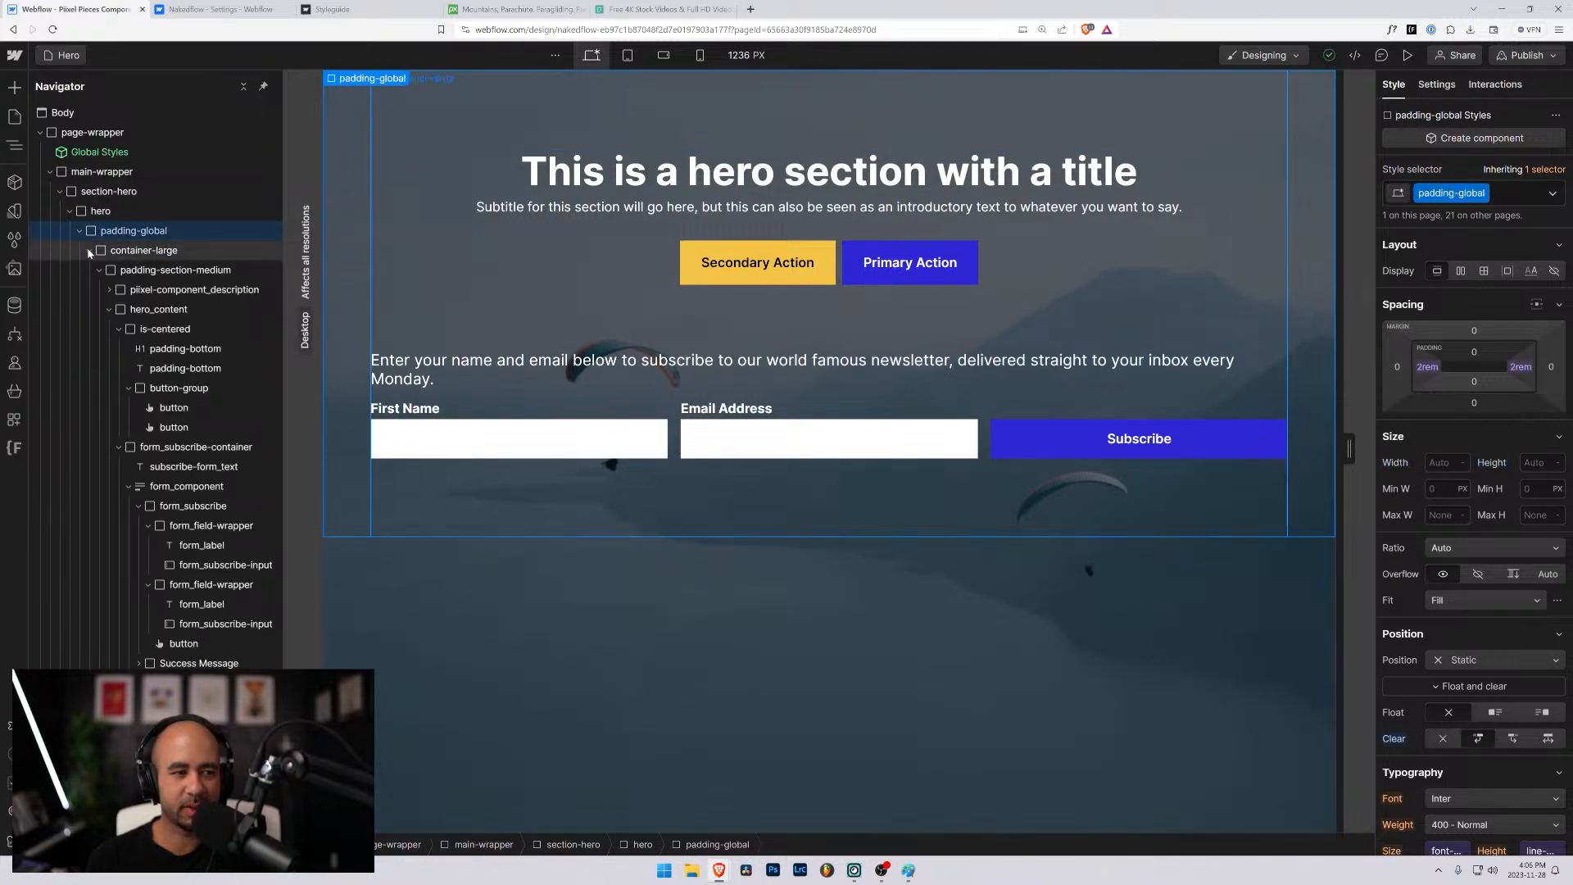
left_click(109, 310)
left_click(120, 314)
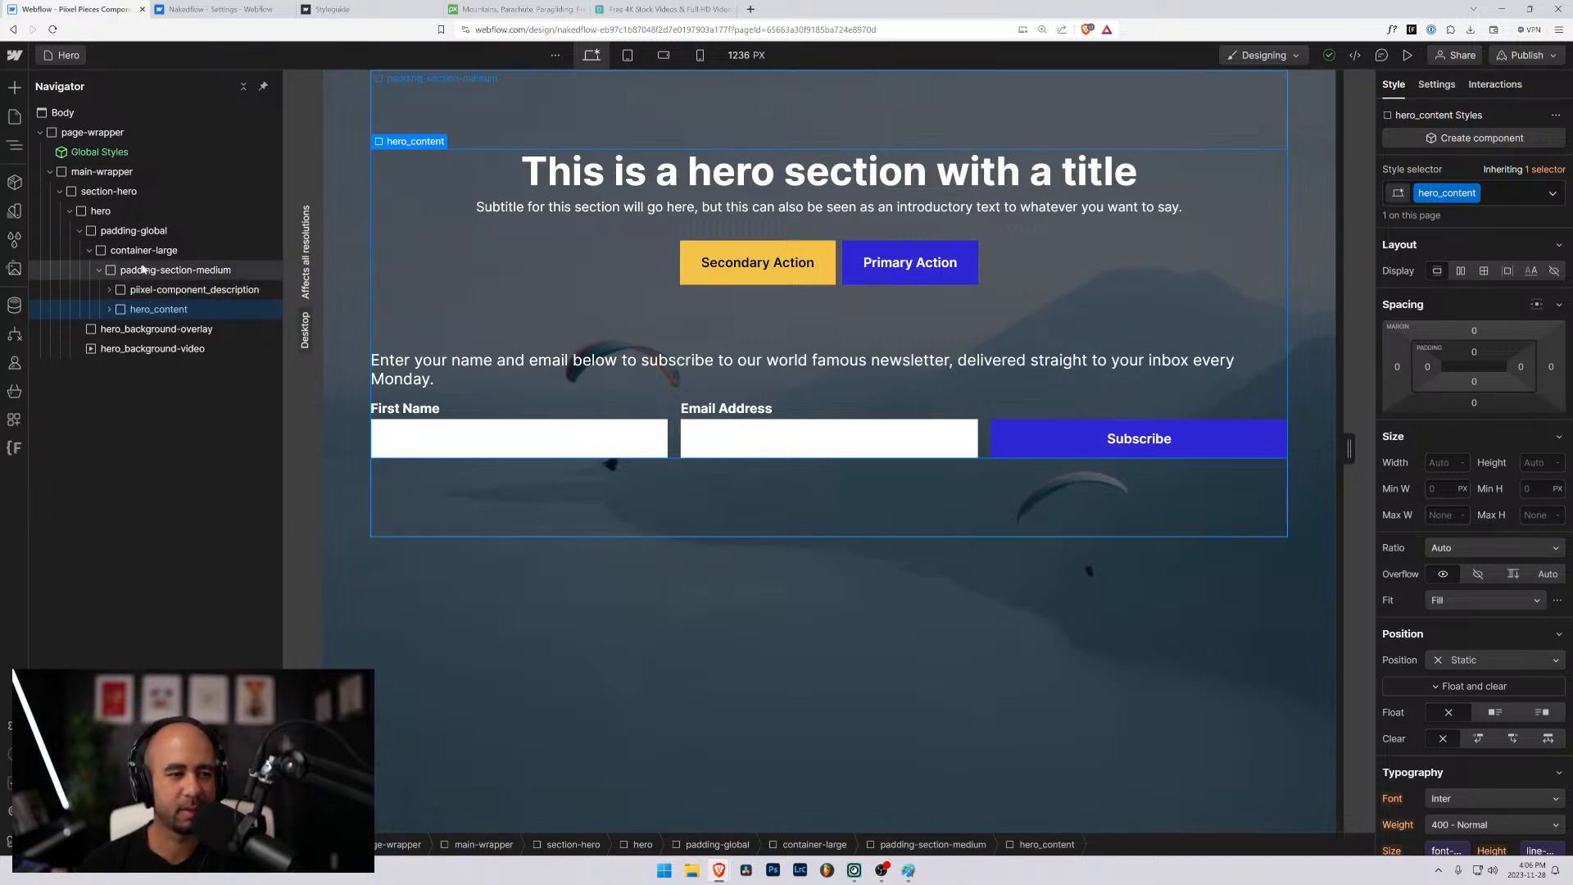
left_click(143, 273)
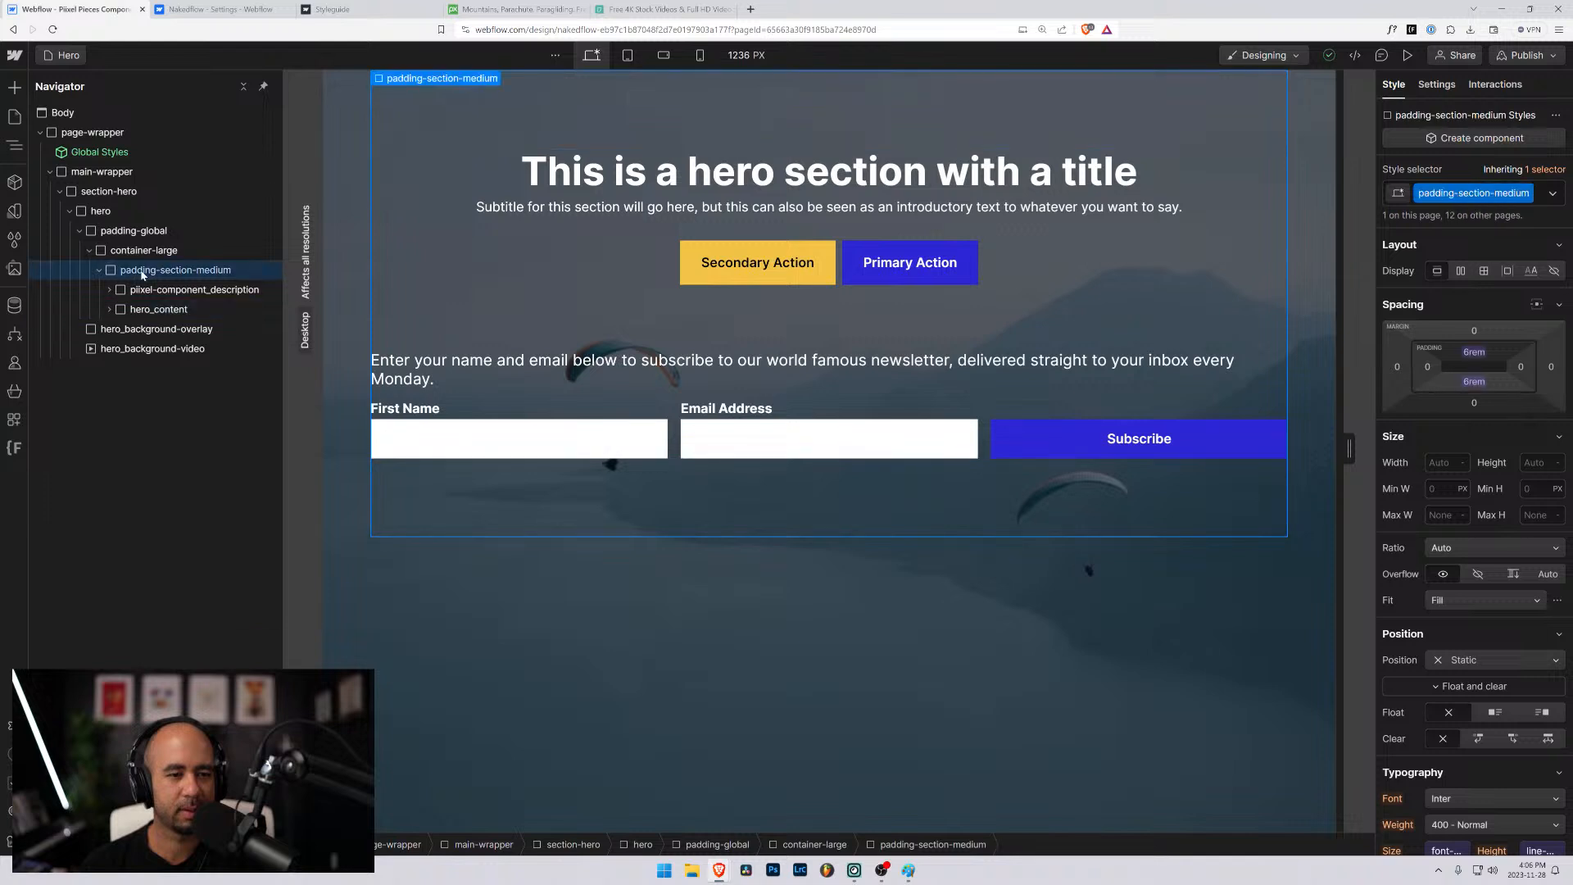
- Set the height of hero_content to 100%
left_click(153, 318)
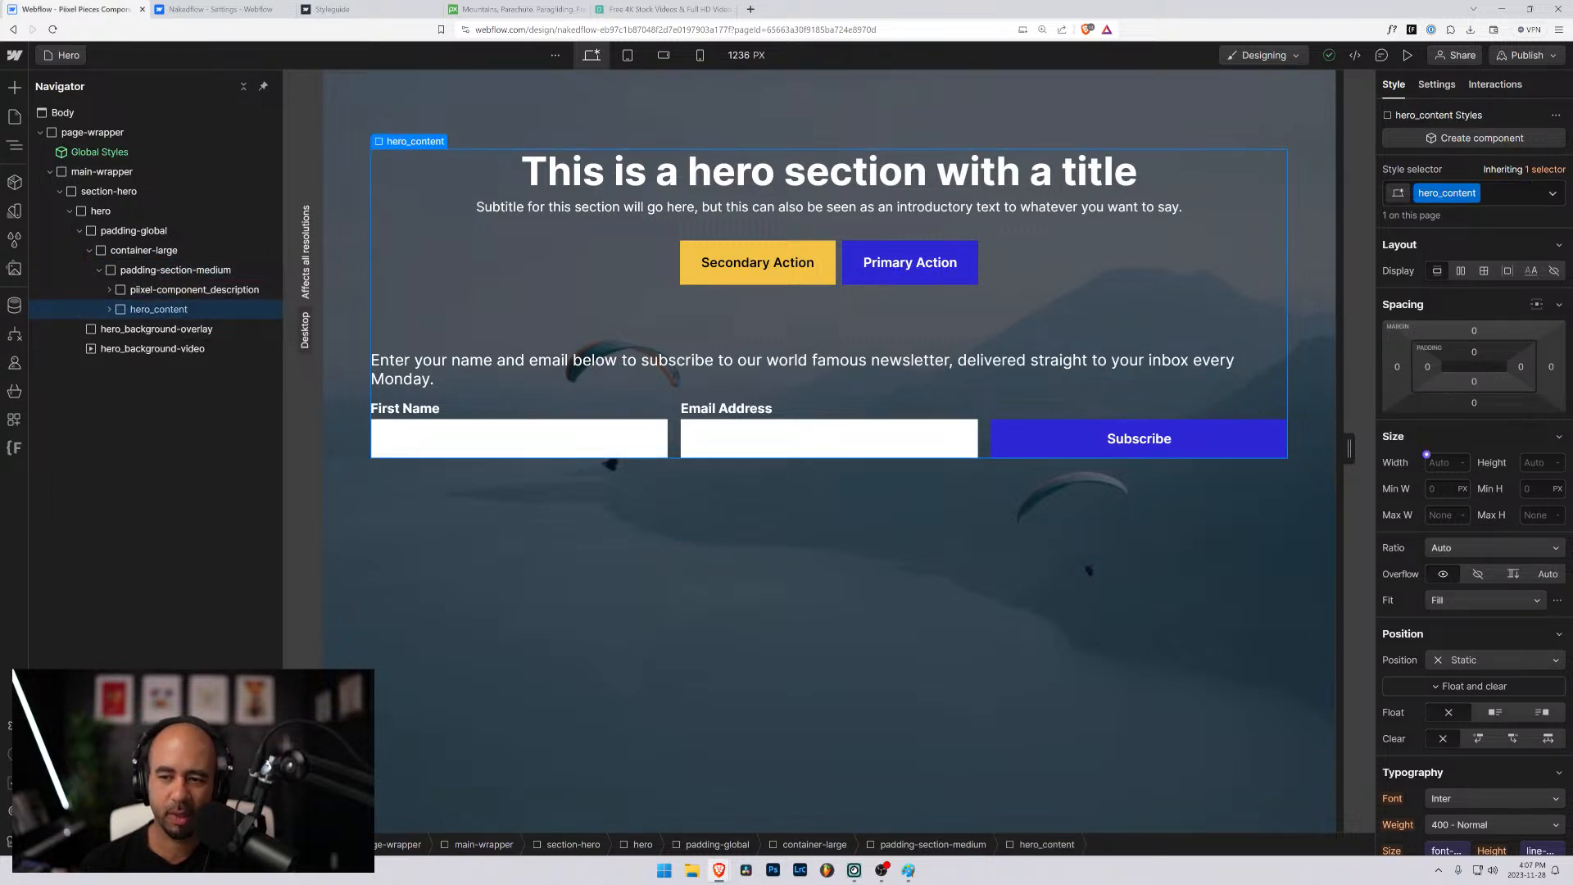
left_click(1443, 462)
left_click(1528, 463)
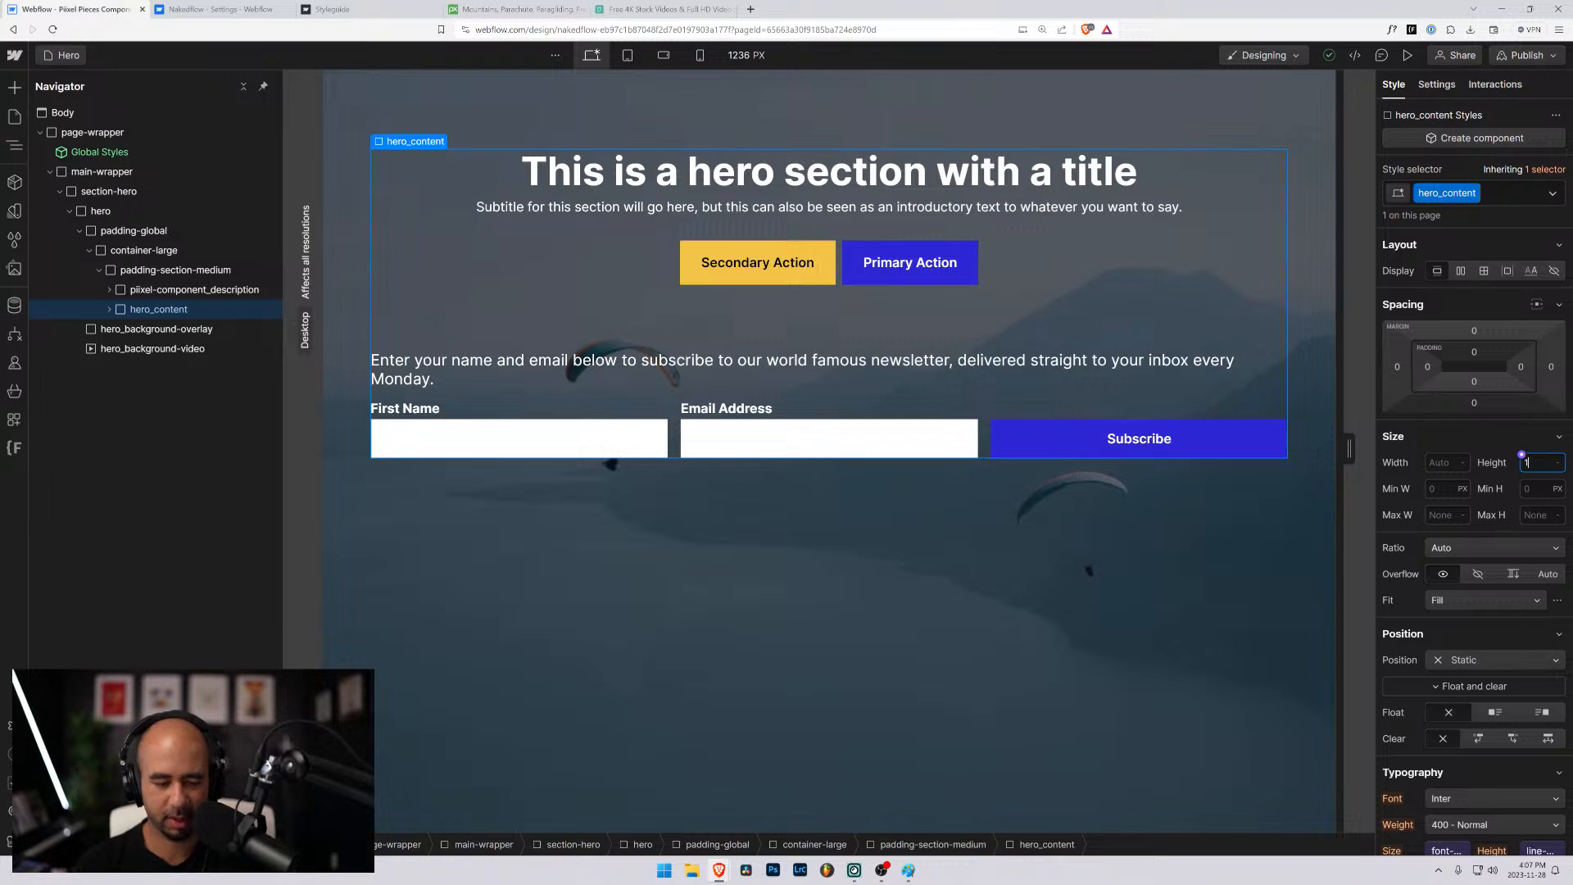
type("100%")
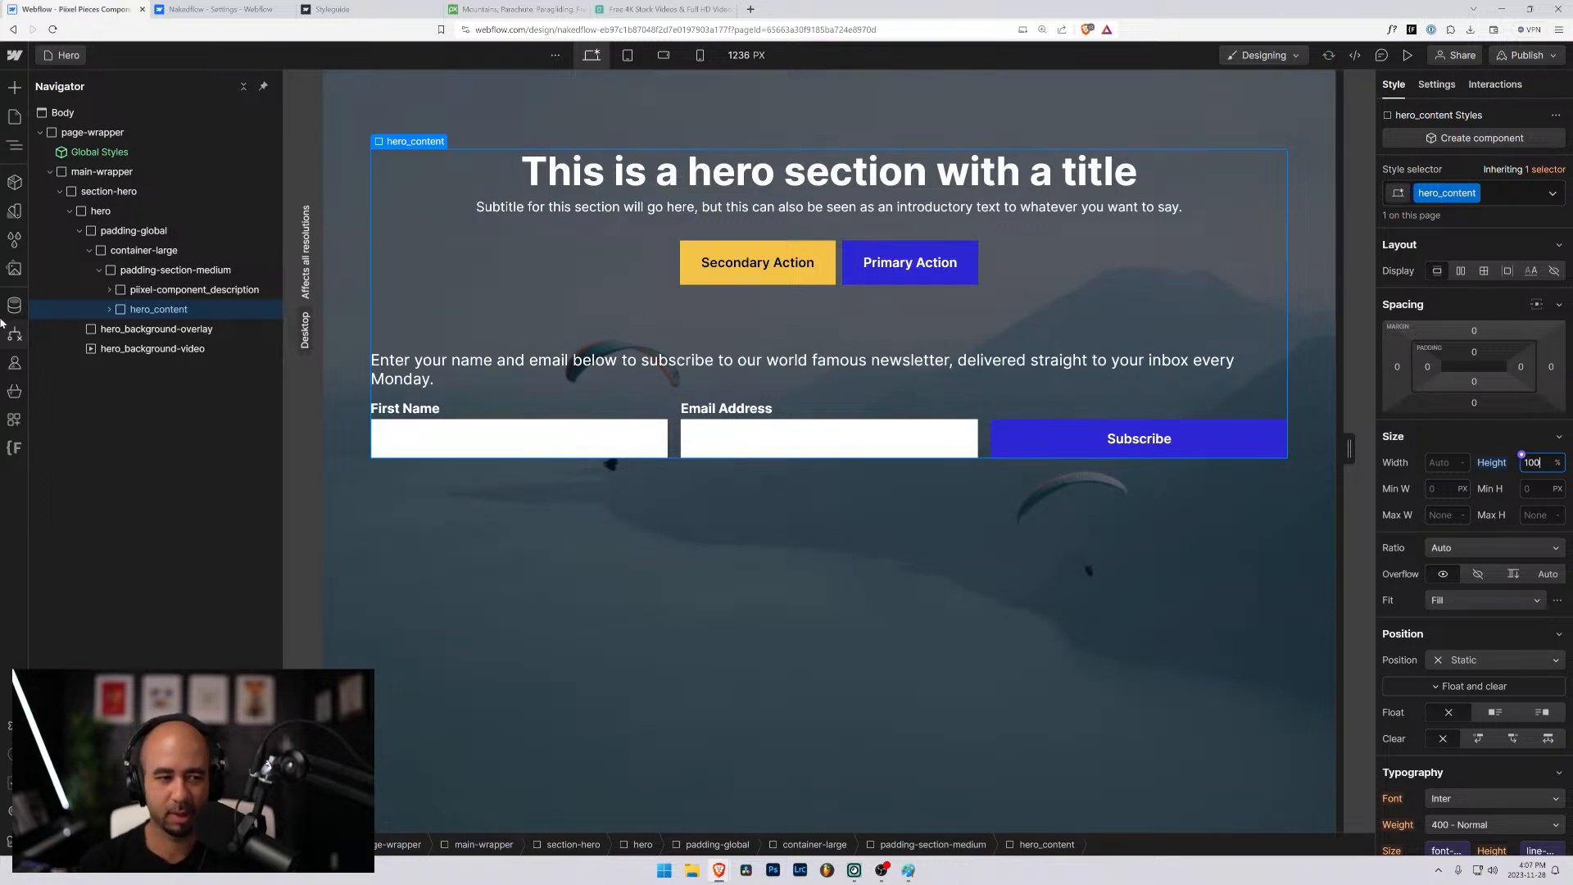
- Move hero_content out of its padding wrappers to sit directly inside hero, above padding-global, and set its width to 100%
left_click(105, 310)
left_click(109, 311)
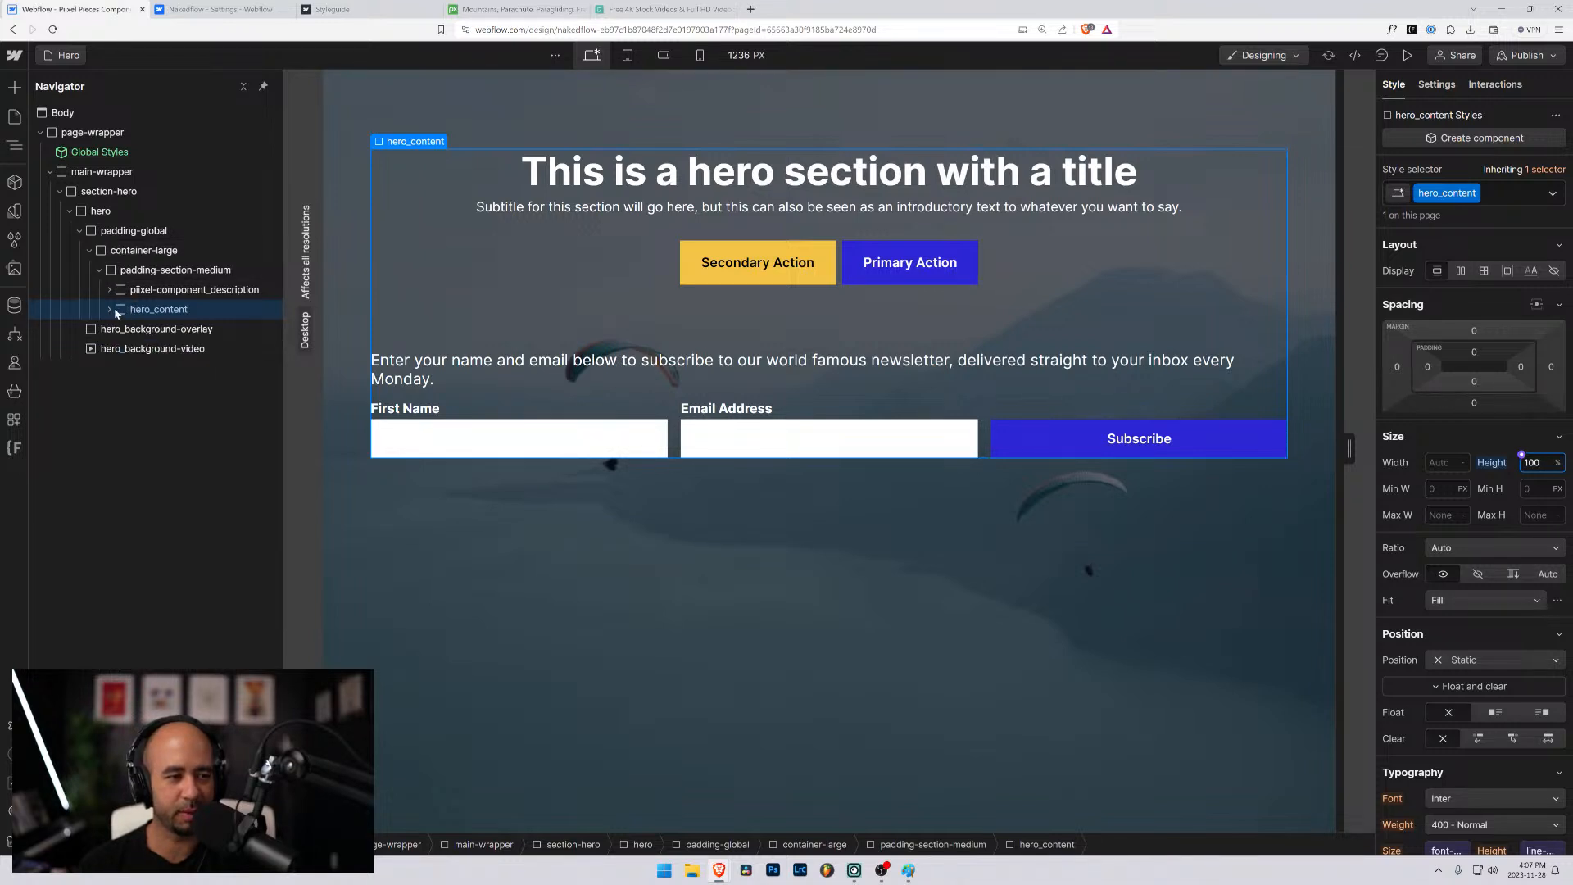
left_click_drag(115, 310, 100, 220)
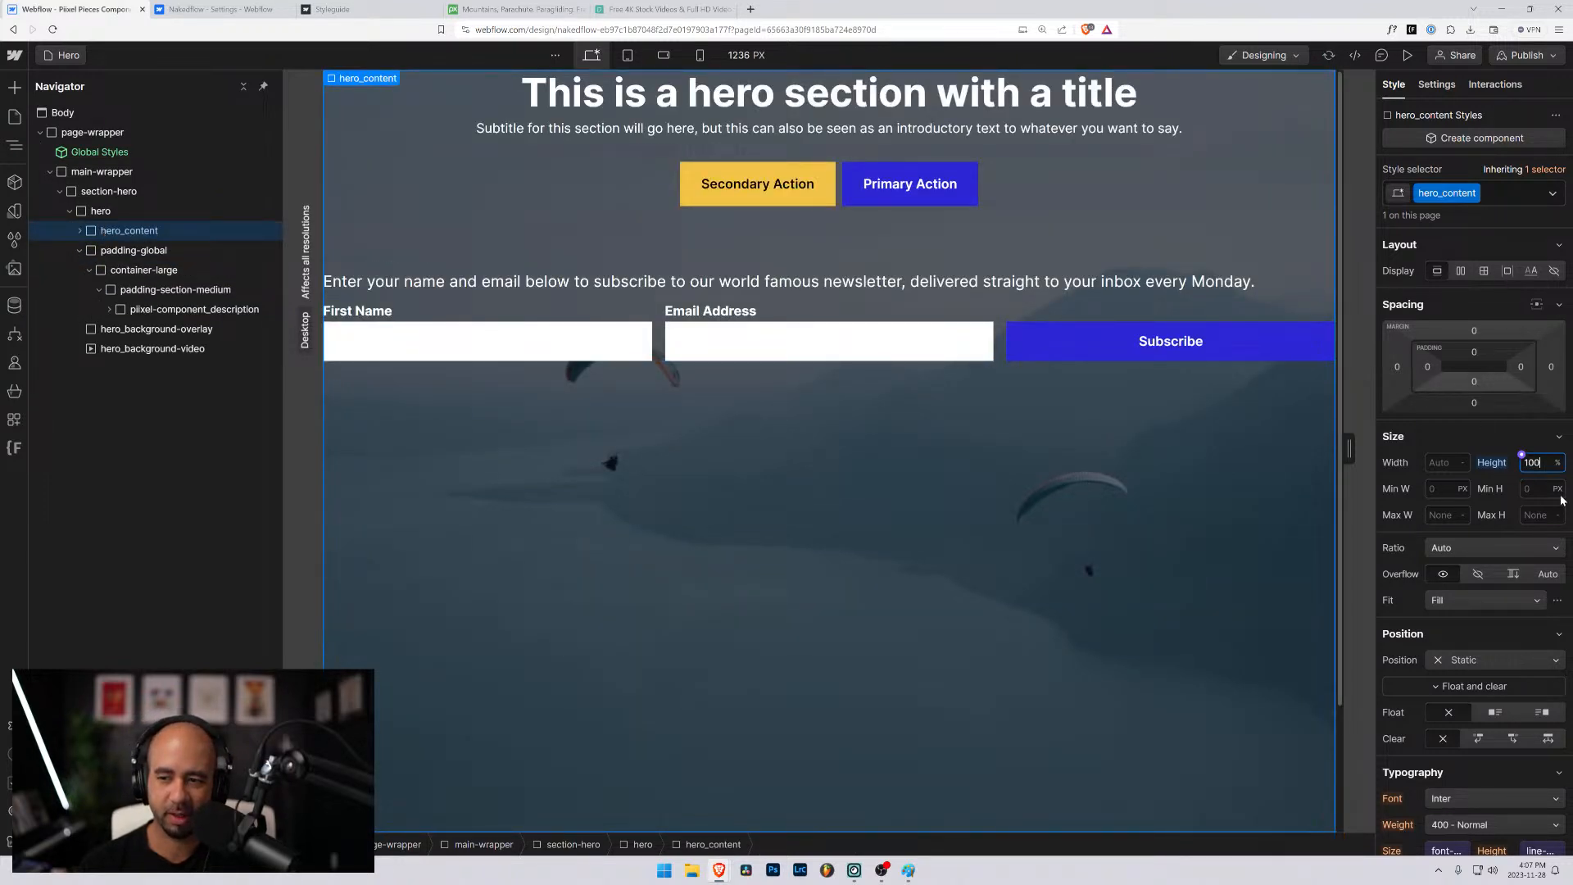
left_click(1428, 457)
type("100")
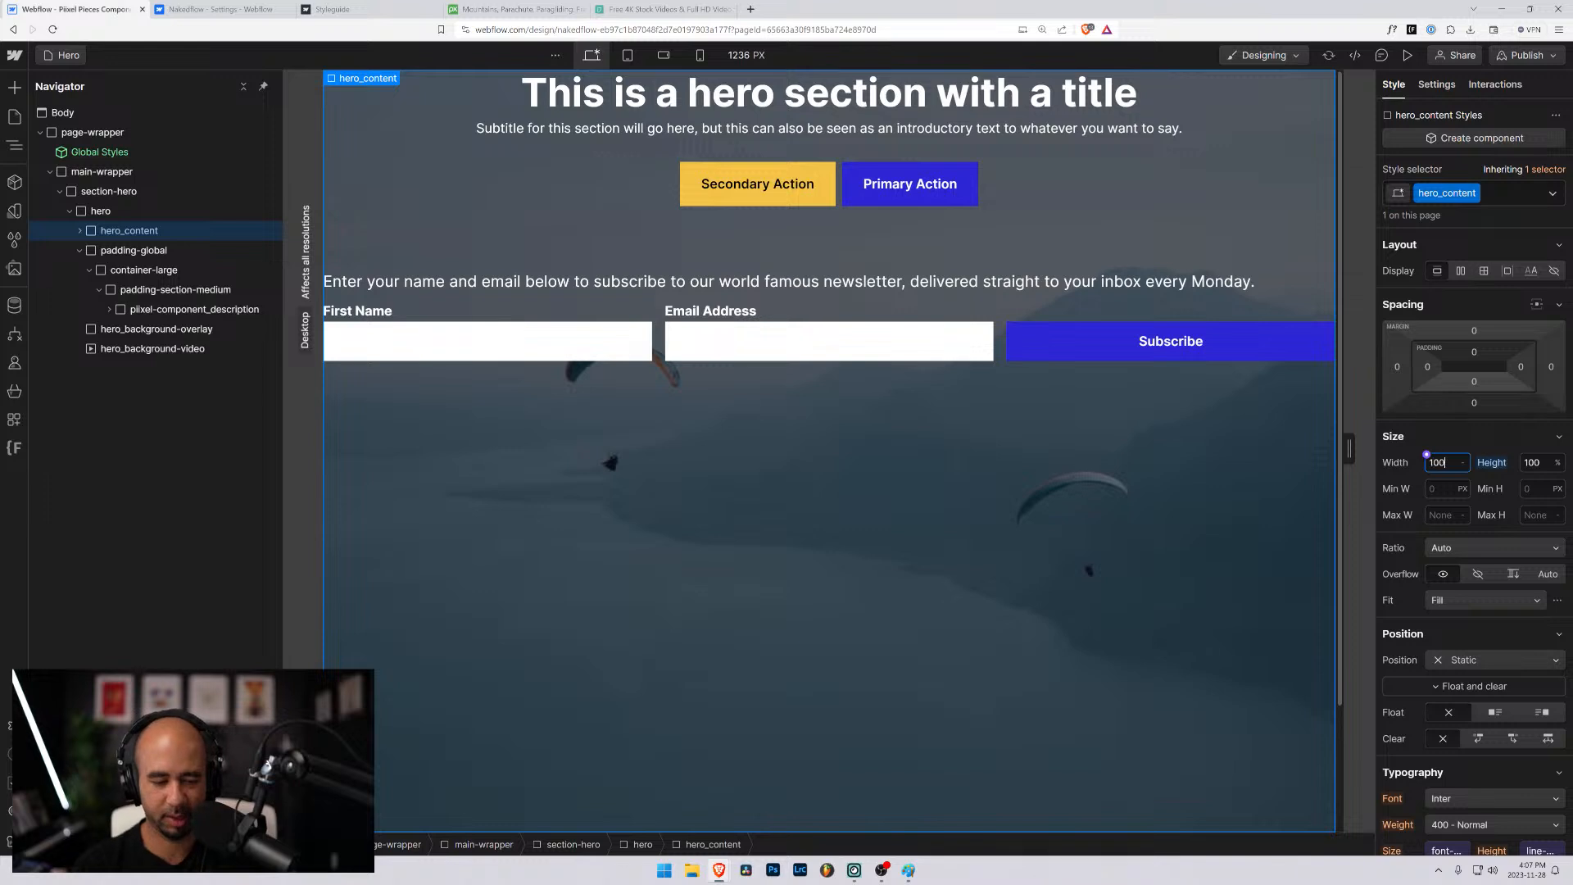
- Turn hero_content into a grid with one 1fr column, one auto row and a gap of 0 px
left_click(1481, 272)
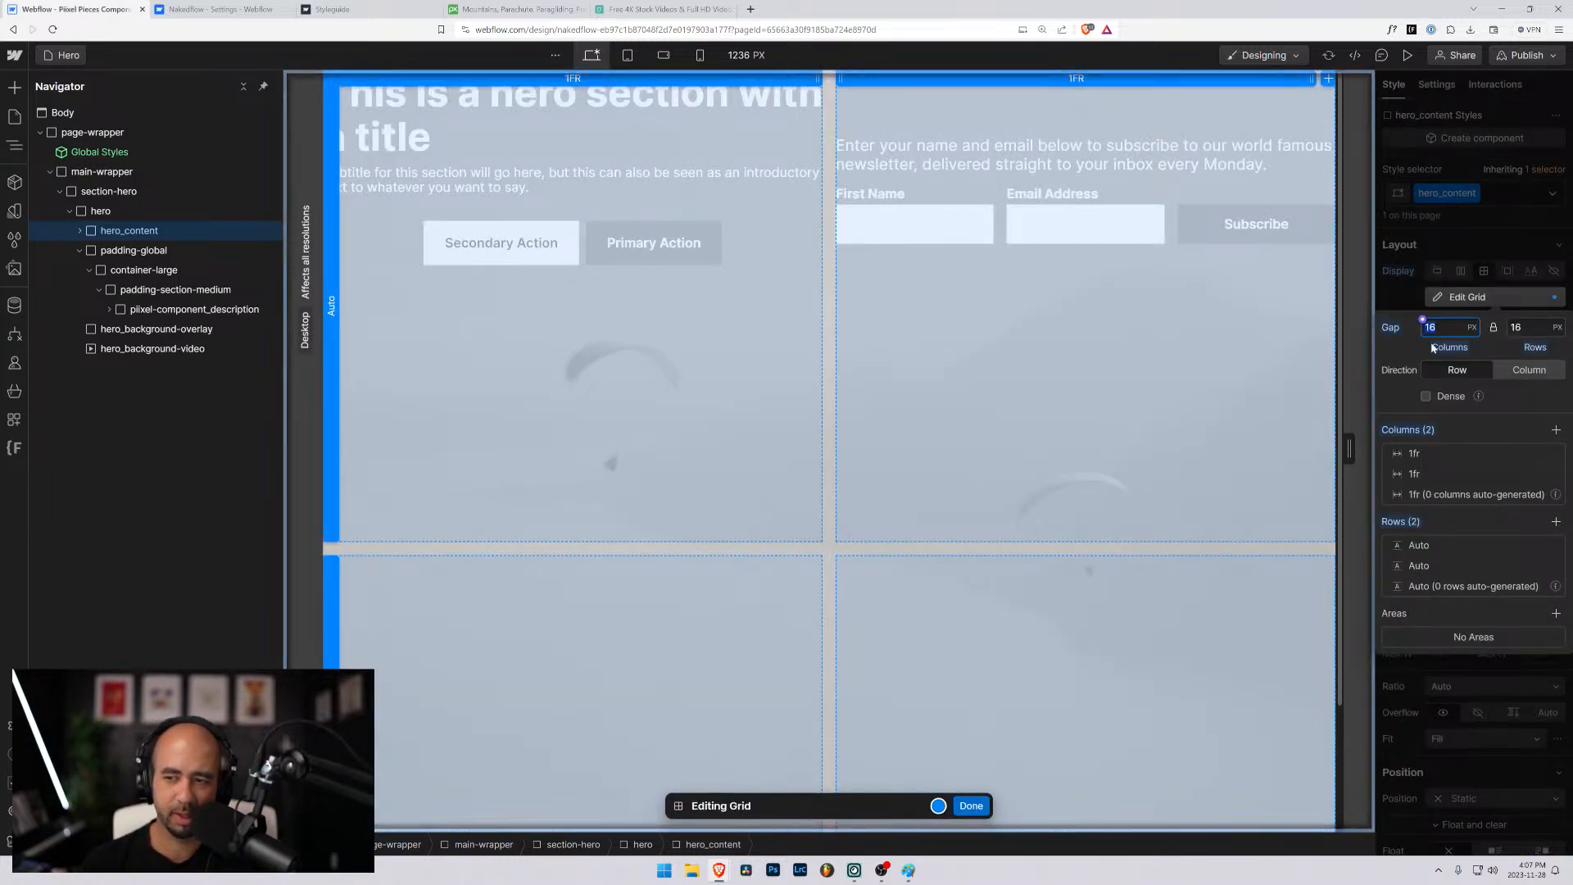
left_click(1554, 473)
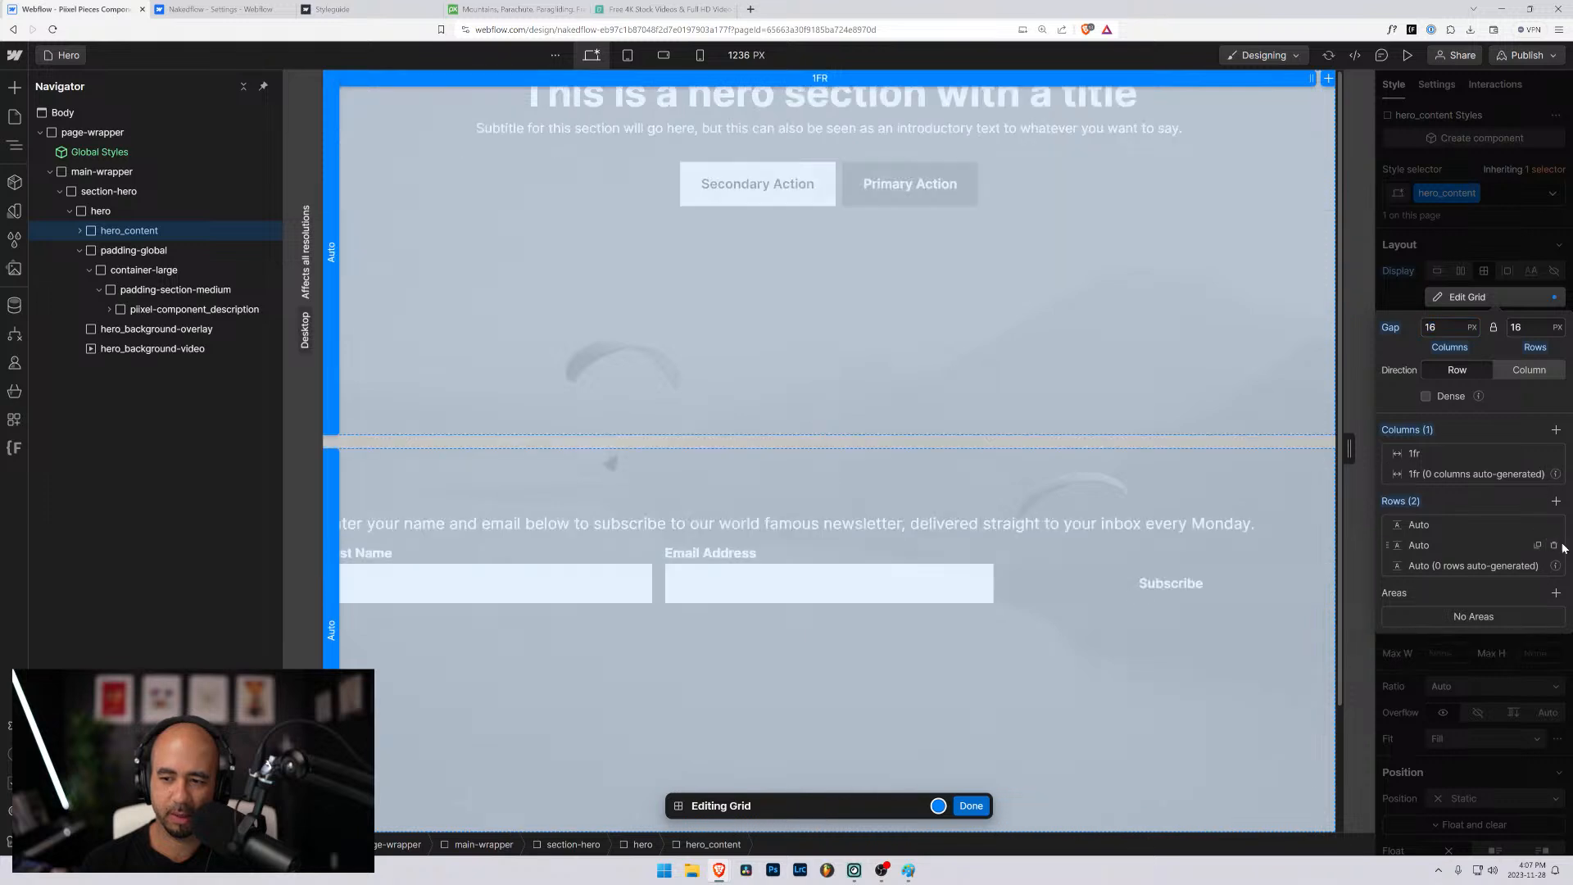
left_click(1553, 546)
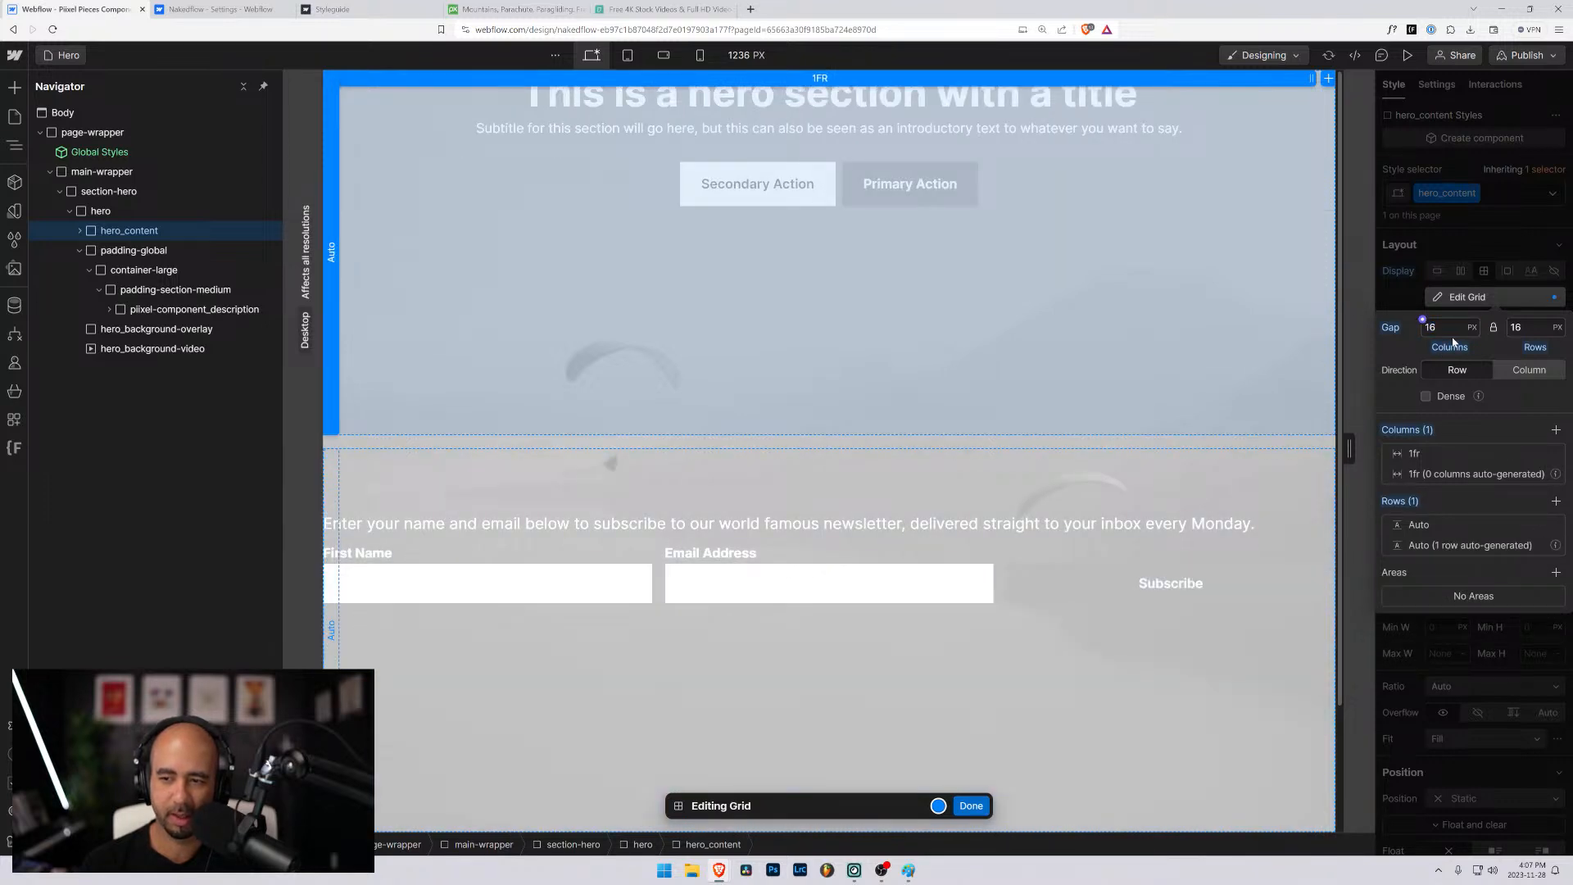
type("0")
key("Return")
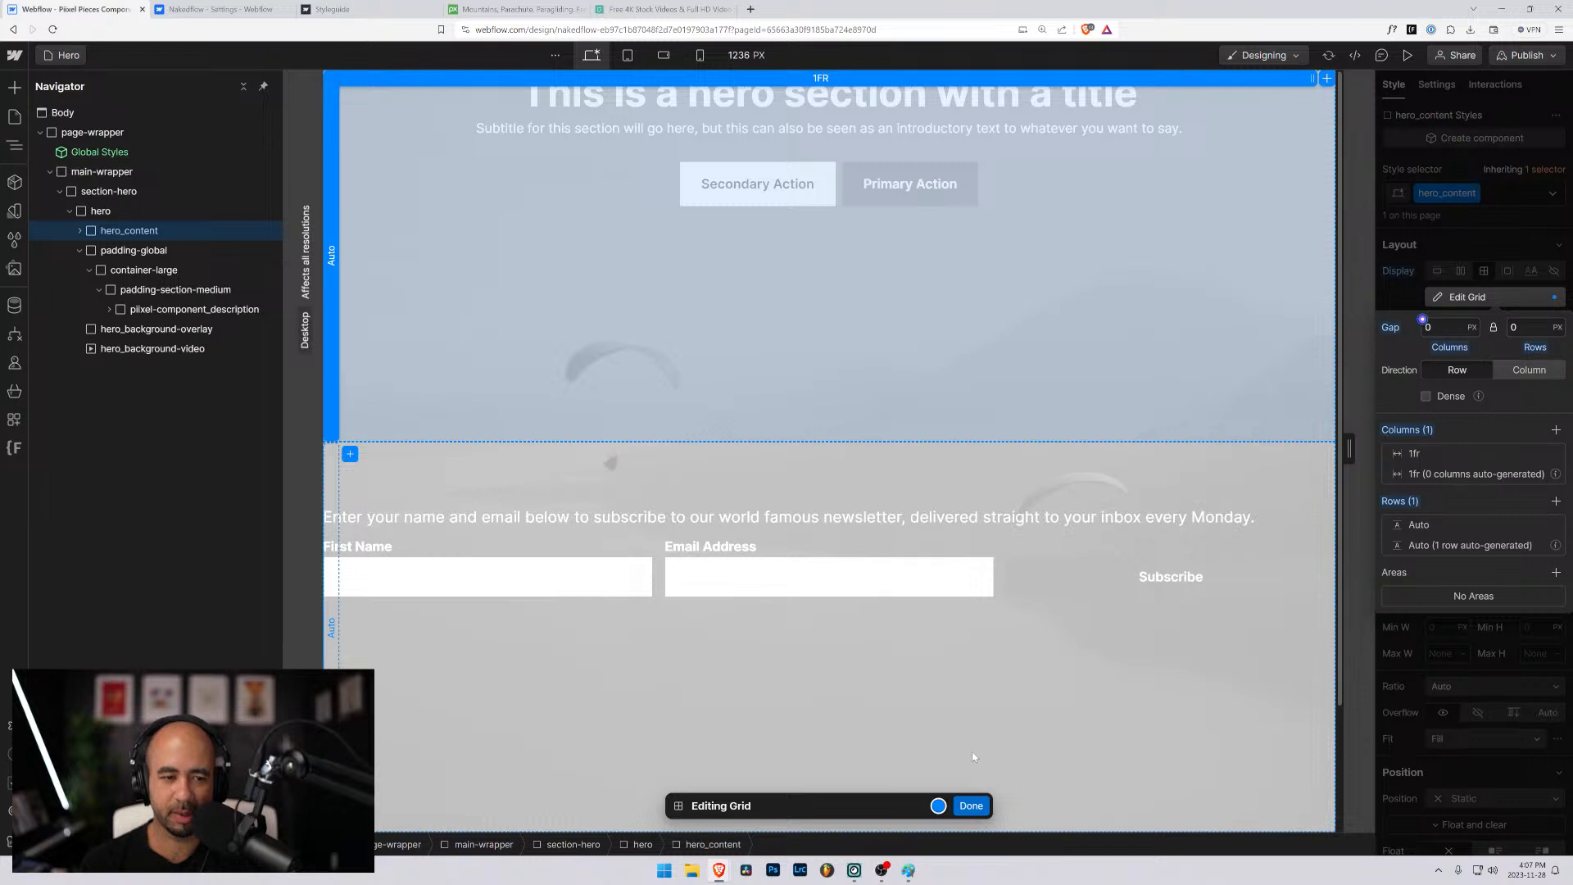
left_click(972, 806)
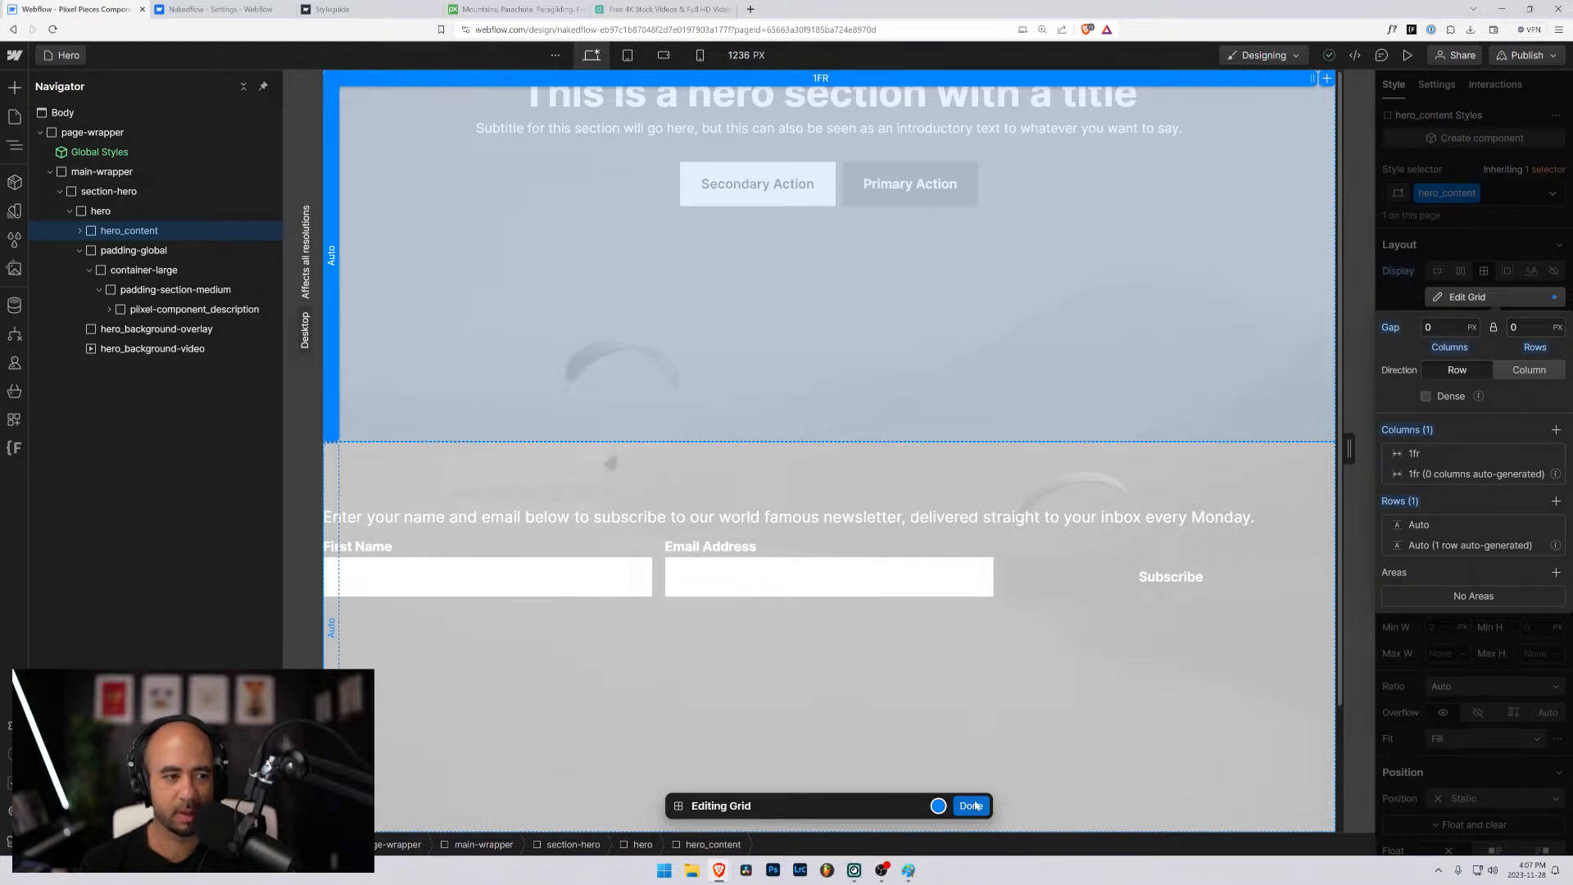
- Collapse padding-global and center the grid items of hero_content both vertically and horizontally
left_click(80, 252)
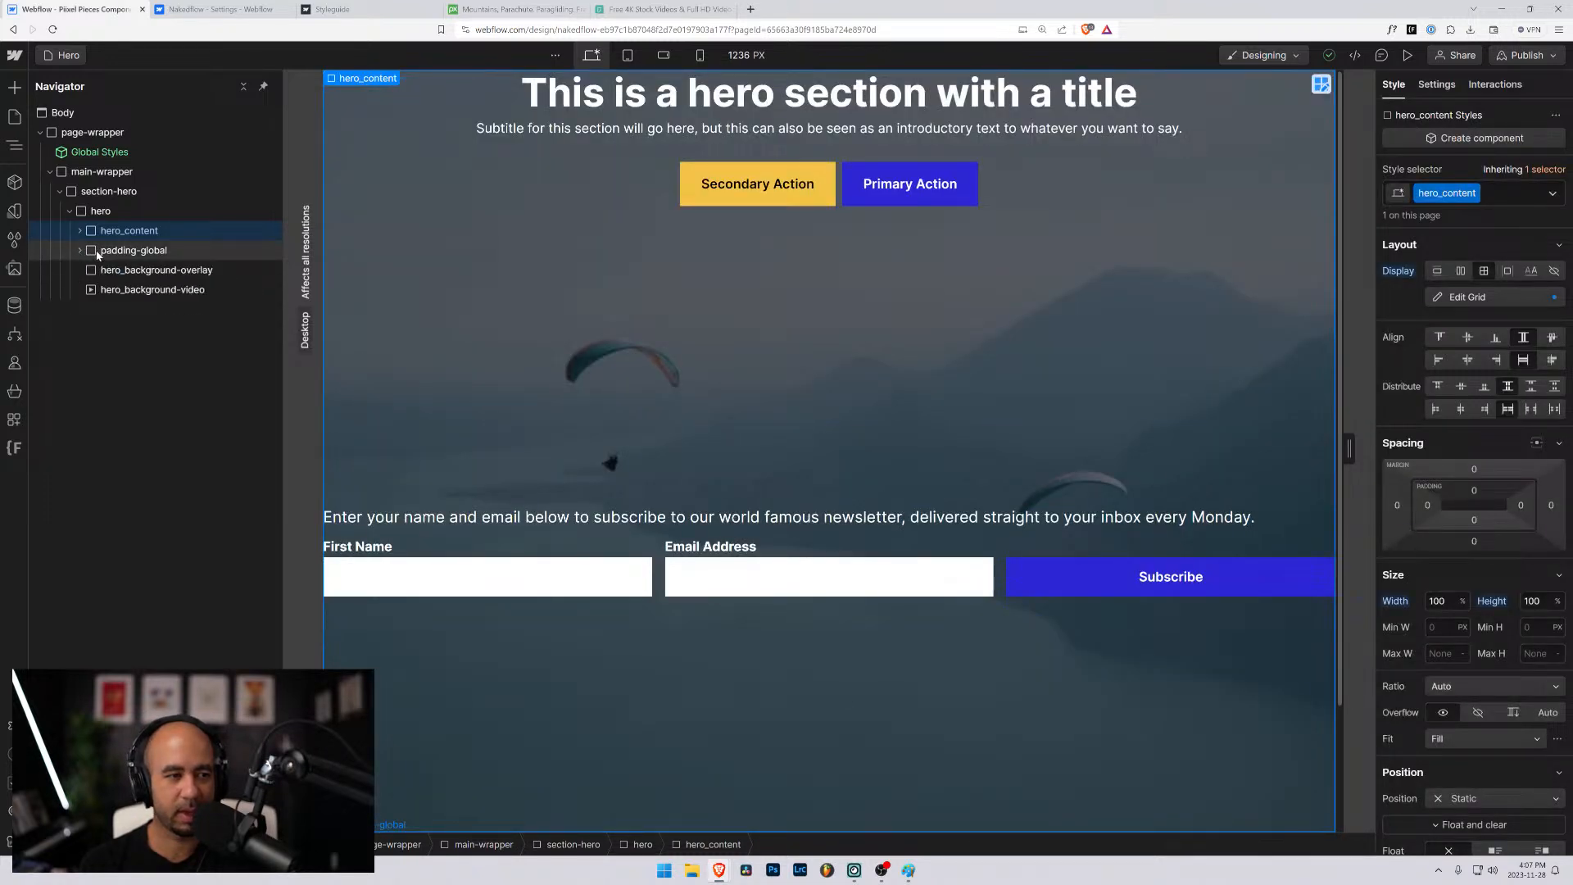
left_click(100, 253)
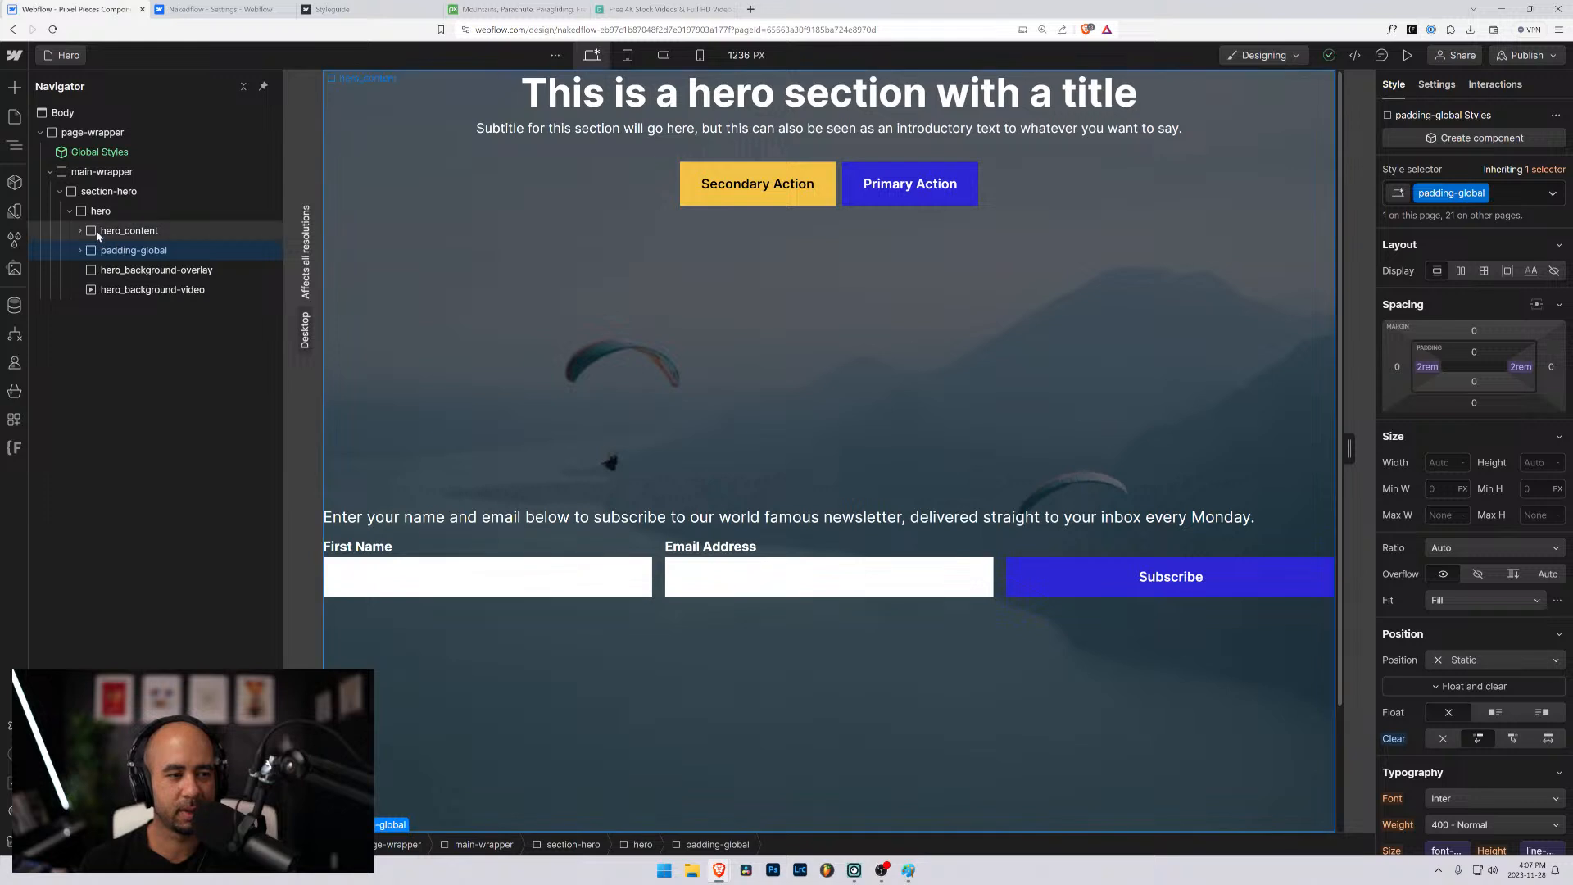
left_click(97, 233)
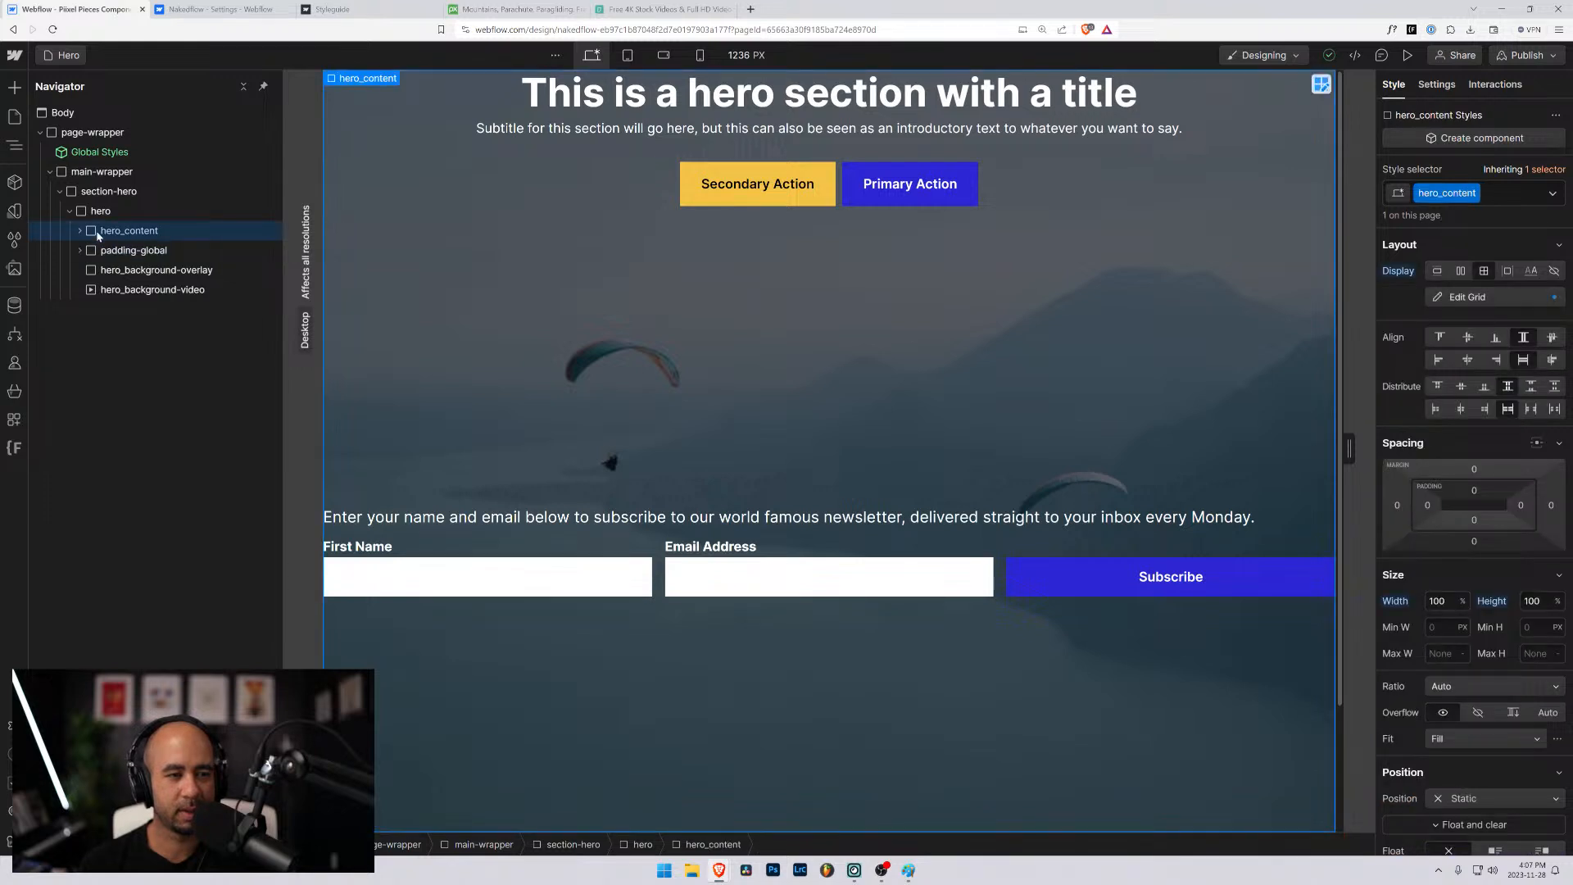
left_click(1467, 338)
left_click(1467, 361)
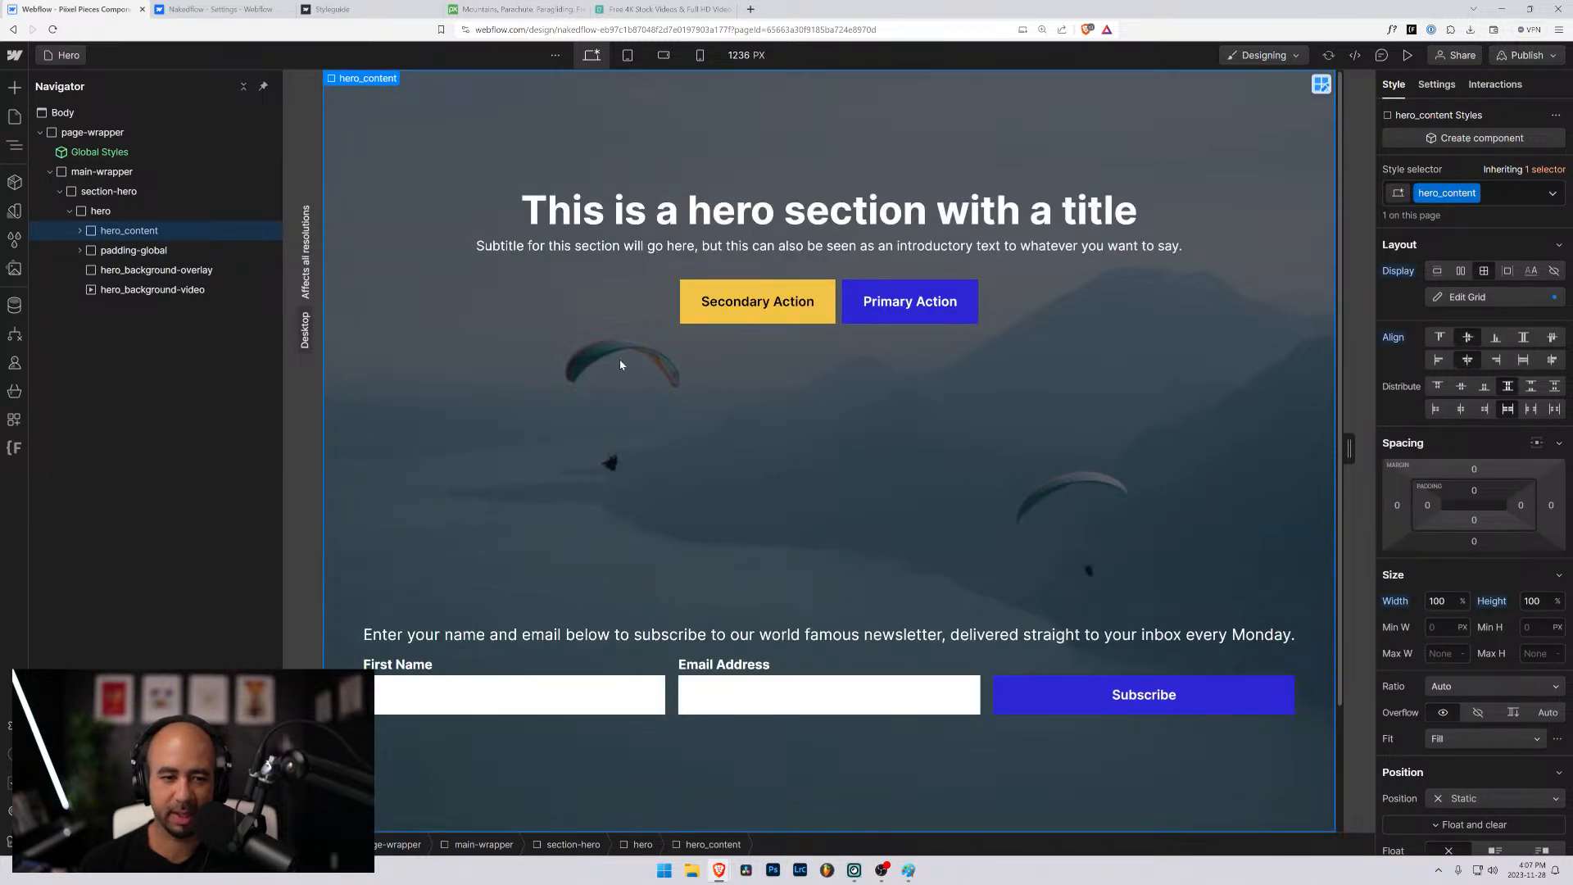
left_click(80, 231)
left_click(81, 231)
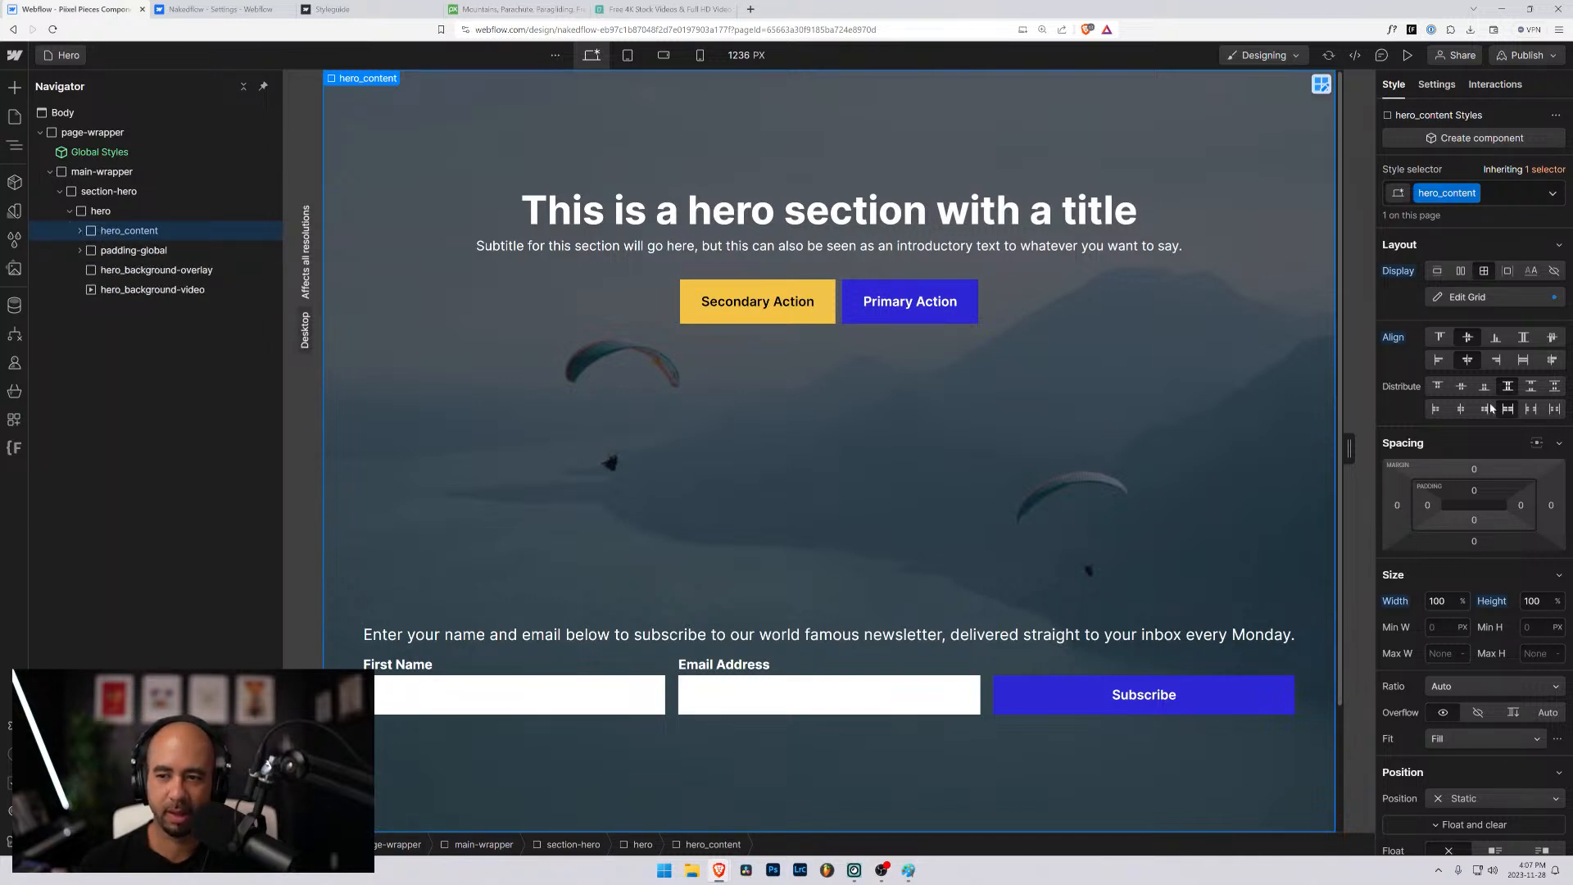
- Set the padding of hero_content to 2rem on all four sides
mouse_move(1427, 506)
left_mouse_down()
mouse_move(1520, 522)
mouse_move(1428, 503)
left_mouse_up()
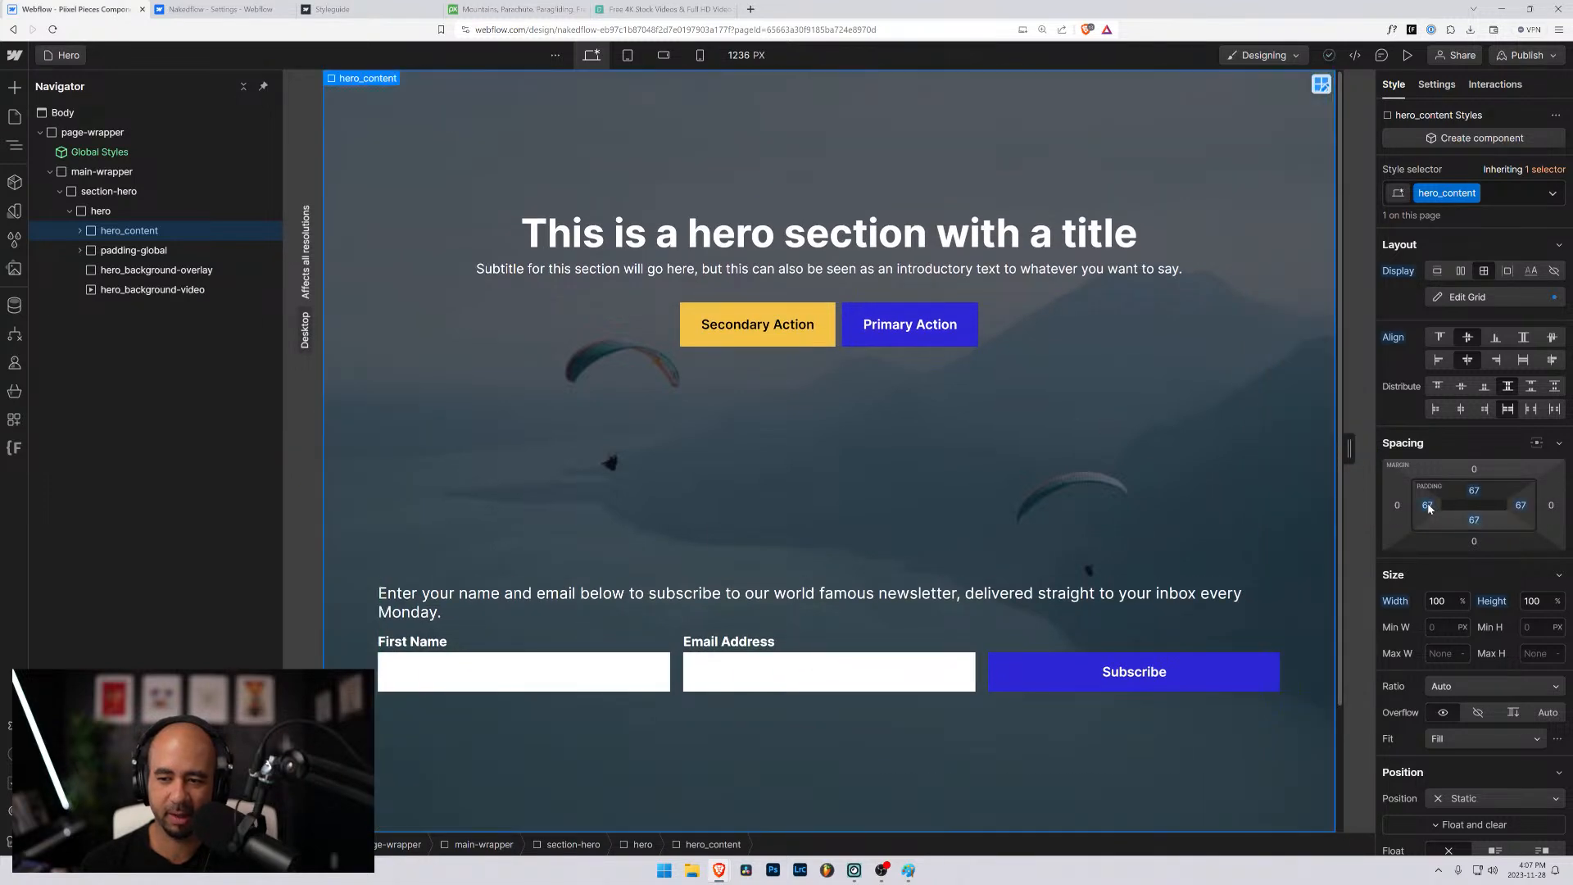
left_click(1430, 504)
type("2rem")
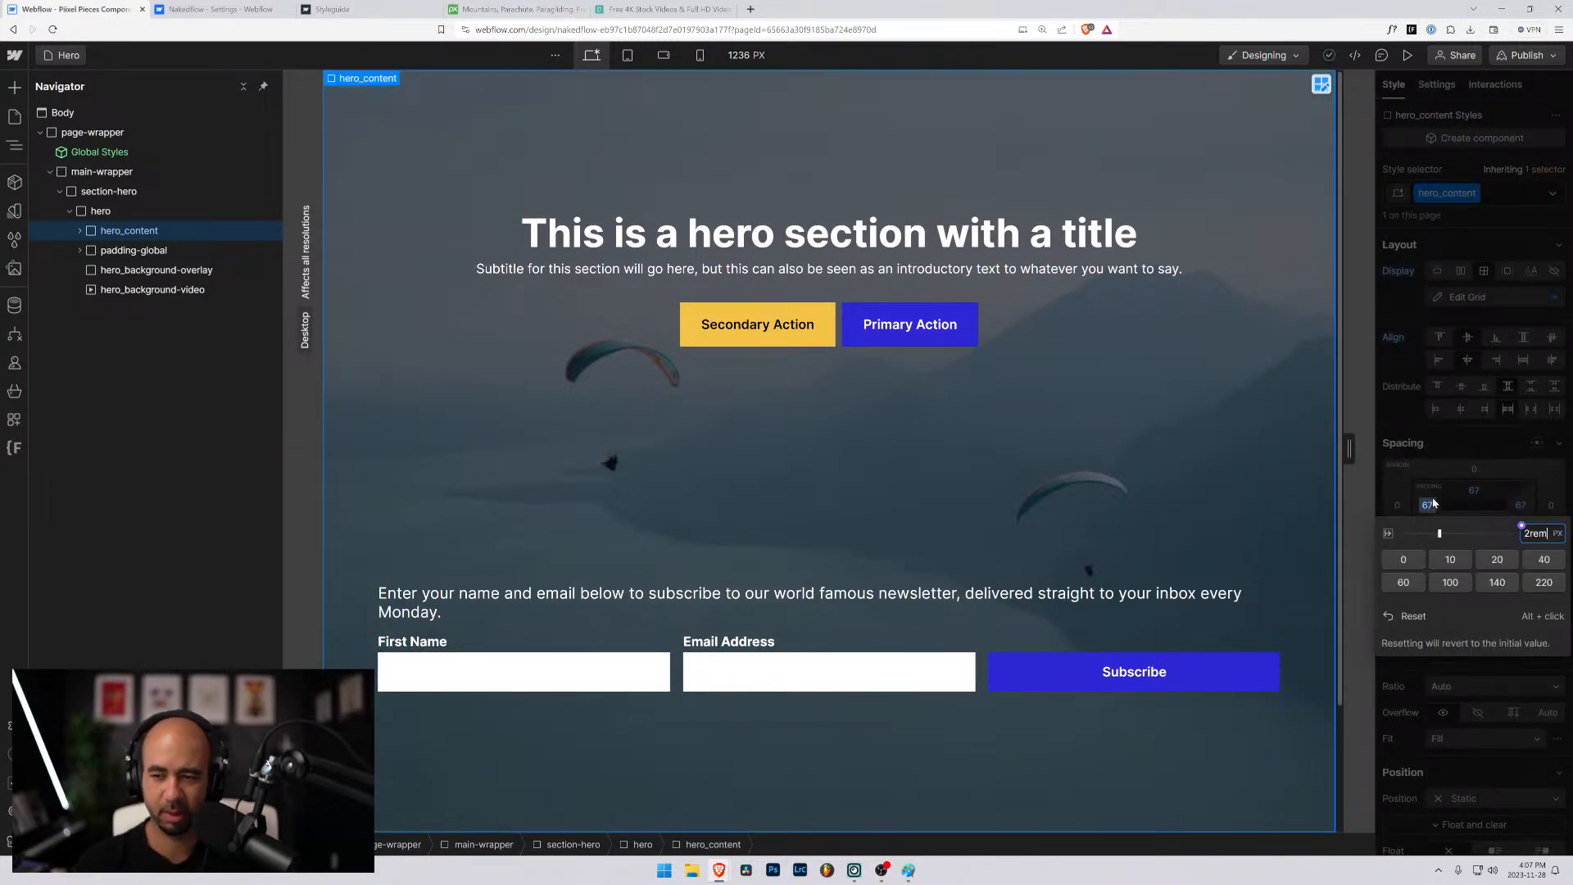
key("Return")
left_click_drag(1431, 498, 1427, 512)
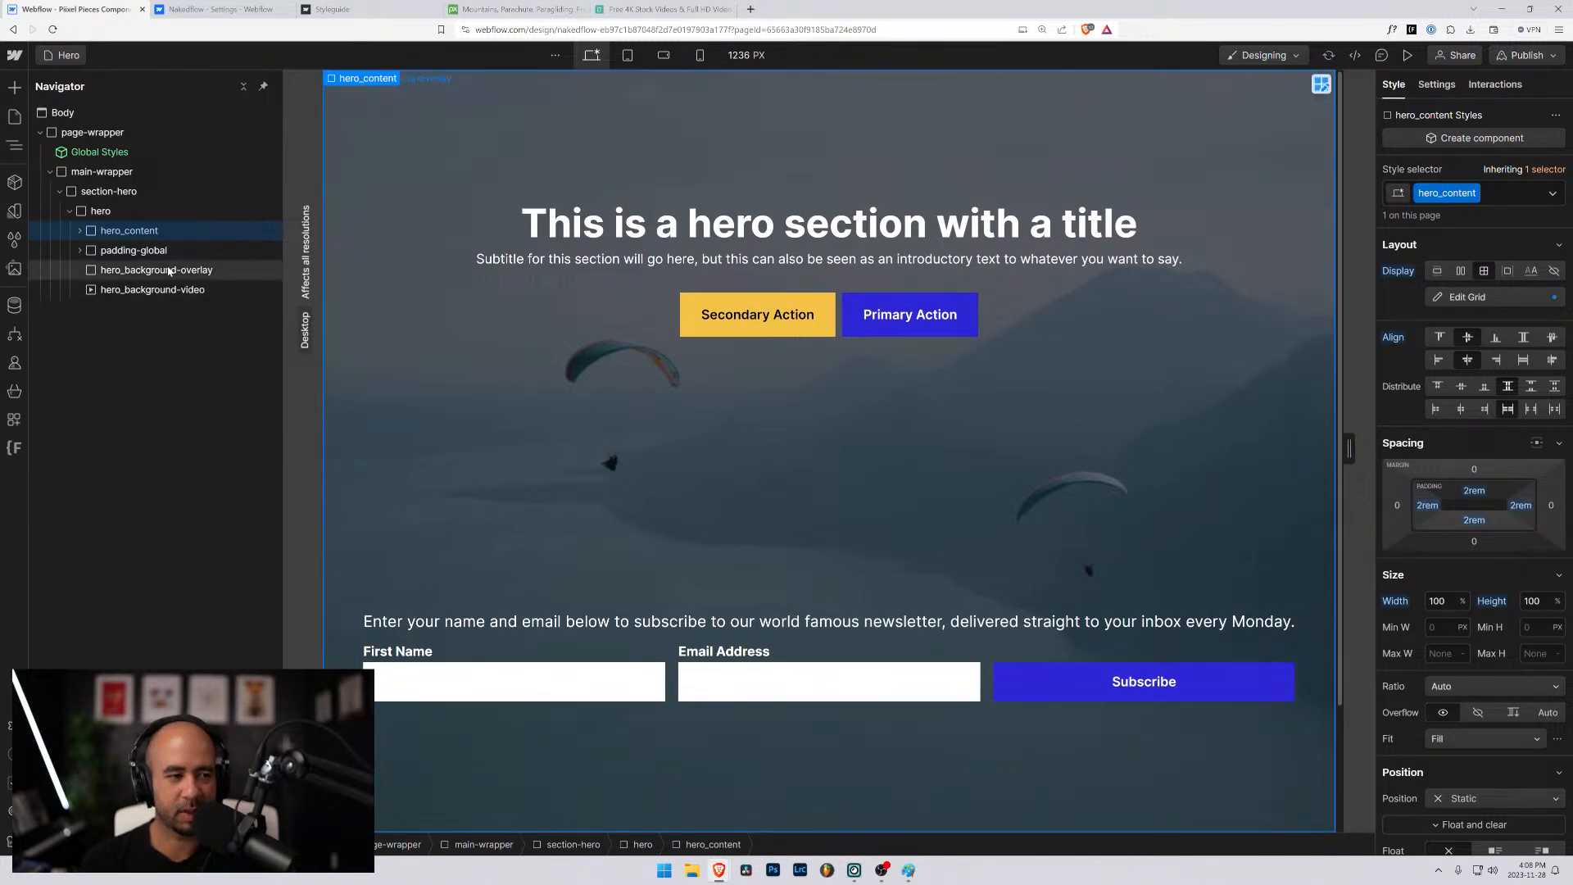
- Remove the top margin from form_subscribe-container inside hero_content
left_click(144, 270)
left_click(96, 236)
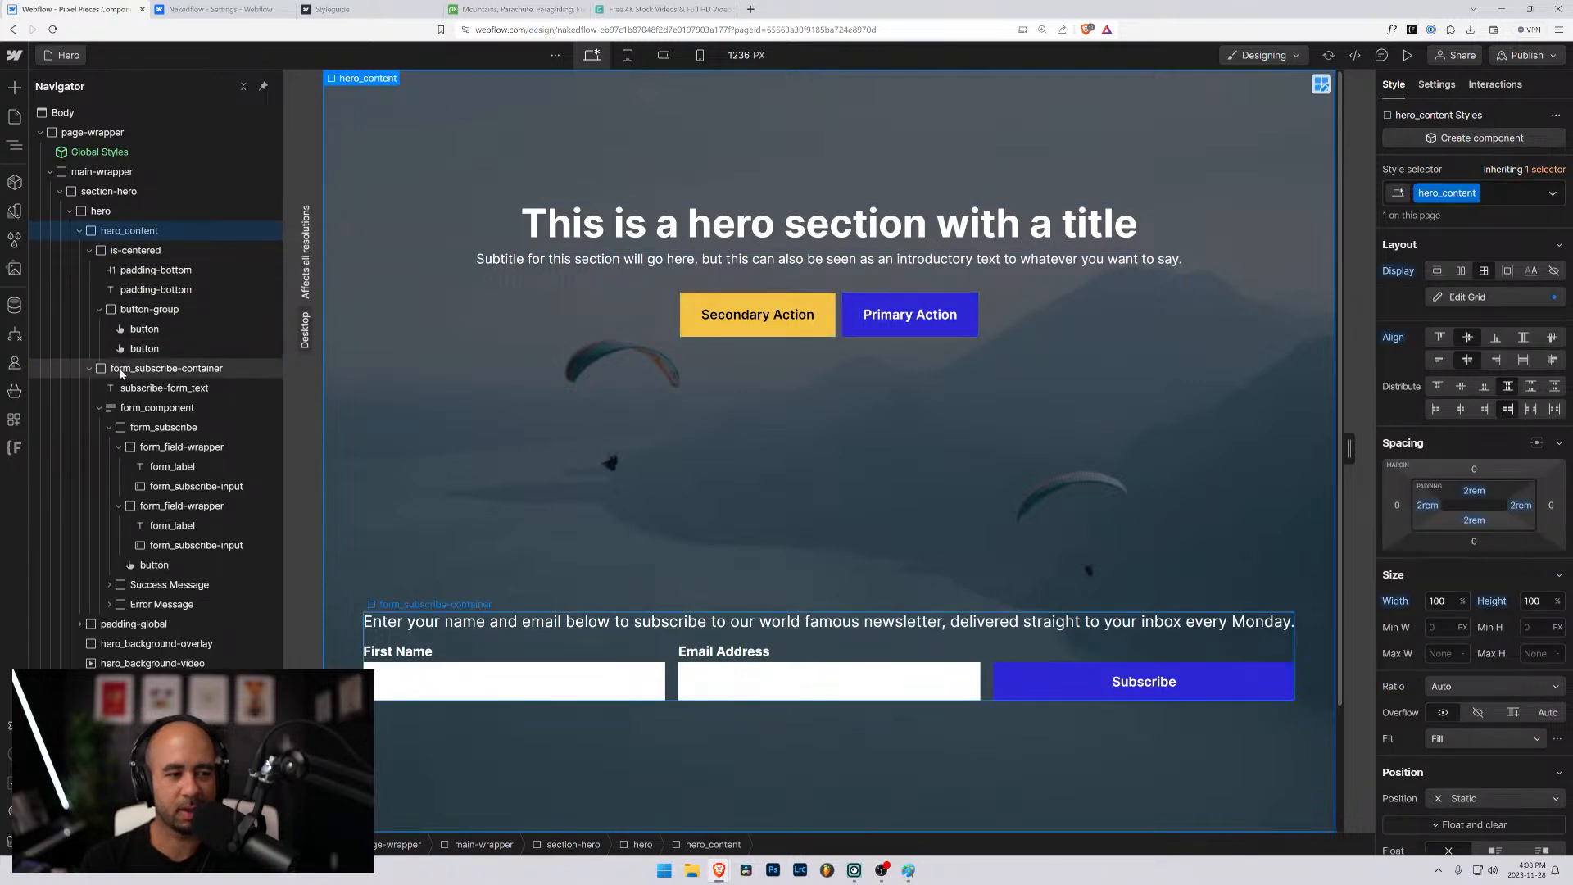
left_click(123, 370)
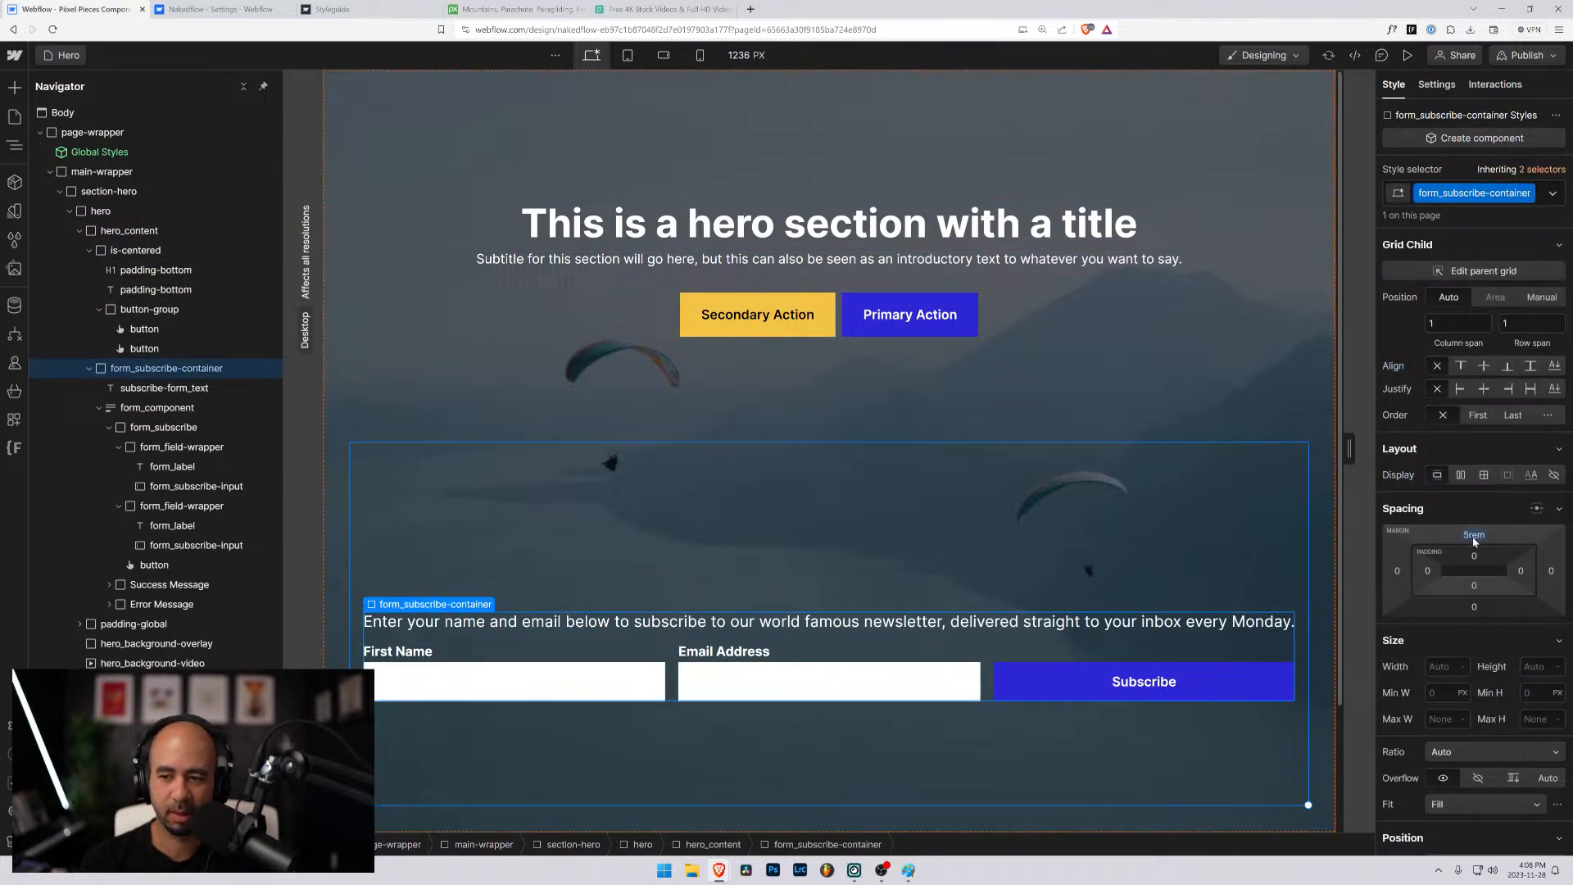
mouse_move(1474, 542)
left_mouse_down()
mouse_move(1491, 667)
mouse_move(1474, 542)
left_mouse_up()
key("ctrl+z")
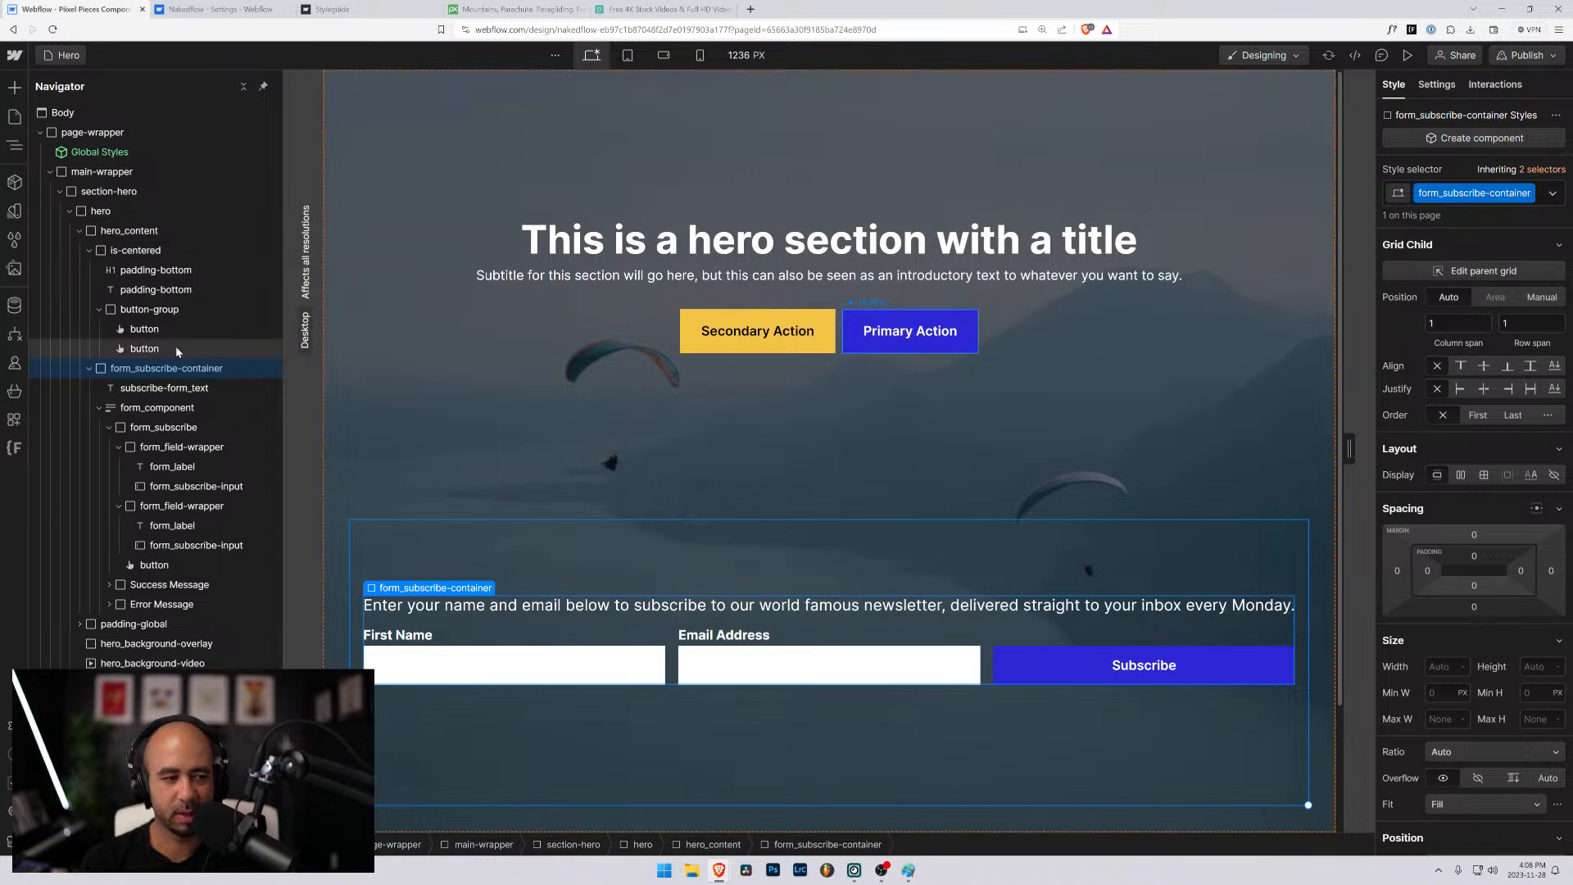
- Collapse the form_subscribe-container and is-centered branches while keeping hero_content expanded and selected
left_click(85, 369)
left_click(89, 249)
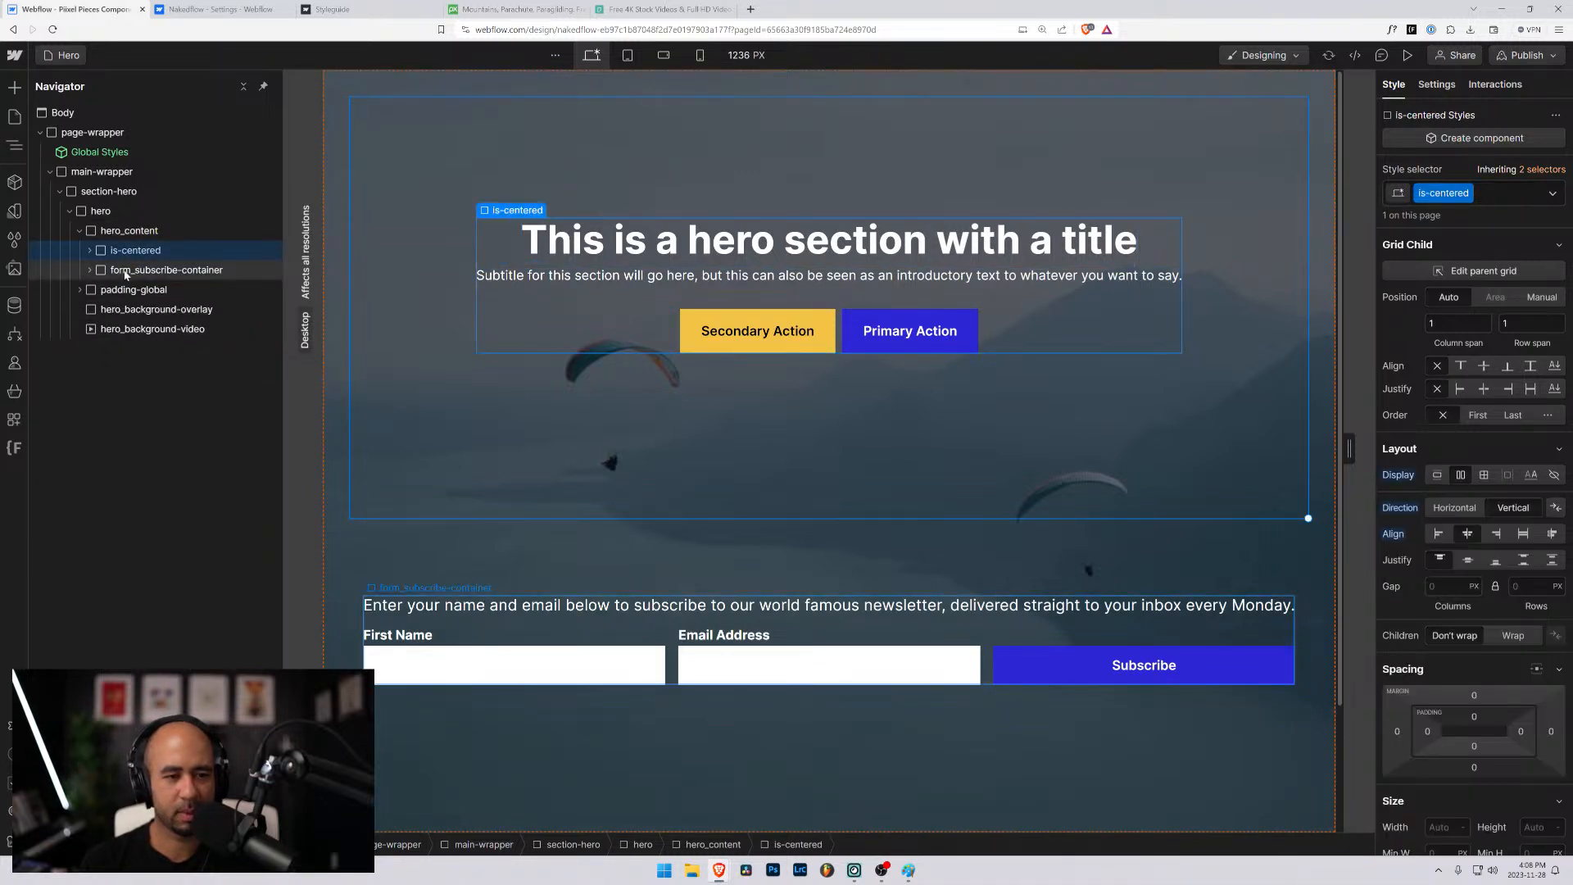
left_click(117, 232)
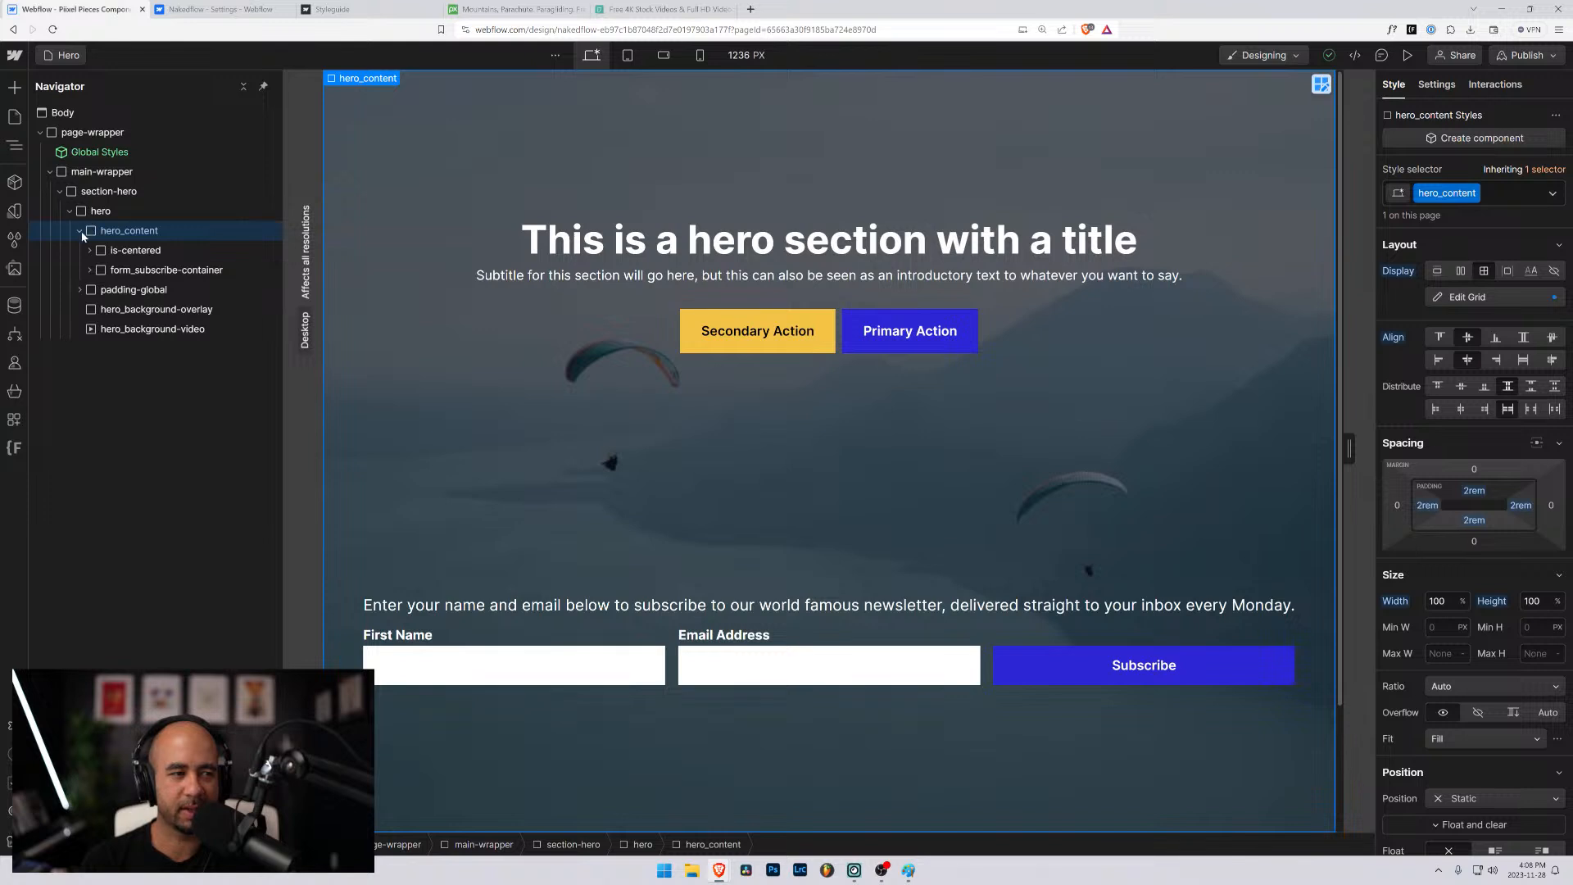
left_click(78, 231)
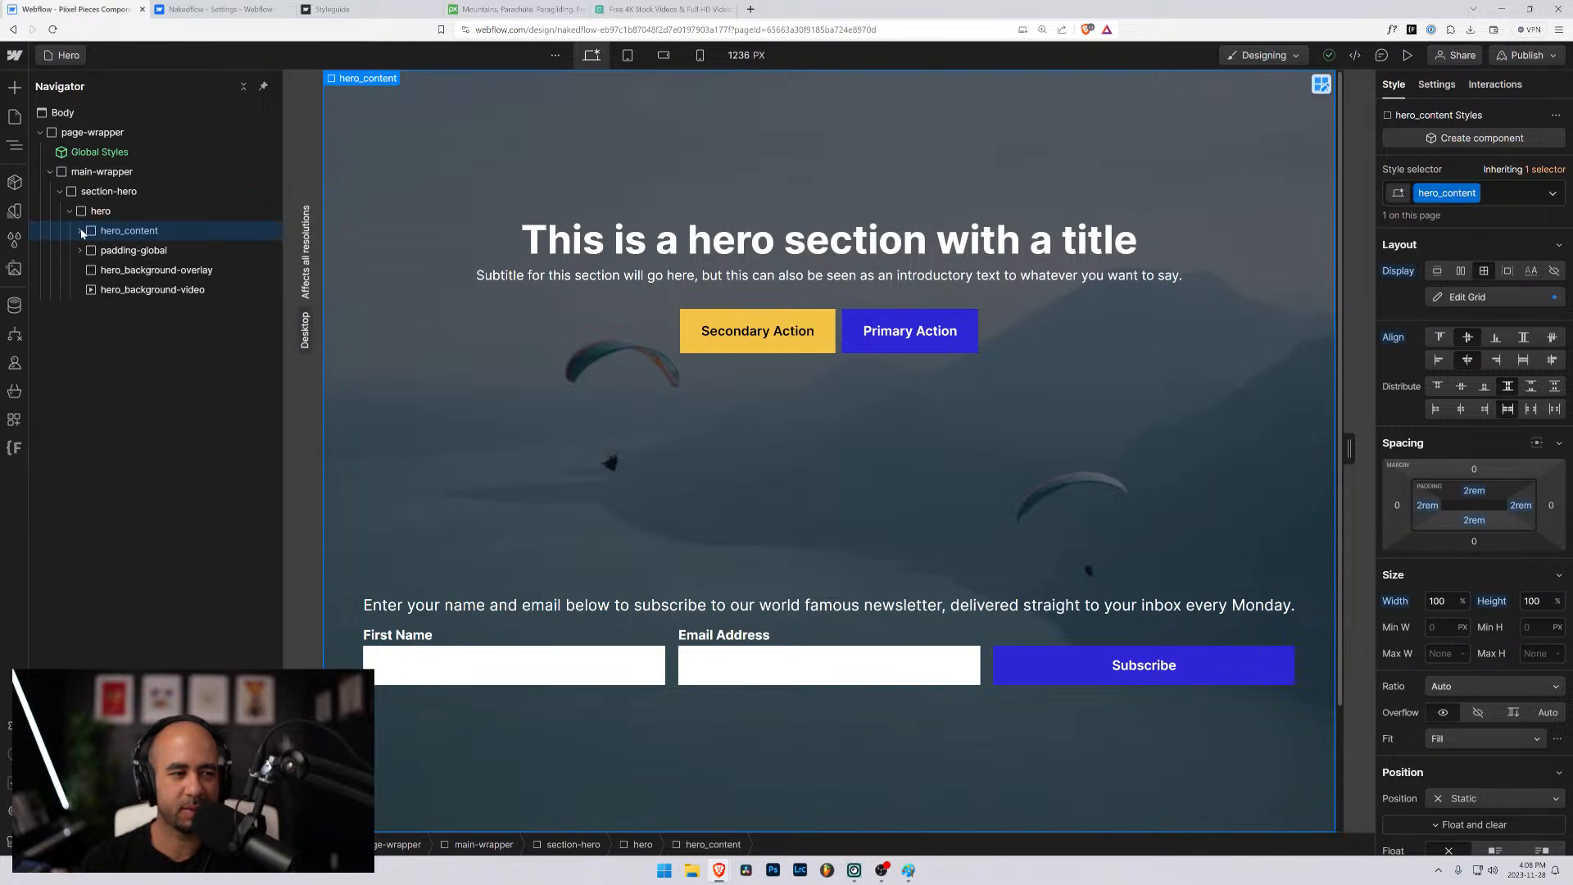
left_click(80, 231)
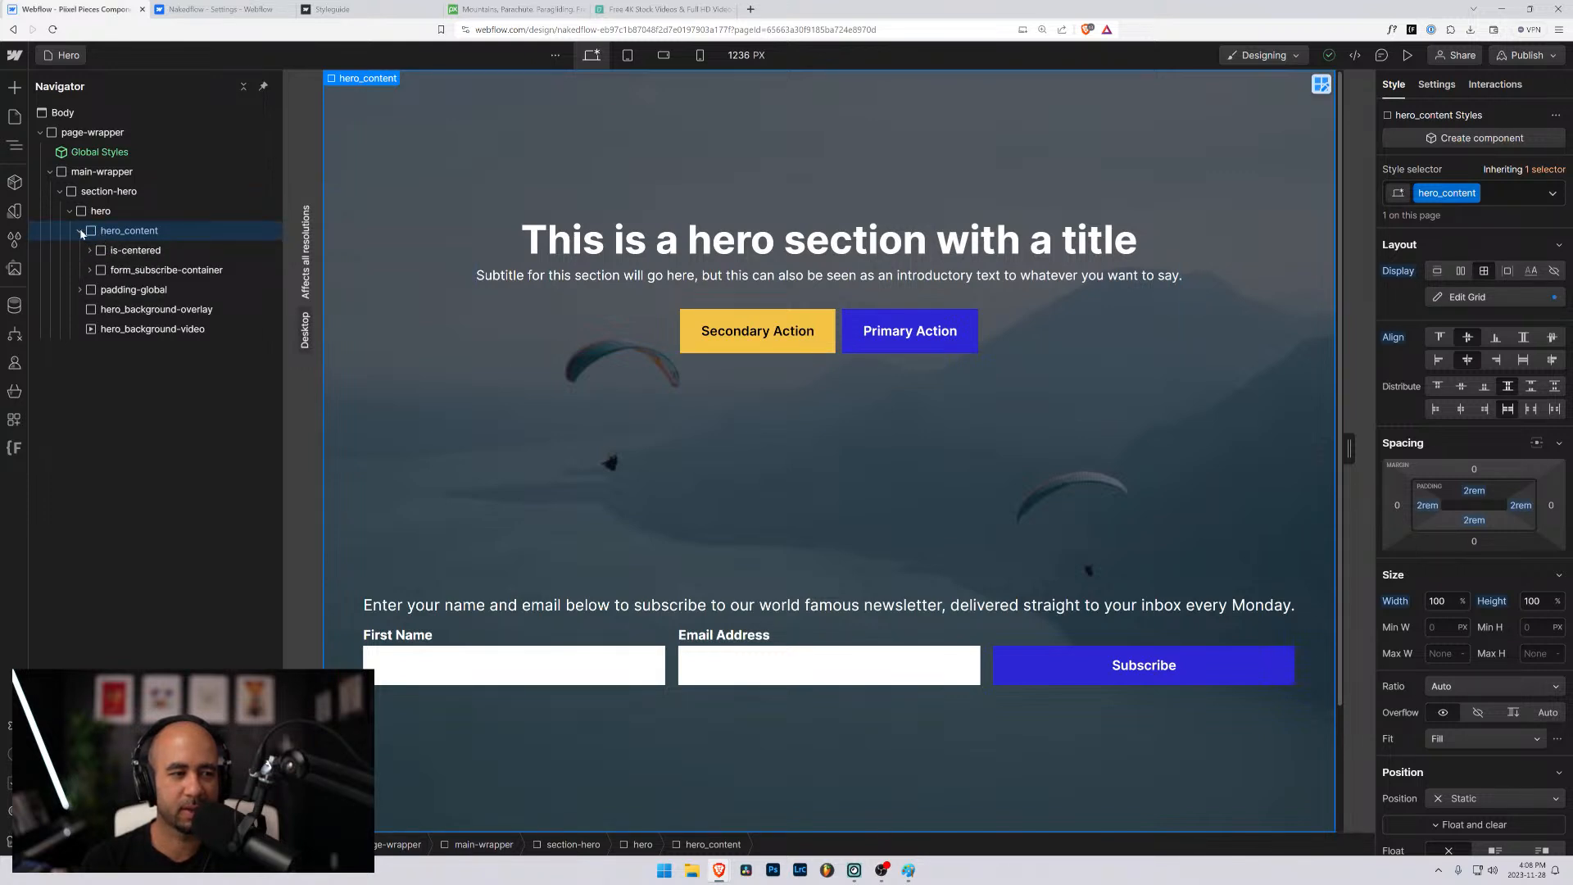
left_click(80, 232)
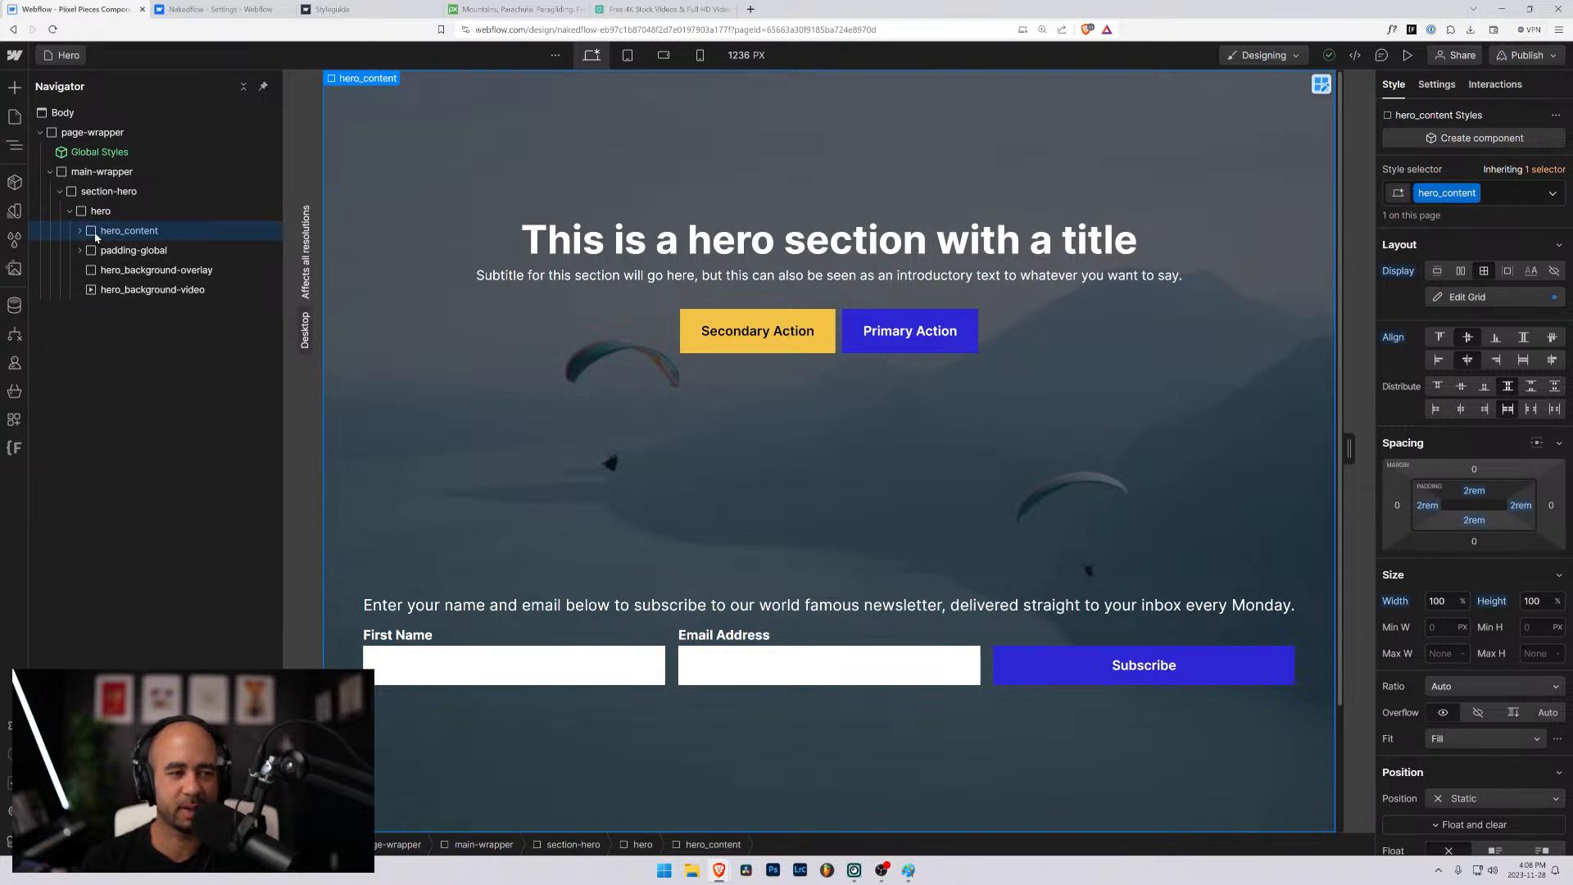
left_click(90, 233)
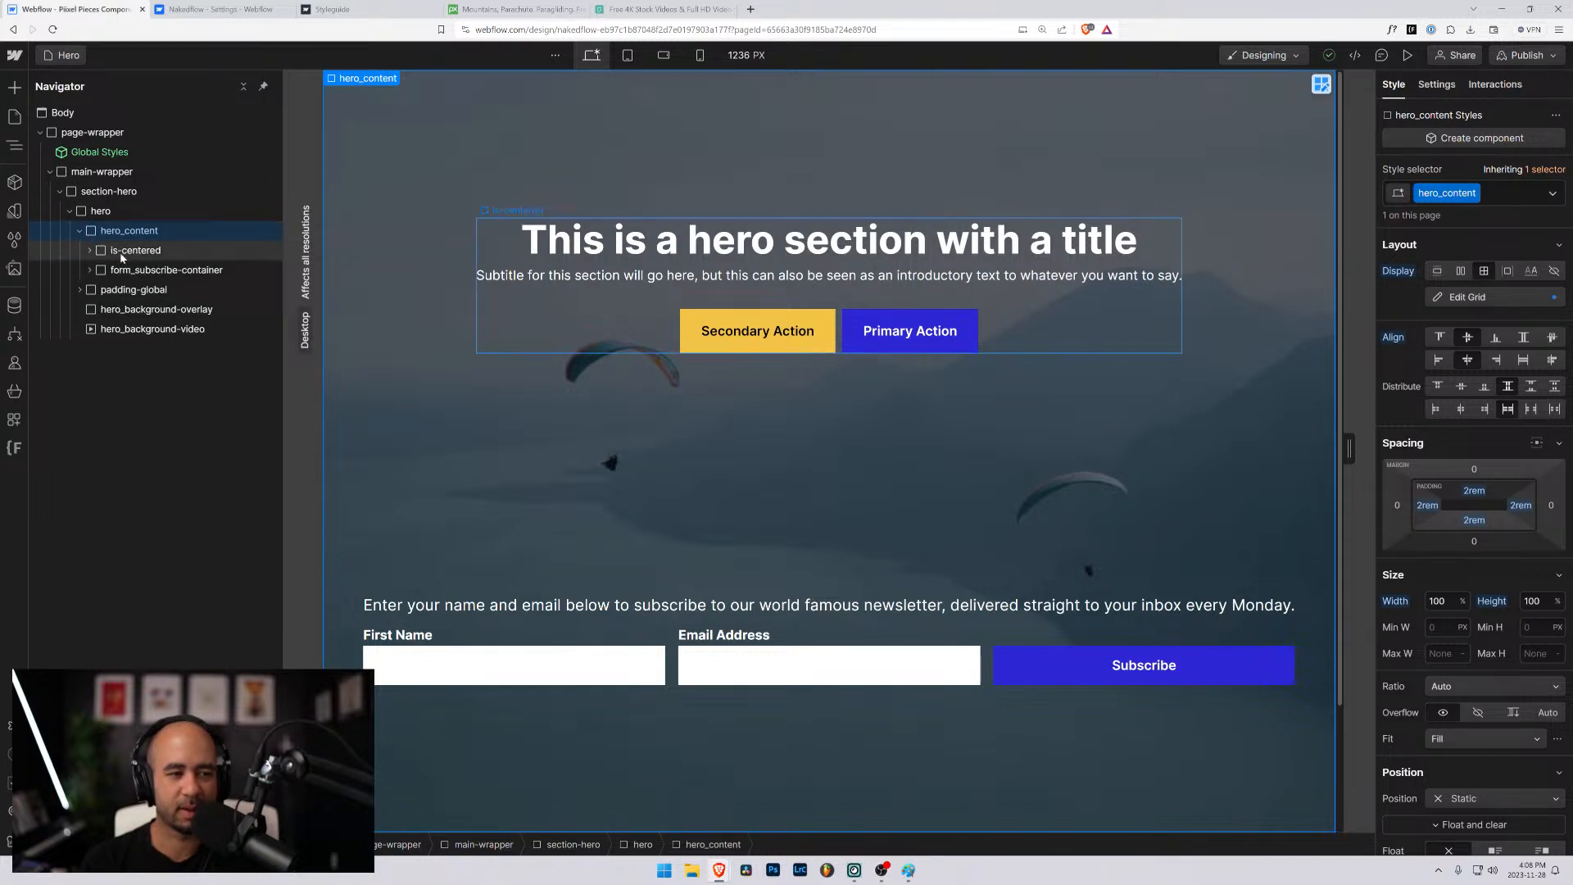
- Try wrapping the whole hero_content element in a new div block
key("ctrl+alt+g")
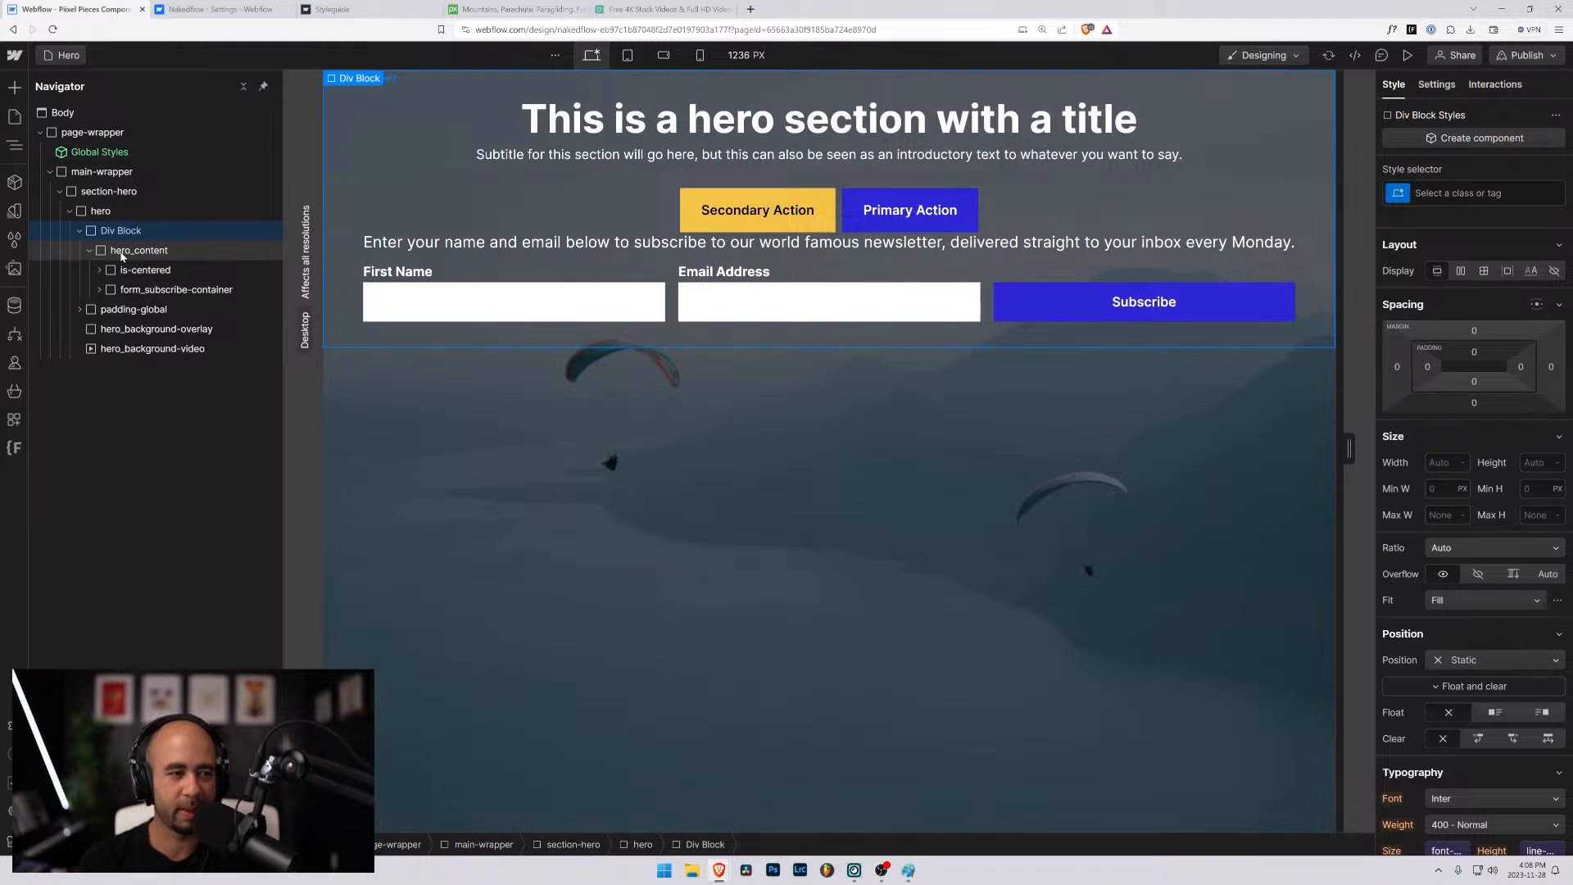
left_click_drag(121, 231, 115, 233)
key("ctrl+z")
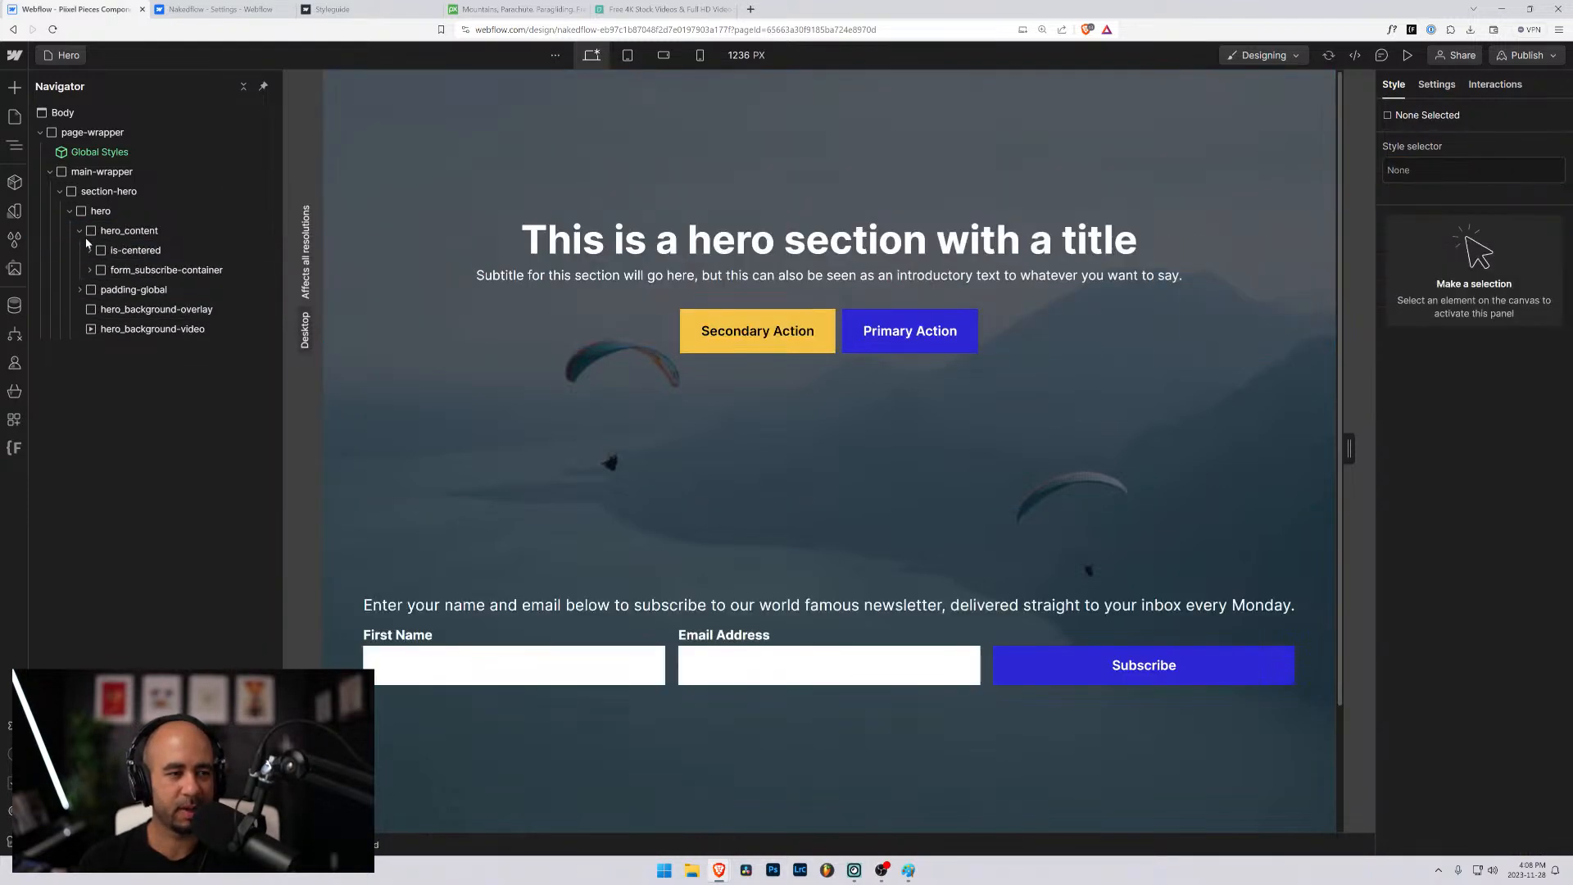
- Wrap is-centered in a new div block inside hero_content and move form_subscribe-container into that div block
left_click(123, 231)
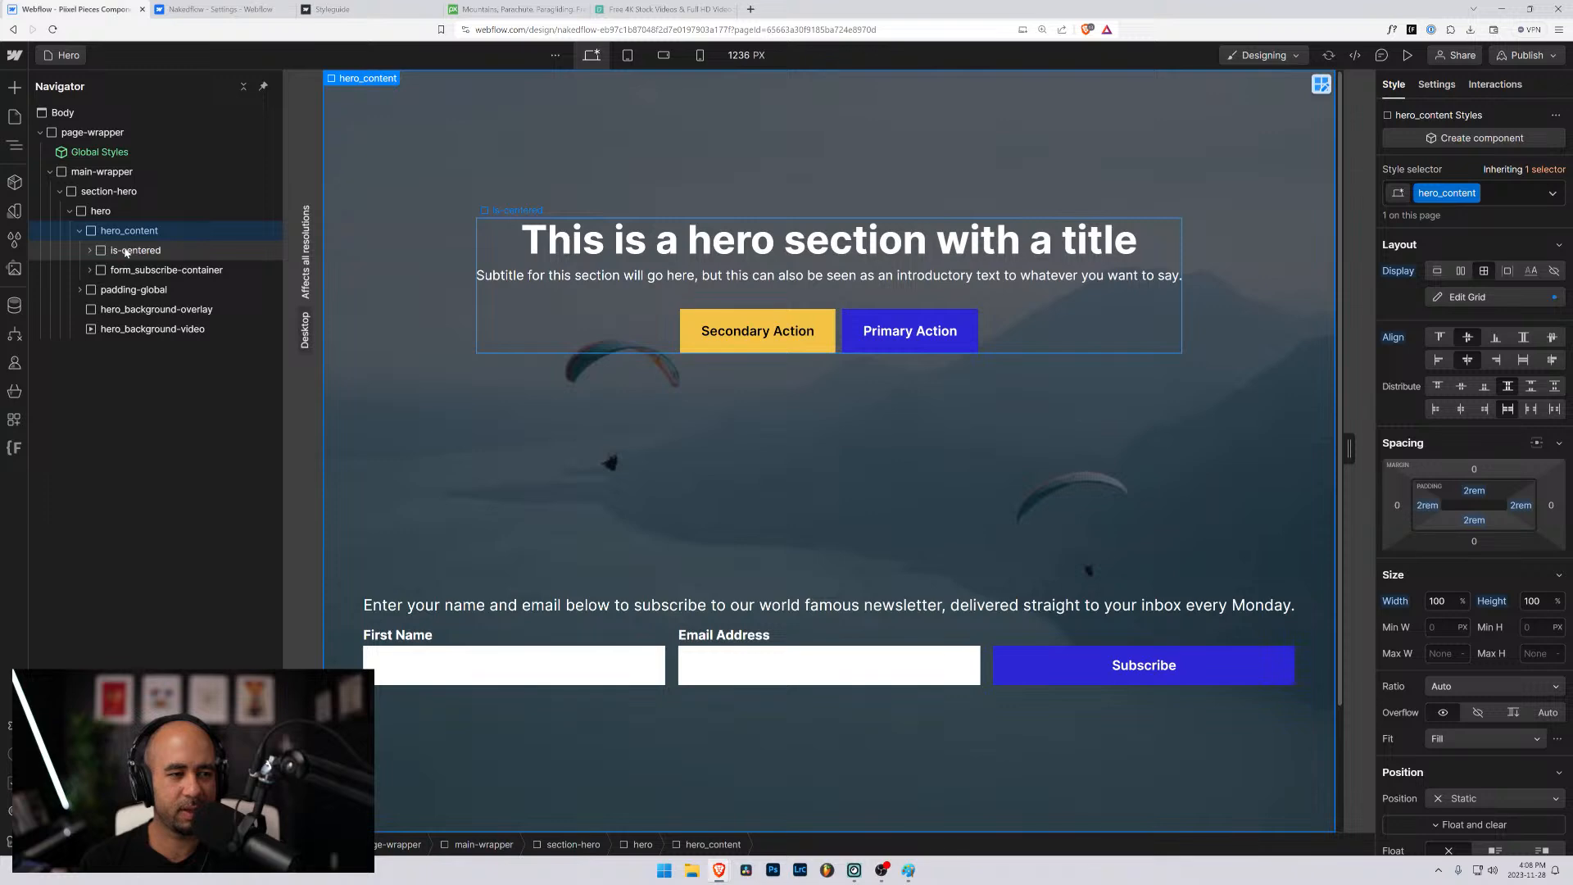
left_click(125, 251)
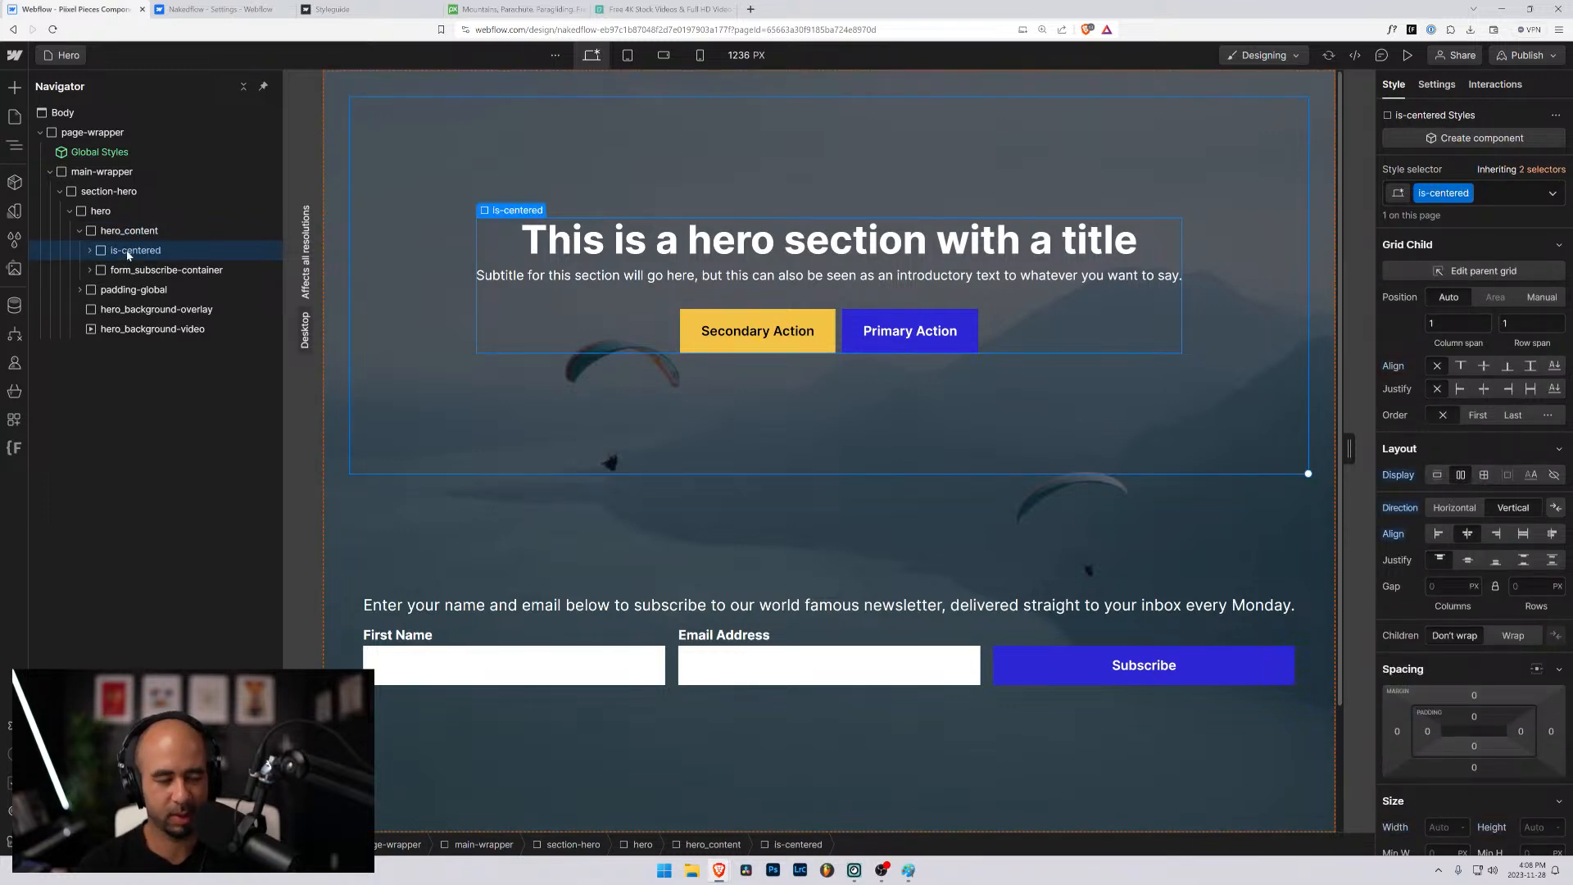
key("ctrl+alt+g")
left_click_drag(130, 289, 130, 273)
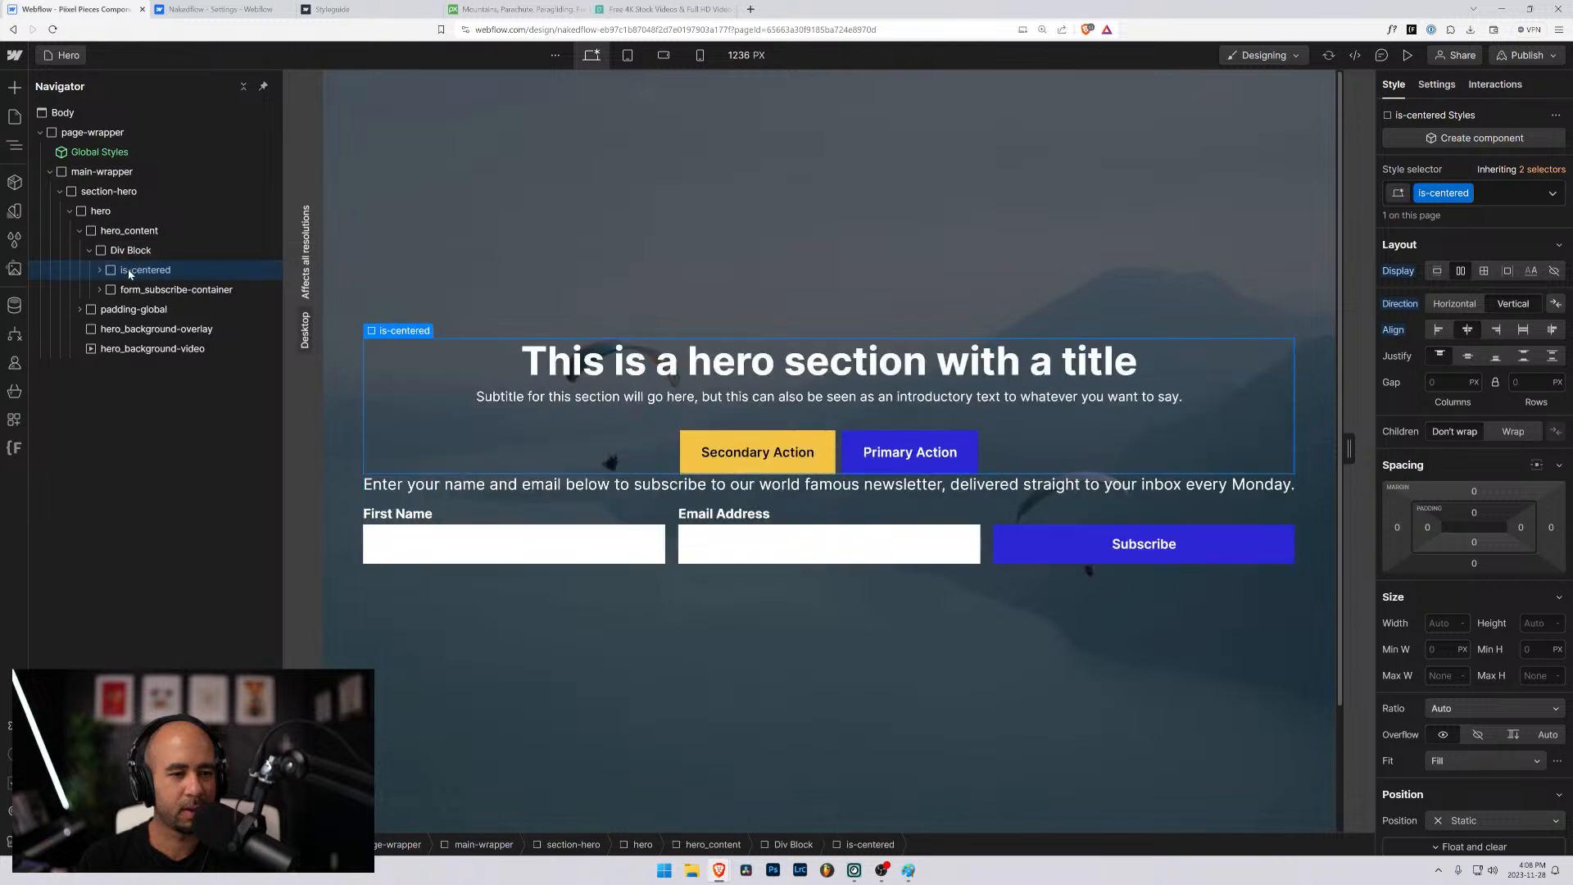
left_click(105, 251)
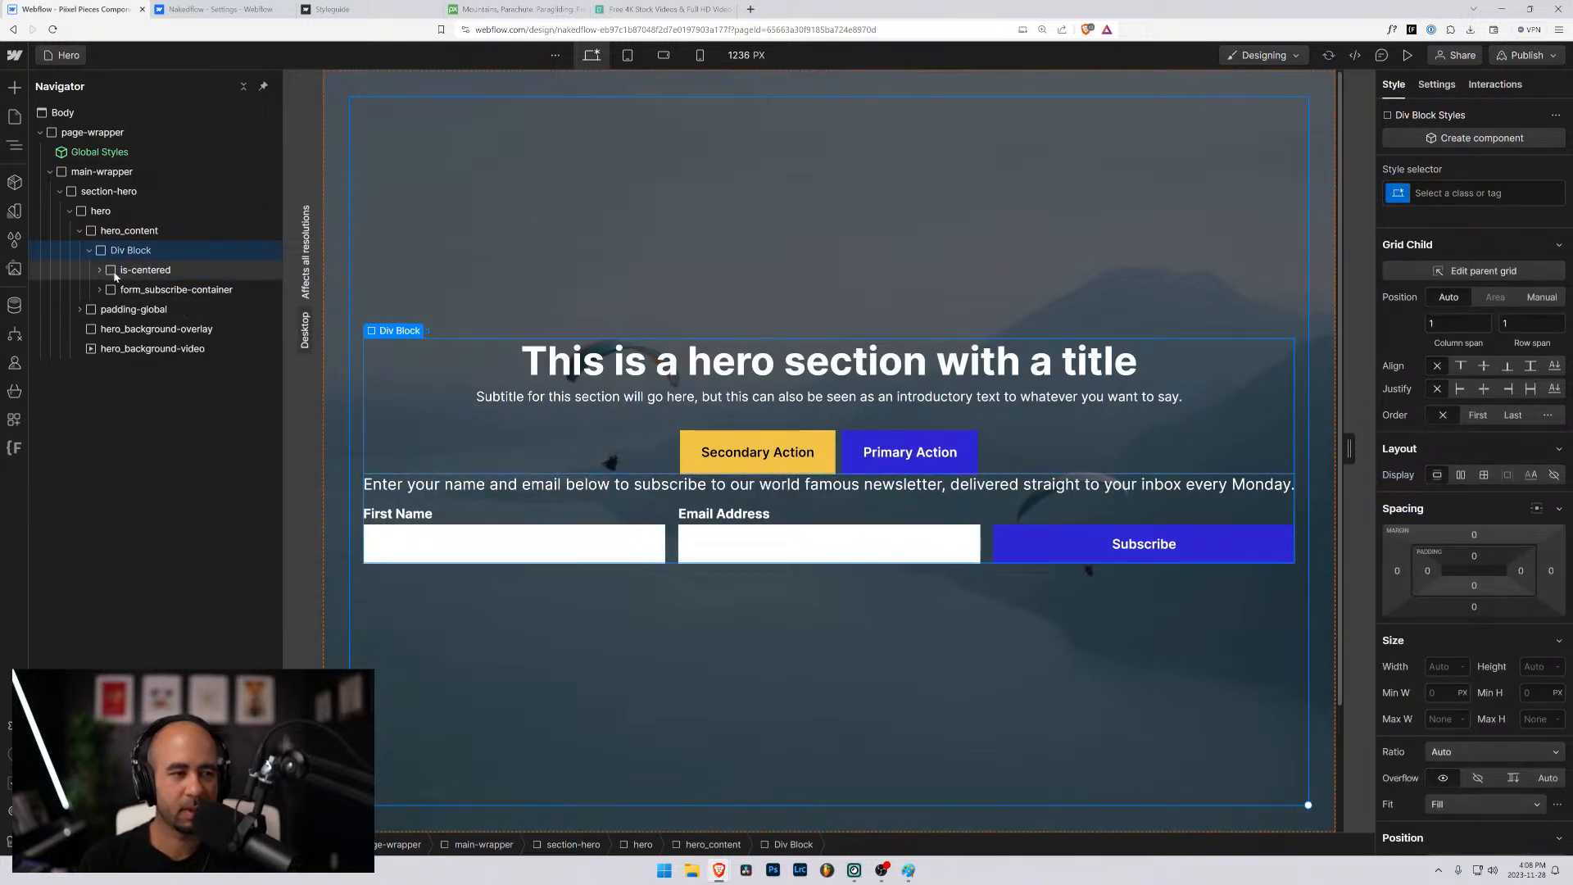
left_click(123, 274)
left_click(91, 251)
left_click(112, 251)
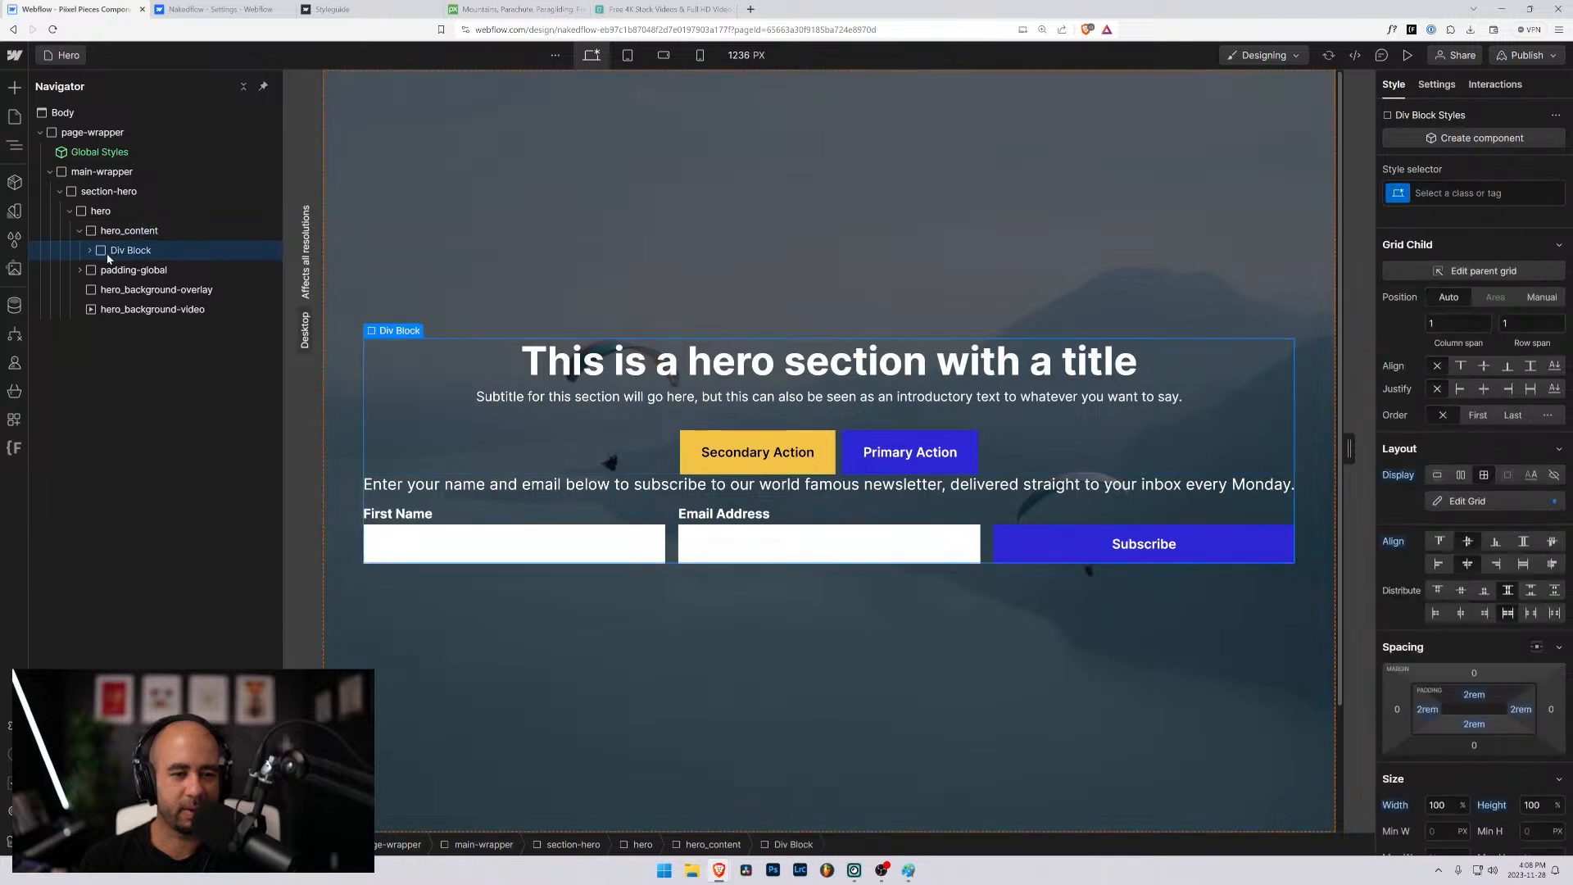
- Set the top margin of form_subscribe-container to 5rem
left_click(89, 251)
left_click(123, 290)
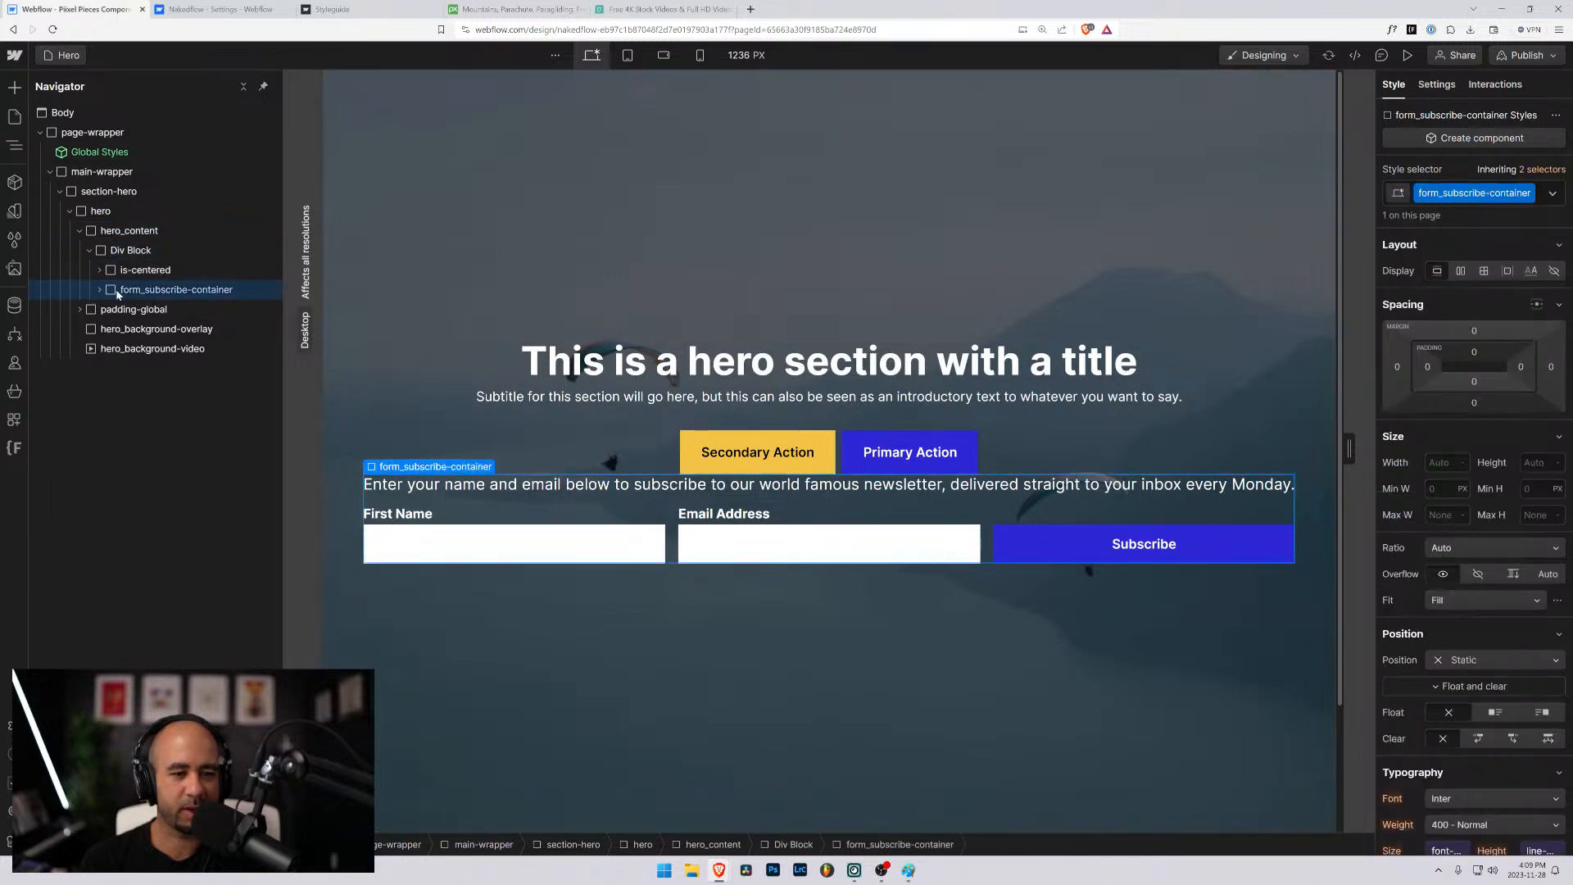
left_click(1474, 331)
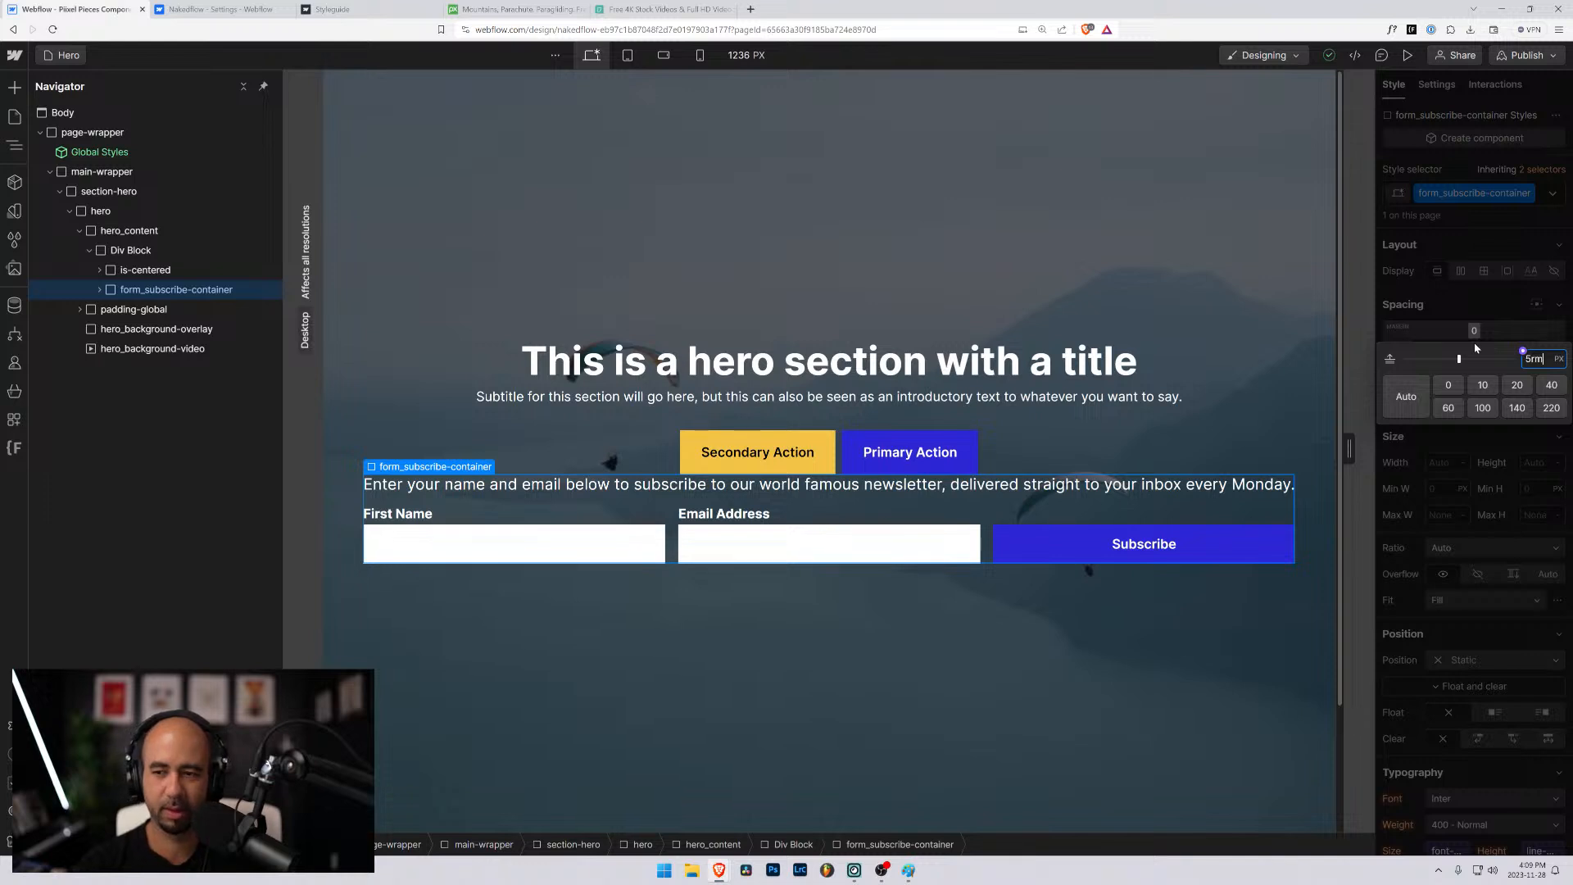
type("5rem")
key("Return")
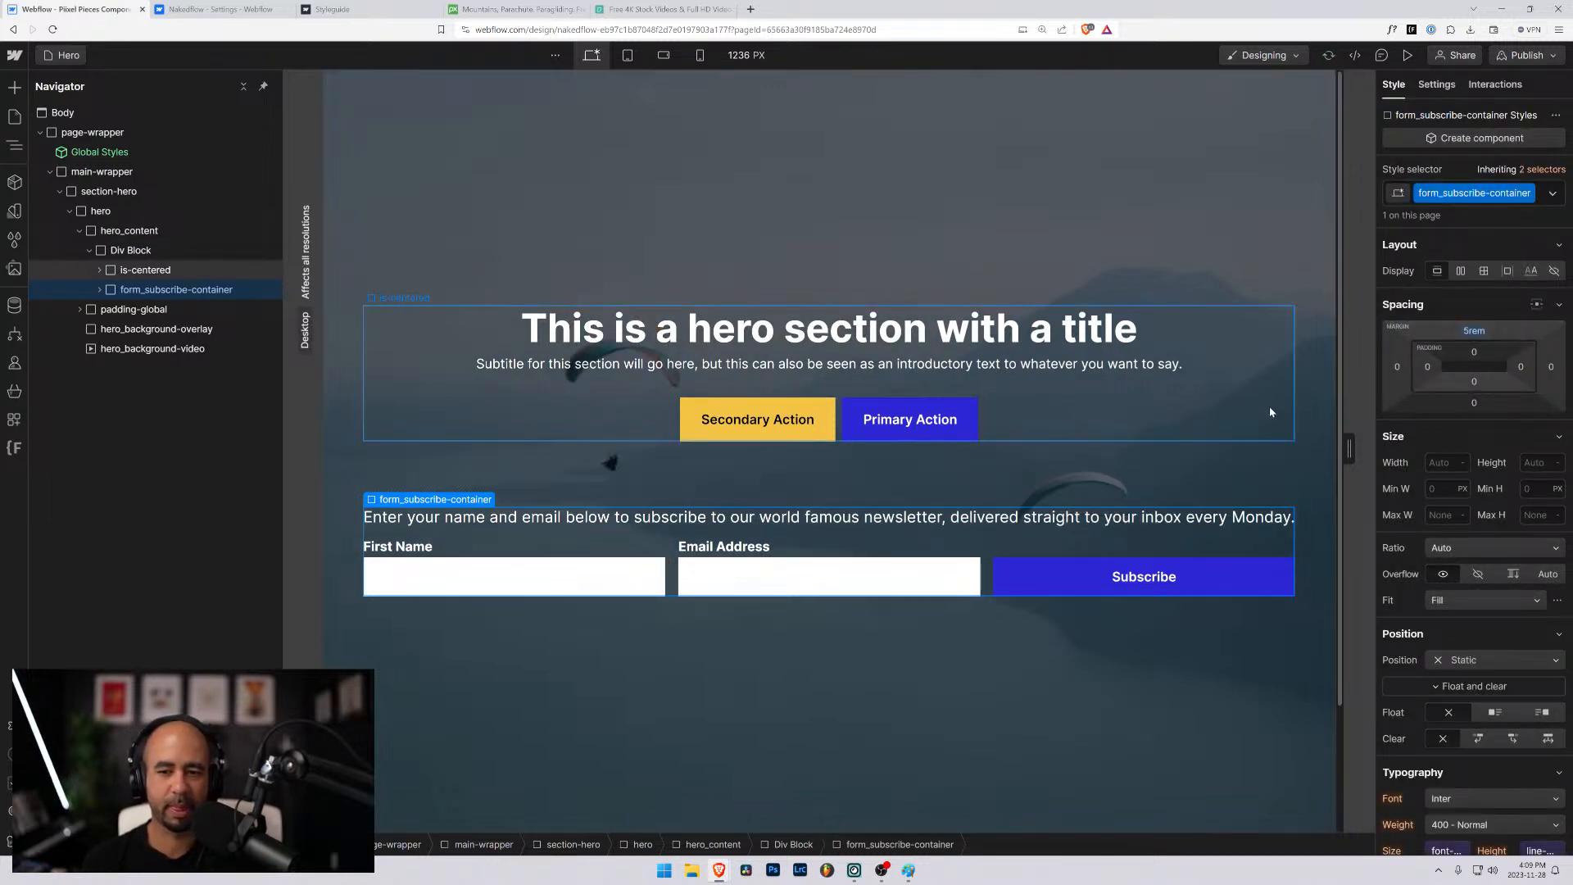
- Preview the hero and examine the centering of its content at different canvas widths and browser window sizes
left_click(1408, 55)
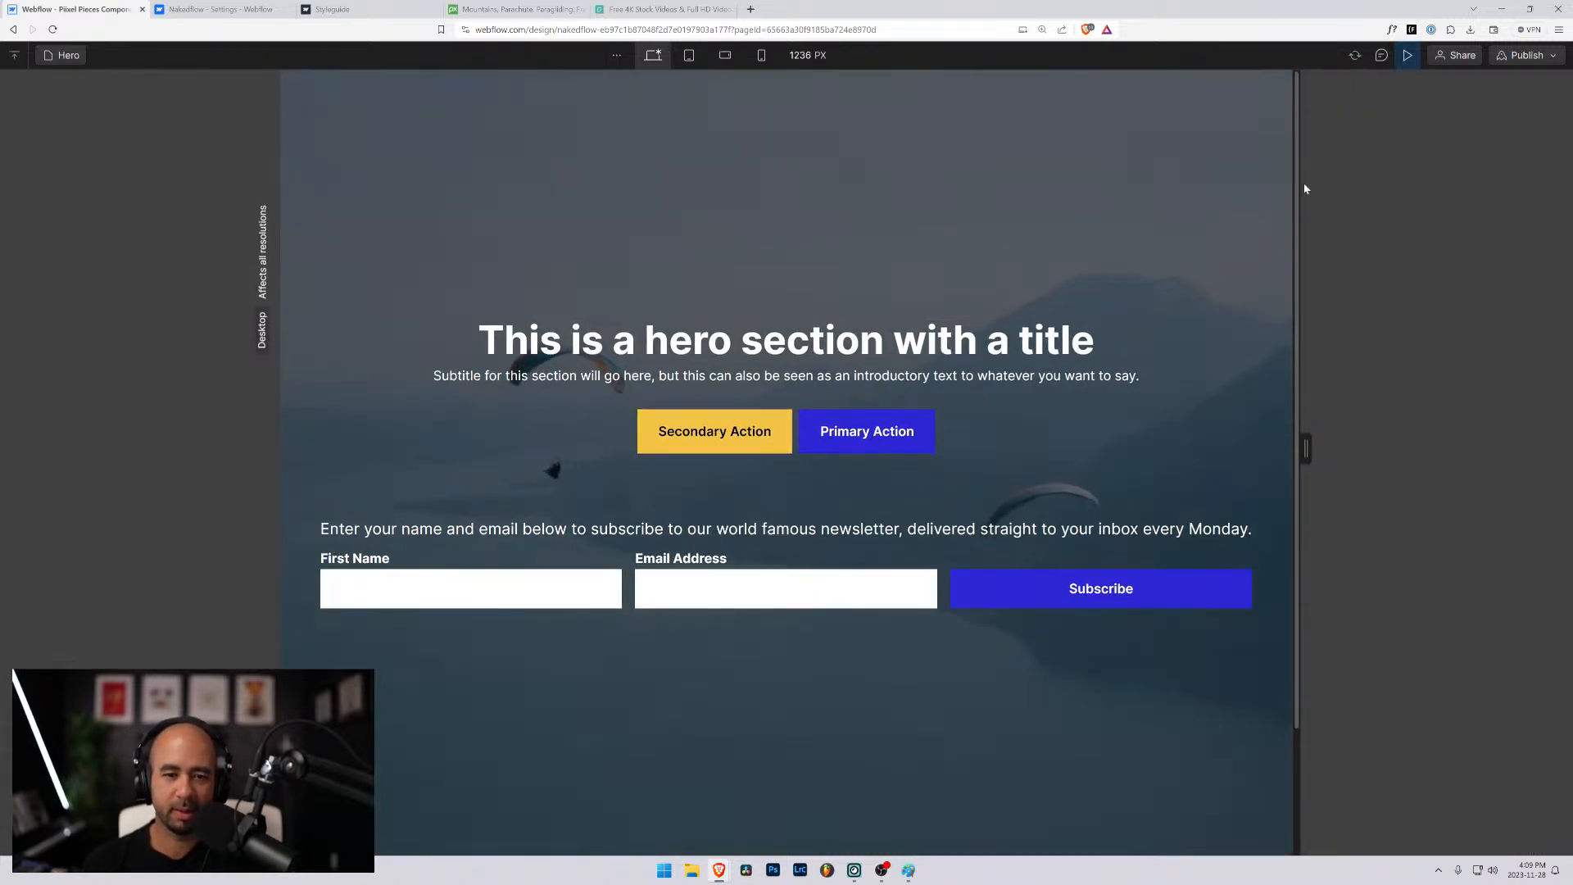
left_click_drag(1313, 439, 1382, 478)
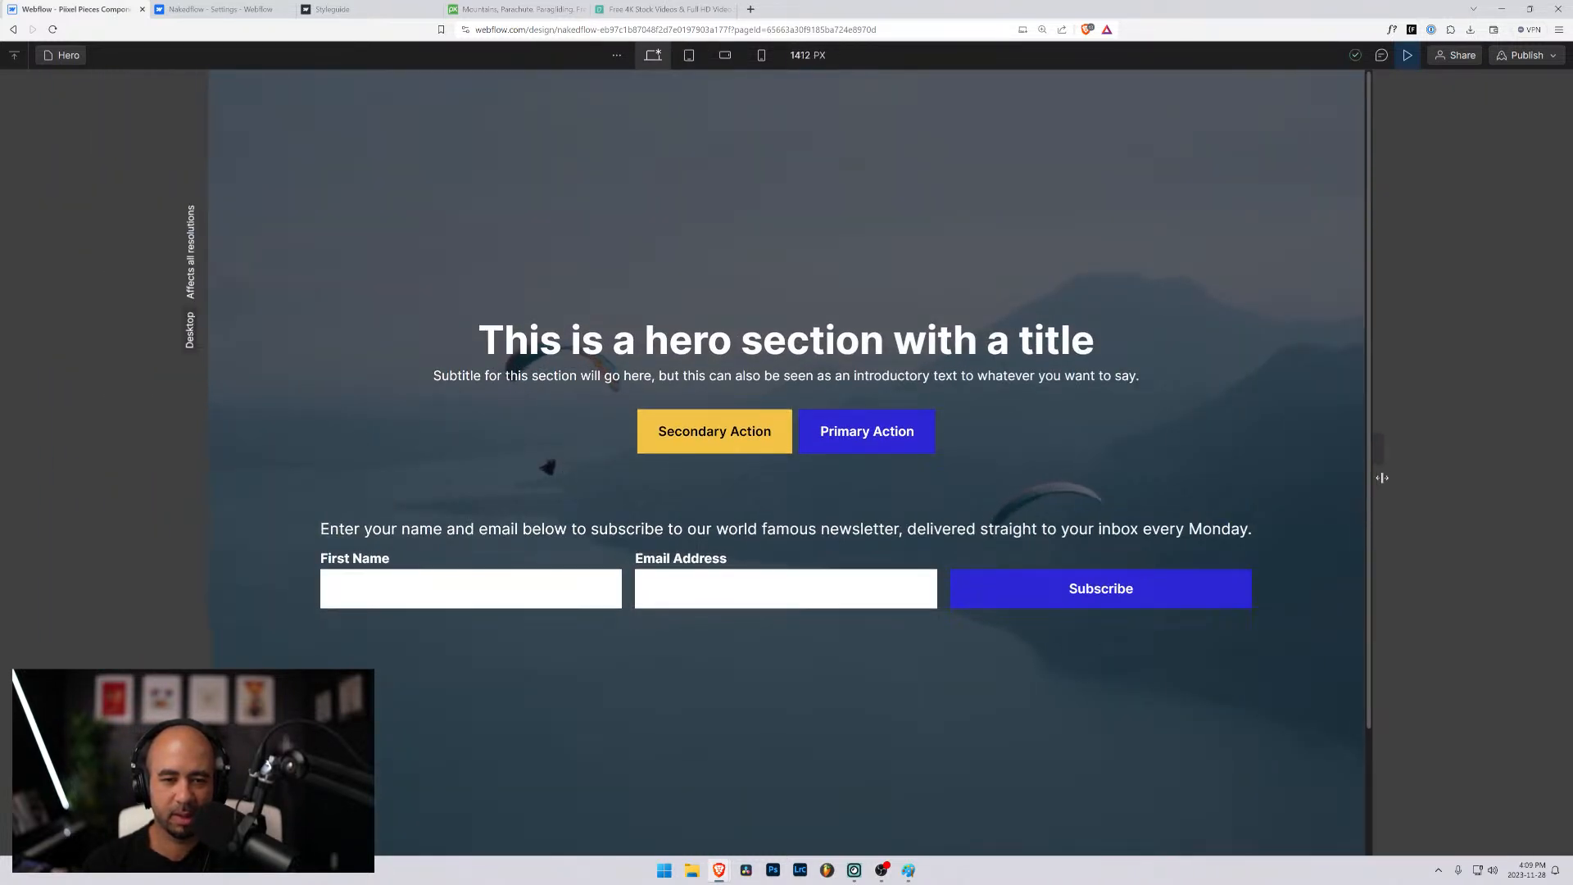
left_click(1528, 10)
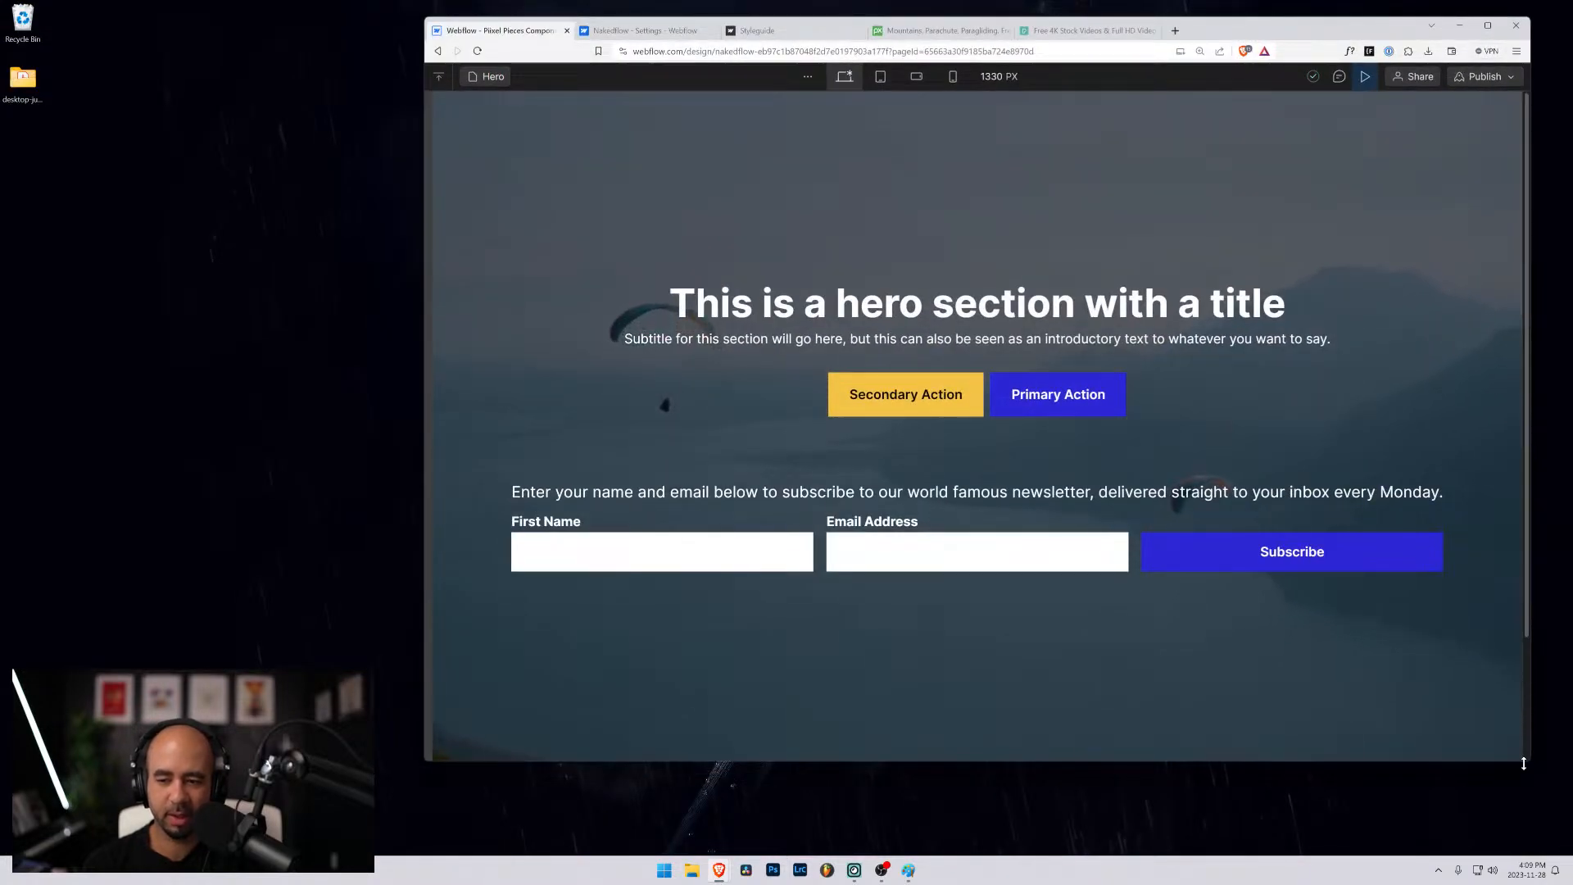
left_click_drag(1282, 760, 1277, 623)
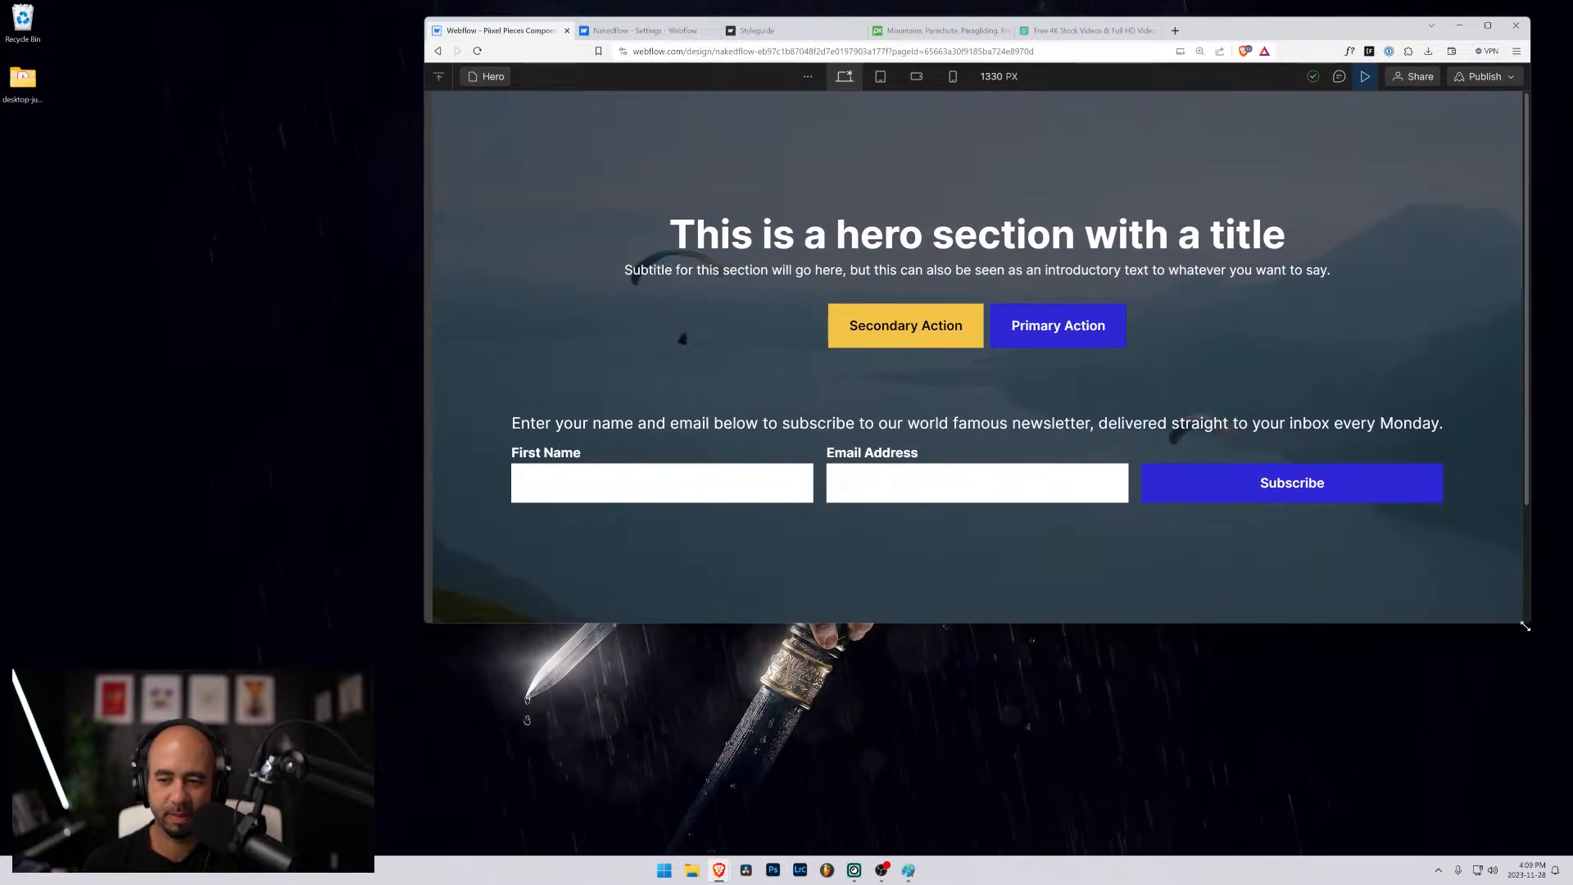
left_click_drag(1529, 626, 1492, 782)
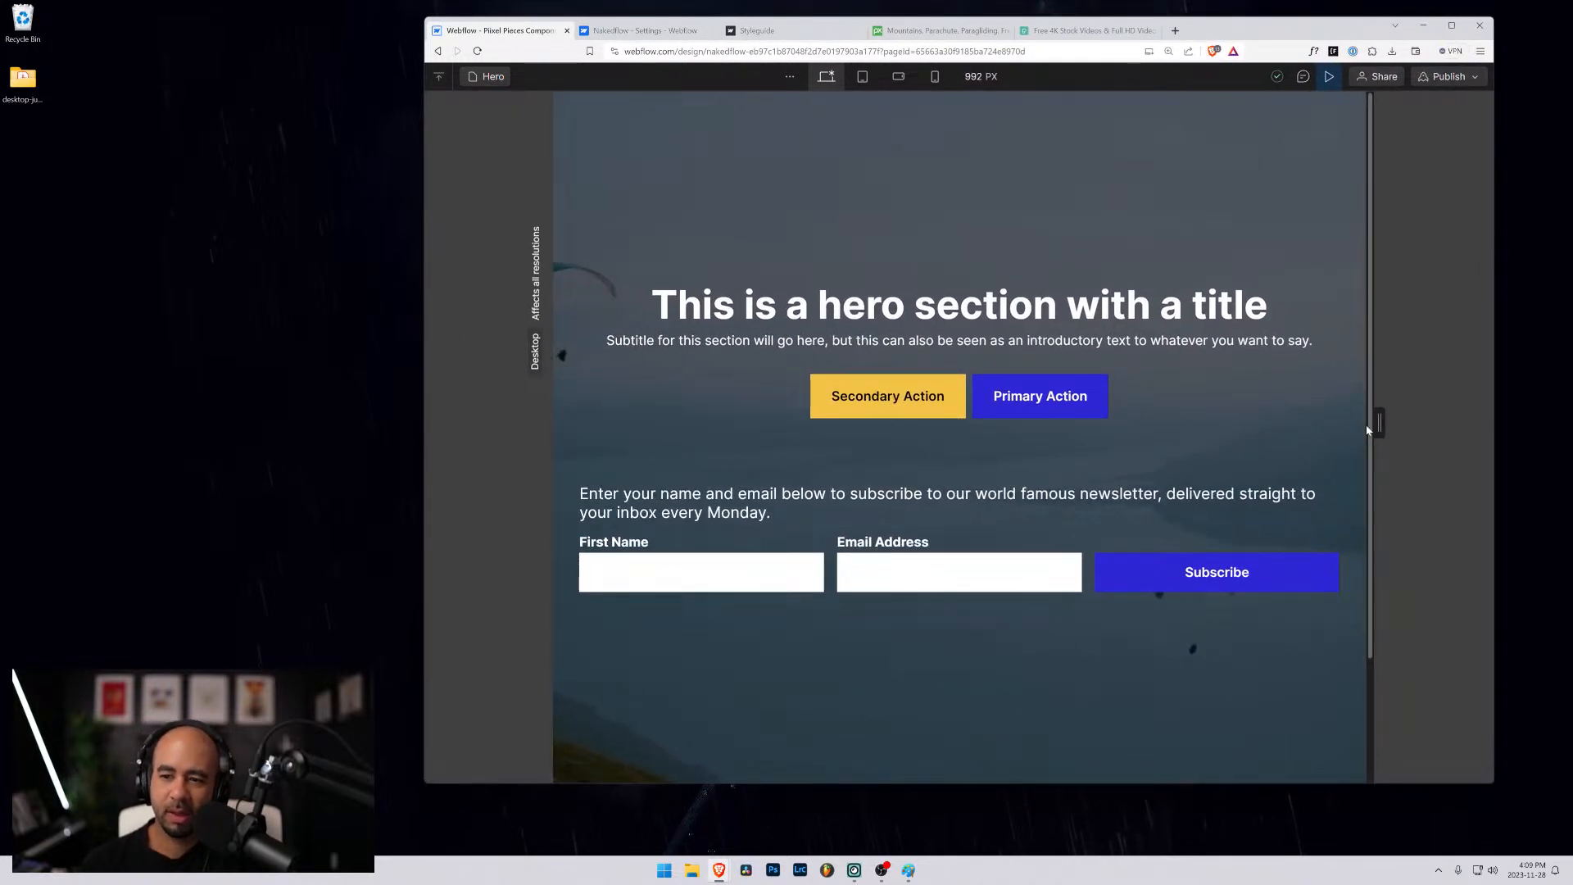
left_click_drag(1380, 423, 1442, 424)
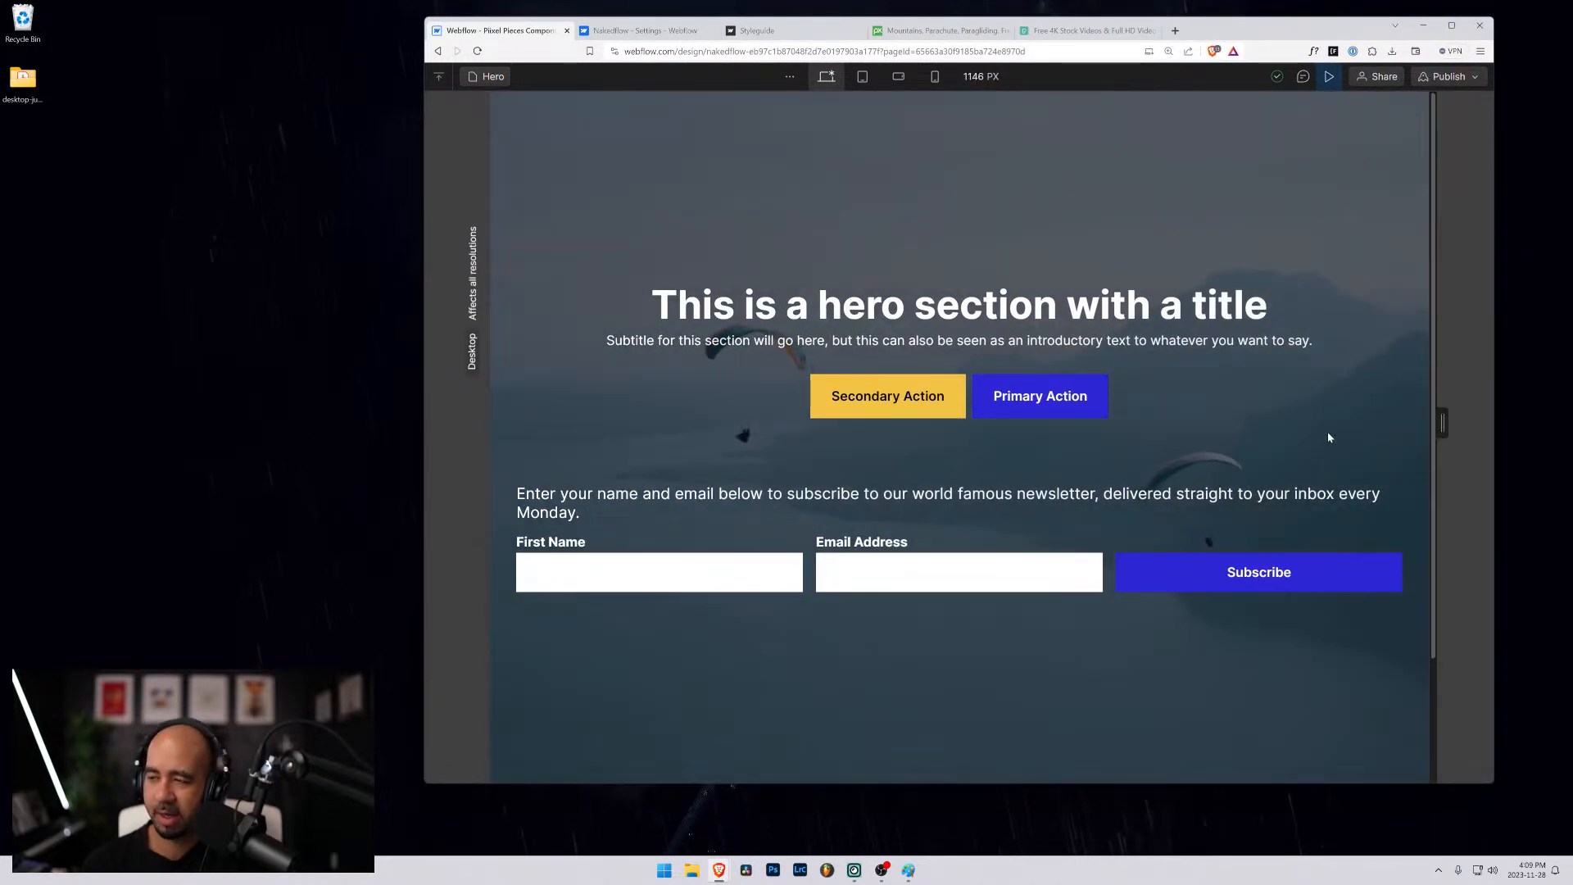
left_click(1450, 25)
left_click_drag(1271, 446, 1320, 452)
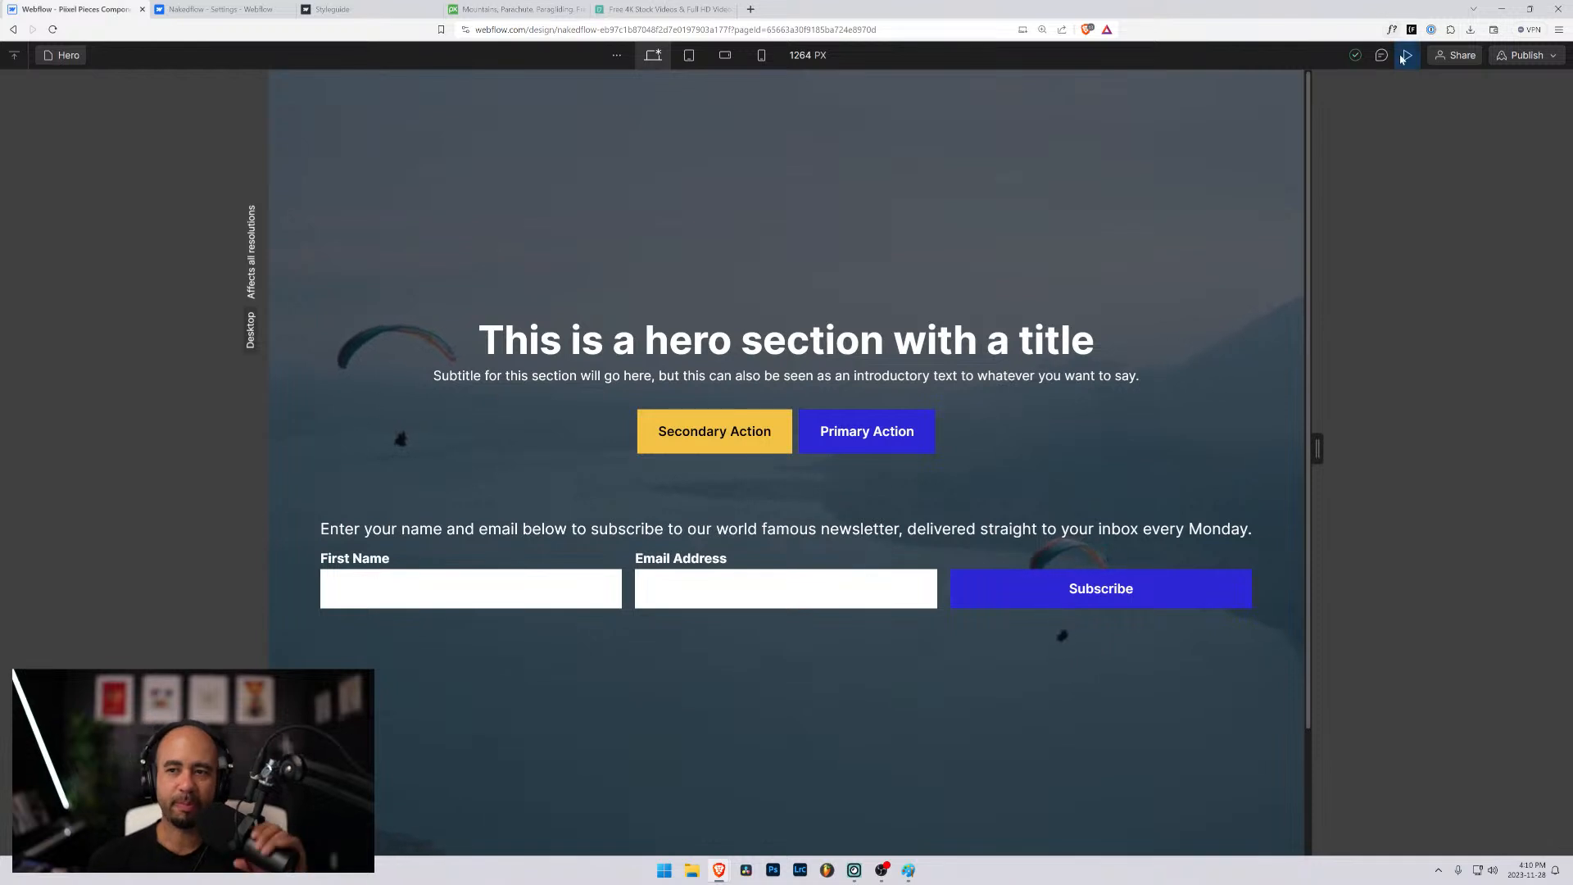
left_click(1407, 56)
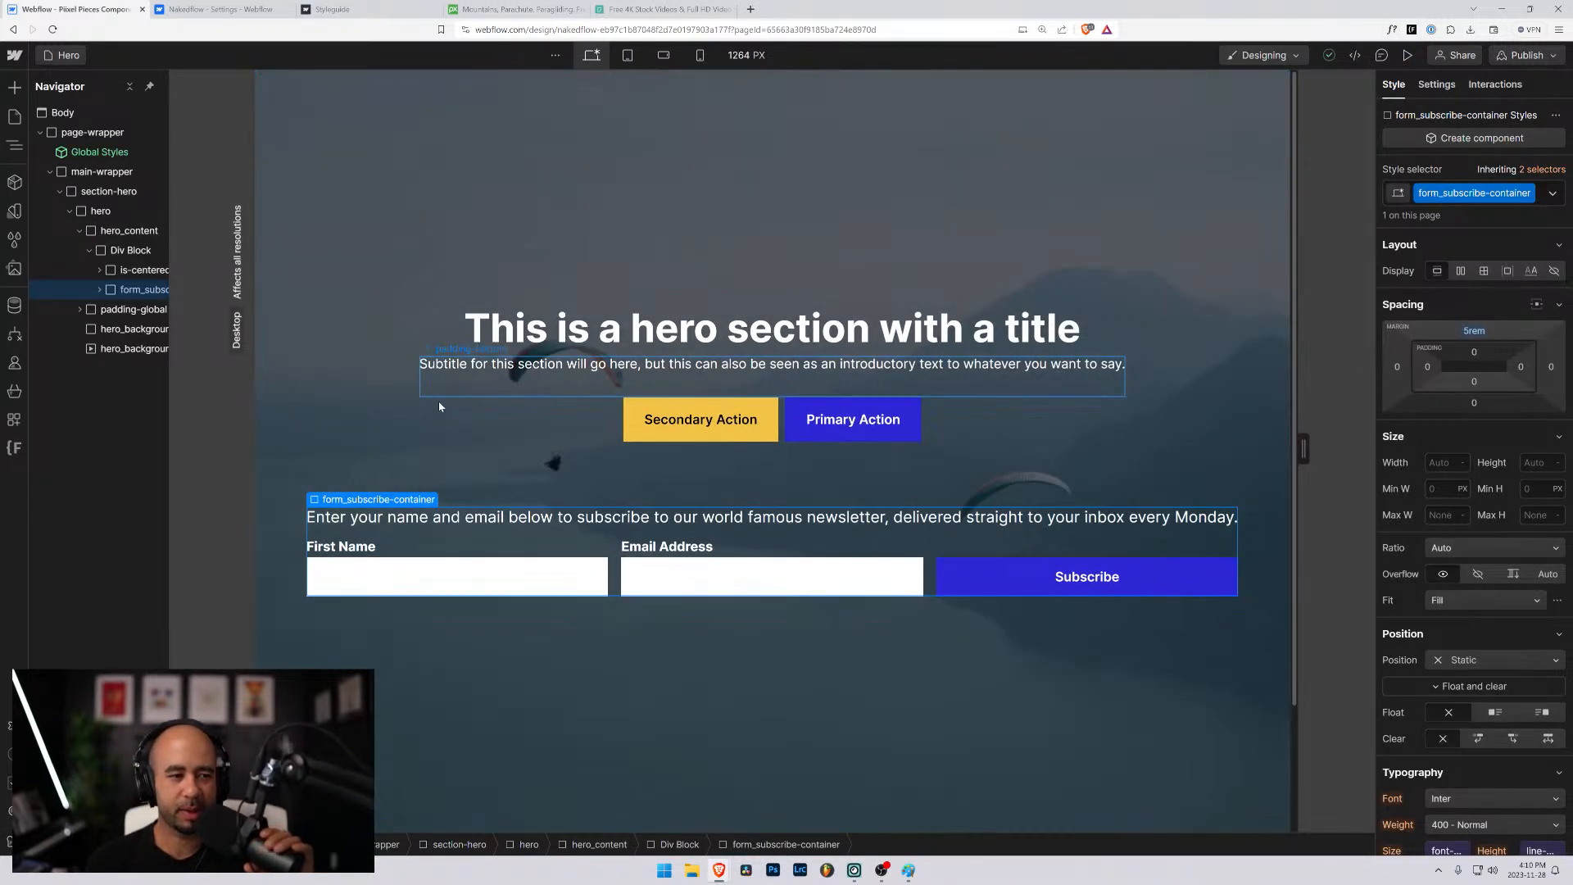
- Widen the element tree and select the div block that wraps is-centered and form_subscribe-container
left_click_drag(169, 249, 239, 258)
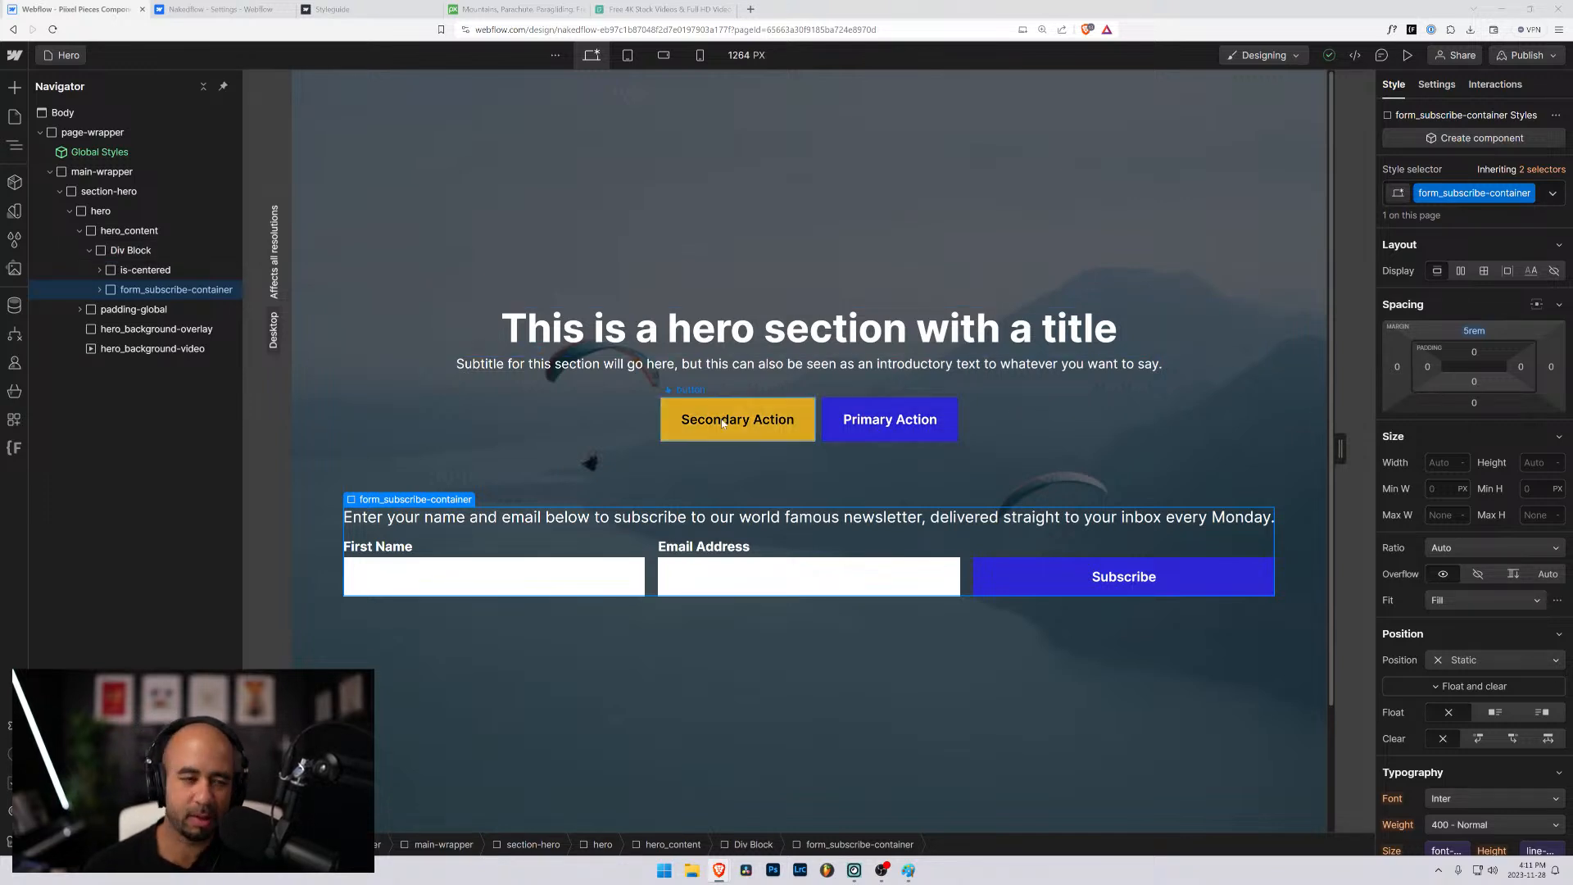
left_click(536, 470)
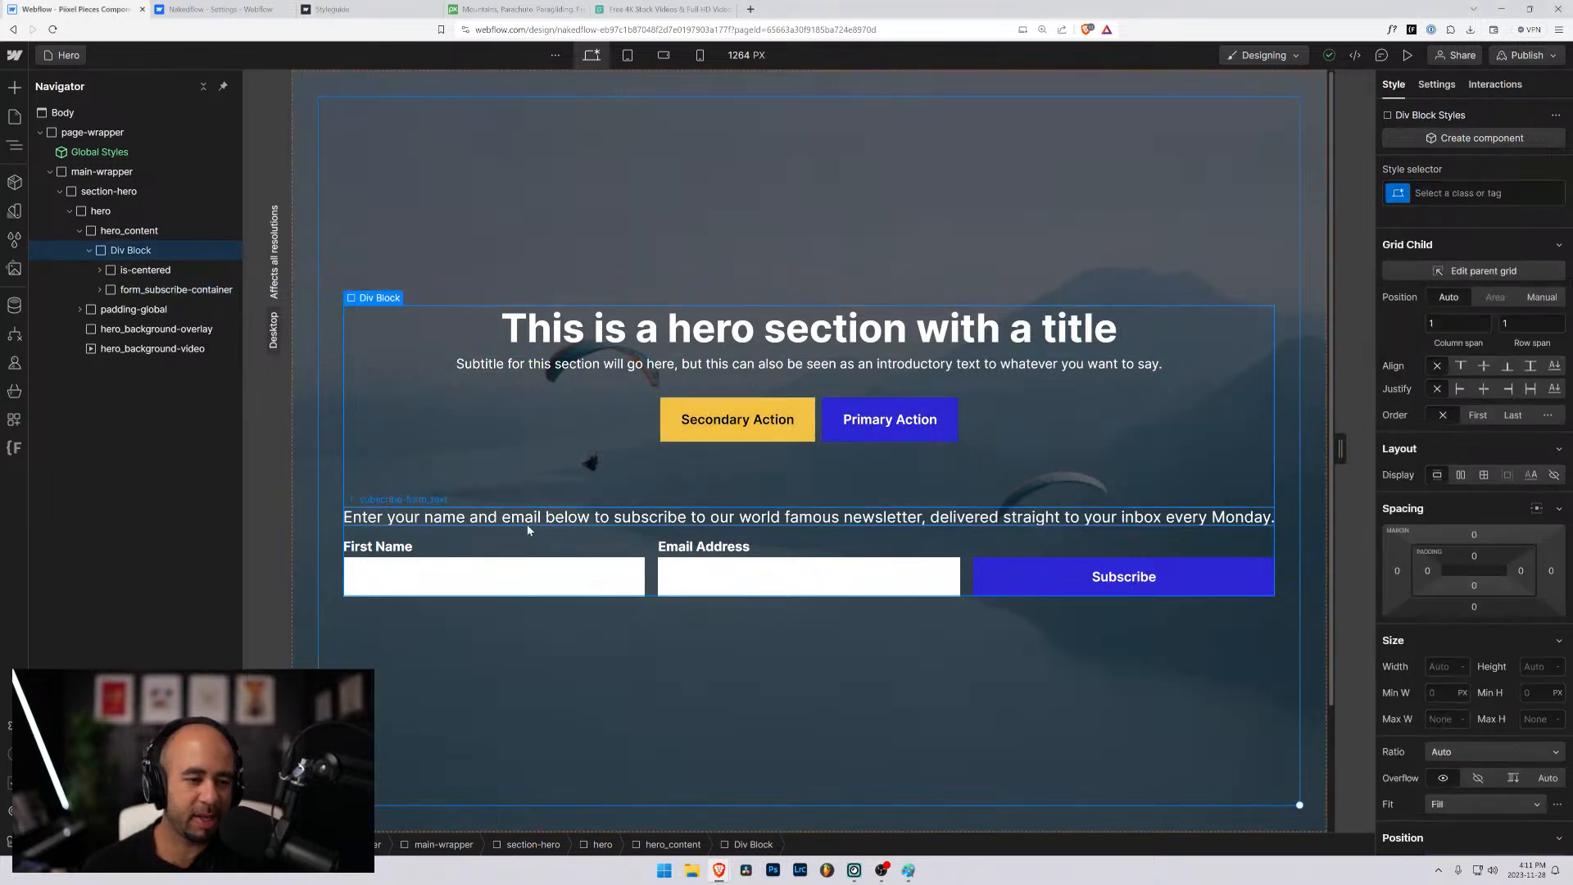
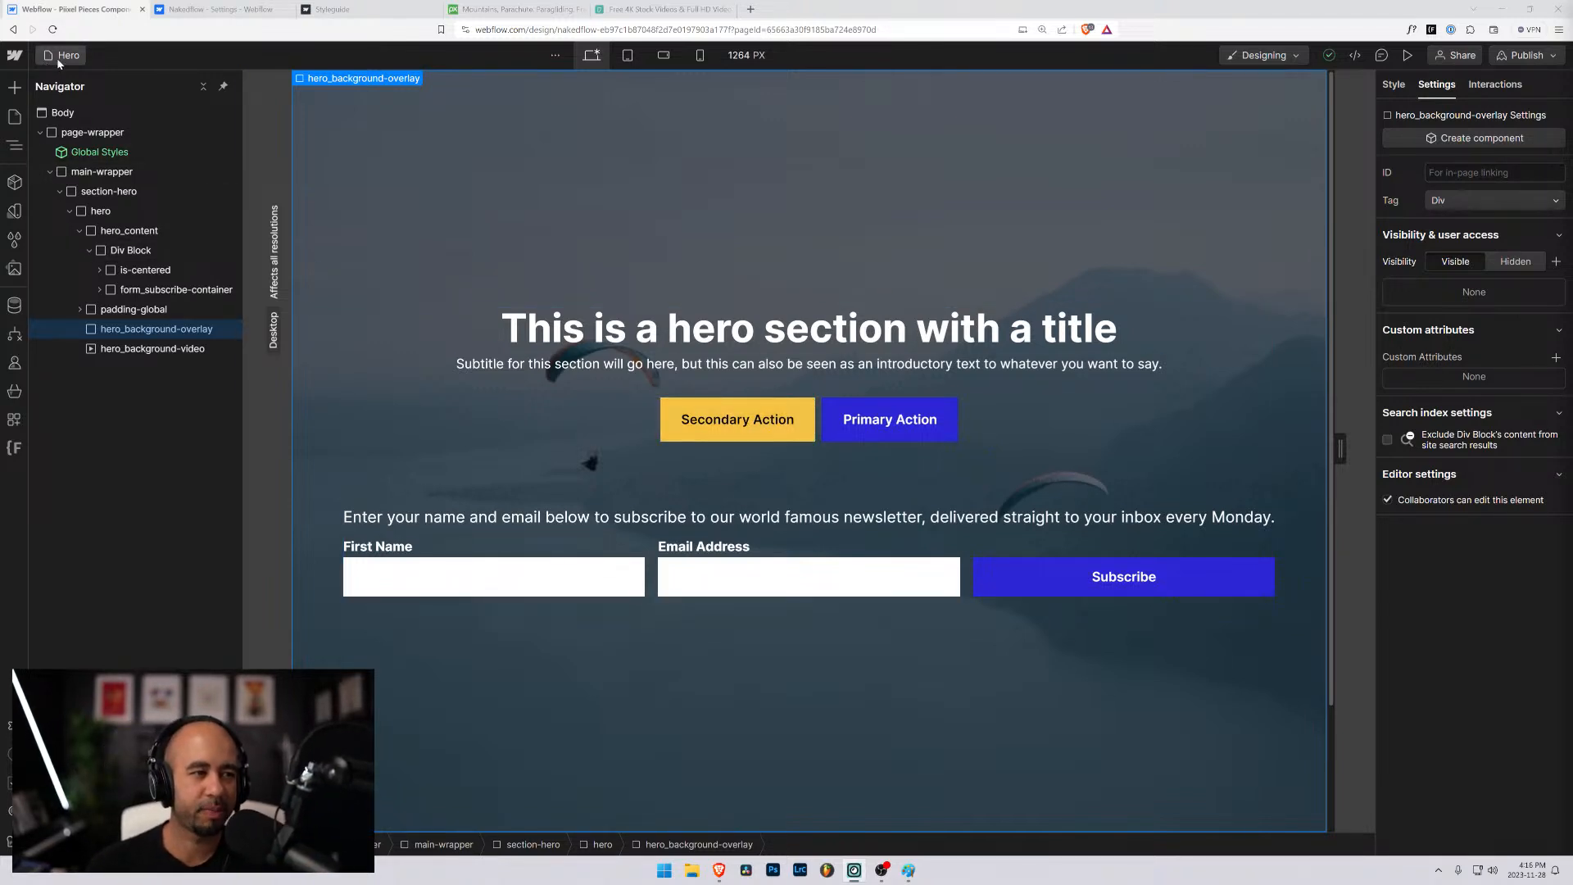
- Select the newsletter form's form_component block inside the hero
left_click(656, 557)
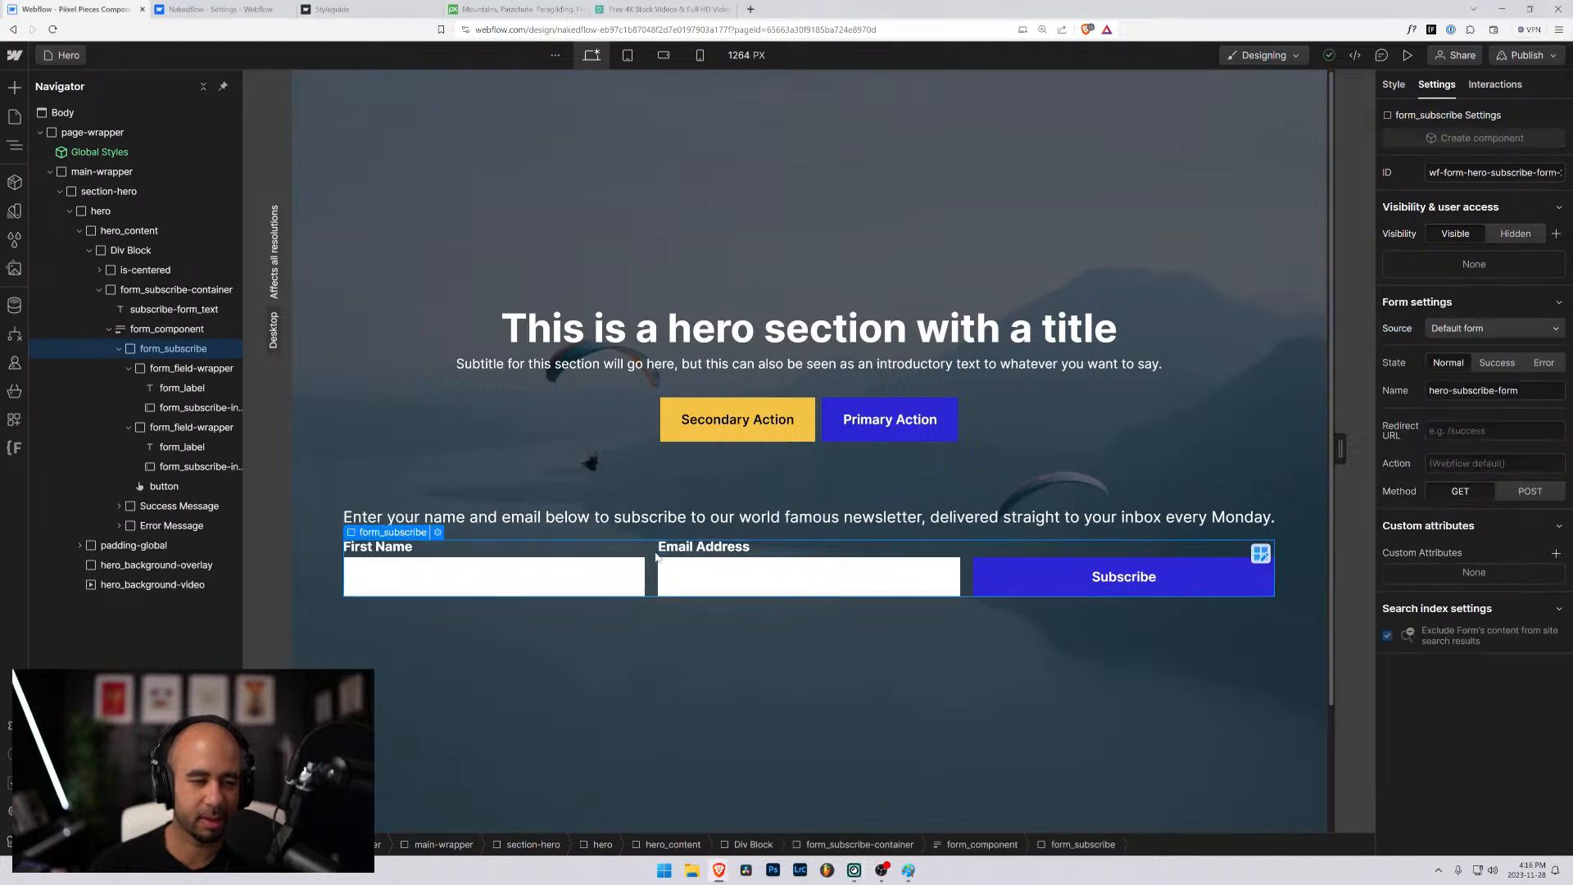
left_click(110, 330)
left_click(125, 330)
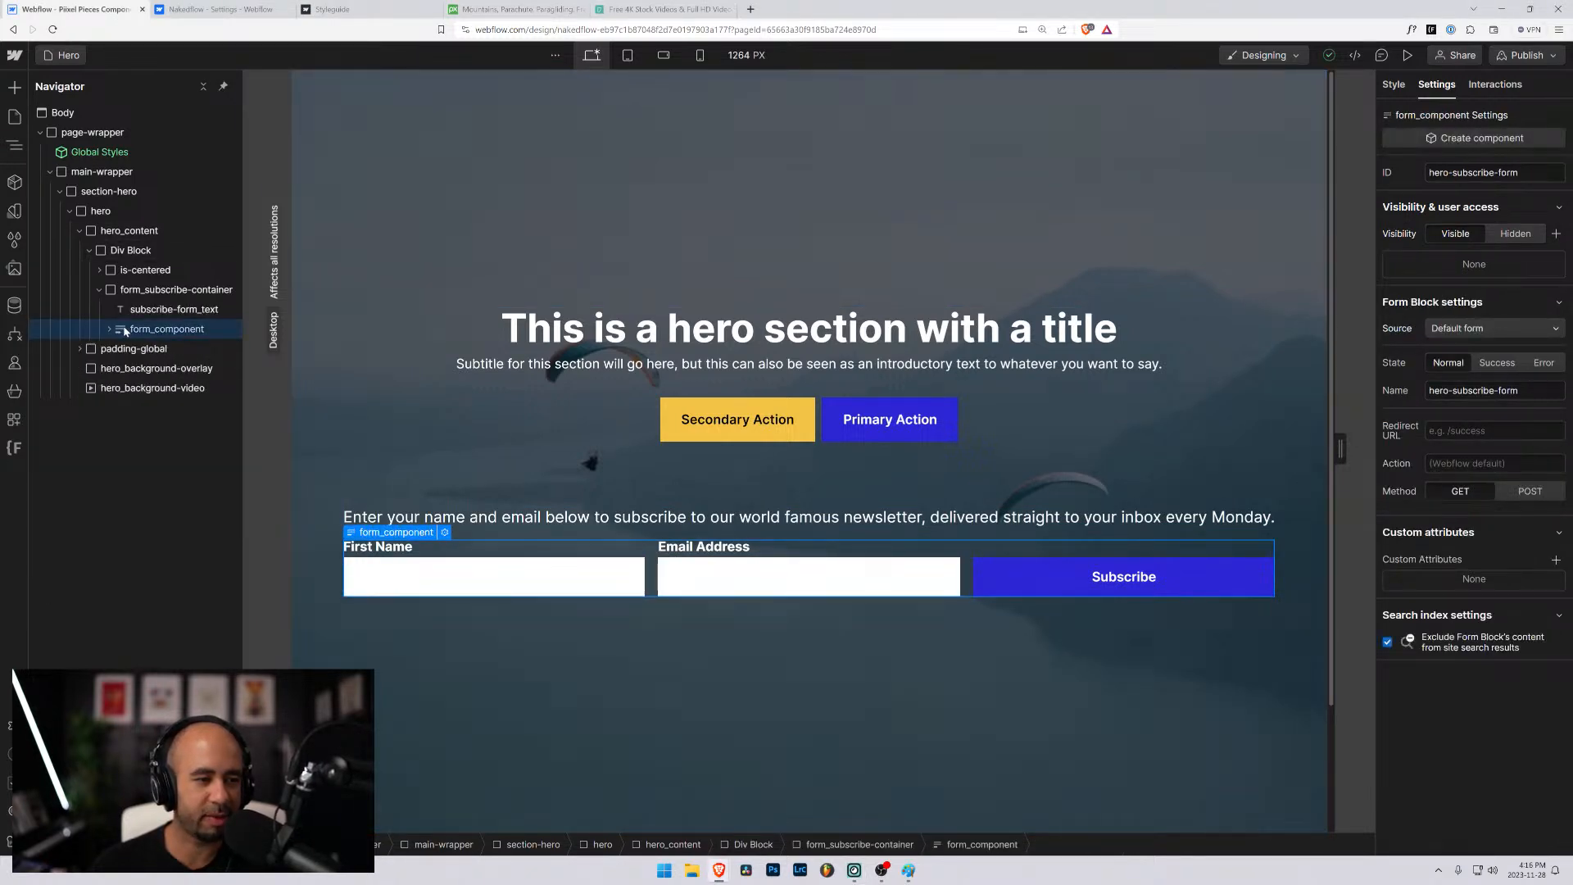
- Duplicate the Hero page as a new page named "Subscribe"
left_click(68, 55)
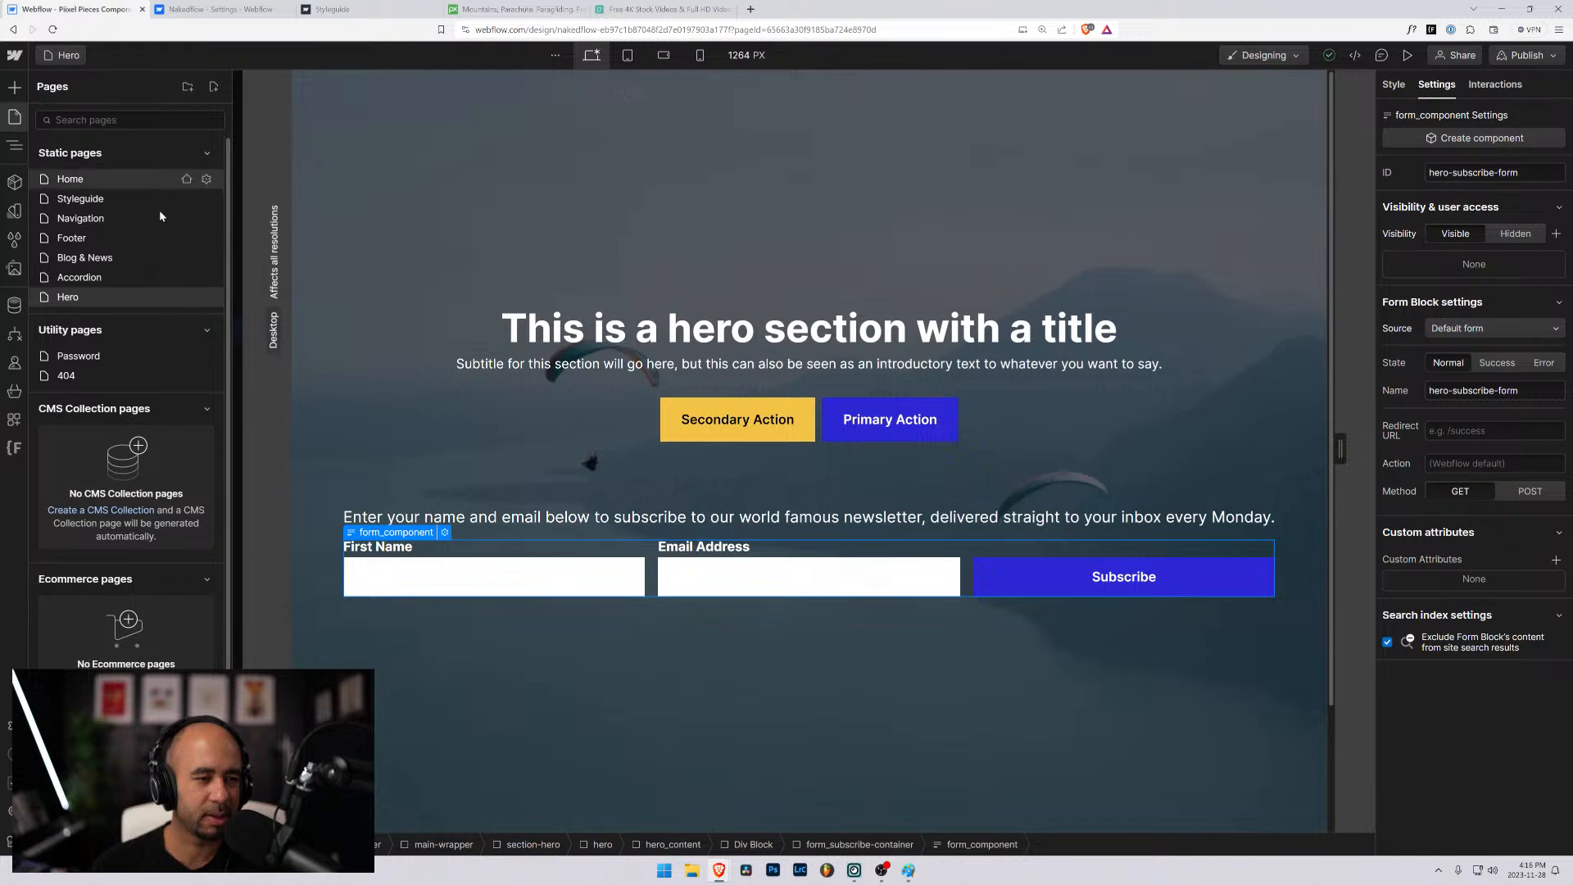
left_click(206, 296)
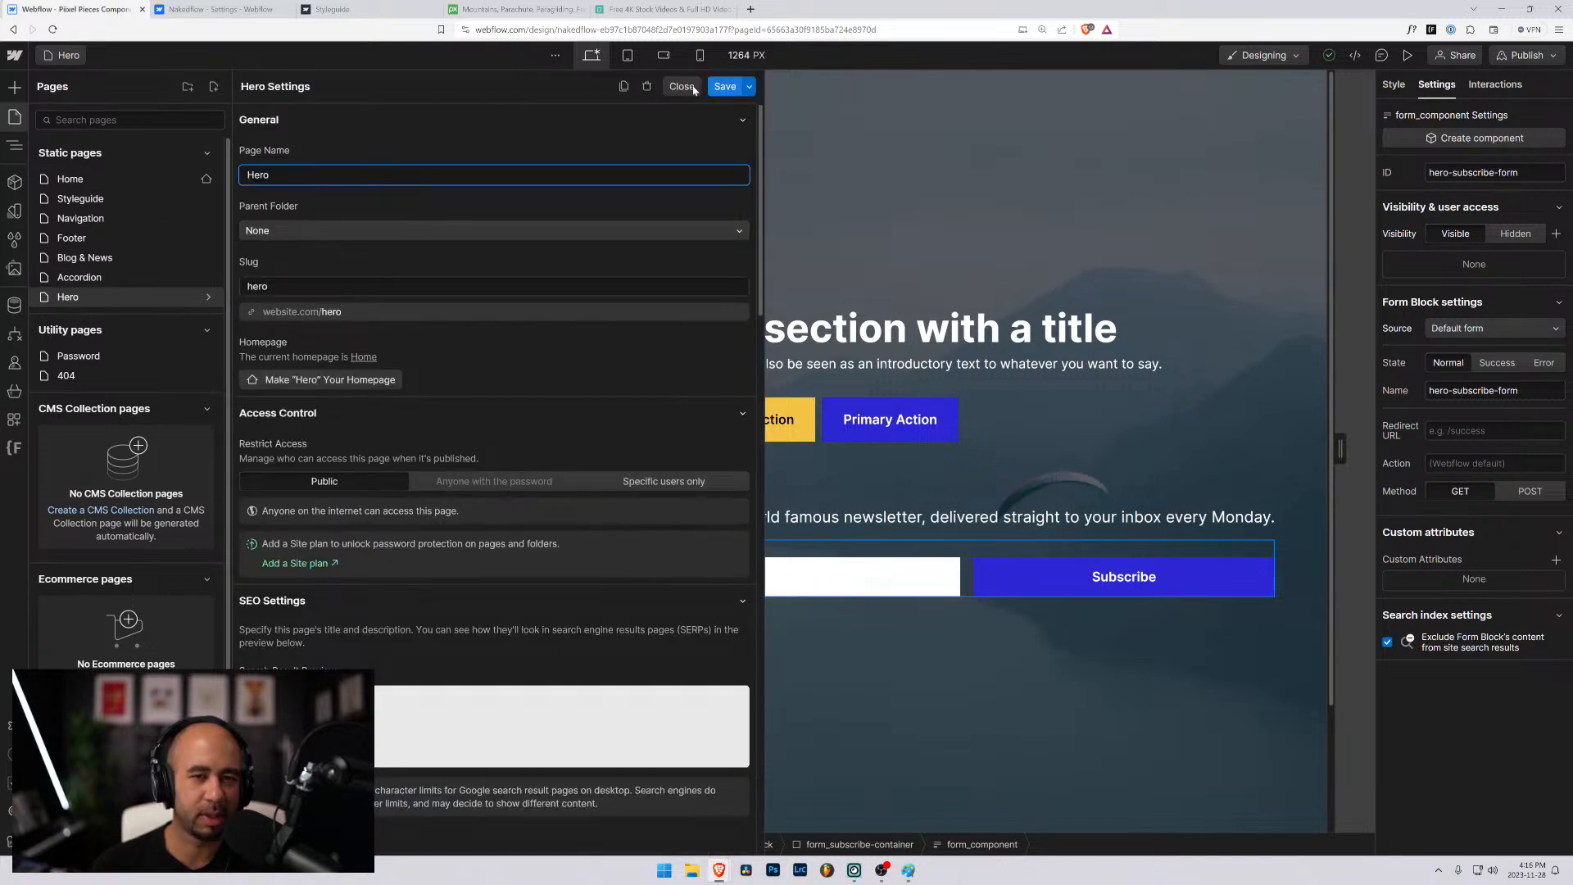
left_click(623, 86)
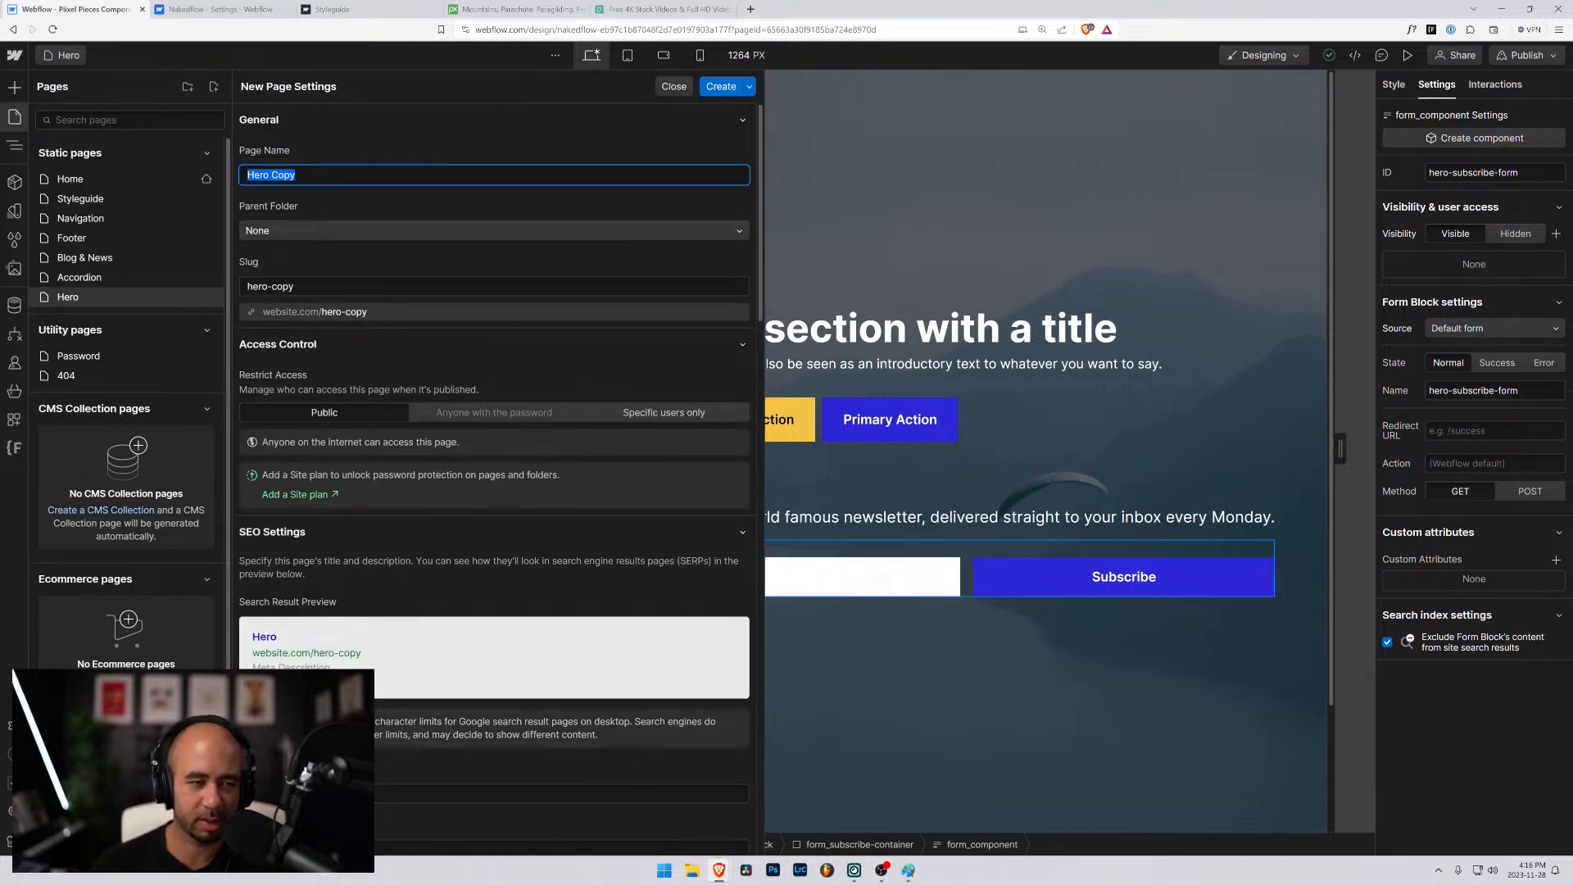
type("S")
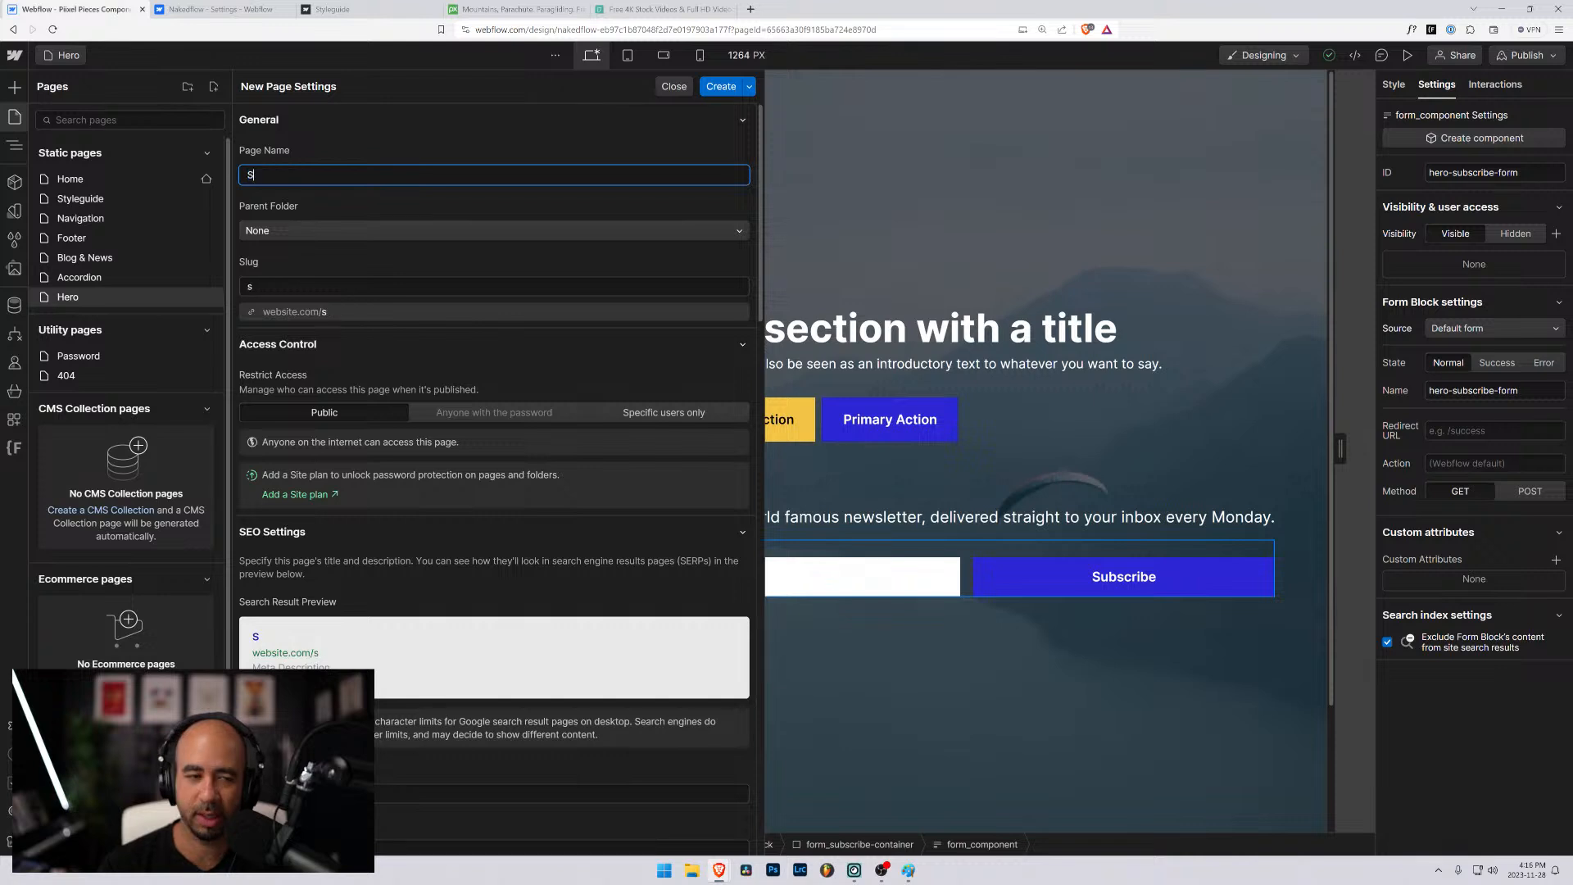
type("ubscribe")
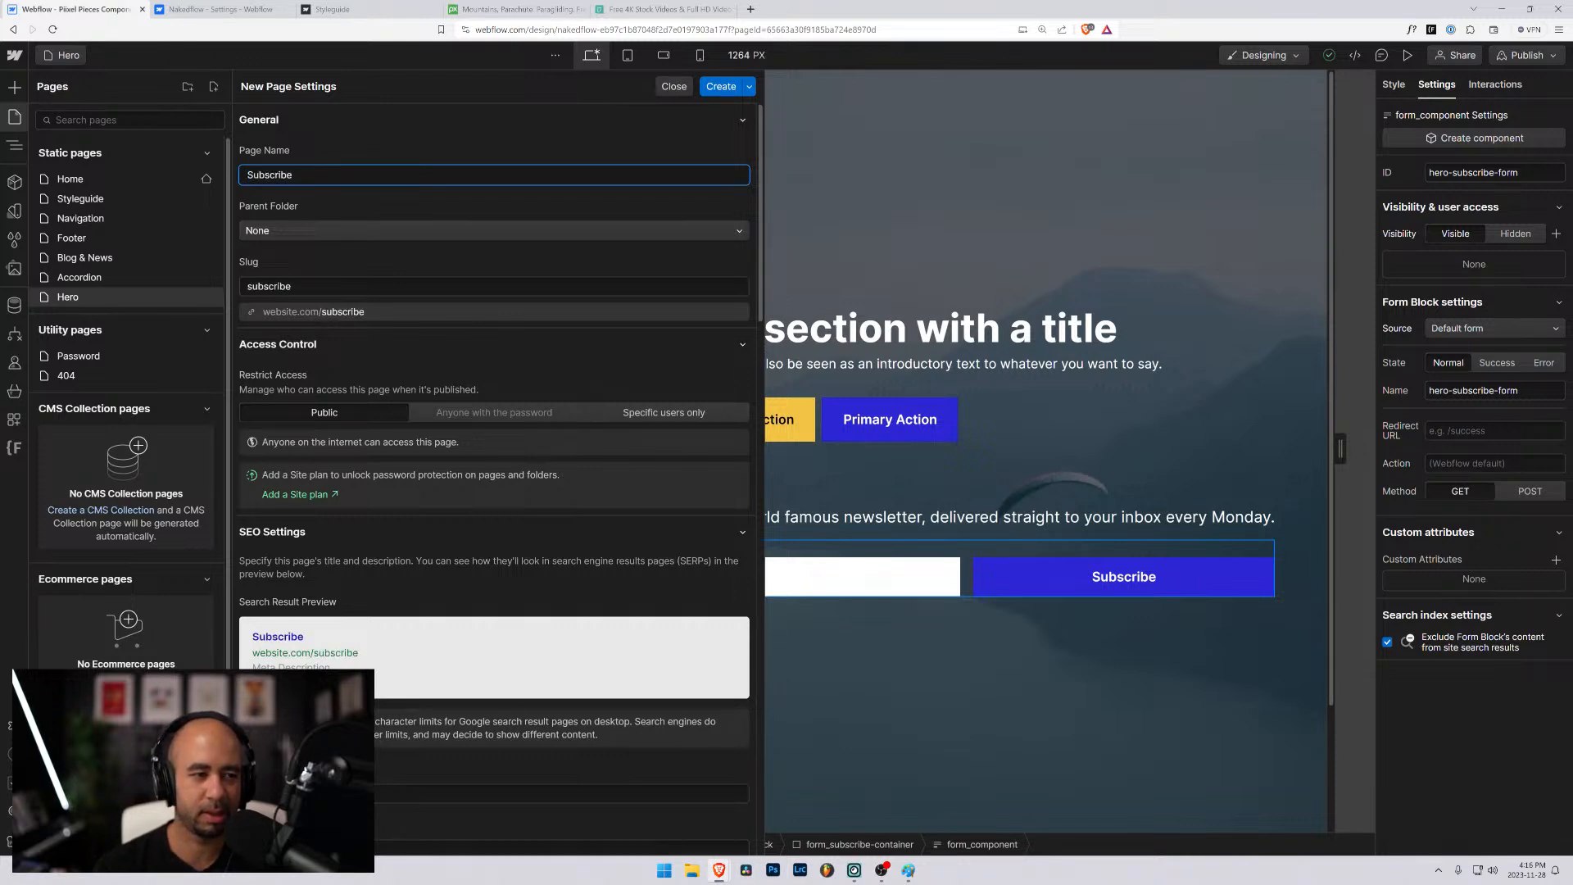
type(" Form")
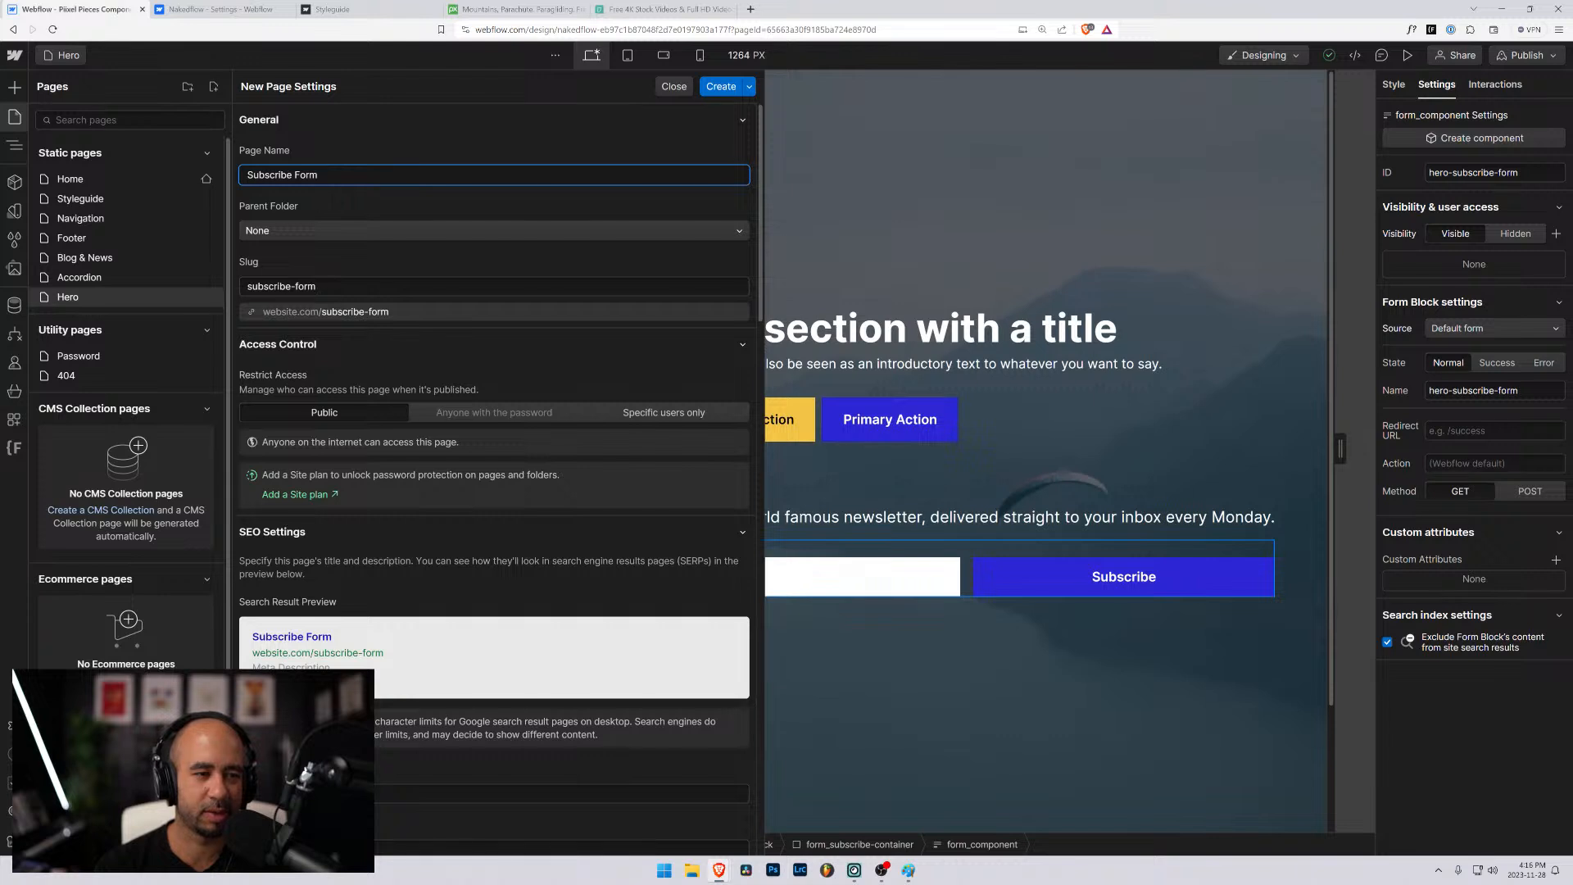
key("BackSpace")
key("BackSpace")
key("BackSpace")
key("BackSpace")
key("BackSpace")
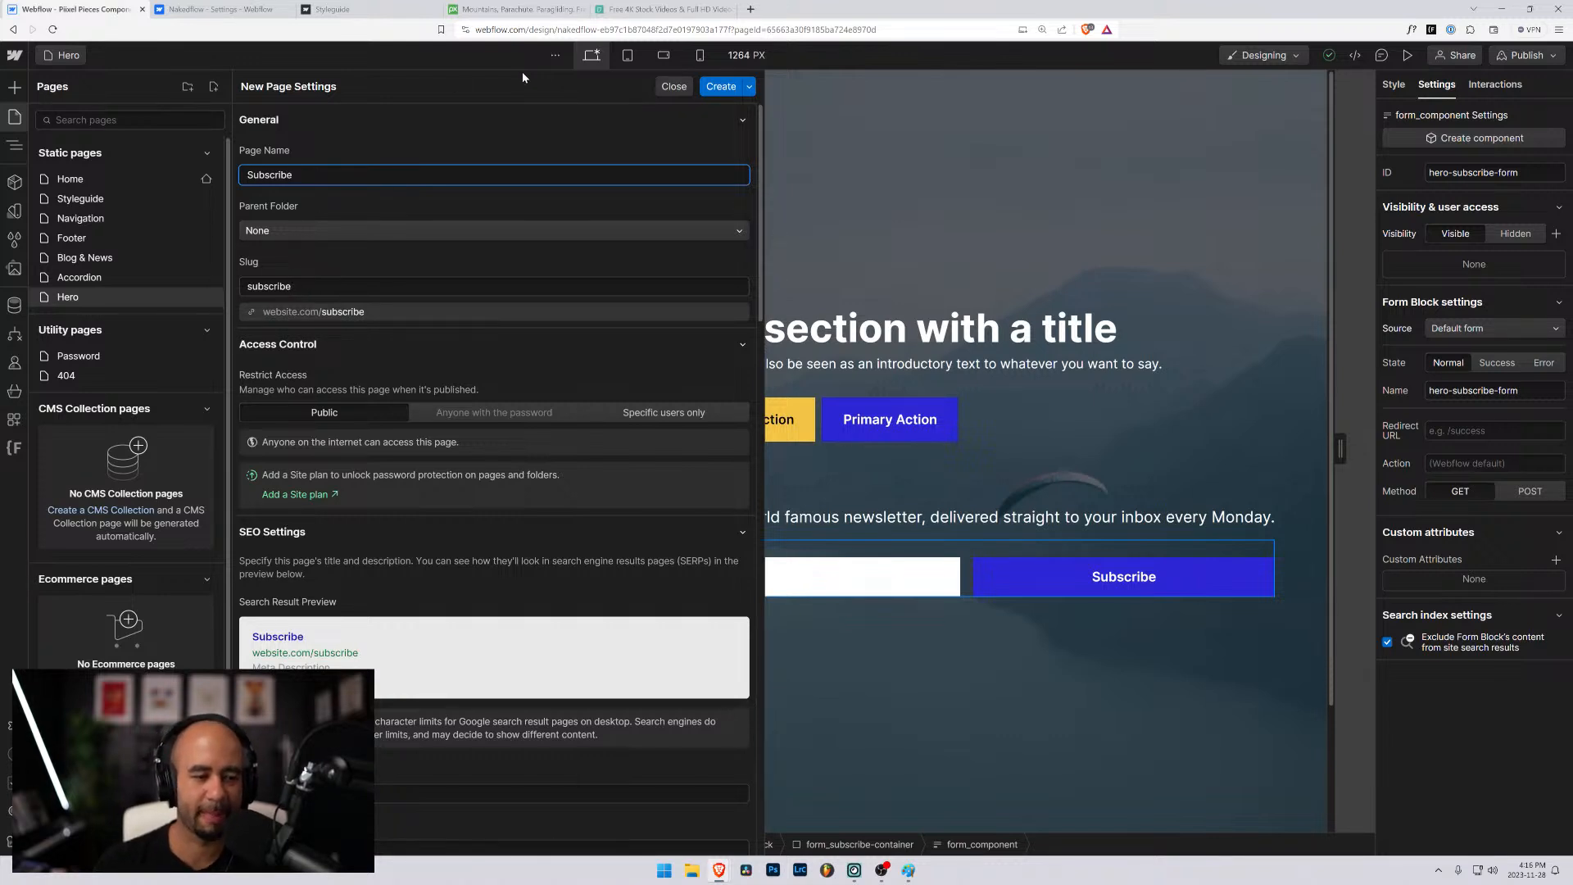
left_click(719, 88)
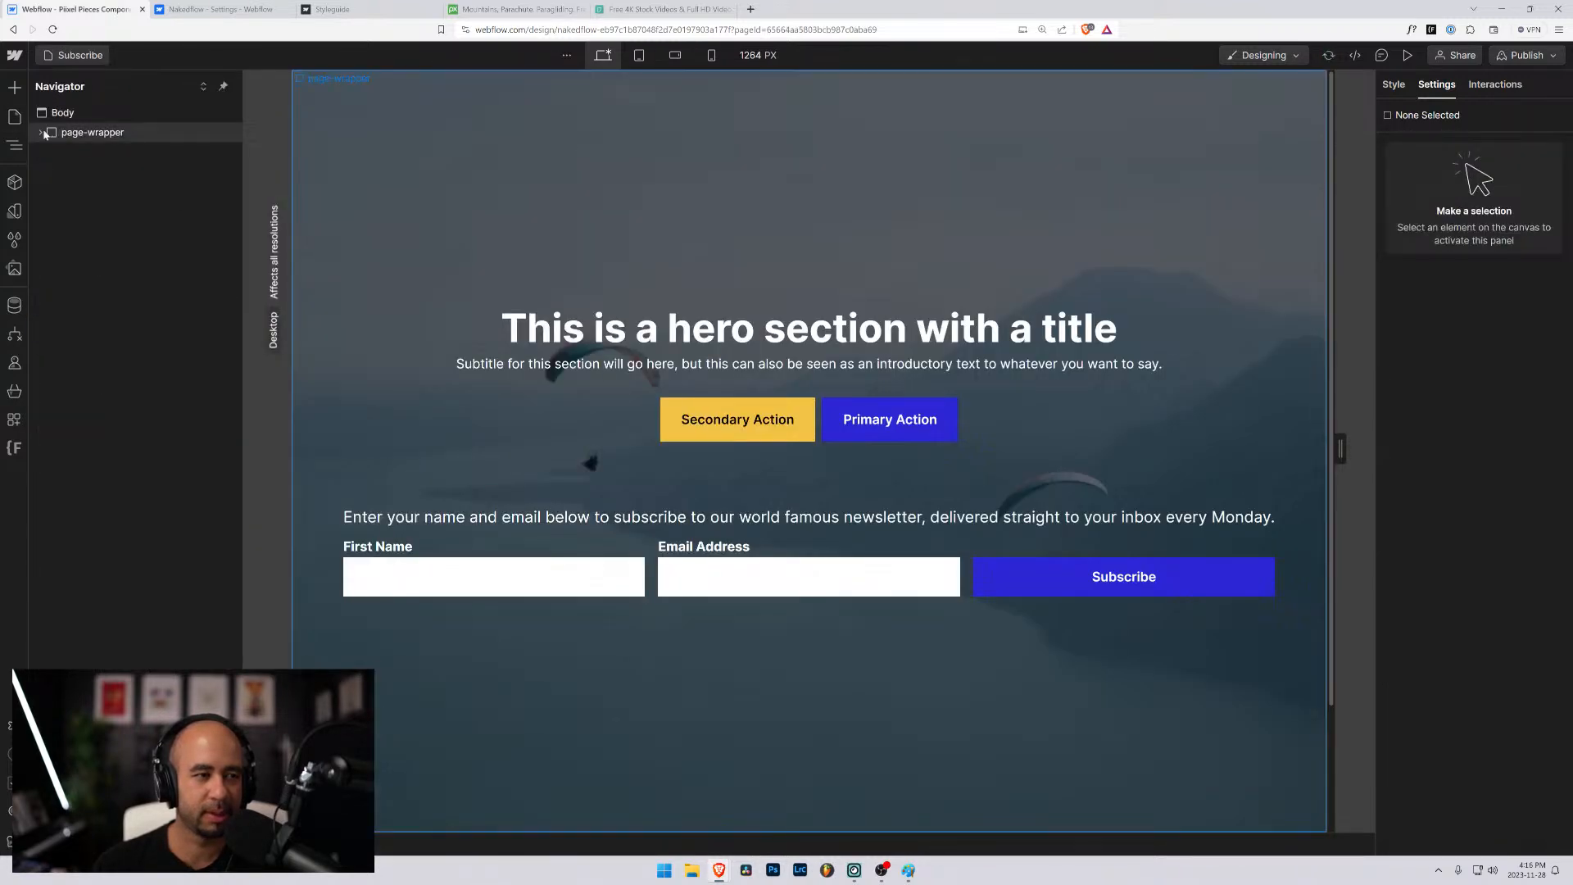
- Delete hero_background-video and hero_background-overlay from the hero on the Subscribe page
left_click(59, 173)
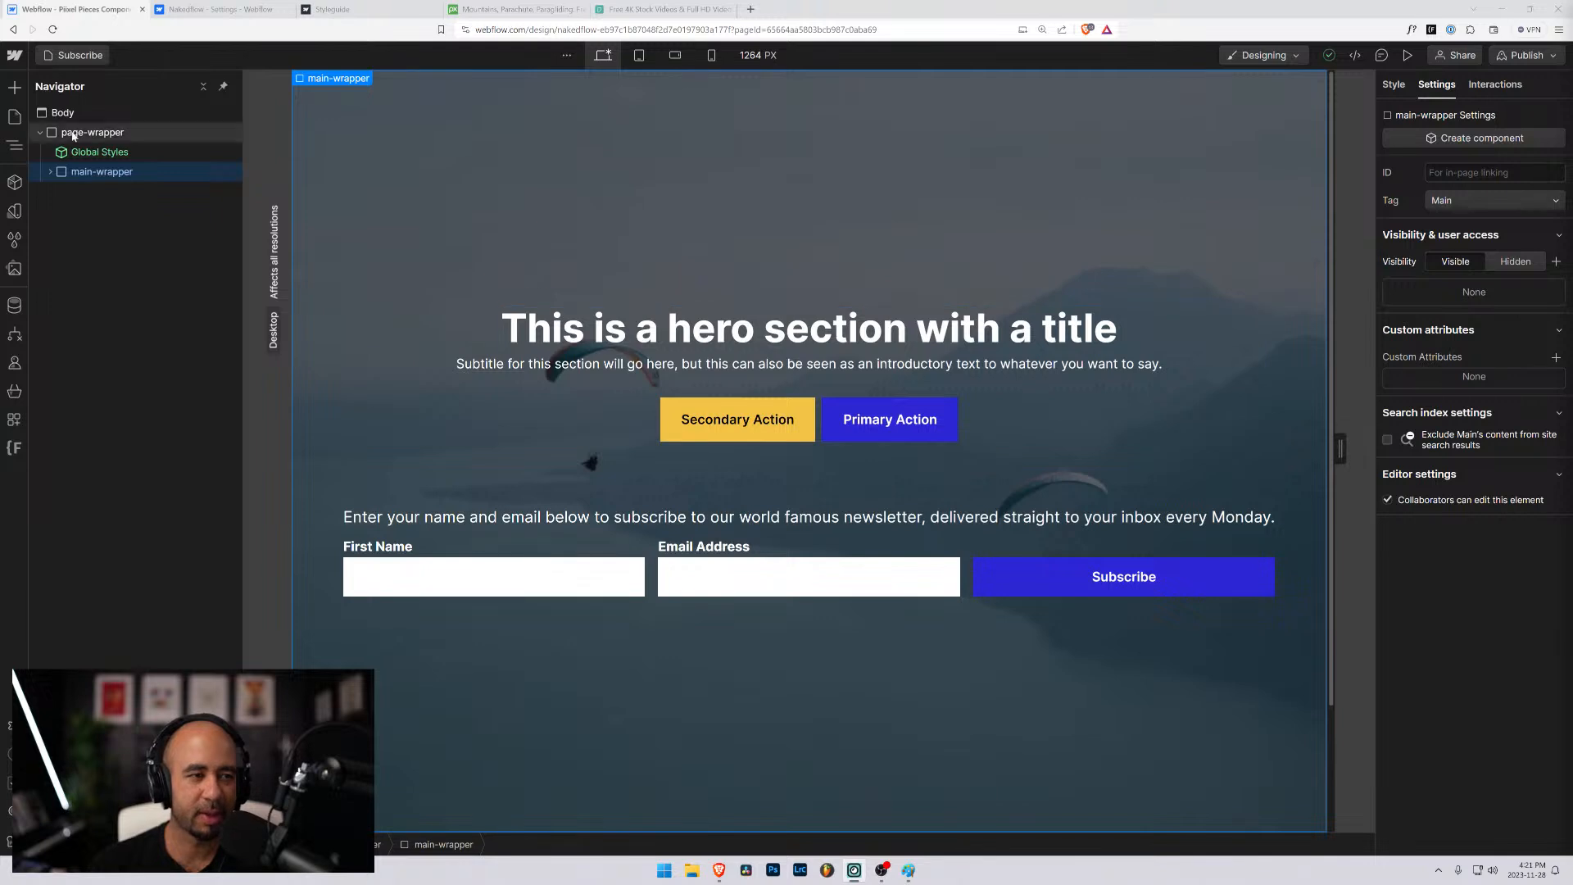
left_click(50, 172)
left_click(59, 190)
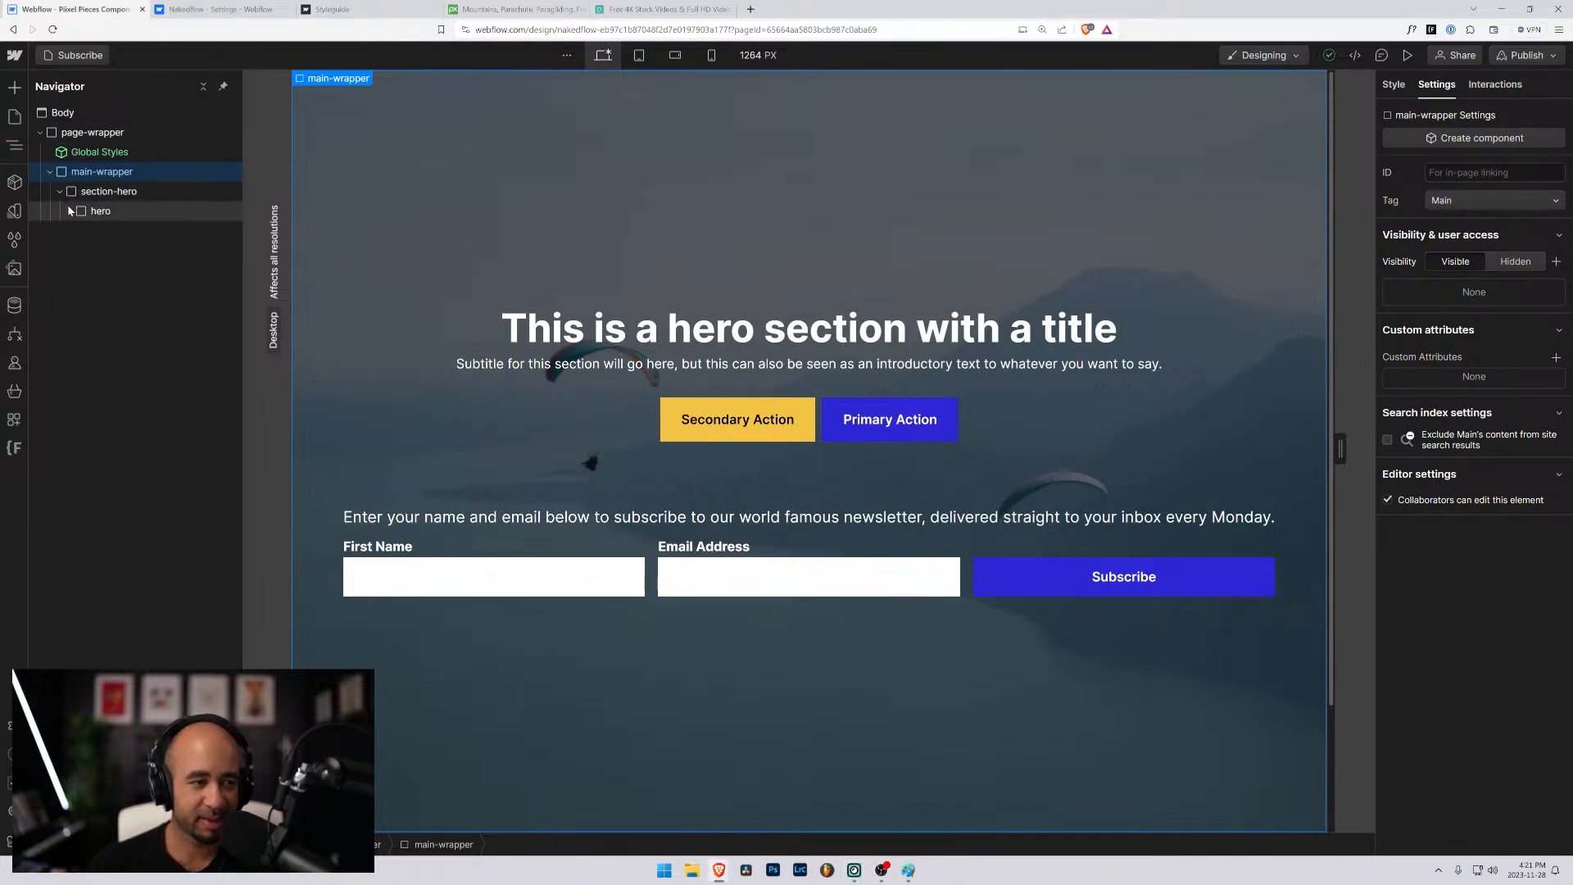
left_click(69, 211)
left_click(115, 290)
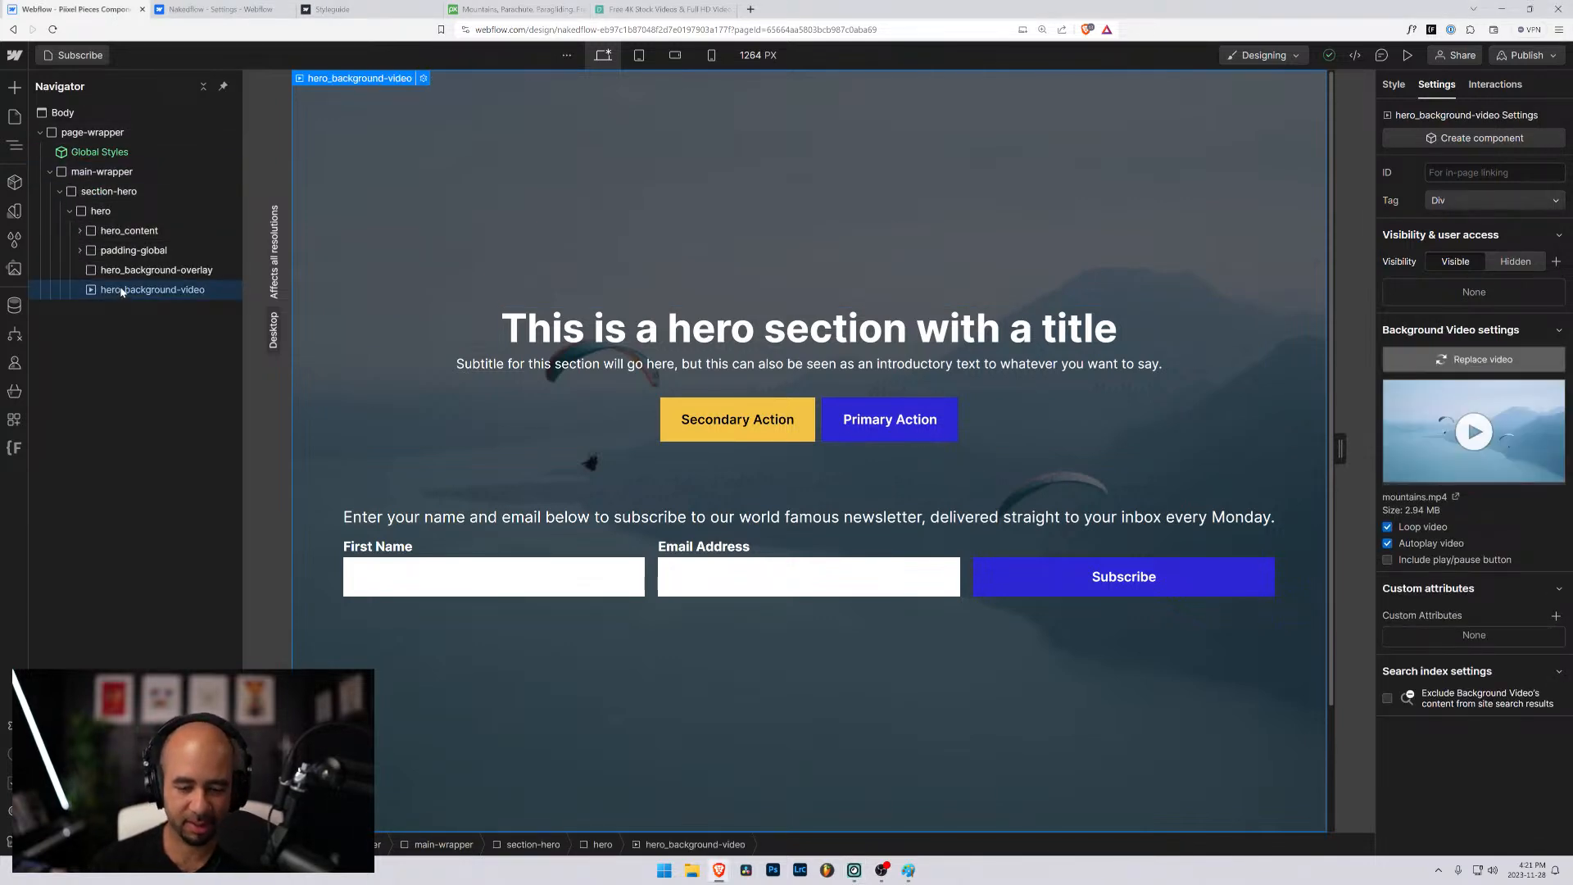
key("Delete")
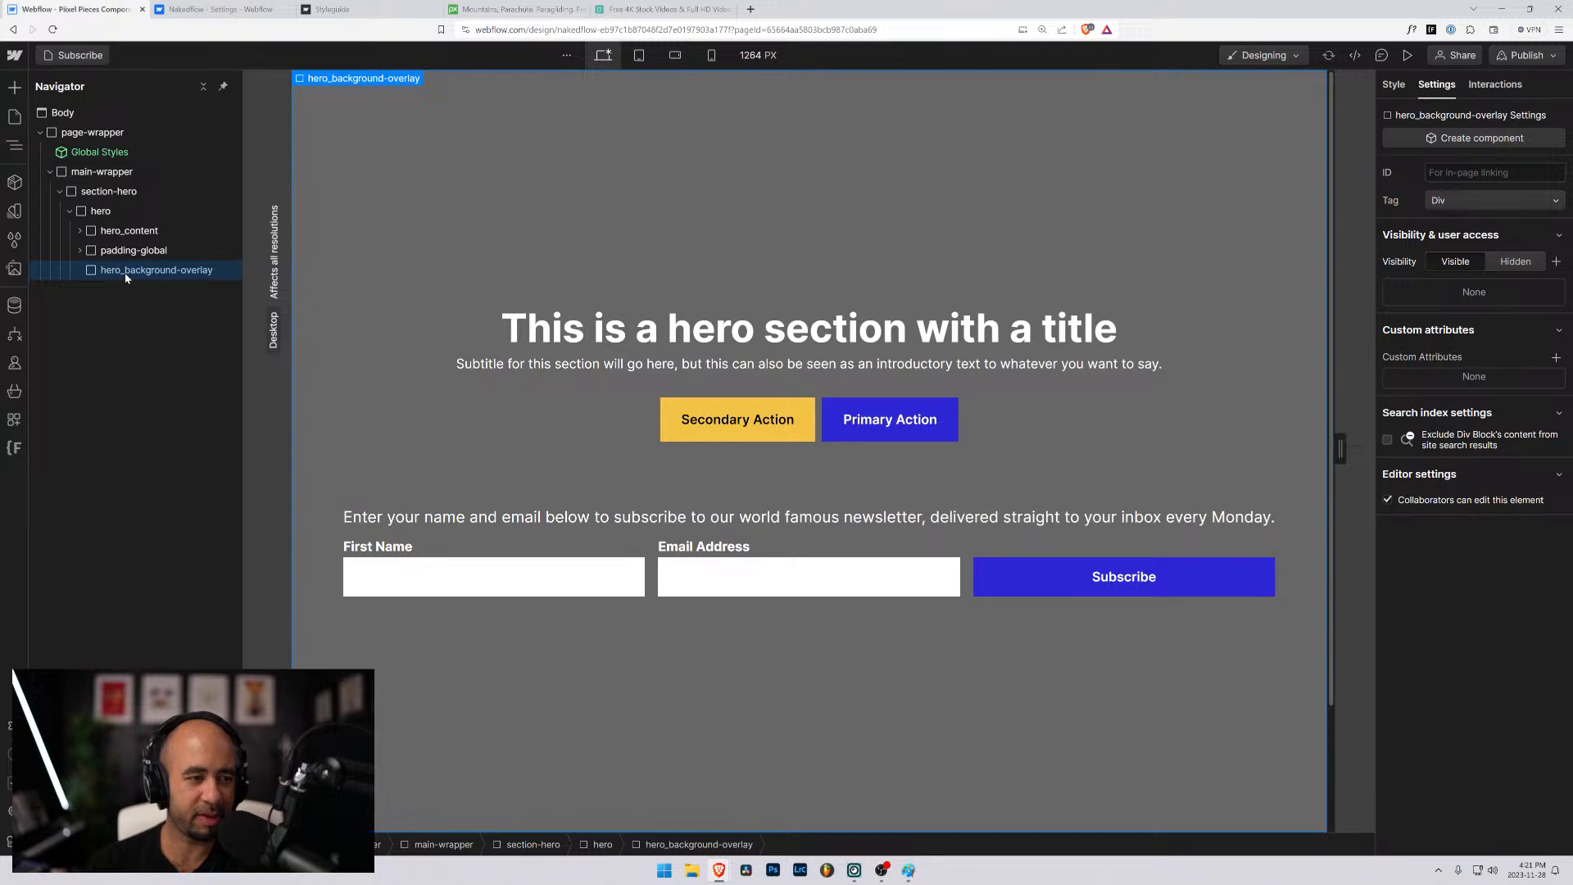
key("Delete")
- Move the padding-global block out of the hero, placing it directly in main-wrapper above section-hero
left_click(80, 251)
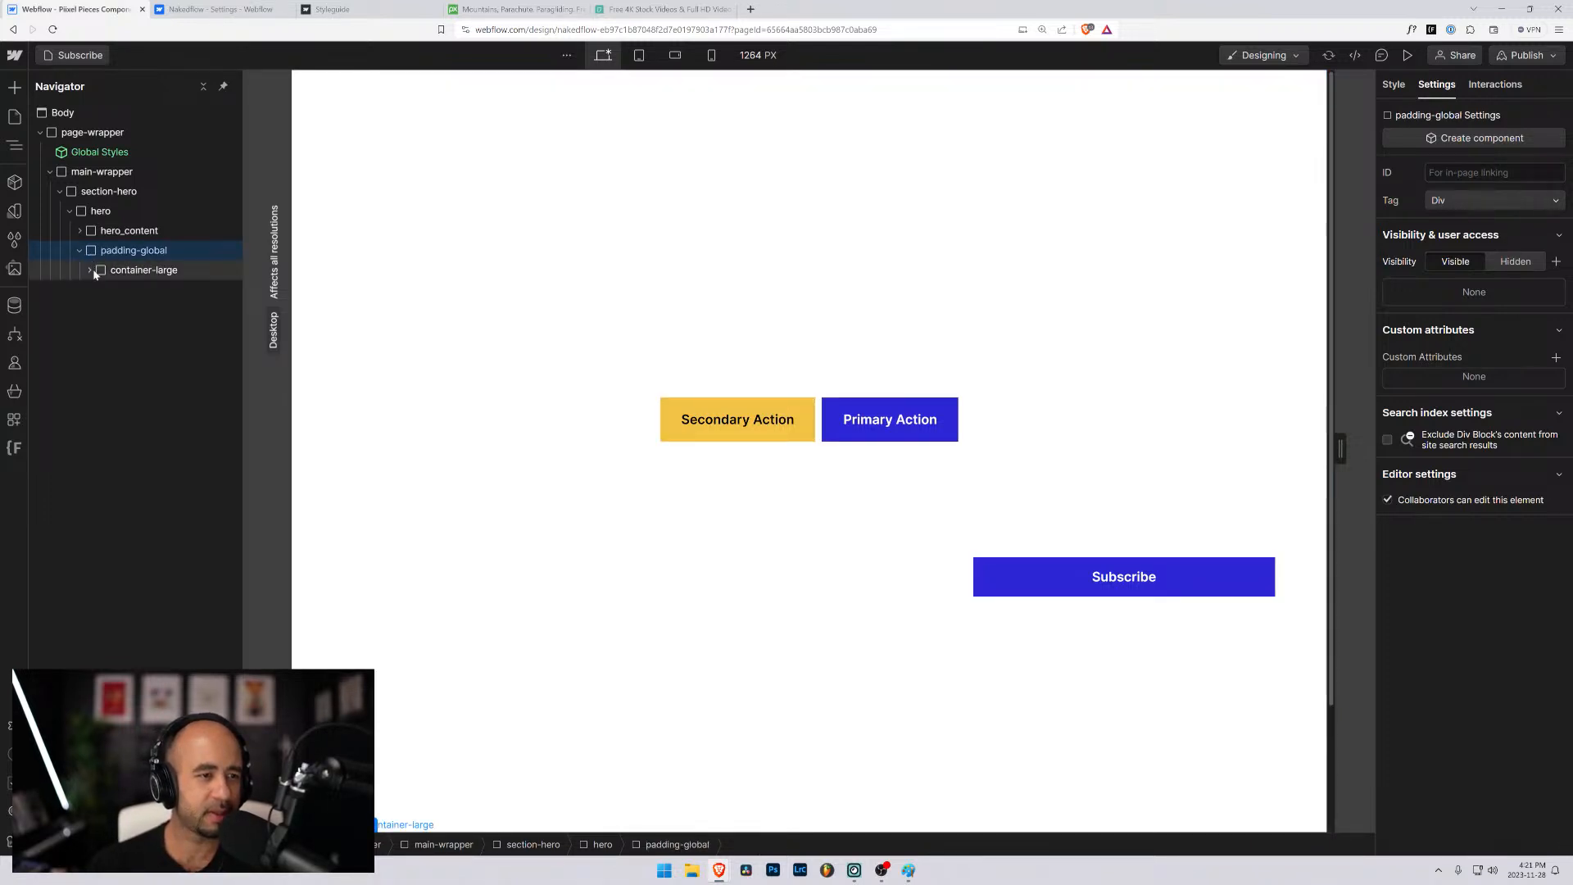
left_click(89, 269)
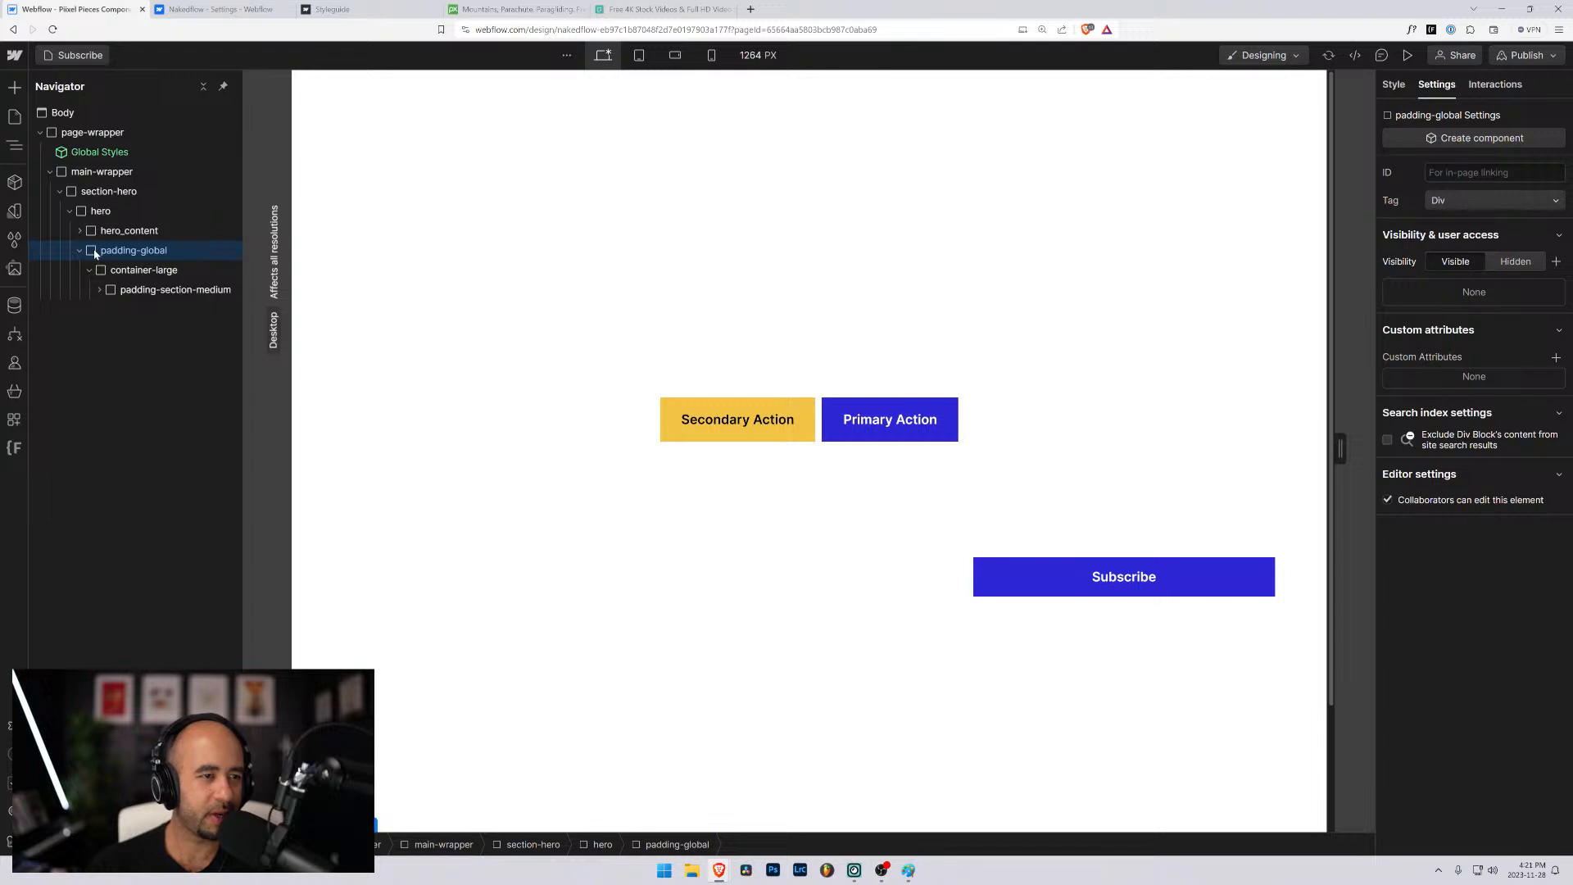
left_click_drag(94, 254, 84, 209)
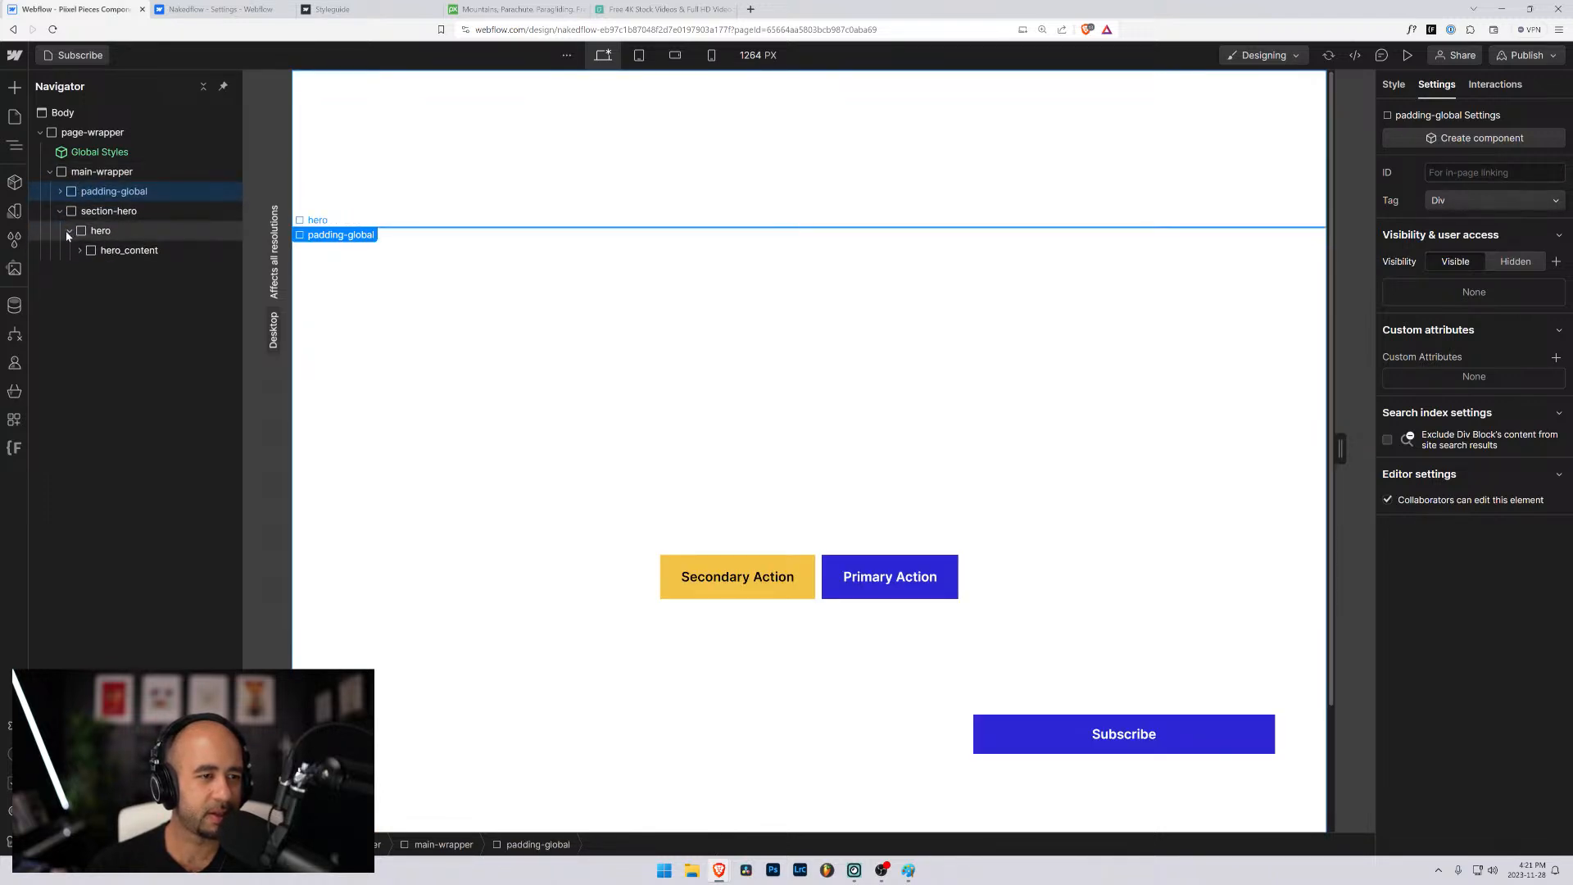
- Expand hero_content's nested blocks to examine the contents of is-centered and form_subscribe-container
left_click(80, 250)
left_click(89, 269)
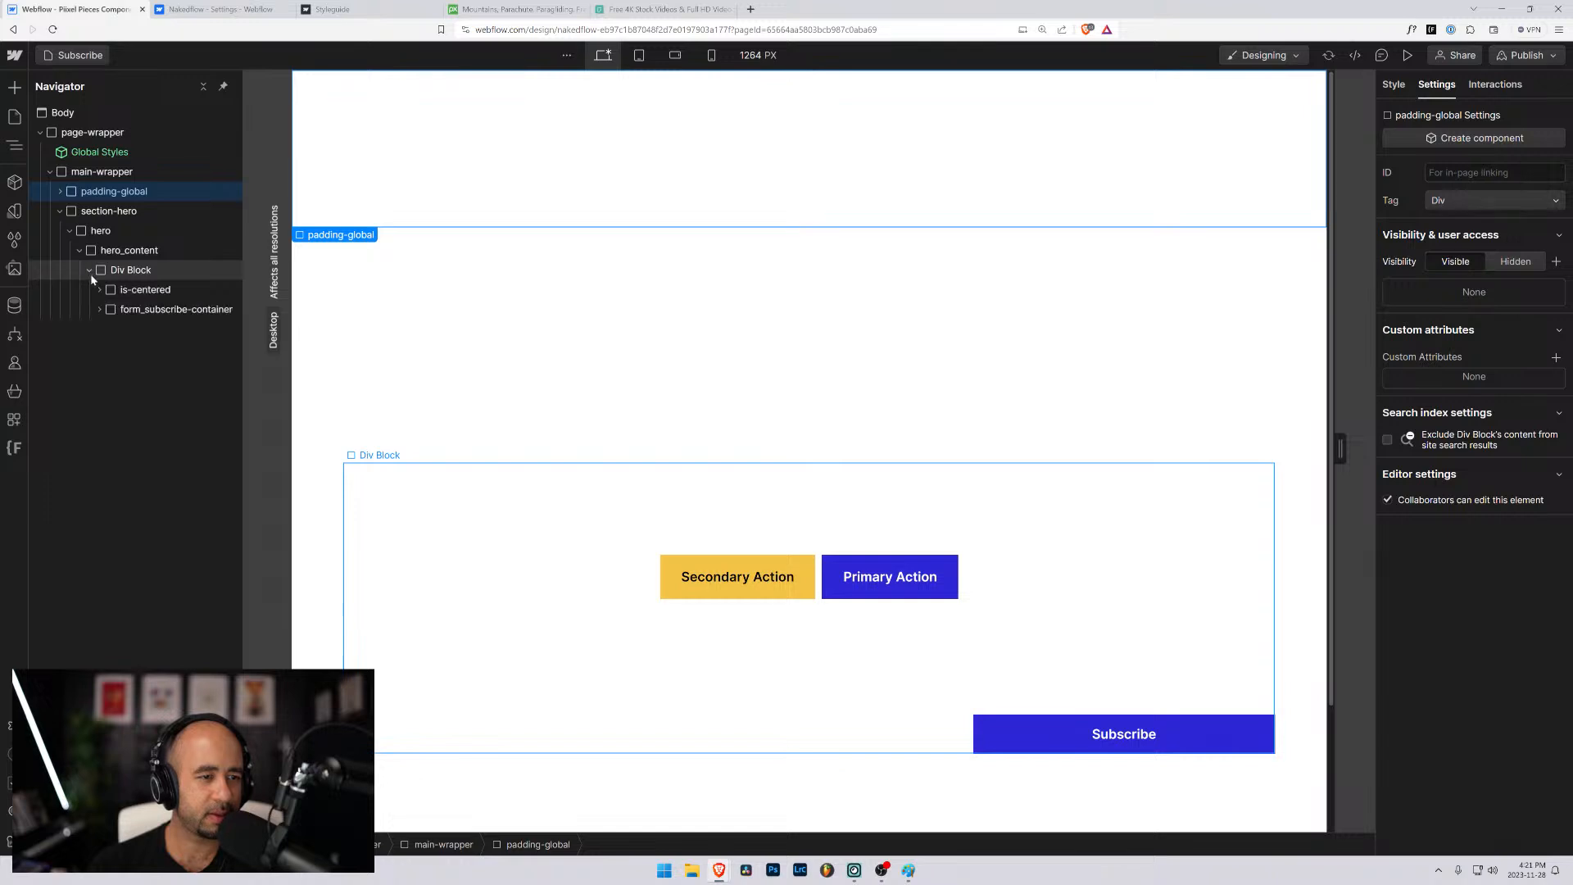
left_click(100, 289)
left_click(103, 369)
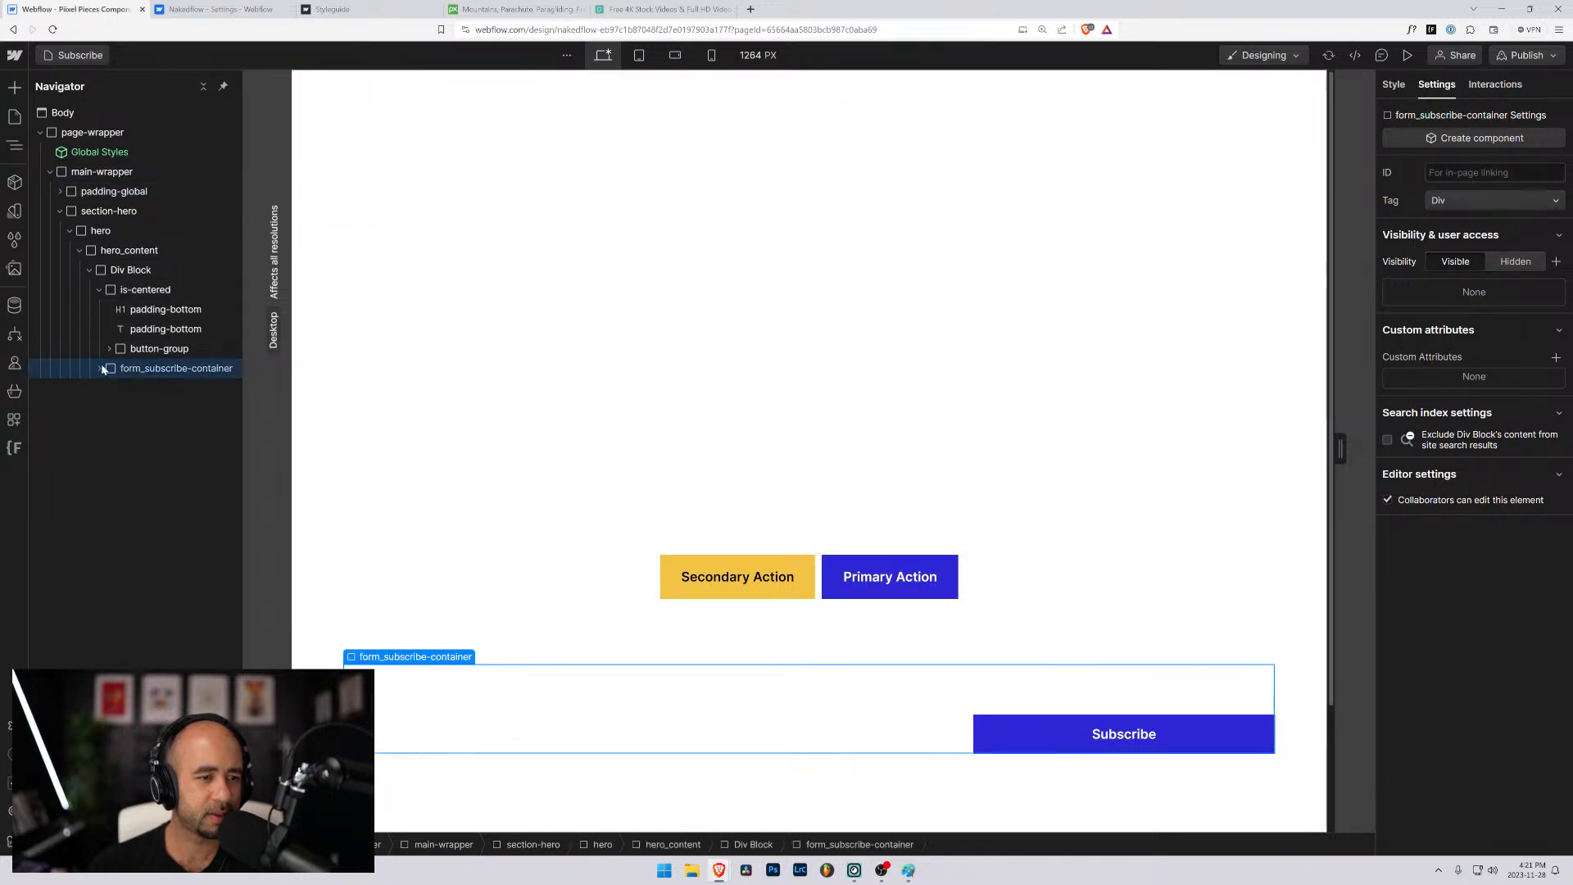
left_click(102, 369)
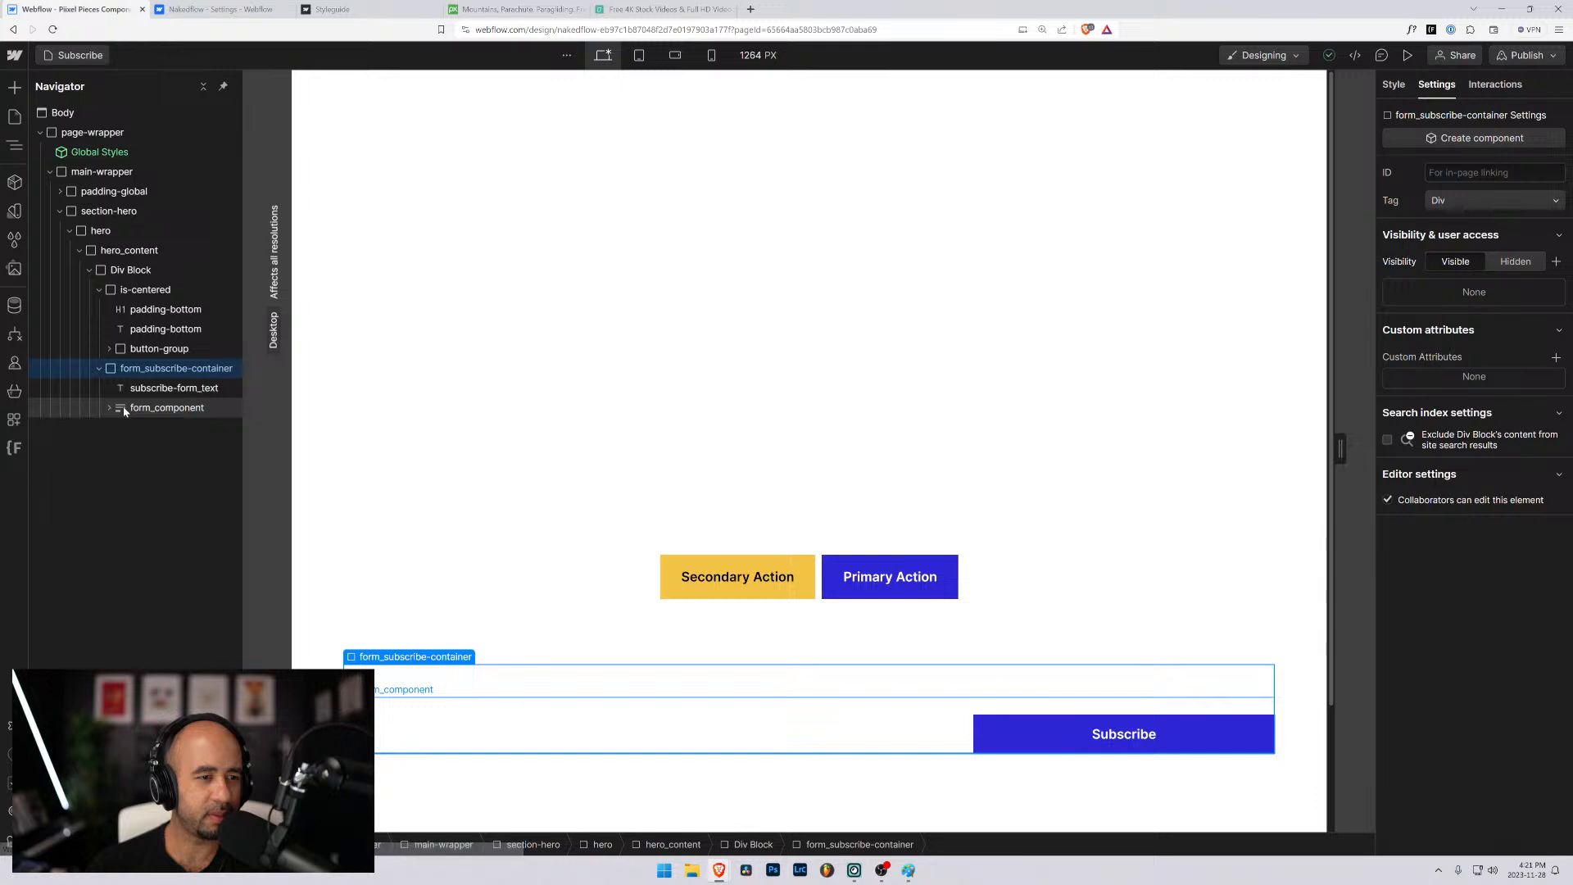
- Copy the Accordion page's page-wrapper and paste it into the Subscribe page above the existing page-wrapper
left_click(69, 54)
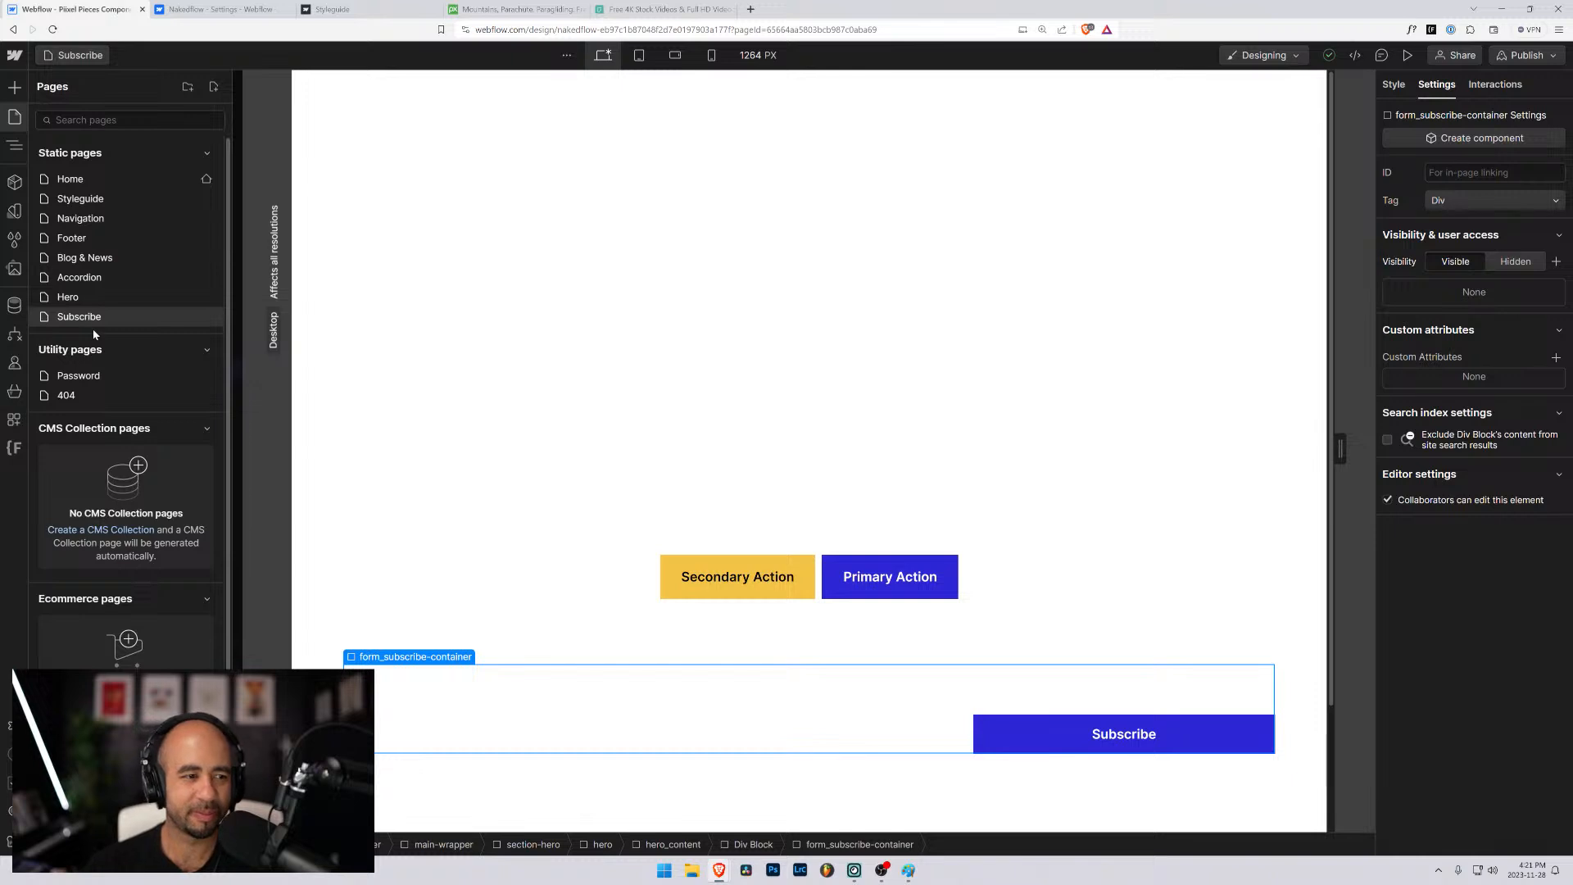
left_click(95, 281)
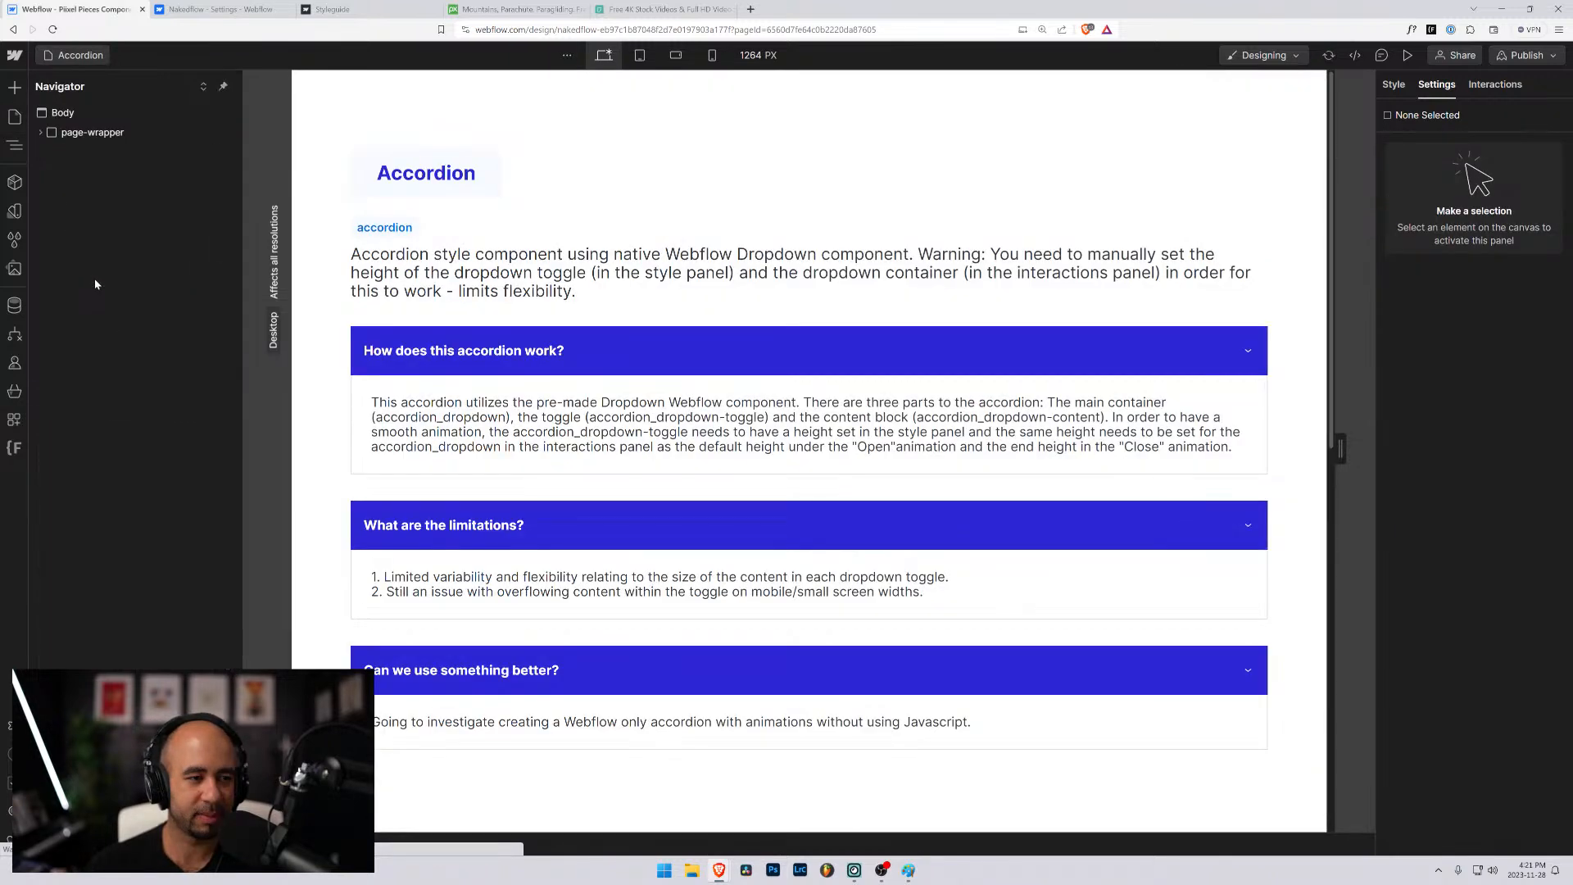
left_click(42, 133)
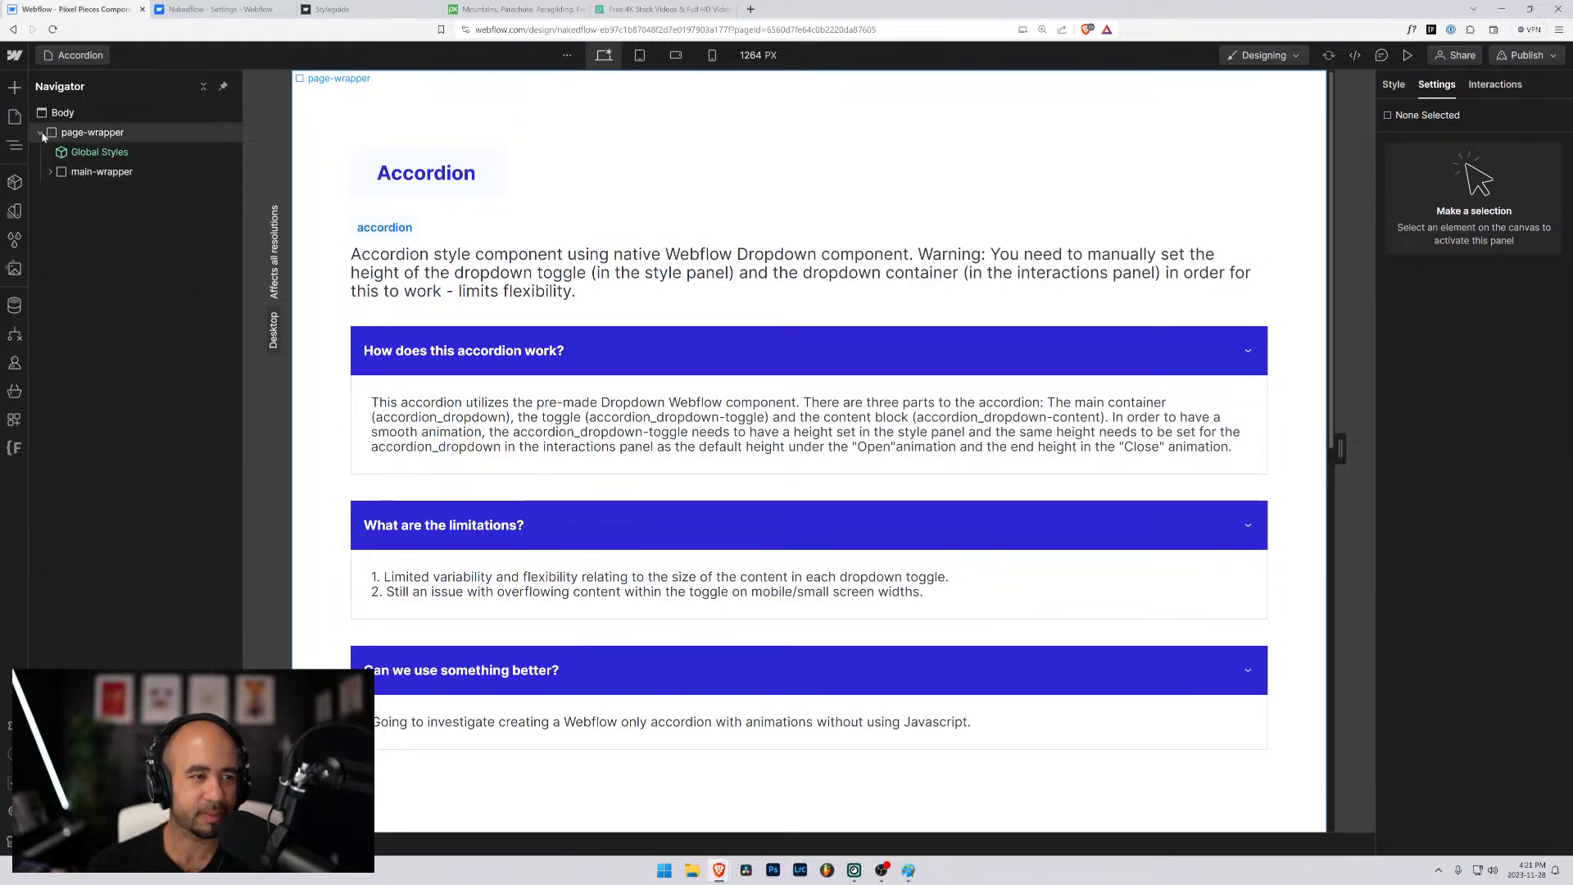
left_click(42, 133)
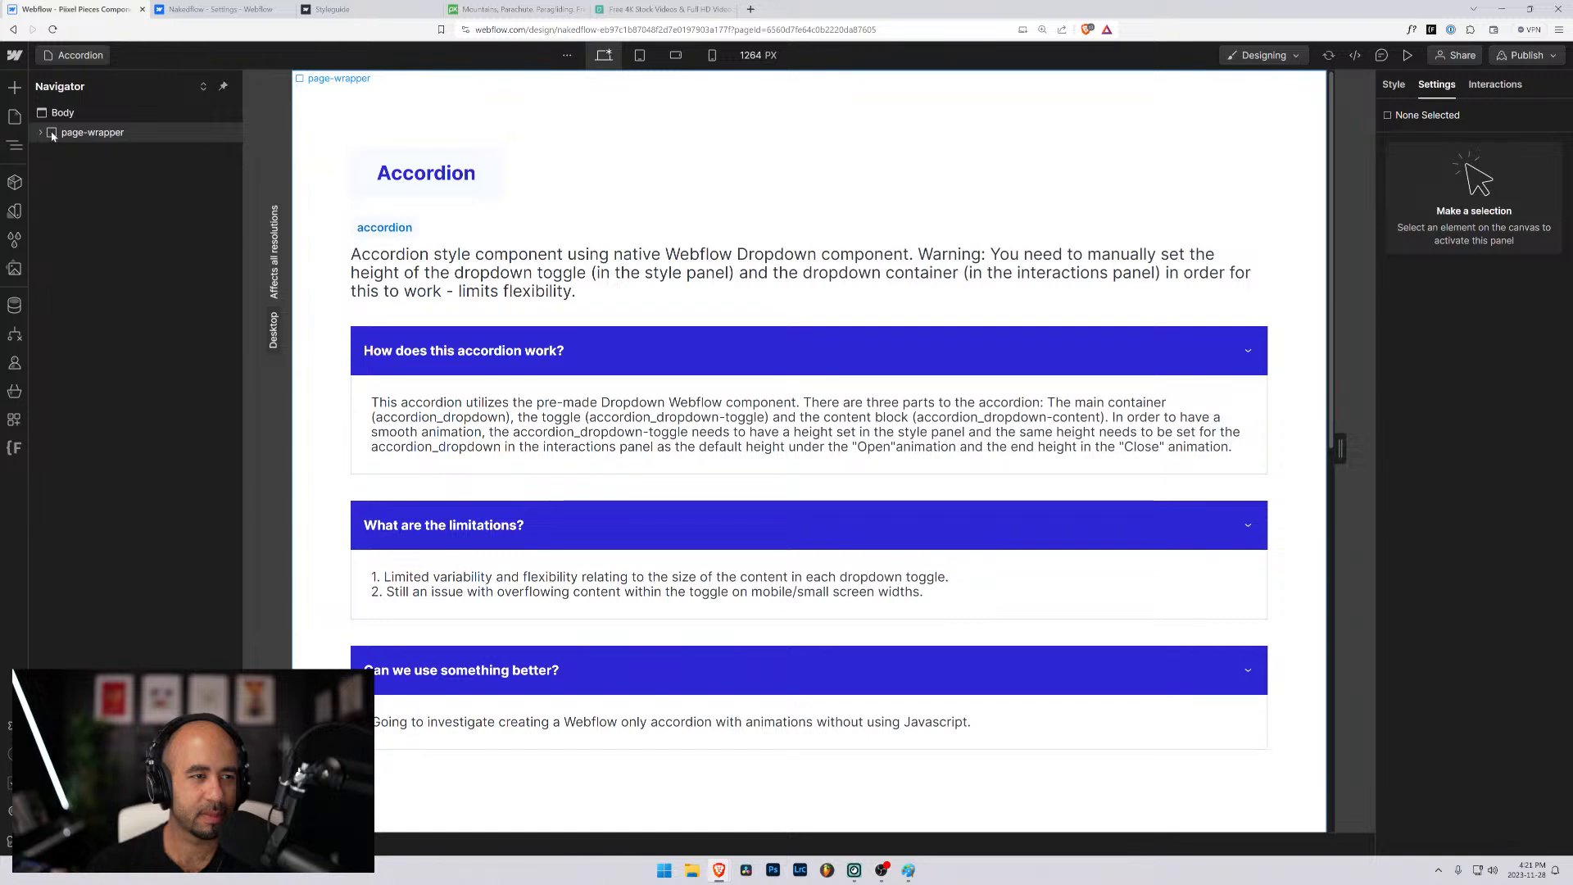
left_click(56, 134)
left_click(75, 55)
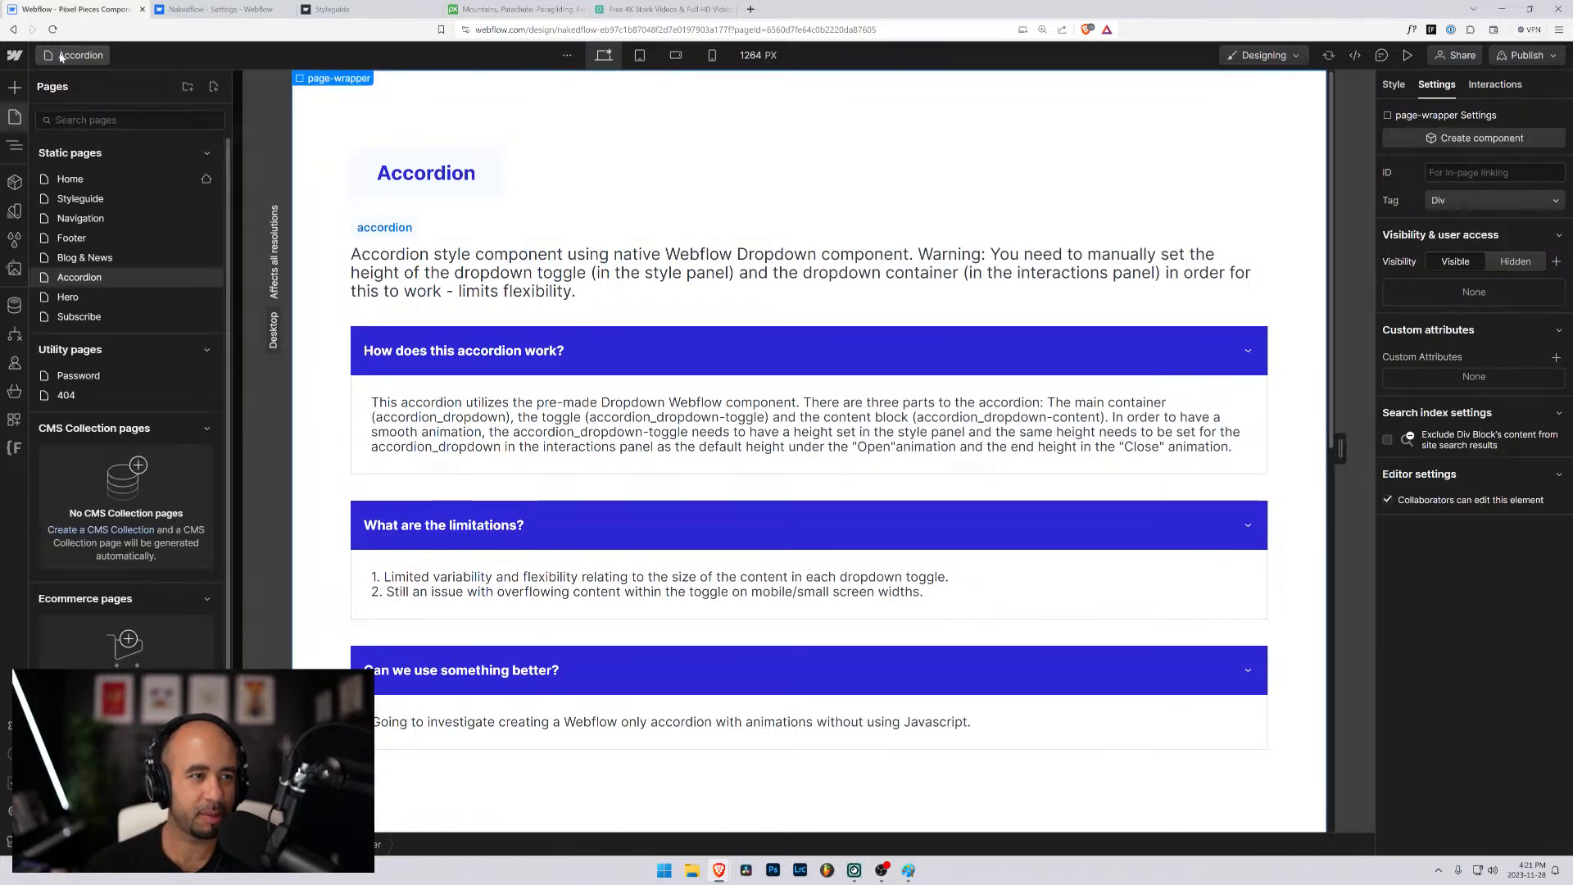
left_click(74, 317)
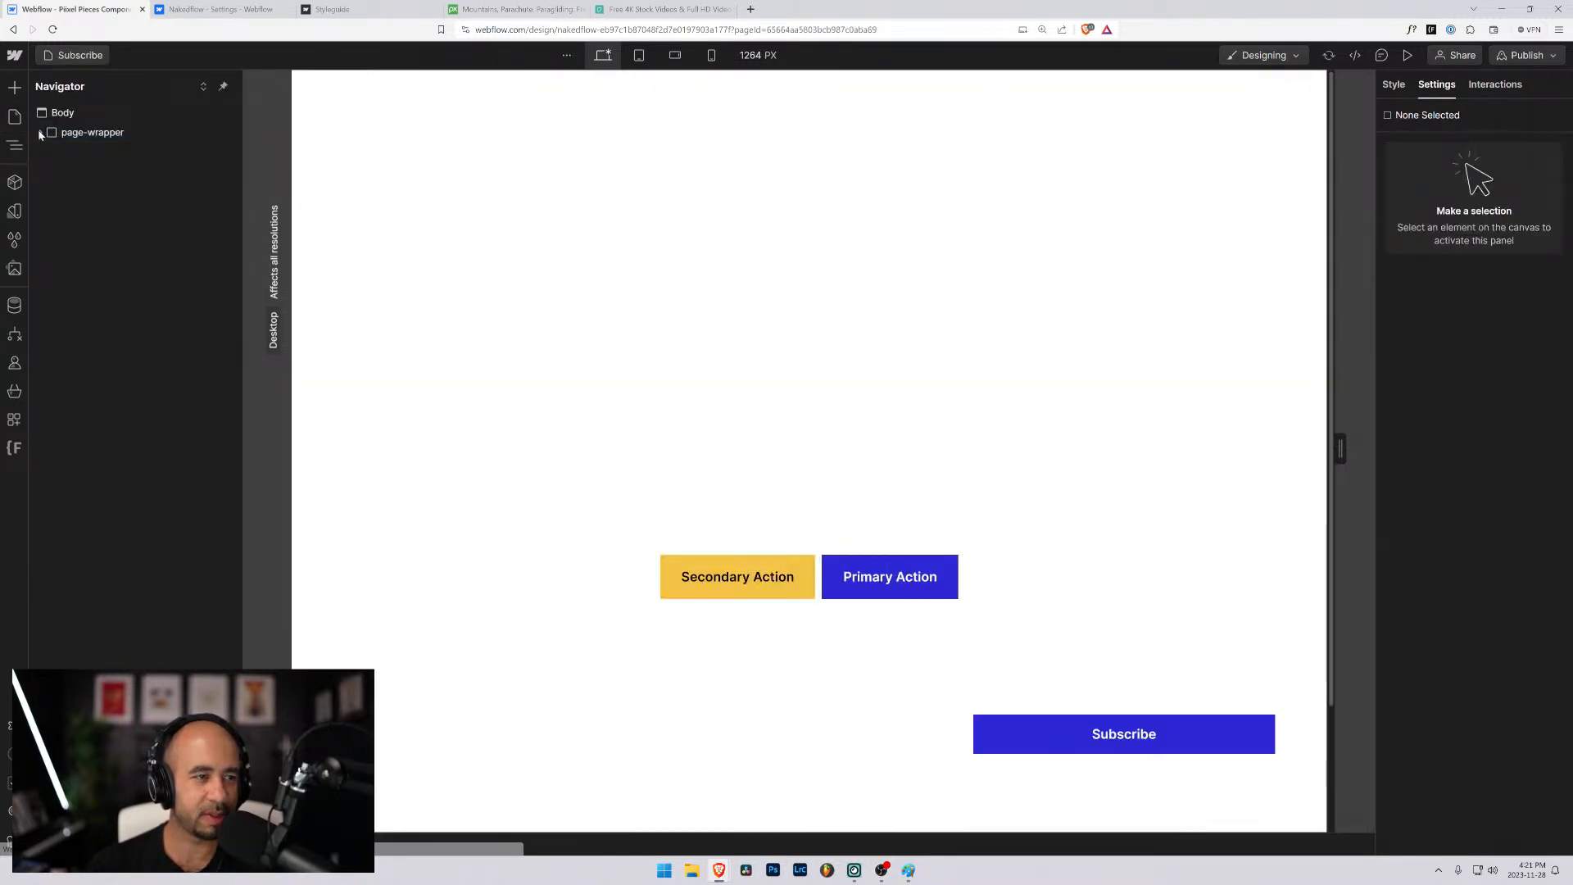
left_click(45, 137)
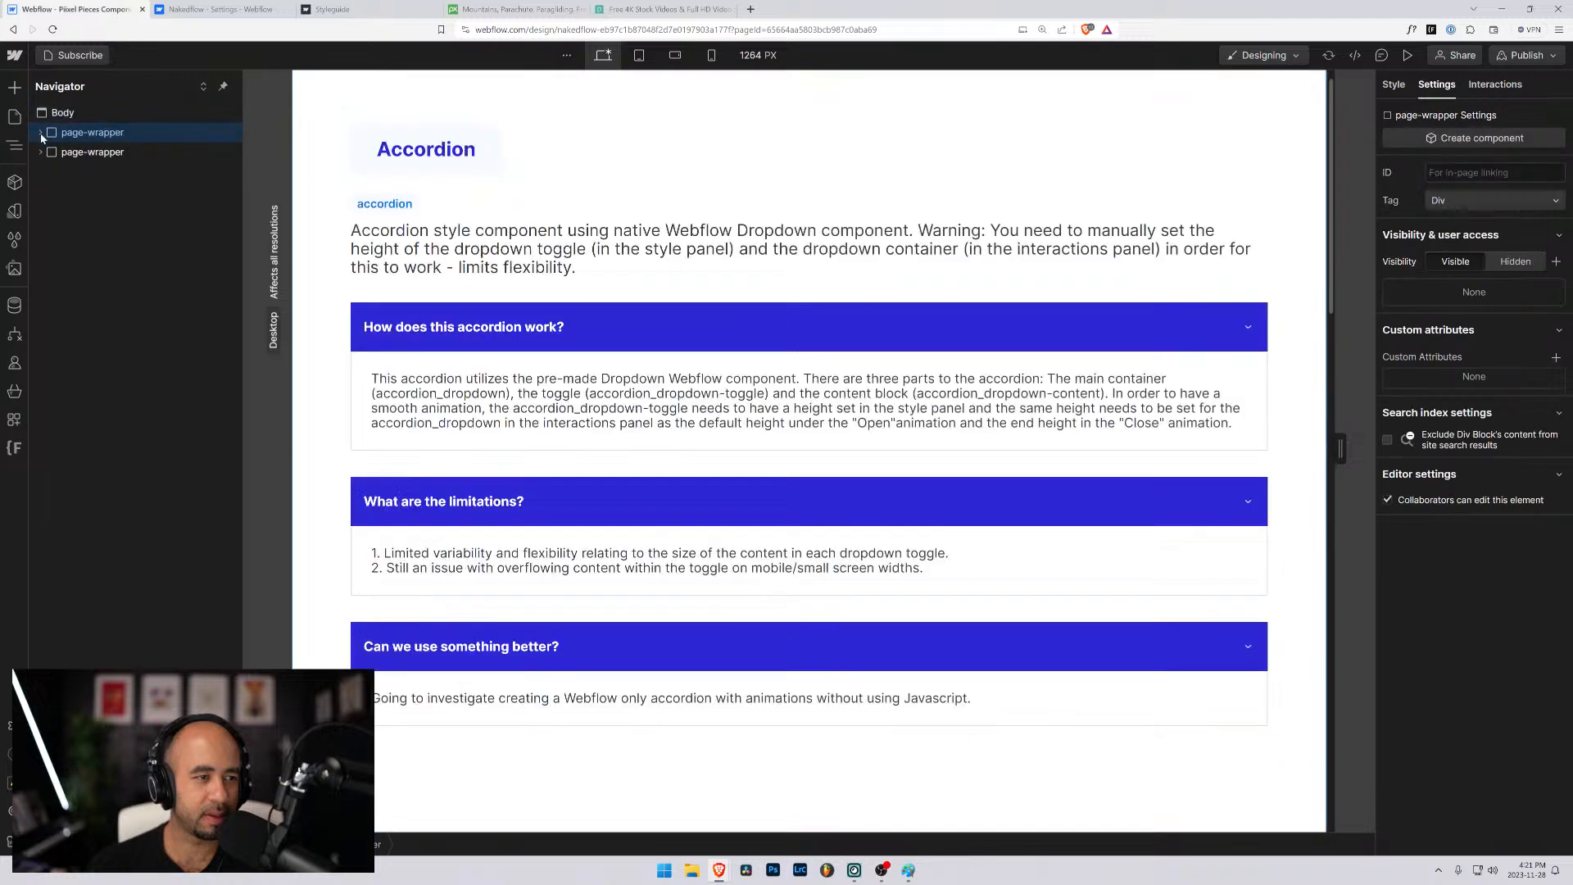
- Delete the second padding-section-medium block from container-large in the pasted accordion section
left_click(40, 152)
left_click(40, 133)
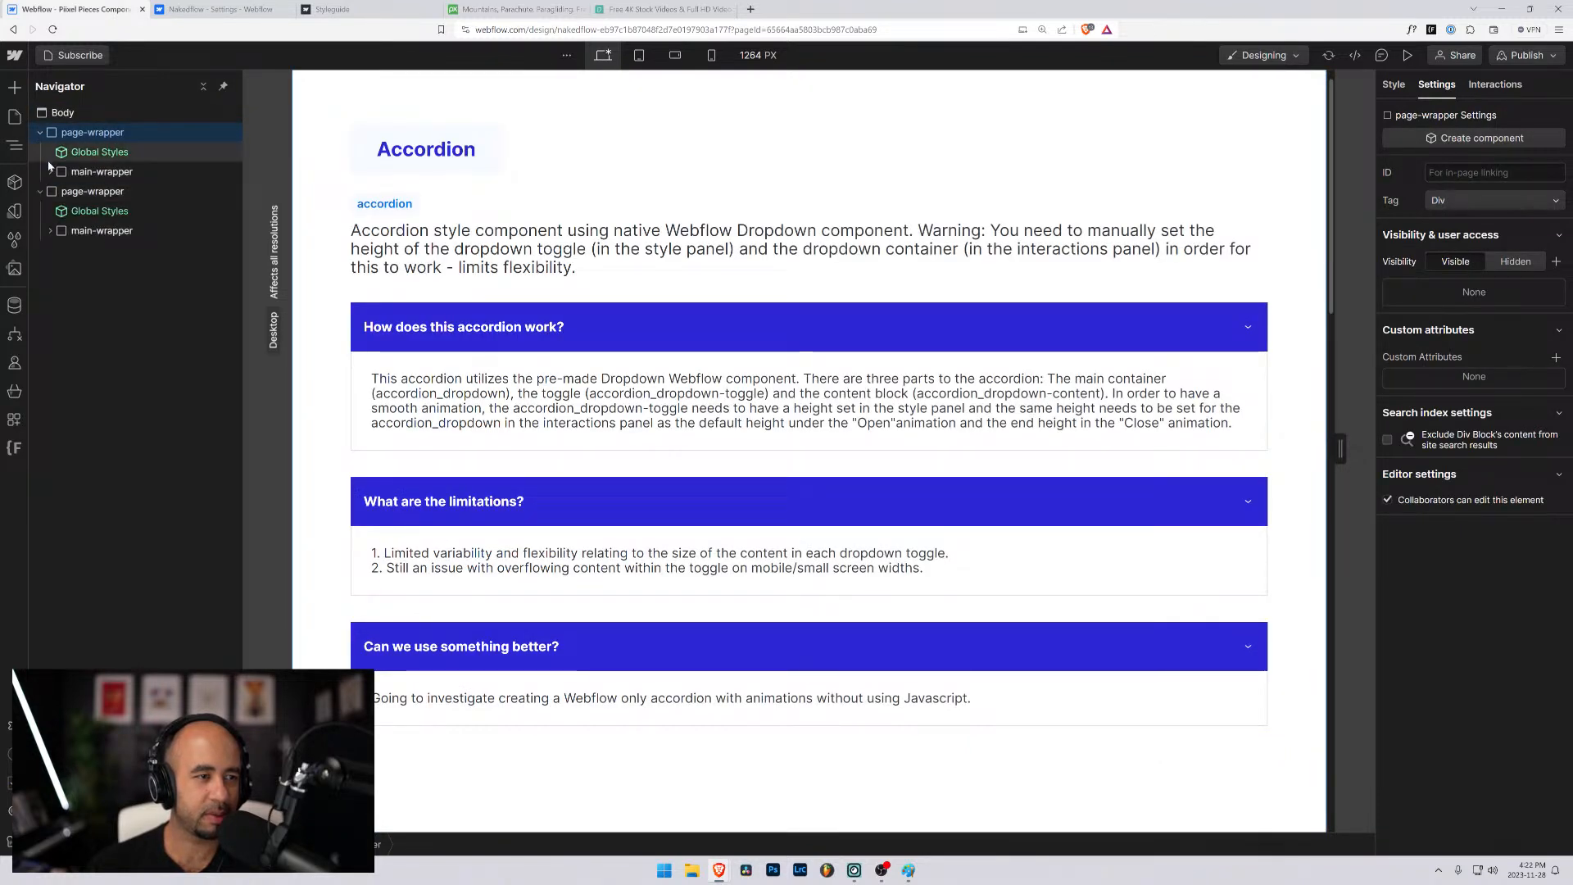
left_click(50, 171)
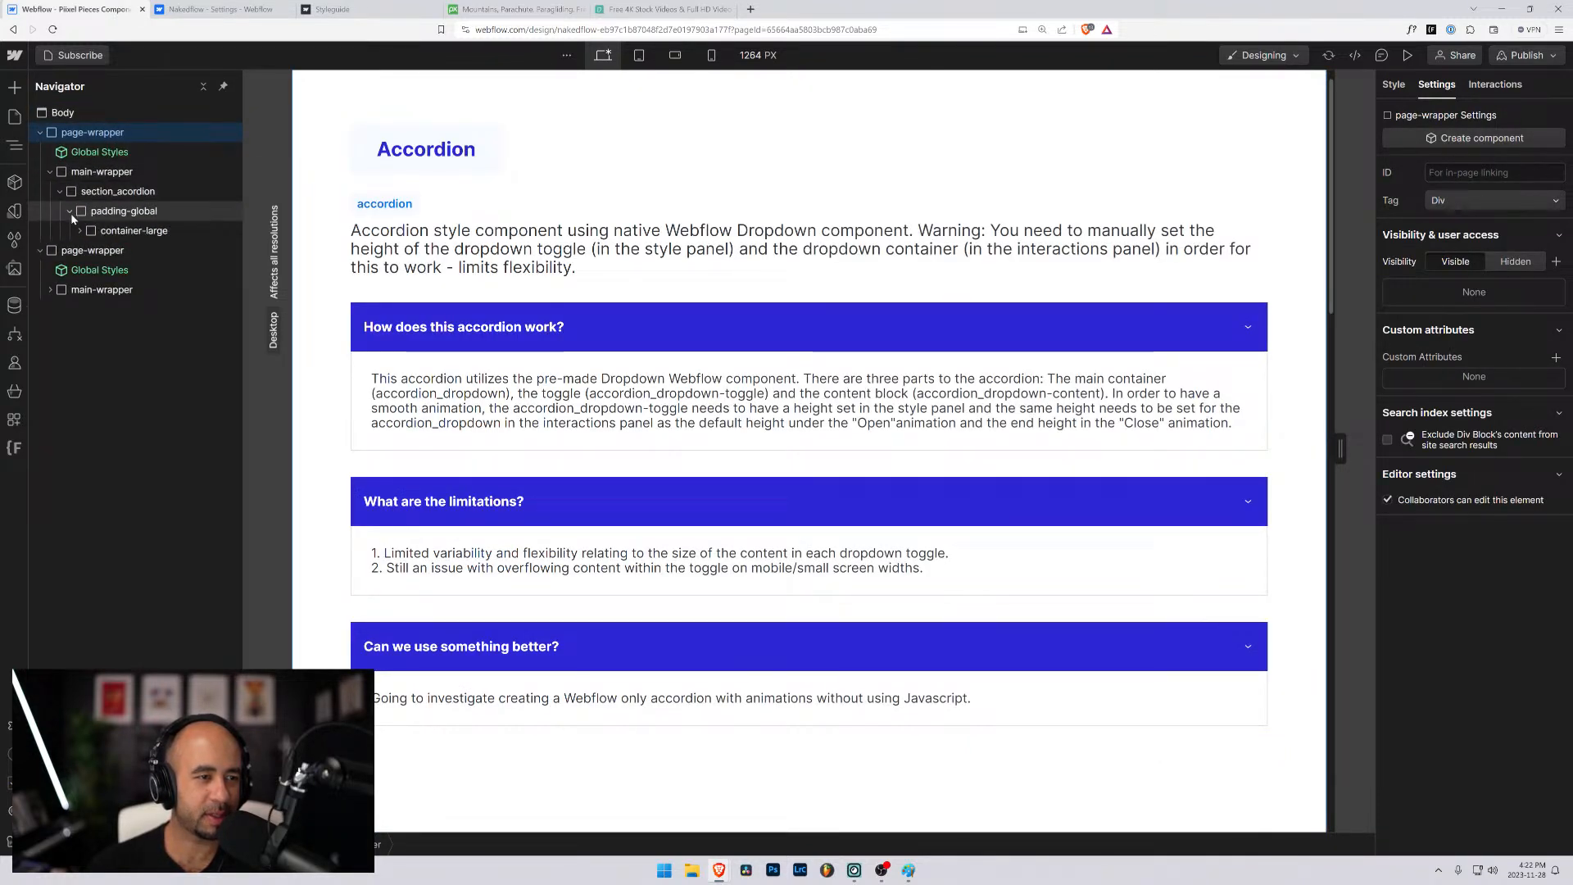
left_click(70, 212)
left_click(79, 230)
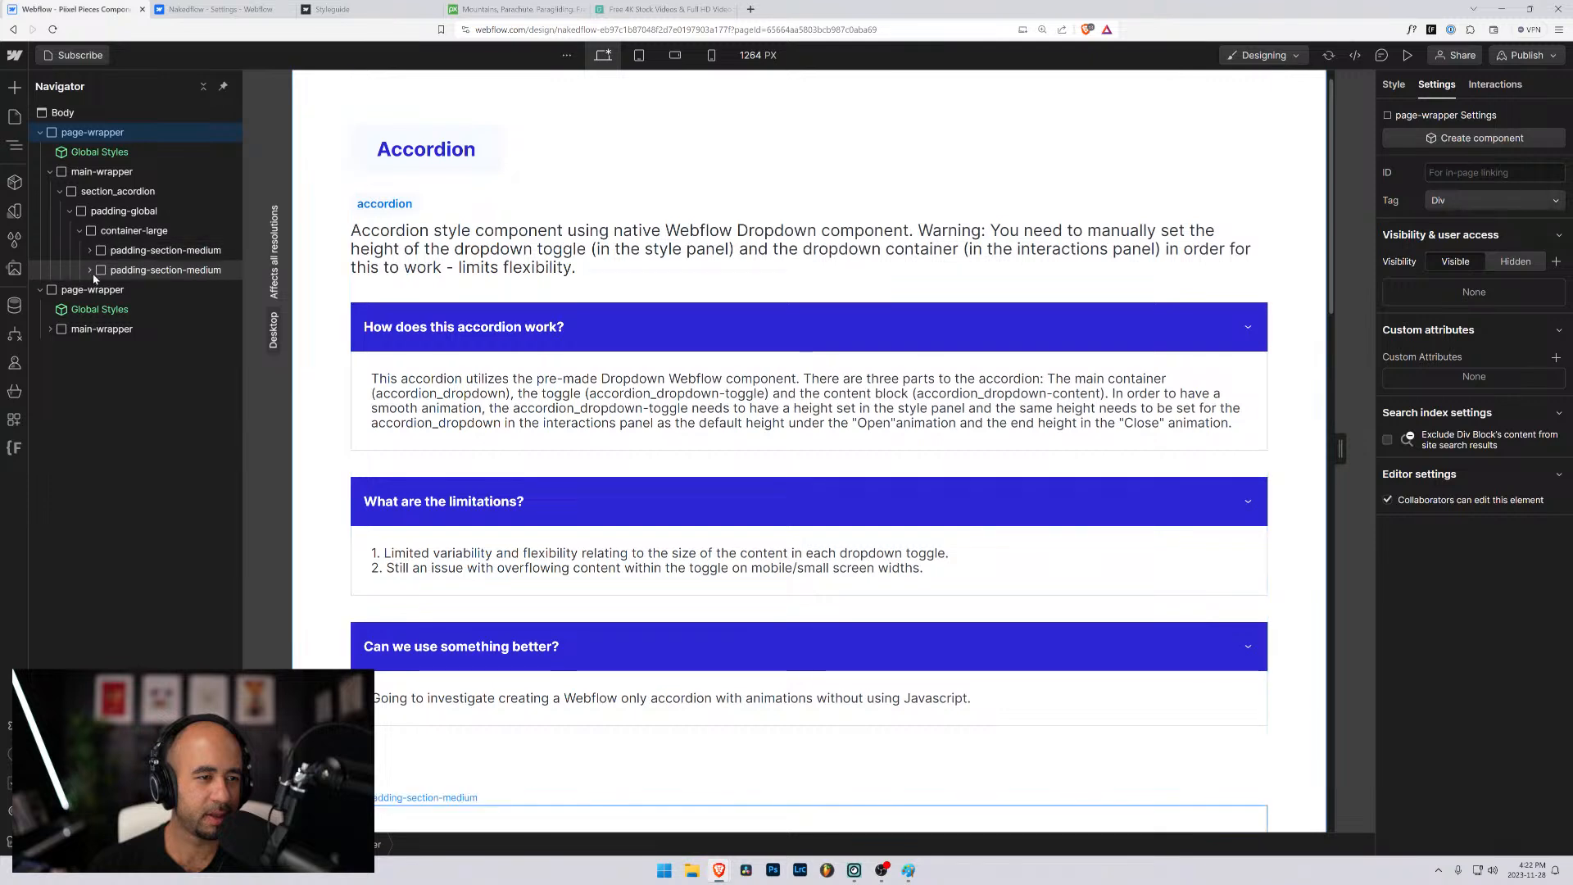
left_click(93, 271)
key("Delete")
- Move form_component out of the hero's form_subscribe-container into the accordion section's padding-section-medium, directly above accordion-1
left_click(89, 250)
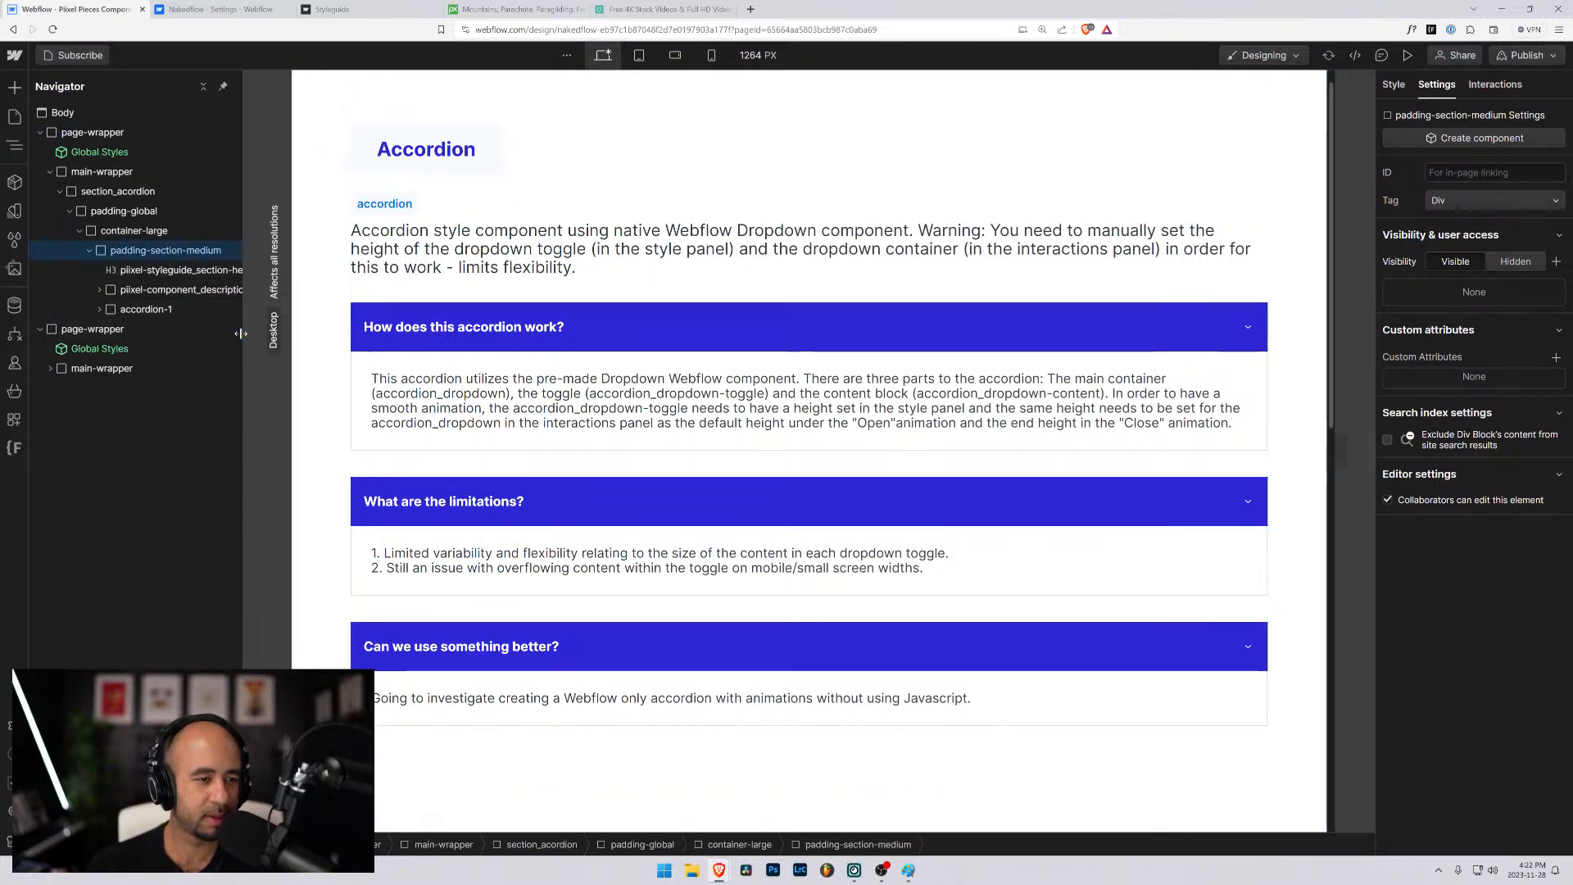
left_click_drag(243, 338, 269, 338)
left_click(50, 368)
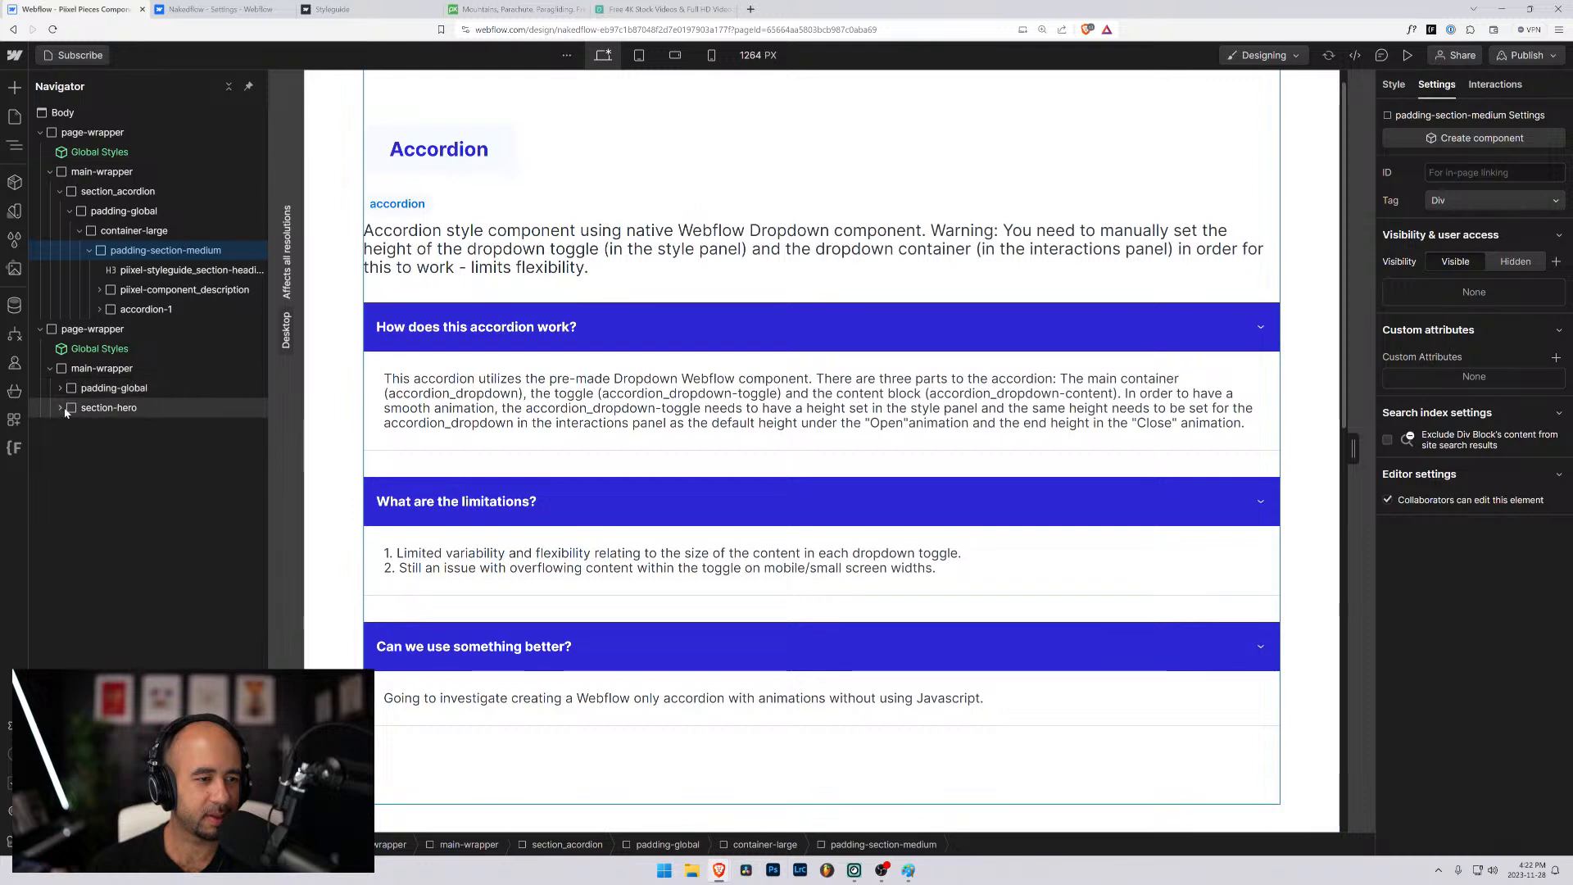
left_click(61, 407)
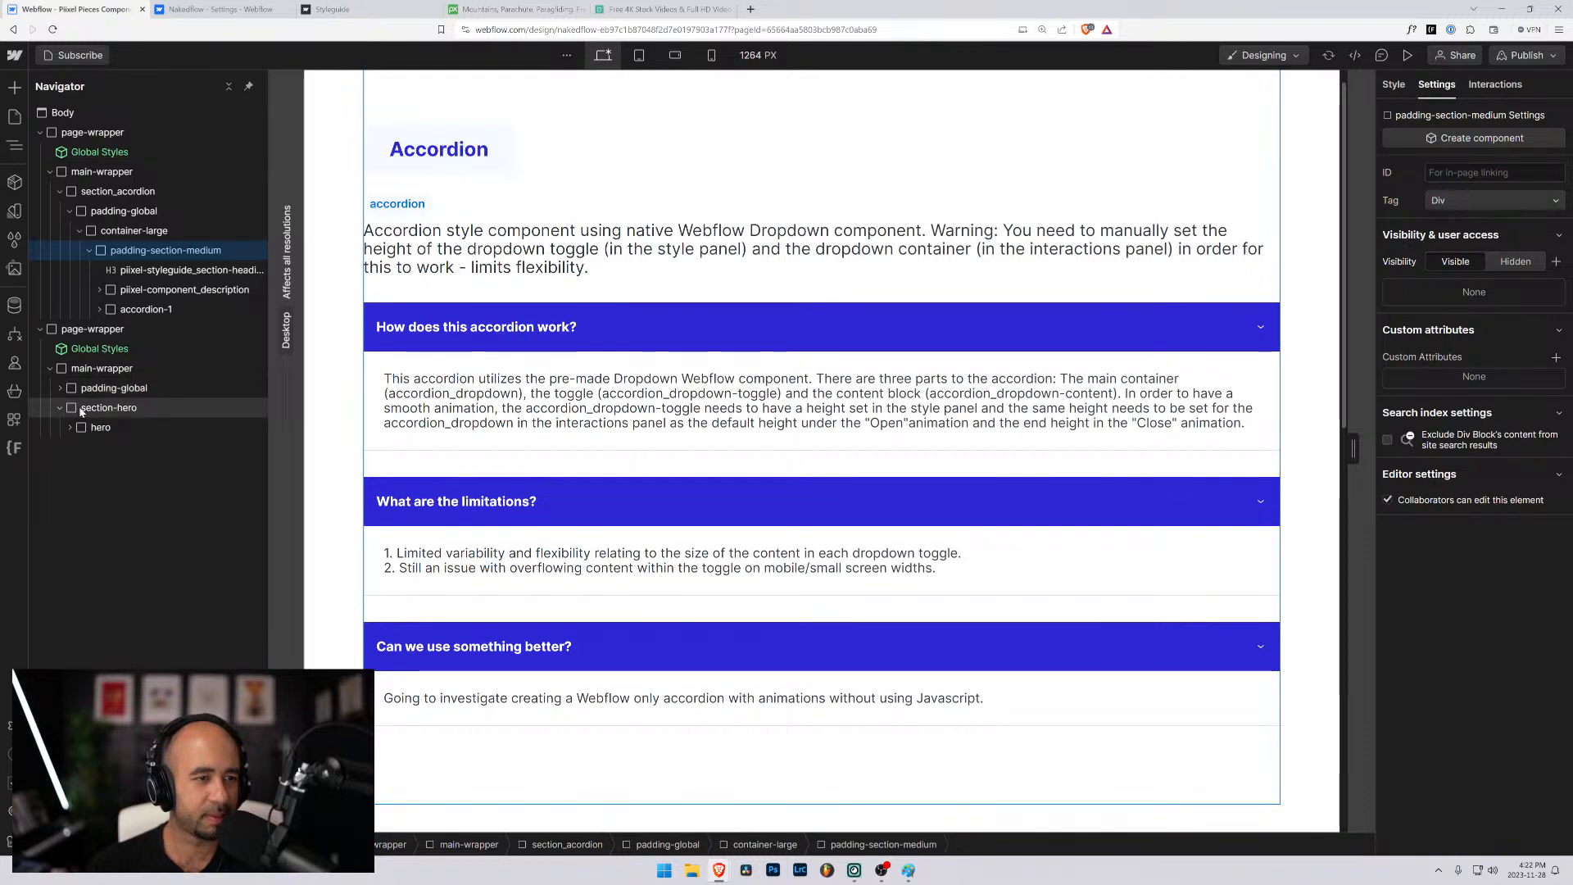
left_click(70, 427)
left_click(80, 446)
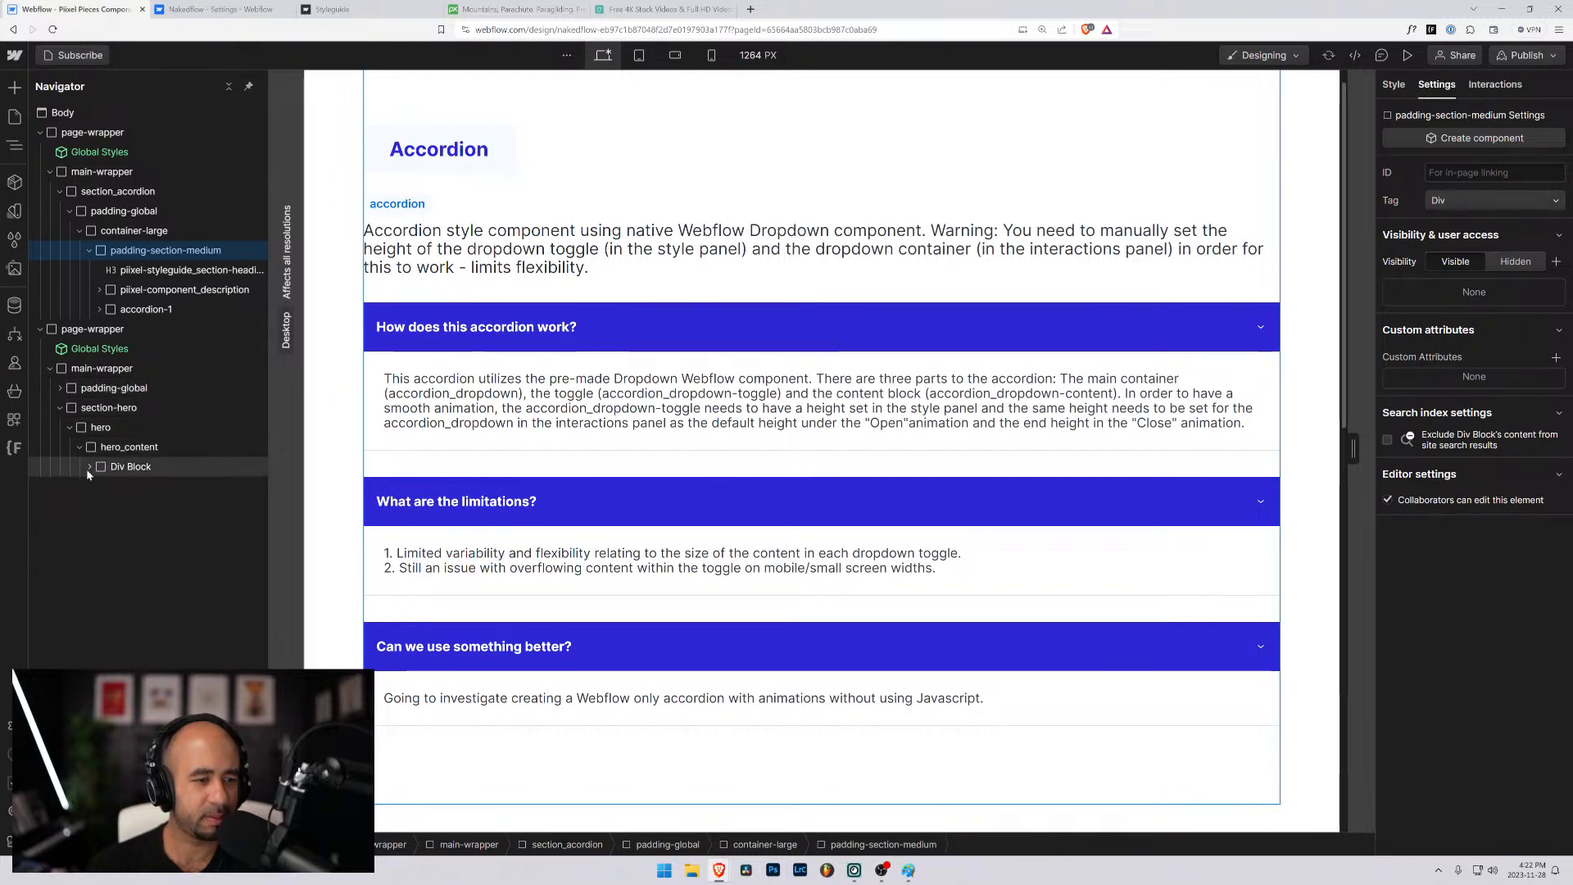
left_click(87, 467)
left_click(96, 507)
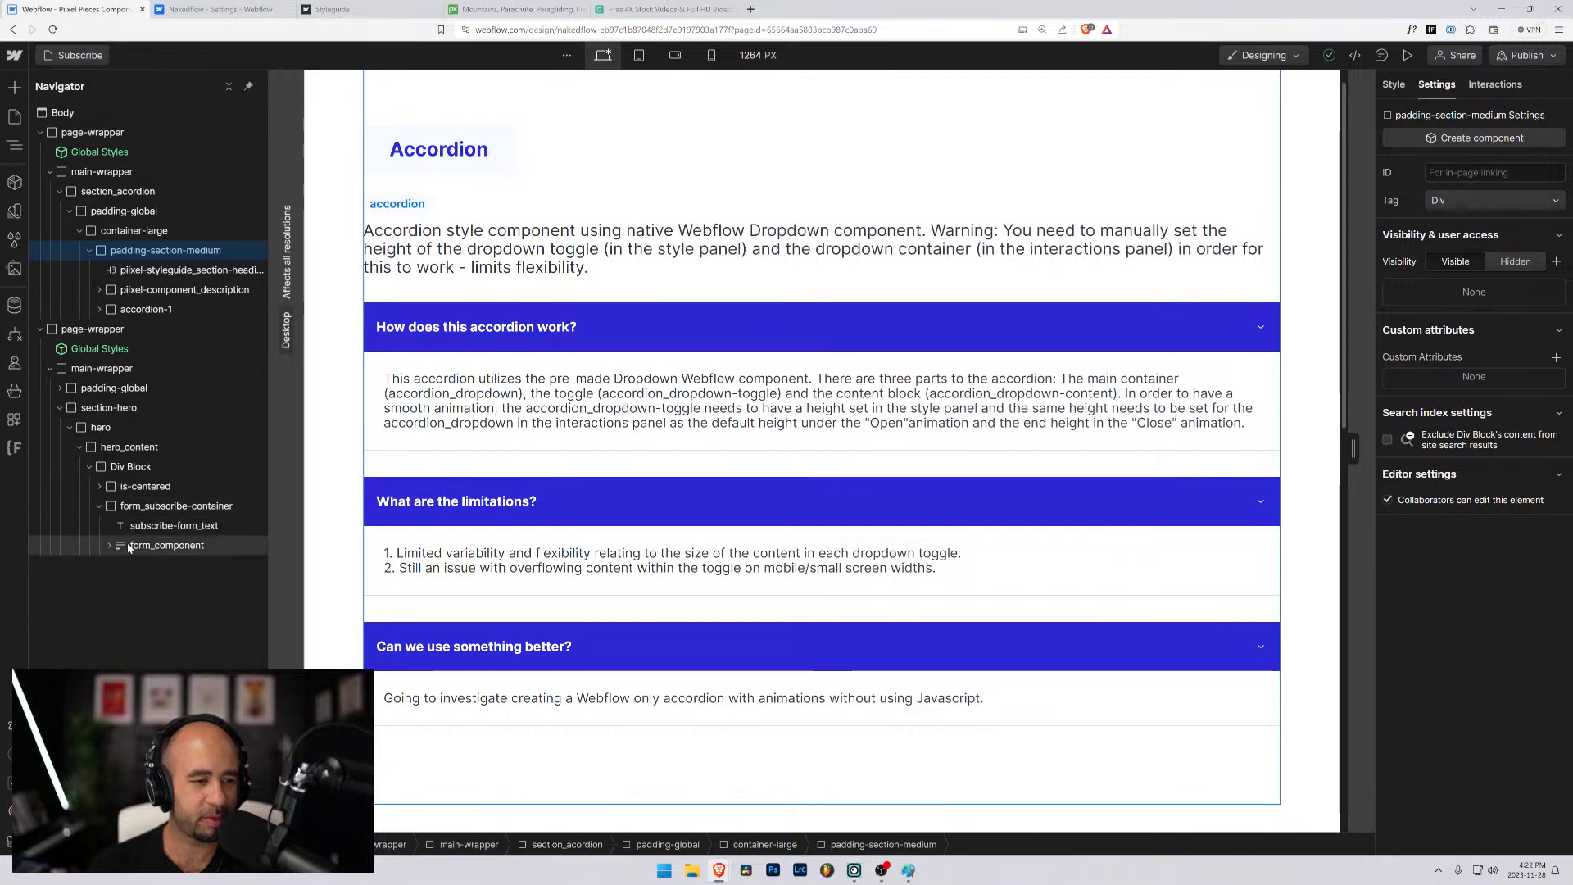
left_click(104, 545)
left_click(104, 545)
left_click(121, 547)
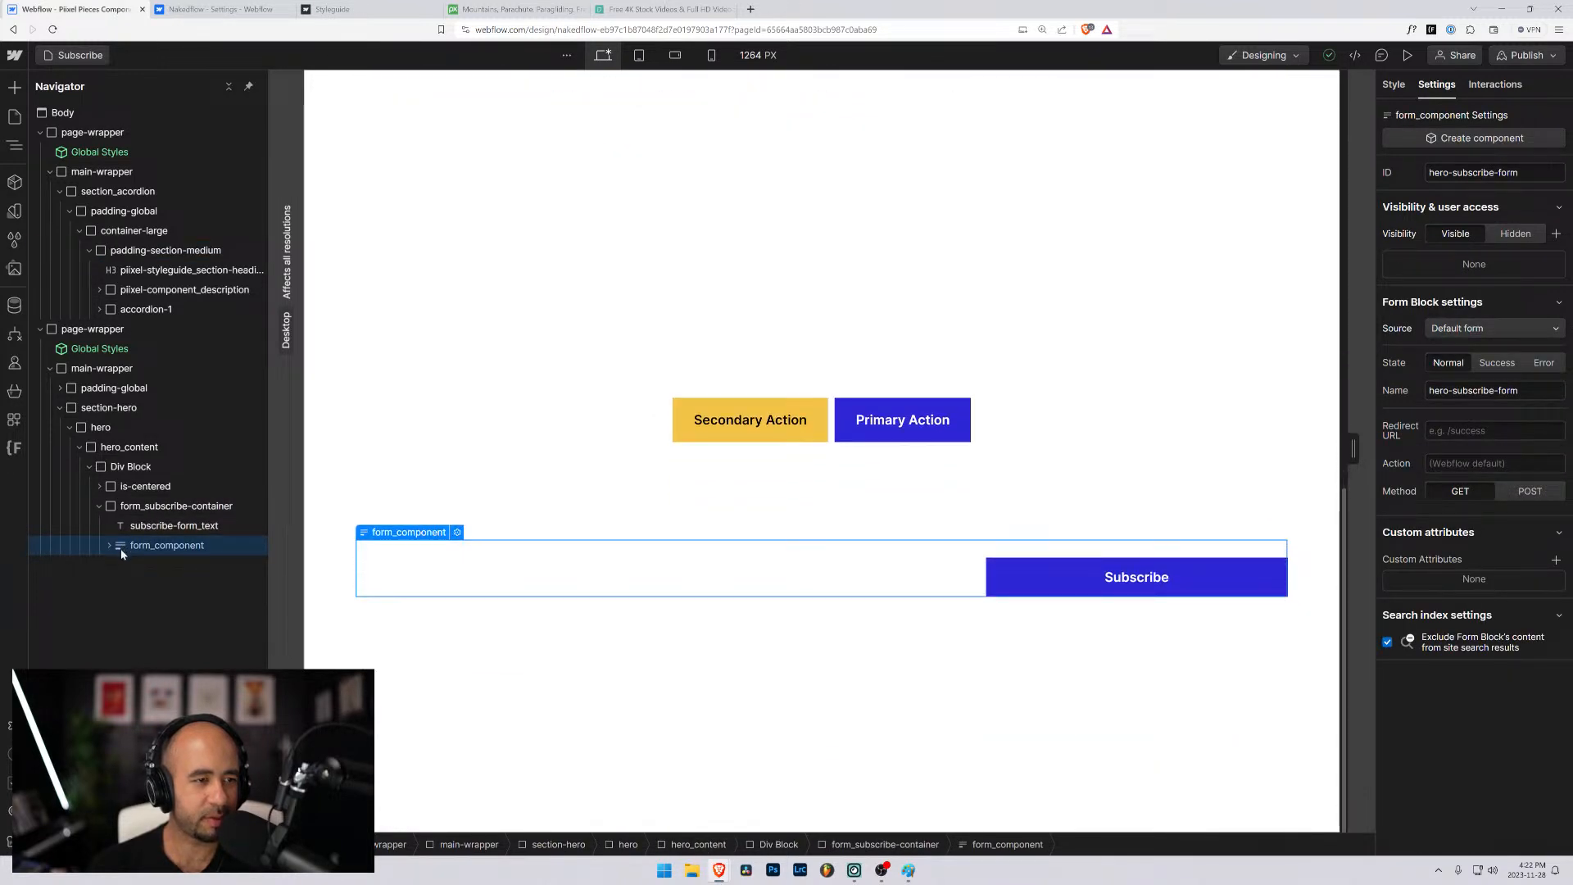
left_click_drag(121, 553, 127, 319)
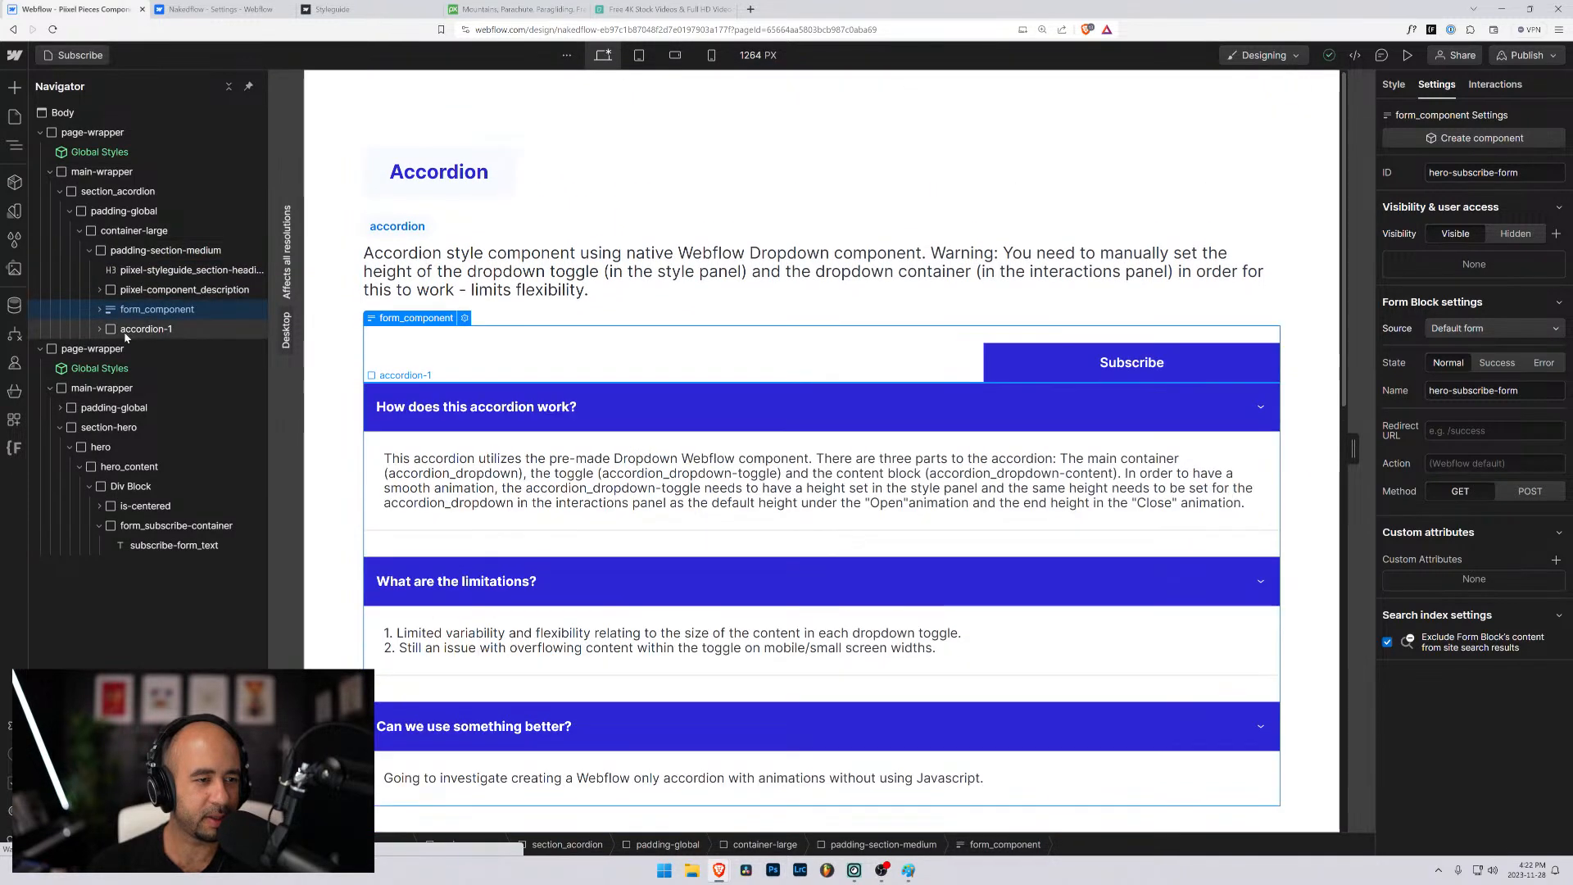
- Delete the accordion-1 block and the second page-wrapper holding the old hero section
left_click(125, 331)
key("Delete")
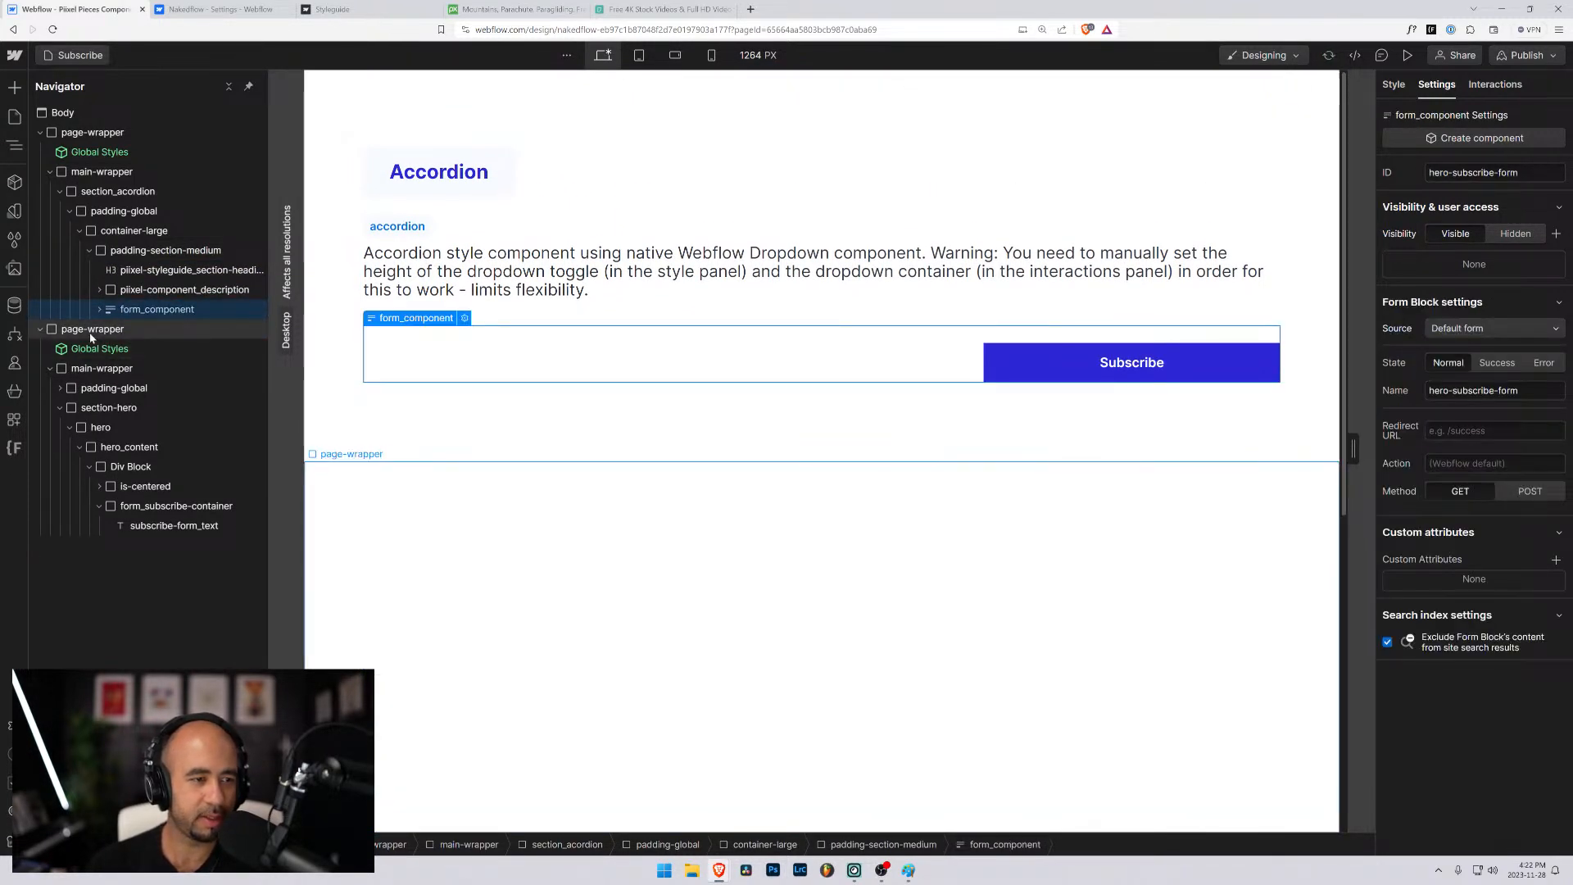
left_click(91, 330)
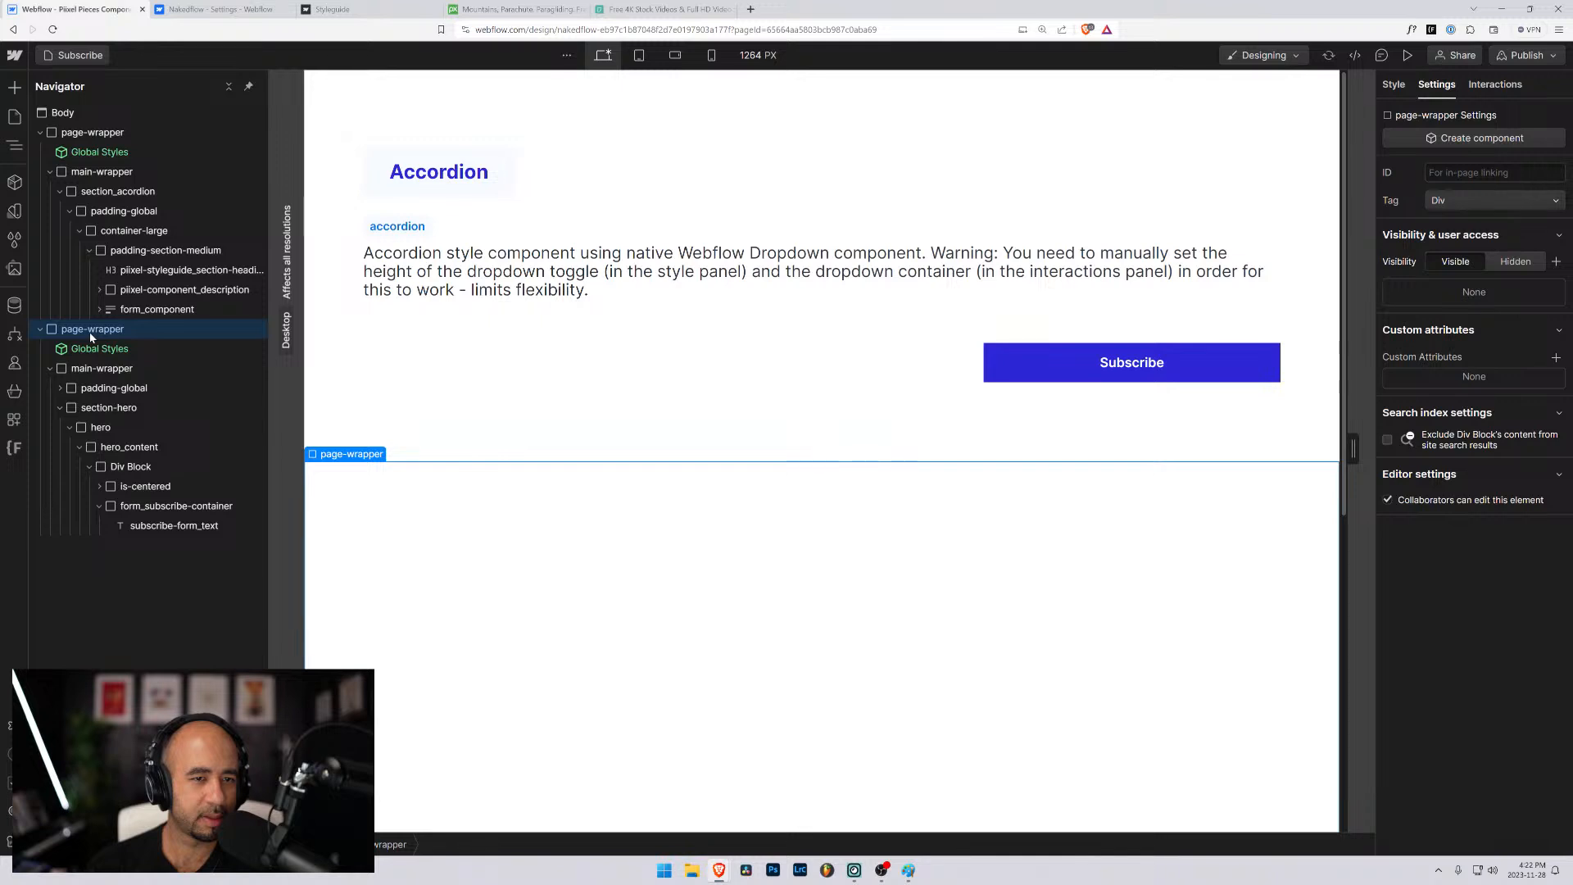
key("Delete")
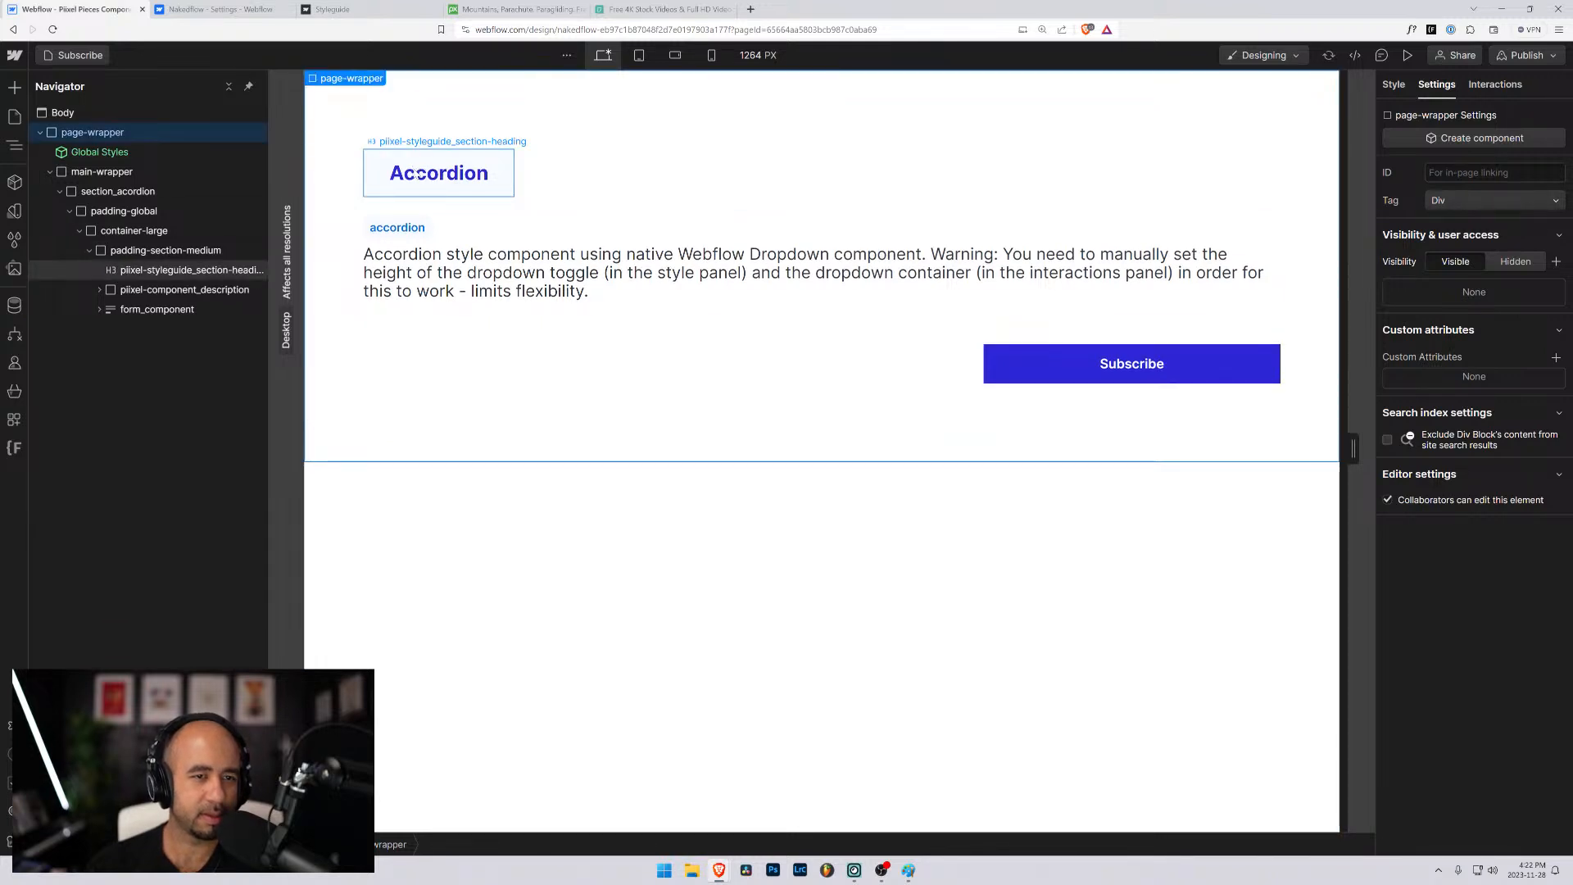
- Change the "Accordion" section heading to "Subscribe form"
left_click(418, 173)
double_click(418, 173)
type("Su")
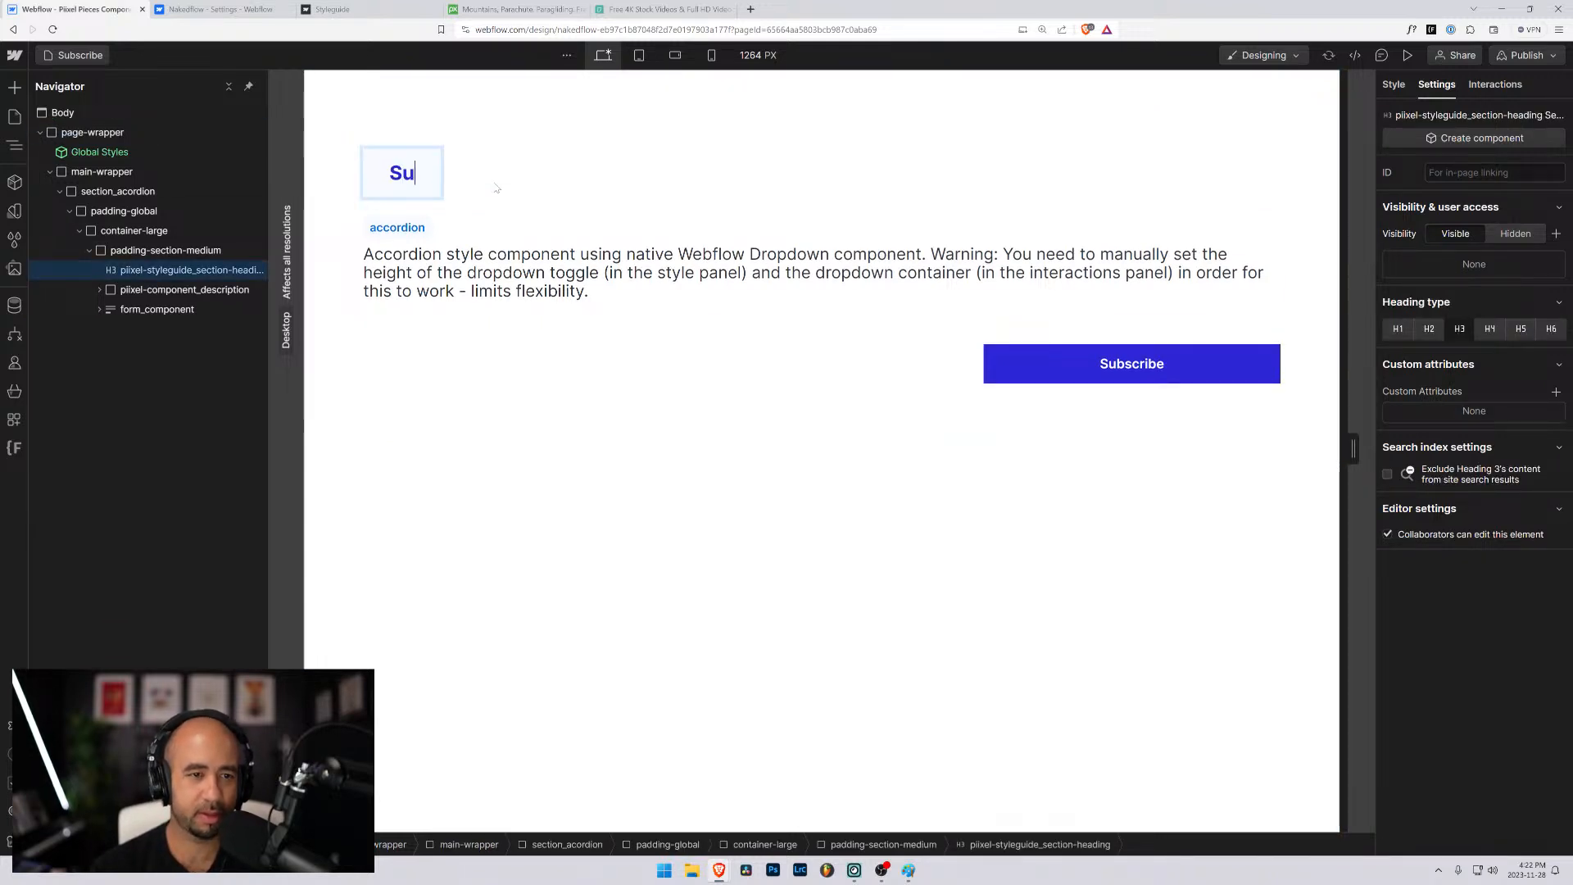
type("bb")
key("BackSpace")
key("BackSpace")
type("b")
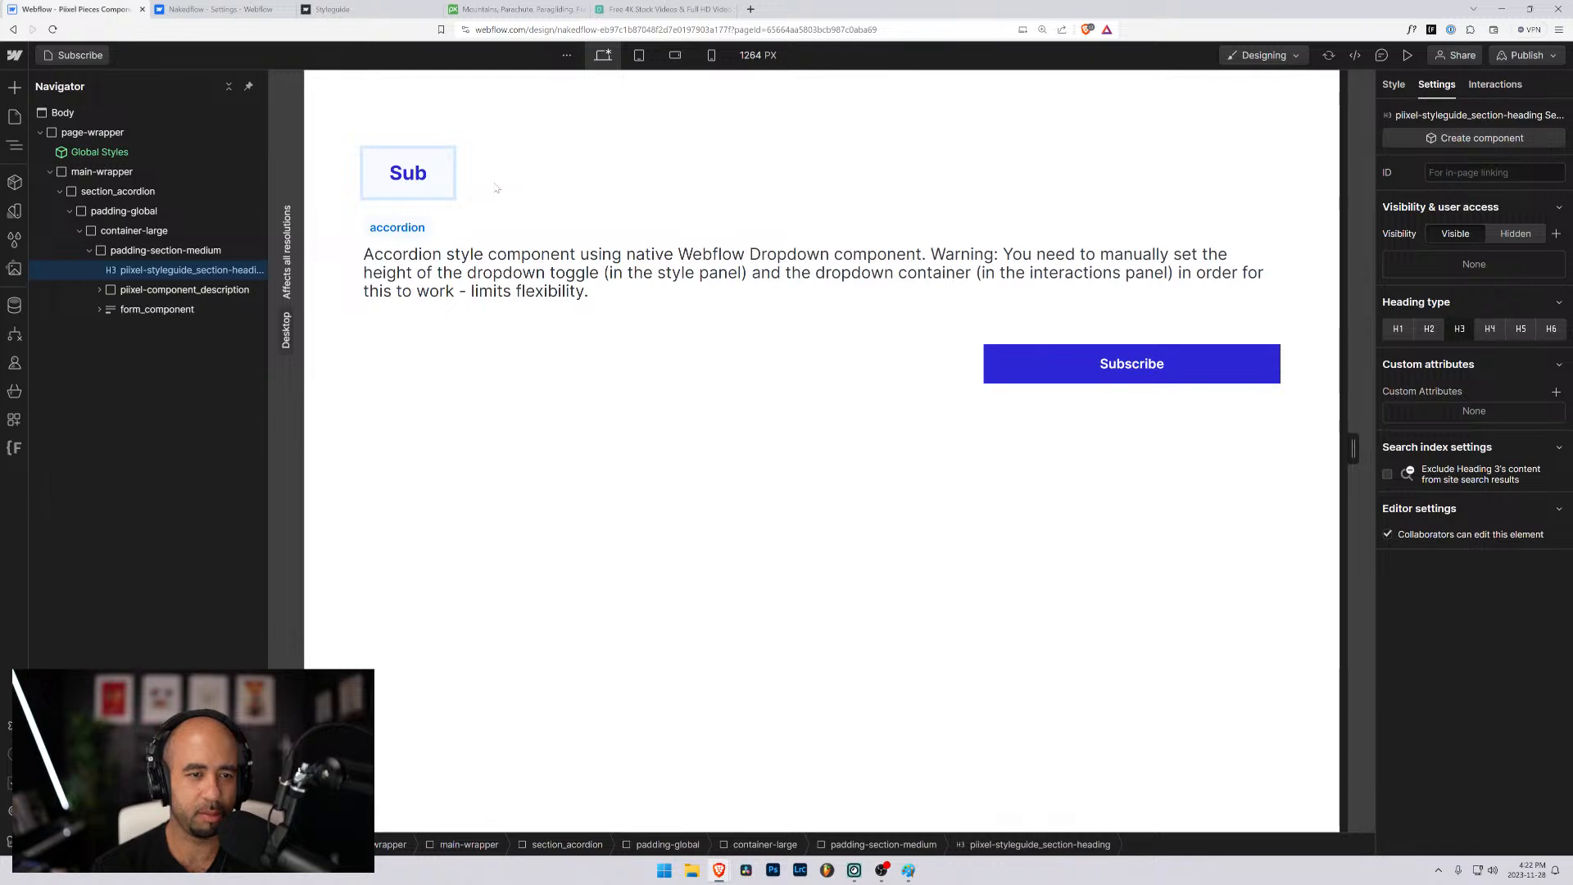
type("scribe")
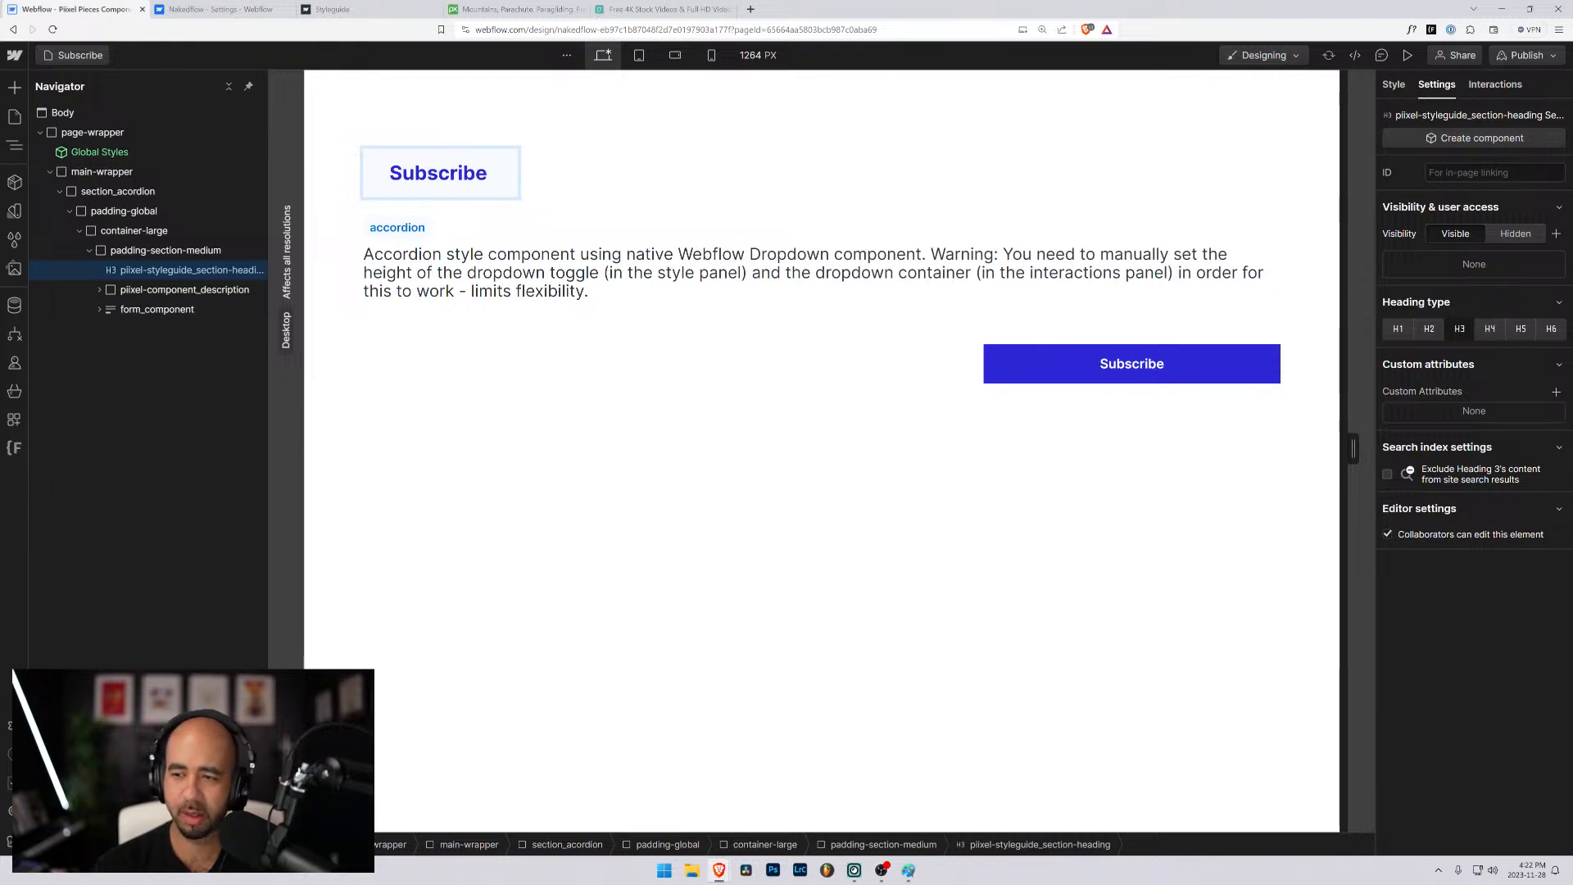
type(" form")
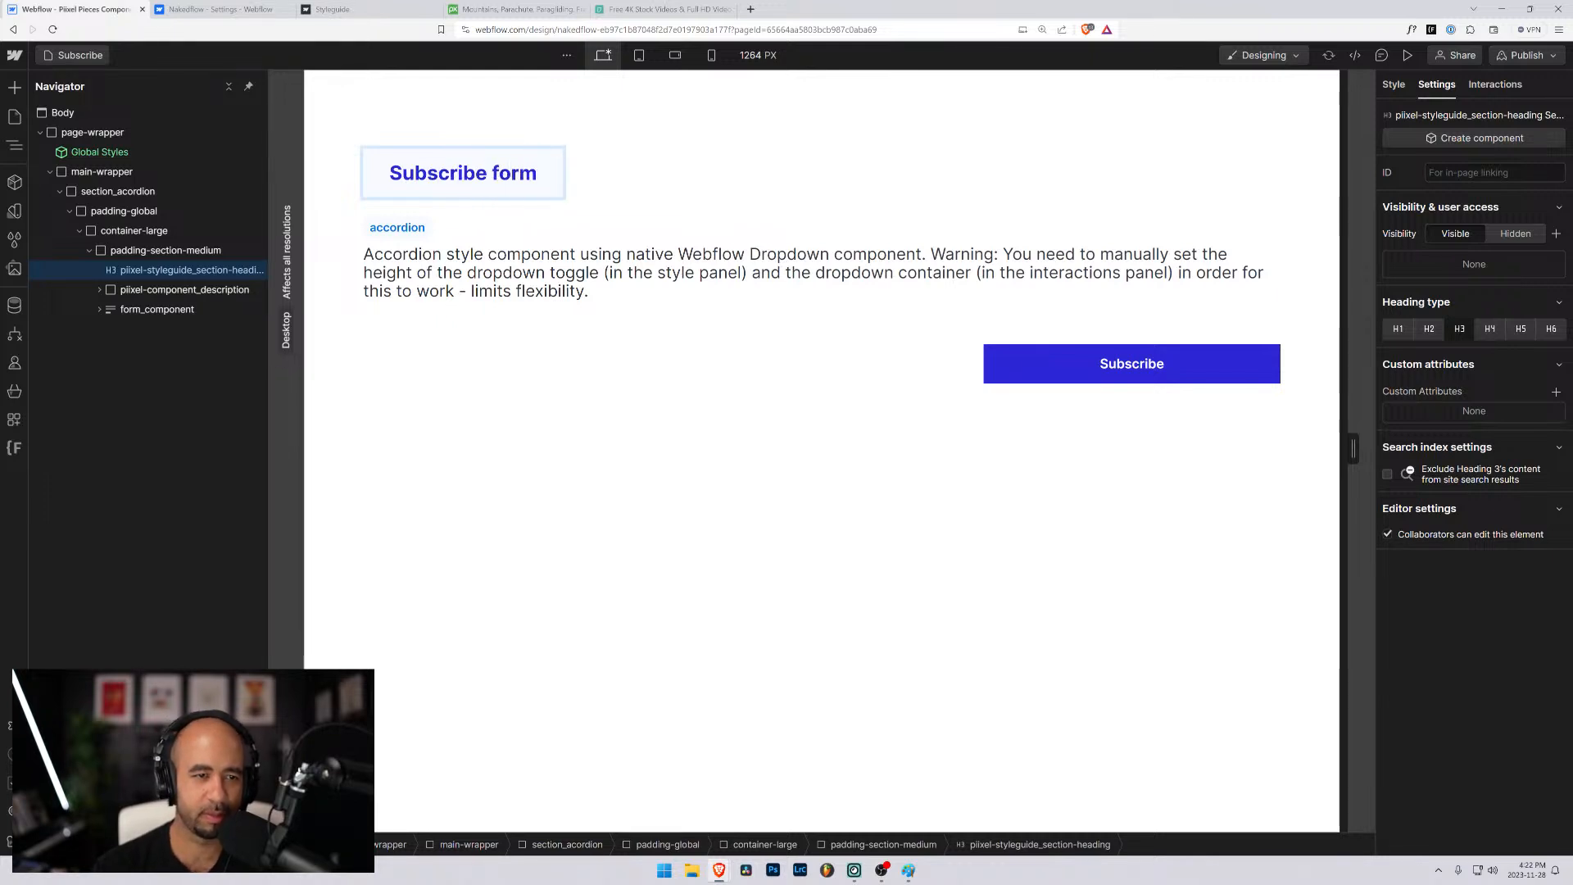
- Replace the class-name label "accordion" under the heading with "subscribe-form"
left_click(407, 230)
double_click(407, 230)
key("ctrl+a")
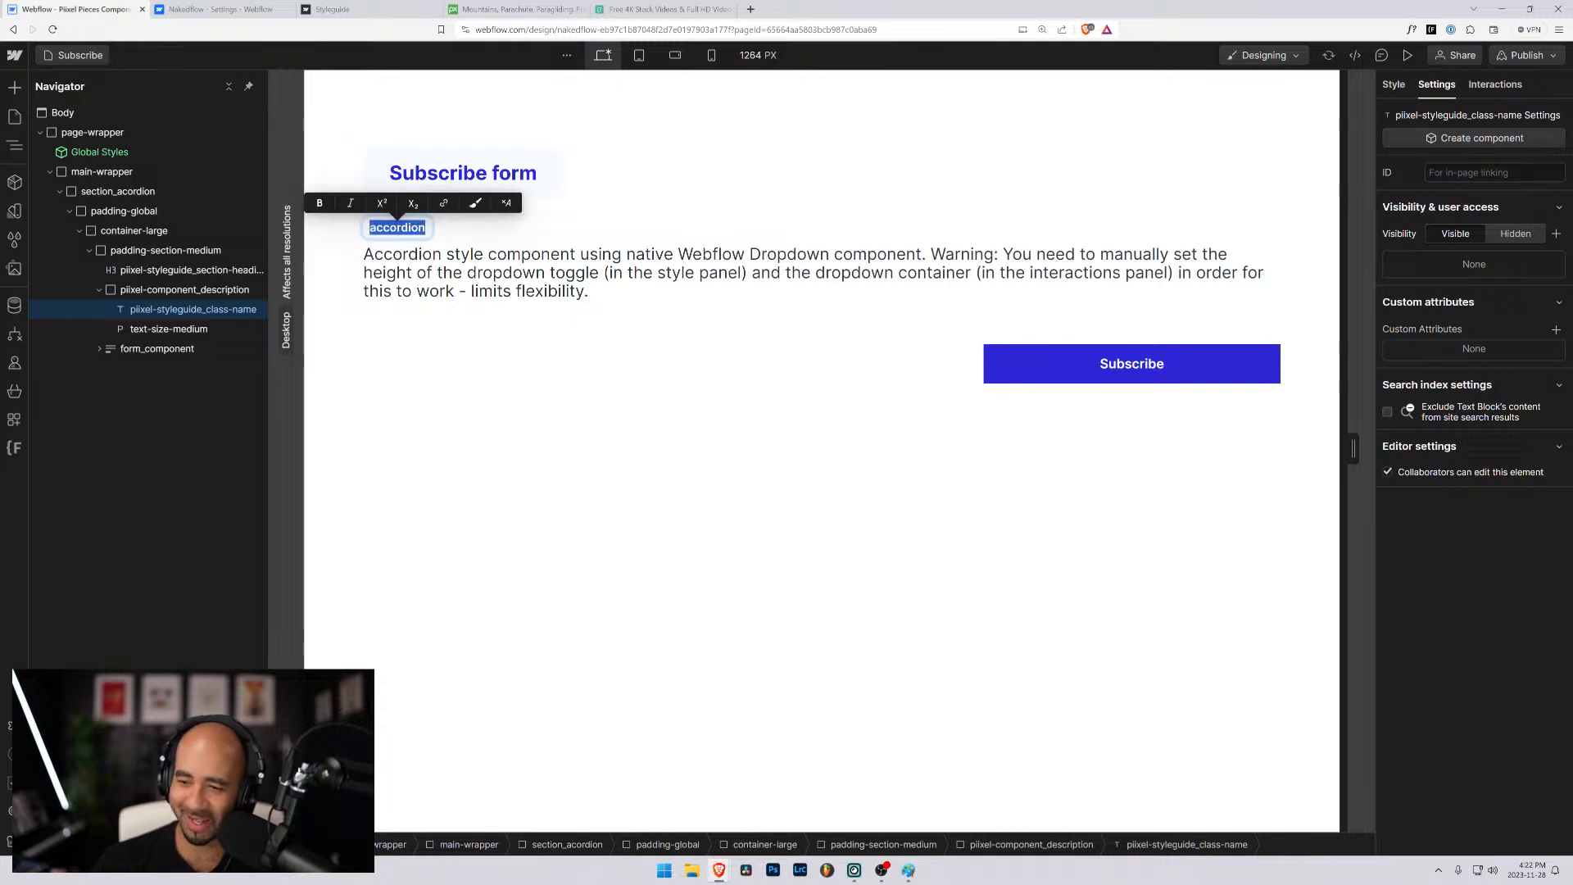
type("subscribe")
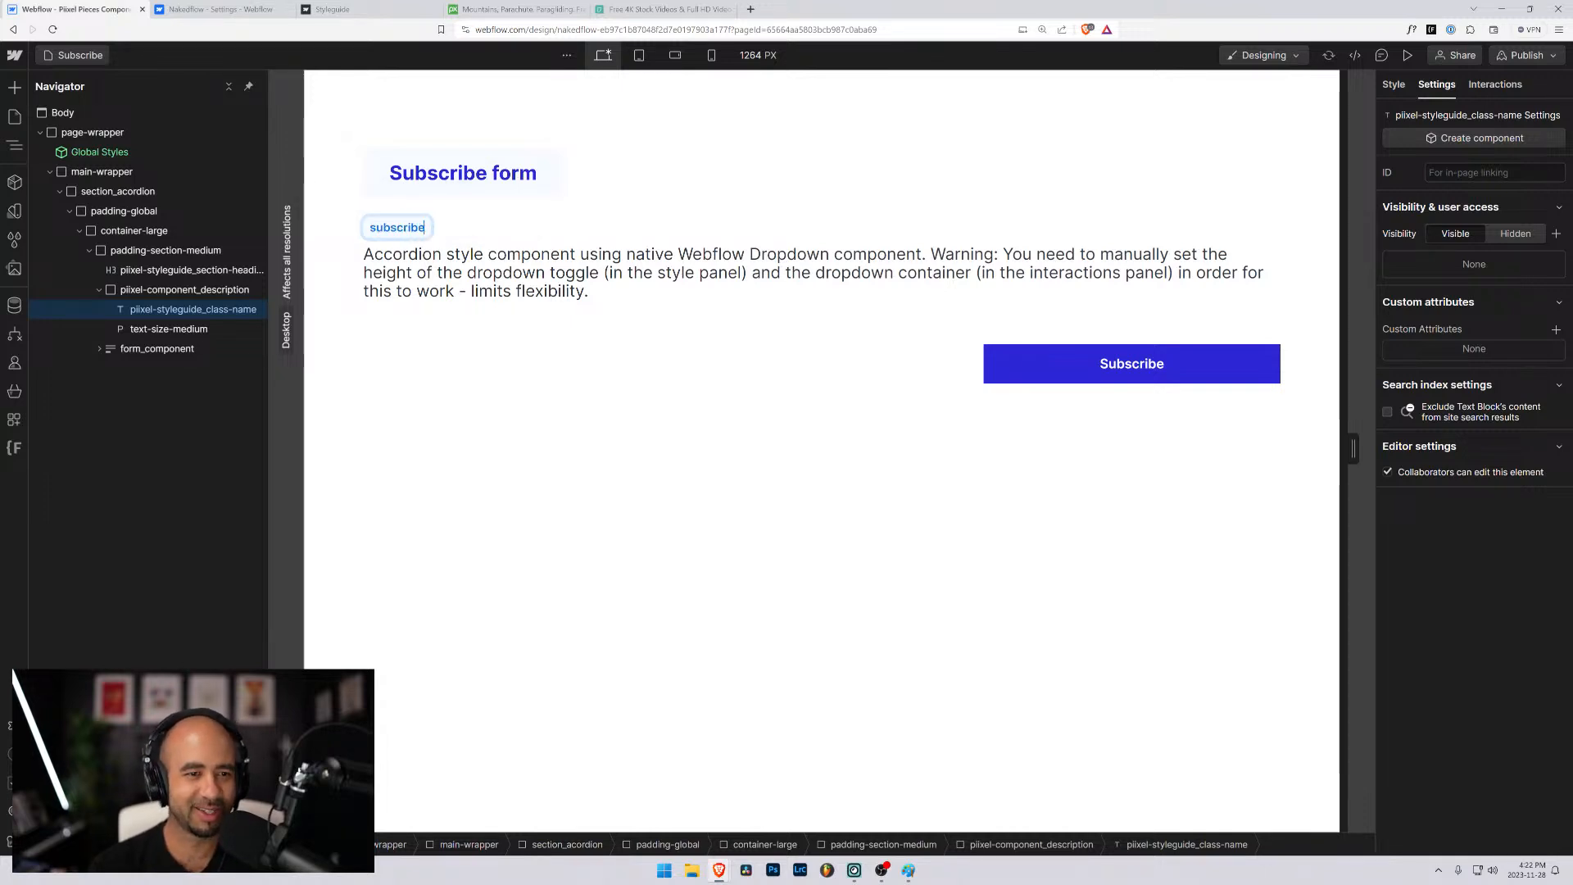
type("-form-1")
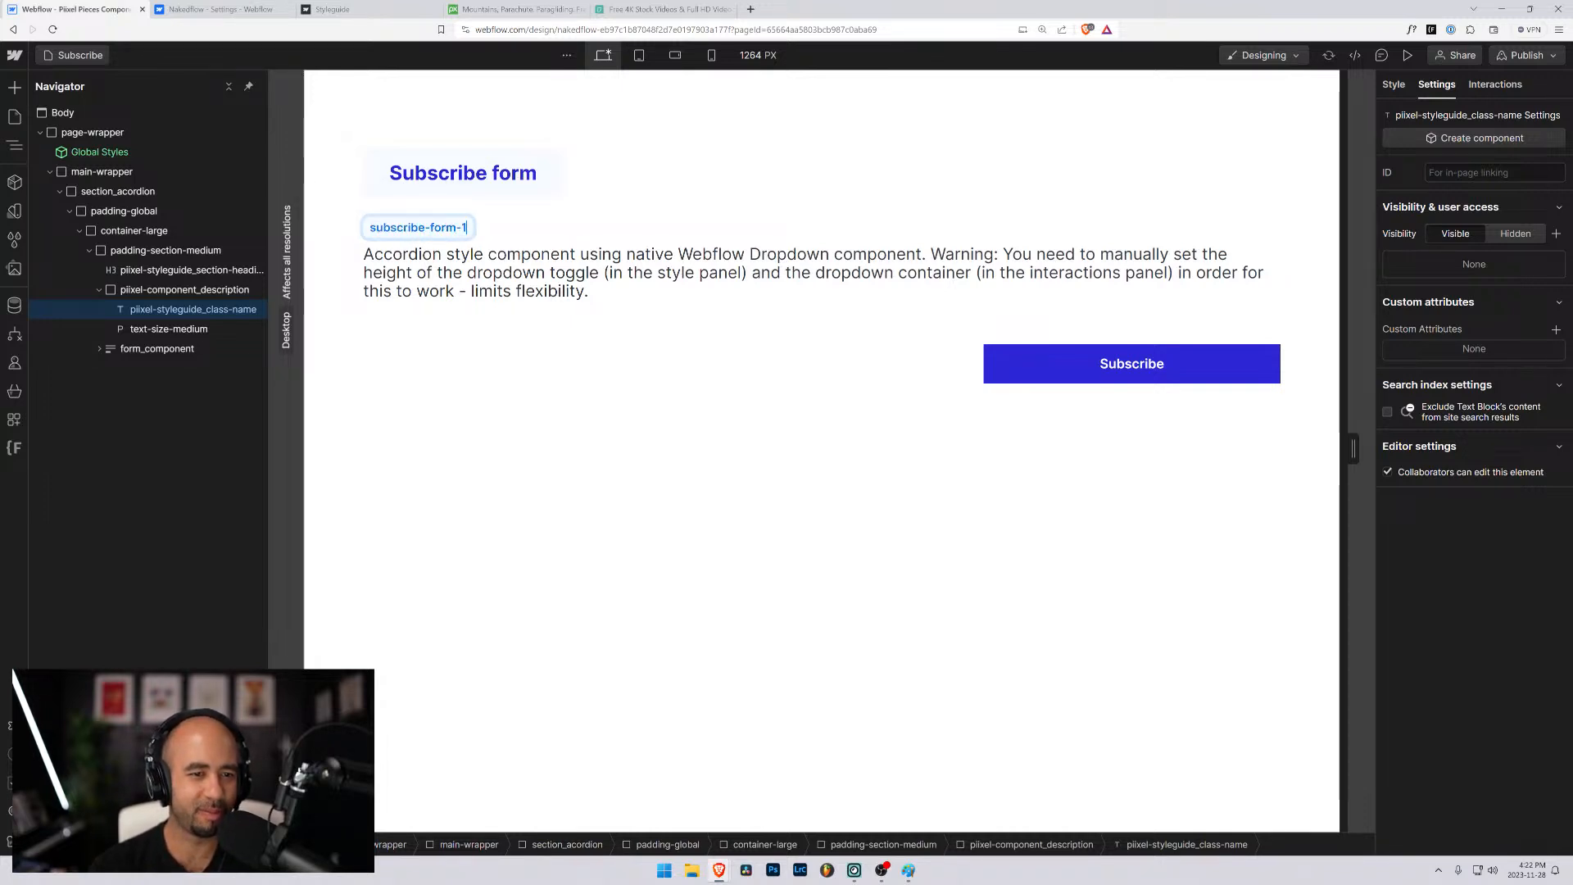
key("BackSpace")
key("BackSpace")
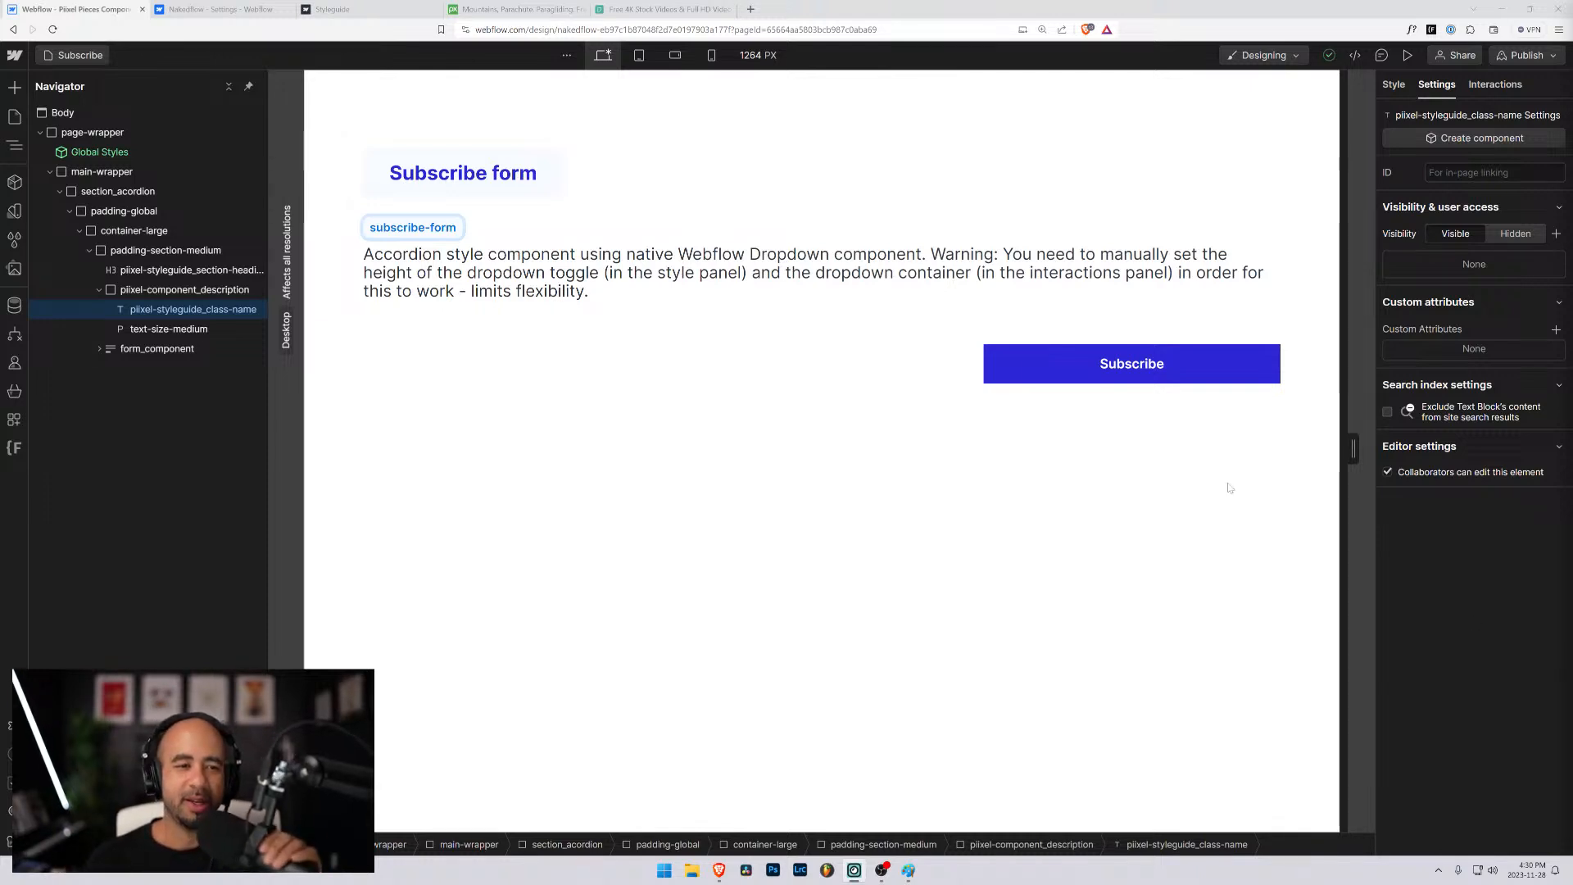
left_click(722, 359)
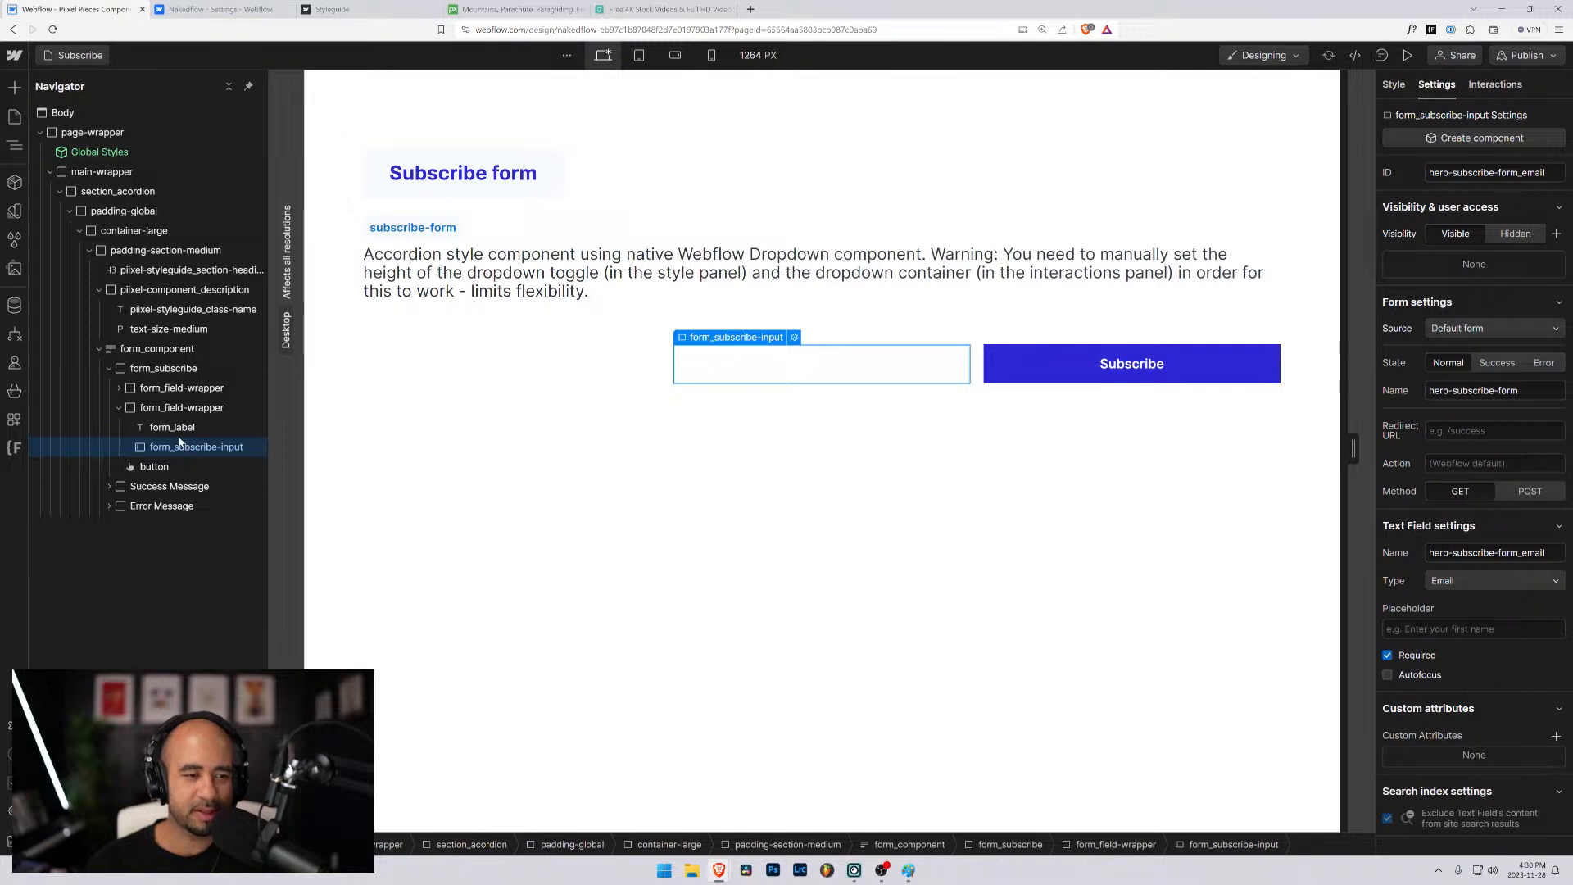
left_click(170, 390)
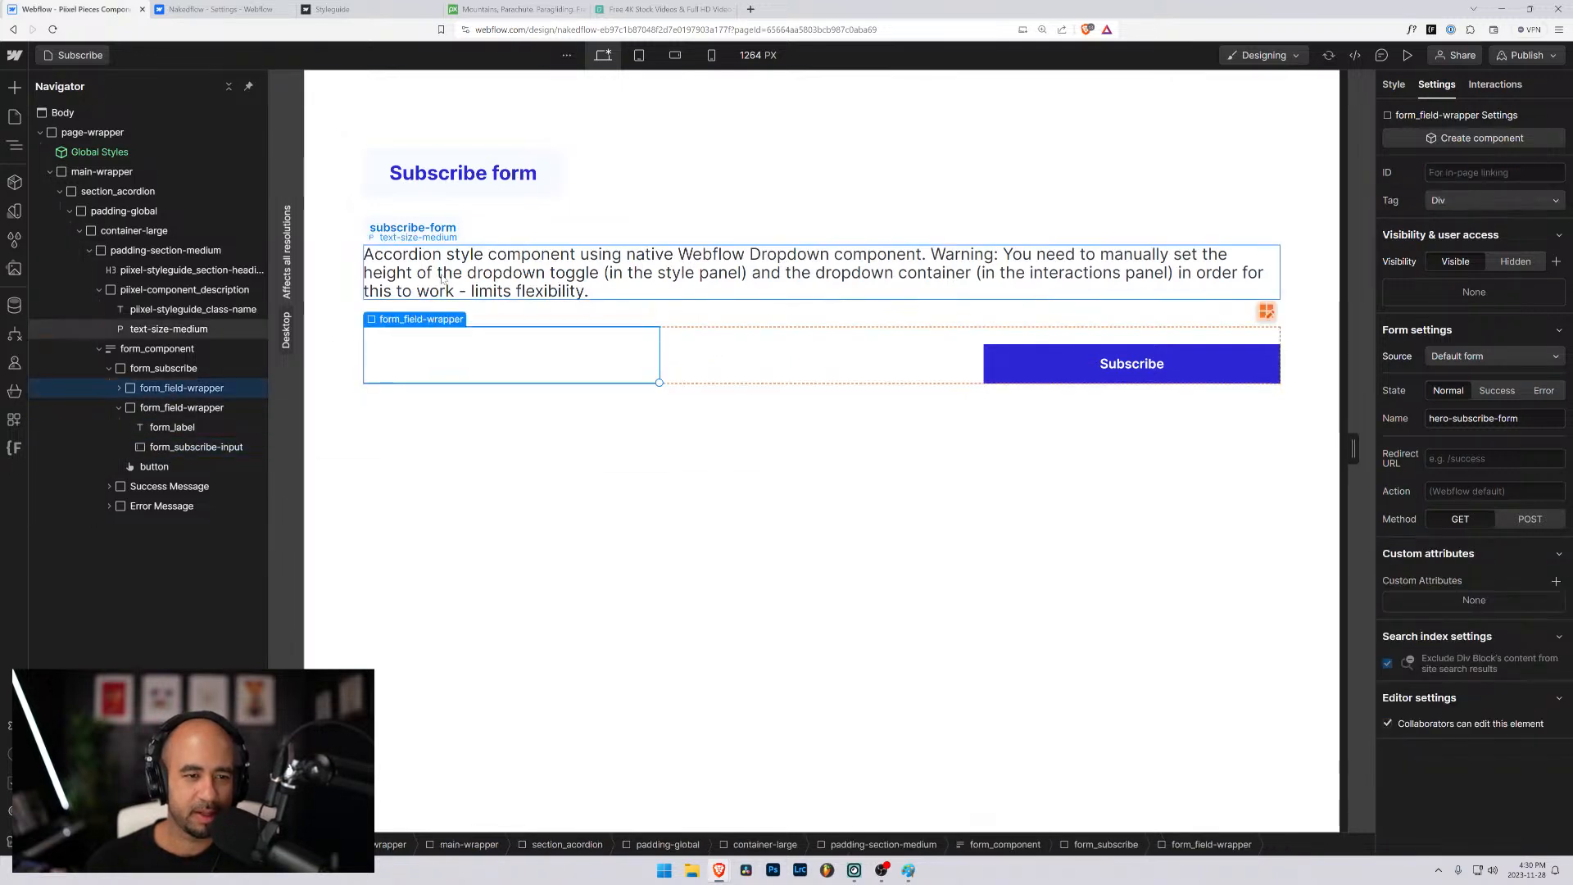
- Replace the description paragraph with "This is a default subscribe form for you to connect your preferred email list"
double_click(627, 295)
key("ctrl+a")
type("This is ")
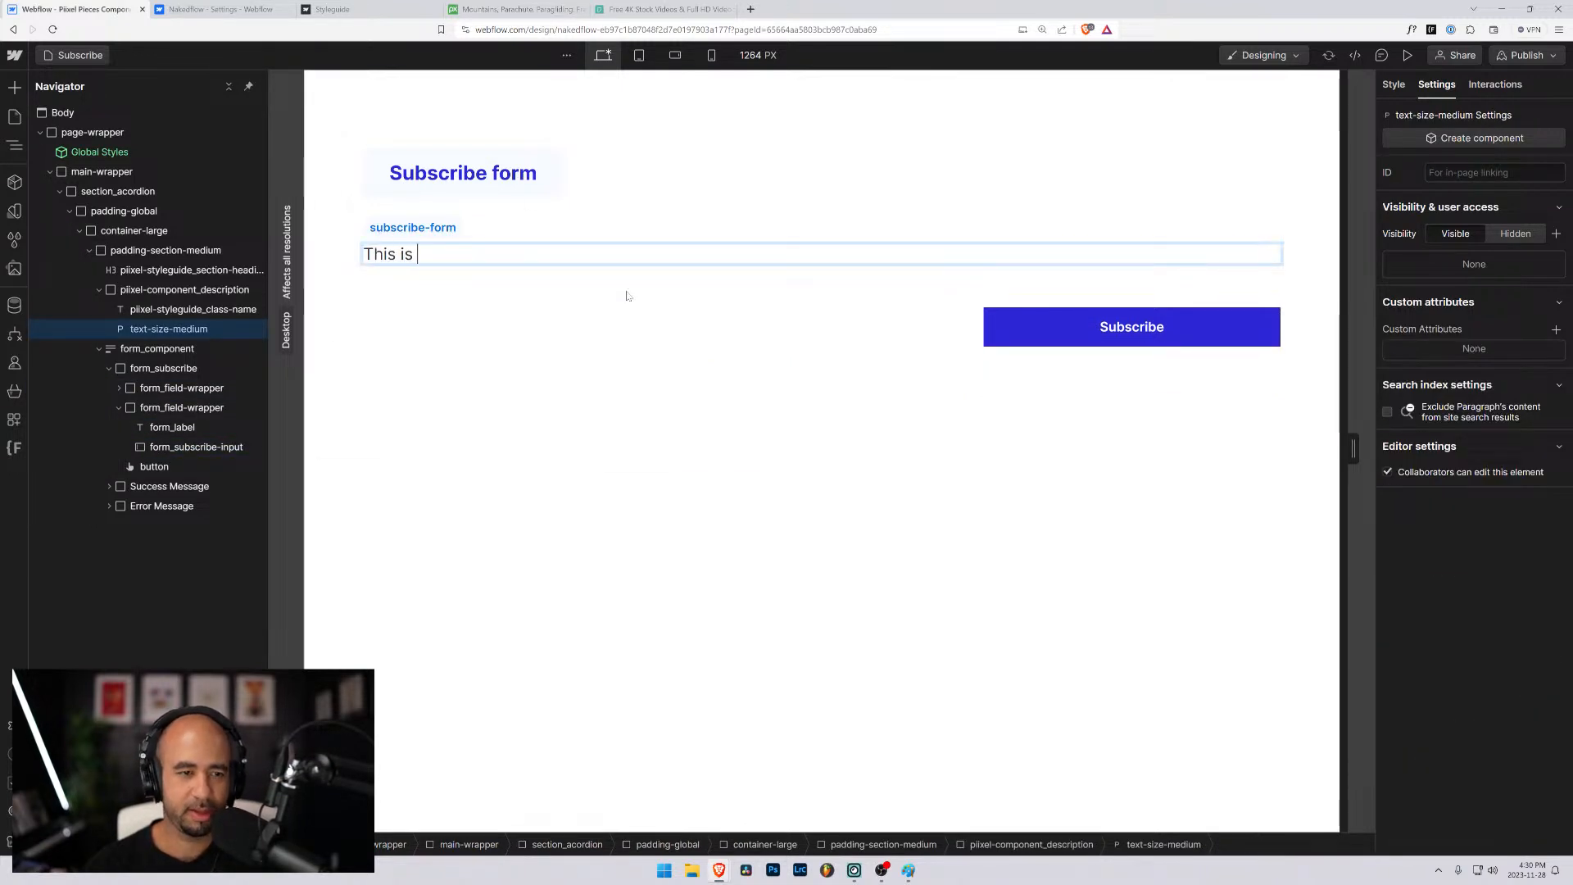
type("a defaul")
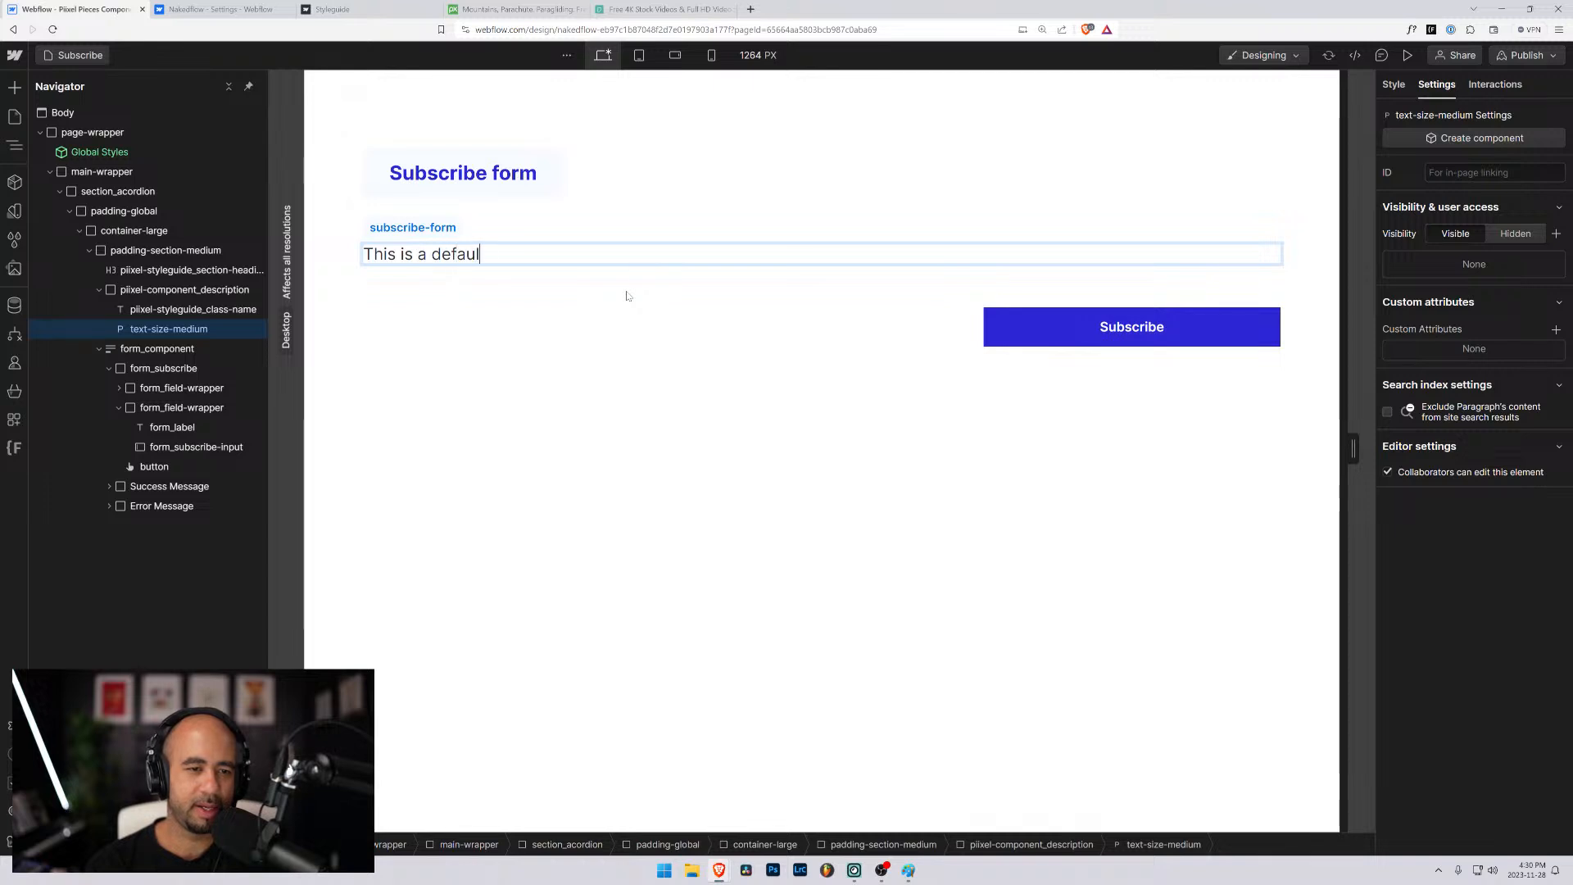
type("t subscribe form ")
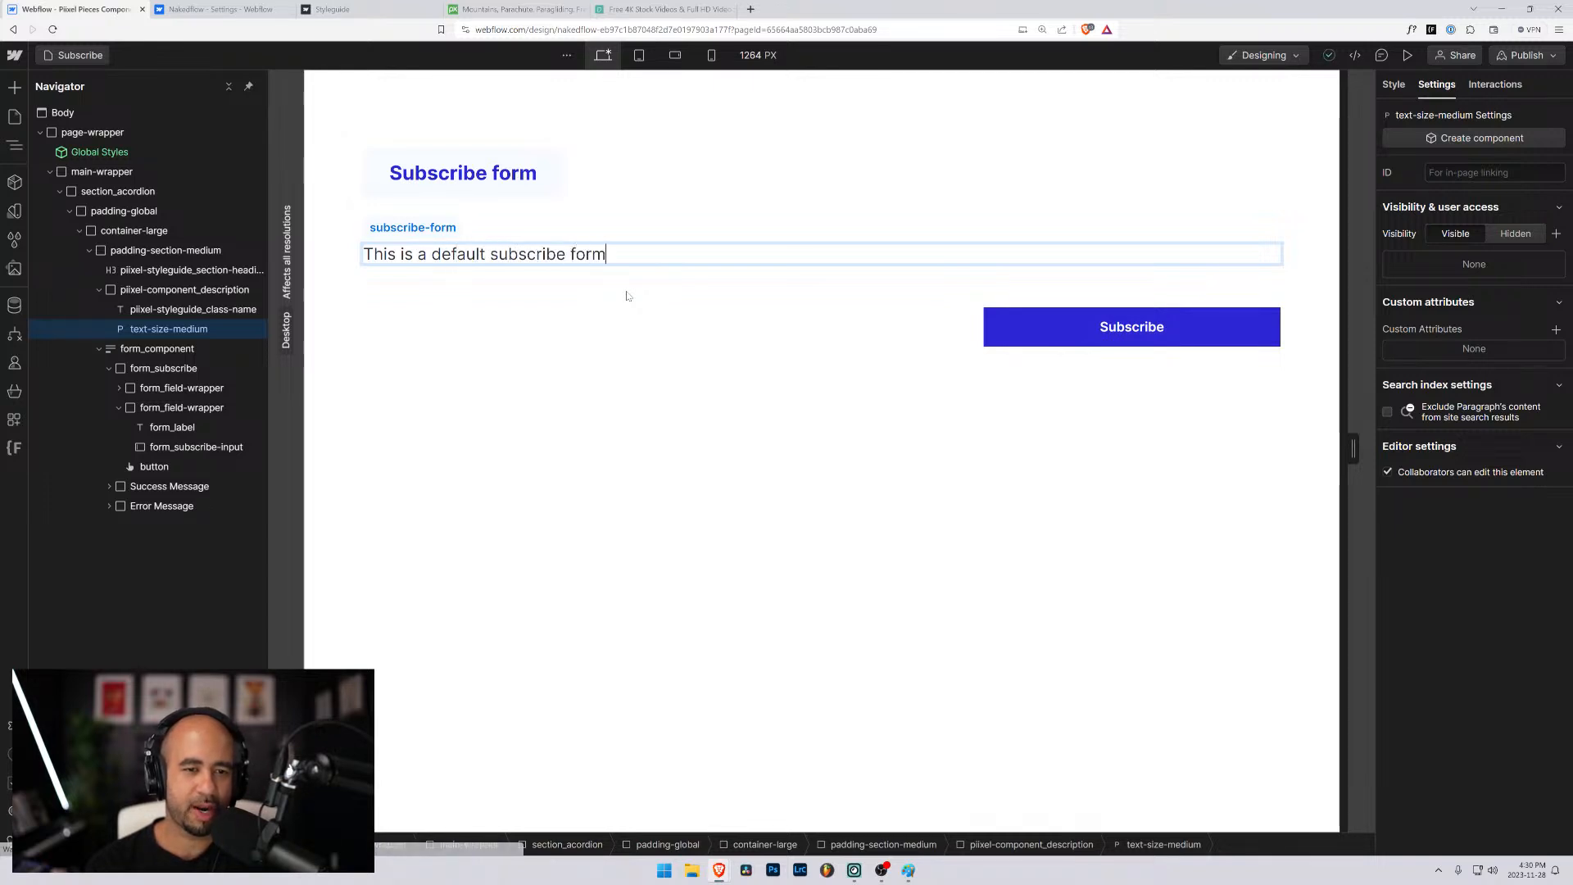
type("for people to")
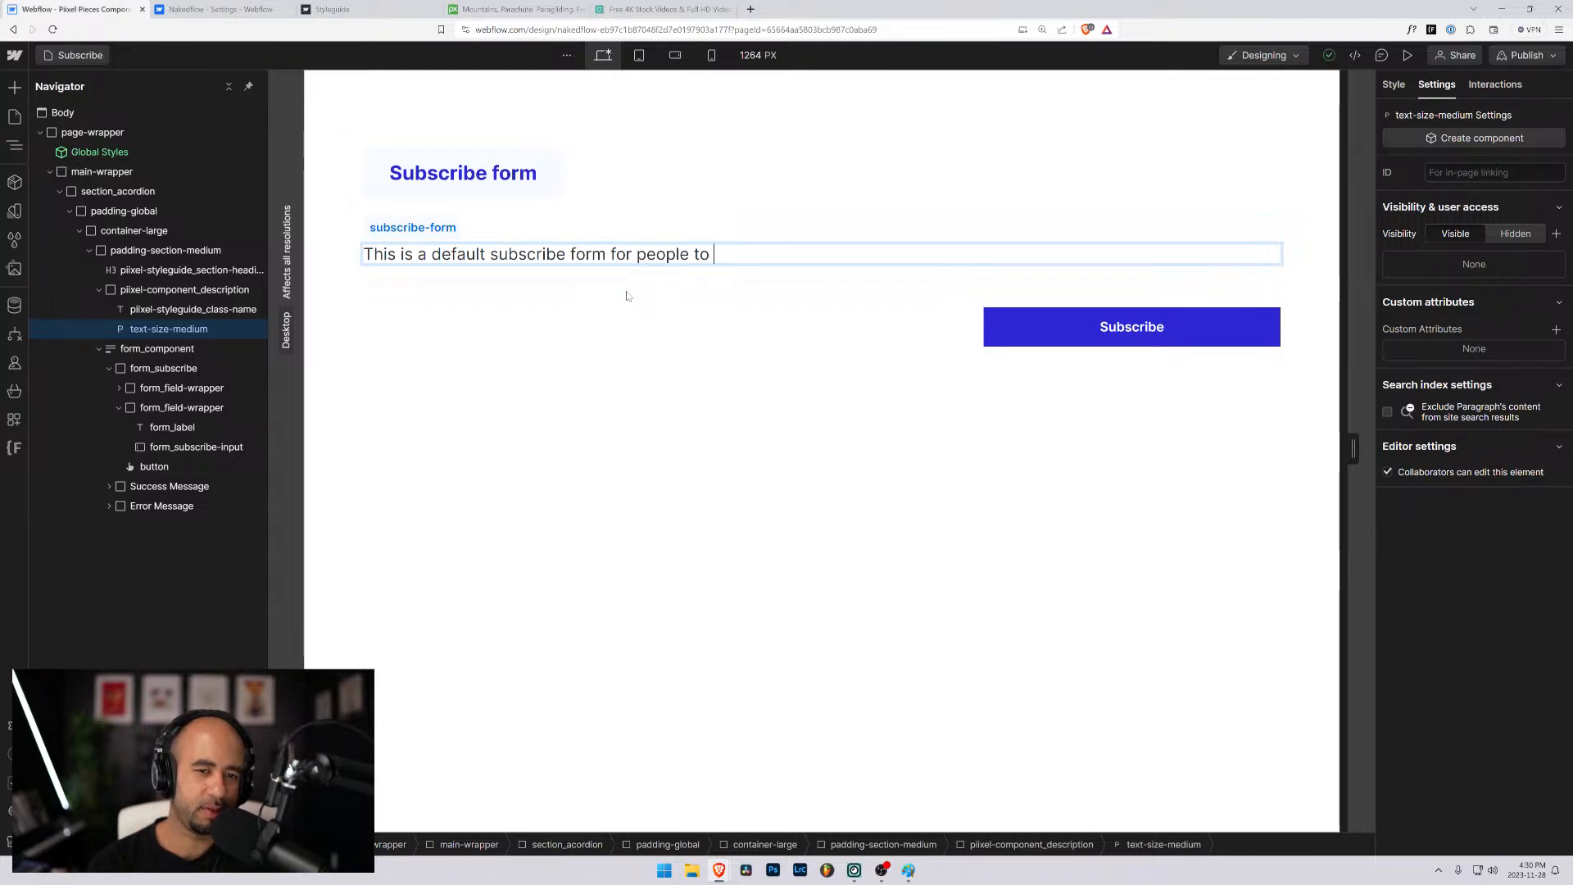
key("ctrl+BackSpace")
key("ctrl+BackSpace")
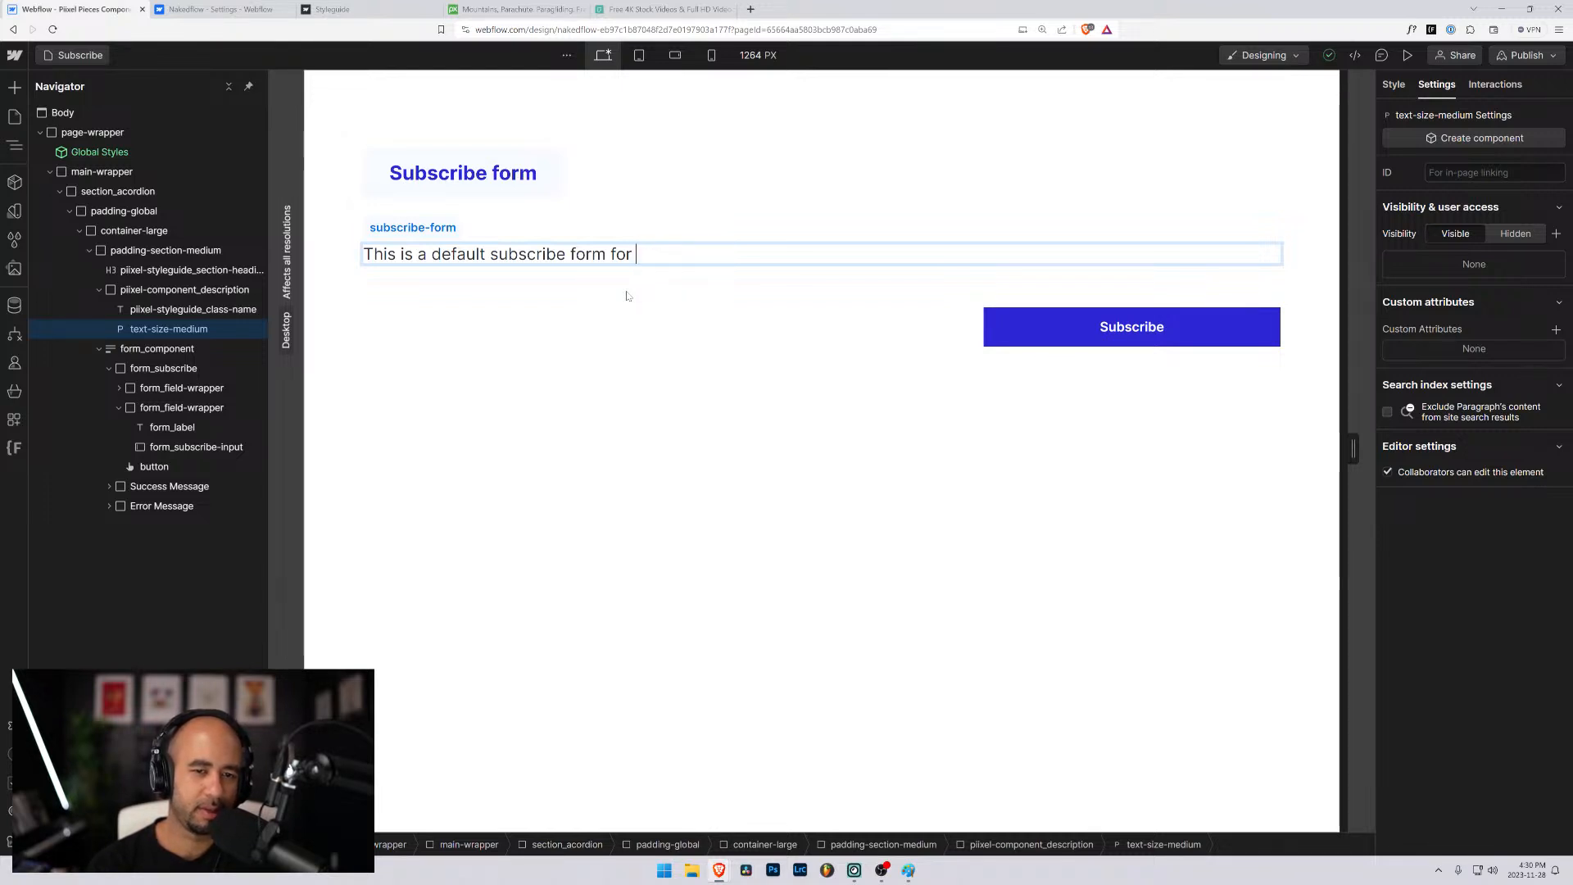
type("you to c")
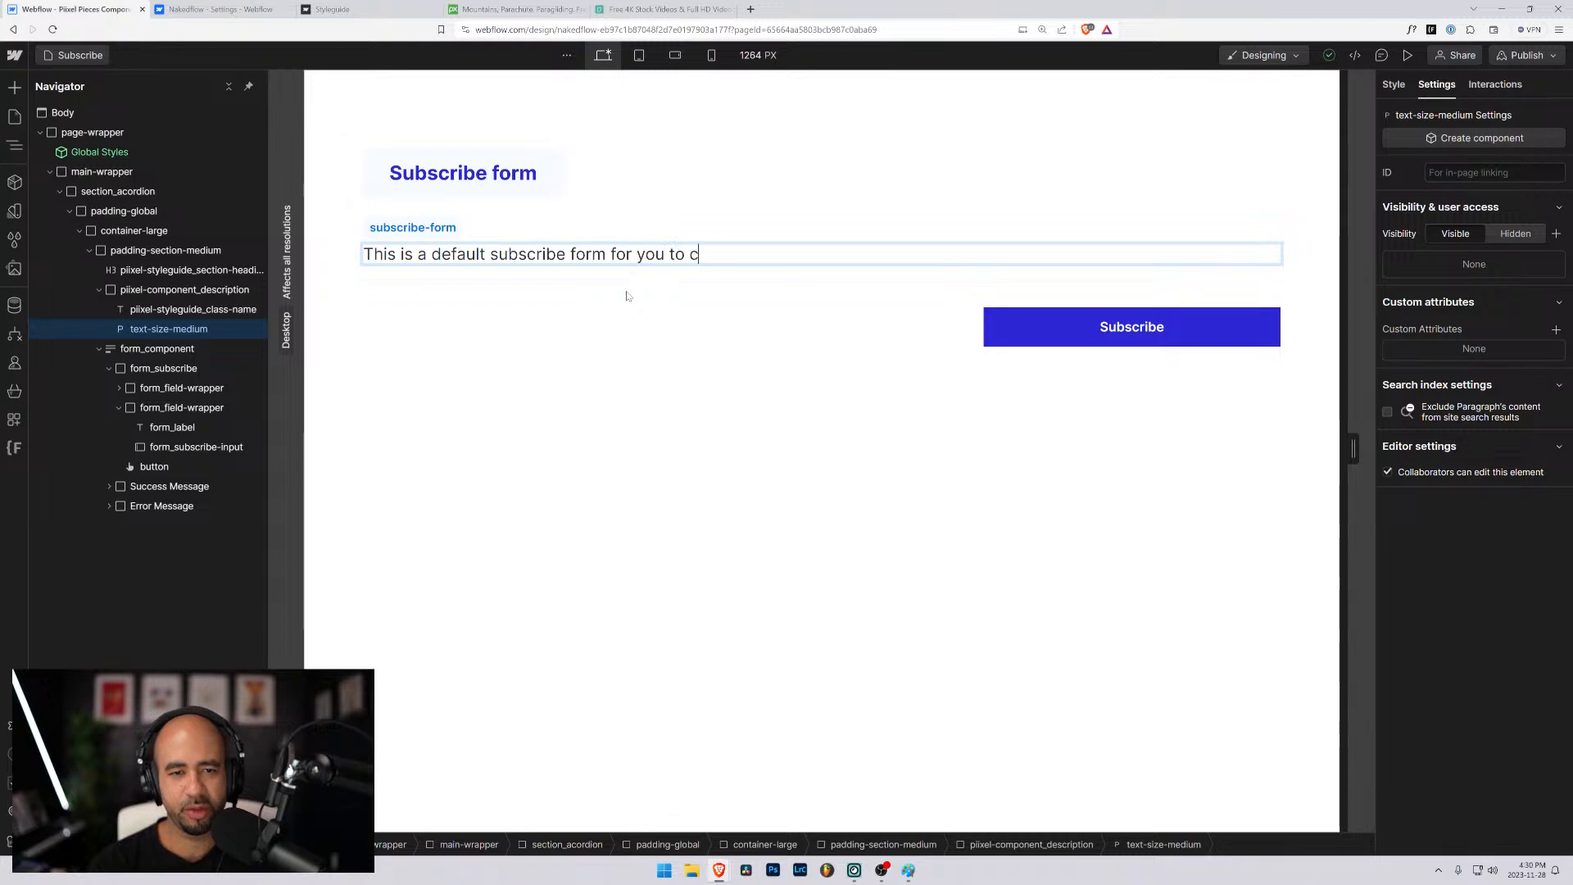
type("onnect ")
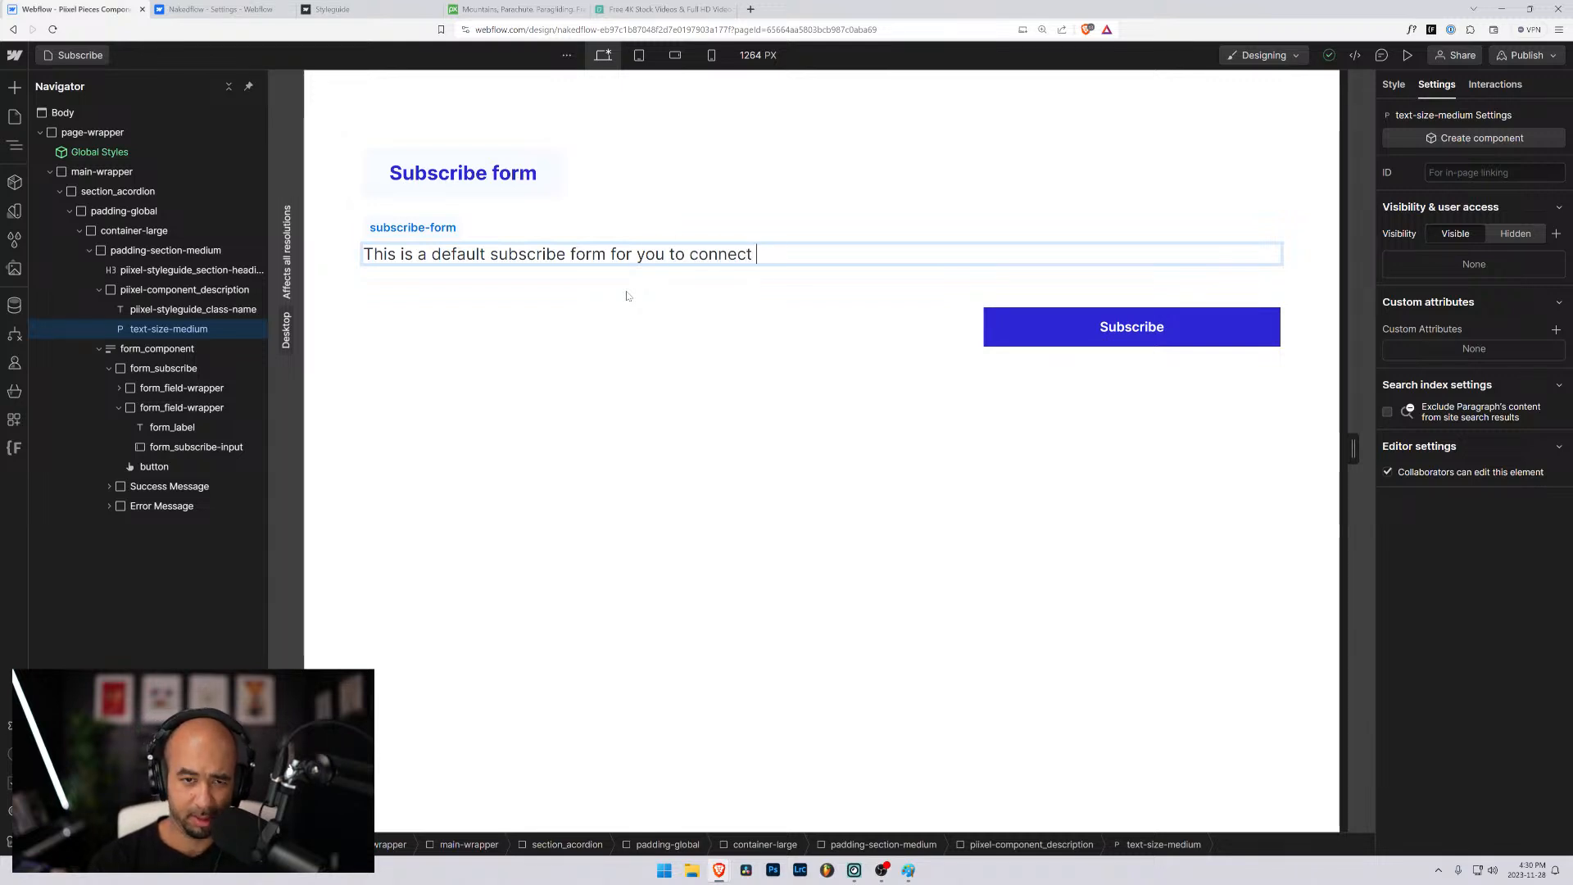
type("your ")
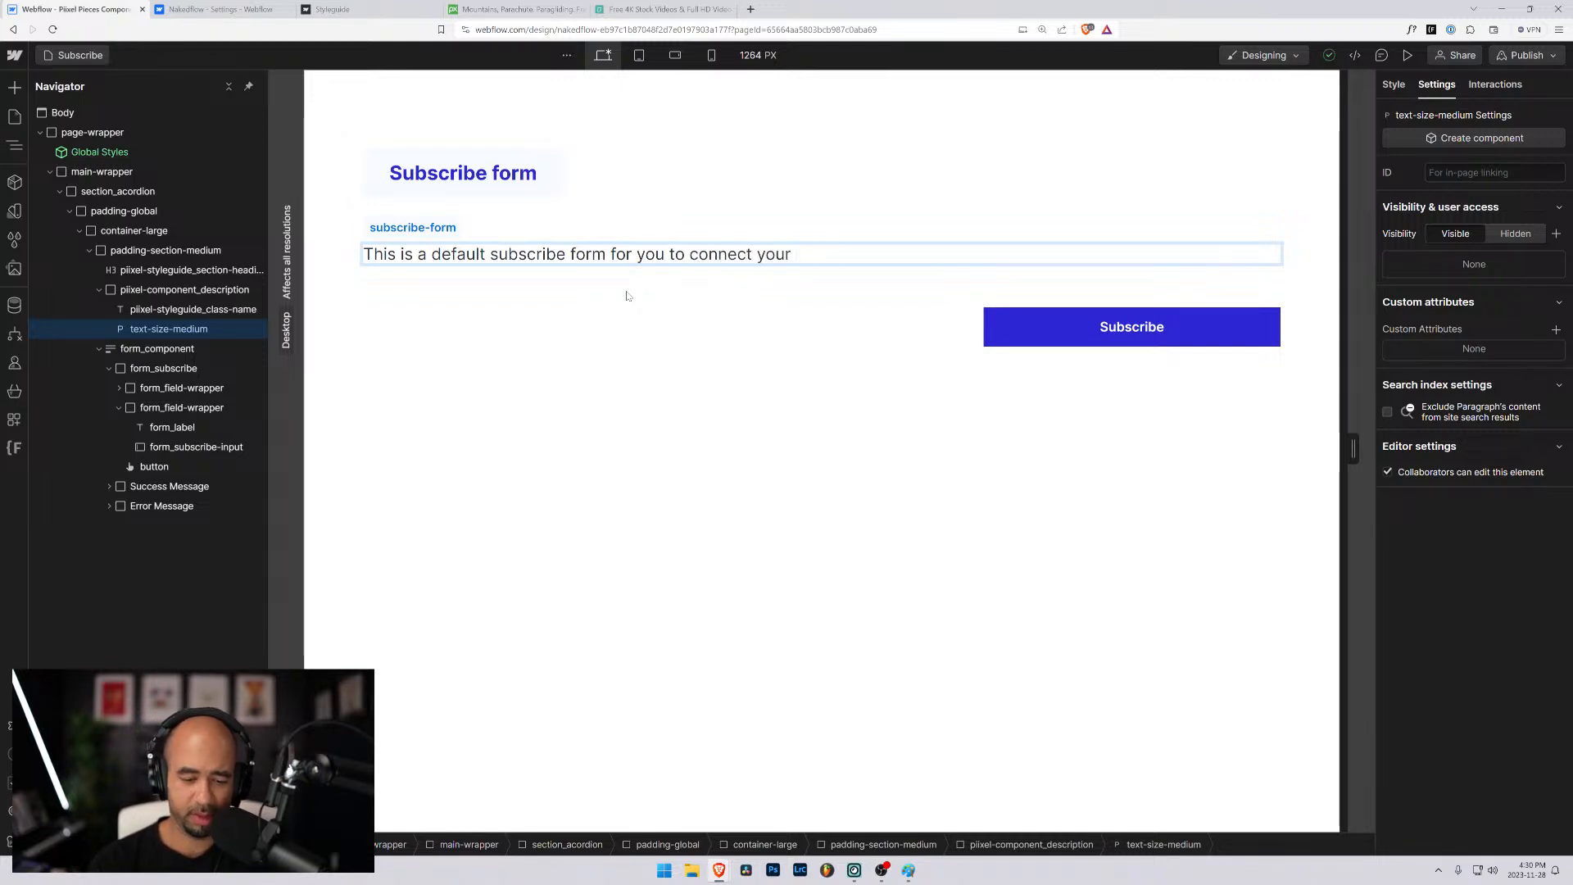
type("pr")
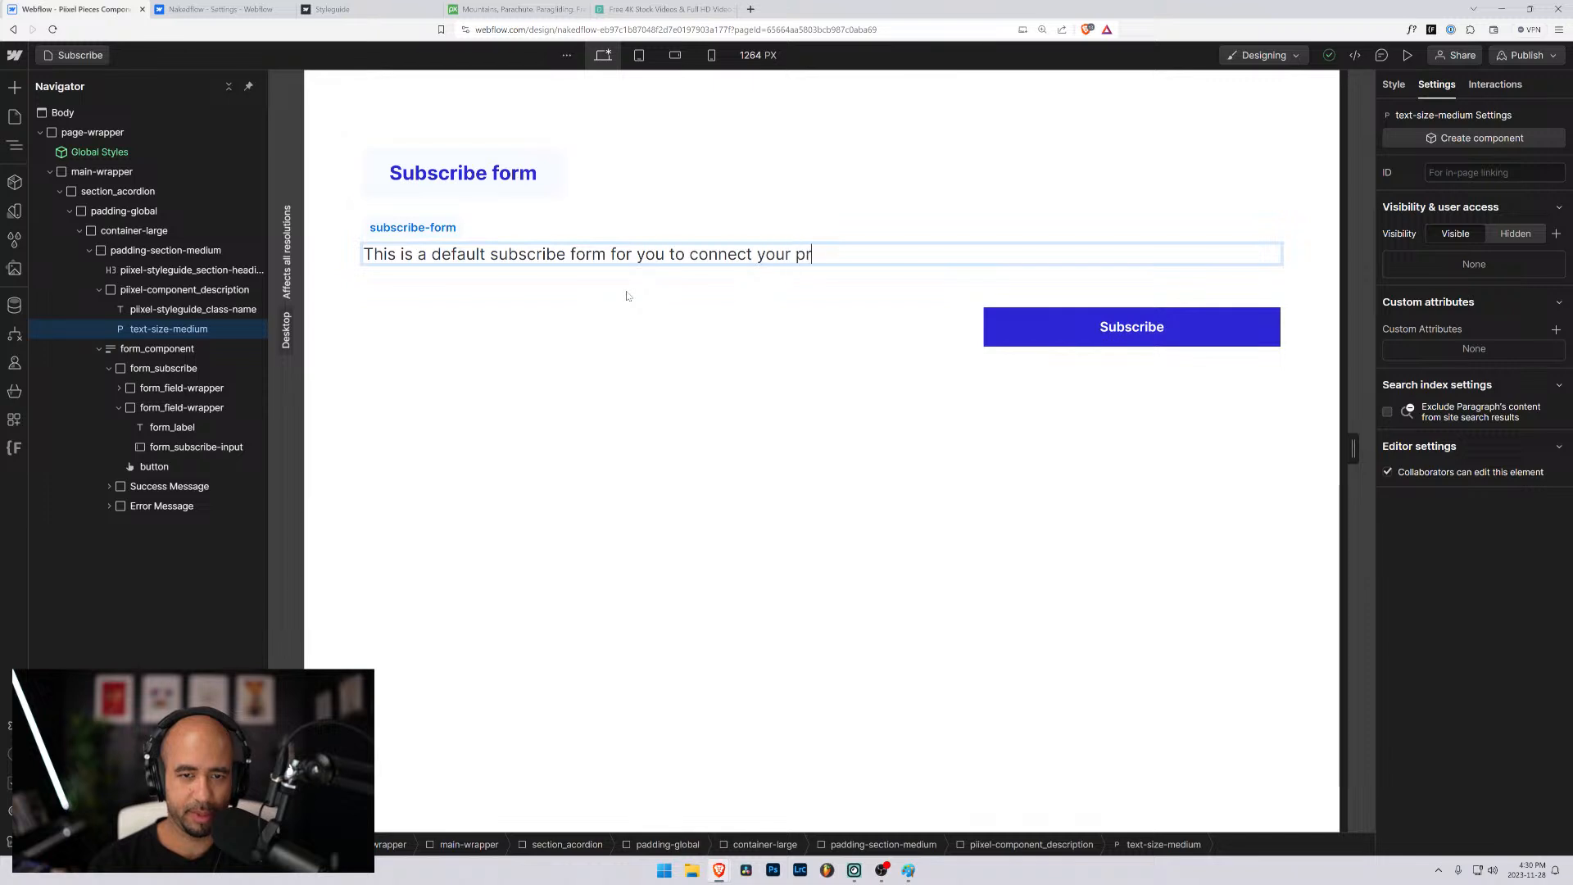
type("effere")
key("BackSpace")
key("BackSpace")
key("BackSpace")
type("effe")
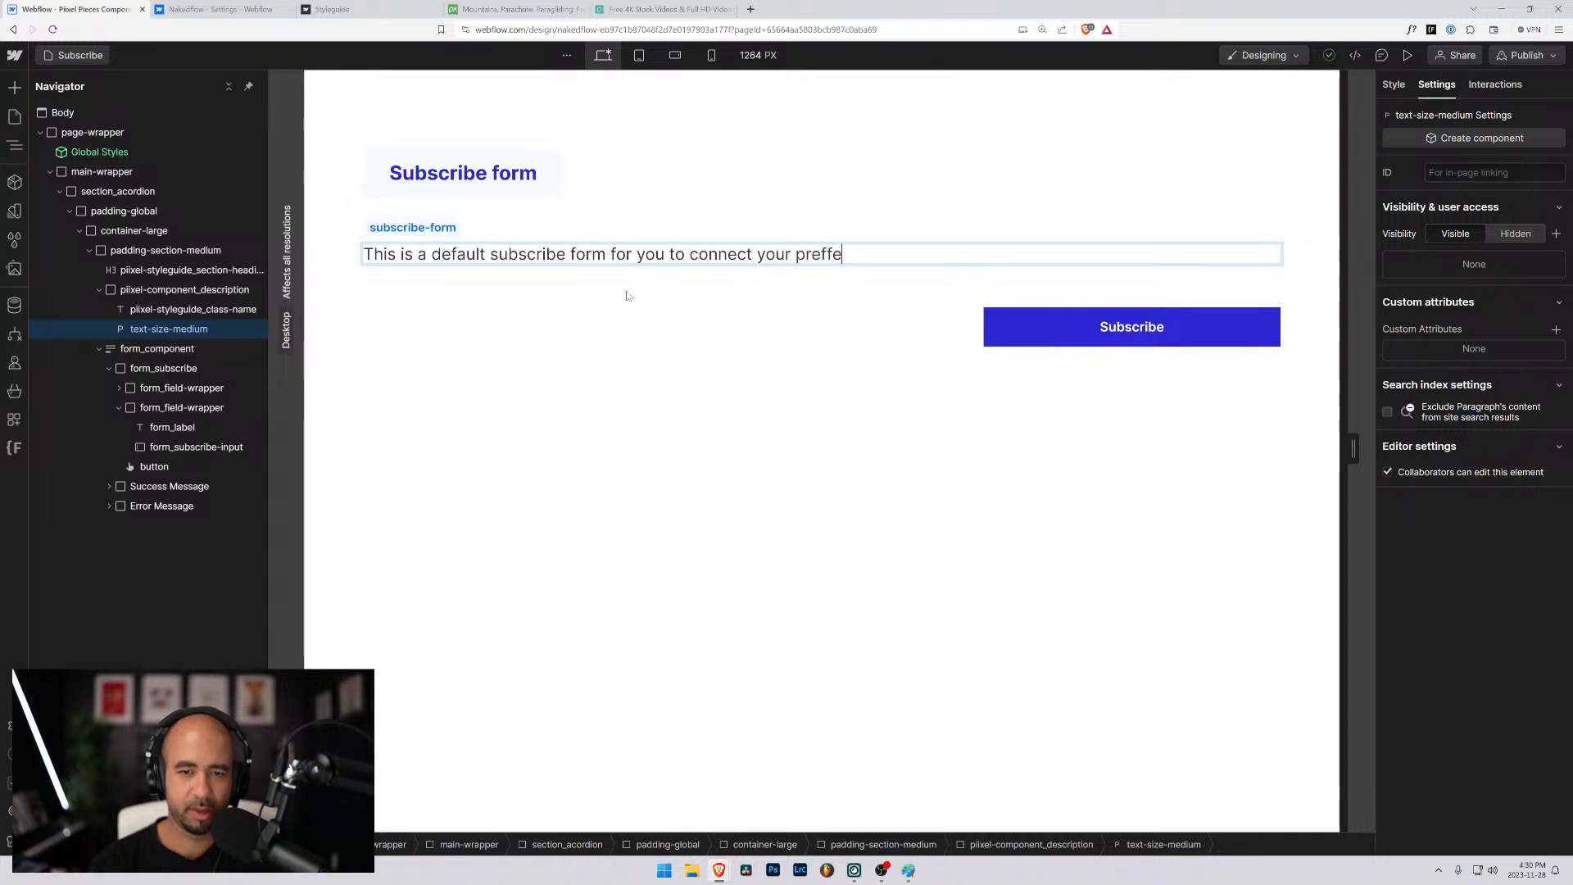
key("BackSpace")
key("BackSpace")
type("ered")
key("BackSpace")
key("BackSpace")
key("BackSpace")
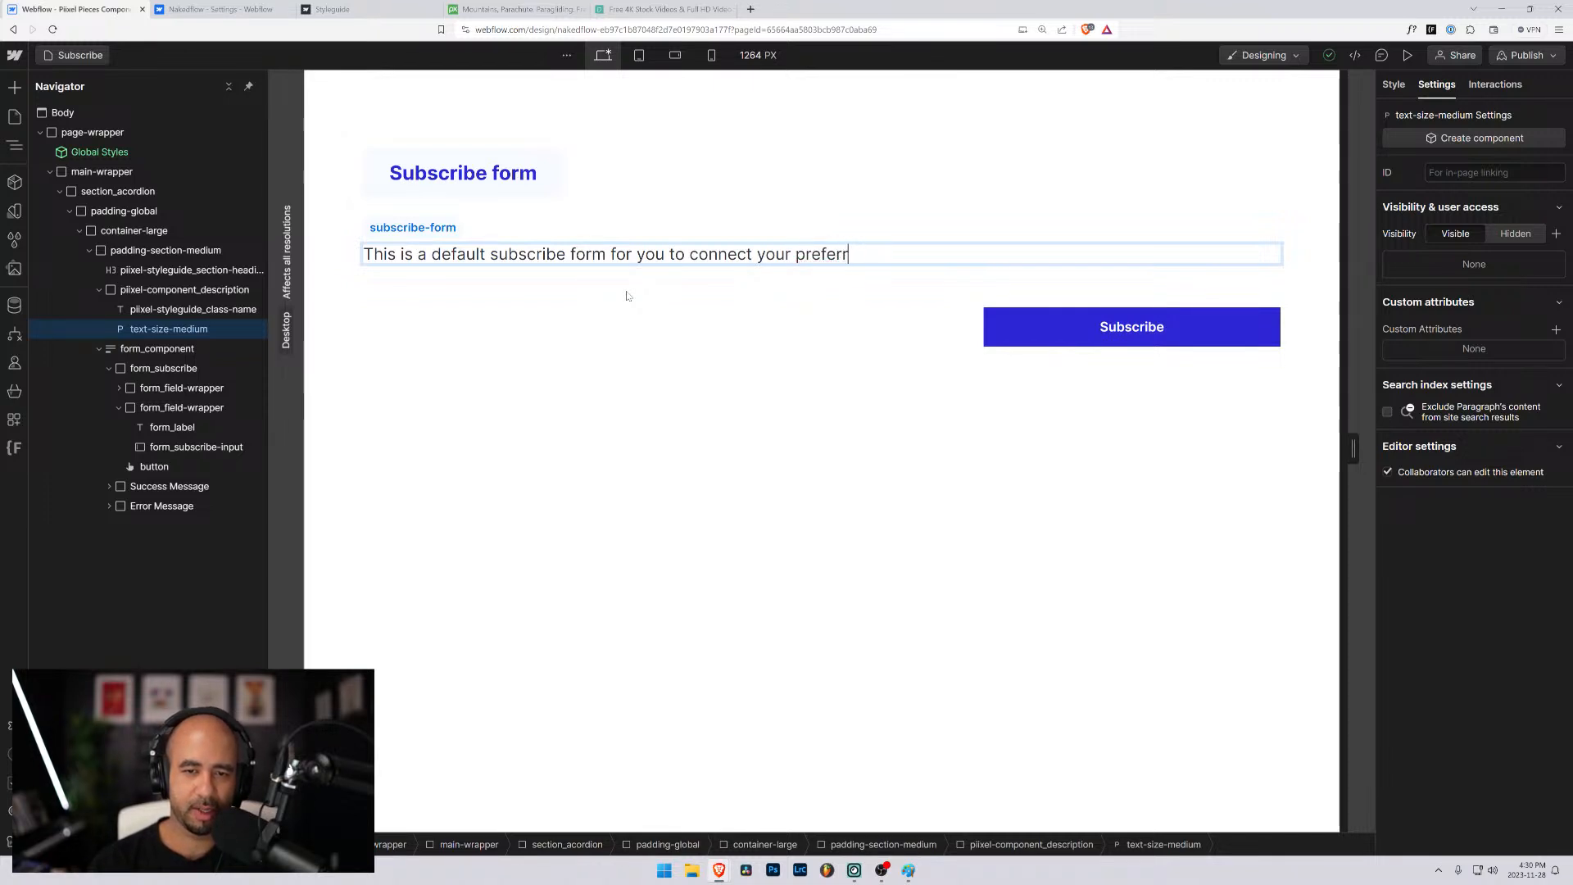
type("red email list")
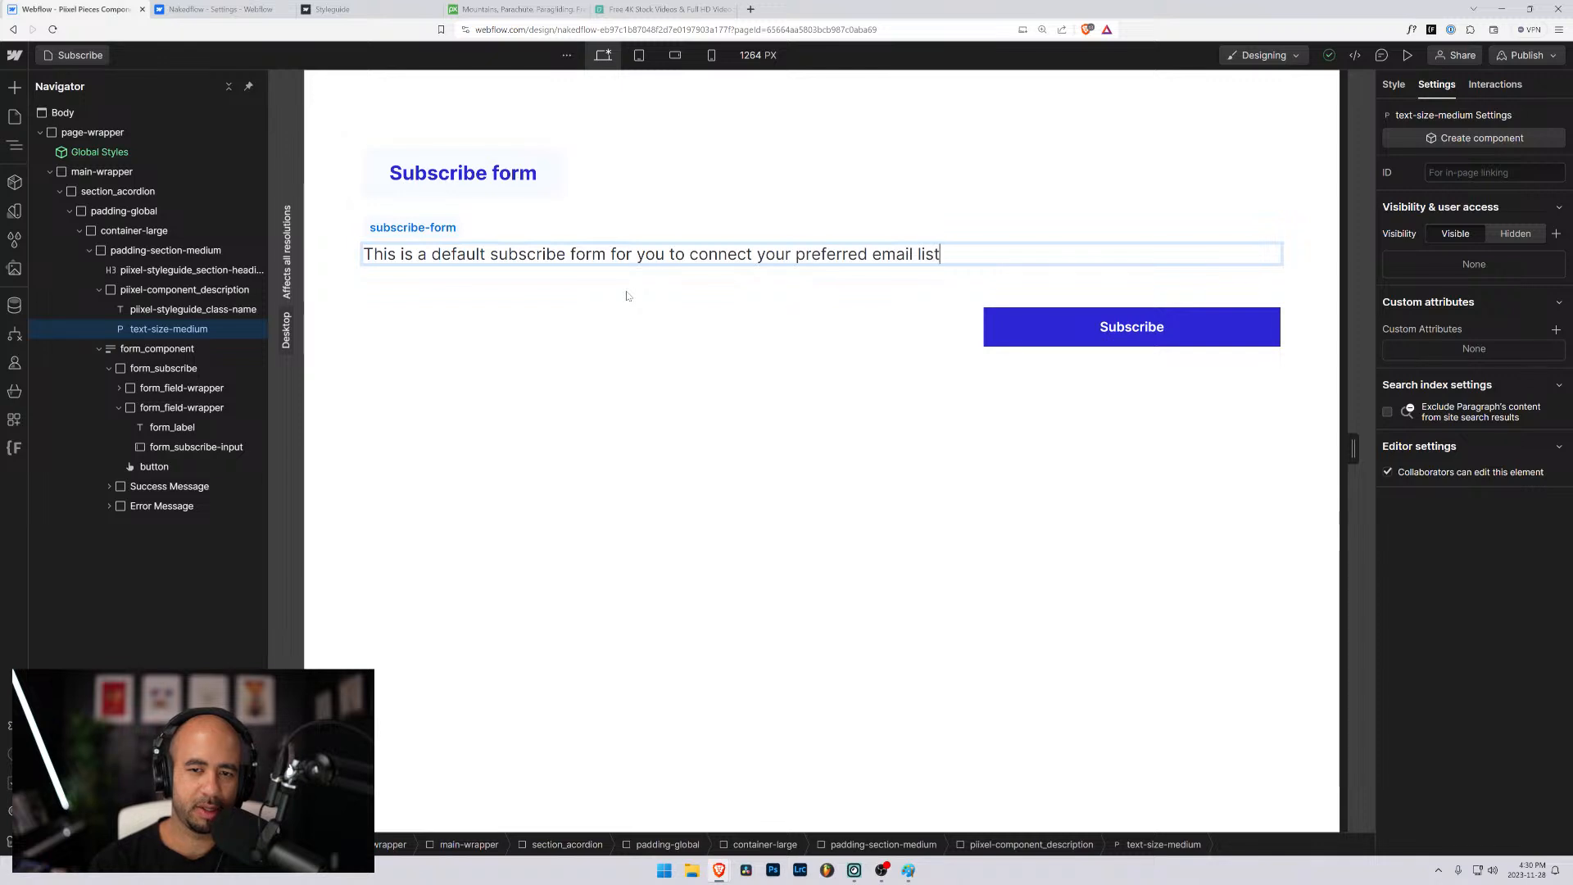
- Change the ending of the description paragraph from "email list" to "email marketing client."
key("ctrl+shift+Left")
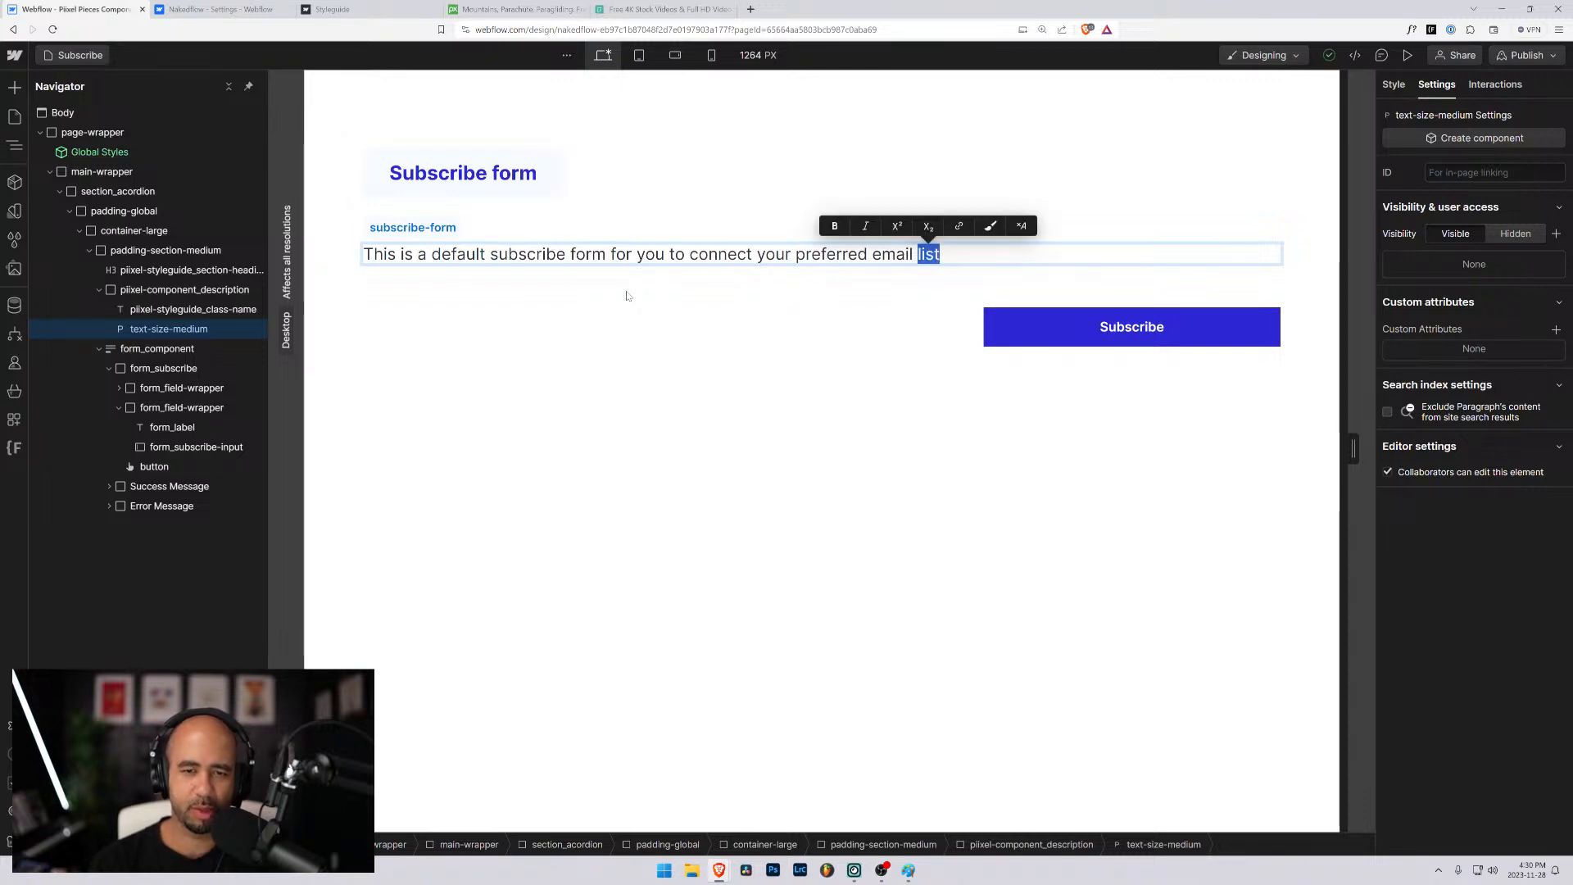
type("client.")
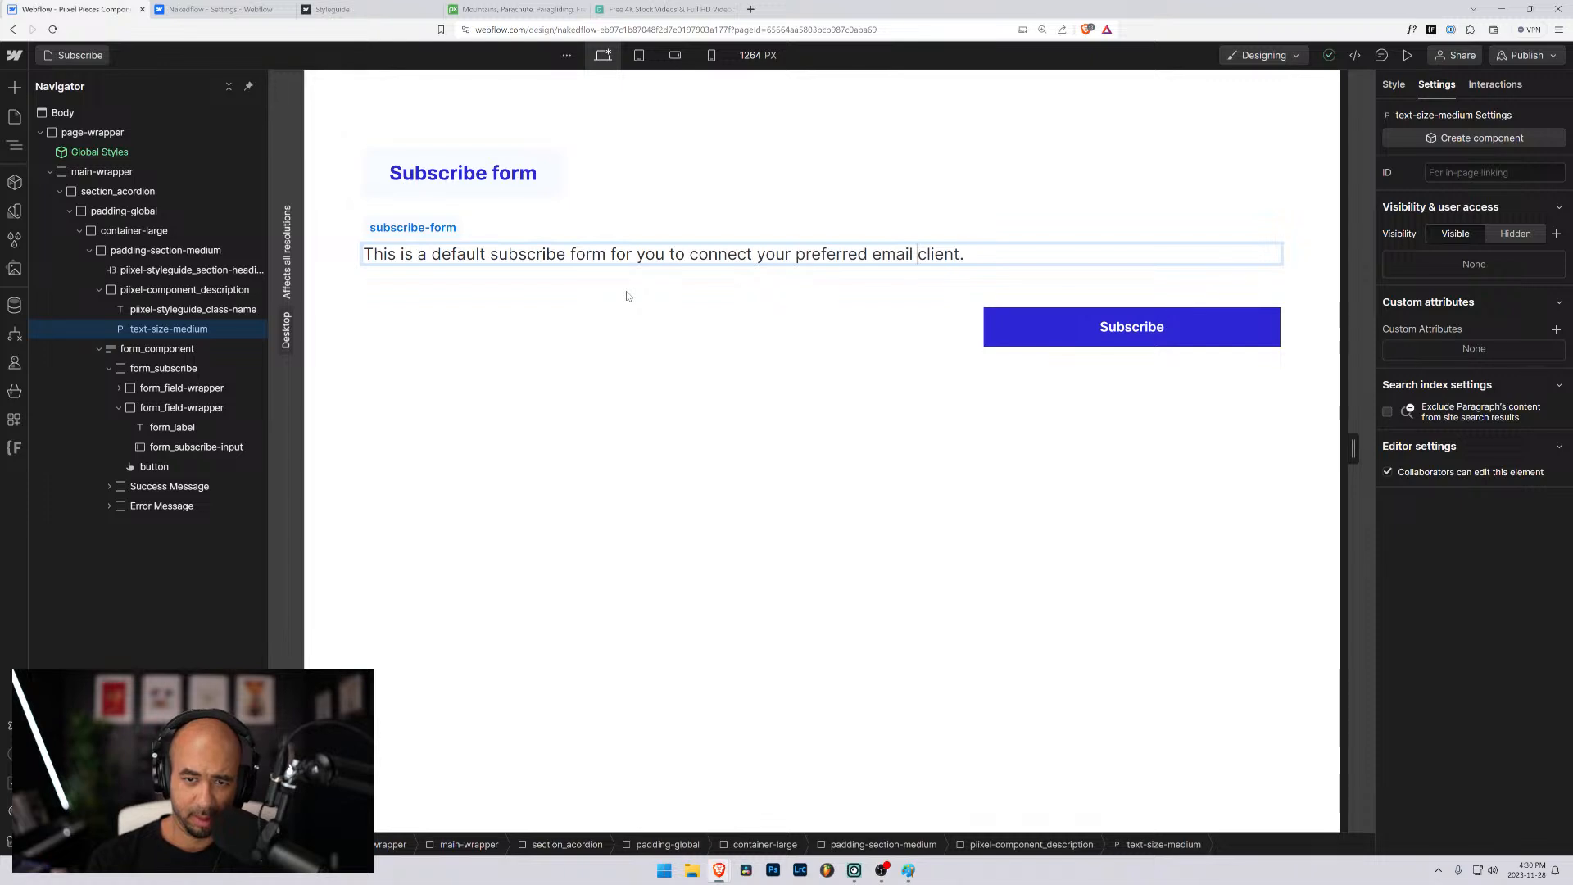
type("markein")
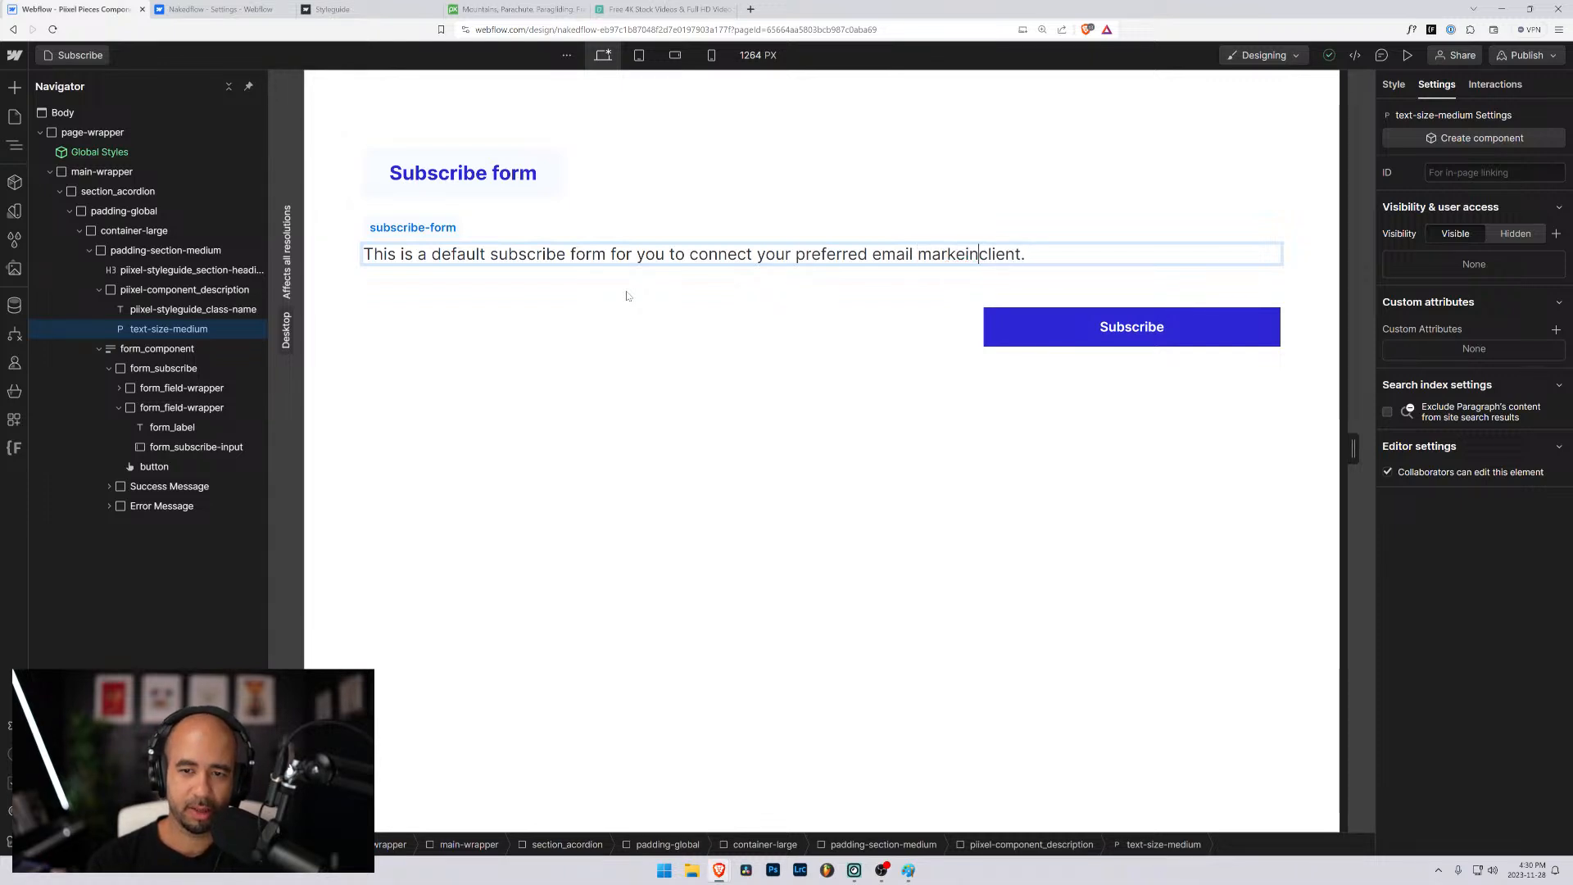
key("BackSpace")
key("BackSpace")
type("ting")
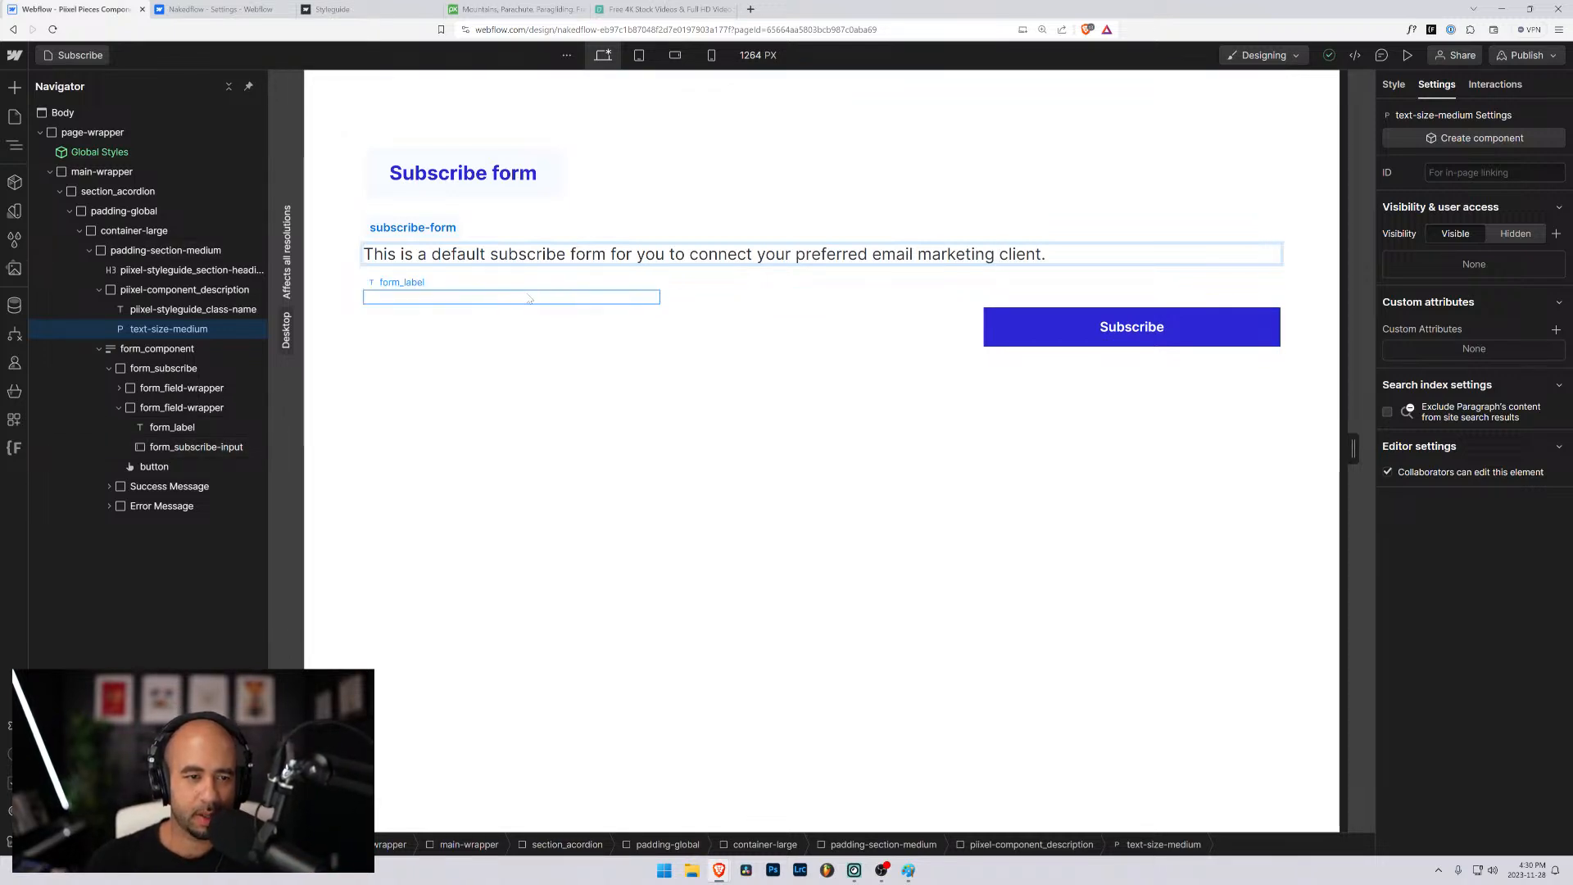
- Remove the text-color-white combo class from the First Name and Email Address form labels
left_click(529, 299)
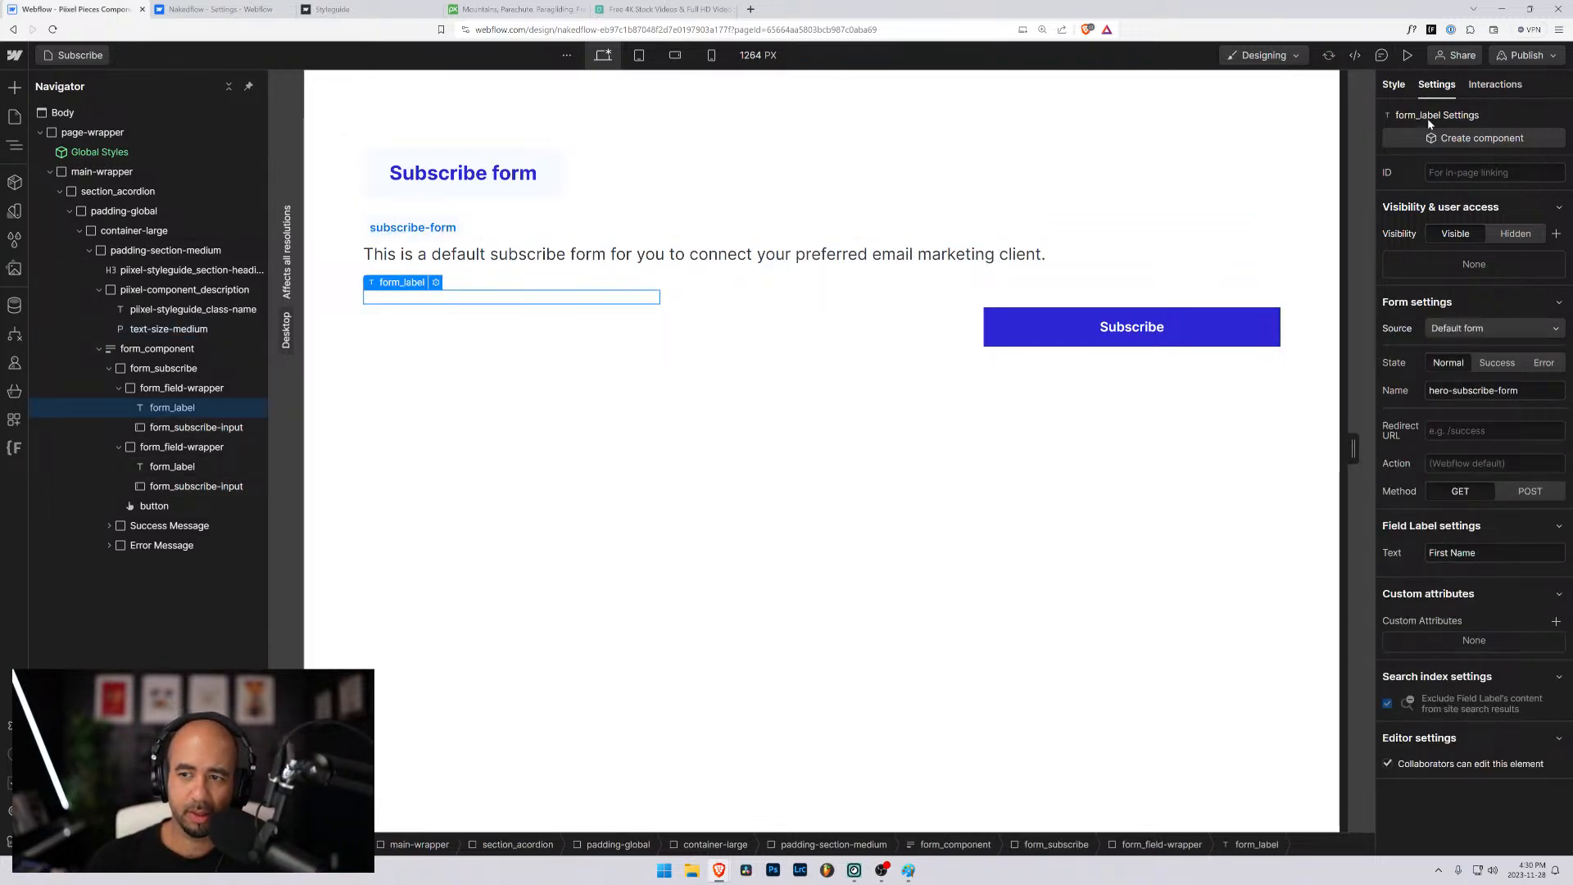
left_click(1393, 85)
left_click(1476, 215)
key("BackSpace")
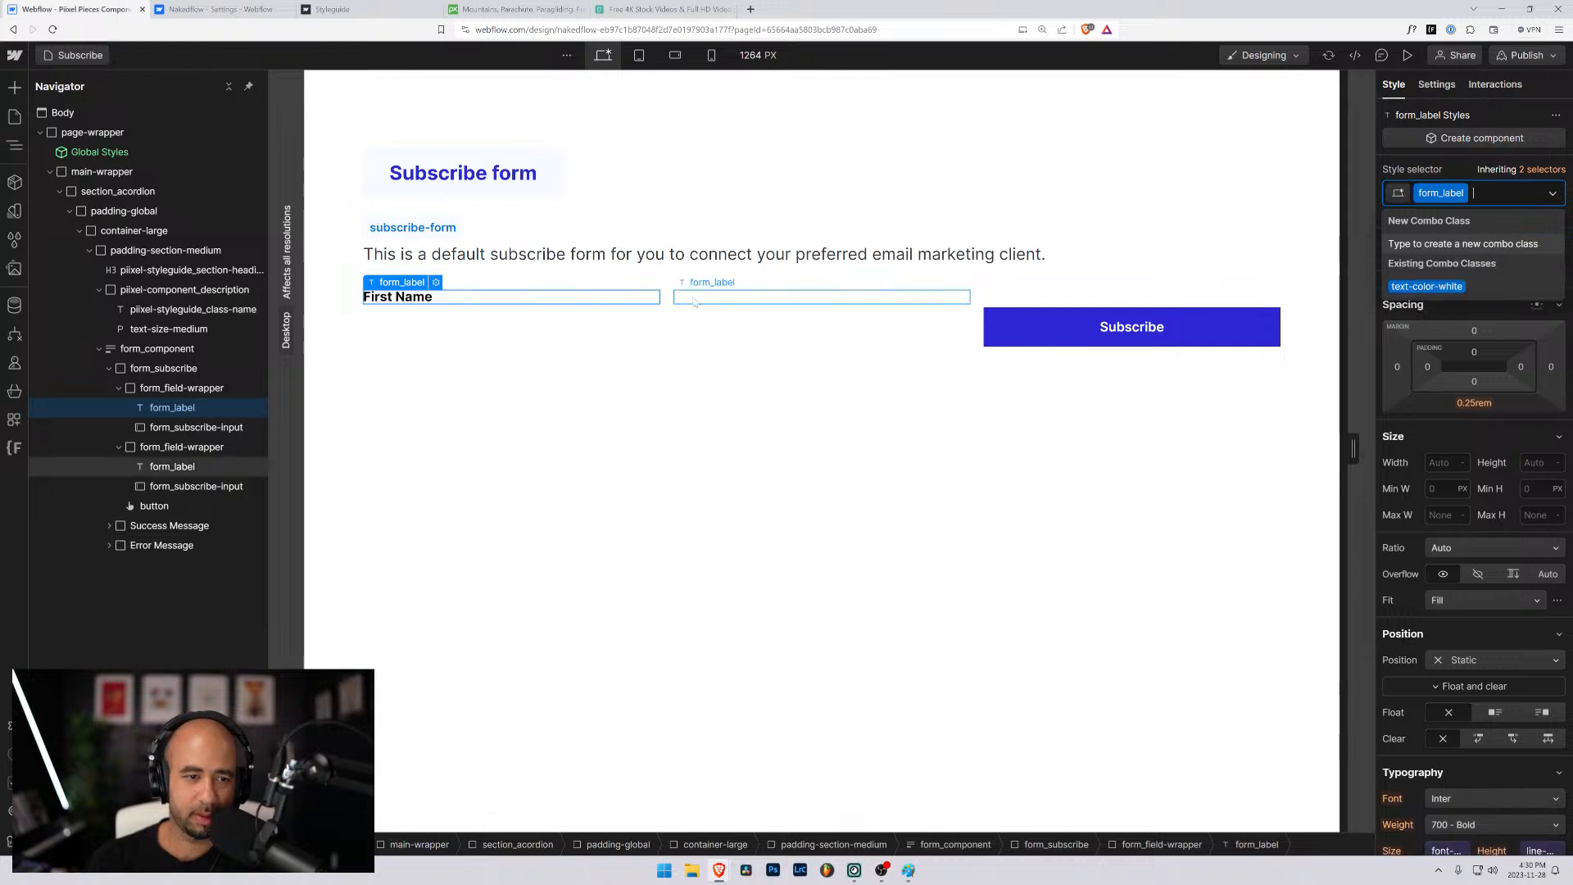
left_click(693, 298)
left_click(1495, 222)
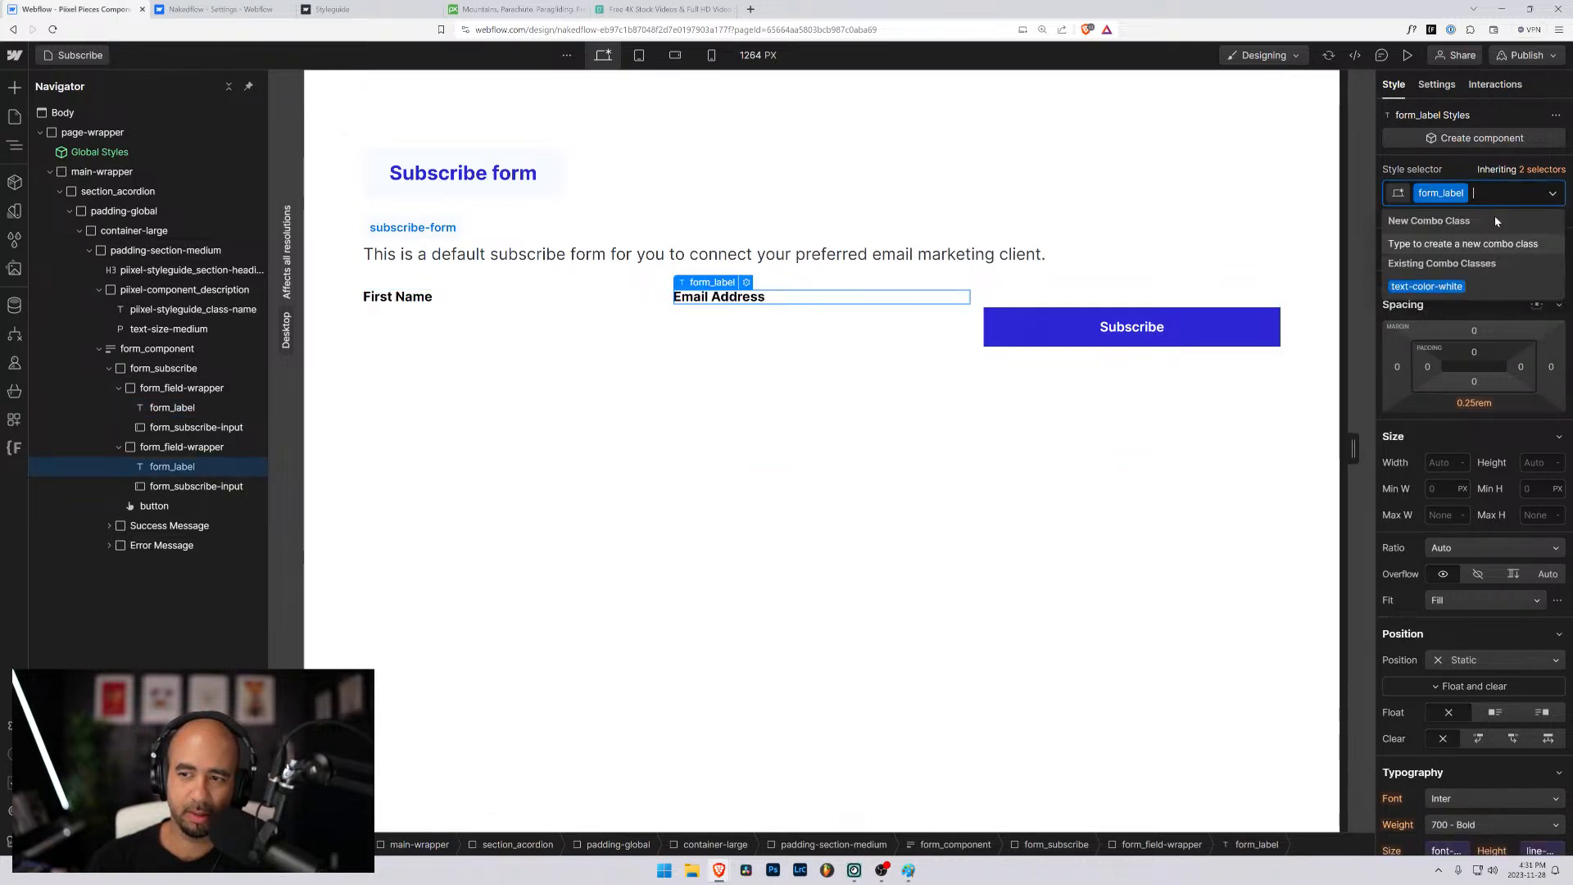
- Replace the form_subscribe-input class on the First Name text field with form_input
left_click(186, 489)
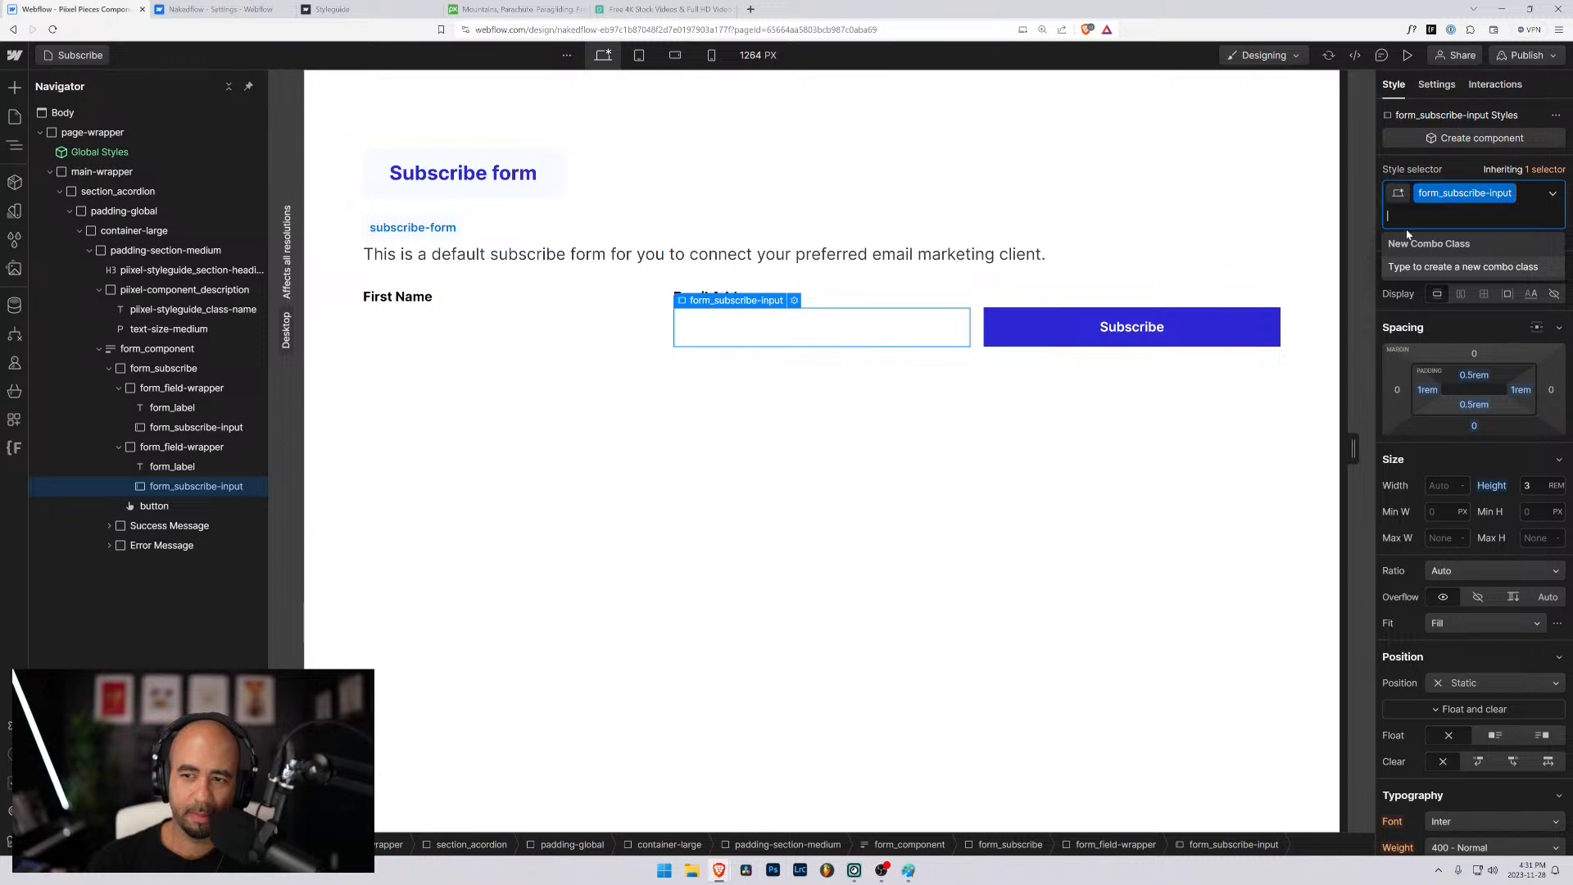
left_click(383, 321)
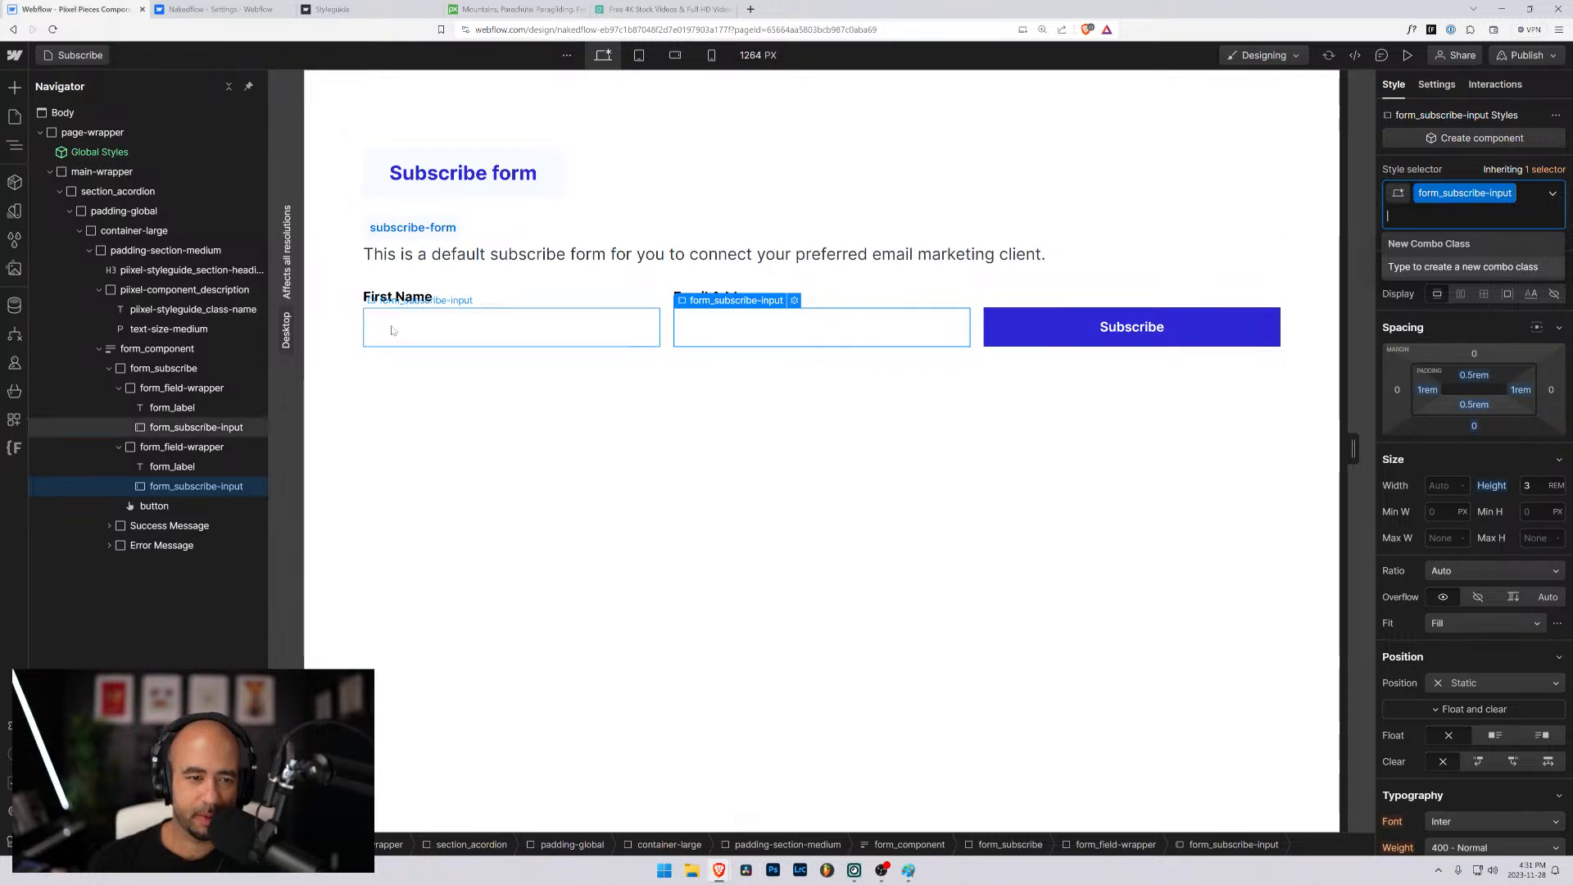
left_click(1525, 199)
key("BackSpace")
type("form_input")
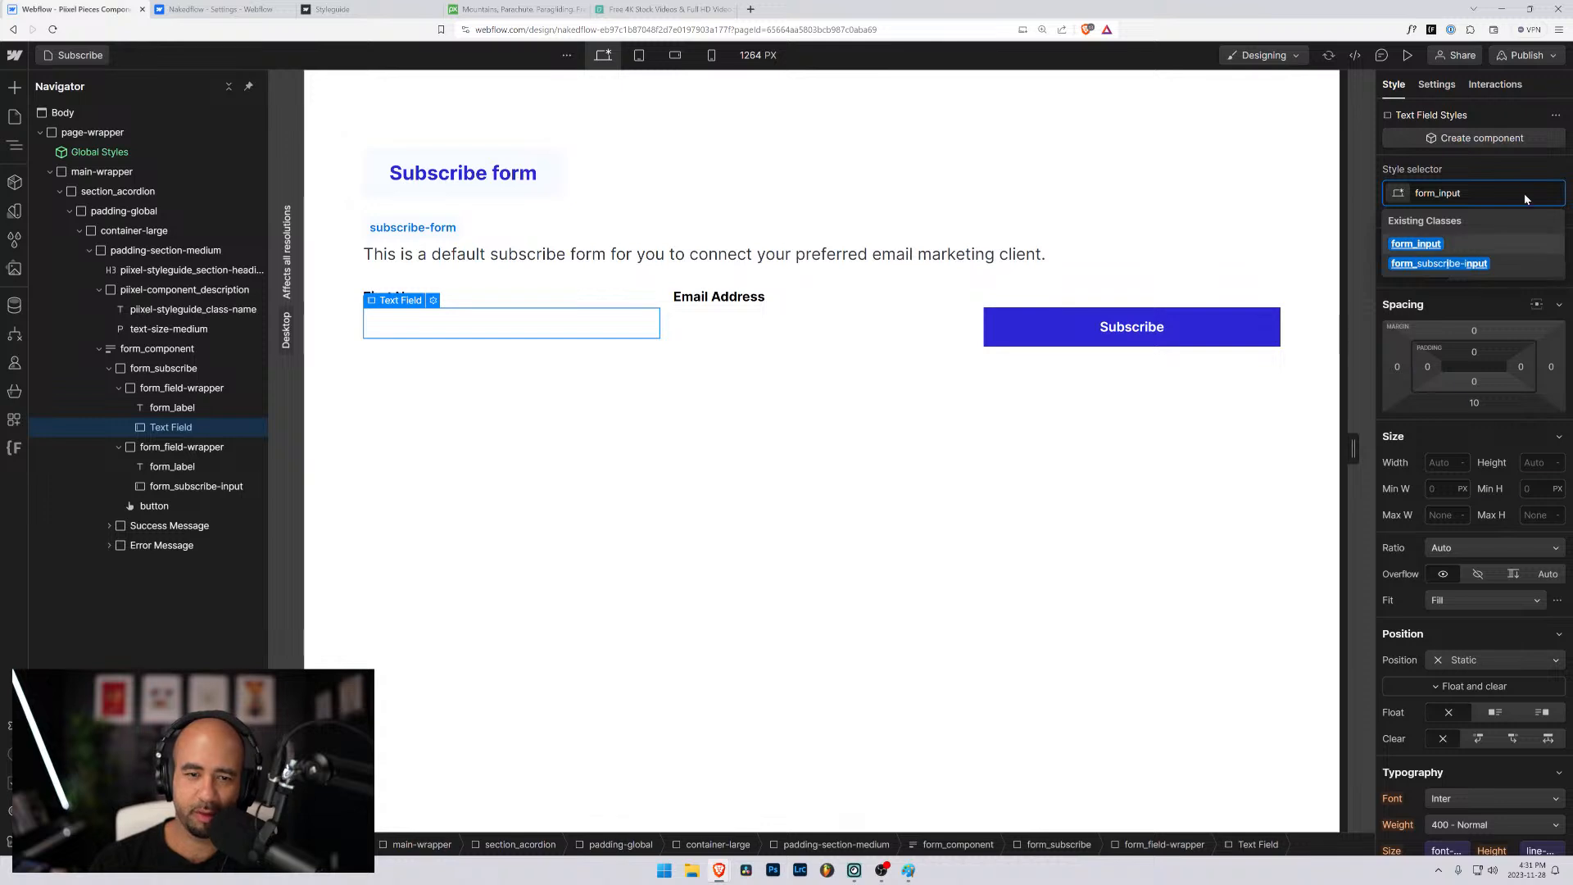
key("Return")
- Replace the form_subscribe-input class on the Email Address text field with the existing form_input class
left_click(882, 341)
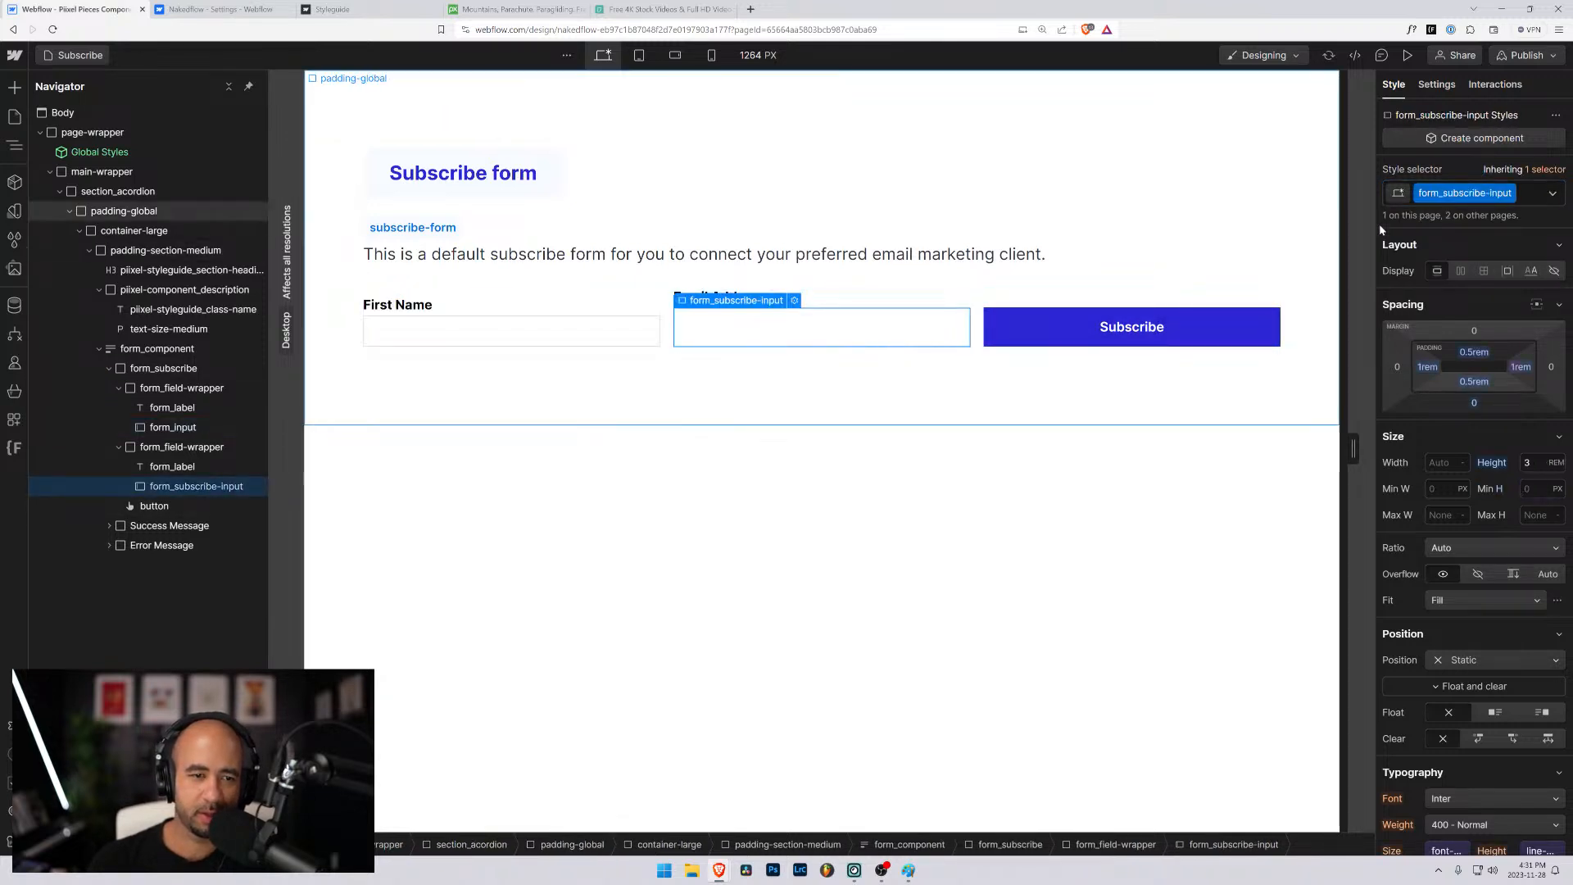
left_click(1530, 201)
key("BackSpace")
type("form")
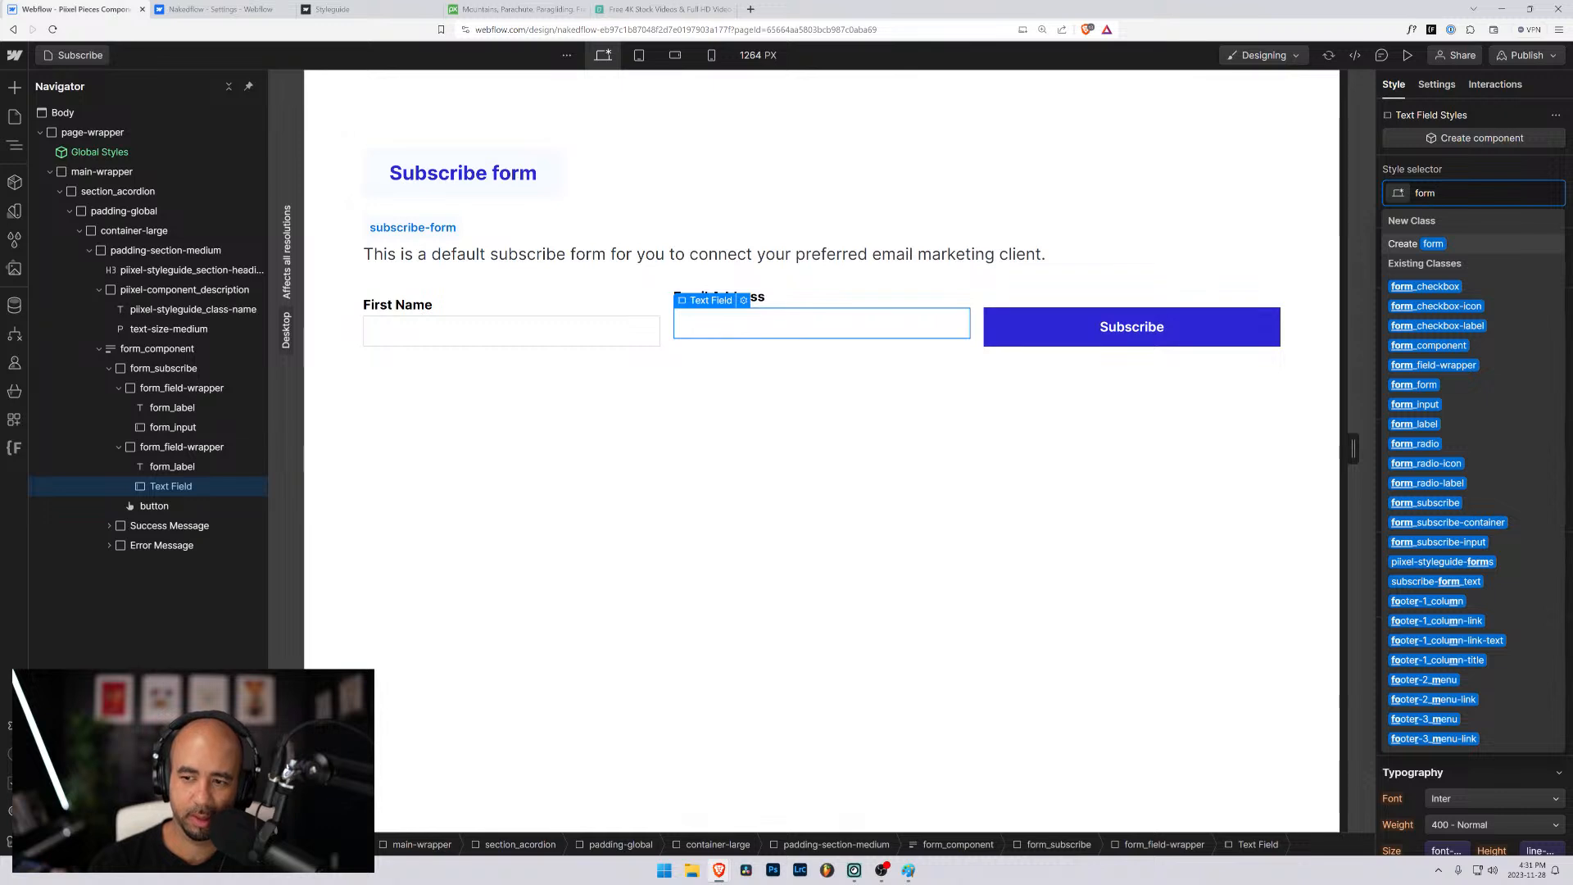
key("Down")
key("Down")
key("Down")
key("Down")
key("Down")
key("Down")
key("Down")
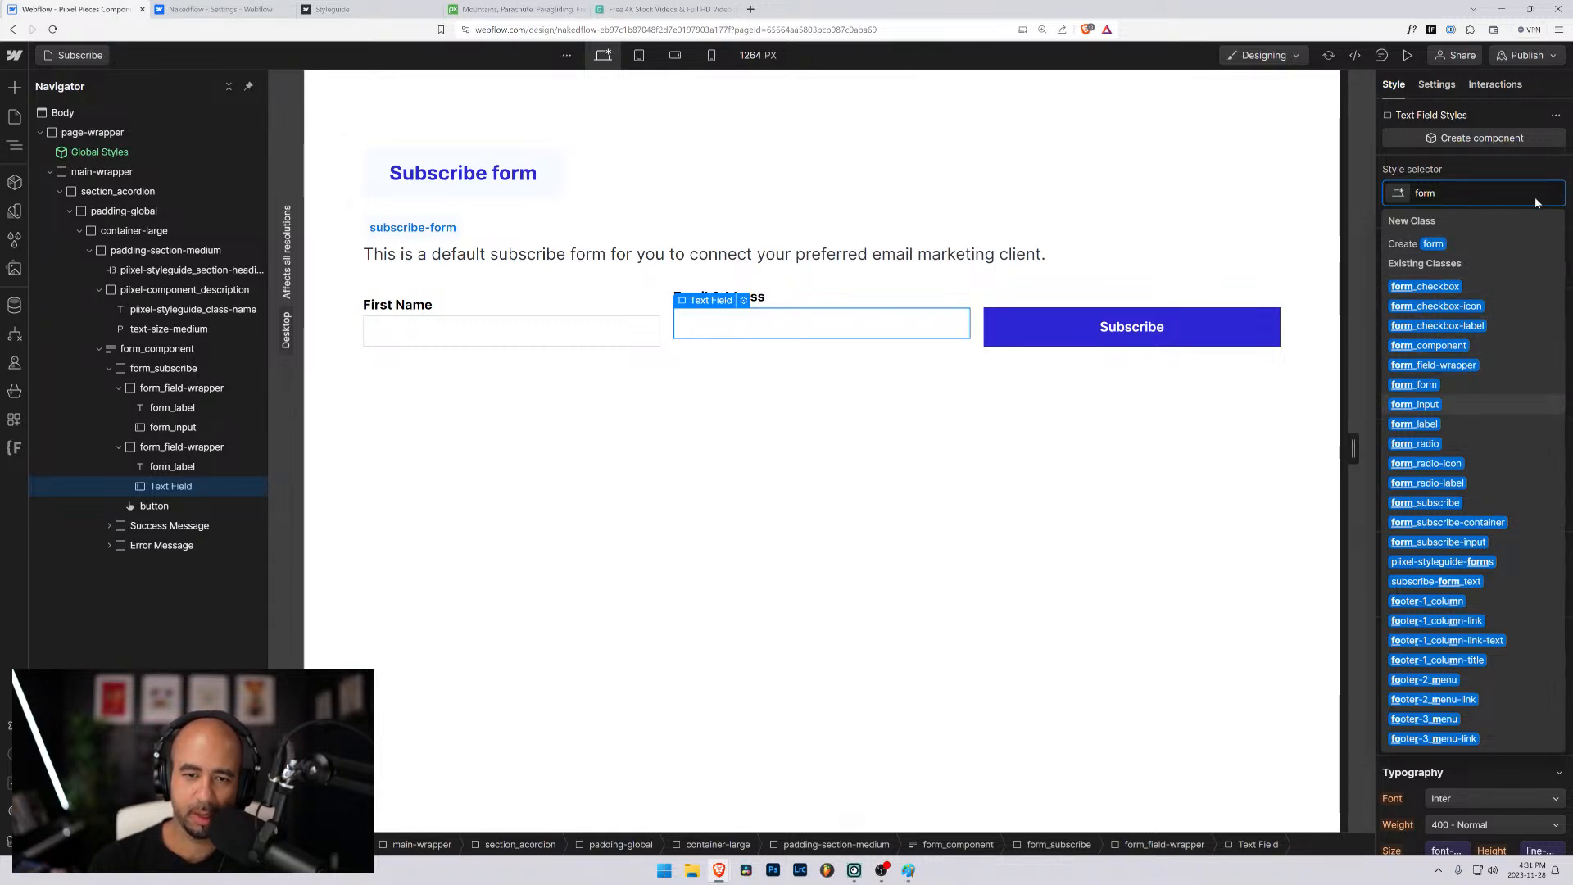
key("Return")
- Remove the form_subscribe-button combo class from the Subscribe button, keeping only the button class
left_click(1015, 307)
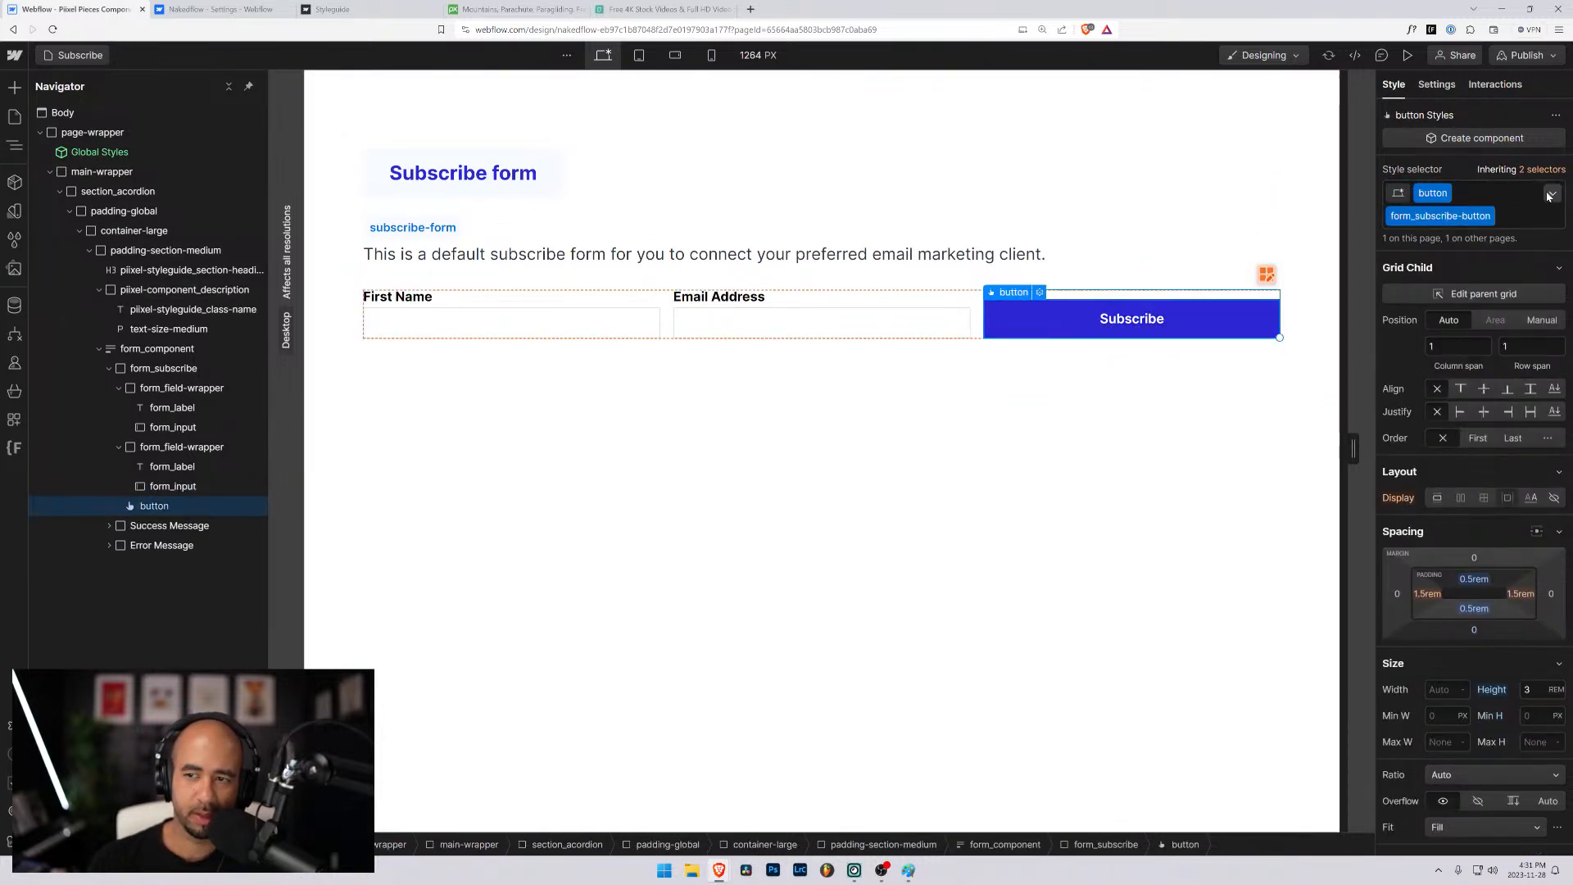
left_click(1548, 197)
key("BackSpace")
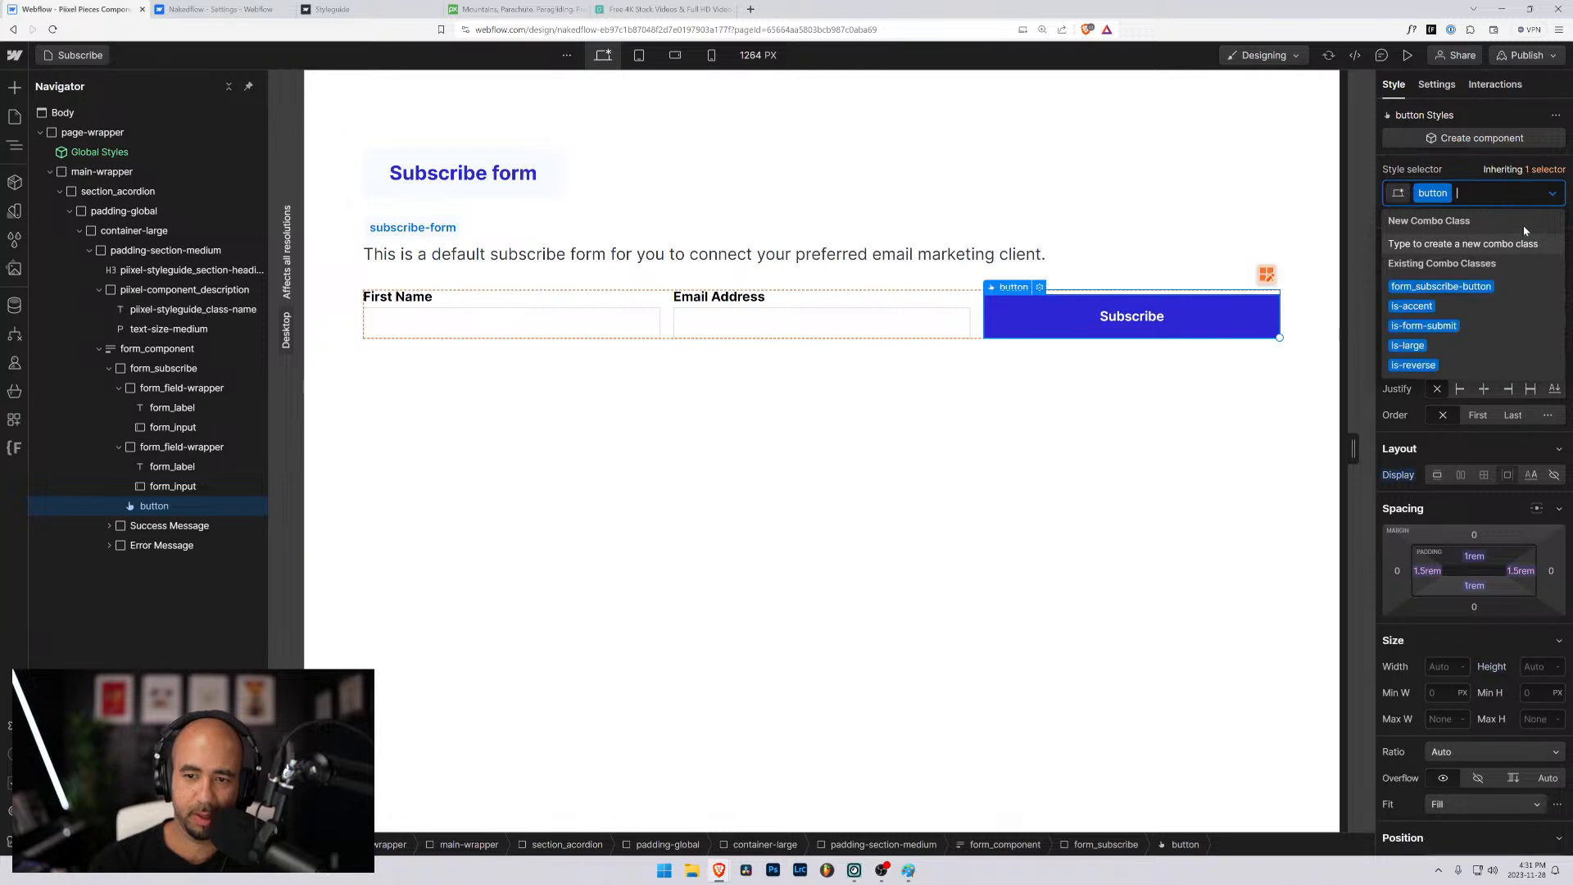
left_click(696, 376)
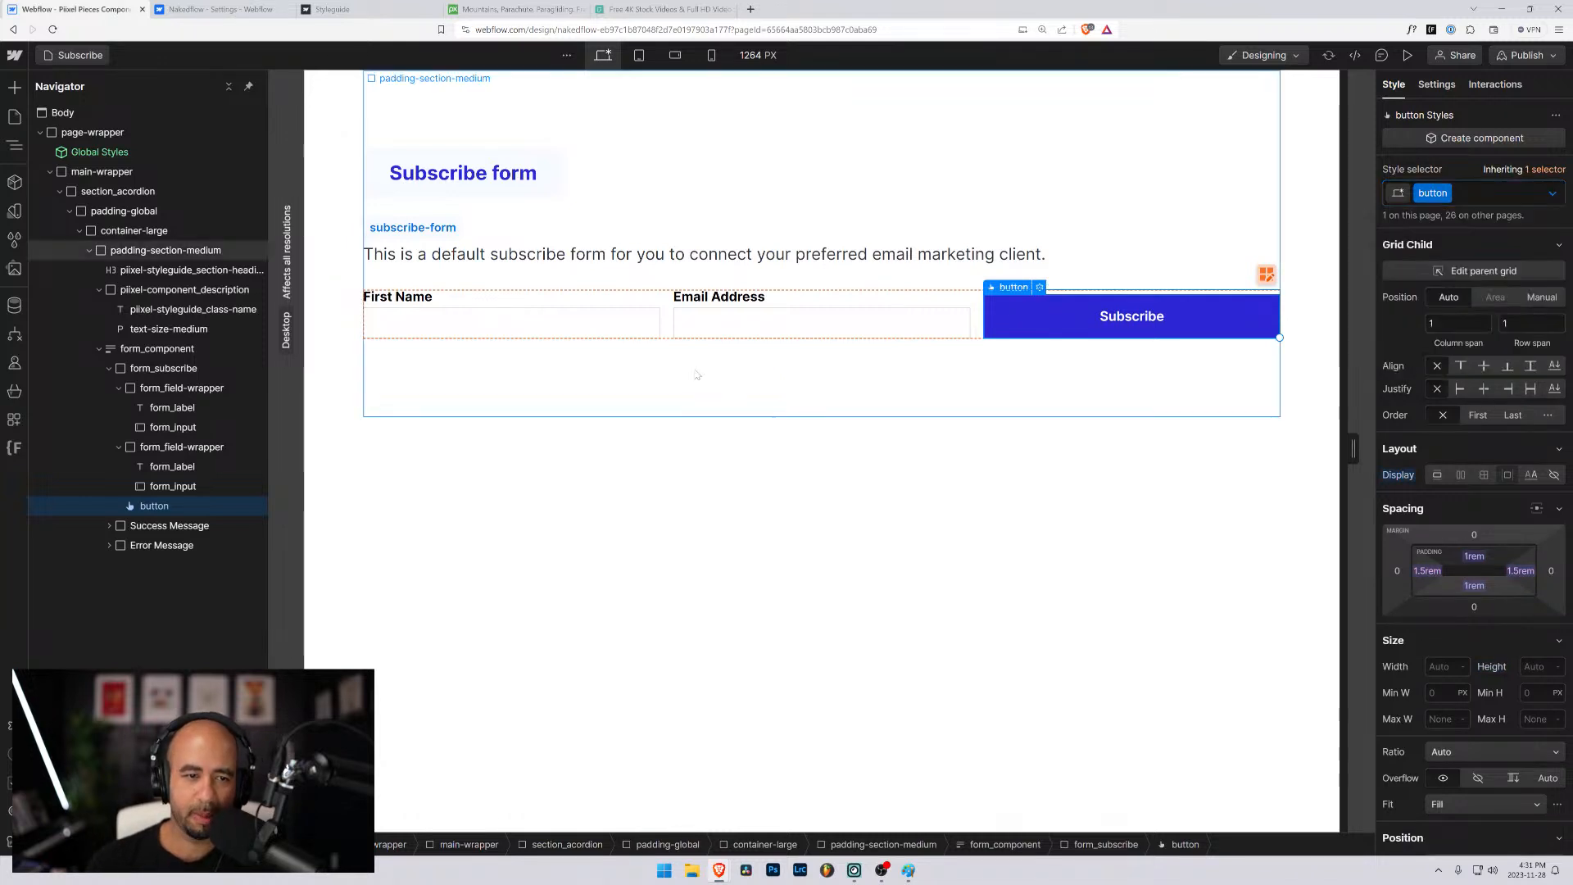
- Replace the form_subscribe class on the form element inside form_component with form_form
left_click(667, 315)
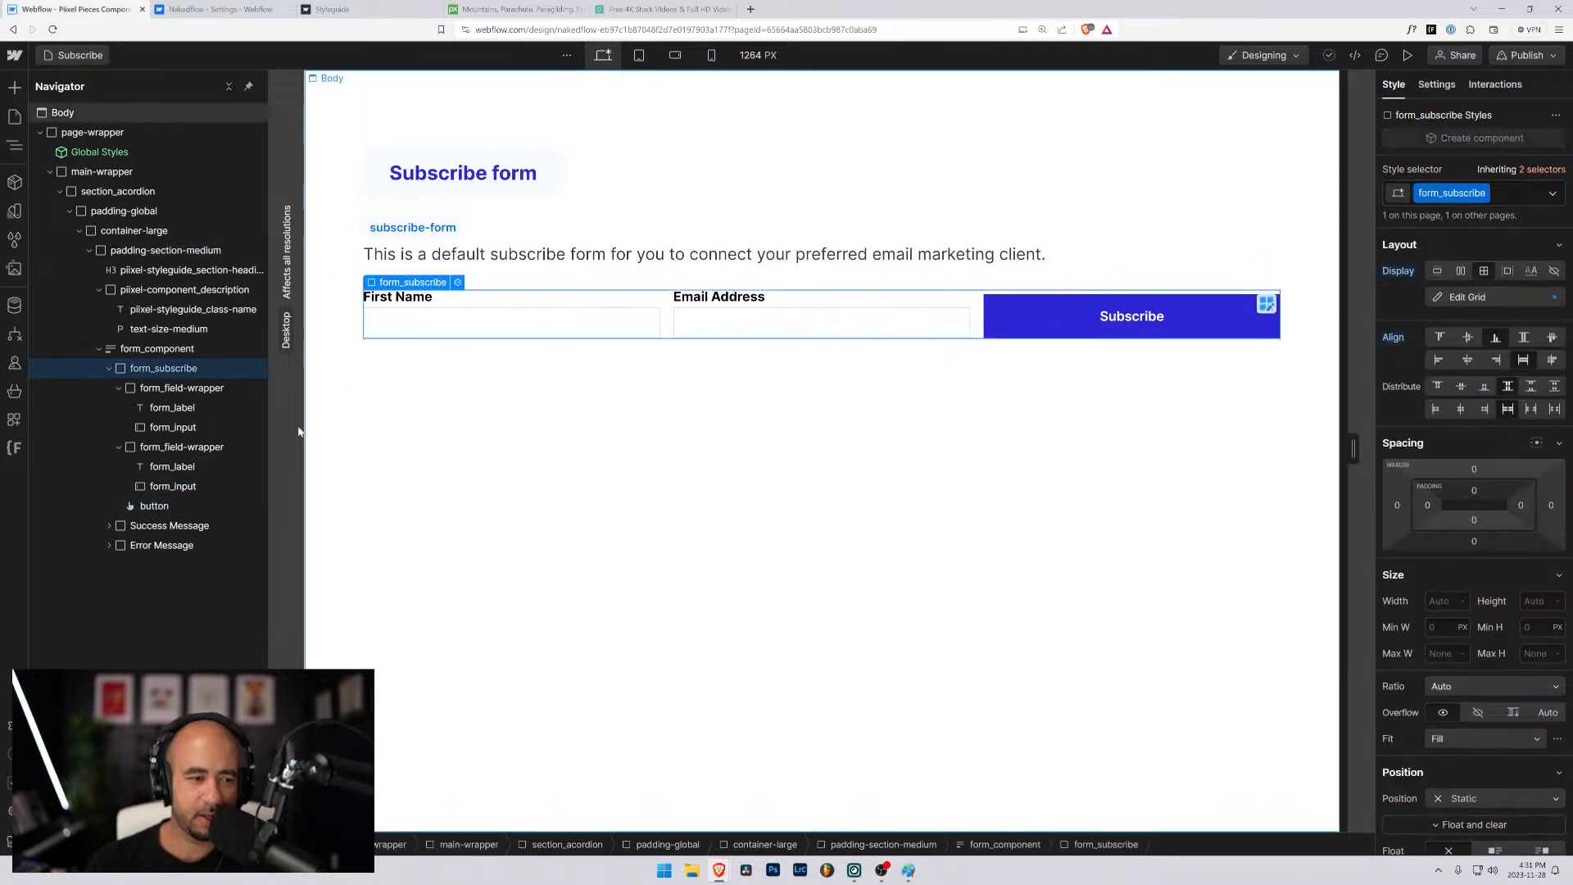
left_click(168, 384)
left_click(166, 373)
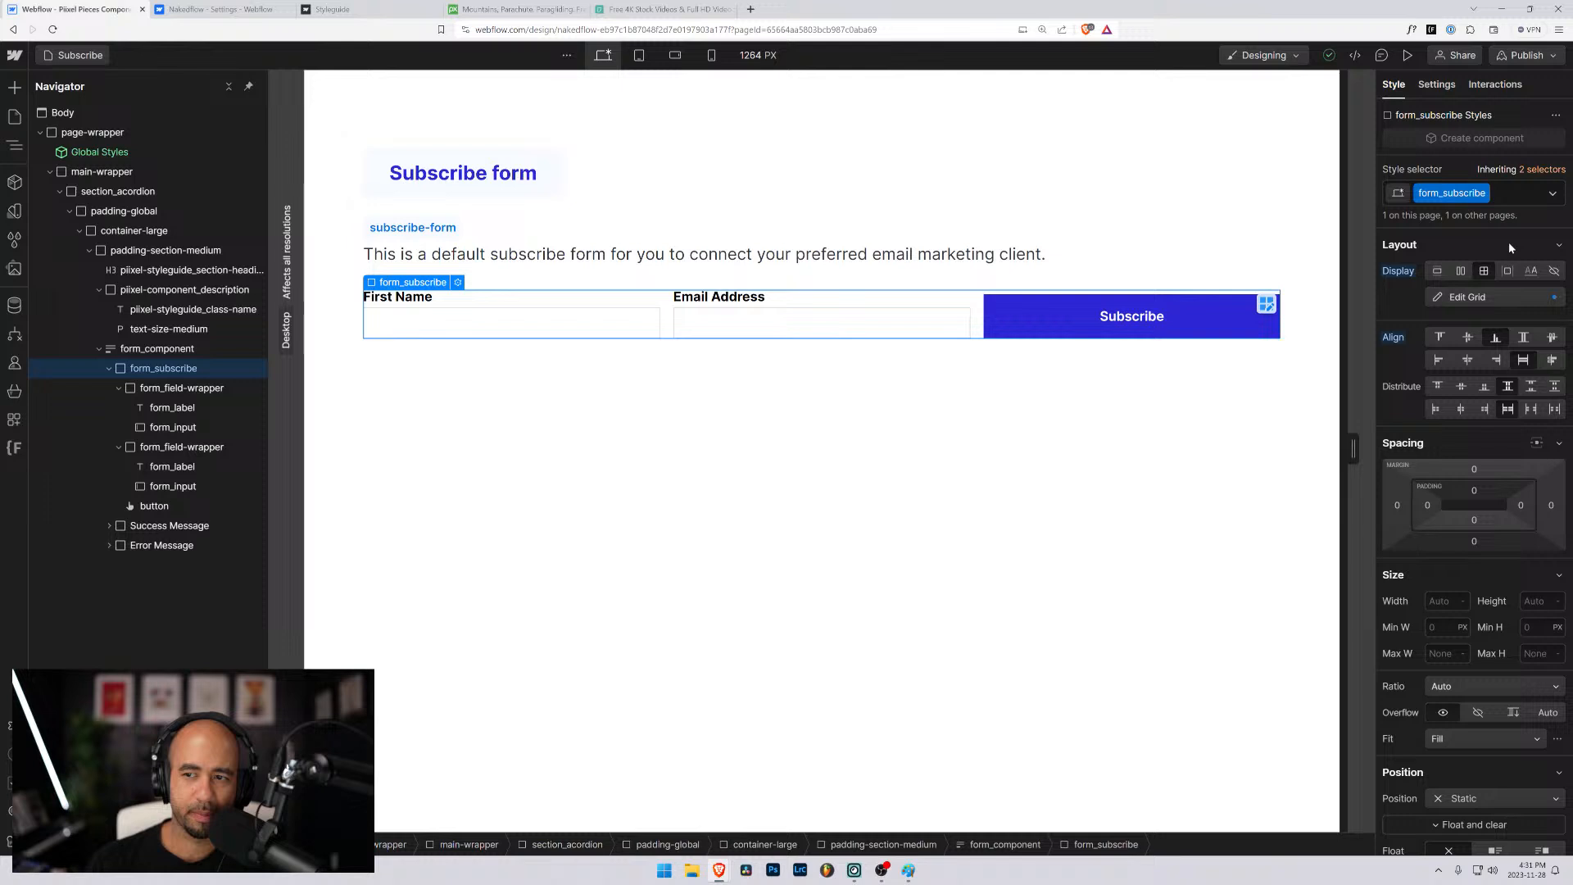
left_click(1516, 199)
key("BackSpace")
type("form_form")
key("Return")
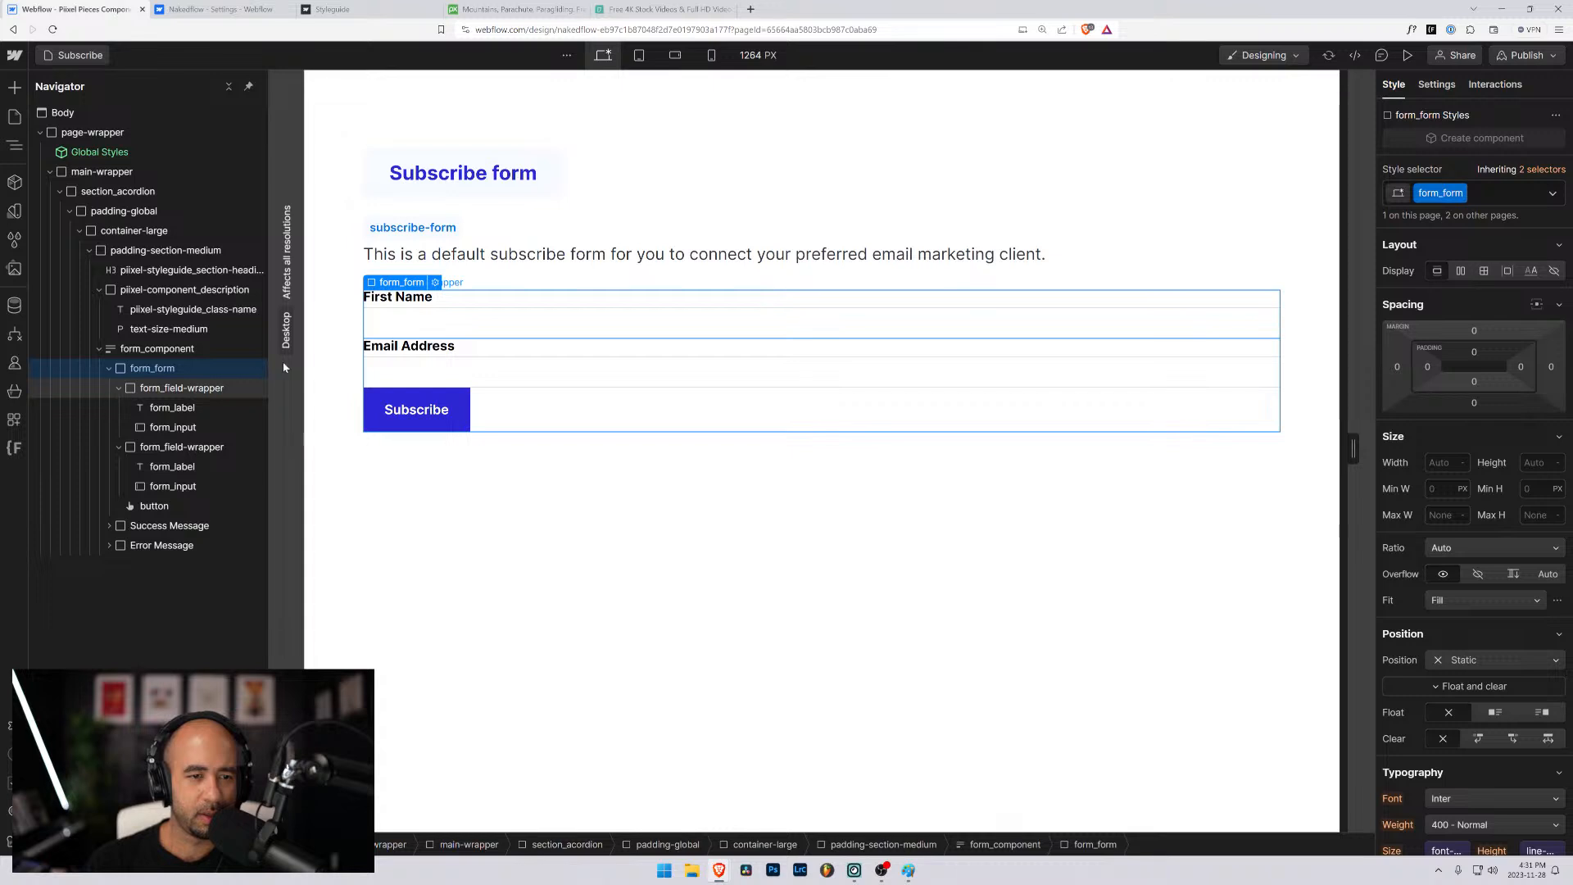
- Examine the classes and nesting of the First Name field's wrapper, label and input inside form_form
left_click(577, 255)
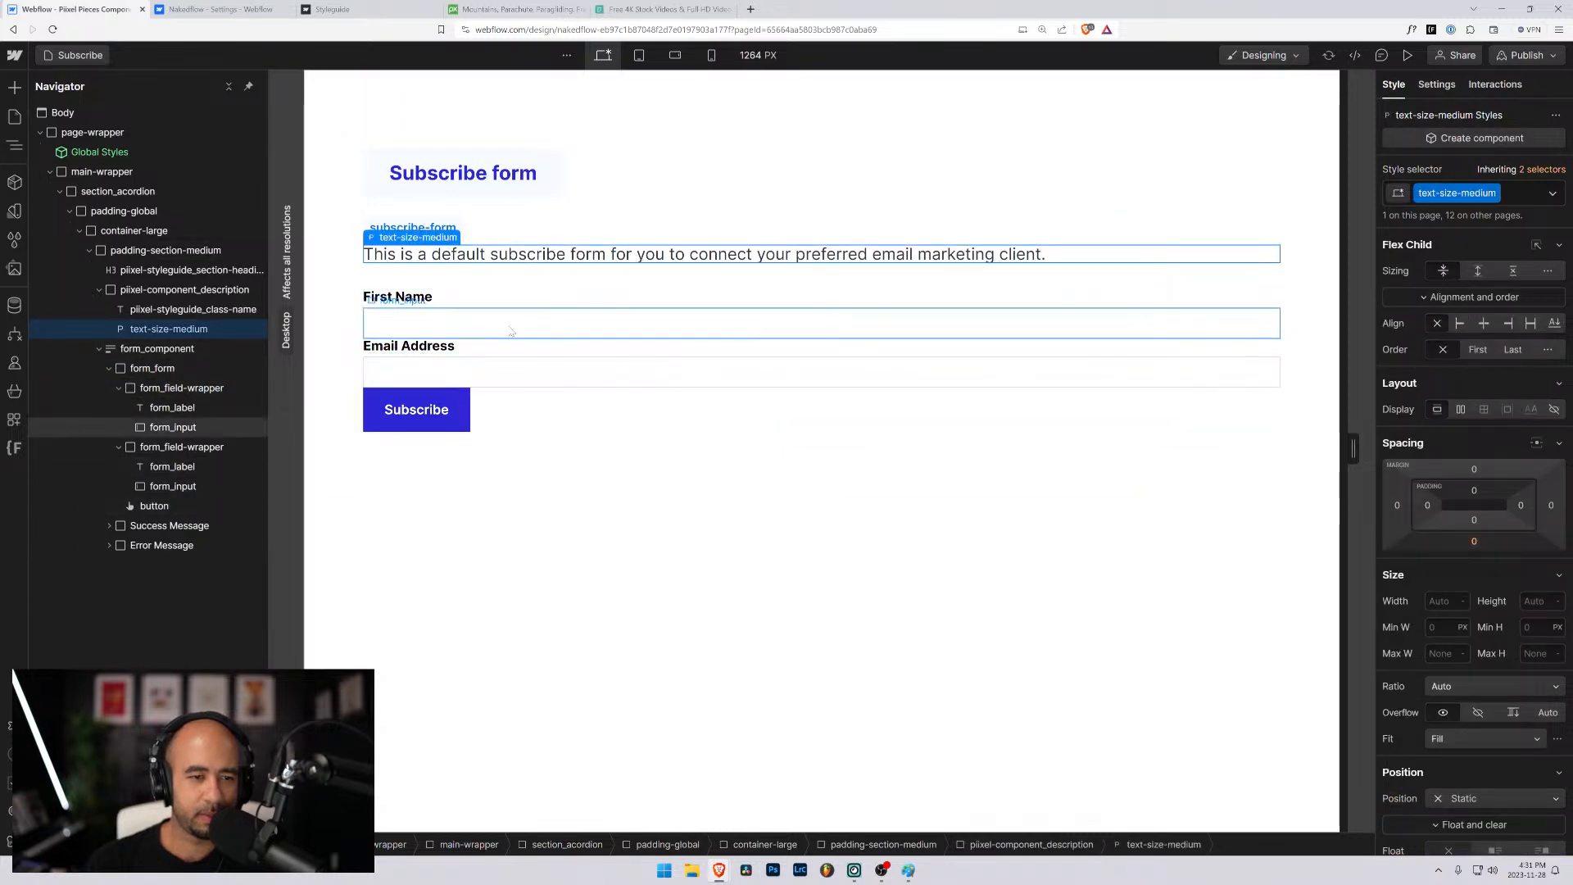
left_click(511, 299)
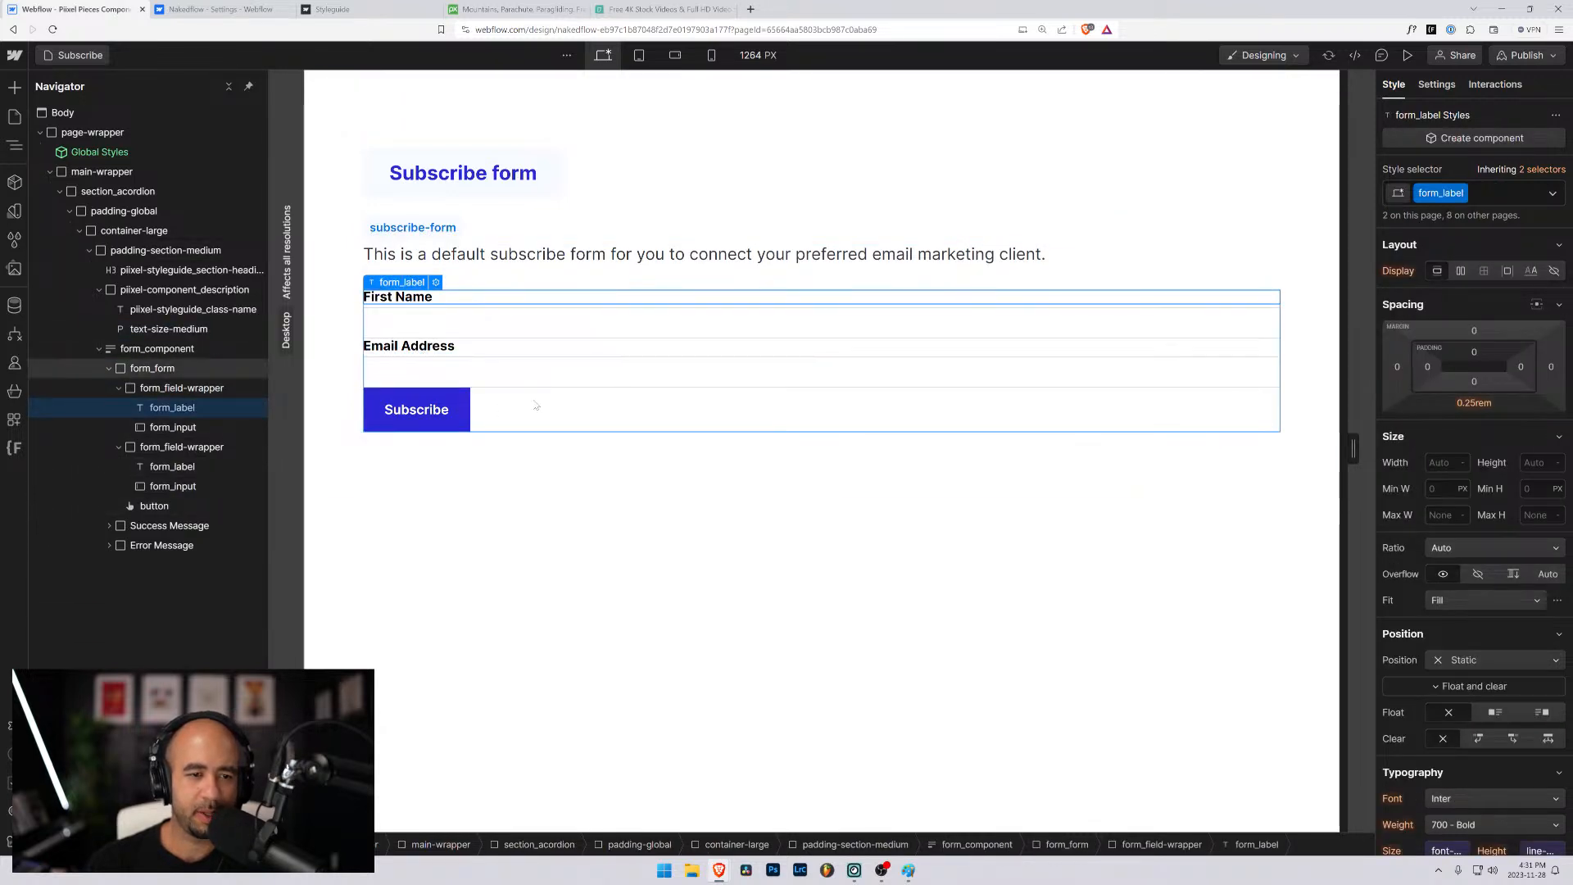
left_click(207, 390)
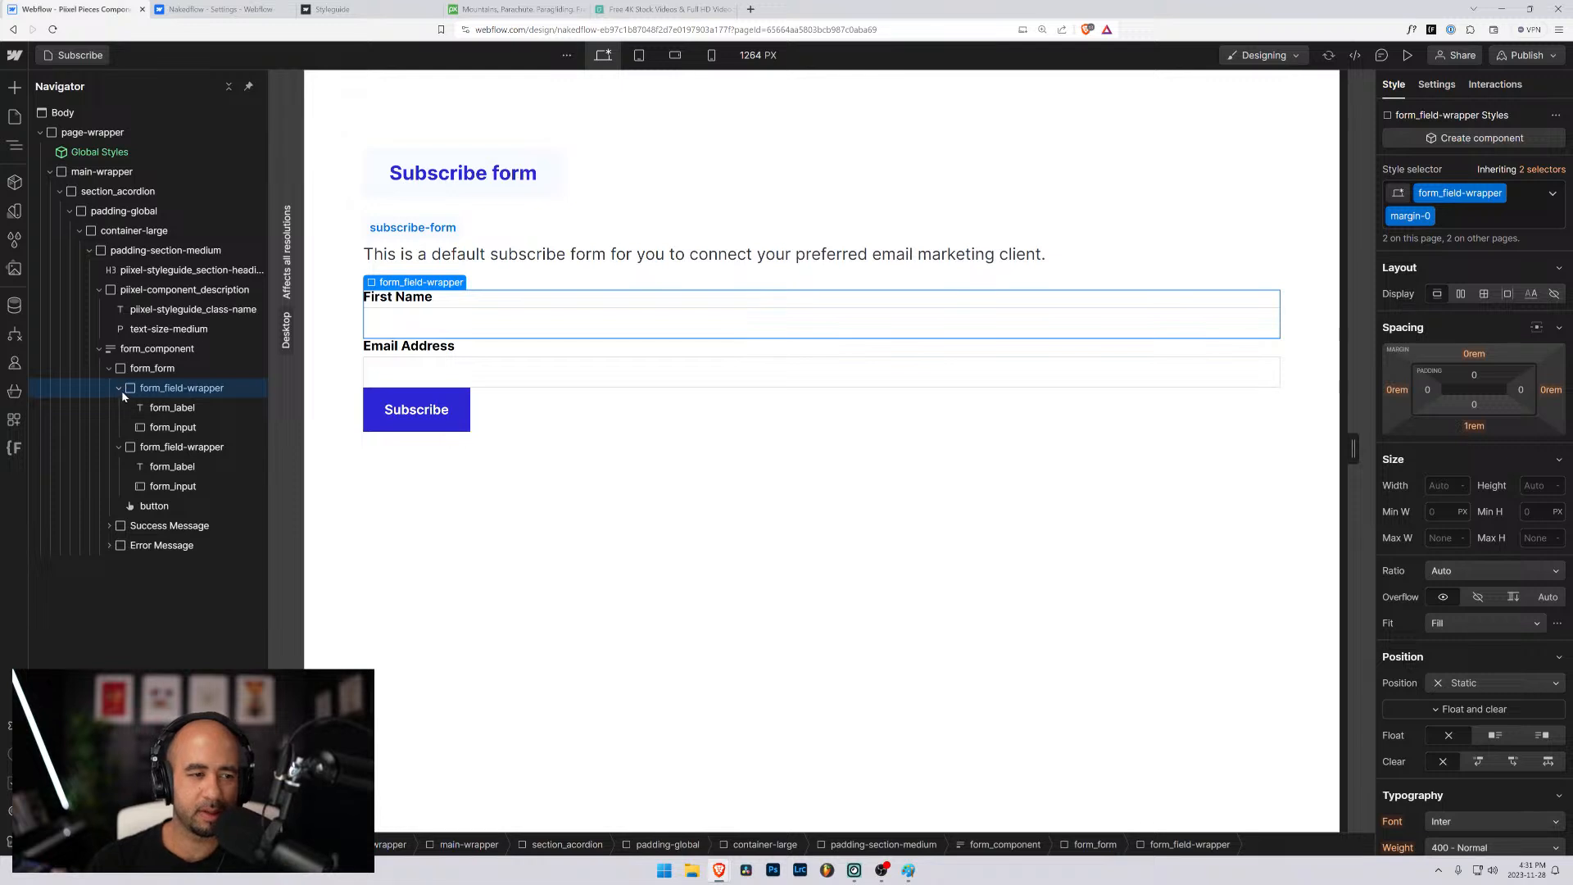
left_click(119, 388)
left_click(120, 408)
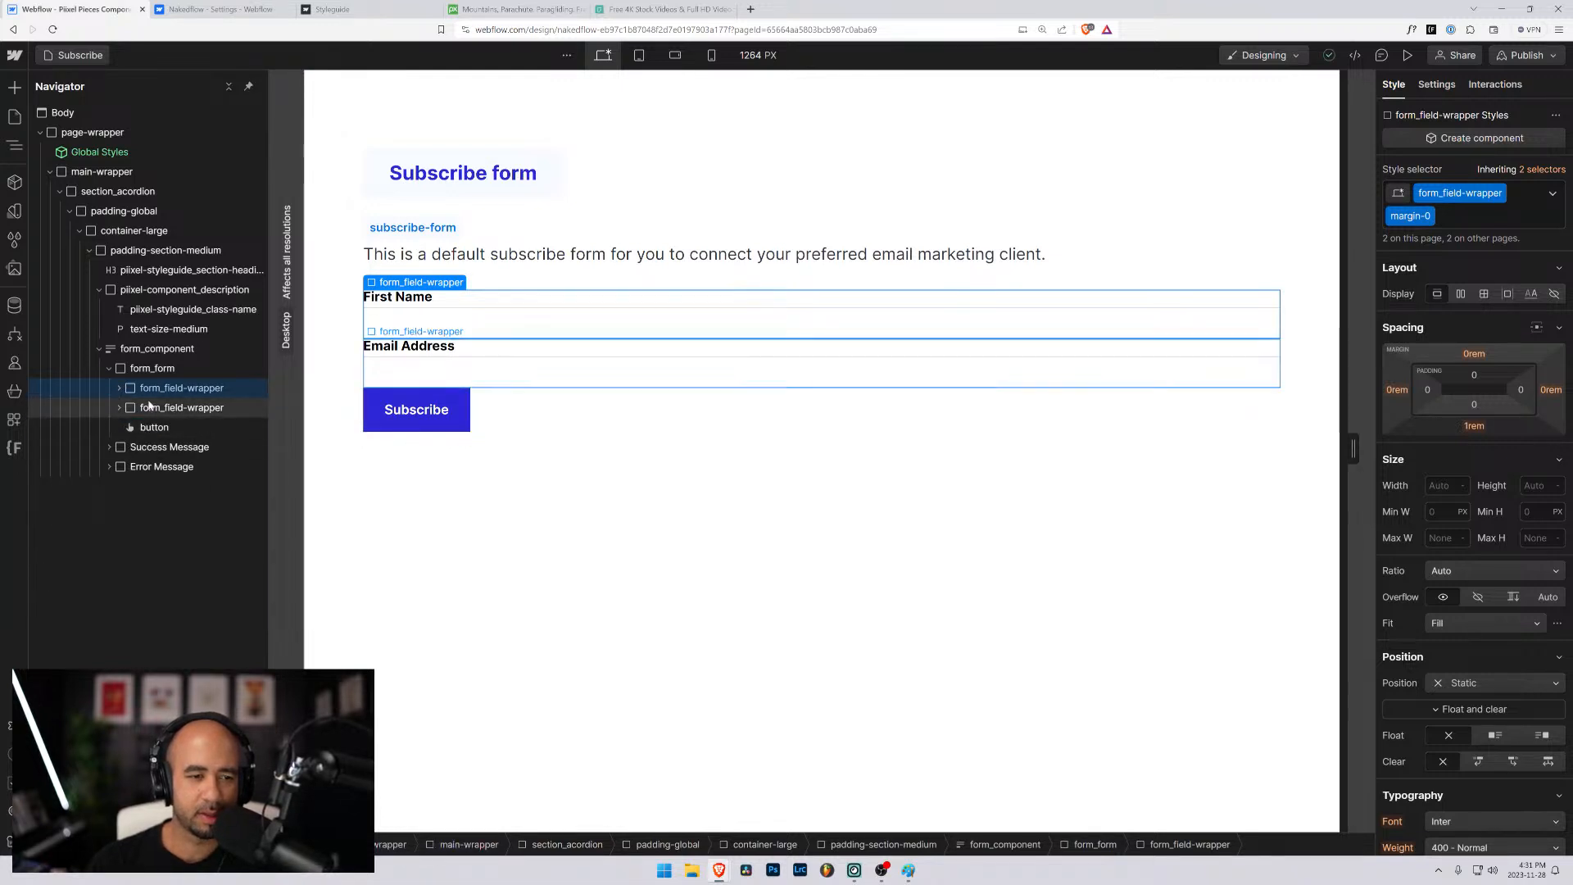
left_click(123, 389)
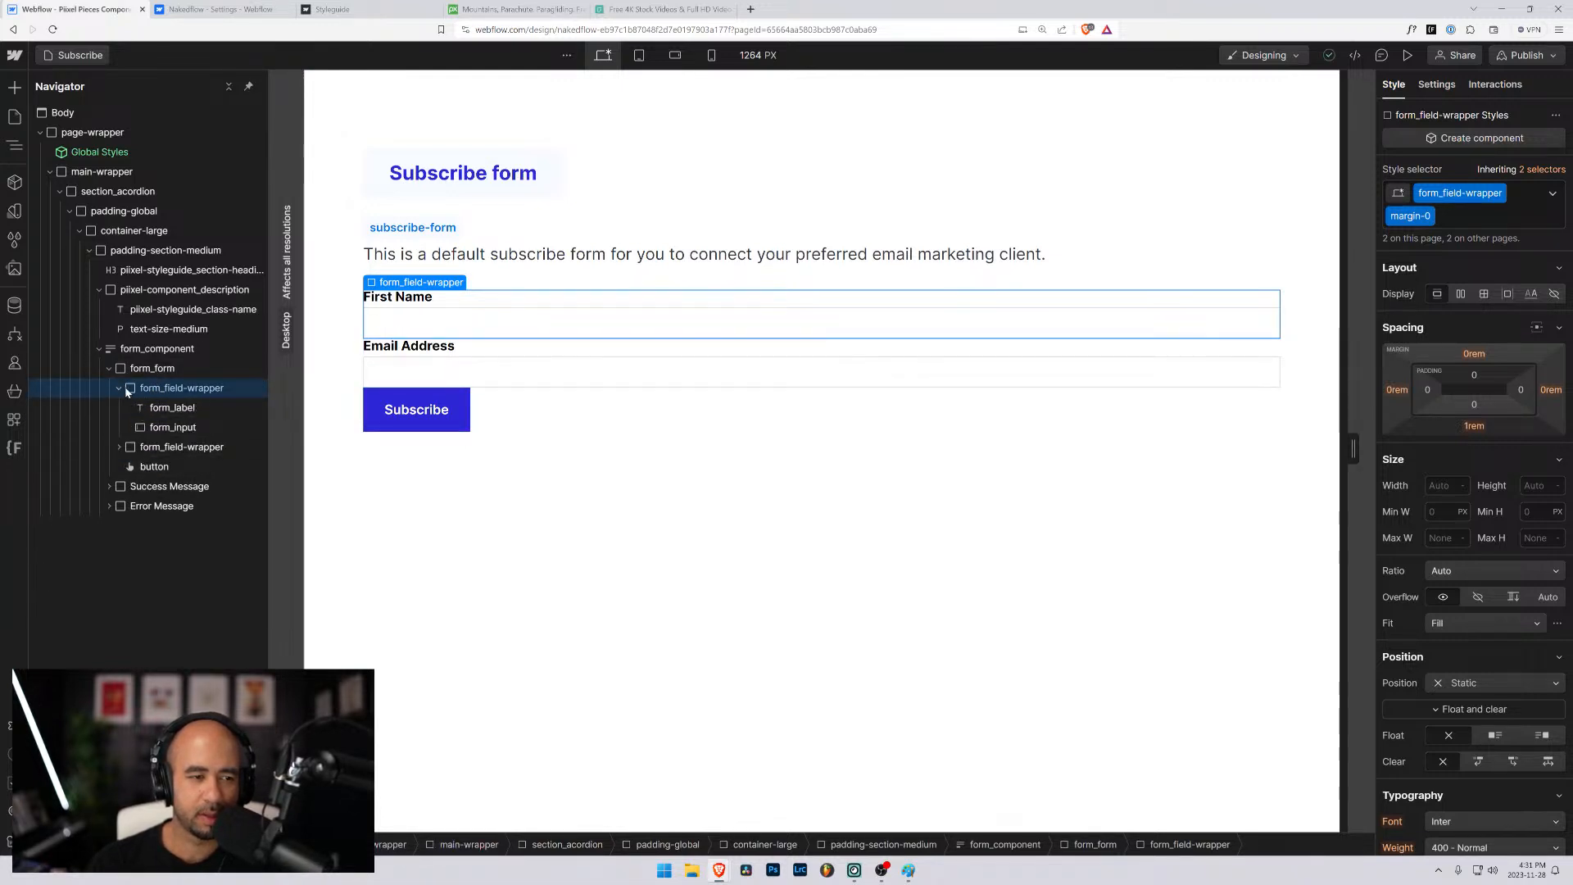
left_click(153, 426)
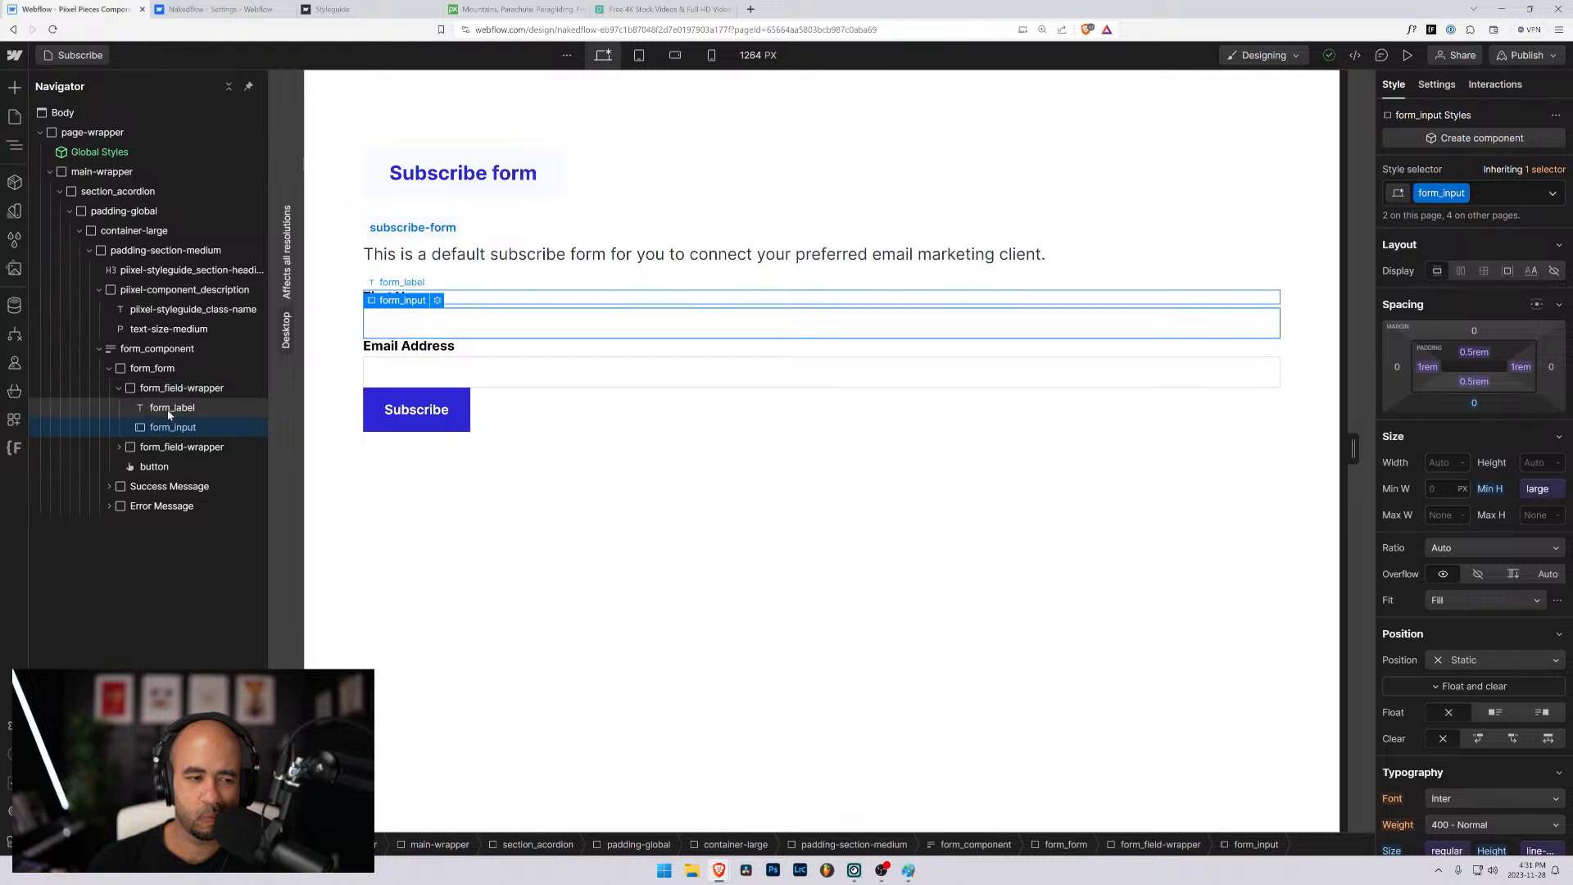
left_click(119, 388)
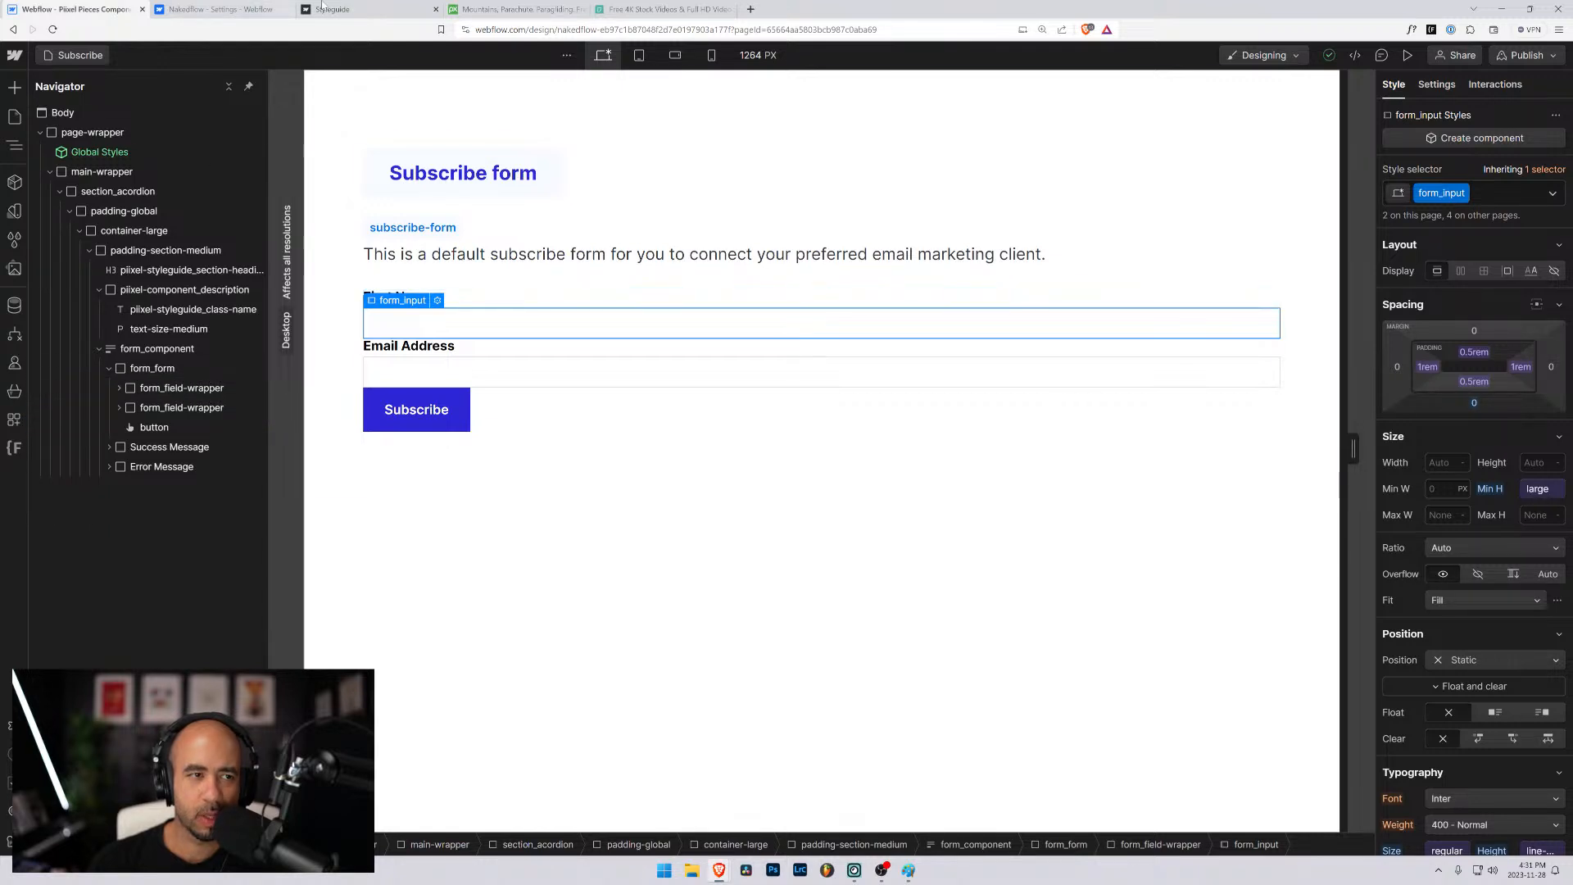
- Switch to the published Styleguide page's Forms section and inspect the classes of the sample form, its field wrapper and text input
left_click(360, 9)
scroll(237, 347, "up", 3)
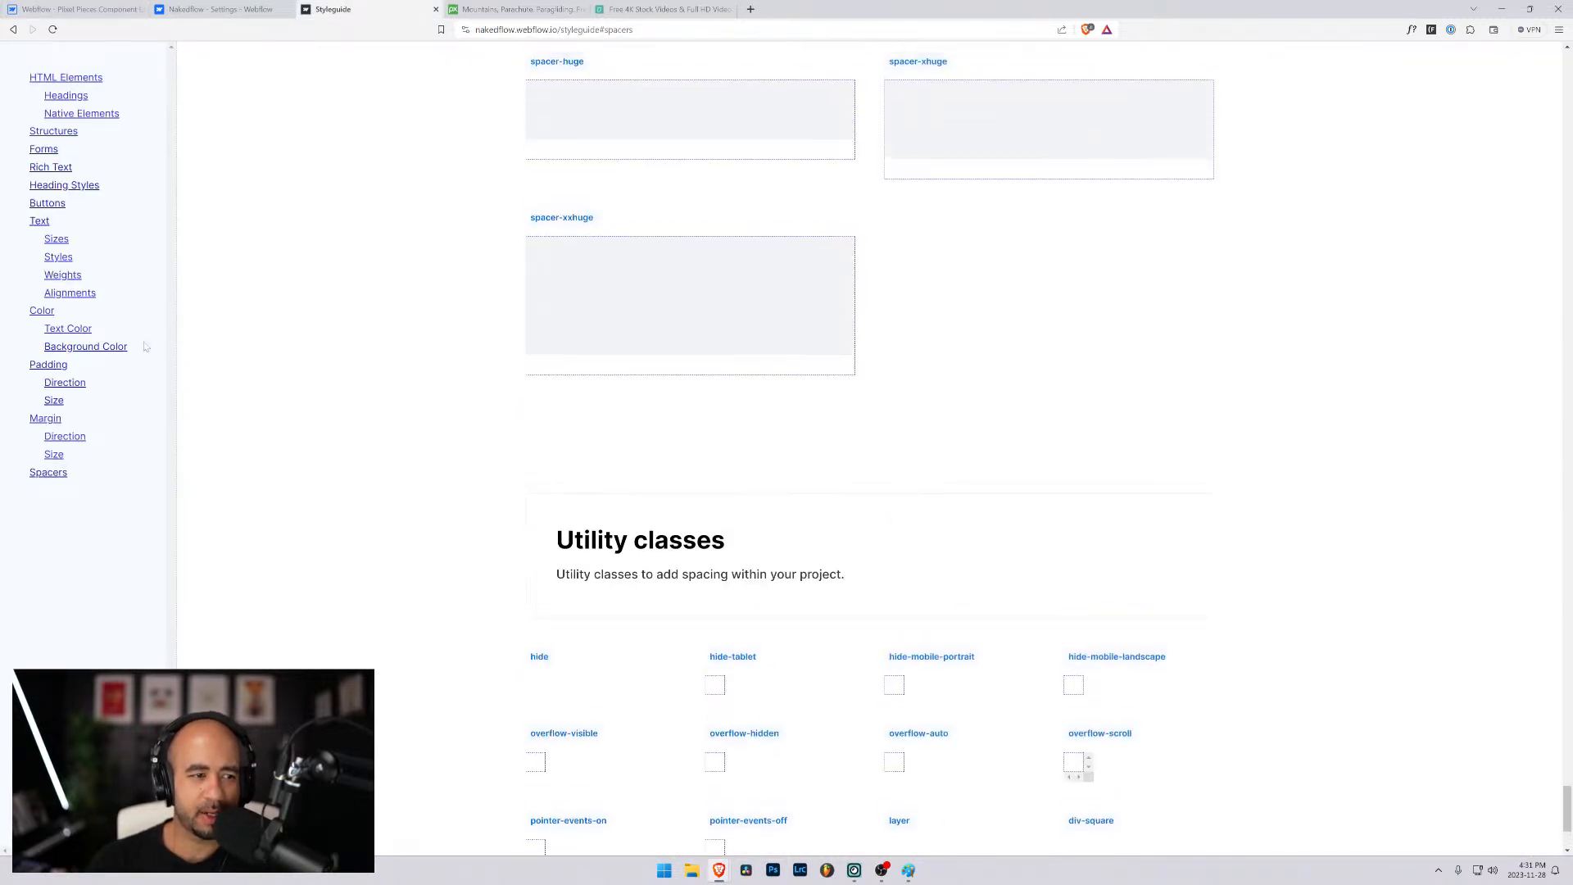
left_click(48, 150)
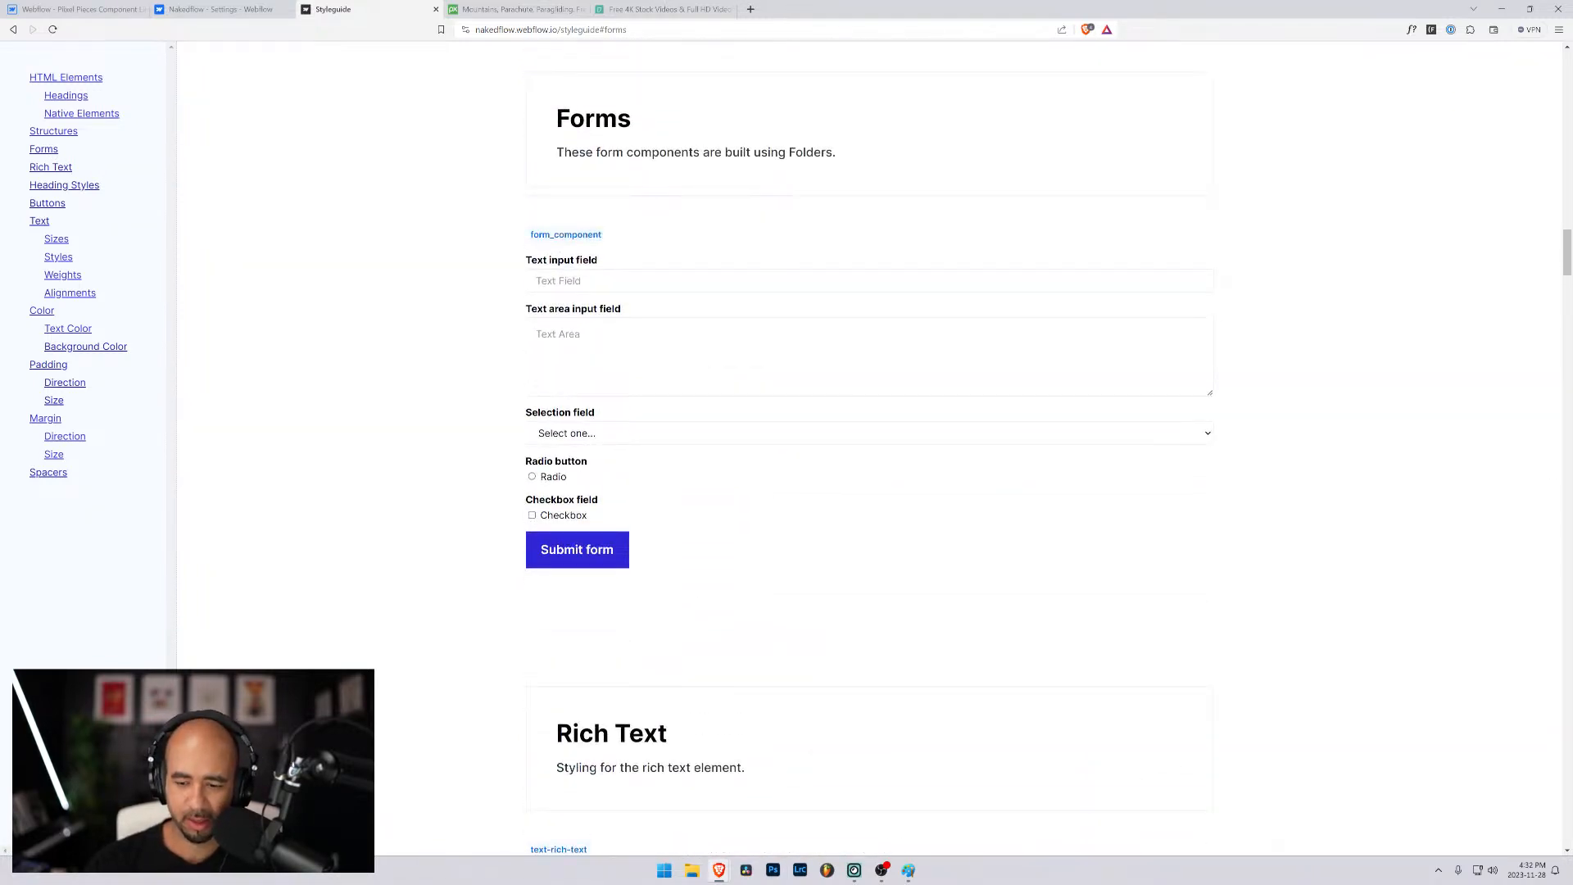
key("ctrl+plus")
key("ctrl+plus")
left_click(720, 340)
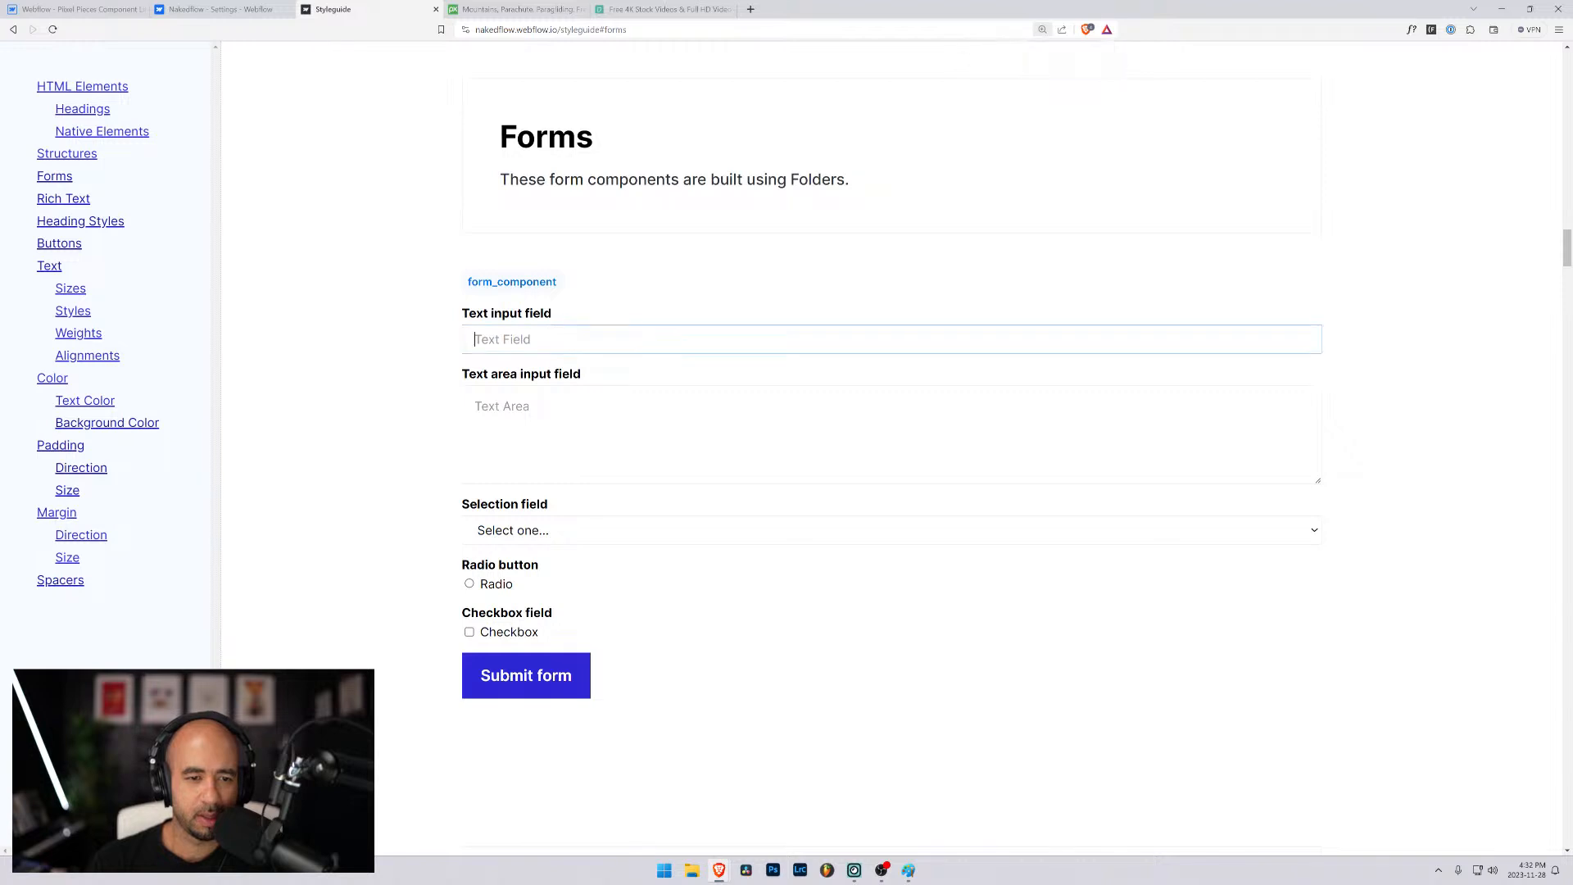
key("ctrl+shift+c")
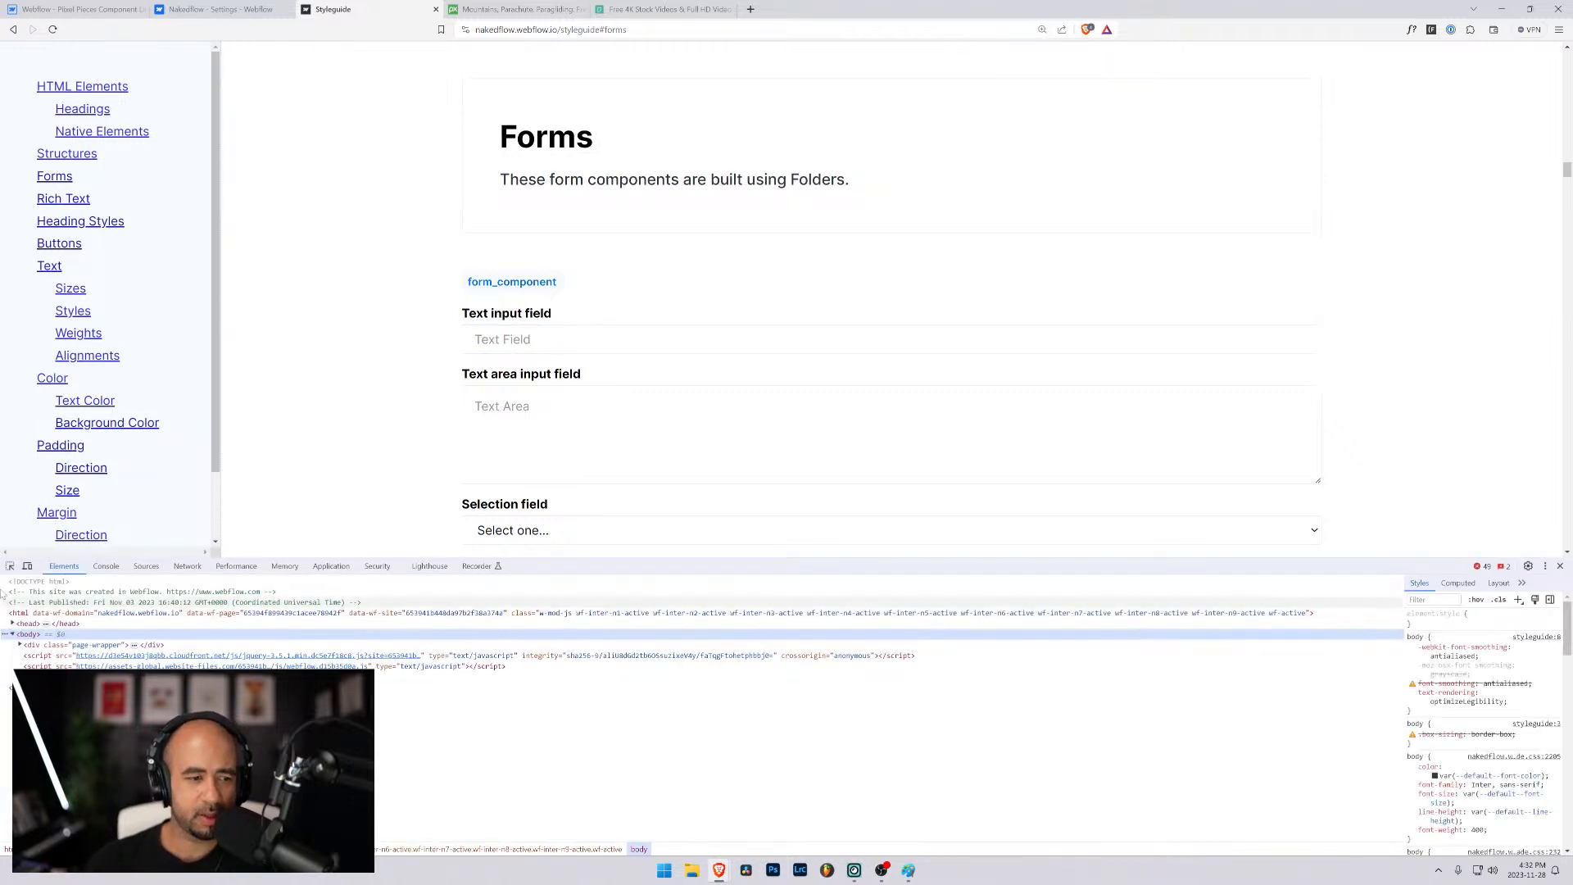
left_click(563, 342)
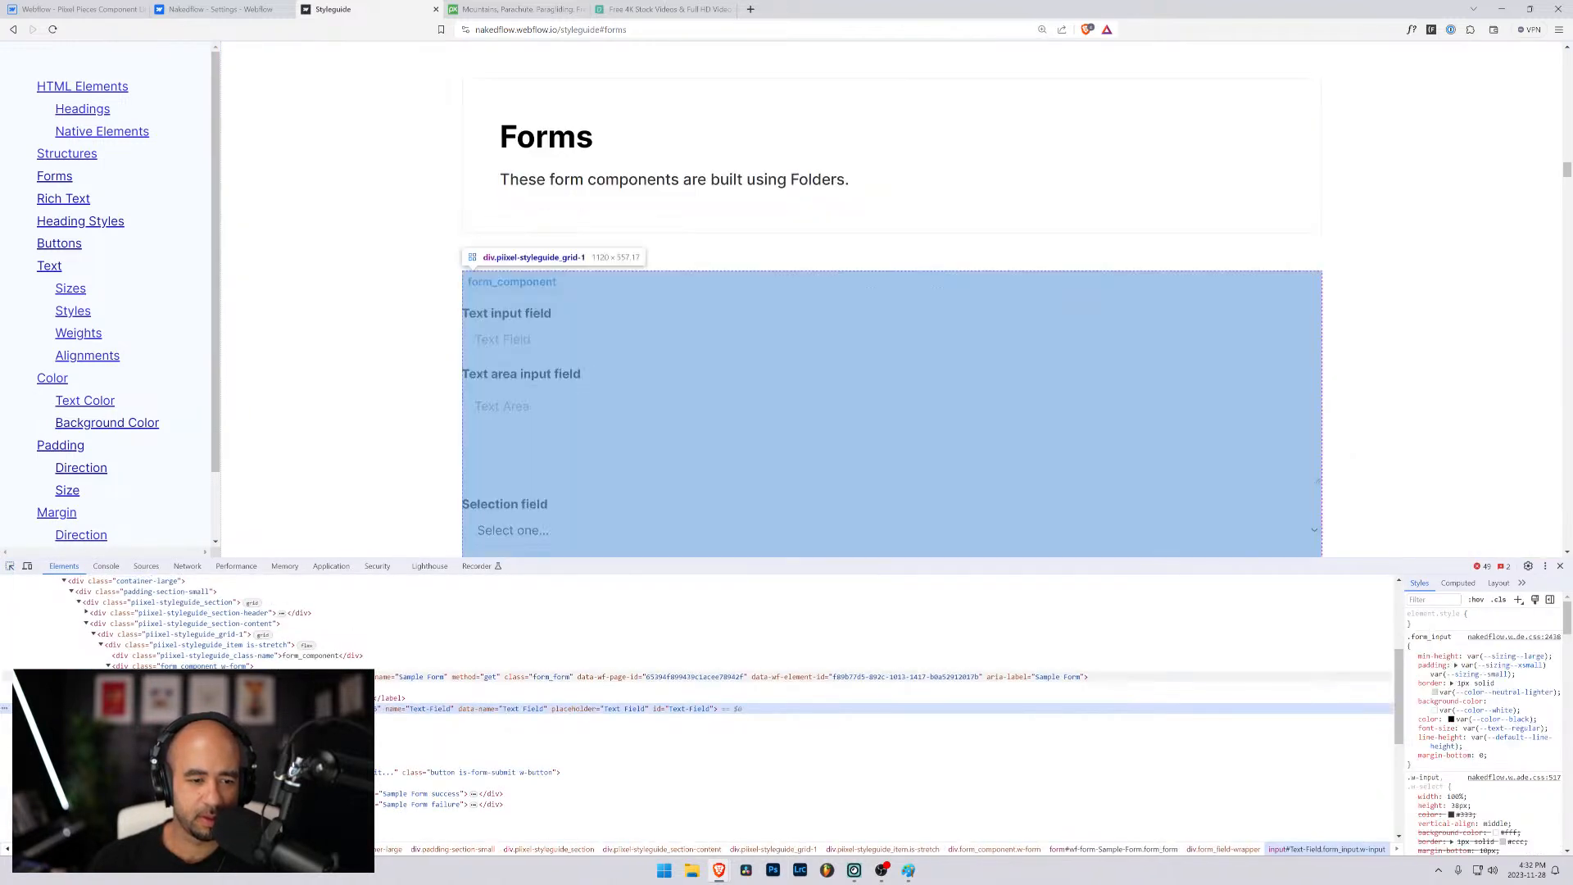
left_click(278, 677)
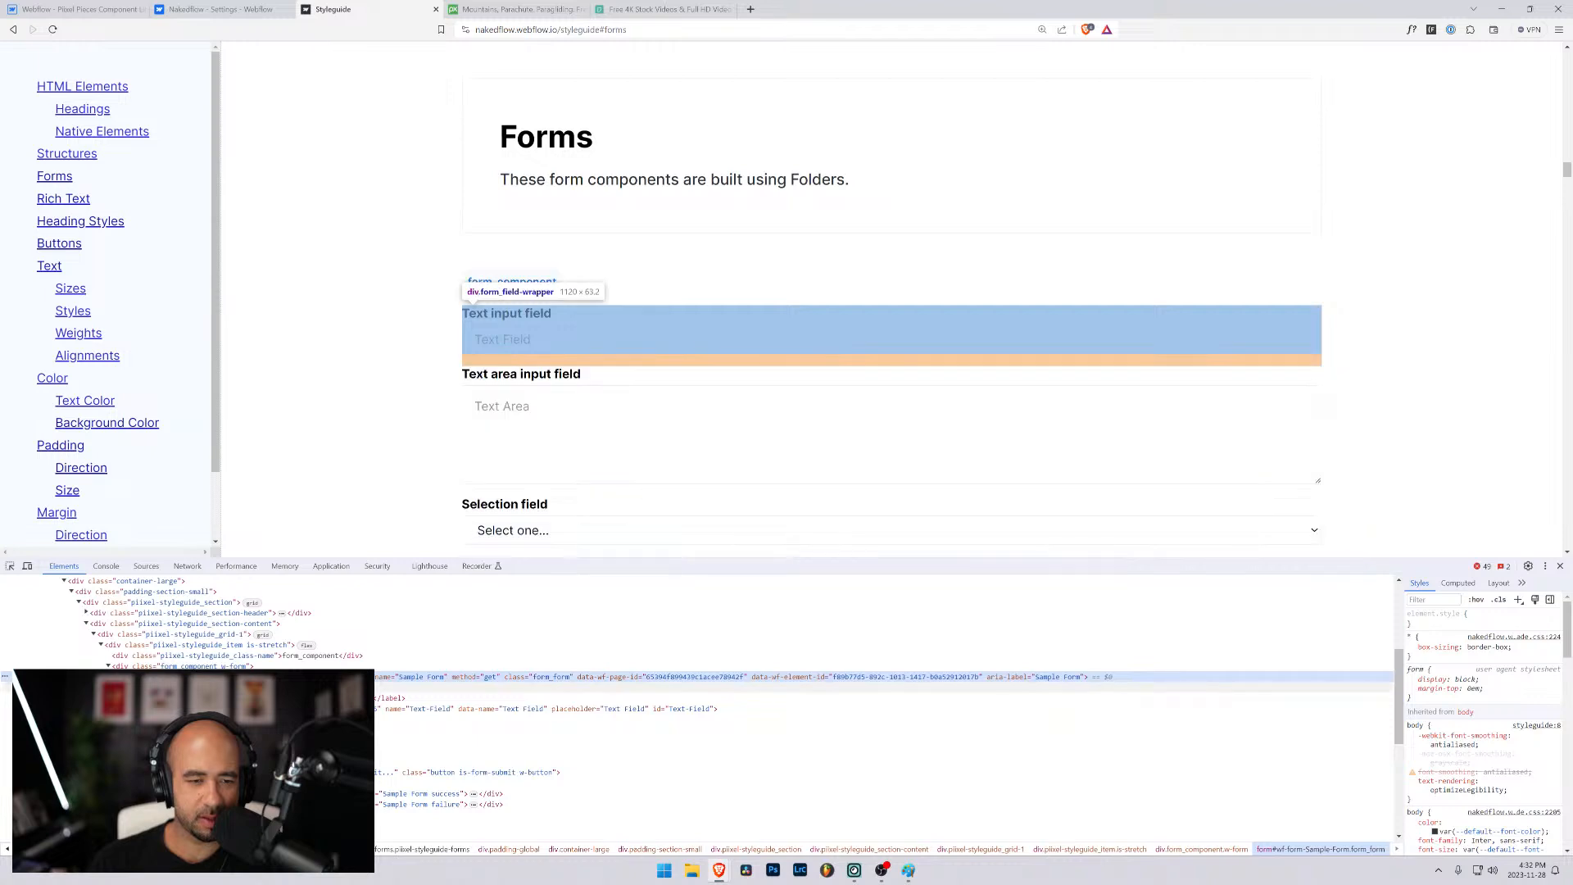
left_click(395, 686)
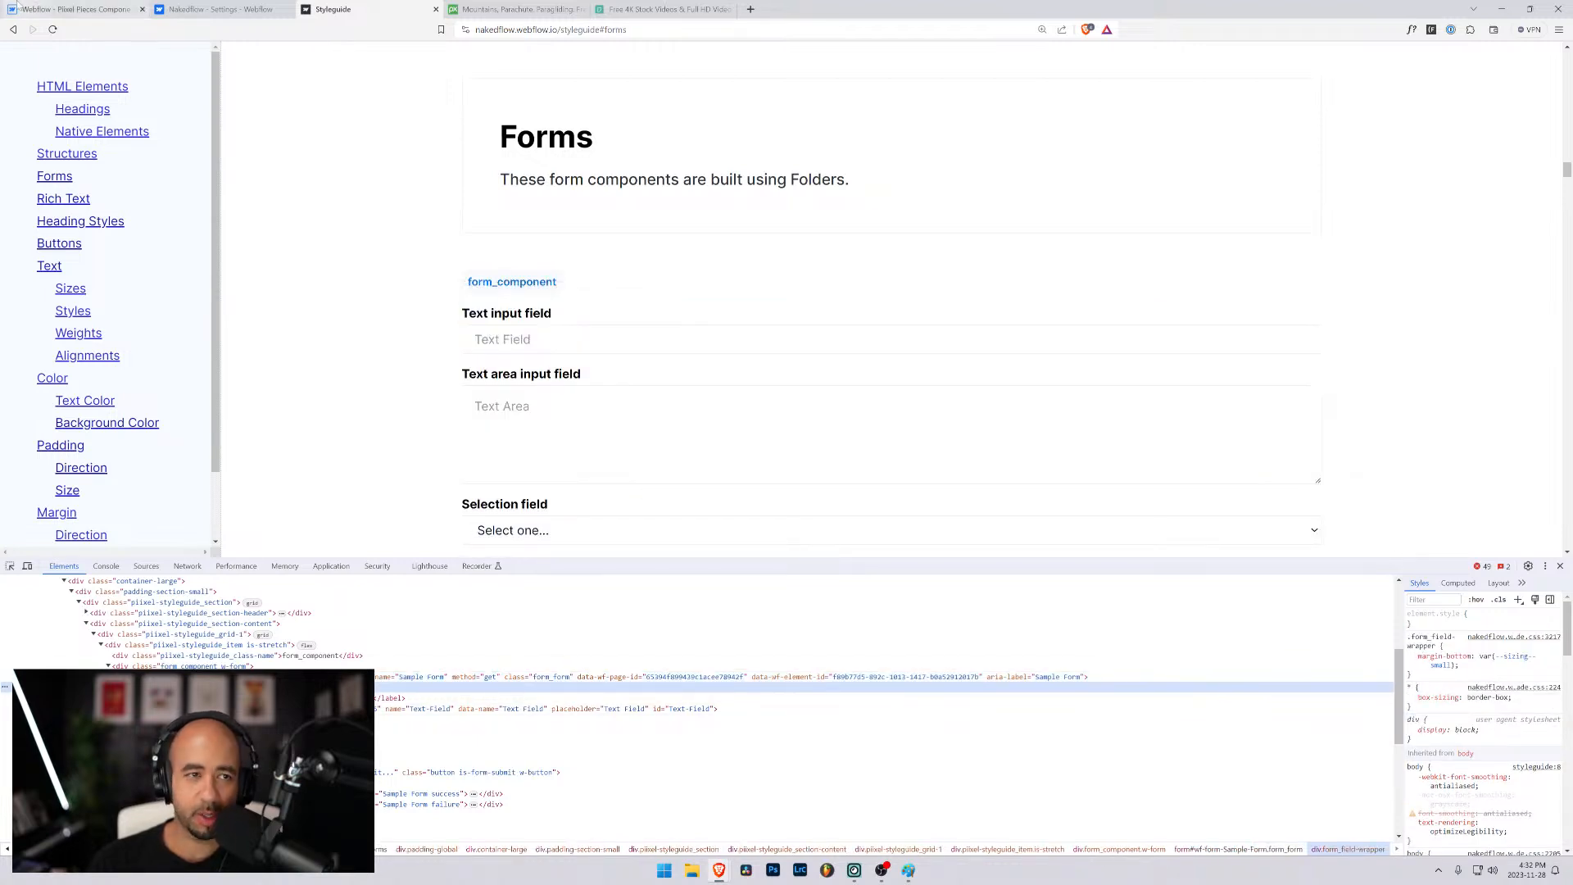
- Return to the Designer and remove the margin-0 class from both form_field-wrapper elements inside form_form
left_click(74, 9)
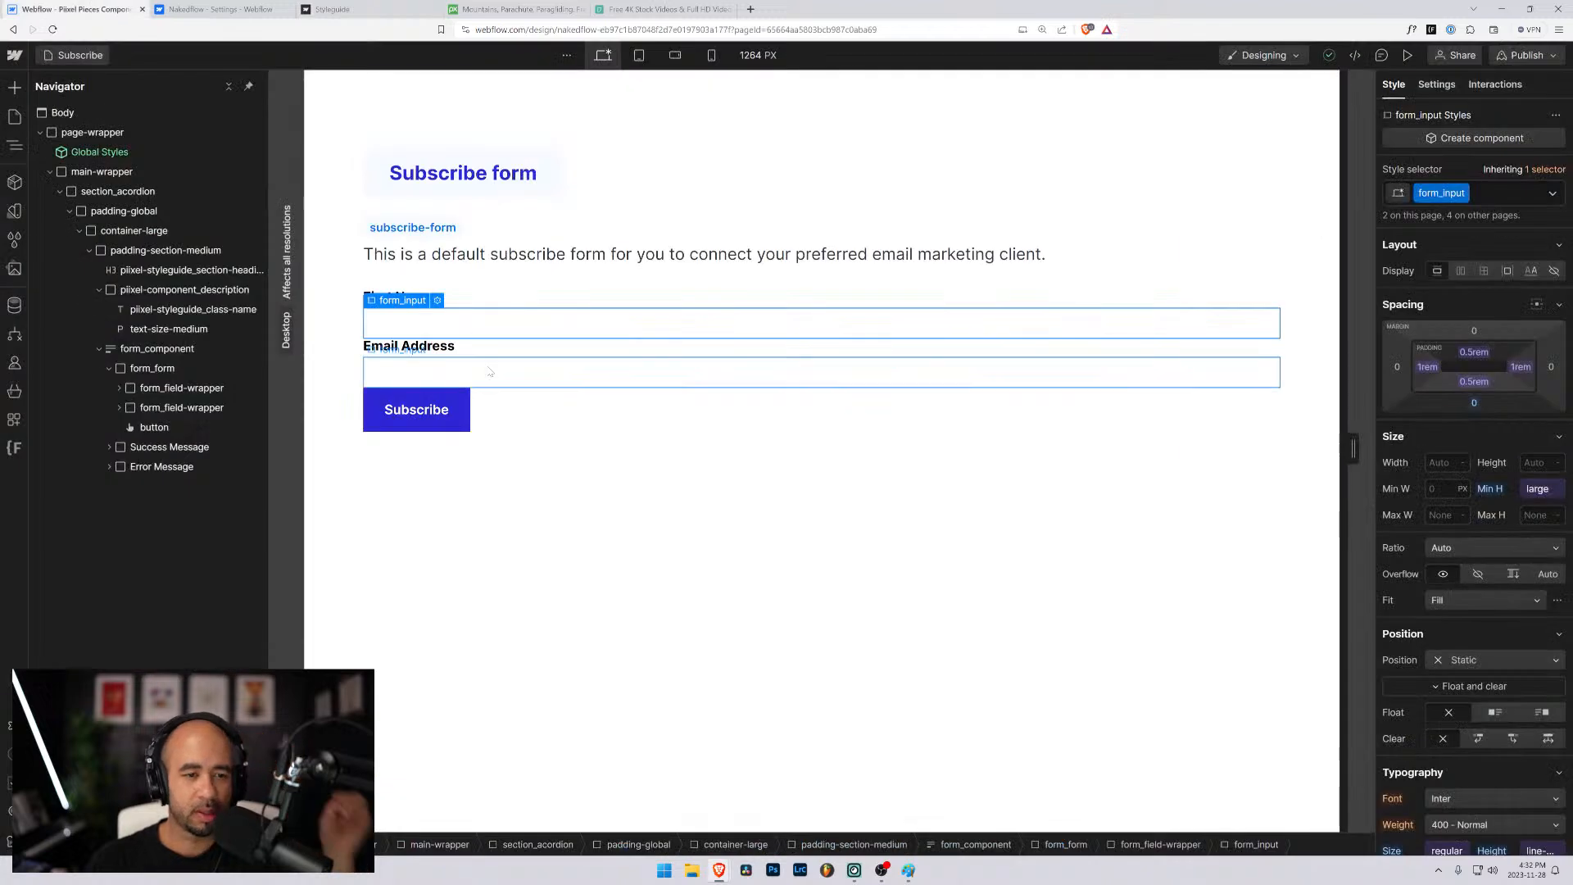
left_click(182, 387)
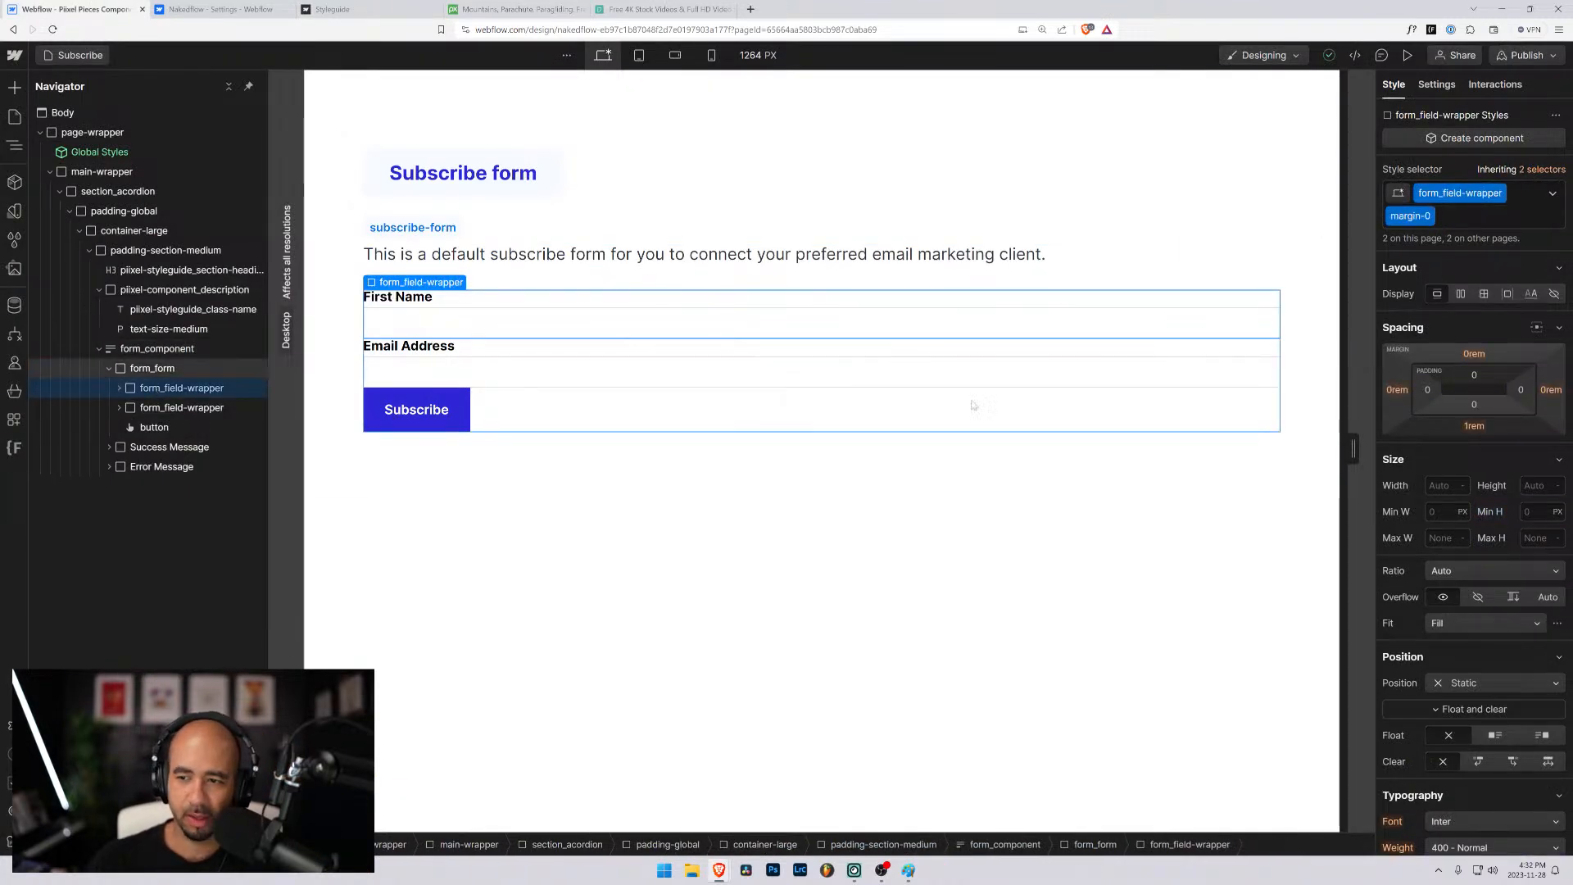
left_click(1441, 217)
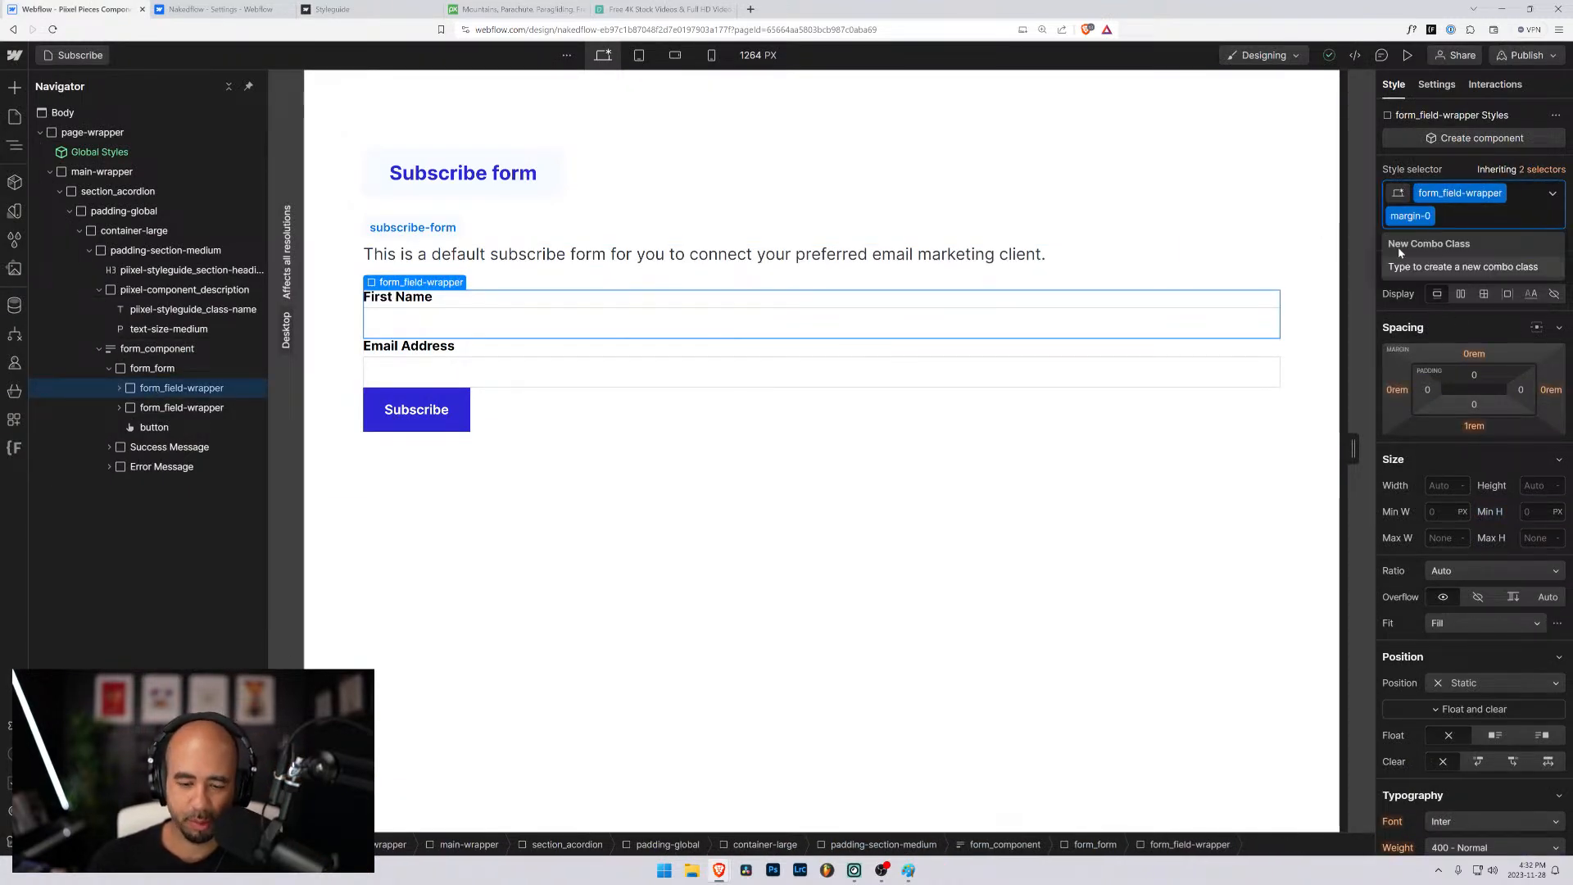
key("BackSpace")
left_click(146, 407)
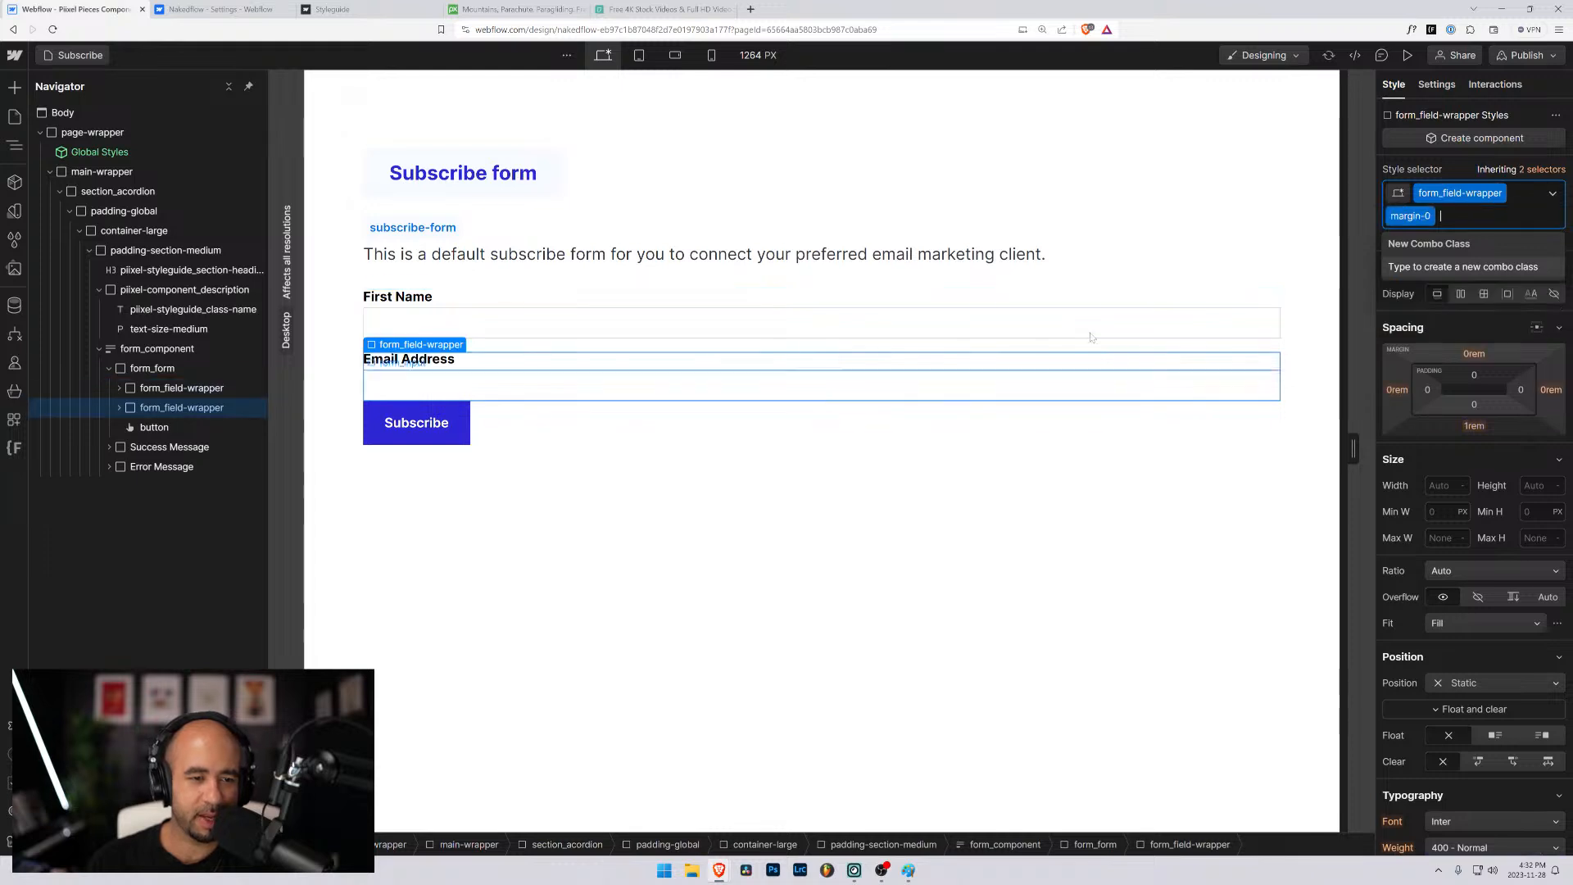
key("BackSpace")
left_click(728, 575)
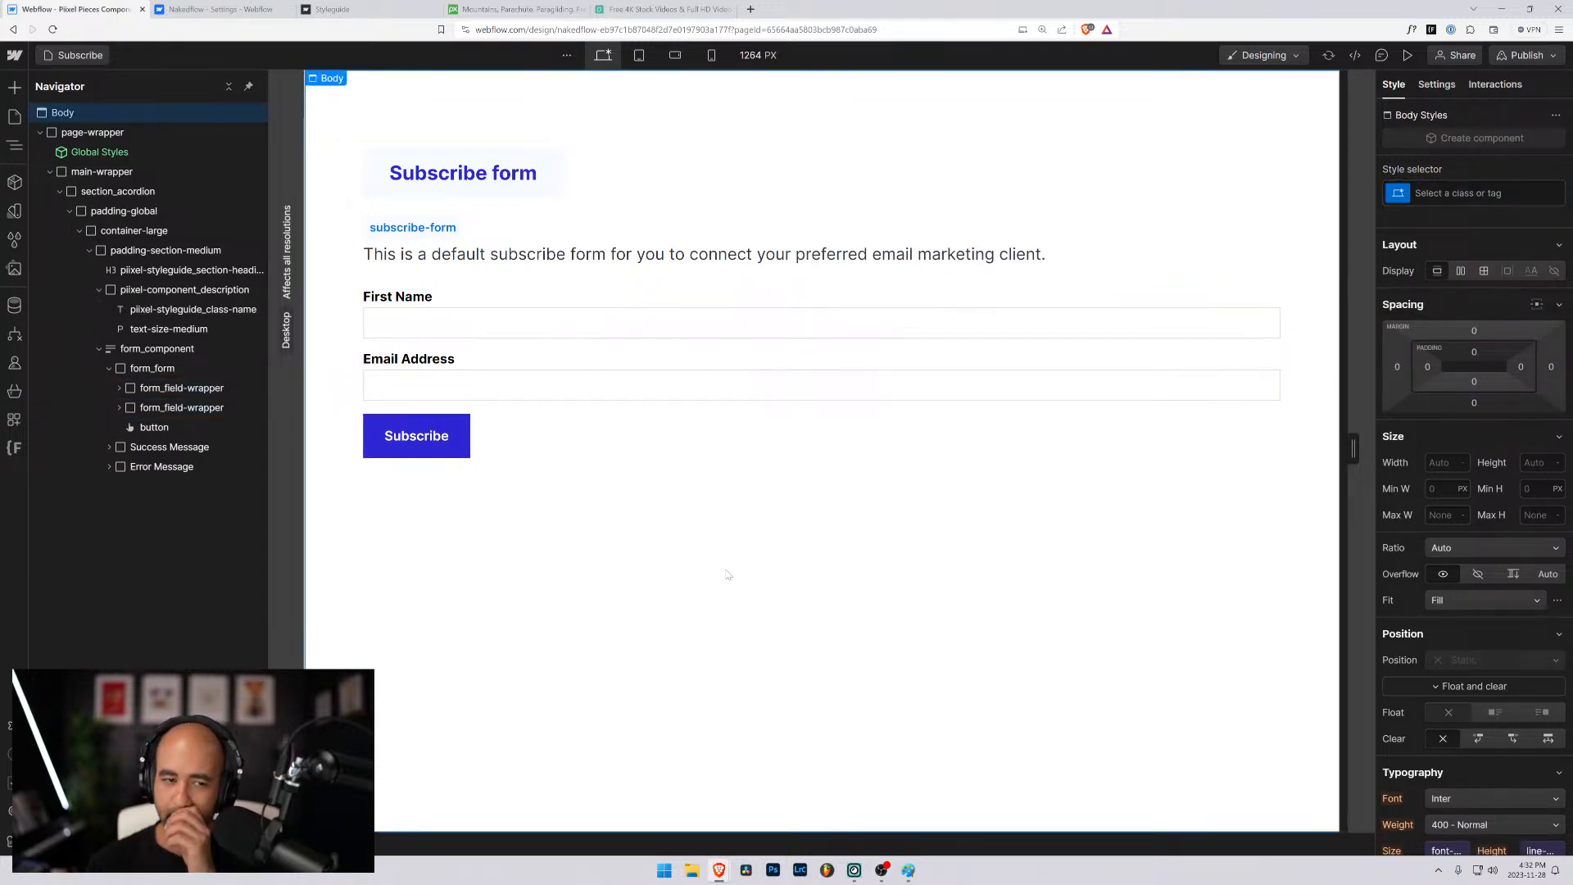
- Set both the form name and the ID of form_component to subscribe-form
left_click(534, 321)
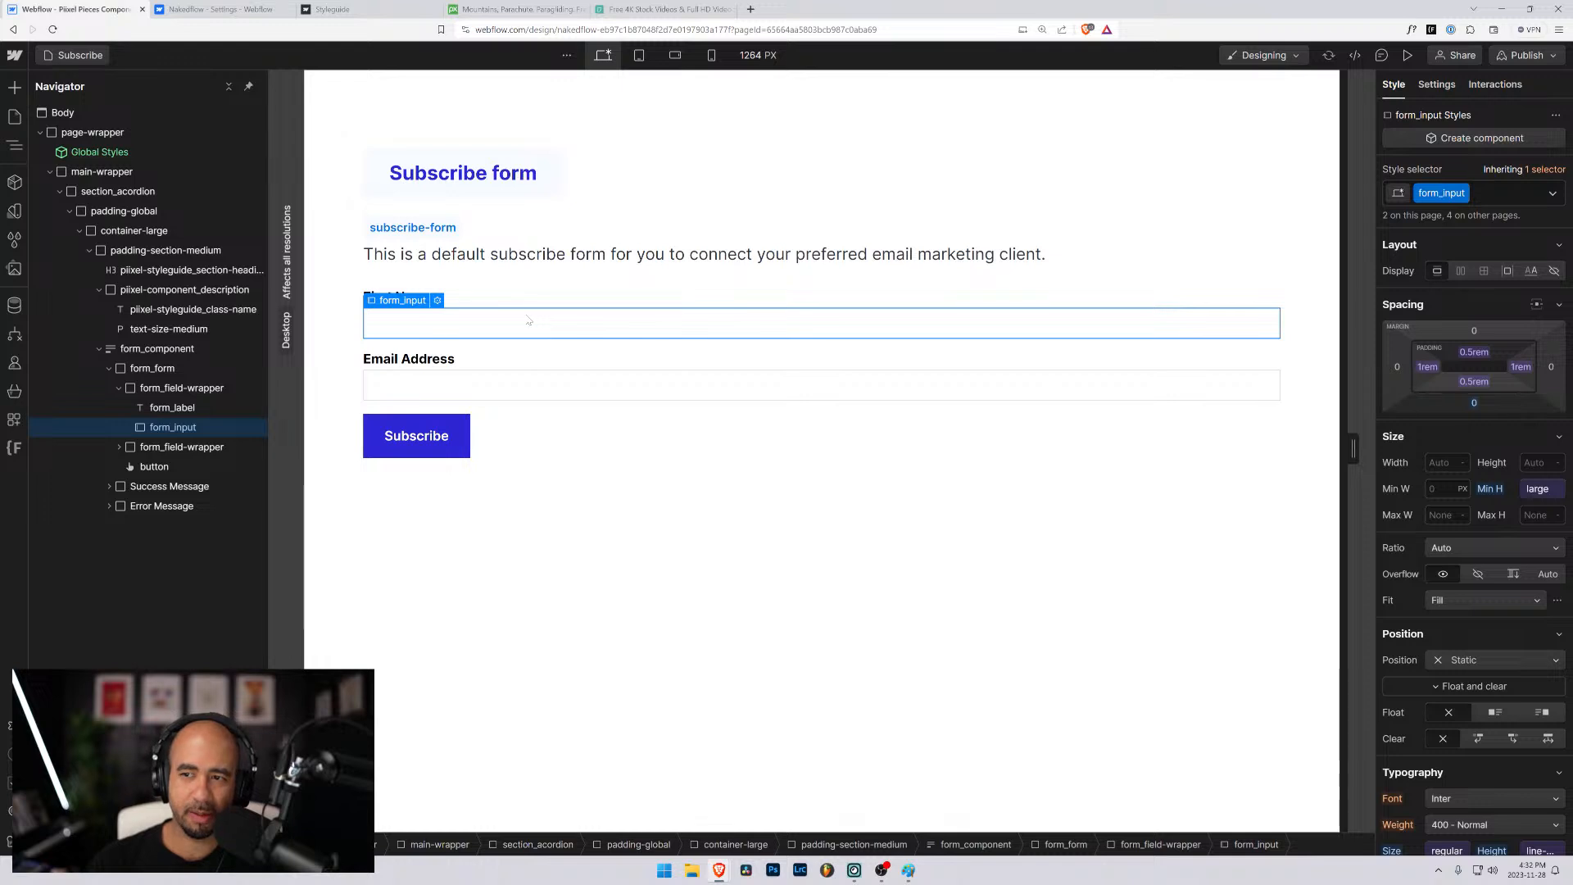
left_click(136, 349)
left_click(1436, 84)
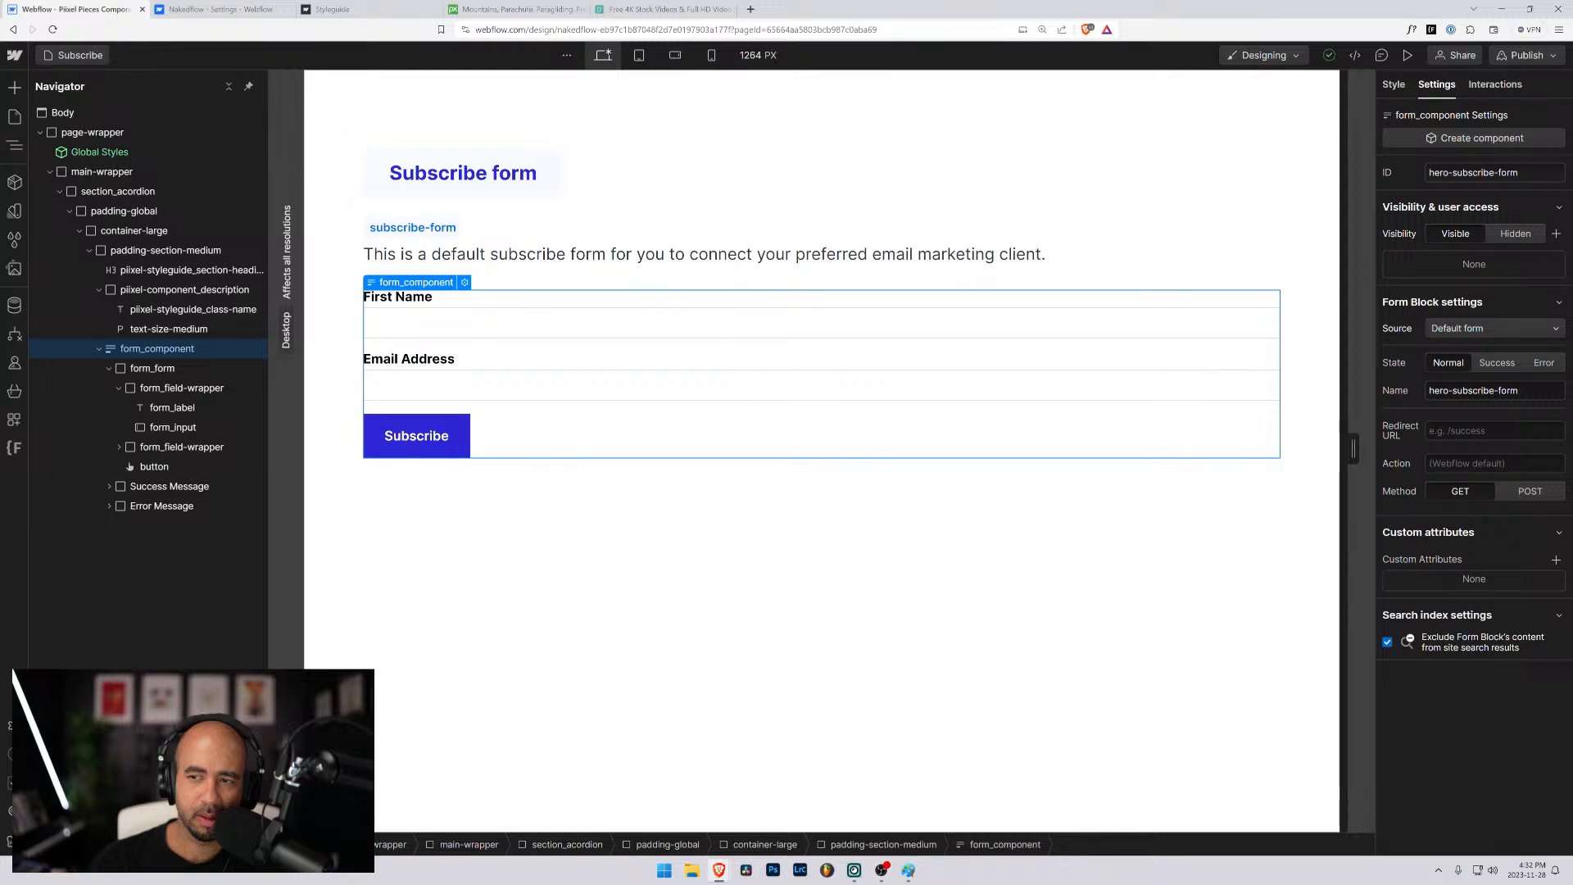
left_click_drag(1452, 391, 1358, 385)
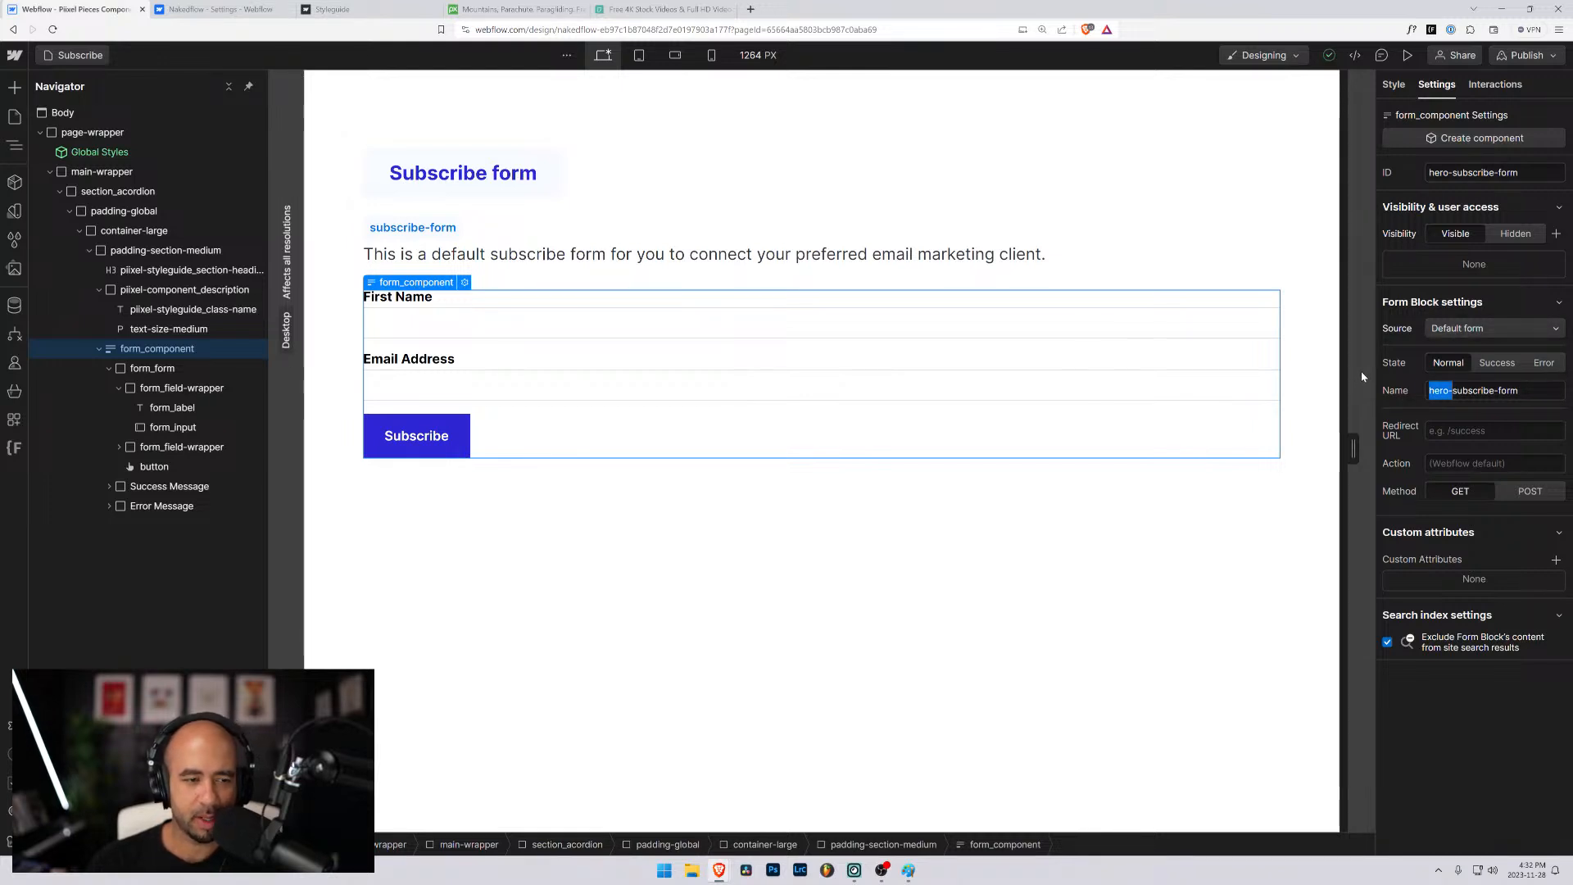
key("BackSpace")
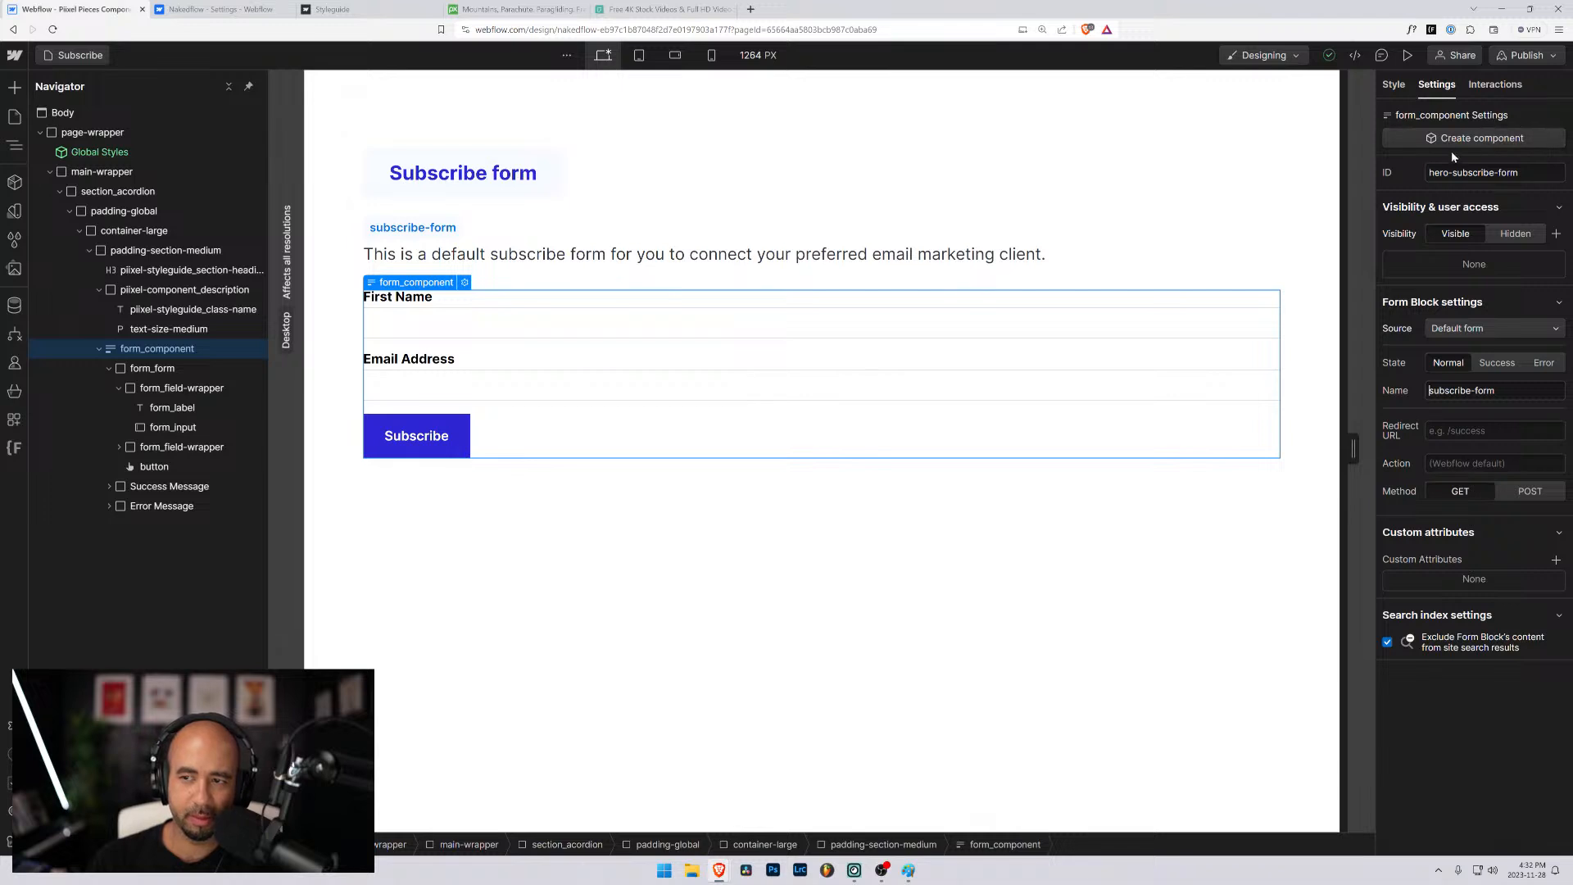
left_click_drag(1456, 172, 1425, 173)
key("BackSpace")
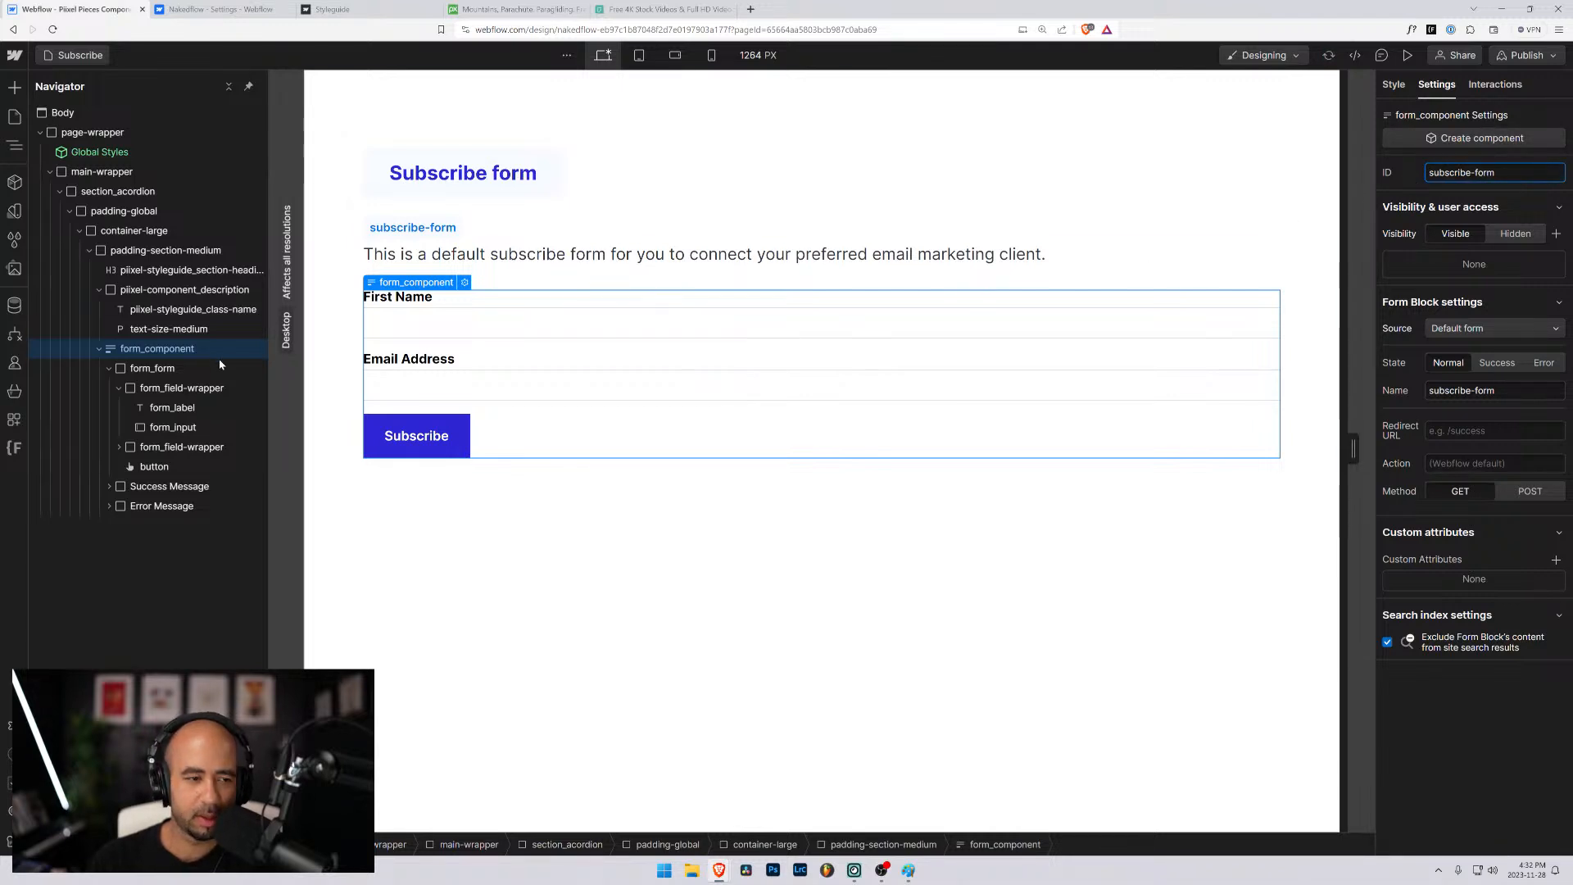
- Set the First Name input's ID to subscribe-form_name and the Email Address input's ID to subscribe-form_email
left_click(476, 318)
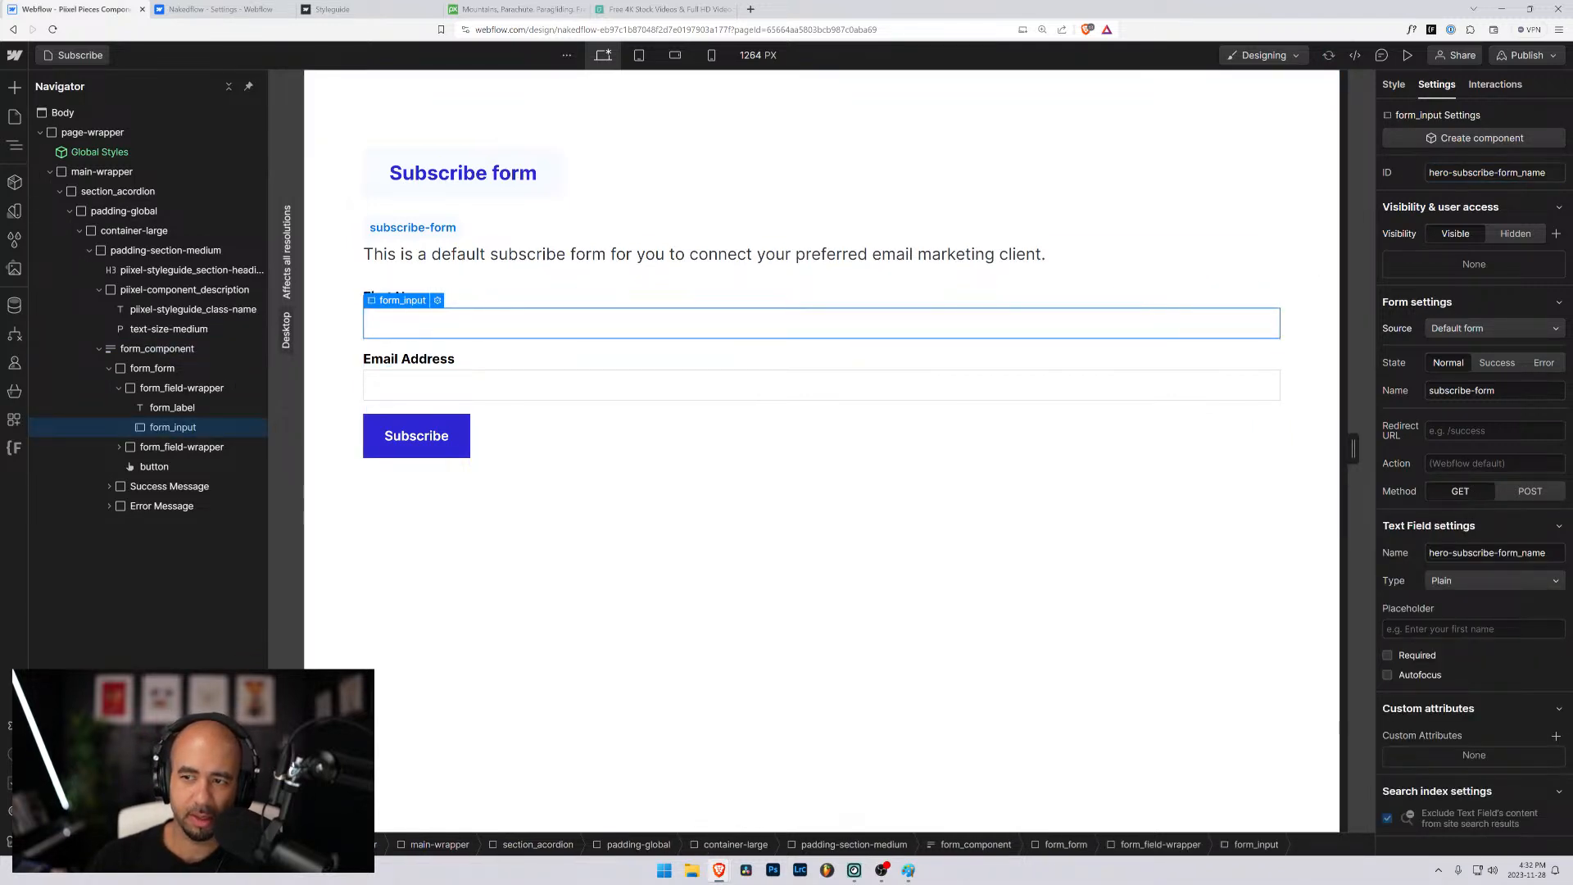
left_click_drag(1456, 172, 1427, 173)
key("BackSpace")
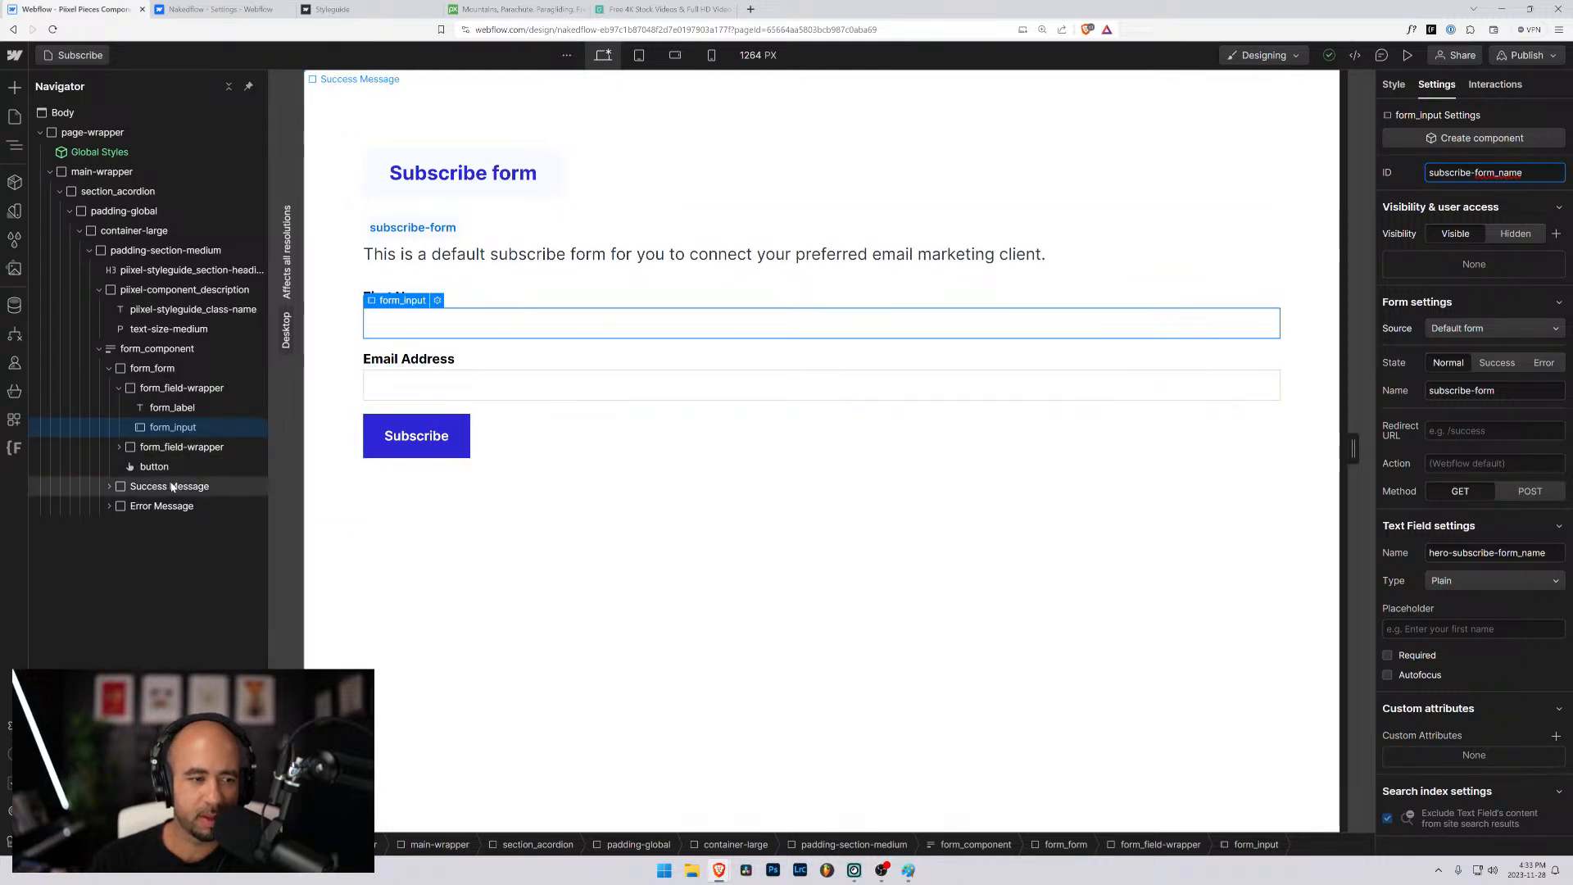
left_click(119, 447)
left_click(172, 486)
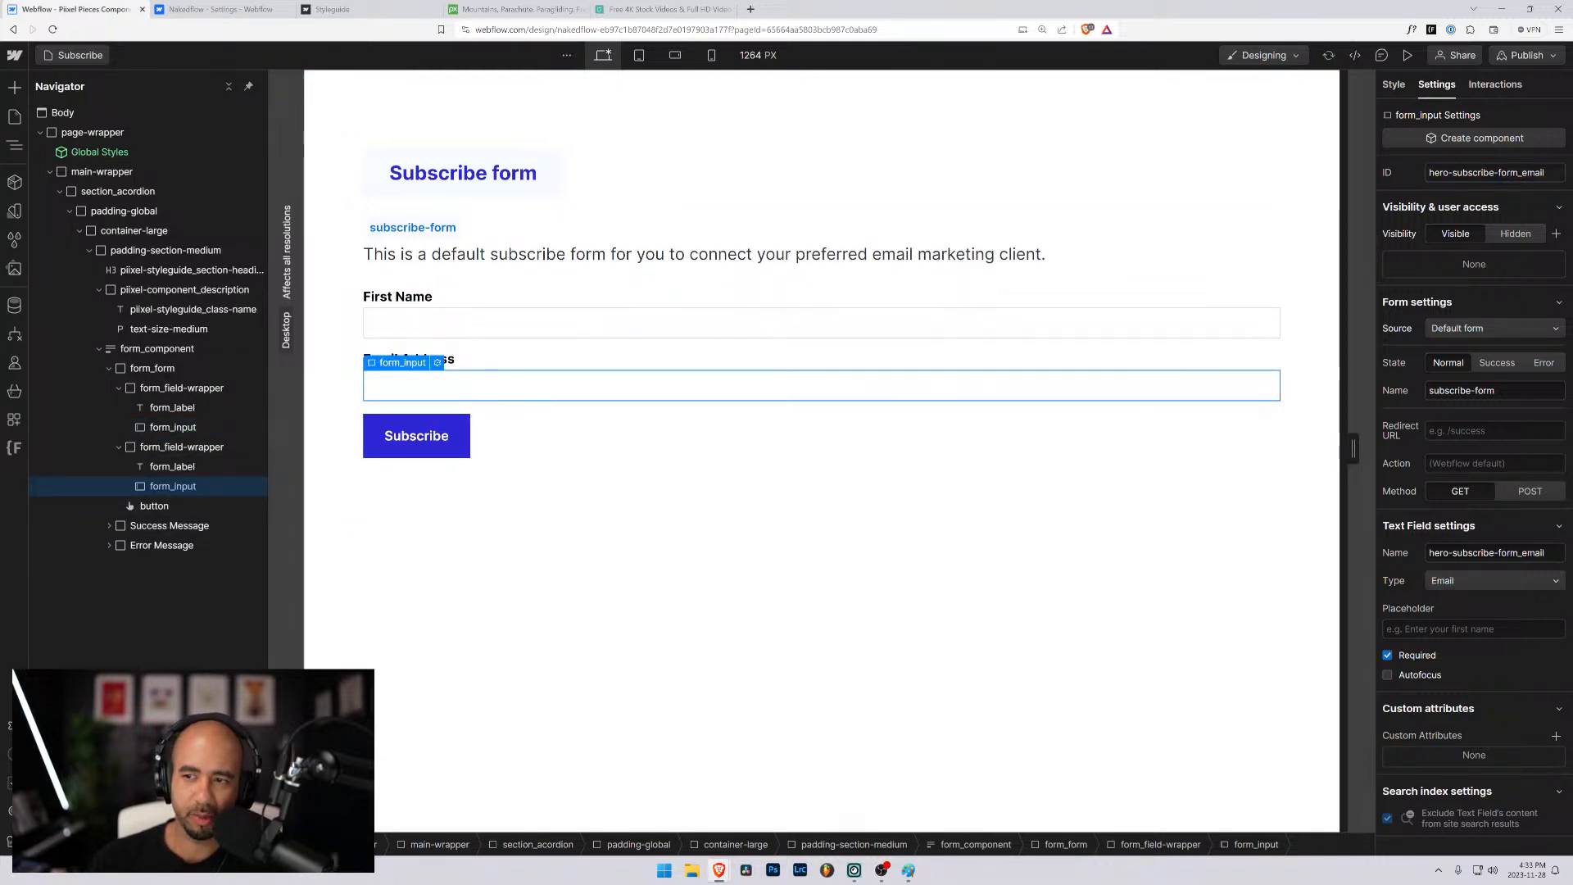
left_click_drag(1455, 172, 1427, 173)
key("BackSpace")
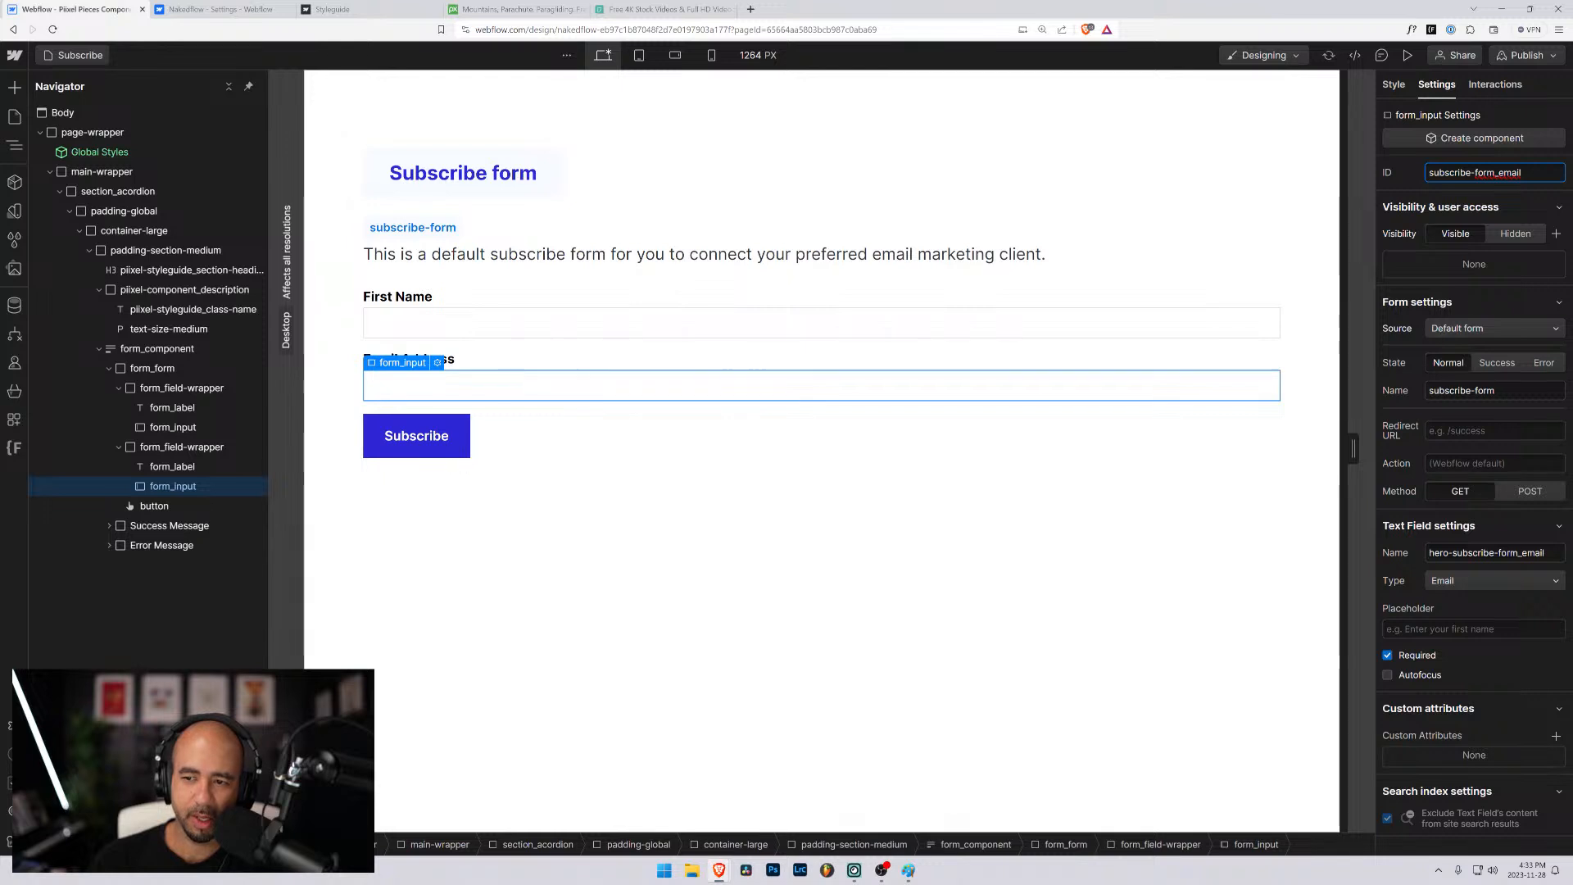
- Set the form's name to subscribe-form_email from the Email Address input's settings, and to subscribe-form_name from the First Name input's settings
left_click(1496, 391)
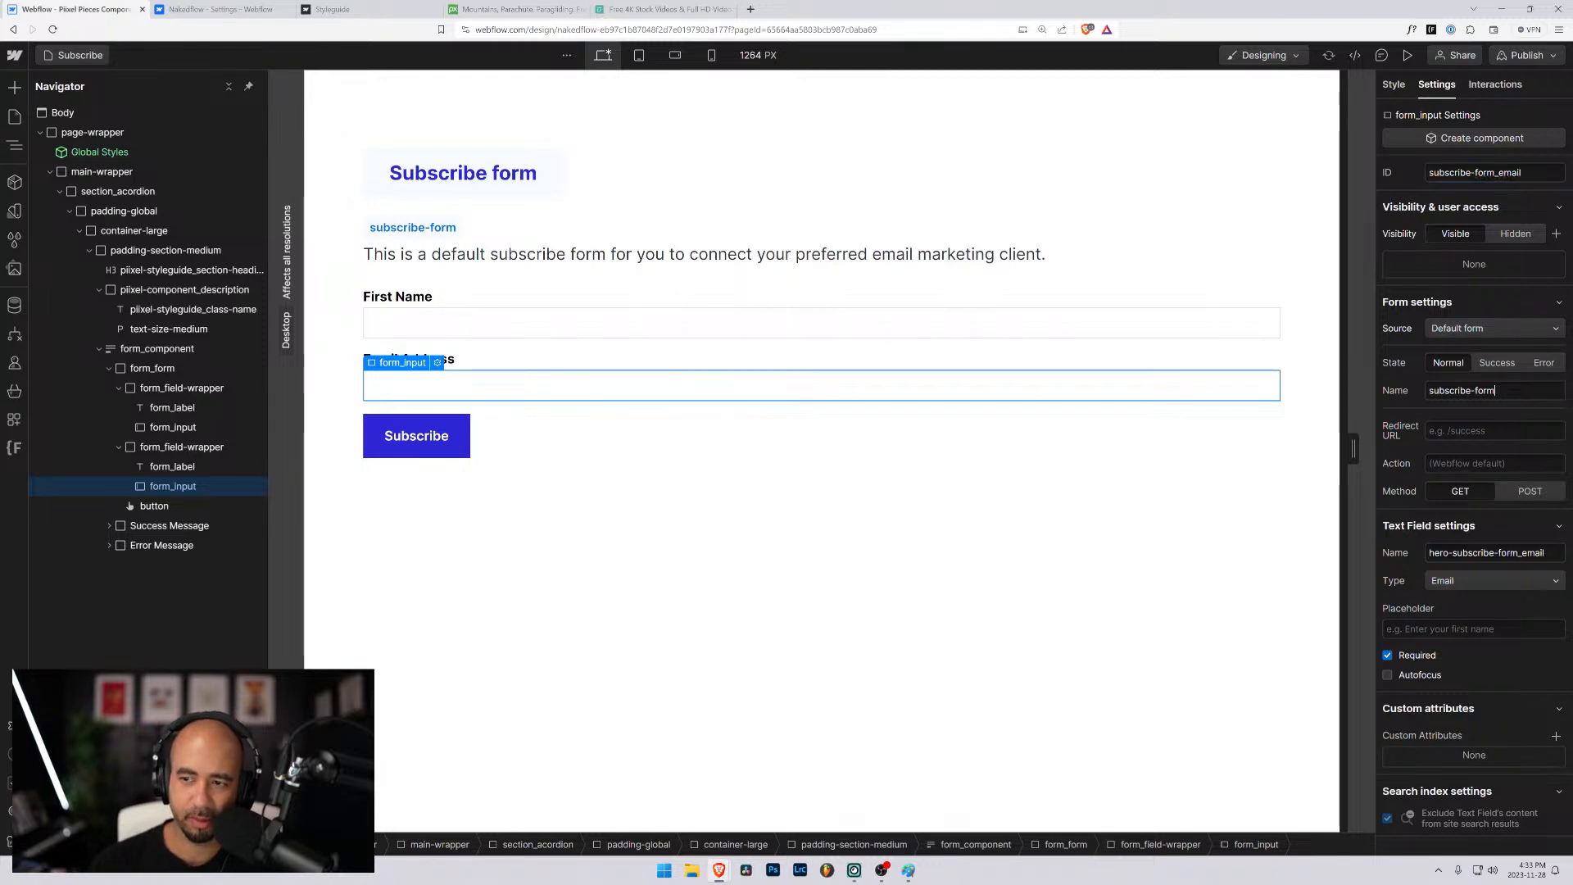
type("_email")
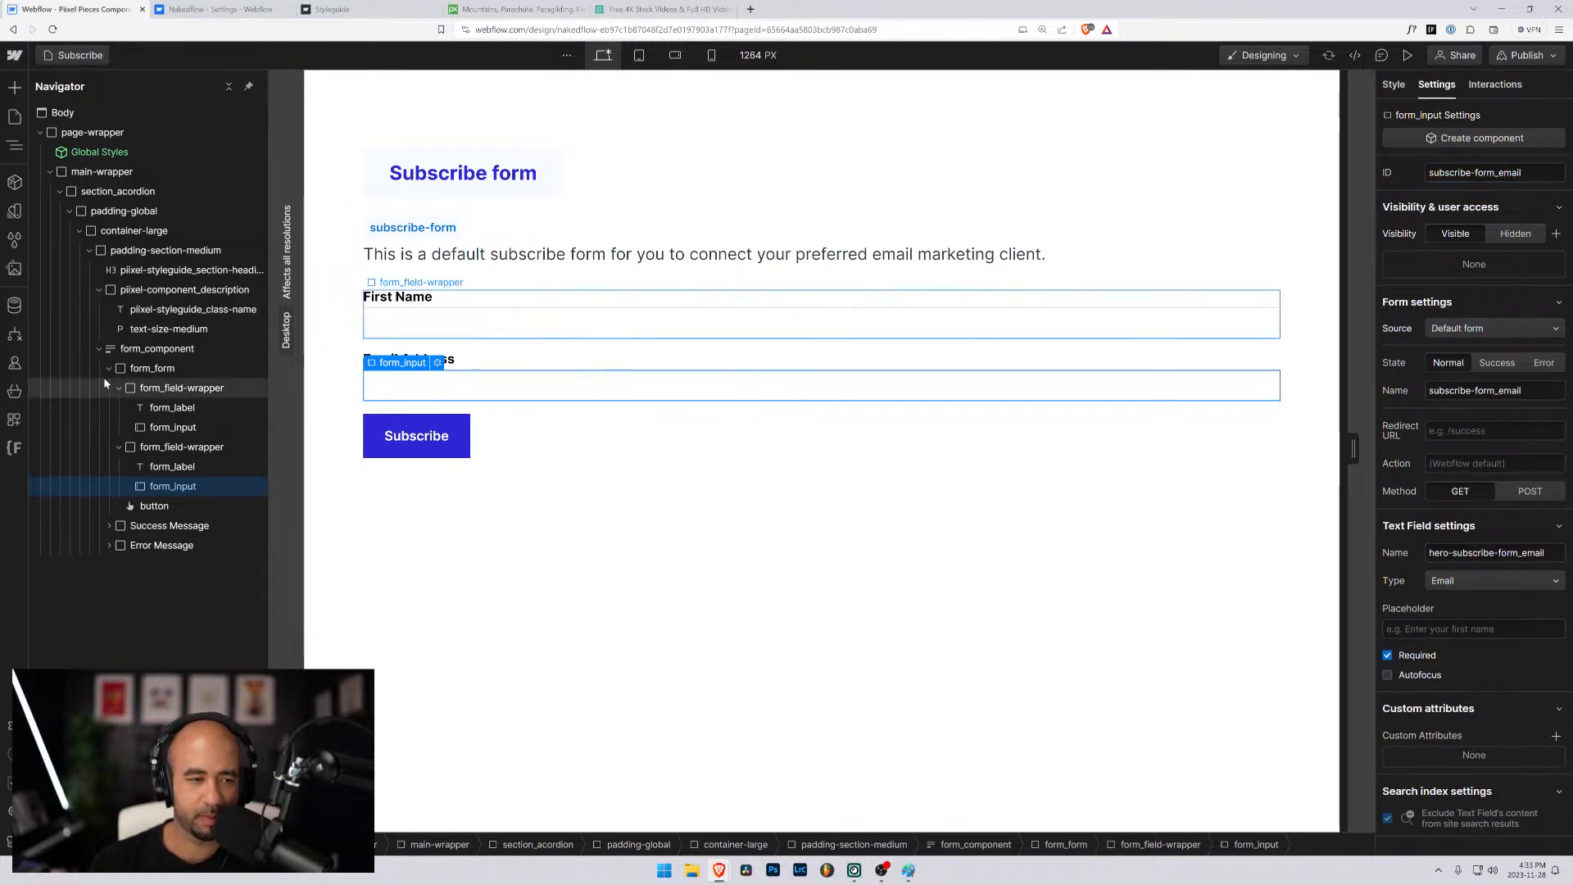
left_click(168, 426)
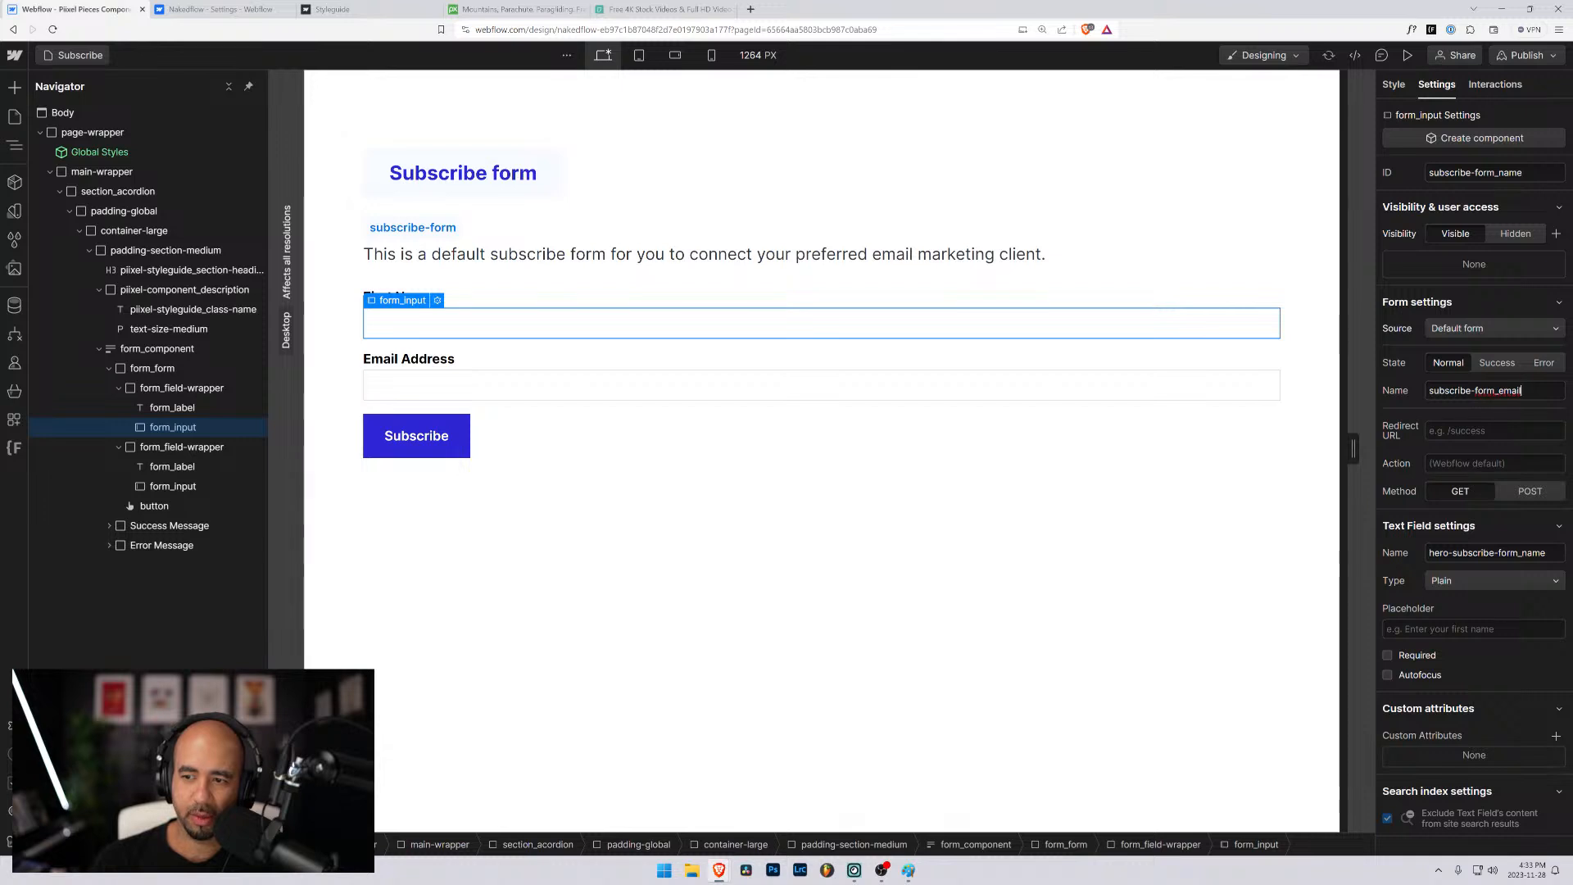
key("shift+Left")
key("shift+Left")
key("shift+Left")
key("shift+Left")
key("shift+Left")
type("name")
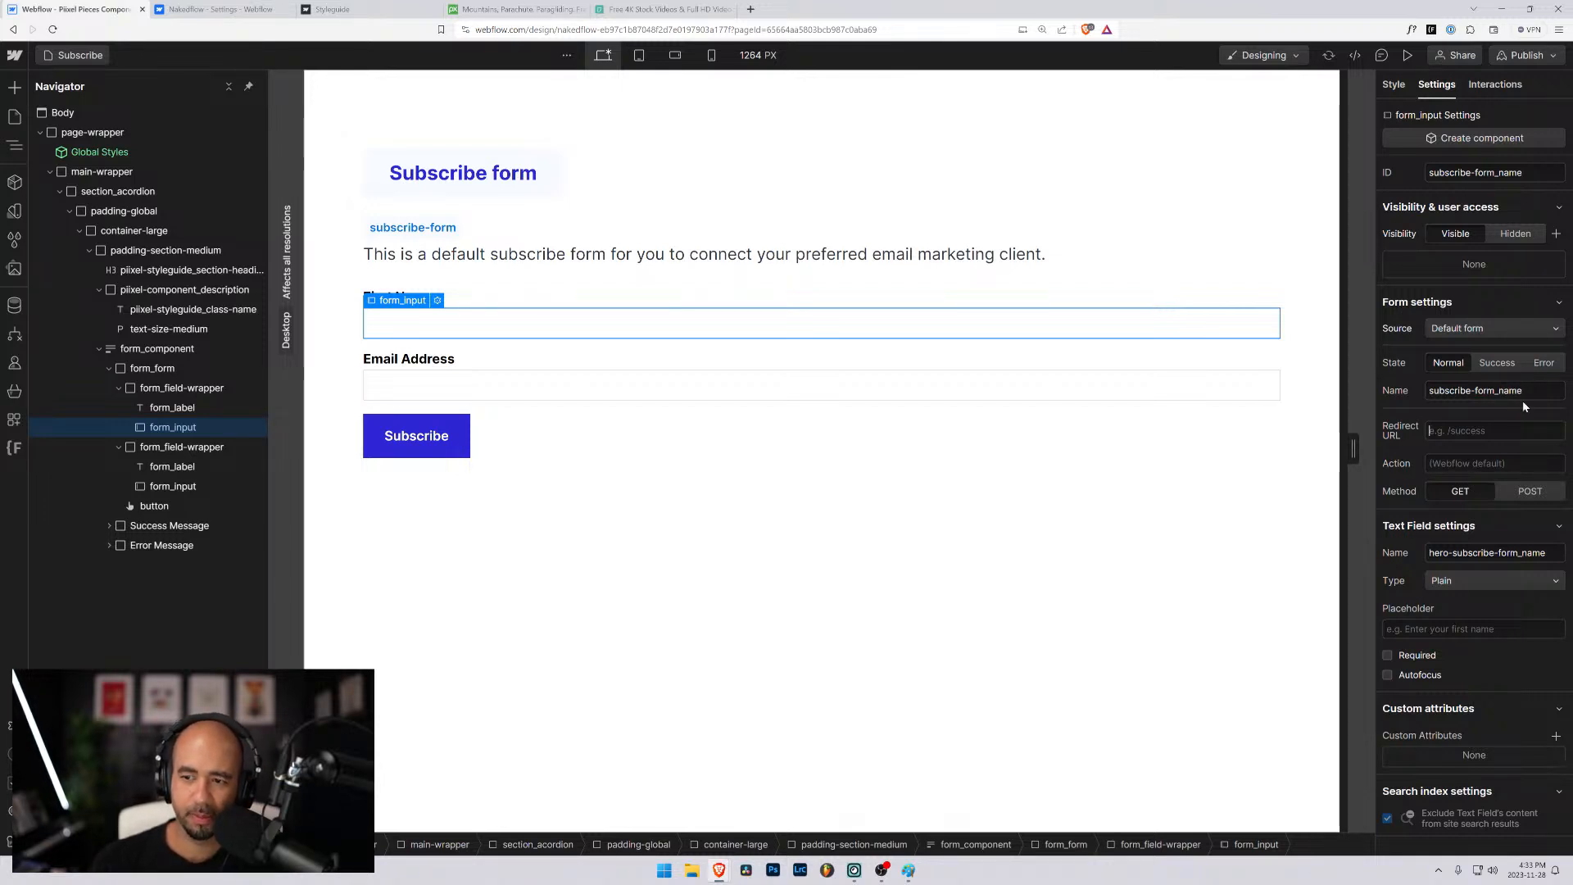
left_click(1522, 172)
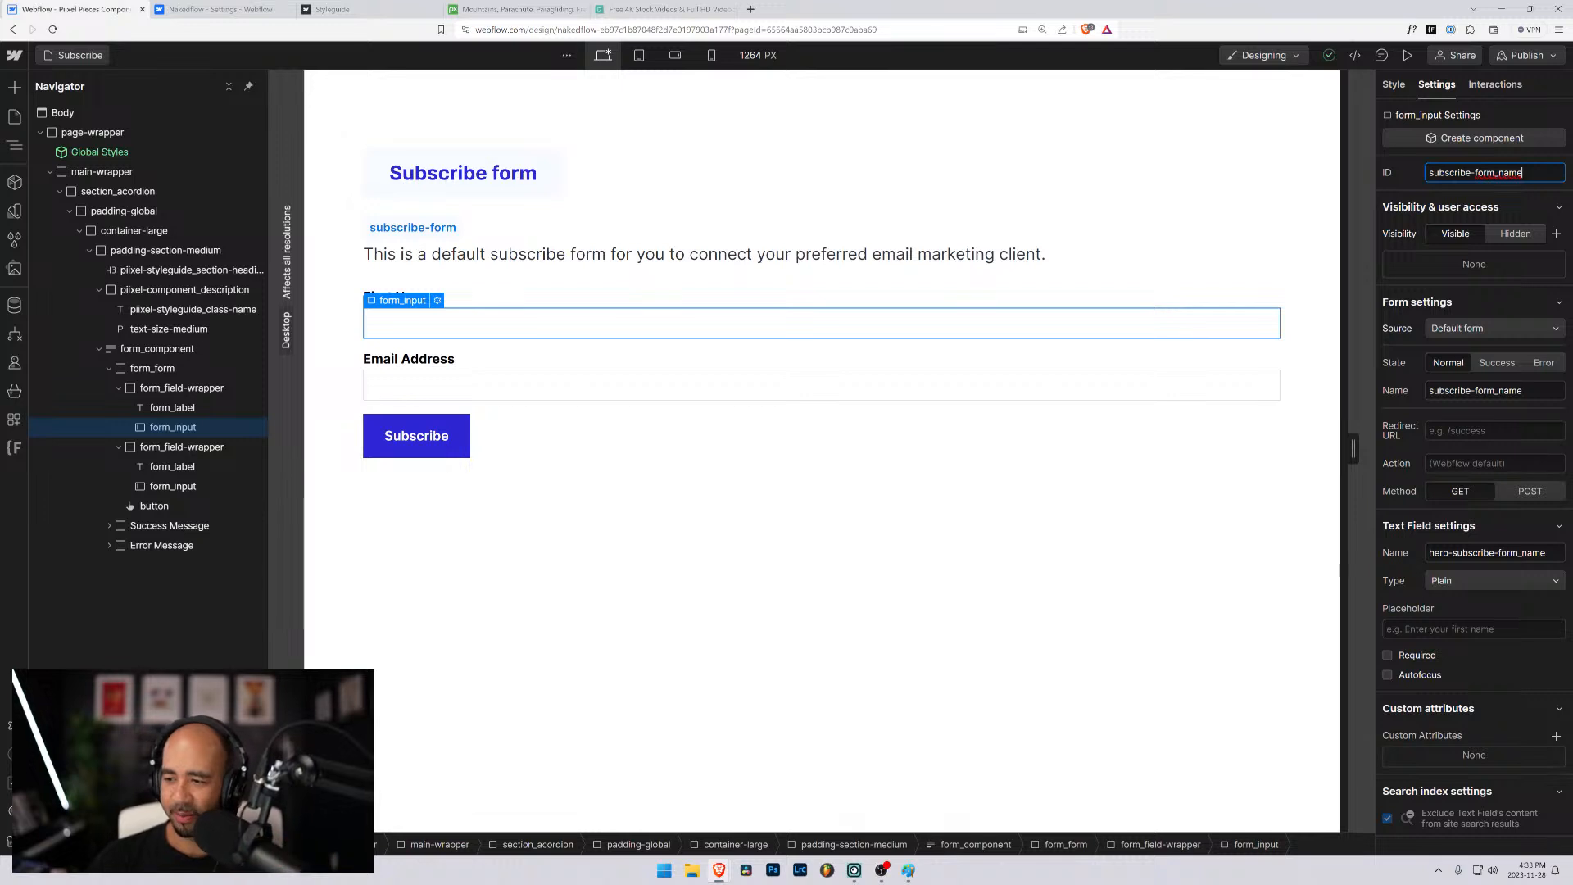
key("alt+Tab")
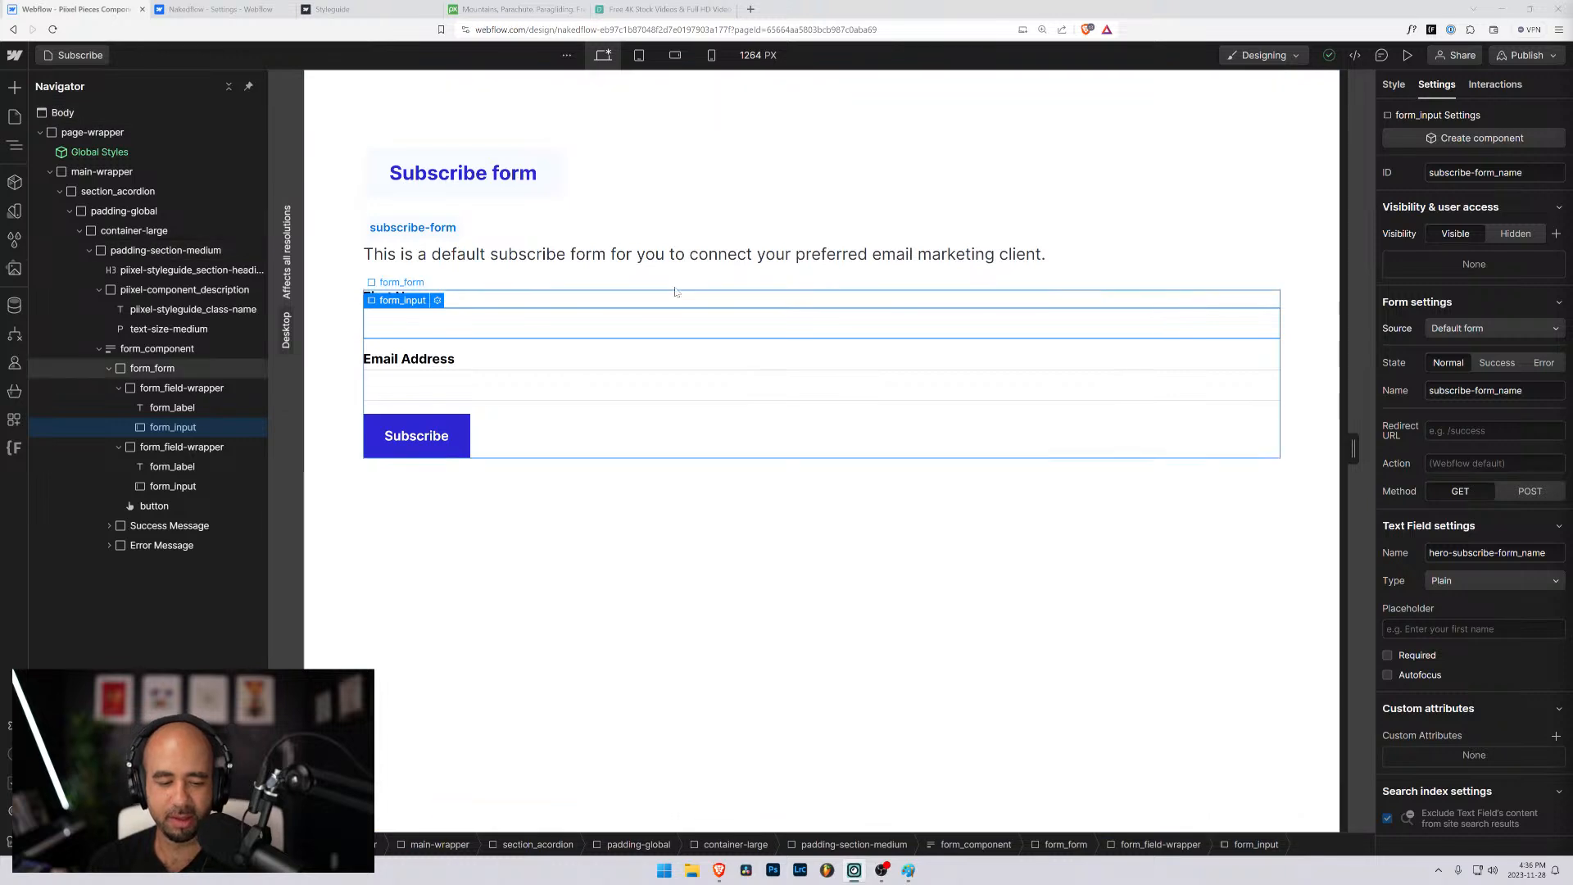
- Change the section heading above the form to "Newsletter form"
left_click(437, 173)
double_click(438, 173)
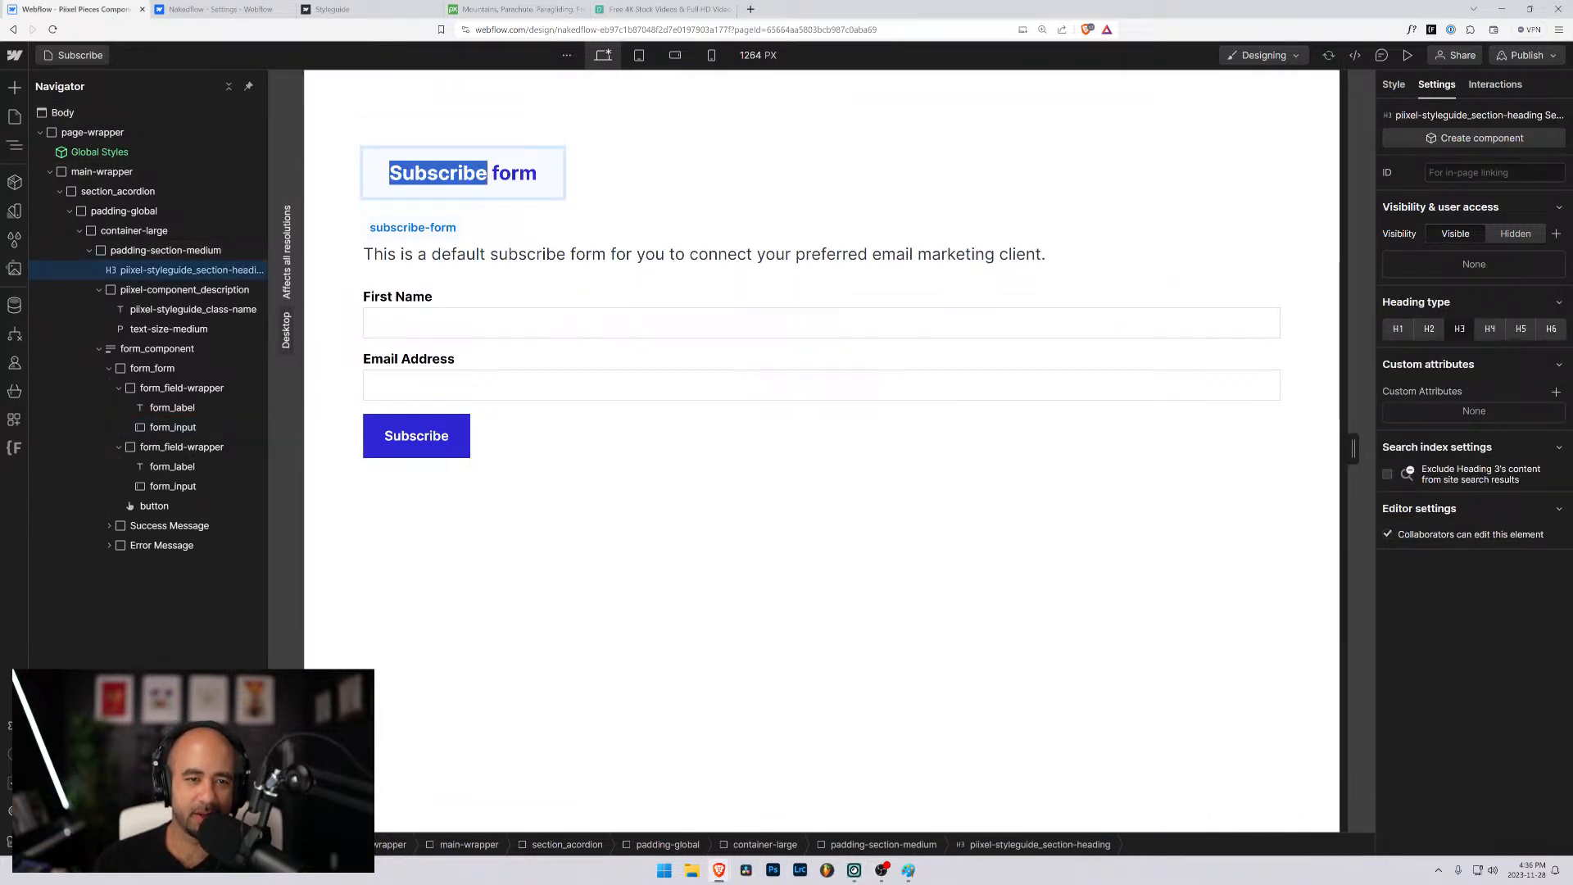
type("Newsletter")
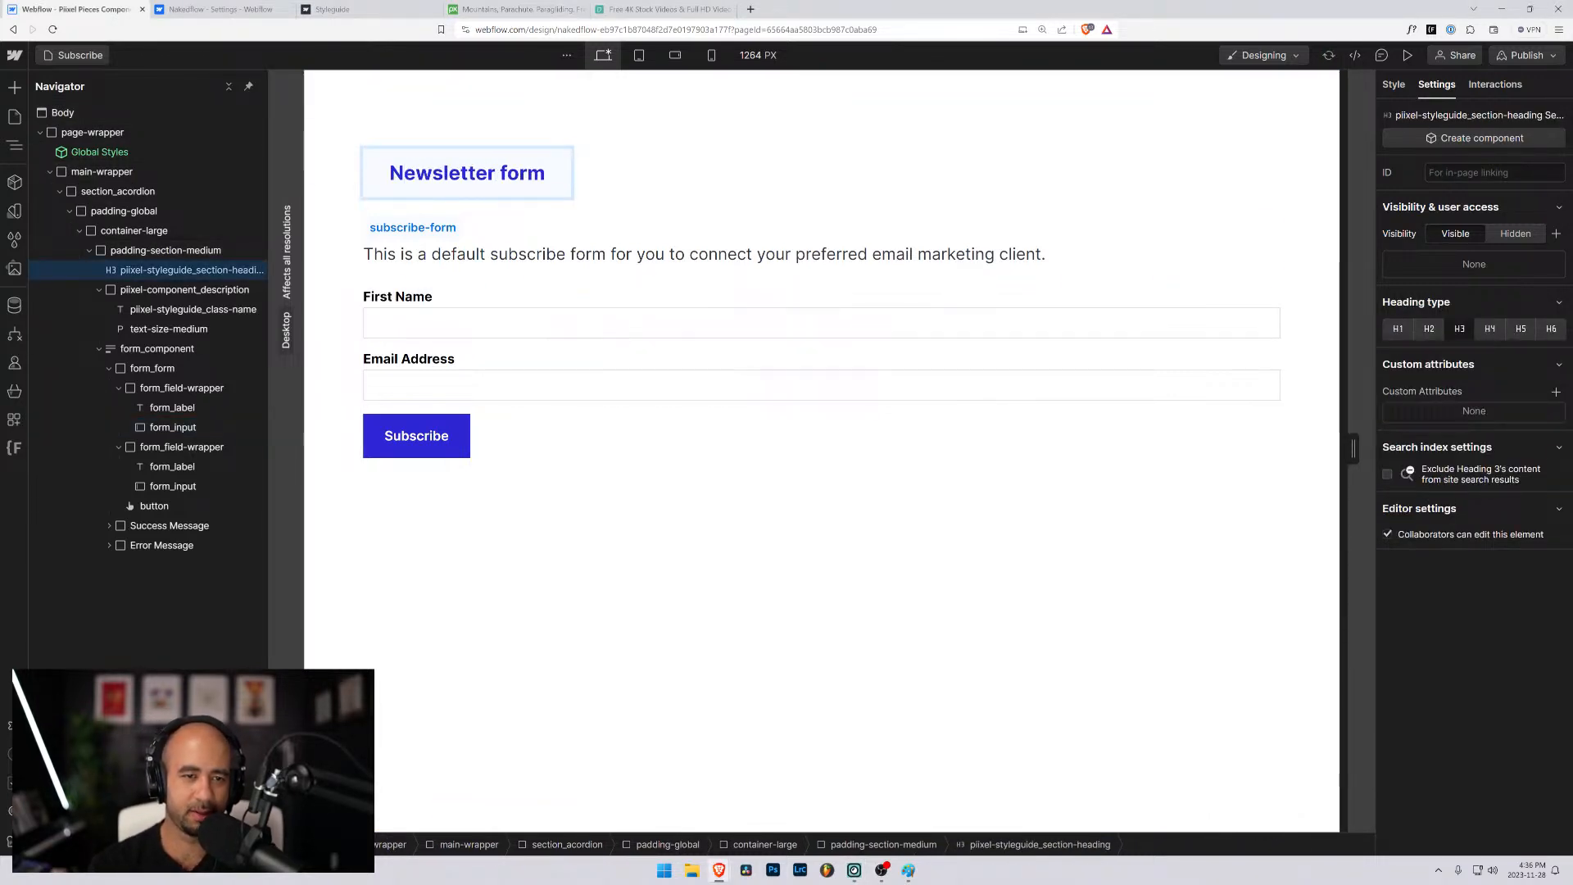
- Replace the description paragraph above the form with "Subscribe form to connect to your newsletter marketing."
left_click(555, 254)
left_click_drag(556, 254, 489, 255)
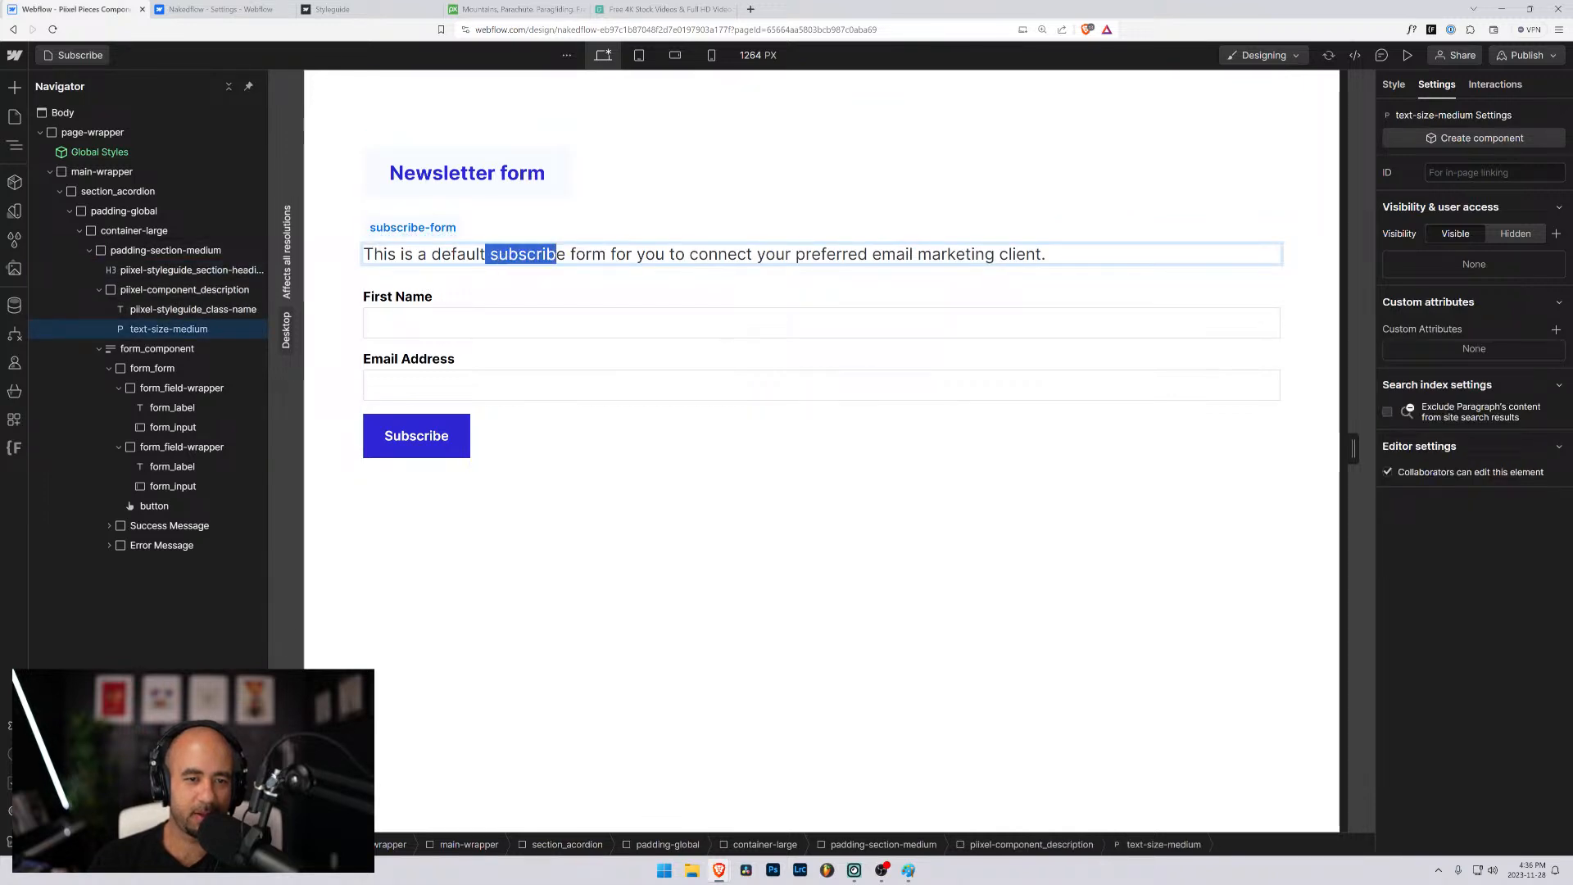
left_click(610, 255)
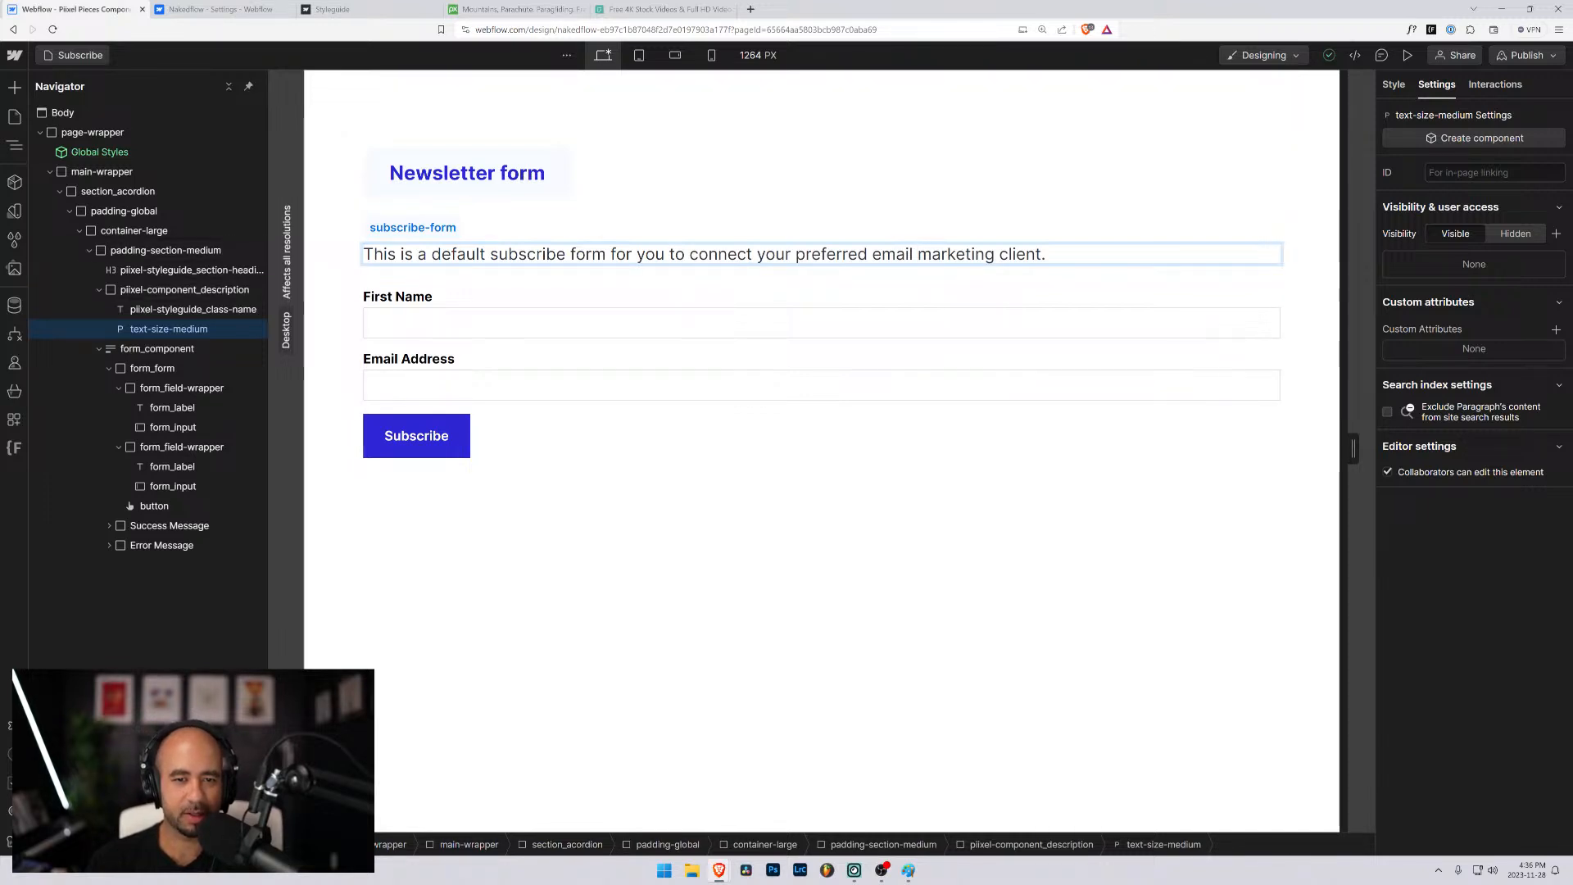
left_click_drag(1053, 254, 361, 254)
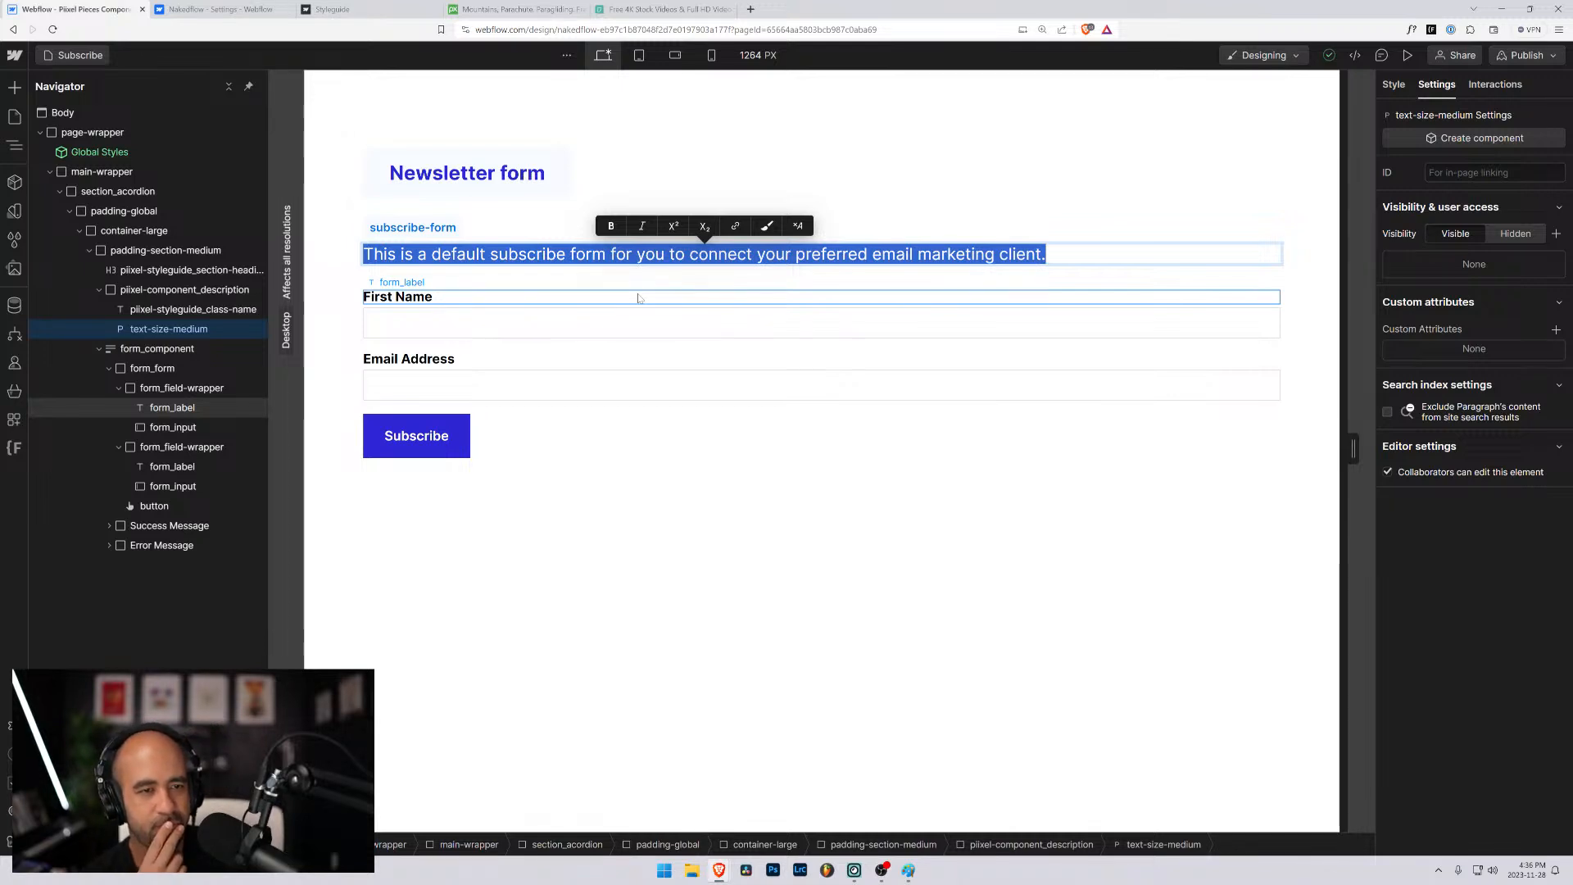
type("S")
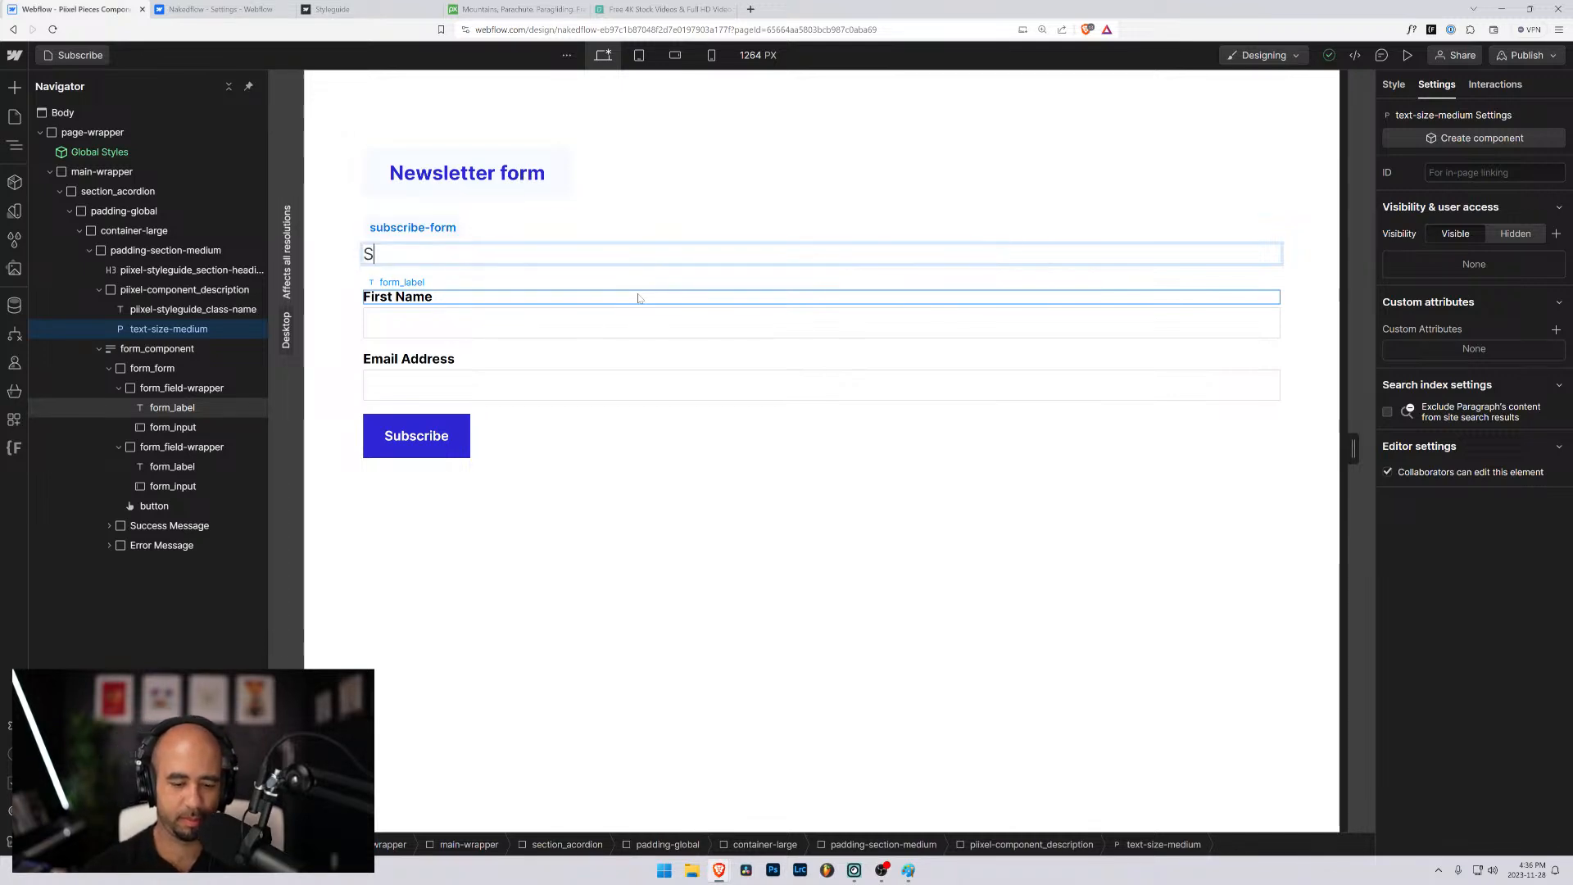
type("ud")
key("BackSpace")
type("bscribe")
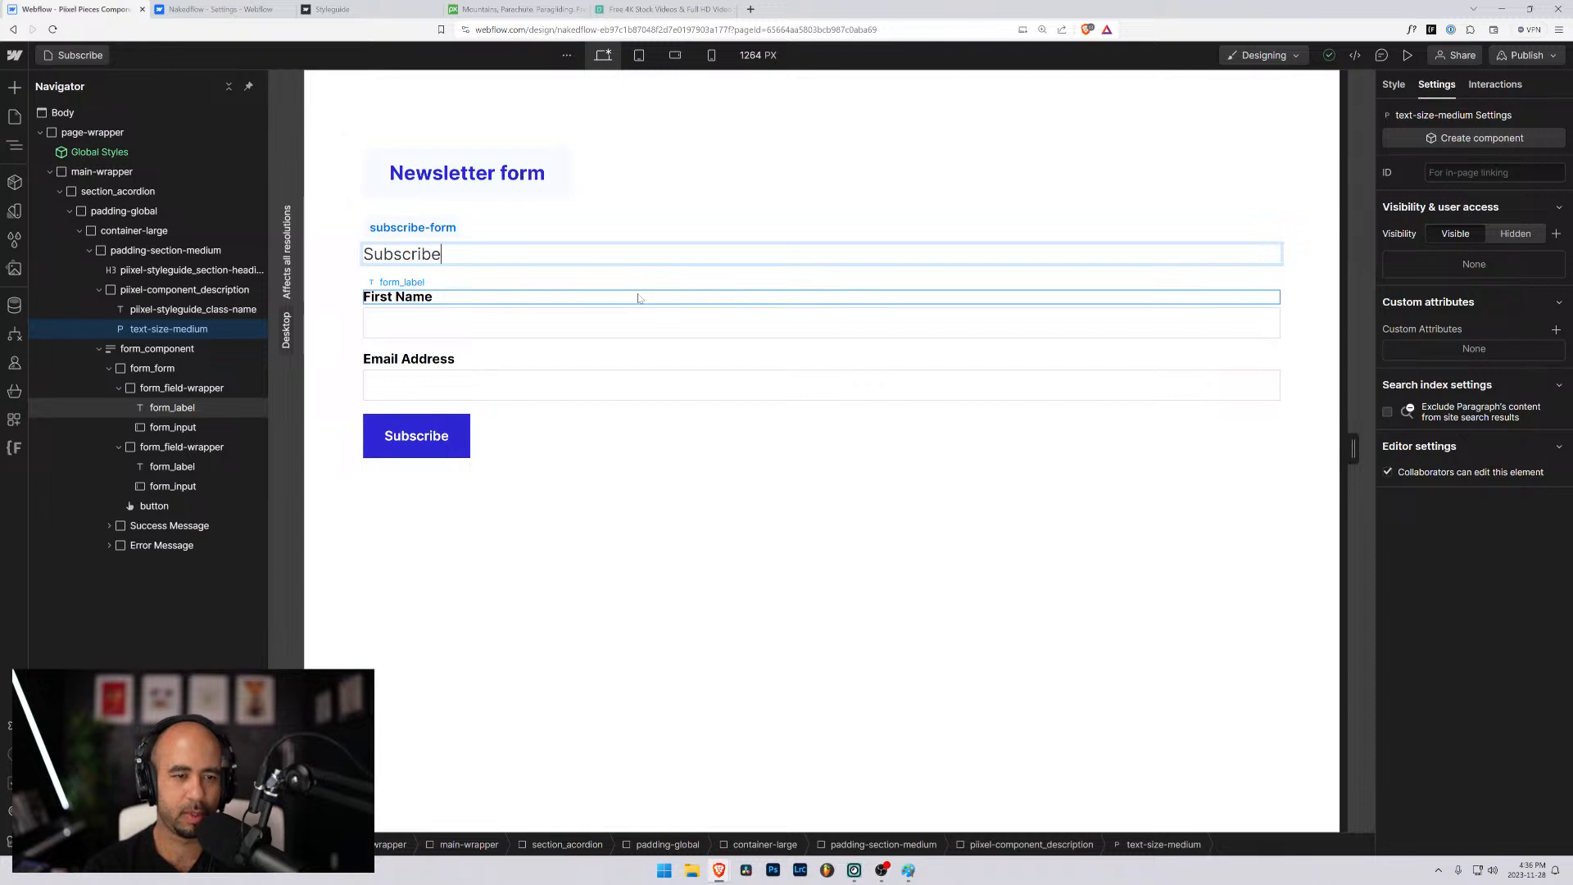
type(" form to con")
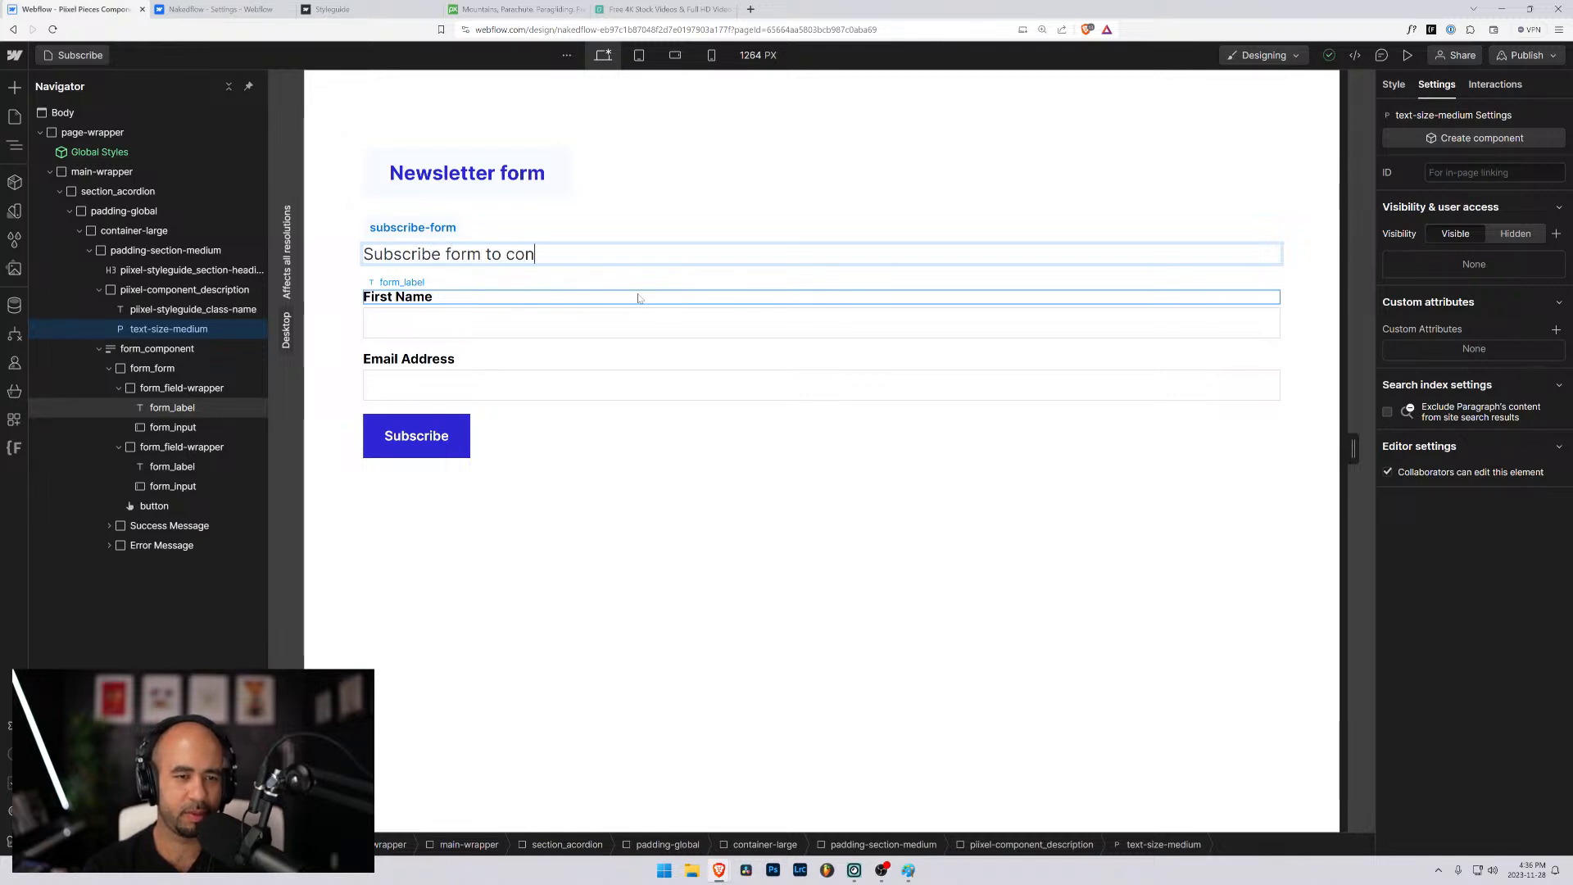
type("nect to your new")
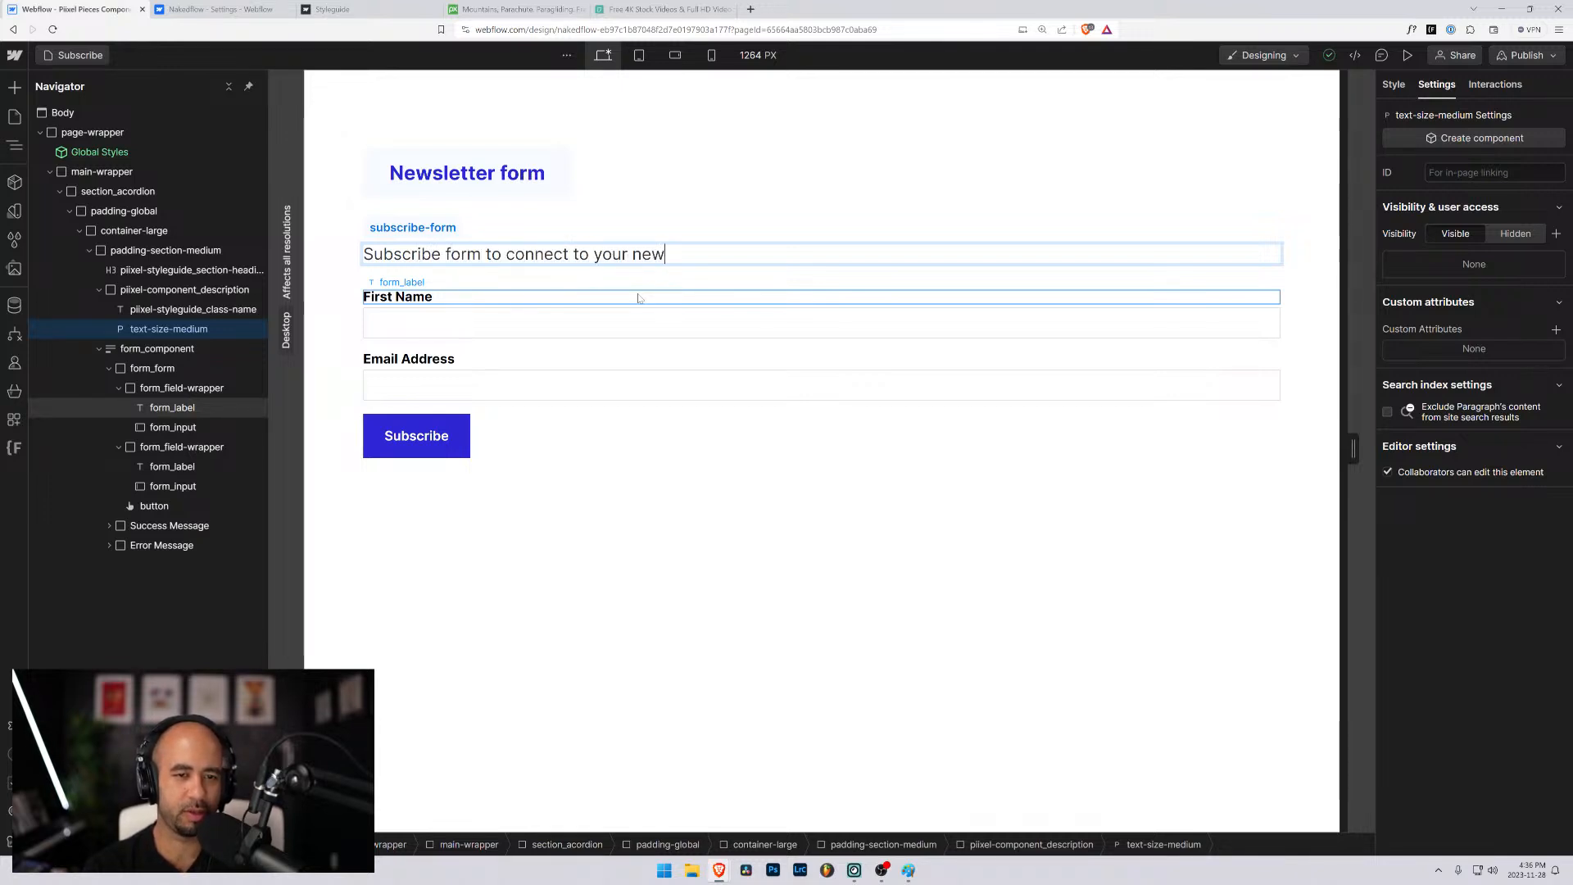
type("sletter markei")
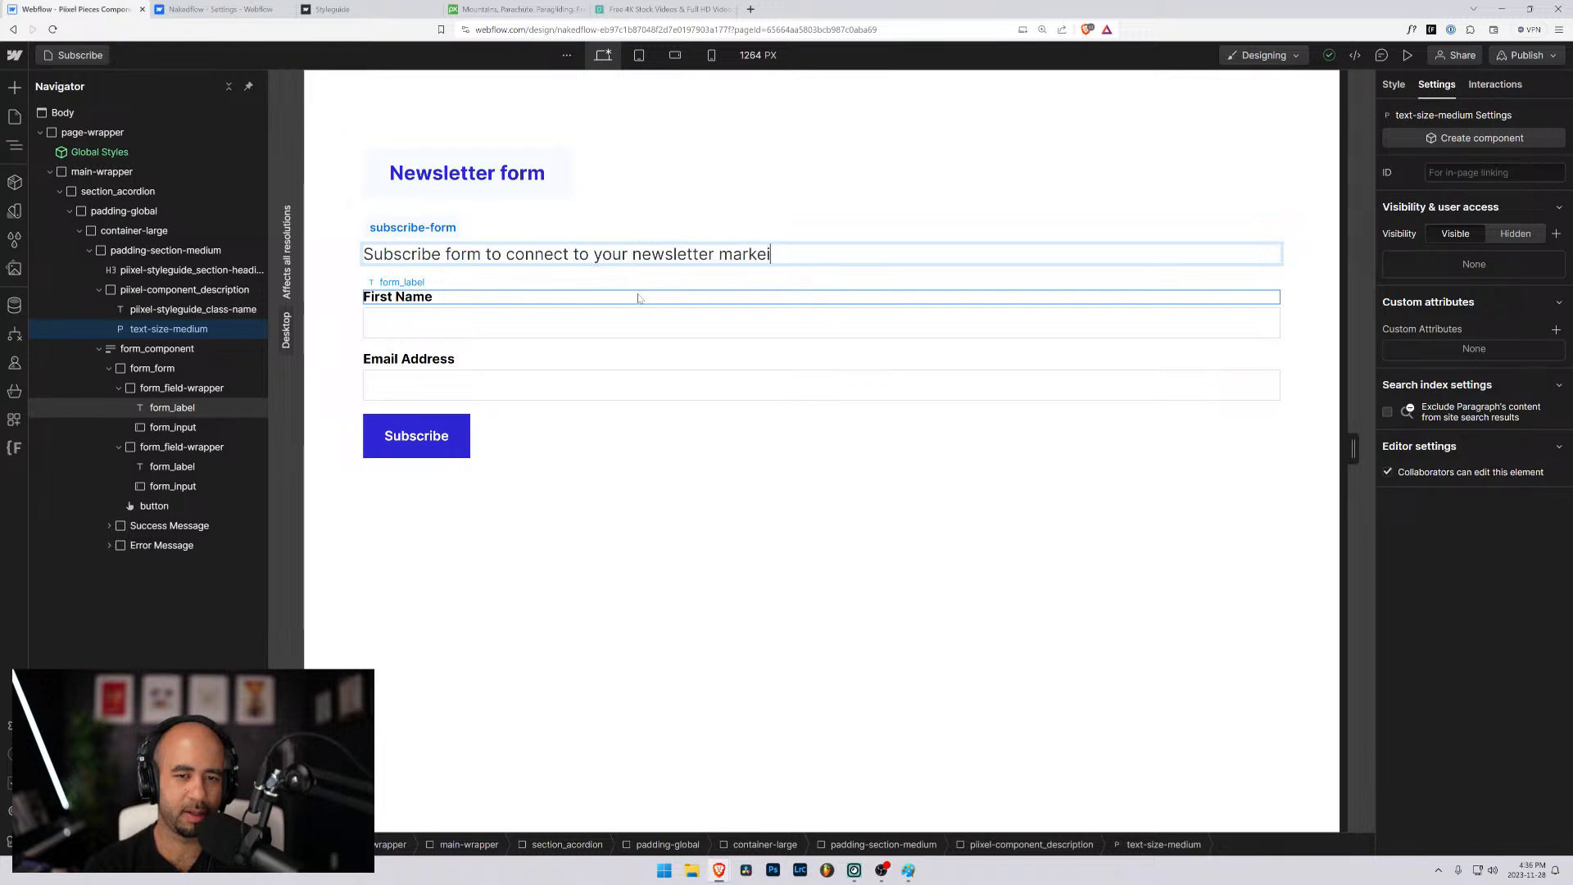
key("BackSpace")
type("ting ")
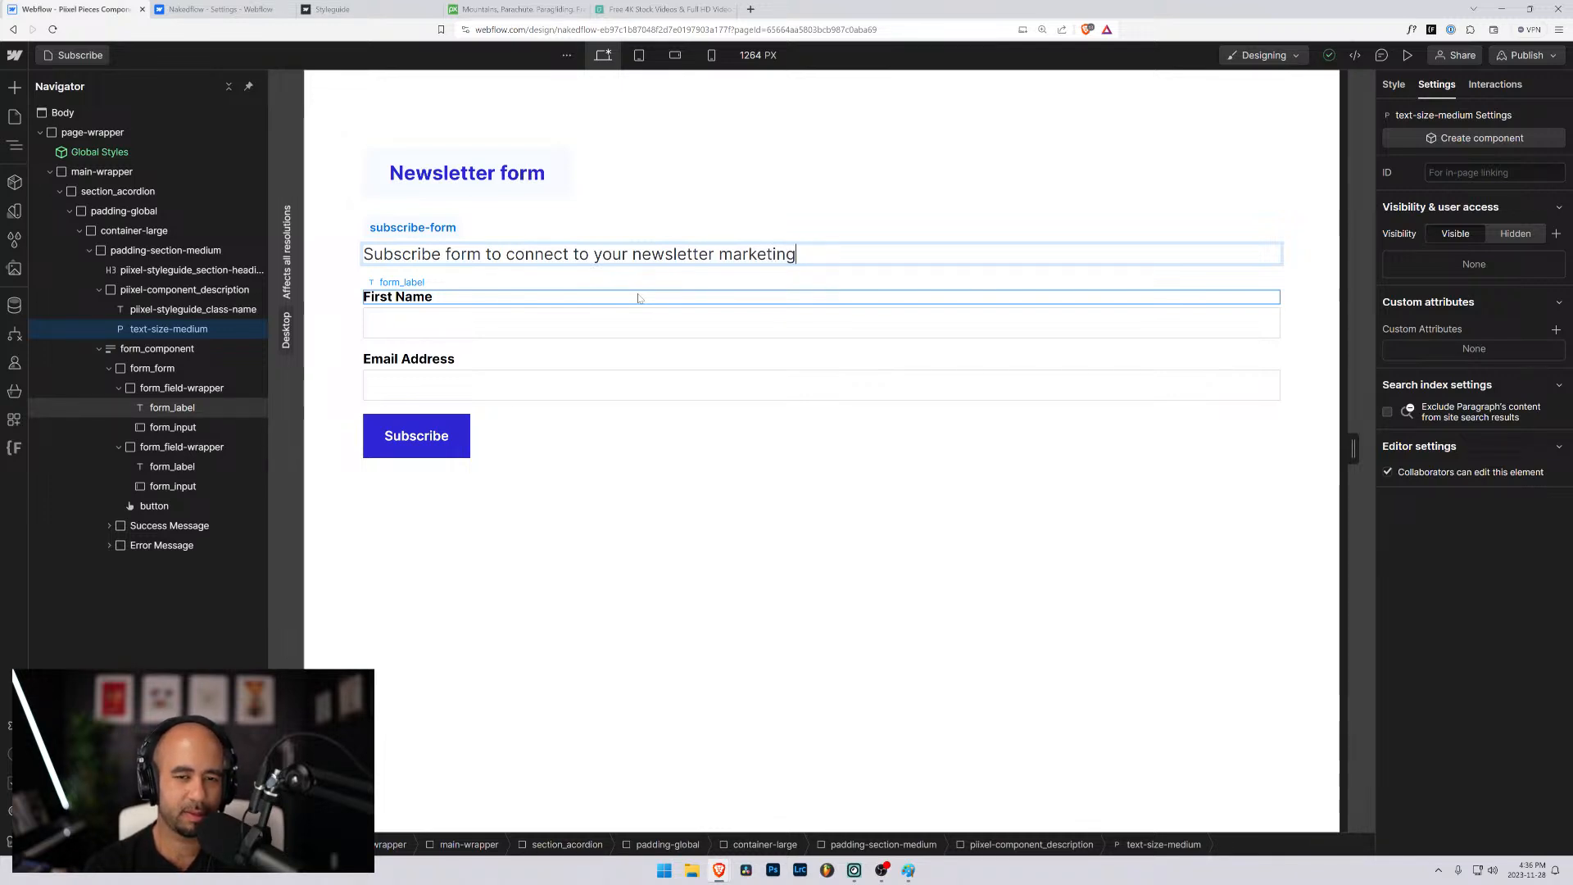
type(".")
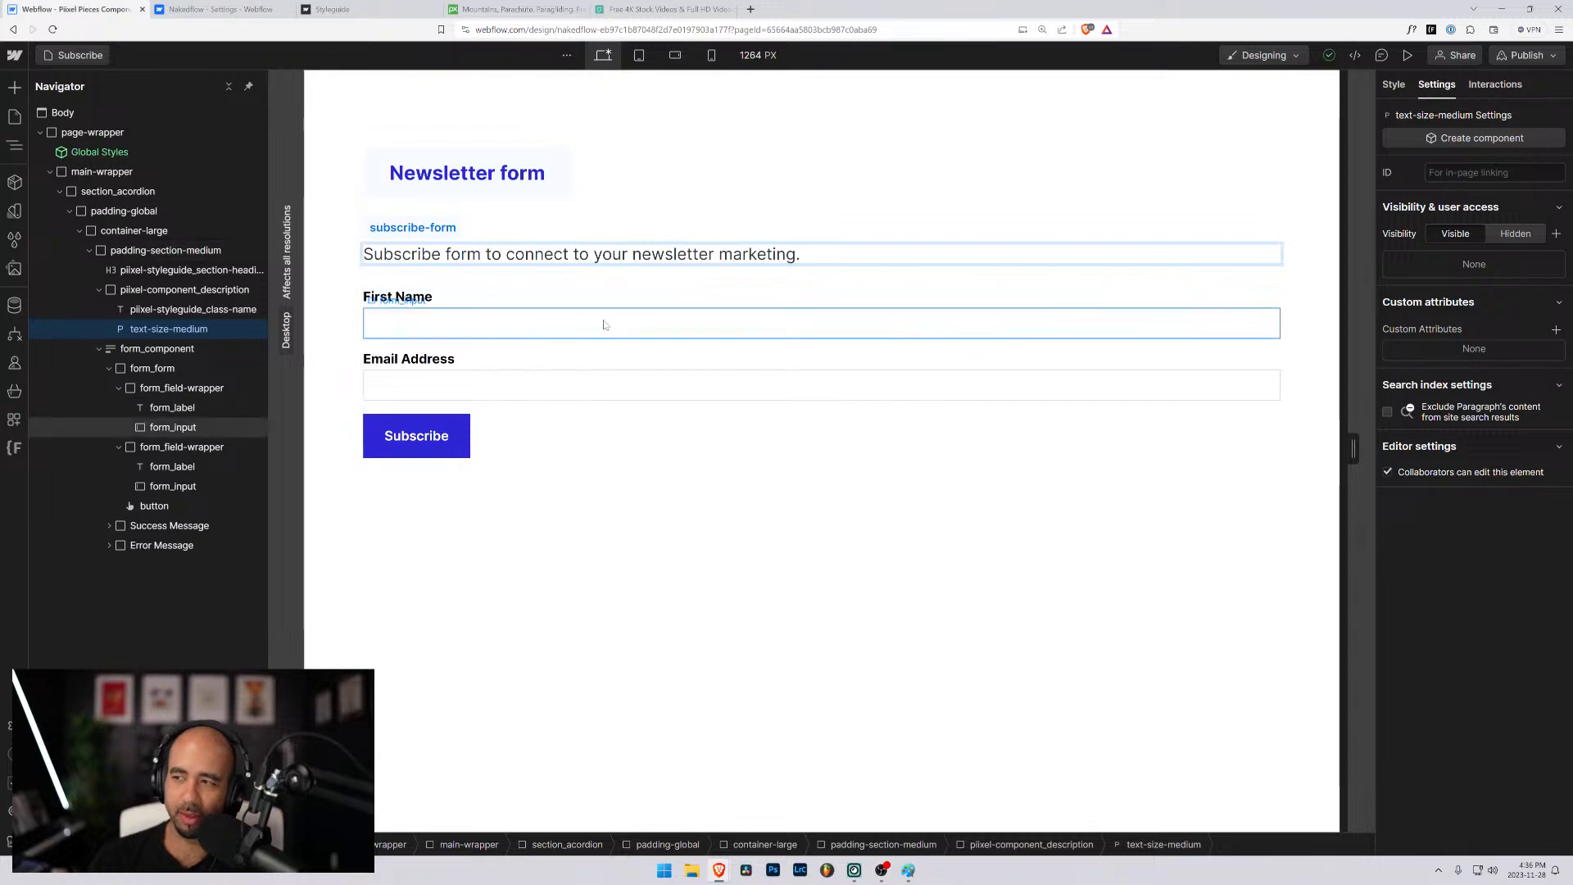
left_click(614, 320)
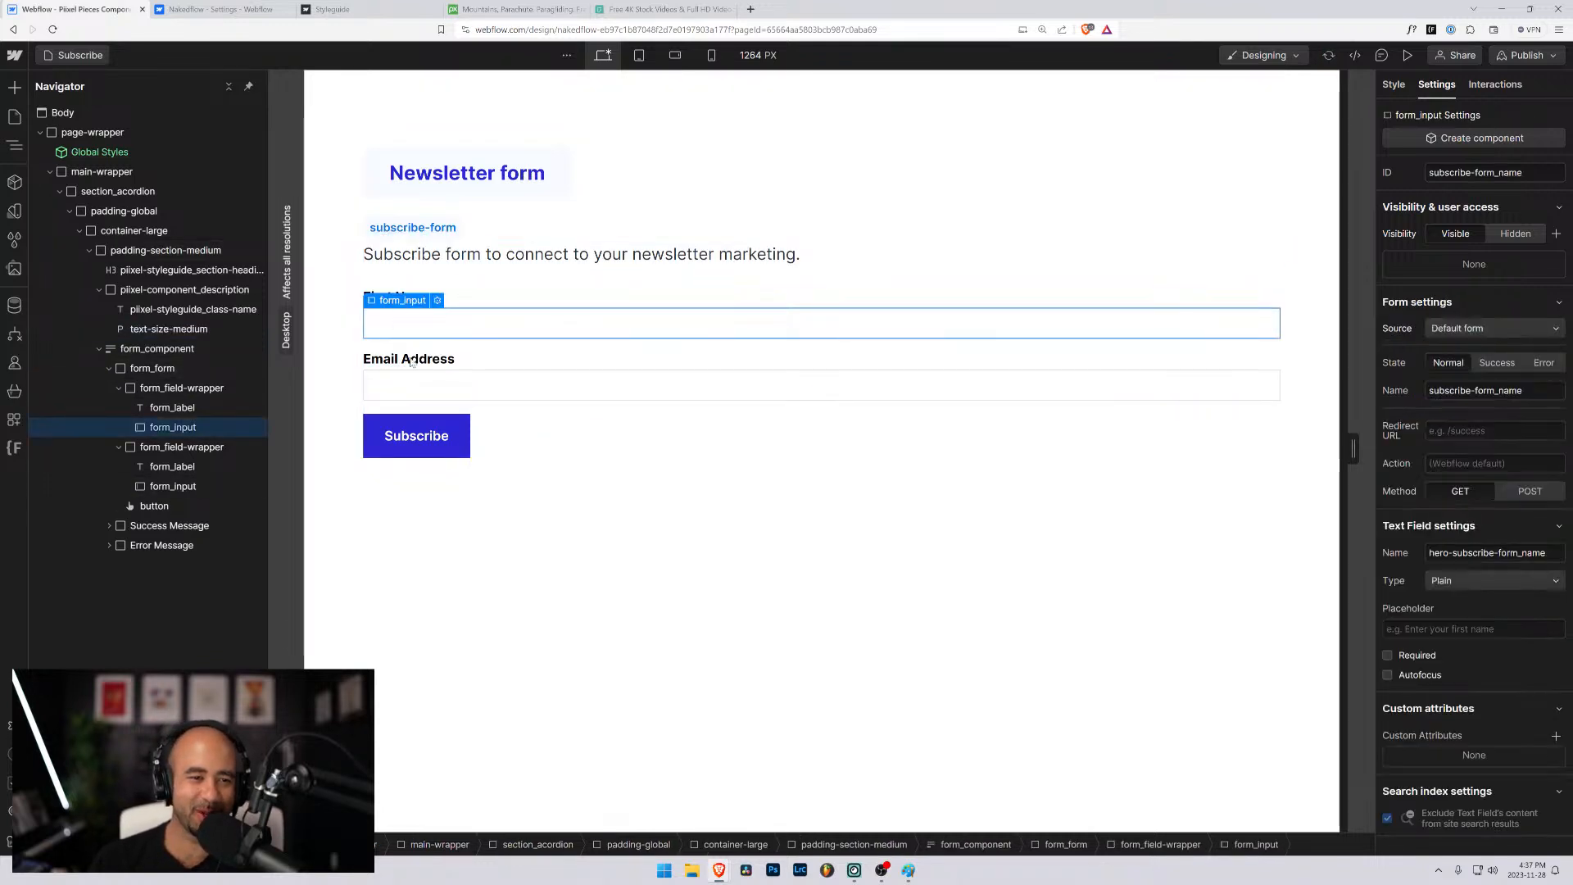
left_click(475, 382)
left_click(544, 410)
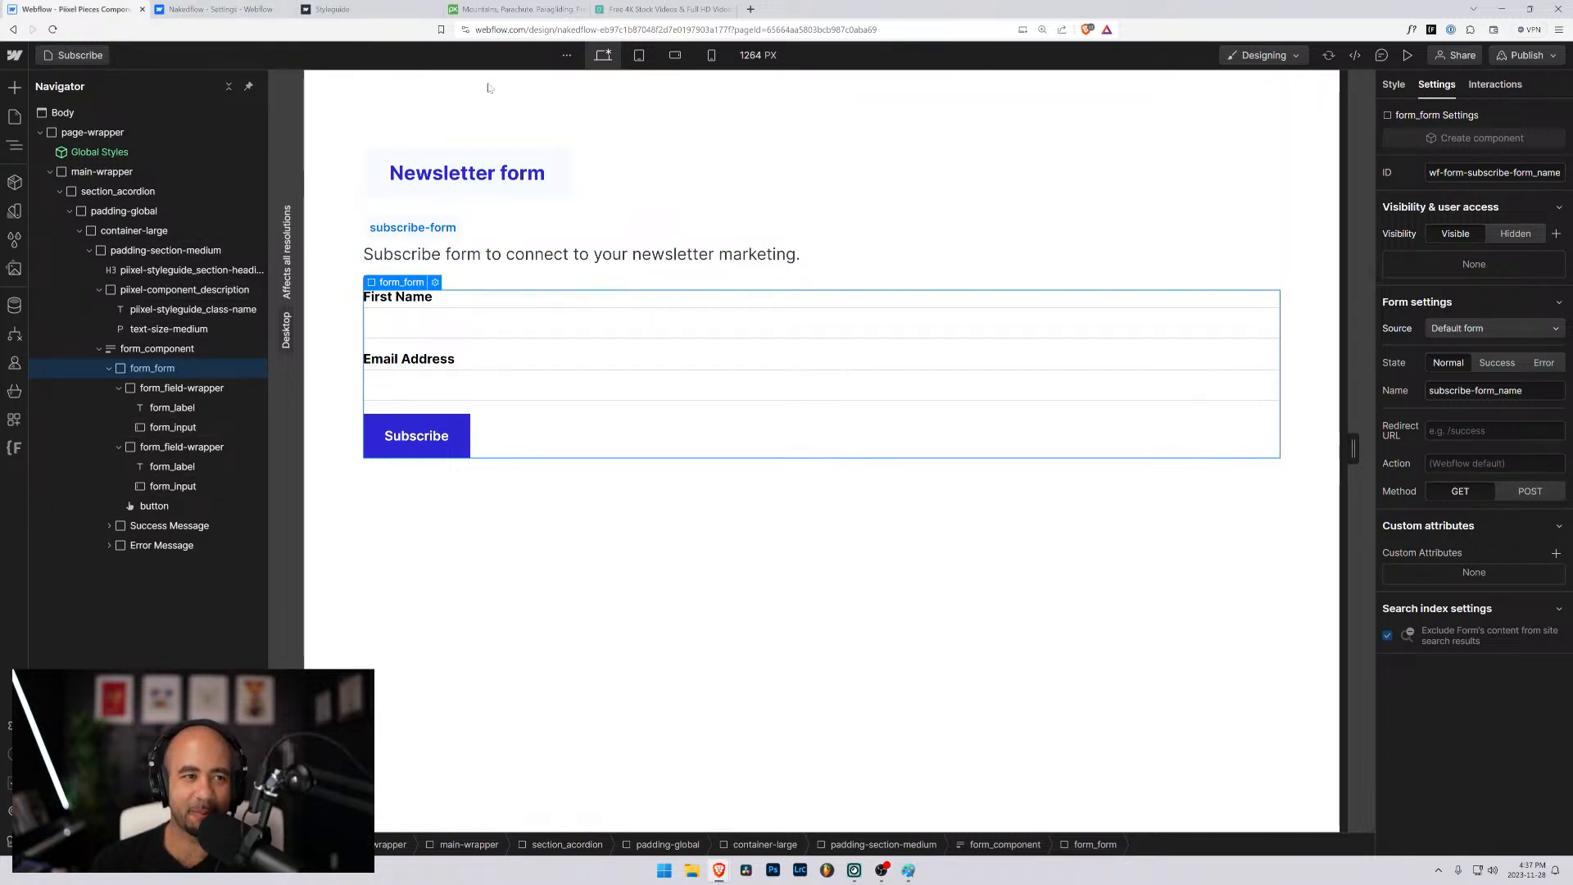
- Open the Piixel Pieces site in a new browser tab and look through its components page
left_click(221, 9)
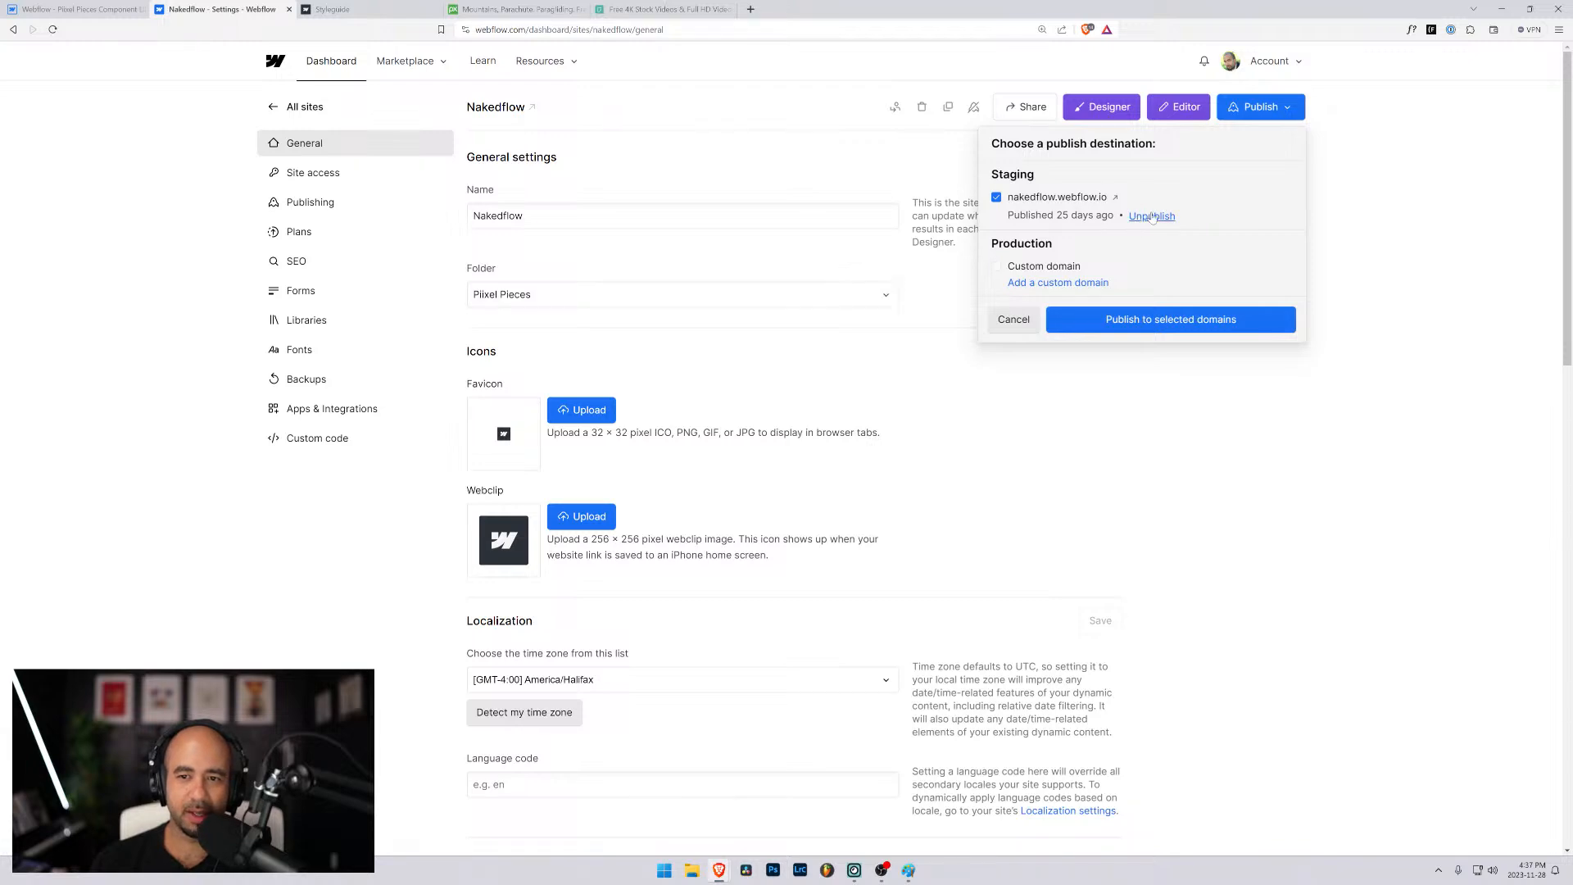
left_click(751, 9)
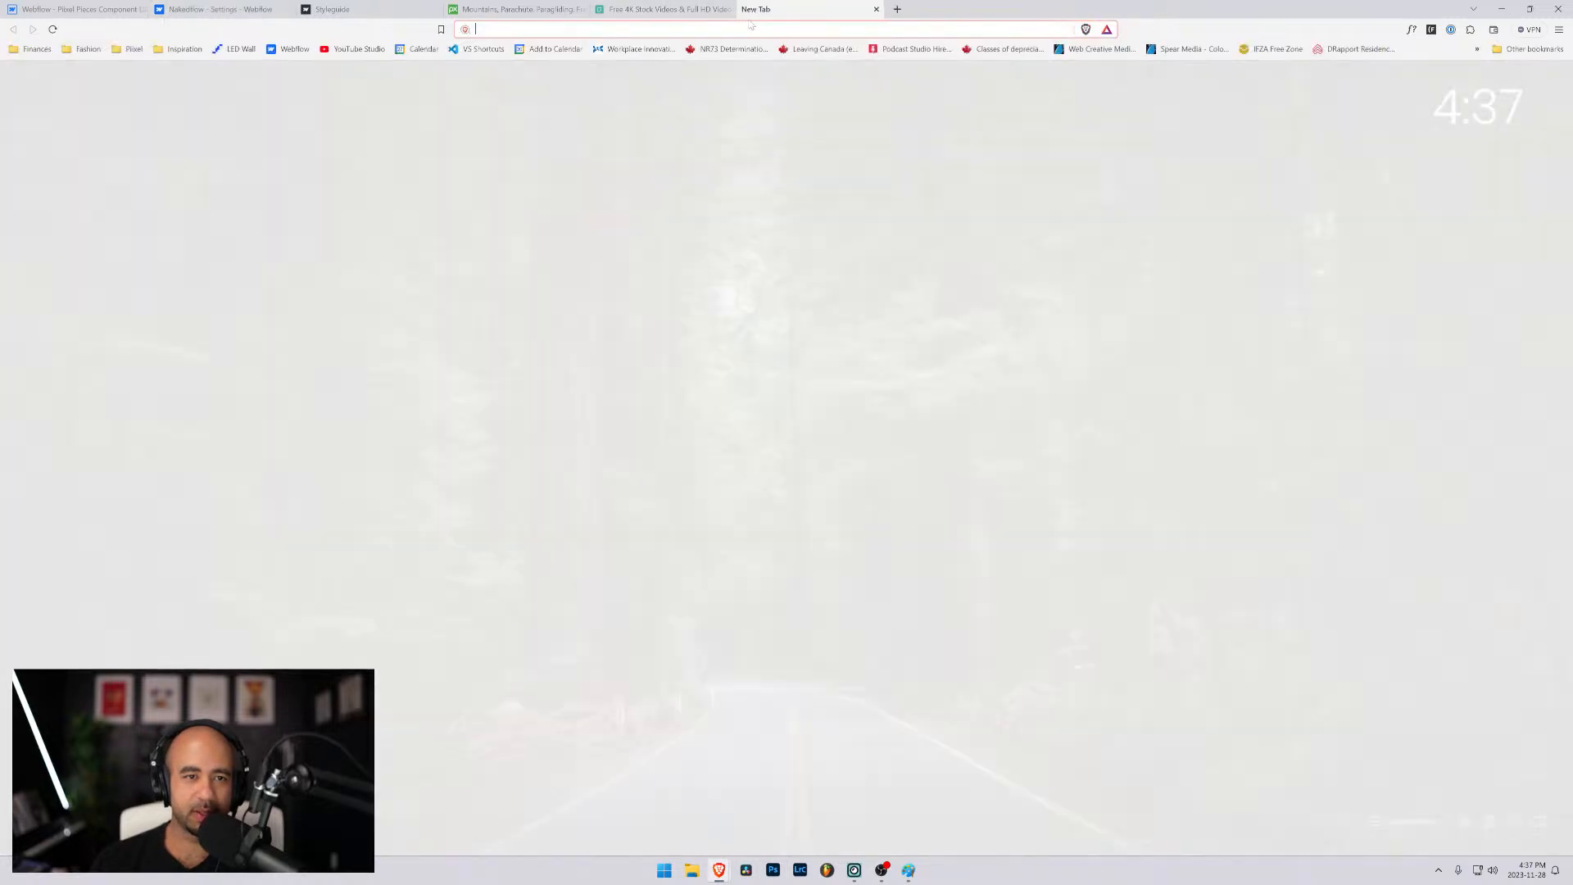
type("pii")
key("Down")
key("Down")
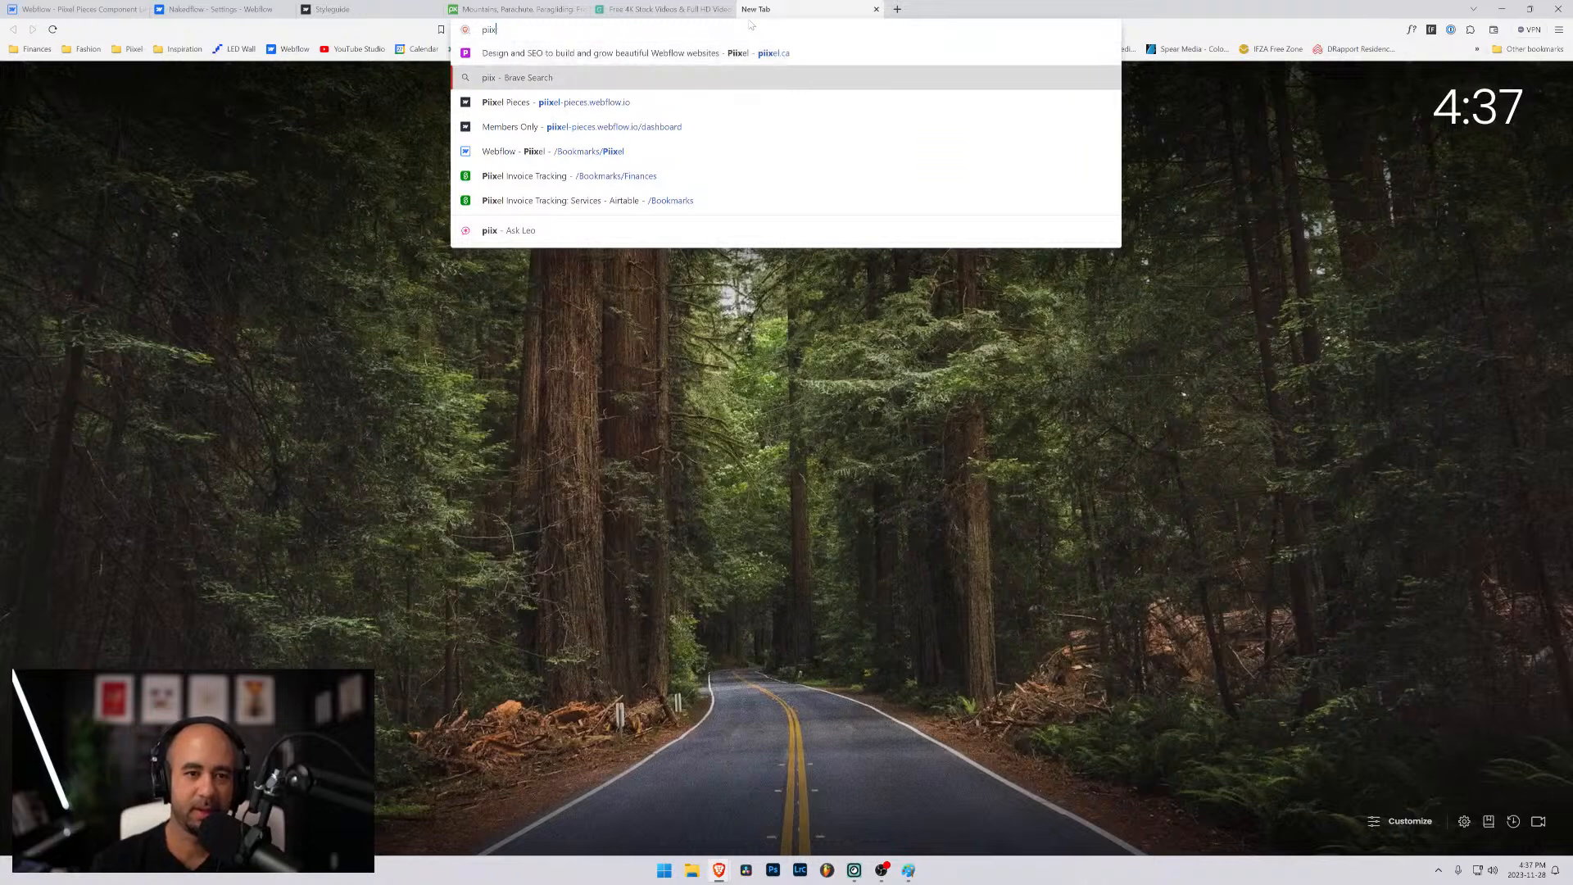
key("Return")
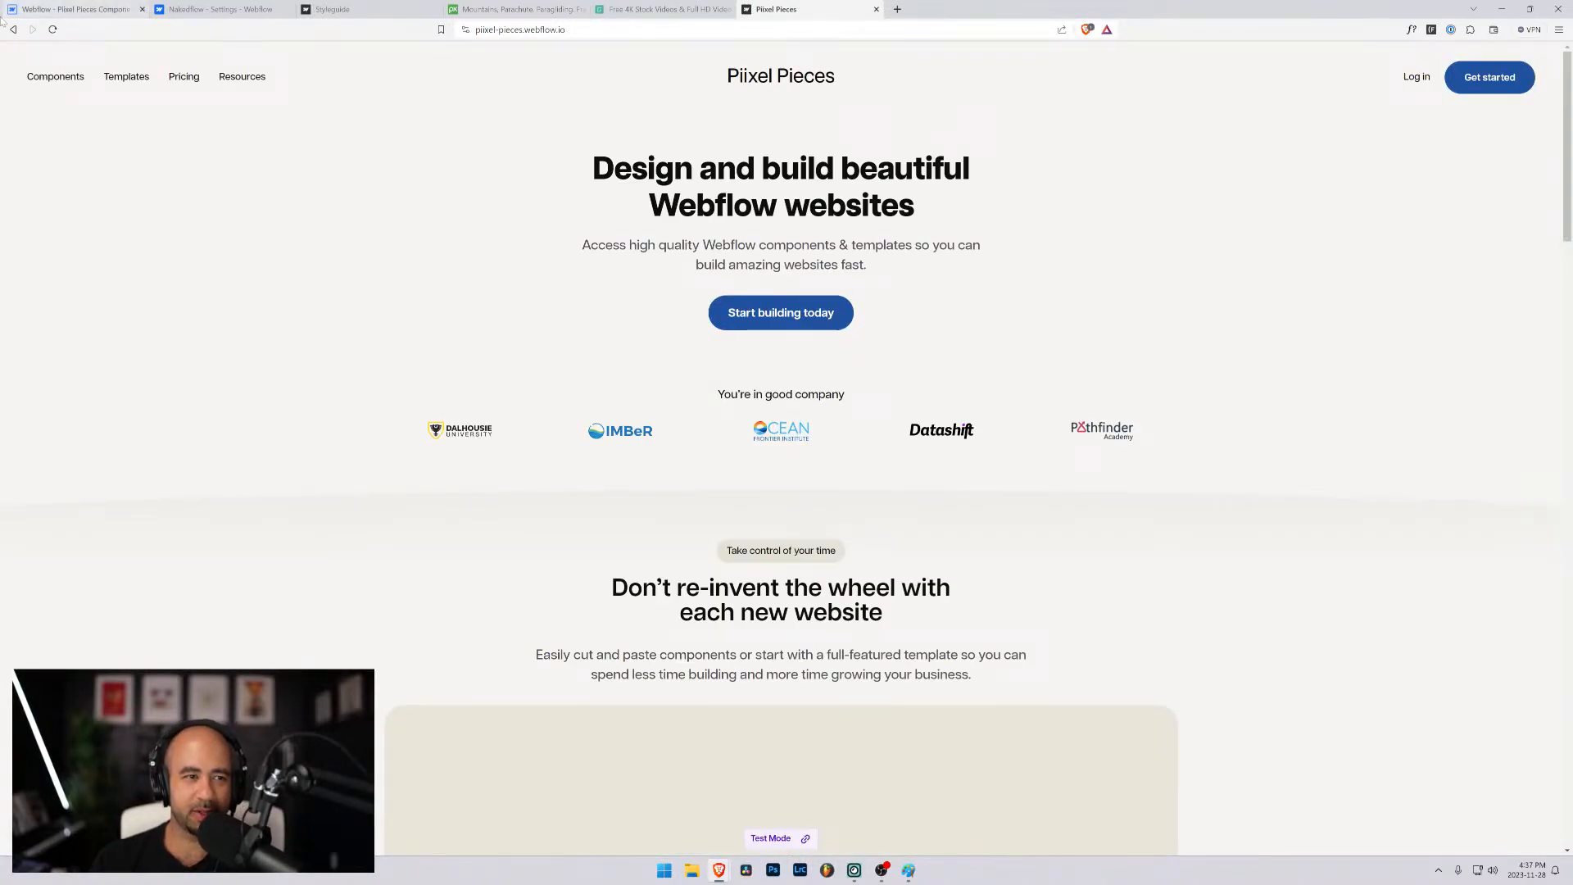
scroll(239, 248, "down", 2)
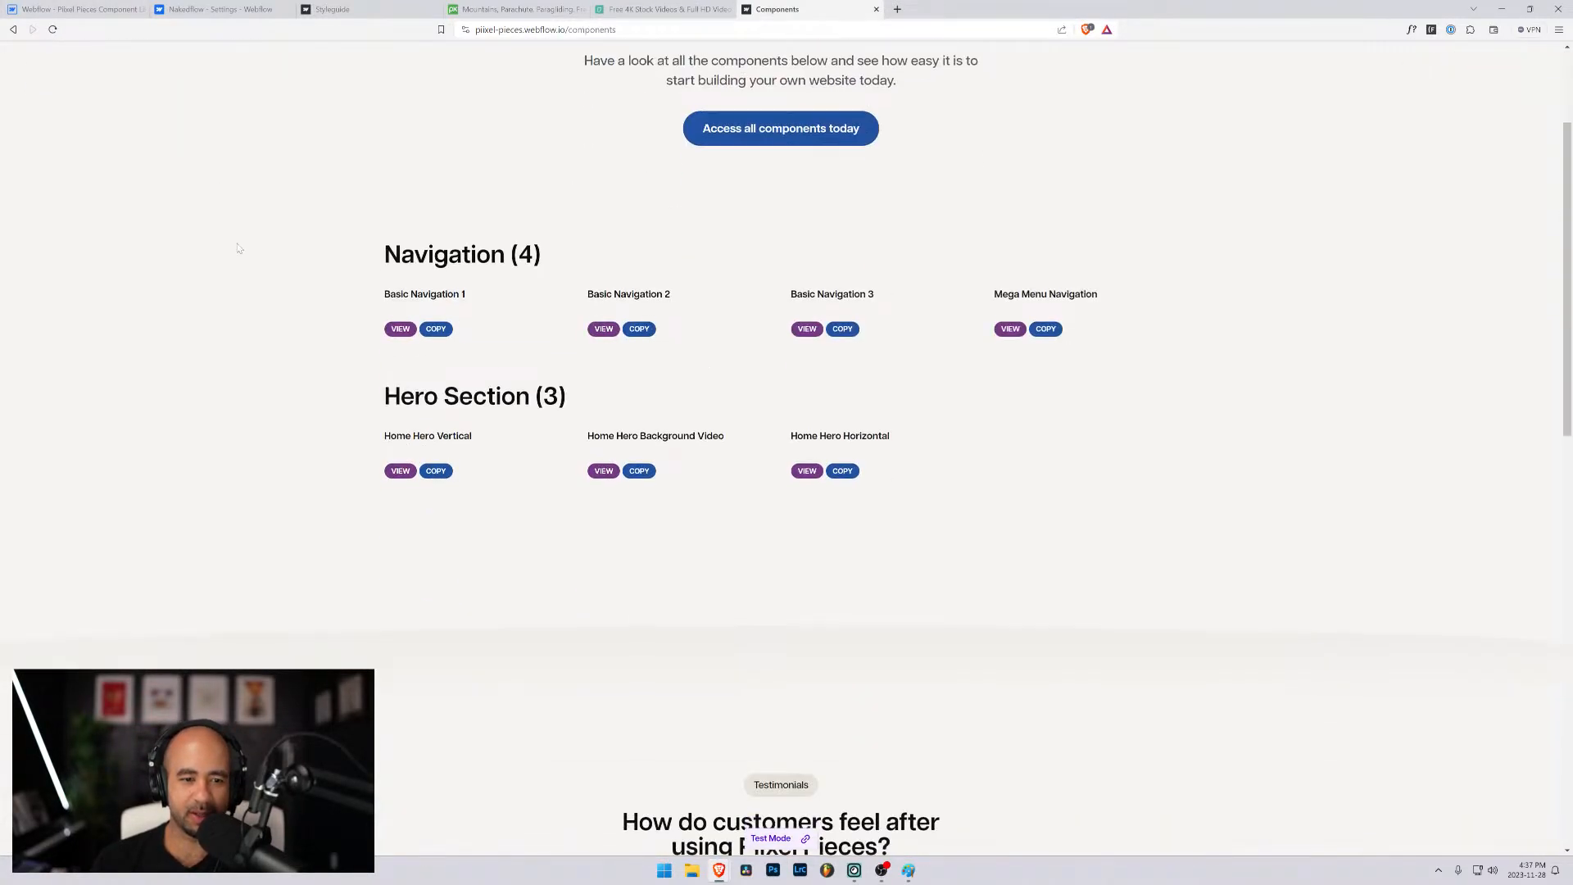
scroll(510, 371, "down", 2)
scroll(509, 370, "up", 3)
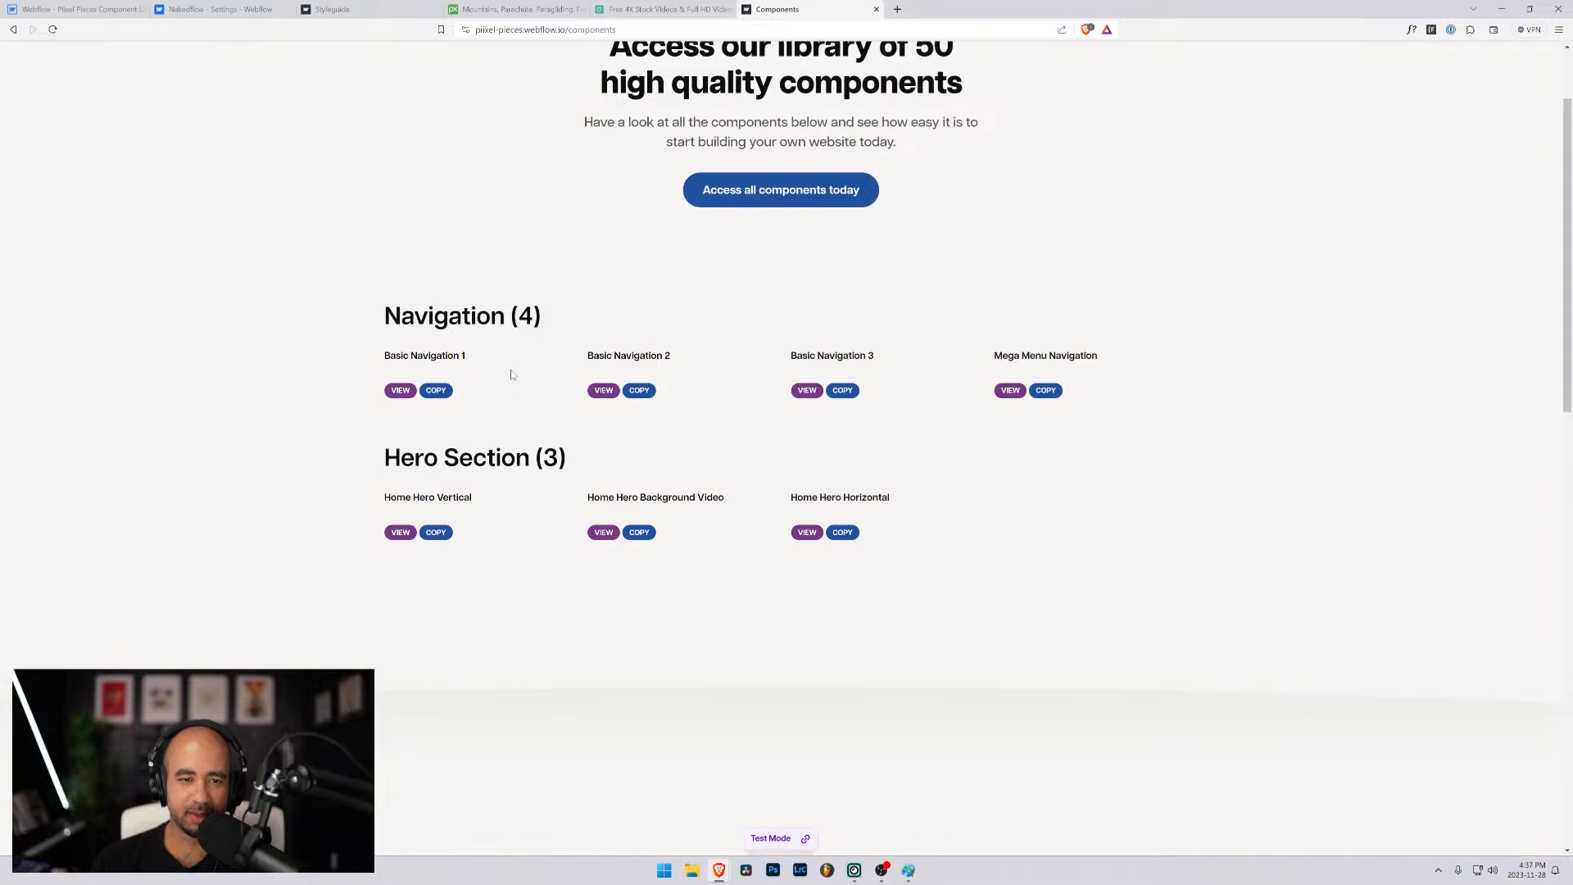
scroll(750, 312, "up", 2)
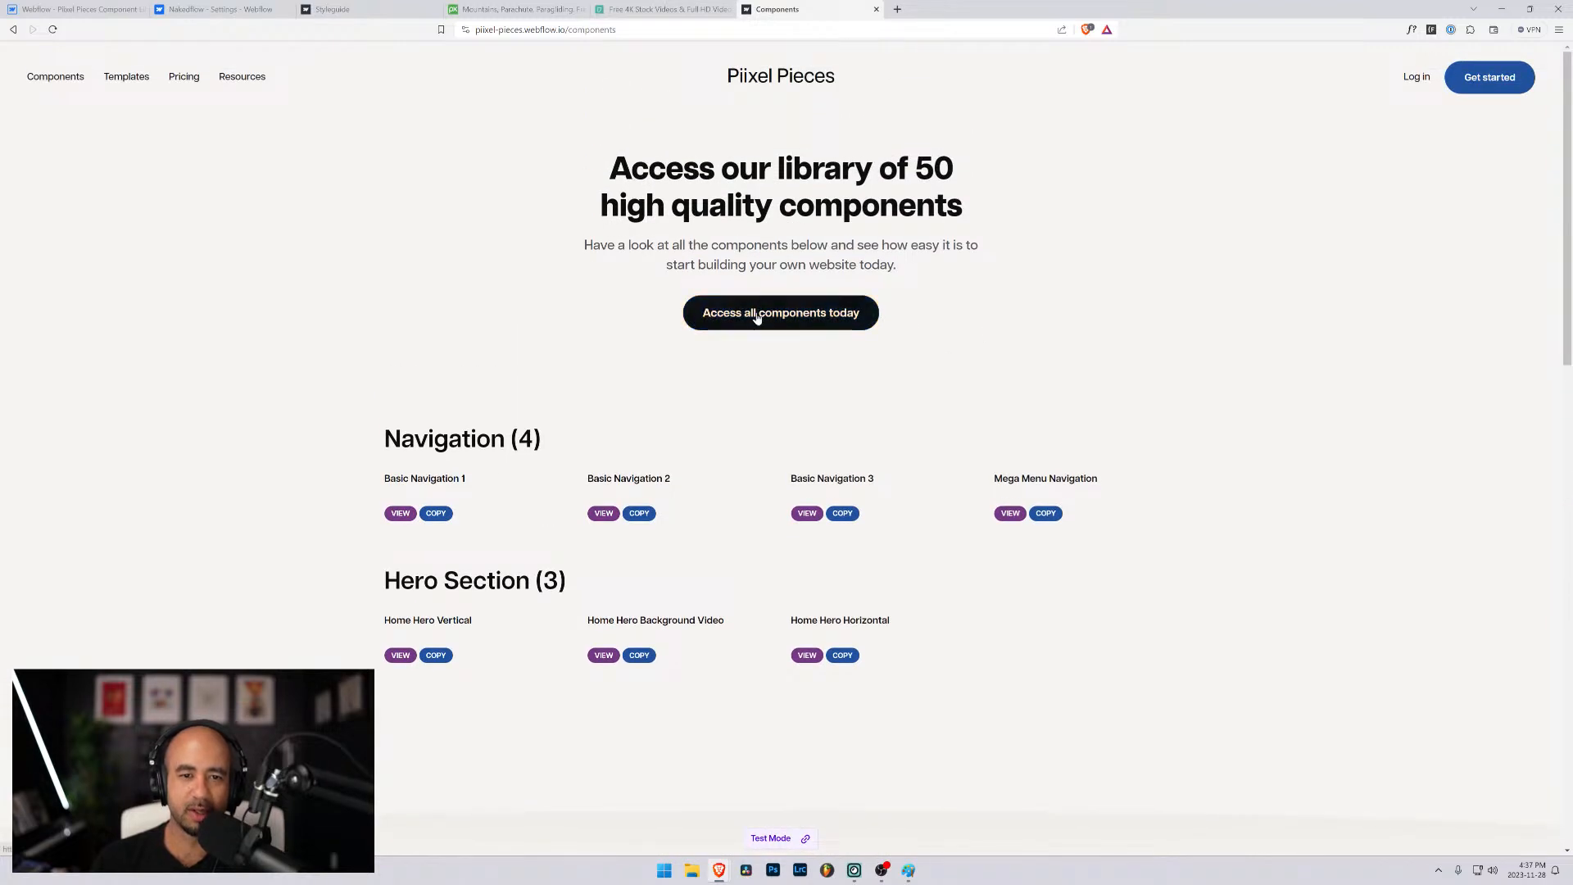
- Return to the Webflow Designer and remove the "subscribe" prefix from the First Name input's ID
left_click(89, 8)
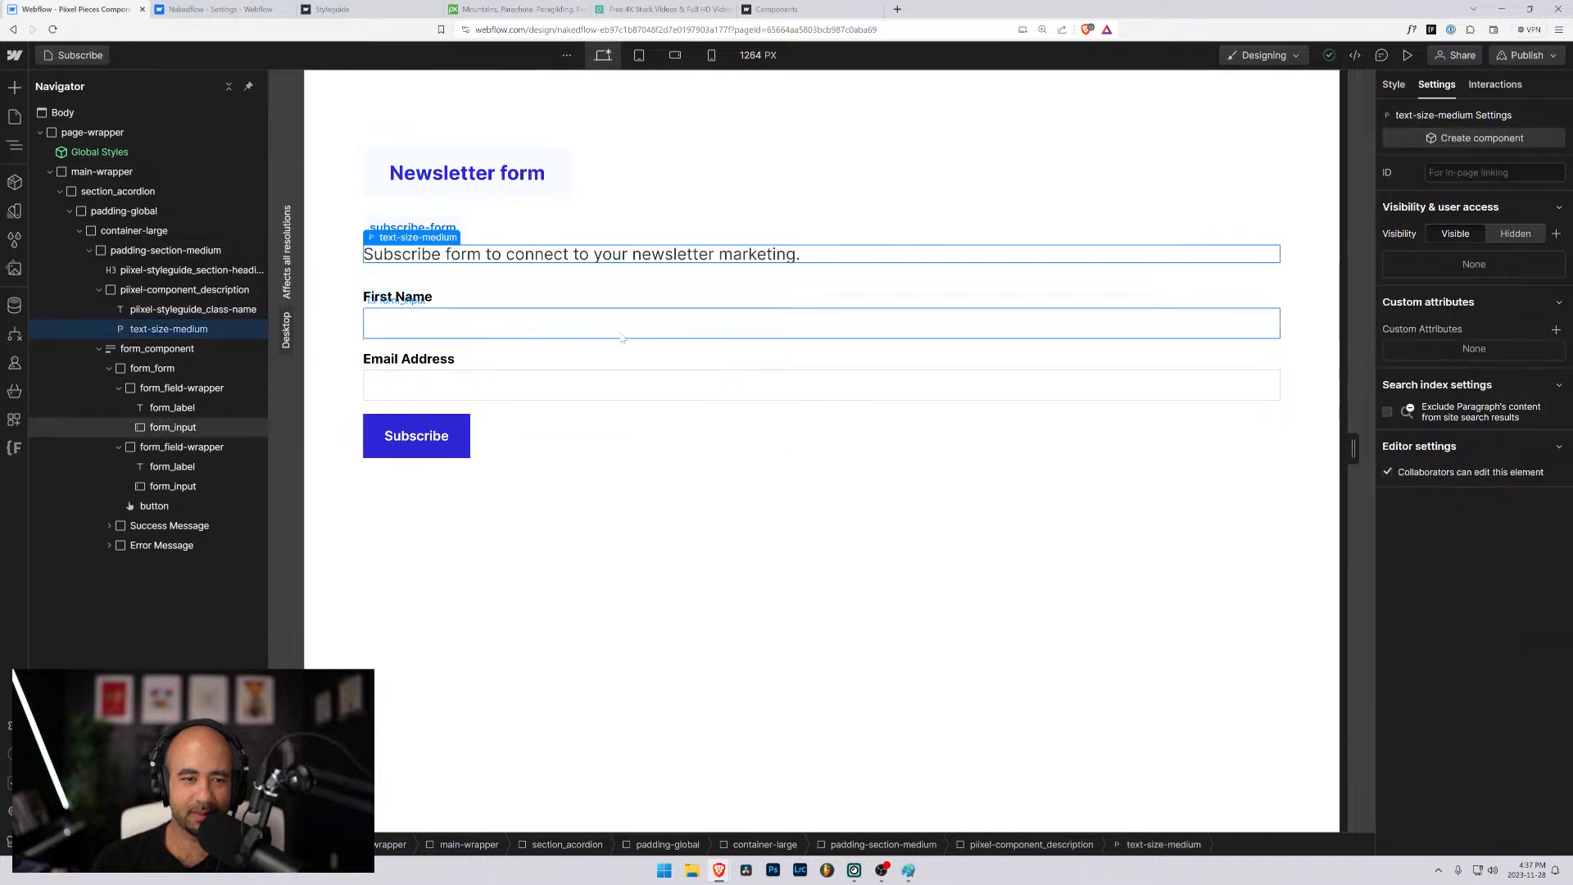
left_click(501, 323)
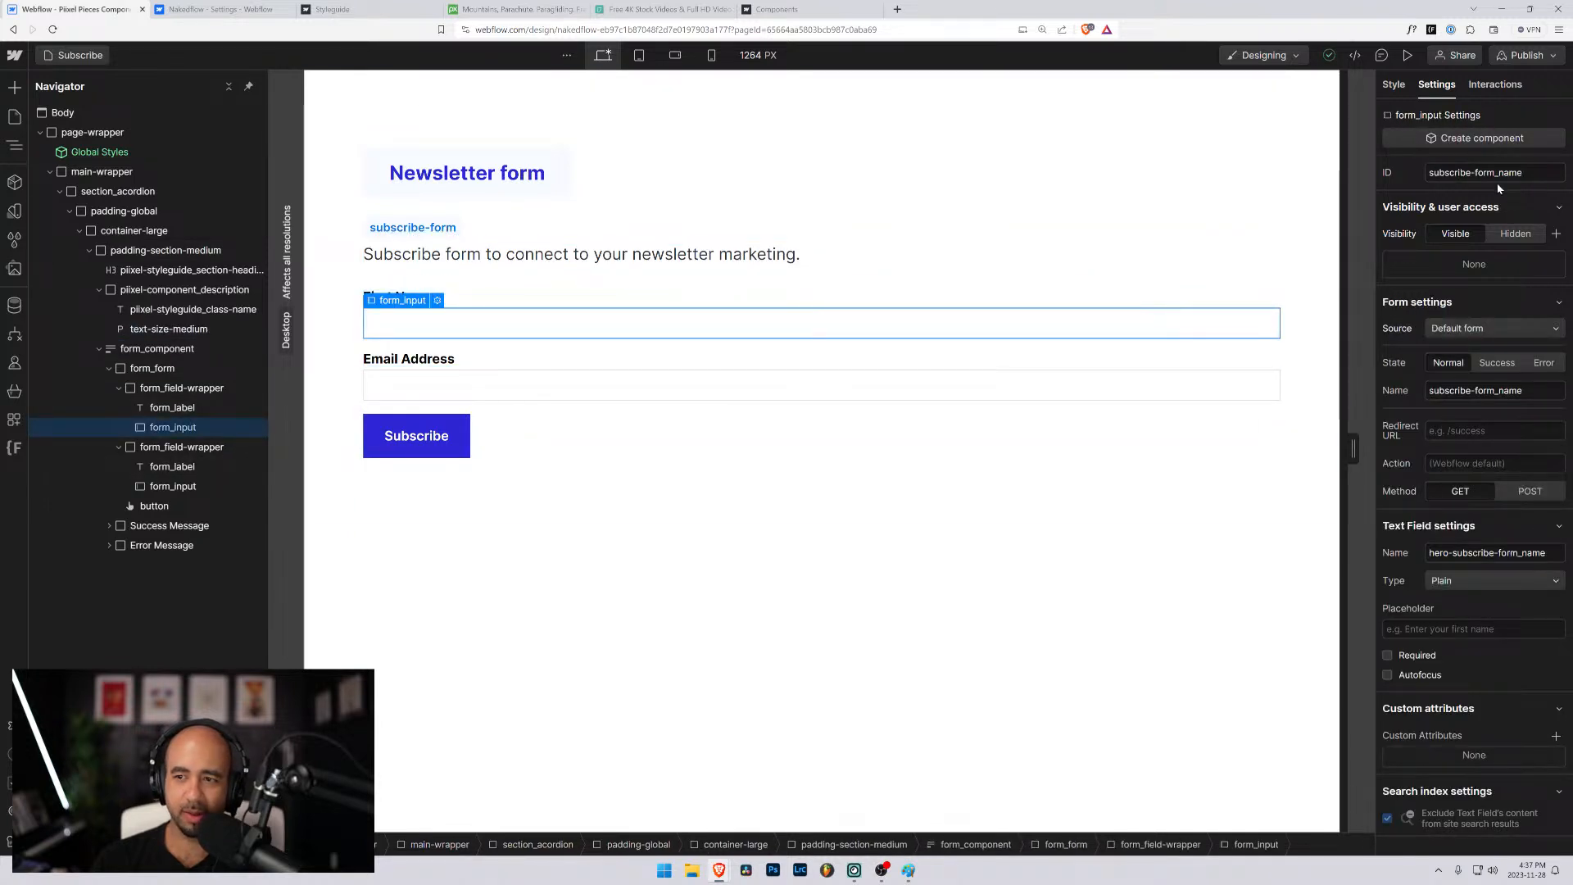
left_click_drag(1466, 173, 1421, 182)
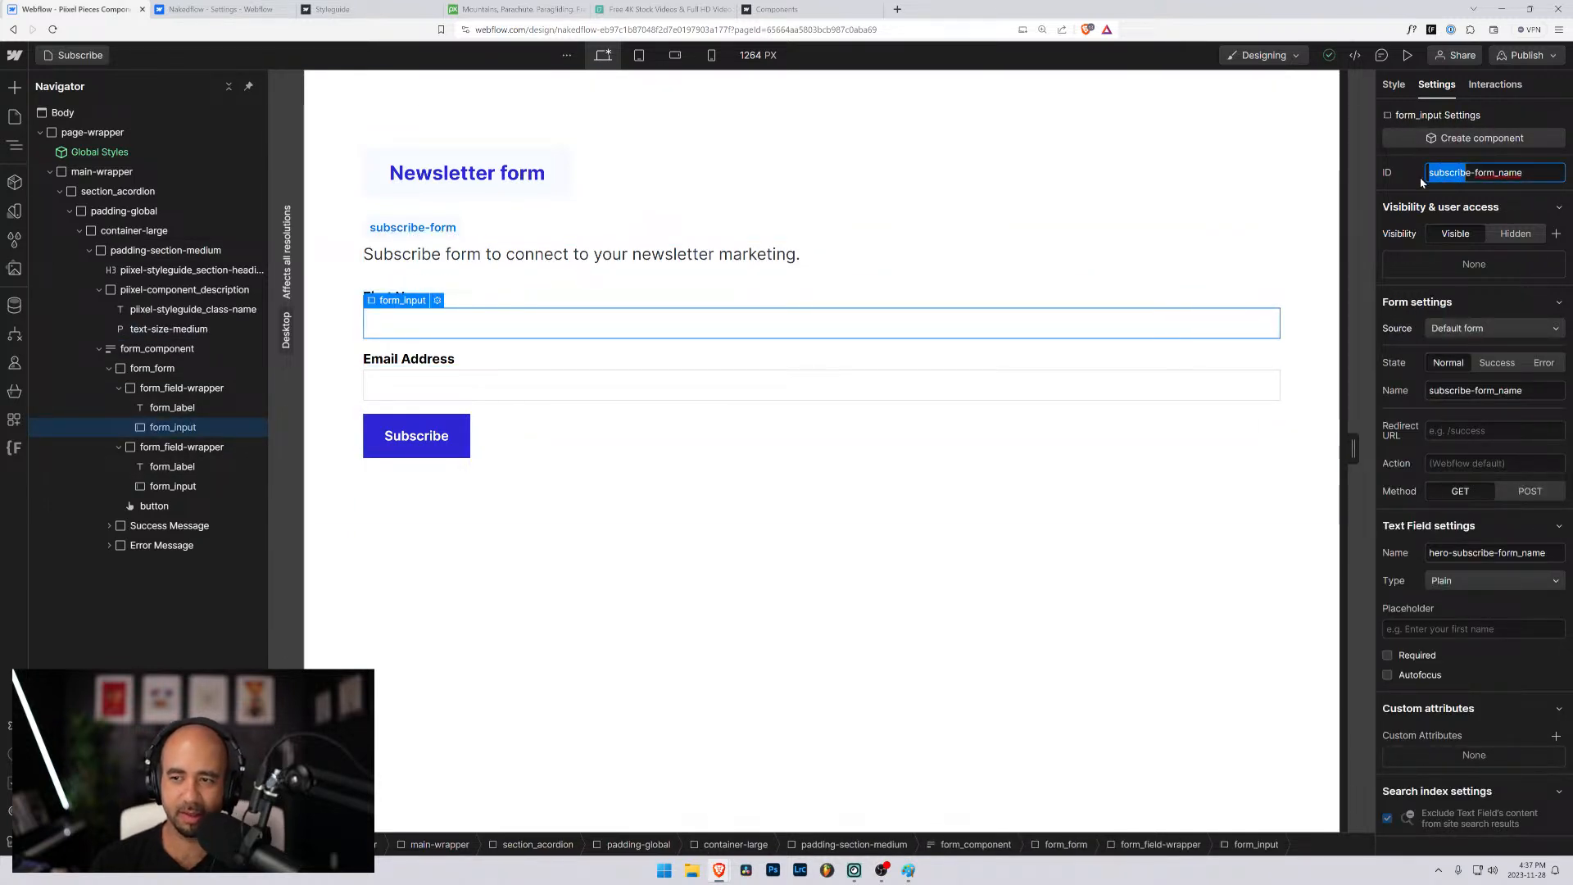
key("shift+Right")
type("news")
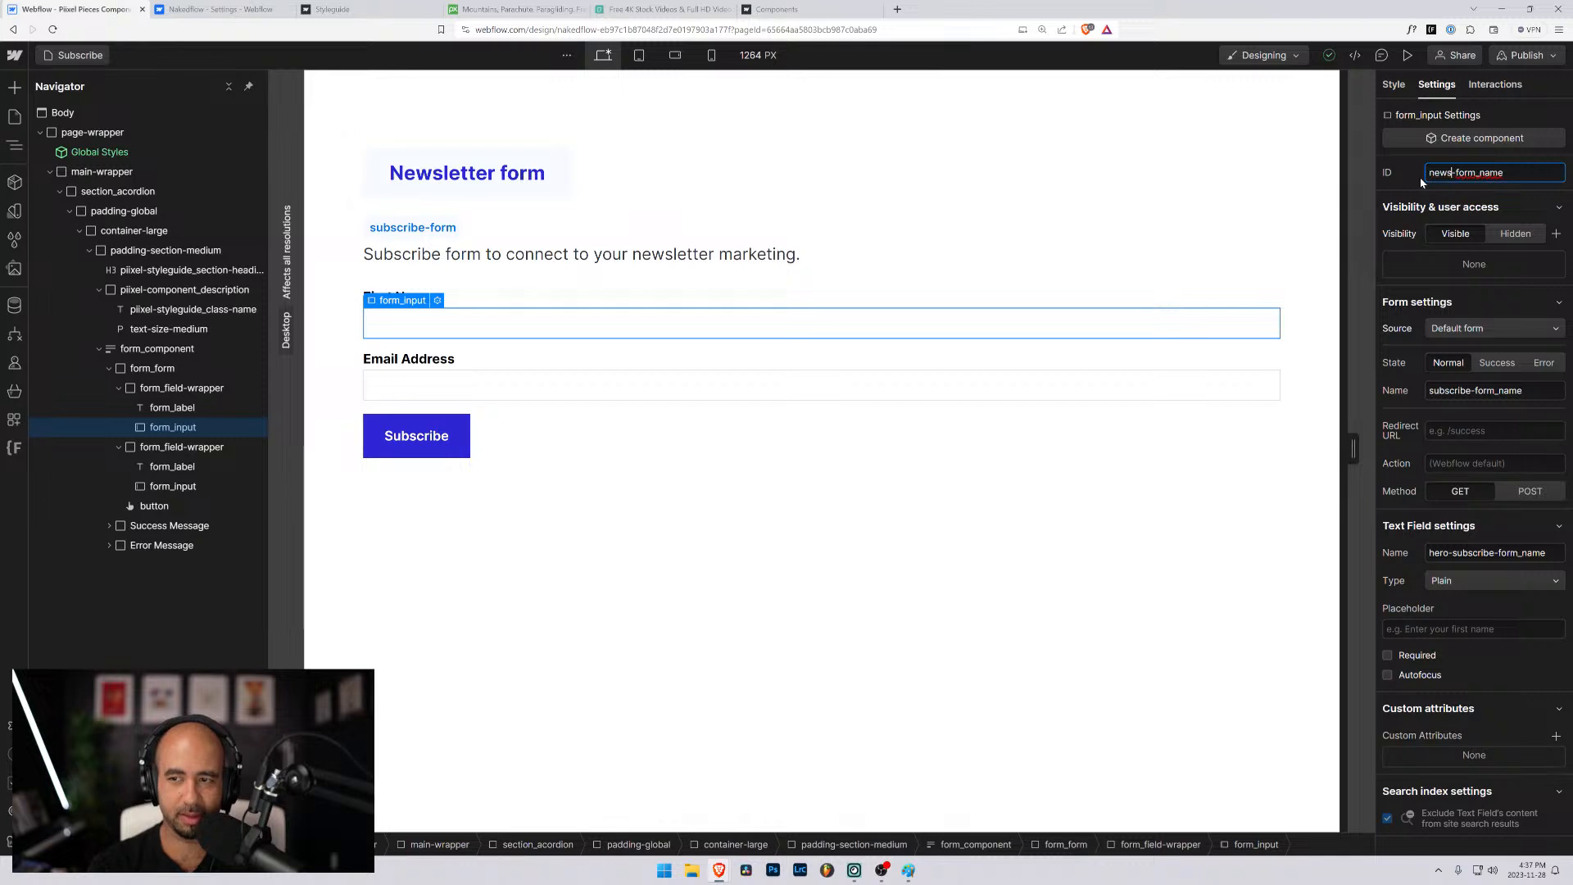
key("BackSpace")
key("BackSpace")
key("BackSpace")
key("BackSpace")
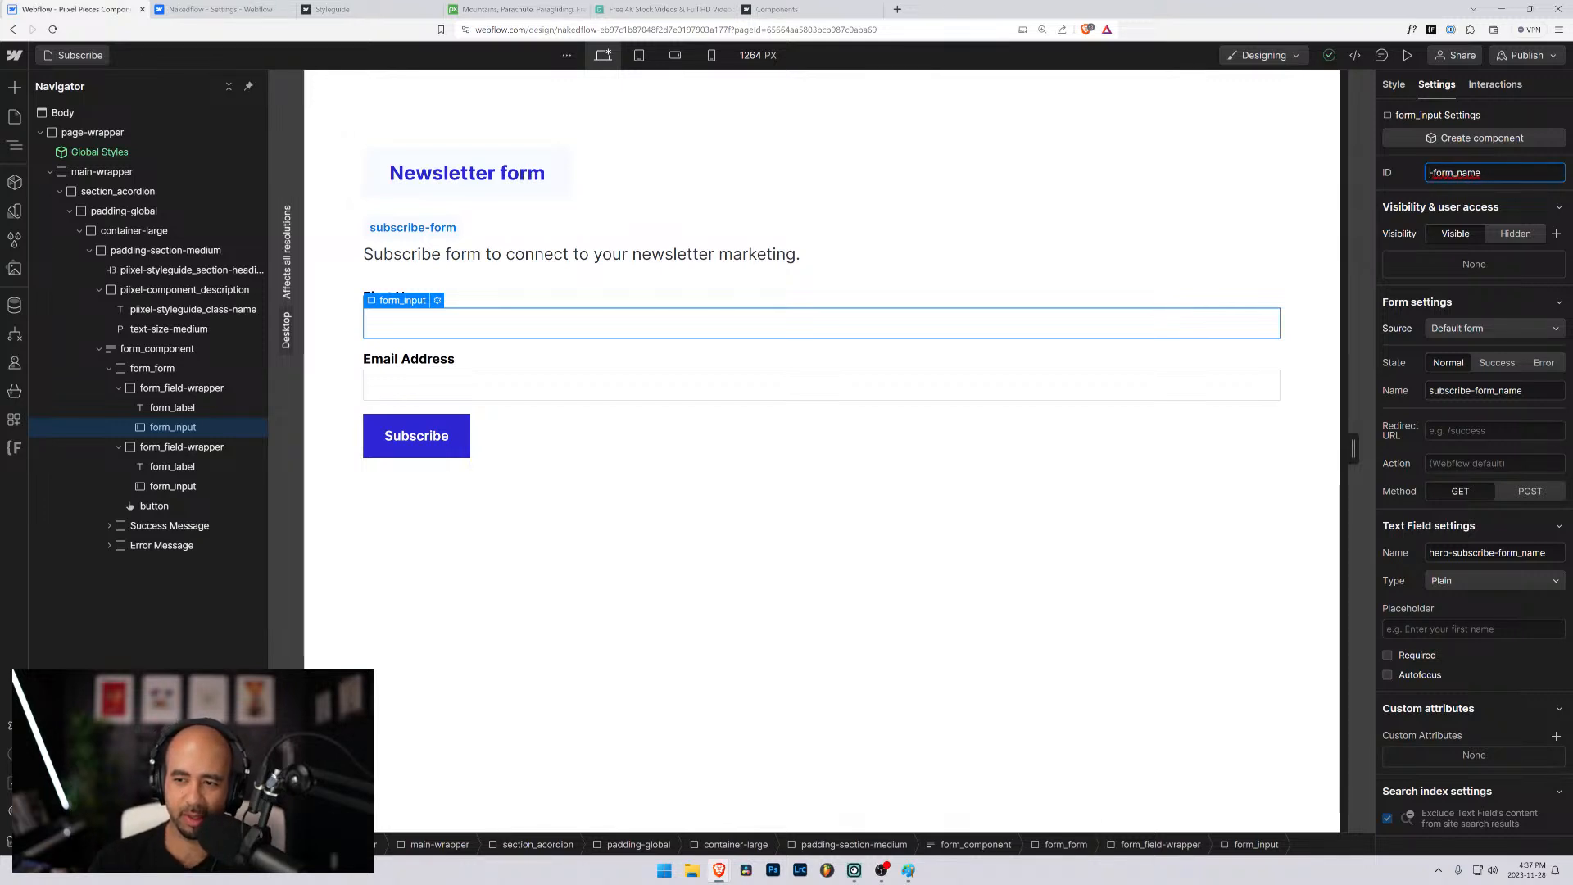
- Set the form's name to newsletter-form_name from the First Name input's settings
left_click_drag(1471, 390, 1387, 391)
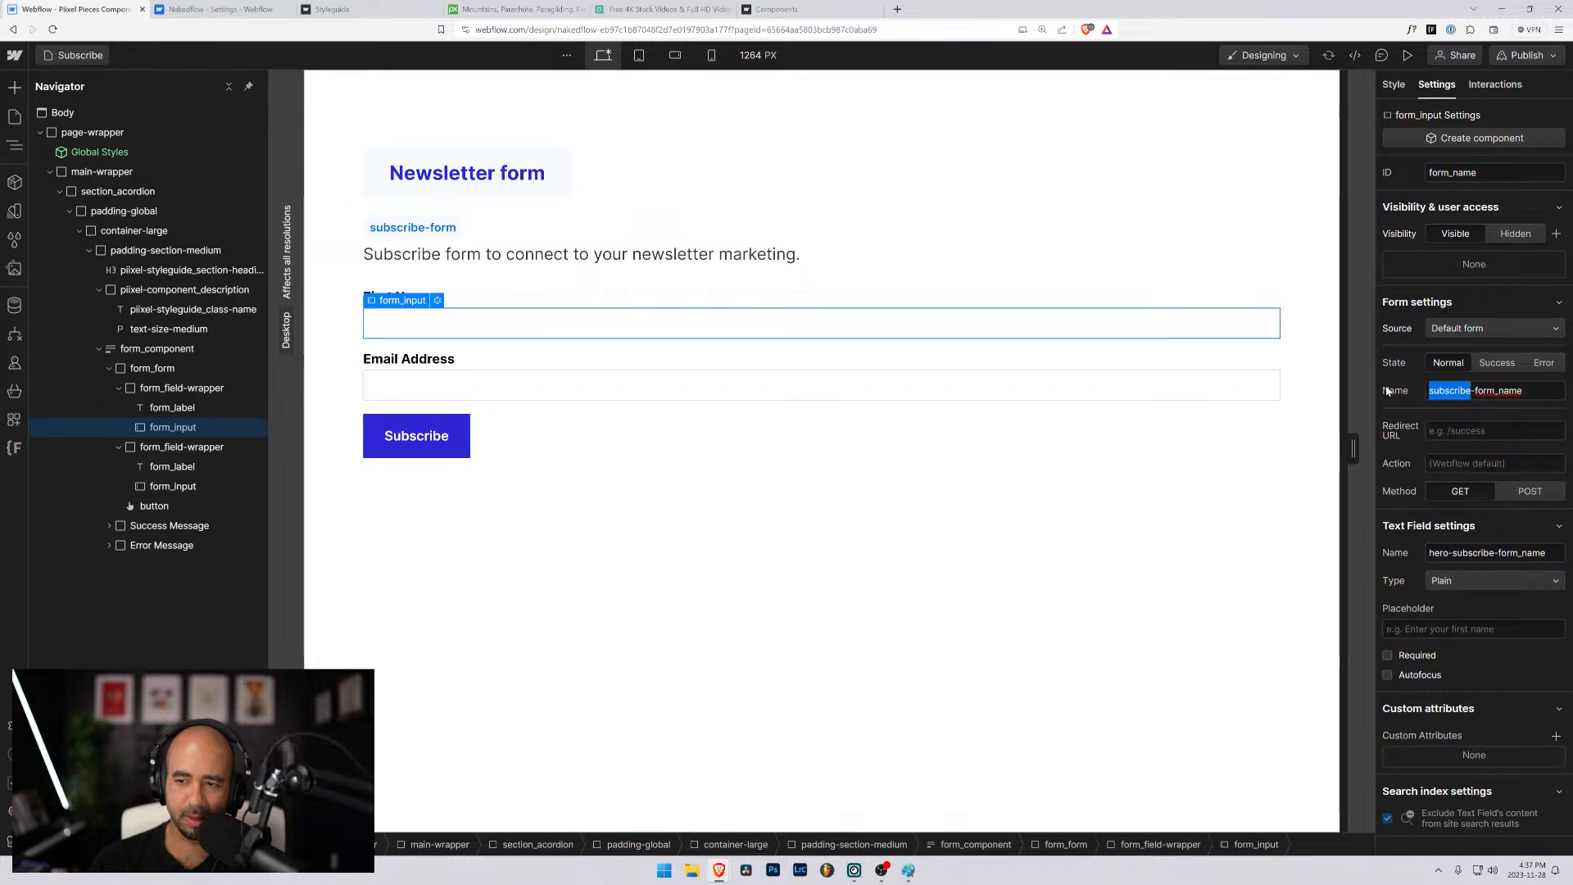
type("newsletter")
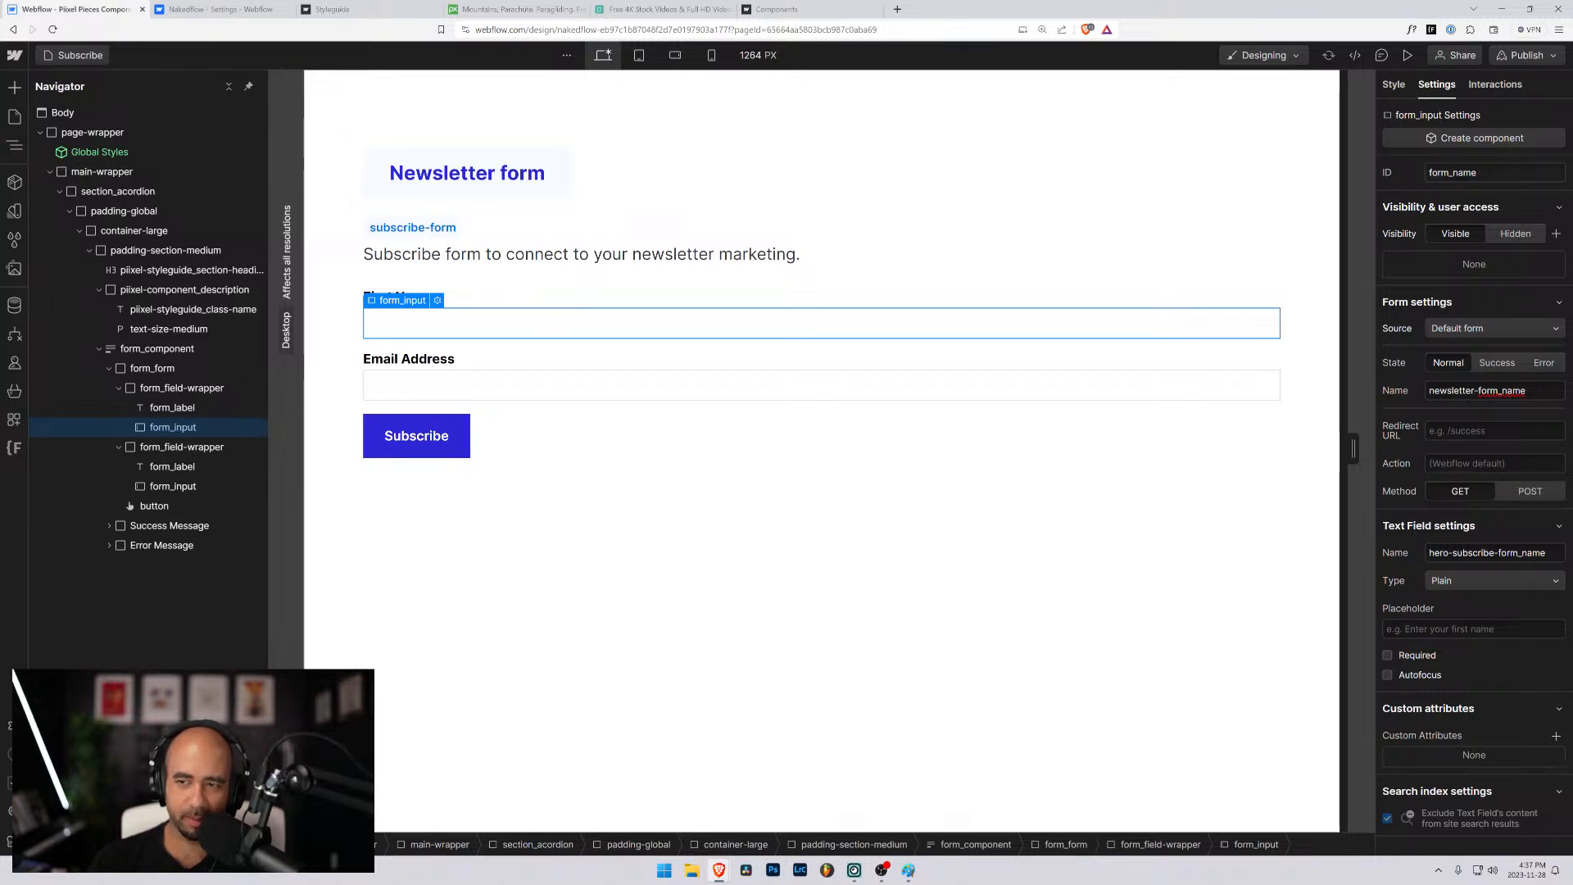
left_click(1431, 172)
key("Return")
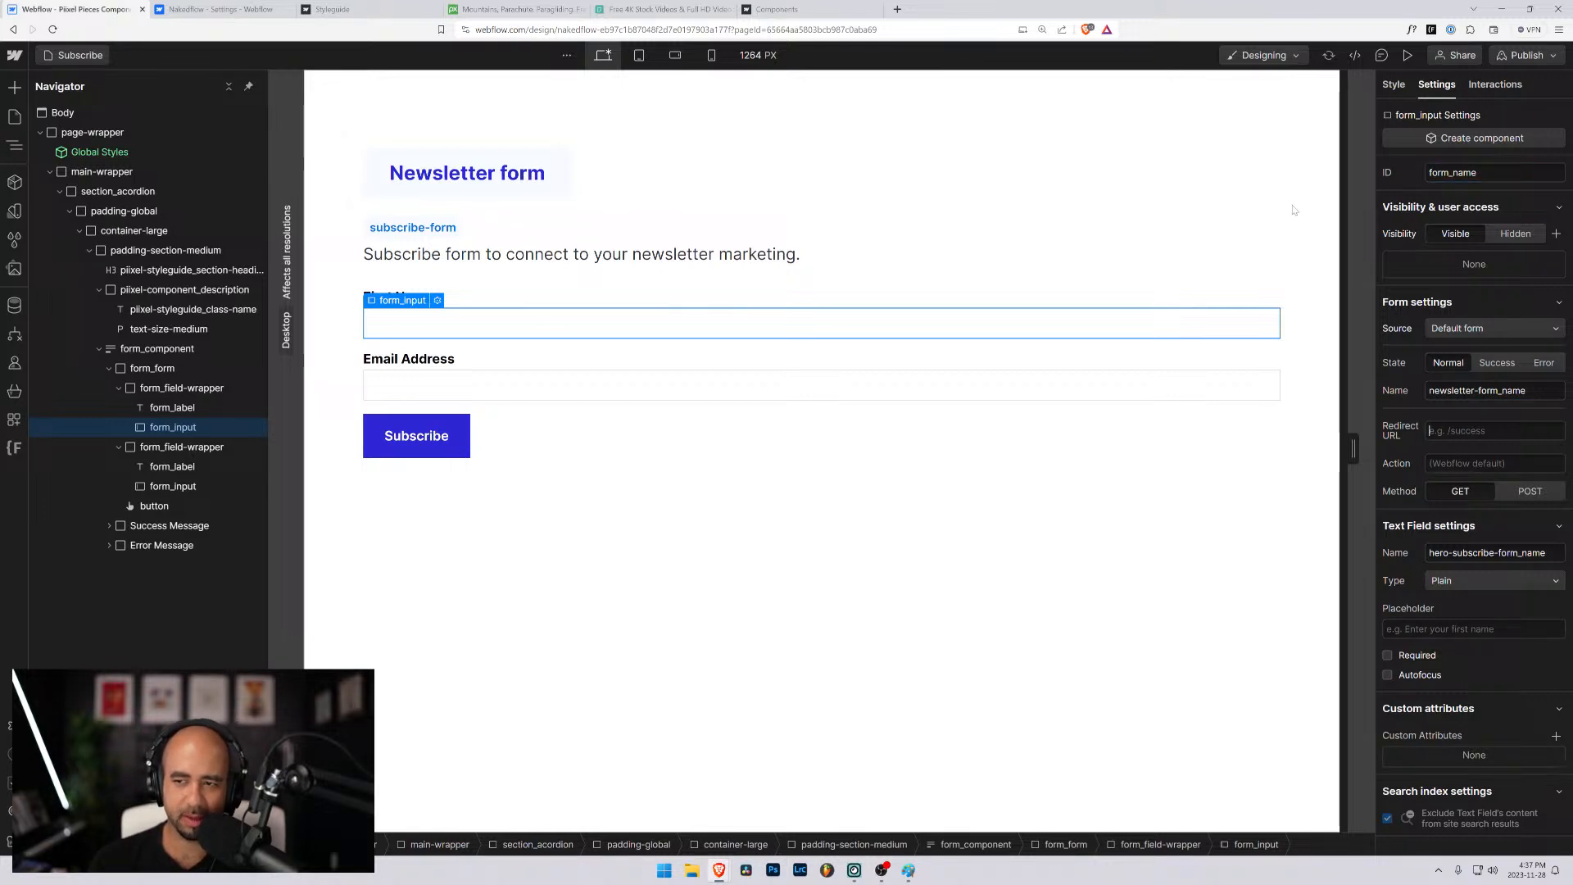
- Set the First Name input's ID to newseltter-form_name
left_click(1396, 87)
left_click(1436, 84)
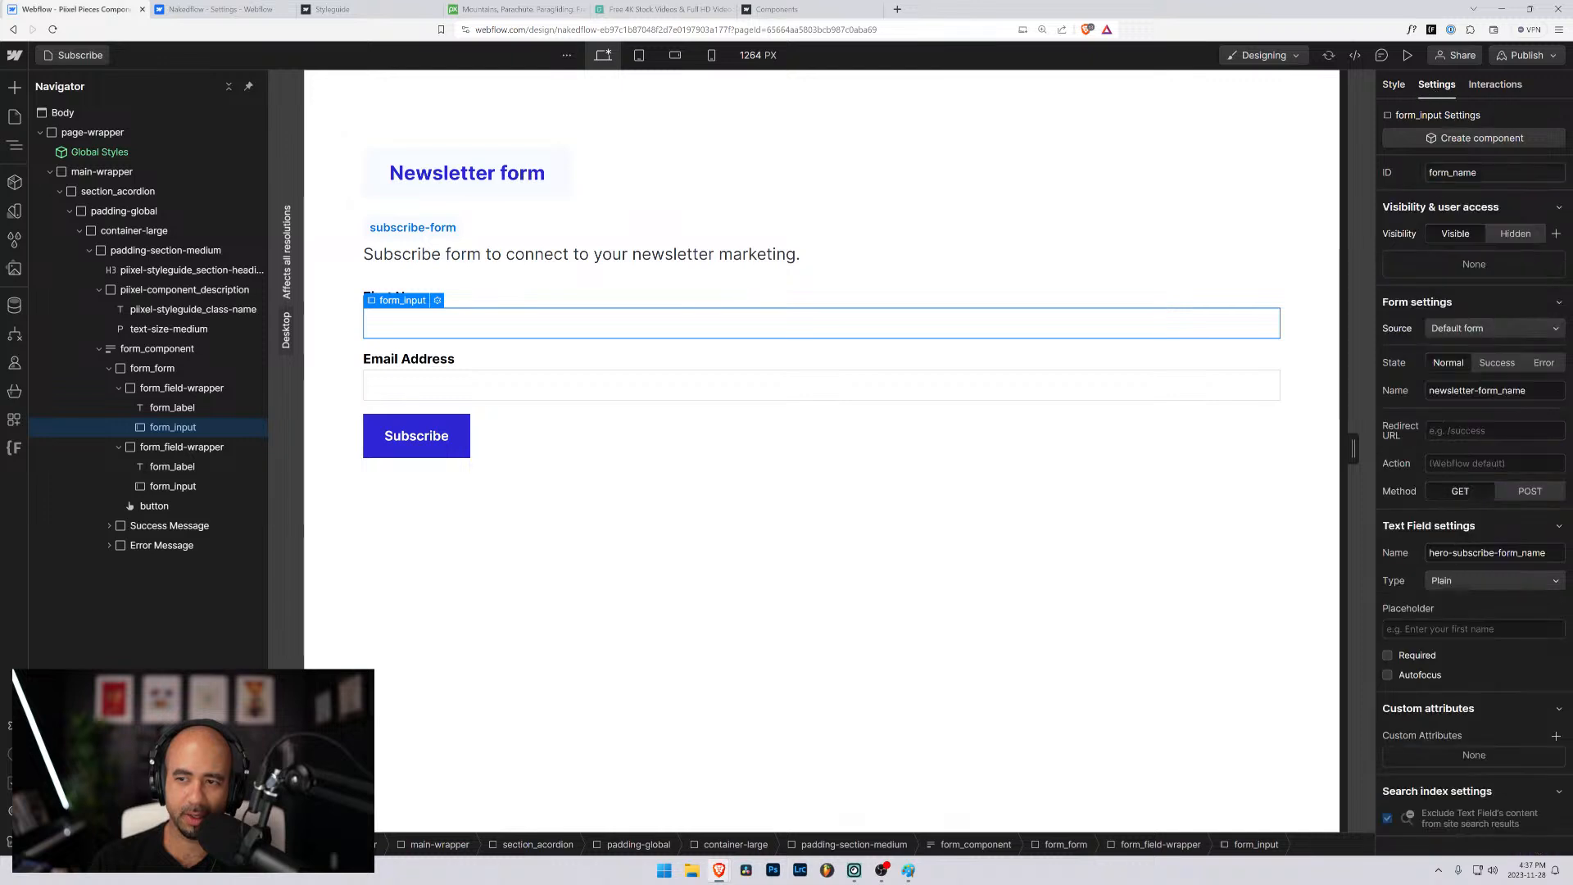
left_click(1430, 172)
type("ne")
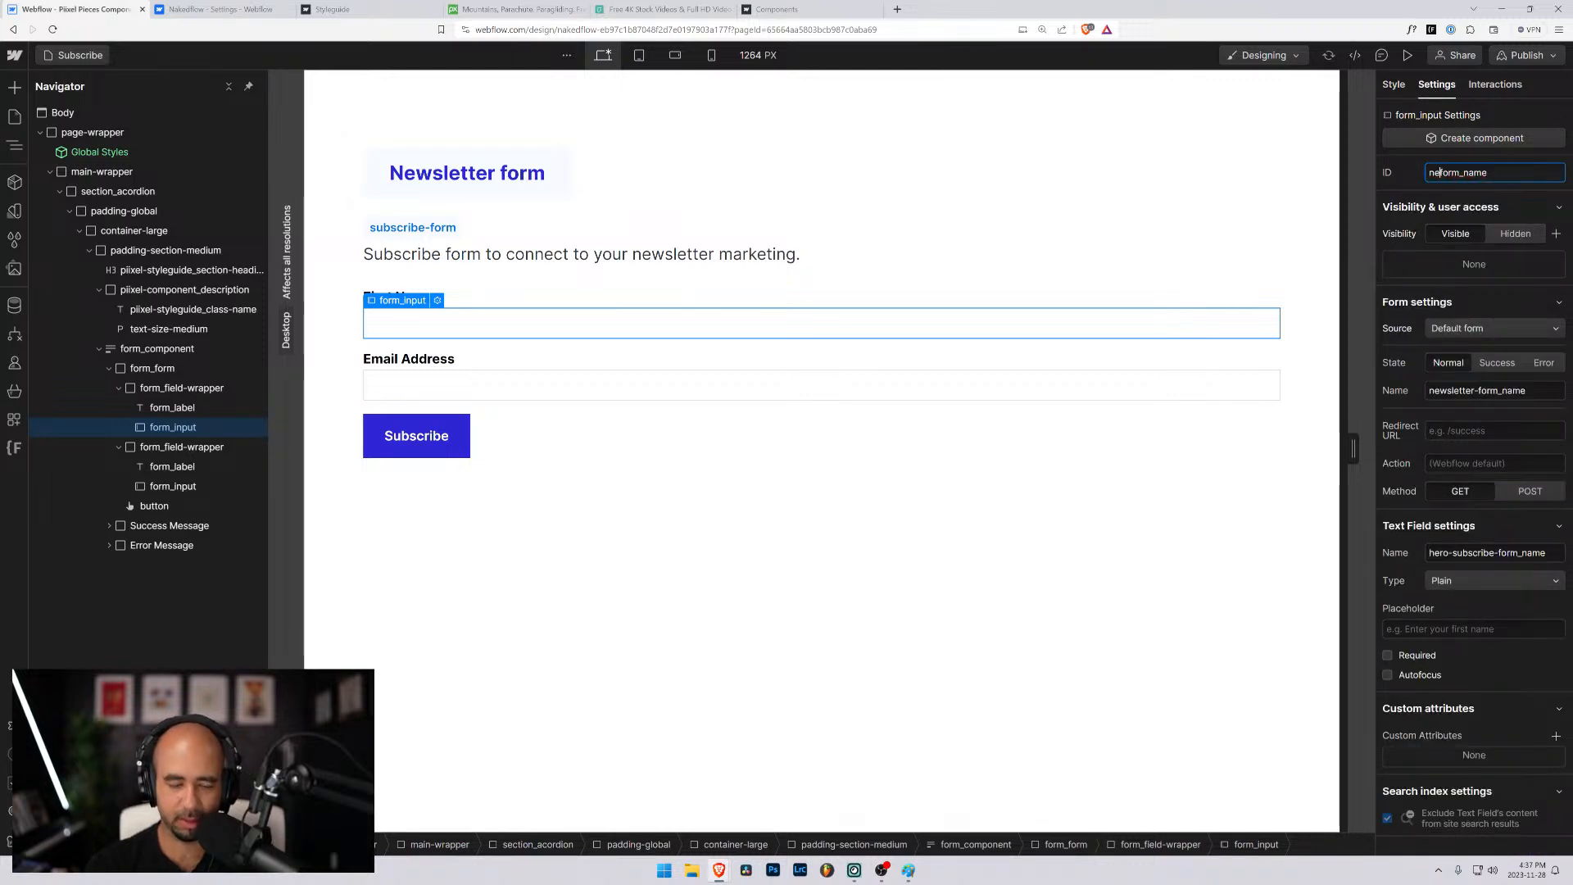
type("wsletter")
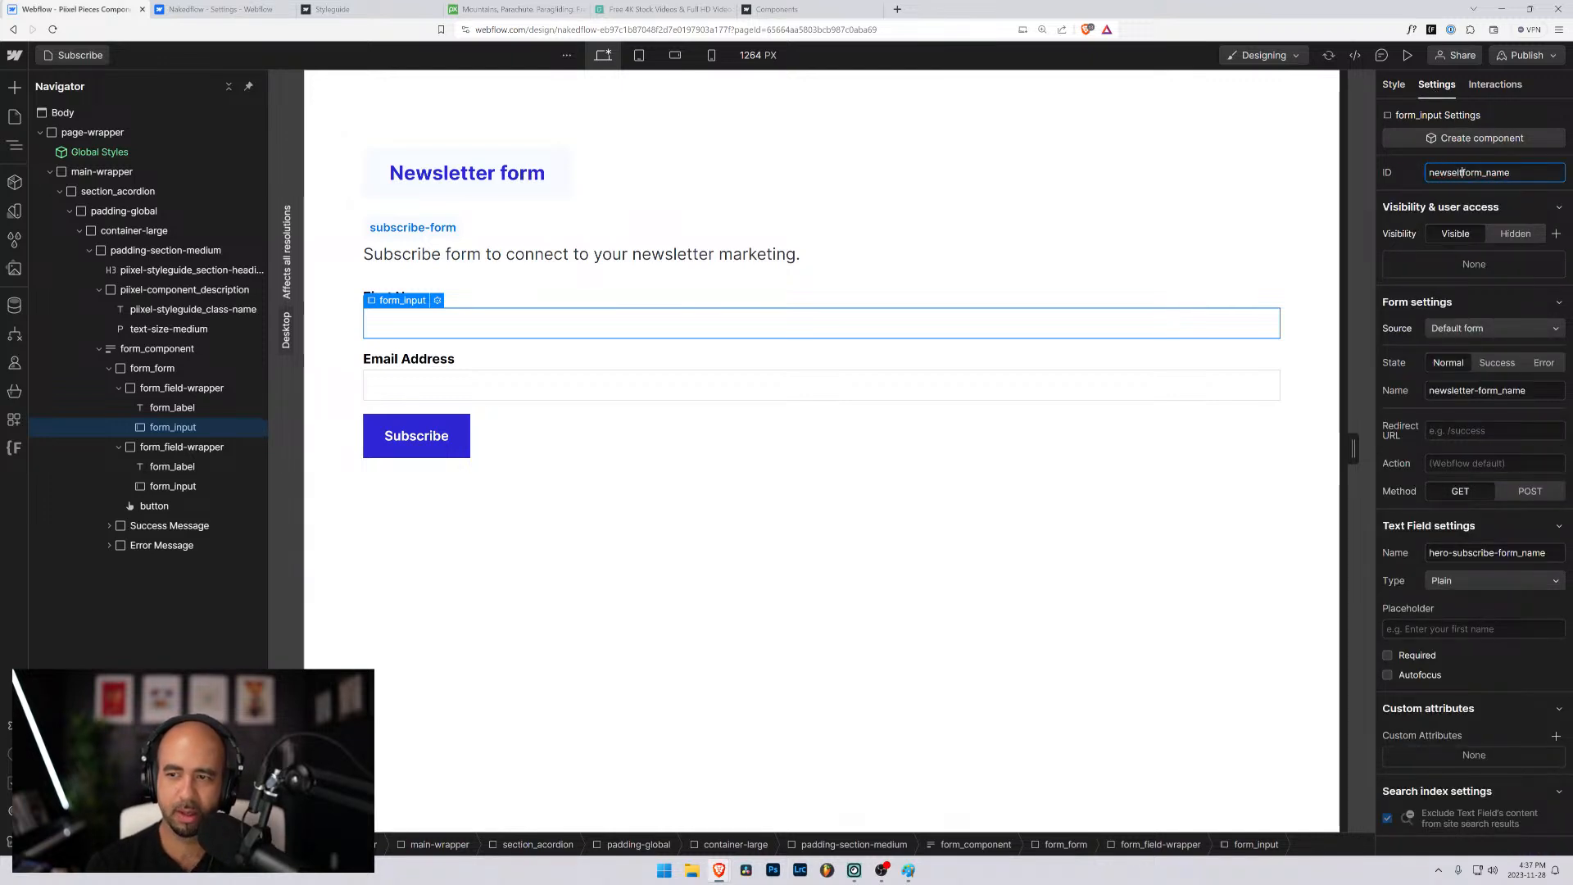
type("-")
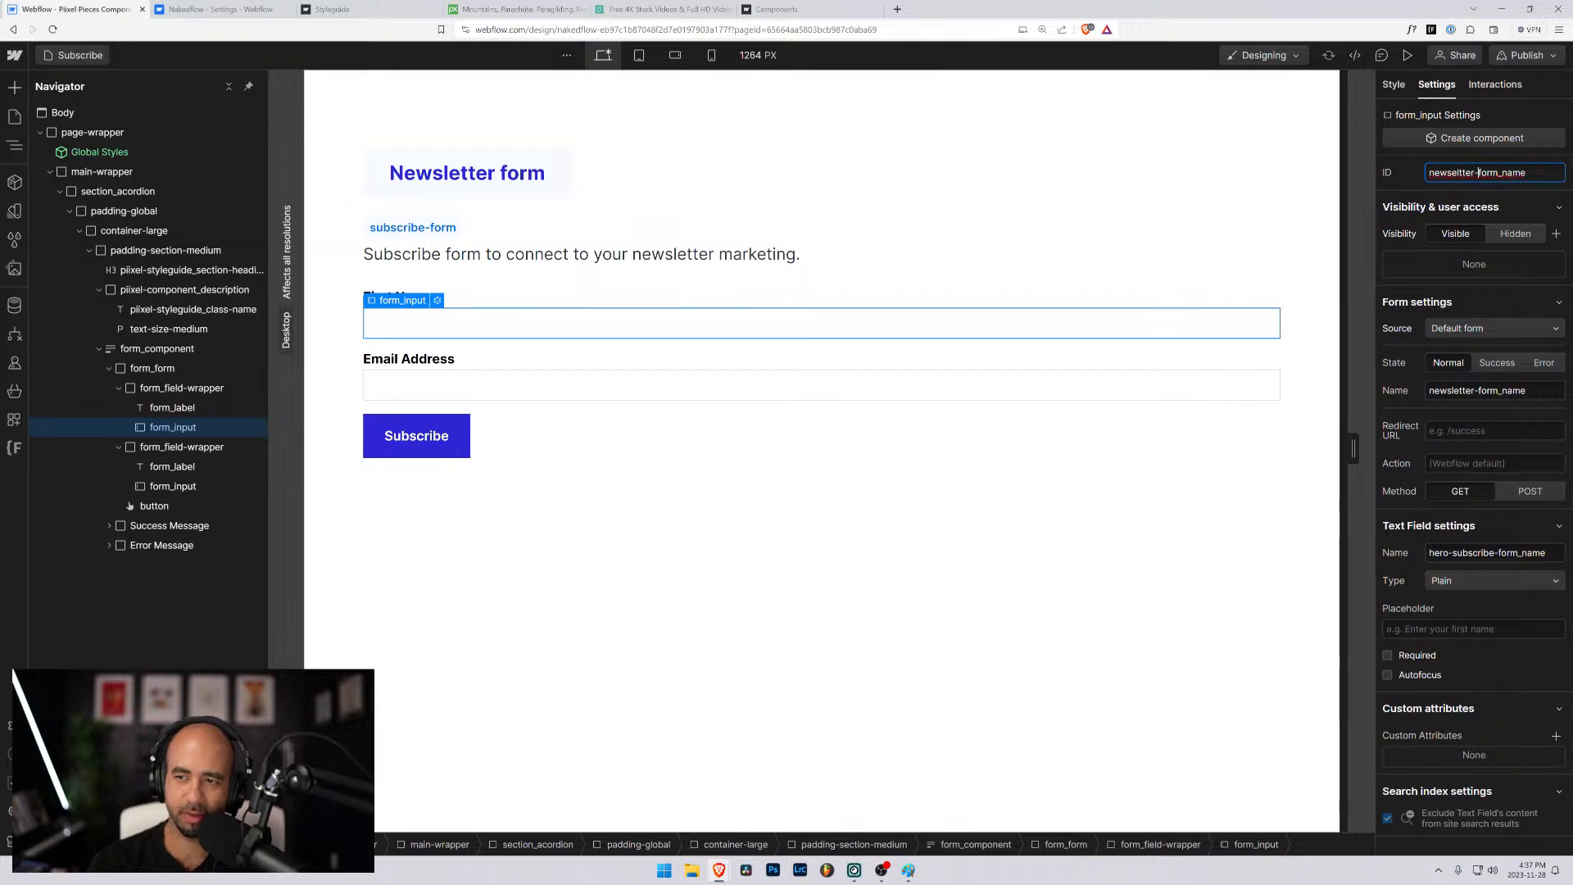
left_click(1475, 289)
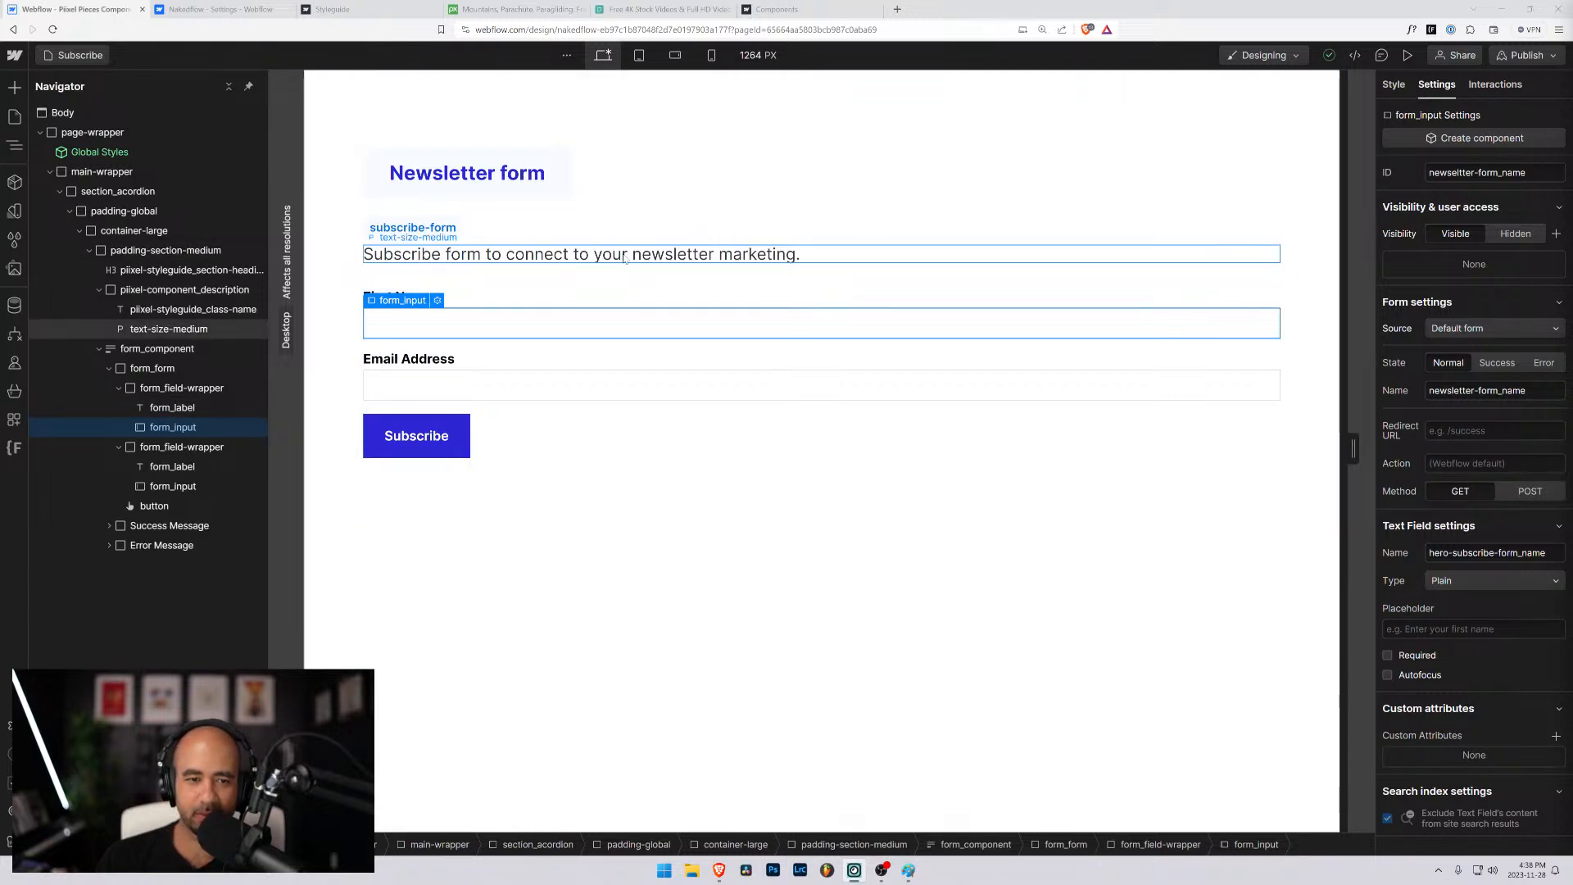
- Reword the description paragraph above the form to "Subscribe form to connect with your email marketing platform."
left_click(521, 261)
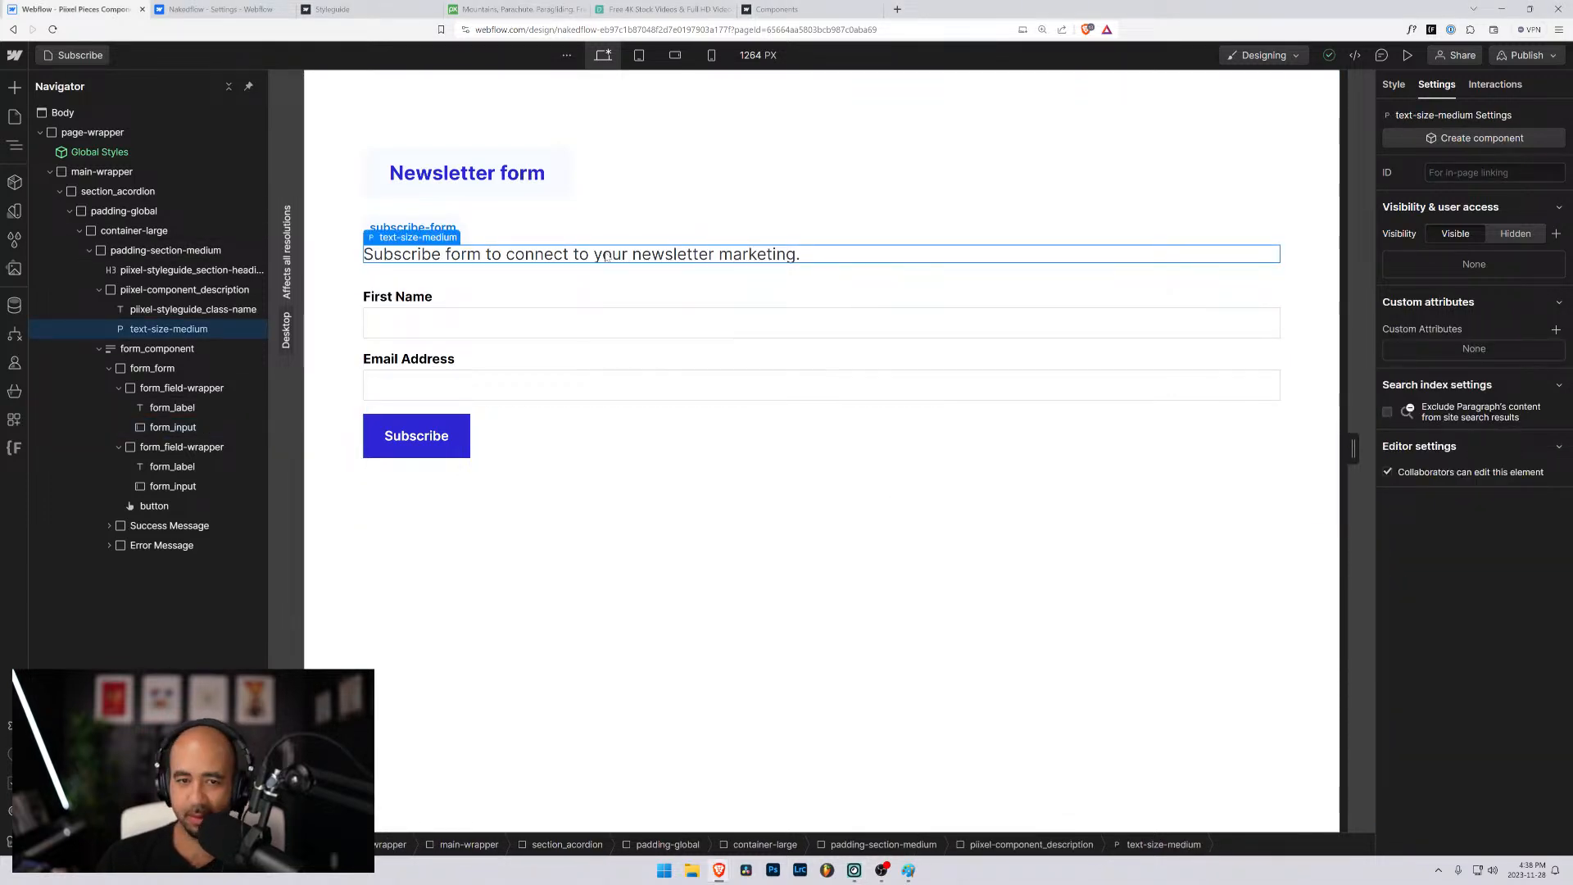
double_click(590, 256)
left_click_drag(590, 256, 579, 255)
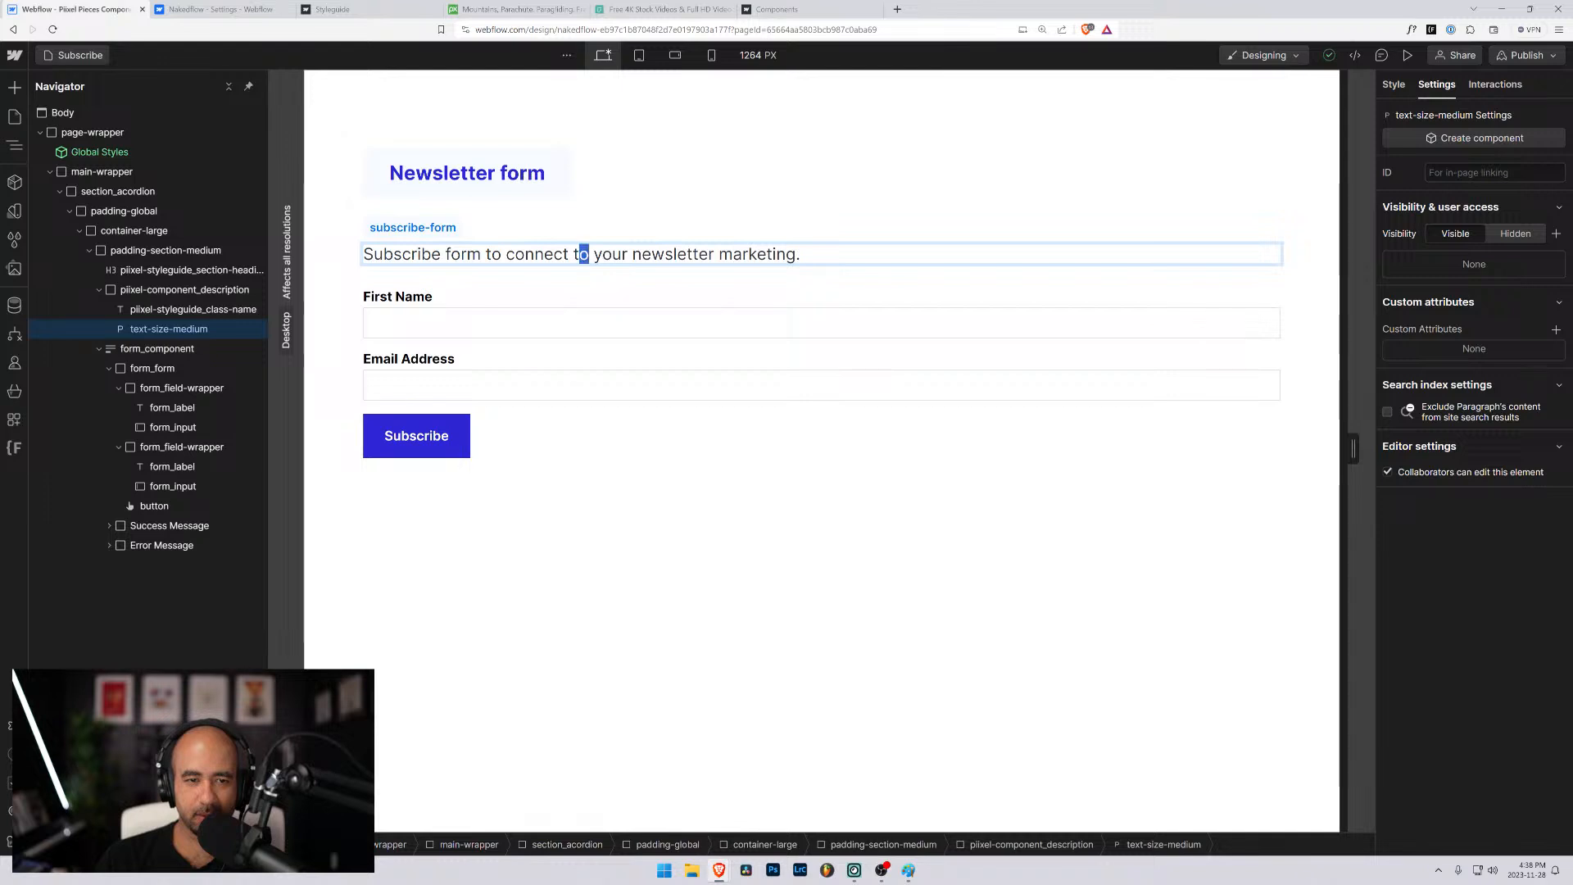
key("shift+Left")
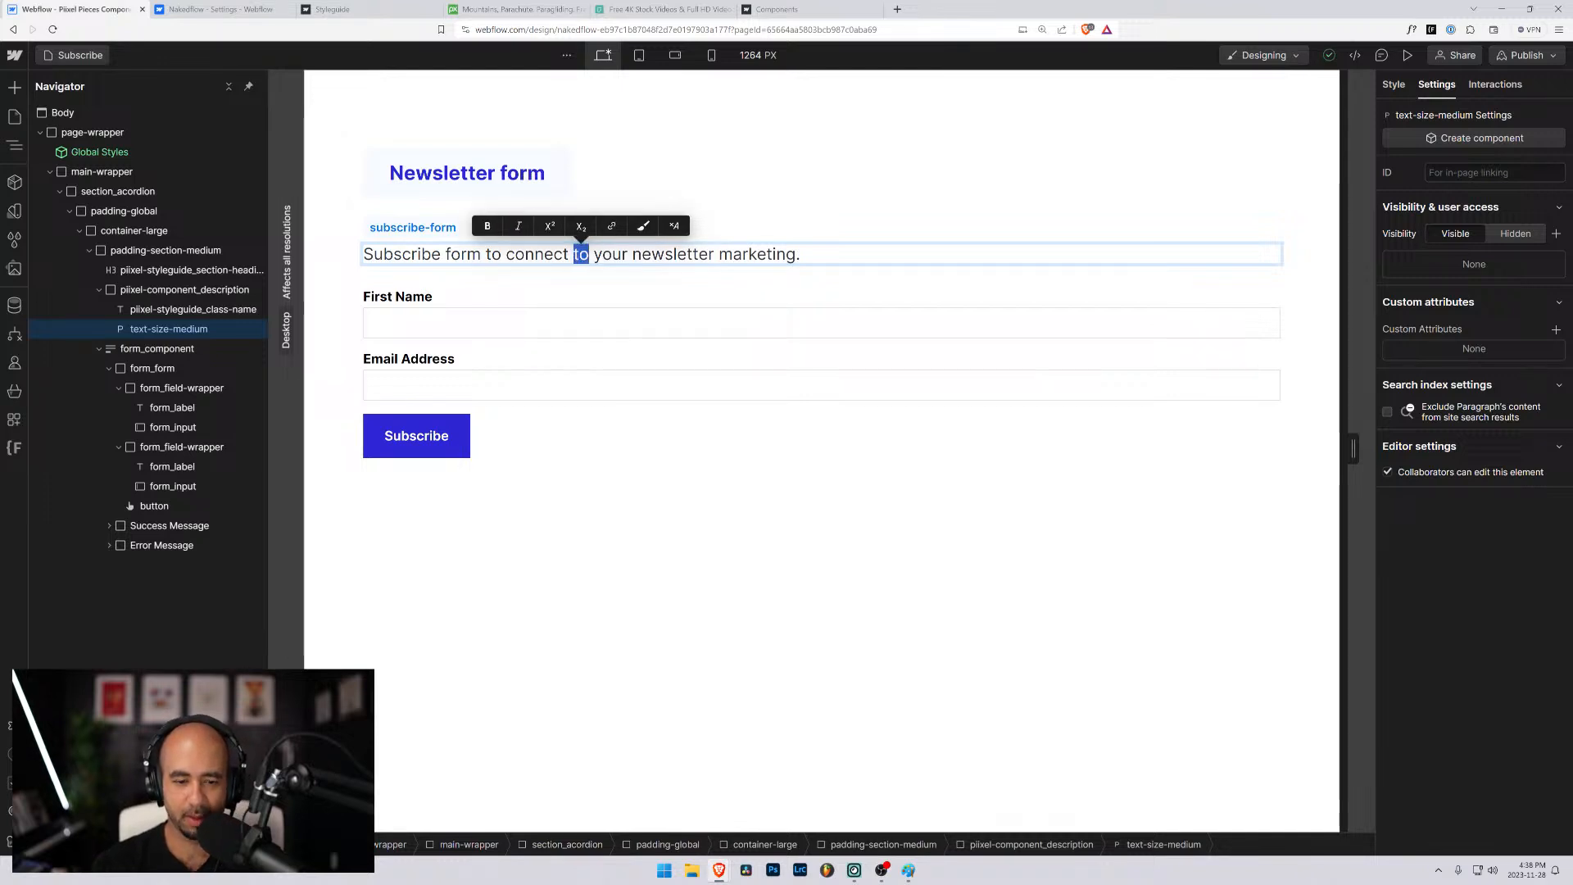
type("with")
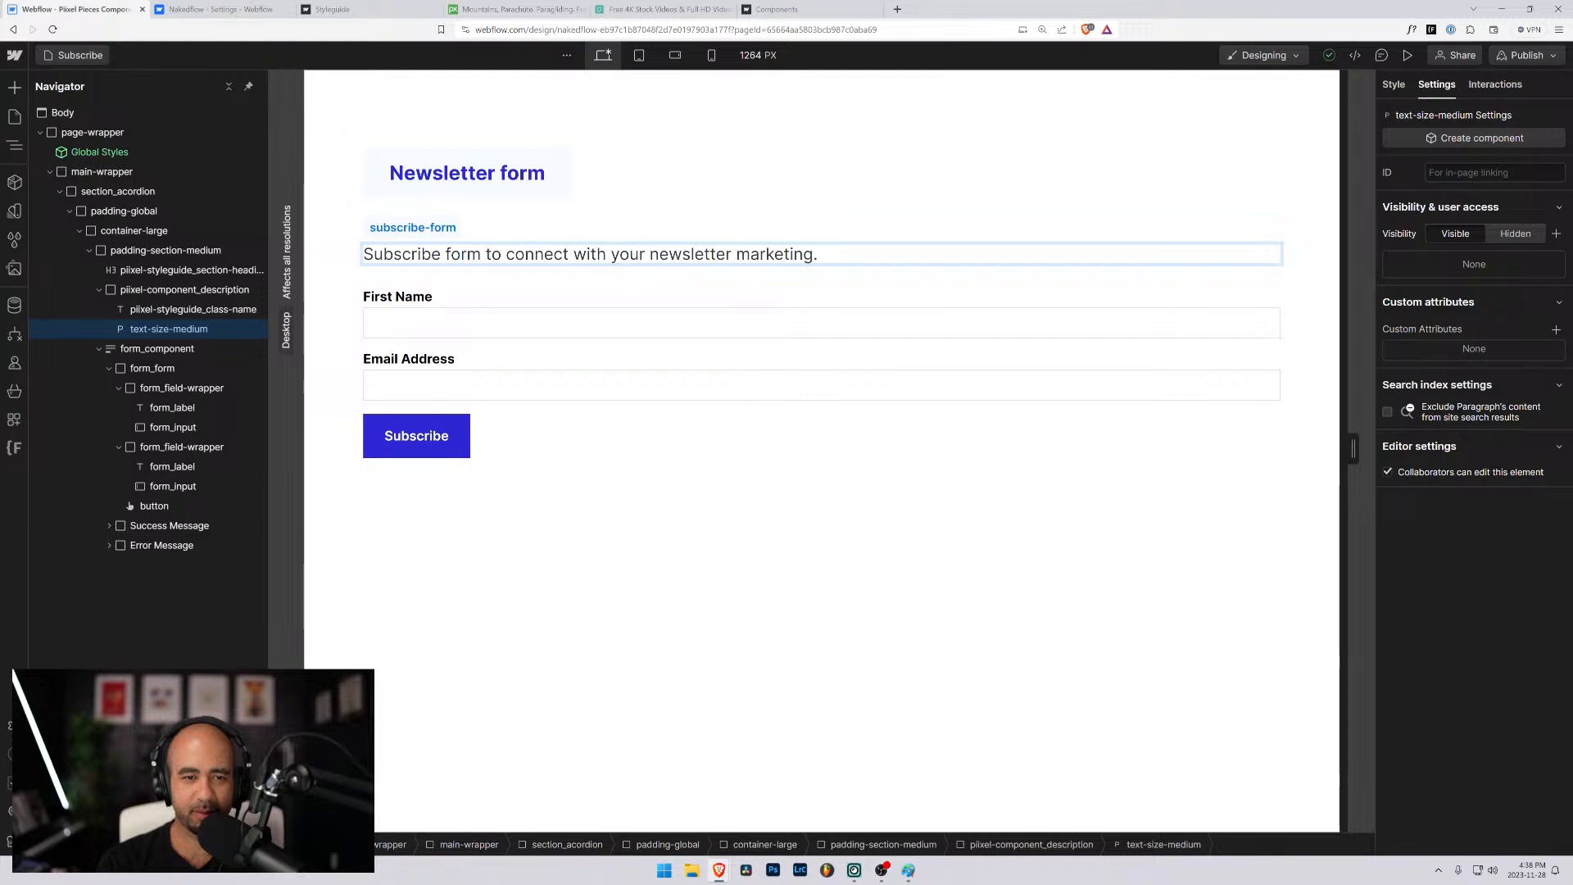
double_click(660, 256)
type("email marketing")
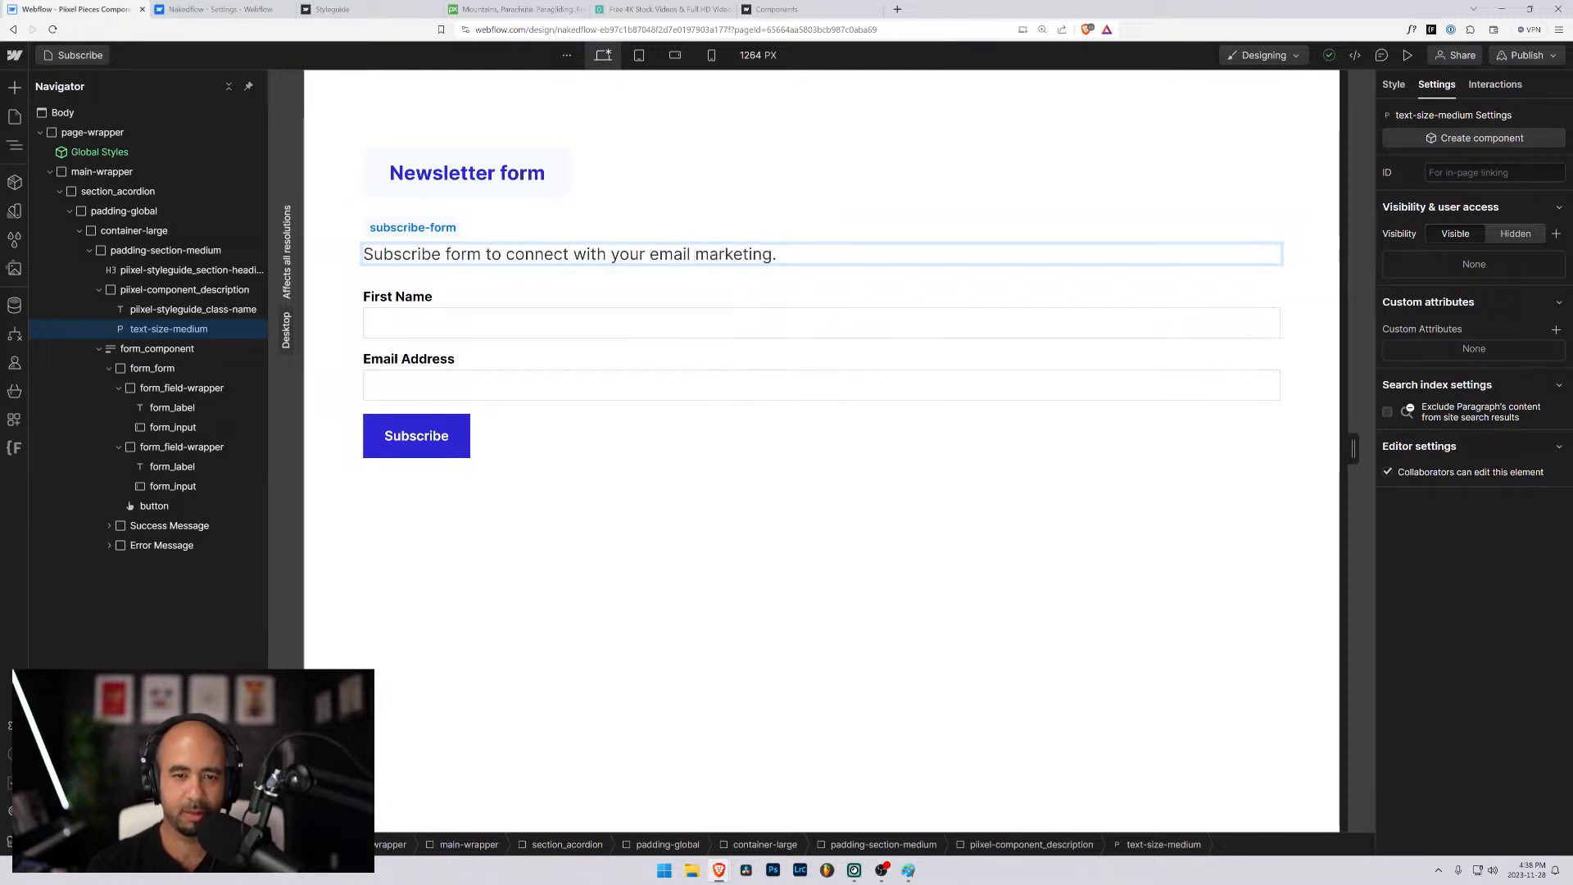
type(" platform")
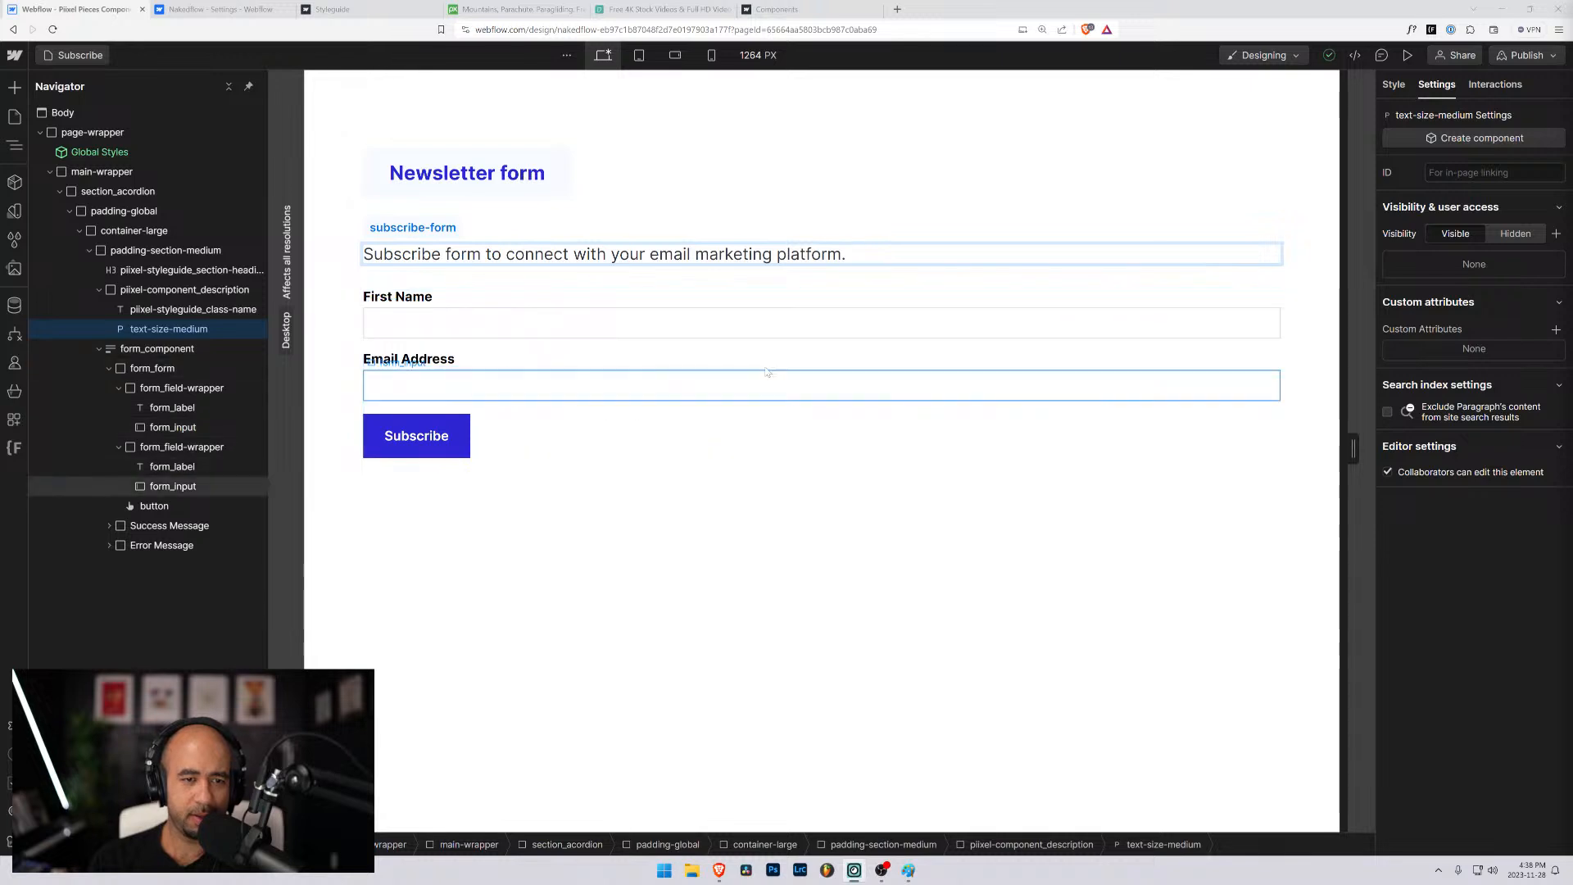
- Set the First Name input's text field name to newsletter-form_name
left_click(609, 317)
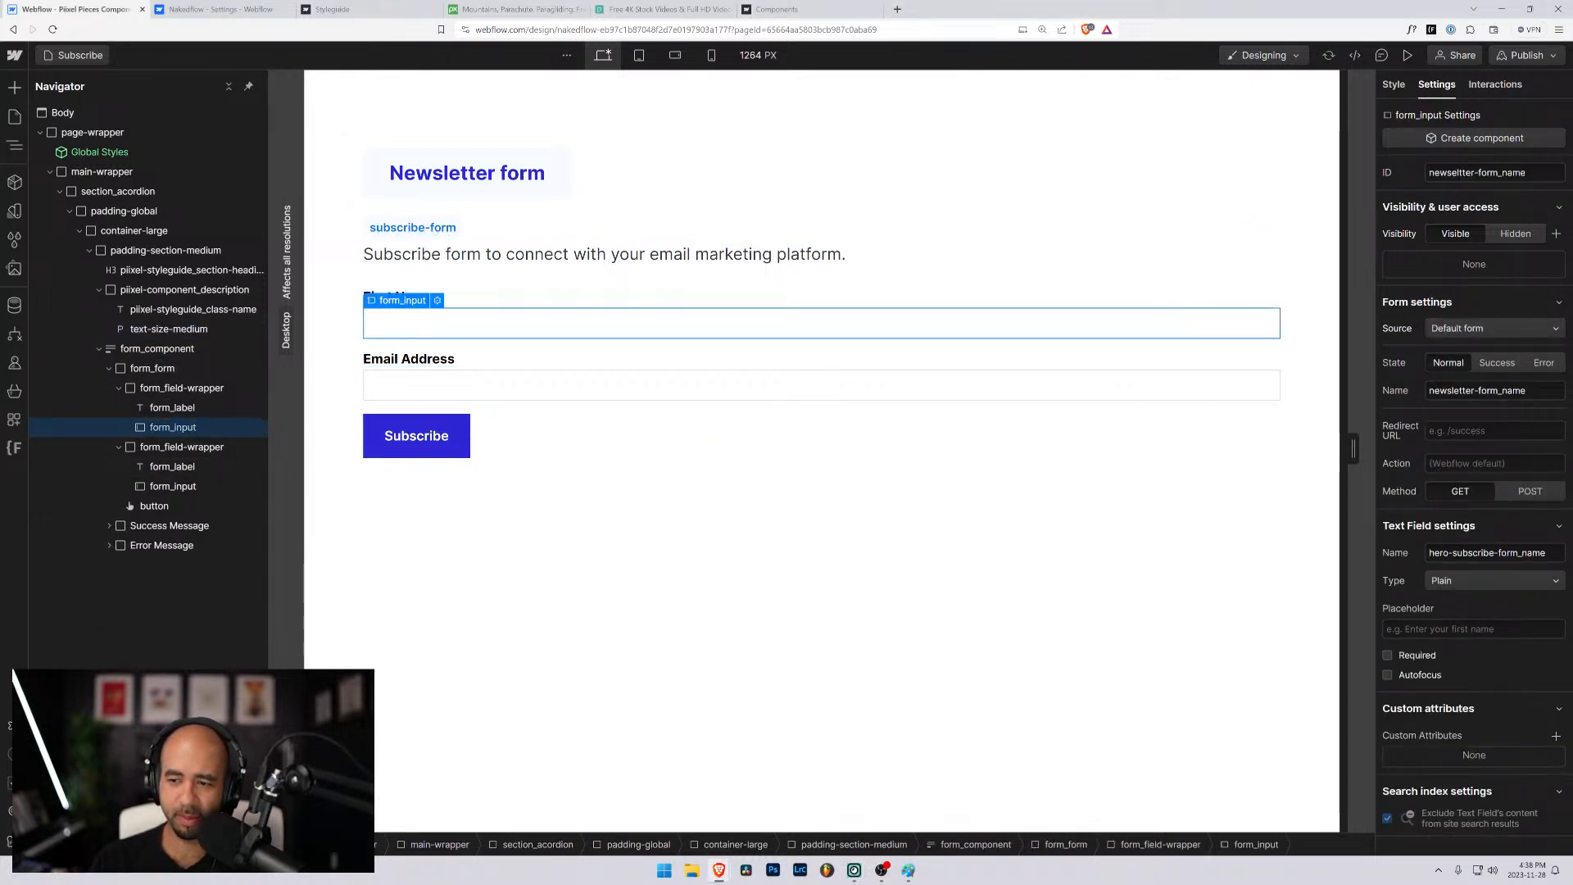
left_click_drag(1494, 552, 1386, 552)
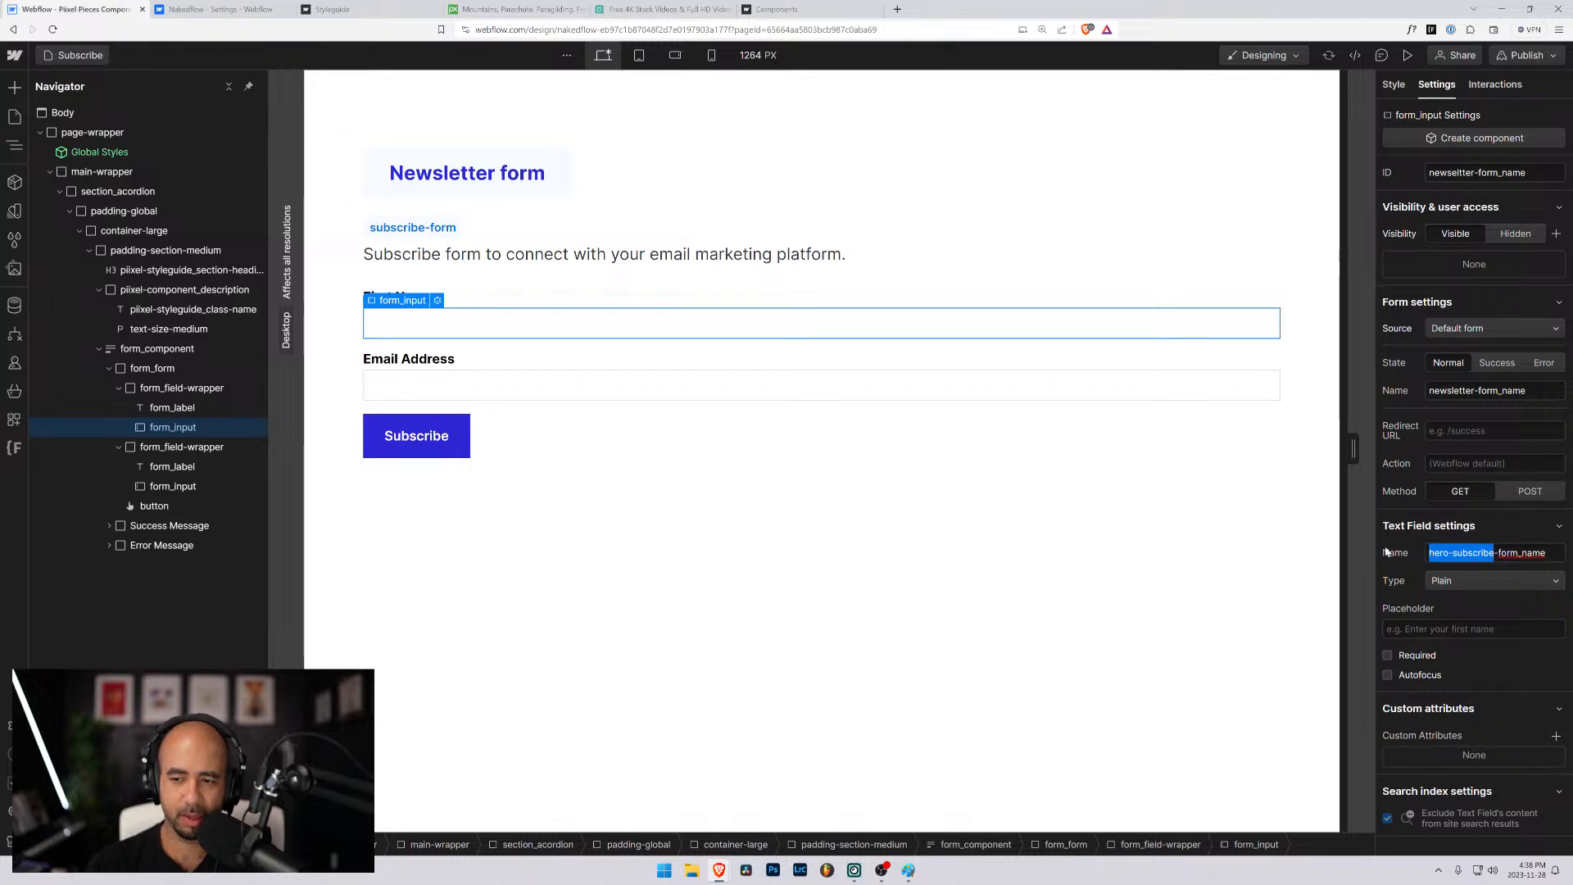
type("new")
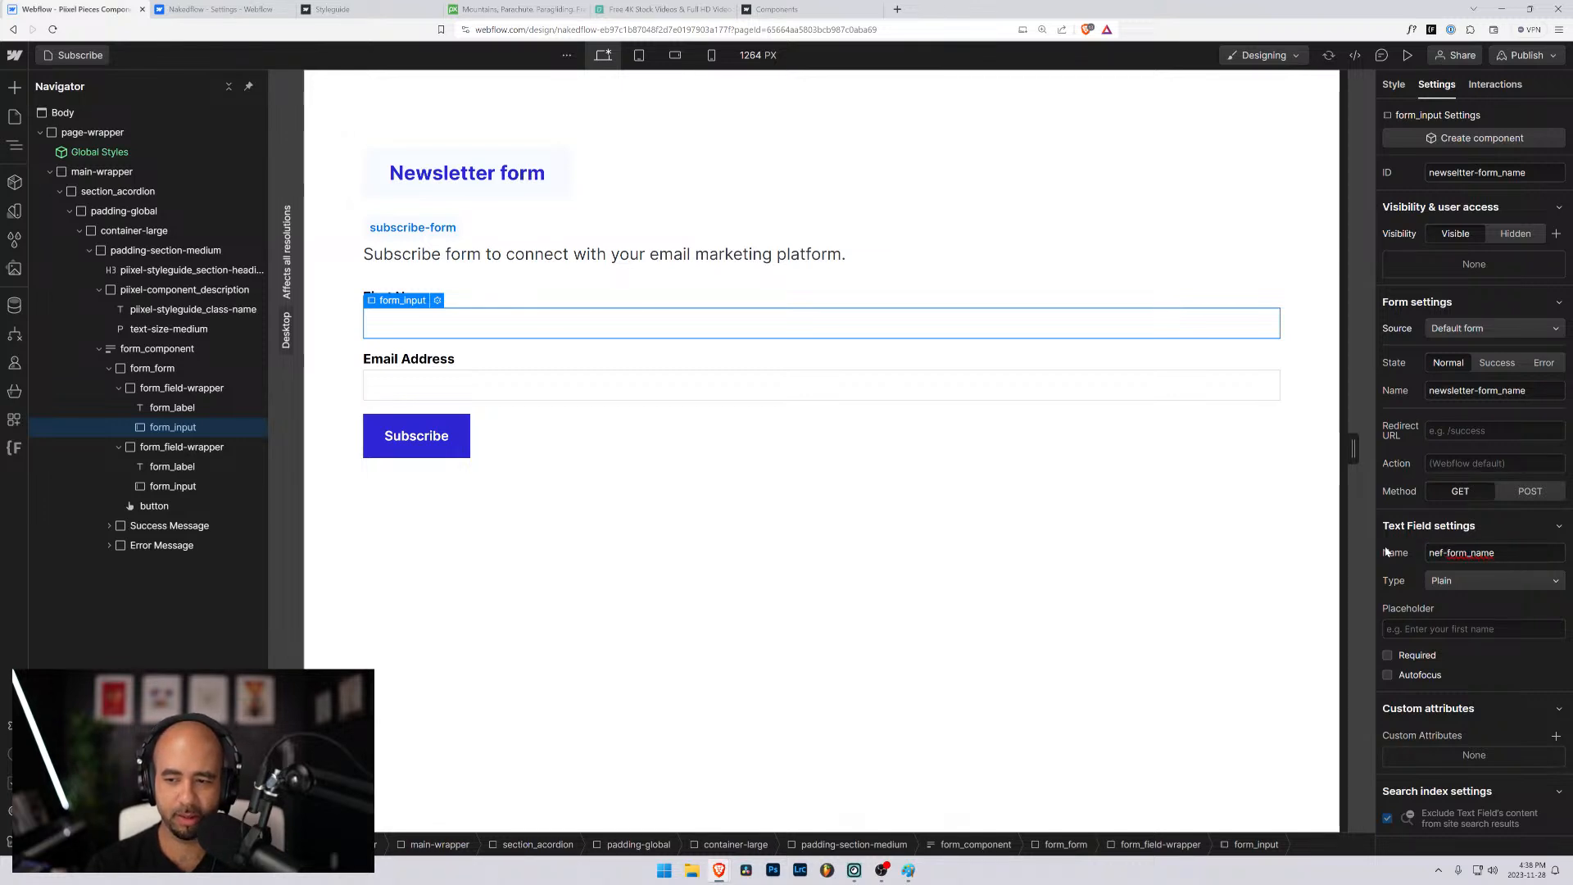
type("sletter")
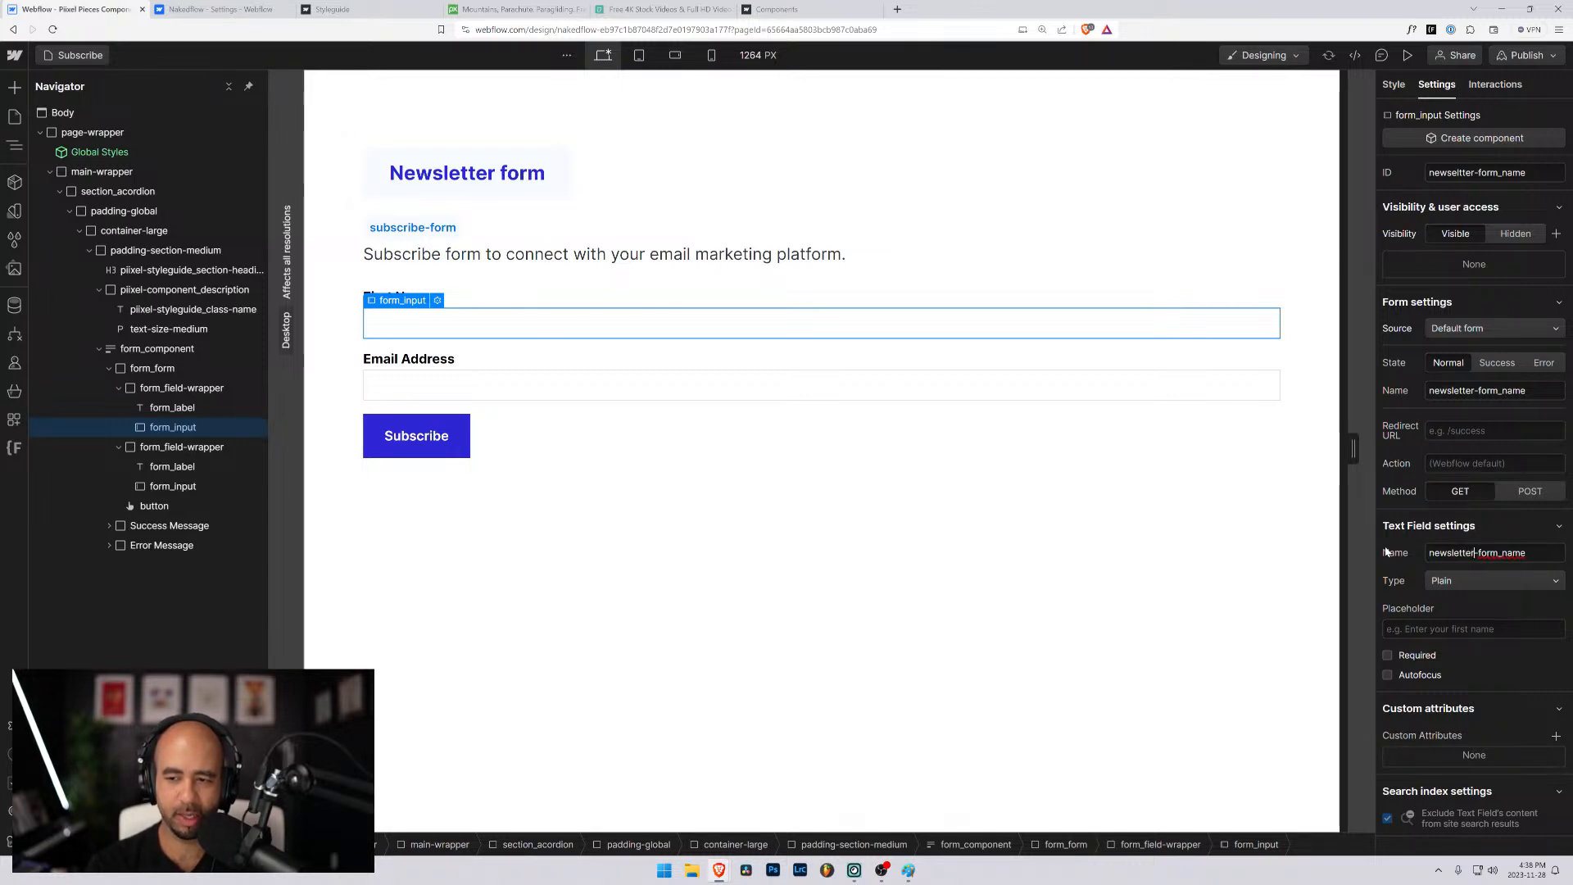
- Set the Email Address input's text field name to newsleter-form_email
left_click(583, 379)
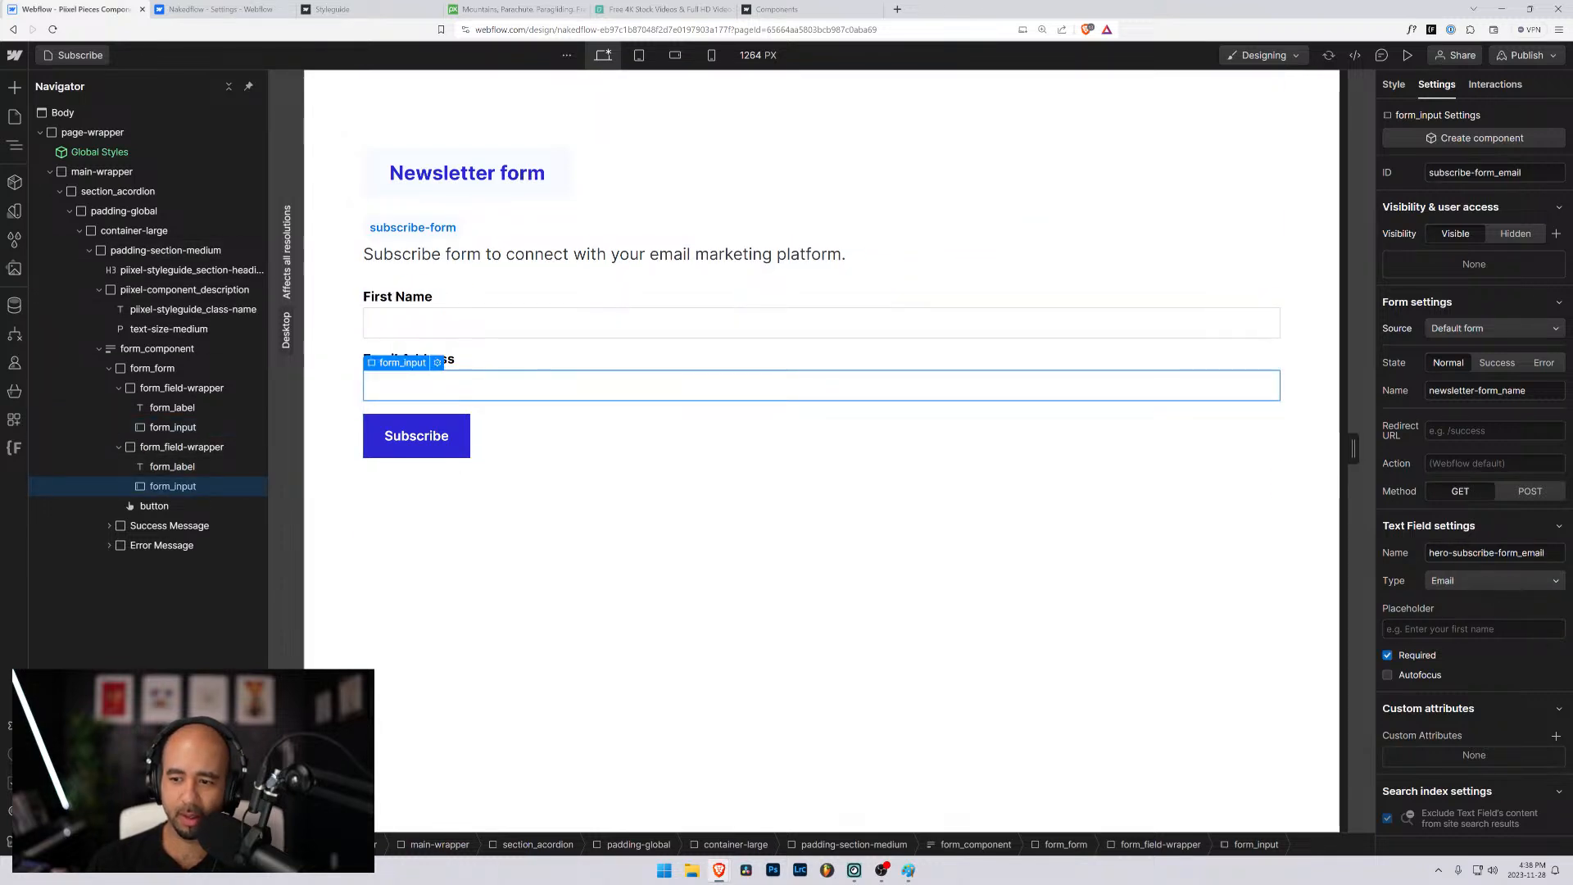
left_click_drag(1492, 552, 1376, 544)
type("news")
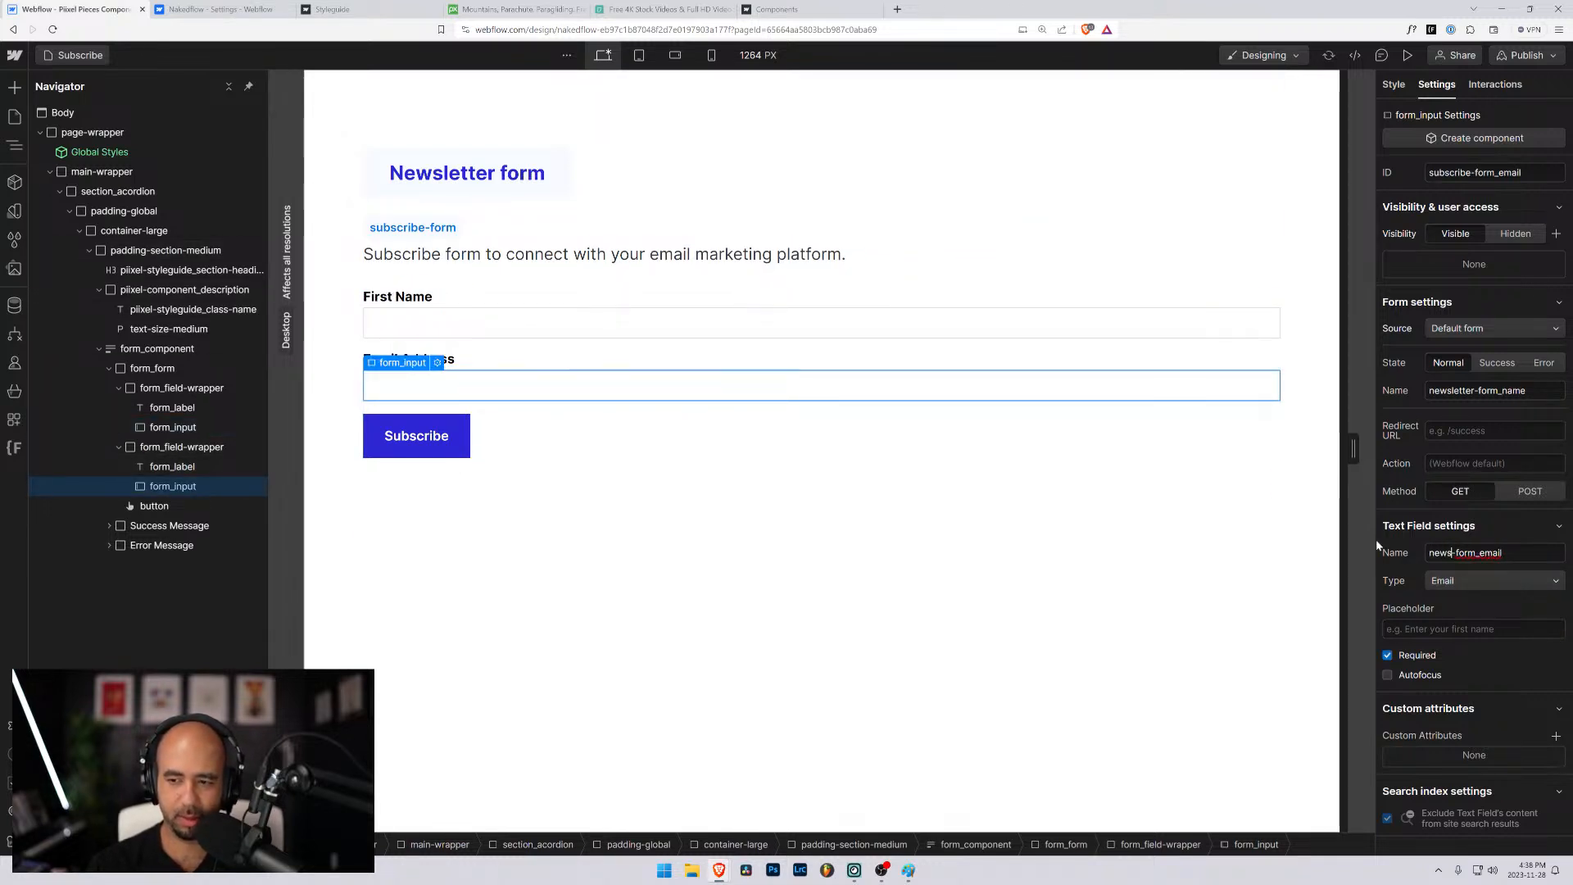
type("leter")
key("Tab")
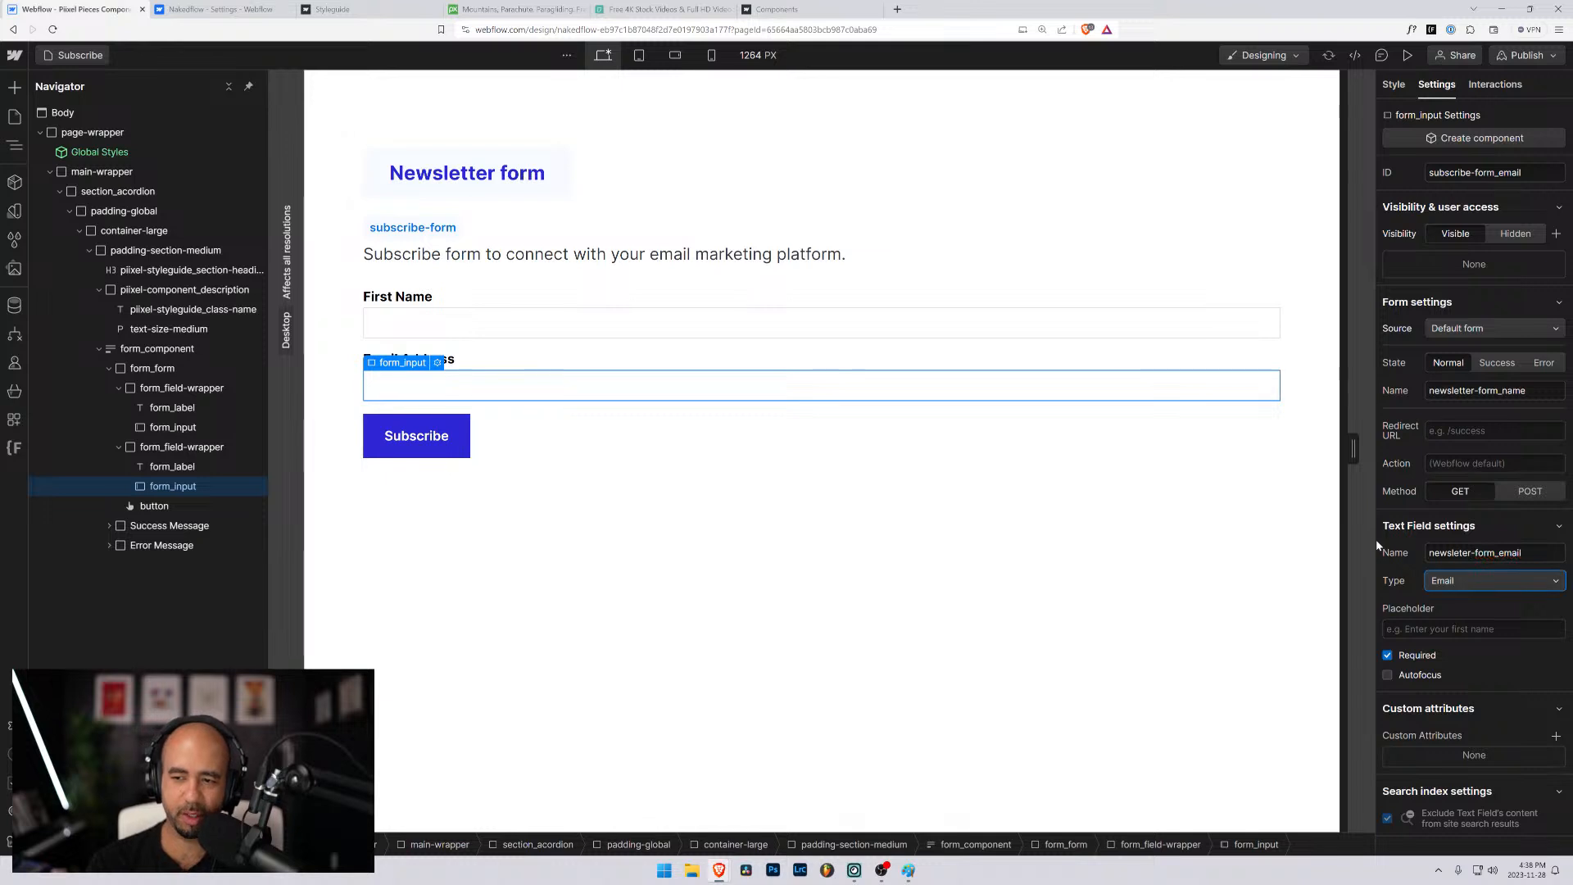
- Set the Email Address input's ID to newsletter-form_email
left_click(1455, 172)
left_click_drag(1472, 172, 1383, 177)
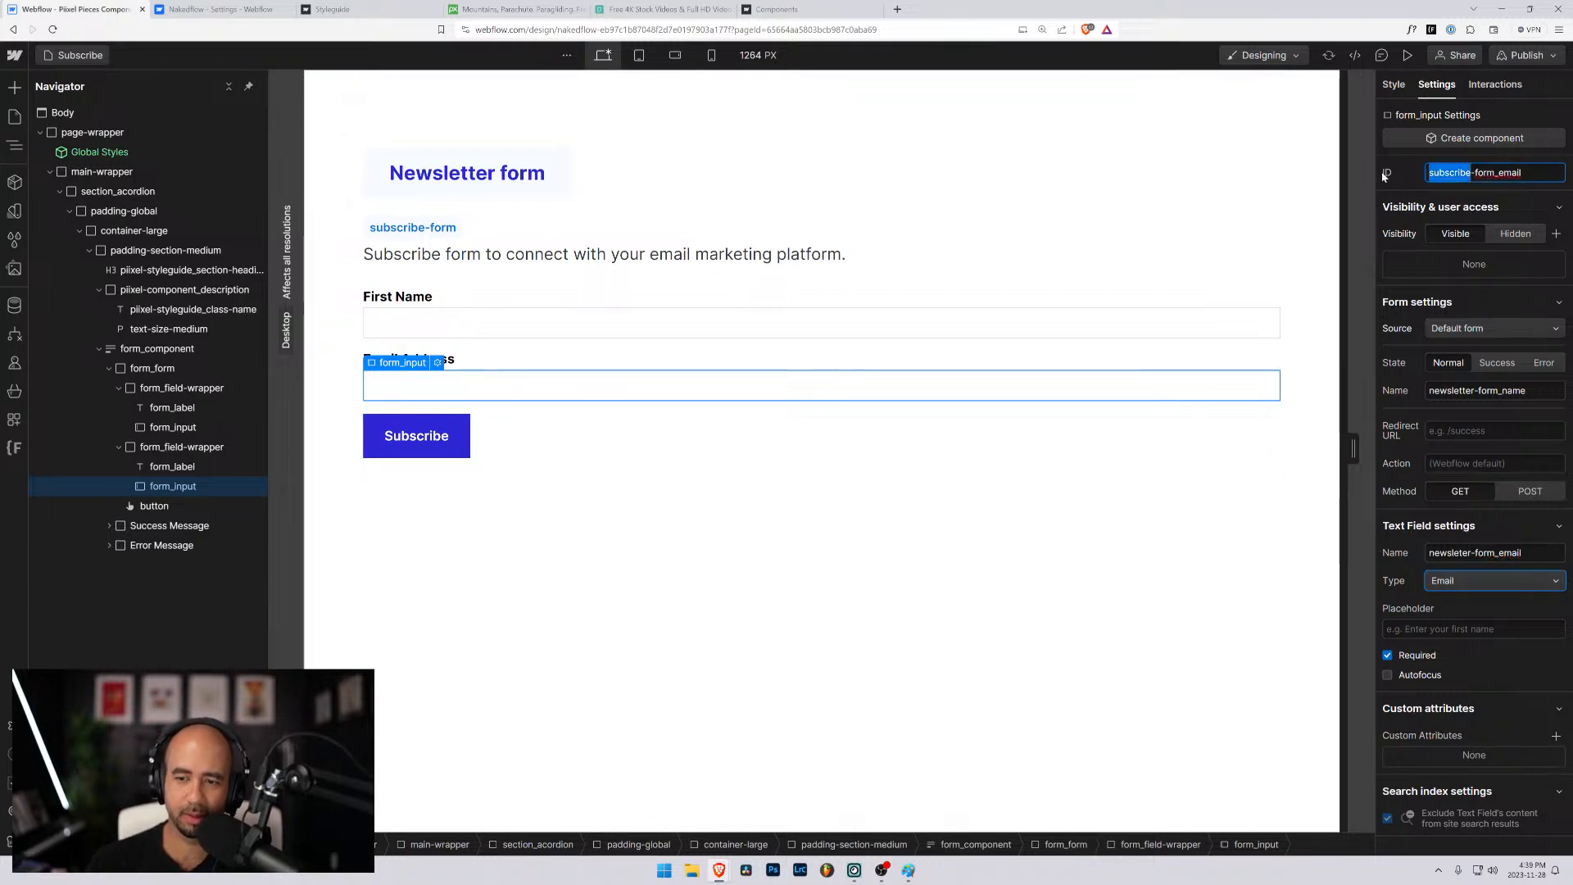
type("newsleter")
key("Left")
key("Left")
type("t")
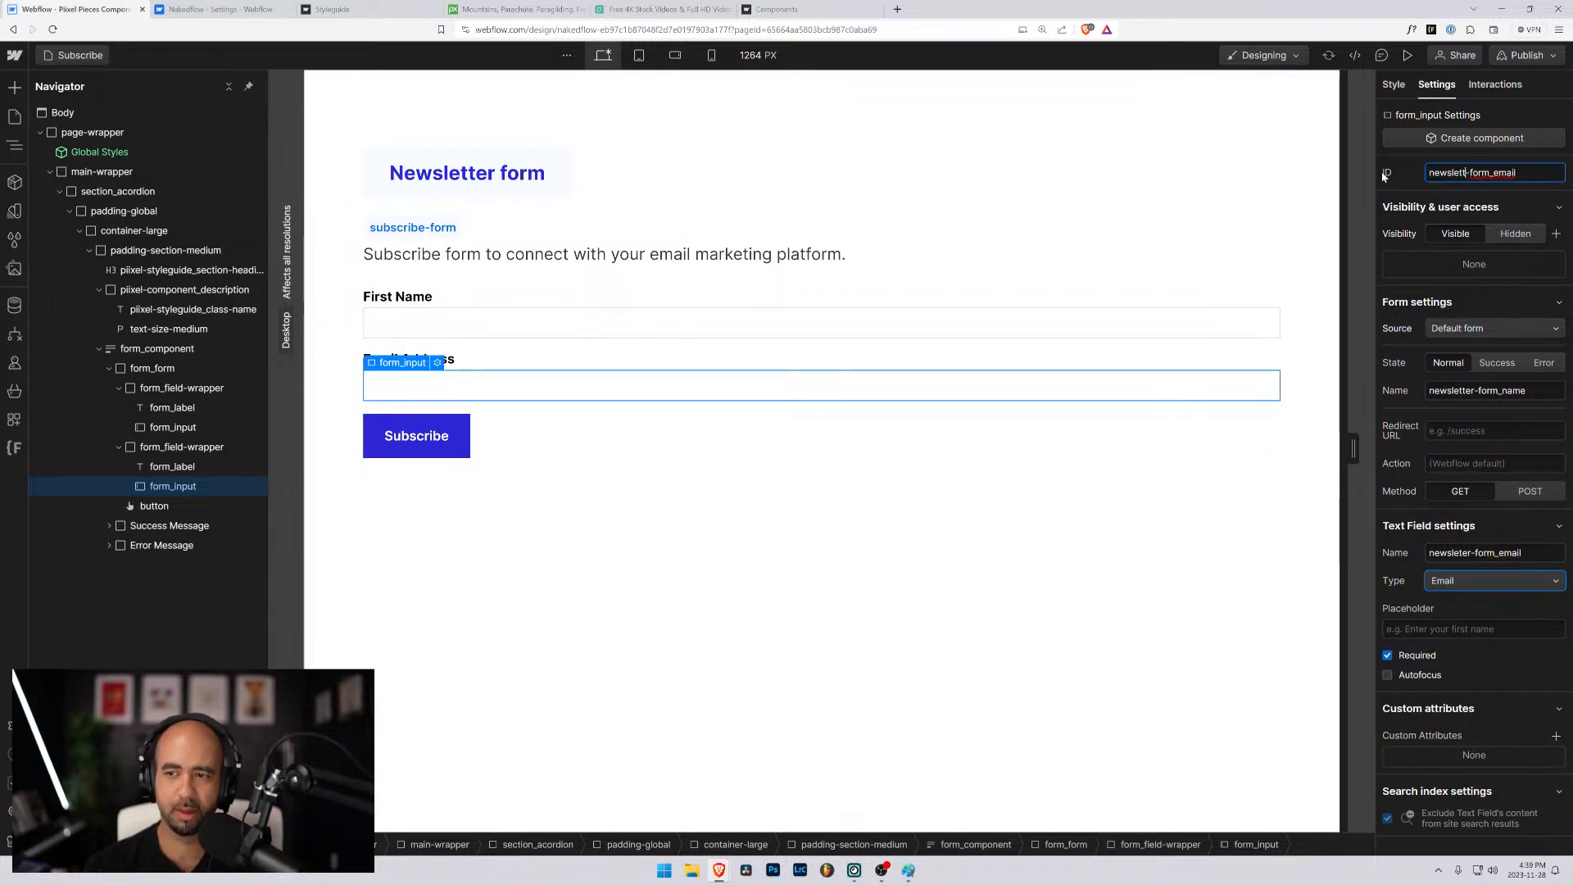
key("Return")
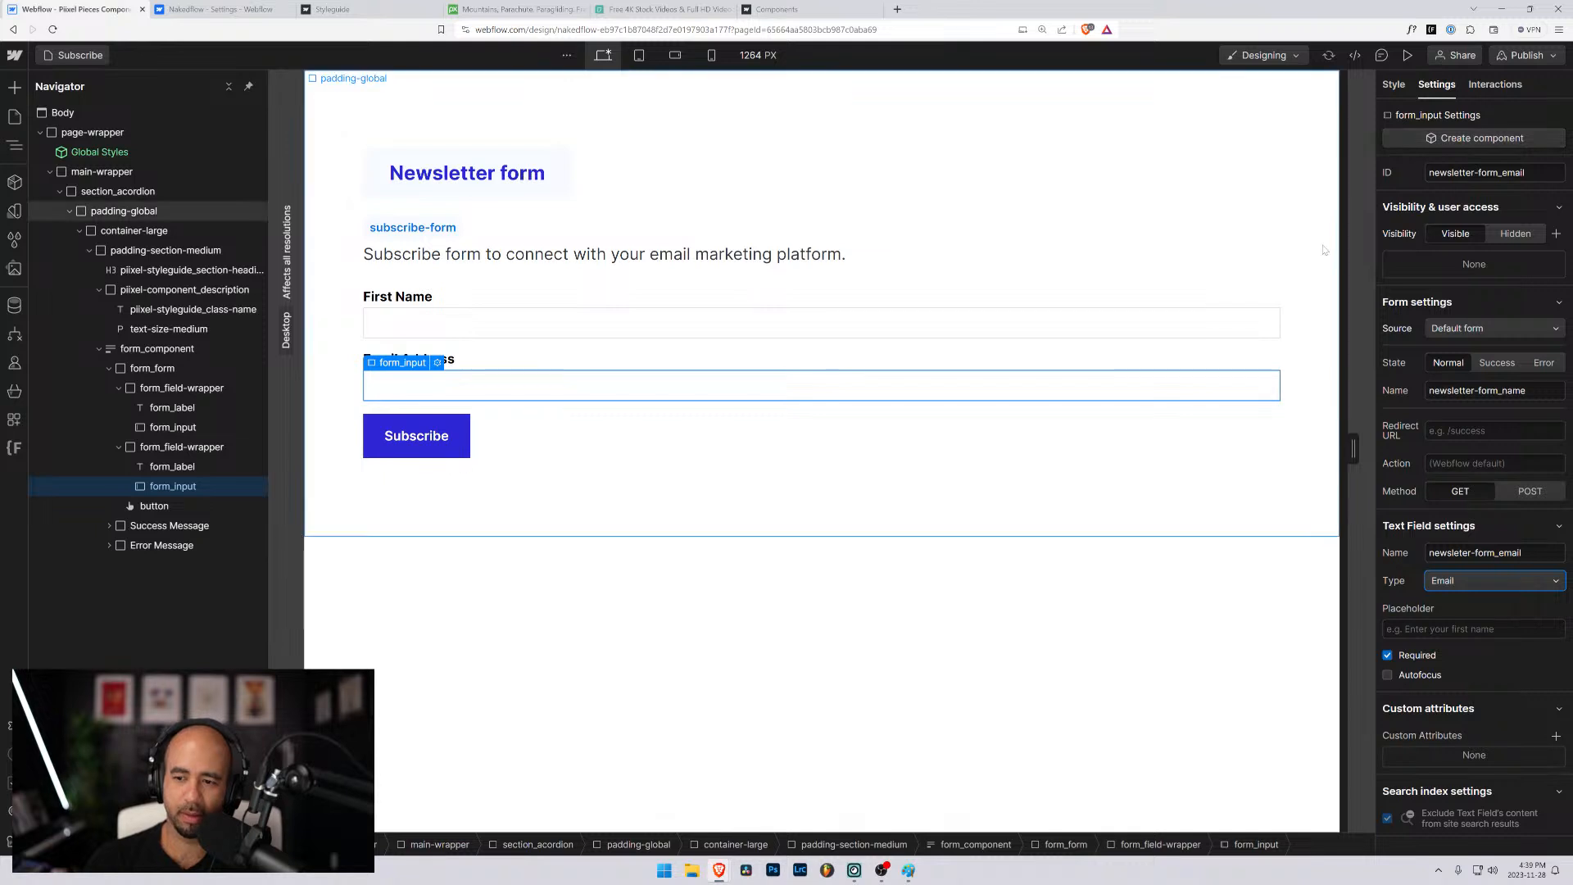
- Check the submit button's text and waiting text settings
left_click(1001, 246)
left_click(446, 419)
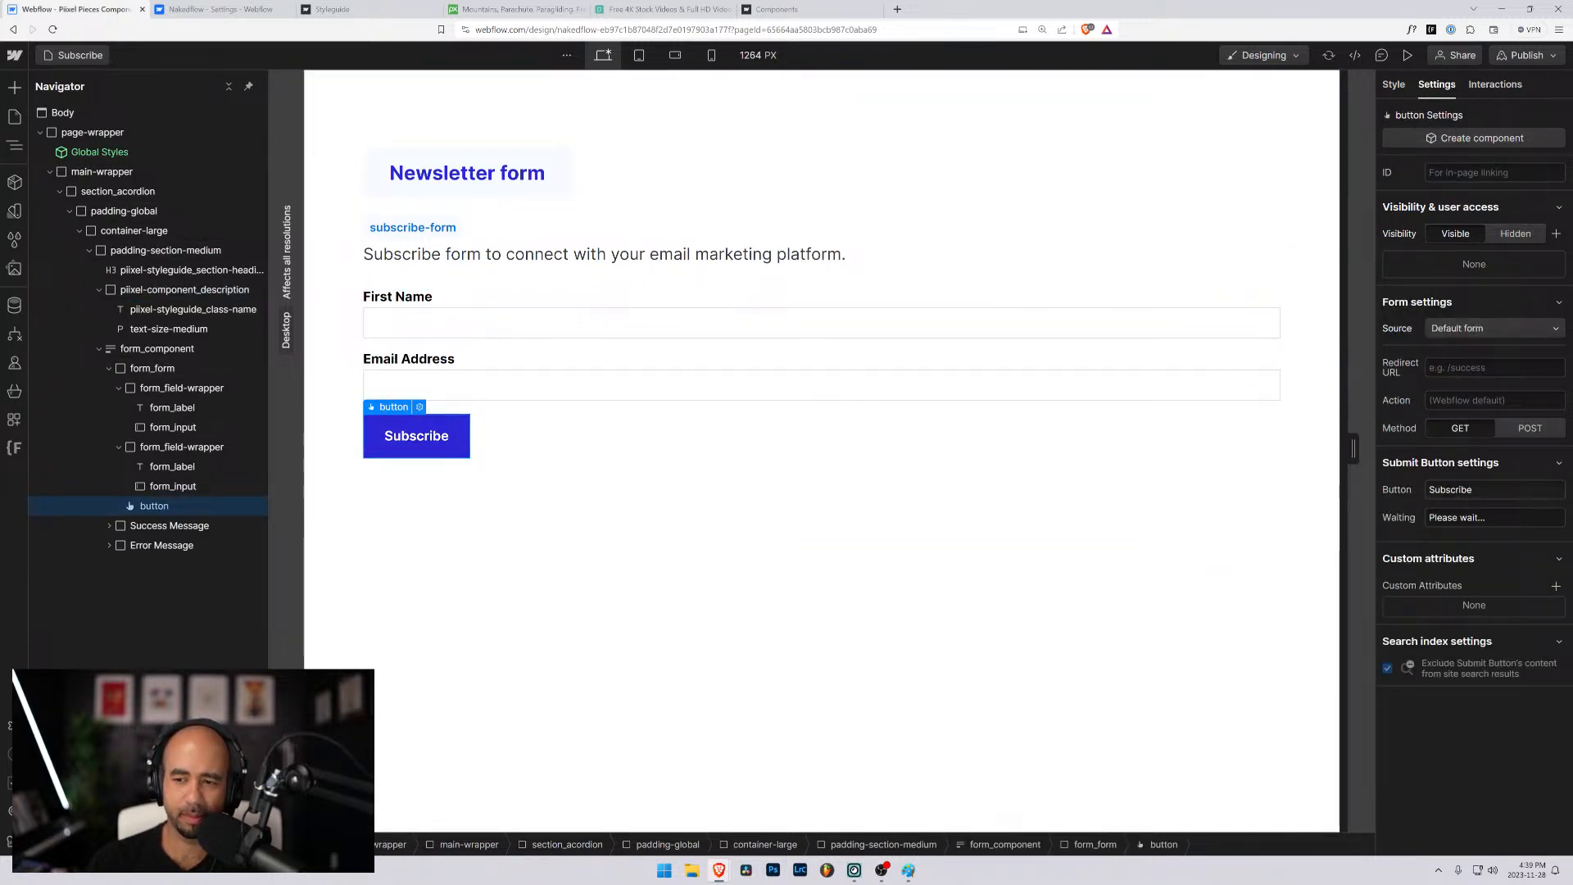
left_click(1489, 489)
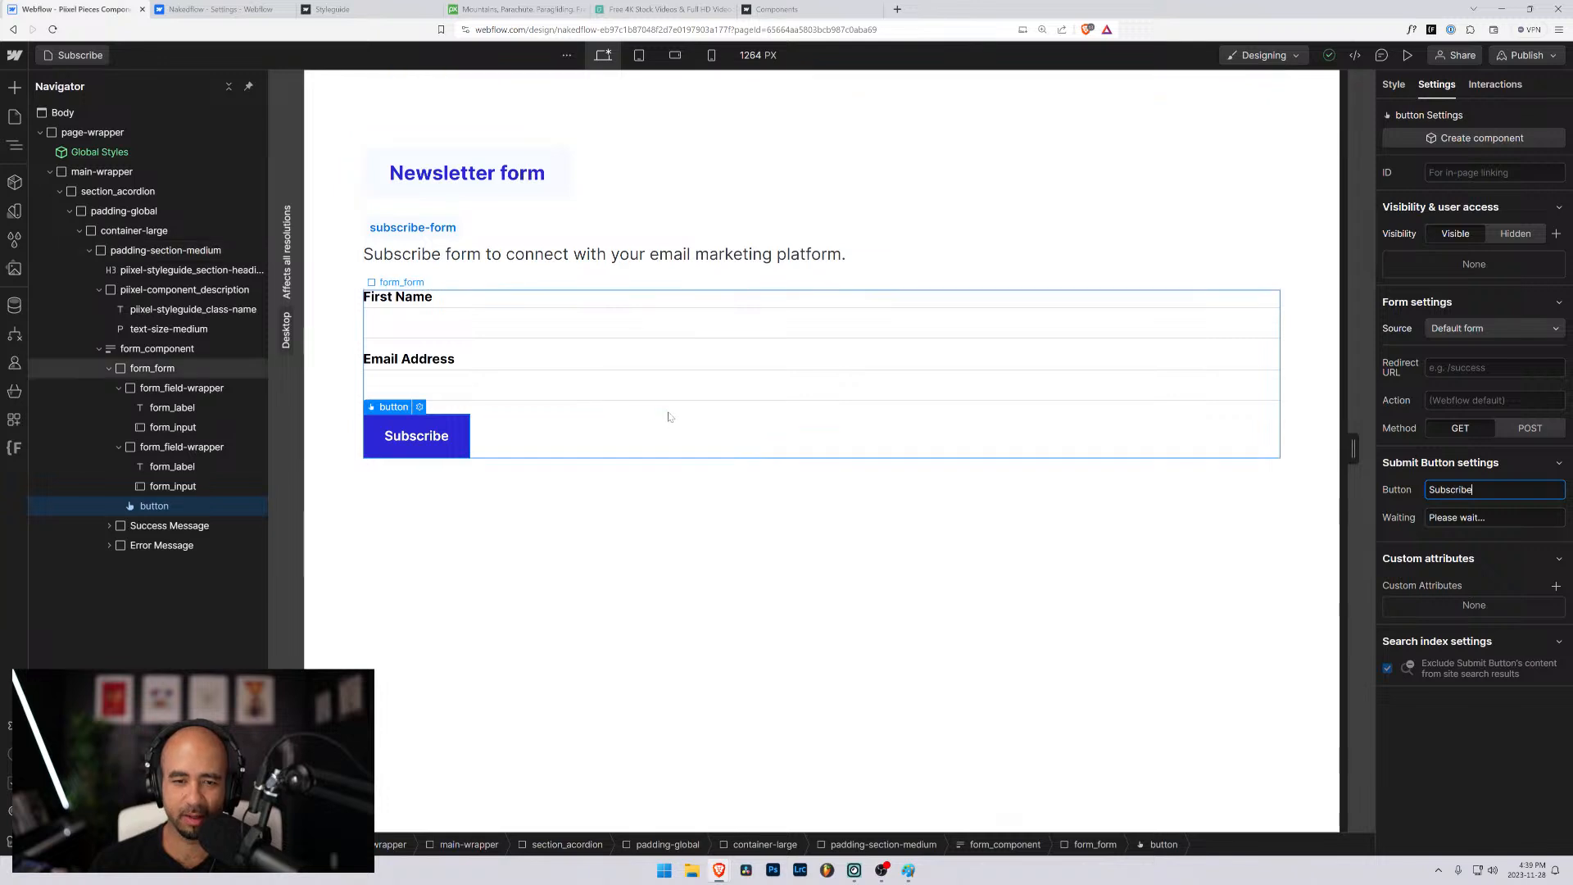
left_click(344, 354)
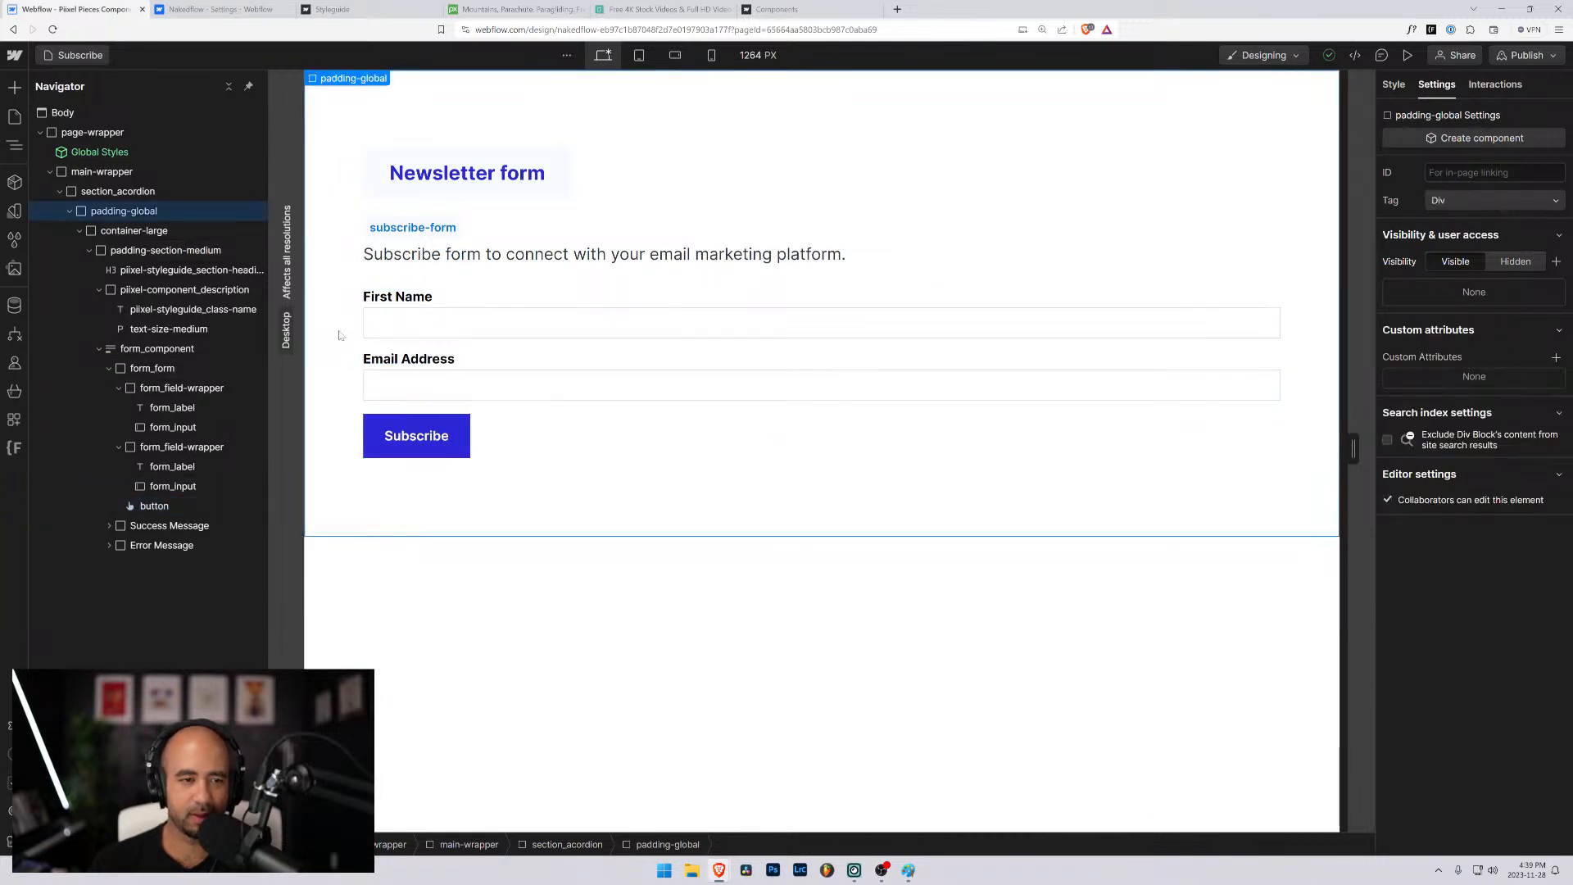
- Change the class name label under the Newsletter form heading to newsletter-form
double_click(425, 227)
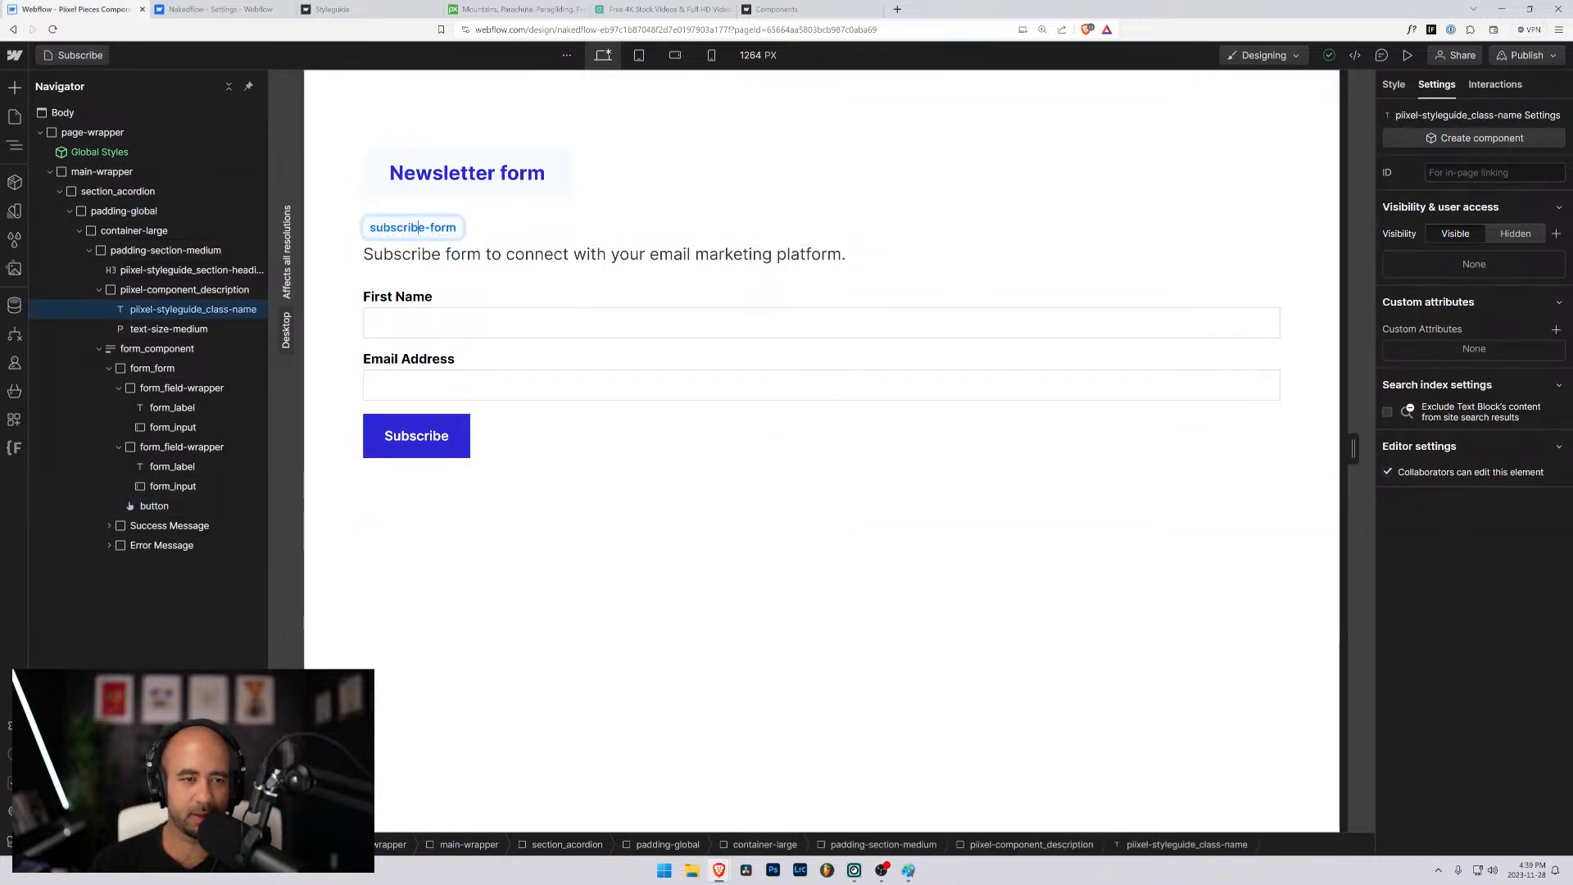
left_click_drag(424, 228, 396, 227)
double_click(397, 228)
type("newsletter")
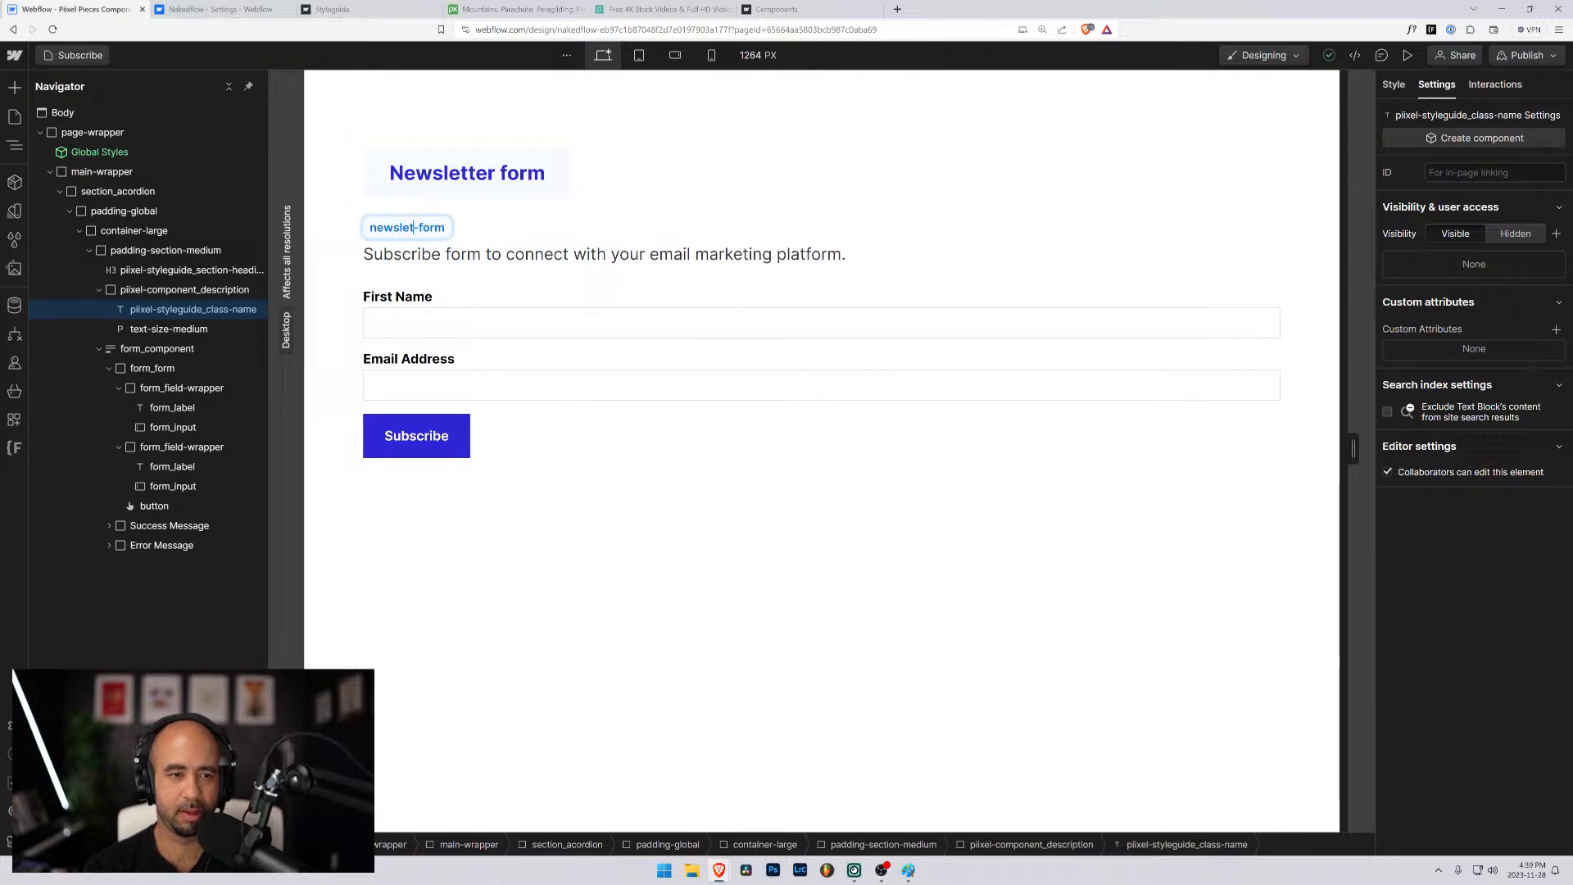
key("Escape")
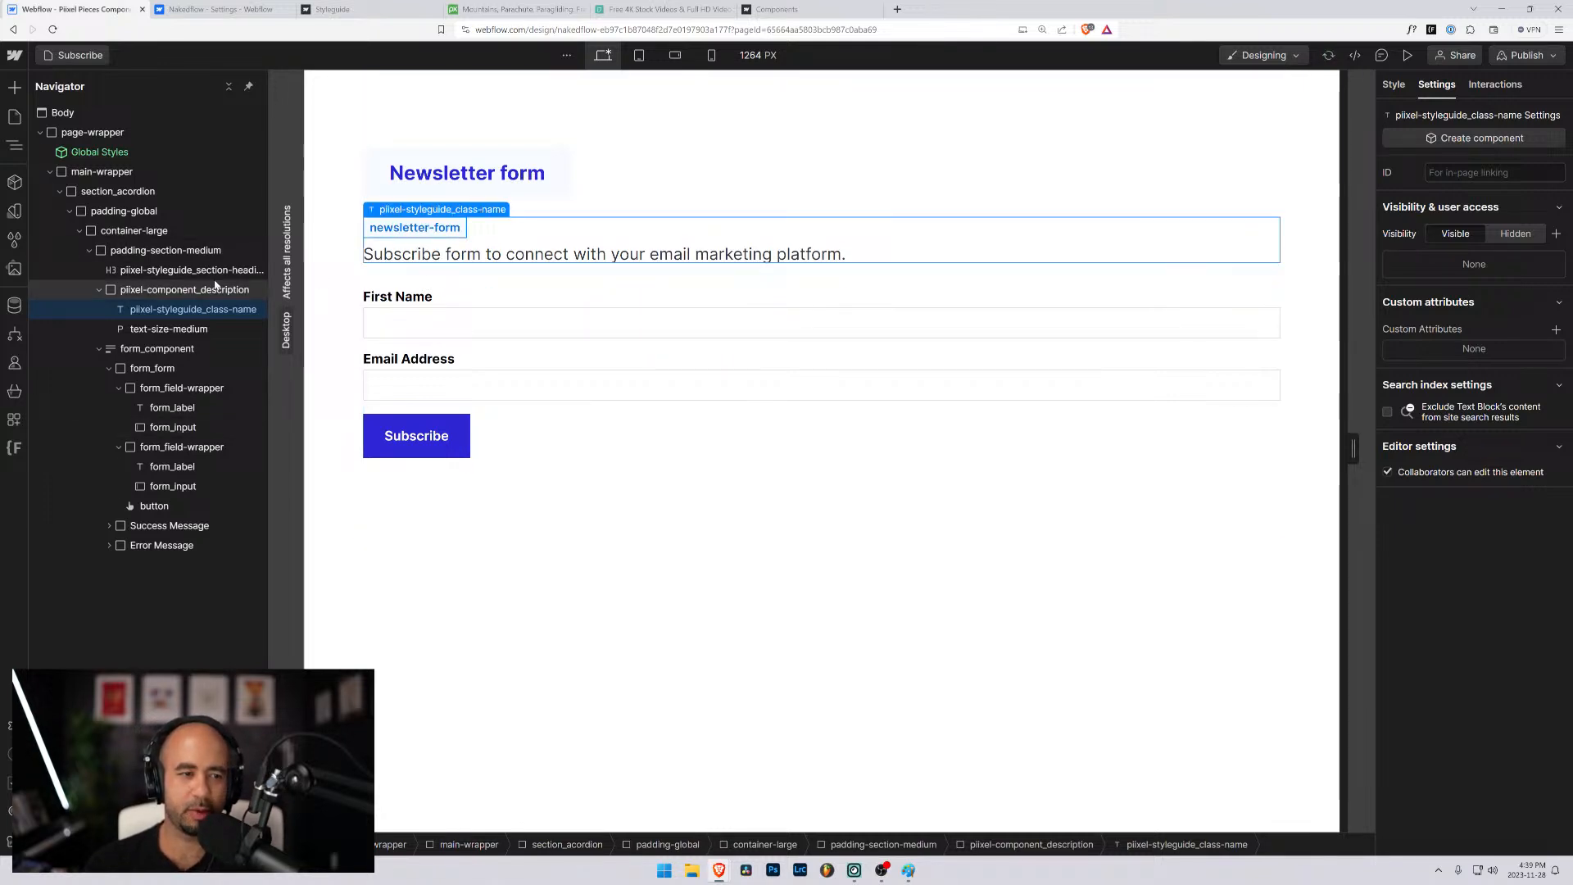
- Examine the IDs and name settings of the form block, the inner form, the field wrappers and the First Name input
left_click(170, 348)
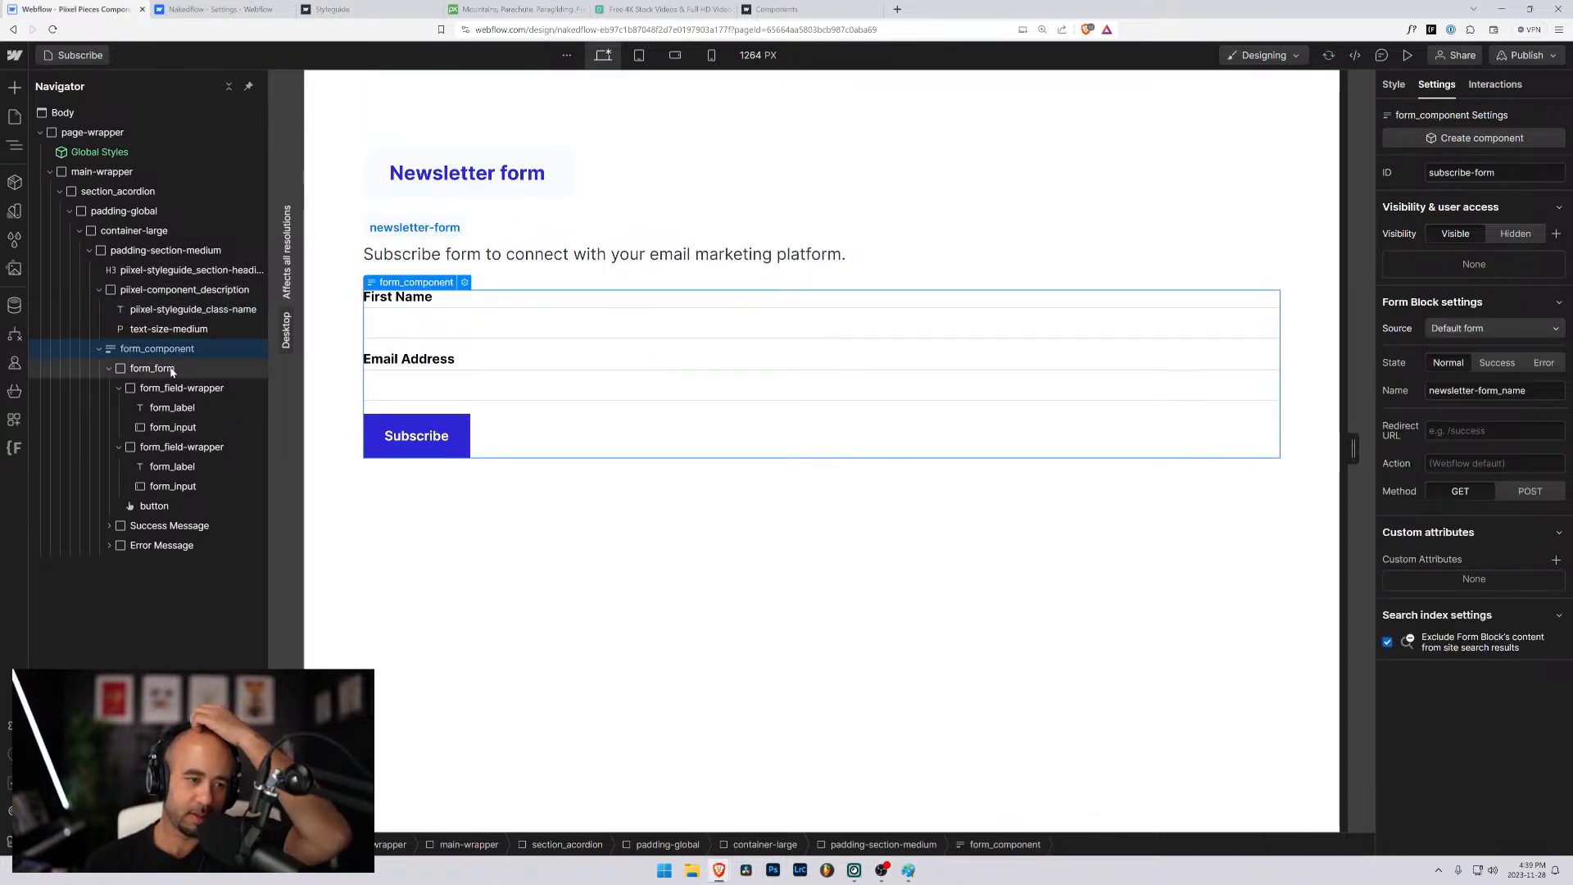
left_click(184, 447)
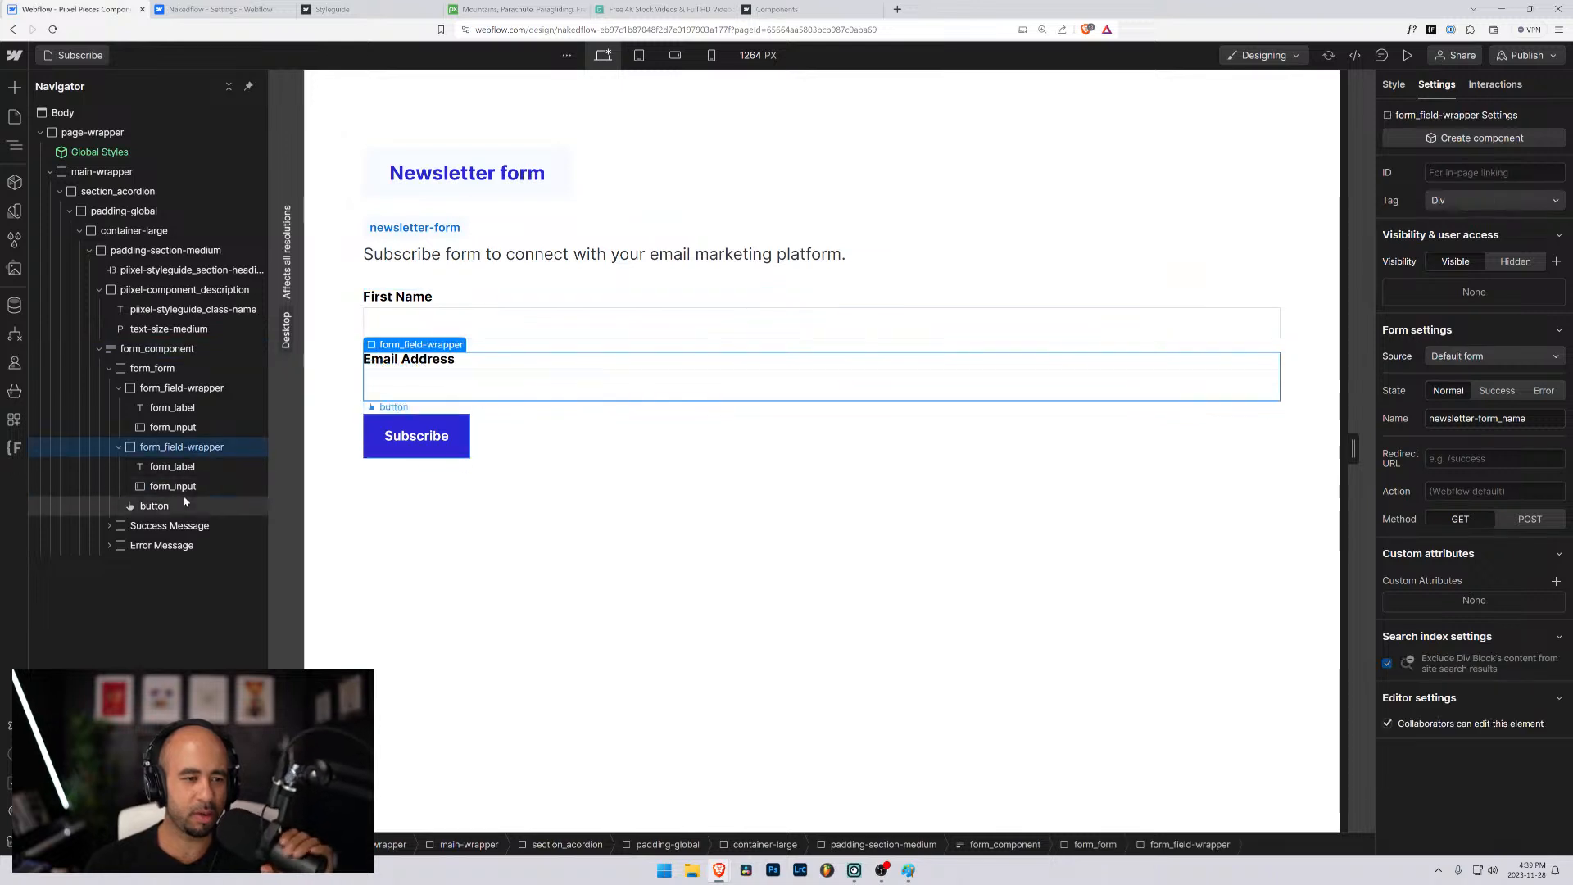
left_click(157, 349)
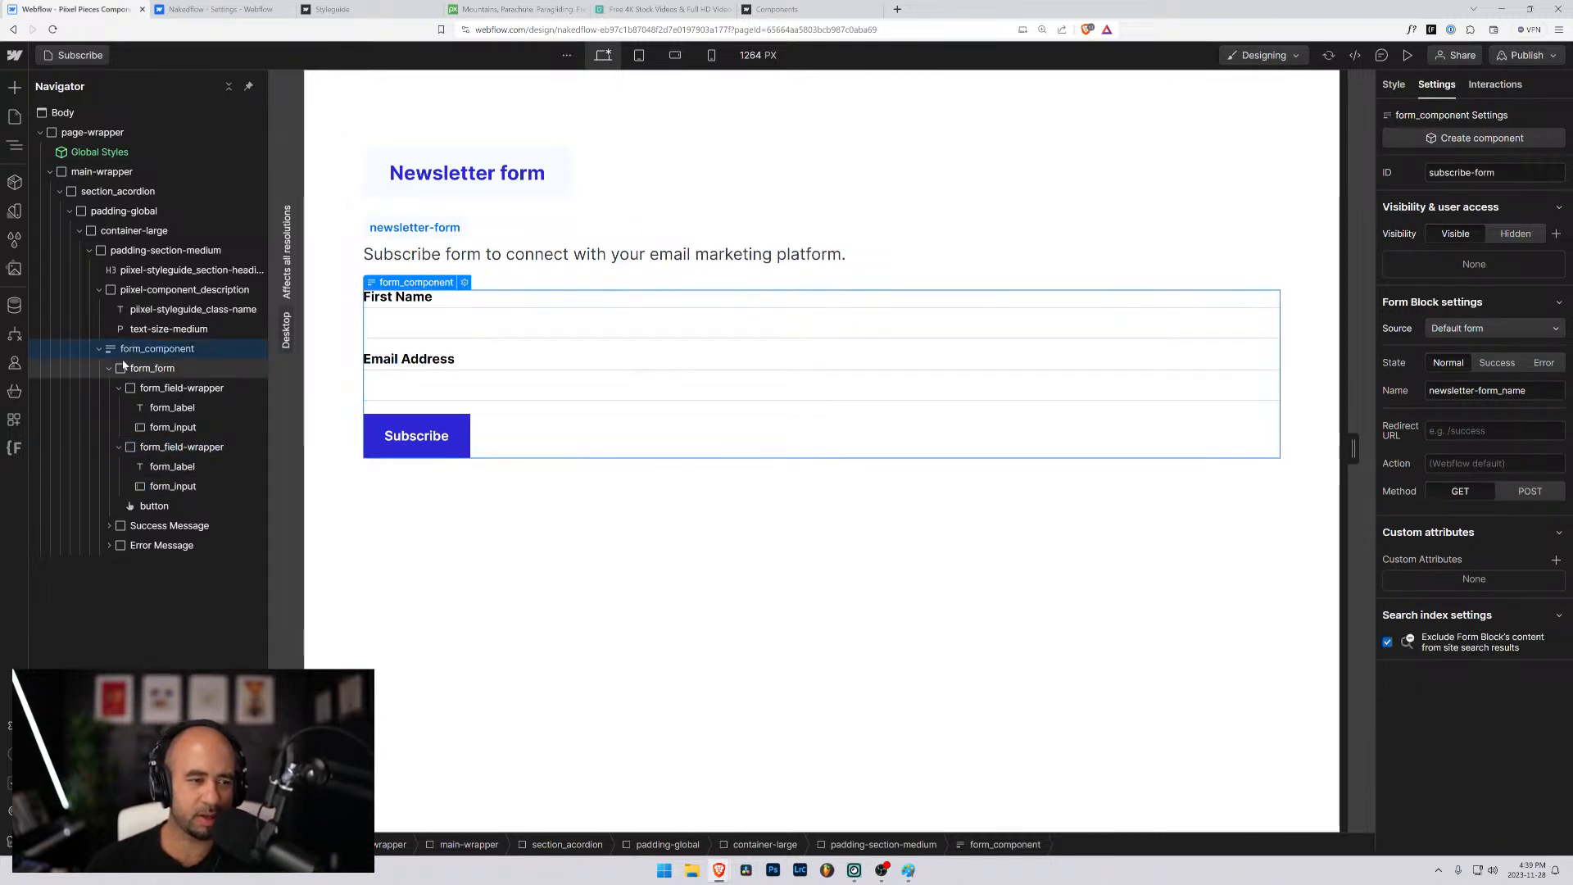
left_click(149, 370)
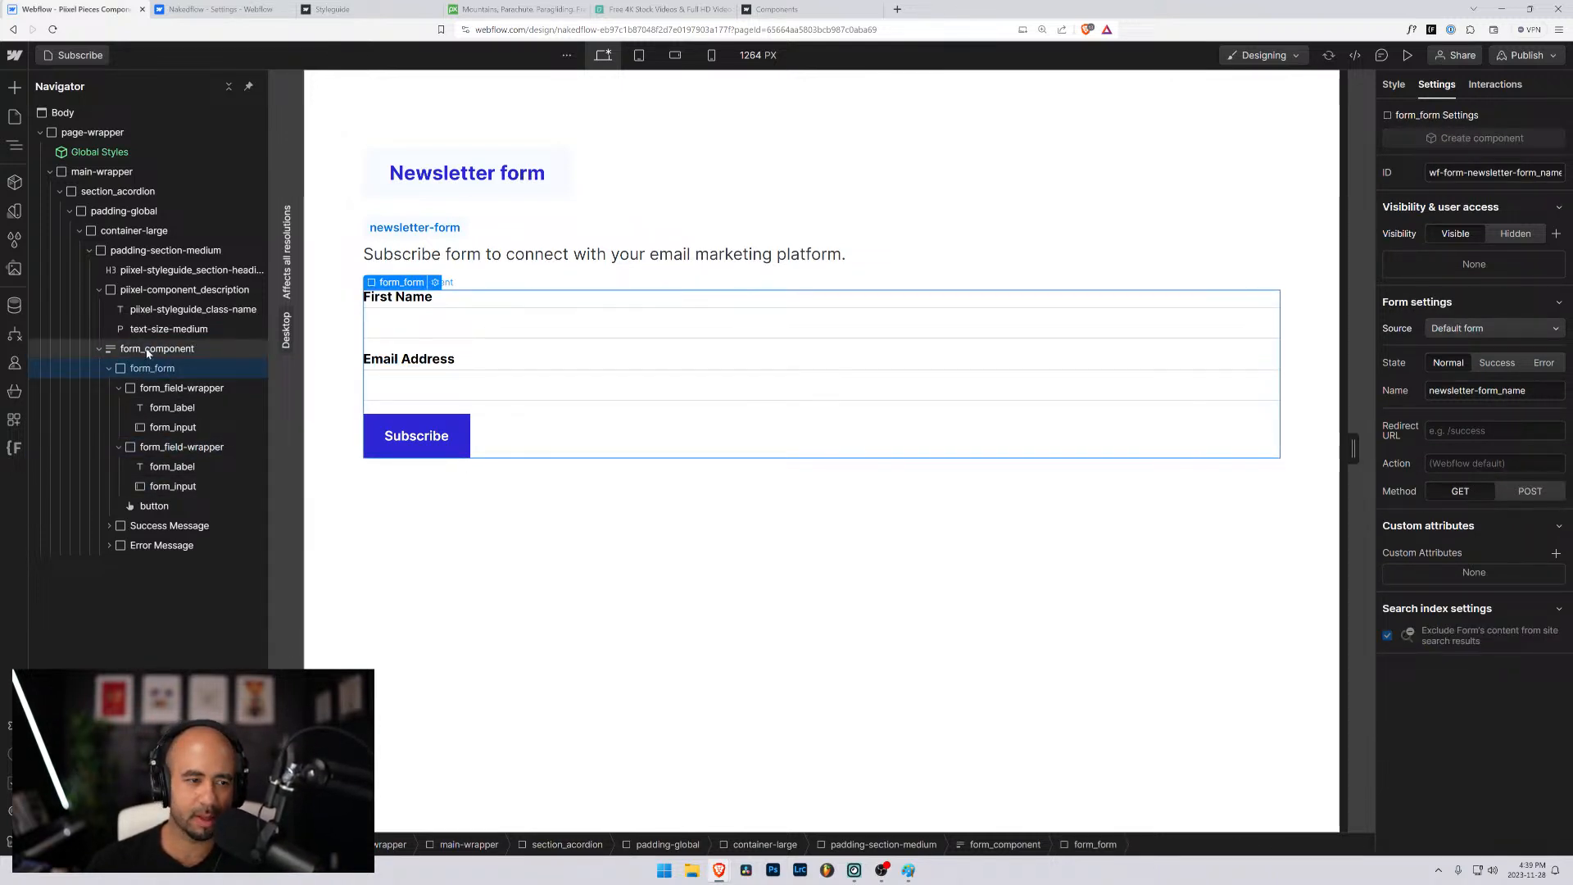
left_click(148, 351)
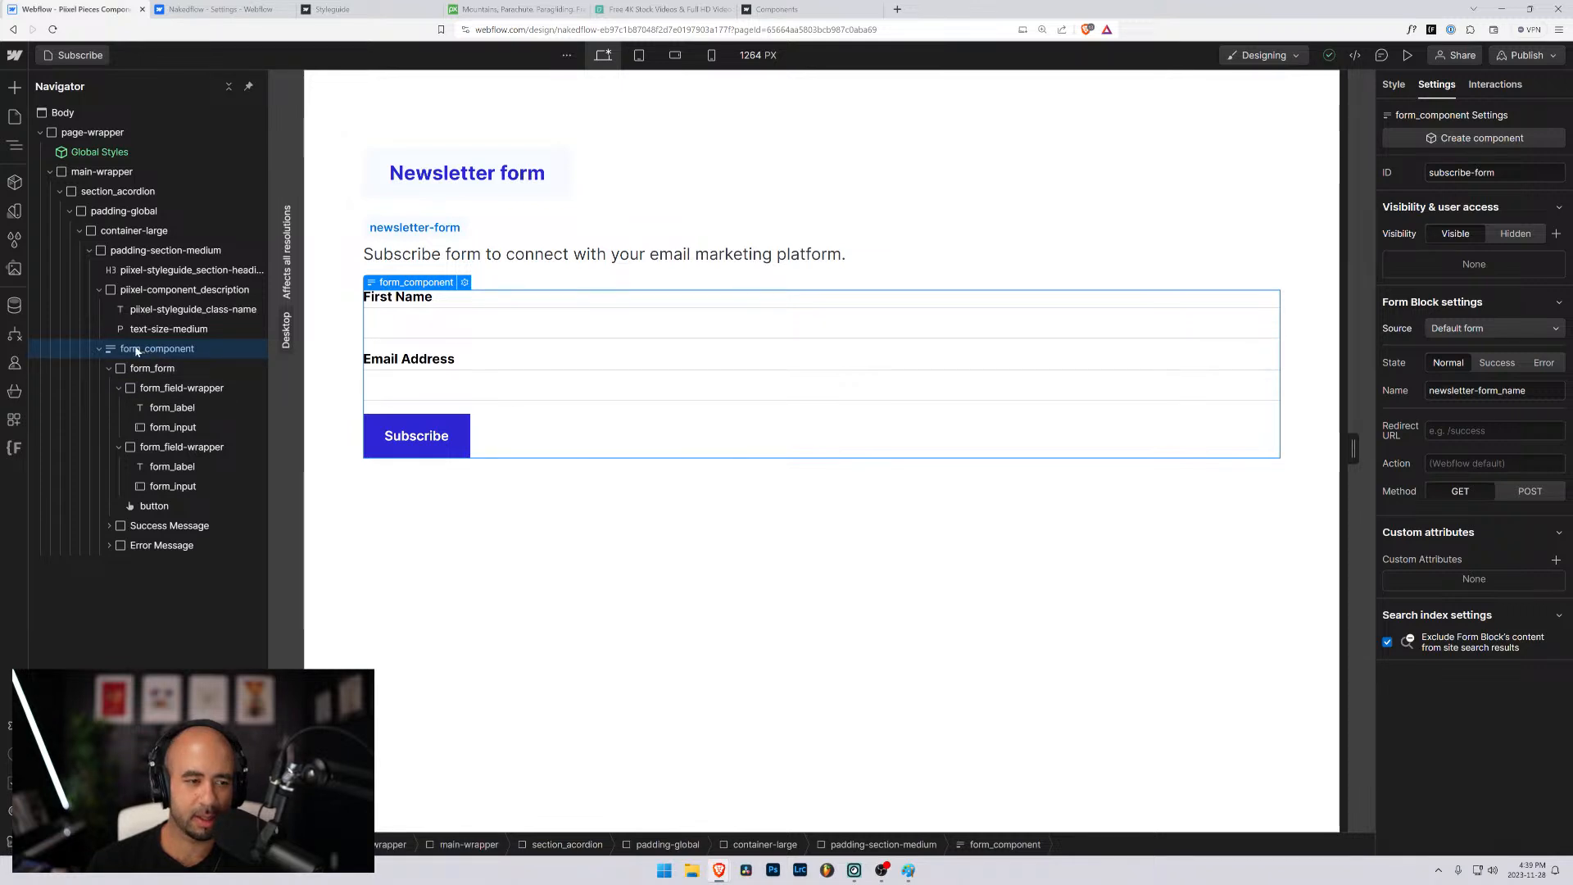
left_click_drag(268, 362, 293, 365)
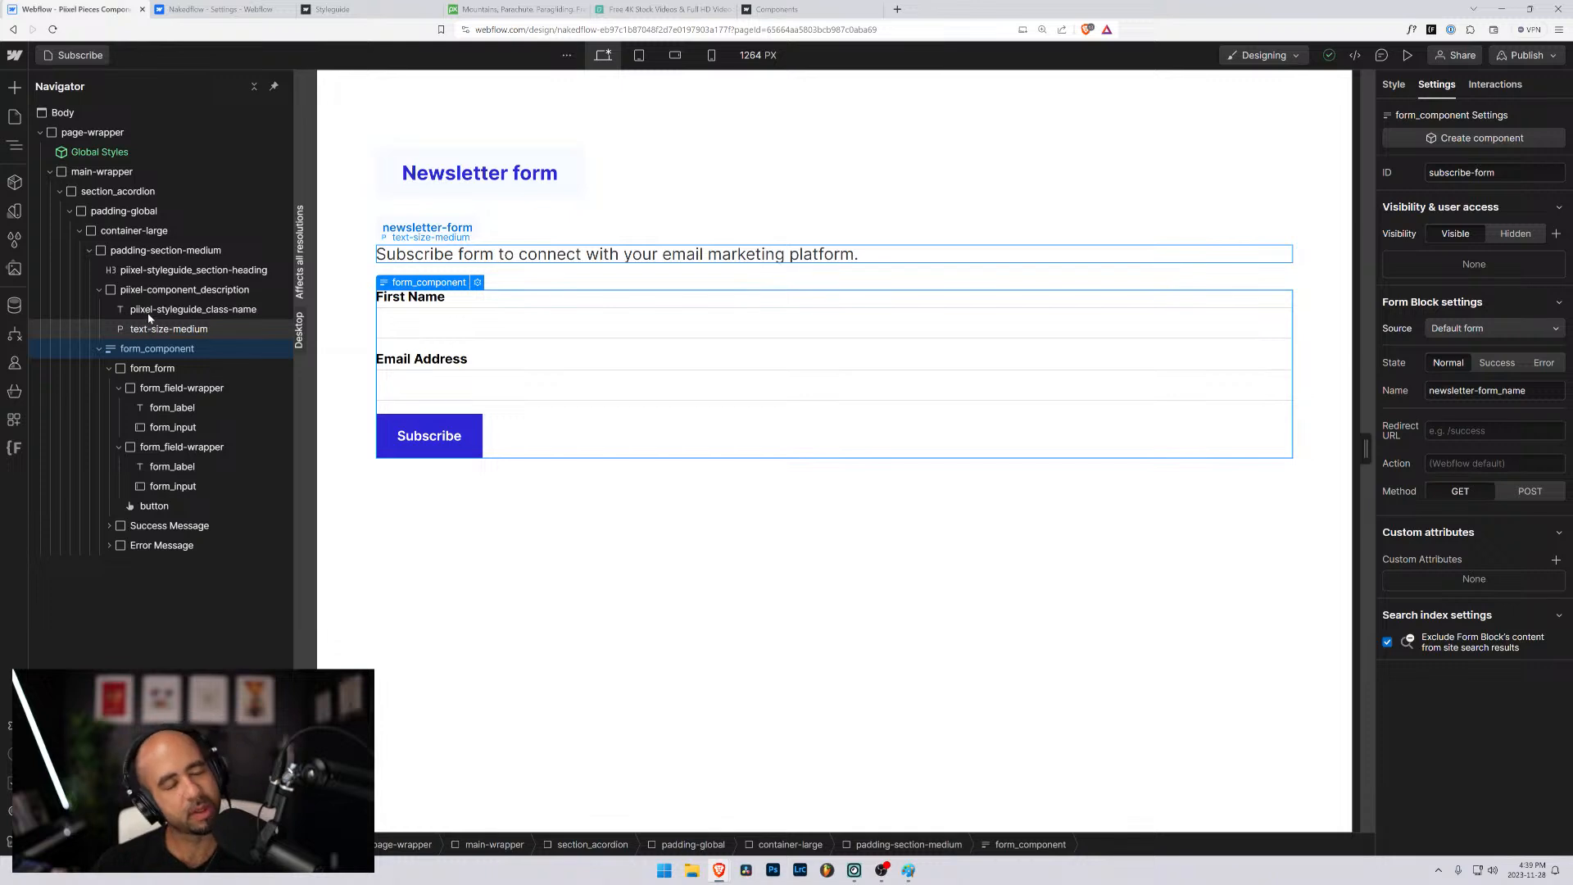
left_click(163, 368)
left_click(169, 388)
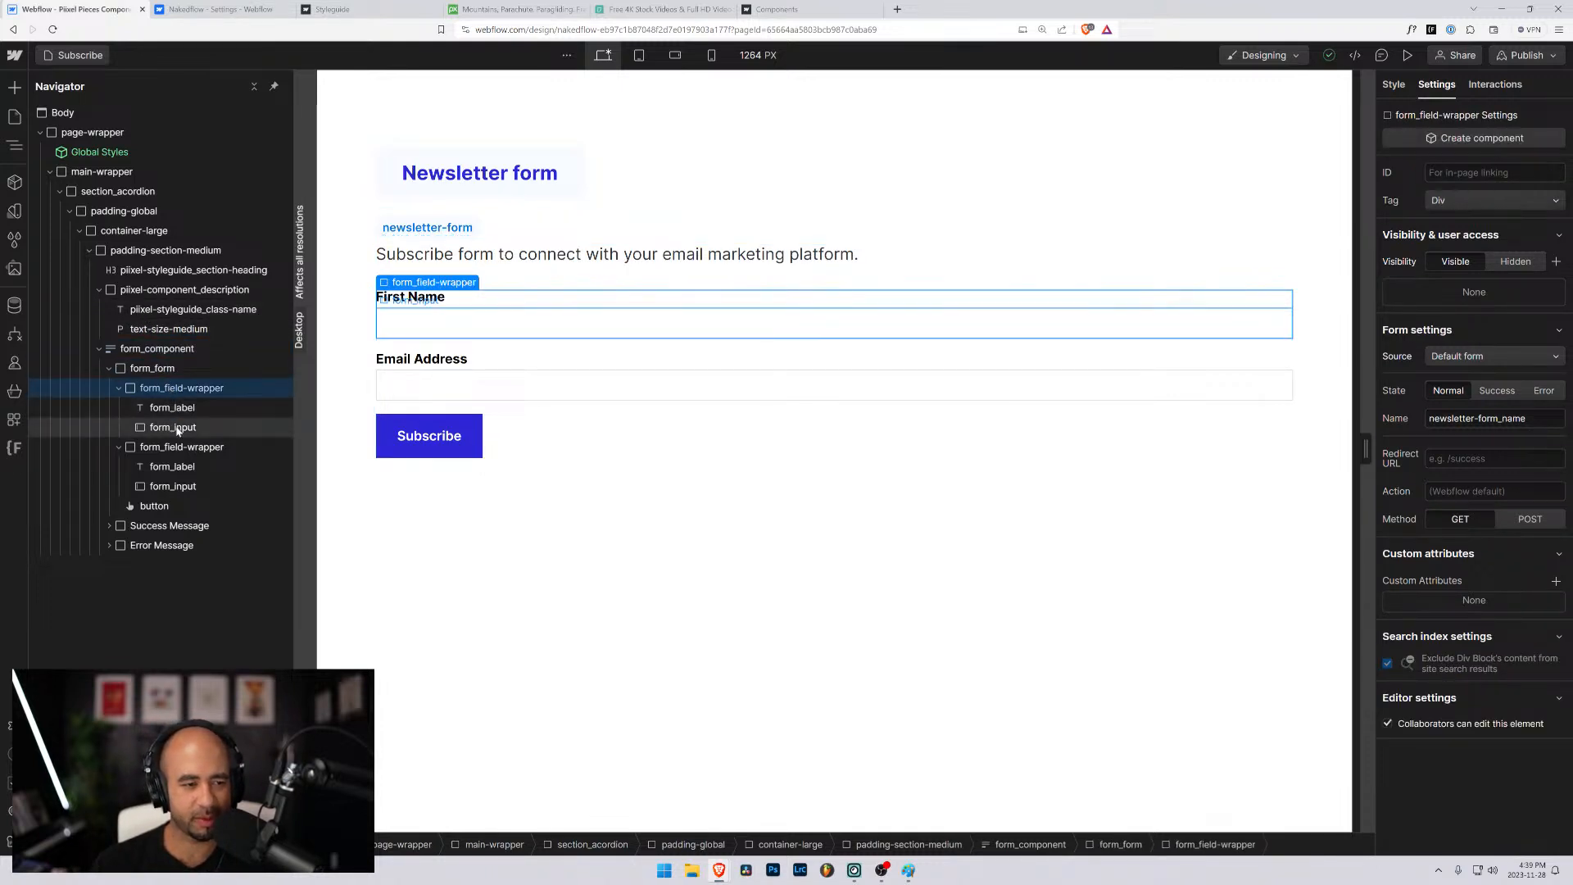
left_click(174, 428)
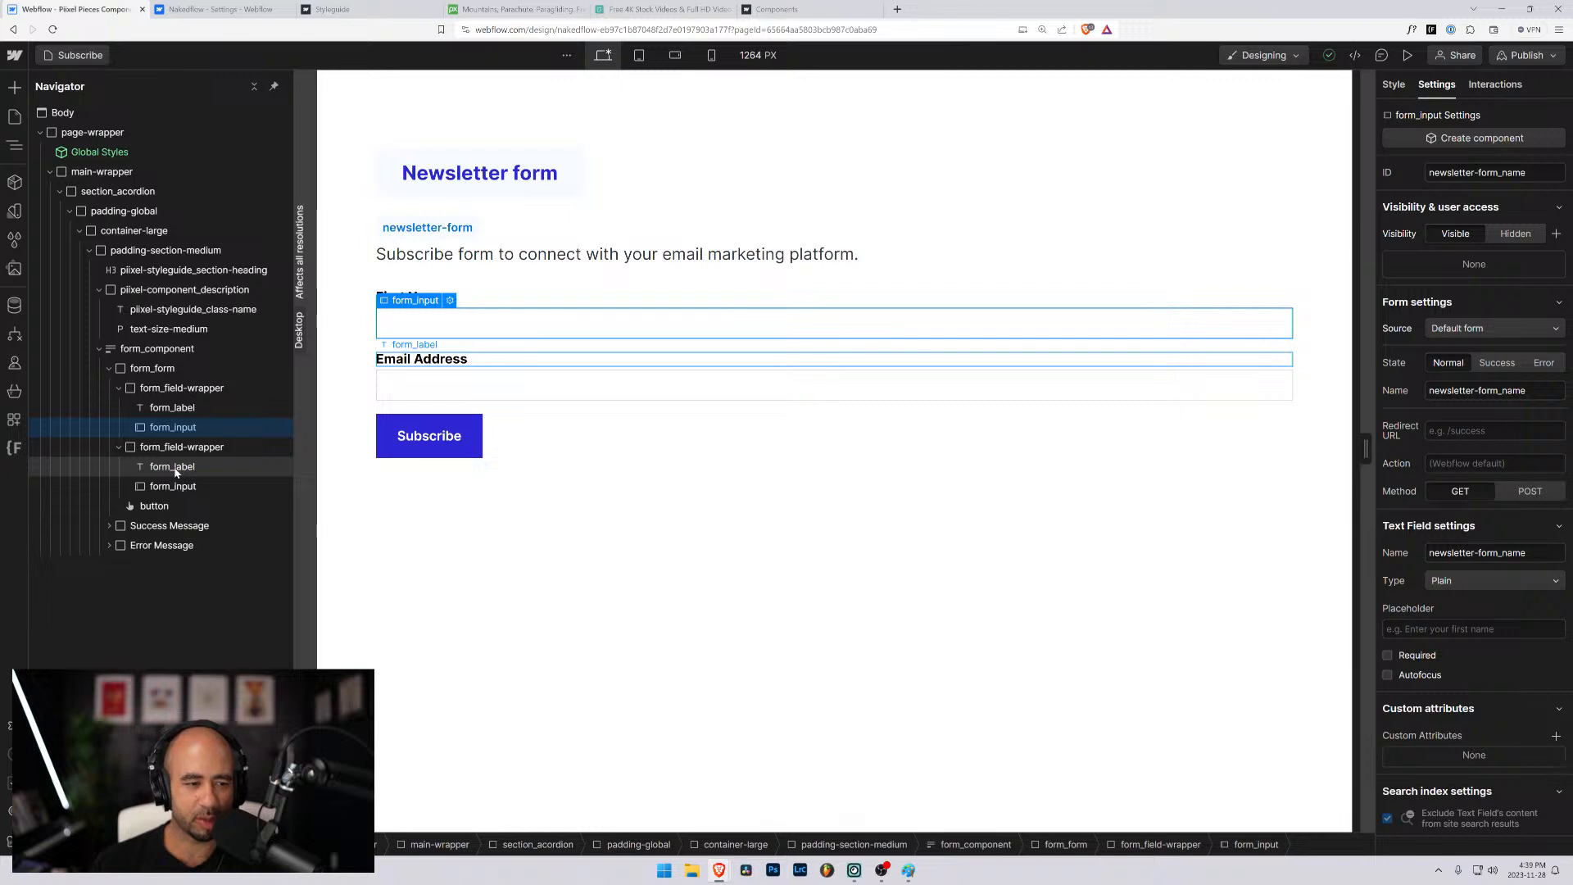
left_click(182, 388)
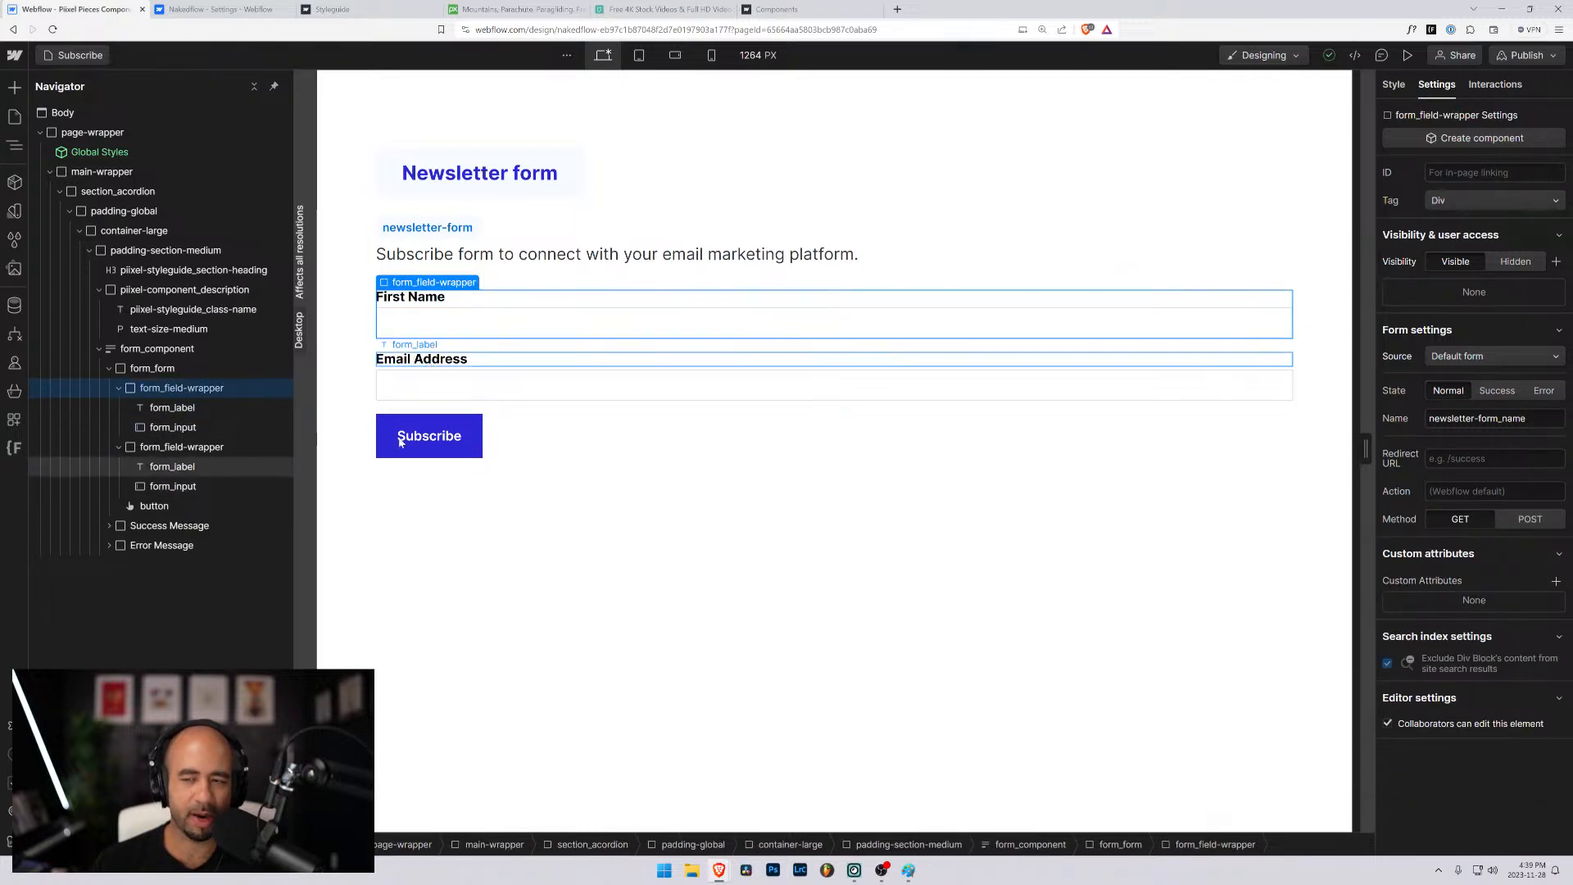
- Set both the ID and the form name of the form_component block to newsletter-form
left_click(161, 351)
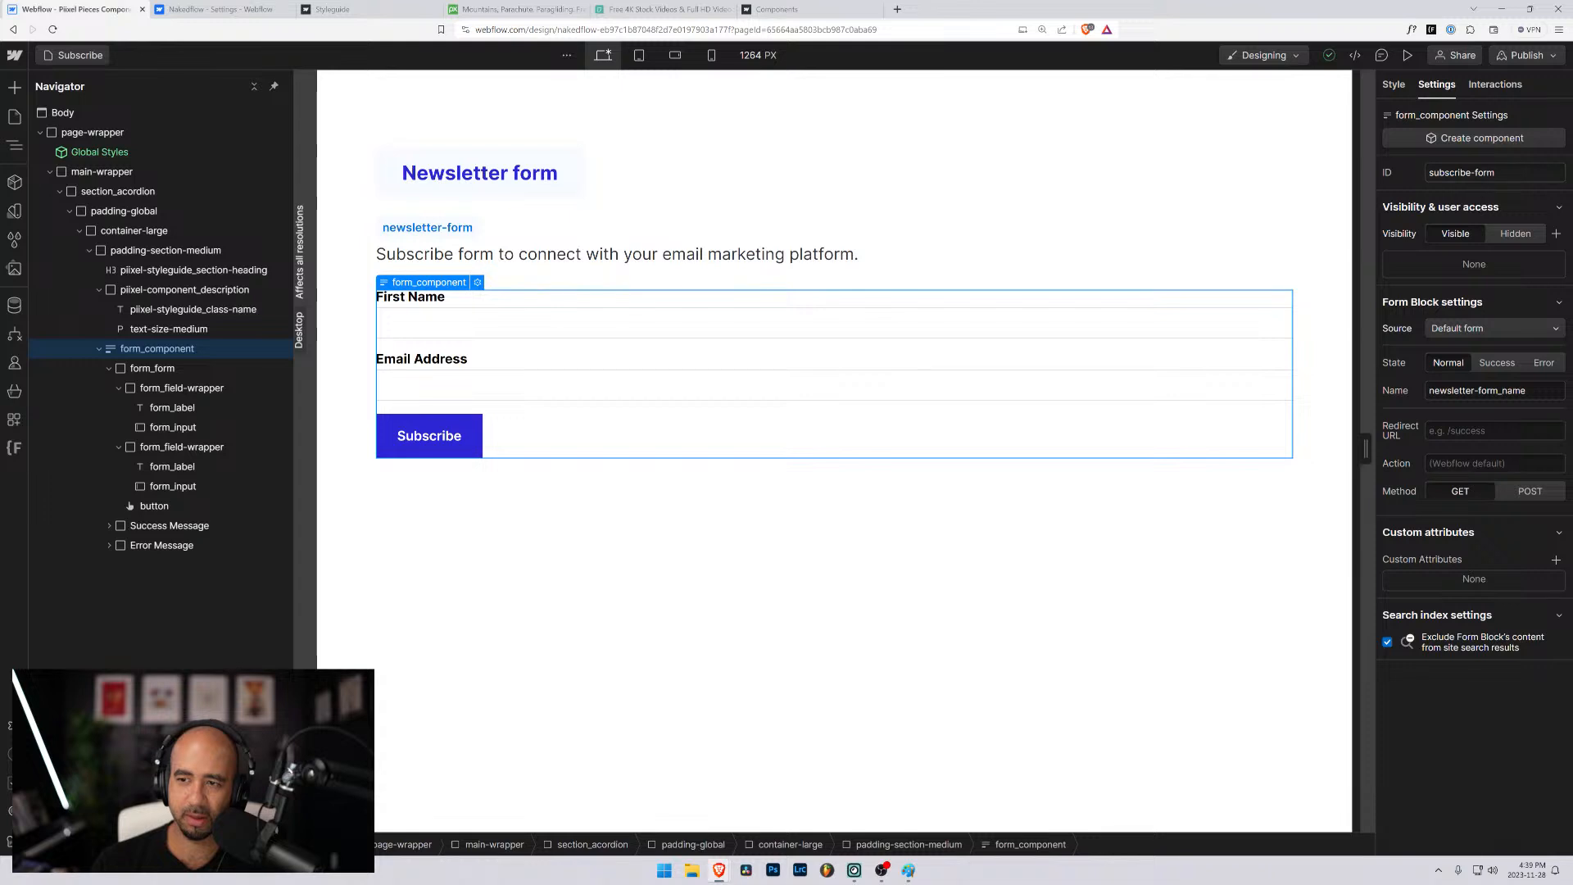
double_click(1446, 172)
type("ne")
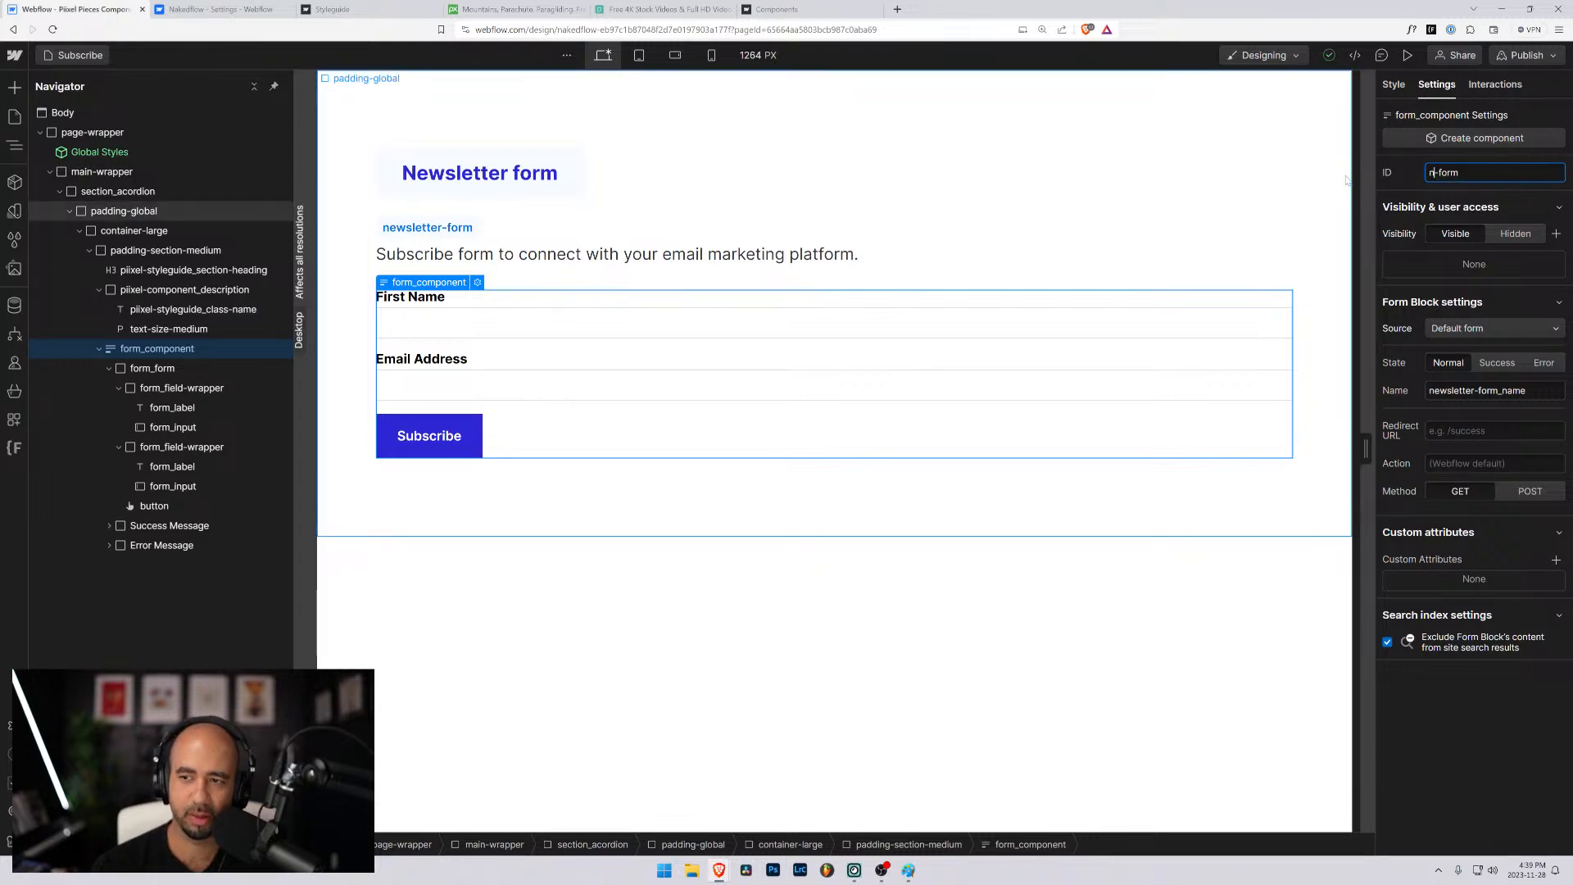
type("wsletter")
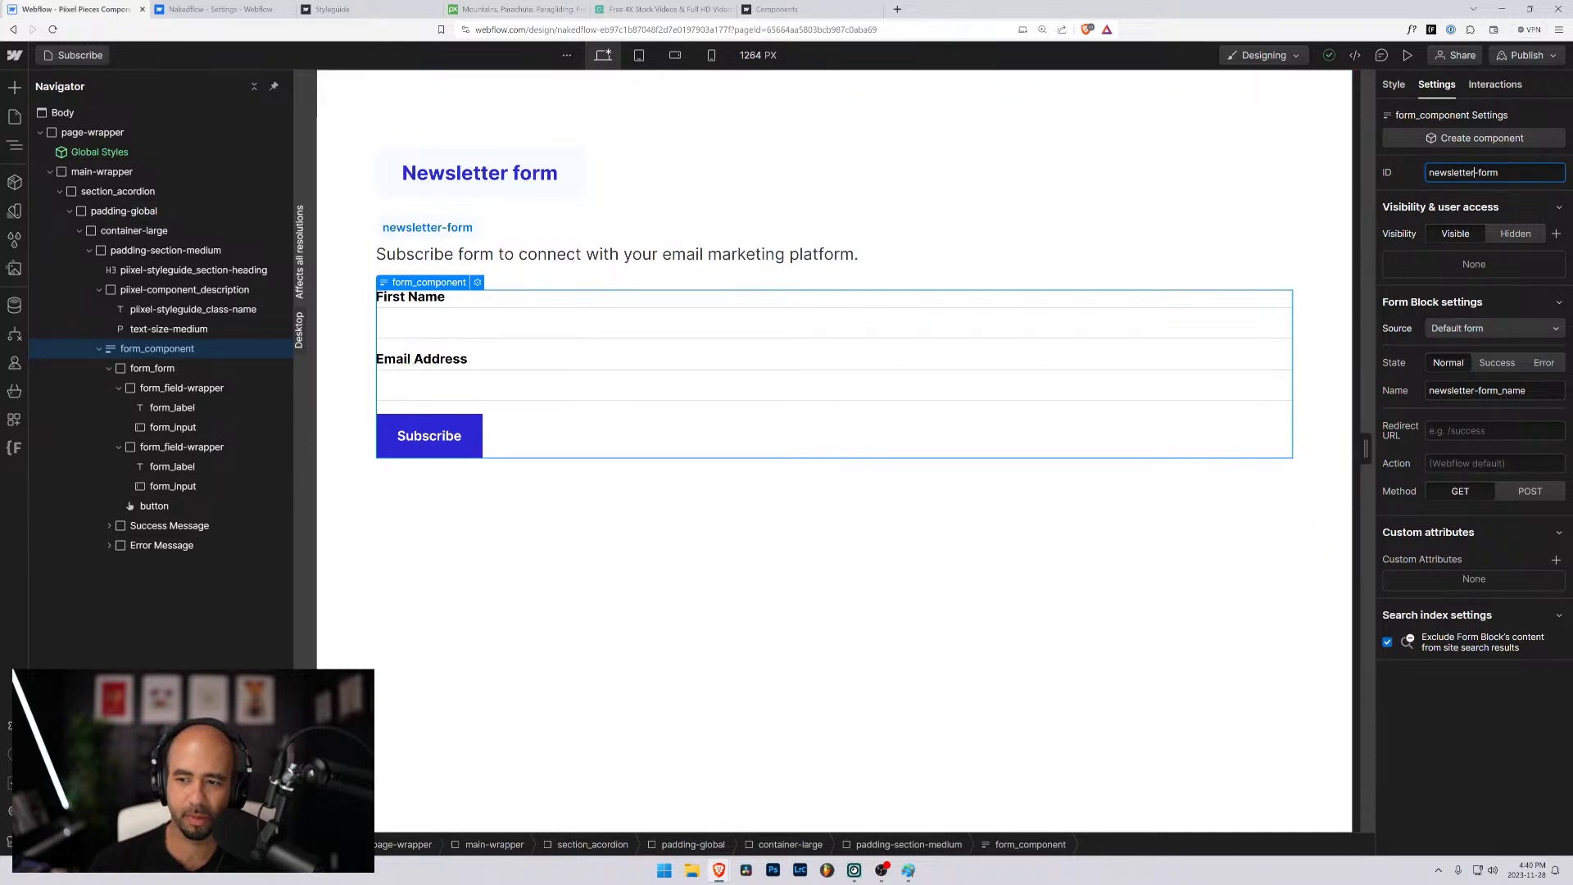
left_click_drag(1527, 390, 1498, 391)
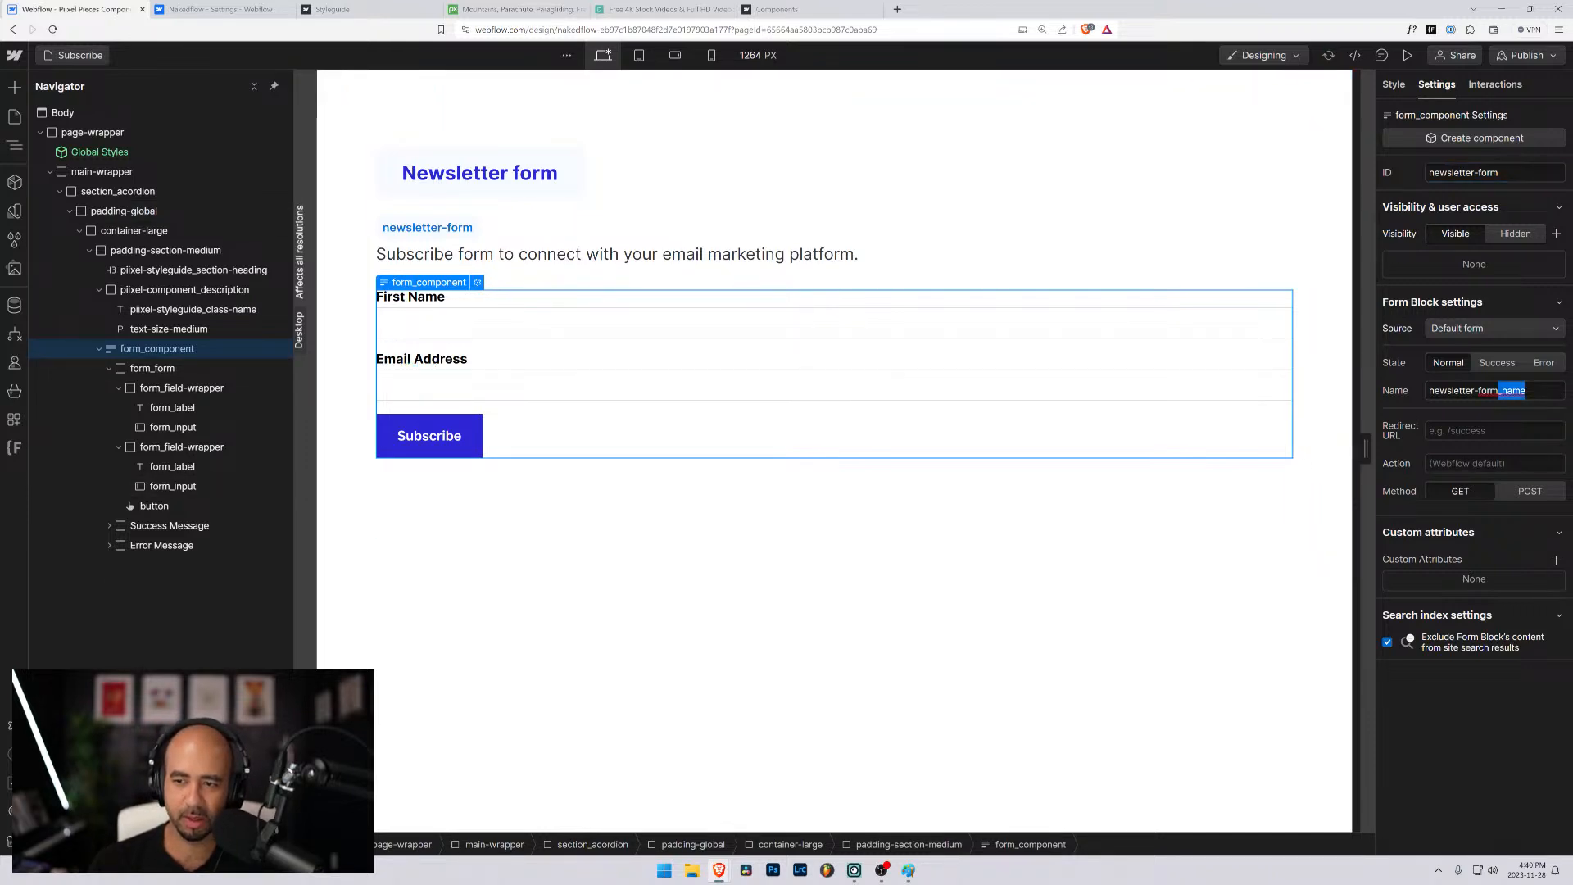
key("BackSpace")
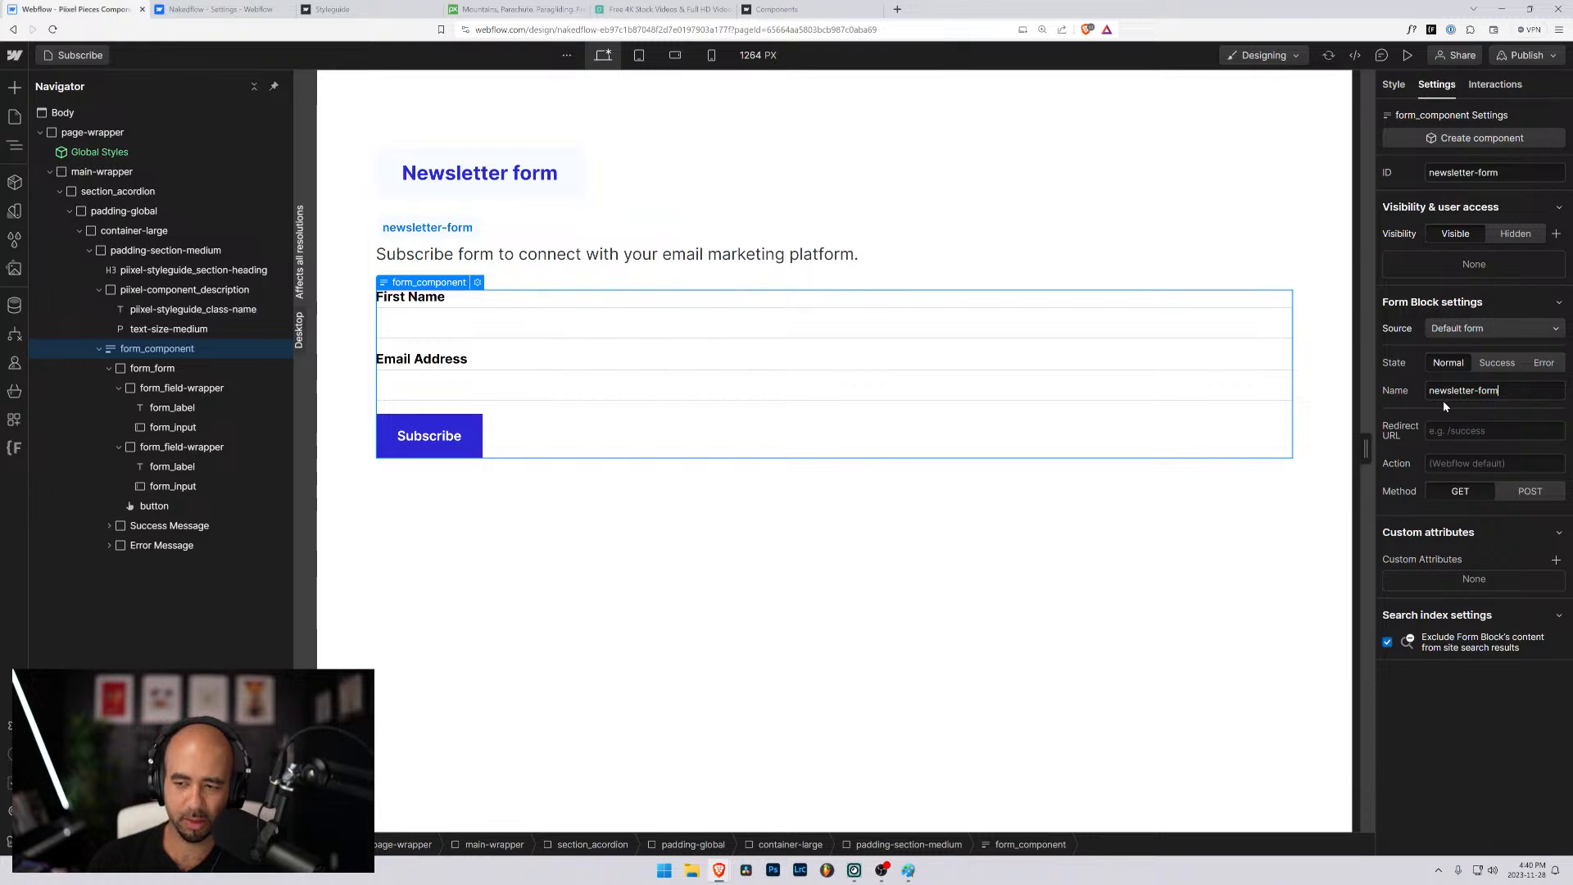
left_click(501, 322)
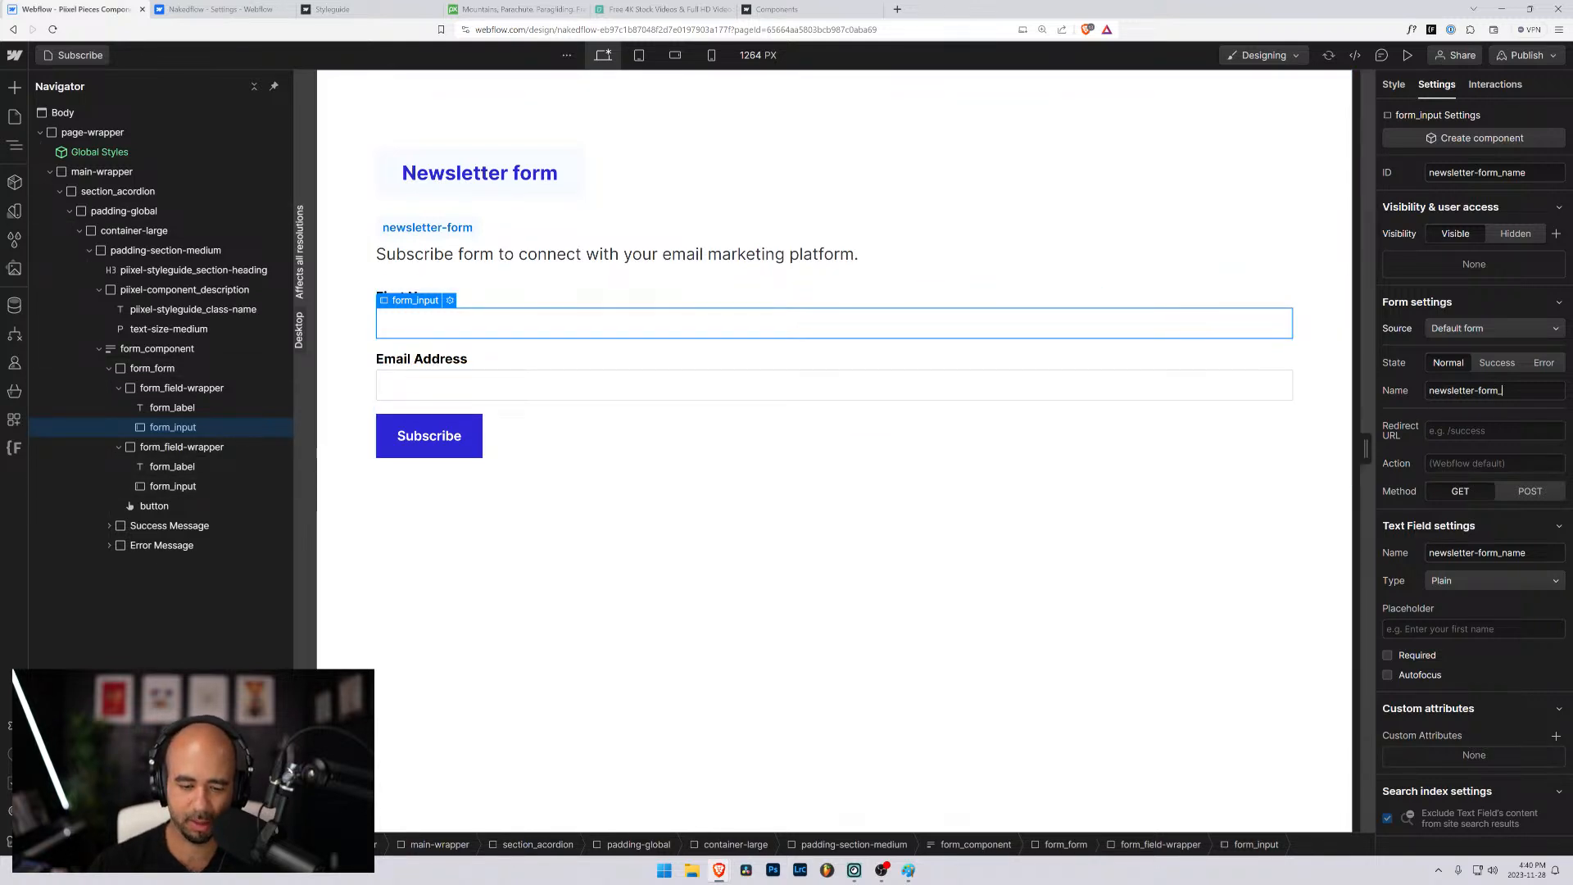
left_click(1528, 390)
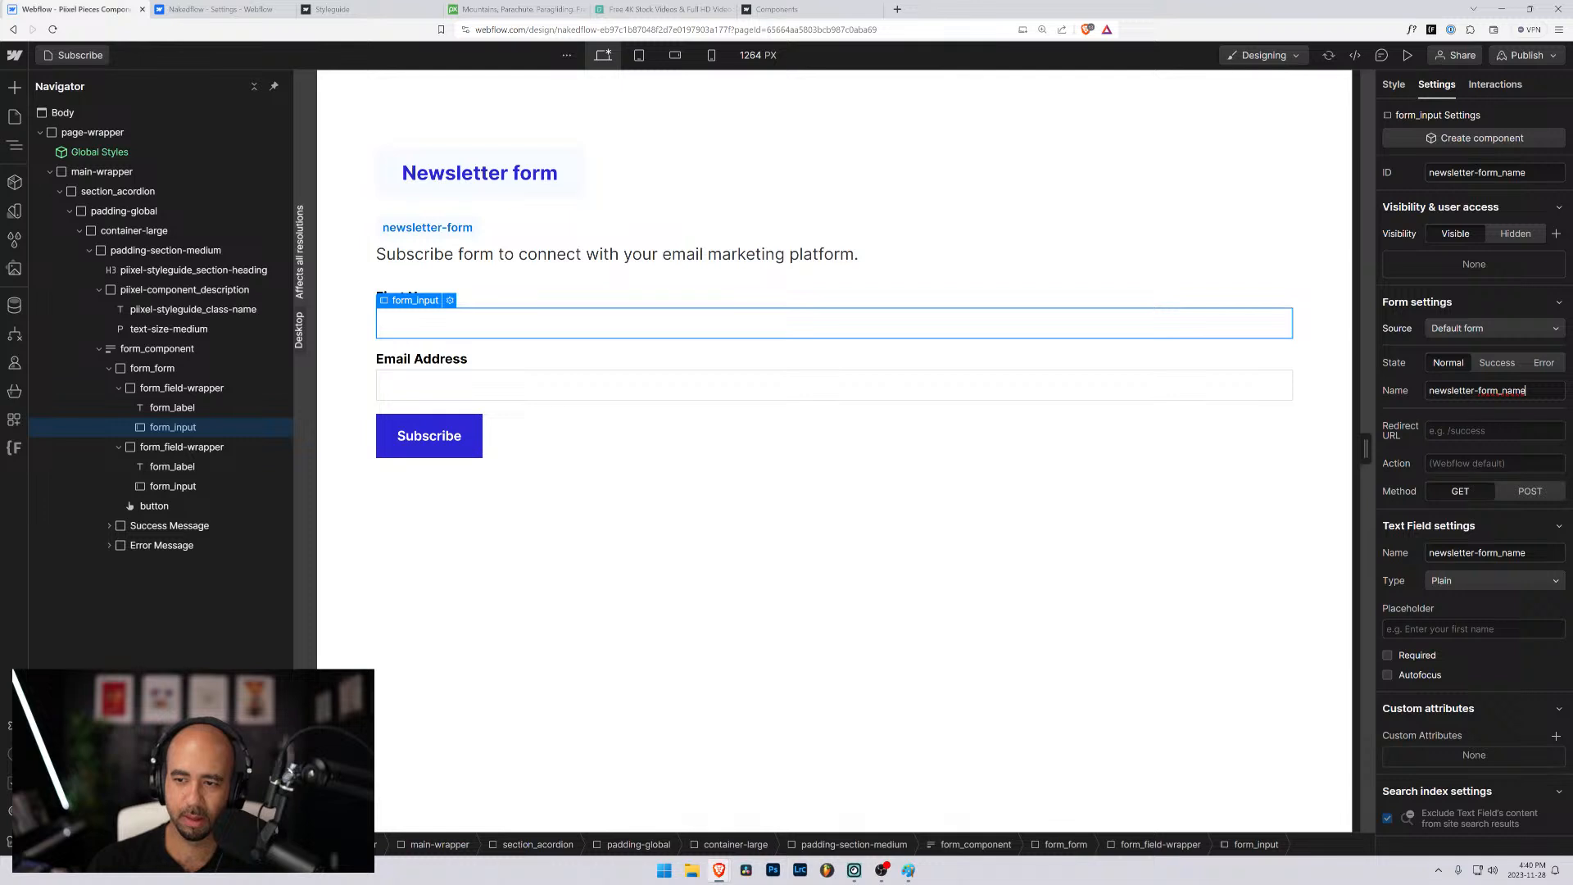
key("shift+Left")
key("shift+Left")
key("shift+Left")
key("shift+Left")
key("shift+Left")
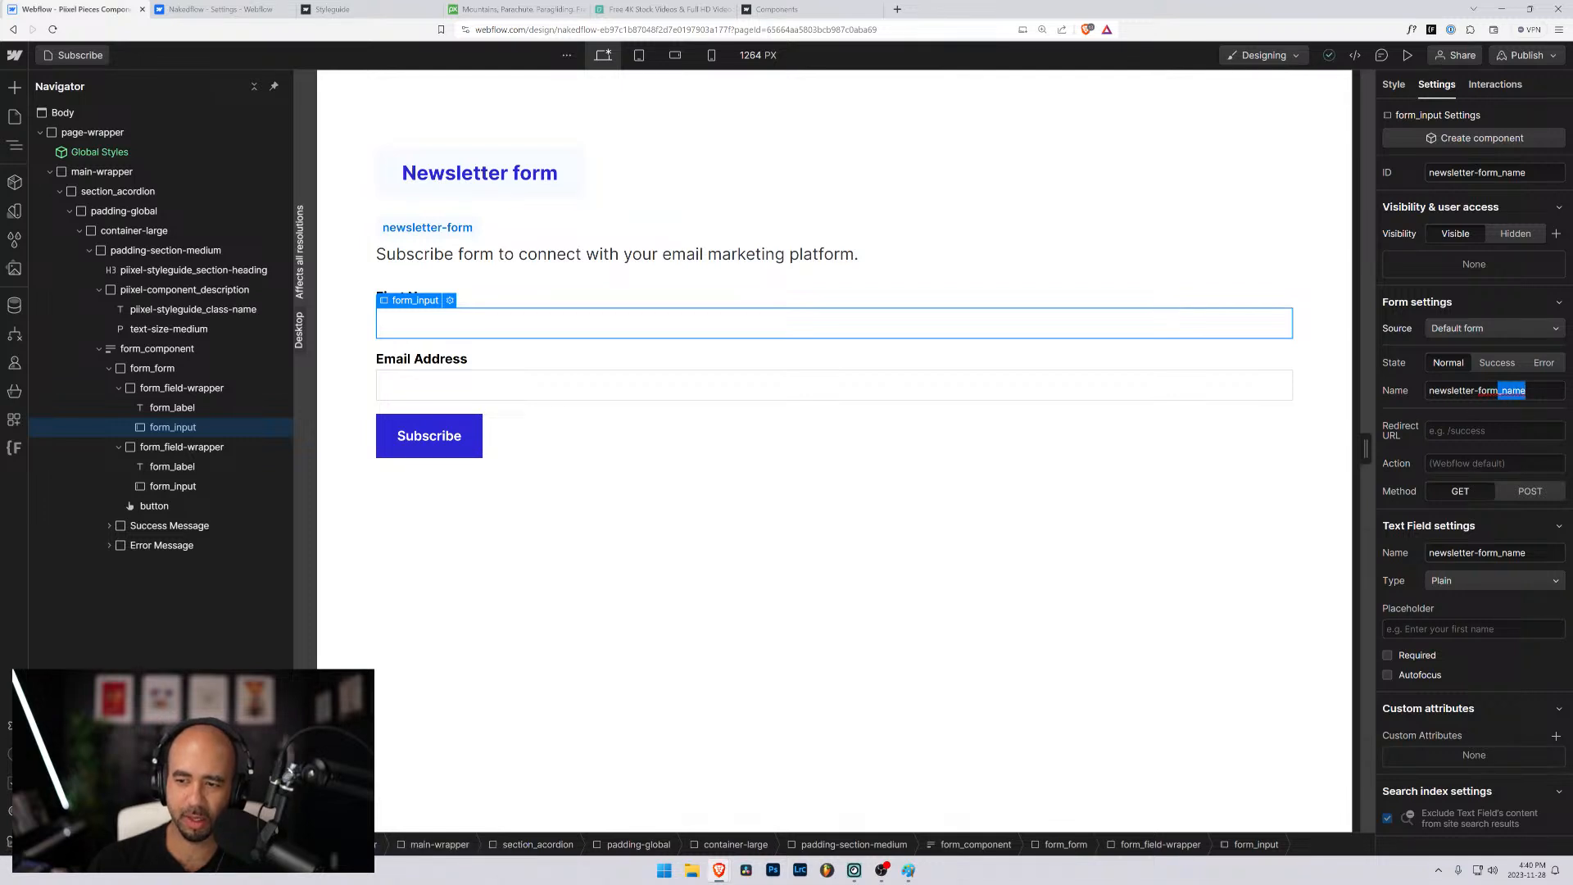
key("BackSpace")
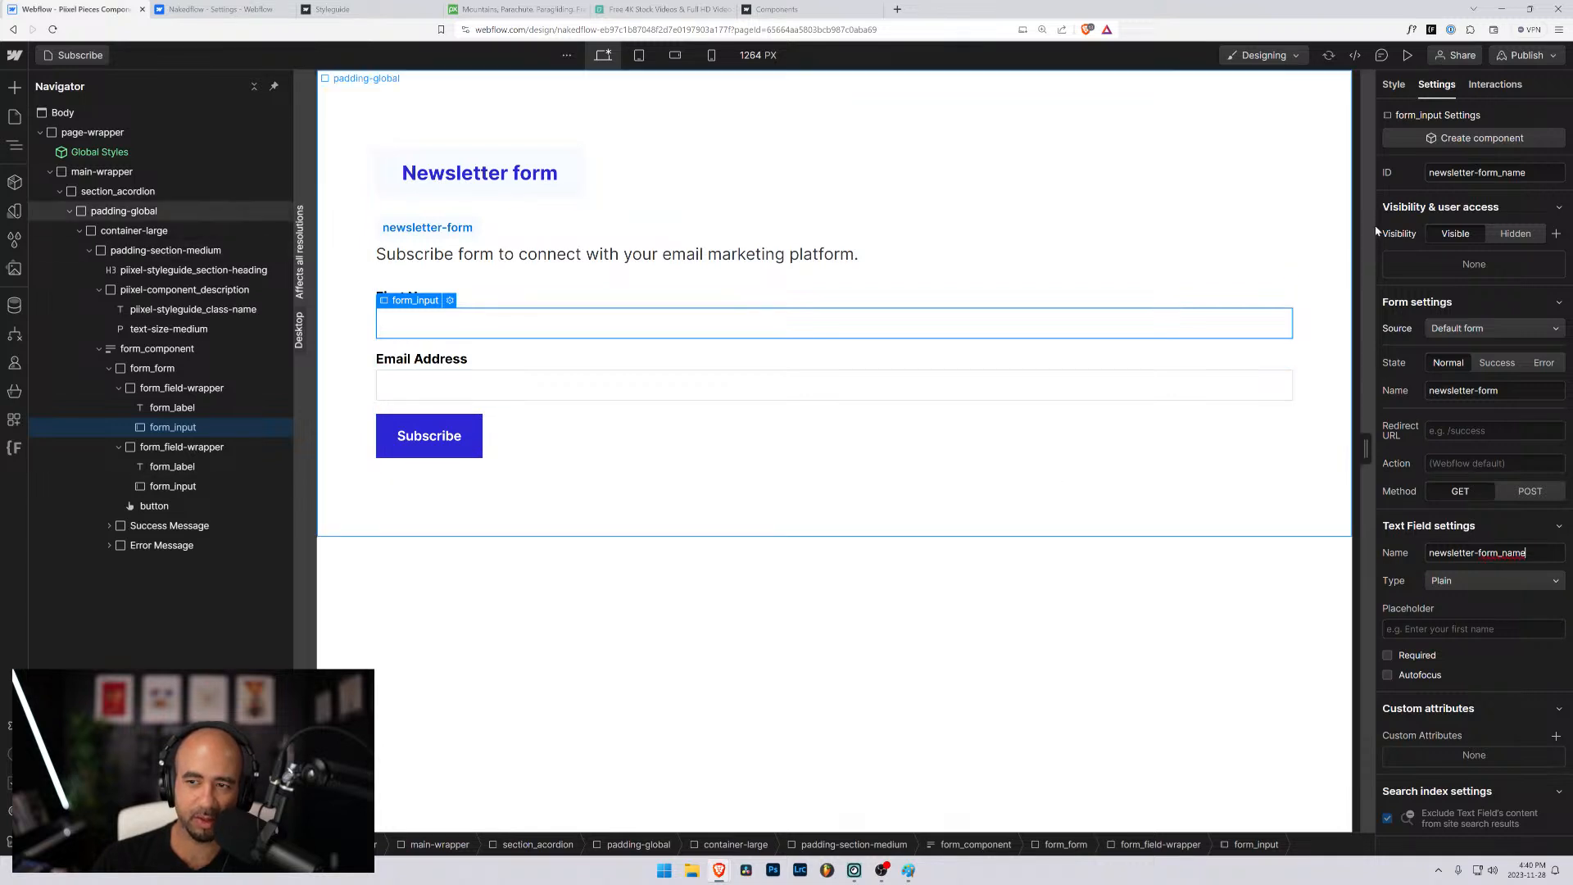
- Check the IDs and names of both inputs and the form block, and the form source options on the Subscribe button
left_click(1502, 174)
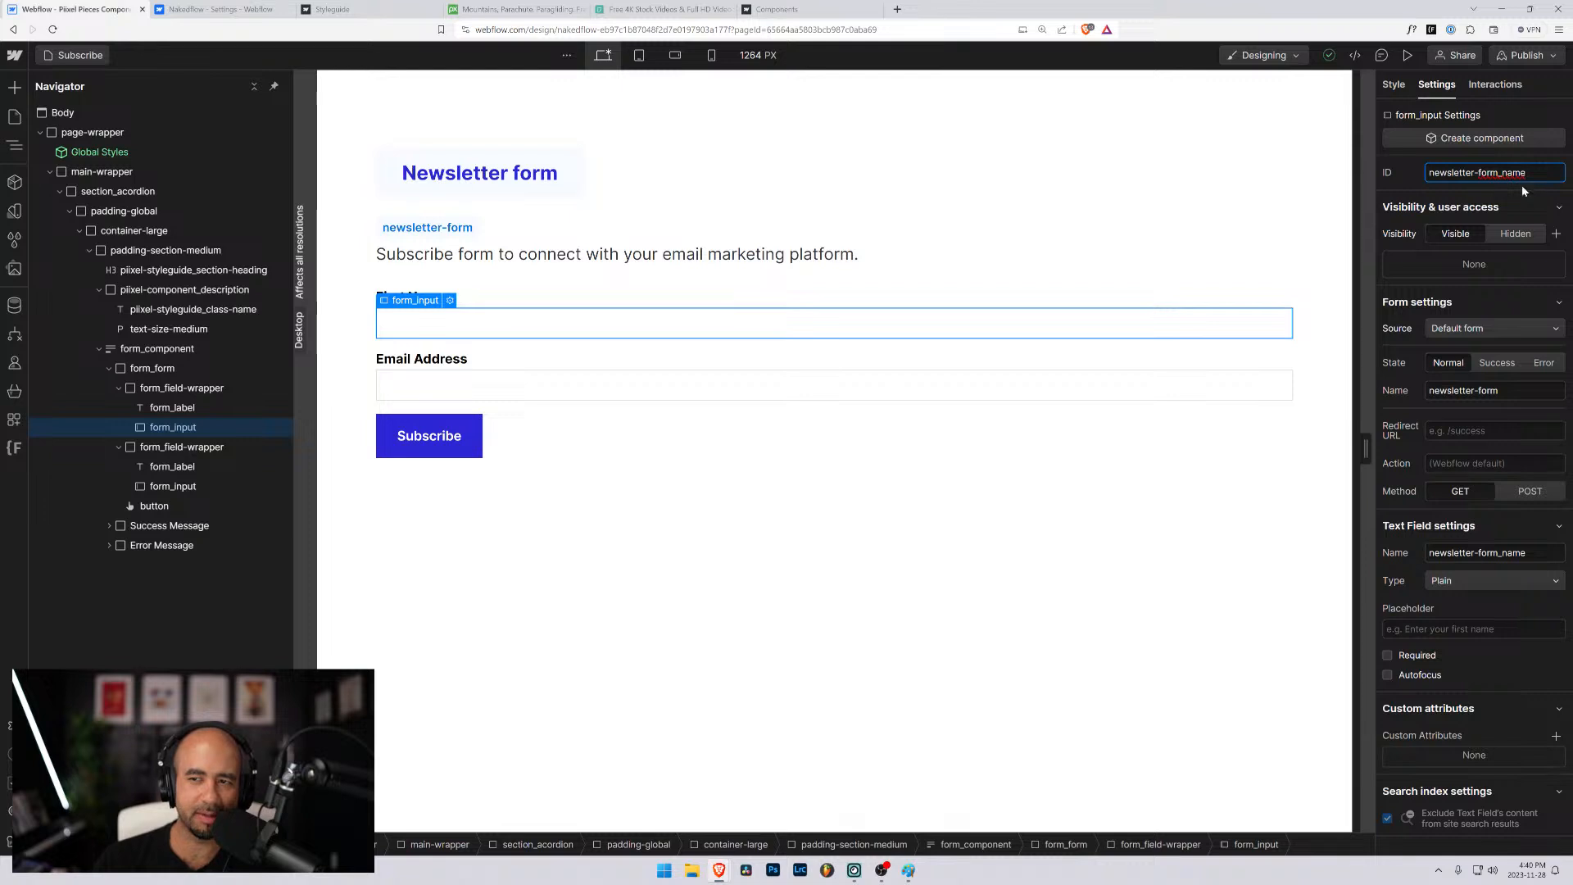
left_click(163, 487)
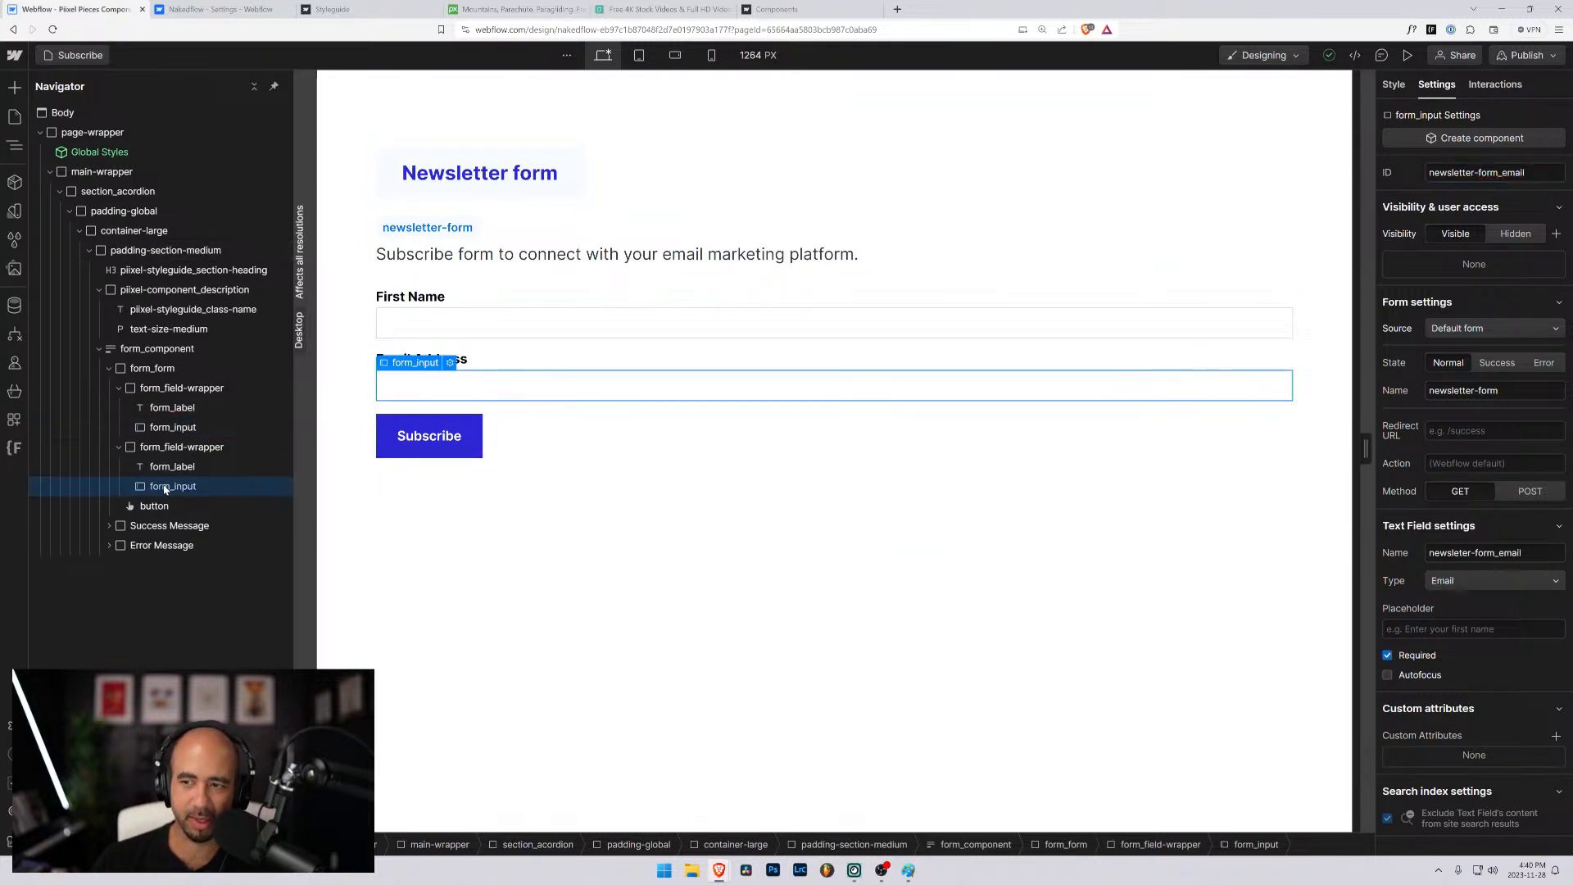
left_click(174, 428)
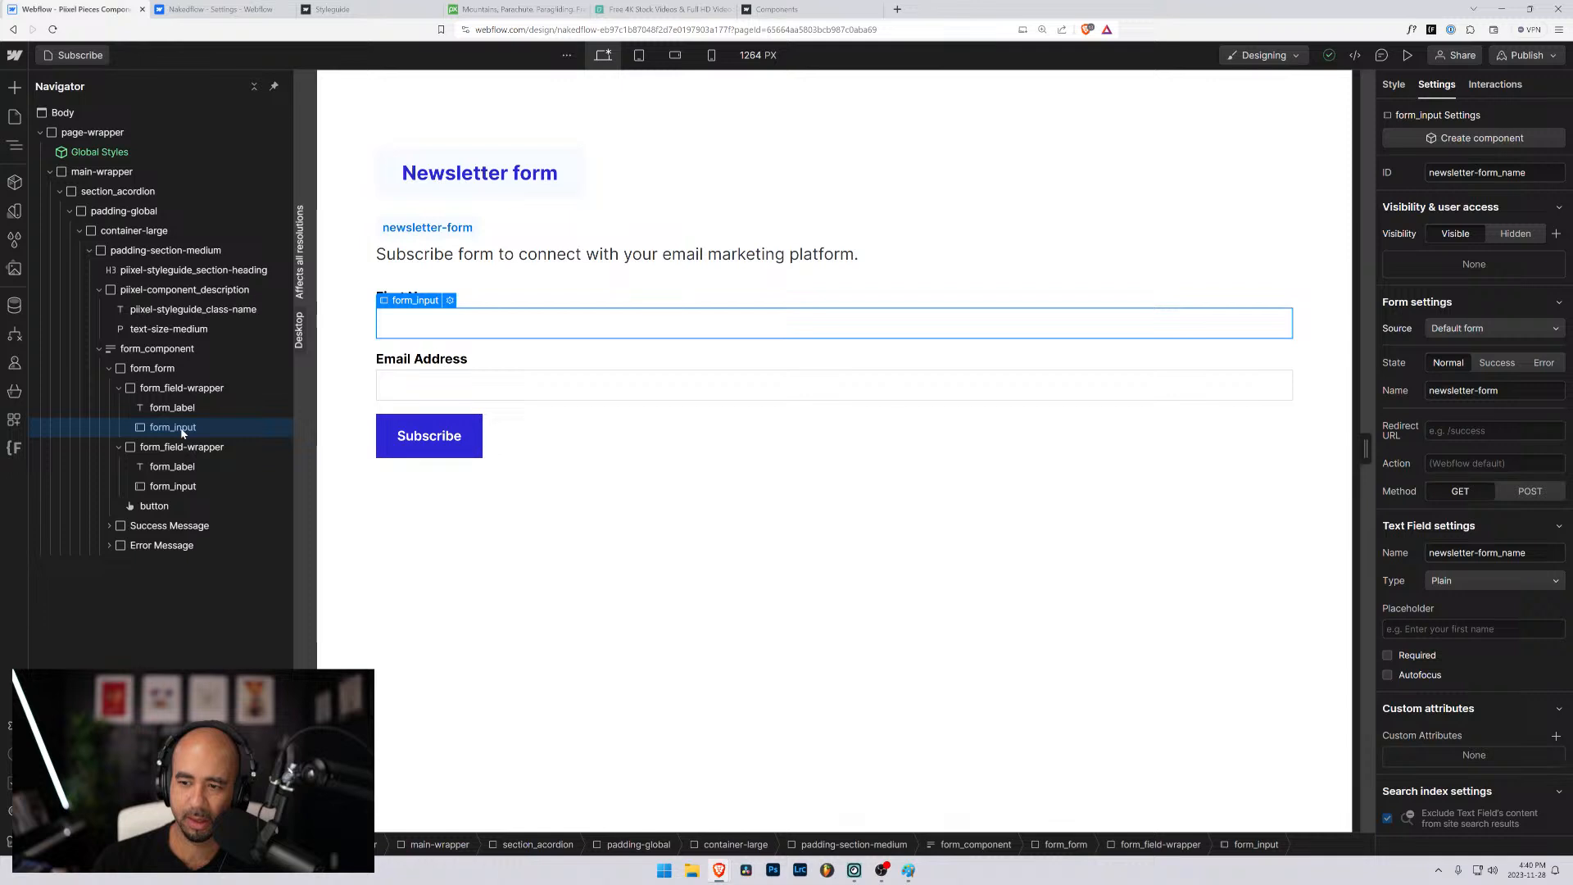
left_click(164, 351)
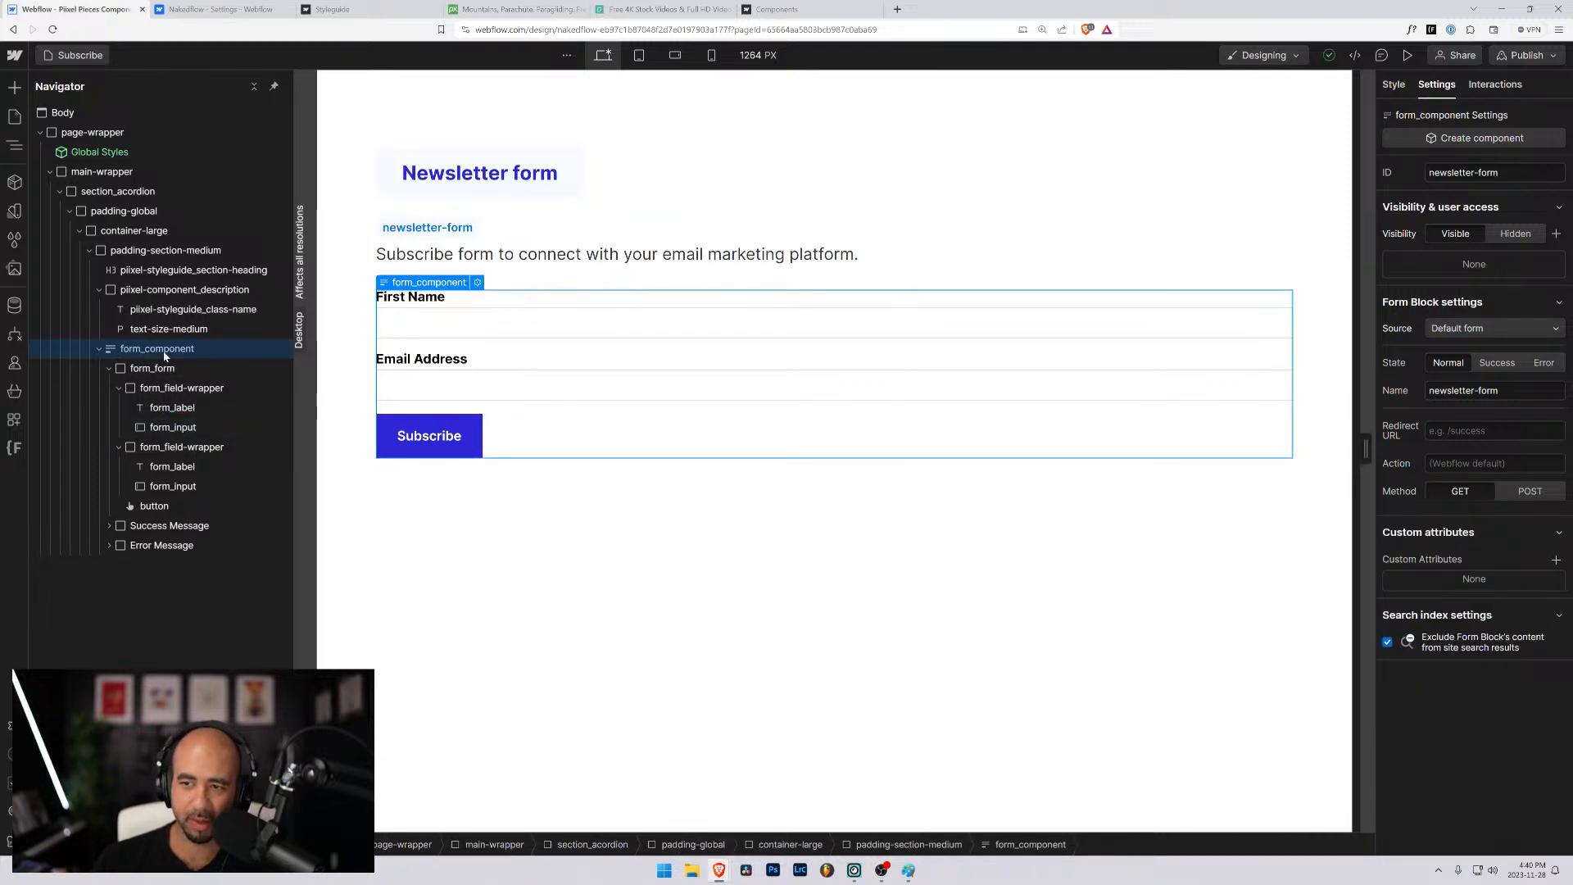
left_click(164, 390)
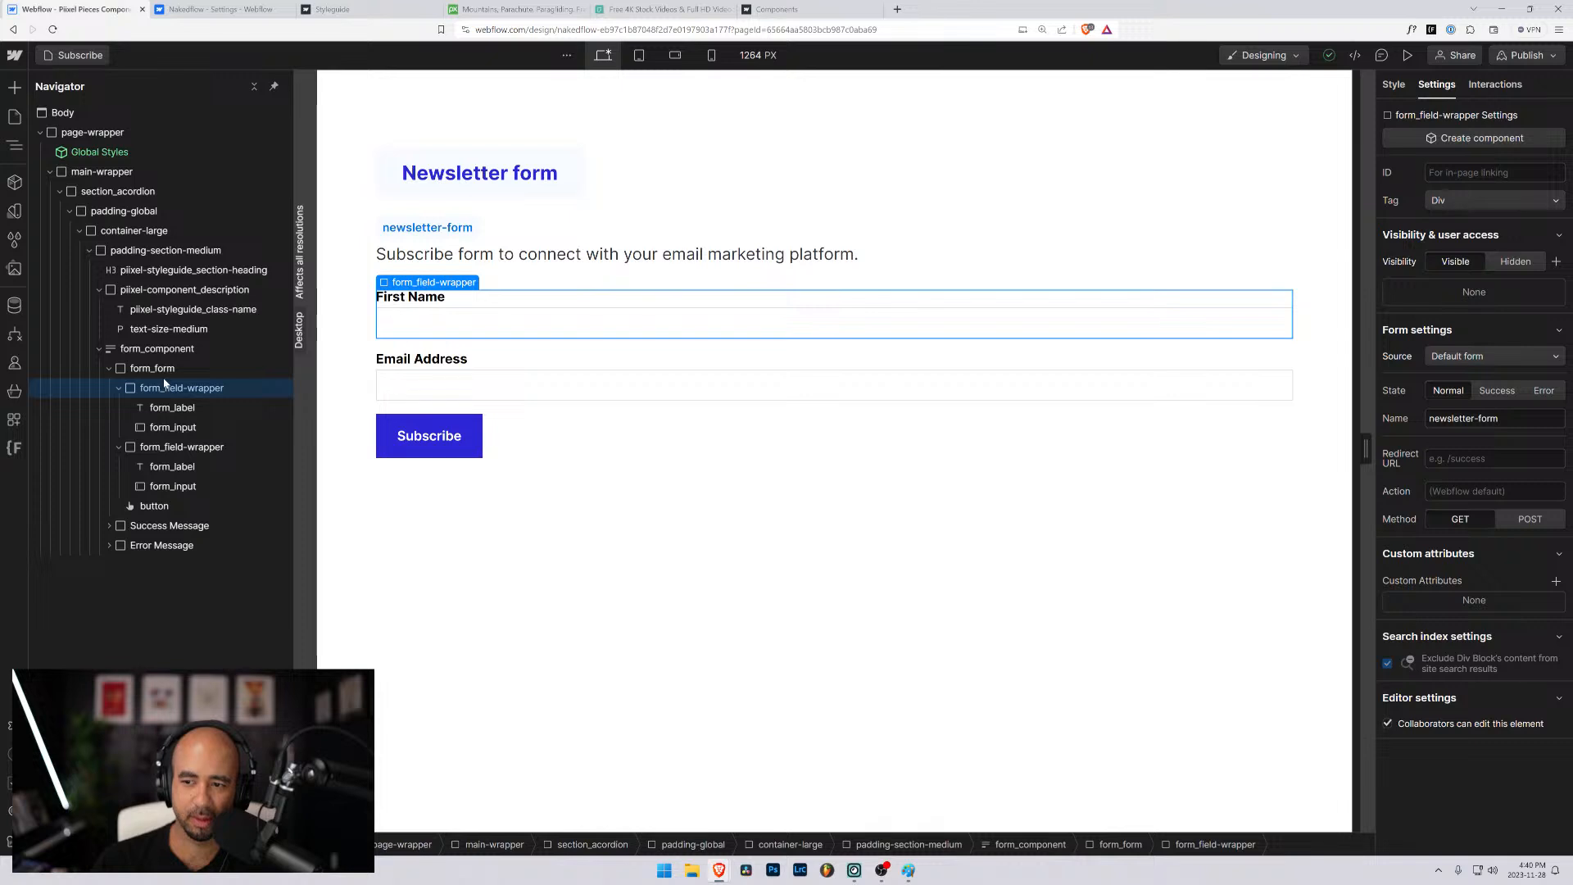
left_click(156, 506)
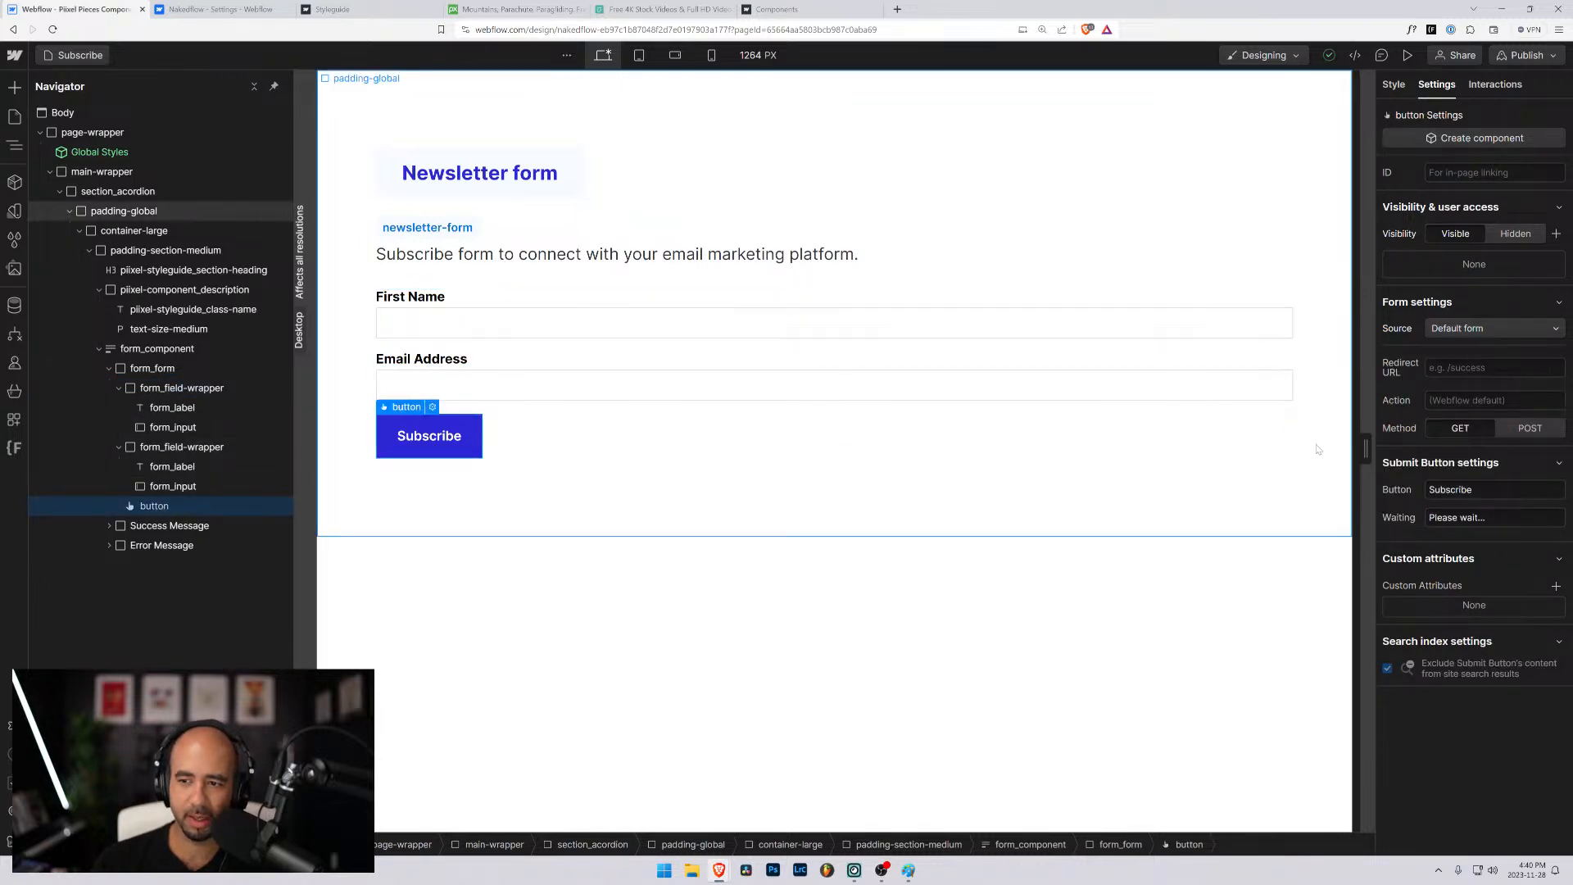
left_click(1522, 332)
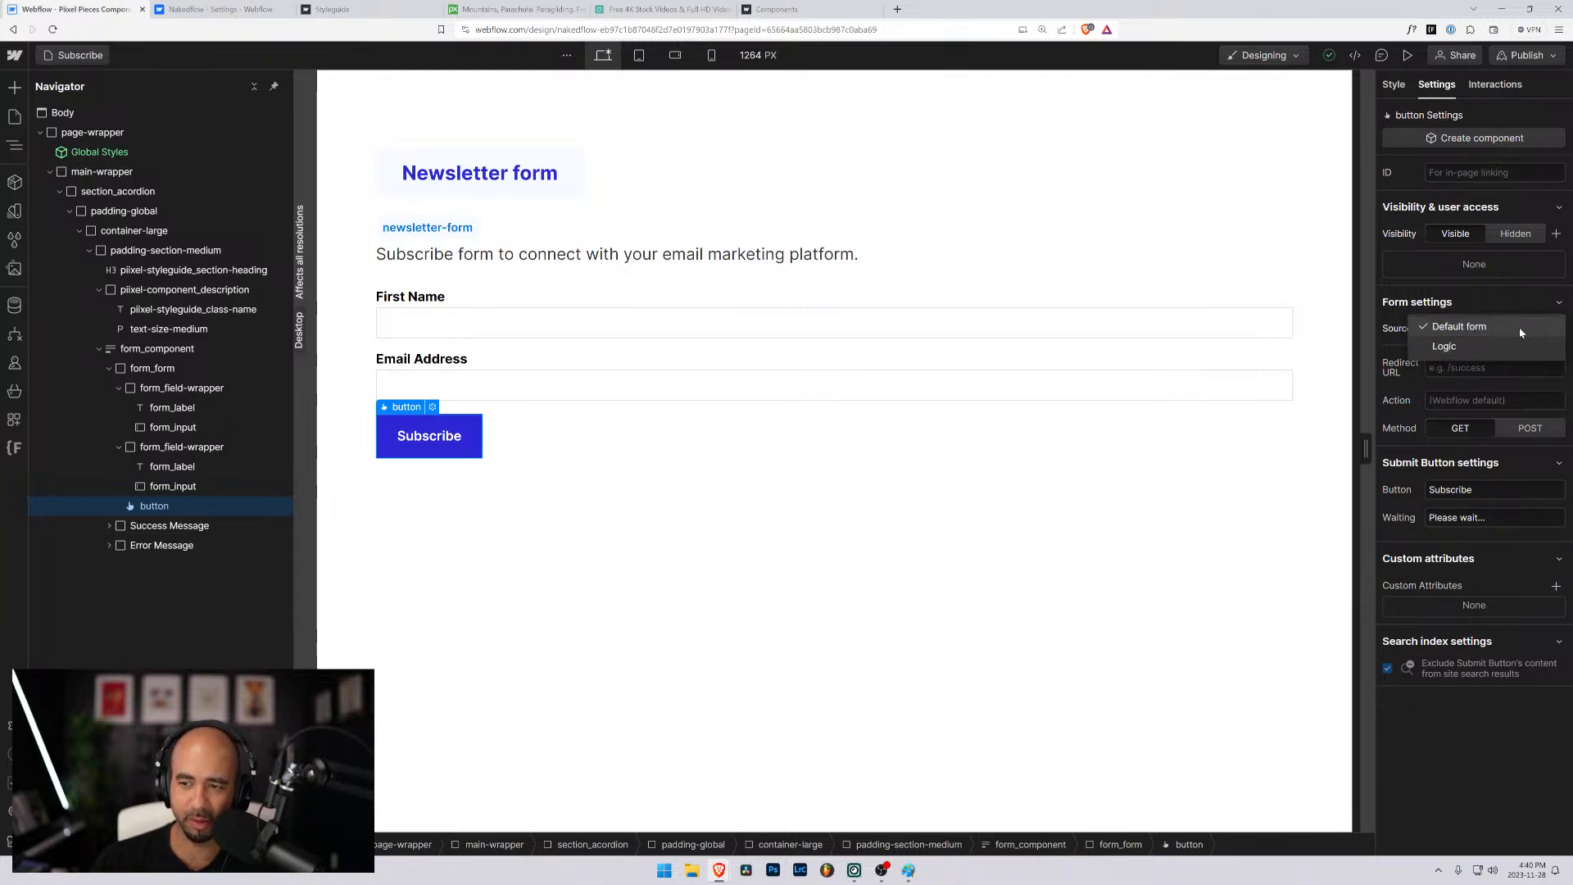
left_click(1492, 328)
left_click(1475, 329)
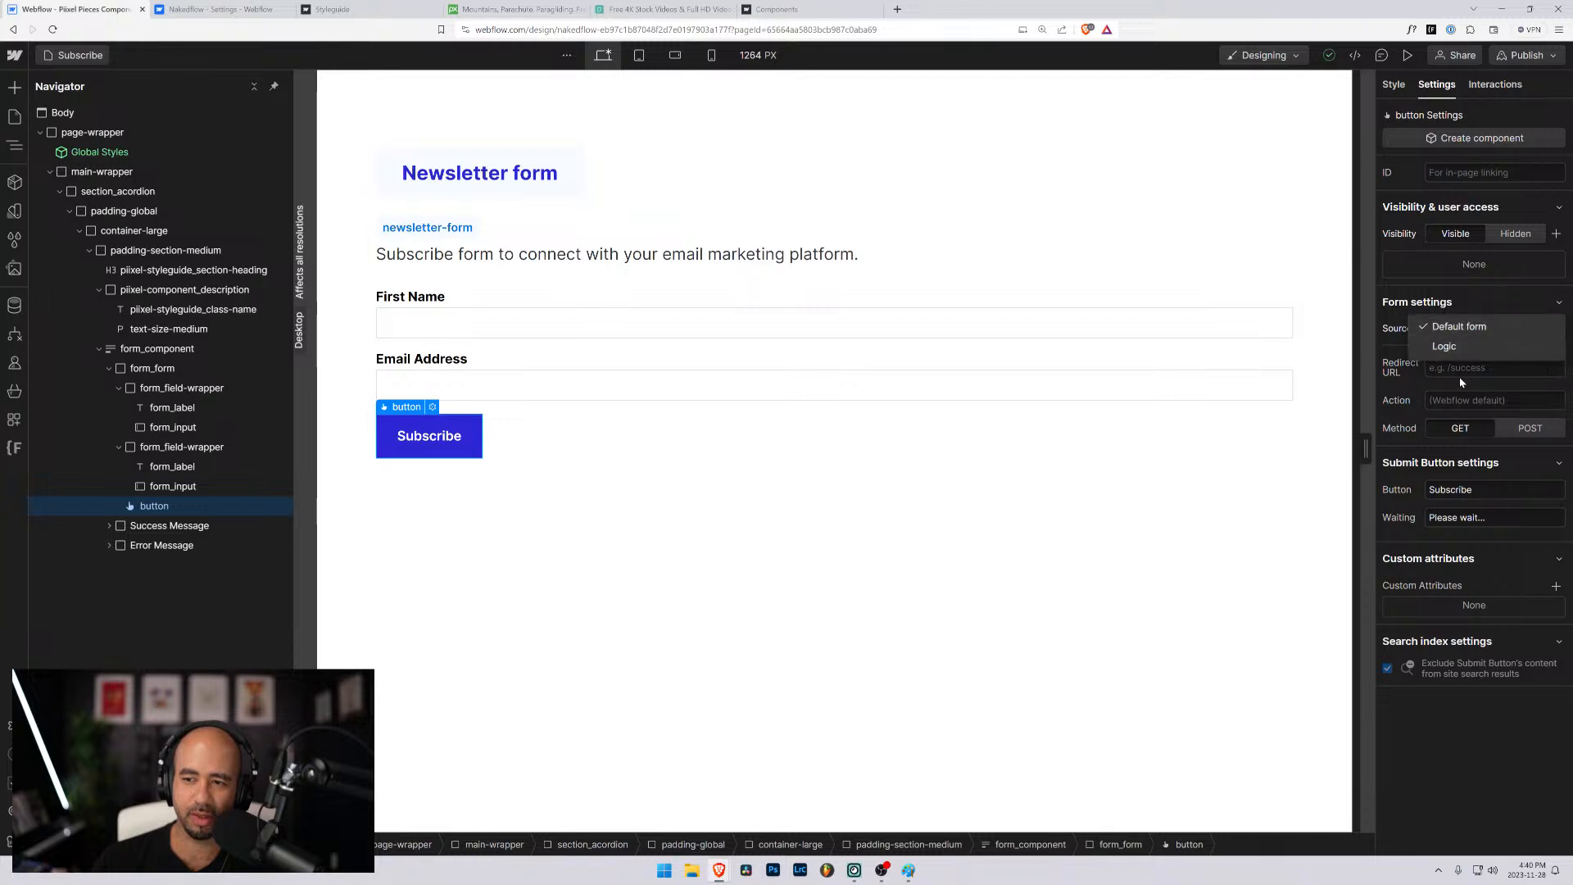
- Examine the Subscribe button's source and action settings, and the Success Message's nested text block, styles and settings
left_click(1467, 306)
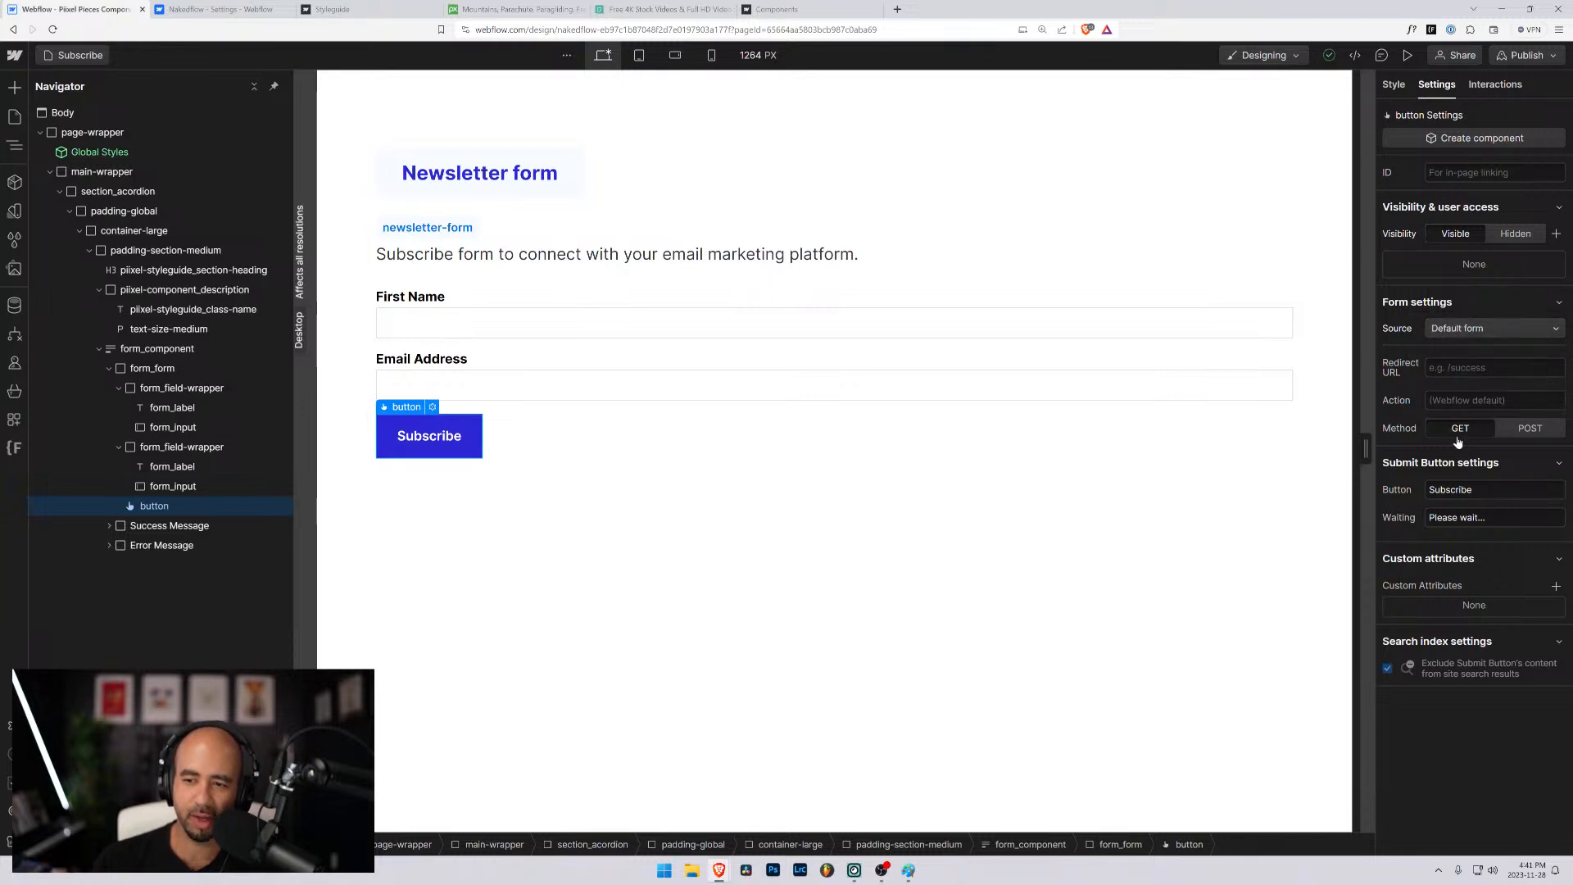
left_click(1471, 401)
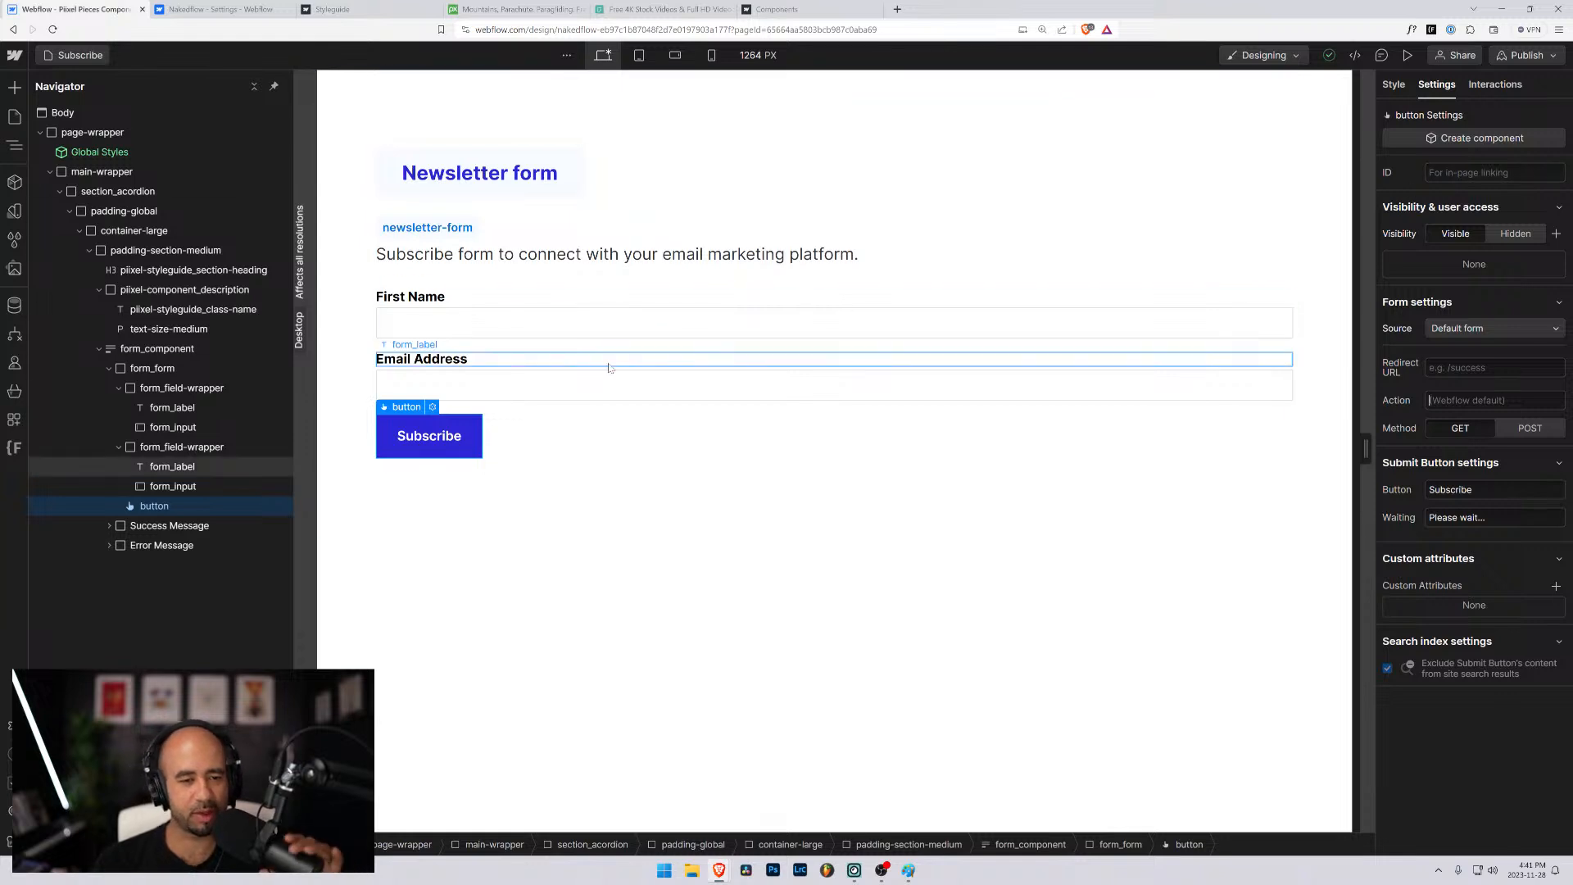
left_click(357, 375)
left_click(152, 506)
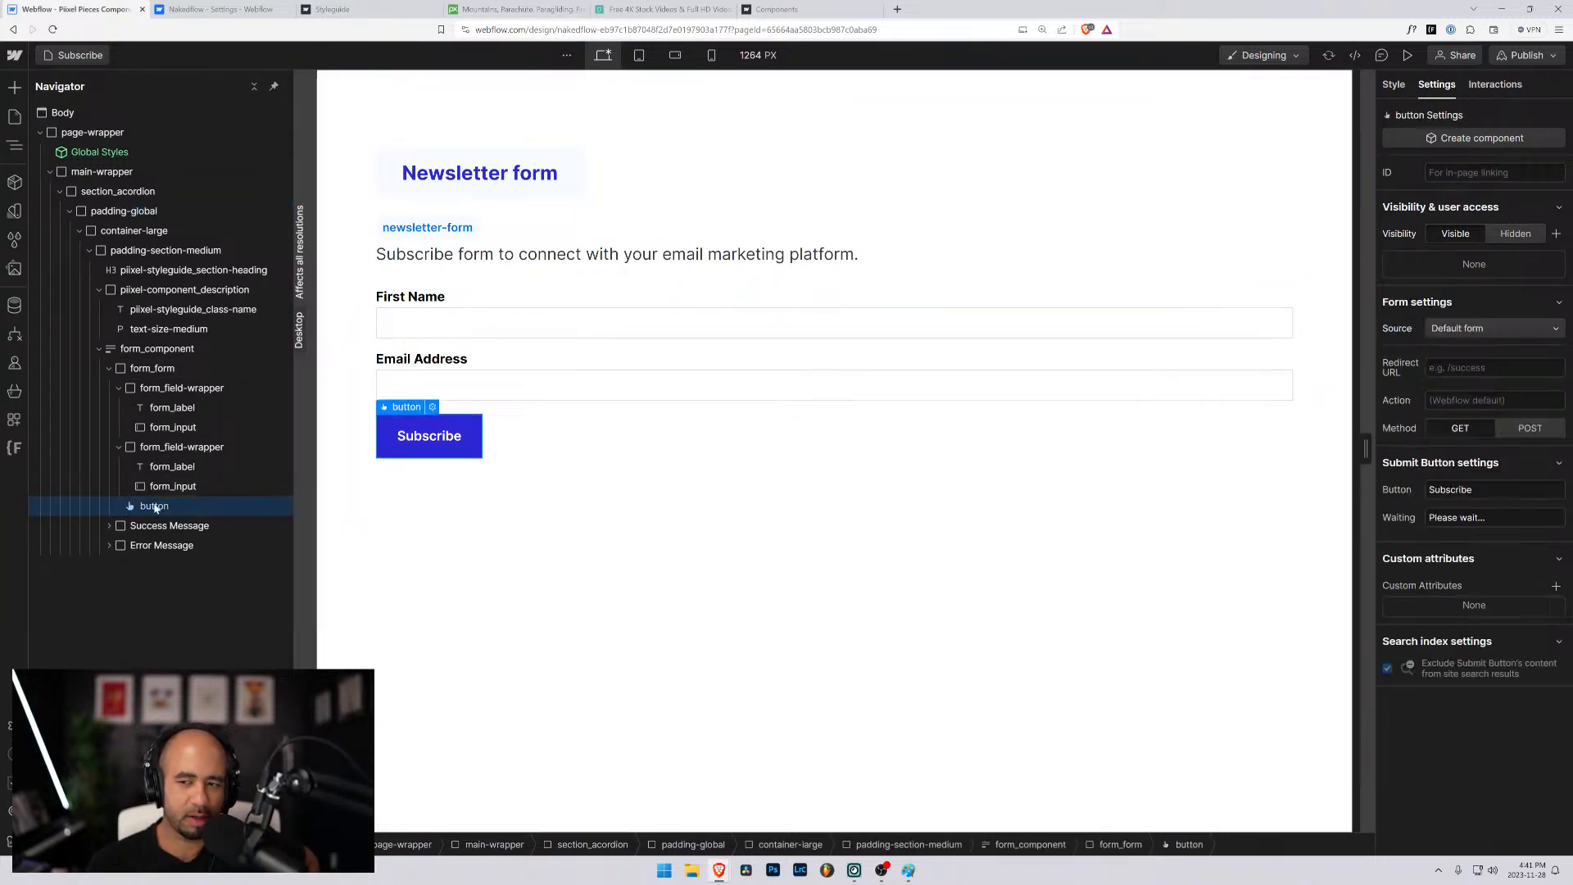
left_click(157, 529)
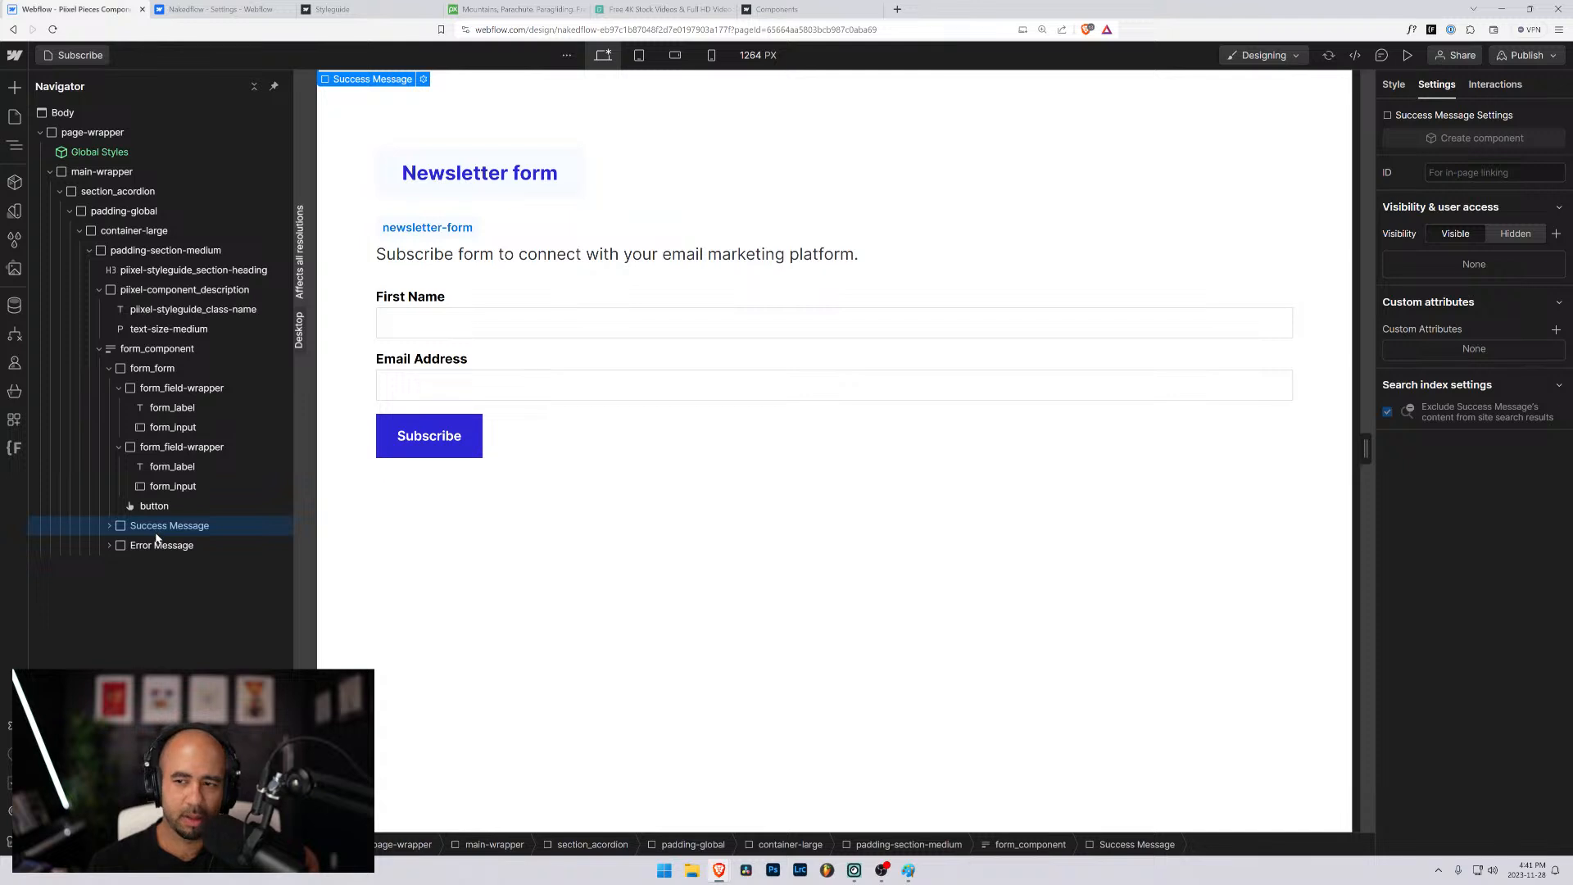
left_click(152, 528)
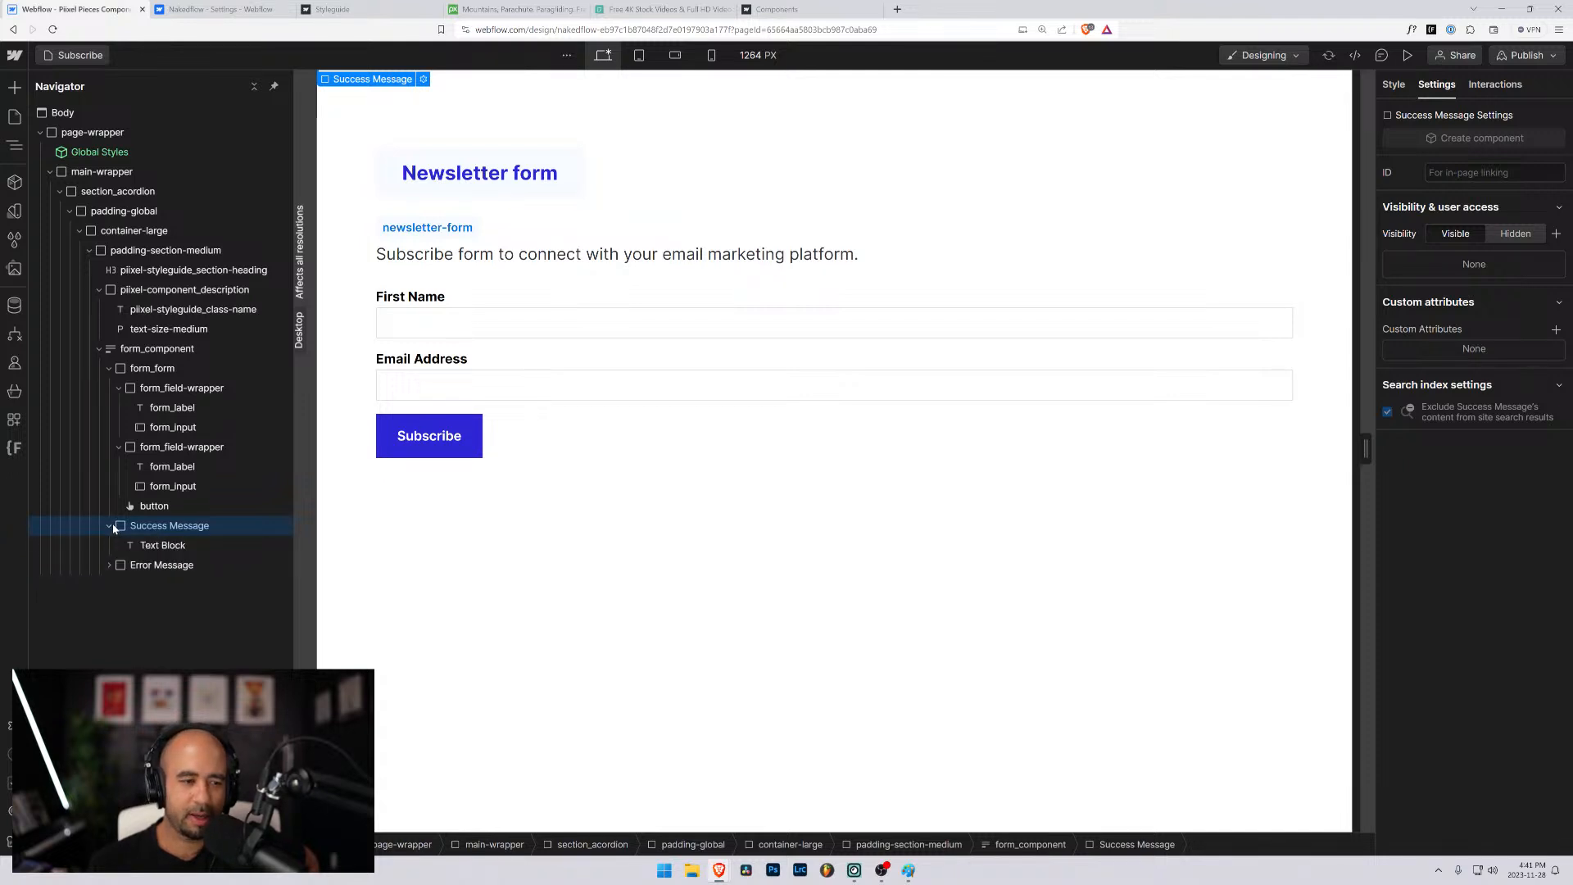
left_click(155, 545)
left_click(150, 529)
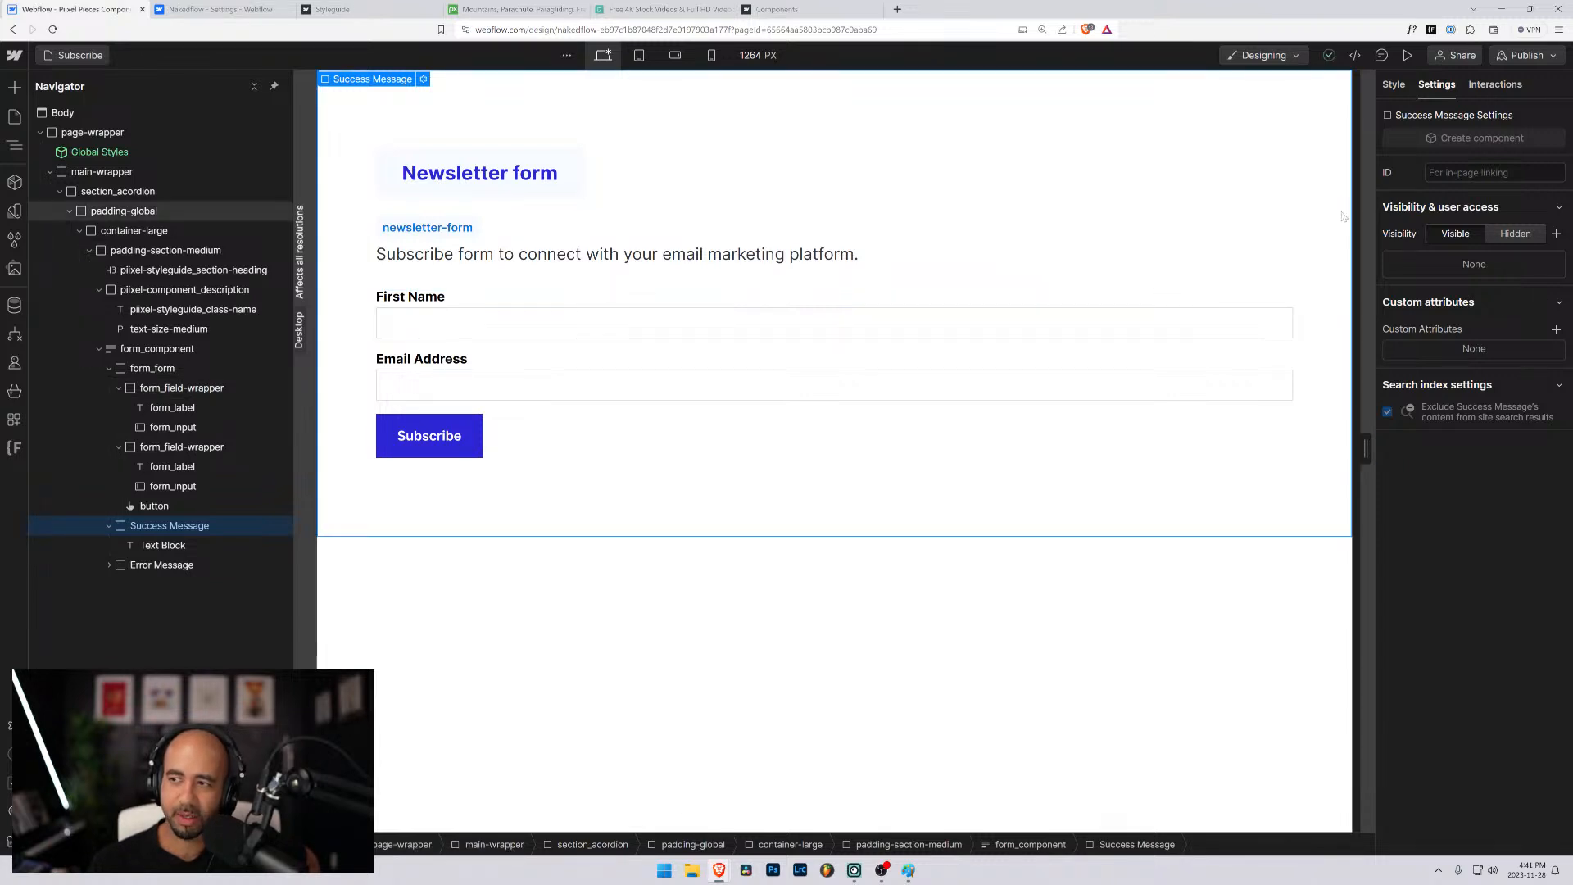
left_click(1393, 87)
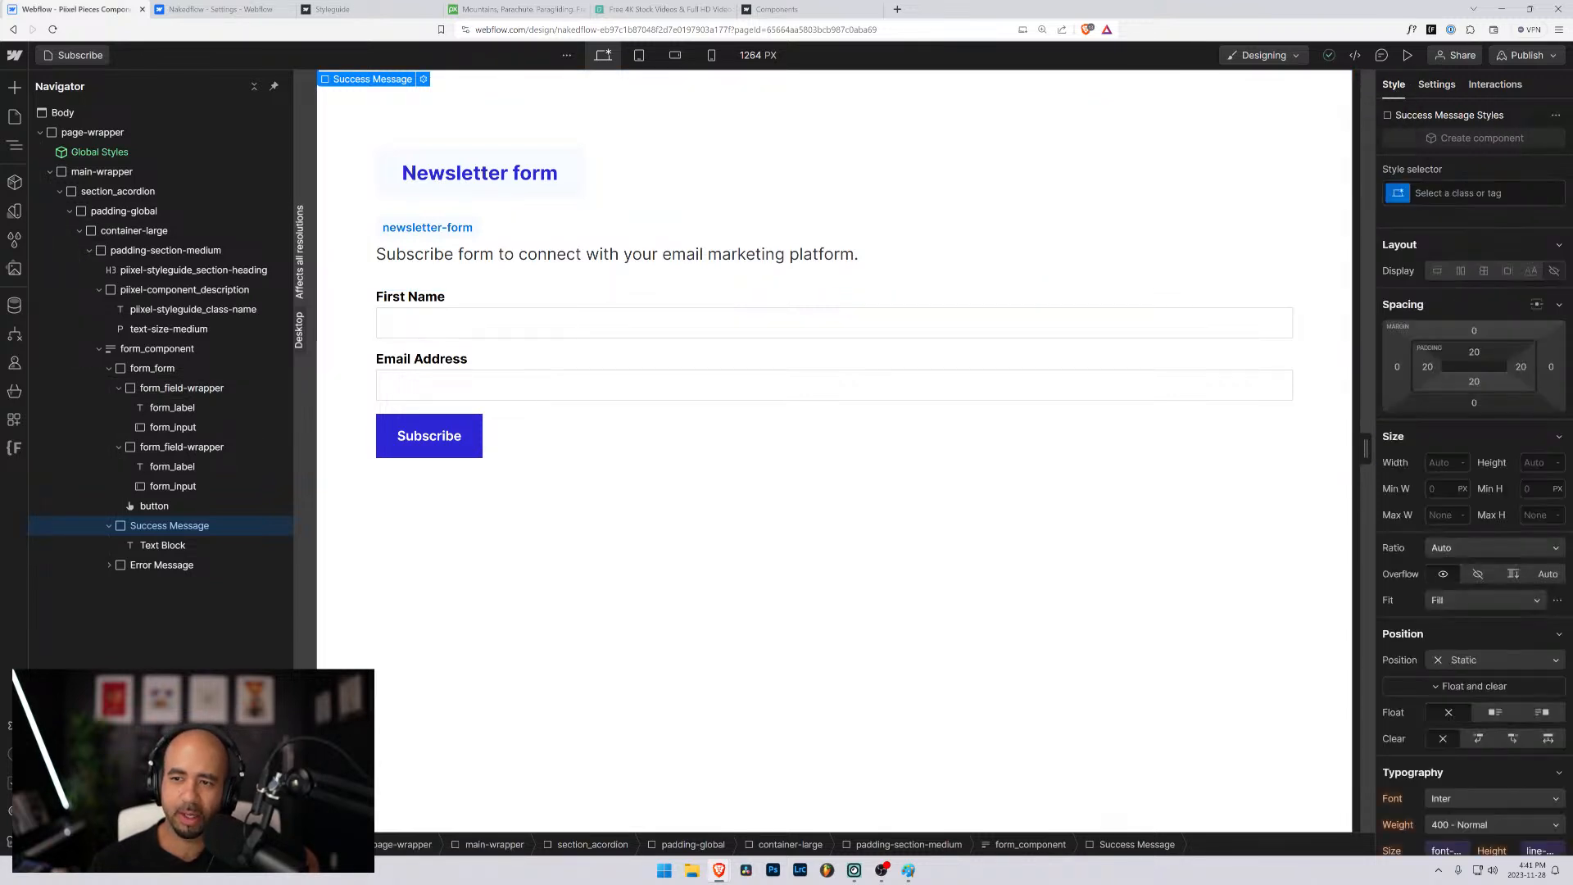
left_click(1438, 87)
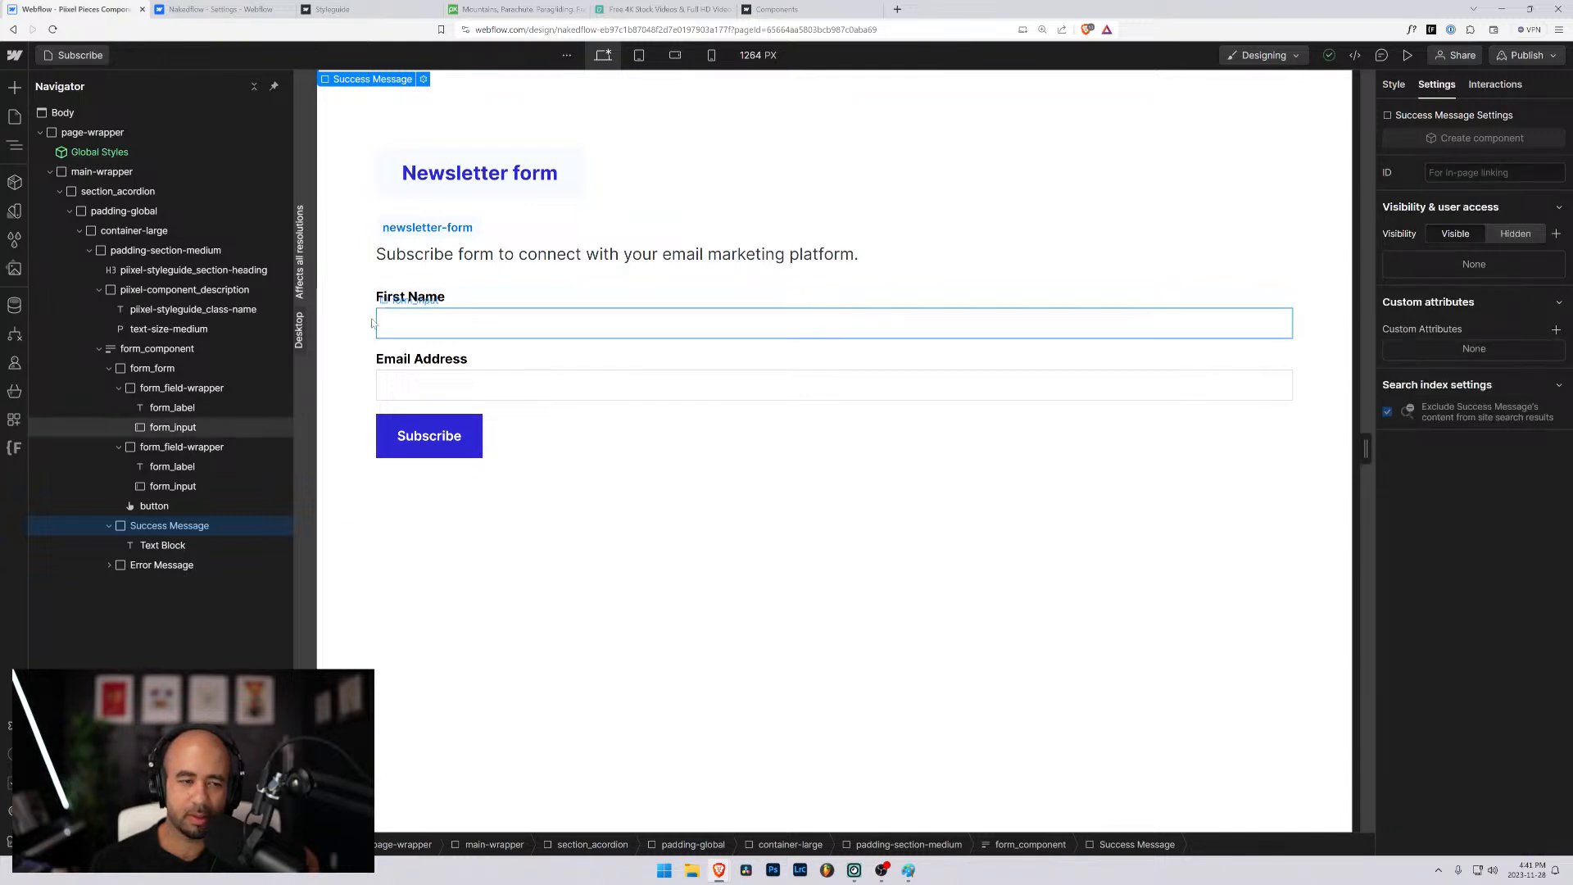
- Show the form_component block in its Success state and replace the success text with "Thank you for subscribing,"
left_click(146, 349)
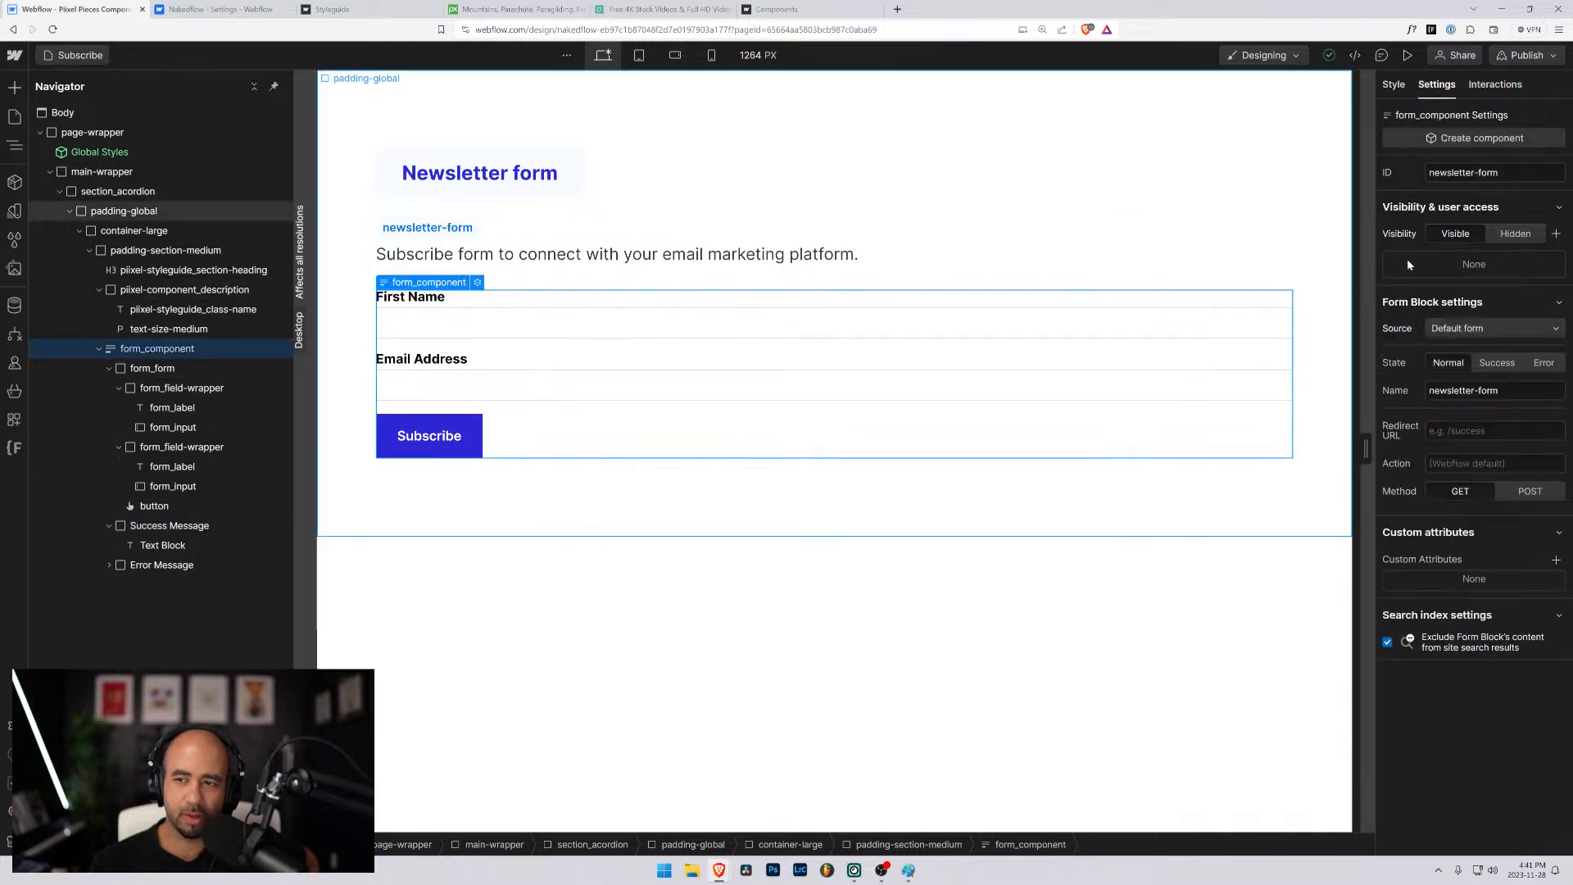
left_click(1495, 363)
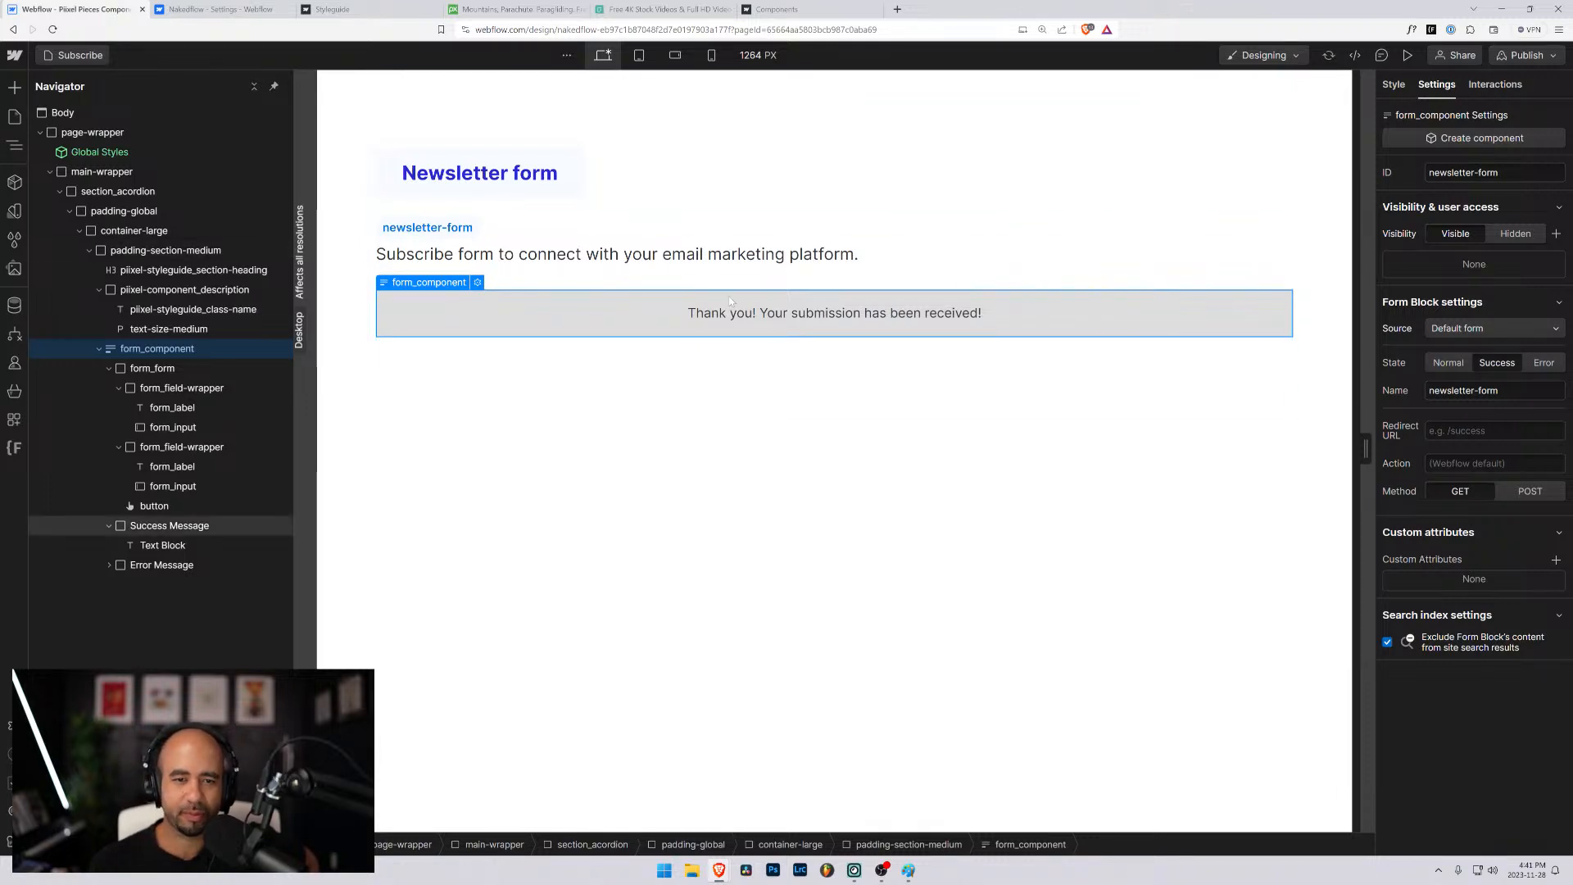
left_click(776, 319)
double_click(776, 320)
left_click_drag(687, 313, 981, 313)
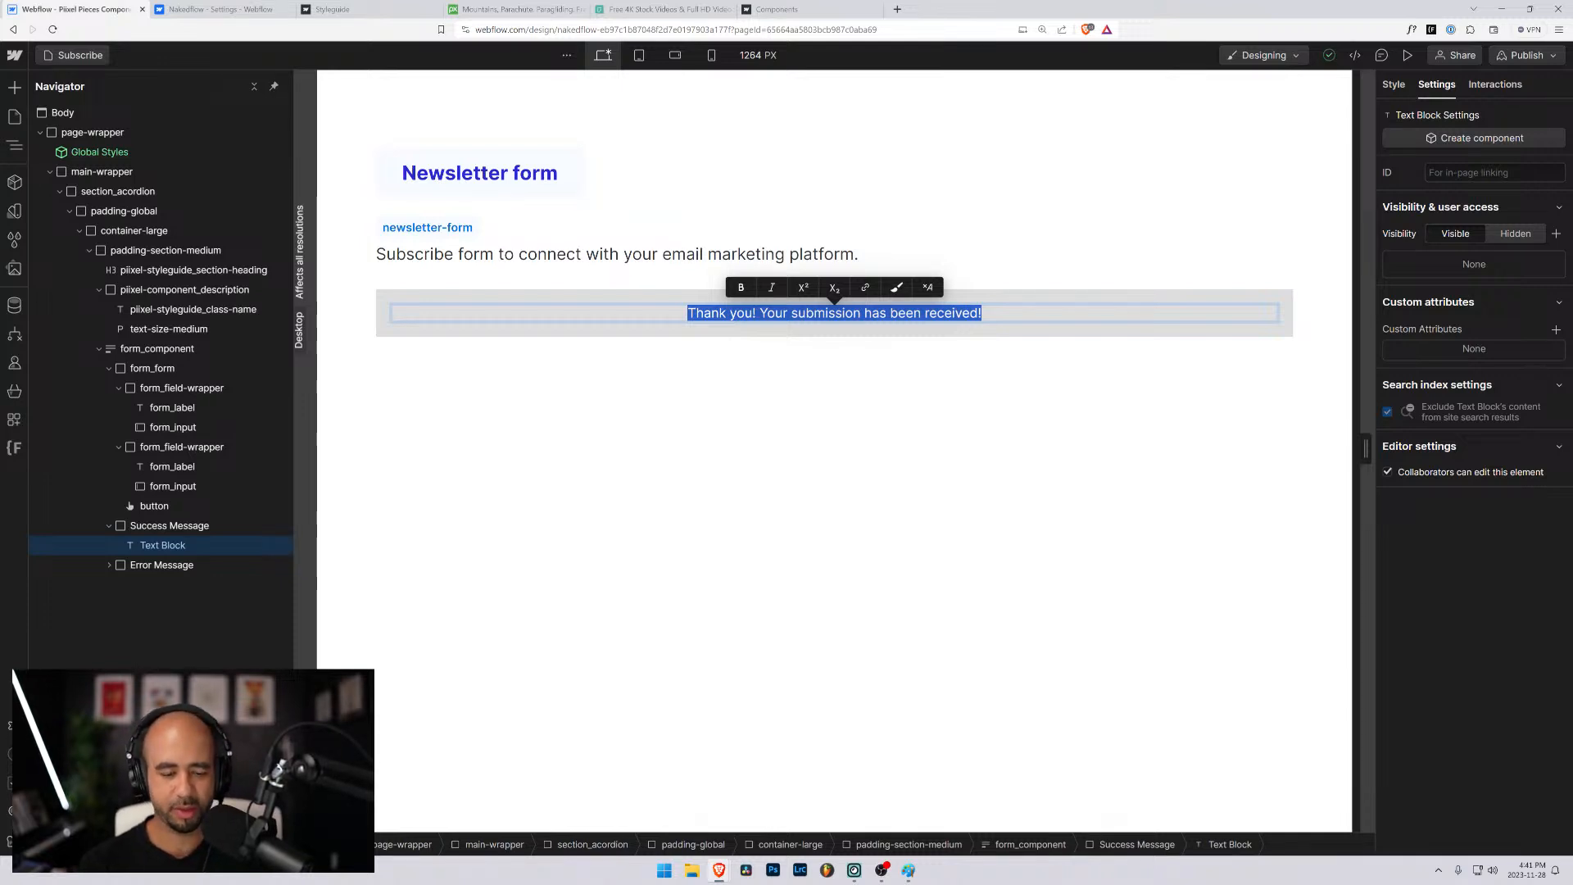
type("Thank yo")
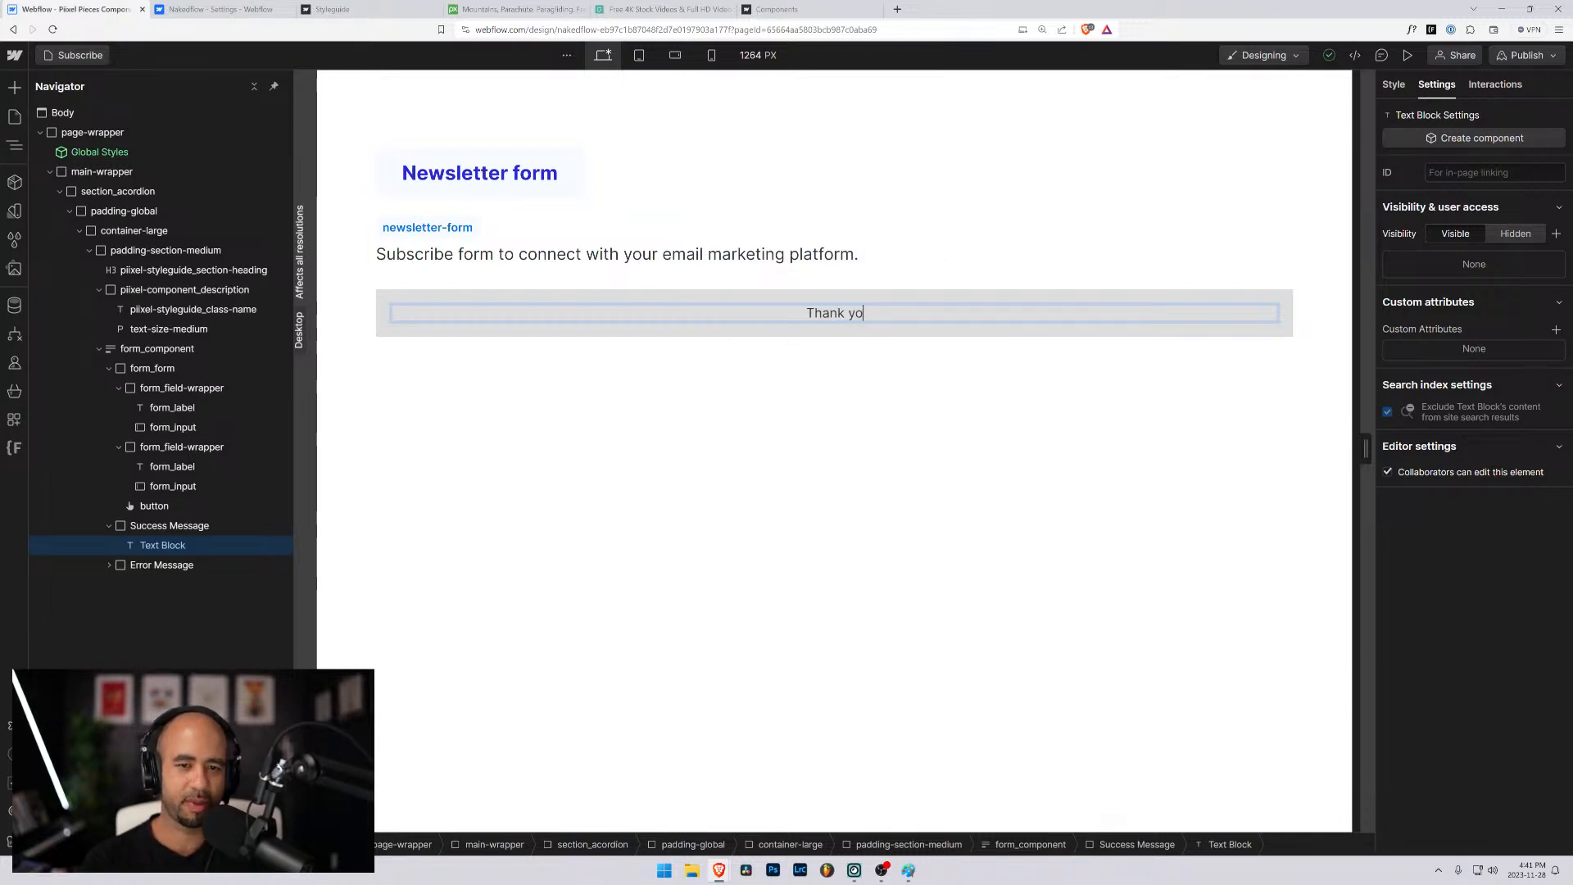
type("u for subscribing")
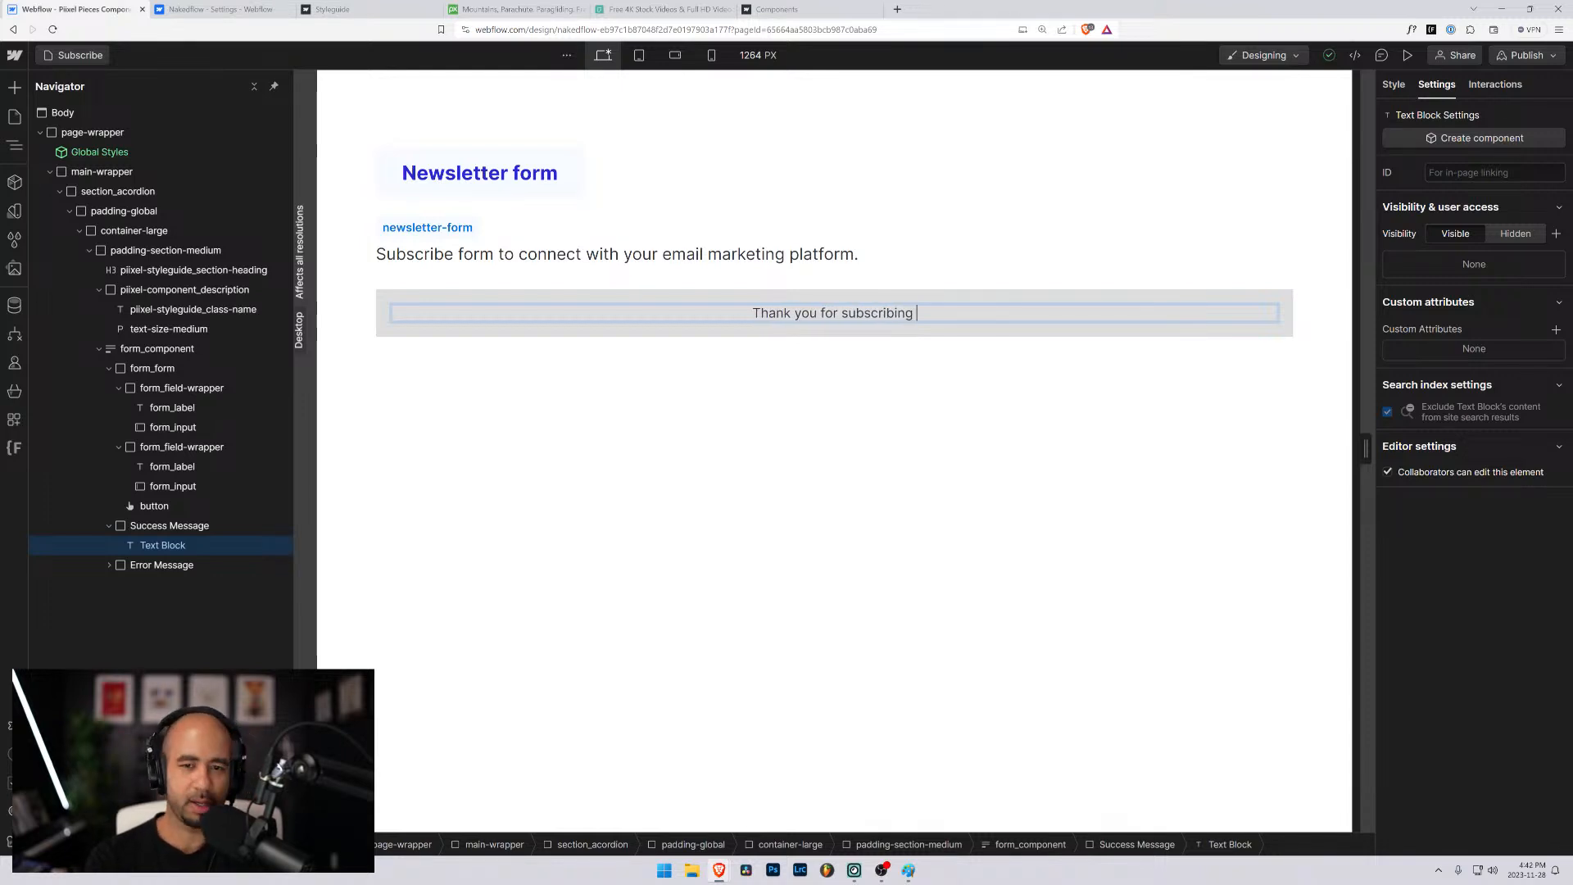
key("BackSpace")
type(",")
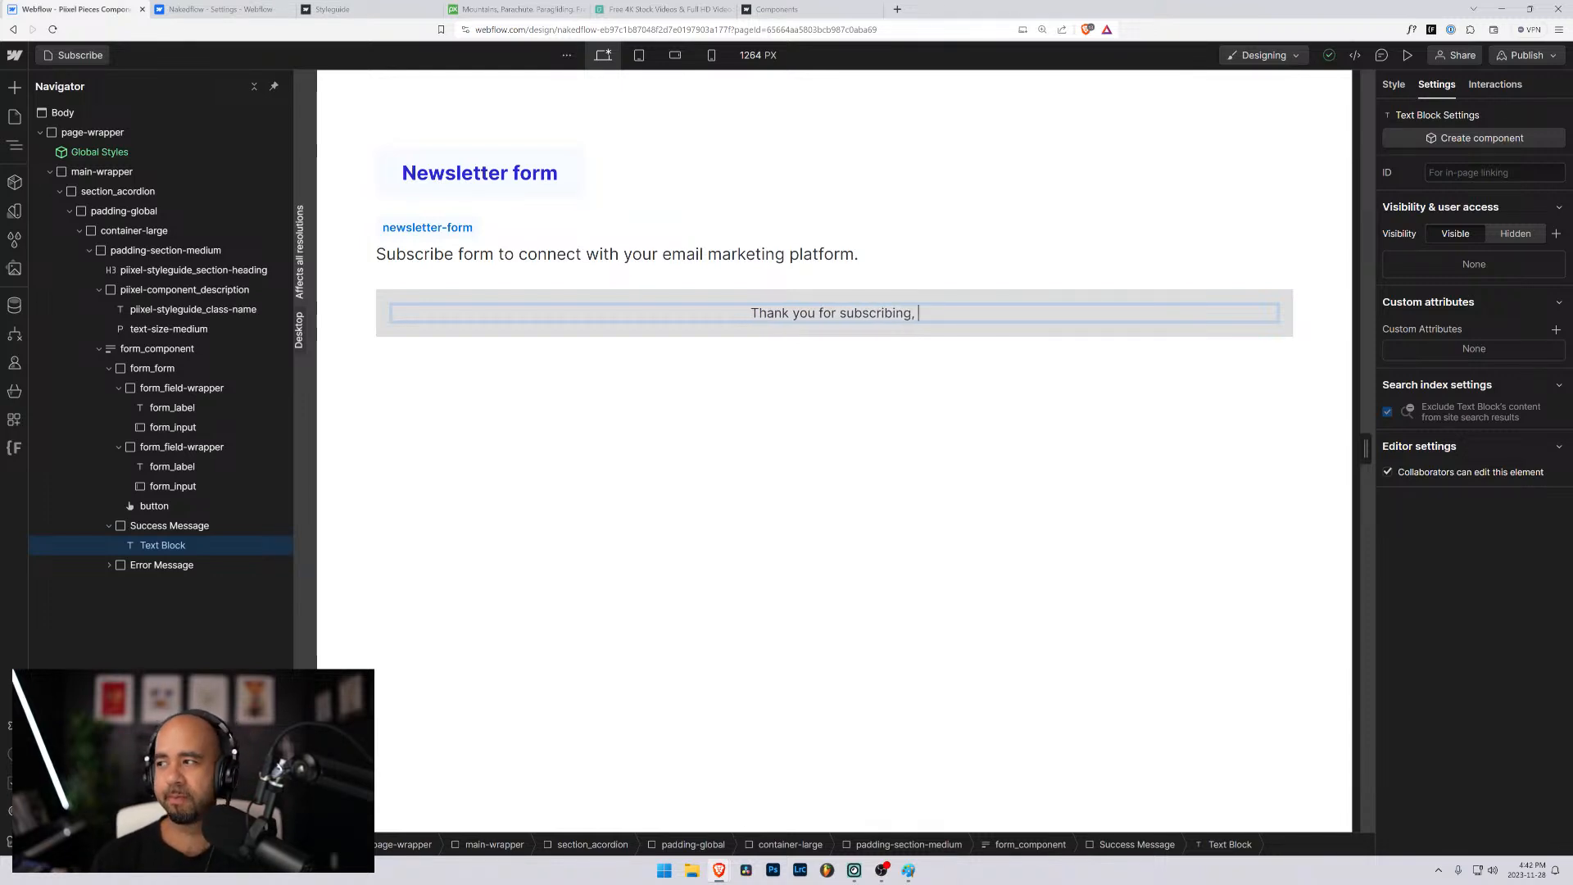
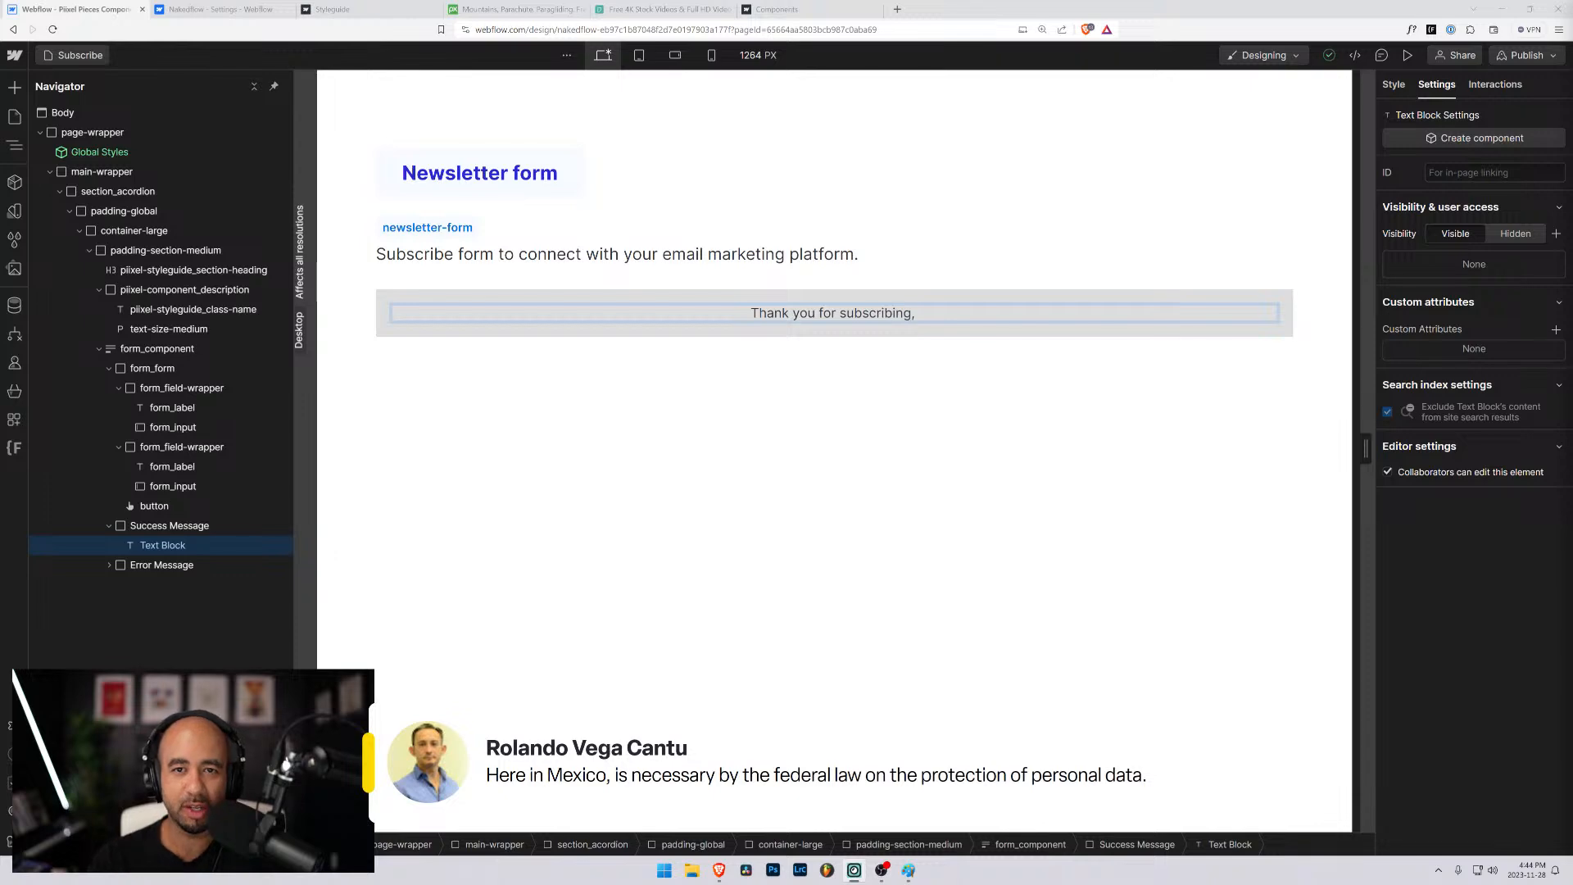
- Open shopify.com in a new browser tab and follow its Business growth resource link
left_click(897, 9)
type("shopify.com")
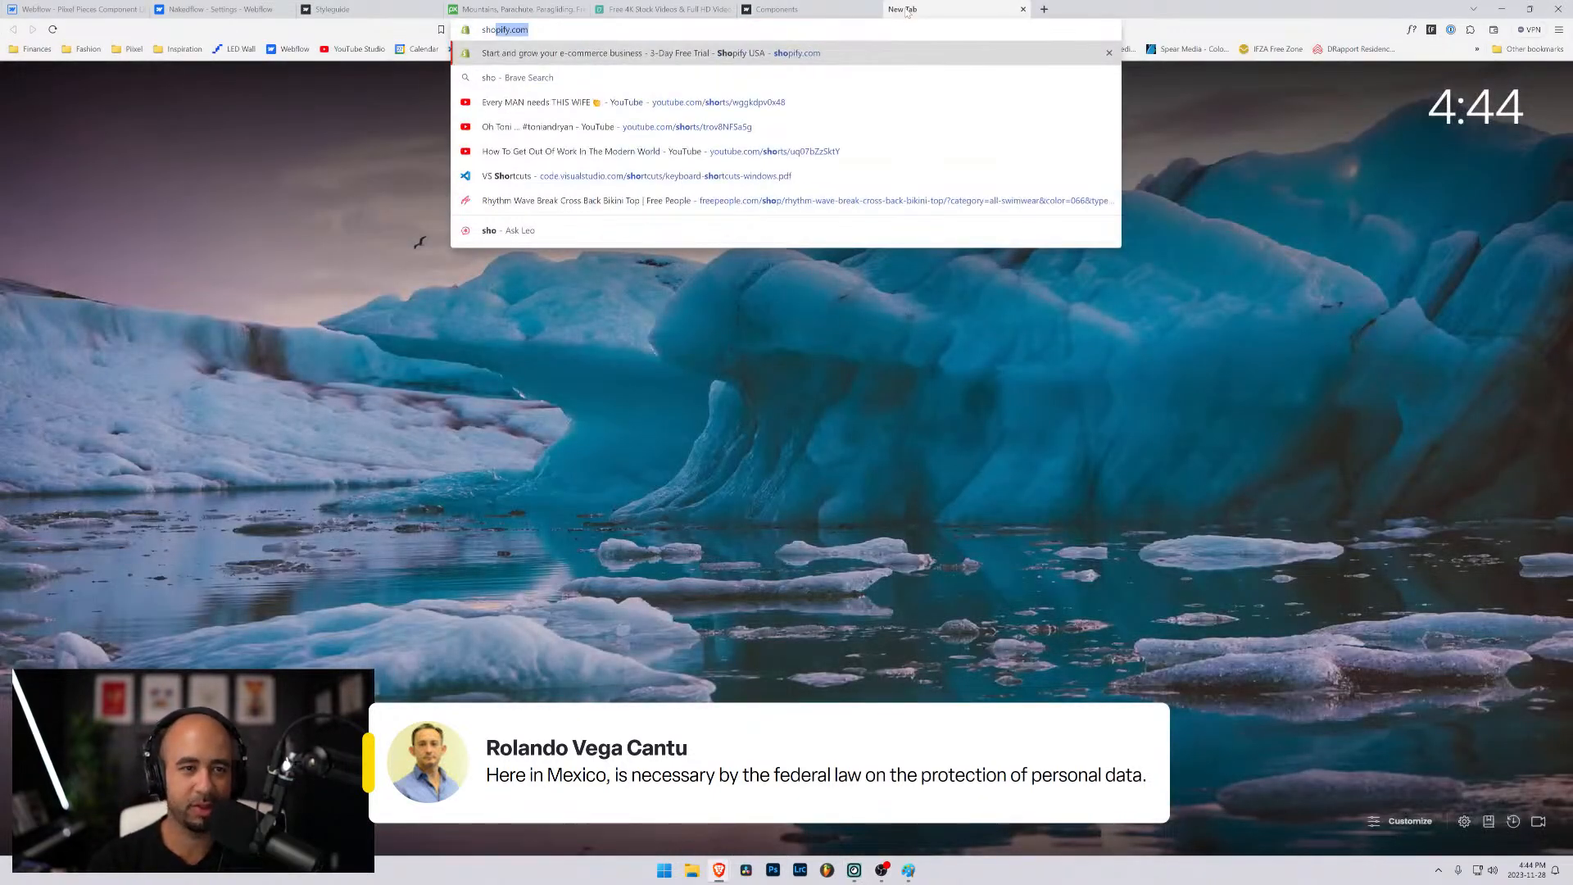
key("Return")
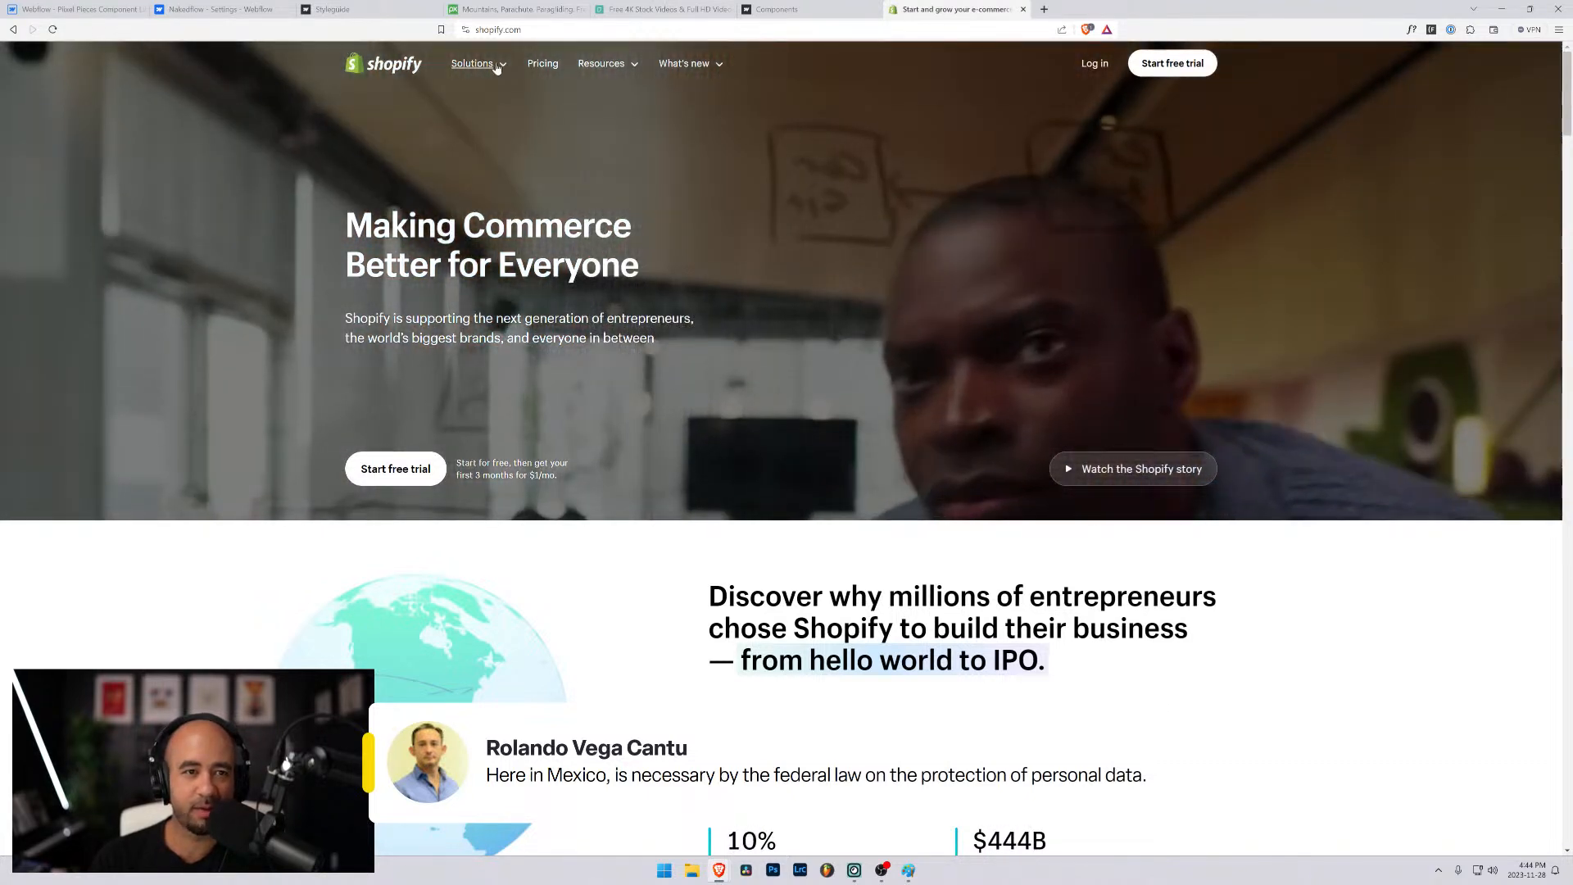
left_click(483, 64)
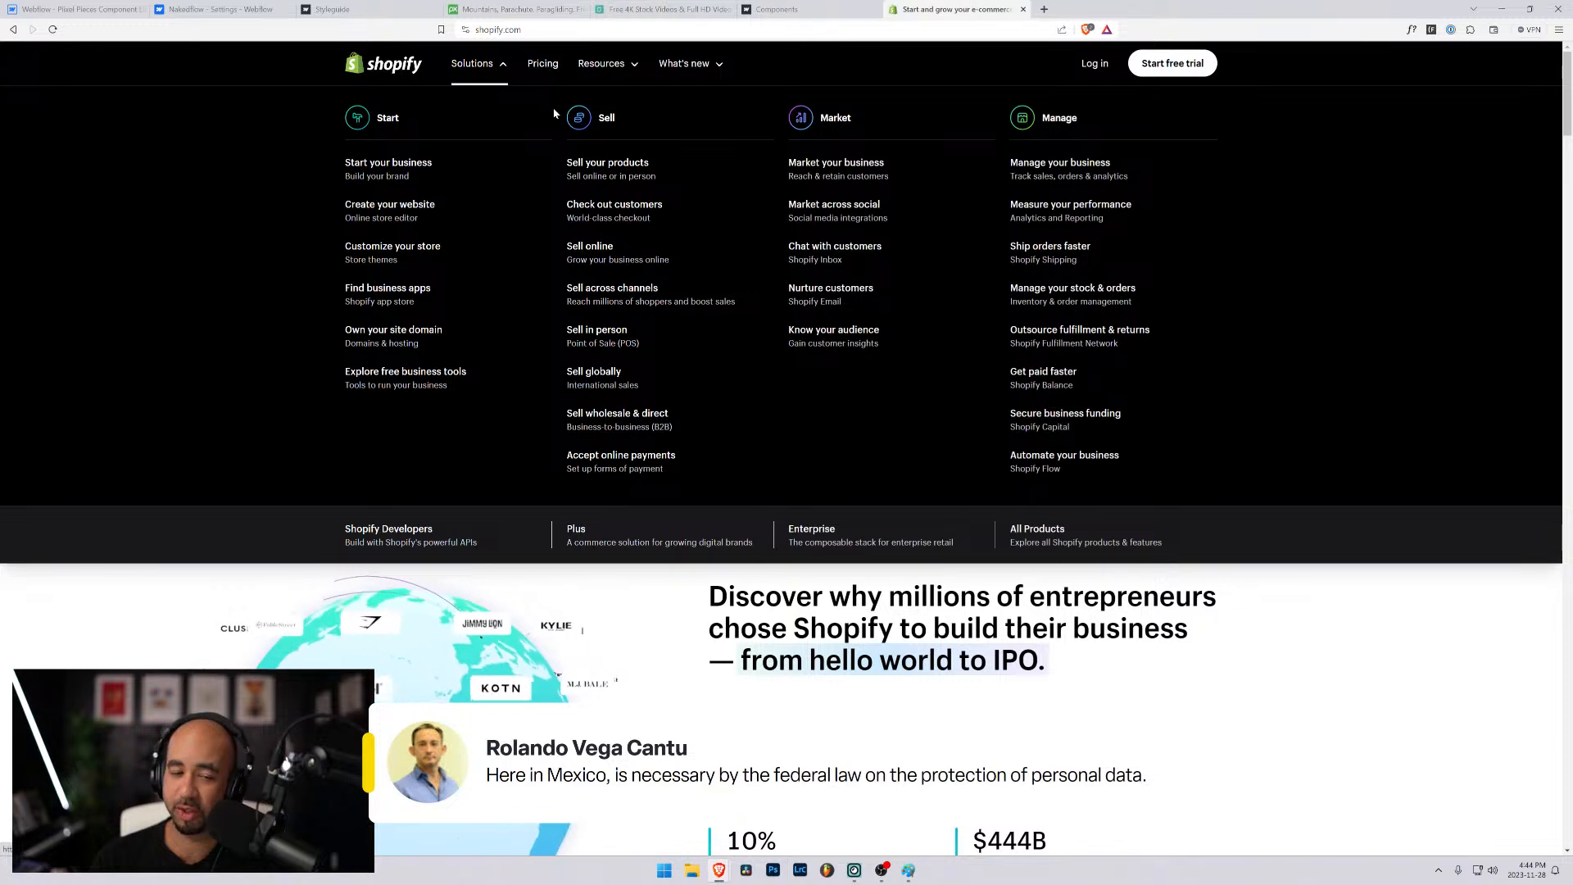
left_click(600, 63)
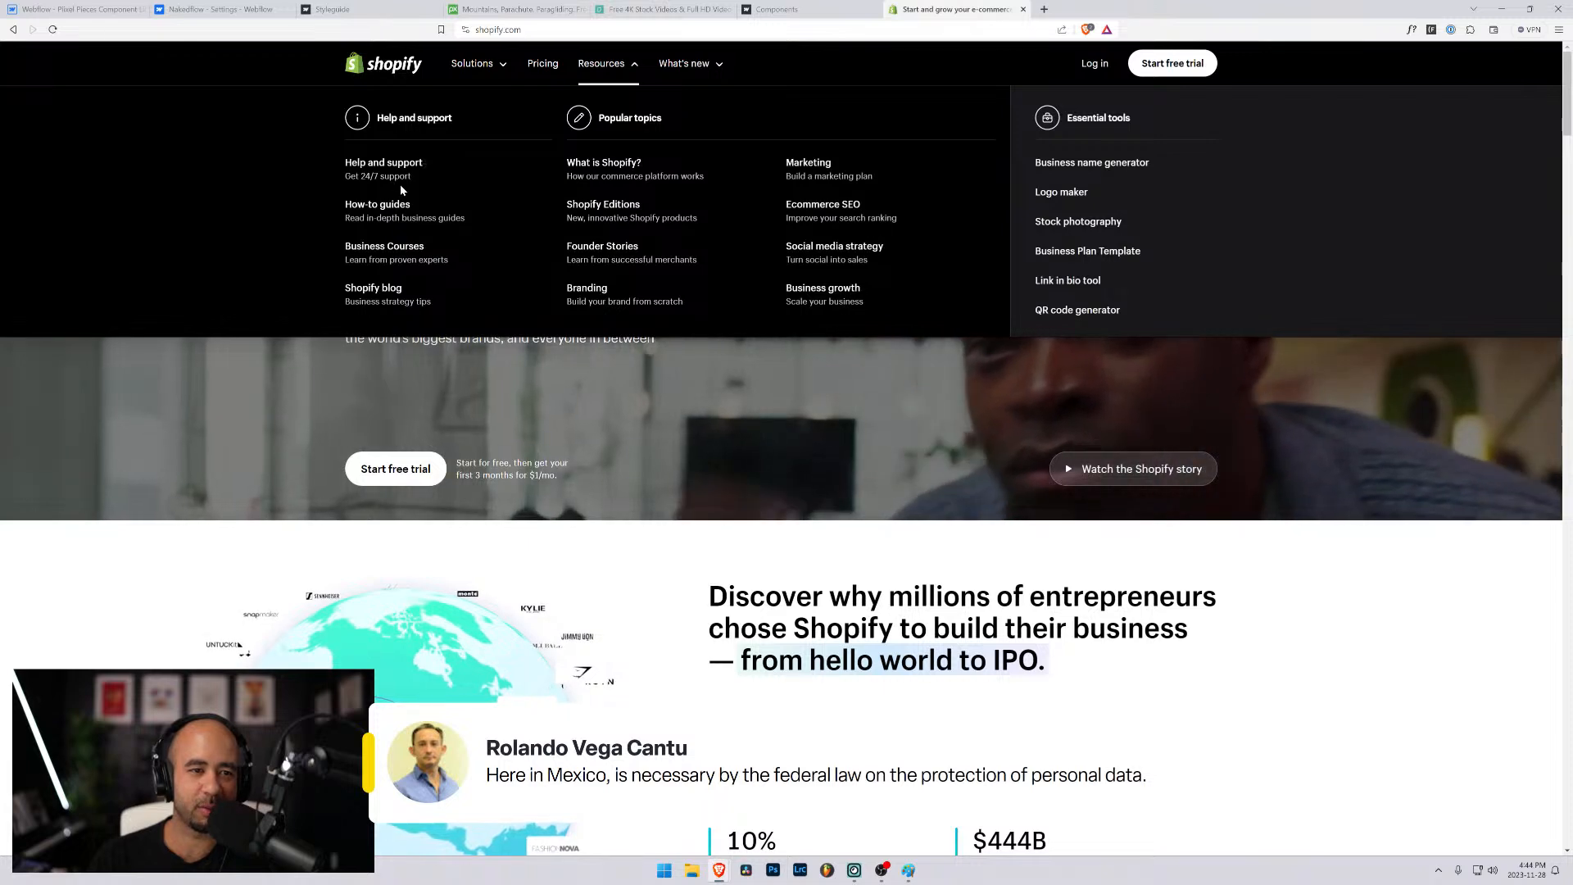
left_click(824, 291)
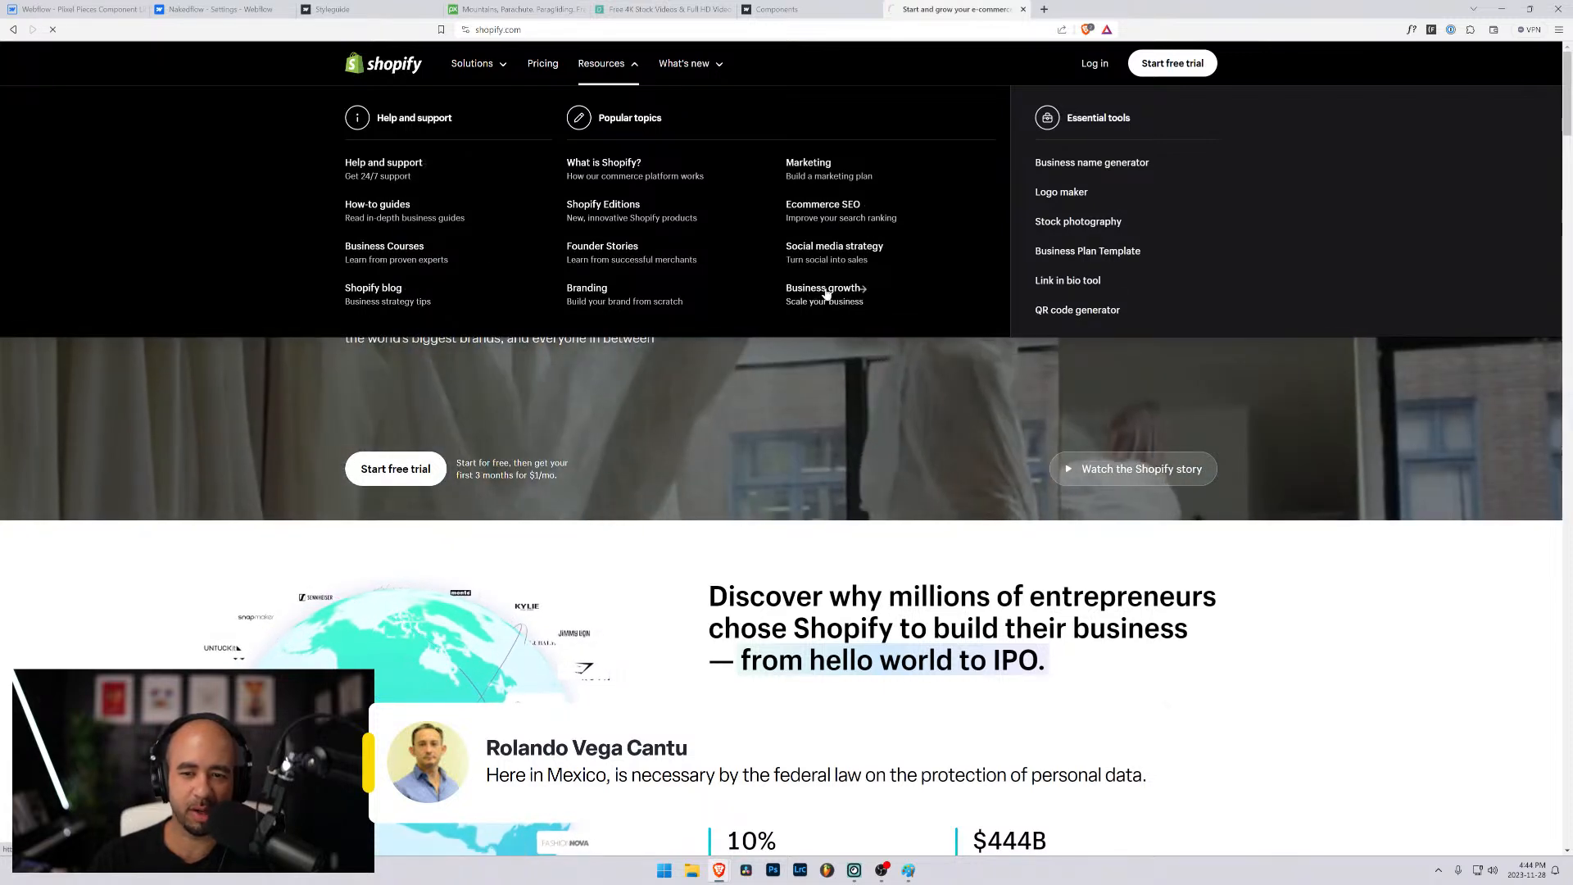
- Look through the Shopify blog's latest articles and open "How Second-Time Founders Can Come Back Stronger"
scroll(564, 631, "down", 2)
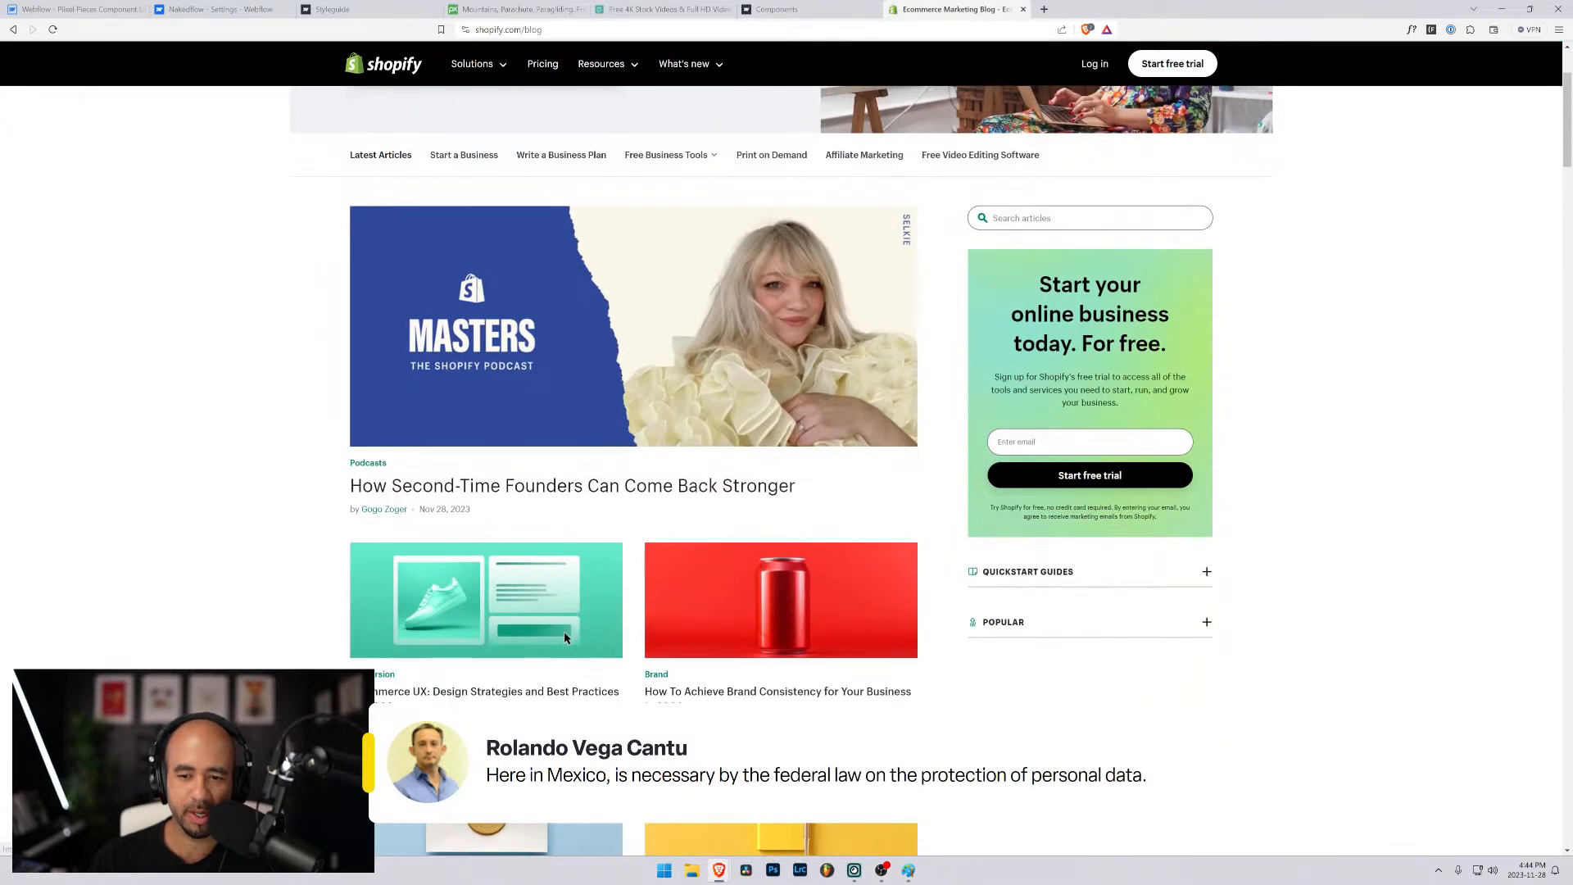
scroll(1052, 482, "down", 3)
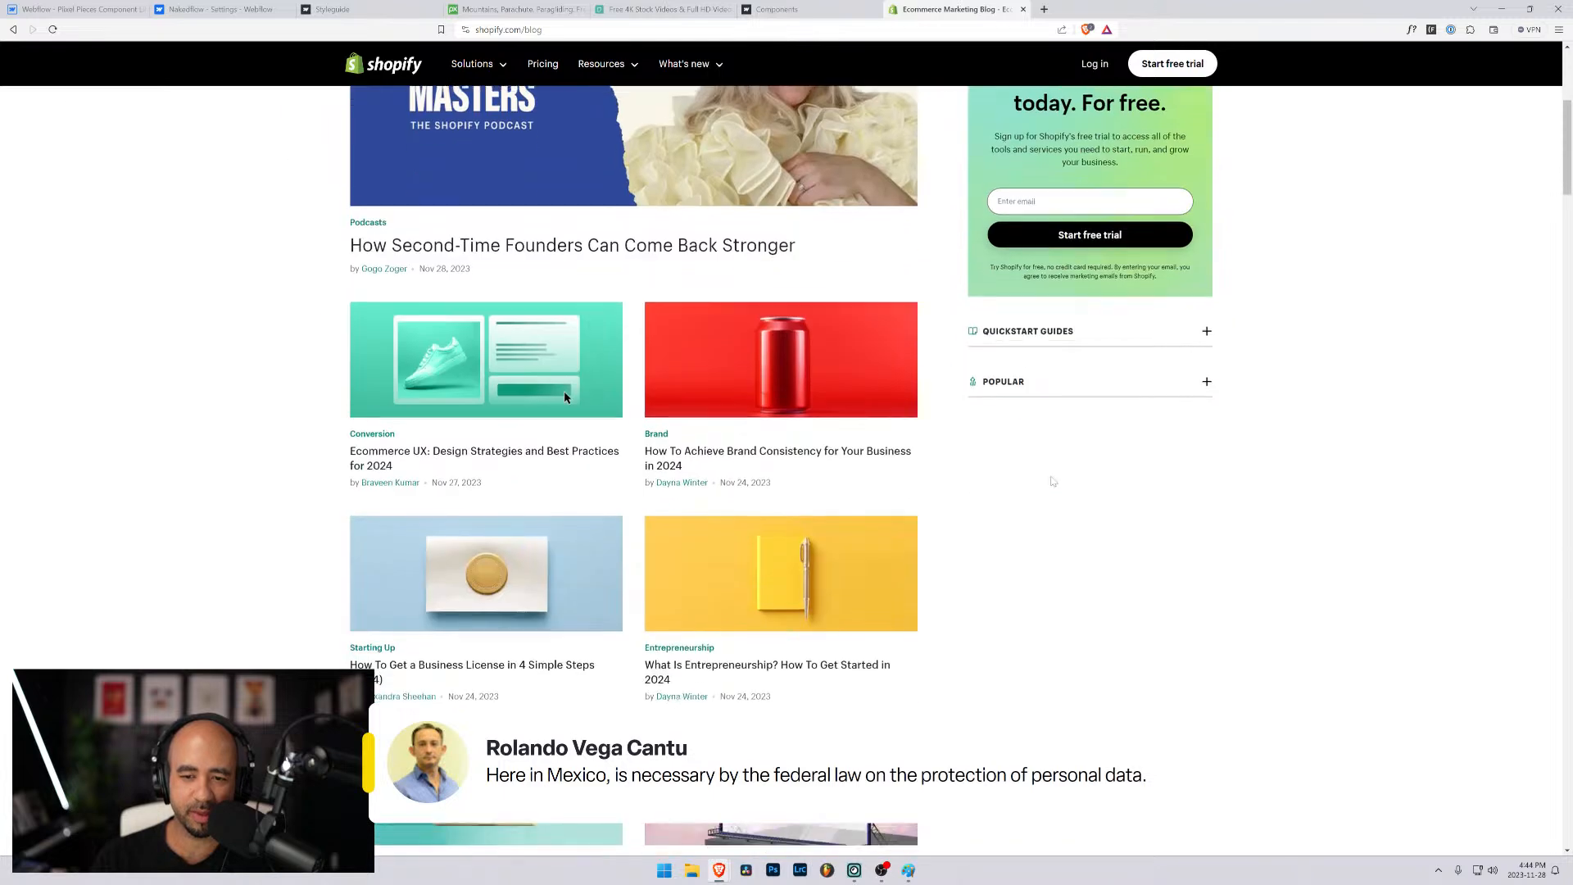
scroll(1052, 482, "up", 5)
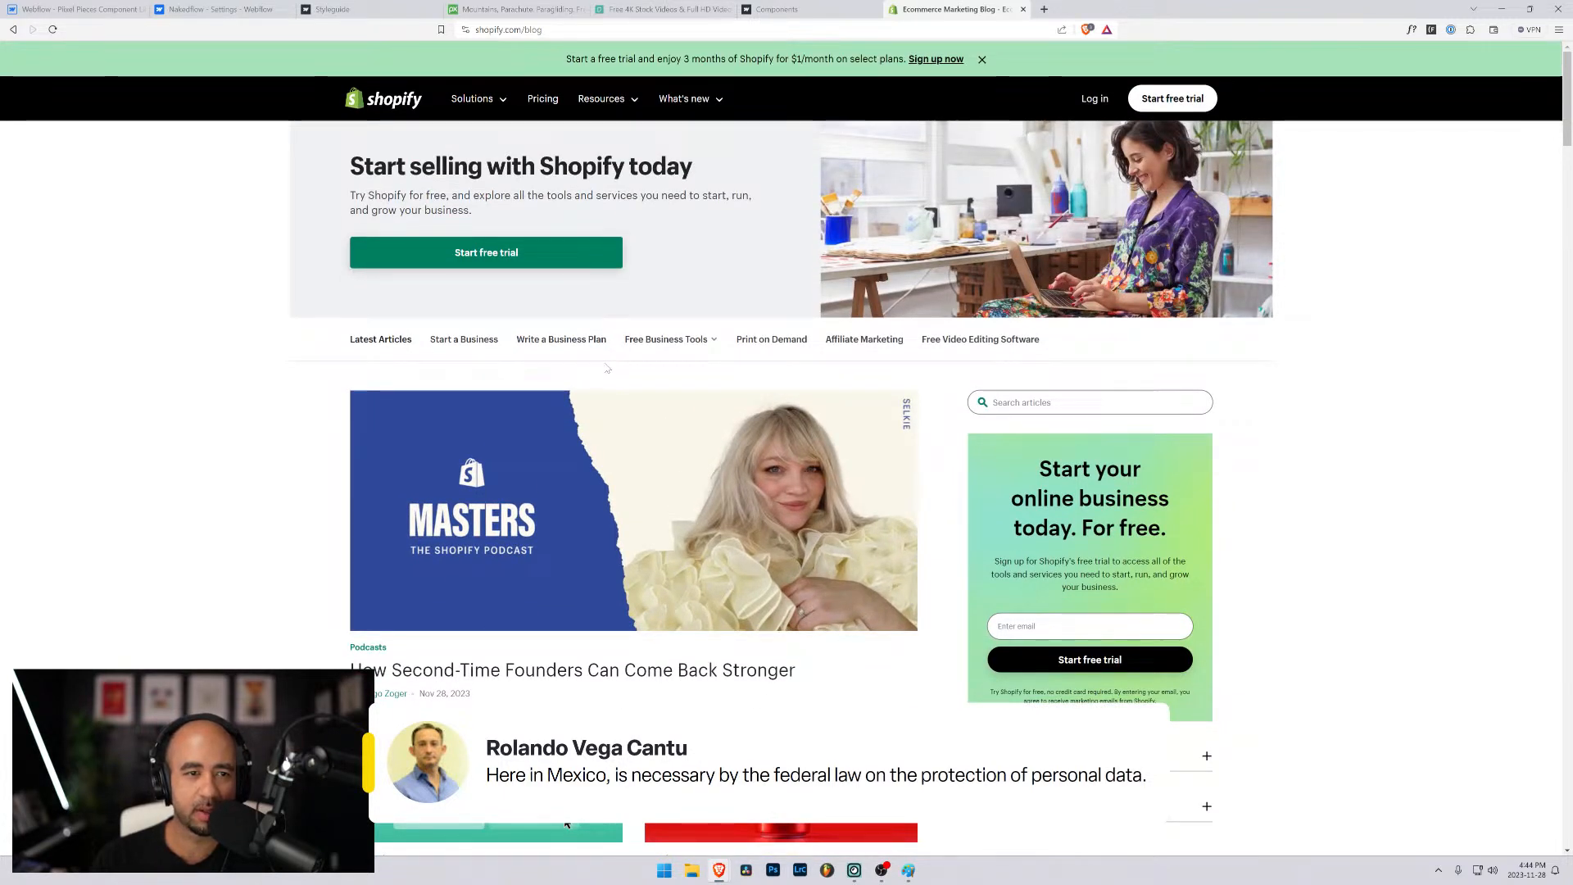
scroll(589, 393, "down", 3)
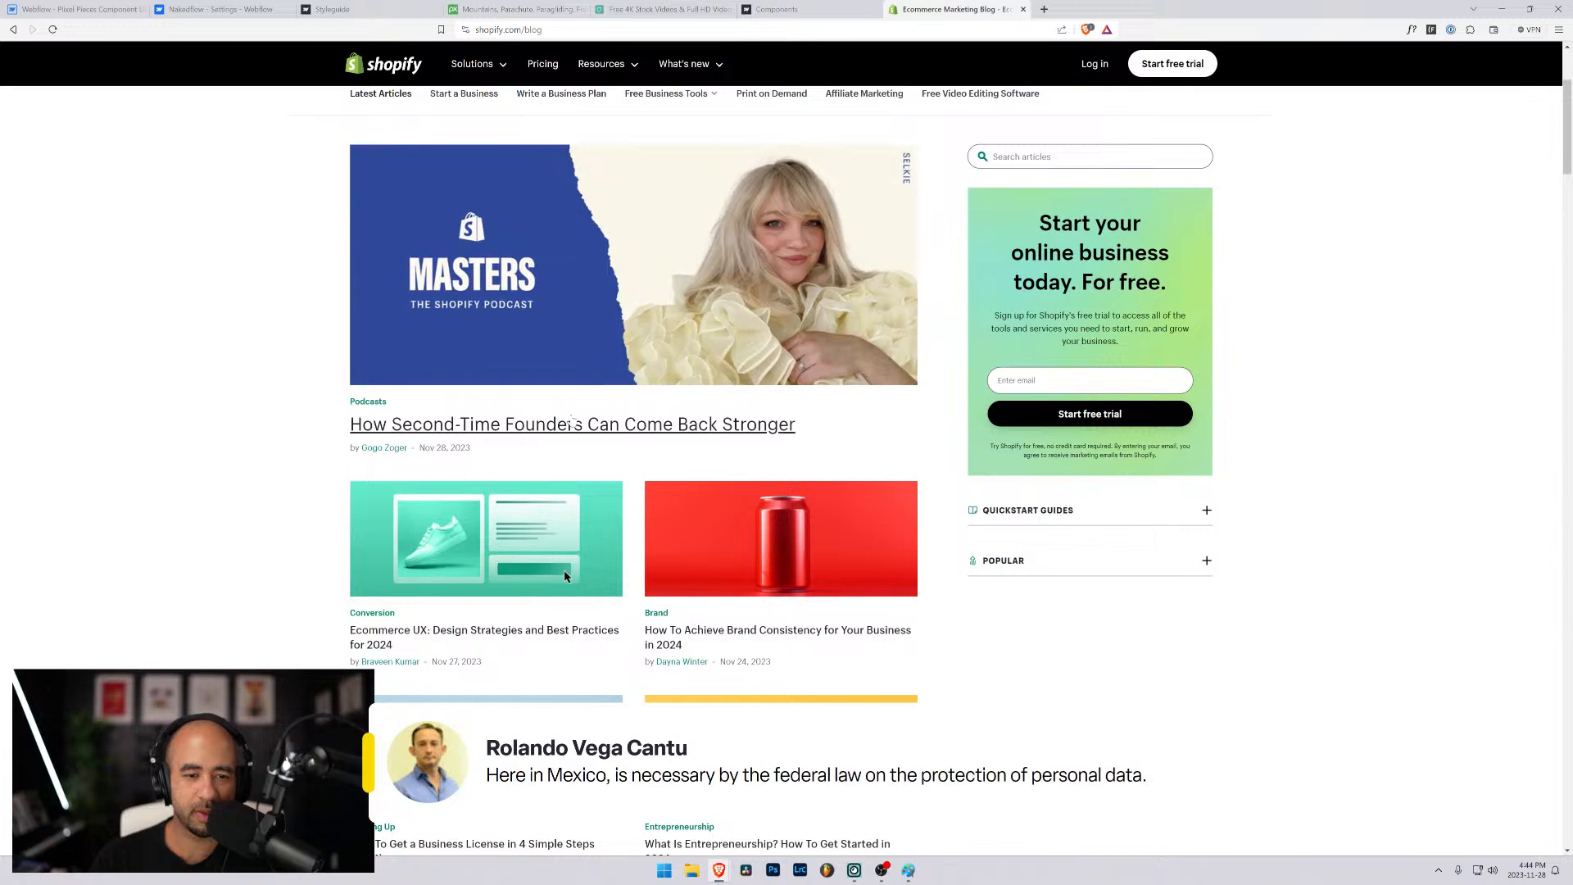
left_click(572, 421)
- Examine the email subscribe form at the end of the article, including its placeholder, consent text and email field
scroll(573, 418, "down", 5)
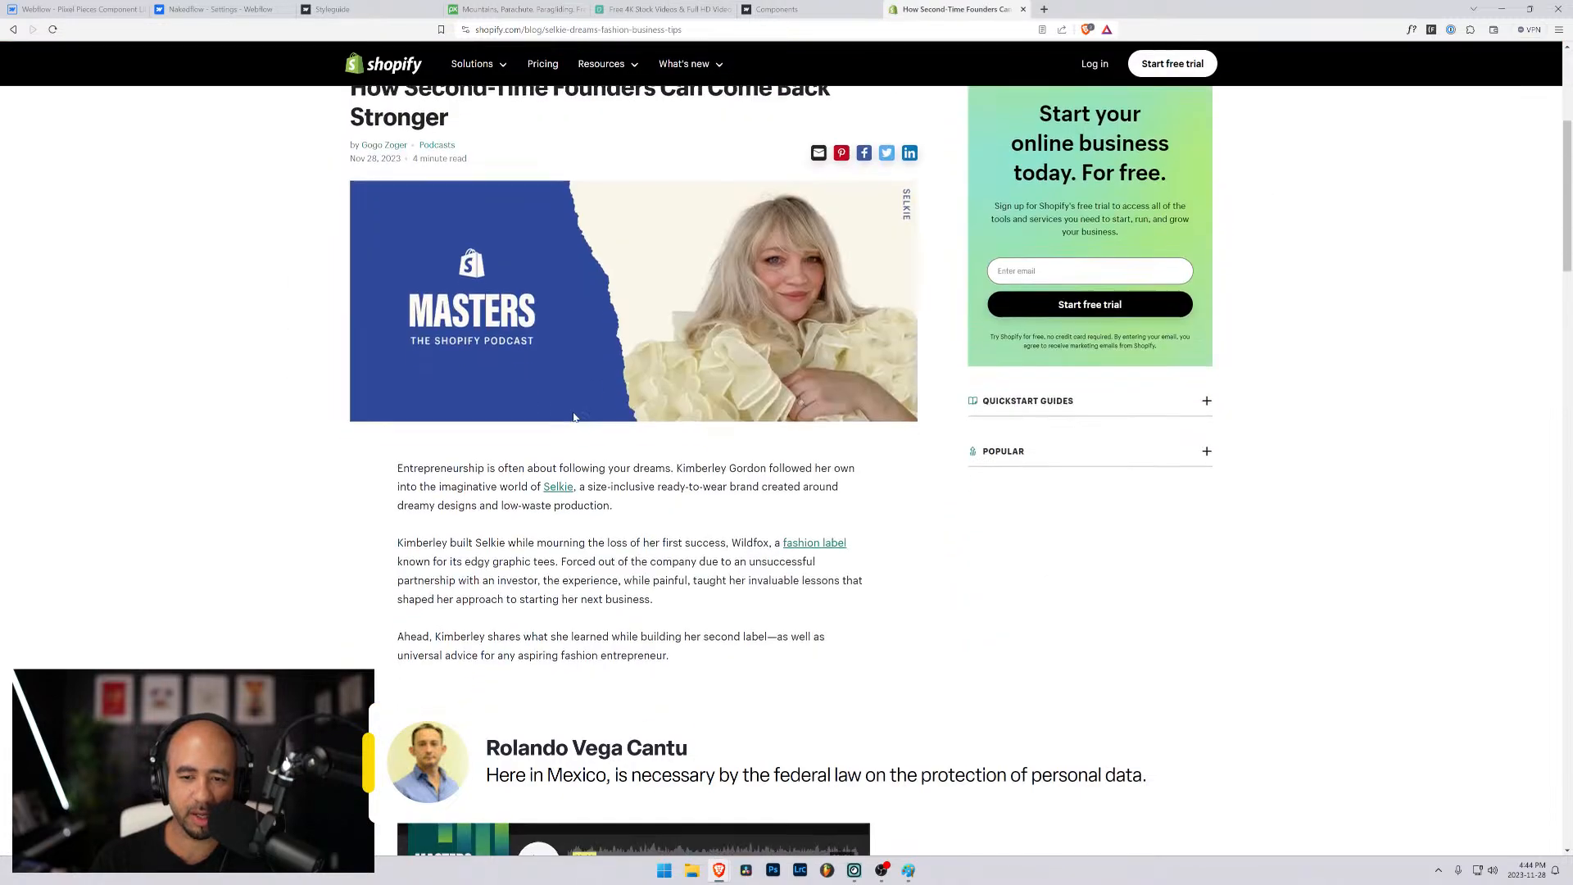
scroll(574, 416, "down", 15)
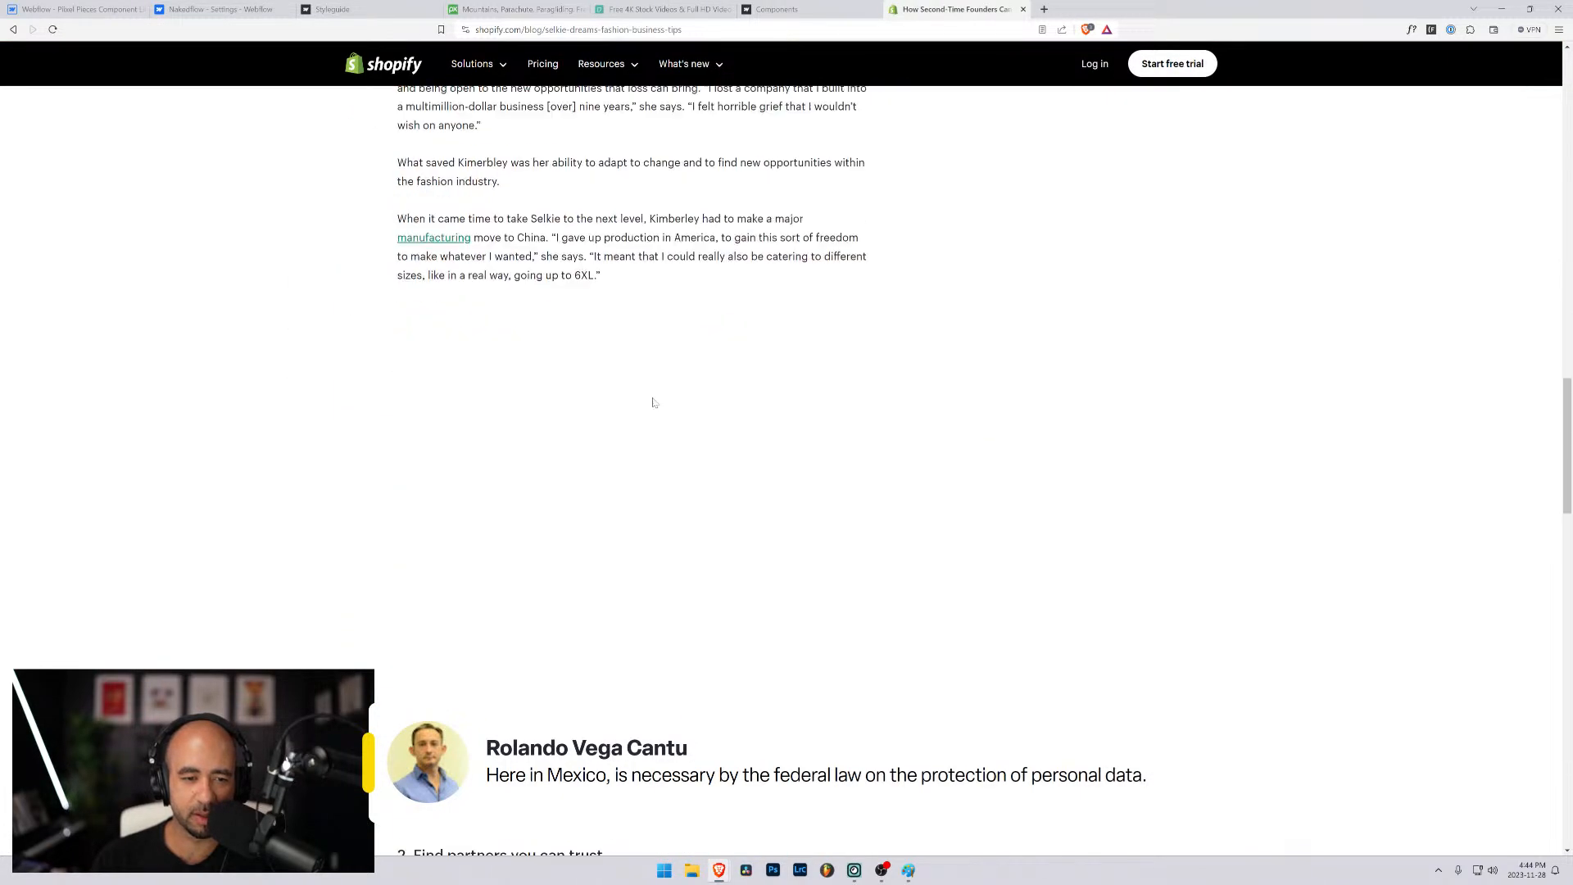
scroll(871, 428, "down", 15)
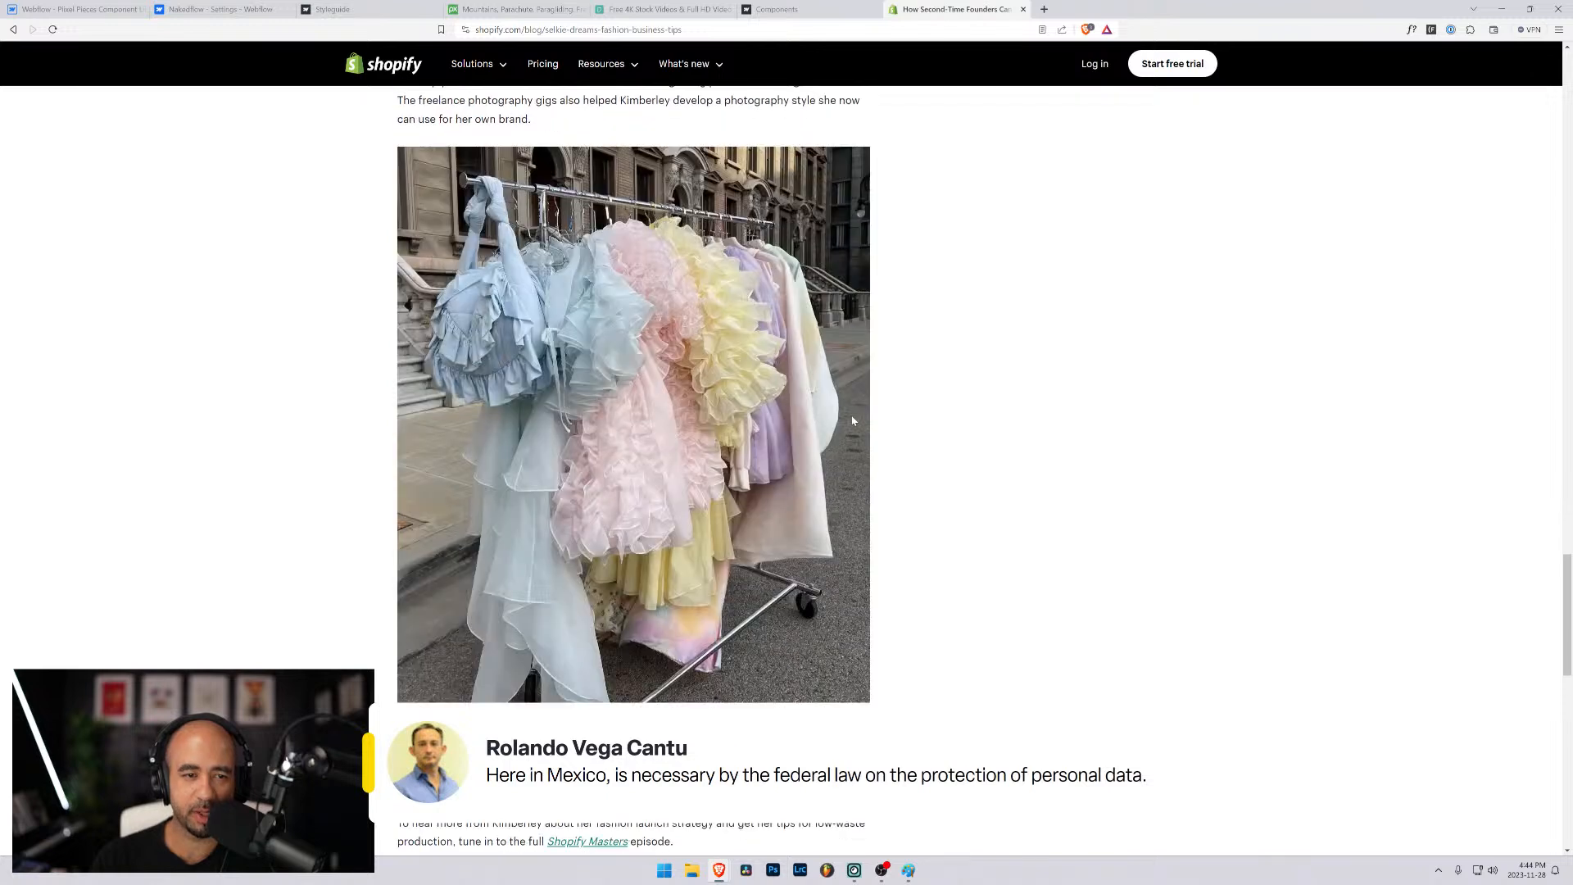
scroll(871, 428, "down", 1)
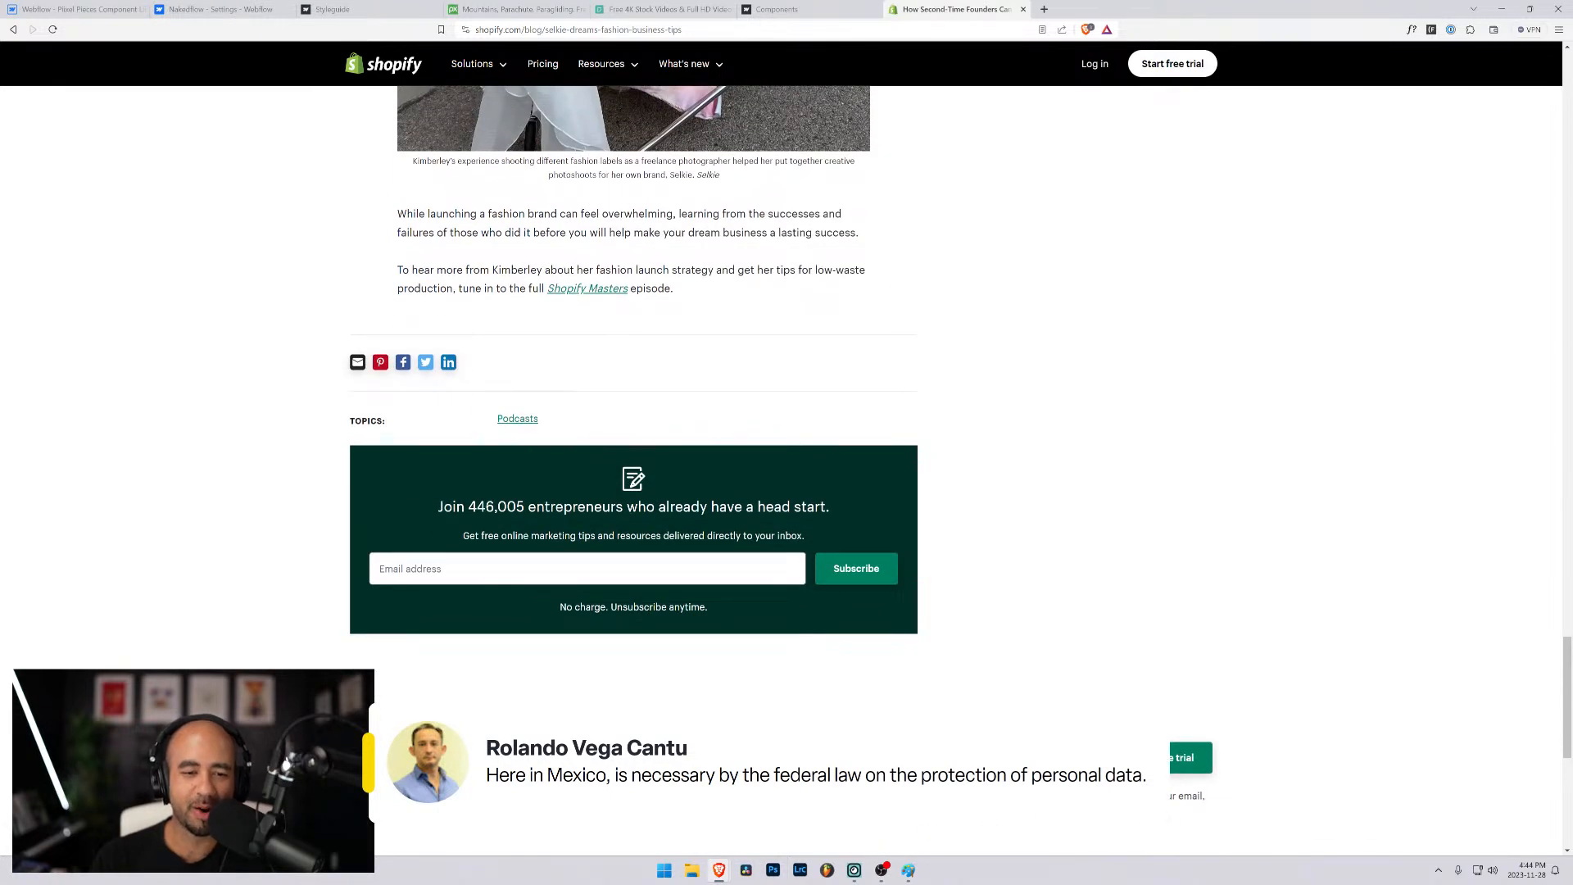
left_click(459, 572)
left_click(816, 657)
scroll(622, 520, "down", 3)
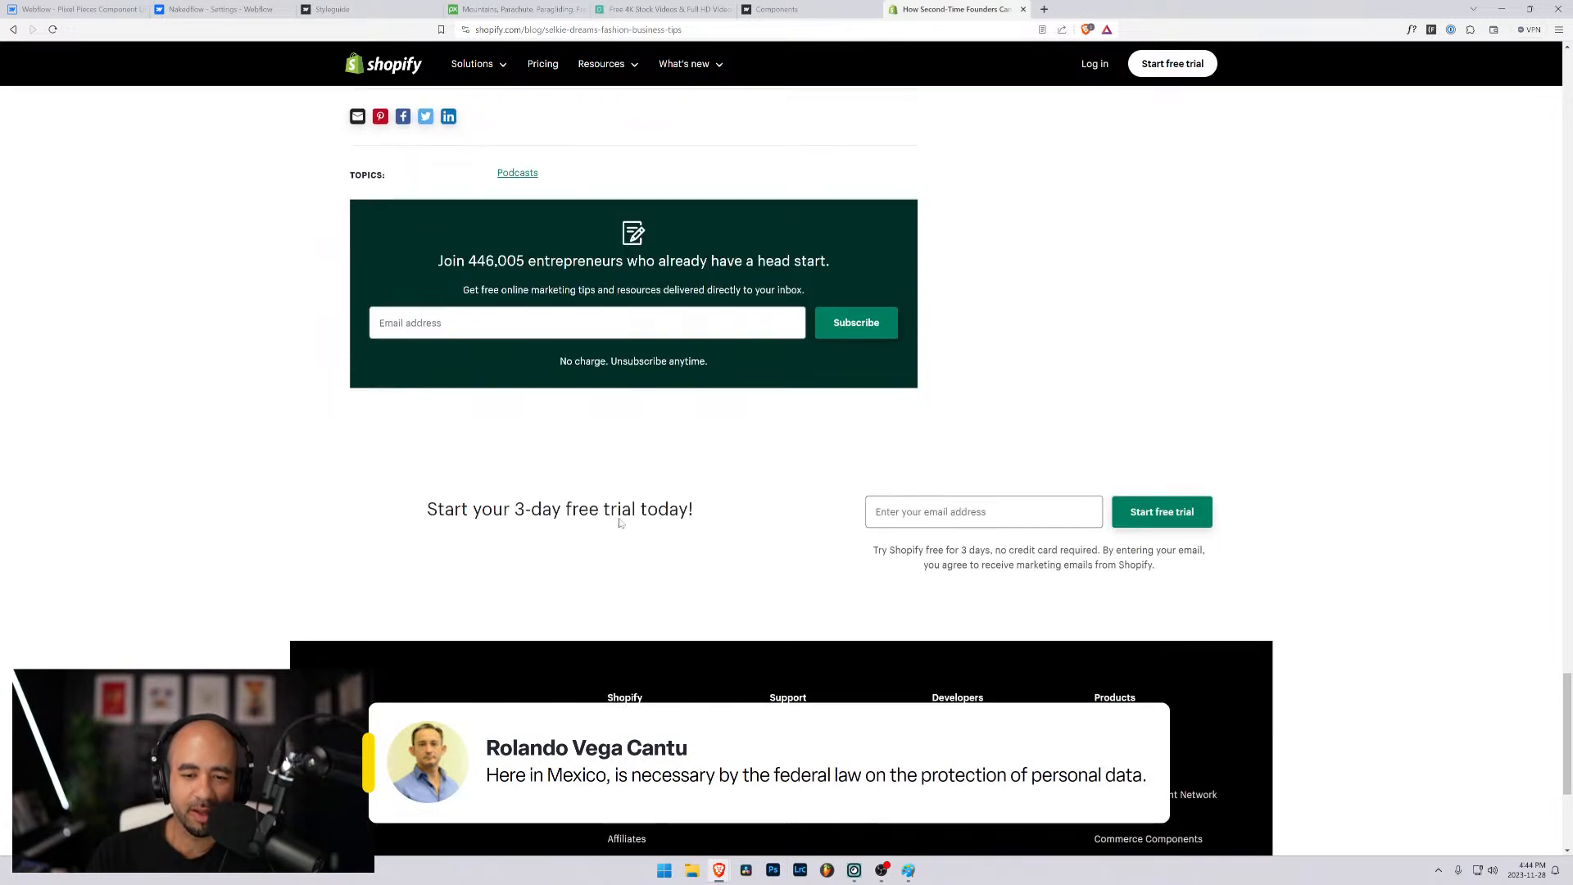
left_click(623, 322)
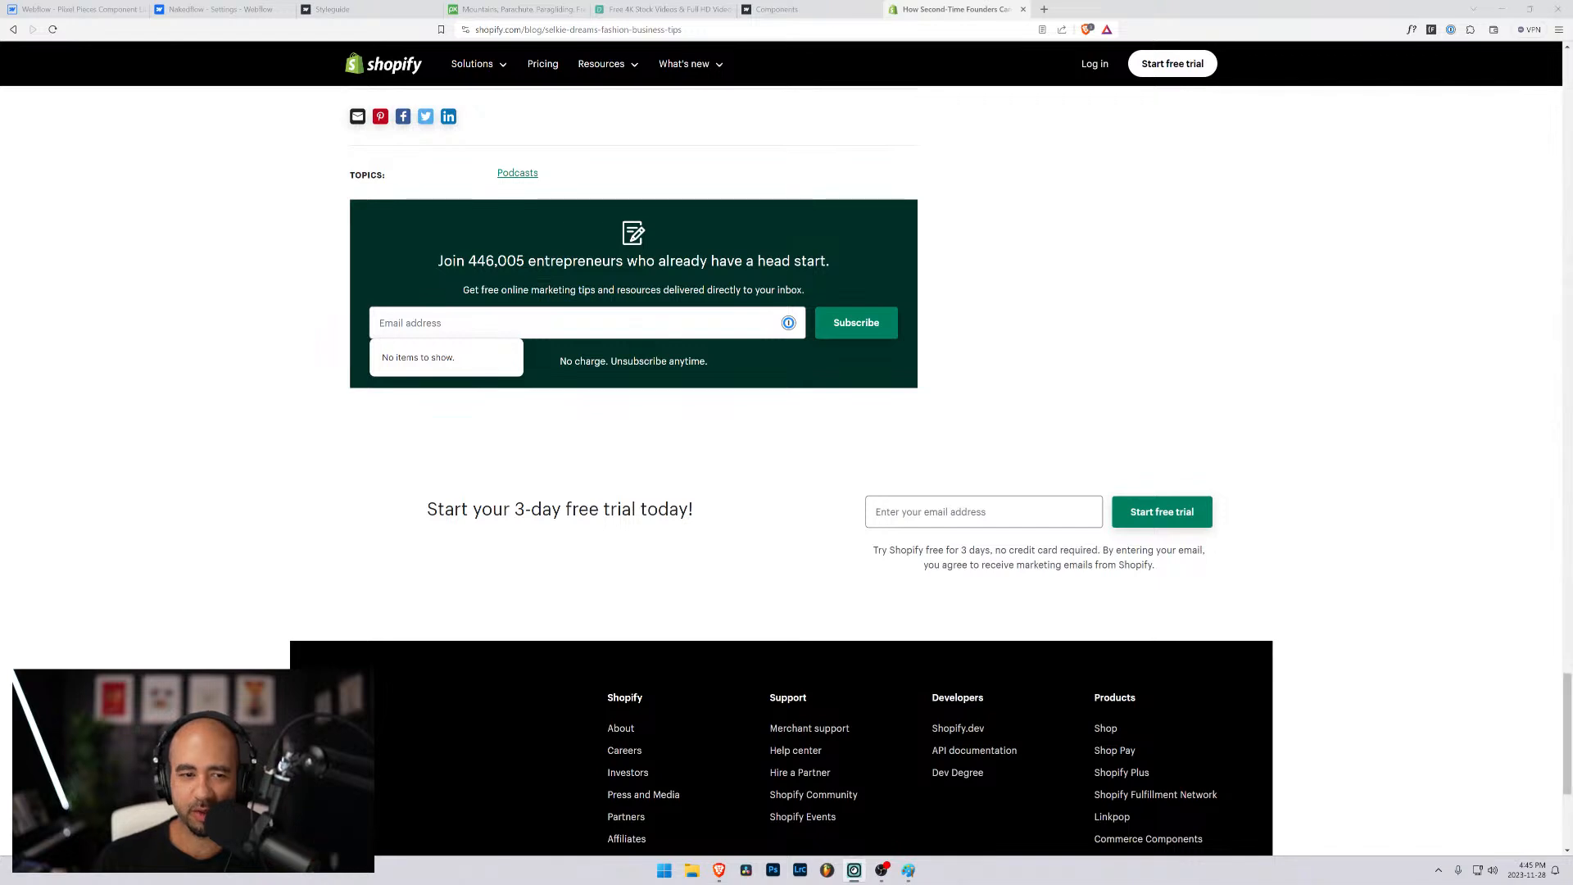
left_click(531, 326)
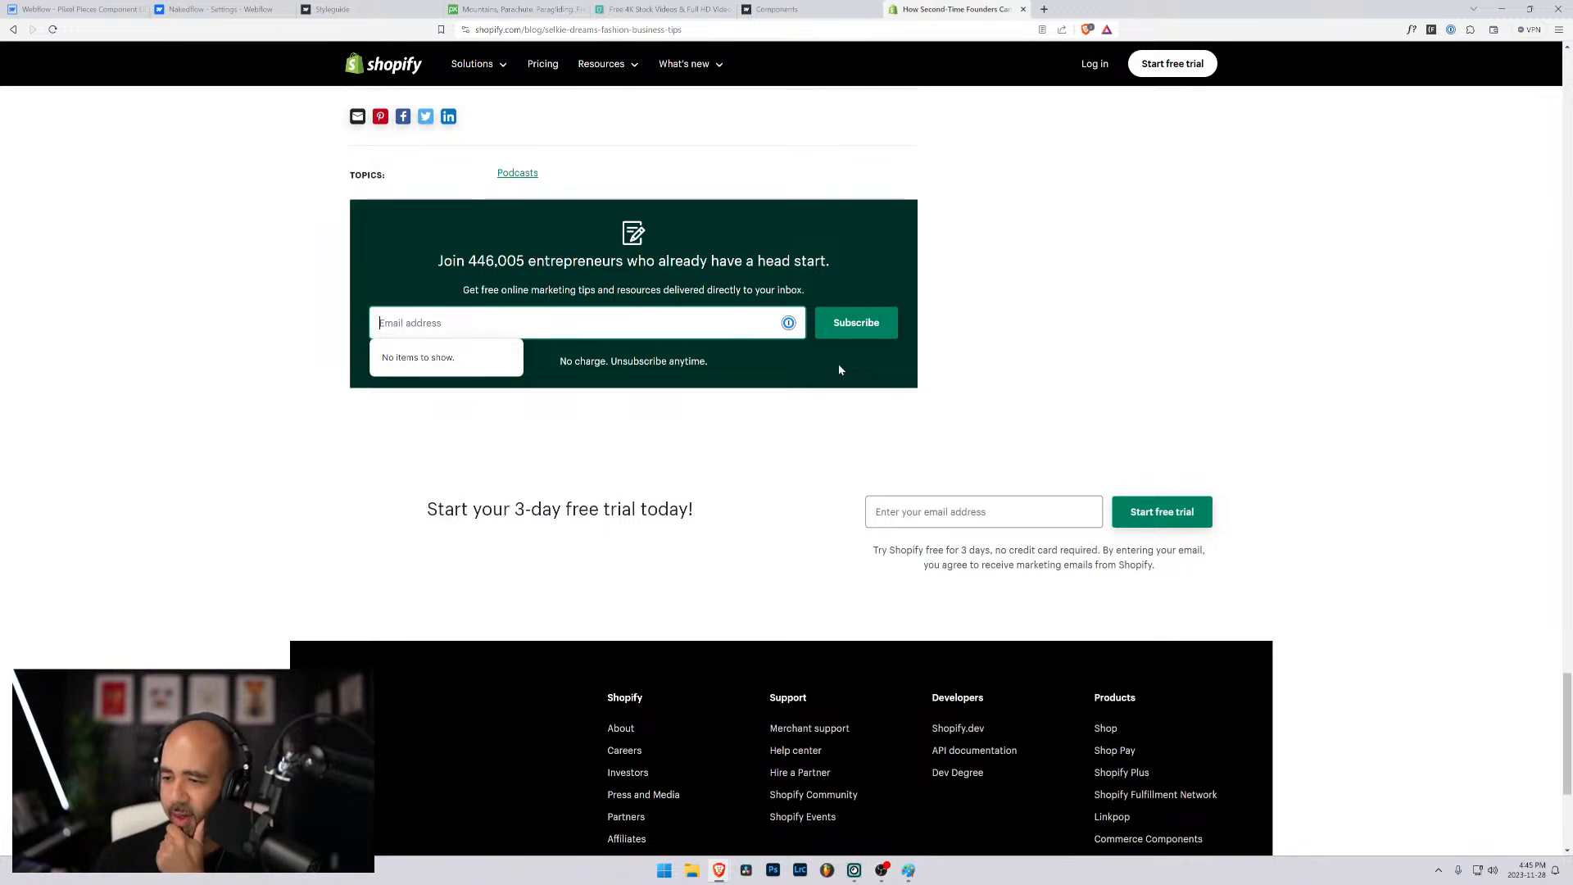
- Search the web in a new browser tab for "mexico top level domain"
left_click(1043, 9)
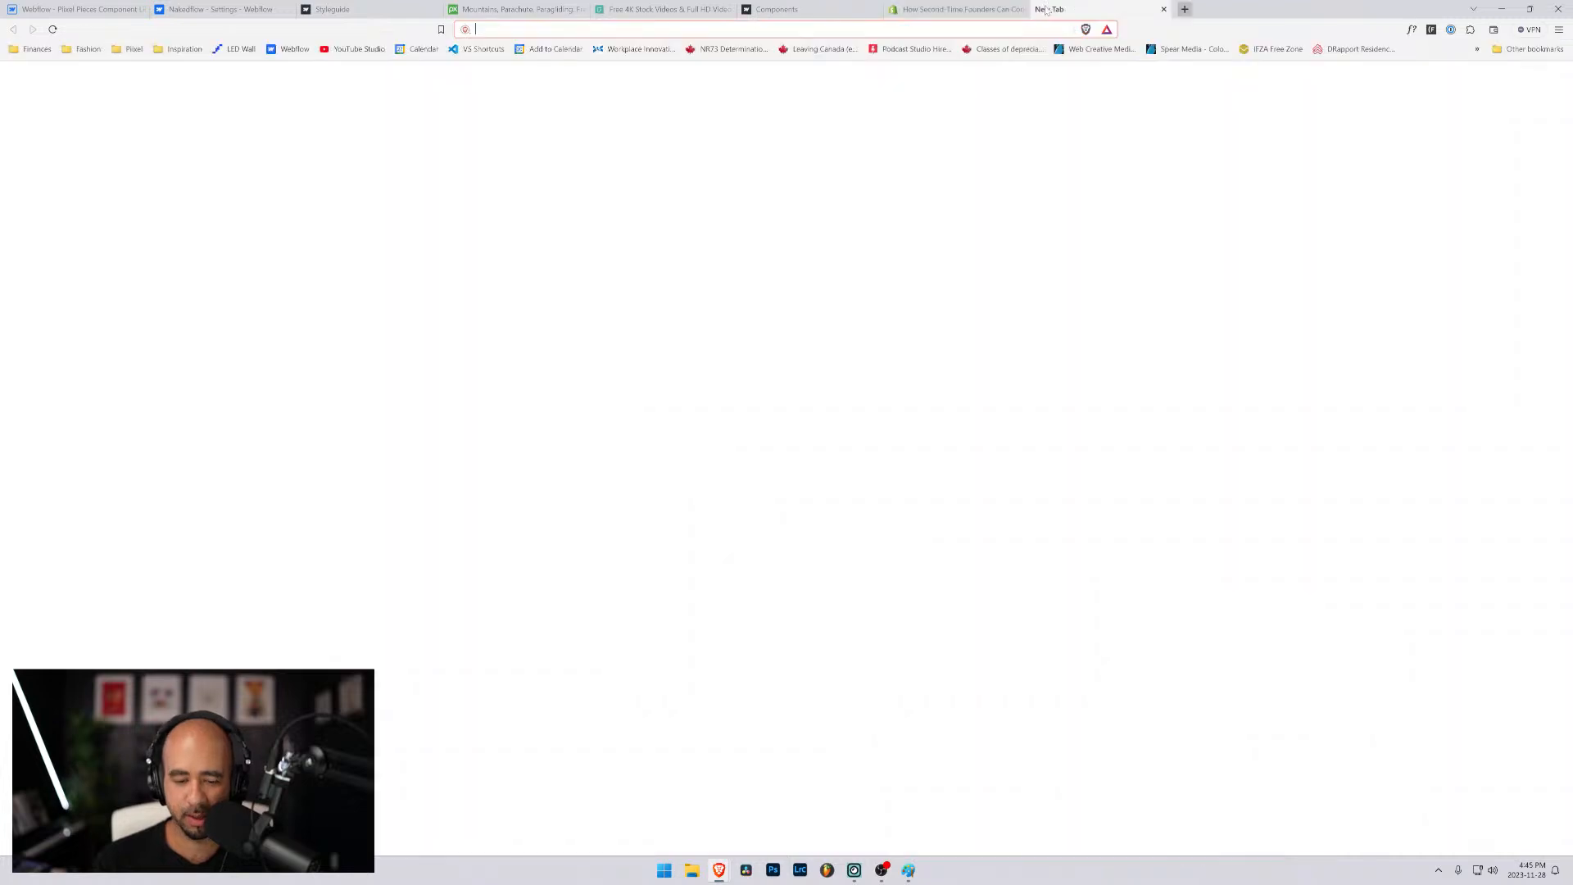
type("mexico")
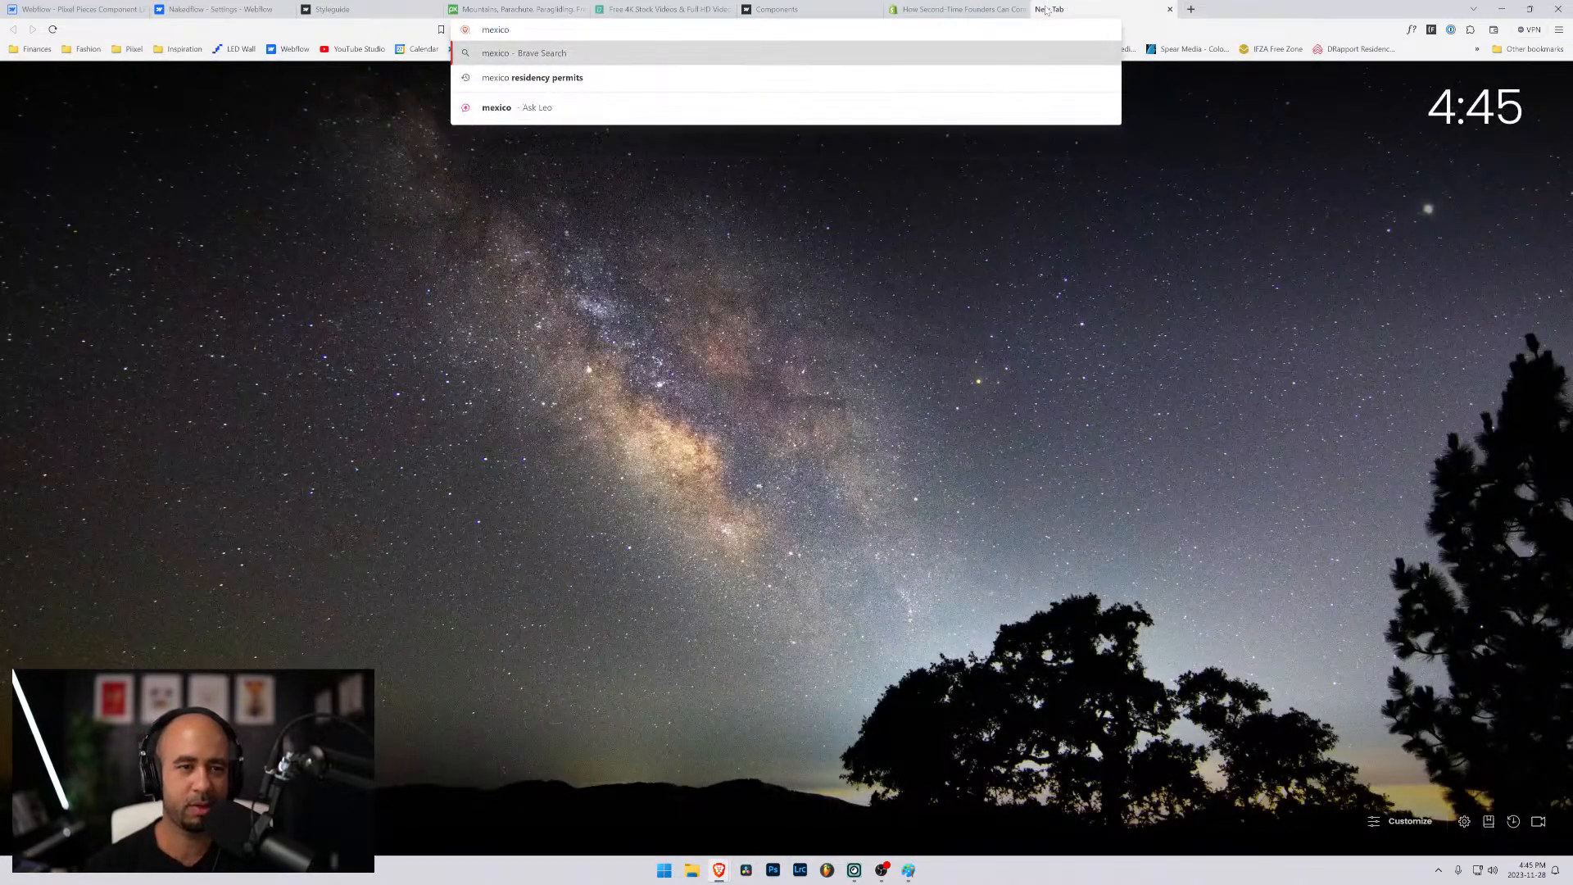
type(" top")
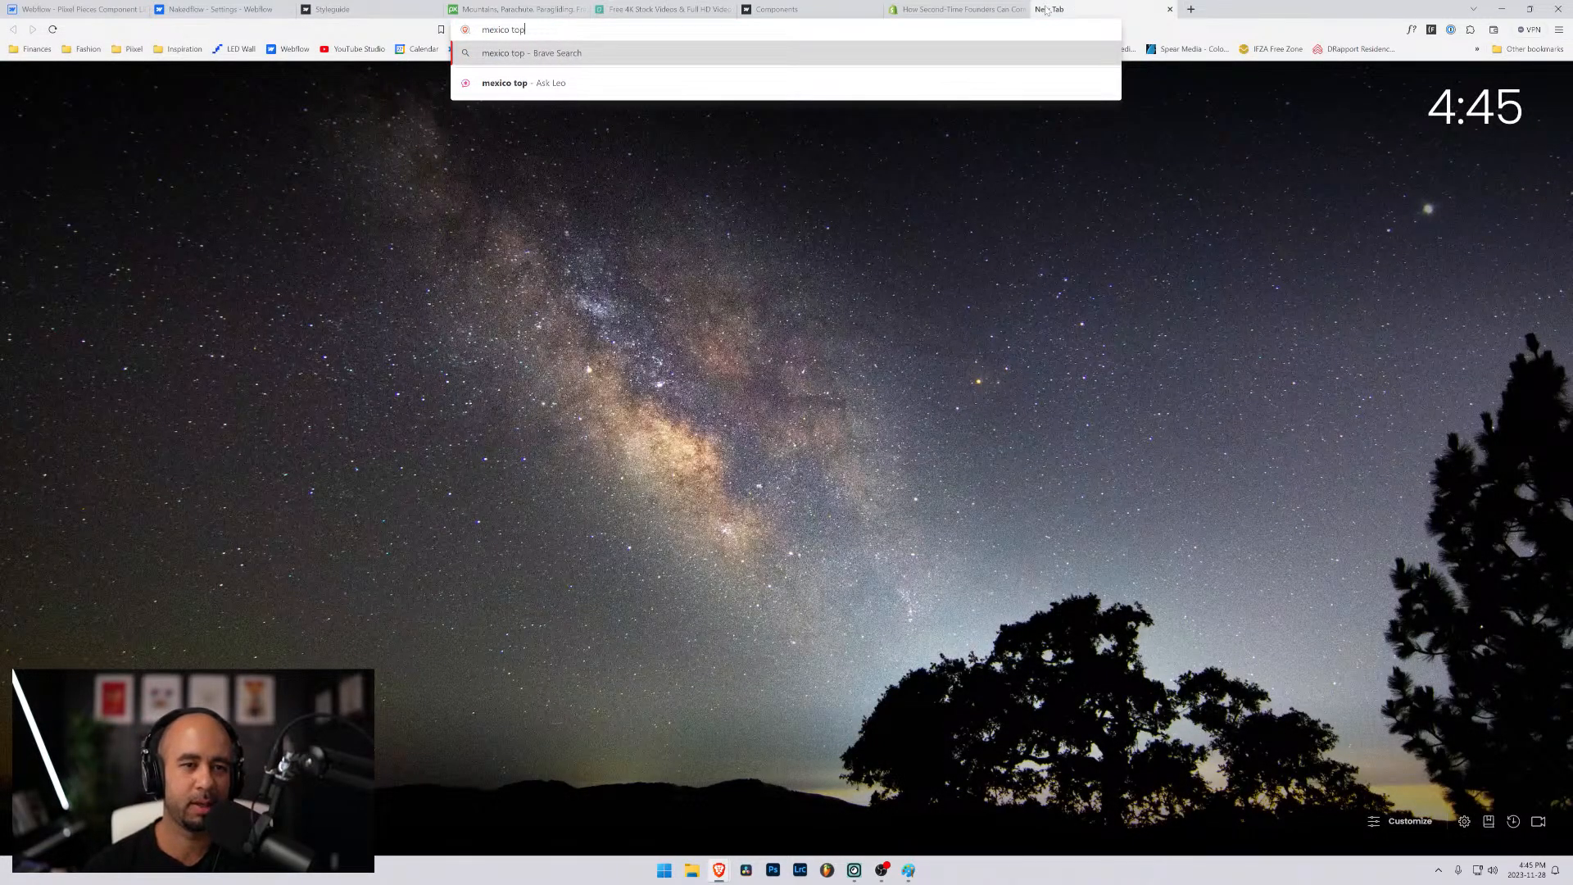
type(" level domain")
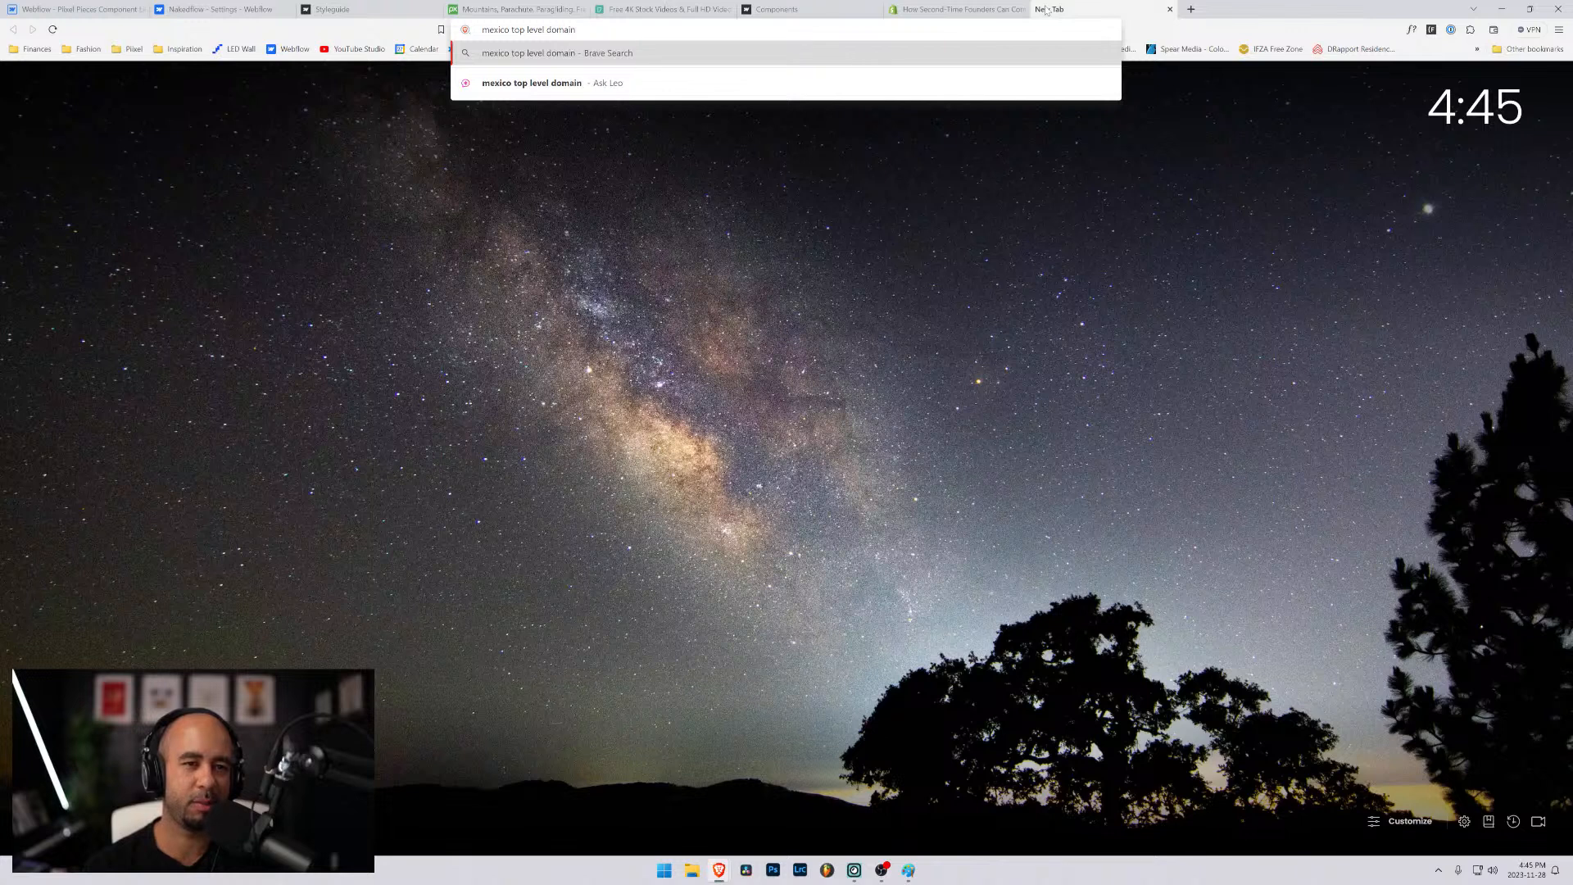
key("Return")
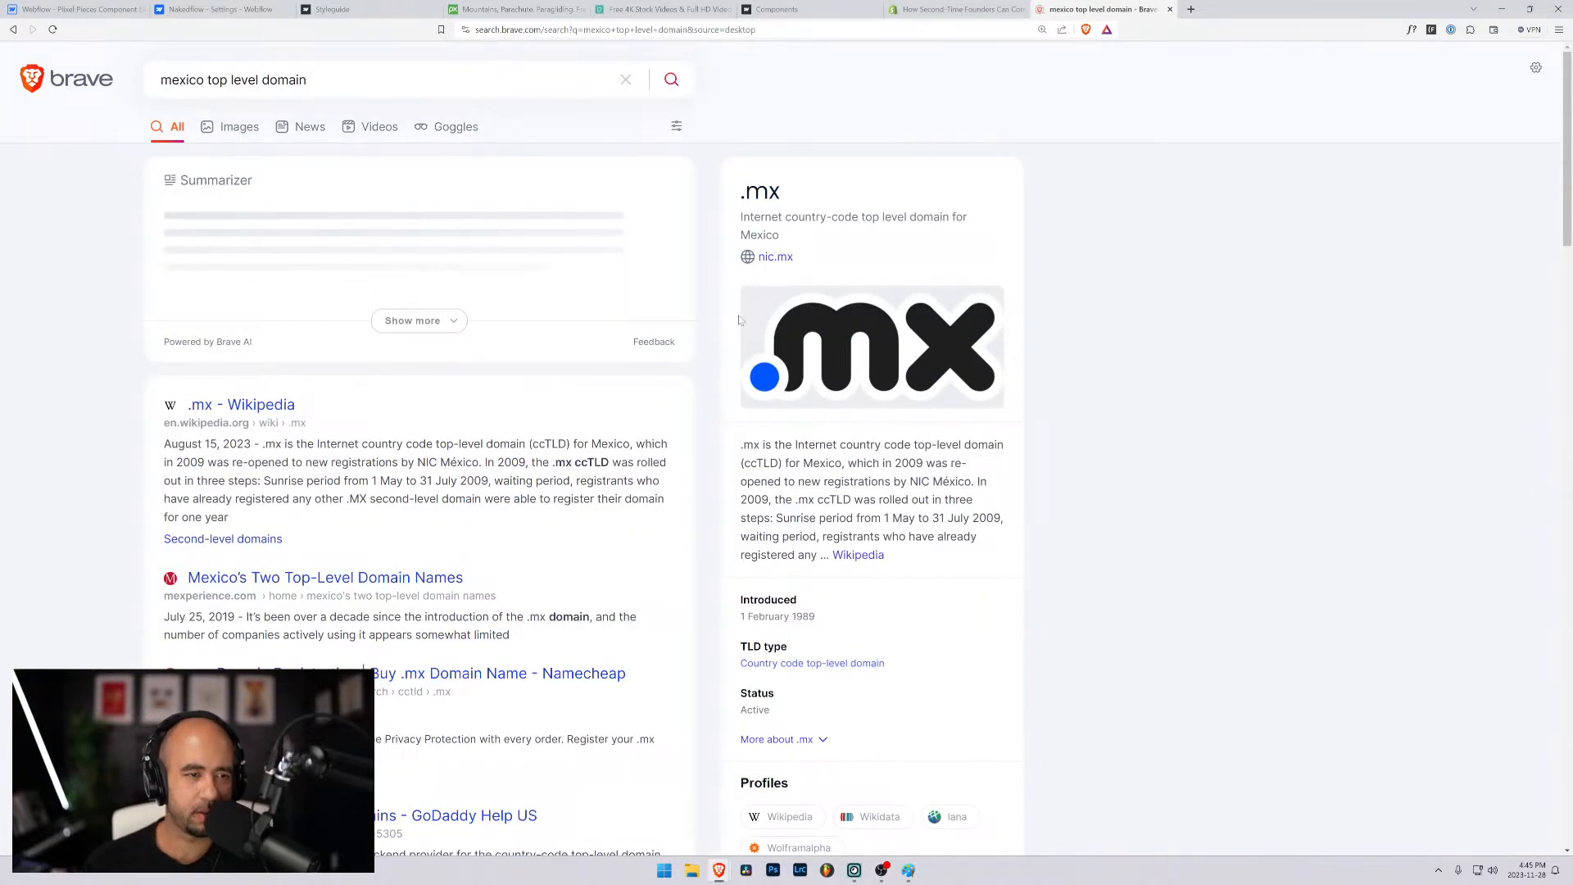
left_click(957, 9)
left_click_drag(688, 30, 505, 29)
key("BackSpace")
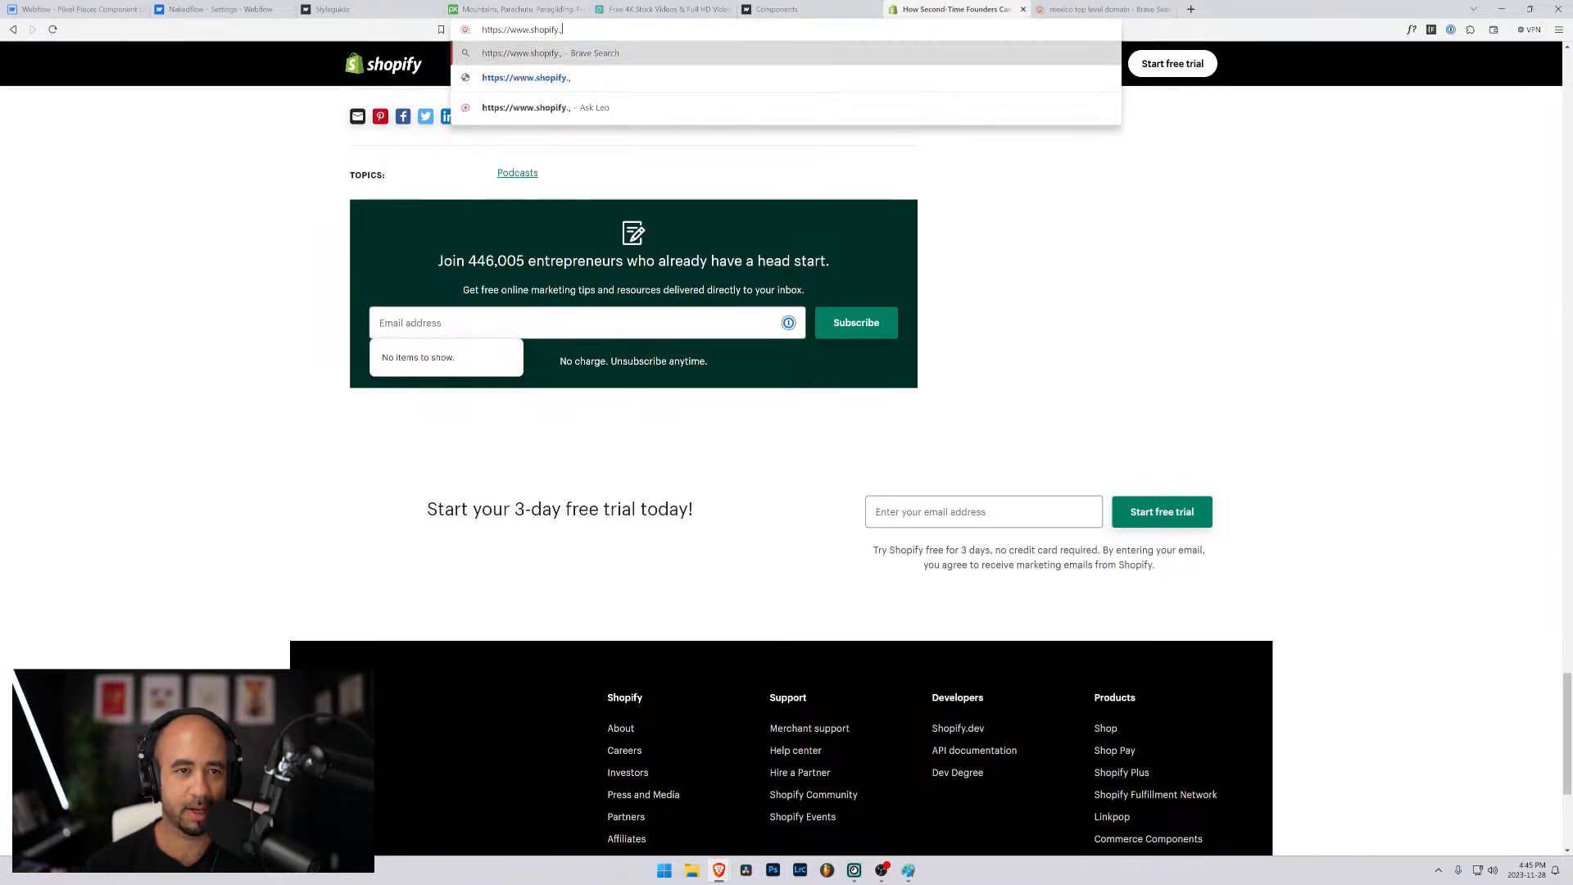
type(".mx")
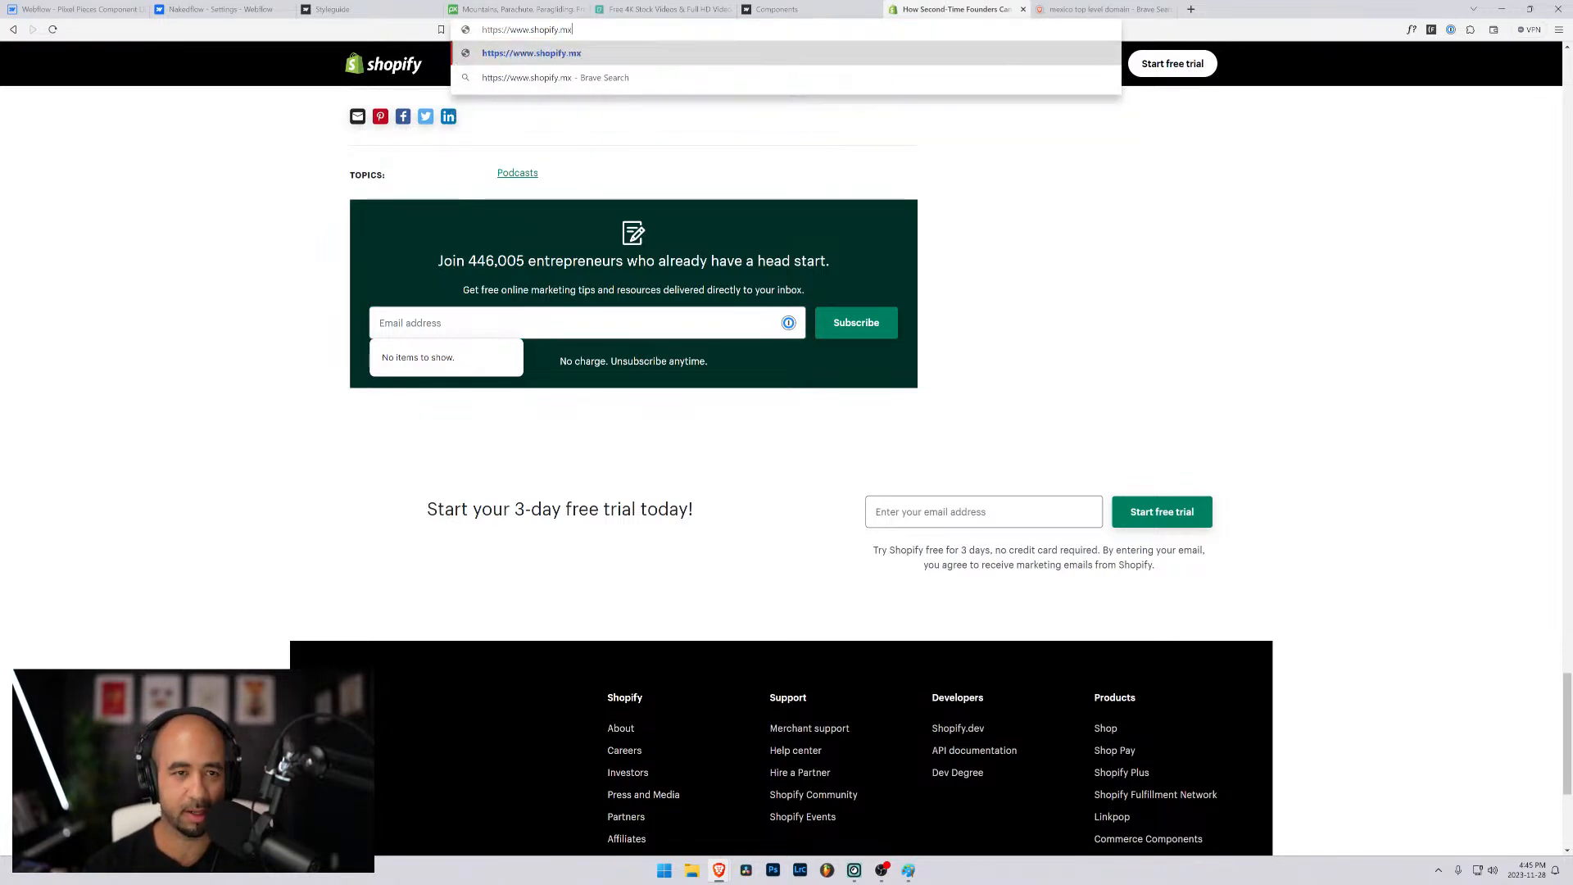
key("Return")
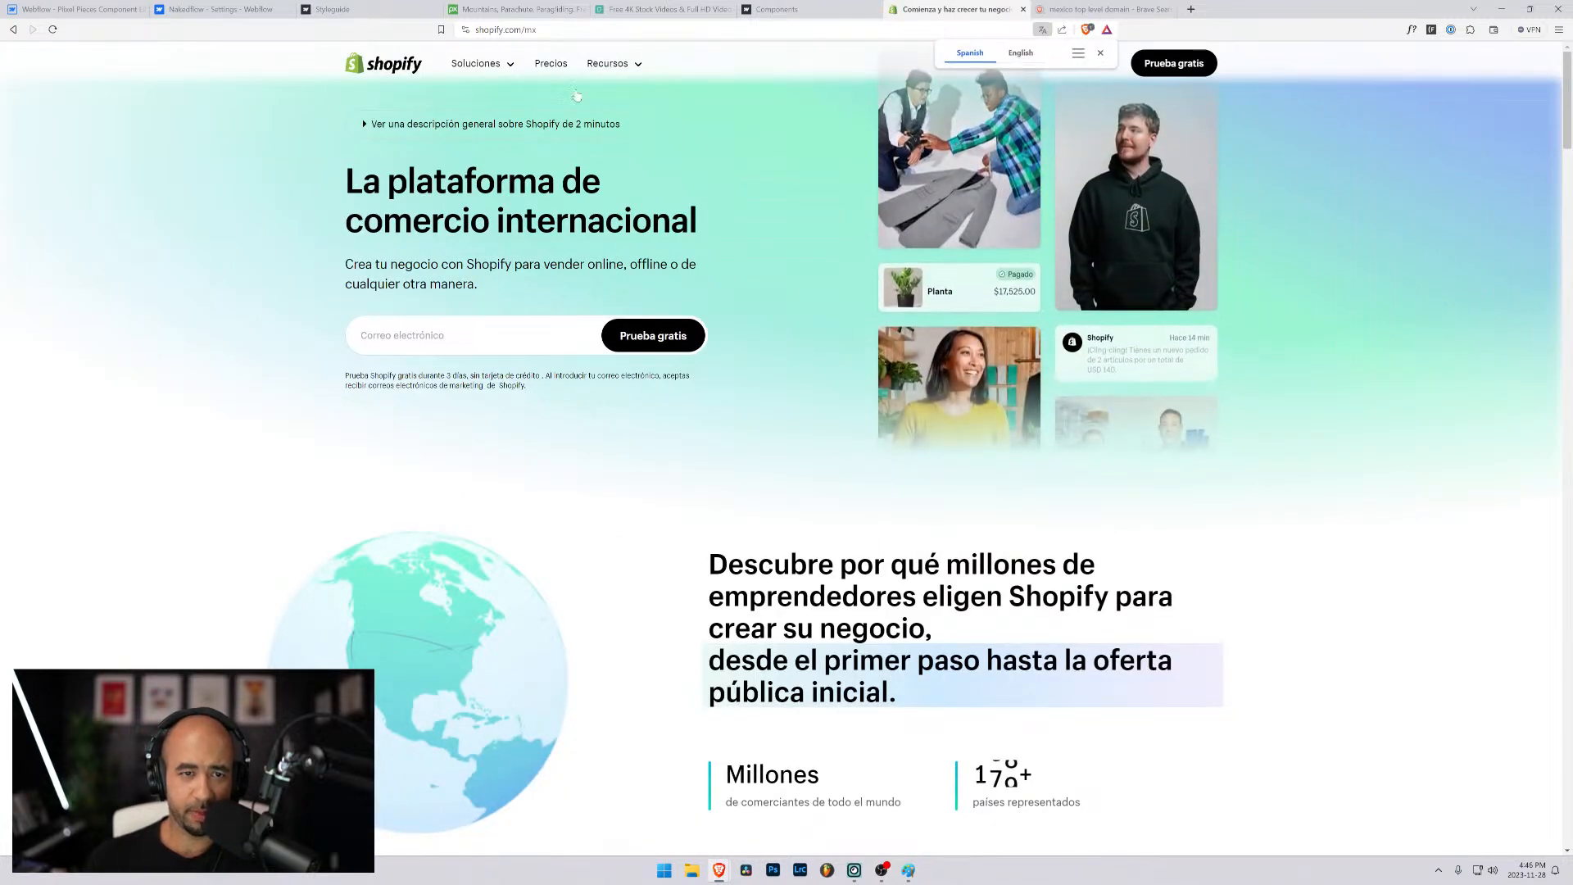
- Go to the Blog de Shopify and open the article "¿Qué es el crowdfunding y cómo puedes usarlo?"
left_click(630, 65)
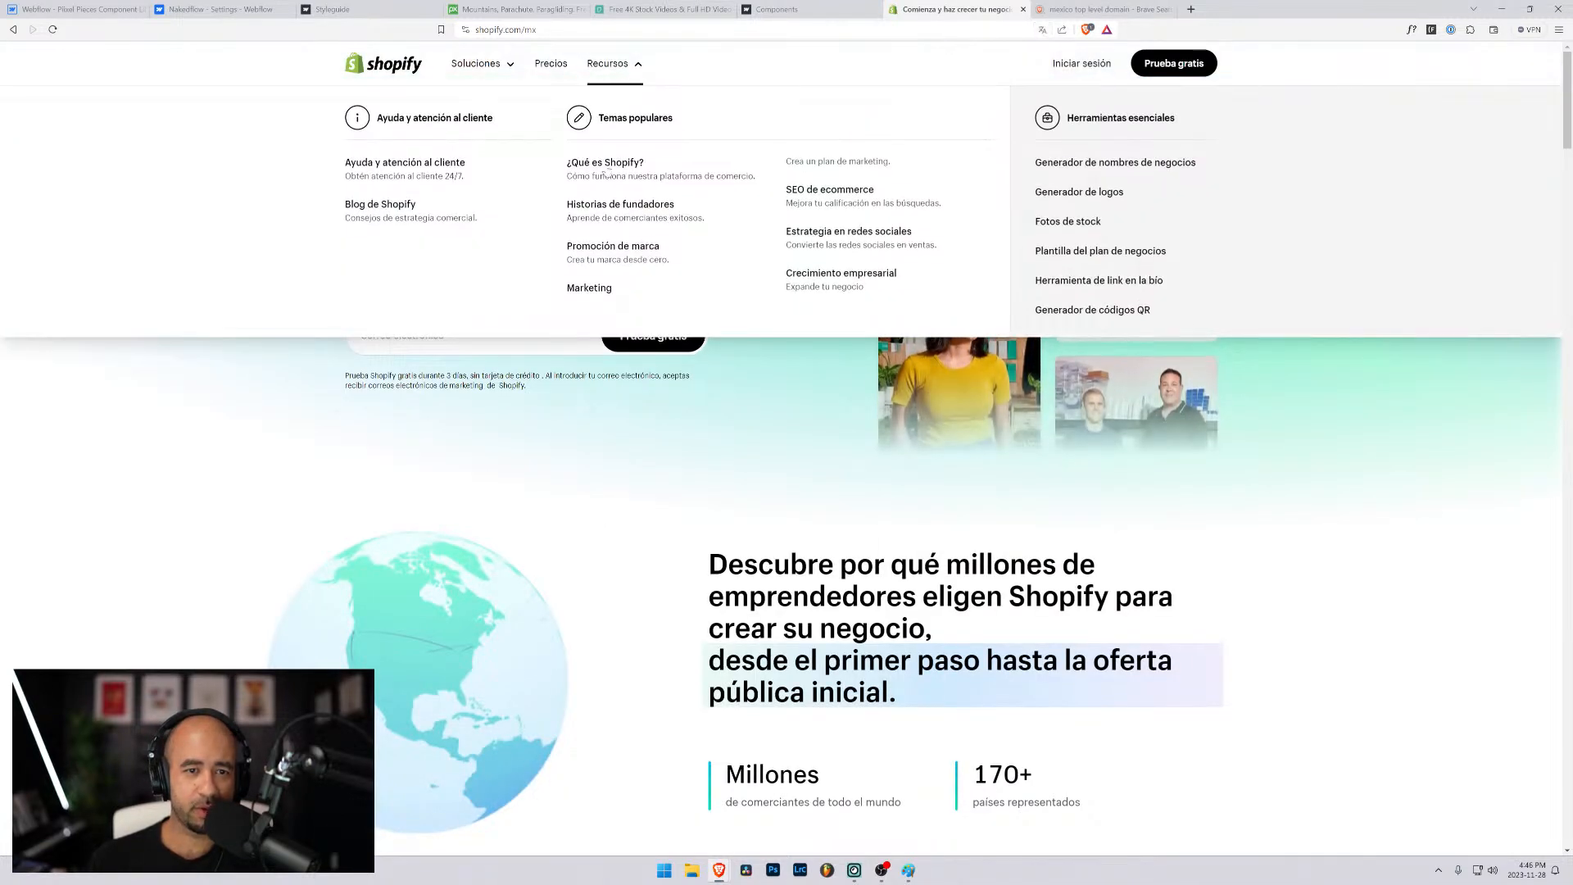
left_click(379, 205)
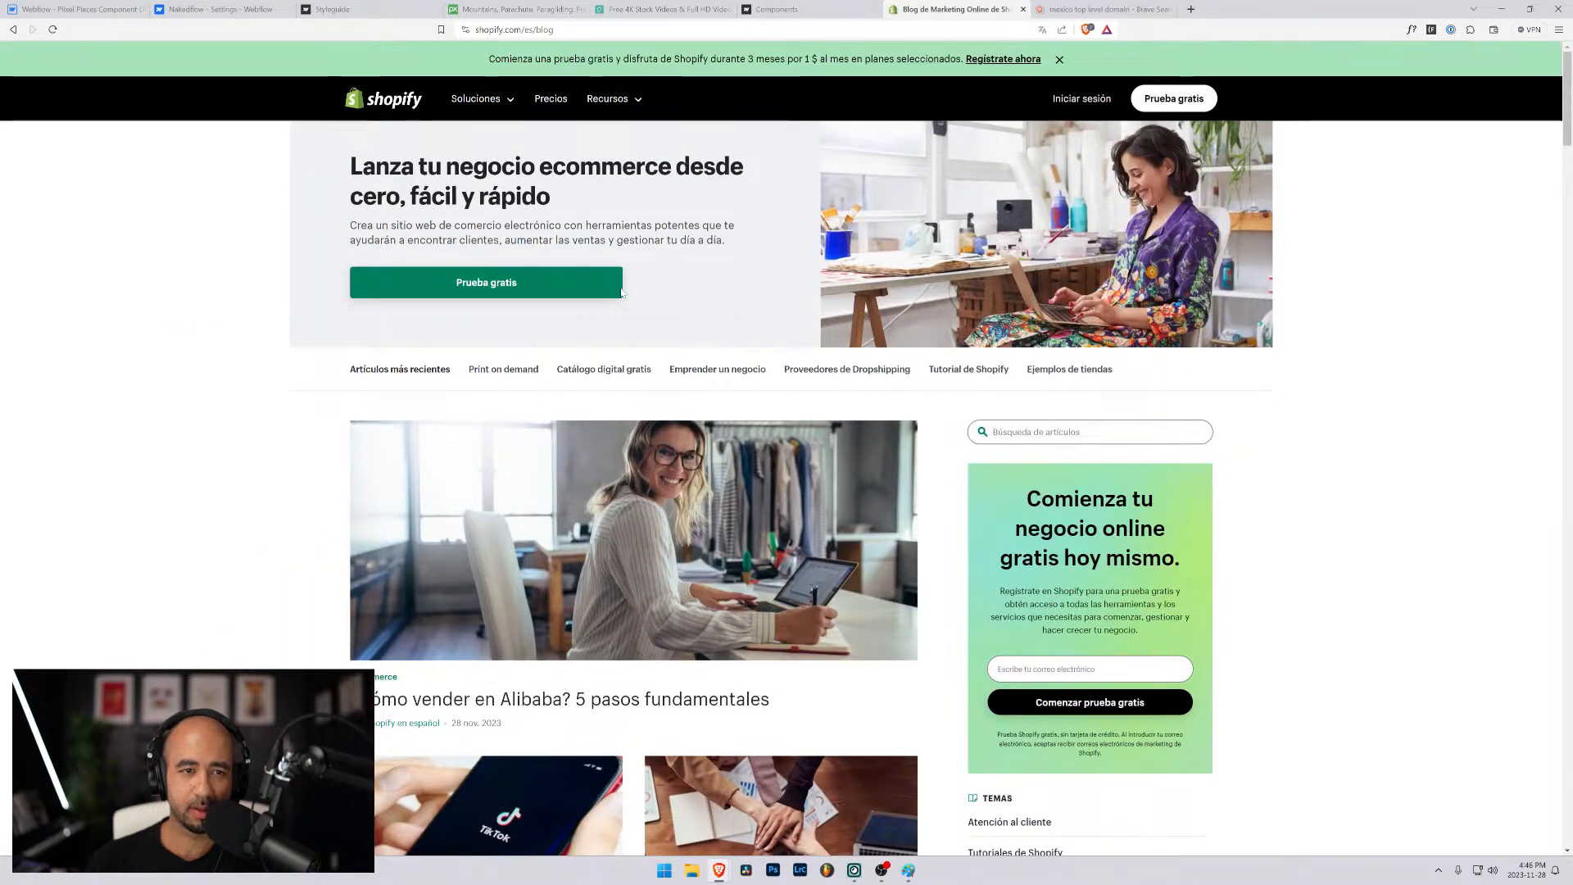
scroll(778, 307, "down", 7)
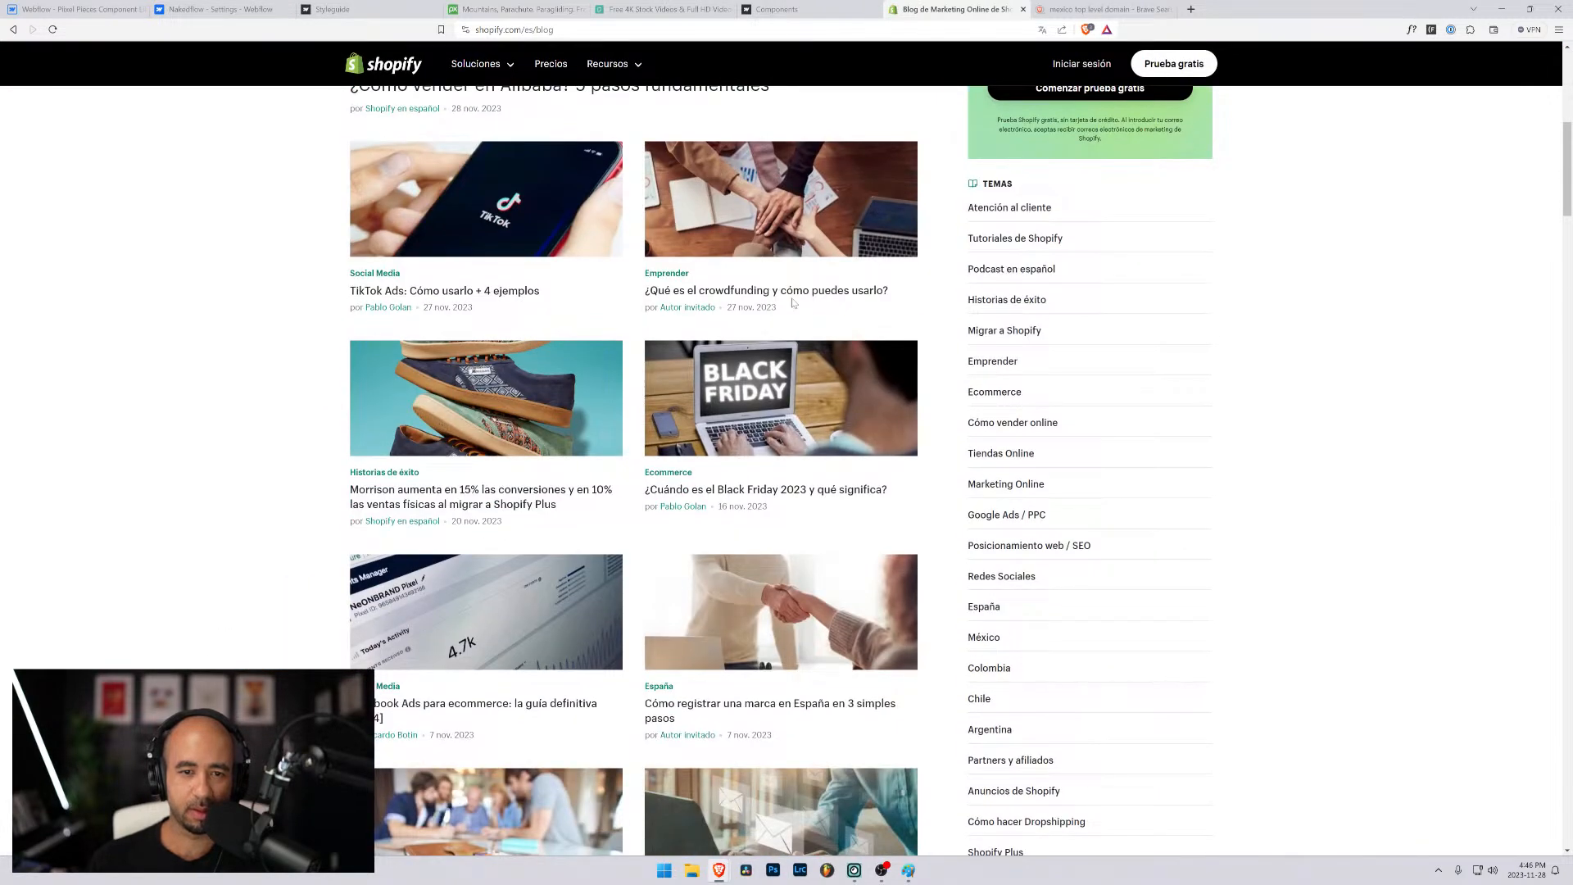
left_click(792, 303)
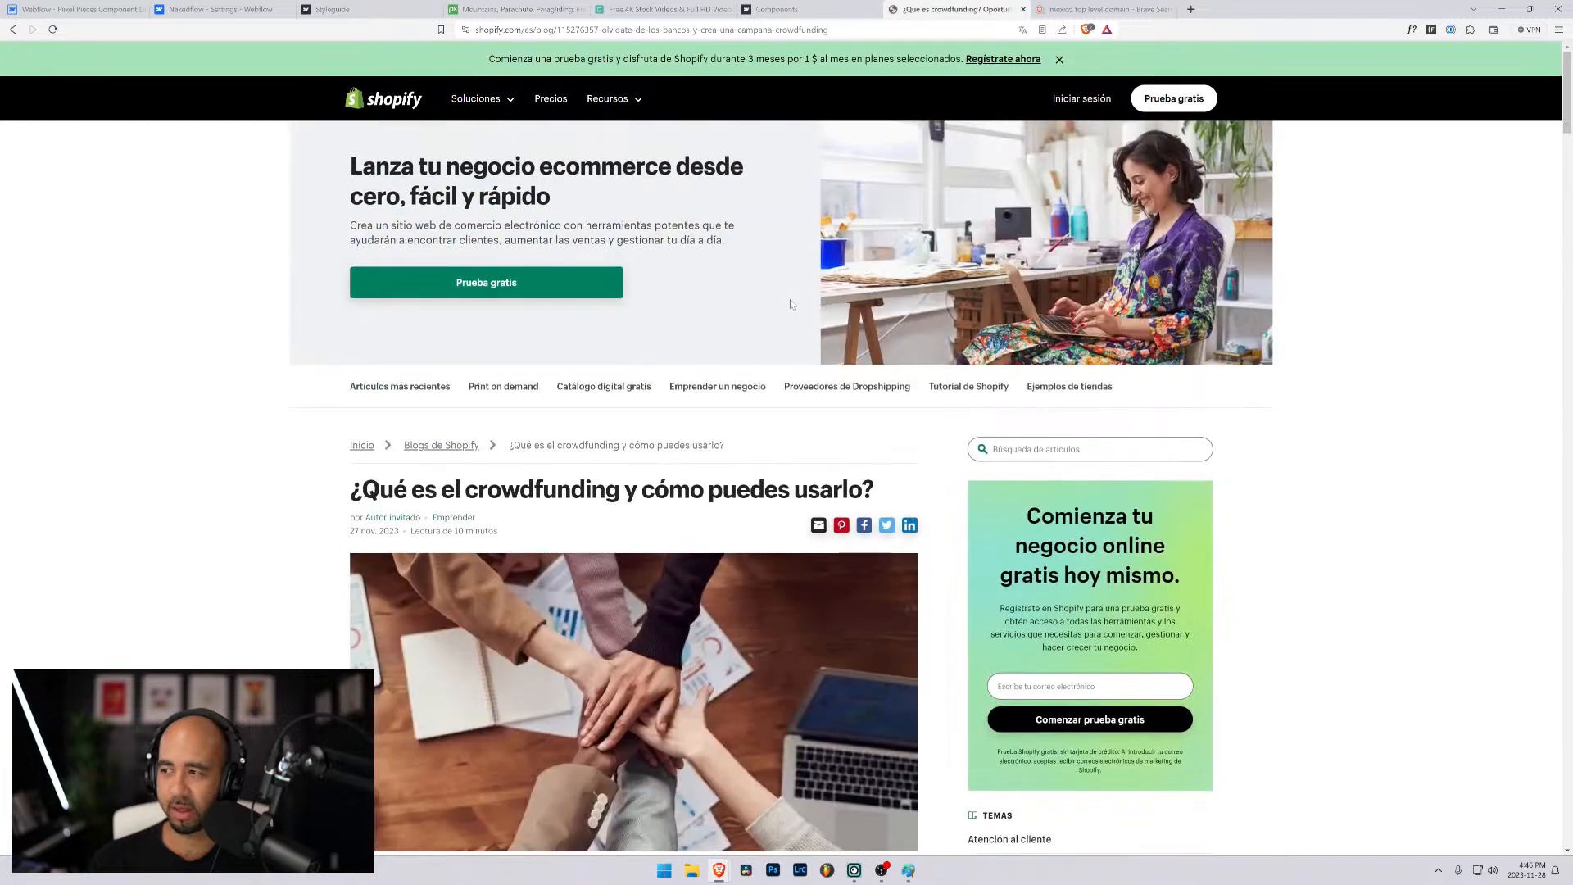
- Examine the email sign-up forms throughout the Spanish article, including the Suscribirse newsletter form's consent text and email field near the footer
scroll(790, 303, "down", 20)
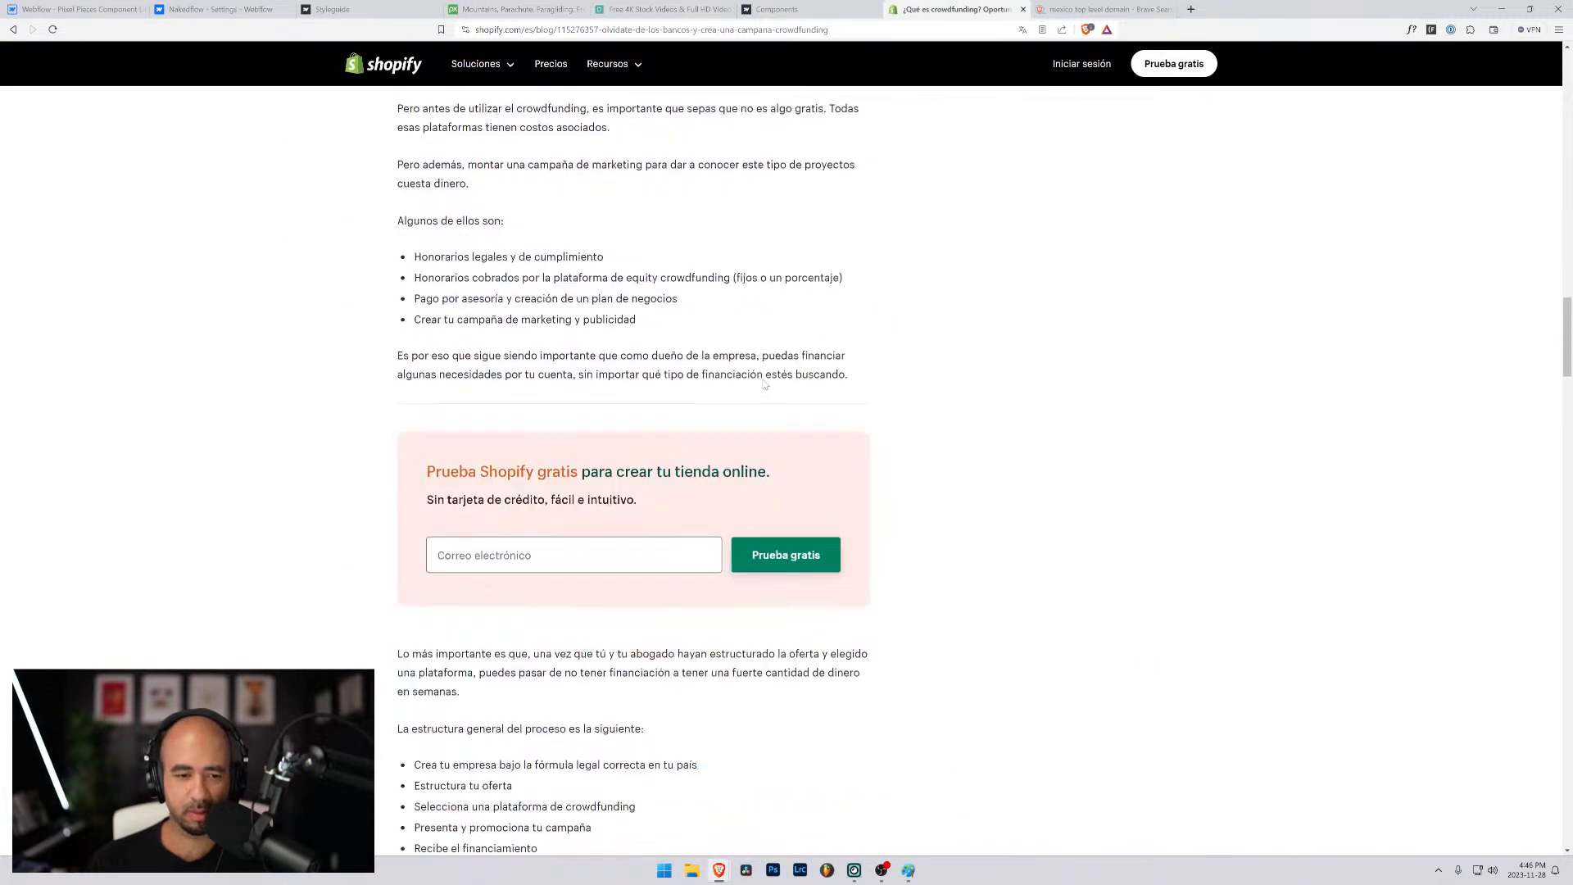
scroll(766, 386, "down", 2)
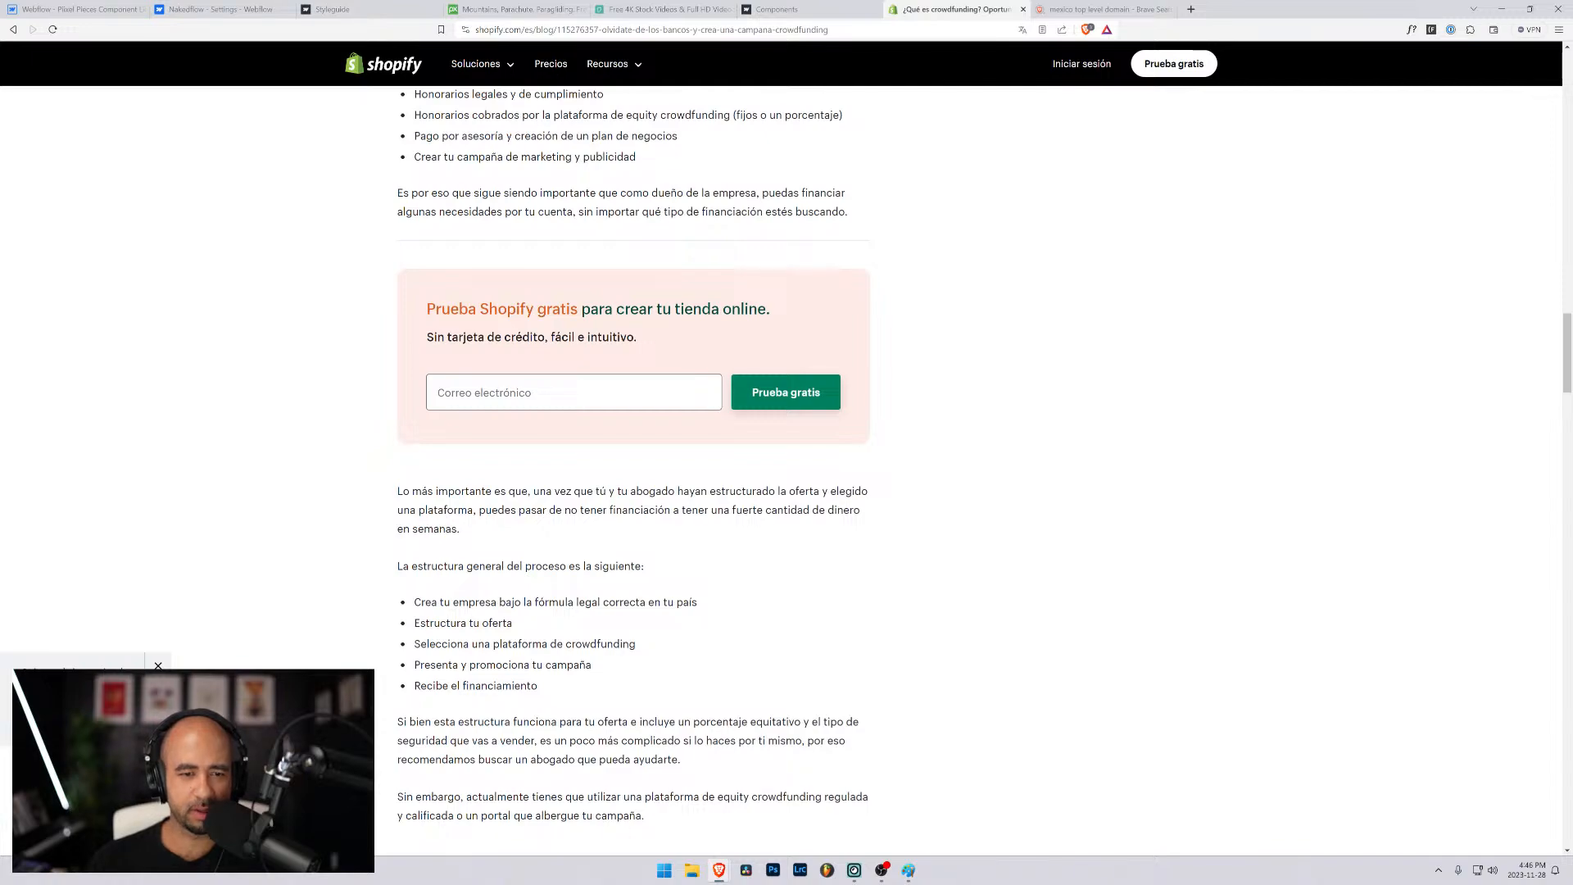
scroll(642, 340, "down", 20)
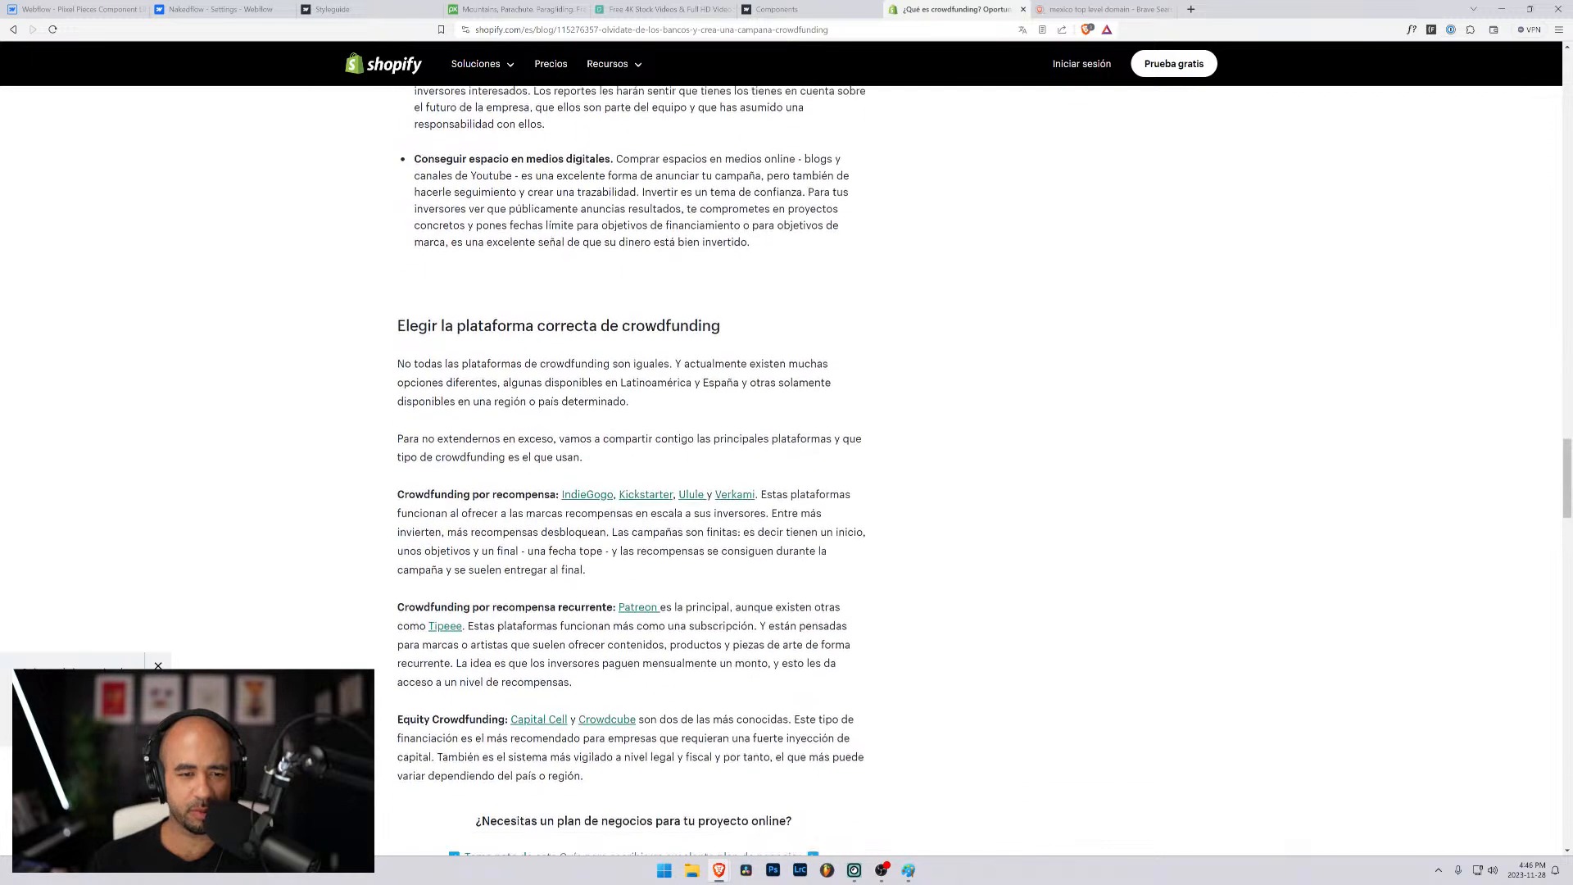
scroll(549, 354, "down", 10)
scroll(549, 354, "up", 3)
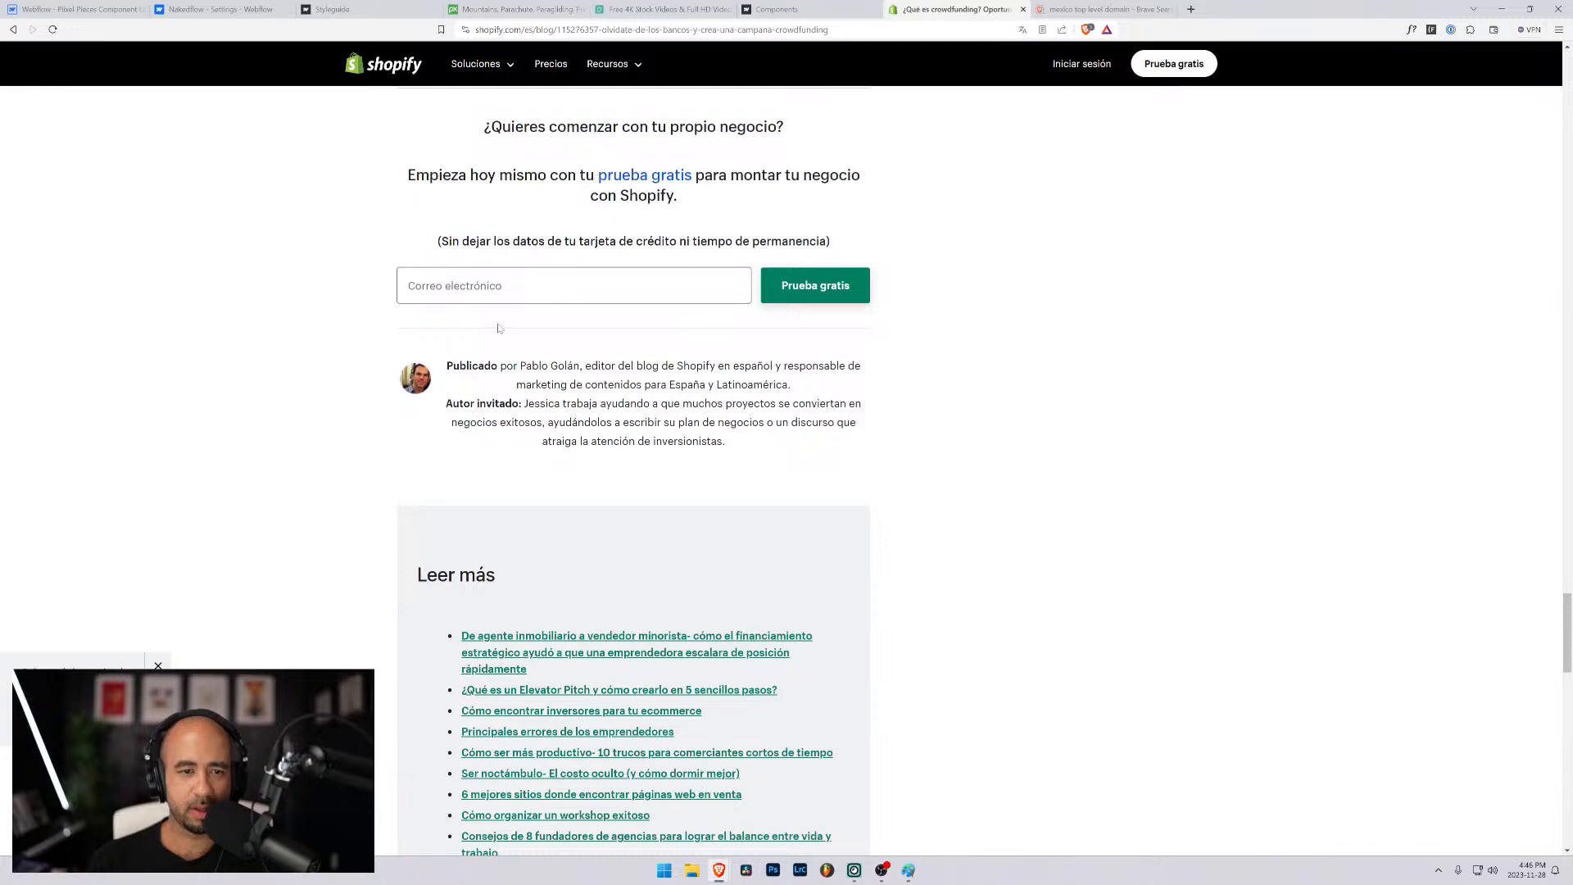
scroll(498, 328, "up", 1)
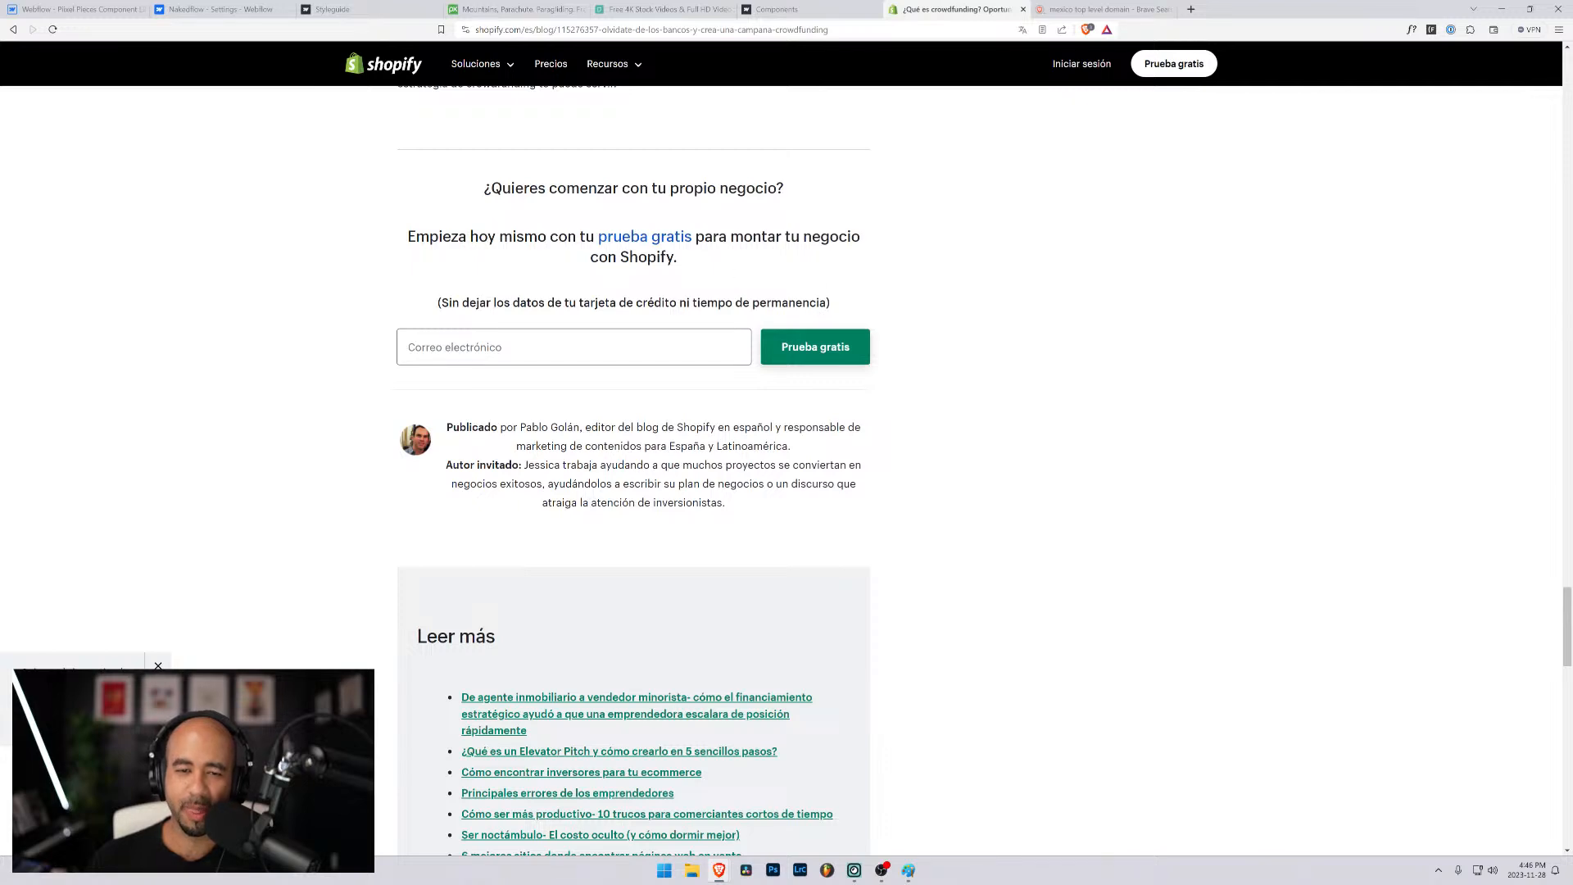
scroll(914, 432, "down", 5)
scroll(914, 433, "down", 13)
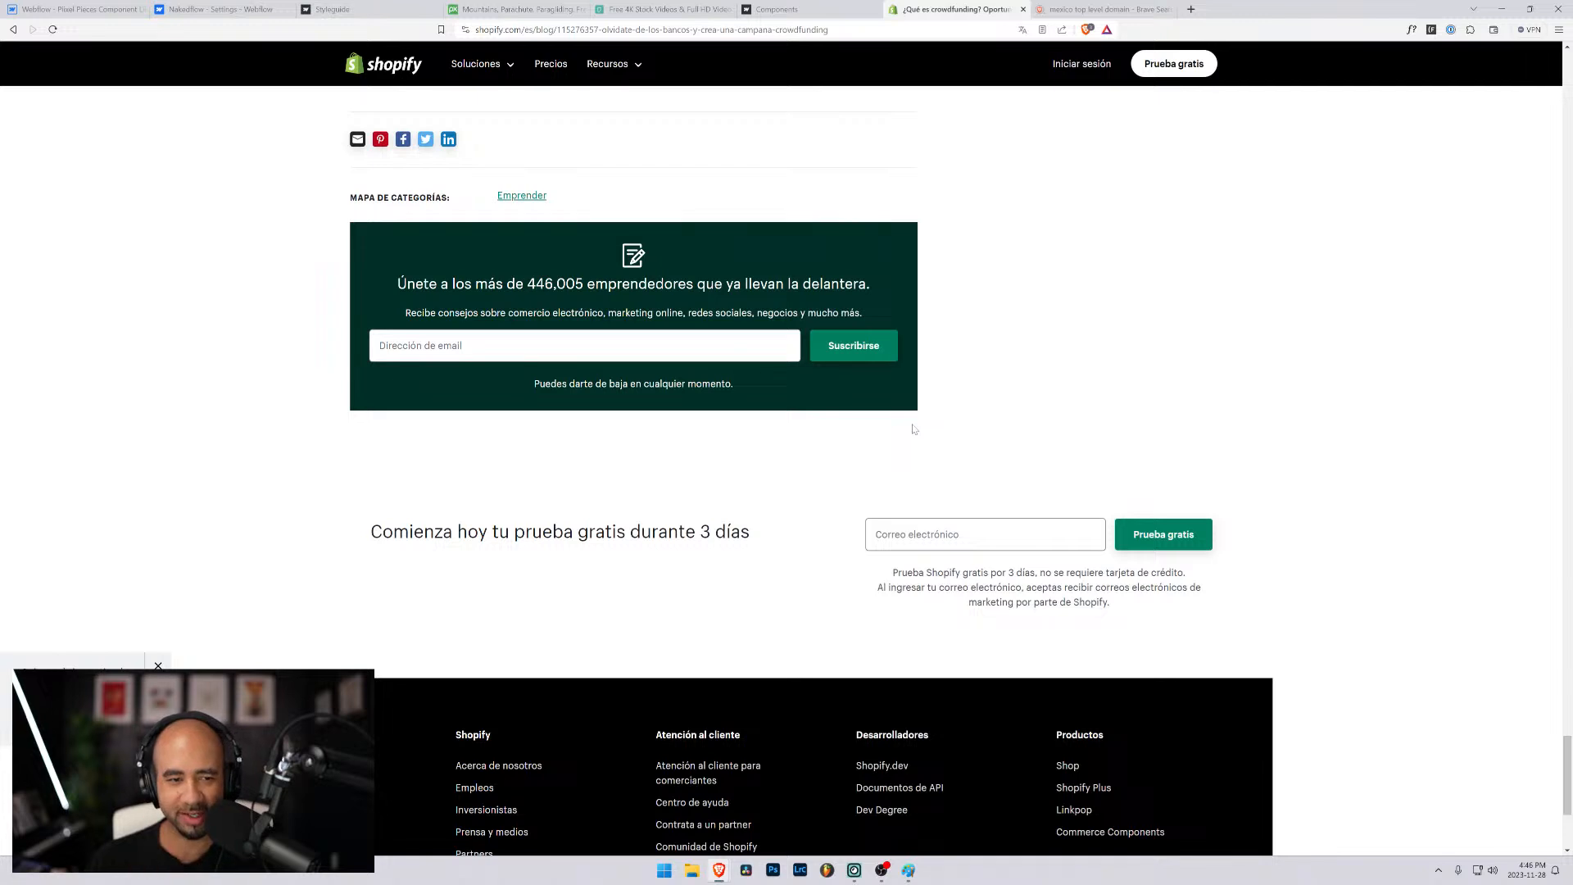
left_click(385, 345)
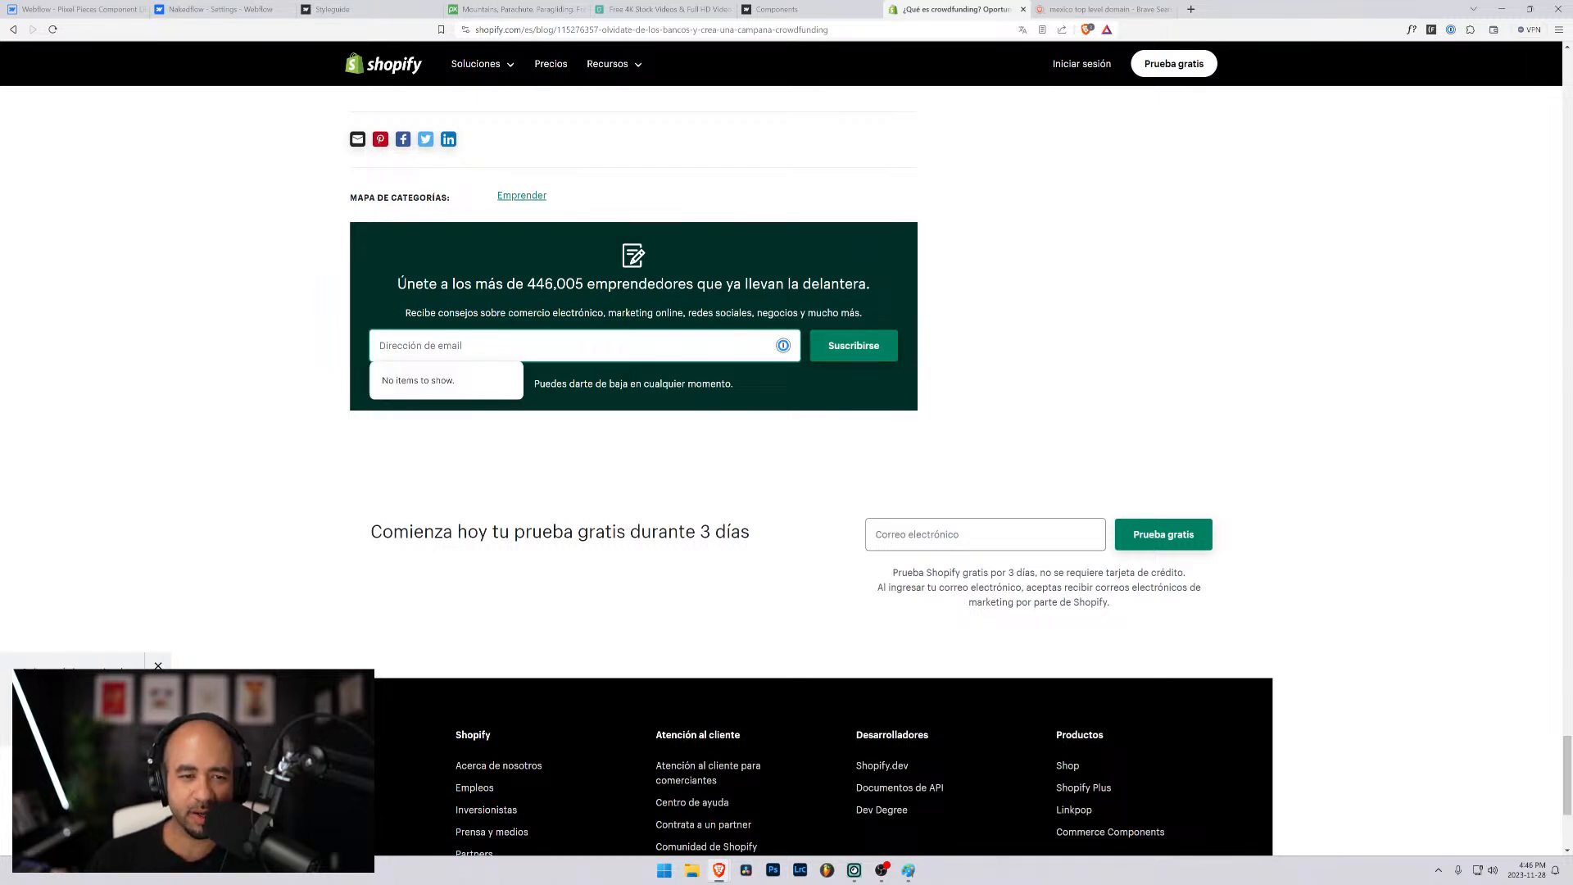
- Read the text of the Suscribirse newsletter form, check the page down to its footer, and dismiss the corner notice
left_click(414, 260)
left_click_drag(407, 283, 871, 394)
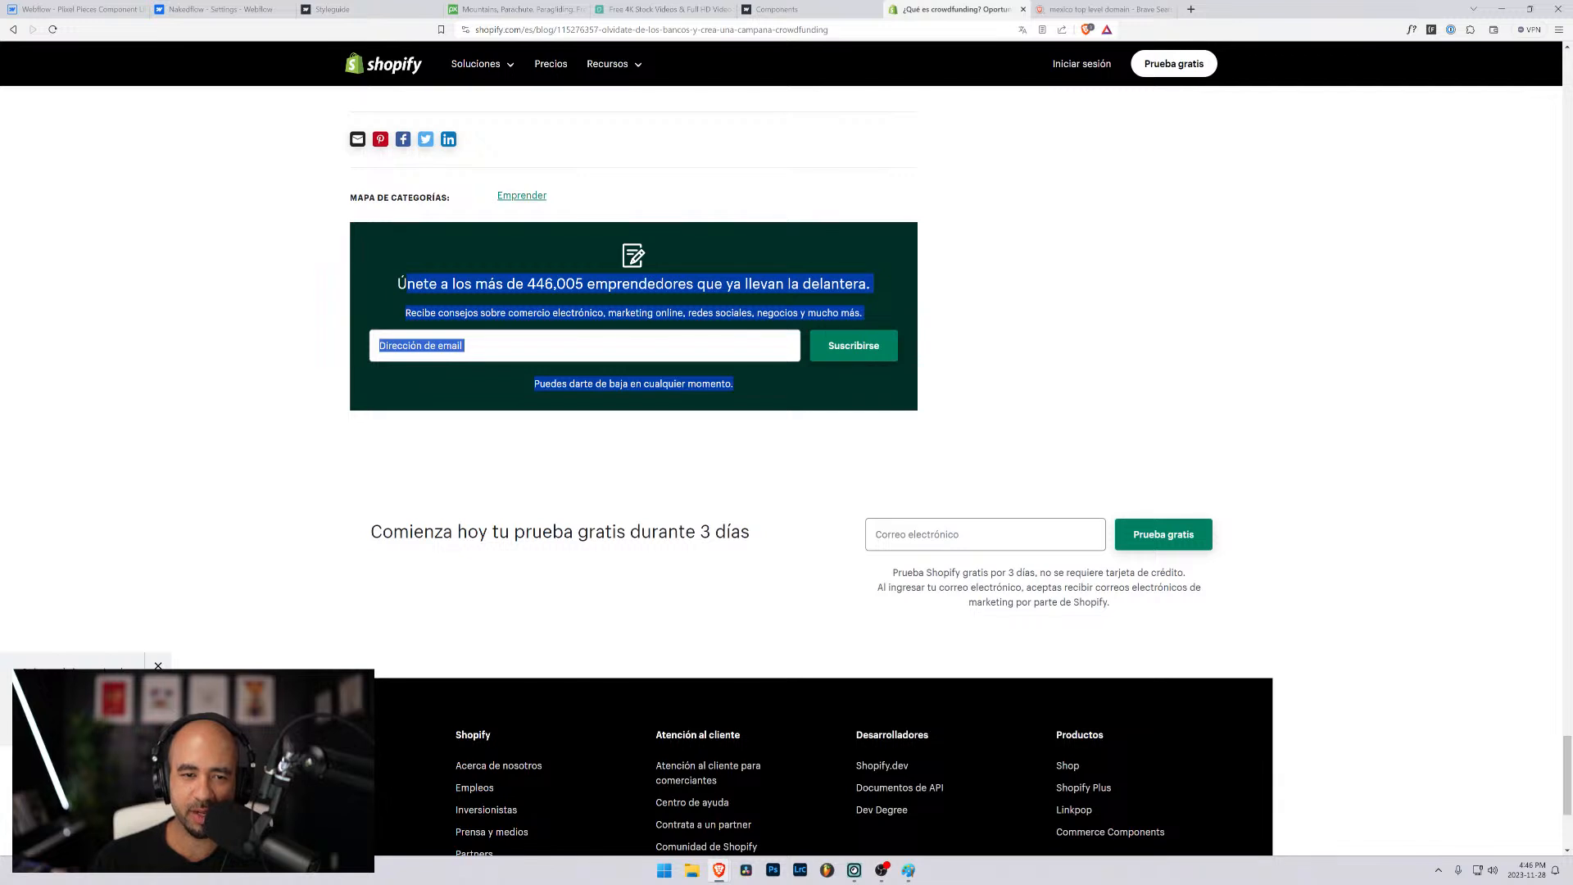
left_click(812, 397)
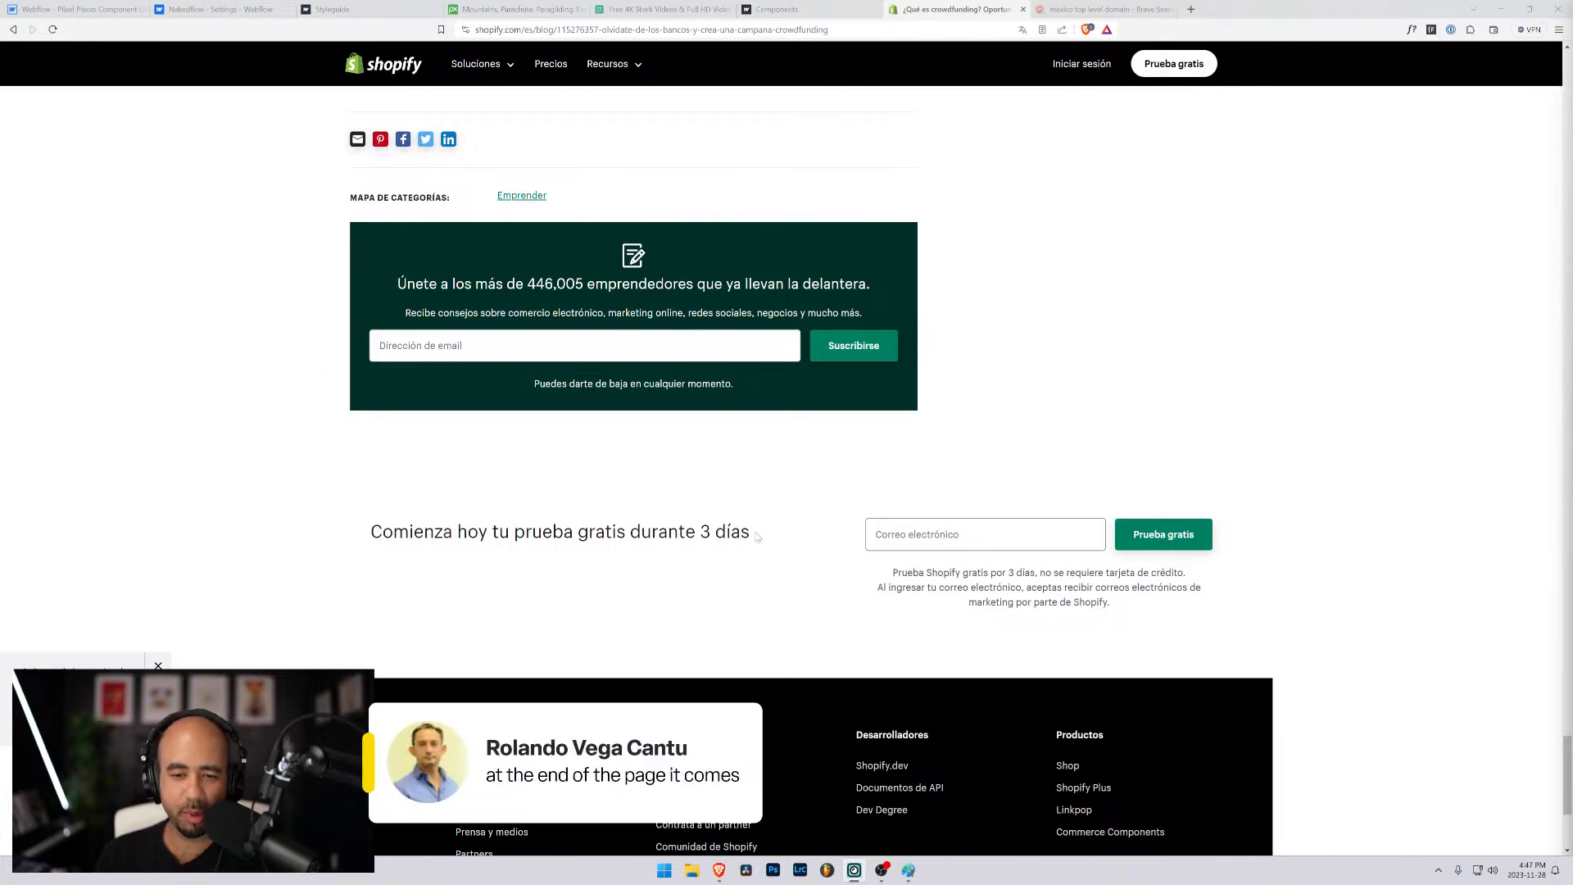
scroll(774, 475, "down", 4)
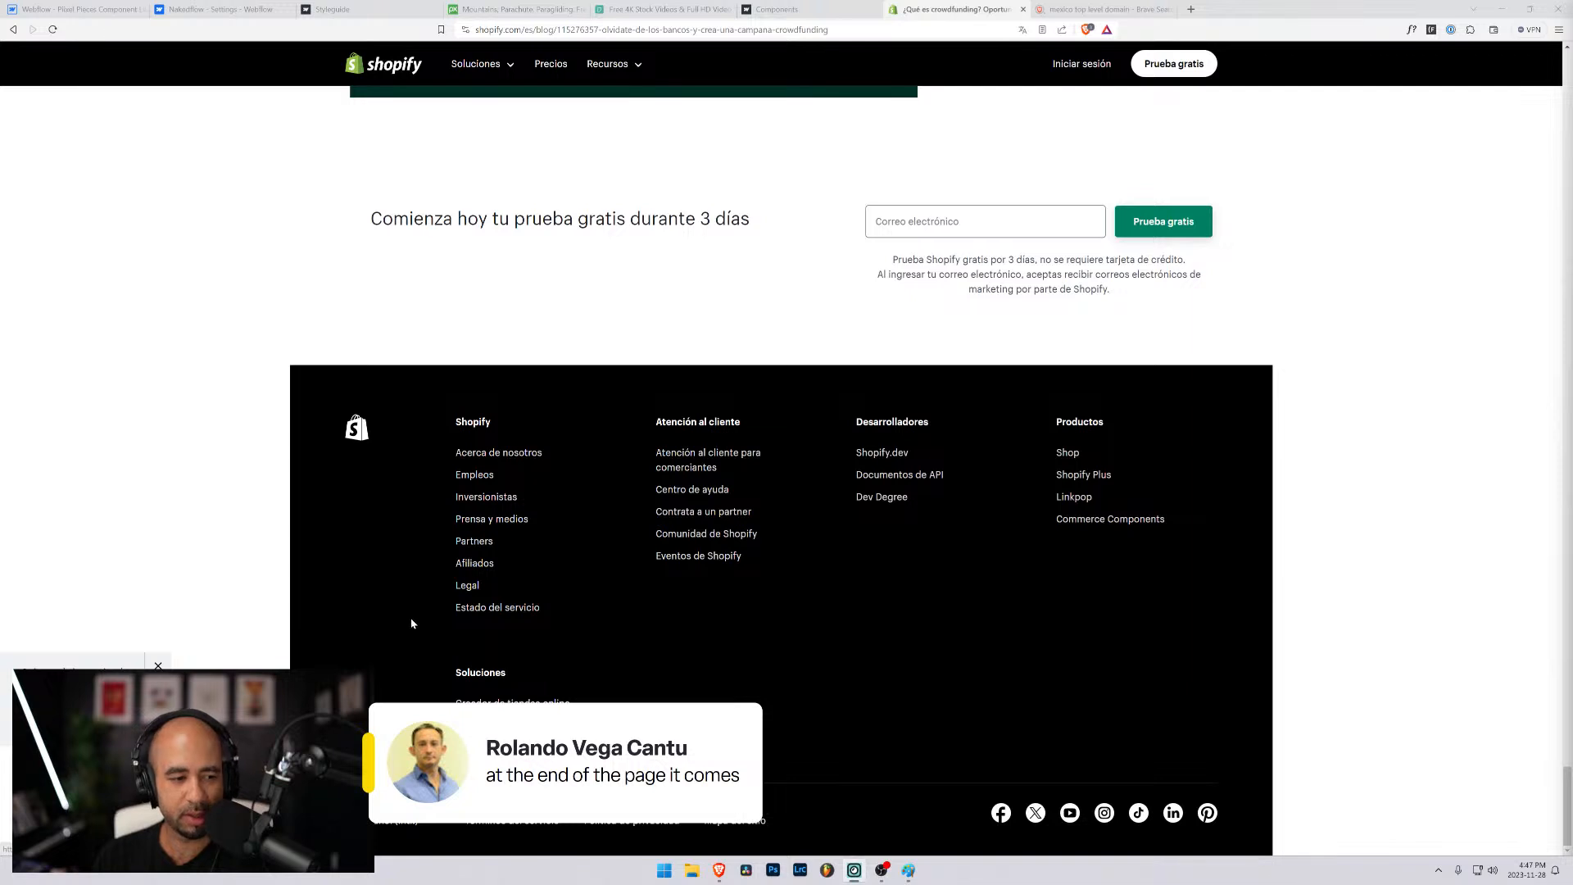
left_click(158, 666)
scroll(838, 754, "up", 4)
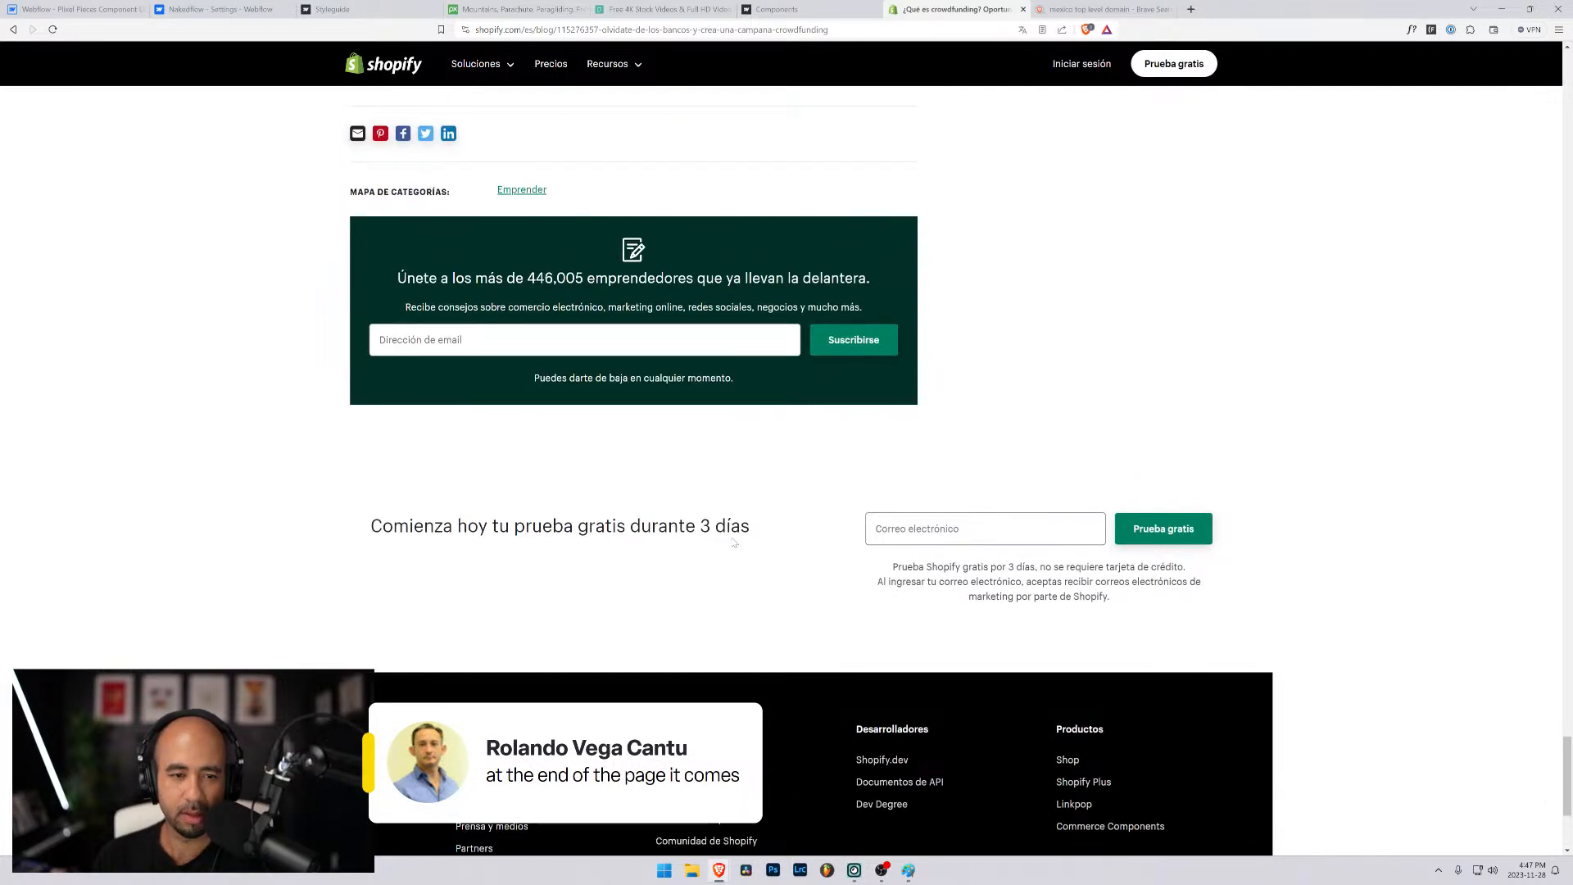
- Subscribe to the Spanish blog newsletter by entering an email address in the Suscribirse form and submitting it
left_click(584, 340)
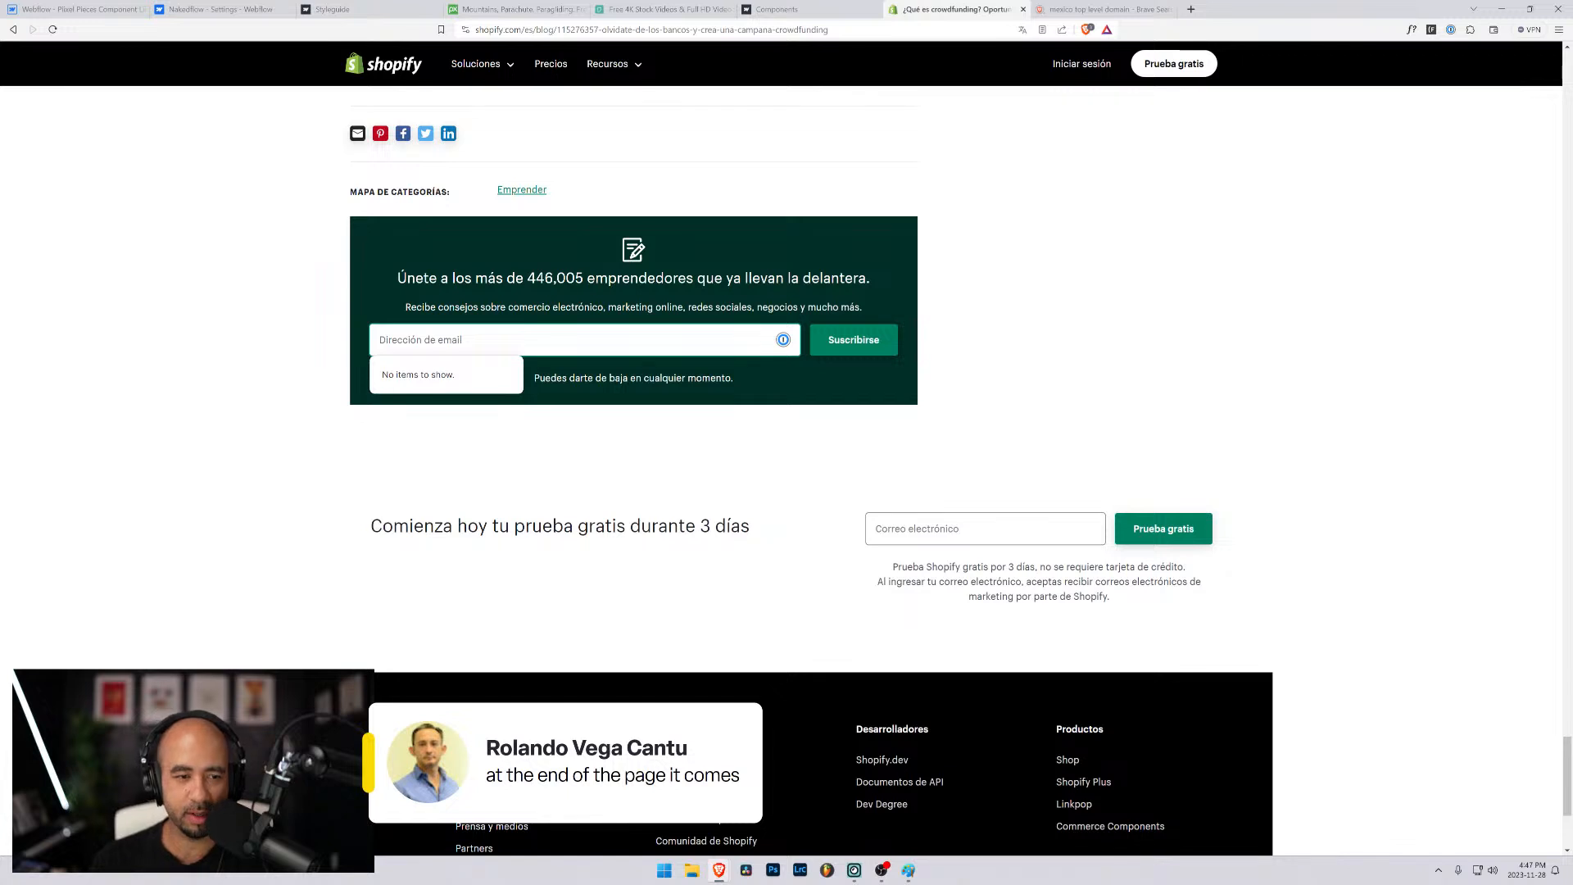
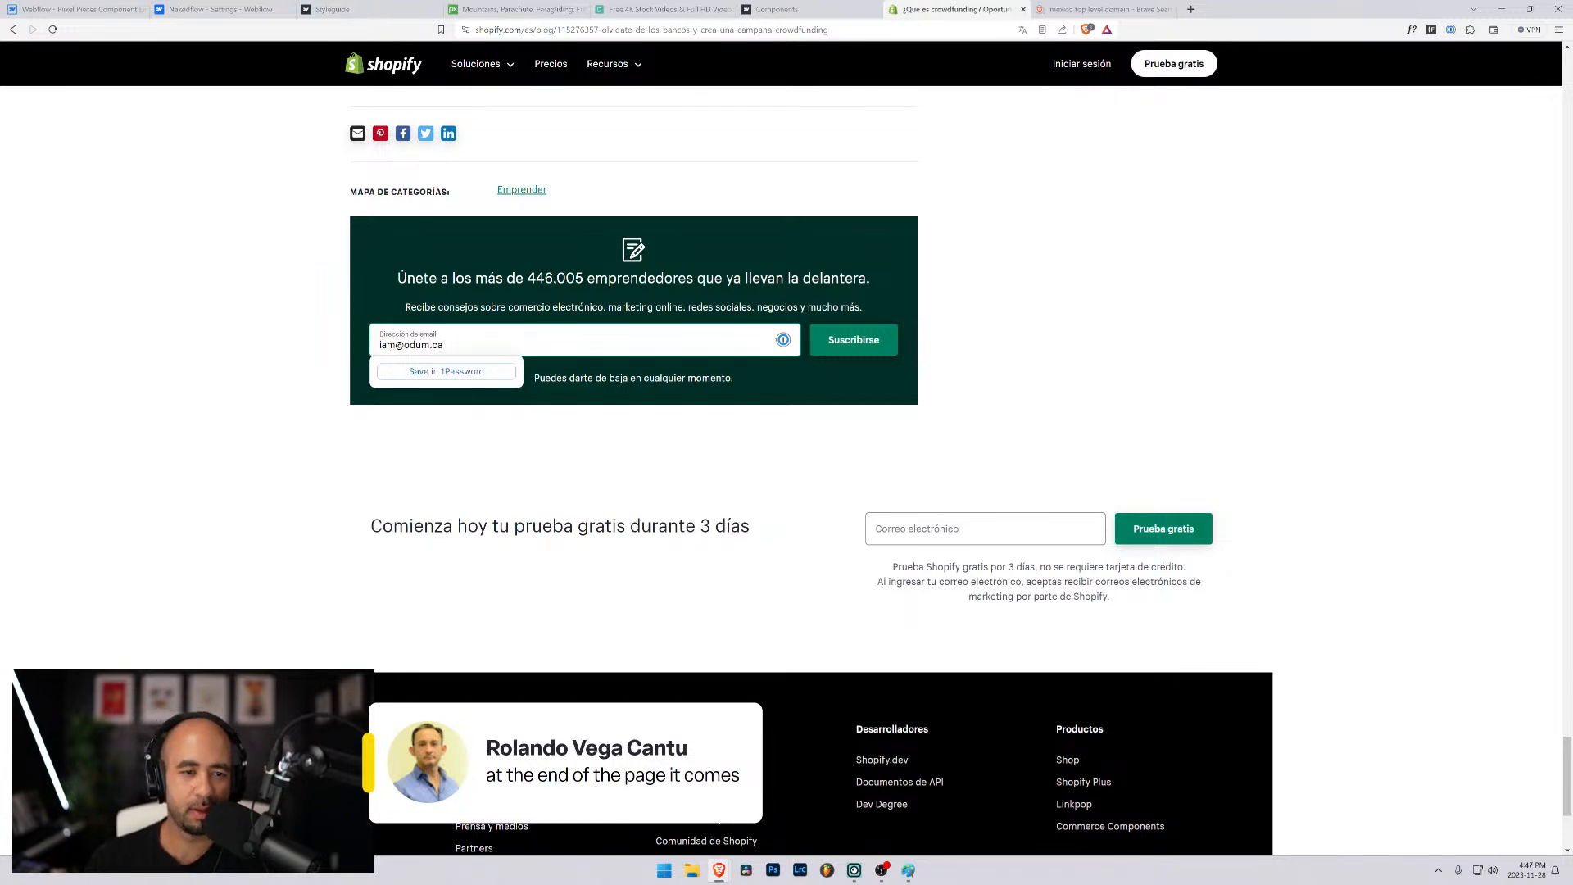
key("Return")
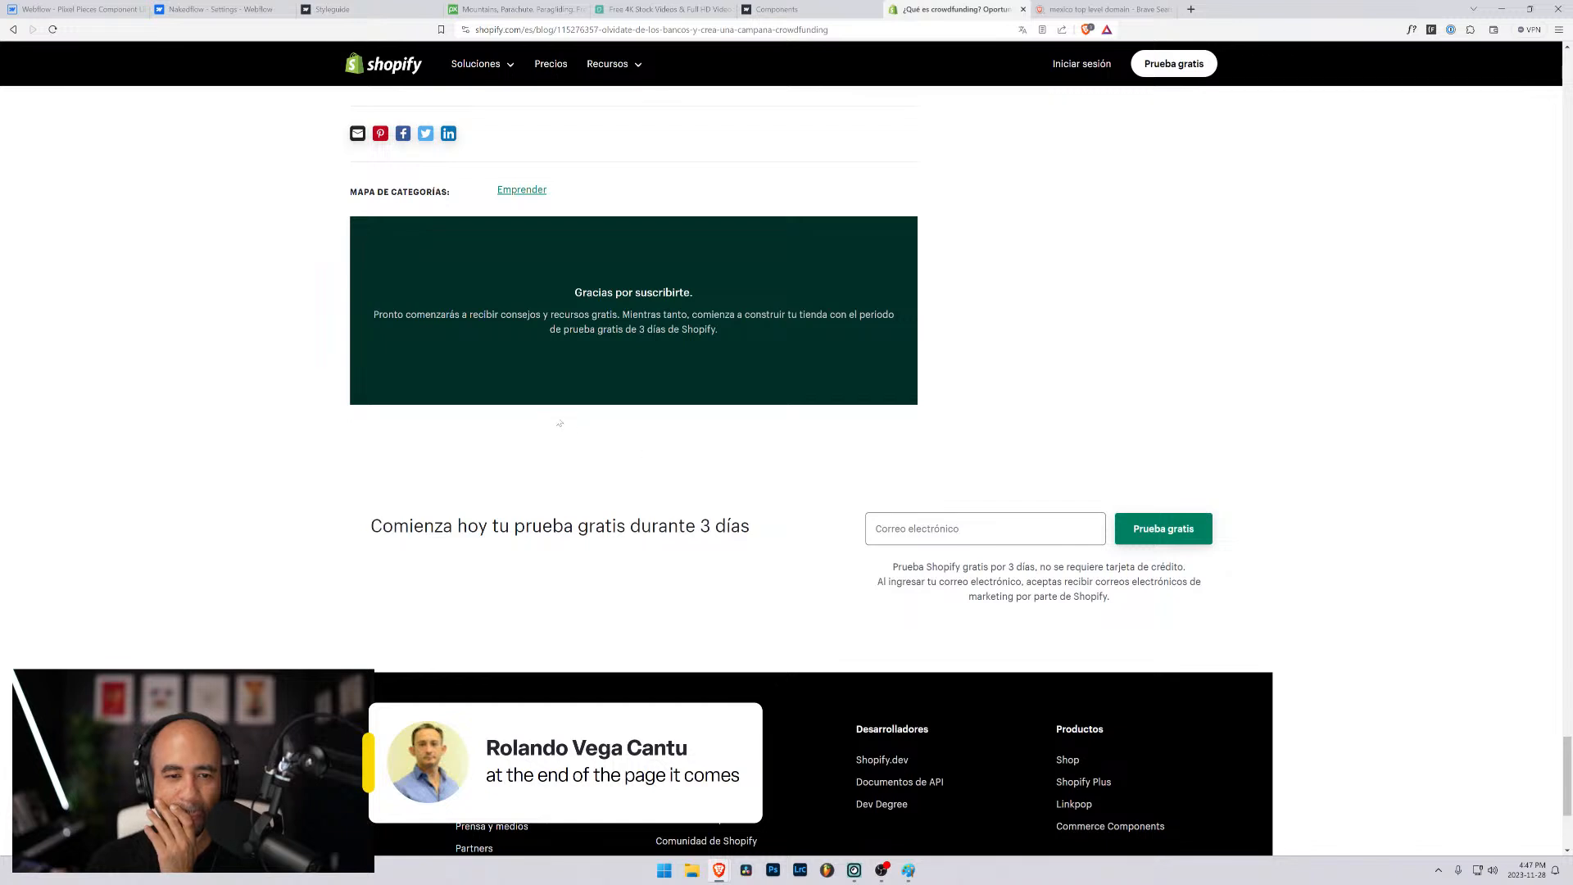
- Read the confirmation message in the newsletter block, including the part about the free trial
left_click_drag(425, 315, 646, 331)
left_click(646, 330)
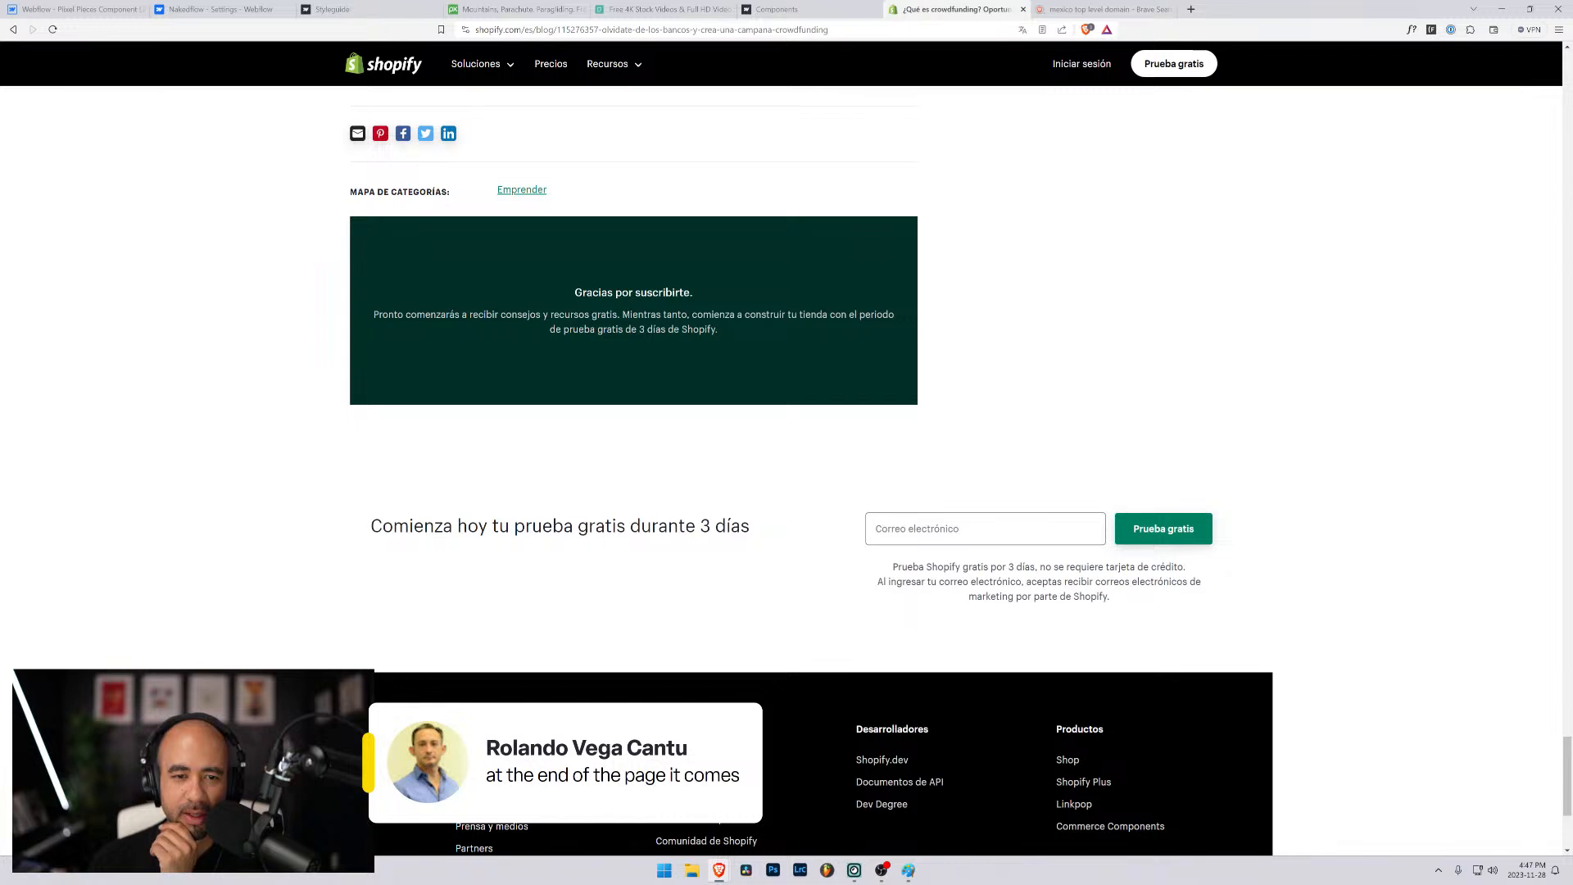
left_click_drag(597, 329, 716, 328)
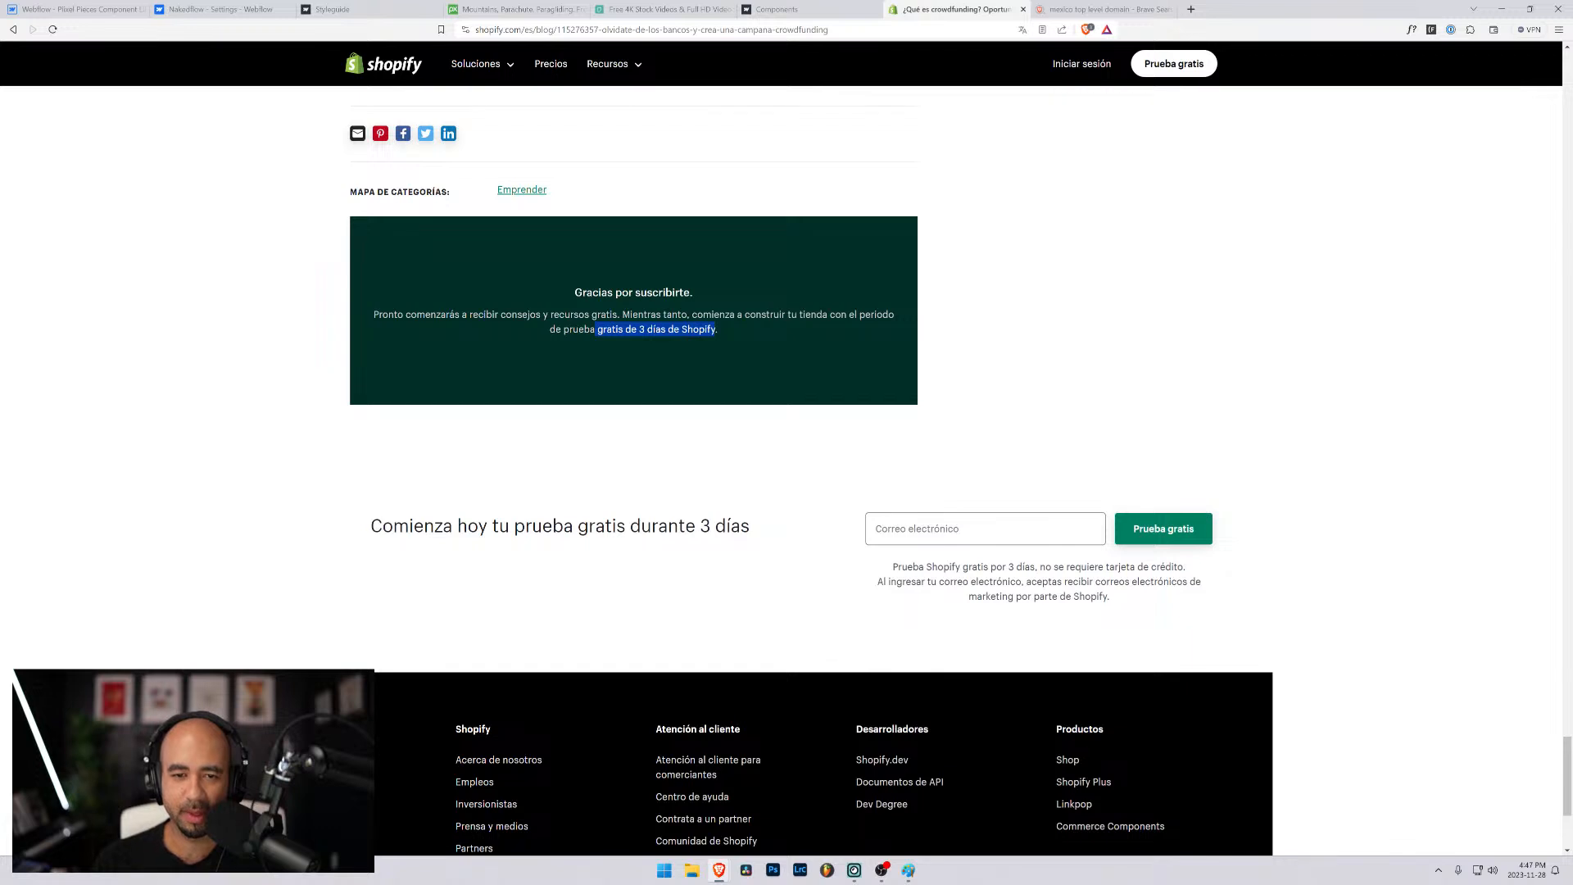
left_click(983, 353)
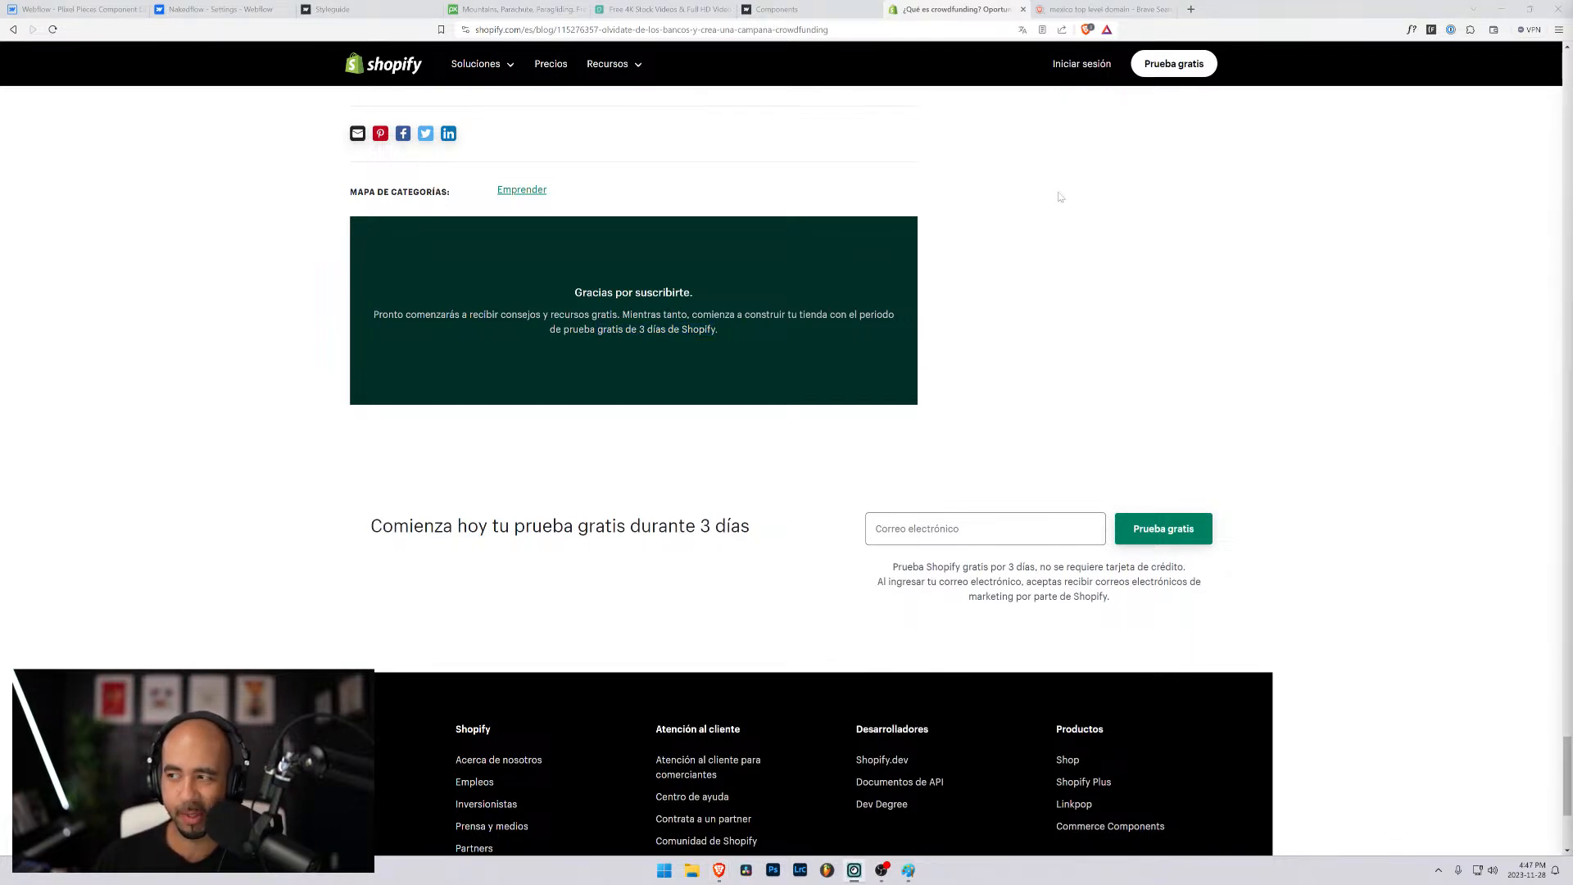
- Switch back to the Webflow designer and set the newsletter form_component's state to Normal
left_click(47, 10)
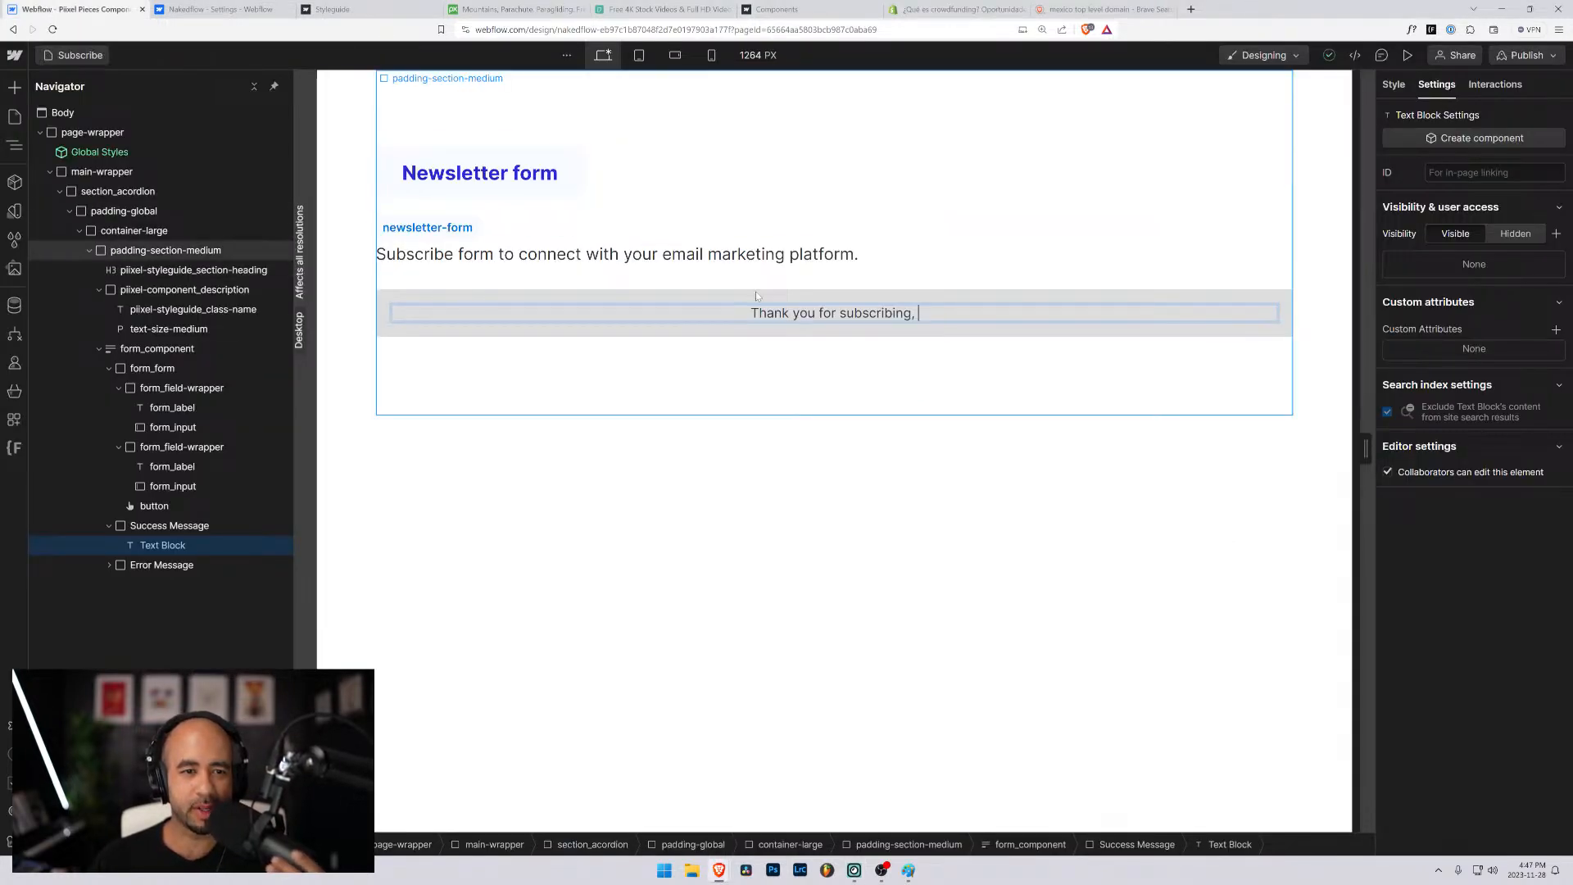
left_click(901, 373)
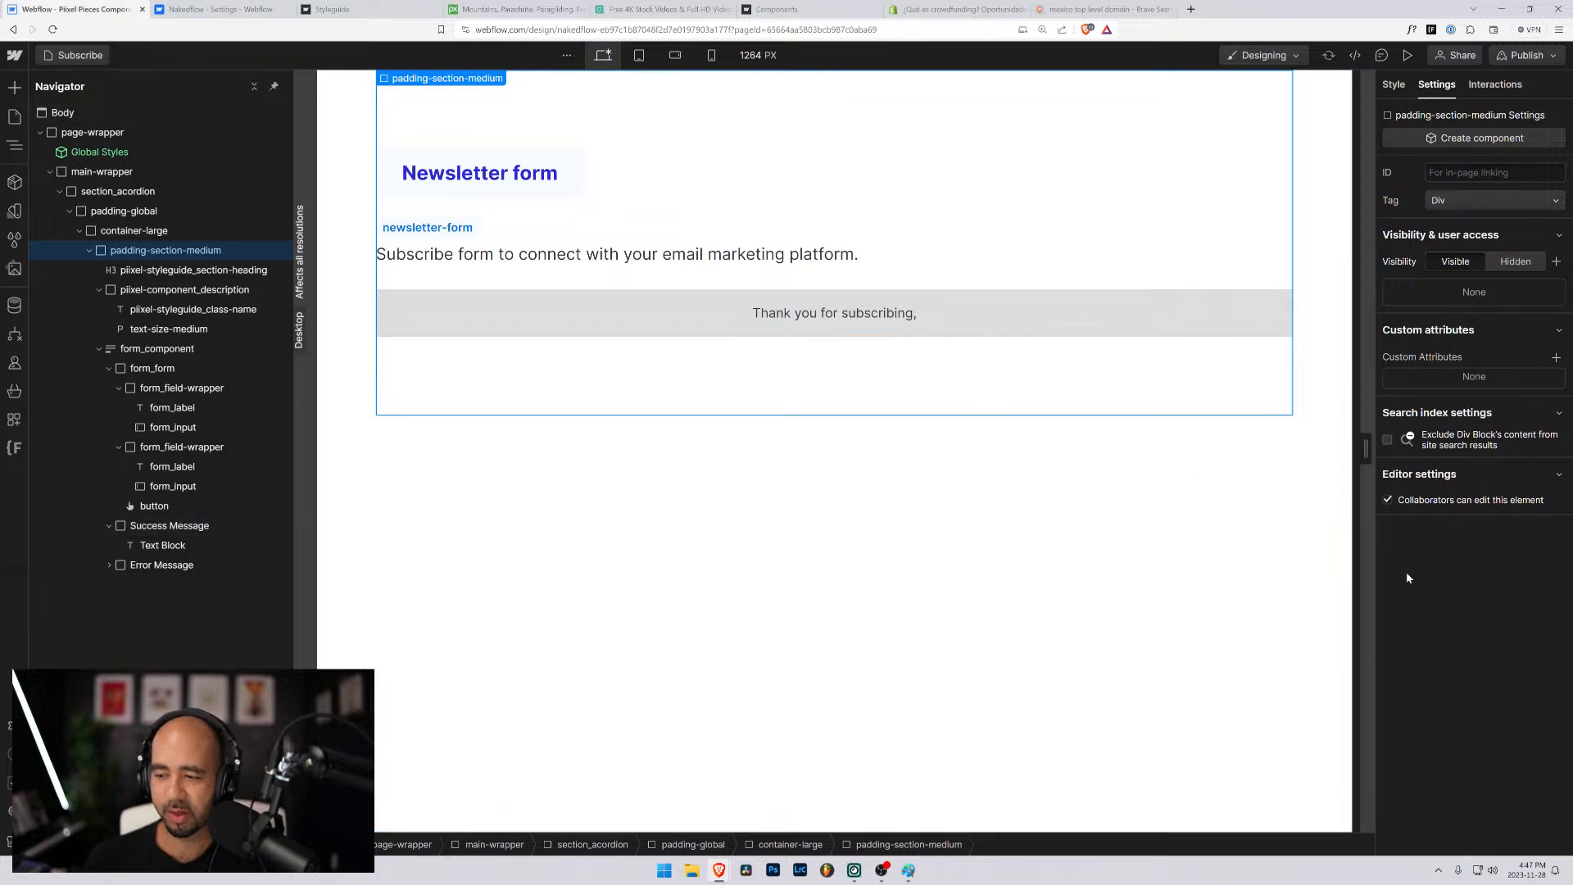
left_click(1143, 321)
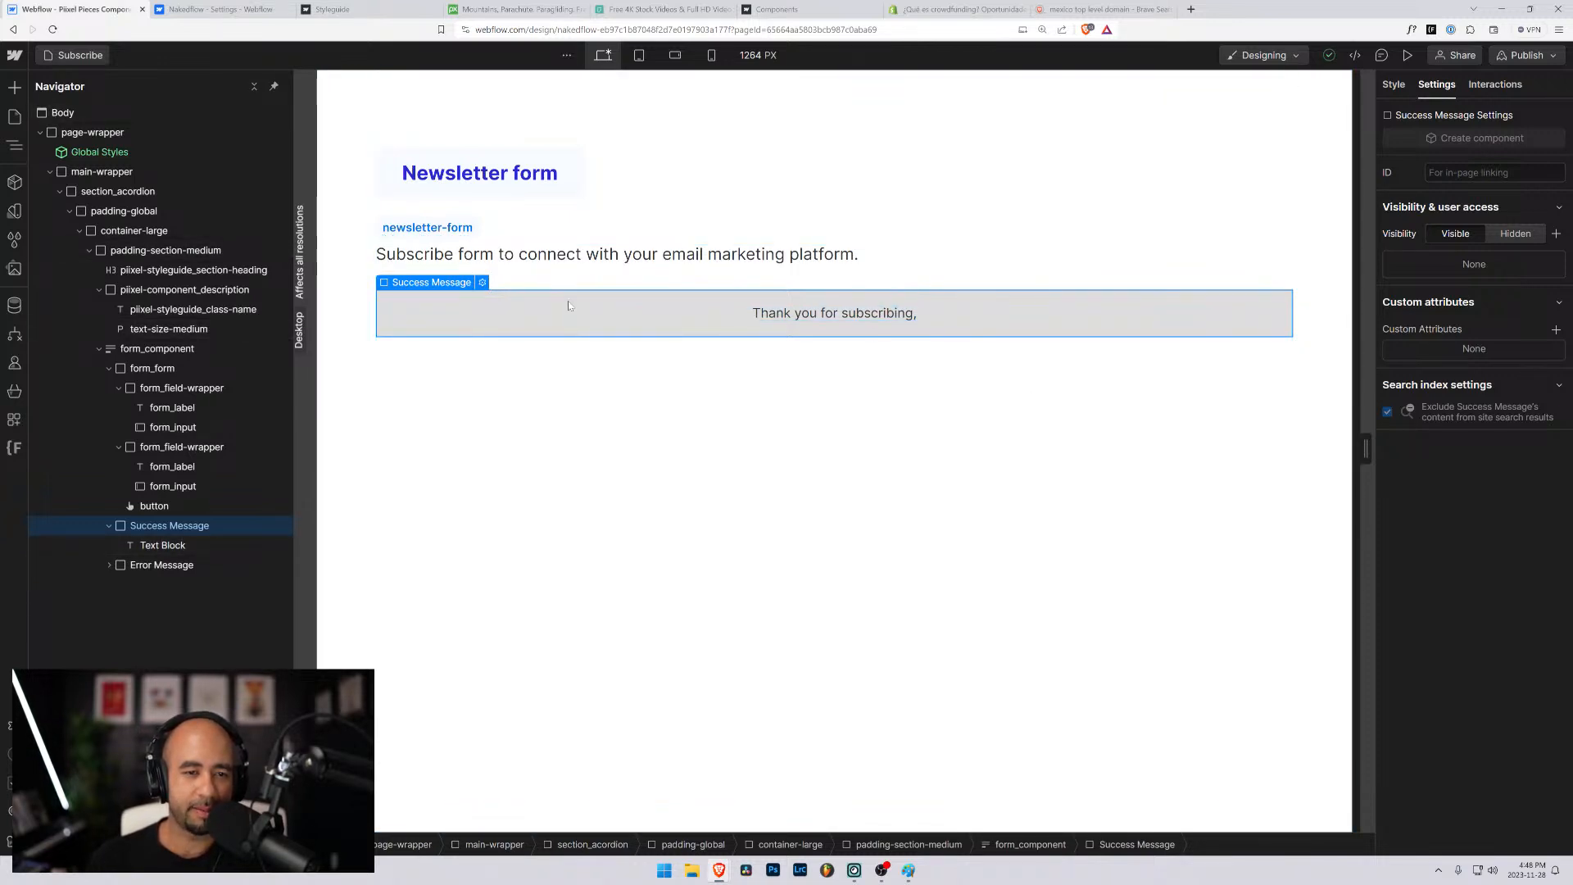
left_click(166, 449)
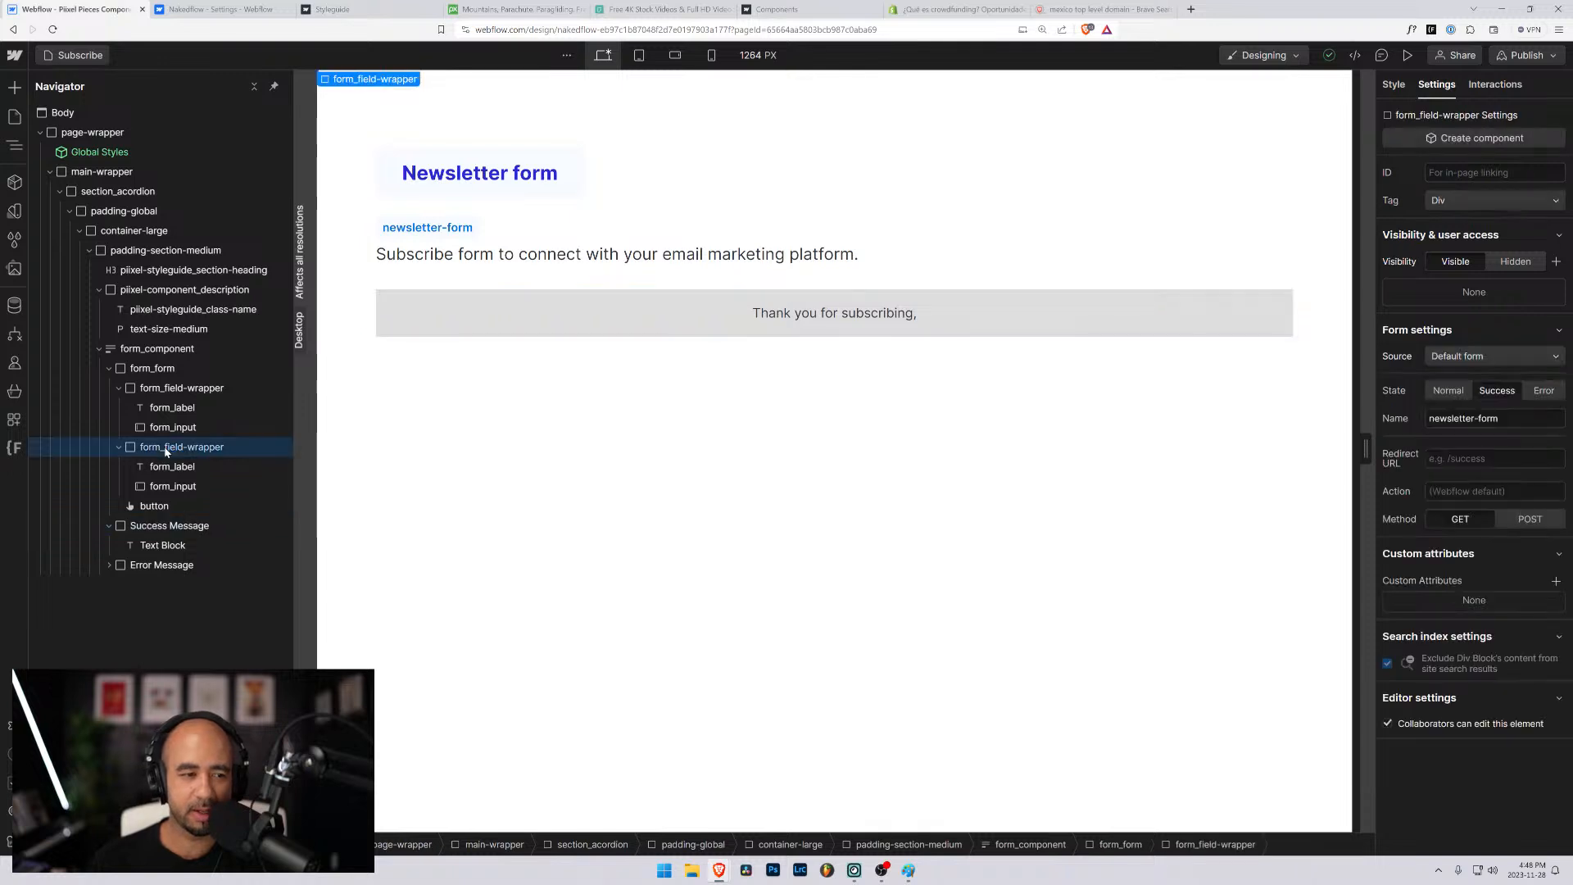
left_click(160, 388)
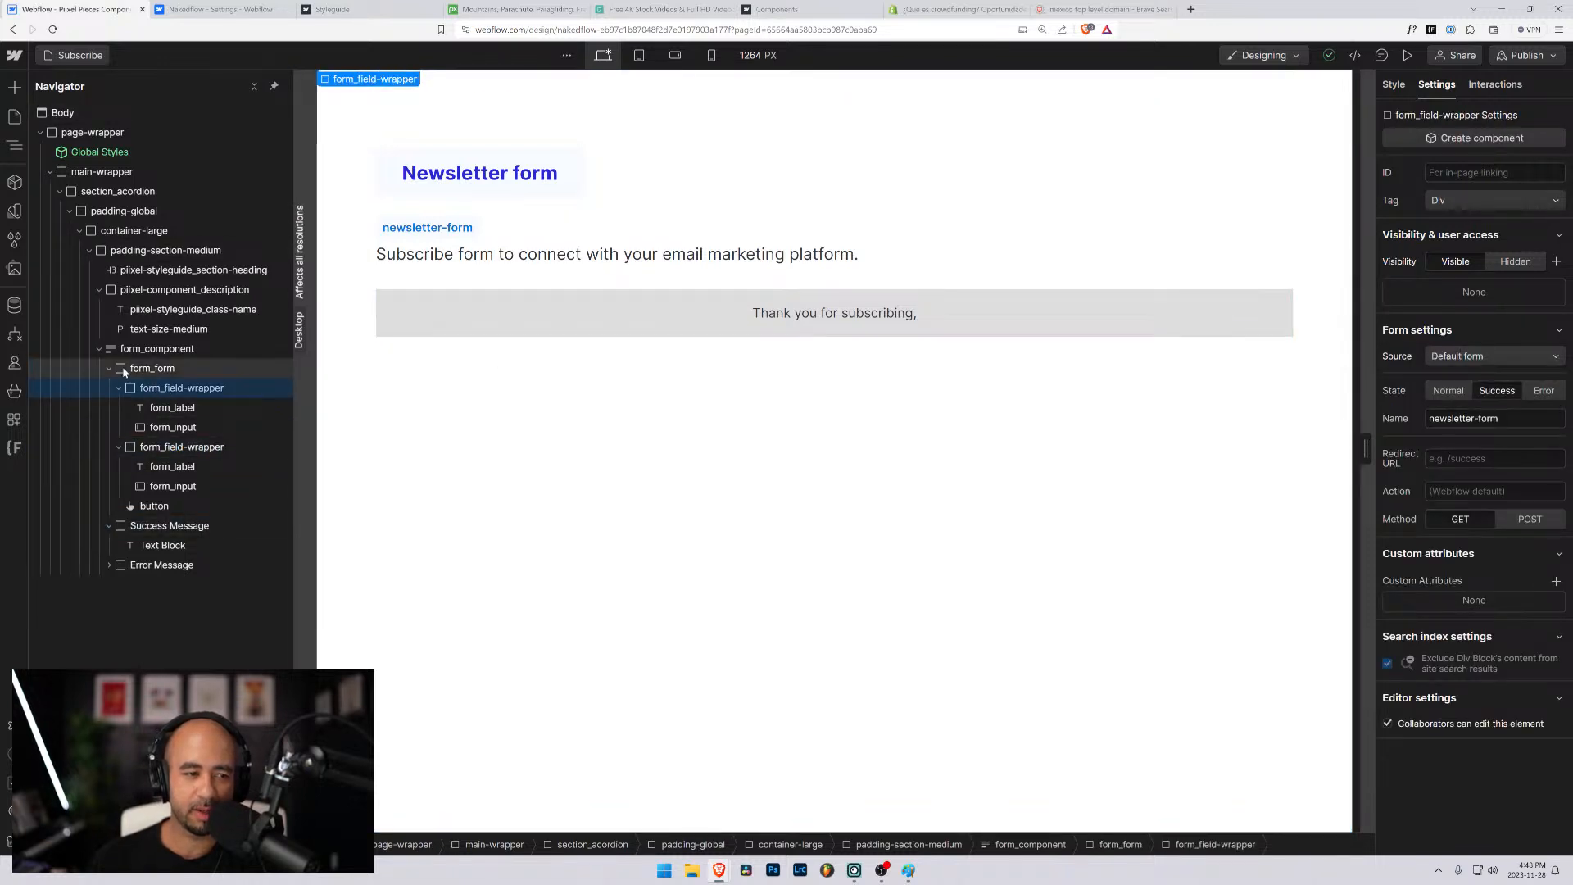
left_click(131, 368)
left_click(156, 349)
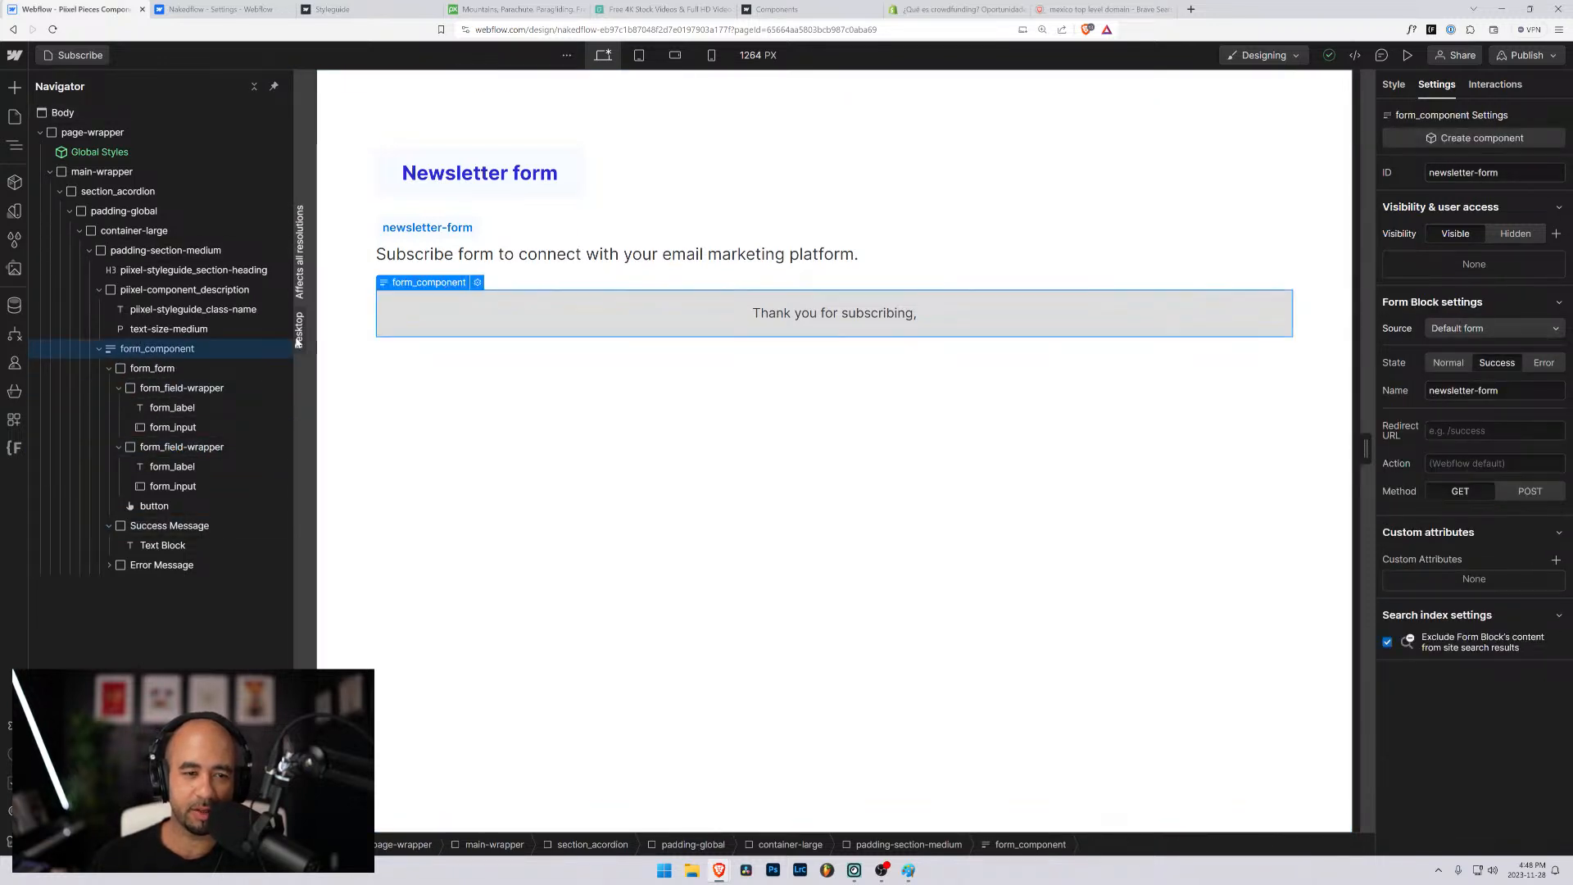
left_click(1394, 85)
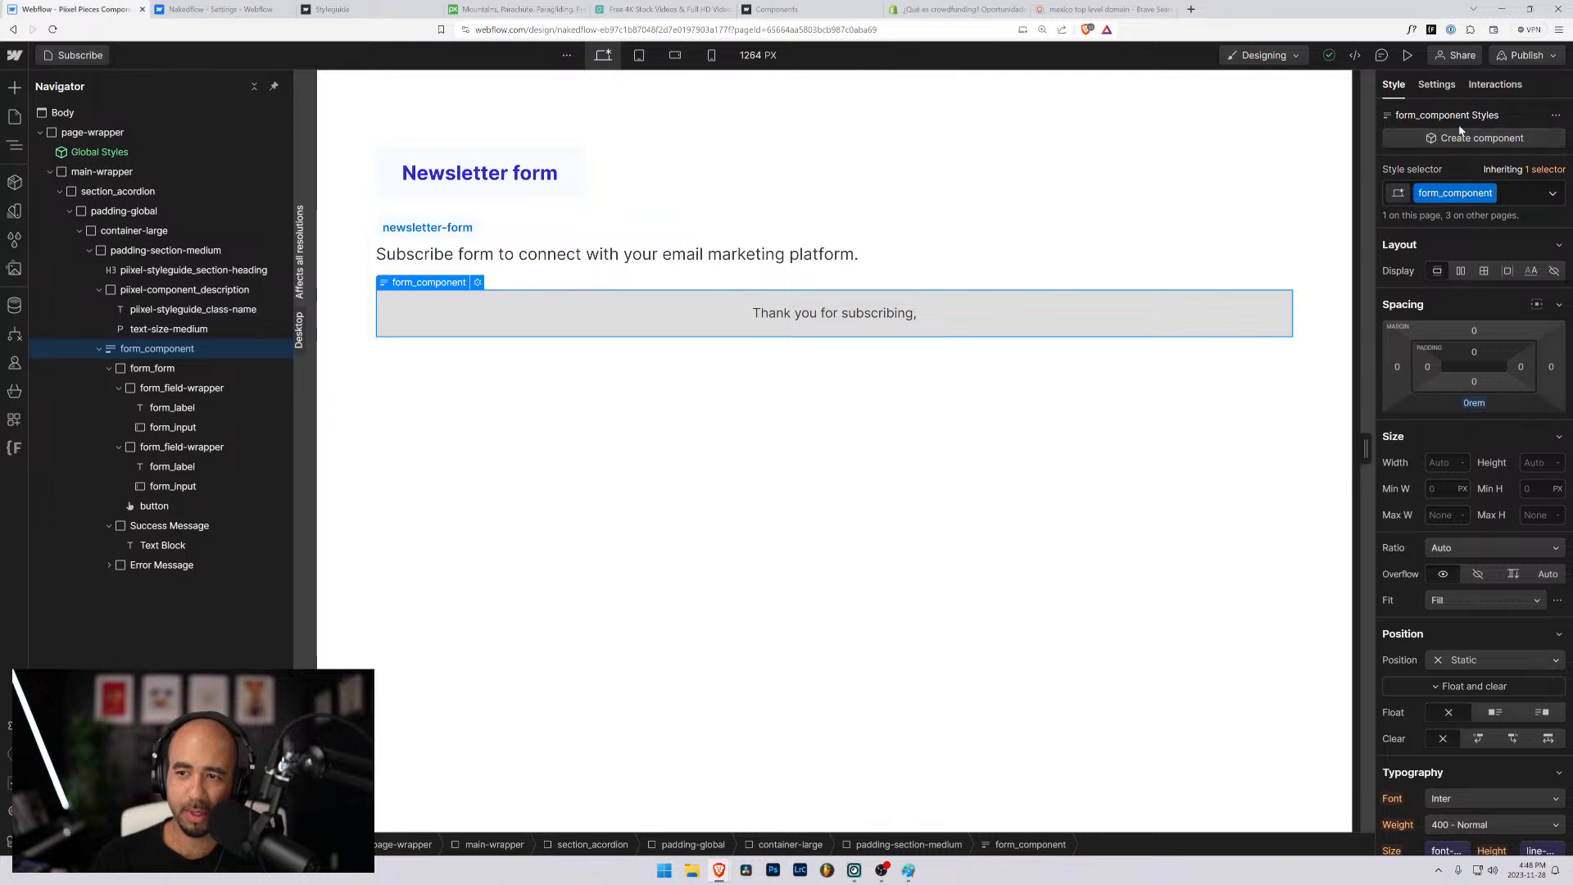
left_click(1436, 85)
left_click(1449, 363)
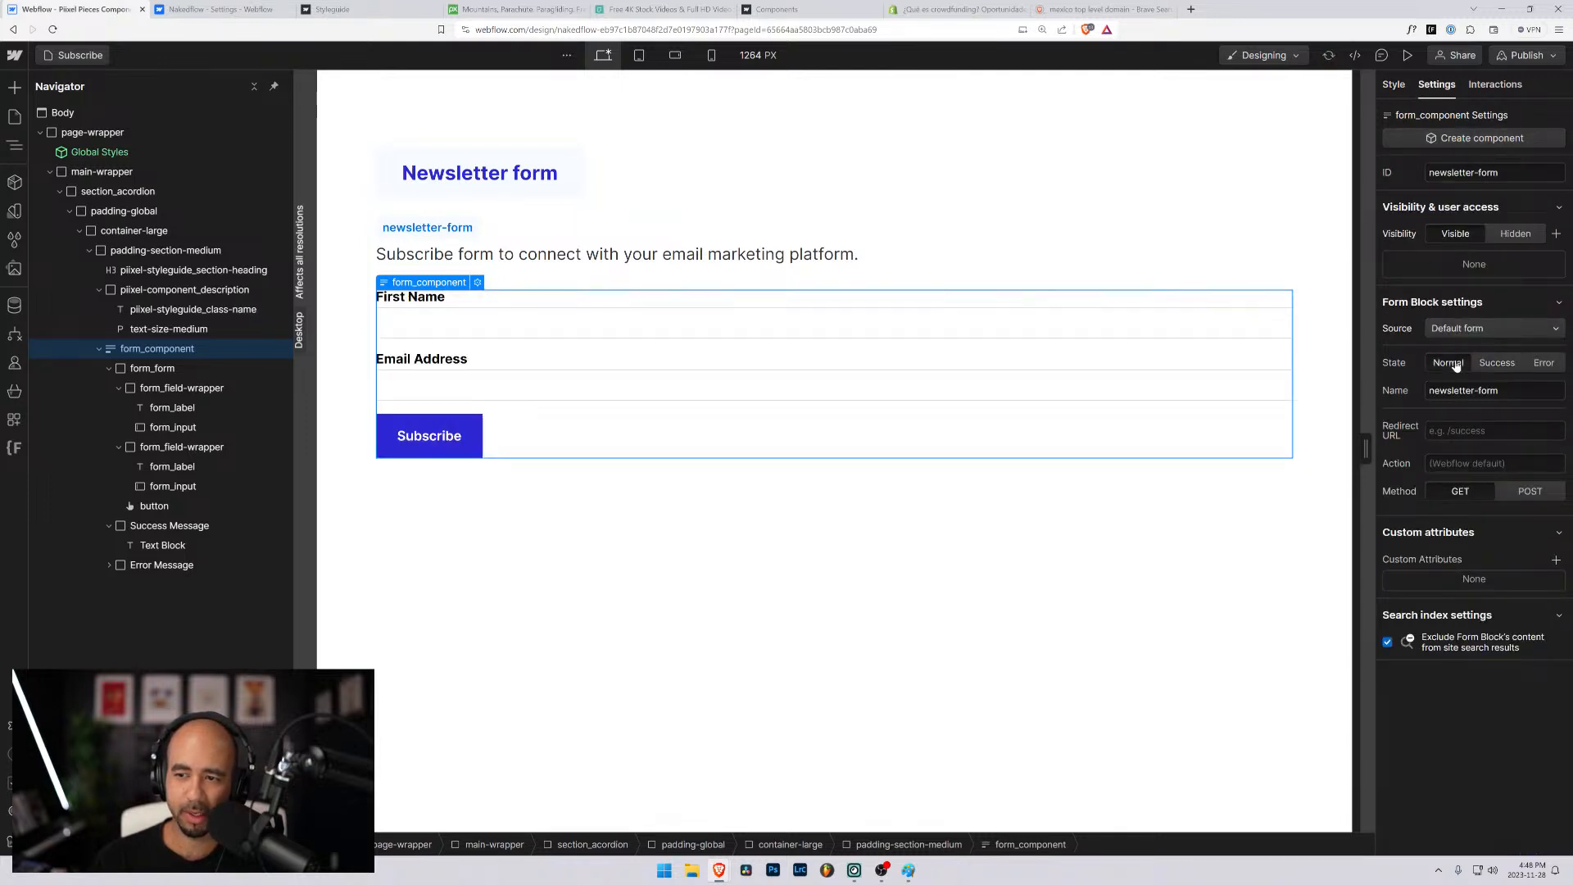
- Open the Styleguide page and copy the checkbox form_field-wrapper from its sample form
left_click(541, 389)
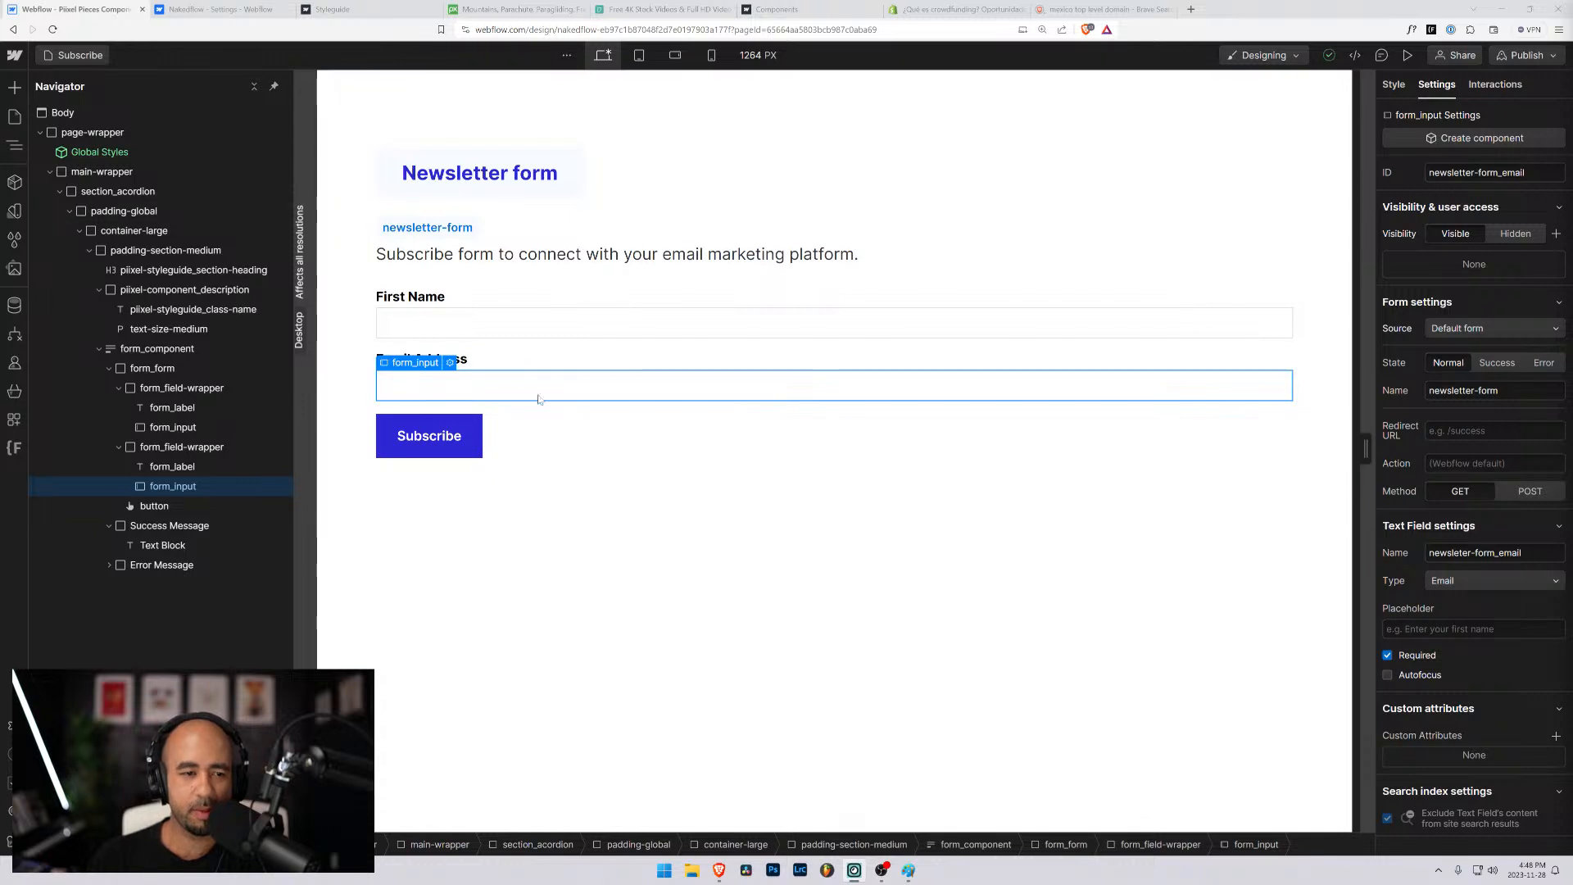
left_click(119, 446)
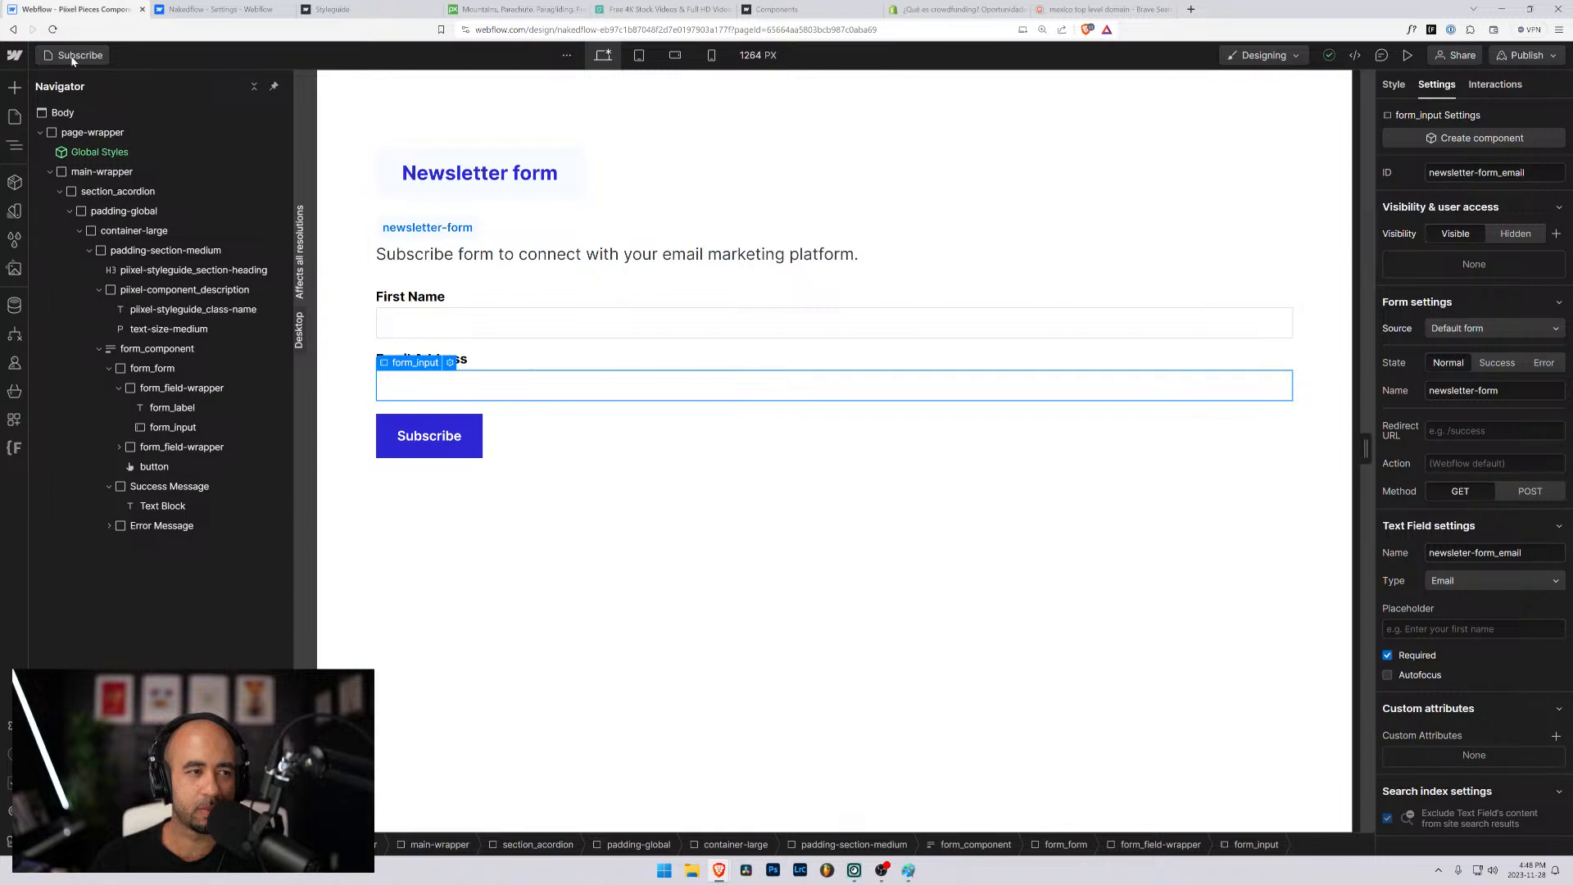
left_click(70, 55)
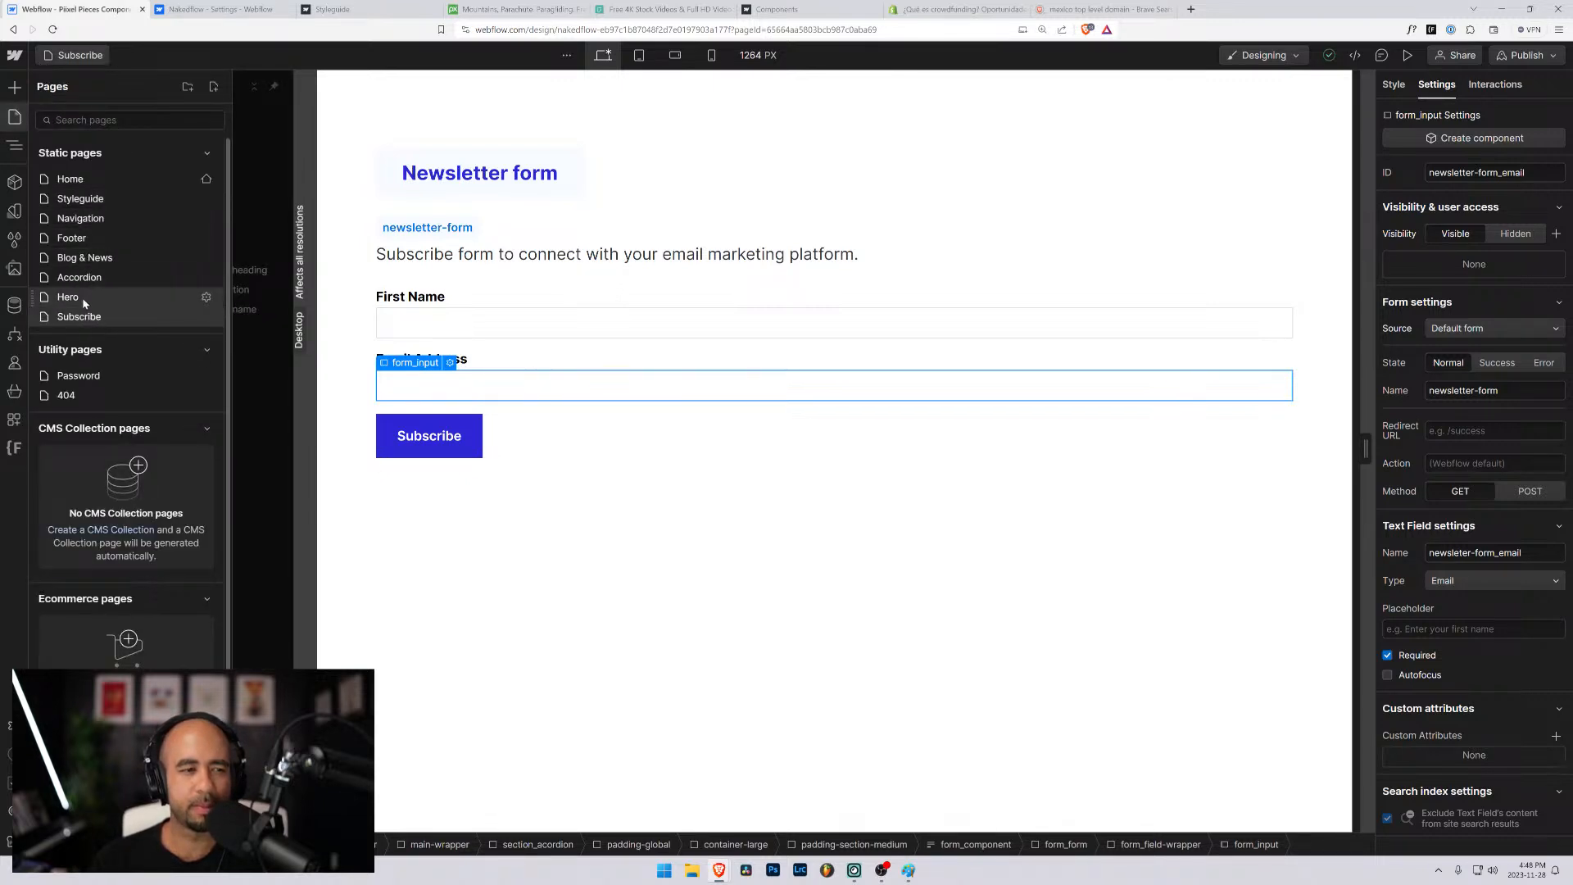
left_click(87, 202)
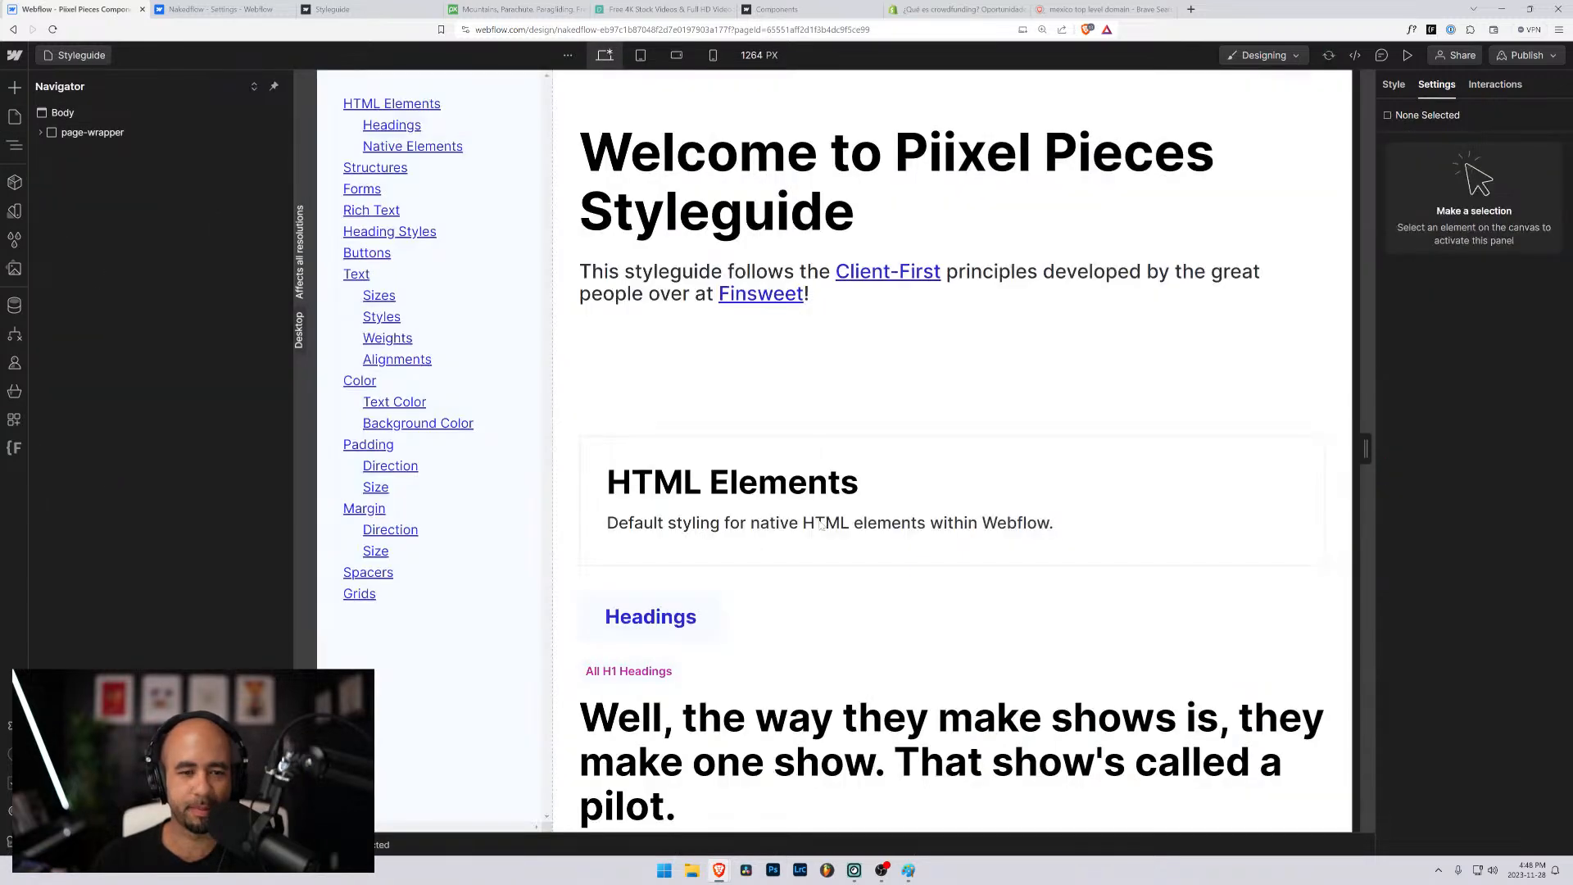
scroll(667, 525, "down", 6)
scroll(667, 524, "down", 5)
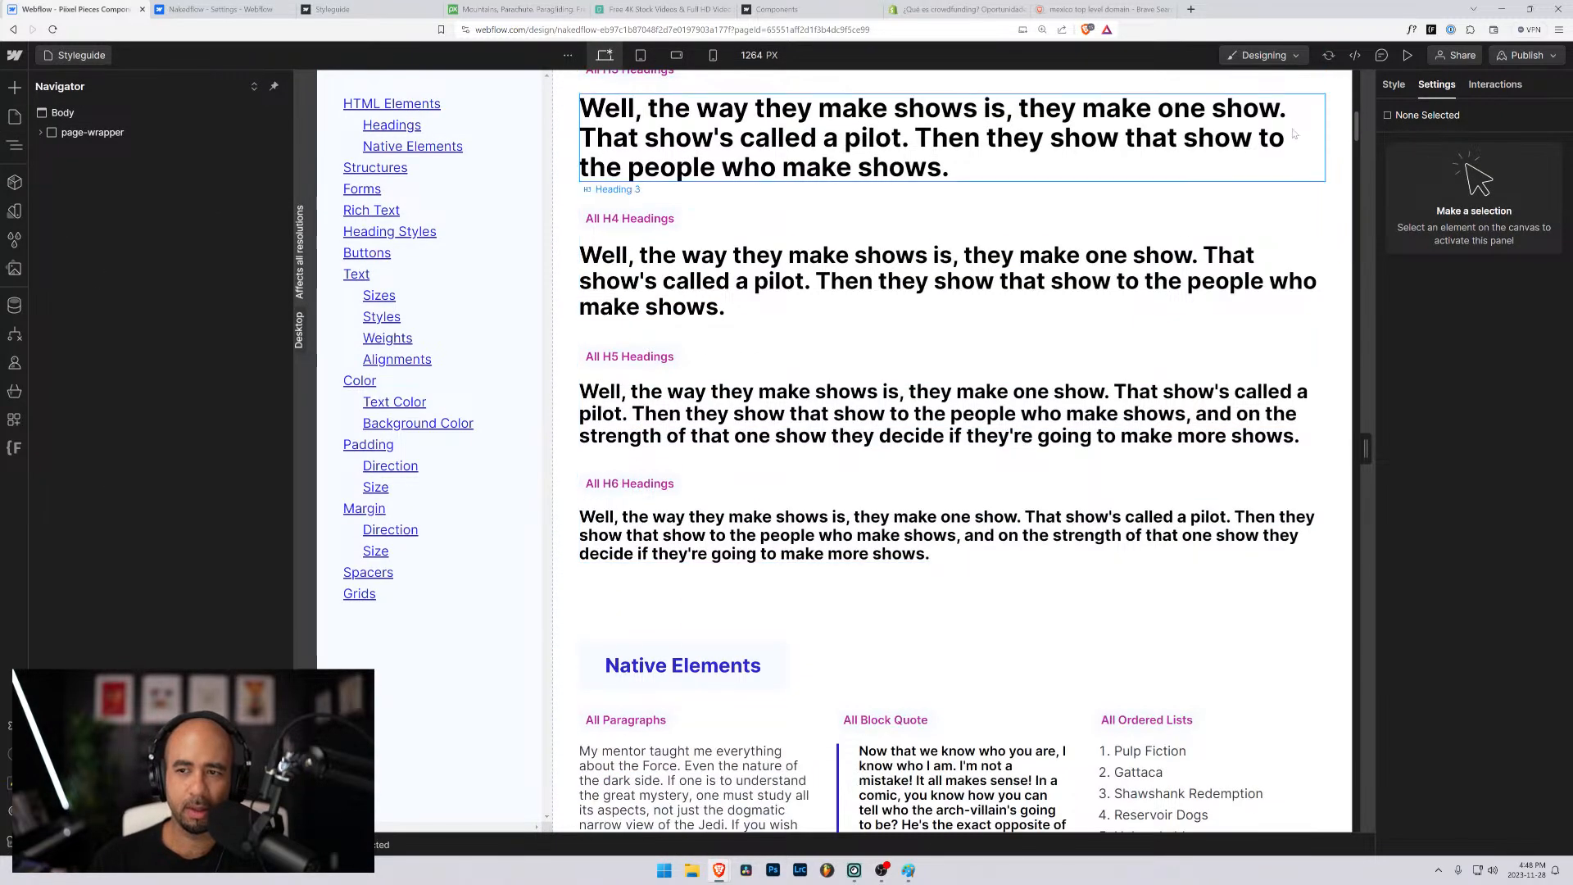
left_click_drag(1357, 129, 1353, 255)
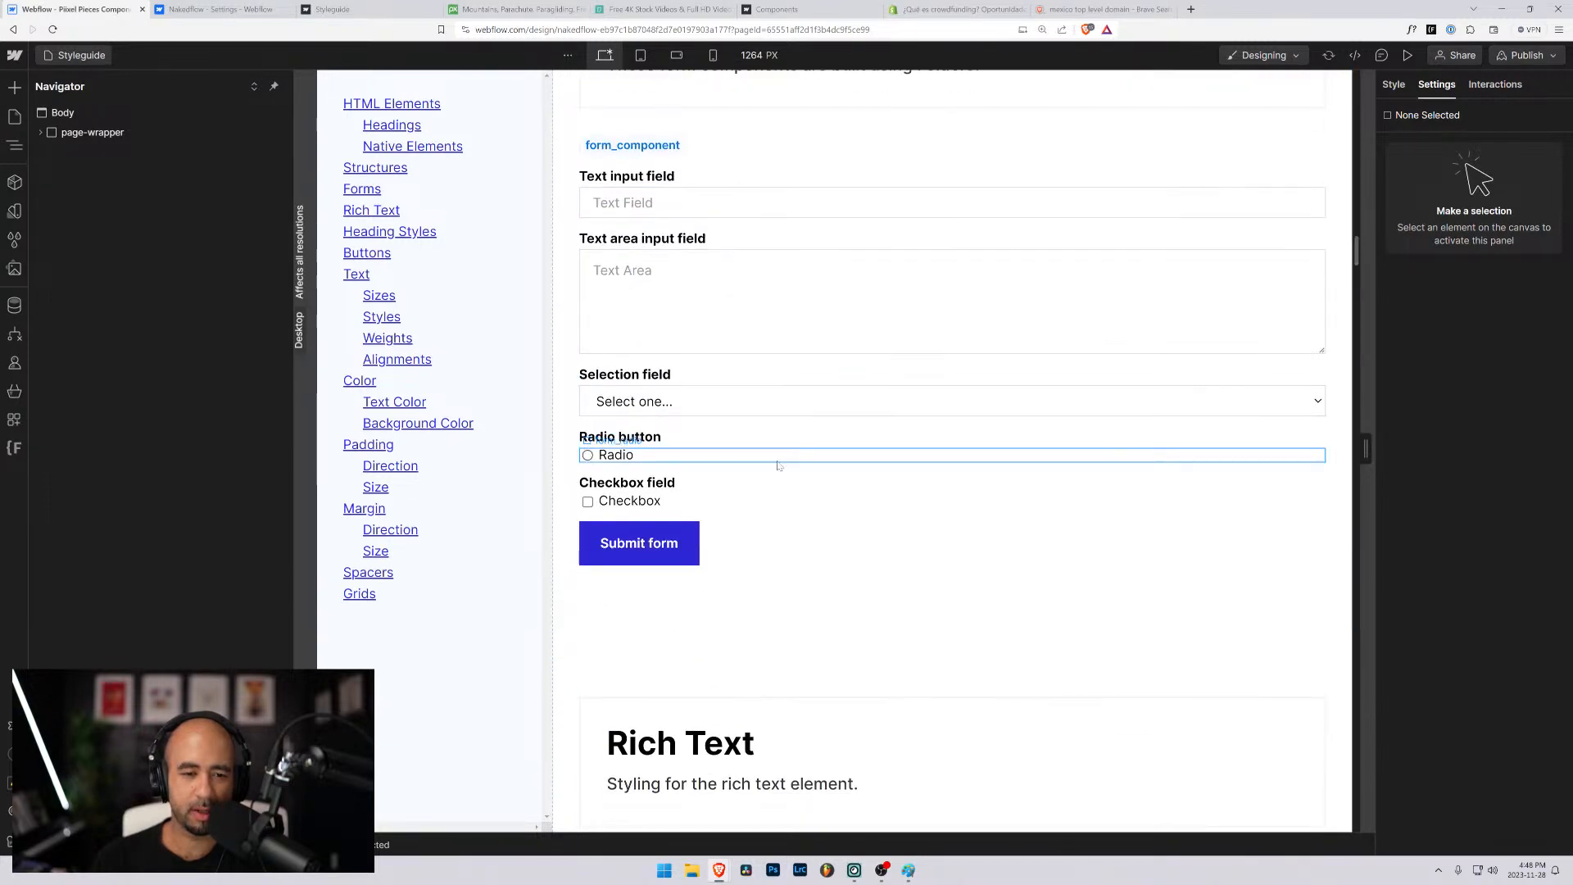
left_click(594, 502)
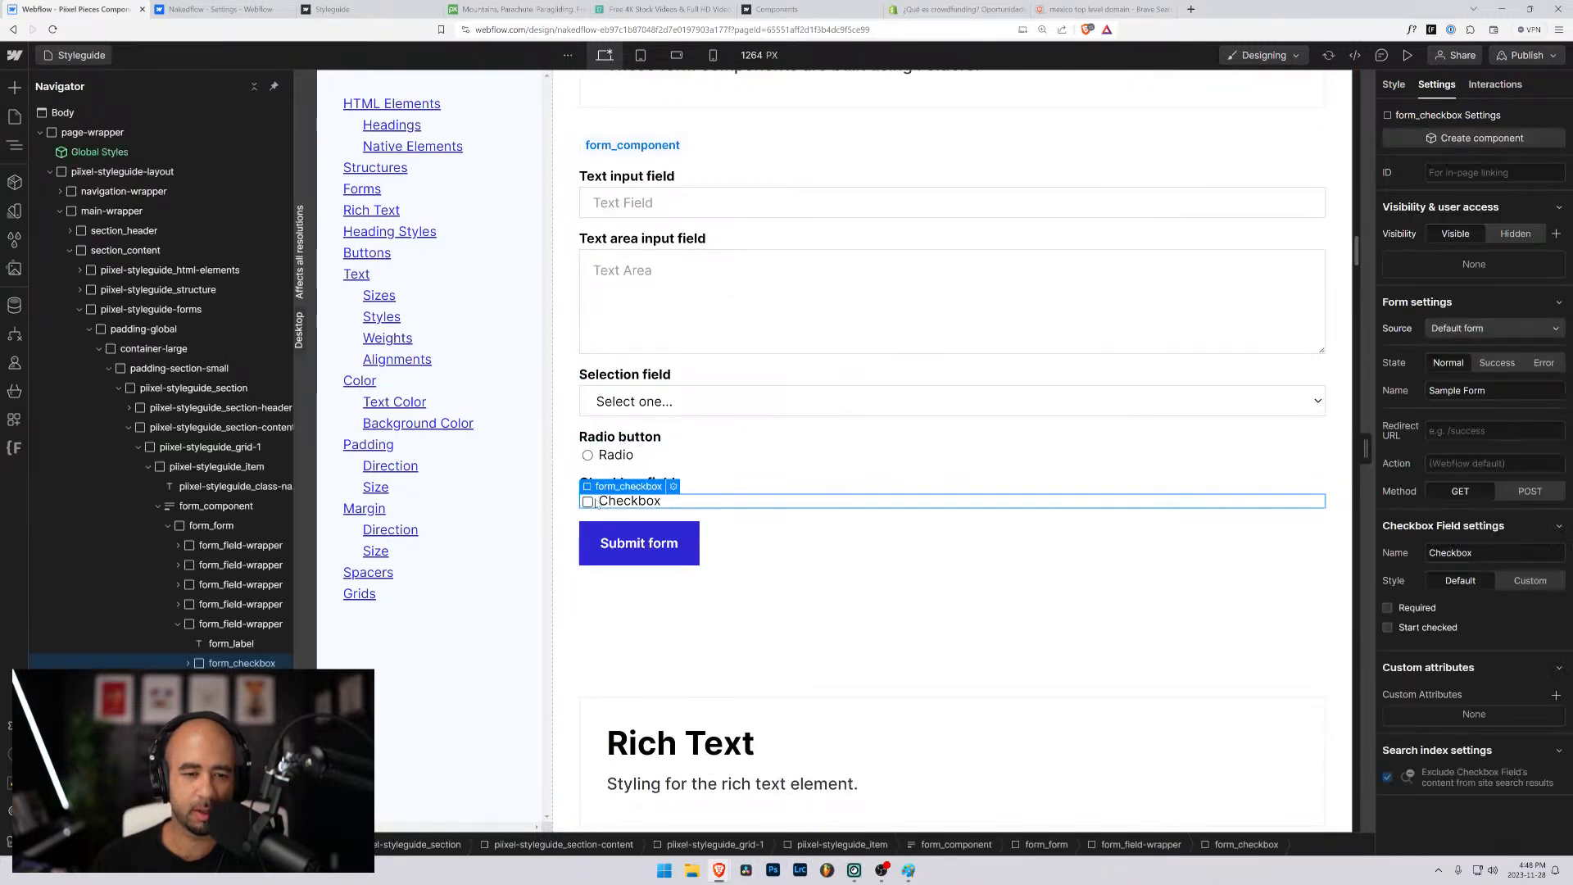
left_click(185, 627)
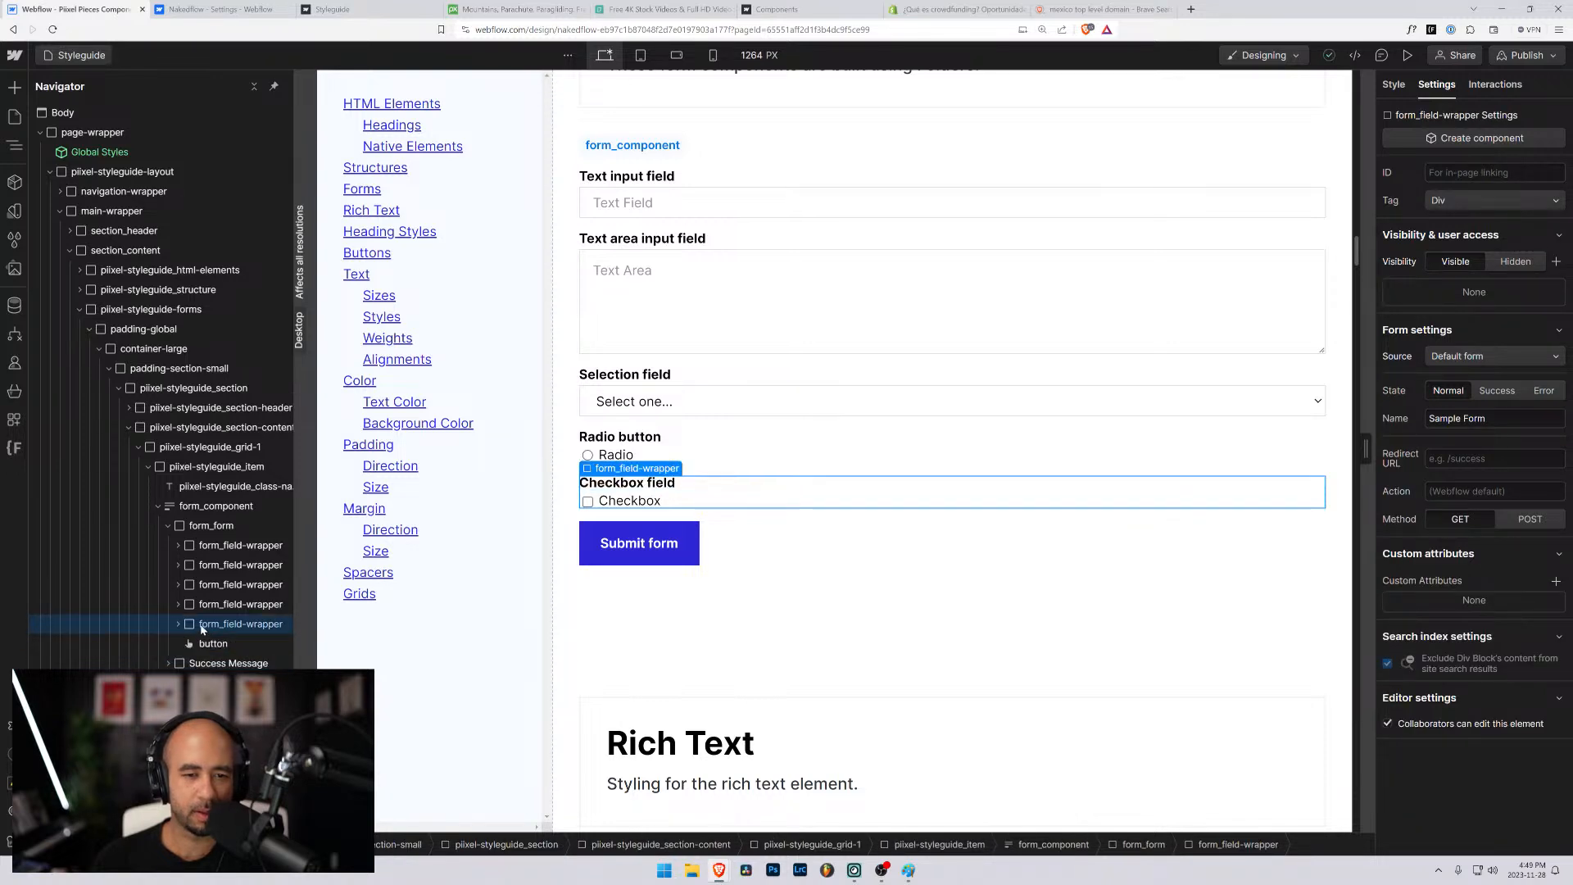
- Return to the Subscribe page, paste the checkbox field wrapper into the newsletter form_form, and place it directly above the Subscribe button
left_click(219, 9)
left_click(82, 9)
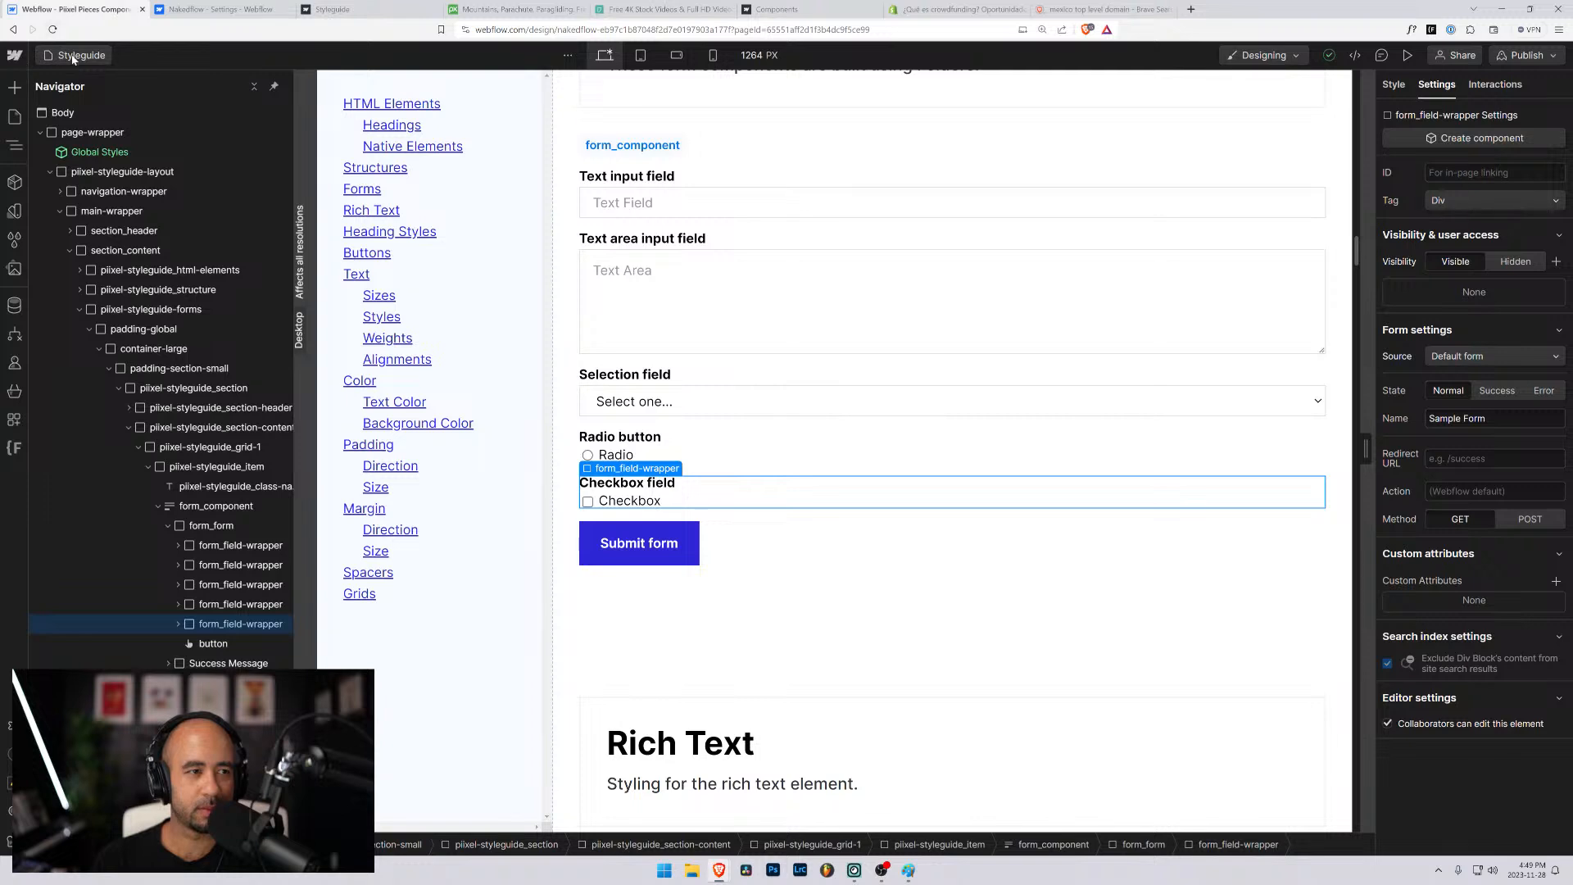
left_click(57, 55)
left_click(66, 316)
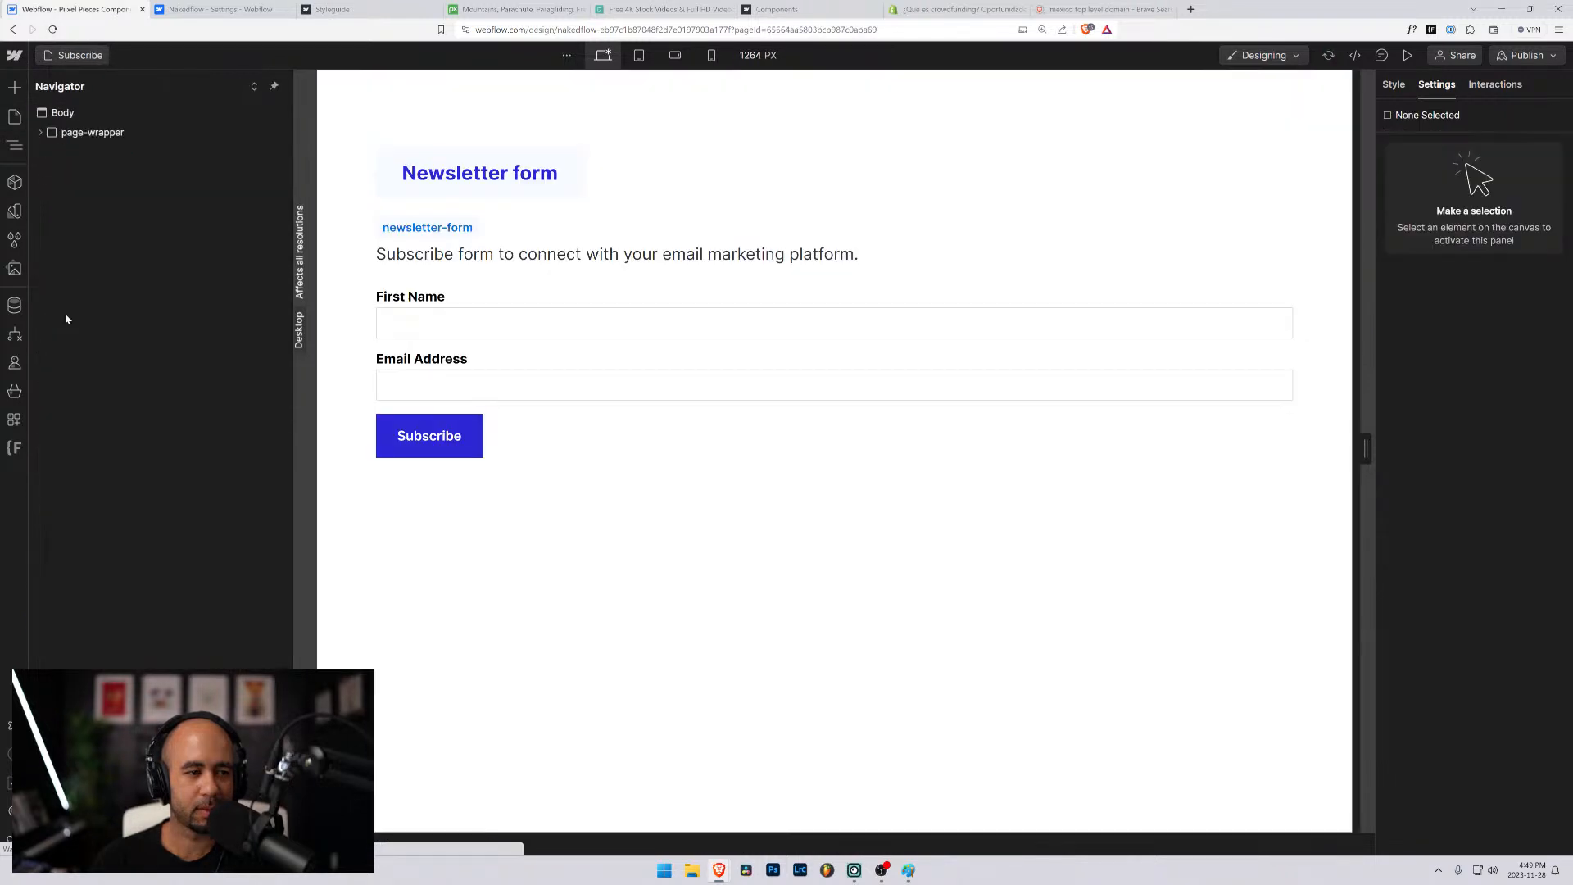
left_click(471, 369)
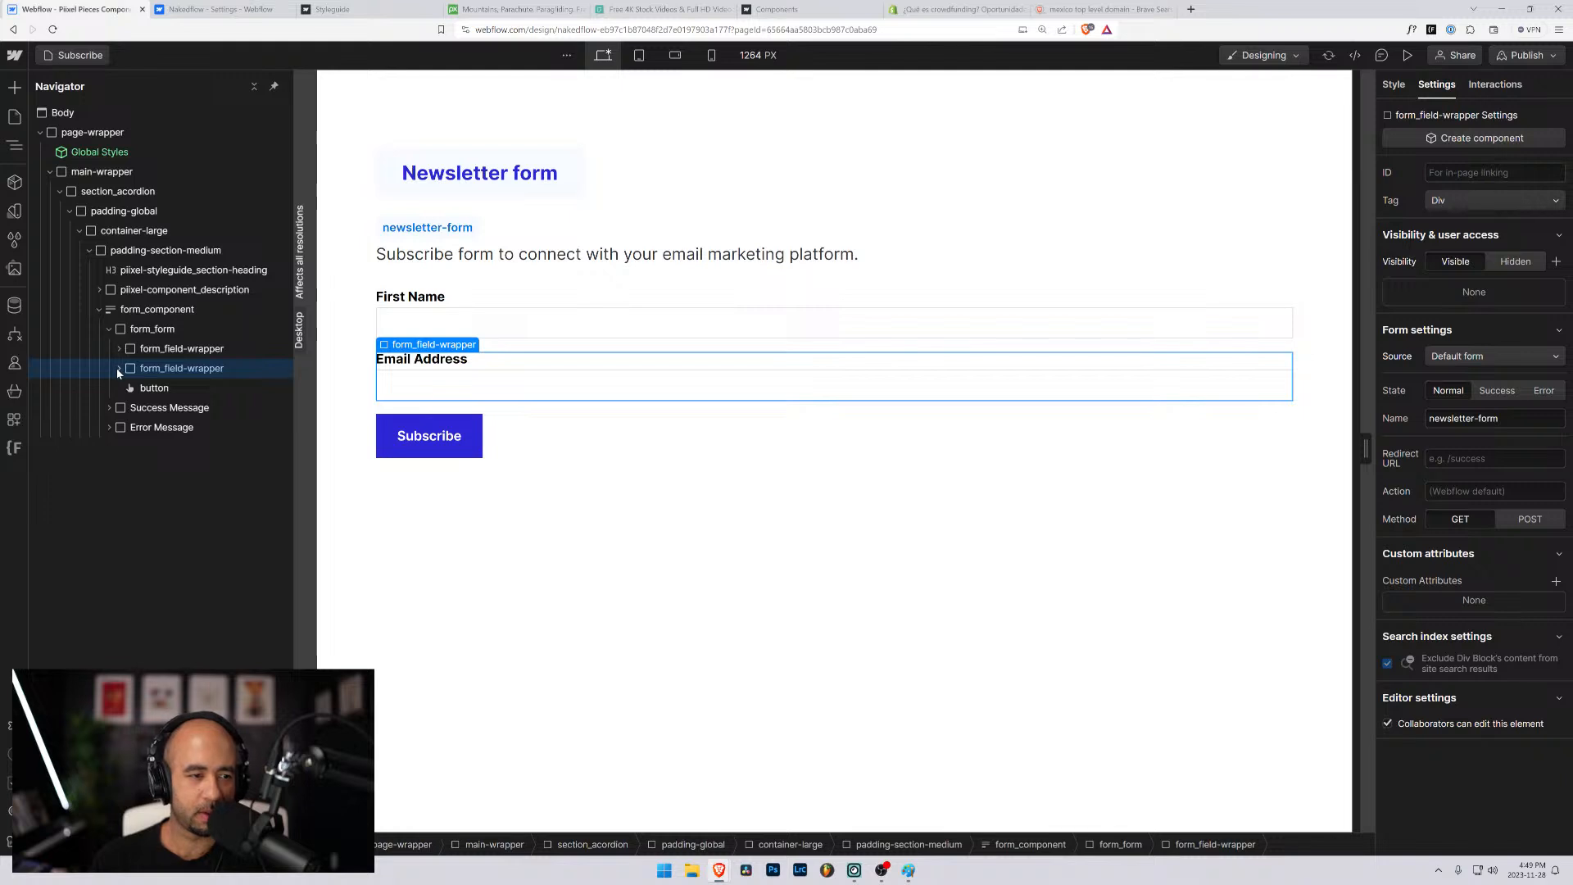
left_click(130, 332)
left_click(121, 369)
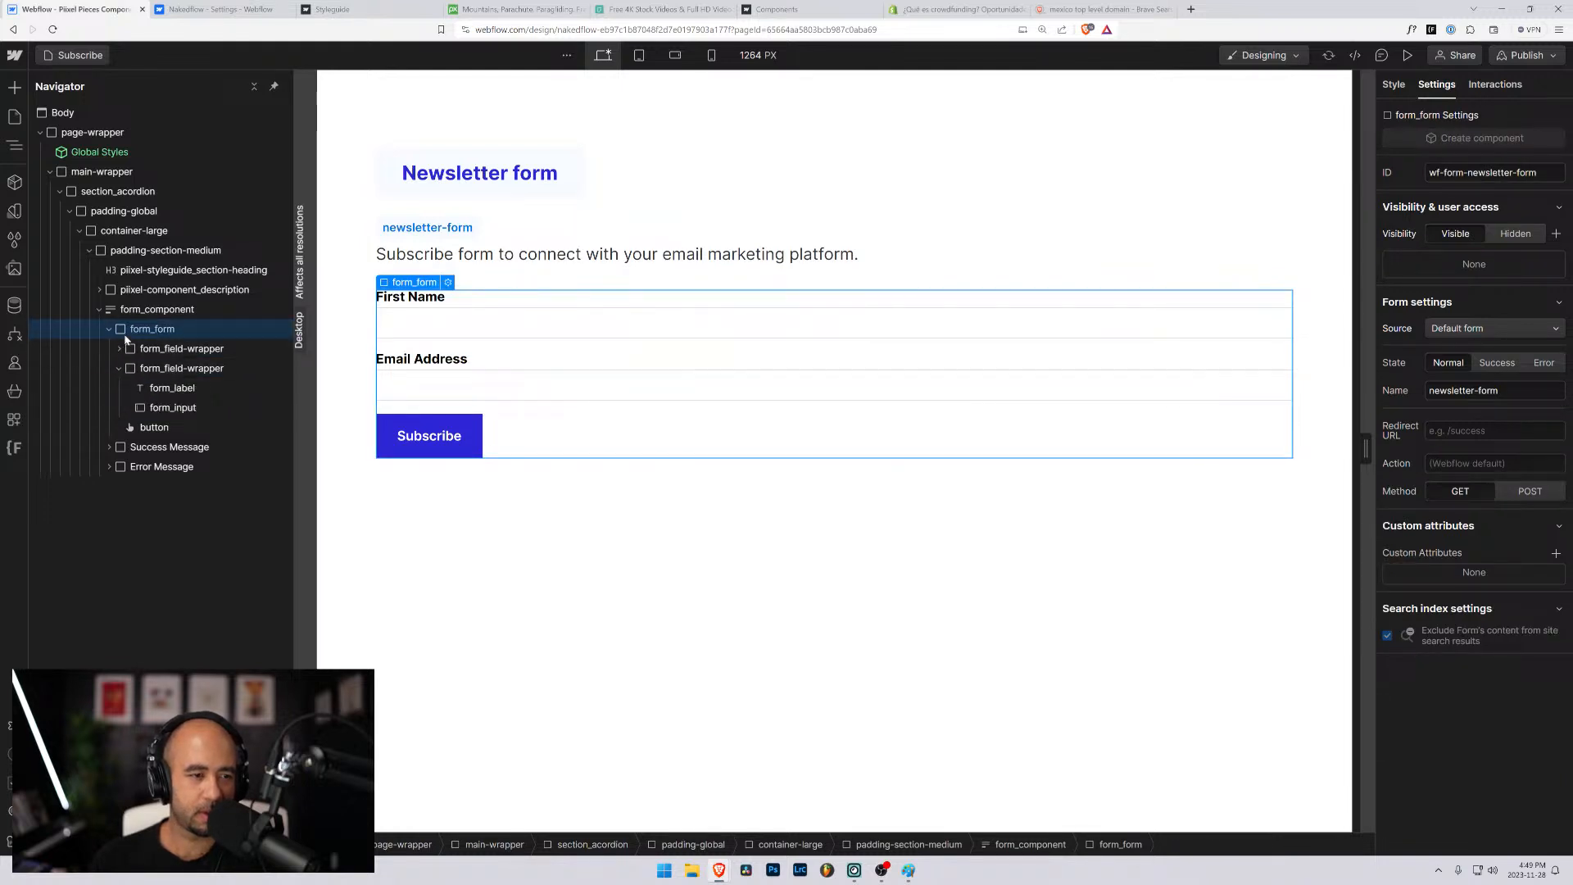
left_click(121, 368)
key("ctrl+v")
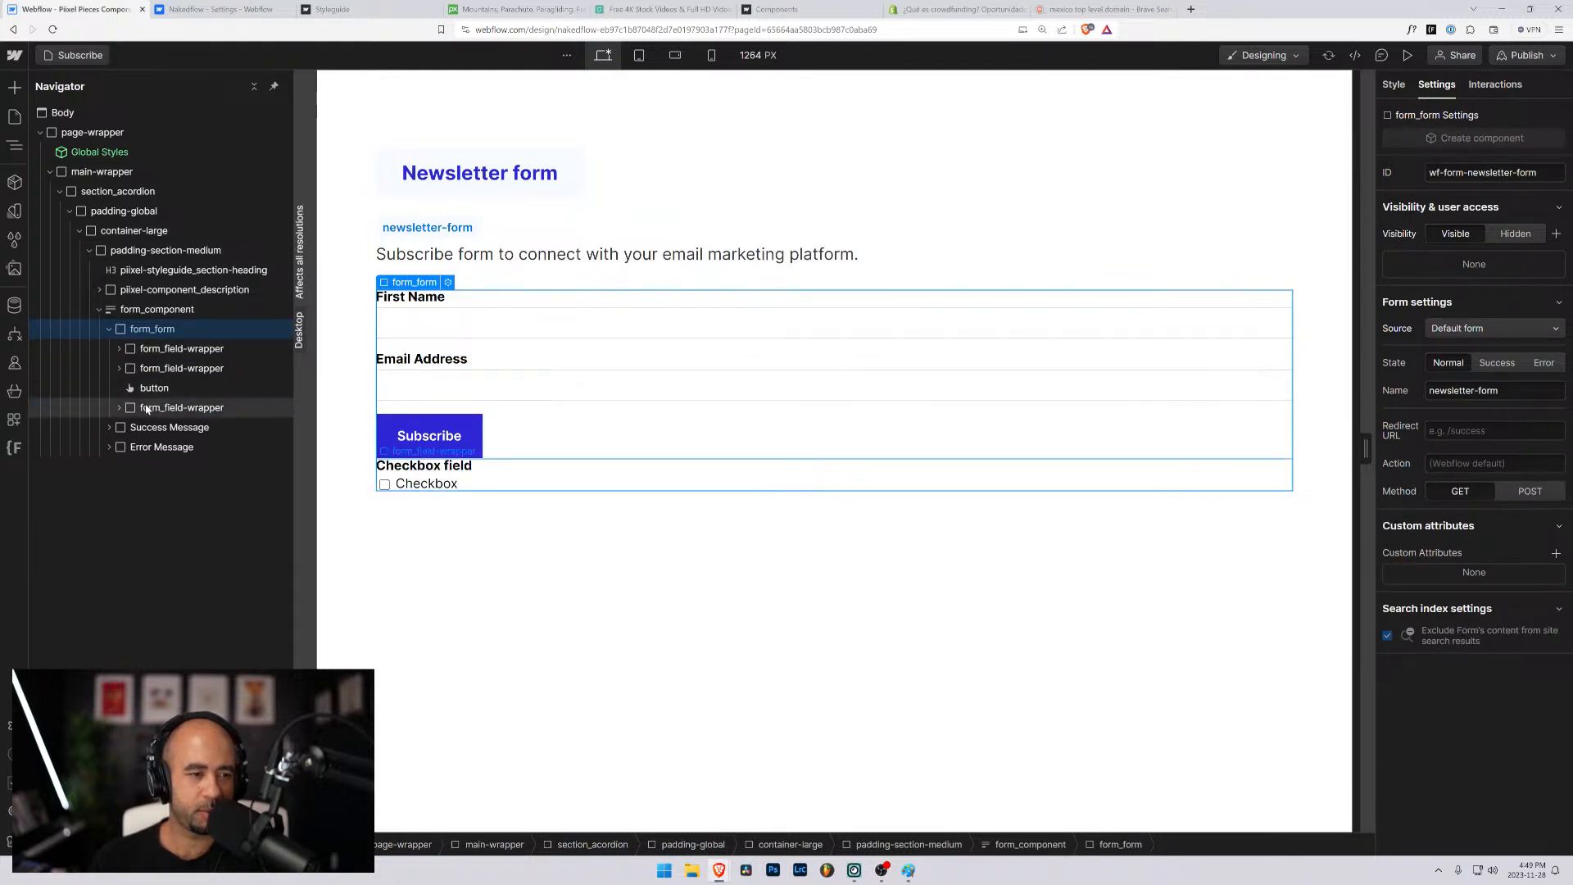
left_click_drag(146, 405, 145, 392)
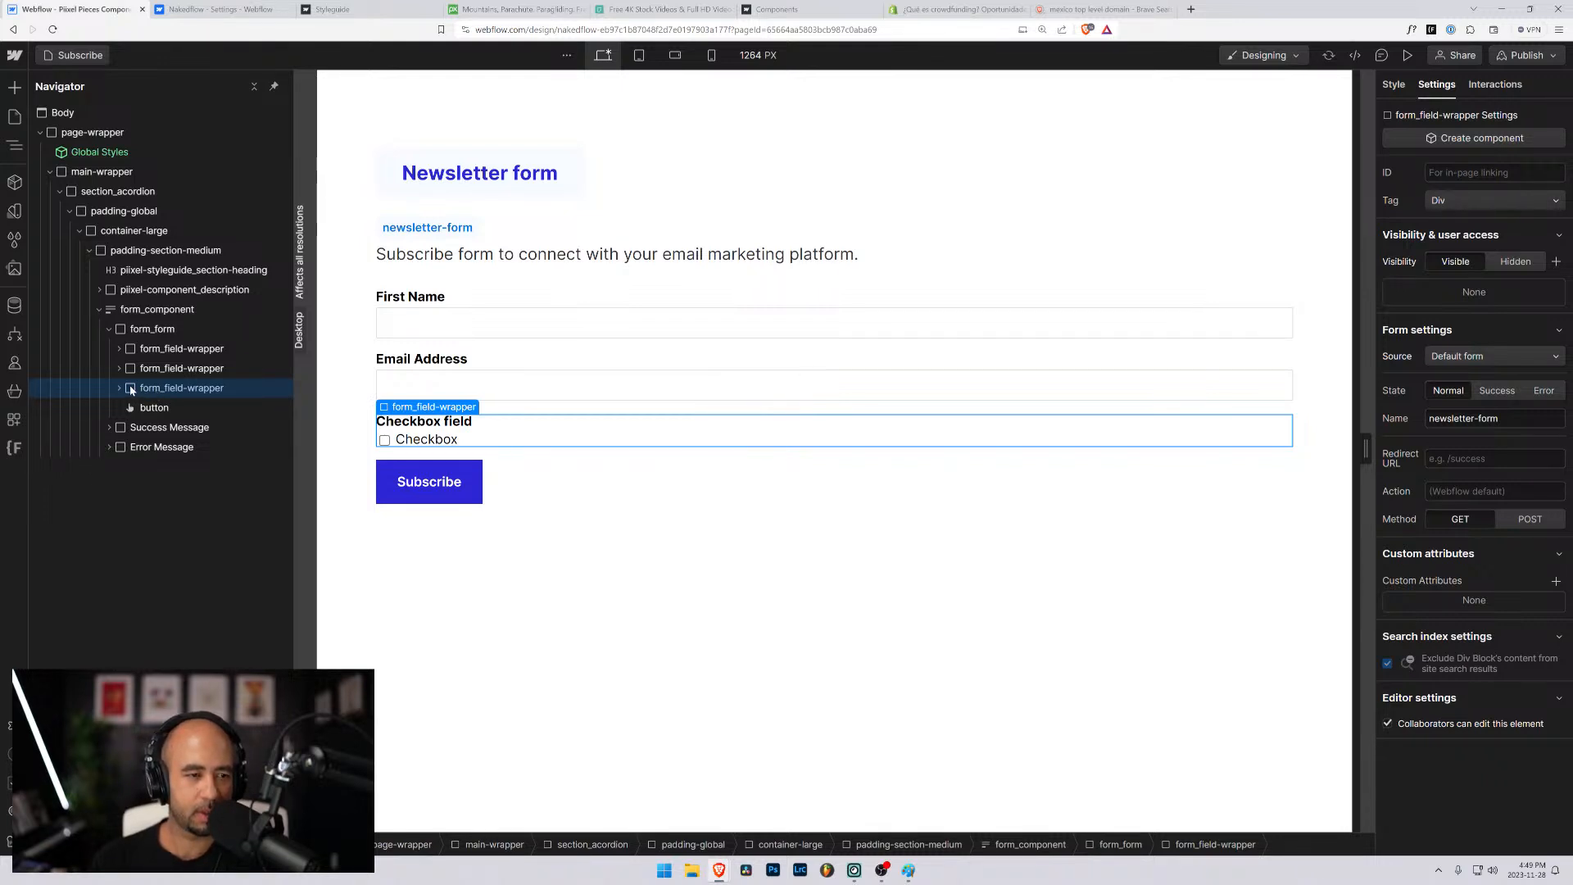
- Try rewording the checkbox field's label in the newsletter form, beginning with "Terms and", and clear the attempted text
left_click(120, 388)
left_click(120, 388)
left_click(419, 425)
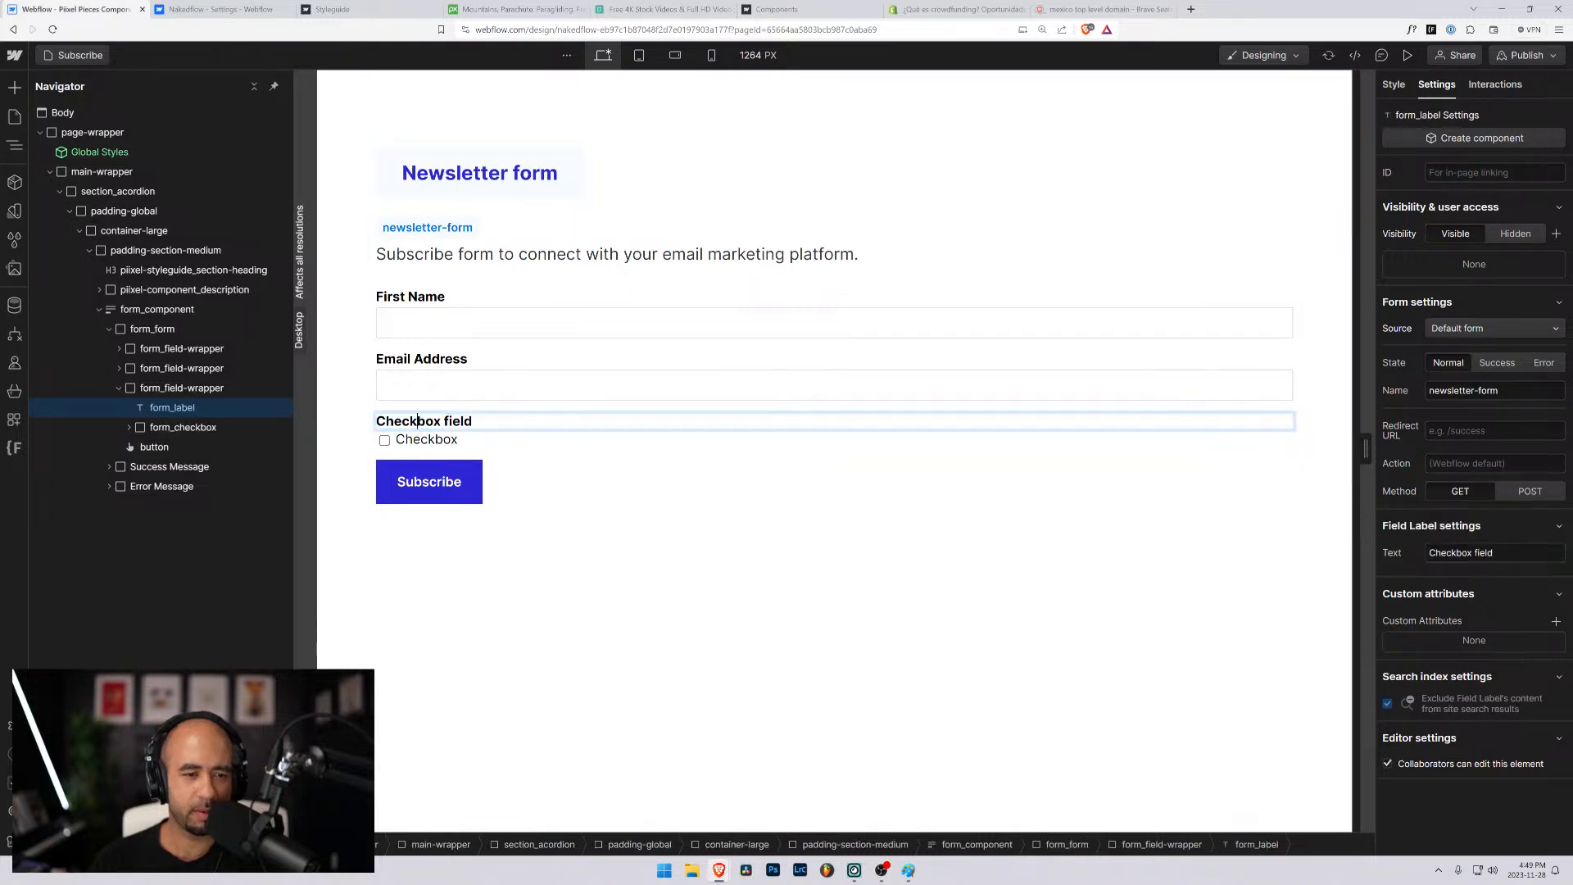
double_click(419, 424)
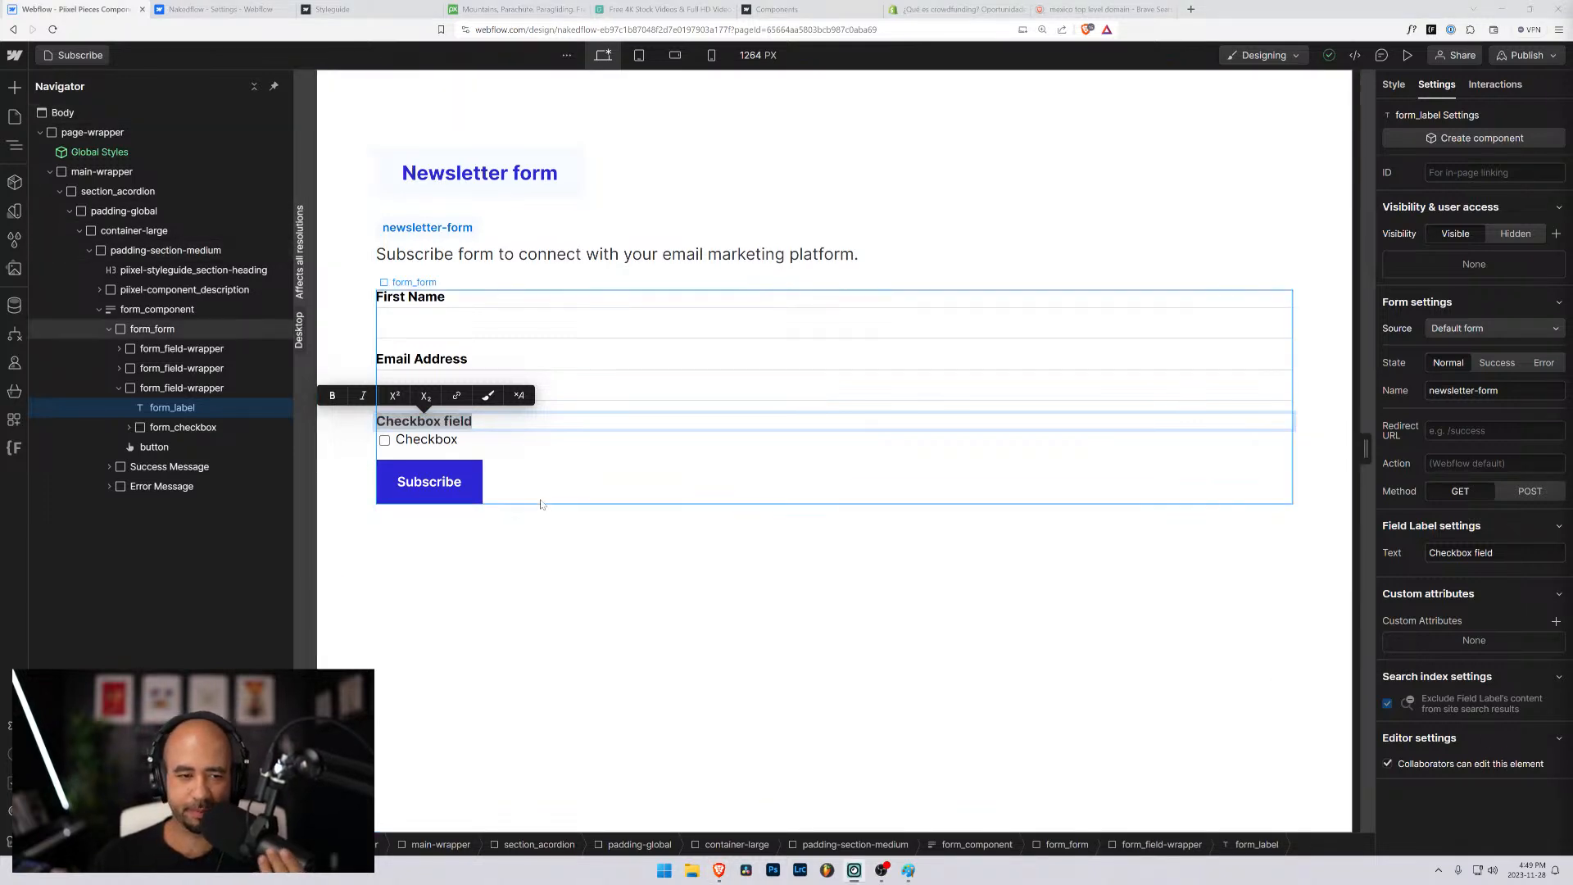
left_click(483, 421)
left_click_drag(483, 421, 356, 421)
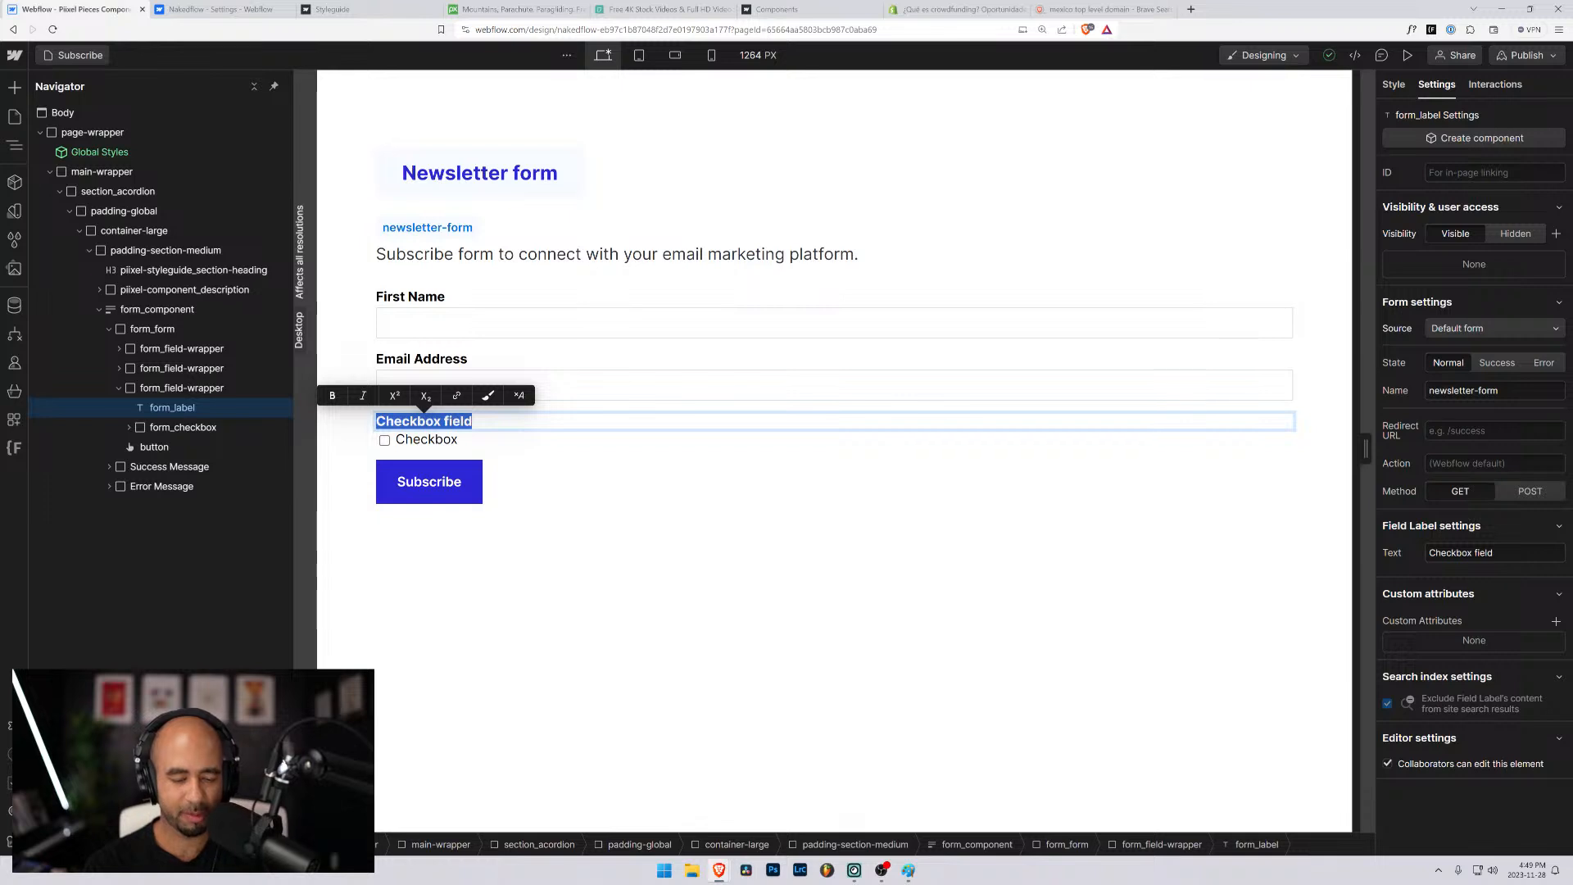
type("Terms")
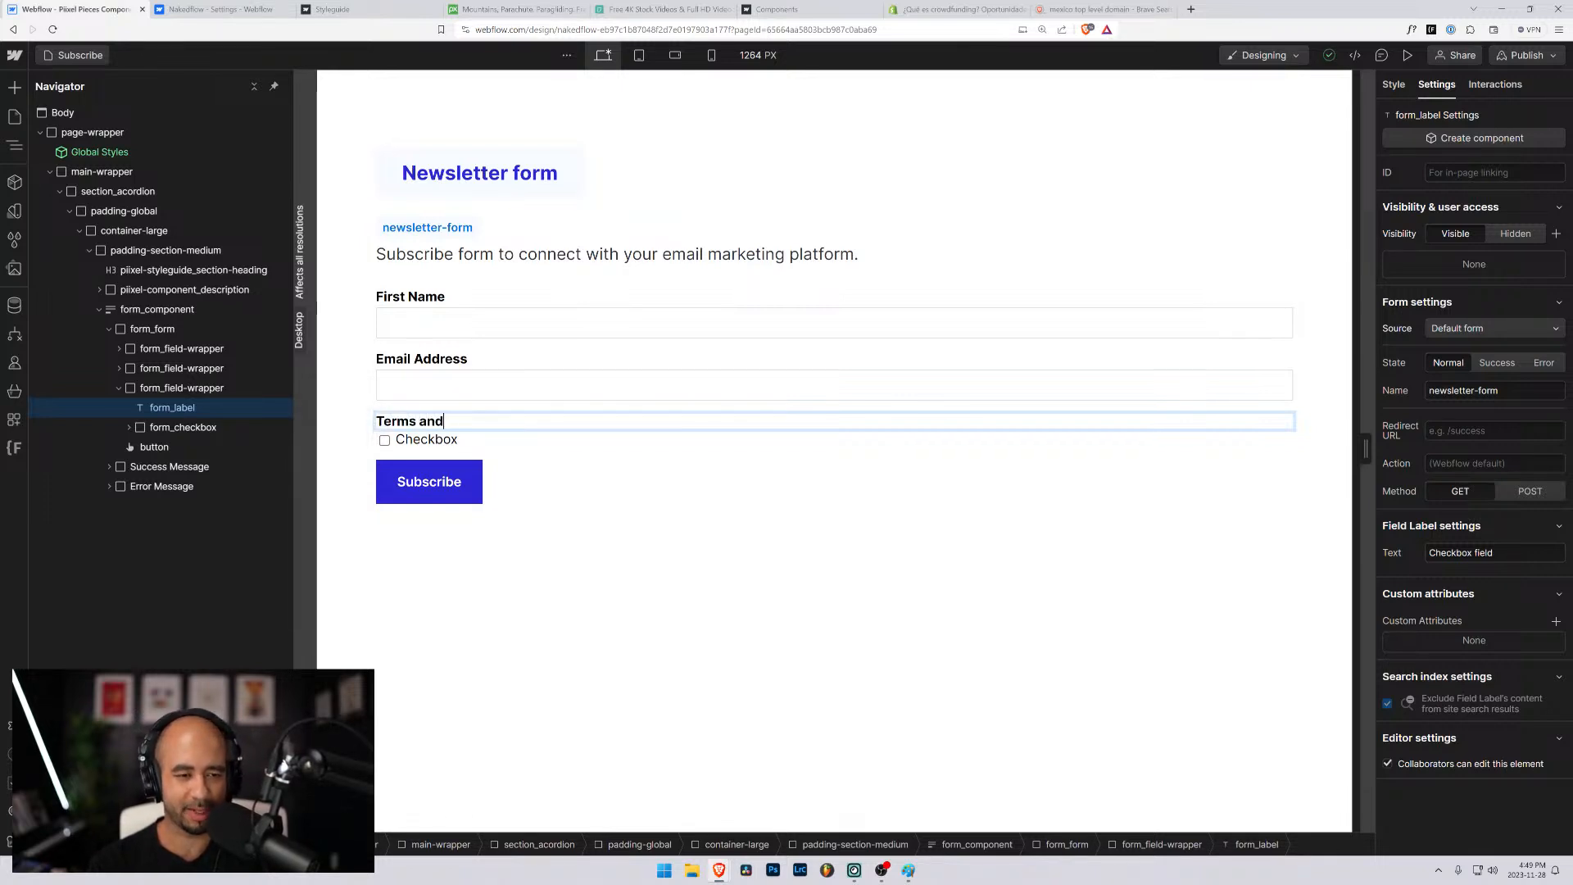
type(" and ")
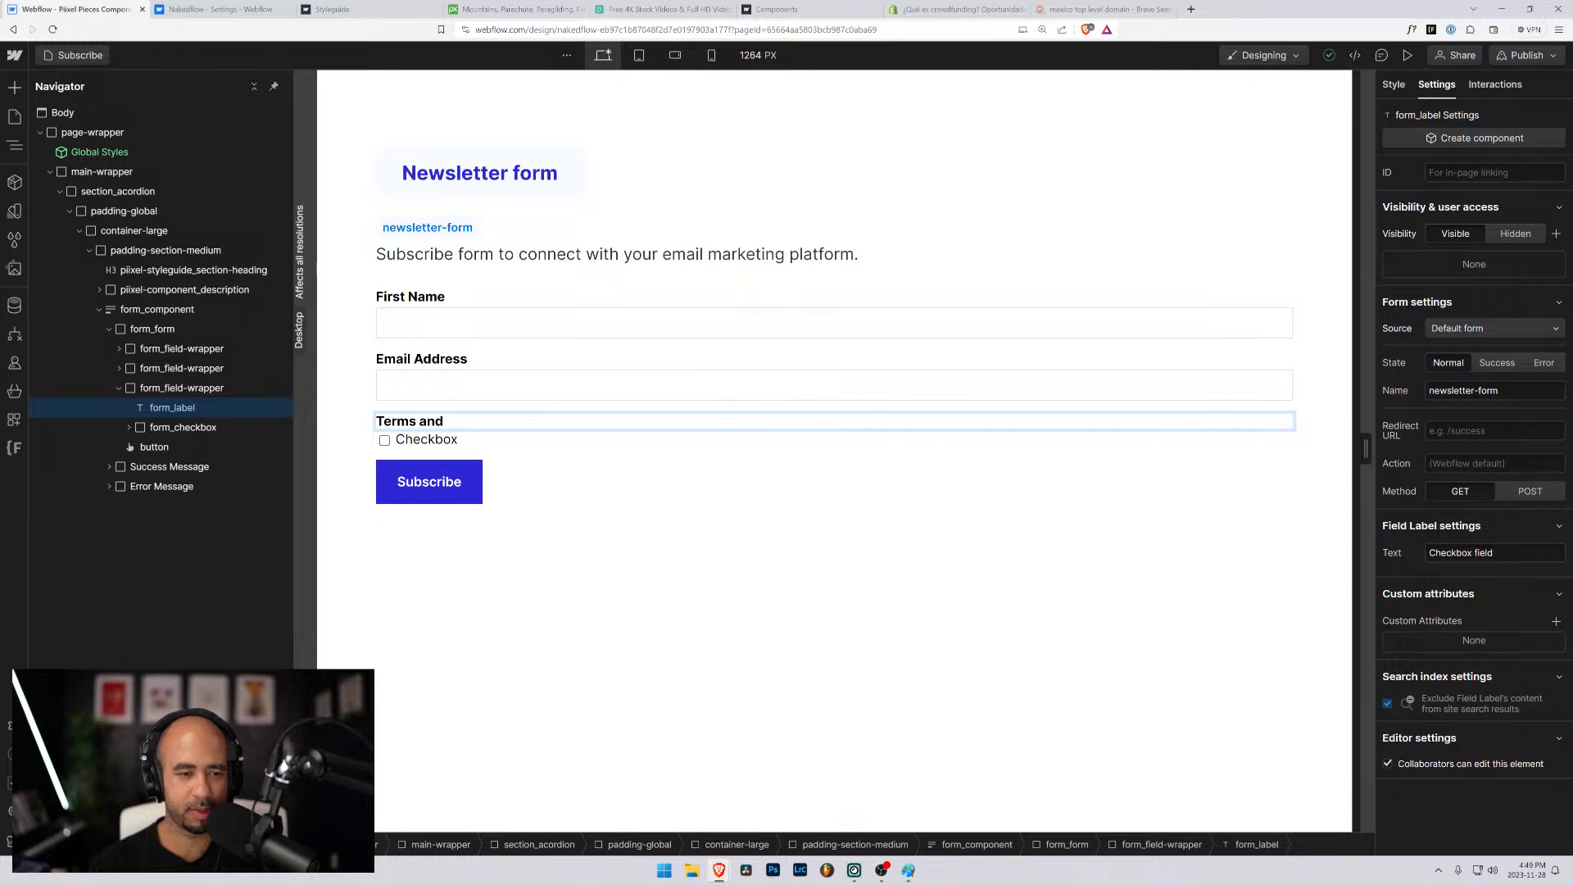
type("Can")
key("BackSpace")
key("BackSpace")
key("BackSpace")
key("BackSpace")
key("BackSpace")
key("BackSpace")
key("BackSpace")
key("BackSpace")
key("BackSpace")
key("BackSpace")
key("BackSpace")
key("BackSpace")
key("BackSpace")
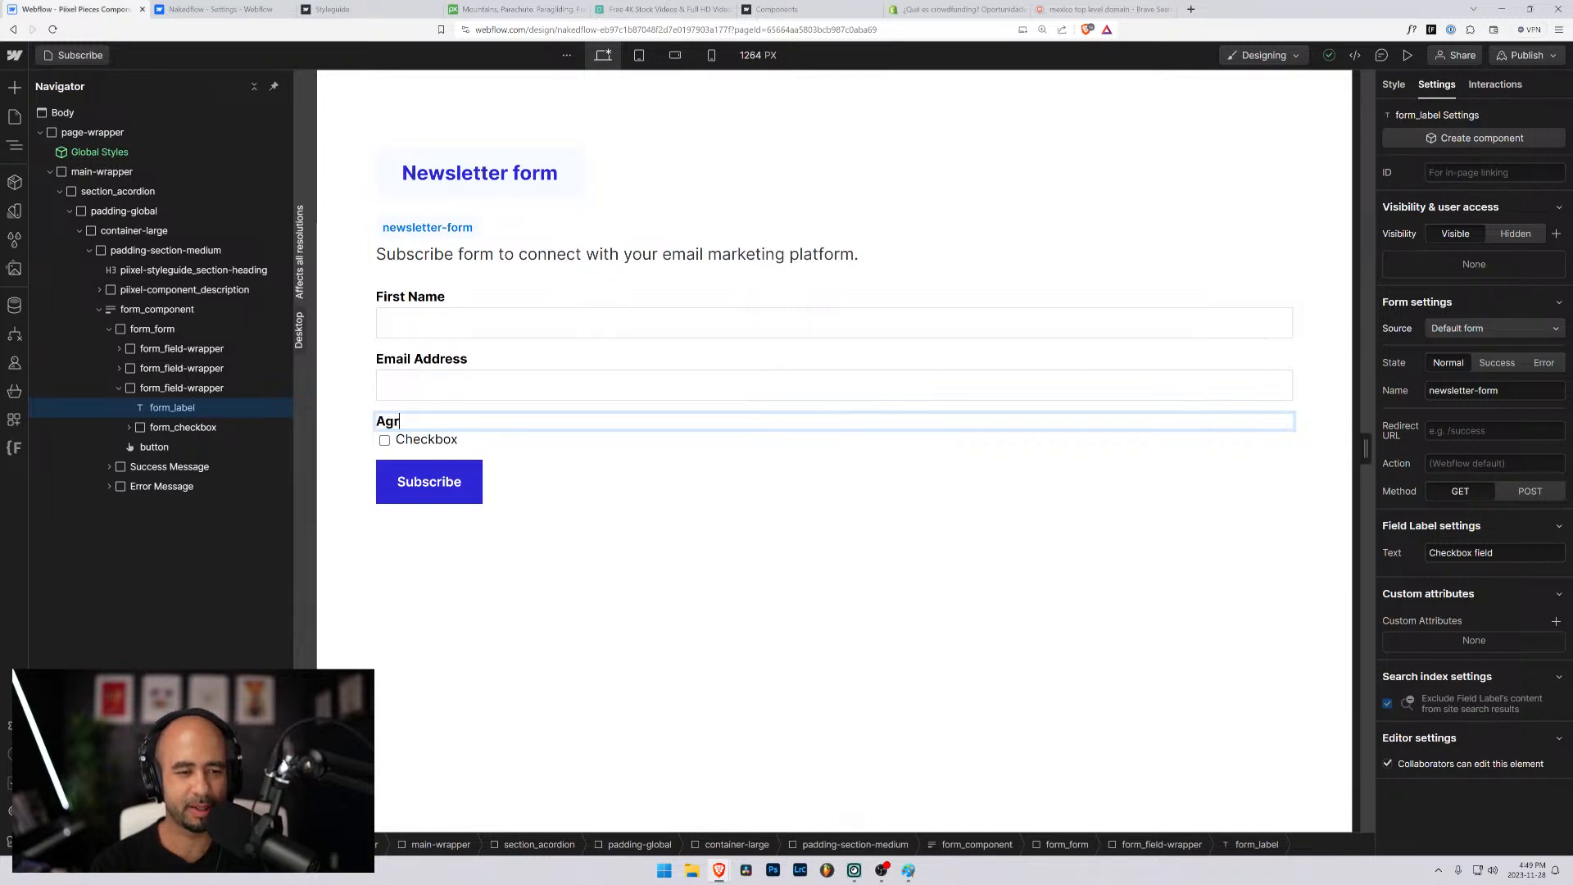
key("BackSpace")
key("BackSpace")
key("BackSpace")
- Word the checkbox field's label as "Do you agree to get emails?"
type("Do you ag")
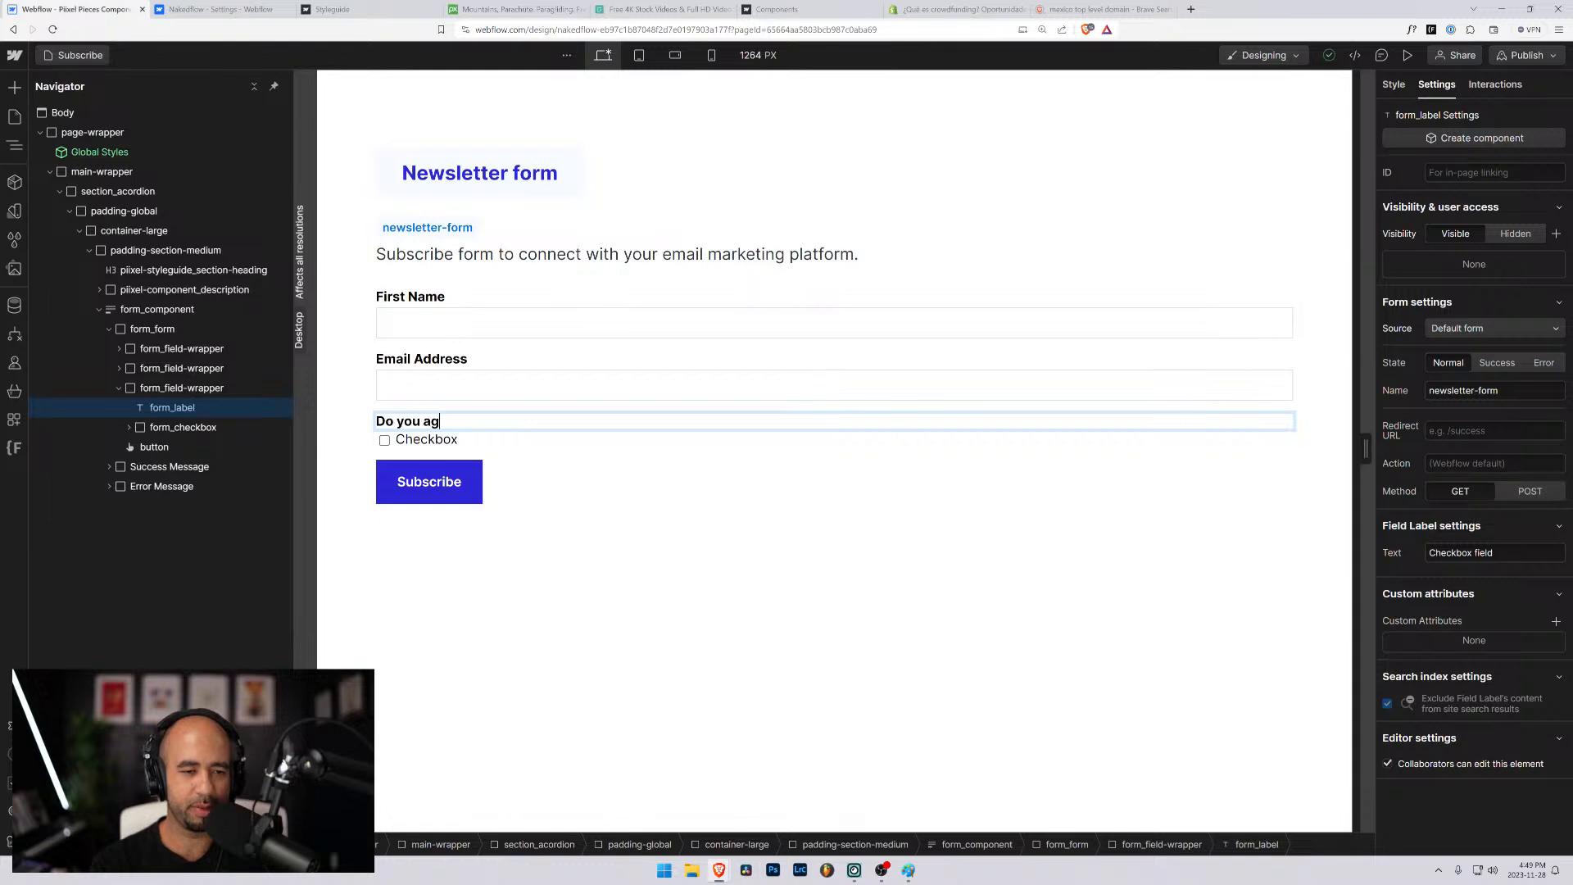
type("ree to ")
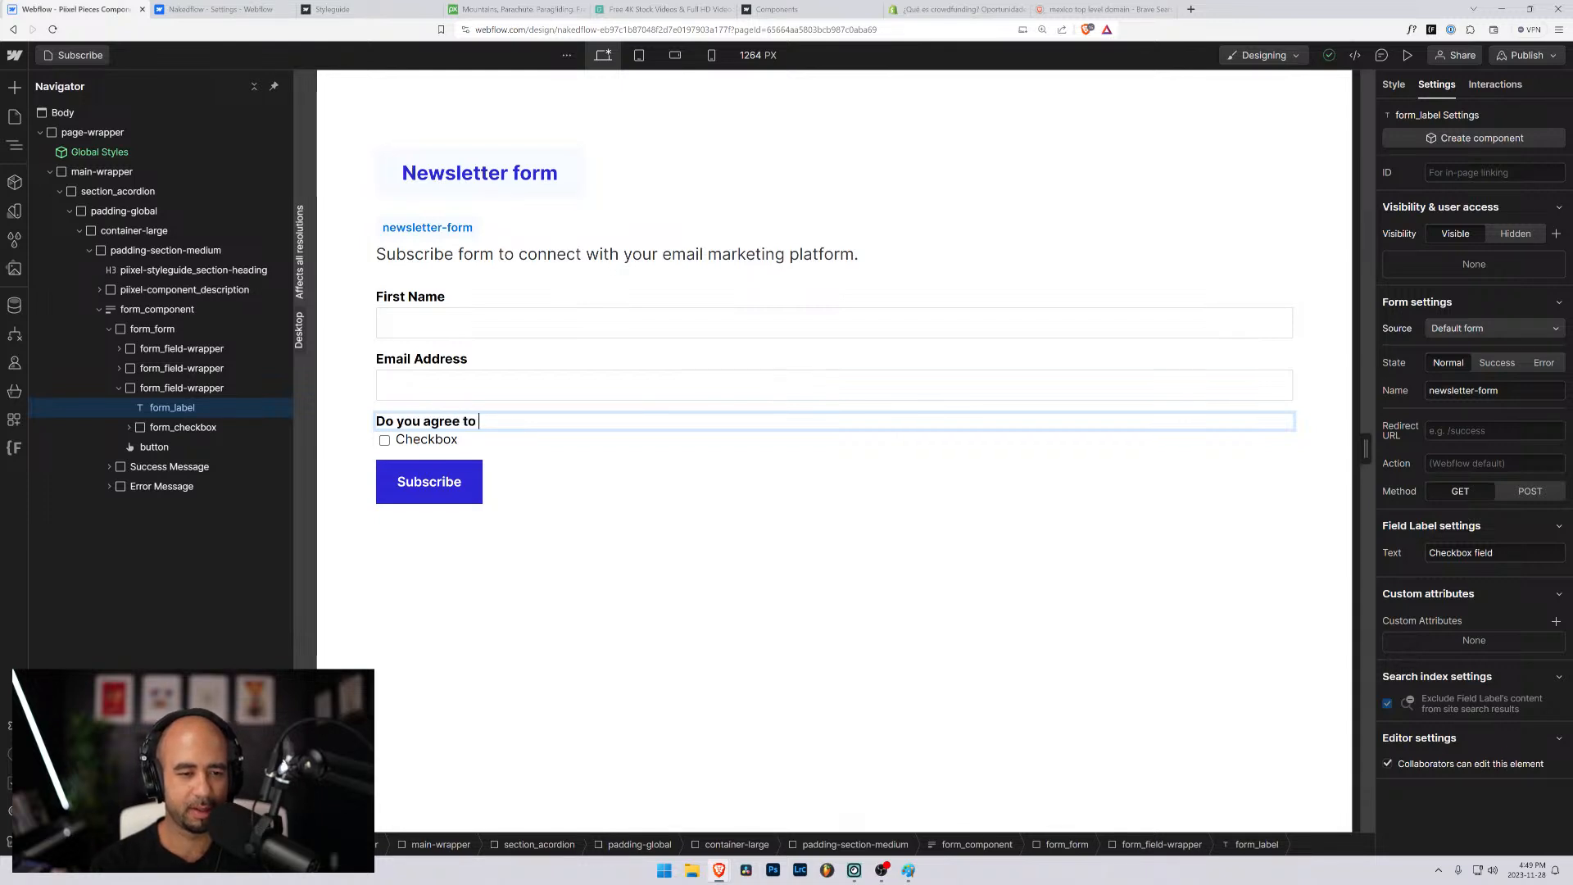
type("get emails")
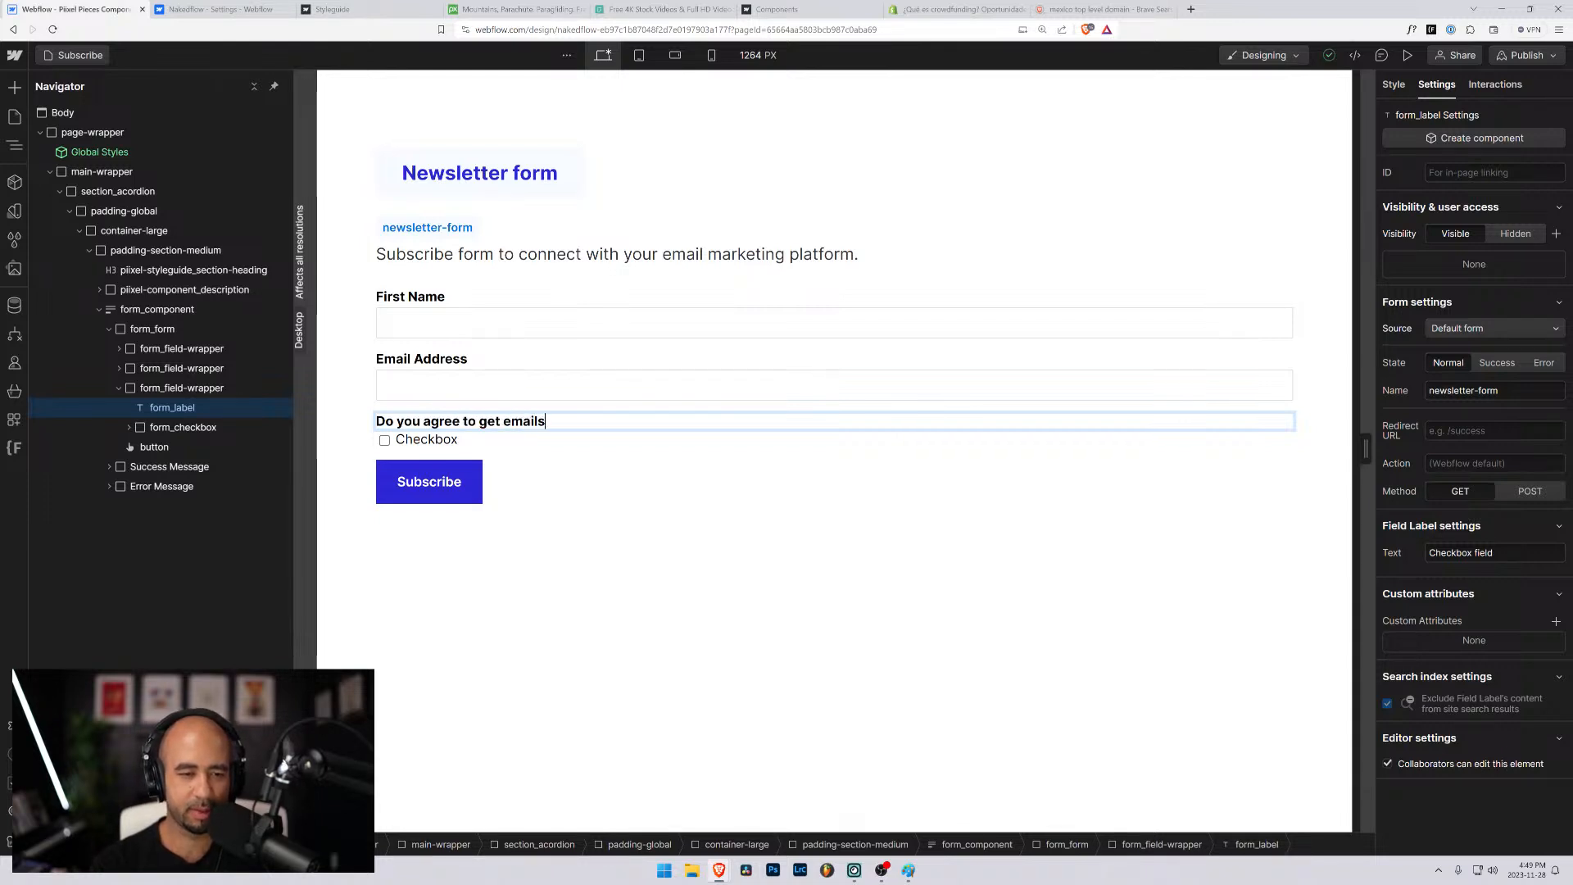
type("?")
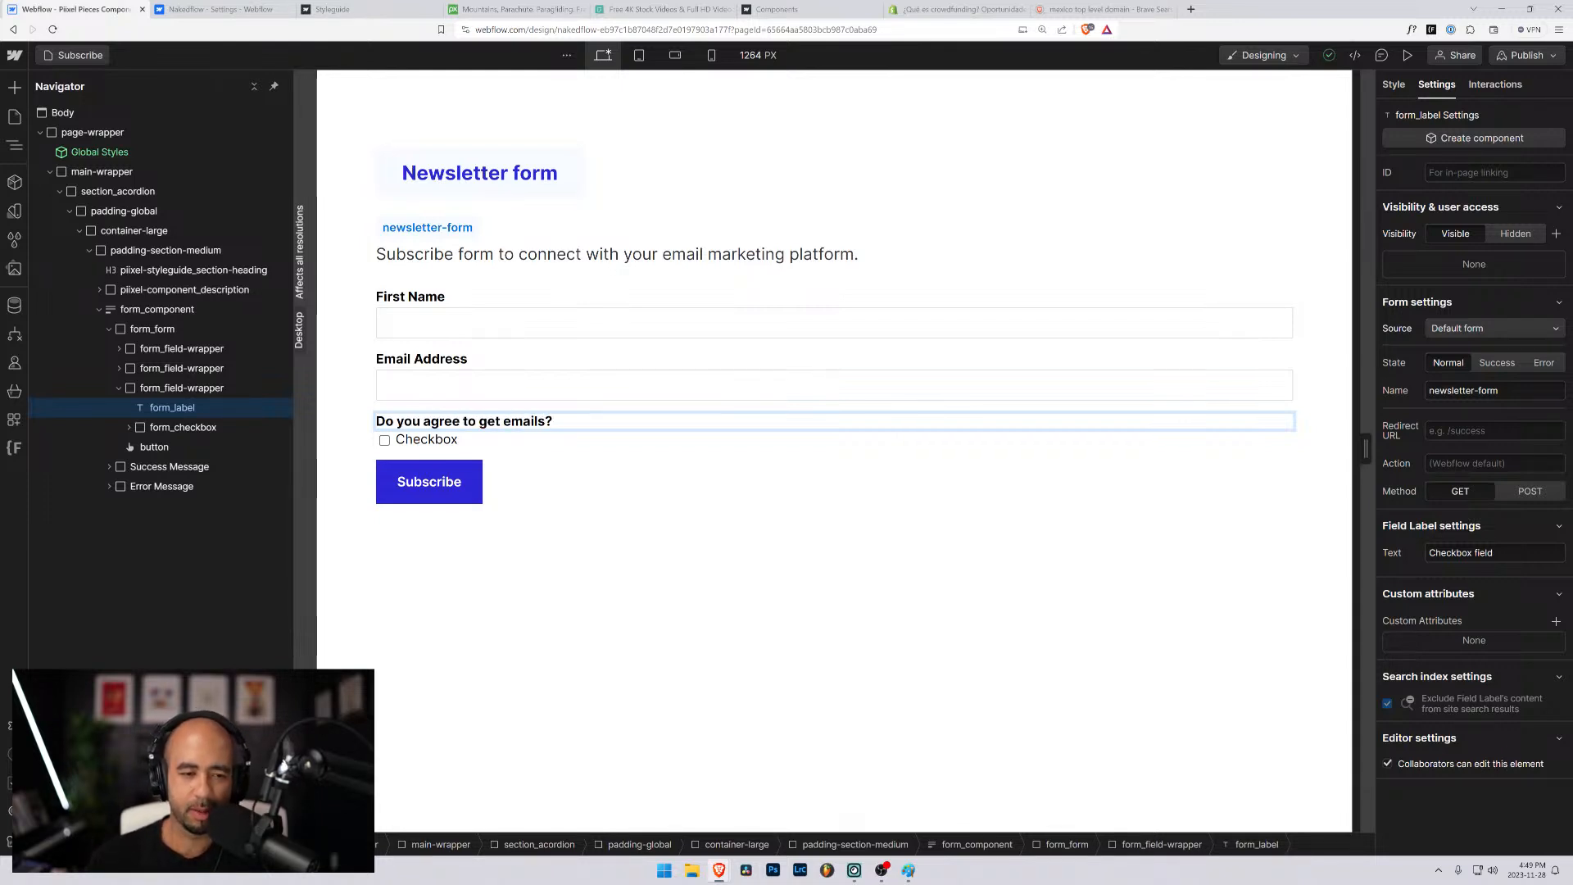
- Set the checkbox option's text to "Yes" and view the settings of form_checkbox and its form_checkbox-icon
double_click(434, 440)
type("W")
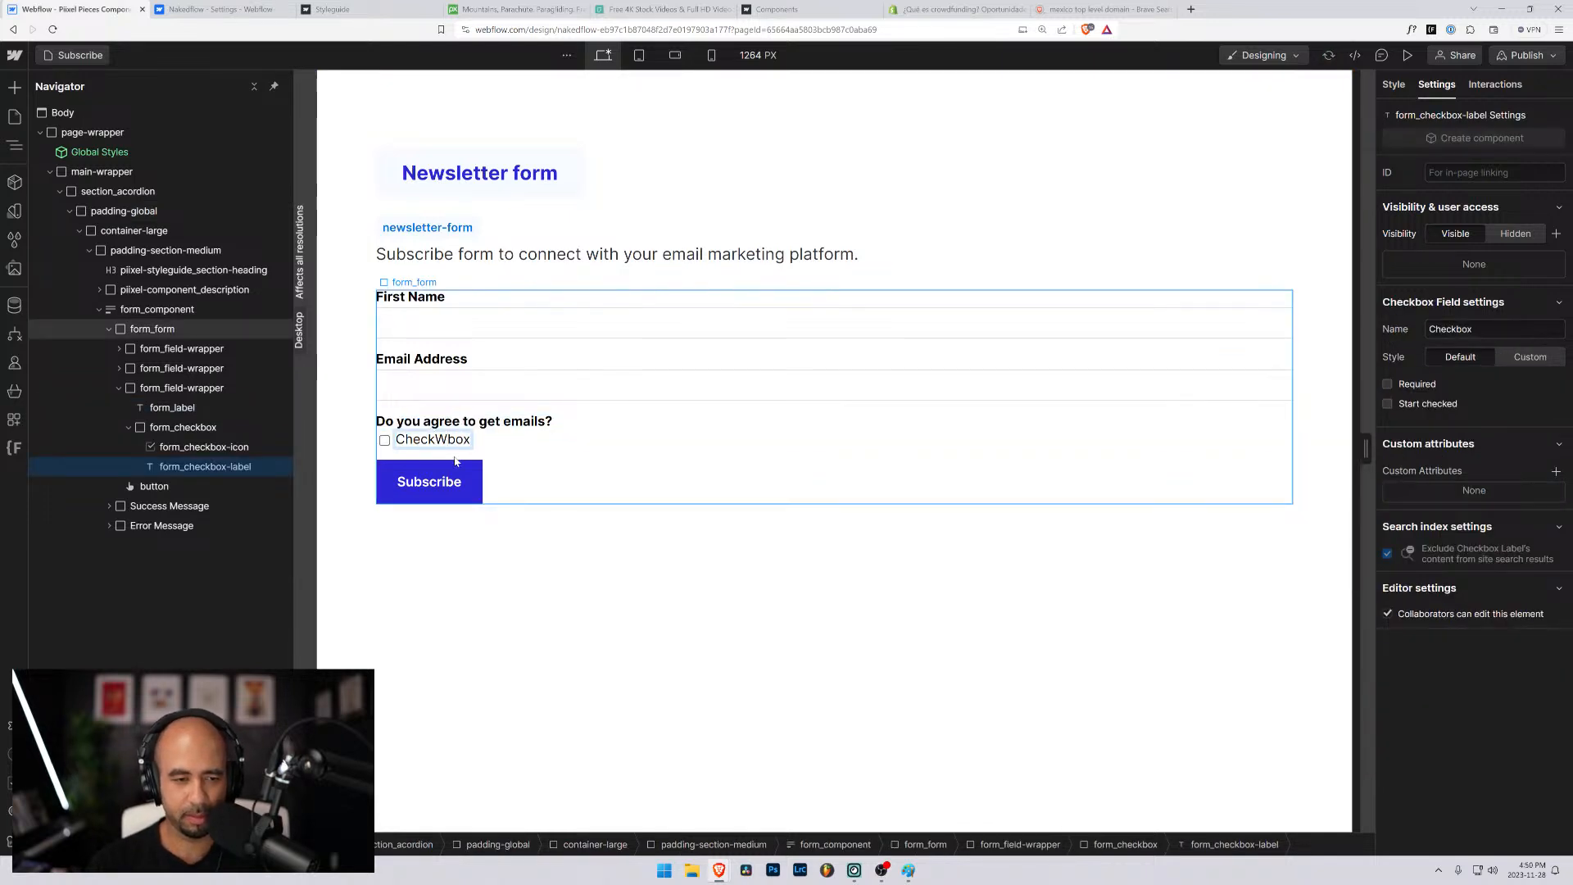
key("ctrl+a")
type("Yes")
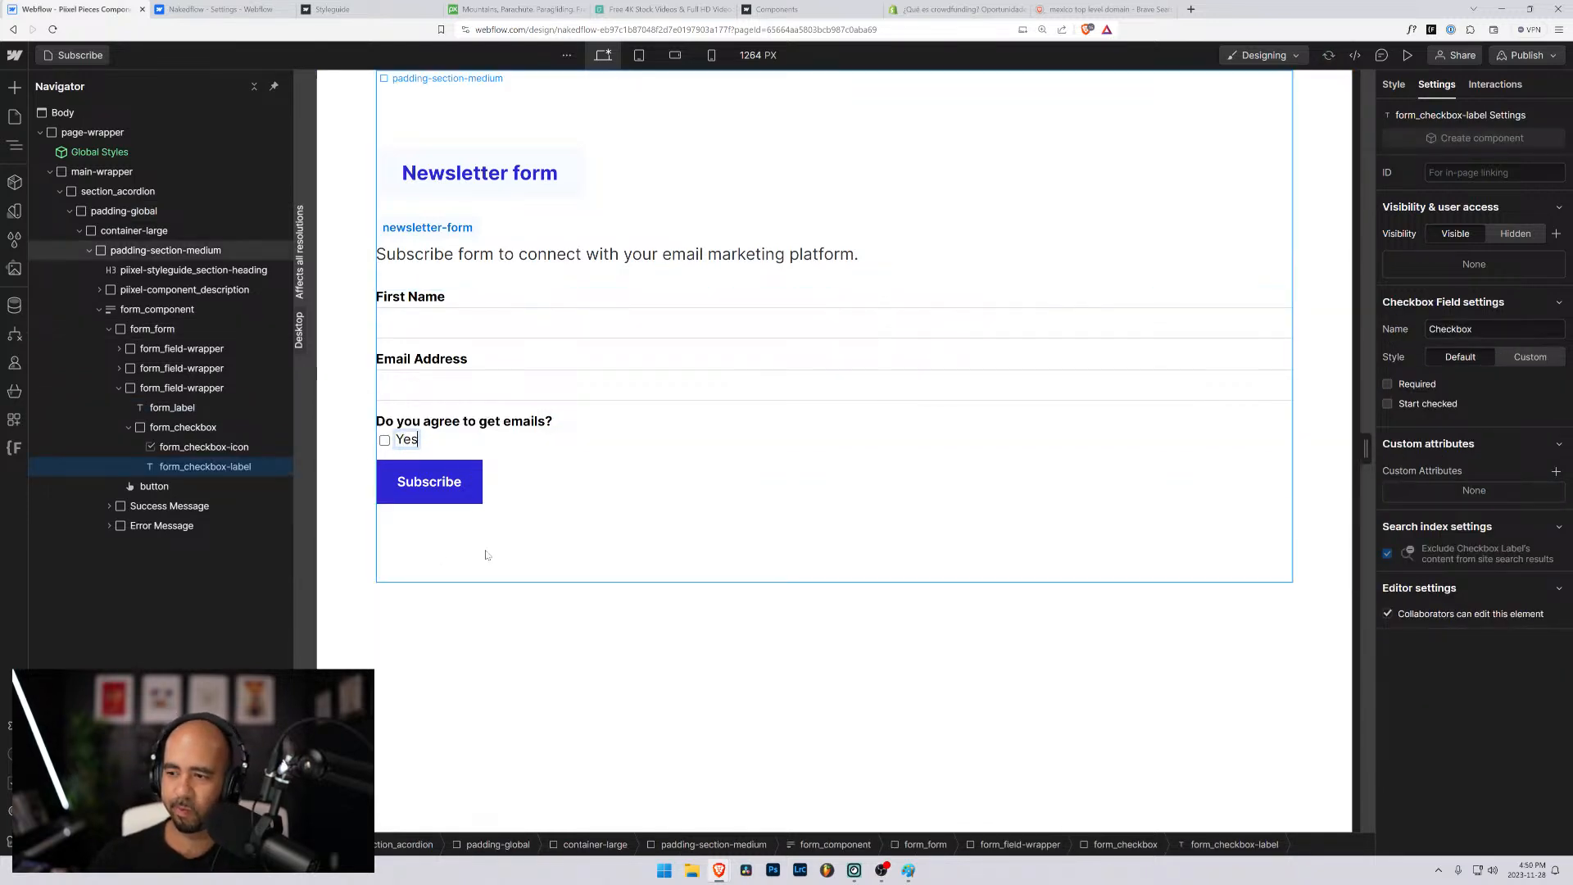
left_click(348, 487)
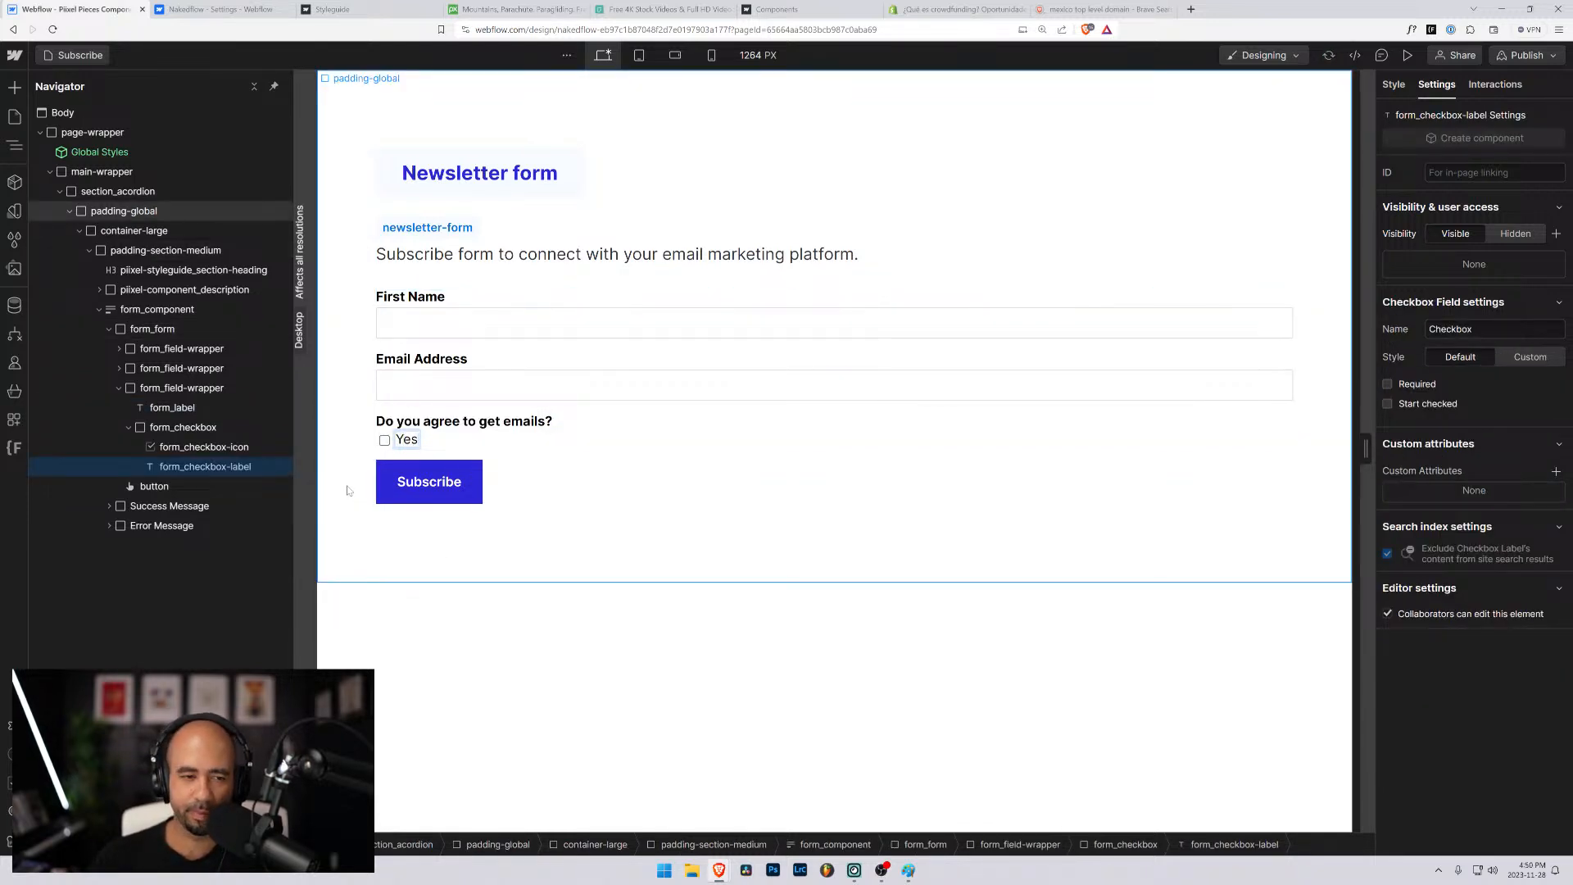
left_click(513, 440)
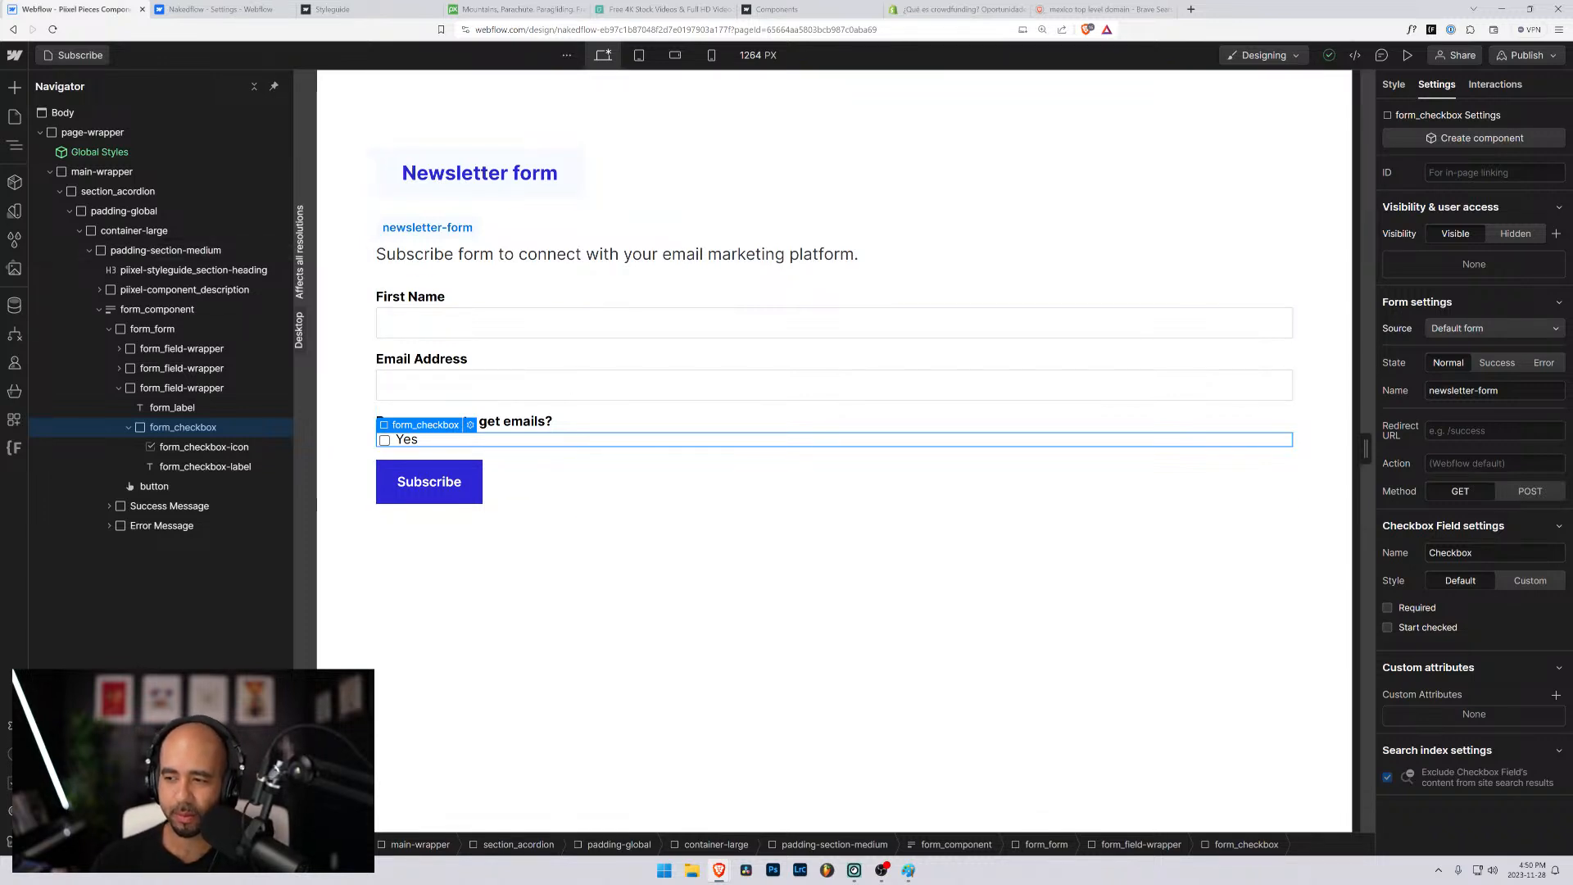
left_click(196, 449)
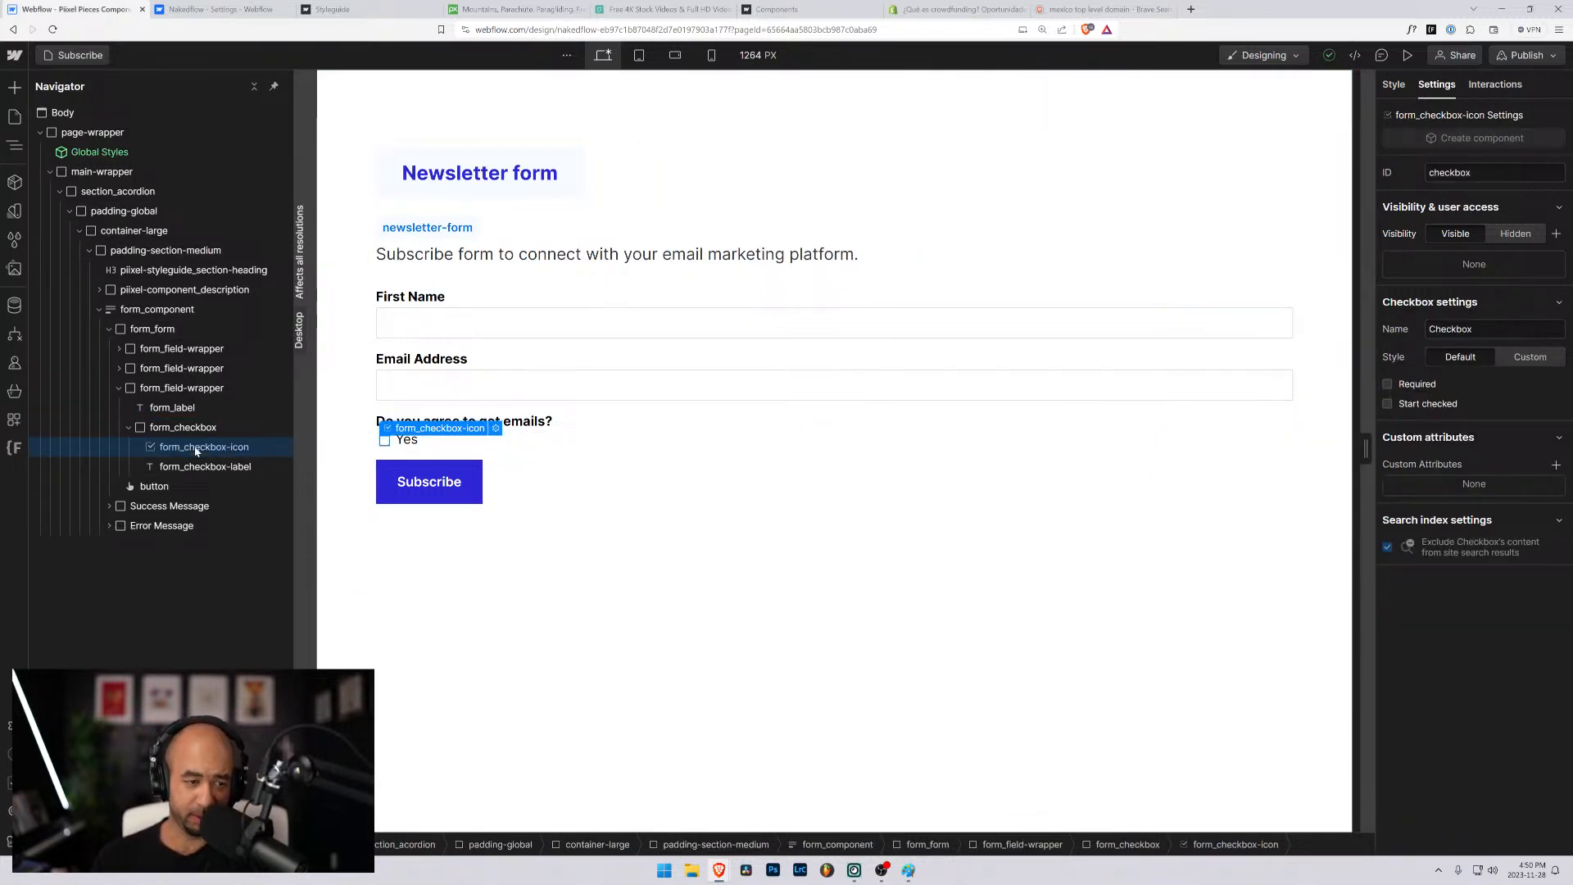
- Switch to the browser's search page, search for "convertkit", and open the ConvertKit website
left_click(1159, 7)
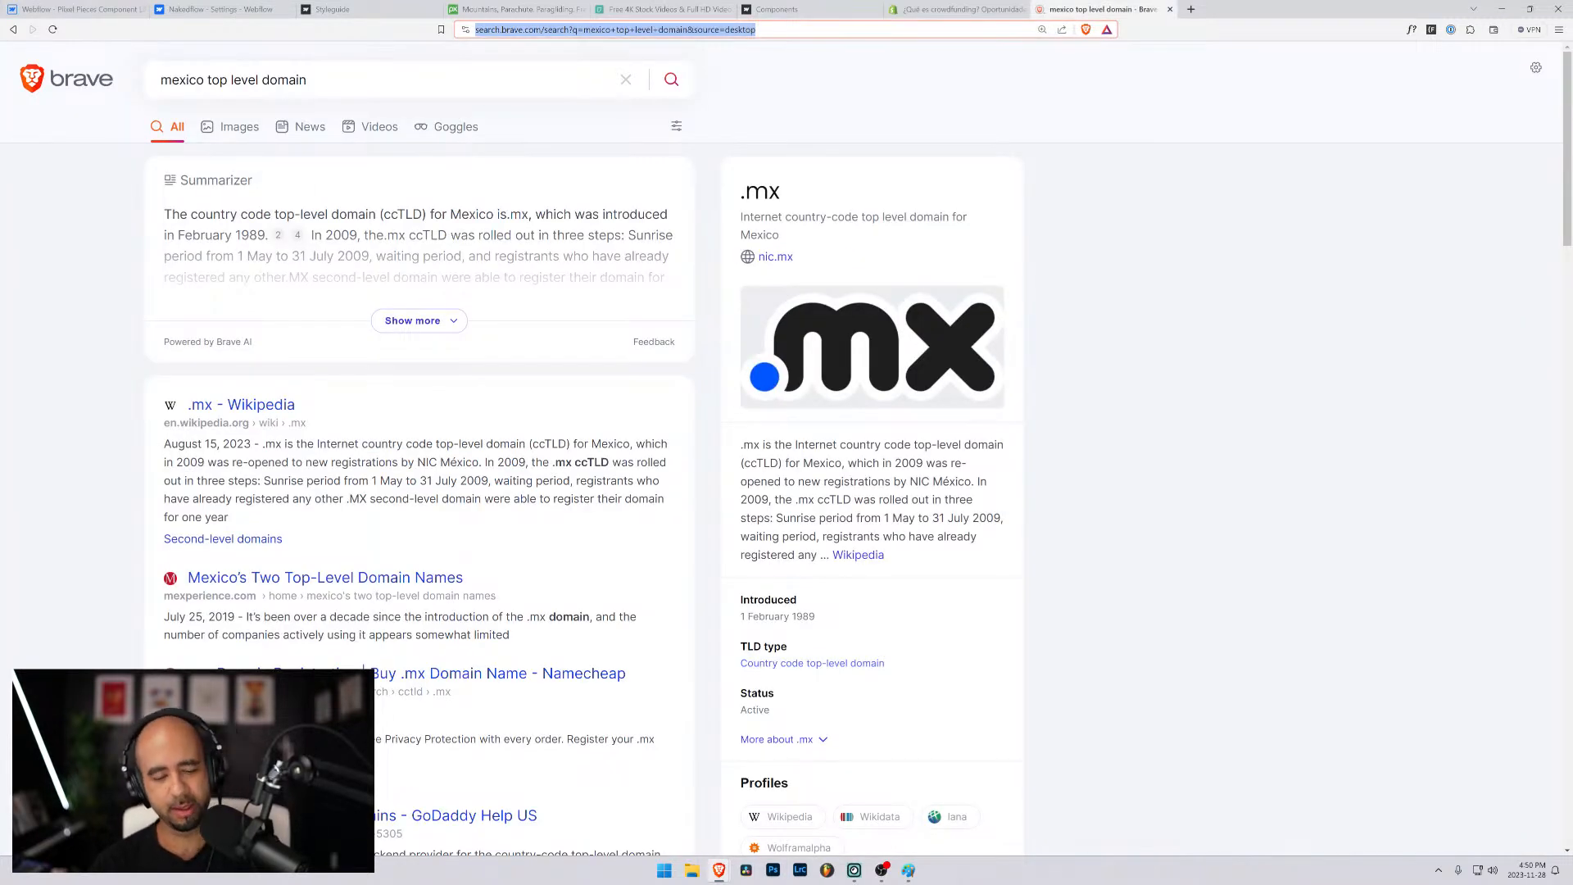
type("convertkit")
key("Return")
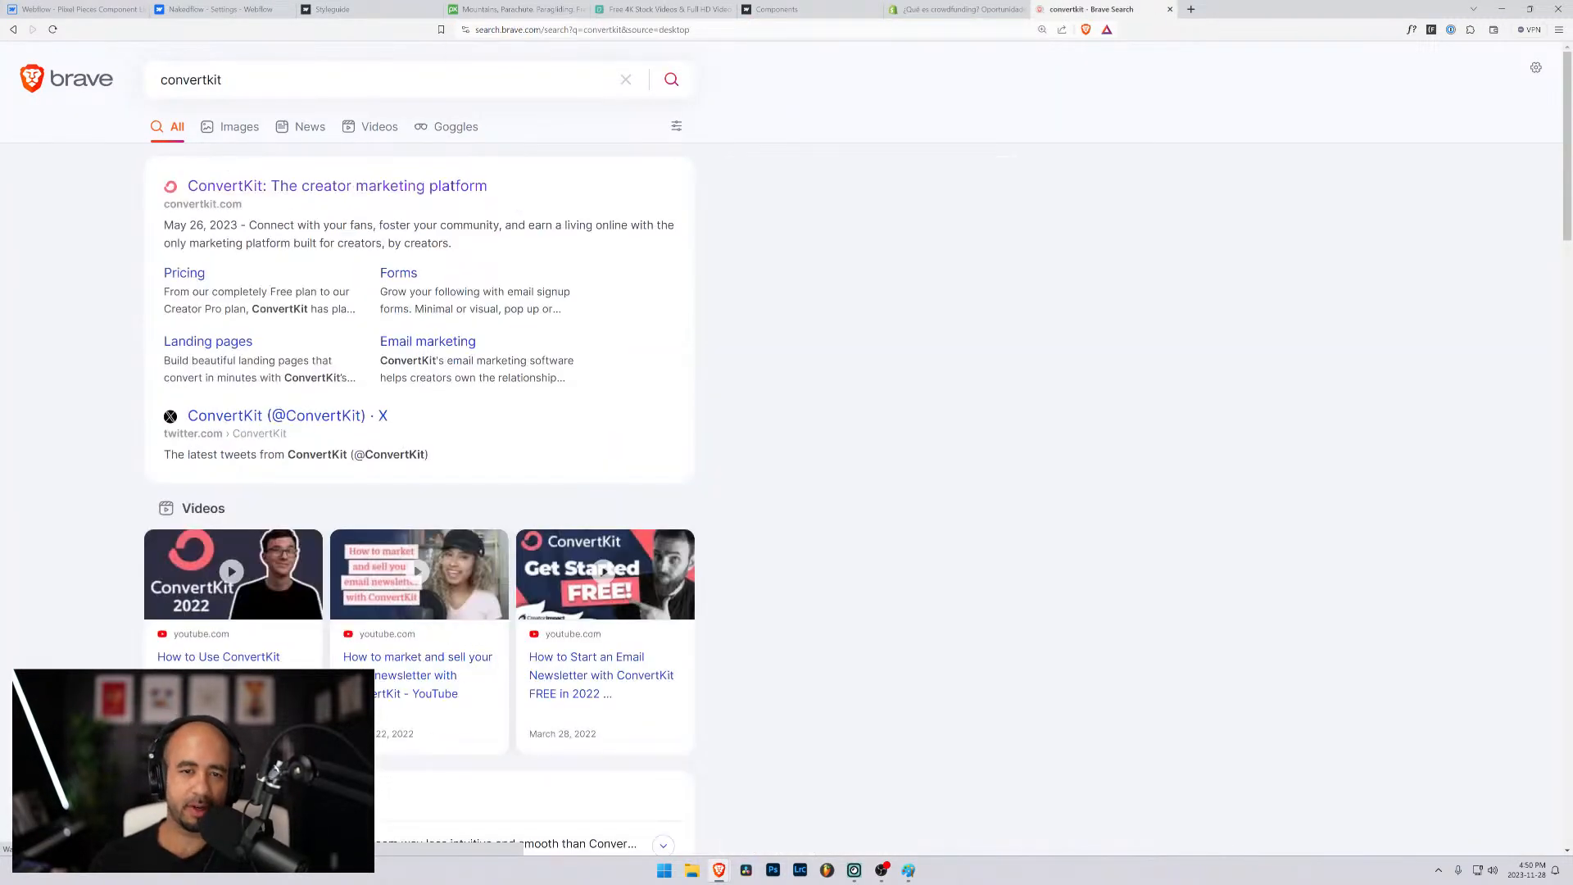
left_click(361, 187)
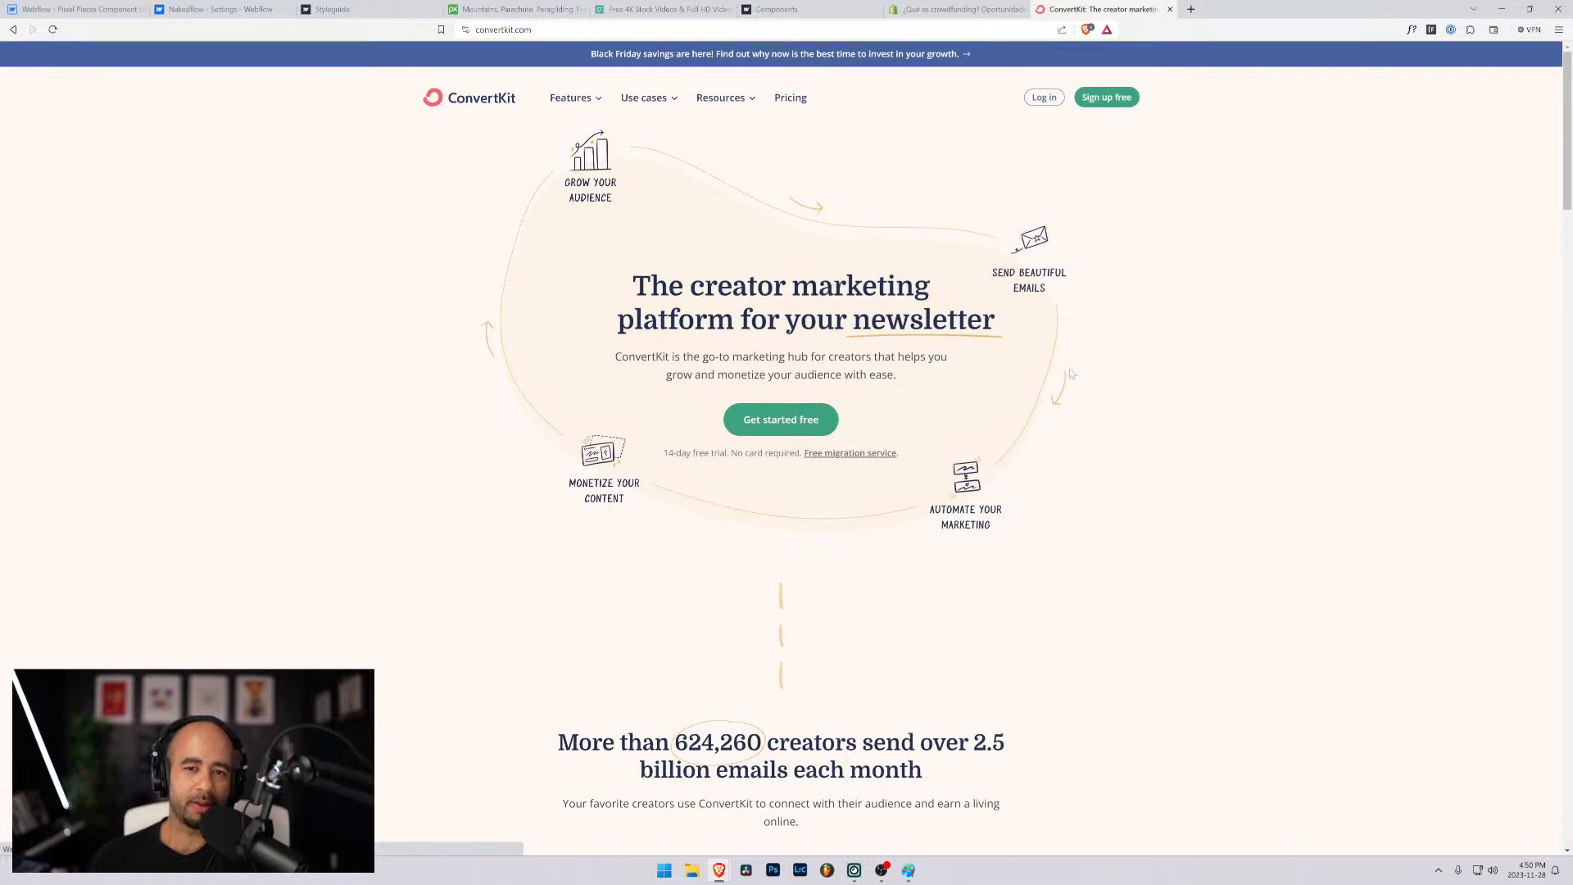
- Open ConvertKit's Forms feature page and examine the fields of its sample sign-up forms, including the email subscriber count choices
scroll(1070, 374, "down", 15)
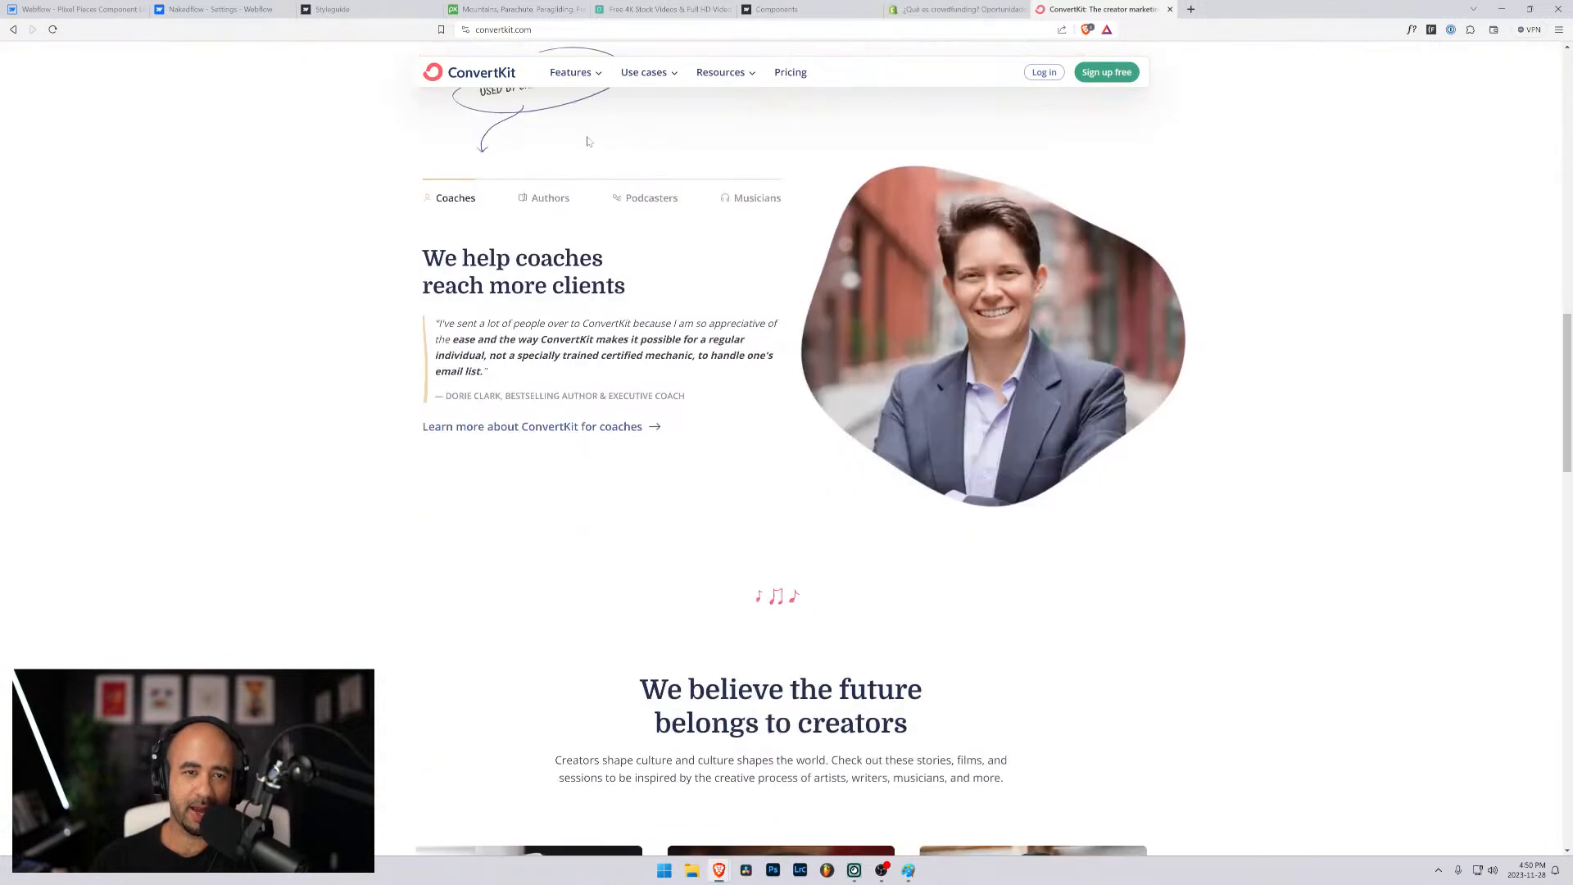
mouse_move(590, 82)
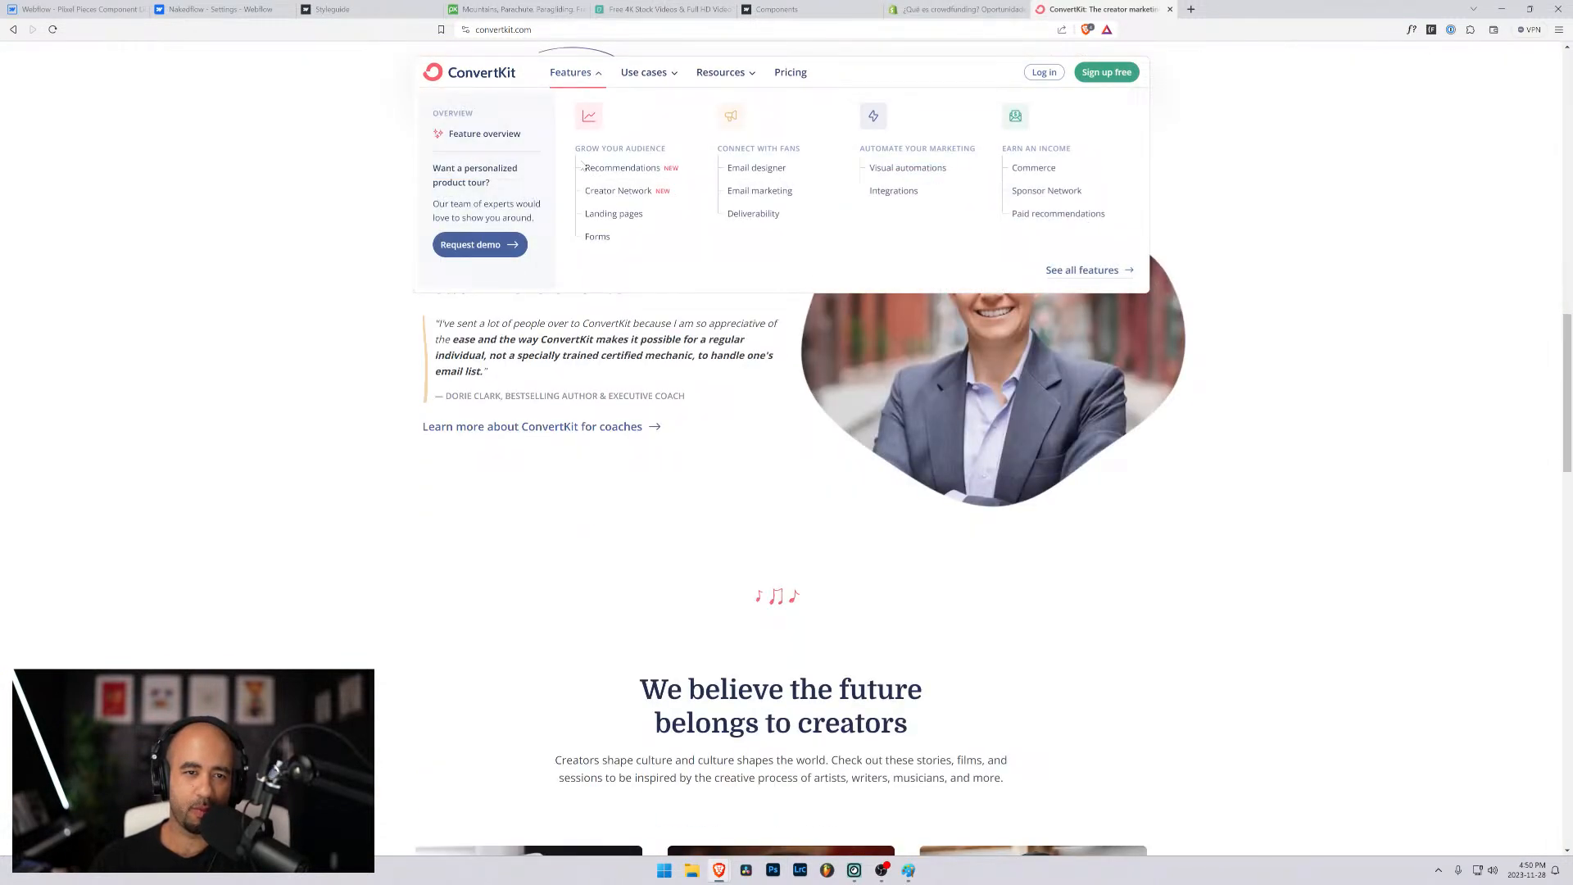
left_click(600, 233)
scroll(941, 527, "down", 15)
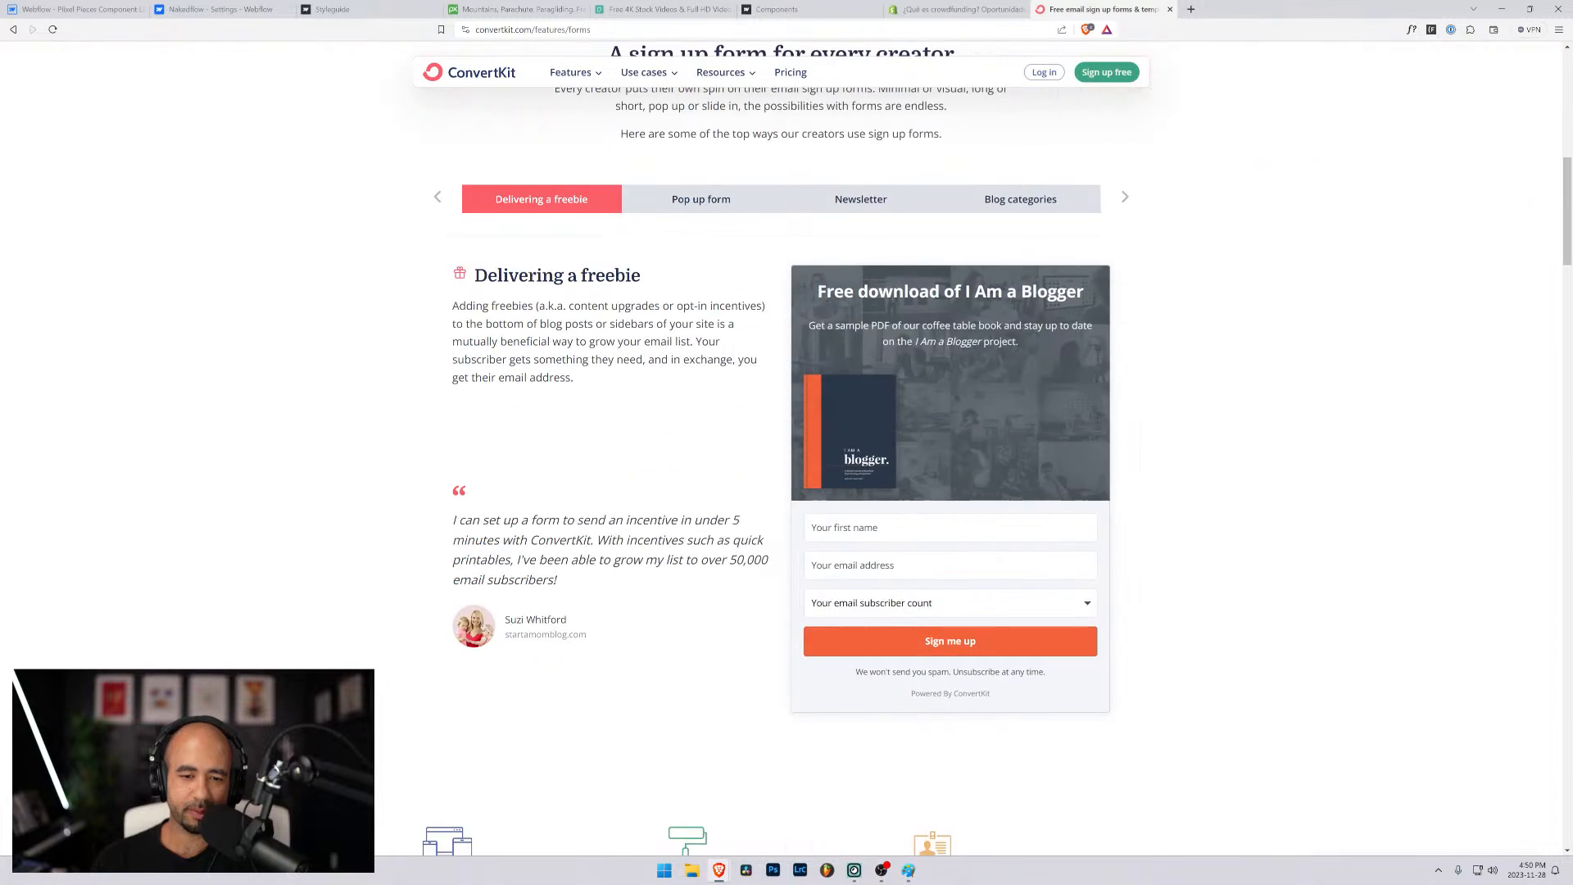
scroll(926, 508, "down", 12)
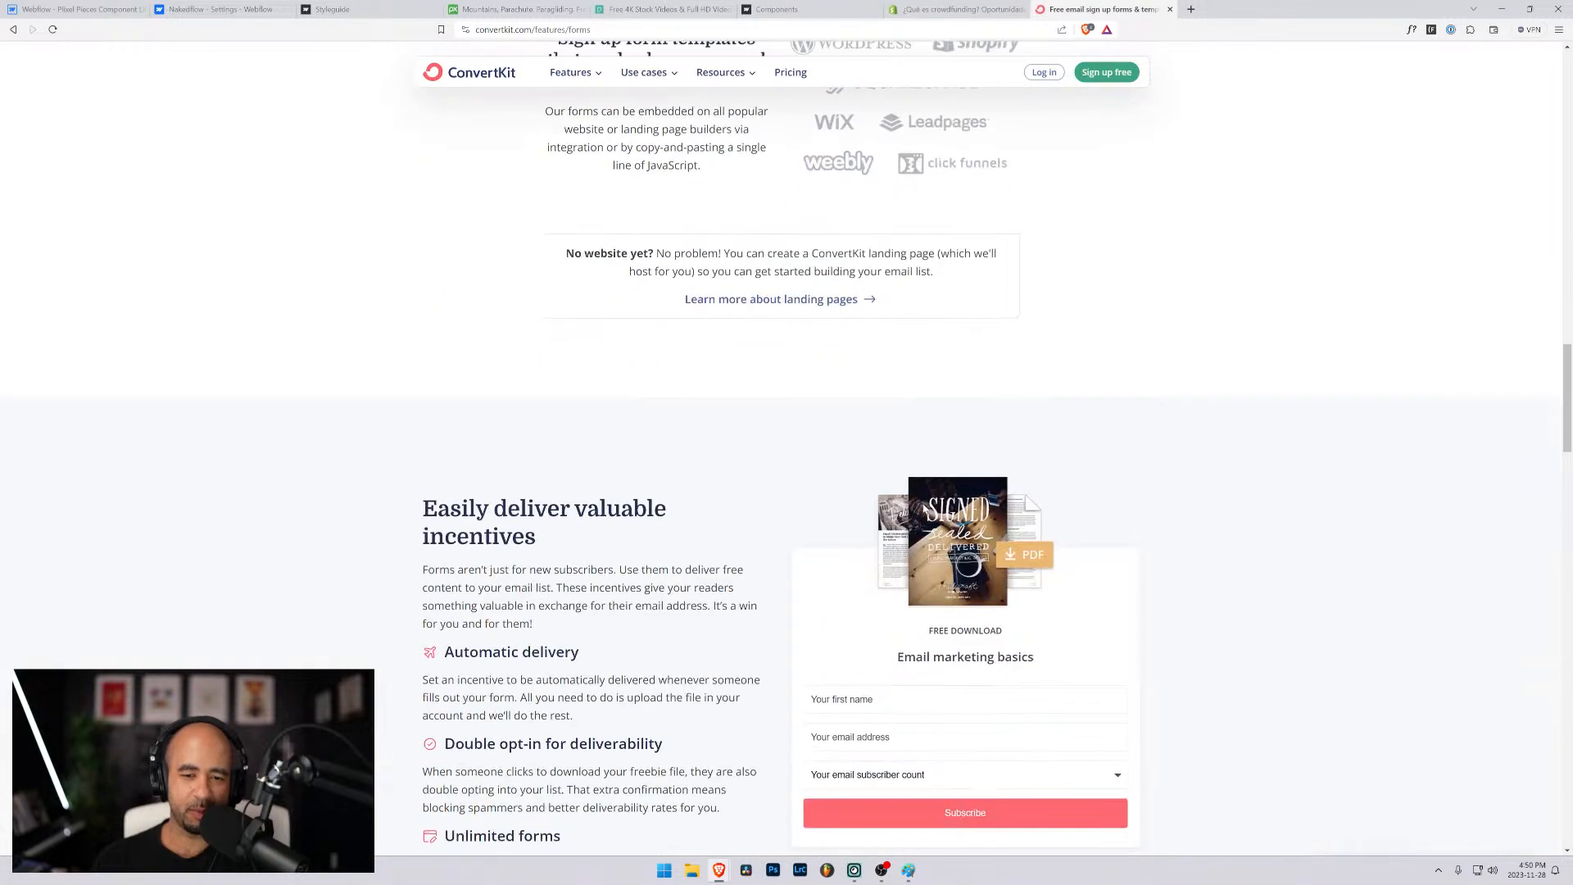
left_click(940, 409)
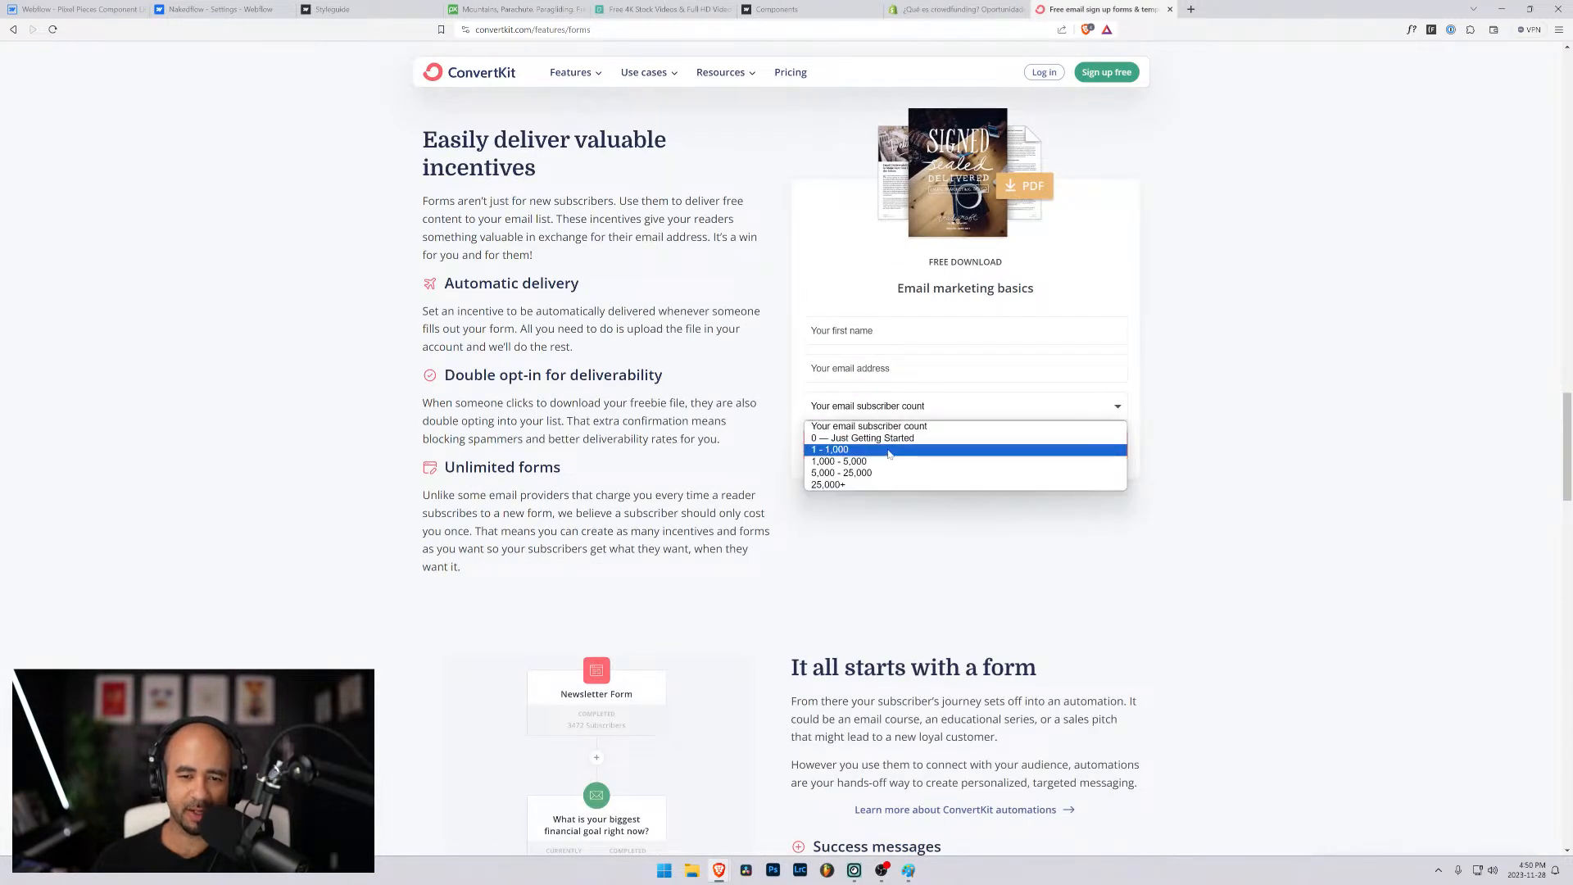
left_click(922, 426)
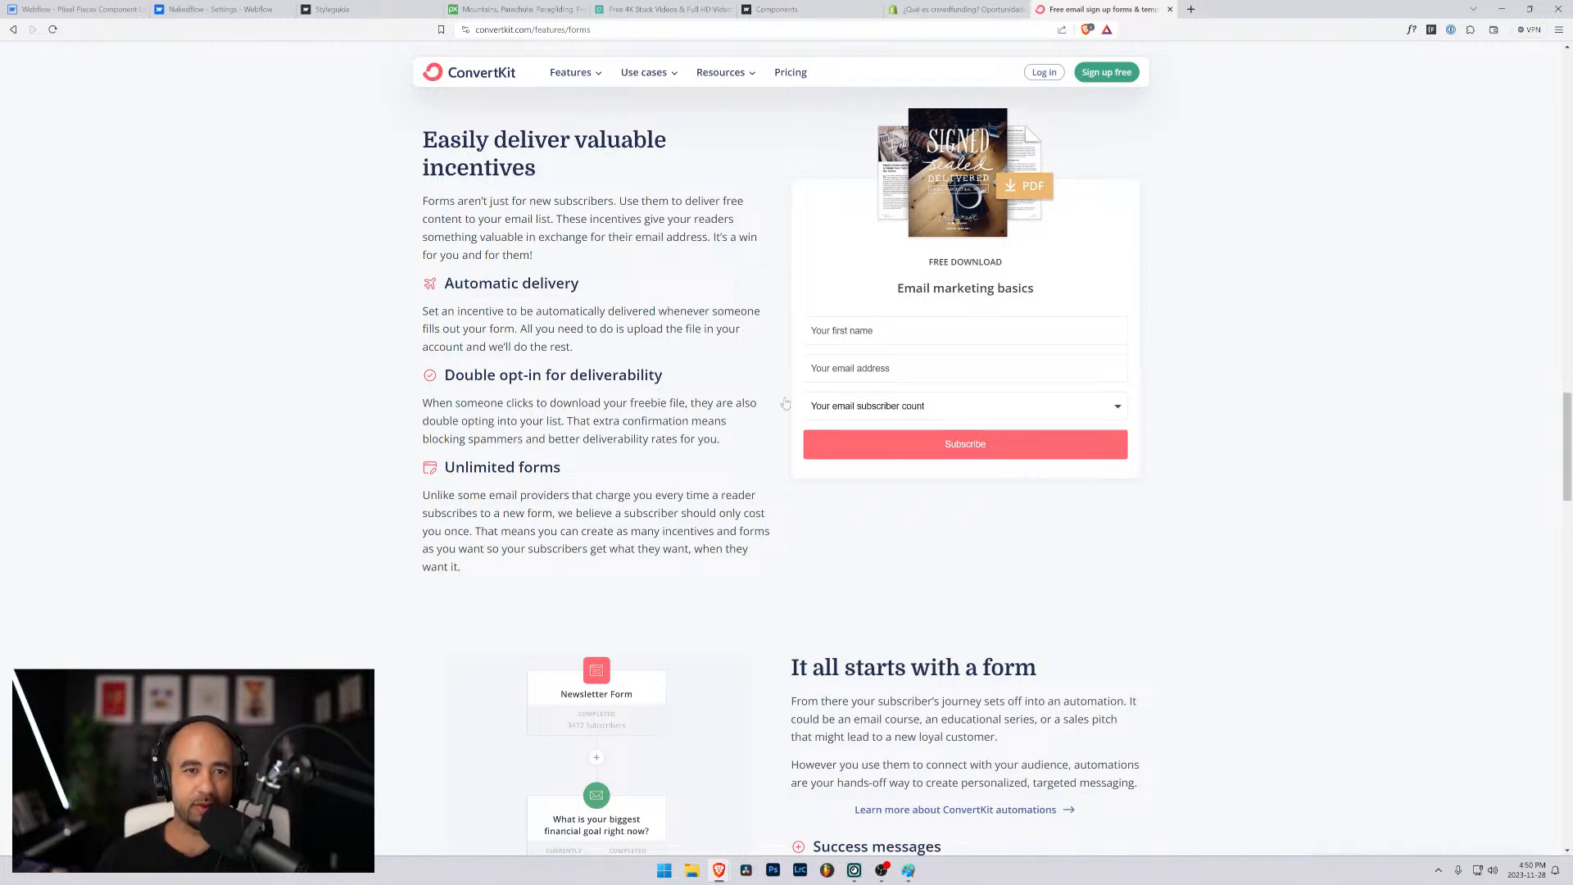
- Return to the Webflow designer and replace the label text above the newsletter form's checkbox with "Tag/ID"
left_click(208, 8)
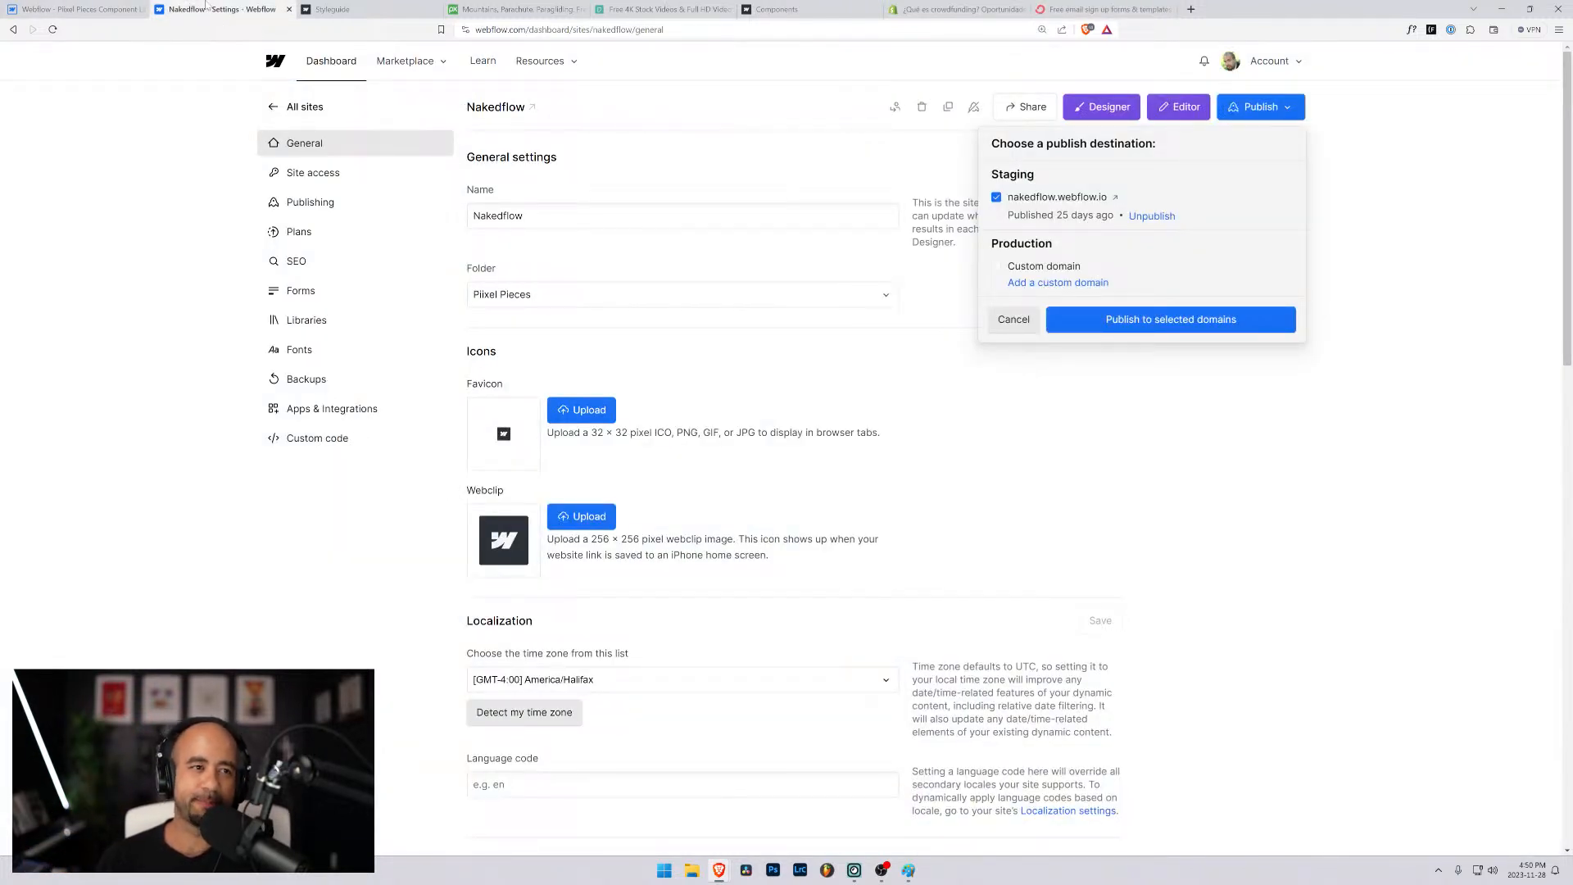
left_click(76, 9)
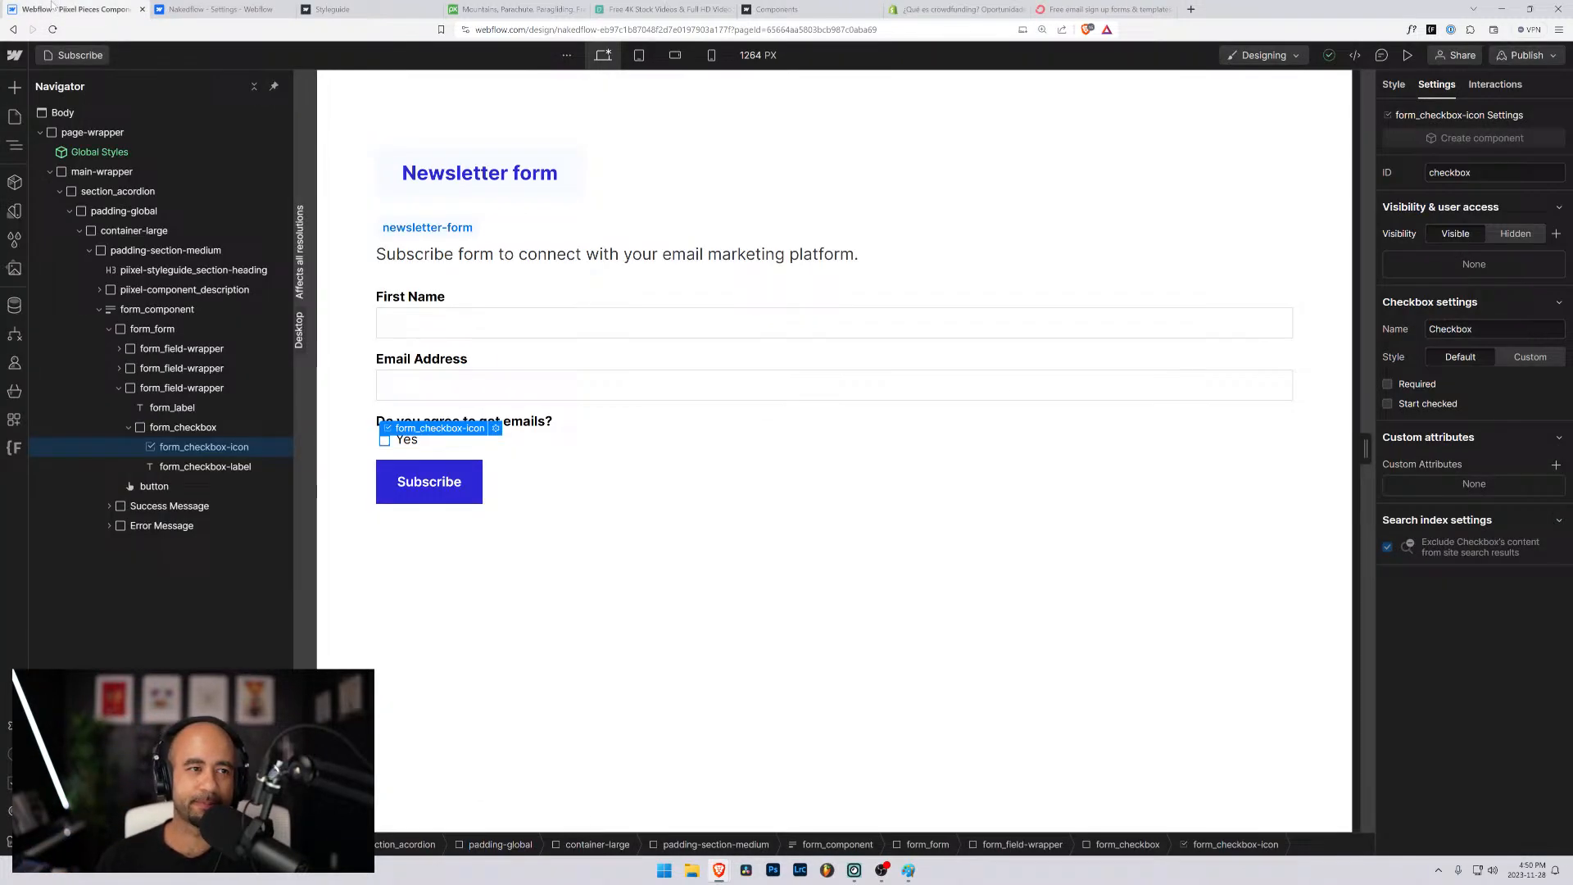
left_click(397, 442)
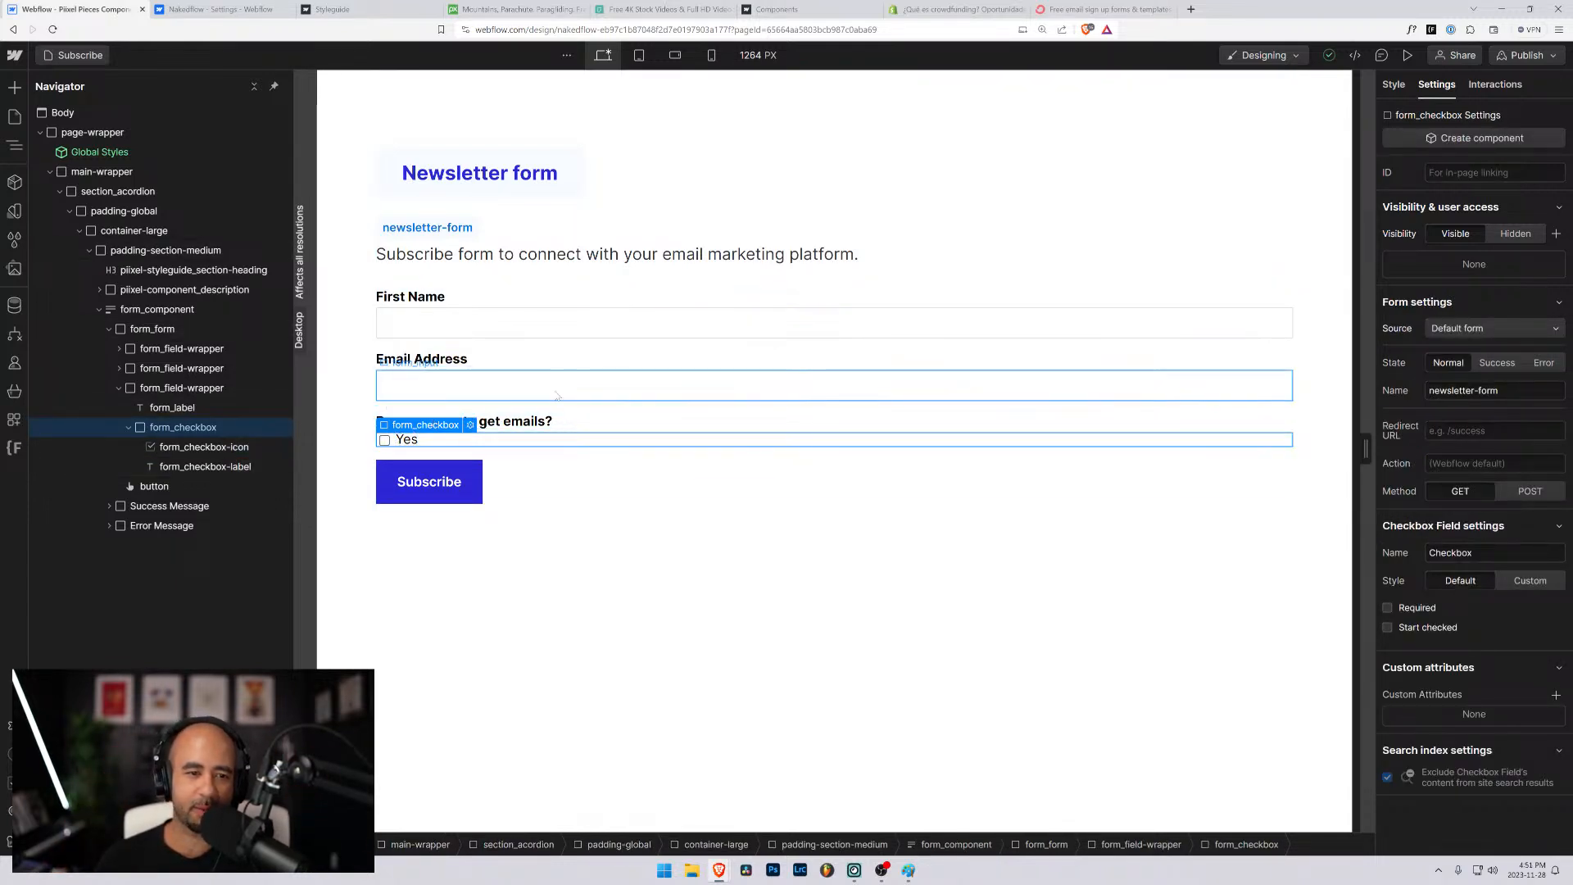
left_click(514, 423)
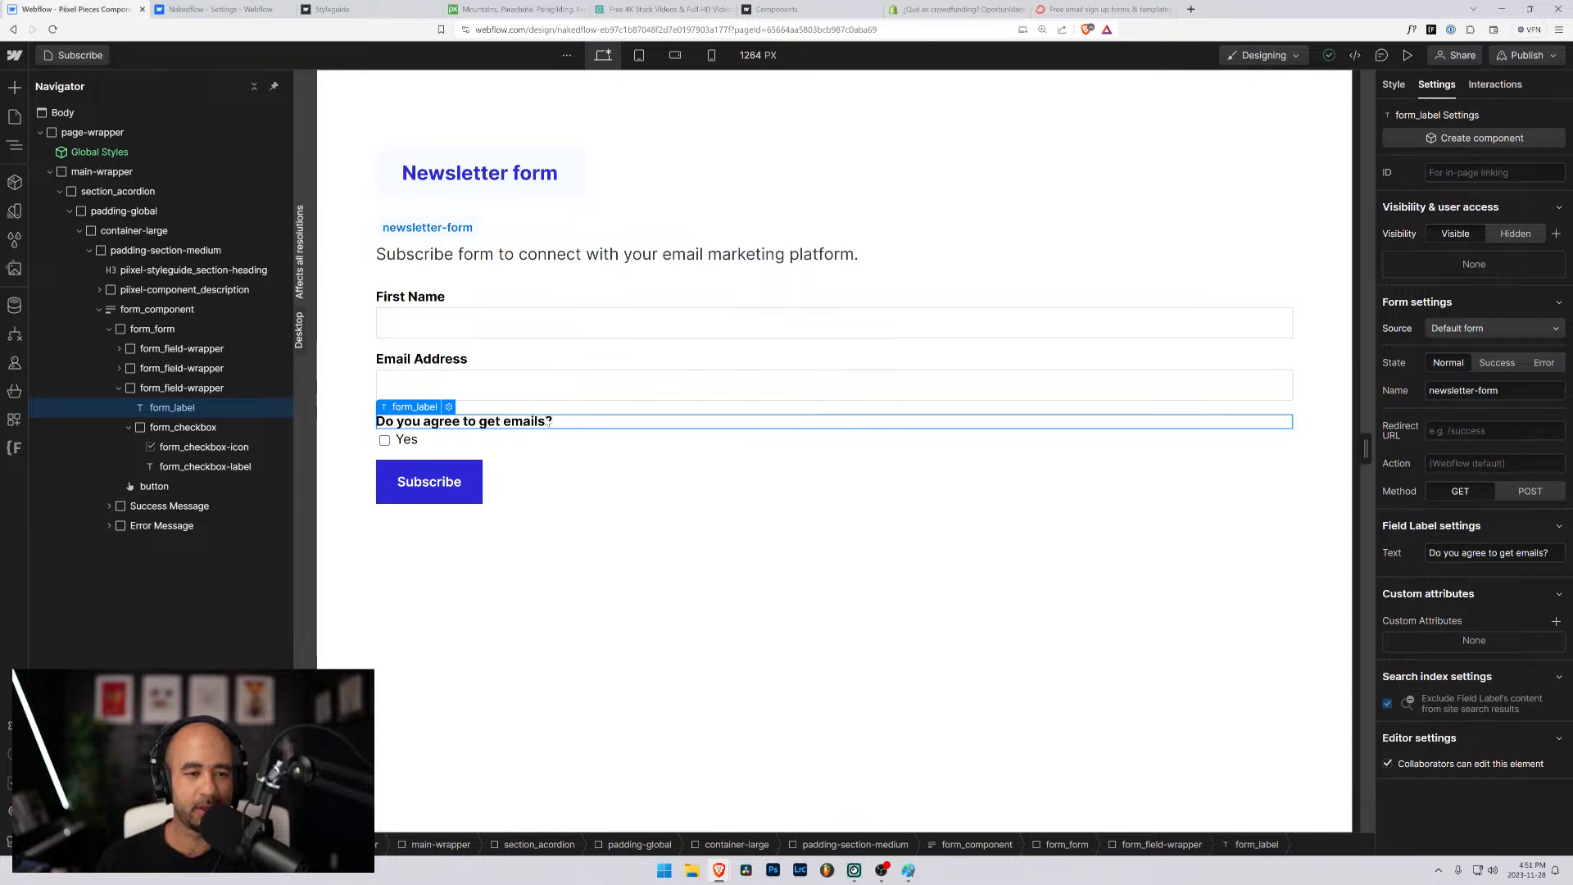
double_click(554, 425)
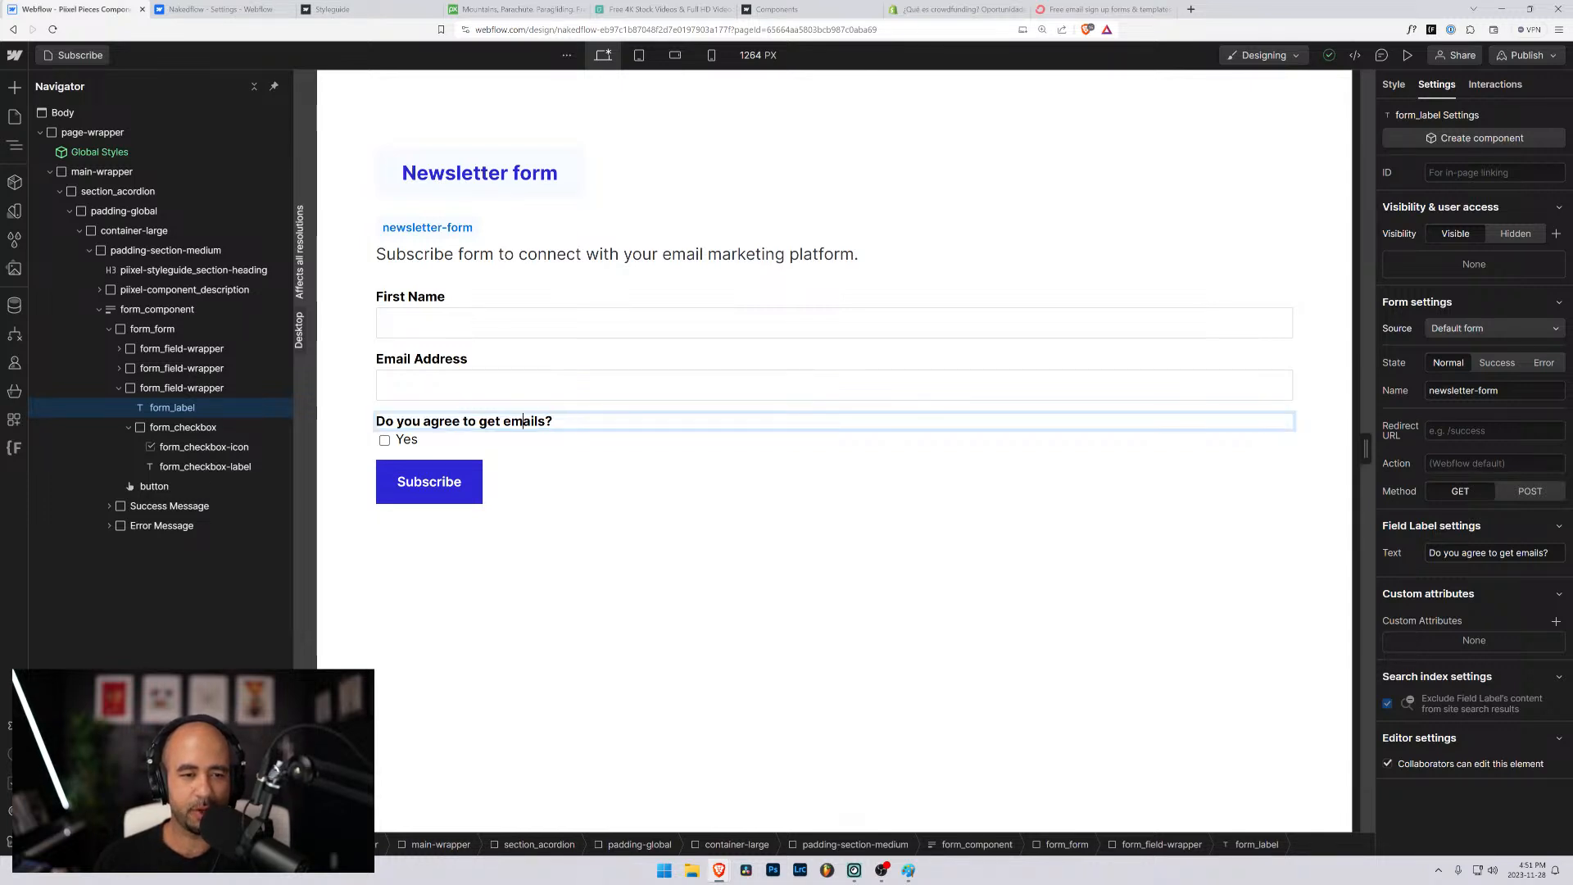
key("ctrl+a")
type("Tags")
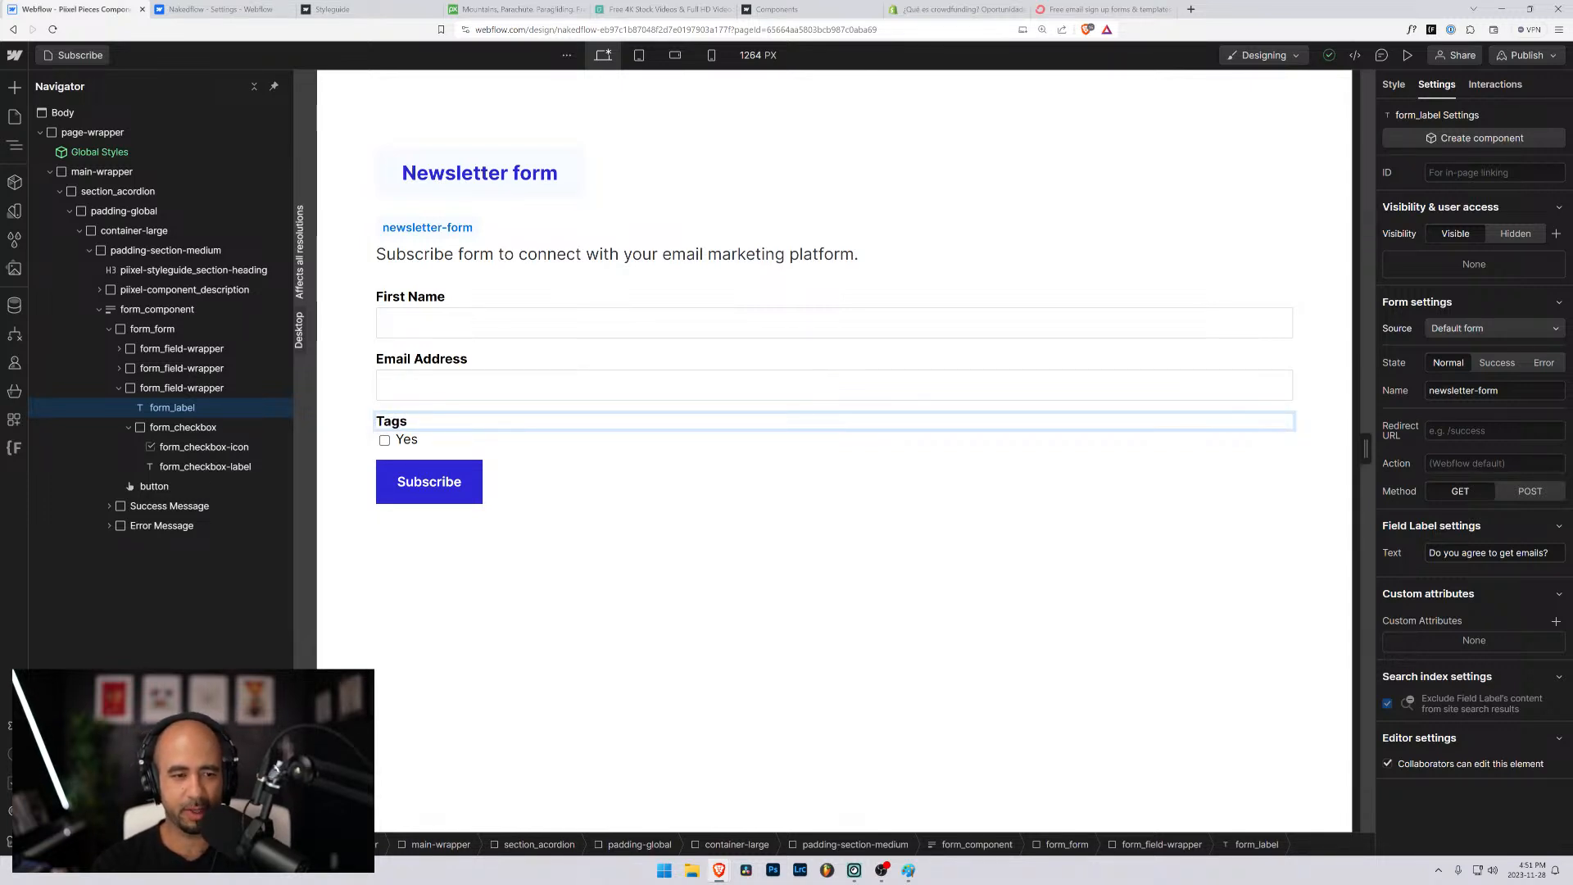
key("BackSpace")
key("BackSpace")
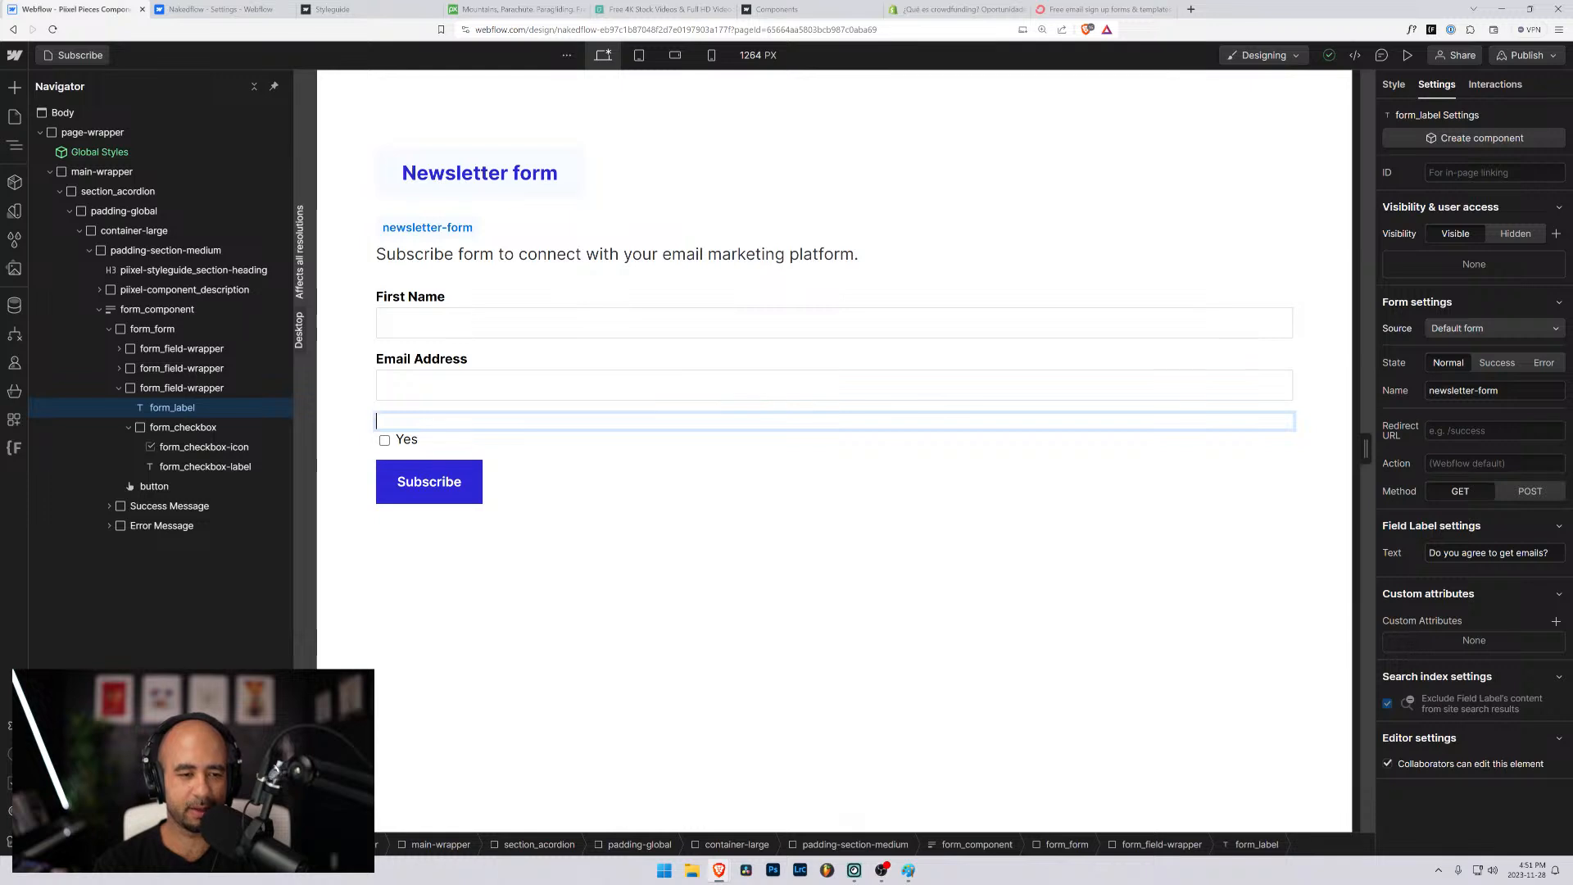
type("Ta")
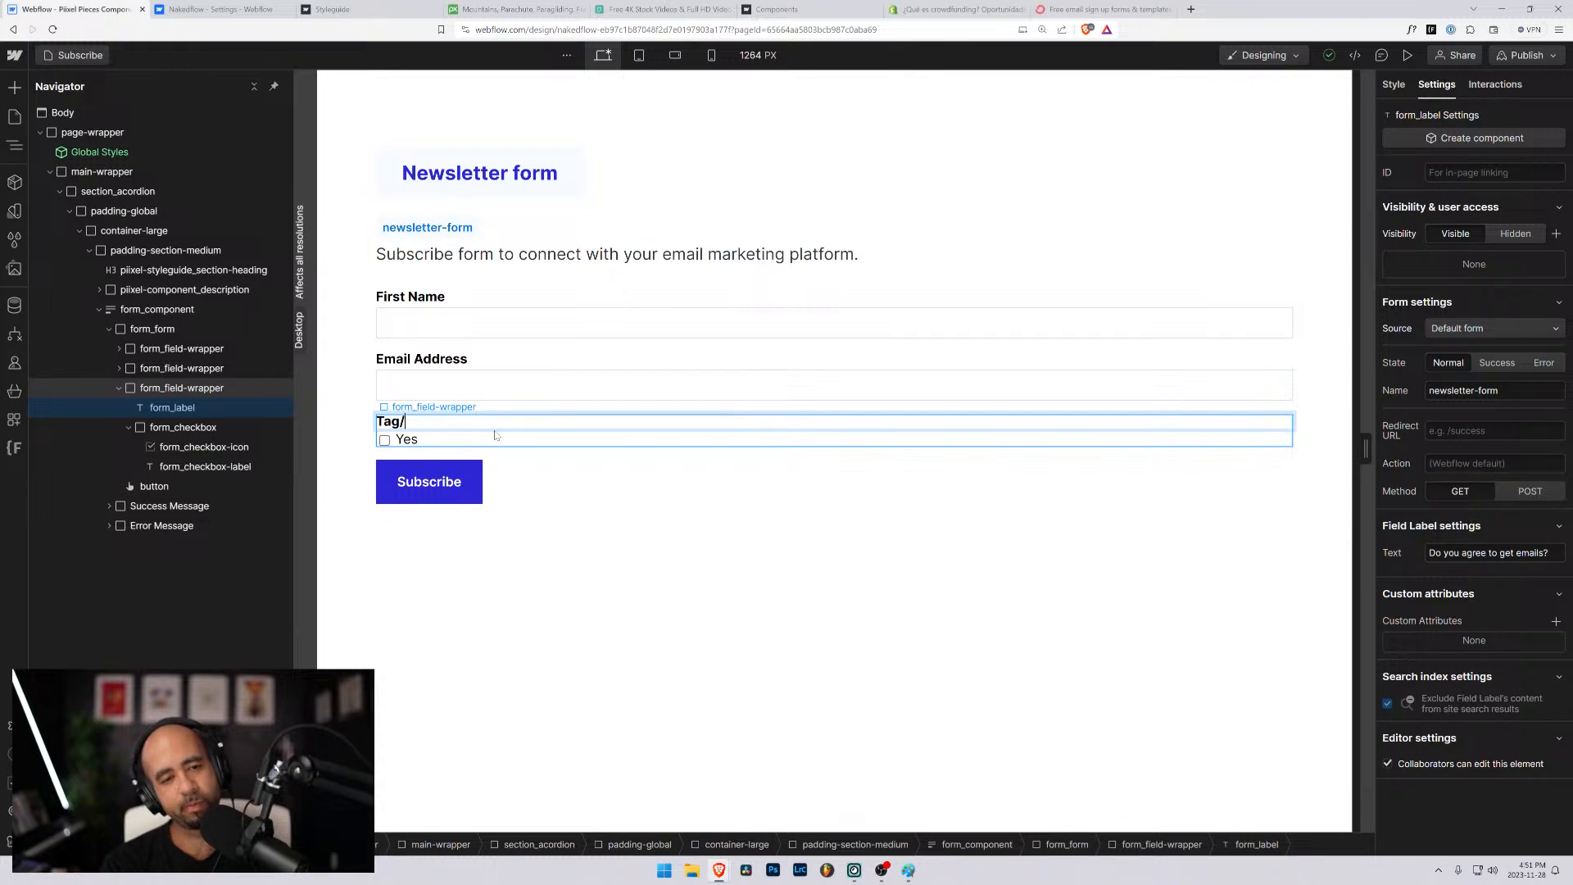
key("BackSpace")
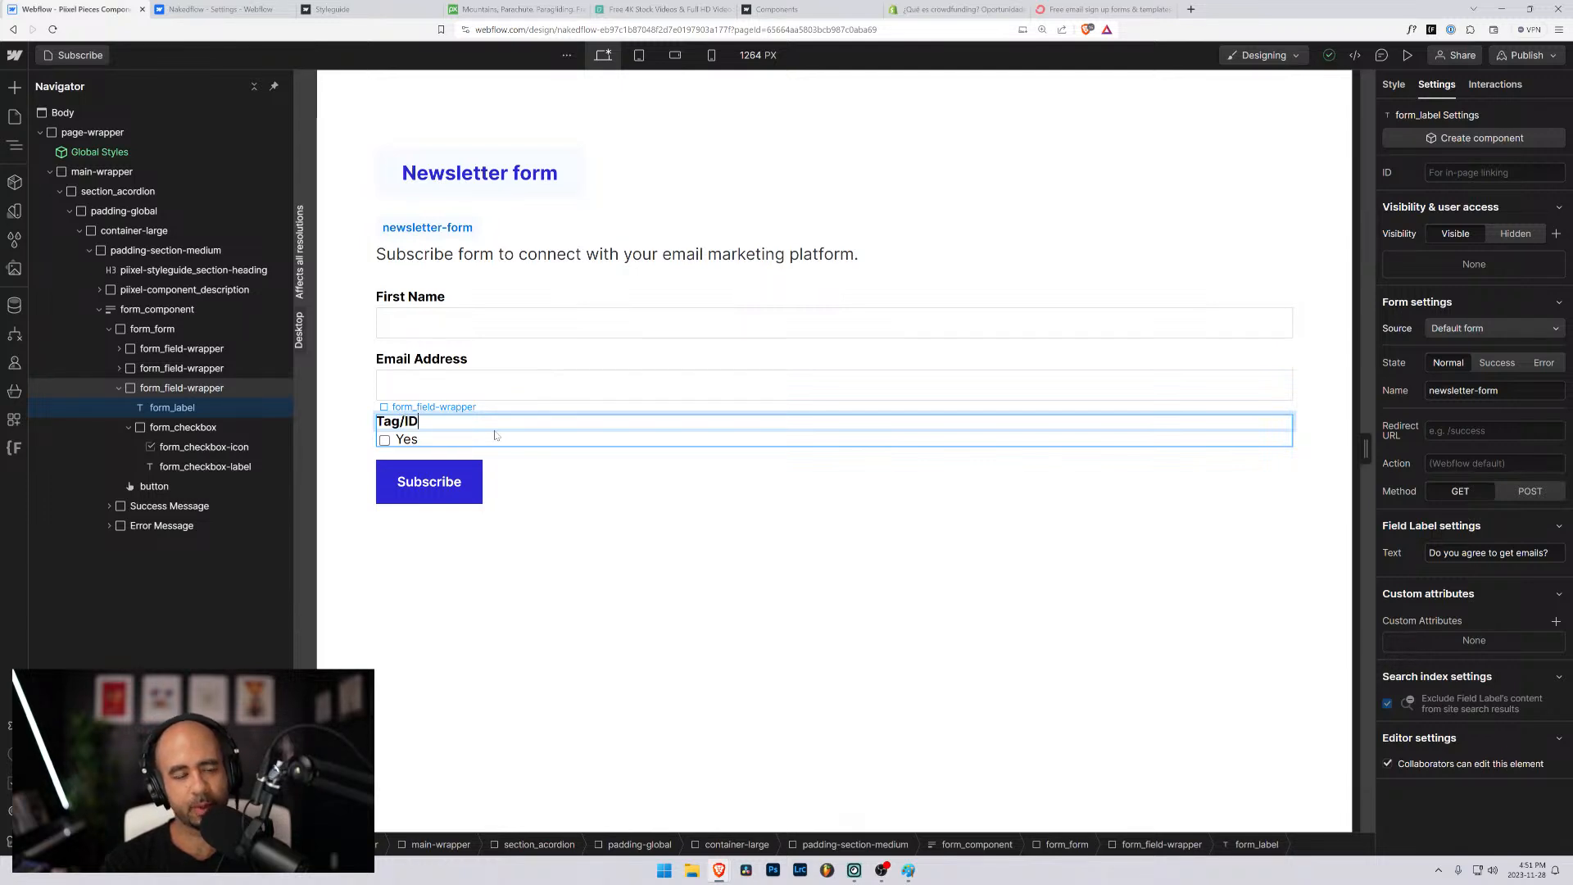
- Replace the checkbox option's text with "Option"
double_click(412, 440)
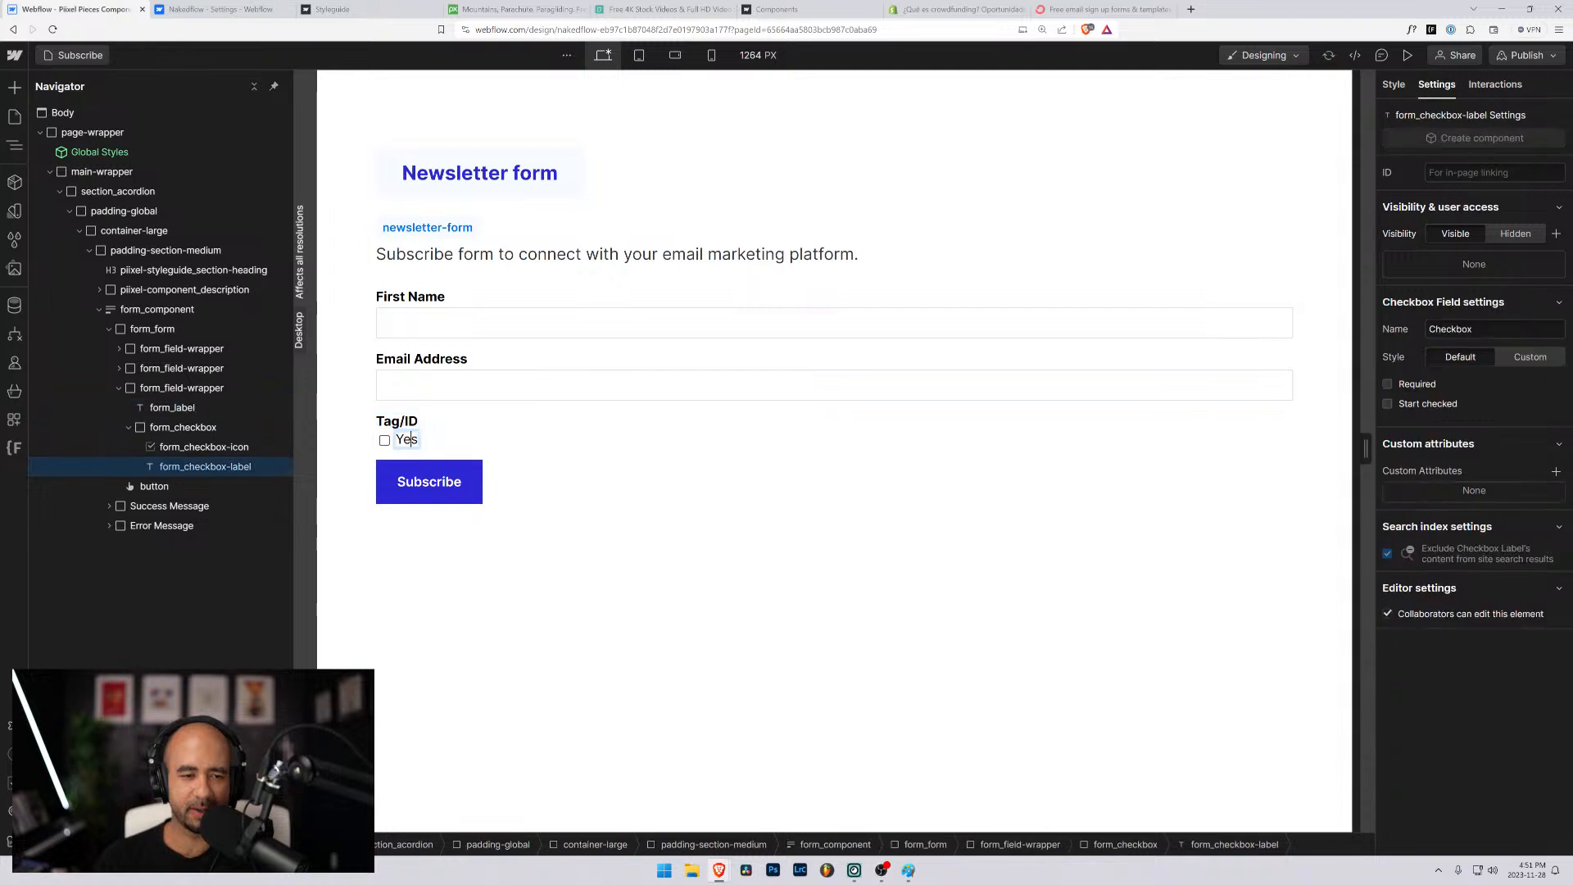
double_click(413, 440)
type("Option")
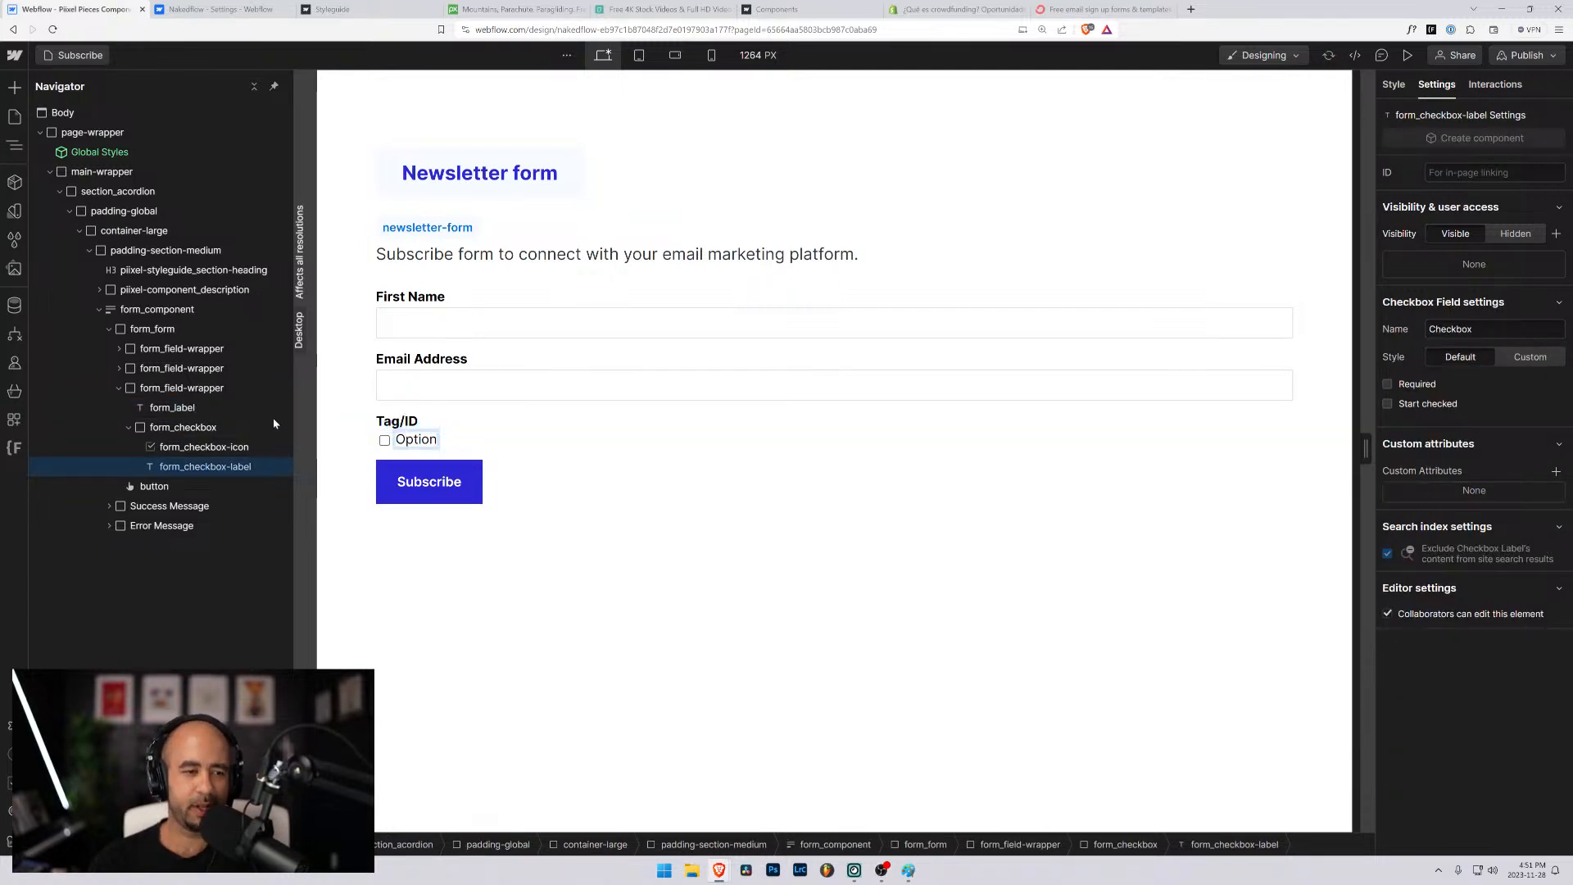
- Examine the settings of the form_checkbox field and of its icon and label elements
left_click(137, 427)
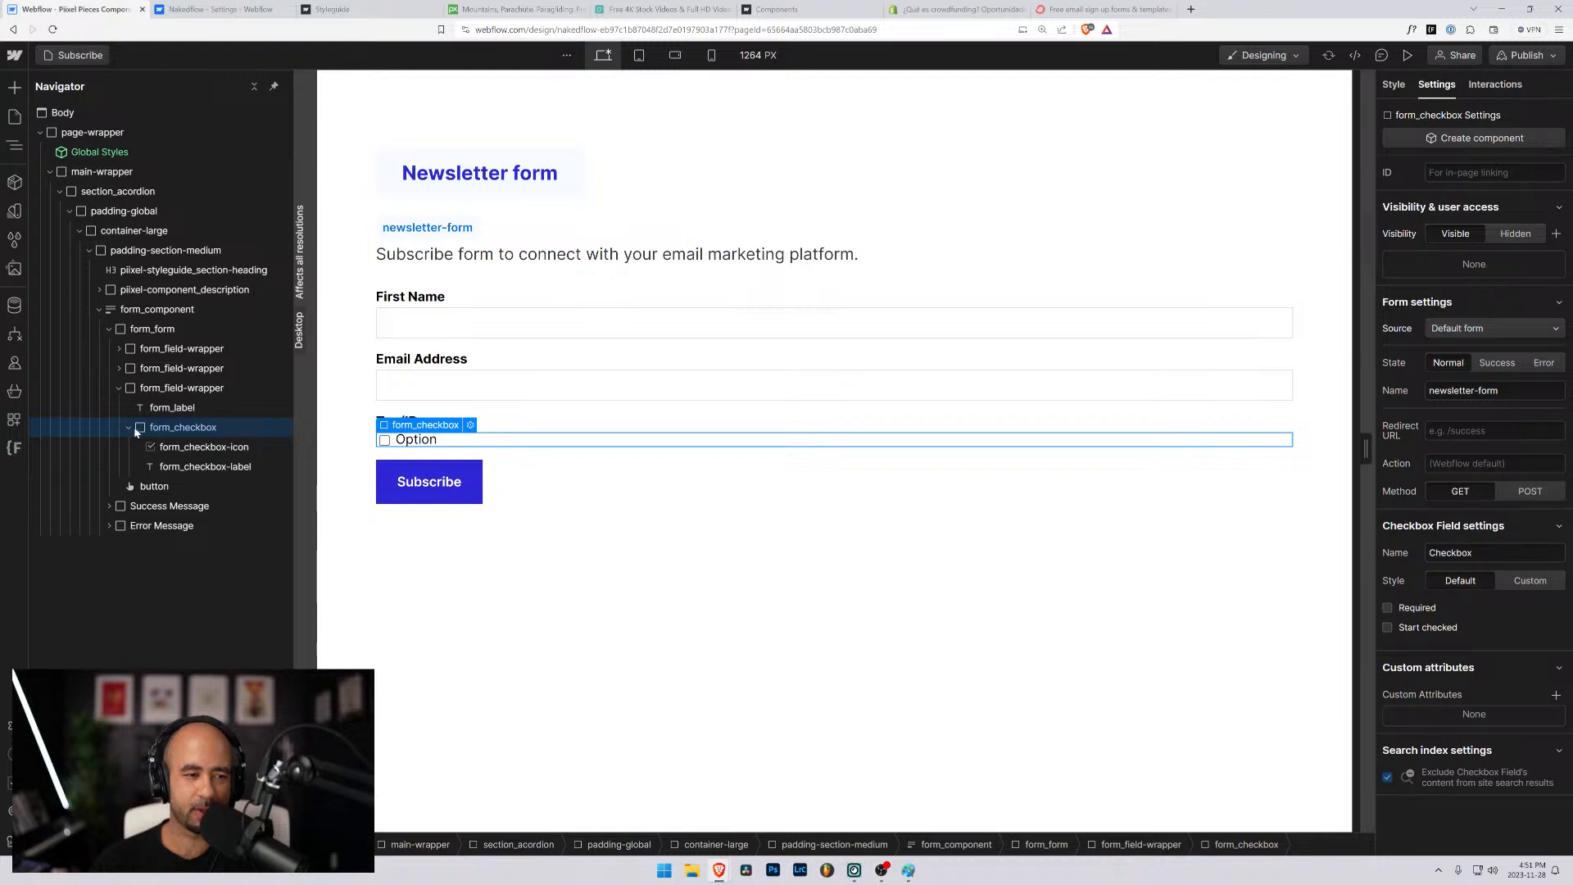
left_click(132, 428)
left_click(131, 428)
left_click(177, 467)
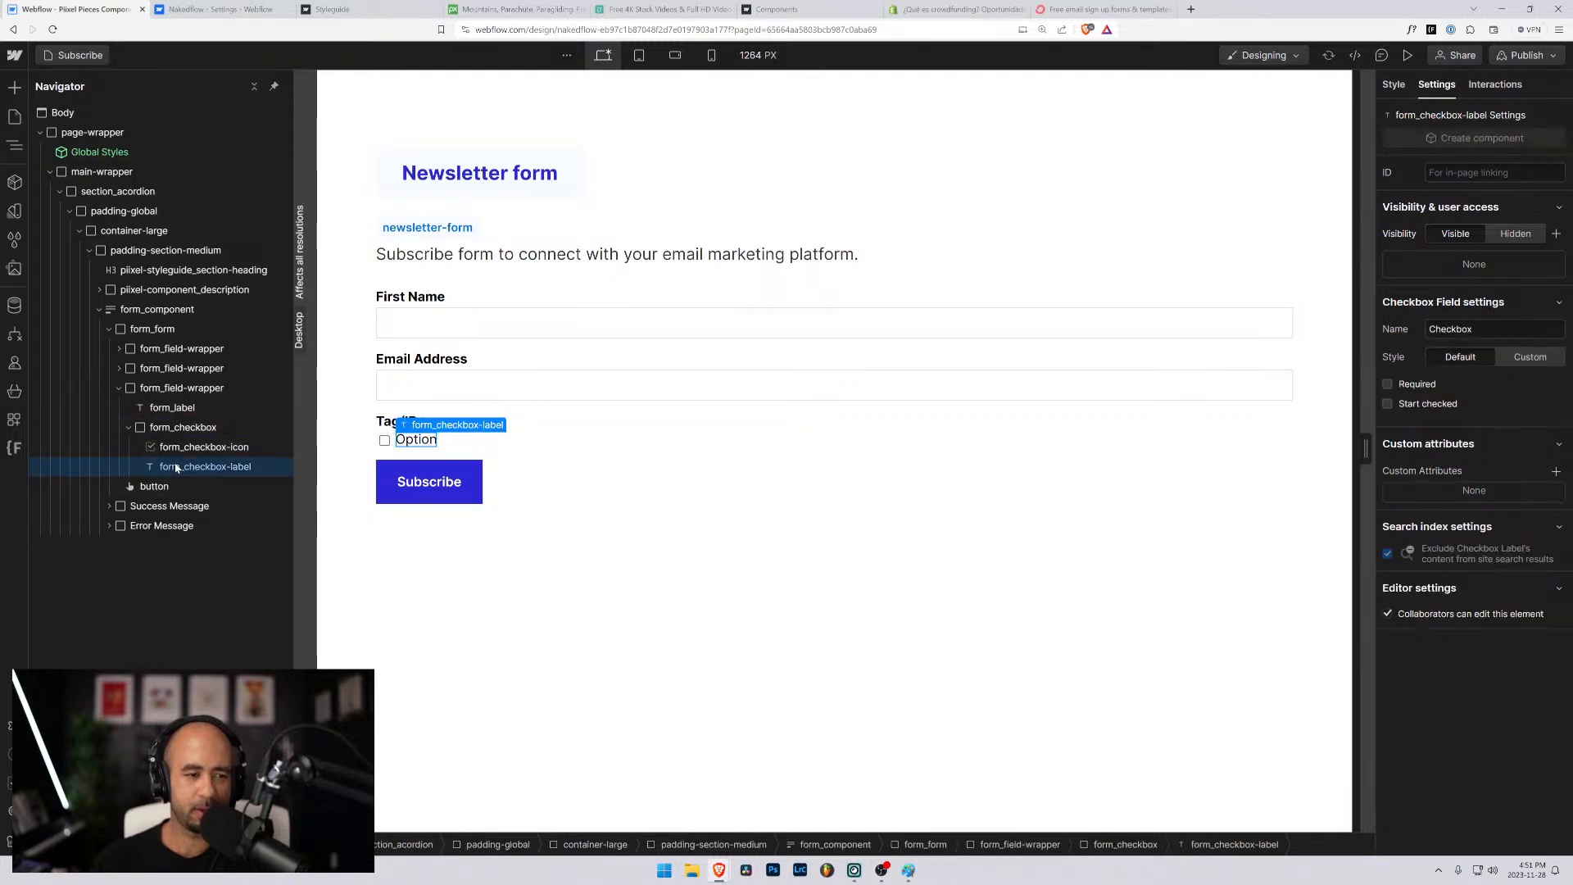
left_click(196, 446)
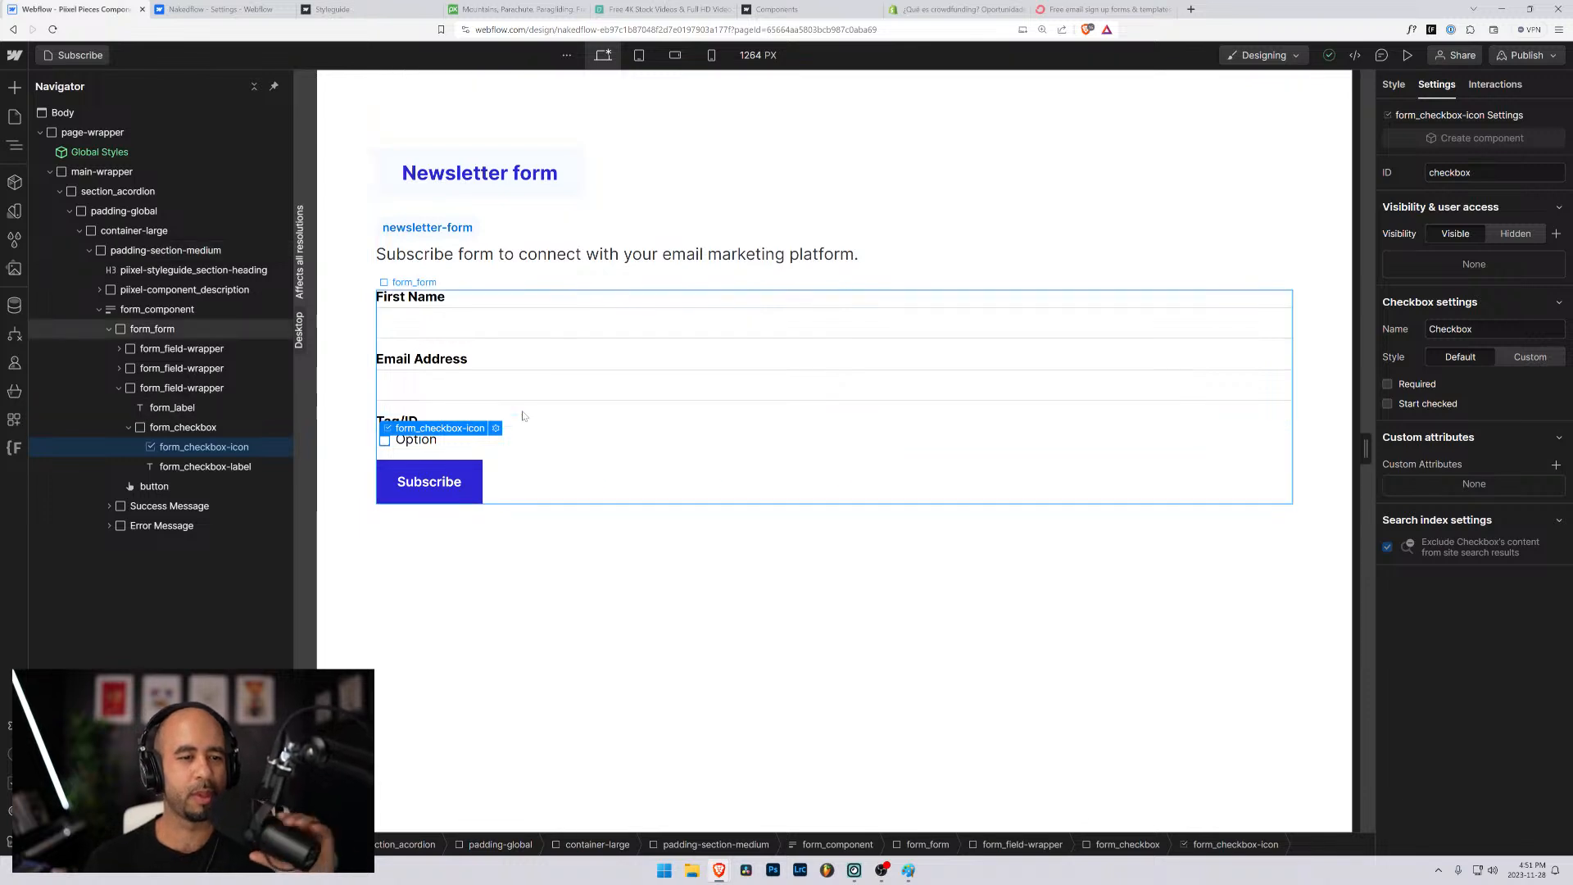
left_click(426, 442)
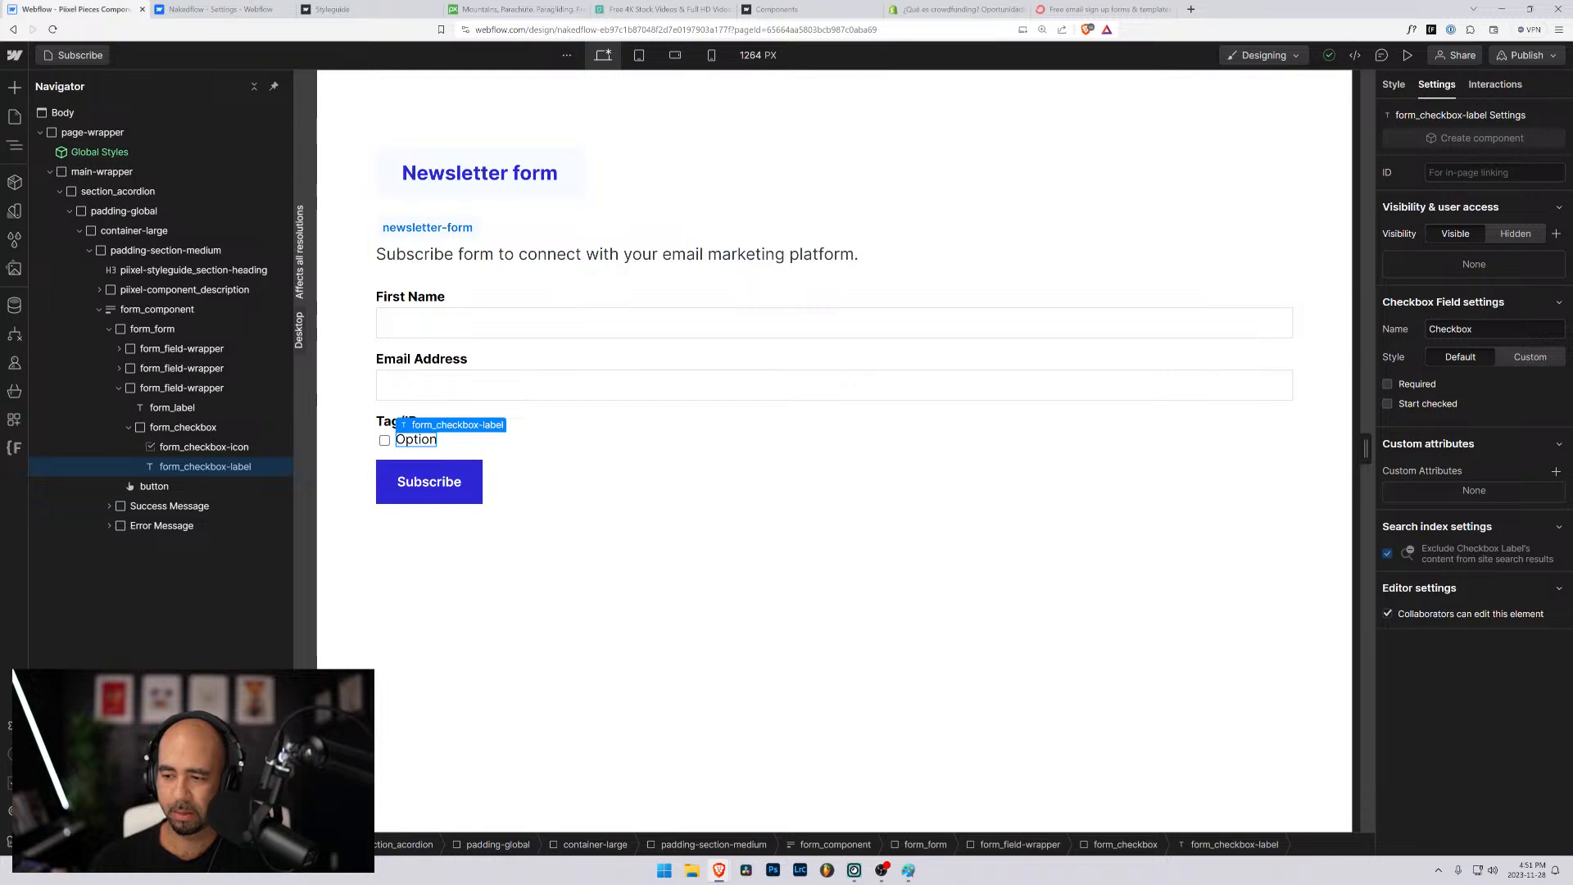
- Replace the label text above the newsletter form's checkbox with "Topics that interest you"
left_click(389, 427)
double_click(389, 427)
type("Top")
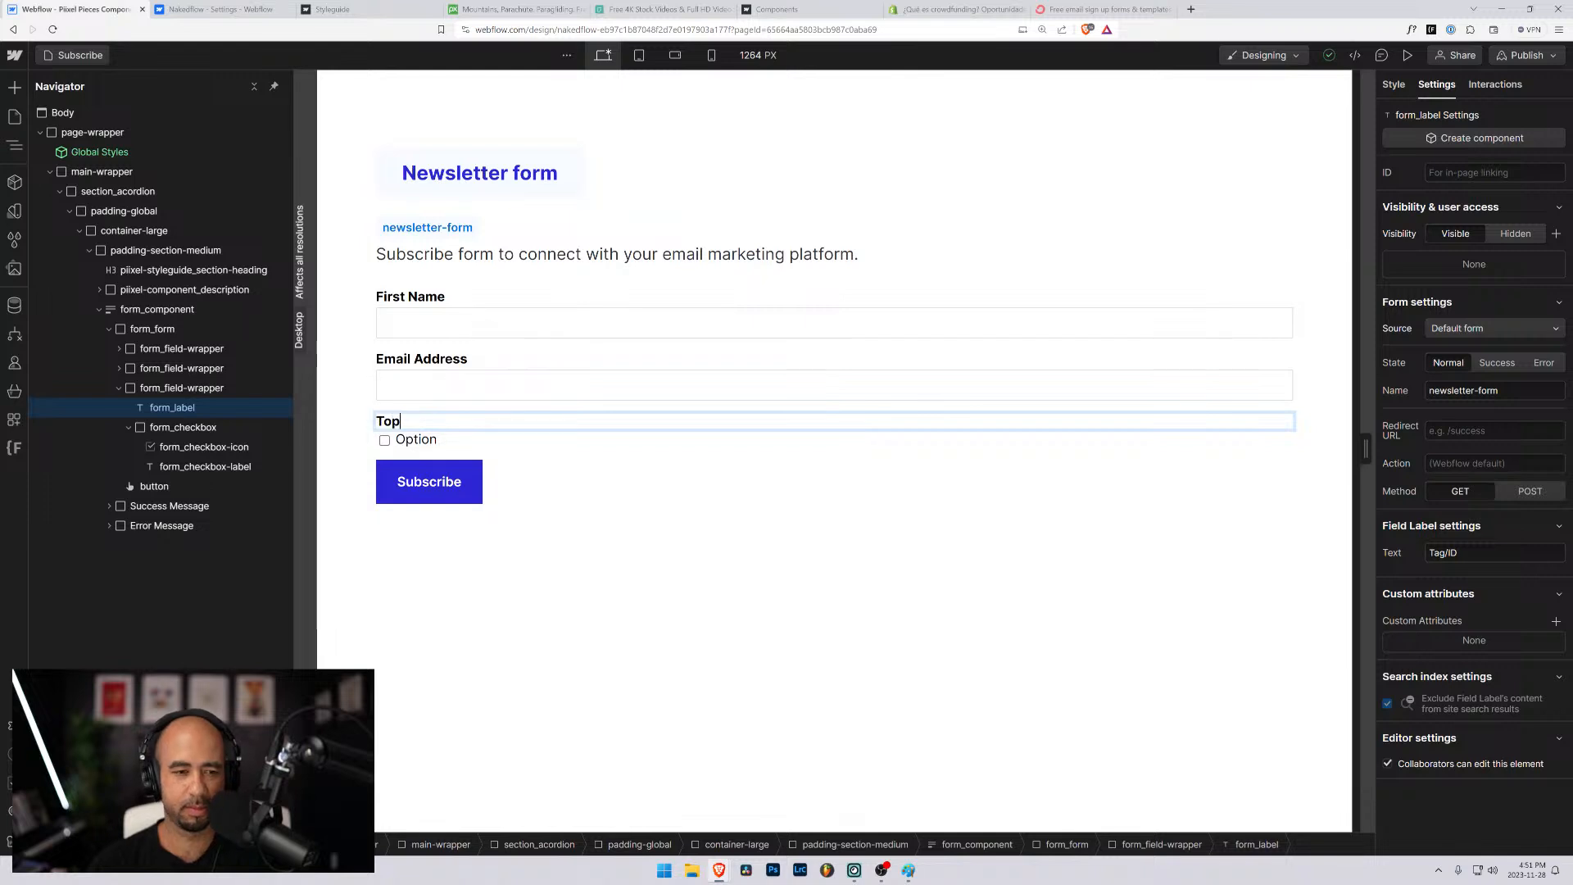
type("c")
key("BackSpace")
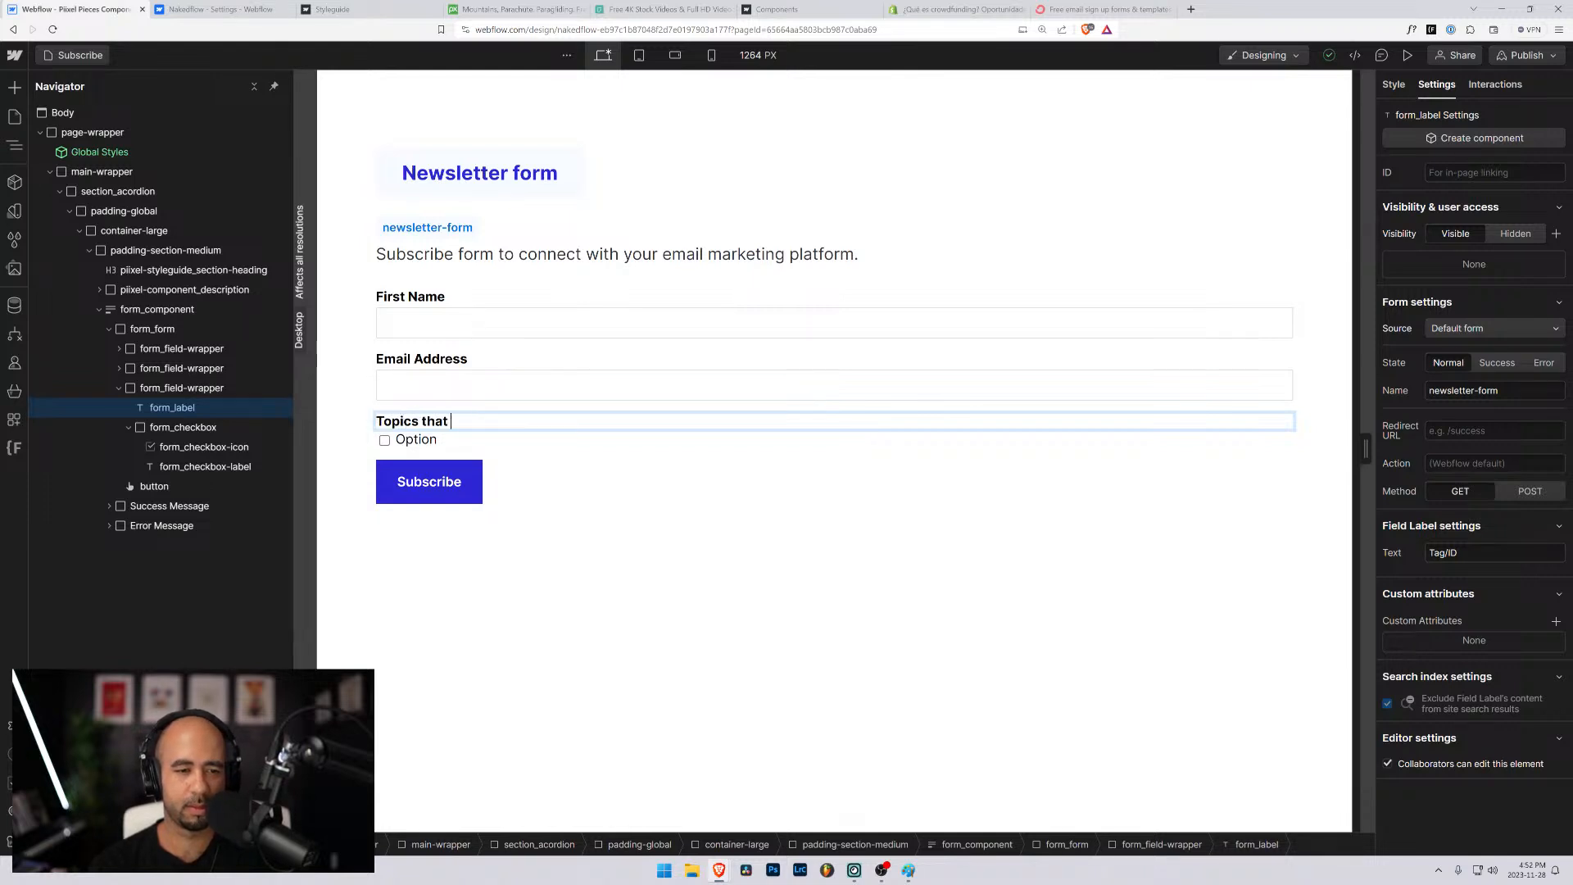
type("ics that interest y")
type("ou")
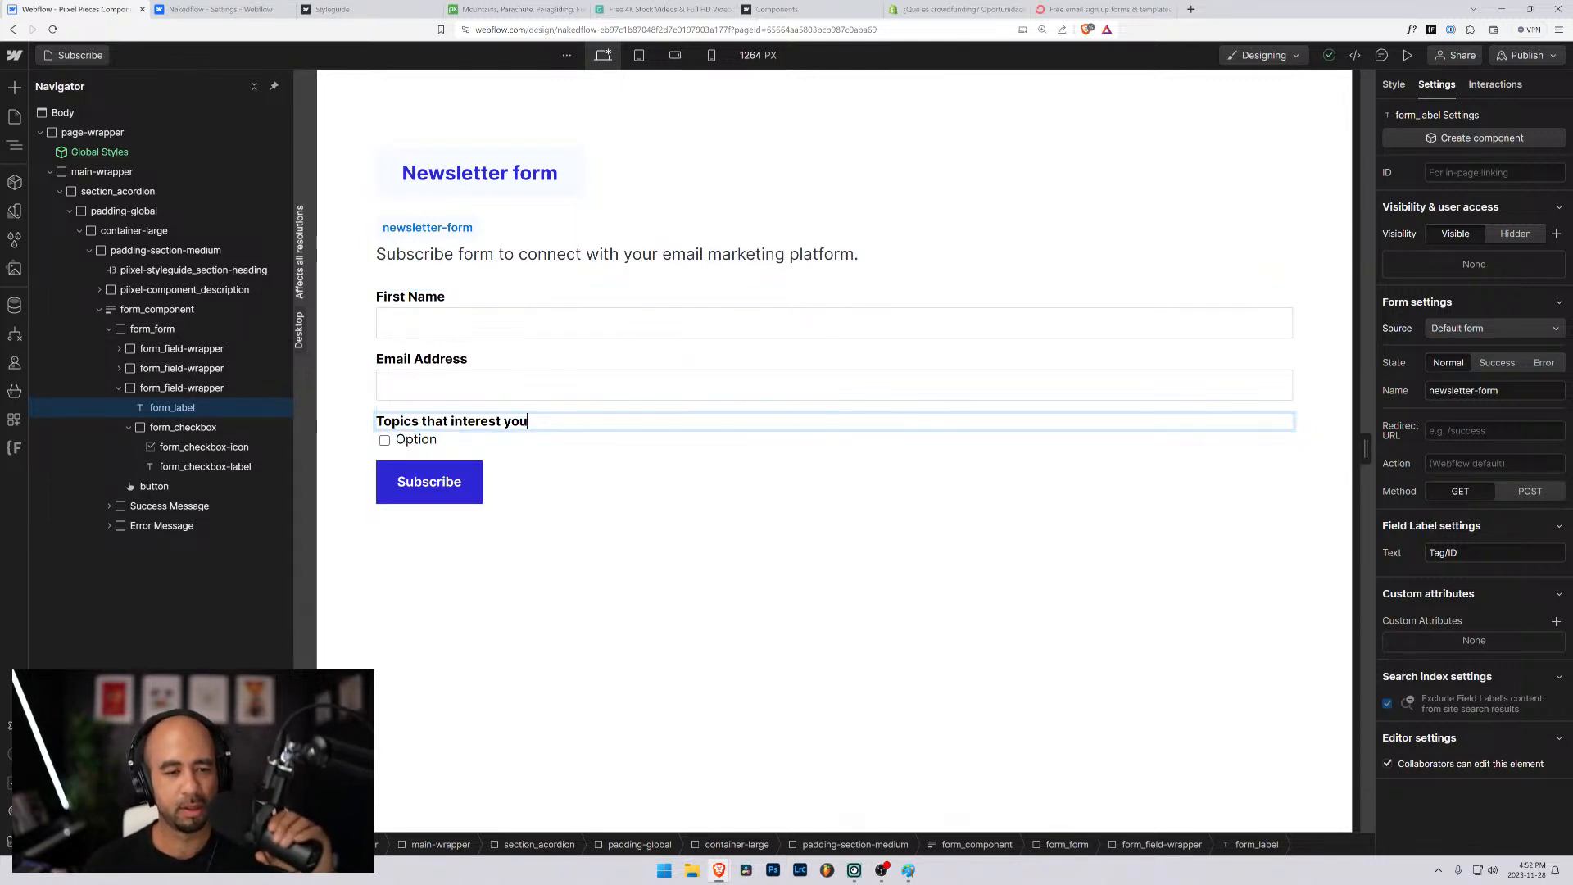
left_click(189, 426)
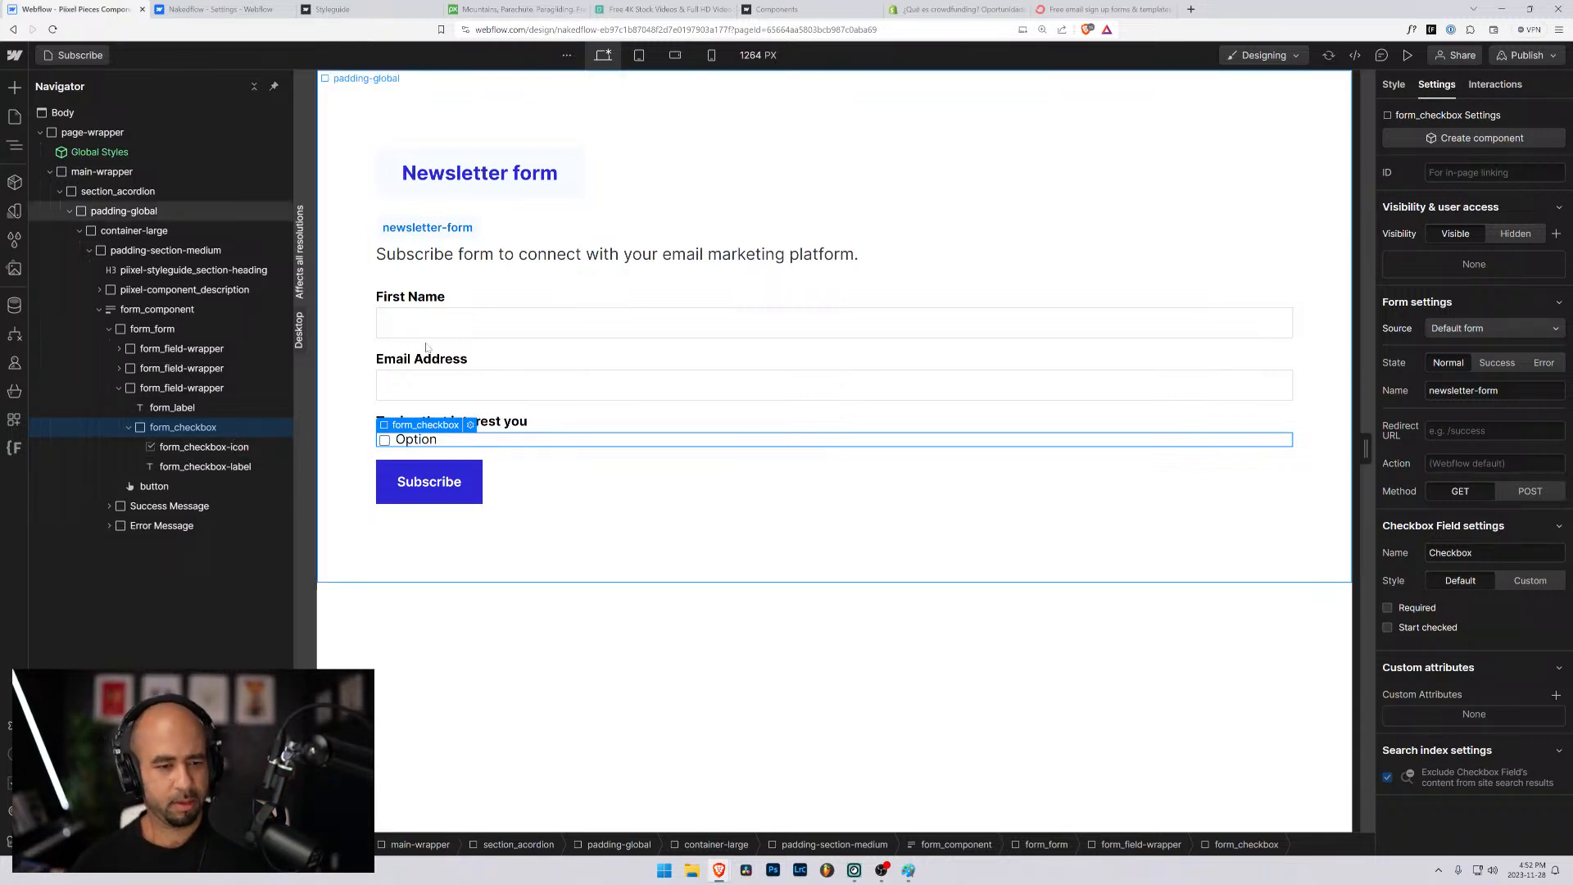
- Try to set the name of the form_checkbox-icon element to "newsletter-form_option-1"
left_click(410, 421)
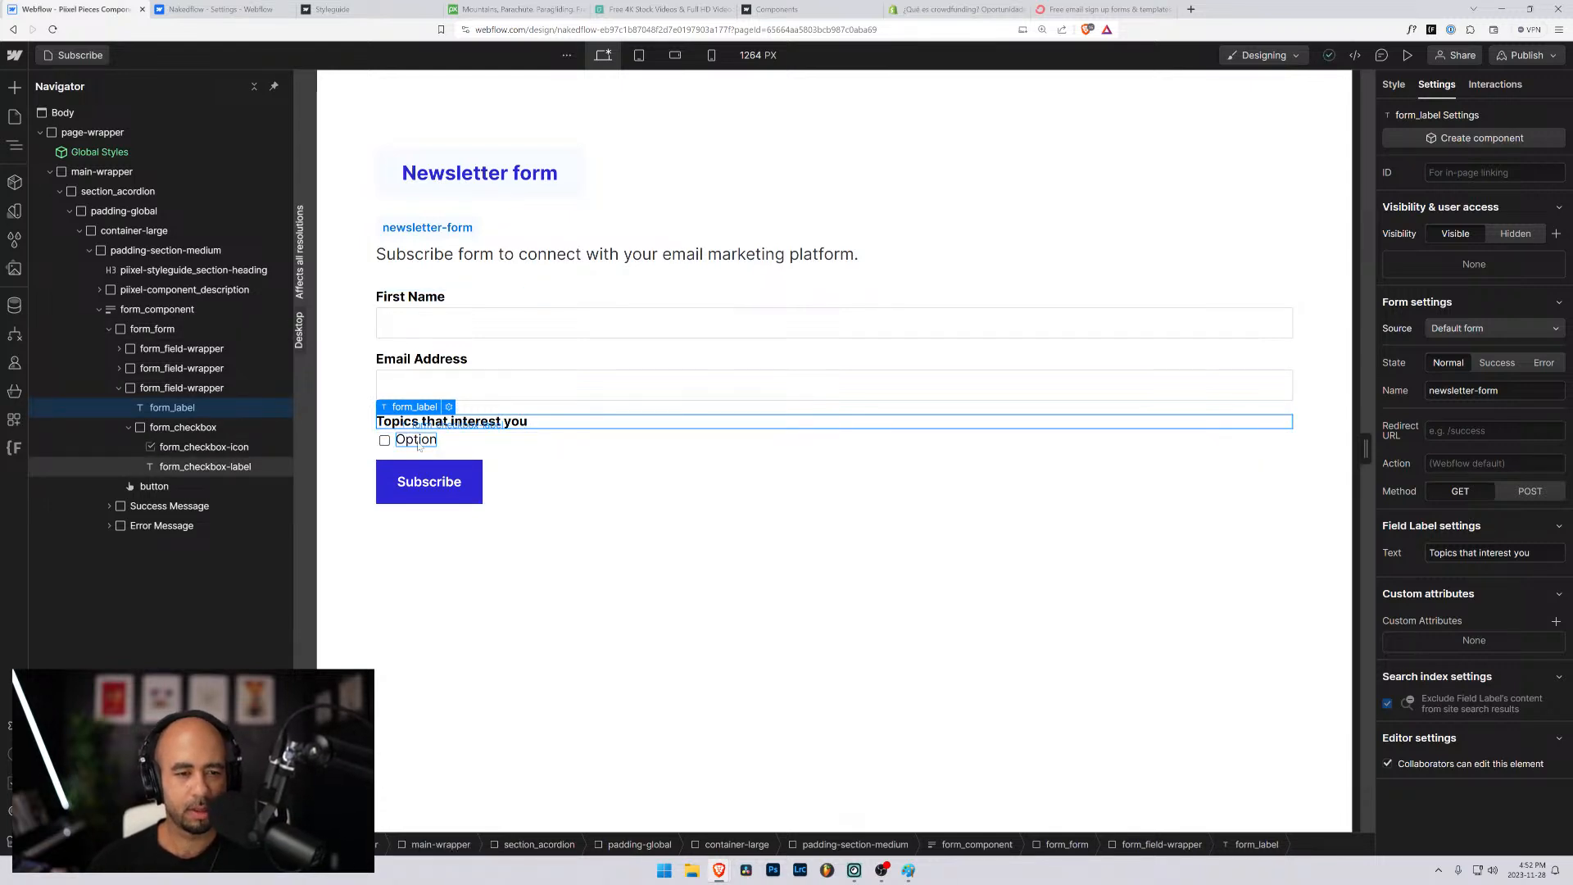
left_click(384, 439)
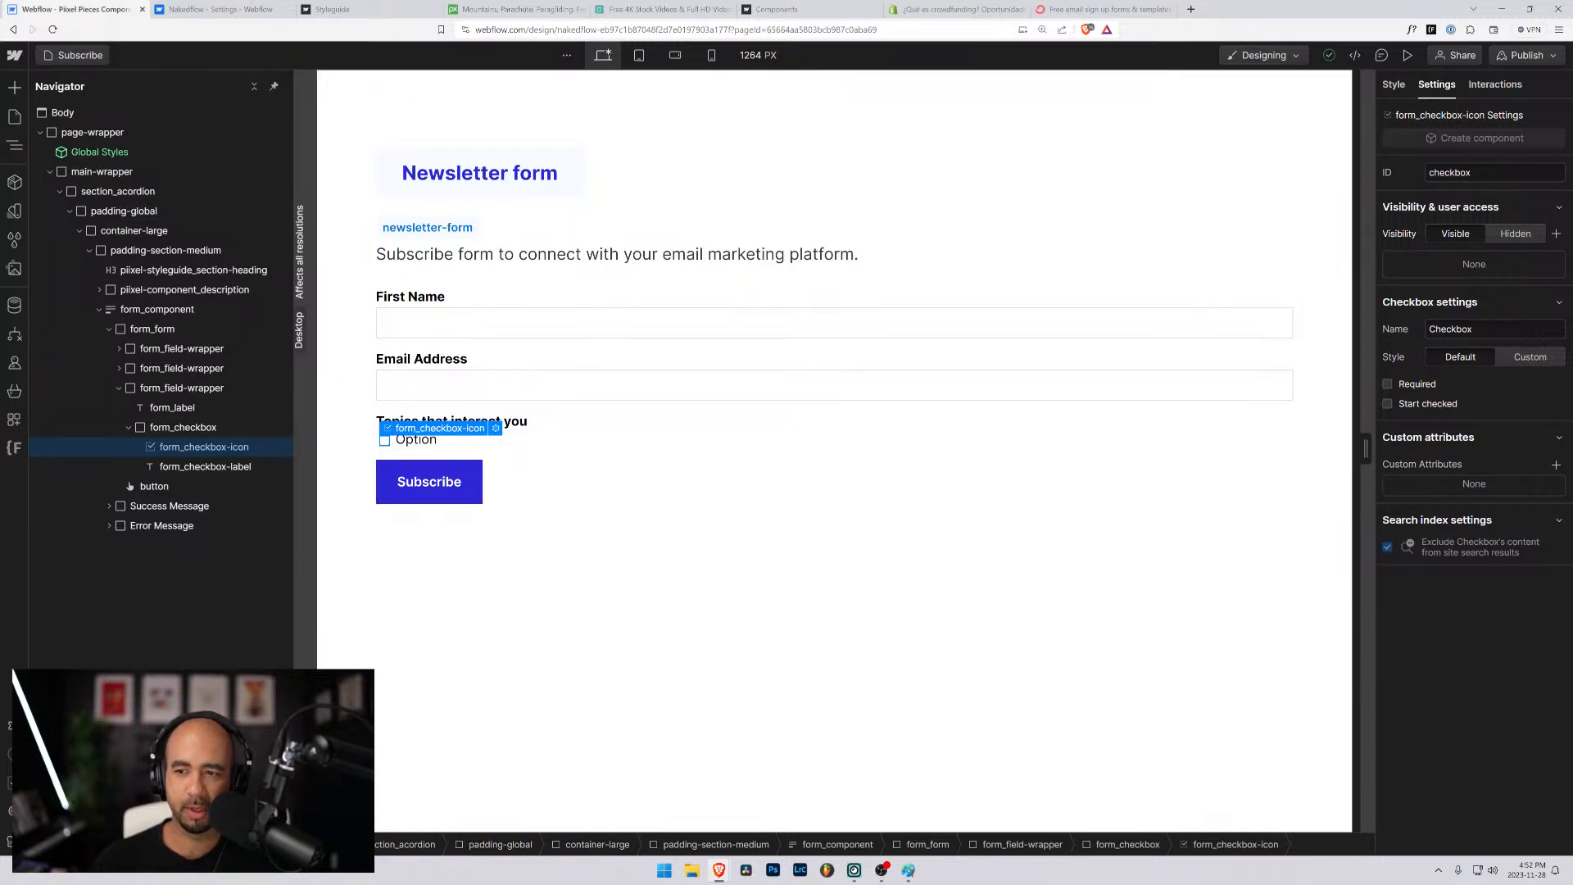
left_click(1392, 329)
type("newsle")
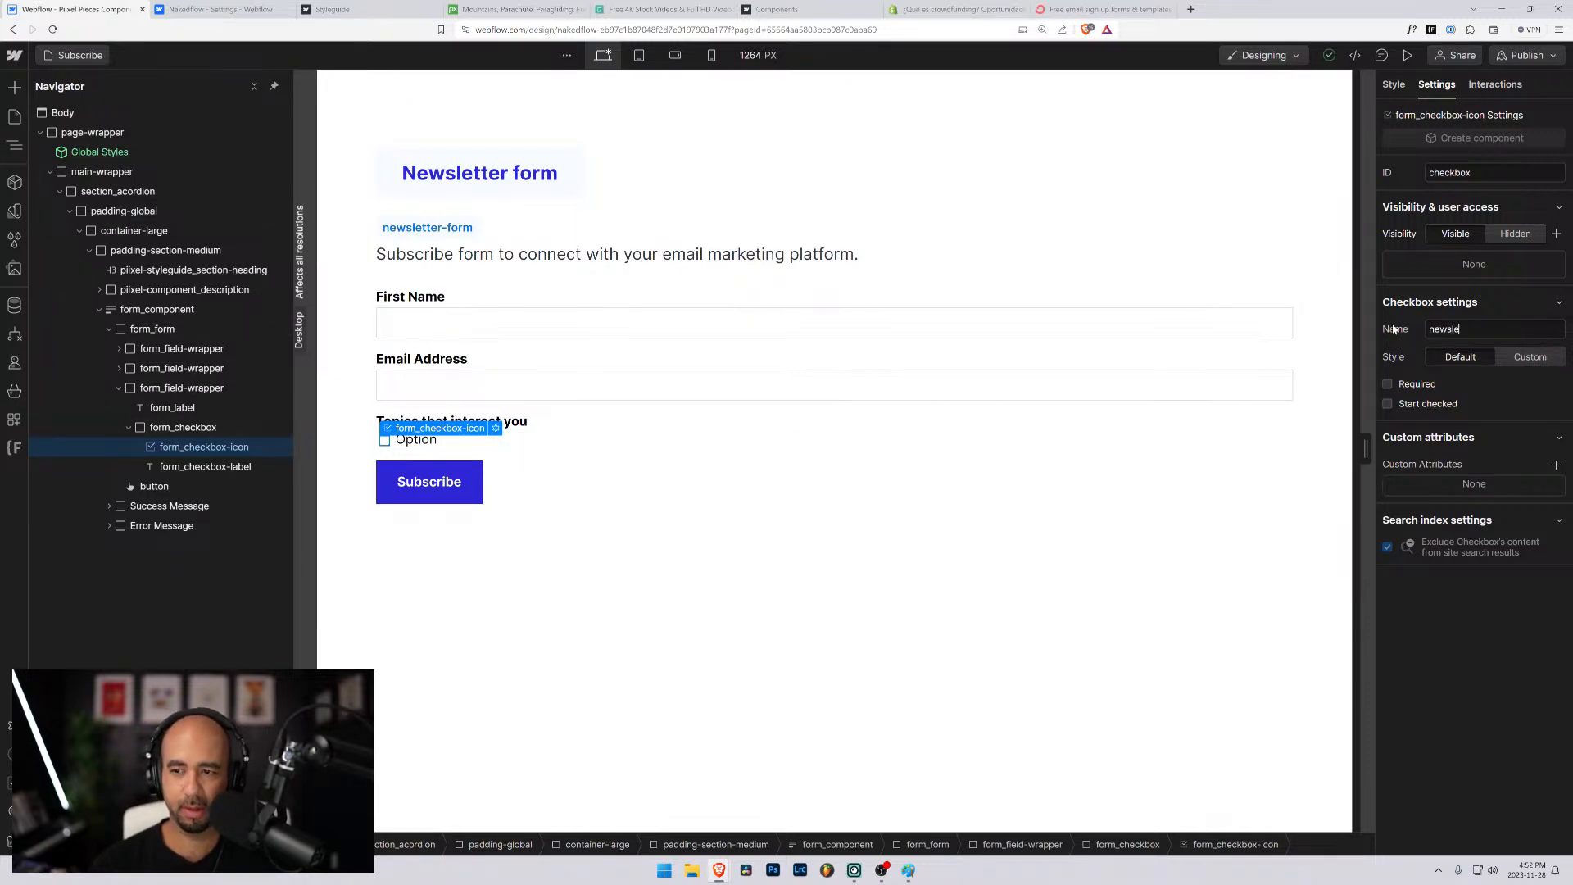
type("tter")
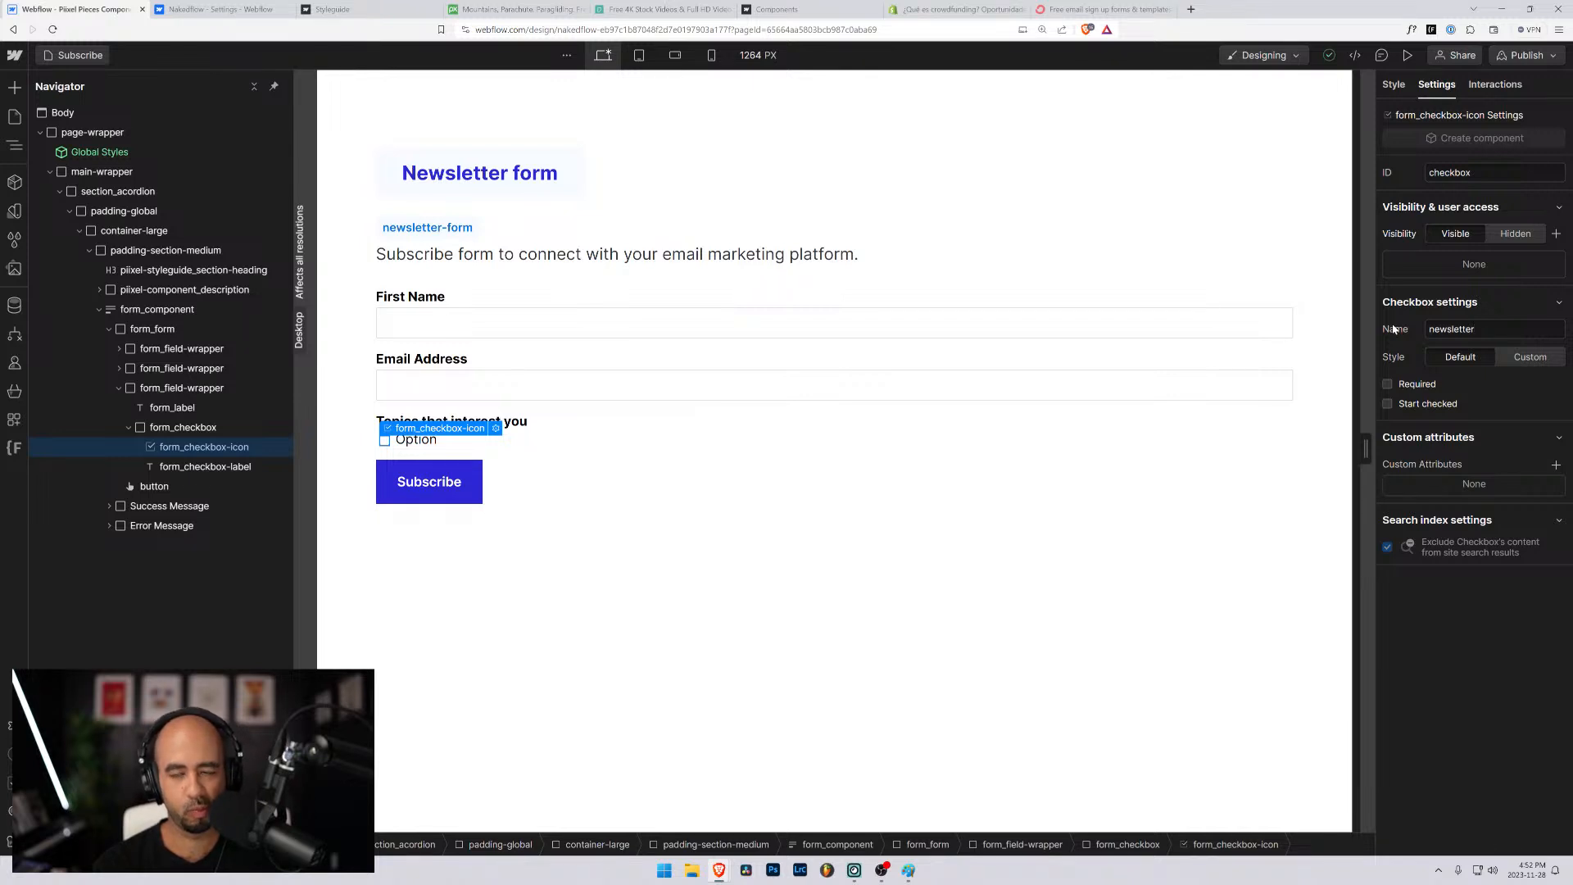
type("-form_options")
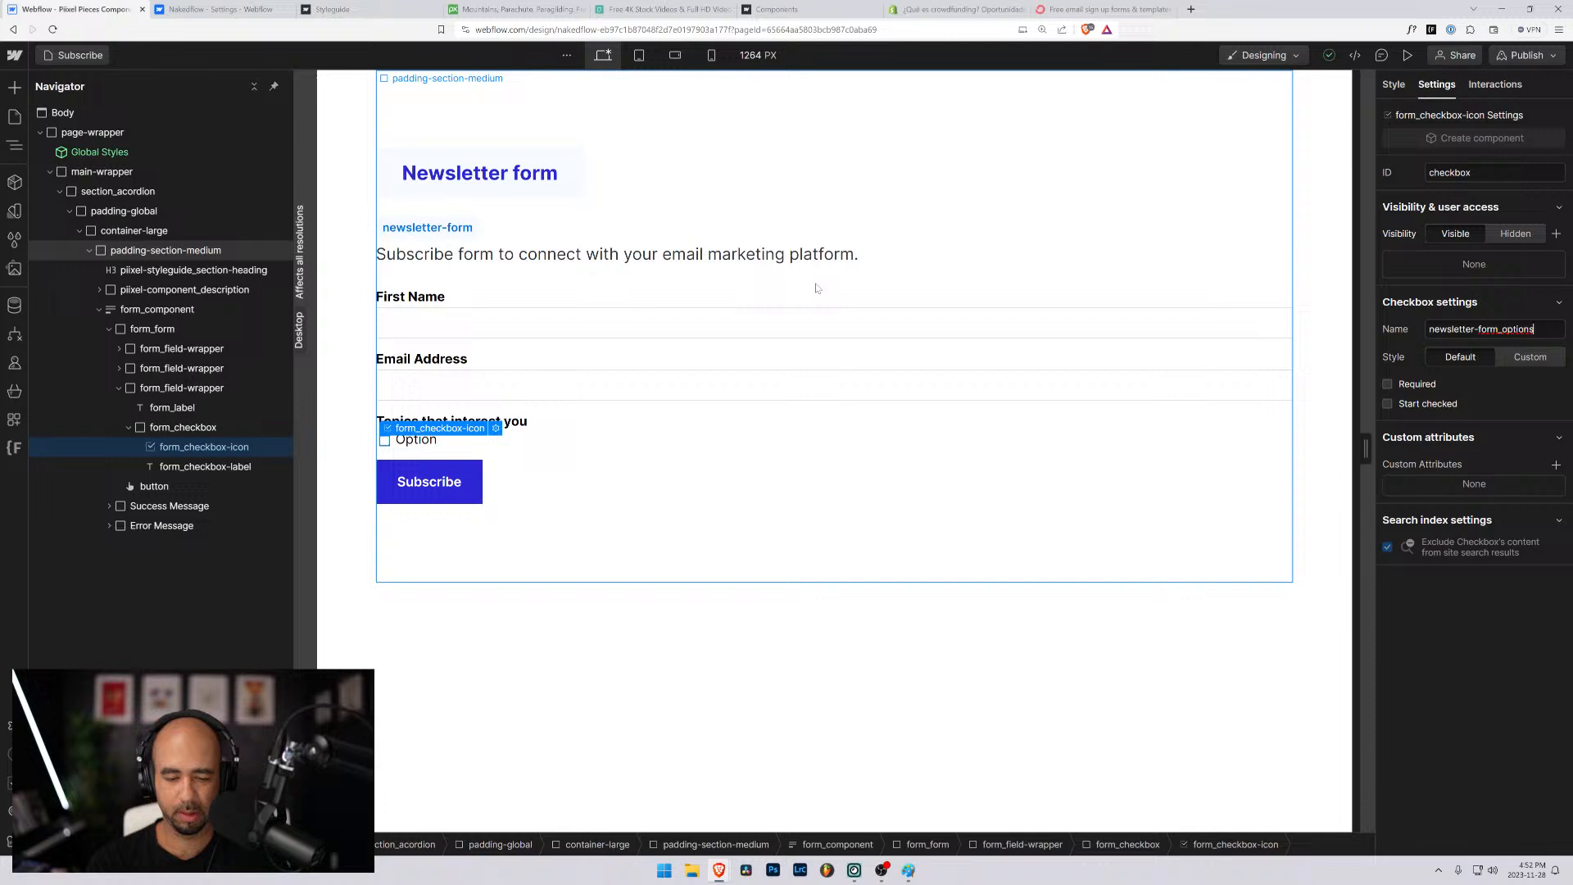
key("BackSpace")
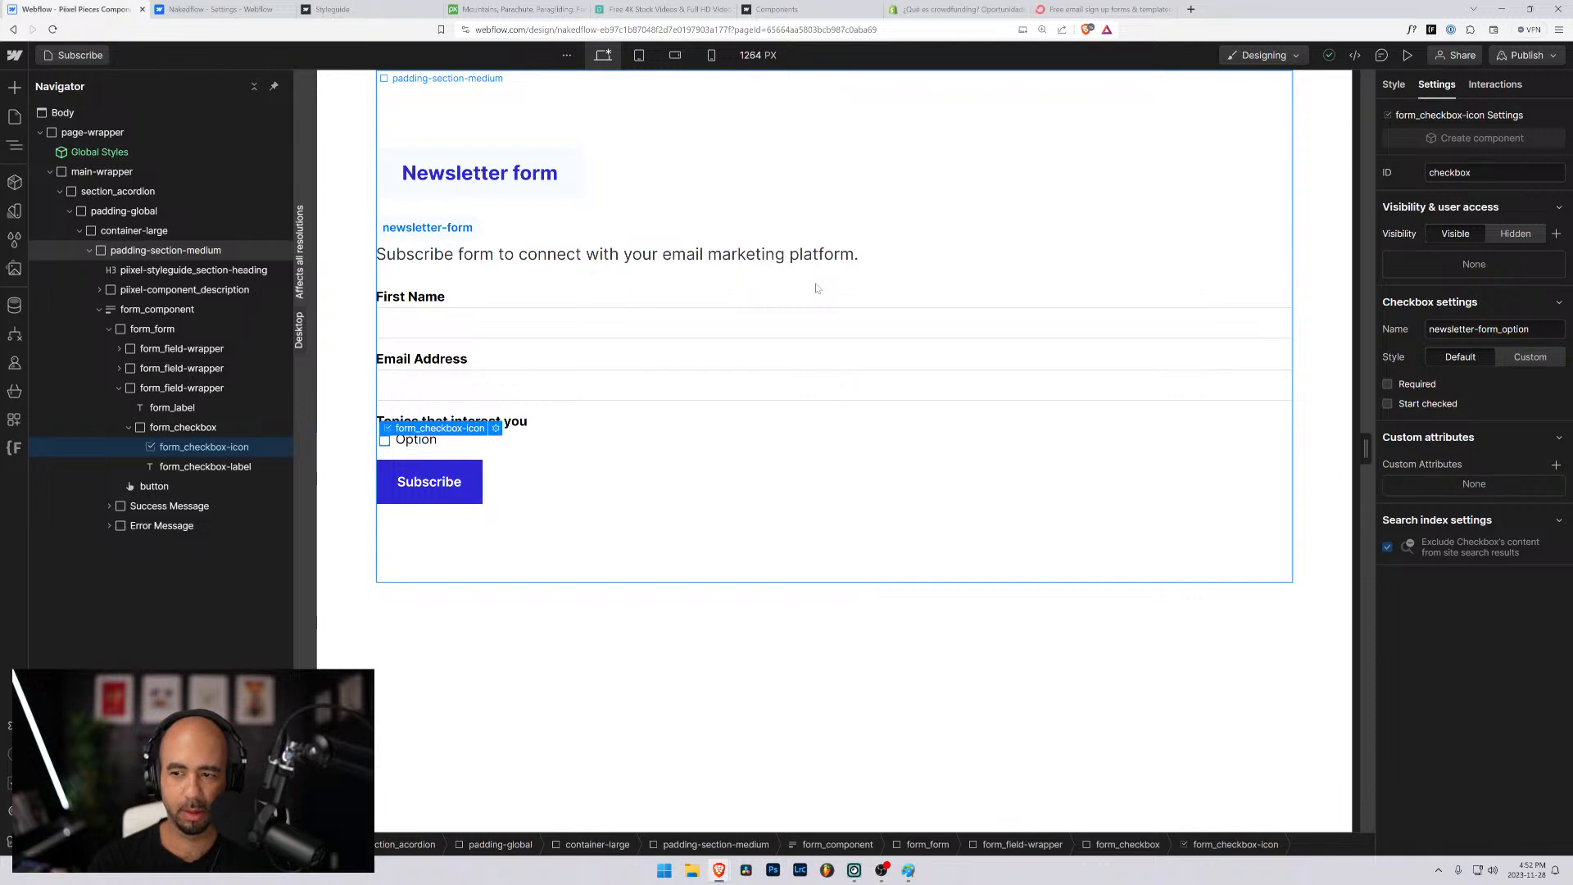
type("-1")
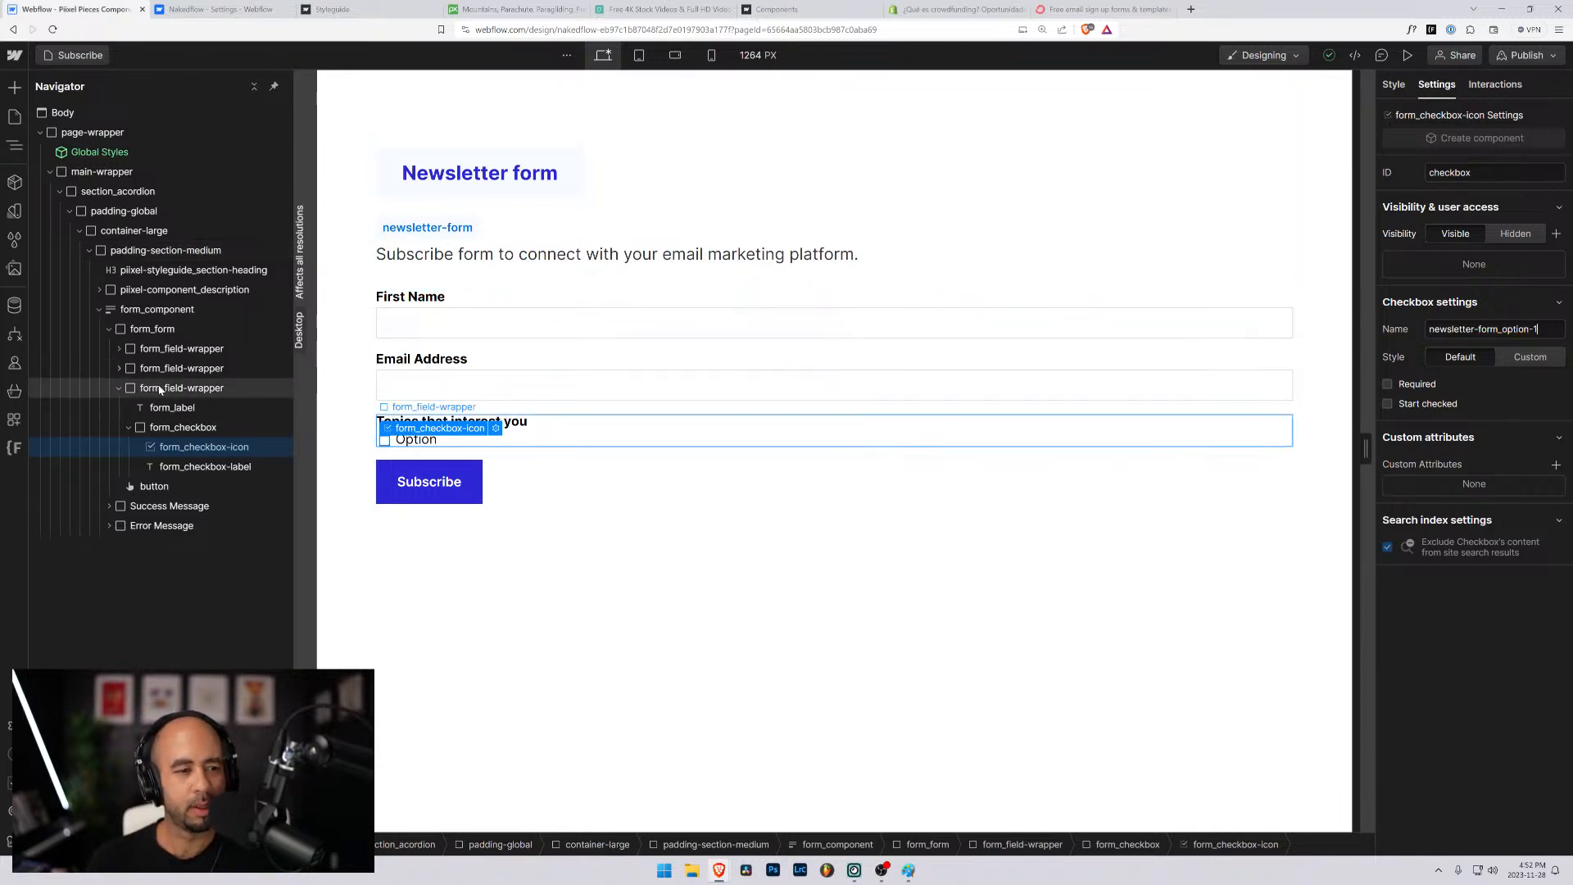
- Compare the ID and name settings of the email field's form_input with those of the checkbox's icon and label
left_click(119, 368)
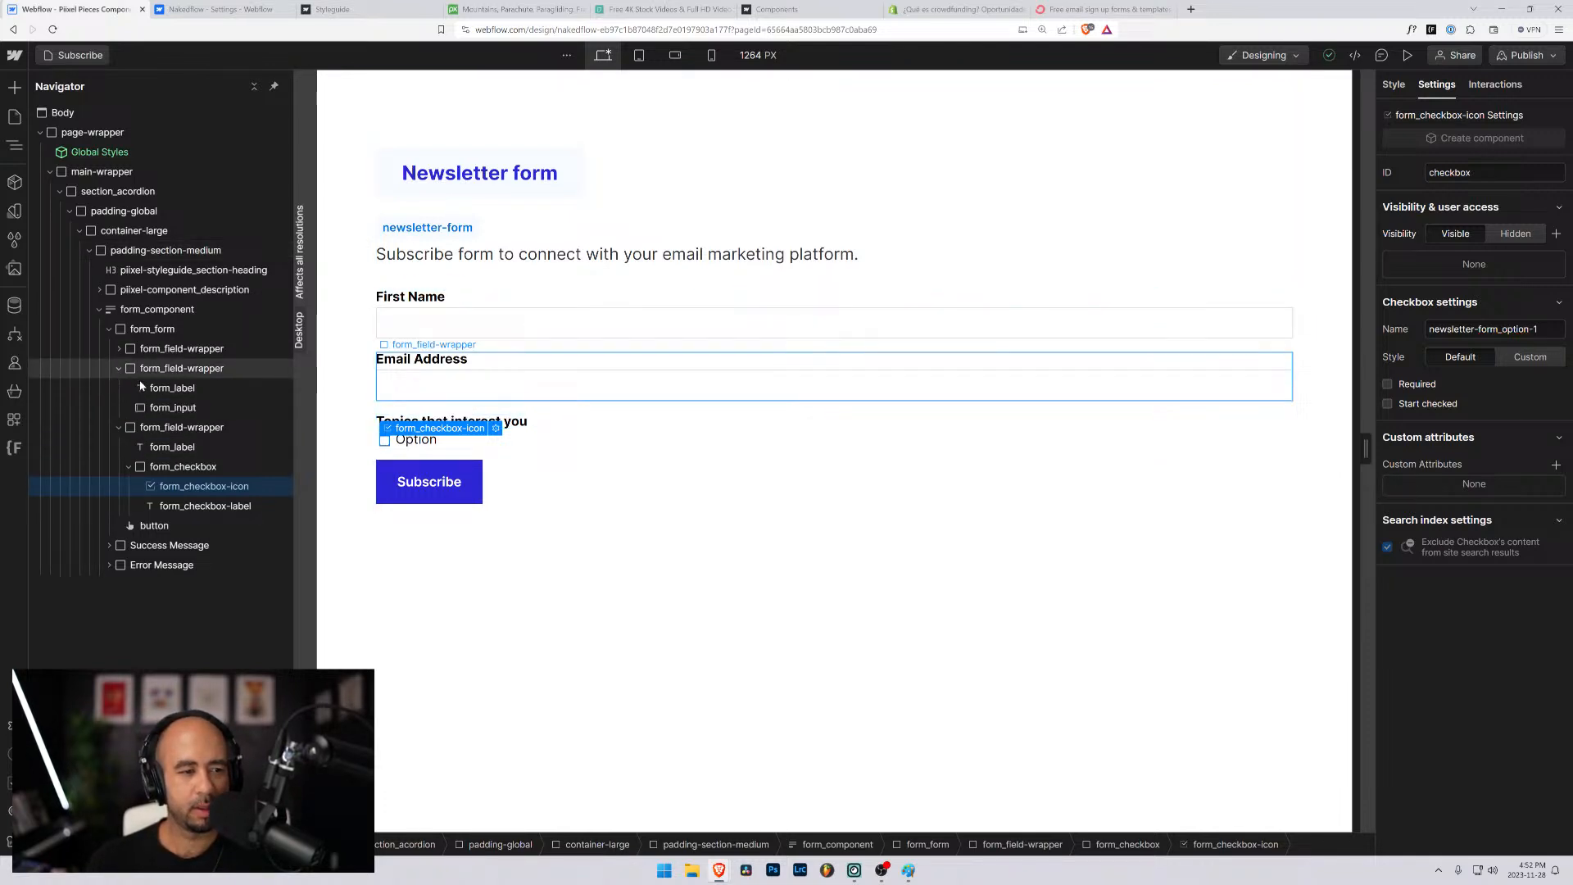
left_click(182, 408)
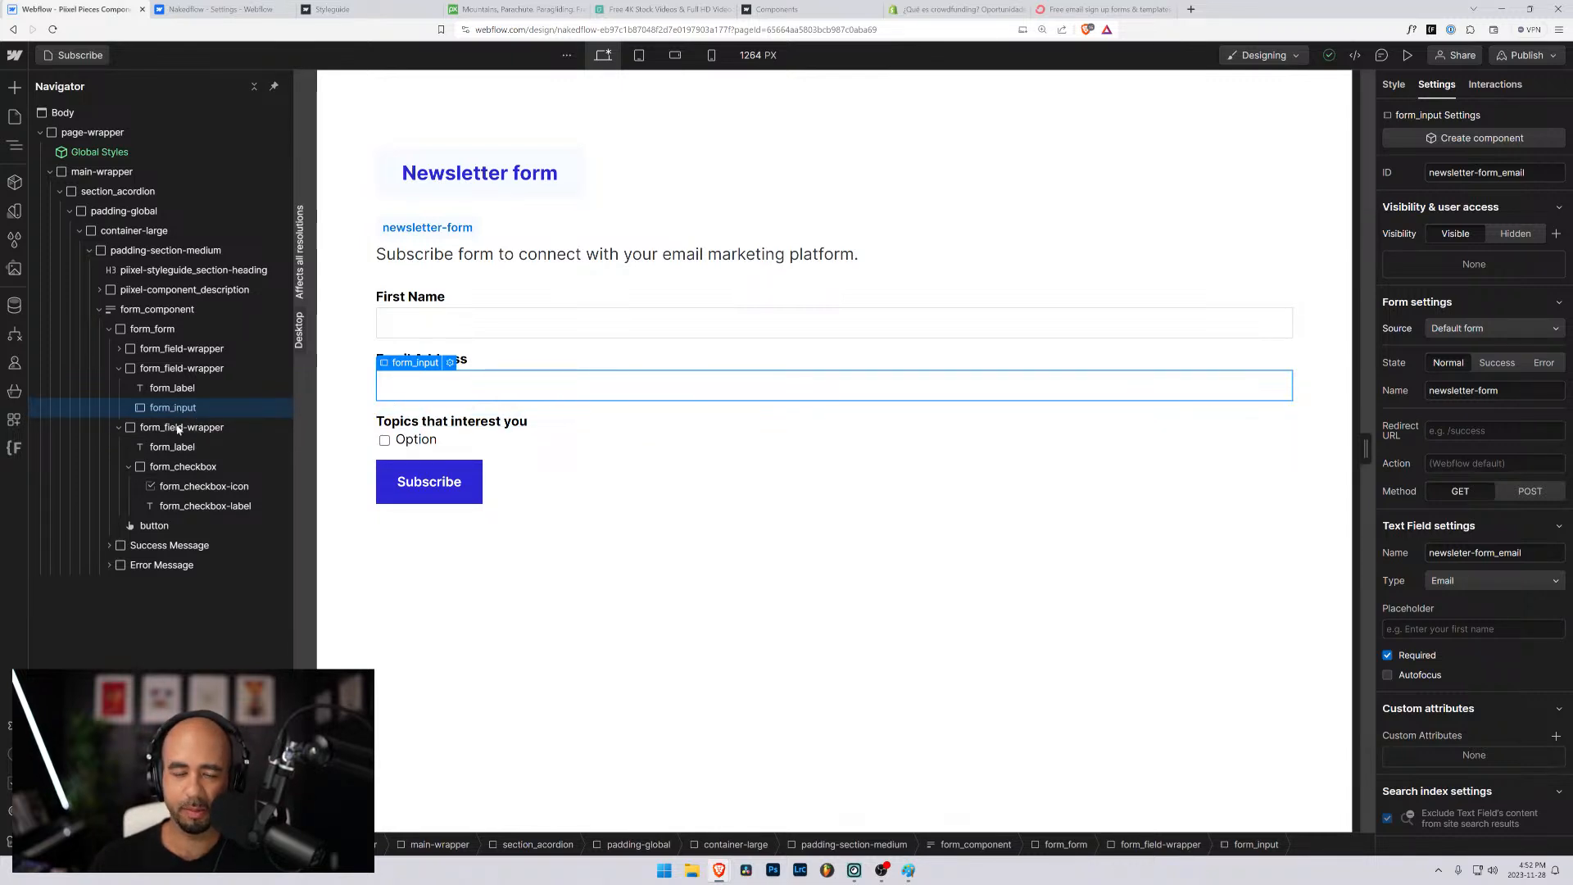
left_click(187, 486)
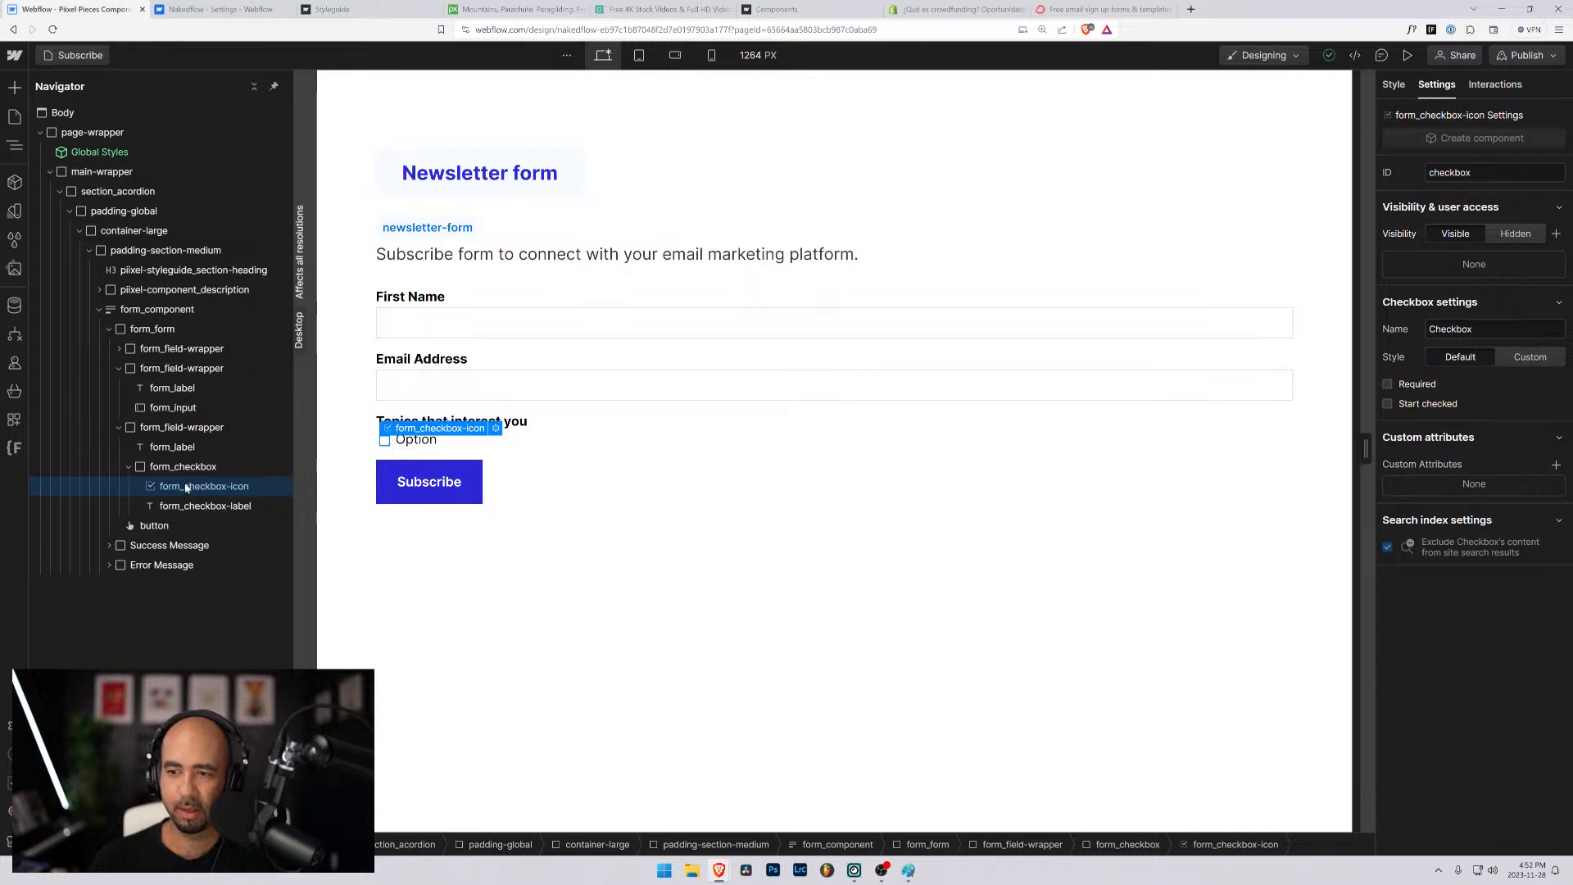
left_click(189, 507)
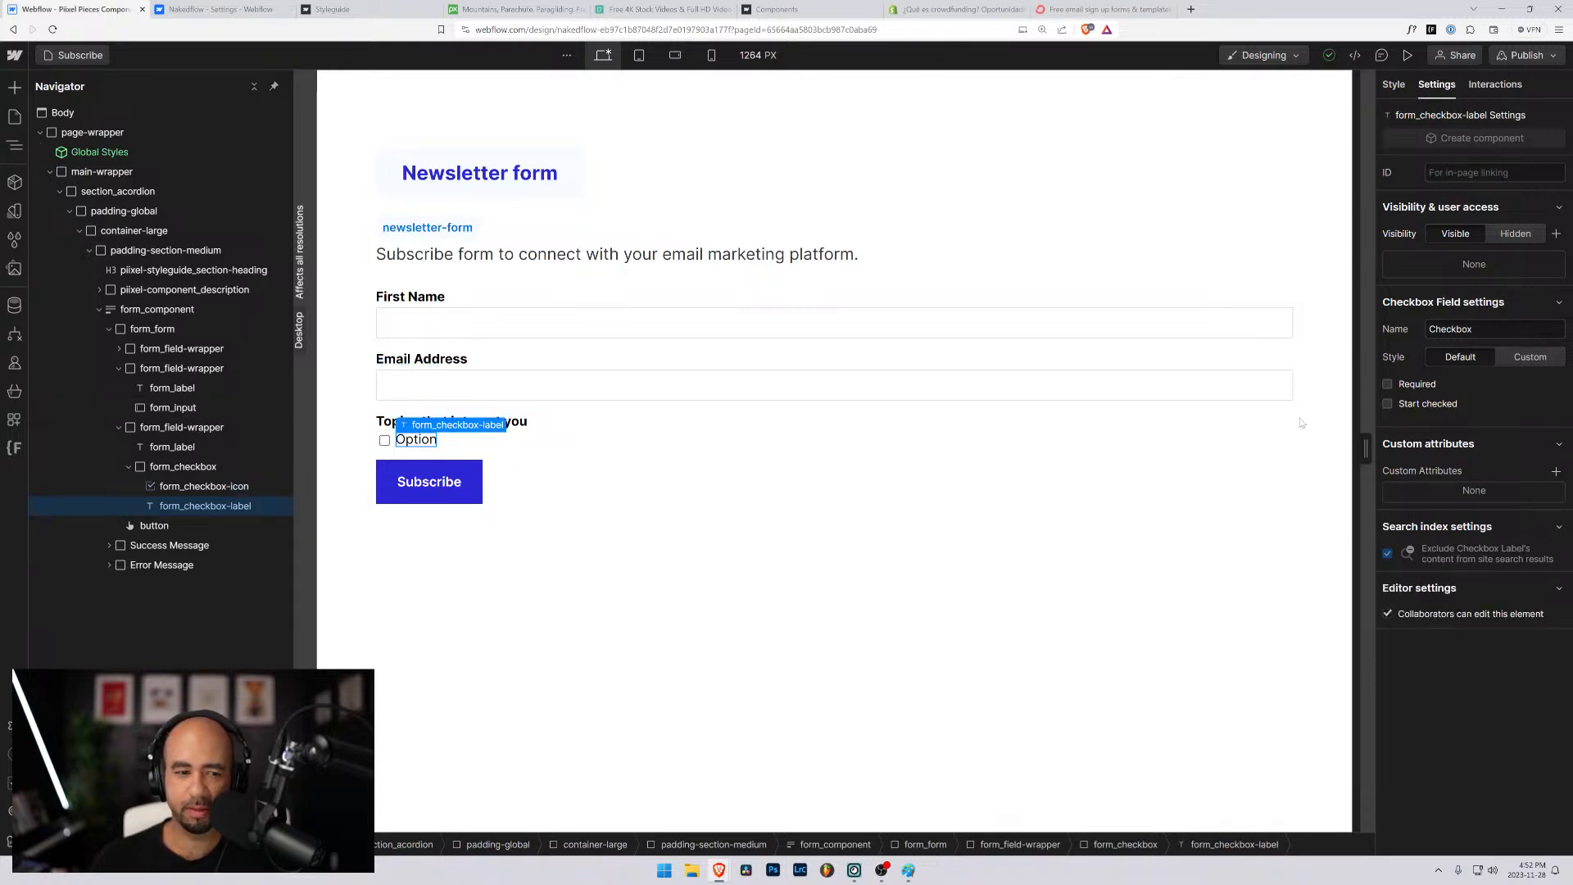
left_click(234, 487)
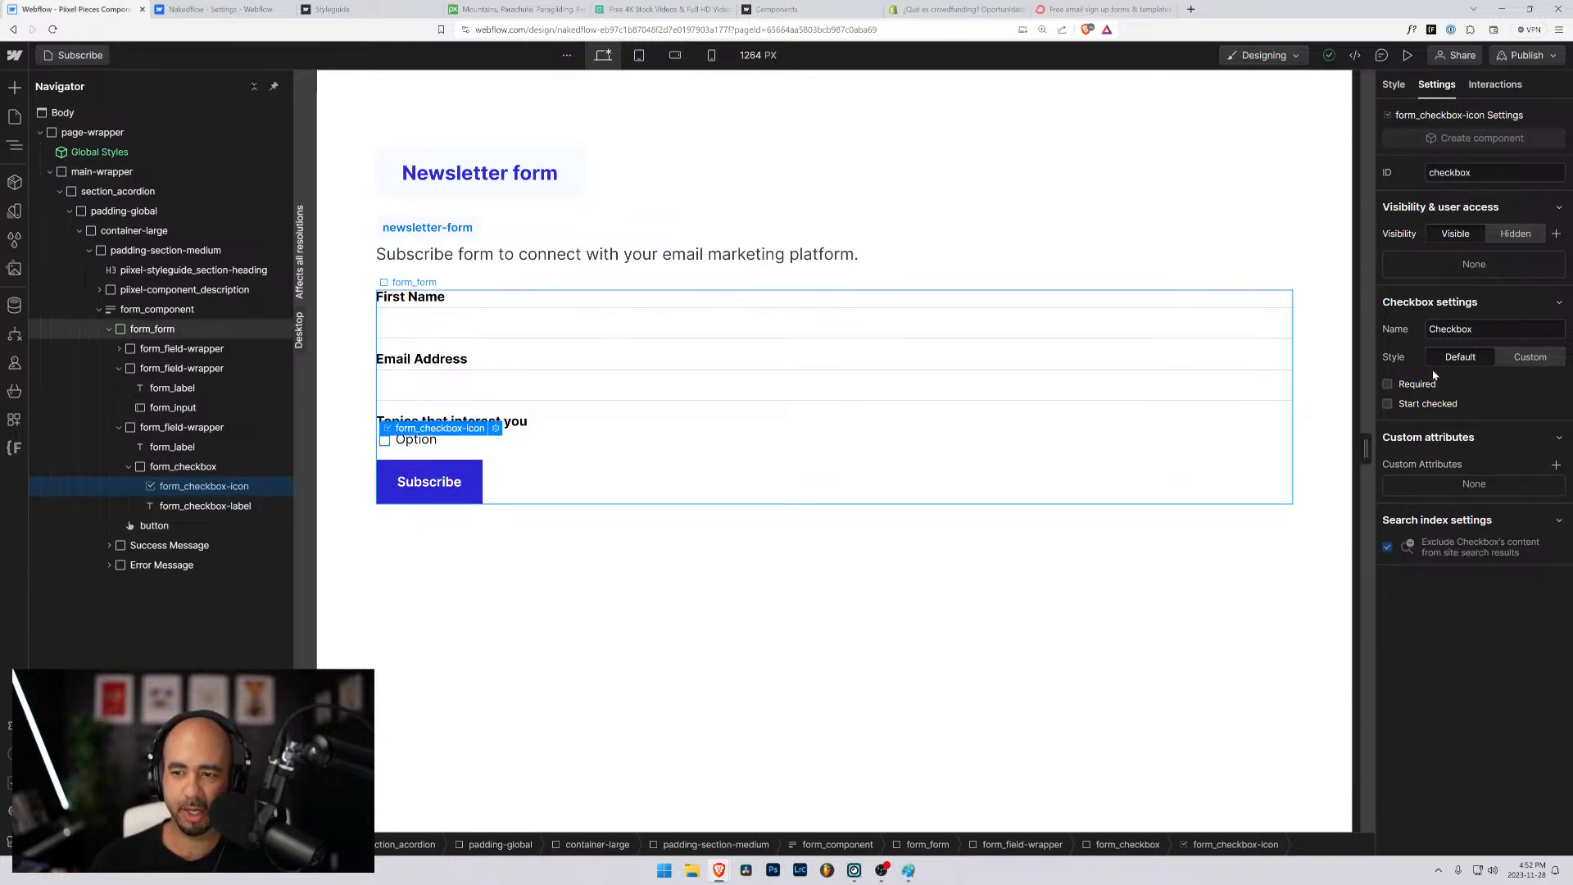
left_click(243, 507)
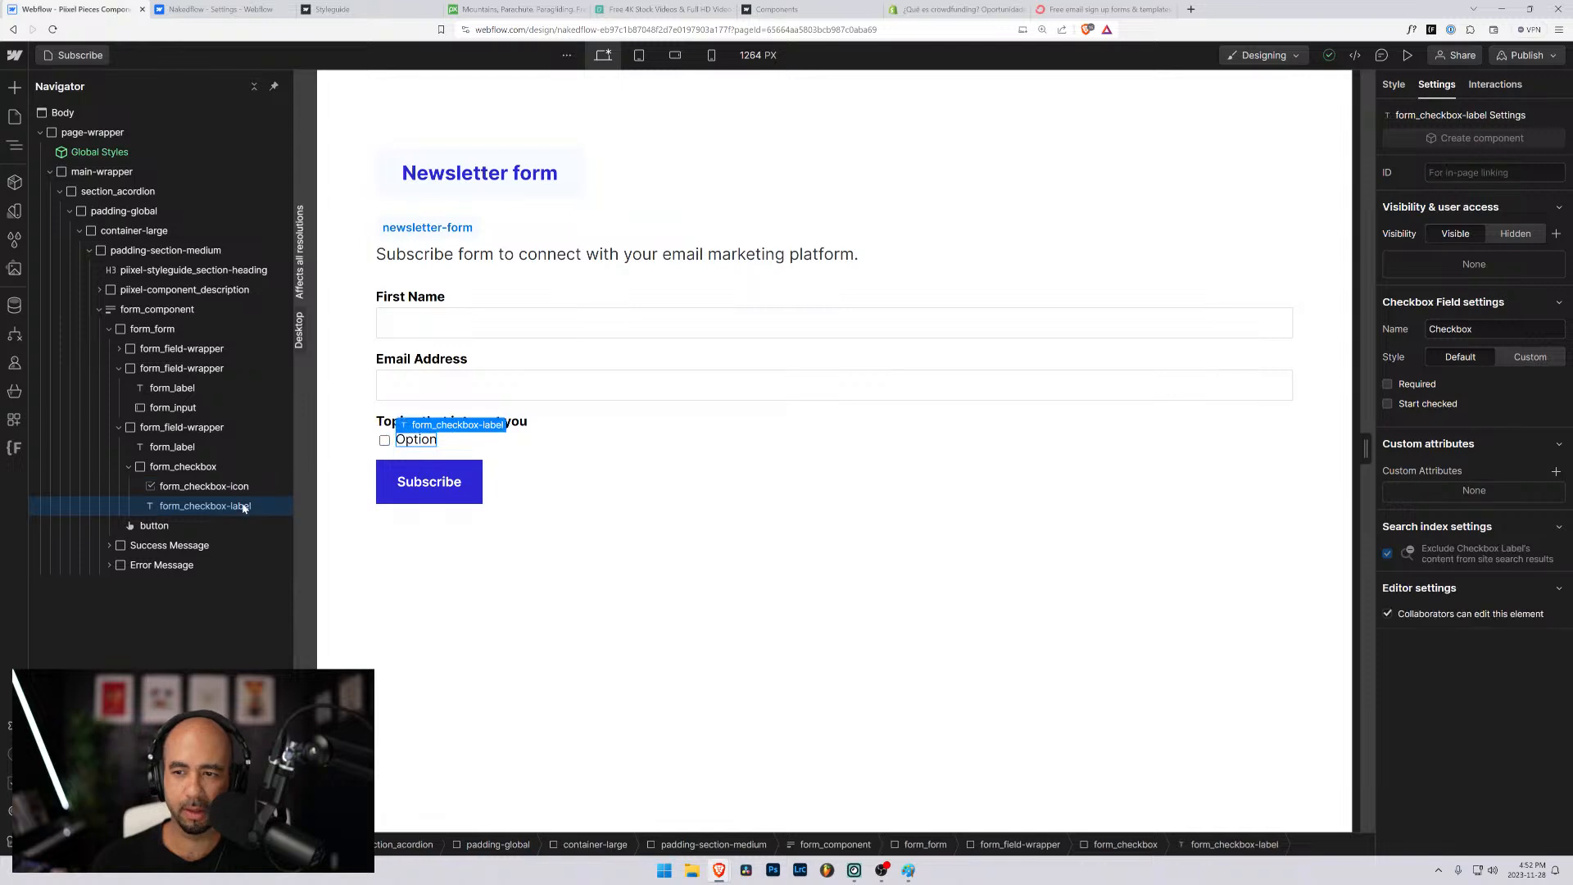
left_click(235, 486)
left_click(235, 505)
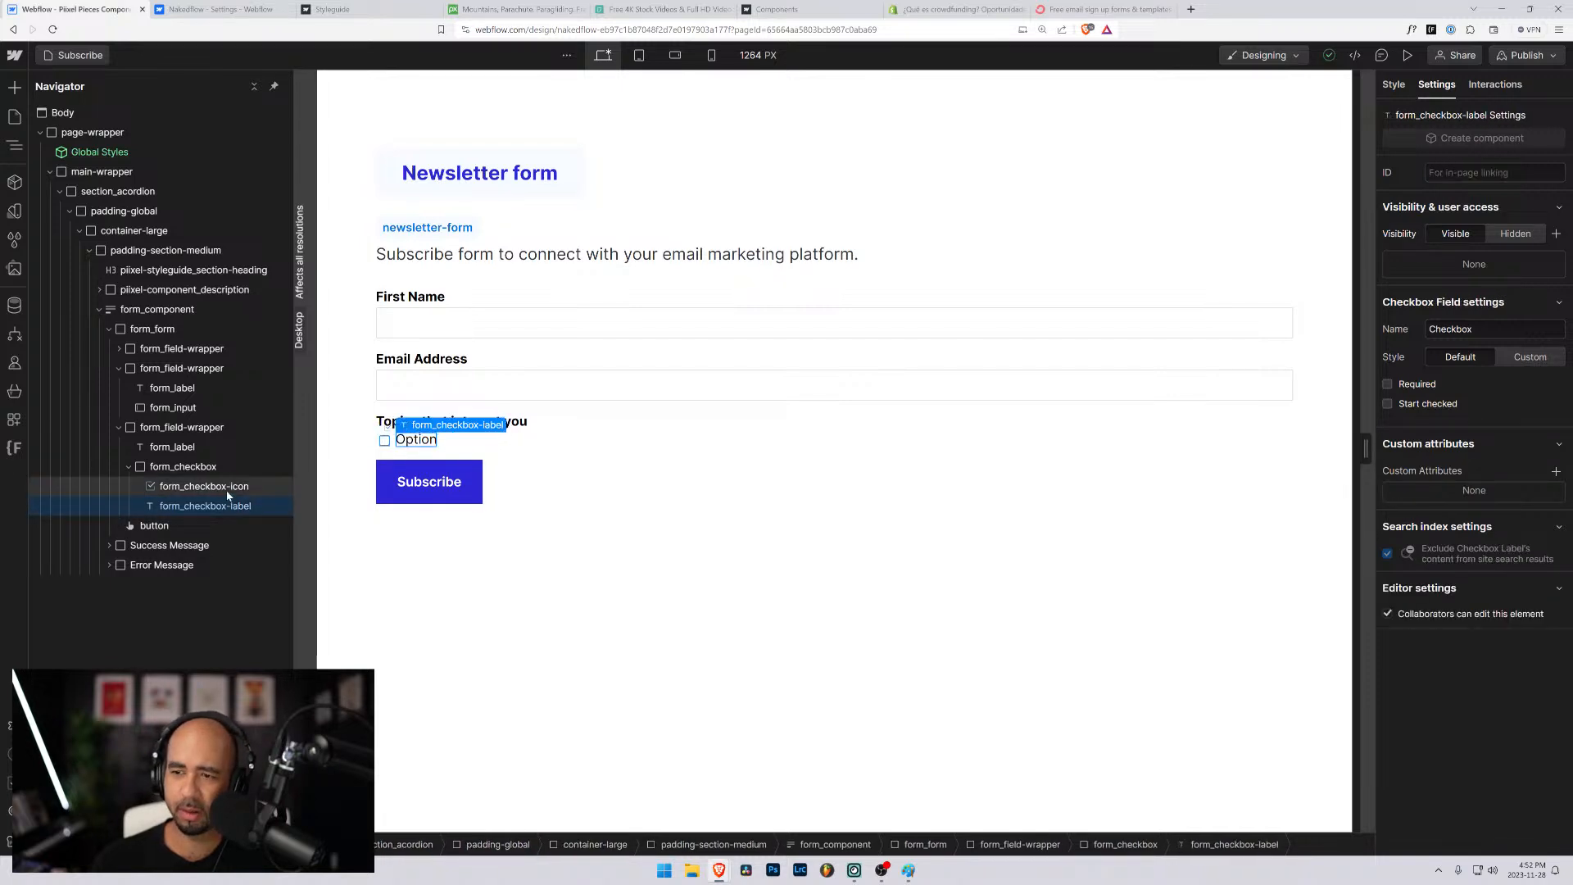
- Set the name of the form_checkbox-icon element to "newsletter-form_option-1"
left_click(228, 491)
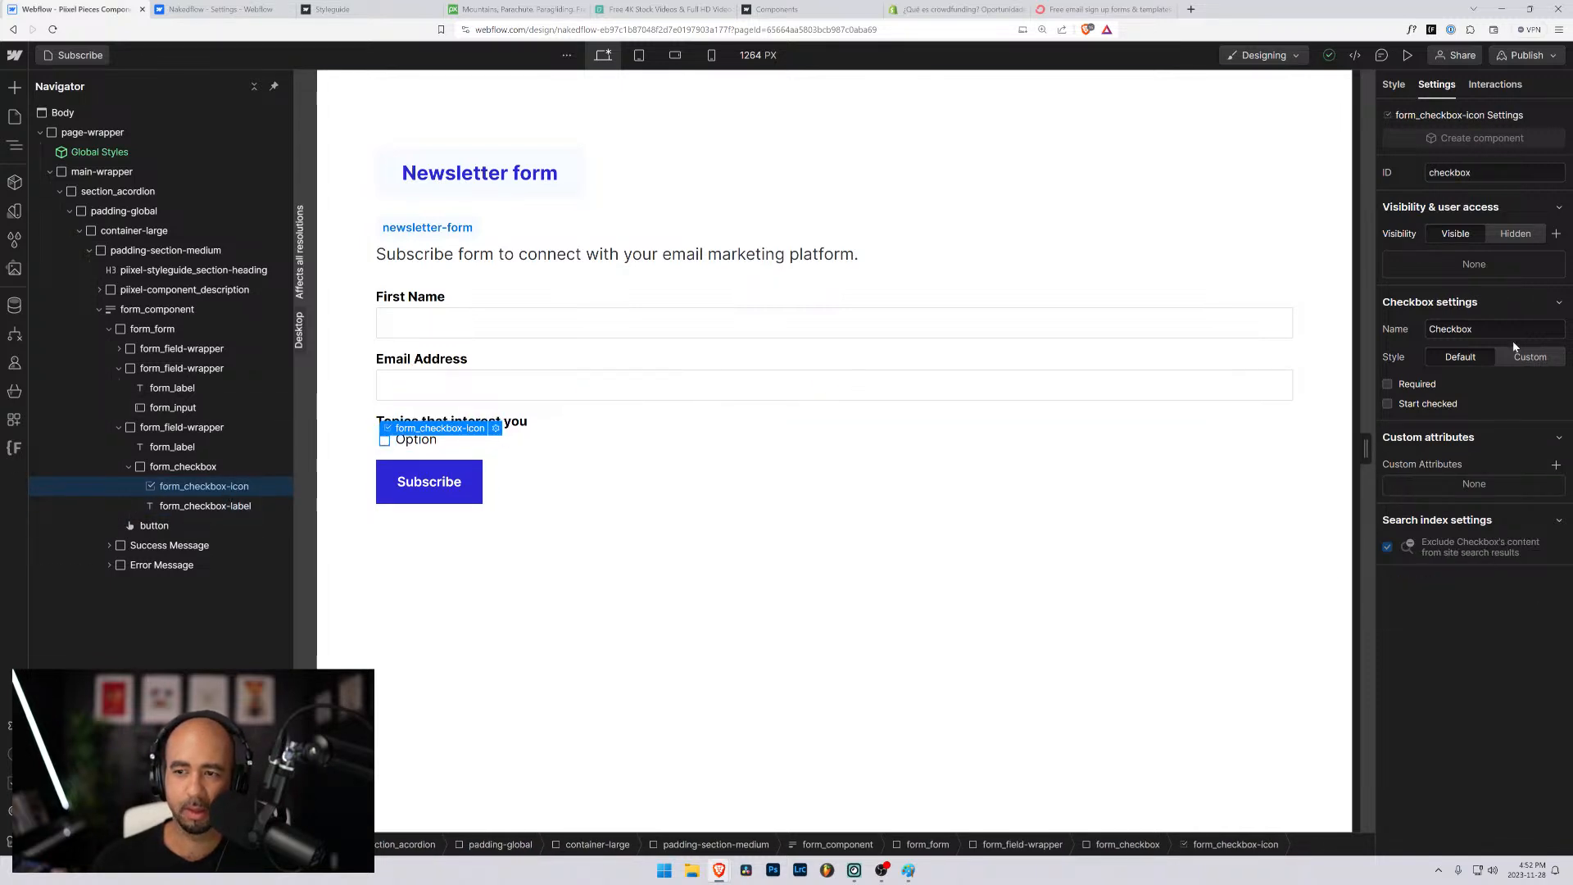
double_click(1491, 328)
type("neww")
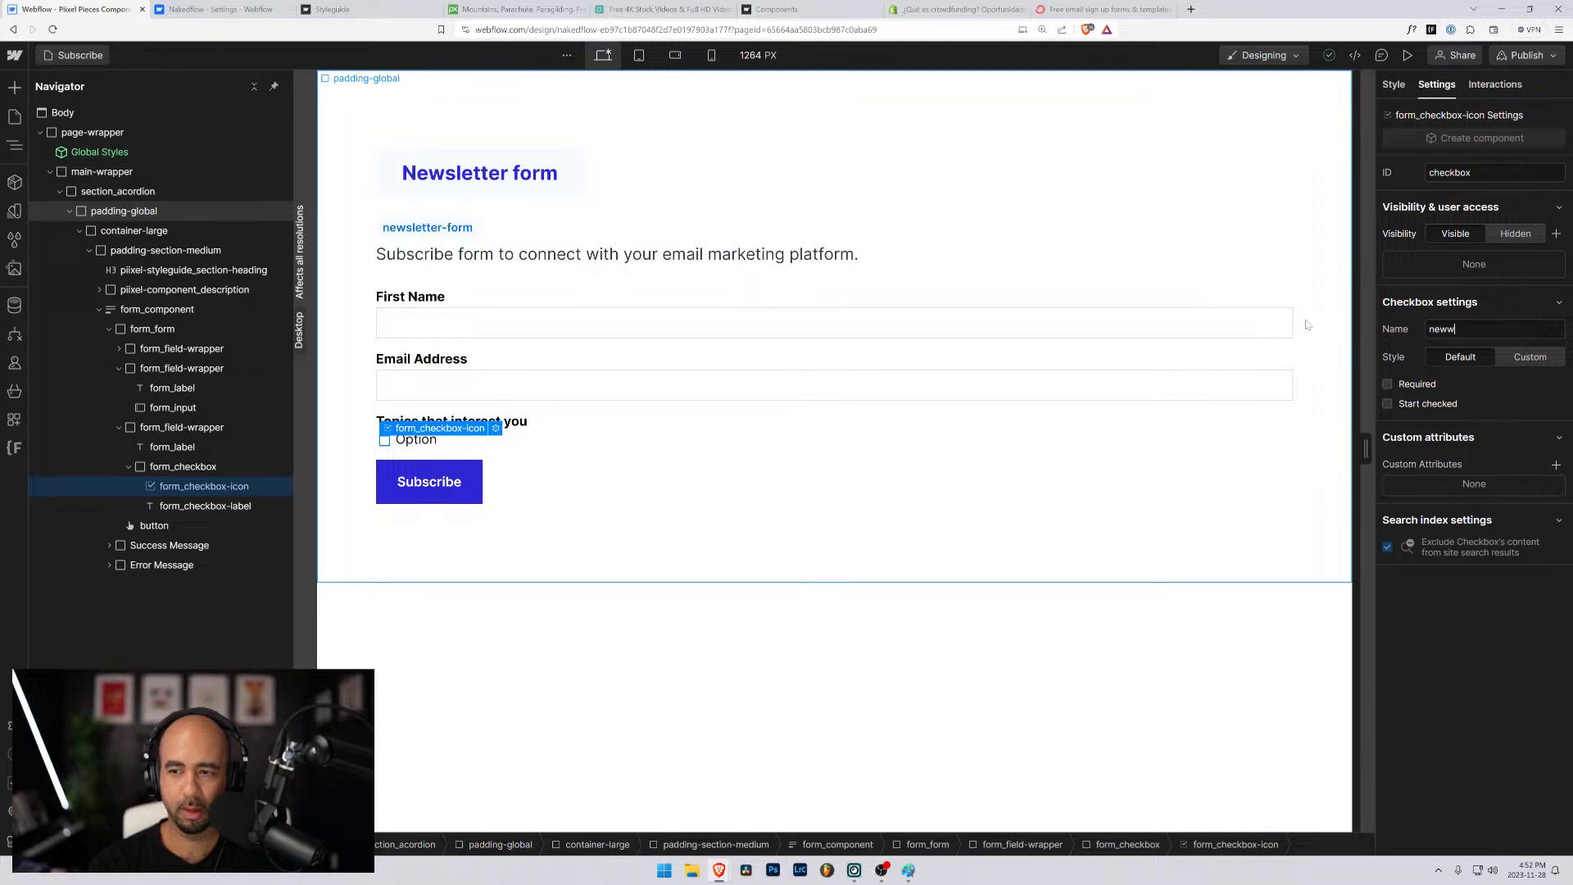
key("BackSpace")
type("sletter")
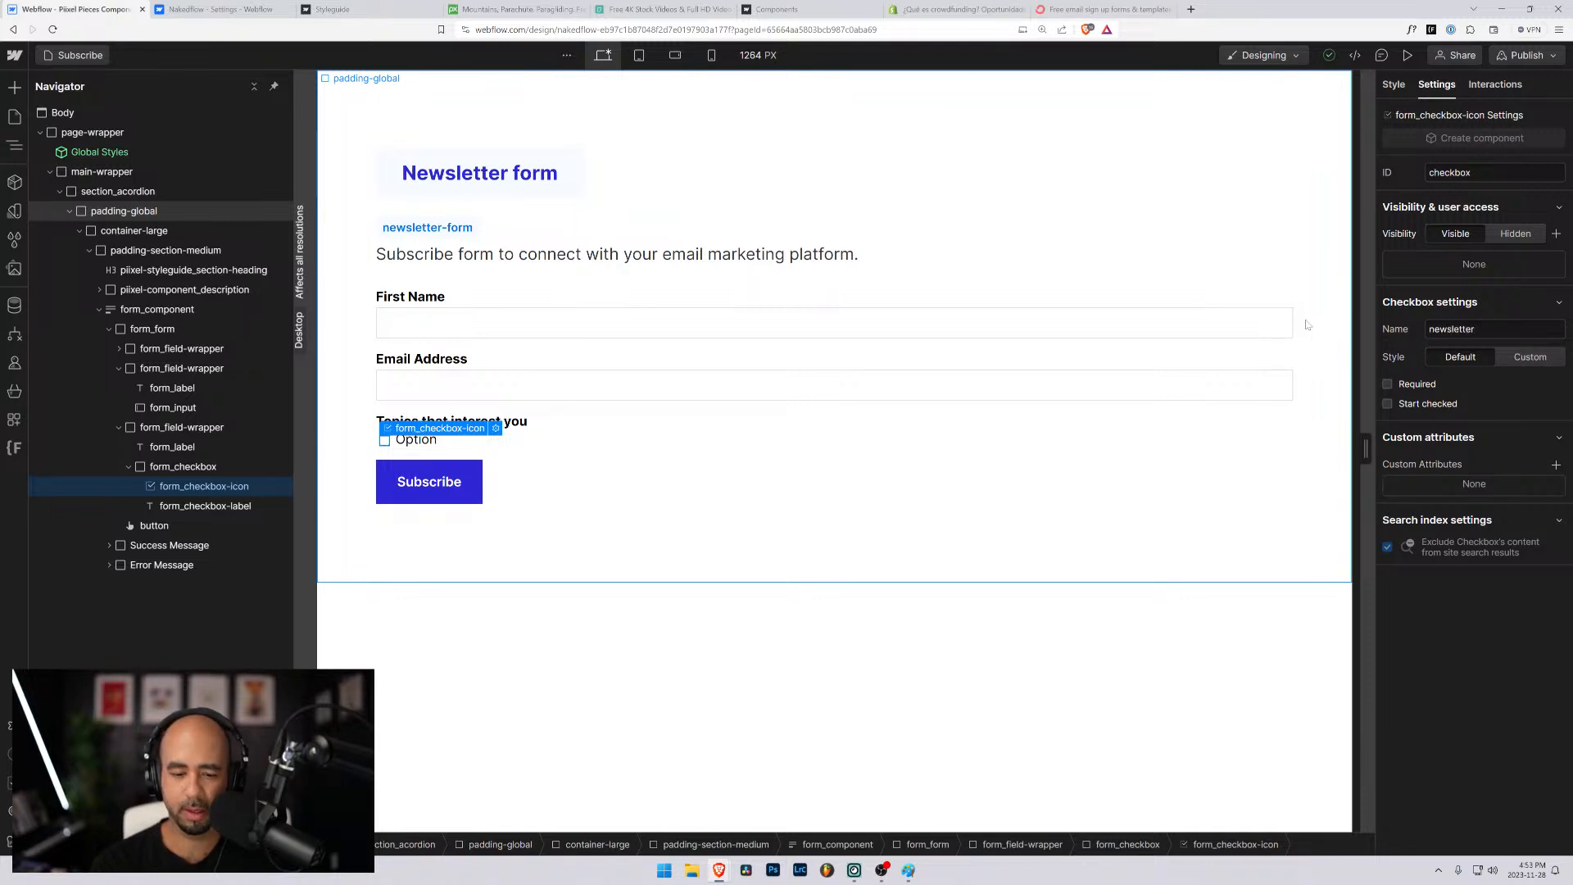
type("-foi")
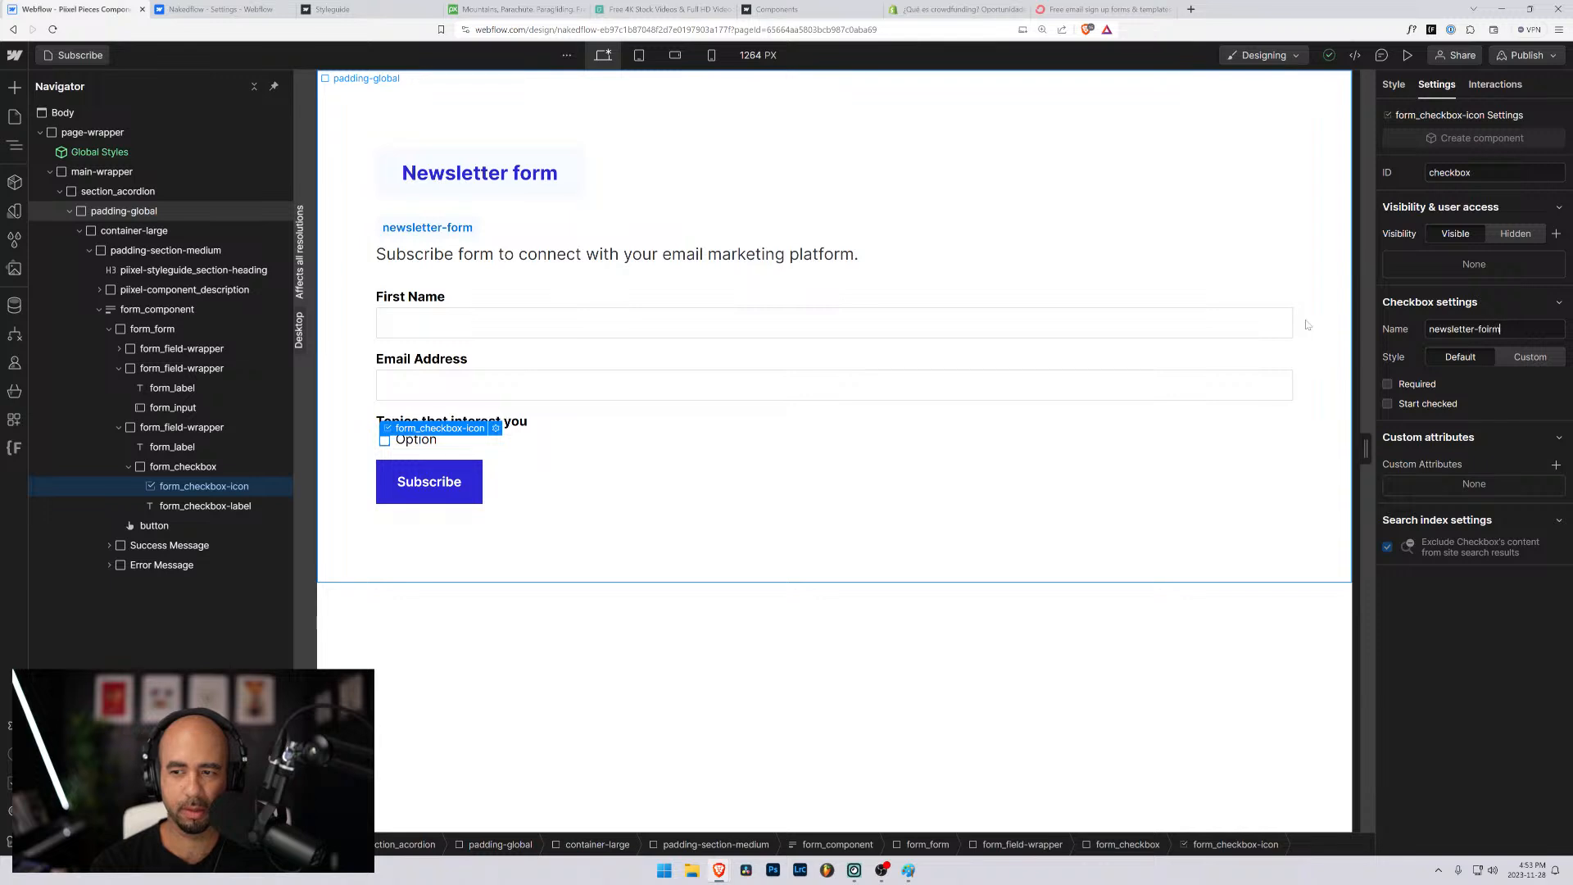
type("rm")
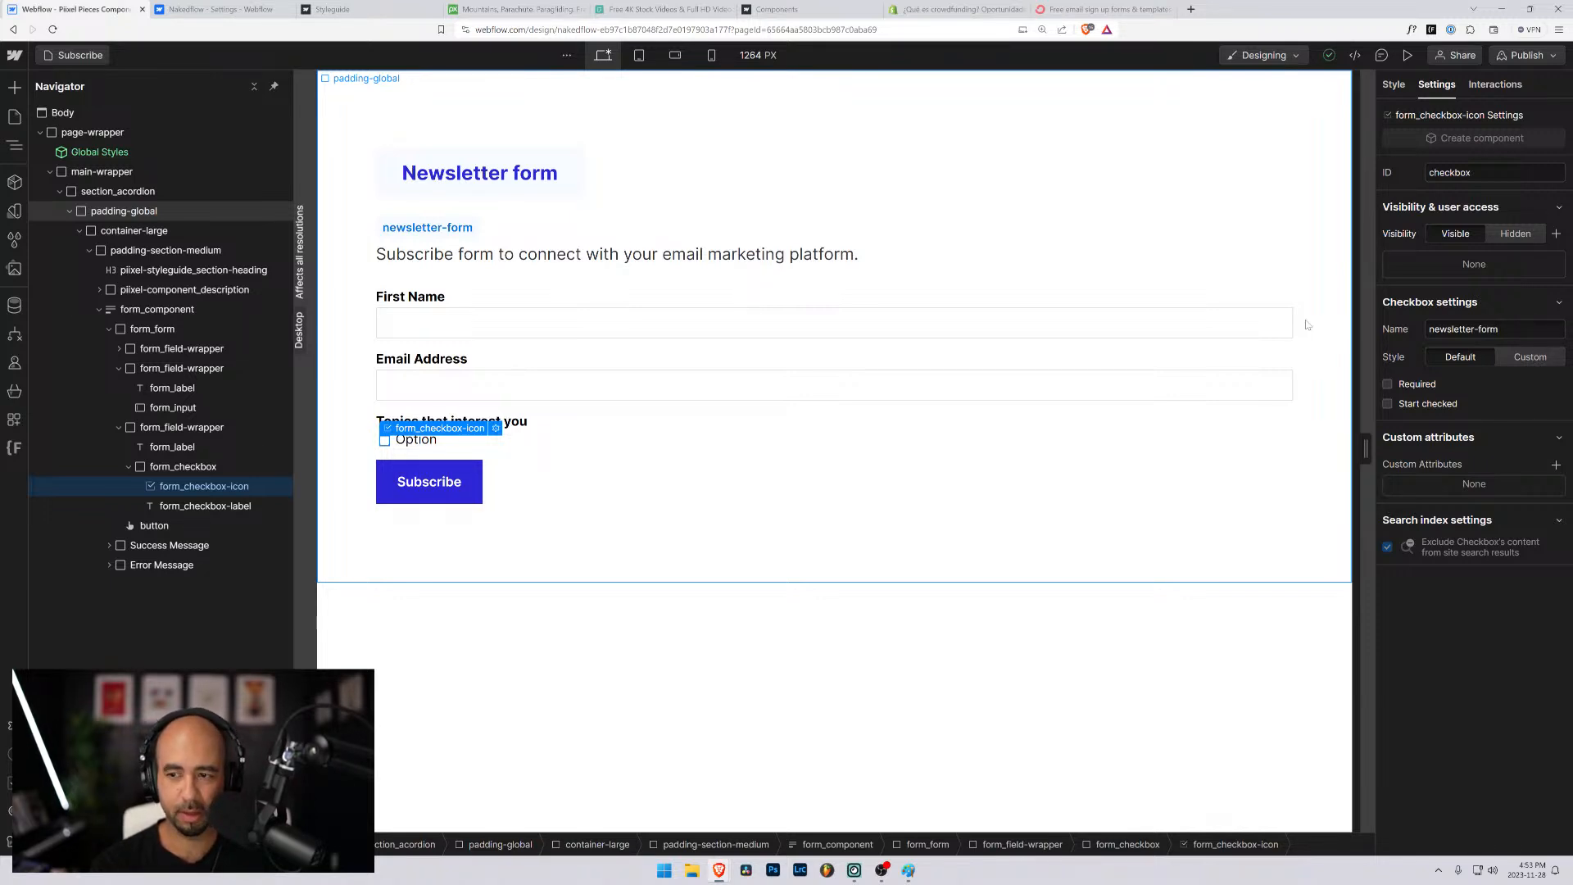
type("_option")
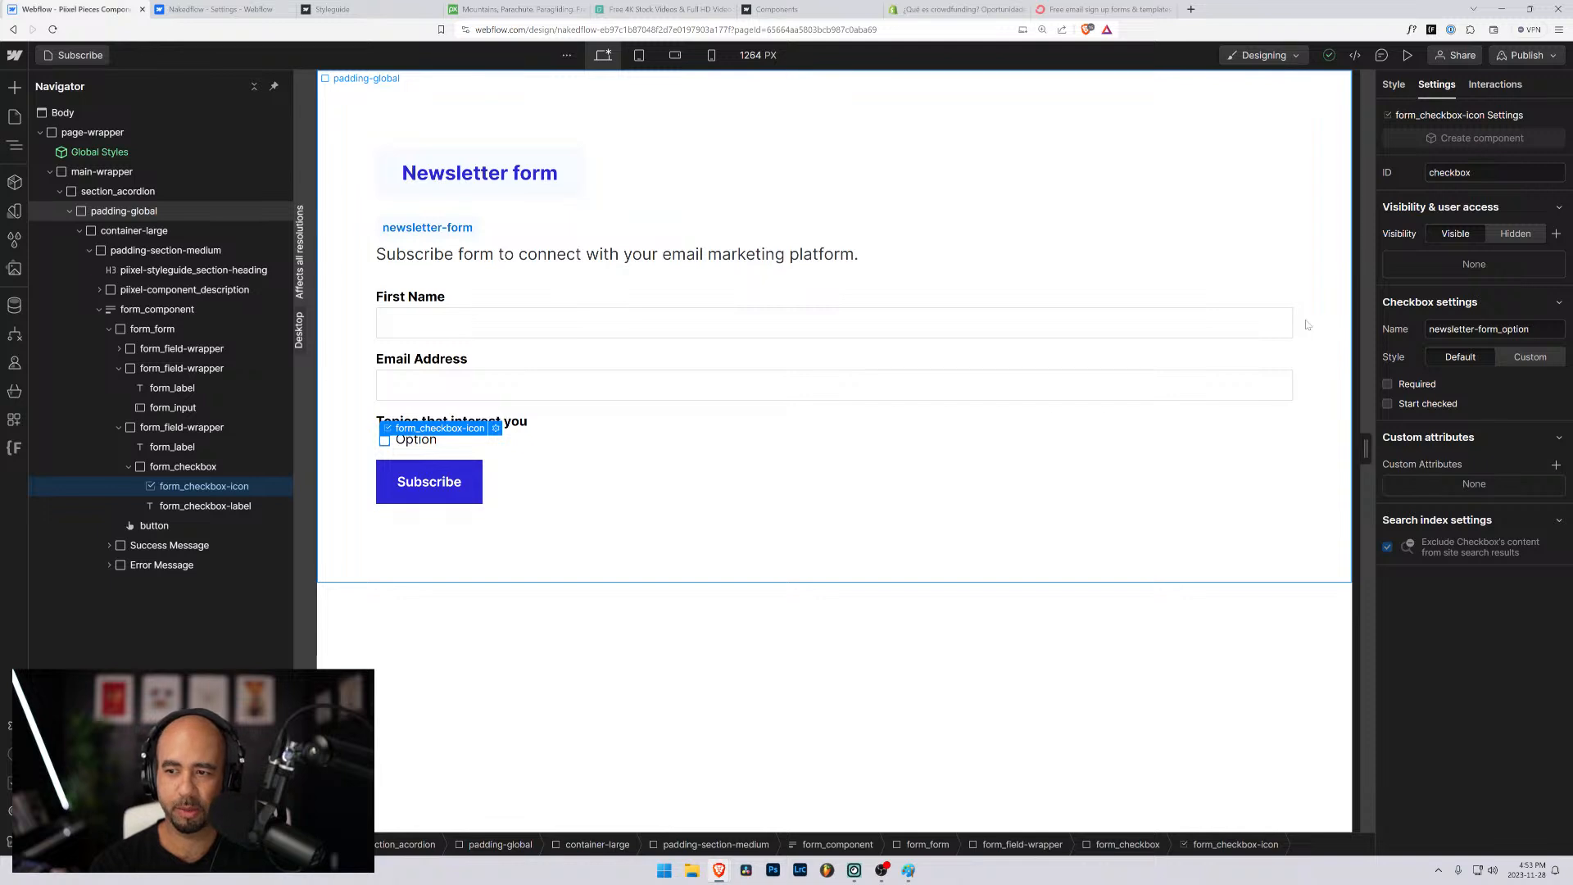
type("-1")
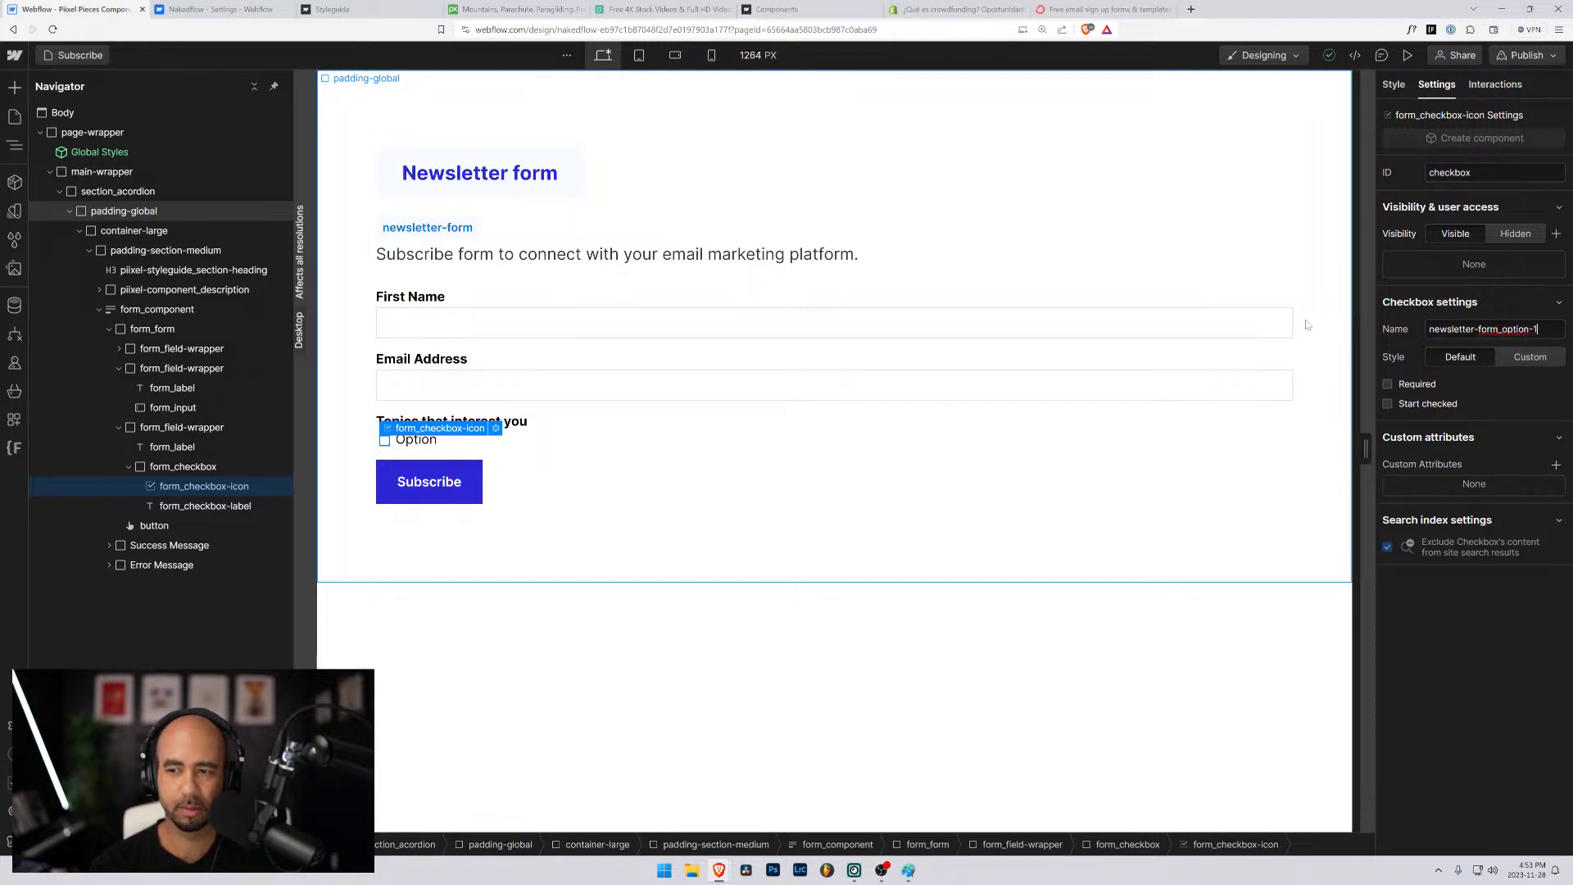
key("Tab")
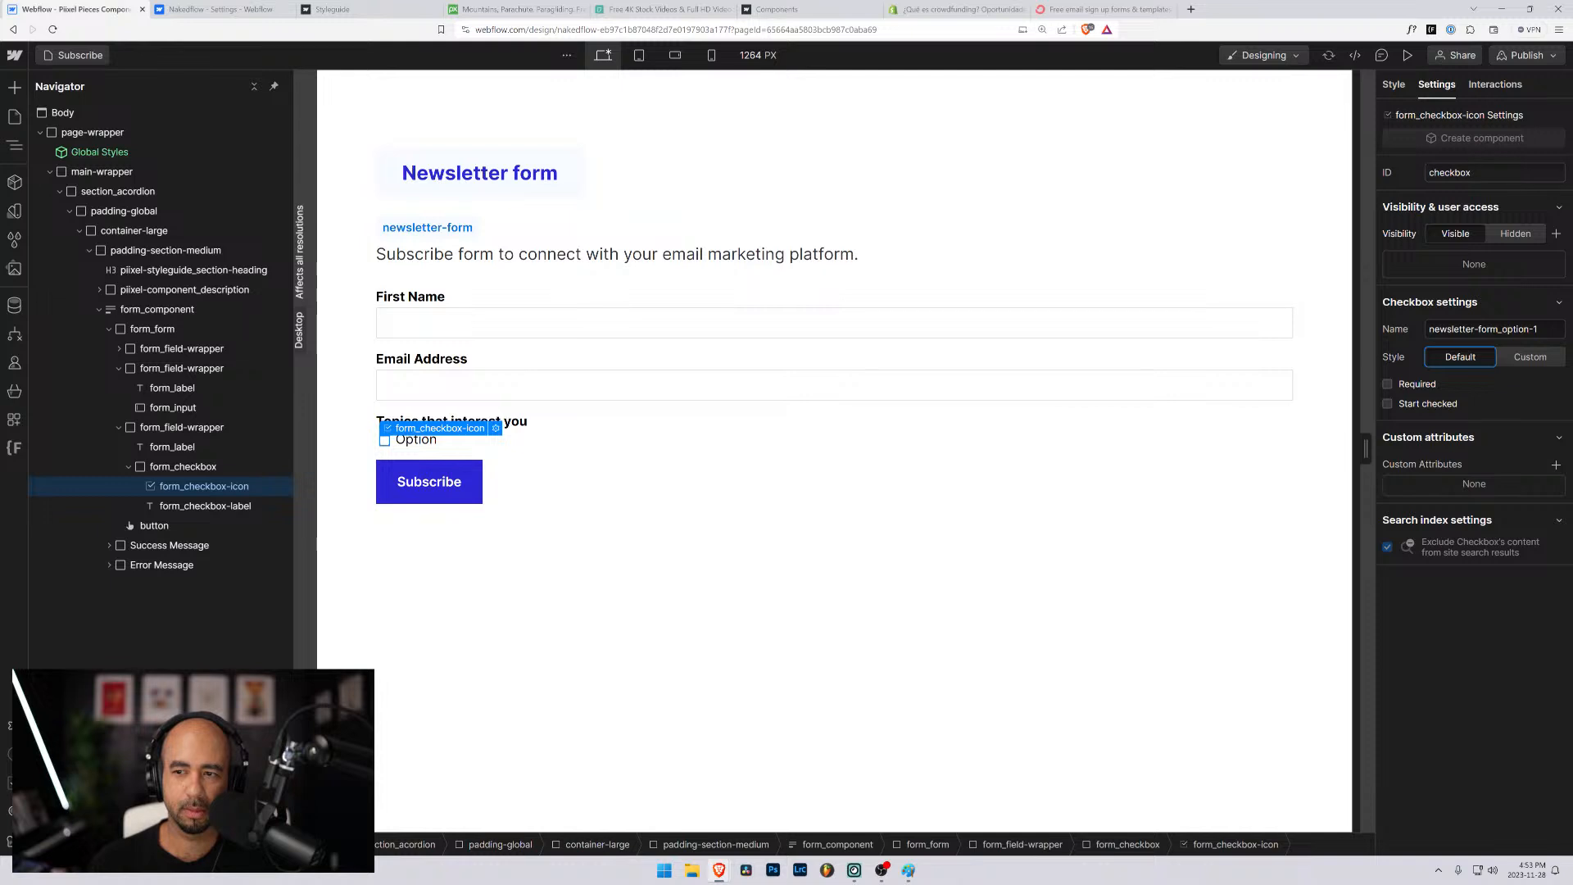
- Copy the checkbox's name into its ID so that it also reads "newsletter-form_option-1"
left_click_drag(1540, 330, 1412, 330)
key("ctrl+c")
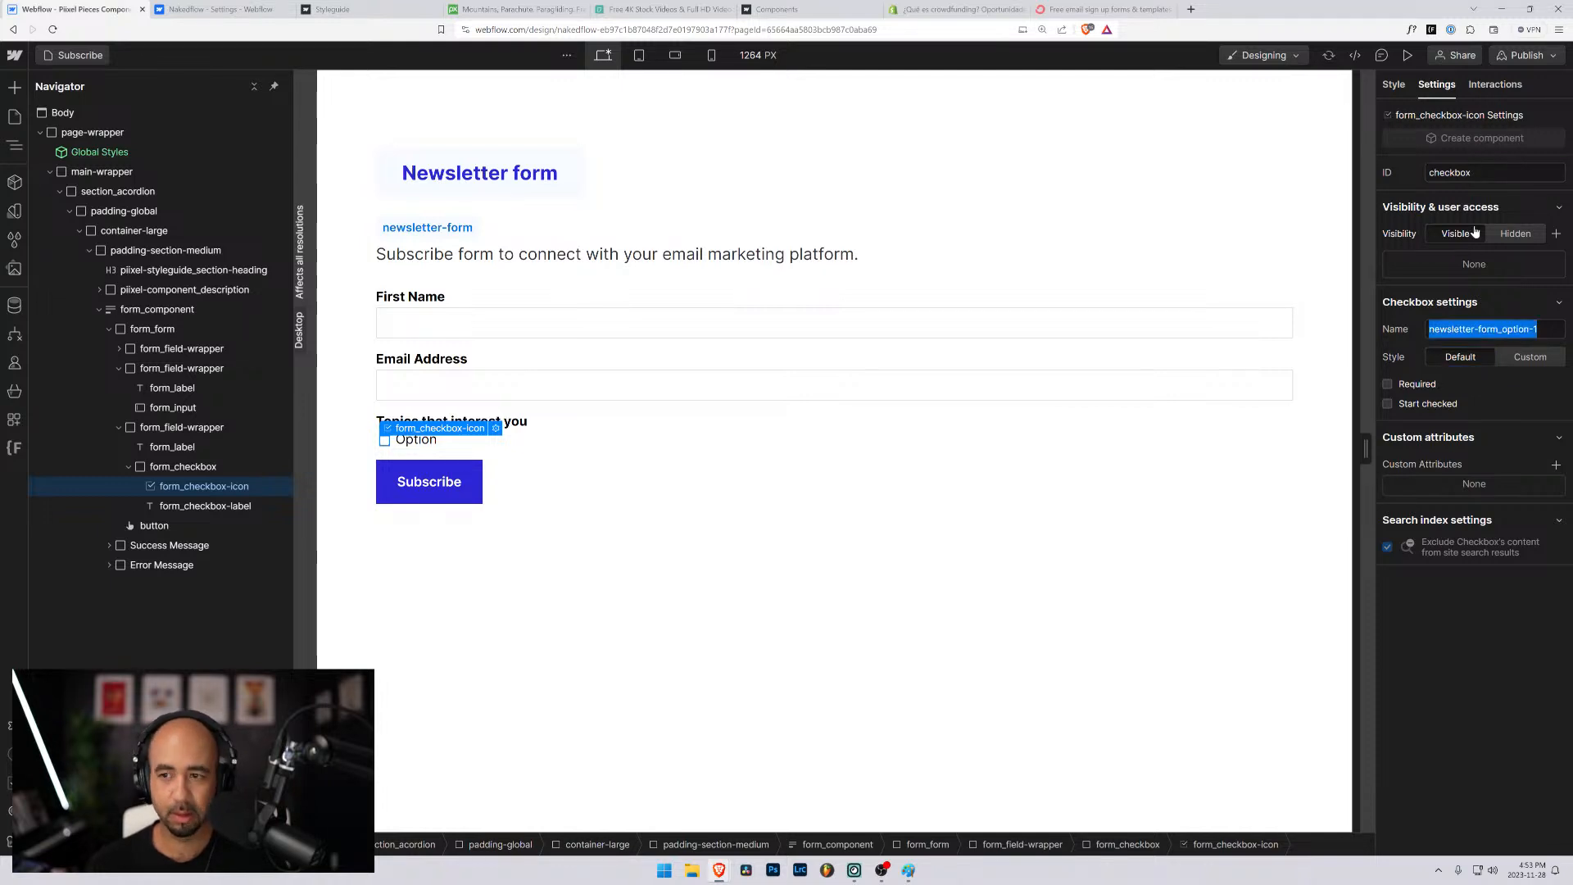
left_click_drag(1475, 172, 1394, 176)
key("ctrl+v")
key("Return")
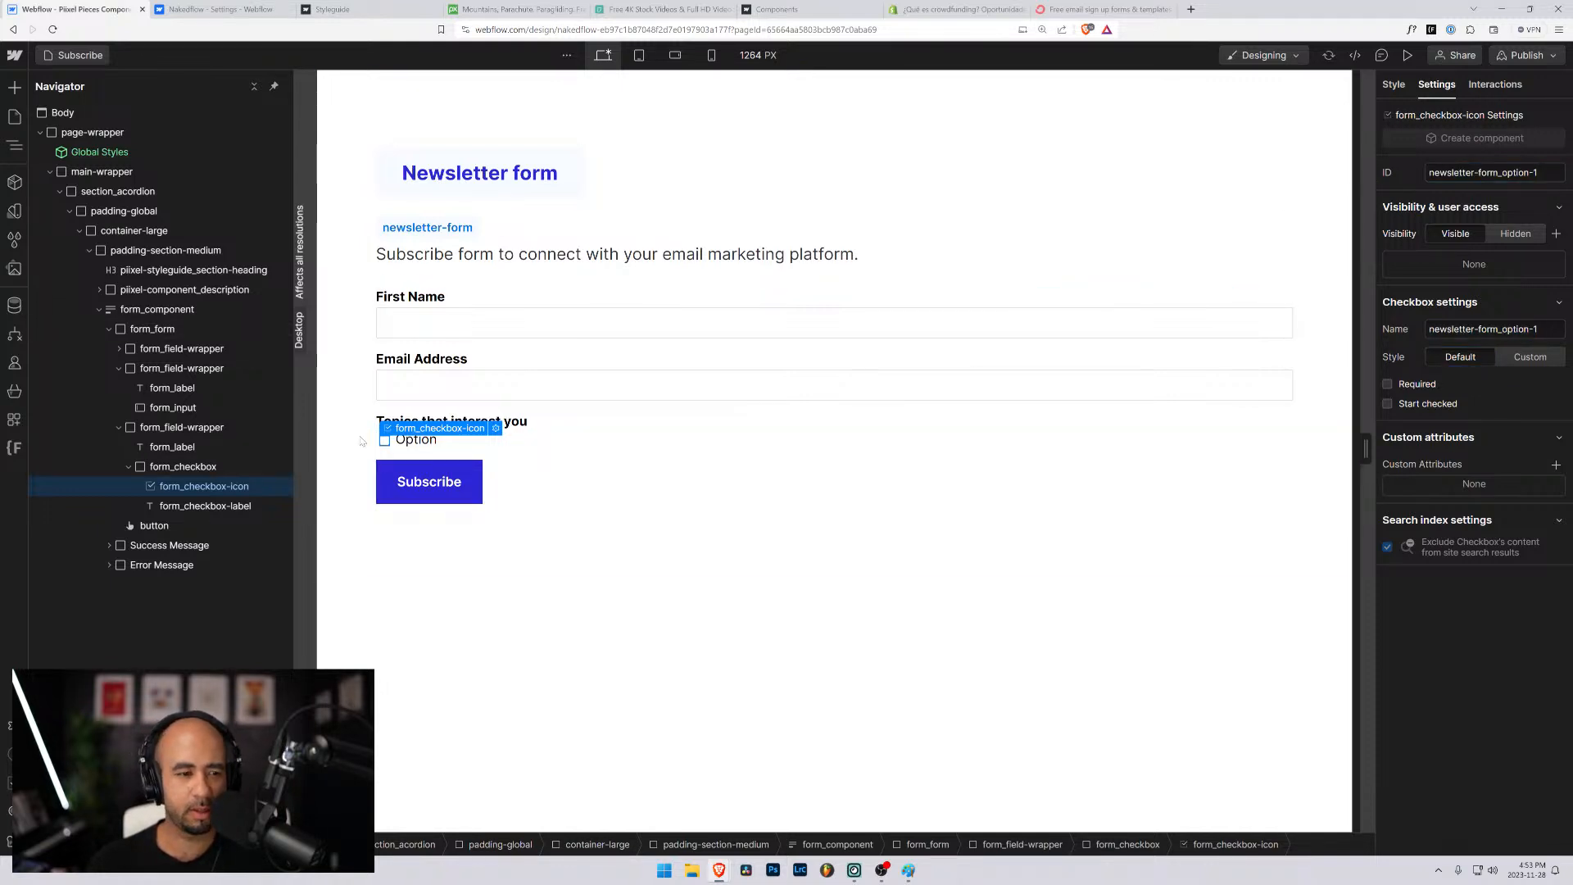
- Duplicate the form_checkbox element under "Topics that interest you" twice to make three options
left_click(155, 508)
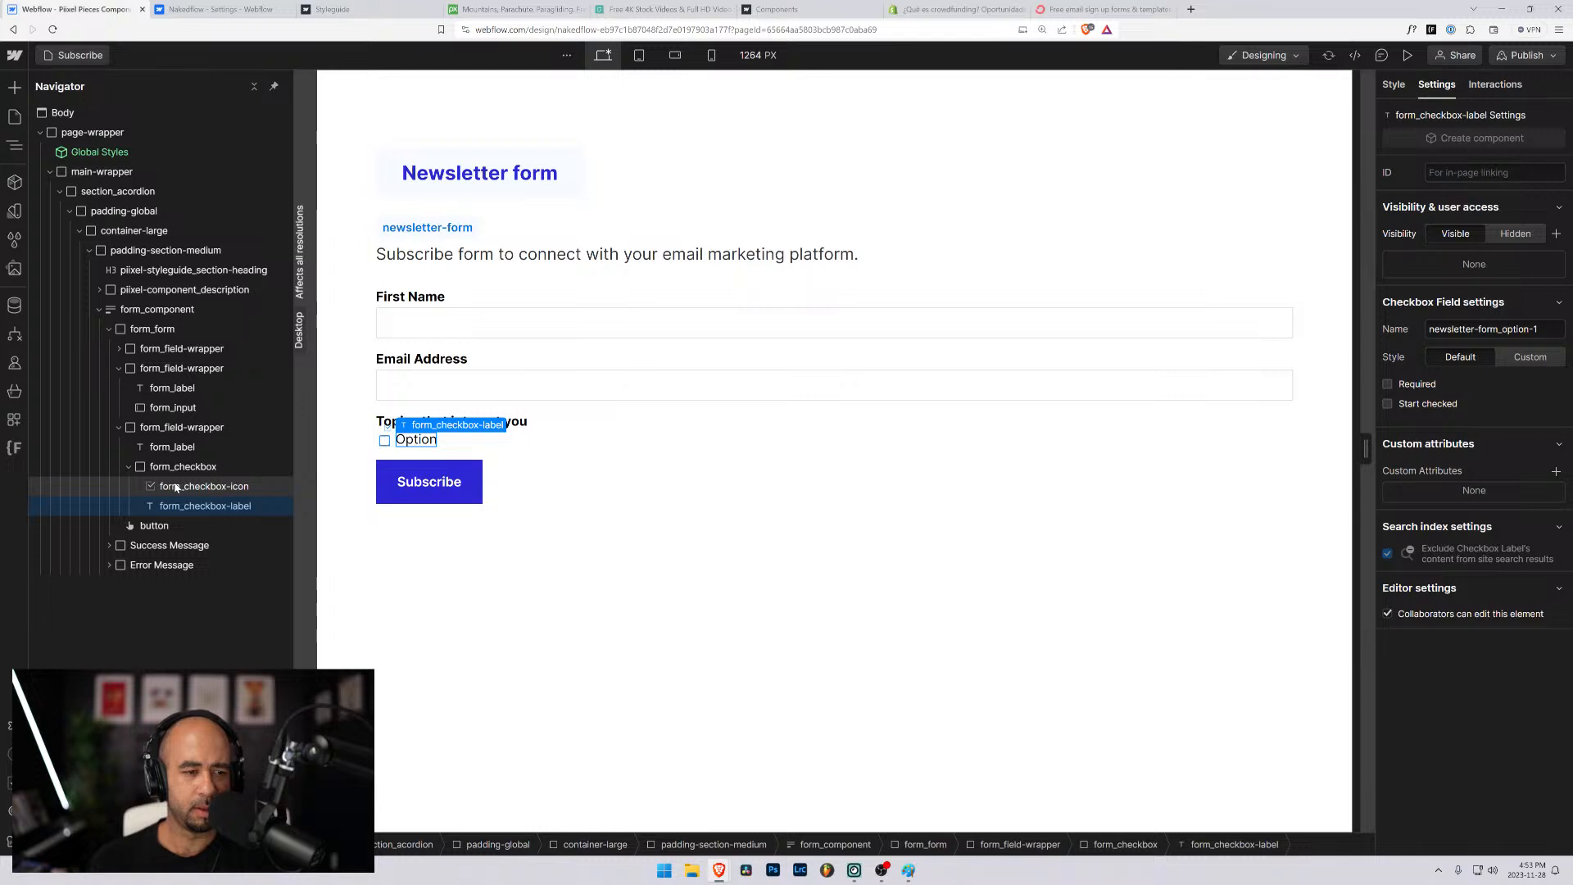
left_click(175, 488)
left_click(157, 471)
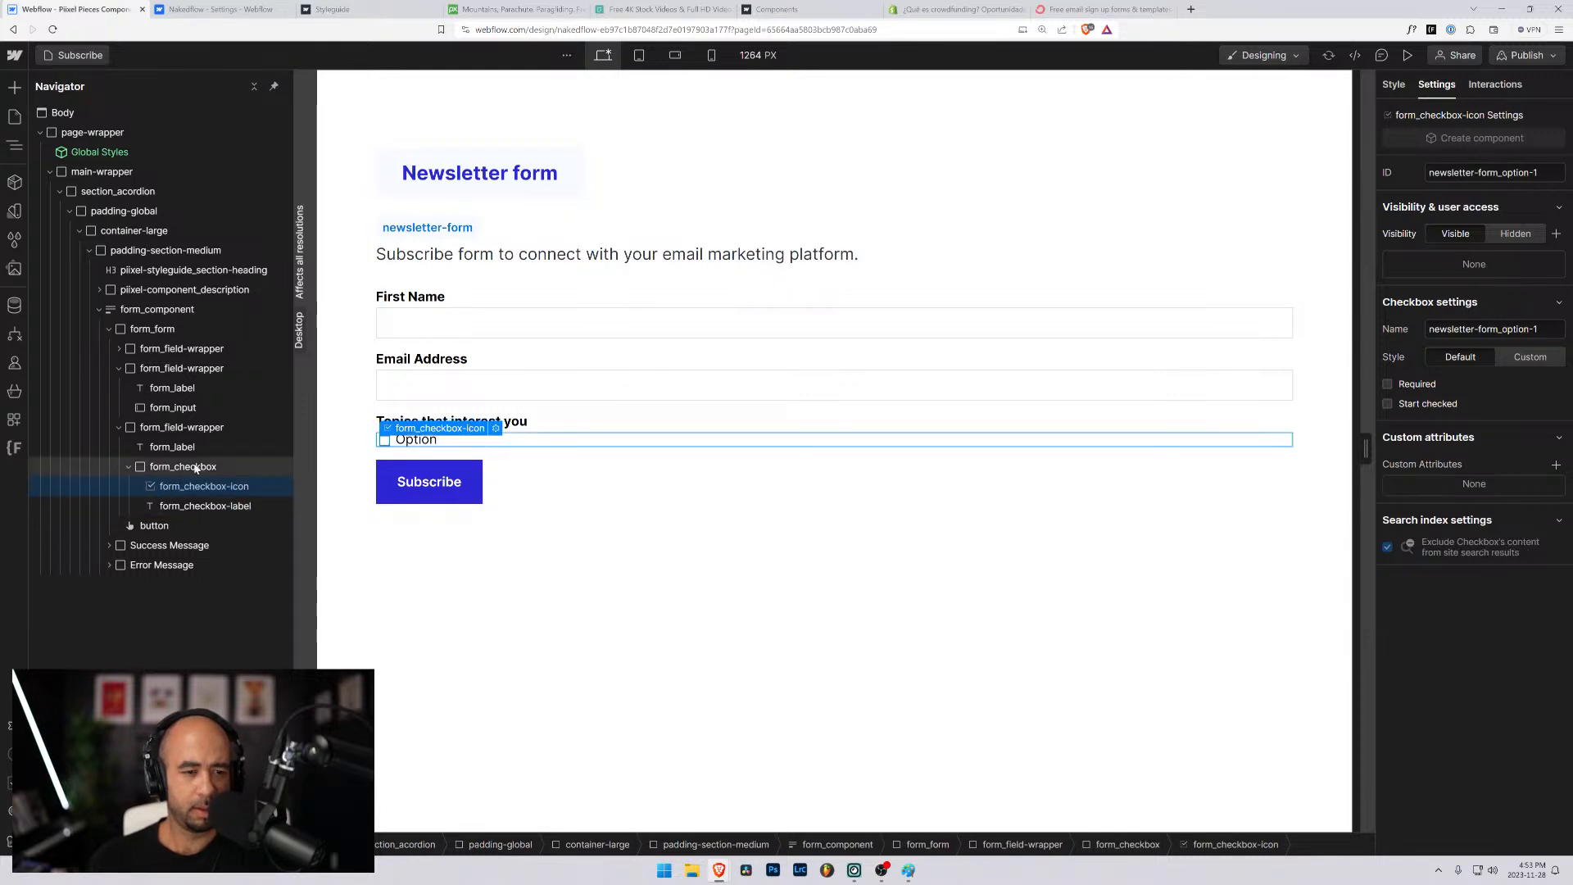
left_click(128, 468)
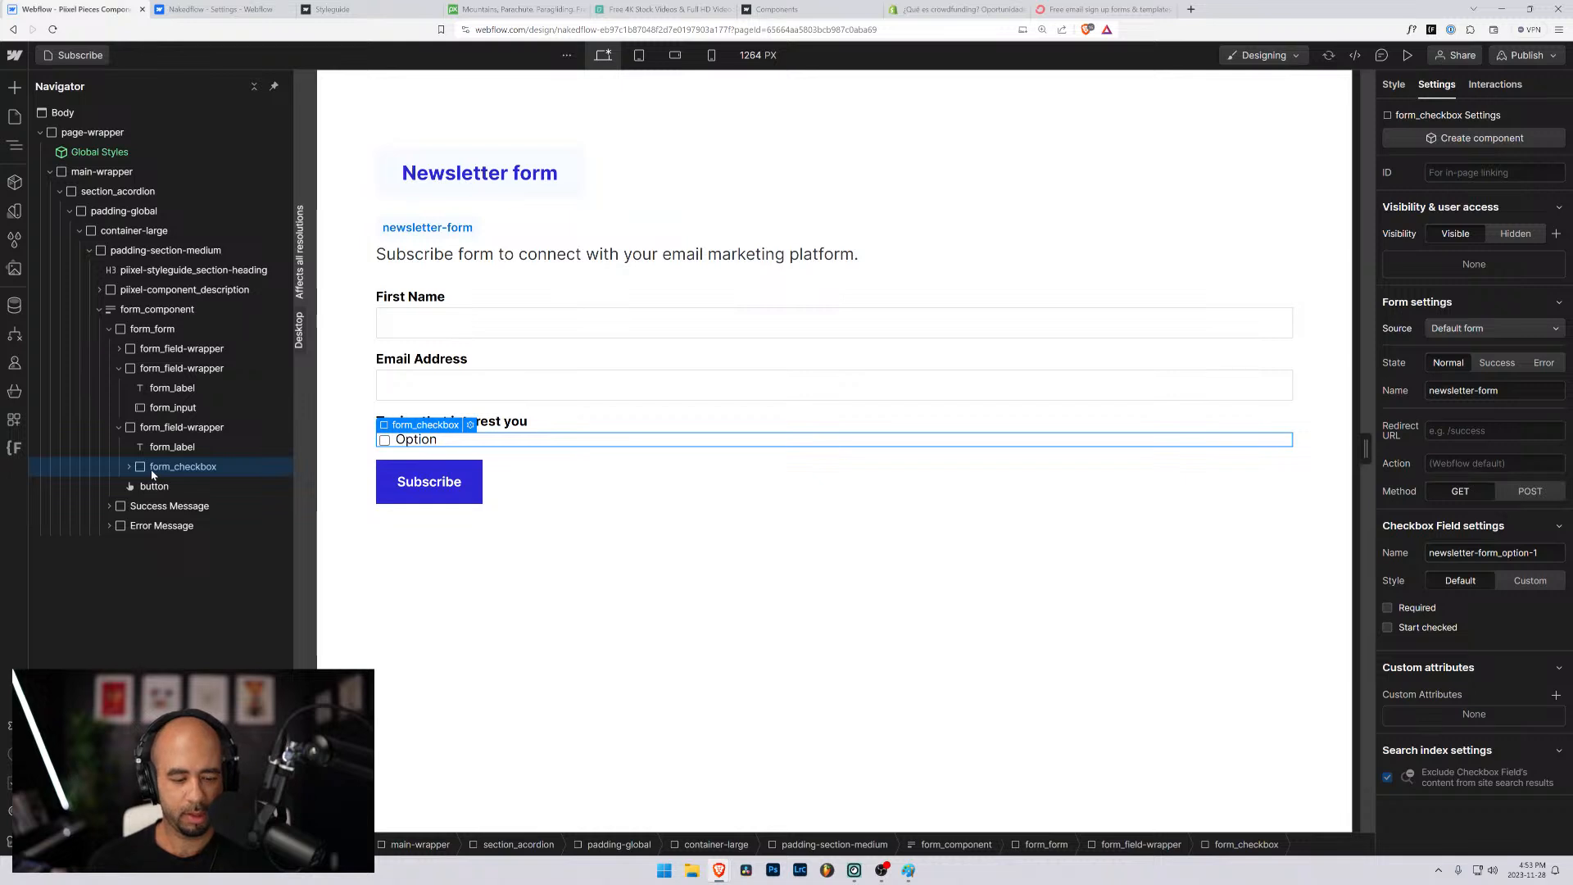
key("ctrl+d")
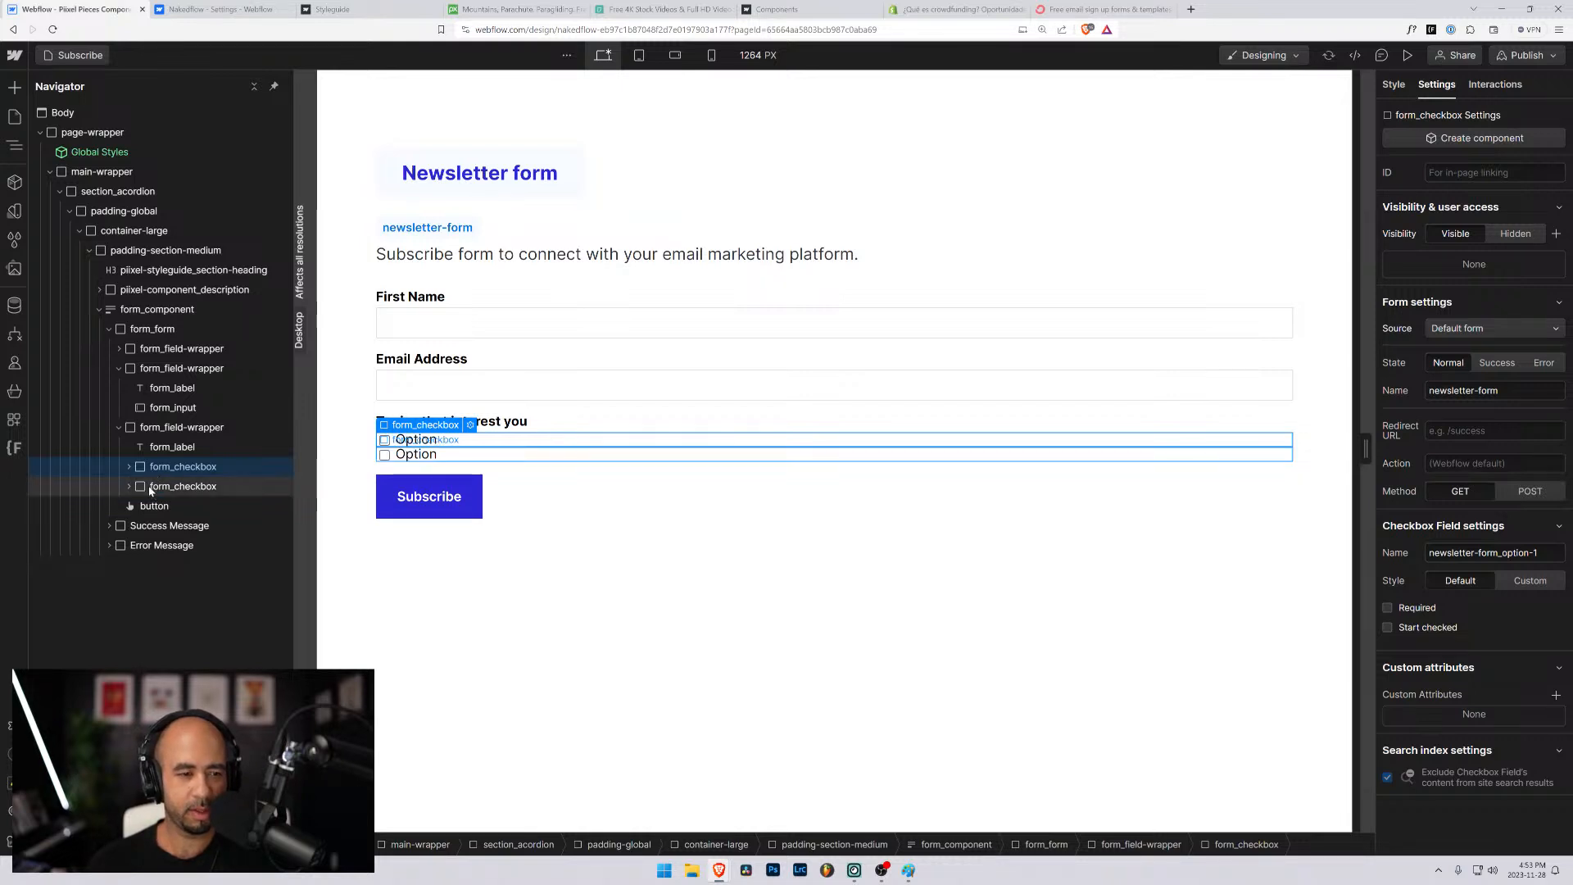
key("ctrl+d")
left_click(155, 494)
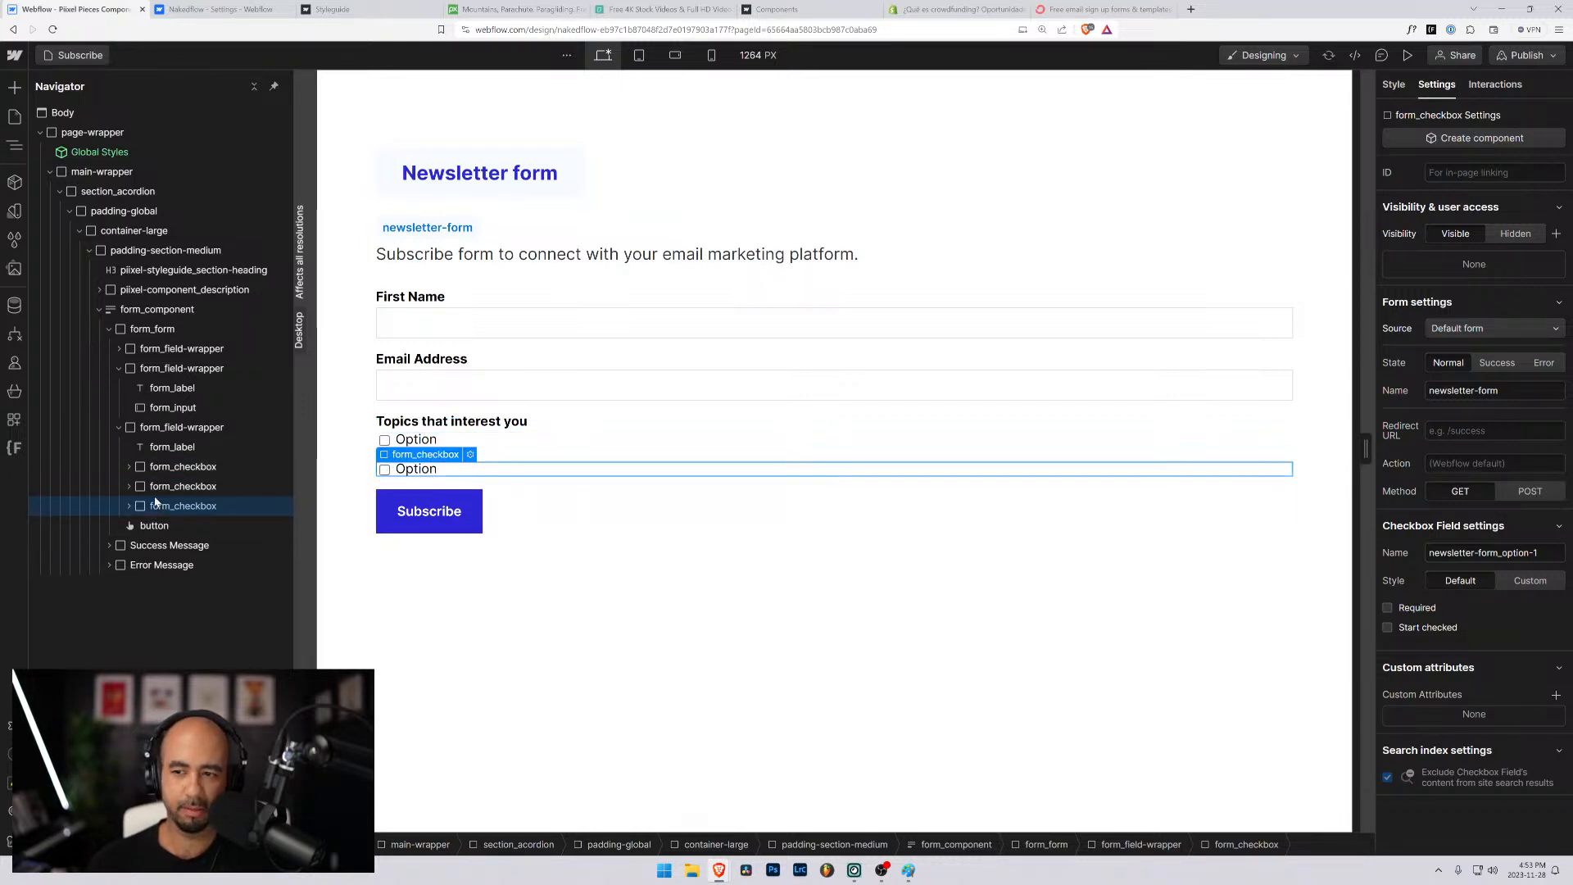
- Set both the name and the ID of the second form_checkbox-icon to "newsletter-form_option-2"
left_click(128, 486)
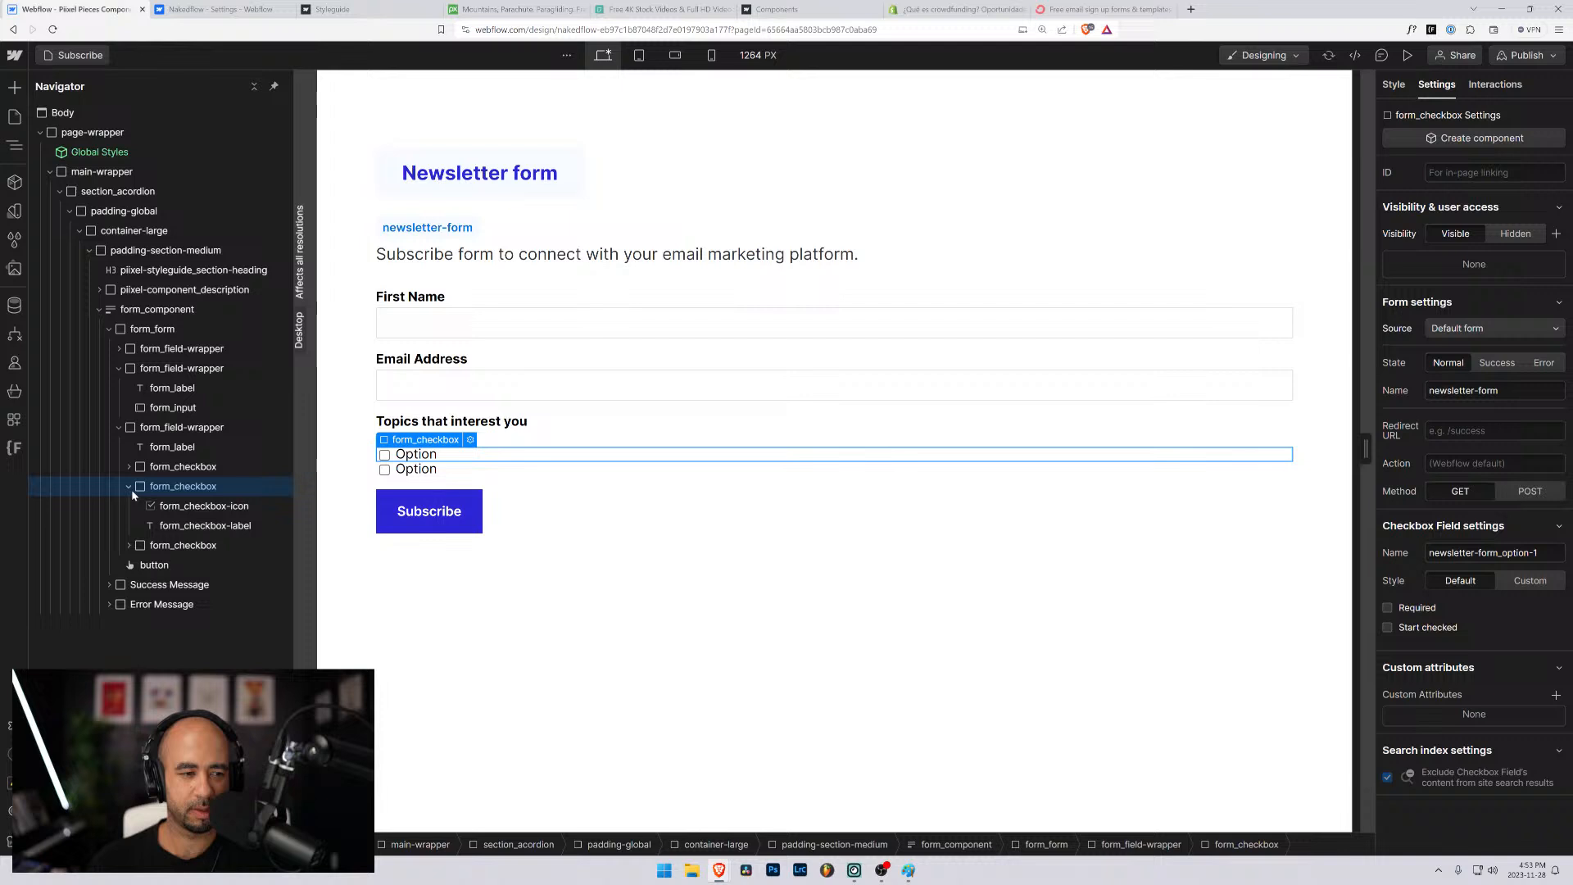
left_click(197, 505)
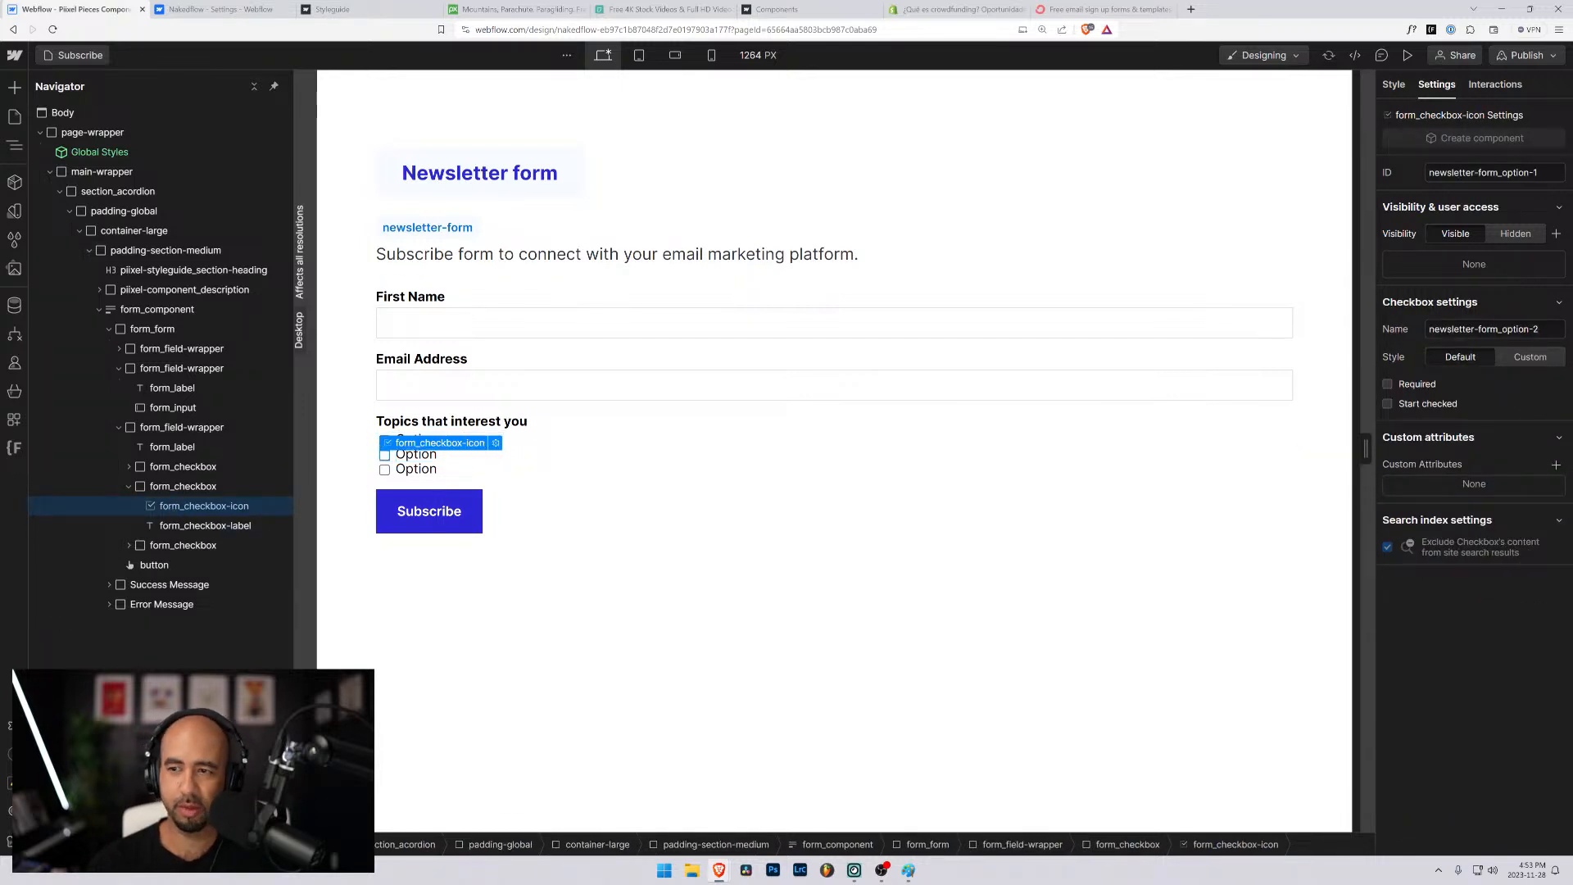
left_click(1524, 172)
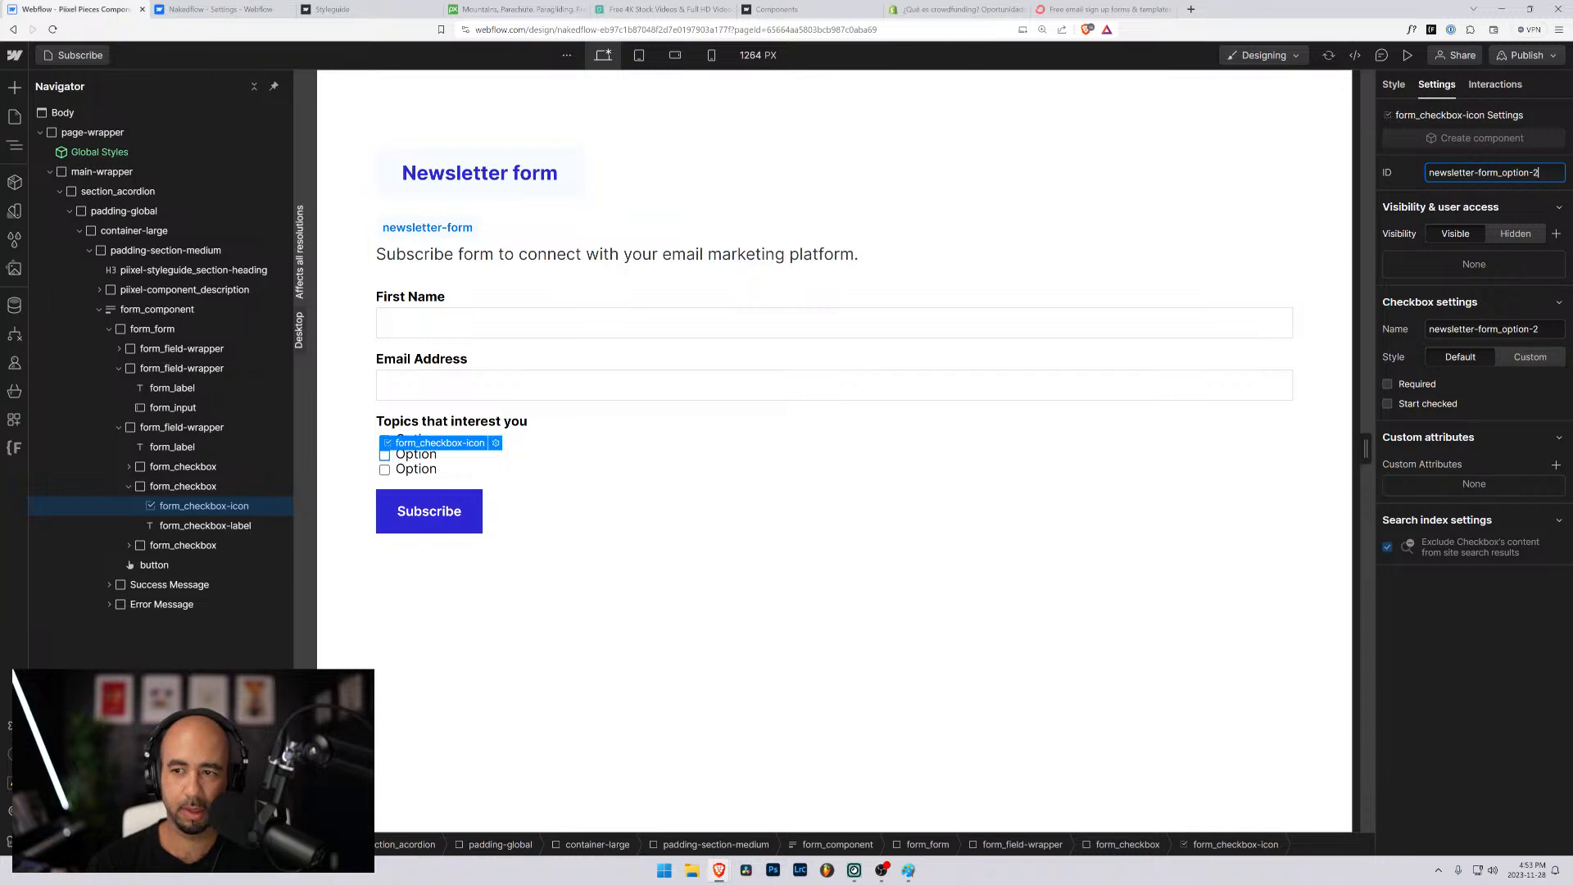
key("Return")
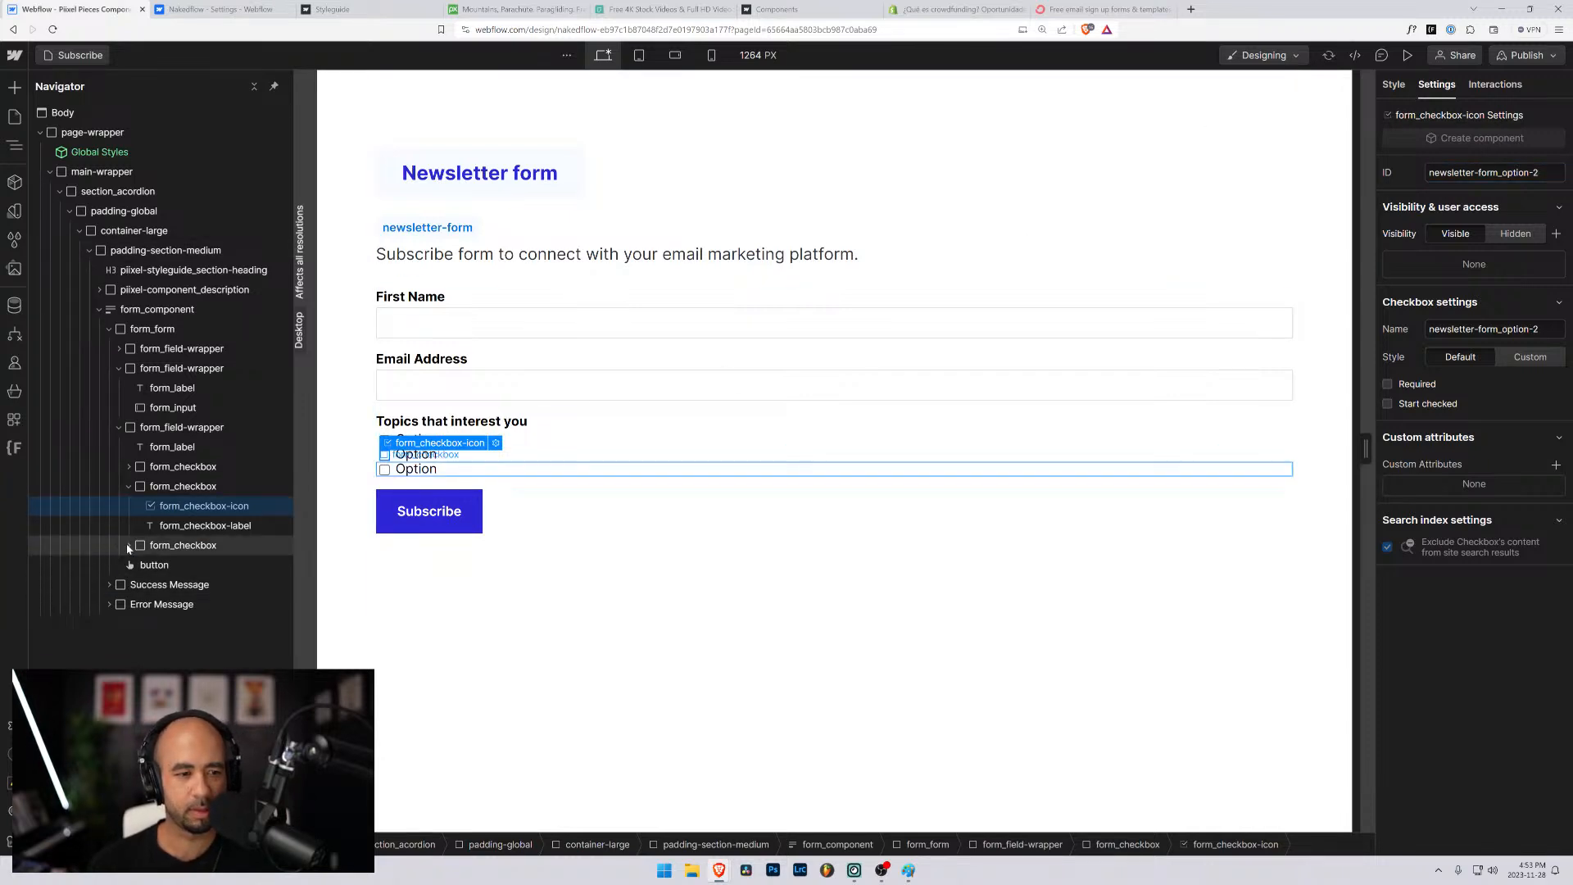
- Set both the ID and the name of the third form_checkbox-icon to "newsletter-form_option-3"
left_click(129, 548)
left_click(204, 564)
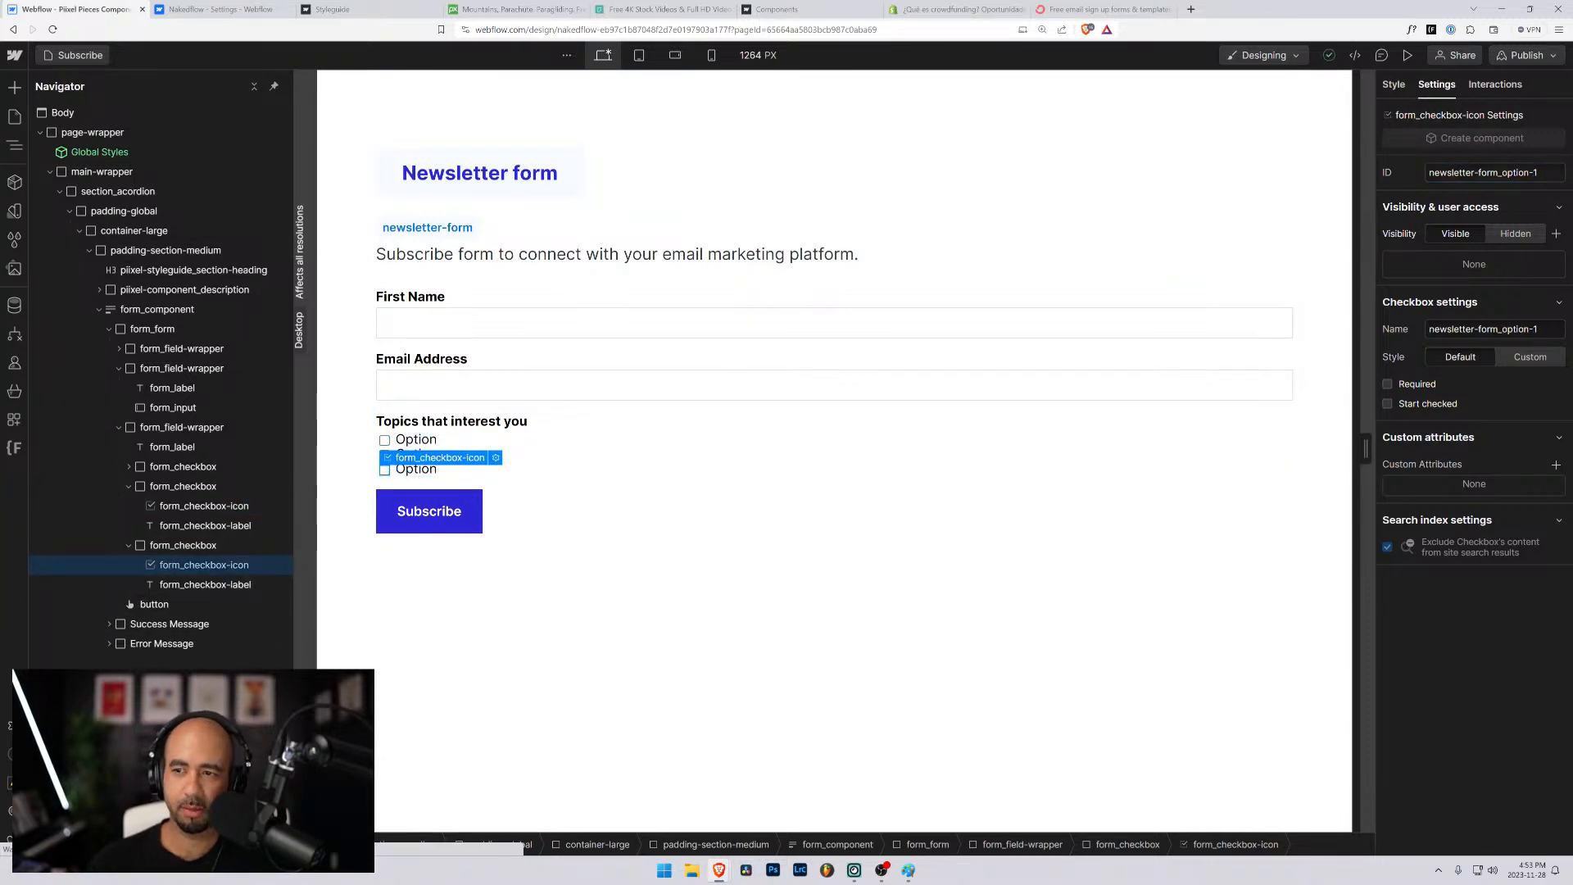
left_click(1543, 172)
key("BackSpace")
type("3")
key("Tab")
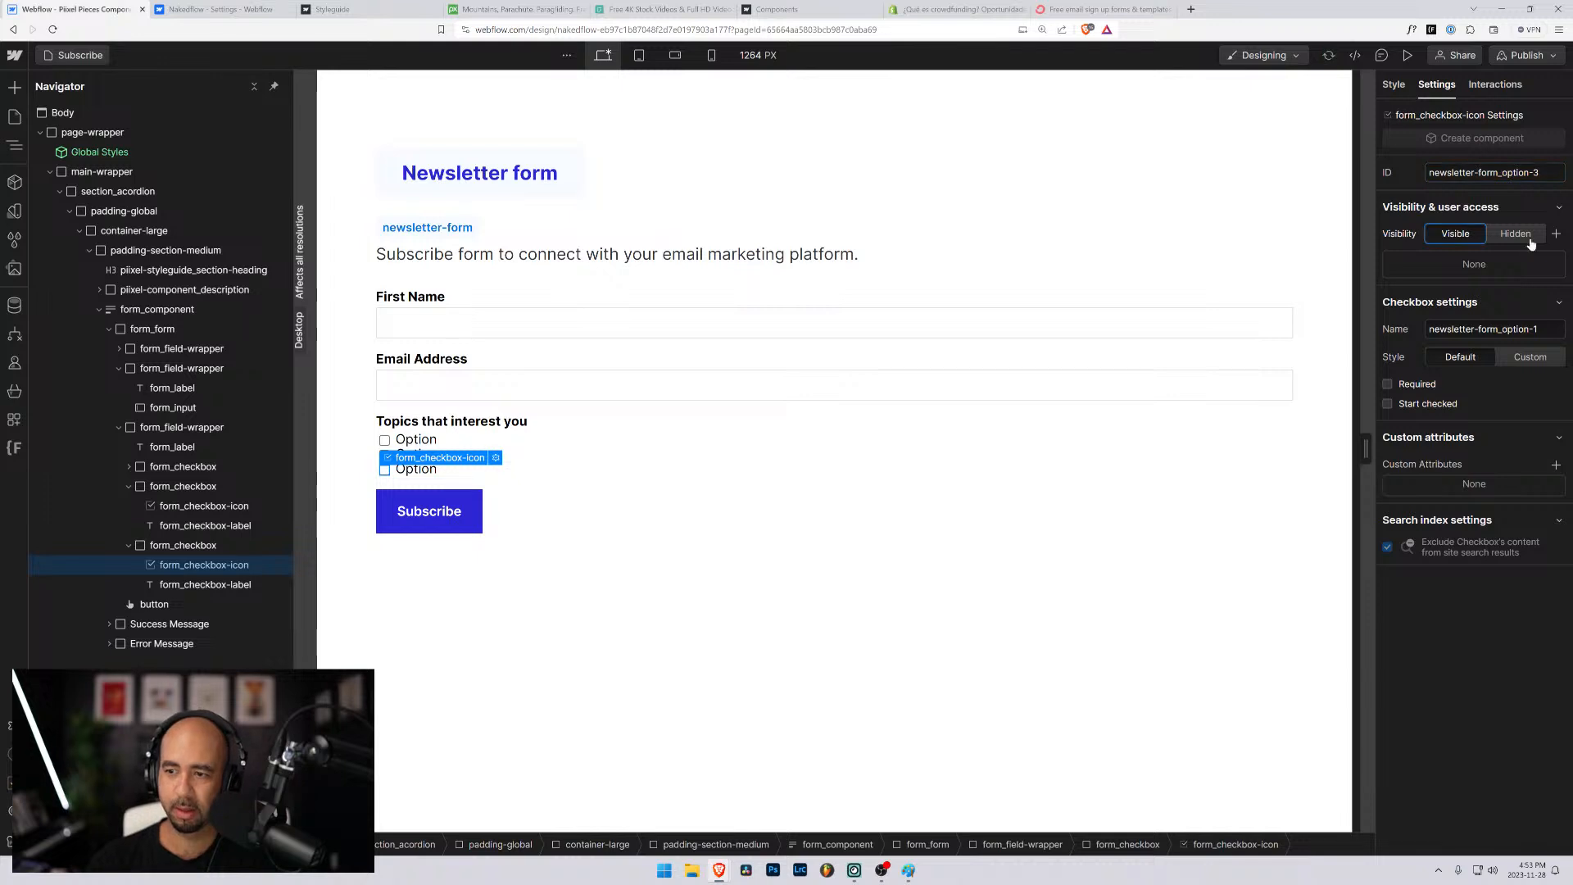
left_click(1545, 326)
key("BackSpace")
type("32")
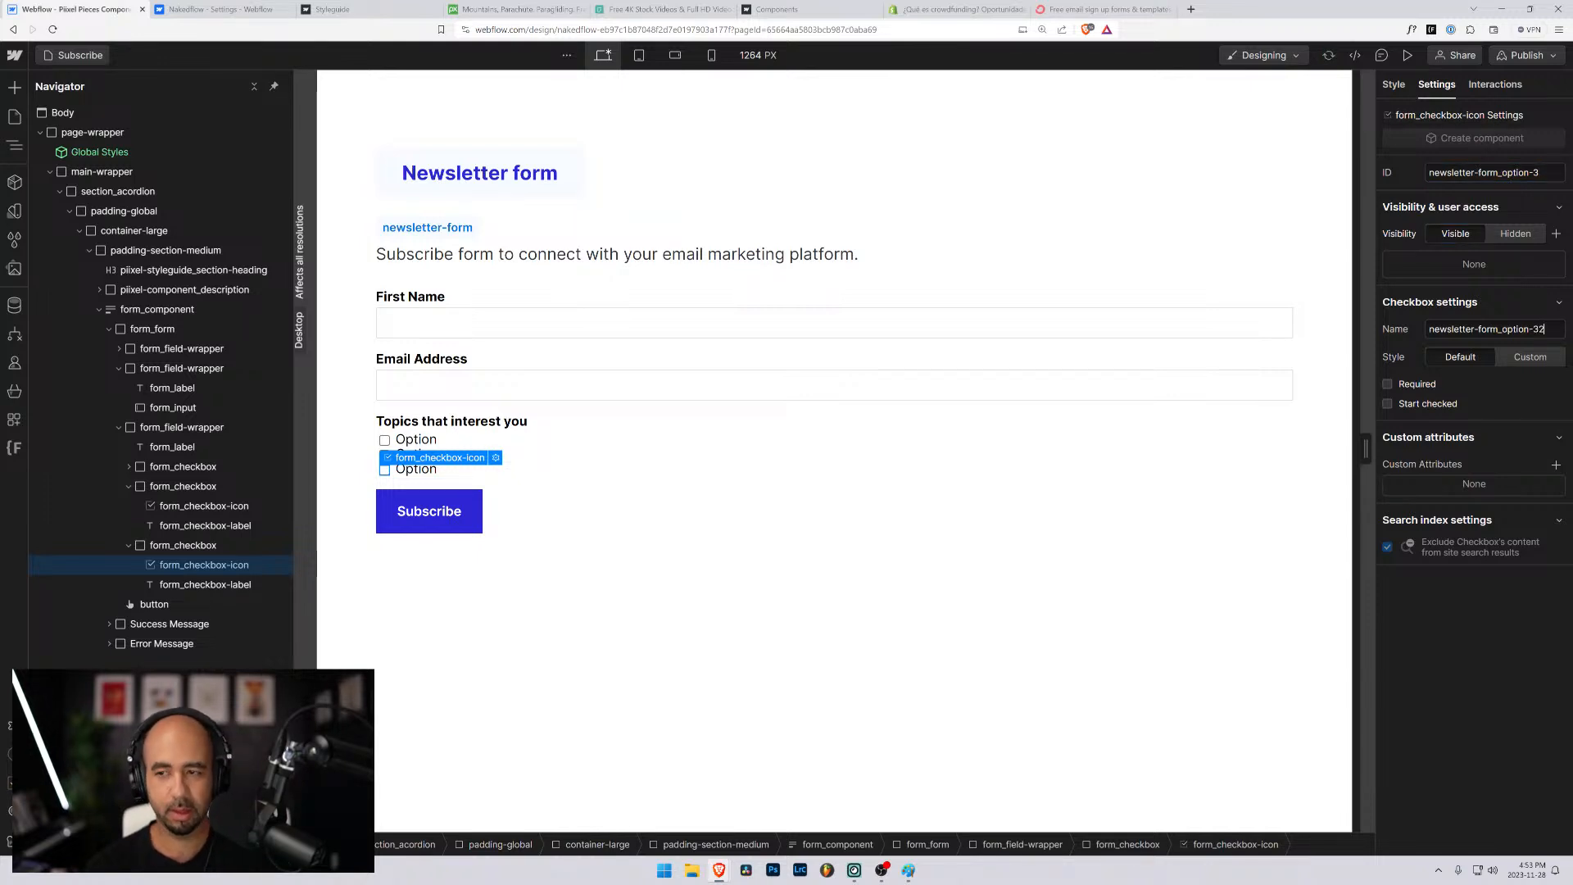
key("BackSpace")
key("Tab")
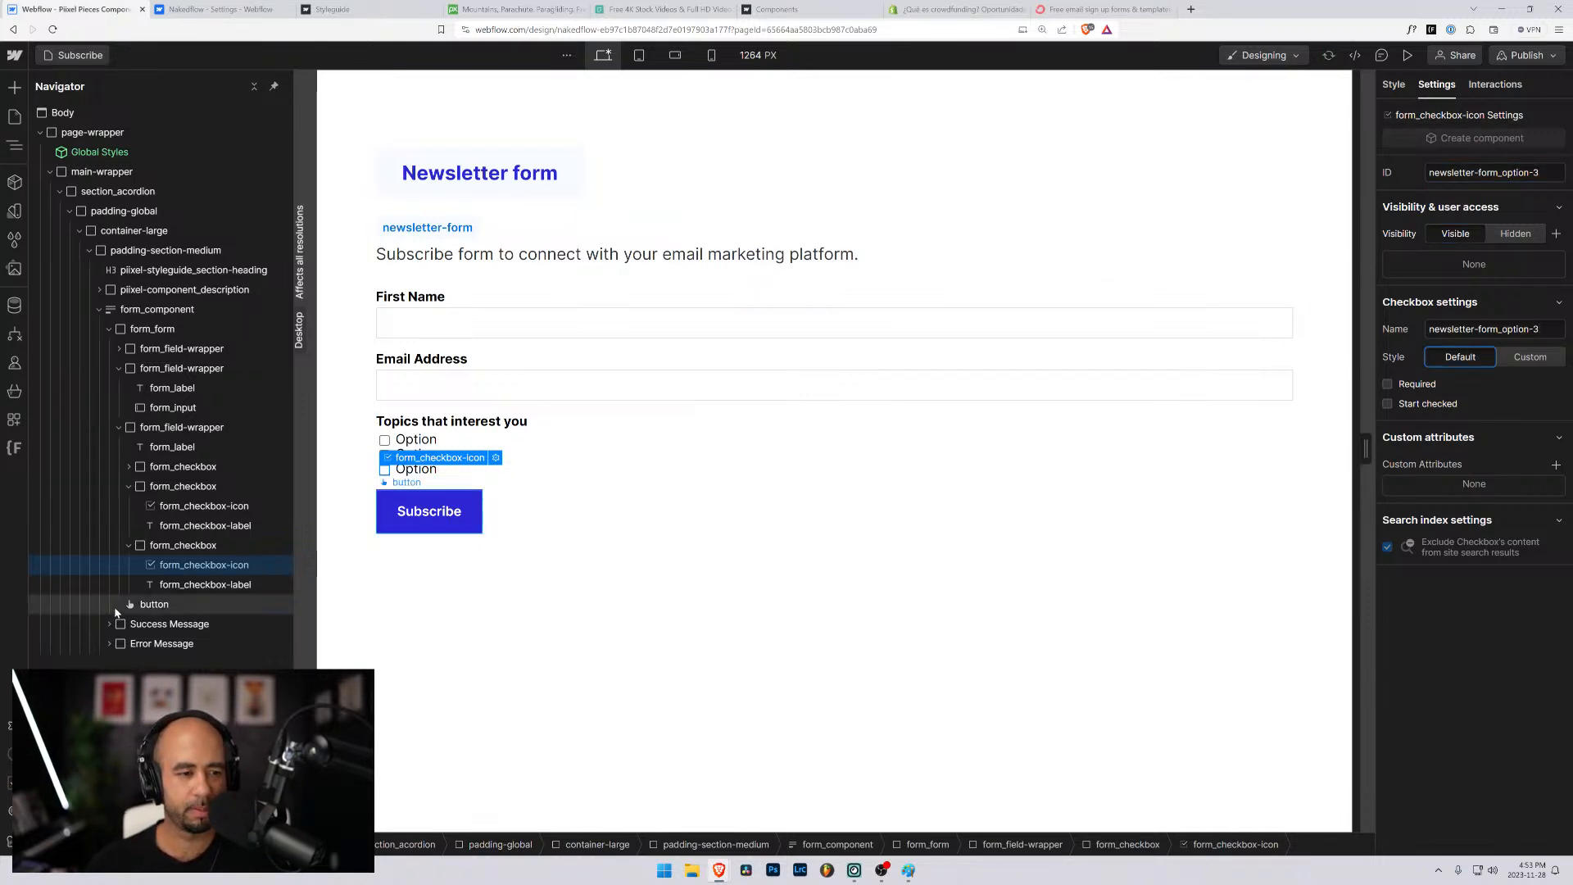
- Replace the three checkbox label texts, in order, with "Webflow", "Ghost" and "WordPress"
double_click(417, 440)
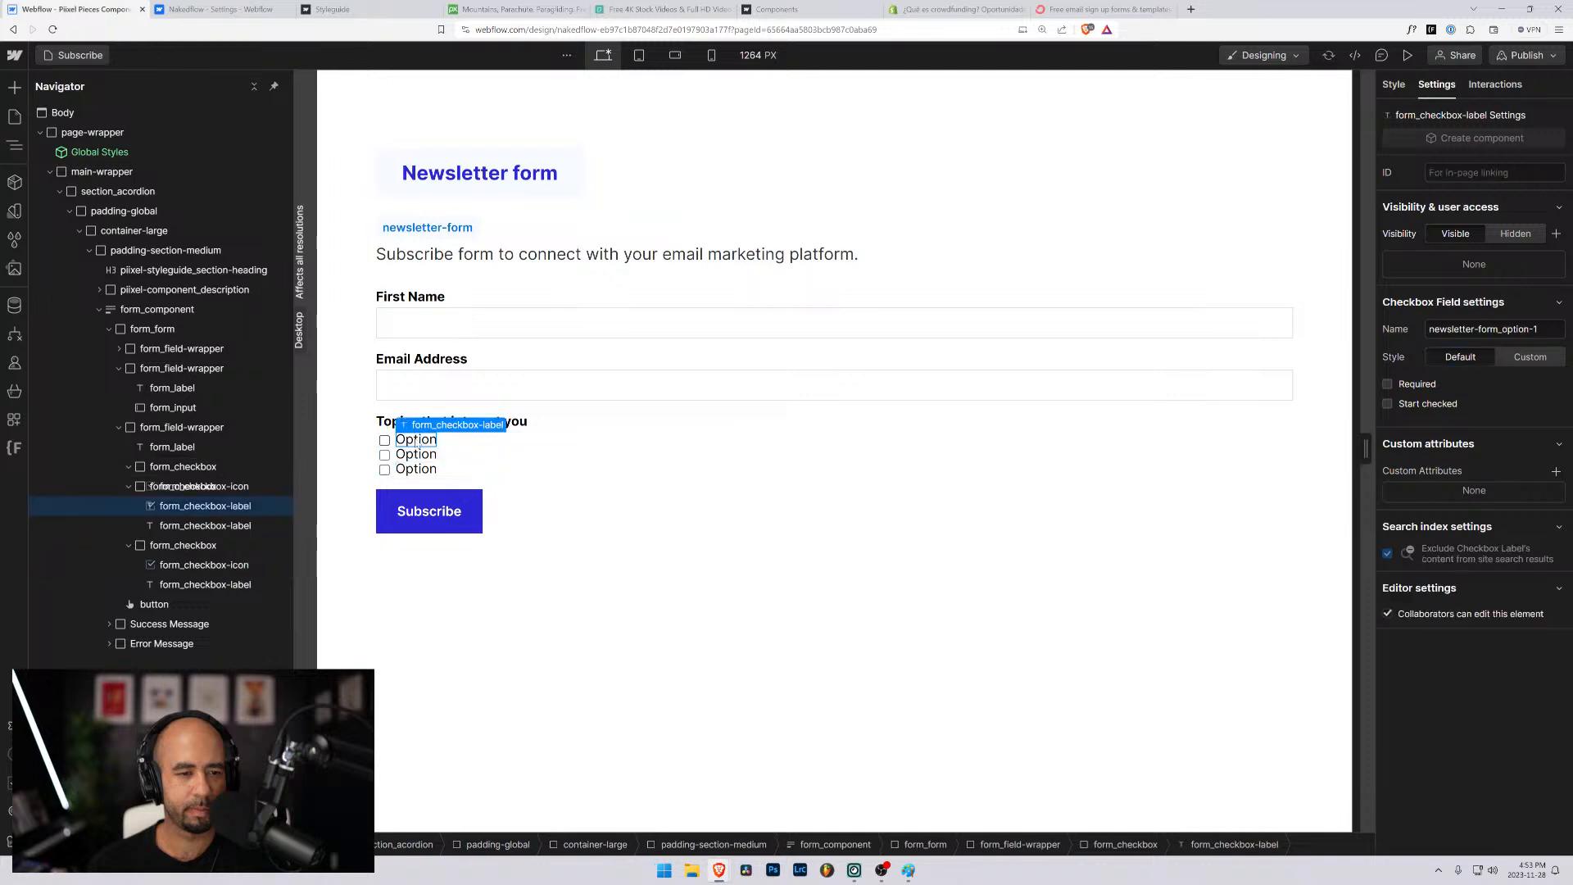
type("Webflow")
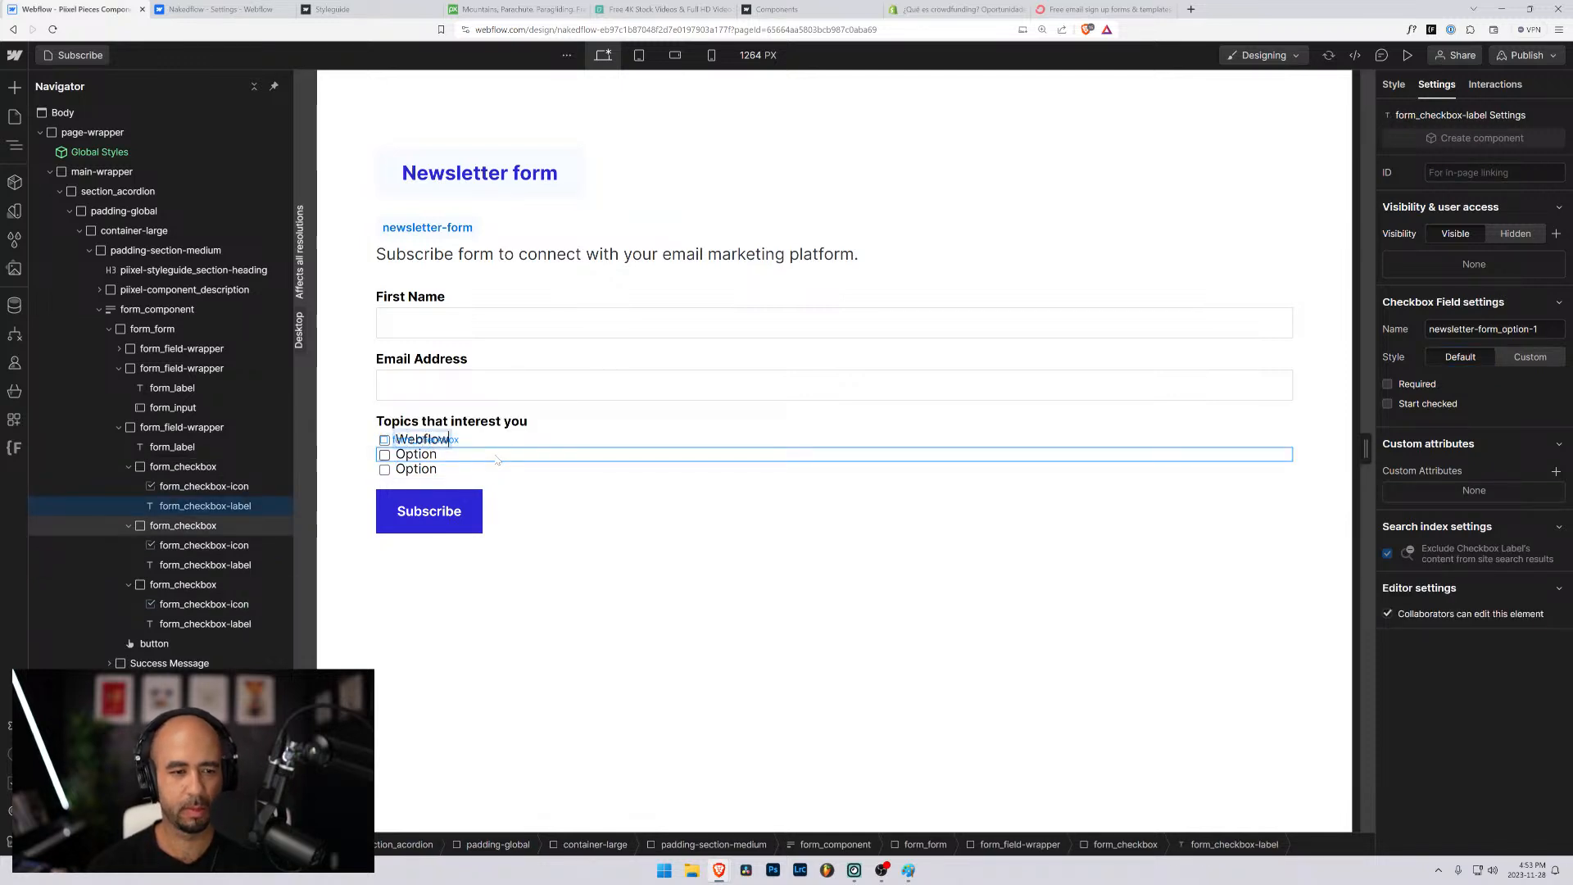
double_click(415, 455)
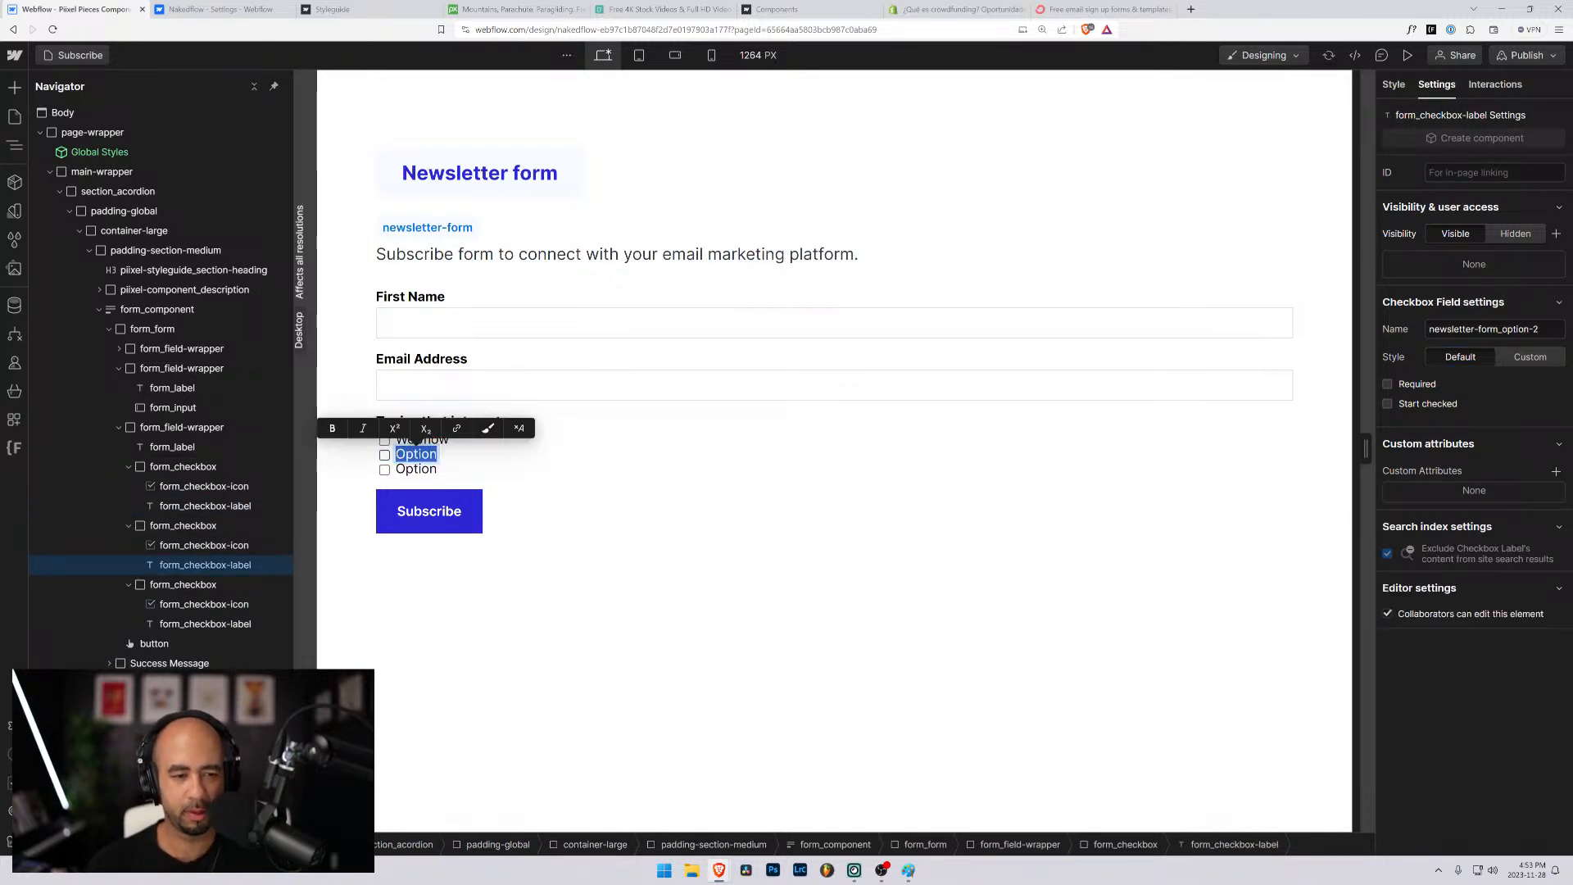
type("Ghost")
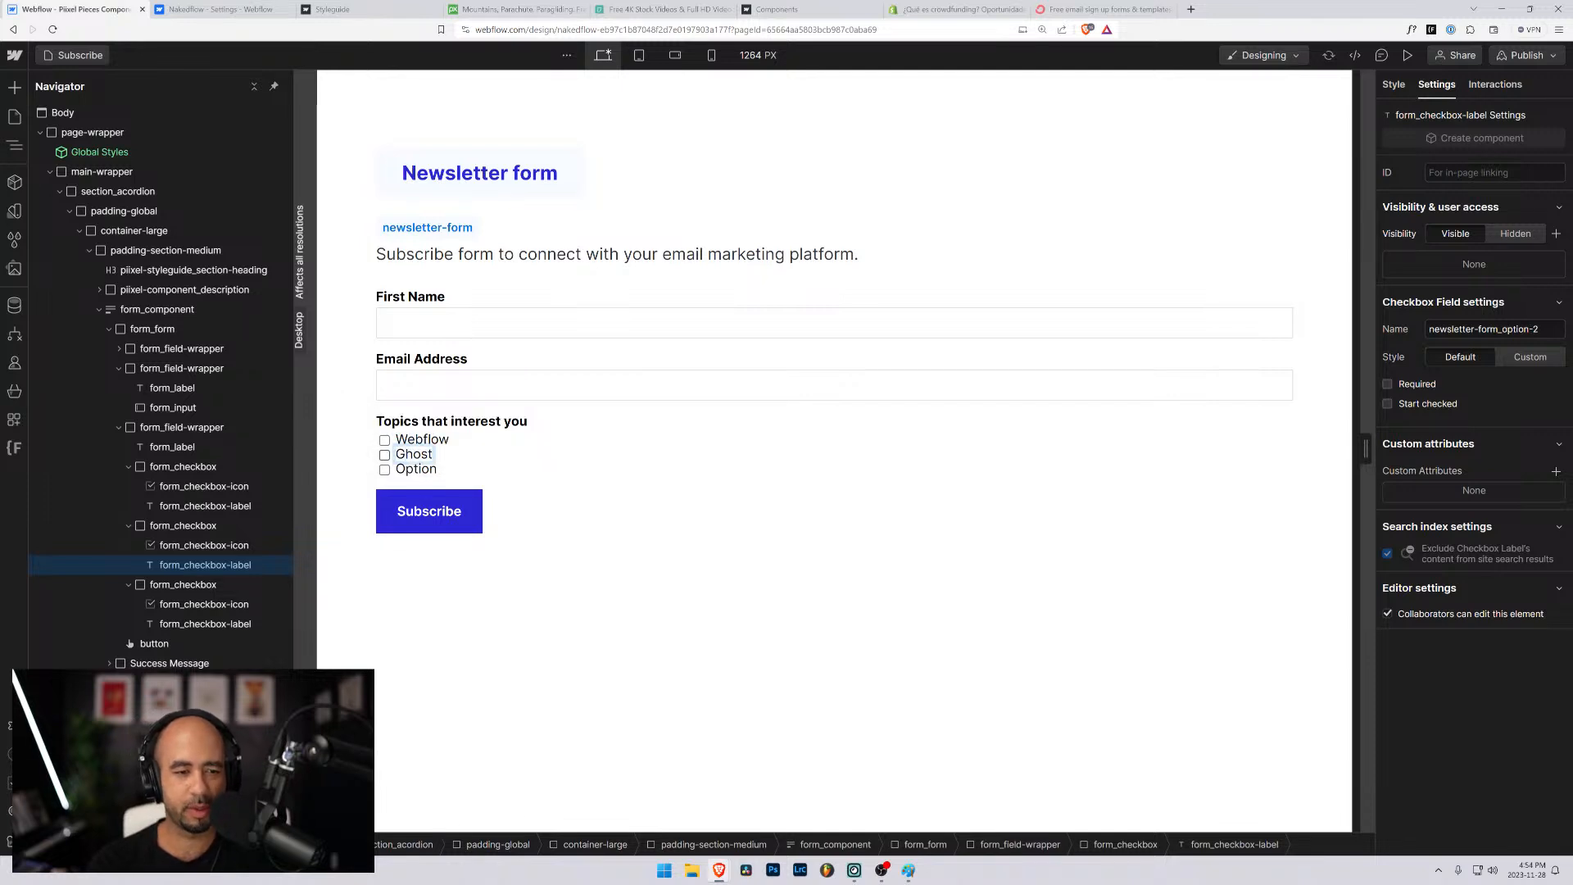
double_click(419, 469)
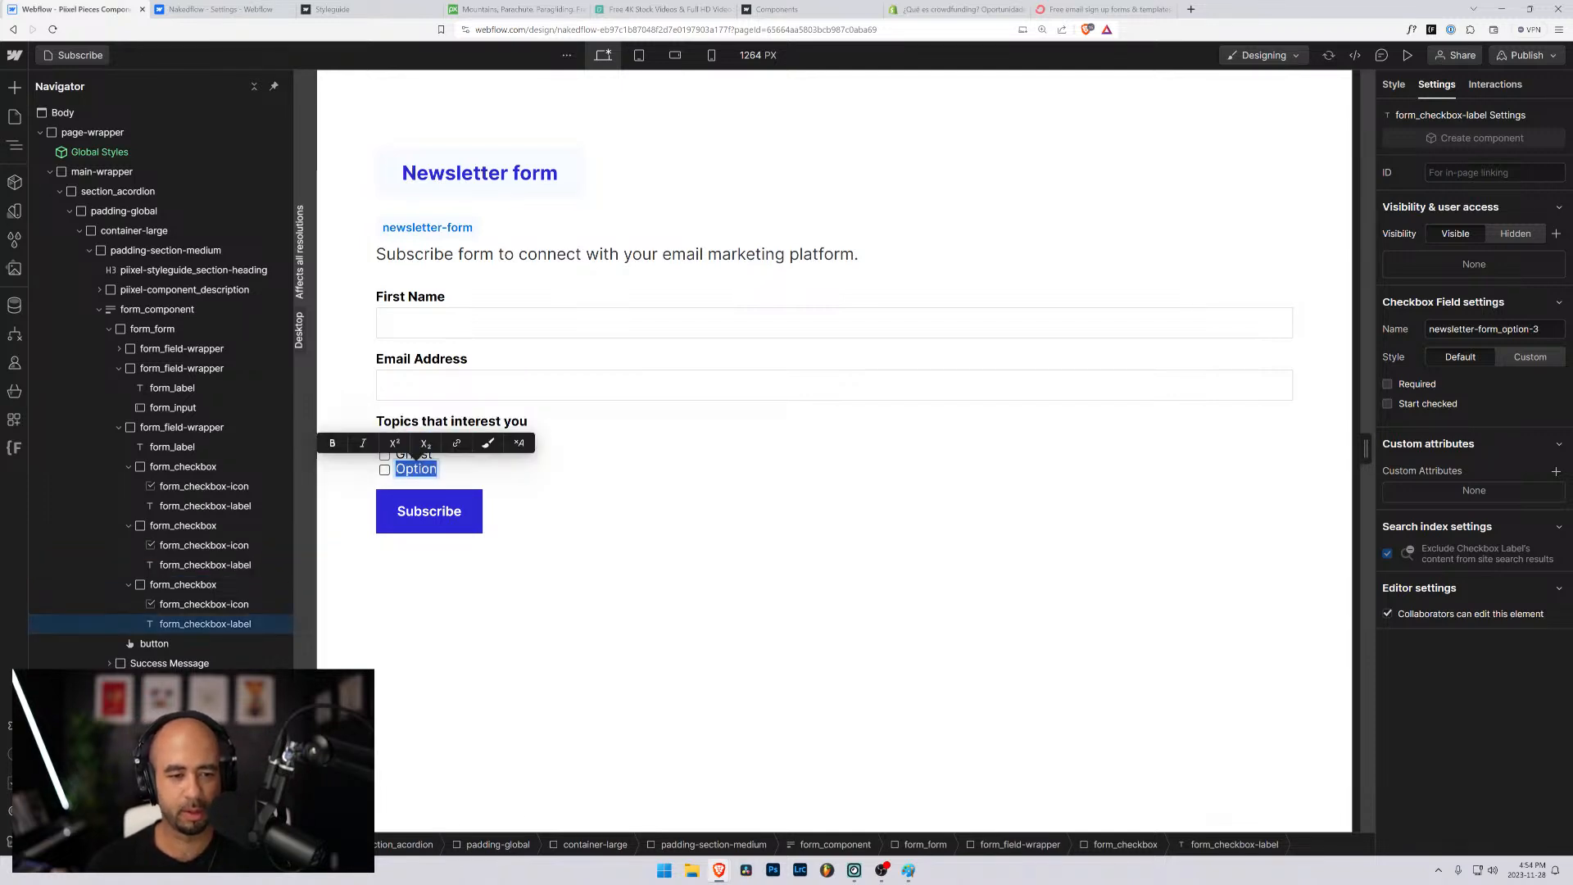
type("Wordp")
key("BackSpace")
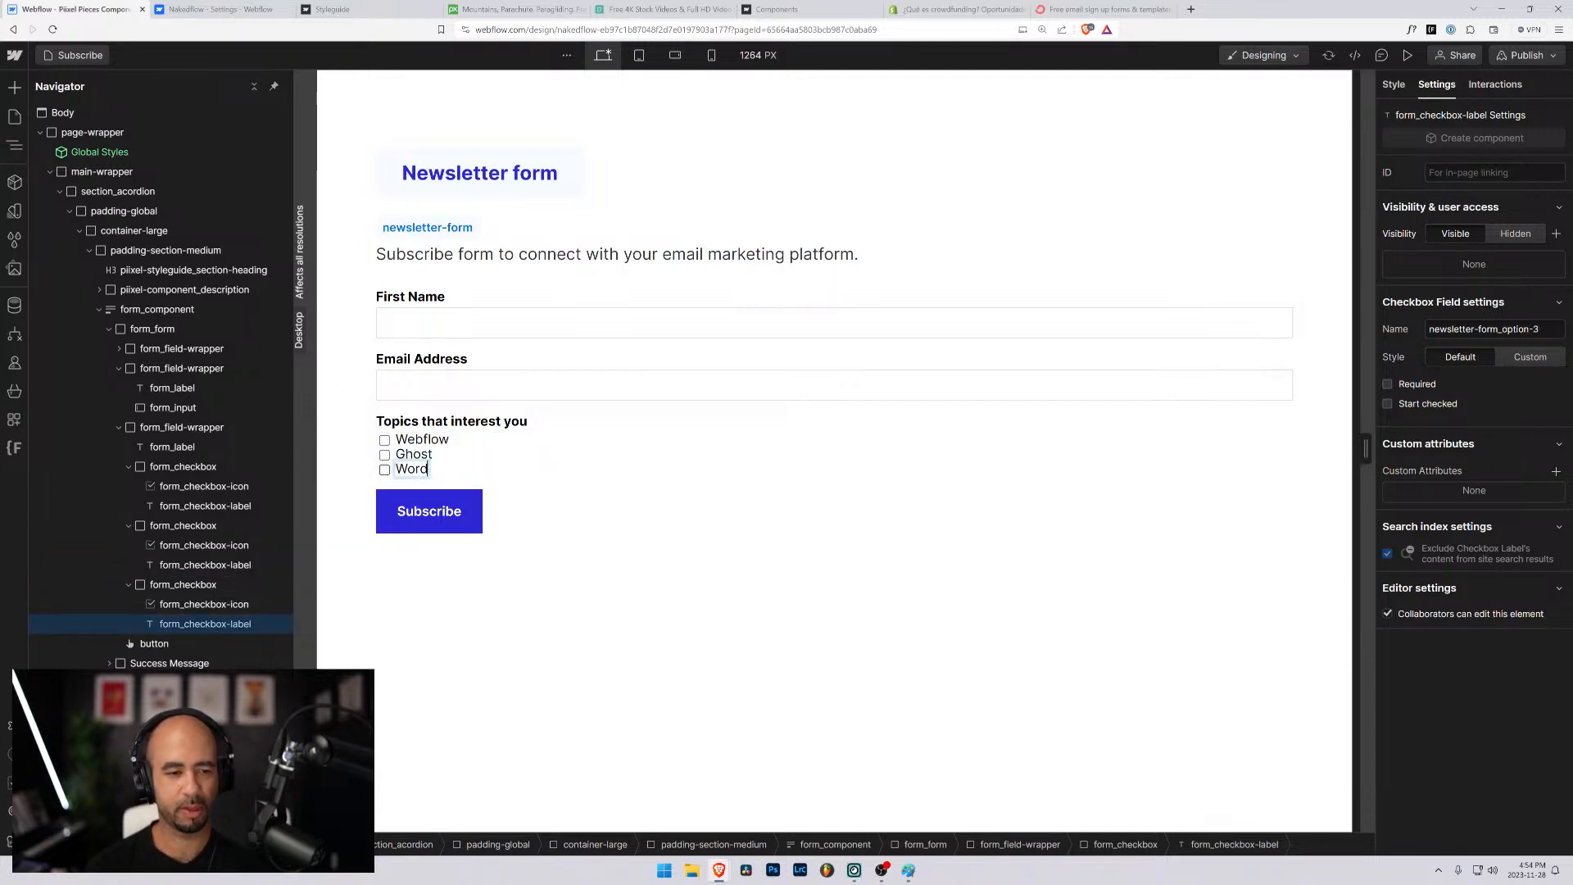
type("pre")
key("BackSpace")
key("BackSpace")
key("BackSpace")
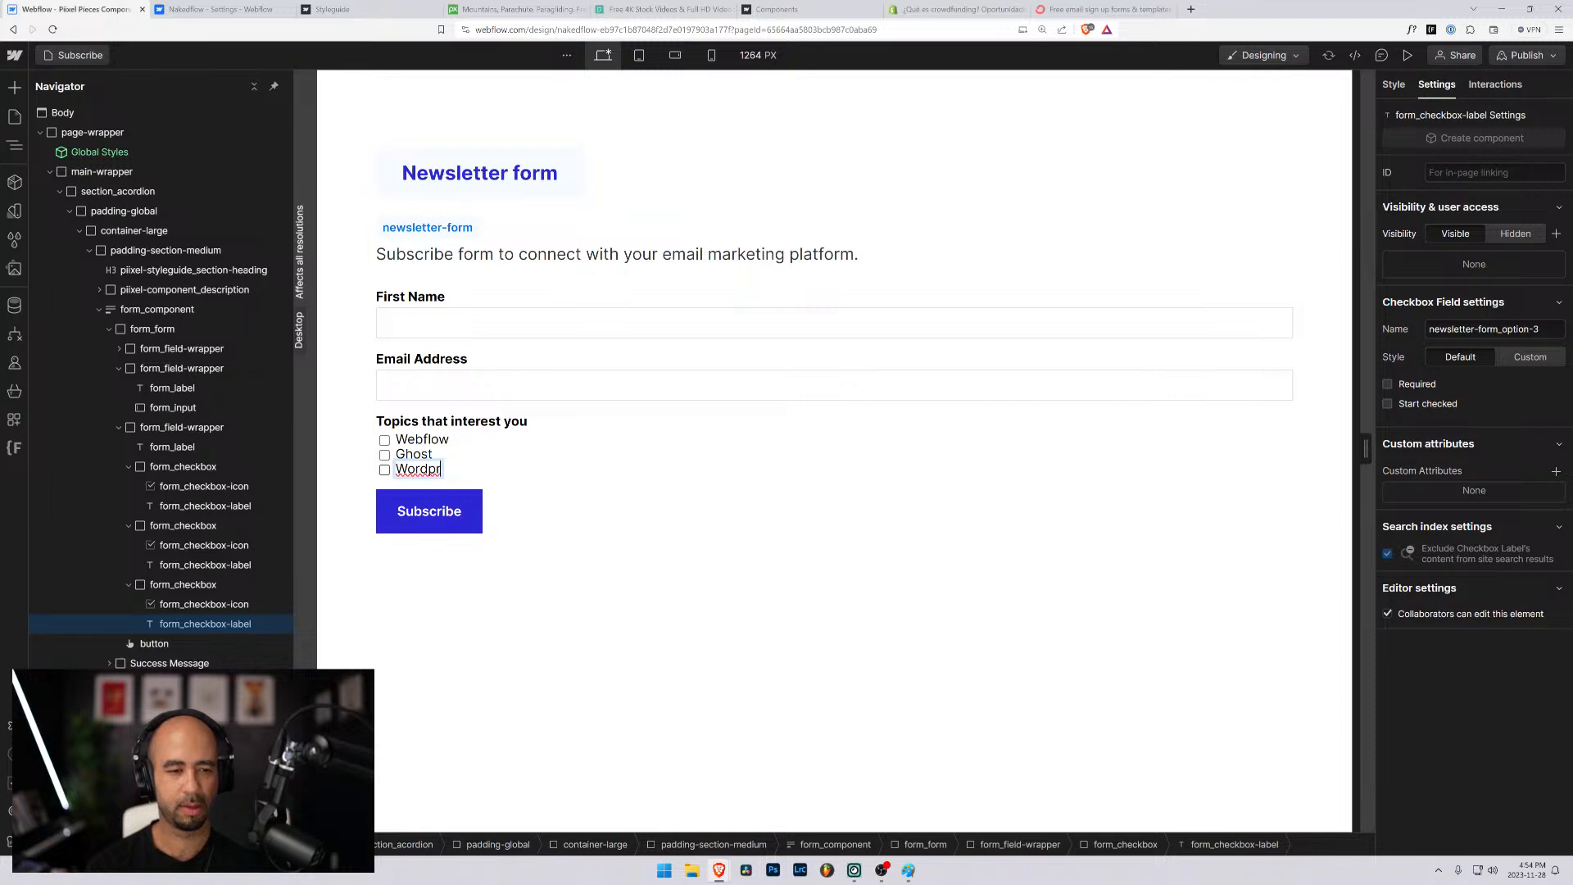
type("Press")
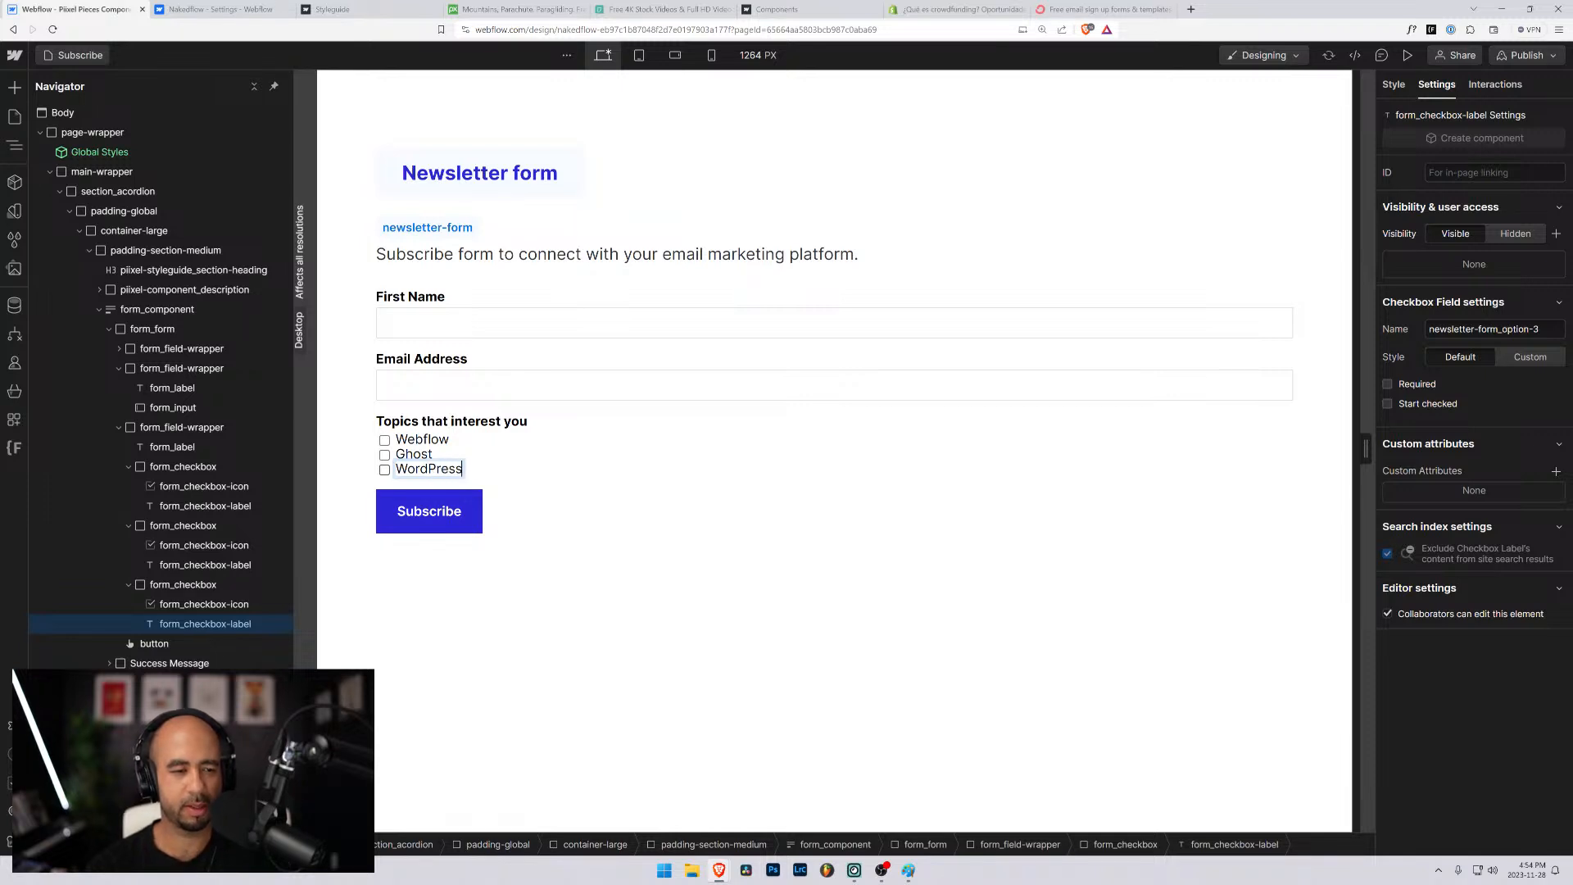
- Check the ID and name settings of the icons and labels across the three topic checkboxes
left_click(202, 605)
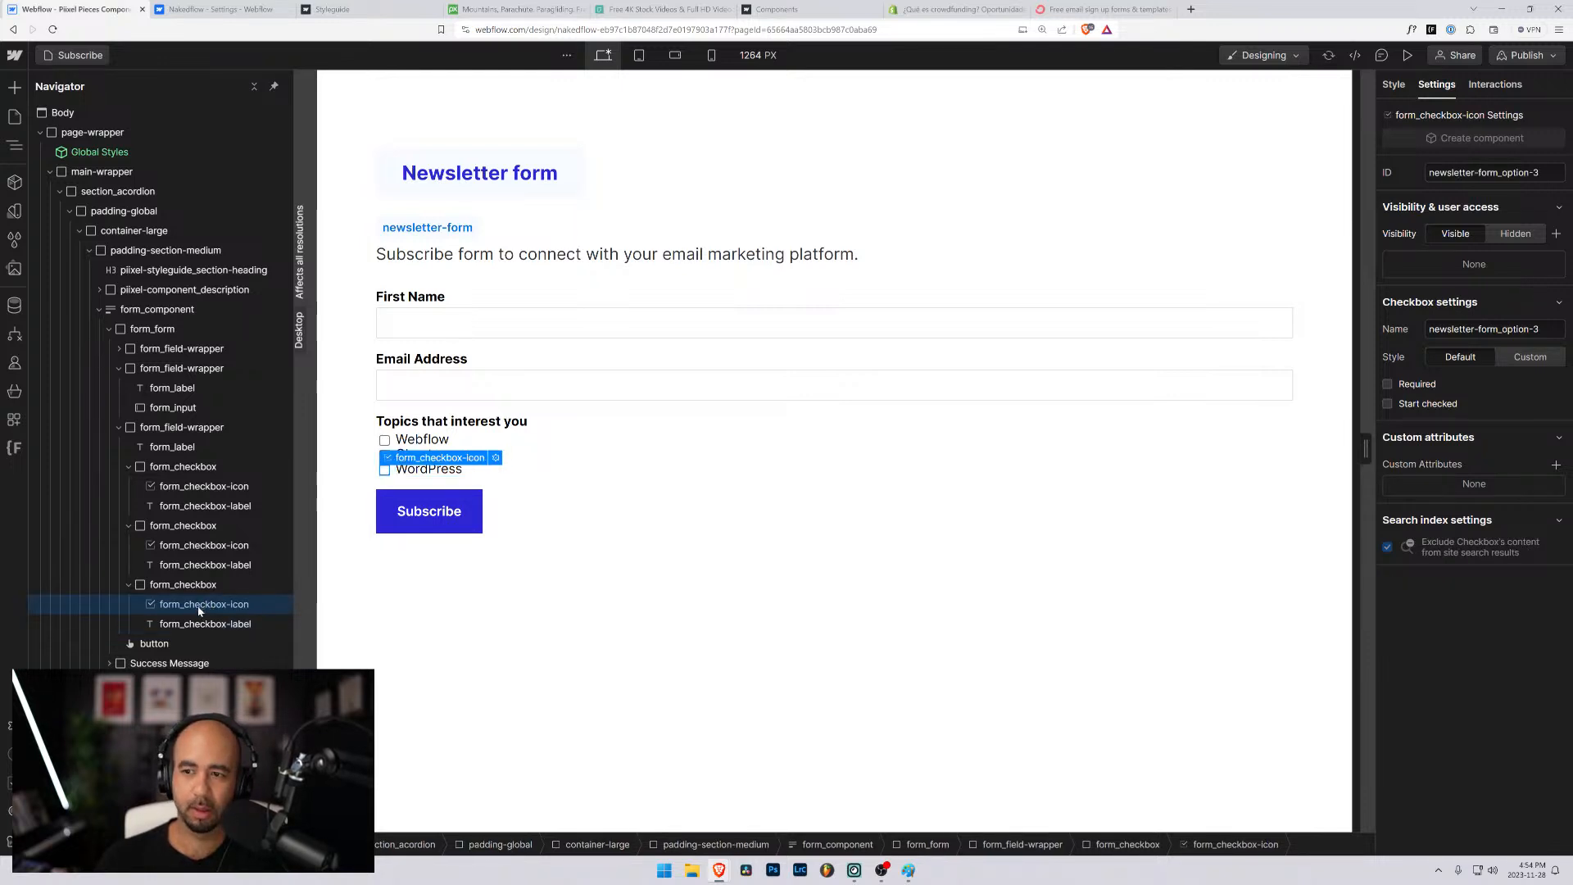
left_click(197, 624)
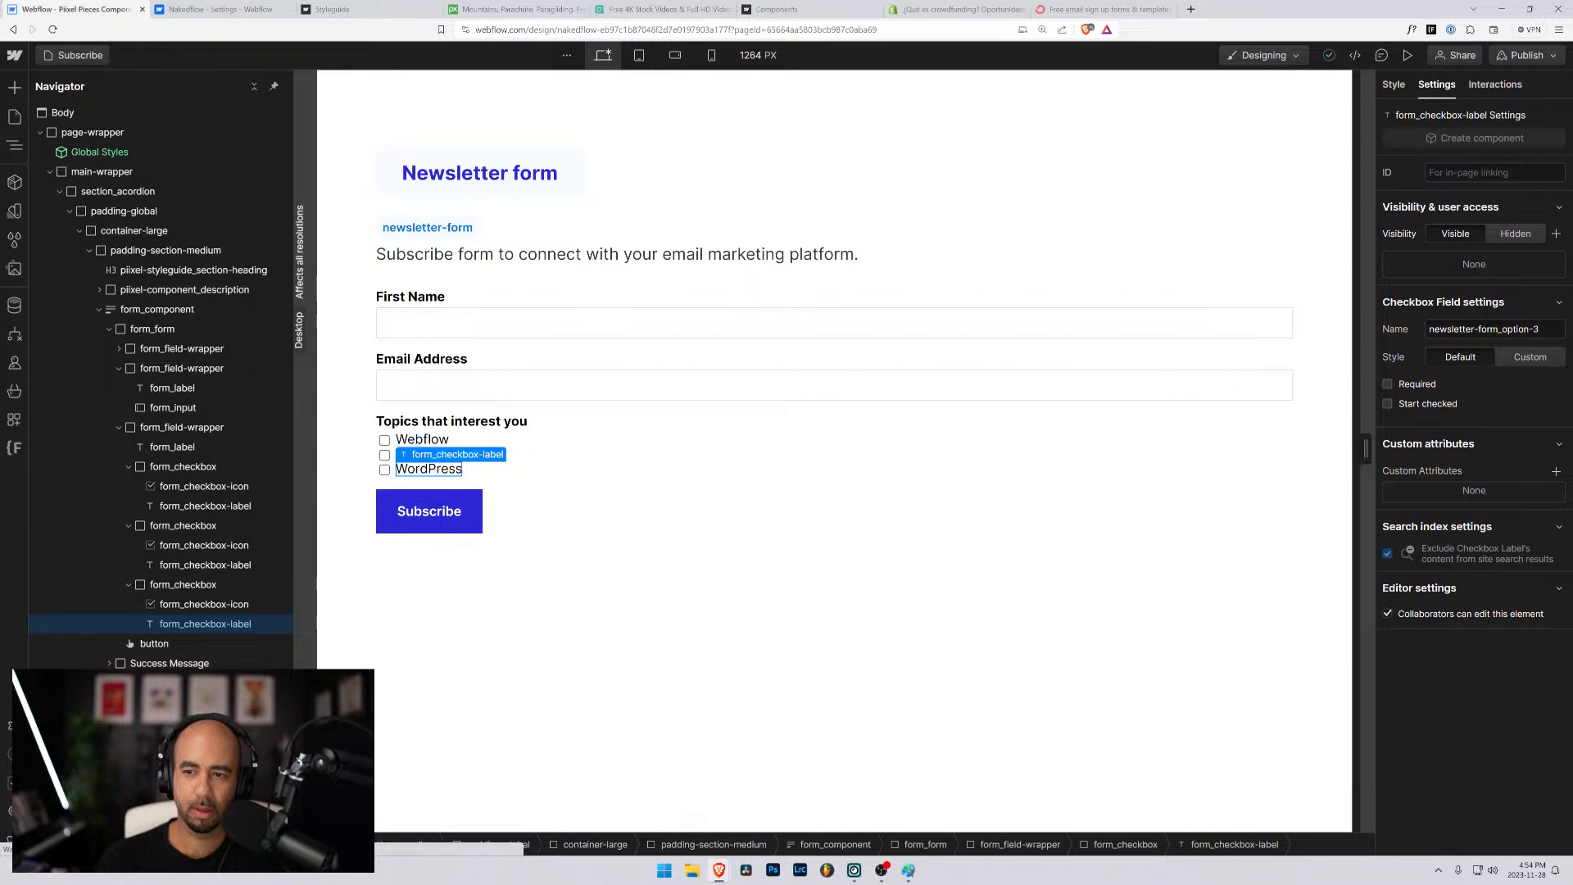
left_click(215, 548)
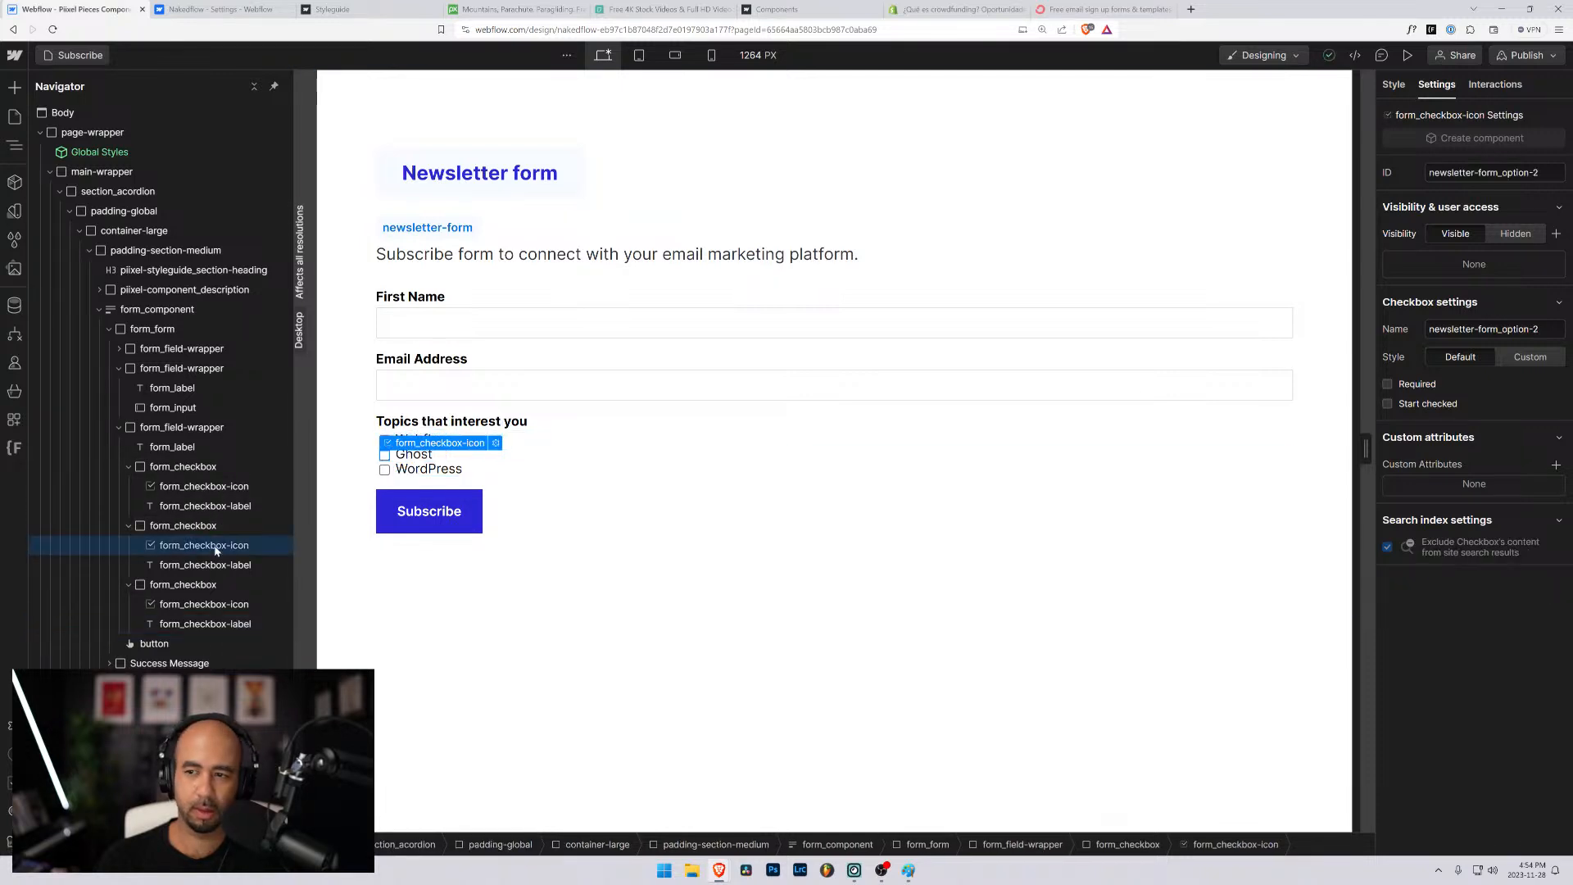
left_click(213, 508)
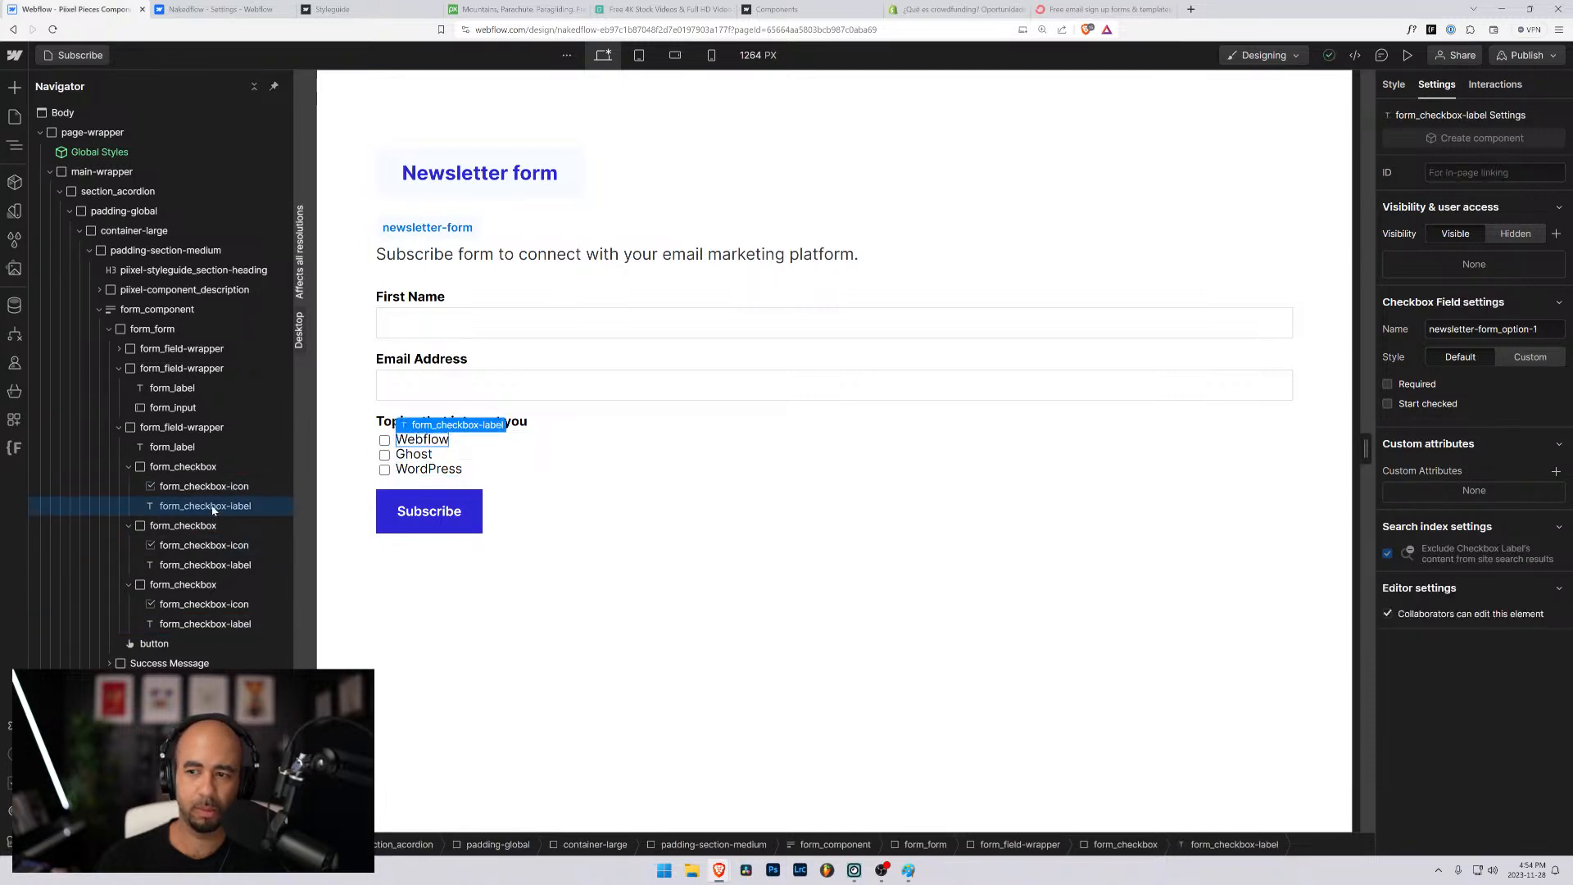
left_click(204, 544)
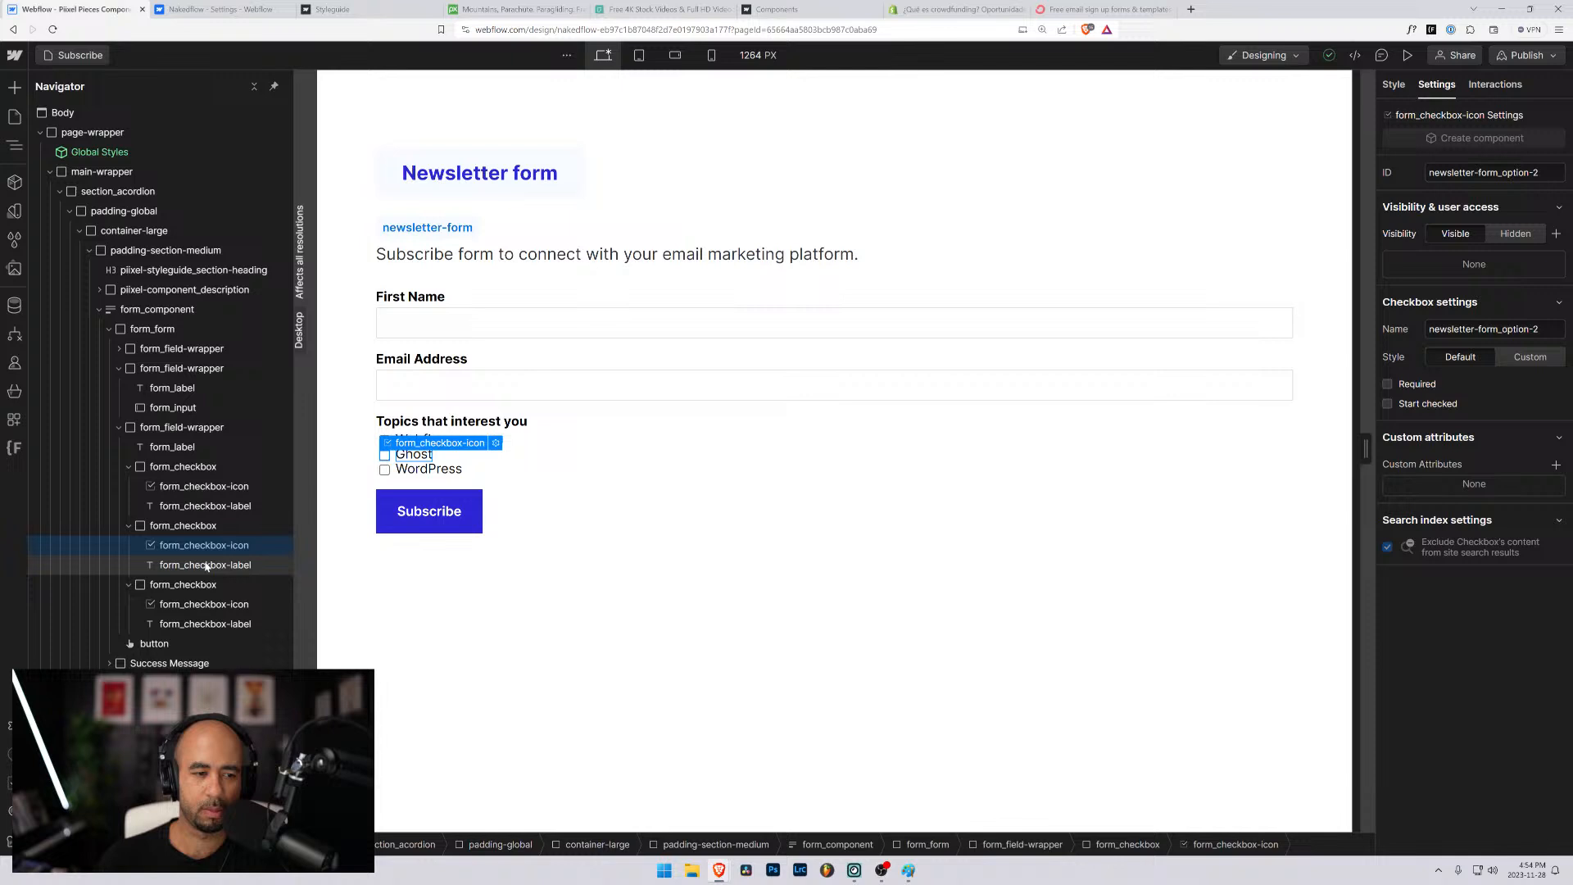
left_click(208, 605)
left_click(207, 623)
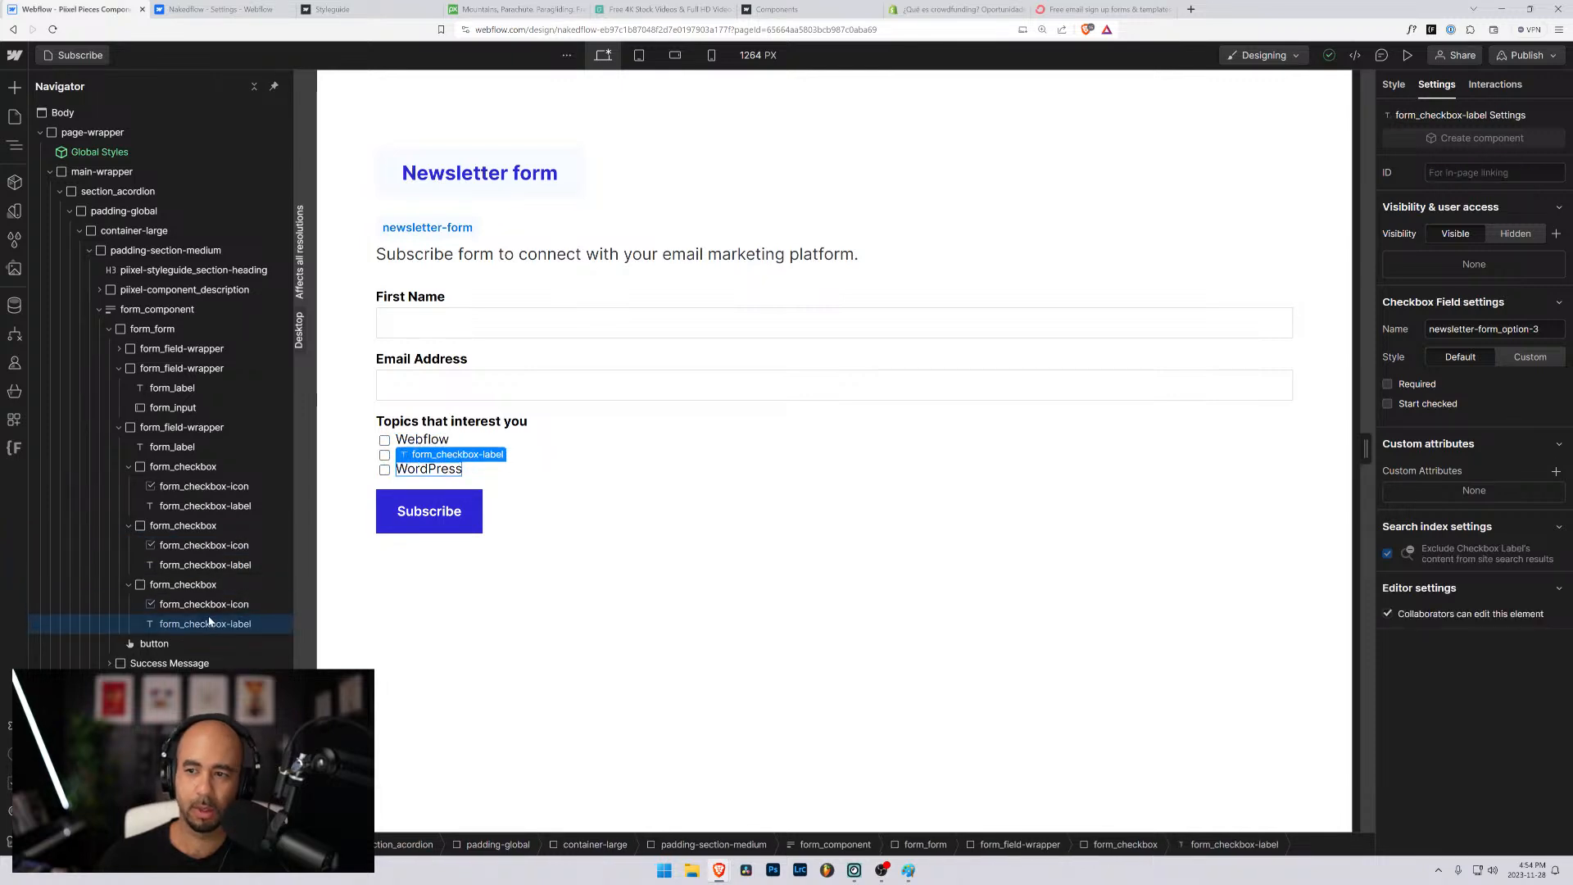
left_click(209, 604)
- Select the form's Subscribe button to view its settings
left_click(686, 571)
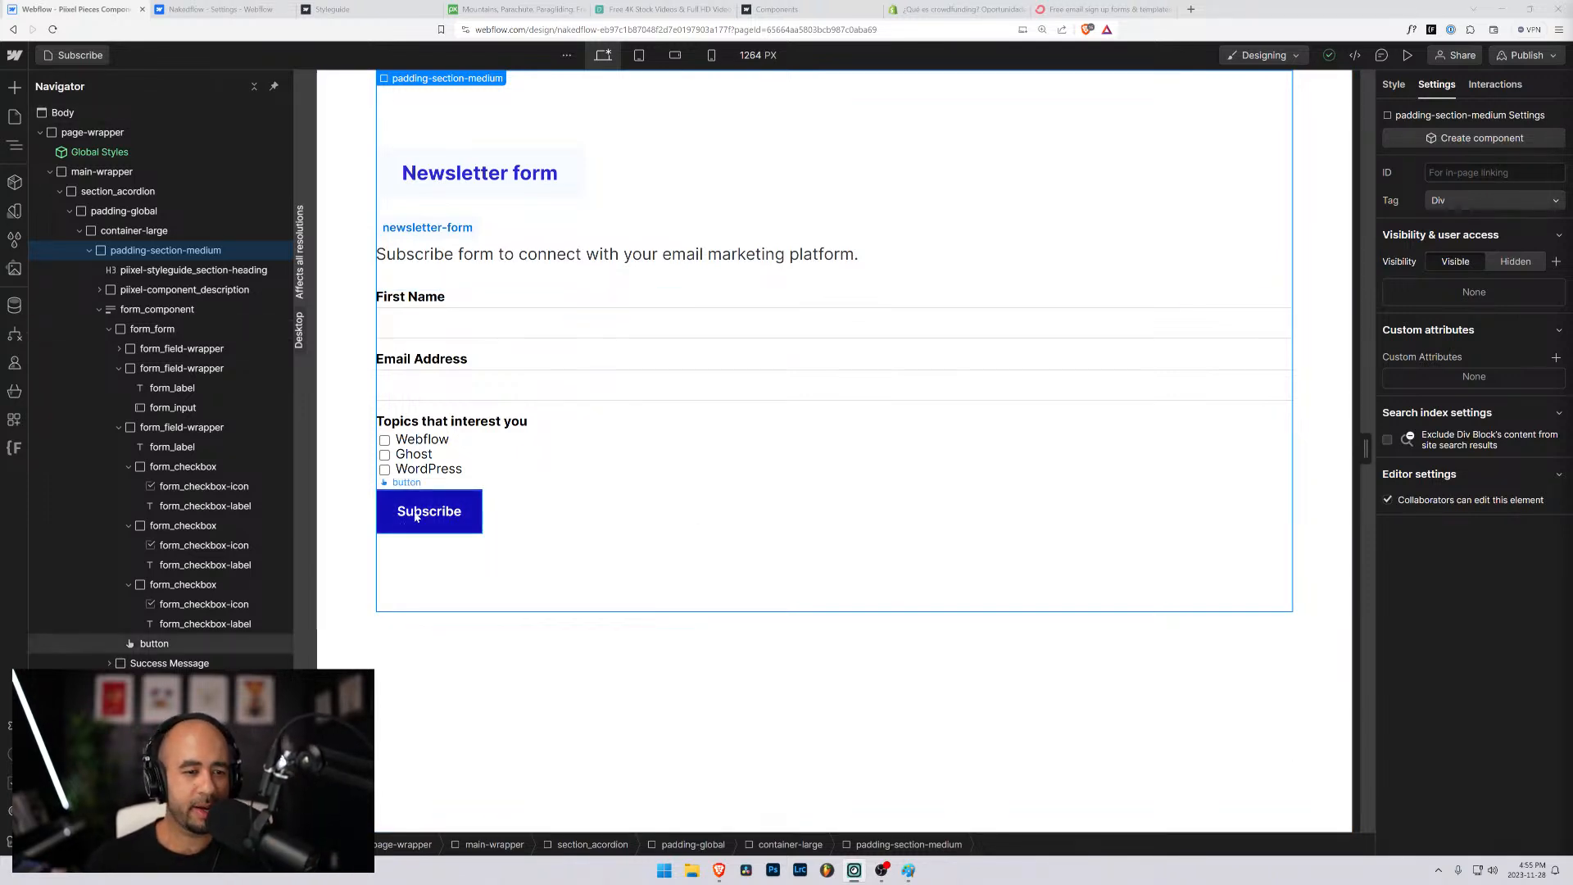
left_click(469, 496)
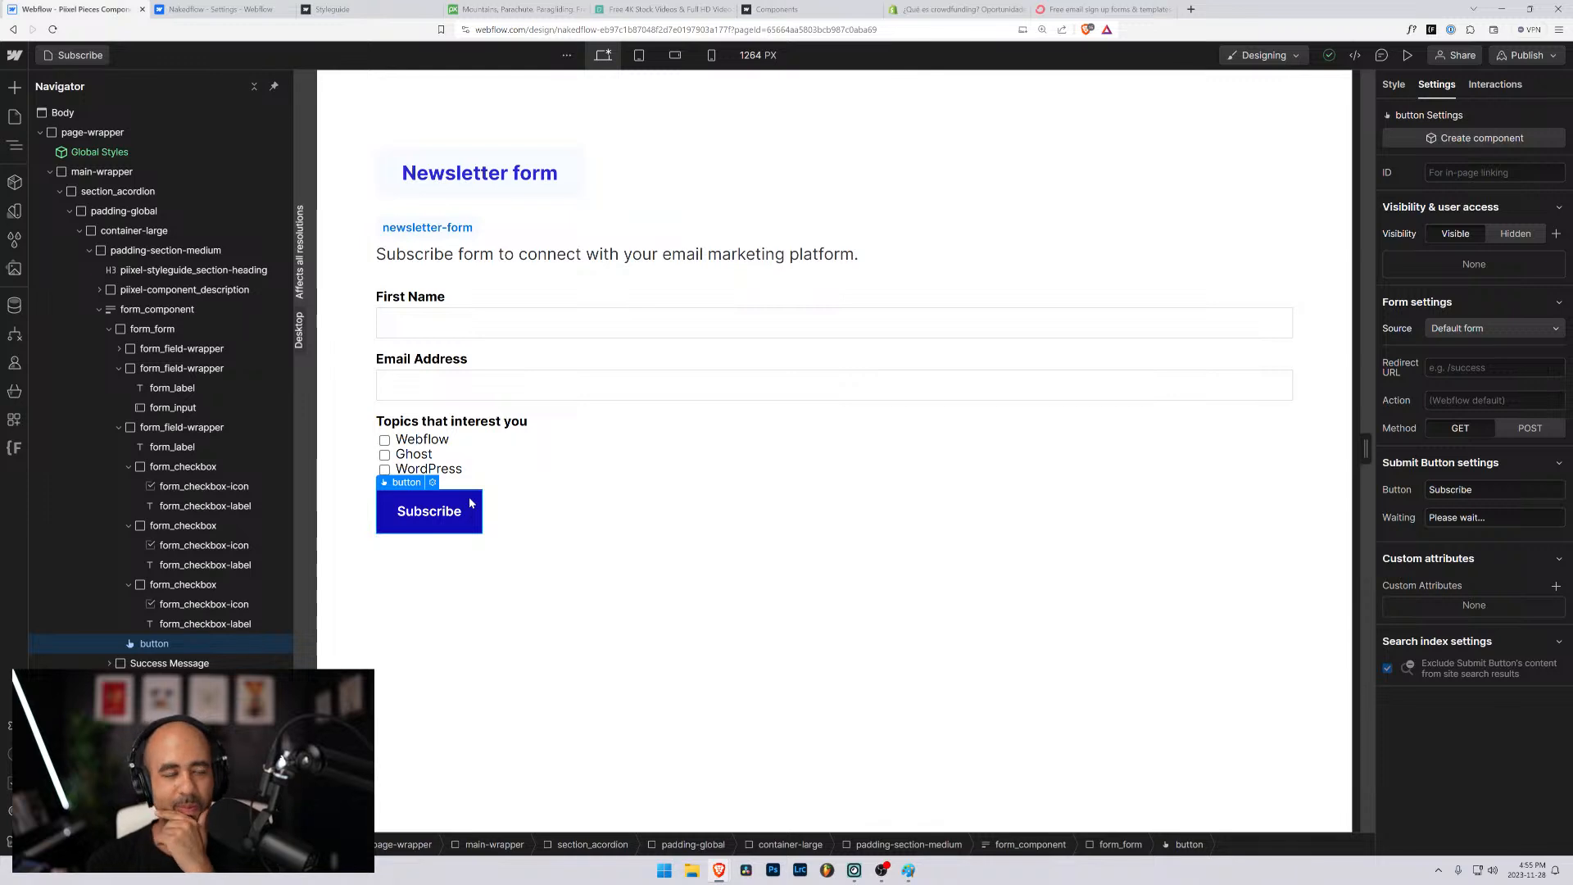